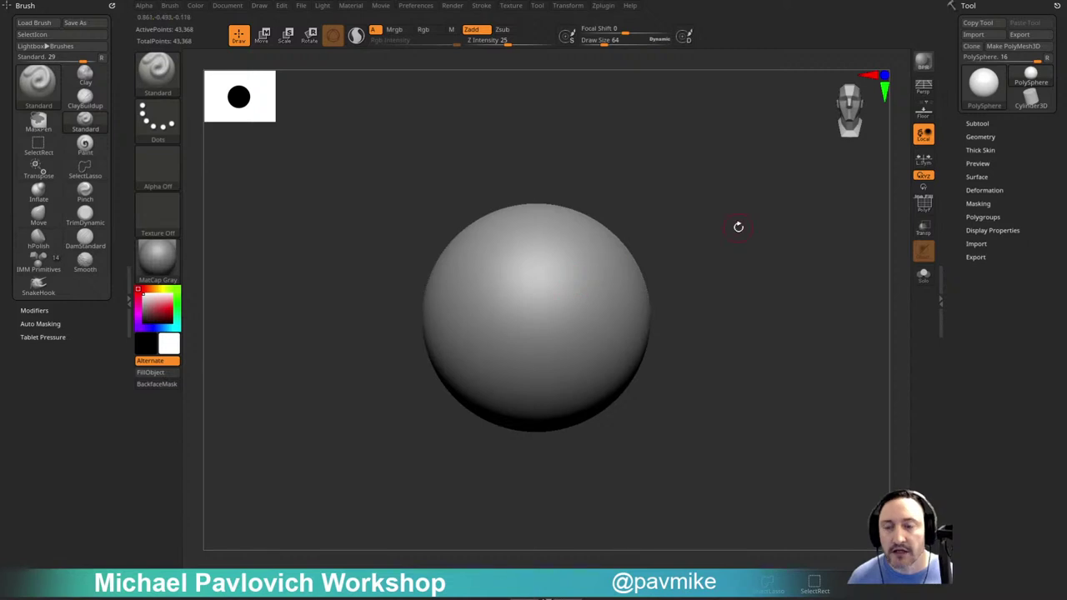
Turn on perspective distortion and the floor grid for the sphere's view.
left_click(923, 86)
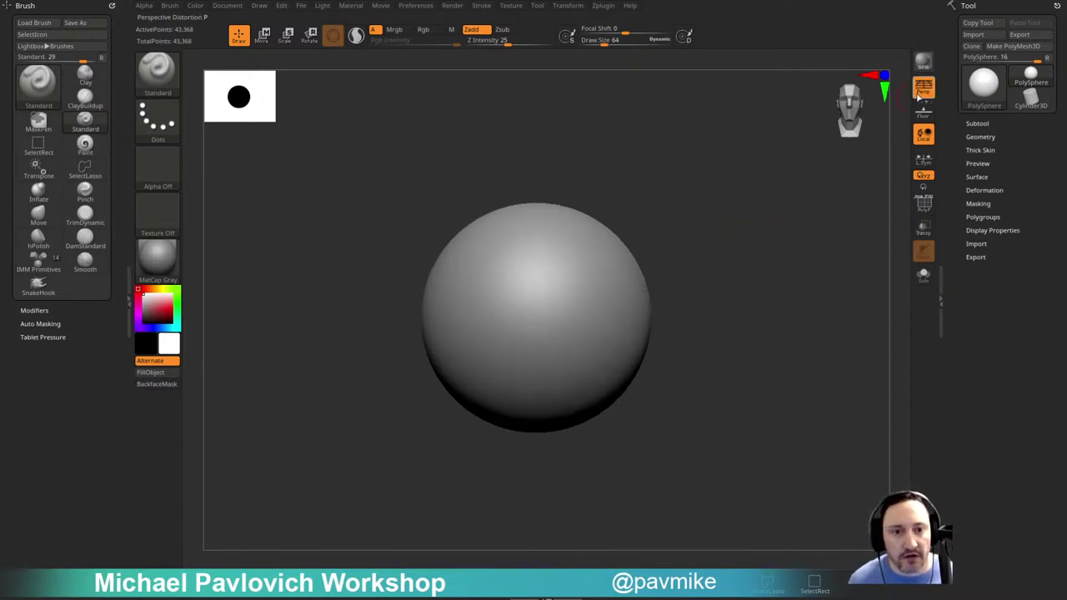
left_click(924, 110)
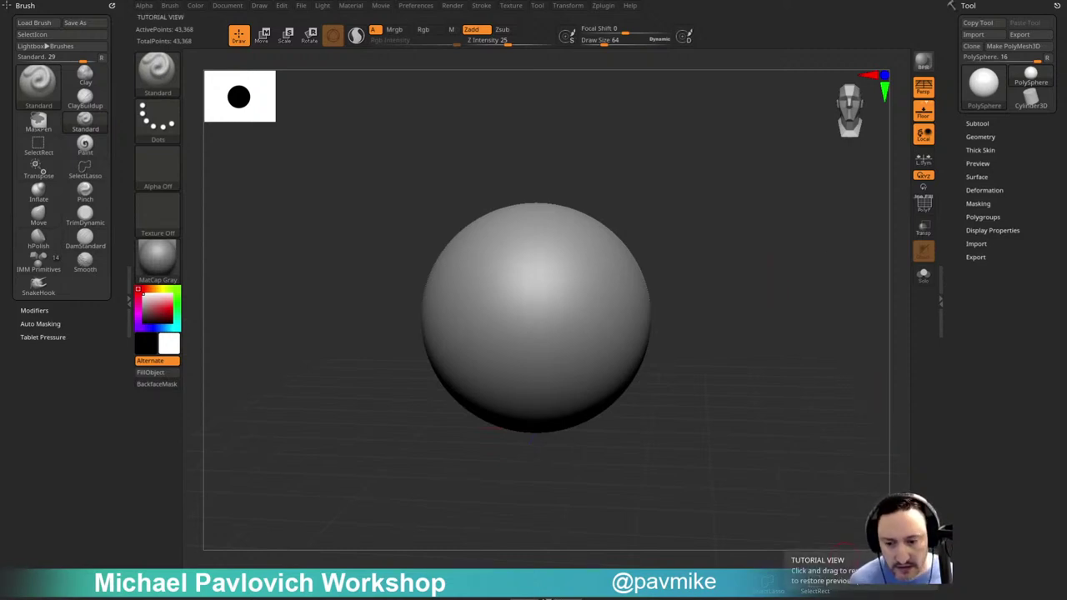
Switch to the browser to look over the YouTube channel and the Base Mesh Generation comparison of ZBrushCoreMini and ZBrushCore.
left_click_drag(665, 599, 654, 55)
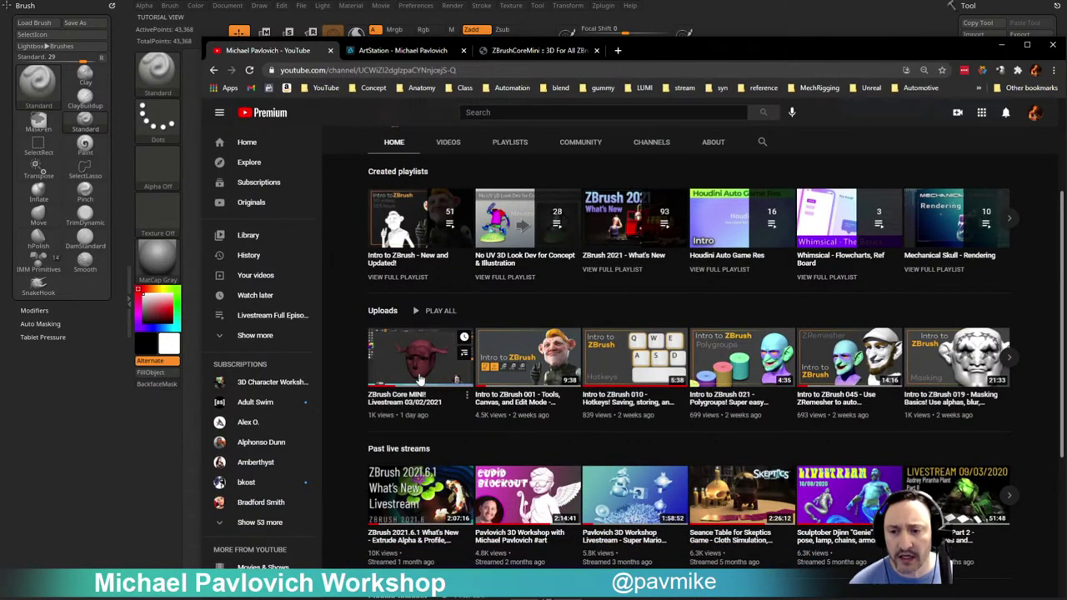
key("alt+Tab")
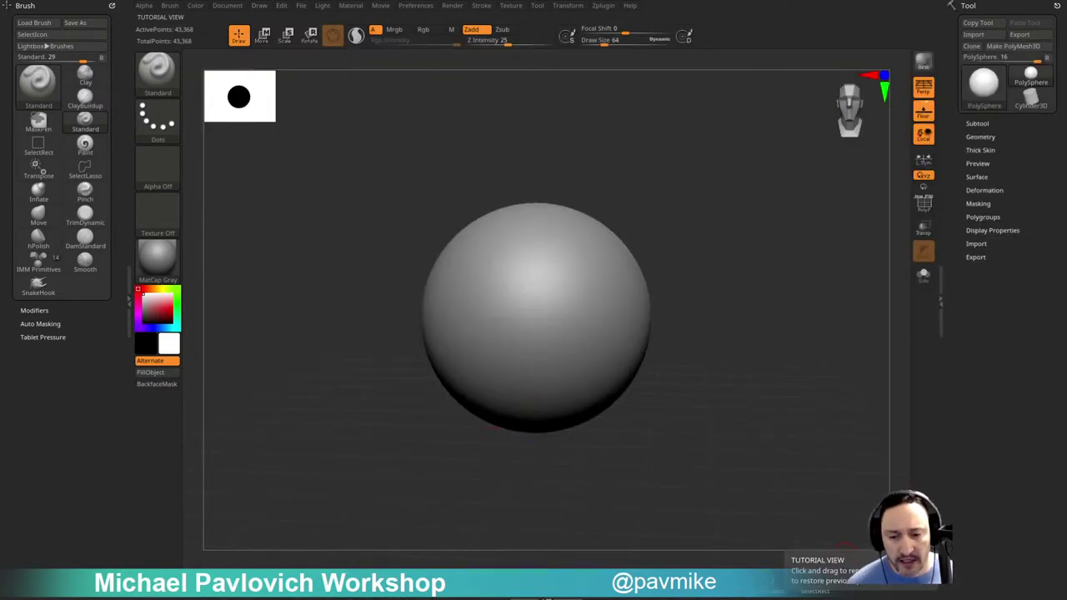
left_click_drag(685, 599, 613, 24)
scroll(464, 314, "down", 4)
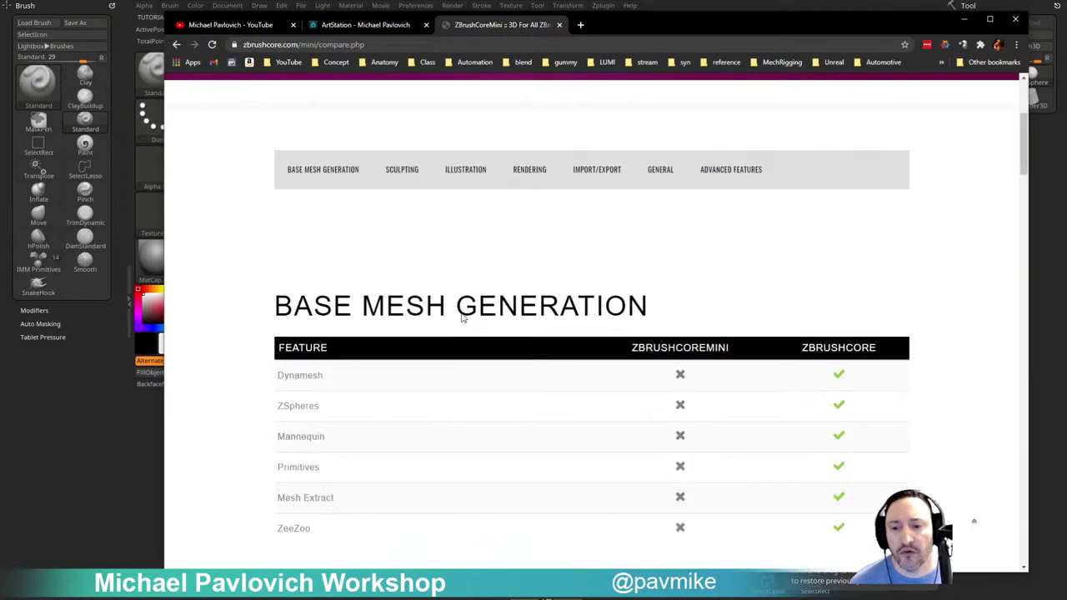
scroll(287, 322, "down", 1)
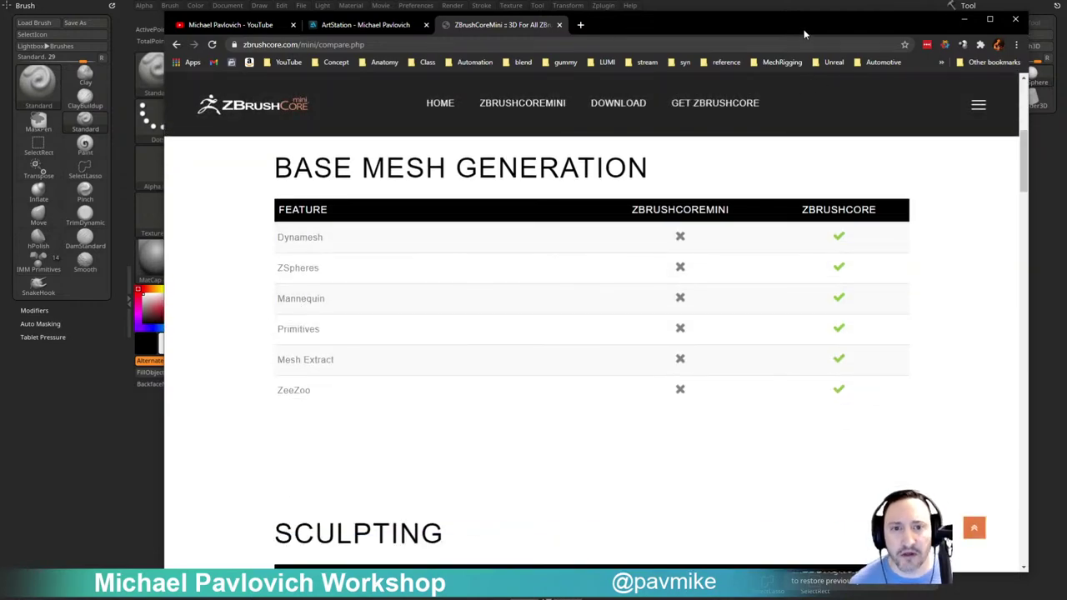
key("alt+Tab")
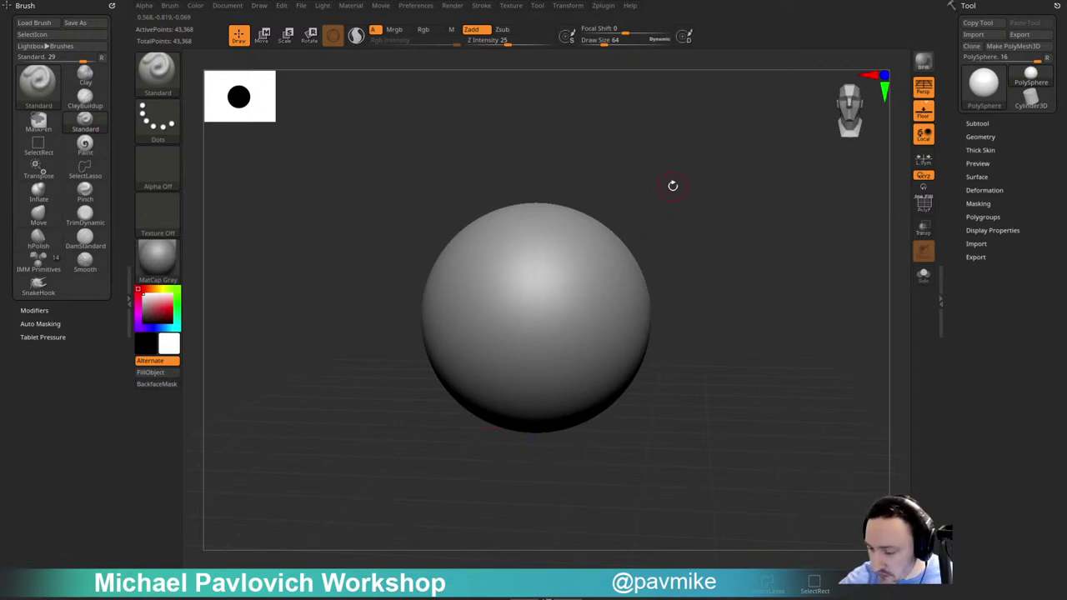
Exit ZBrushCore without saving the project and dismiss the home page in ZBrushCoreMini.
left_click(1059, 2)
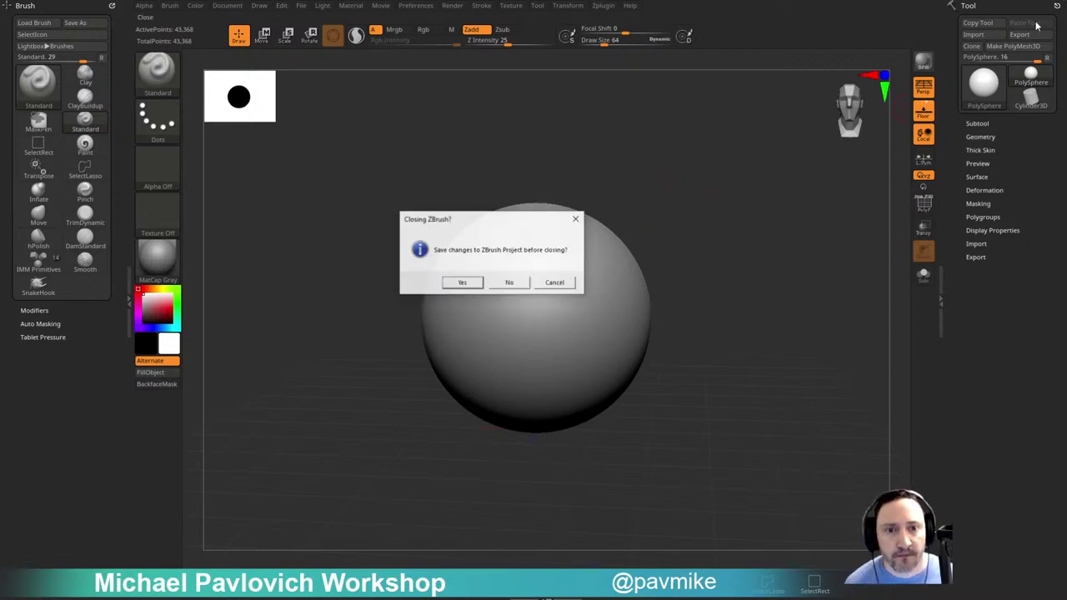
left_click(513, 282)
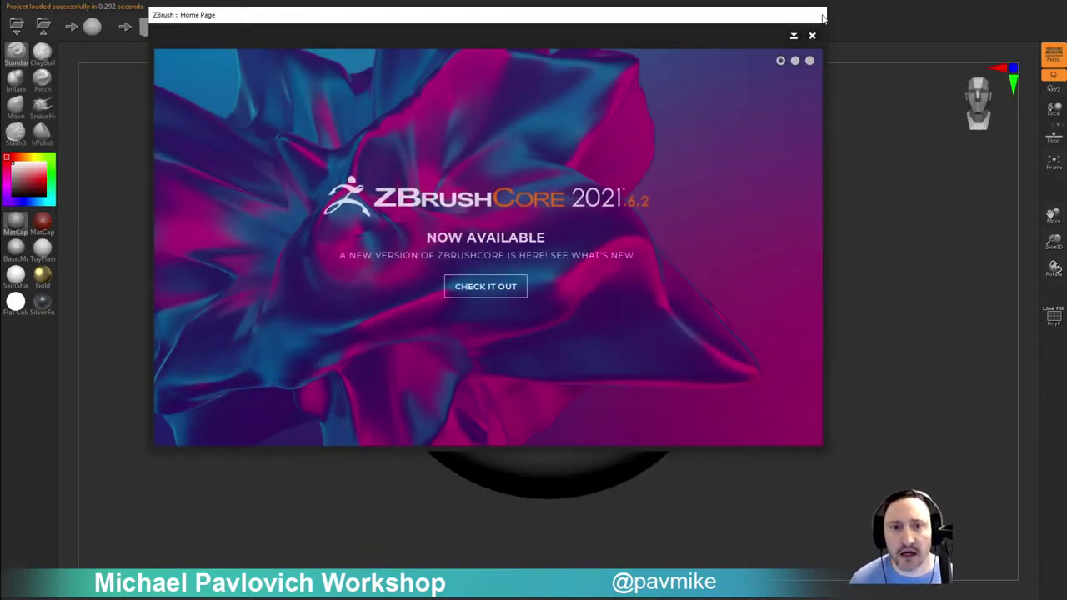
left_click(811, 37)
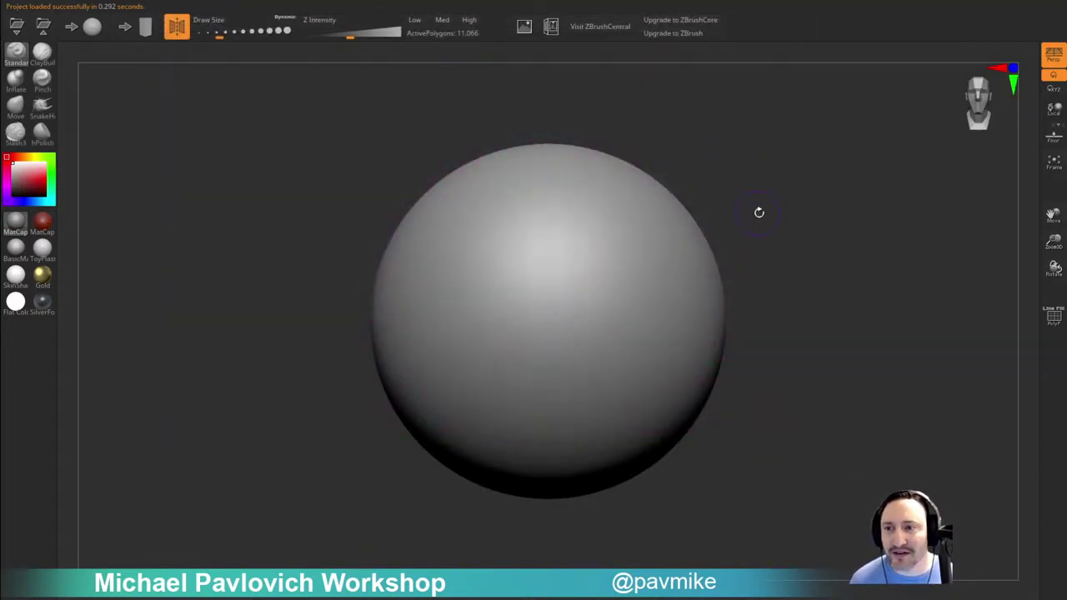
Enlarge the Standard brush and carve two mirrored eye sockets into the front of the sphere.
key("f")
left_click_drag(761, 213, 764, 216, "alt")
key("]")
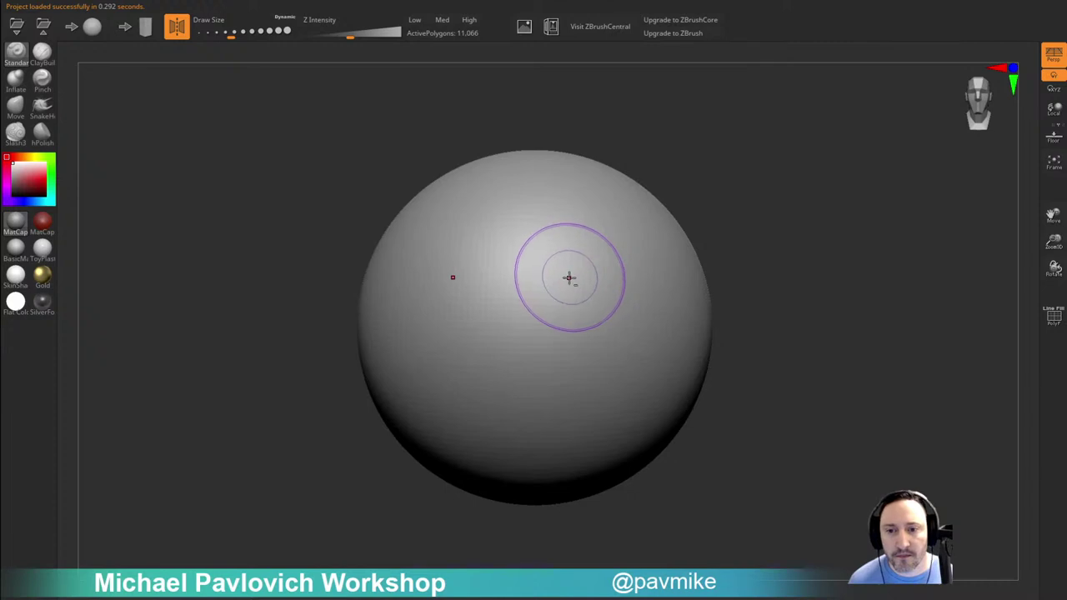
key("[")
mouse_move(581, 319)
left_mouse_down()
mouse_move(572, 326)
mouse_move(583, 326)
mouse_move(572, 305)
mouse_move(583, 313)
left_mouse_up()
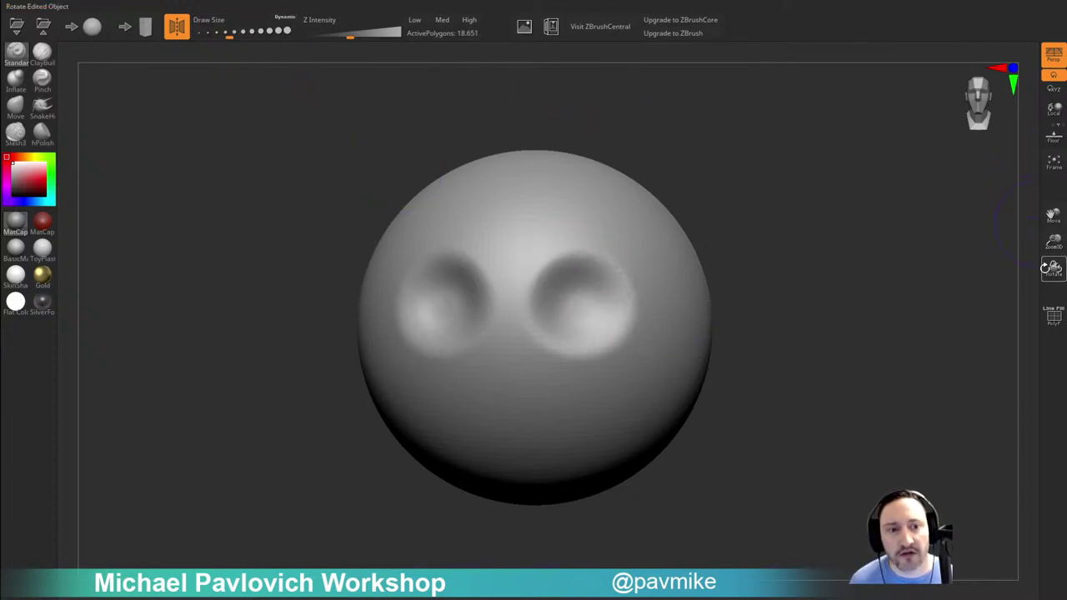
Show the mesh wireframe and deepen both eye sockets with the Standard brush.
left_click(1051, 315)
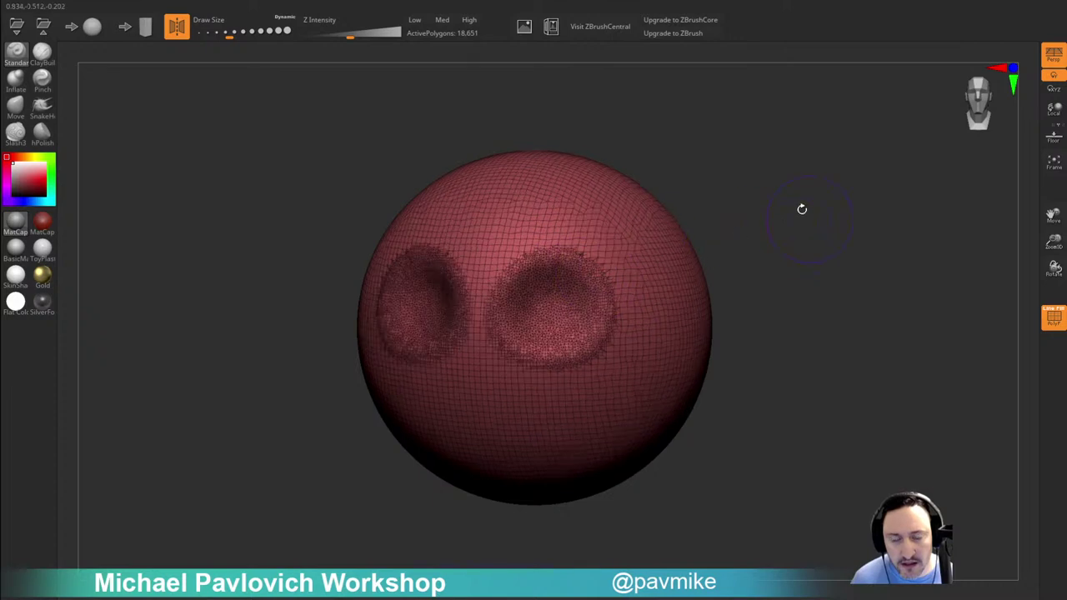
mouse_move(562, 291)
left_mouse_down()
mouse_move(551, 287)
mouse_move(546, 320)
mouse_move(567, 279)
mouse_move(578, 327)
mouse_move(558, 328)
mouse_move(559, 318)
left_mouse_up()
key("s")
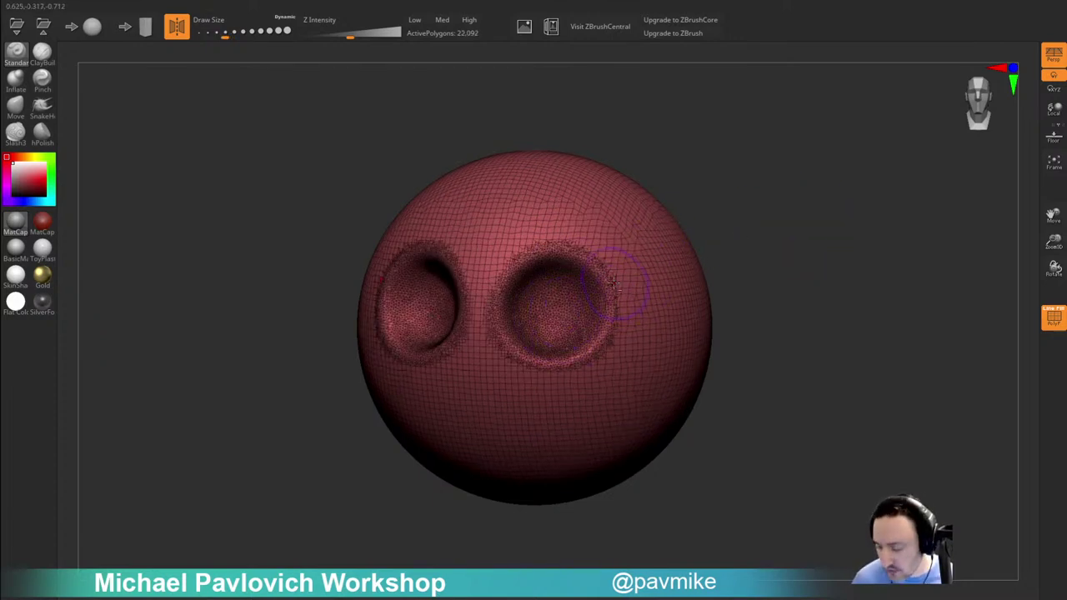
Build up a mirrored brow ridge above and around the outside of the eye sockets with the ClayBuildup brush.
left_click(41, 57)
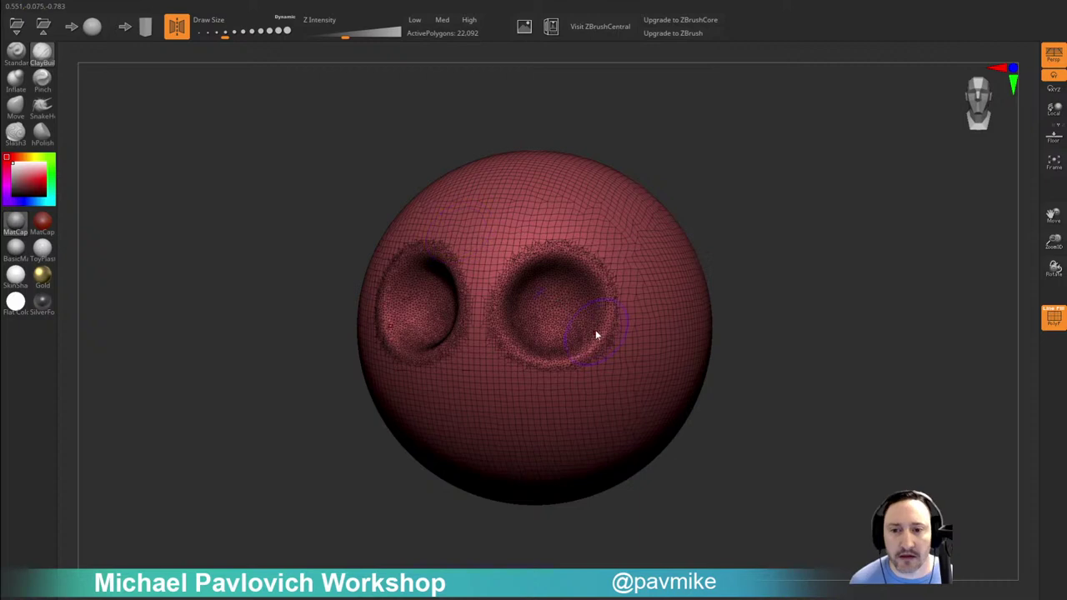
mouse_move(493, 253)
left_mouse_down()
mouse_move(620, 260)
mouse_move(637, 304)
left_mouse_up()
left_click_drag(755, 242, 718, 245)
left_click_drag(476, 260, 612, 291)
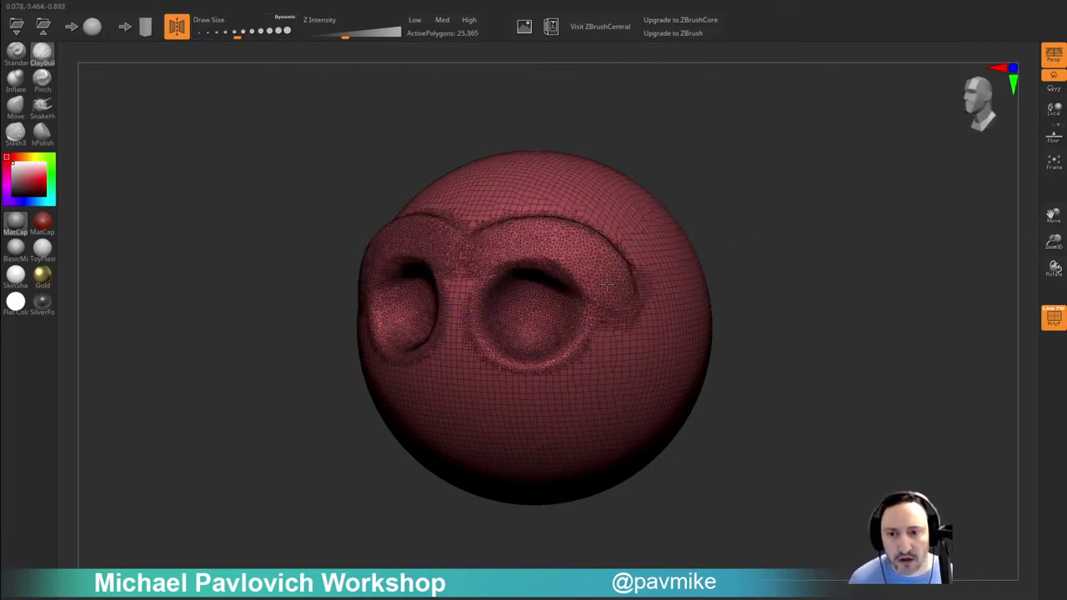
Add clay from the brow down between the eye sockets to form the bridge of the nose.
left_click_drag(575, 241, 500, 311)
left_click_drag(483, 248, 464, 334)
left_click_drag(464, 275, 460, 358)
left_click_drag(754, 291, 791, 290)
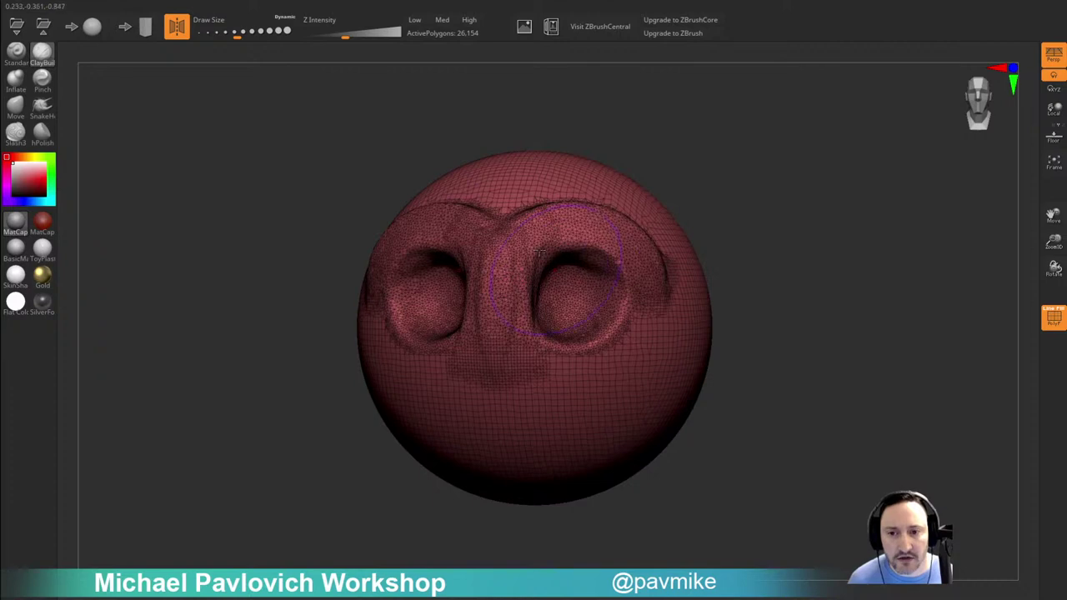
Thicken the brow ridge and extend it down past the outer edge of the eye sockets to the cheeks.
left_click_drag(540, 250, 672, 317)
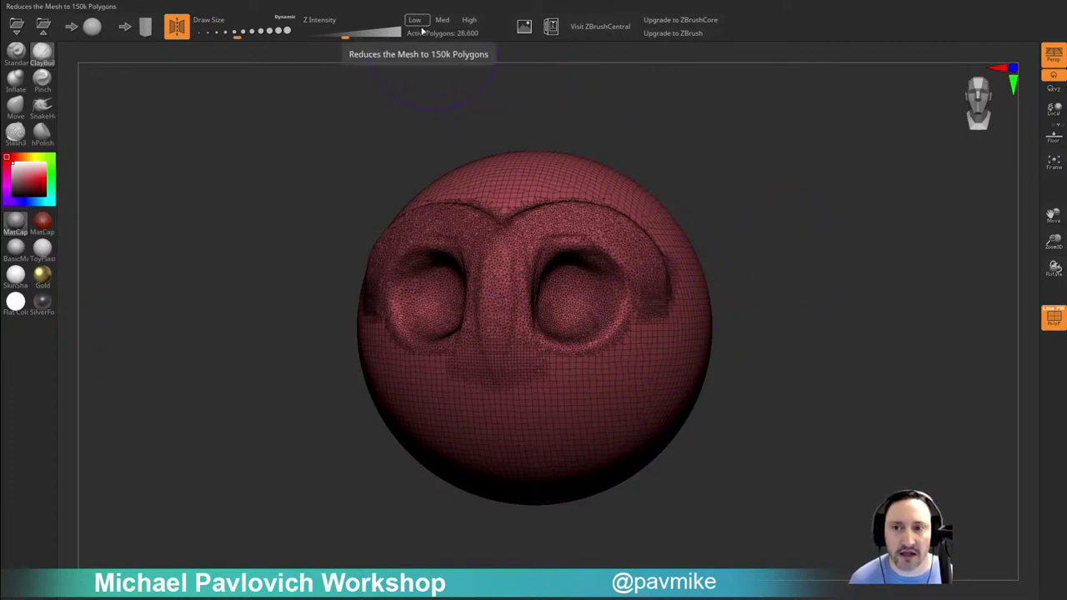
left_click_drag(740, 253, 695, 261)
mouse_move(492, 255)
left_mouse_down()
mouse_move(562, 287)
mouse_move(560, 396)
left_mouse_up()
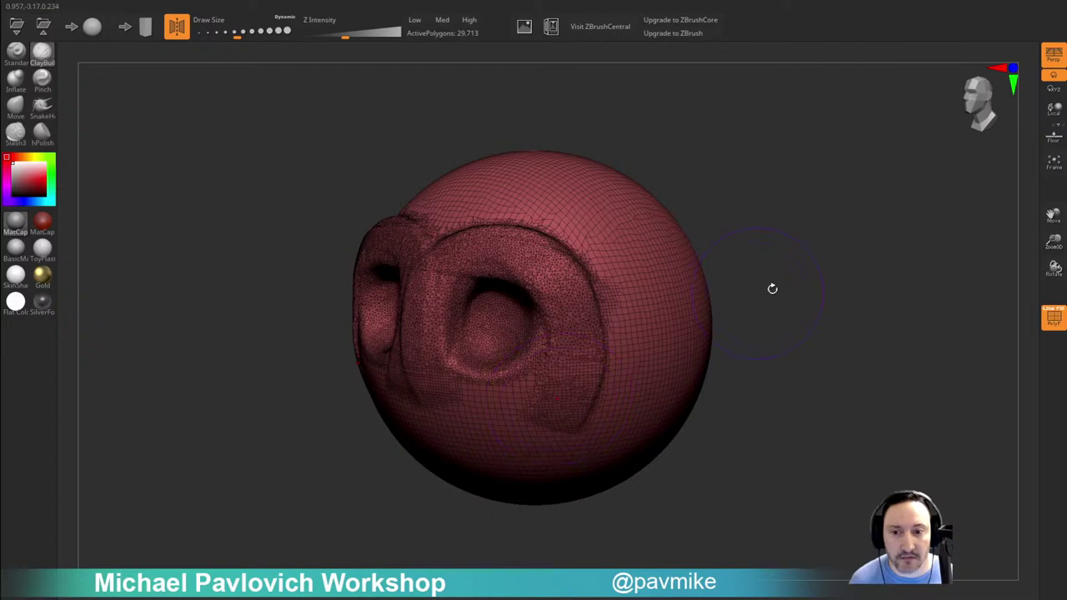
mouse_move(771, 288)
left_mouse_down()
mouse_move(784, 276)
mouse_move(765, 275)
left_mouse_up()
Hide the mesh wireframe and build up mirrored ears on the sides of the head with the ClayBuildup brush.
left_click(1052, 317)
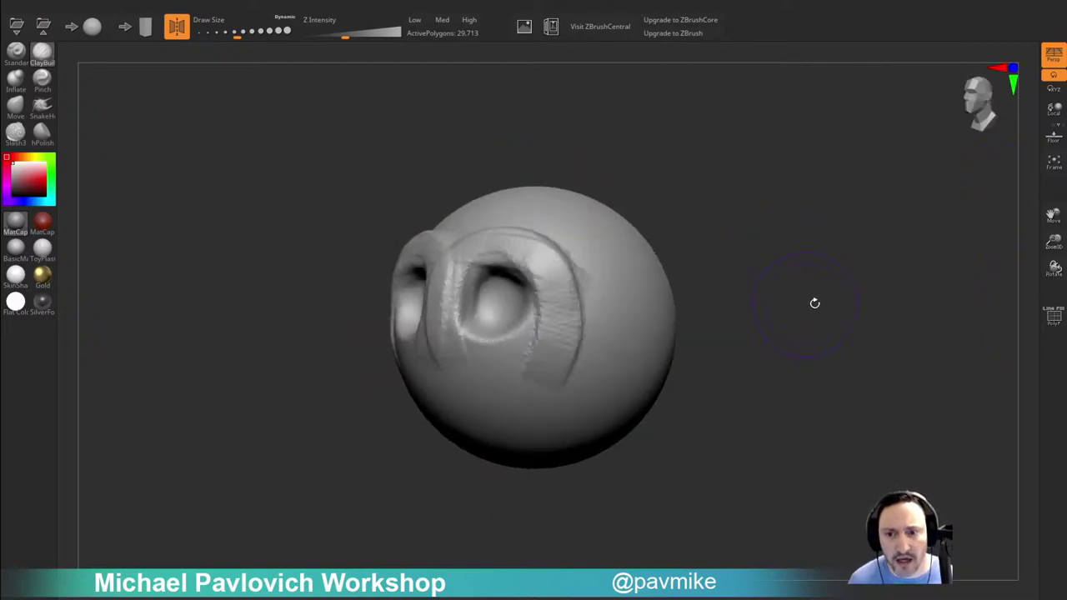
left_click_drag(812, 303, 783, 298)
mouse_move(638, 279)
left_mouse_down()
mouse_move(633, 340)
mouse_move(617, 321)
mouse_move(604, 333)
left_mouse_up()
left_click_drag(702, 235, 698, 262)
mouse_move(575, 304)
left_mouse_down()
mouse_move(613, 383)
mouse_move(565, 368)
mouse_move(605, 329)
left_mouse_up()
Add clay around the eyes and down the nose to give it a broader tip.
left_click_drag(709, 275, 747, 276)
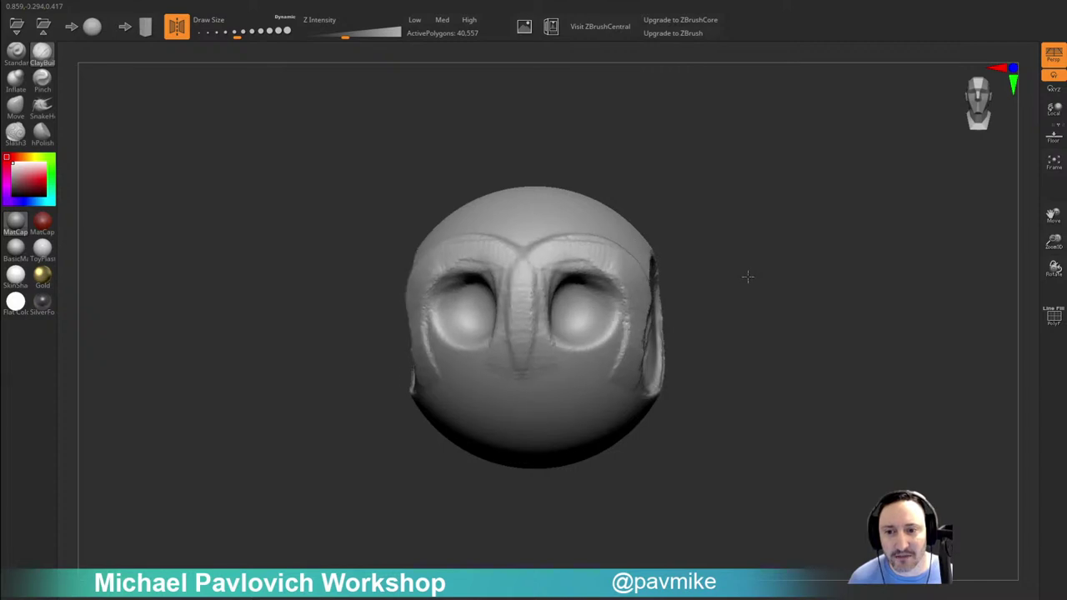
left_click_drag(562, 287, 596, 285)
mouse_move(523, 310)
left_mouse_down()
mouse_move(523, 362)
mouse_move(535, 370)
left_mouse_up()
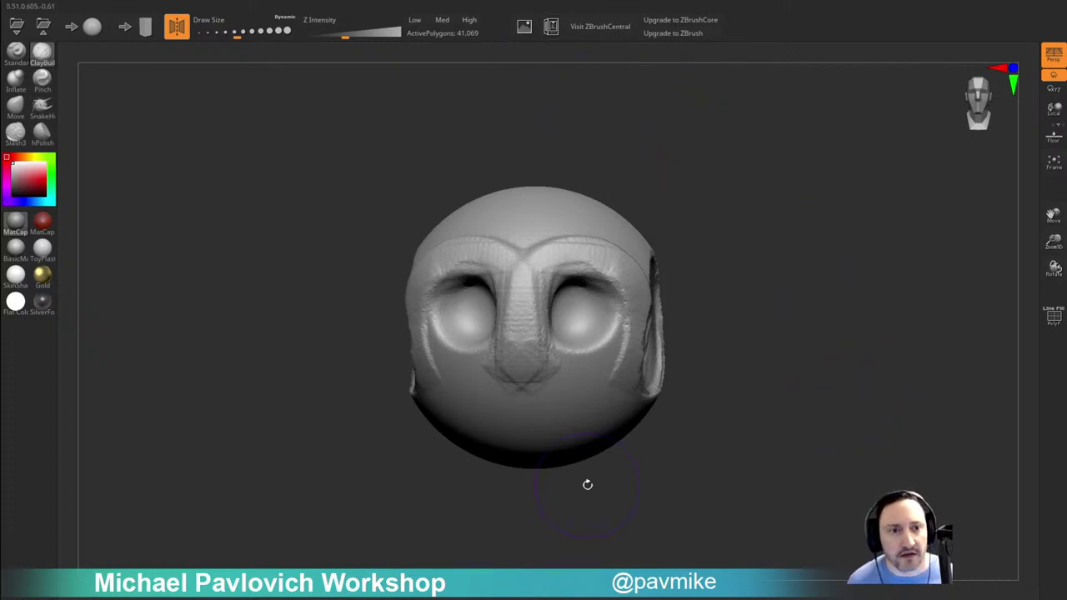
Exit ZBrushCoreMini without saving the sculpted head.
left_click(1059, 5)
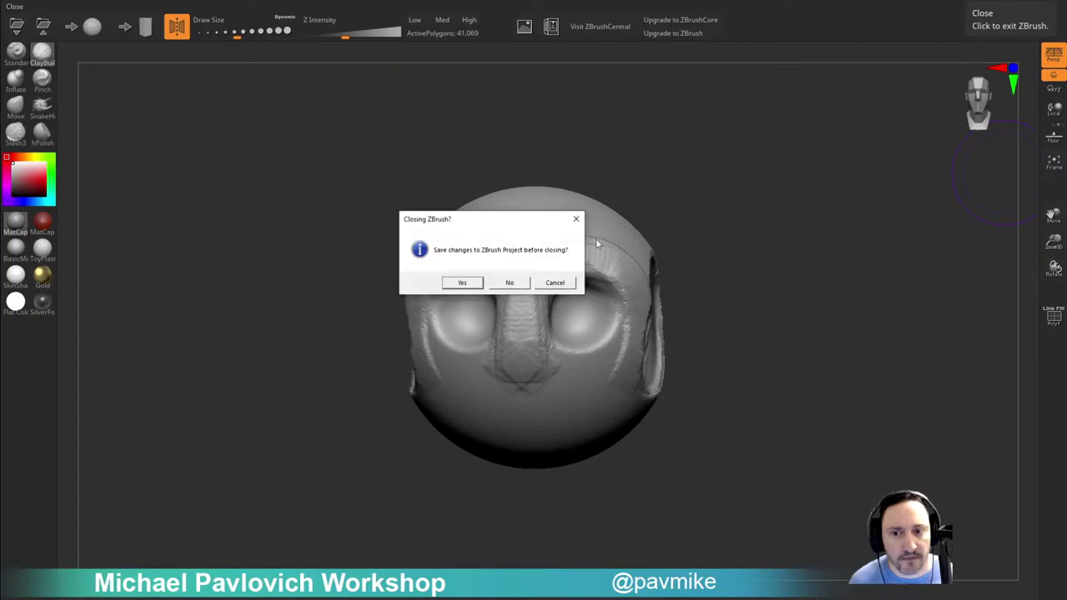
left_click(507, 282)
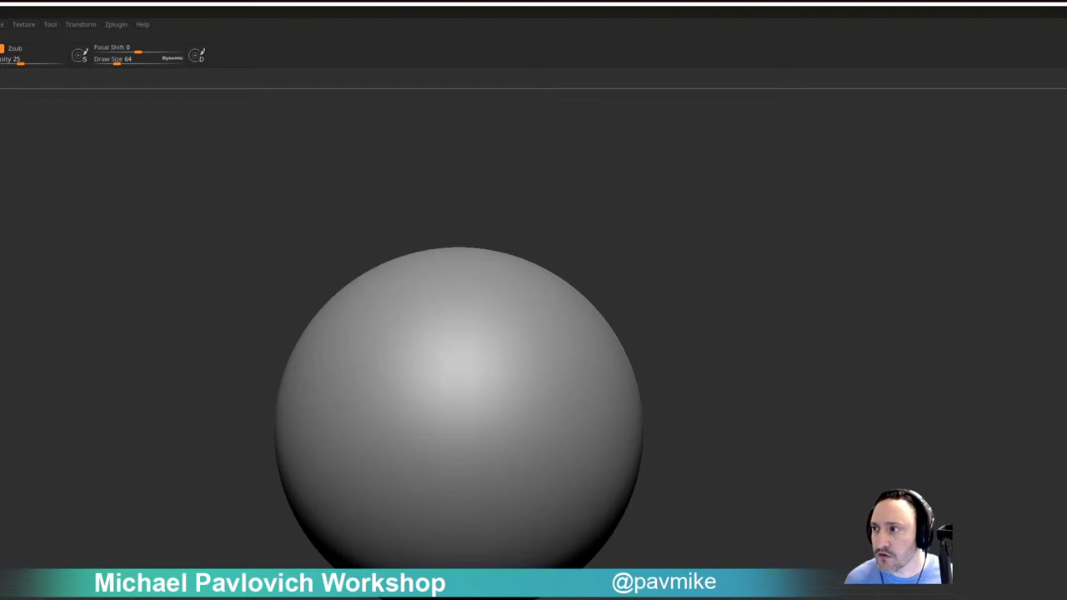
Resize the ZBrushCore window to fill the screen, with the Brush and Tool palettes fully in view.
mouse_move(0, 8)
left_mouse_down()
mouse_move(537, 182)
mouse_move(660, 128)
mouse_move(7, 7)
left_mouse_up()
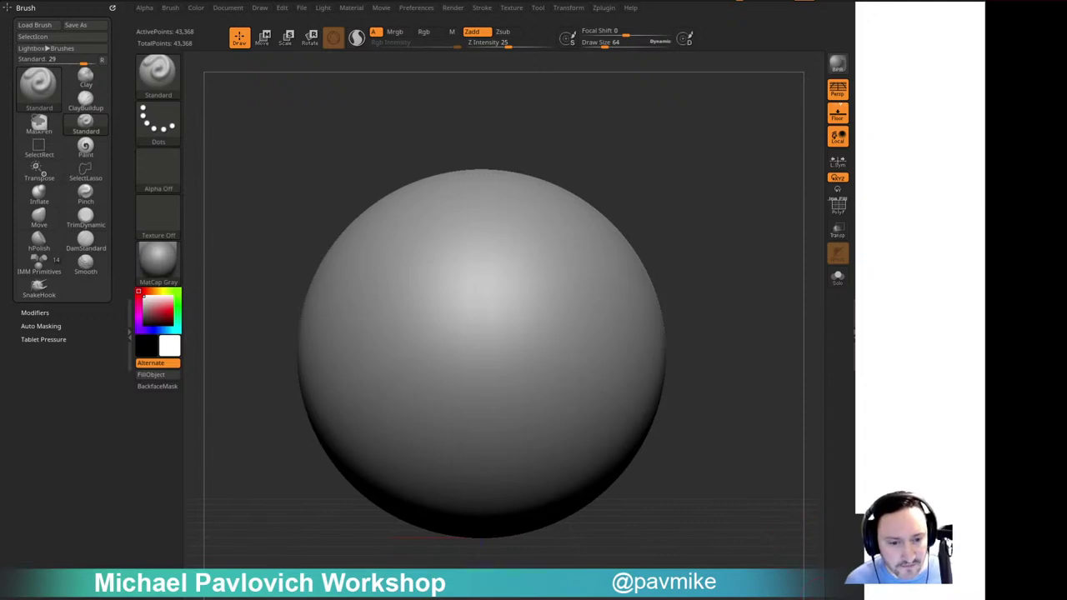
left_click_drag(985, 598, 1065, 599)
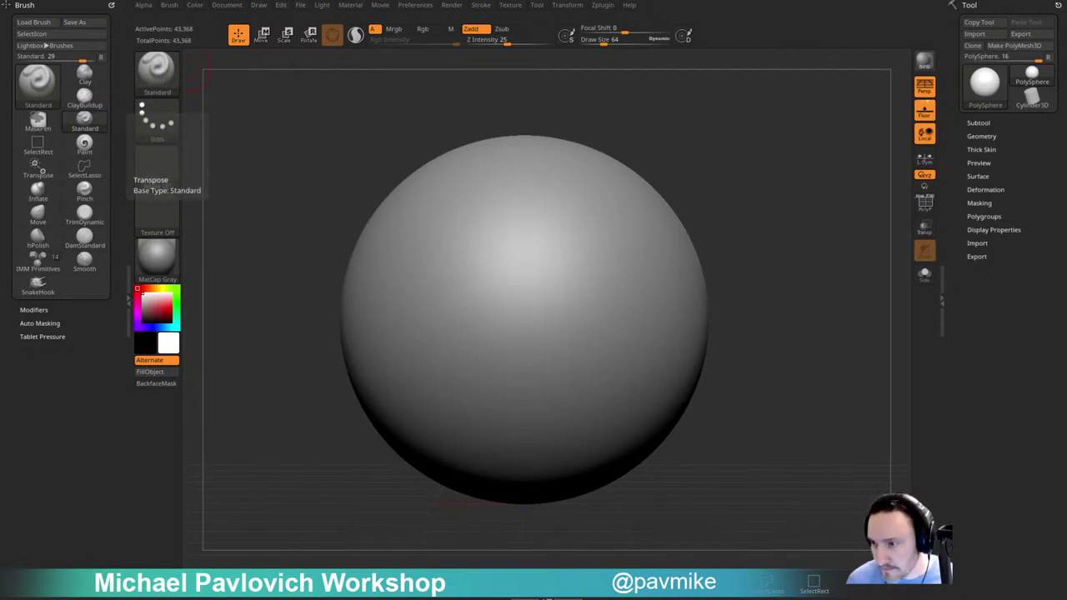
left_click_drag(2, 191, 0, 192)
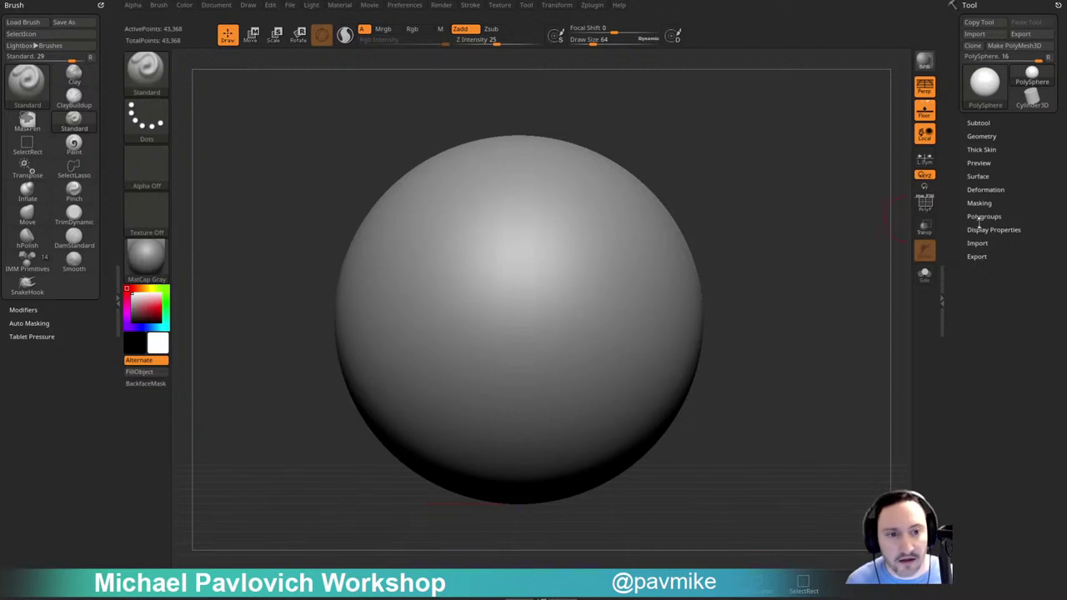
left_click_drag(1064, 218, 1065, 219)
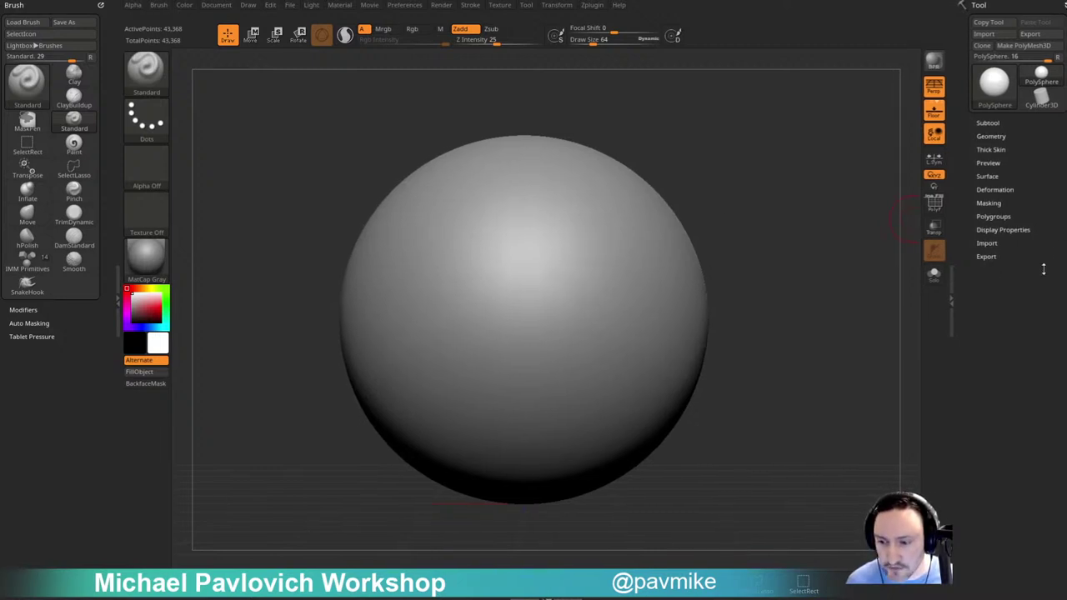
Store the current interface layout as the startup configuration and confirm it.
left_click(416, 8)
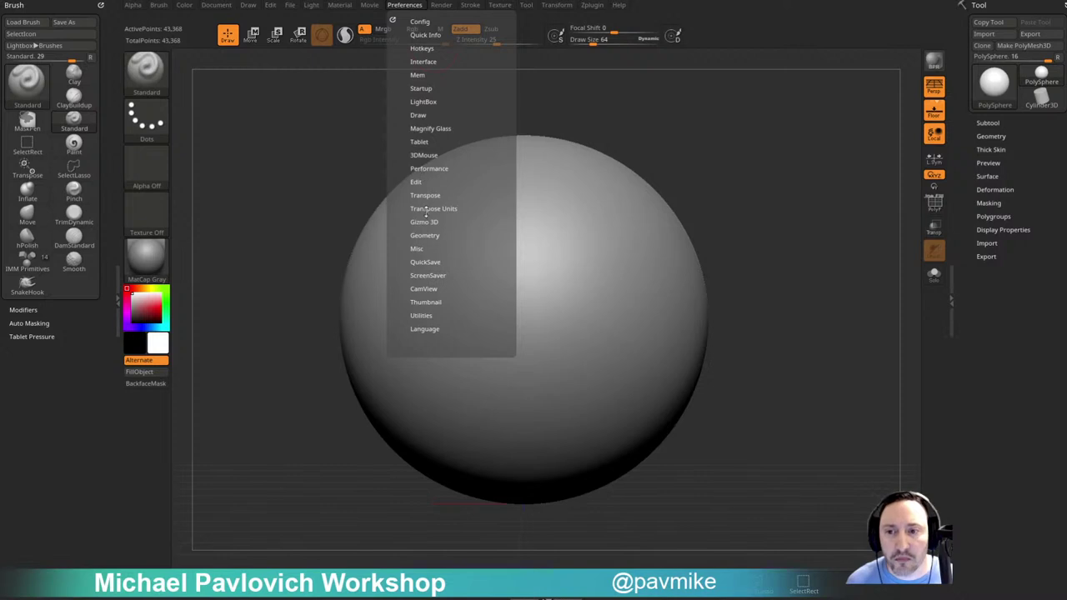
key("shift")
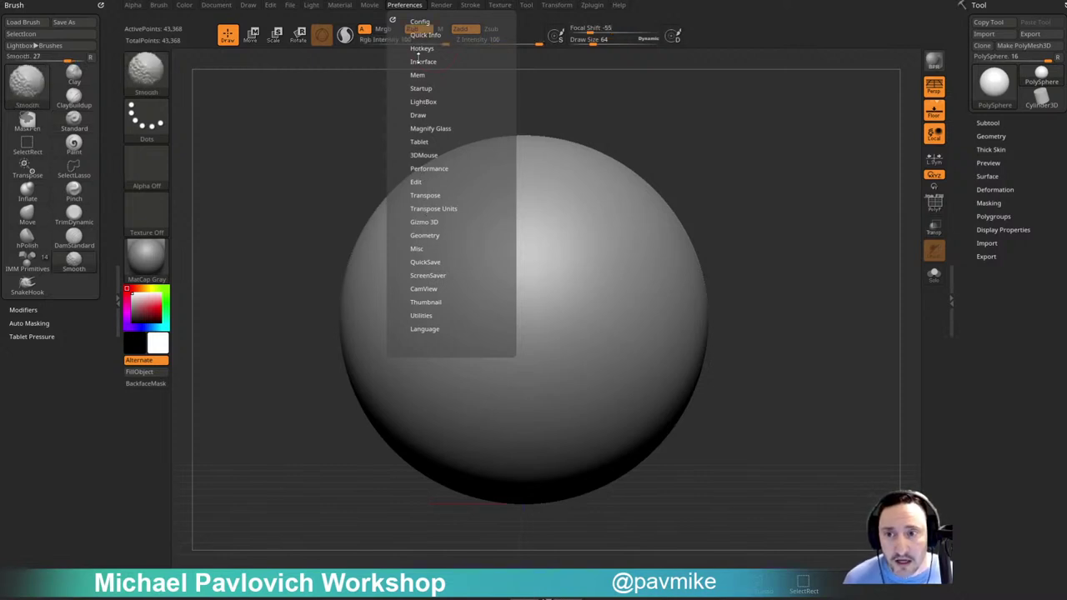
left_click(420, 21)
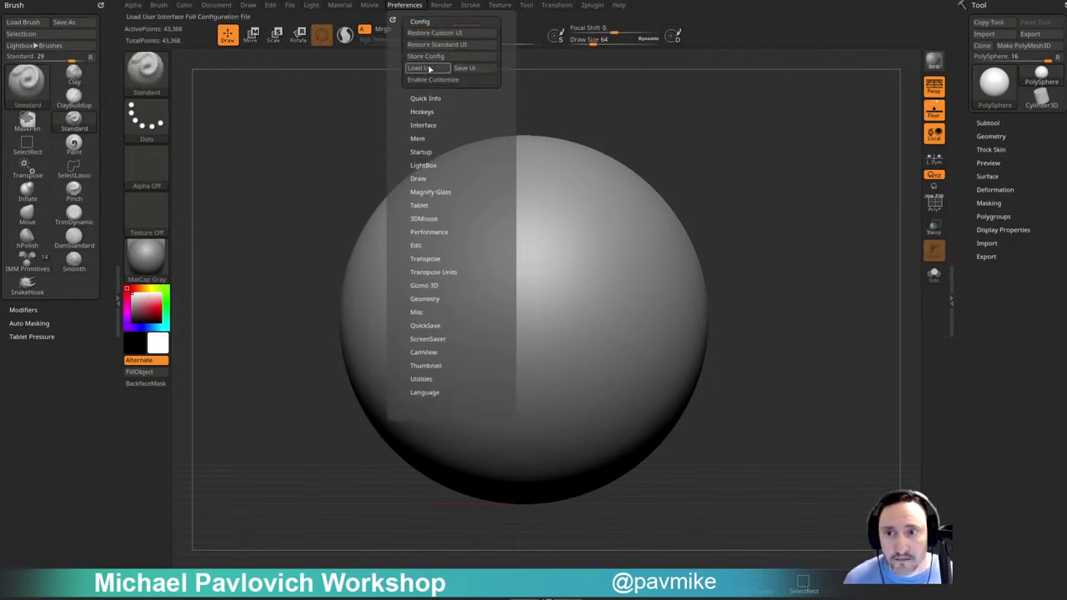
left_click(431, 56)
left_click(575, 282)
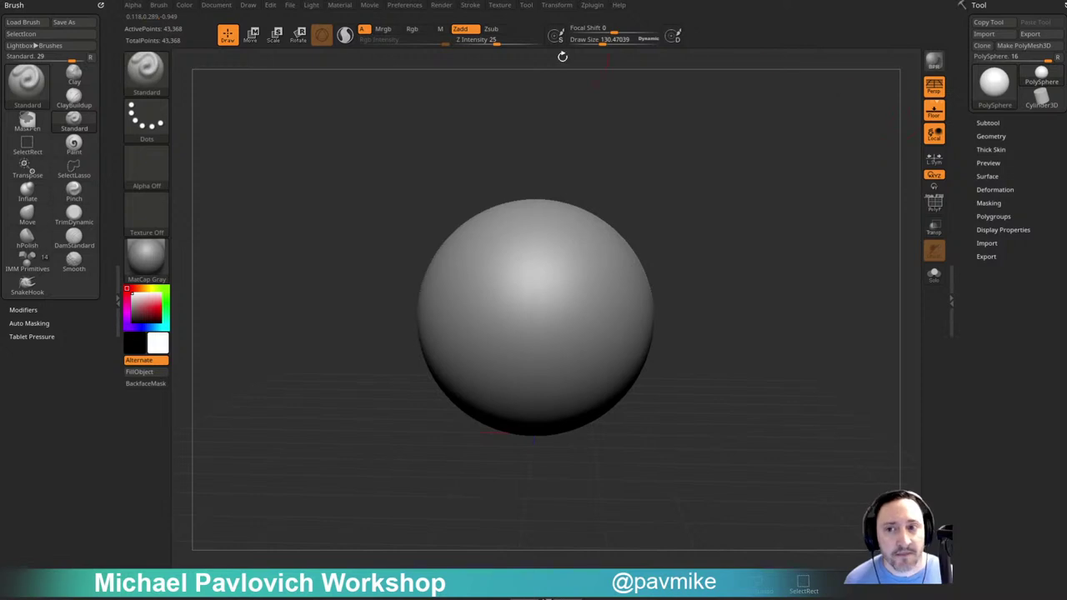
Try a mirrored Standard brush stroke across the front of the sphere and undo it.
right_click_drag(743, 203, 730, 220, "ctrl")
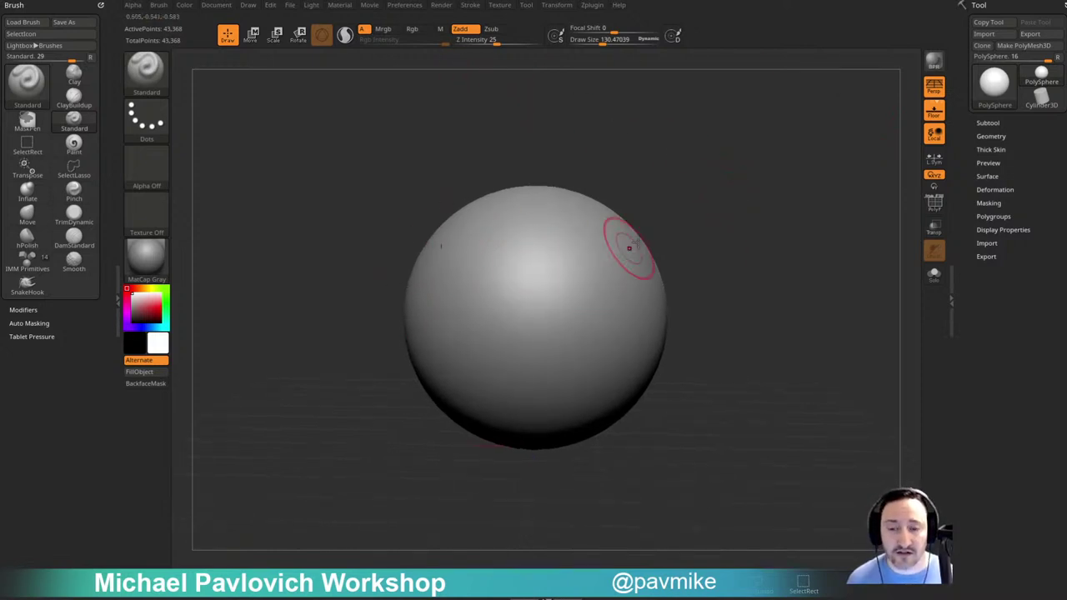
right_click_drag(628, 247, 637, 260, "alt")
mouse_move(600, 288)
left_mouse_down()
mouse_move(587, 313)
mouse_move(627, 317)
left_mouse_up()
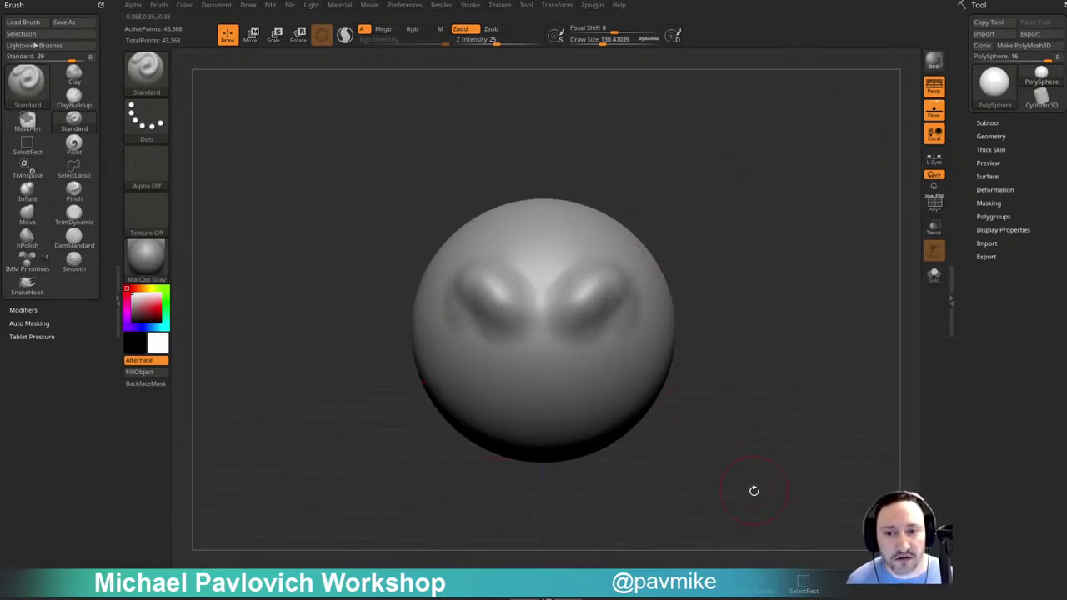
key("ctrl+z")
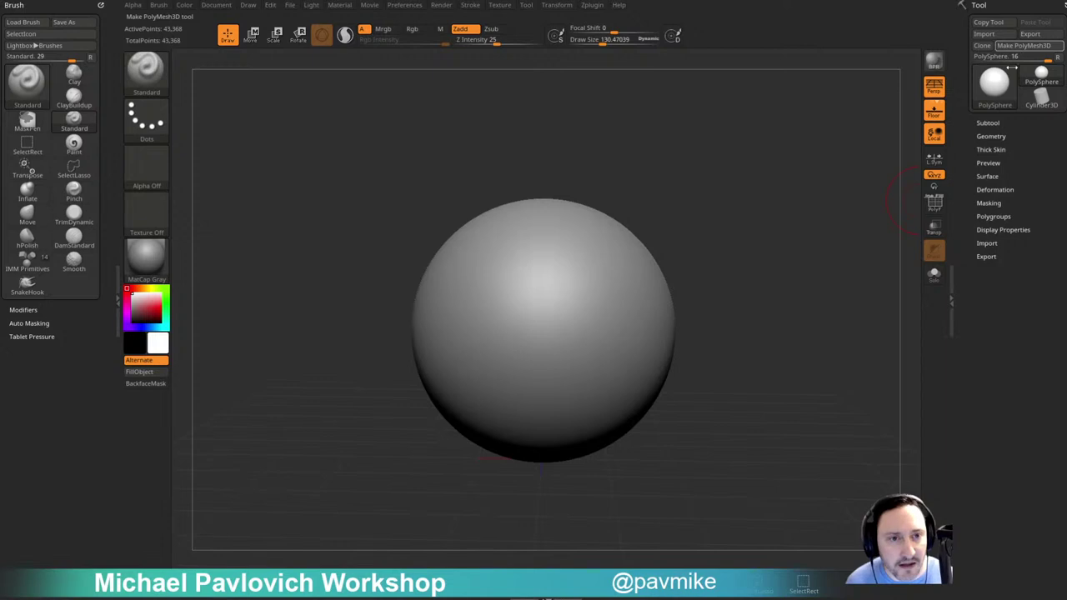
Switch the active tool to the Cylinder3D primitive and display its polygon wireframe.
left_click(998, 88)
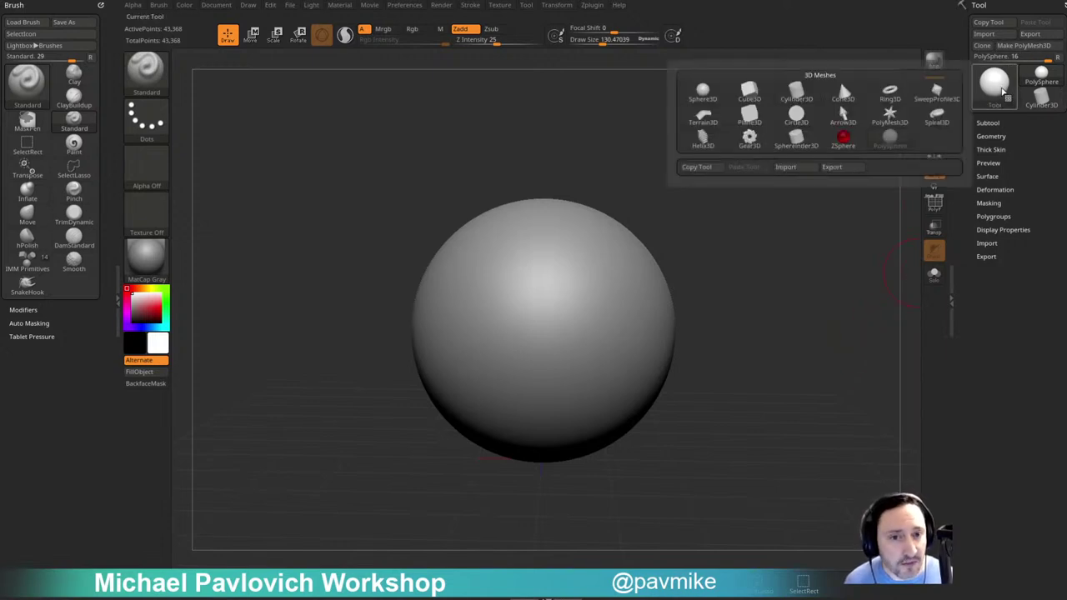
left_click(796, 92)
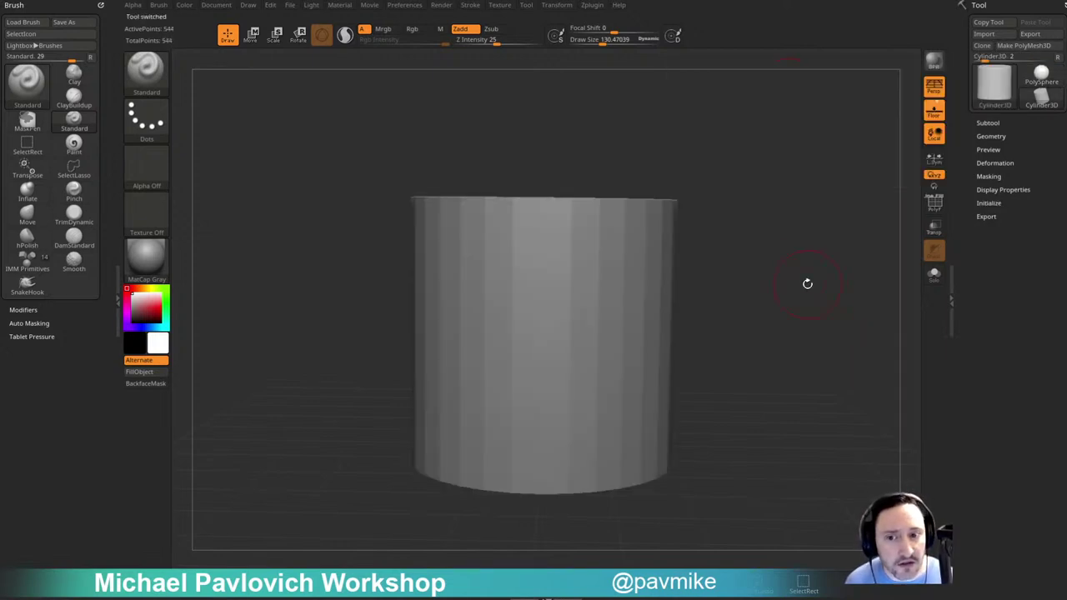
left_click_drag(833, 228, 885, 149)
key("shift+f")
Review the other available 3D mesh primitives, including ZSphere, PolySphere and Plane3D.
left_click(998, 87)
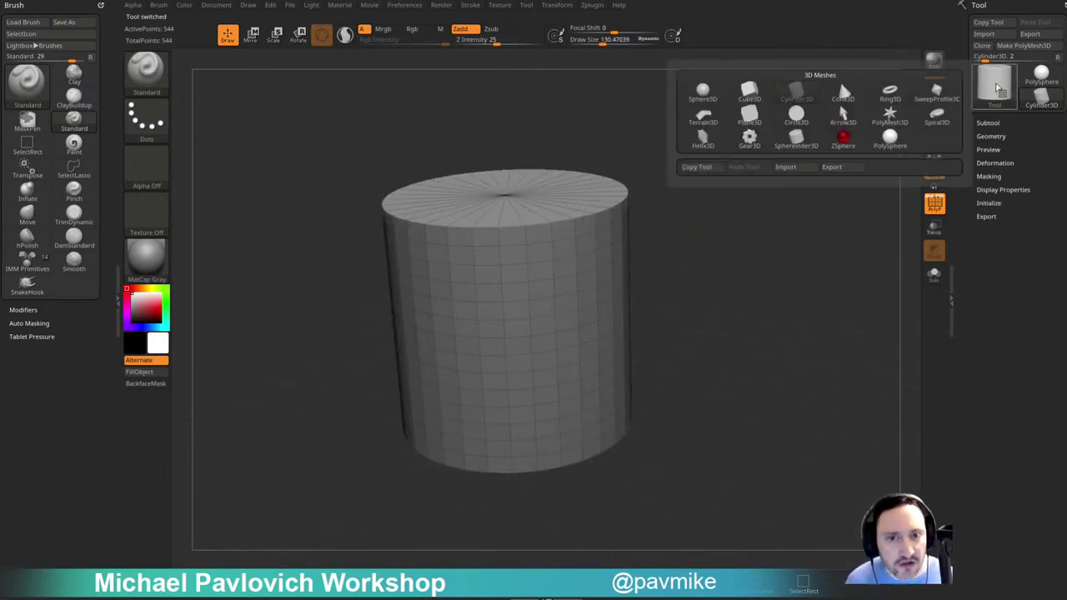
left_click(996, 87)
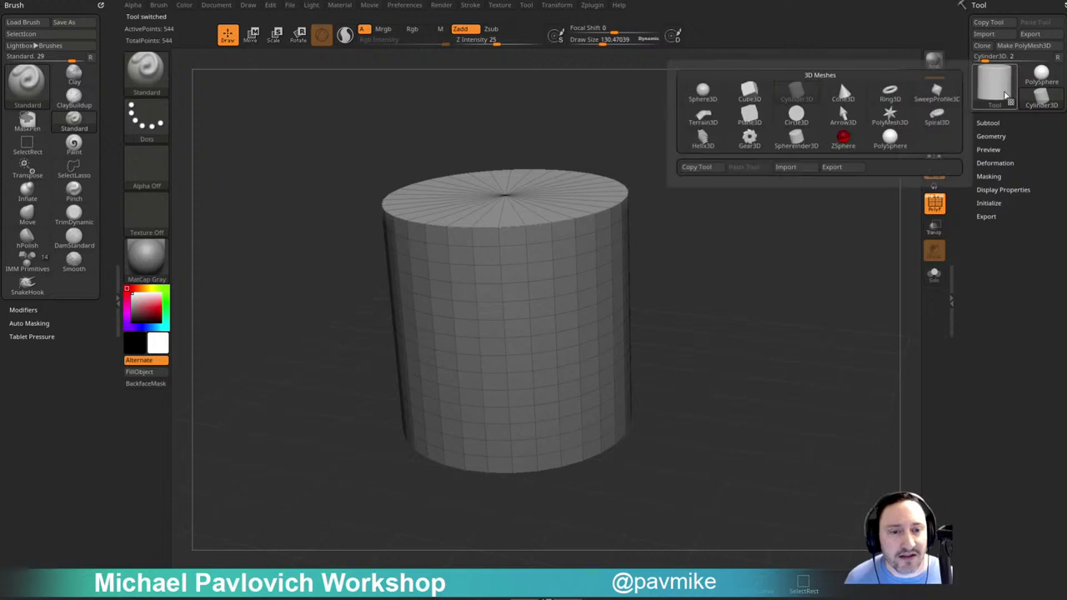
mouse_move(850, 142)
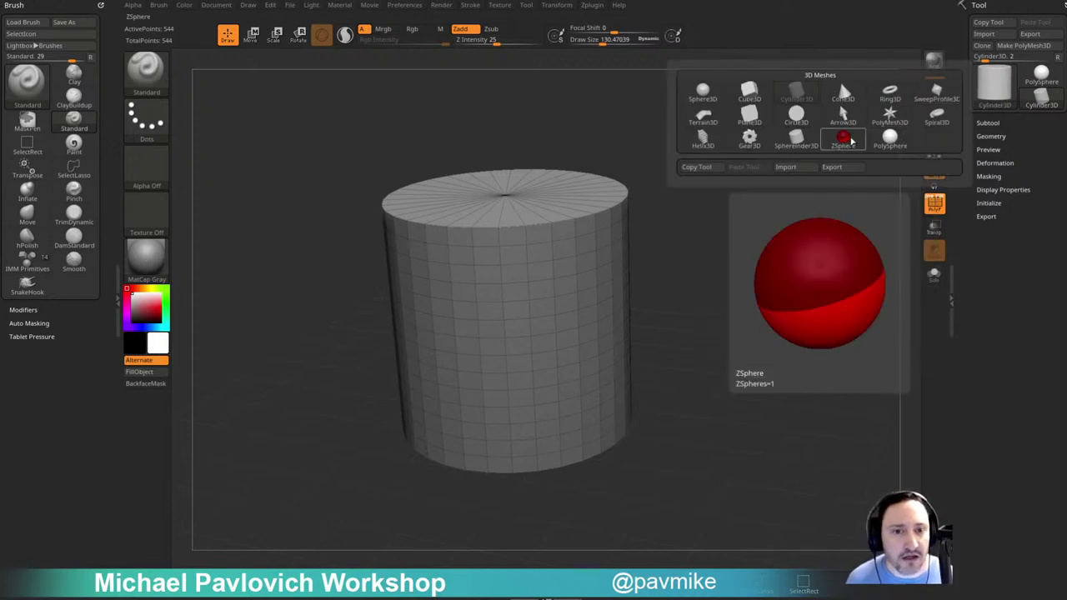
mouse_move(893, 147)
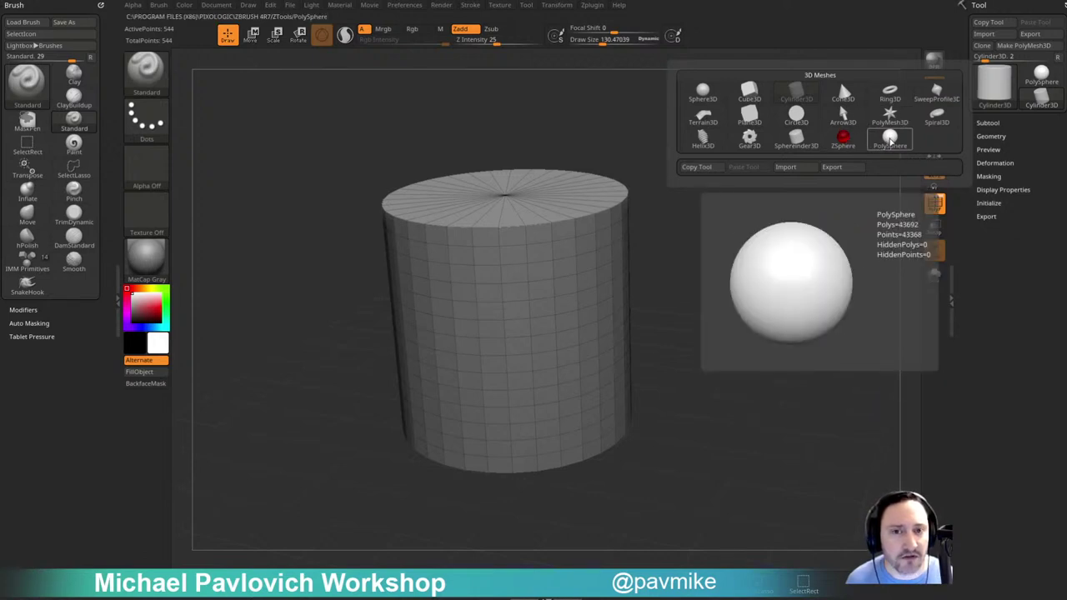
mouse_move(736, 112)
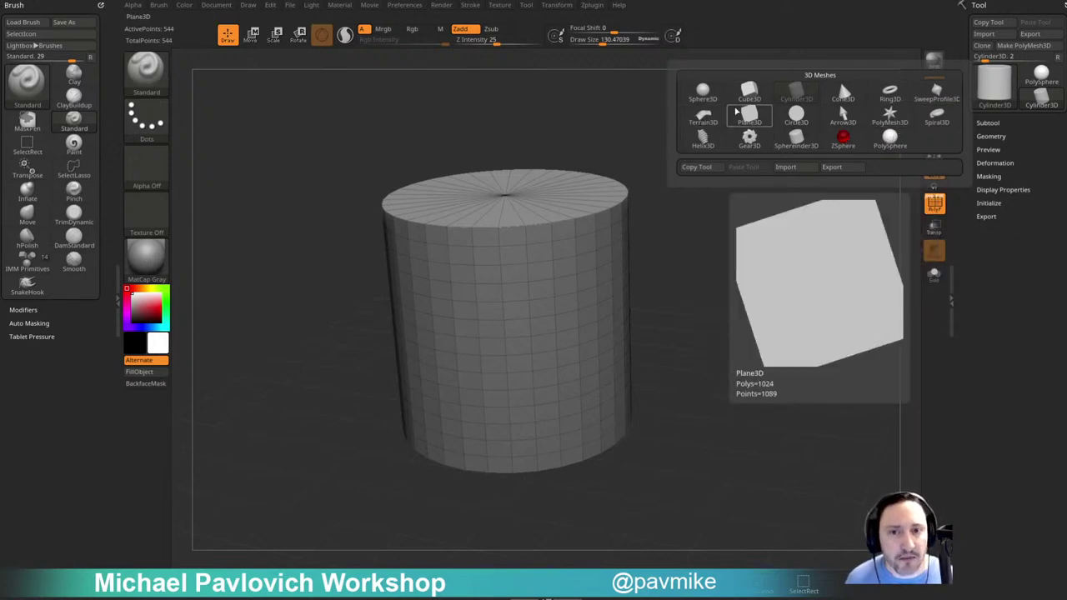
Hollow out the cylinder by increasing its initial Inner Radius until only a thin tube wall remains.
left_click_drag(748, 121, 741, 145)
key("shift")
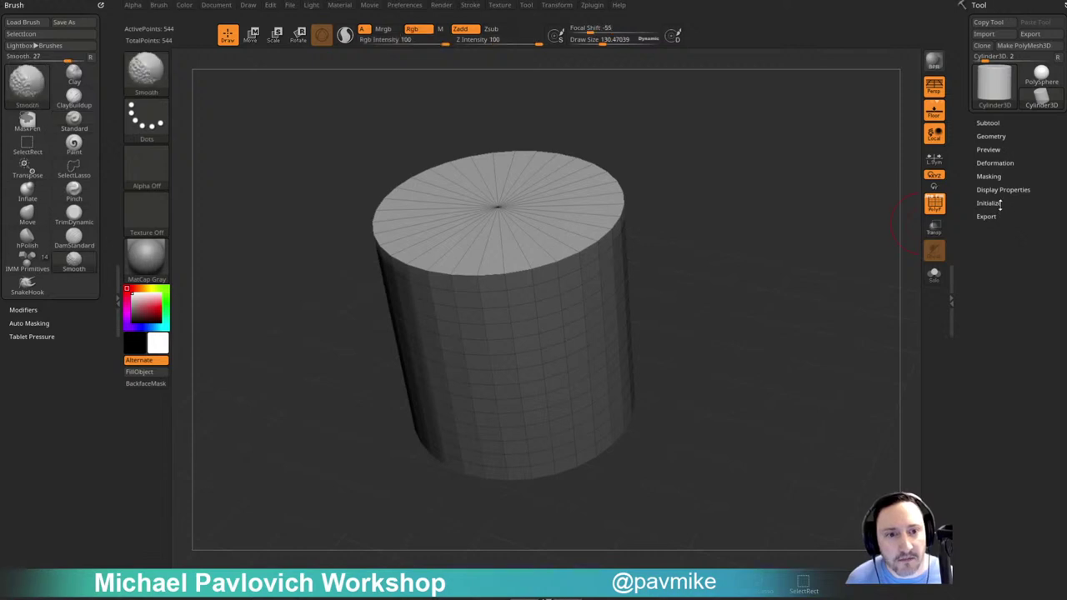
left_click(995, 204)
left_click(1036, 238)
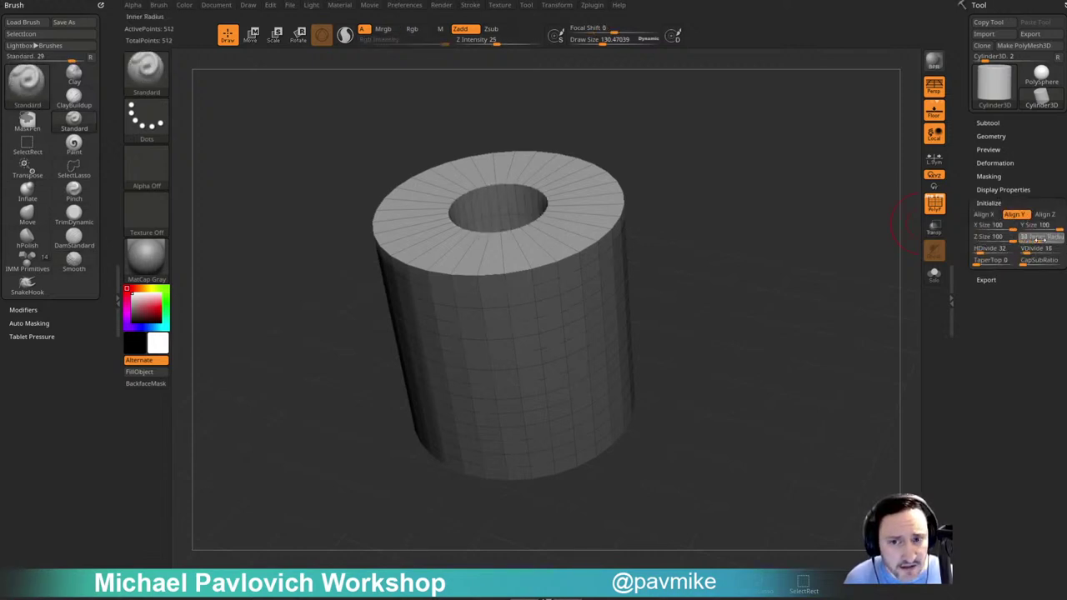
left_click_drag(1039, 239, 1050, 239)
Set the hollow cylinder's HDivide to 30 and convert it to a PolyMesh3D.
mouse_move(985, 272)
left_mouse_down()
mouse_move(973, 272)
mouse_move(988, 273)
left_mouse_up()
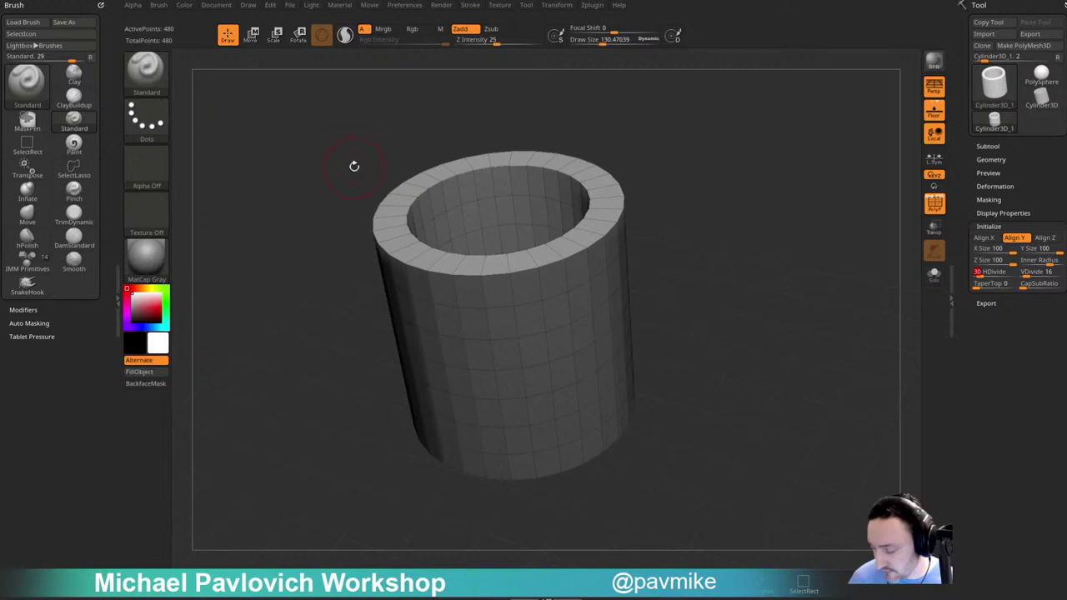
key("b")
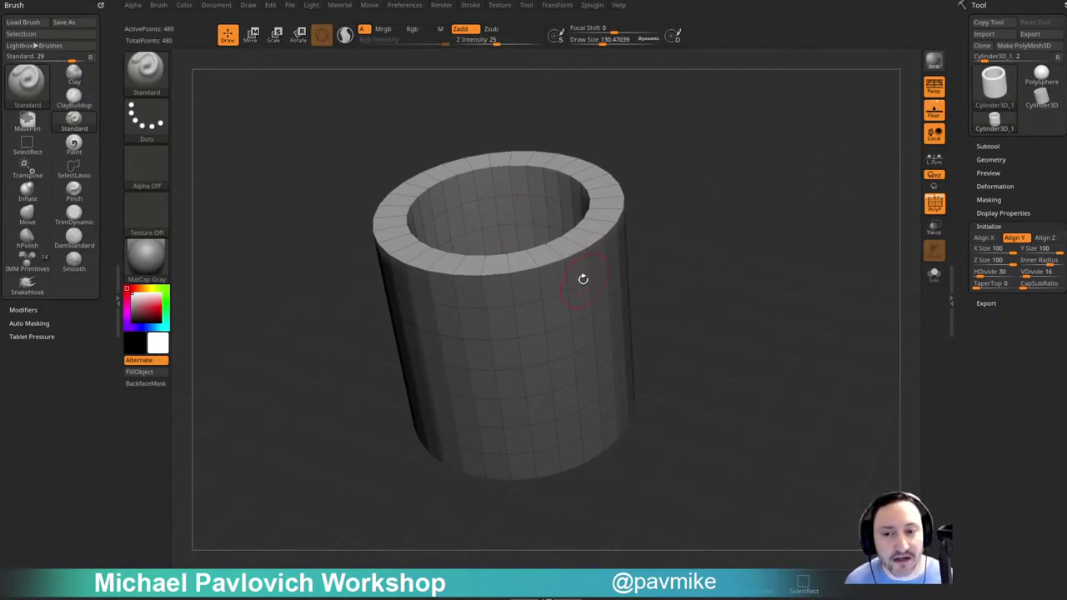
left_click(1030, 47)
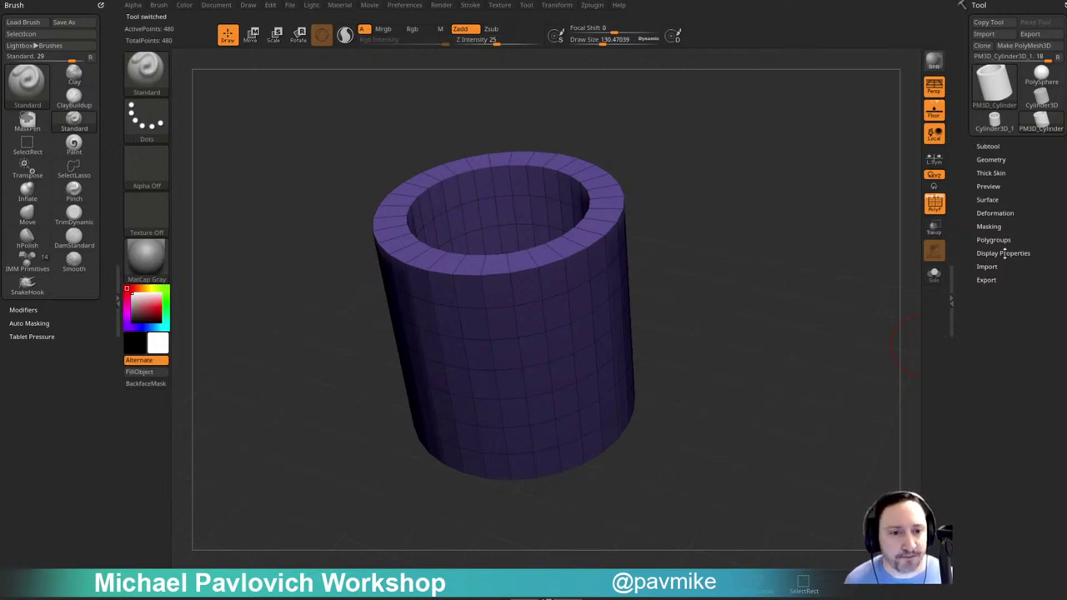
Switch back to the PolySphere and turn off its polygon wireframe display.
left_click(1041, 77)
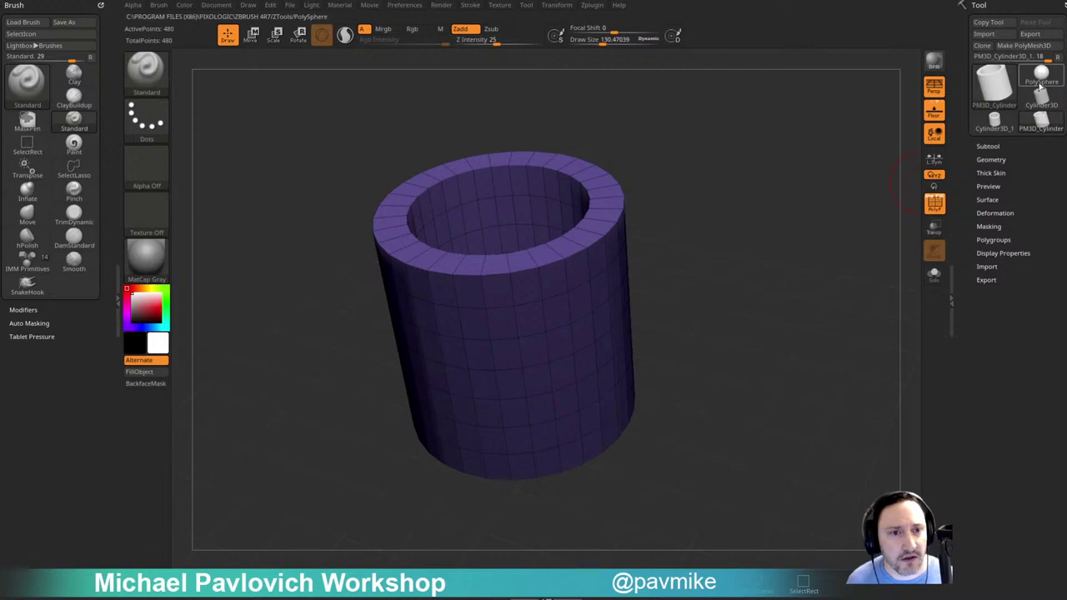
left_click_drag(690, 252, 781, 218, "shift")
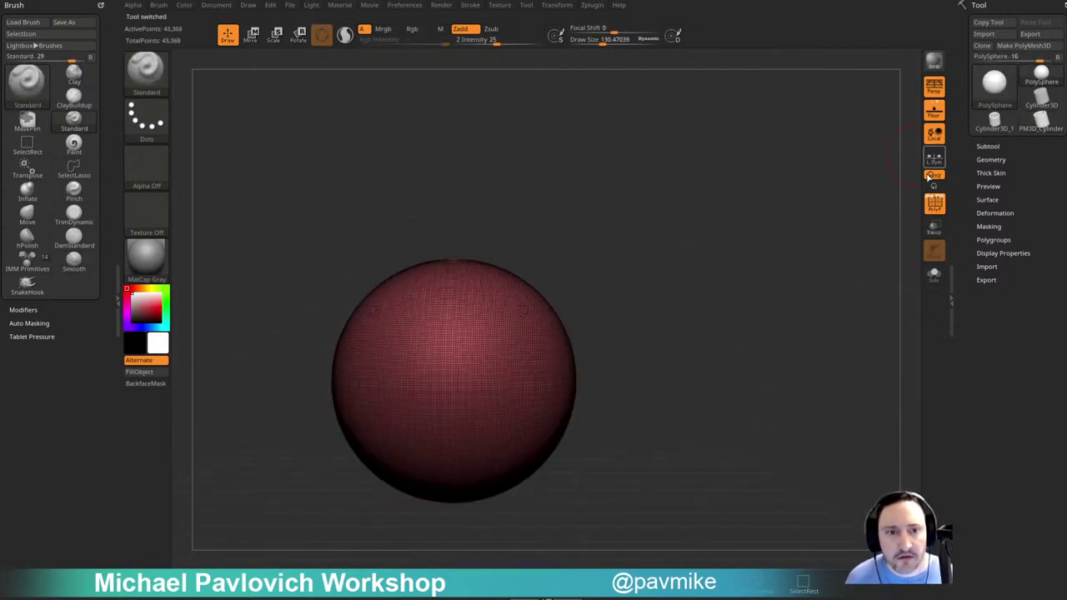
left_click(934, 203)
left_click_drag(705, 302, 785, 260, "alt")
Try mirrored Standard brush bulges on the front of the sphere and undo them.
mouse_move(546, 317)
left_mouse_down()
mouse_move(576, 335)
mouse_move(562, 318)
left_mouse_up()
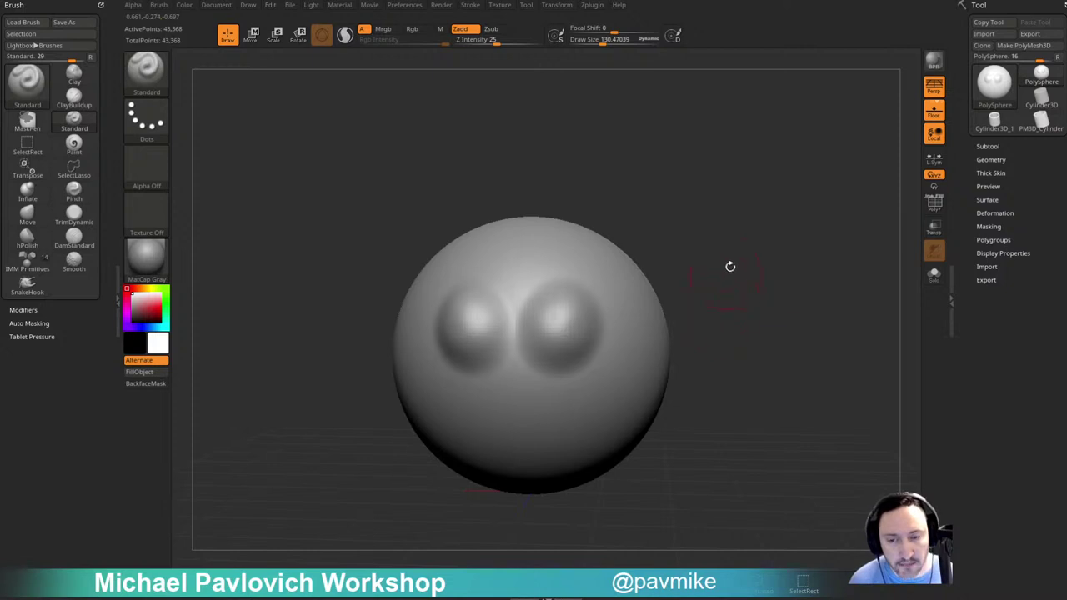
left_click_drag(766, 281, 626, 349)
key("ctrl+z")
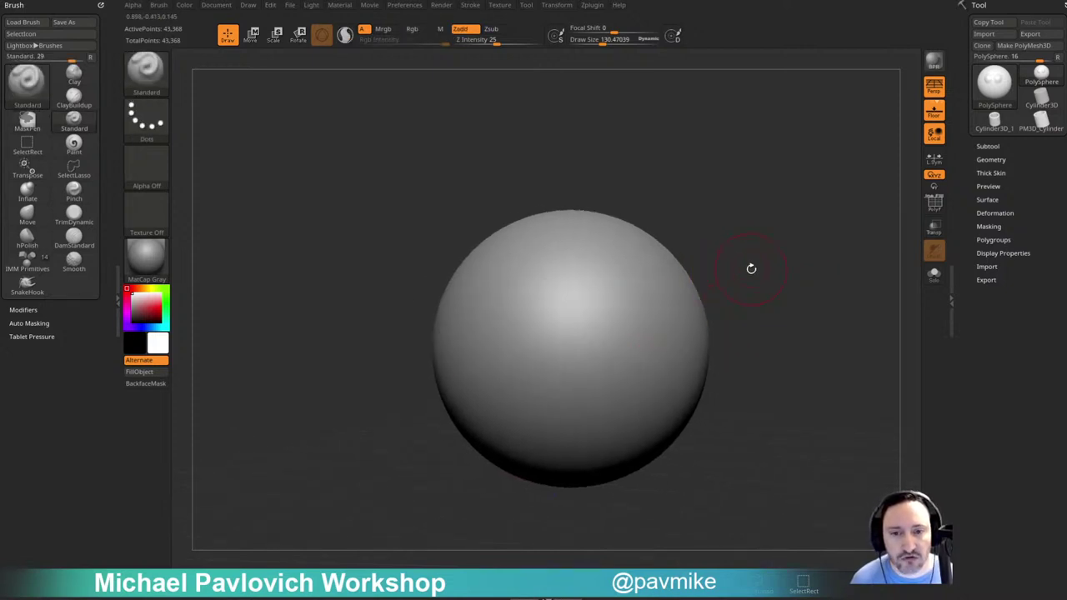
left_click_drag(749, 266, 701, 289)
left_click_drag(762, 247, 810, 288)
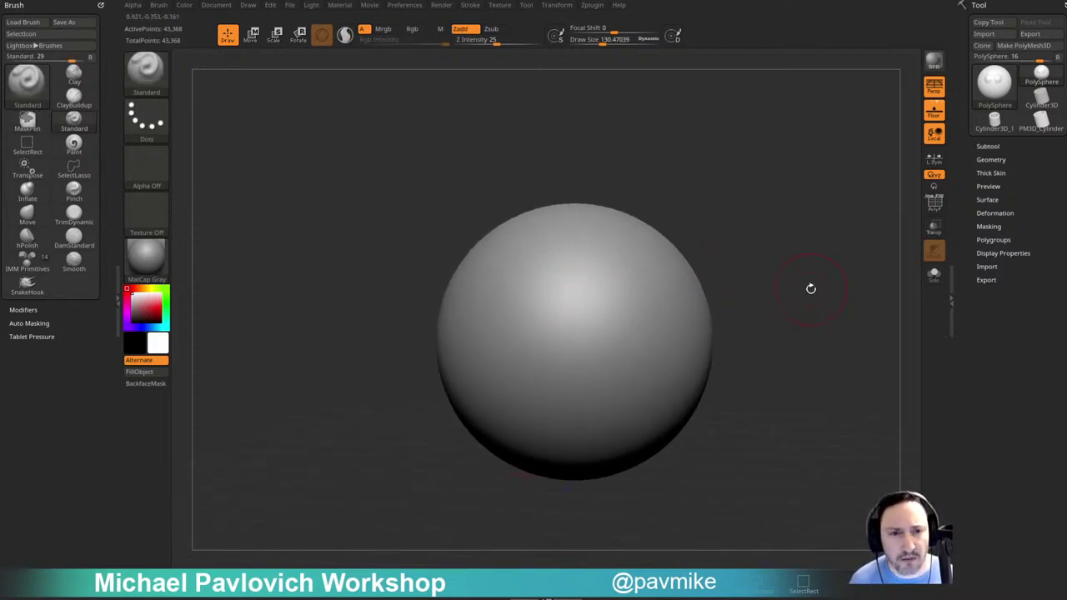
Turn on the Thumbnail view and the CamView orientation head in the preferences.
left_click(419, 9)
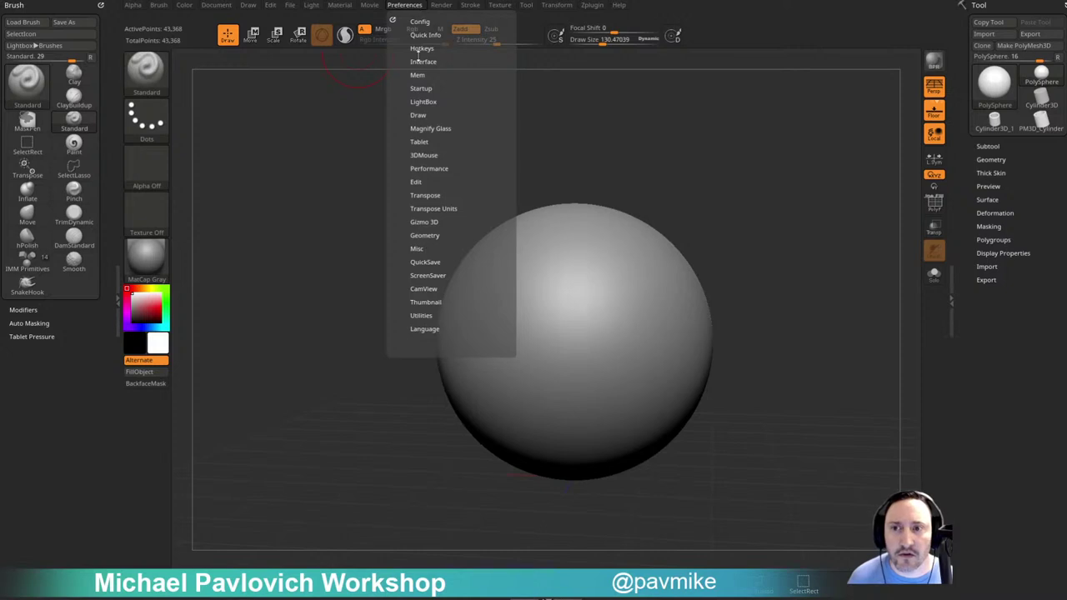
left_click(425, 301)
left_click(425, 313)
left_click(423, 288)
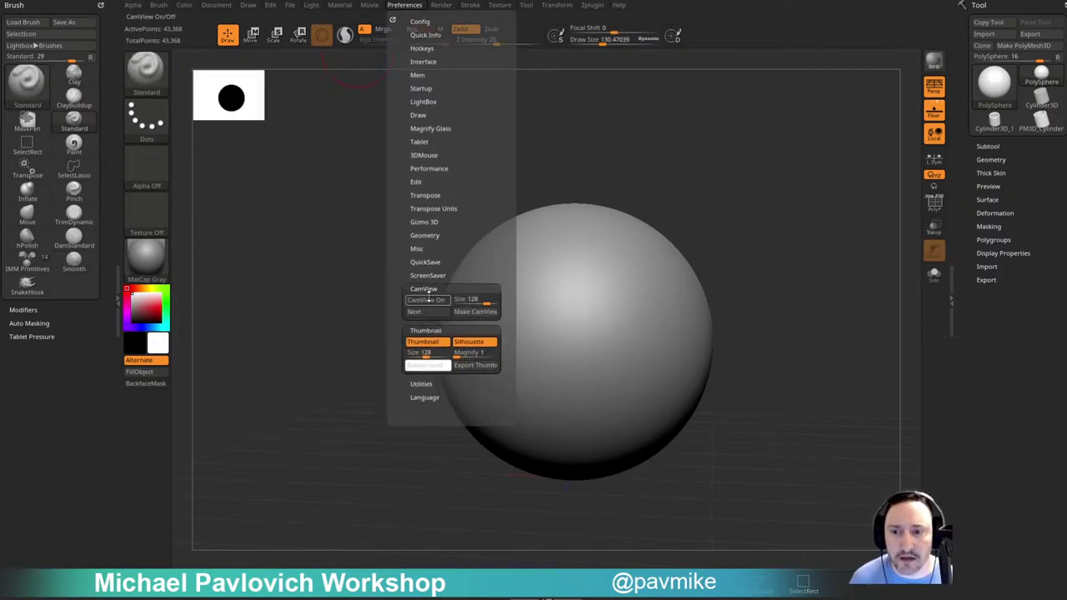
left_click(427, 300)
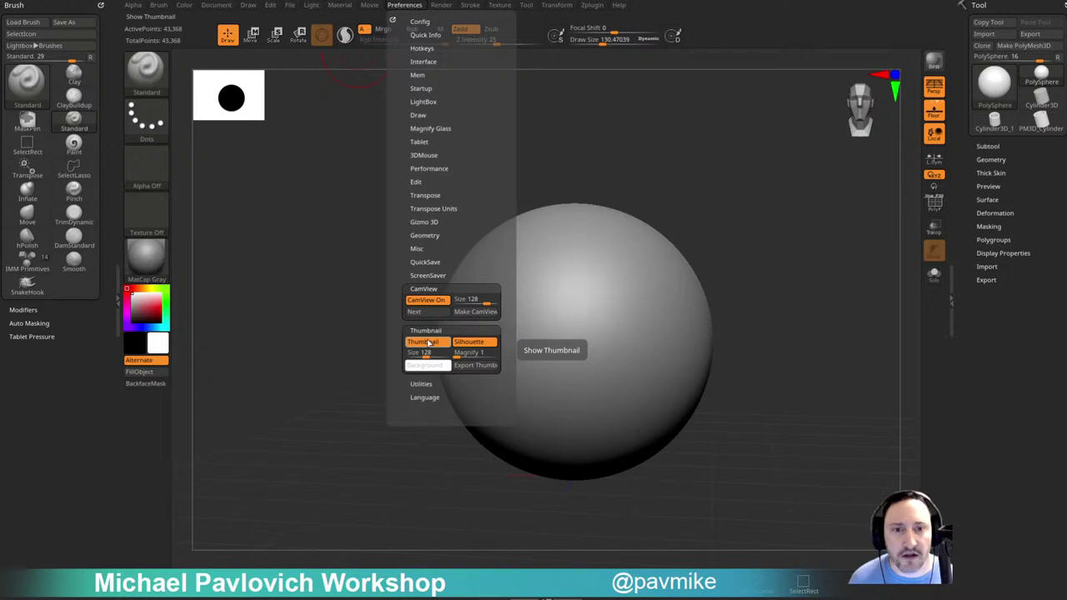
Use the Move brush to pull a mirrored pair of pointed horns from the sphere's top and a second pair from its lower sides.
left_click_drag(774, 228, 715, 237, "alt")
mouse_move(834, 292)
left_mouse_down("alt")
mouse_move(816, 316)
mouse_move(852, 302)
mouse_move(809, 333)
mouse_move(836, 308)
left_mouse_up("alt")
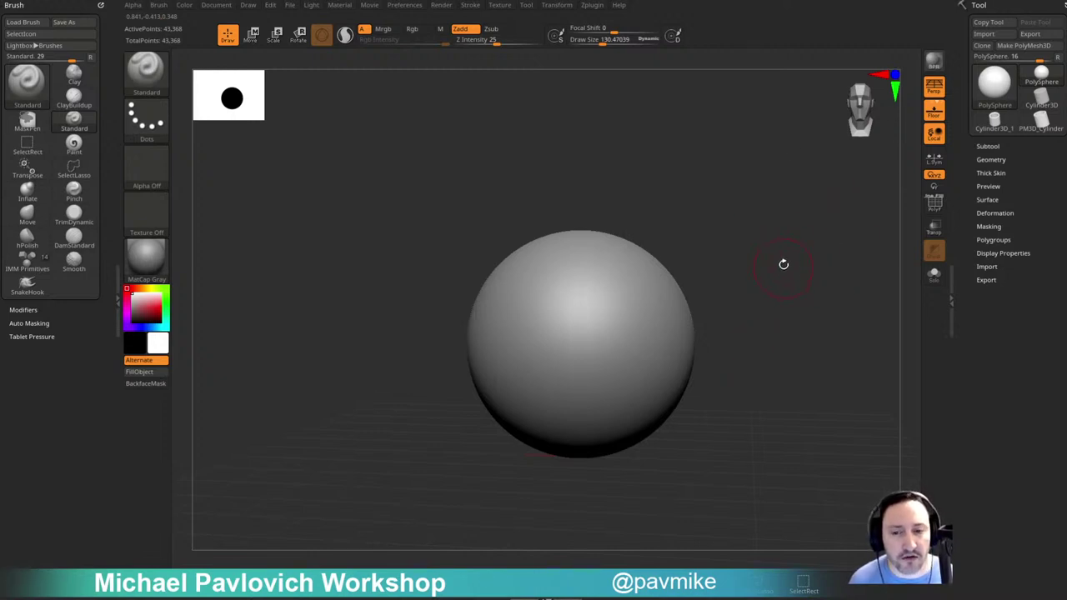
left_click_drag(796, 255, 808, 265, "alt")
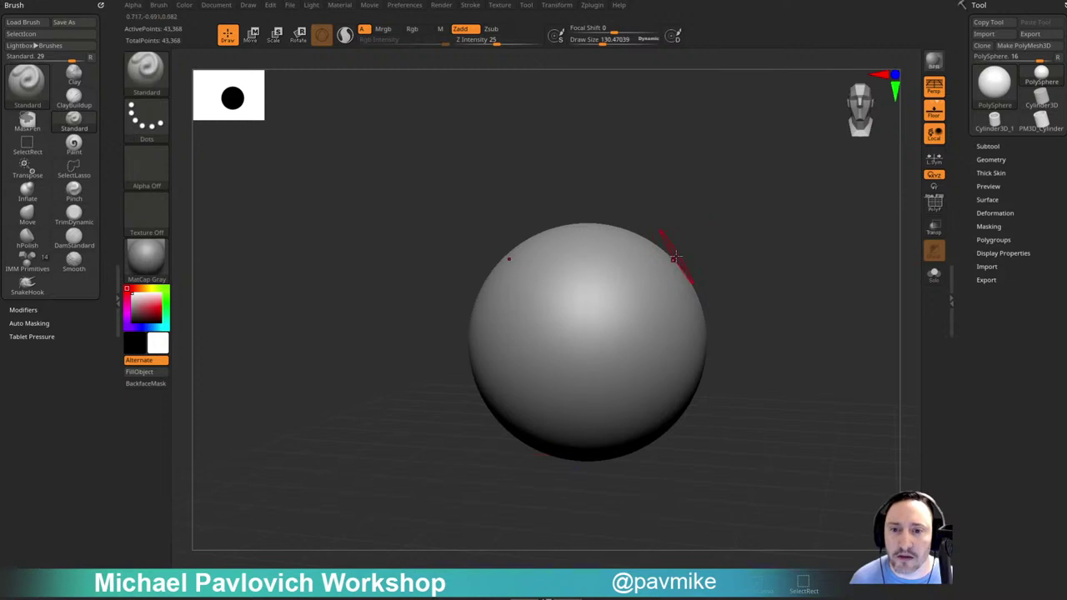
key("b")
key("m")
key("v")
left_click_drag(655, 262, 704, 167)
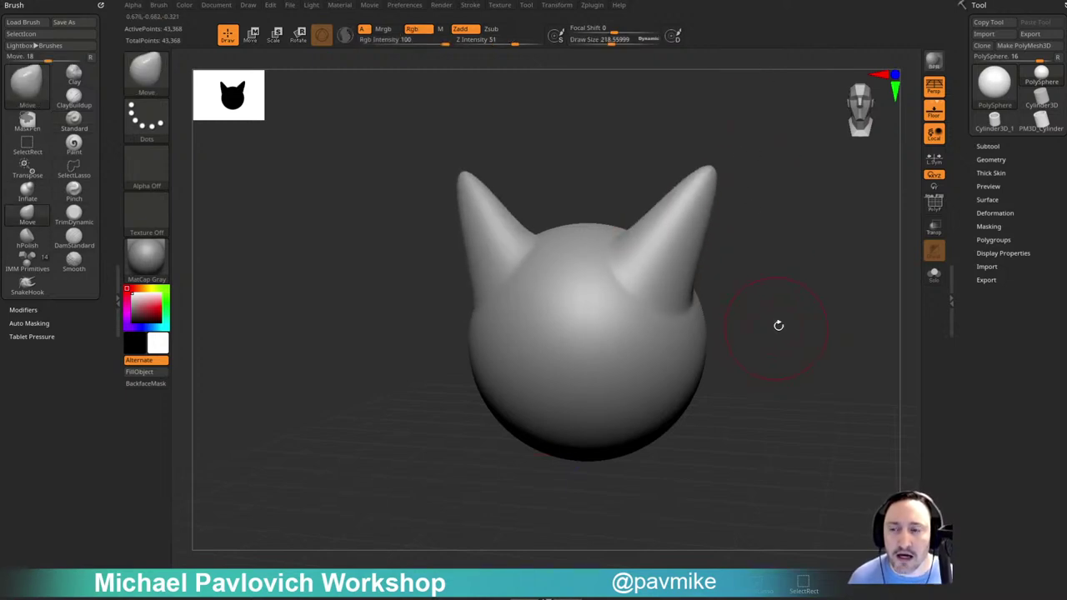
left_click_drag(776, 324, 750, 332, "shift")
mouse_move(706, 382)
left_mouse_down()
mouse_move(843, 370)
mouse_move(766, 350)
mouse_move(686, 472)
mouse_move(727, 455)
left_mouse_up()
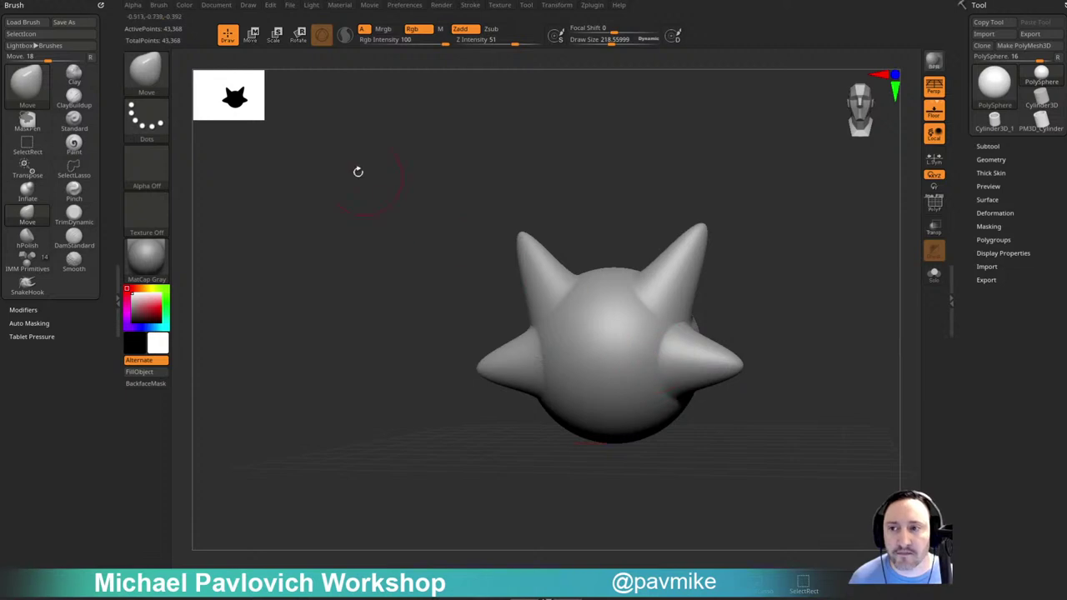
Enlarge the silhouette thumbnail to a size of about 190.
left_click_drag(263, 118, 293, 139)
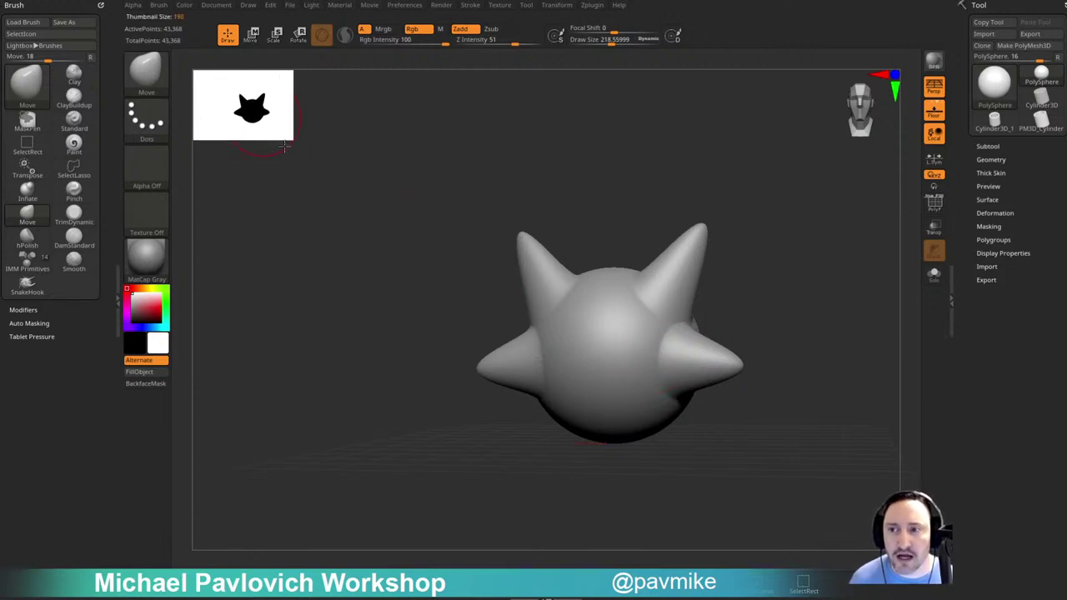
left_click(407, 5)
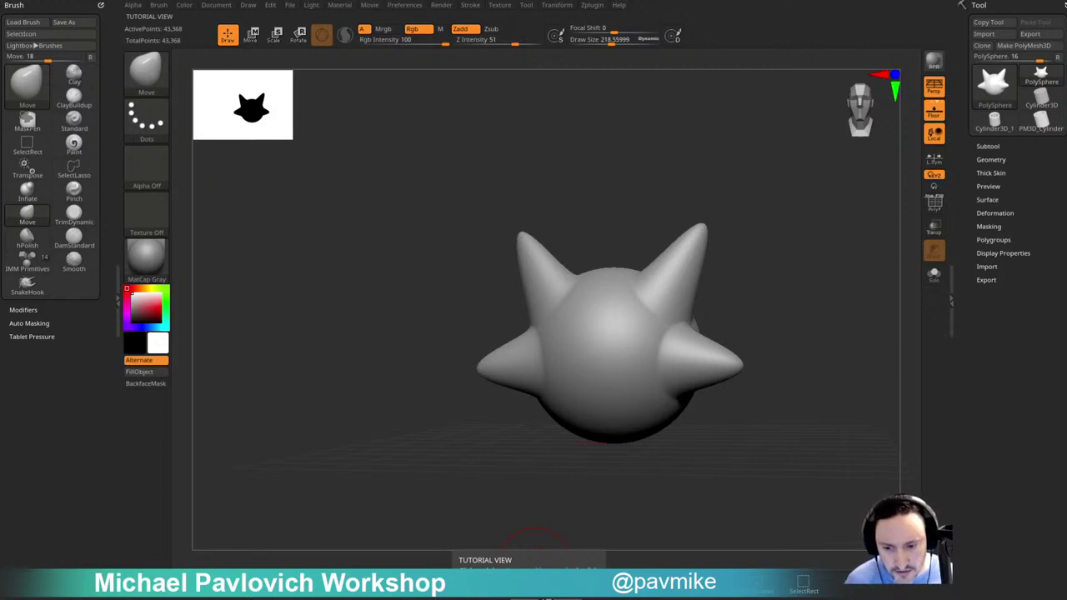
Switch to the ArtStation portfolio in the browser and open the What's New ZBrush 2020 project.
left_click_drag(733, 595, 671, 1)
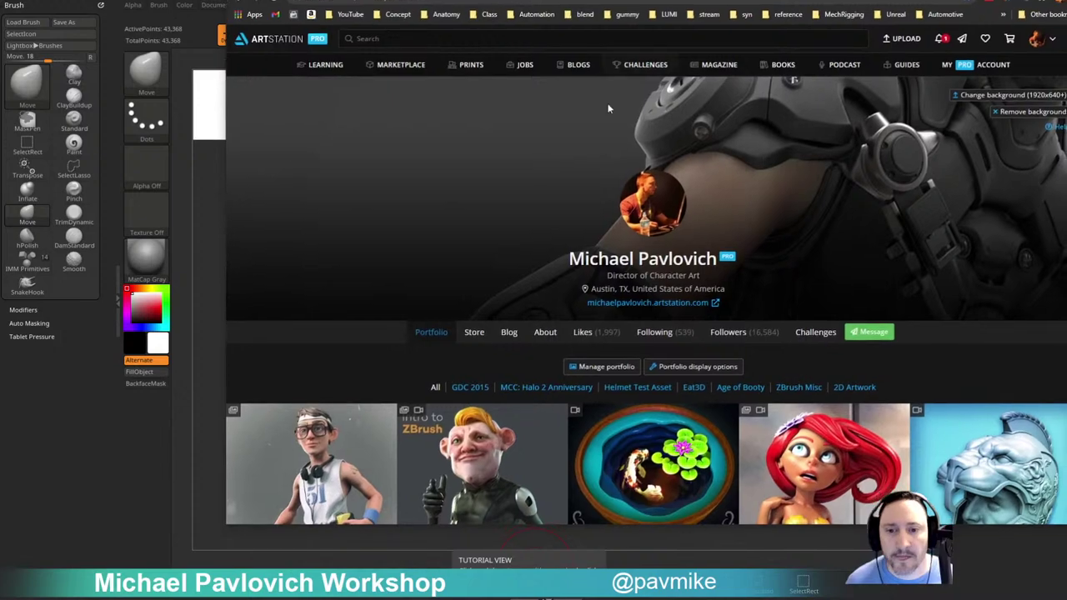
scroll(608, 109, "down", 4)
scroll(550, 293, "down", 5)
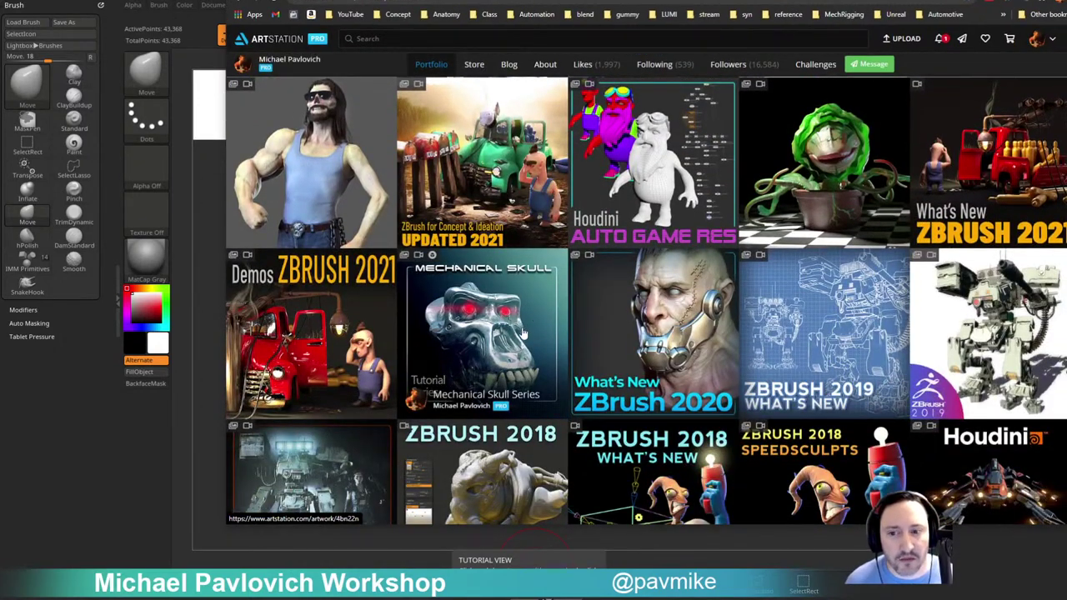
left_click(658, 321)
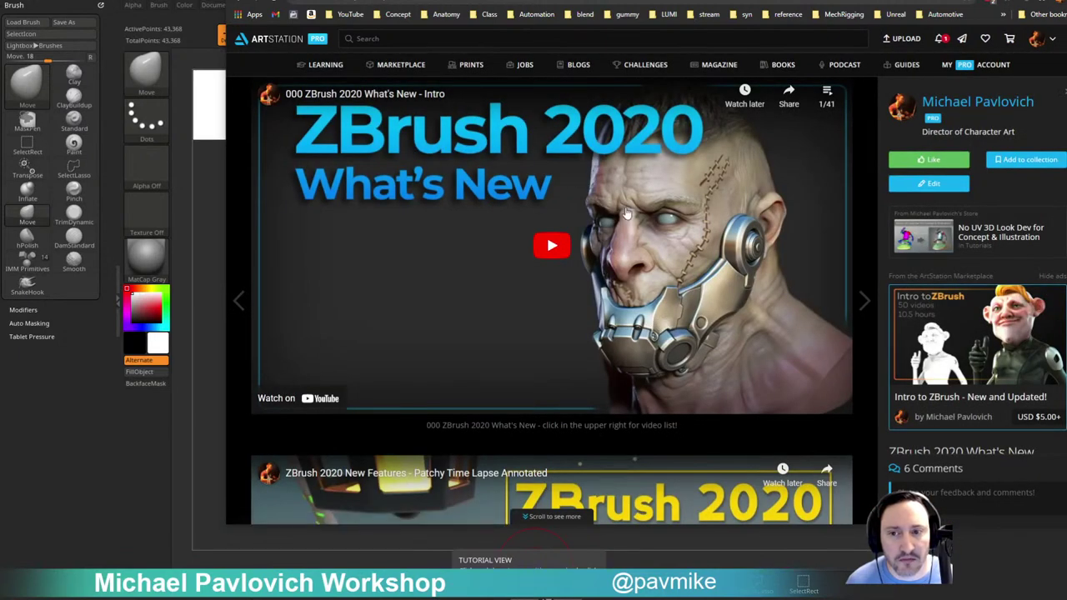
Look through the ZBrush 2020 What's New video playlist for the CamView and Thumbnail tutorials.
left_click(826, 93)
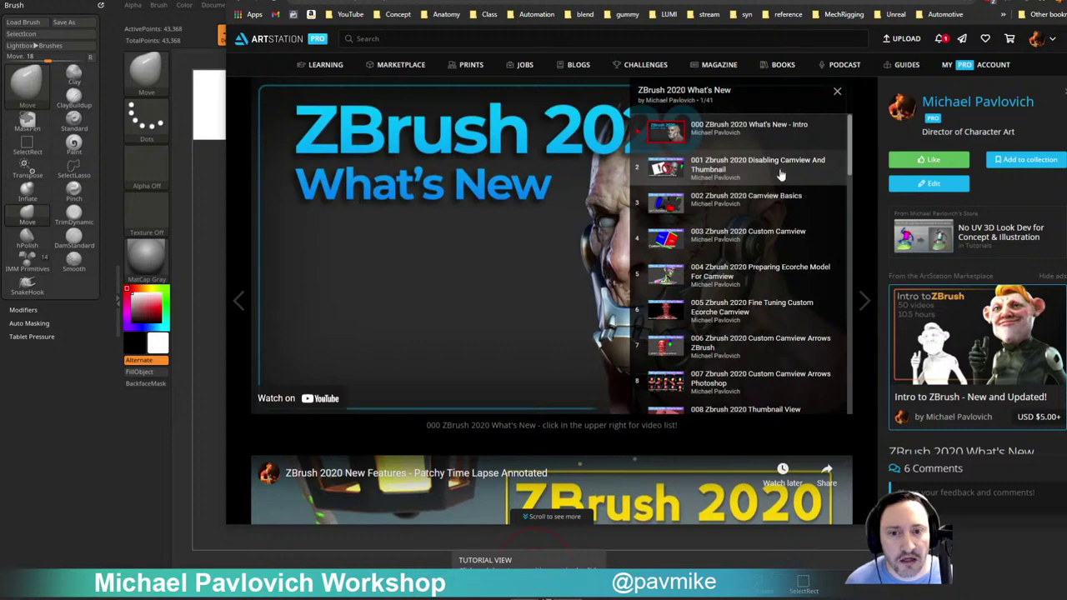
scroll(772, 204, "down", 5)
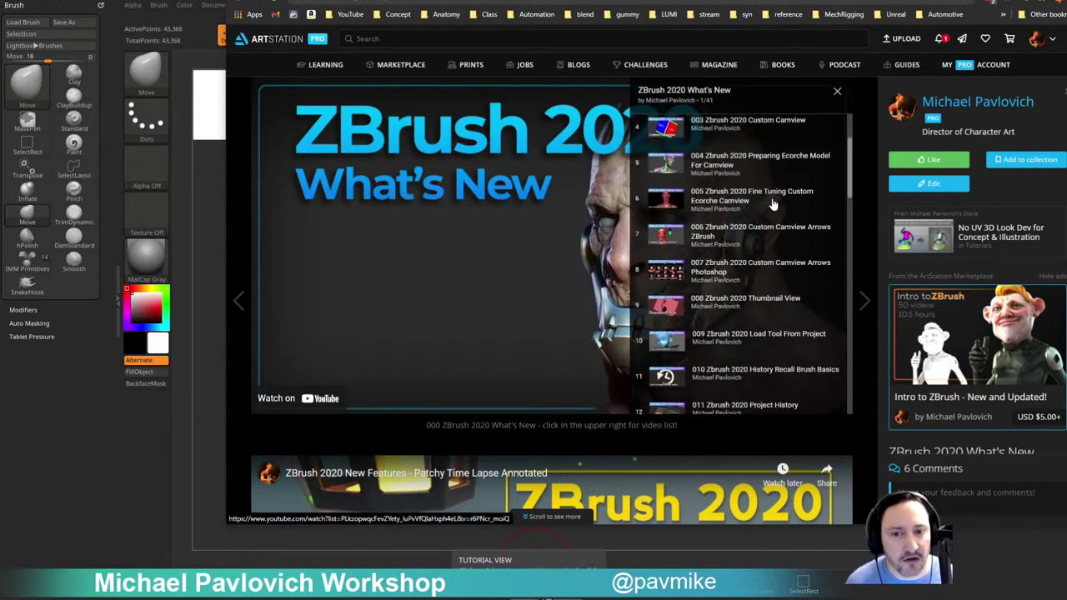
scroll(772, 204, "down", 3)
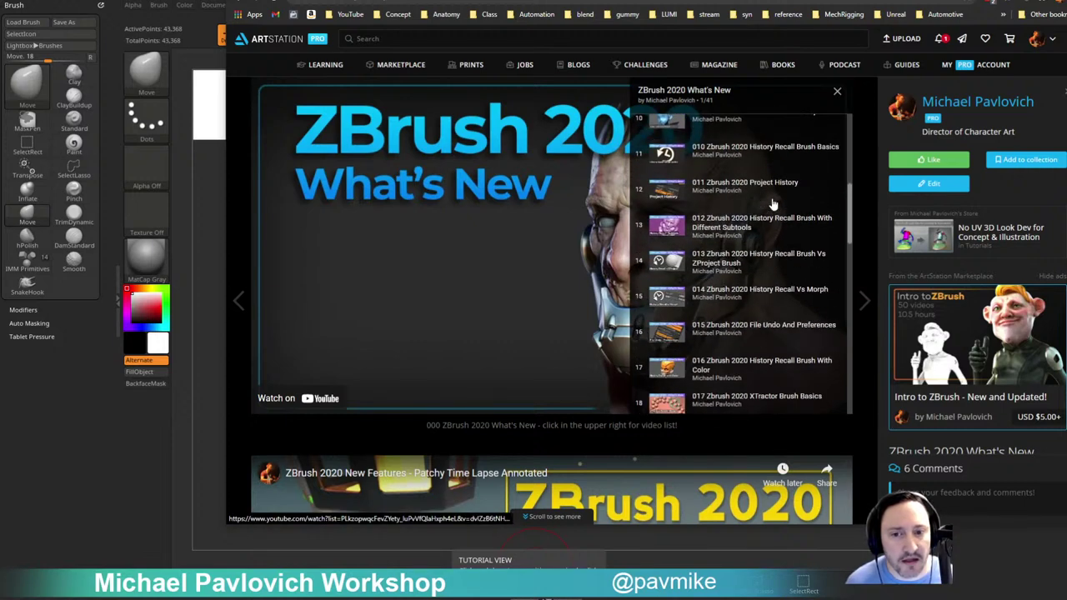
scroll(771, 217, "up", 6)
scroll(733, 217, "up", 3)
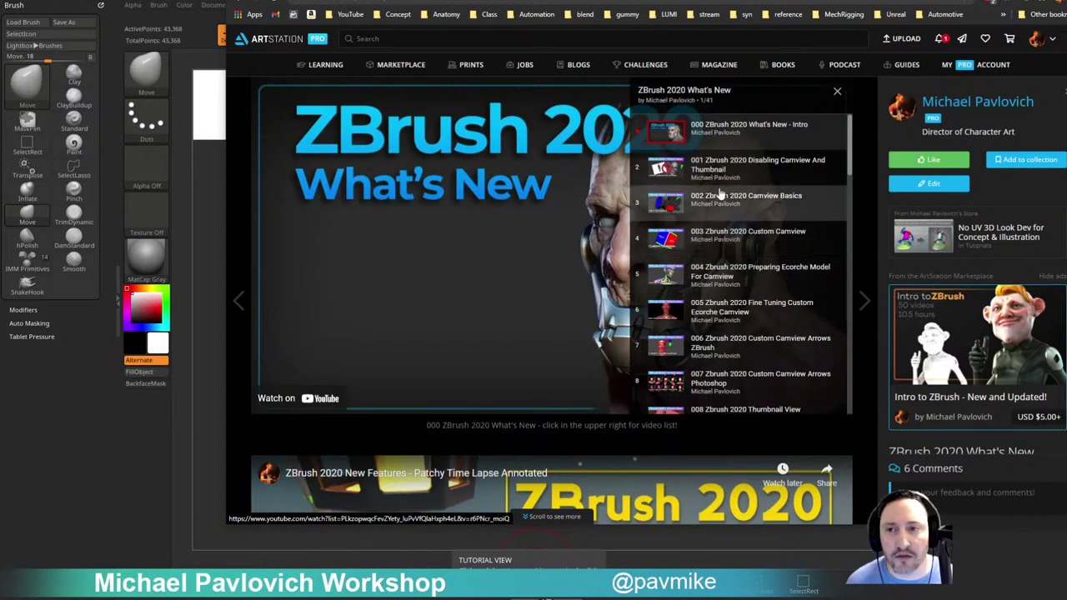
Return to the portfolio page and switch to the playlists page of the YouTube channel.
left_click(244, 2)
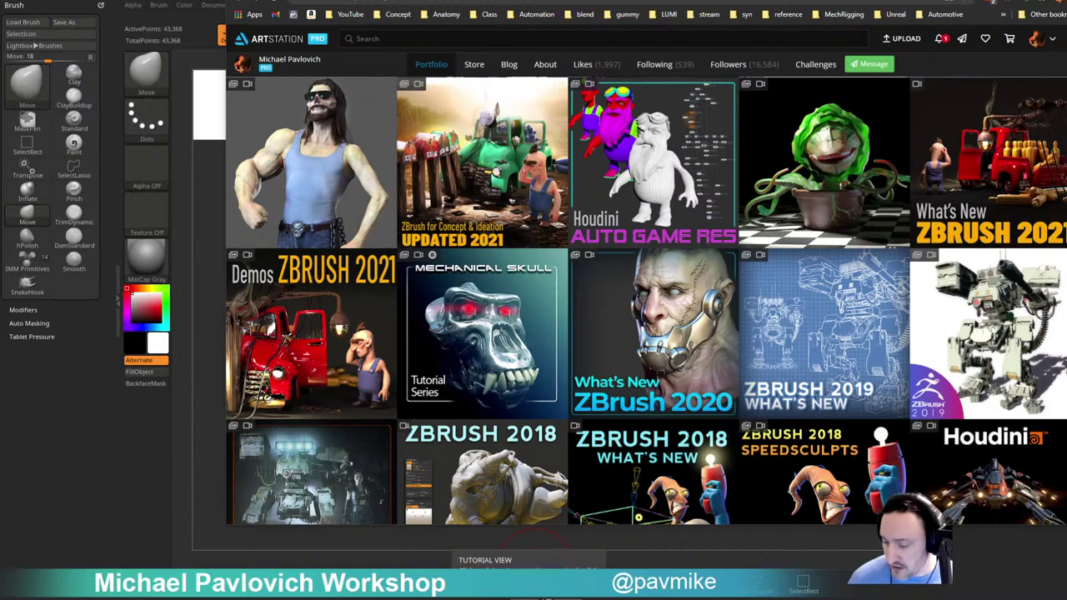
left_click(400, 0)
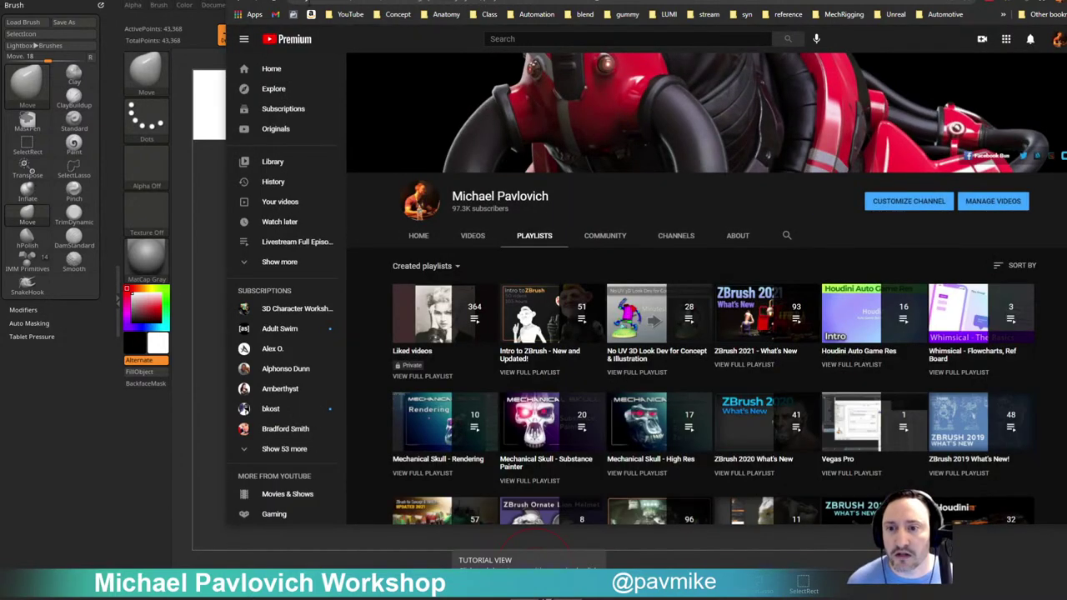
Look over the tutorial playlists on the YouTube channel and move the browser out of the way of the sculpt.
scroll(542, 308, "down", 2)
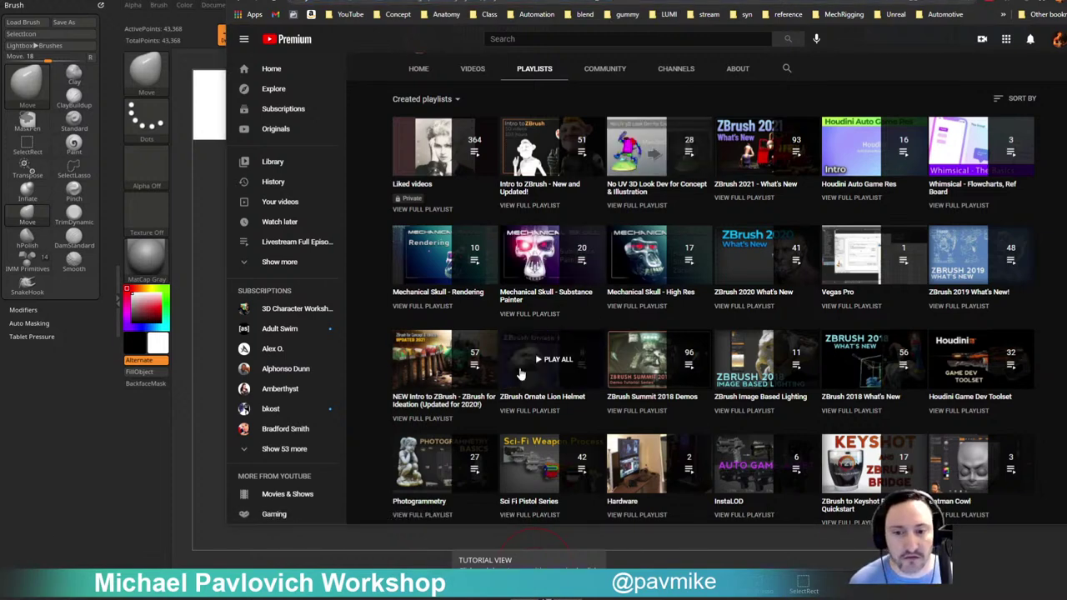
scroll(633, 350, "down", 3)
scroll(699, 260, "up", 1)
scroll(701, 260, "up", 4)
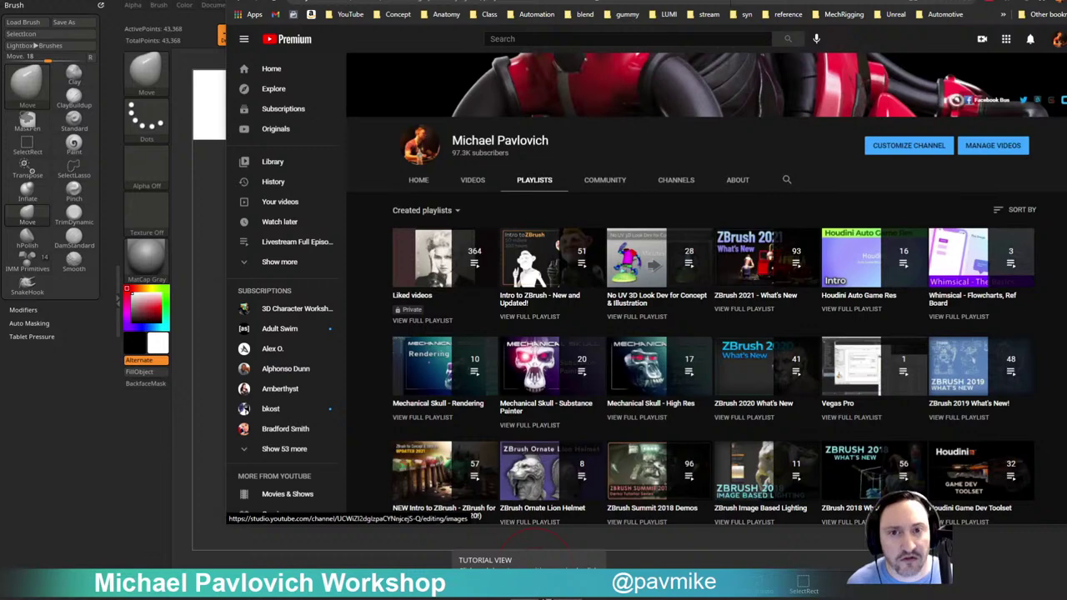
left_click_drag(713, 0, 983, 599)
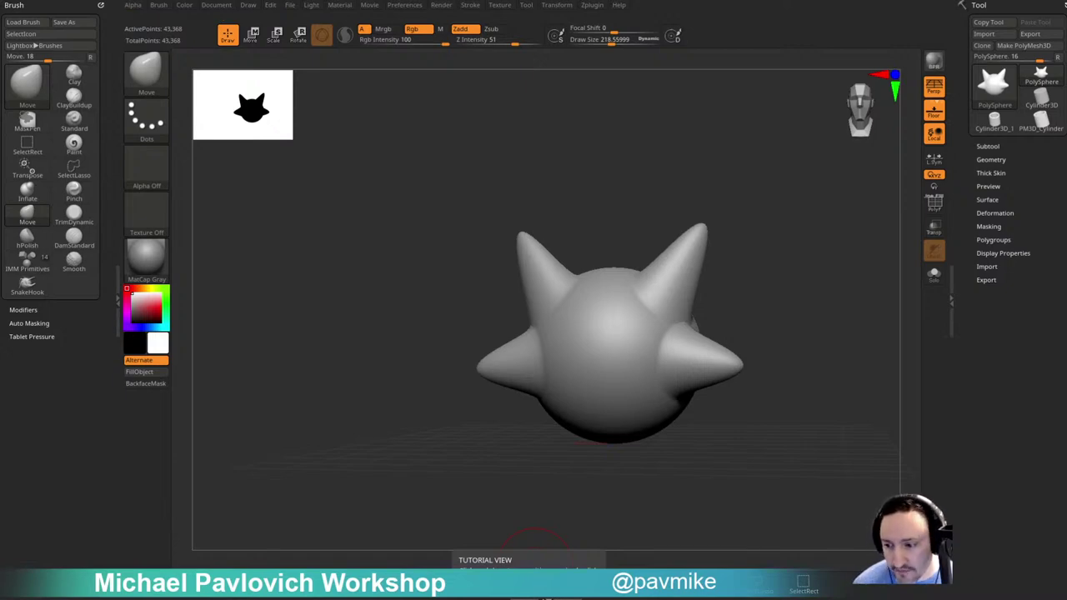
Bring up the ArtStation portfolio, browse its older tutorial projects and move the browser away again.
left_click_drag(844, 599, 844, 60)
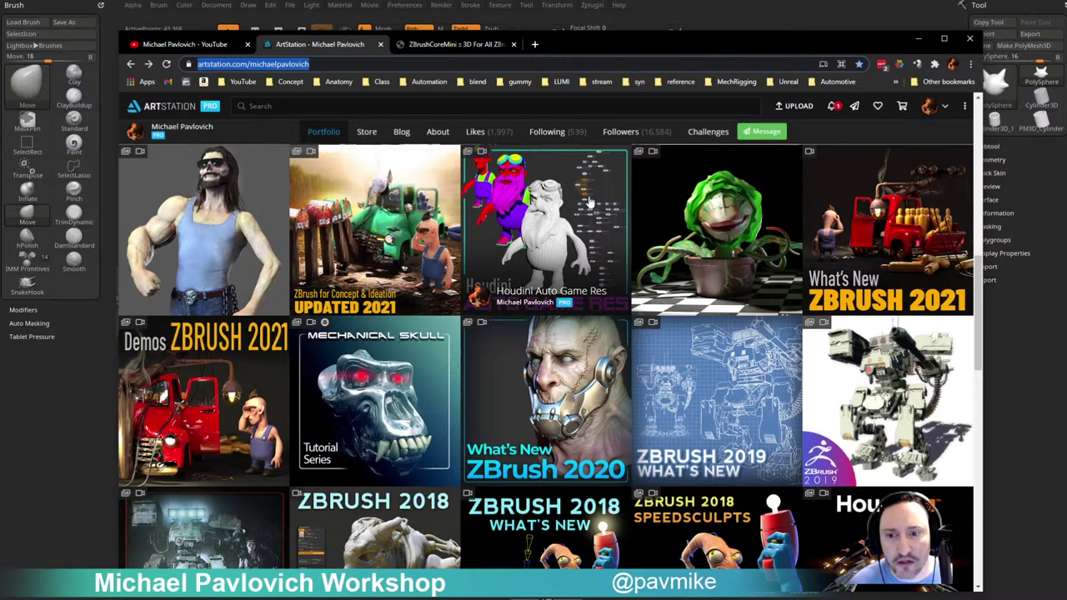
scroll(596, 193, "down", 4)
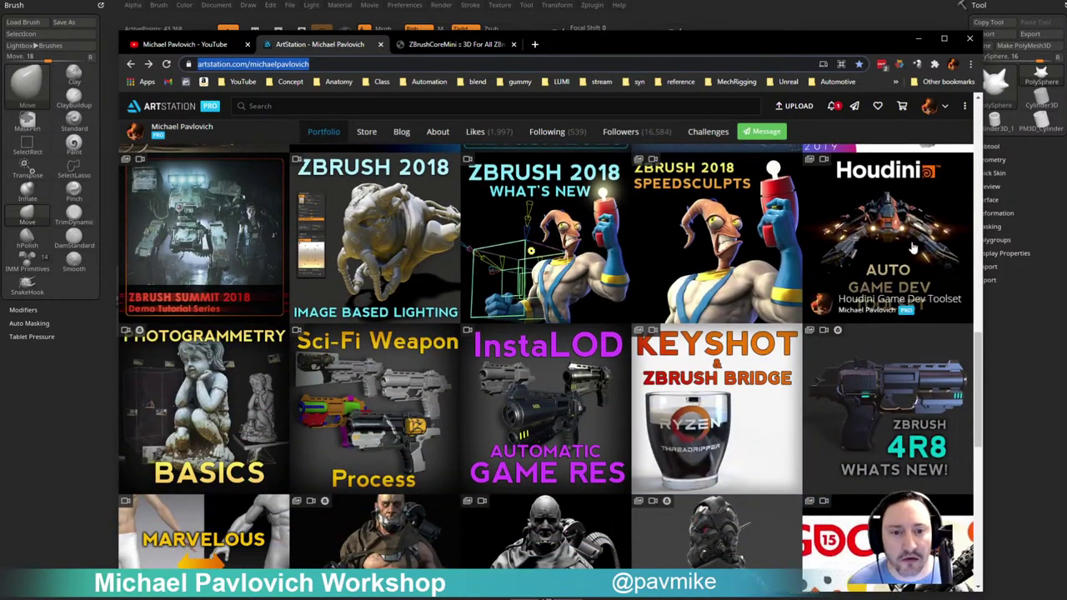
left_click_drag(587, 47, 590, 597)
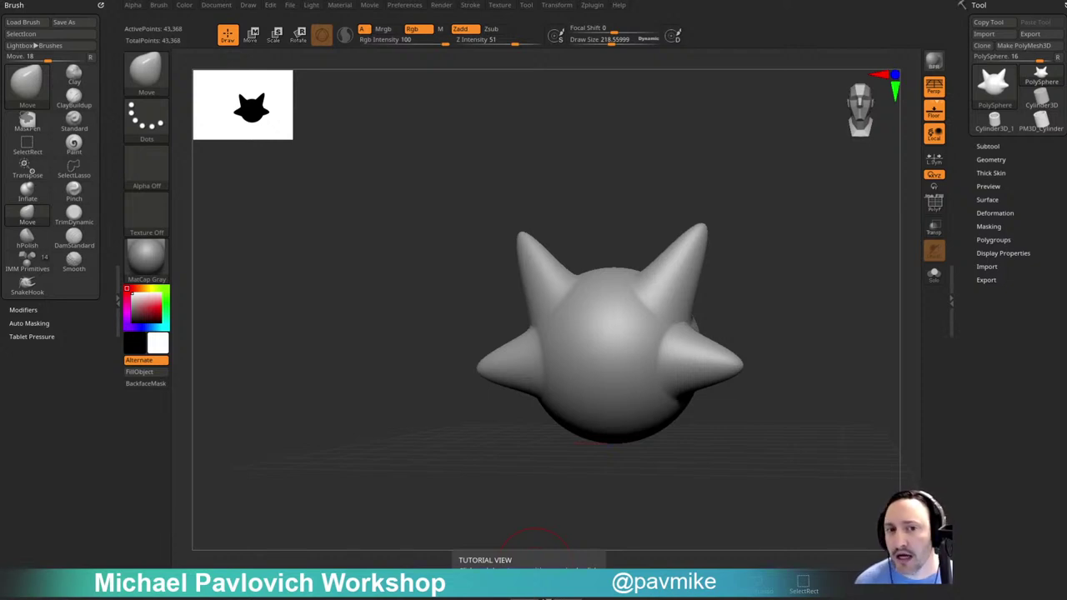
Apply the SkinShade4 standard material to the spiked PolySphere.
left_click(165, 248)
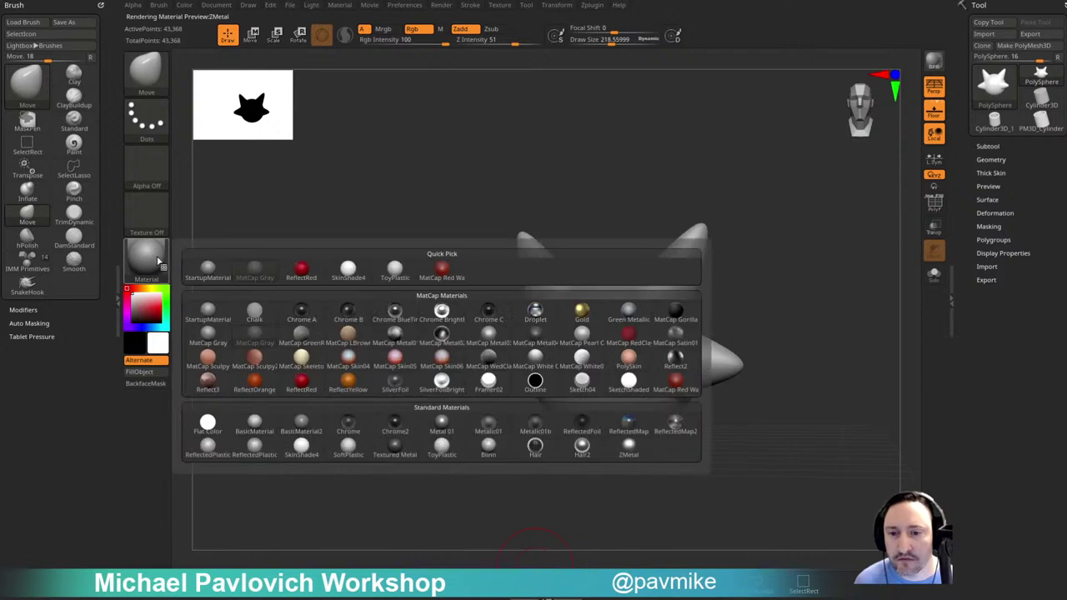
left_click(158, 265)
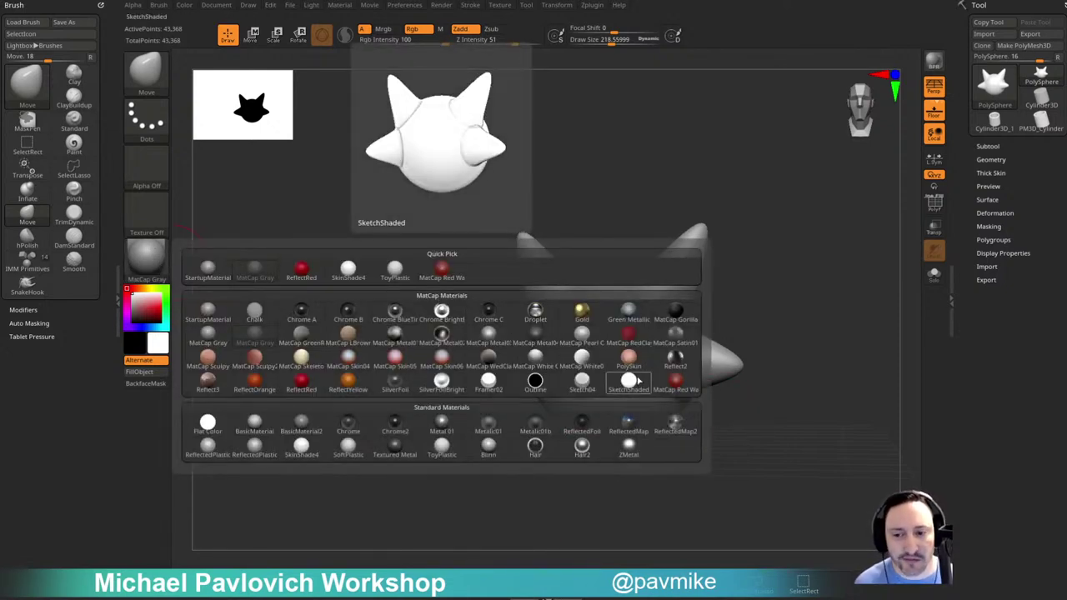
left_click(302, 449)
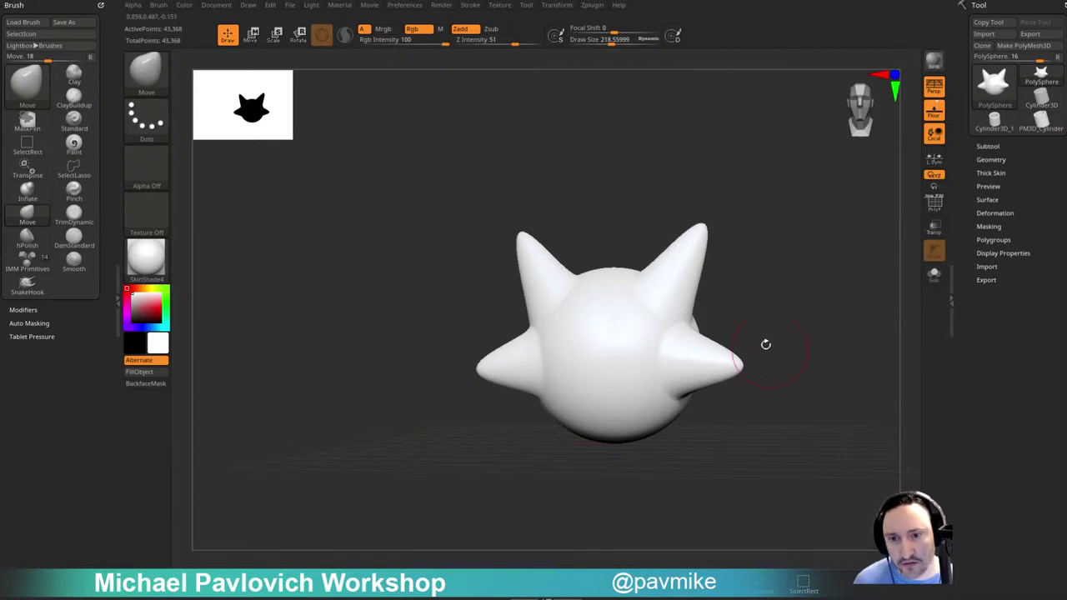
left_click_drag(765, 344, 795, 310)
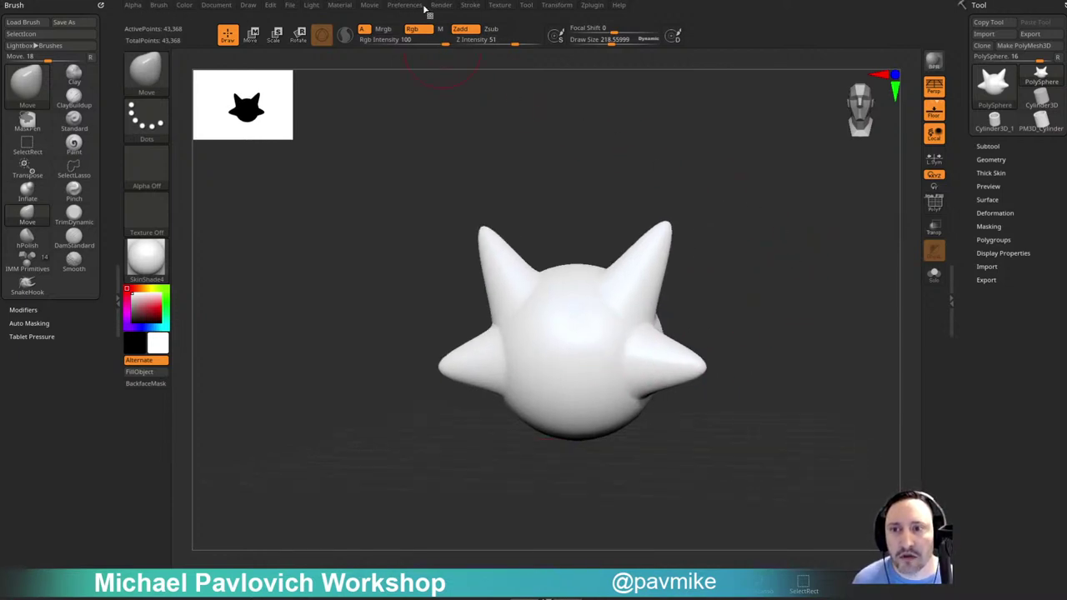
Switch on the fourth light as well and change its colour to red.
mouse_move(441, 11)
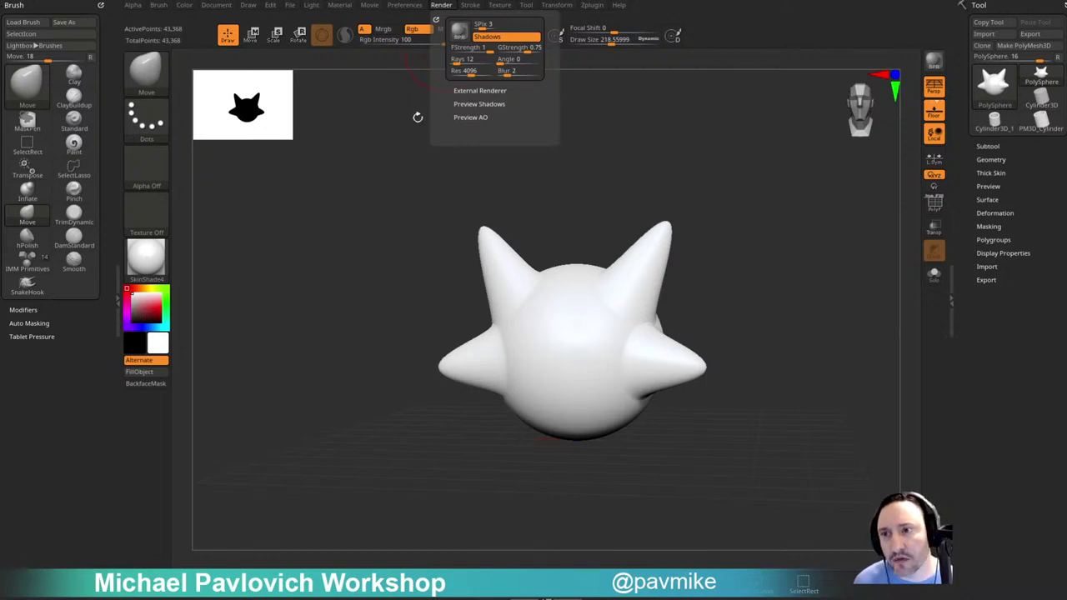
left_click(311, 5)
left_click(403, 67)
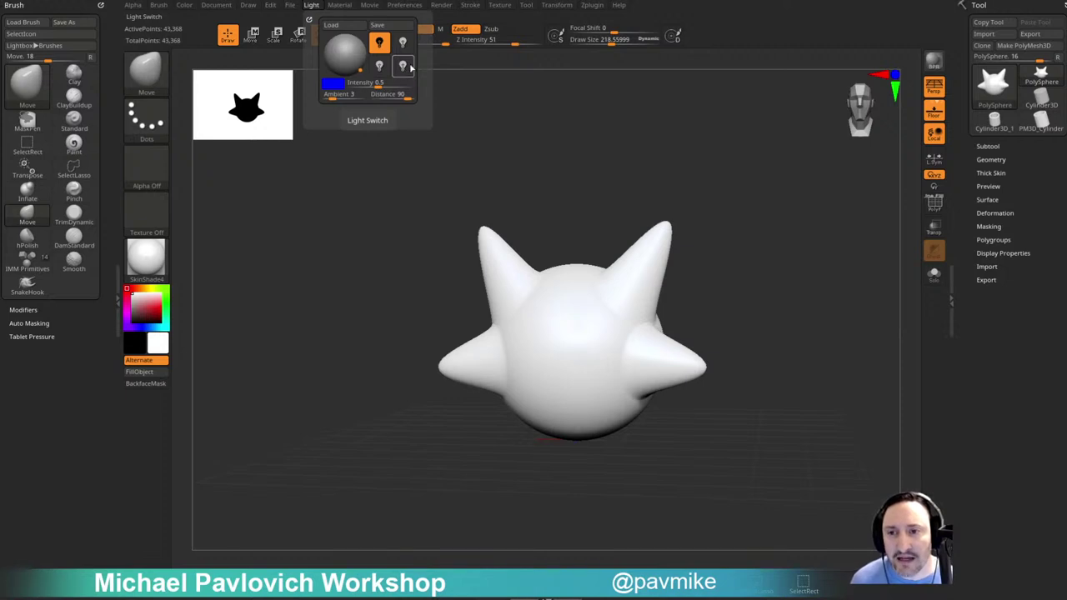
left_click(406, 68)
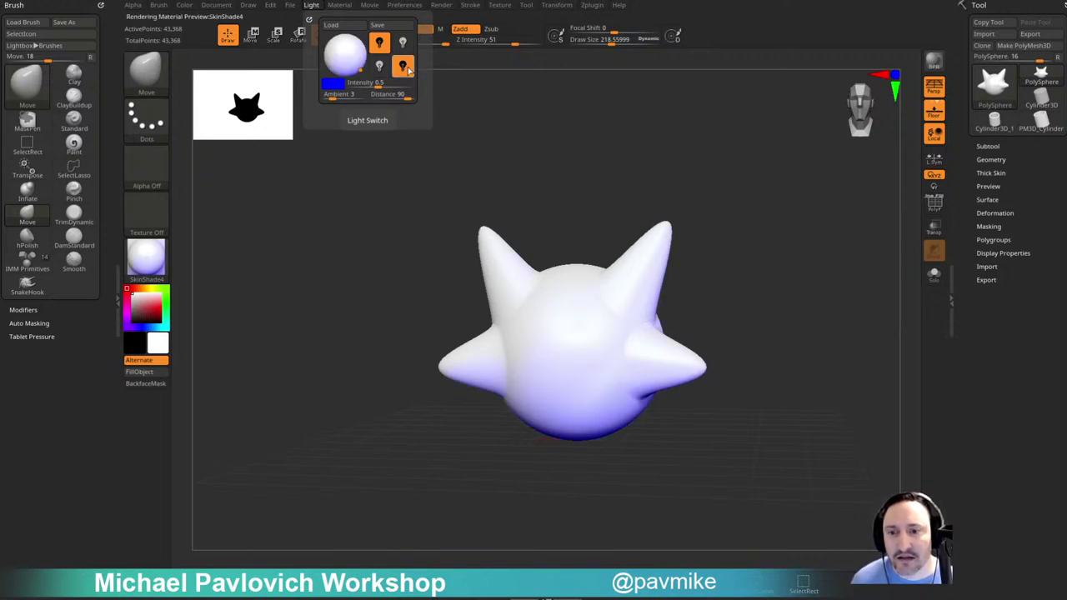
left_click(332, 85)
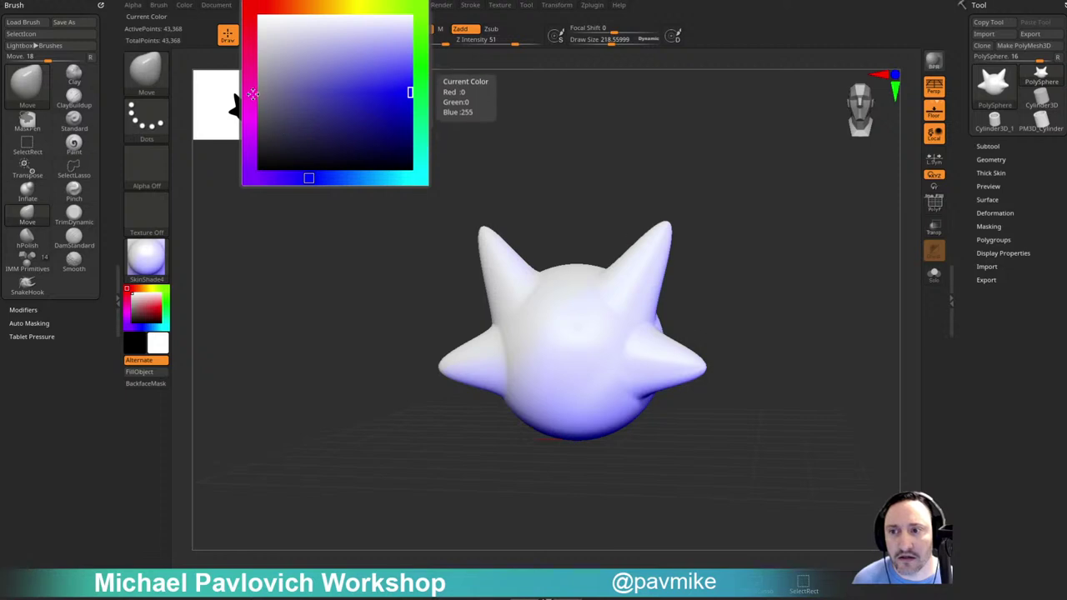
left_click(248, 47)
left_click(249, 6)
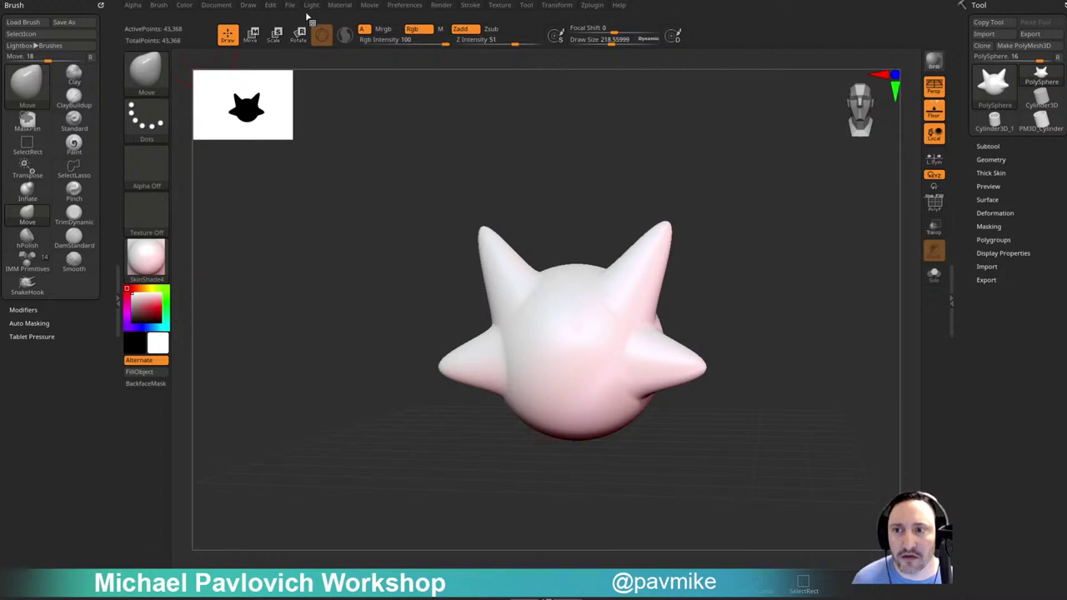
Dock the Light palette above the Brush palette and reduce the lighting to ambient 0 and intensity about 0.21.
left_click(309, 10)
left_click(306, 18)
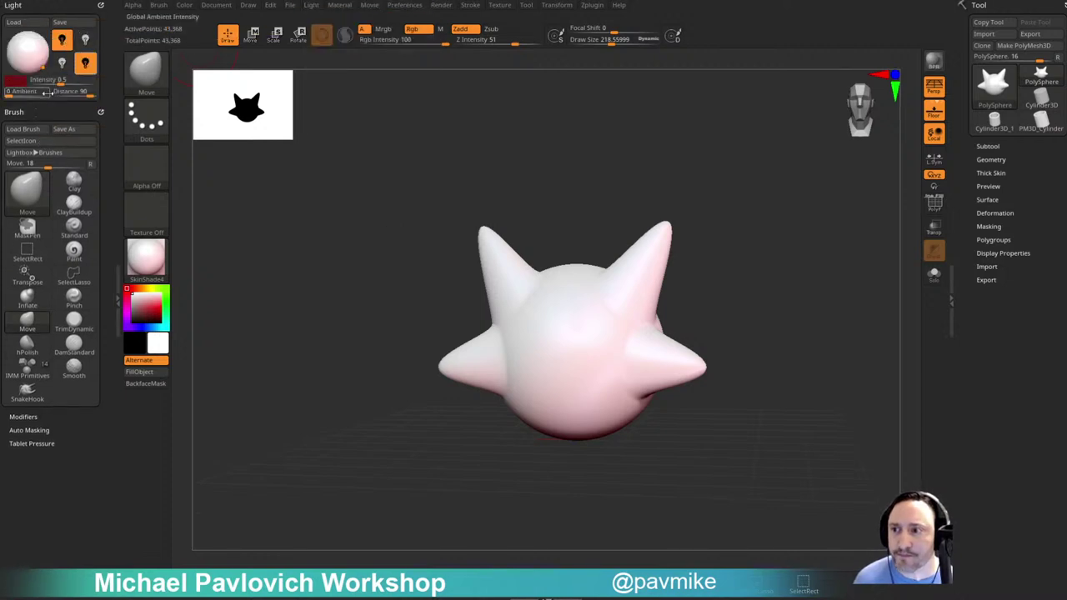
left_click_drag(56, 81, 42, 81)
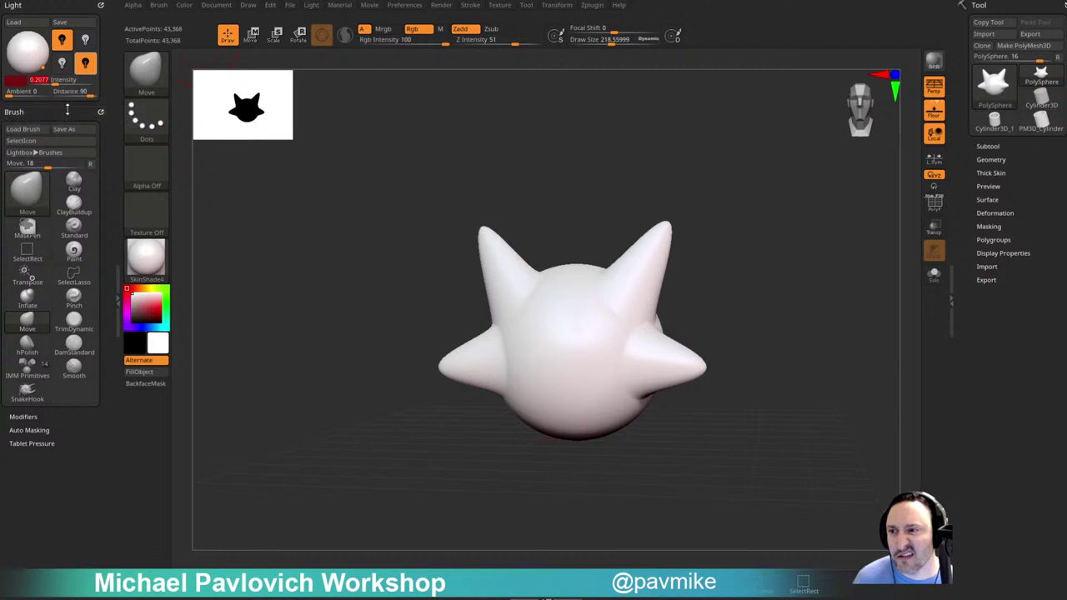
Check the available materials and the red lighting on the sculpt, and switch the red light off.
left_click(340, 5)
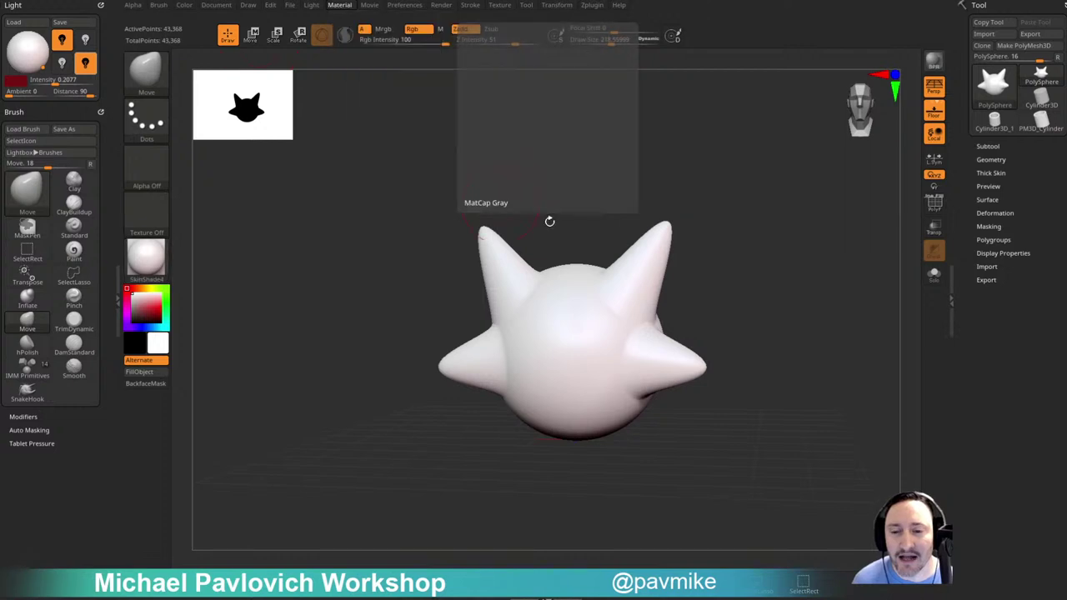
mouse_move(738, 290)
left_mouse_down()
mouse_move(784, 294)
mouse_move(678, 362)
left_mouse_up()
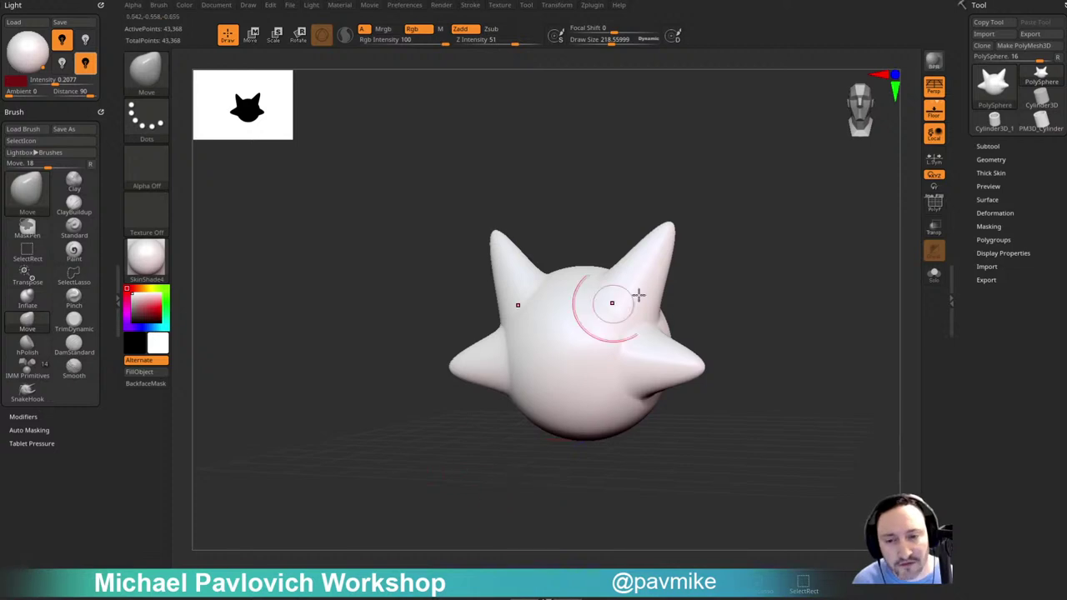
left_click(85, 63)
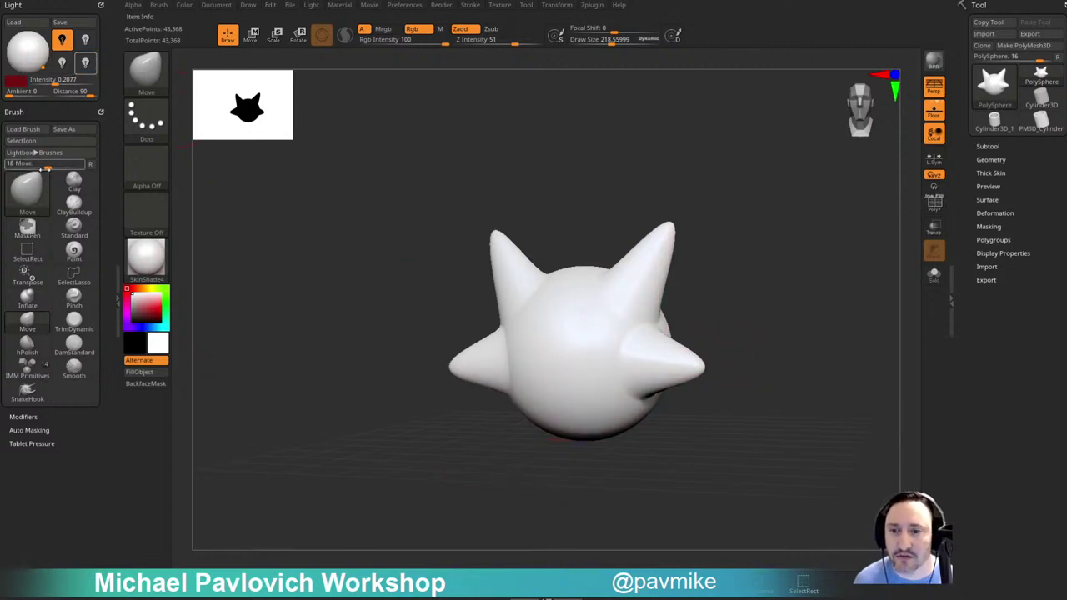
left_click_drag(750, 292, 761, 307)
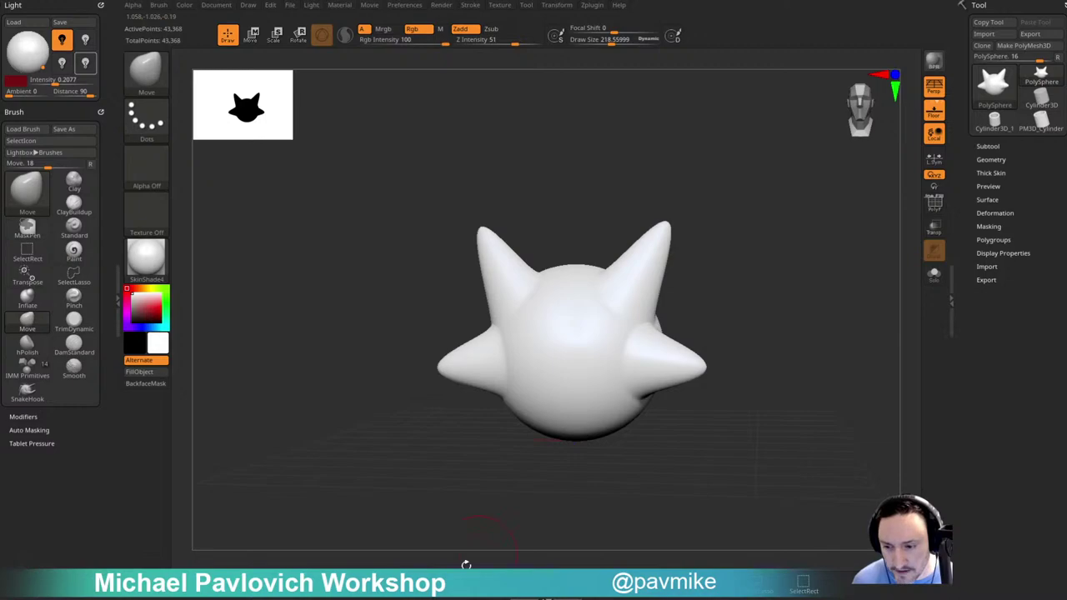
Switch to the ArtStation portfolio in the browser and view the basketball character project for the full ZBrush course.
left_click_drag(550, 599, 571, 400)
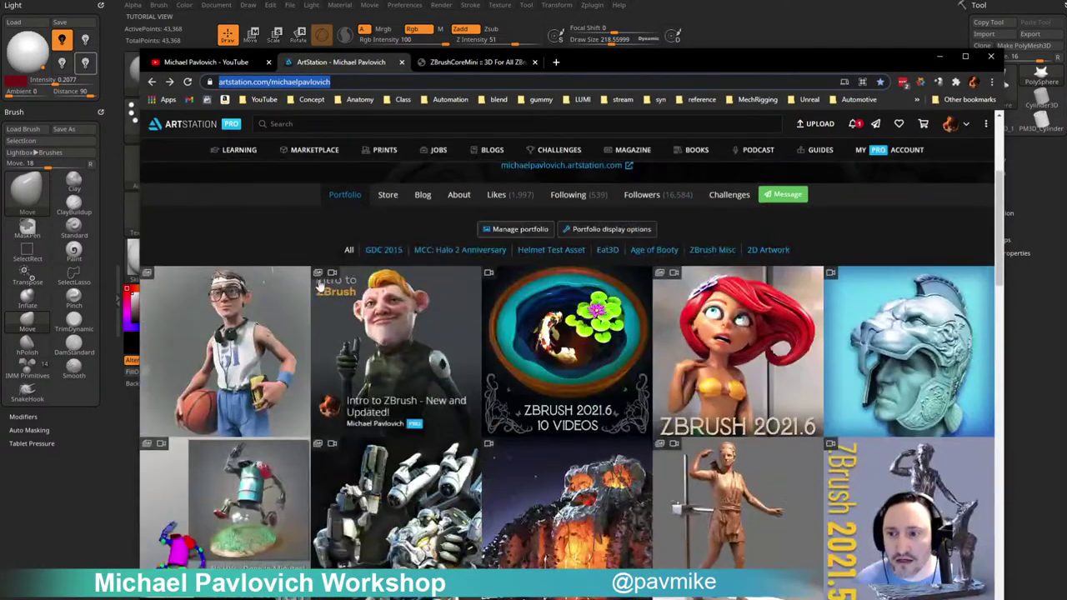
left_click(246, 345)
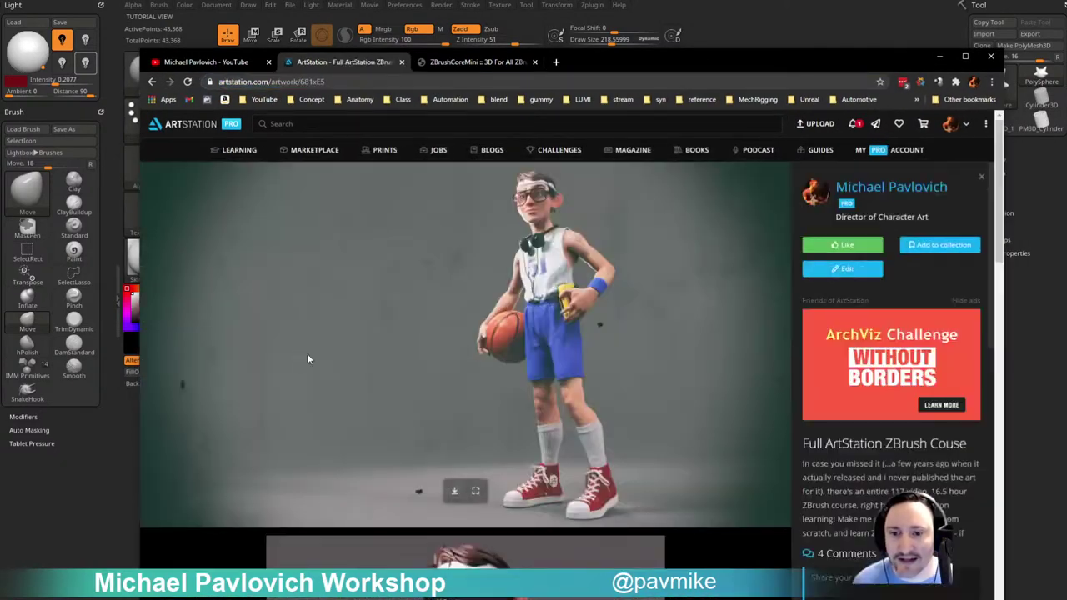
scroll(367, 375, "down", 15)
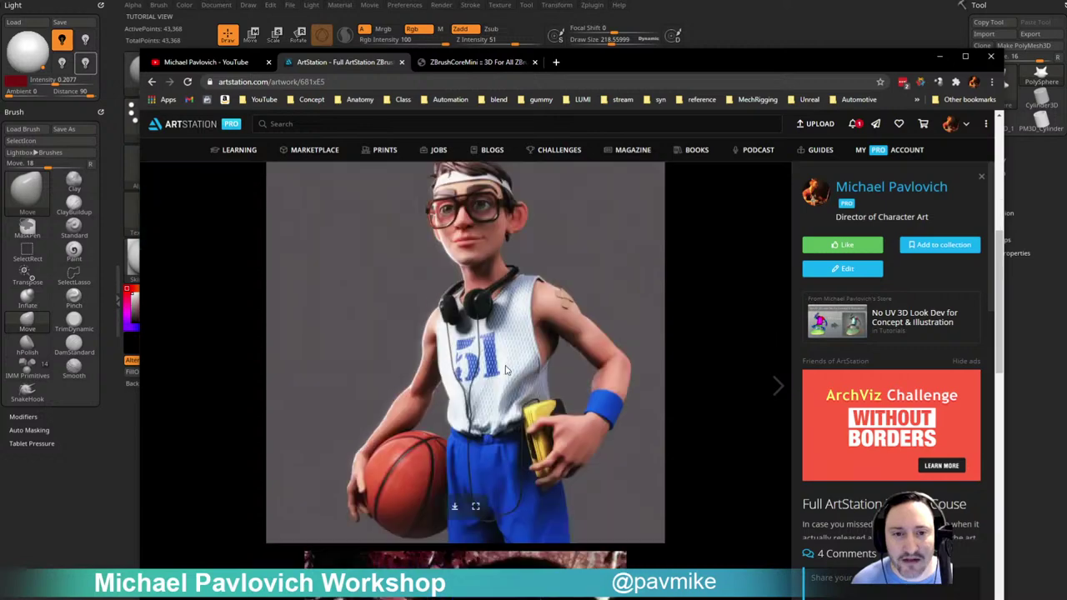
scroll(525, 362, "up", 15)
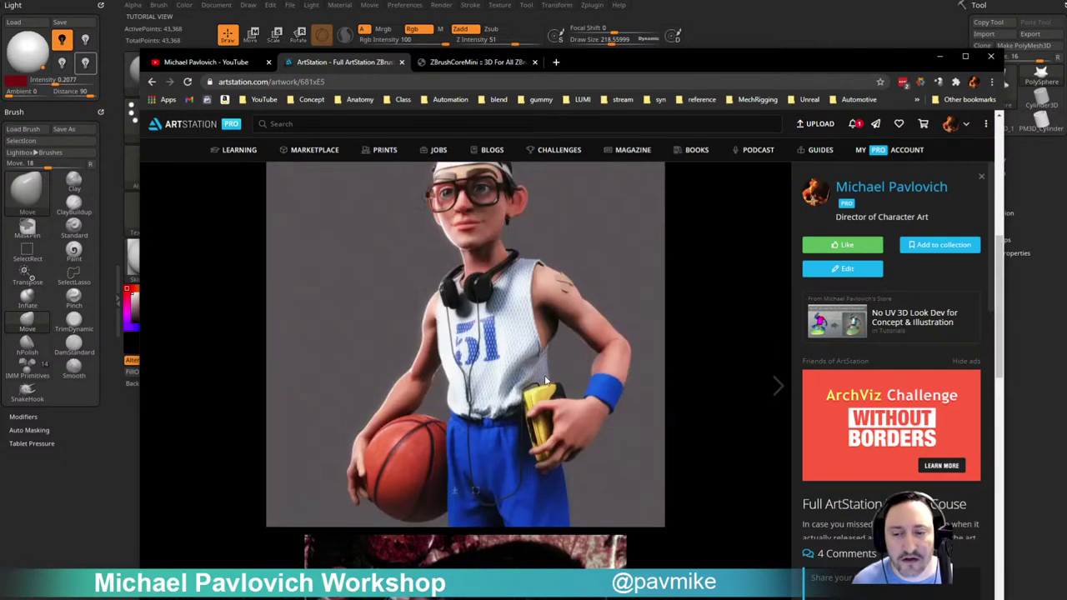
scroll(697, 307, "down", 3)
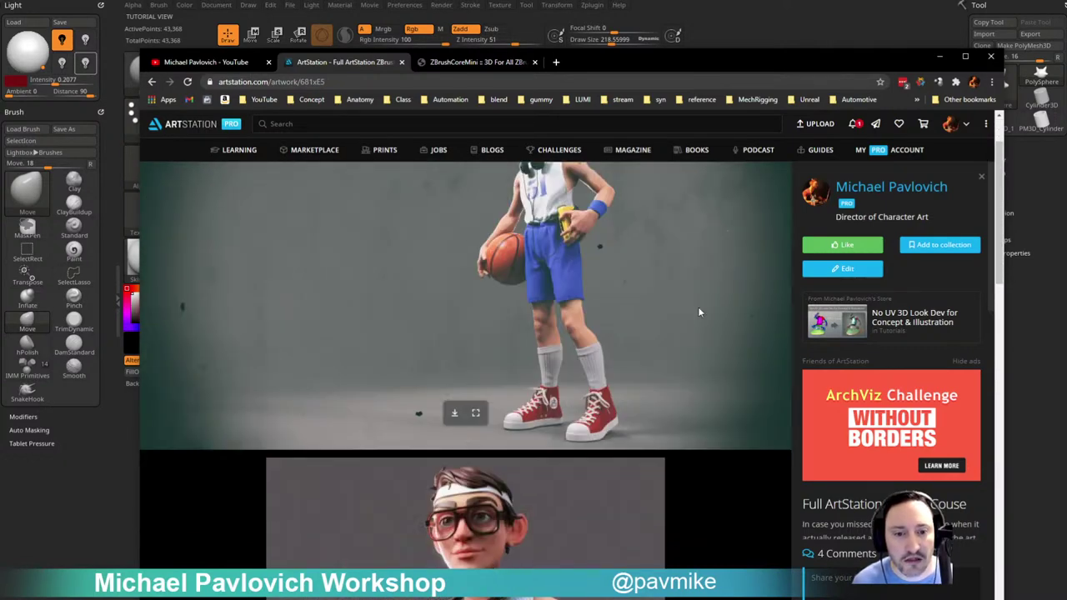
Expand the project description and open the linked Intro to ZBrush learning series.
left_click(822, 402)
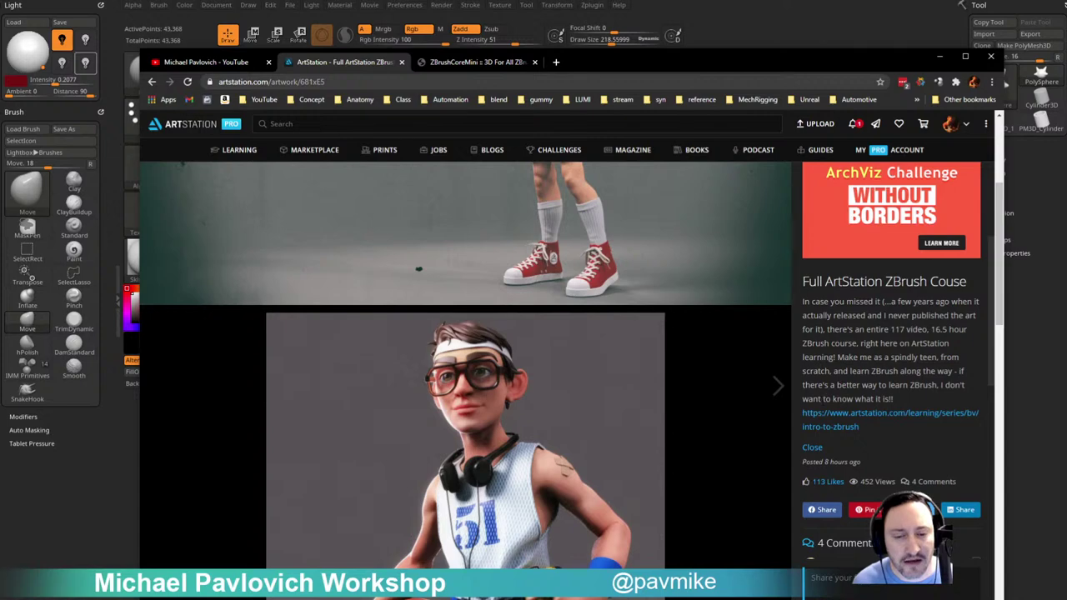
left_click(873, 419)
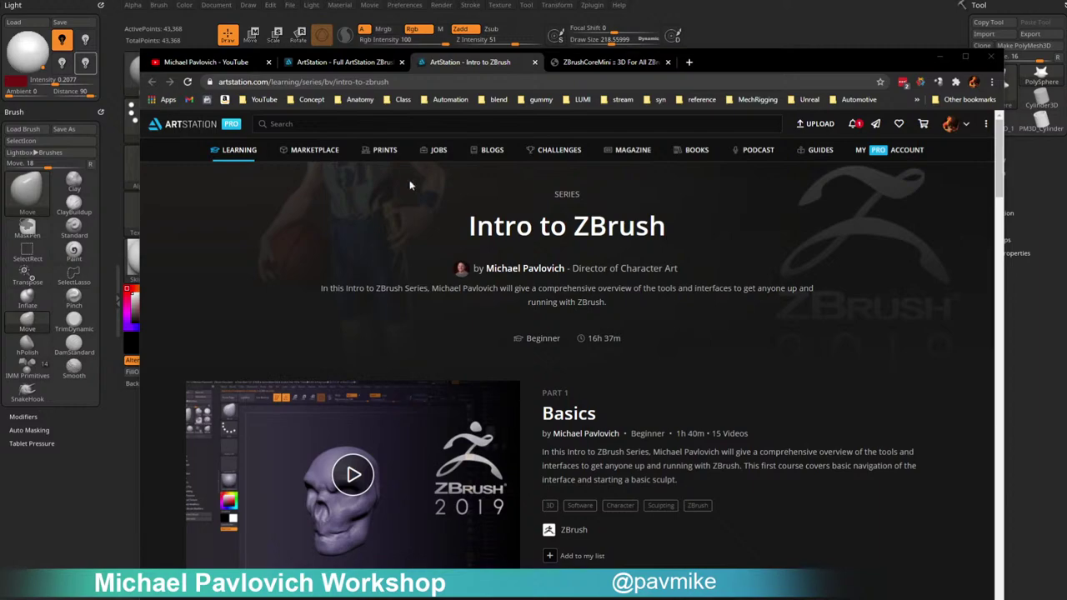
left_click_drag(739, 62, 798, 71)
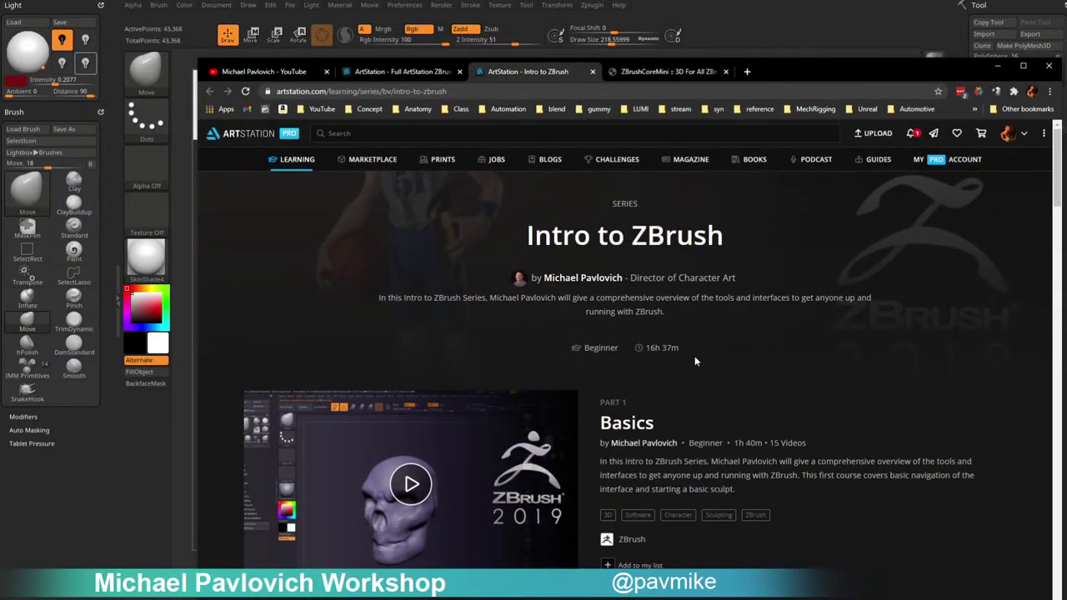
Revisit the YouTube playlists page, return to the ArtStation portfolio and open the Intro to ZBrush - New and Updated! project.
left_click(288, 74)
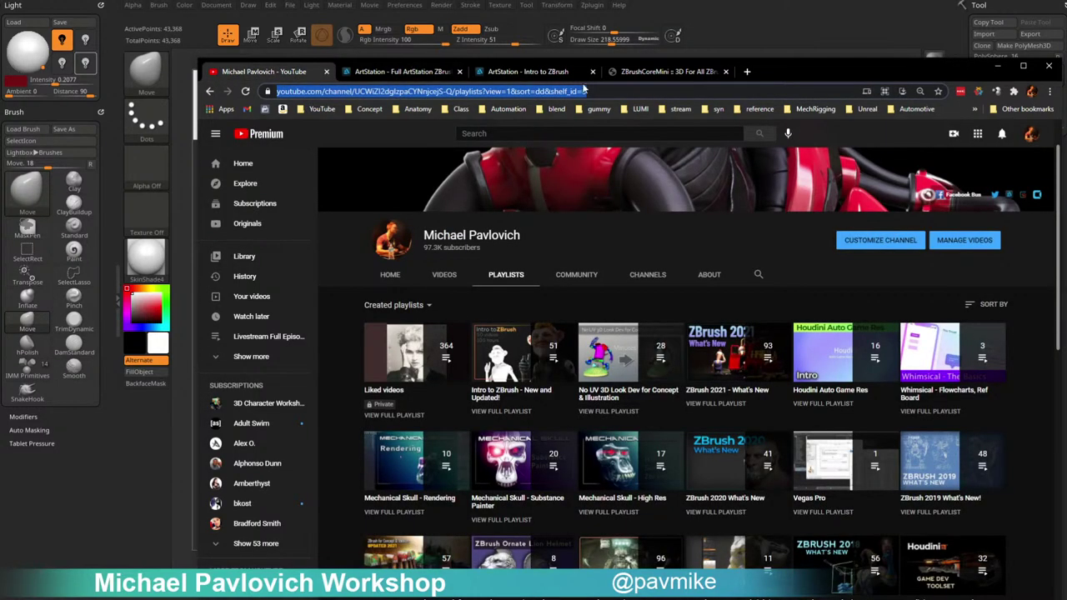
left_click(400, 72)
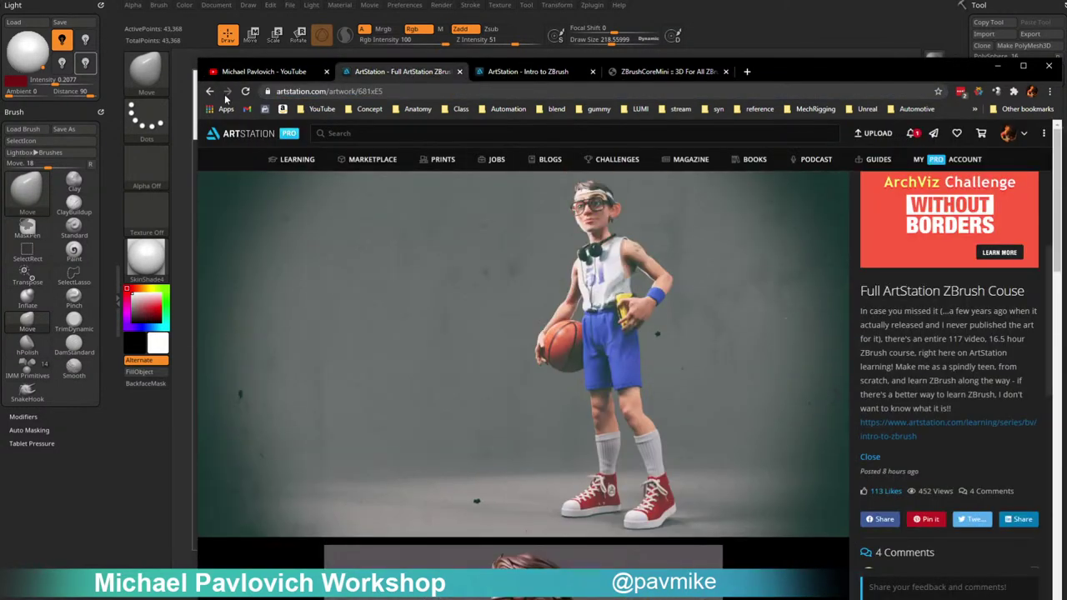
left_click(210, 90)
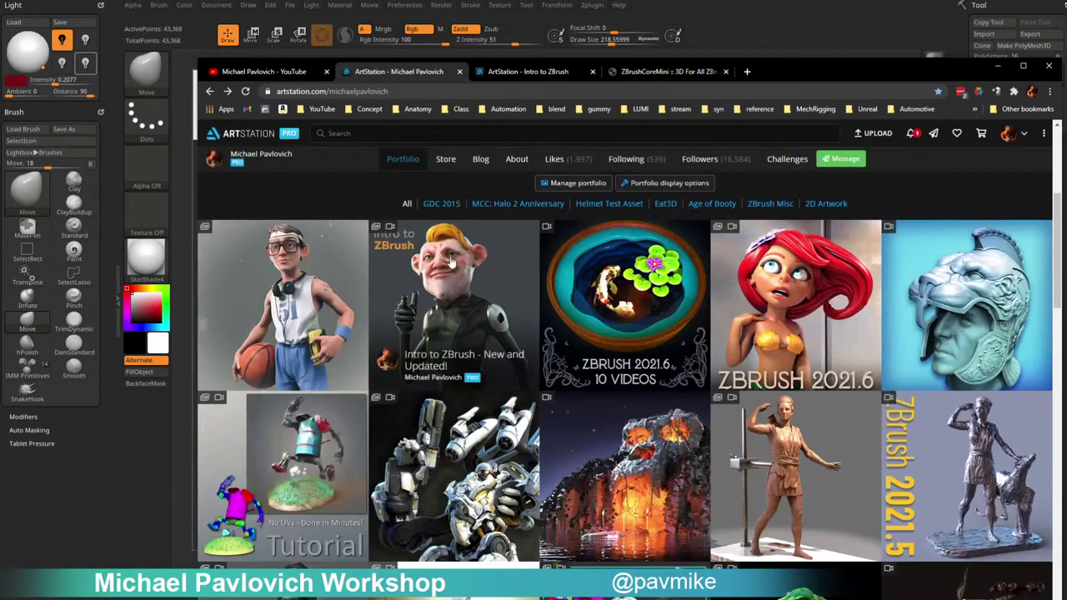
left_click(450, 261)
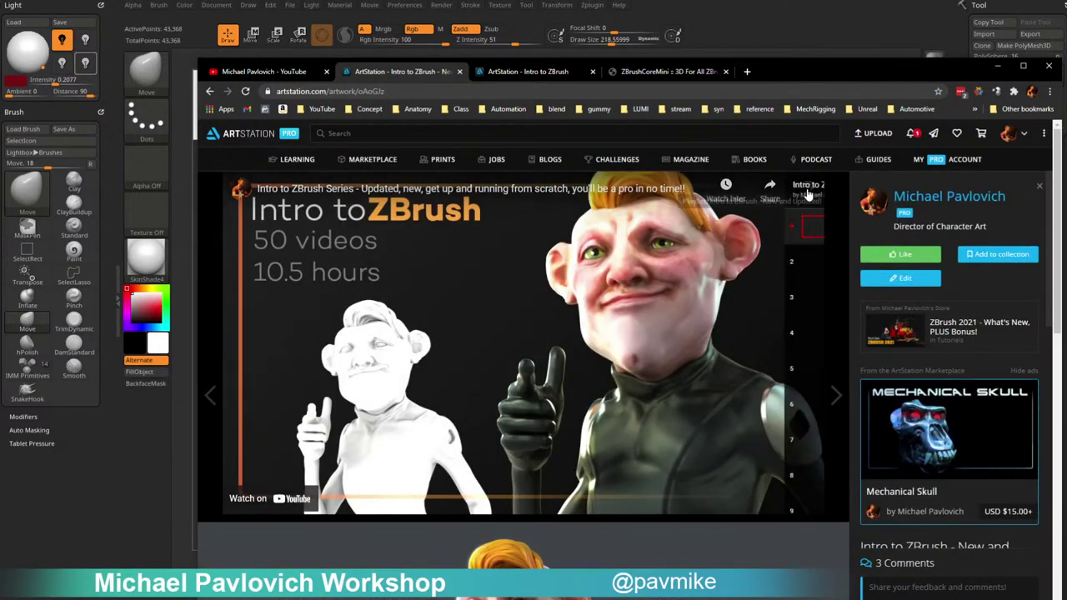
Show the video list of the Intro to ZBrush - New and Updated! playlist and look through its entries.
left_click(806, 193)
scroll(733, 267, "down", 12)
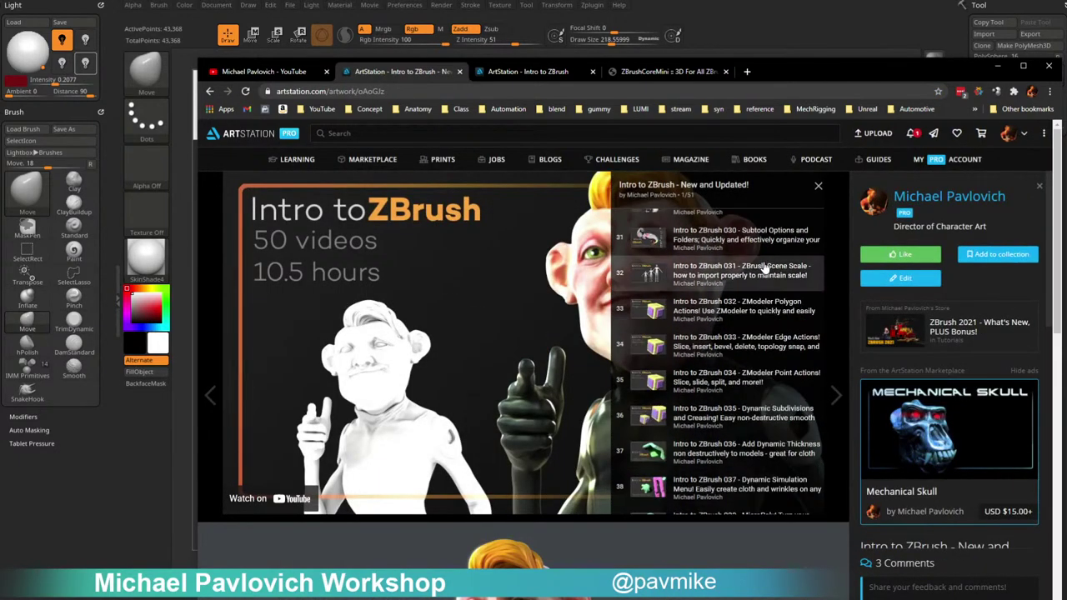
scroll(765, 269, "down", 10)
scroll(533, 416, "up", 5)
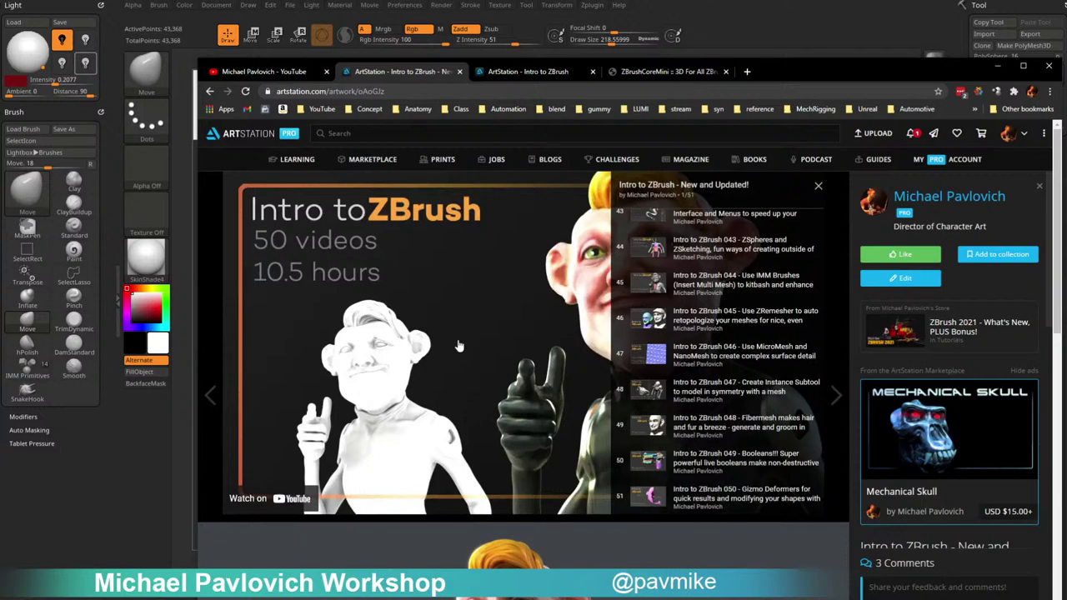
Look back up the Intro to ZBrush video list, and briefly uncover the ZBrush canvas behind the browser.
scroll(775, 280, "up", 13)
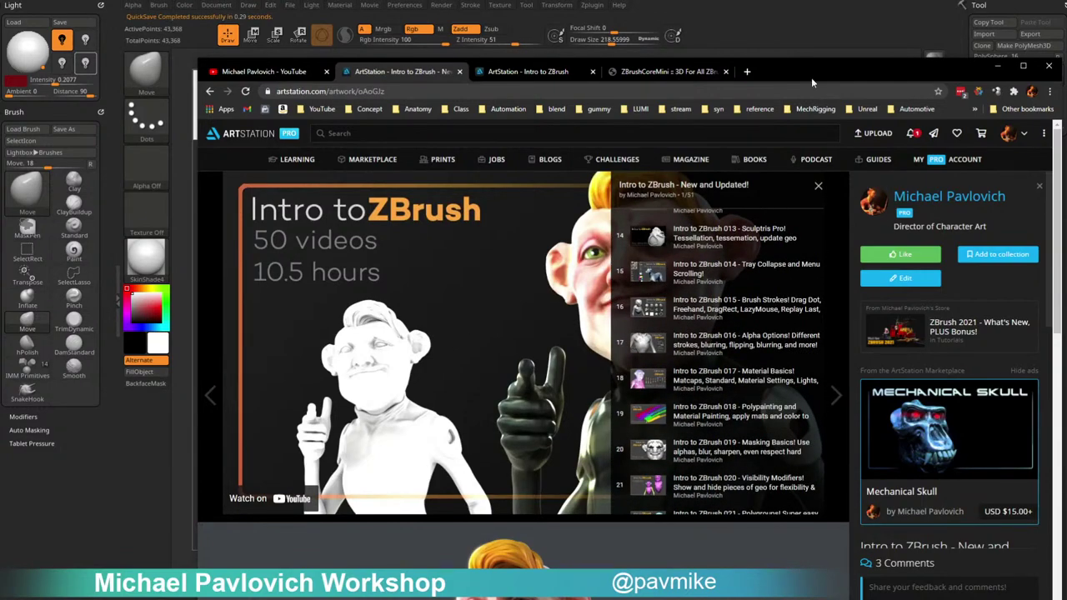
left_click_drag(812, 81, 802, 599)
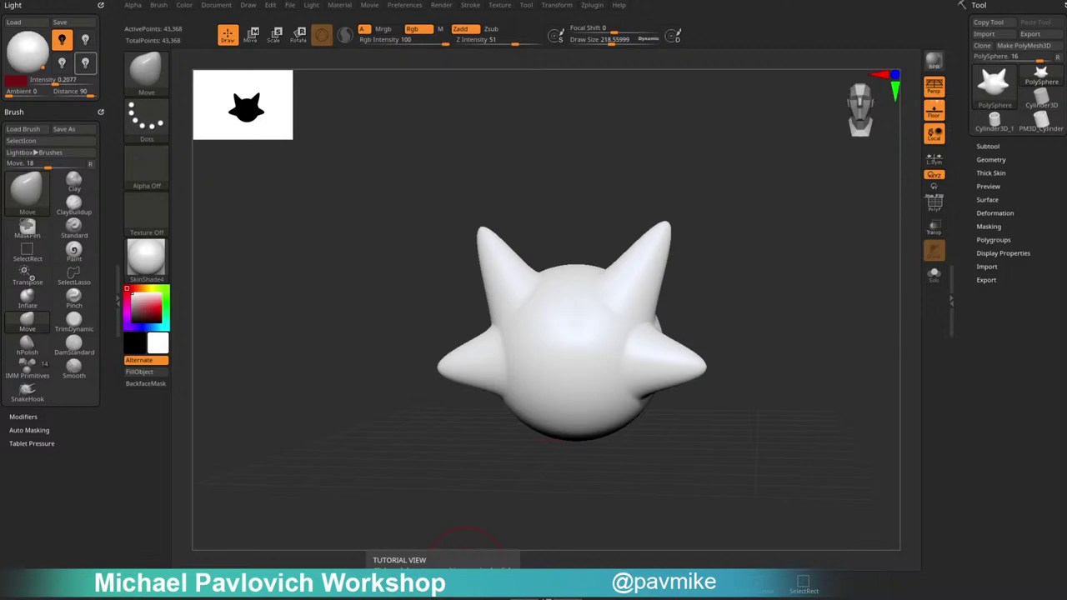
left_click_drag(833, 596, 783, 120)
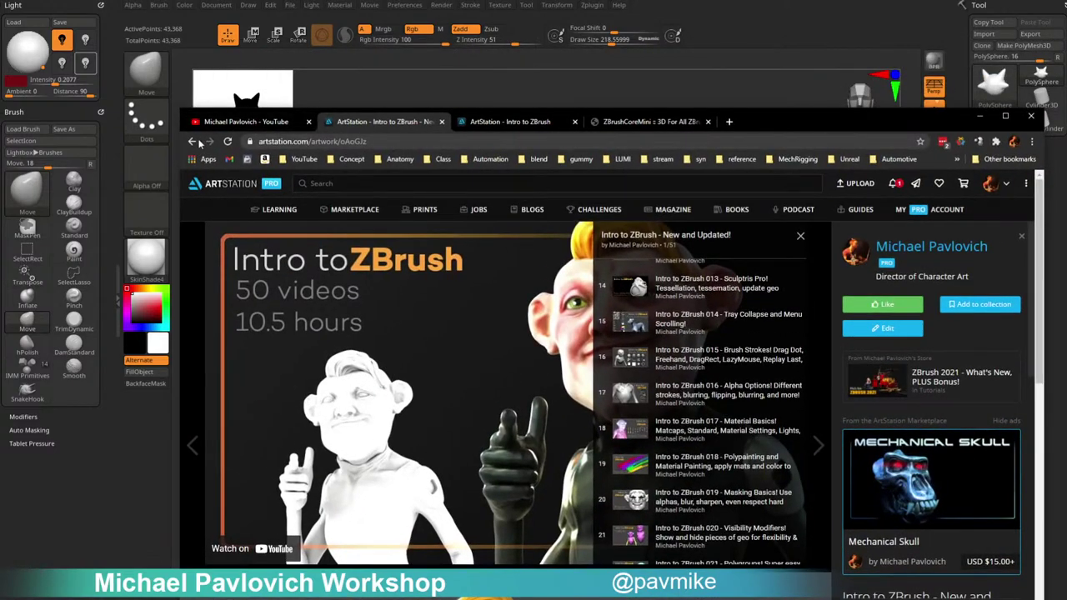
Return to the ArtStation portfolio, open the Mechanical Skull Series project and reposition the browser to show the page.
left_click(193, 141)
scroll(481, 459, "down", 5)
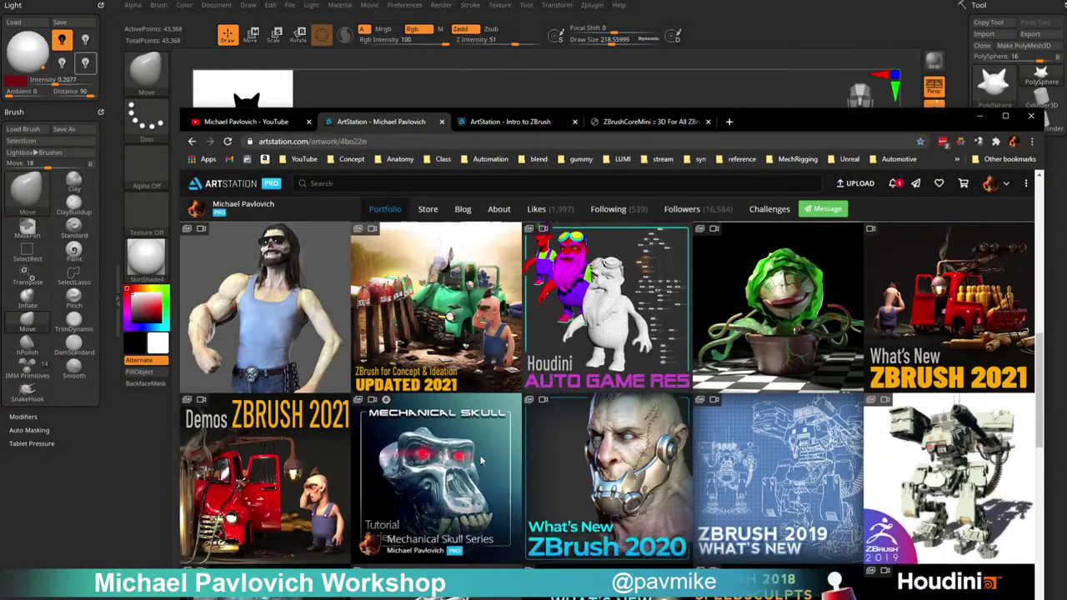
left_click(480, 459)
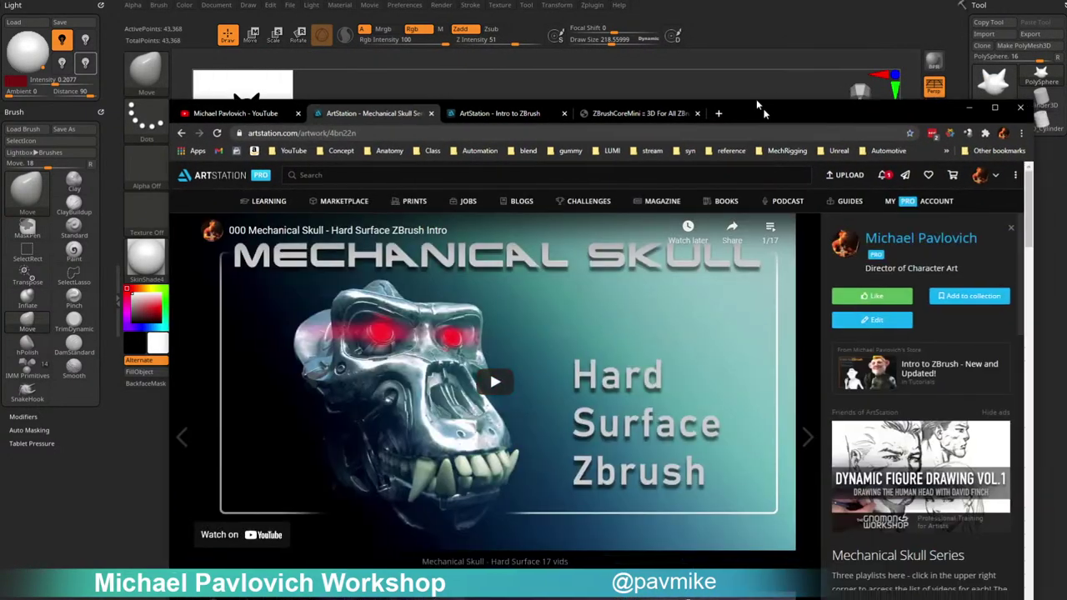
left_click_drag(756, 112, 700, 22)
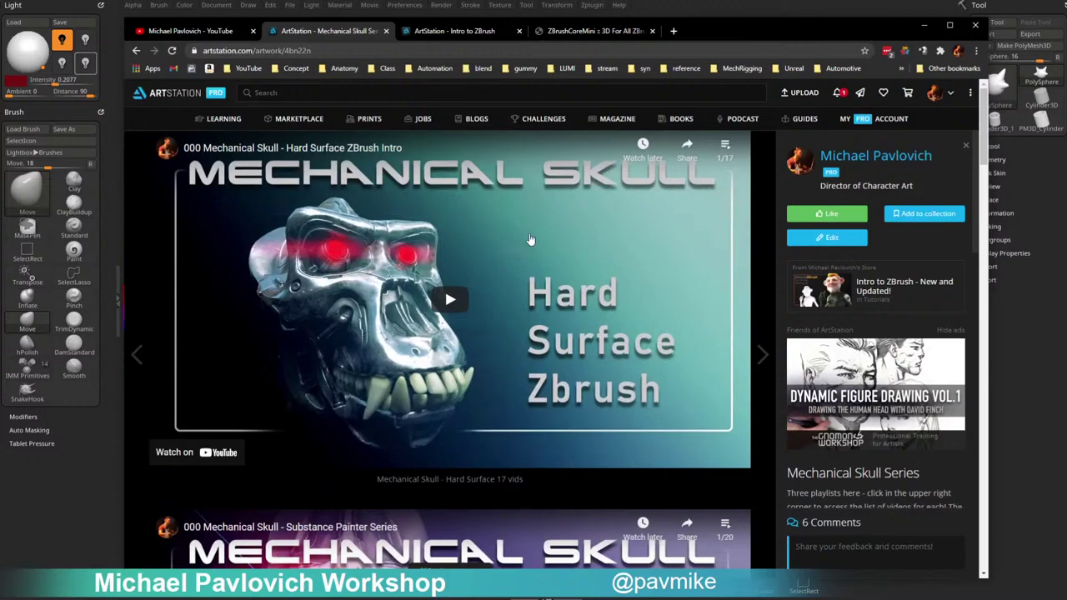
Expand the Mechanical Skull Series description and look through its Hard Surface, Substance Painter and Rendering playlists.
scroll(875, 333, "down", 3)
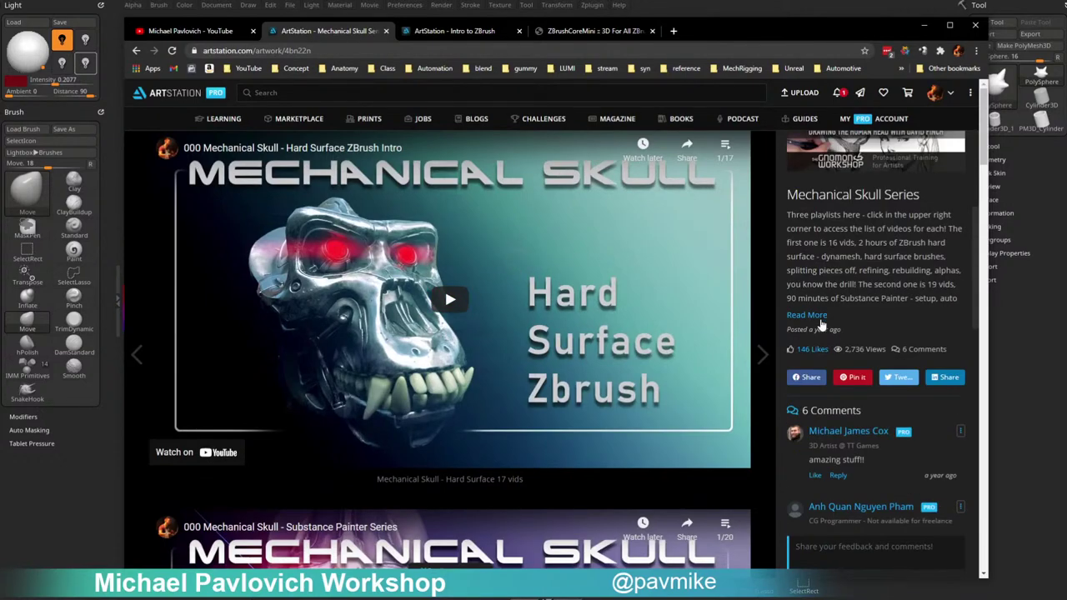
left_click(806, 315)
scroll(820, 325, "down", 2)
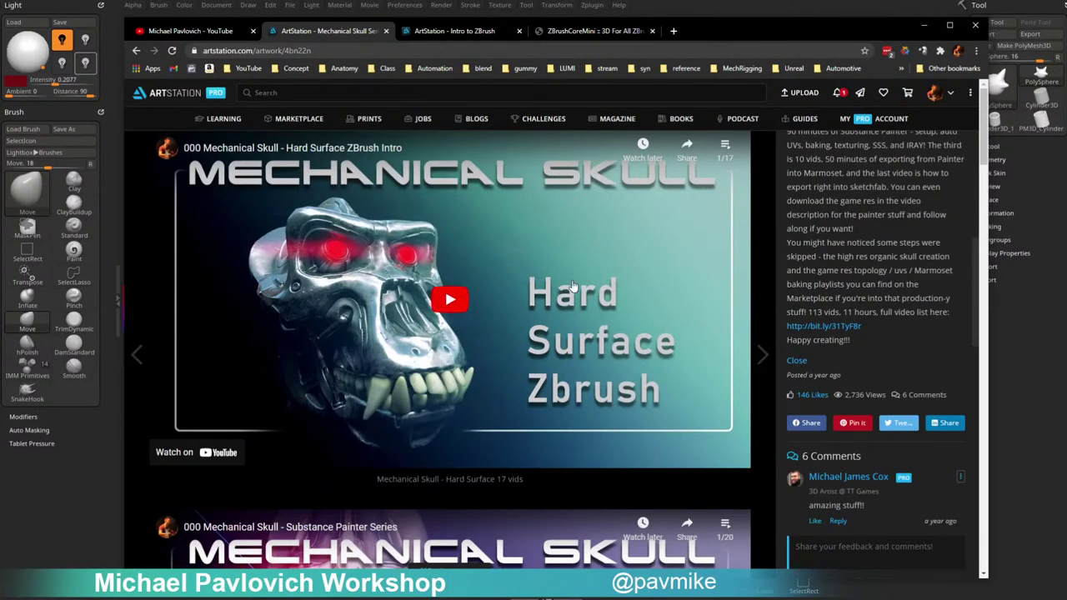
scroll(571, 286, "down", 8)
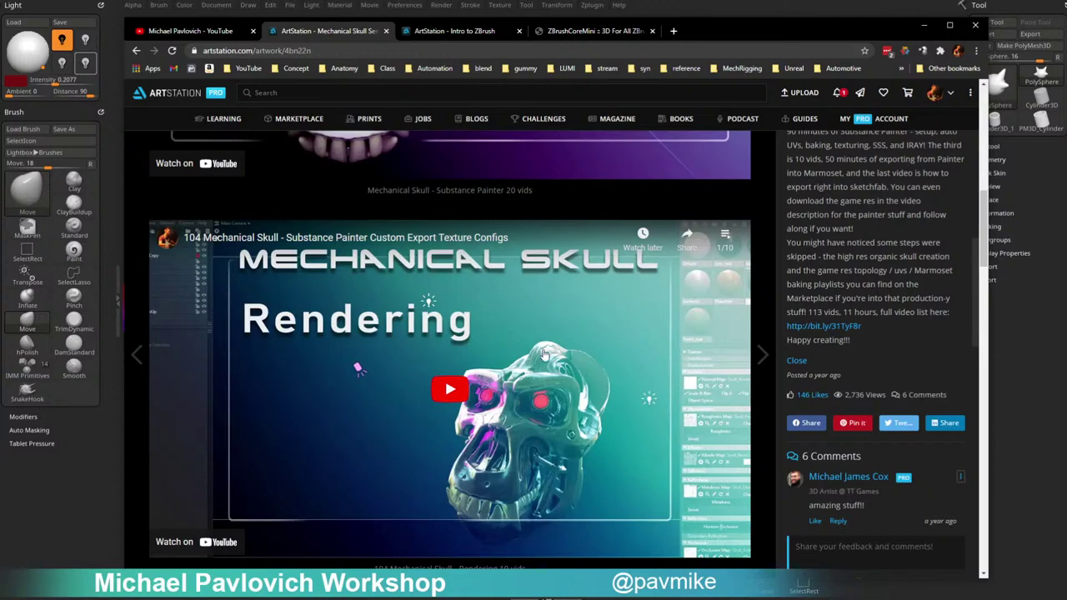
scroll(543, 354, "up", 6)
Open the full video list linked in the description and look through the Mechanical Skull Series spreadsheet.
left_click(843, 327)
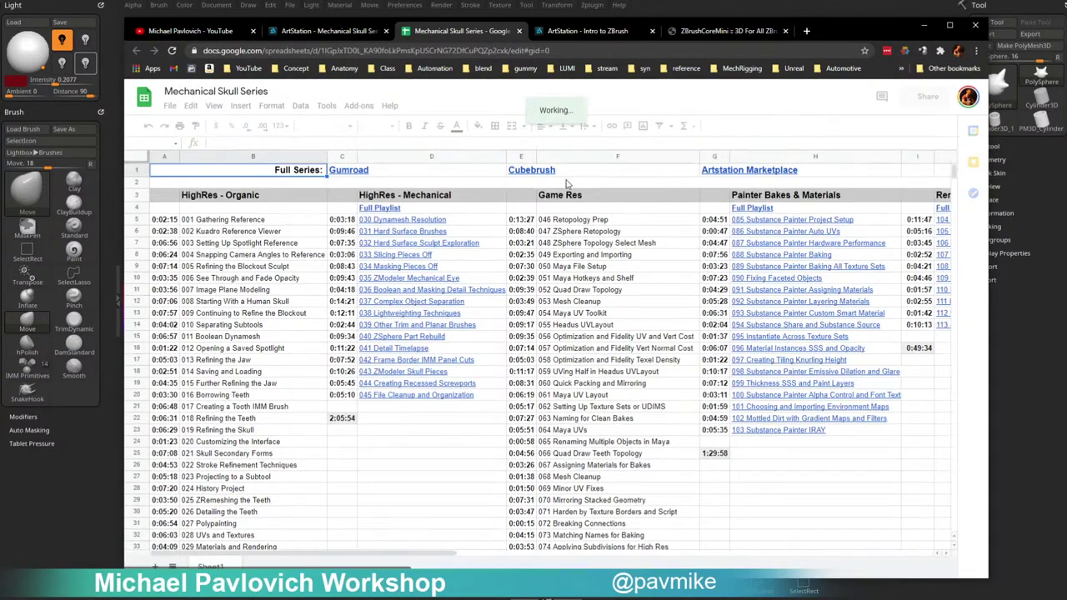
scroll(604, 200, "down", 3)
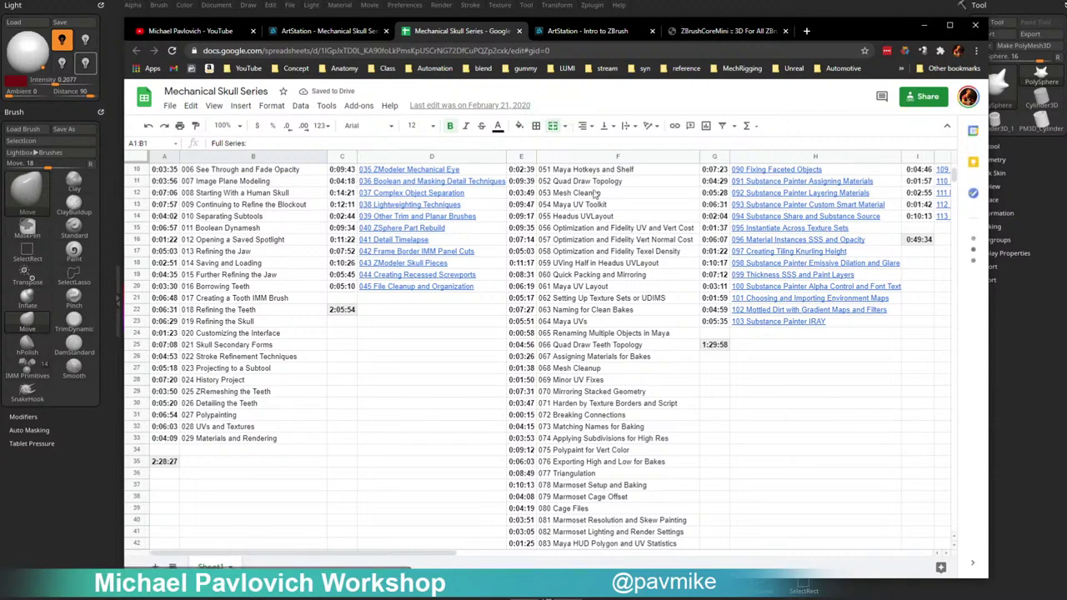
scroll(604, 194, "down", 2)
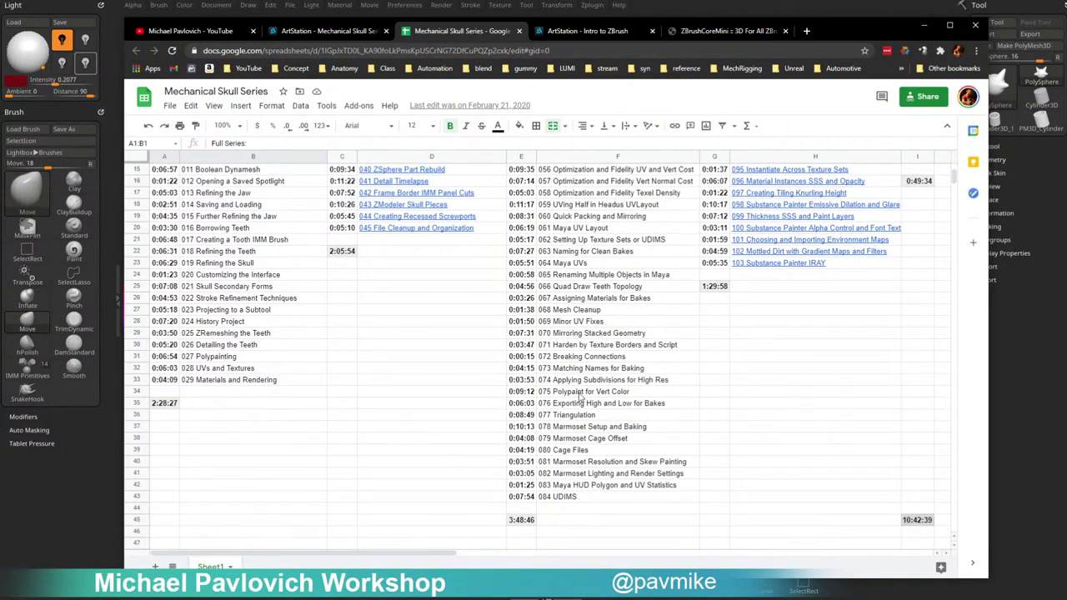
scroll(575, 242, "up", 5)
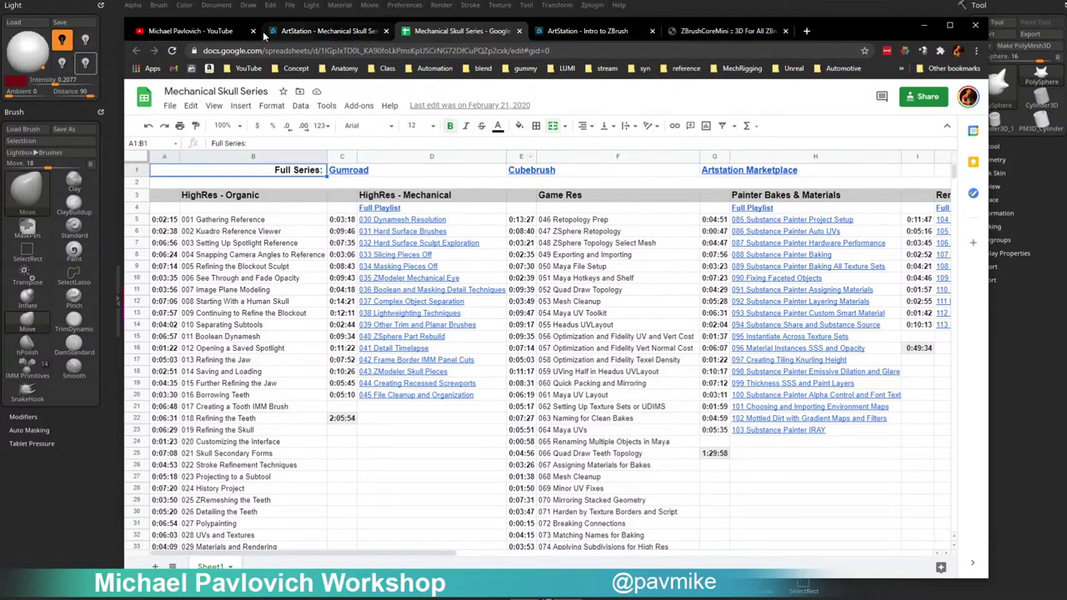
Revisit the Mechanical Skull project page, and move the browser out of the way to switch back to ZBrush.
left_click(175, 32)
left_click(322, 30)
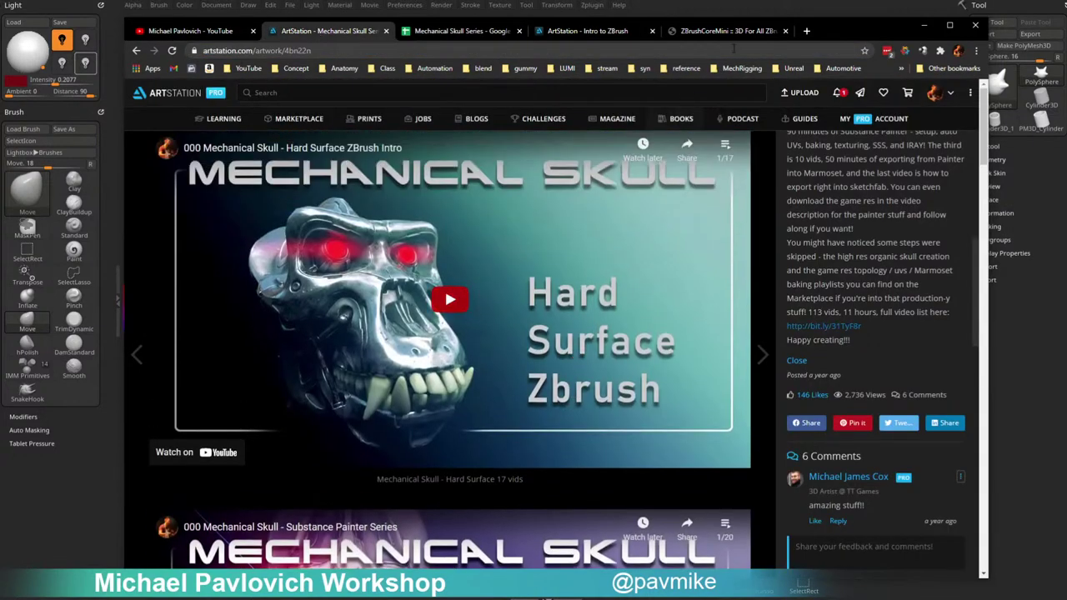
left_click_drag(828, 32, 808, 599)
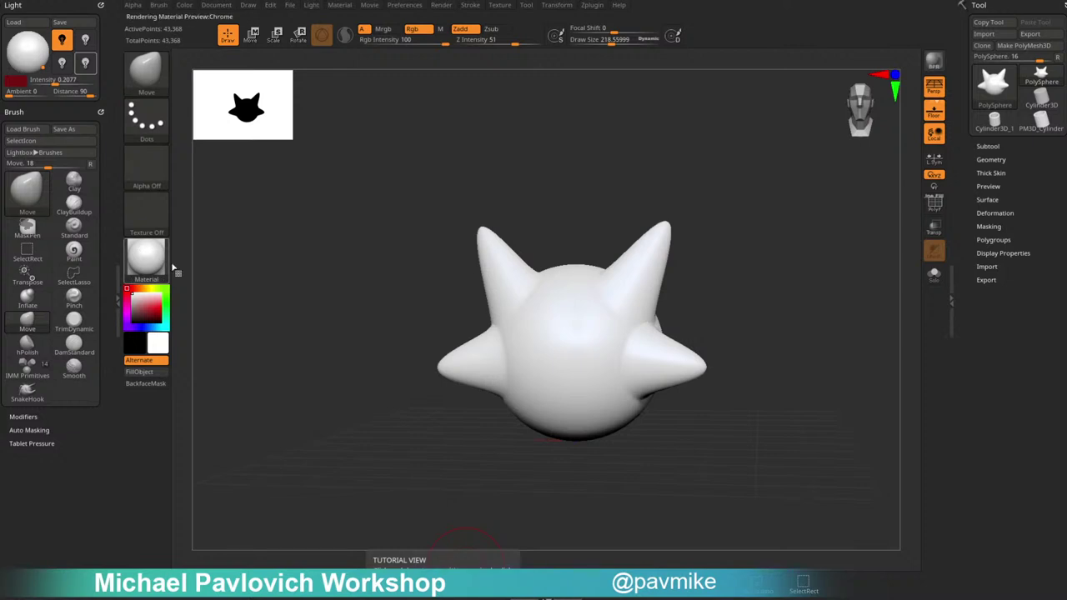
Browse the material library and apply the MatCap Pearl material to the spiky sphere.
key("m")
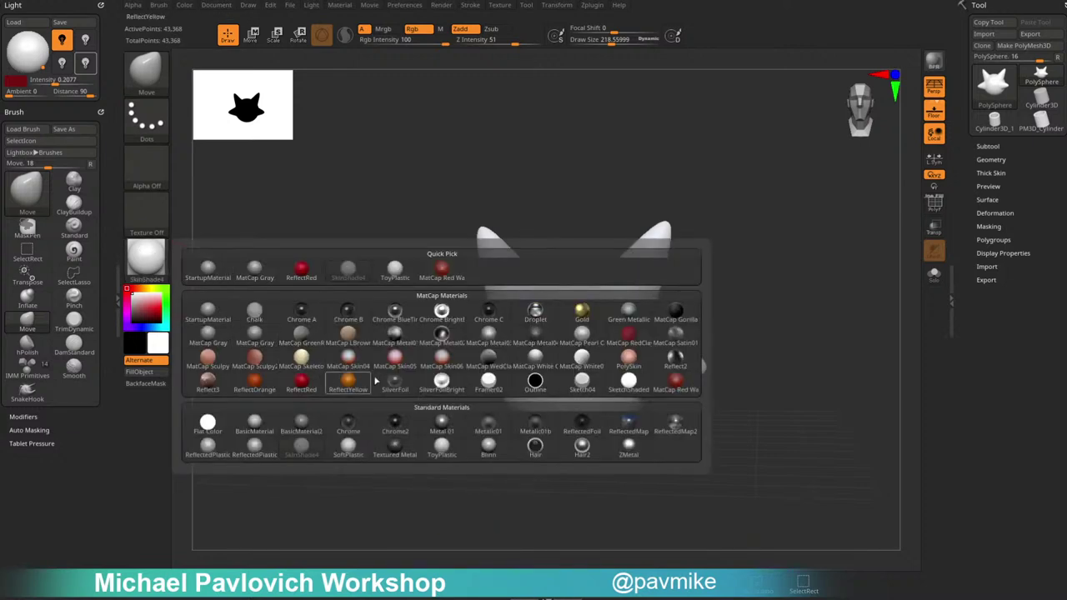
mouse_move(490, 356)
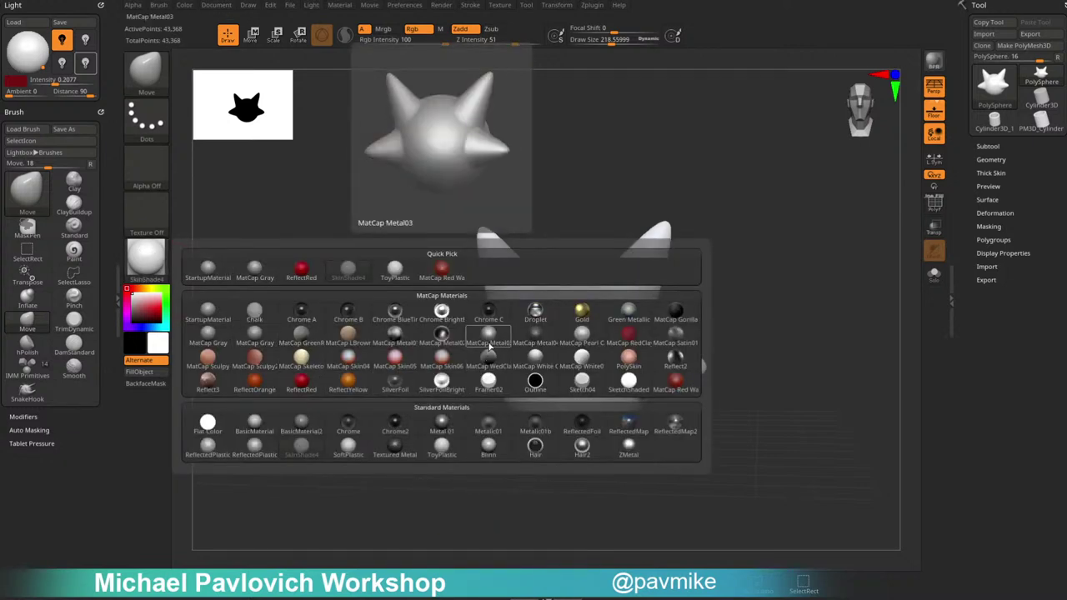
left_click(579, 340)
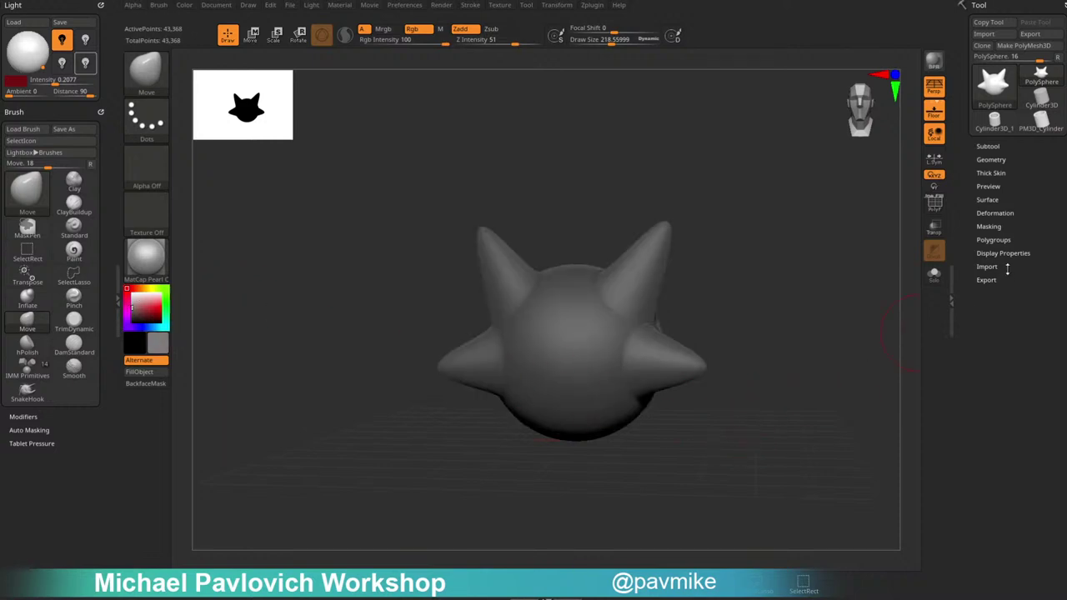
Append a ZSphere as a new subtool to the spiky sphere.
left_click(1001, 101)
left_click(989, 145, "shift")
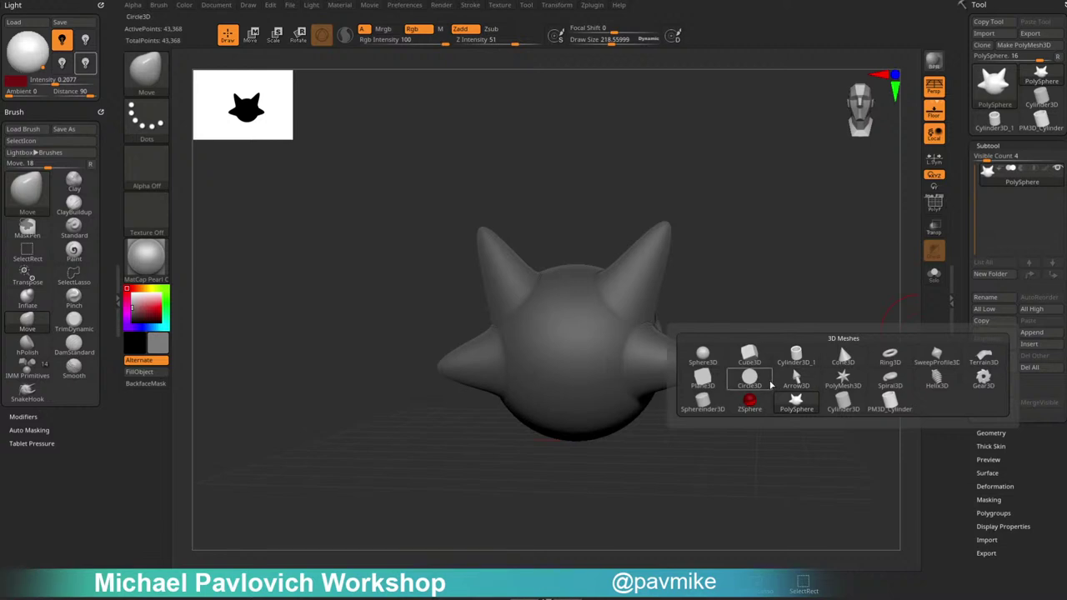
left_click(749, 401)
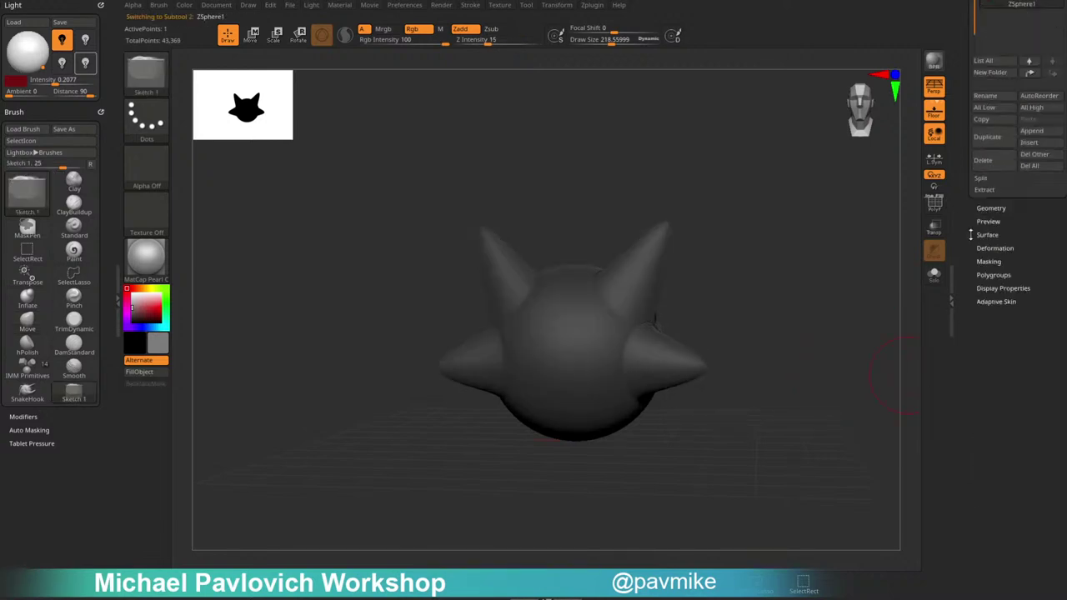
Turn on transparency with the ZSphere subtool active to reveal it inside the spiky sphere.
scroll(970, 236, "down", 1)
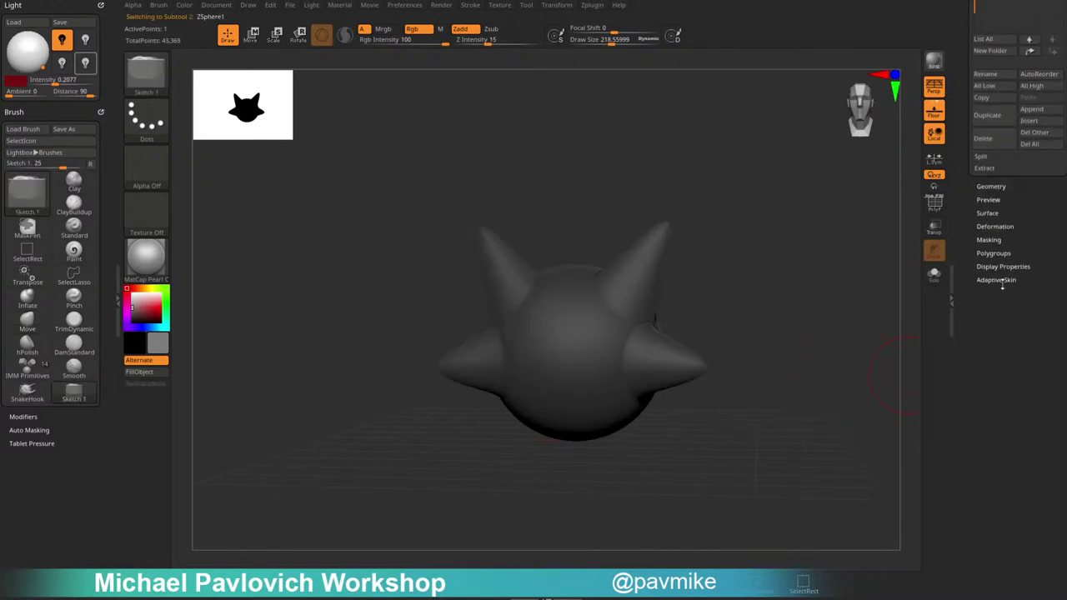
scroll(960, 319, "up", 5)
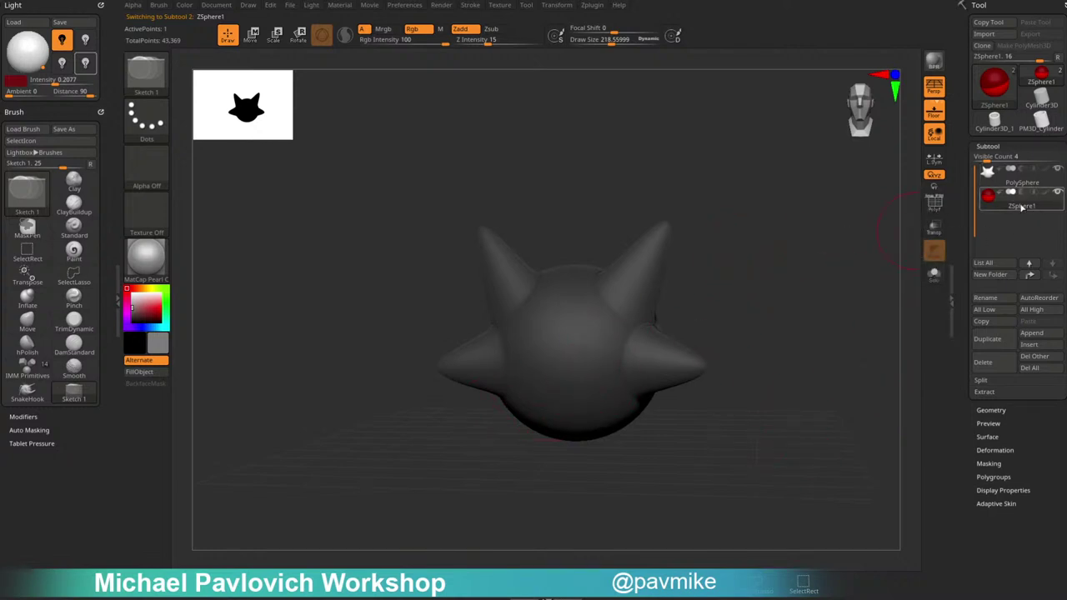
left_click_drag(782, 330, 714, 394, "alt")
left_click(933, 230)
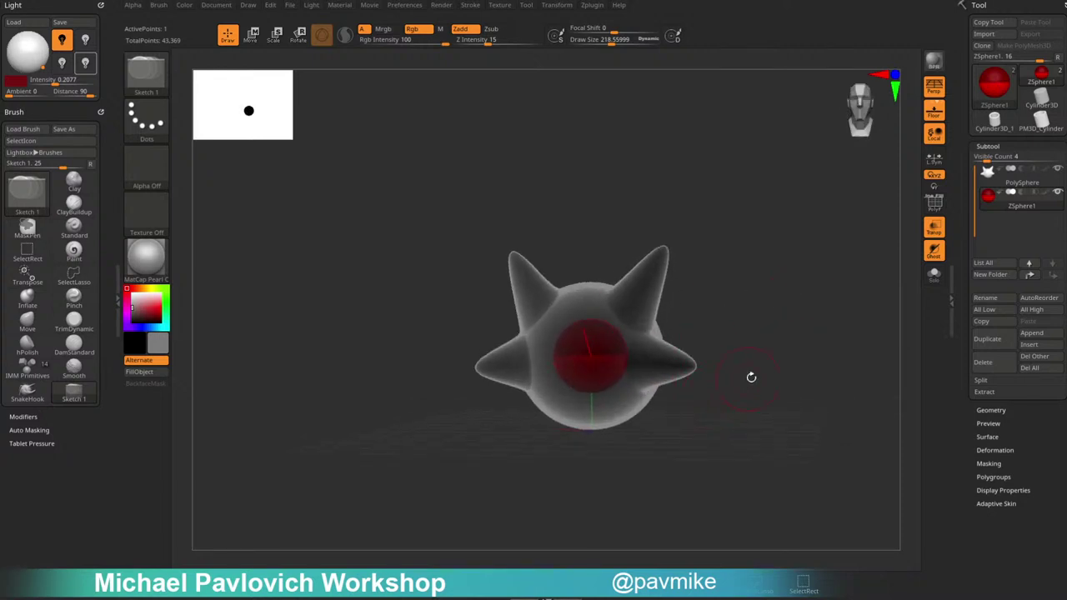
Add a symmetrical pair of child ZSpheres on the sides of the root ZSphere and move them outward.
mouse_move(774, 303)
left_mouse_down()
mouse_move(645, 343)
mouse_move(641, 354)
left_mouse_up()
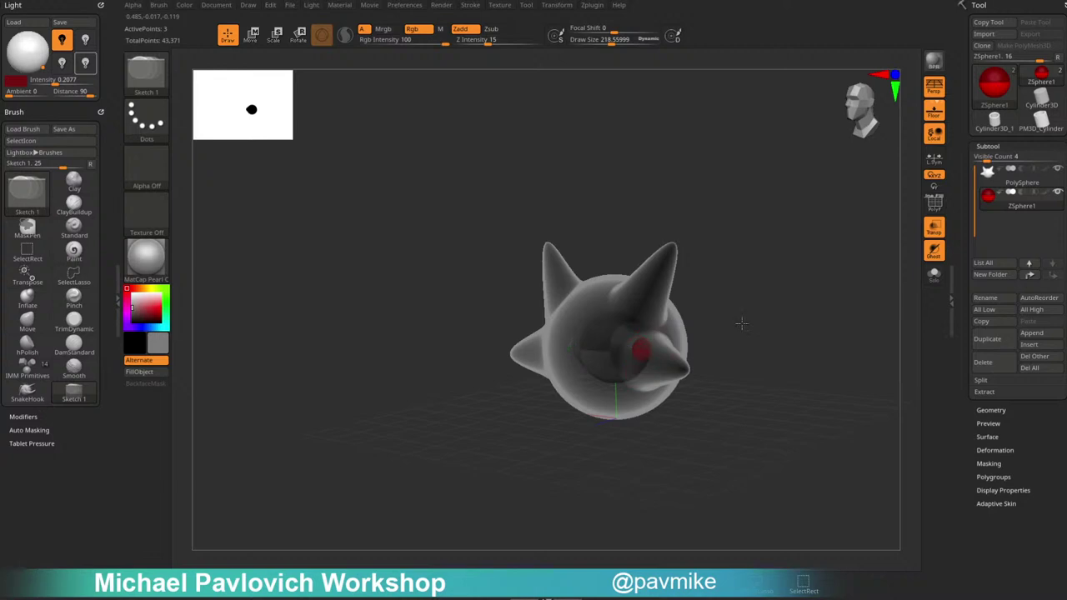
left_click_drag(742, 323, 790, 324)
key("w")
left_click_drag(645, 347, 693, 325)
Add another ZSphere at the end of each side chain and move it forward beside the body.
mouse_move(774, 321)
left_mouse_down()
mouse_move(658, 330)
mouse_move(685, 348)
mouse_move(639, 332)
left_mouse_up()
key("q")
key("w")
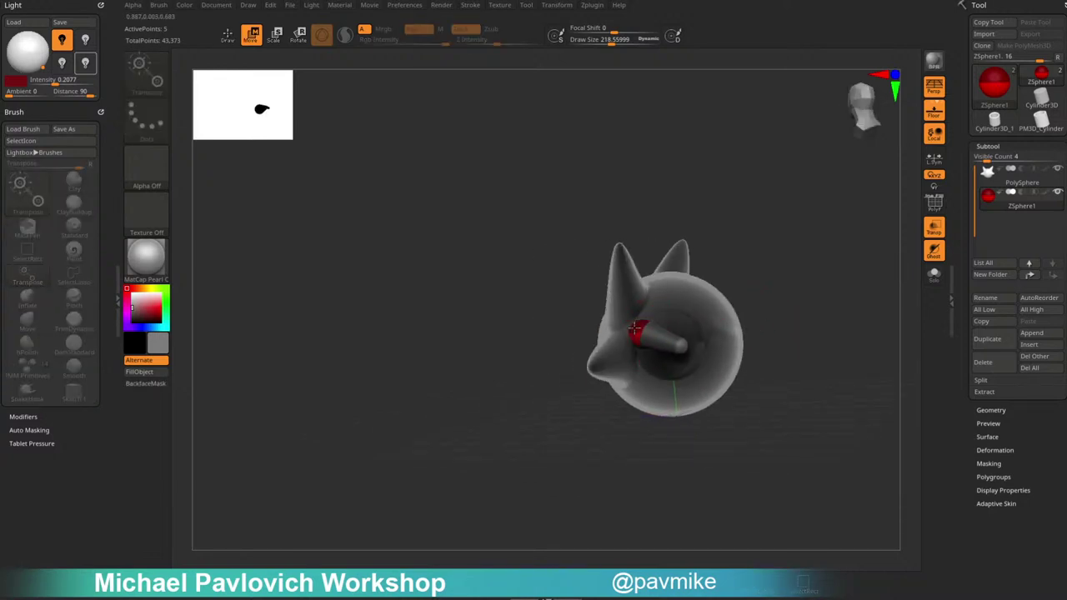
left_click_drag(720, 264, 762, 261)
Set the active colour to white and turn off transparency.
left_click(147, 258)
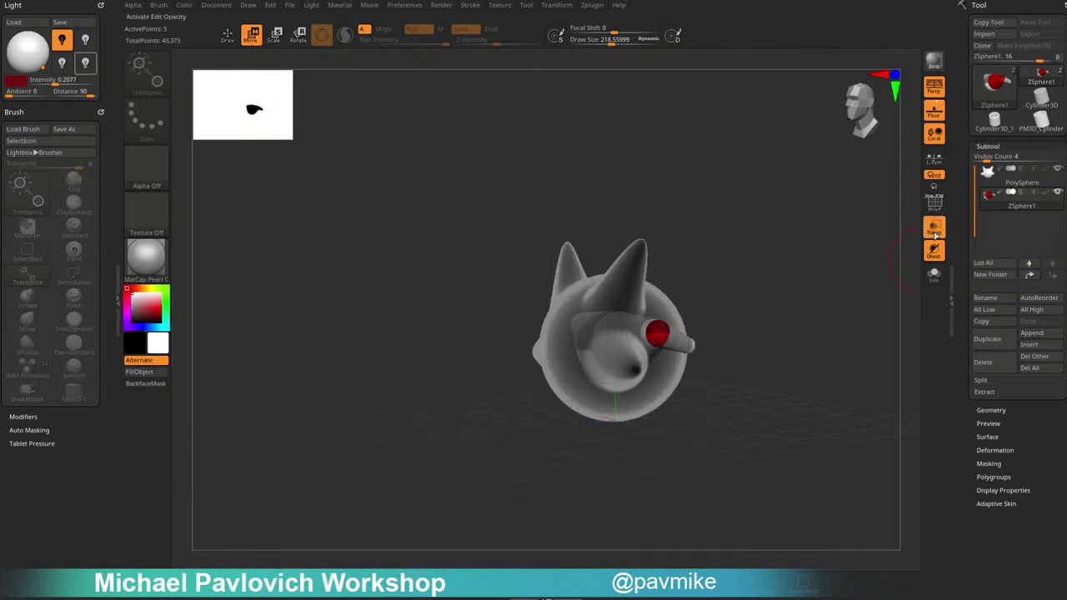
key("a")
left_click_drag(796, 326, 883, 334)
Add a symmetrical ZSphere at the elbow of each side chain and move it straight up above the body.
key("q")
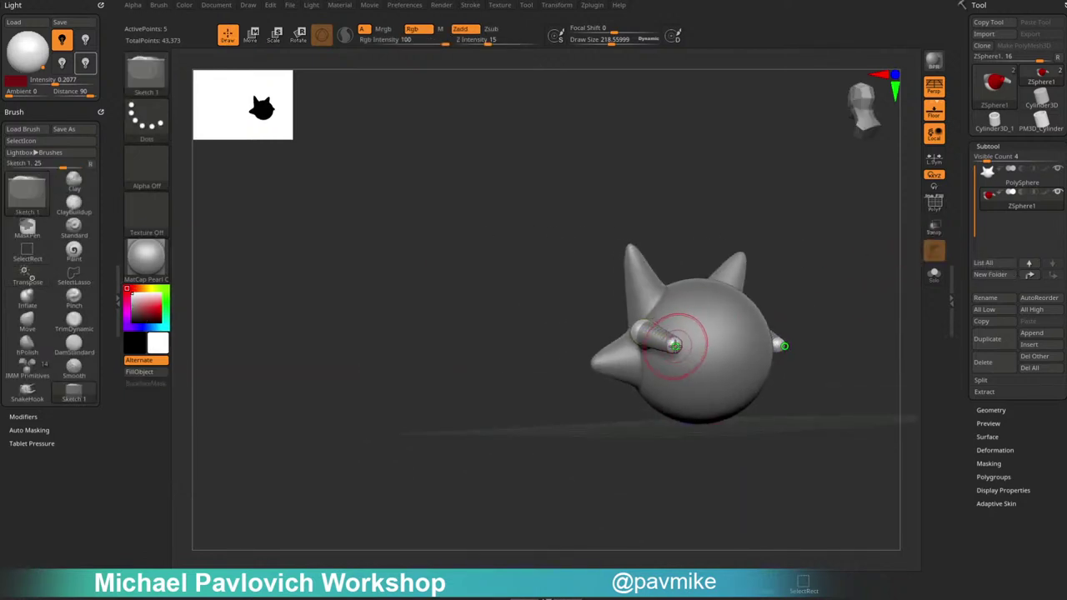
left_click(678, 347)
key("w")
left_click_drag(677, 347, 692, 242)
Try to reposition the ZSphere arms by moving their links.
left_click_drag(665, 284, 743, 301)
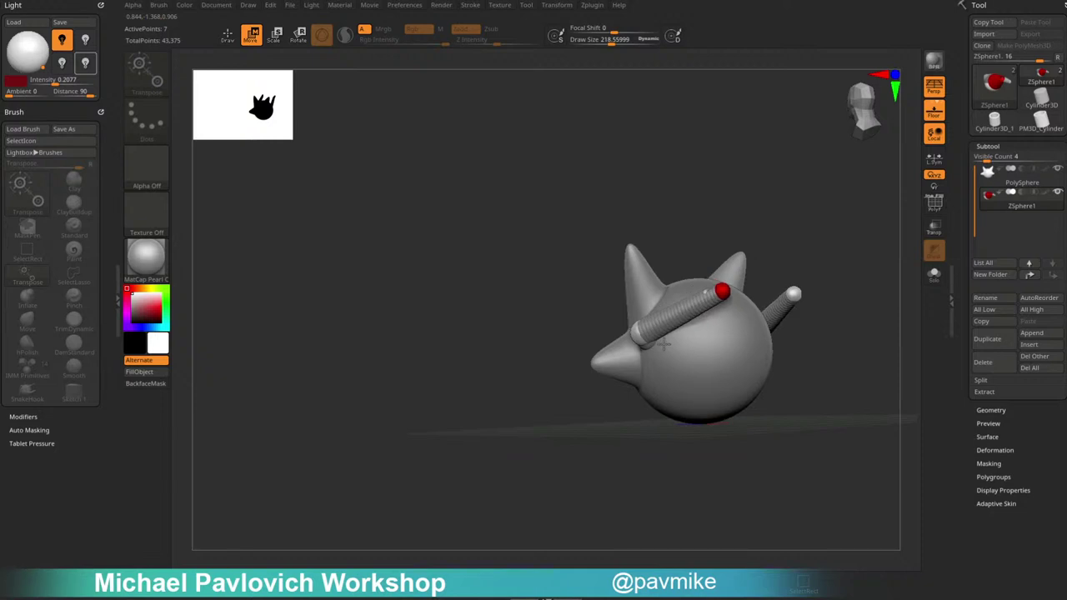
key("ctrl+z")
left_click_drag(671, 278, 687, 330)
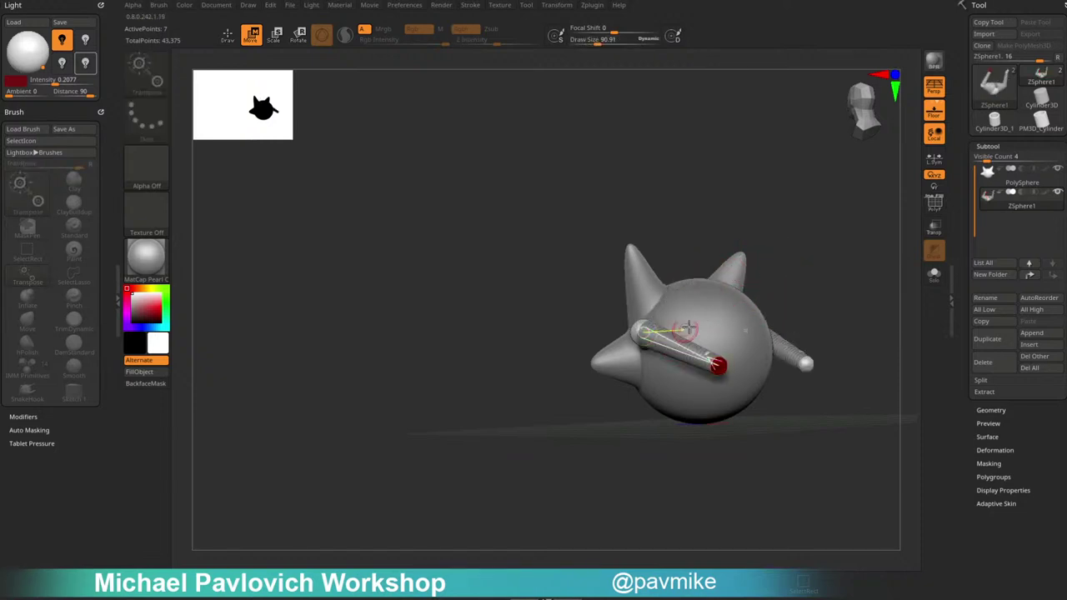
key("ctrl+z")
Move the elbow ZSpheres slightly back so the raised segments stand upright, and return to draw mode.
left_click_drag(692, 248, 693, 345)
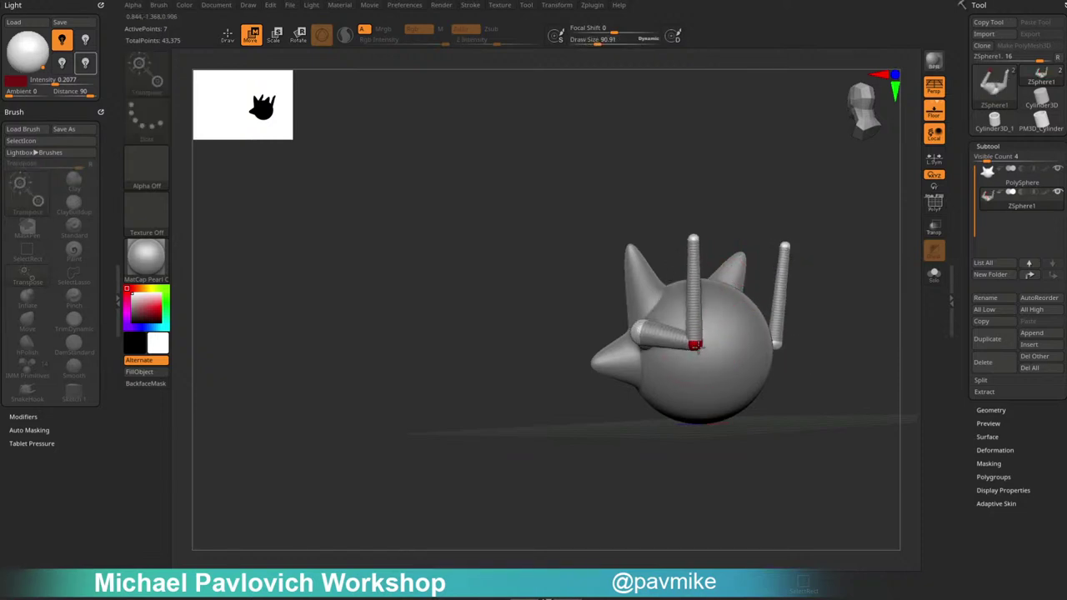
left_click_drag(804, 263, 893, 253)
key("q")
mouse_move(746, 257)
left_mouse_down()
mouse_move(814, 251)
mouse_move(775, 287)
left_mouse_up()
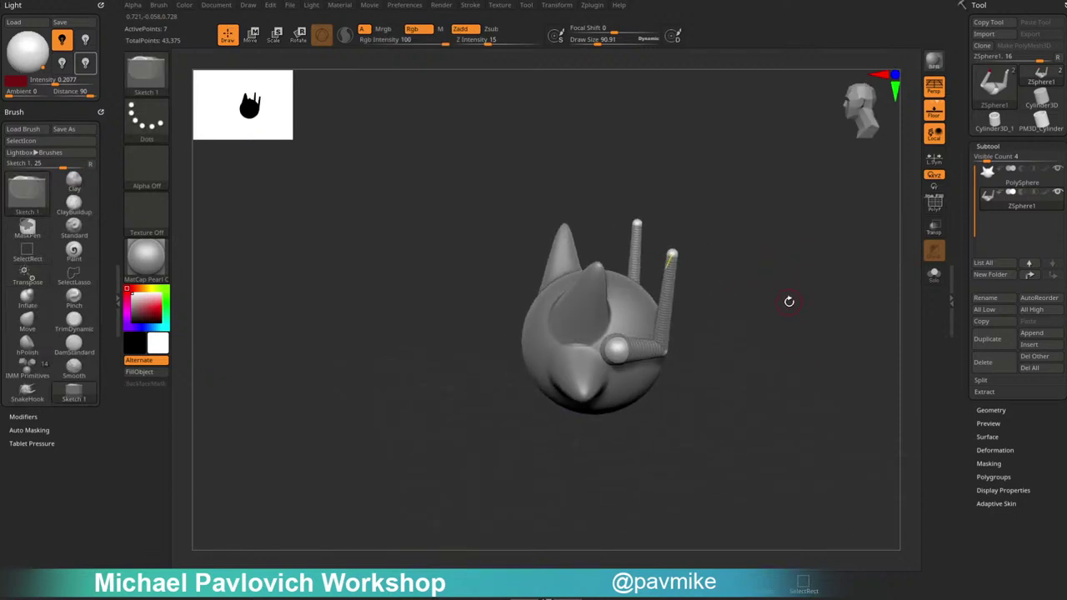
Preview the ZSphere arms as an adaptive skin with PolyFrame on, and set the skin's DynaMesh Resolution to 0.
key("a")
key("shift+f")
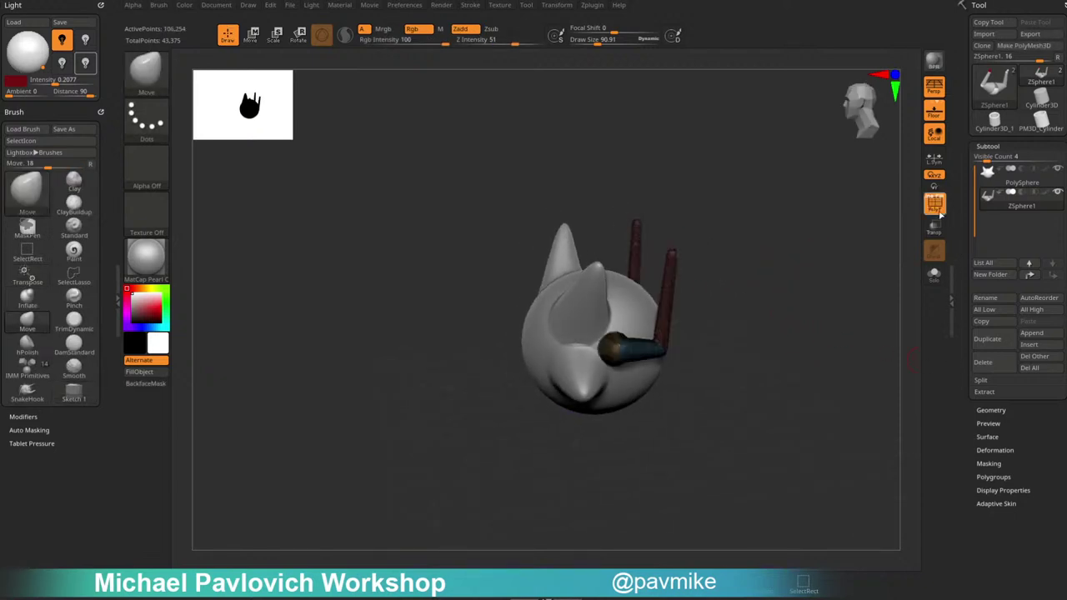
scroll(999, 375, "down", 2)
left_click(995, 440)
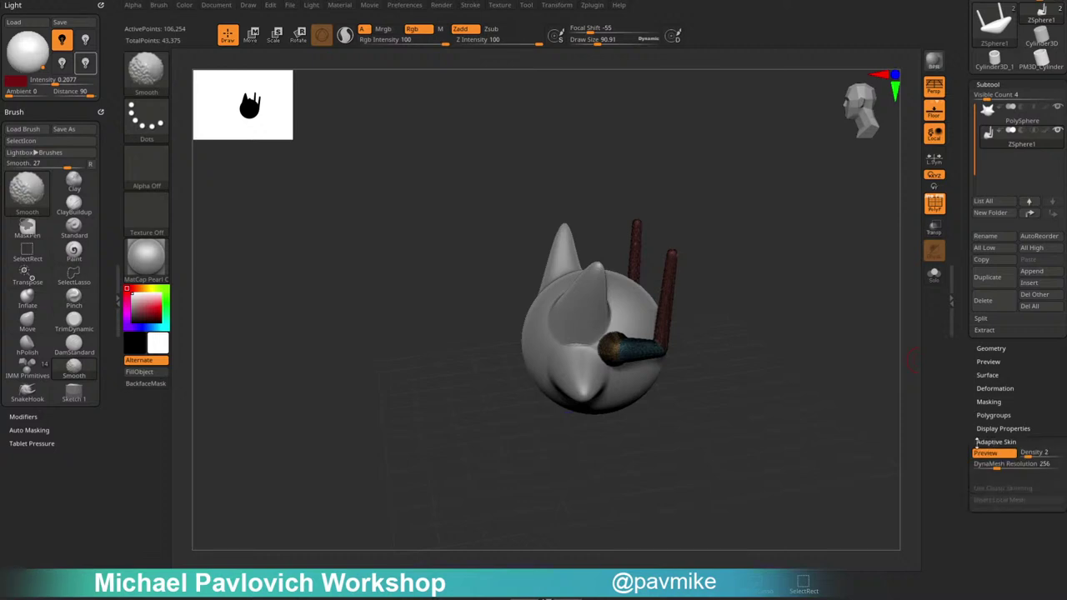
scroll(987, 417, "down", 2)
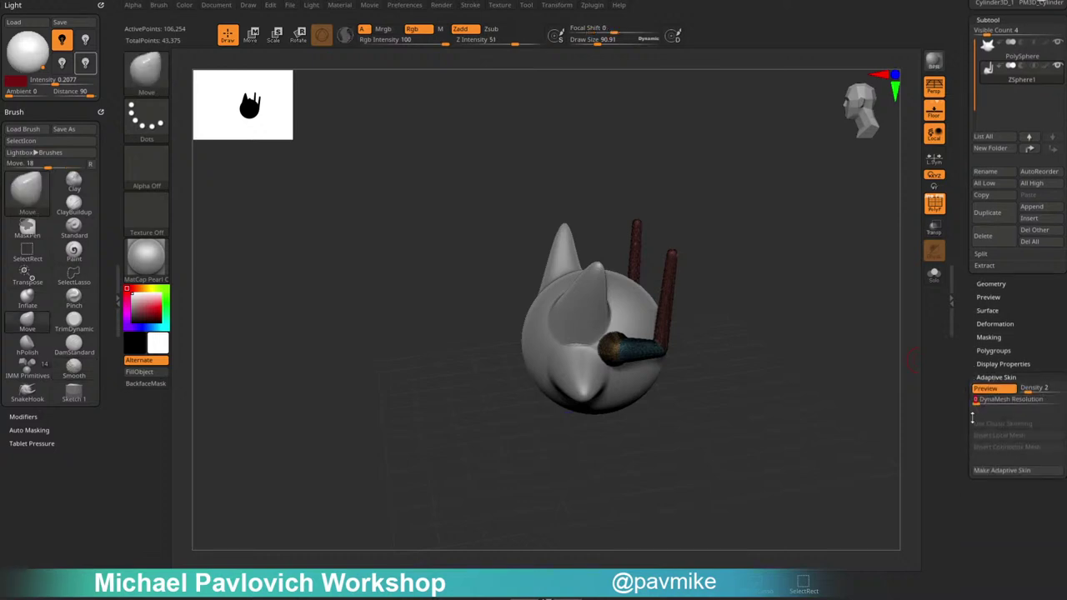
key("a")
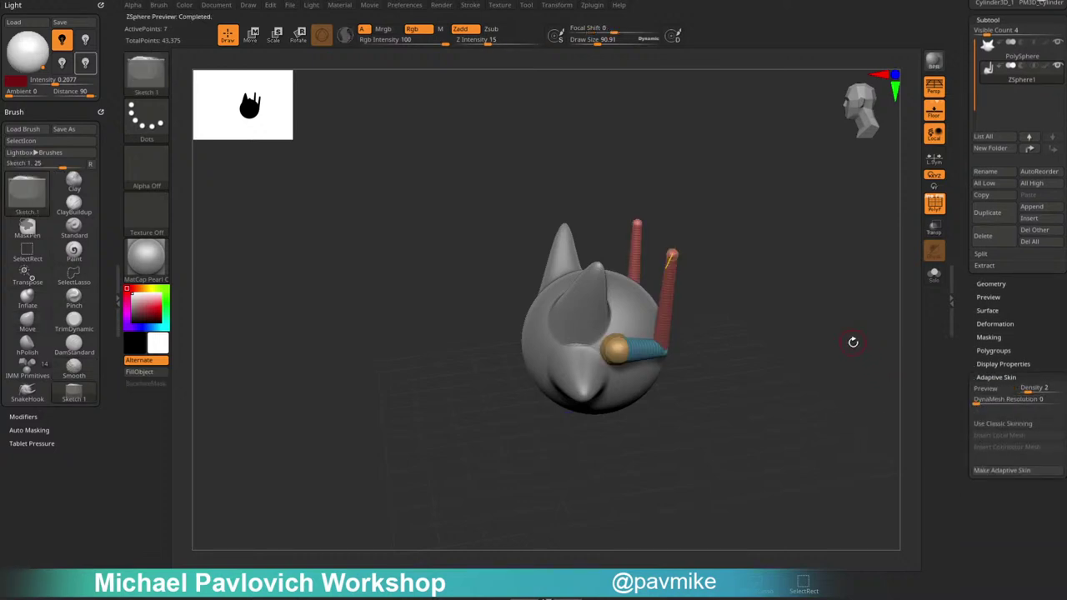
Set the adaptive skin's Density to 1 and make an adaptive skin mesh from the ZSphere arms.
left_click(1023, 388)
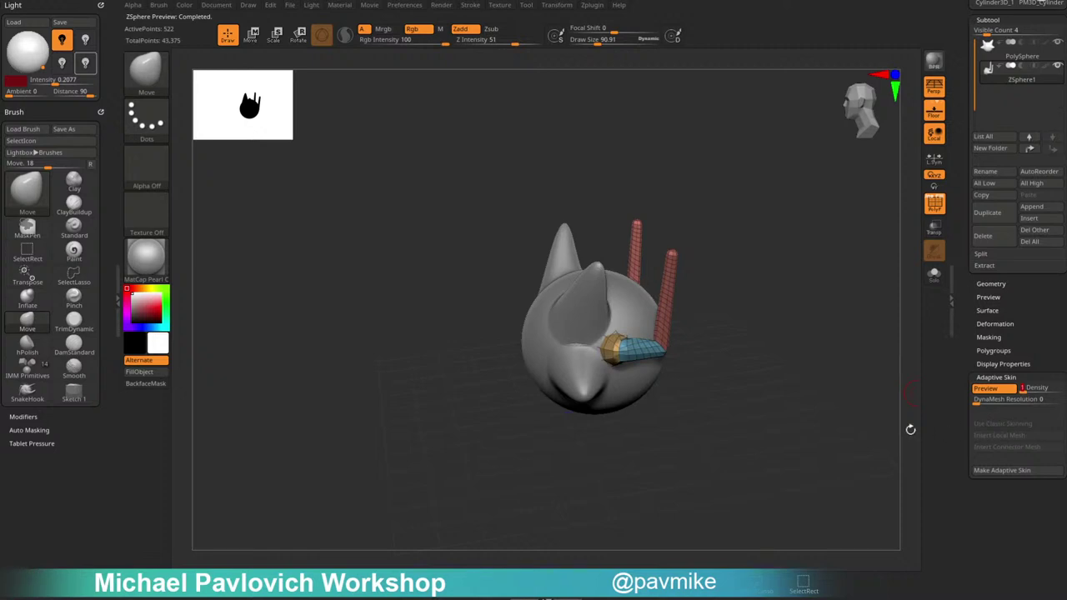
left_click_drag(831, 371, 892, 357)
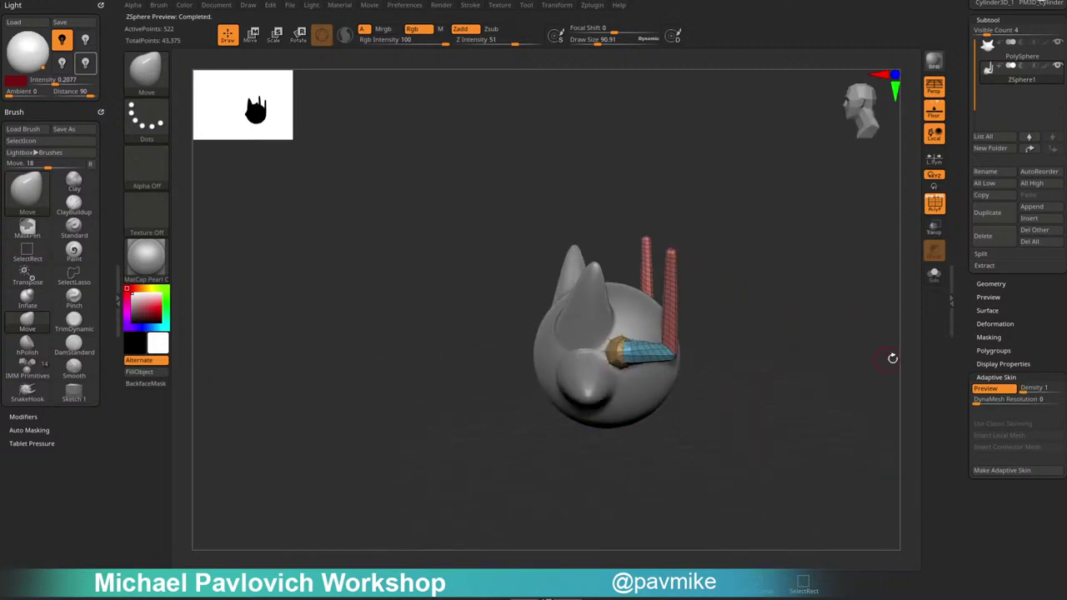
left_click(1025, 471)
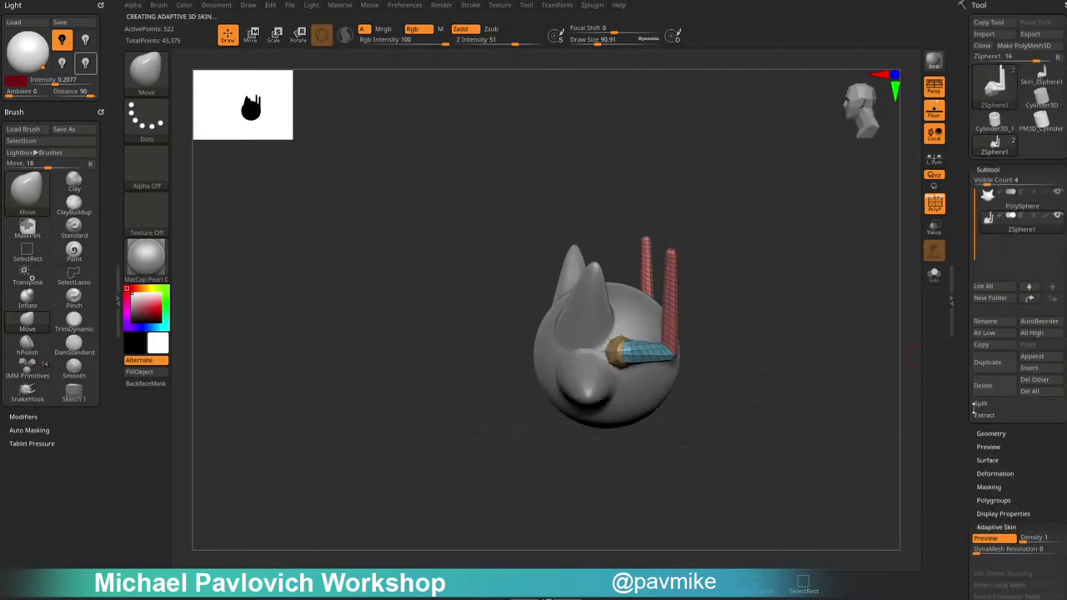
Append the generated arm skin mesh as a subtool and delete the original ZSphere1 subtool.
mouse_move(1041, 78)
left_click(1028, 367)
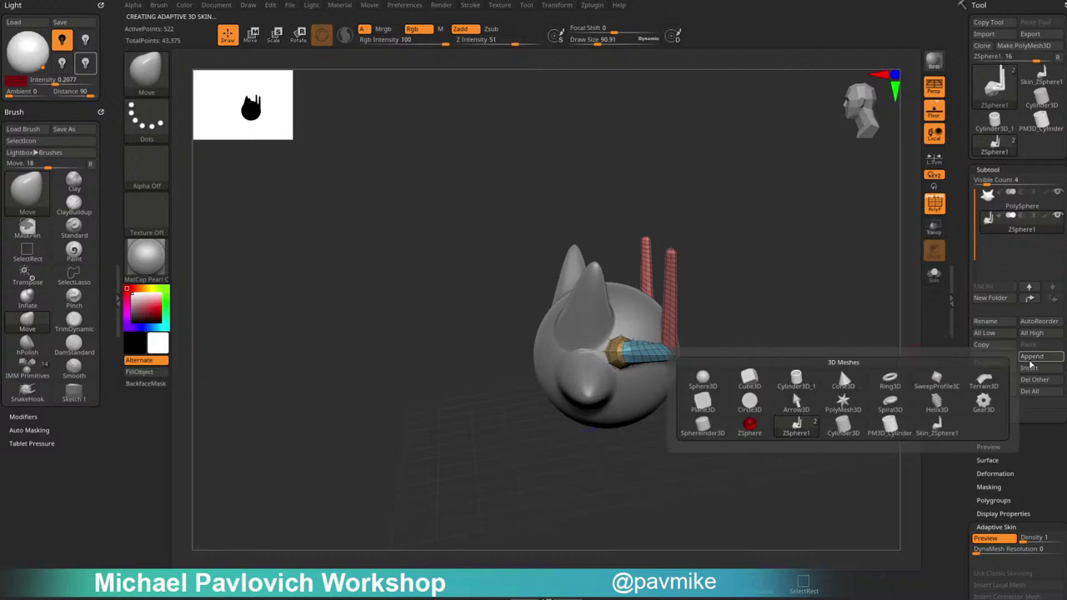
left_click(936, 426)
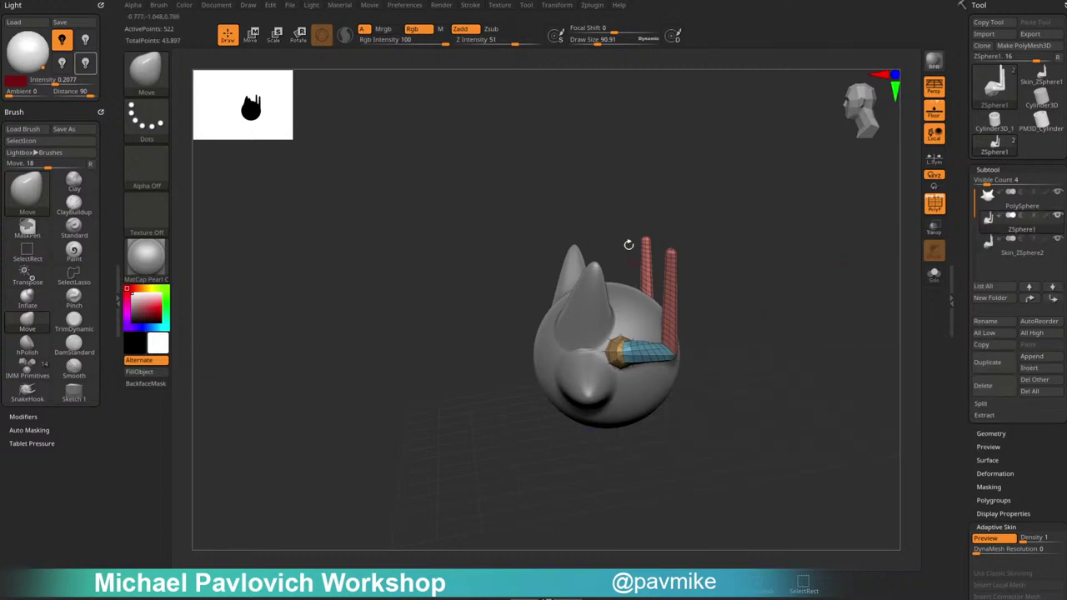
left_click(997, 390)
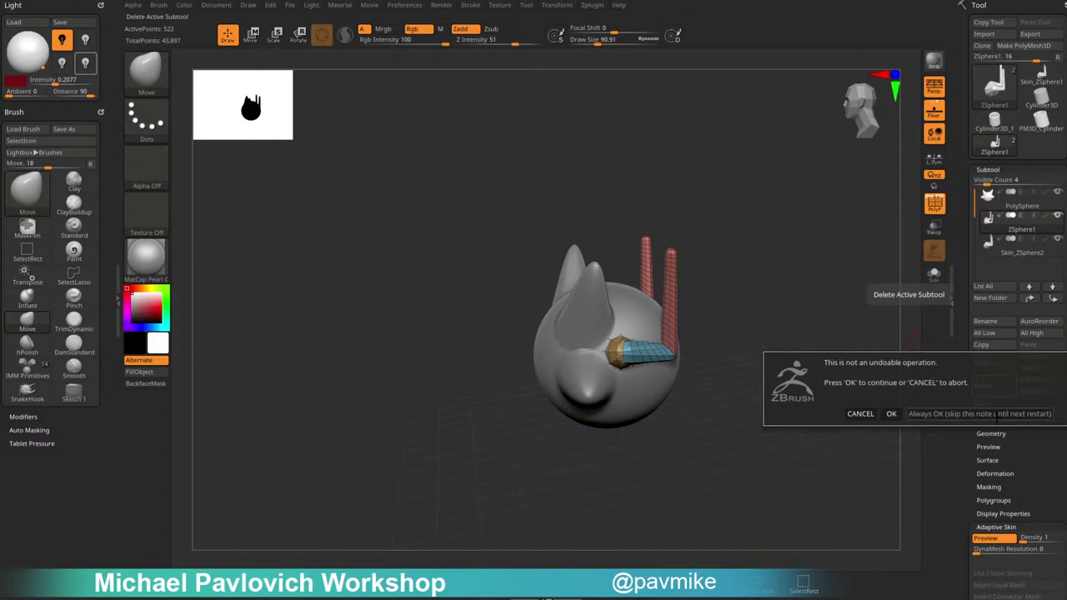
left_click(989, 418)
Enlarge the Move brush and bend the arm meshes symmetrically so they curve outward around the body.
mouse_move(889, 286)
left_mouse_down()
mouse_move(655, 297)
mouse_move(672, 297)
left_mouse_up()
key("s")
left_click_drag(695, 210, 814, 244)
mouse_move(808, 288)
left_mouse_down()
mouse_move(791, 410)
mouse_move(780, 392)
left_mouse_up()
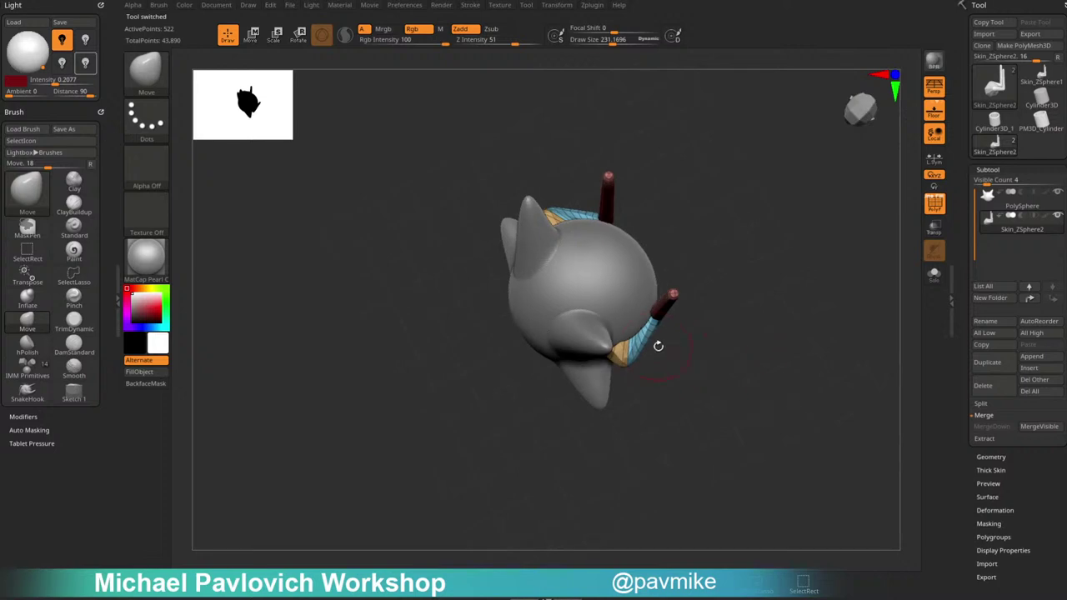
key("s")
mouse_move(657, 346)
left_mouse_down()
mouse_move(682, 346)
mouse_move(679, 337)
left_mouse_up()
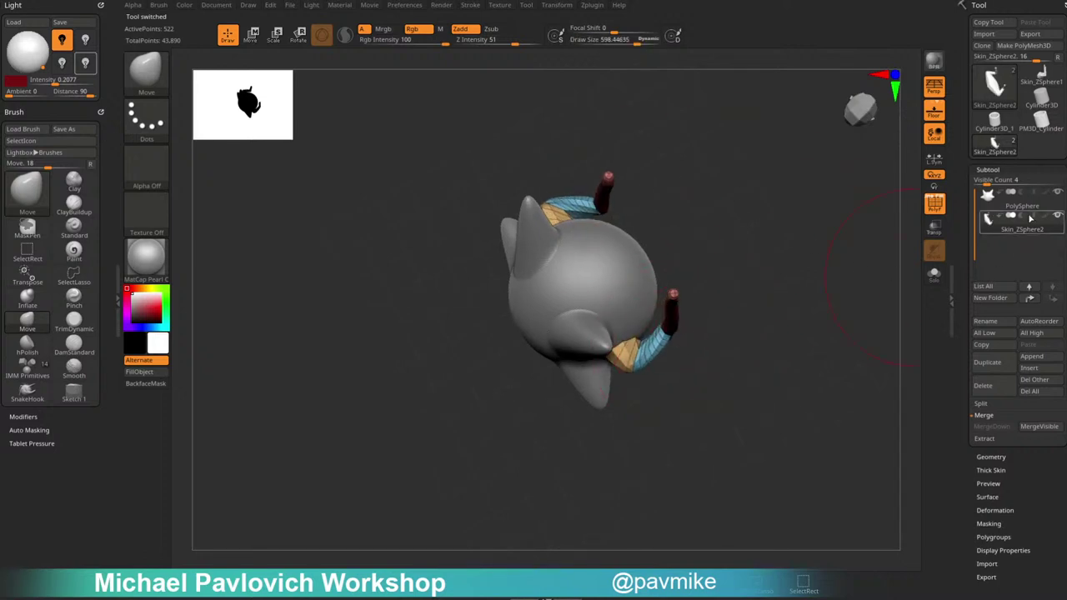
Select the PolySphere subtool and merge it down with the arm skin subtool.
left_click(1022, 200)
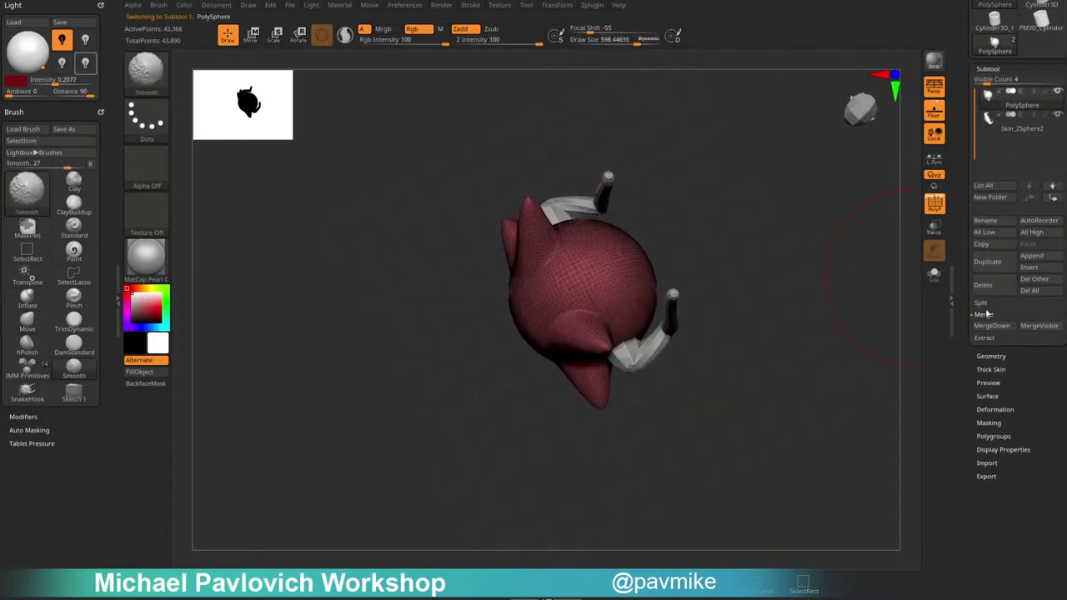
left_click(991, 325)
left_click(1008, 345)
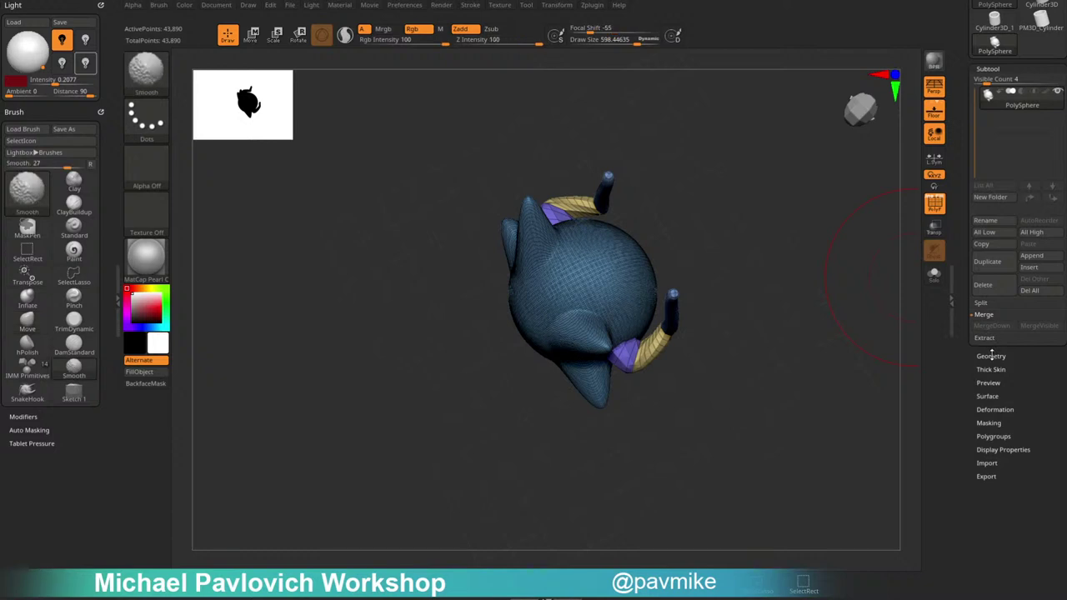
Set the DynaMesh Blur to 0 and remesh the merged body and arms with DynaMesh at Resolution 128.
left_click(991, 356)
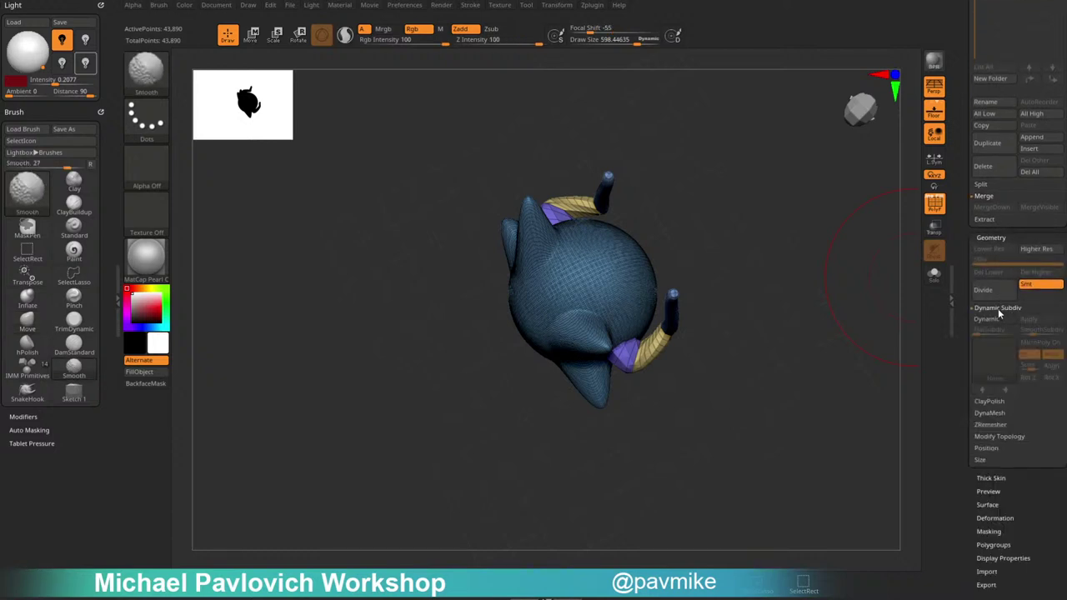
left_click(990, 330)
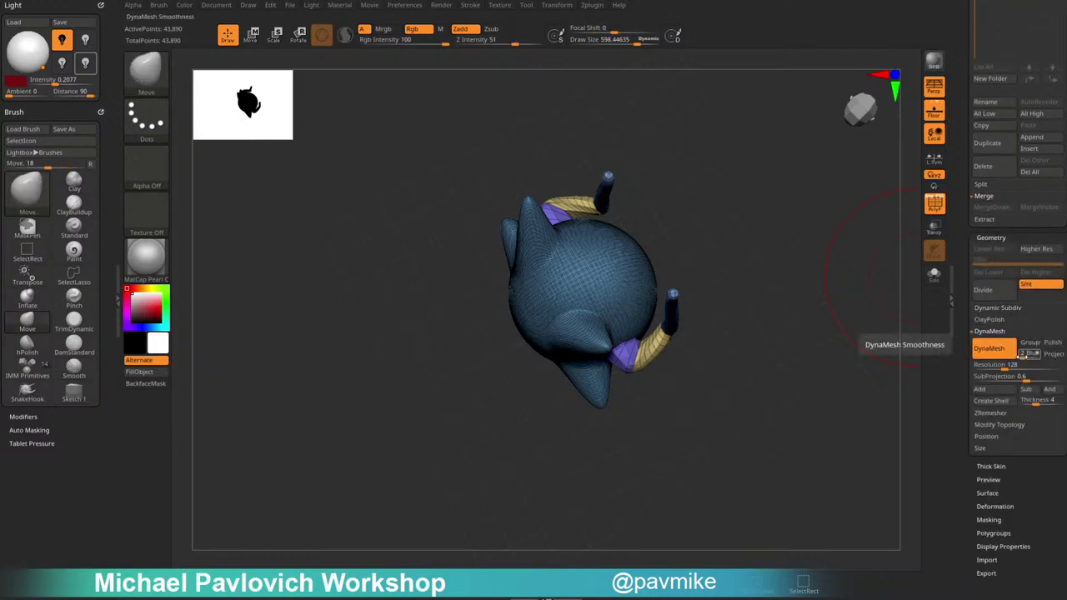
left_click(1005, 350)
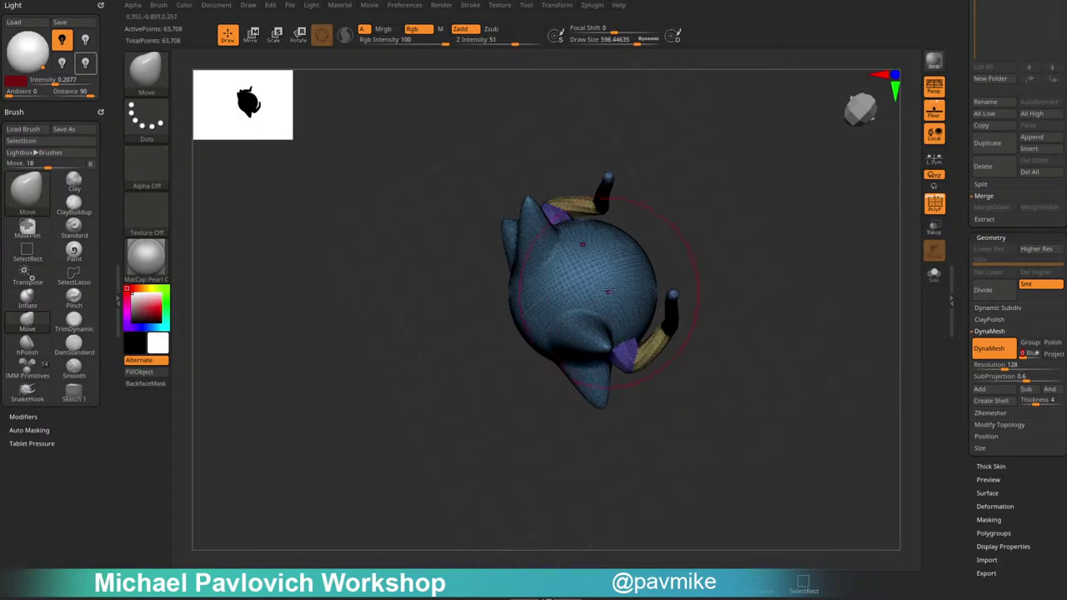
Turn off PolyFrame and smooth the joints where the arms meet the body.
left_click_drag(757, 184, 745, 260, "shift")
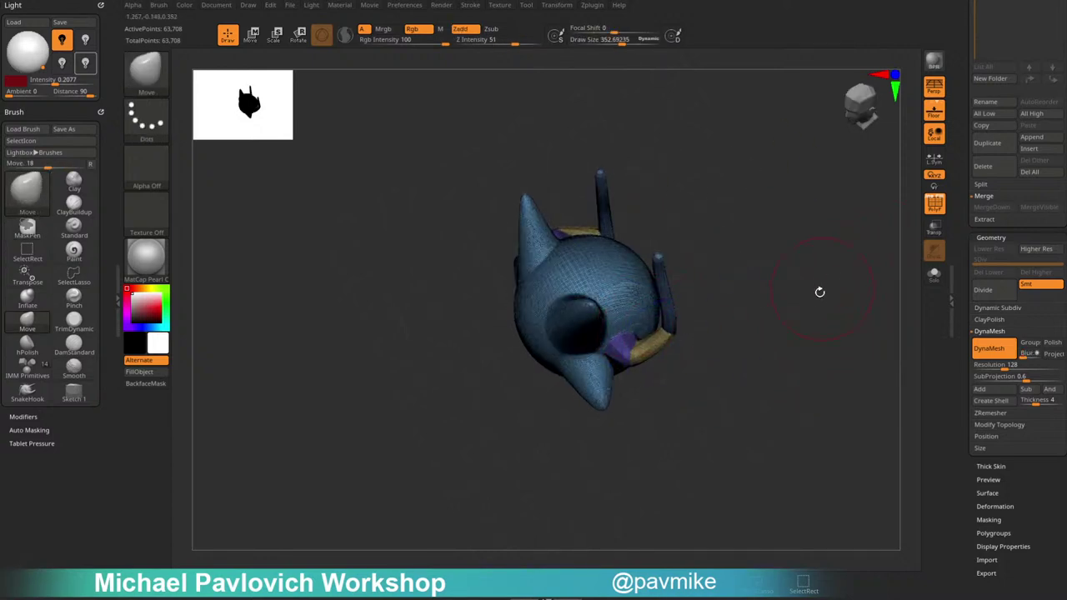
mouse_move(819, 291)
left_mouse_down()
mouse_move(883, 255)
mouse_move(833, 259)
mouse_move(847, 264)
mouse_move(809, 248)
mouse_move(642, 305)
left_mouse_up()
left_click(935, 204)
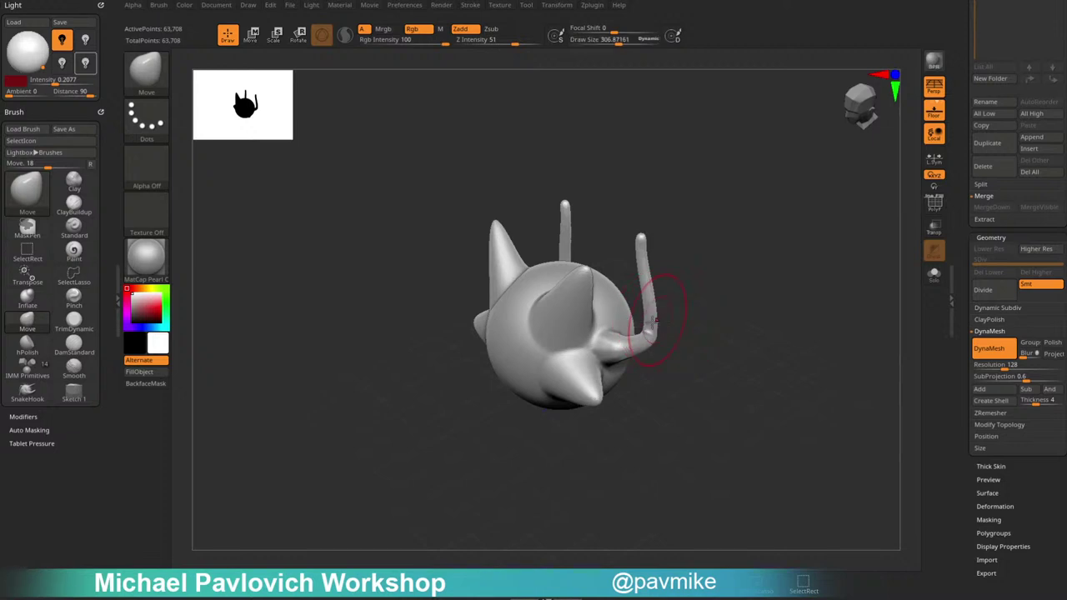
left_click_drag(704, 176, 752, 269)
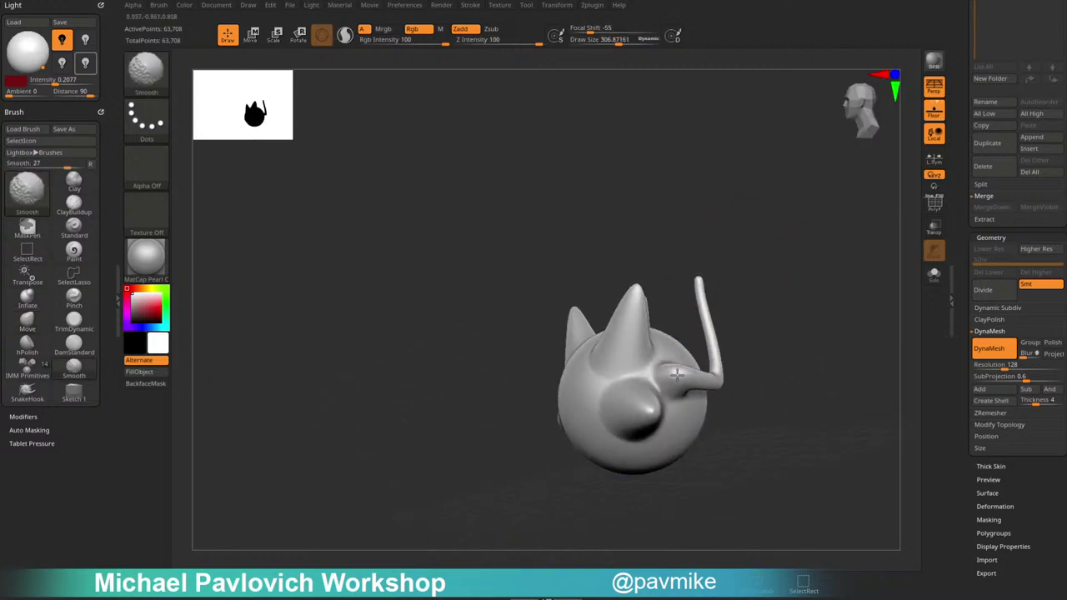
left_click_drag(755, 350, 810, 322)
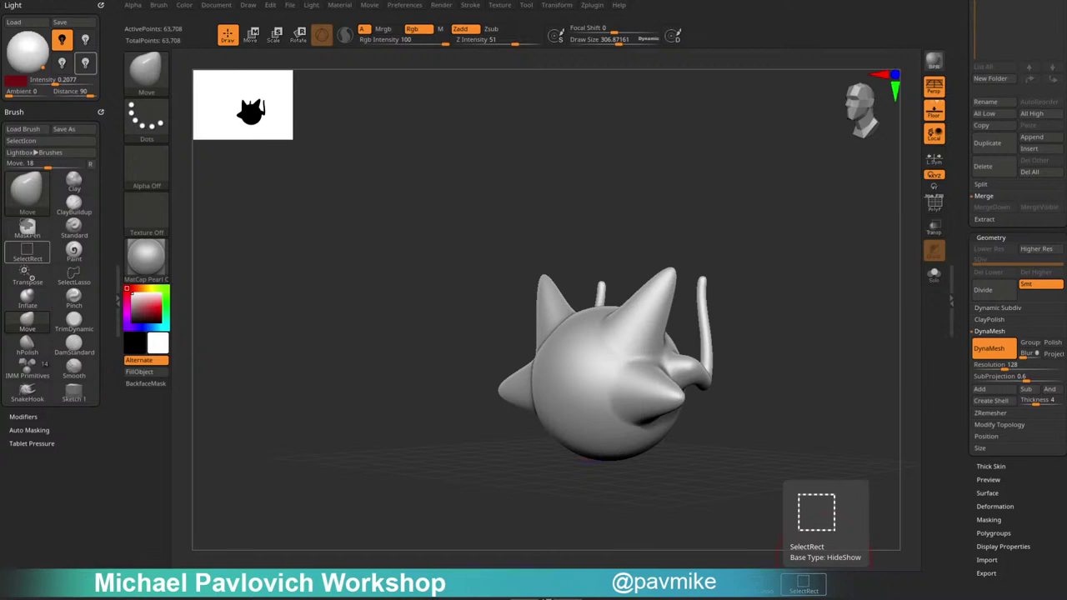
Switch to the browser and look through the ArtStation portfolio for ZBrush tutorial series.
left_click_drag(525, 598, 856, 2)
scroll(641, 293, "down", 4)
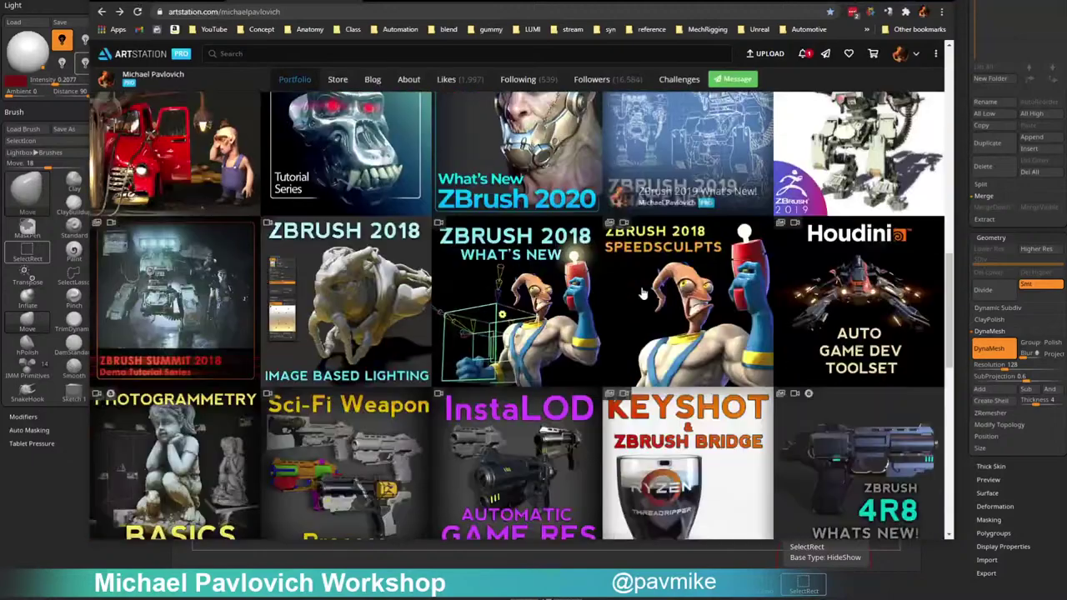
scroll(642, 293, "down", 7)
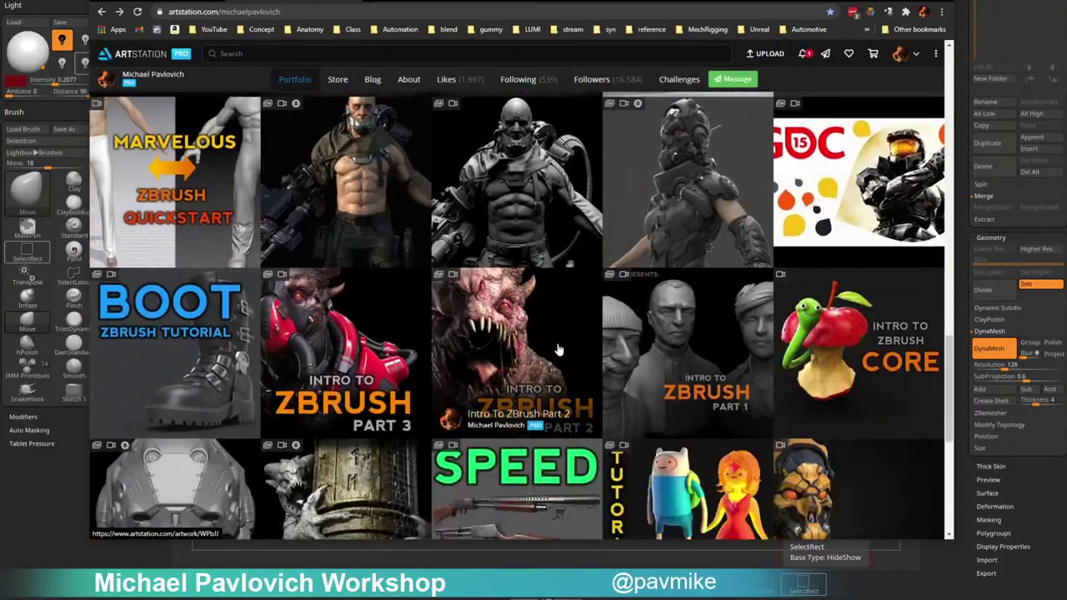
scroll(560, 350, "up", 10)
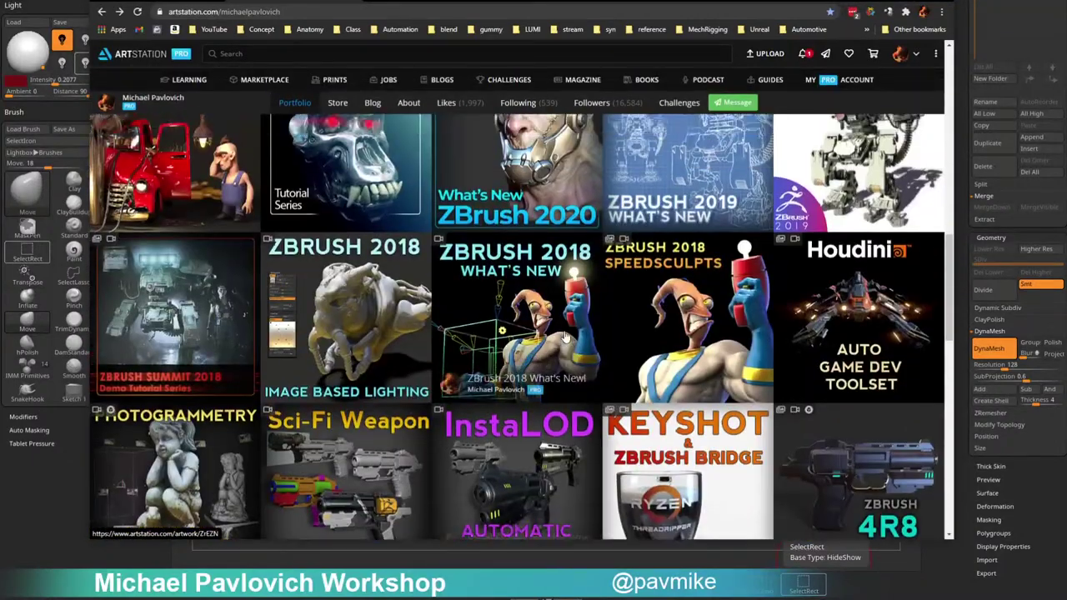
scroll(563, 336, "up", 3)
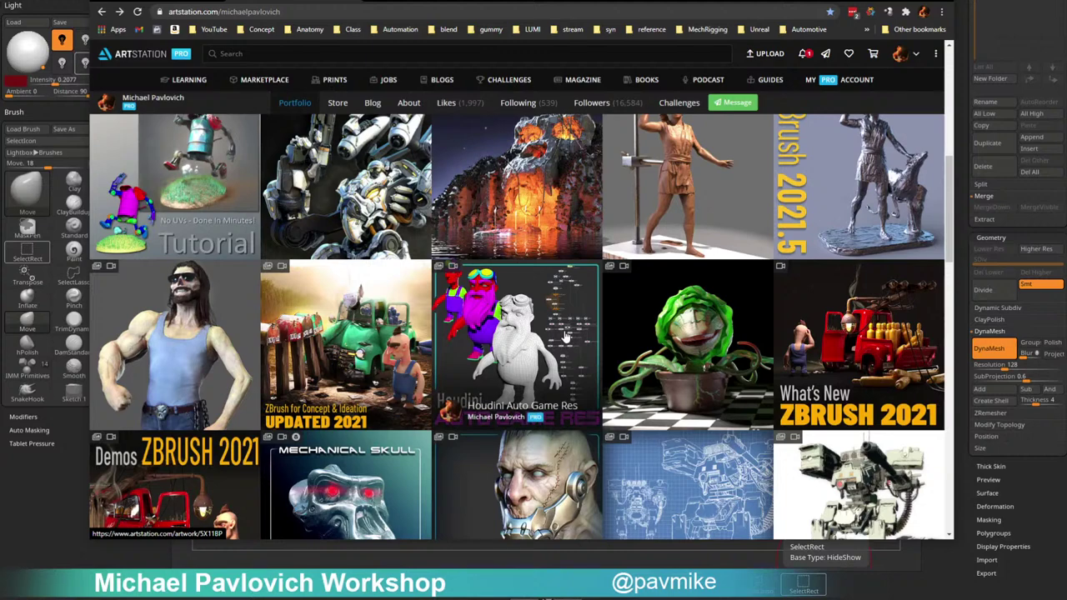
scroll(564, 336, "down", 1)
scroll(564, 336, "down", 4)
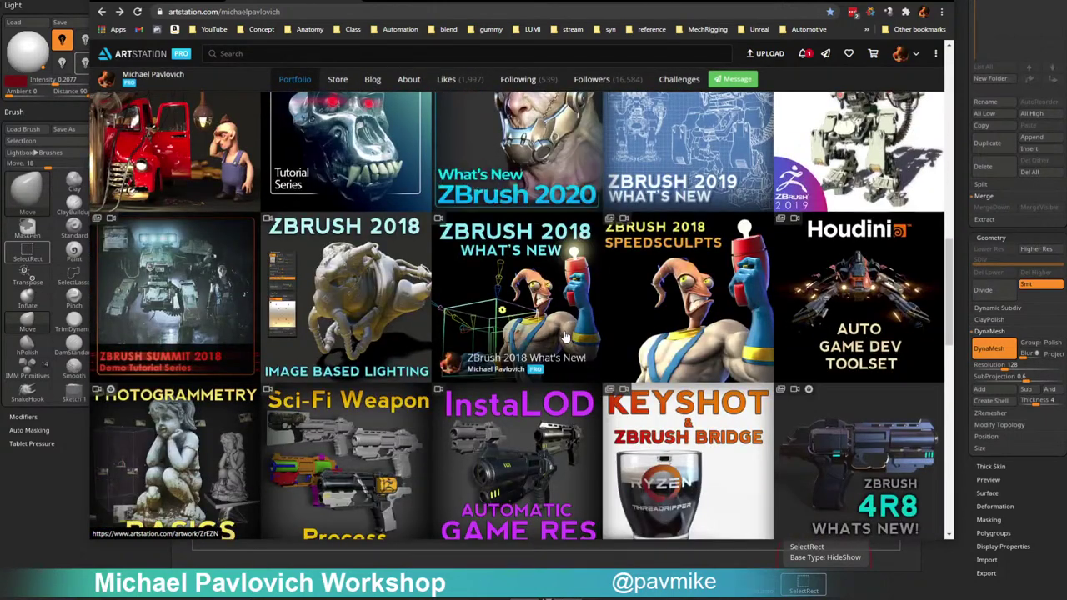
Open the Houdini game dev toolset project, skip through its intro video, pause it, and return to ZBrush.
left_click(827, 295)
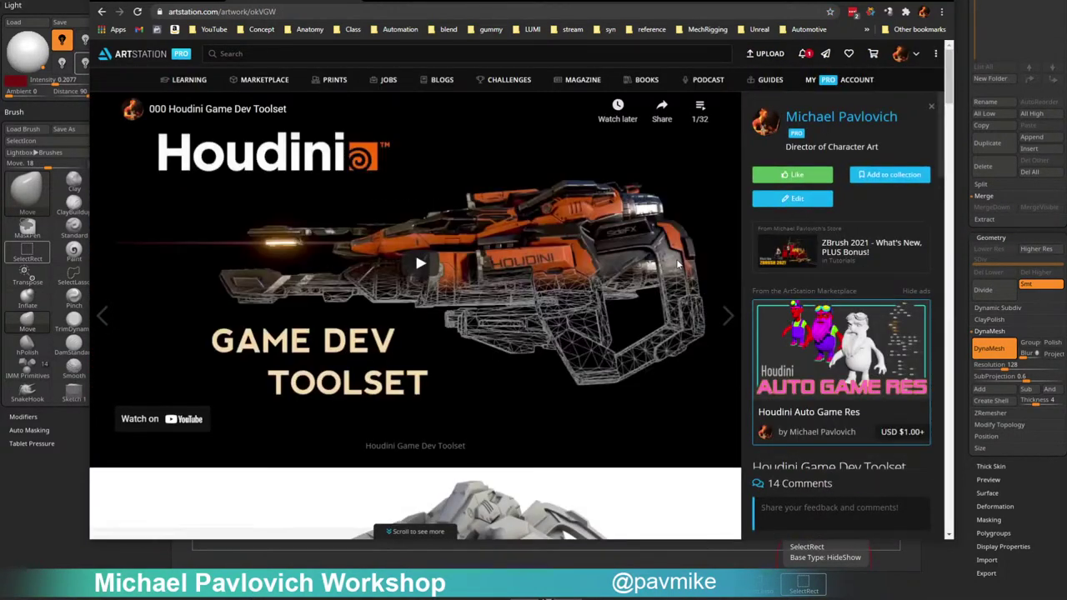
scroll(511, 242, "down", 5)
scroll(457, 275, "up", 5)
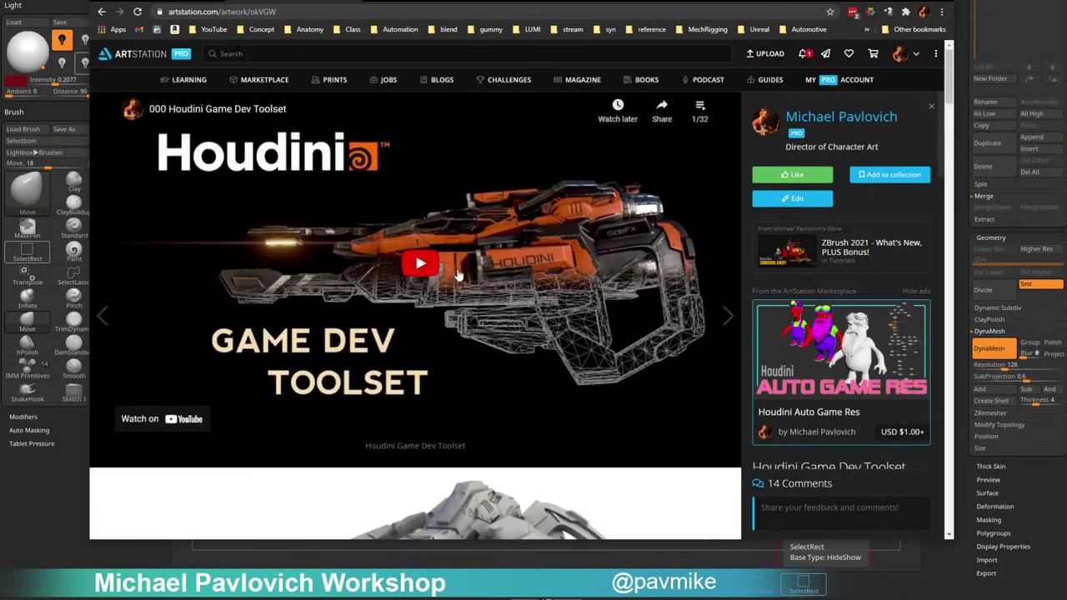
left_click(412, 271)
left_click(473, 411)
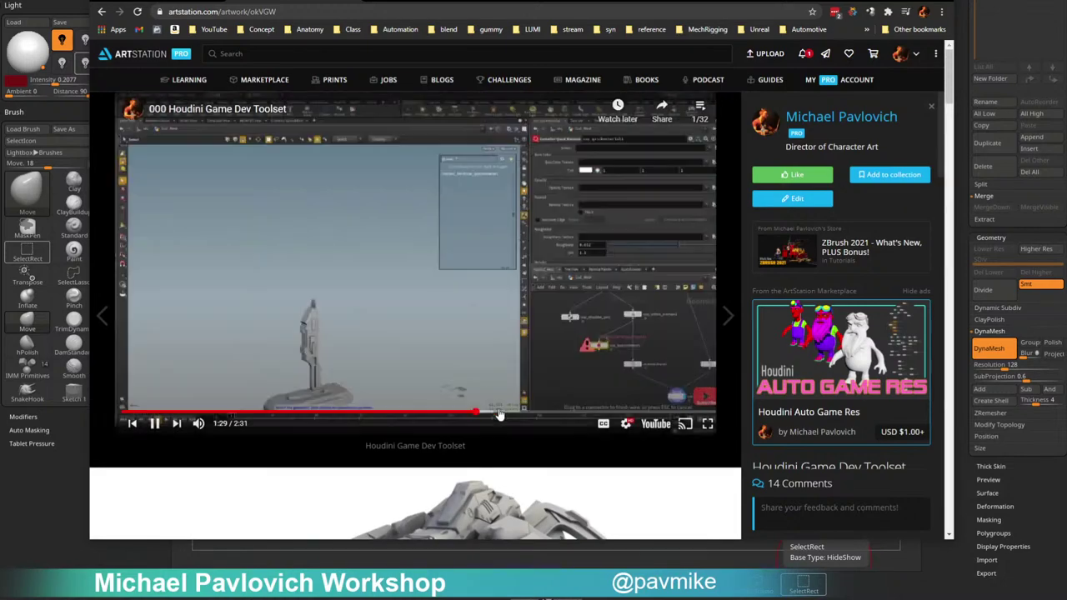
left_click(577, 411)
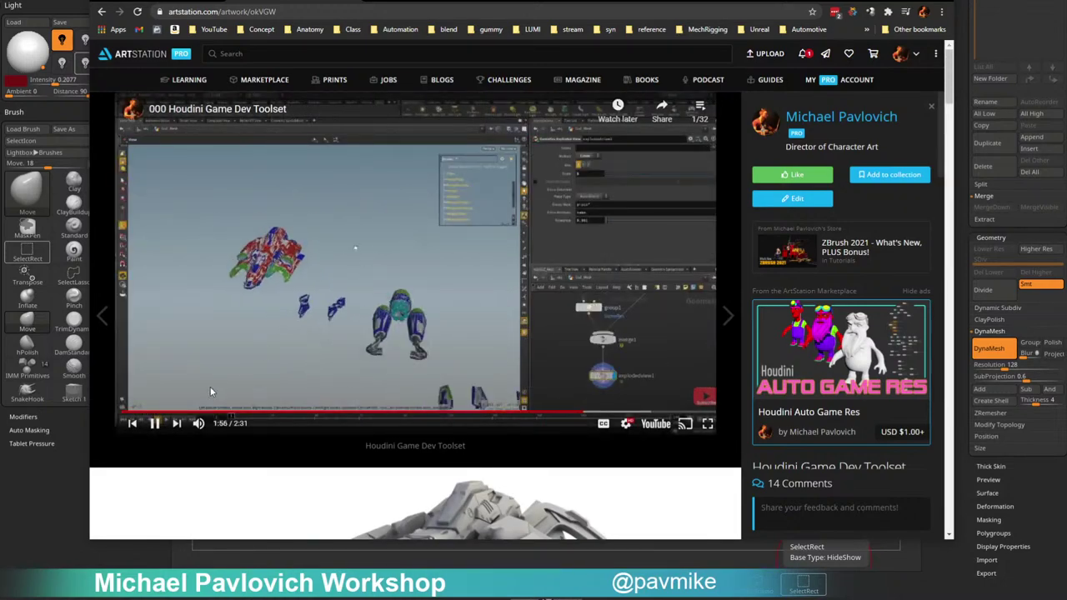
left_click(155, 424)
left_click(893, 0)
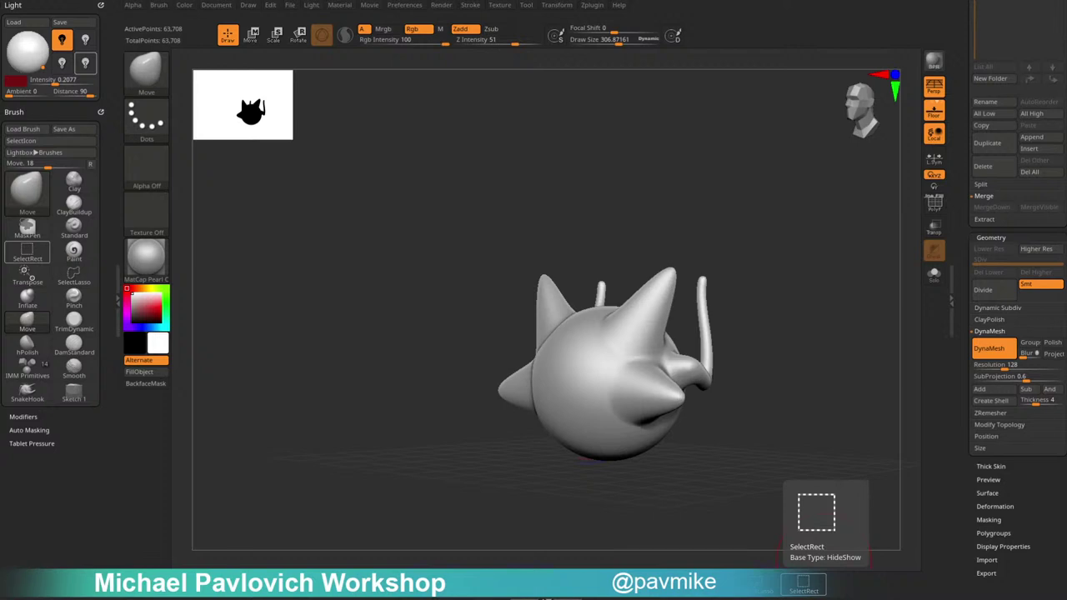
Carve symmetrical eye sockets into the front of the head with the Standard brush.
mouse_move(755, 259)
left_mouse_down()
mouse_move(826, 253)
mouse_move(795, 266)
mouse_move(731, 242)
mouse_move(818, 273)
mouse_move(792, 331)
mouse_move(738, 281)
left_mouse_up()
key("b")
key("s")
key("t")
mouse_move(597, 362)
left_mouse_down("alt")
mouse_move(642, 341)
mouse_move(647, 356)
left_mouse_up("alt")
mouse_move(765, 270)
left_mouse_down("alt")
mouse_move(814, 269)
mouse_move(762, 260)
left_mouse_up("alt")
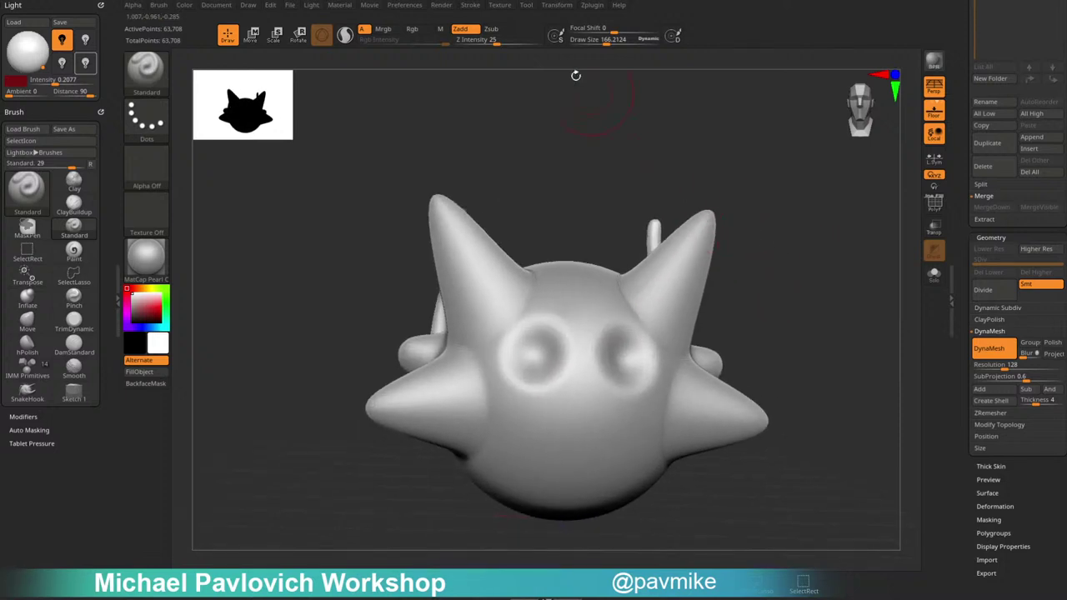
Toggle LazyMouse for the Standard brush, reduce the brush size, and build up an eyeball in each eye socket.
left_click(471, 5)
left_click(500, 189)
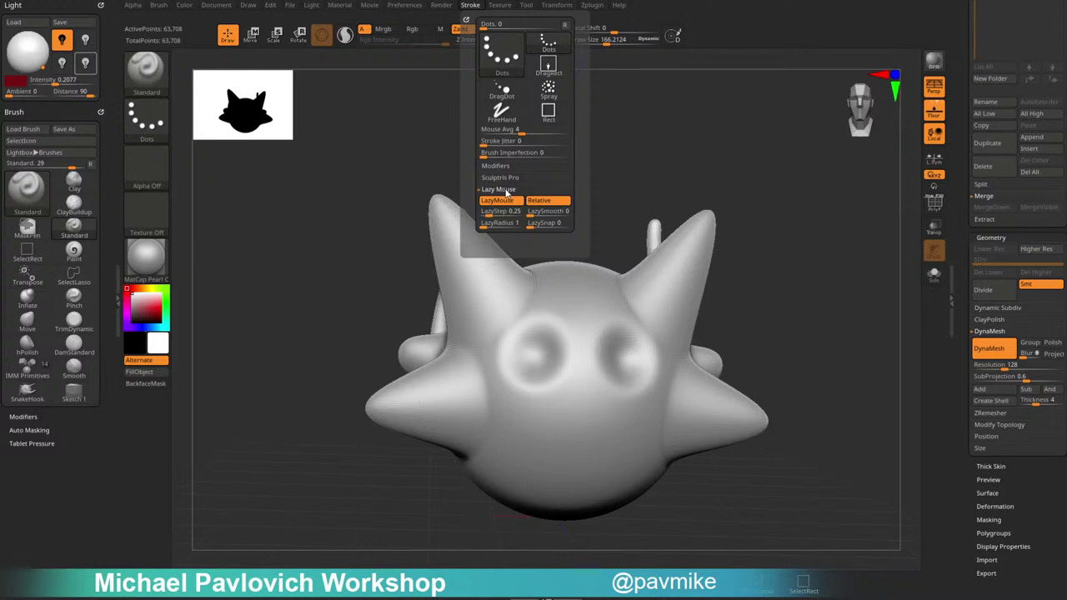
key("l")
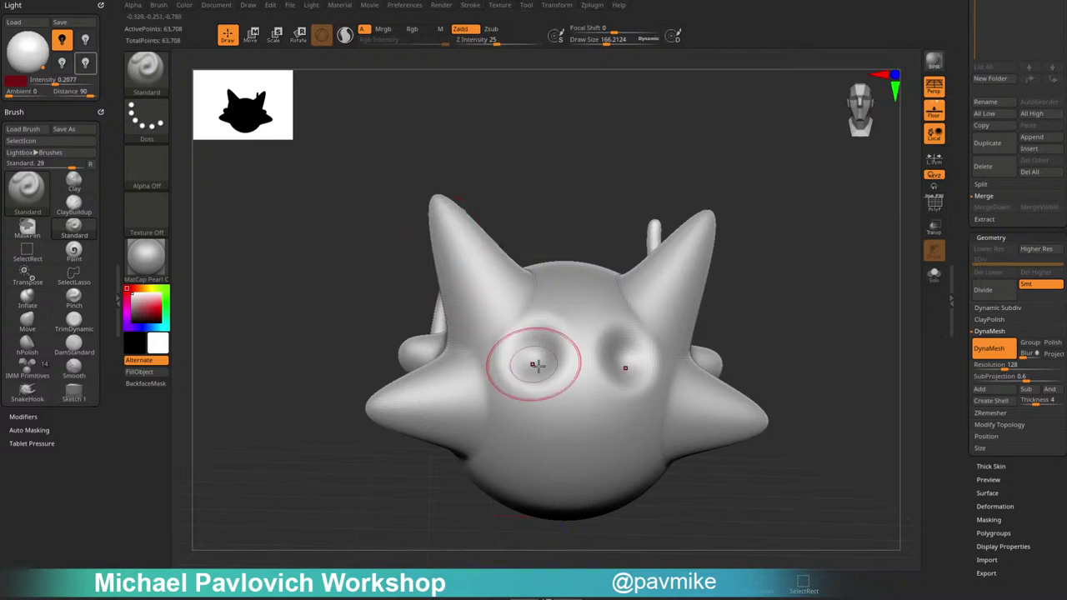
key("[")
key("[")
left_click_drag(538, 358, 538, 357)
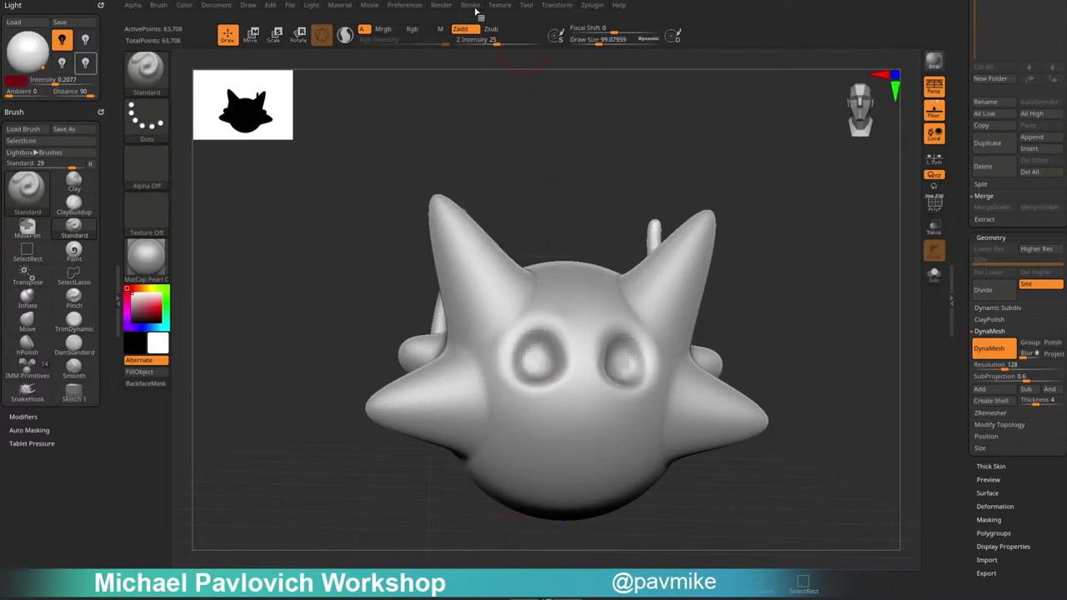
Toggle LazyMouse again and sculpt more defined rims around both eyes with the Standard brush.
left_click(474, 6)
left_click(495, 200)
key("ctrl")
left_click_drag(492, 357, 572, 364)
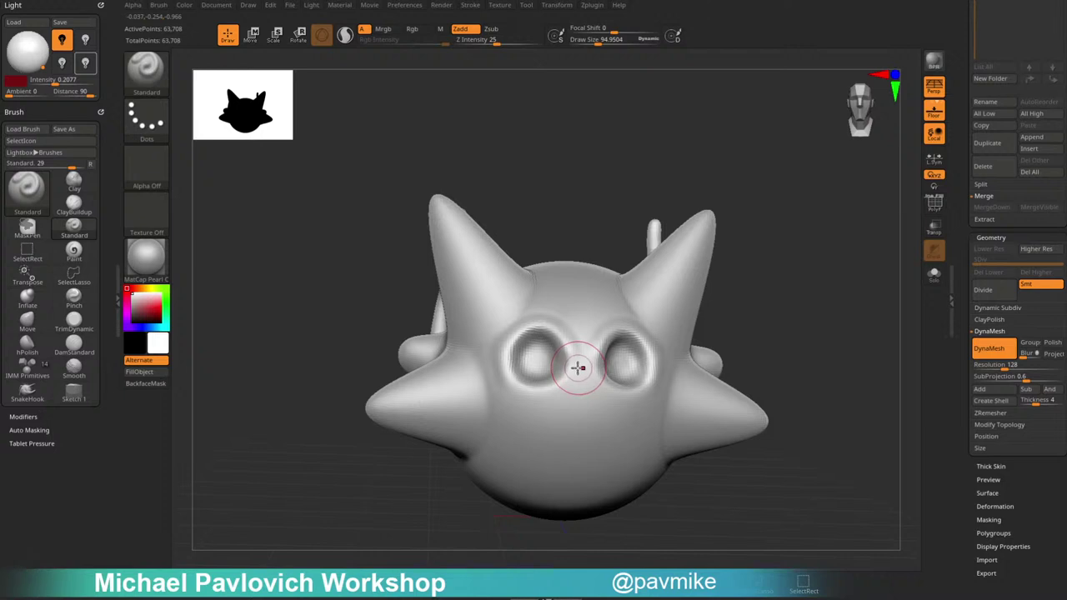
Reshape the area around the eyes with the Move brush, smooth it, and reduce the brush size.
left_click_drag(757, 255, 705, 334)
key("b")
key("m")
key("v")
left_click_drag(583, 327, 565, 341)
left_click_drag(536, 386, 587, 363, "shift")
key("bracketleft")
key("bracketleft")
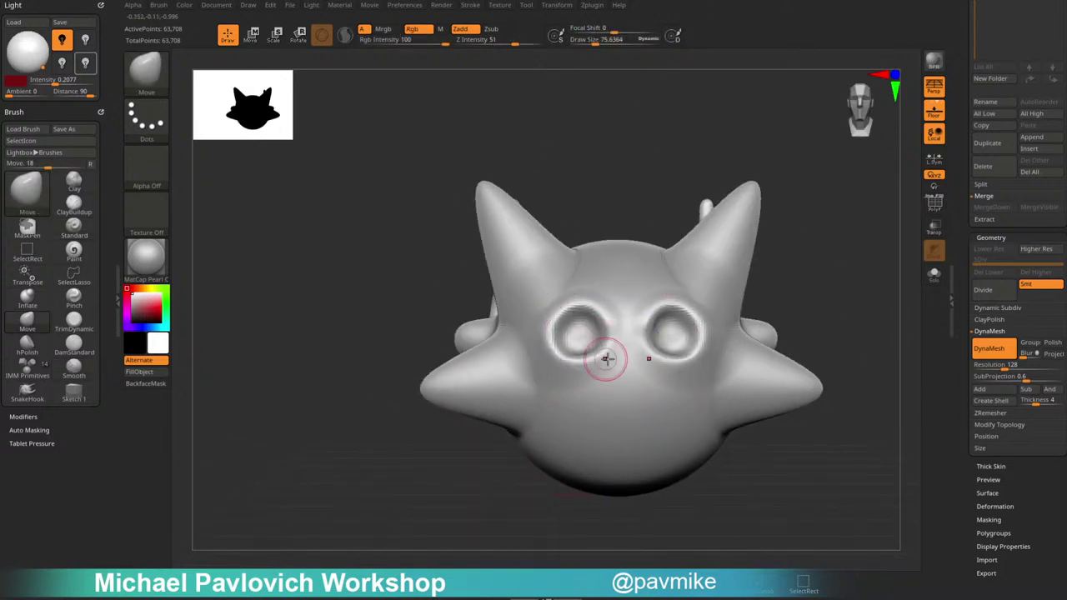
mouse_move(875, 289)
left_mouse_down("alt")
mouse_move(839, 286)
mouse_move(812, 230)
left_mouse_up("alt")
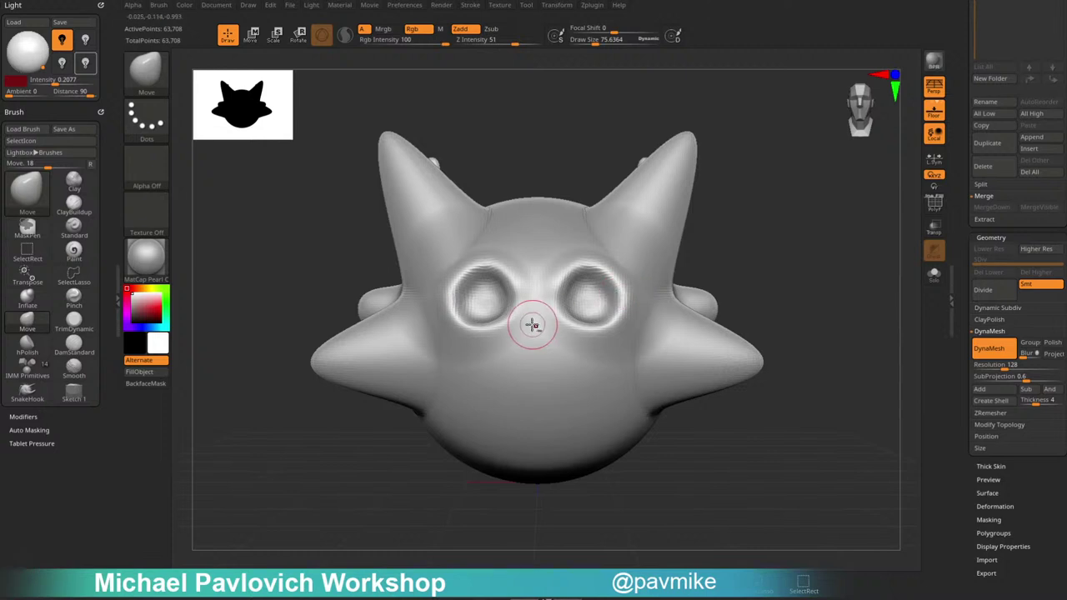
Sculpt a raised nose between and below the eyes with the Standard brush, reducing the brush size for its finer shape.
key("b")
key("s")
key("t")
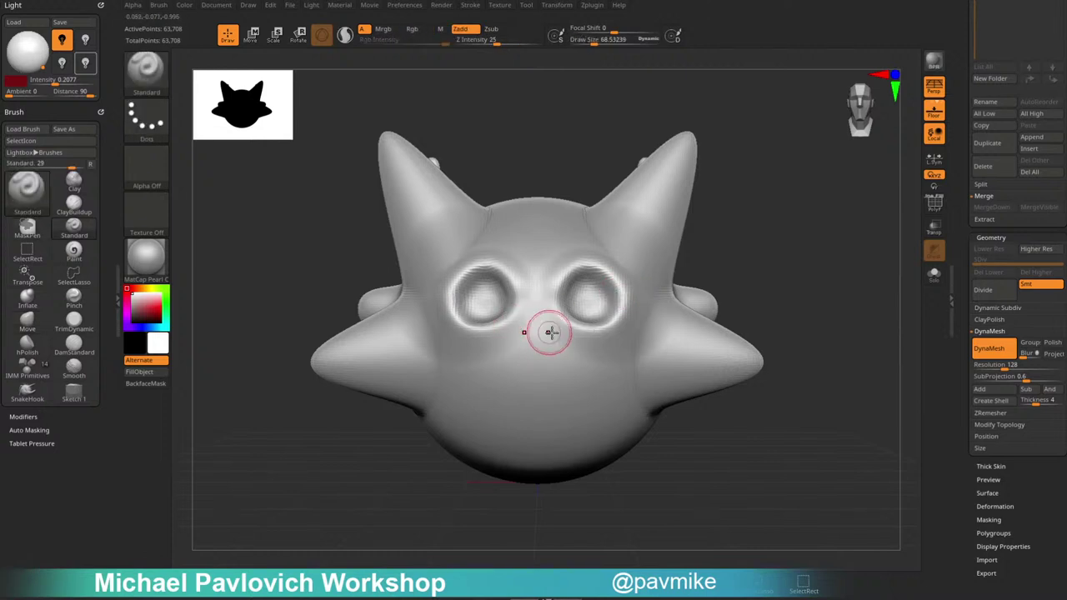
left_click_drag(527, 351, 538, 357)
key("bracketleft")
key("bracketleft")
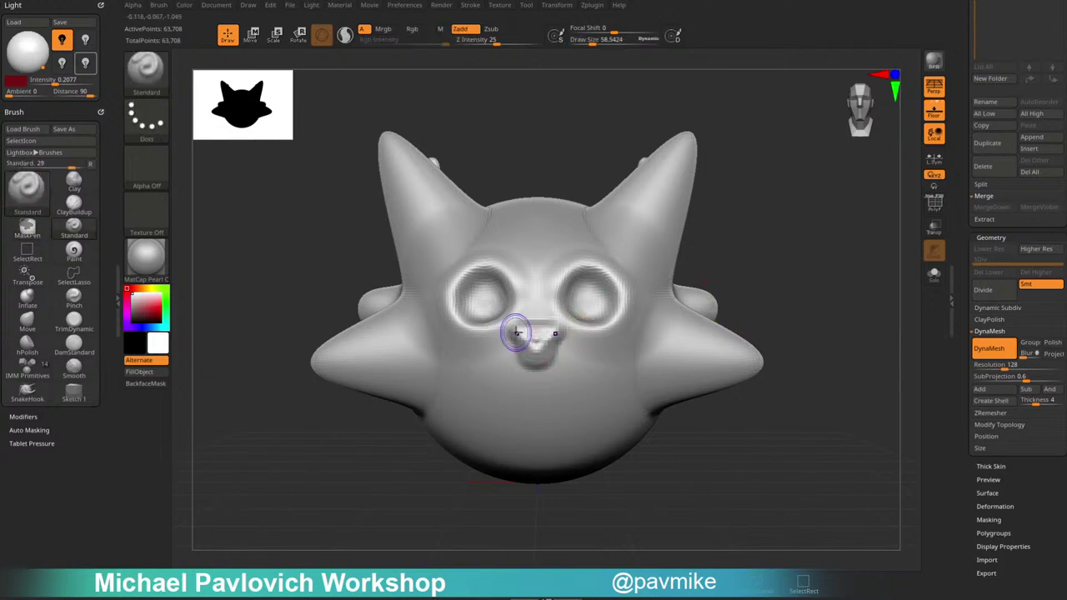
Carve a vertical line down from the nose and a curved smiling mouth with an enlarged DamStandard brush.
mouse_move(786, 271)
left_mouse_down("alt")
mouse_move(788, 291)
mouse_move(776, 298)
mouse_move(784, 261)
left_mouse_up("alt")
key("b")
key("d")
key("s")
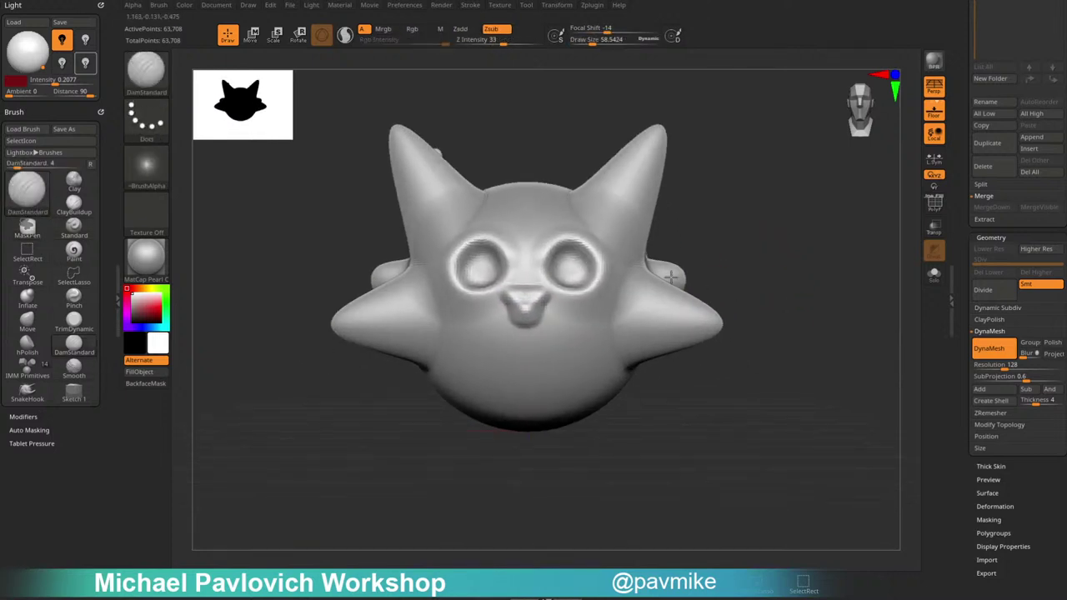
key("s")
left_click_drag(516, 349, 583, 375)
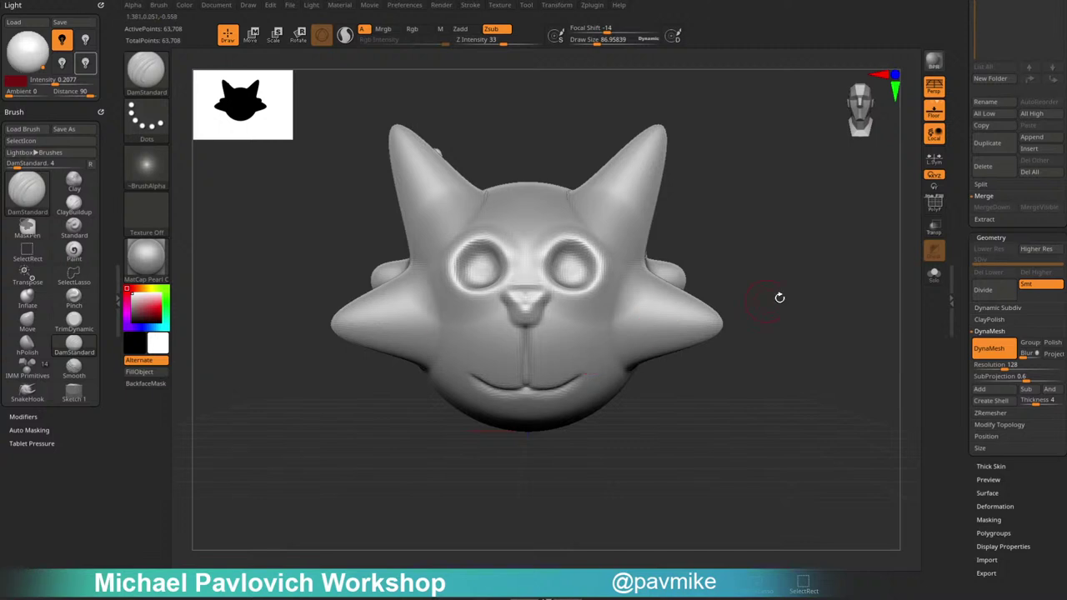
Reshape the mouth and lower face with a large Move brush.
mouse_move(778, 297)
left_mouse_down()
mouse_move(776, 281)
mouse_move(753, 292)
left_mouse_up()
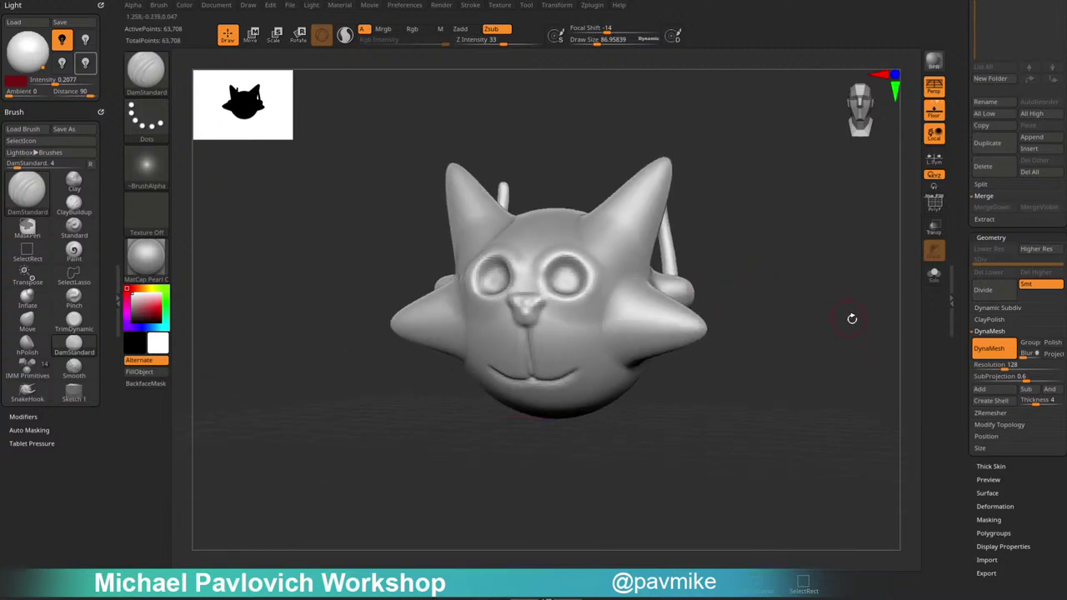
mouse_move(850, 316)
left_mouse_down()
mouse_move(533, 381)
mouse_move(527, 398)
left_mouse_up()
key("b")
key("m")
key("v")
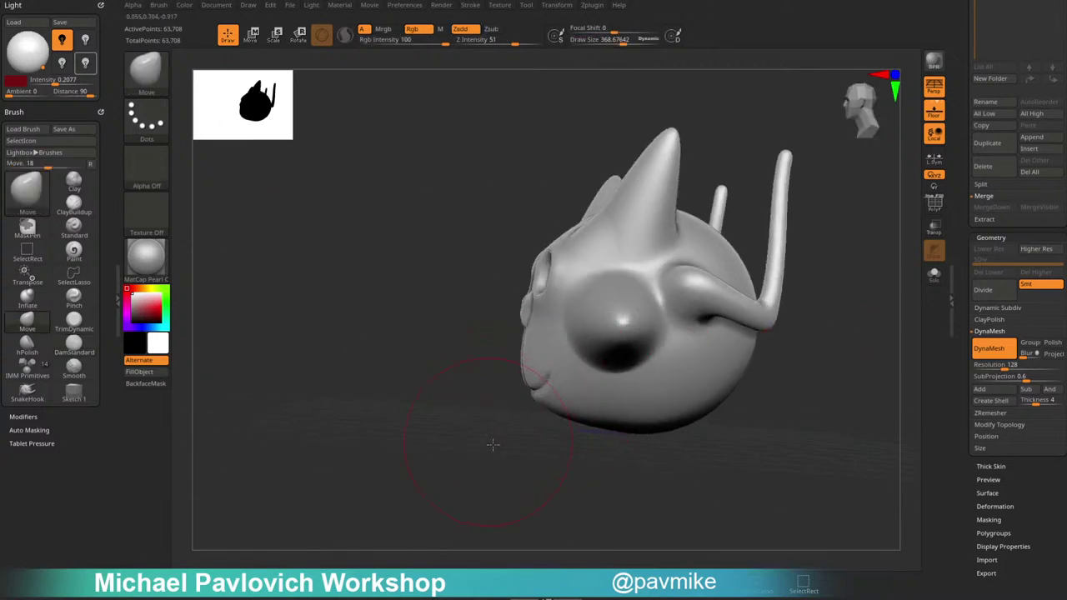
key("s")
mouse_move(492, 442)
left_mouse_down("shift")
mouse_move(575, 435)
mouse_move(551, 404)
left_mouse_up("shift")
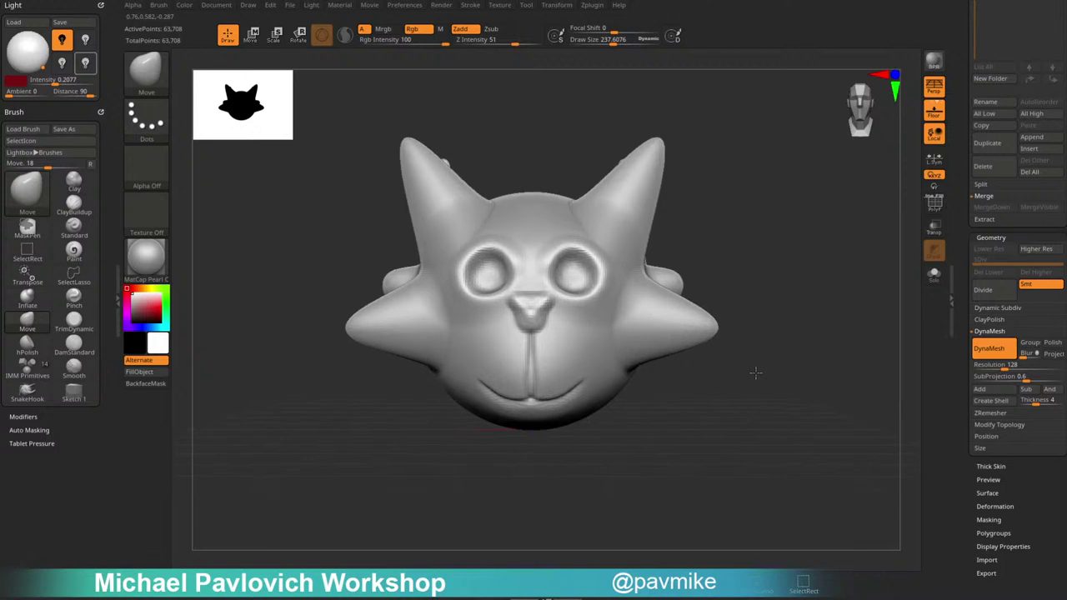
Carve creases at the corners of the mouth with a smaller DamStandard brush.
left_click_drag(757, 372, 731, 359)
key("b")
key("d")
key("s")
key("bracketleft")
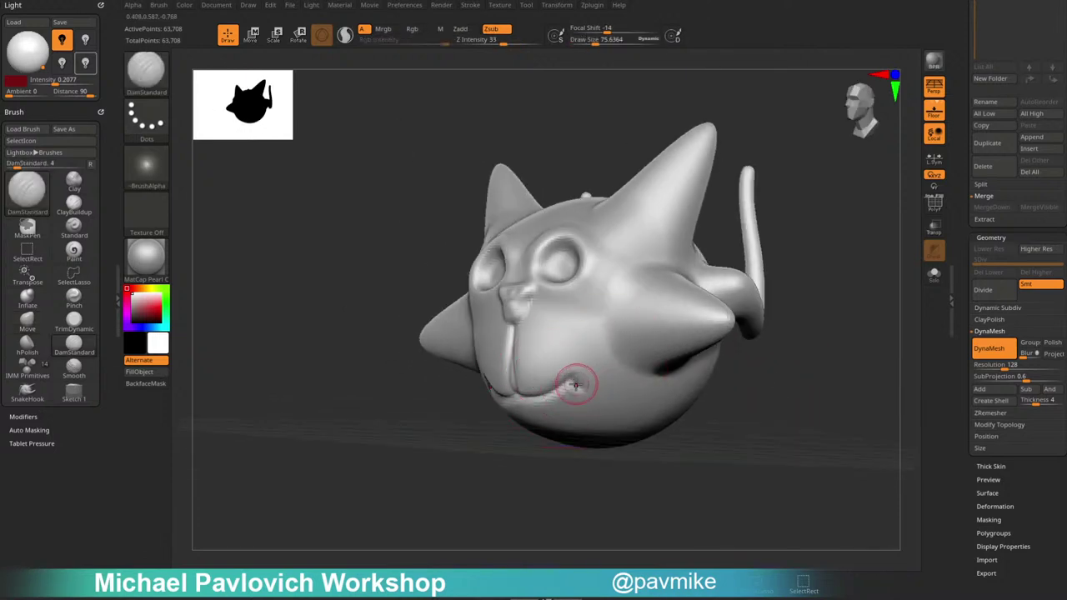
left_click_drag(582, 390, 567, 367)
Puff up rounded bulges at the corners of the mouth with an enlarged Inflate brush.
left_click(148, 75)
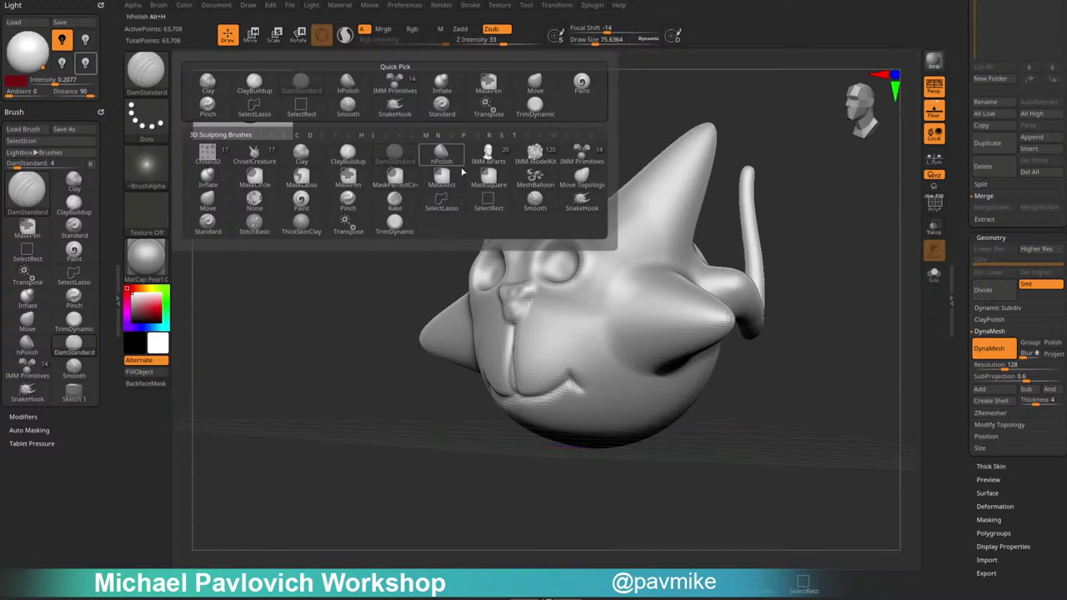
left_click(456, 206)
mouse_move(700, 461)
left_mouse_down()
mouse_move(718, 446)
mouse_move(675, 425)
left_mouse_up()
key("b")
key("i")
key("n")
key("s")
left_click_drag(529, 352, 596, 354)
left_click_drag(734, 434, 680, 422)
left_click_drag(590, 361, 592, 377)
right_click_drag(591, 377, 476, 429)
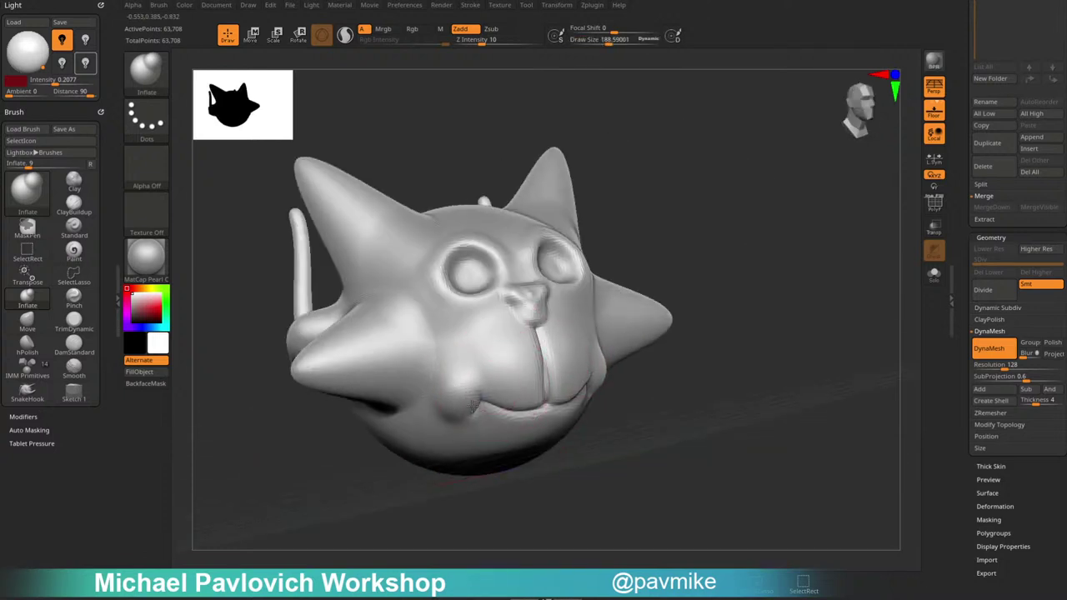
Inflate the muzzle and cheeks below the eyes from several angles.
left_click_drag(733, 358, 679, 334)
left_click_drag(574, 341, 602, 321)
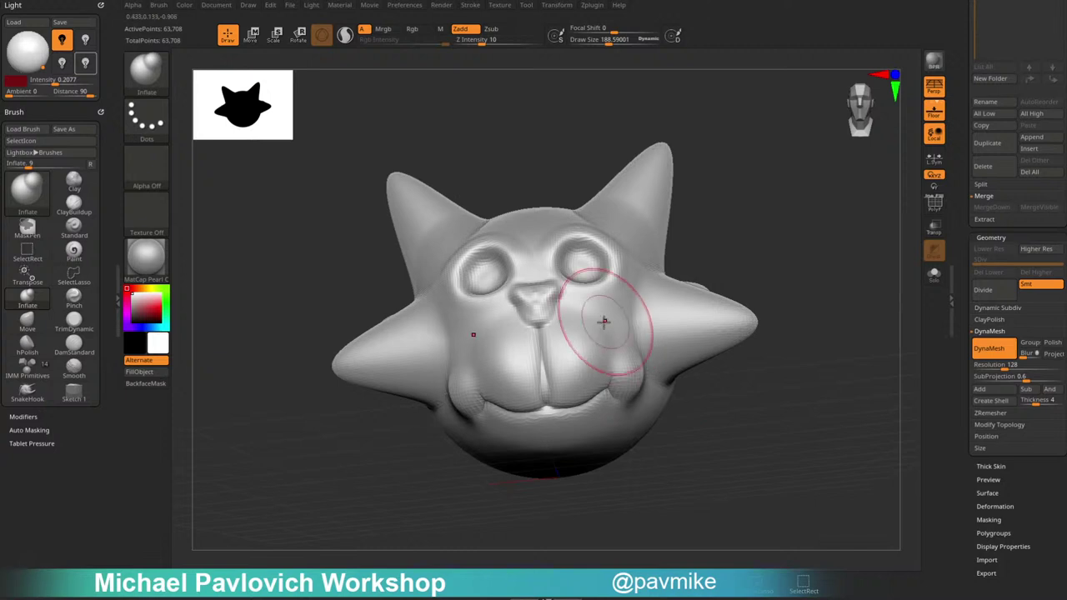
left_click_drag(750, 359, 673, 343)
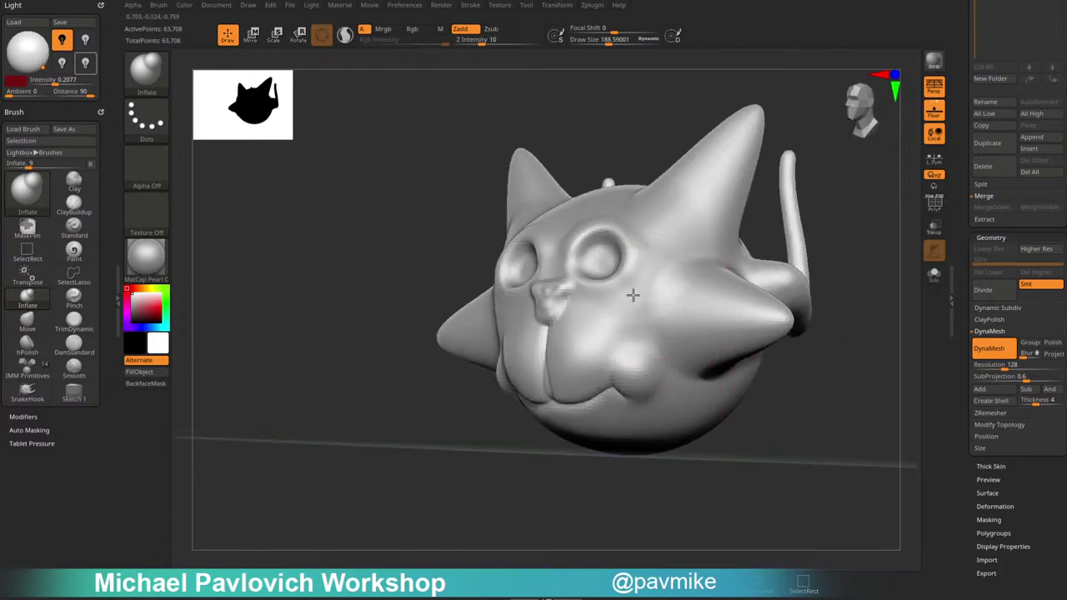
right_click_drag(626, 295, 499, 363)
right_click_drag(433, 334, 574, 305)
right_click_drag(797, 274, 842, 269)
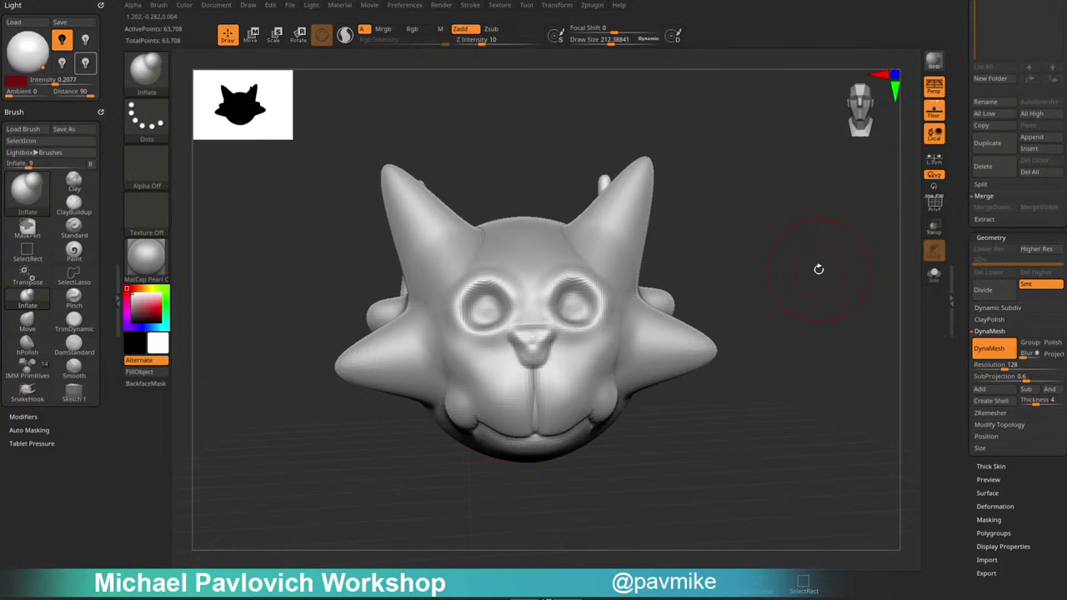
Assign Alt+E as the custom hotkey for the IMM Primitives brush.
key("b")
key("i")
key("n")
key("b")
key("i")
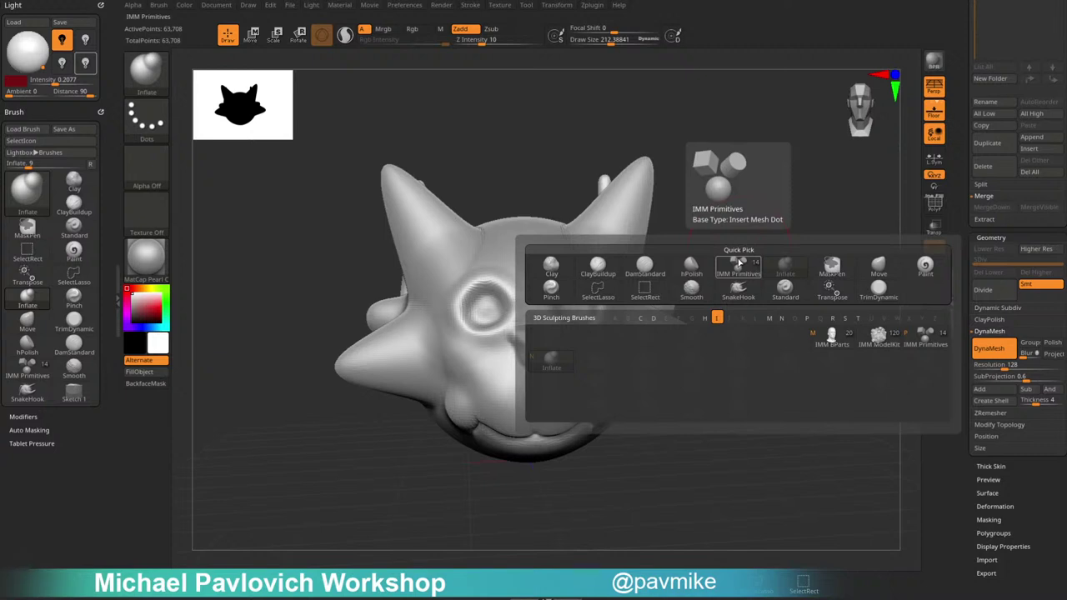
left_click(160, 86)
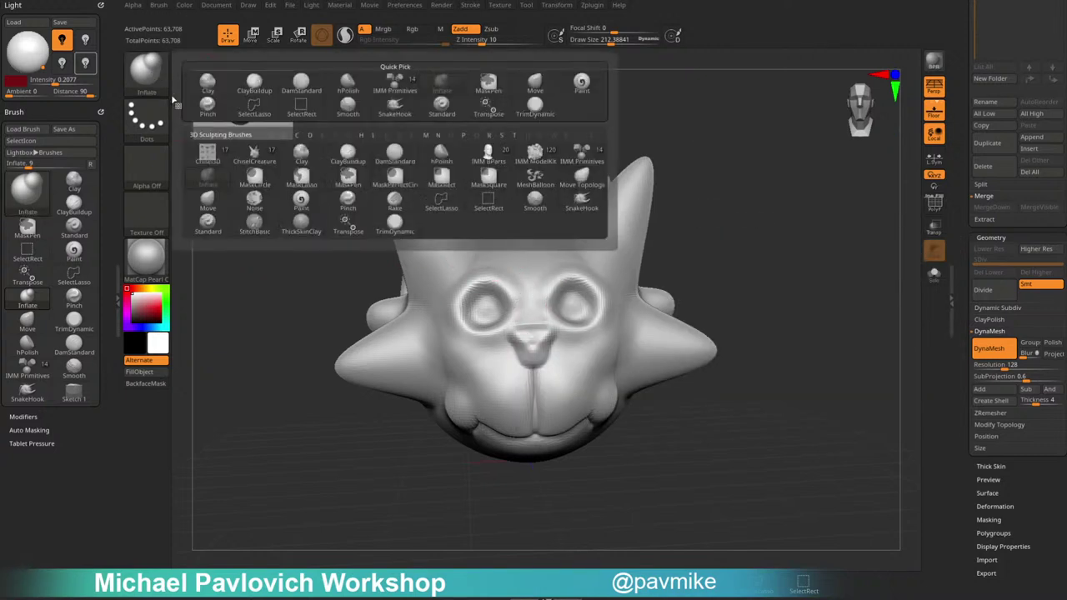
left_click(587, 157, "ctrl+alt")
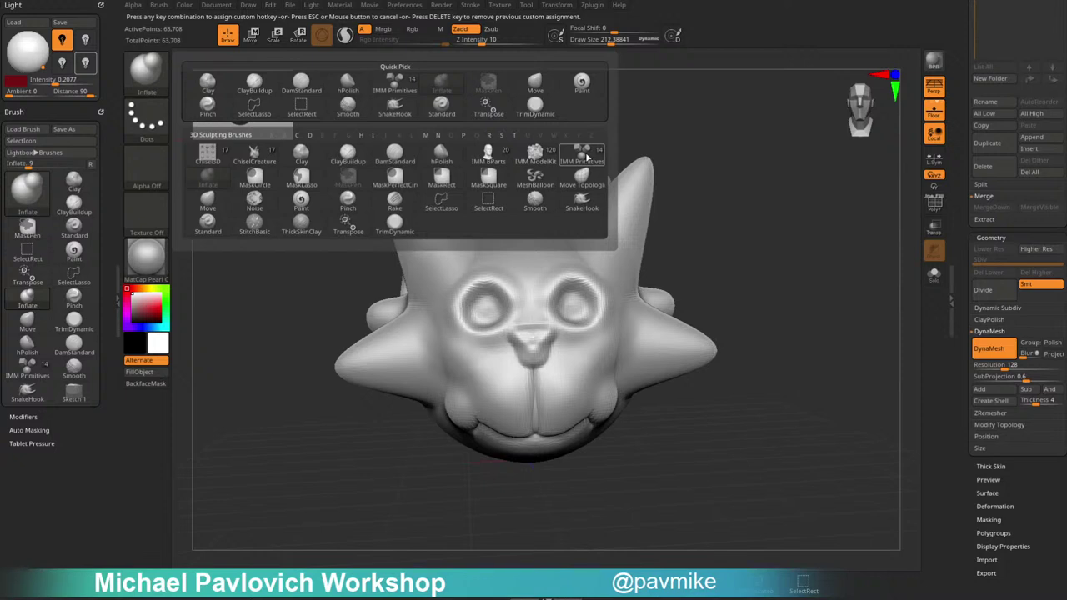
key("alt+e")
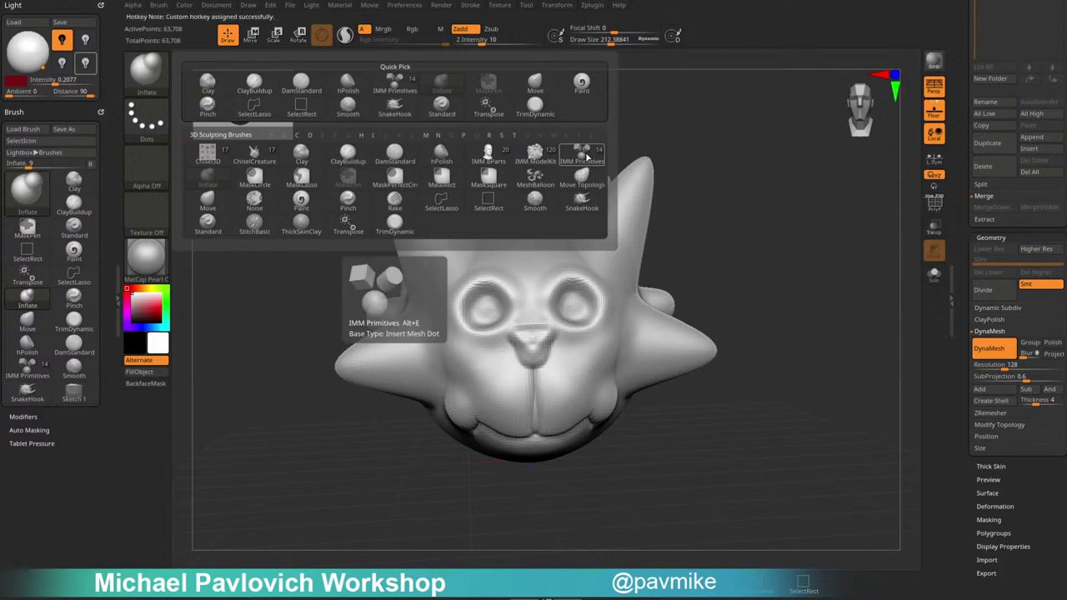
Store the current hotkeys in the preferences so they are restored at every startup.
left_click(417, 5)
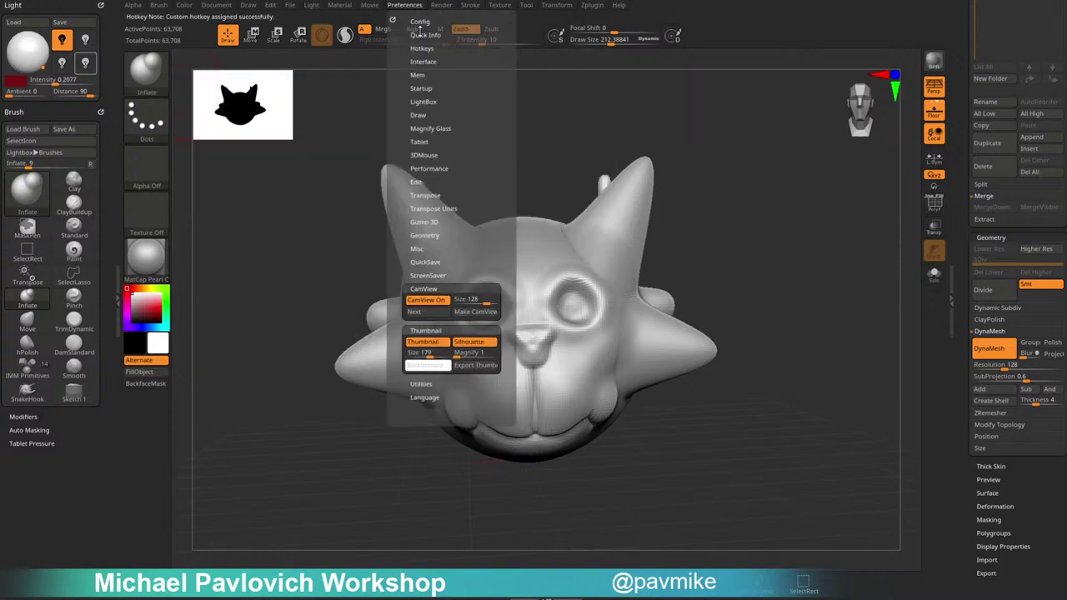
left_click(421, 48)
left_click(462, 59)
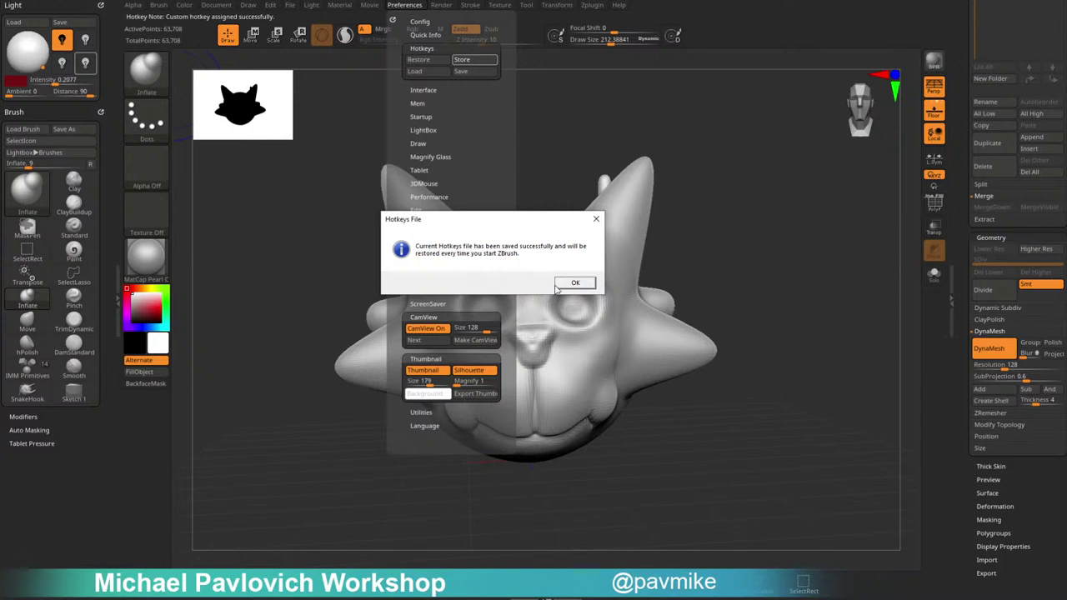
left_click(559, 286)
Insert a PolySphere from the IMM Primitives brush into both eye sockets as eyeballs.
key("s")
left_click_drag(743, 188, 725, 165)
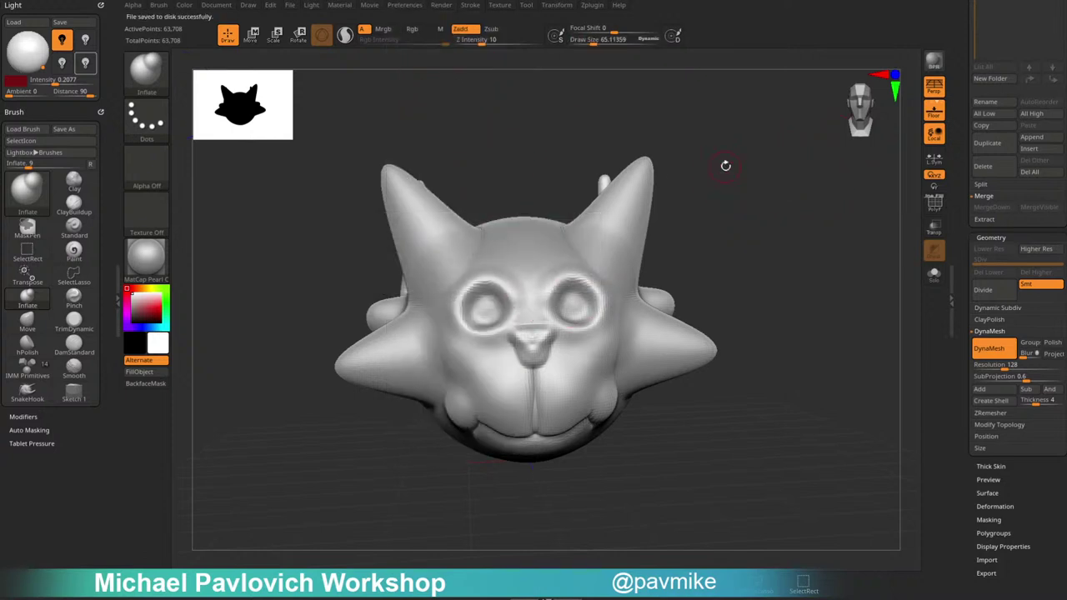
left_click_drag(803, 295, 809, 254)
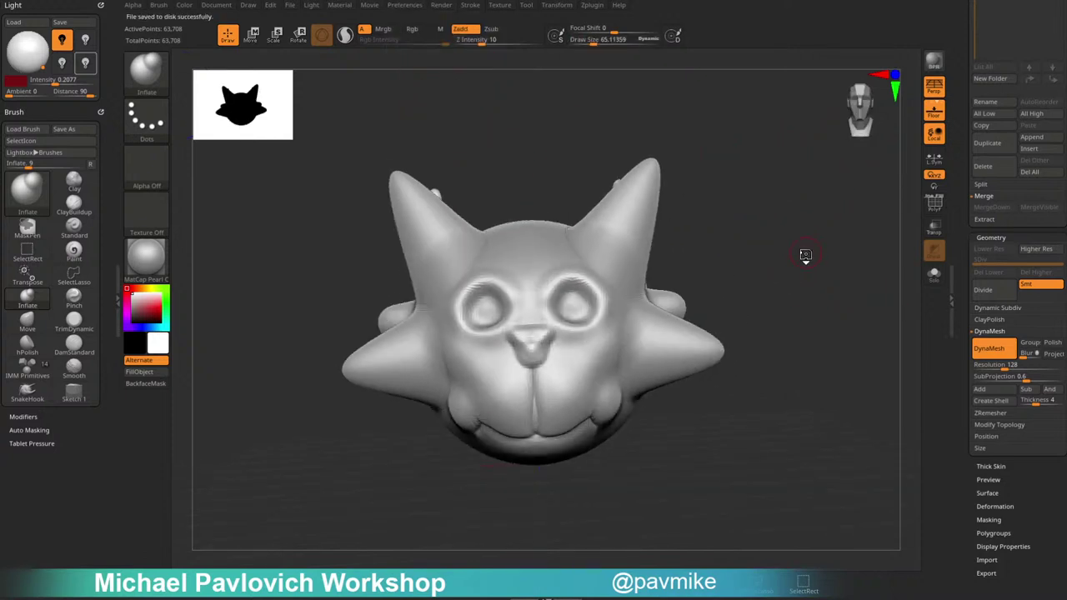
key("5")
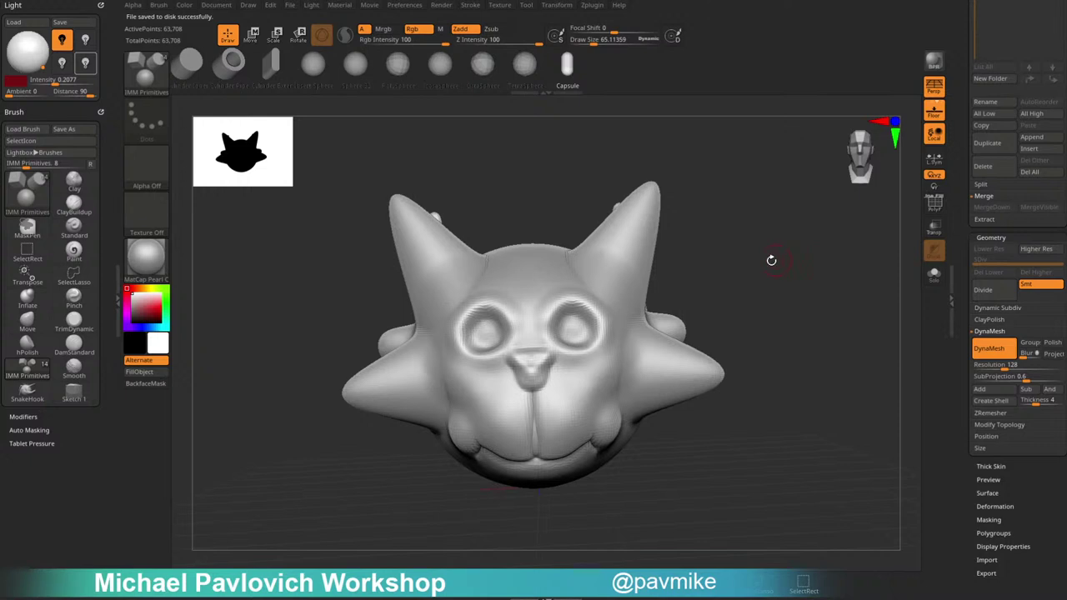
key("m")
left_click(634, 299)
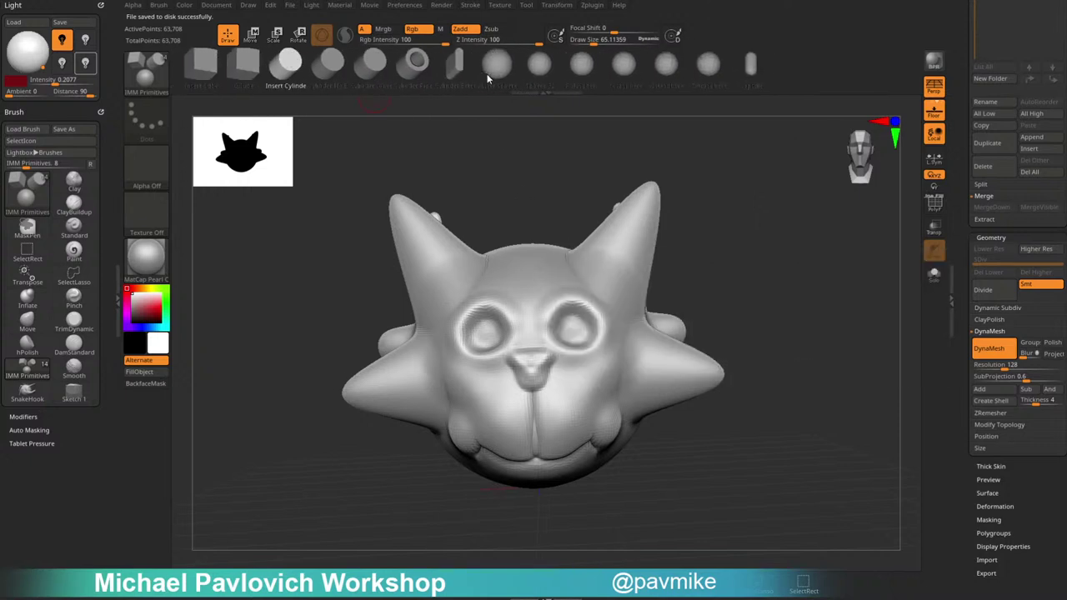
key("m")
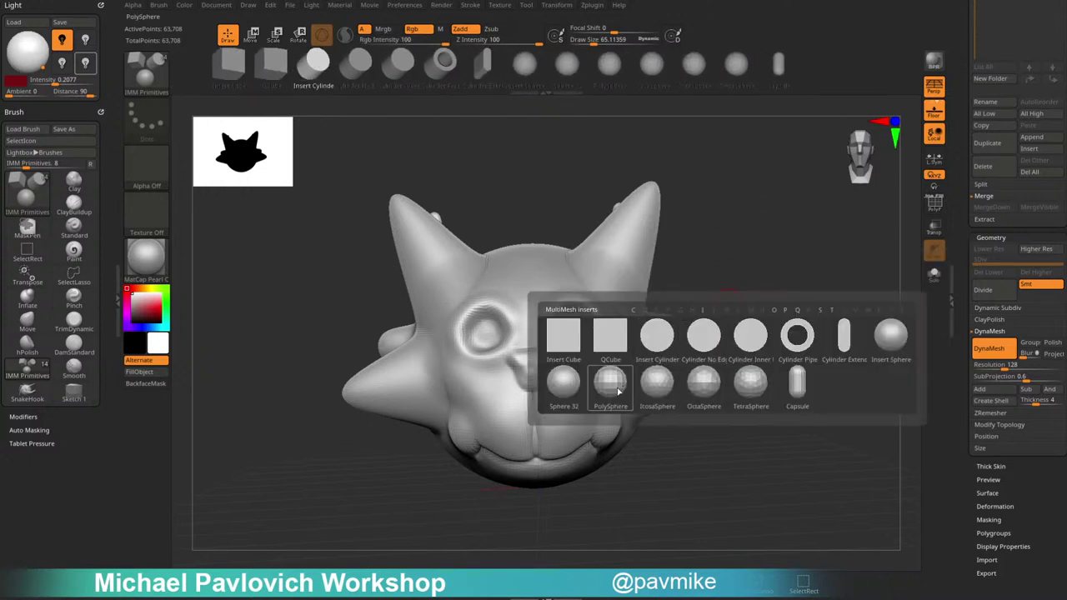
left_click(618, 390)
left_click_drag(576, 329, 595, 328)
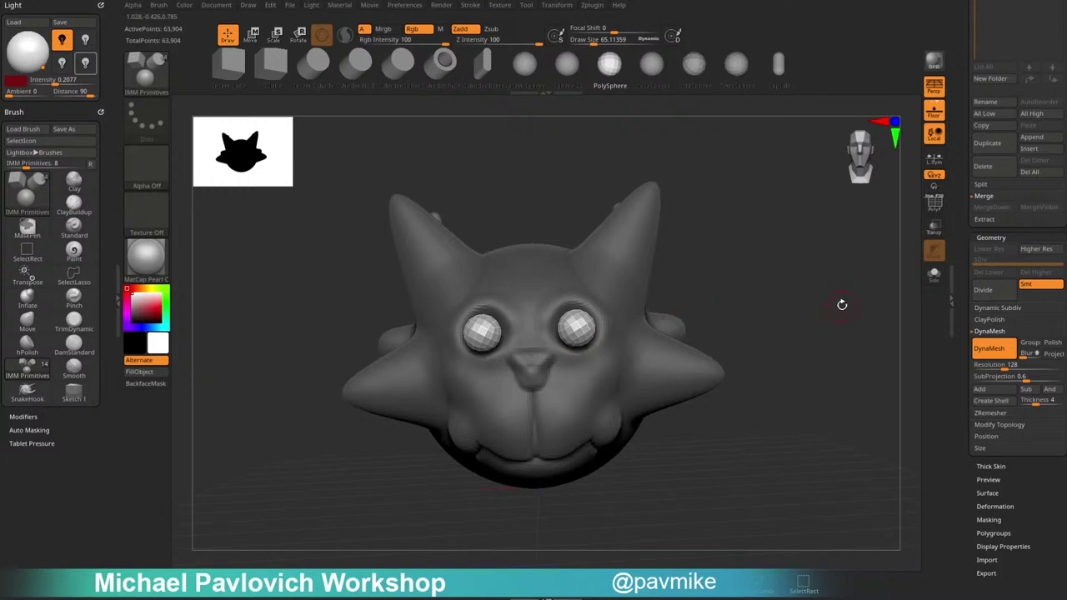
Turn interface customization on and back off in the configuration preferences.
left_click_drag(841, 305, 807, 301)
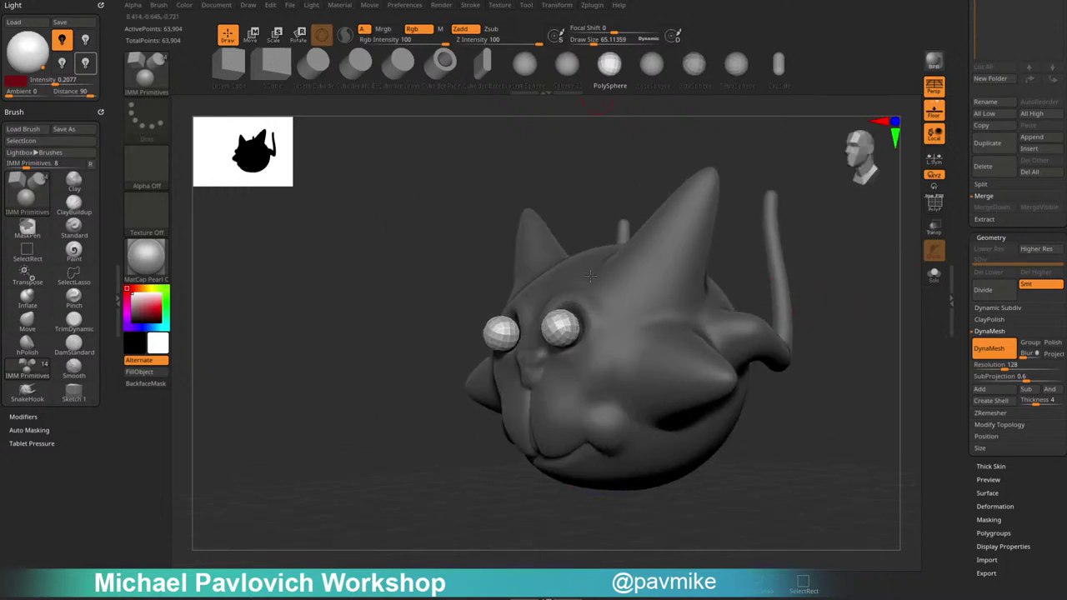
left_click(415, 6)
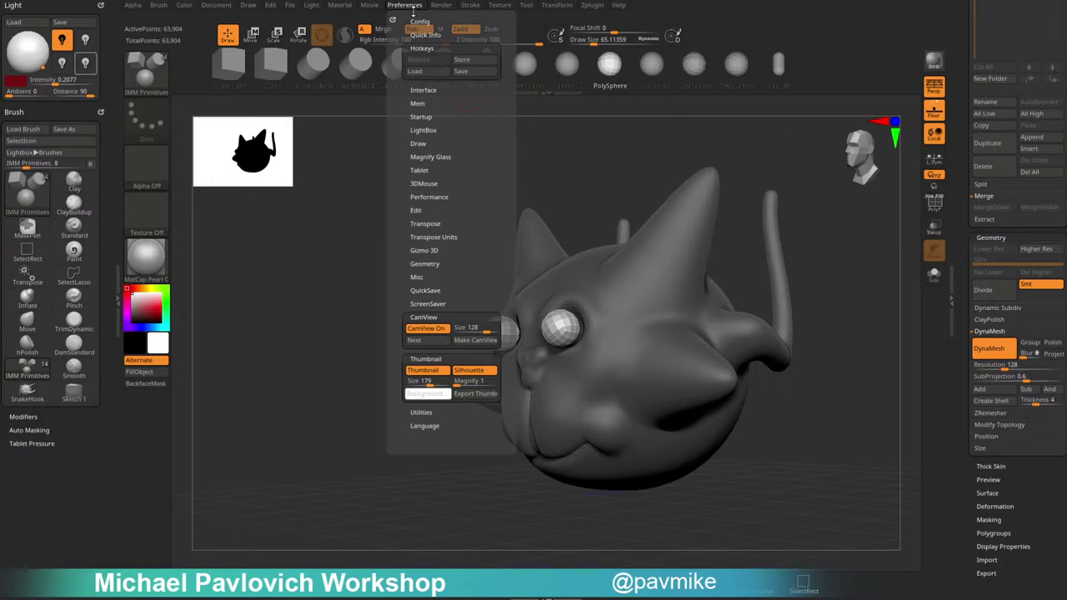
left_click(427, 47, "shift")
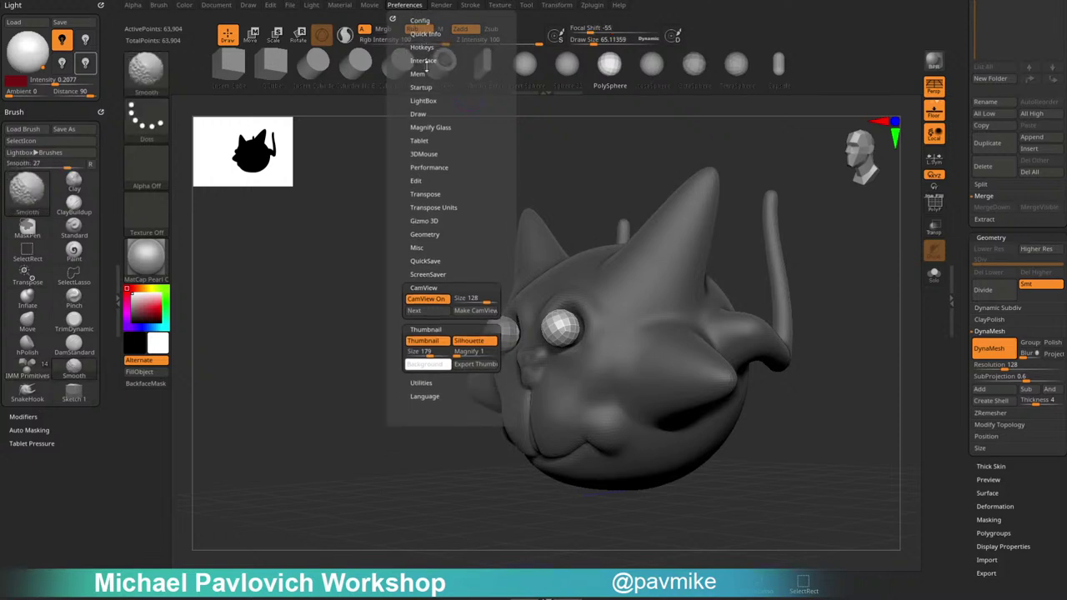
key("shift")
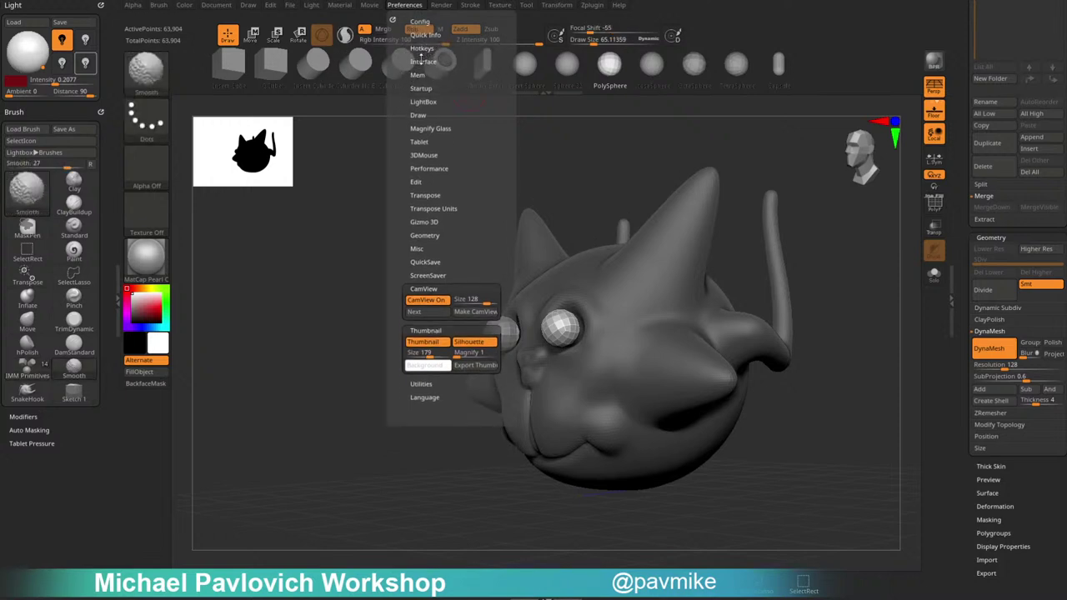
scroll(424, 30, "up", 4, "shift")
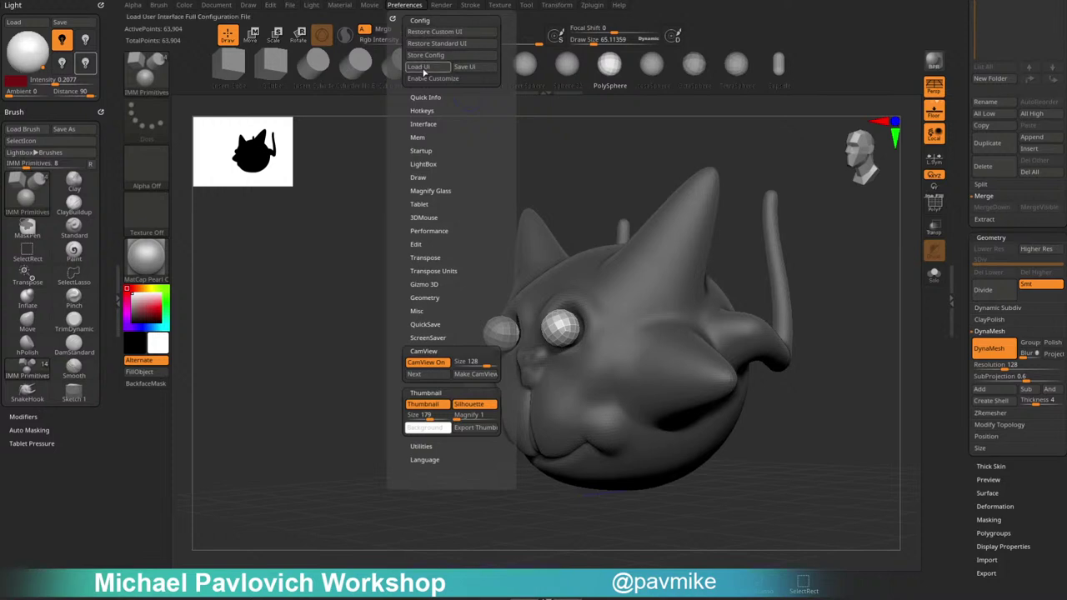
left_click(431, 79)
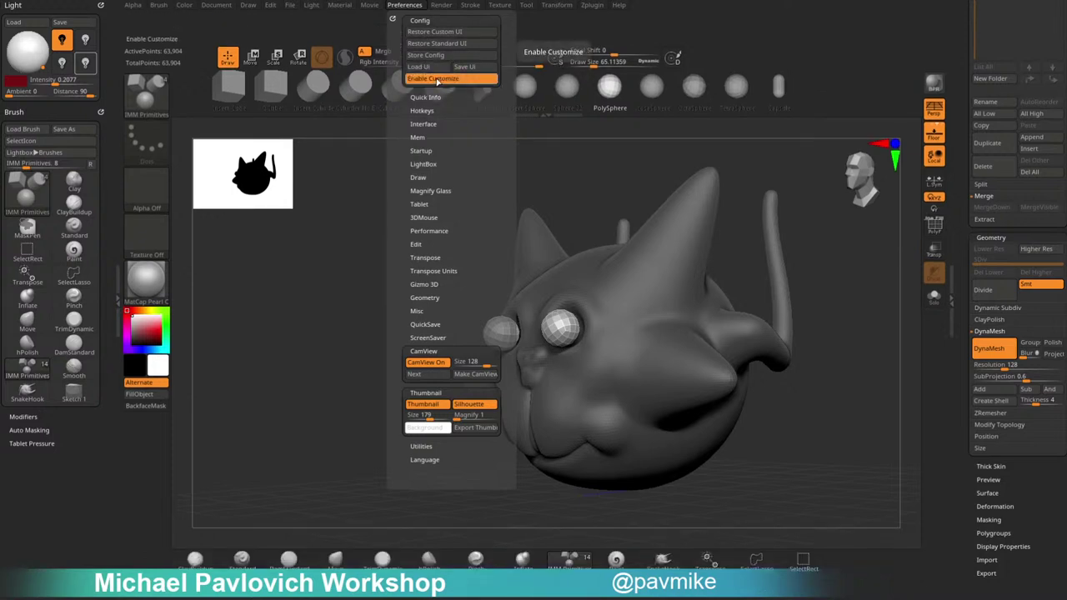
left_click(397, 8)
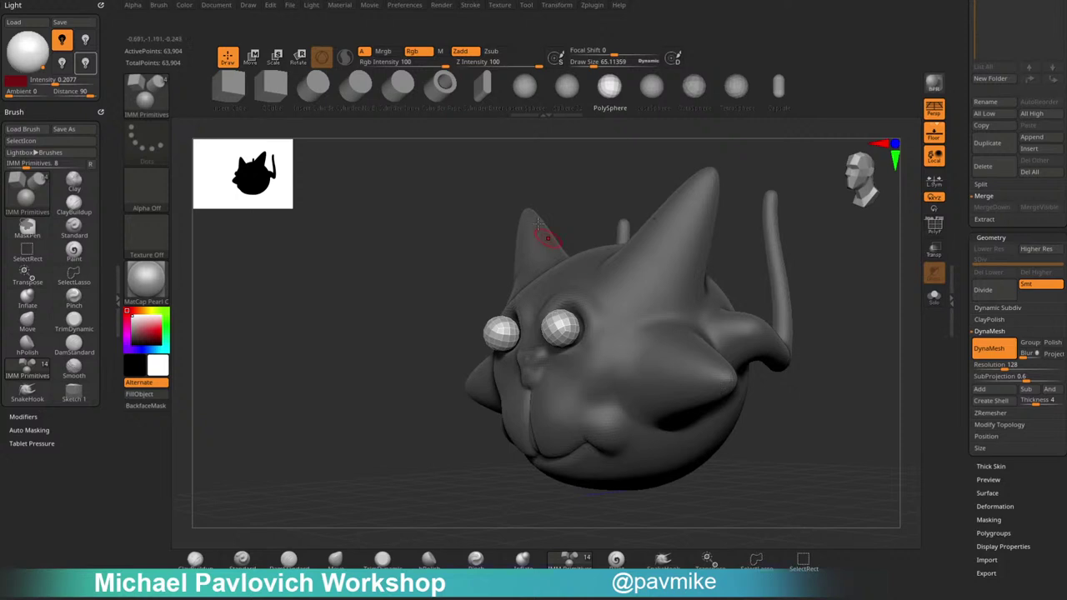
left_click(408, 5)
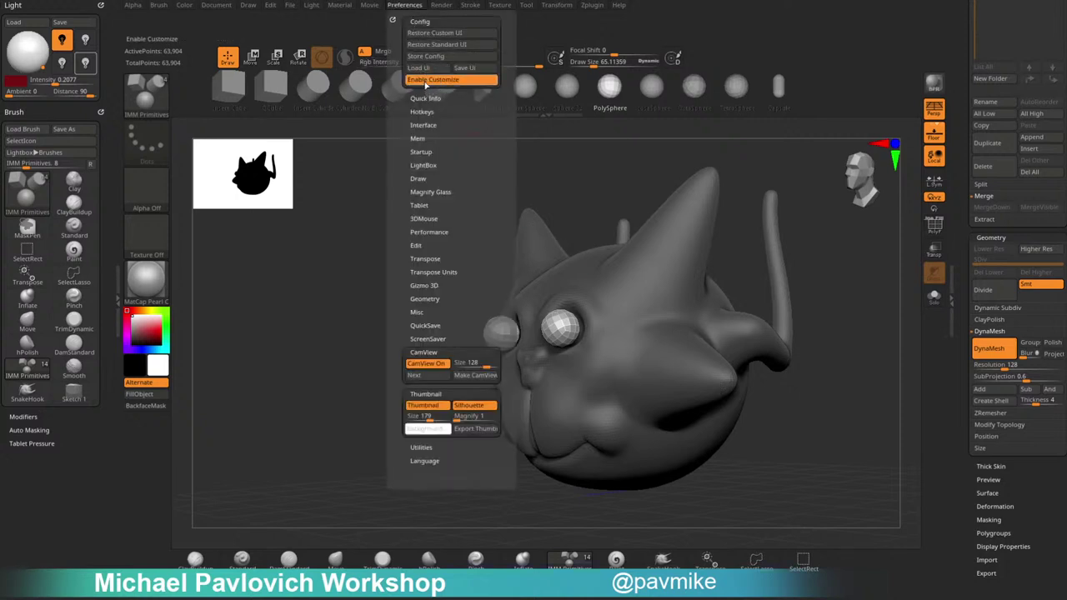
left_click(440, 80)
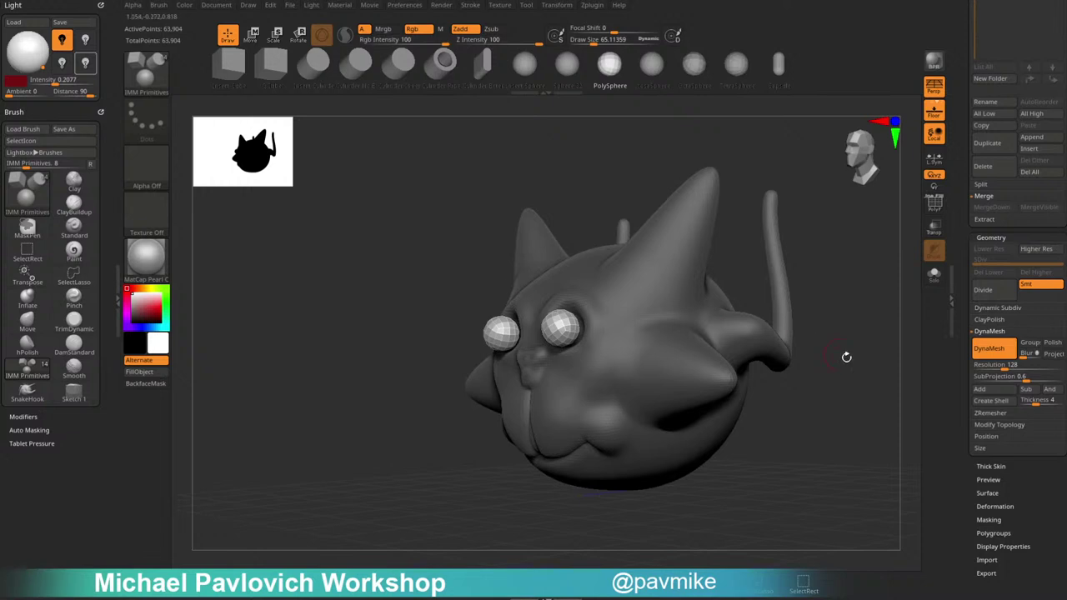
Split the unmasked eyeballs off the head into their own subtool.
left_click_drag(857, 285, 883, 311)
left_click_drag(964, 230, 969, 297)
left_click(980, 322)
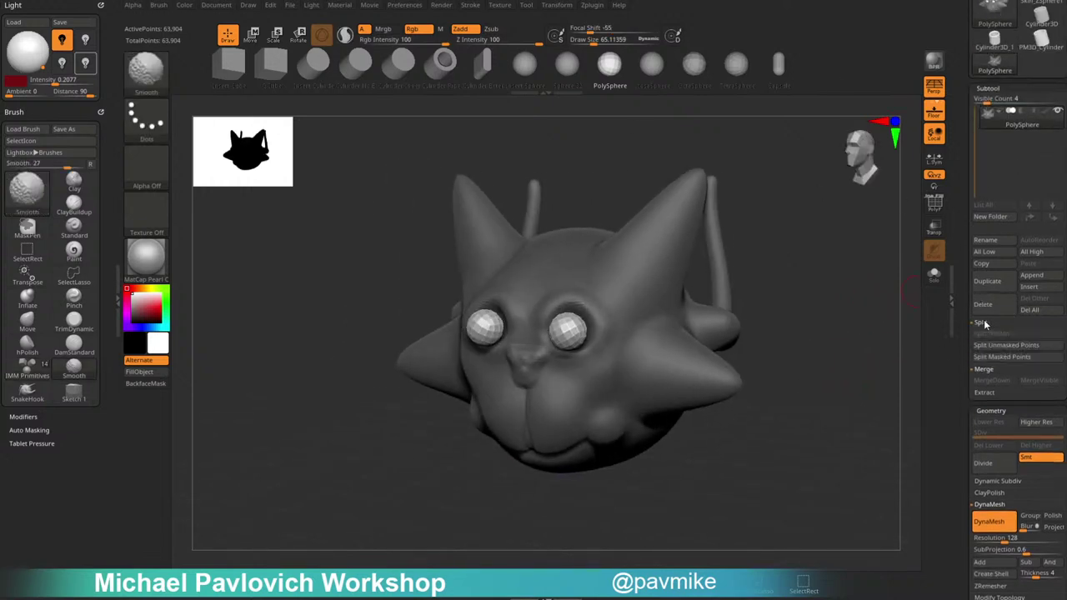
left_click(998, 345)
left_click_drag(815, 339, 767, 335)
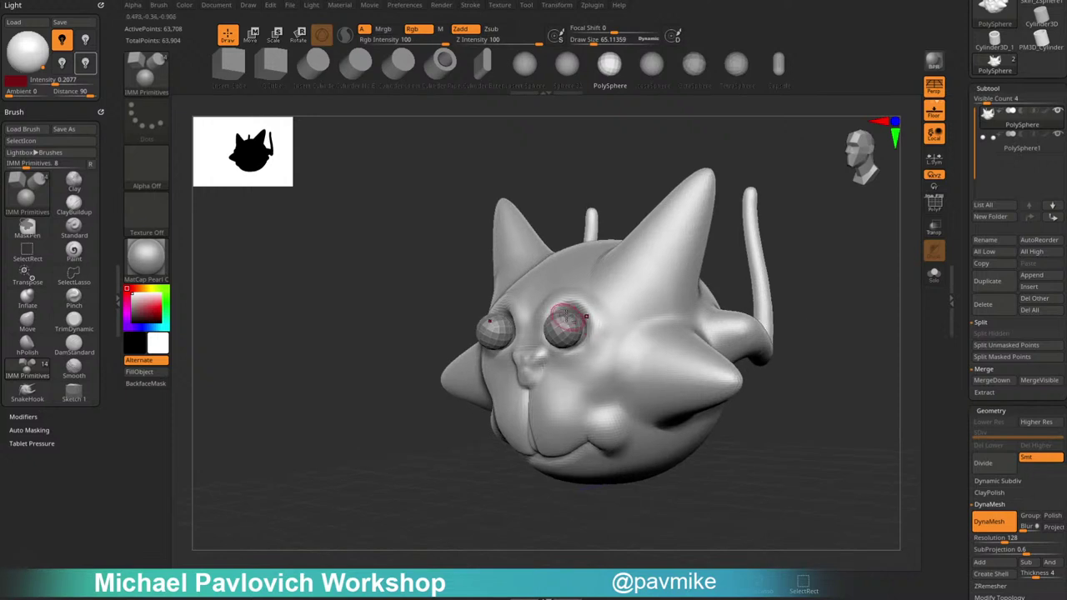
Select the eyeball subtool and move the spheres back into the eye sockets with the gizmo.
left_click(568, 318, "alt")
left_click_drag(528, 486, 442, 479)
key("w")
left_click_drag(576, 330, 595, 331)
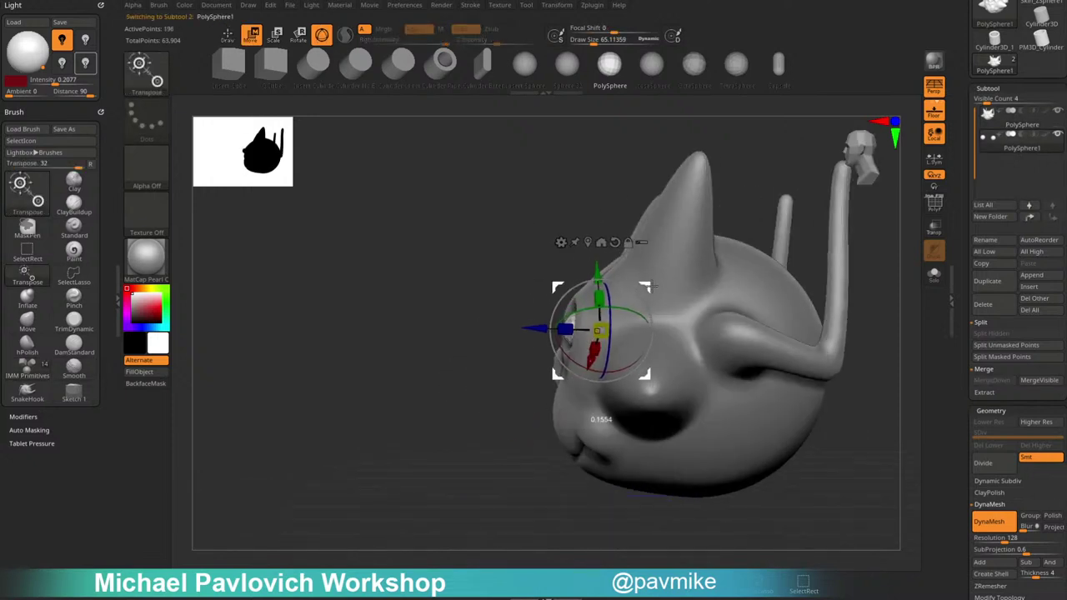
left_click_drag(437, 348, 515, 350)
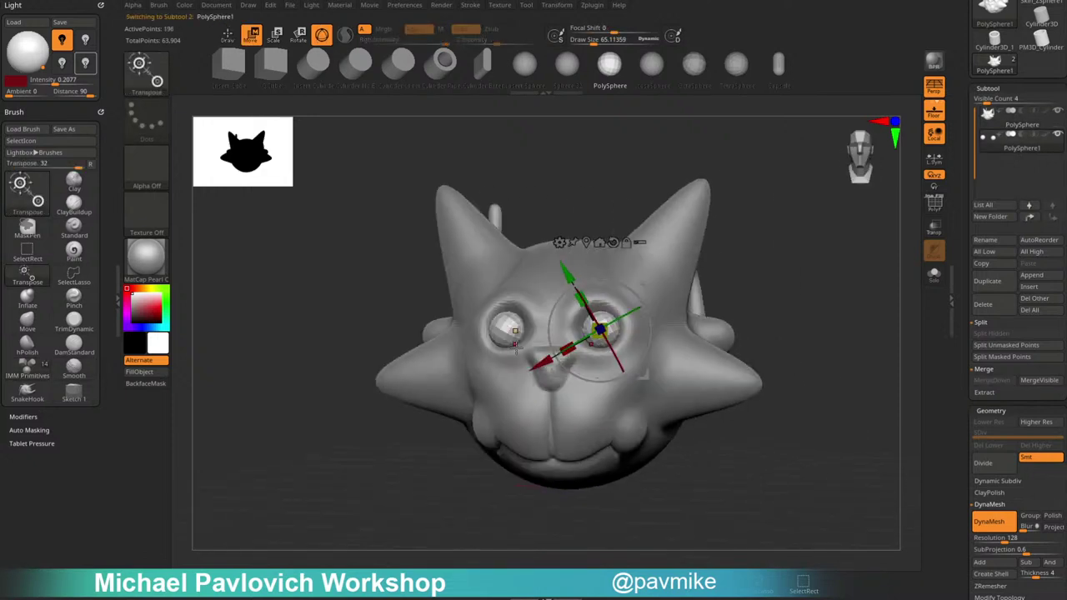
Turn on local symmetry for the eyeballs and adjust their depth in the sockets with the gizmo.
left_click_drag(810, 251, 832, 252)
mouse_move(599, 331)
left_mouse_down()
mouse_move(899, 274)
mouse_move(594, 332)
mouse_move(685, 302)
mouse_move(614, 322)
left_mouse_up()
left_click(934, 157)
left_click_drag(821, 275, 738, 290)
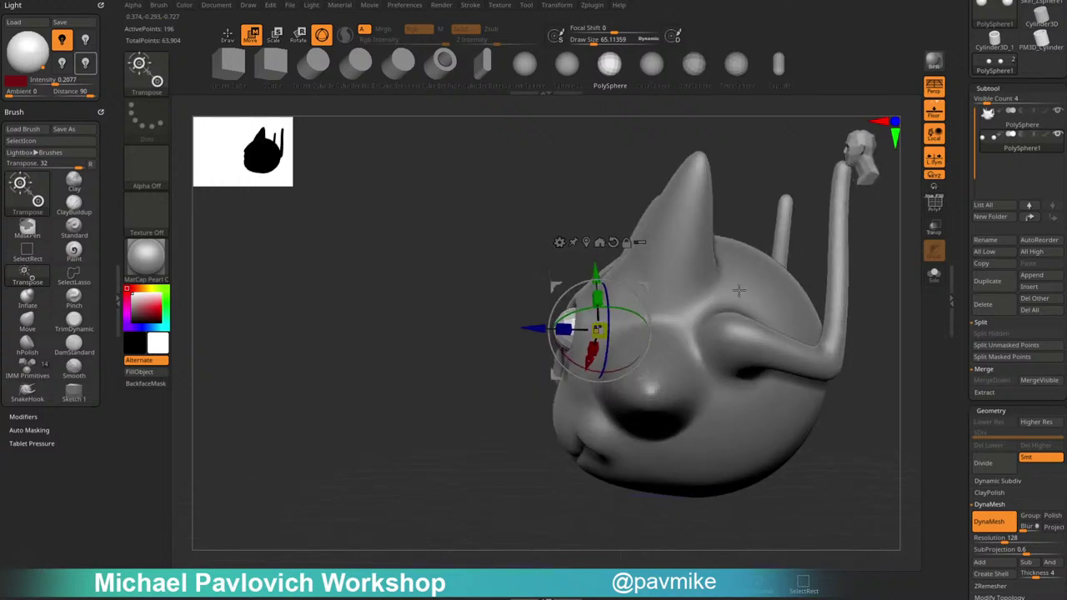
left_click_drag(533, 328, 542, 329)
key("q")
mouse_move(475, 409)
left_mouse_down("alt")
mouse_move(493, 462)
mouse_move(825, 272)
left_mouse_up("alt")
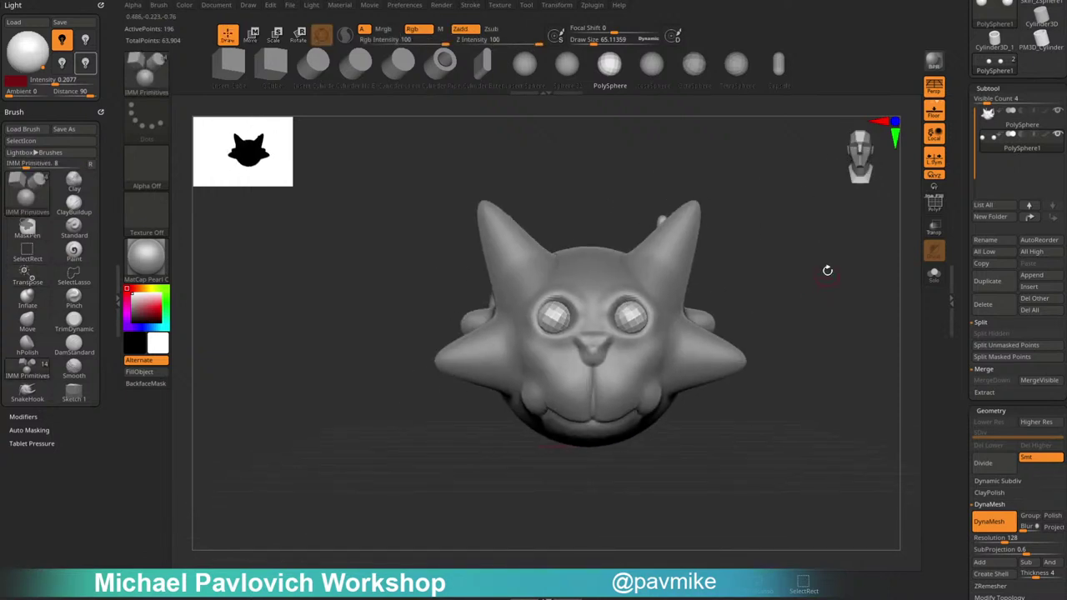
Smooth the eyeball subtool with Dynamic Subdiv and expand the Dynamic Subdiv settings.
left_click_drag(474, 339, 699, 259, "ctrl")
left_click(699, 257, "alt")
left_click_drag(835, 265, 804, 288, "alt")
left_click(618, 319, "alt")
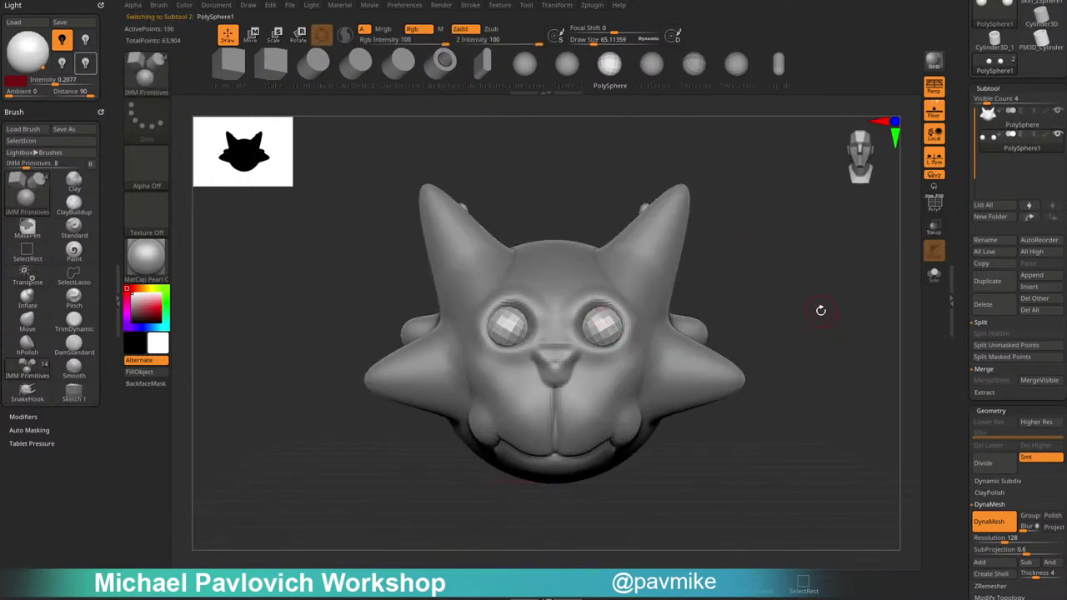
key("ctrl+d")
key("Return")
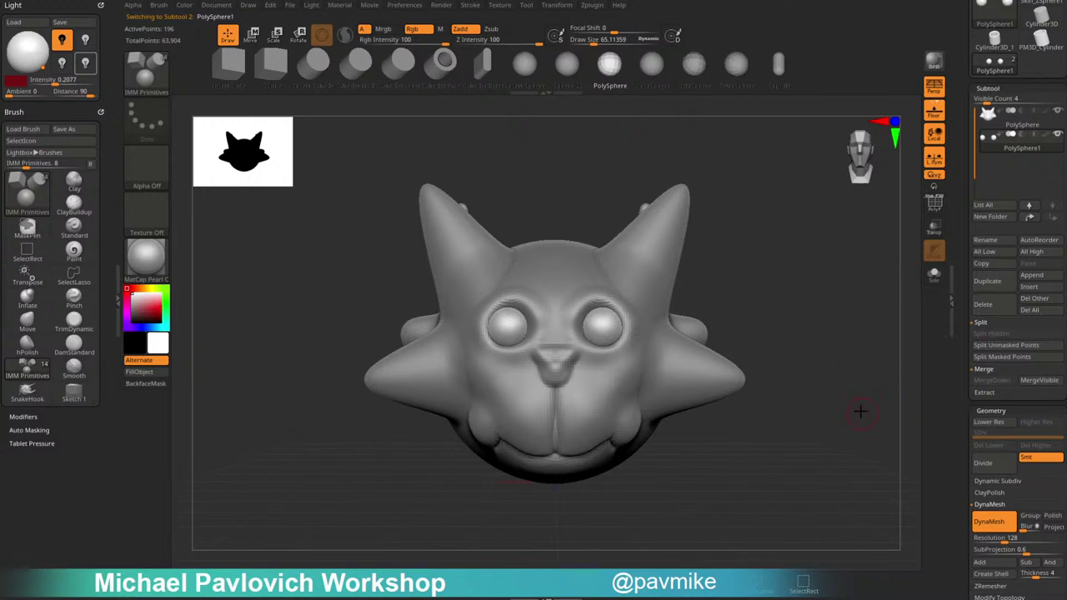
left_click_drag(962, 392, 970, 88)
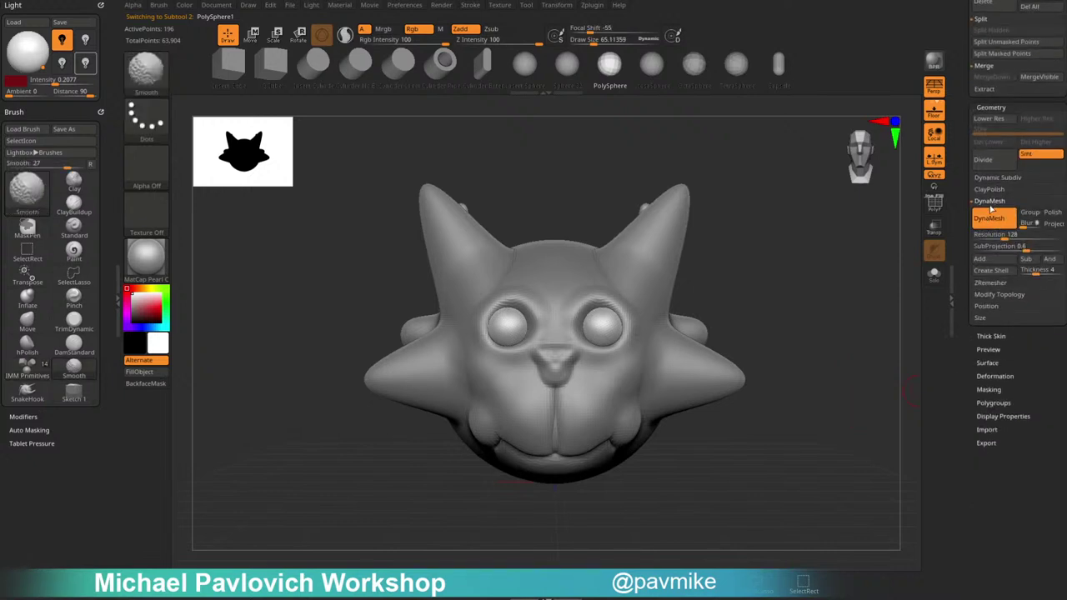
left_click(990, 203, "shift")
left_click(995, 178)
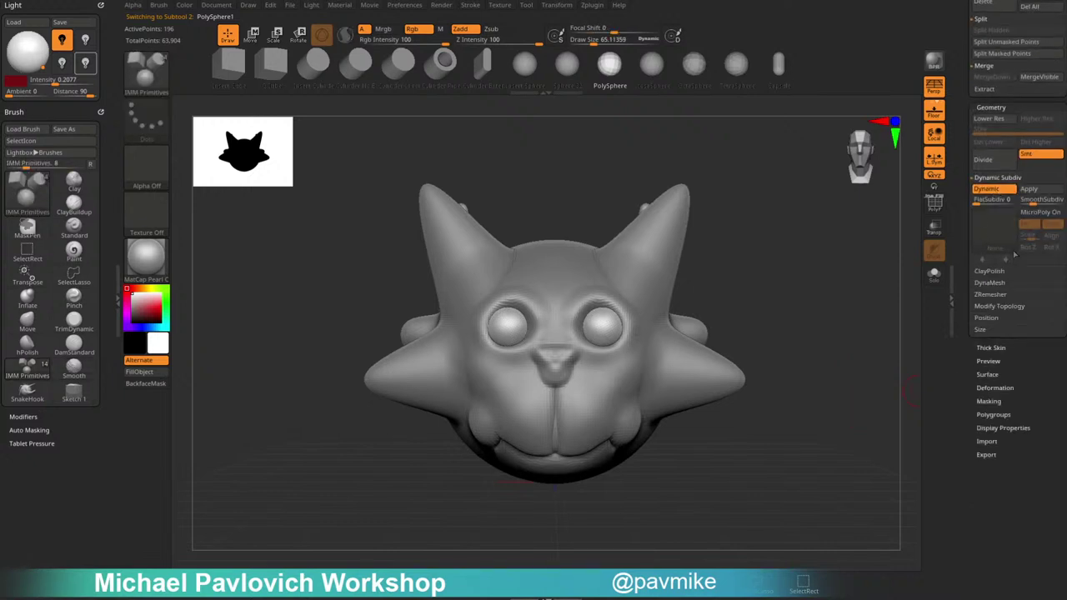
Nudge the eyeballs slightly closer together with the gizmo and return to Draw mode.
left_click_drag(772, 303, 852, 298)
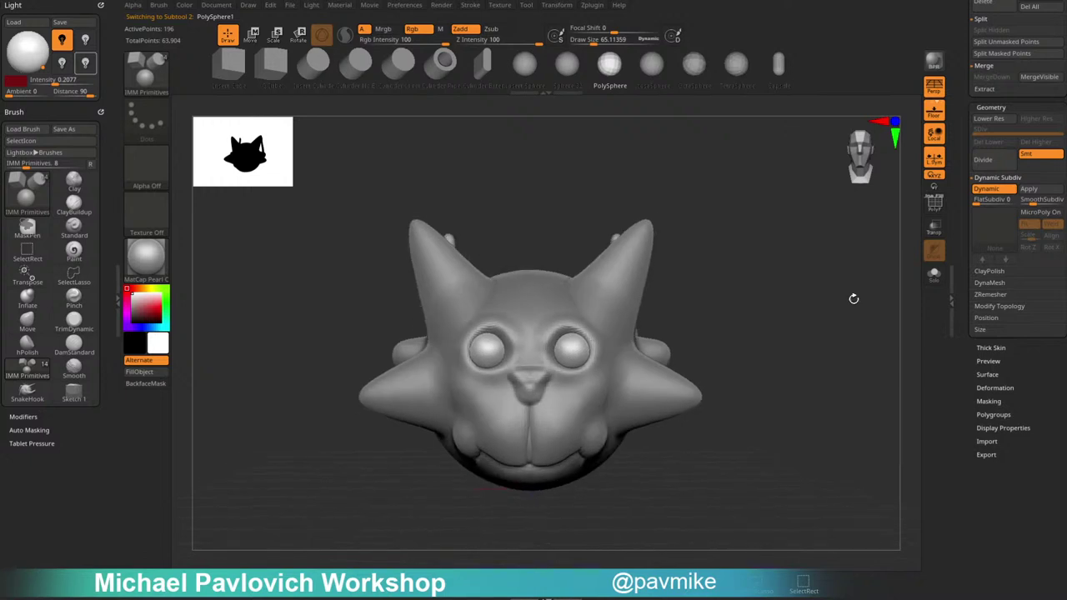
key("w")
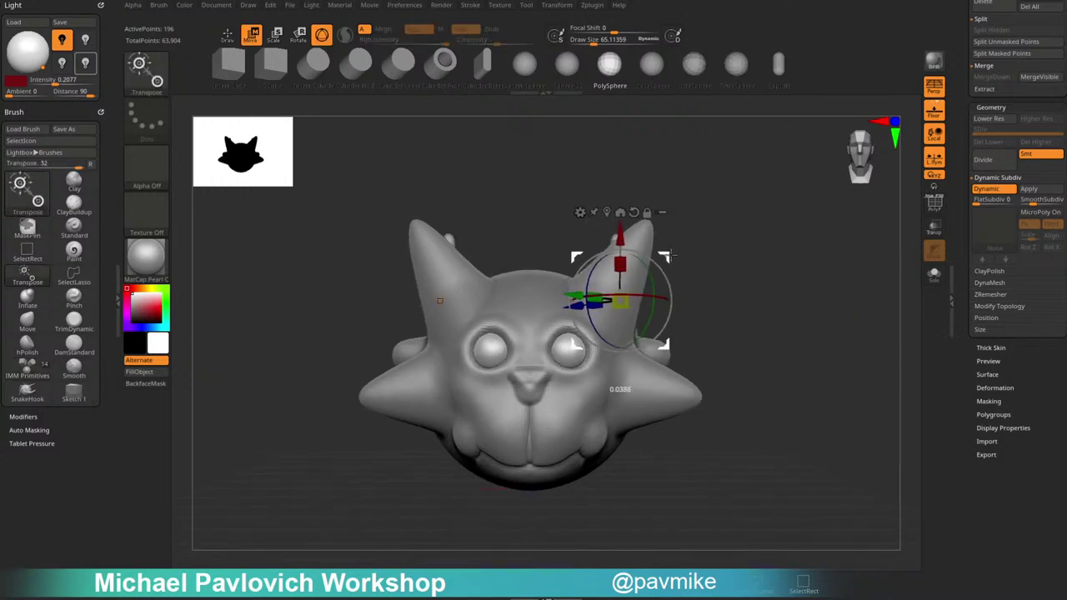
key("q")
mouse_move(809, 266)
left_mouse_down()
mouse_move(851, 282)
mouse_move(780, 278)
mouse_move(828, 308)
mouse_move(759, 311)
mouse_move(831, 305)
mouse_move(815, 308)
left_mouse_up()
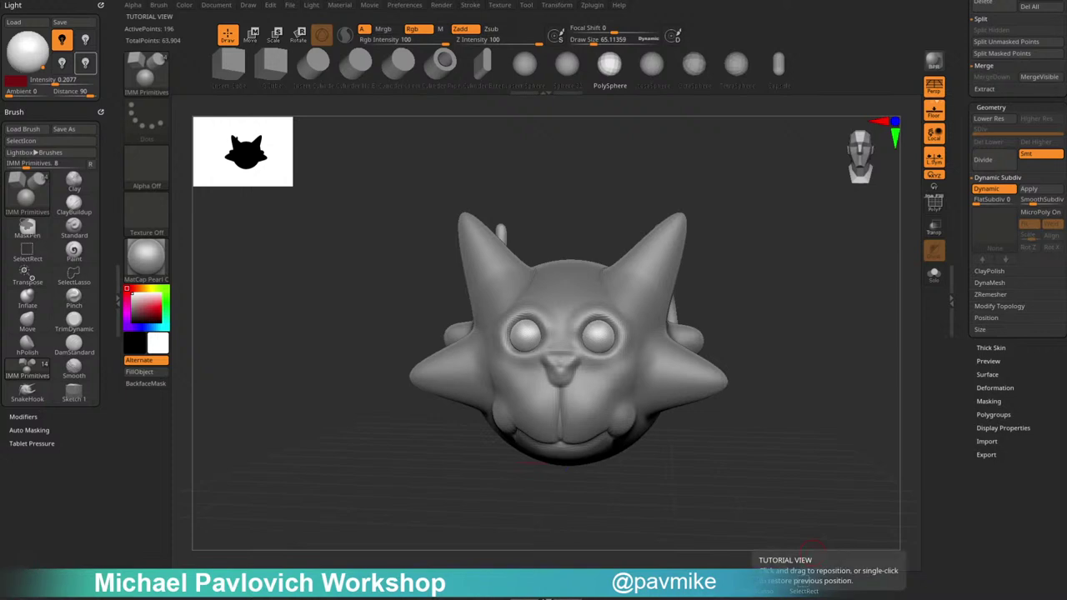
Expand the Modify Topology options in the geometry settings and examine the commands they offer.
left_click_drag(966, 190, 974, 390)
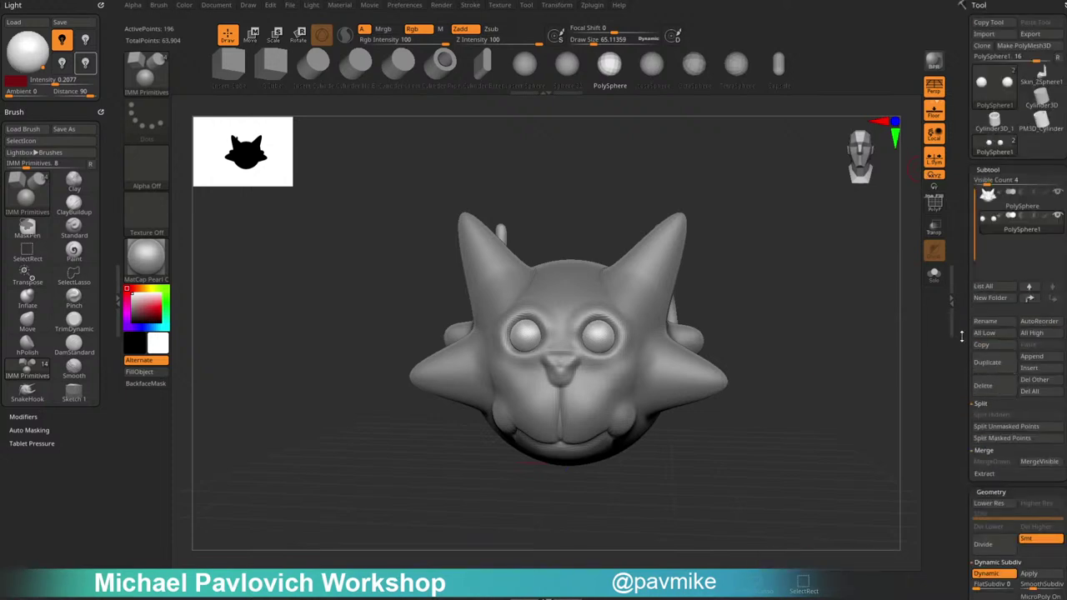
scroll(986, 256, "down", 10)
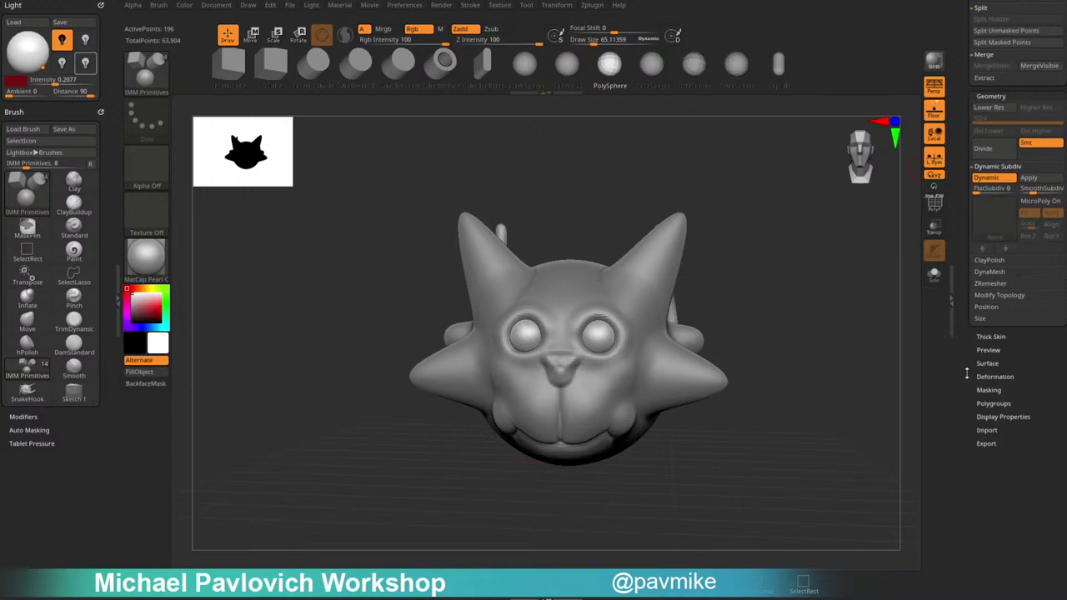
left_click(999, 284)
scroll(996, 292, "down", 2)
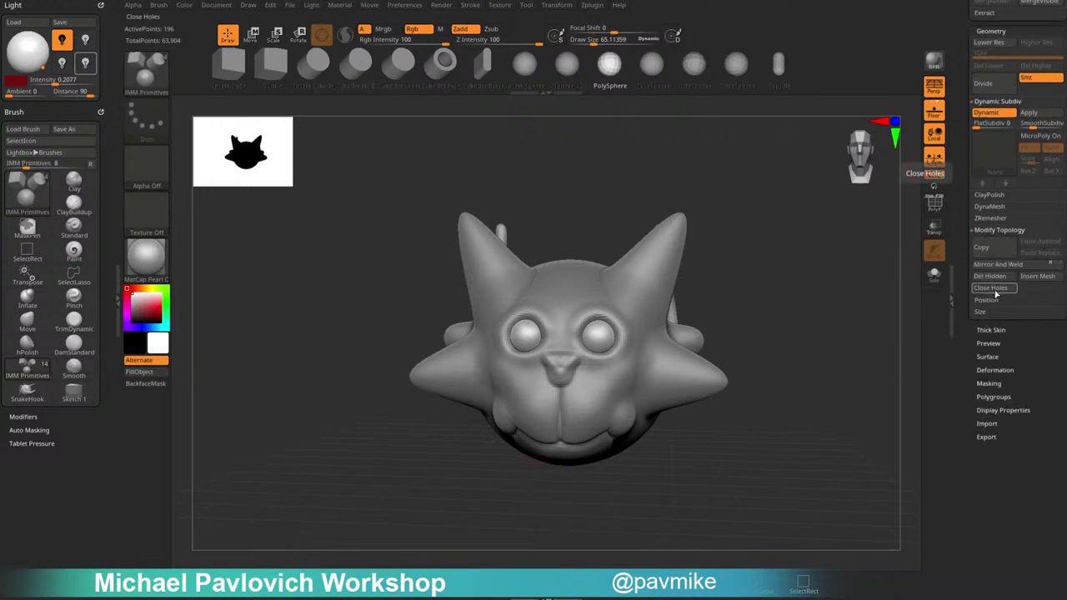
left_click_drag(717, 154, 529, 105)
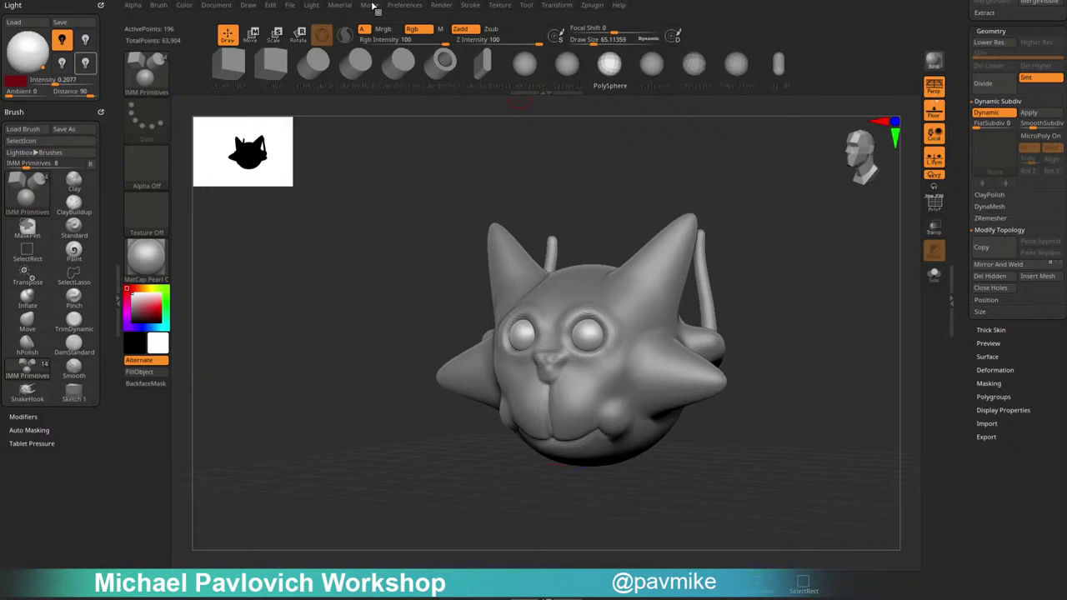
Expand the Title Image and Overlay Image settings for movie recording.
left_click(372, 6)
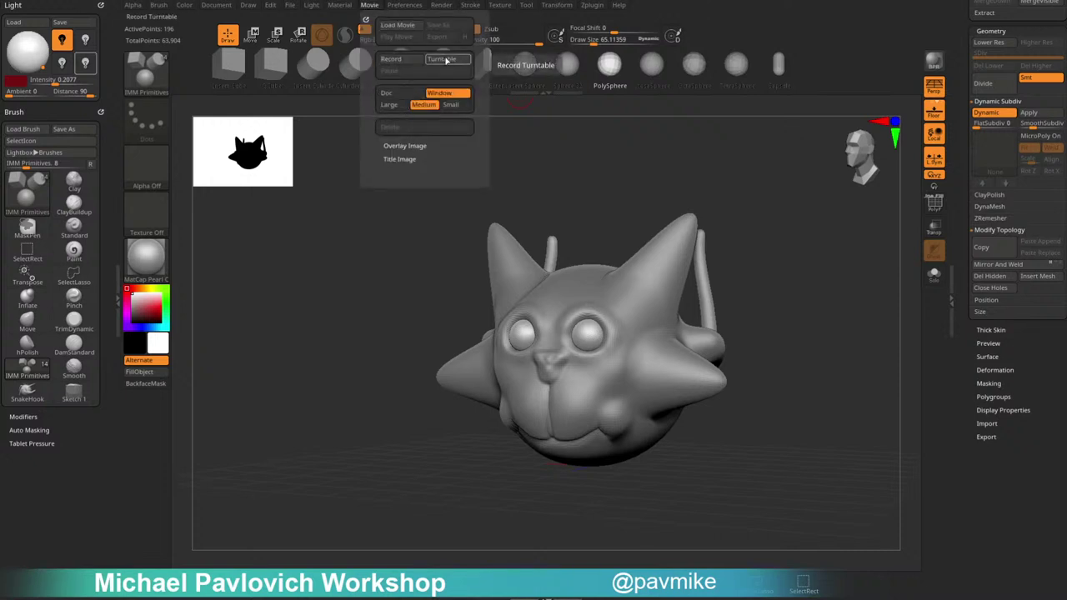
left_click(401, 158)
left_click(404, 145)
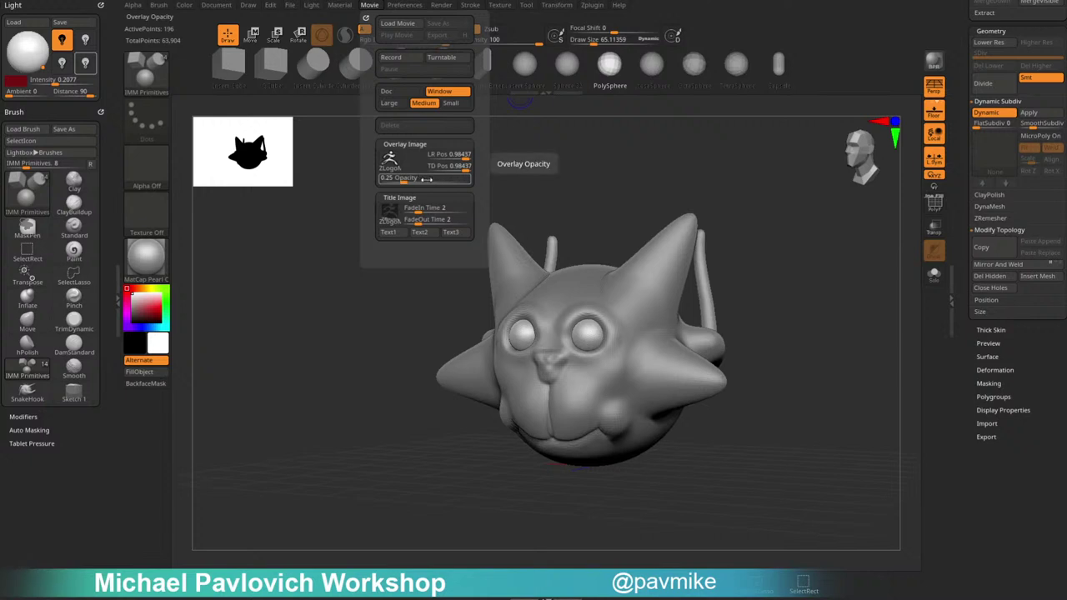
Turn off CamView and the silhouette thumbnail in the preferences to clear the canvas.
left_click(404, 5)
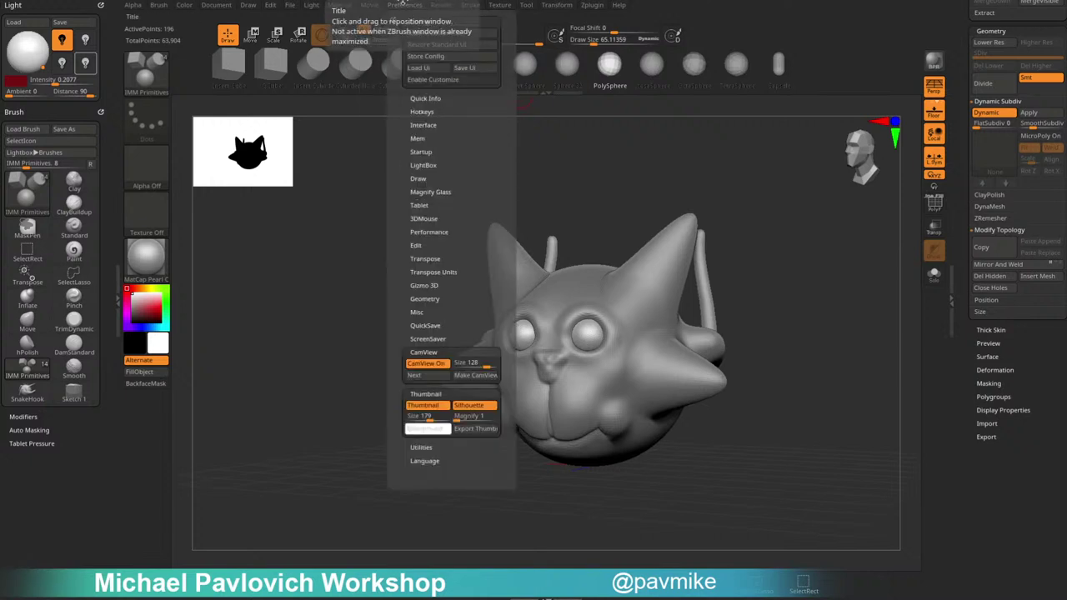
left_click(426, 364)
left_click(424, 405)
mouse_move(812, 336)
left_mouse_down()
mouse_move(851, 364)
mouse_move(788, 374)
mouse_move(819, 359)
mouse_move(806, 355)
left_mouse_up()
left_click_drag(752, 395, 749, 345)
left_click_drag(734, 211, 799, 209)
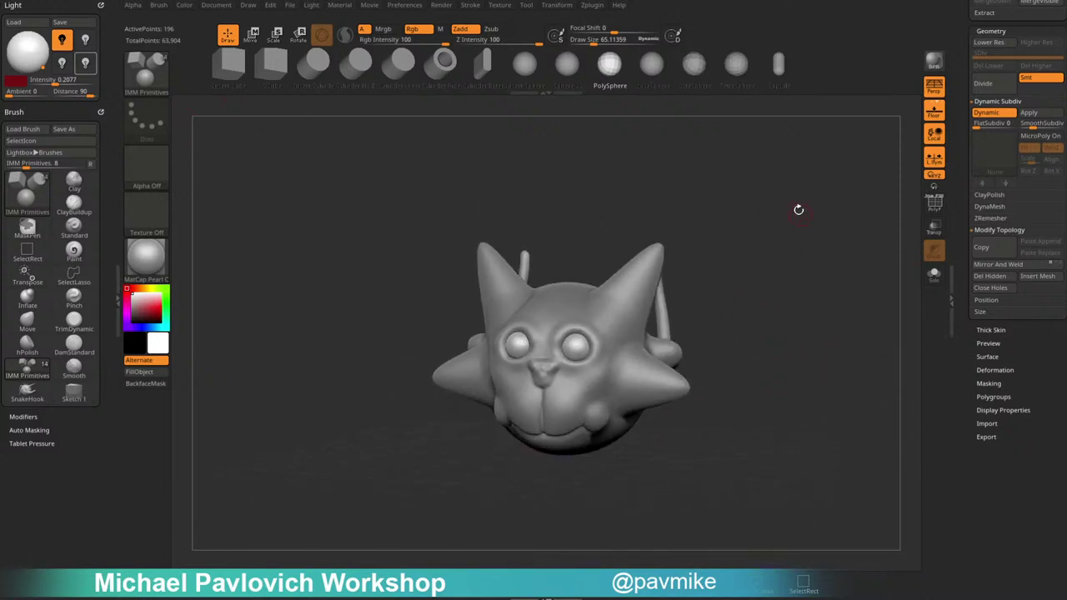
Set the movie's overlay opacity and title fade-in and fade-out times to 0, and choose document-only recording at large size.
left_click(409, 5)
left_click(370, 5)
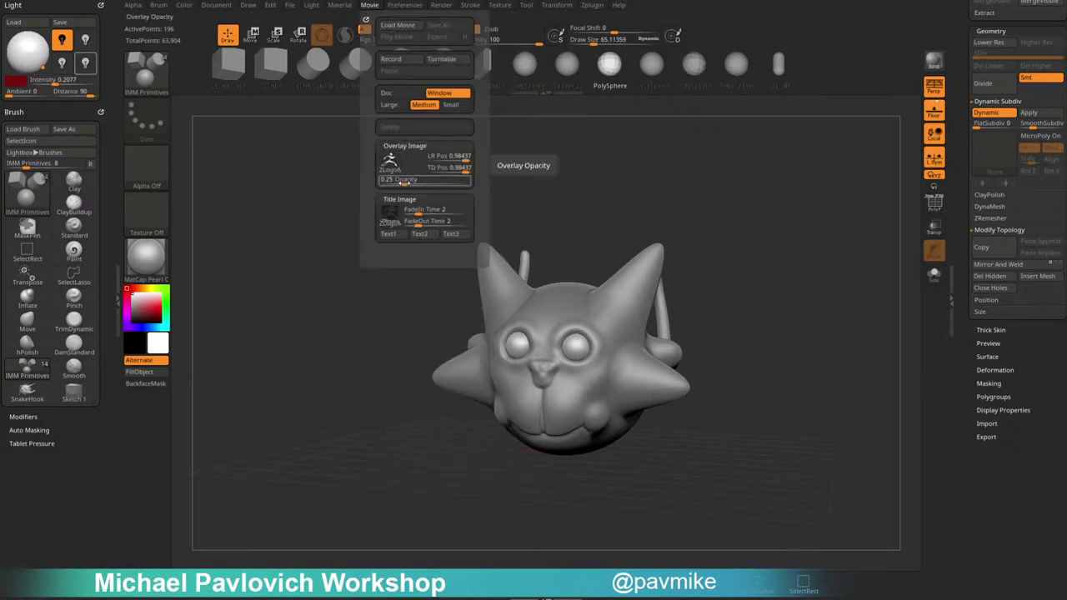
left_click_drag(404, 182, 379, 182)
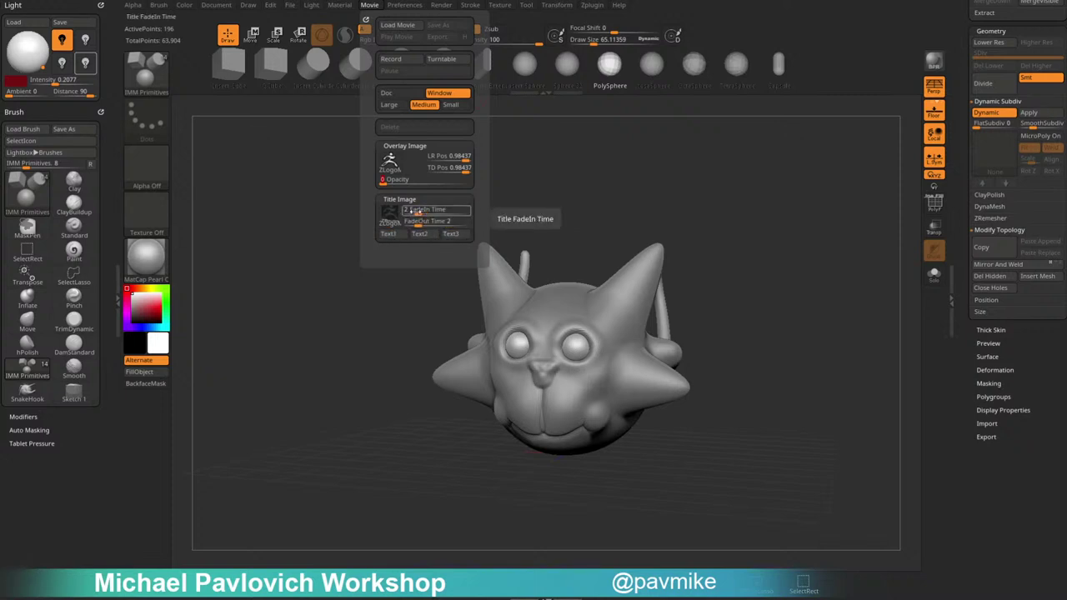
left_click_drag(416, 212, 402, 224)
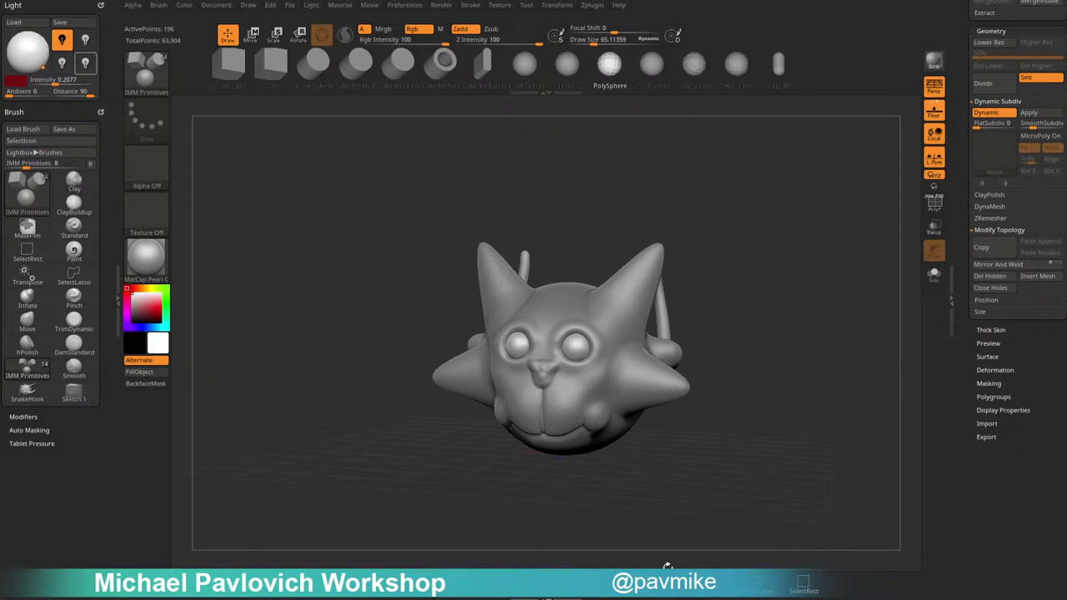
left_click(369, 5)
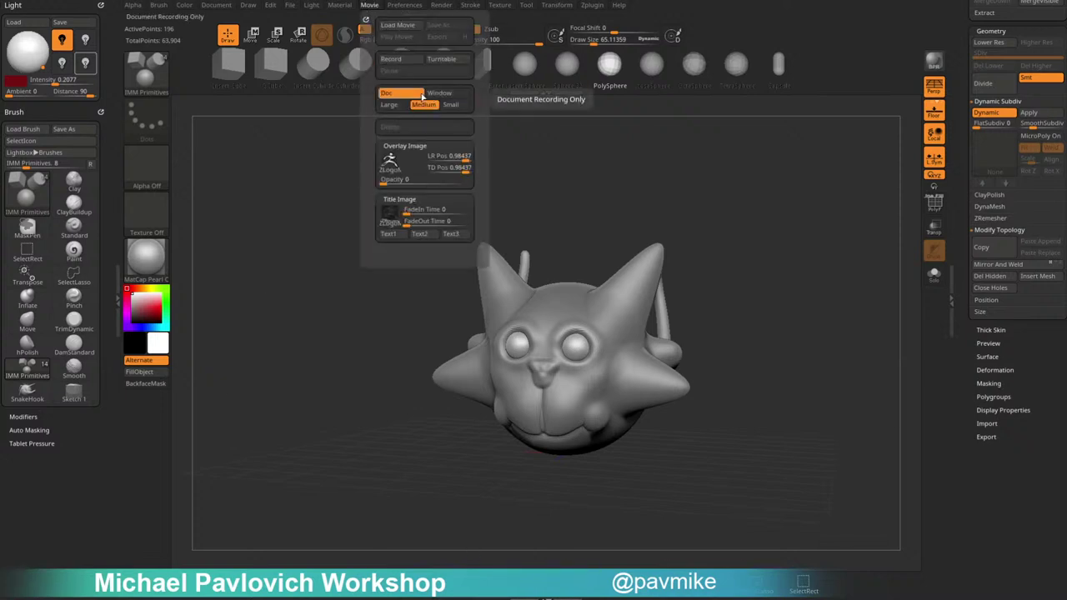
left_click(395, 105)
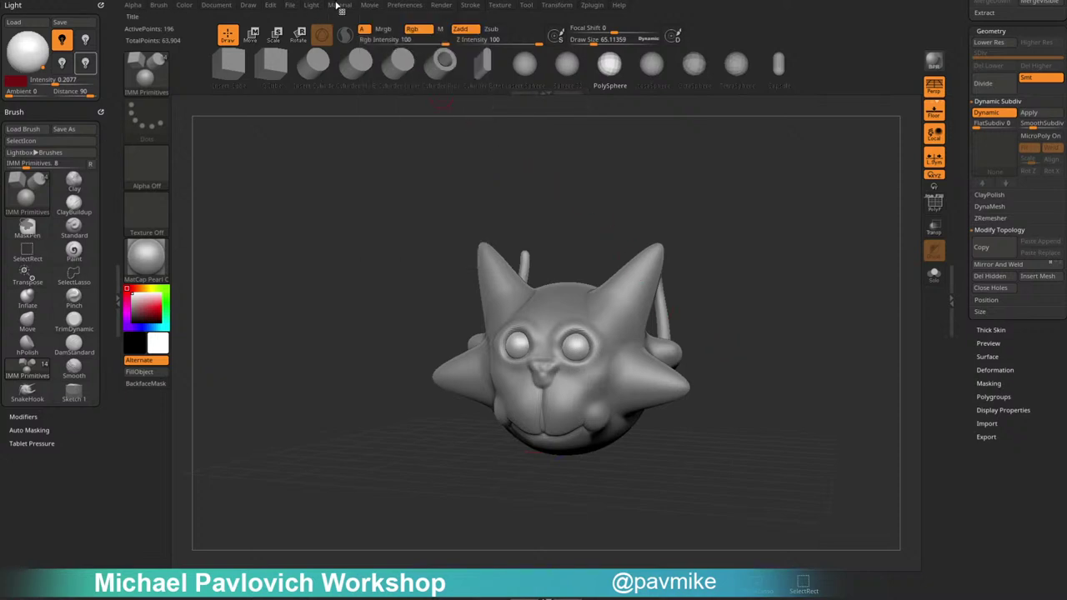
Show the document at antialiased half size and return it to its full display size.
left_click(216, 4)
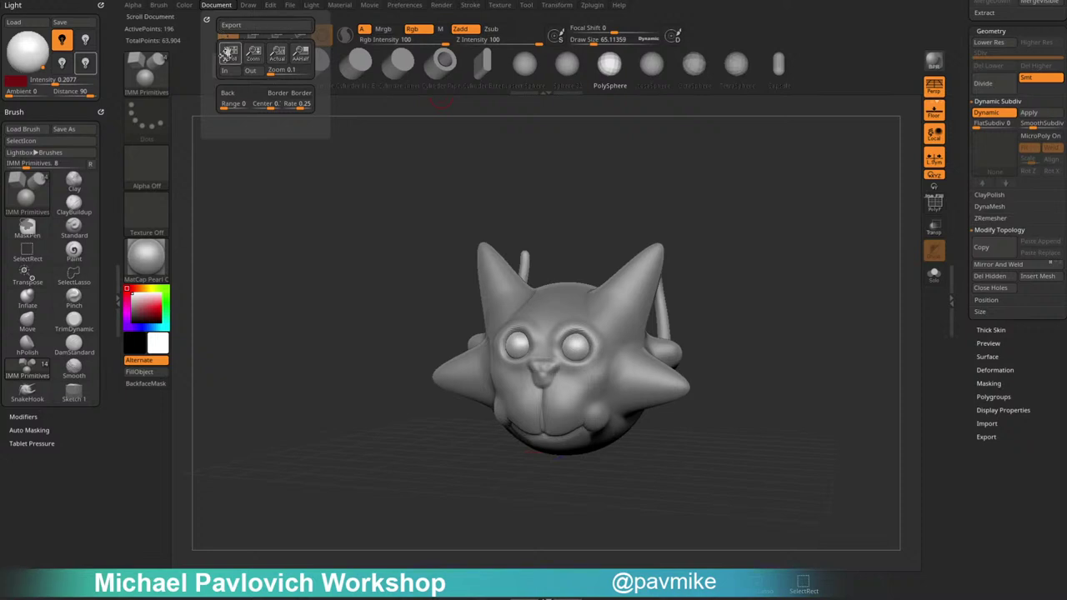
left_click(302, 56)
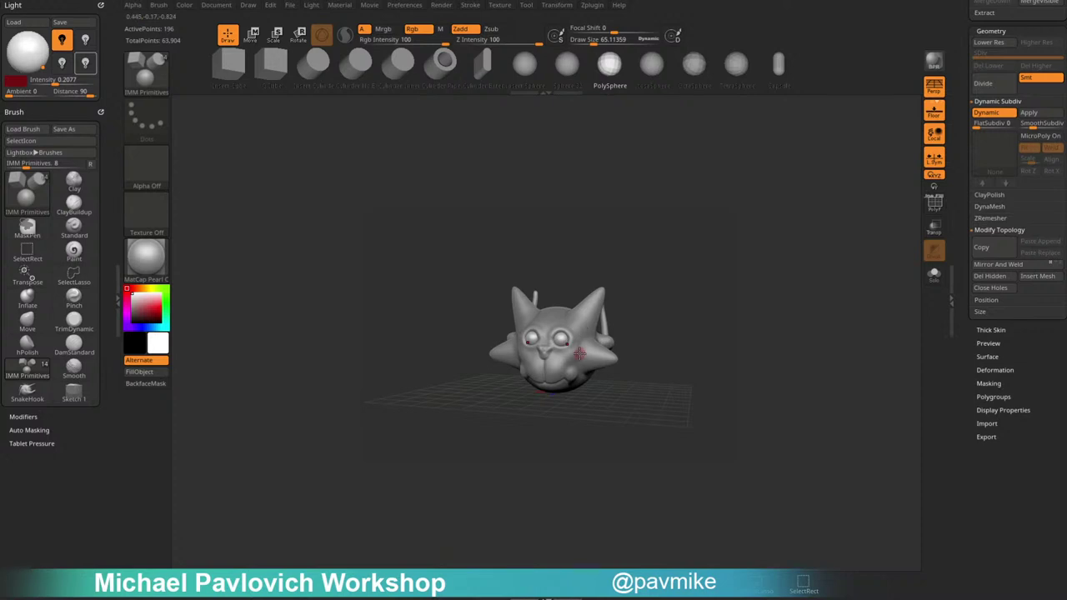
left_click(219, 5)
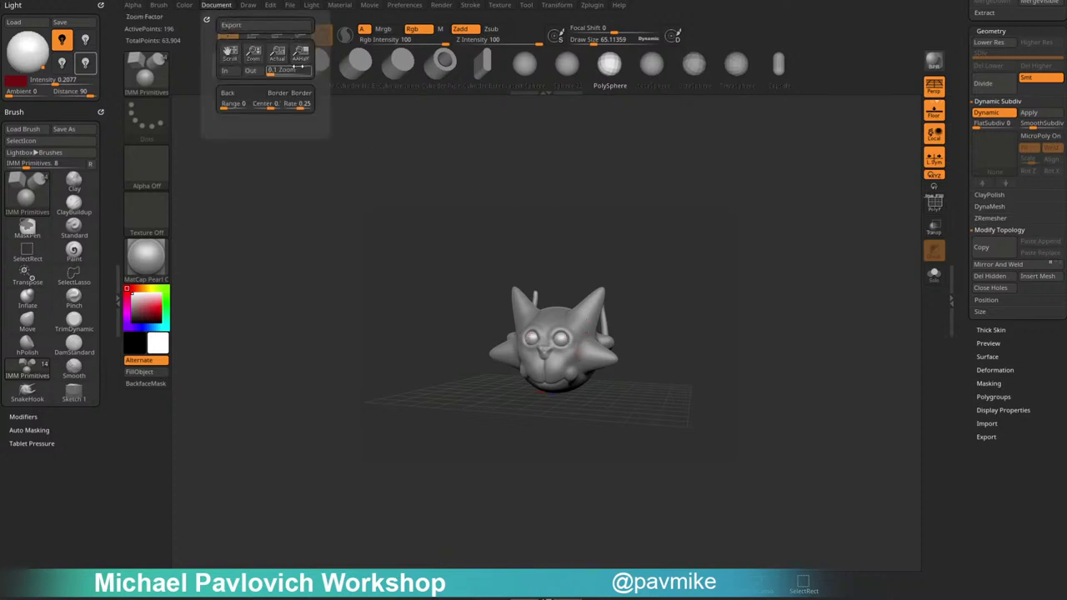
left_click(300, 55)
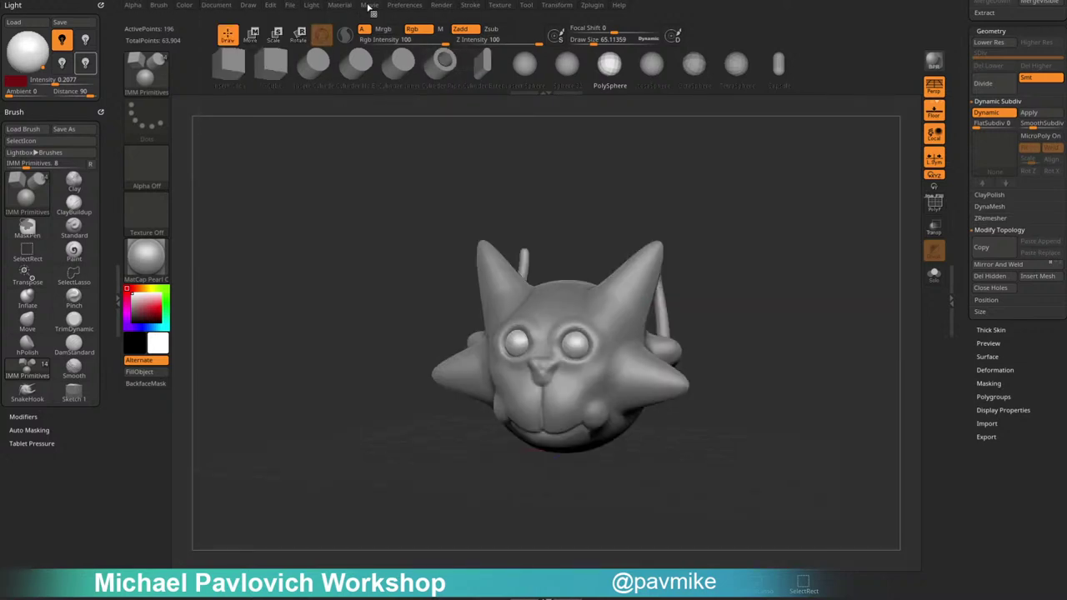
Face the creature straight forward and record a turntable movie of it.
left_click(369, 6)
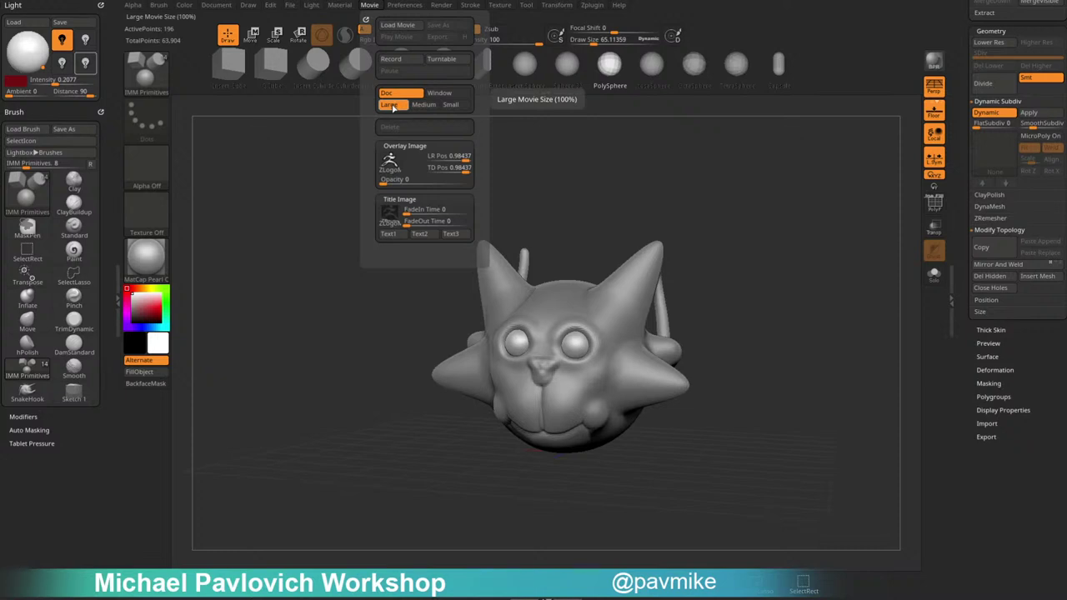
left_click_drag(726, 216, 815, 213, "shift")
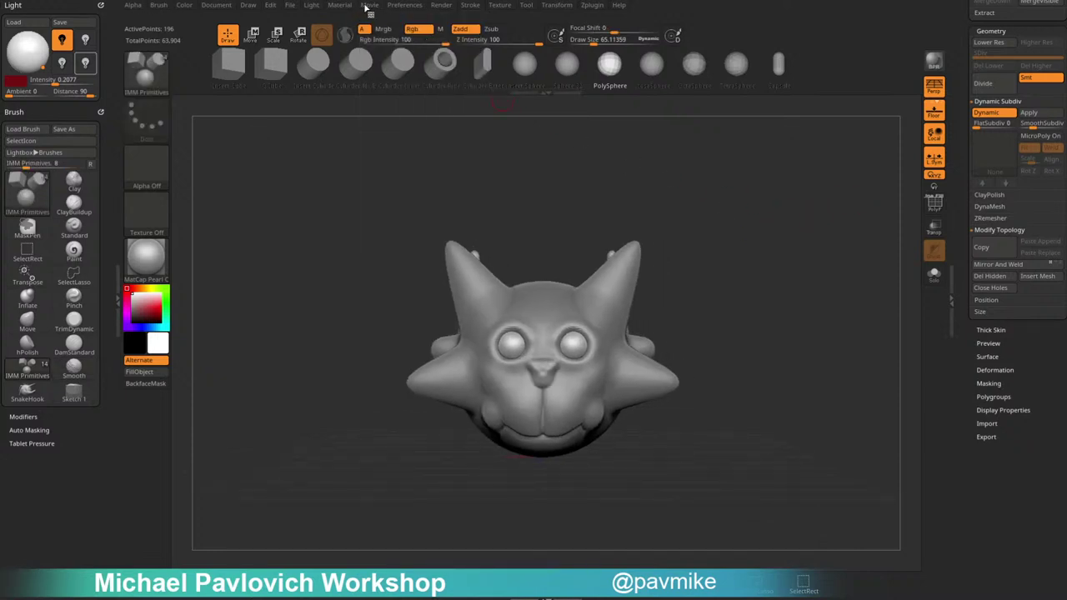
left_click(367, 5)
left_click(449, 63)
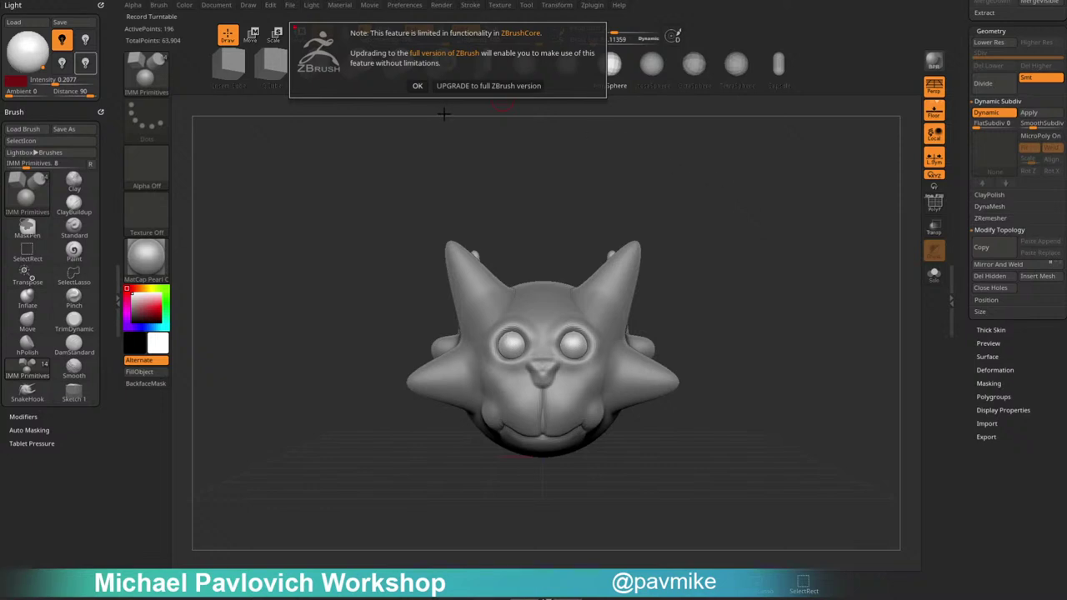
left_click(417, 85)
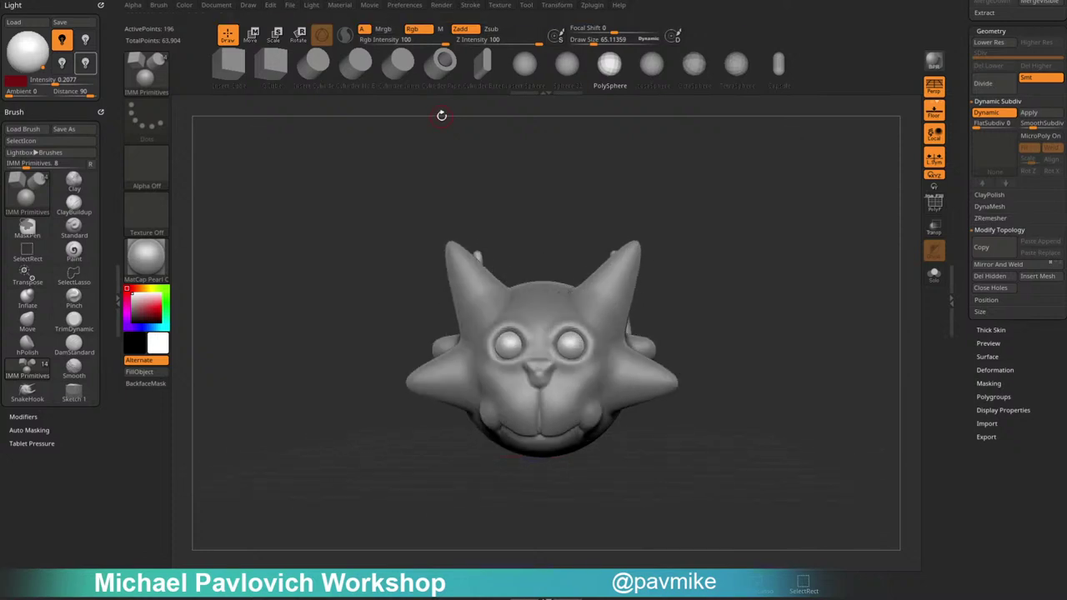
left_click(370, 7)
left_click_drag(956, 208, 956, 362)
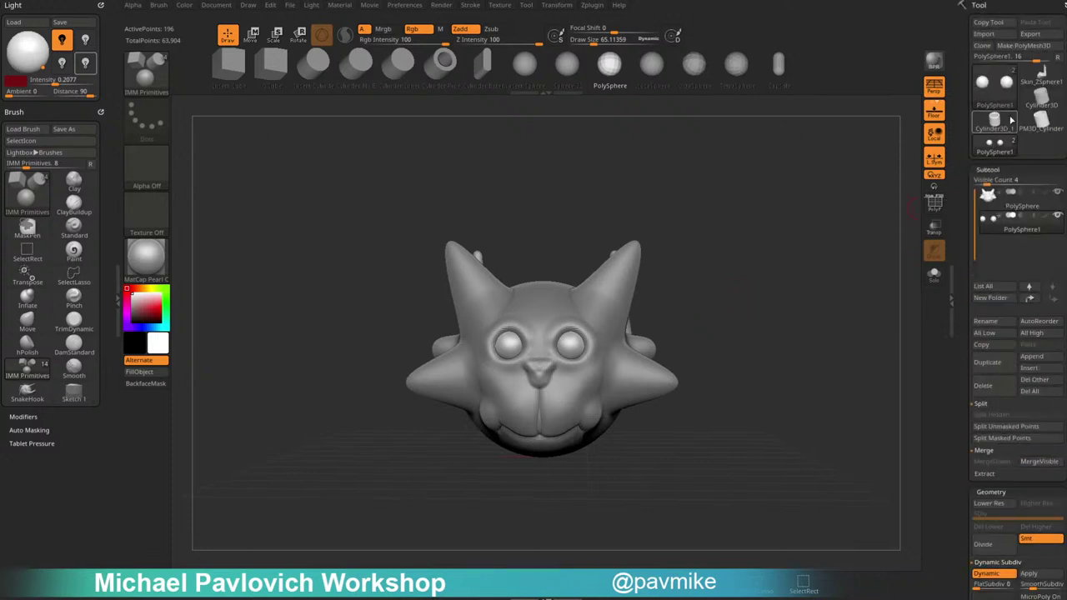
Switch to the Cylinder3D_1 tool and record a turntable movie of it.
left_click(996, 121)
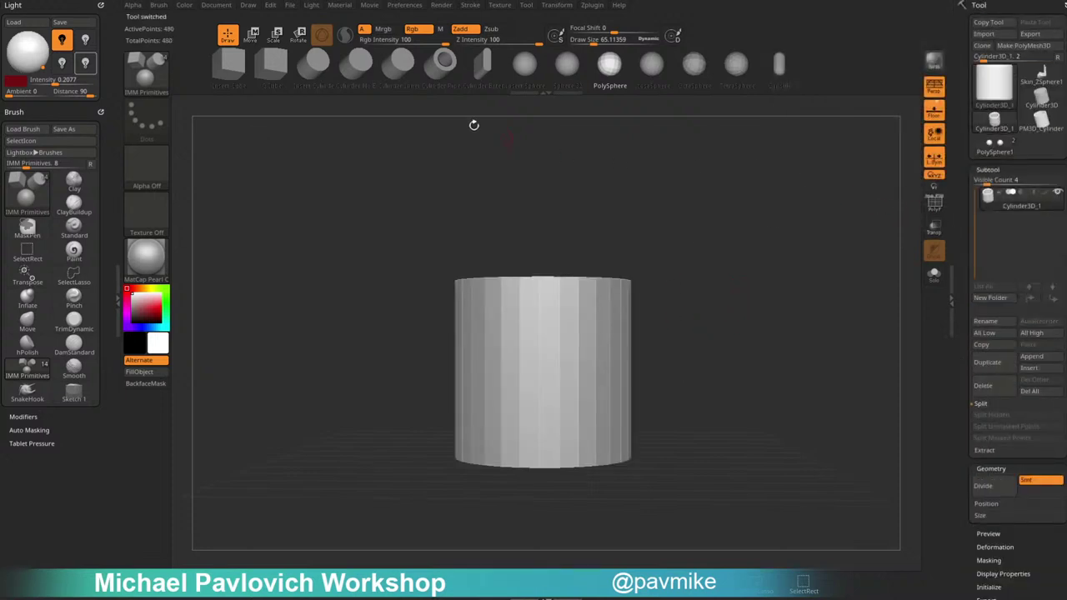
left_click(372, 5)
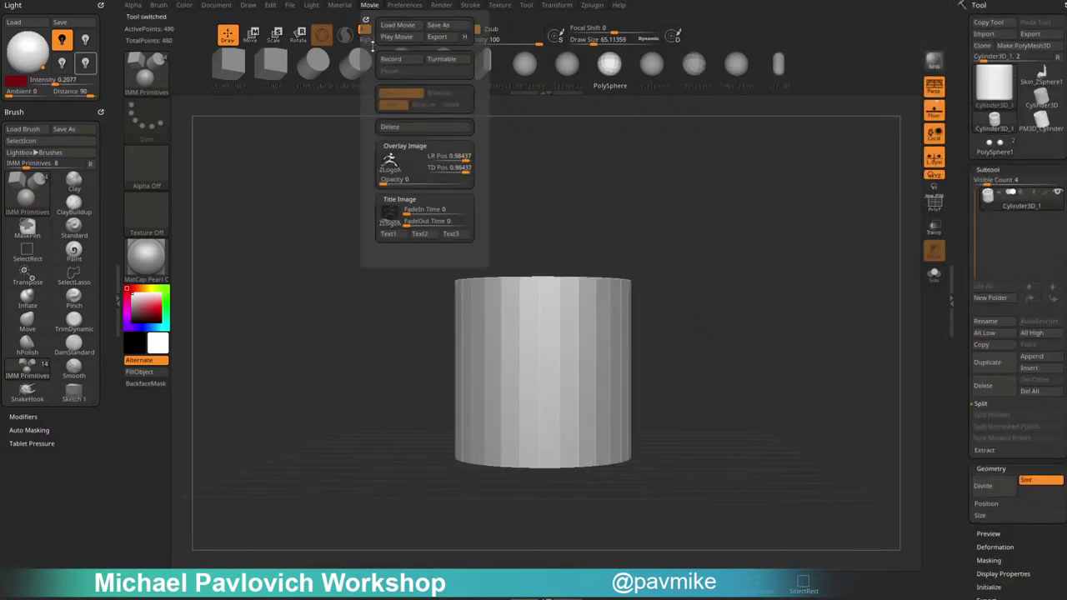
left_click(438, 60)
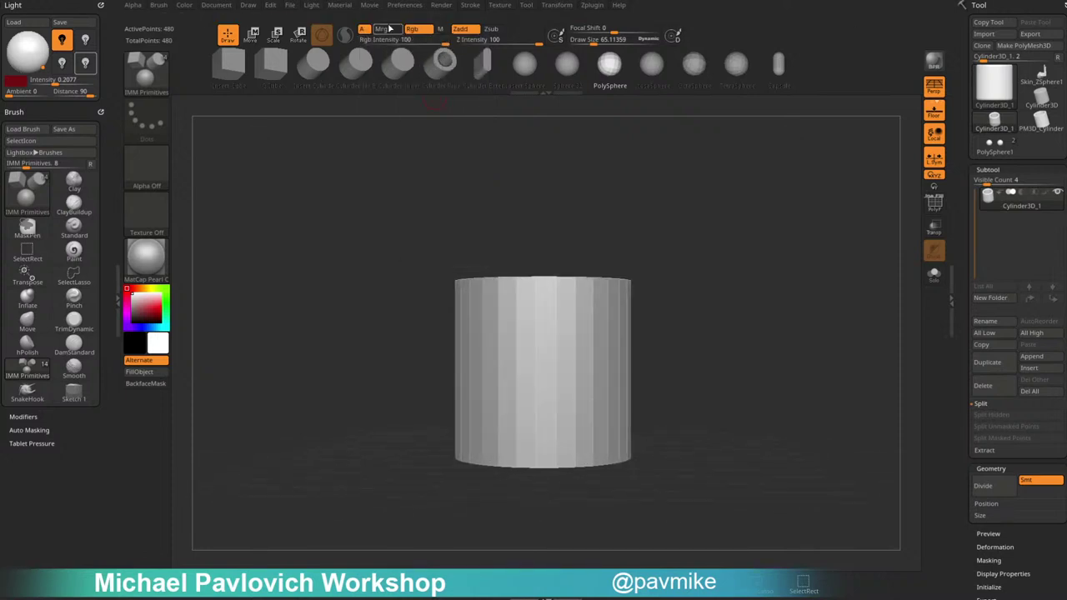
Export the recorded movie at highest quality to the Desktop as an MPG file named test.
left_click(371, 7)
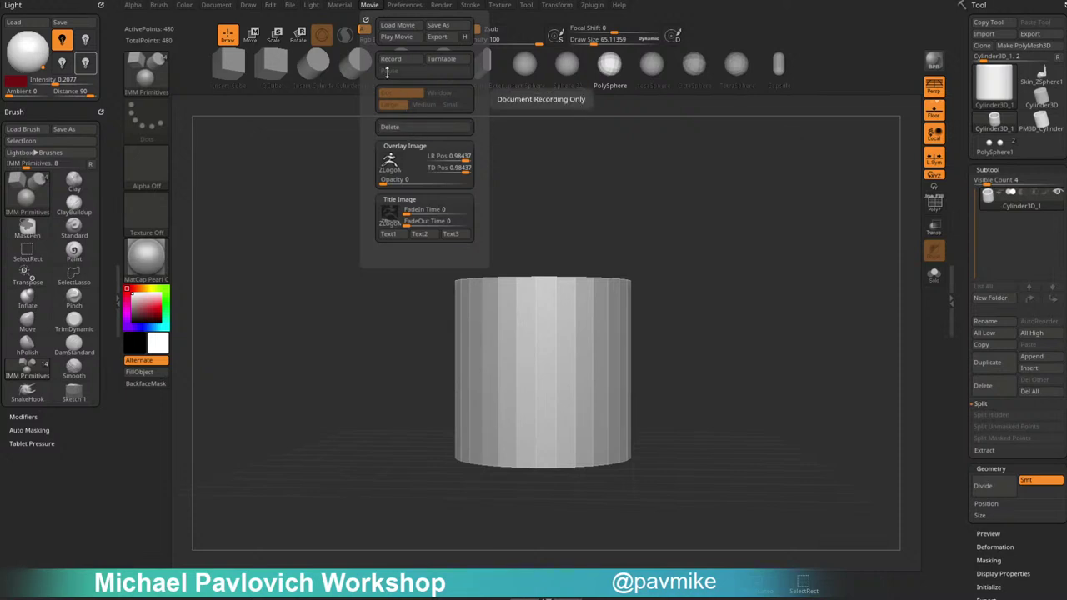
left_click(465, 37)
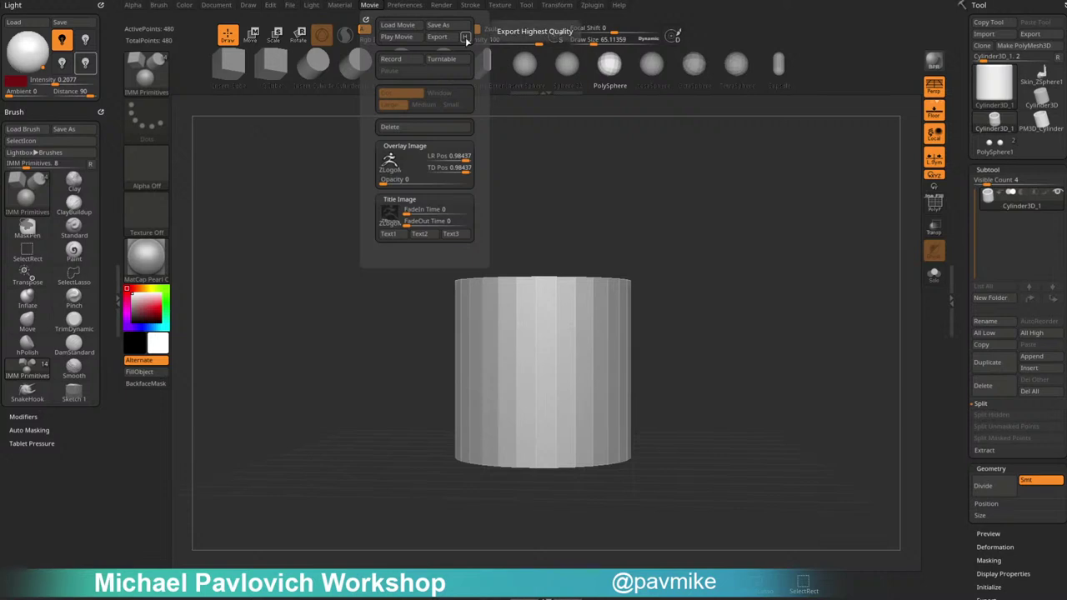
left_click(448, 38)
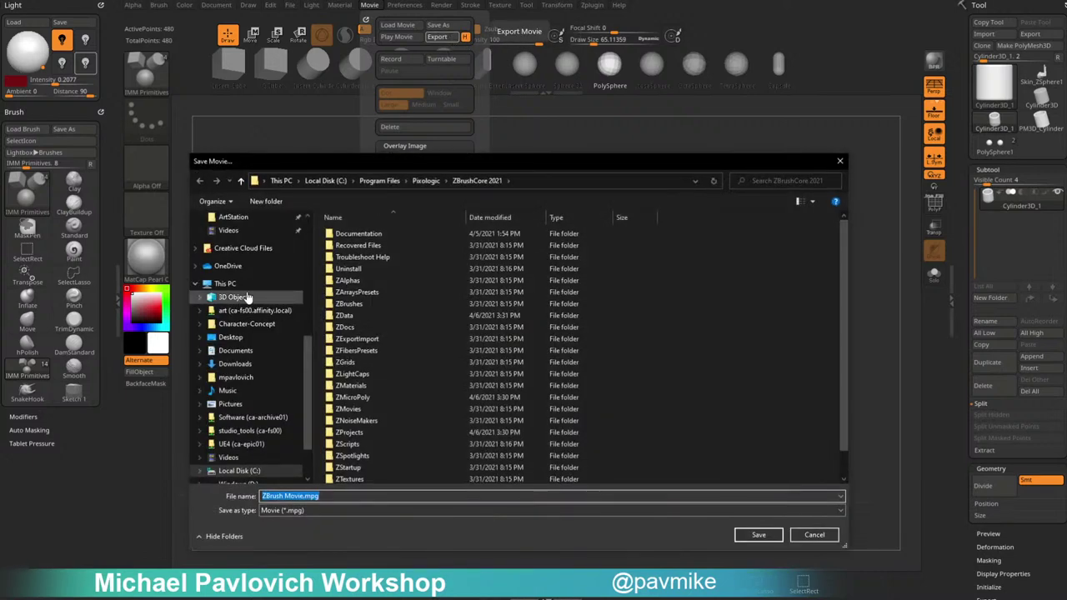
left_click(238, 338)
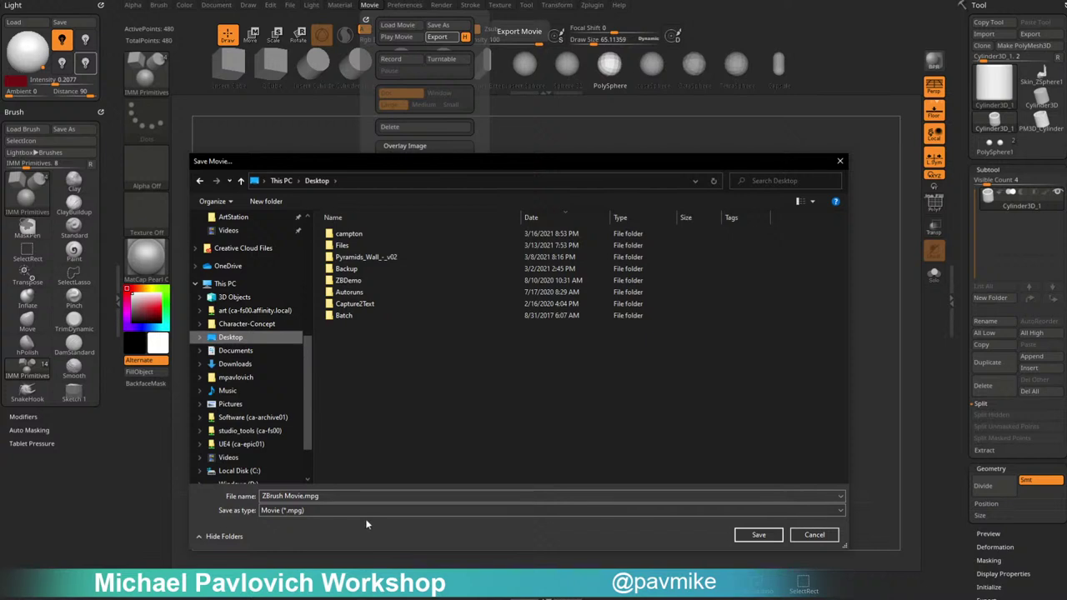
left_click(366, 496)
type("test")
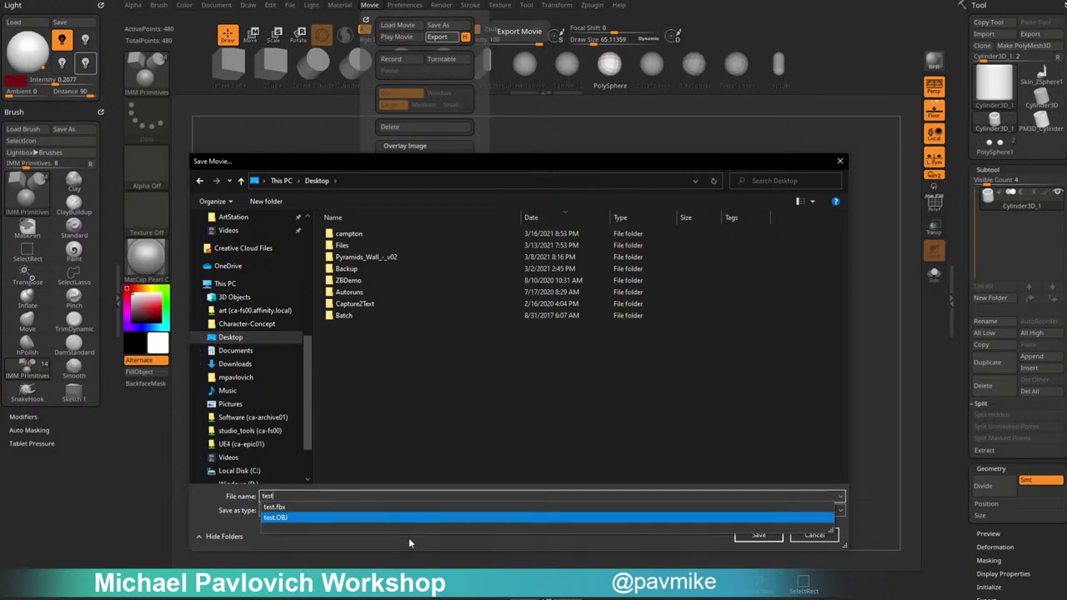
left_click(409, 542)
left_click(755, 535)
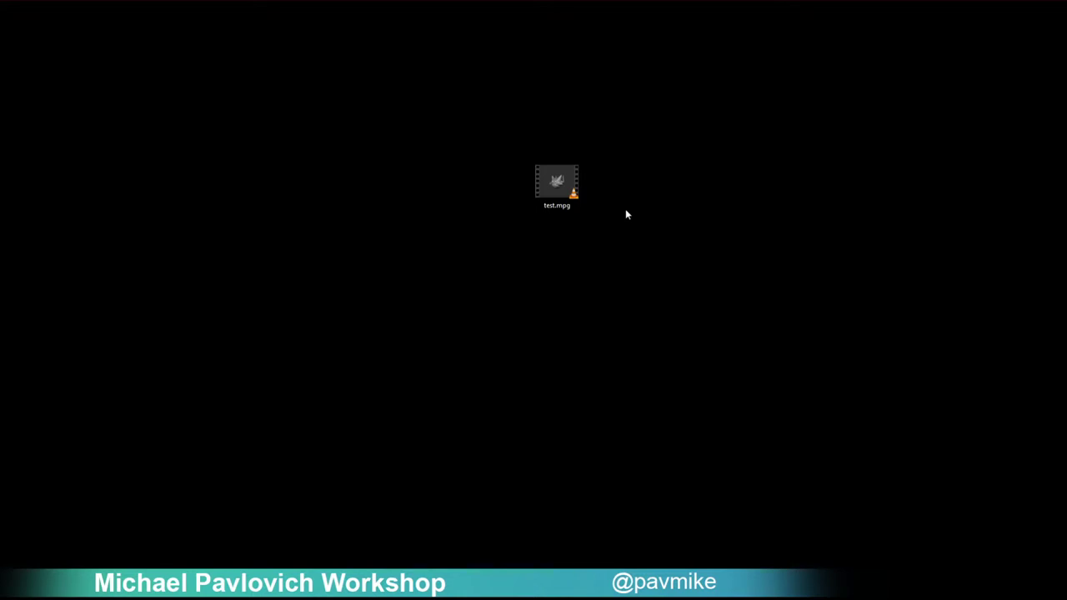
Delete the exported test.mpg file from the desktop.
left_click_drag(424, 115, 623, 275)
key("Delete")
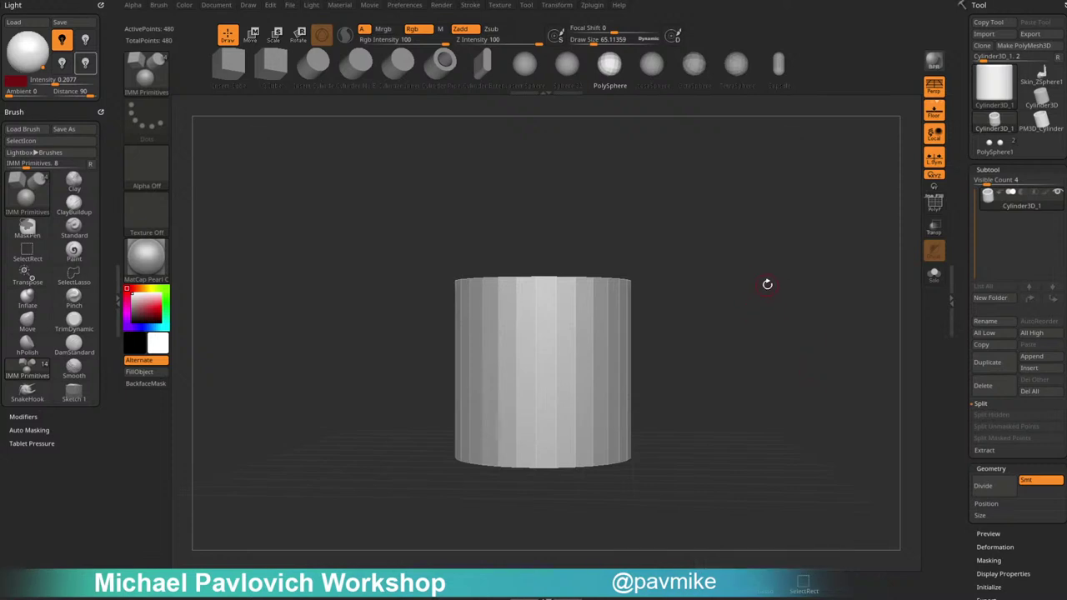
mouse_move(771, 274)
left_mouse_down()
mouse_move(774, 262)
mouse_move(765, 271)
left_mouse_up()
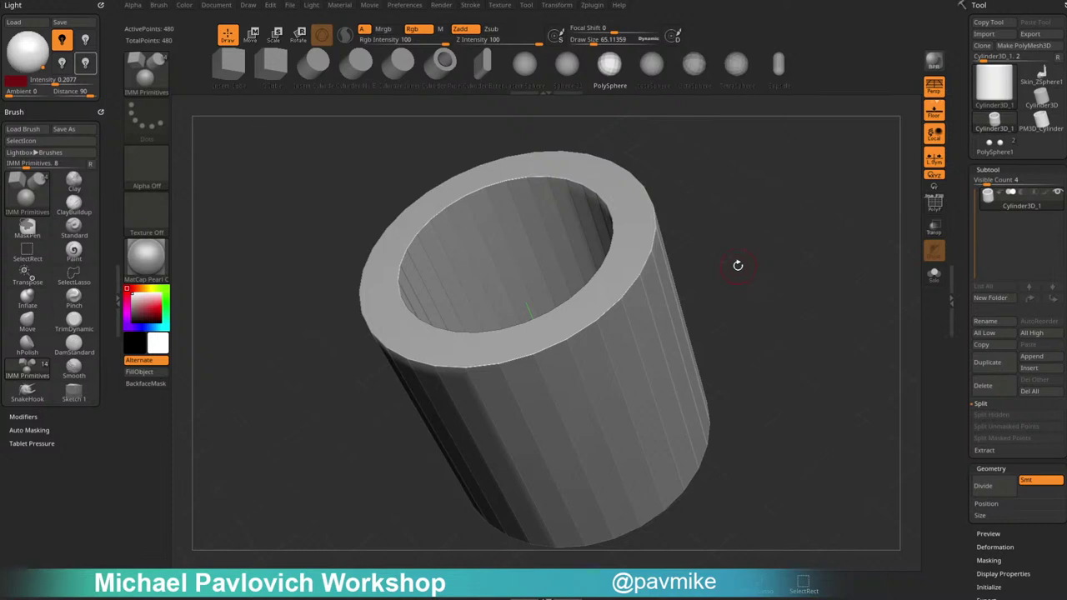
left_click_drag(747, 307, 797, 272)
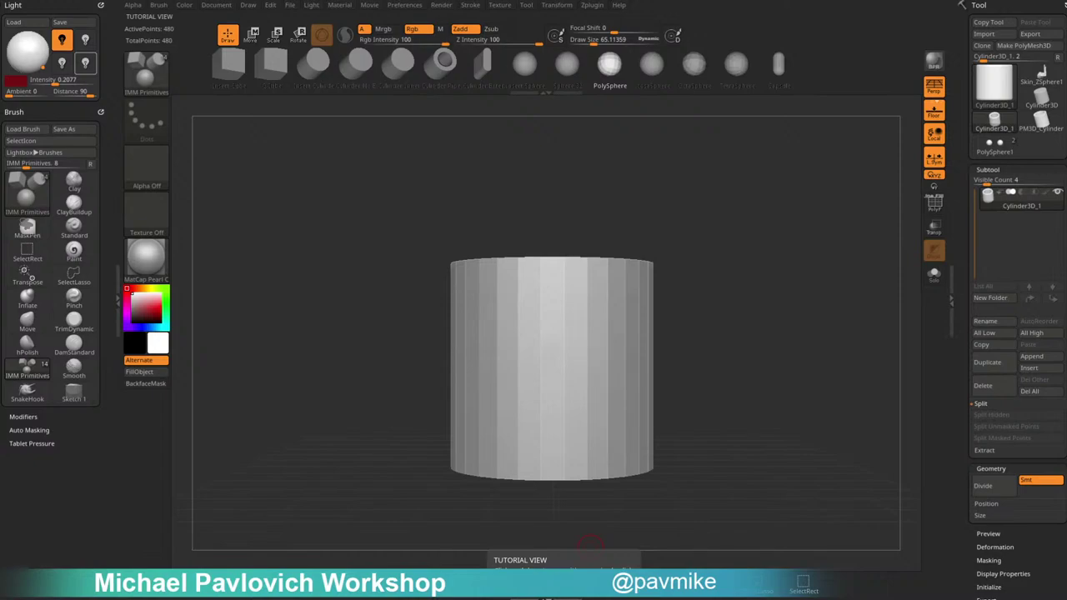
Switch to the browser, browse the ArtStation portfolio, view the ZBrush 2021.6 10 Videos artwork and return to the portfolio.
left_click(560, 597)
scroll(493, 232, "up", 5)
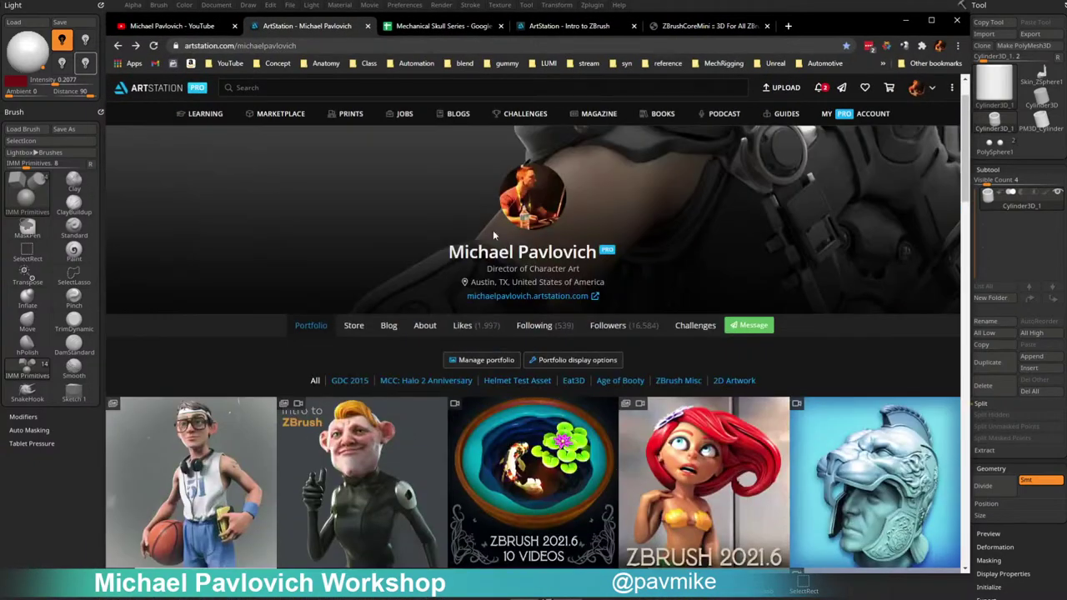
scroll(494, 242, "down", 3)
scroll(700, 250, "down", 2)
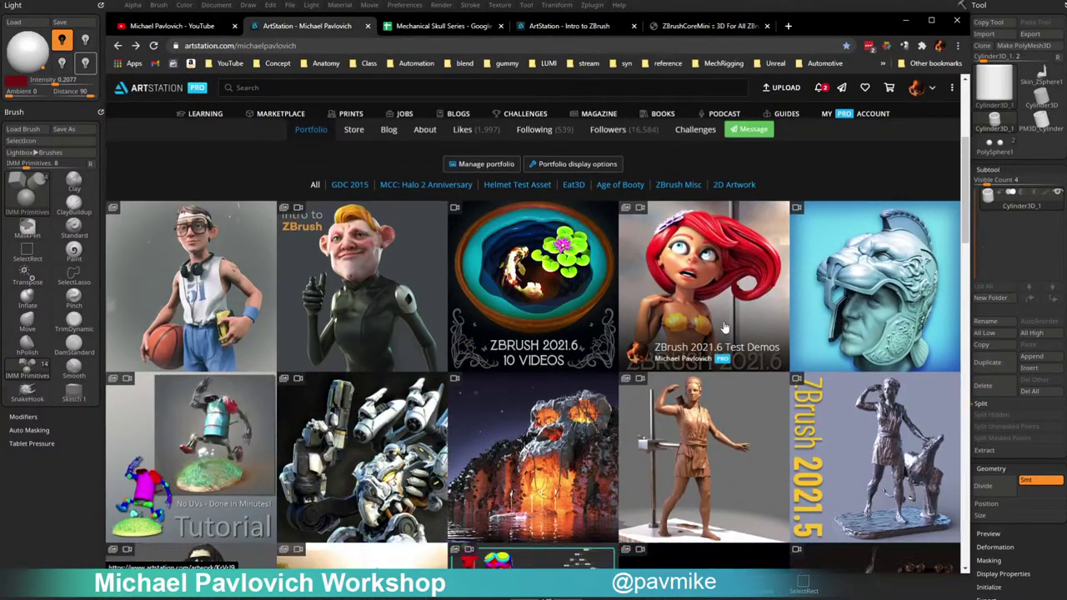
left_click(558, 193)
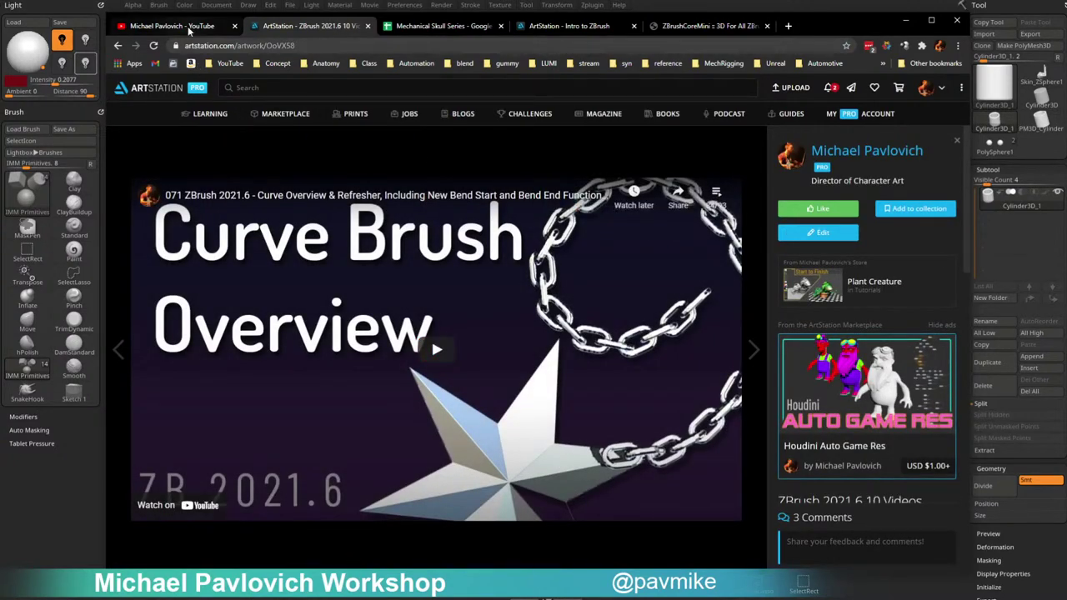
left_click(118, 45)
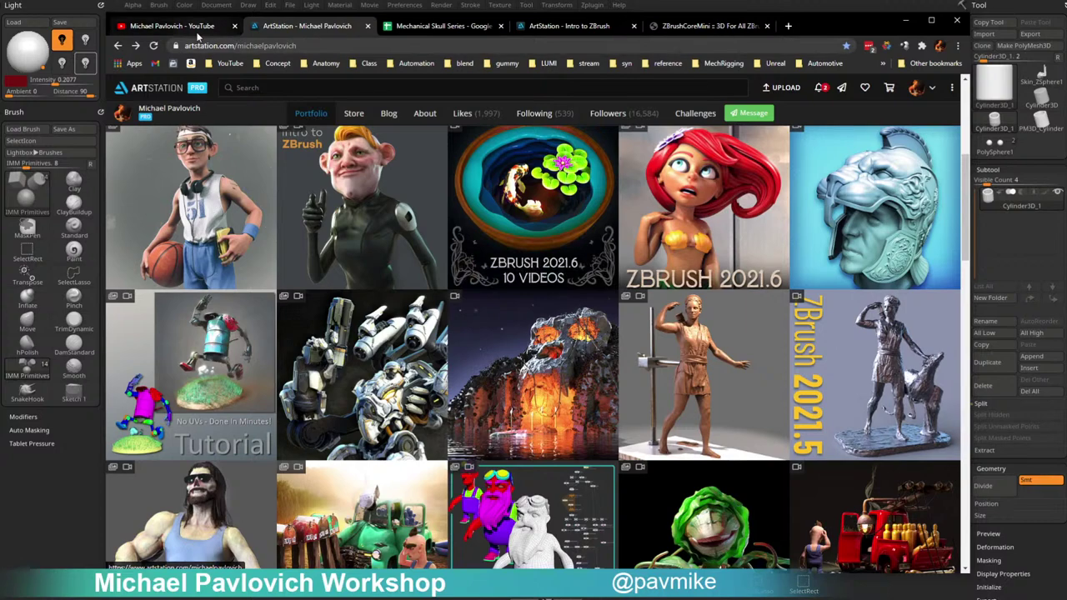
Open the ZBrush 2021 - What's New playlist on YouTube, look through its videos and minimise the browser.
left_click(171, 25)
scroll(519, 286, "down", 1)
left_click(634, 305)
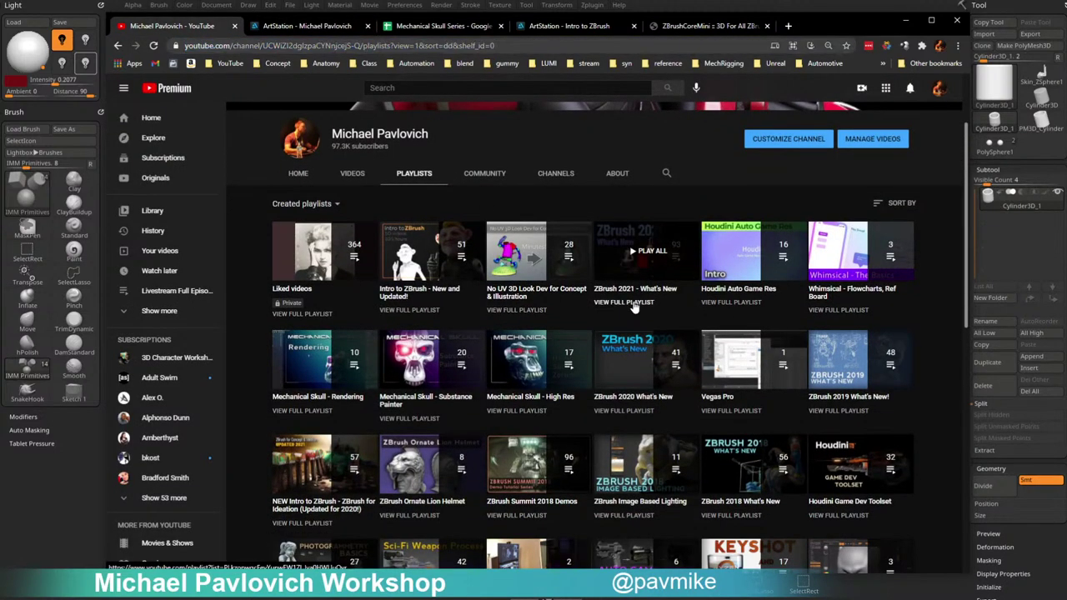
scroll(596, 305, "down", 8)
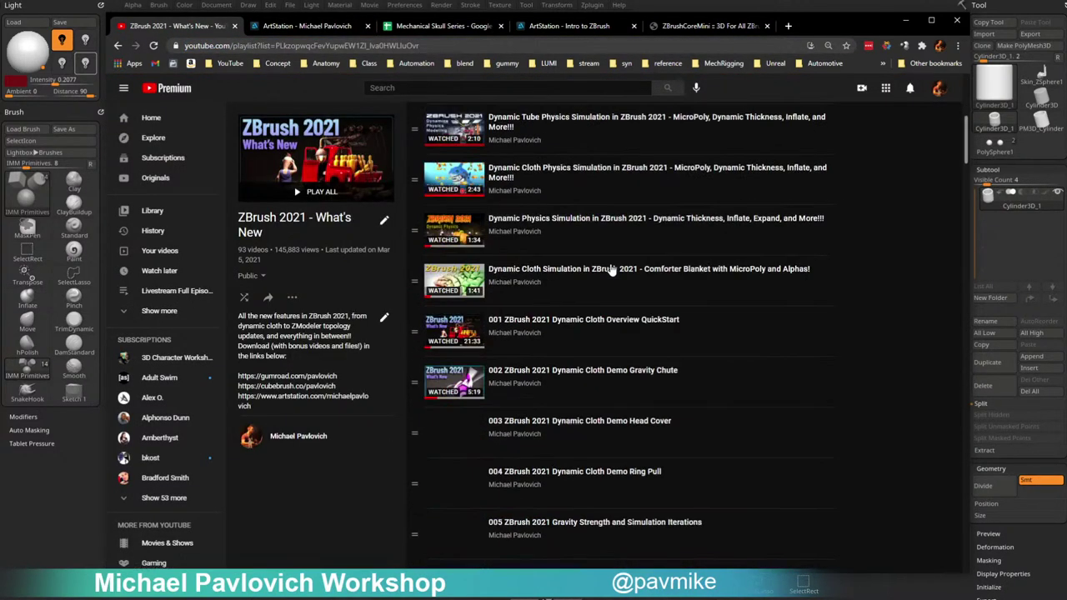
scroll(596, 305, "down", 20)
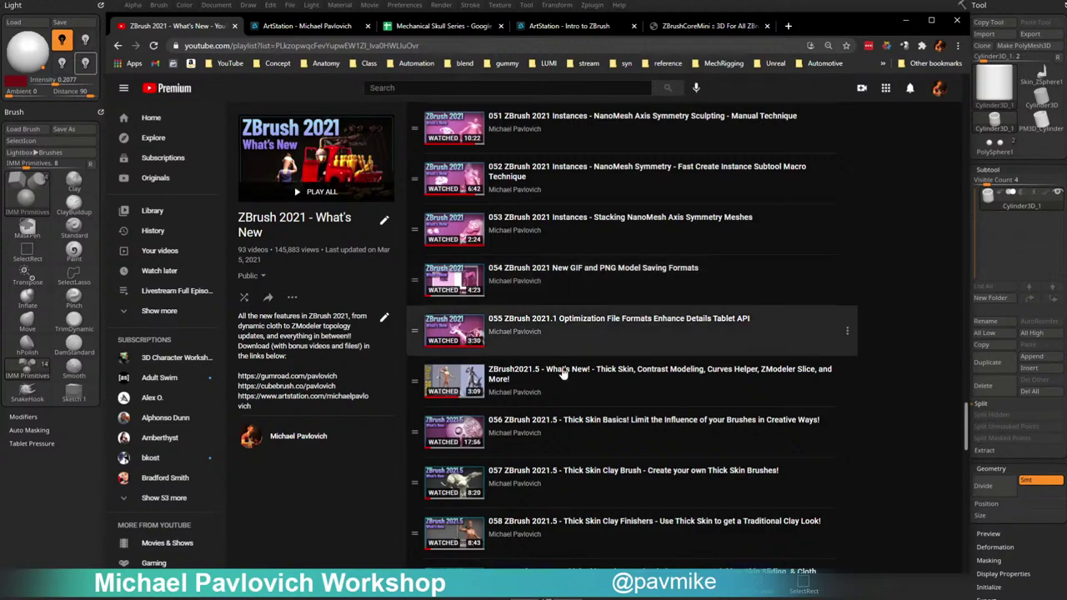
scroll(638, 311, "down", 7)
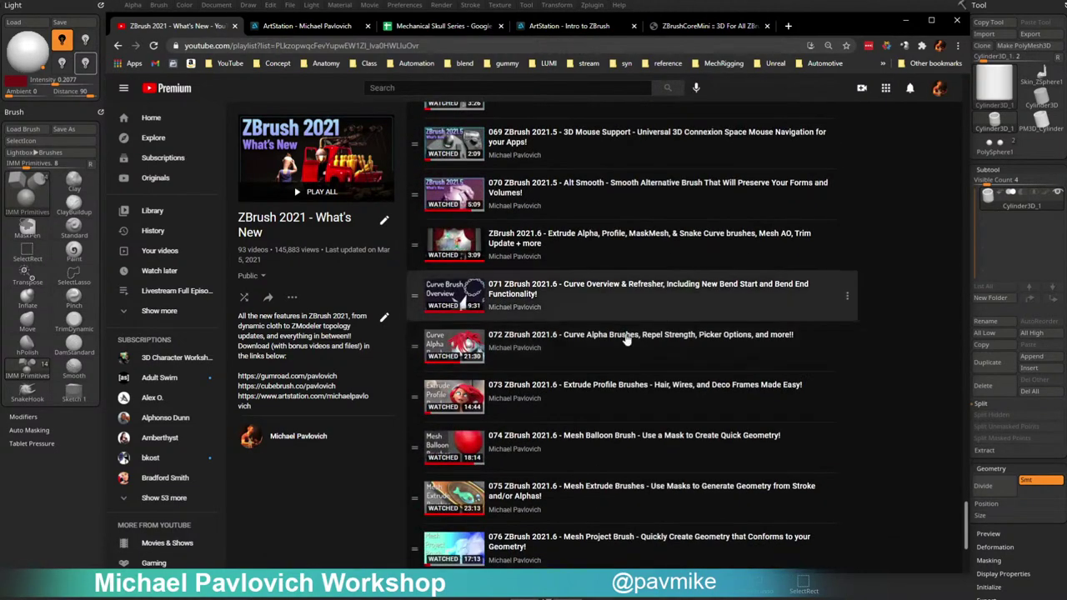
scroll(605, 315, "up", 10)
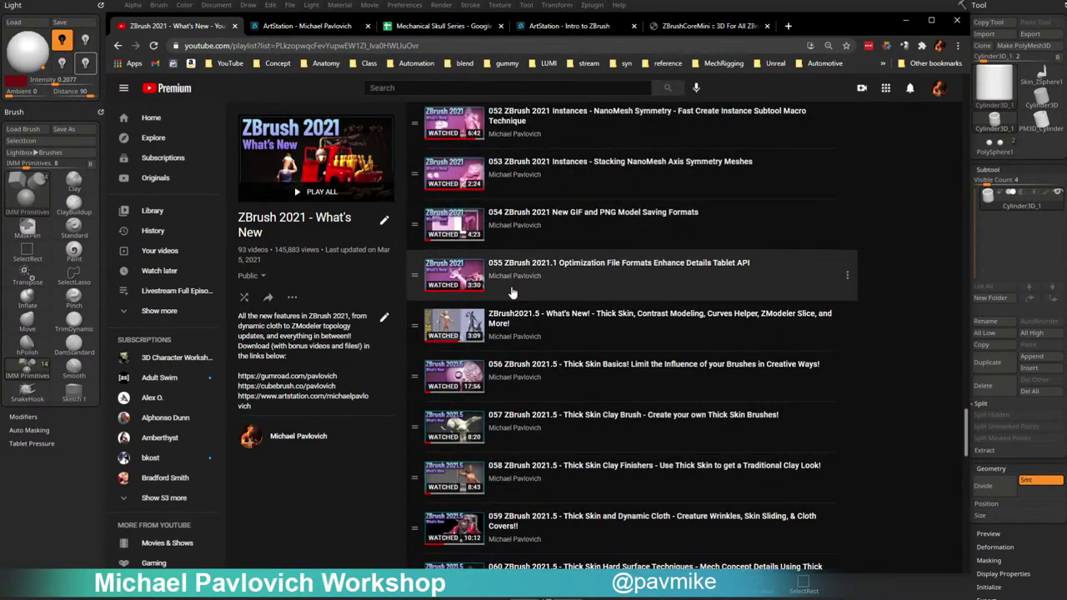
scroll(512, 291, "up", 11)
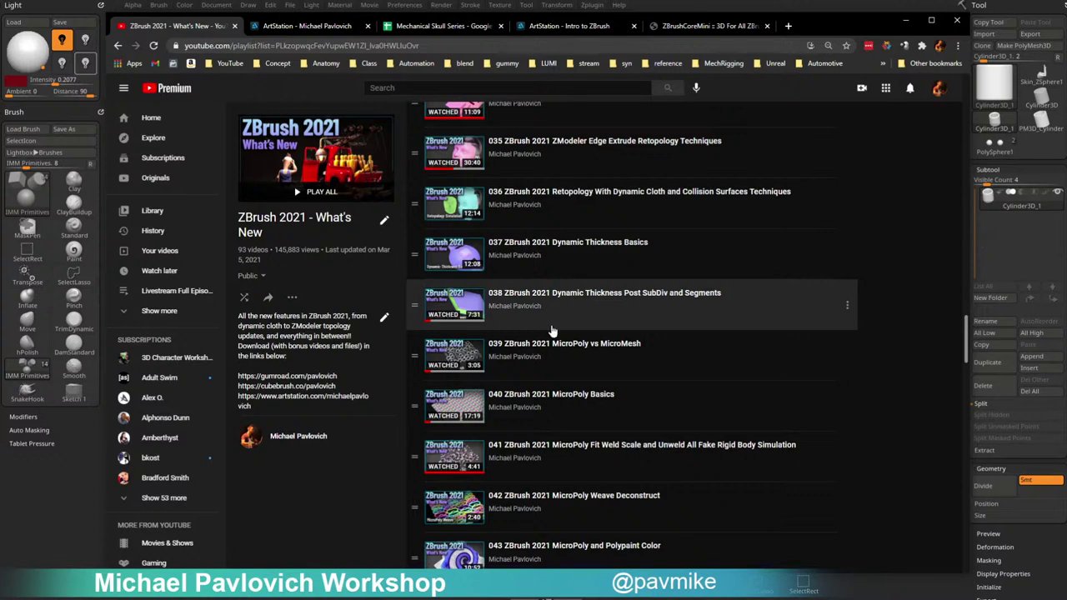
scroll(552, 331, "down", 18)
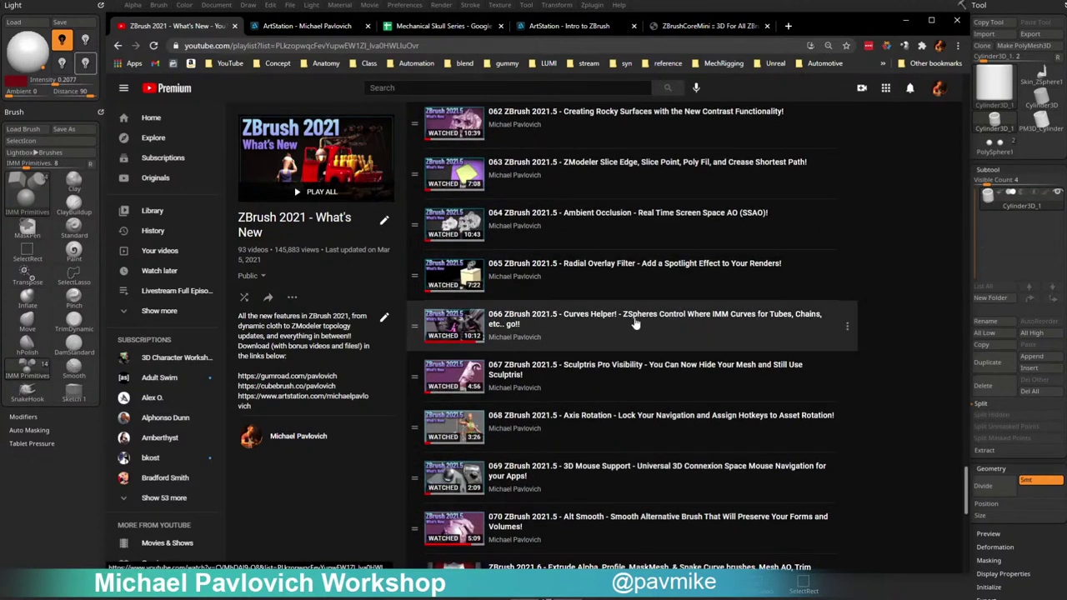
scroll(635, 323, "down", 3)
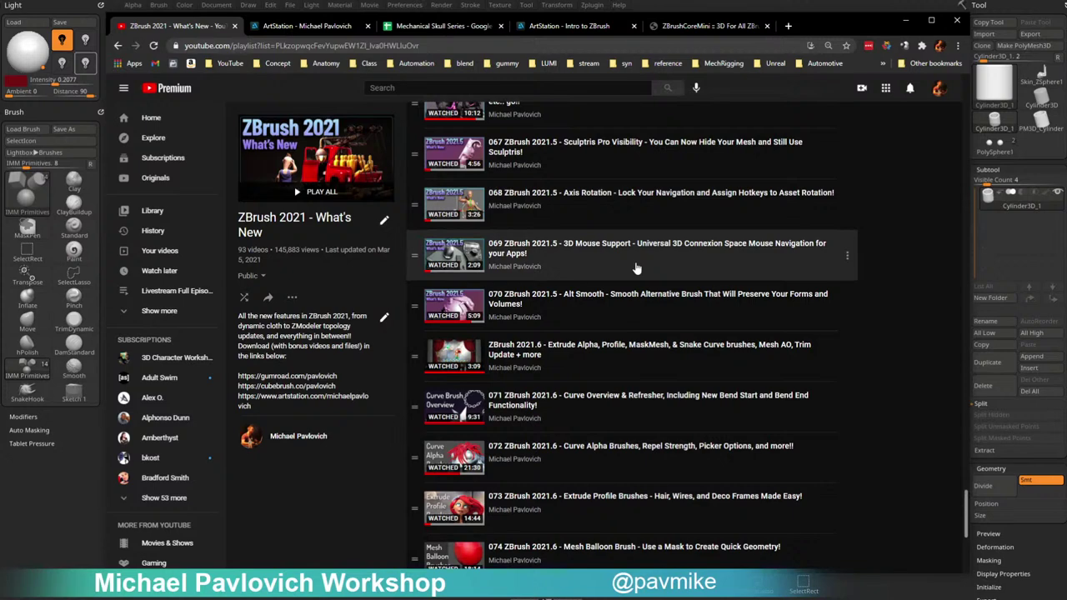
scroll(640, 267, "down", 2)
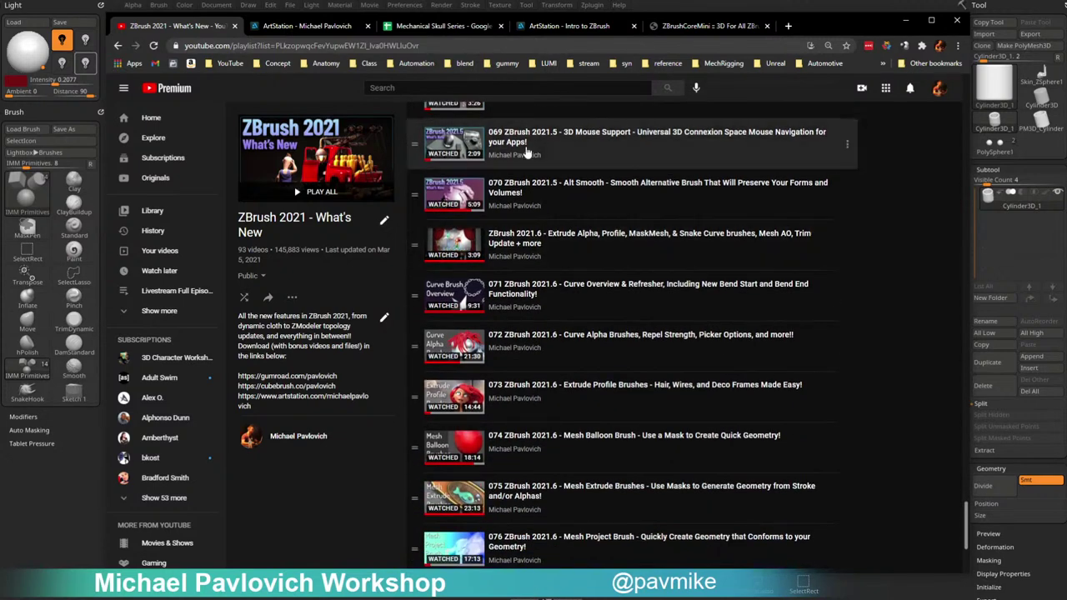
scroll(615, 237, "up", 5)
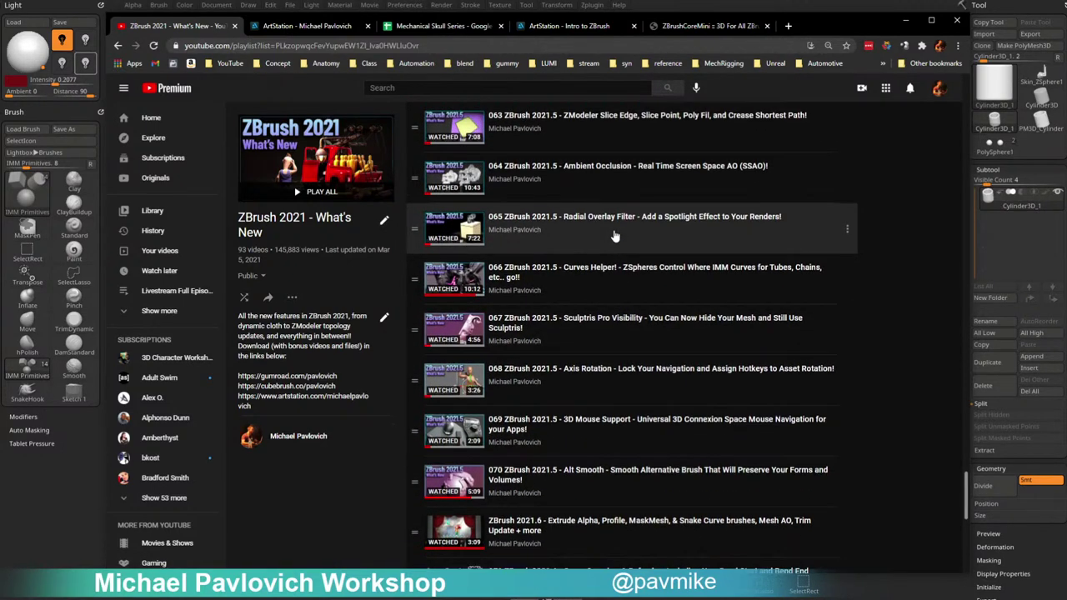
scroll(615, 238, "down", 5)
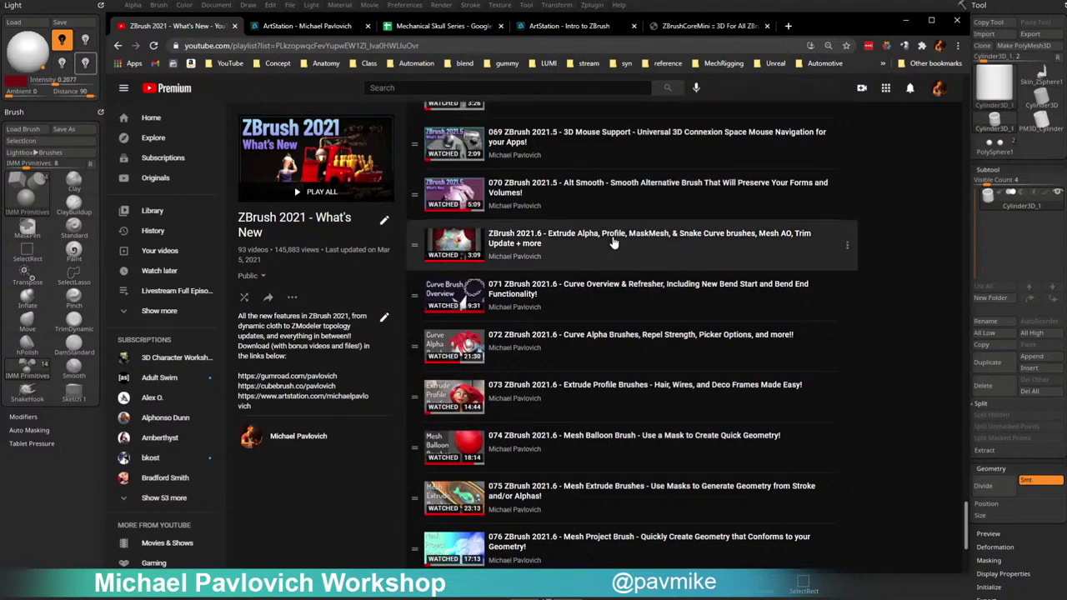
scroll(618, 242, "down", 2)
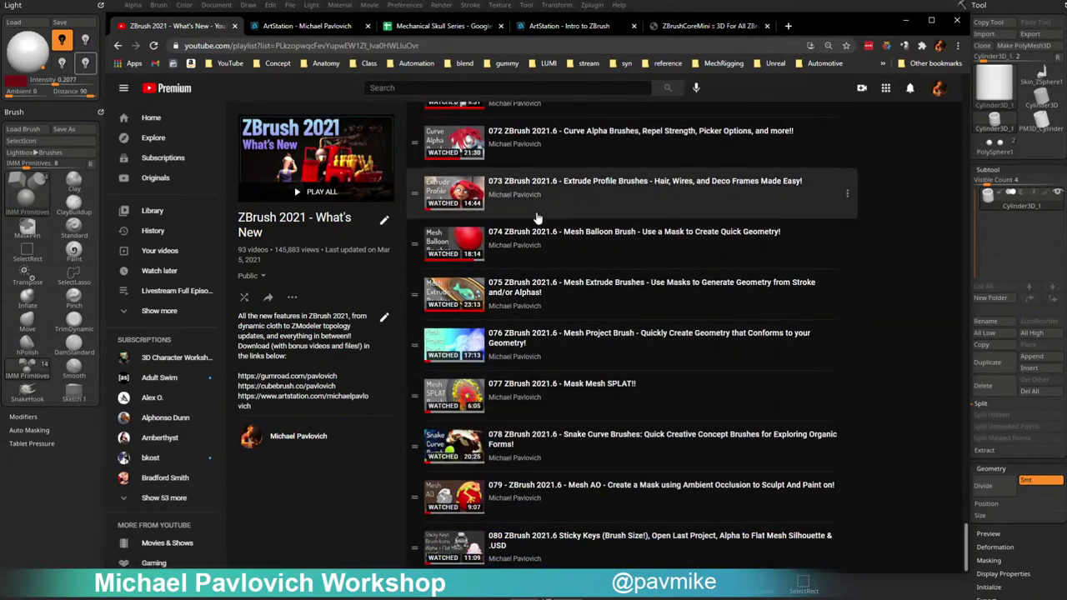
scroll(562, 284, "up", 2)
scroll(559, 277, "down", 2)
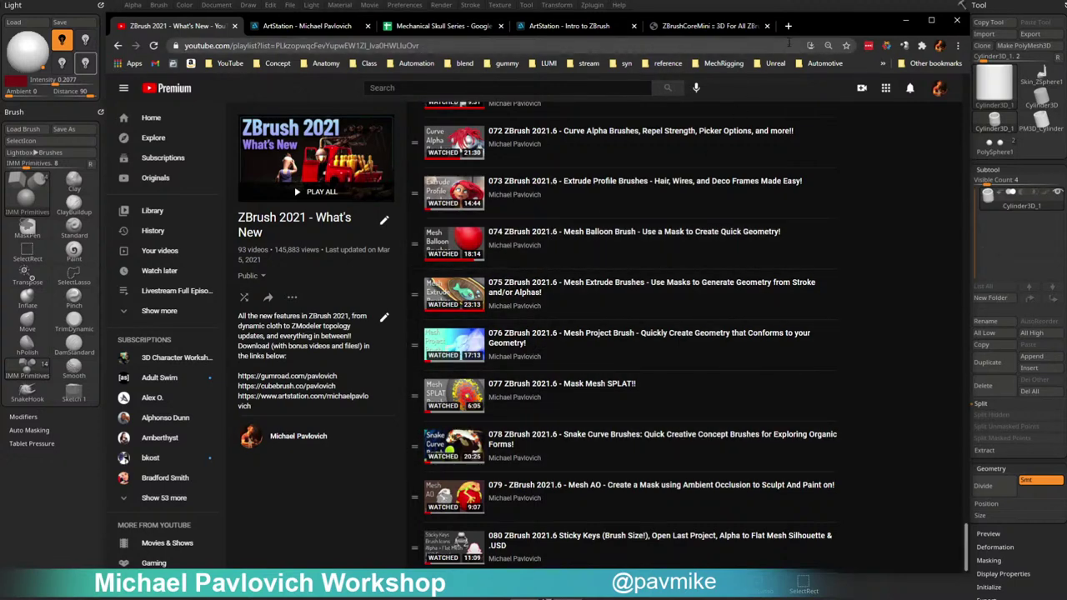
left_click(906, 21)
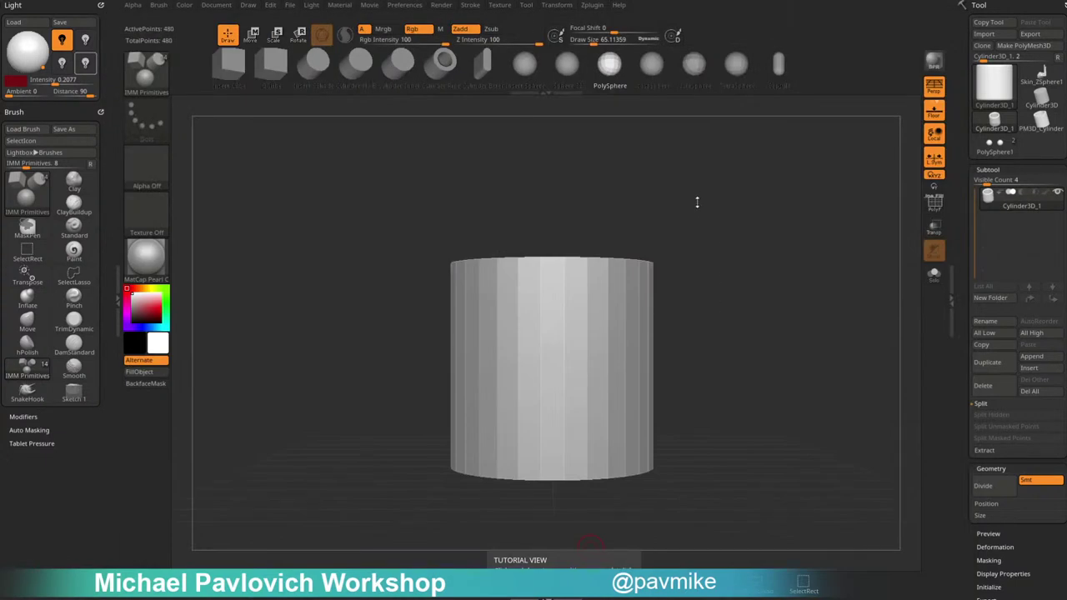
Assign MeshBalloon as the masking brush and try it beside the cylinder.
left_click(148, 75, "ctrl")
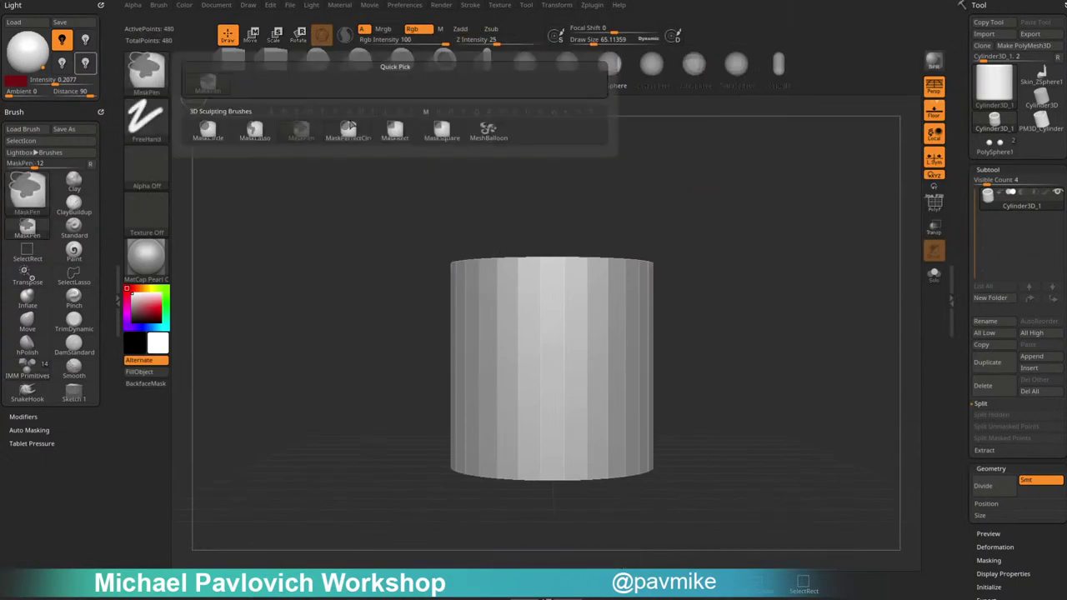
left_click(489, 131)
mouse_move(752, 240)
left_mouse_down()
mouse_move(703, 247)
mouse_move(595, 311)
mouse_move(750, 340)
mouse_move(867, 272)
left_mouse_up()
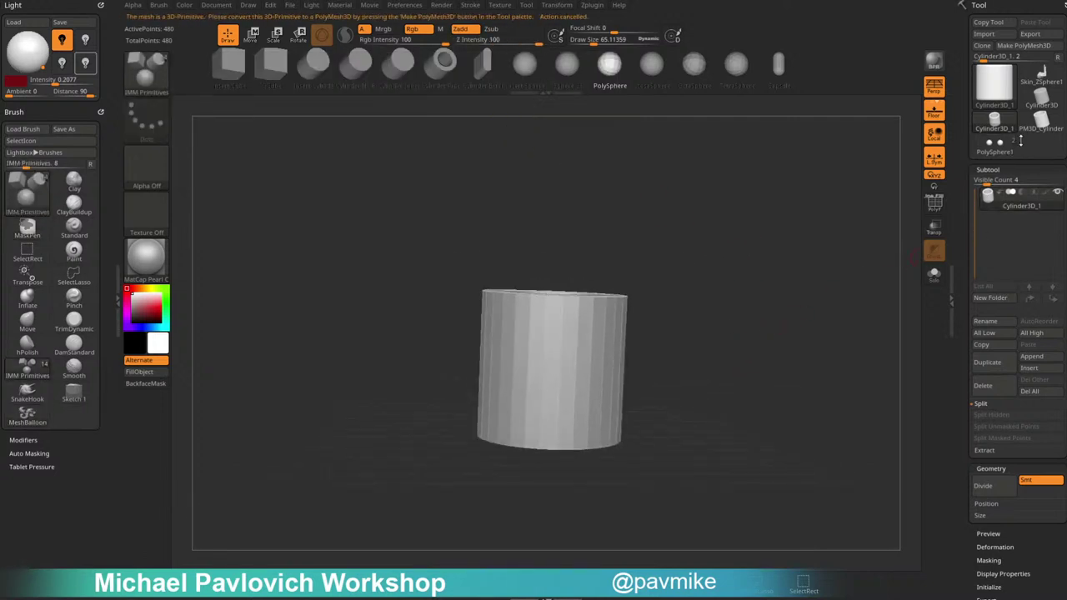
Switch back to the creature tool and make its head, the PolySphere subtool, active.
left_click(994, 147)
left_click_drag(757, 288, 603, 300)
left_click(602, 300, "alt")
mouse_move(704, 274)
left_mouse_down("alt")
mouse_move(684, 264)
mouse_move(676, 288)
left_mouse_up("alt")
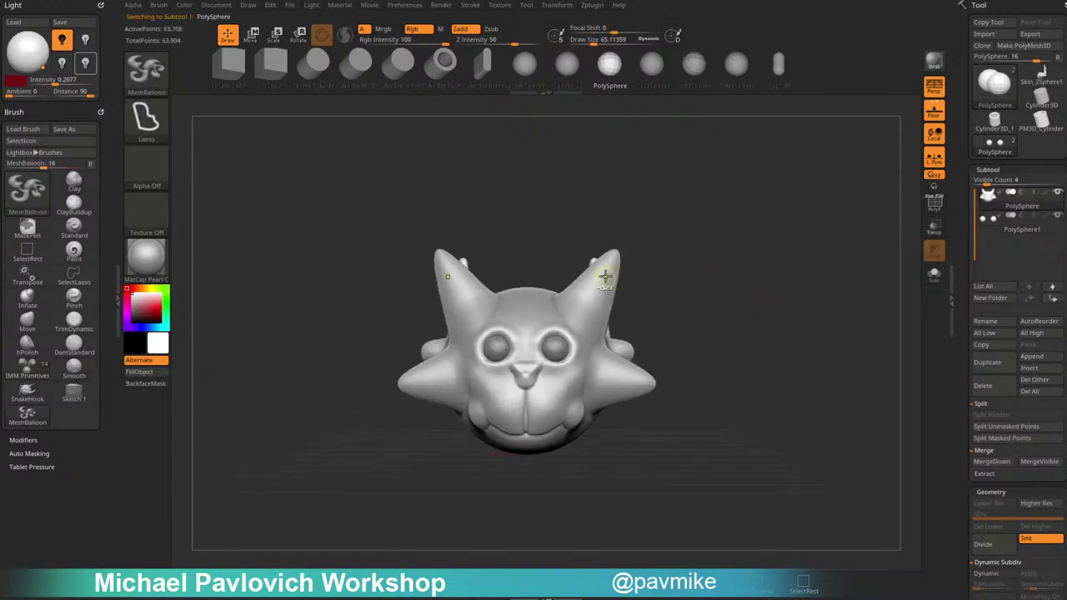
Grow mirrored balloon shapes outward from the tips of the creature's ears with MeshBalloon strokes.
mouse_move(607, 277)
left_mouse_down("ctrl")
mouse_move(699, 296)
mouse_move(812, 277)
left_mouse_up("ctrl")
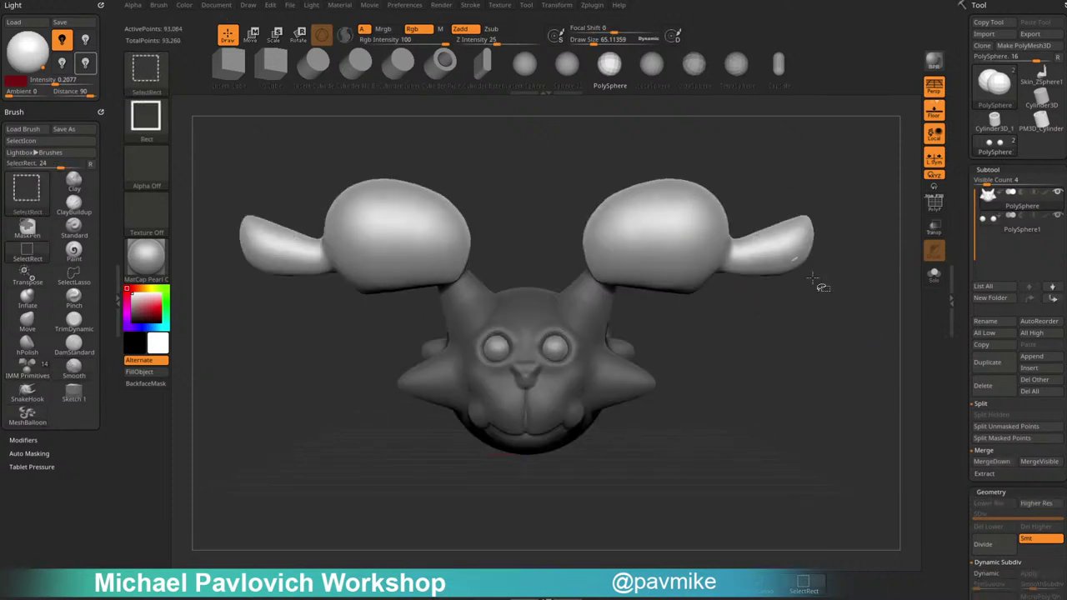
mouse_move(645, 246)
left_mouse_down("ctrl")
mouse_move(640, 203)
mouse_move(621, 221)
left_mouse_up("ctrl")
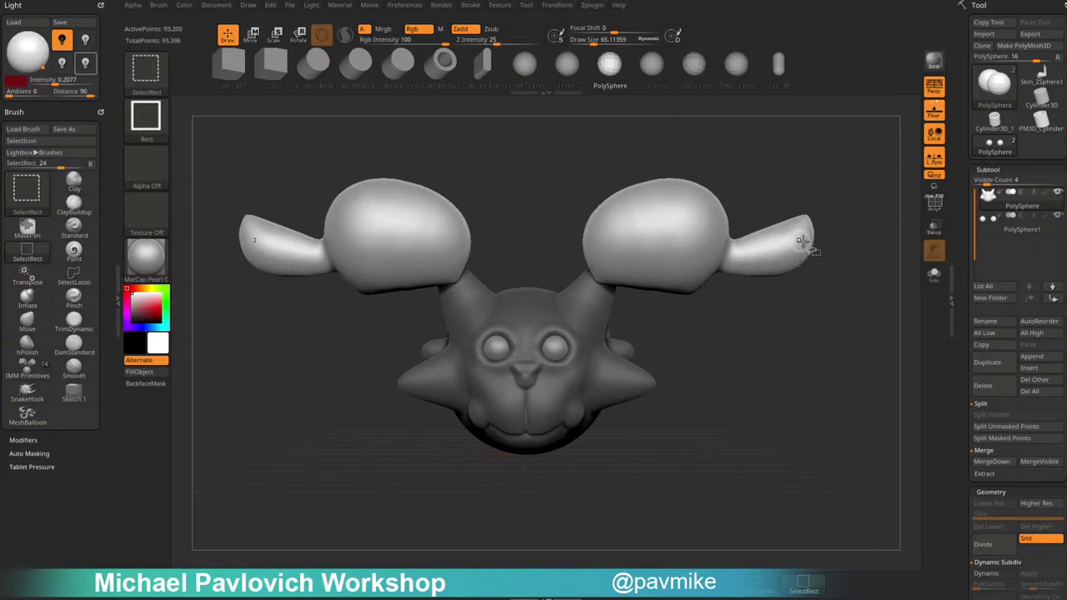
Turn off perspective and grow a large looped MeshBalloon shape from the creature's back in side view.
left_click(934, 90)
left_click_drag(859, 233, 843, 243, "alt")
mouse_move(637, 245)
left_mouse_down("ctrl")
mouse_move(626, 167)
mouse_move(725, 240)
left_mouse_up("ctrl")
mouse_move(838, 306)
left_mouse_down()
mouse_move(776, 317)
mouse_move(779, 289)
left_mouse_up()
left_click_drag(863, 235, 722, 246, "alt")
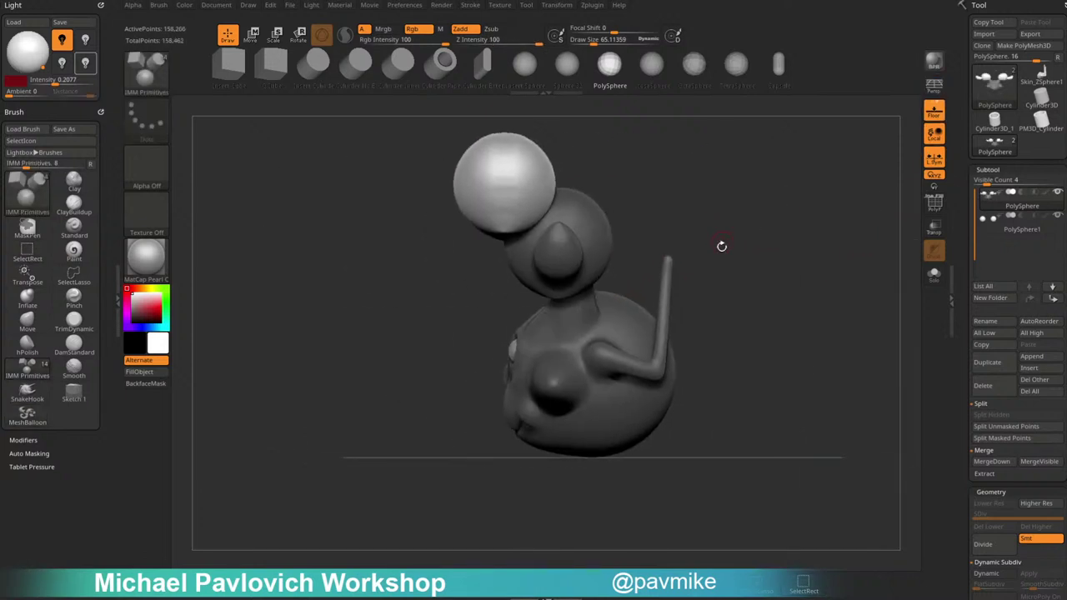
mouse_move(621, 329)
left_mouse_down()
mouse_move(797, 233)
mouse_move(766, 340)
mouse_move(634, 333)
left_mouse_up()
mouse_move(767, 214)
left_mouse_down("alt")
mouse_move(833, 298)
mouse_move(876, 257)
left_mouse_up("alt")
mouse_move(693, 206)
left_mouse_down("alt")
mouse_move(654, 275)
mouse_move(714, 172)
mouse_move(696, 200)
left_mouse_up("alt")
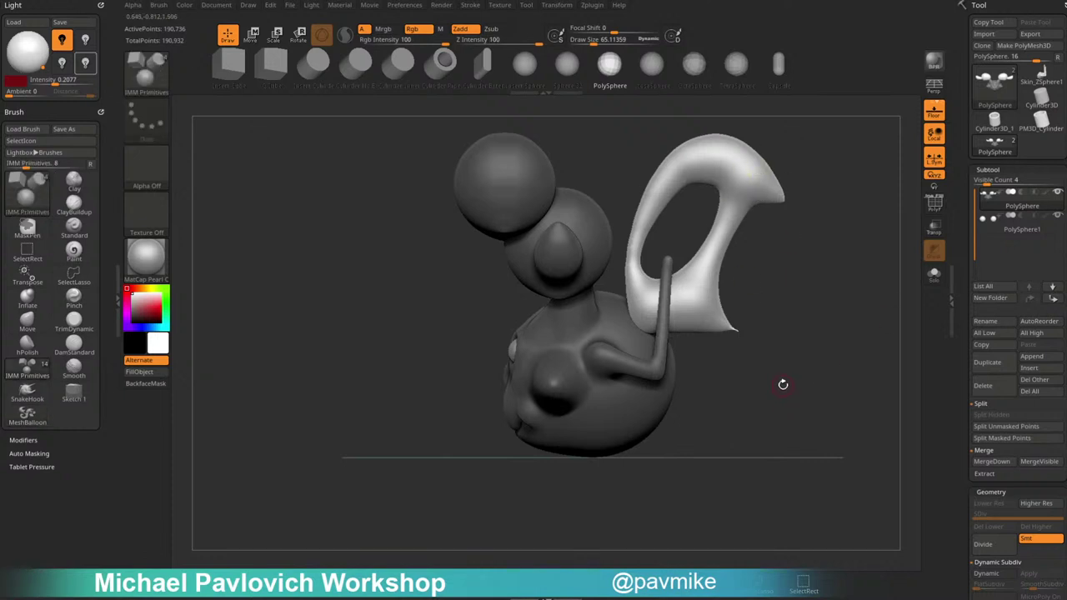
Chain more rounded MeshBalloon shapes outward from the end of the loop behind the creature.
mouse_move(783, 384)
left_mouse_down()
mouse_move(802, 359)
mouse_move(791, 341)
mouse_move(840, 350)
left_mouse_up()
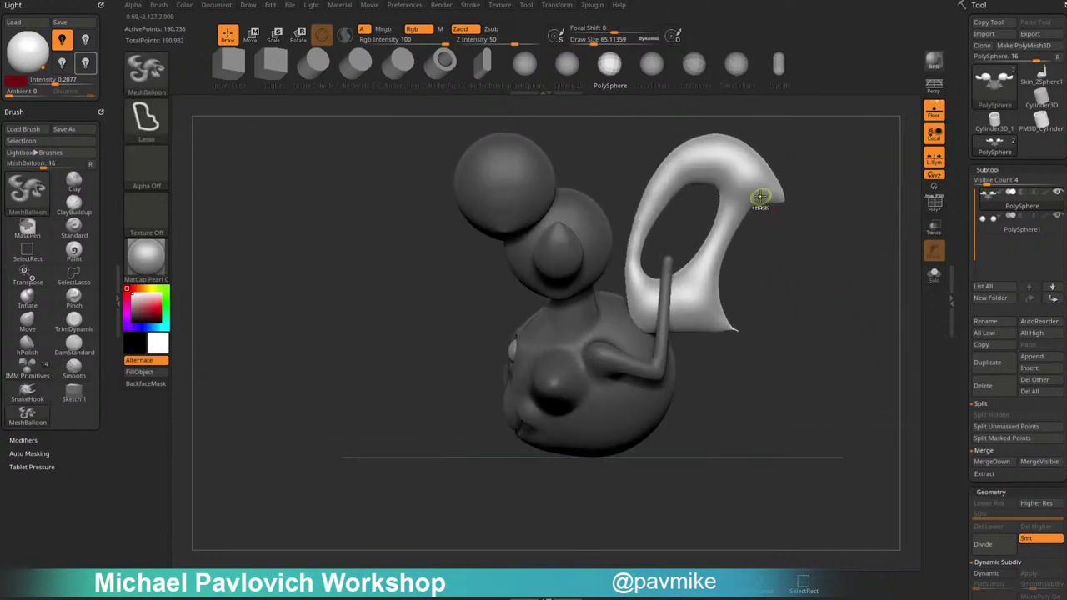
mouse_move(760, 197)
left_mouse_down("ctrl")
mouse_move(881, 198)
mouse_move(767, 321)
left_mouse_up("ctrl")
mouse_move(811, 352)
left_mouse_down()
mouse_move(750, 354)
mouse_move(852, 357)
mouse_move(608, 374)
mouse_move(684, 309)
mouse_move(529, 296)
left_mouse_up()
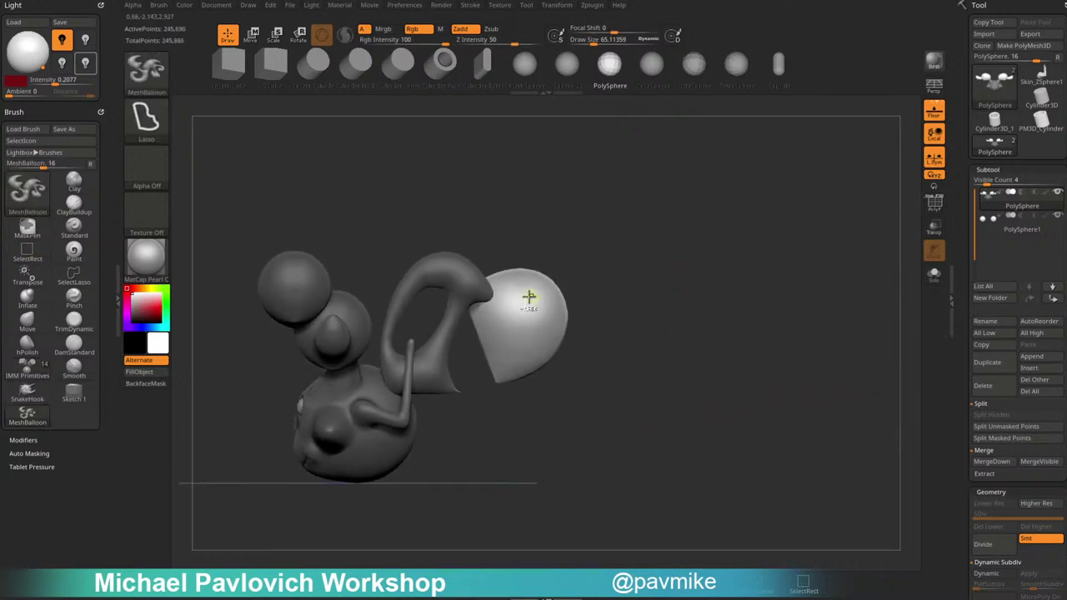
left_click_drag(576, 219, 587, 325, "ctrl")
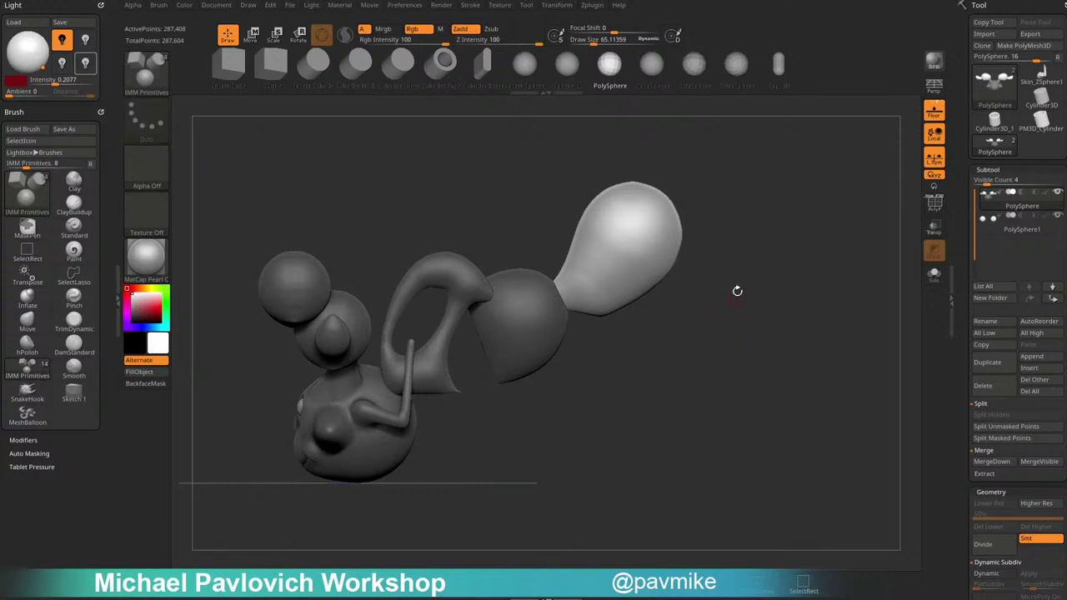
left_click_drag(736, 291, 789, 320)
mouse_move(668, 280)
left_mouse_down("ctrl")
mouse_move(714, 176)
mouse_move(701, 291)
left_mouse_up("ctrl")
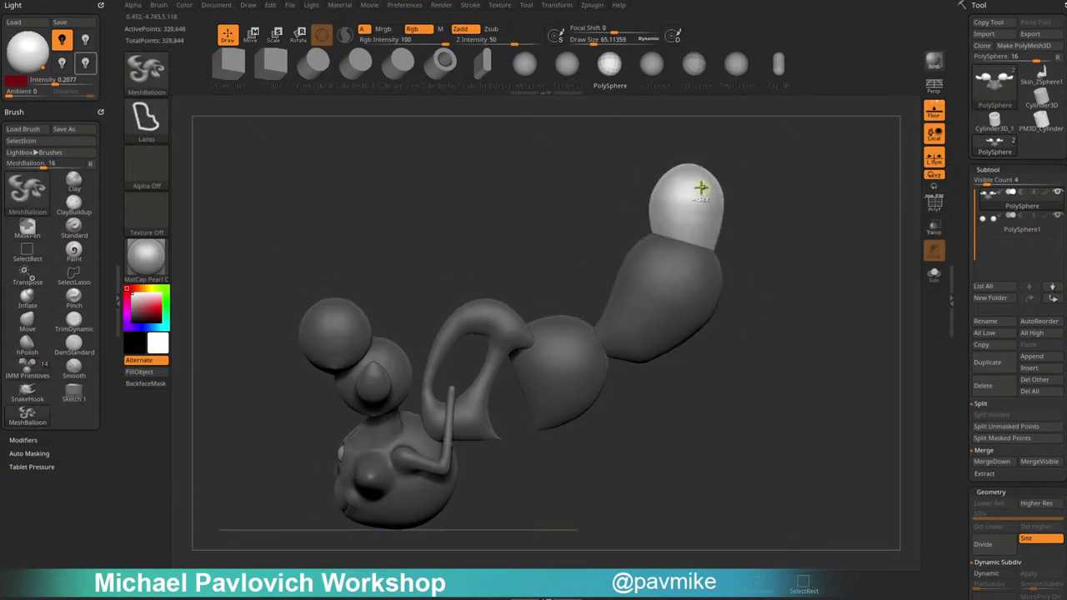
Extend the far end of the balloon chain with a long lobe and cut a hole through it.
mouse_move(698, 160)
left_mouse_down("ctrl")
mouse_move(809, 174)
mouse_move(700, 239)
mouse_move(696, 218)
left_mouse_up("ctrl")
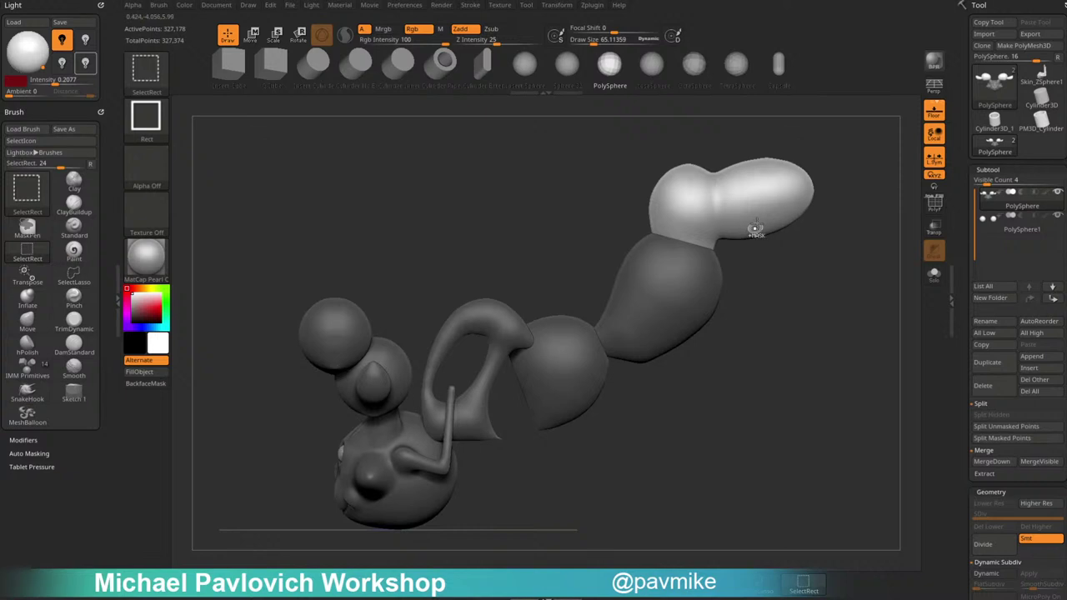
mouse_move(757, 190)
left_mouse_down("ctrl+alt")
mouse_move(688, 216)
mouse_move(779, 200)
left_mouse_up("ctrl+alt")
left_click_drag(879, 305, 782, 157)
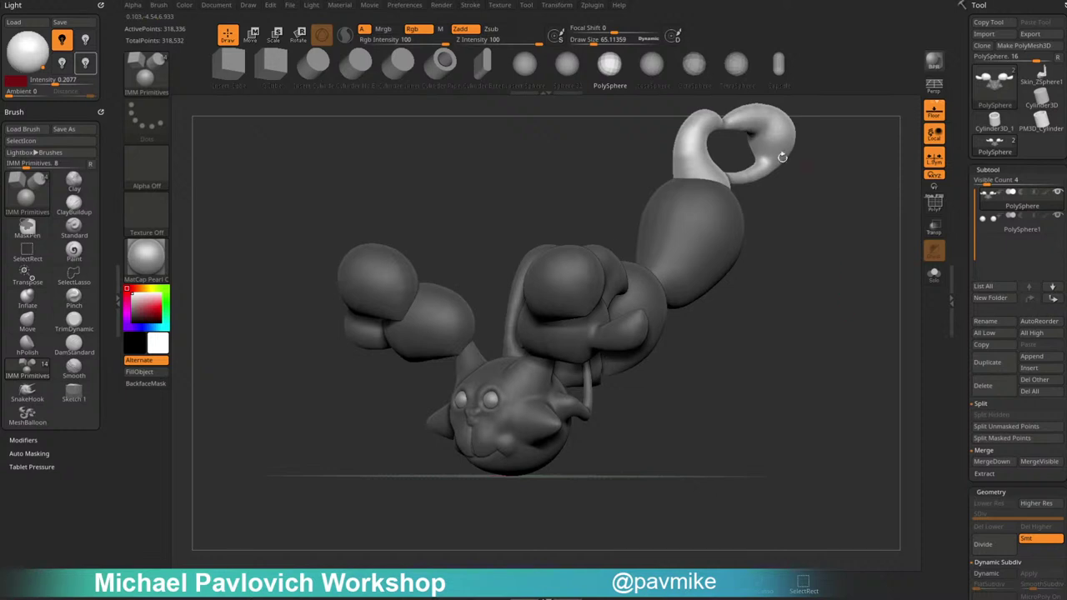
left_click_drag(804, 378, 806, 396)
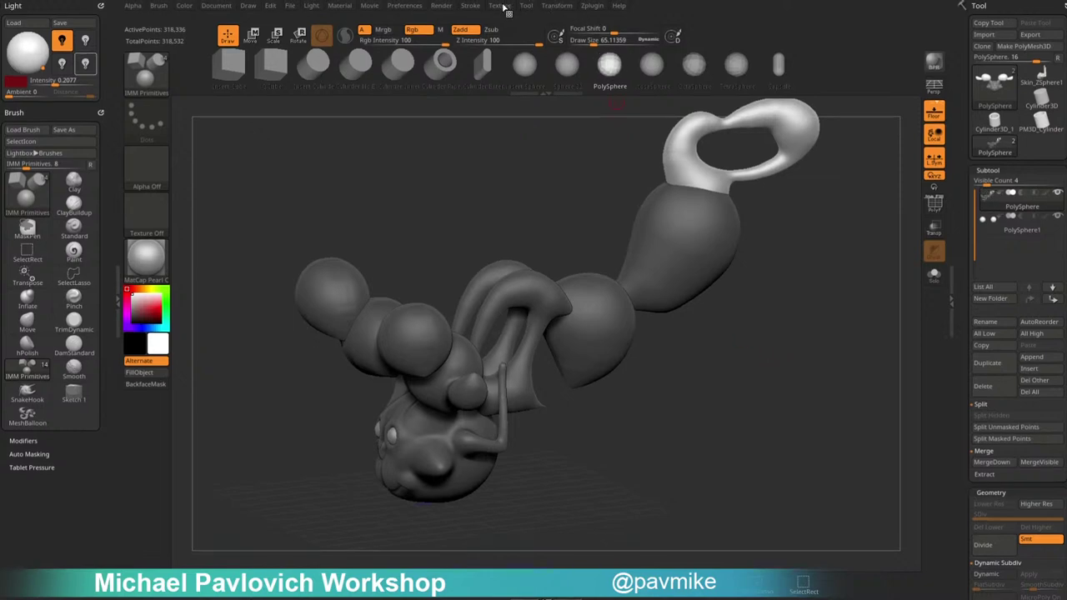
left_click(501, 6)
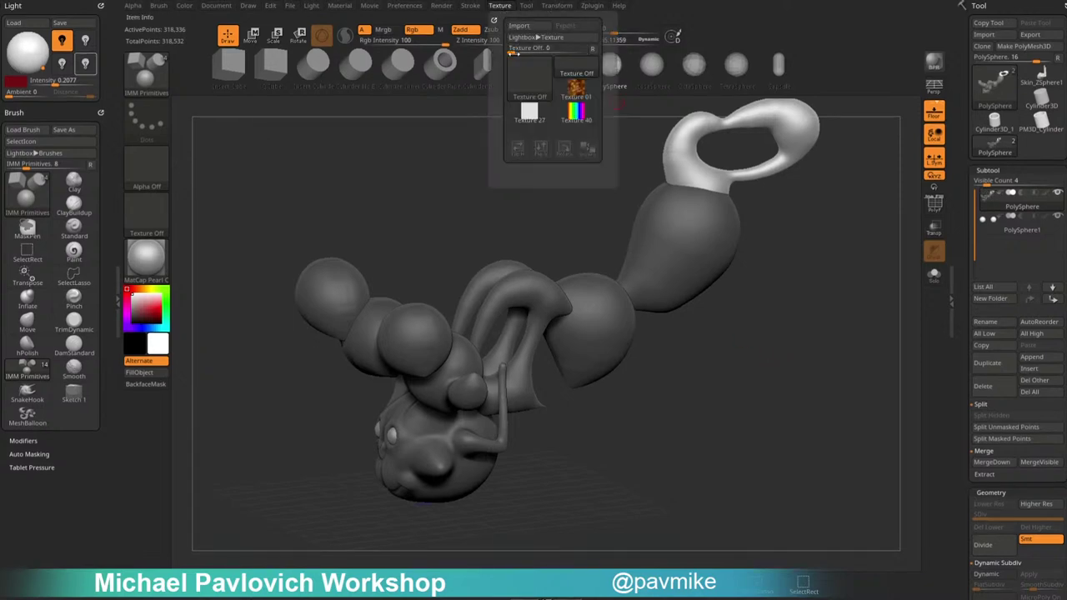
left_click_drag(847, 1, 753, 1)
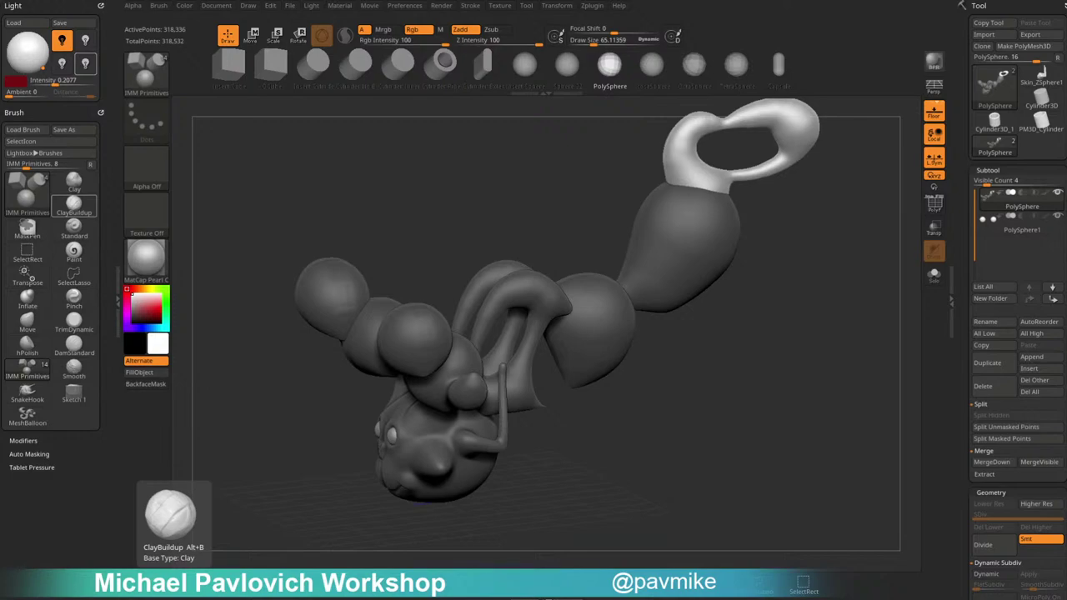
Switch to the browser, enlarge a side-view photo from the Google image results for tiger, and return to ZBrush.
key("alt+Tab")
scroll(312, 342, "down", 3)
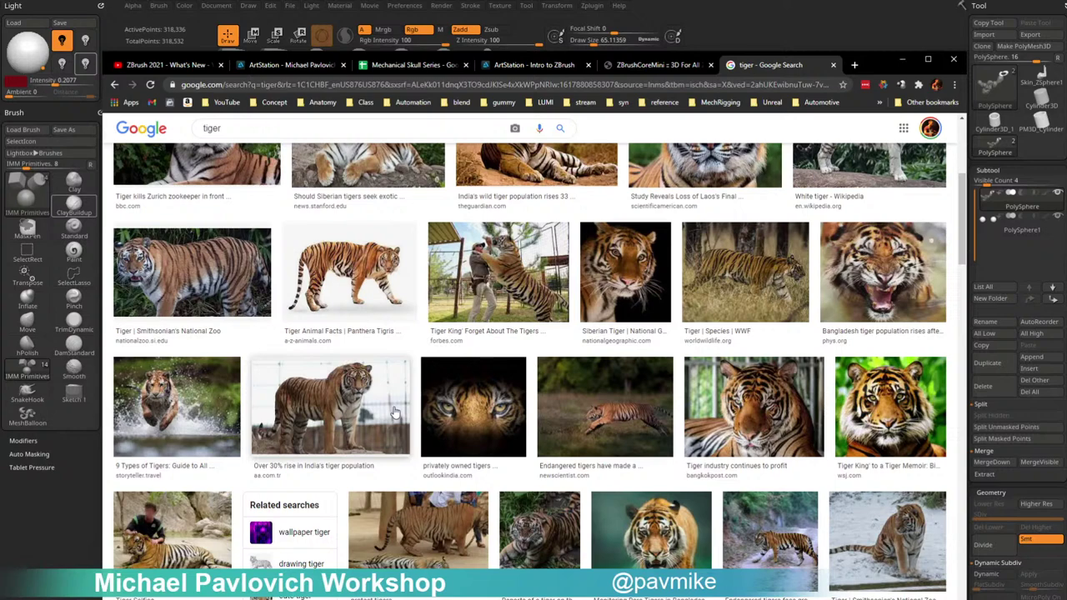
left_click(355, 284)
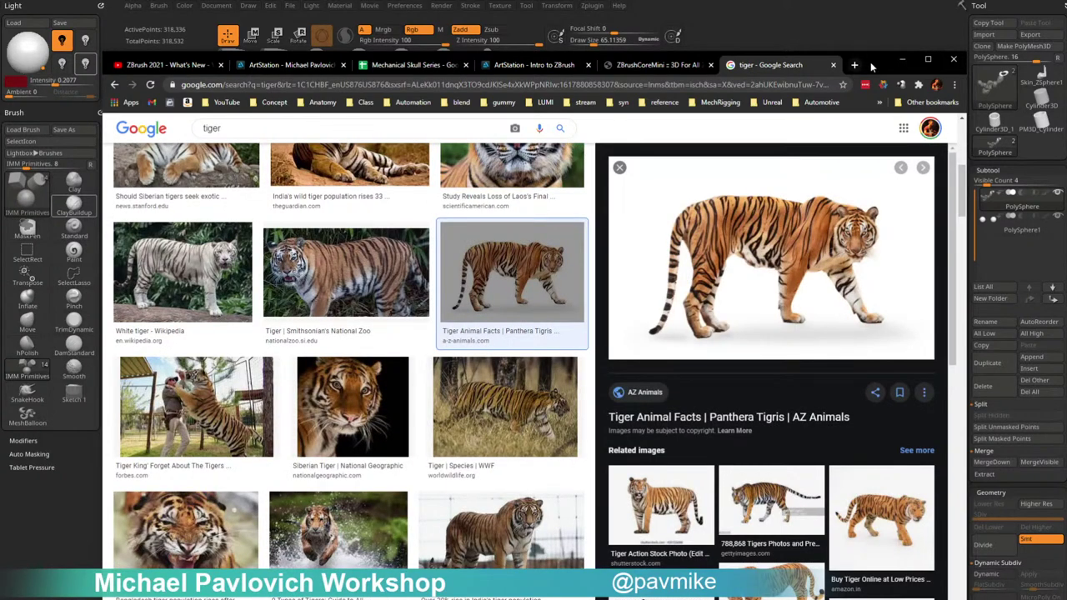
key("alt+Tab")
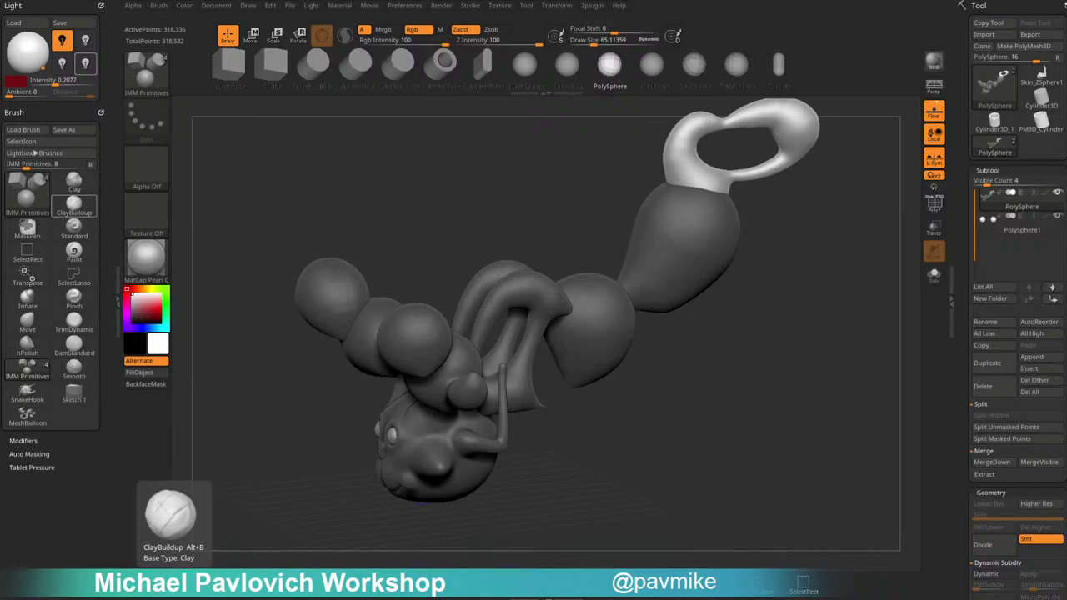
View tiger.jpg in an enlarged XnView MP window, then minimise the viewer.
left_click_drag(345, 40, 274, 23)
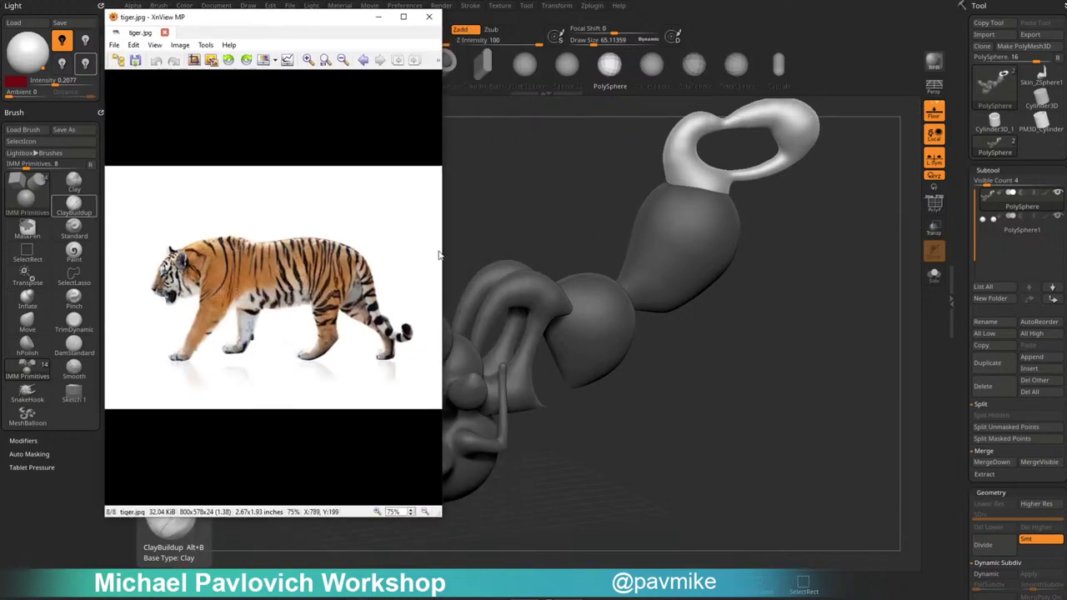
left_click_drag(440, 514, 810, 568)
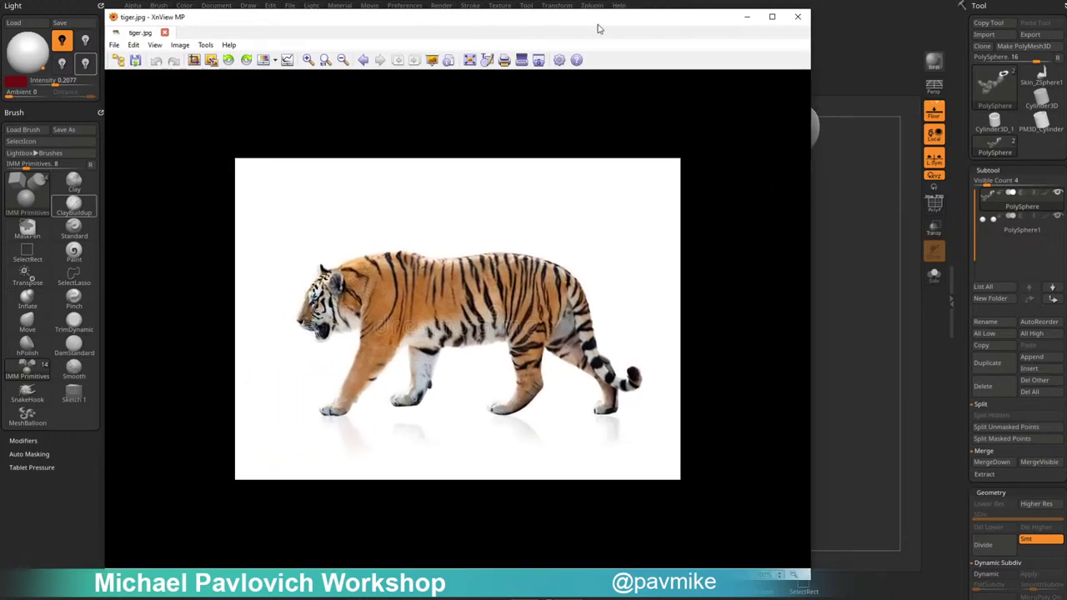
left_click_drag(683, 17, 760, 14)
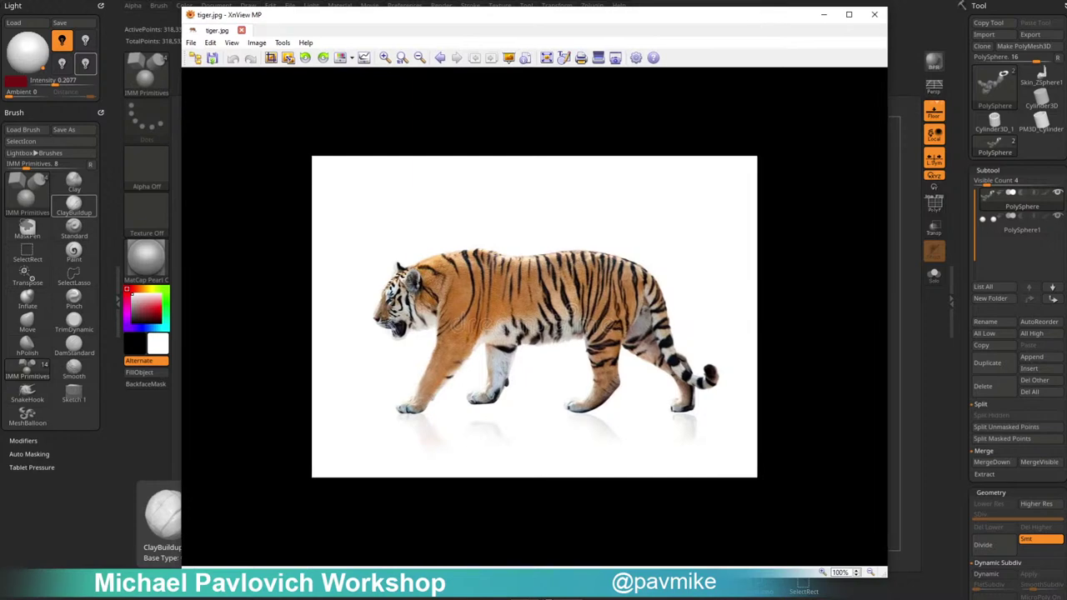
left_click(825, 14)
left_click_drag(842, 2, 856, 2)
left_click_drag(920, 270, 850, 255)
mouse_move(857, 304)
left_mouse_down()
mouse_move(878, 344)
mouse_move(853, 292)
mouse_move(855, 302)
left_mouse_up()
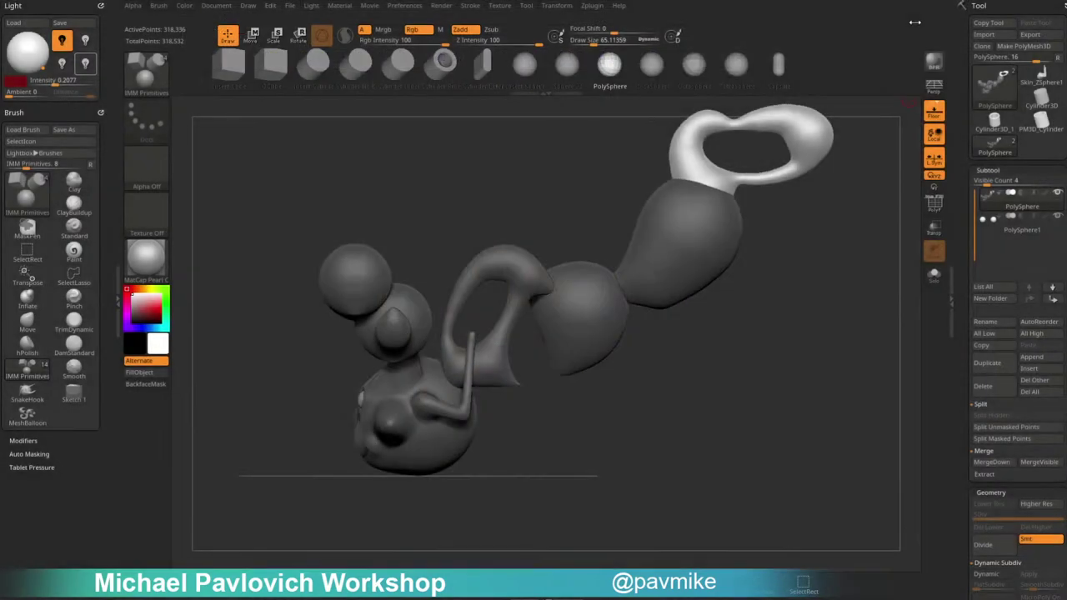
left_click_drag(867, 2, 838, 2)
left_click_drag(884, 334, 720, 176)
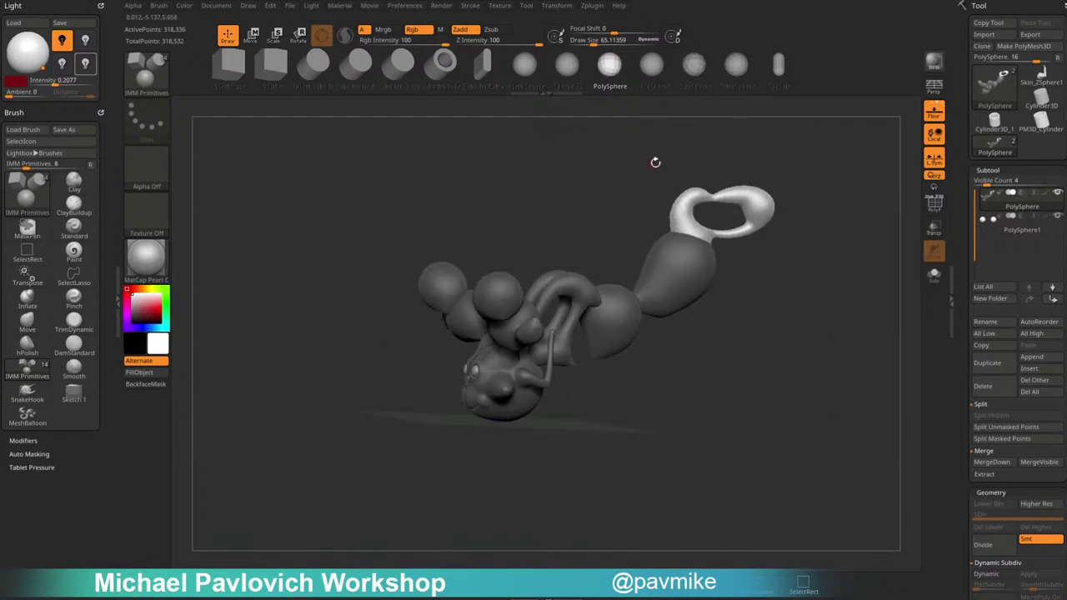
Rewind the head's undo history to step 53 to remove all the balloon shapes.
left_click(271, 6)
mouse_move(369, 59)
left_mouse_down()
mouse_move(313, 59)
mouse_move(356, 56)
left_mouse_up()
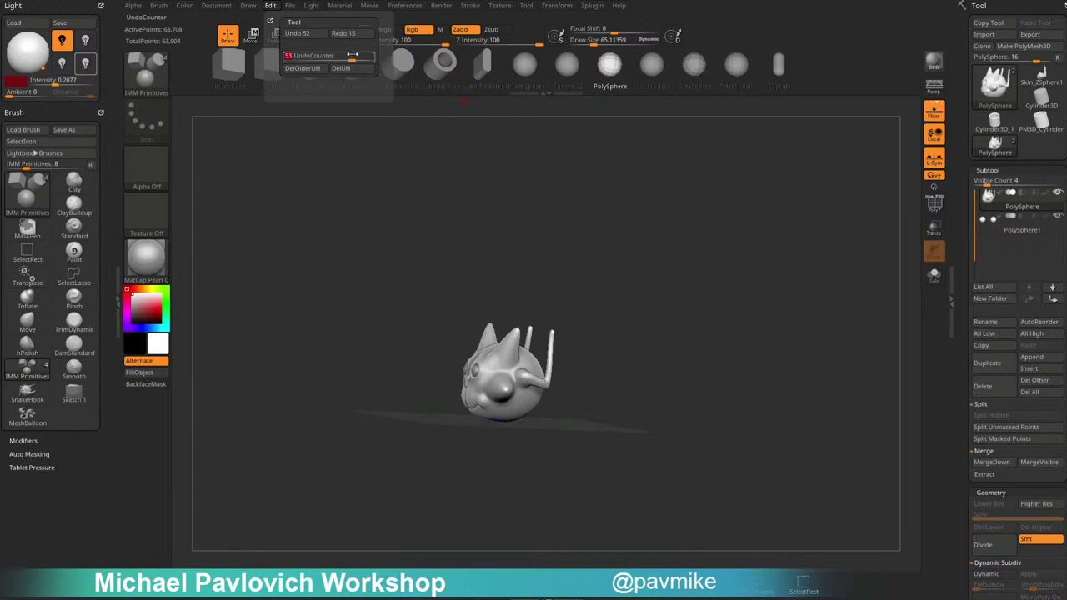
left_click_drag(711, 263, 682, 331, "shift")
Increase the draw size and switch to the Standard sculpting brush.
key("bracketright")
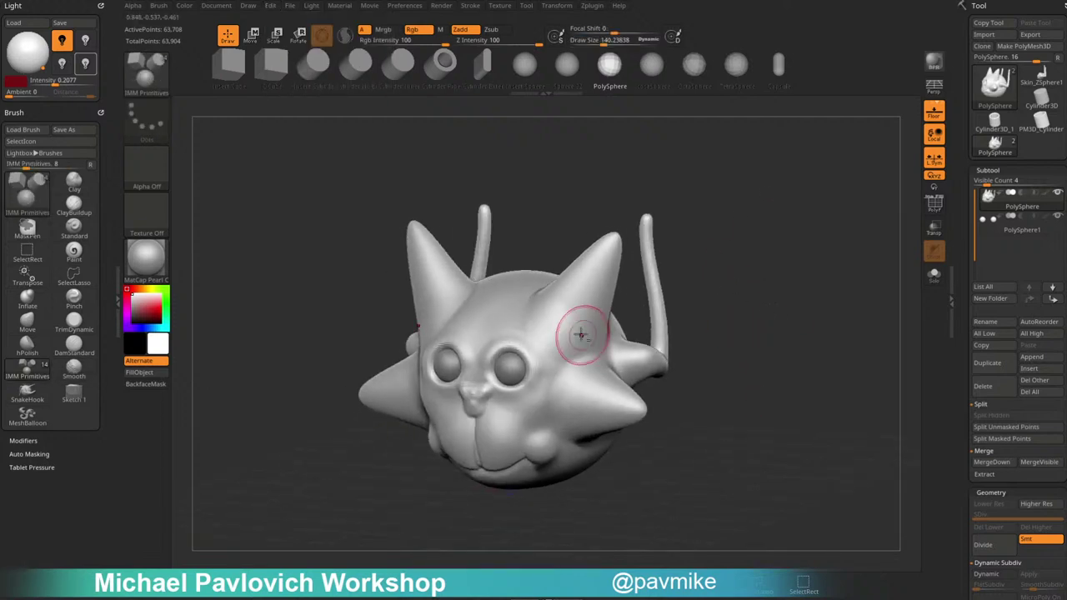
key("b")
key("s")
key("t")
left_click_drag(576, 337, 571, 315)
mouse_move(798, 296)
left_mouse_down("alt")
mouse_move(779, 260)
mouse_move(562, 345)
left_mouse_up("alt")
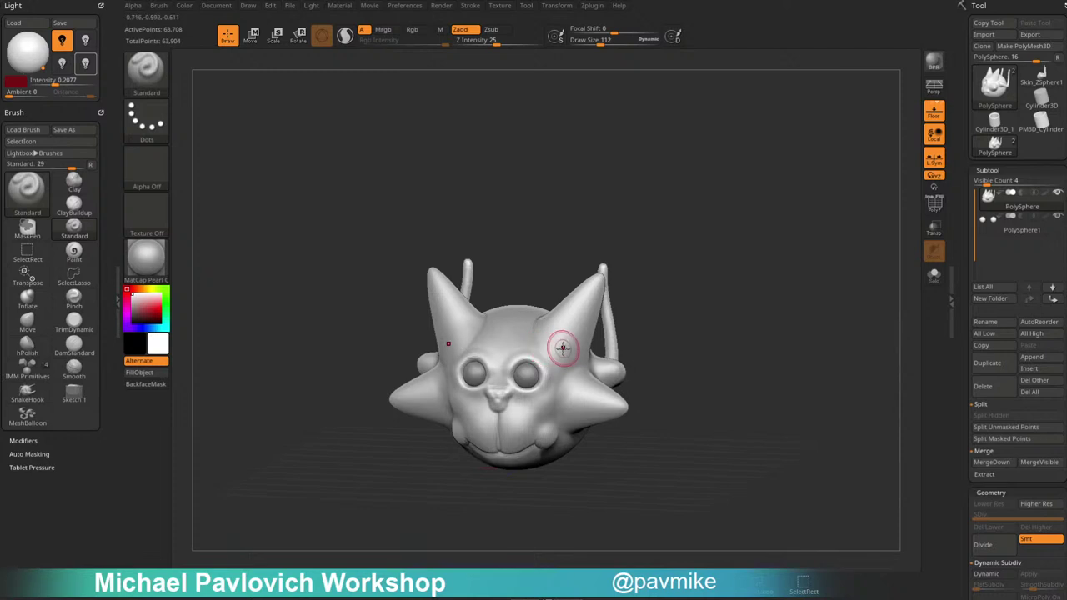
left_click(270, 7)
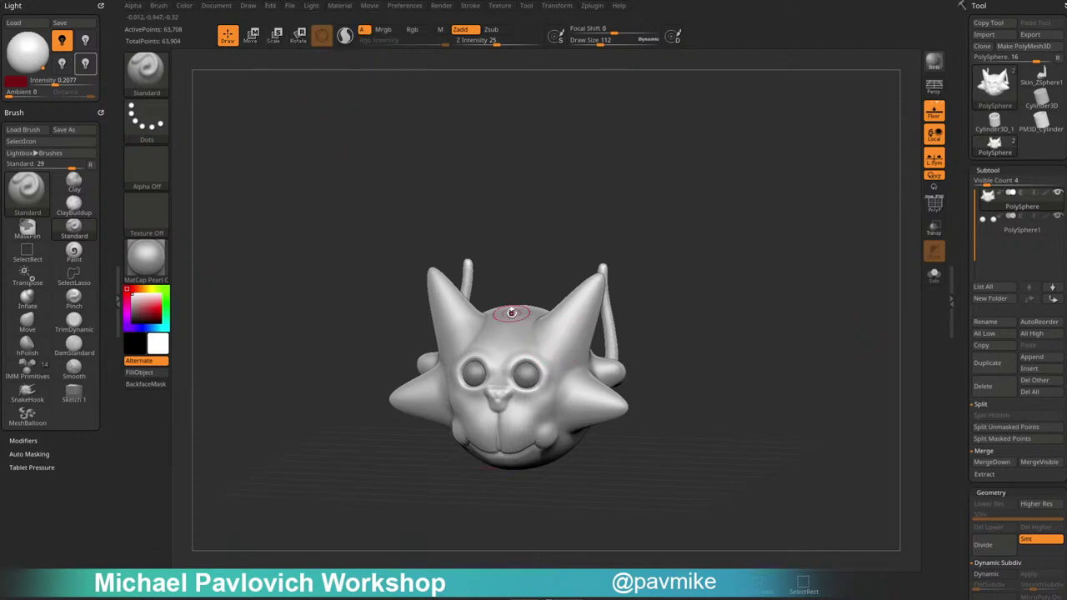
key("alt+h")
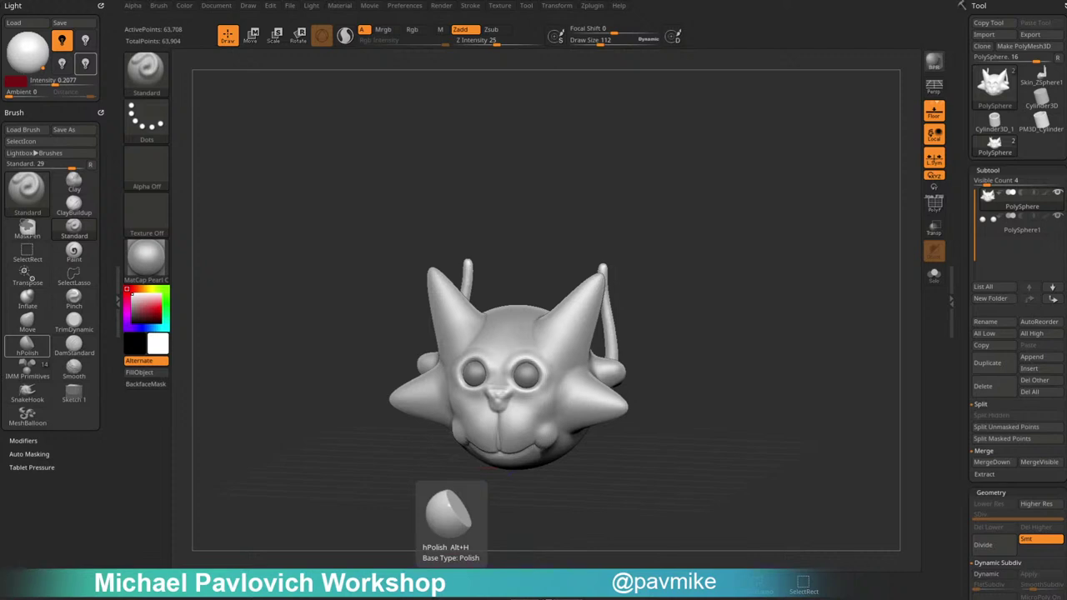
Show the polygroup wireframe on the creature and make SelectLasso the selection brush.
mouse_move(835, 405)
left_mouse_down()
mouse_move(729, 269)
mouse_move(705, 300)
mouse_move(565, 329)
left_mouse_up()
left_click(934, 204)
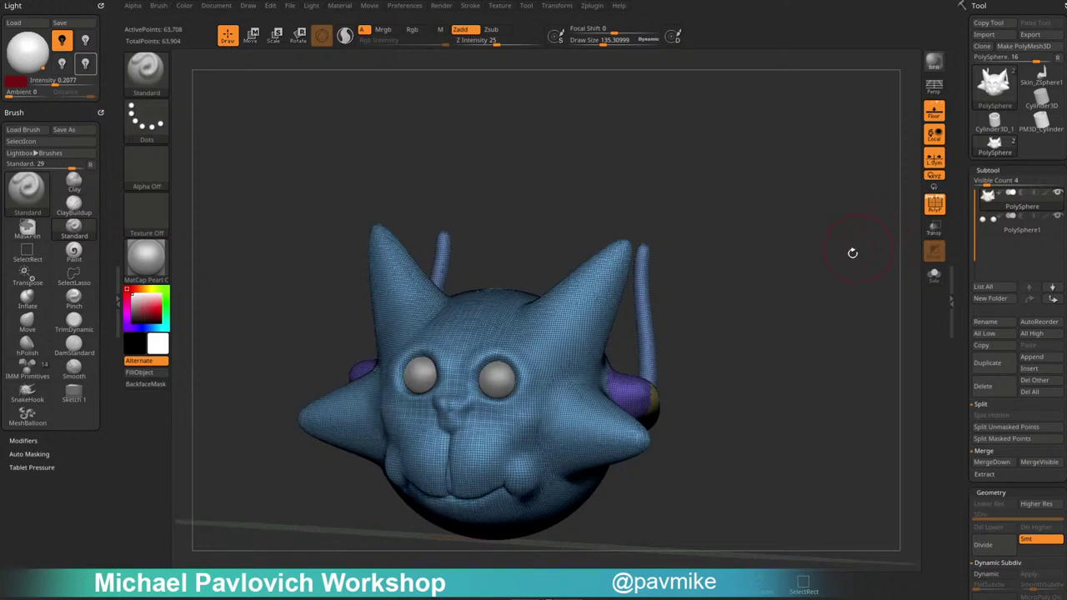
left_click_drag(852, 252, 717, 240, "shift")
left_click_drag(734, 178, 752, 223)
left_click(158, 82, "ctrl+shift")
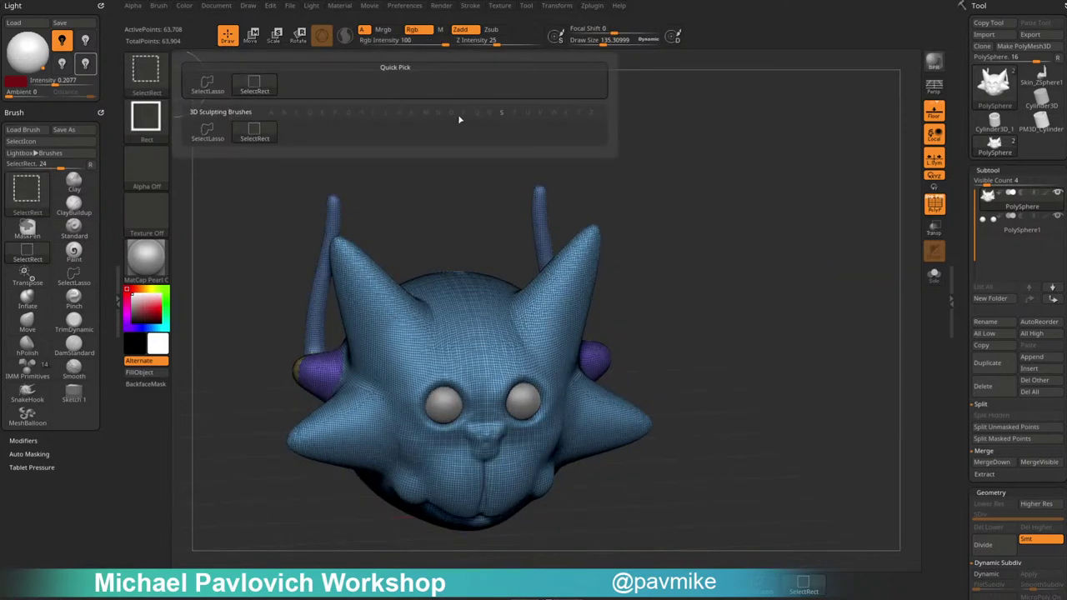
mouse_move(673, 206)
left_mouse_down()
mouse_move(757, 243)
mouse_move(587, 247)
mouse_move(604, 282)
mouse_move(567, 321)
left_mouse_up()
Set MaskLasso as the masking brush and undo the stray MeshBalloon stroke on the ears.
left_click_drag(519, 202, 529, 202, "ctrl")
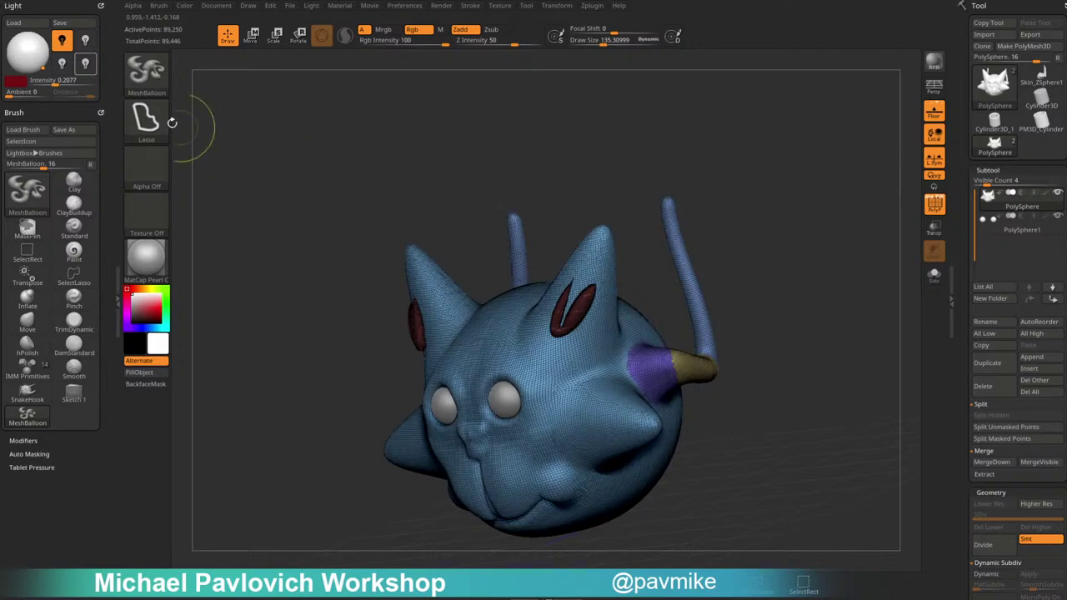
left_click(160, 83, "ctrl")
left_click(254, 129, "ctrl")
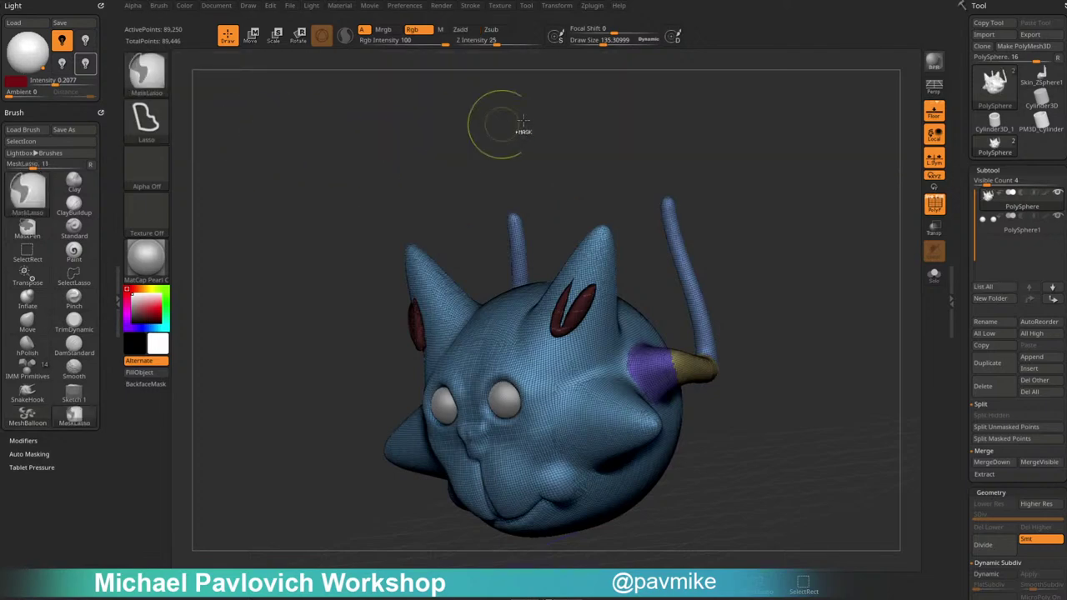
mouse_move(499, 114)
left_mouse_down()
mouse_move(756, 148)
mouse_move(638, 177)
mouse_move(521, 268)
mouse_move(679, 294)
left_mouse_up()
key("ctrl+z")
Turn off LazyMouse for the MaskLasso stroke and undo the mask drawn on the ear tips.
left_click(470, 5)
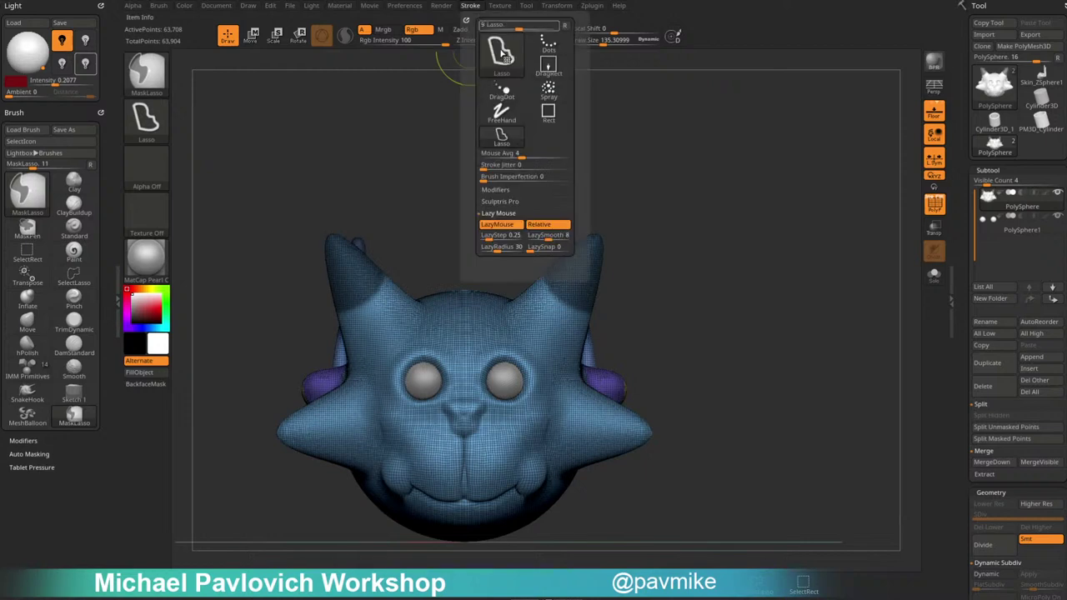
left_click(500, 225)
mouse_move(502, 227)
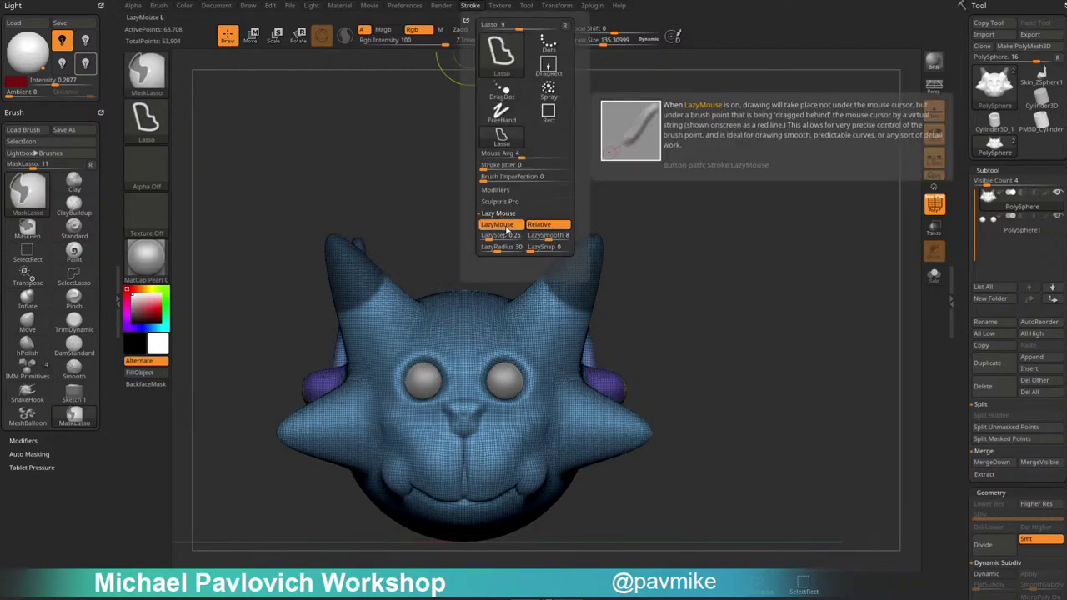
left_click(491, 226)
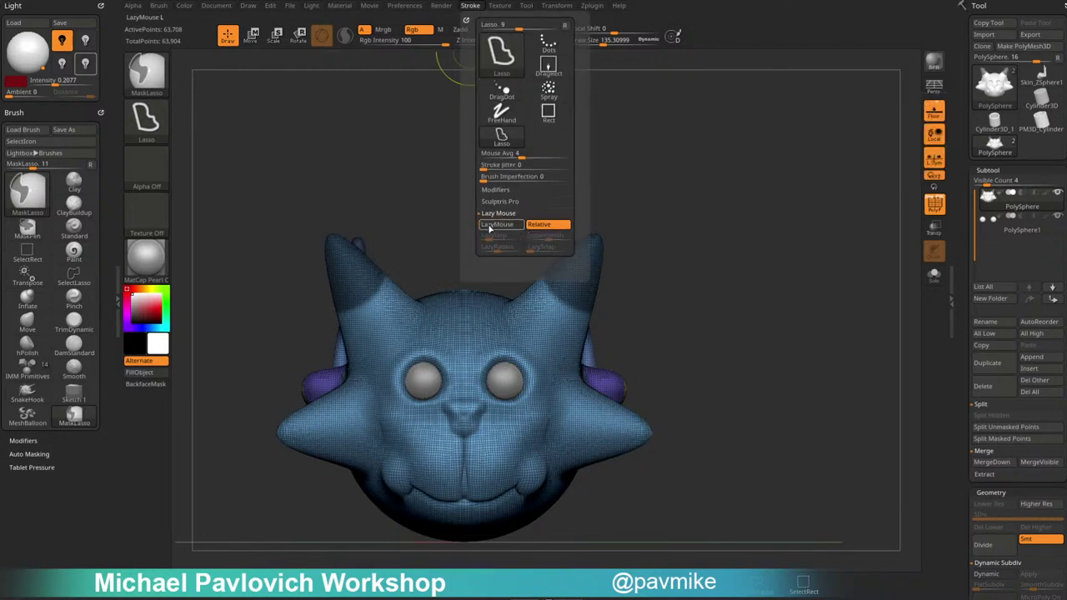
key("ctrl+z")
Draw a symmetrical lasso mask over both of the creature's ears.
mouse_move(672, 292)
left_mouse_down("ctrl")
mouse_move(545, 359)
mouse_move(683, 350)
left_mouse_up("ctrl")
left_click_drag(659, 207, 672, 240)
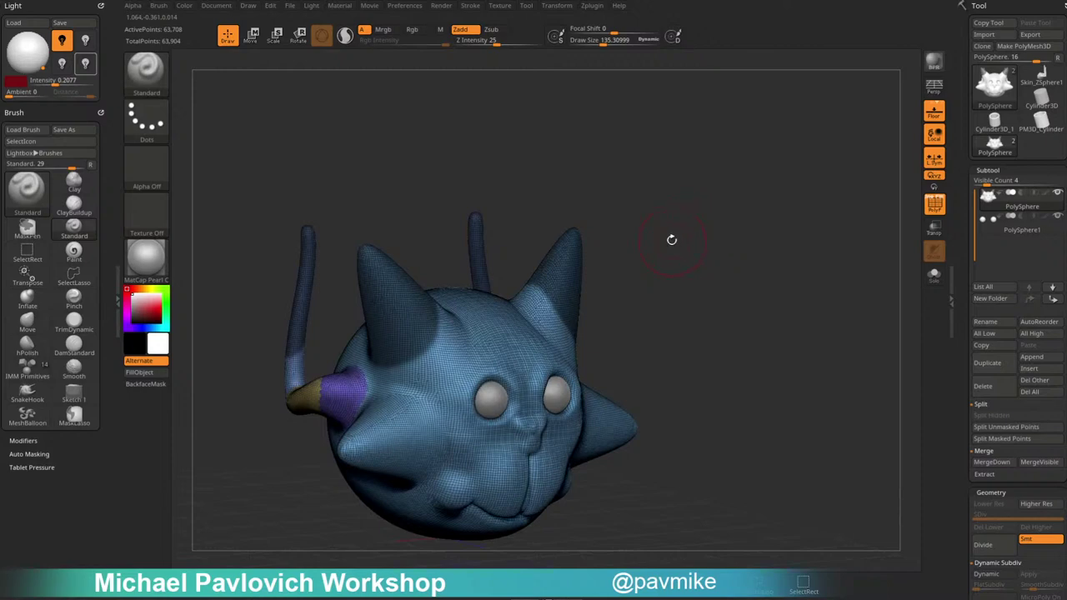
left_click(671, 240, "ctrl")
mouse_move(621, 290)
left_mouse_down("ctrl")
mouse_move(510, 260)
mouse_move(519, 352)
mouse_move(583, 374)
left_mouse_up("ctrl")
Turn the masked ears into their own polygroup and isolate that group within the head.
mouse_move(884, 280)
left_mouse_down()
mouse_move(708, 279)
mouse_move(715, 289)
mouse_move(786, 270)
left_mouse_up()
key("ctrl+w")
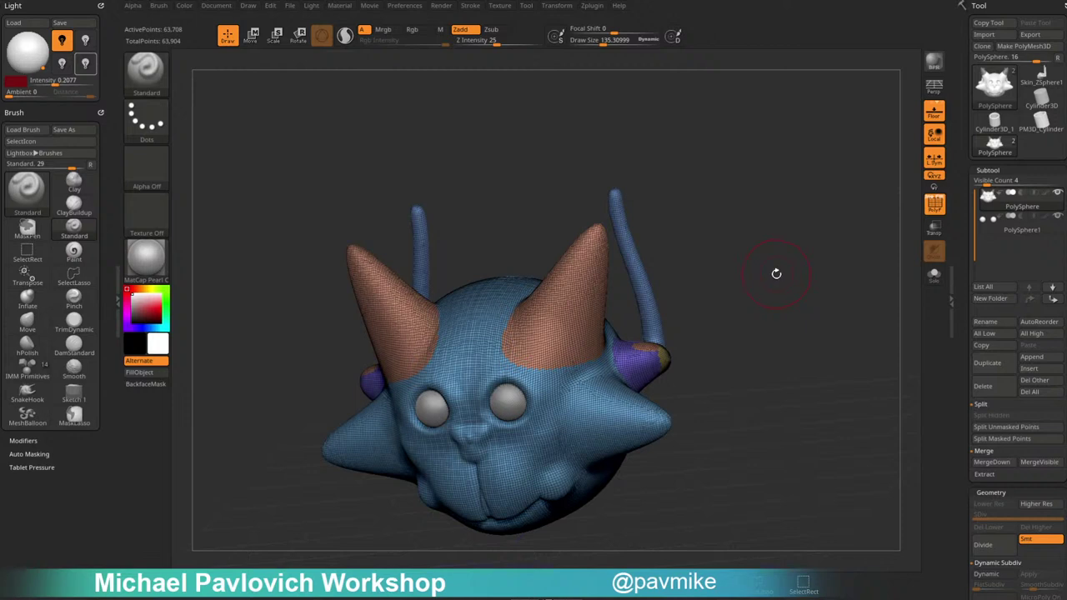
key("ctrl+shift")
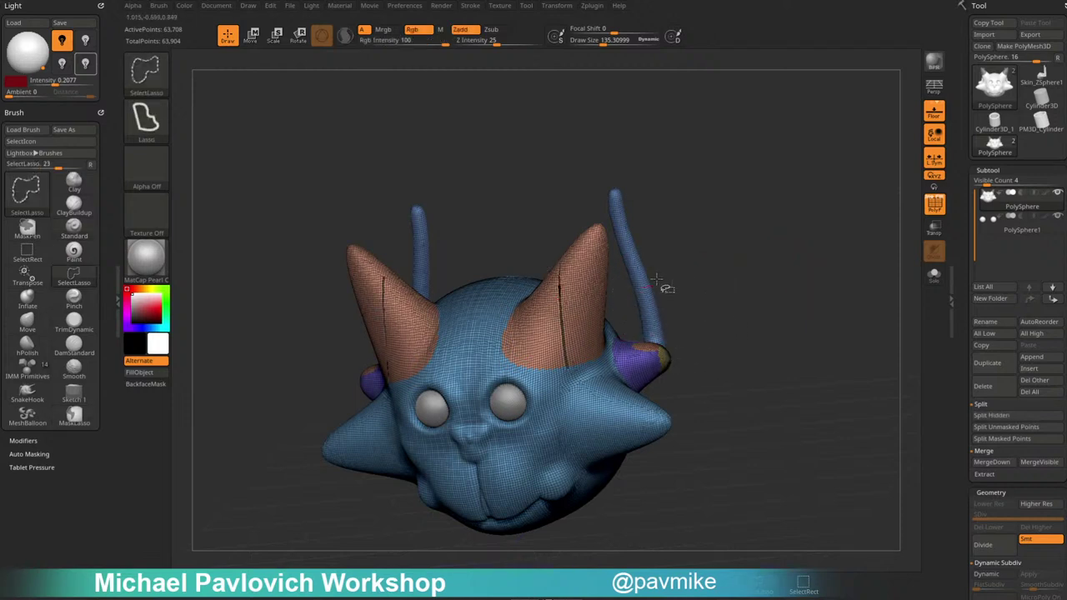
left_click(600, 279, "ctrl+shift")
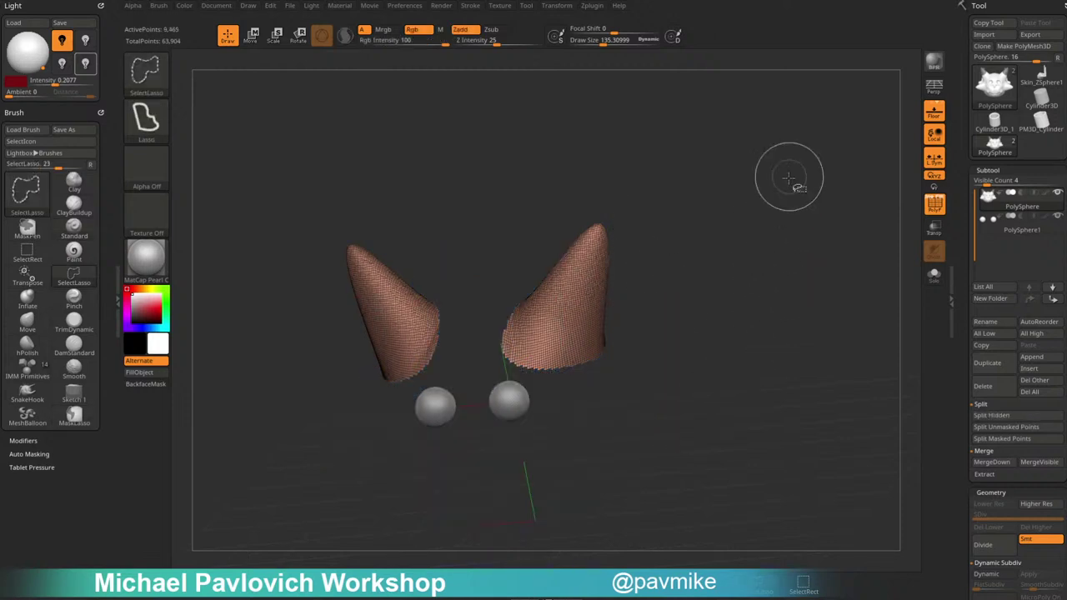
Turn off LazyMouse for the SelectLasso stroke and split the hidden head geometry from the ears into a separate subtool.
left_click(472, 7)
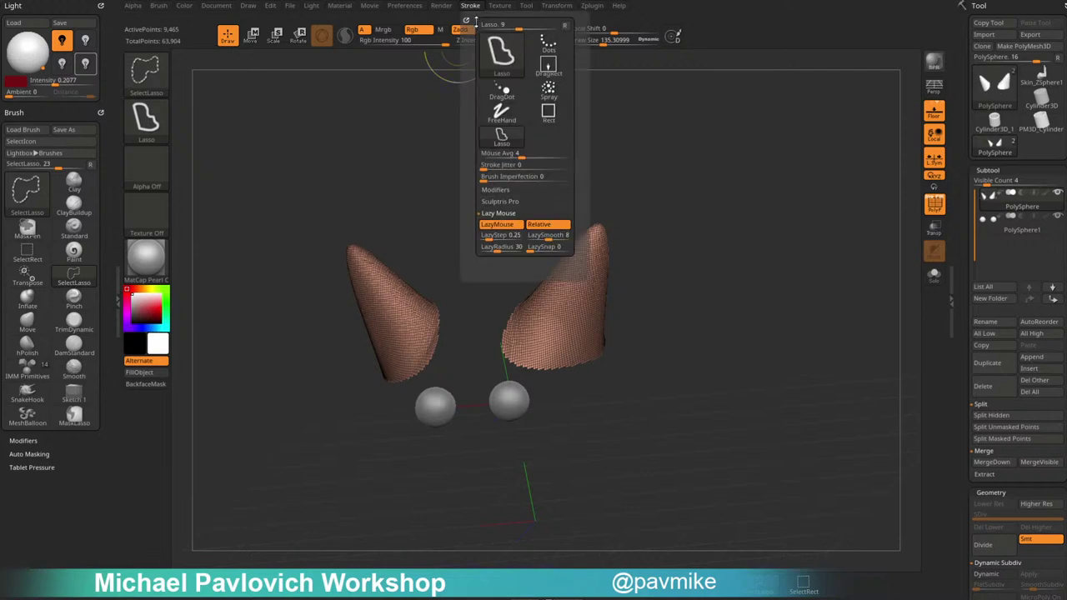
left_click(502, 225)
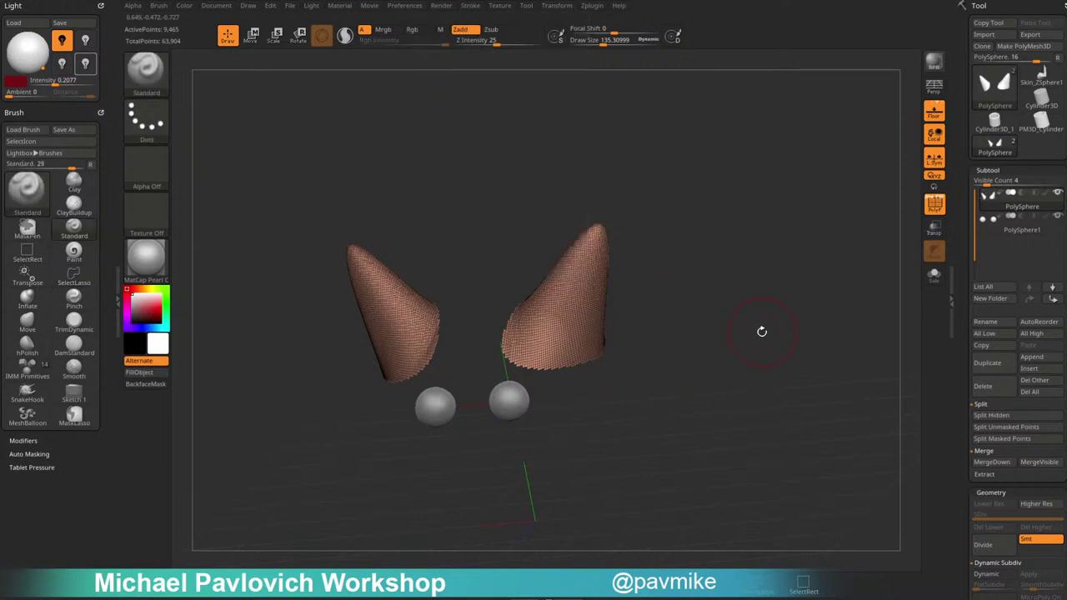
scroll(994, 345, "down", 3)
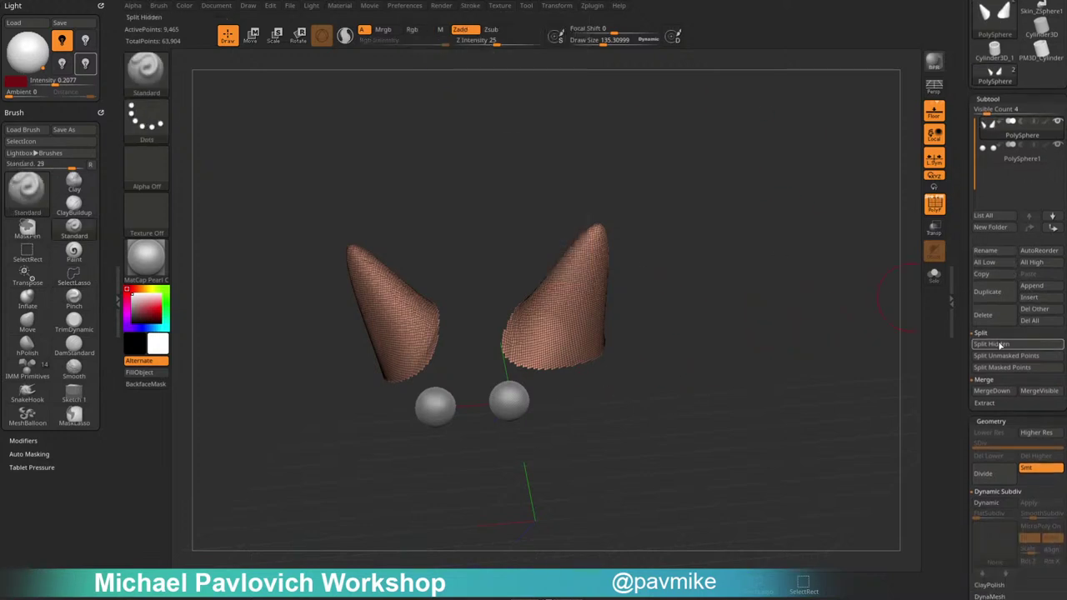
left_click(989, 344)
Isolate the ears subtool, frame it in view and reduce the draw size to about 36.
left_click_drag(828, 375, 902, 290)
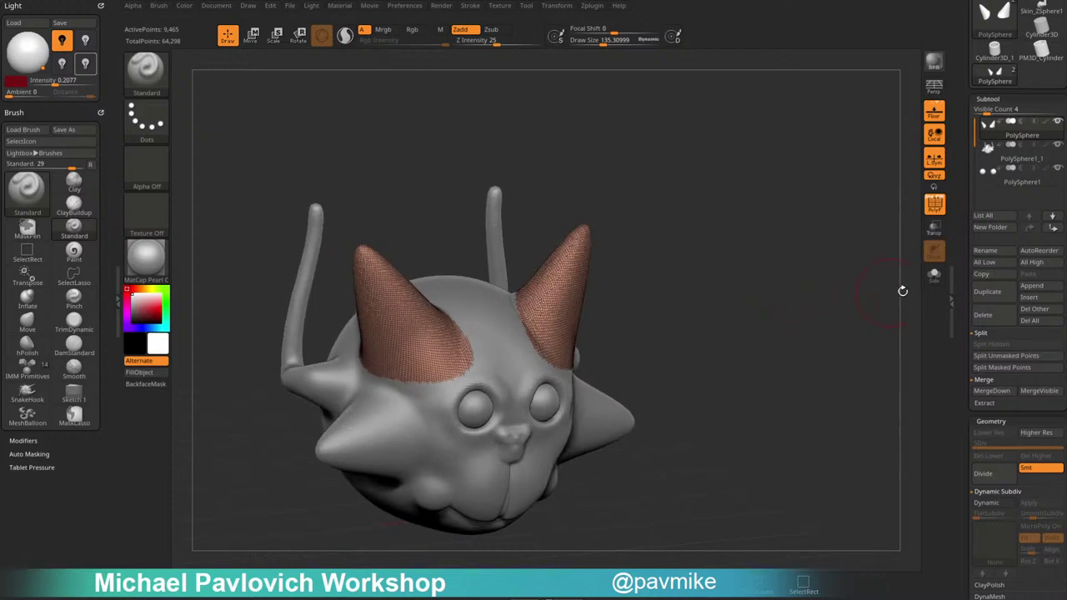
left_click(934, 274)
mouse_move(819, 312)
left_mouse_down()
mouse_move(738, 328)
mouse_move(813, 288)
mouse_move(793, 307)
left_mouse_up()
key("f")
key("s")
left_click_drag(792, 306, 800, 313)
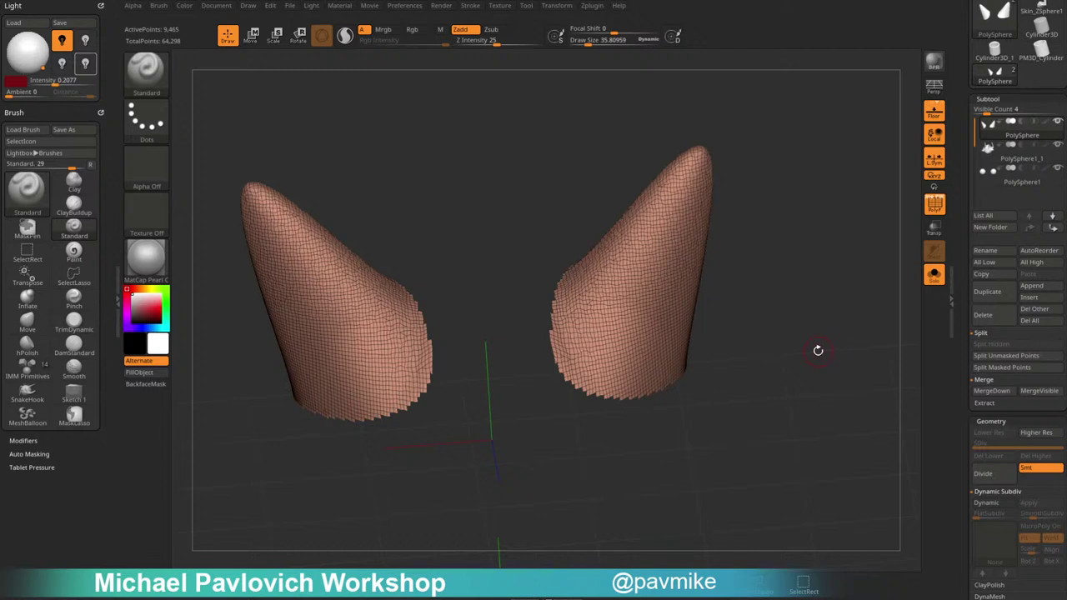
key("b")
left_click_drag(830, 336, 850, 350)
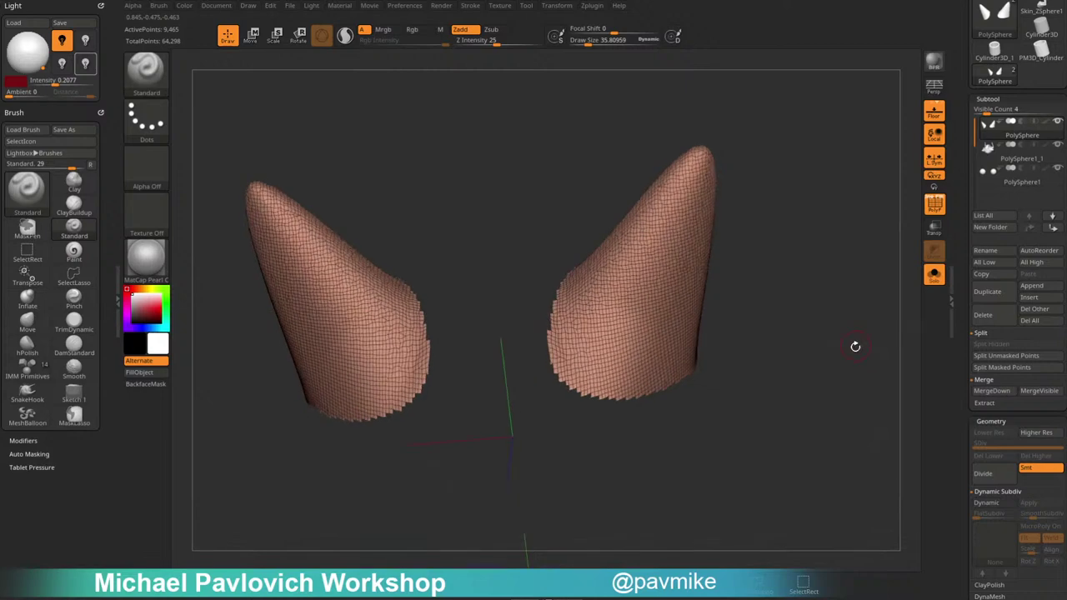
Cap the open bases of both ears with Close Holes.
scroll(963, 351, "down", 5)
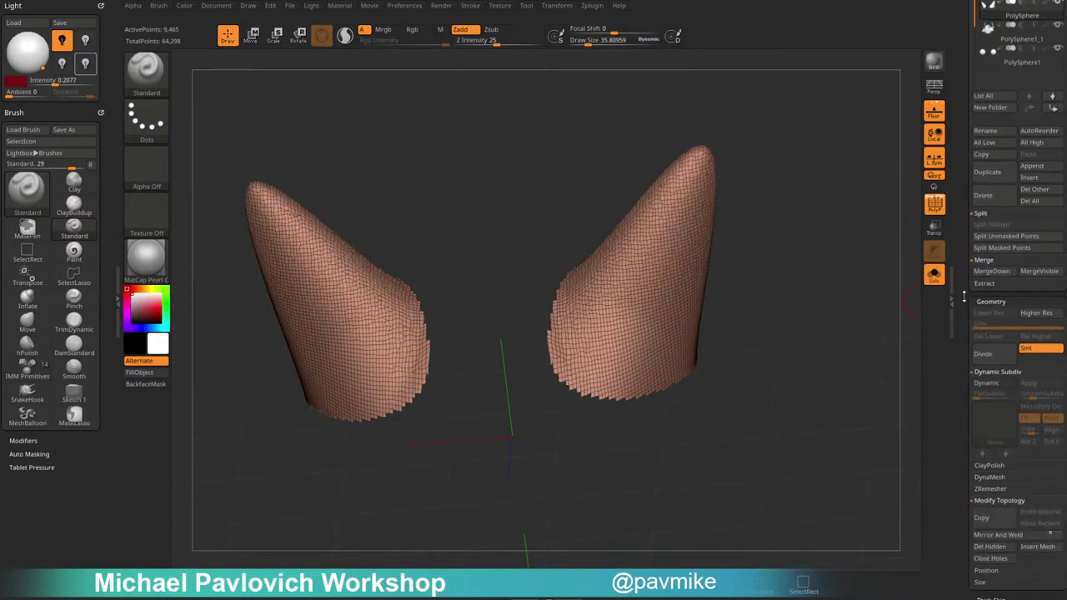
left_click_drag(826, 316, 834, 277)
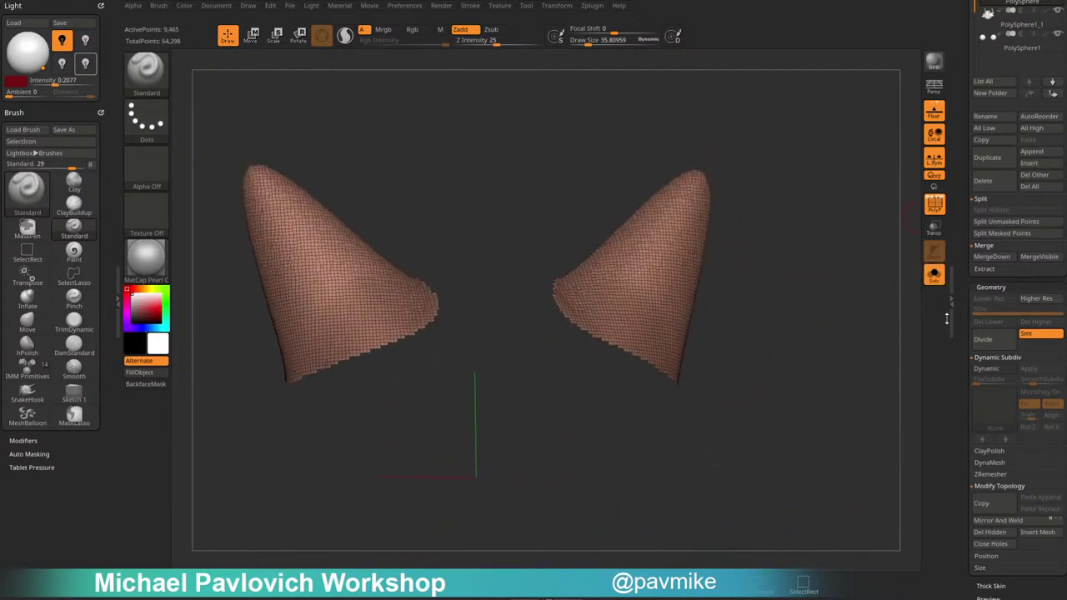
scroll(997, 411, "down", 2)
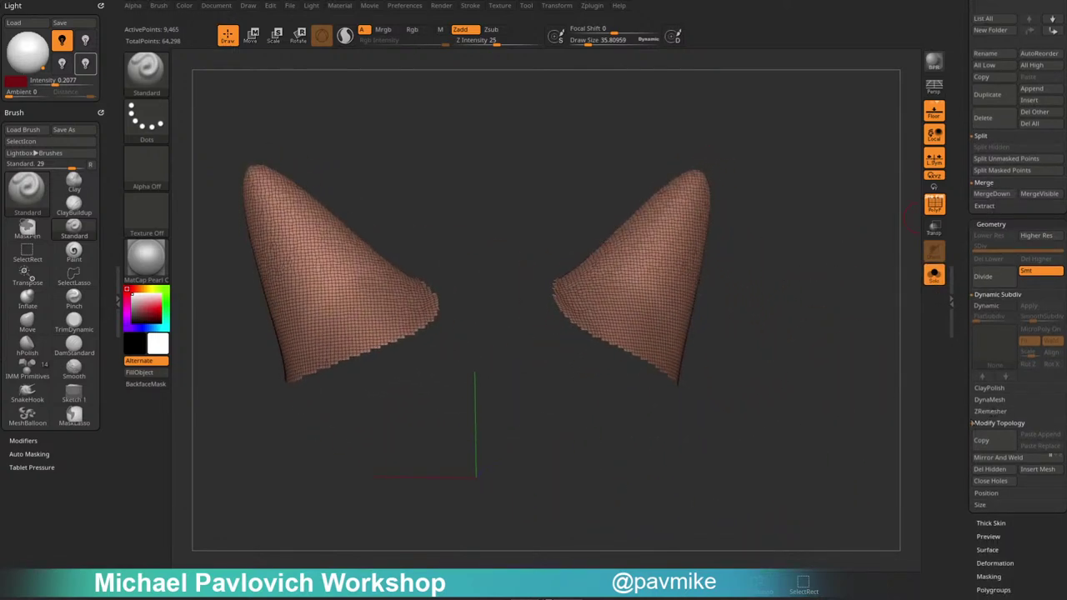
scroll(998, 412, "down", 2)
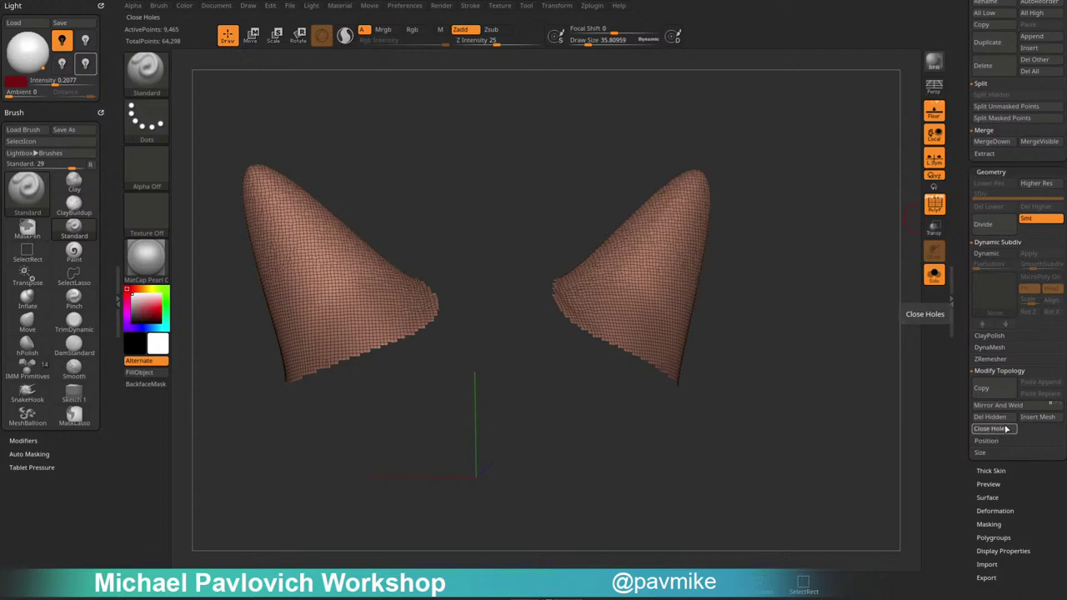
left_click(1000, 428)
Mask everything except the new ear caps and extrude both caps outward along their axis with the gizmo.
left_click_drag(891, 333, 637, 442)
key("w")
left_click(781, 269, "ctrl")
left_click_drag(894, 339, 801, 375, "alt")
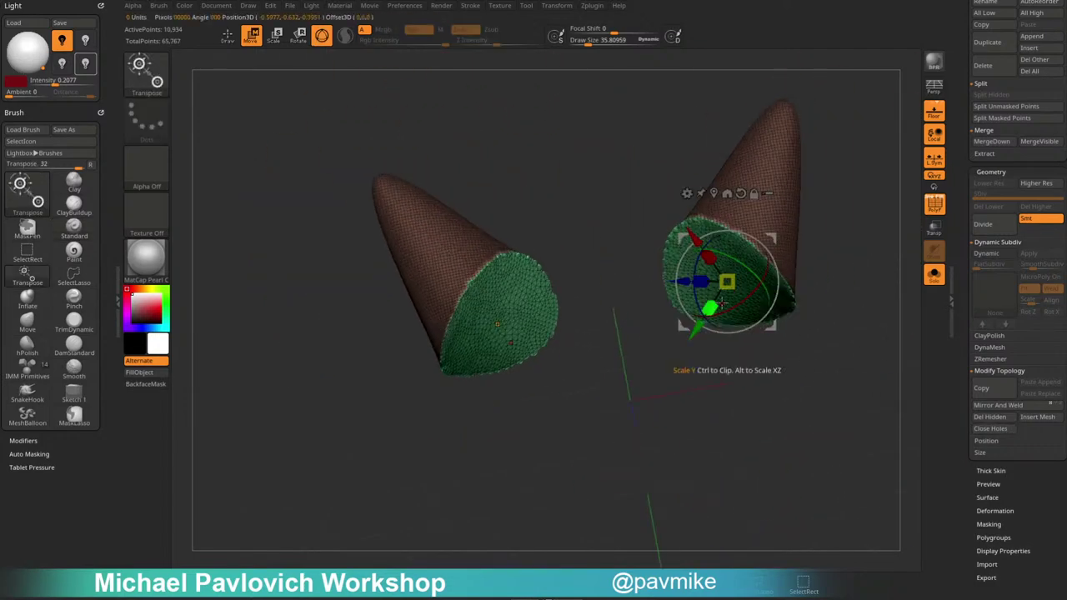
left_click_drag(695, 332, 683, 355, "ctrl")
left_click_drag(806, 332, 810, 348, "shift")
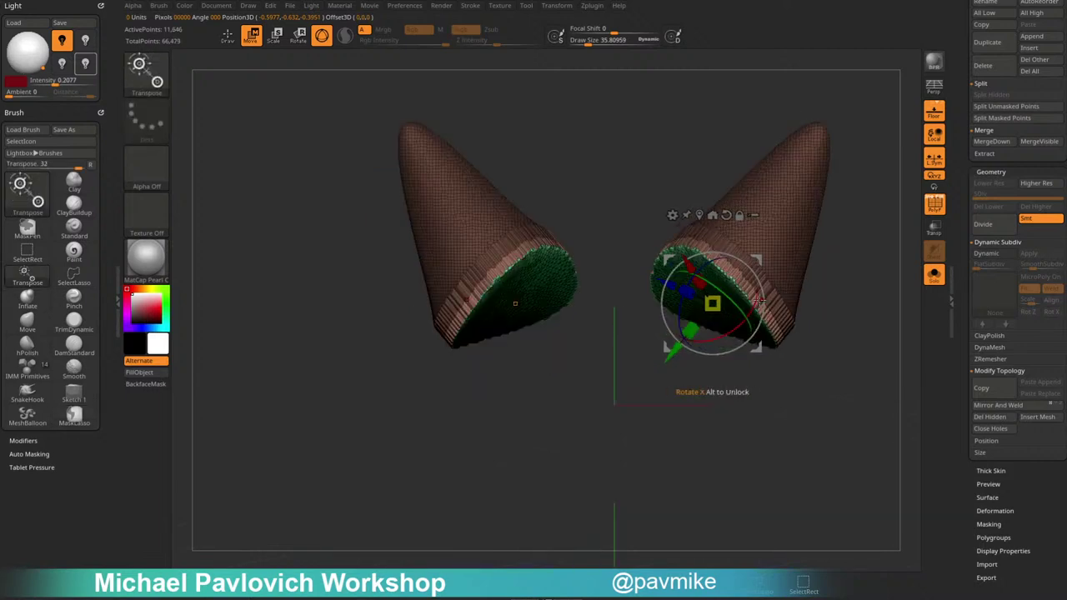
Undo a further cap extrusion and extrude both caps inward toward the centre line between the ears.
left_click_drag(673, 348, 543, 507, "ctrl")
key("ctrl+z")
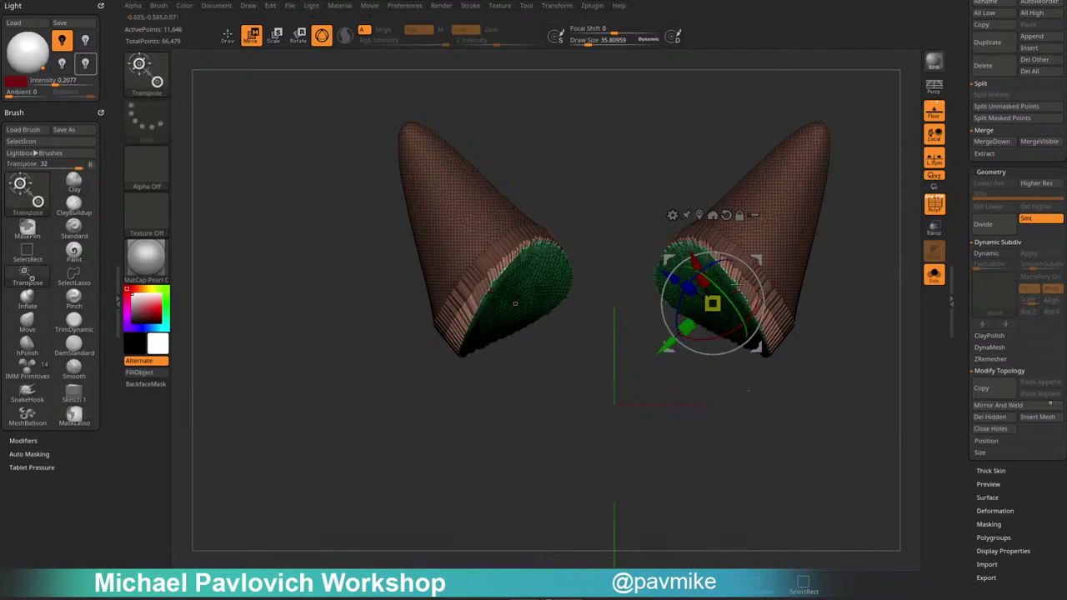
mouse_move(756, 261)
left_mouse_down("ctrl")
mouse_move(733, 282)
mouse_move(724, 275)
mouse_move(653, 295)
left_mouse_up("ctrl")
key("q")
Smooth the surface where the extruded ear bases join, adjusting the brush size to suit.
right_click_drag(658, 295, 884, 293)
mouse_move(884, 292)
left_mouse_down()
mouse_move(890, 321)
mouse_move(916, 303)
mouse_move(858, 303)
mouse_move(893, 300)
mouse_move(893, 396)
left_mouse_up()
key("s")
left_click_drag(615, 308, 593, 307)
mouse_move(583, 288)
left_mouse_down("shift")
mouse_move(615, 326)
mouse_move(625, 383)
mouse_move(775, 346)
left_mouse_up("shift")
left_click_drag(853, 364, 791, 354)
mouse_move(502, 295)
left_mouse_down("shift")
mouse_move(527, 350)
mouse_move(537, 333)
left_mouse_up("shift")
mouse_move(792, 408)
left_mouse_down()
mouse_move(762, 433)
mouse_move(790, 424)
mouse_move(774, 422)
mouse_move(786, 376)
mouse_move(764, 375)
mouse_move(775, 374)
left_mouse_up()
Inflate the central seam between the two ears with a resized Inflate brush.
key("b")
key("i")
key("n")
key("s")
left_click_drag(613, 309, 619, 309)
left_click_drag(560, 240, 574, 357)
Undo the last few changes and remesh the joined ears with DynaMesh.
key("ctrl+z")
key("ctrl+z")
key("ctrl+z")
key("ctrl+z")
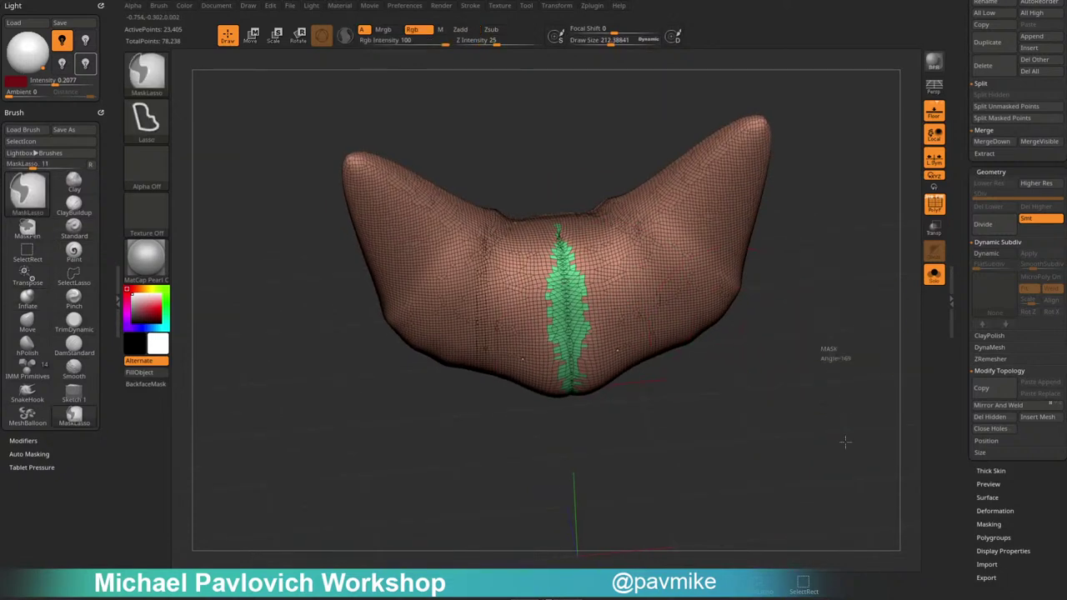
left_click(844, 352, "ctrl")
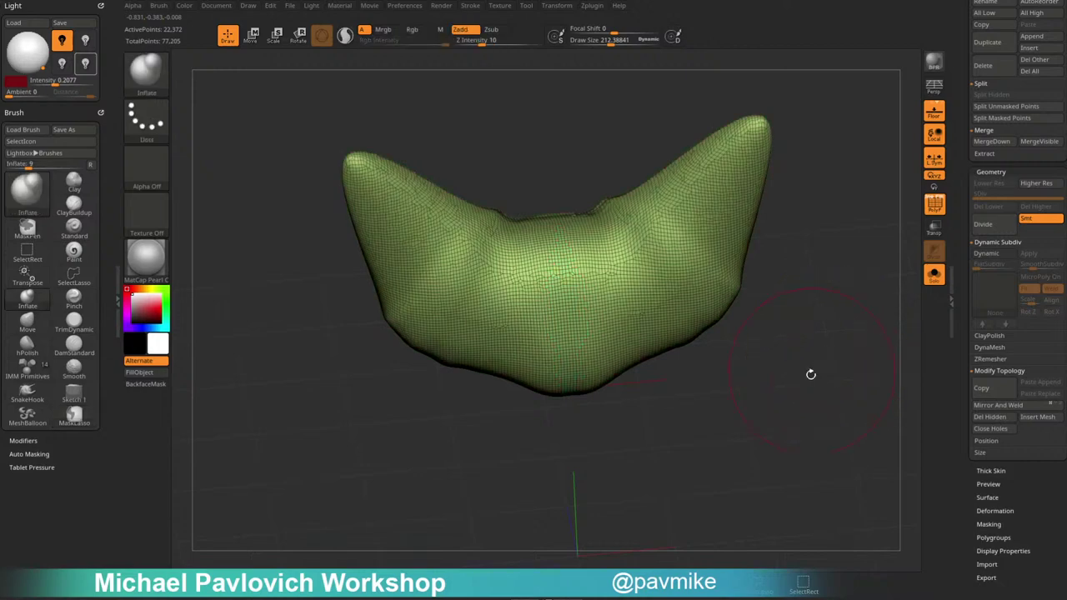
Enable ZRemesher's Half option and run it repeatedly on the joined ears to reduce them to low-poly topology.
mouse_move(809, 374)
left_mouse_down()
mouse_move(625, 396)
mouse_move(658, 375)
mouse_move(823, 383)
mouse_move(781, 376)
left_mouse_up()
left_click_drag(964, 306, 963, 228)
left_click(991, 283)
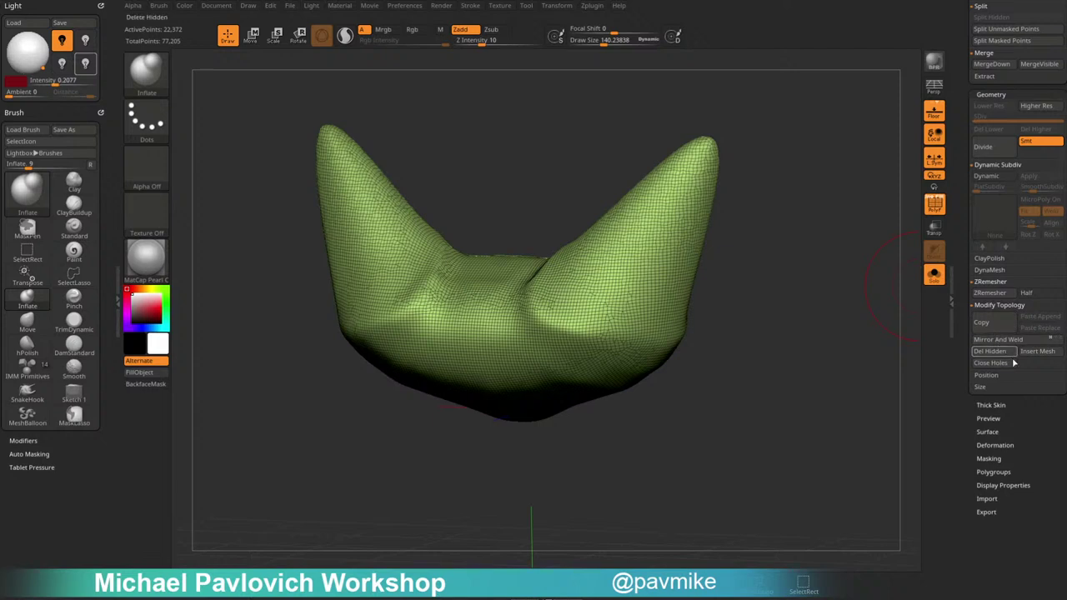
left_click(1039, 296)
left_click(997, 294)
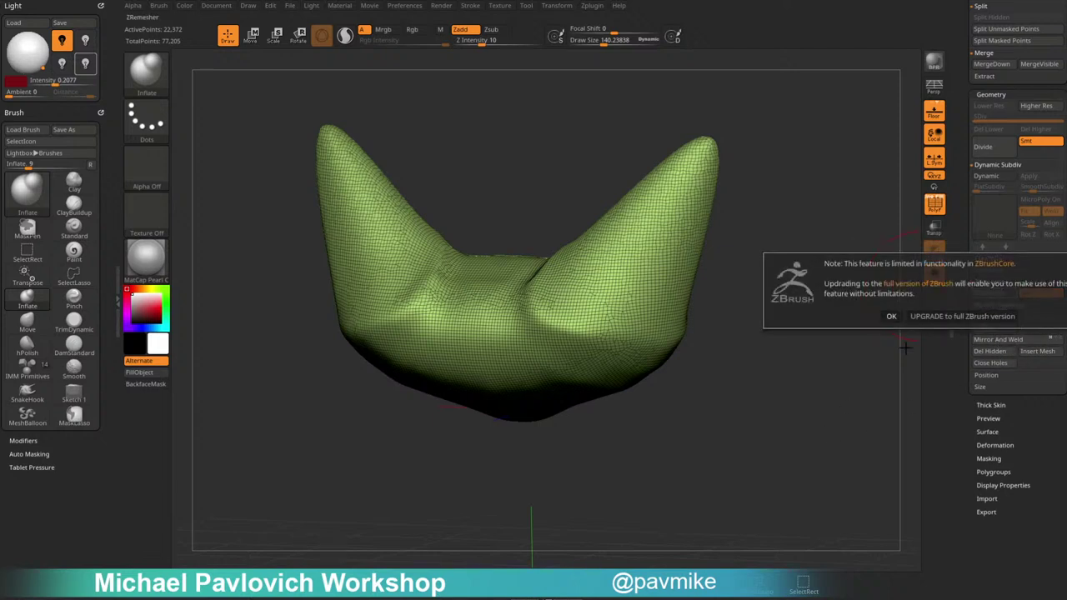
left_click(889, 318)
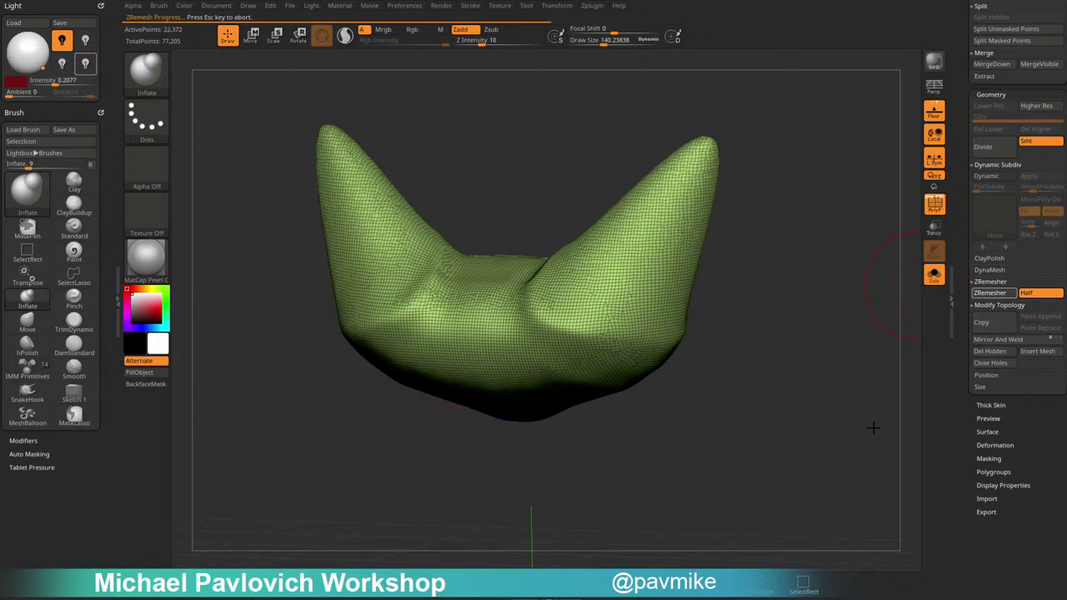
left_click(998, 294)
left_click(1000, 296)
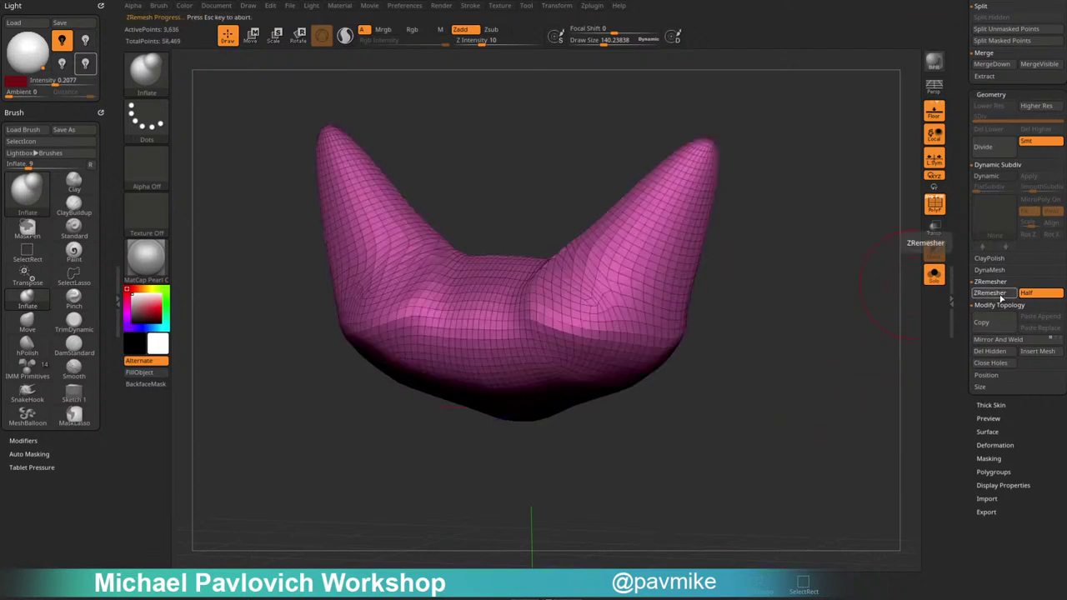
left_click(1000, 295)
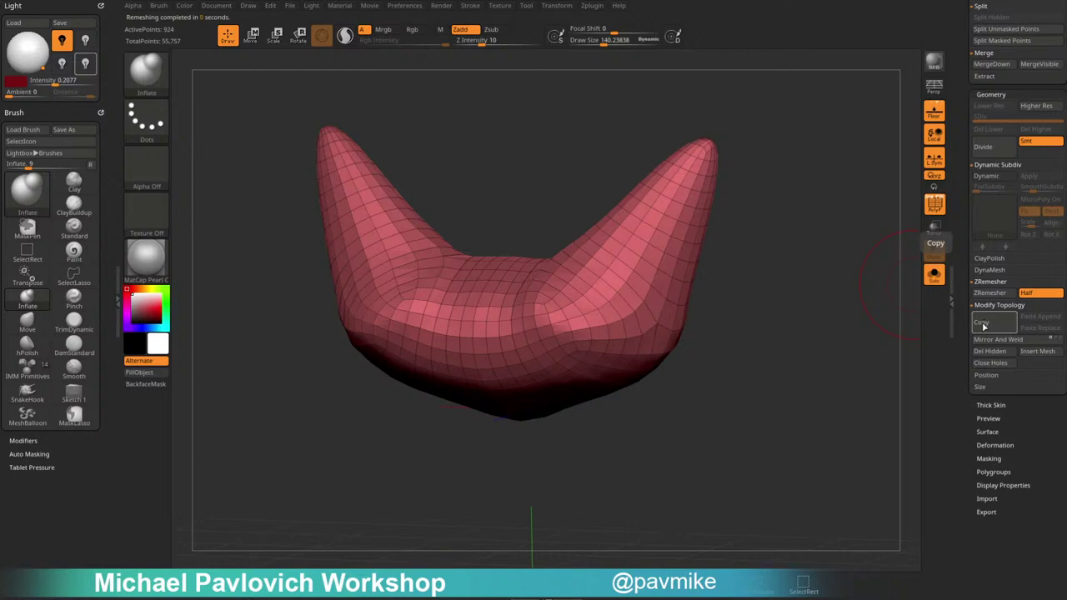
Show all subtools again, choose the Standard brush and make the head the active subtool.
mouse_move(859, 325)
left_mouse_down()
mouse_move(838, 328)
mouse_move(870, 320)
left_mouse_up()
left_click(934, 275)
left_click_drag(962, 202, 945, 377)
left_click_drag(861, 308, 844, 411, "alt")
key("b")
key("s")
key("t")
left_click(654, 391, "alt")
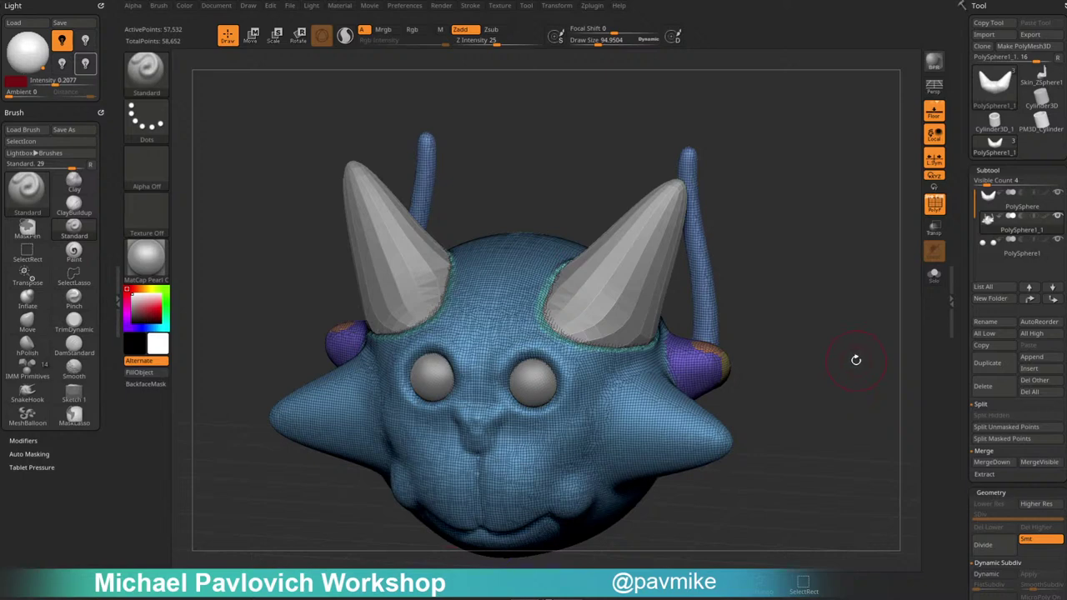
Smooth the patches under the ears on the isolated head, and redisplay all subtools without the polyframe.
left_click(933, 275)
mouse_move(883, 283)
left_mouse_down()
mouse_move(853, 309)
mouse_move(896, 305)
left_mouse_up()
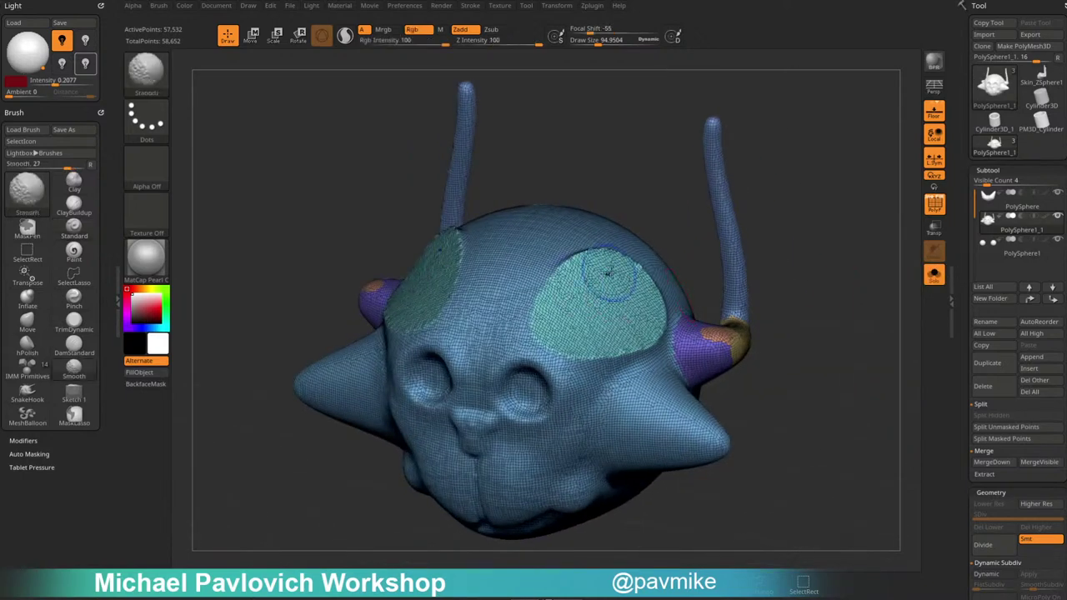
mouse_move(608, 271)
left_mouse_down("shift")
mouse_move(551, 289)
mouse_move(612, 342)
mouse_move(601, 264)
mouse_move(623, 285)
left_mouse_up("shift")
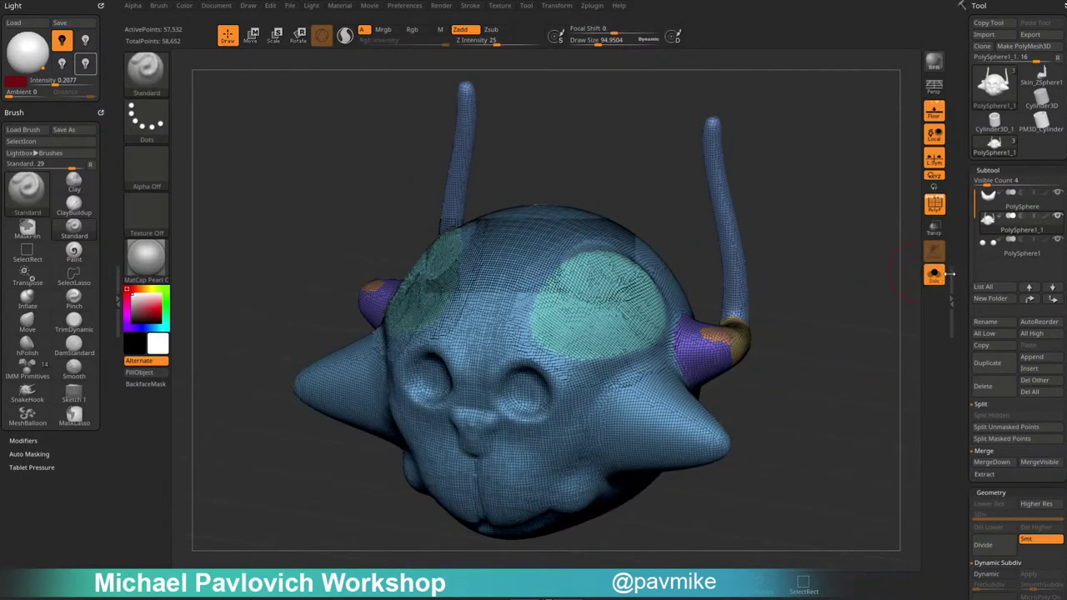
left_click(951, 271)
mouse_move(838, 279)
left_mouse_down()
mouse_move(877, 282)
mouse_move(750, 274)
left_mouse_up()
left_click(933, 275)
left_click(933, 205)
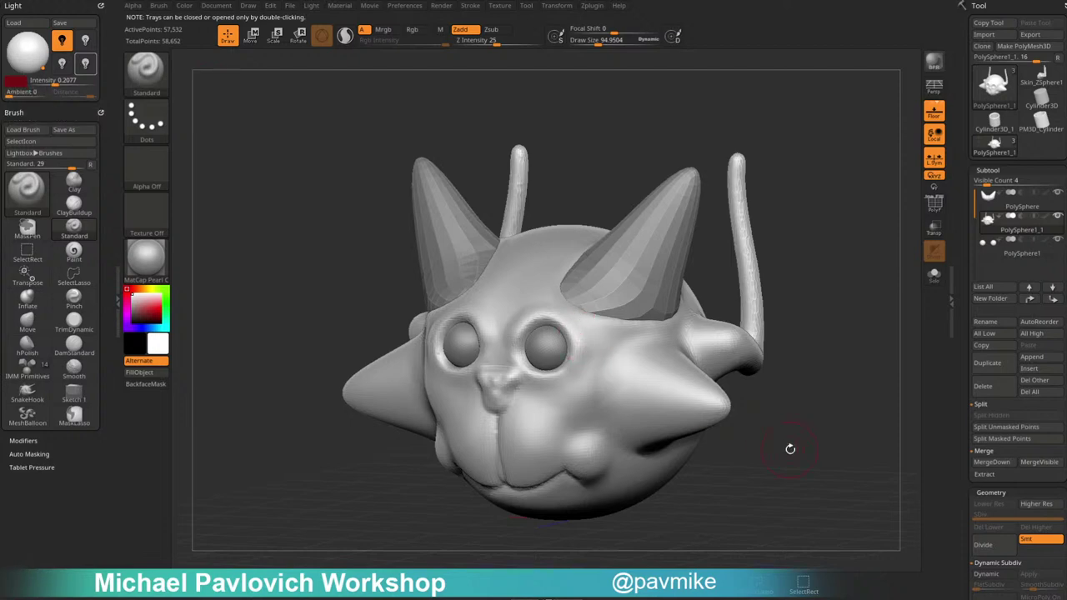
mouse_move(790, 447)
left_mouse_down()
mouse_move(750, 448)
mouse_move(852, 448)
mouse_move(802, 454)
left_mouse_up()
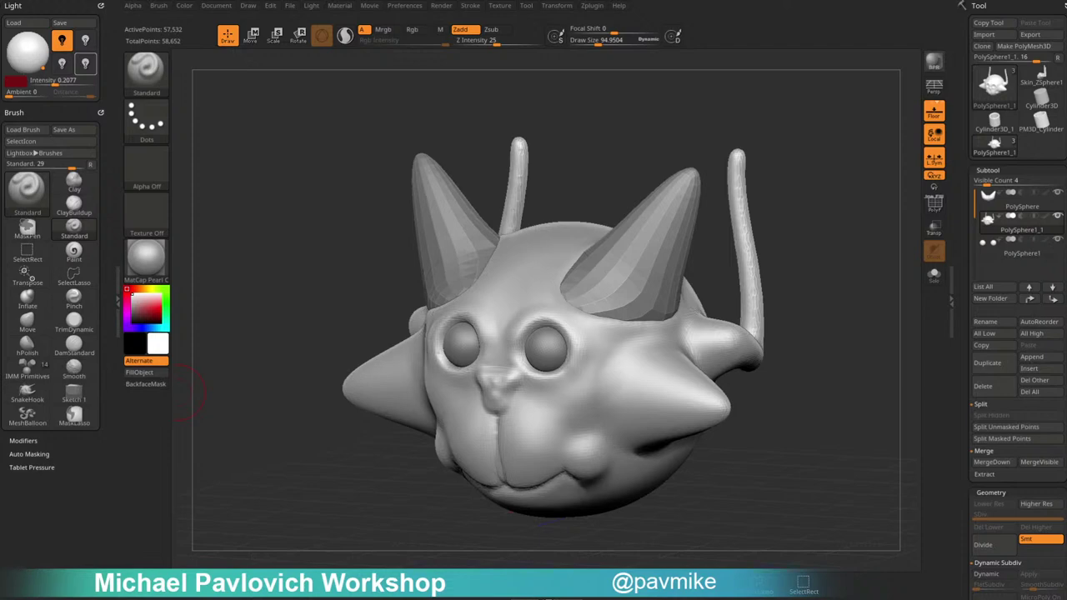
Show the polyframe and select the ears subtool to examine its low-poly topology up close.
left_click(934, 203)
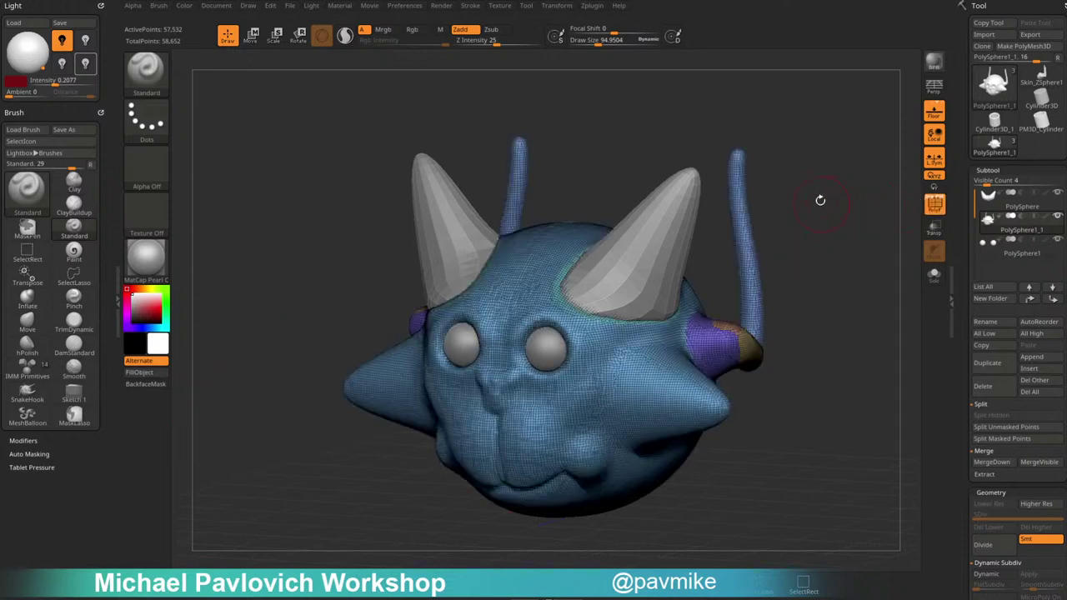
left_click_drag(821, 203, 683, 250)
left_click(684, 250, "alt")
mouse_move(841, 206)
left_mouse_down("alt")
mouse_move(808, 287)
mouse_move(821, 292)
mouse_move(808, 292)
mouse_move(864, 261)
left_mouse_up("alt")
key("s")
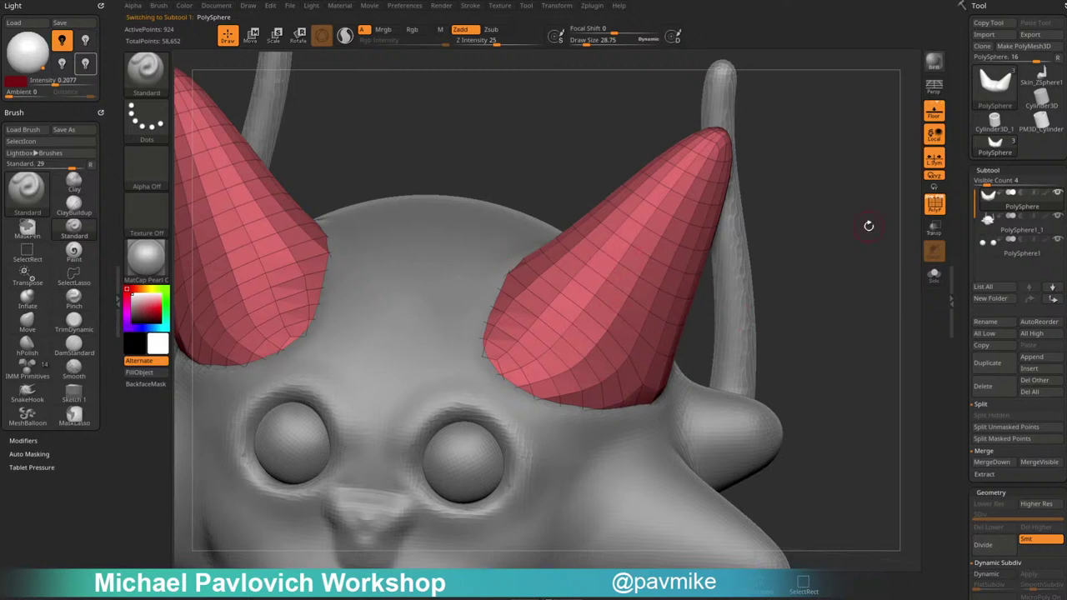
left_click_drag(787, 233, 847, 213, "alt")
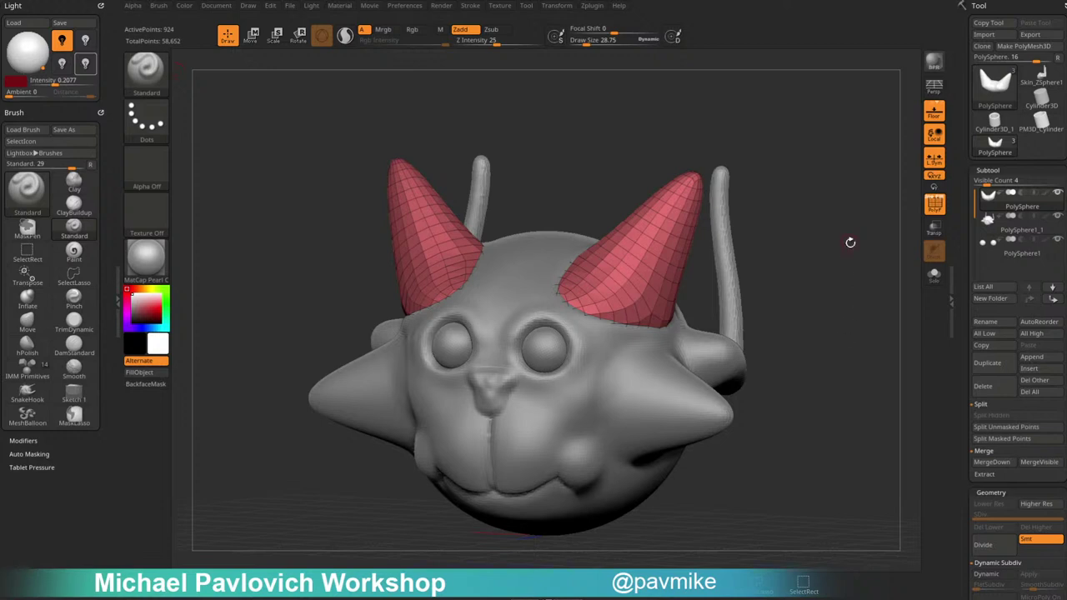
left_click_drag(850, 242, 851, 218)
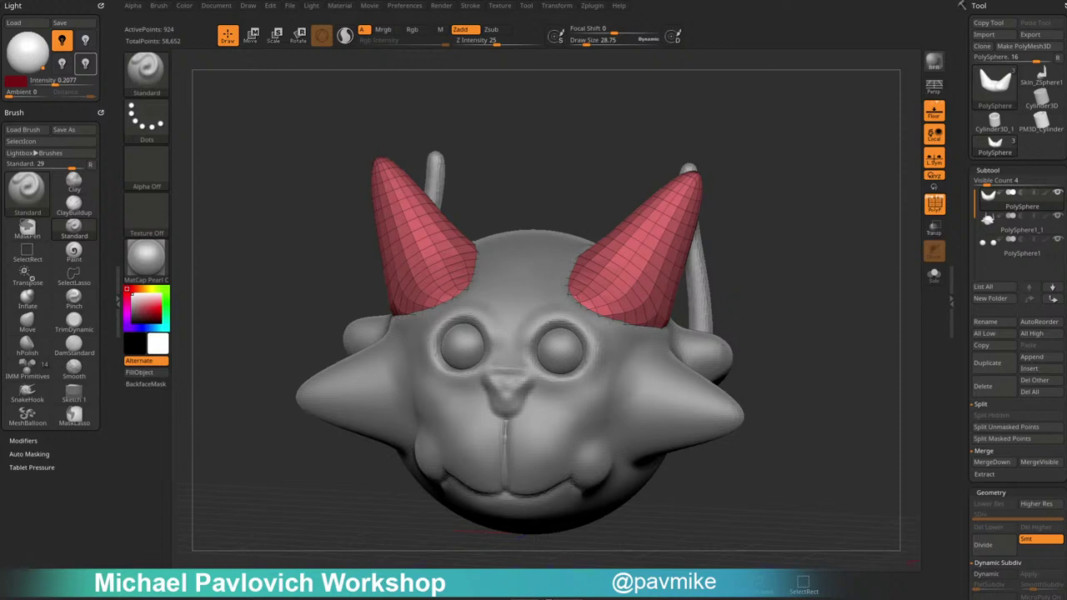
Hide the polyframe and enable Occlusion in the preview ambient occlusion settings.
left_click(934, 205)
left_click_drag(859, 242, 871, 208, "alt")
left_click(441, 6)
left_click(469, 117)
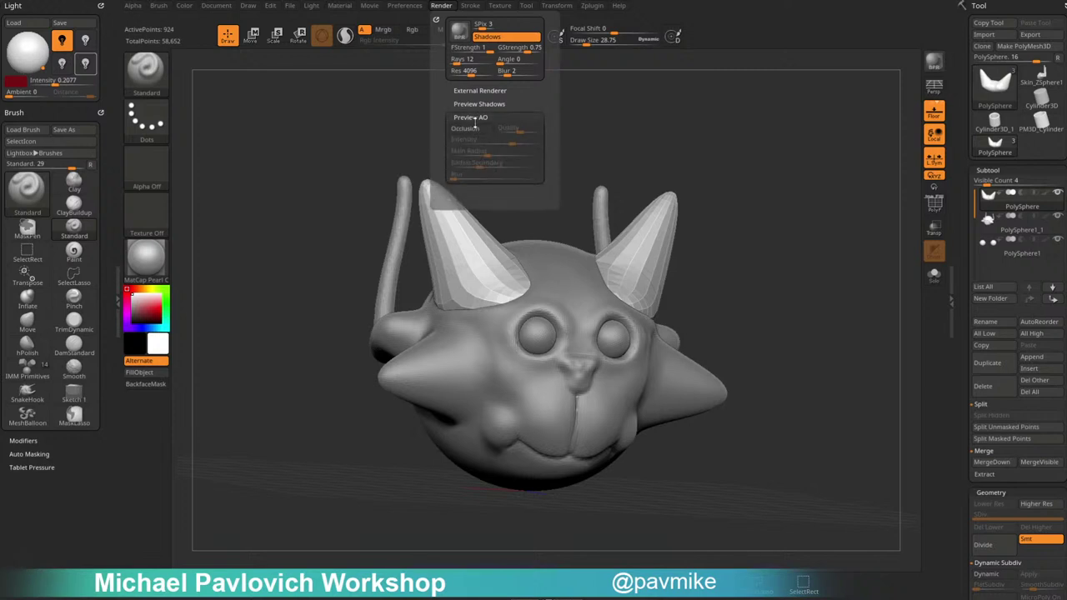
left_click(466, 127)
Carve symmetrical creases around the bases of the head's cheek spikes with DamStandard, enlarging the draw size to about 135.
left_click_drag(625, 118, 877, 247)
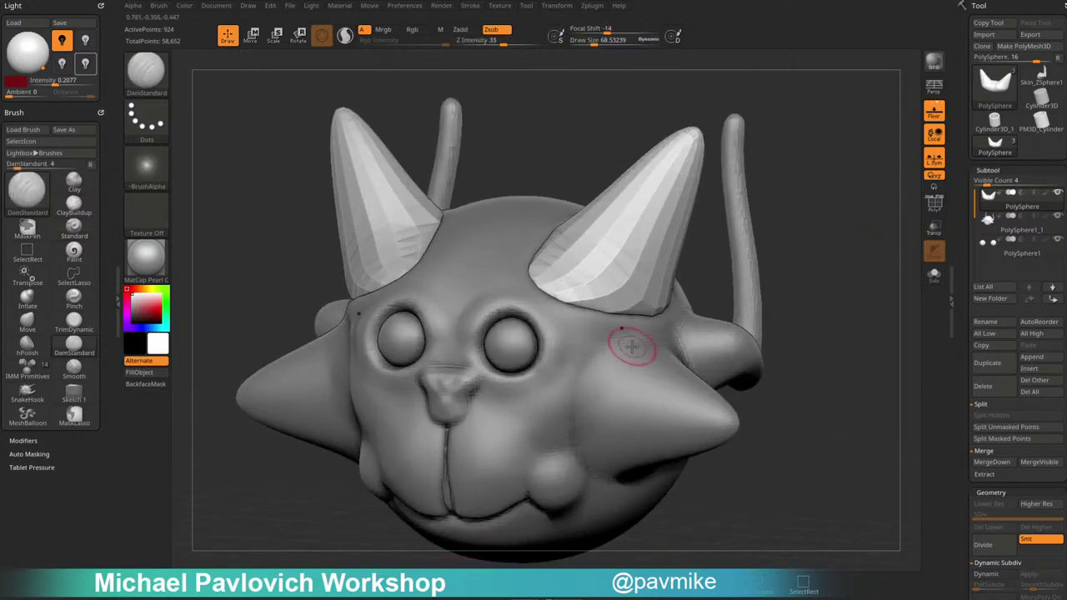
left_click(608, 389, "alt")
left_click_drag(614, 350, 576, 419)
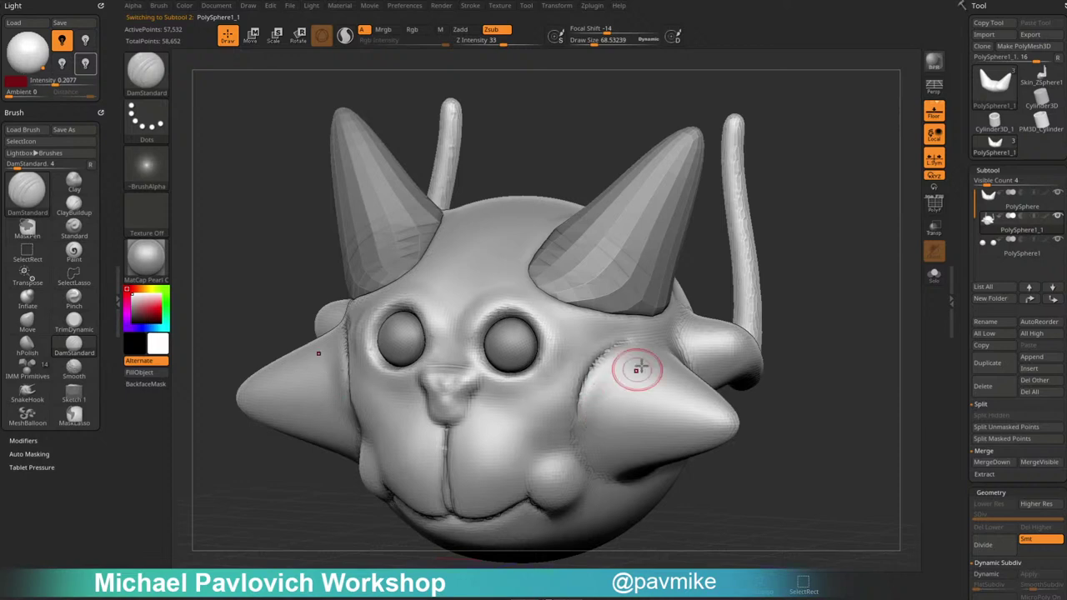
left_click_drag(853, 321, 843, 270)
left_click_drag(745, 272, 615, 352)
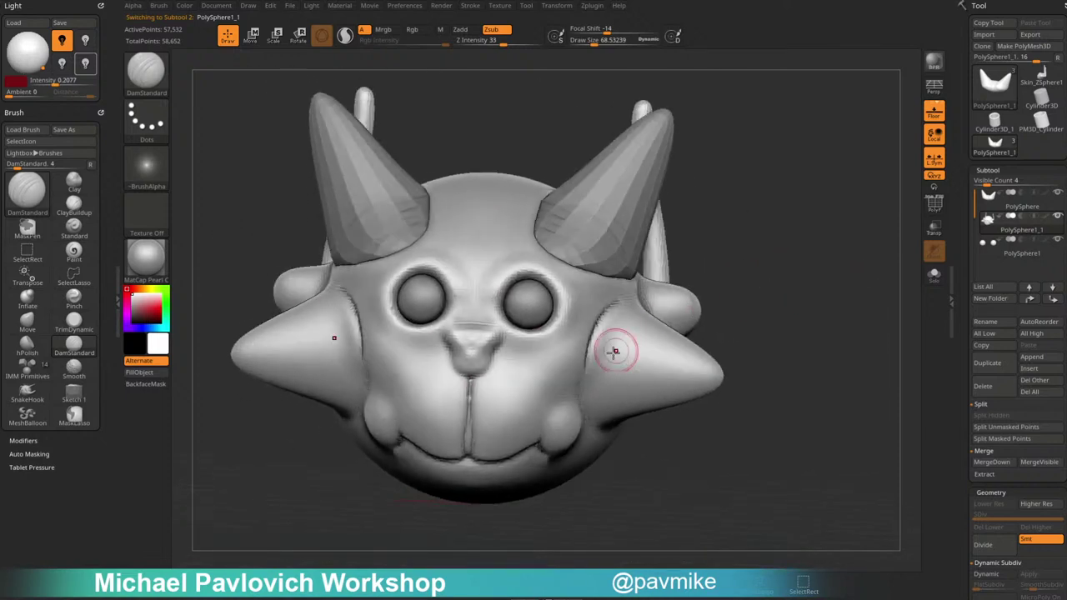
key("bracketright")
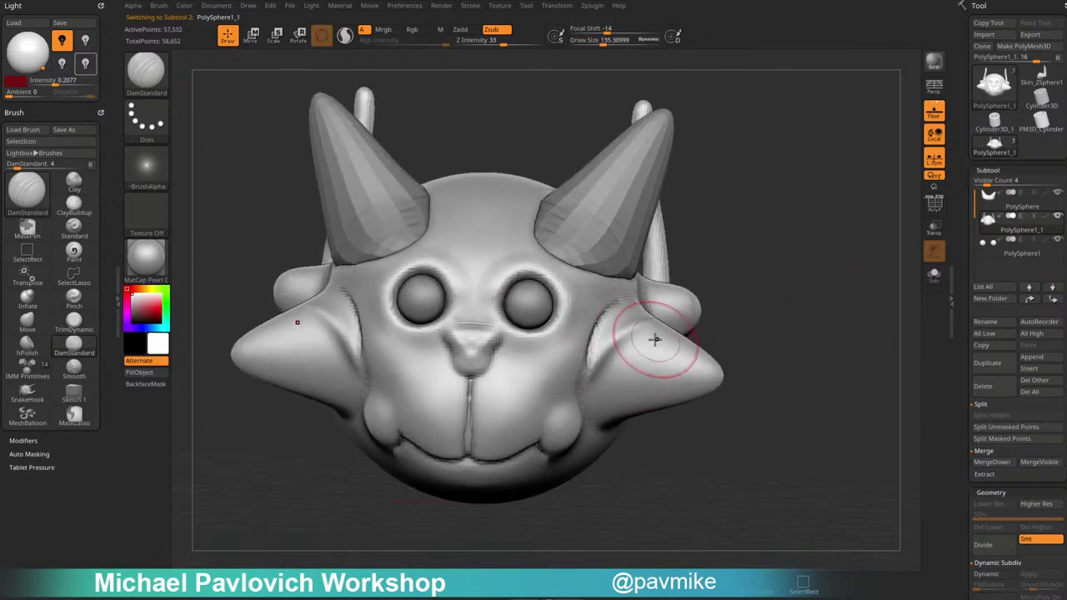
Build up rough clay ridges near the bases of the cheek spikes with the ClayBuildup brush.
key("b")
key("c")
key("b")
left_click_drag(640, 342, 642, 333)
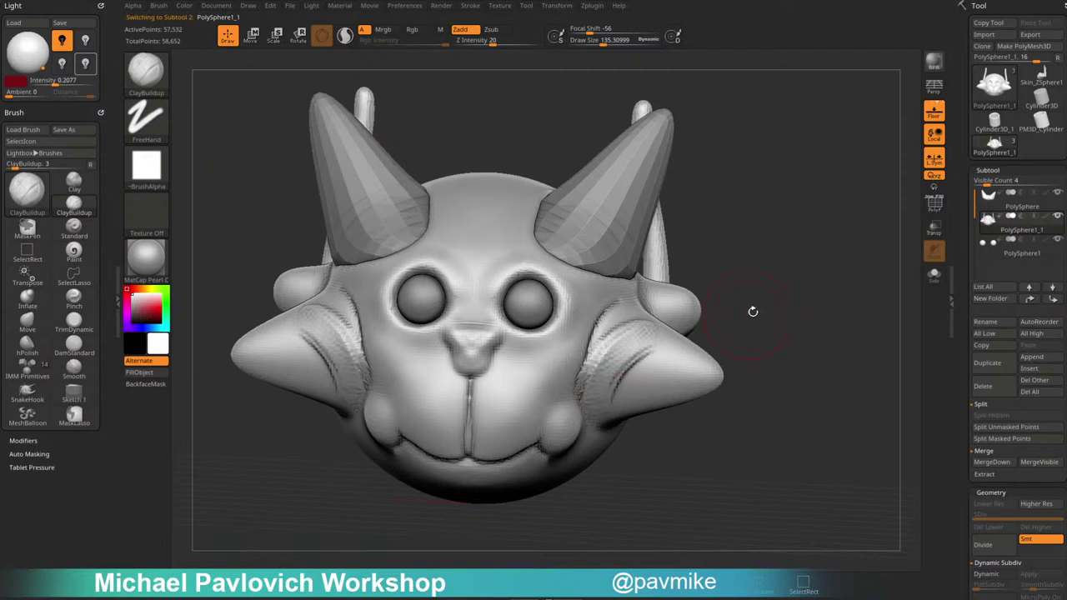
Set the preview ambient occlusion to quality 10, intensity 38 and main radius 14, and switch Occlusion off.
mouse_move(752, 309)
left_mouse_down()
mouse_move(733, 300)
mouse_move(759, 296)
left_mouse_up()
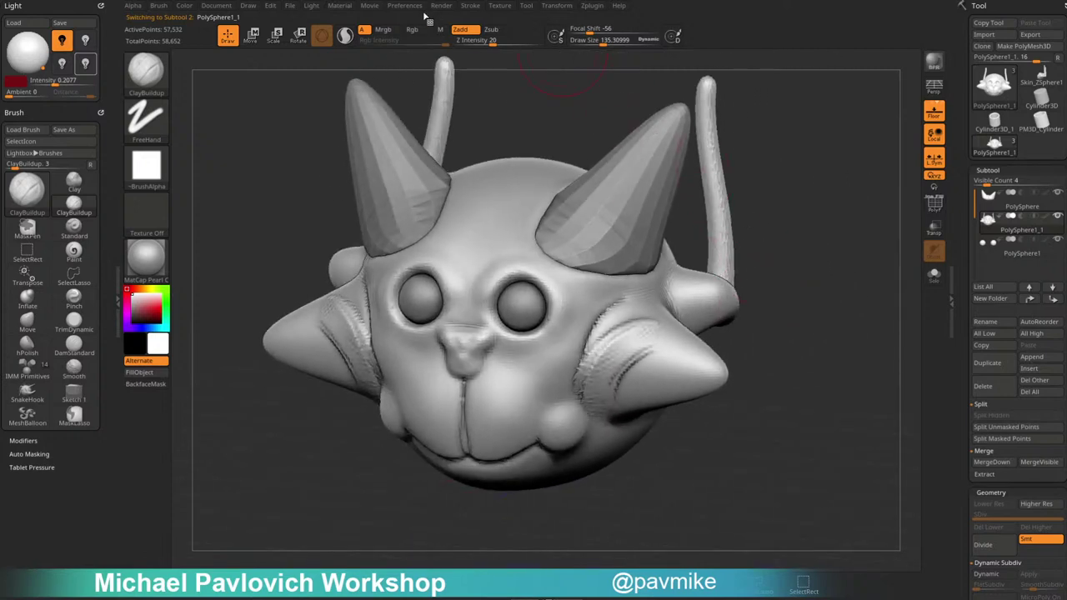
left_click(439, 7)
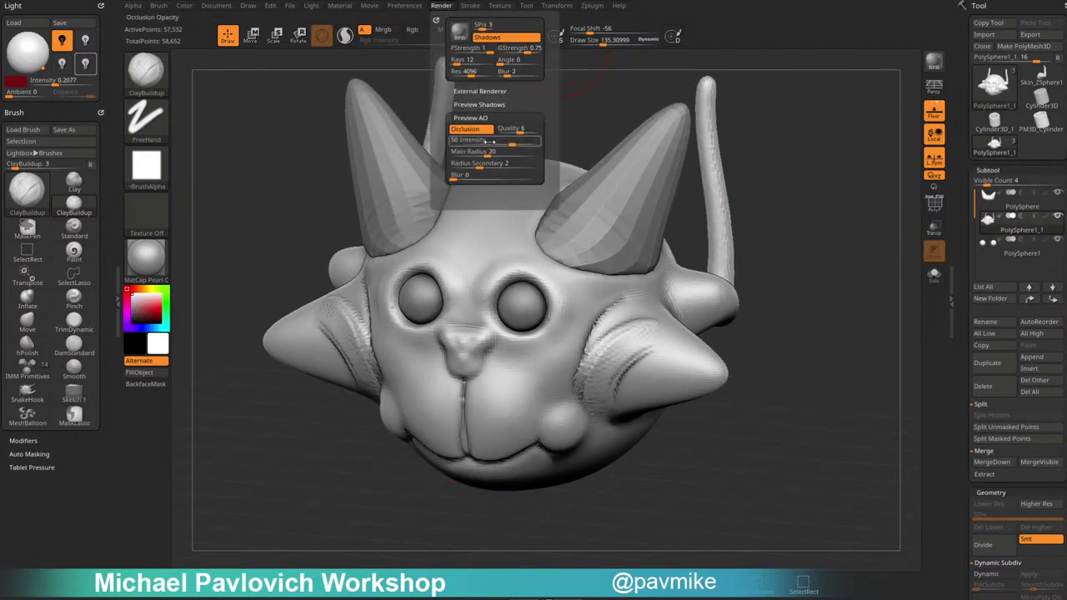
mouse_move(522, 142)
left_mouse_down()
mouse_move(511, 142)
mouse_move(516, 132)
mouse_move(533, 131)
mouse_move(482, 154)
left_mouse_up()
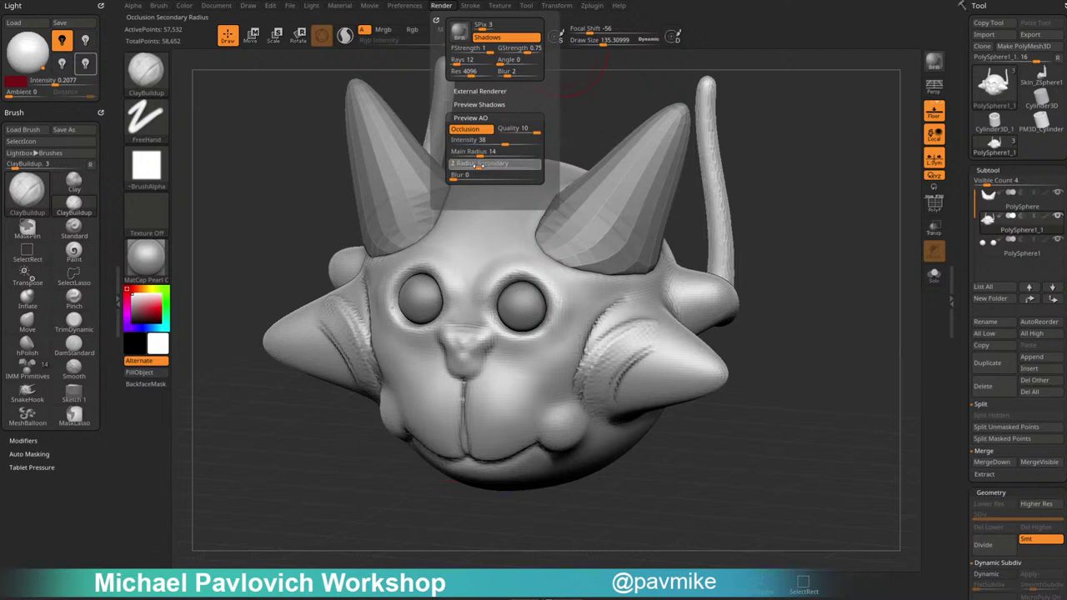
left_click(477, 130)
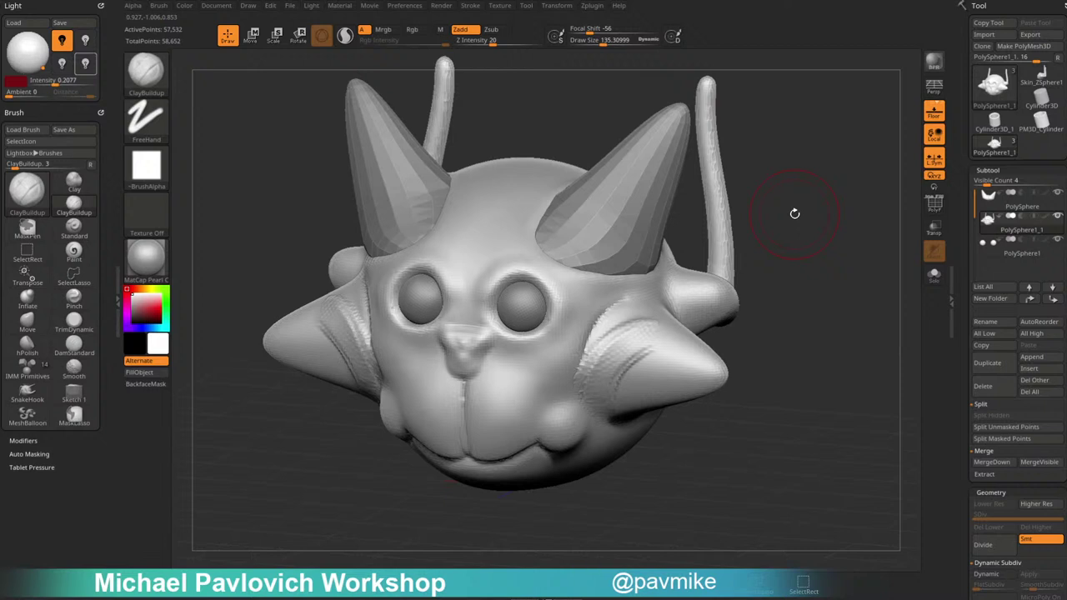
Show the transform gizmo on the head and examine its list of transform types and deformers.
left_click_drag(817, 331, 814, 276, "shift")
key("w")
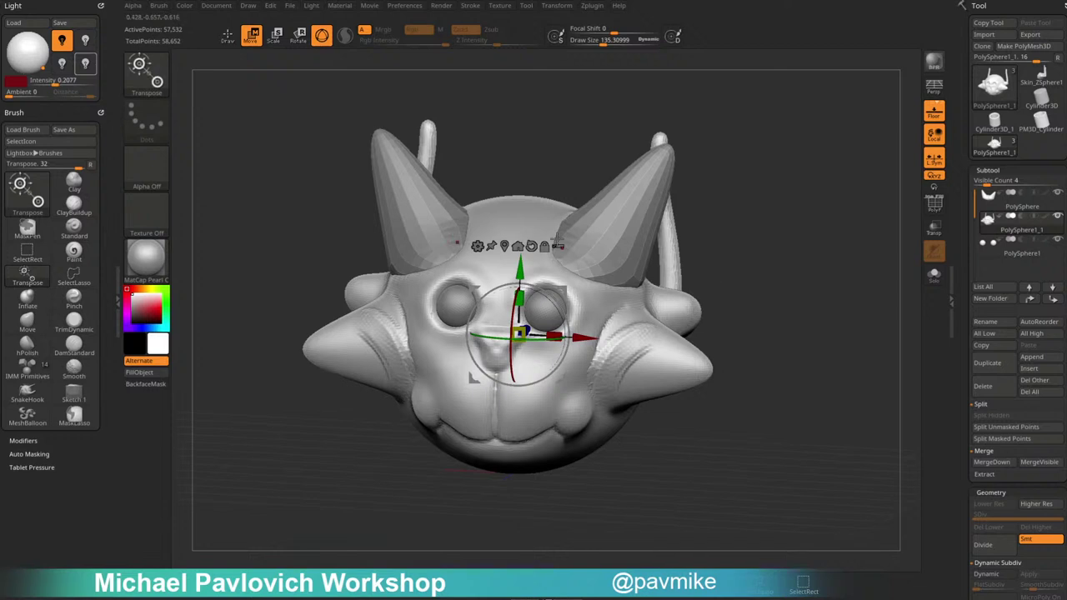
left_click(477, 246)
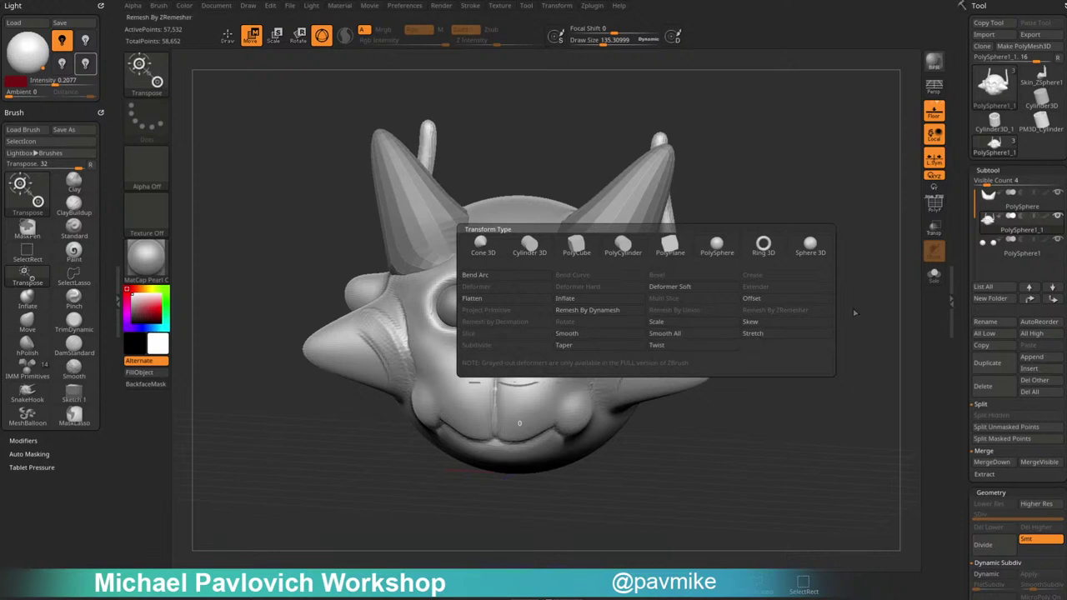
Try a Twist deformation on the head from the Deformation settings and undo it.
left_click_drag(968, 406, 968, 289)
left_click(982, 349)
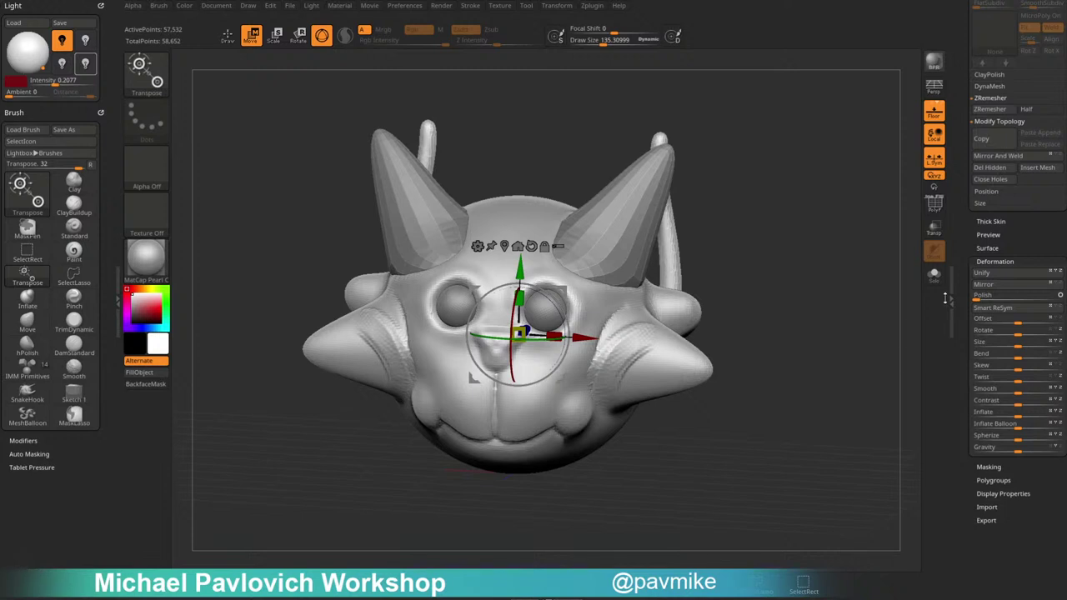
right_click_drag(807, 375, 798, 327, "ctrl")
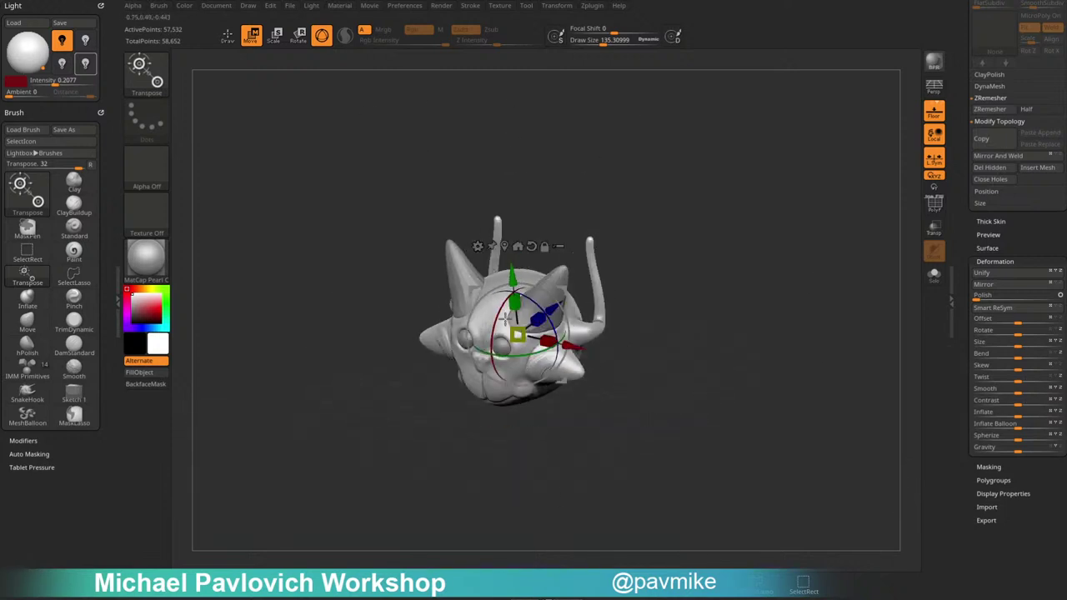
right_click_drag(667, 321, 705, 250)
left_click_drag(1017, 380, 1045, 390)
key("ctrl+z")
right_click_drag(710, 261, 729, 284, "ctrl")
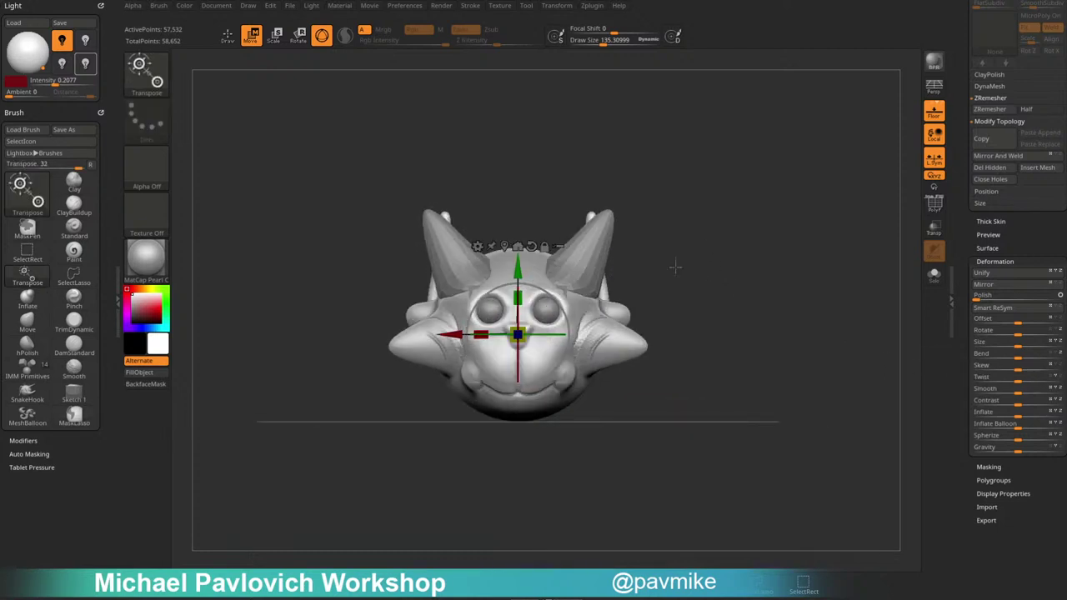
Make the ears the active subtool and return to Draw mode.
right_click_drag(660, 243, 661, 266, "alt")
right_click_drag(661, 267, 666, 262, "ctrl")
left_click(601, 274, "alt")
key("q")
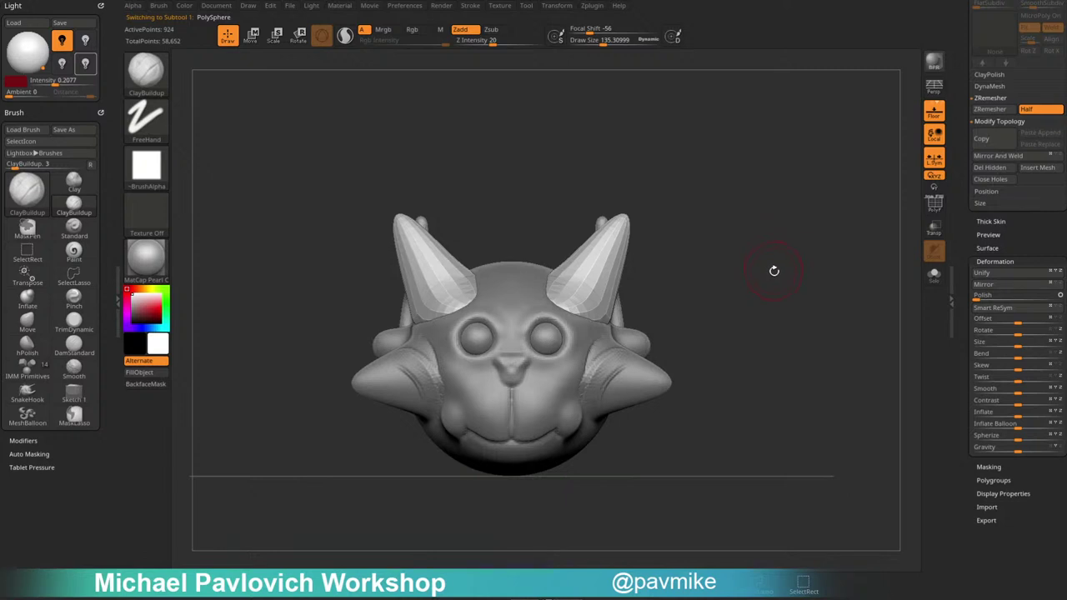
right_click_drag(774, 271, 762, 275)
left_click_drag(762, 275, 769, 269)
Examine the brush folders available in LightBox and close the browser.
key("b")
key("i")
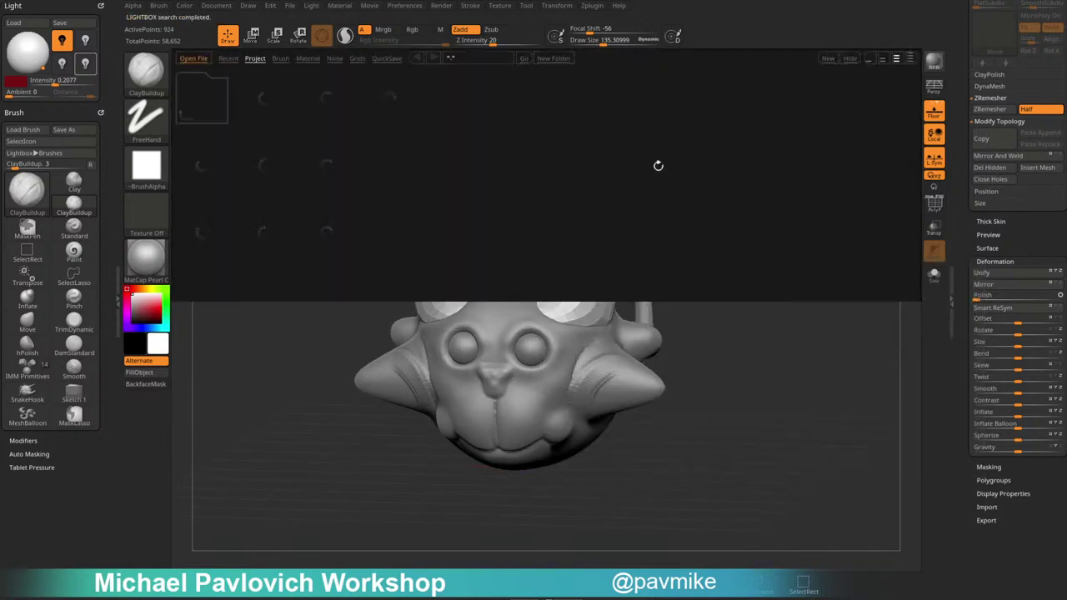
left_click(281, 58)
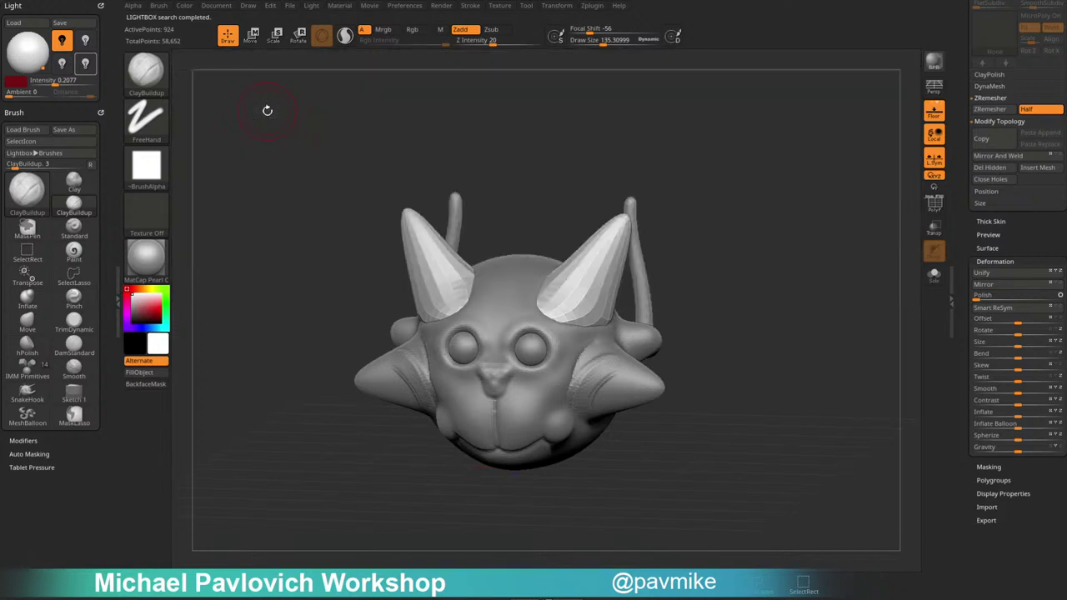
Isolate the ears subtool with Solo and show its polyframe for a close view of the topology.
mouse_move(729, 292)
left_mouse_down()
mouse_move(705, 290)
mouse_move(768, 280)
mouse_move(780, 309)
mouse_move(762, 308)
left_mouse_up()
left_click(937, 209)
left_click(934, 275)
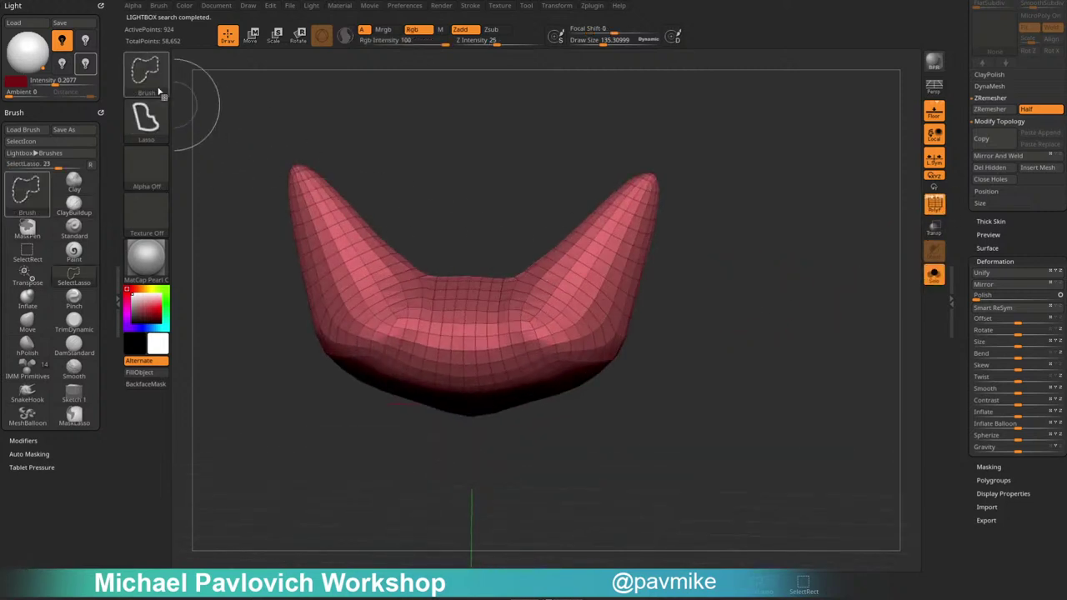
left_click_drag(770, 239, 750, 231, "alt")
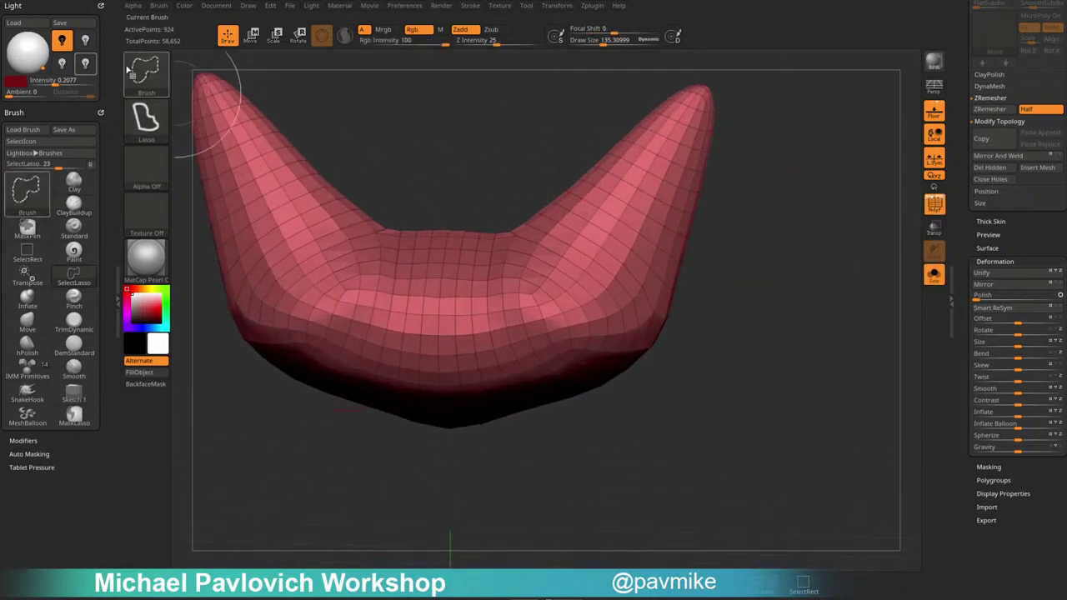
Hide individual edge loops of the ears mesh with SelectLasso and restore the full mesh's visibility.
left_click(590, 262, "ctrl+shift")
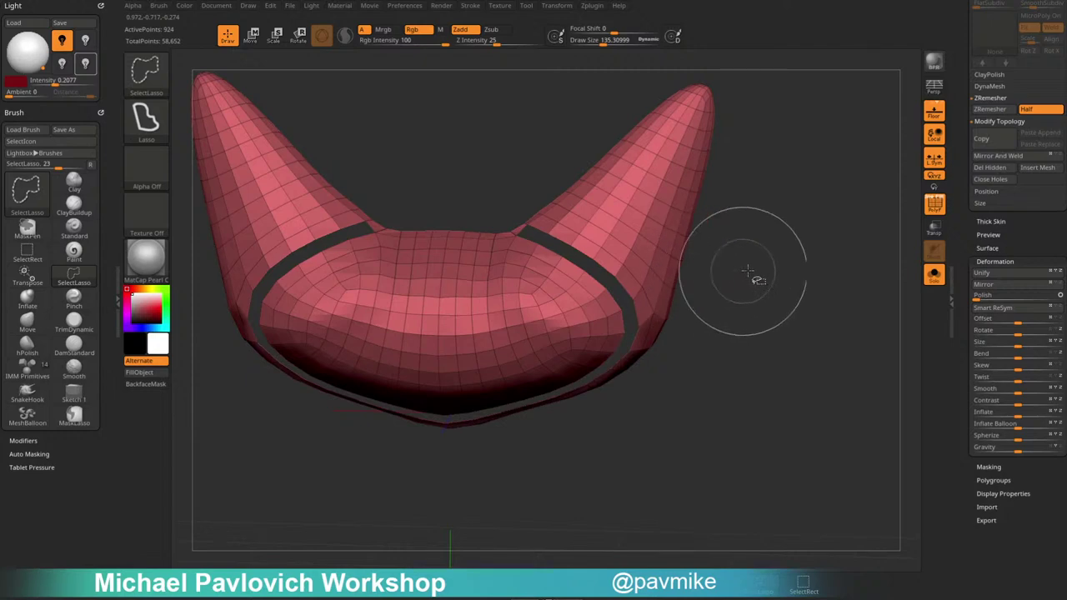
left_click(738, 278, "ctrl+shift")
left_click(614, 286, "ctrl+alt+shift")
left_click(726, 267, "ctrl+shift")
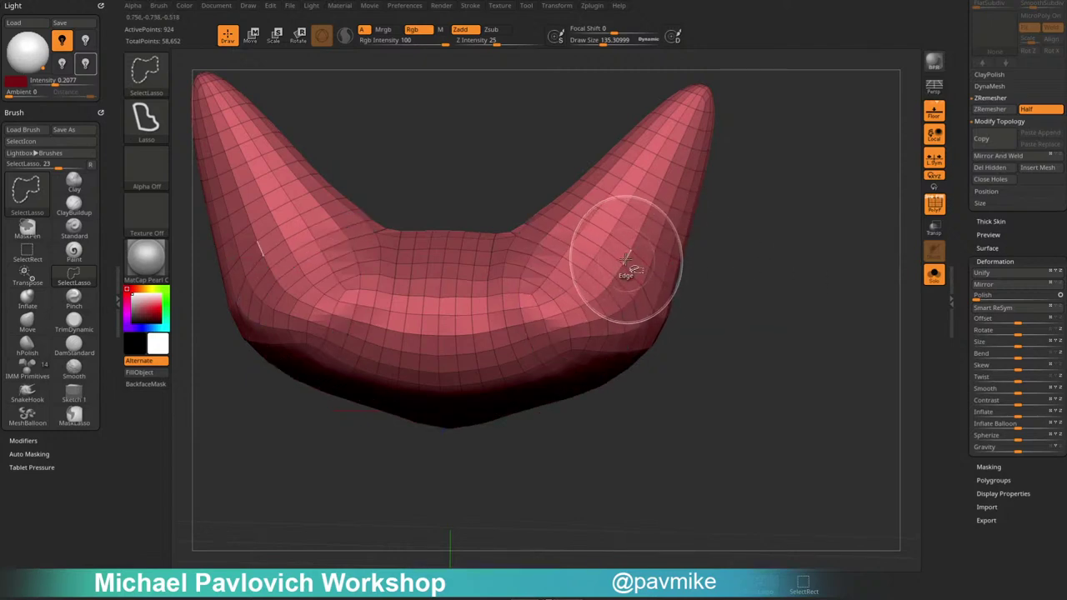
left_click(626, 259, "ctrl+shift")
left_click_drag(763, 273, 695, 301)
left_click(710, 293, "ctrl+shift")
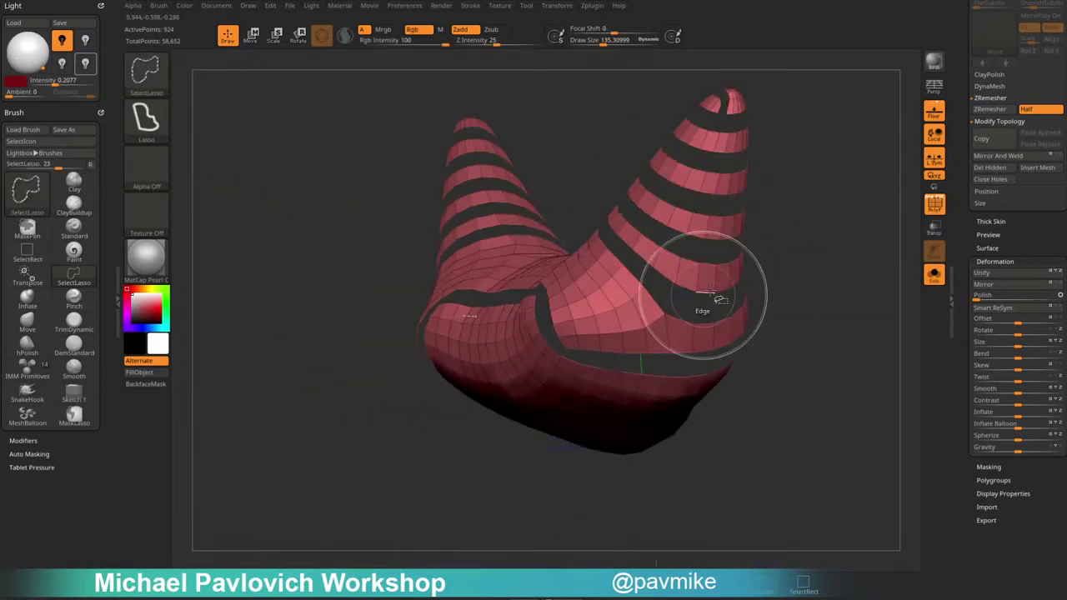
left_click_drag(763, 273, 731, 261)
left_click(742, 259, "ctrl+shift")
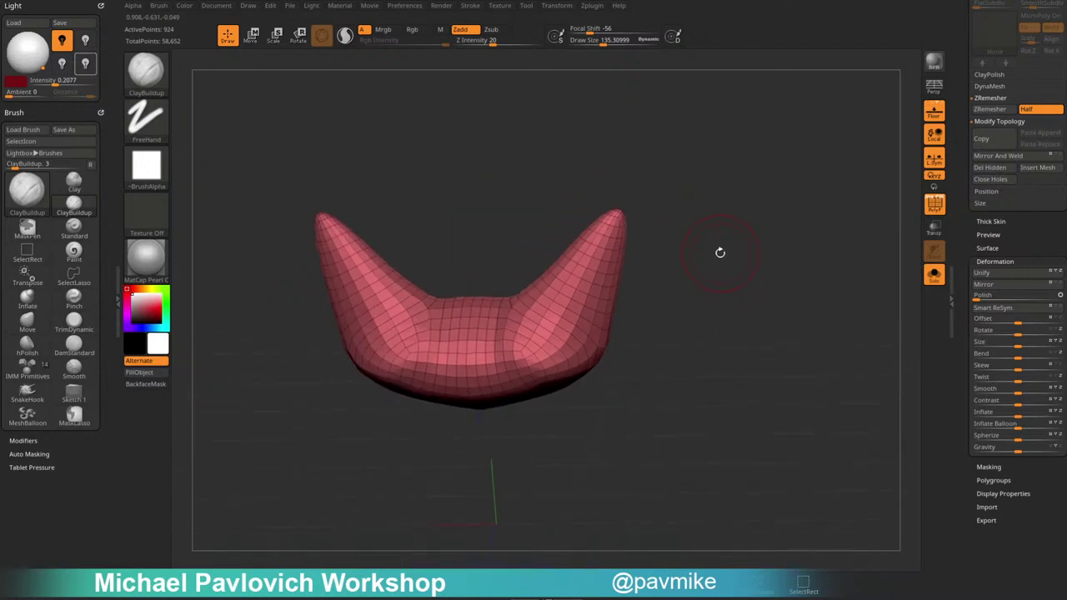
Hide the part of the mesh joining the two ears and delete the hidden geometry.
left_click(152, 77, "ctrl+shift")
mouse_move(682, 213)
left_mouse_down("shift")
mouse_move(673, 233)
mouse_move(605, 155)
mouse_move(486, 281)
mouse_move(666, 350)
left_mouse_up("shift")
left_click(152, 76, "ctrl+shift")
left_click(202, 88, "ctrl+shift")
mouse_move(764, 371)
left_mouse_down()
mouse_move(707, 334)
mouse_move(755, 301)
left_mouse_up()
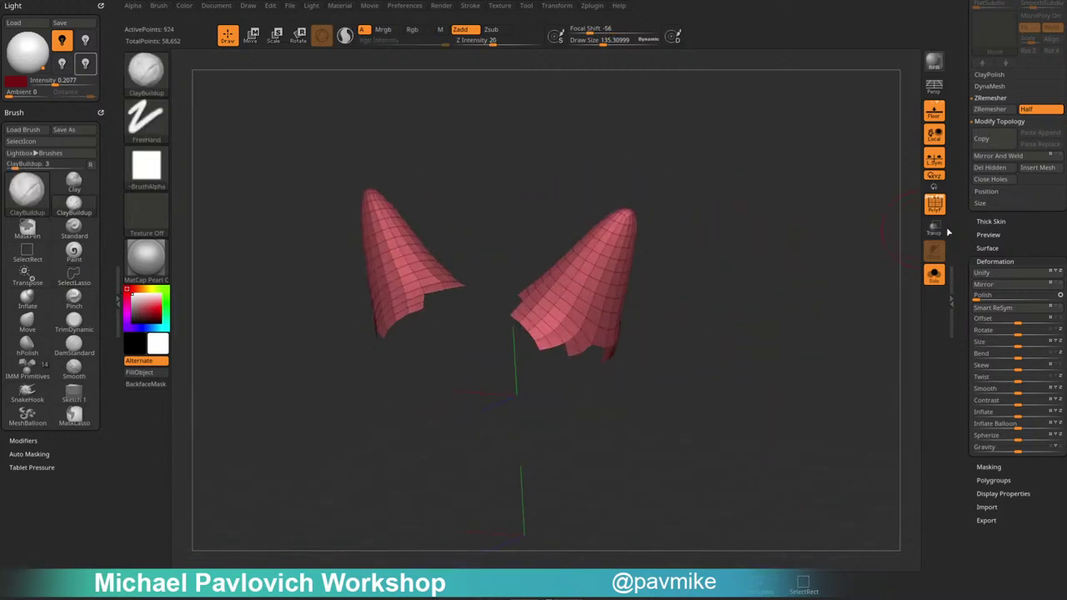
scroll(967, 352, "up", 5)
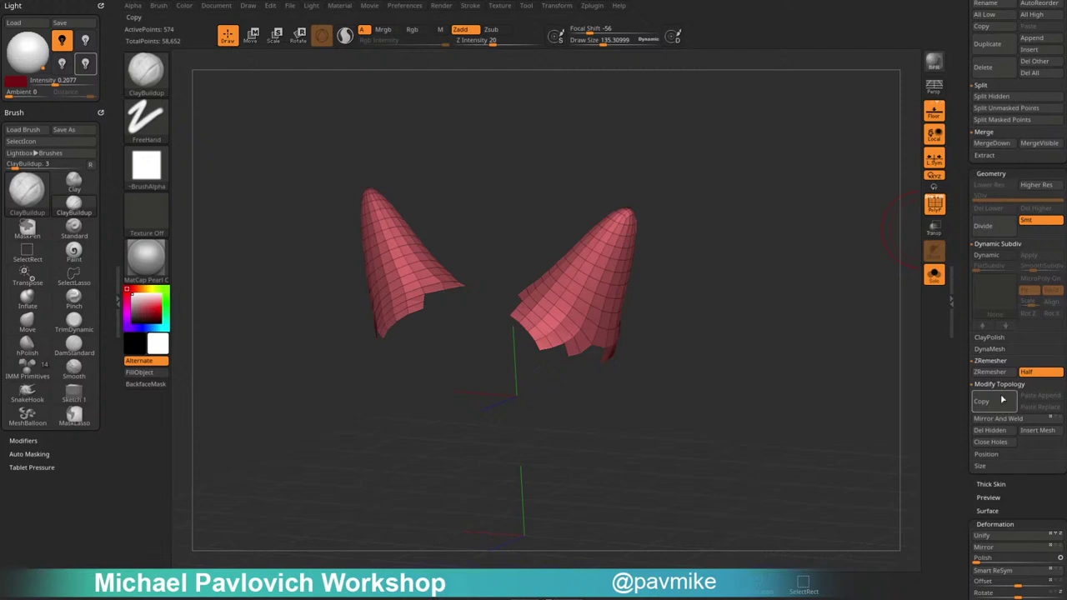
scroll(966, 367, "down", 5)
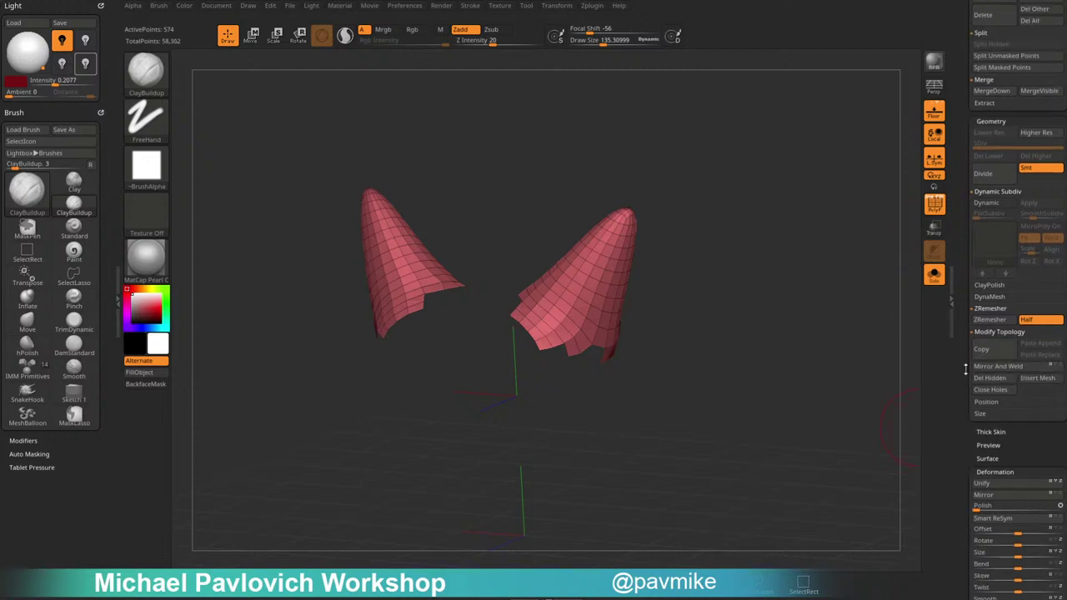
Examine the Masking commands, the available sculpting brushes and the Smooth brush's auto-masking options.
left_click(992, 312)
left_click(988, 325)
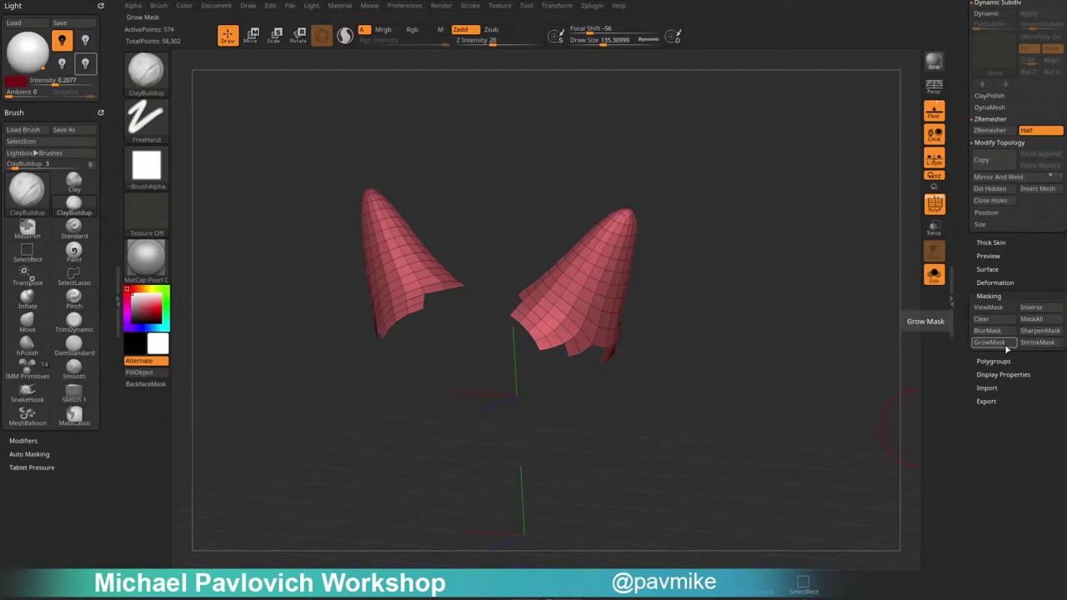
key("shift")
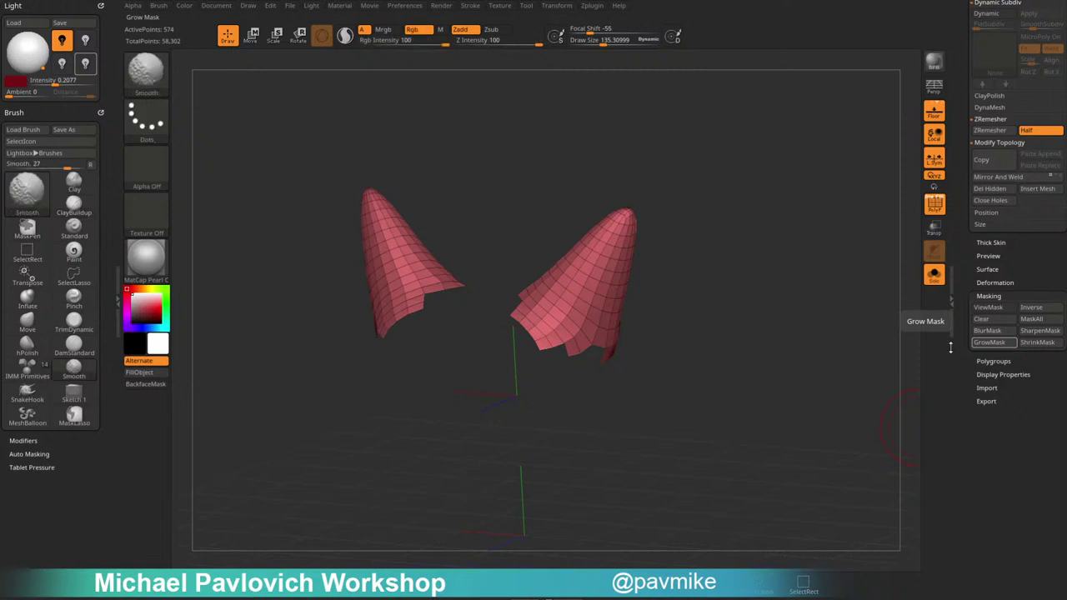
key("b")
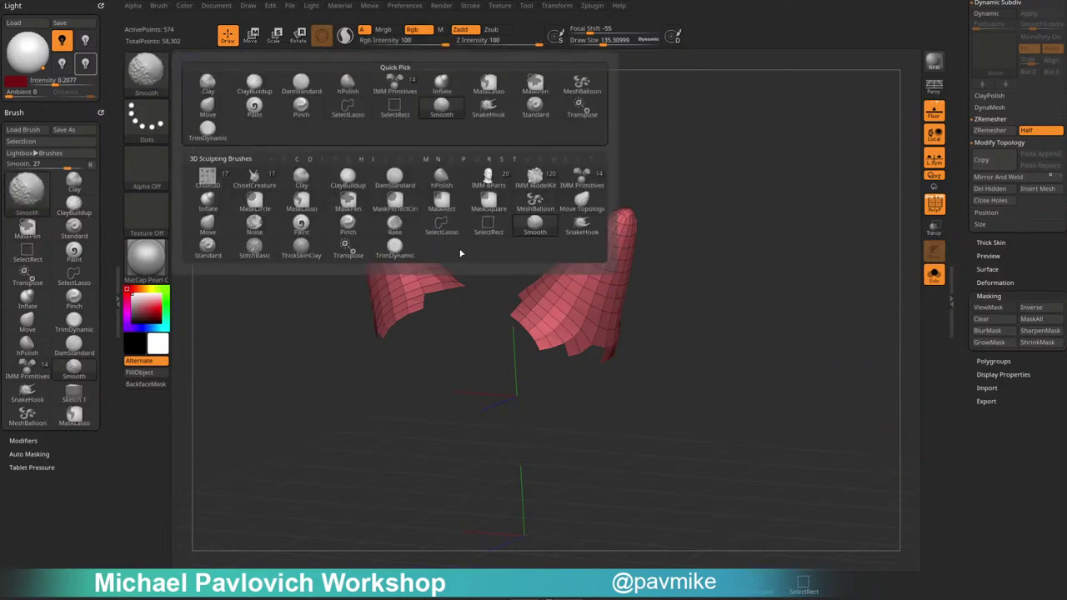
left_click(38, 453)
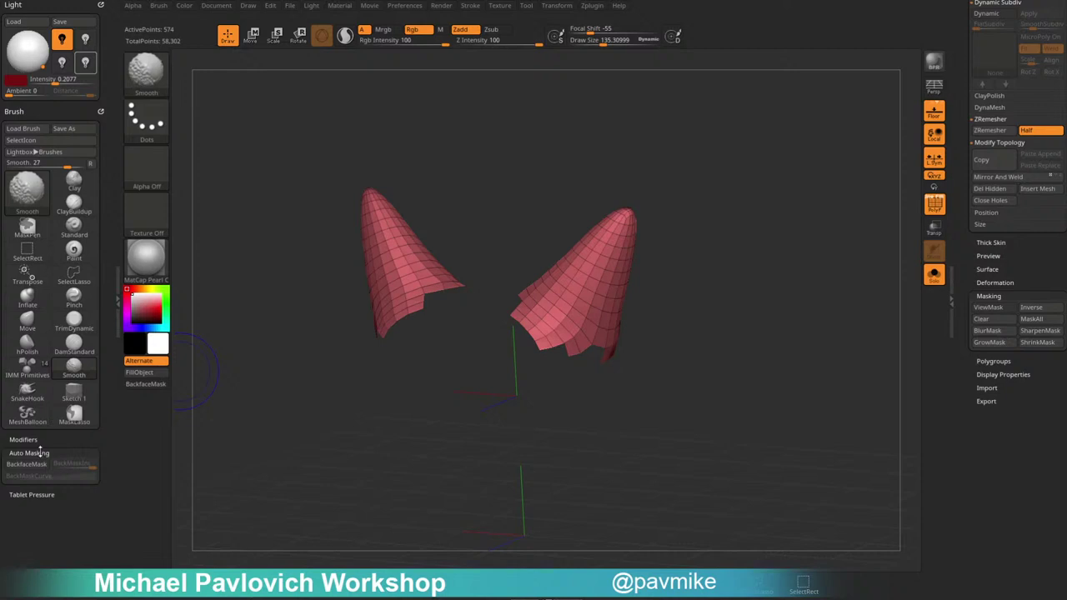
key("shift")
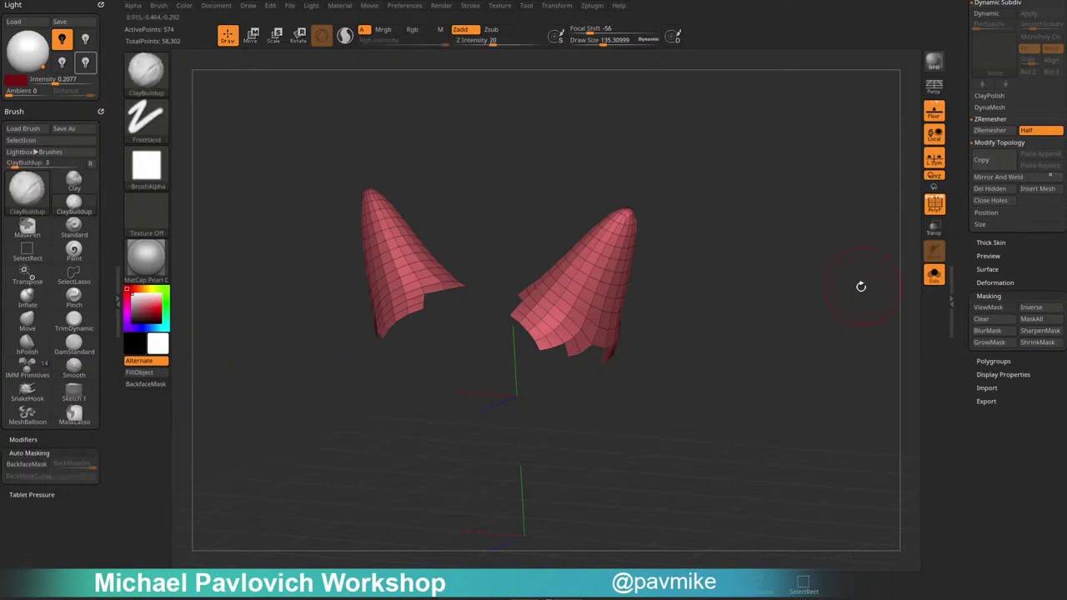
key("shift")
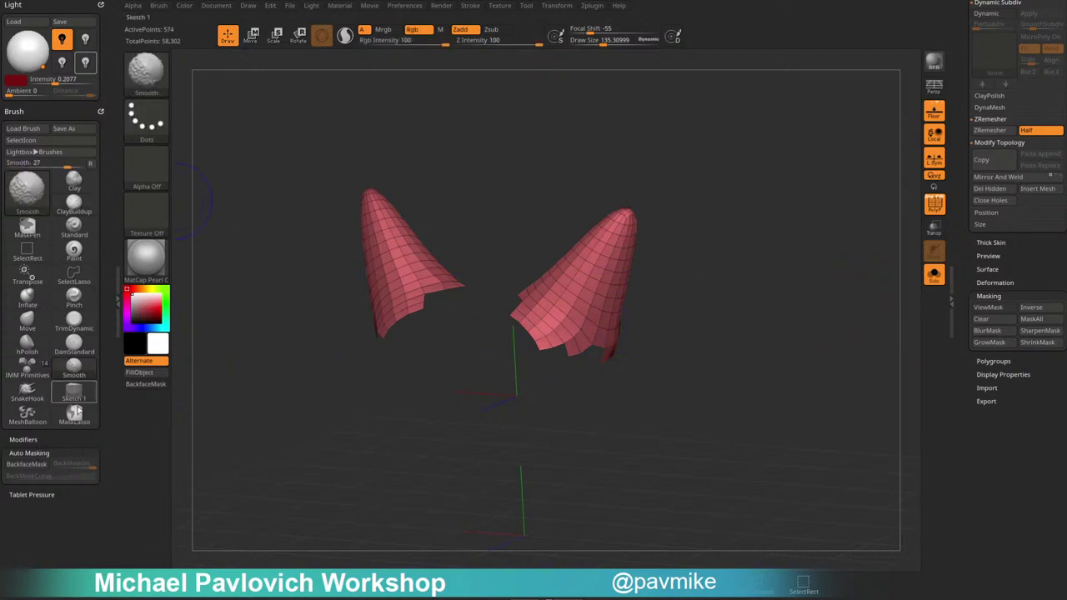
Try to smooth the jagged open border at the base of an ear with the Smooth brush.
mouse_move(526, 311)
left_mouse_down("shift")
mouse_move(536, 326)
mouse_move(518, 319)
left_mouse_up("shift")
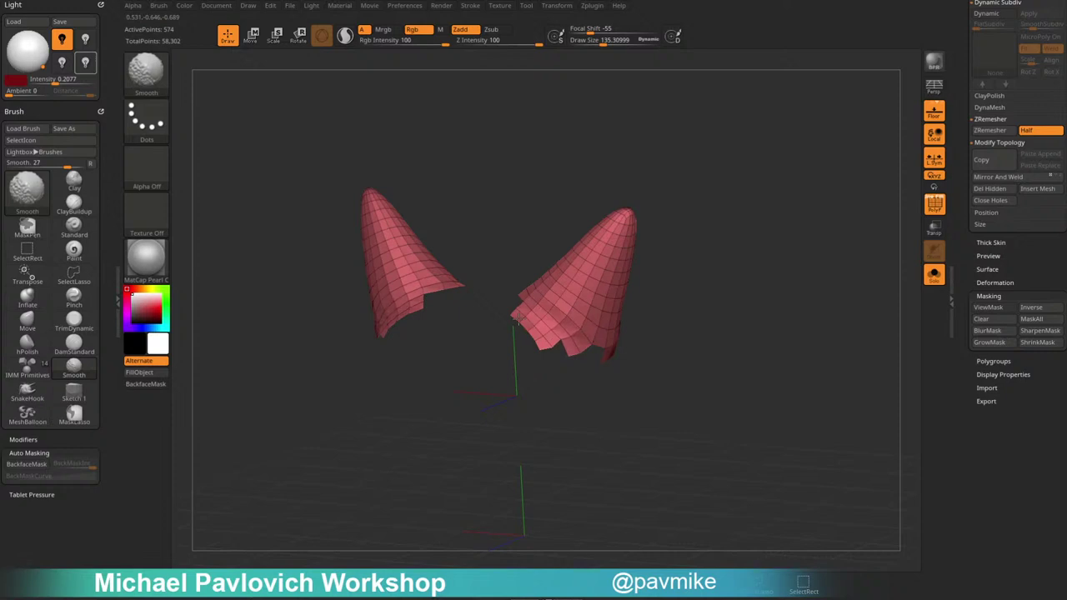
key("shift")
mouse_move(708, 331)
left_mouse_down()
mouse_move(621, 364)
mouse_move(692, 371)
mouse_move(722, 340)
left_mouse_up()
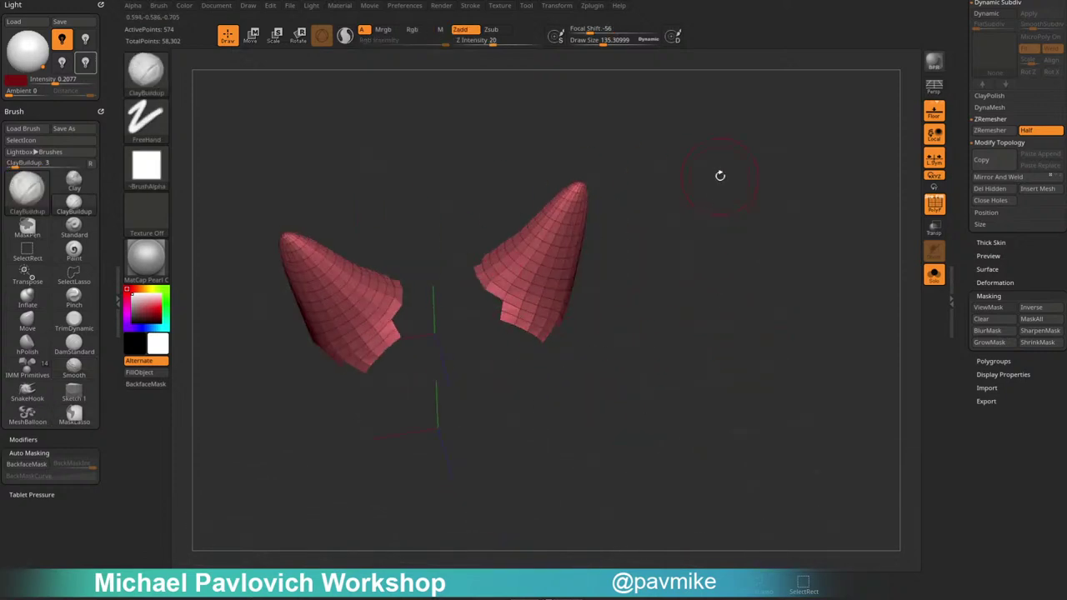
left_click_drag(720, 175, 716, 269)
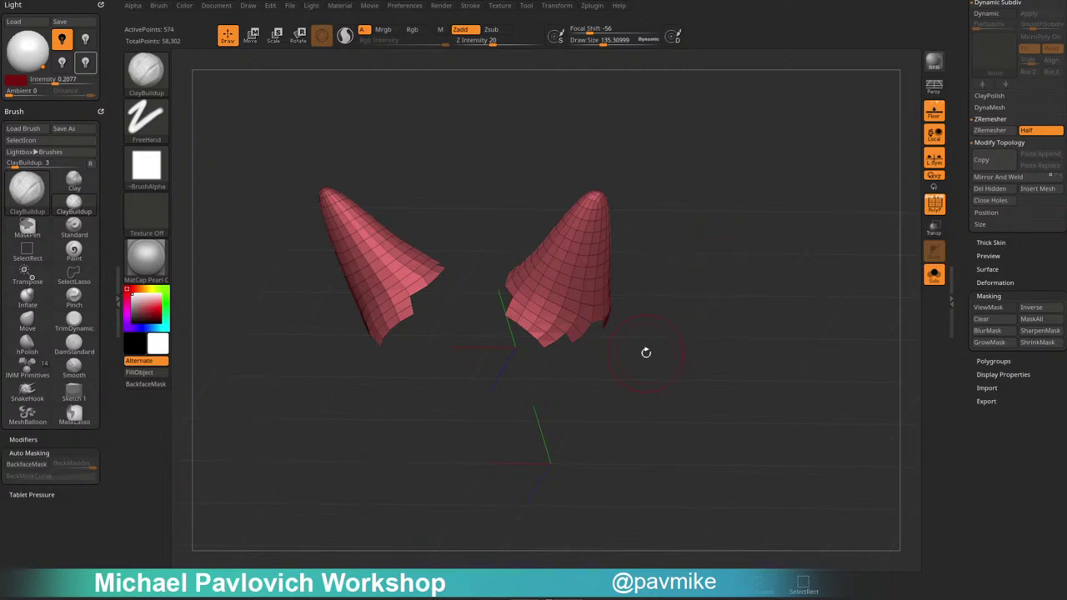
Apply the Polish deformation repeatedly to the ears to even out their jagged open borders.
left_click(1012, 283)
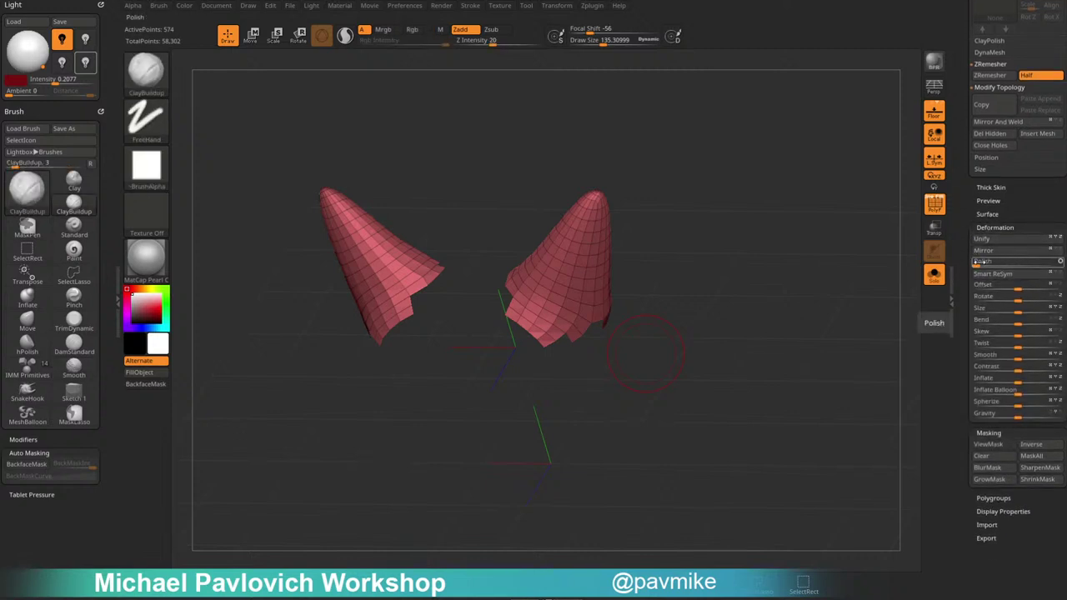
left_click(980, 262)
left_click(981, 262)
left_click(982, 261)
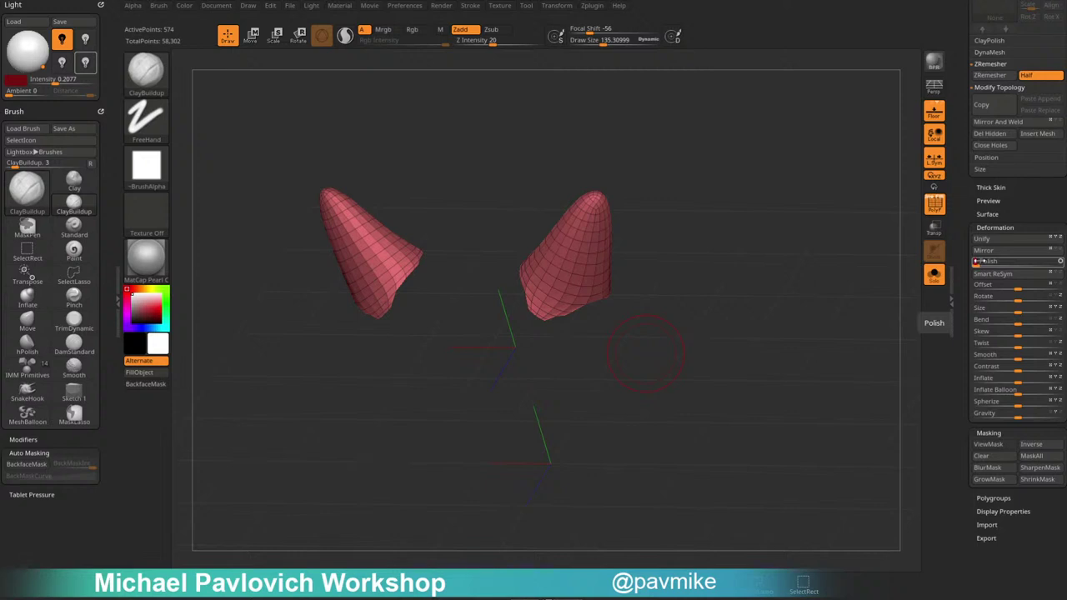
left_click_drag(638, 155, 694, 282)
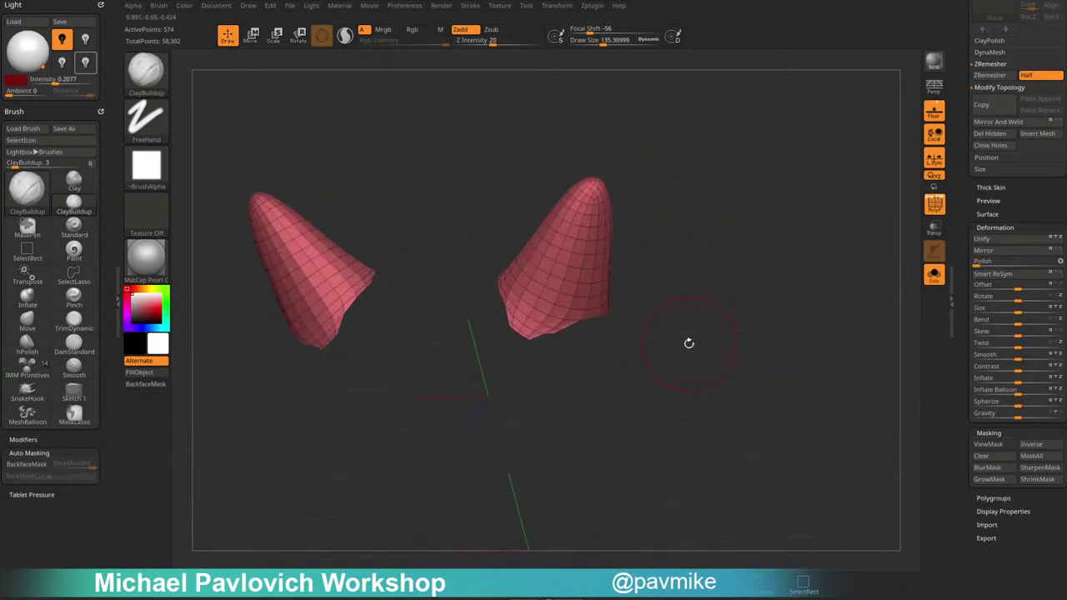
Remesh the pair of horns with ZRemesher using the Half option and check their open undersides.
scroll(959, 242, "up", 5)
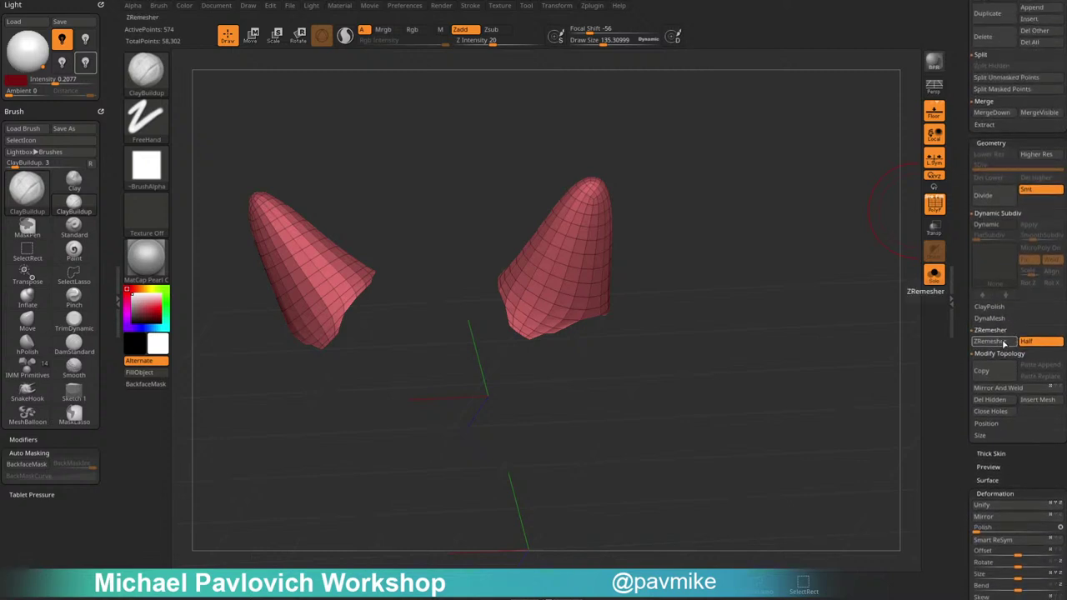
left_click(1003, 343)
left_click_drag(868, 409, 855, 314)
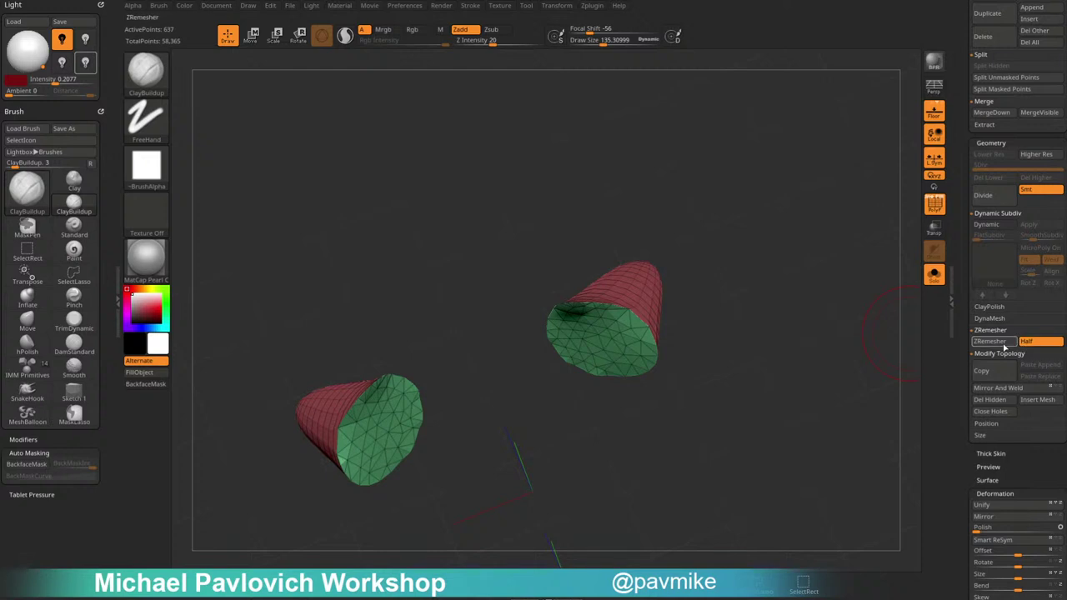
left_click_drag(832, 352, 800, 350)
left_click(1004, 342)
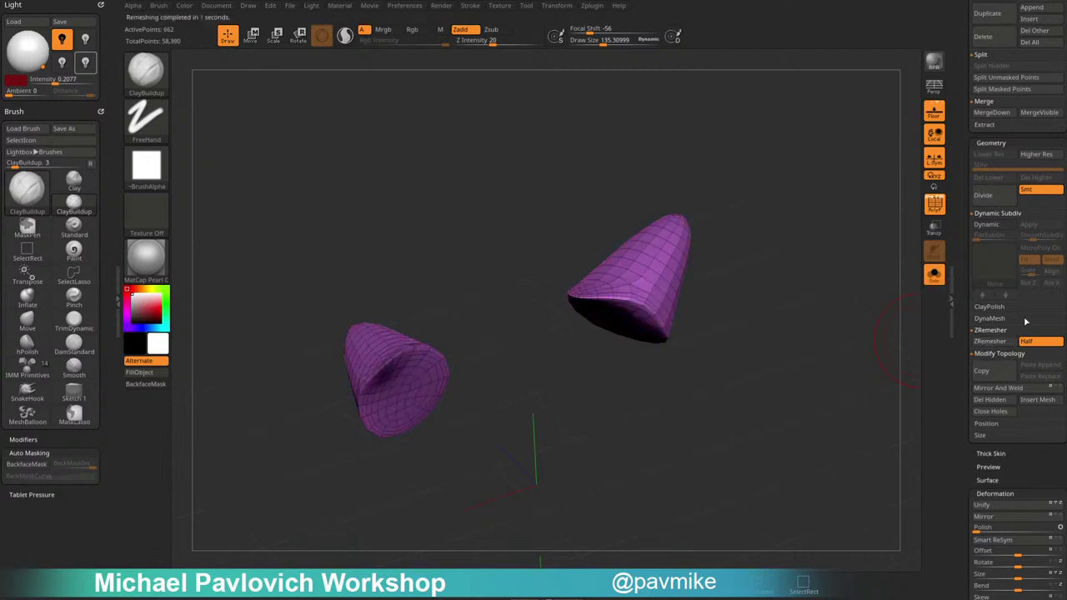
left_click_drag(774, 269, 598, 300)
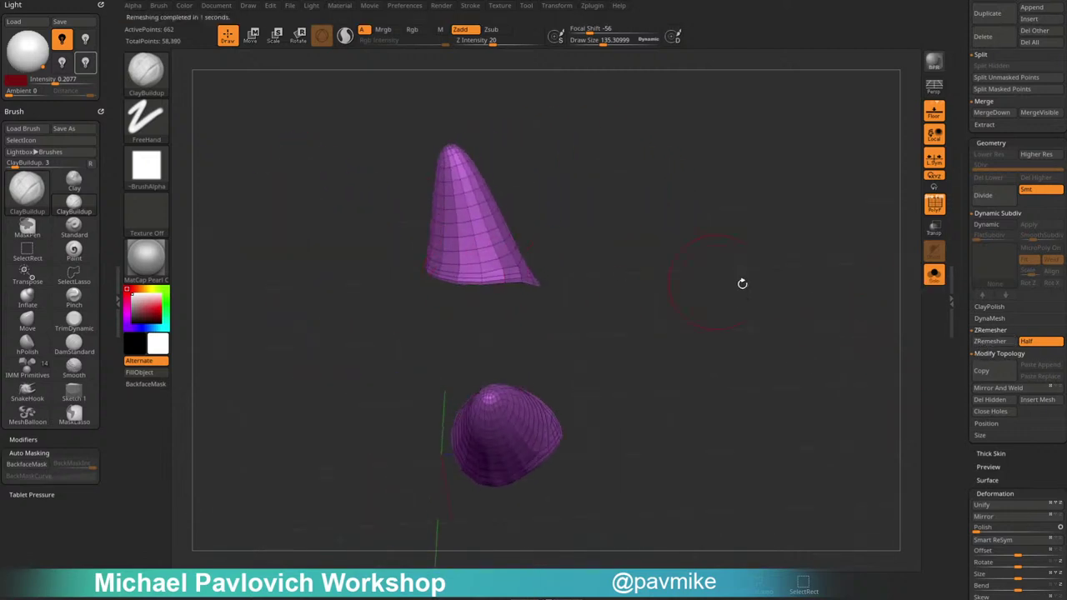
left_click_drag(742, 283, 808, 296)
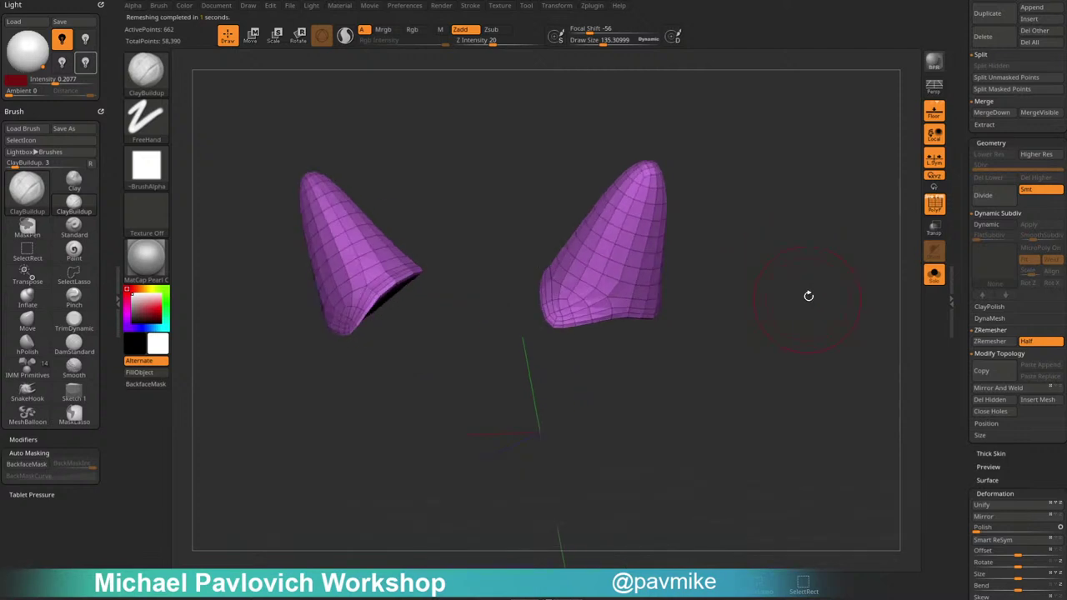
Show the whole head without wireframe, hide one of the two horns and delete the hidden geometry.
left_click(934, 276)
key("shift+f")
mouse_move(833, 235)
left_mouse_down()
mouse_move(831, 258)
mouse_move(798, 274)
mouse_move(638, 291)
left_mouse_up()
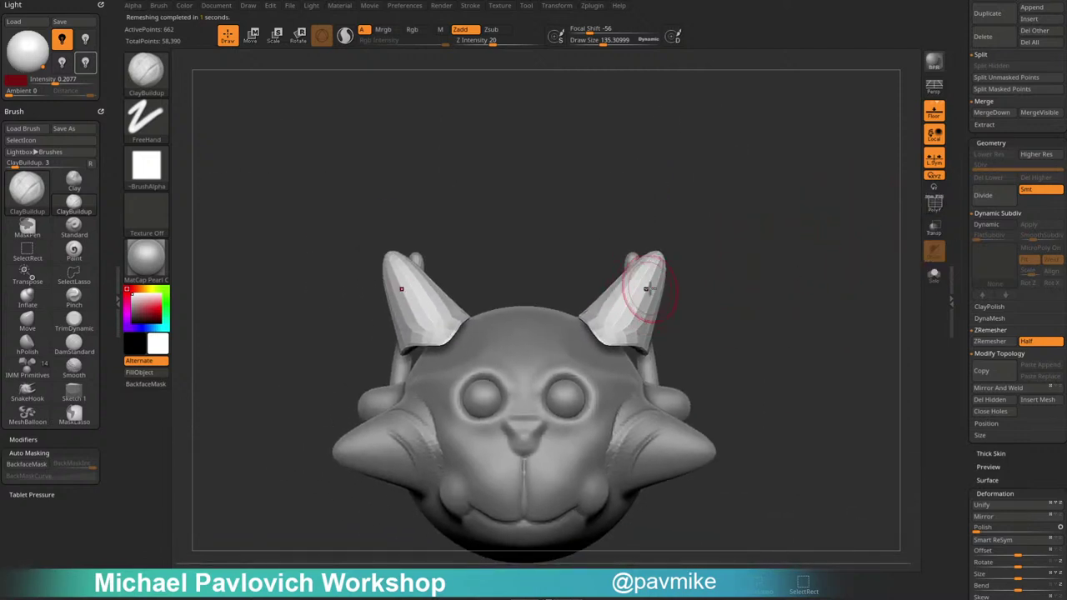
key("ctrl+shift")
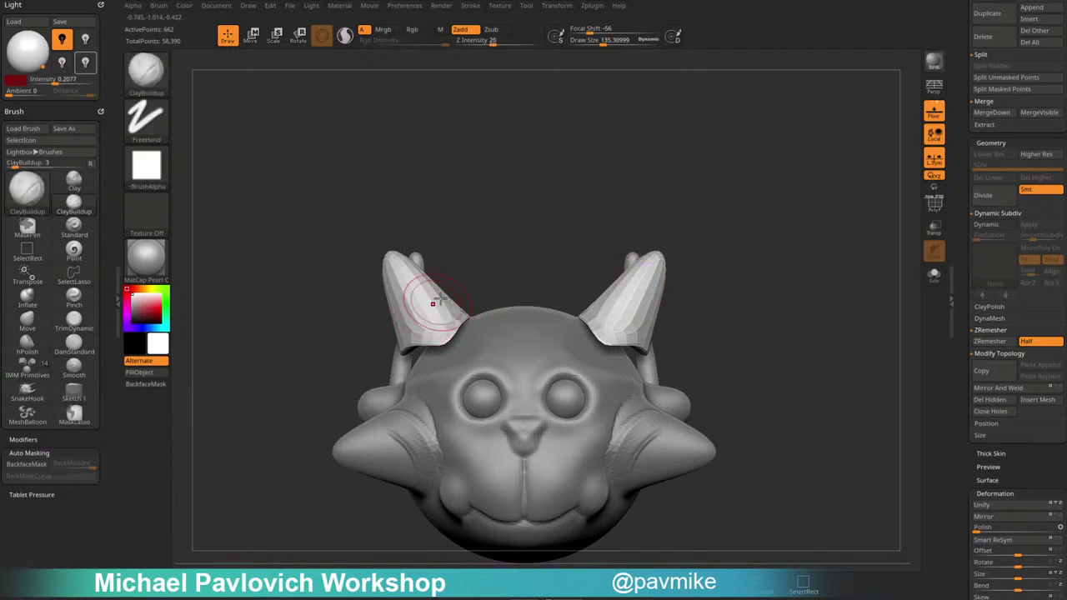
left_click_drag(515, 277, 319, 248, "ctrl+shift")
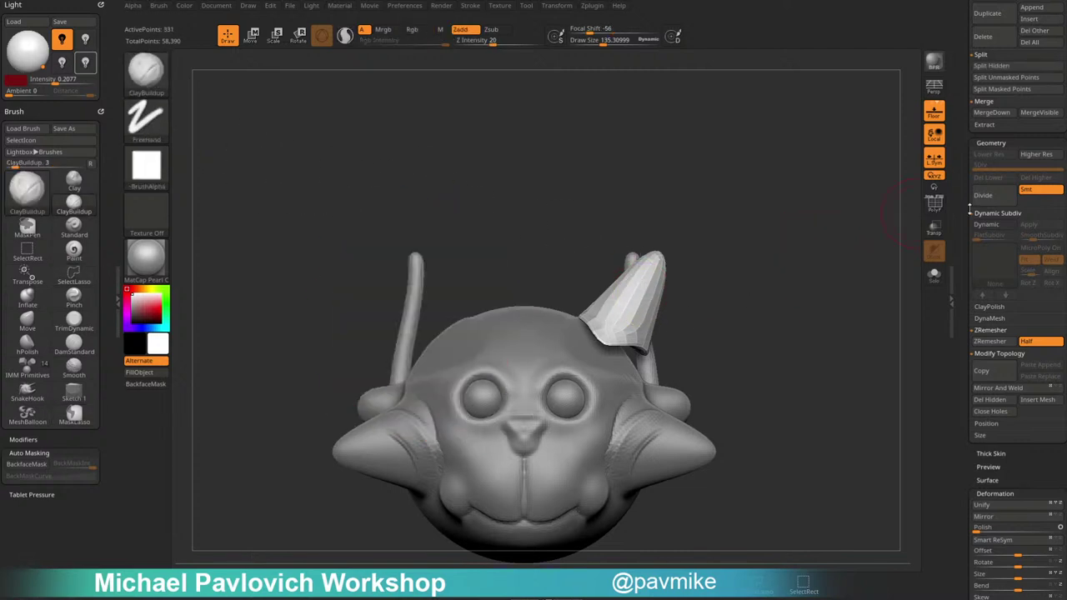
left_click_drag(970, 210, 958, 183)
left_click(993, 389)
Isolate the single horn and place the transform gizmo at the center of its open base.
left_click_drag(817, 244, 734, 219, "alt")
key("w")
left_click(934, 274)
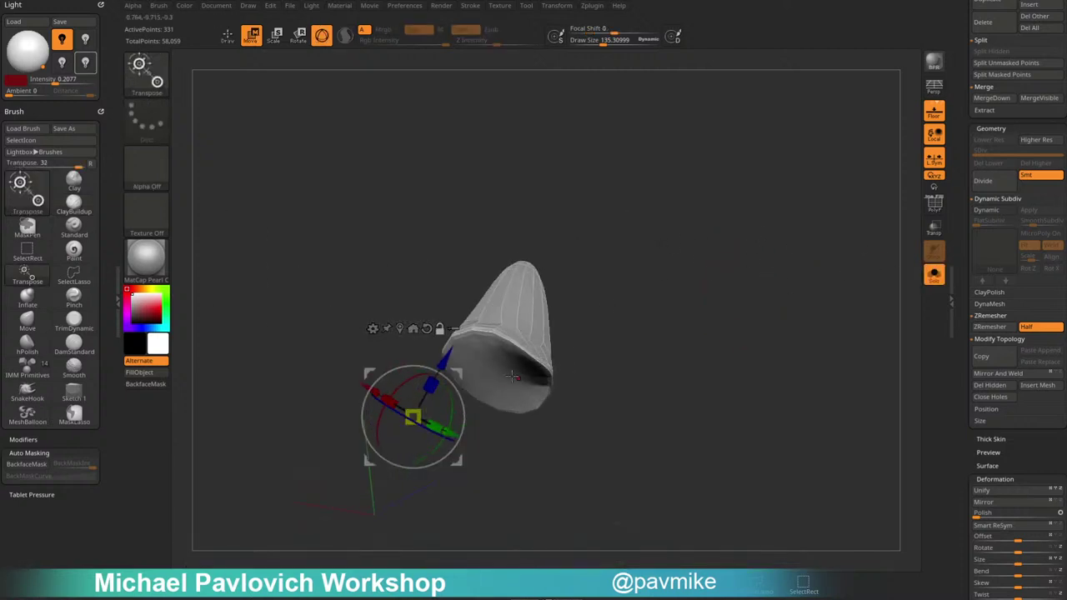
left_click(496, 377, "alt")
left_click_drag(691, 276, 688, 350)
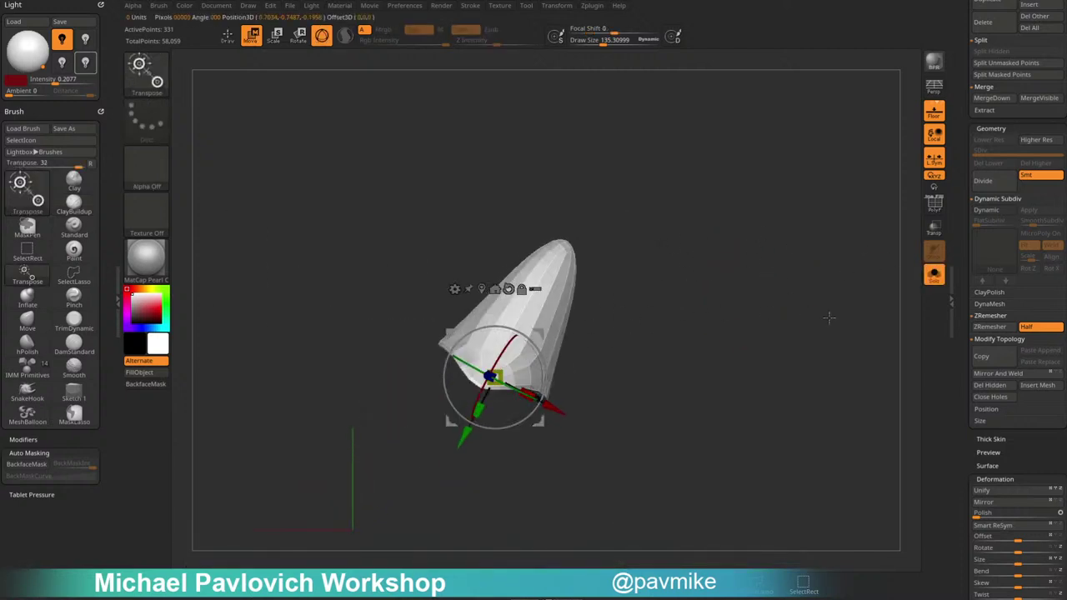
left_click_drag(828, 317, 833, 271, "alt")
Try the Twist deformation on the isolated horn and undo it.
left_click_drag(962, 369, 962, 294)
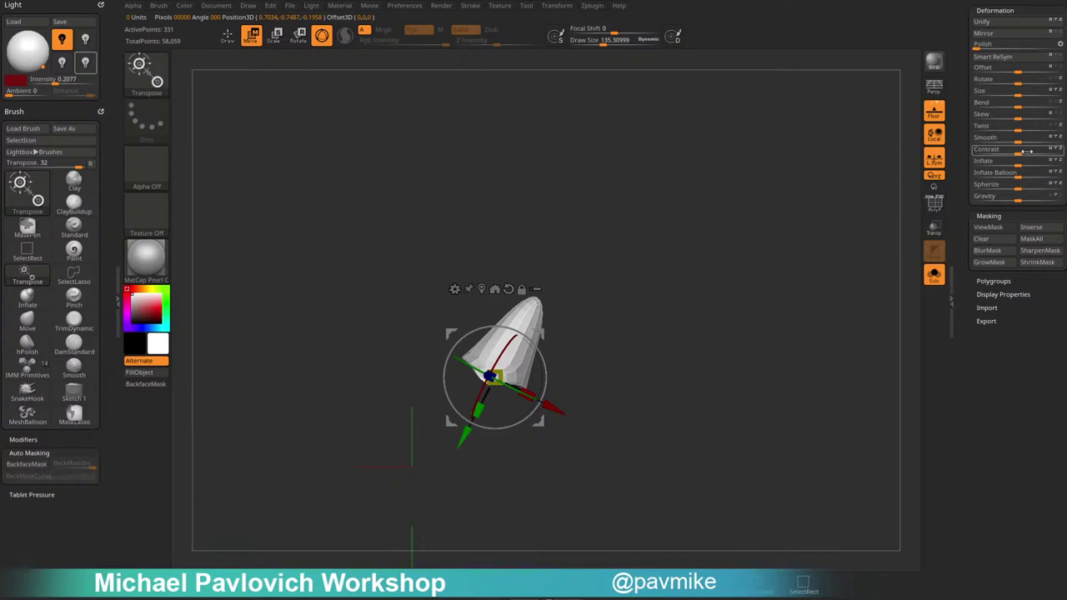
mouse_move(1020, 130)
left_mouse_down()
mouse_move(1041, 131)
mouse_move(962, 135)
mouse_move(1030, 135)
left_mouse_up()
key("ctrl+z")
right_click_drag(733, 250, 746, 285, "ctrl")
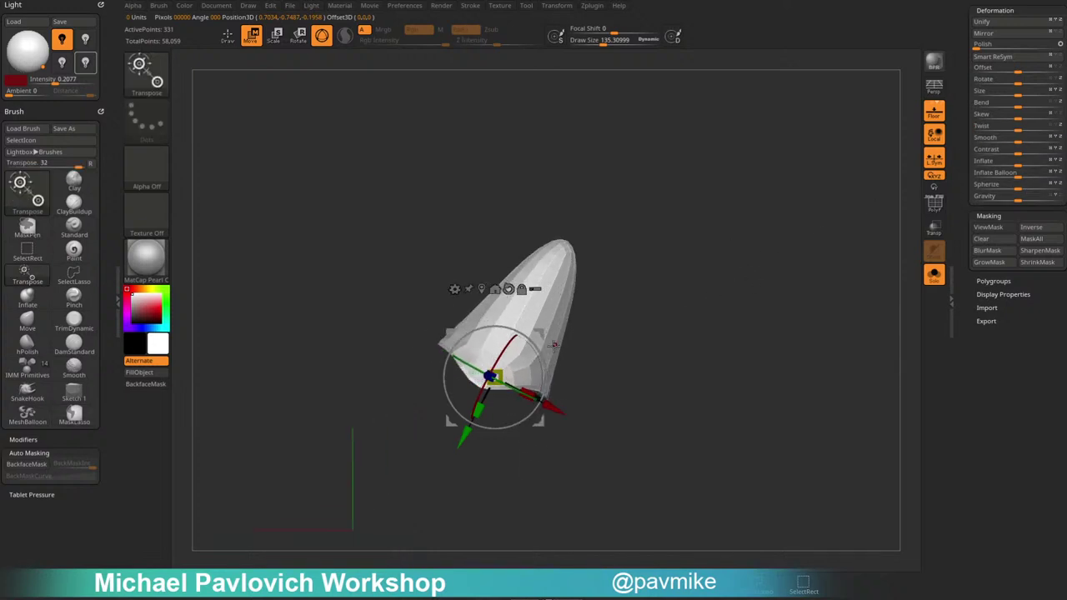
Twist the isolated horn with a gizmo deformer, adjusting the cone handles at its tip and base.
left_click(455, 288)
left_click(646, 389)
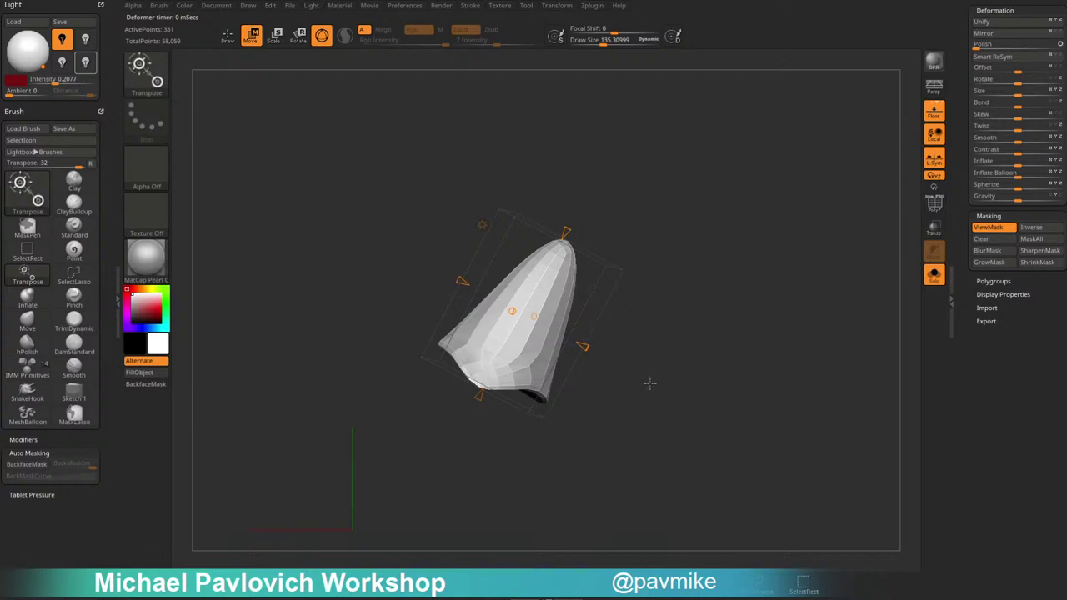
left_click_drag(689, 340, 649, 293)
left_click_drag(565, 230, 651, 185)
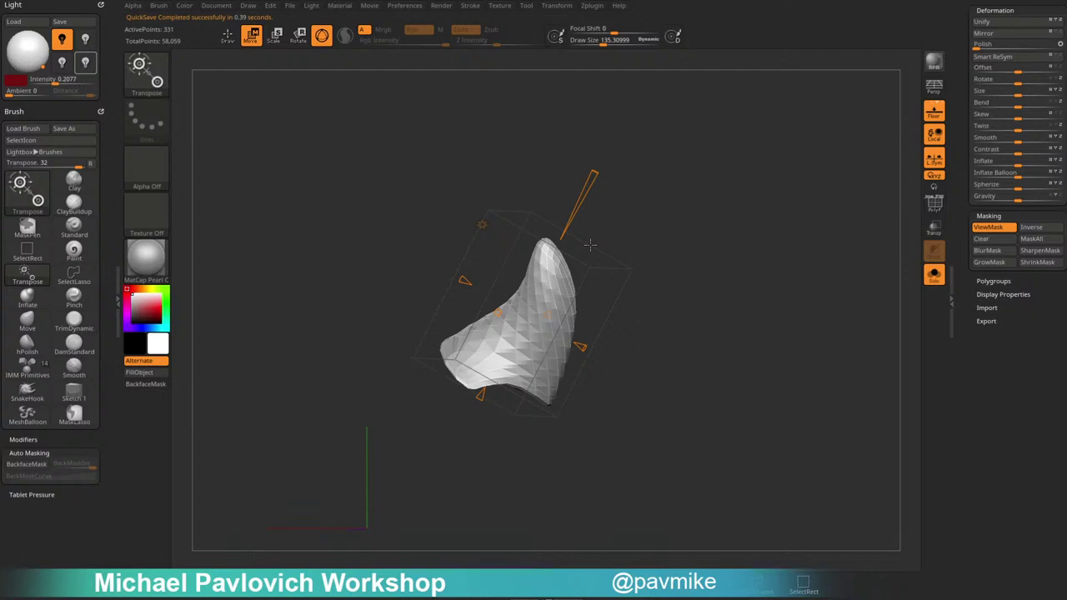
left_click_drag(803, 290, 717, 214)
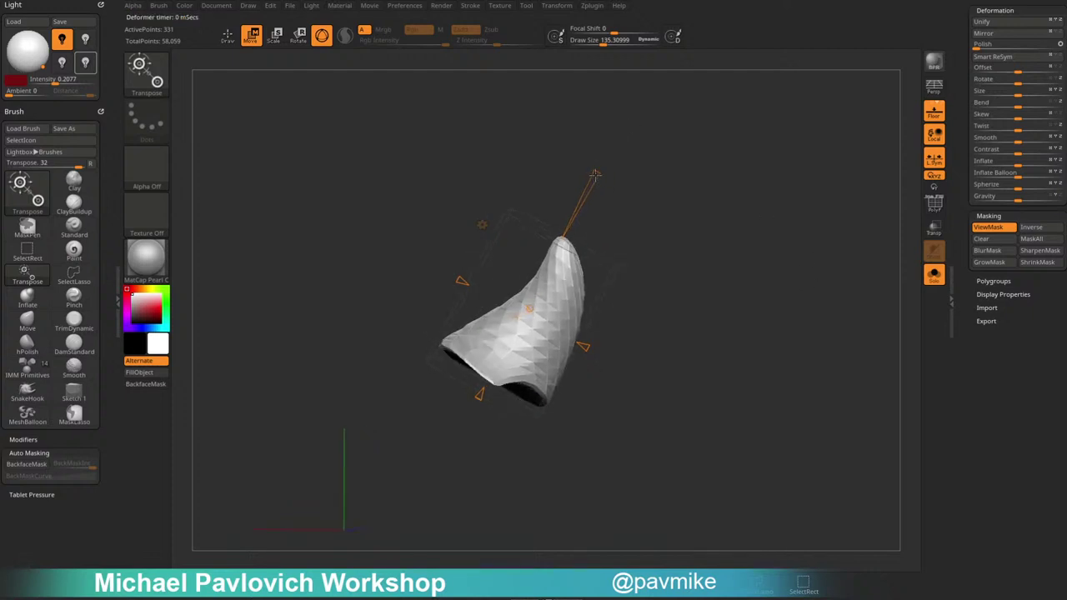
left_click_drag(606, 171, 587, 259)
mouse_move(480, 396)
left_mouse_down()
mouse_move(457, 417)
mouse_move(482, 383)
left_mouse_up()
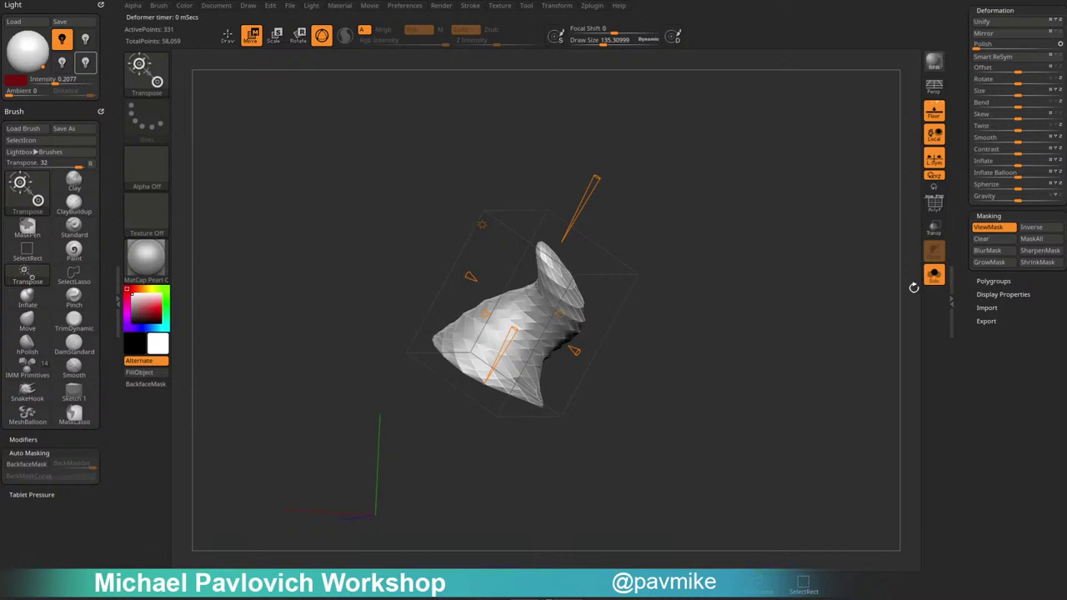
Show the whole head again and leave the deformer, returning to the standard transform gizmo.
left_click(934, 273)
key("q")
key("w")
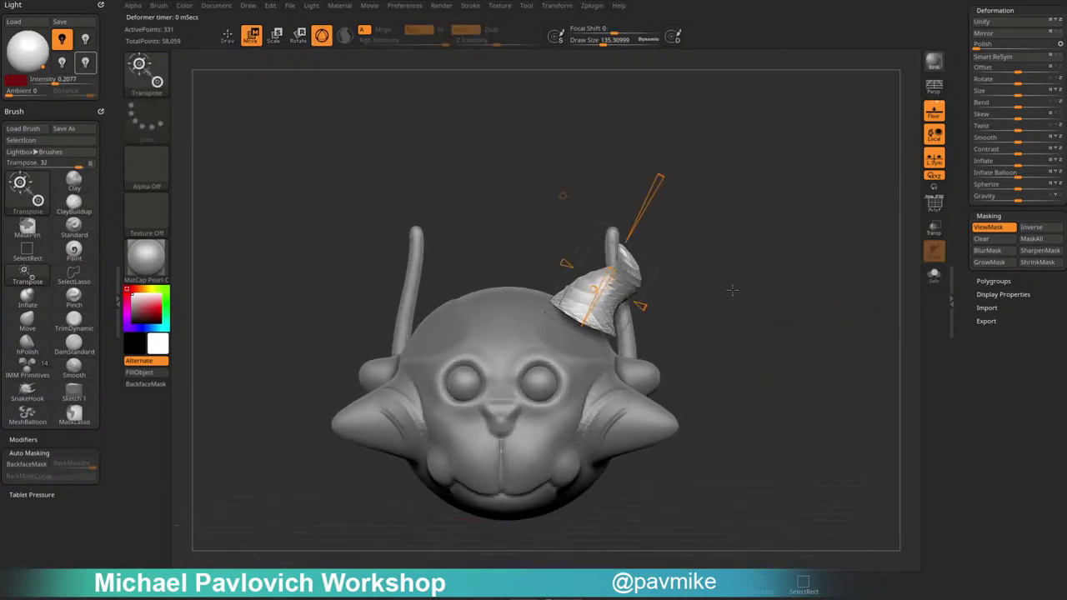
left_click_drag(793, 281, 783, 178)
key("w")
Mirror the twisted horn to the opposite side of the head with the Mirror deformation.
scroll(1006, 199, "up", 5)
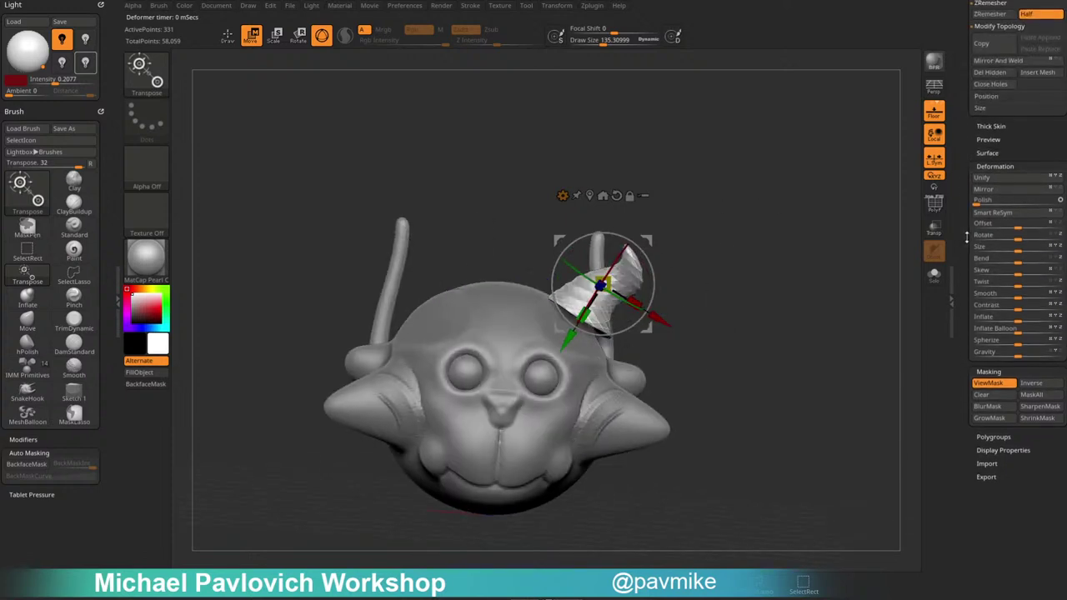
left_click(1007, 197)
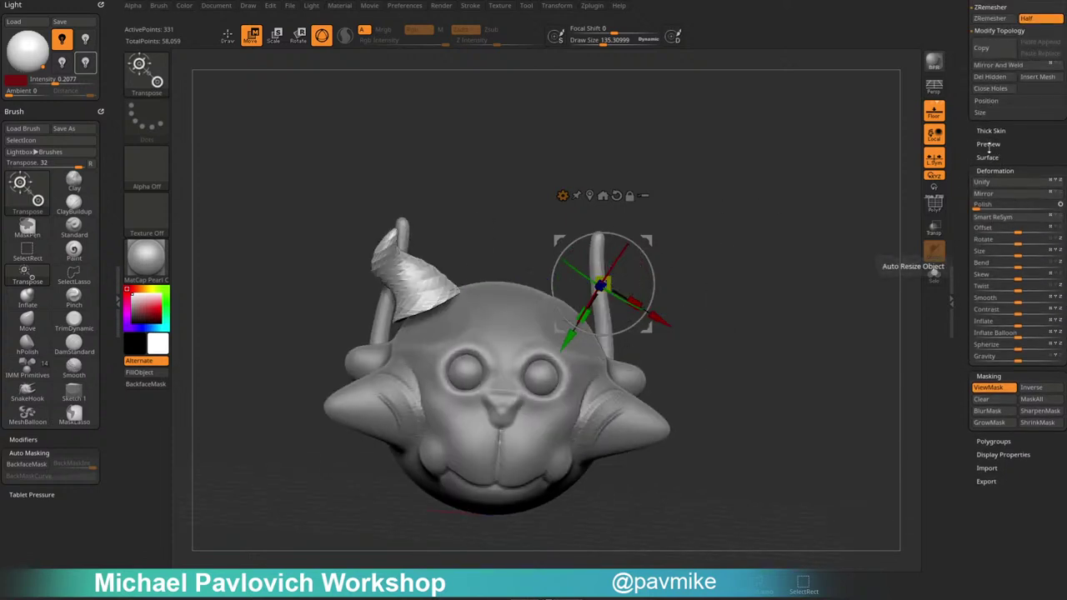
Try Mirror And Weld on the horn with Local Symmetry on, comparing before and after, and undo it.
scroll(992, 159, "up", 4)
left_click(933, 204)
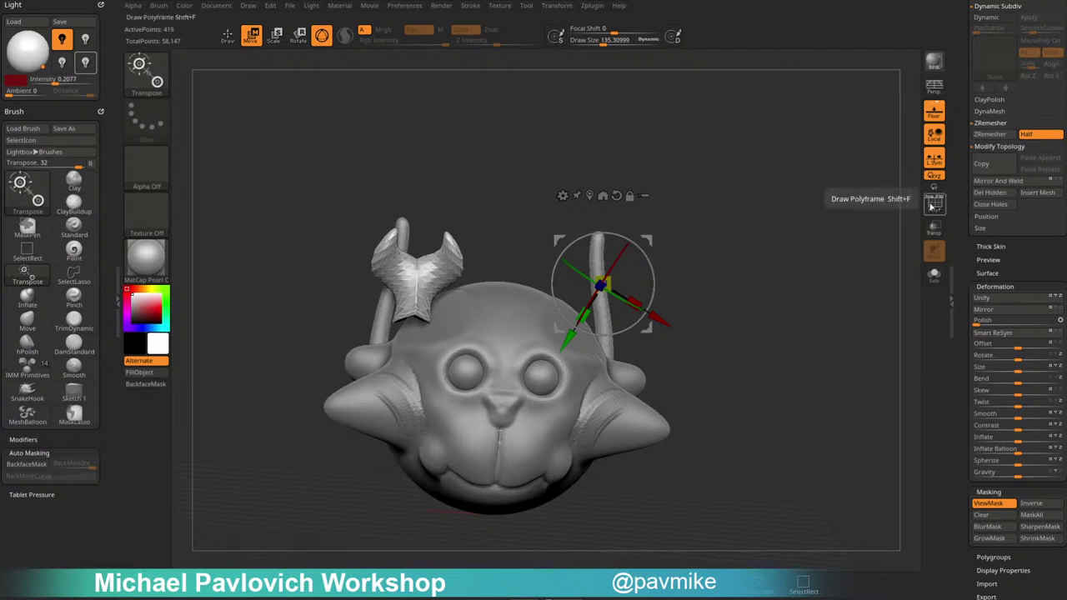
key("ctrl+z")
left_click_drag(850, 221, 825, 241, "shift")
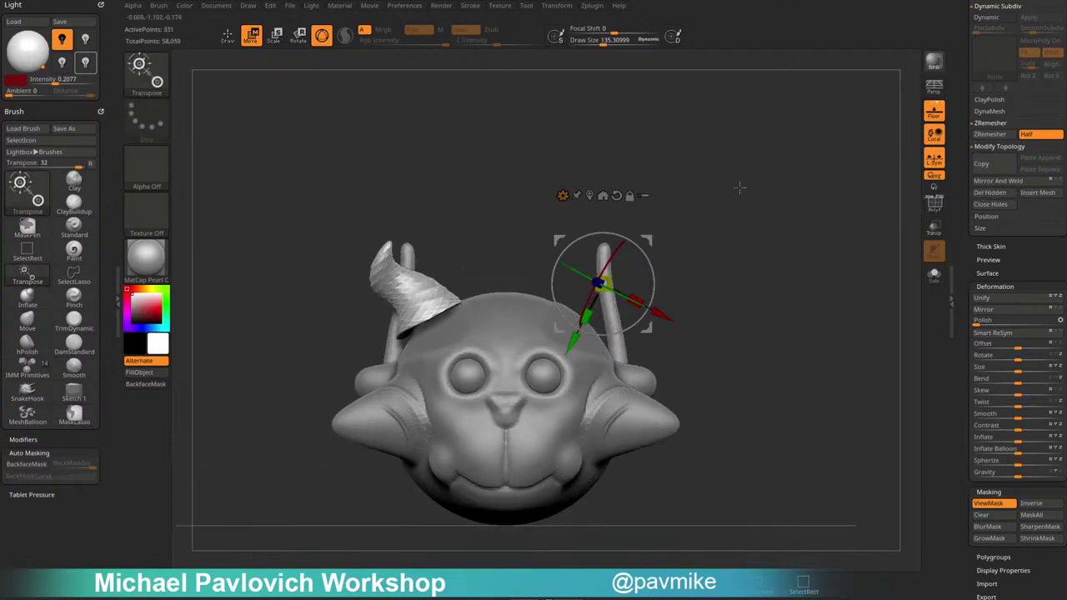
key("ctrl+shift+z")
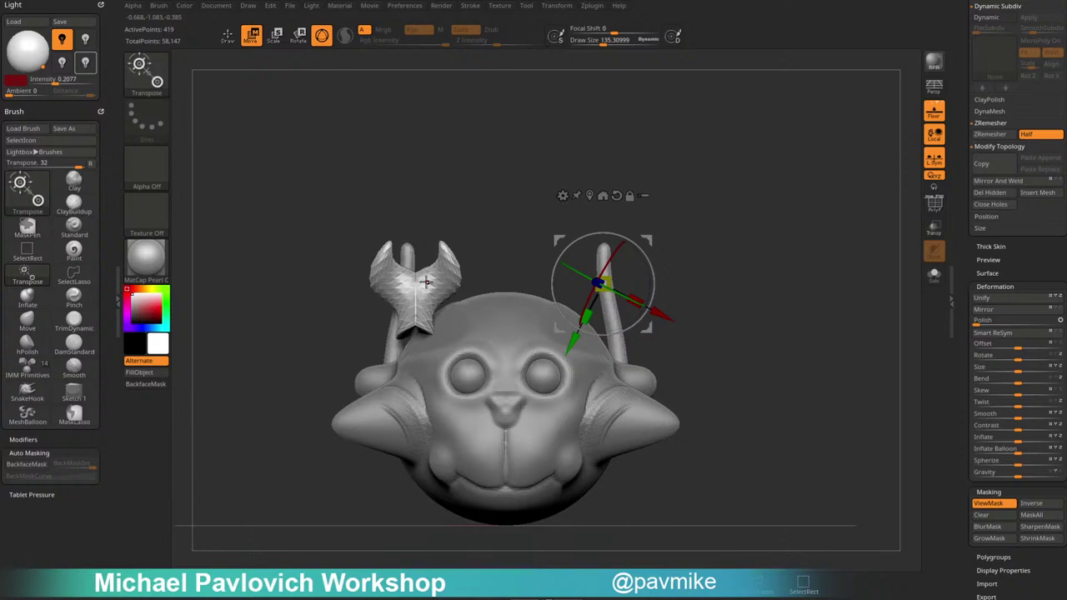
key("ctrl+z")
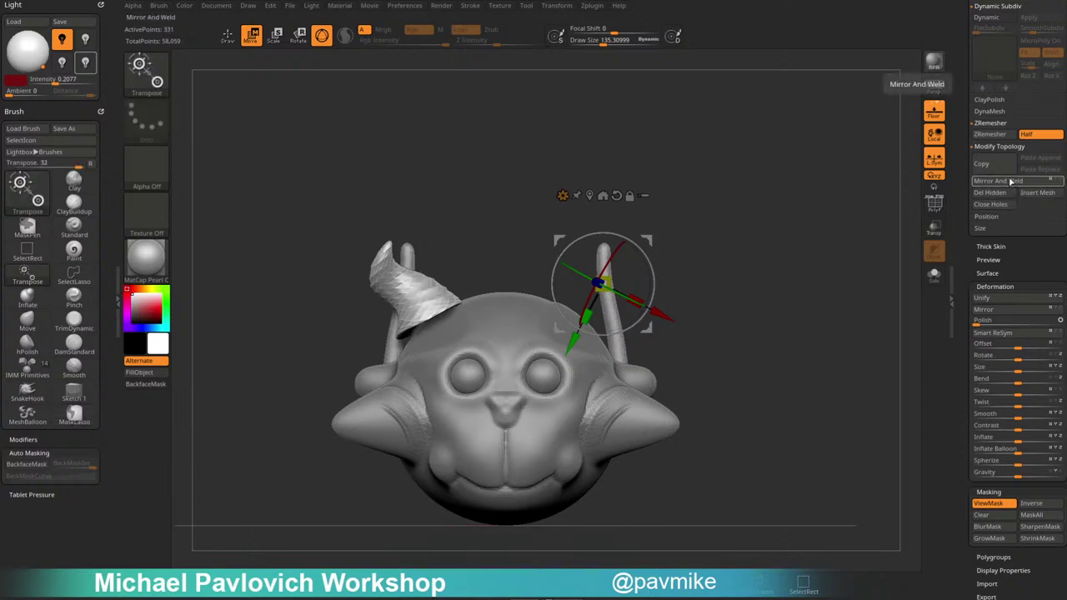
Turn off Local Symmetry and apply Mirror And Weld to copy the horn across the head.
left_click(933, 159)
left_click(999, 181)
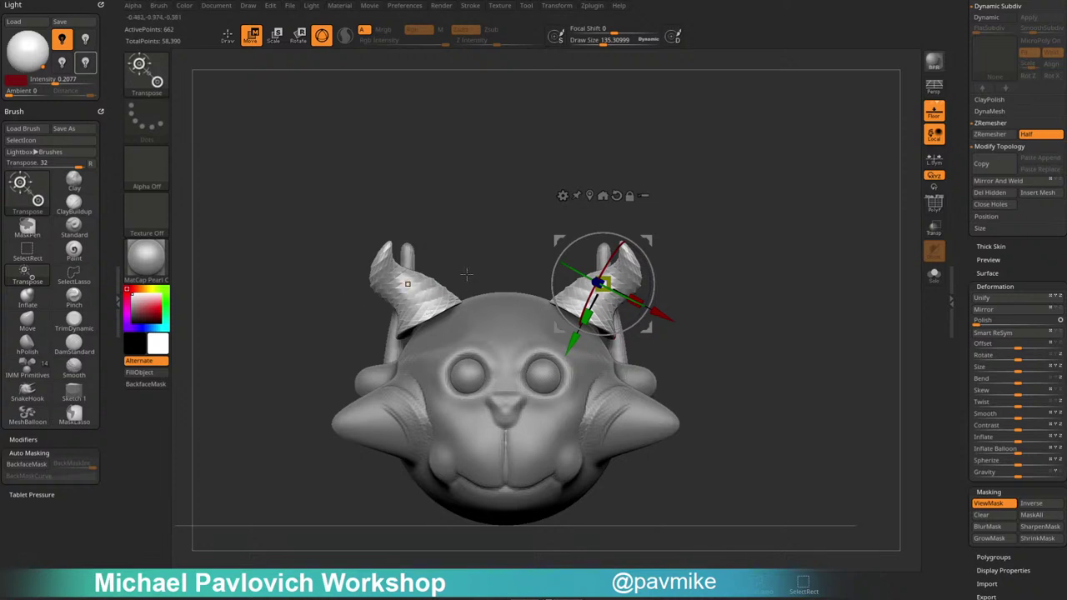
Rotate and reposition both horns with the gizmo so they tilt forward and outward from the head.
left_click_drag(698, 268, 621, 281)
left_click_drag(774, 250, 625, 250)
left_click_drag(638, 248, 616, 237)
left_click_drag(647, 240, 627, 283)
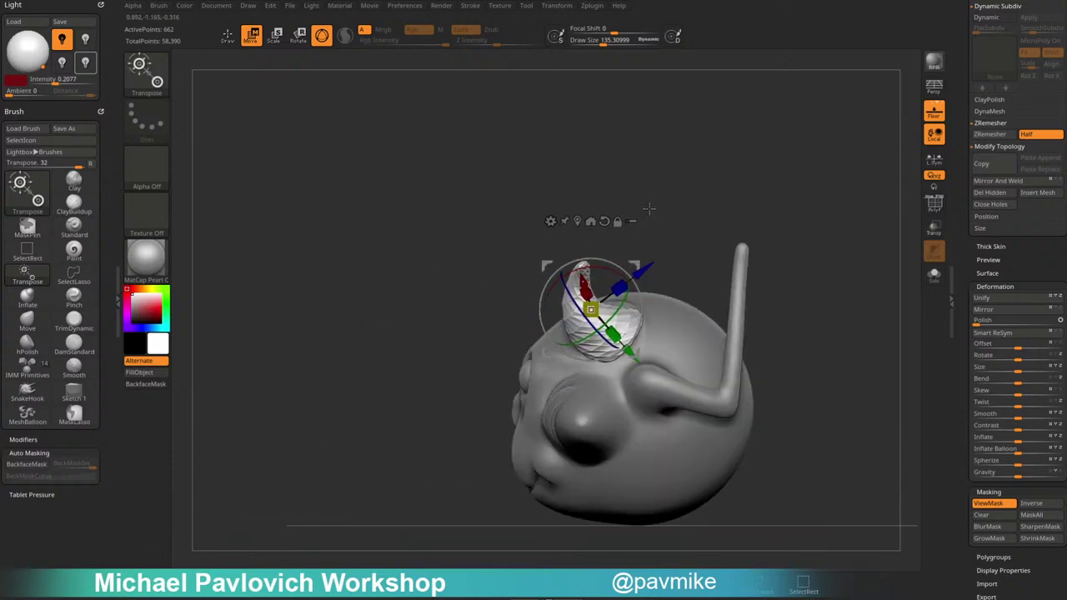
left_click_drag(649, 209, 700, 240, "shift")
left_click_drag(575, 280, 618, 282)
mouse_move(682, 244)
left_mouse_down()
mouse_move(684, 278)
mouse_move(666, 214)
mouse_move(715, 171)
mouse_move(638, 293)
mouse_move(647, 291)
mouse_move(622, 276)
left_mouse_up()
Reshape the horns with a large Move brush, fitting their bases to the forehead and adjusting their curves.
key("q")
mouse_move(802, 263)
left_mouse_down("alt")
mouse_move(785, 258)
mouse_move(483, 392)
left_mouse_up("alt")
key("b")
key("m")
key("v")
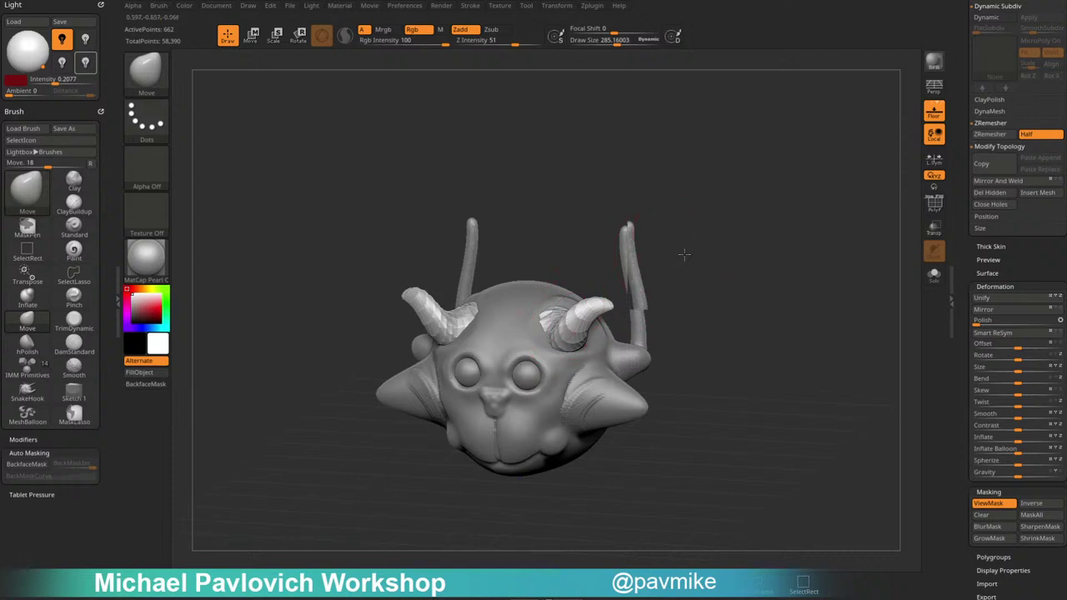
left_click_drag(683, 254, 522, 359)
left_click_drag(759, 271, 795, 275)
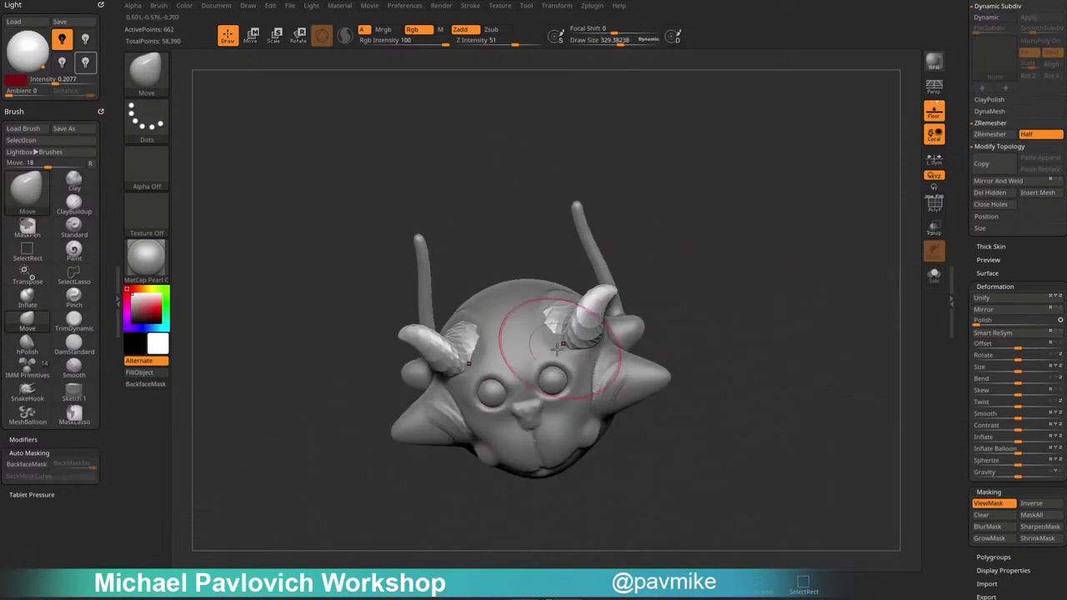
left_click_drag(626, 346, 609, 323)
mouse_move(711, 273)
left_mouse_down("shift")
mouse_move(752, 258)
mouse_move(742, 302)
mouse_move(757, 291)
mouse_move(769, 302)
mouse_move(753, 322)
mouse_move(761, 258)
left_mouse_up("shift")
key("s")
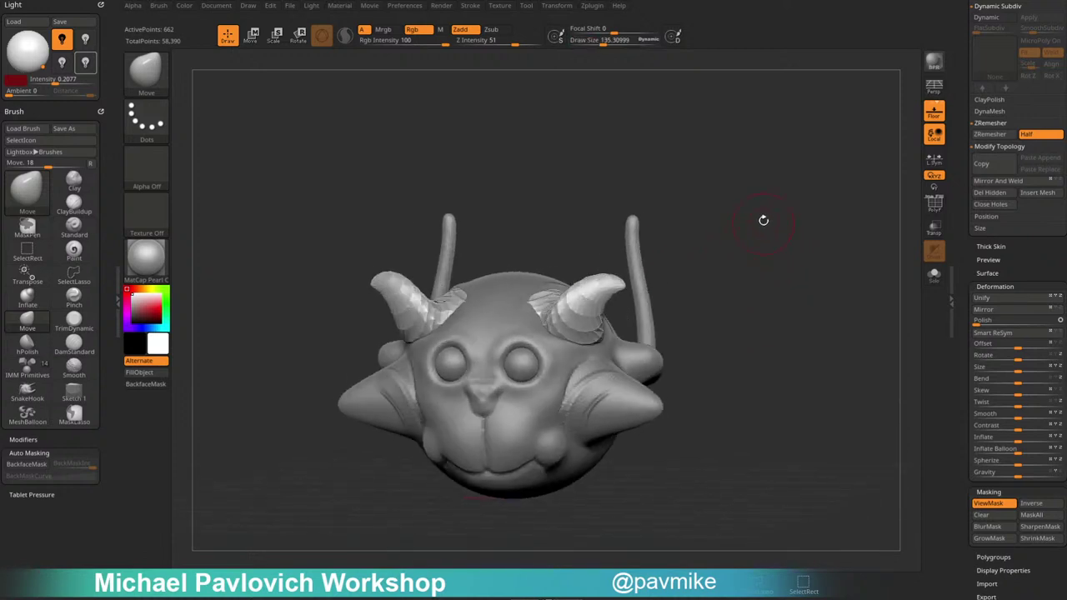
Make the head the active subtool and switch to the ClayBuildup brush.
left_click_drag(967, 252, 955, 429)
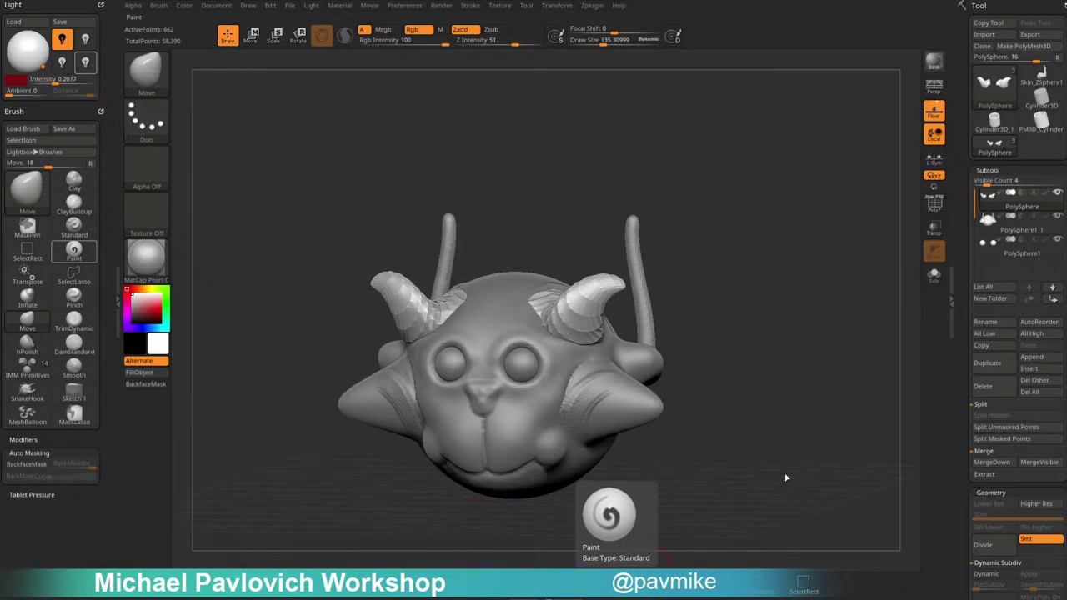
left_click(640, 363, "alt")
mouse_move(729, 348)
left_mouse_down("alt")
mouse_move(796, 309)
mouse_move(815, 280)
mouse_move(771, 302)
mouse_move(848, 299)
left_mouse_up("alt")
key("b")
key("c")
key("b")
mouse_move(532, 292)
left_mouse_down()
mouse_move(534, 375)
mouse_move(532, 292)
mouse_move(538, 358)
left_mouse_up()
View the back of the head and turn on Thick Skin for it.
mouse_move(742, 218)
left_mouse_down()
mouse_move(826, 210)
mouse_move(808, 248)
left_mouse_up()
mouse_move(736, 333)
left_mouse_down()
mouse_move(788, 281)
mouse_move(1009, 344)
mouse_move(965, 223)
left_mouse_up()
left_click(991, 271, "shift")
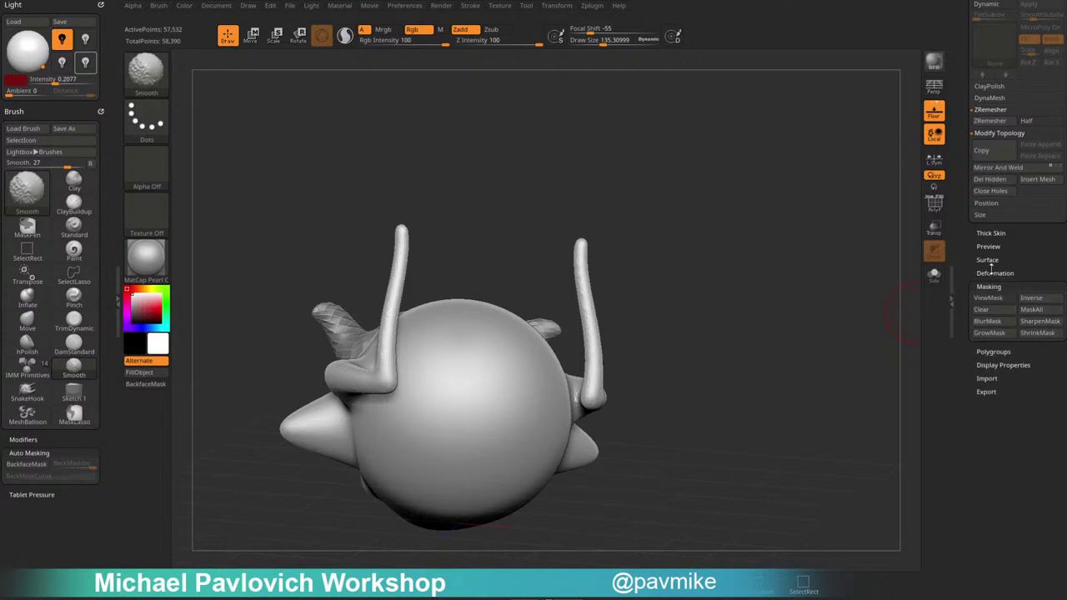
left_click(990, 234)
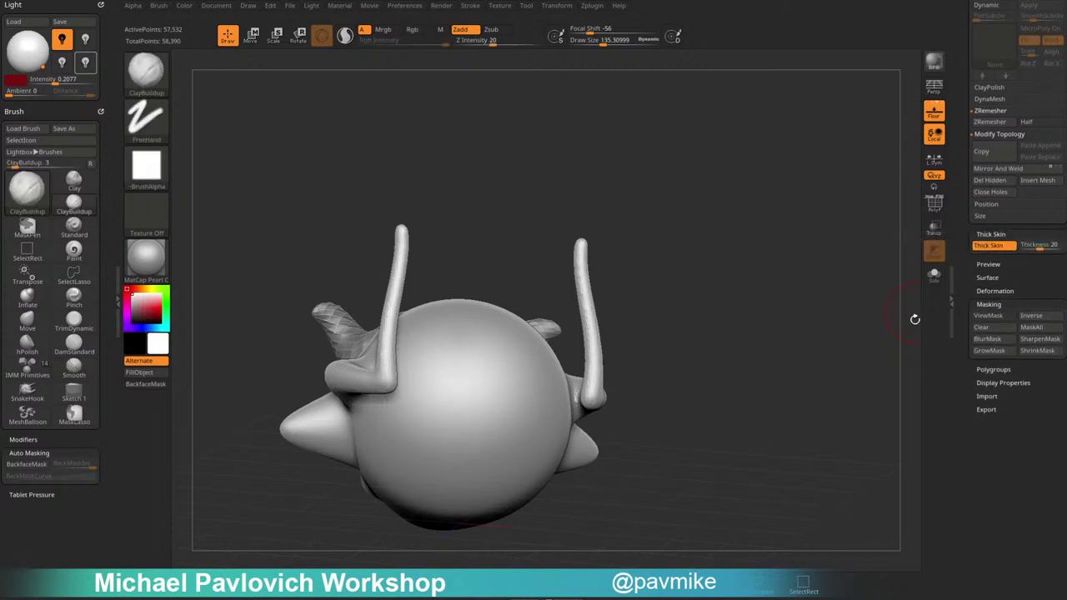
Sculpt symmetrical ClayBuildup strokes on the back of the head, forming two slanted upper bands joined by a wide curved band beneath.
left_click_drag(908, 316, 787, 340)
mouse_move(460, 343)
left_mouse_down()
mouse_move(459, 326)
mouse_move(483, 394)
left_mouse_up()
left_click_drag(676, 275, 765, 279)
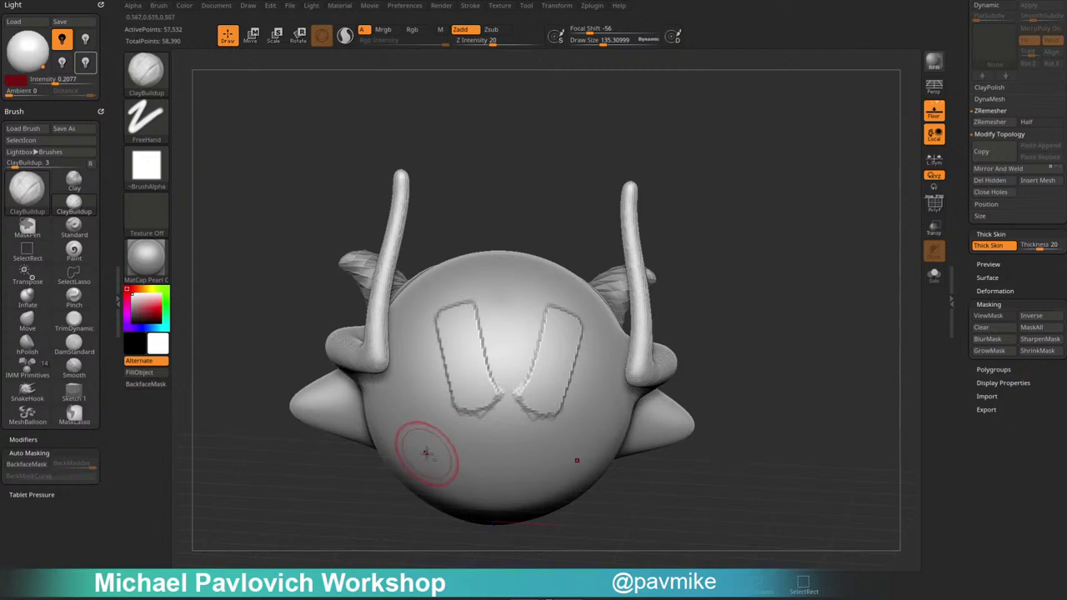
mouse_move(435, 417)
left_mouse_down()
mouse_move(455, 437)
mouse_move(443, 416)
left_mouse_up()
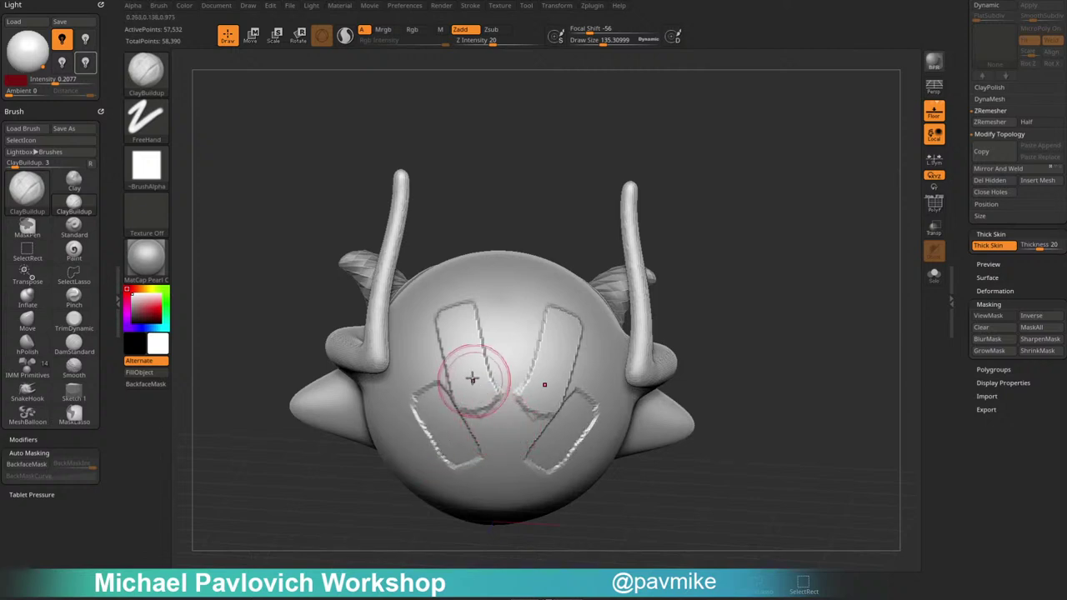
mouse_move(472, 378)
left_mouse_down()
mouse_move(464, 356)
mouse_move(500, 455)
mouse_move(512, 380)
mouse_move(473, 415)
mouse_move(517, 416)
mouse_move(454, 429)
mouse_move(417, 405)
mouse_move(522, 454)
mouse_move(433, 401)
left_mouse_up()
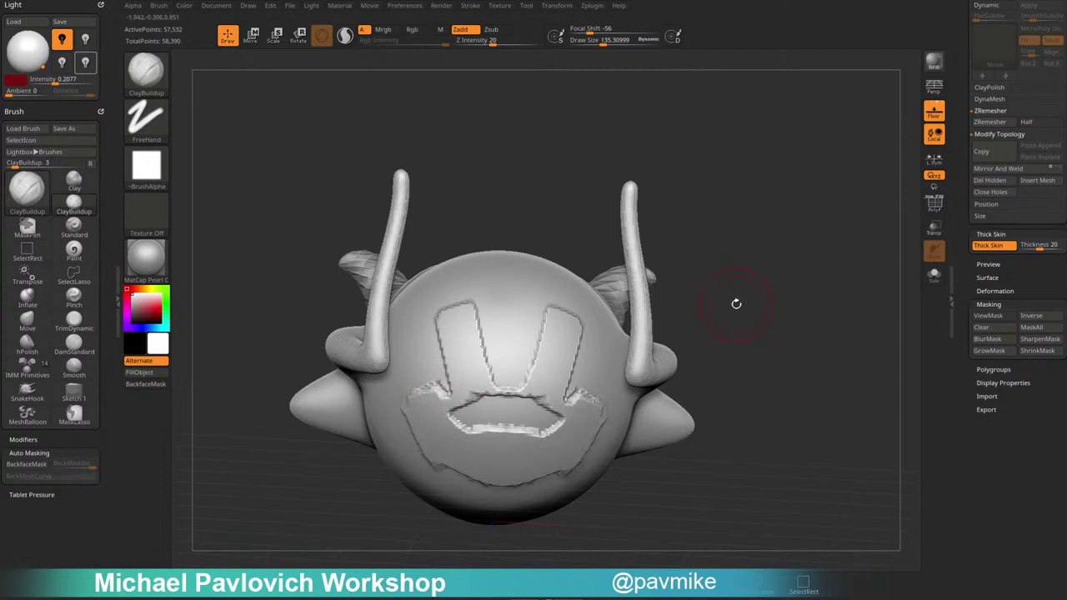
key("b")
mouse_move(824, 253)
left_mouse_down()
mouse_move(836, 219)
mouse_move(834, 237)
left_mouse_up()
left_click_drag(447, 380, 464, 375)
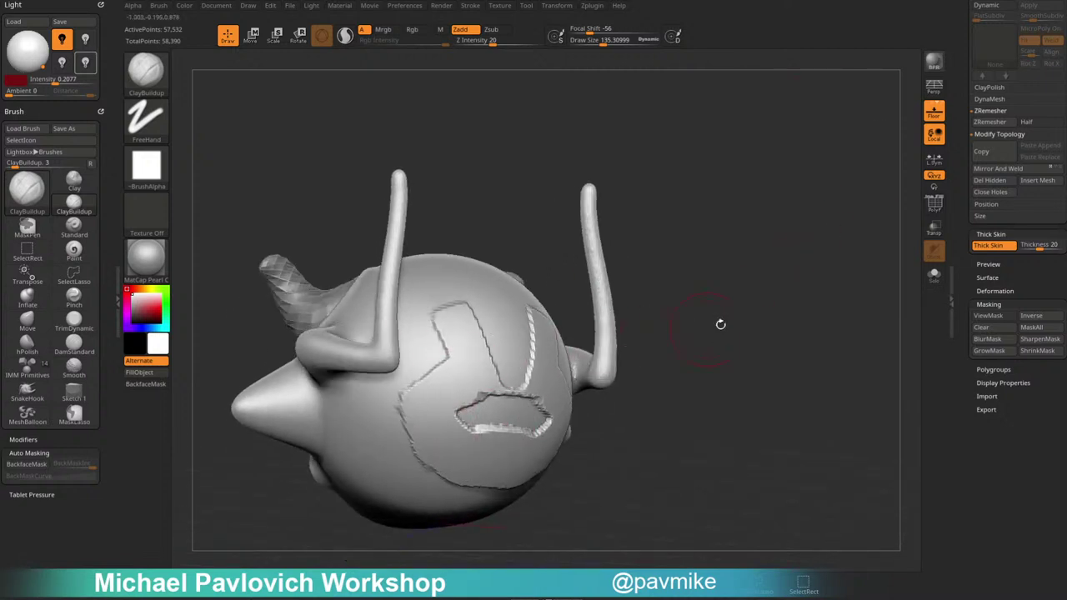
Add two round eyes to the face on the back of the head and outline a rounded forehead patch with a low Thick Skin thickness.
mouse_move(719, 322)
left_mouse_down()
mouse_move(488, 350)
mouse_move(486, 328)
left_mouse_up()
left_click_drag(789, 283, 797, 300)
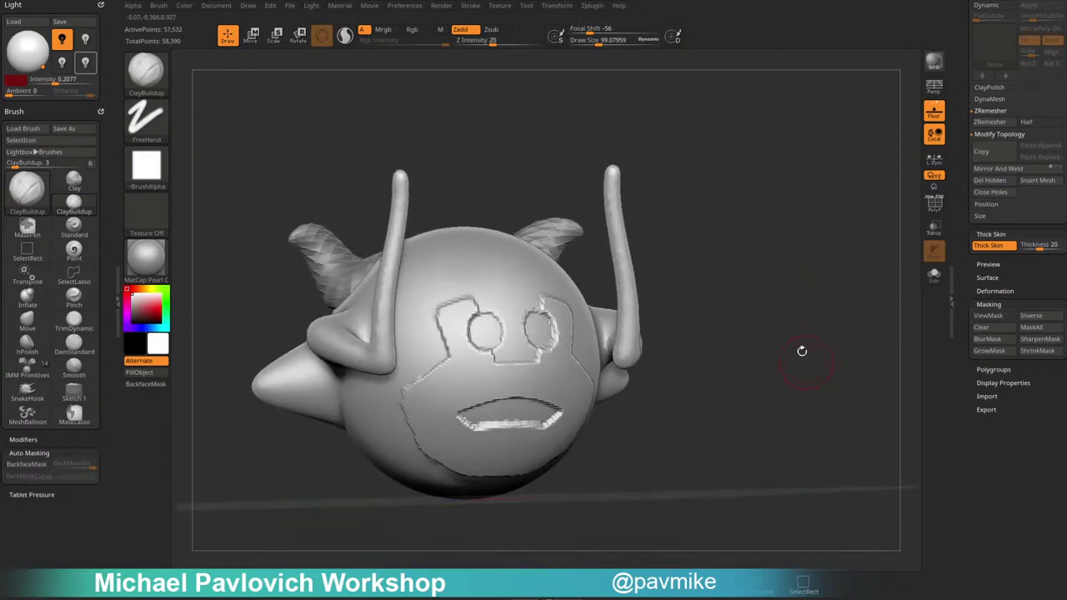
left_click(1034, 249)
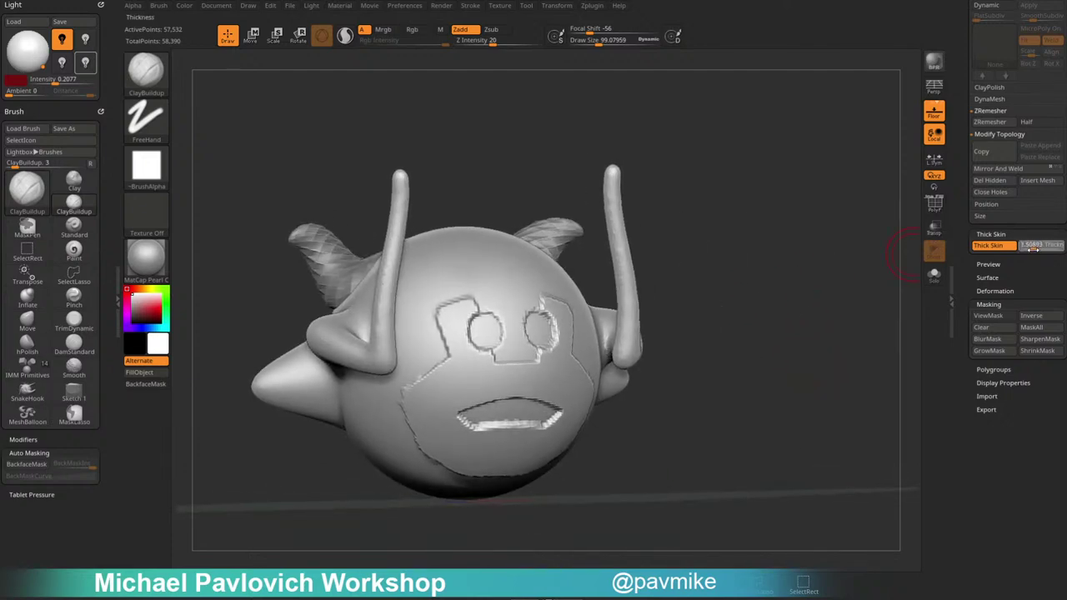
key("Return")
left_click_drag(862, 302, 867, 333)
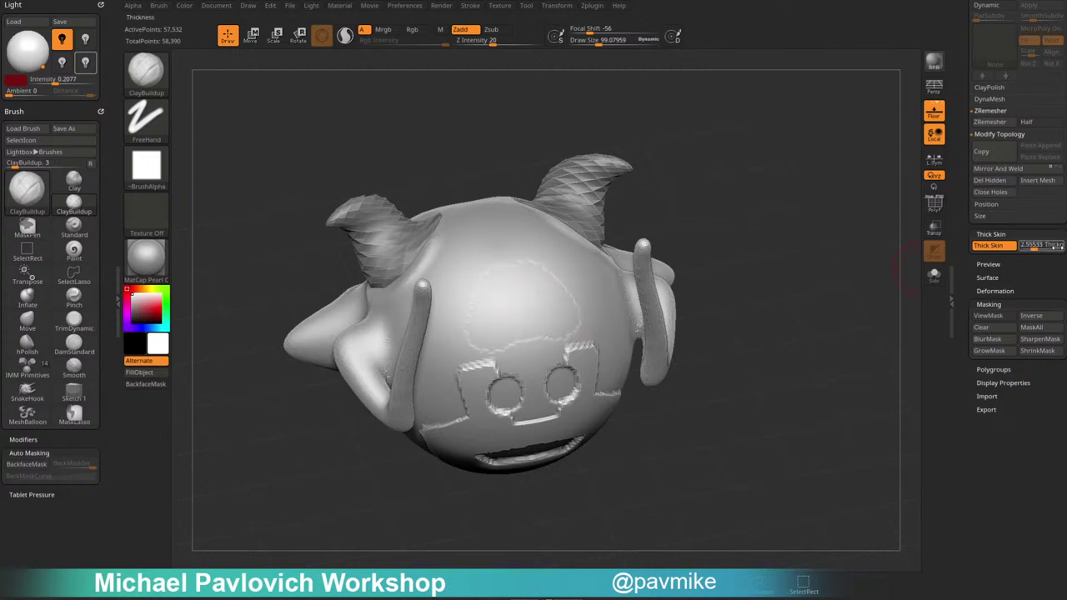
Raise the Thick Skin thickness to about 131.6 and build a raised rectangular block on the forehead above the eyes.
left_click_drag(1056, 247, 1065, 246)
left_click_drag(811, 317, 806, 304)
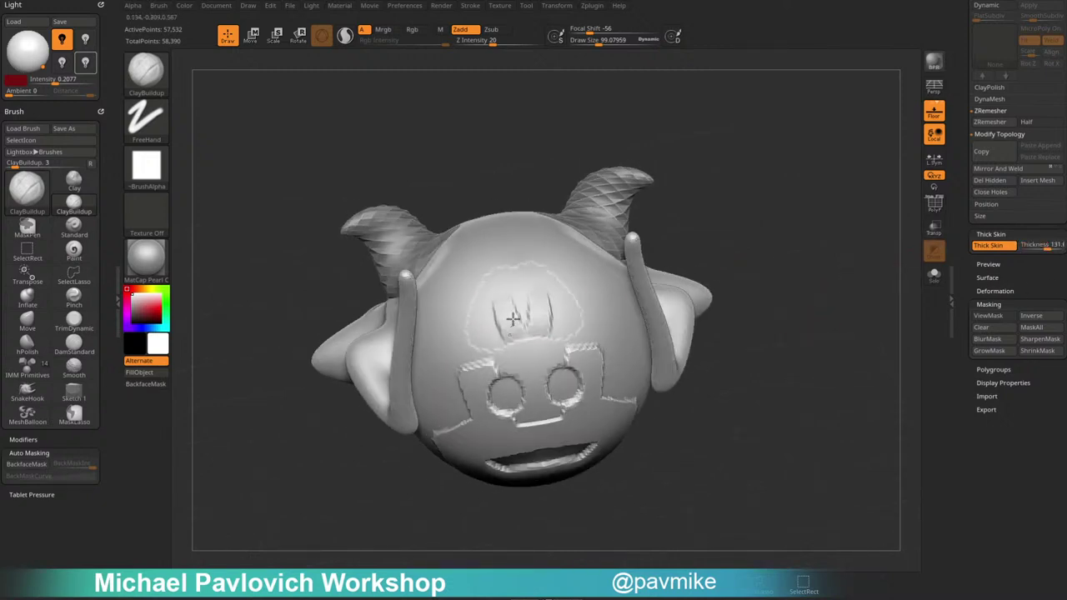
left_click_drag(736, 367, 734, 257)
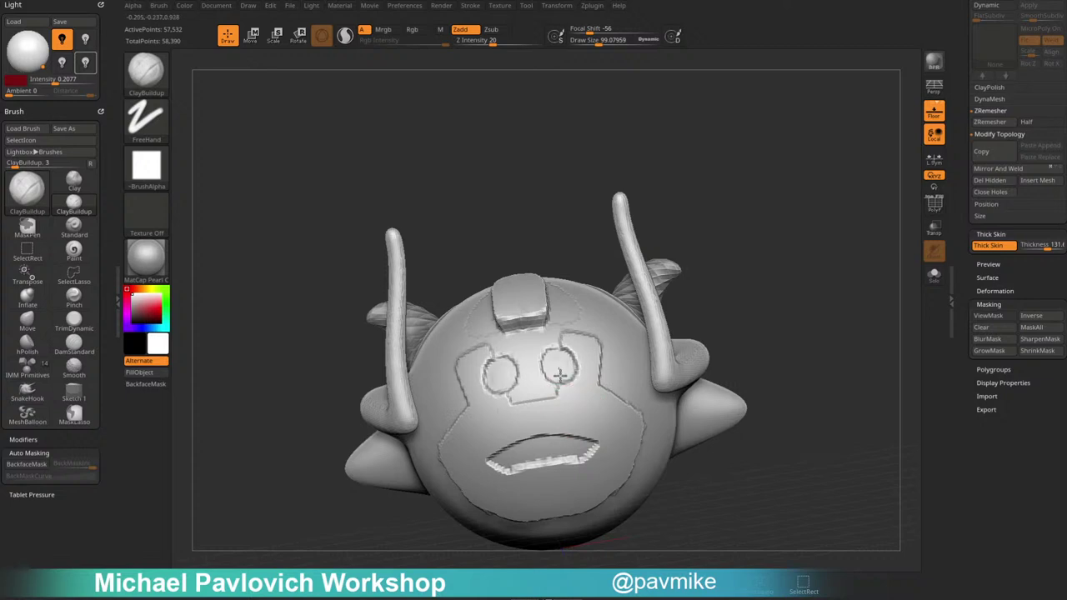
left_click_drag(800, 309, 677, 317)
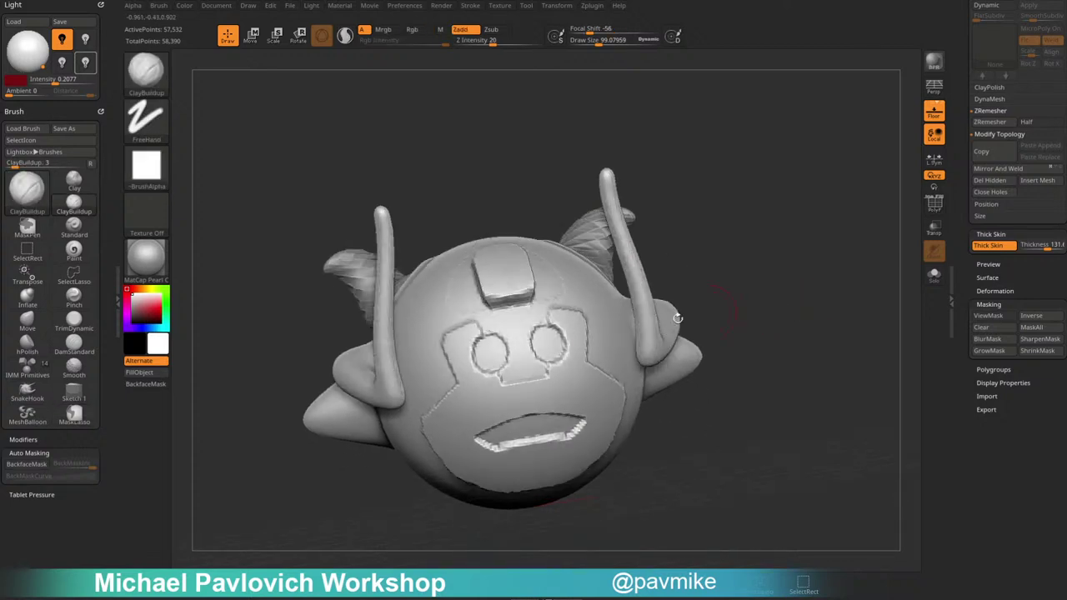
Try building a raised clay band across the eyes with the ClayBuildup brush enlarged to about size 194.
key("s")
mouse_move(524, 356)
left_mouse_down()
mouse_move(538, 355)
mouse_move(490, 356)
mouse_move(494, 365)
left_mouse_up()
left_click_drag(725, 281, 812, 281)
key("ctrl+z")
key("ctrl+z")
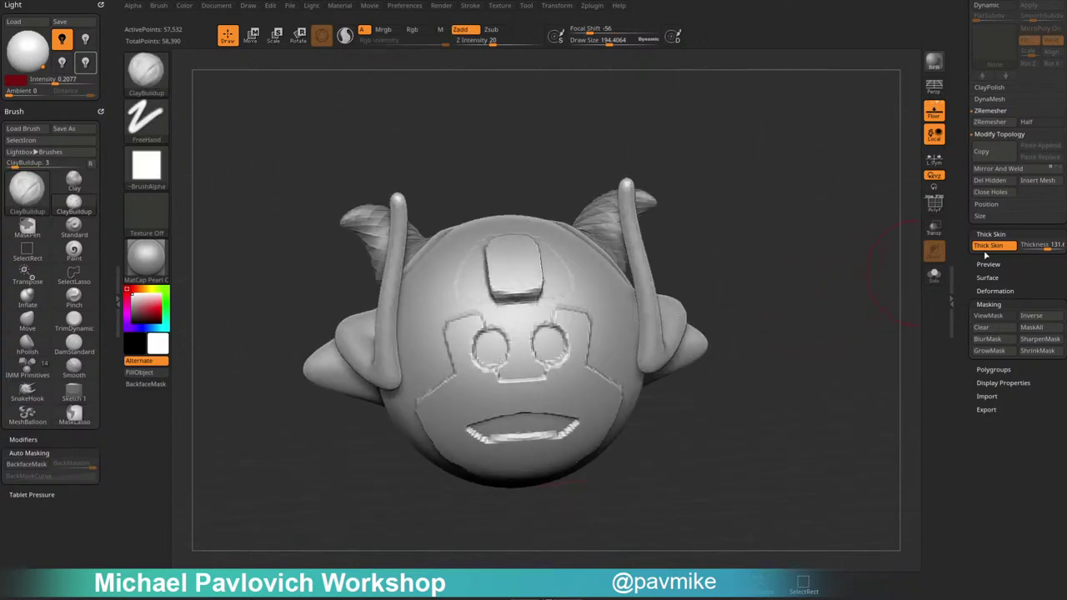
left_click_drag(496, 334, 580, 336)
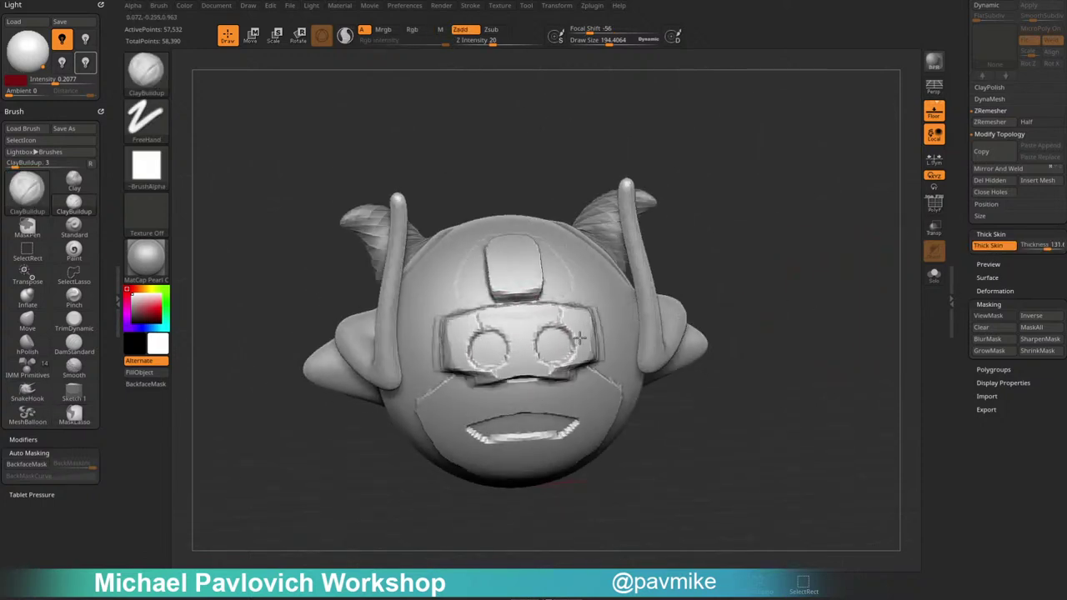
left_click_drag(787, 346, 782, 321)
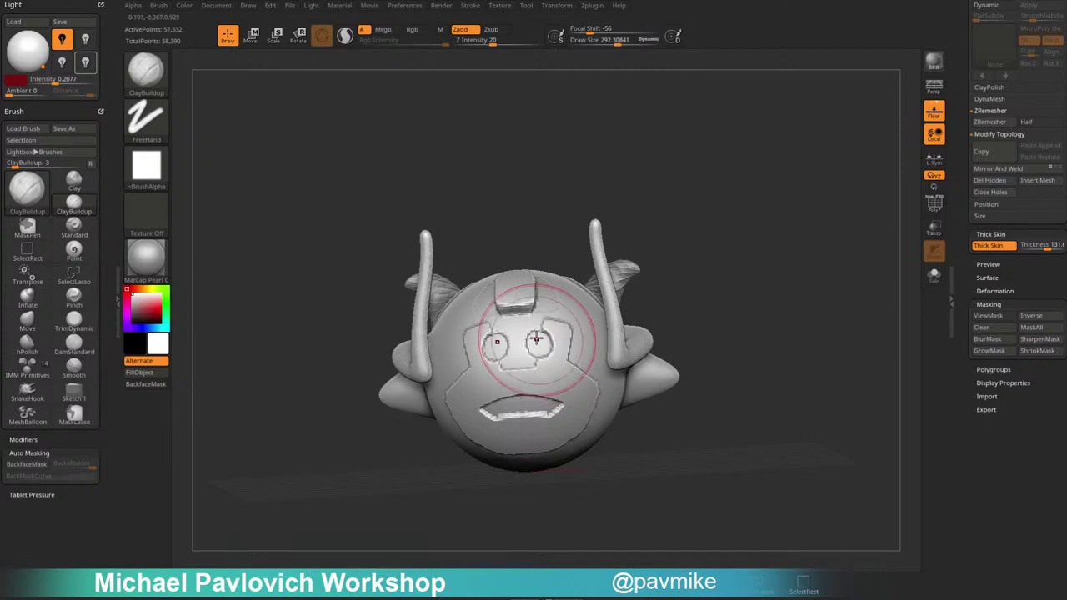
Build up thick clay over the whole face with a ClayBuildup brush of about size 292 and inspect it from several sides.
left_click_drag(565, 382, 564, 430)
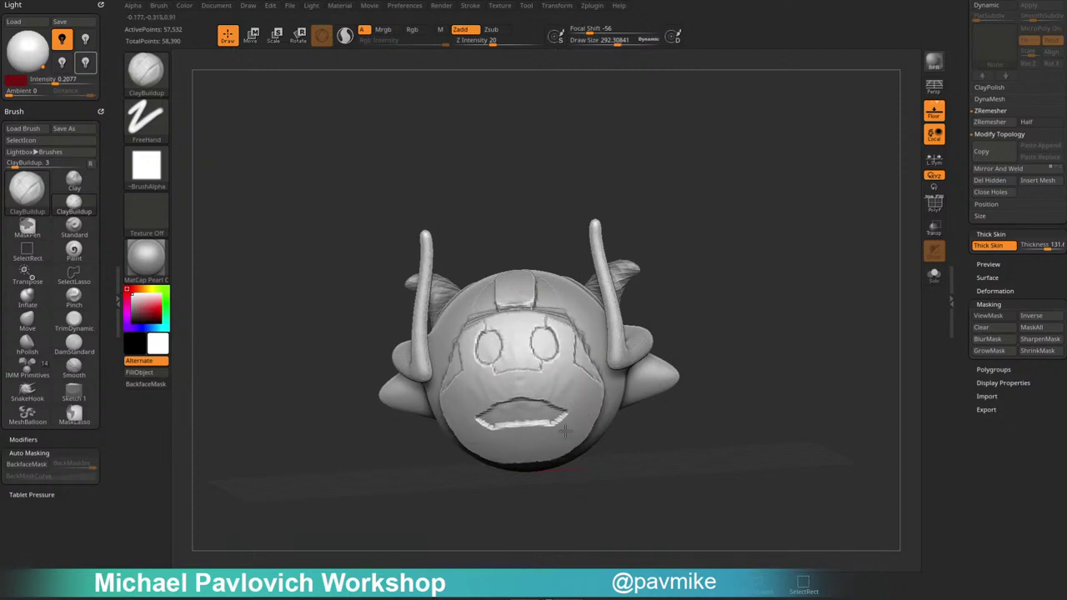
left_click_drag(759, 327, 818, 282)
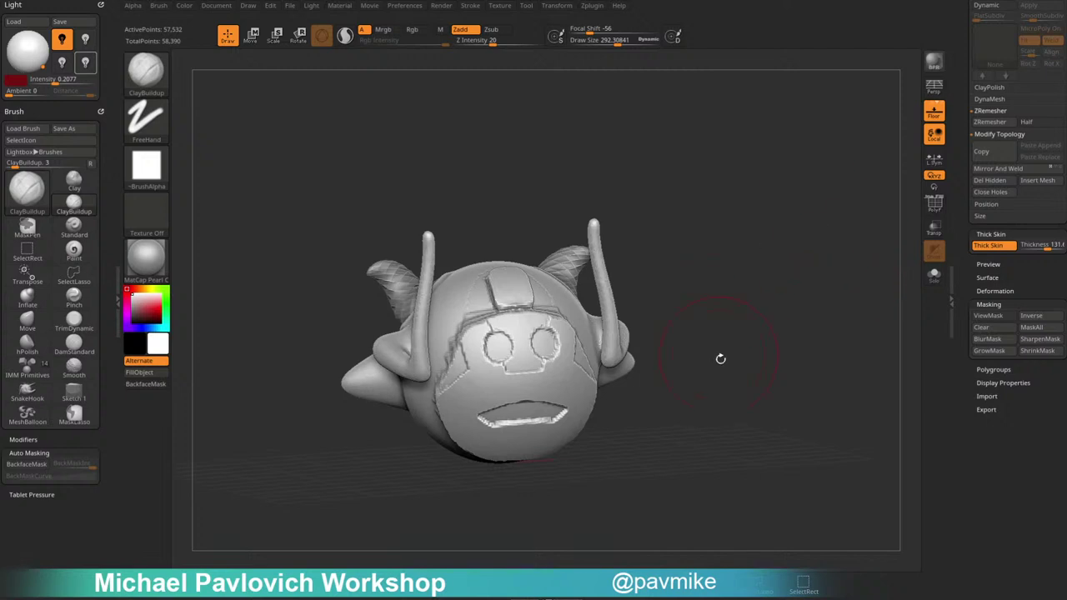
left_click_drag(762, 315, 812, 249)
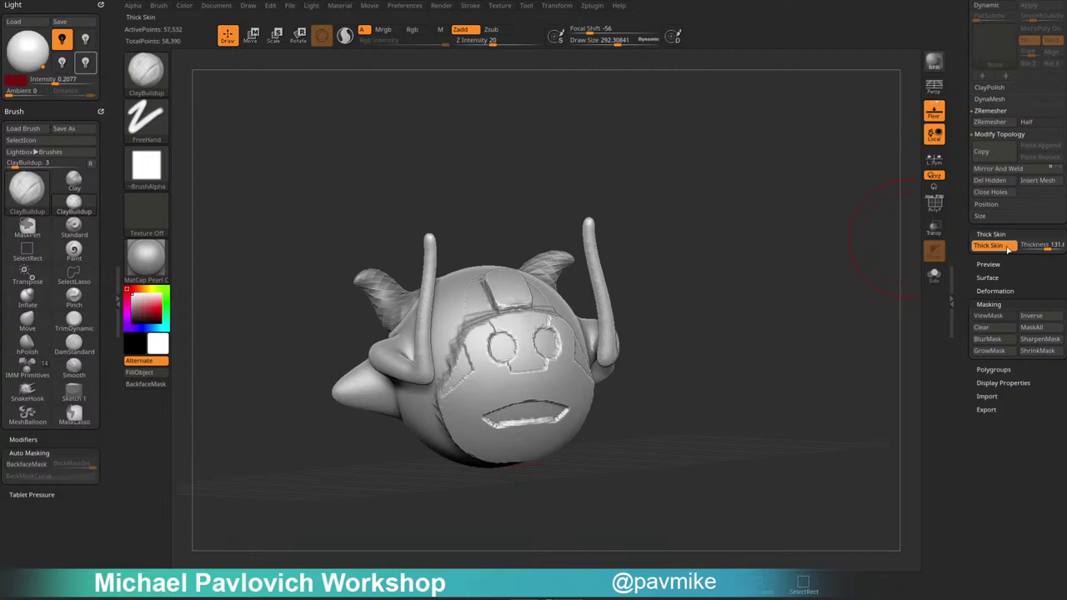
left_click_drag(775, 310, 658, 326)
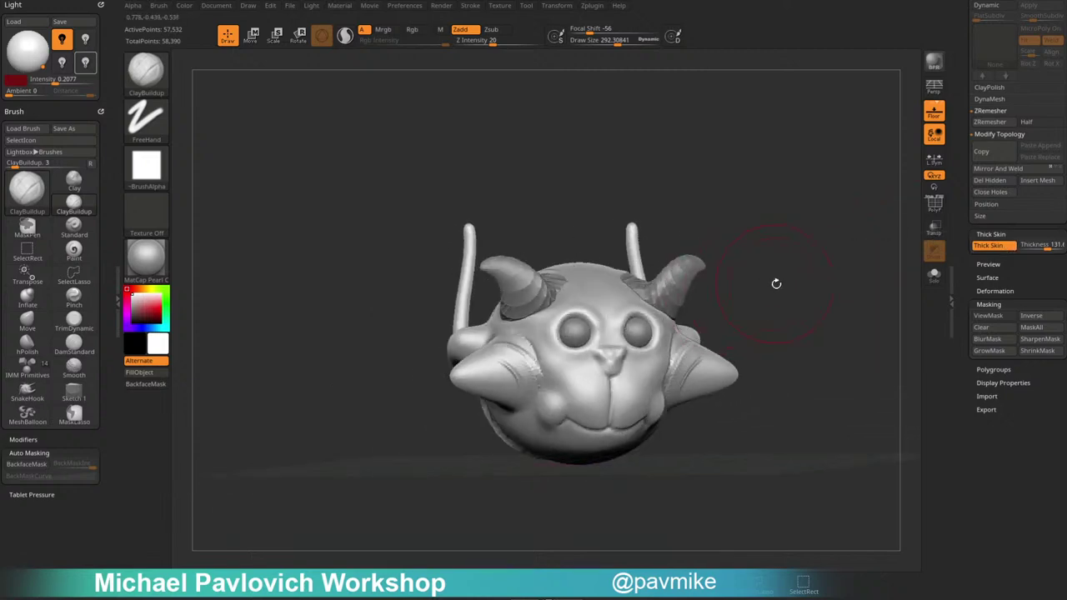
left_click_drag(776, 284, 883, 275)
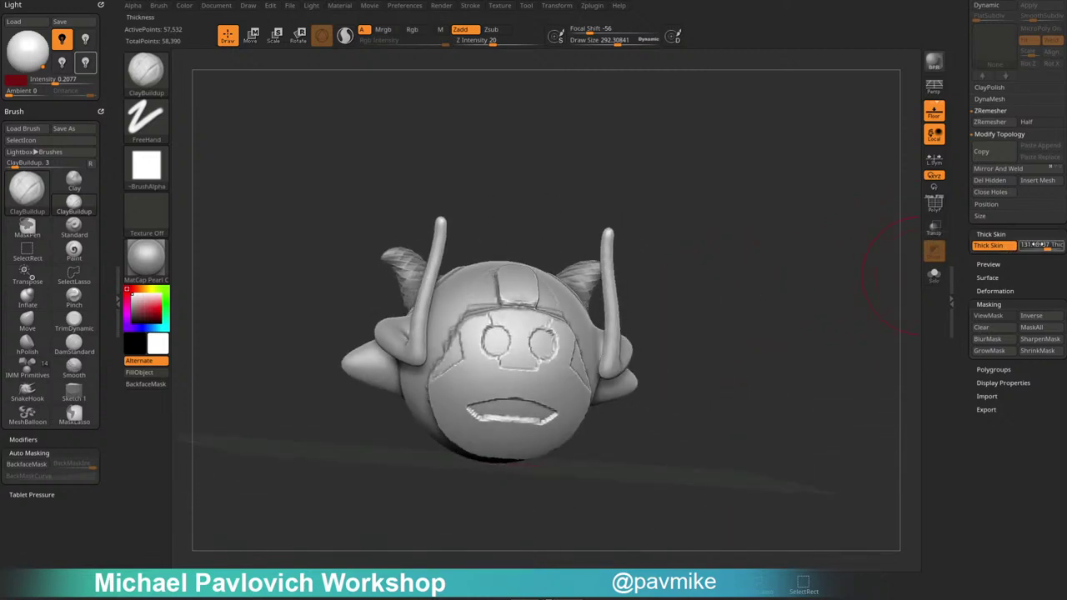
Set the Thick Skin thickness to 0 and stroke over the eyes, mouth and chin to flatten the built-up clay.
left_click(992, 246)
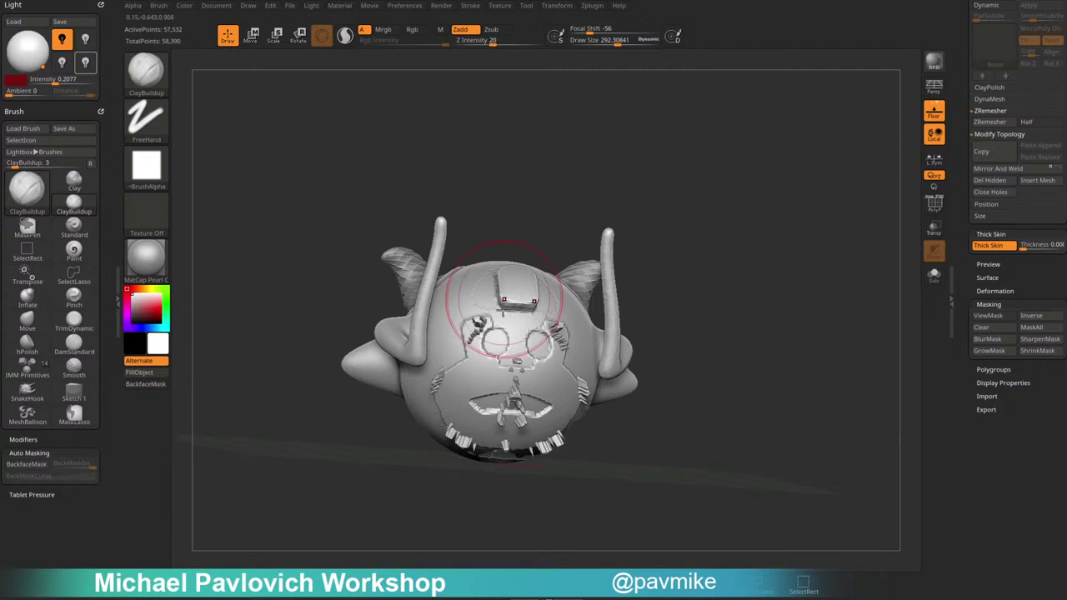
left_click_drag(527, 403, 500, 443)
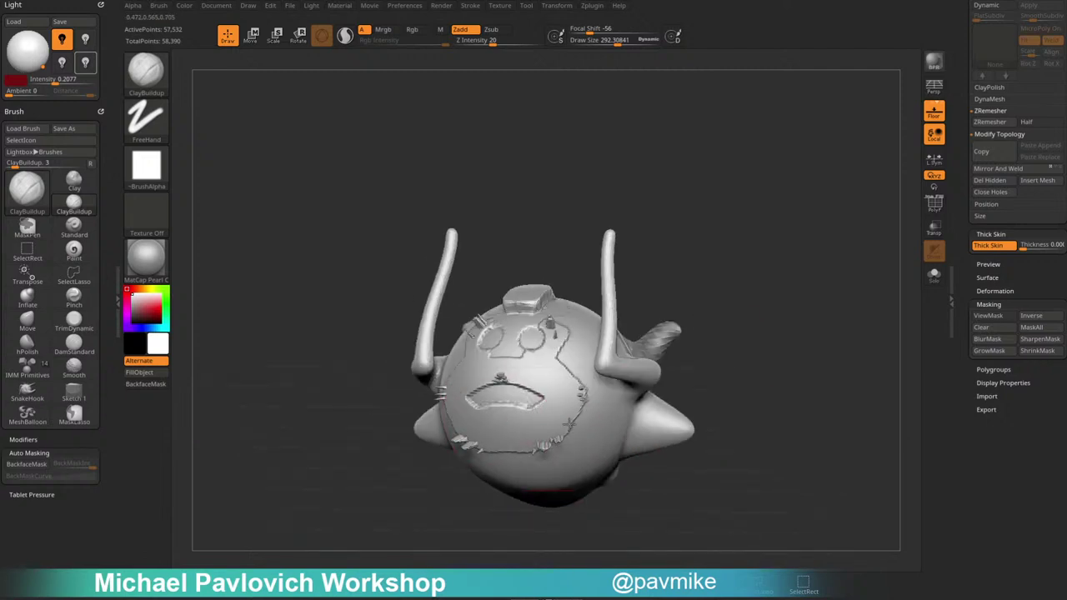
left_click_drag(763, 311, 792, 292)
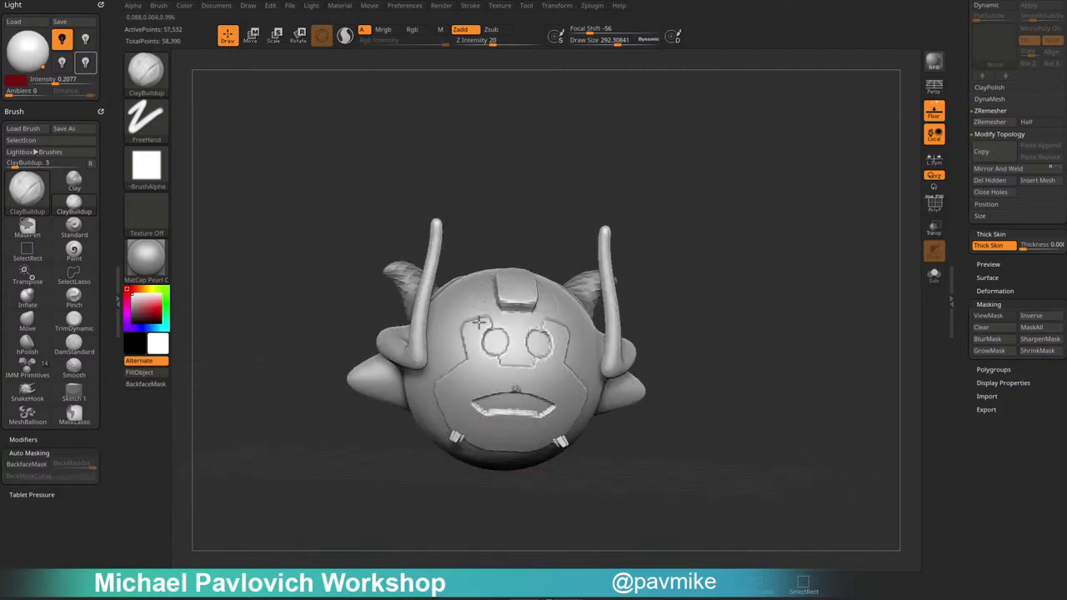
left_click_drag(519, 385, 494, 393)
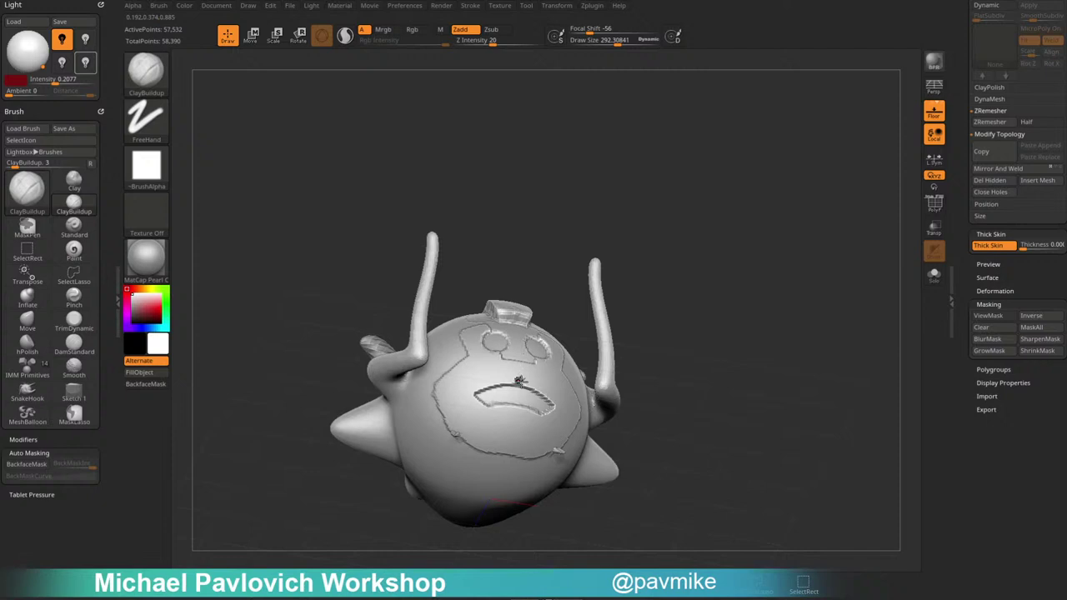
left_click_drag(665, 278, 631, 317)
Switch to the Standard brush, turn off Thick Skin for the head and stroke over the area above the mouth.
key("b")
key("s")
key("t")
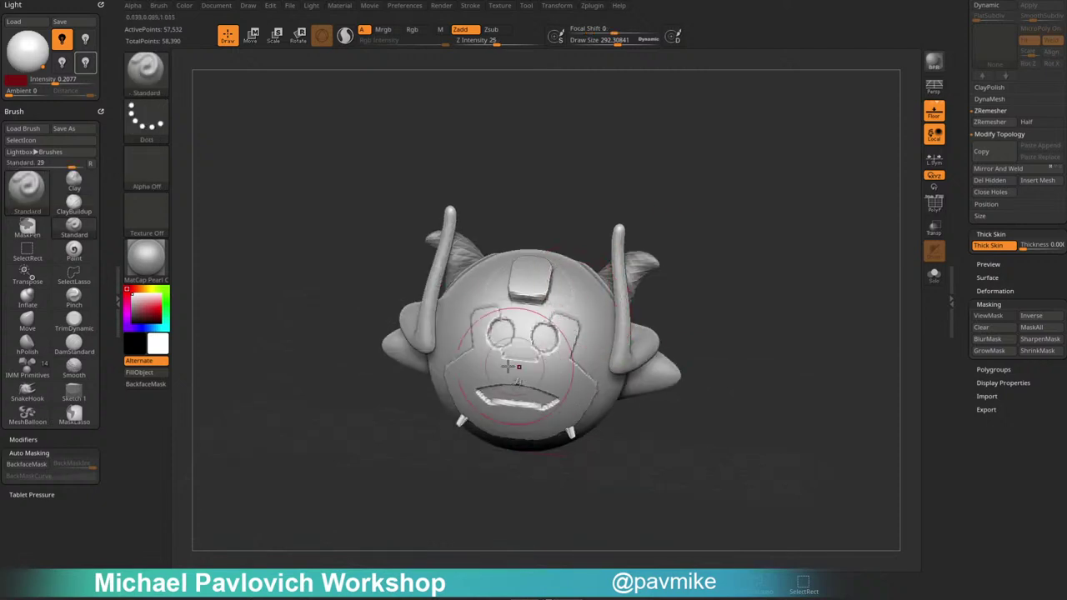
left_click_drag(676, 432, 861, 437)
left_click(985, 246)
mouse_move(752, 348)
left_mouse_down()
mouse_move(776, 288)
mouse_move(770, 325)
mouse_move(852, 437)
left_mouse_up()
left_click_drag(478, 371, 488, 367)
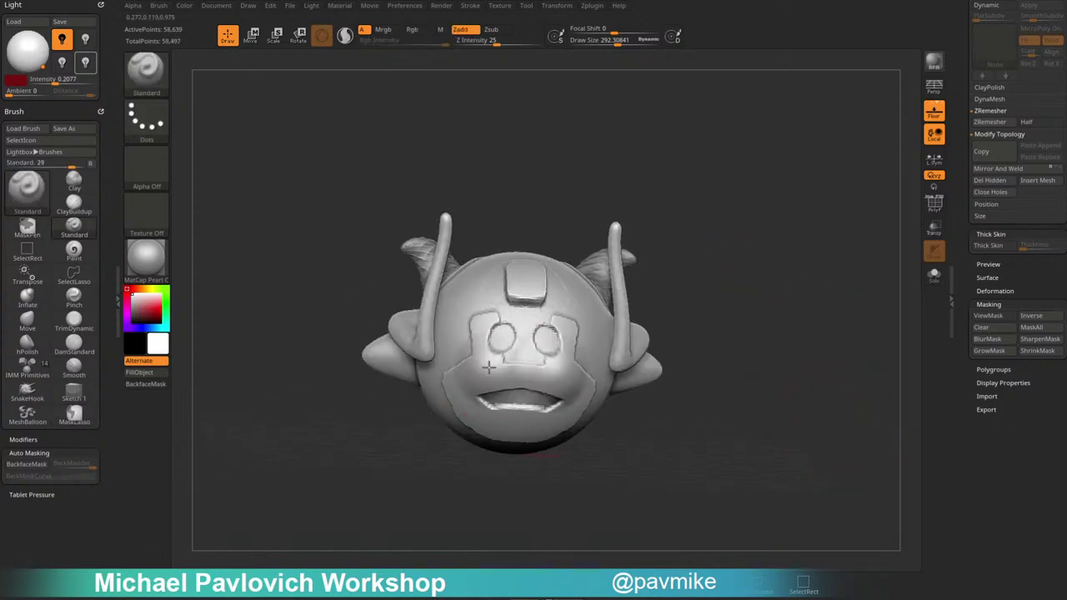
Set the Smooth brush's Z Intensity to 49 and smooth the eyes, mouth and outline of the face.
mouse_move(548, 380)
left_mouse_down("shift")
mouse_move(524, 374)
mouse_move(583, 379)
mouse_move(583, 357)
mouse_move(588, 366)
left_mouse_up("shift")
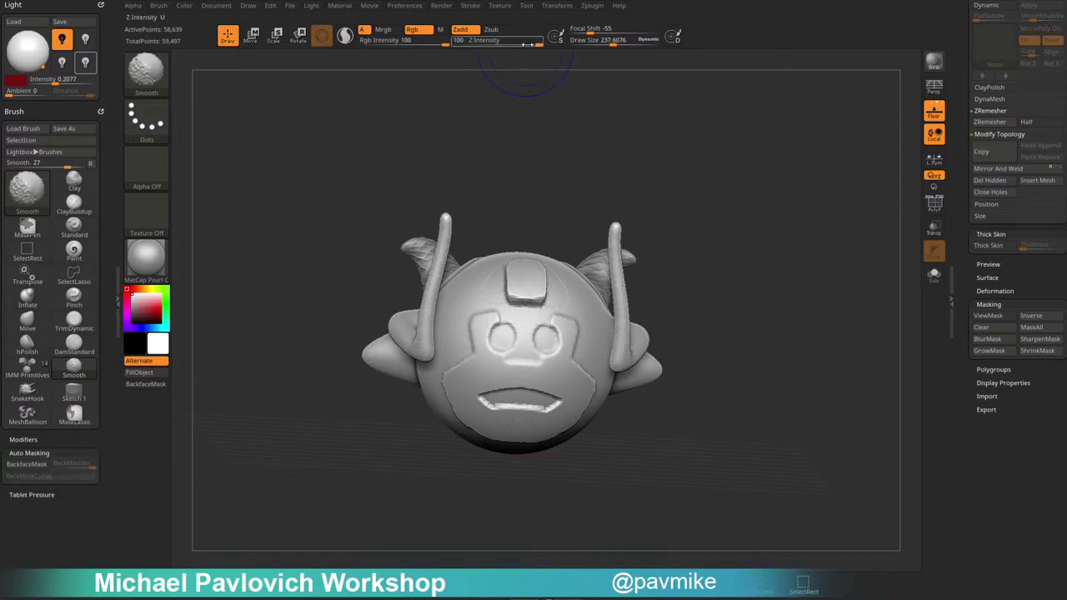
mouse_move(475, 385)
left_mouse_down("shift")
mouse_move(461, 369)
mouse_move(517, 403)
left_mouse_up("shift")
left_click_drag(534, 491, 586, 472)
mouse_move(469, 403)
left_mouse_down("shift")
mouse_move(450, 400)
mouse_move(442, 381)
left_mouse_up("shift")
left_click_drag(690, 254, 614, 275, "shift")
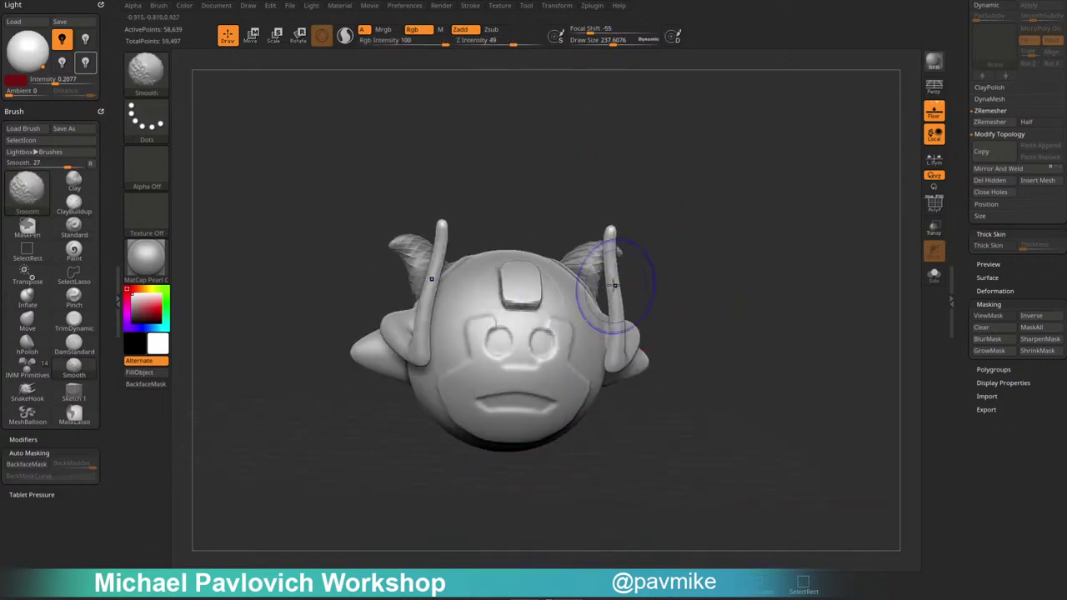
mouse_move(657, 115)
left_mouse_down()
mouse_move(822, 297)
mouse_move(810, 314)
mouse_move(742, 317)
left_mouse_up()
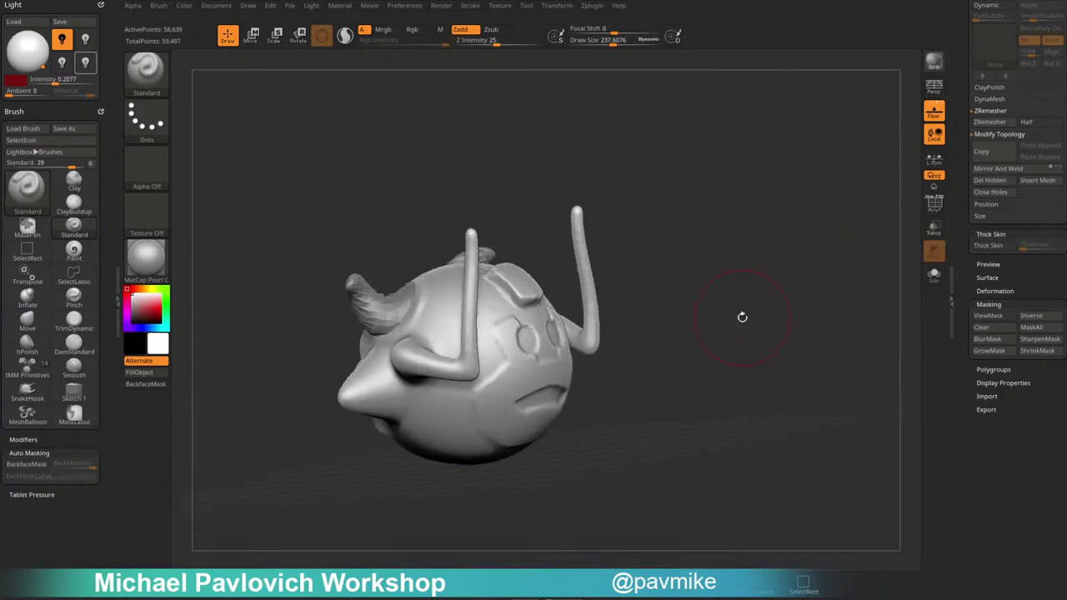
left_click_drag(741, 317, 801, 245)
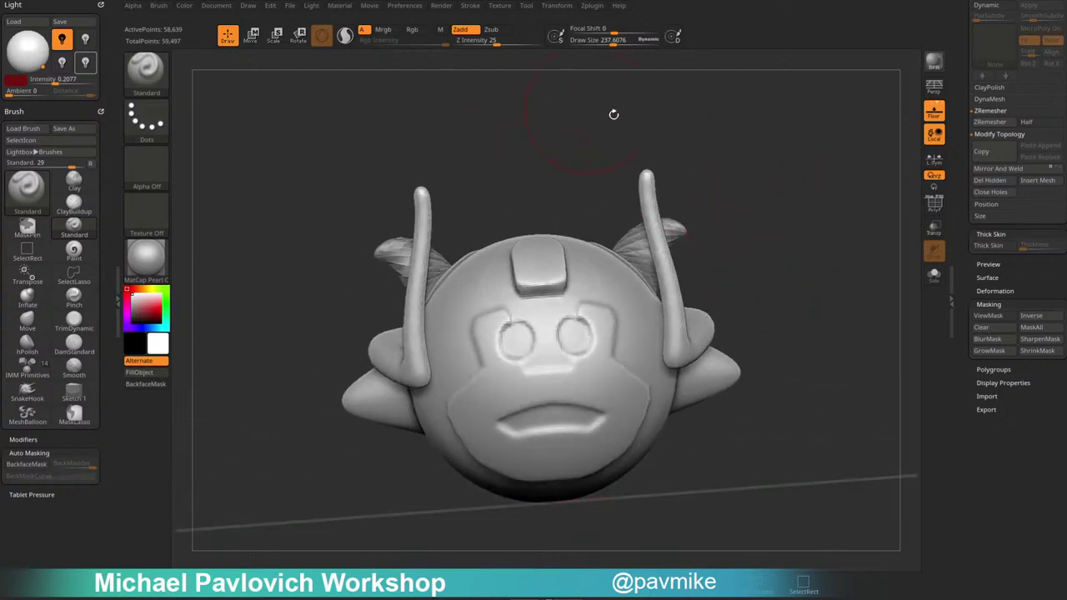
Open the Deformation settings and try a slight Contrast deformation on the head.
left_click(970, 291)
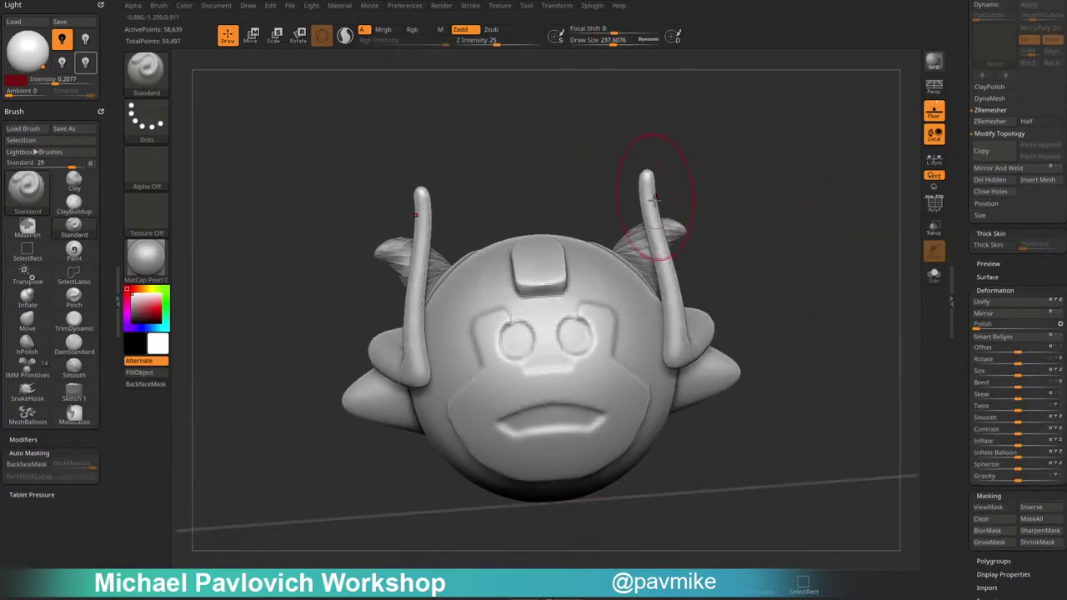
key("b")
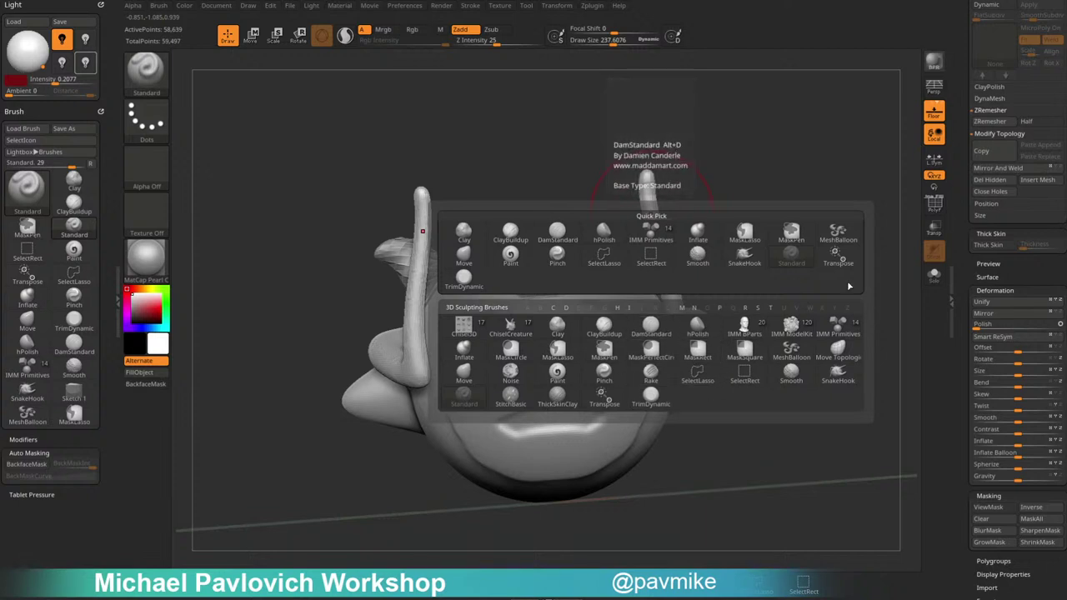
scroll(993, 223, "down", 2)
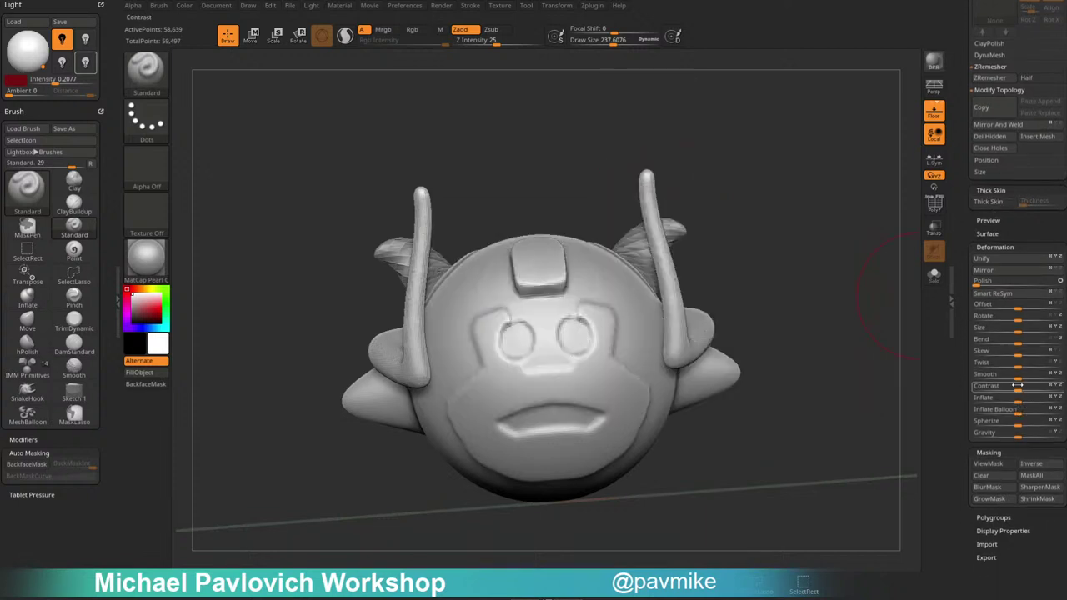
mouse_move(1017, 387)
left_mouse_down()
mouse_move(1060, 388)
mouse_move(1018, 386)
left_mouse_up()
key("ctrl+z")
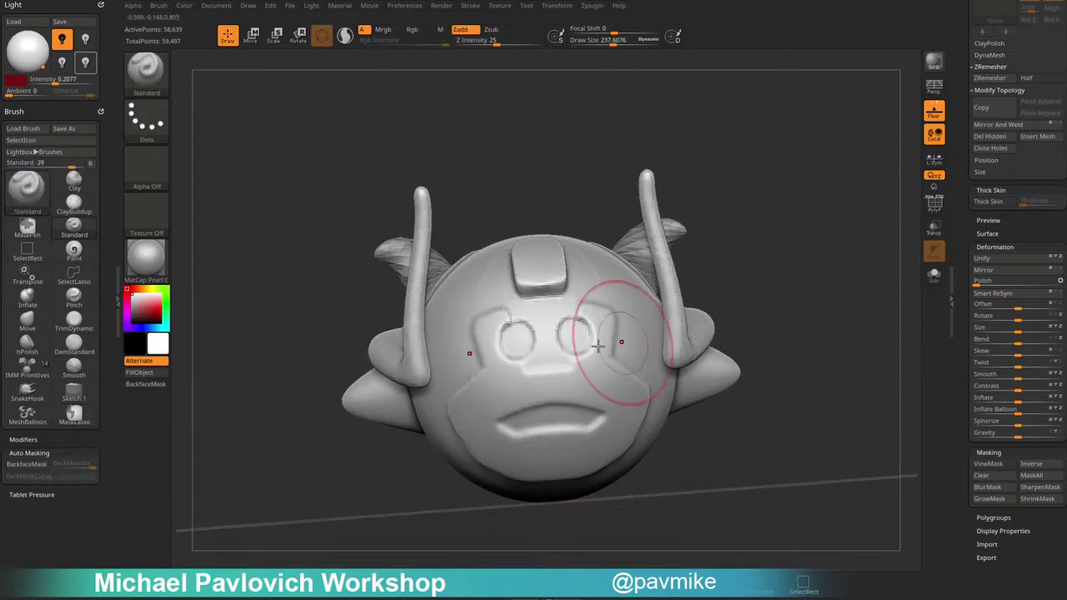
Replace the lasso mask brush with a freehand one, paint a mask over the face and invert the mask.
left_click_drag(505, 335, 517, 384, "ctrl")
left_click_drag(601, 119, 508, 200, "ctrl")
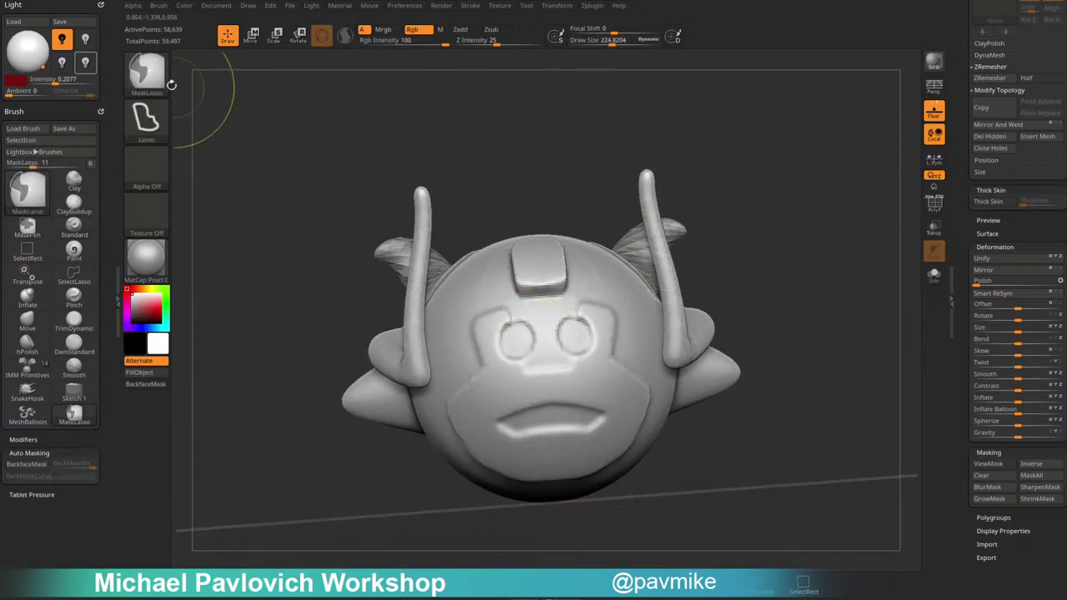
left_click(157, 82, "ctrl")
left_click(253, 89, "ctrl")
mouse_move(518, 310)
left_mouse_down("ctrl")
mouse_move(498, 421)
mouse_move(549, 435)
left_mouse_up("ctrl")
left_click(825, 293, "ctrl")
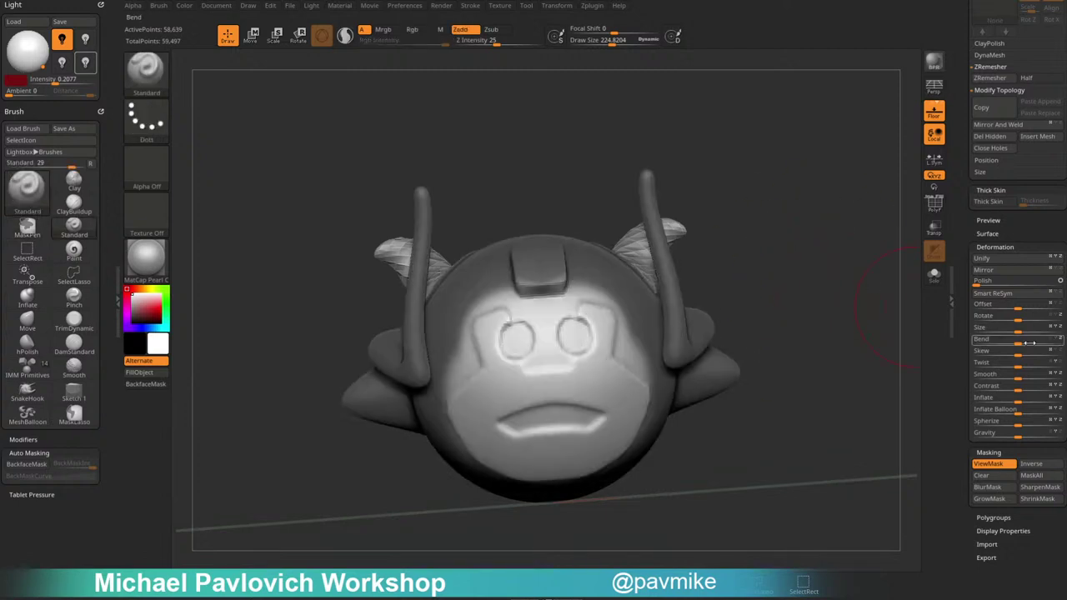
Try a negative deformation on the unmasked face area and undo it.
mouse_move(1017, 377)
left_mouse_down()
mouse_move(1059, 392)
mouse_move(974, 390)
mouse_move(1016, 395)
mouse_move(1041, 375)
mouse_move(976, 377)
mouse_move(968, 396)
mouse_move(1018, 394)
mouse_move(957, 395)
mouse_move(1011, 396)
left_mouse_up()
key("ctrl+z")
Look through the collapsible groups in Preferences and examine the Click settings under Interface.
left_click(415, 6)
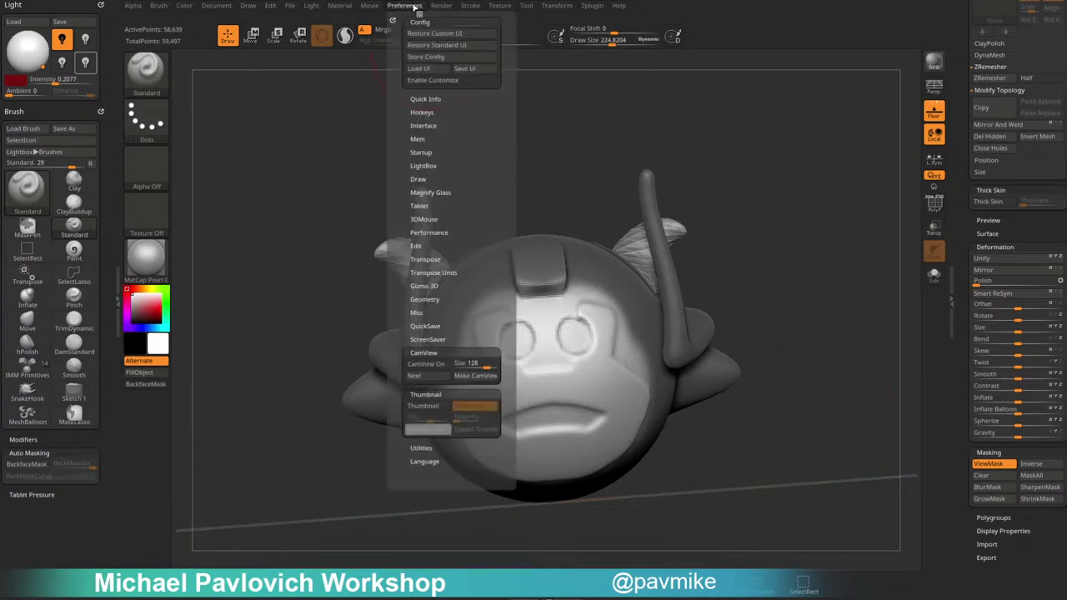
left_click(431, 352, "shift")
left_click(432, 363, "shift")
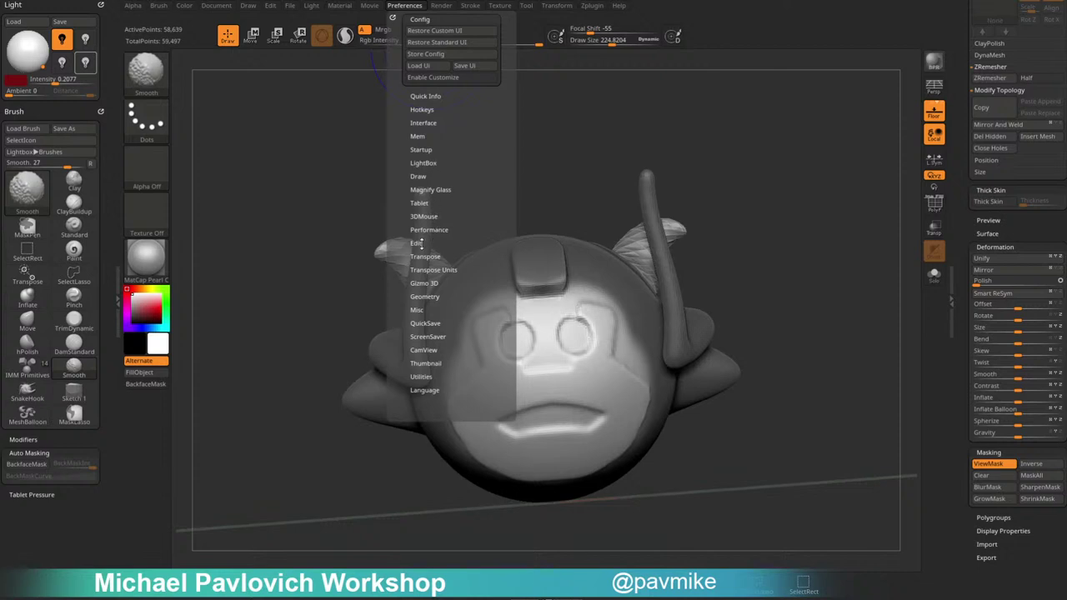
left_click(420, 243)
left_click(419, 241)
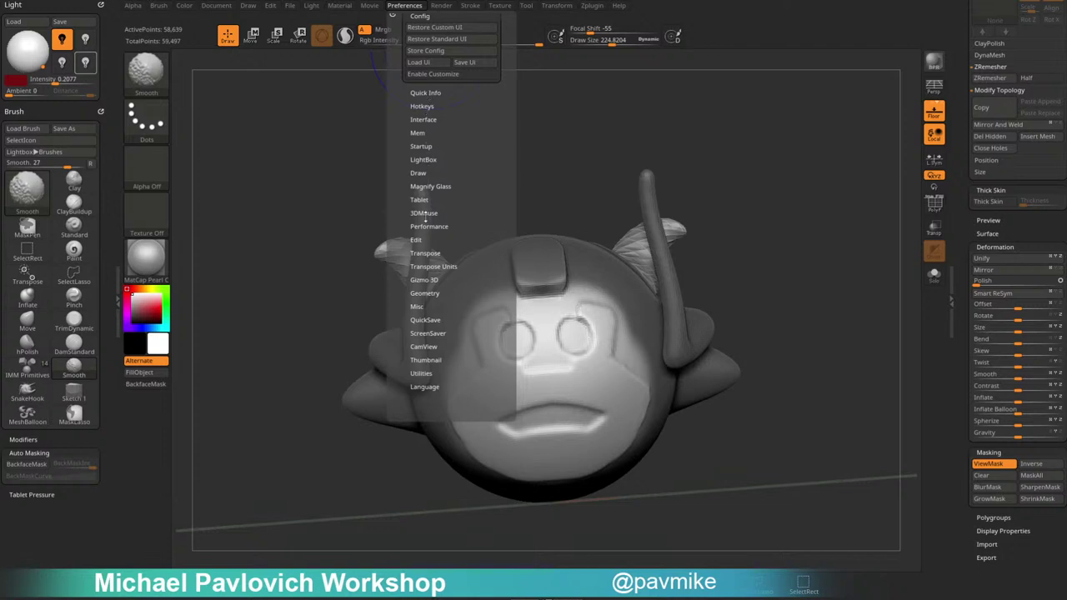
left_click(427, 319)
left_click(428, 319)
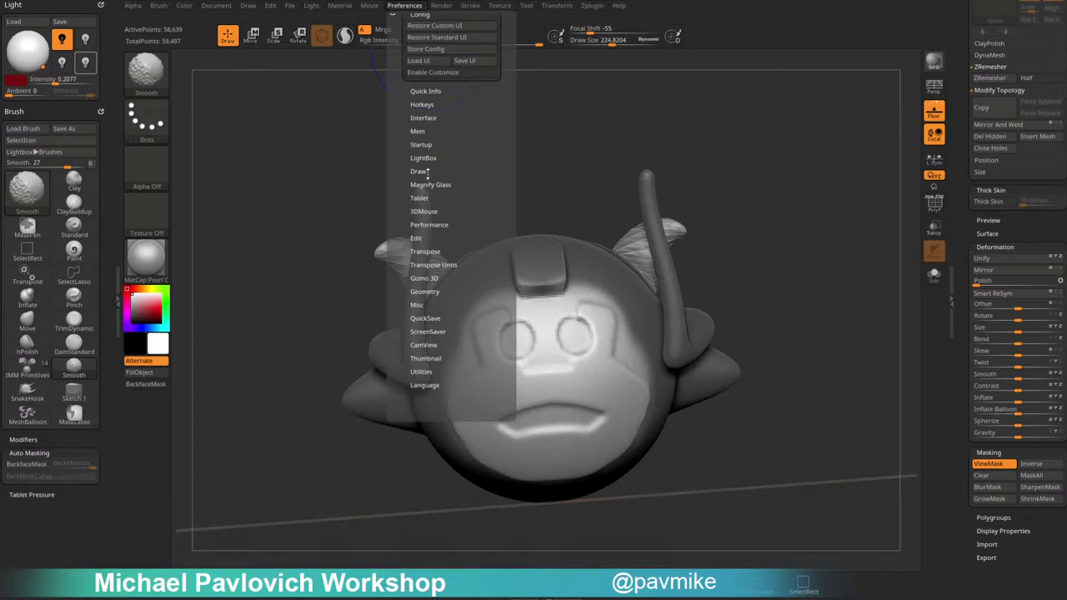
left_click_drag(456, 147, 450, 213)
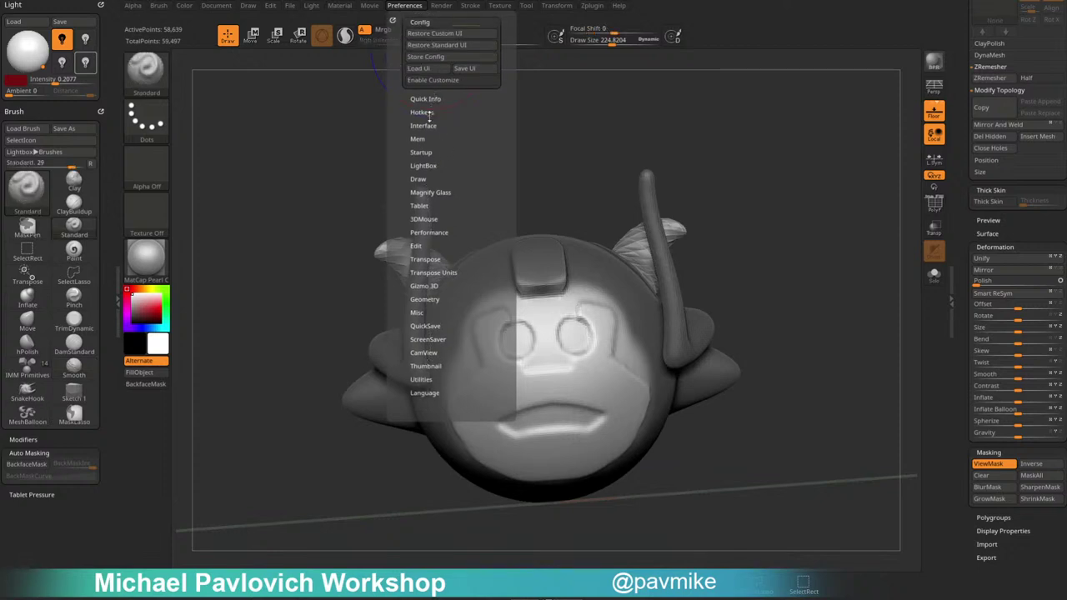
left_click(423, 152)
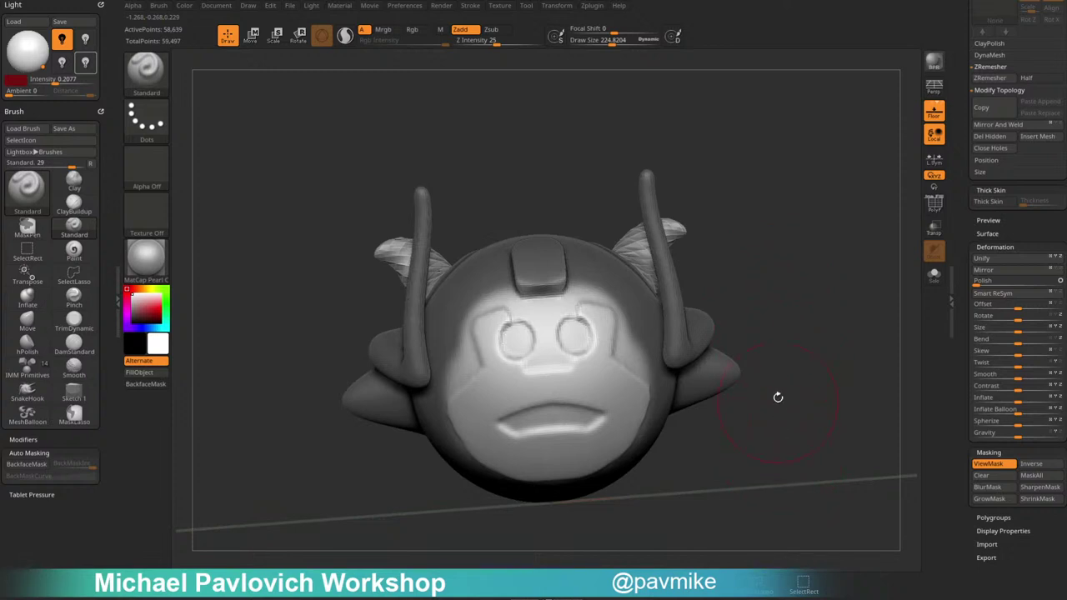
left_click(401, 7)
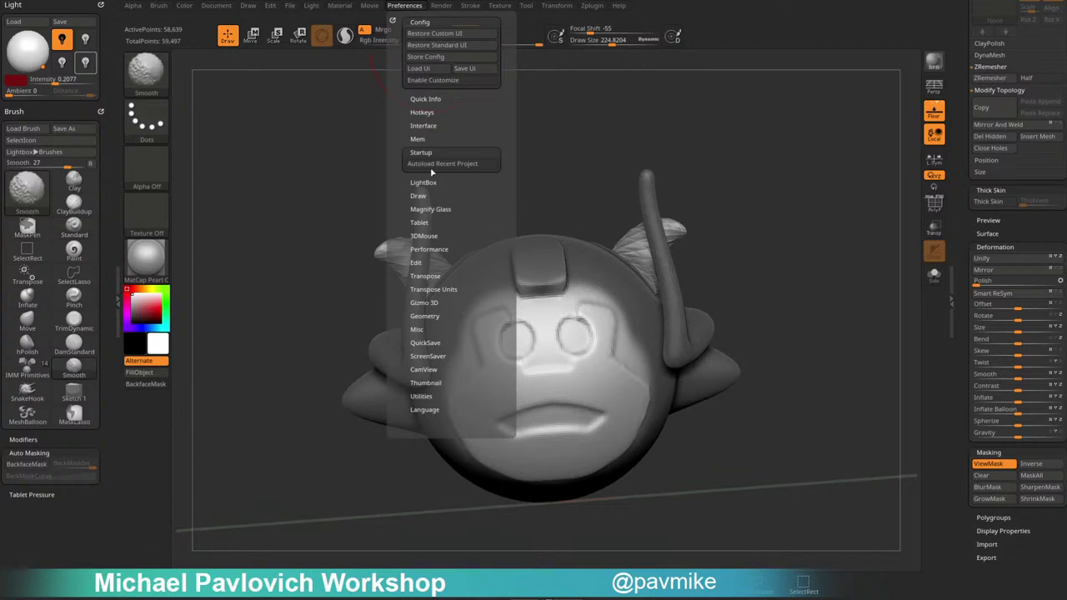
left_click(420, 153, "shift")
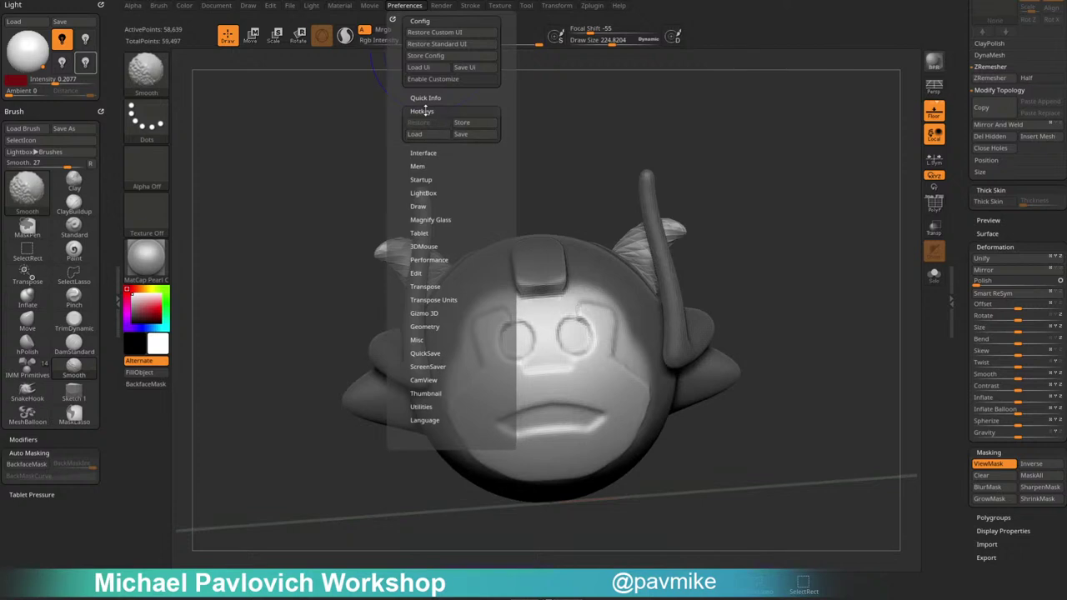
left_click(422, 123)
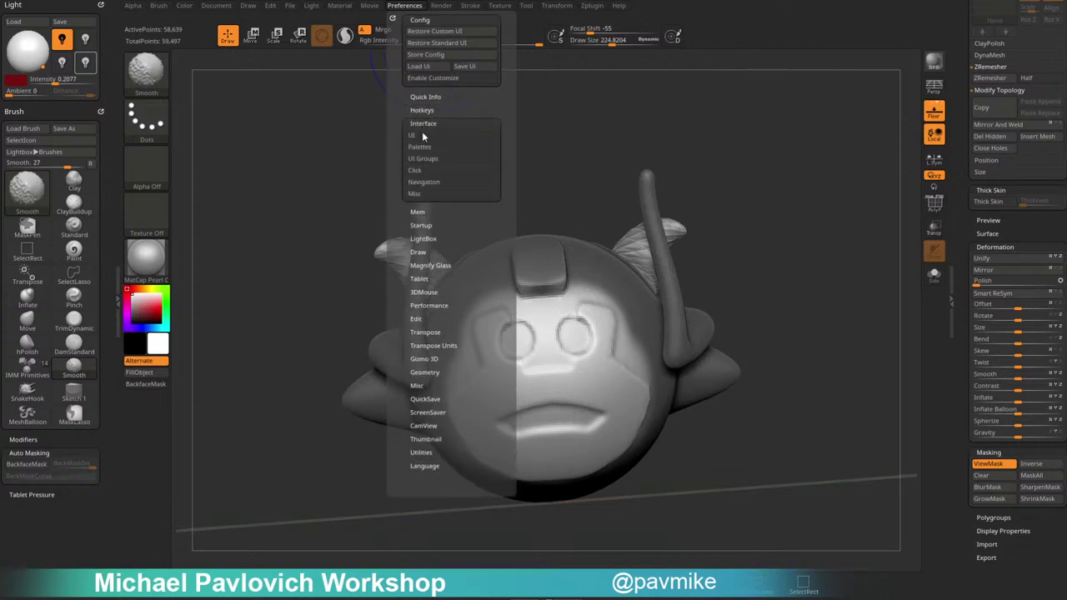
left_click(423, 170, "shift")
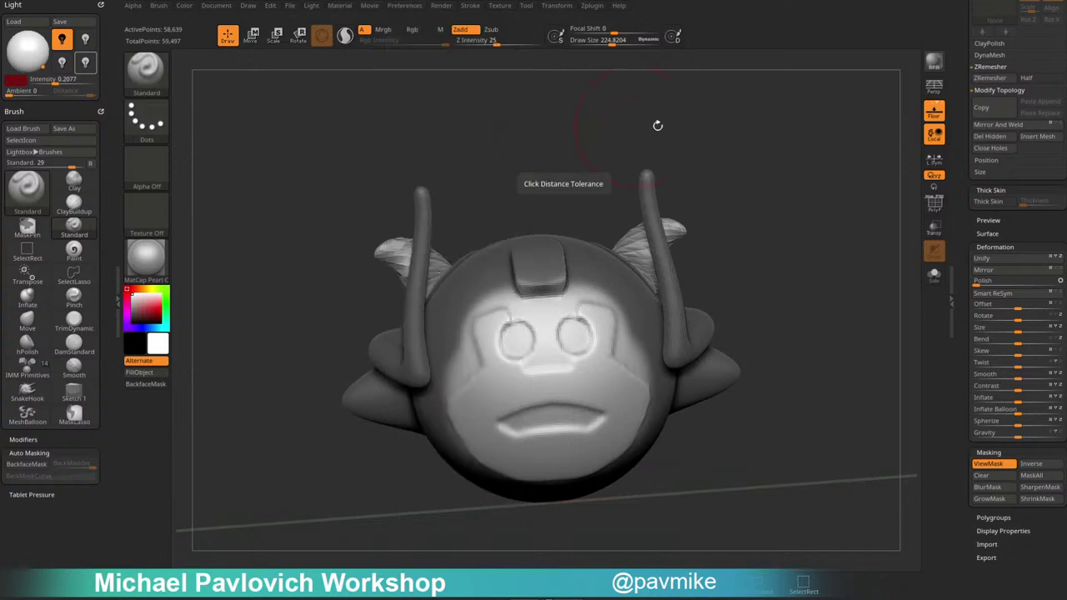
Set the Standard brush's Draw Size to about 83 with the pop-up size slider.
key("s")
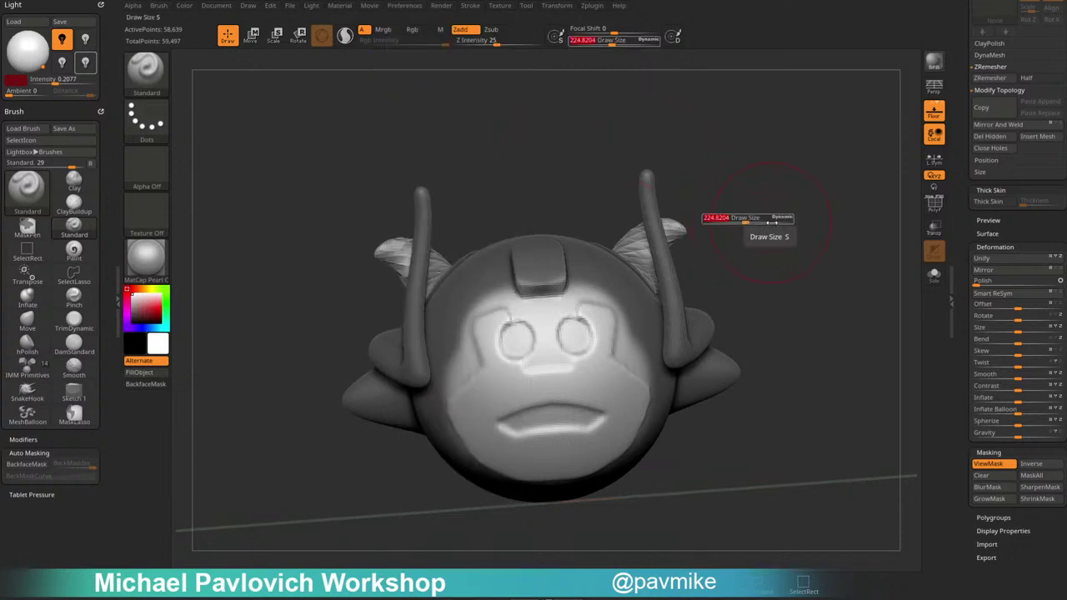
left_click(747, 219)
key("s")
key("s")
key("s")
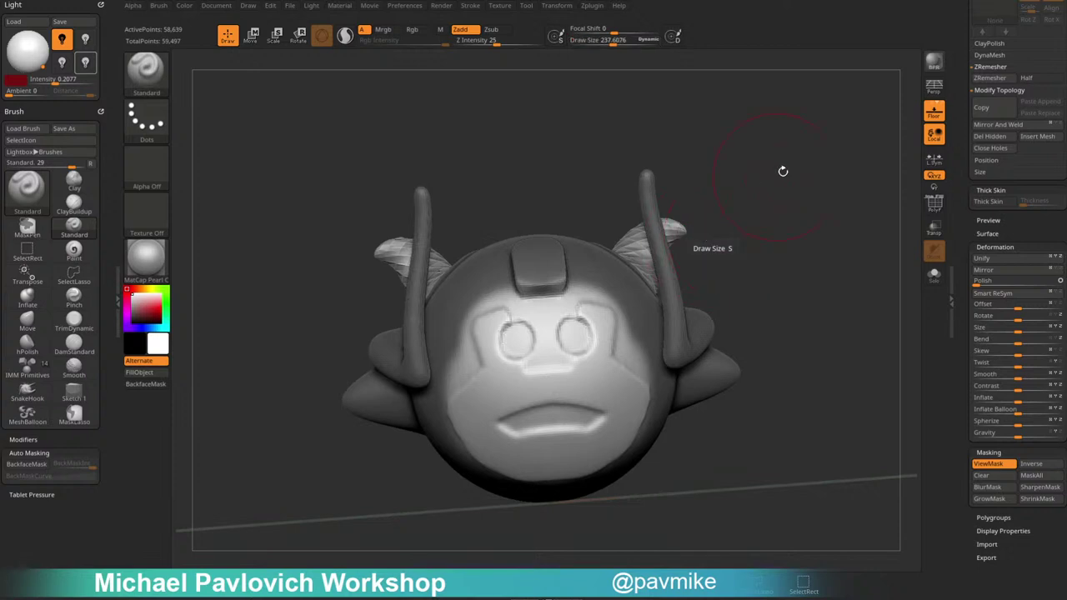
key("s")
left_click_drag(760, 212, 743, 214)
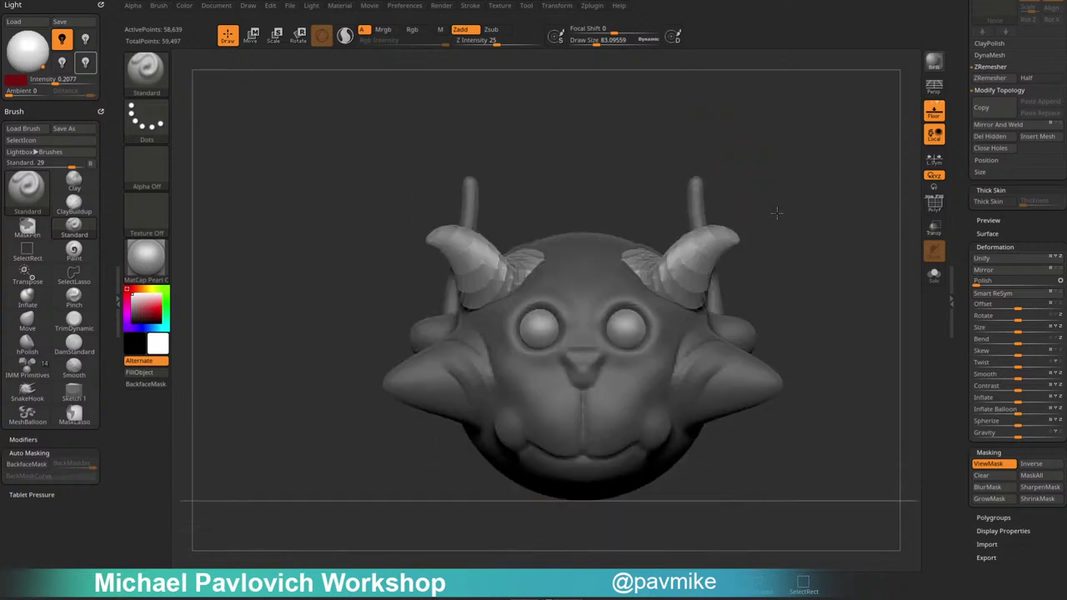
Clear the mask from the head and enlarge the brush's Draw Size to about 244.
mouse_move(824, 298)
left_mouse_down("alt")
mouse_move(797, 250)
mouse_move(736, 339)
mouse_move(817, 264)
mouse_move(805, 246)
mouse_move(804, 279)
left_mouse_up("alt")
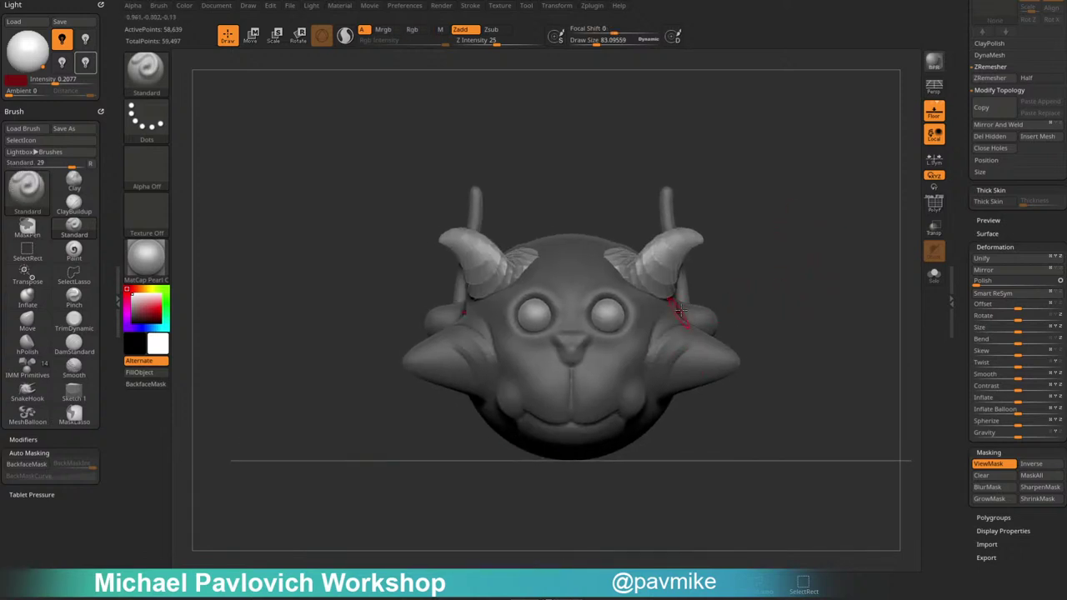
left_click_drag(748, 211, 762, 230, "ctrl")
key("bracketright")
key("bracketright")
key("bracketright")
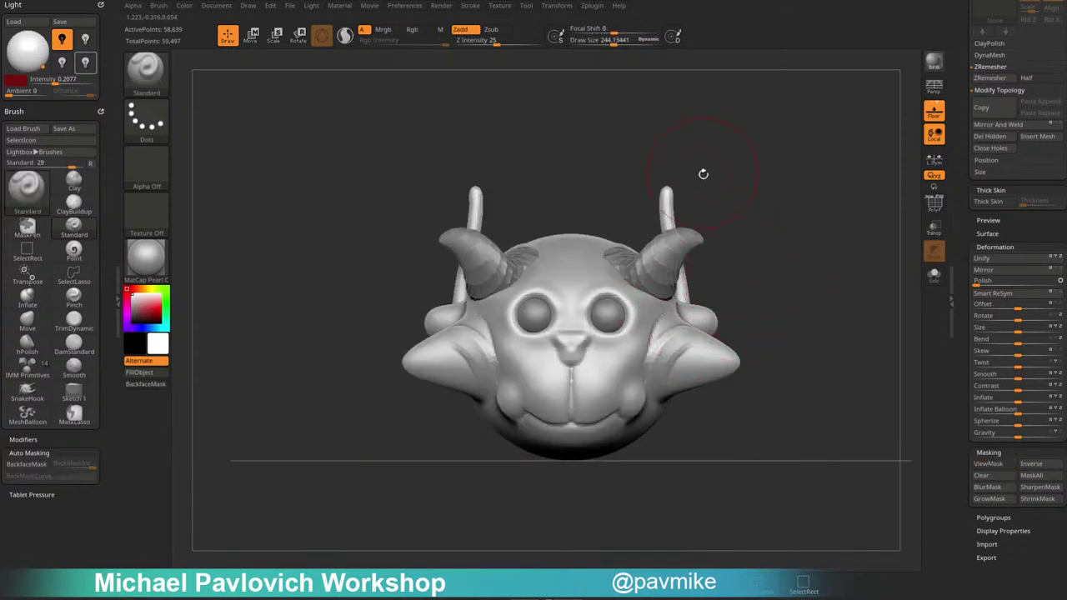
Examine the Edit preferences and collapse the open Interface and Edit groups.
left_click(405, 6)
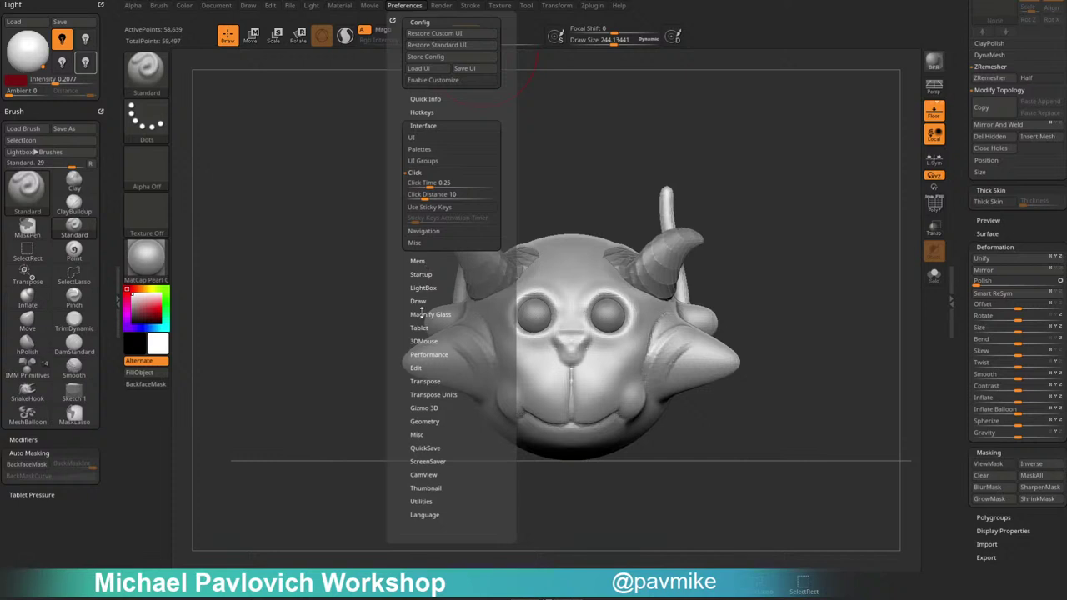
left_click(415, 368)
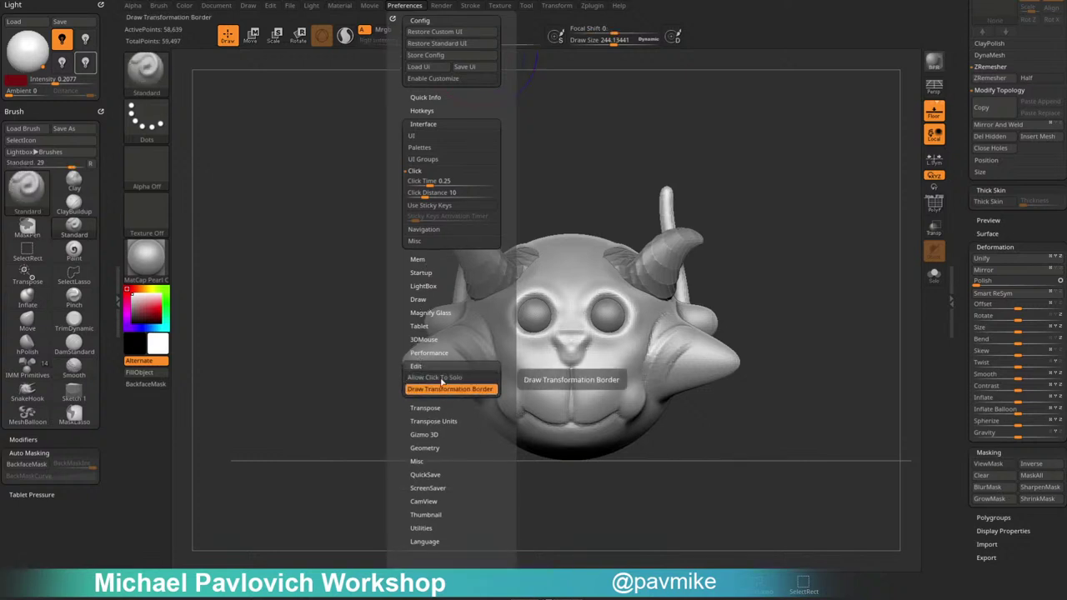
key("shift")
left_click(425, 122)
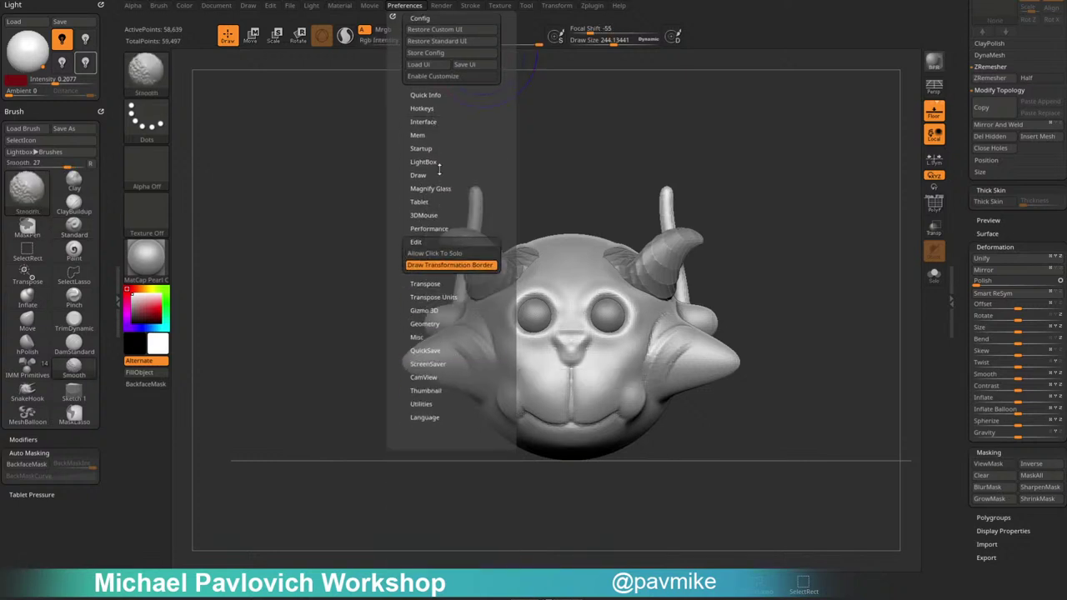
left_click(416, 242)
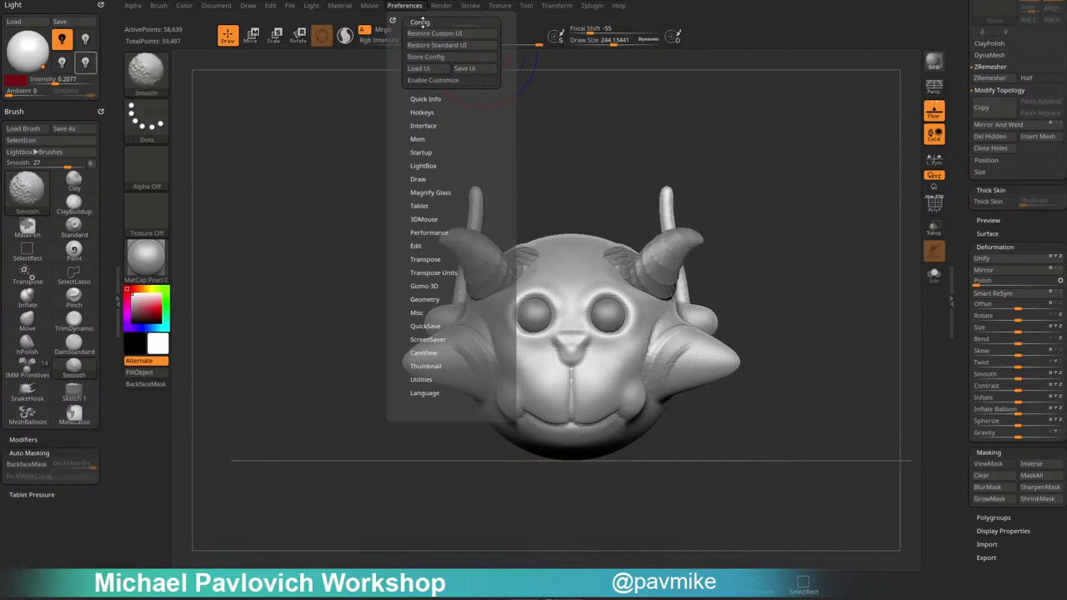
left_click_drag(772, 253, 717, 292)
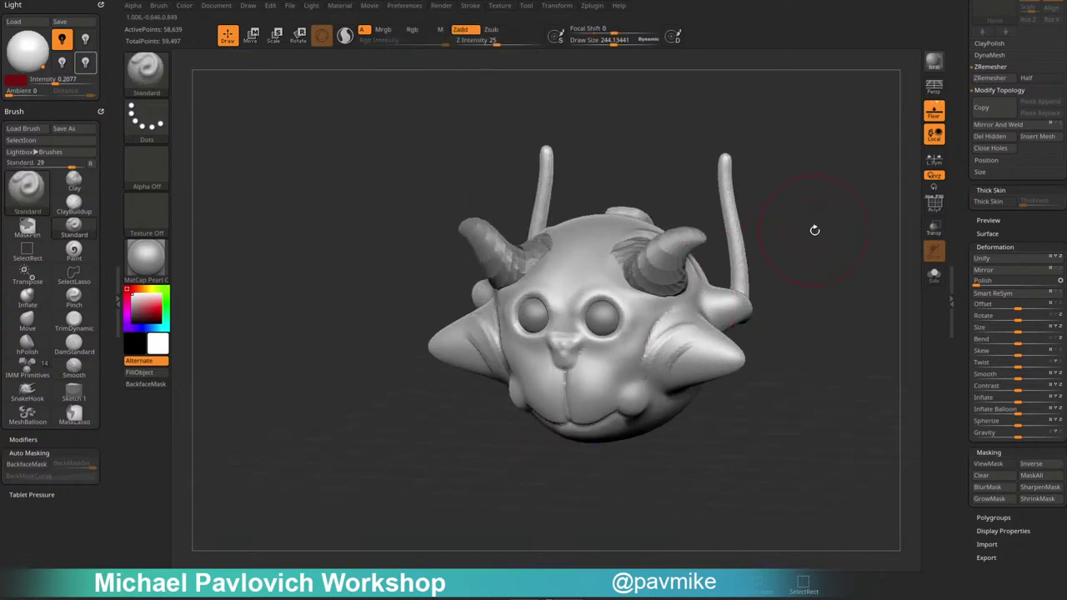
left_click_drag(814, 230, 580, 294, "alt")
left_click_drag(819, 262, 626, 285)
left_click_drag(830, 284, 781, 283, "alt")
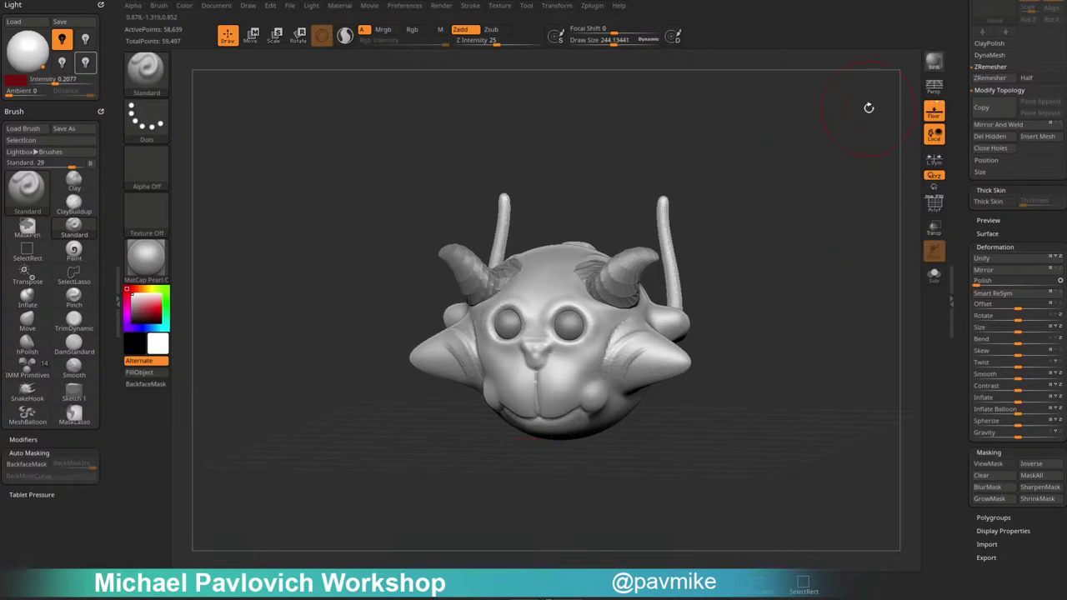
Return to the start of the Tool settings and examine the available 3D meshes without choosing one.
left_click_drag(961, 192, 962, 384)
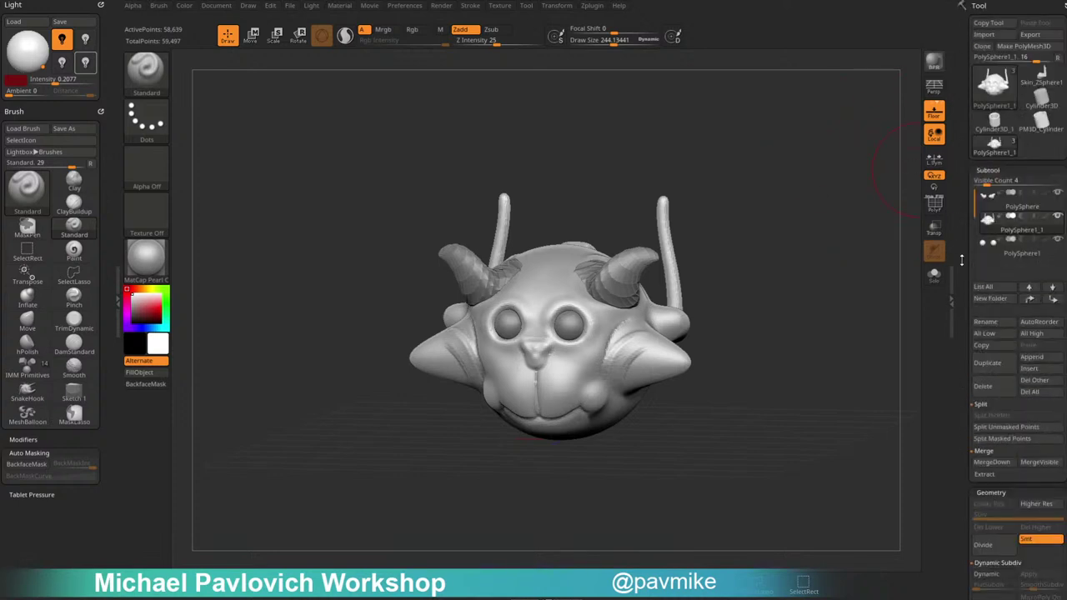
left_click(993, 83)
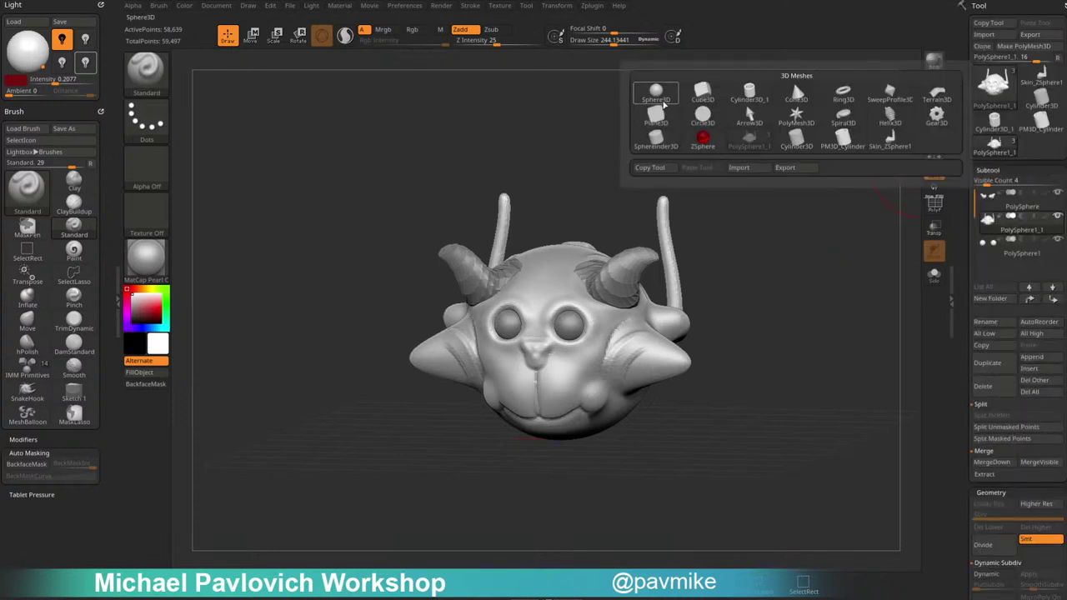
left_click(803, 581)
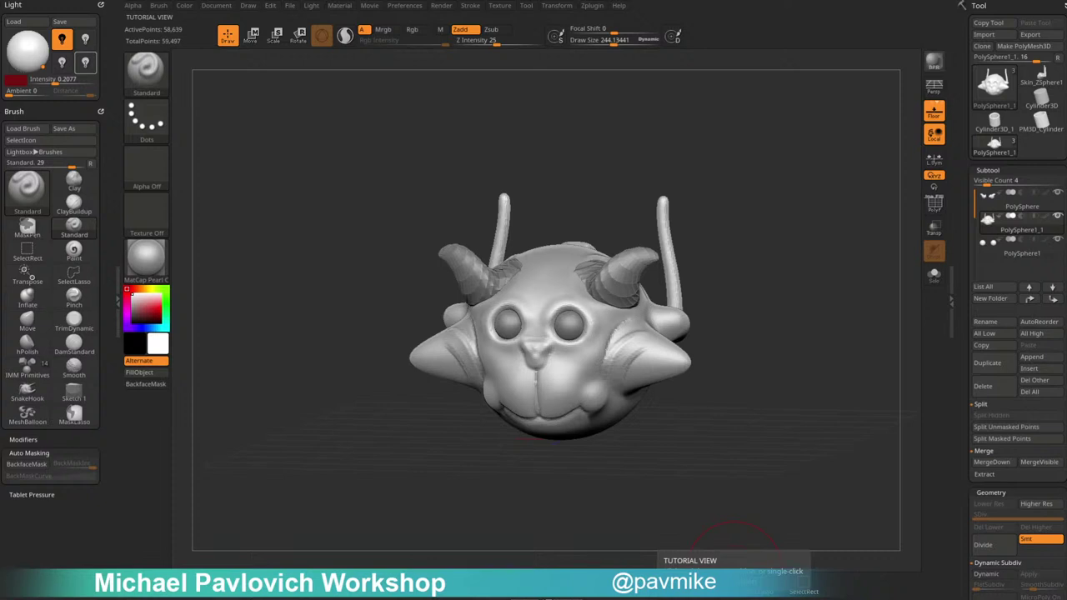
left_click_drag(756, 176, 760, 159)
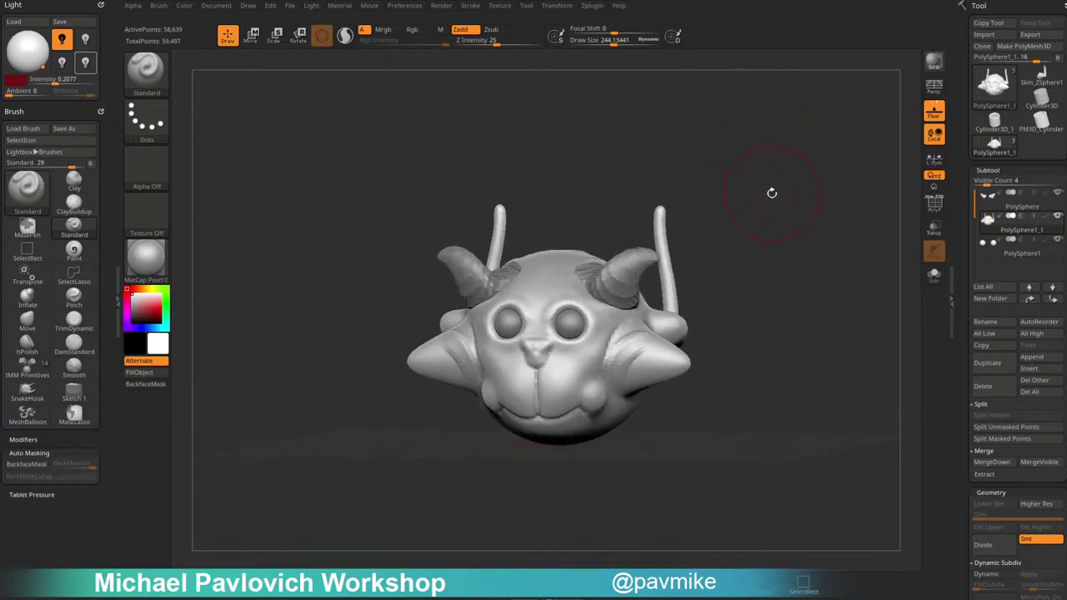
Show the project library in LightBox and open the Male.ZPR project without saving changes to the current one.
key("comma")
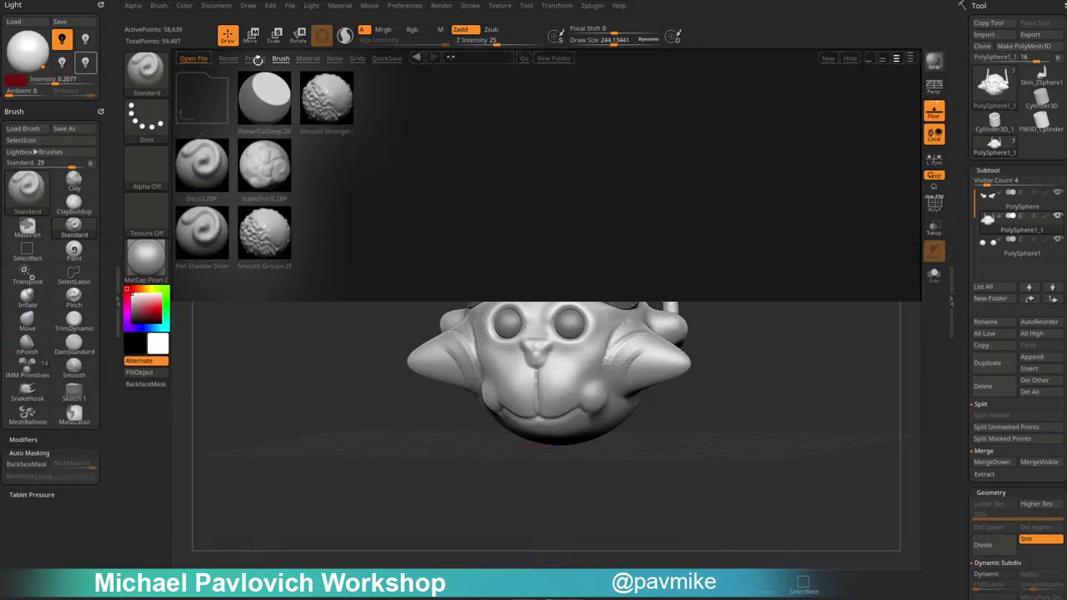
left_click(255, 57)
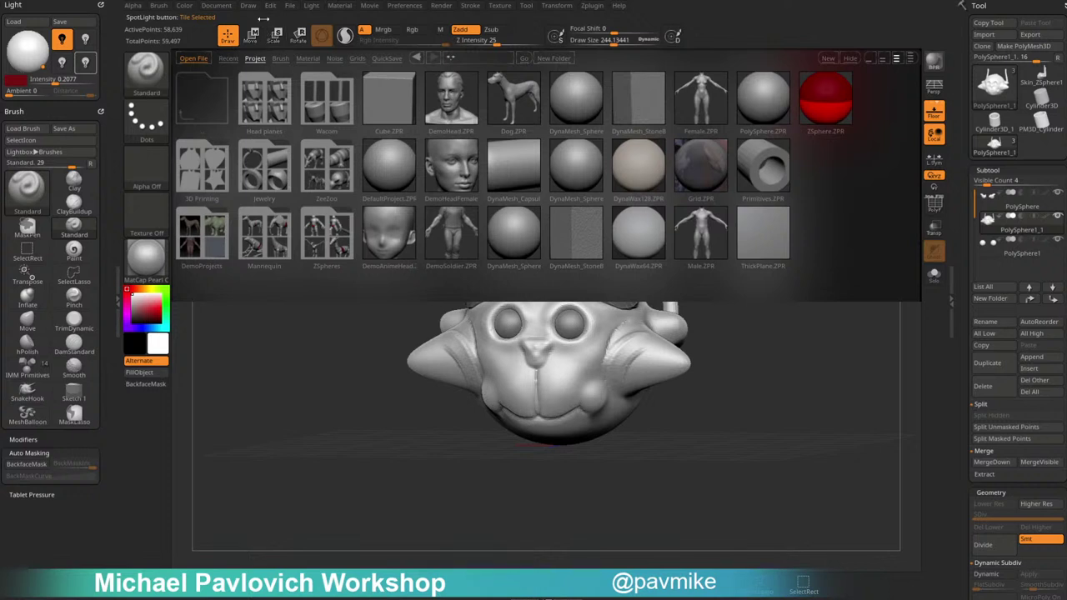
left_click(289, 5)
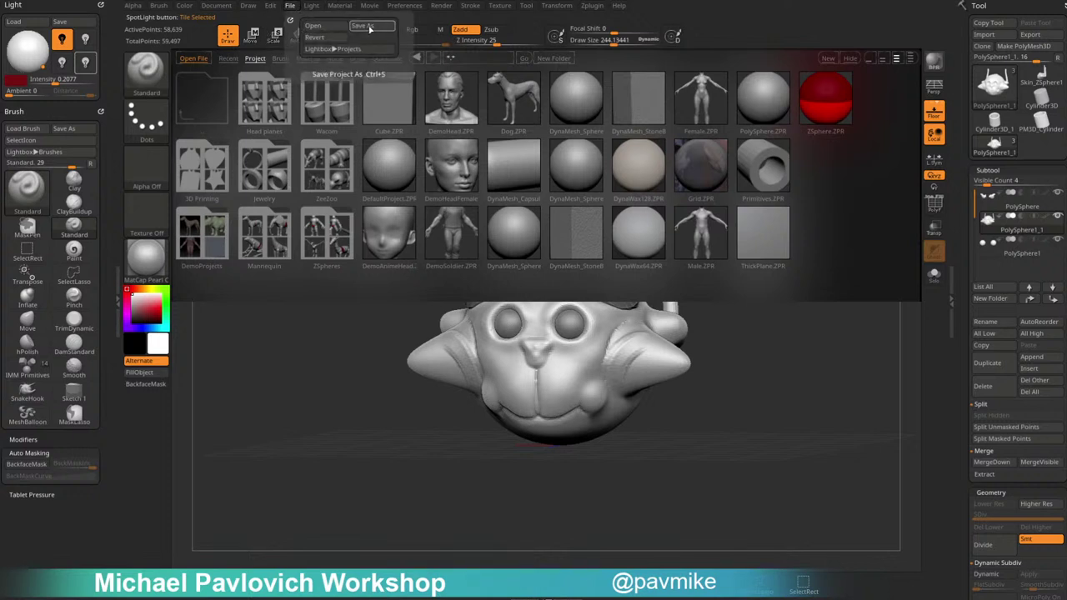
left_click(372, 27)
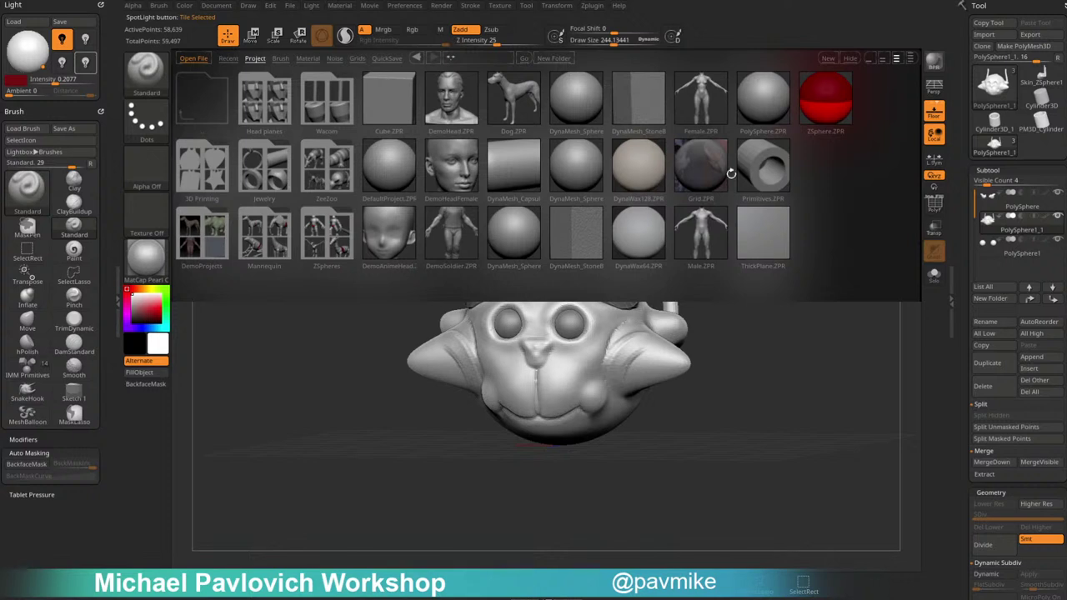
double_click(700, 235)
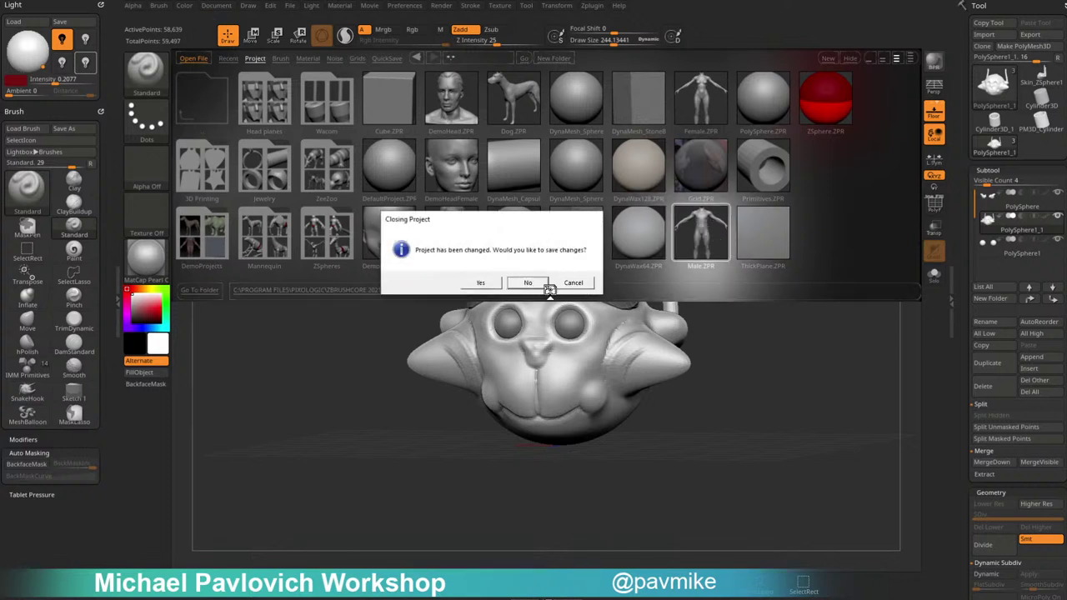
left_click(530, 282)
left_click_drag(800, 192, 755, 167)
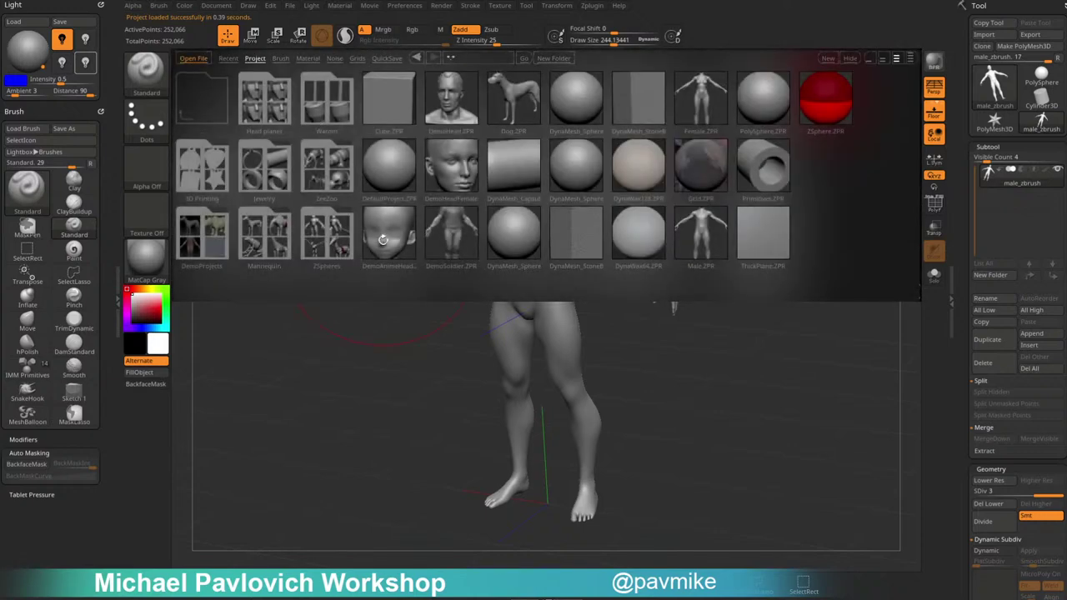
Open the first female head project from the Head planes folder, discarding changes to the current project.
left_click(286, 121)
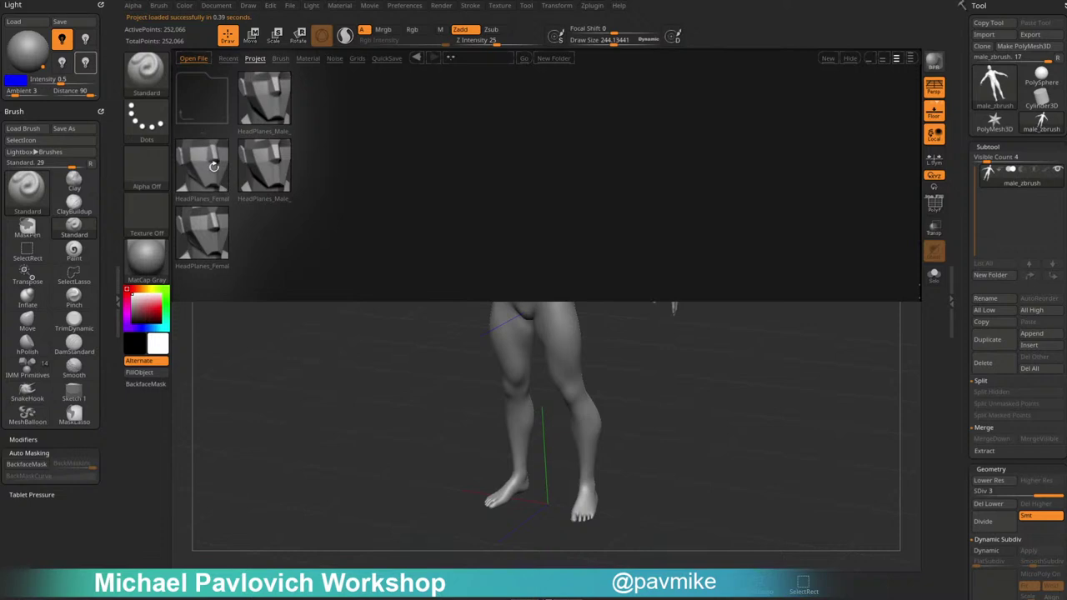
double_click(214, 167)
left_click(537, 283)
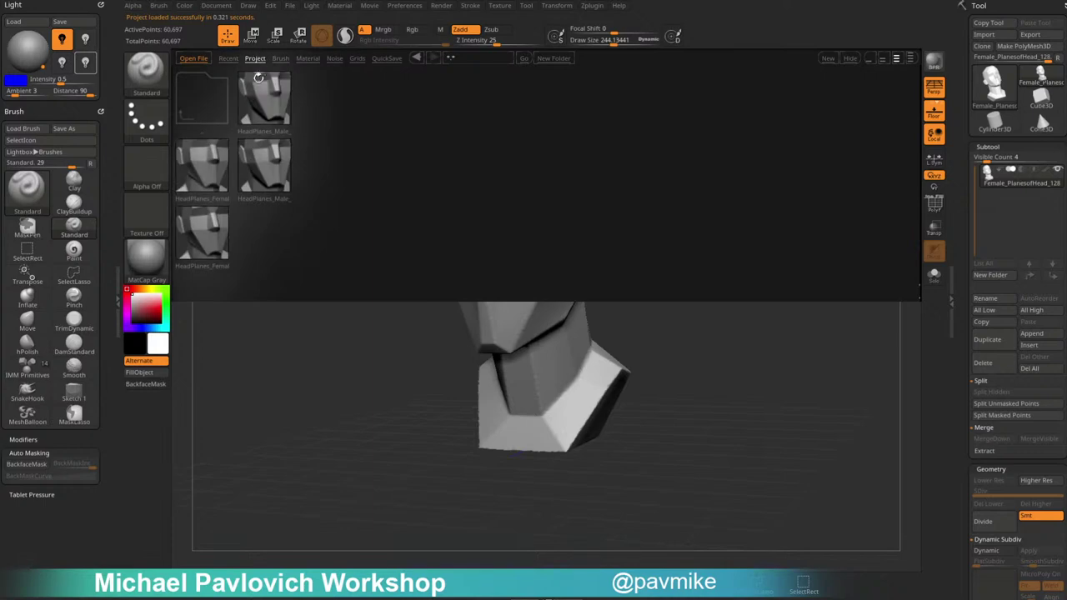
Open the Mantis_ZSpheres project from the ZeeZoo folder of the project library, discarding changes to the current project.
left_click(250, 60)
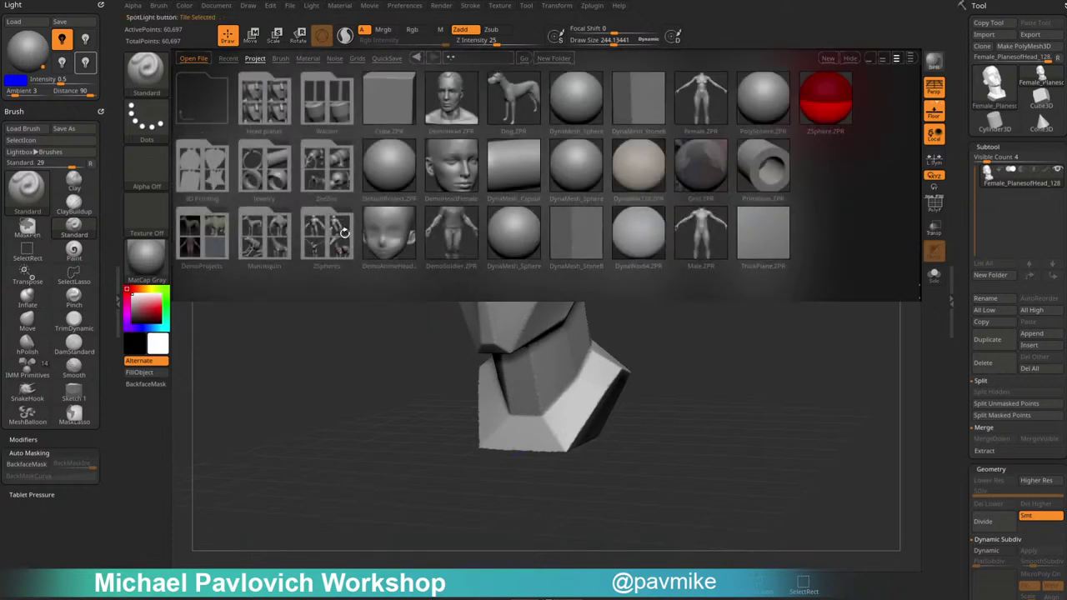
left_click(323, 172)
left_click_drag(636, 226, 544, 212)
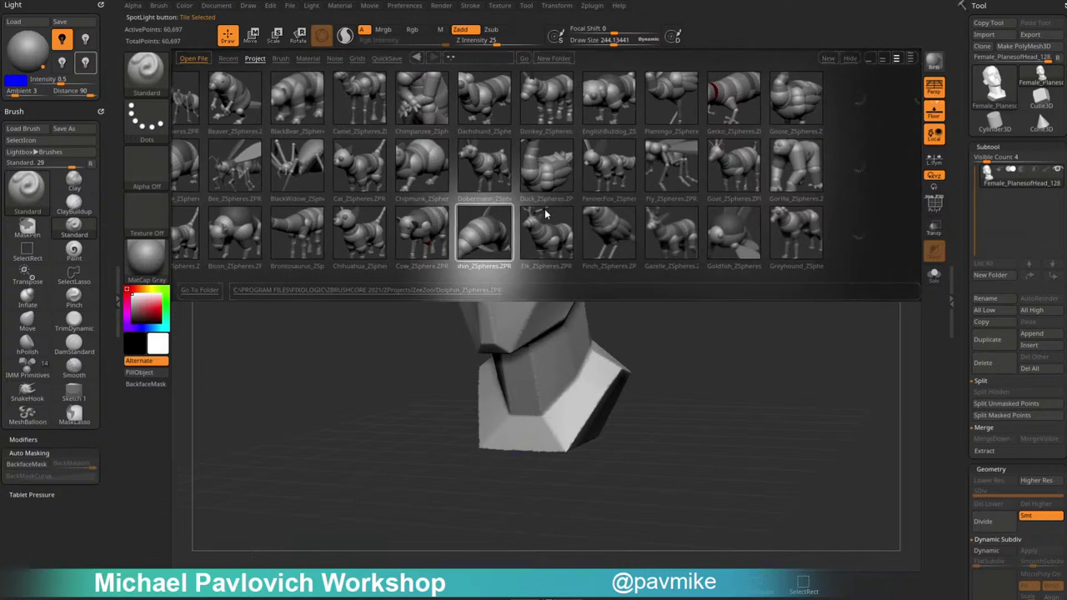
scroll(565, 218, "down", 3)
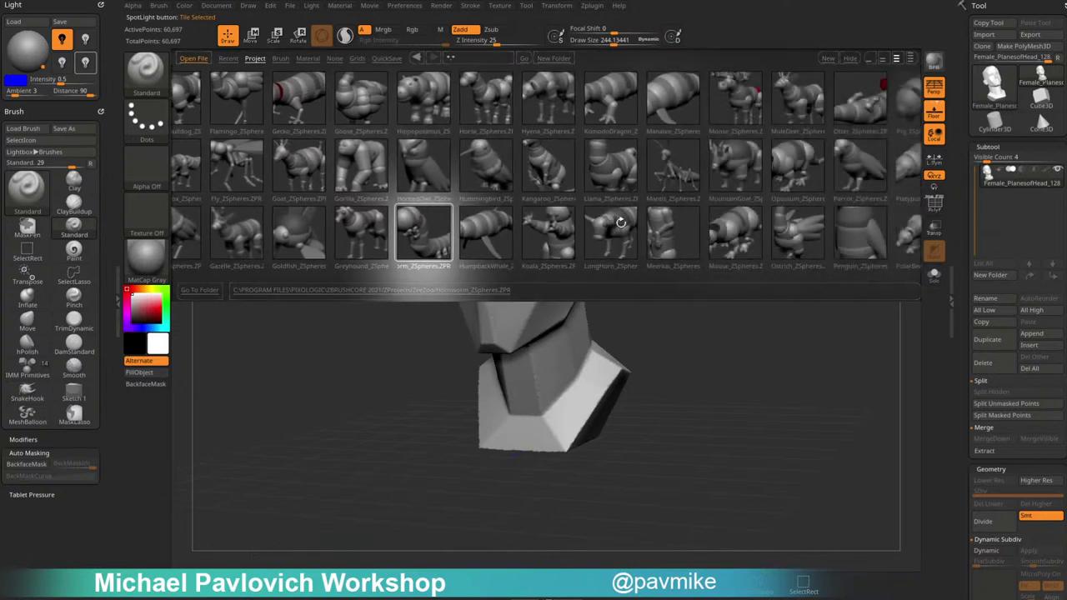
scroll(635, 227, "down", 3)
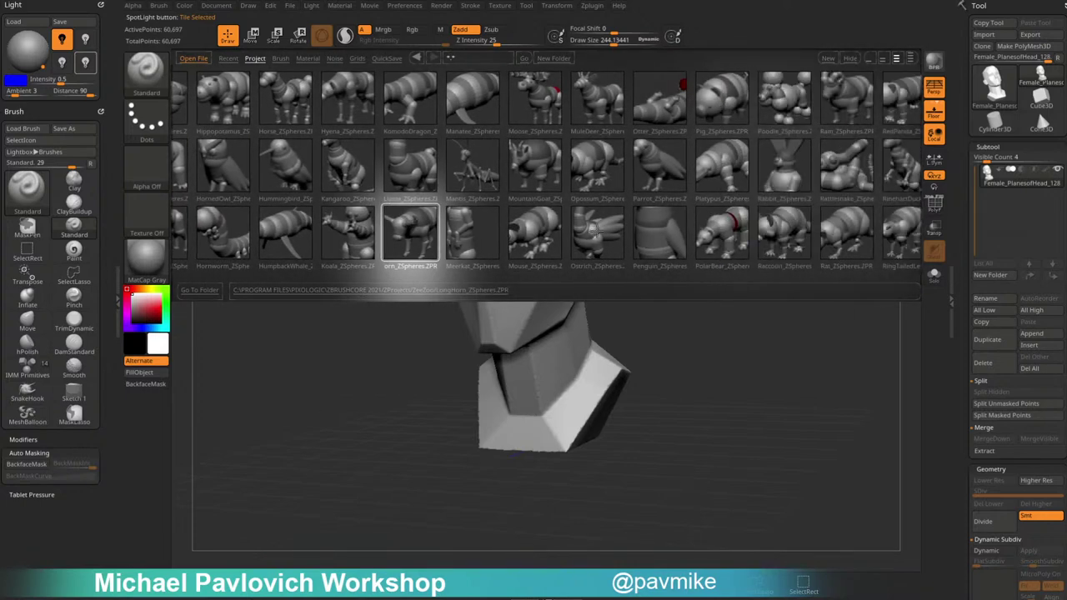
double_click(483, 165)
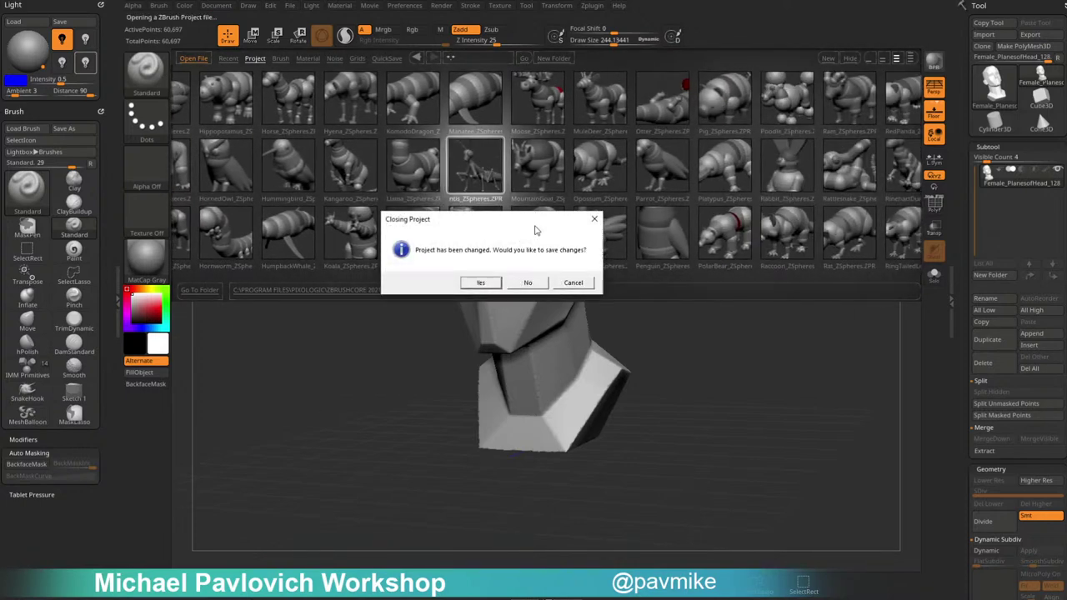
left_click(527, 283)
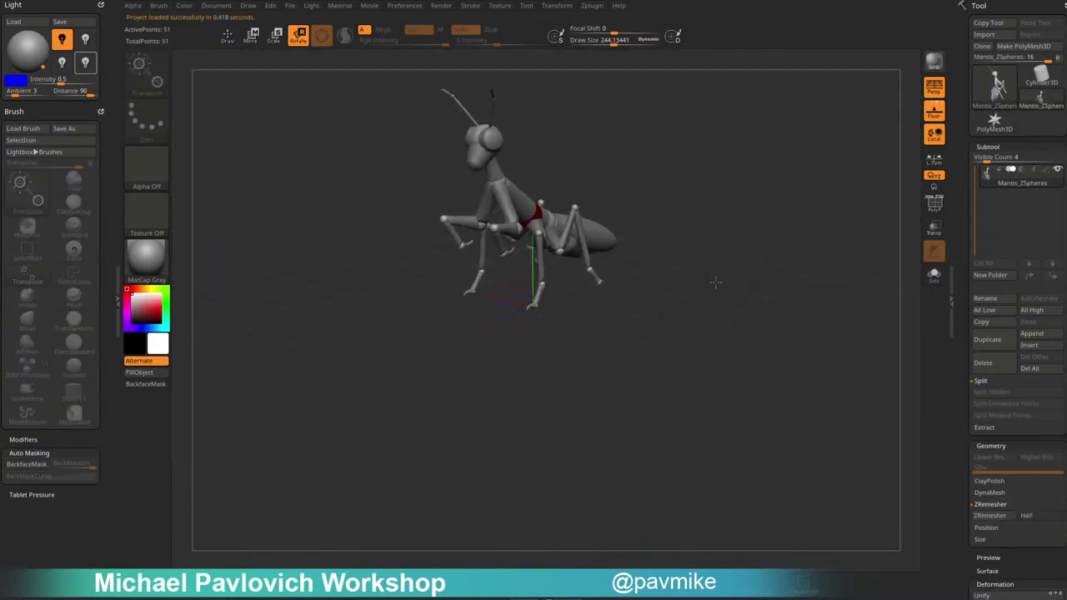
Reduce the draw size to about 44 and insert a ZSphere into the link along the mantis's thorax.
left_click_drag(762, 335, 750, 310)
key("s")
left_click(712, 266)
left_click_drag(747, 264, 737, 254)
key("q")
mouse_move(648, 226)
left_mouse_down("alt")
mouse_move(679, 216)
mouse_move(667, 258)
left_mouse_up("alt")
left_click_drag(564, 297, 561, 300)
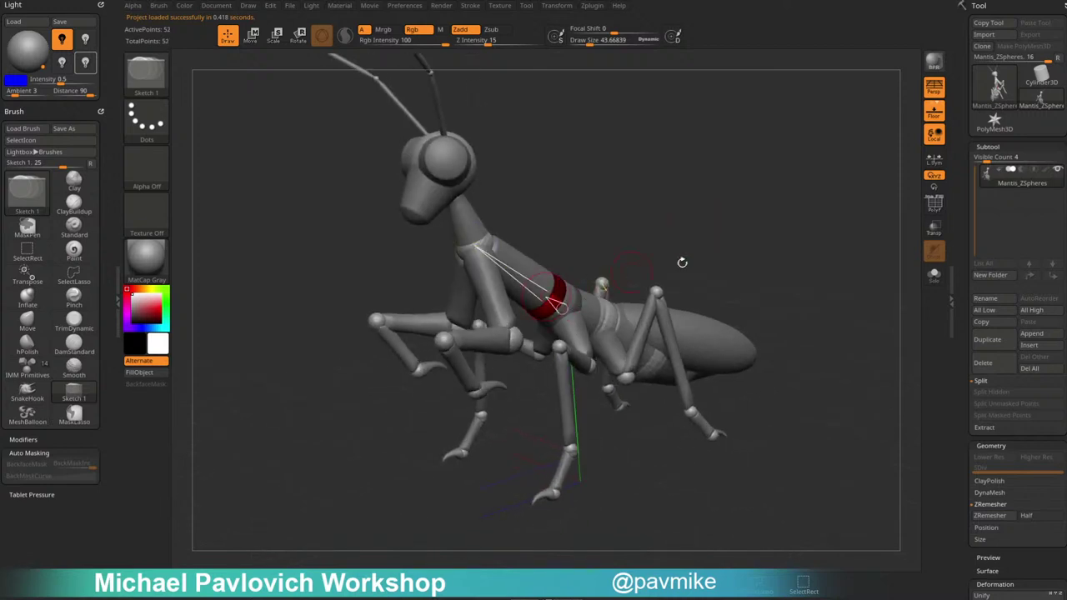
Collapse the Masking and Deformation groups of the Tool settings.
left_click_drag(963, 367, 960, 243)
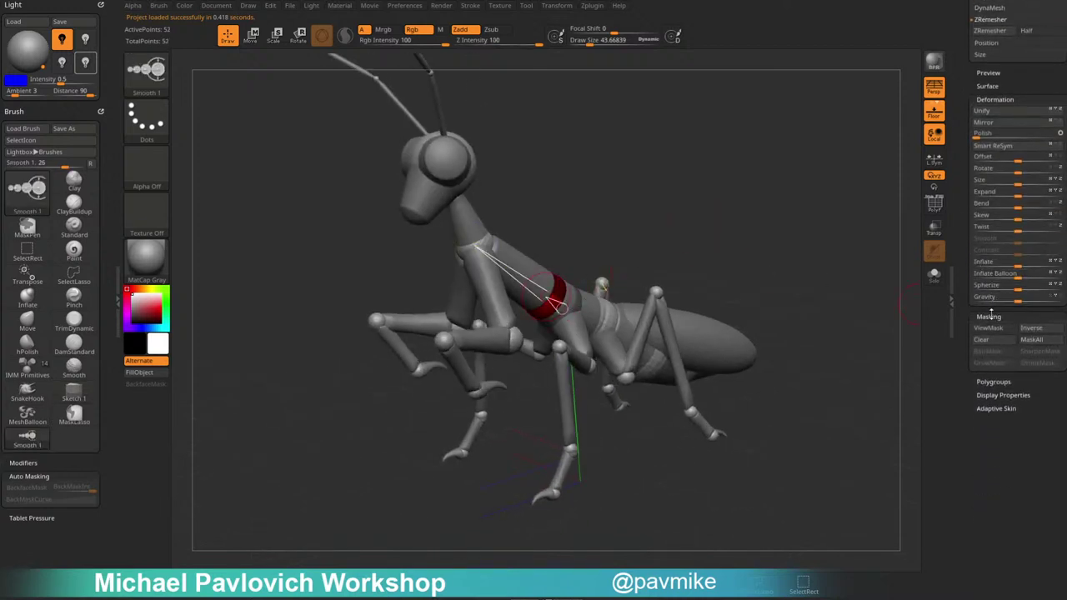
left_click(992, 315, "shift")
left_click(992, 100, "shift")
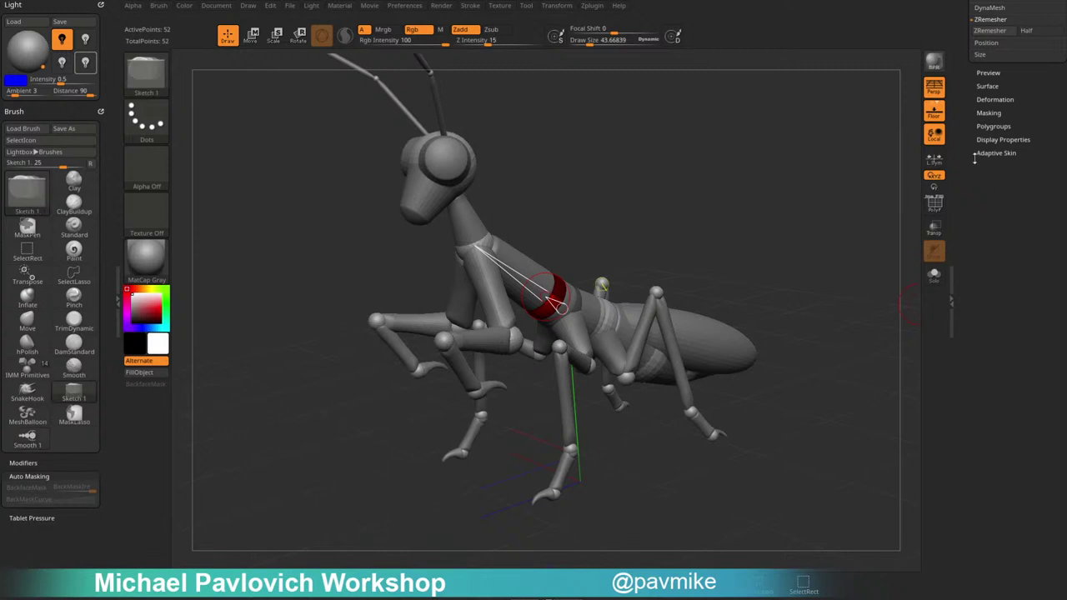
left_click_drag(972, 158, 970, 380)
Grow a mirrored pair of limbs from the mantis's thorax and insert two joints in each to bend it backward and up.
left_click_drag(647, 240, 660, 212)
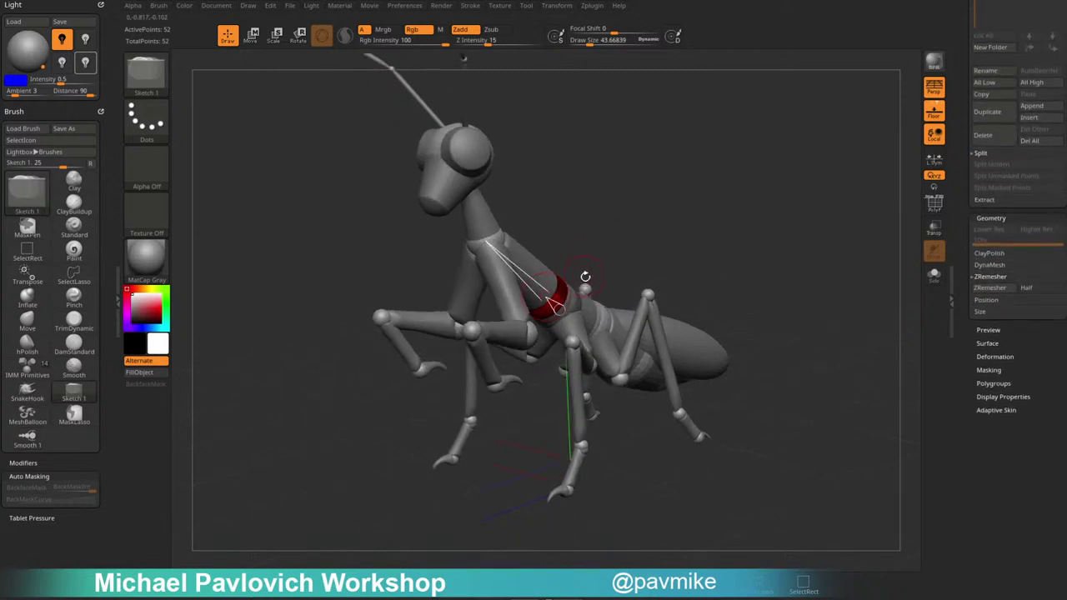
mouse_move(560, 297)
left_mouse_down()
mouse_move(606, 247)
mouse_move(642, 246)
mouse_move(588, 227)
mouse_move(625, 266)
mouse_move(582, 249)
mouse_move(640, 259)
mouse_move(712, 215)
left_mouse_up()
key("w")
key("q")
left_click(595, 274)
key("w")
key("q")
left_click(645, 260)
key("w")
left_click_drag(647, 260, 662, 267)
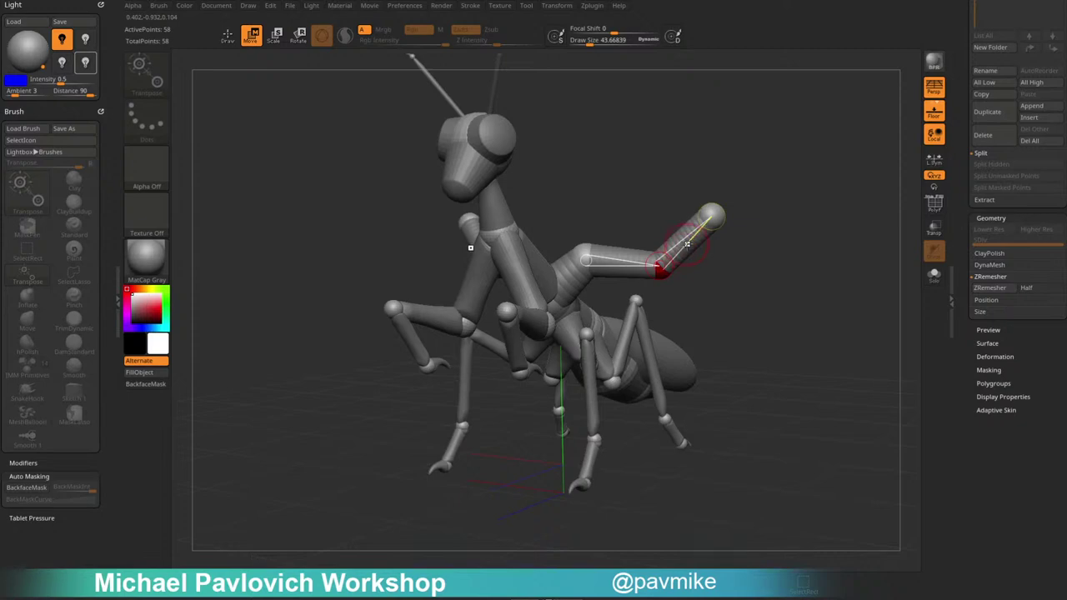
Scale the ZSphere at the tip of the new limb and preview the adaptive skin of the mantis.
key("e")
left_click_drag(708, 219, 692, 169)
left_click_drag(787, 200, 813, 234)
key("a")
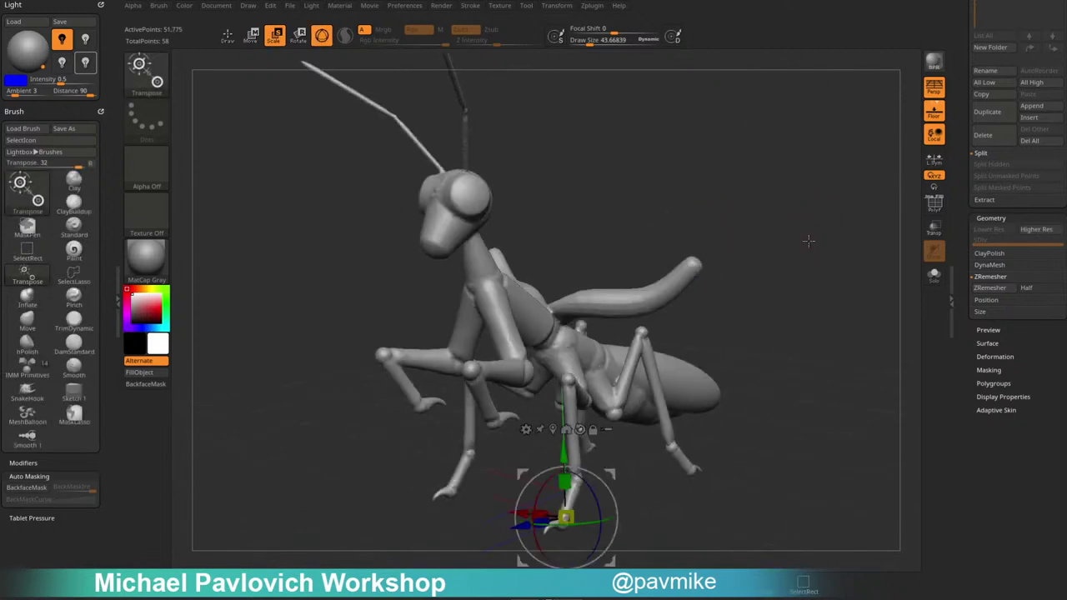
Set the Adaptive Skin density to 1 and inspect the mantis with the PolyFrame shown briefly.
left_click(983, 410)
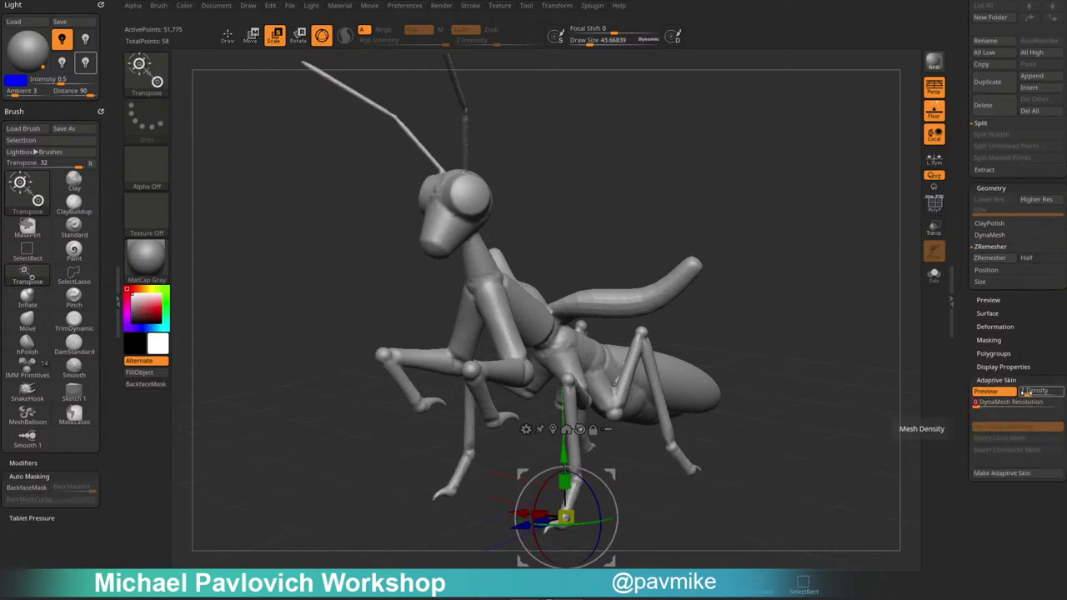
left_click_drag(1028, 392, 1022, 394)
mouse_move(834, 376)
left_mouse_down()
mouse_move(856, 383)
mouse_move(822, 377)
left_mouse_up()
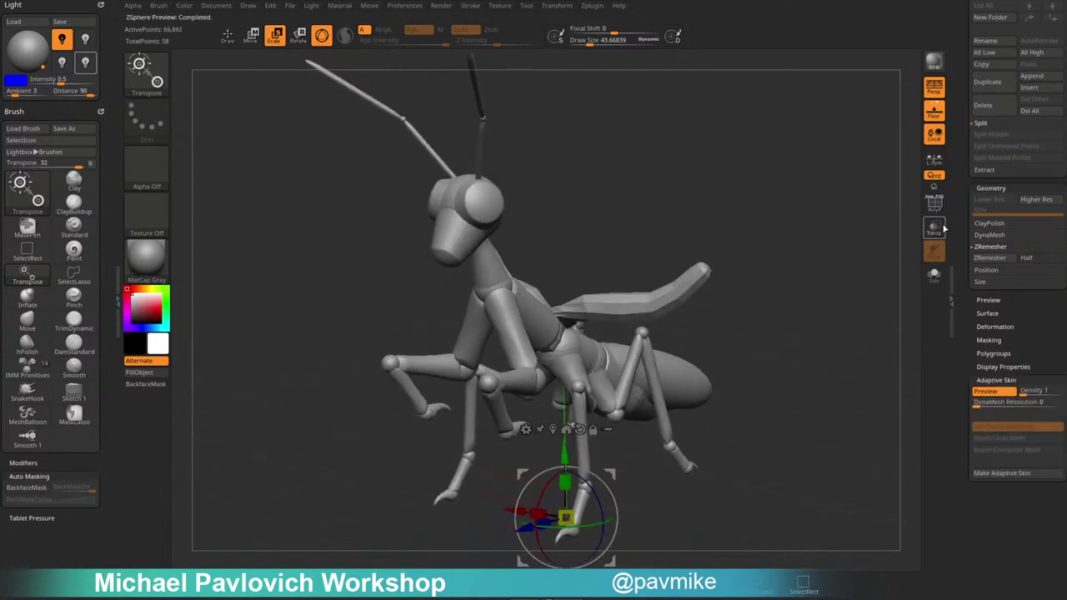
left_click(935, 203)
left_click(936, 204)
left_click_drag(864, 247, 868, 365)
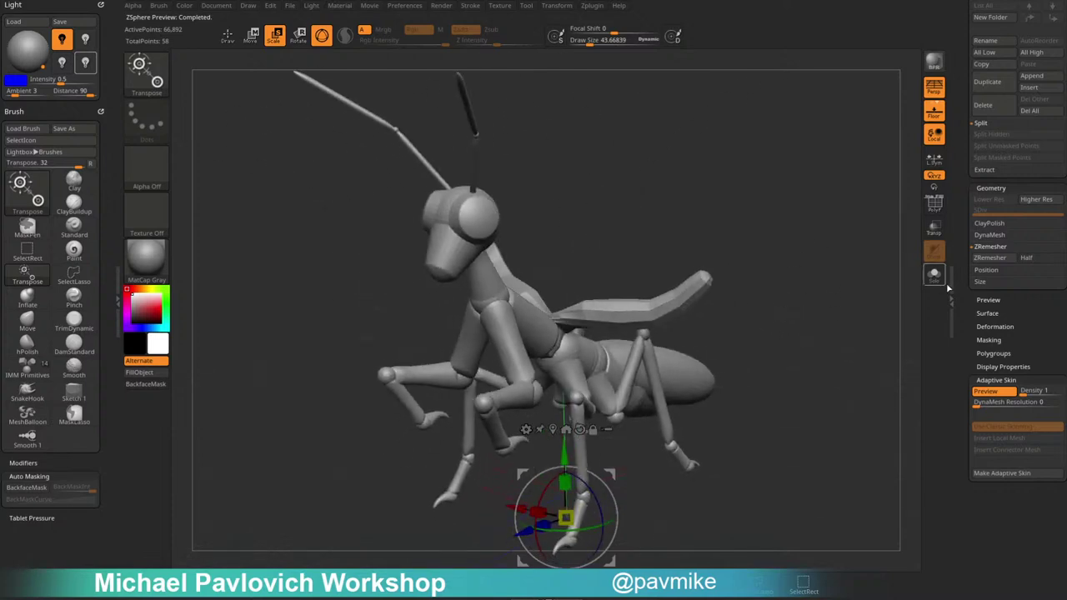
scroll(958, 317, "up", 5)
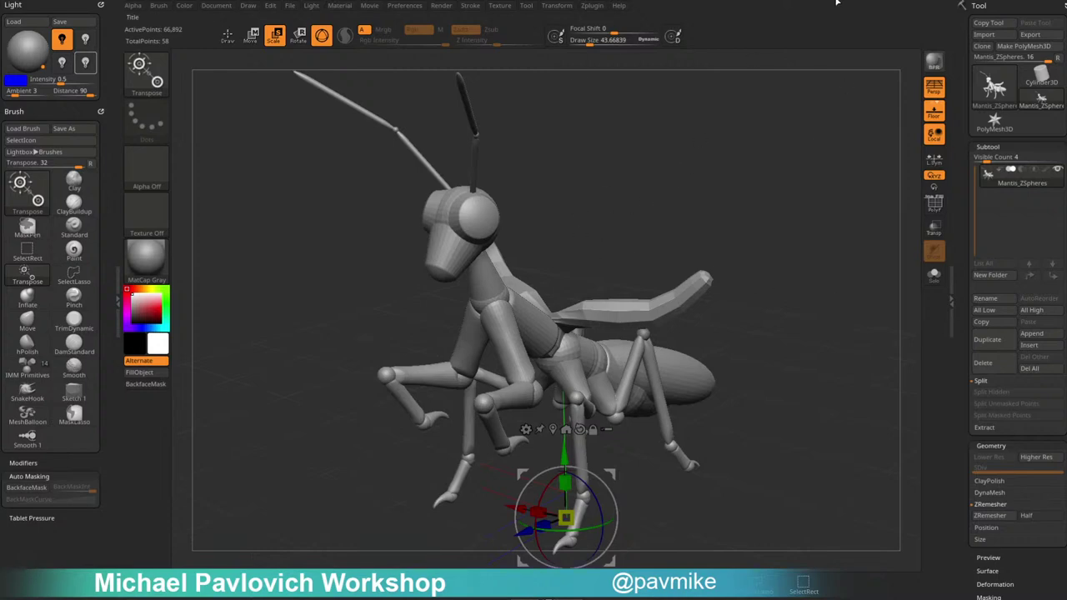
Close the program without saving the mantis project.
left_click(1061, 1)
left_click(501, 286)
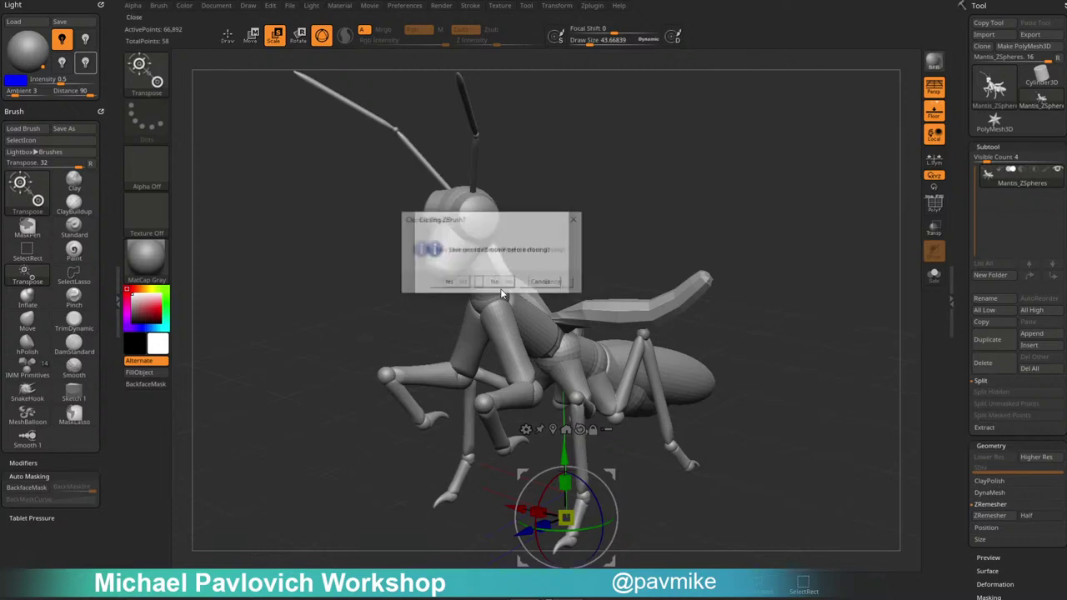
left_click(510, 287)
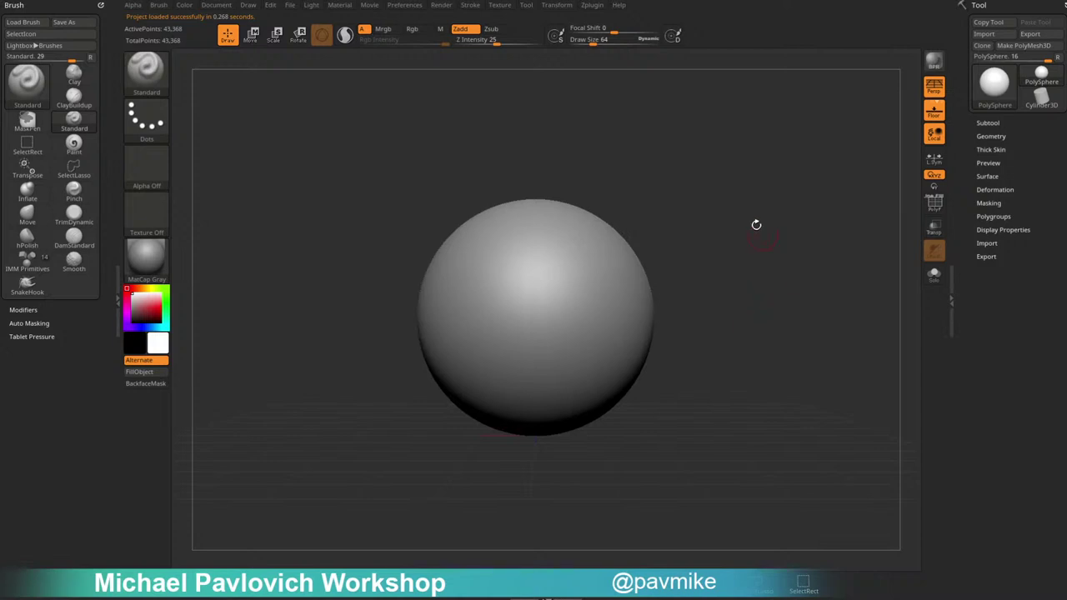
Open the 128-resolution female head project from the Head planes folder in LightBox, discarding changes to the PolySphere.
left_click_drag(726, 257, 721, 241, "alt")
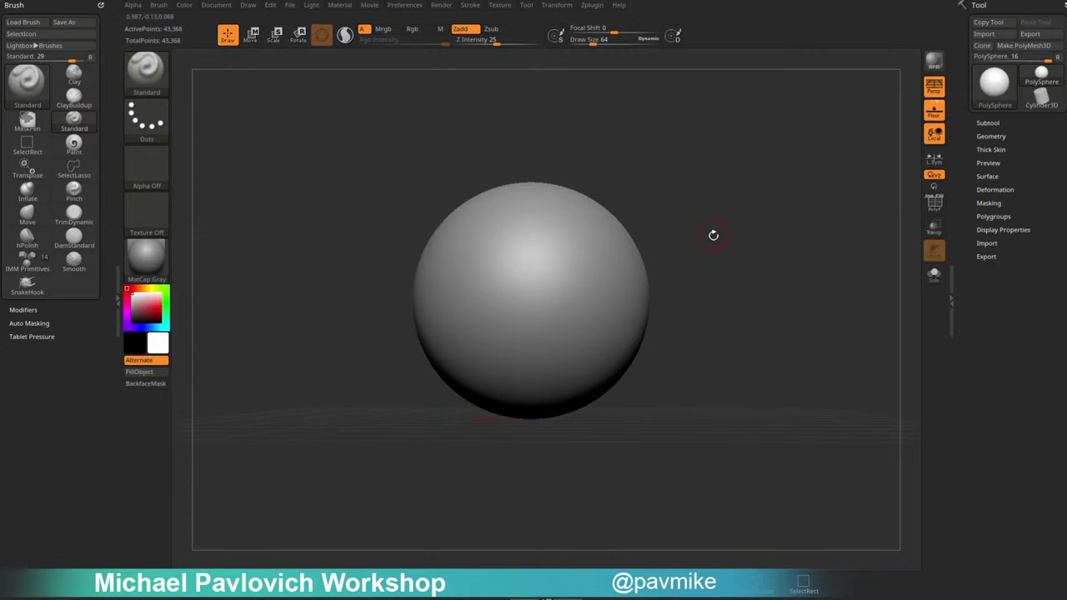
key("comma")
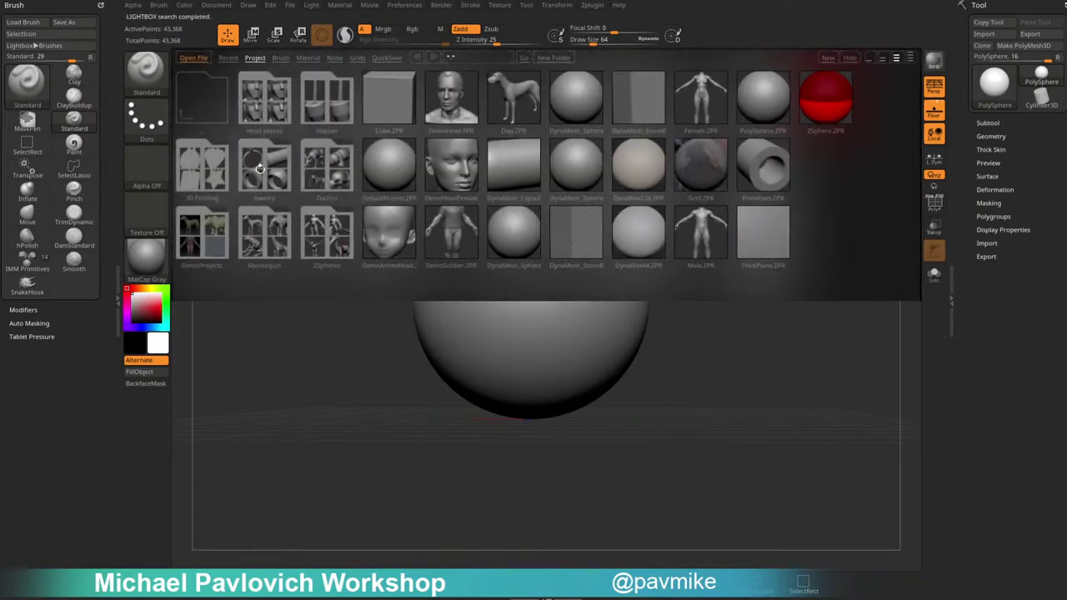
double_click(271, 110)
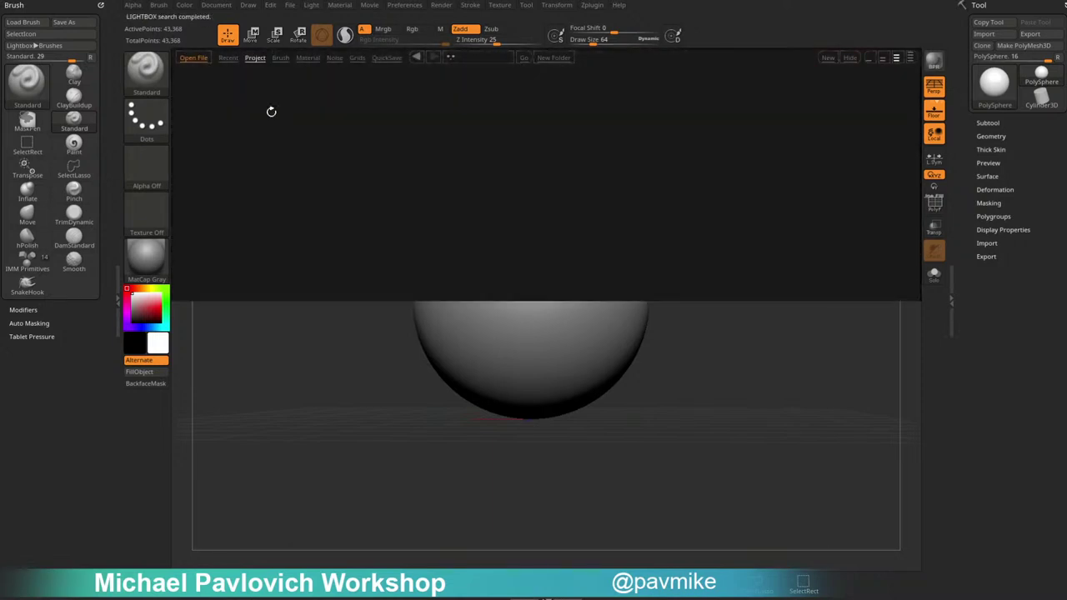
double_click(202, 167)
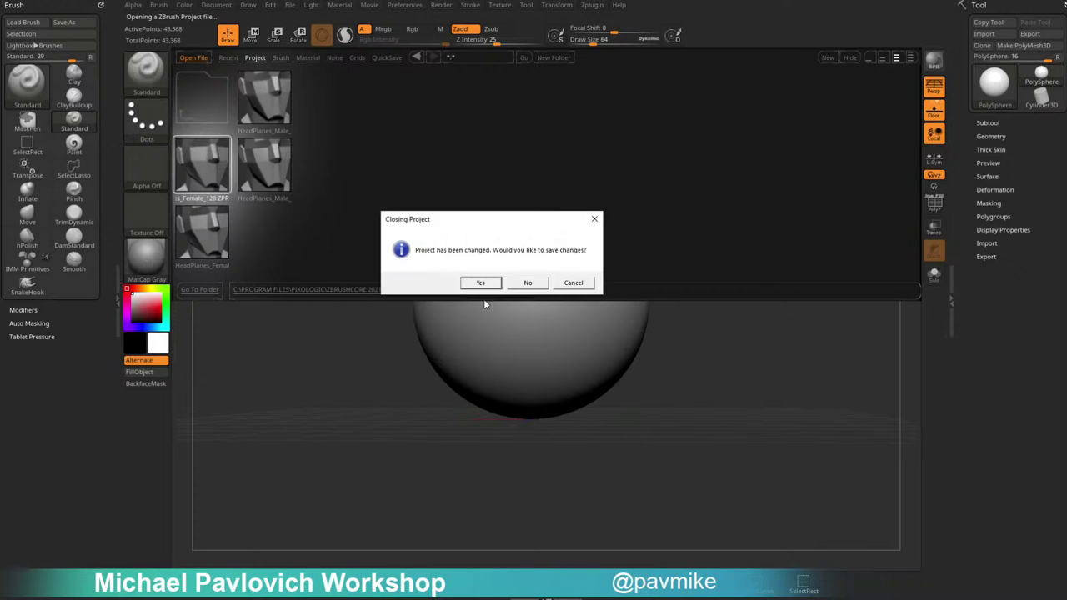
left_click(528, 283)
left_click_drag(692, 190, 710, 234)
Scale the head down to roughly half its size and raise it above the floor grid.
key("e")
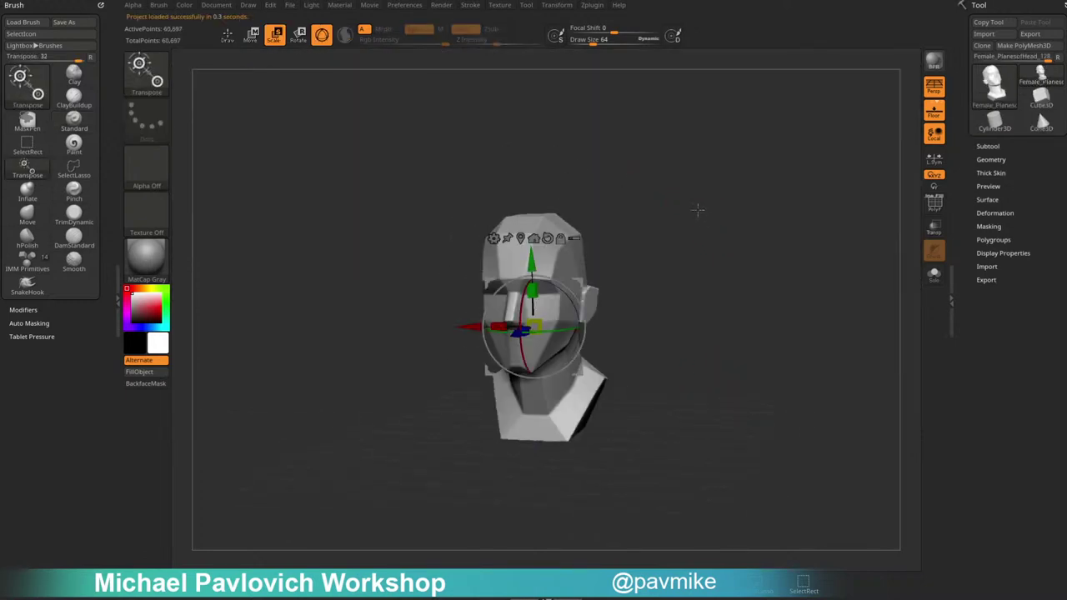
left_click_drag(534, 324, 504, 351)
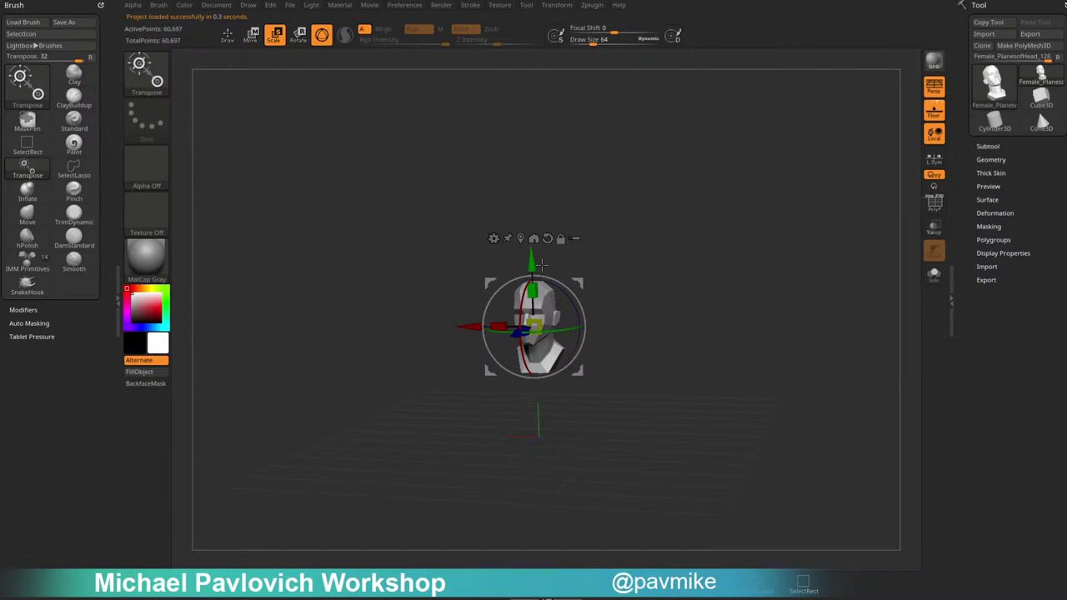
left_click_drag(531, 261, 529, 191)
key("q")
Append a ZSphere as a second subtool and make it the active subtool.
left_click(987, 147)
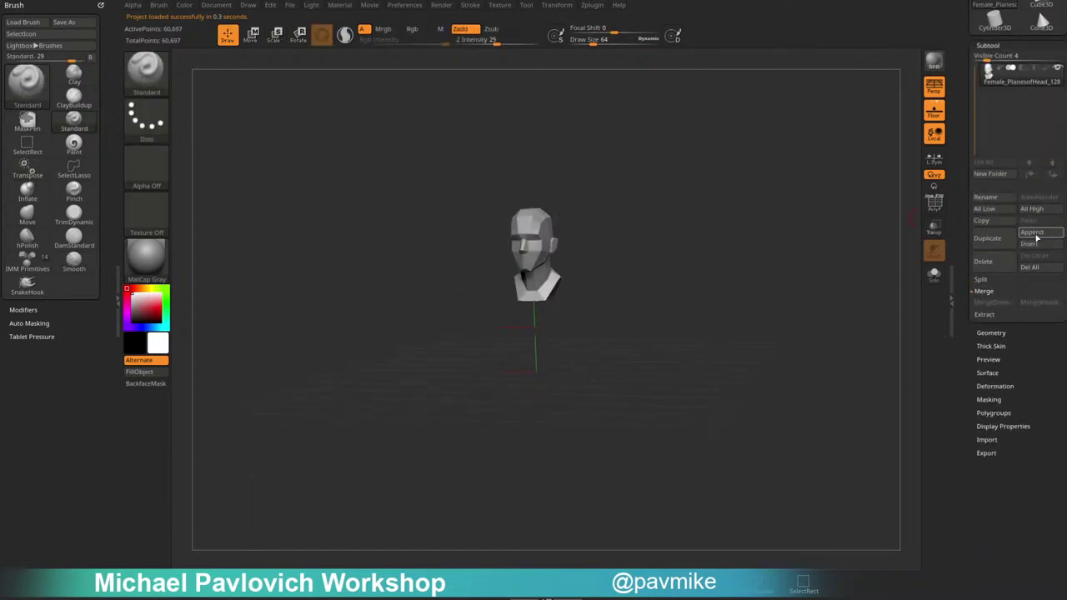
left_click(1043, 235)
left_click(890, 301)
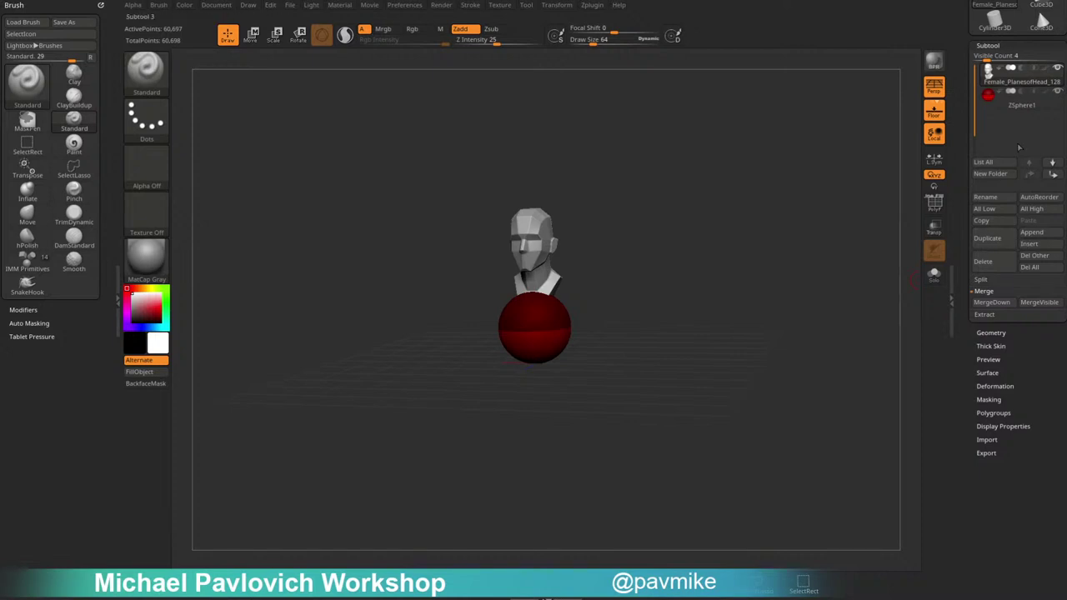
mouse_move(723, 227)
left_mouse_down()
mouse_move(789, 267)
mouse_move(730, 287)
left_mouse_up()
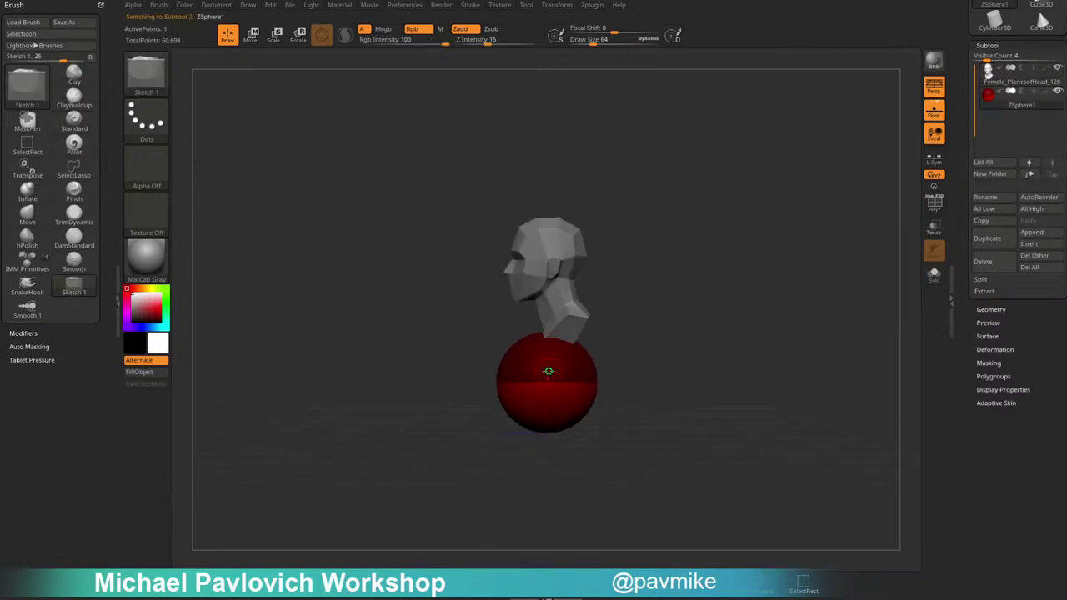
right_click_drag(569, 343, 551, 377)
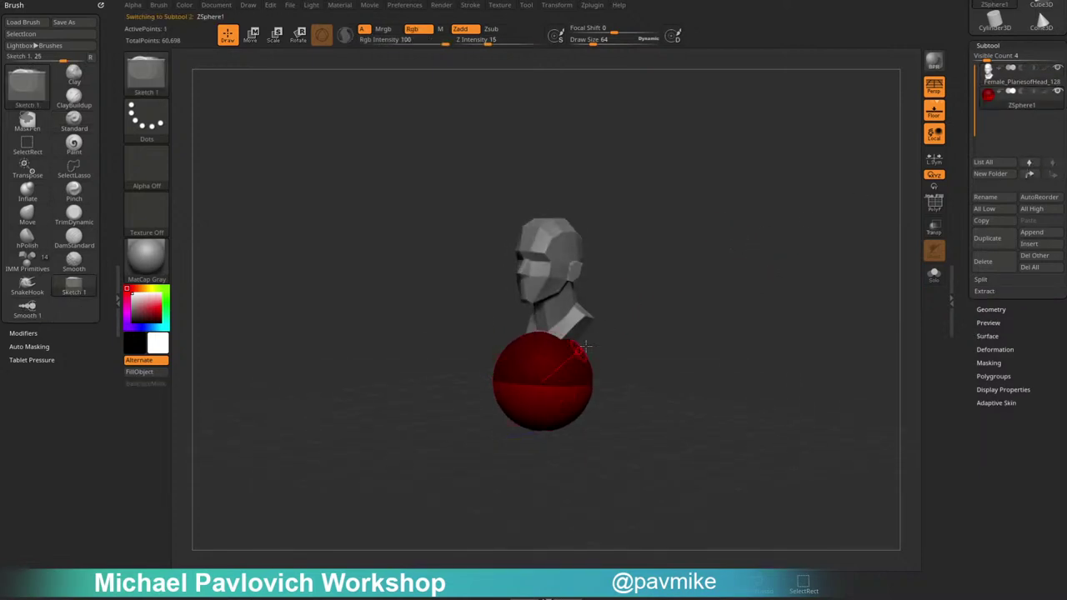
Move the ZSphere up and back in the side view until it sits at the base of the neck.
left_click(989, 309)
left_click_drag(657, 341, 695, 283)
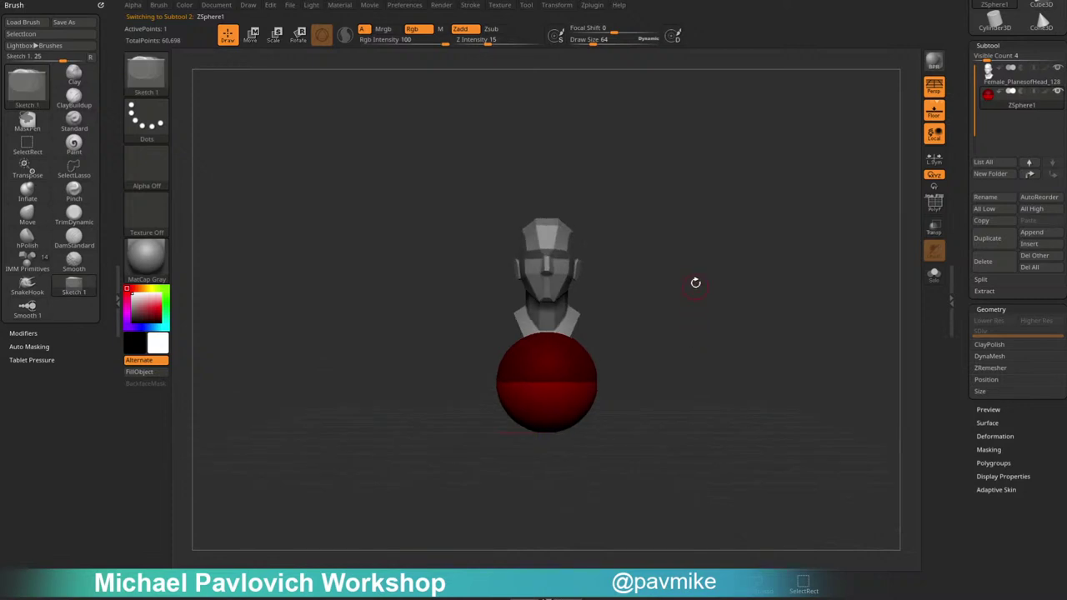
left_click_drag(629, 281, 583, 292, "shift")
key("w")
mouse_move(543, 395)
left_mouse_down()
mouse_move(582, 374)
mouse_move(575, 344)
left_mouse_up()
key("e")
key("q")
key("w")
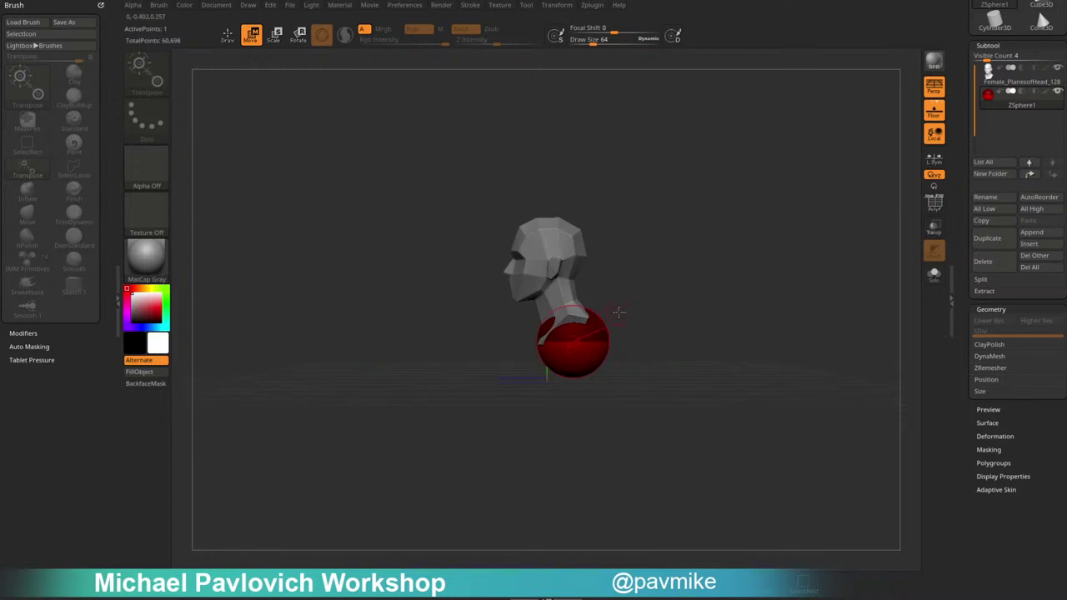
left_click_drag(619, 314, 640, 315)
Draw a mirrored pair of shoulder ZSpheres on the root sphere and start the torso below it.
key("q")
mouse_move(600, 349)
left_mouse_down()
mouse_move(696, 343)
mouse_move(627, 332)
left_mouse_up()
key("w")
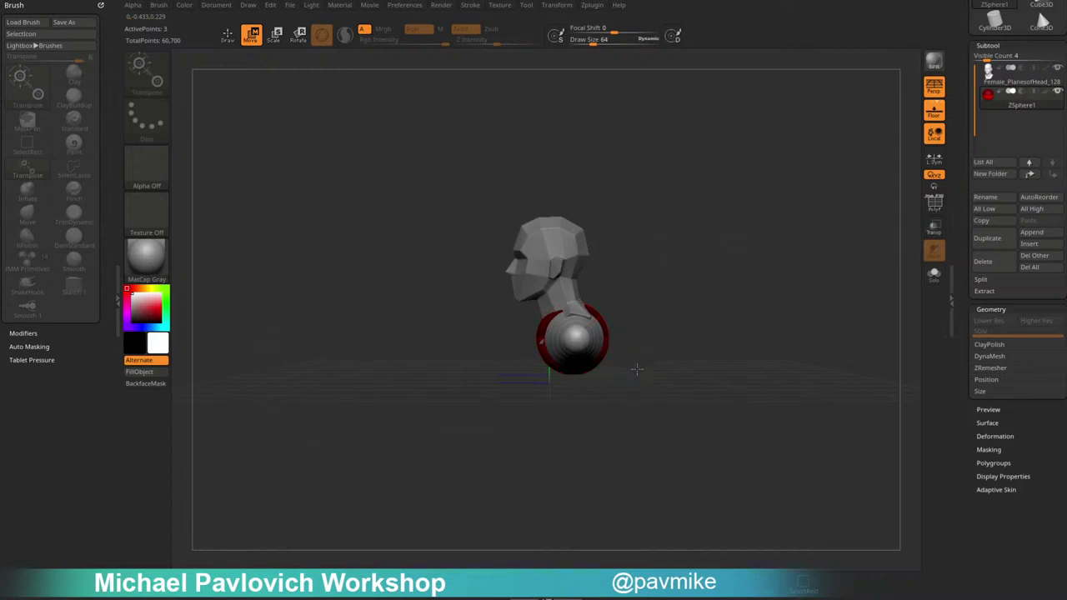
key("q")
mouse_move(636, 369)
left_mouse_down()
mouse_move(577, 369)
mouse_move(608, 376)
mouse_move(627, 403)
left_mouse_up()
key("w")
mouse_move(562, 392)
left_mouse_down()
mouse_move(631, 369)
mouse_move(627, 355)
left_mouse_up()
Draw mirrored arms hanging from the shoulders and move the shoulder ZSpheres slightly outward.
key("q")
mouse_move(560, 367)
left_mouse_down()
mouse_move(605, 374)
mouse_move(567, 374)
mouse_move(705, 362)
mouse_move(609, 335)
mouse_move(642, 345)
mouse_move(648, 420)
left_mouse_up()
key("w")
key("q")
key("w")
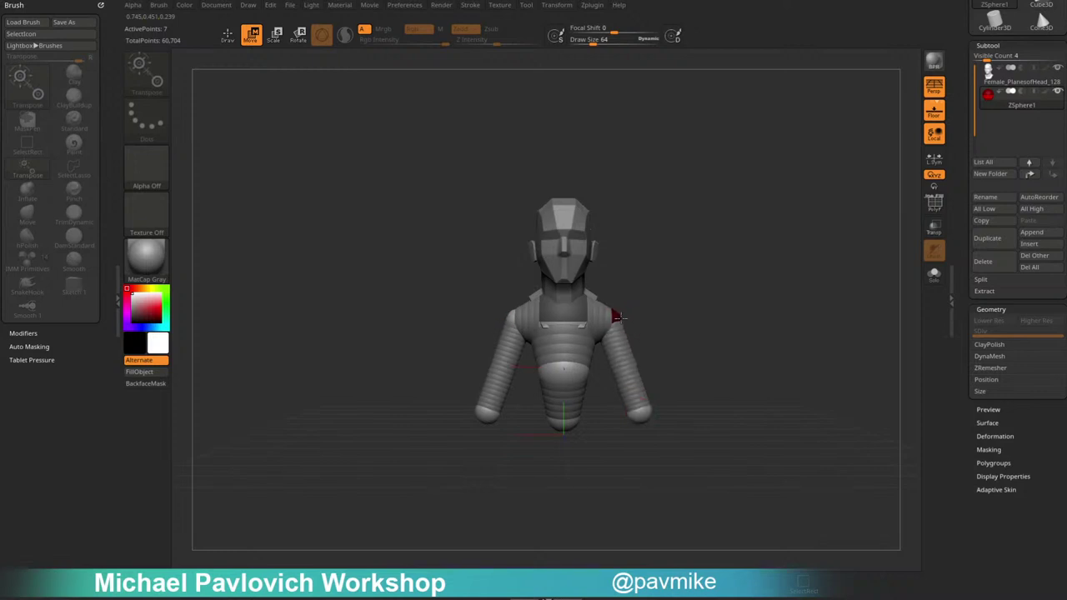
left_click_drag(618, 315, 626, 313)
left_click_drag(692, 335, 664, 307, "alt")
Lengthen the arms downward and insert elbow ZSpheres to split them into upper arms and forearms.
mouse_move(617, 381)
left_mouse_down()
mouse_move(648, 492)
mouse_move(645, 453)
left_mouse_up()
key("q")
left_click(621, 370)
key("w")
mouse_move(723, 357)
left_mouse_down()
mouse_move(640, 360)
mouse_move(673, 369)
mouse_move(752, 360)
mouse_move(716, 352)
mouse_move(731, 333)
mouse_move(753, 350)
left_mouse_up()
Preview the adaptive skin of the ZSphere body from several angles and return to the ZSphere display.
key("q")
key("a")
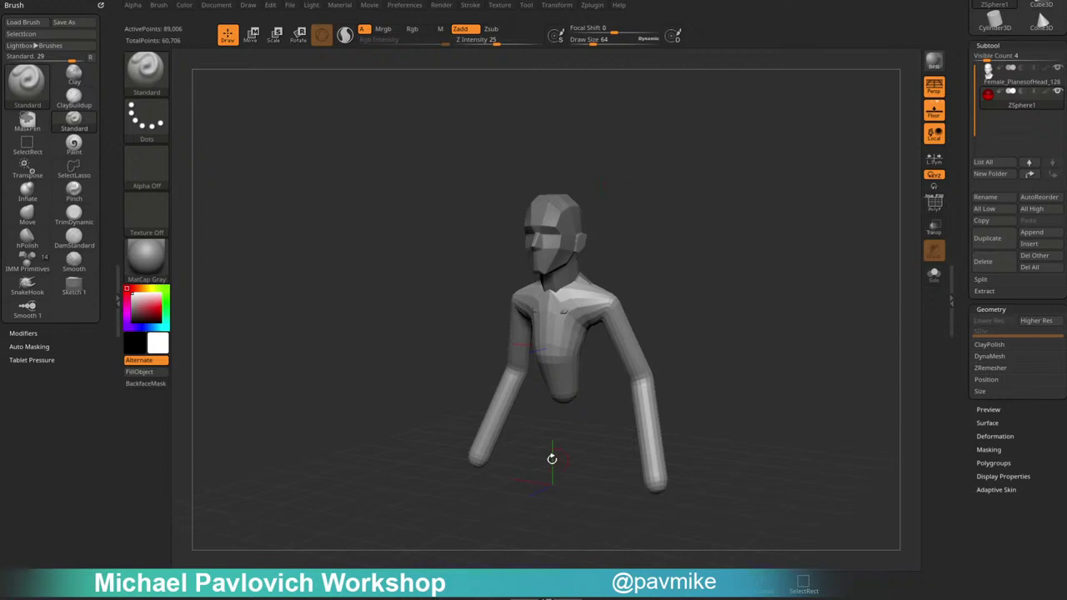
left_click_drag(727, 296, 672, 333)
key("a")
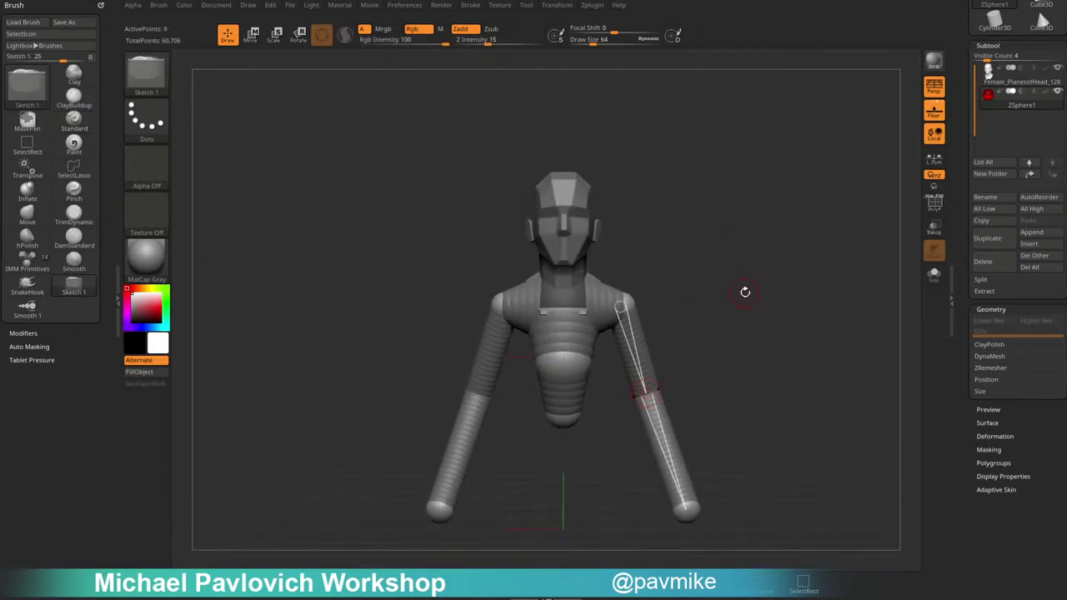
left_click_drag(779, 262, 747, 213)
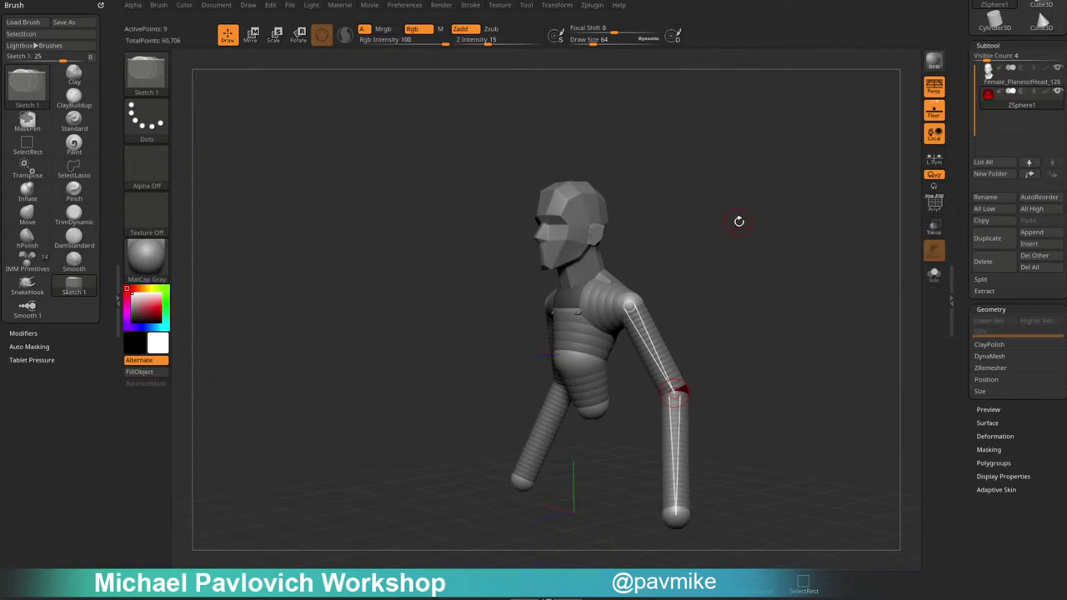
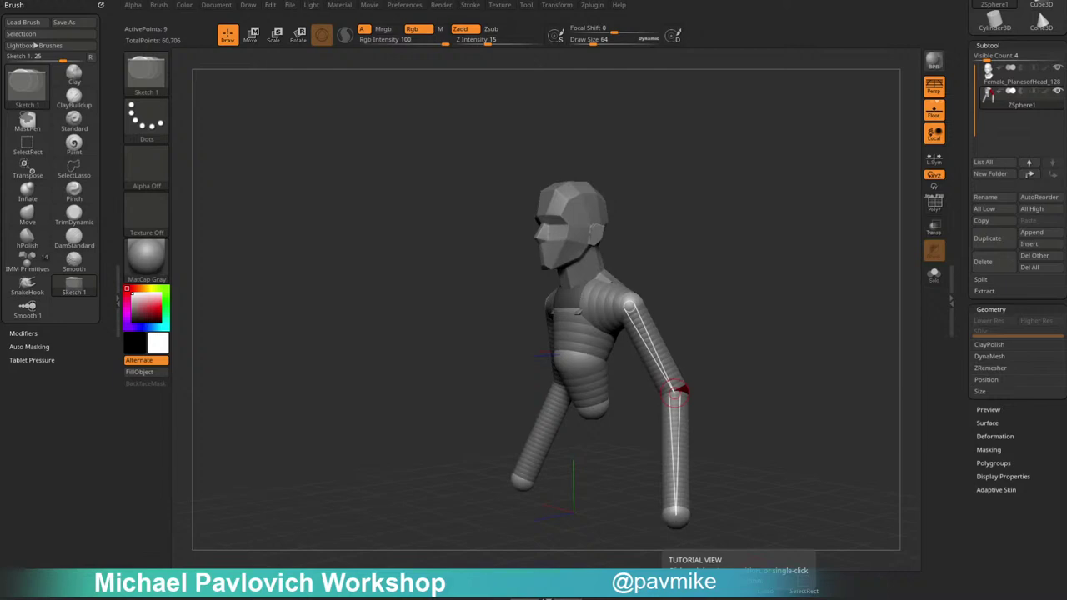
Delete the mirrored end ZSpheres of the forearms so only the upper arms remain.
left_click_drag(345, 150, 224, 20)
key("alt+Tab")
left_click_drag(830, 336, 722, 264)
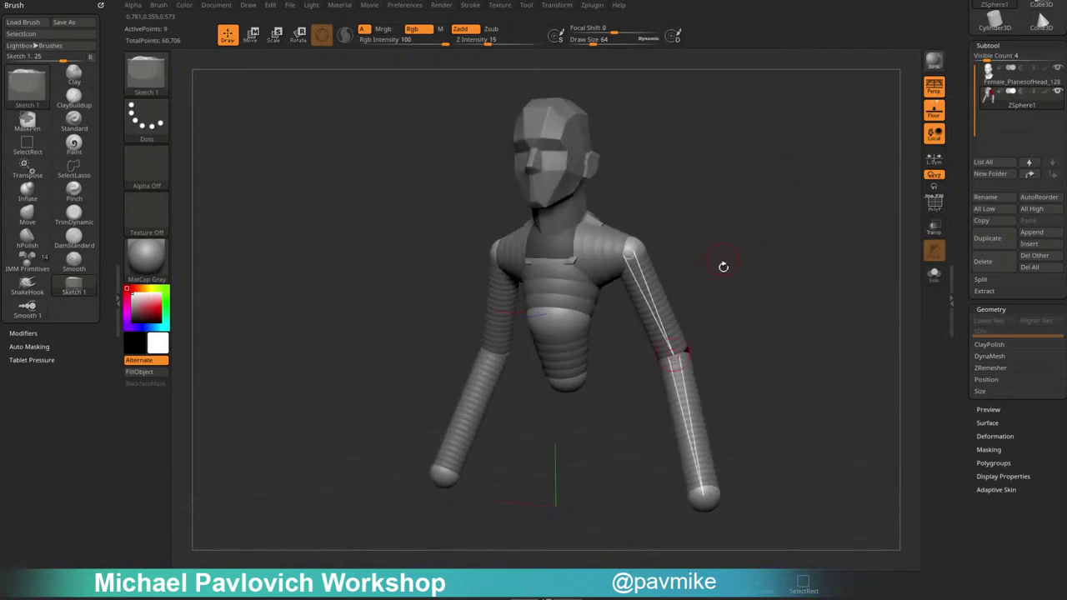
left_click(706, 499, "alt")
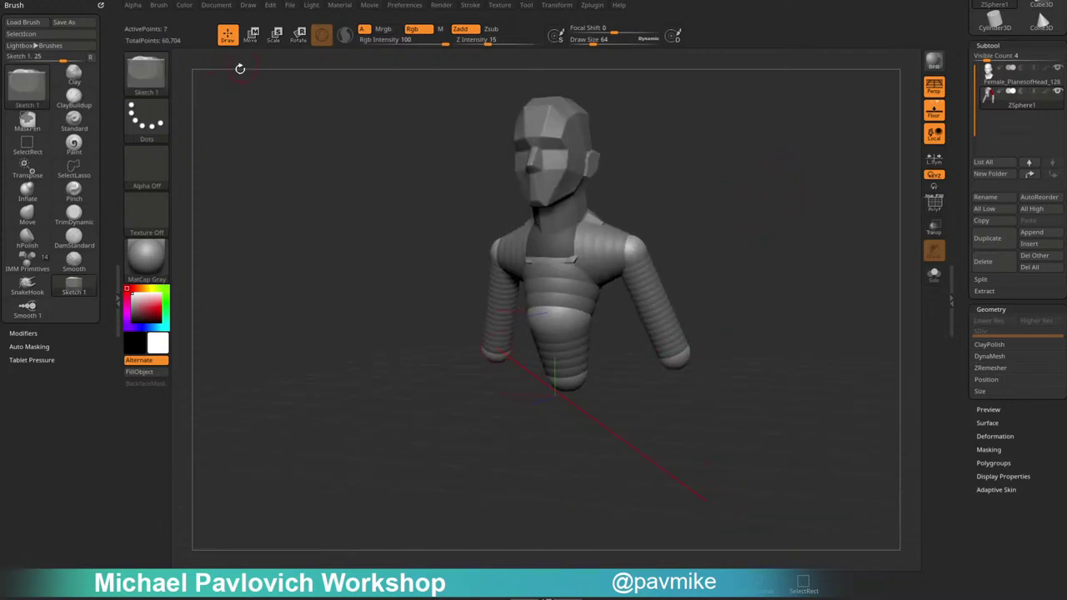
key("a")
Turn off the perspective view and the floor grid.
left_click(934, 87)
left_click_drag(811, 276, 775, 323)
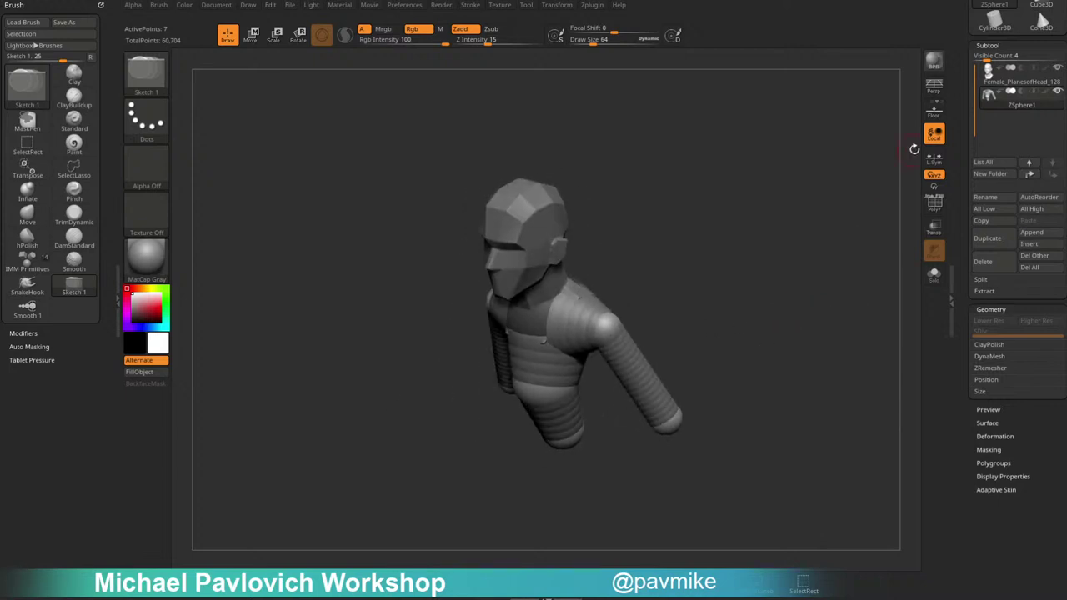
left_click(934, 111)
left_click_drag(820, 212, 834, 193)
left_click(934, 110)
mouse_move(792, 288)
left_mouse_down()
mouse_move(775, 303)
mouse_move(805, 291)
mouse_move(773, 268)
mouse_move(635, 305)
mouse_move(639, 314)
left_mouse_up()
Enlarge the mid-torso ZSphere slightly.
key("w")
left_click(552, 388)
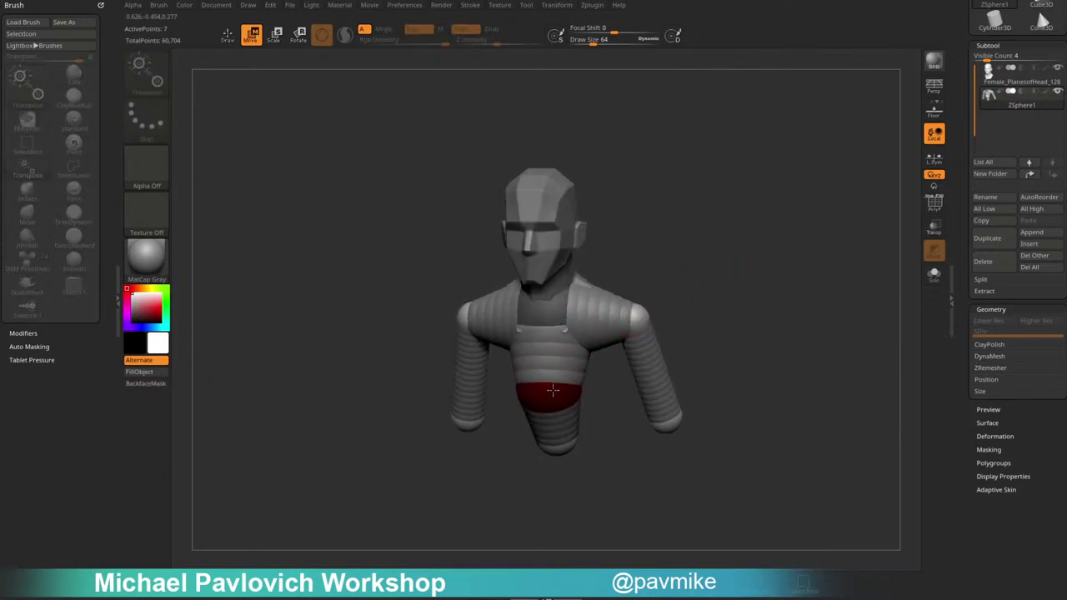
left_click_drag(757, 312, 683, 315)
key("e")
left_click_drag(541, 392, 600, 420)
left_click_drag(675, 311, 715, 287, "shift")
Shorten the mirrored upper arms and adjust the spread of the shoulder ZSpheres.
key("w")
left_click_drag(640, 320, 631, 320)
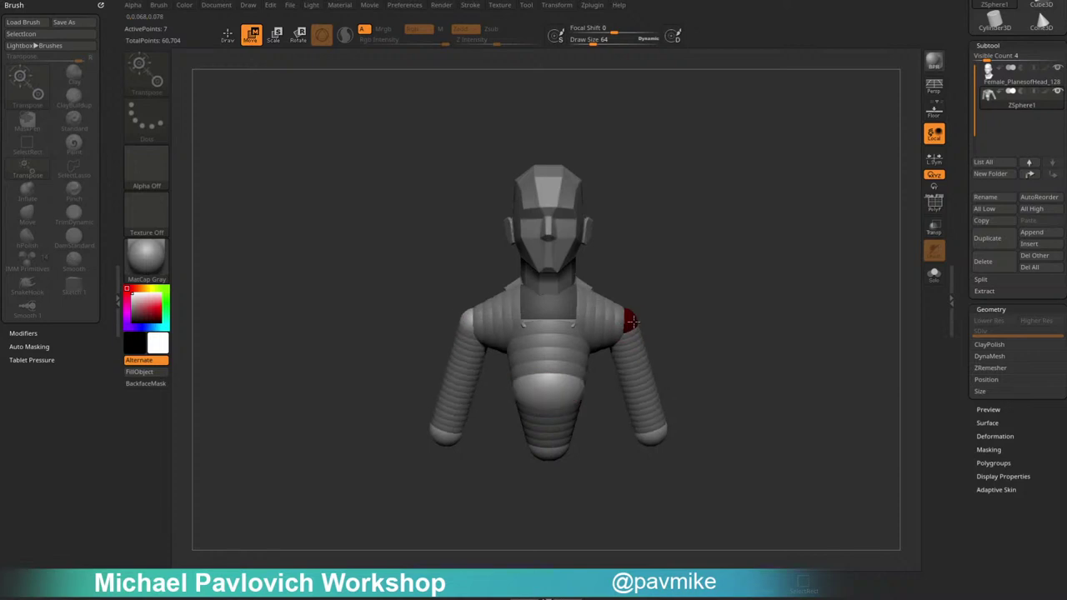
left_click_drag(656, 425, 665, 387)
left_click_drag(630, 319, 638, 319)
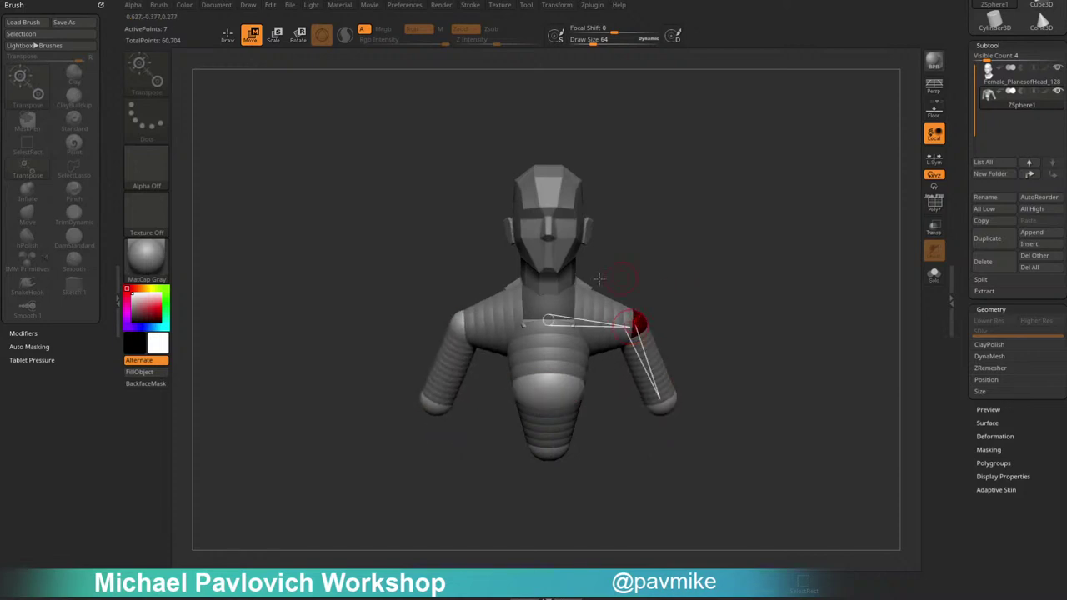
left_click_drag(697, 269, 719, 231)
Preview the adaptive skin of the ZSphere body and generate a separate skin mesh from it.
key("a")
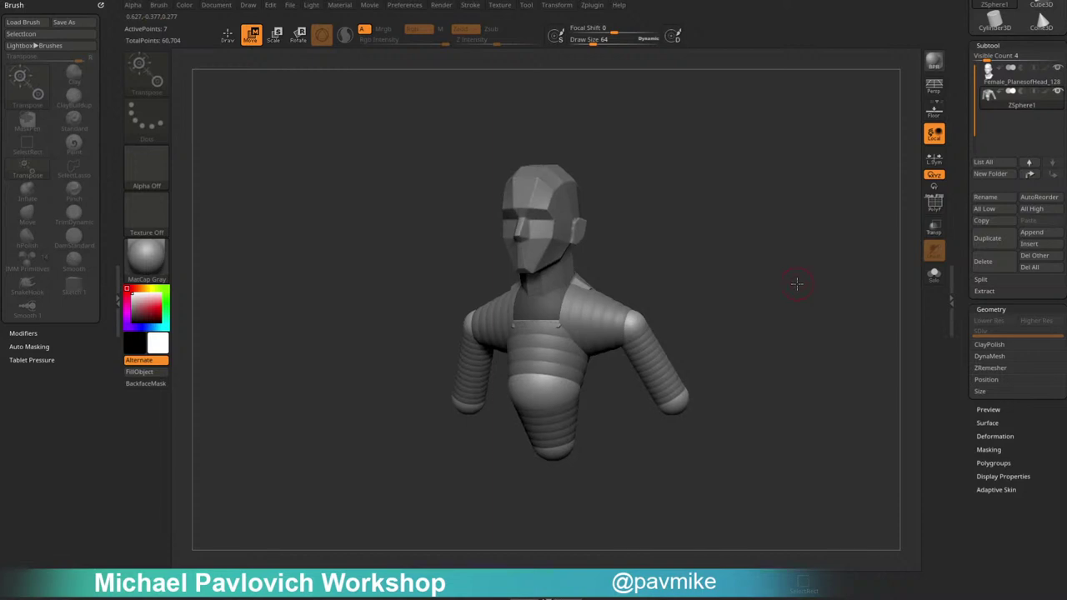
key("q")
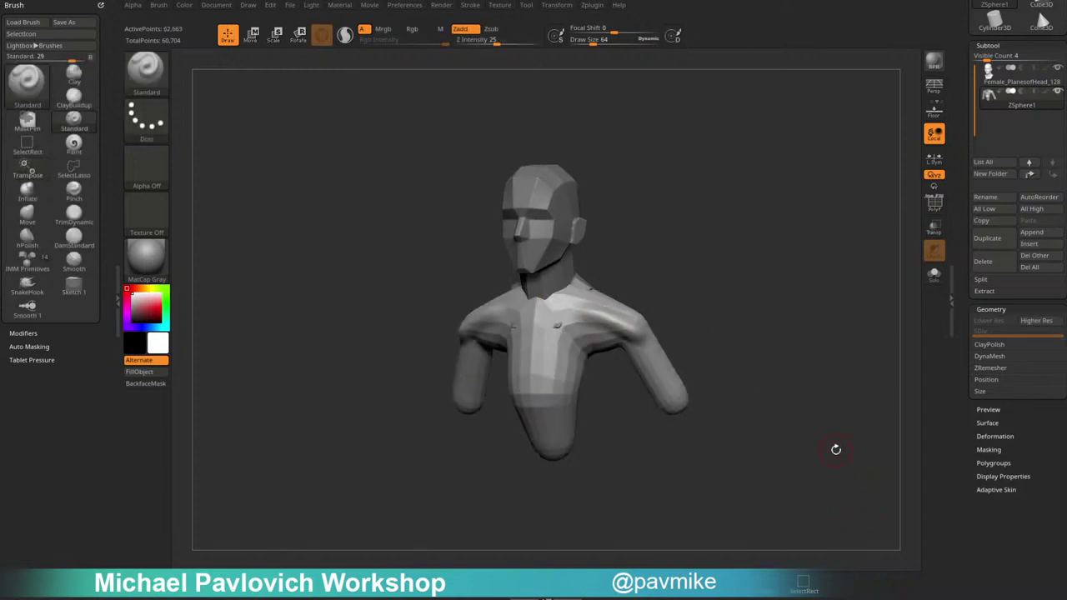
left_click(995, 490)
left_click(1002, 582)
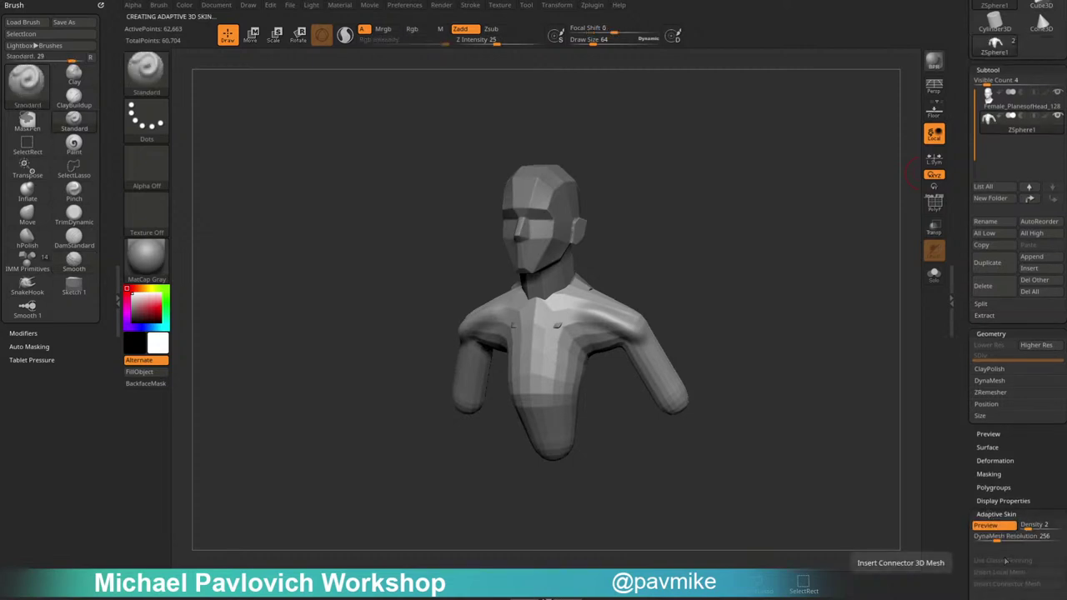
Append the generated skin mesh as a subtool and delete the original ZSphere subtool.
left_click(1030, 256)
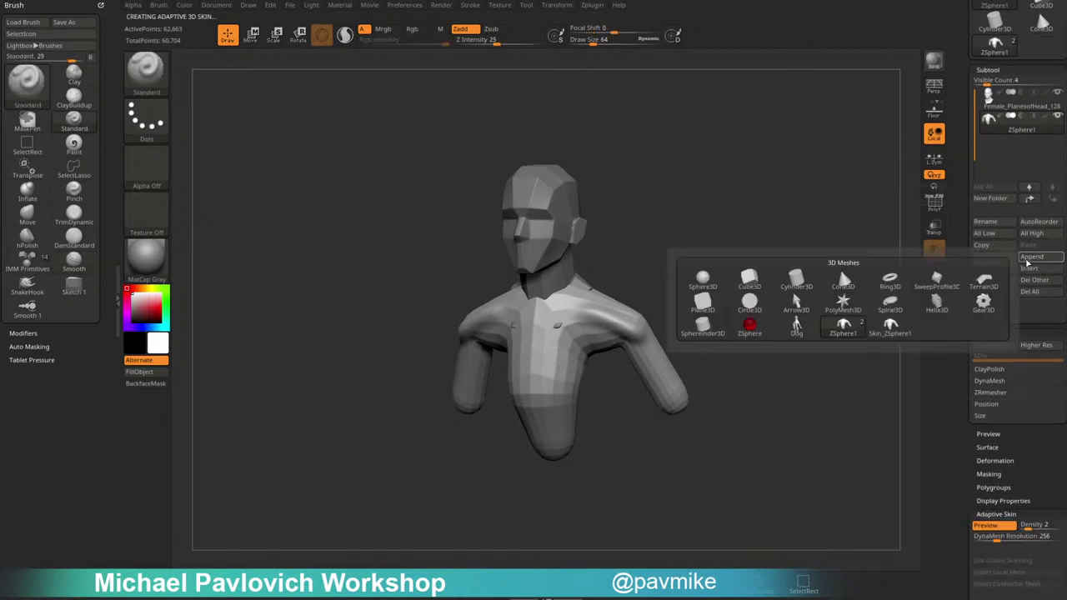
left_click(892, 319)
left_click(997, 288)
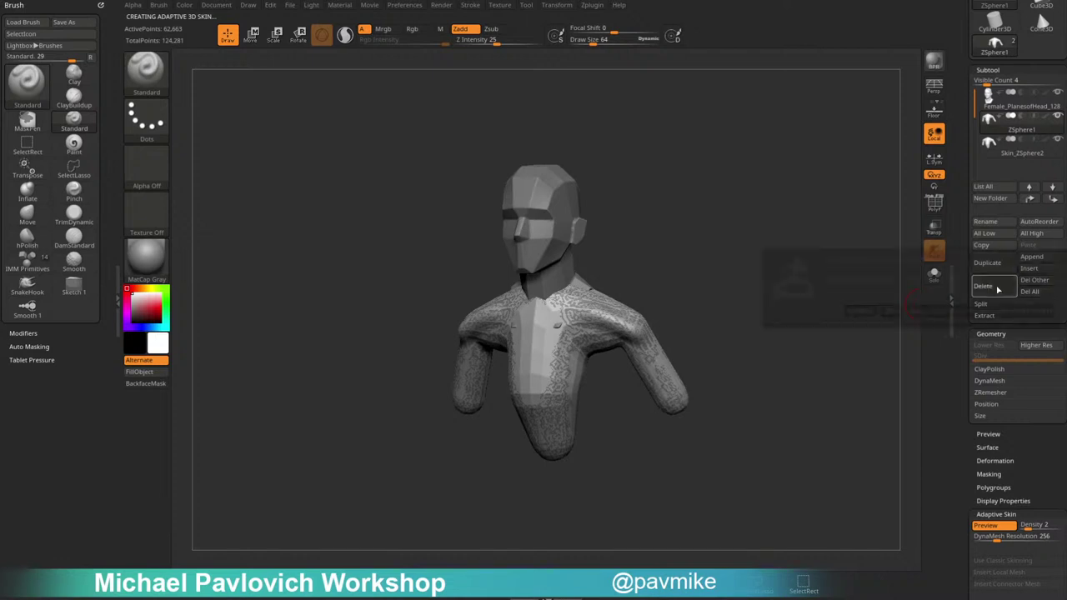
Merge the Female_PlanesofHead_128 subtool down with the skin body subtool.
left_click(992, 311)
left_click(1018, 105)
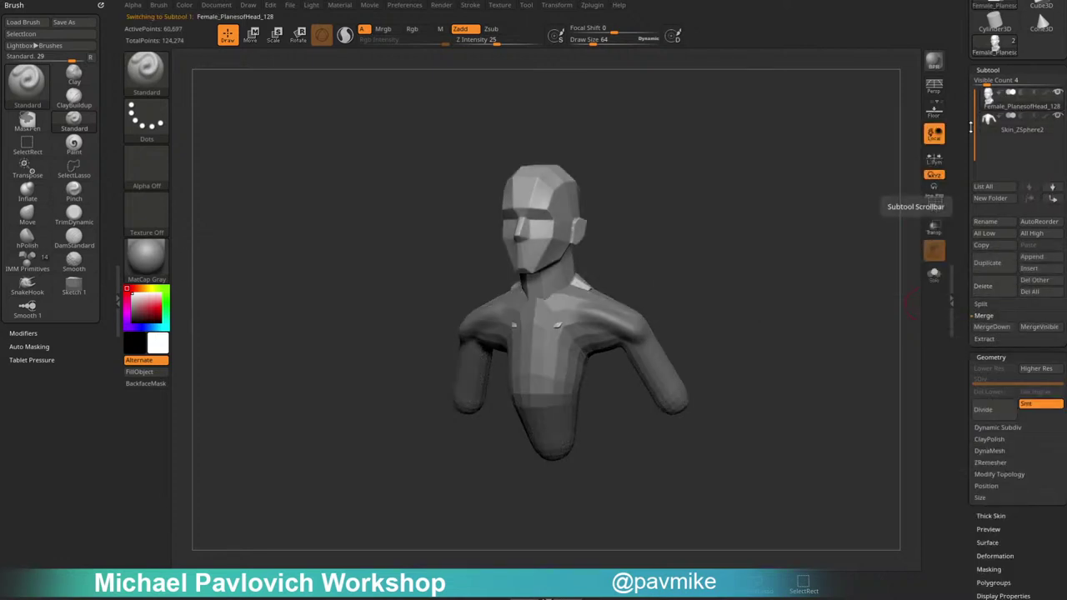
left_click_drag(956, 274, 956, 197)
left_click(990, 377)
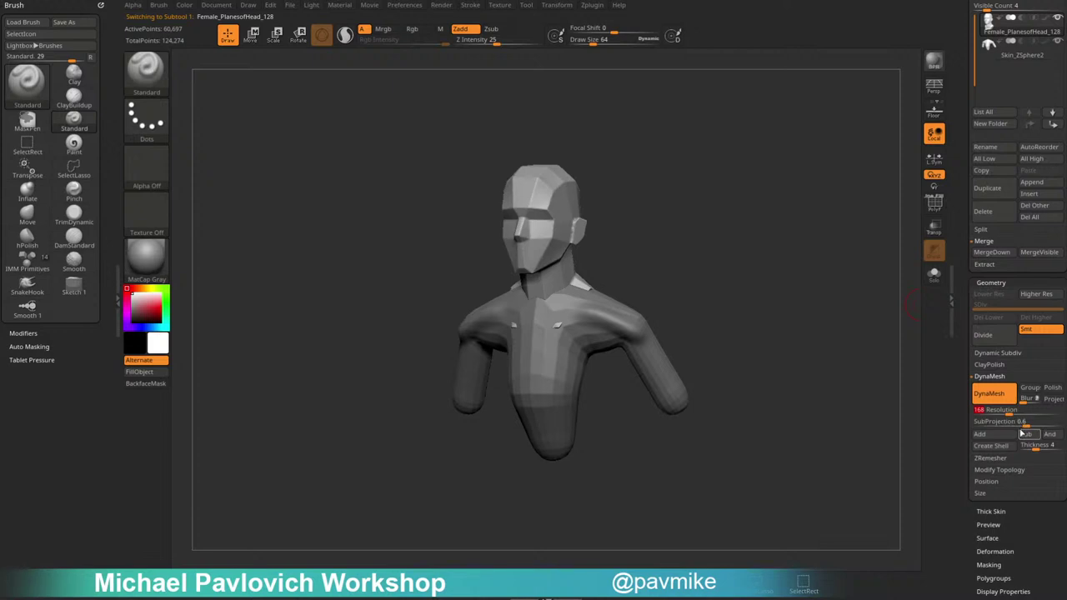
scroll(989, 153, "up", 1)
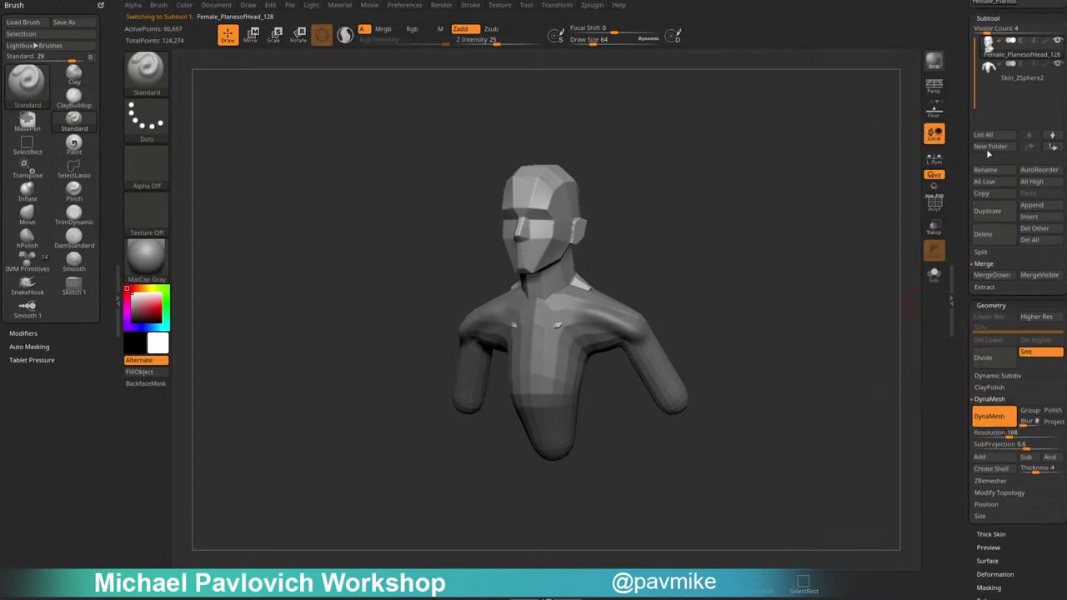
left_click(984, 265)
left_click(886, 300)
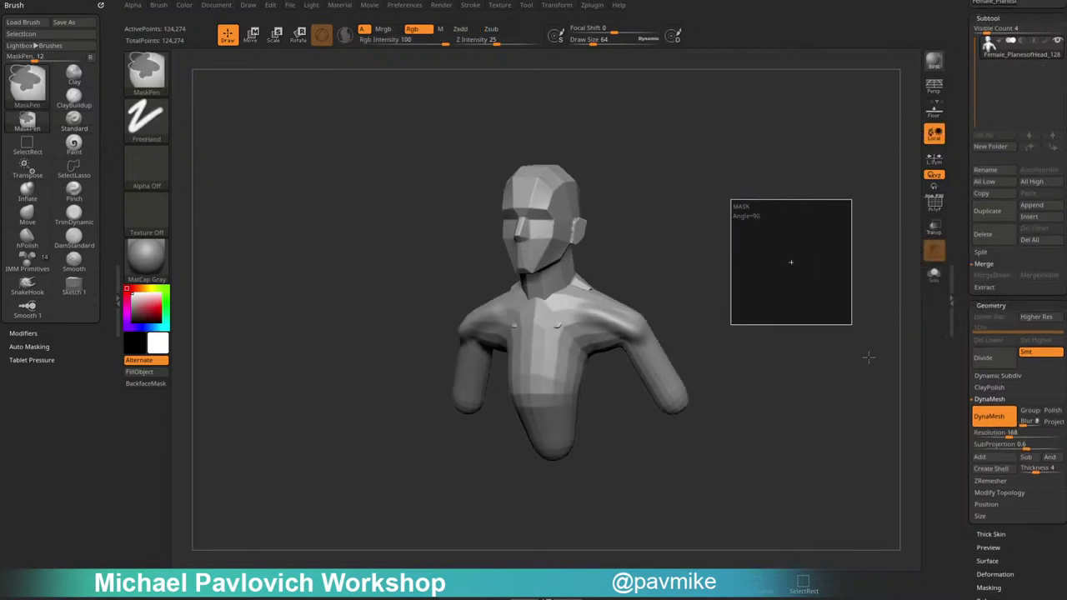
Fuse the merged head and body with DynaMesh and smooth the transition between neck and shoulders.
left_click_drag(797, 274, 801, 288)
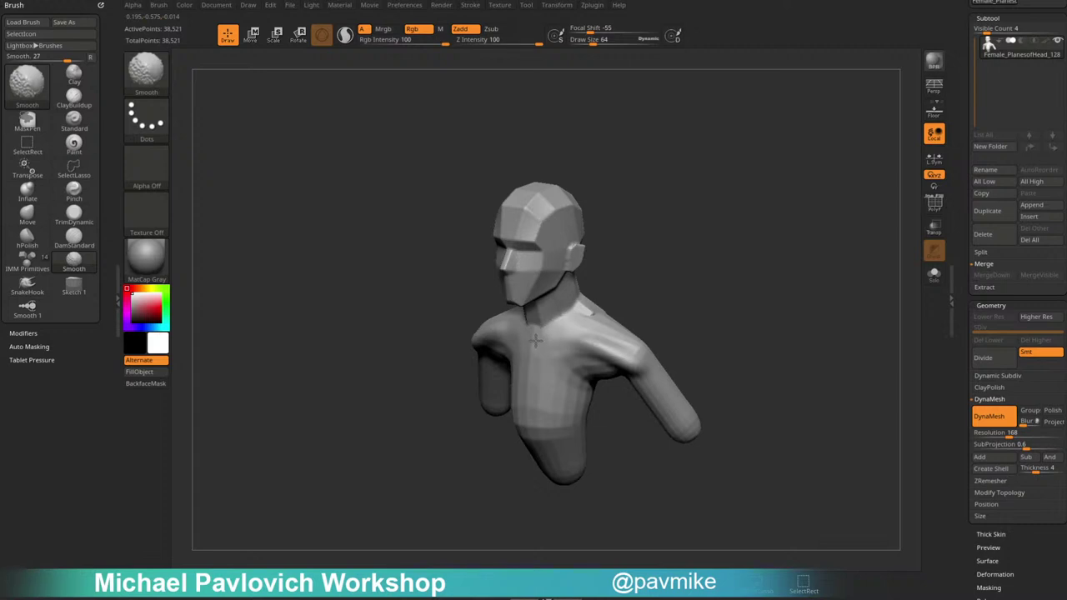
left_click_drag(494, 55, 575, 208)
left_click_drag(621, 292, 592, 324, "shift")
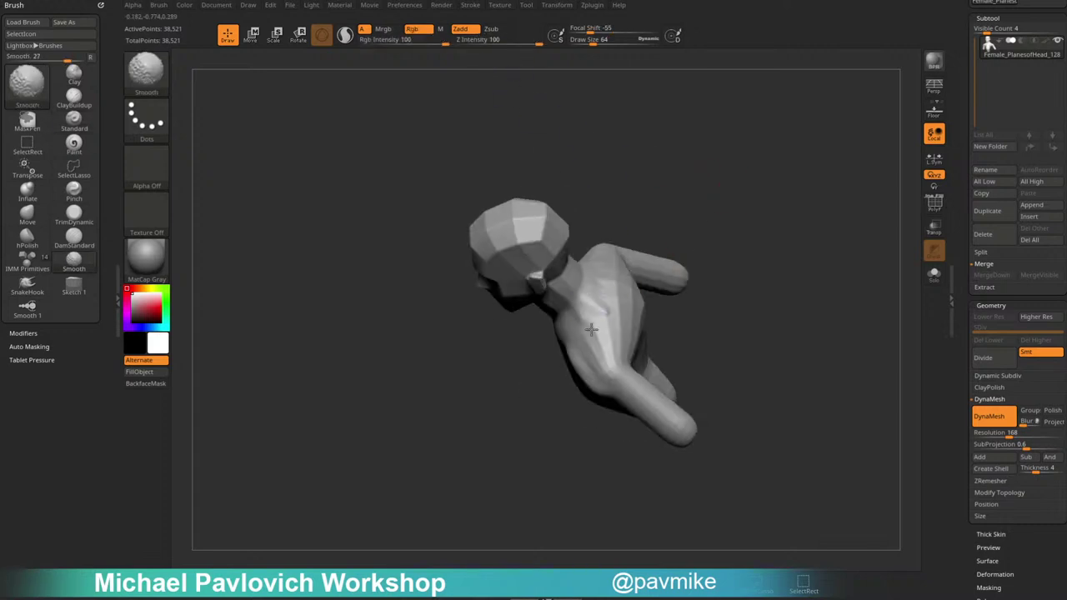
Set the DynaMesh resolution to 128, remesh the bust and smooth the surface.
left_click_drag(761, 293, 878, 301)
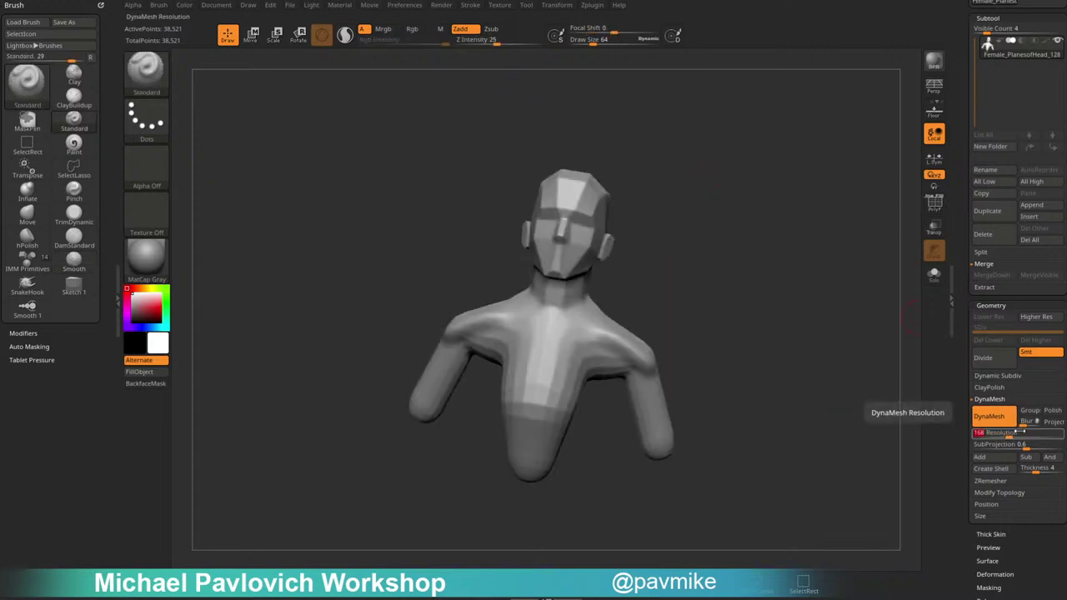
left_click_drag(820, 379, 729, 363)
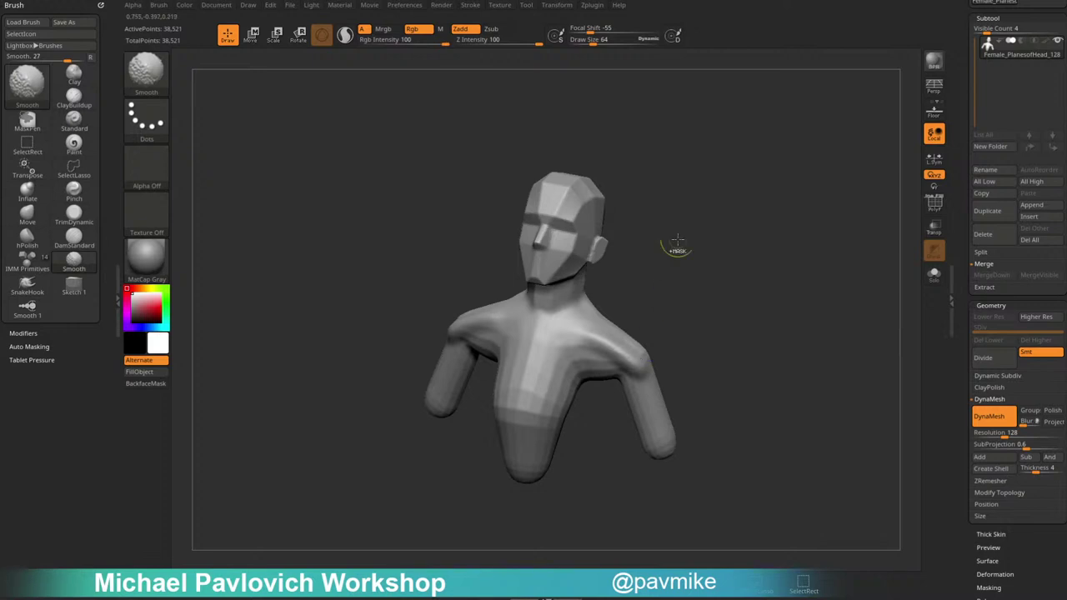
left_click_drag(674, 245, 806, 321, "ctrl")
mouse_move(750, 266)
left_mouse_down("shift")
mouse_move(687, 259)
mouse_move(629, 293)
left_mouse_up("shift")
Build up volume on the chest and torso with symmetrical ClayBuildup strokes and smooth it.
key("b")
key("c")
key("b")
key("bracketright")
mouse_move(586, 366)
left_mouse_down()
mouse_move(563, 342)
mouse_move(609, 342)
left_mouse_up()
left_click_drag(686, 309, 691, 290)
mouse_move(576, 385)
left_mouse_down()
mouse_move(562, 355)
mouse_move(605, 376)
mouse_move(500, 375)
mouse_move(580, 368)
left_mouse_up()
left_click_drag(683, 295, 652, 290)
mouse_move(546, 413)
left_mouse_down()
mouse_move(560, 365)
mouse_move(583, 404)
left_mouse_up()
left_click_drag(666, 304, 690, 295)
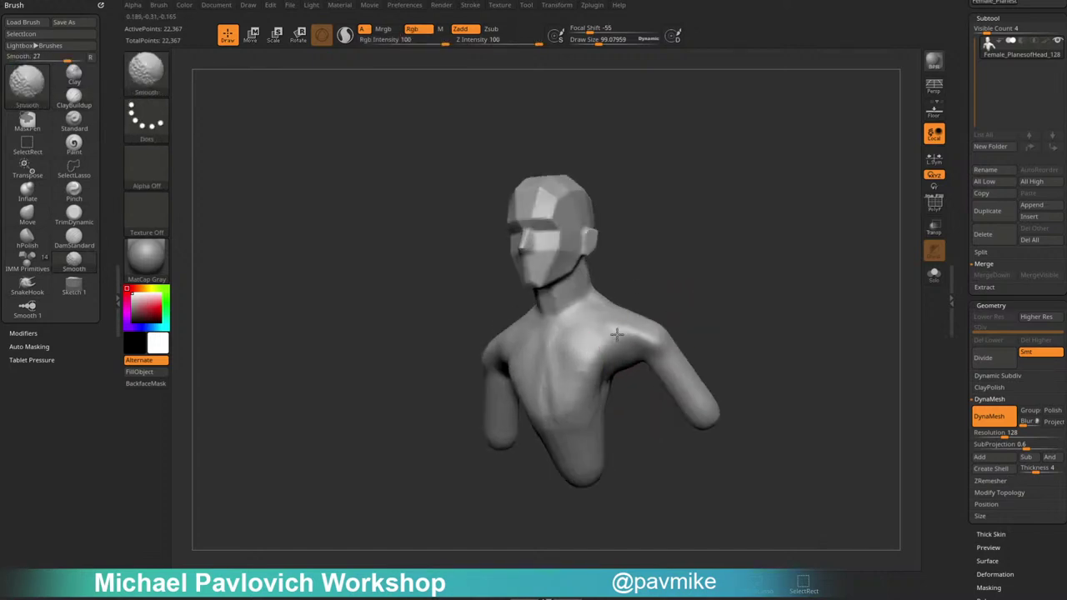
Reshape the neck and upper shoulders with the Move brush, working around the bust.
mouse_move(820, 291)
left_mouse_down()
mouse_move(778, 286)
mouse_move(736, 255)
left_mouse_up()
key("b")
key("m")
key("v")
mouse_move(573, 305)
left_mouse_down()
mouse_move(614, 284)
mouse_move(743, 268)
left_mouse_up()
key("bracketright")
mouse_move(659, 294)
left_mouse_down()
mouse_move(657, 269)
mouse_move(517, 259)
left_mouse_up()
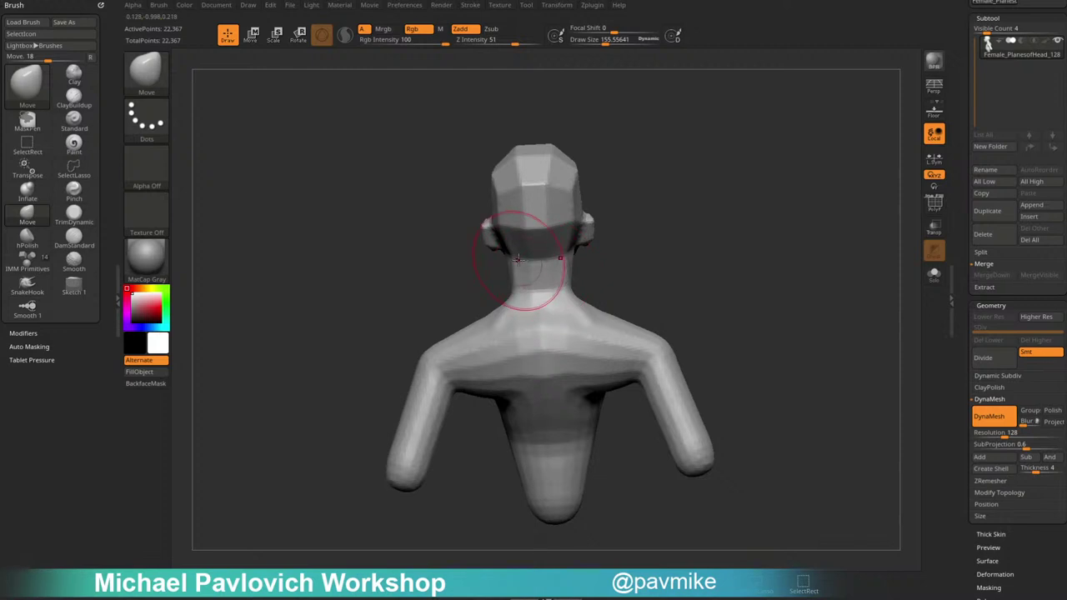
left_click_drag(614, 246, 668, 269)
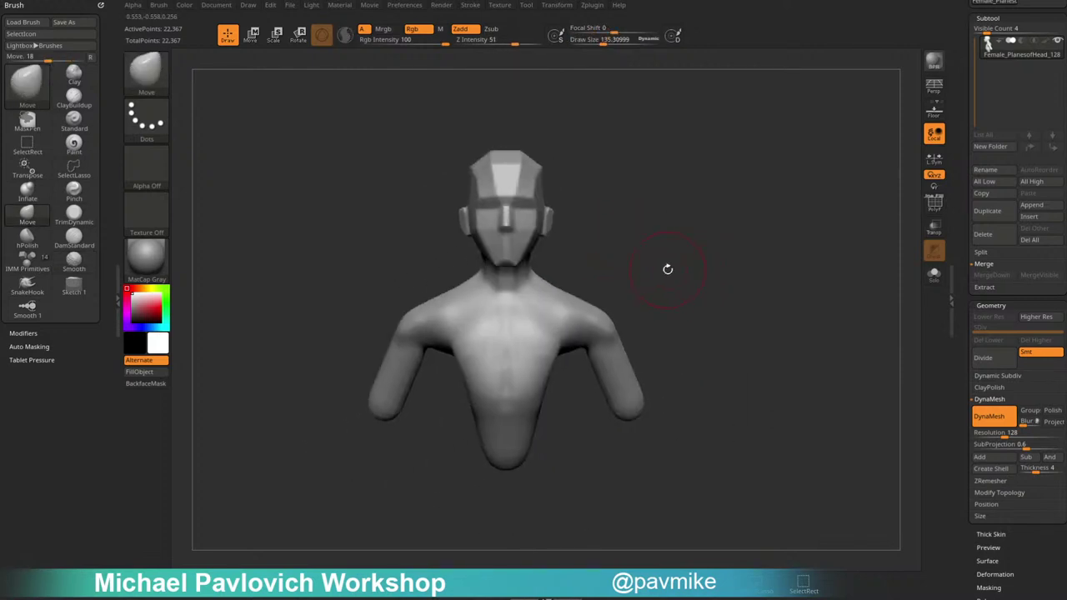
Inflate the upper arms around the armpits, remesh the bust with DynaMesh and smooth the result.
key("b")
key("i")
key("n")
key("s")
mouse_move(583, 343)
left_mouse_down()
mouse_move(598, 341)
mouse_move(583, 380)
mouse_move(606, 375)
mouse_move(615, 385)
left_mouse_up()
left_click_drag(691, 293, 710, 315, "ctrl")
left_click_drag(710, 315, 655, 334)
mouse_move(607, 372)
left_mouse_down("shift")
mouse_move(587, 339)
mouse_move(655, 362)
mouse_move(697, 356)
mouse_move(666, 355)
left_mouse_up("shift")
Pull the shoulders and arms in closer to the torso with a large Move brush.
key("b")
key("m")
key("v")
key("s")
left_click_drag(624, 352, 601, 355)
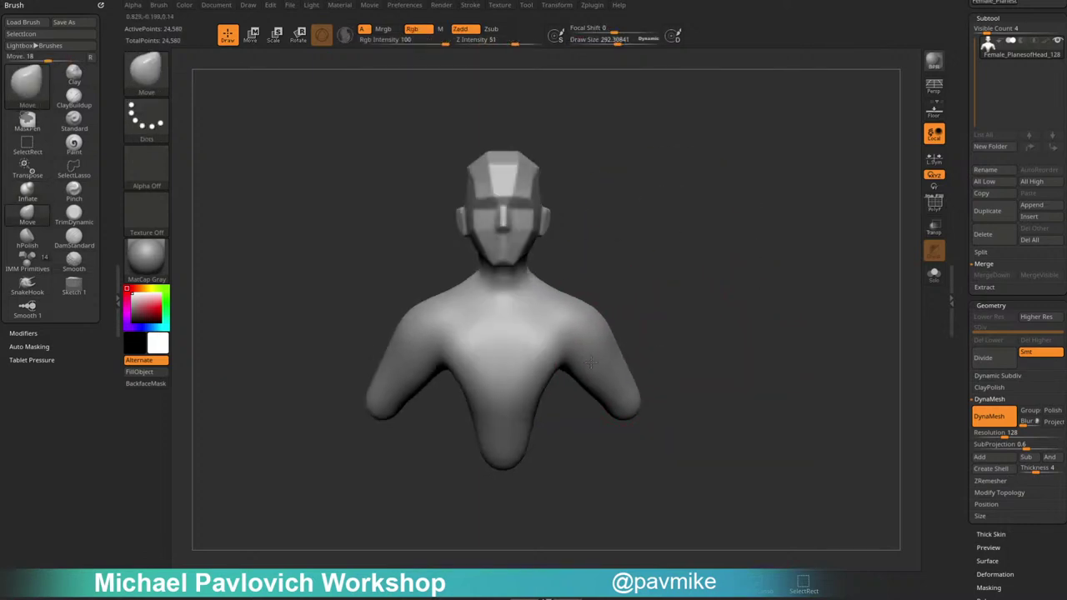
left_click_drag(602, 399, 606, 403)
mouse_move(606, 336)
left_mouse_down()
mouse_move(590, 332)
mouse_move(588, 349)
left_mouse_up()
Enable Sculptris Pro and smooth the arms away into rounded shoulder stumps.
left_click(345, 35, "shift")
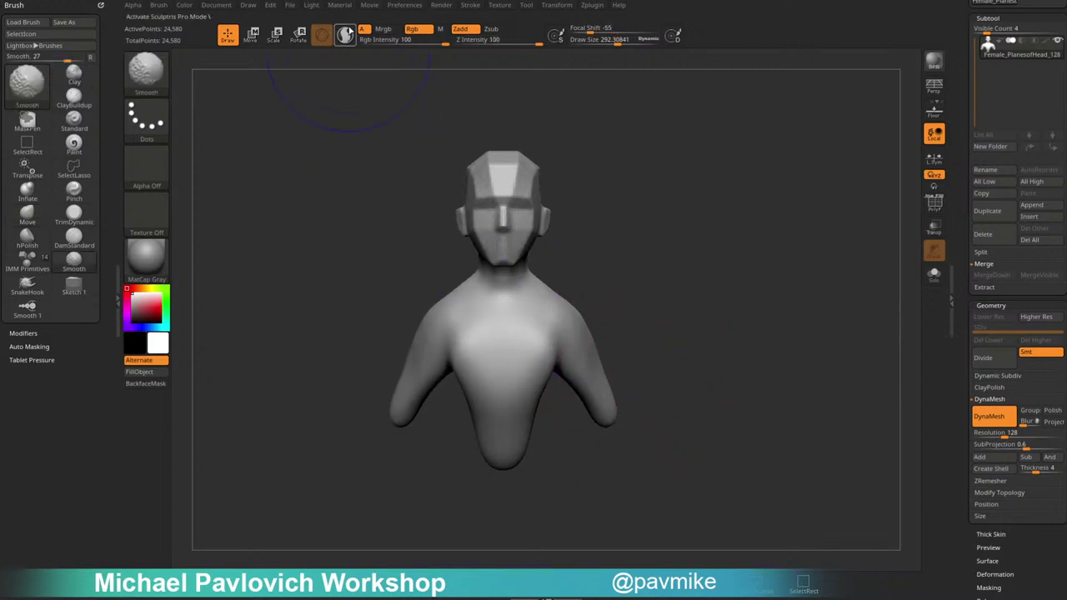
mouse_move(613, 398)
left_mouse_down("shift")
mouse_move(593, 406)
mouse_move(595, 352)
mouse_move(585, 367)
left_mouse_up("shift")
mouse_move(677, 416)
left_mouse_down()
mouse_move(623, 380)
mouse_move(659, 351)
mouse_move(734, 353)
left_mouse_up()
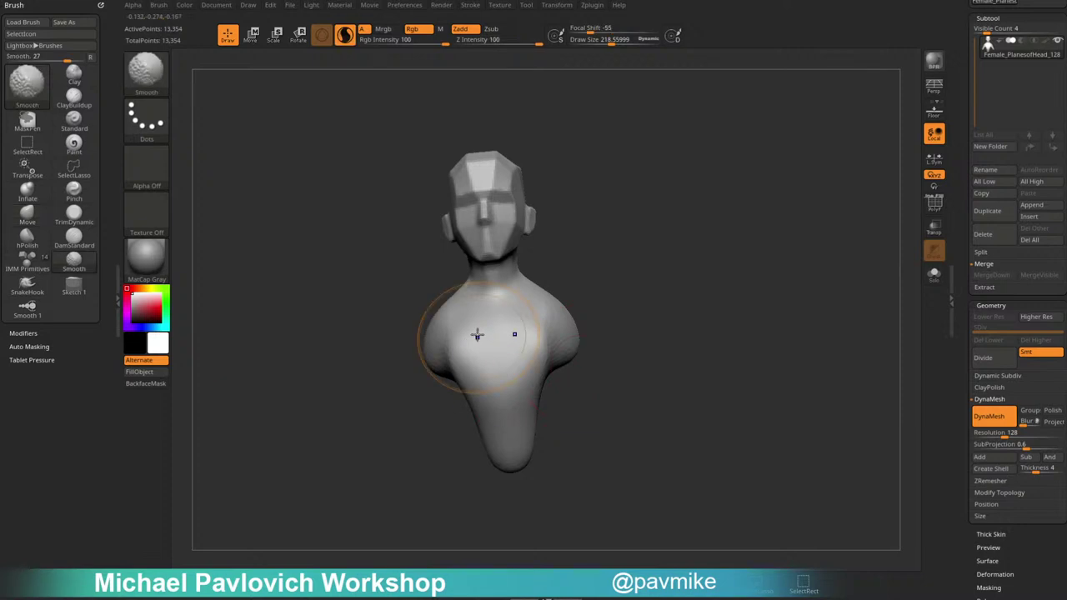
left_click_drag(479, 336, 476, 354, "shift")
left_click_drag(643, 356, 681, 359, "shift")
Disable Sculptris Pro and reshape the shoulders and chest profile with the Move brush.
left_click_drag(474, 338, 438, 335)
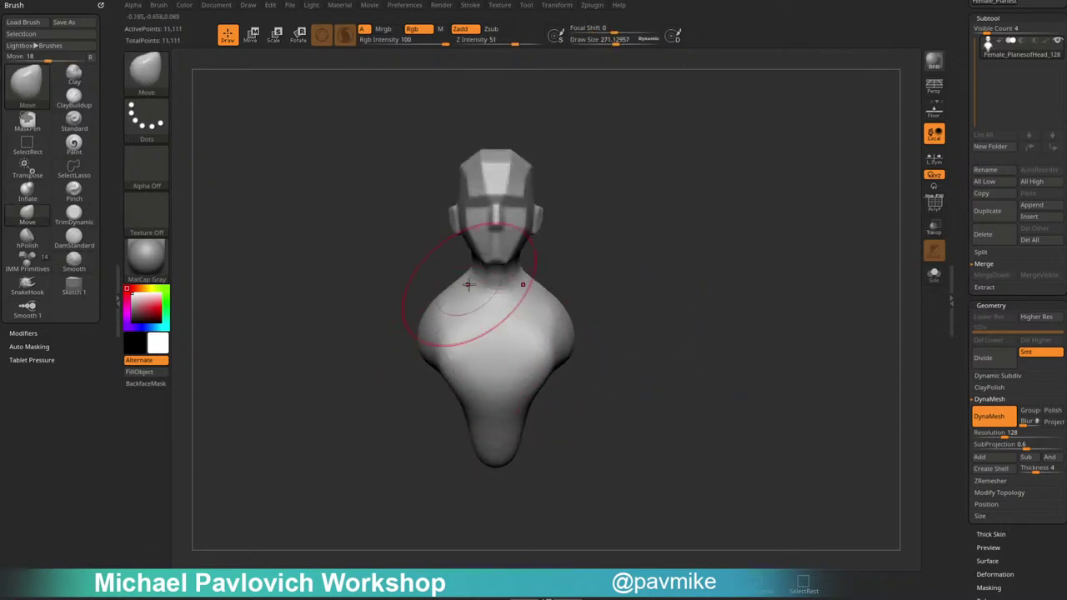
left_click(344, 36)
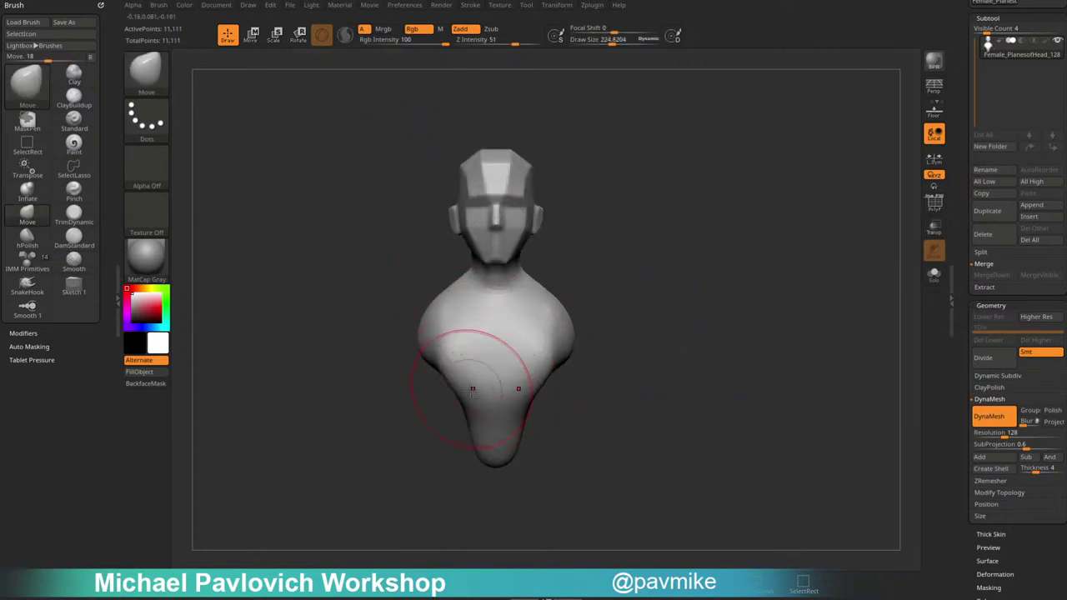
mouse_move(451, 301)
left_mouse_down()
mouse_move(412, 302)
mouse_move(452, 294)
left_mouse_up()
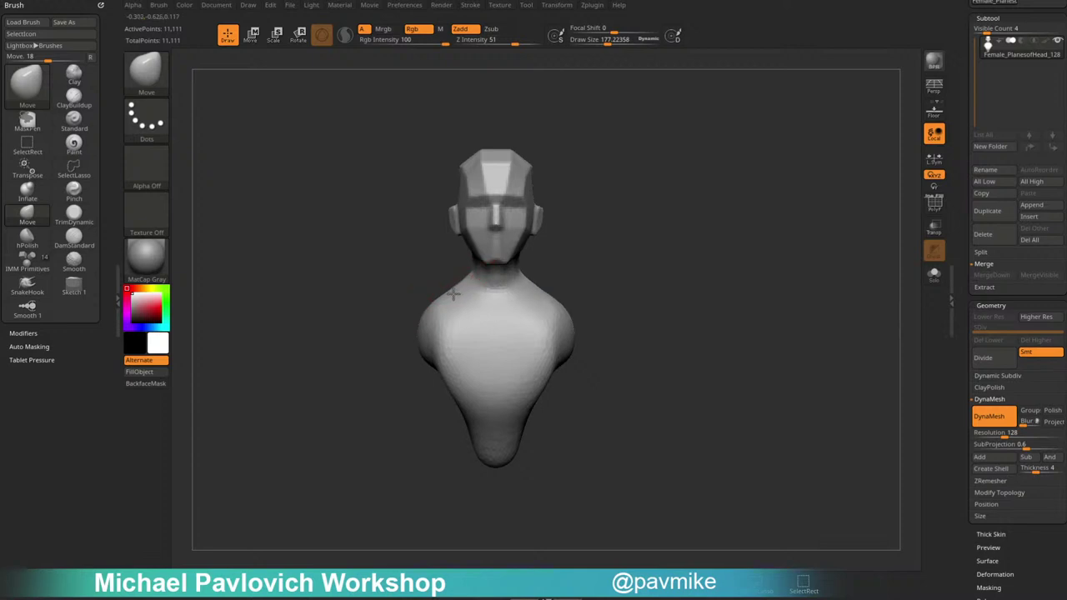
left_click_drag(570, 275, 597, 292, "alt")
left_click_drag(597, 292, 545, 303)
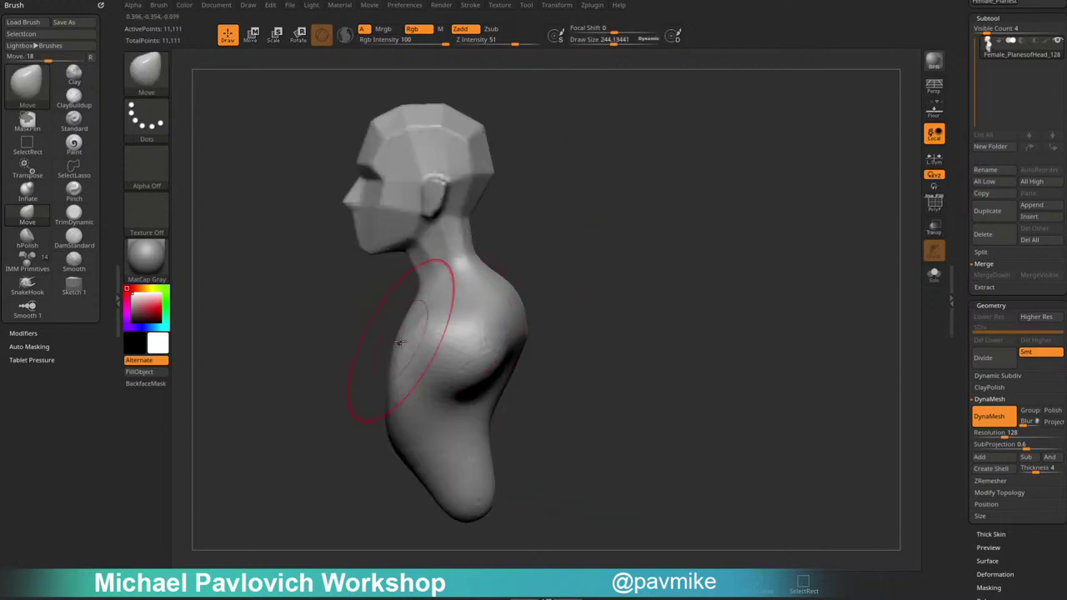
left_click_drag(399, 350, 387, 354)
left_click_drag(620, 327, 659, 289, "alt")
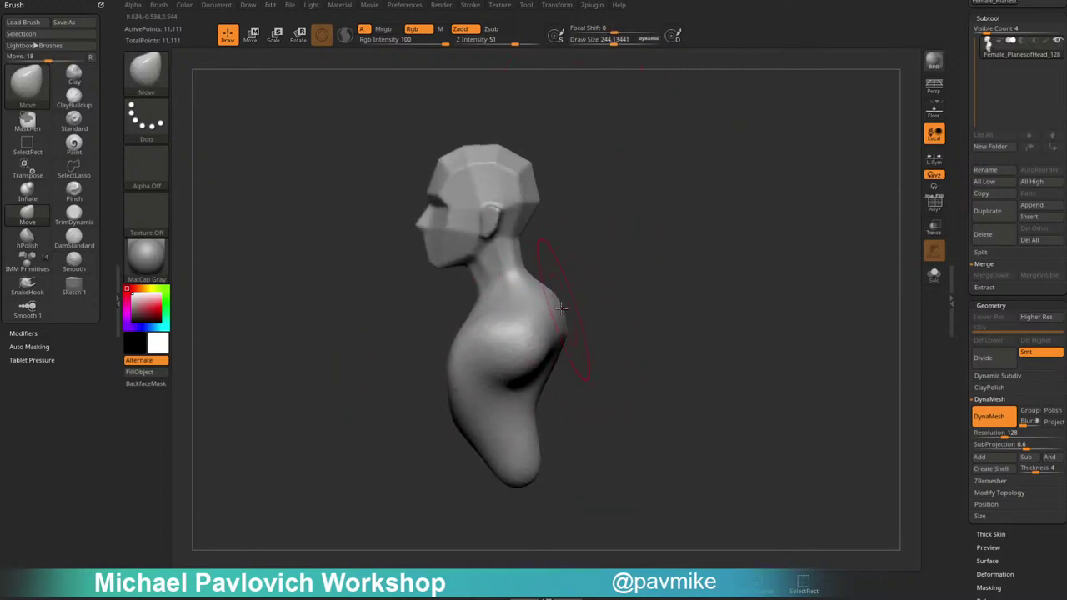
Push the back profile inward with the Move brush and smooth the shoulders.
left_click_drag(555, 361, 550, 302)
key("s")
left_click_drag(578, 286, 562, 287)
left_click_drag(575, 263, 663, 270)
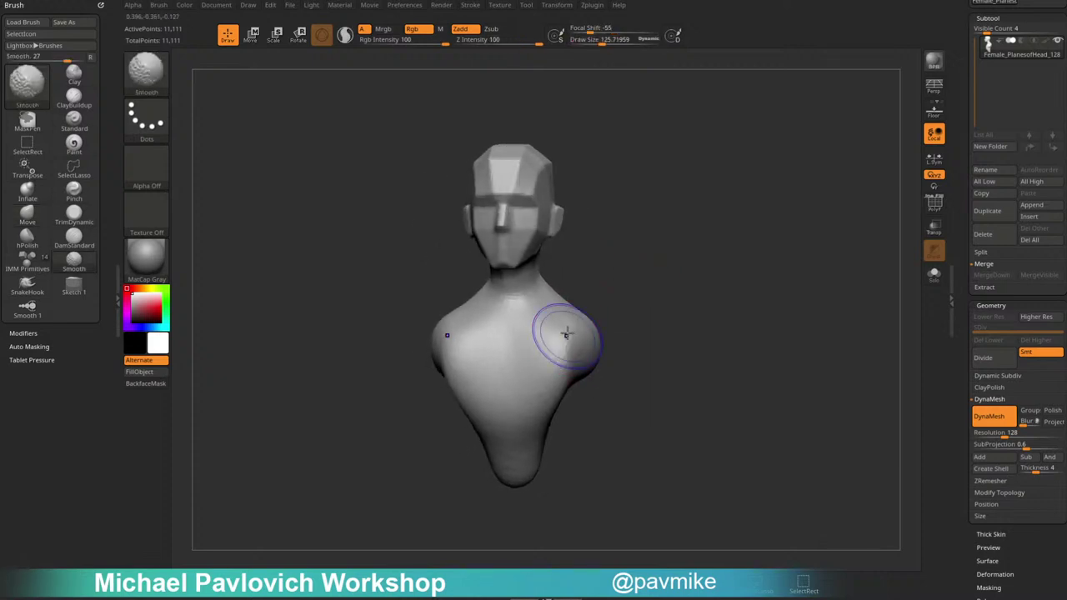
left_click_drag(564, 334, 553, 390, "shift")
Flatten the upper chest and shoulders into planes with the TrimDynamic brush.
key("b")
key("t")
key("d")
mouse_move(602, 309)
left_mouse_down("shift")
mouse_move(625, 293)
mouse_move(664, 293)
left_mouse_up("shift")
mouse_move(495, 312)
left_mouse_down()
mouse_move(458, 325)
mouse_move(467, 360)
mouse_move(495, 335)
left_mouse_up()
key("]")
left_click_drag(605, 315, 549, 316)
left_click_drag(563, 325, 593, 339)
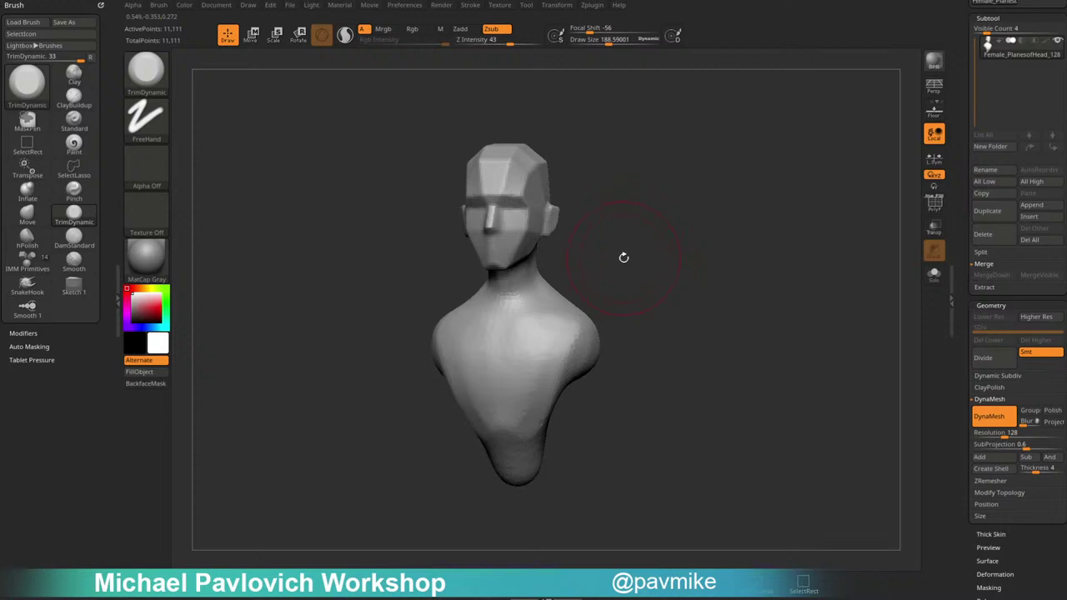
Carve the pit of the neck with the Standard brush at a draw size of about 41.
key("b")
key("s")
key("t")
key("f")
left_click_drag(626, 239, 656, 242, "shift")
key("s")
left_click_drag(528, 326, 510, 319)
key("s")
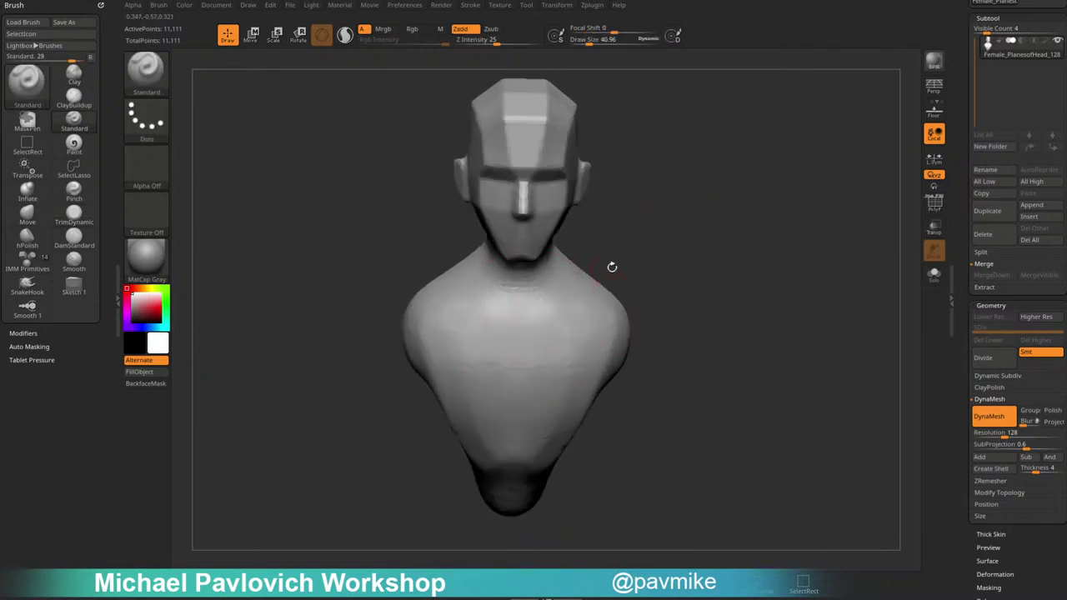
left_click_drag(632, 247, 513, 315)
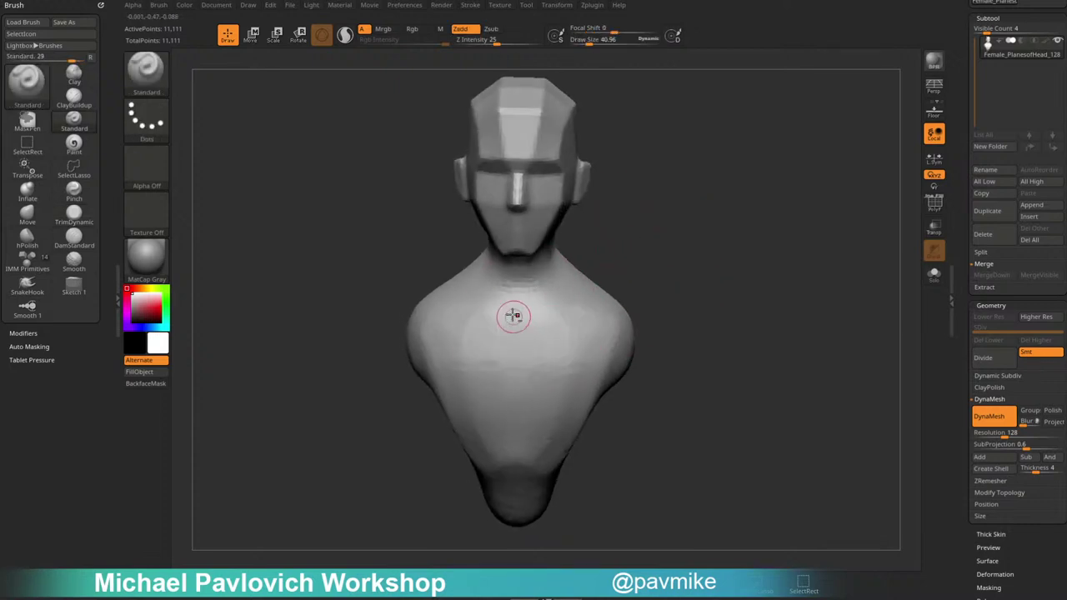
left_click_drag(638, 247, 607, 255)
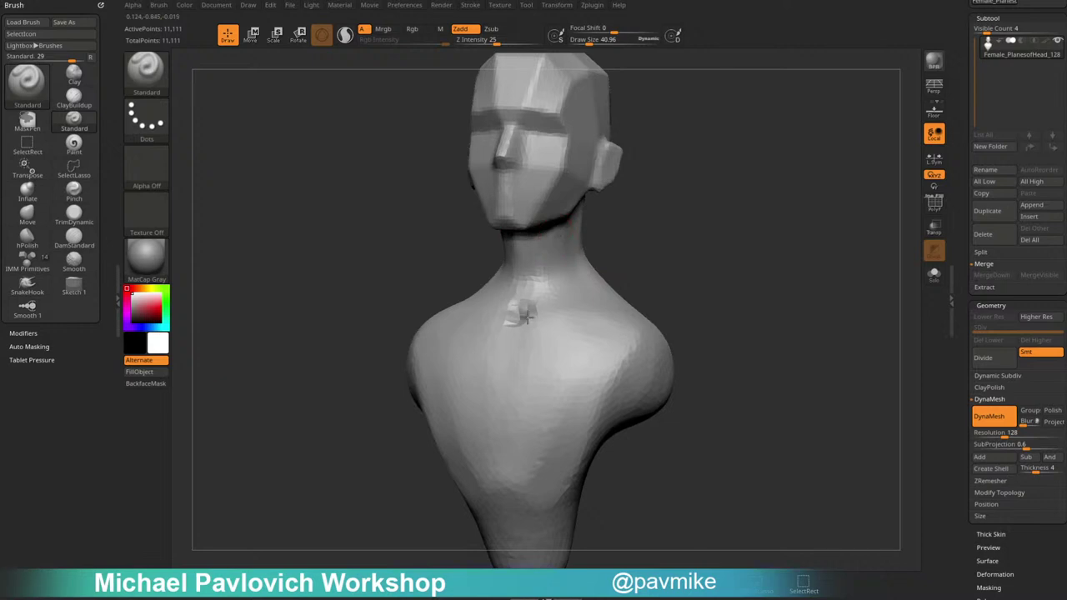
left_click_drag(527, 317, 538, 279)
Sculpt the collarbones outward from the base of the neck toward the shoulders with the Standard brush.
left_click_drag(635, 246, 593, 275)
left_click_drag(526, 335, 555, 338)
mouse_move(673, 280)
left_mouse_down()
mouse_move(693, 267)
mouse_move(690, 255)
mouse_move(701, 288)
left_mouse_up()
mouse_move(538, 348)
left_mouse_down()
mouse_move(693, 281)
mouse_move(519, 348)
mouse_move(647, 352)
mouse_move(533, 369)
mouse_move(631, 324)
left_mouse_up()
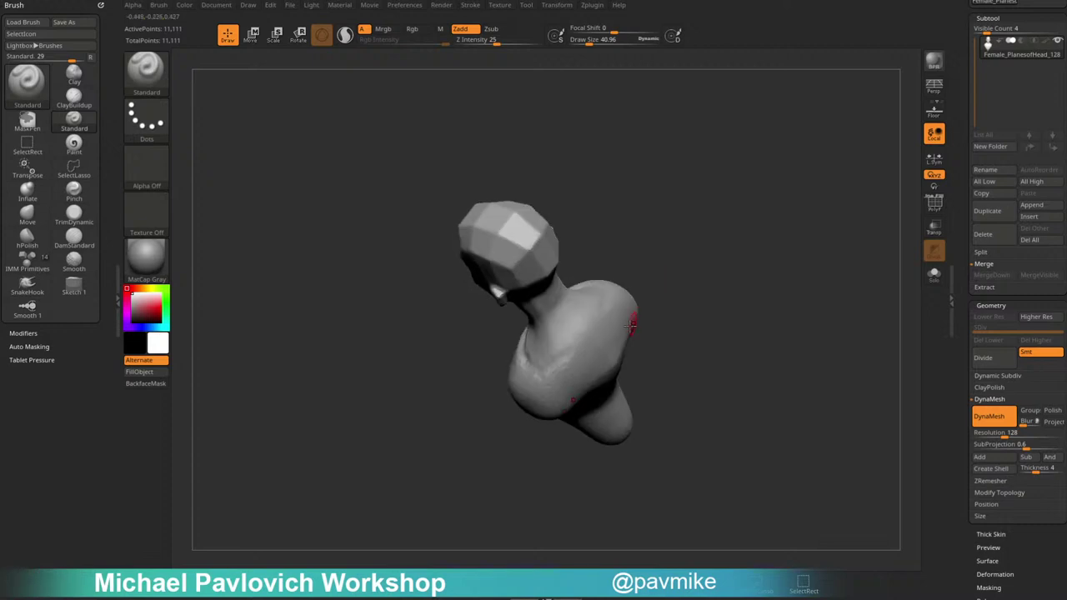
Carve the shoulder blade edges and a central spine furrow into the back, smoothing along the spine.
mouse_move(537, 377)
left_mouse_down()
mouse_move(700, 243)
mouse_move(557, 381)
left_mouse_up()
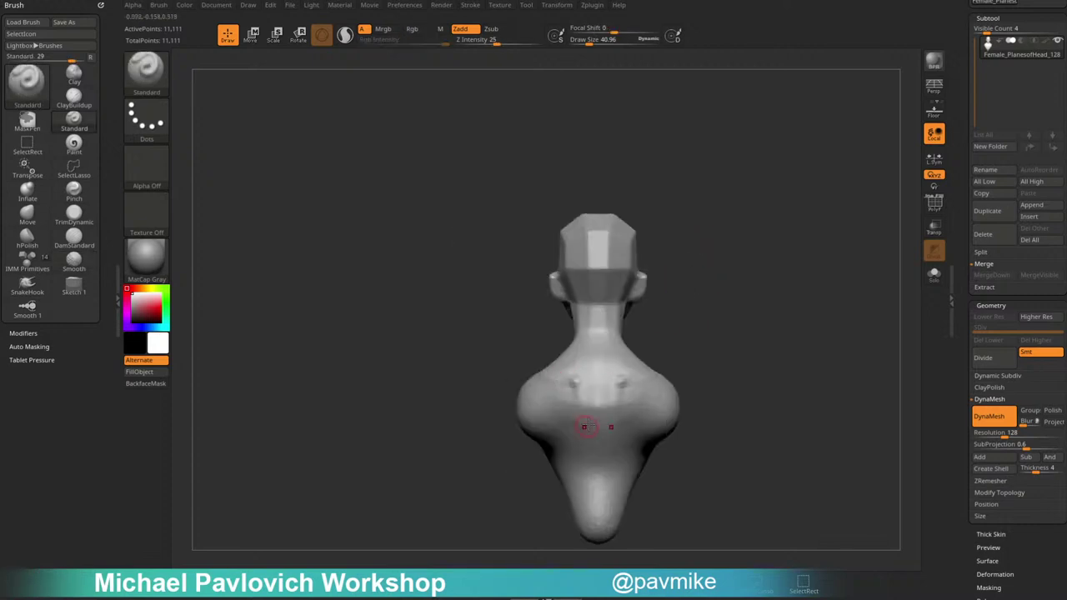
right_click_drag(600, 393, 590, 368, "alt")
left_click_drag(586, 345, 588, 457, "alt")
right_click_drag(643, 317, 666, 335)
left_click_drag(586, 406, 588, 340, "shift")
Define the armpits and the lower edge of the chest with the Standard brush at a draw size of about 52.
mouse_move(717, 350)
left_mouse_down()
mouse_move(742, 314)
mouse_move(736, 276)
mouse_move(714, 259)
mouse_move(755, 299)
left_mouse_up()
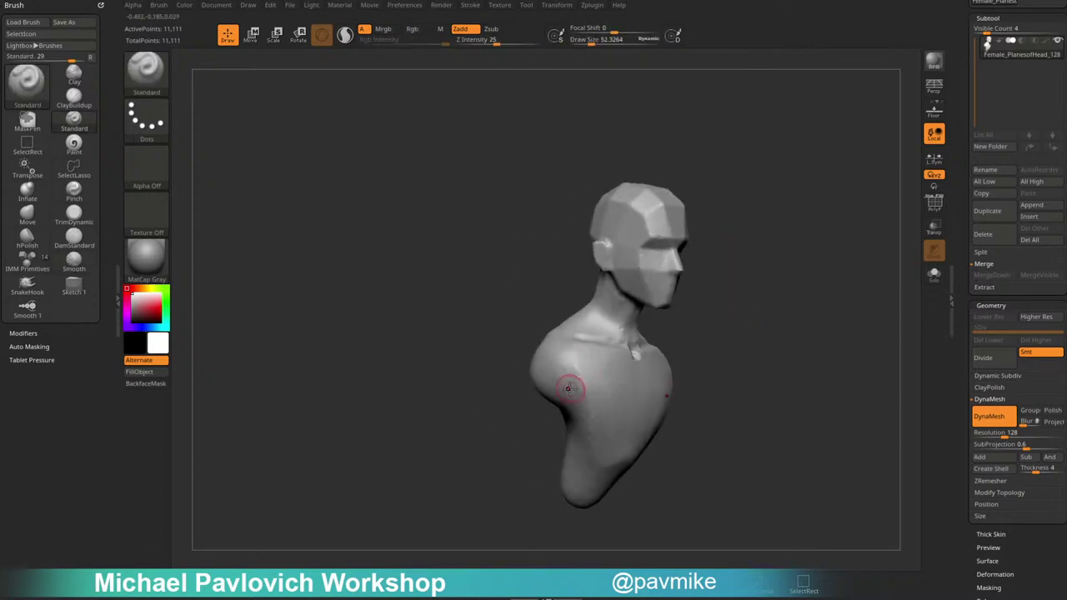
left_click_drag(741, 369, 733, 214)
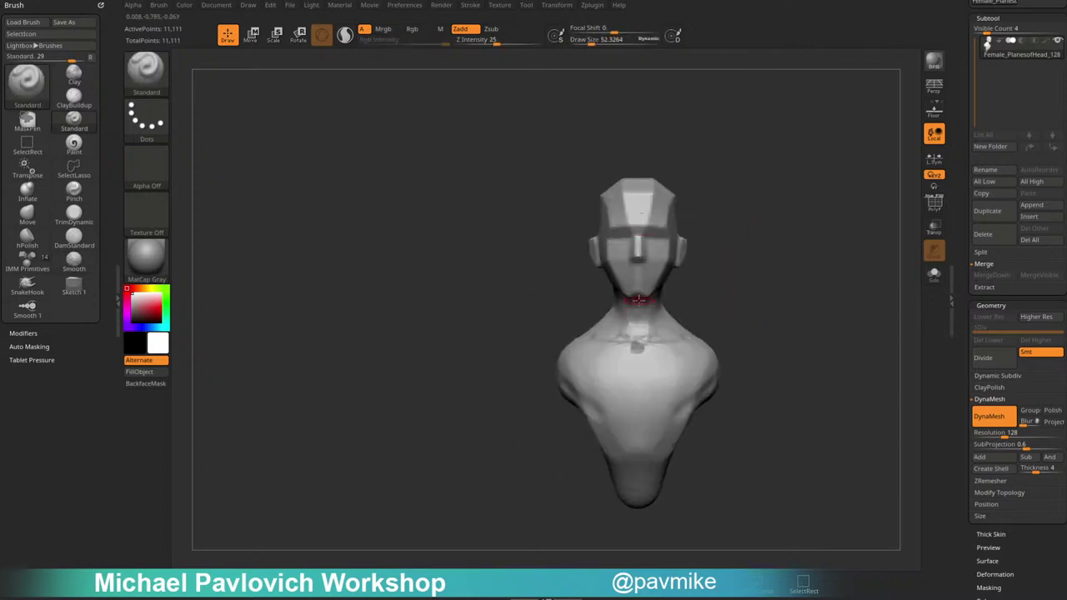
mouse_move(809, 389)
left_mouse_down()
mouse_move(743, 370)
mouse_move(706, 422)
mouse_move(635, 454)
mouse_move(644, 469)
left_mouse_up()
Shorten and reshape the lower torso with the Move brush.
key("b")
key("m")
key("v")
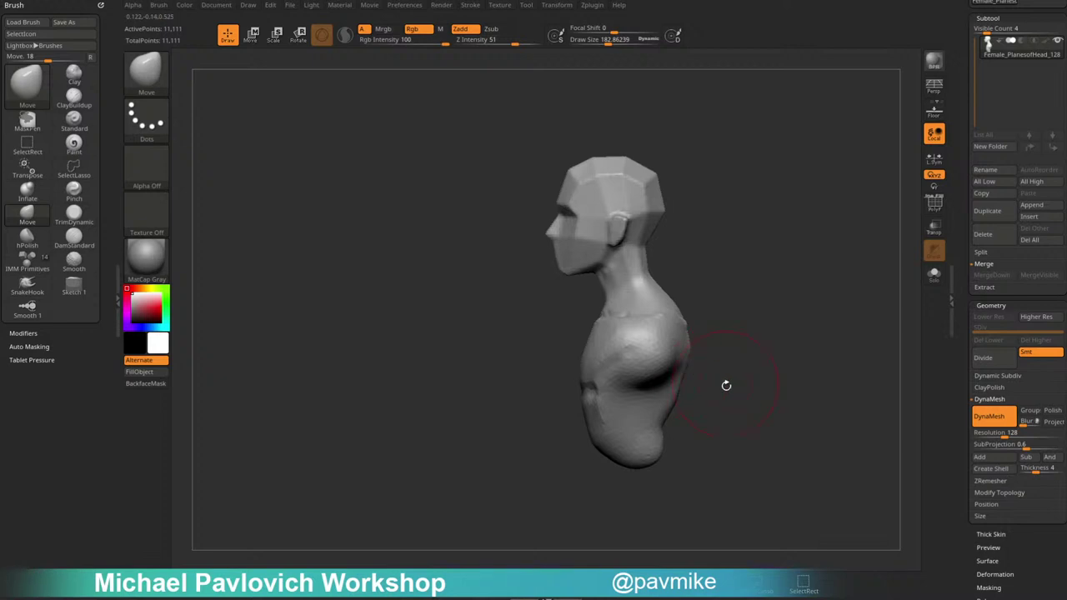
left_click_drag(726, 385, 654, 376)
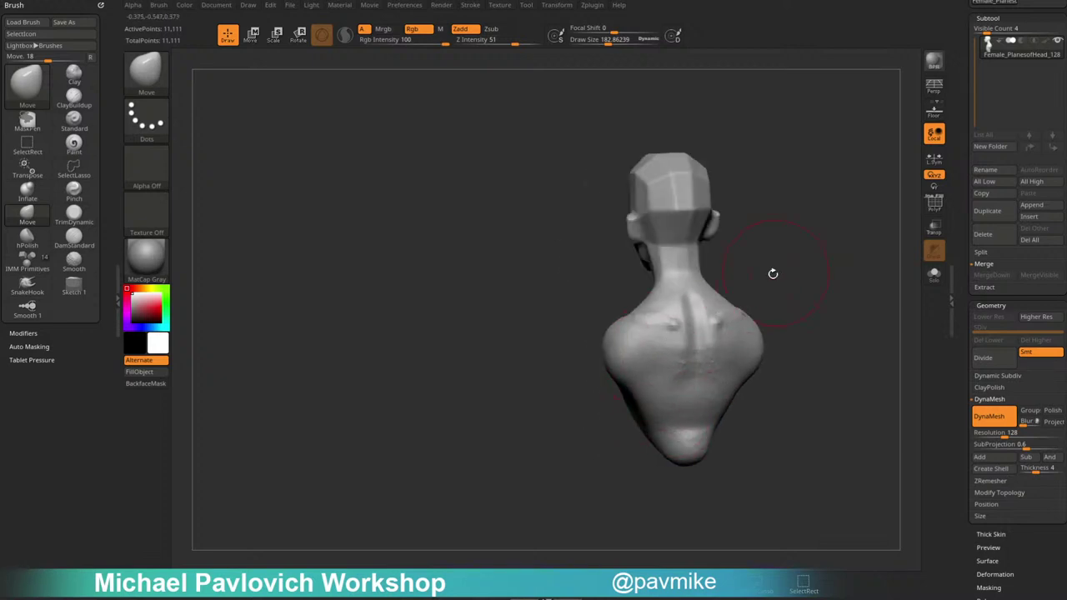
mouse_move(772, 273)
left_mouse_down()
mouse_move(769, 305)
mouse_move(771, 269)
left_mouse_up()
scroll(985, 238, "up", 3)
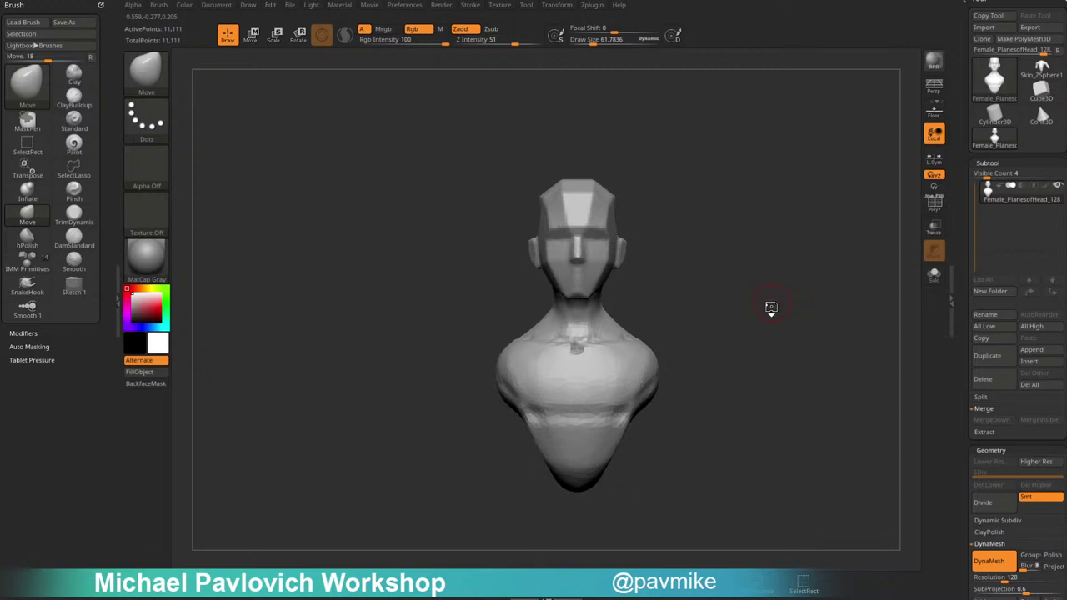
Insert a mirrored pair of PolySpheres on the chest with the IMM Primitives brush.
key("b")
key("i")
key("p")
key("m")
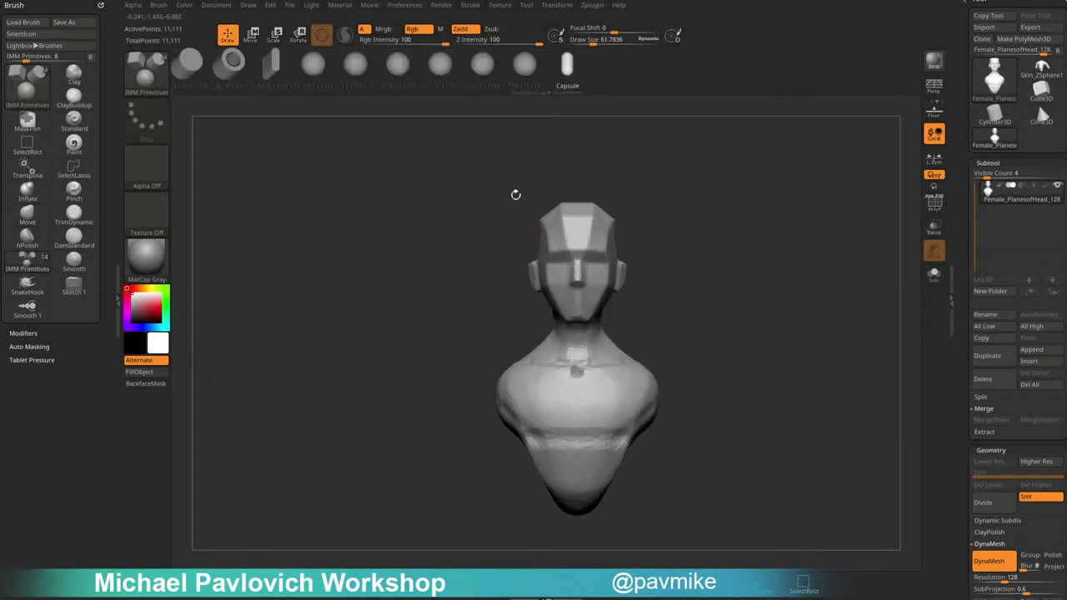
key("b")
key("i")
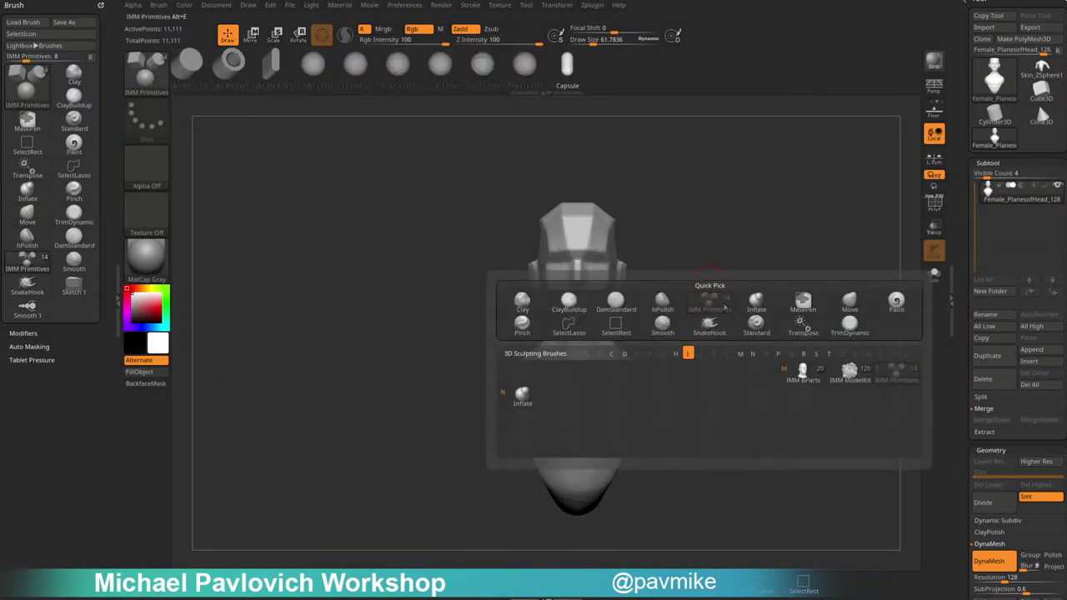
key("p")
key("m")
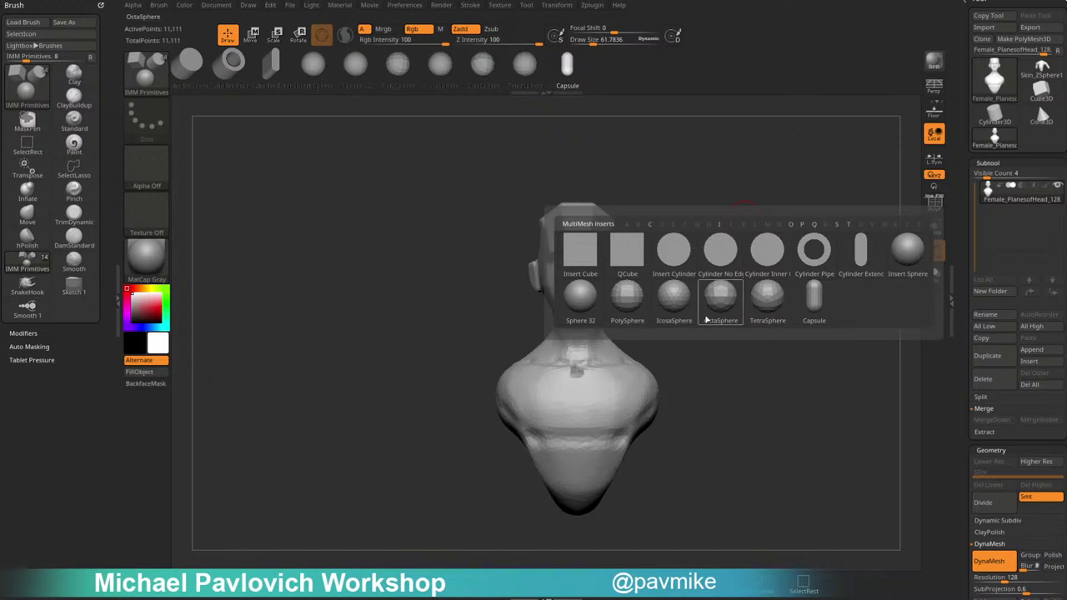
left_click(641, 310)
left_click_drag(621, 406, 626, 412)
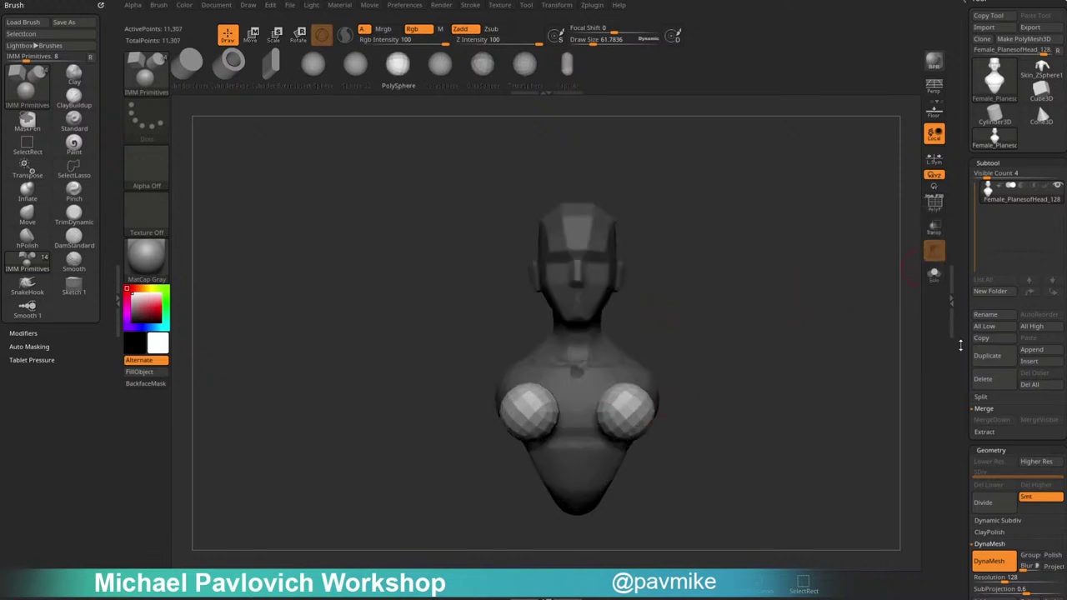
Split the unmasked spheres into their own subtool, select it and turn on local symmetry.
left_click_drag(960, 345, 960, 249)
left_click(979, 301)
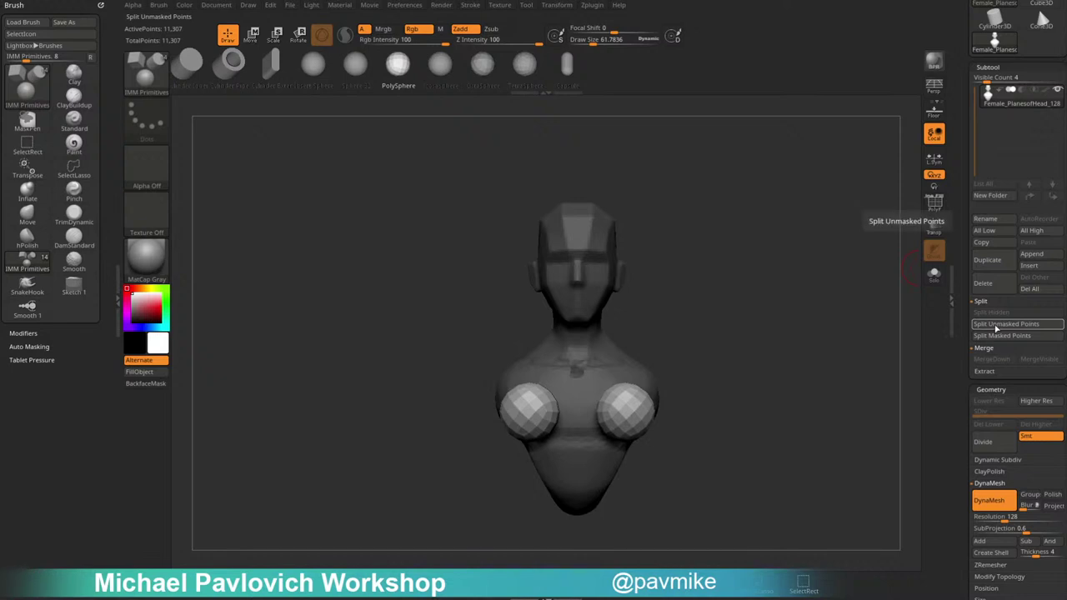
left_click(995, 328)
left_click_drag(846, 348, 708, 366)
key("w")
left_click(1021, 129)
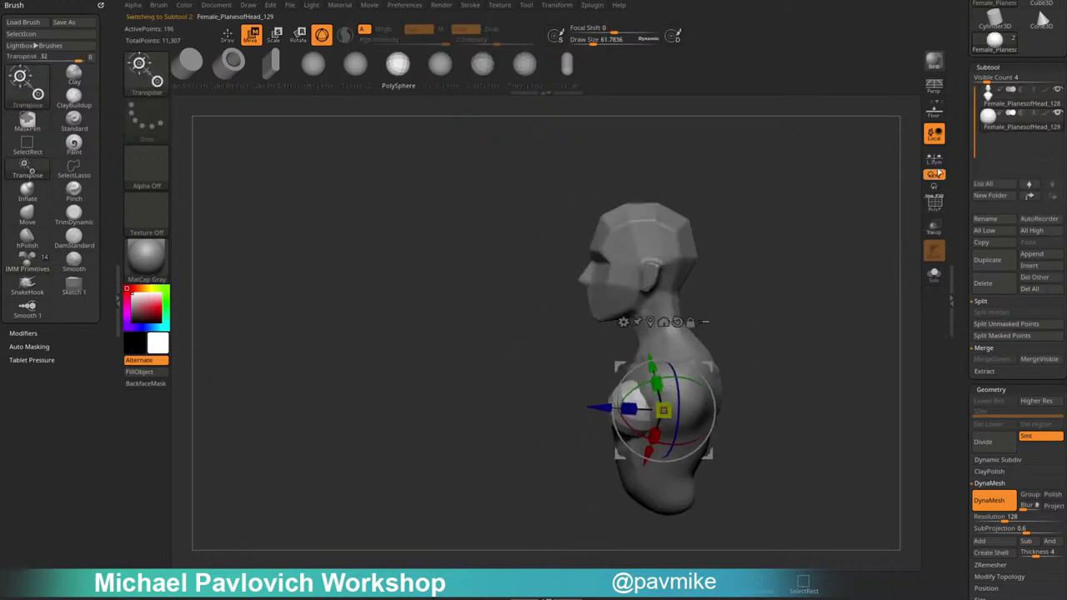
left_click(934, 159)
Shape the two spheres into breast forms set against the chest with a large Move brush.
key("q")
key("s")
left_click(635, 430)
key("b")
key("m")
key("v")
left_click_drag(624, 422, 598, 442)
left_click_drag(508, 442, 613, 433)
mouse_move(643, 371)
left_mouse_down()
mouse_move(602, 381)
mouse_move(623, 381)
left_mouse_up()
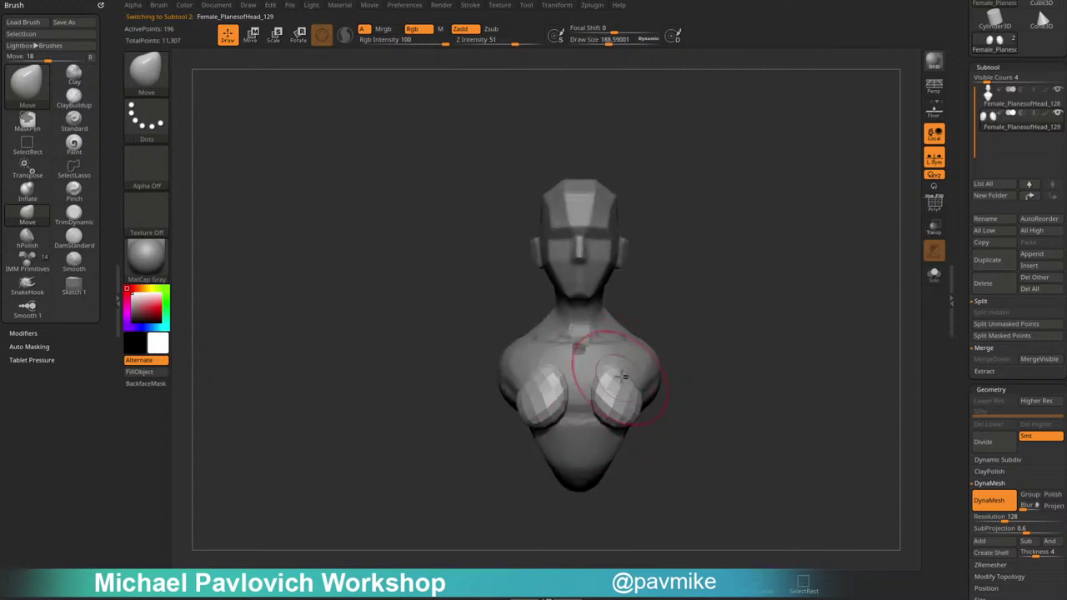
mouse_move(709, 385)
left_mouse_down()
mouse_move(613, 388)
mouse_move(643, 387)
mouse_move(593, 375)
left_mouse_up()
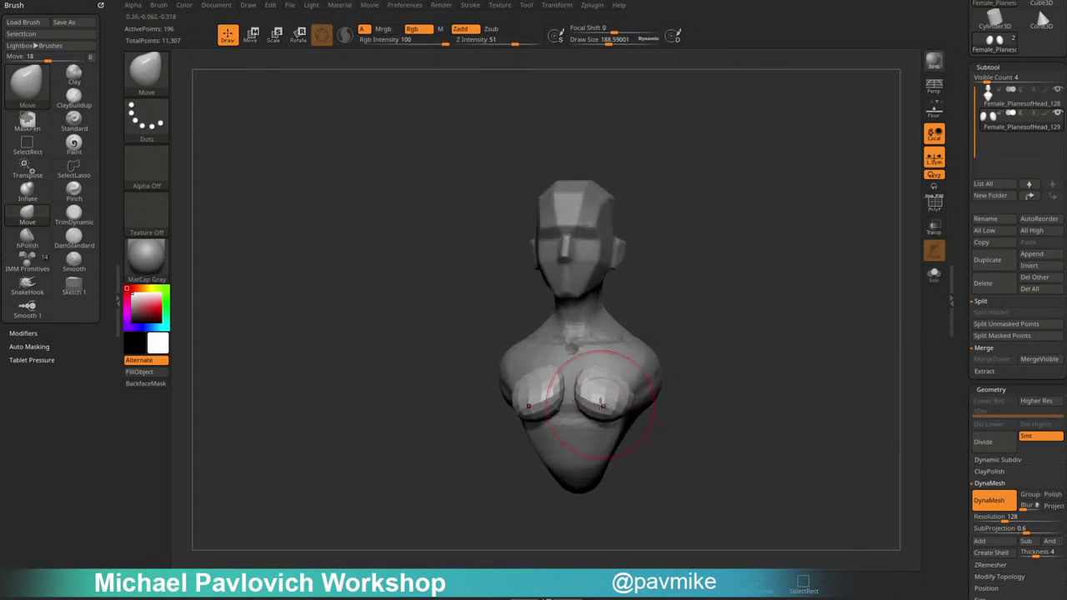
mouse_move(650, 443)
right_mouse_down()
mouse_move(604, 409)
mouse_move(705, 364)
right_mouse_up()
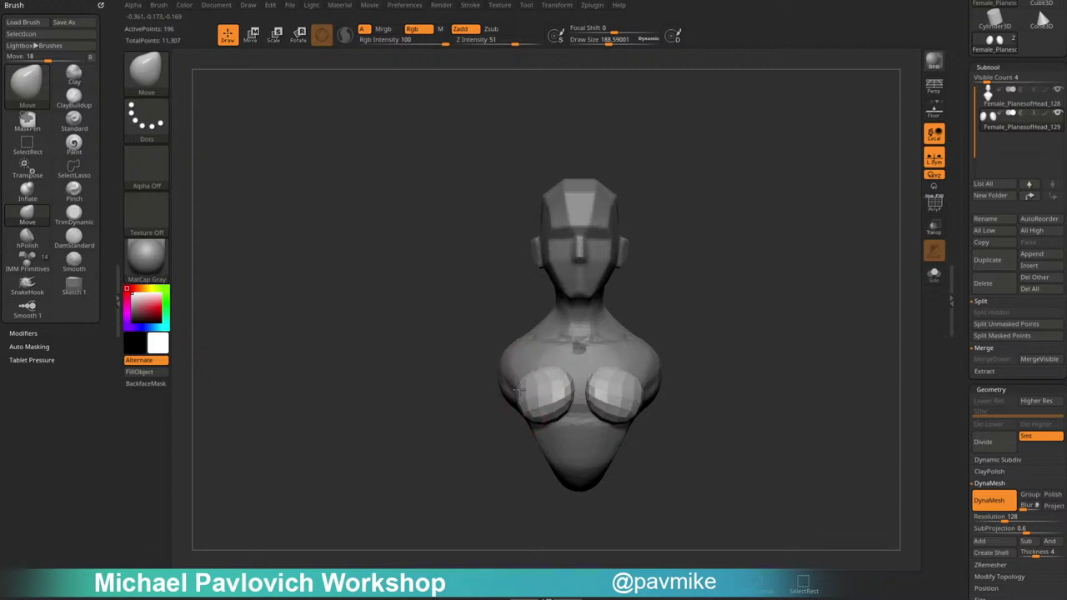
Preview the breast forms with Dynamic Subdiv smoothing and switch it back off.
key("d")
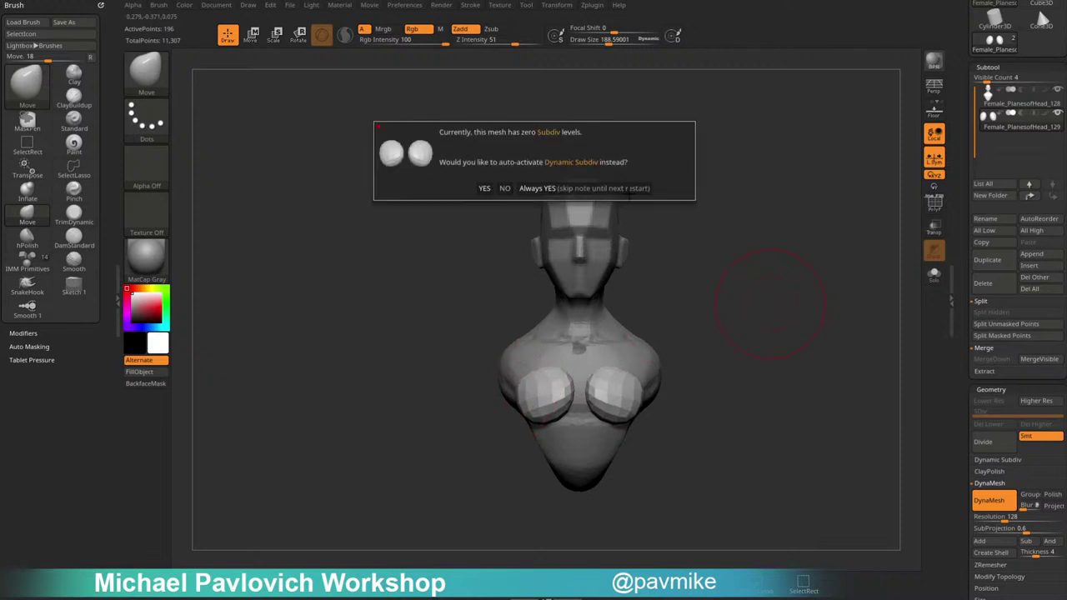
left_click(629, 192)
mouse_move(737, 371)
right_mouse_down()
mouse_move(682, 376)
mouse_move(749, 348)
right_mouse_up()
key("shift")
key("shift+d")
Select the torso subtool and adjust its side profile around the chest and shoulders with the Move brush.
key("s")
left_click_drag(731, 330, 714, 324)
mouse_move(718, 323)
right_mouse_down("ctrl")
mouse_move(750, 333)
mouse_move(631, 353)
mouse_move(655, 353)
mouse_move(550, 333)
mouse_move(566, 307)
mouse_move(619, 297)
mouse_move(625, 307)
right_mouse_up("ctrl")
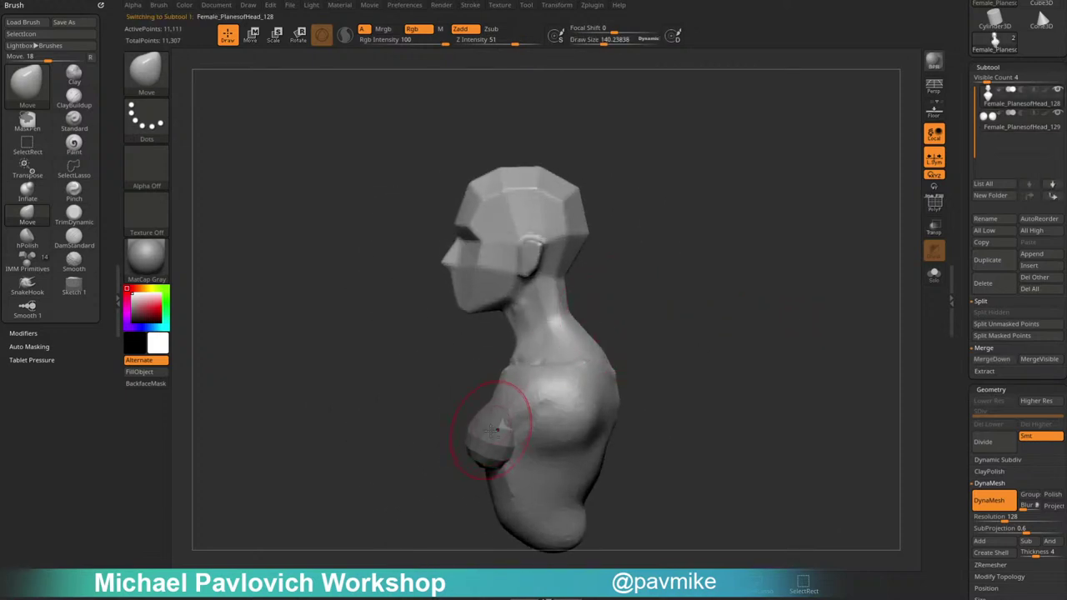
right_click_drag(475, 437, 500, 415)
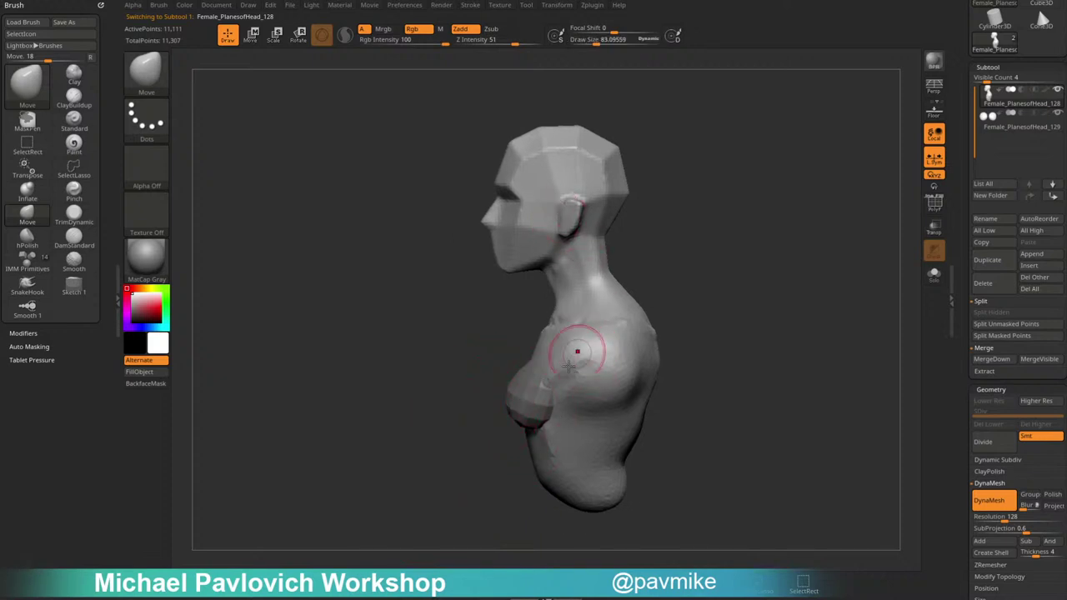
Select the breast subtool and stretch the forms upward into the upper chest with the Move brush.
left_click(657, 342, "alt")
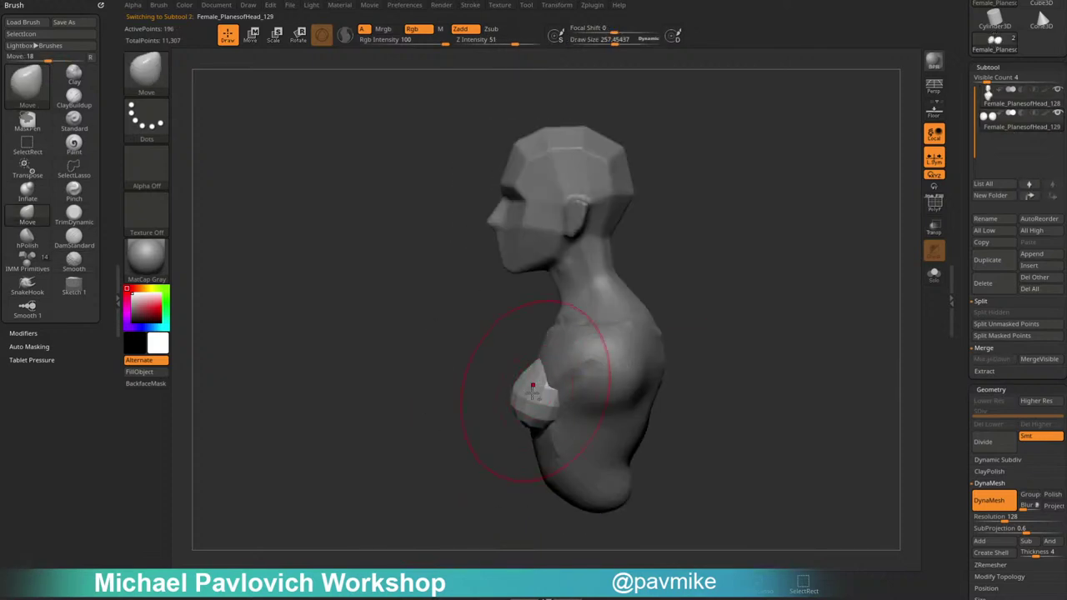
left_click_drag(532, 393, 528, 383)
key("s")
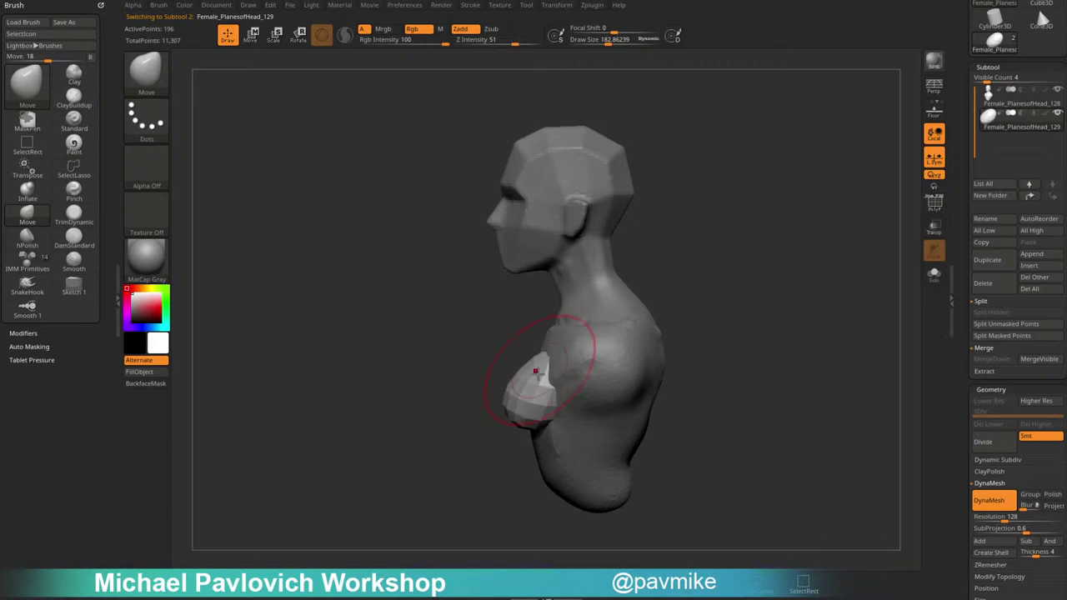
left_click_drag(452, 468, 440, 492, "shift")
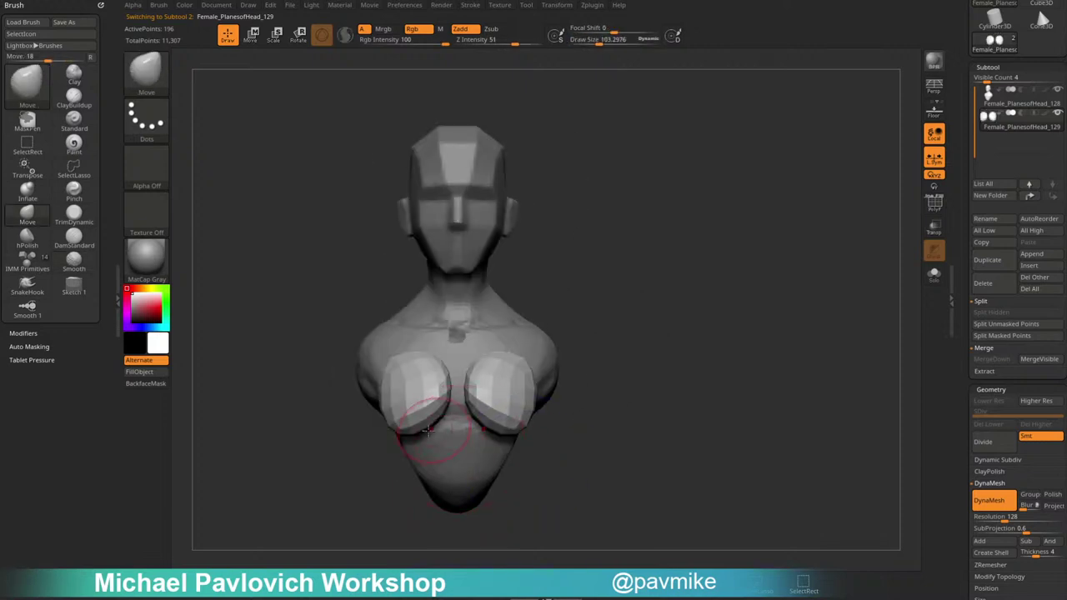
left_click_drag(642, 385, 587, 375, "shift")
Select the torso subtool and reshape the rib cage beneath the breasts with a smaller Move brush.
left_click(560, 348, "alt")
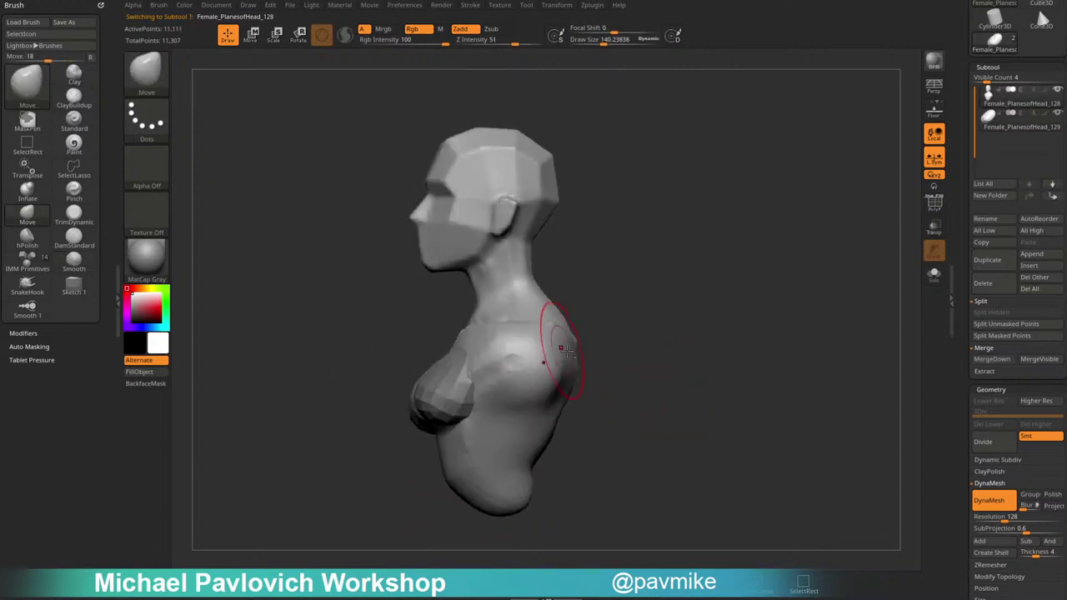
key("s")
mouse_move(460, 440)
left_mouse_down()
mouse_move(472, 440)
mouse_move(432, 427)
mouse_move(441, 438)
left_mouse_up()
key("s")
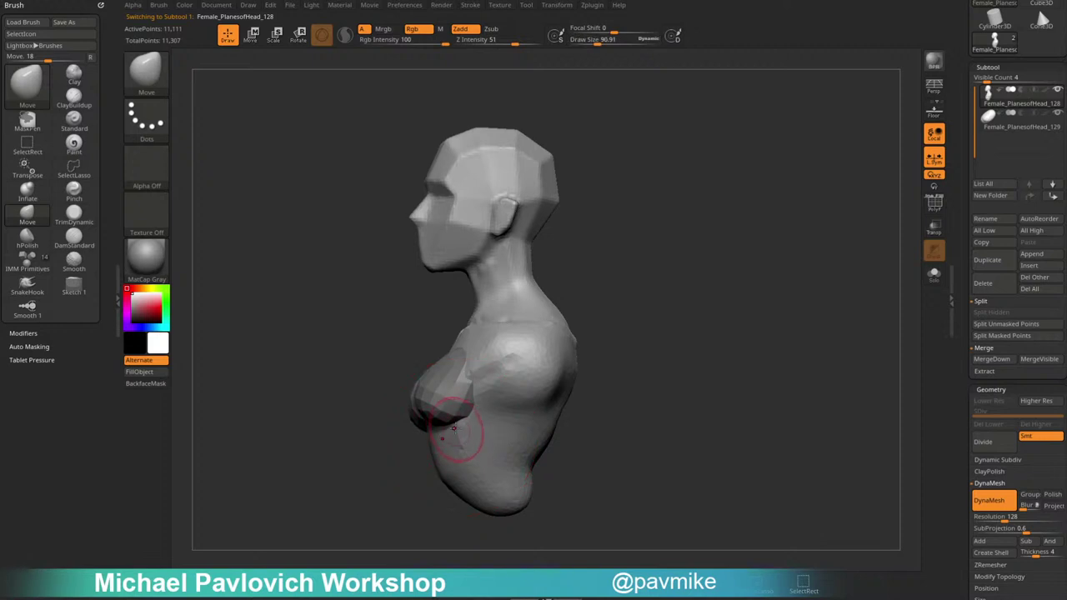
left_click_drag(417, 483, 477, 490)
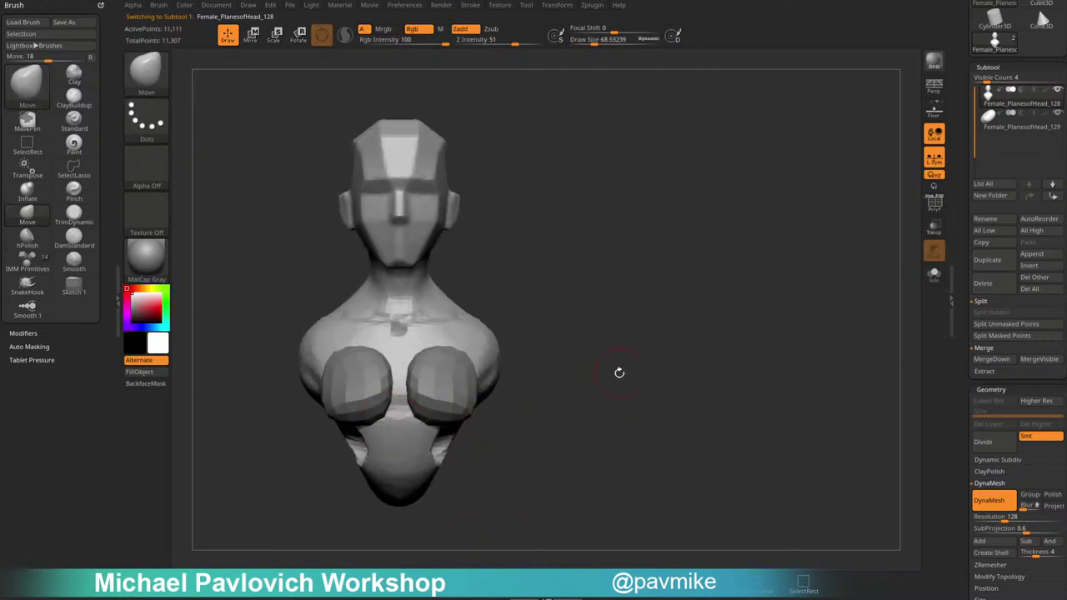
left_click_drag(550, 360, 541, 329)
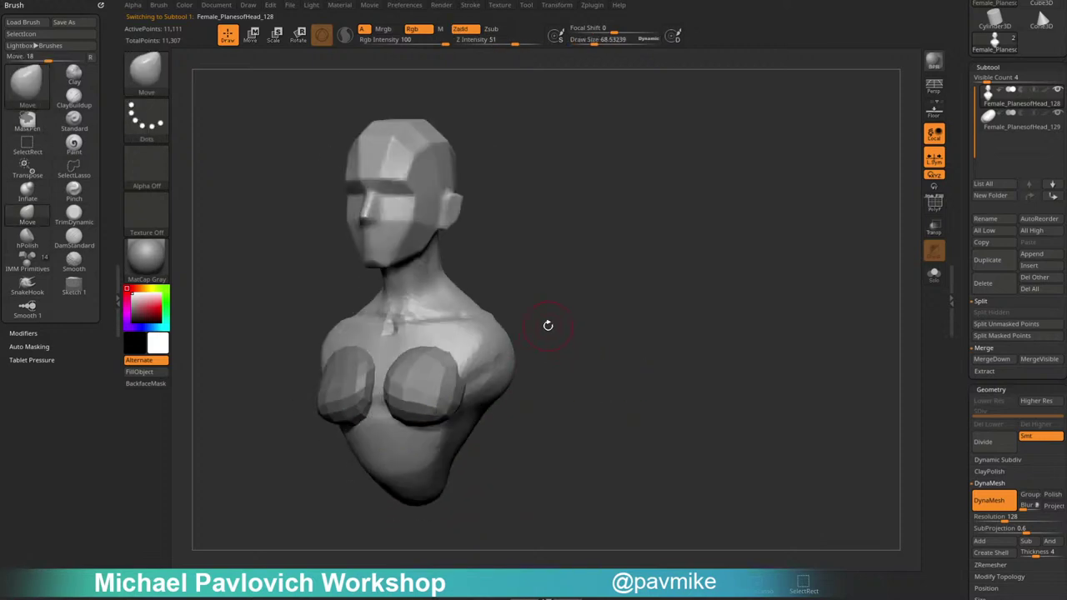
Sculpt the armpit fold and the side of the rib cage below the breasts with the Standard brush.
key("b")
key("s")
key("t")
mouse_move(555, 292)
left_mouse_down("alt")
mouse_move(597, 298)
mouse_move(592, 286)
left_mouse_up("alt")
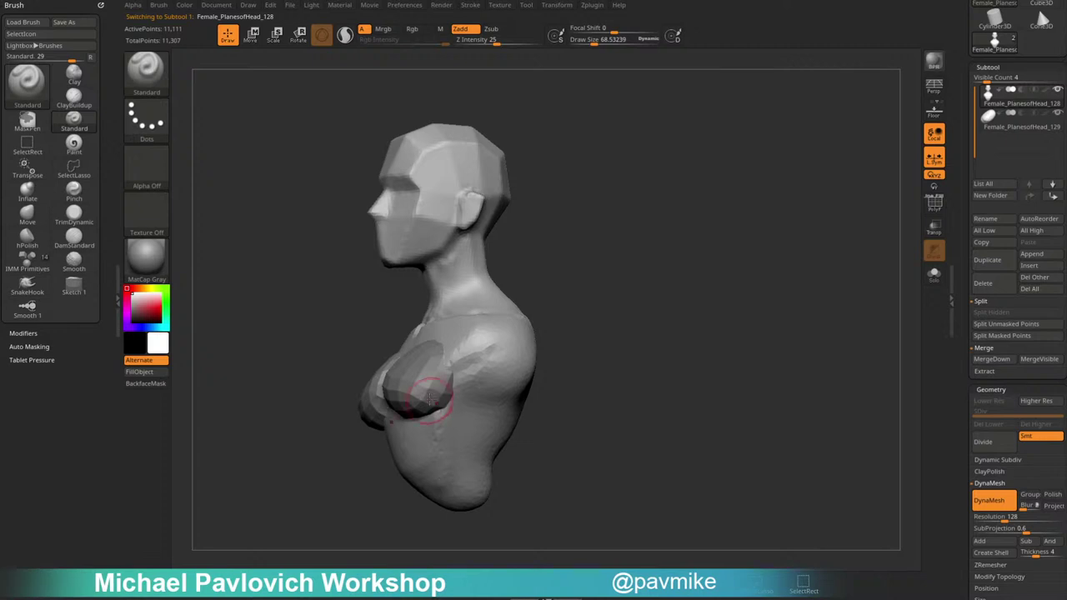
left_click_drag(583, 333, 747, 270, "shift")
Isolate the torso with Solo and sculpt the rib cage arch and a sternum line down the chest.
left_click(934, 274)
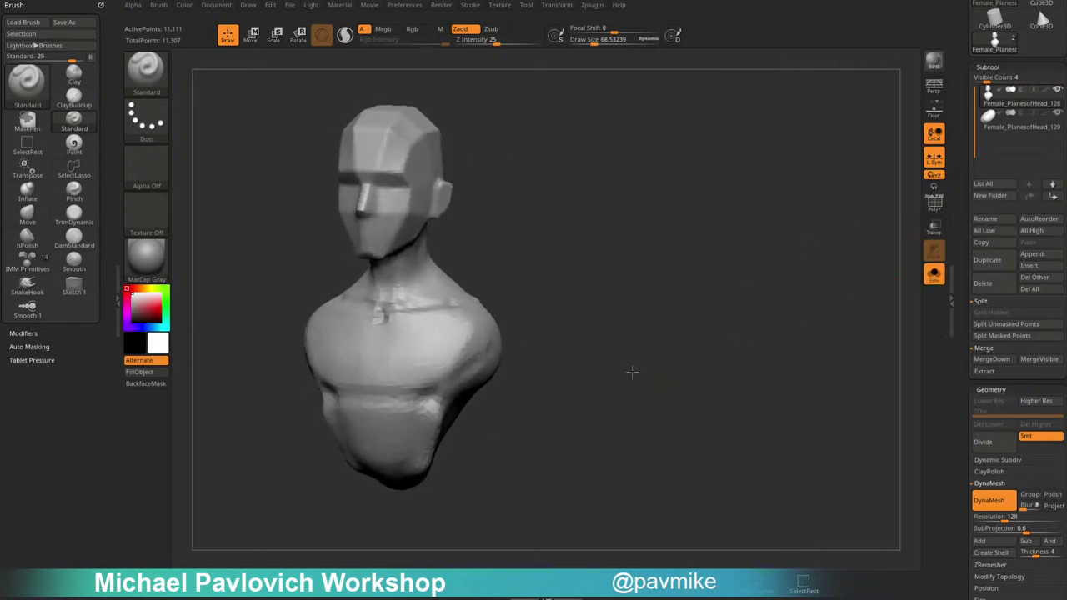
left_click_drag(554, 396, 445, 376, "shift")
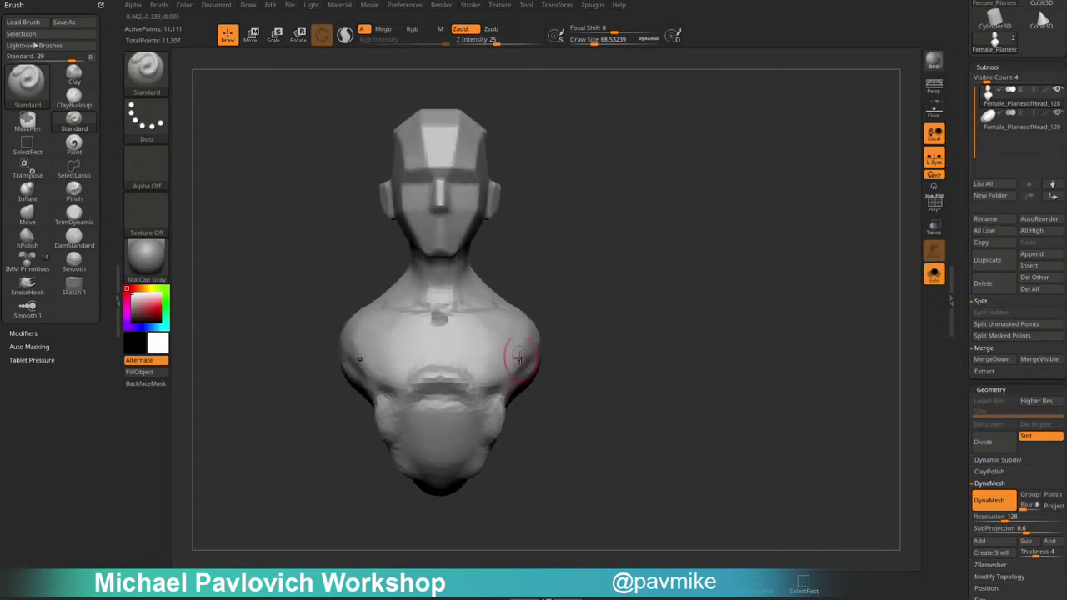
right_click_drag(439, 327, 464, 381)
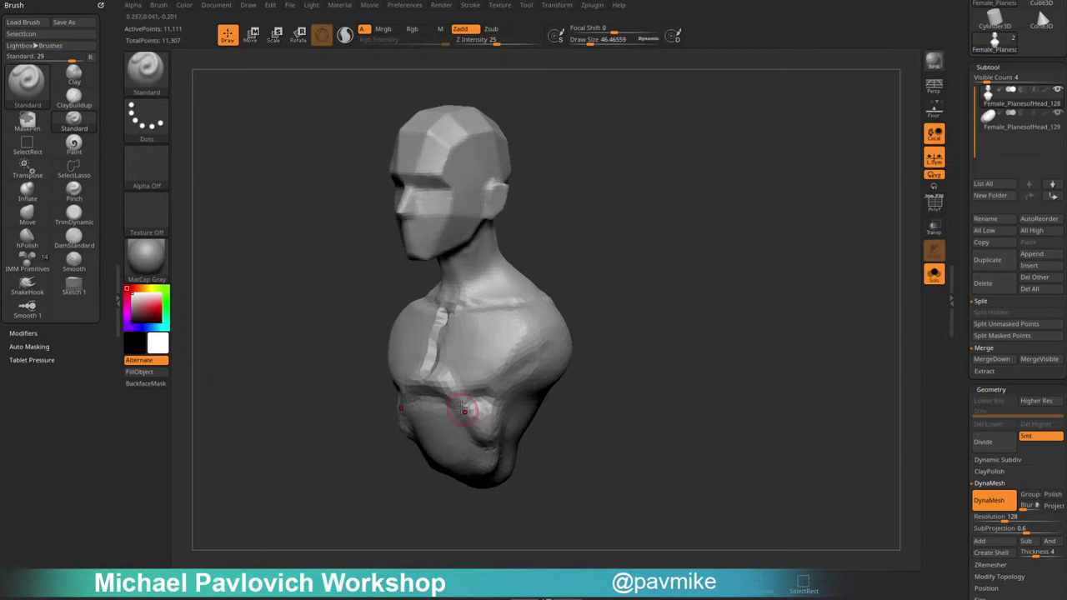
Smooth the rib cage sides and the sternum line, and reduce the draw size to about 38.
left_click_drag(464, 409, 478, 441, "shift")
left_click_drag(568, 405, 533, 407)
left_click_drag(473, 340, 444, 362, "shift")
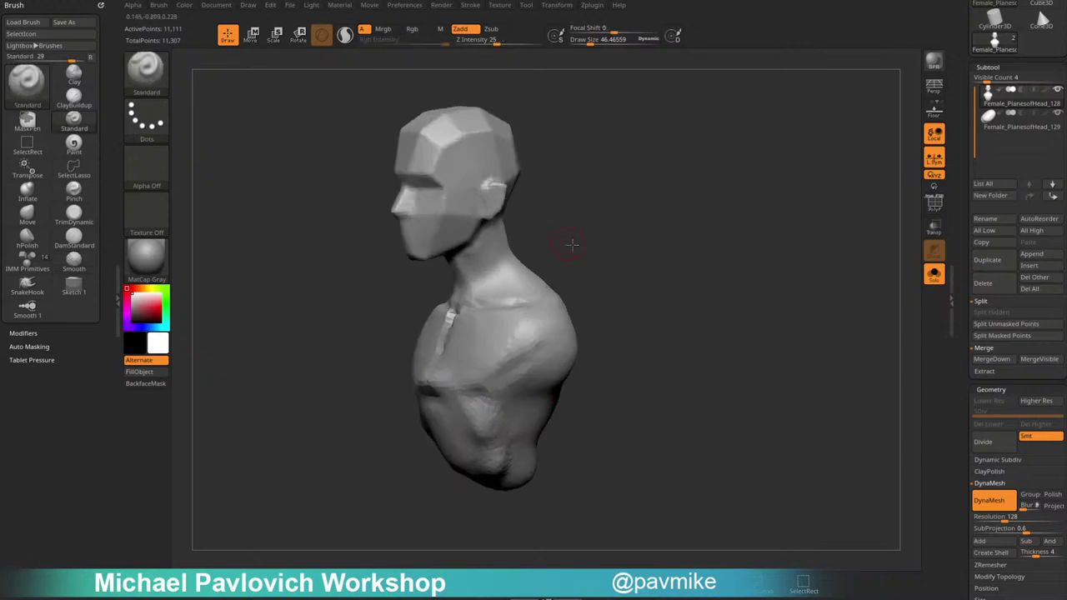
left_click_drag(572, 245, 593, 248)
left_click_drag(454, 367, 445, 321, "shift")
left_click_drag(555, 261, 600, 266)
key("bracketleft")
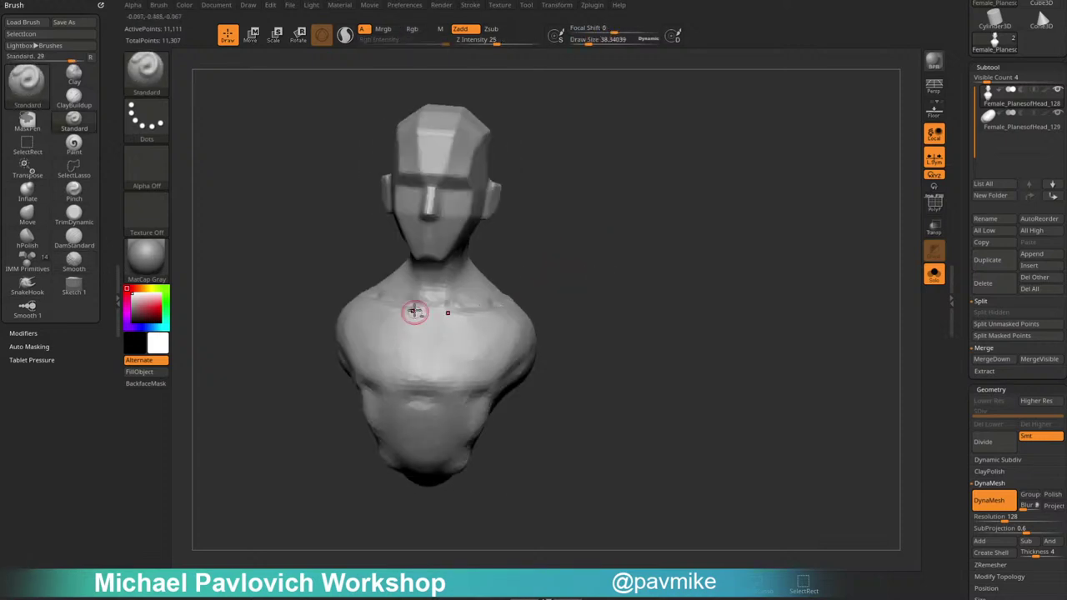
Build up the chest and shoulder surface around the collarbones with the Clay brush at a draw size of about 91.
left_click_drag(563, 349, 623, 323)
key("b")
key("c")
key("l")
left_click_drag(616, 251, 613, 290)
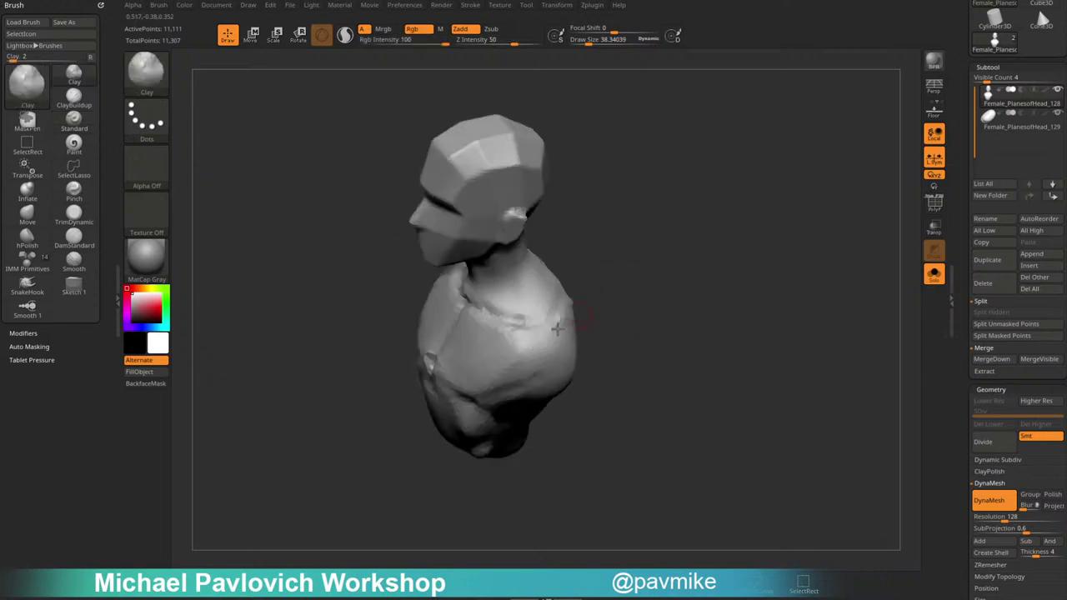
key("s")
left_click(530, 350)
mouse_move(528, 352)
left_mouse_down()
mouse_move(507, 345)
mouse_move(498, 363)
left_mouse_up()
mouse_move(600, 315)
left_mouse_down()
mouse_move(645, 279)
mouse_move(572, 326)
mouse_move(409, 321)
left_mouse_up()
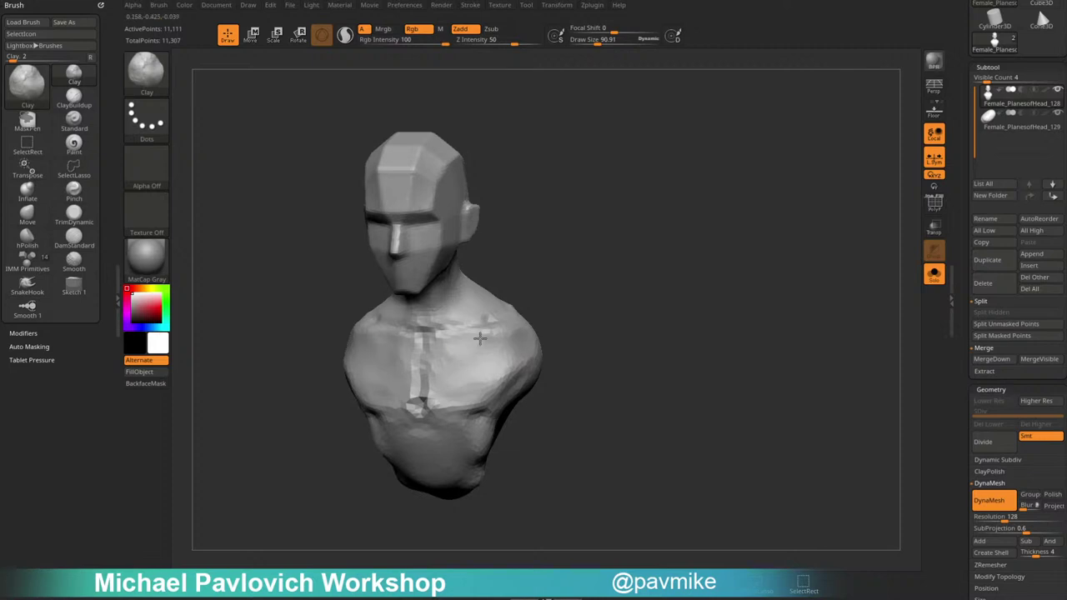
left_click_drag(614, 322, 572, 373)
mouse_move(570, 374)
left_mouse_down()
mouse_move(566, 383)
mouse_move(553, 375)
left_mouse_up()
mouse_move(475, 367)
left_mouse_down()
mouse_move(635, 355)
mouse_move(659, 380)
mouse_move(640, 363)
left_mouse_up()
Try pulling upper arms out of the shoulders with SnakeHook and Sculptris Pro, show the polyframe, and undo the pulls.
key("b")
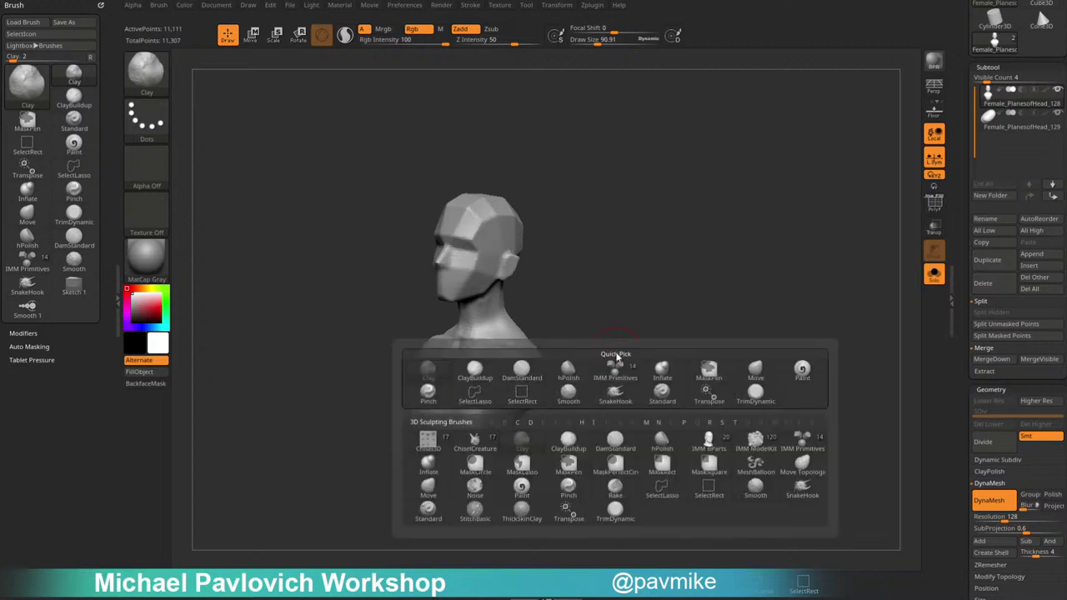
key("s")
key("h")
left_click_drag(620, 328, 589, 241)
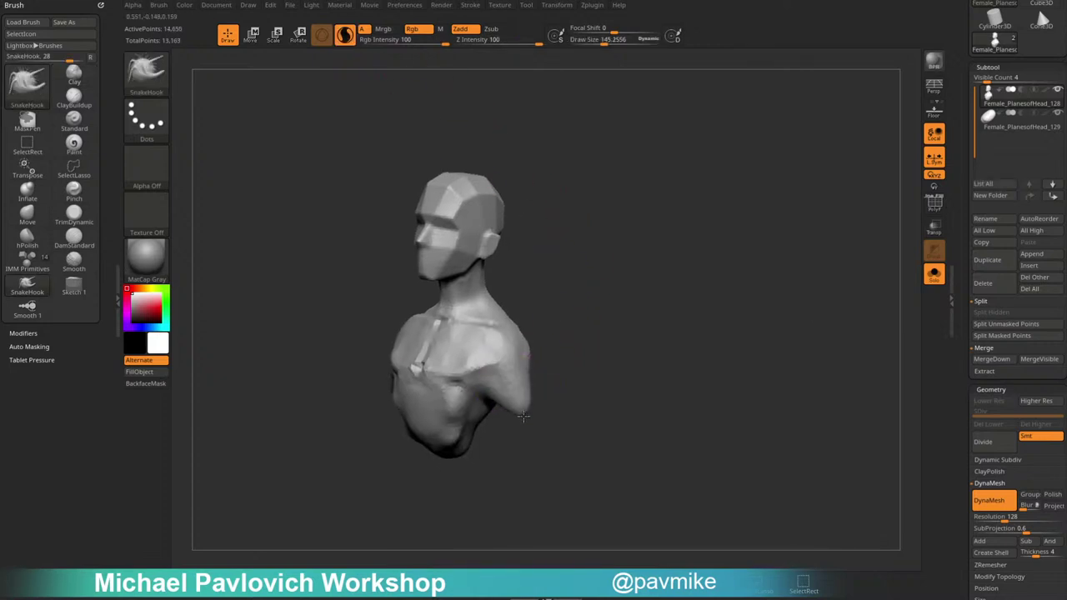
left_click_drag(523, 415, 535, 454)
left_click(934, 205)
left_click_drag(785, 321, 810, 312)
key("ctrl+z")
key("ctrl+z")
key("ctrl+z")
key("ctrl+z")
key("ctrl+z")
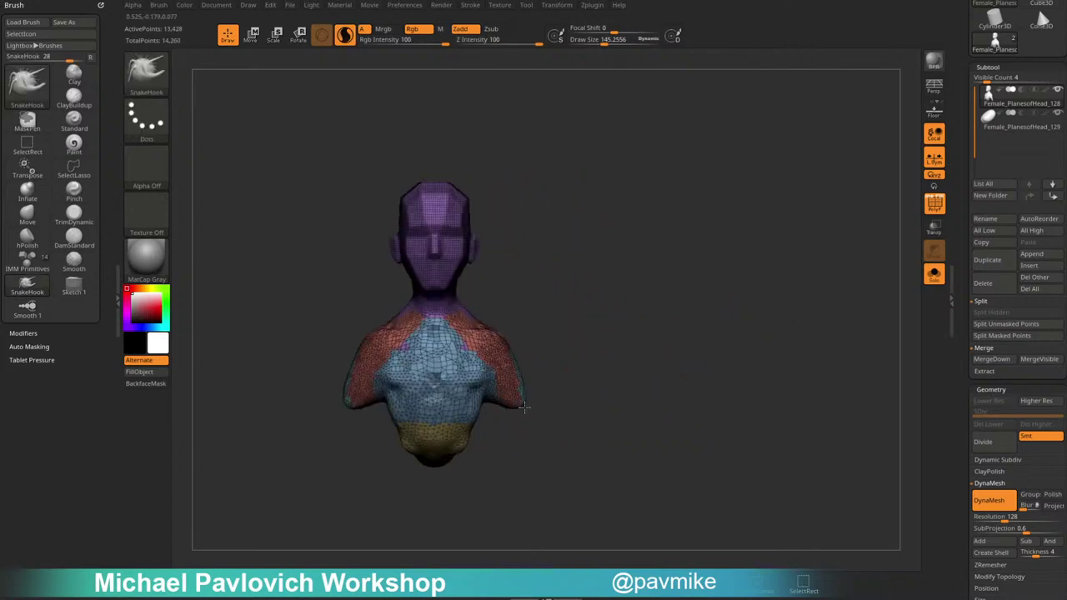
Try pulling long curved limbs from the shoulders and horns from the head with SnakeHook, undoing each pull.
left_click_drag(509, 374, 581, 265)
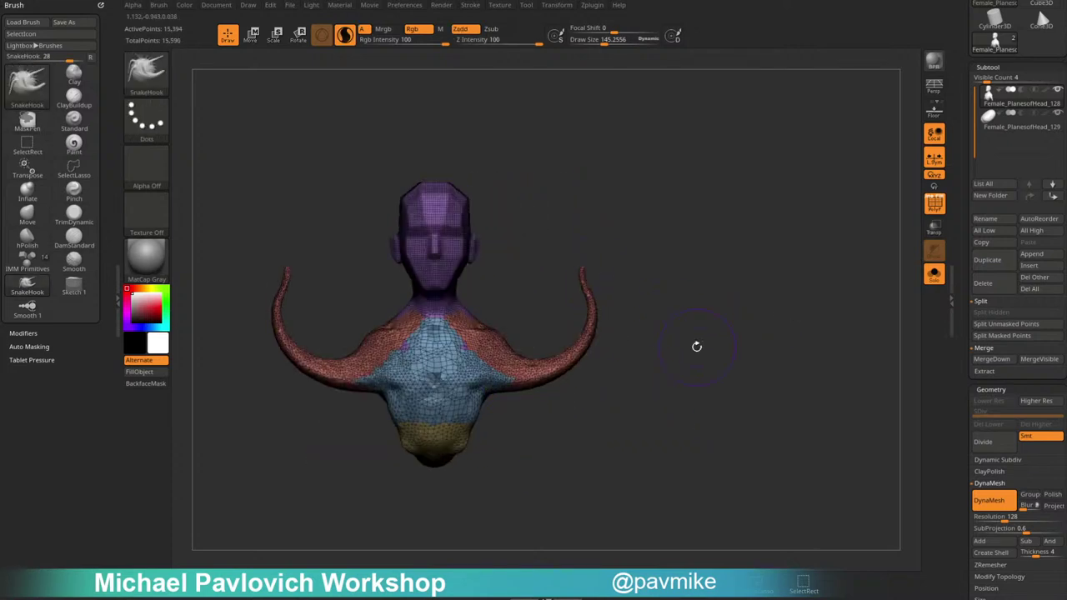
key("ctrl+z")
mouse_move(470, 202)
left_mouse_down()
mouse_move(510, 175)
mouse_move(584, 221)
left_mouse_up()
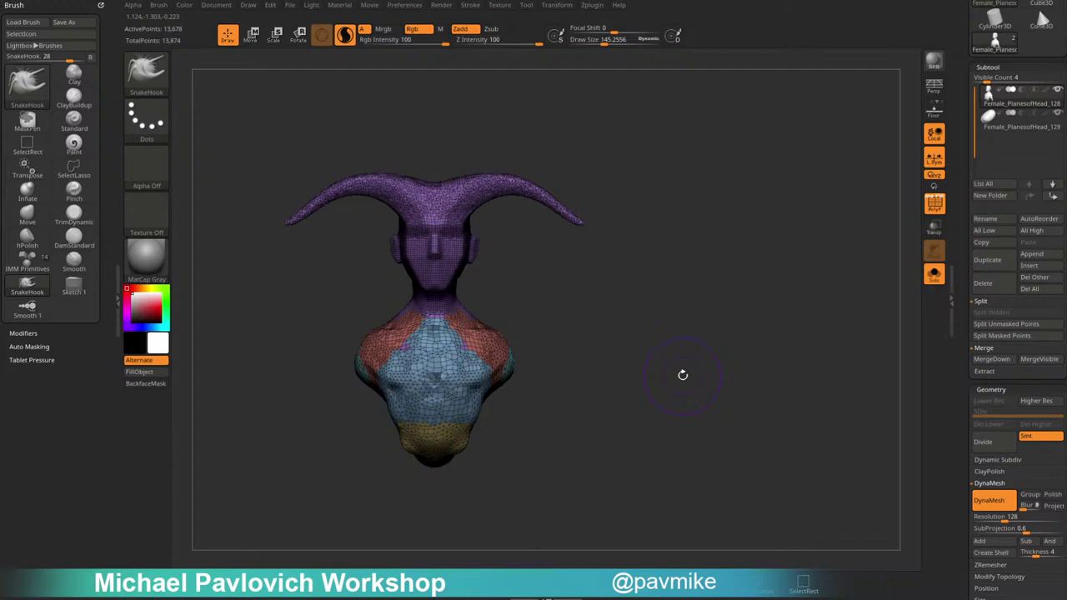
key("ctrl+z")
Extend the shoulders into short upper-arm stubs with SnakeHook, turning Sculptris Pro off while refining their shape.
left_click_drag(673, 361, 567, 427)
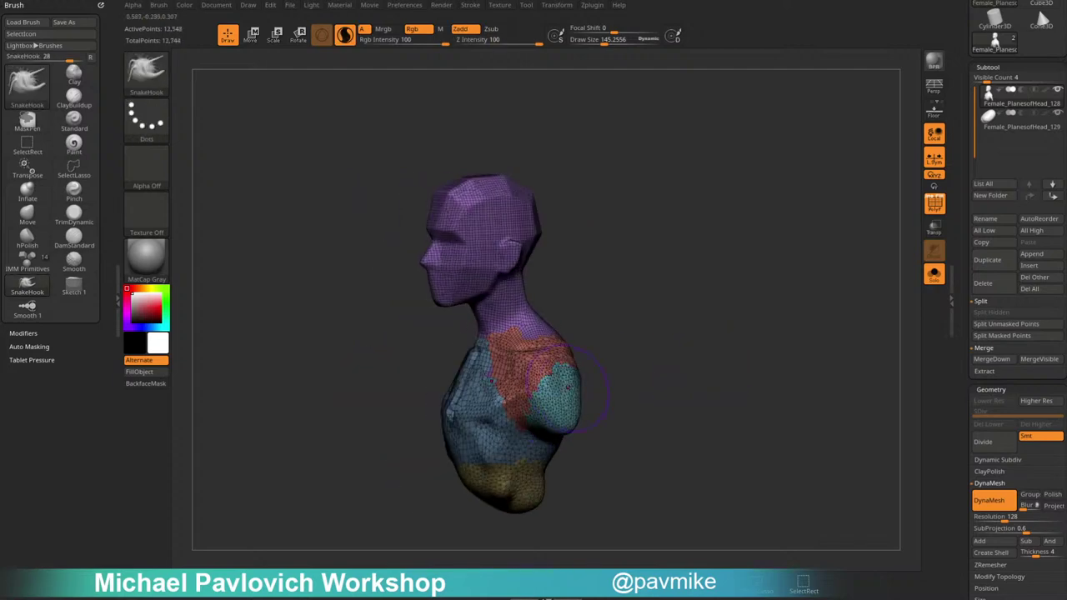
left_click_drag(600, 392, 666, 375)
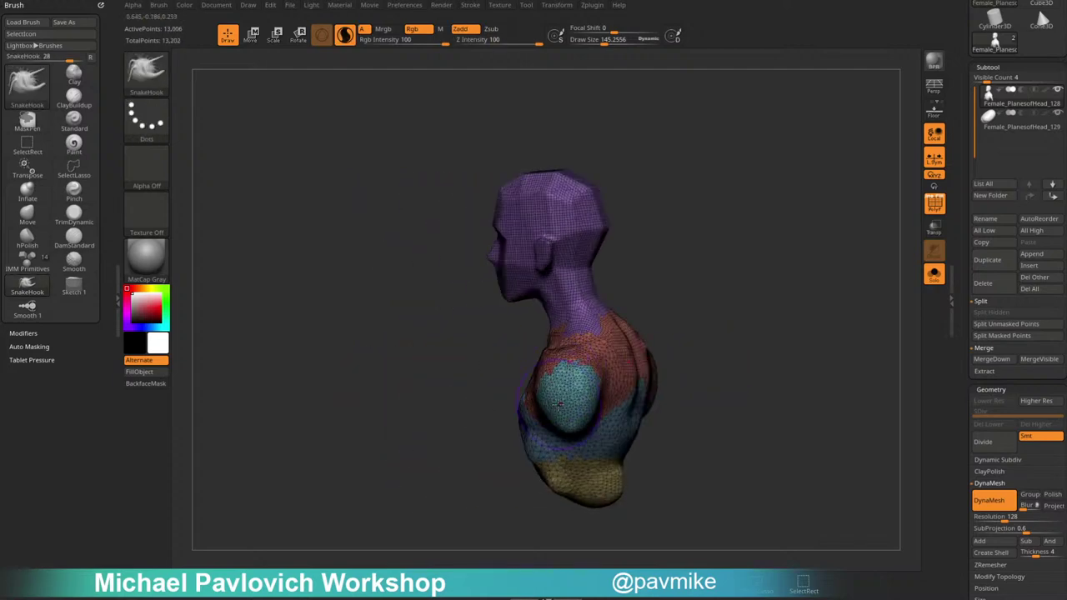
left_click(345, 45)
mouse_move(801, 294)
right_mouse_down("shift")
mouse_move(769, 295)
mouse_move(767, 250)
right_mouse_up("shift")
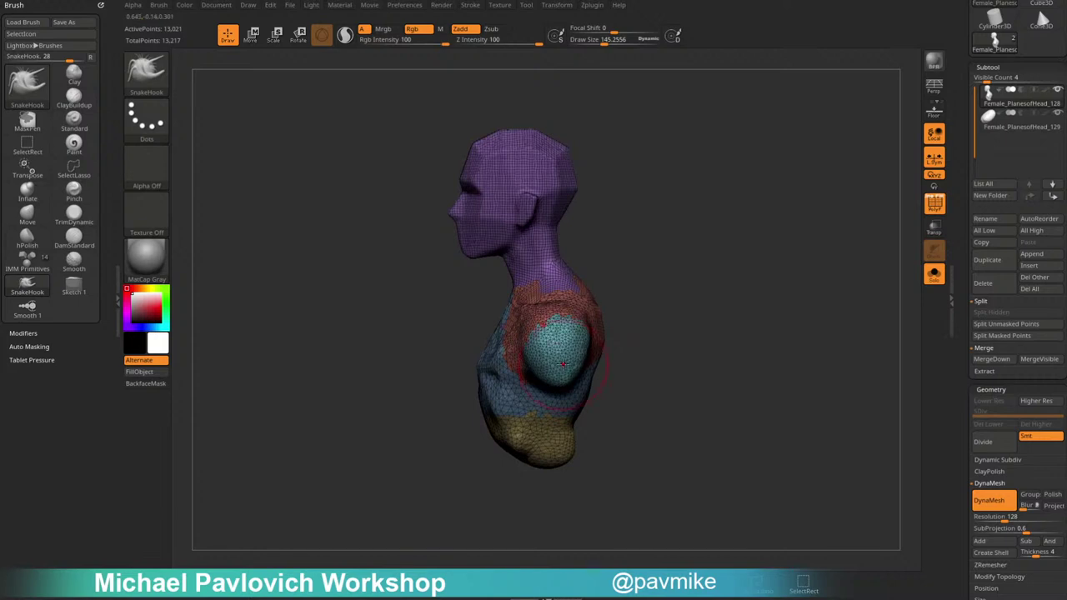
right_click_drag(567, 353, 608, 355)
mouse_move(697, 310)
left_mouse_down()
mouse_move(761, 302)
mouse_move(741, 308)
left_mouse_up()
Choose the Clay brush, hide the polyframe, and recompute the DynaMesh of the bust.
key("b")
key("c")
key("l")
left_click(934, 203)
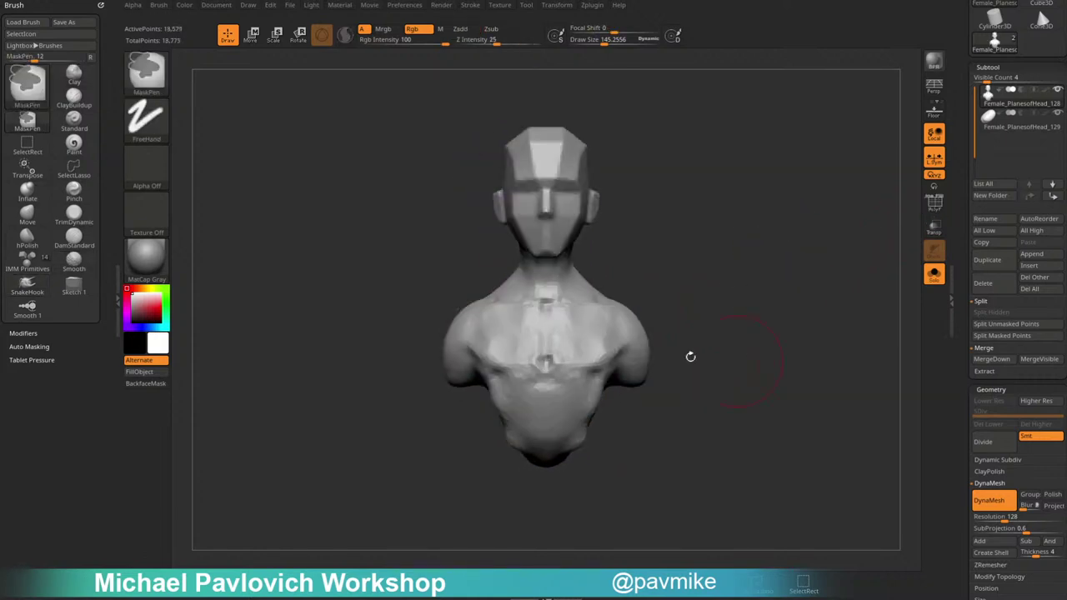
left_click_drag(688, 356, 704, 404, "ctrl")
Even out the sternum, chest and rib cage with Clay and Smooth strokes at a draw size of about 87.
key("[")
left_click_drag(541, 375, 516, 364)
key("shift")
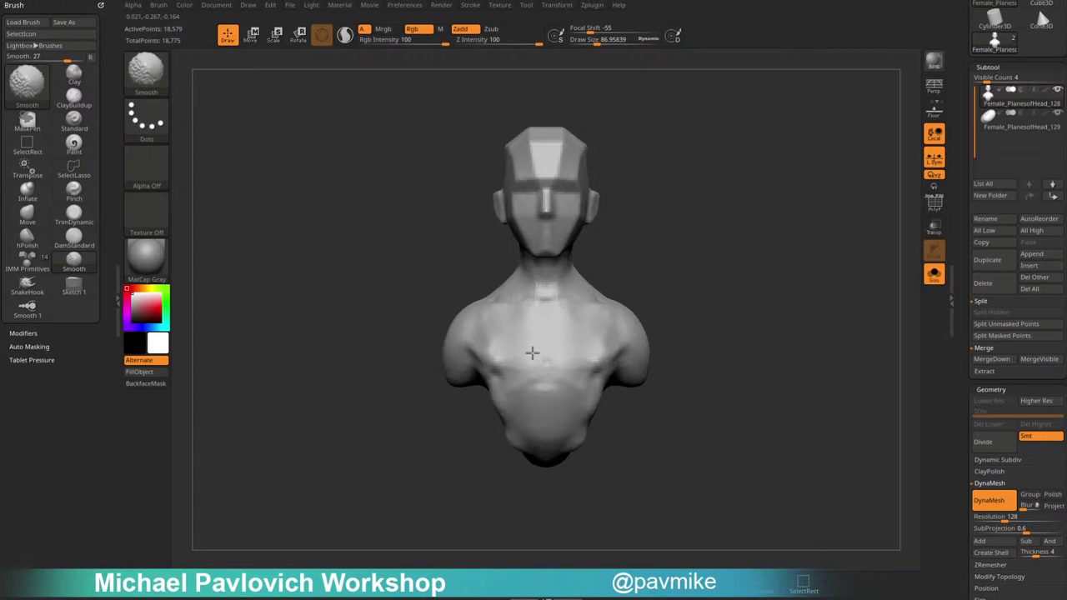
left_click_drag(612, 158, 539, 161, "alt")
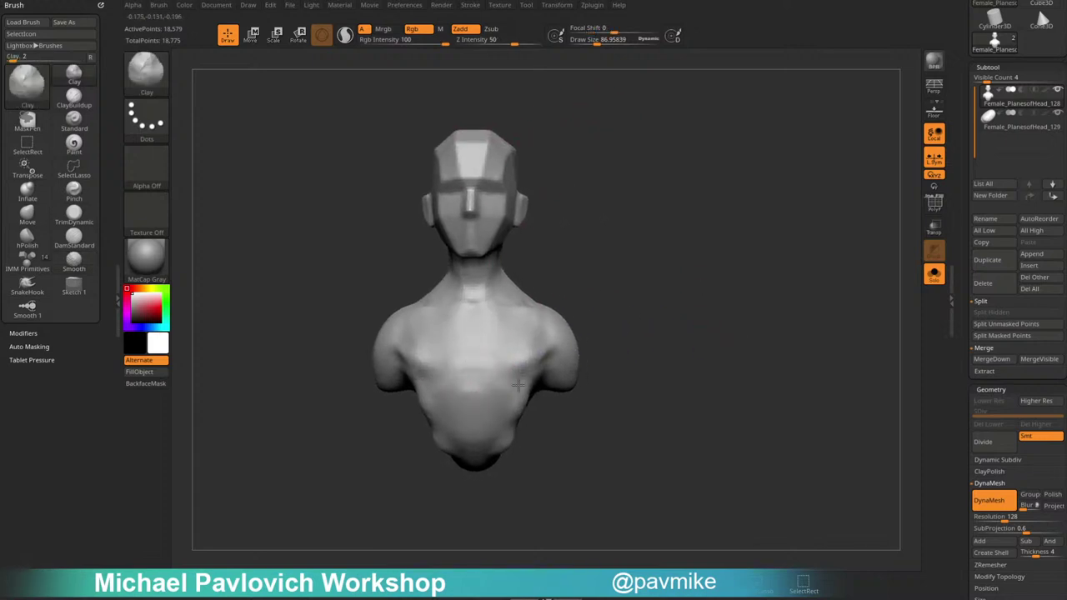
right_click_drag(568, 344, 504, 338)
left_click_drag(519, 300, 523, 354, "shift")
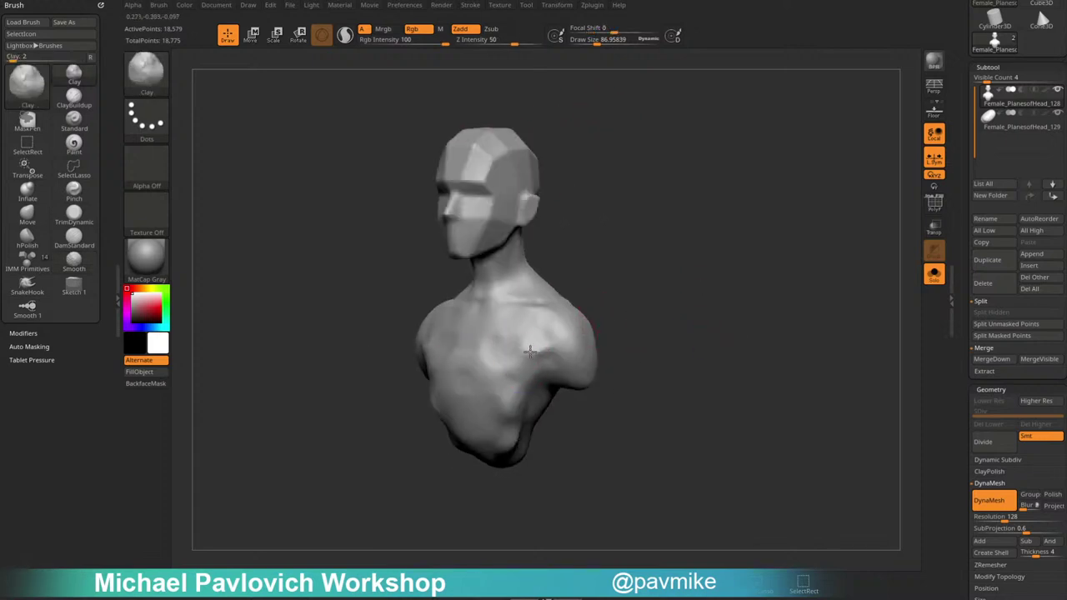
key("shift")
left_click_drag(605, 279, 626, 303, "shift")
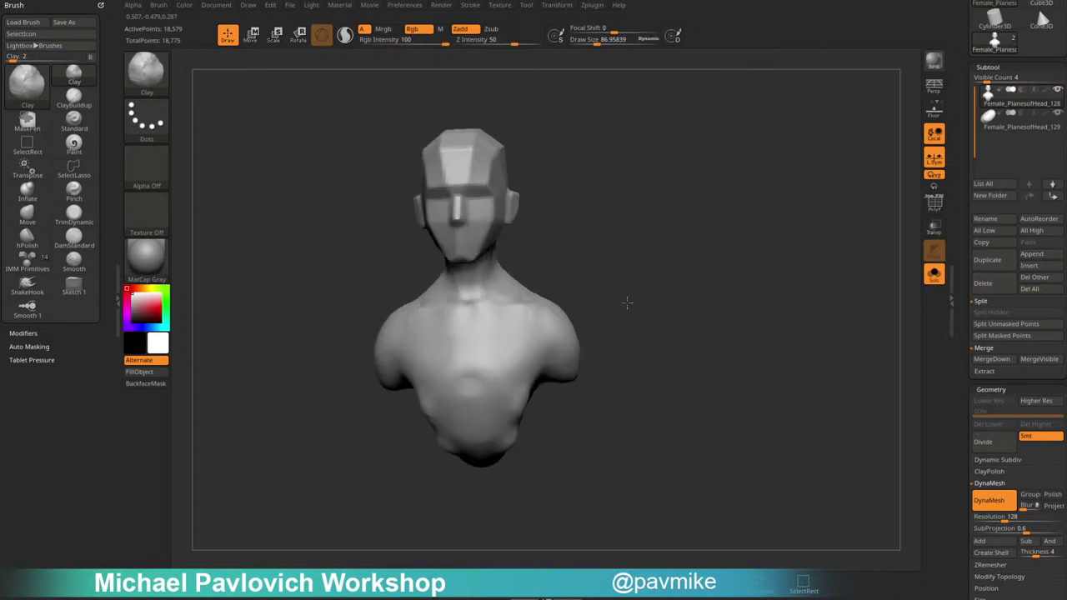
Reshape the front of the neck and upper chest in profile with the Move brush at a draw size of about 91.
mouse_move(718, 338)
left_mouse_down()
mouse_move(679, 322)
mouse_move(550, 318)
left_mouse_up()
key("b")
key("m")
key("v")
key("s")
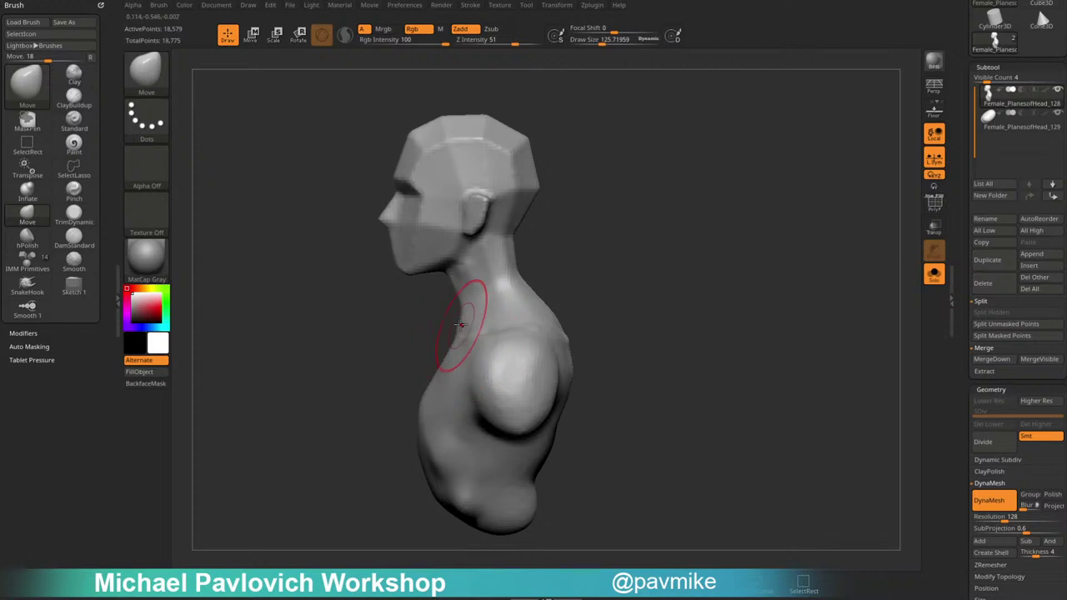
key("s")
left_click_drag(462, 328, 471, 328)
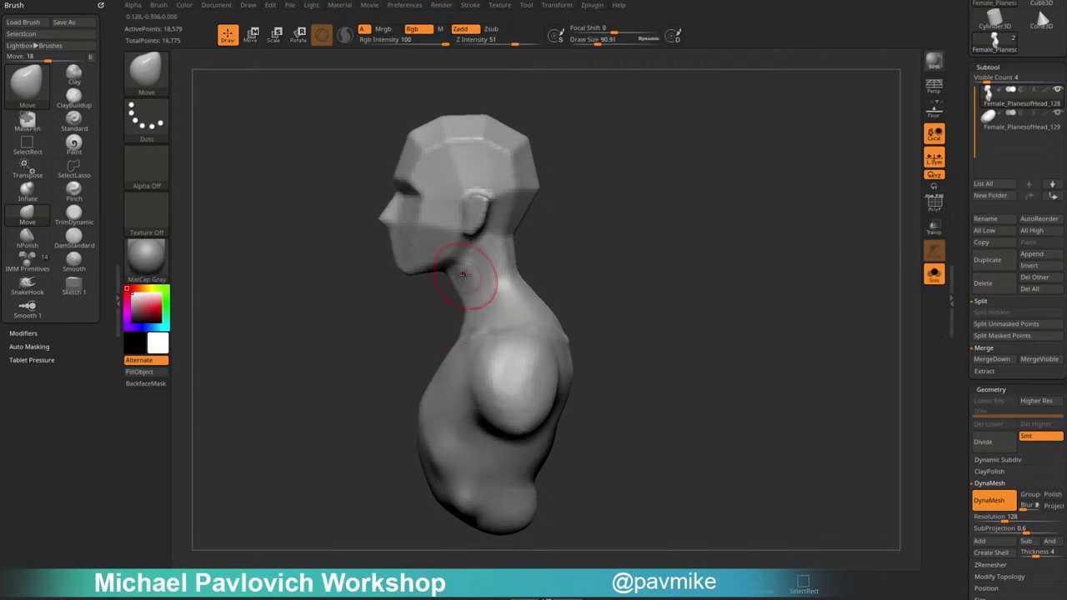
Adjust the side of the face and flatten the brow and forehead planes with TrimDynamic at a draw size of about 55.
left_click_drag(622, 274, 642, 346)
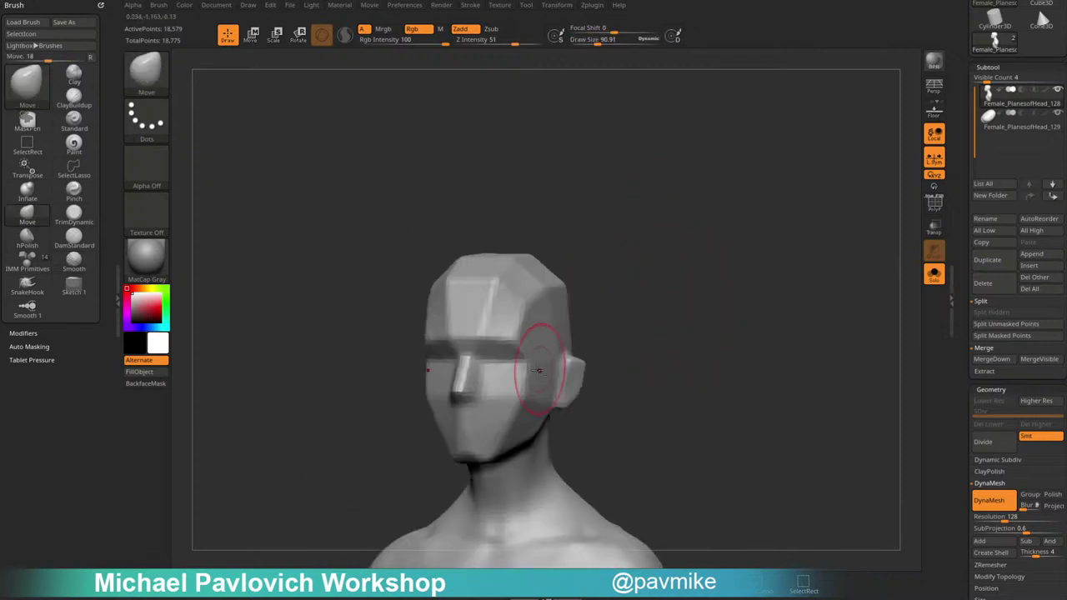
key("s")
left_click_drag(539, 371, 528, 372)
mouse_move(609, 300)
left_mouse_down("alt")
mouse_move(688, 295)
mouse_move(662, 257)
mouse_move(619, 254)
left_mouse_up("alt")
key("b")
key("t")
key("d")
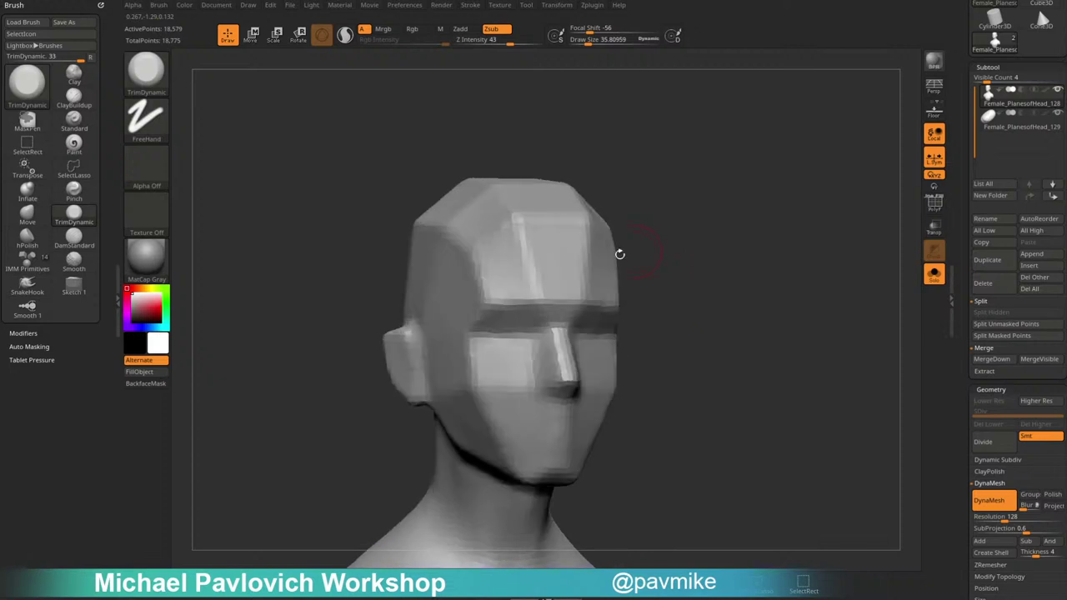
key("s")
left_click_drag(488, 317, 541, 303)
left_click_drag(649, 263, 669, 261)
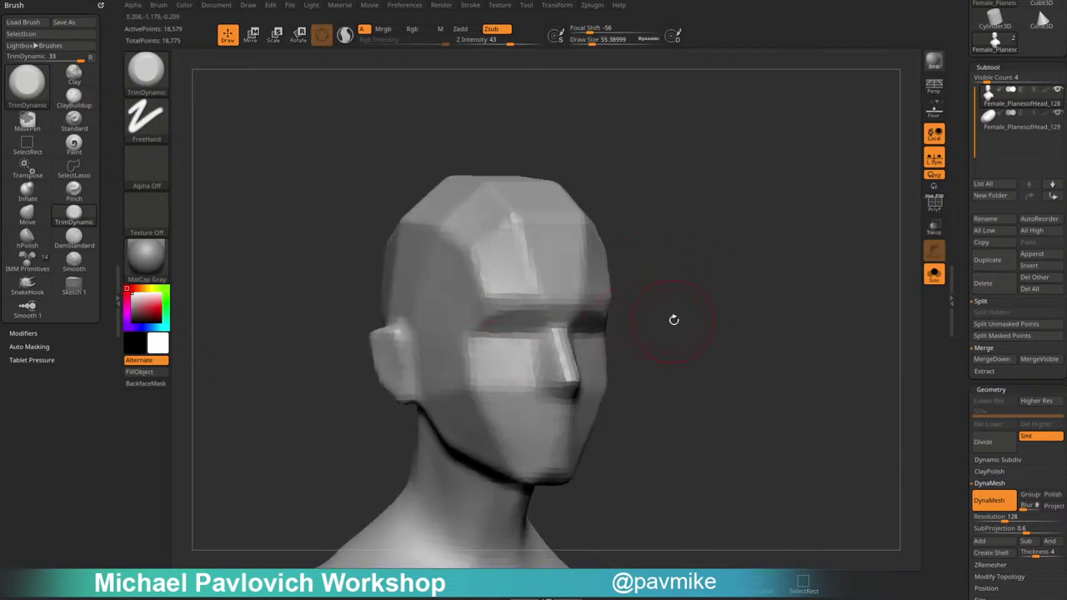
Build up the eye sockets and cheek planes with ClayBuildup and smooth them lightly.
left_click_drag(673, 320, 657, 329, "alt")
key("b")
key("c")
key("b")
key("s")
left_click_drag(483, 349, 508, 378)
left_click_drag(641, 333, 608, 335, "shift")
key("s")
left_click_drag(500, 339, 493, 339)
Refine the eye sockets with the Standard brush at a draw size of about 29 and smooth beside the nose.
key("b")
key("s")
key("t")
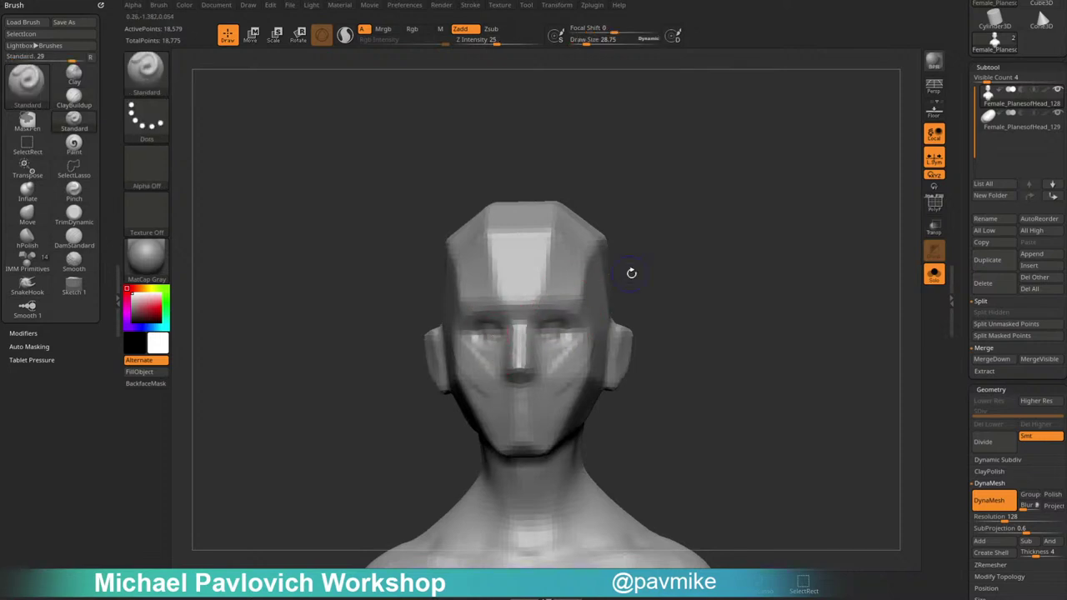
left_click_drag(631, 272, 476, 333)
left_click_drag(543, 328, 553, 331, "shift")
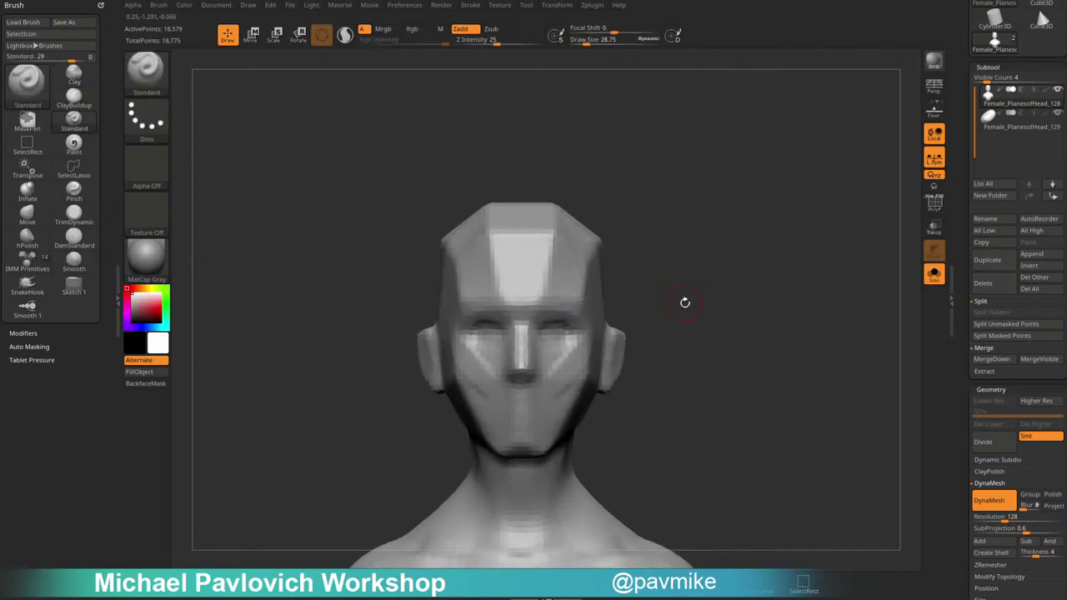
Smooth away the hard plane edges of the forehead, brow, temples and front of the skull.
left_click_drag(685, 303, 671, 268, "alt")
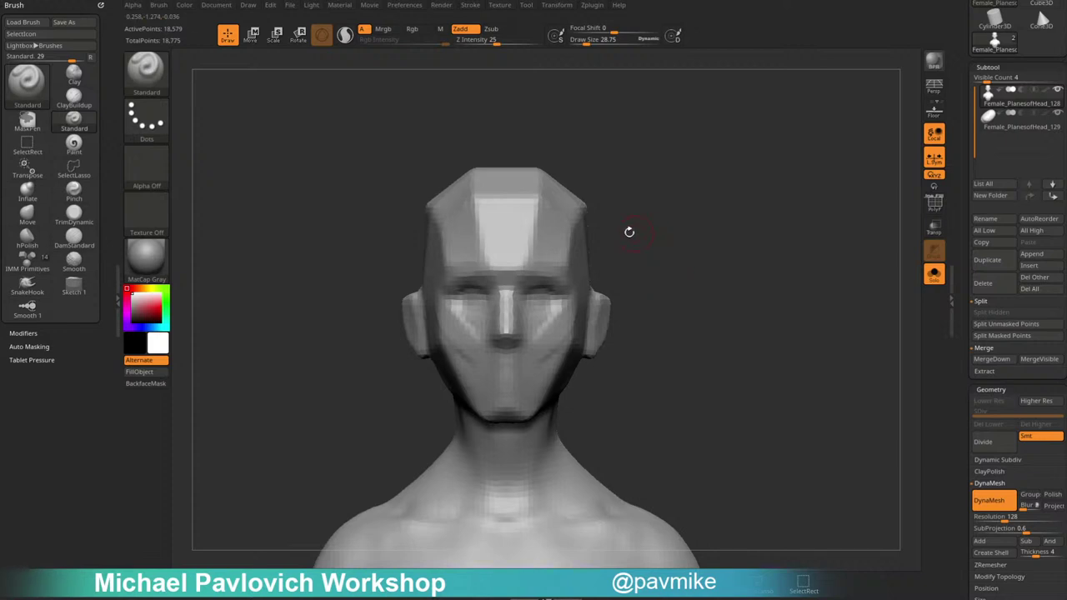
left_click_drag(456, 263, 478, 199, "shift")
left_click_drag(677, 210, 655, 235)
mouse_move(474, 267)
left_mouse_down("shift")
mouse_move(494, 286)
mouse_move(517, 243)
left_mouse_up("shift")
left_click_drag(621, 223, 524, 319)
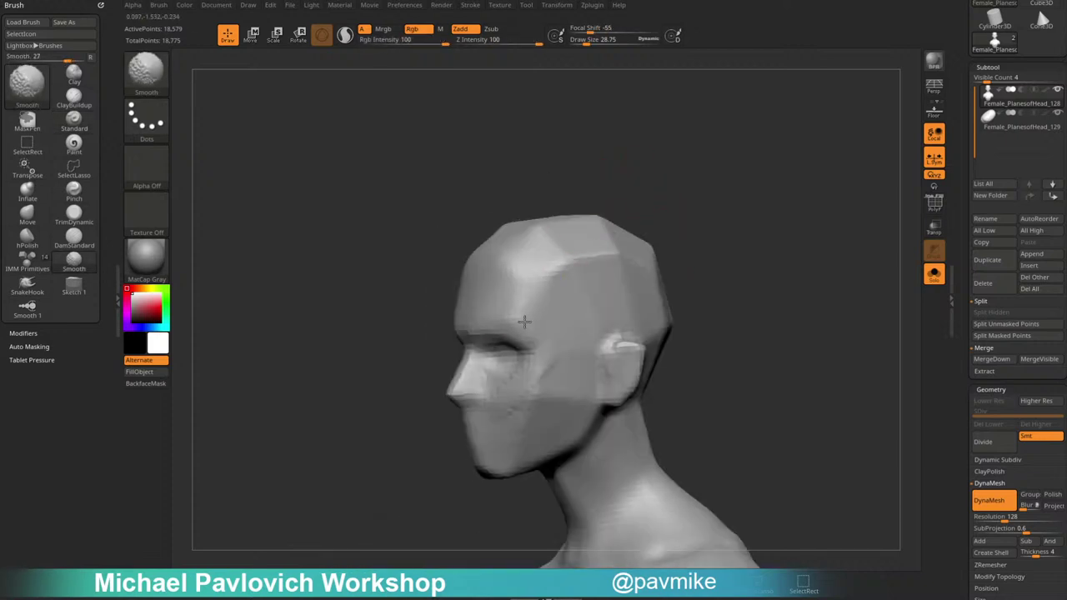
left_click_drag(446, 250, 588, 241)
mouse_move(458, 323)
left_mouse_down("shift")
mouse_move(494, 315)
mouse_move(464, 316)
left_mouse_up("shift")
left_click_drag(672, 262, 538, 309)
mouse_move(491, 280)
left_mouse_down("shift")
mouse_move(517, 274)
mouse_move(526, 245)
left_mouse_up("shift")
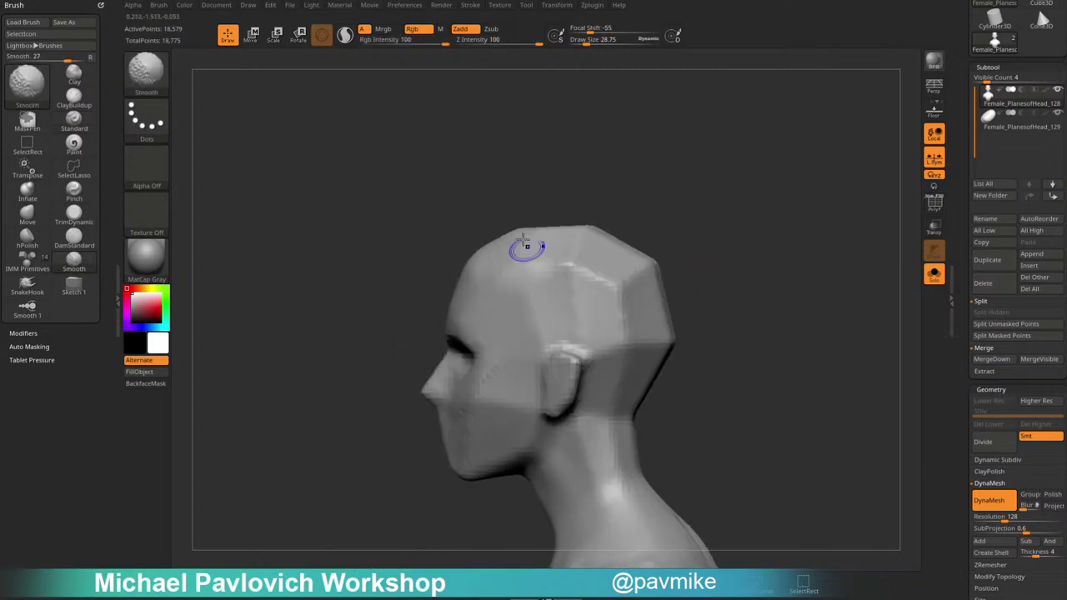
left_click_drag(426, 298, 440, 302, "shift")
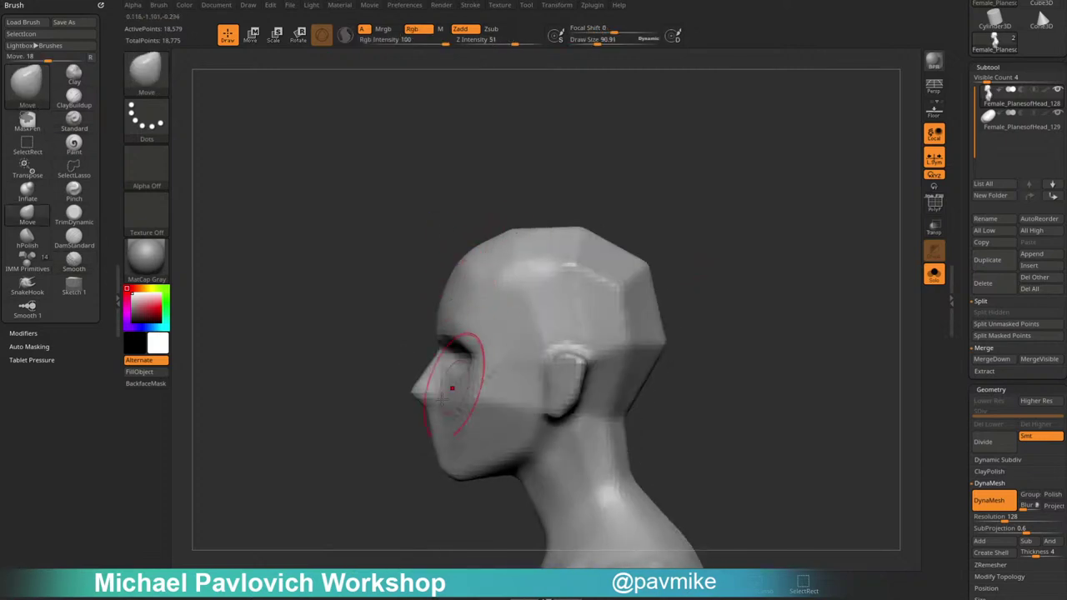
Reshape the lower face with the Move brush, reduce its draw size to about 62, and smooth around the mouth.
mouse_move(401, 434)
left_mouse_down()
mouse_move(500, 421)
mouse_move(452, 419)
left_mouse_up()
key("s")
left_click_drag(679, 350, 617, 340)
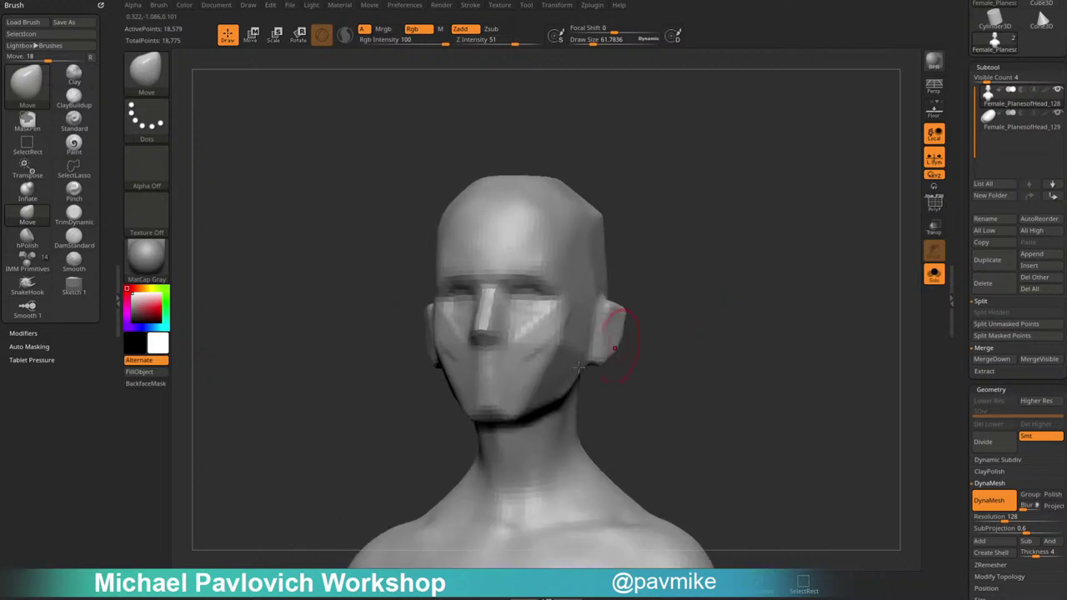
left_click_drag(475, 391, 498, 387, "shift")
Smooth the faceted crown, sides and back of the head into a rounded skull.
left_click_drag(533, 170, 473, 185)
mouse_move(569, 314)
left_mouse_down("shift")
mouse_move(590, 370)
mouse_move(886, 288)
mouse_move(764, 291)
mouse_move(659, 197)
left_mouse_up("shift")
left_click_drag(749, 201, 745, 287, "shift")
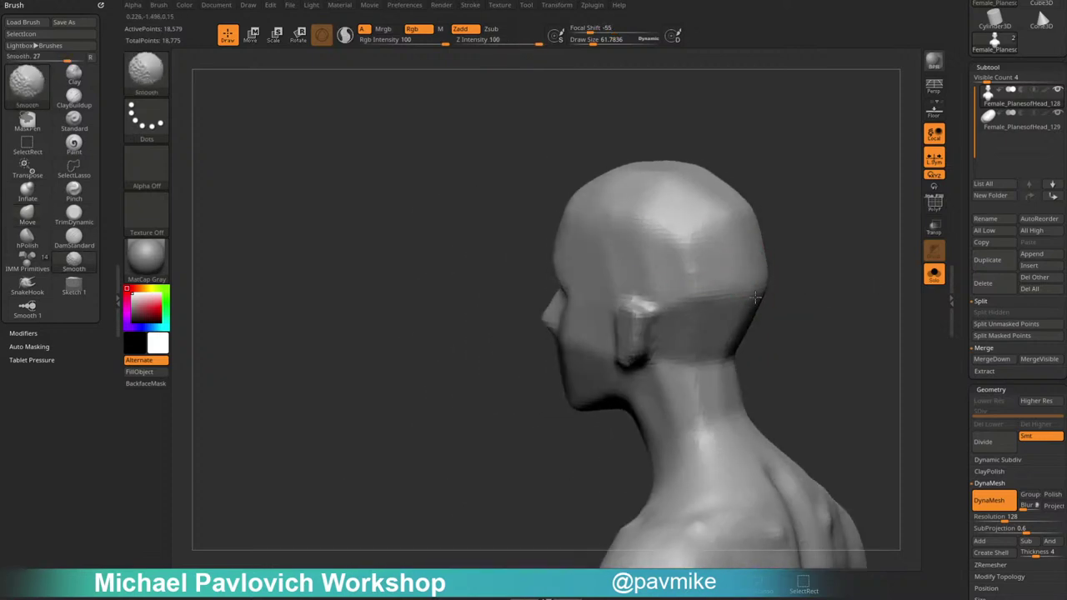
mouse_move(833, 288)
left_mouse_down()
mouse_move(733, 283)
mouse_move(703, 267)
mouse_move(691, 361)
left_mouse_up()
mouse_move(836, 294)
left_mouse_down()
mouse_move(849, 293)
mouse_move(755, 291)
left_mouse_up()
Insert the female full arm from the IMM BParts brush onto the shoulder of the bust.
key("b")
key("i")
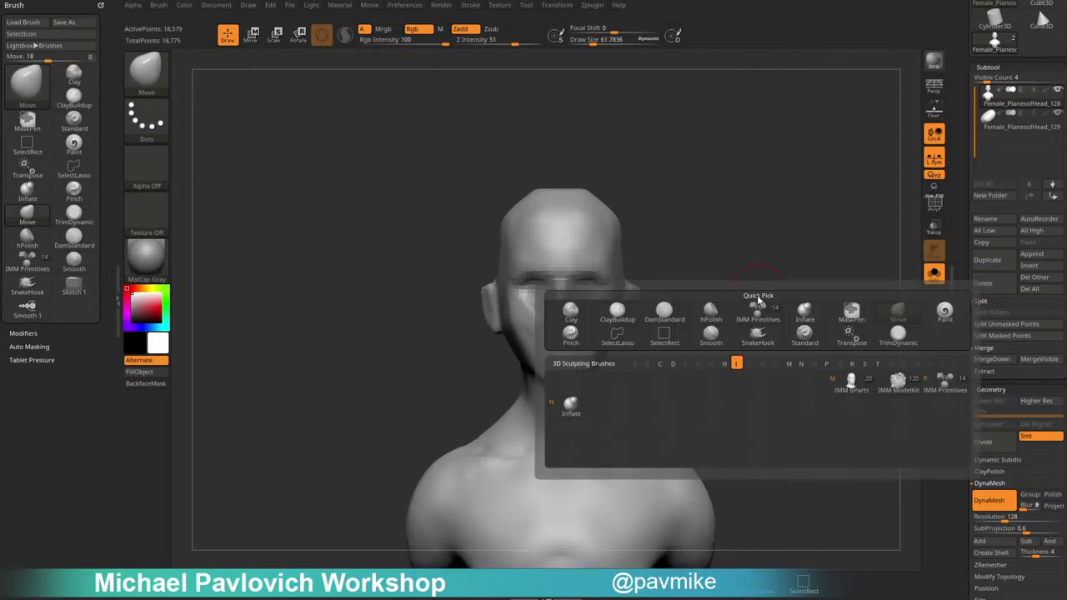
key("m")
left_click_drag(775, 298, 708, 253)
key("m")
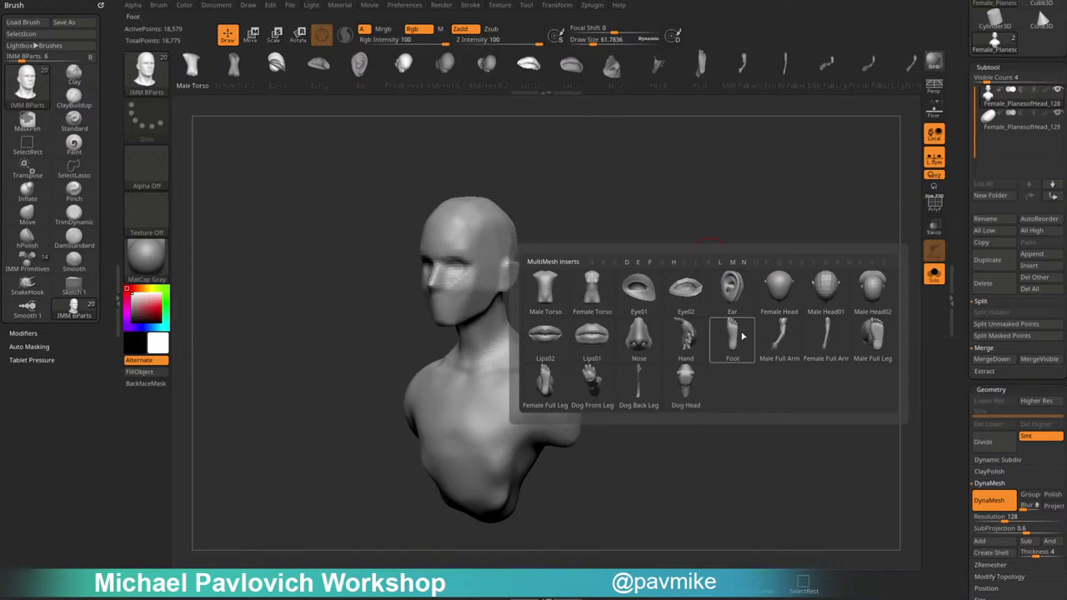
left_click(813, 344)
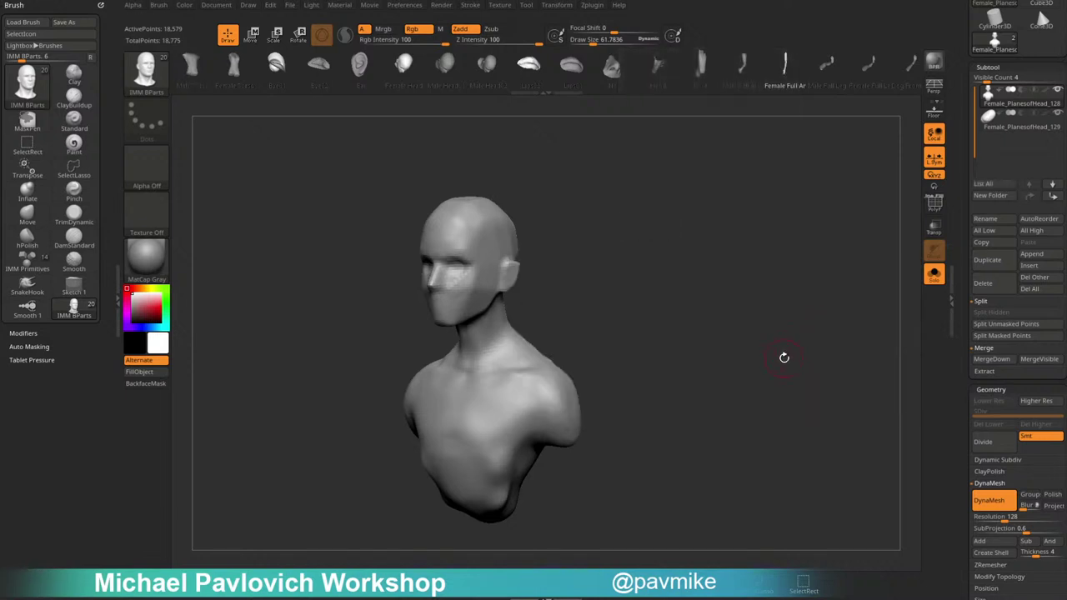
left_click_drag(784, 358, 710, 360)
left_click_drag(526, 367, 593, 455)
mouse_move(629, 367)
left_mouse_down()
mouse_move(686, 358)
mouse_move(617, 370)
left_mouse_up()
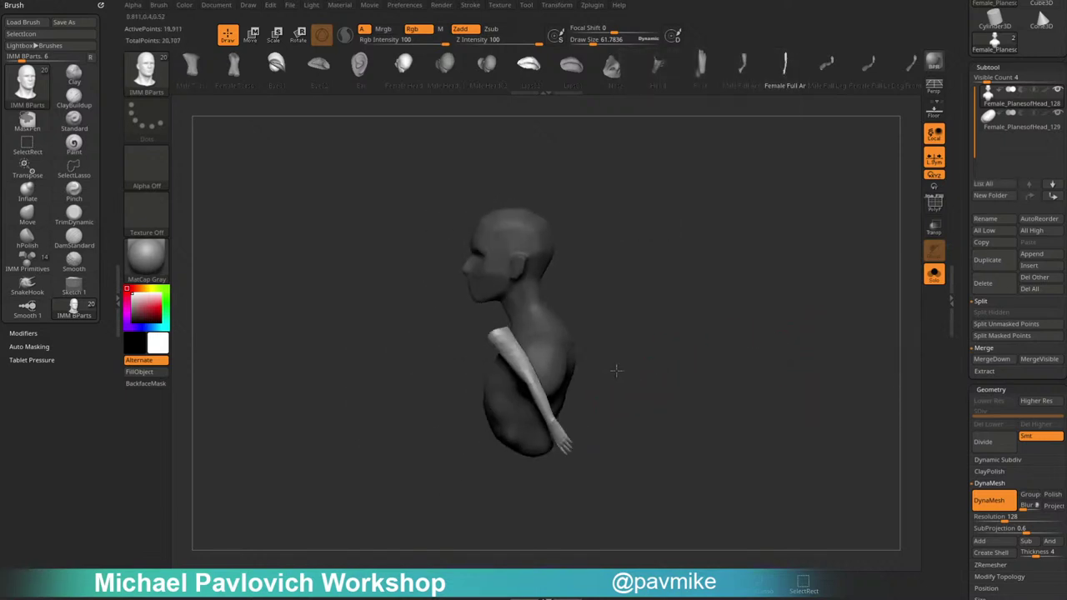
Move and rotate the inserted arms with the gizmo so they hang down from the shoulders.
key("w")
left_click_drag(567, 344, 591, 378)
left_click_drag(581, 428, 583, 463)
left_click_drag(538, 419, 578, 402)
left_click_drag(617, 372, 688, 355)
left_click_drag(575, 389, 545, 405)
left_click_drag(631, 382, 532, 405)
left_click_drag(528, 422, 517, 412)
left_click_drag(532, 408, 555, 411)
left_click_drag(605, 386, 650, 409)
Angle the arms outward from the body and seat their upper ends in the shoulders.
left_click_drag(596, 440, 594, 262, "alt")
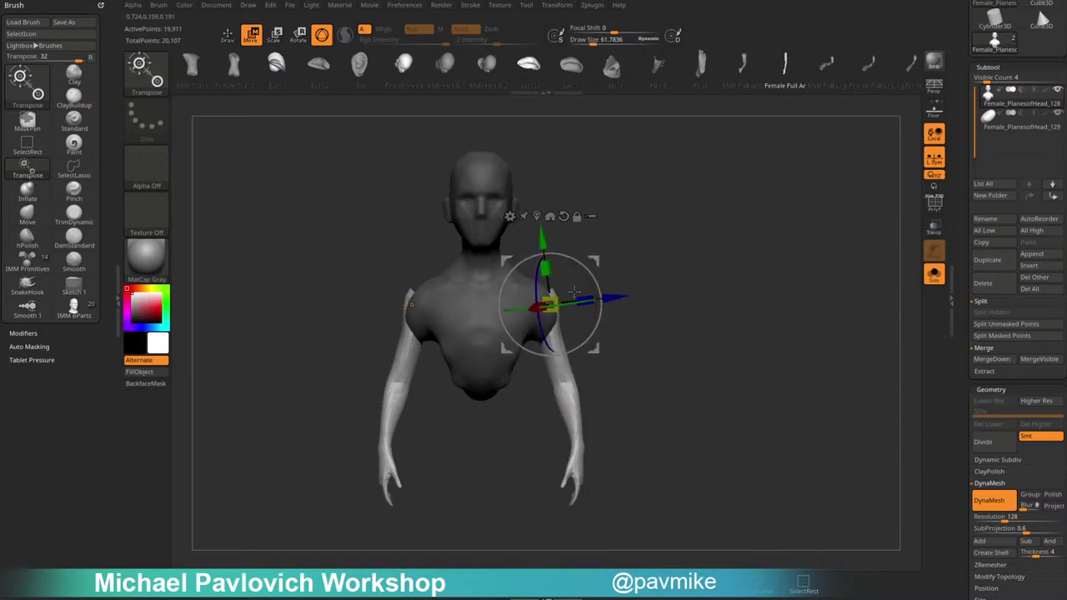
left_click_drag(554, 297, 564, 292)
mouse_move(595, 260)
left_mouse_down("alt")
mouse_move(706, 186)
mouse_move(591, 261)
left_mouse_up("alt")
mouse_move(555, 298)
left_mouse_down()
mouse_move(589, 265)
mouse_move(673, 290)
left_mouse_up()
Clear the mask, fuse the arms to the torso by recomputing the DynaMesh, and smooth the shoulder joints.
key("q")
left_click_drag(691, 234, 743, 321, "ctrl")
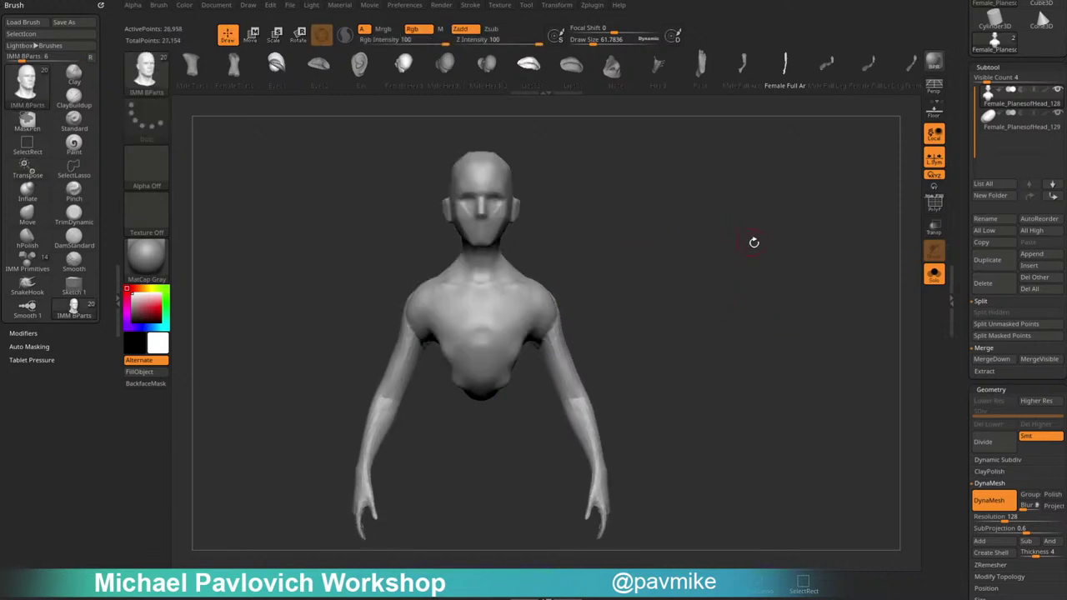
left_click_drag(754, 241, 596, 254)
left_click_drag(556, 309, 560, 326, "shift")
mouse_move(754, 255)
left_mouse_down()
mouse_move(711, 260)
mouse_move(817, 254)
left_mouse_up()
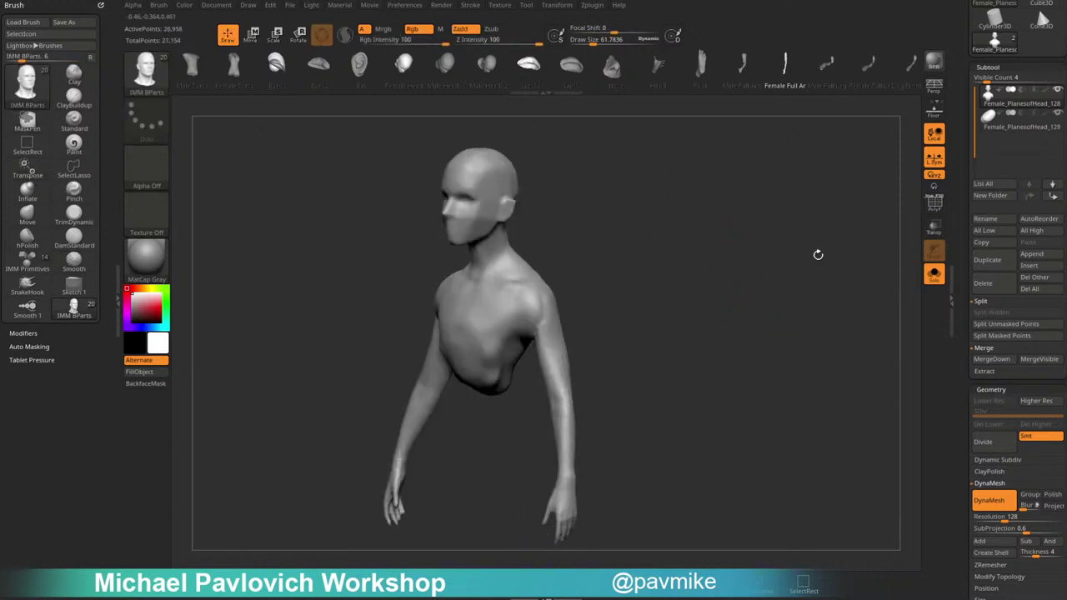
Undo the arm insertion, placement and fusing to return to the bust without arms.
key("ctrl+z")
key("ctrl+z")
key("ctrl+z")
key("ctrl+z")
key("ctrl+z")
key("ctrl+z")
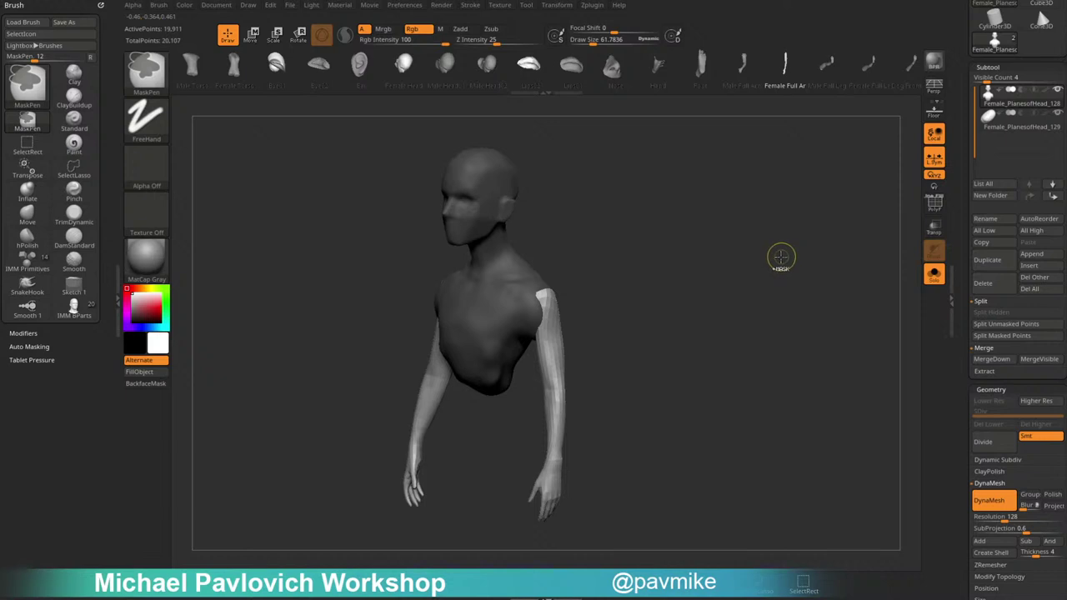
mouse_move(776, 258)
left_mouse_down()
mouse_move(714, 263)
mouse_move(742, 325)
mouse_move(699, 281)
left_mouse_up()
key("ctrl+z")
key("ctrl+z")
key("ctrl+z")
key("ctrl+z")
key("ctrl+z")
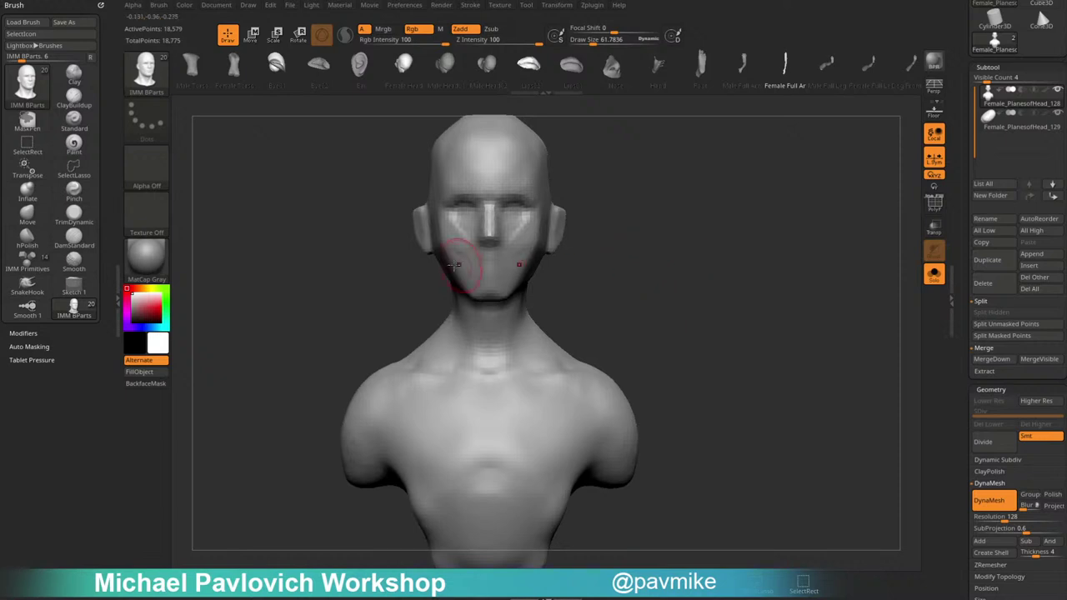
Frame the bust in a three-quarter view and collapse the DynaMesh settings.
key("f")
left_click_drag(762, 287, 725, 299)
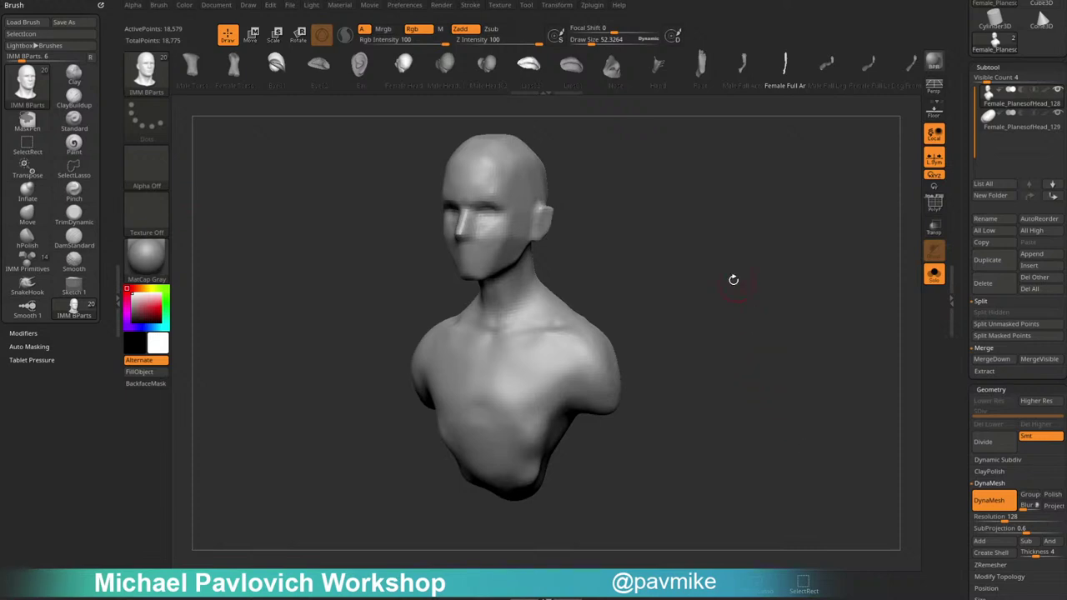
mouse_move(733, 280)
left_mouse_down()
mouse_move(743, 289)
mouse_move(727, 289)
left_mouse_up()
left_click_drag(983, 479, 983, 367)
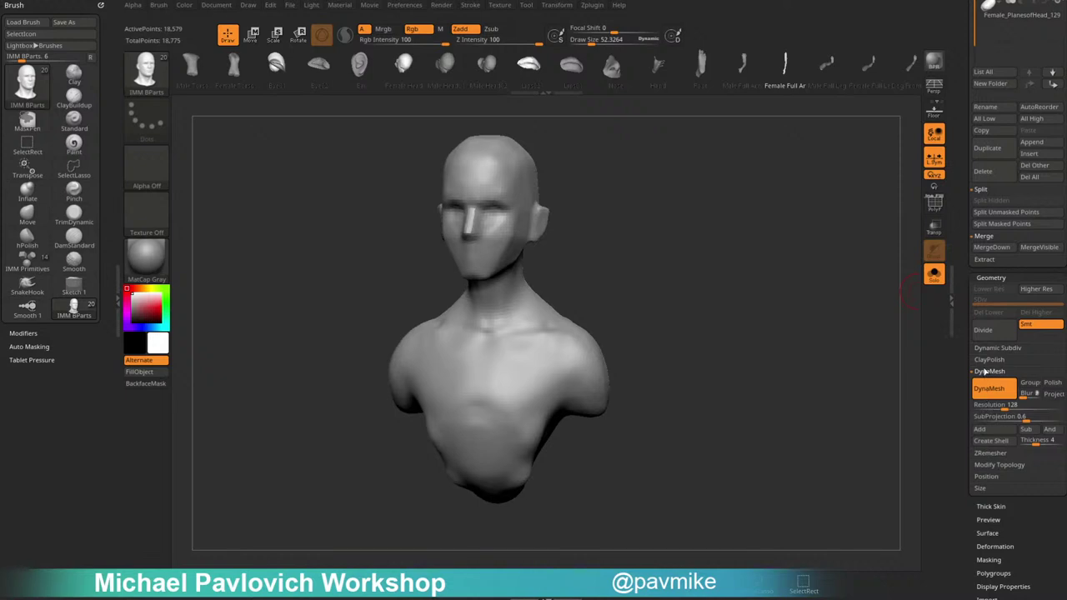
left_click(985, 371)
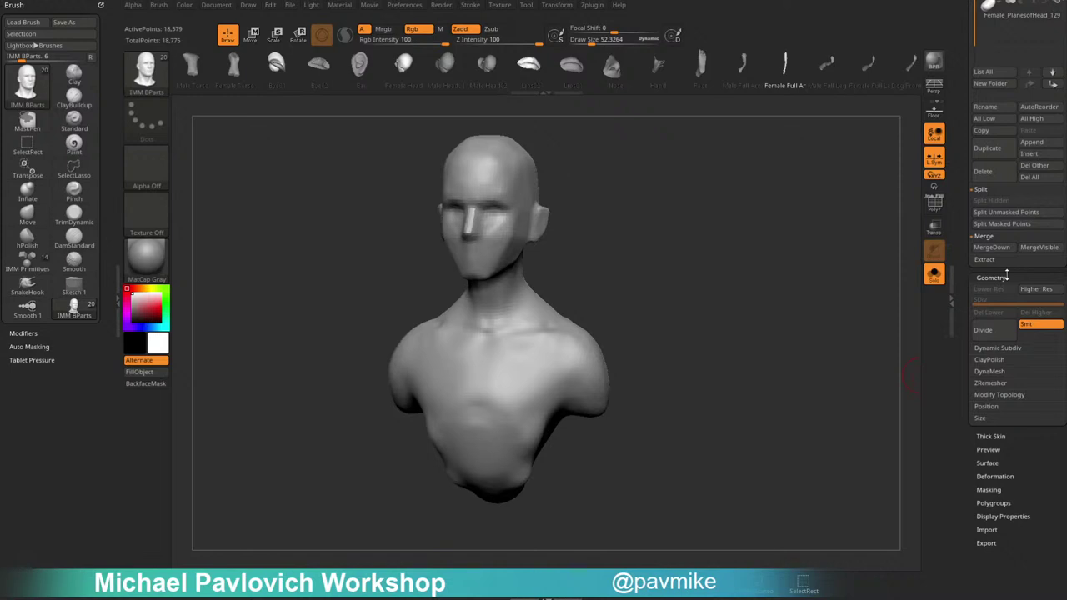
scroll(998, 196, "up", 5)
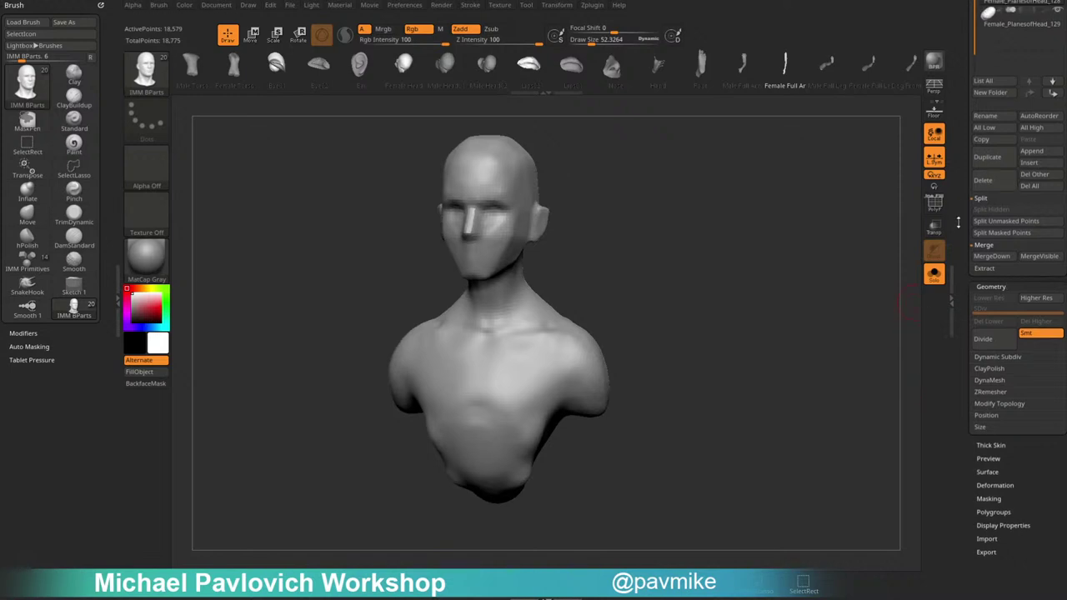
mouse_move(640, 269)
left_mouse_down()
mouse_move(619, 278)
mouse_move(657, 256)
left_mouse_up()
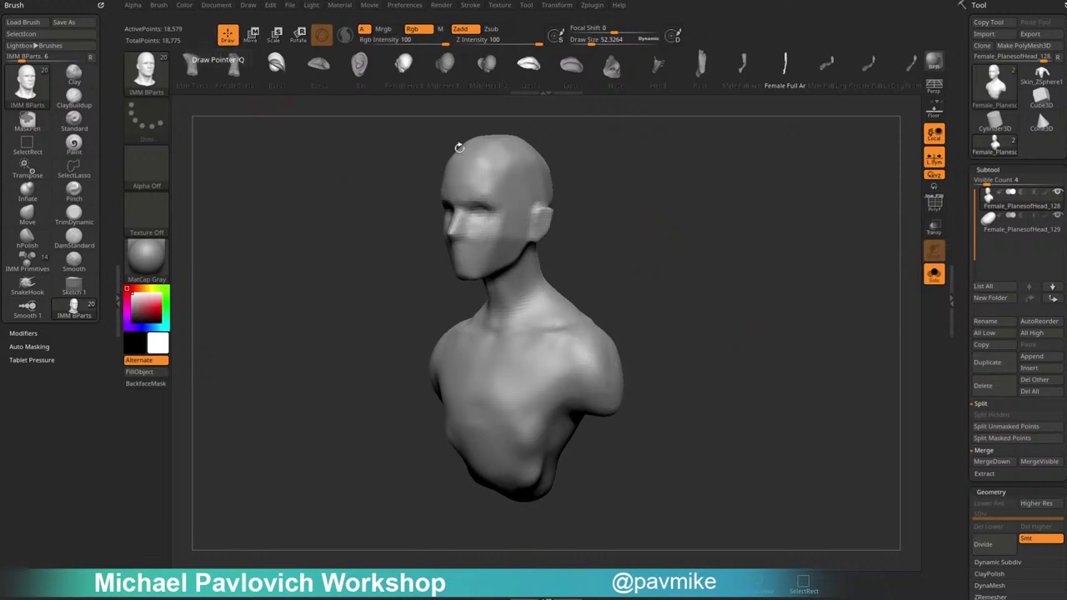
mouse_move(717, 232)
left_mouse_down()
mouse_move(725, 252)
mouse_move(731, 246)
left_mouse_up()
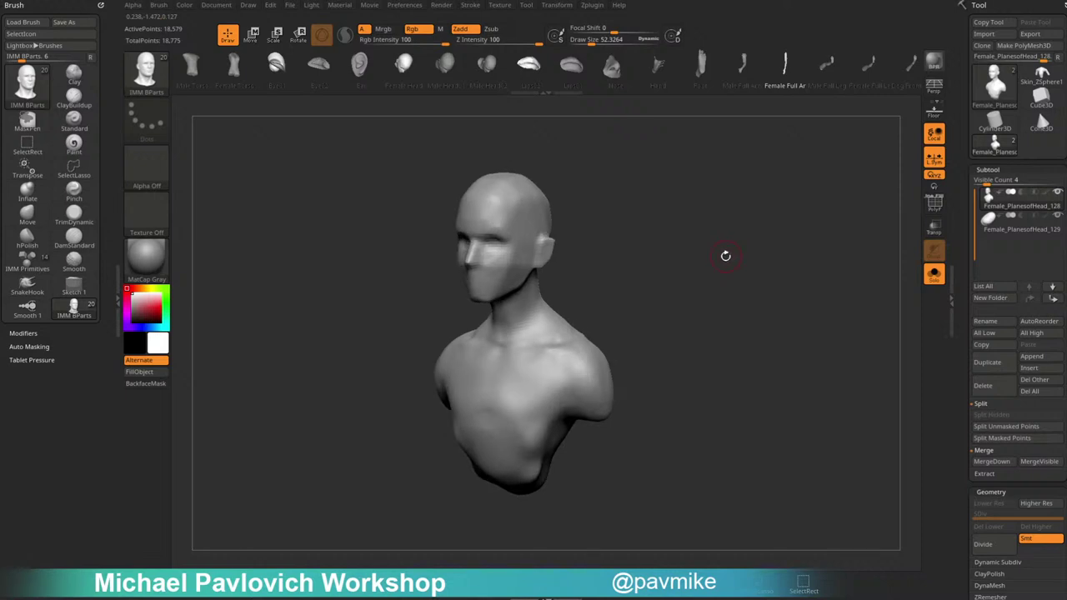
Switch to the Cylinder3D primitive, show its polyframe and open its Initialize settings.
mouse_move(1006, 129)
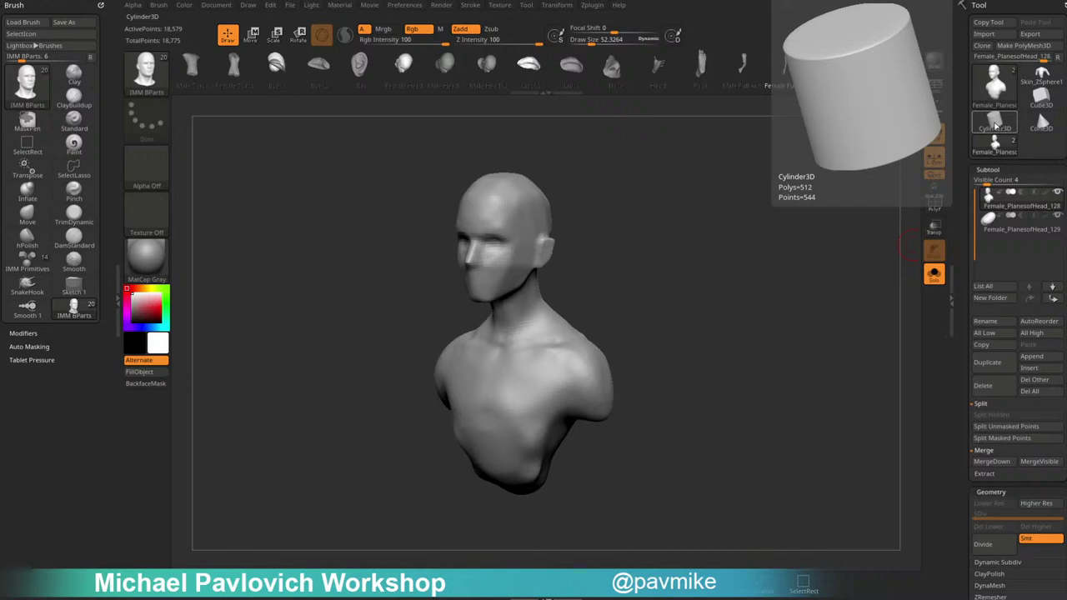
left_click(995, 125)
left_click(934, 203)
left_click_drag(850, 235, 856, 195)
left_click_drag(961, 251, 964, 148)
left_click(992, 217, "shift")
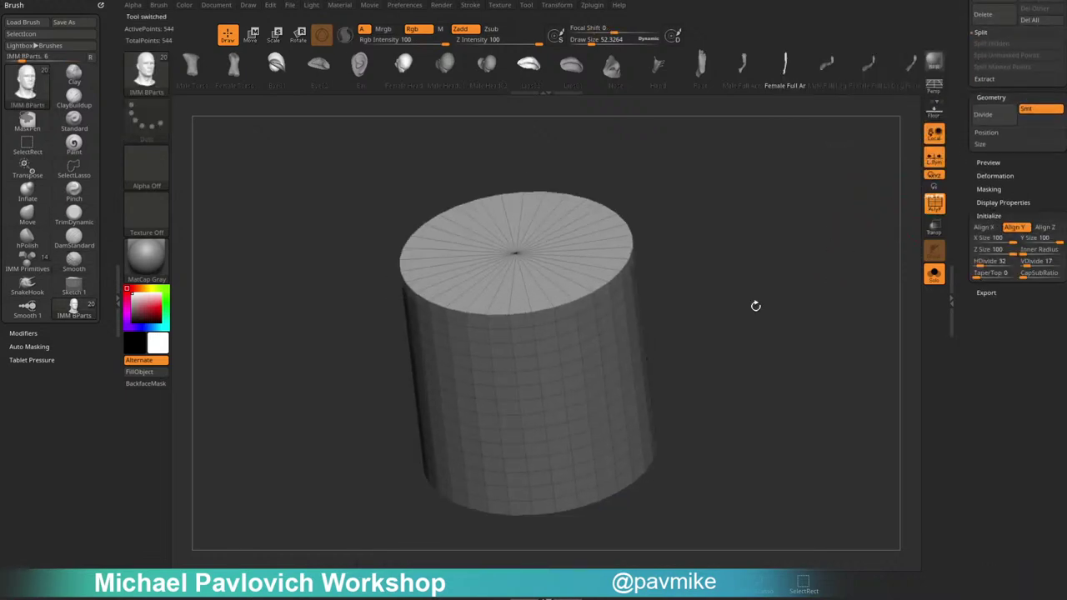
Set the cylinder's HDivide to 16, reduce VDivide to its minimum, and convert it to a PolyMesh3D.
left_click_drag(980, 263, 970, 250)
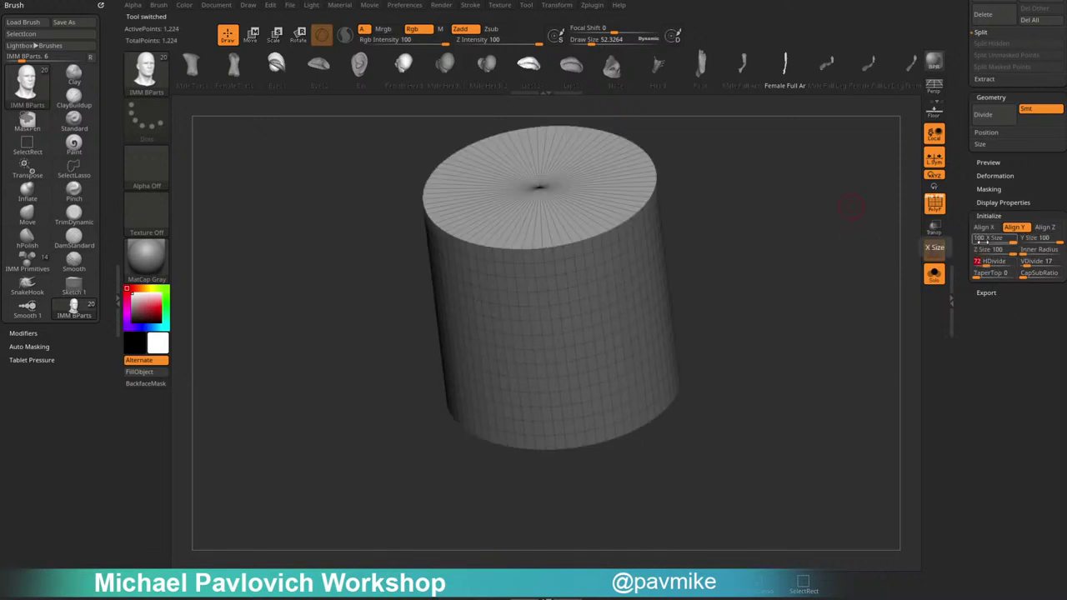
key("Return")
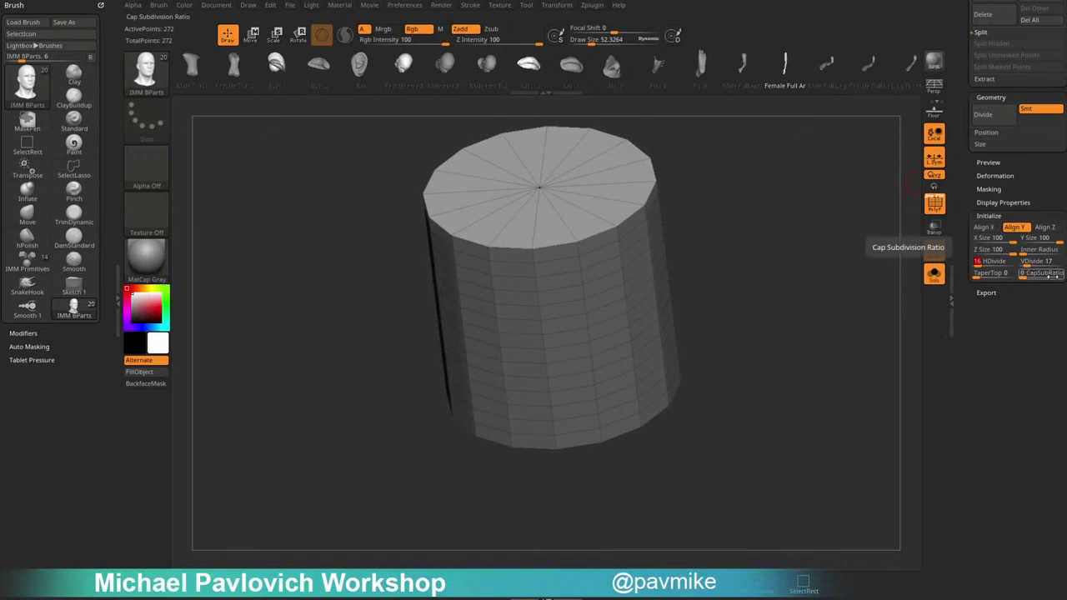
left_click_drag(1030, 263, 1012, 261)
left_click_drag(950, 231, 942, 397)
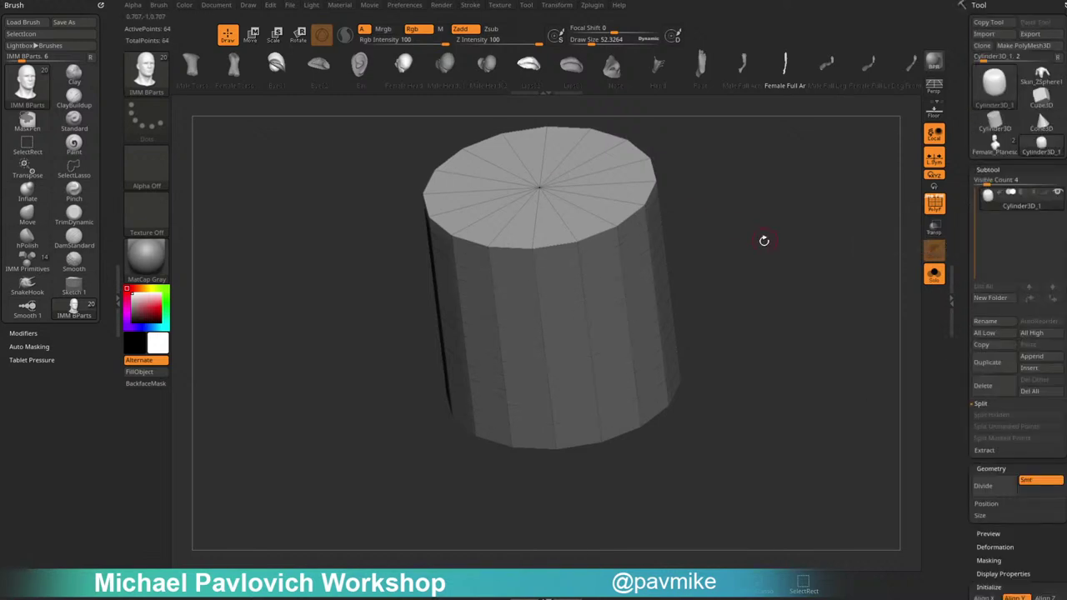
left_click_drag(764, 241, 785, 254)
left_click(1005, 48)
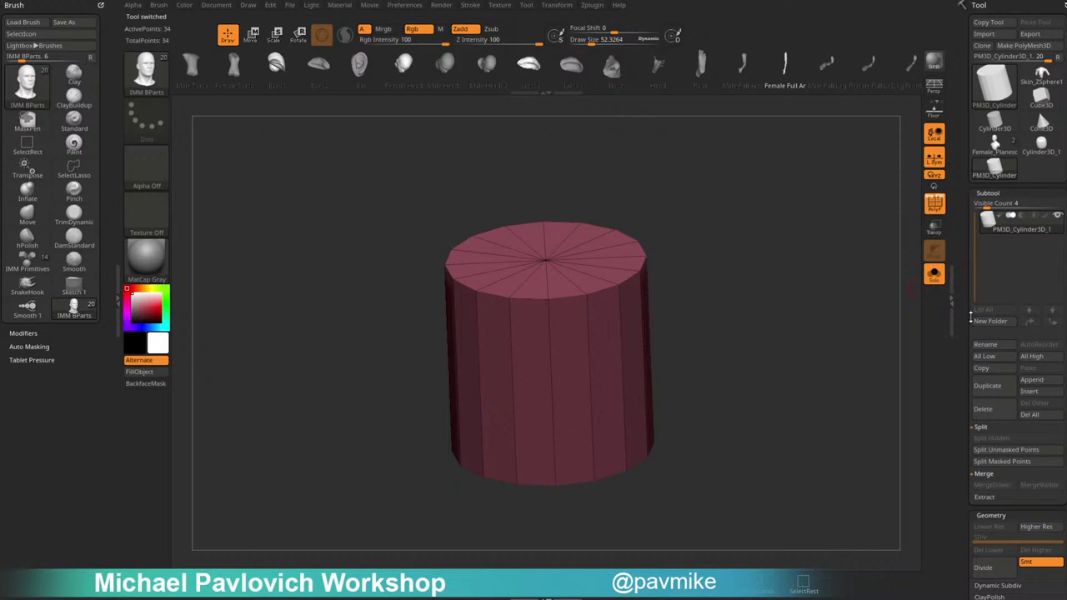
Isolate the cylinder's top cap and assign it a polygroup separate from the sides.
left_click(987, 193)
key("shift")
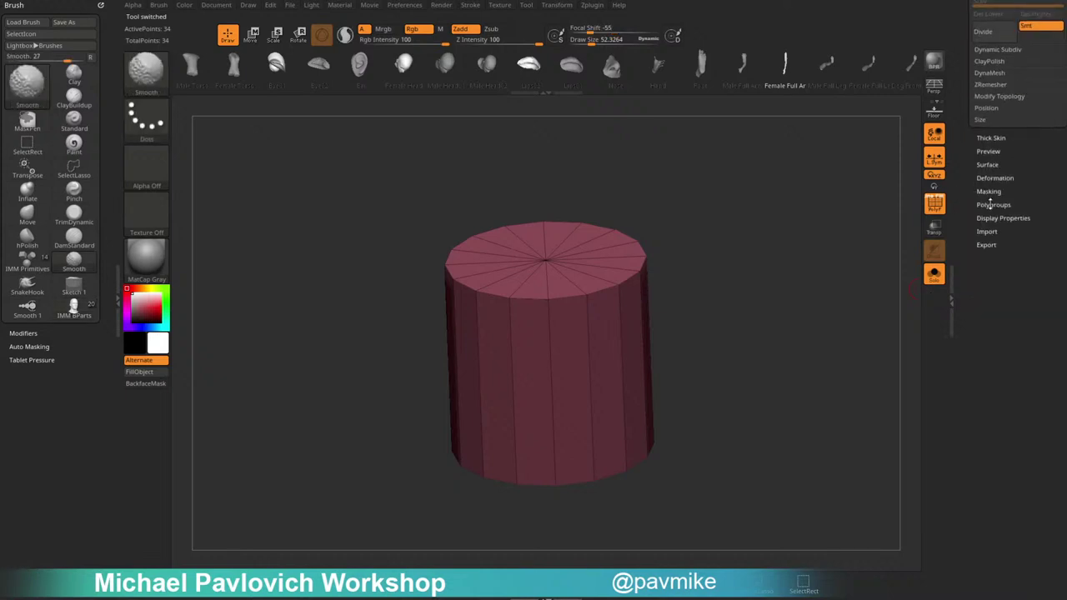
left_click(992, 204)
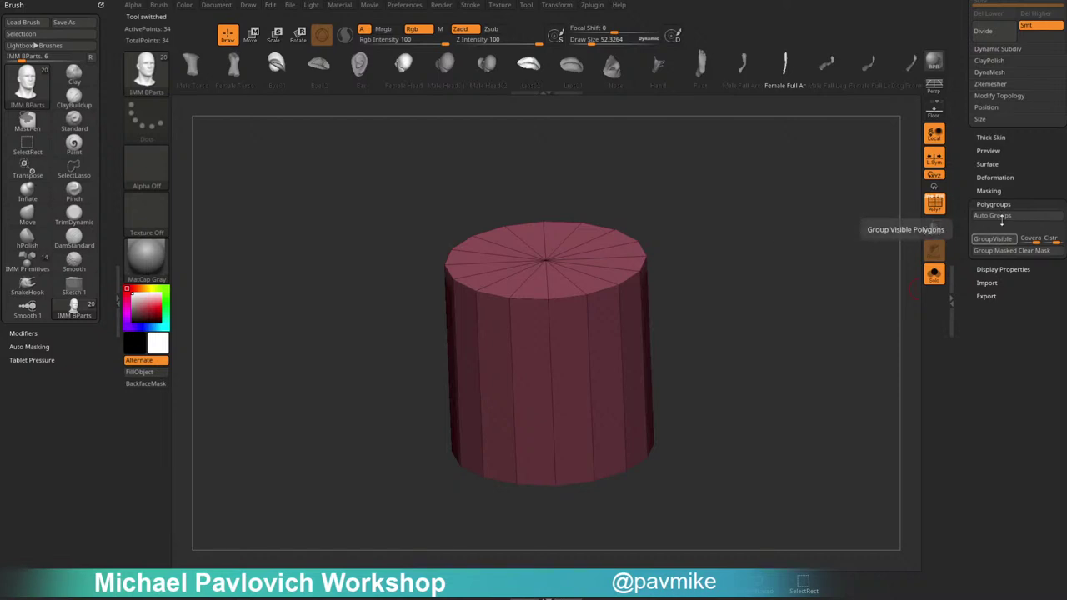
left_click_drag(787, 276, 753, 283, "shift")
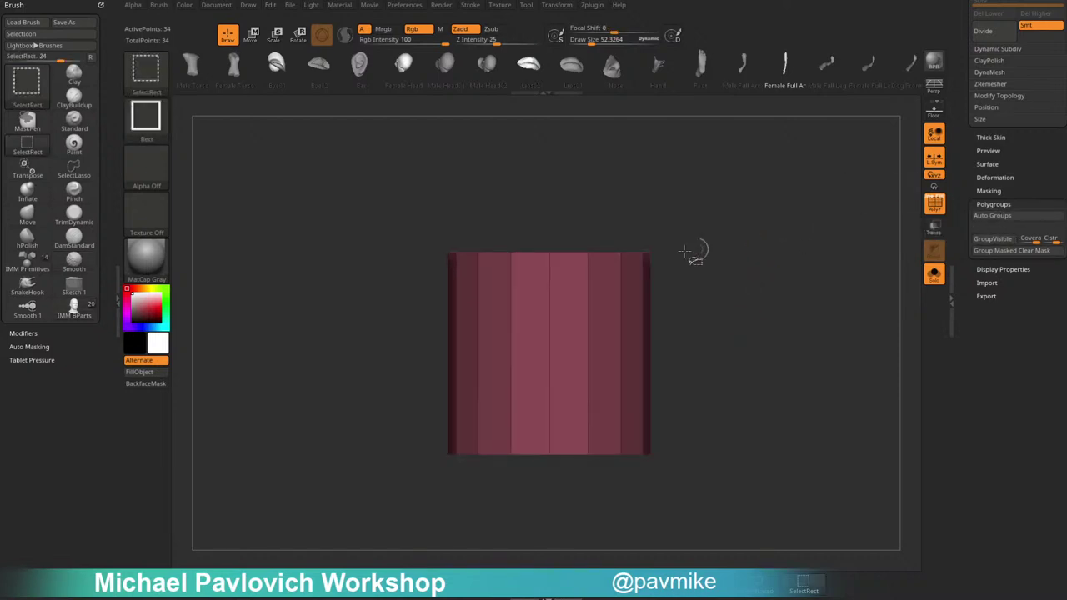
mouse_move(378, 188)
left_mouse_down("ctrl+shift")
mouse_move(389, 209)
mouse_move(738, 265)
left_mouse_up("ctrl+shift")
left_click_drag(816, 251, 417, 488)
left_click(806, 282, "ctrl+shift")
left_click_drag(796, 358, 814, 316)
key("ctrl+w")
Try extruding the cylinder's top cap upward with the gizmo centred on it, and undo the extrusion.
key("w")
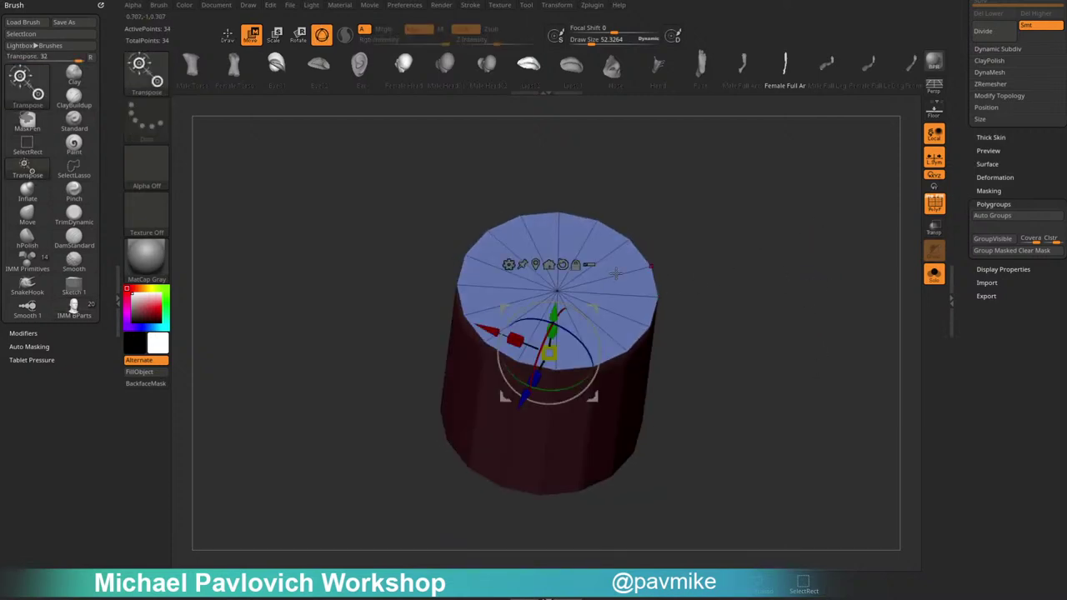
left_click_drag(547, 354, 405, 428, "alt")
left_click(557, 291, "alt")
left_click_drag(707, 254, 679, 211)
left_click_drag(561, 321, 544, 195, "ctrl")
mouse_move(716, 220)
left_mouse_down()
mouse_move(676, 161)
mouse_move(708, 215)
left_mouse_up()
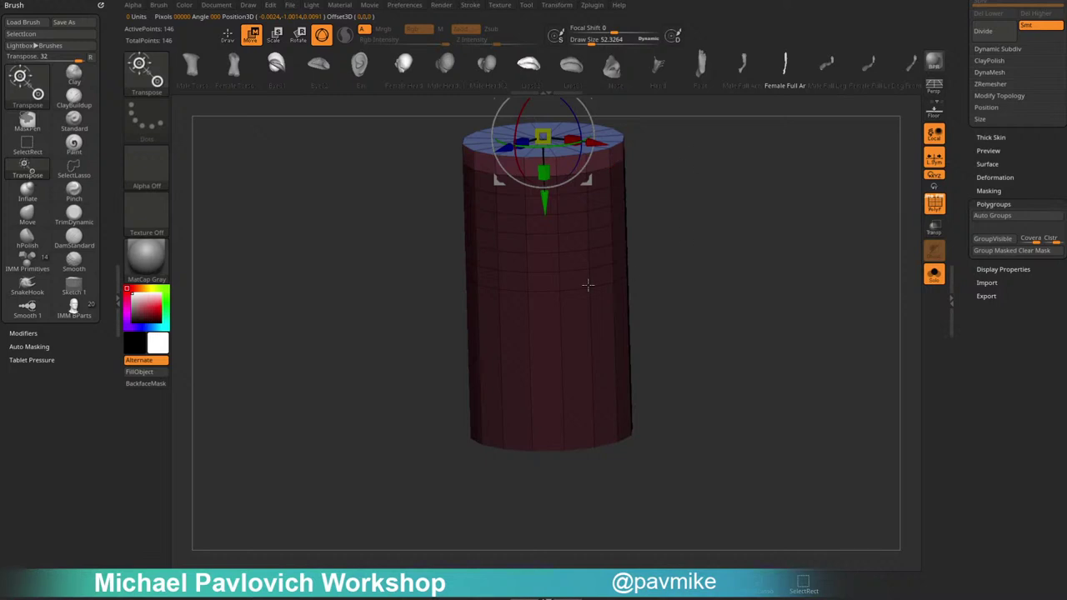
key("ctrl+z")
key("ctrl+z")
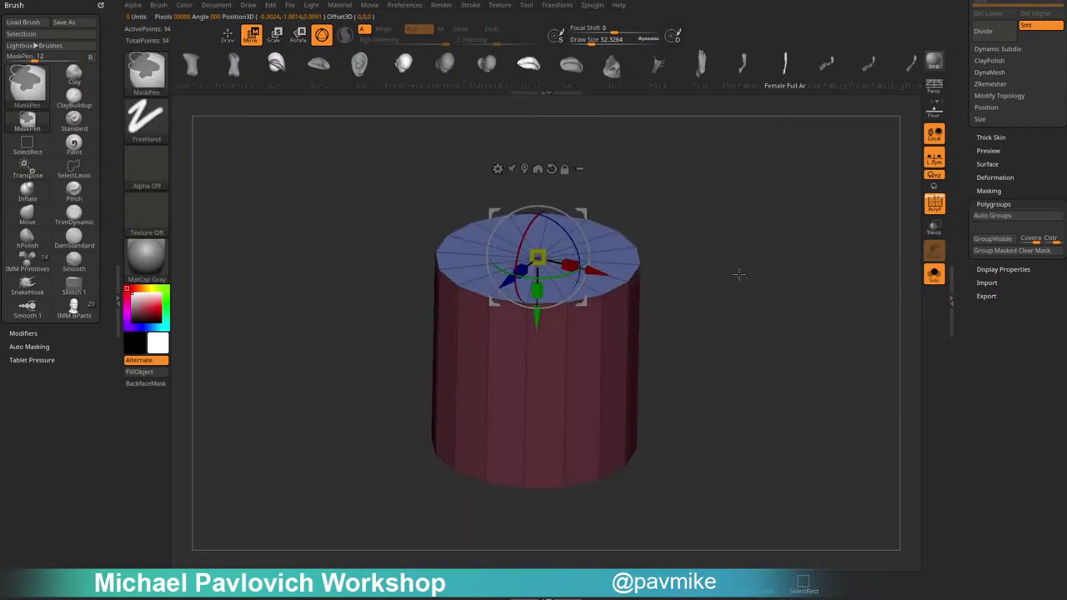
Replace the gizmo with a Transpose line running upward from the centre of the top cap, ready for scaling.
key("y")
left_click_drag(683, 195, 687, 241, "alt")
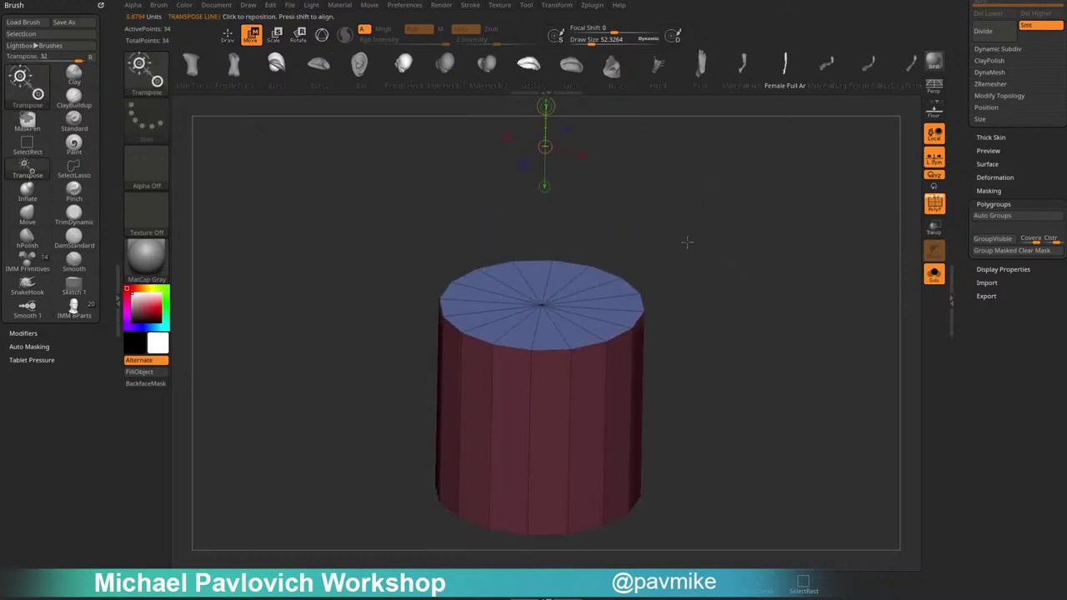
left_click_drag(541, 305, 543, 204)
key("e")
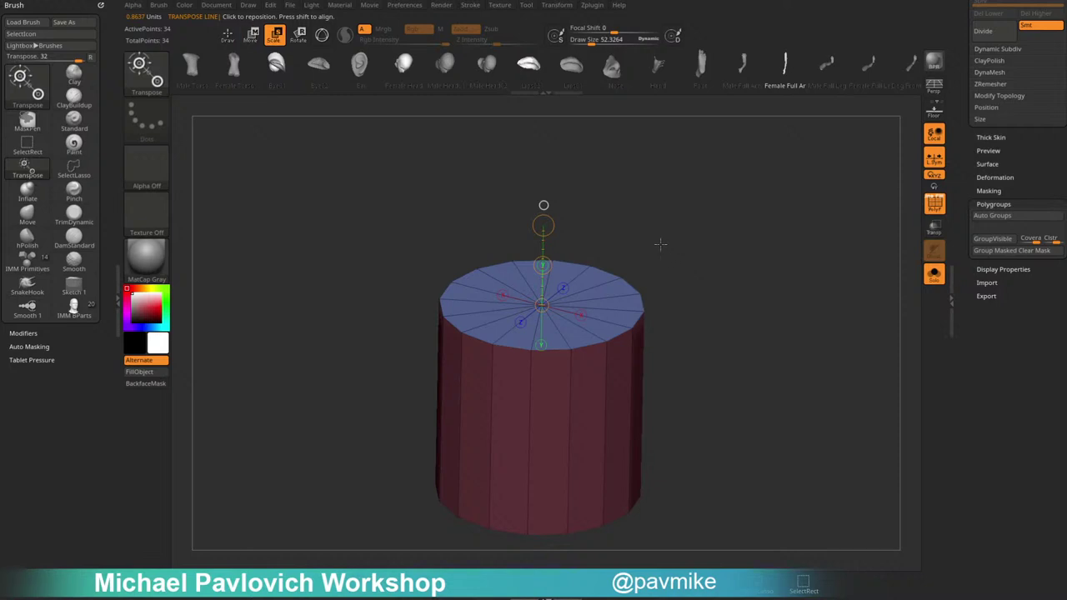
Mask everything but the top cap, inset the cap with Transpose scaling, and raise it slightly into a beveled edge.
key("ctrl")
left_click(643, 310)
left_click(627, 282, "ctrl")
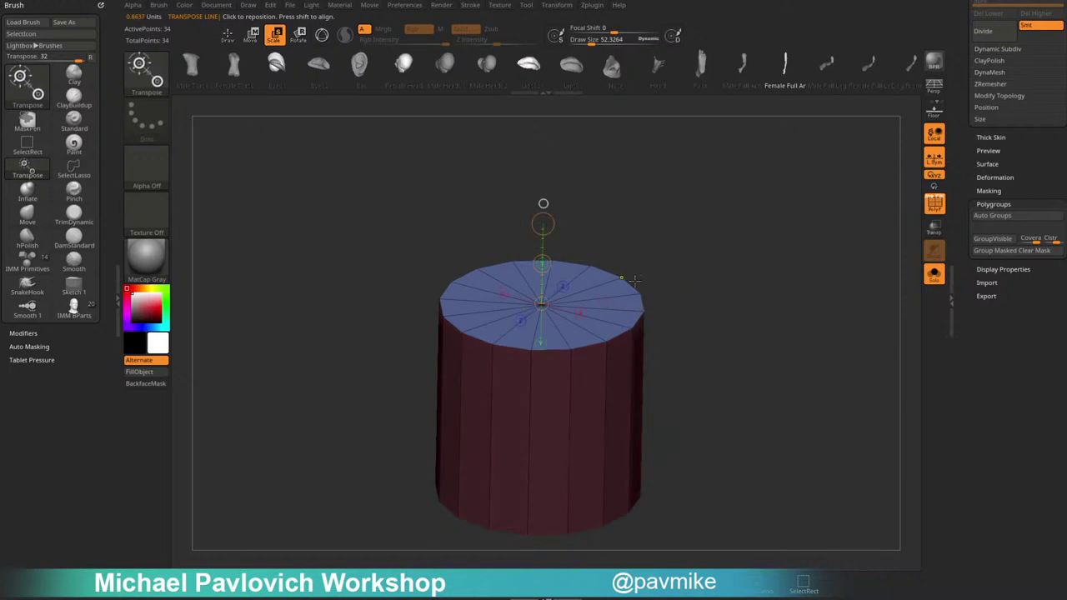
left_click(613, 306)
left_click(543, 304)
mouse_move(543, 225)
left_mouse_down("ctrl")
mouse_move(545, 257)
mouse_move(546, 233)
mouse_move(542, 248)
left_mouse_up("ctrl")
key("w")
left_click(617, 293)
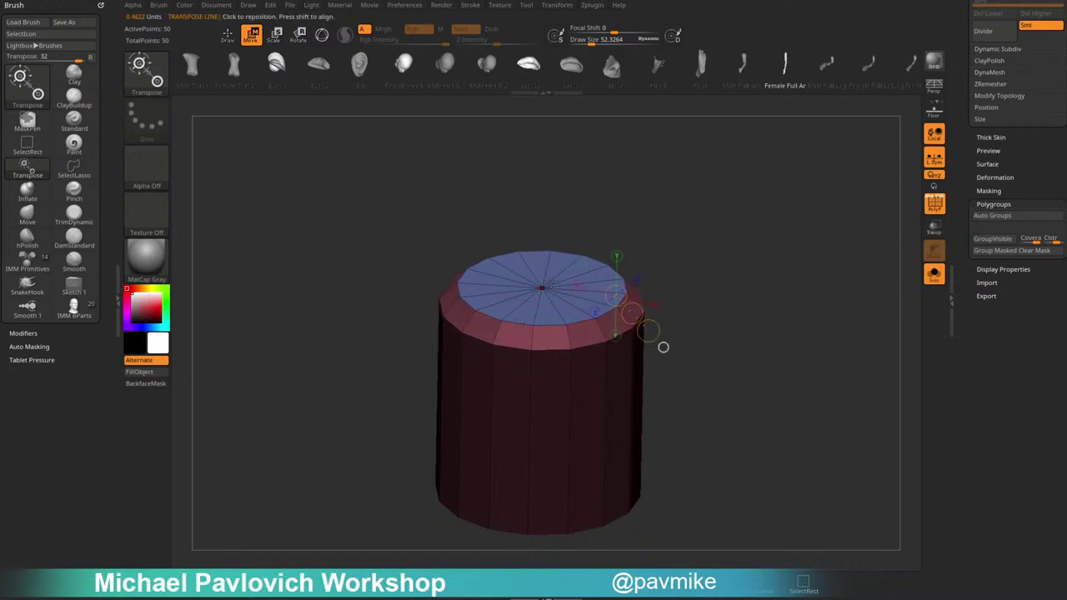
Inset the raised cap again from its centre to add a flat ring inside the bevel.
left_click(543, 287)
key("e")
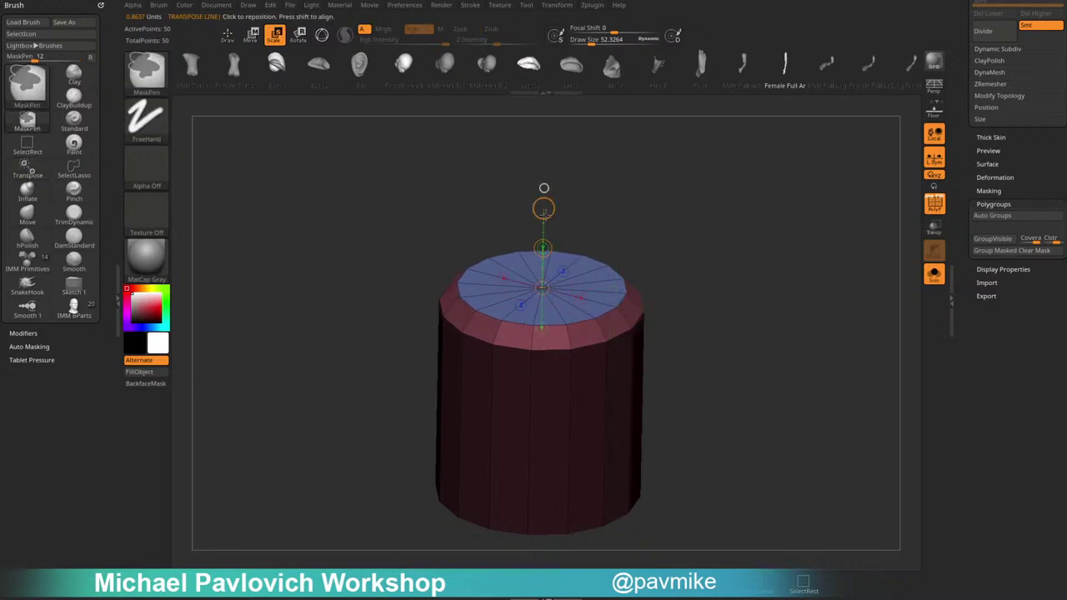
left_click_drag(544, 208, 541, 289, "ctrl")
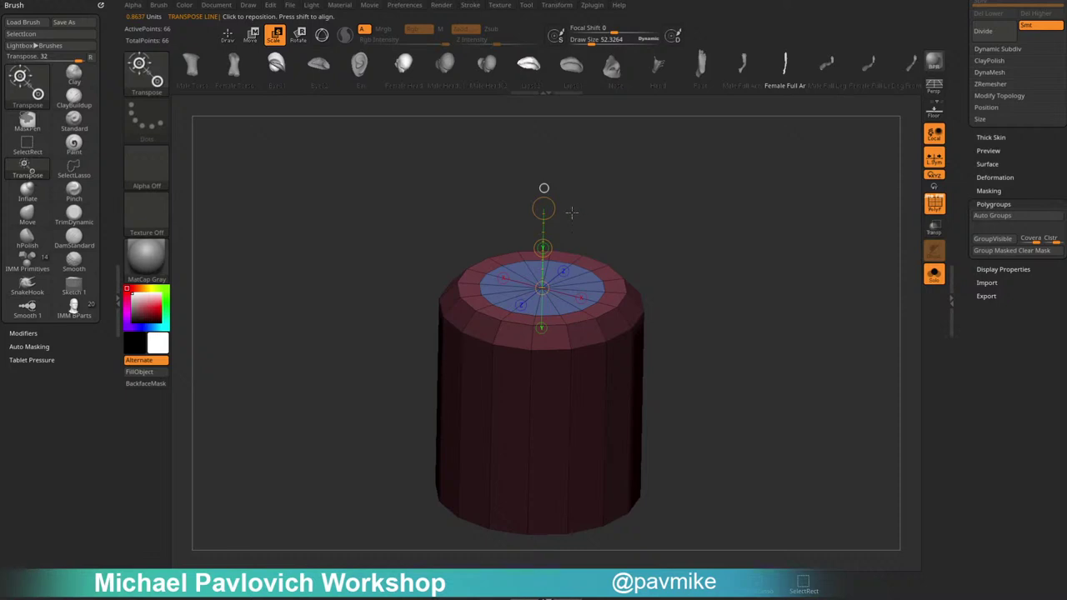
Extrude the inner cap down into the cylinder as a shallow recess and scale its floor slightly smaller.
key("w")
left_click_drag(542, 248, 546, 266, "ctrl")
key("e")
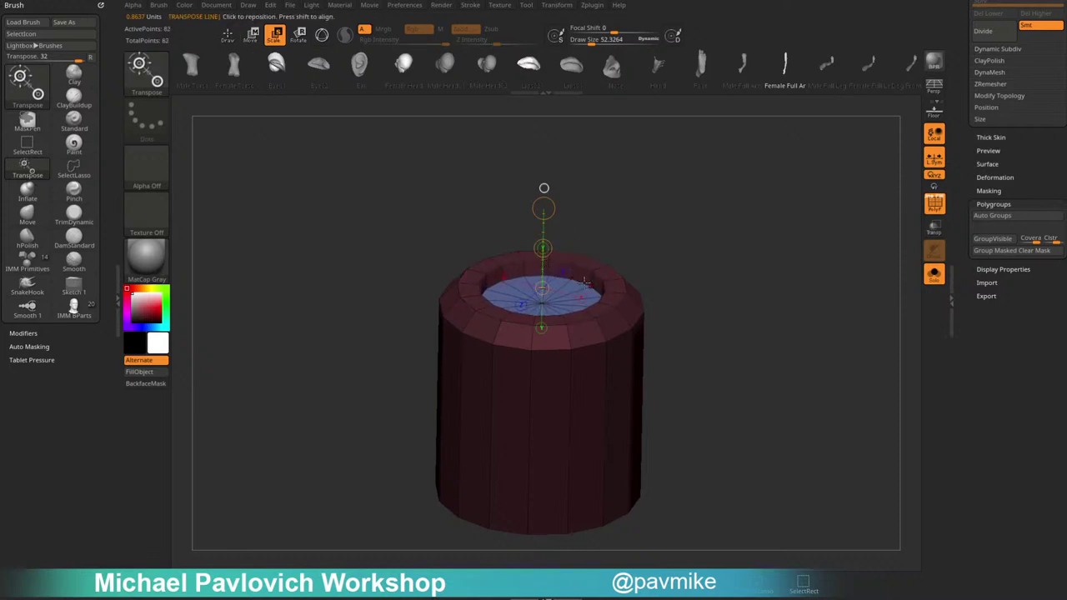
left_click(615, 330)
left_click(544, 293)
left_click_drag(543, 225, 543, 235)
key("q")
right_click_drag(557, 234, 632, 247)
left_click_drag(633, 247, 743, 255)
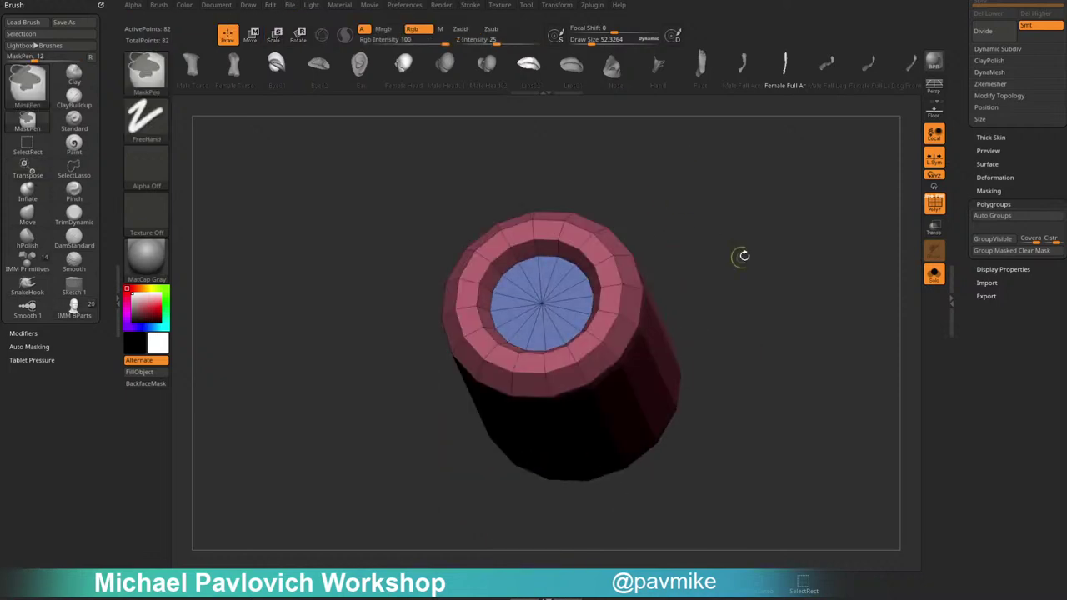
scroll(969, 182, "up", 10)
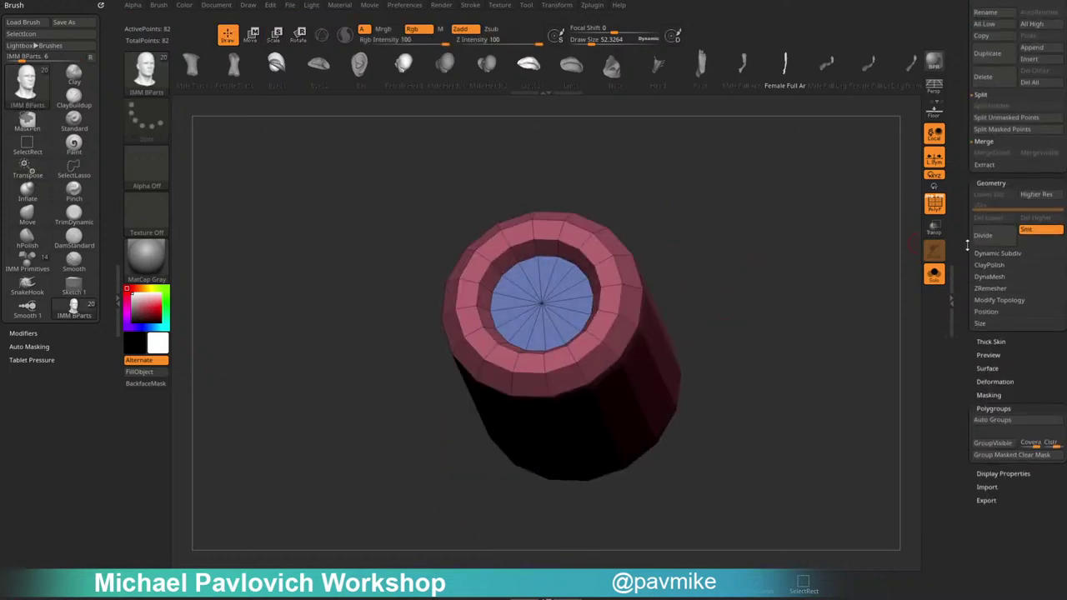
scroll(965, 260, "down", 1)
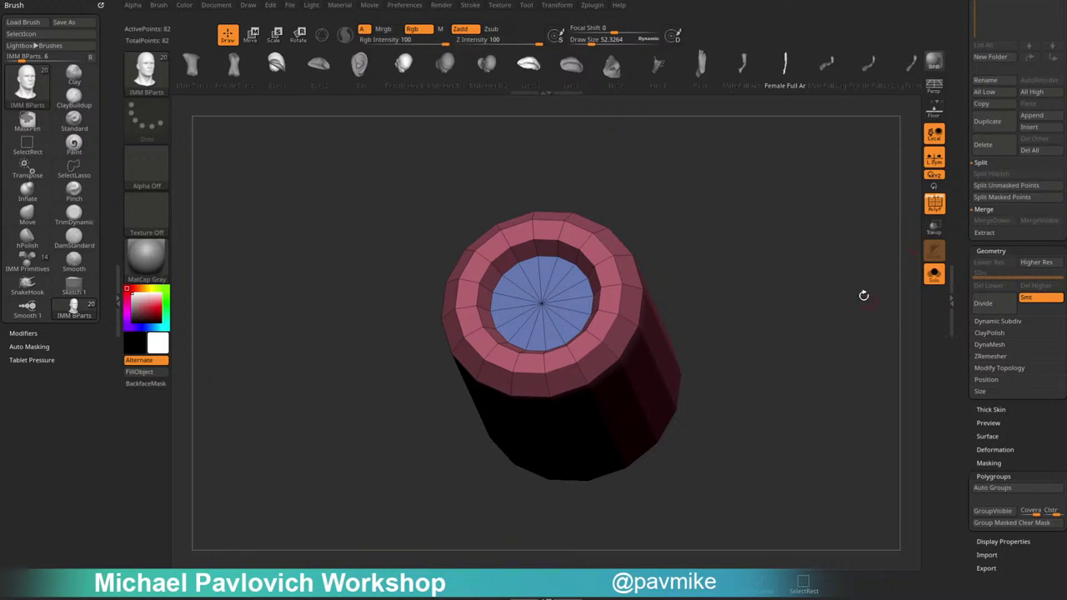
left_click_drag(863, 295, 771, 258)
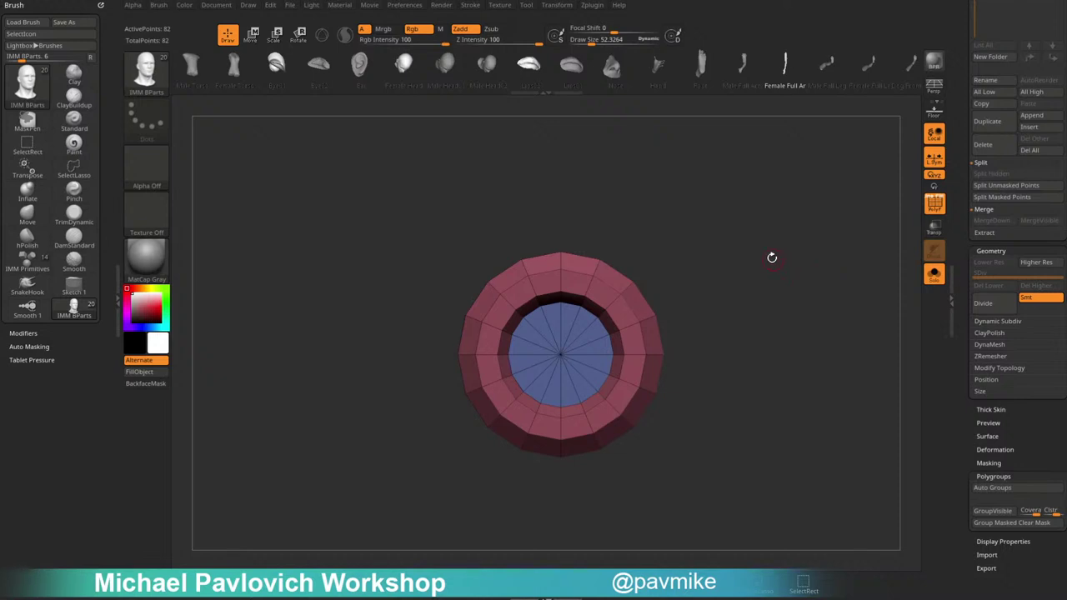
key("b")
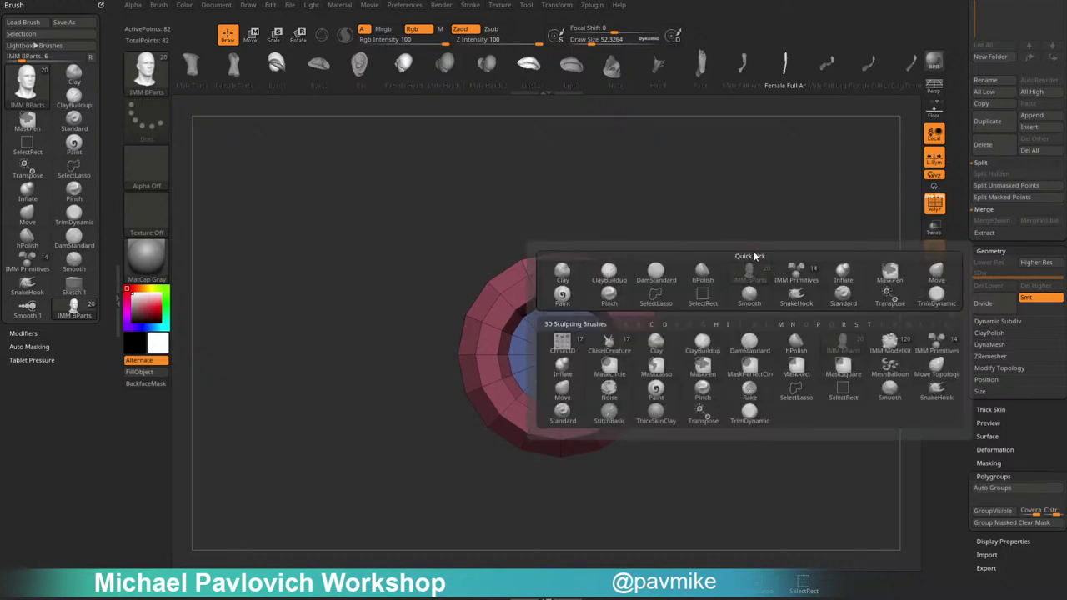
left_click(161, 8)
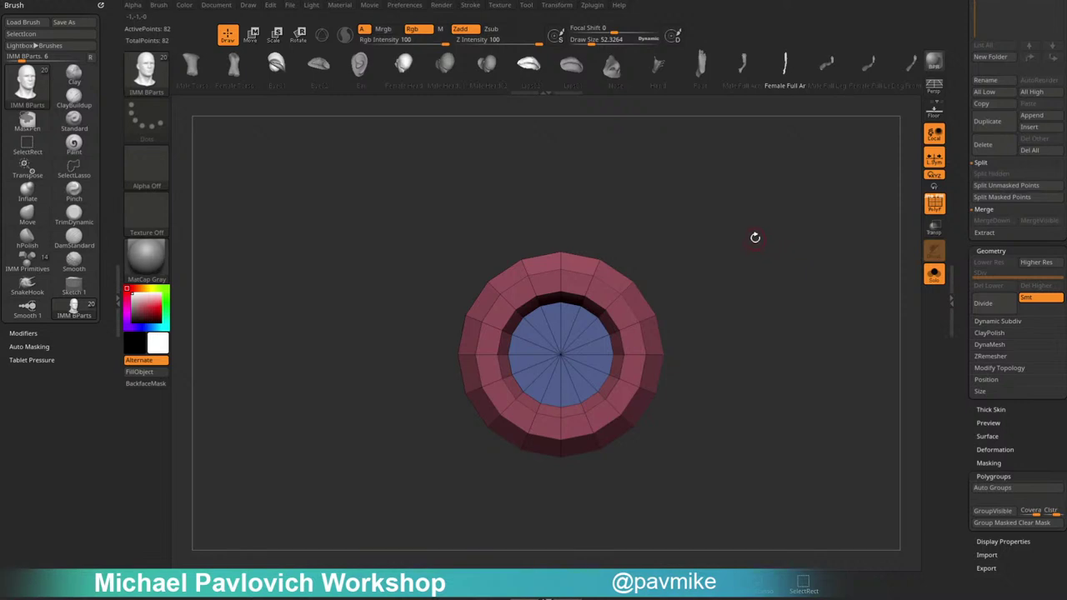
left_click_drag(750, 175, 730, 248)
Switch back to the female bust tool, view it from the front and turn off the polyframe.
scroll(966, 383, "up", 5)
left_click(995, 147)
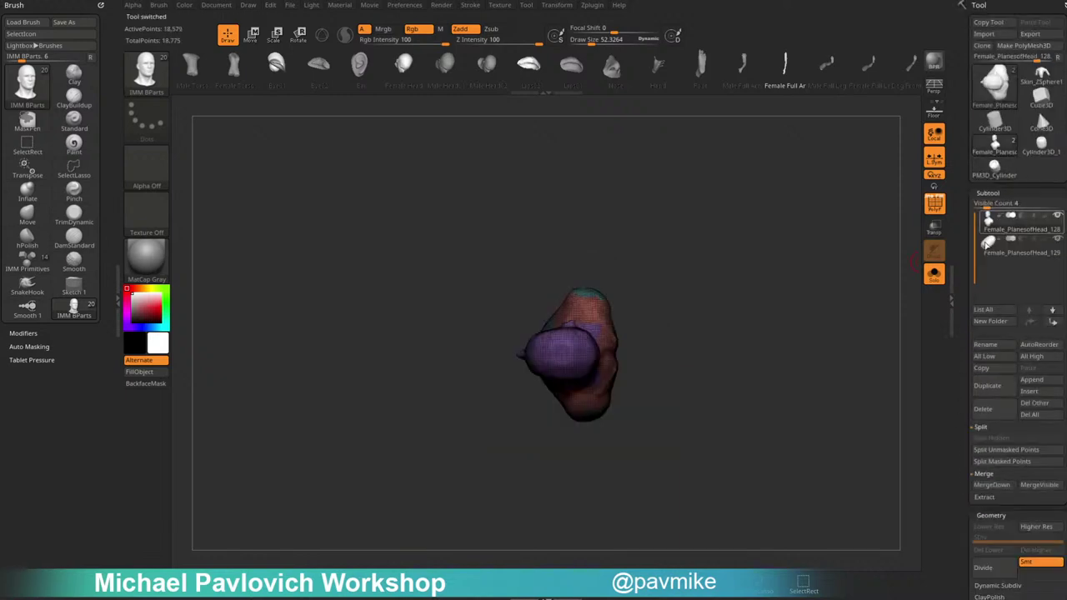
left_click_drag(862, 348, 862, 236)
key("shift+f")
left_click_drag(850, 305, 858, 350, "alt")
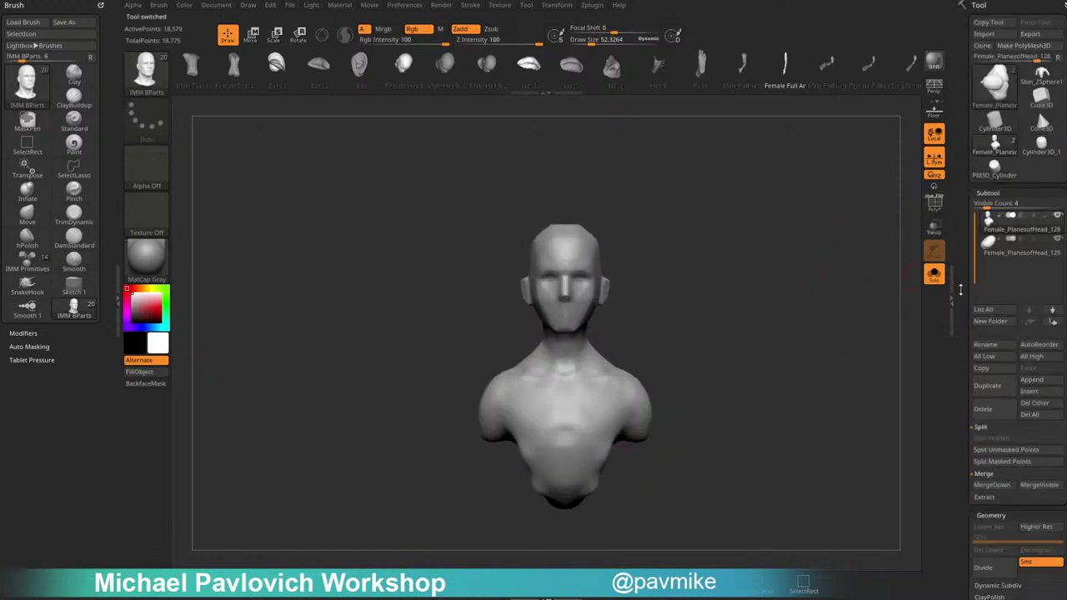
Append the edited low-poly cylinder to the bust as a subtool, select it, and turn off Solo.
left_click_drag(961, 288, 961, 256)
left_click(1033, 349)
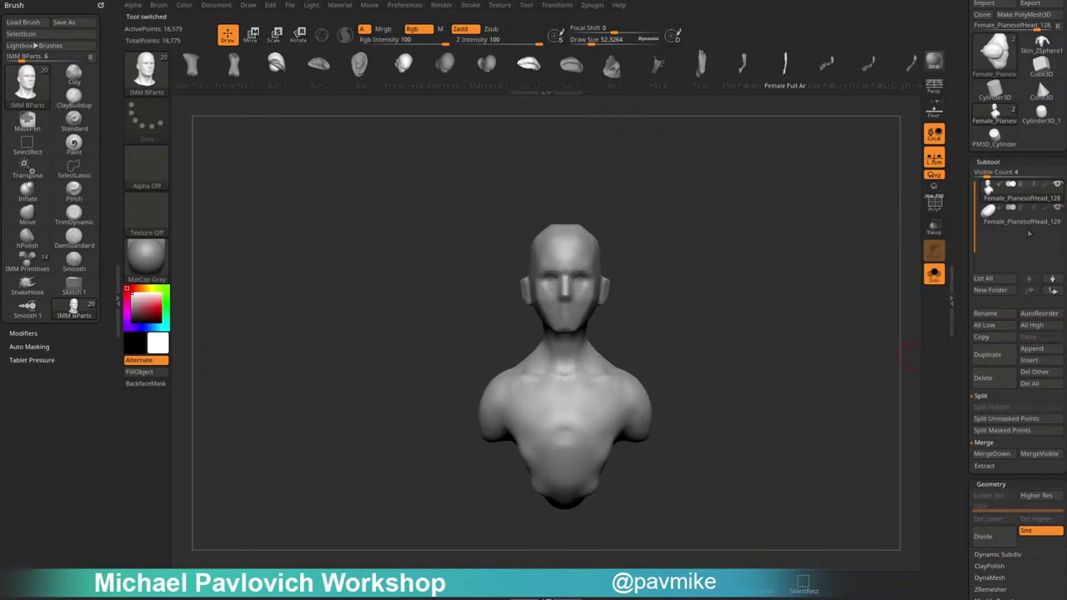
left_click(1033, 349)
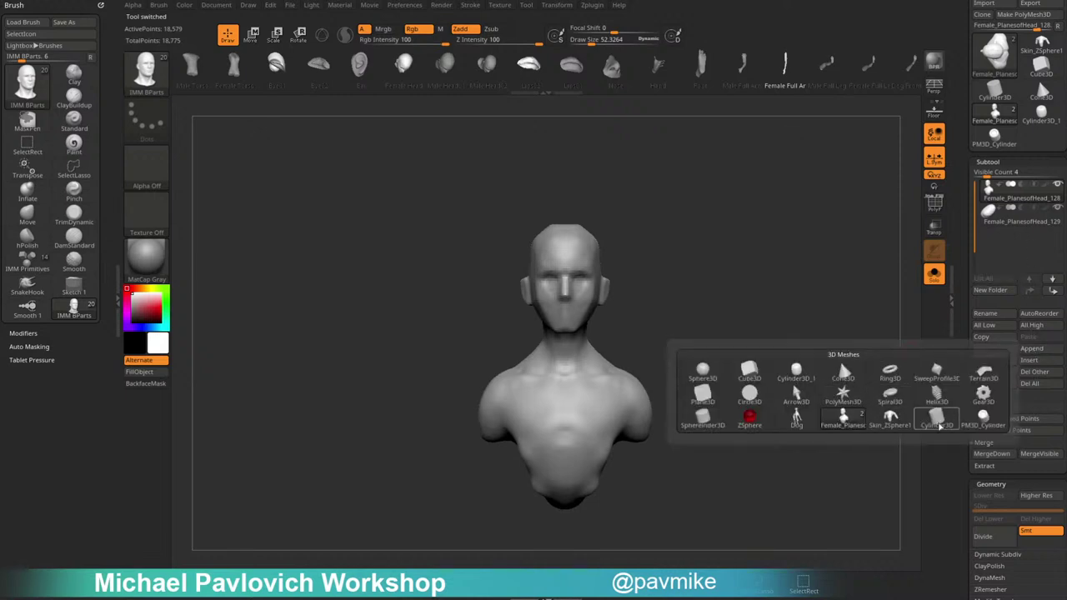
left_click(936, 421)
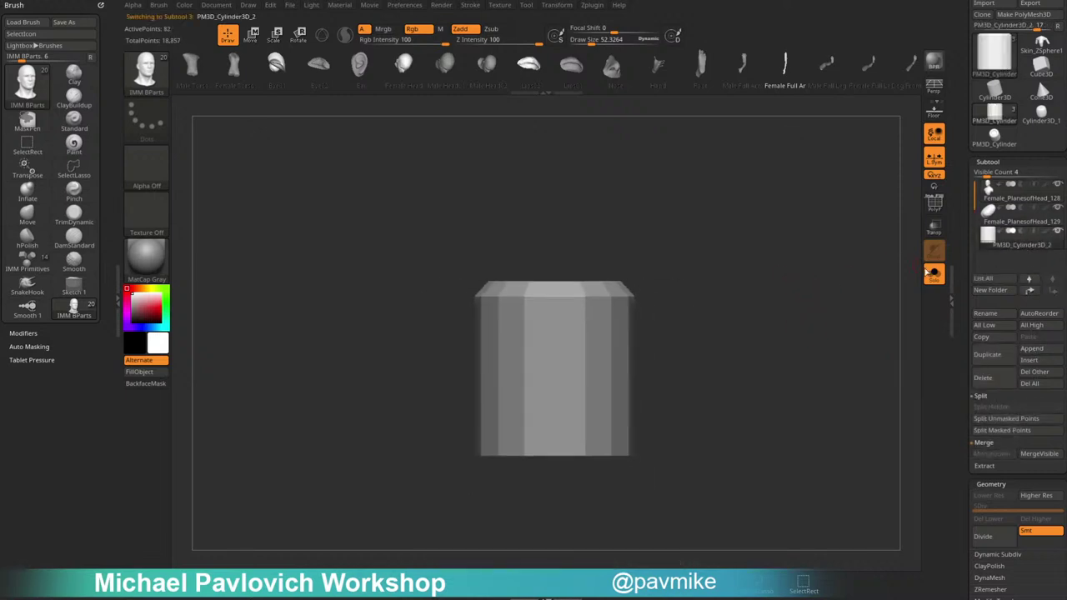
left_click(933, 273)
left_click_drag(826, 272, 817, 280)
Scale the cylinder down with the Gizmo and move it tilted onto the top of the head.
key("w")
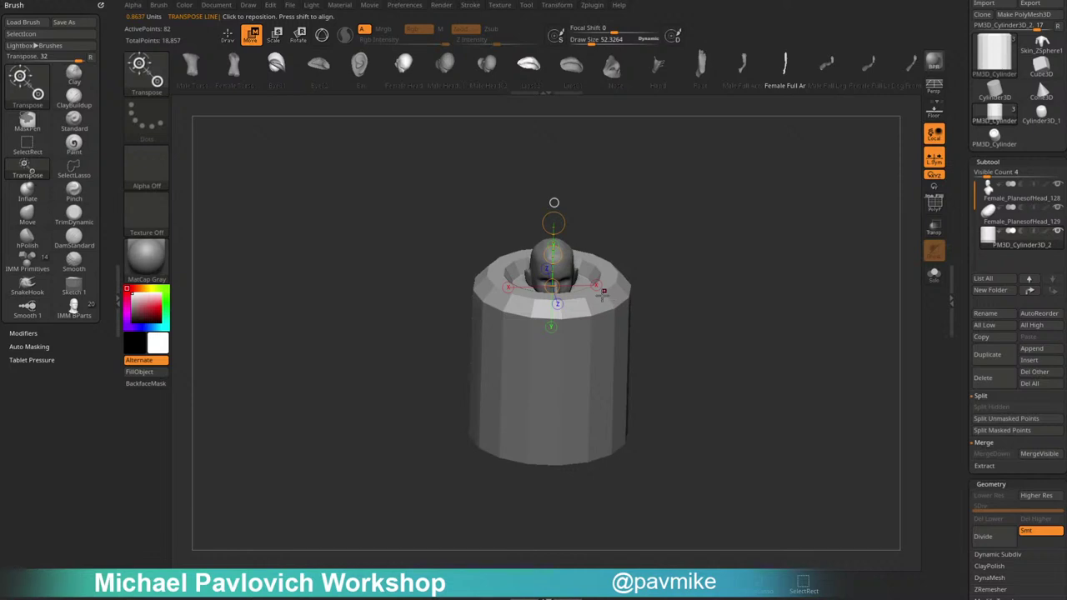
key("y")
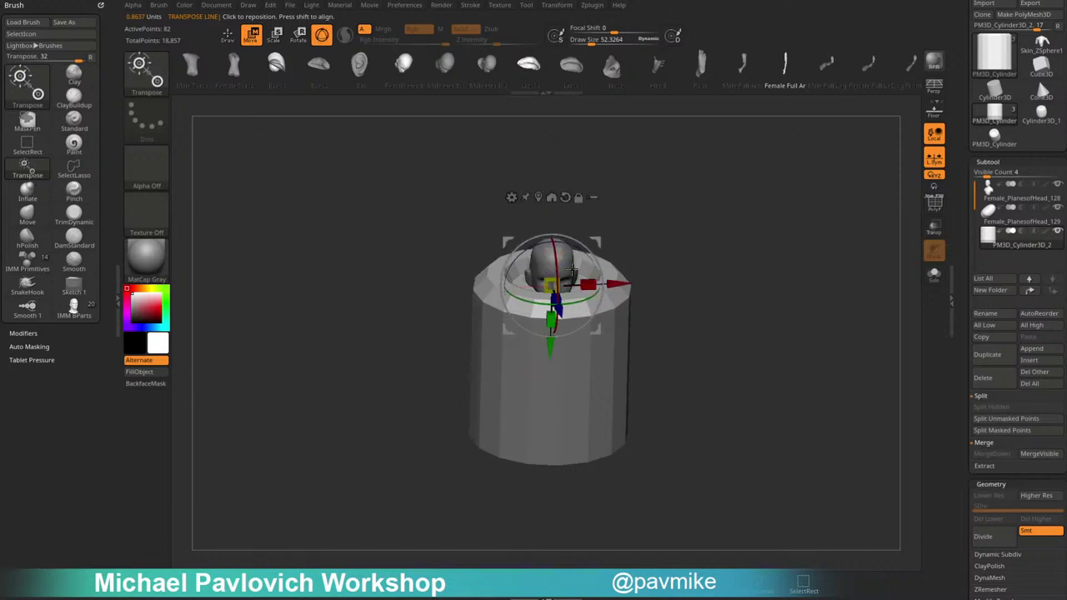
left_click_drag(551, 285, 564, 337)
left_click_drag(681, 240, 589, 227)
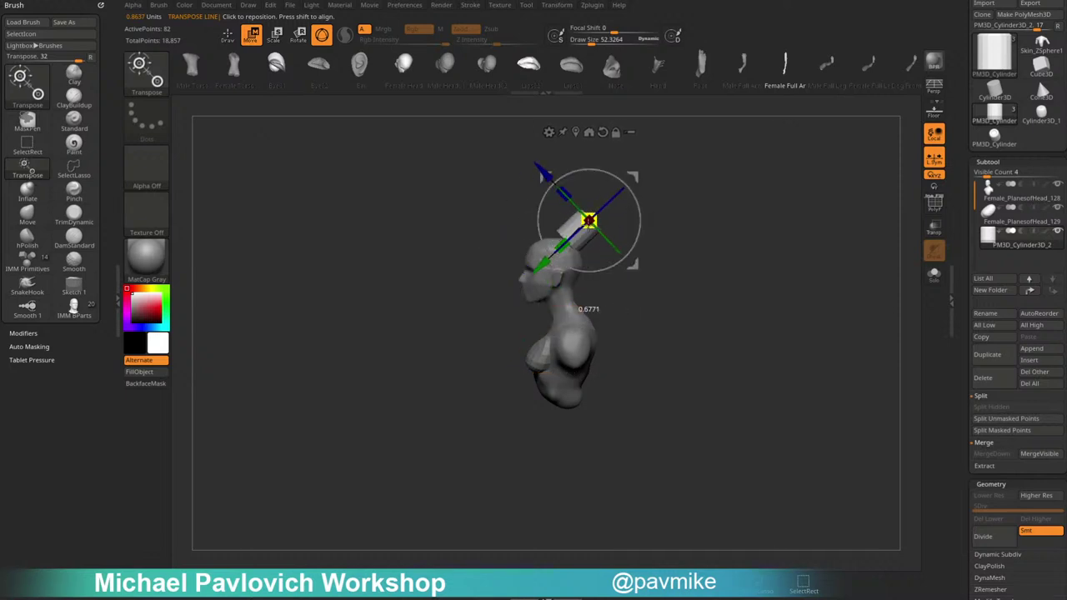
mouse_move(632, 177)
left_mouse_down()
mouse_move(629, 194)
mouse_move(734, 200)
mouse_move(705, 261)
mouse_move(592, 314)
mouse_move(664, 258)
mouse_move(743, 288)
left_mouse_up()
key("q")
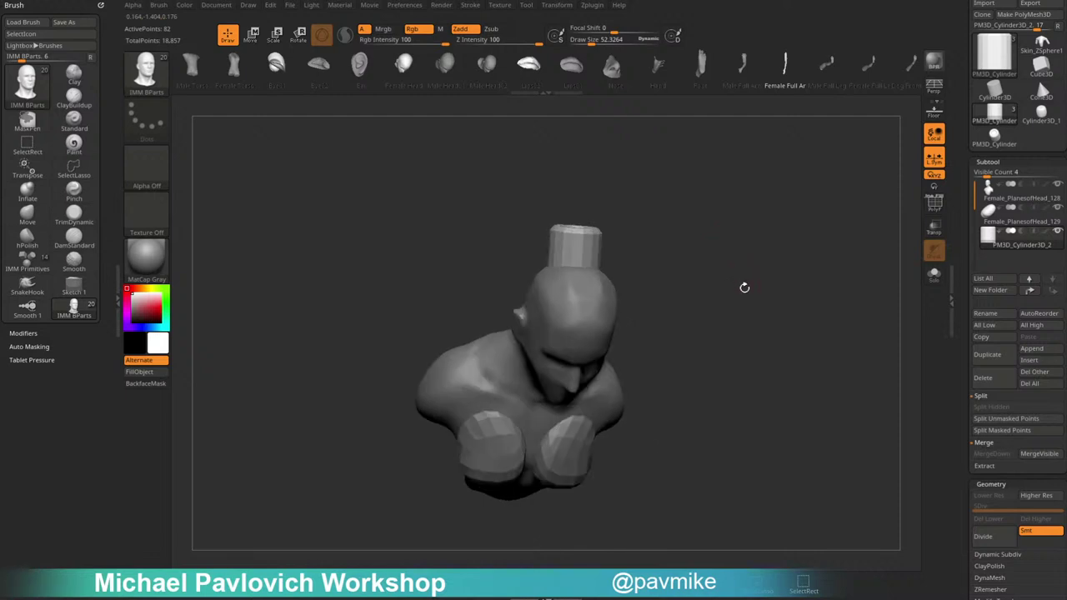
Rotate and move the cylinder so it sticks out diagonally from one upper side of the head.
key("w")
left_click_drag(667, 258, 564, 191)
left_click_drag(658, 227, 575, 209)
left_click_drag(660, 191, 629, 215)
left_click_drag(549, 246, 547, 246)
left_click_drag(727, 221, 753, 202)
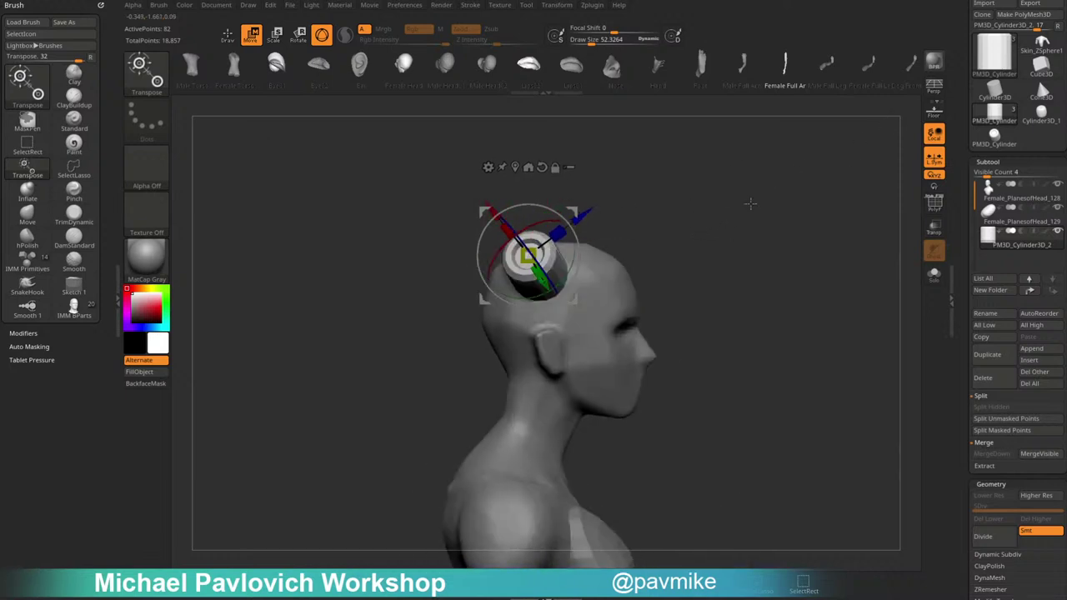
left_click_drag(668, 203, 593, 208, "shift")
Mirror the cylinder to the other side of the head with Mirror And Weld.
key("q")
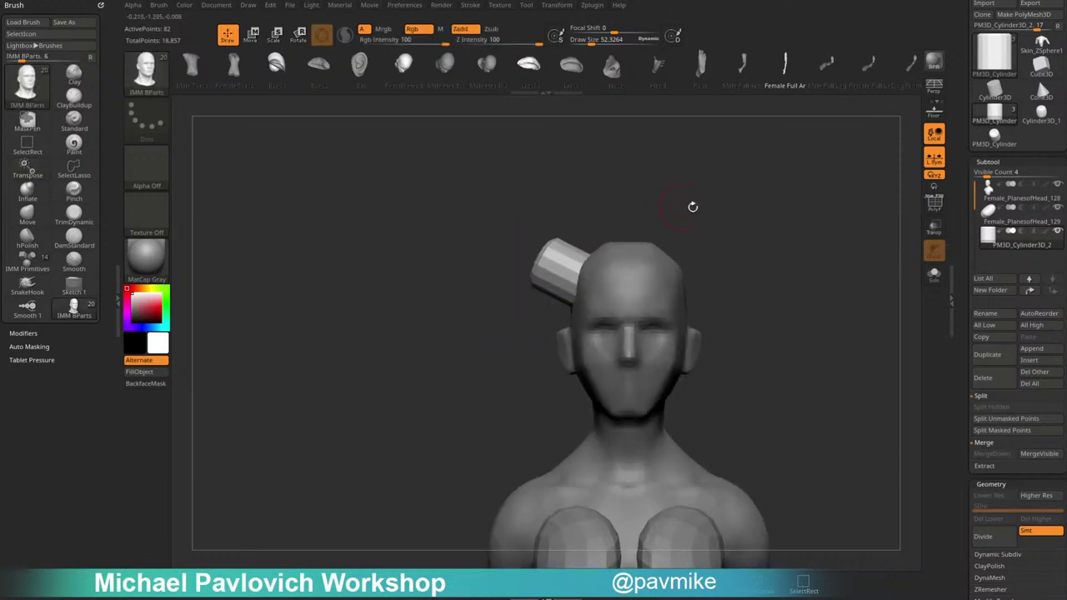
left_click_drag(693, 205, 585, 211, "alt")
left_click_drag(965, 304, 965, 235)
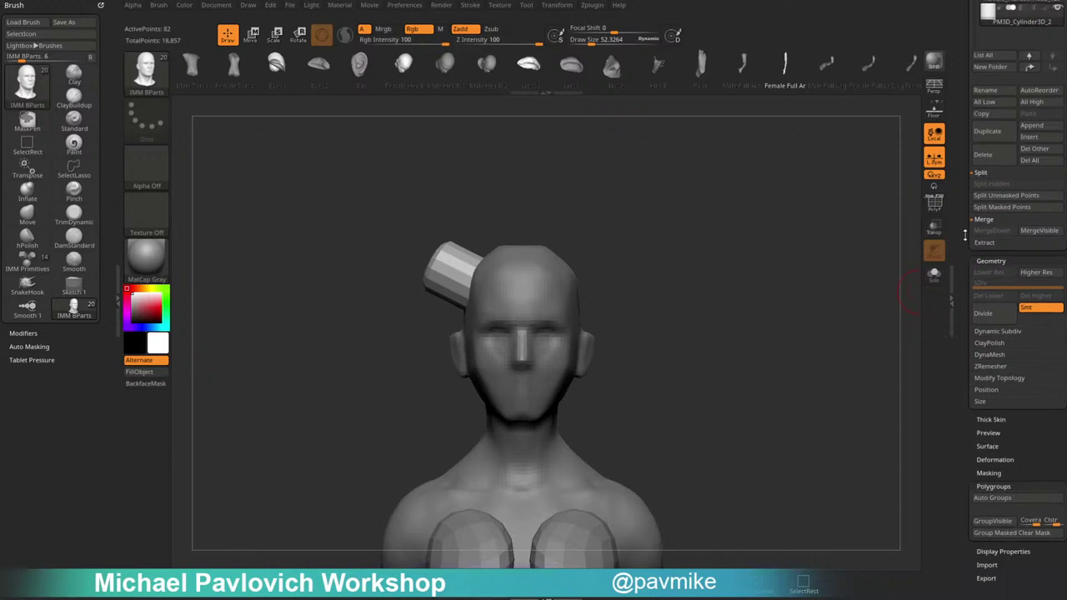
left_click(996, 377)
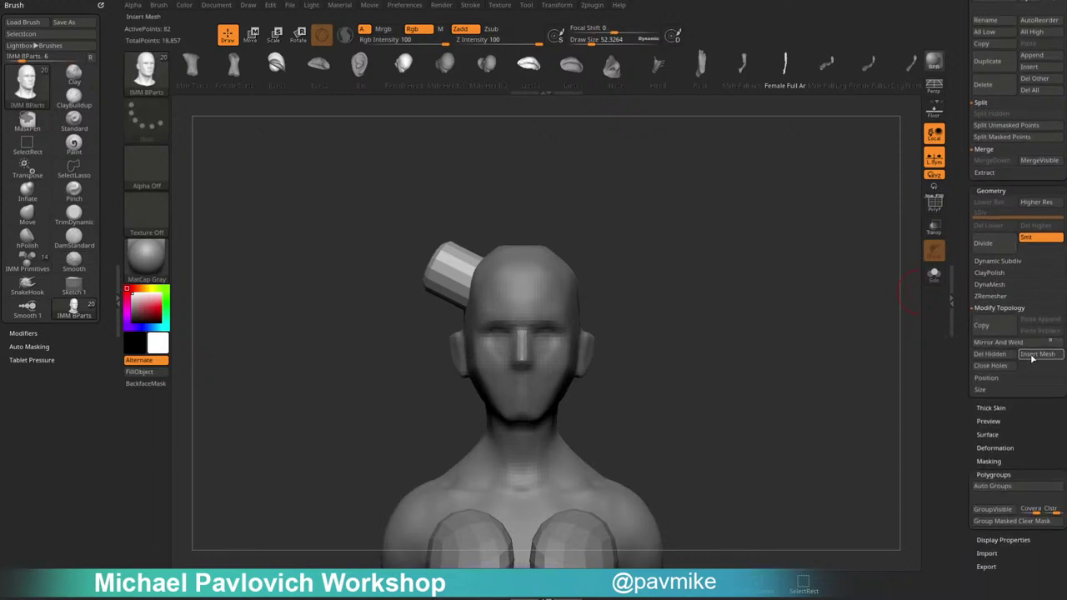
left_click(1012, 355)
key("ctrl+z")
left_click(999, 341)
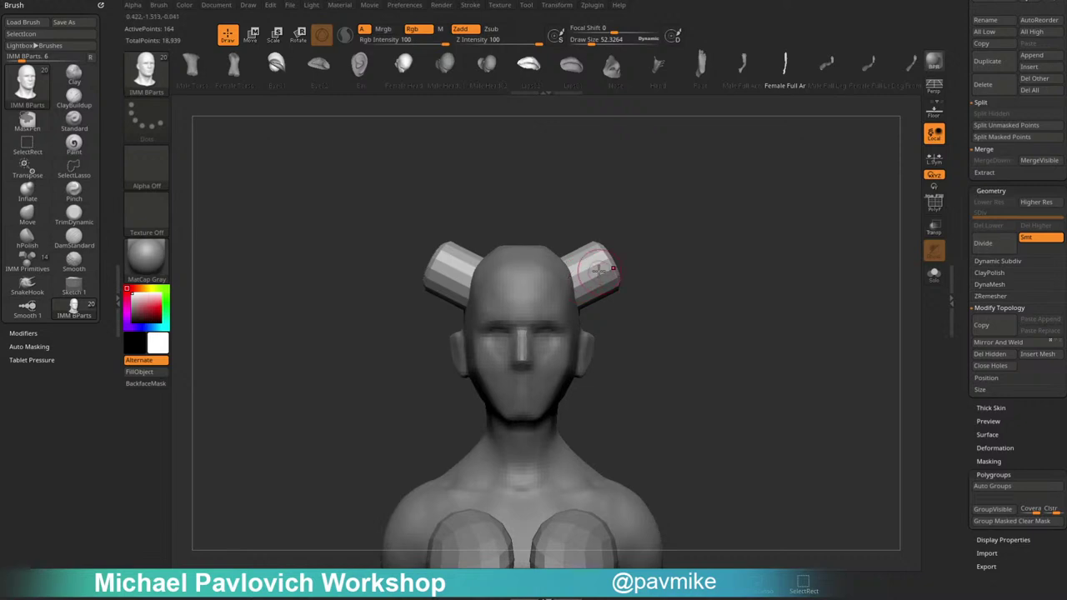
Adjust the placement of the mirrored cylinders on the head with the Gizmo.
key("w")
mouse_move(715, 230)
left_mouse_down()
mouse_move(667, 238)
mouse_move(712, 241)
left_mouse_up()
mouse_move(580, 286)
left_click_drag(621, 237, 667, 240)
left_click_drag(632, 270, 566, 268)
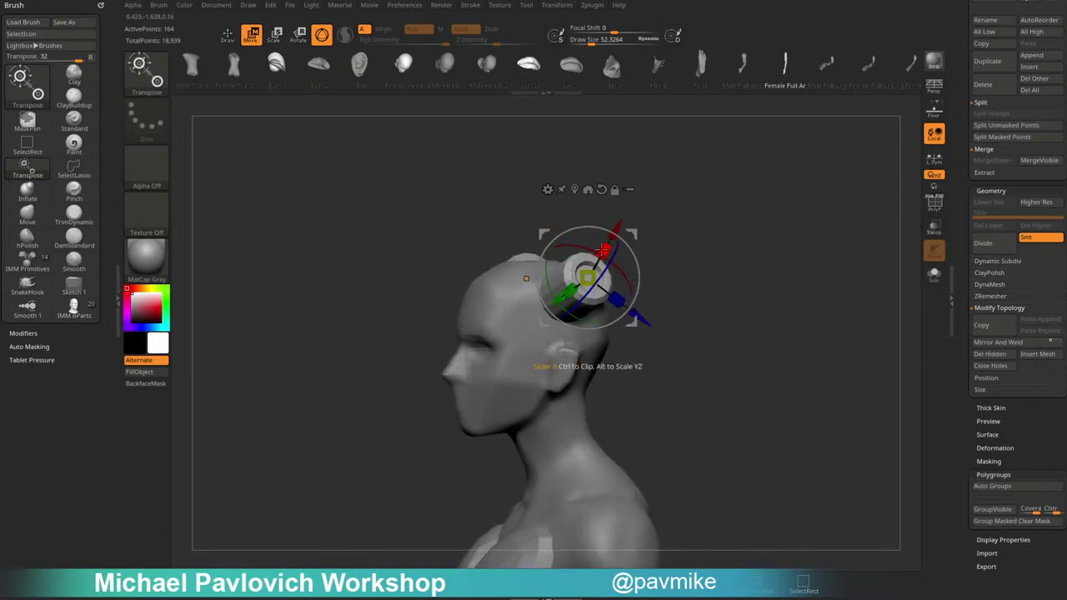
mouse_move(631, 236)
left_mouse_down()
mouse_move(610, 232)
mouse_move(736, 236)
mouse_move(729, 268)
left_mouse_up()
Switch to the Standard brush with a draw size of about 33 and turn on the polyframe.
key("q")
key("s")
mouse_move(664, 294)
left_mouse_down()
mouse_move(681, 294)
mouse_move(665, 296)
left_mouse_up()
key("b")
key("s")
key("t")
key("s")
left_click(940, 202)
left_click_drag(847, 233, 803, 253, "alt")
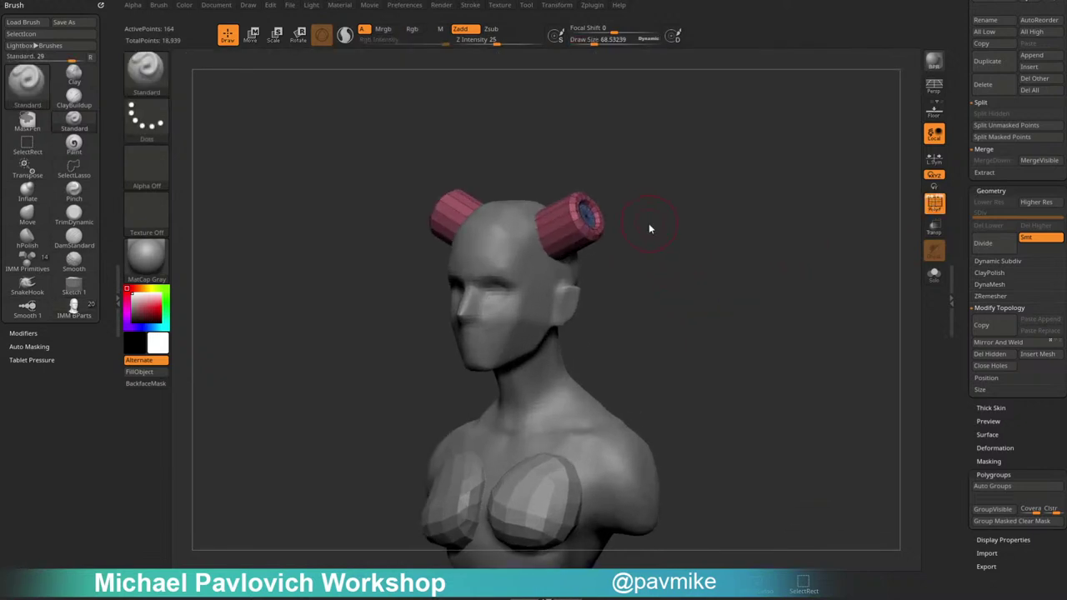
left_click_drag(663, 243, 655, 230)
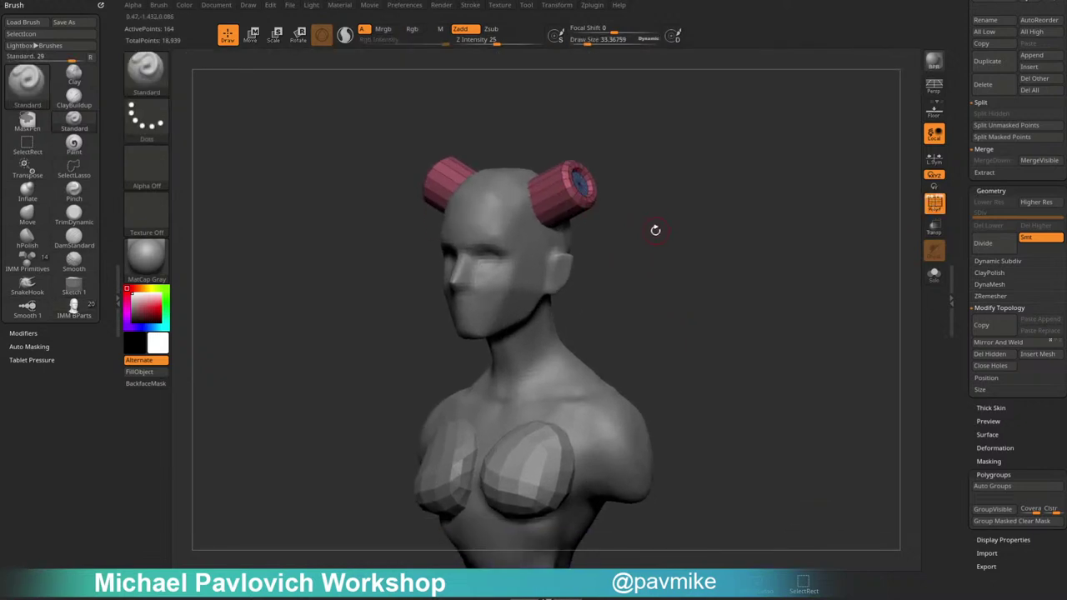
Delete the subtool containing the two low-poly breast forms.
left_click(566, 421, "alt")
left_click_drag(1015, 296, 966, 455)
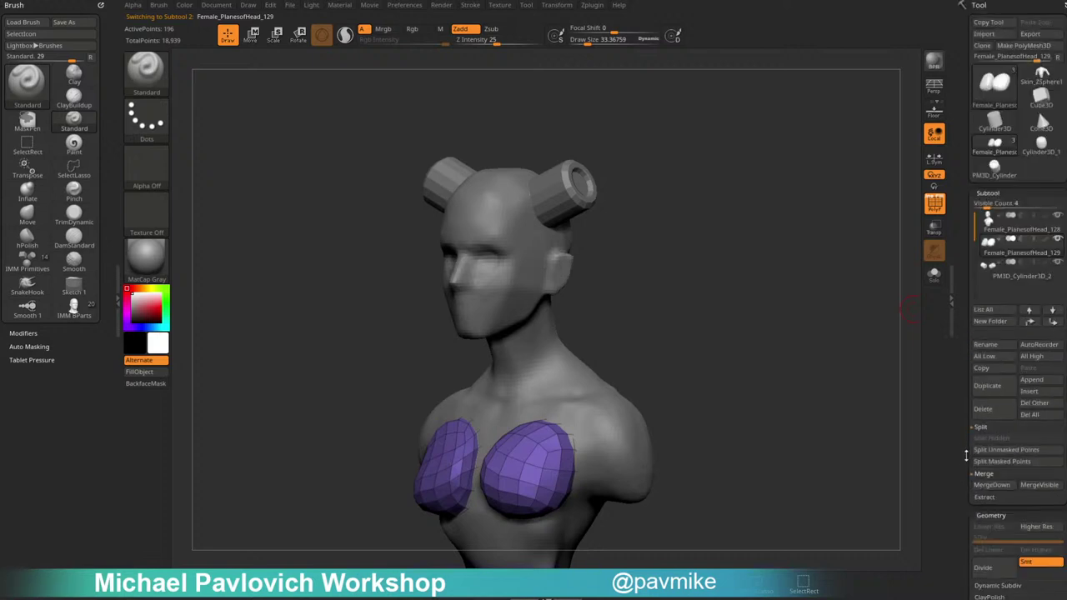
left_click(991, 417)
left_click_drag(754, 348, 724, 269)
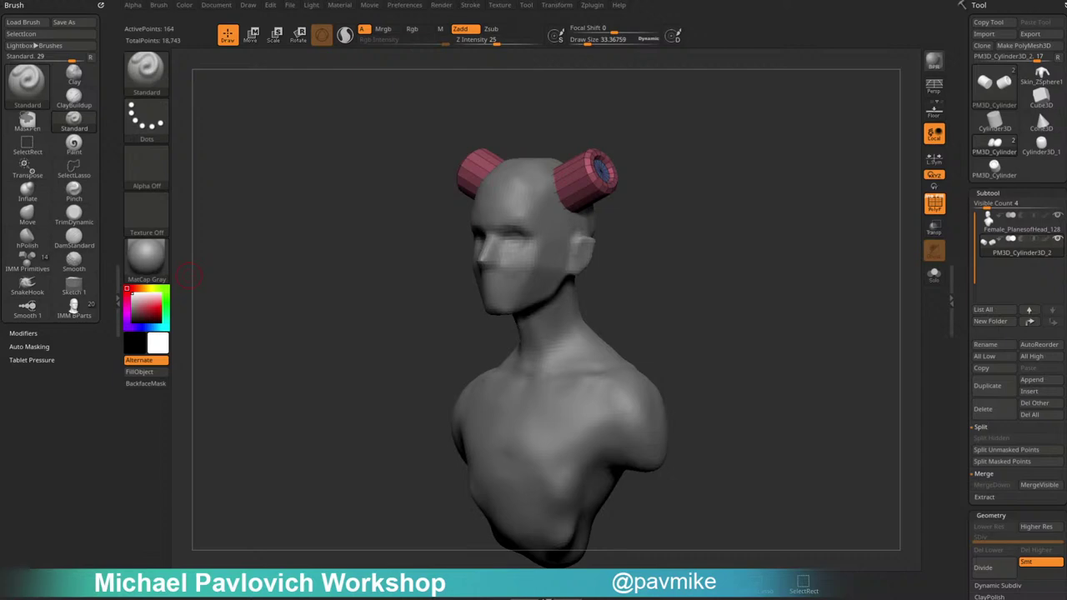
Switch to the browser and scrub the ZBrush 2021 What's New intro video around its QGrid demo.
left_click_drag(500, 597, 871, 17)
left_click(339, 434)
left_click_drag(339, 437, 518, 434)
left_click(566, 433)
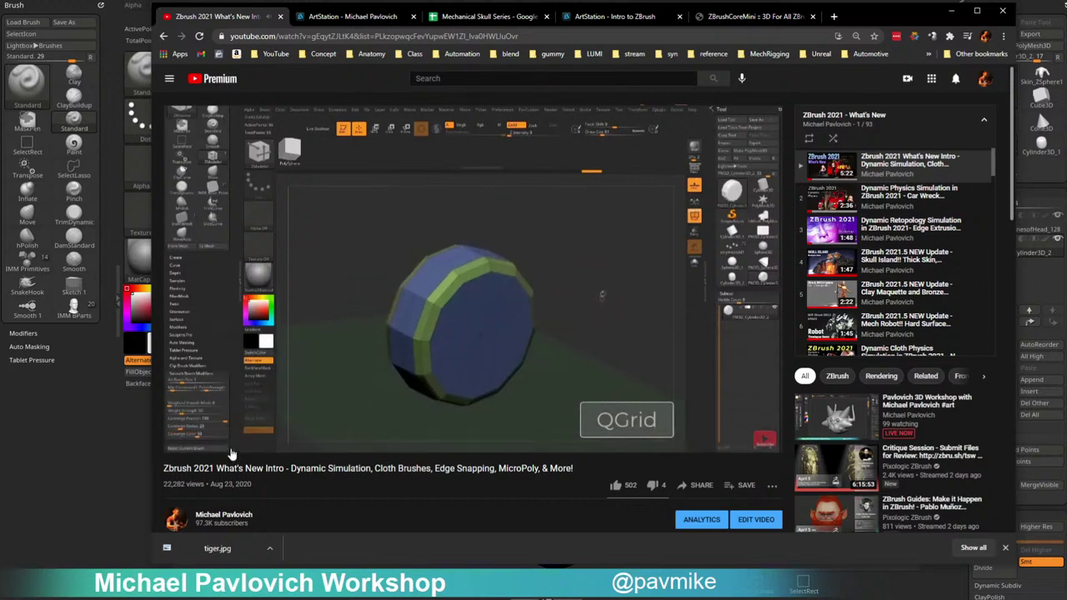
left_click_drag(607, 435, 517, 430)
left_click(517, 428)
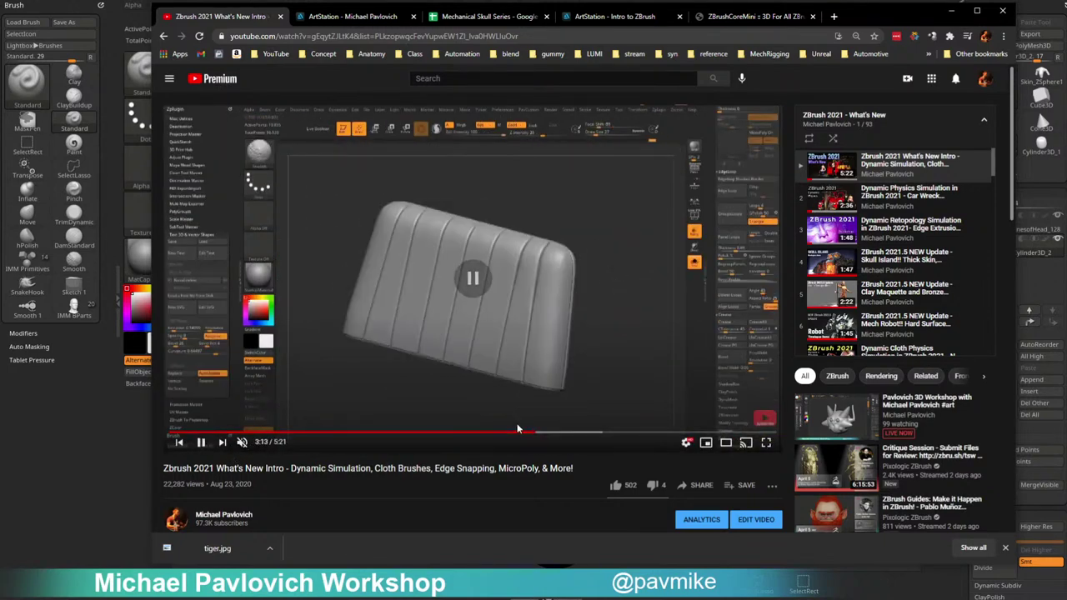
left_click(510, 428)
left_click(519, 434)
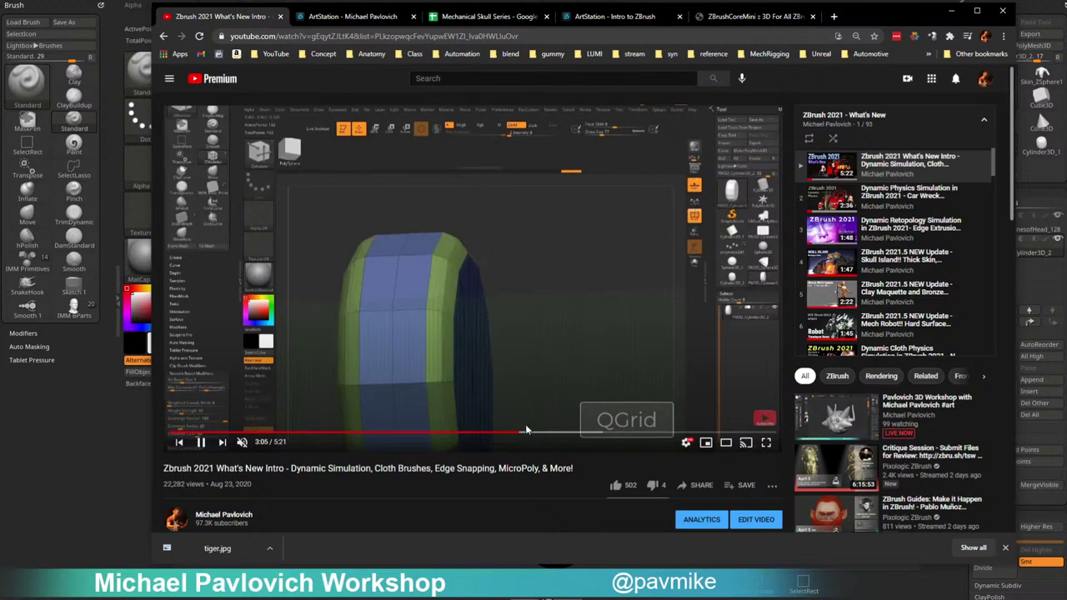
left_click(506, 435)
left_click_drag(506, 435, 485, 437)
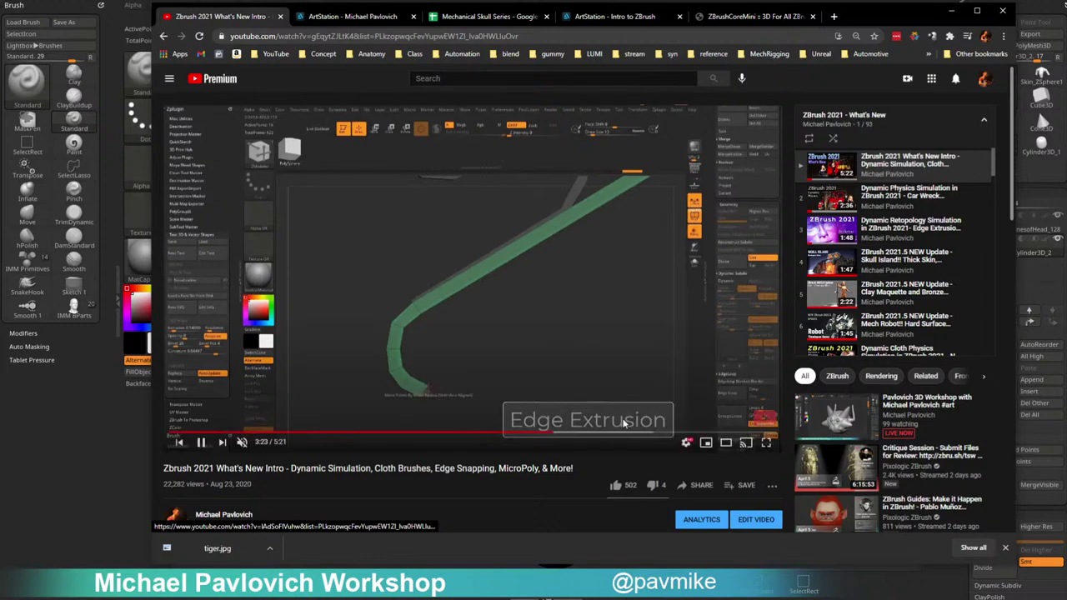
Skim the intro video from its start to the bonus content list, pause at the basketball demo, and return to ZBrush.
left_click(169, 433)
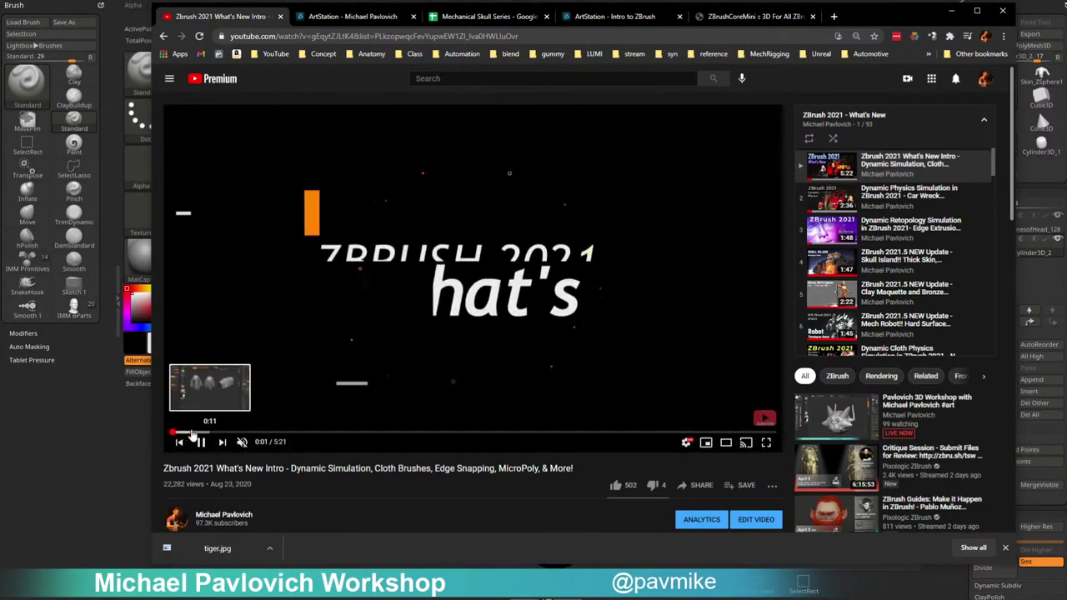
left_click(203, 433)
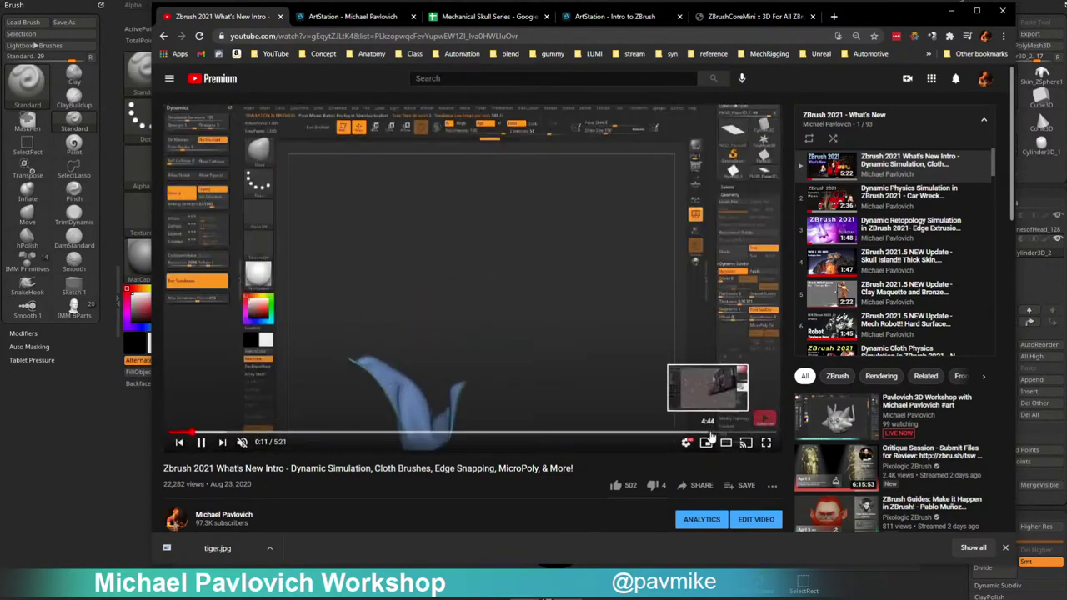
left_click(714, 432)
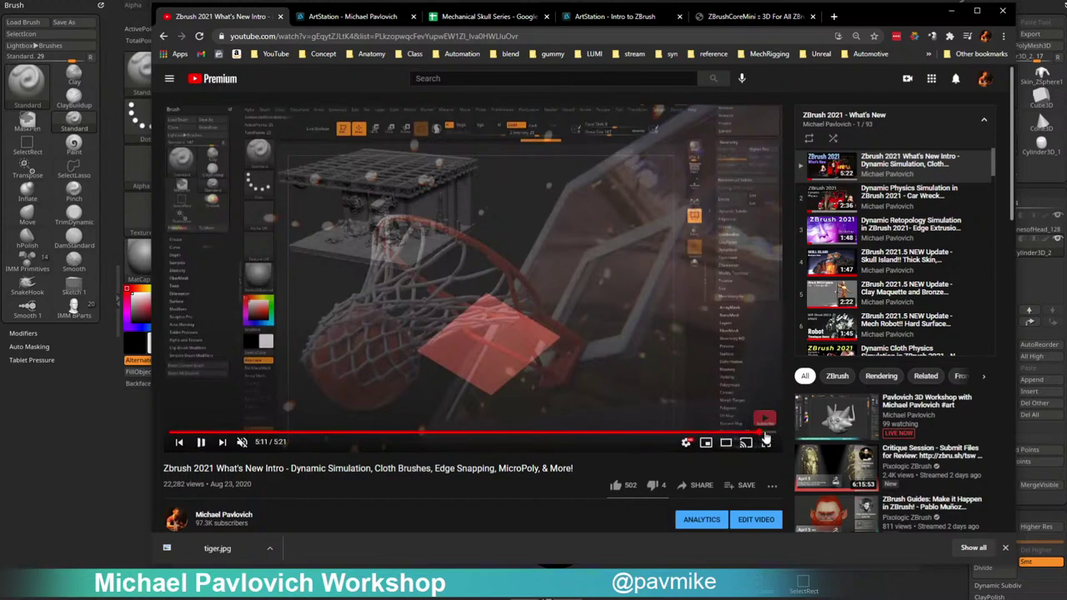
left_click(767, 433)
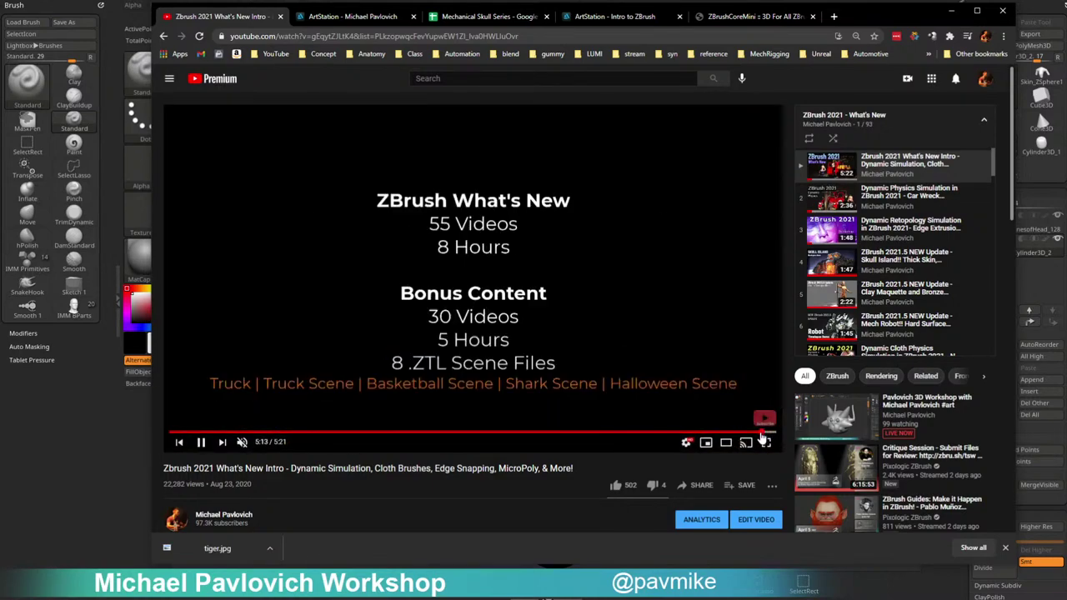
left_click(758, 434)
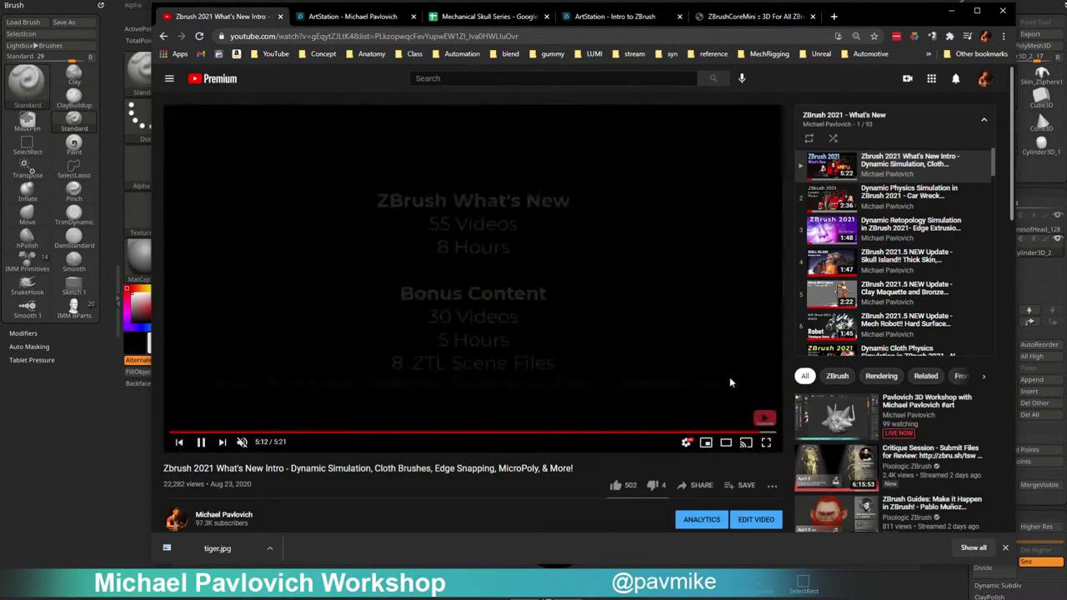
left_click(746, 434)
left_click(745, 435)
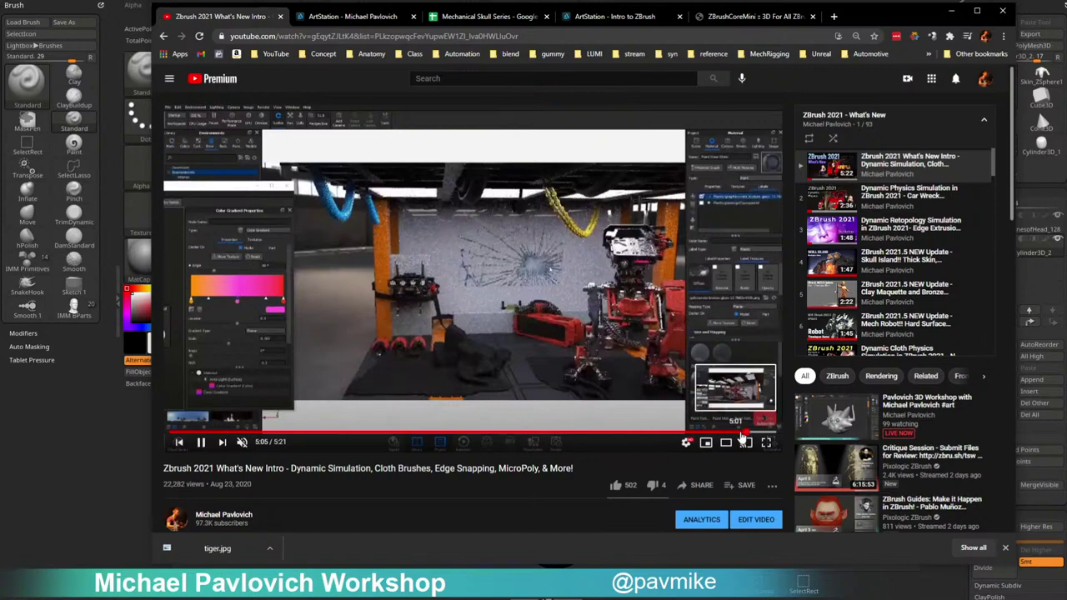
left_click(738, 435)
left_click(731, 435)
left_click_drag(727, 435, 682, 436)
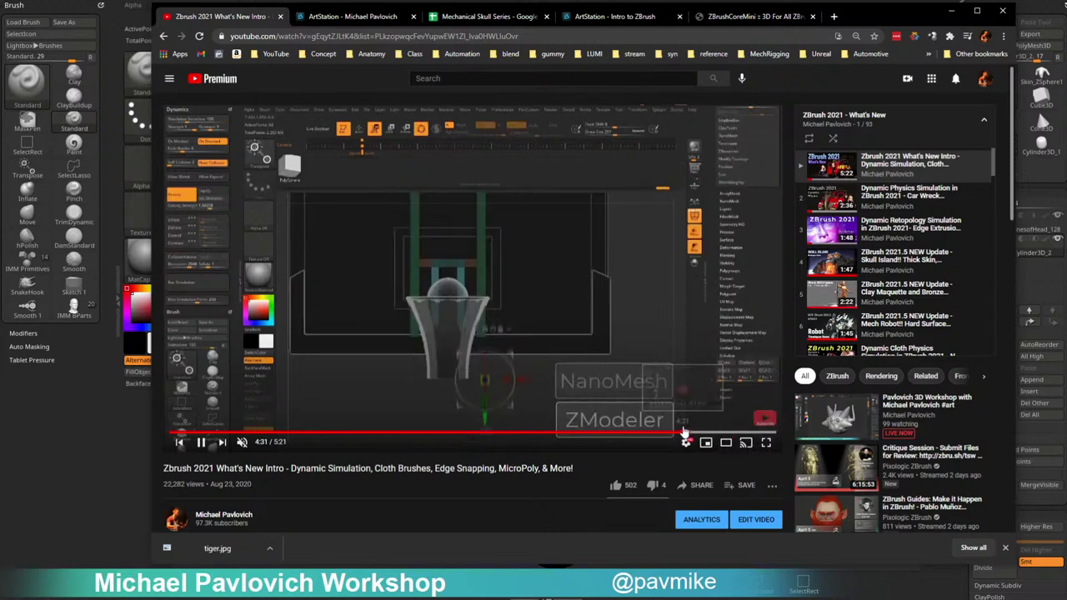
left_click(201, 442)
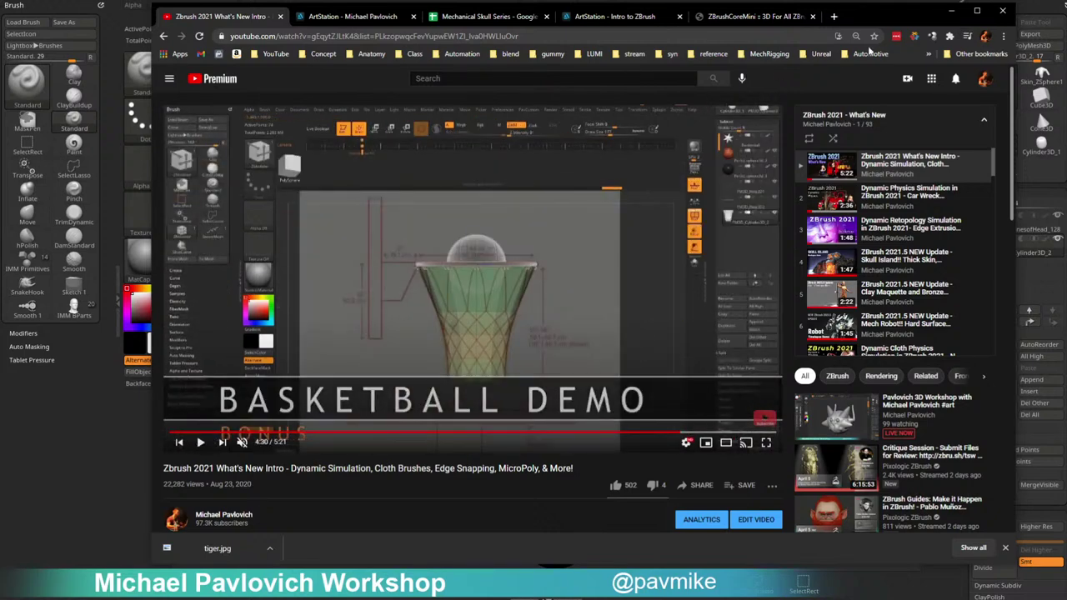
left_click(952, 10)
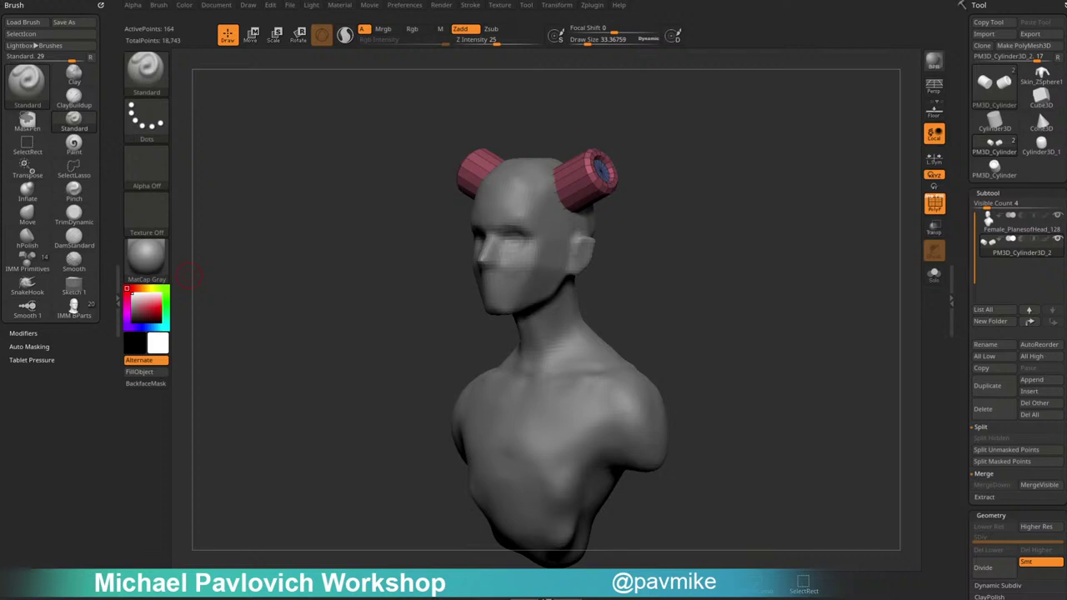
Select the female bust subtool and duplicate it.
mouse_move(713, 253)
left_mouse_down()
mouse_move(753, 255)
mouse_move(612, 207)
left_mouse_up()
key("b")
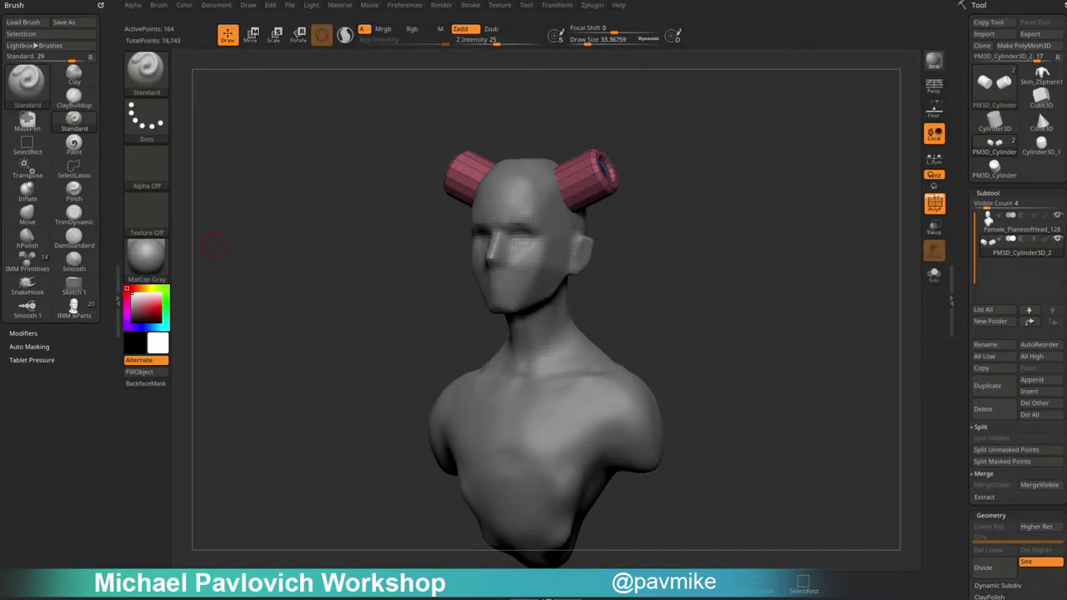
left_click_drag(788, 396, 741, 303, "shift")
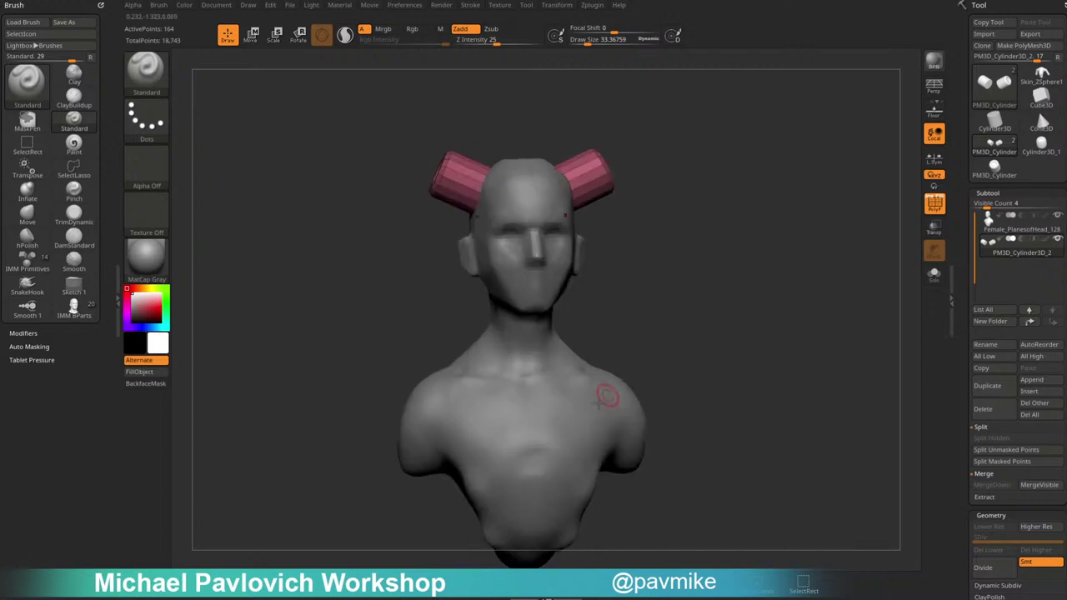
left_click(609, 398, "alt")
mouse_move(733, 389)
left_mouse_down("alt")
mouse_move(745, 366)
mouse_move(736, 350)
mouse_move(773, 338)
left_mouse_up("alt")
key("shift+f")
left_click(983, 385)
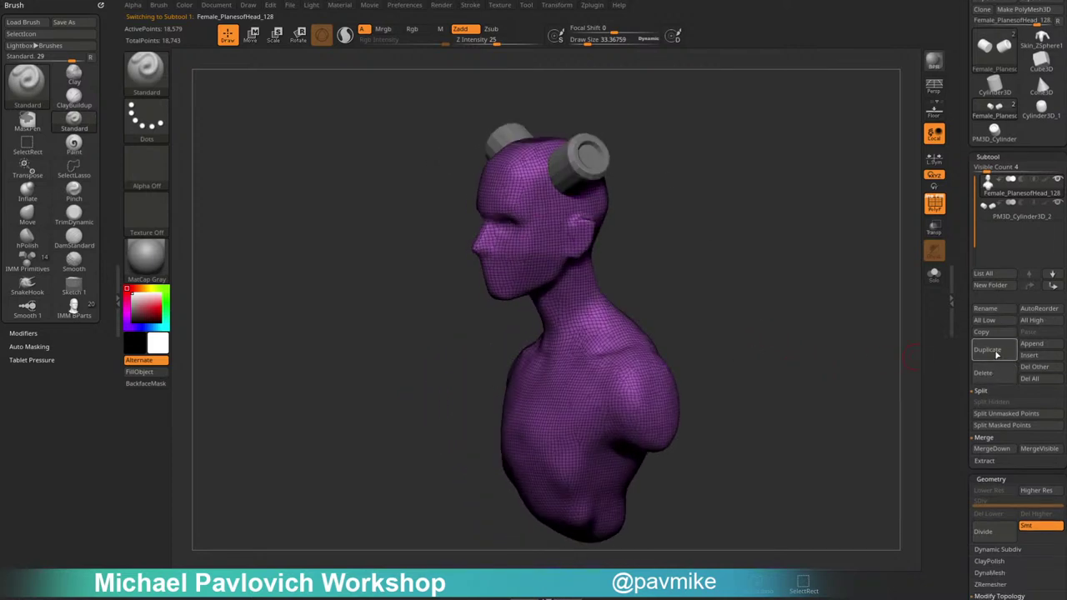
Assign the duplicated bust a single new polygroup, switch off the polyframe display, and face the bust straight on.
left_click_drag(960, 397, 963, 270)
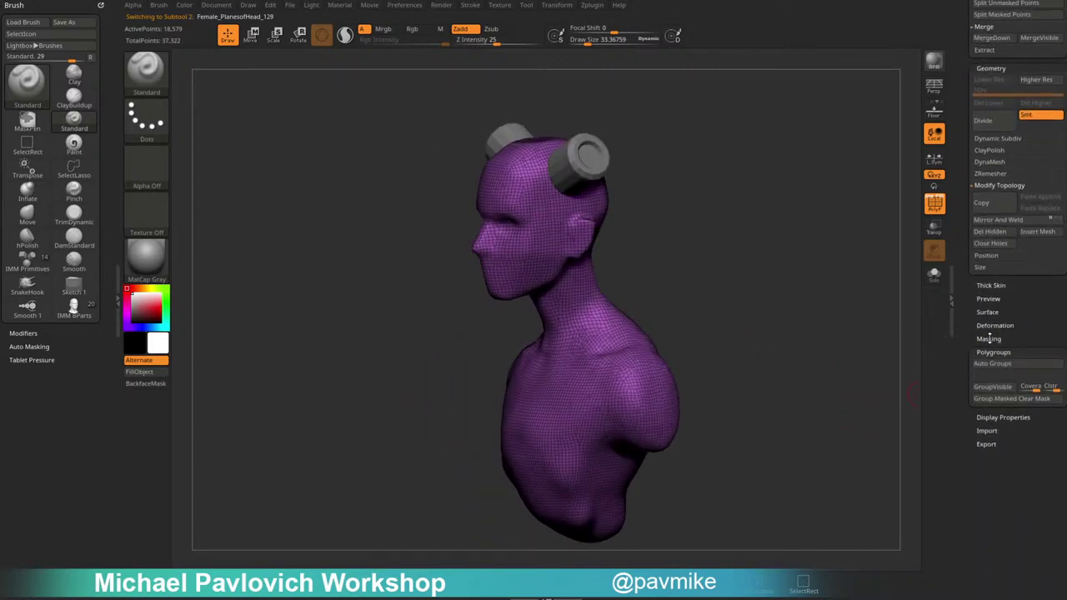
left_click(992, 350, "shift")
left_click(987, 324)
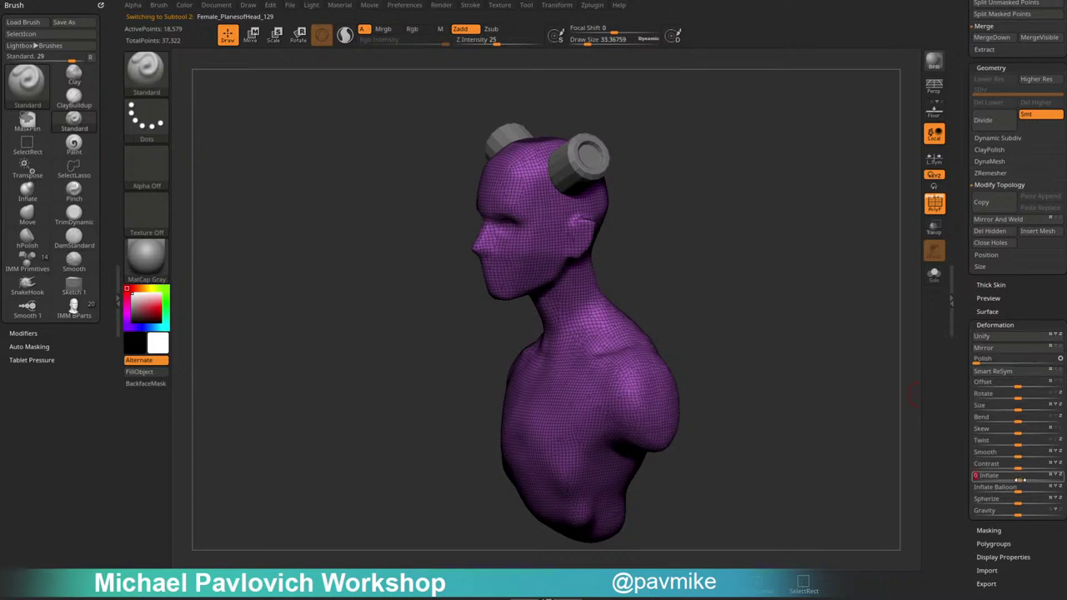
key("ctrl+w")
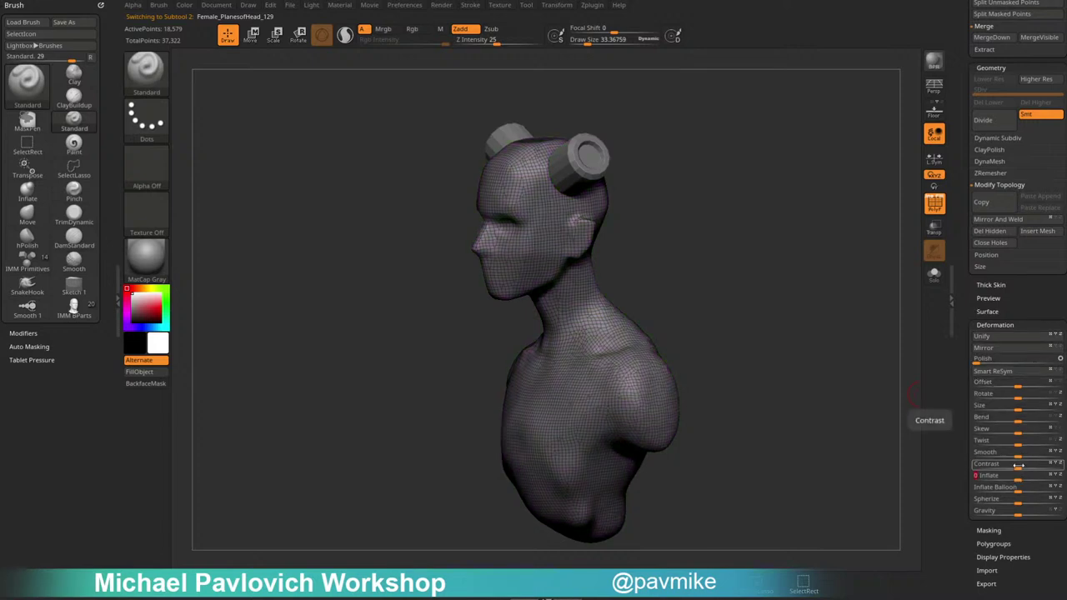
left_click(947, 210)
left_click(934, 205)
left_click_drag(710, 313, 747, 315, "shift")
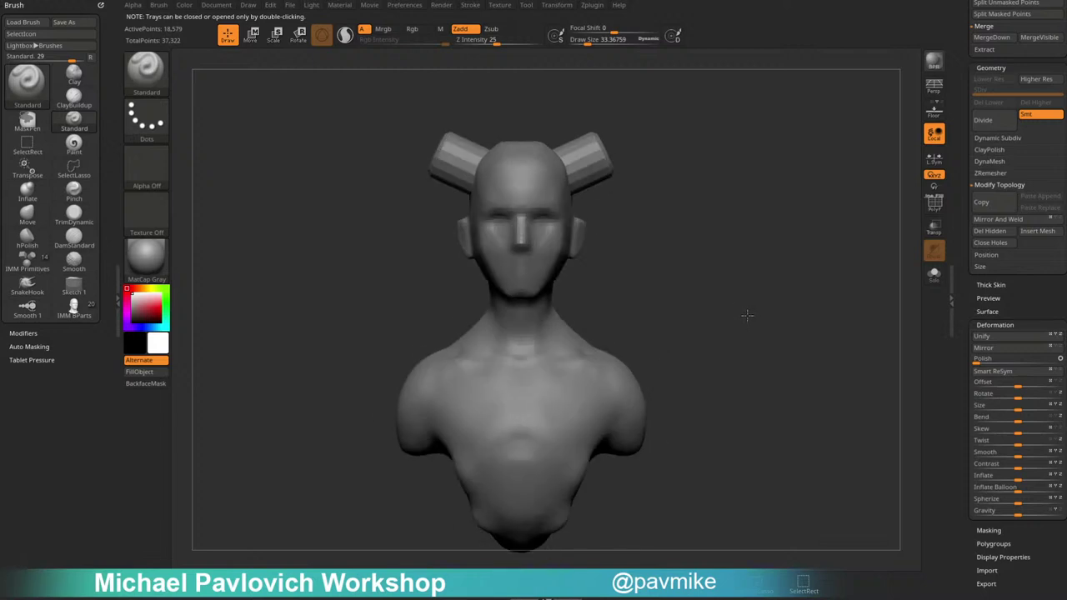
Using ClayBuildup at a draw size of about 58.5, build up a raised collar band across the upper chest.
key("b")
key("c")
key("b")
key("s")
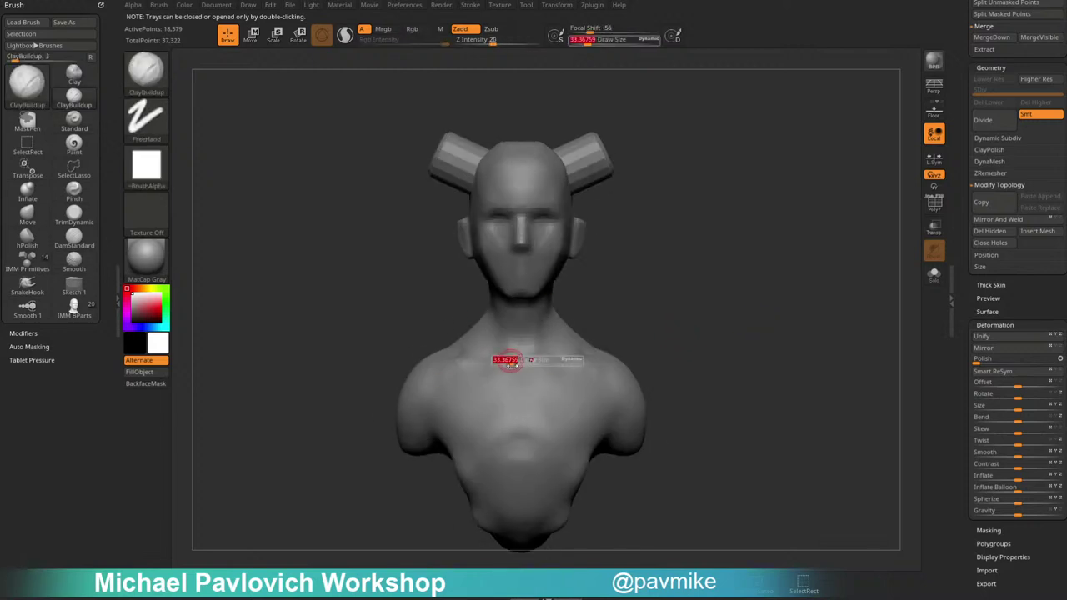
left_click_drag(512, 362, 580, 367)
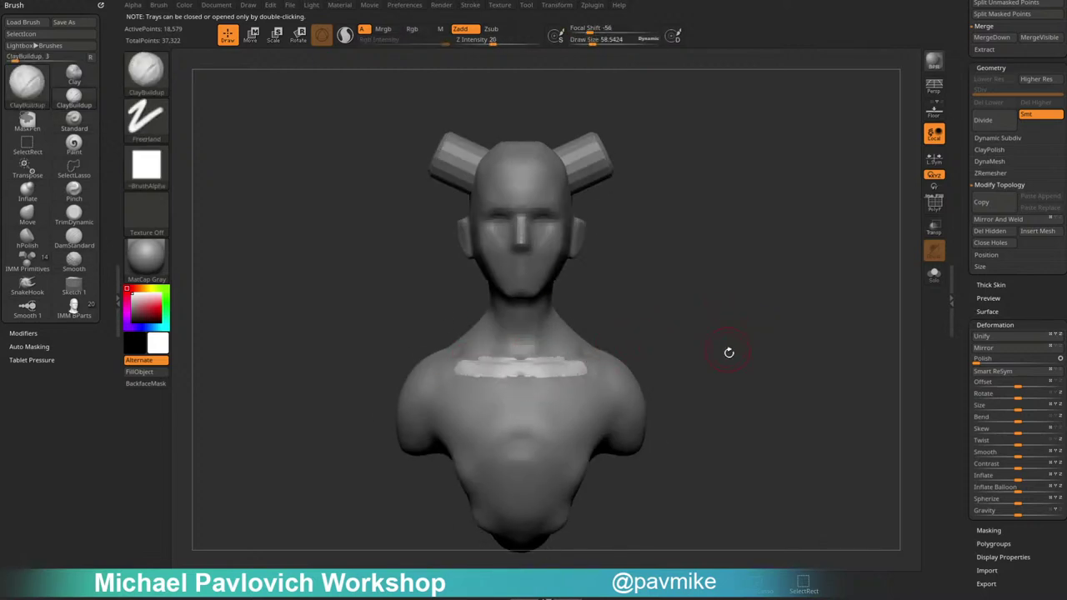
left_click_drag(728, 352, 722, 343, "alt")
left_click_drag(583, 293, 715, 347)
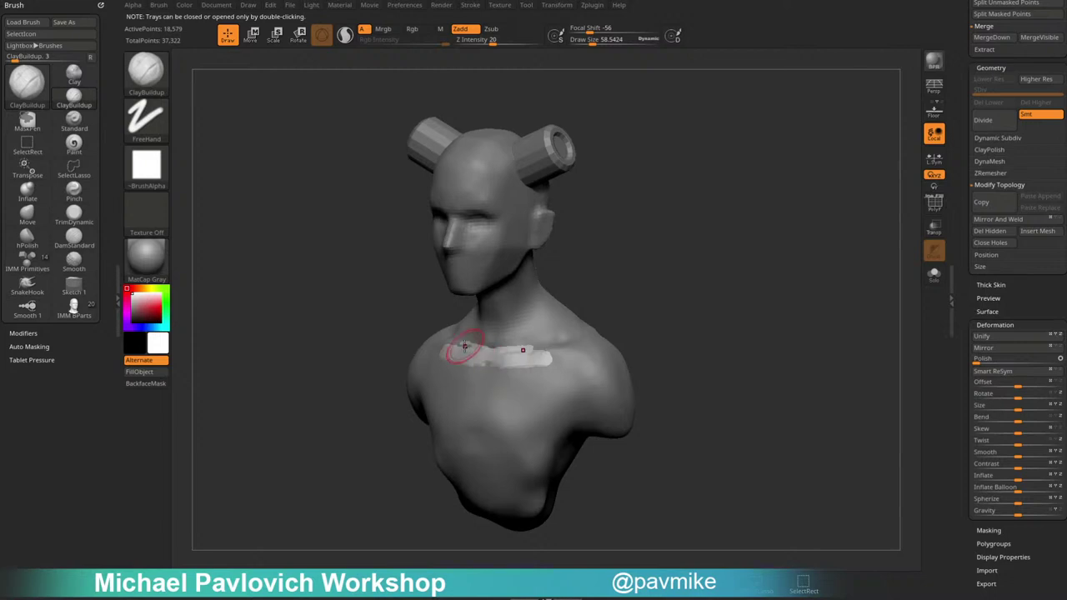
left_click_drag(466, 350, 434, 349)
mouse_move(634, 311)
left_mouse_down()
mouse_move(669, 342)
mouse_move(596, 334)
left_mouse_up()
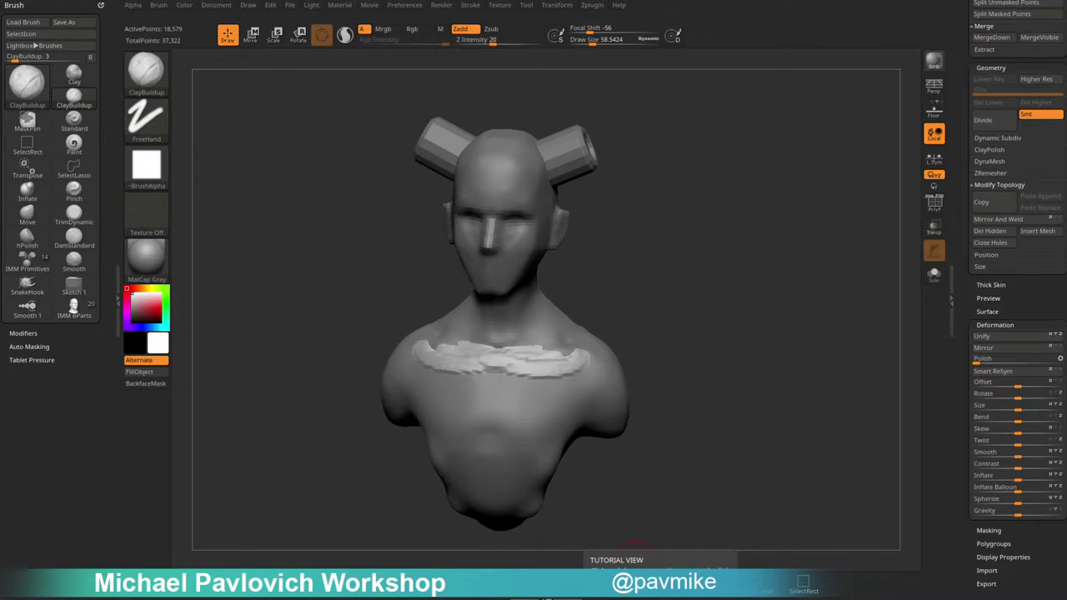
Switch to the browser to view the Metropolis and endoskeleton reference images, and return to ZBrush.
left_click_drag(658, 599, 790, 121)
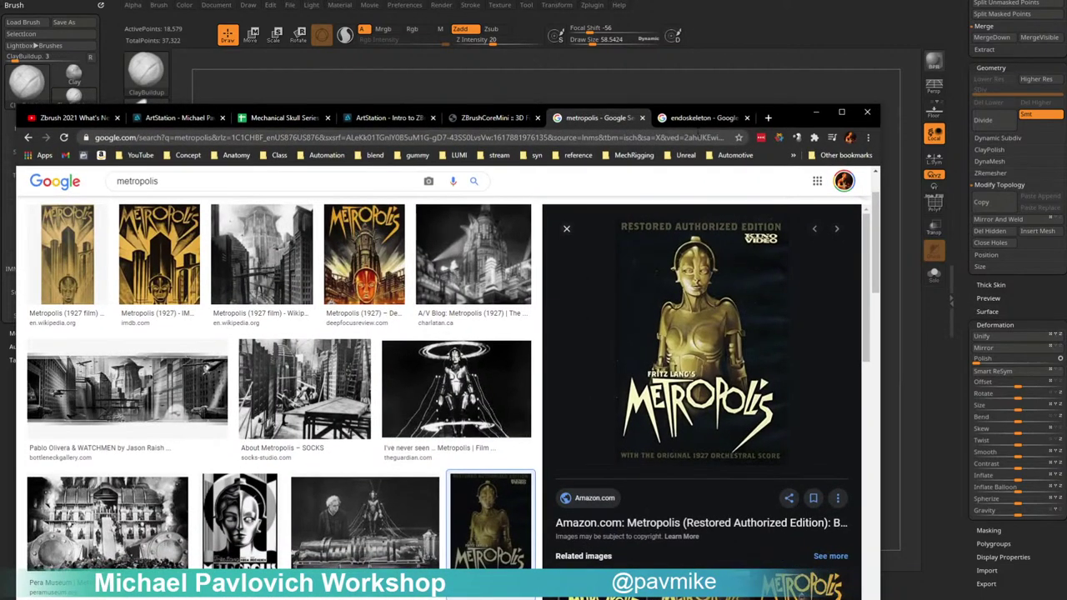
left_click(704, 118)
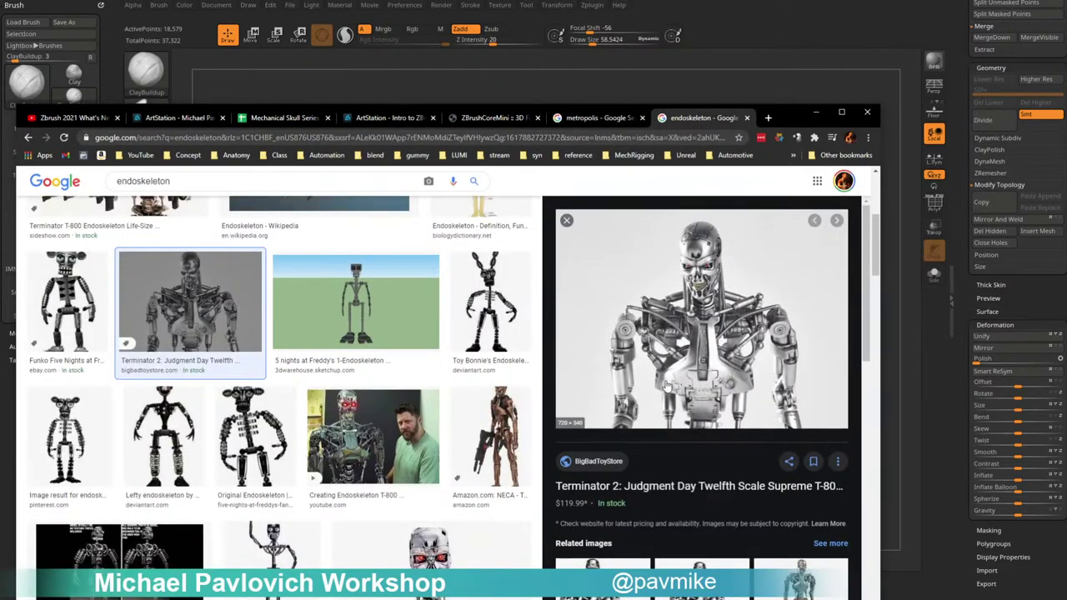
left_click_drag(786, 119, 750, 599)
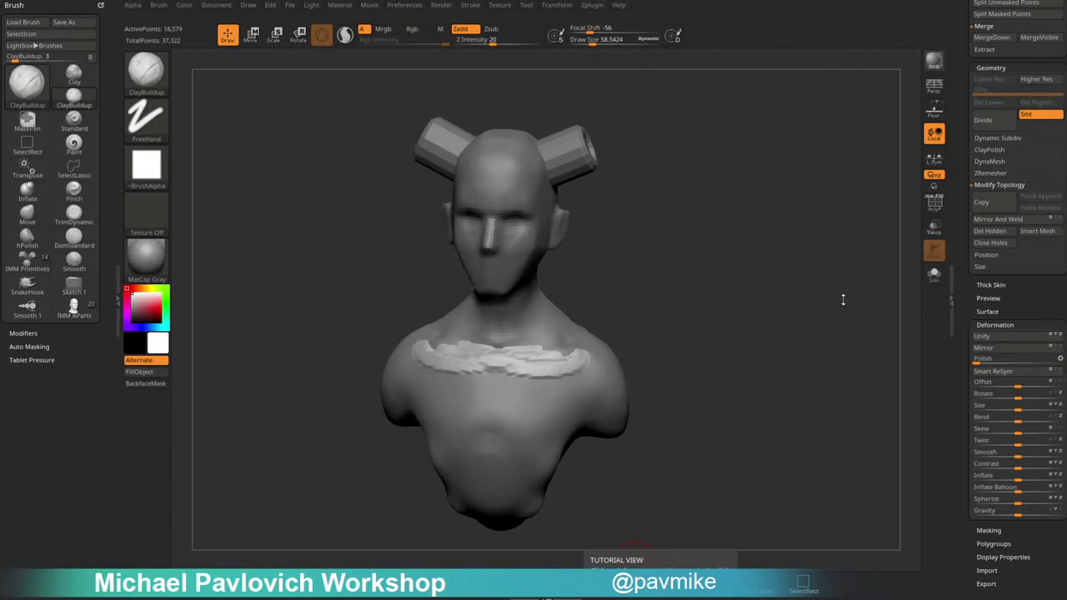
Thicken the collar band along both collarbones with more ClayBuildup strokes.
left_click_drag(842, 299, 752, 324)
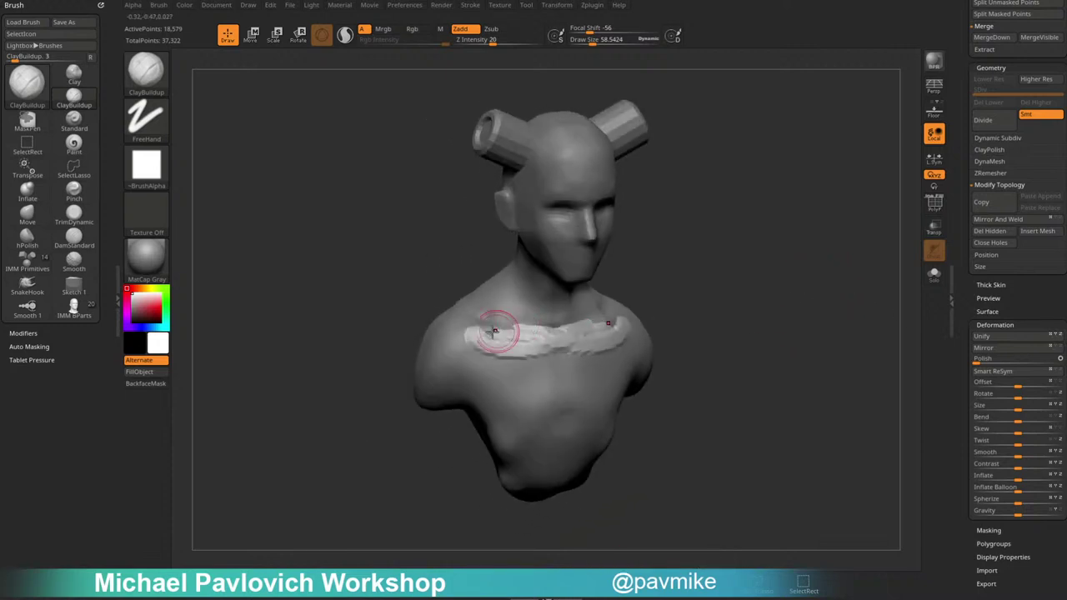
left_click_drag(493, 332, 540, 338)
left_click_drag(708, 280, 621, 288)
left_click_drag(487, 334, 581, 336)
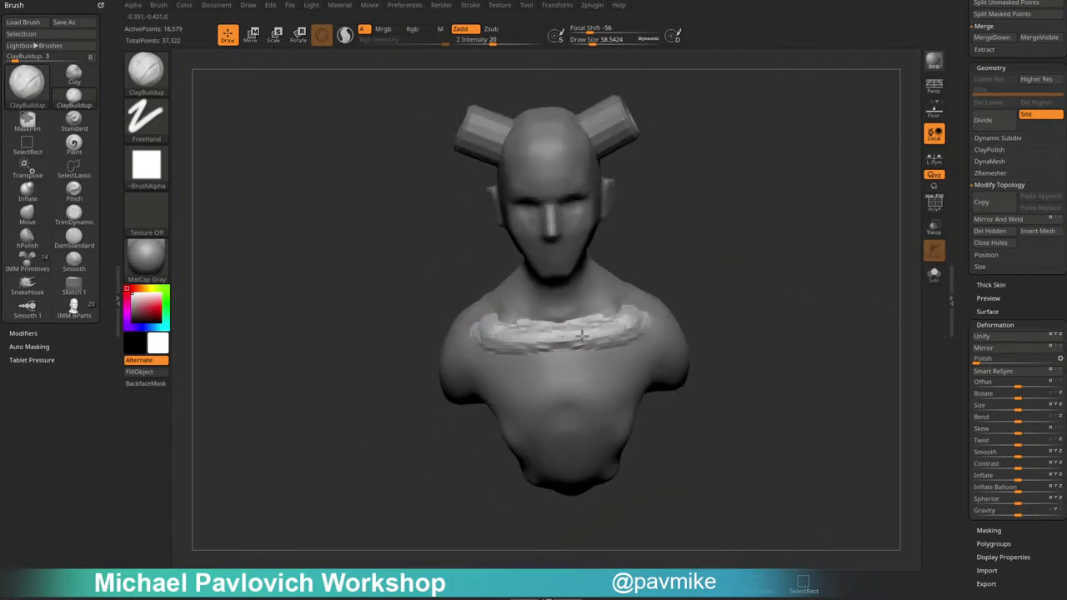
left_click_drag(709, 315, 702, 280)
Build up a vertical strip down the sternum and two symmetrical bands branching outward beneath the chest.
mouse_move(510, 351)
left_mouse_down()
mouse_move(563, 340)
mouse_move(544, 351)
mouse_move(555, 419)
left_mouse_up()
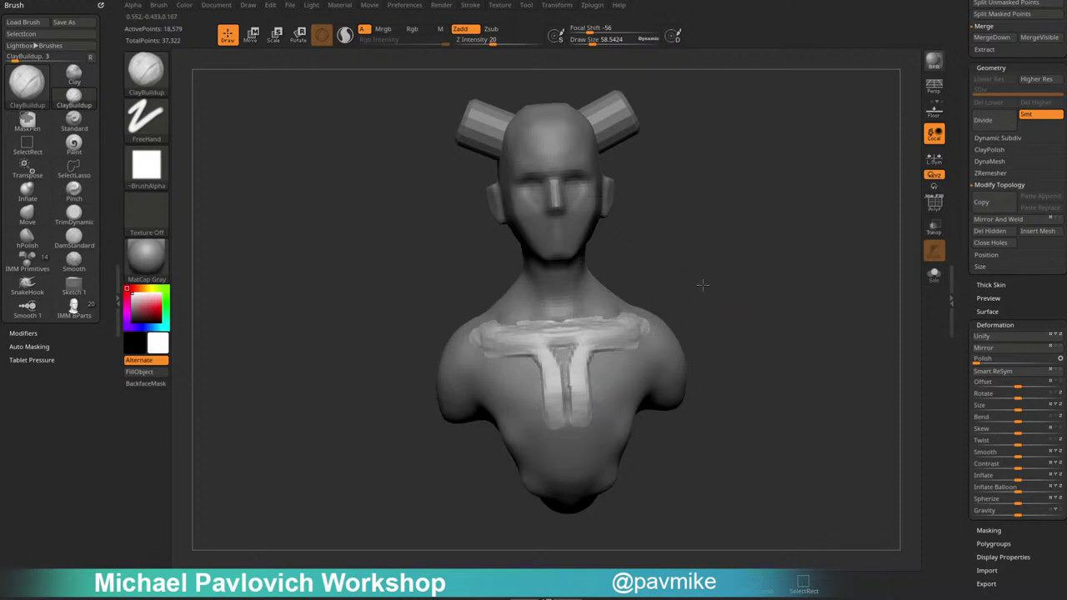
left_click_drag(702, 284, 698, 287)
left_click_drag(562, 350, 578, 339)
left_click_drag(709, 300, 705, 288)
key("s")
left_click_drag(589, 351, 557, 415)
left_click_drag(712, 328, 685, 332)
left_click_drag(540, 397, 601, 438)
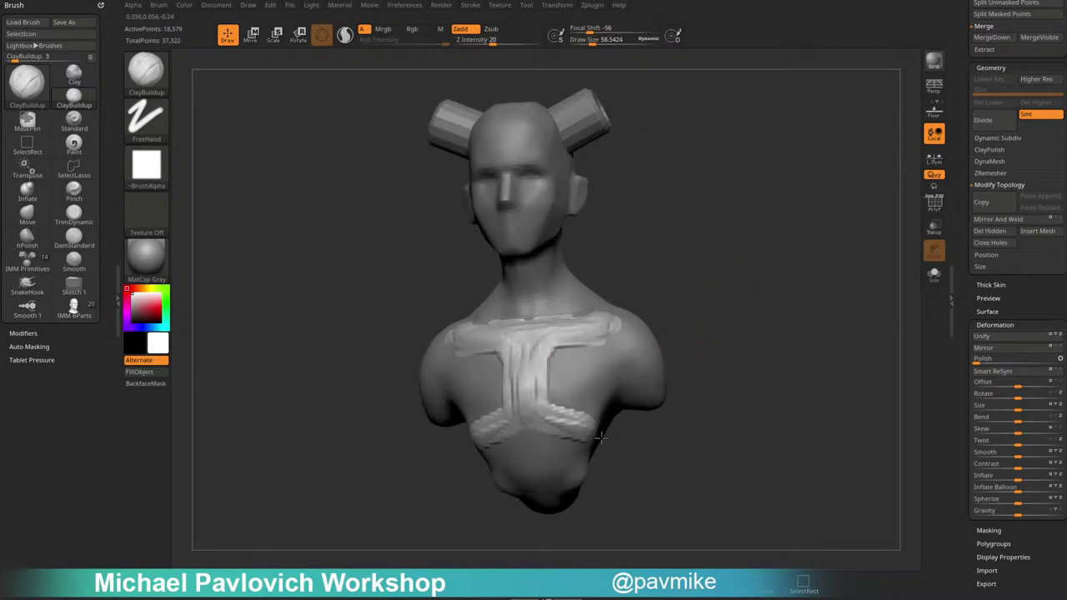
Fill out the sternum strip into a solid breastplate that widens toward the lower band, shaping its sides.
right_click_drag(600, 436, 534, 419)
left_click_drag(523, 410, 602, 438)
left_click_drag(721, 458, 657, 463)
left_click_drag(568, 429, 654, 437)
mouse_move(725, 398)
left_mouse_down()
mouse_move(784, 386)
mouse_move(756, 346)
left_mouse_up()
mouse_move(506, 357)
left_mouse_down()
mouse_move(523, 431)
mouse_move(521, 398)
mouse_move(504, 423)
left_mouse_up()
mouse_move(504, 425)
right_mouse_down()
mouse_move(566, 352)
mouse_move(649, 295)
mouse_move(648, 321)
mouse_move(693, 302)
mouse_move(665, 319)
right_mouse_up()
mouse_move(543, 400)
left_mouse_down("alt")
mouse_move(513, 390)
mouse_move(556, 392)
left_mouse_up("alt")
right_click_drag(556, 393, 492, 407, "shift")
right_click_drag(706, 380, 702, 334, "alt")
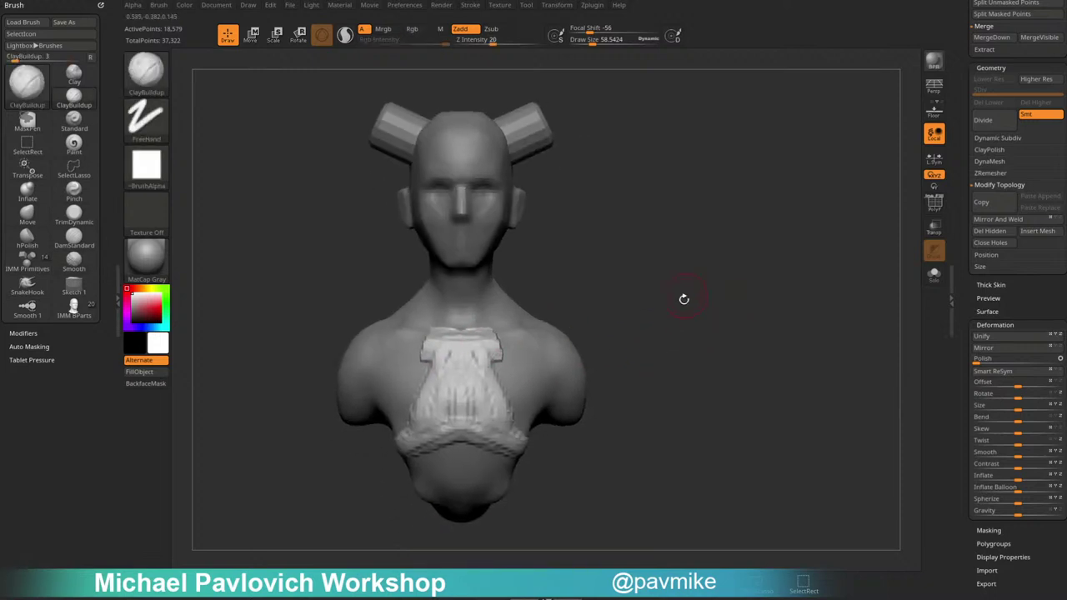
Extend the breastplate's lower band around the ribcage toward the back, and undo the last change.
right_click_drag(683, 298, 703, 322)
mouse_move(518, 435)
left_mouse_down()
mouse_move(601, 425)
mouse_move(510, 436)
left_mouse_up()
right_click_drag(675, 441, 782, 422)
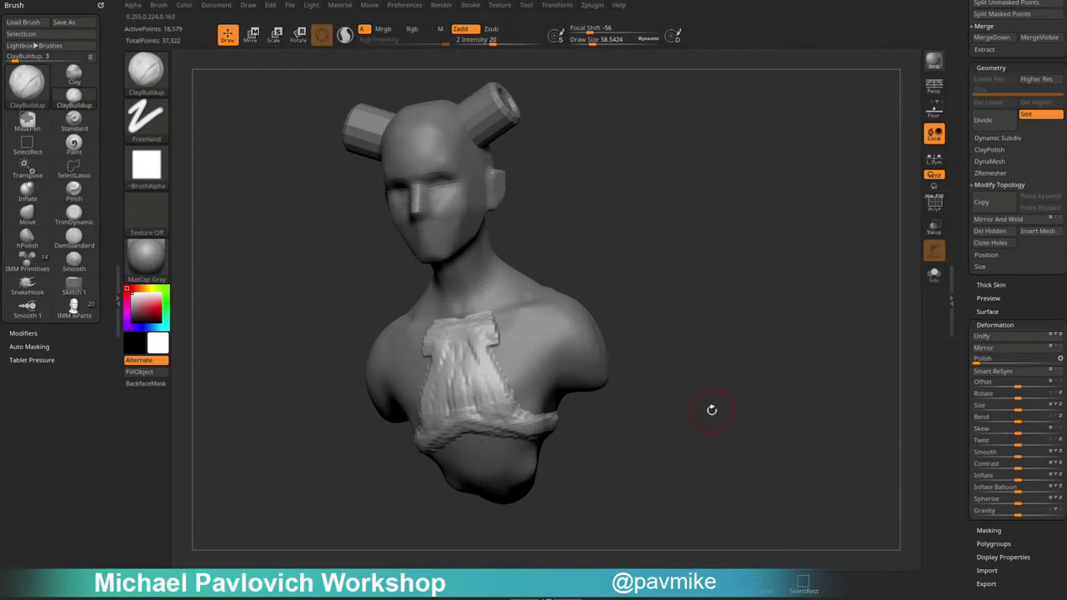
mouse_move(722, 362)
right_mouse_down()
mouse_move(509, 365)
mouse_move(782, 326)
right_mouse_up()
mouse_move(576, 405)
left_mouse_down()
mouse_move(602, 371)
mouse_move(631, 372)
left_mouse_up()
right_click_drag(764, 274, 790, 273)
key("ctrl+z")
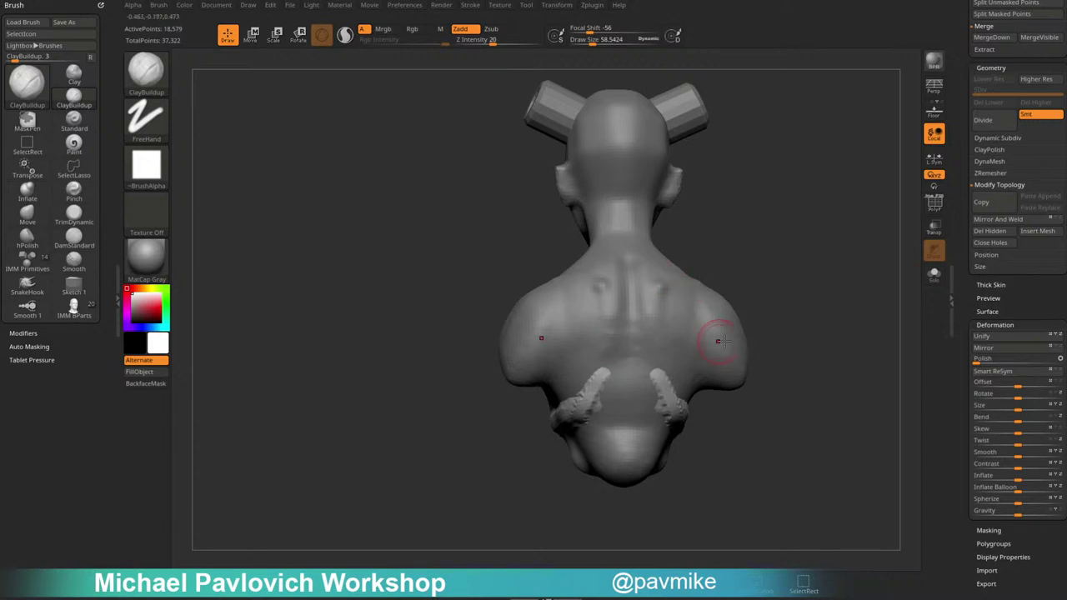
Reinforce and even out the band where it wraps around the side of the ribcage.
mouse_move(714, 341)
right_mouse_down()
mouse_move(833, 292)
mouse_move(583, 267)
right_mouse_up()
mouse_move(580, 394)
left_mouse_down()
mouse_move(595, 326)
mouse_move(617, 366)
mouse_move(577, 407)
left_mouse_up()
mouse_move(774, 314)
right_mouse_down()
mouse_move(815, 340)
mouse_move(833, 307)
mouse_move(788, 292)
mouse_move(723, 237)
mouse_move(785, 276)
mouse_move(670, 301)
right_mouse_up()
right_click_drag(589, 404, 810, 281)
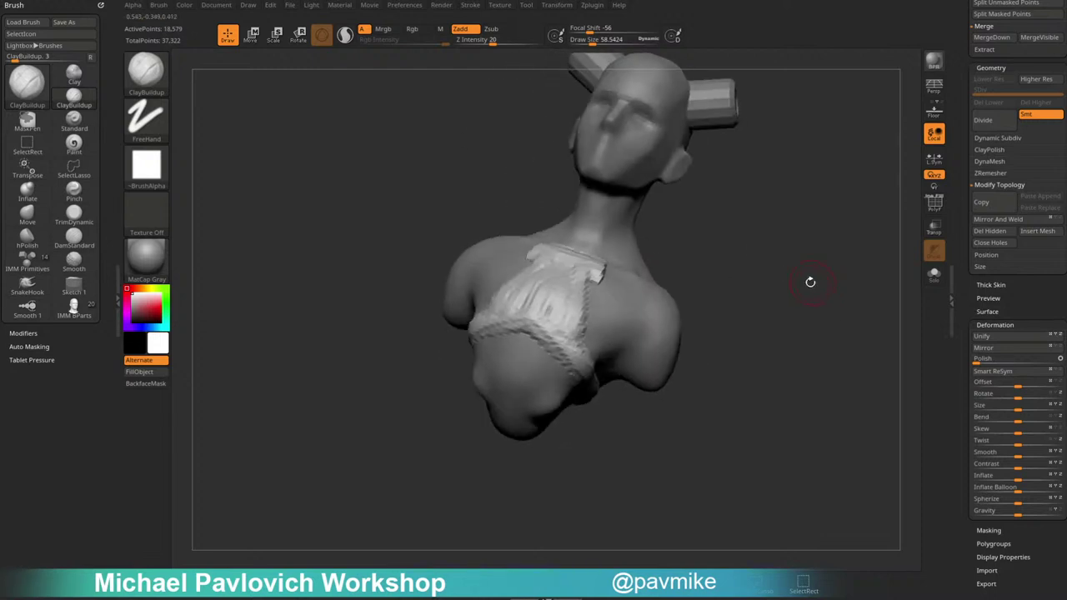
mouse_move(745, 279)
right_mouse_down()
mouse_move(747, 310)
mouse_move(686, 255)
mouse_move(553, 281)
right_mouse_up()
right_click_drag(688, 293, 795, 311)
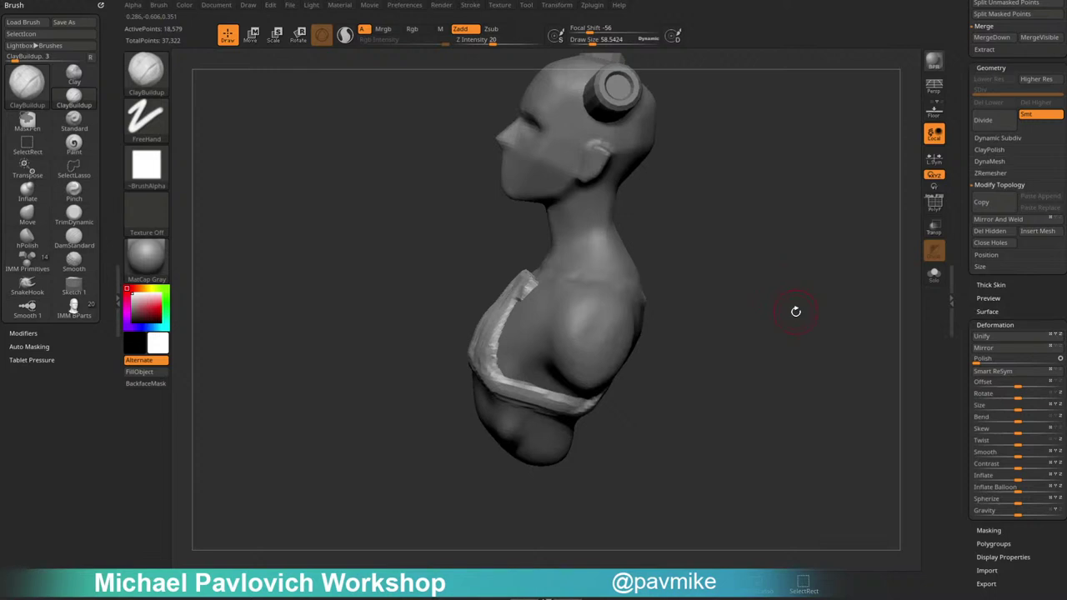
Join the two strap ends across the spine and fill the area in as a raised back plate with ClayBuildup.
mouse_move(774, 285)
left_mouse_down()
mouse_move(664, 286)
mouse_move(762, 267)
mouse_move(746, 266)
mouse_move(769, 277)
mouse_move(758, 280)
left_mouse_up()
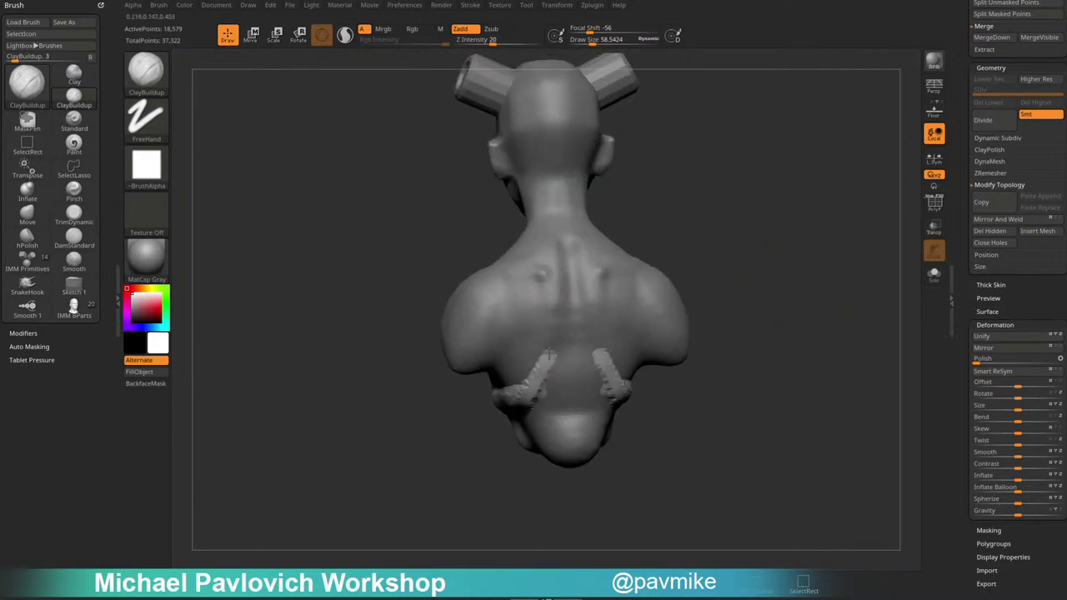
mouse_move(550, 351)
left_mouse_down()
mouse_move(537, 325)
mouse_move(567, 317)
mouse_move(555, 359)
left_mouse_up()
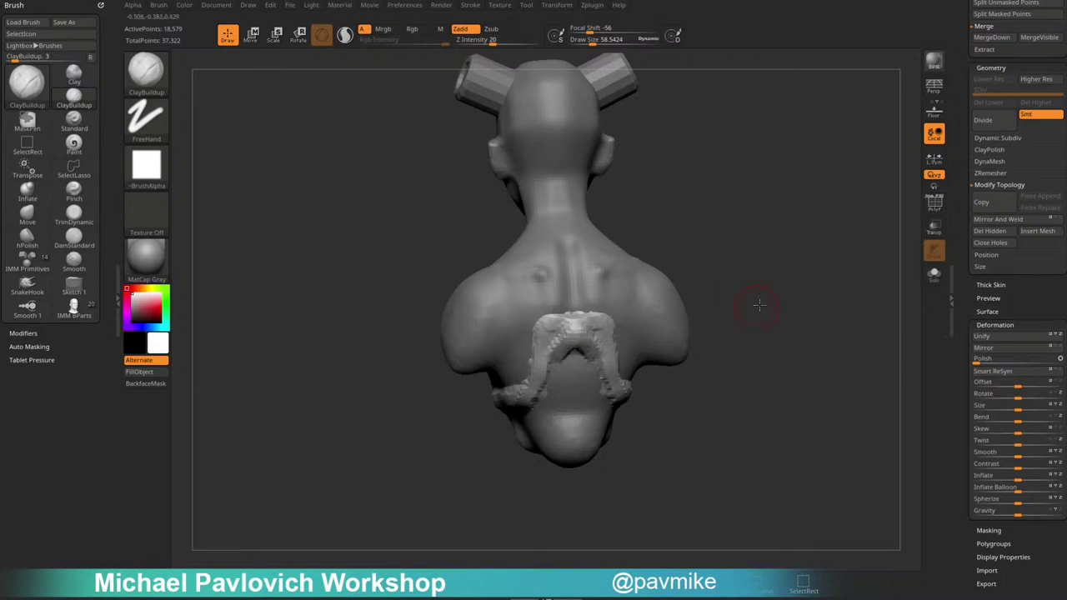
mouse_move(758, 305)
left_mouse_down()
mouse_move(831, 307)
mouse_move(573, 298)
mouse_move(607, 315)
mouse_move(575, 354)
left_mouse_up()
mouse_move(698, 293)
left_mouse_down()
mouse_move(573, 350)
mouse_move(601, 322)
mouse_move(734, 257)
mouse_move(724, 279)
left_mouse_up()
left_click_drag(542, 285, 575, 279)
left_click_drag(660, 260, 656, 321)
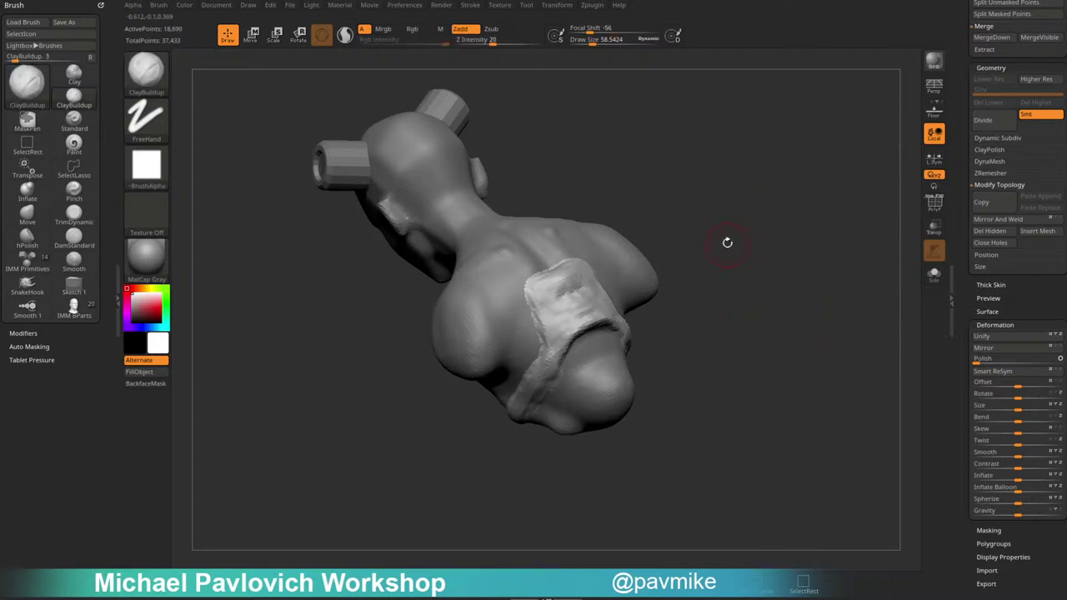
Carve sharper creases around the edges of the back plate with the DamStandard brush.
key("b")
key("d")
key("s")
mouse_move(738, 227)
left_mouse_down()
mouse_move(759, 222)
mouse_move(765, 193)
left_mouse_up()
mouse_move(575, 233)
left_mouse_down()
mouse_move(521, 287)
mouse_move(697, 238)
mouse_move(737, 242)
left_mouse_up()
left_click_drag(540, 271, 595, 314)
left_click_drag(675, 308, 716, 301)
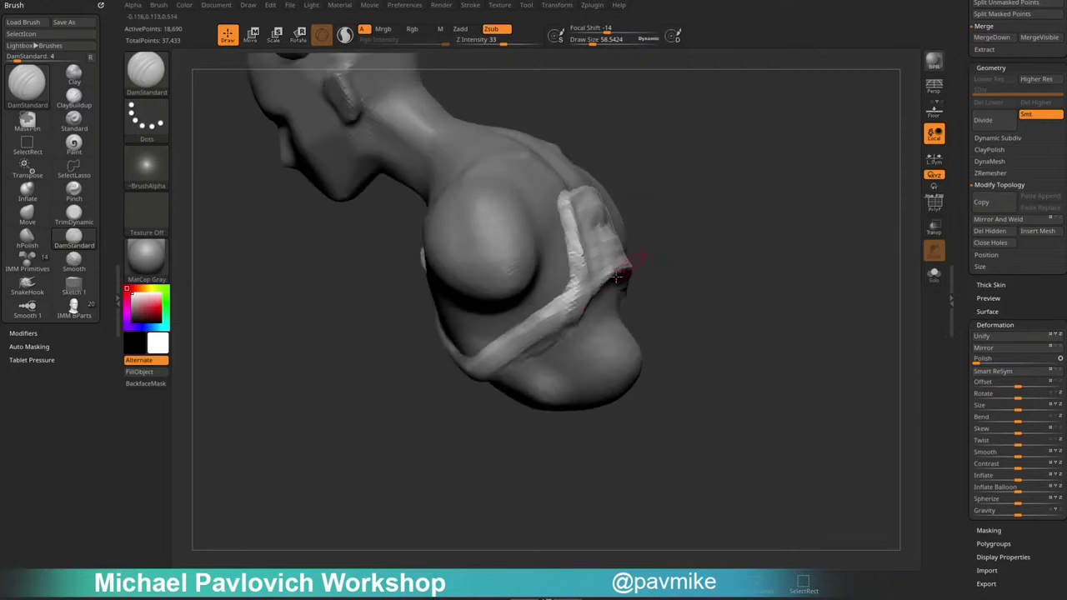
Define the edges of the side strap between the back plate and the breastplate with DamStandard strokes.
left_click_drag(624, 273, 498, 350)
left_click_drag(645, 294, 688, 288)
left_click_drag(496, 346, 558, 318)
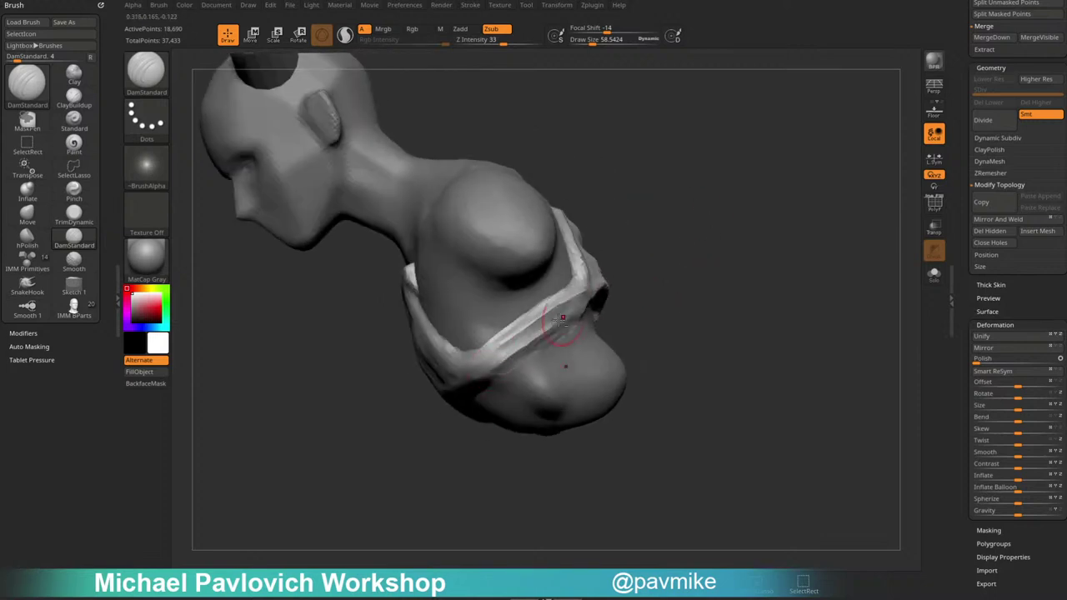
left_click_drag(507, 368, 585, 314)
left_click_drag(688, 266, 618, 274)
mouse_move(556, 329)
left_mouse_down()
mouse_move(598, 292)
mouse_move(653, 301)
left_mouse_up()
mouse_move(741, 275)
left_mouse_down()
mouse_move(857, 265)
mouse_move(786, 264)
left_mouse_up()
Carve down the side edge of the breastplate with DamStandard at a draw size of about 46.5.
left_click_drag(737, 179, 795, 165)
left_click_drag(645, 223, 607, 228)
left_click_drag(763, 200, 779, 159)
mouse_move(596, 223)
left_mouse_down()
mouse_move(610, 248)
mouse_move(598, 315)
left_mouse_up()
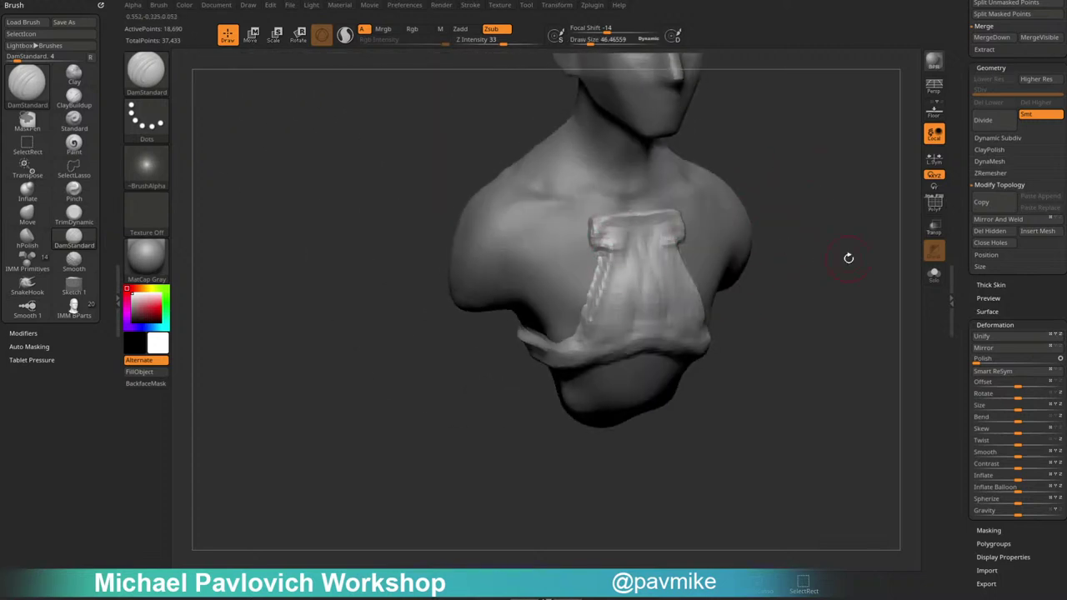
mouse_move(844, 257)
left_mouse_down()
mouse_move(783, 280)
mouse_move(790, 270)
left_mouse_up()
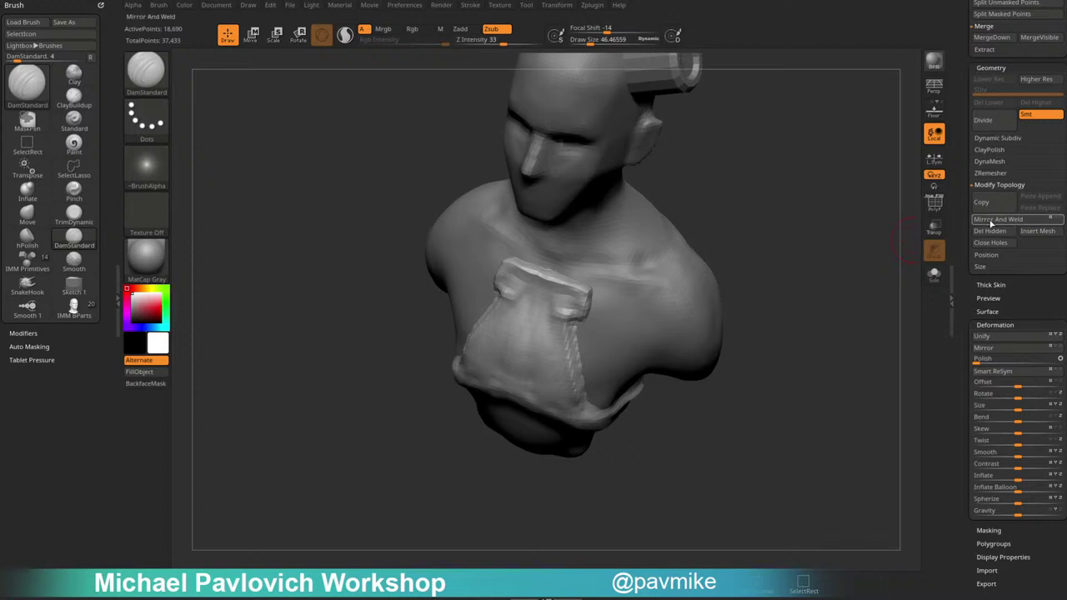
Set the DynaMesh resolution to 176 and remesh the armoured bust.
left_click(989, 160)
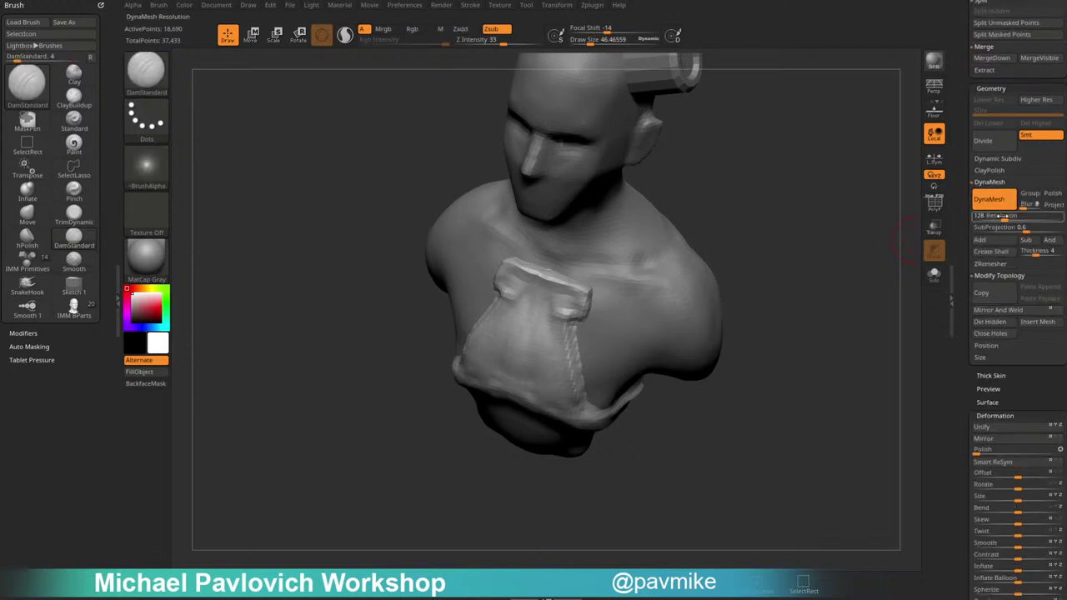
left_click(1009, 219)
double_click(1010, 209)
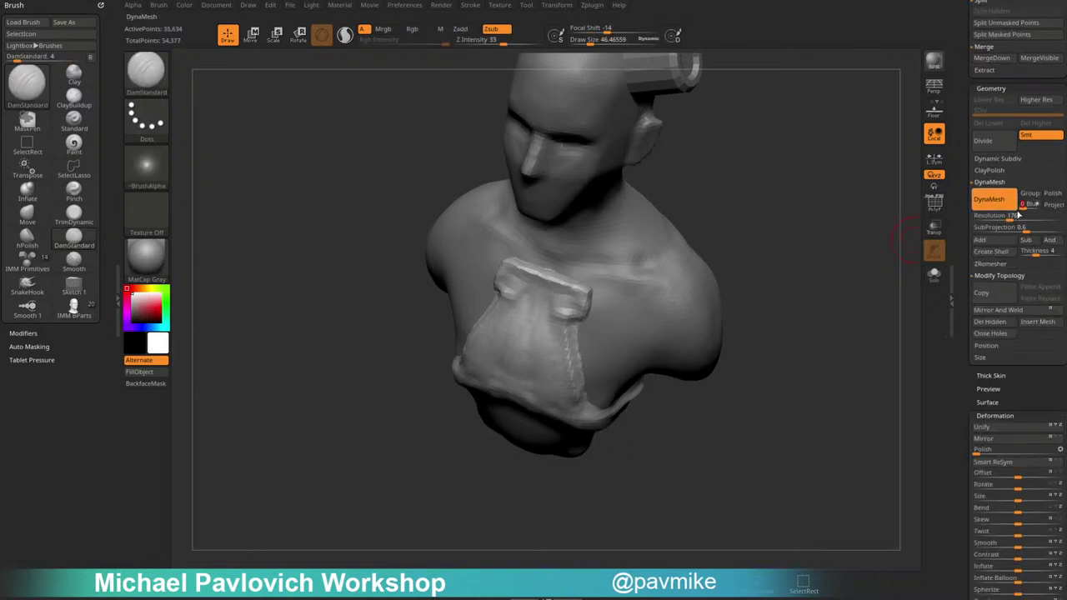
Flatten the front surface of the breastplate with the hPolish brush at a draw size of about 87.
mouse_move(793, 259)
left_mouse_down()
mouse_move(821, 215)
mouse_move(801, 244)
mouse_move(750, 248)
left_mouse_up()
key("b")
key("h")
key("p")
key("s")
left_click_drag(500, 355, 509, 355)
mouse_move(494, 266)
left_mouse_down()
mouse_move(550, 307)
mouse_move(512, 318)
mouse_move(568, 356)
left_mouse_up()
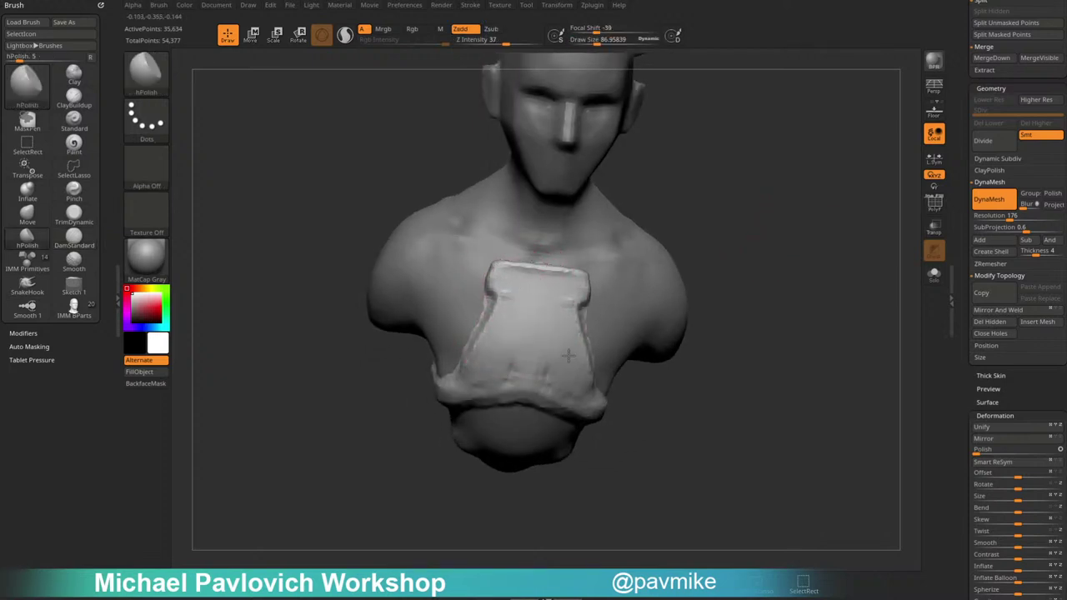
Polish the breastplate's side bevel and the side strap with hPolish at a draw size of about 61.8.
left_click_drag(750, 350, 704, 333)
left_click_drag(585, 314, 537, 316)
left_click_drag(750, 350, 712, 321)
left_click_drag(610, 337, 534, 342)
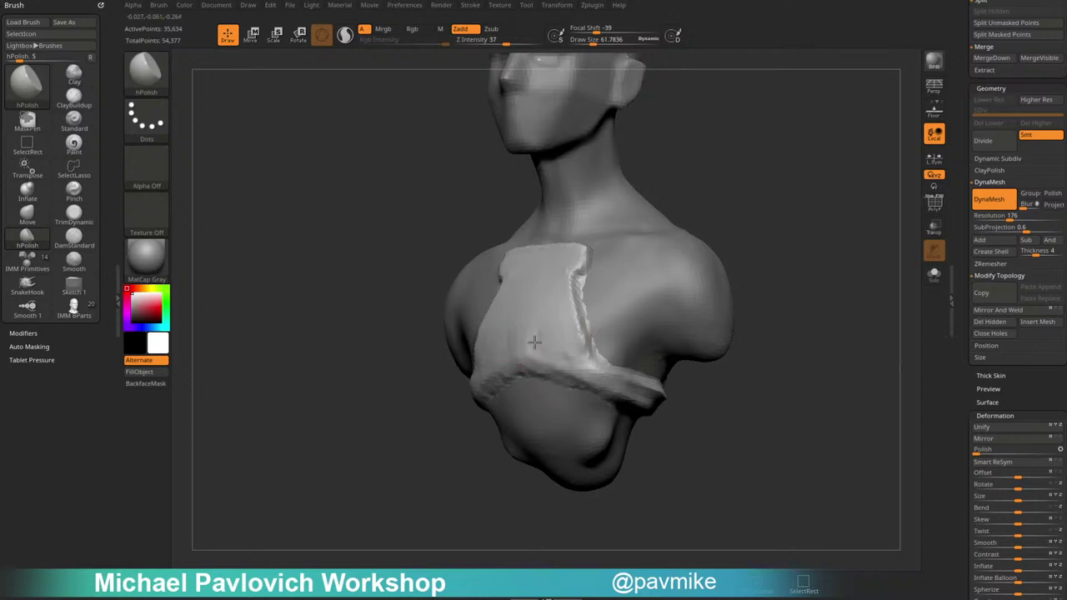
left_click_drag(755, 295, 747, 326)
left_click_drag(619, 353, 627, 354)
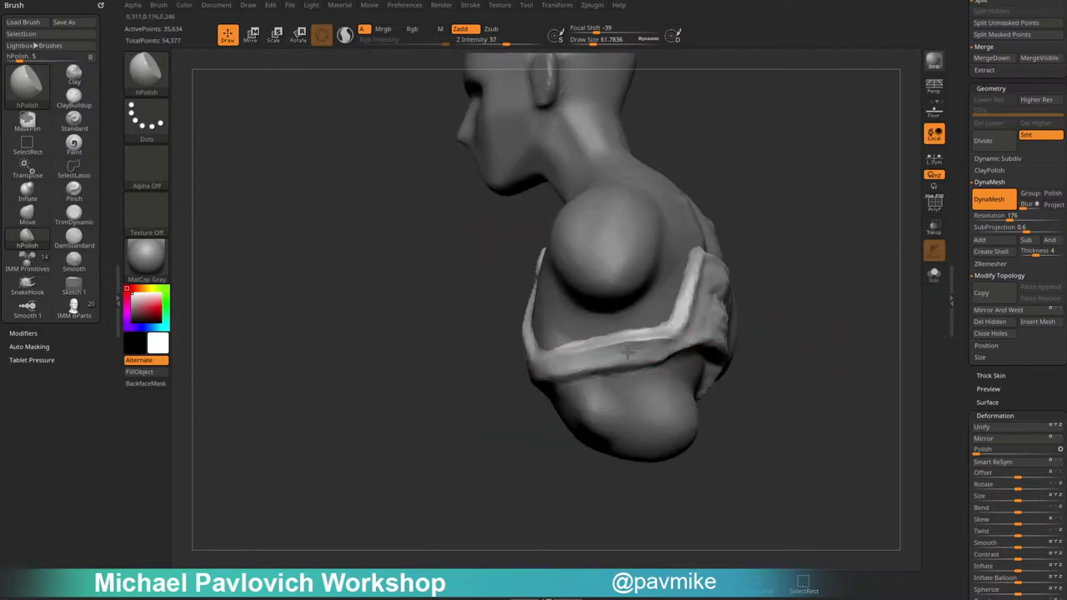
Polish the rear section of the strap and the rough surface of the back plate with hPolish.
mouse_move(780, 325)
left_mouse_down()
mouse_move(692, 315)
mouse_move(695, 290)
left_mouse_up()
mouse_move(830, 254)
left_mouse_down()
mouse_move(809, 262)
mouse_move(769, 253)
left_mouse_up()
mouse_move(667, 281)
left_mouse_down()
mouse_move(648, 284)
mouse_move(654, 305)
left_mouse_up()
left_click_drag(825, 333, 795, 287)
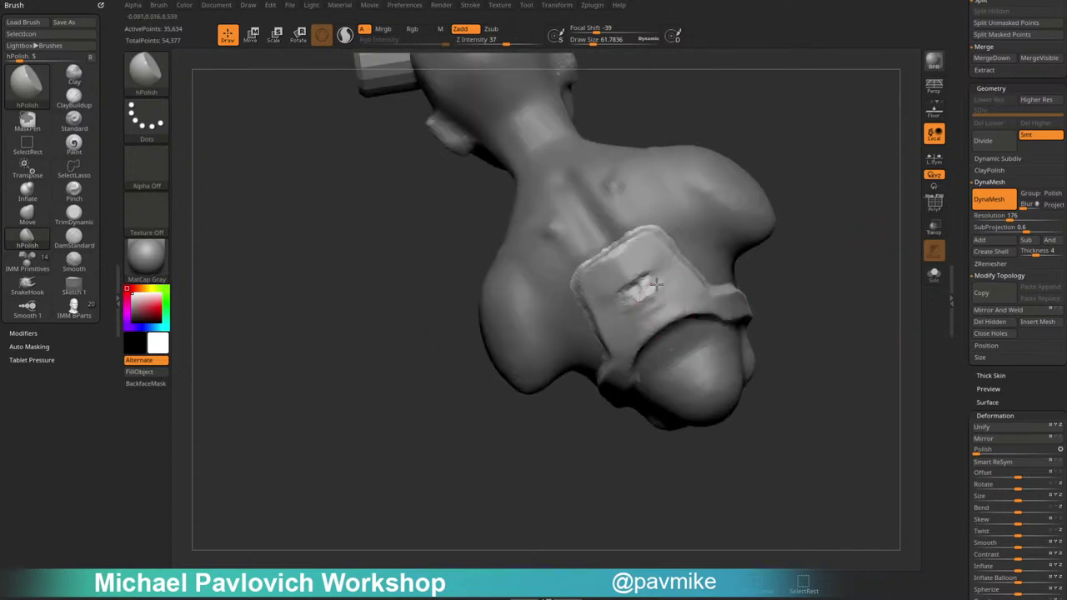
left_click_drag(647, 271, 653, 303)
Trim the bevelled edges of the back plate flat with the TrimDynamic brush at a draw size of about 55.4.
left_click_drag(791, 266, 738, 180)
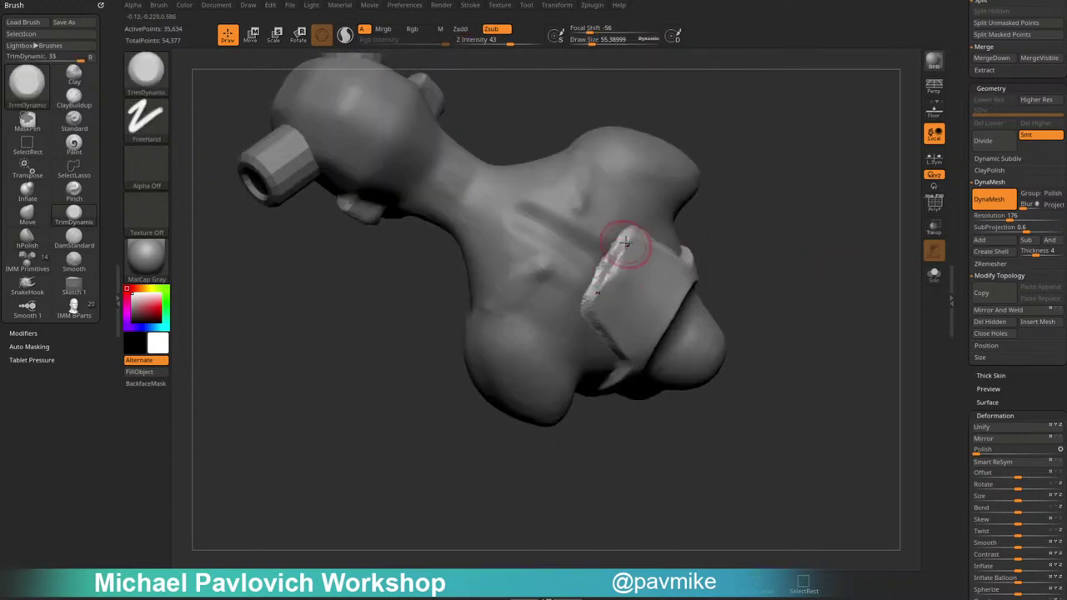
left_click_drag(633, 244, 588, 300)
mouse_move(770, 268)
left_mouse_down()
mouse_move(791, 172)
mouse_move(784, 177)
left_mouse_up()
left_click_drag(618, 281, 598, 263)
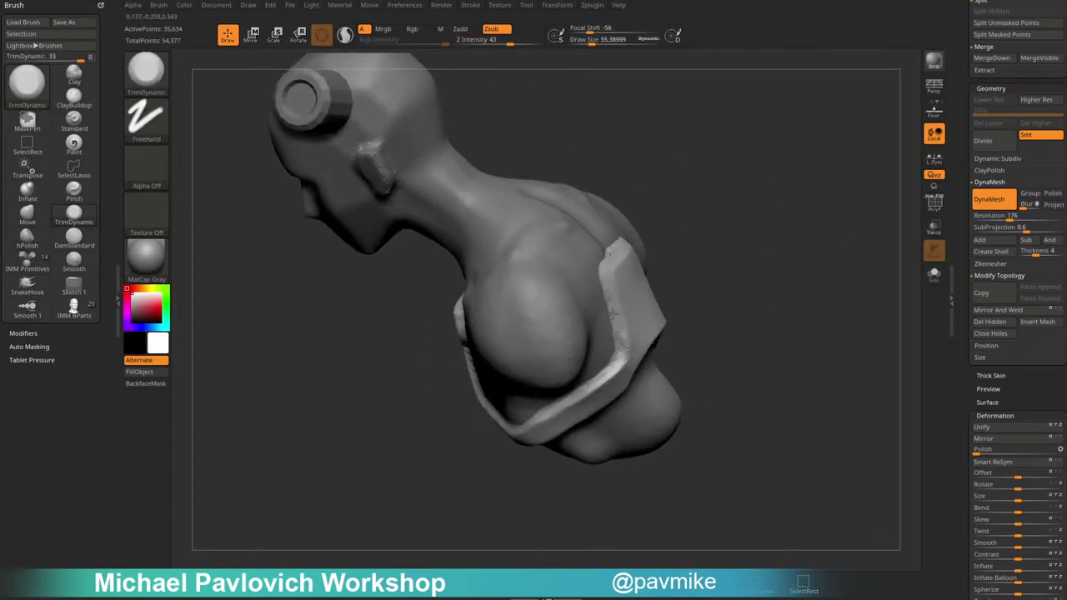
left_click_drag(613, 313, 619, 344)
Trim the side and top edges of the breastplate with TrimDynamic at a draw size of about 55.4.
key("ctrl+shift")
mouse_move(729, 237)
left_mouse_down()
mouse_move(817, 247)
mouse_move(804, 302)
mouse_move(842, 291)
mouse_move(849, 305)
mouse_move(719, 317)
left_mouse_up()
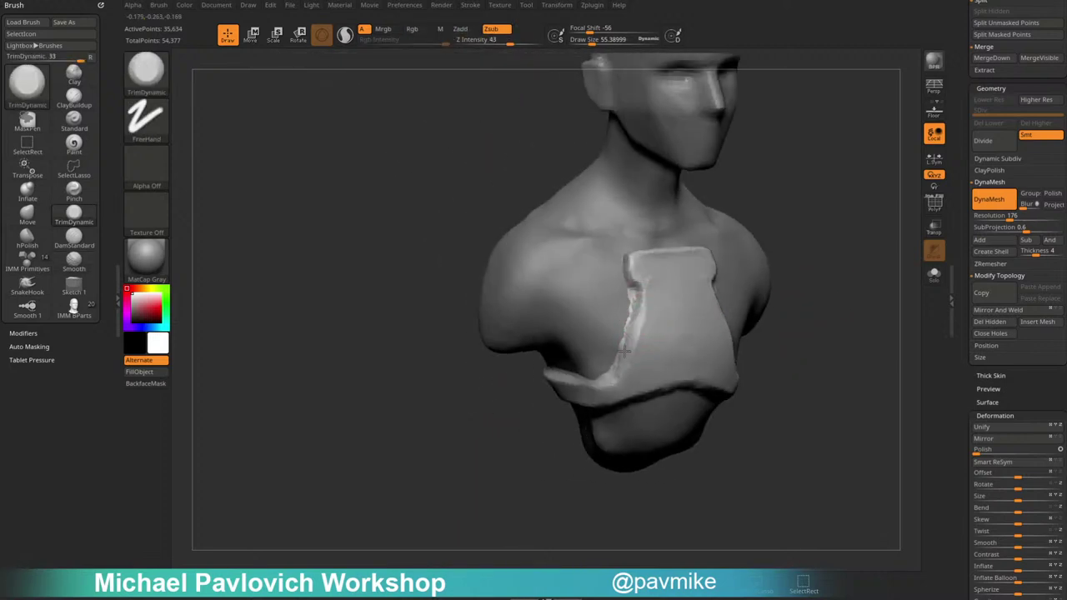
left_click_drag(708, 217, 621, 263)
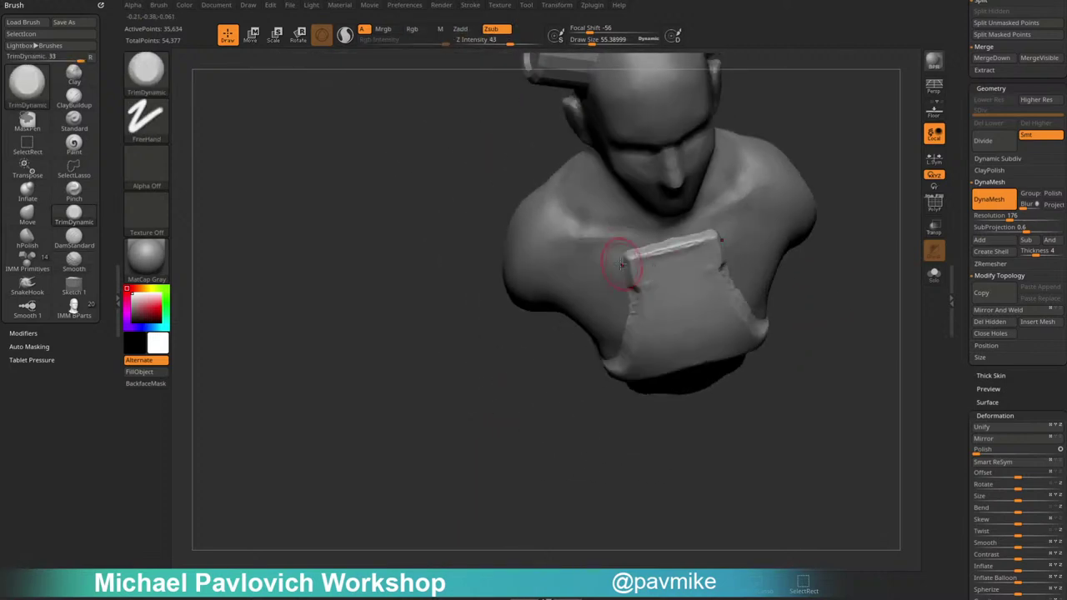
Pull the centre of the breastplate's lower edge up into an arch with the Move brush at a draw size of about 65.
left_click_drag(897, 270, 835, 250)
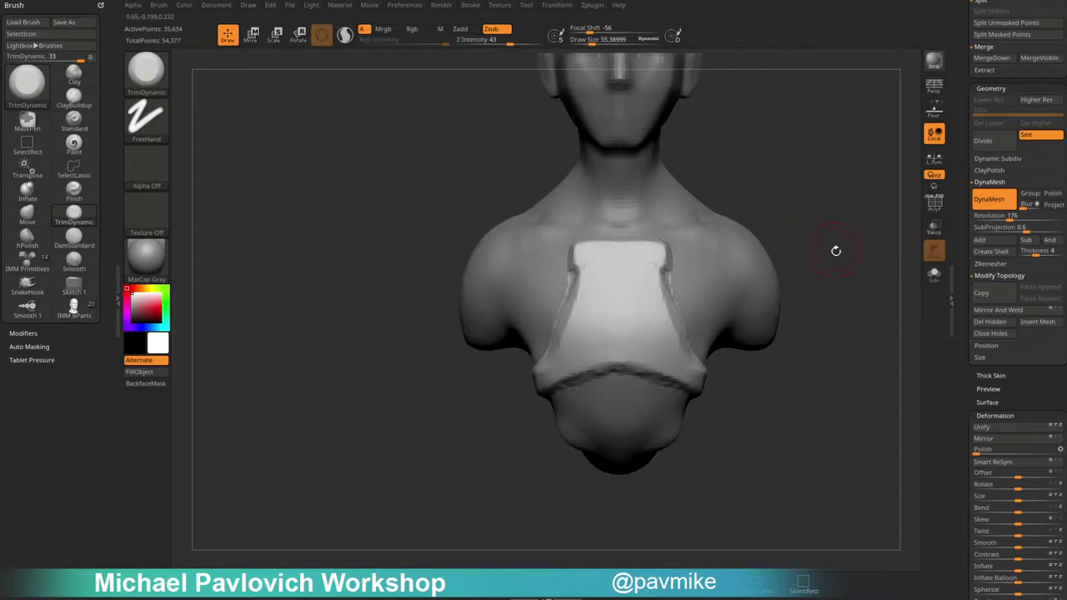
key("b")
key("m")
key("v")
mouse_move(642, 376)
left_mouse_down()
mouse_move(650, 407)
mouse_move(654, 384)
mouse_move(634, 386)
left_mouse_up()
key("ctrl+z")
key("s")
mouse_move(638, 380)
left_mouse_down()
mouse_move(625, 356)
mouse_move(589, 384)
mouse_move(597, 358)
left_mouse_up()
key("s")
key("s")
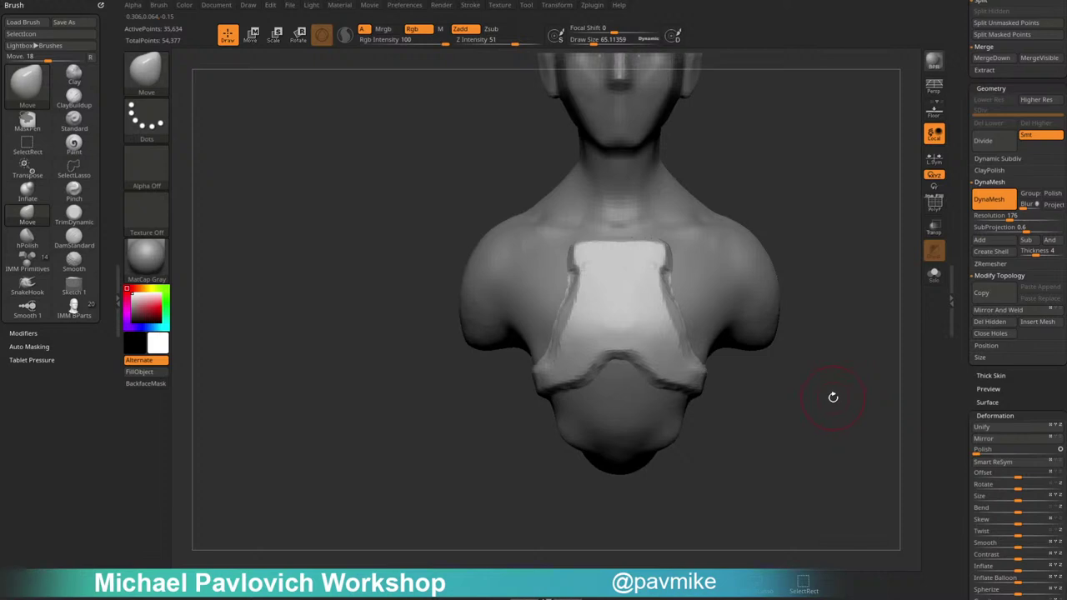
Pull the back plate's lower edge upward into a higher arch with the Move brush at a draw size of about 49.
mouse_move(839, 397)
left_mouse_down()
mouse_move(733, 400)
mouse_move(795, 355)
left_mouse_up()
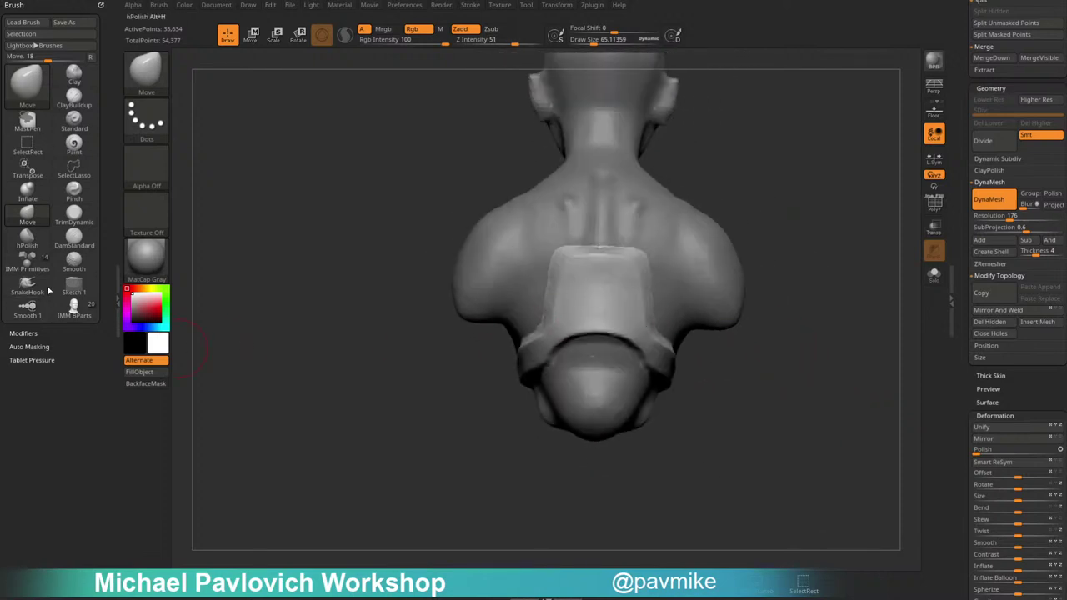
left_click_drag(842, 392, 845, 377)
left_click_drag(561, 325, 586, 301)
key("bracketleft")
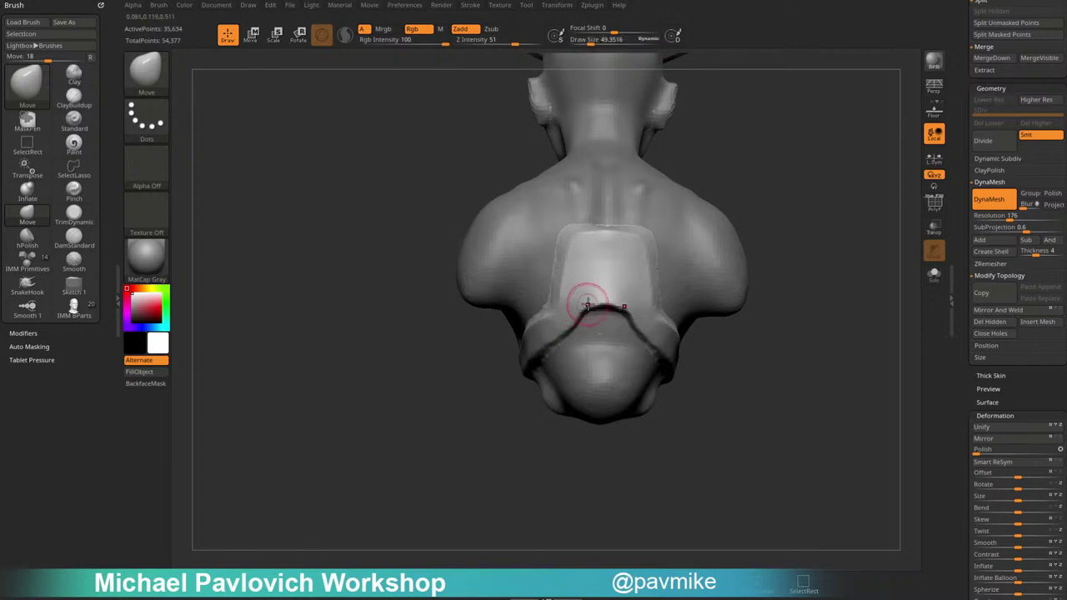
Reshape the breastplate's side edges into a smoother inward curve with the Move brush at a draw size of about 91.
left_click_drag(787, 300, 859, 291)
mouse_move(784, 377)
left_mouse_down("shift")
mouse_move(834, 350)
mouse_move(802, 359)
mouse_move(820, 354)
left_mouse_up("shift")
key("s")
left_click_drag(618, 253, 619, 255)
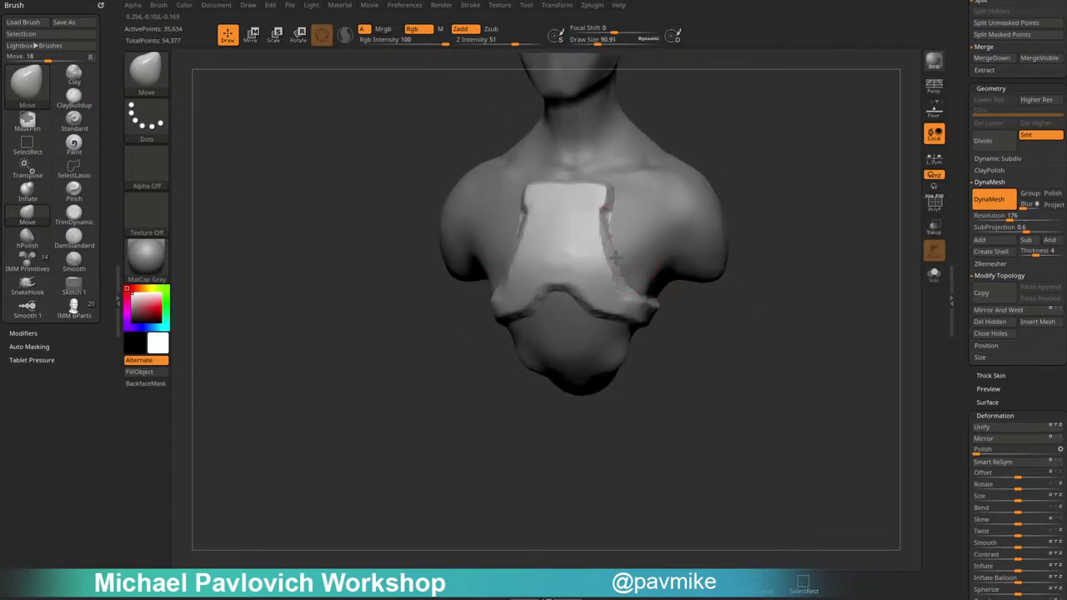
Polish the front surface of the breastplate with the hPolish brush at a draw size of about 61.8.
mouse_move(787, 324)
left_mouse_down()
mouse_move(769, 348)
mouse_move(787, 330)
left_mouse_up()
key("b")
key("h")
key("p")
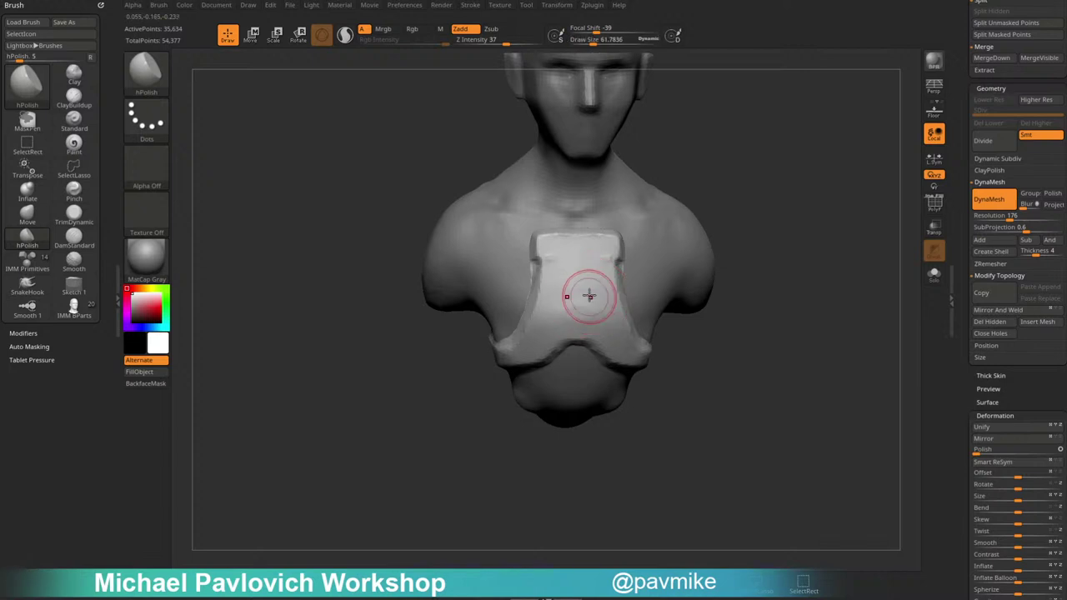
Adjust the breastplate's top edge and upper corners with the Move brush at a draw size of about 52.
mouse_move(750, 204)
left_mouse_down()
mouse_move(805, 226)
mouse_move(744, 242)
mouse_move(754, 238)
left_mouse_up()
key("b")
key("m")
key("v")
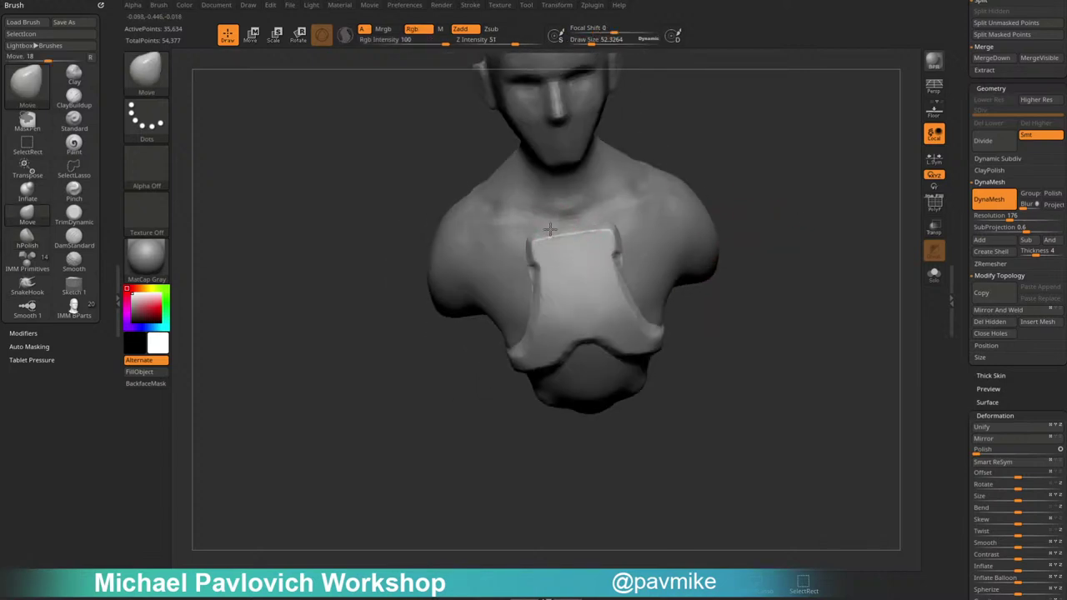
Carve a vertical rectangular slot into the centre of the breastplate with ClayBuildup at a draw size of about 49.
mouse_move(704, 166)
left_mouse_down()
mouse_move(809, 258)
mouse_move(838, 266)
mouse_move(856, 296)
mouse_move(828, 295)
left_mouse_up()
key("b")
key("d")
key("s")
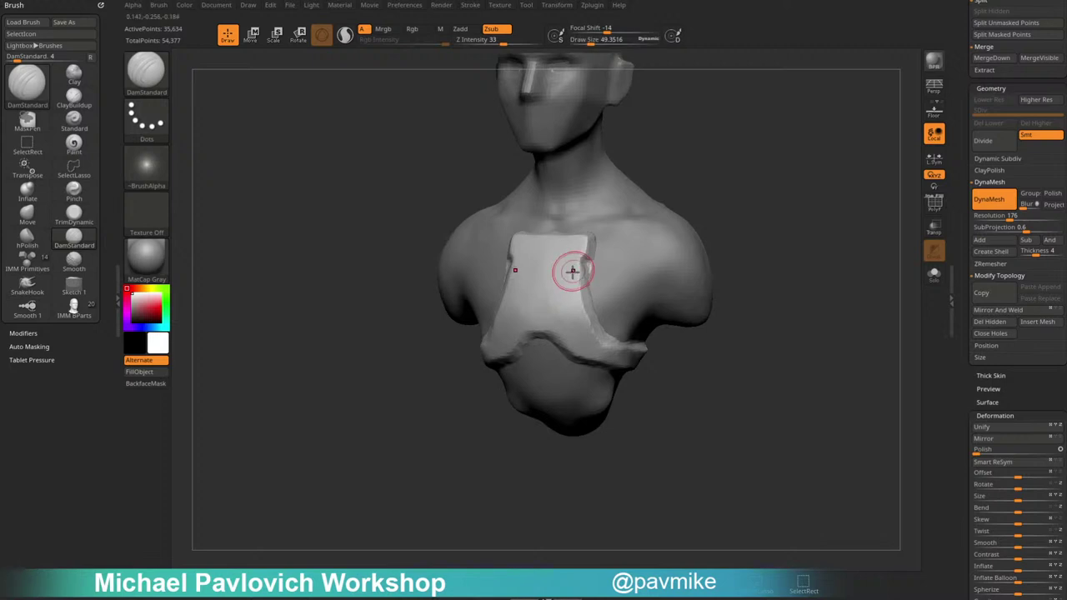
left_click_drag(779, 210, 800, 201)
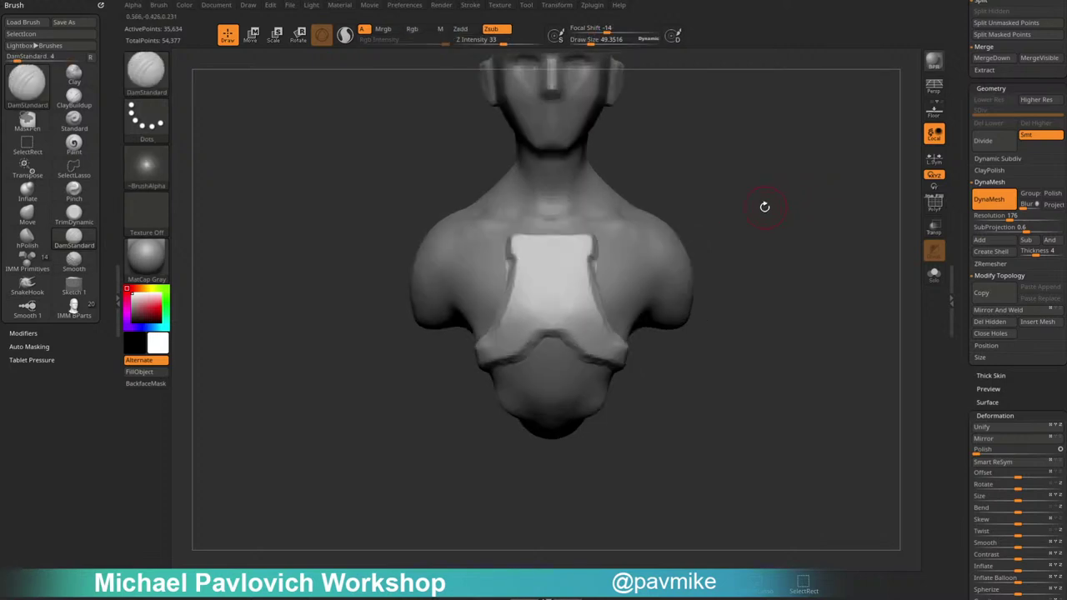
key("b")
key("c")
key("b")
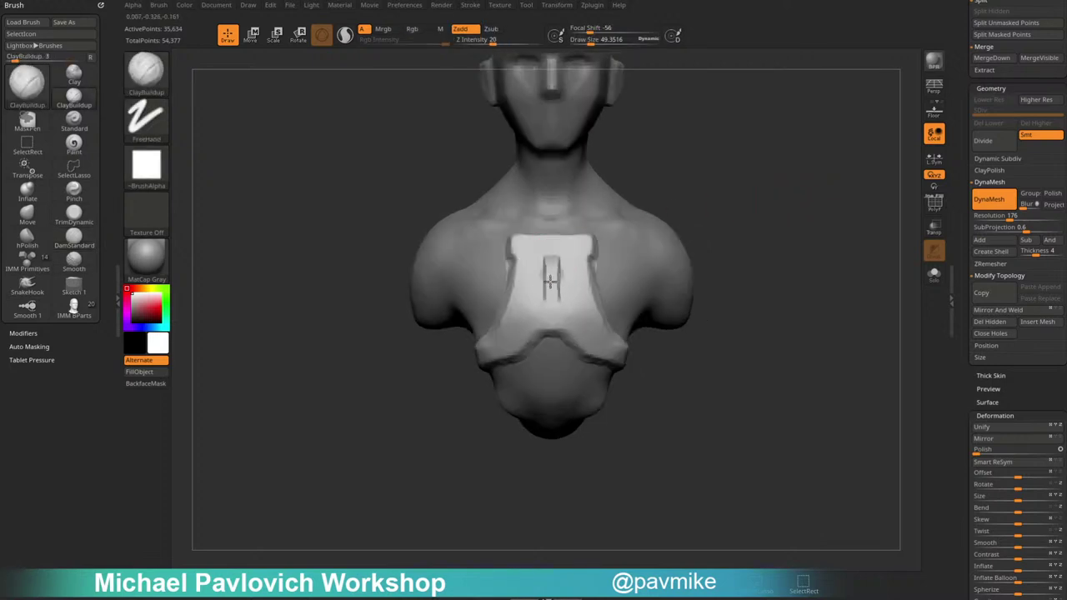
left_click_drag(550, 282, 550, 264)
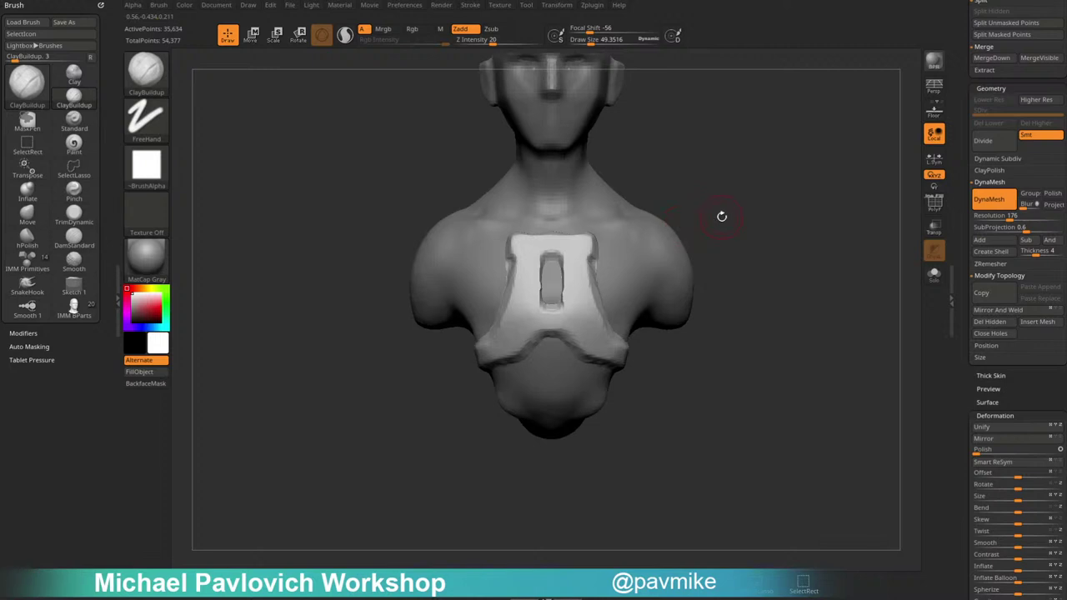
Set the DynaMesh resolution to 232 and remesh the bust.
mouse_move(722, 216)
left_mouse_down()
mouse_move(774, 227)
mouse_move(720, 227)
left_mouse_up()
key("b")
key("d")
key("s")
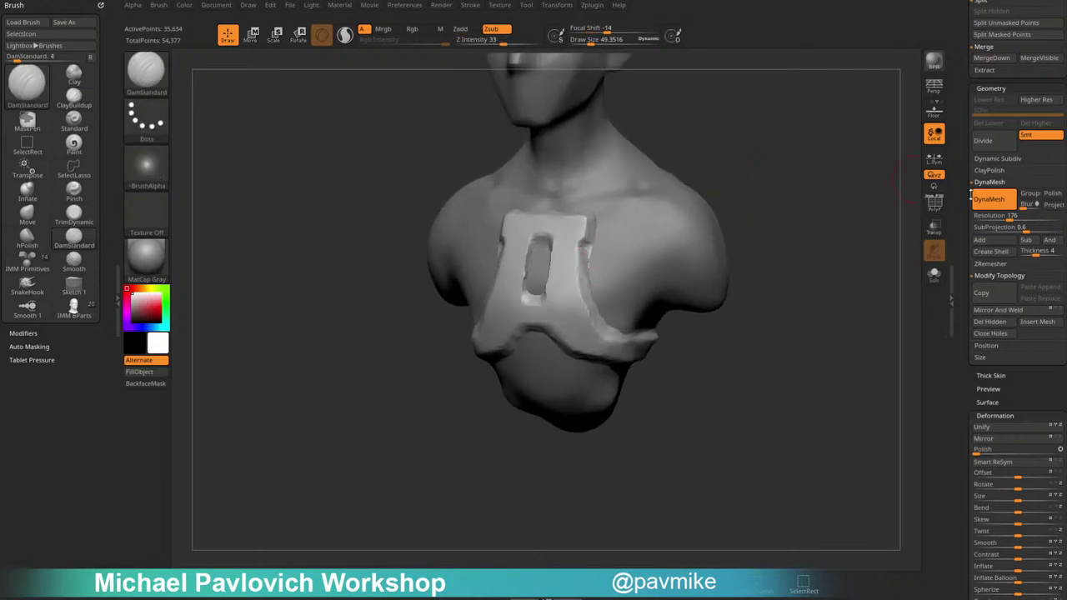
left_click_drag(1009, 218, 1014, 219)
key("shift")
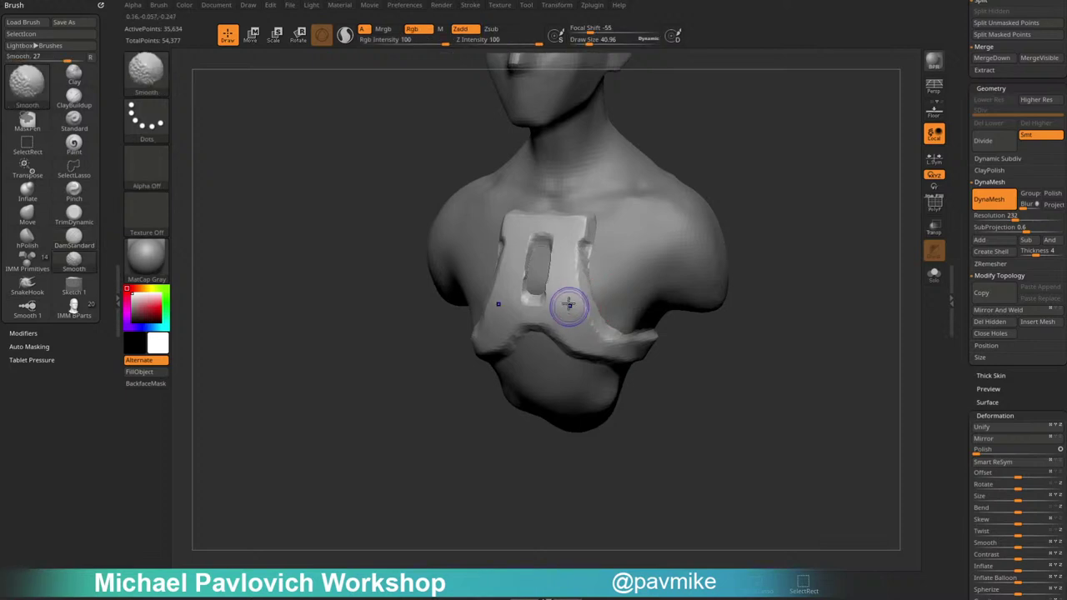
left_click_drag(818, 169, 814, 226, "ctrl")
Carve curved grooves down both sides of the breastplate slot toward the side straps with DamStandard at a draw size of about 87.
key("s")
mouse_move(569, 237)
left_mouse_down()
mouse_move(561, 293)
mouse_move(580, 330)
left_mouse_up()
left_click_drag(714, 315, 695, 283)
key("s")
left_click_drag(564, 244, 589, 343)
key("s")
left_click_drag(562, 304, 592, 340)
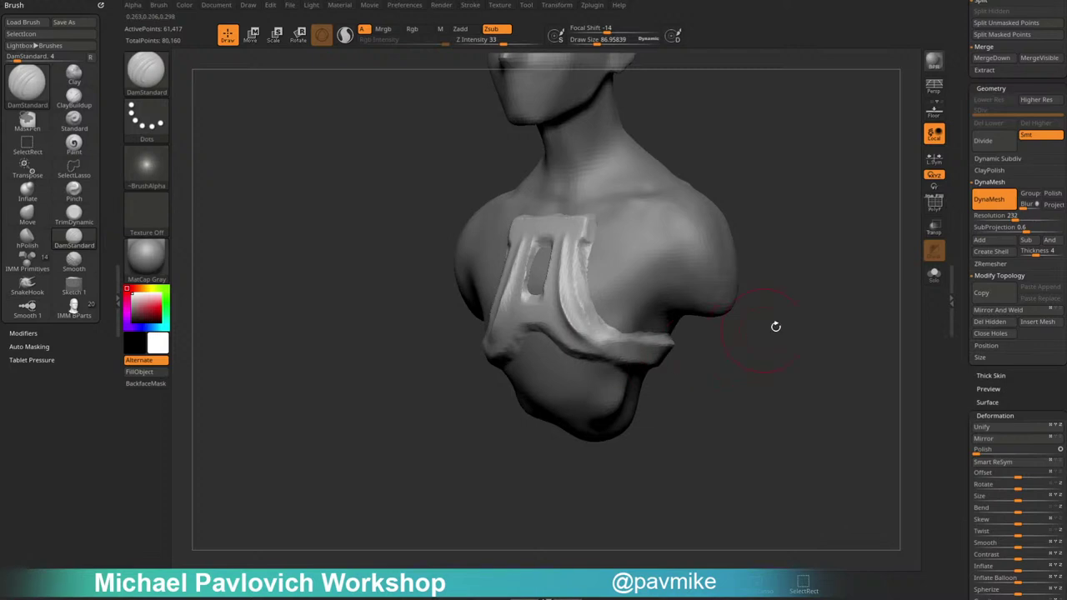
Rework the curved side bands and grooves beside the breastplate slot with the Clay brush, down to a draw size of about 33.4.
key("b")
key("c")
key("l")
left_click_drag(786, 299, 783, 333, "alt")
key("s")
left_click_drag(560, 231, 592, 324)
left_click_drag(789, 246, 841, 243, "shift")
key("s")
left_click_drag(559, 253, 553, 256)
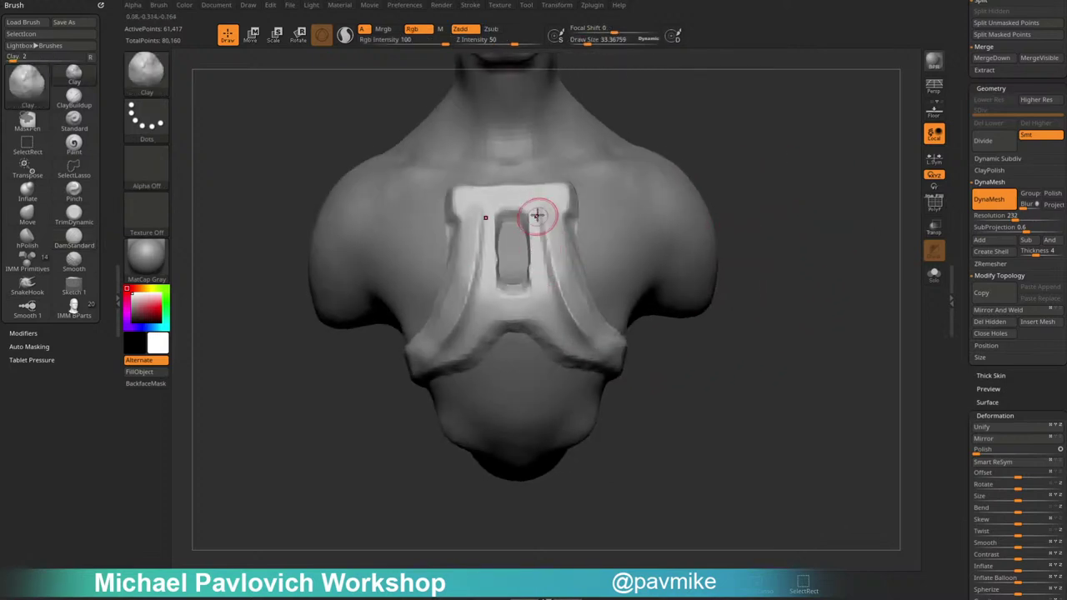
left_click_drag(536, 216, 590, 343)
Sharpen the crease between the breastplate's central panel and curved side bands with DamStandard at a draw size of about 33.4.
left_click_drag(821, 212, 790, 215)
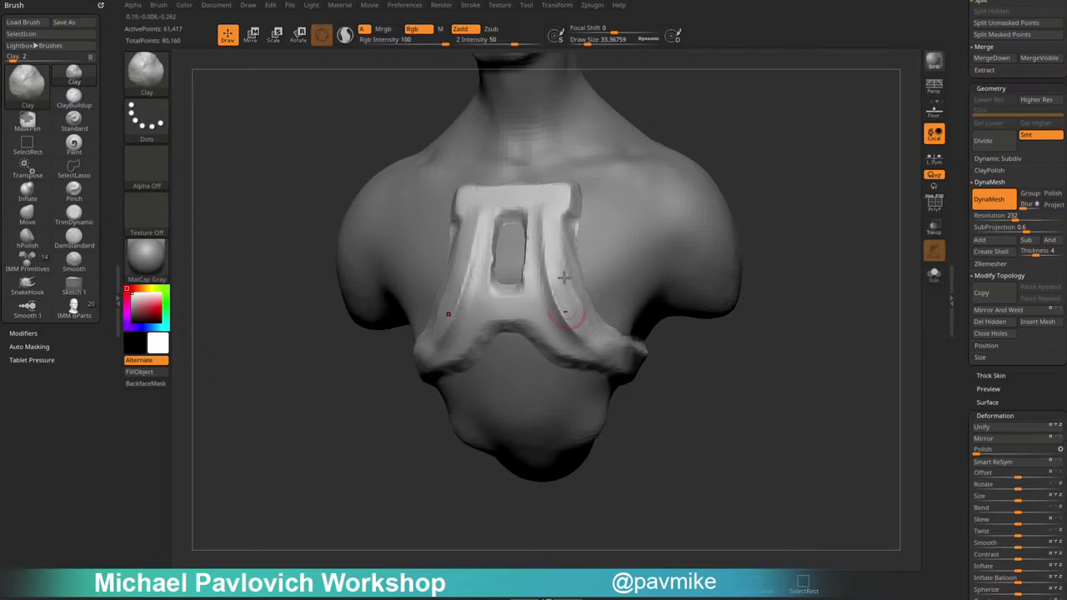
left_click_drag(767, 161, 785, 162, "shift")
key("b")
key("d")
key("s")
mouse_move(538, 211)
left_mouse_down()
mouse_move(554, 285)
mouse_move(585, 349)
left_mouse_up()
mouse_move(791, 240)
left_mouse_down()
mouse_move(805, 170)
mouse_move(783, 179)
left_mouse_up()
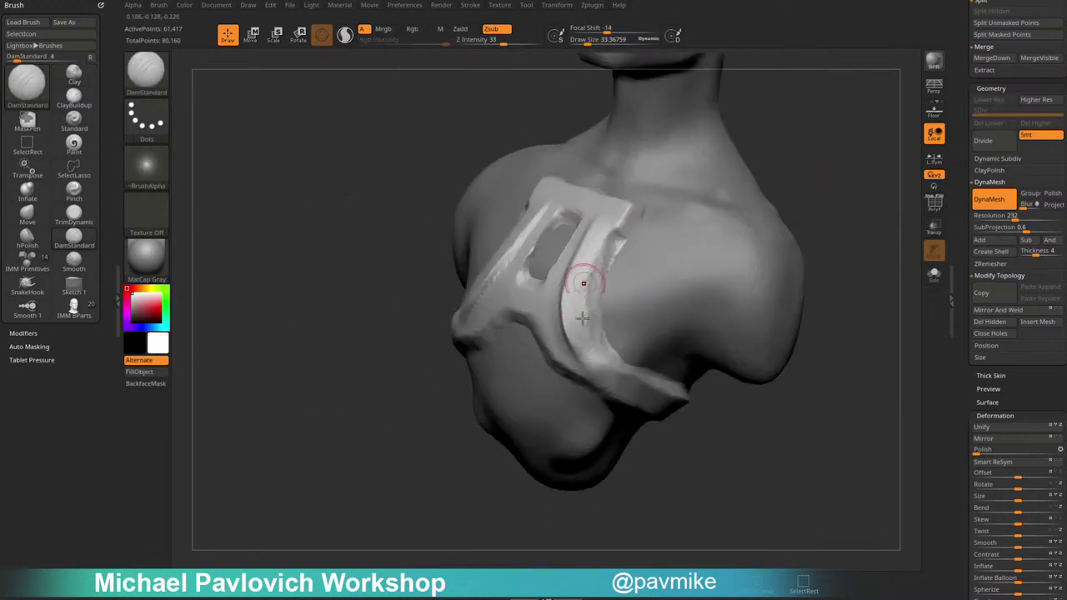
Polish the breastplate's curved side bands and the frame around the slot with hPolish at a draw size of about 33.4.
left_click_drag(852, 198, 857, 191)
key("b")
key("h")
key("p")
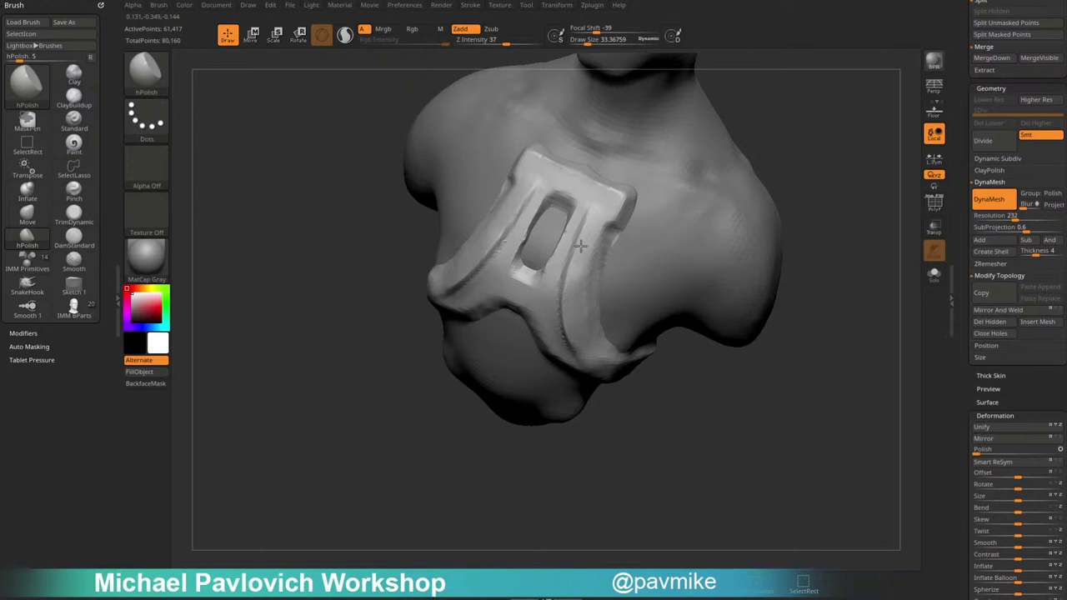
left_click_drag(733, 375, 683, 366)
left_click_drag(598, 274, 602, 242)
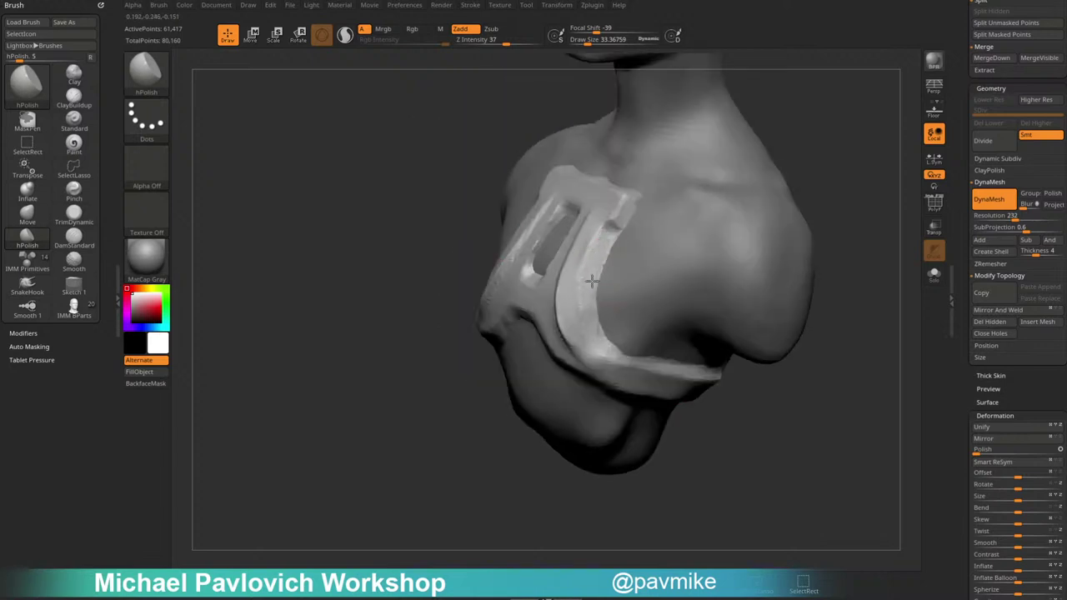
left_click_drag(726, 241, 588, 245)
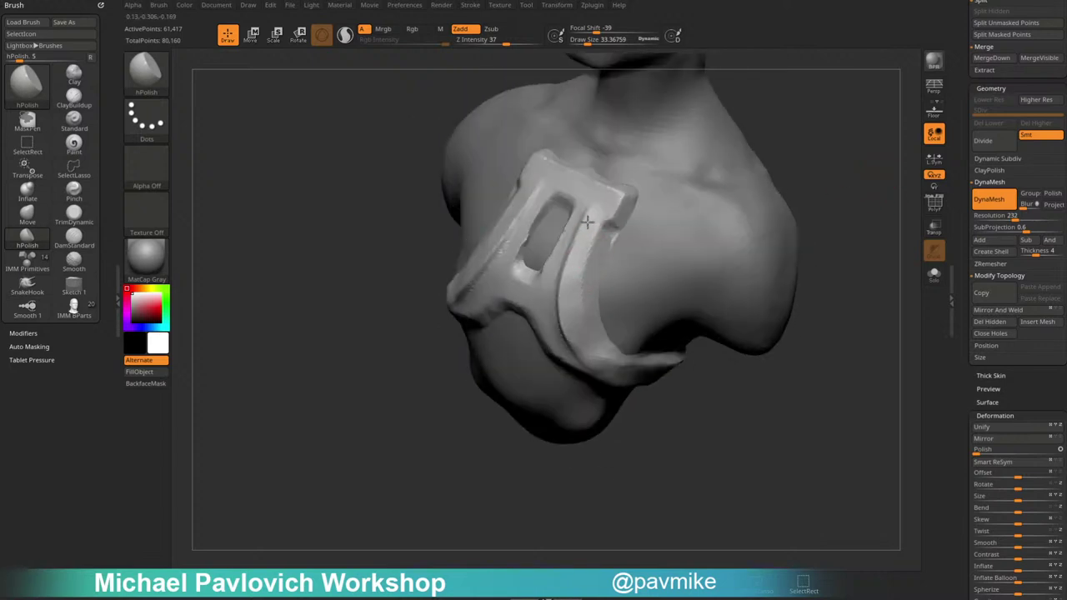
Adjust the breastplate's side profile and lower front corner with the Move brush at draw sizes of about 68.5 and 55.4.
left_click_drag(876, 228, 472, 291)
key("b")
key("m")
key("v")
key("s")
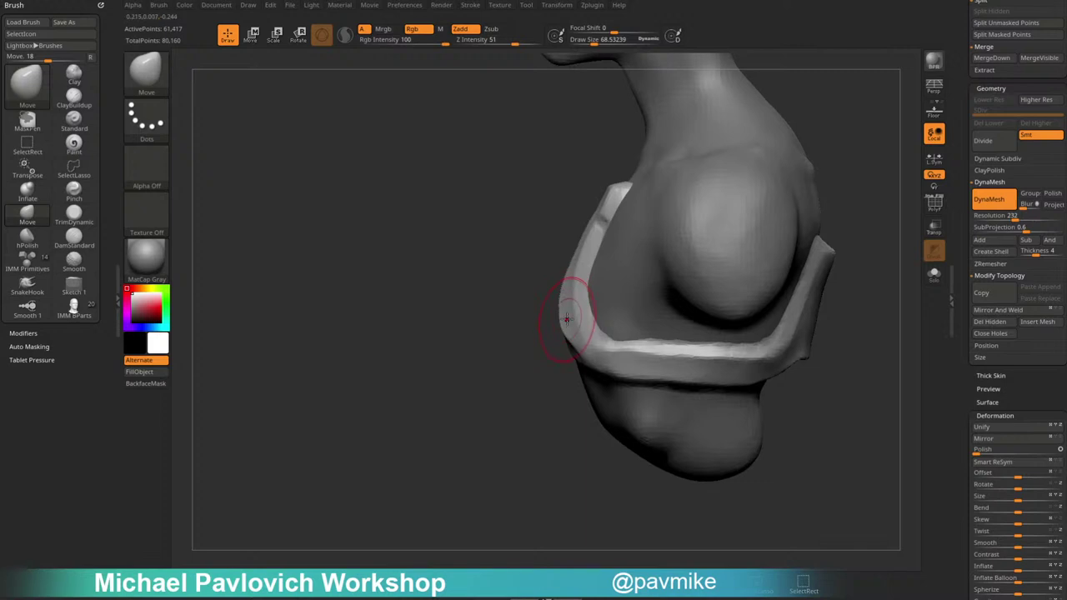
left_click_drag(570, 336, 569, 347)
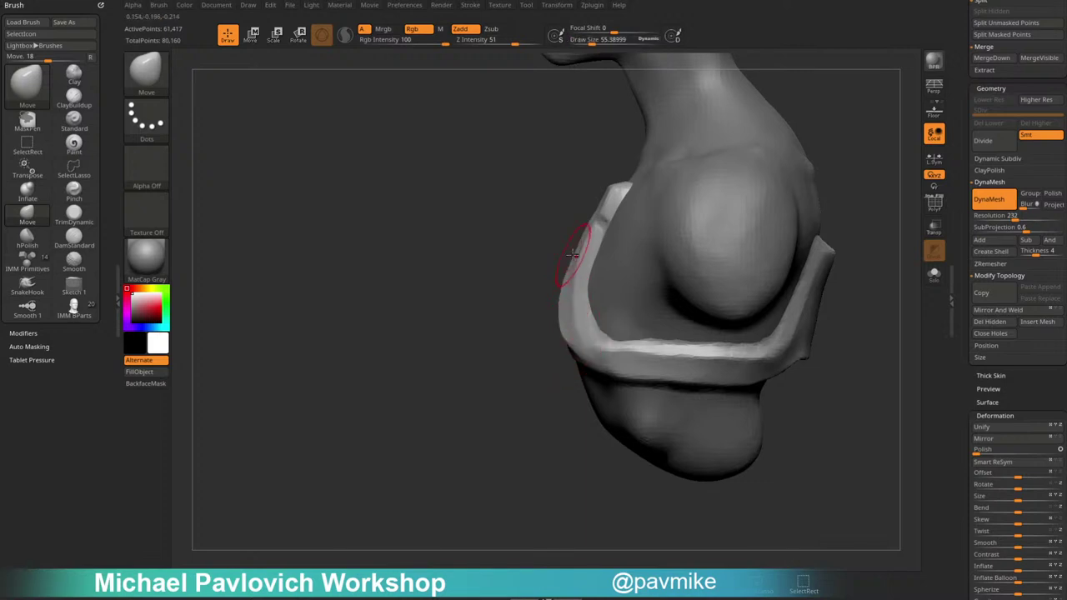
Polish the curved side band and the adjoining side strap with hPolish at draw sizes of about 35.8 to 55.4.
mouse_move(510, 289)
left_mouse_down()
mouse_move(579, 310)
mouse_move(601, 305)
left_mouse_up()
key("b")
key("h")
key("p")
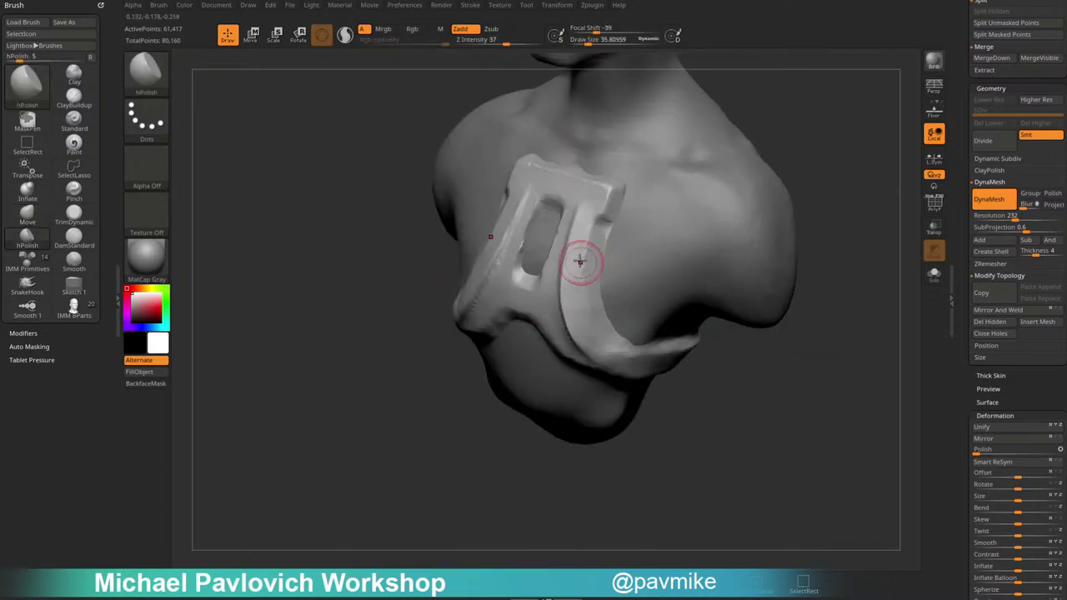
left_click_drag(581, 262, 577, 258)
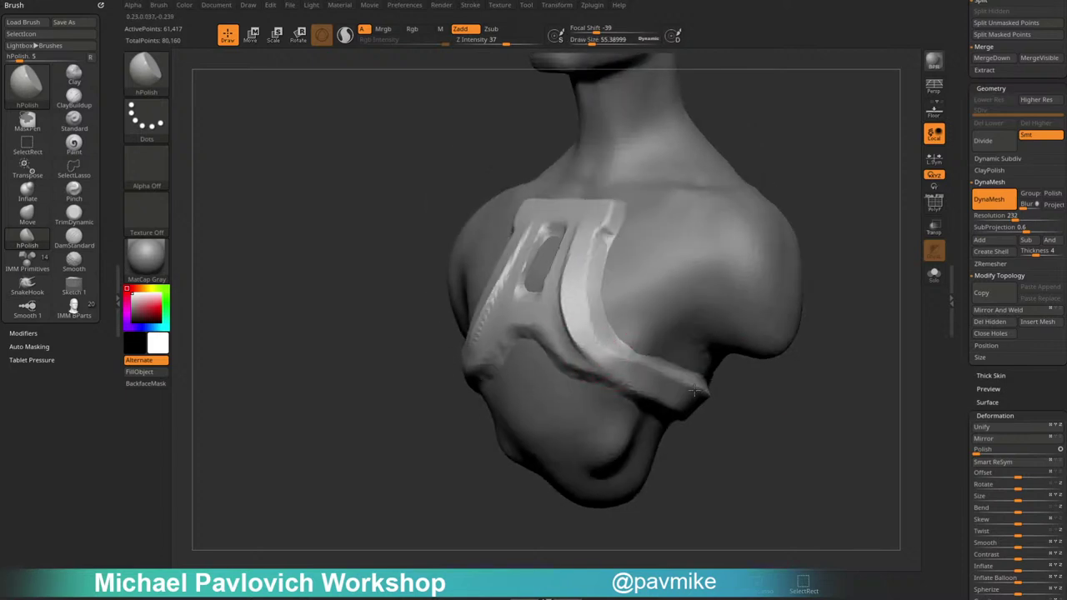
Polish the breastplate's arched lower edge with hPolish, using draw sizes from about 22.5 to 43.7.
left_click_drag(717, 400, 819, 301)
key("bracketleft")
key("bracketleft")
key("bracketleft")
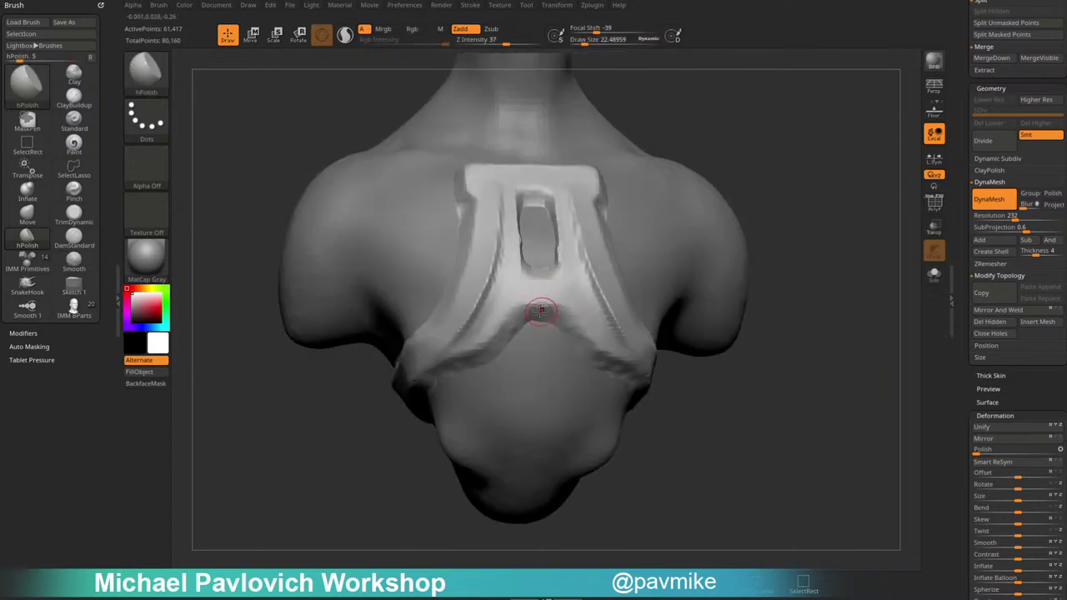
key("bracketright")
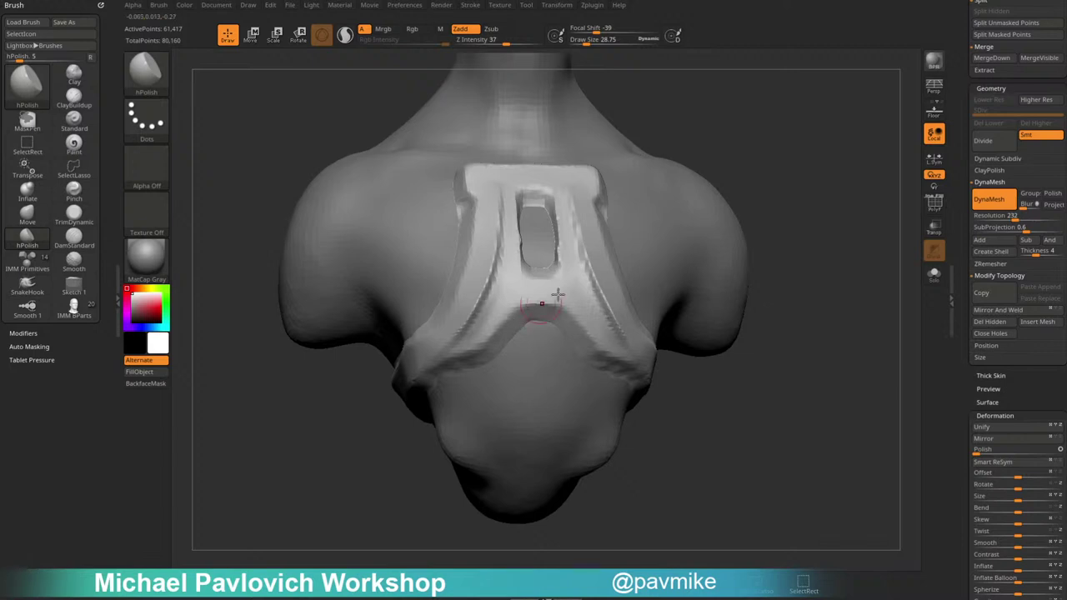
right_click_drag(558, 294, 595, 367)
key("bracketright")
key("bracketright")
mouse_move(715, 378)
right_mouse_down()
mouse_move(792, 422)
mouse_move(700, 326)
right_mouse_up()
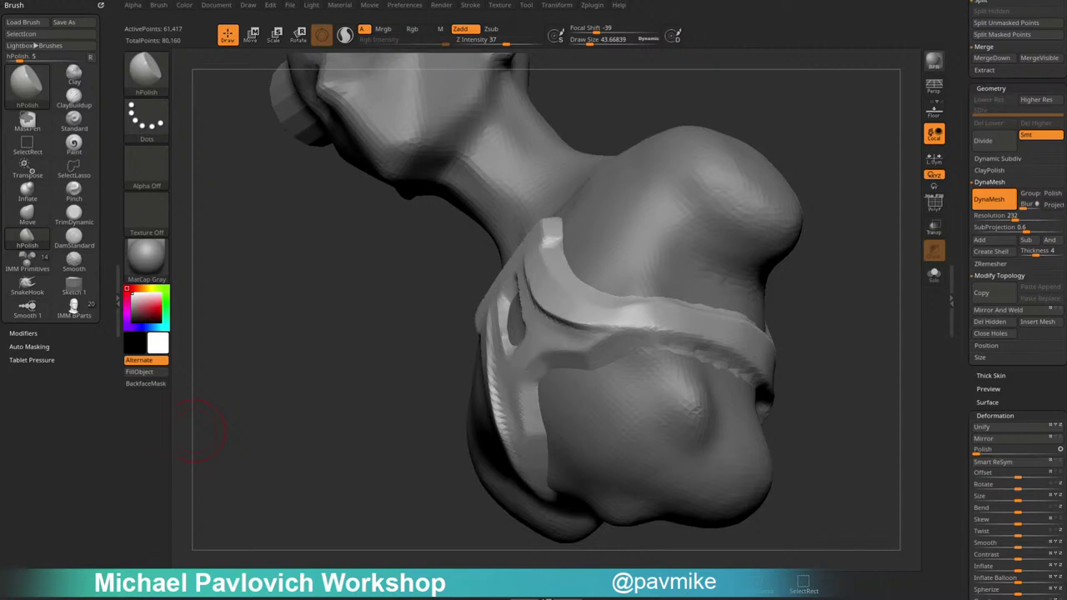
Switch to the browser, open the ZBrush Core playlist on the YouTube channel and look through its lessons.
key("alt+Tab")
scroll(913, 420, "down", 5)
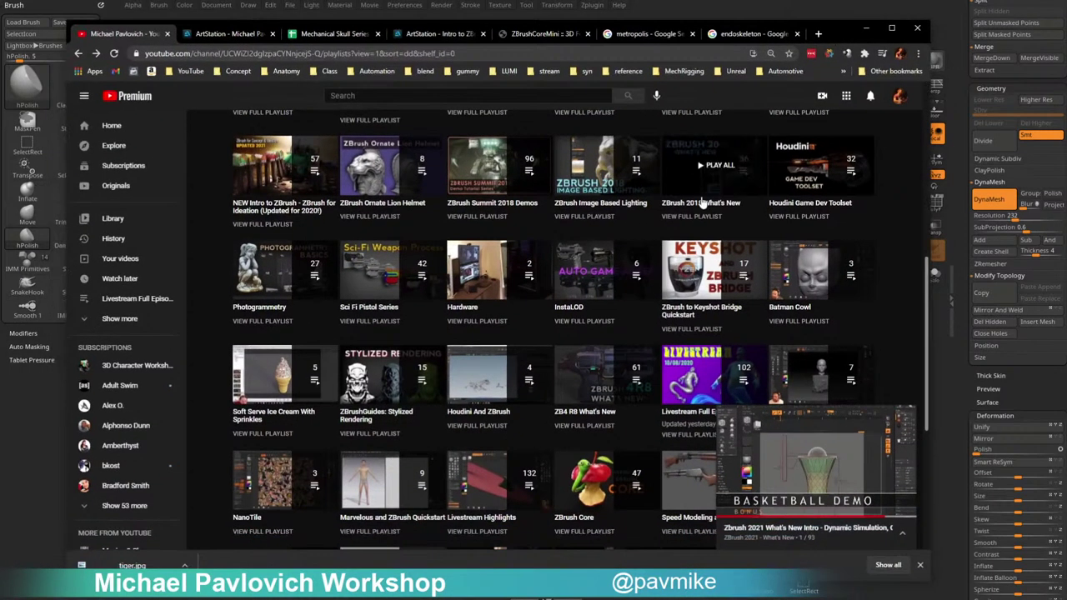
left_click(907, 415)
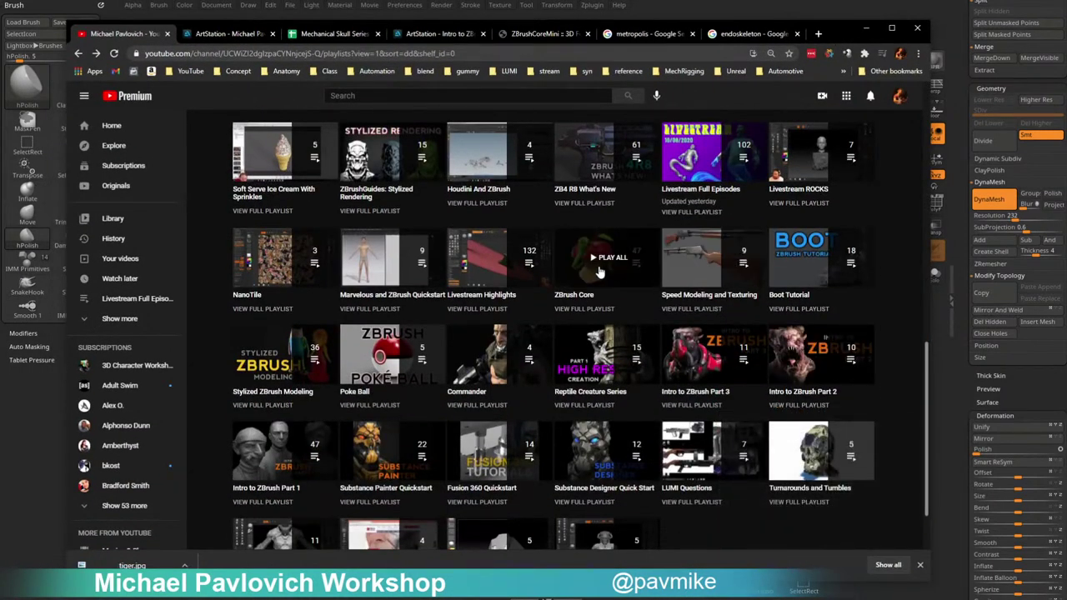
left_click(580, 308)
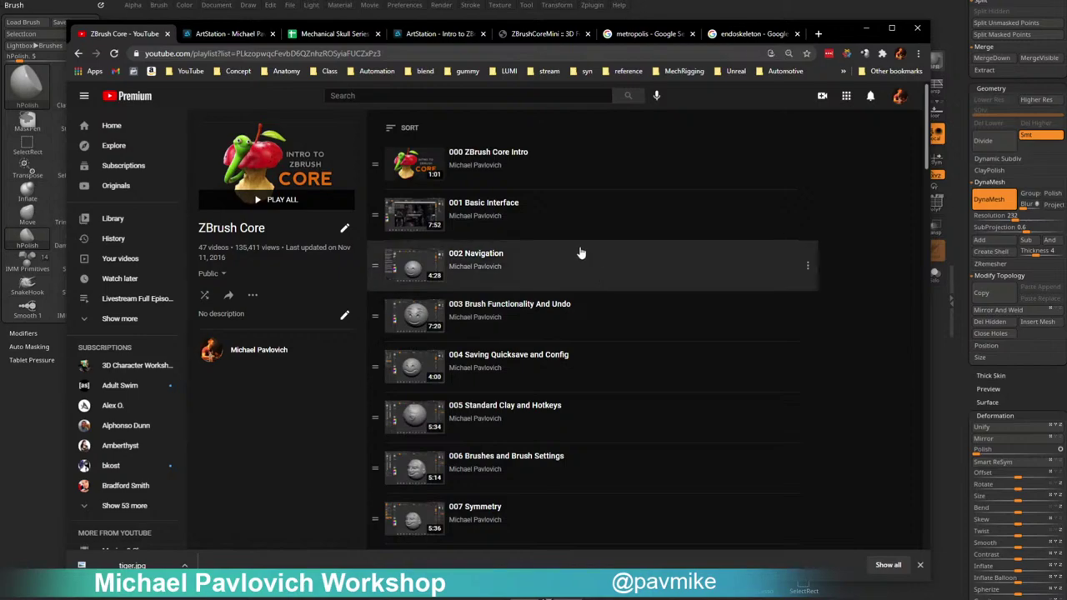
scroll(583, 252, "down", 5)
scroll(570, 251, "down", 13)
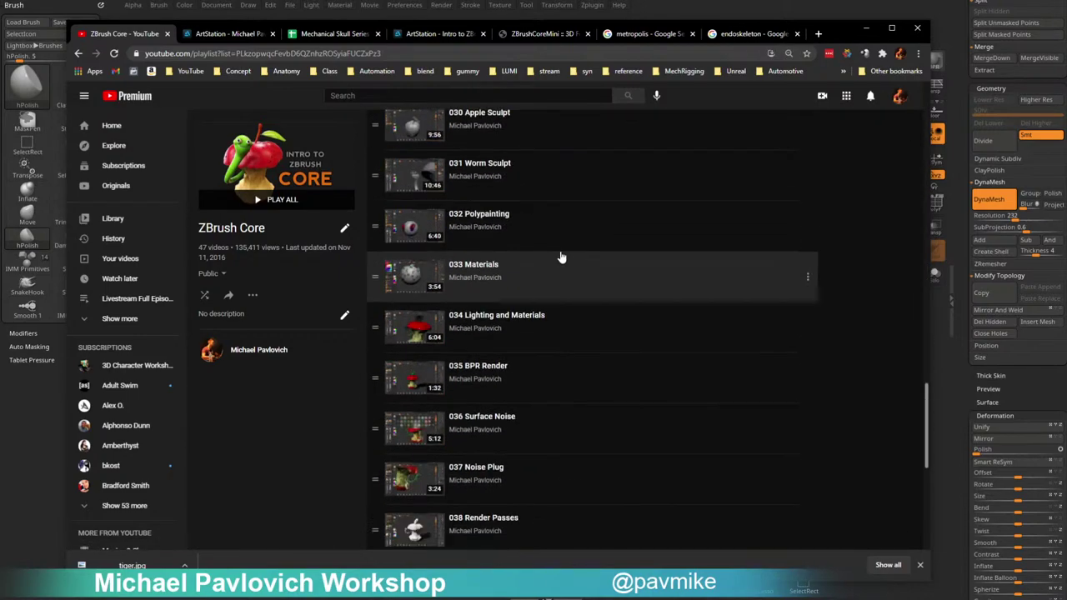
Finish viewing the ZBrush Core lessons, switch to the ArtStation portfolio and open the Intro to ZBrush Core project.
scroll(533, 317, "down", 6)
left_click(219, 34)
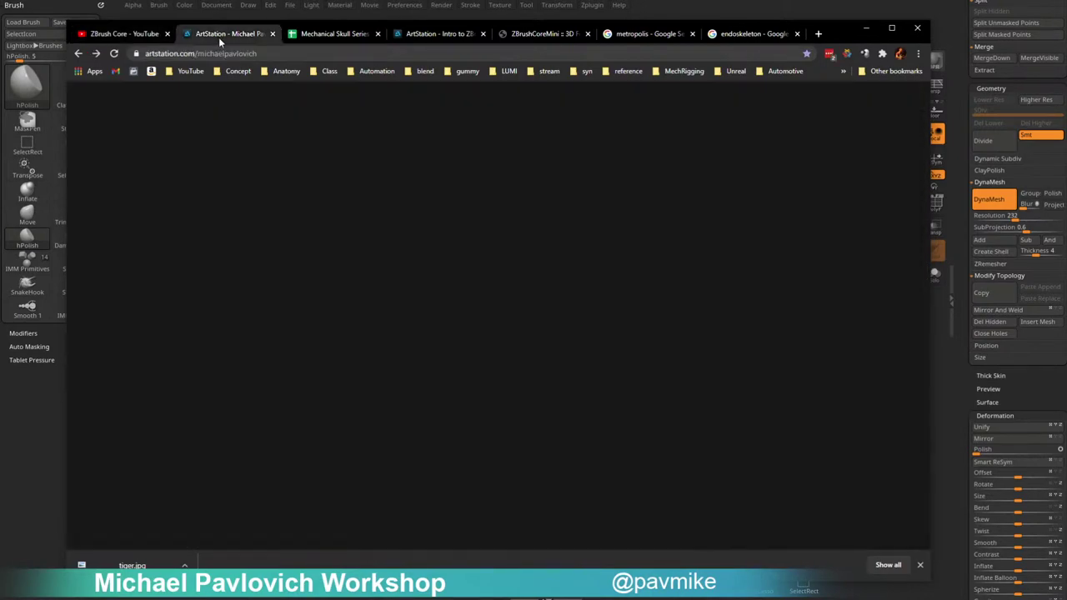
scroll(447, 288, "down", 20)
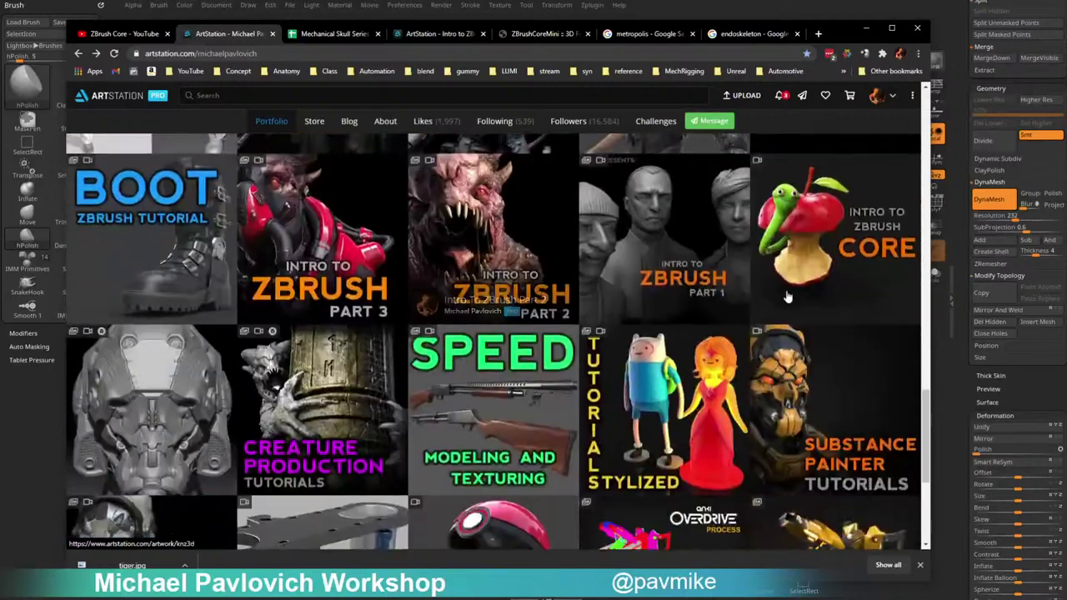
left_click(798, 255)
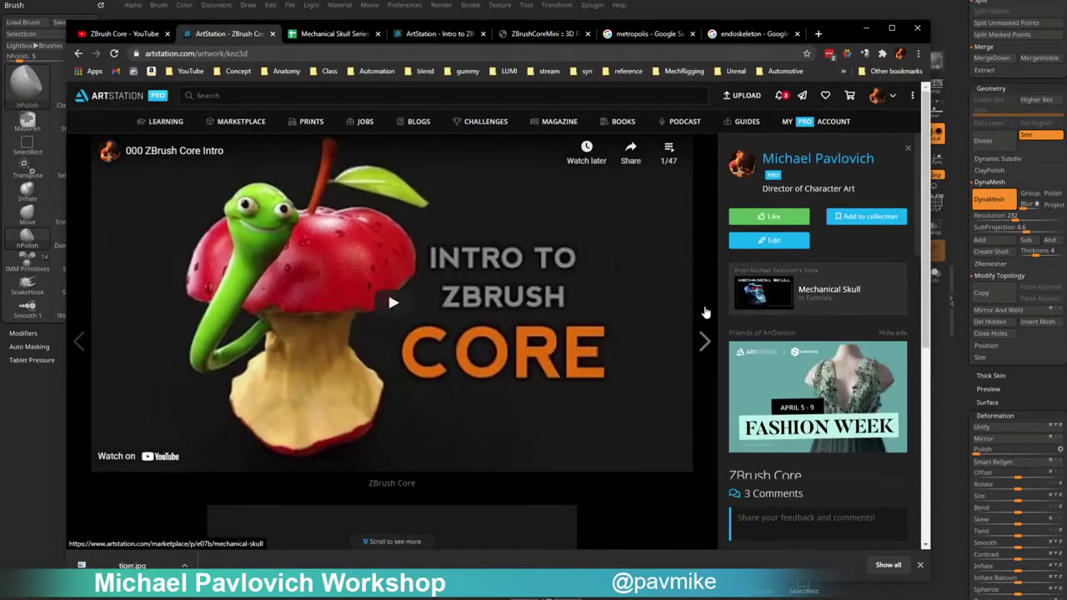
Show the playlist of the embedded ZBrush Core Intro video and look through its lessons to the end.
left_click(668, 149)
scroll(608, 283, "down", 15)
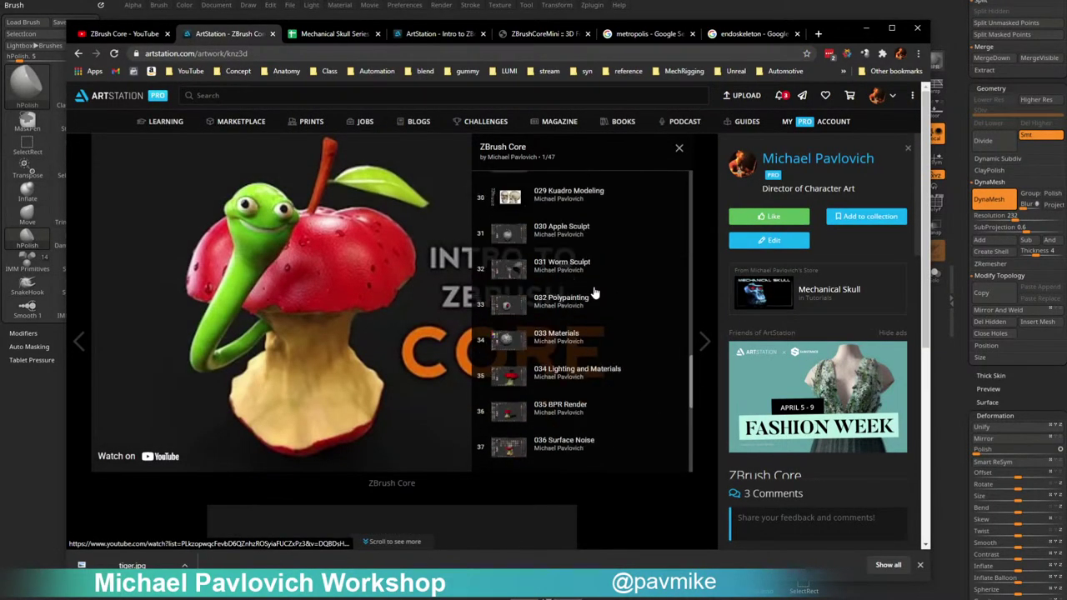
scroll(609, 304, "down", 7)
scroll(615, 318, "up", 9)
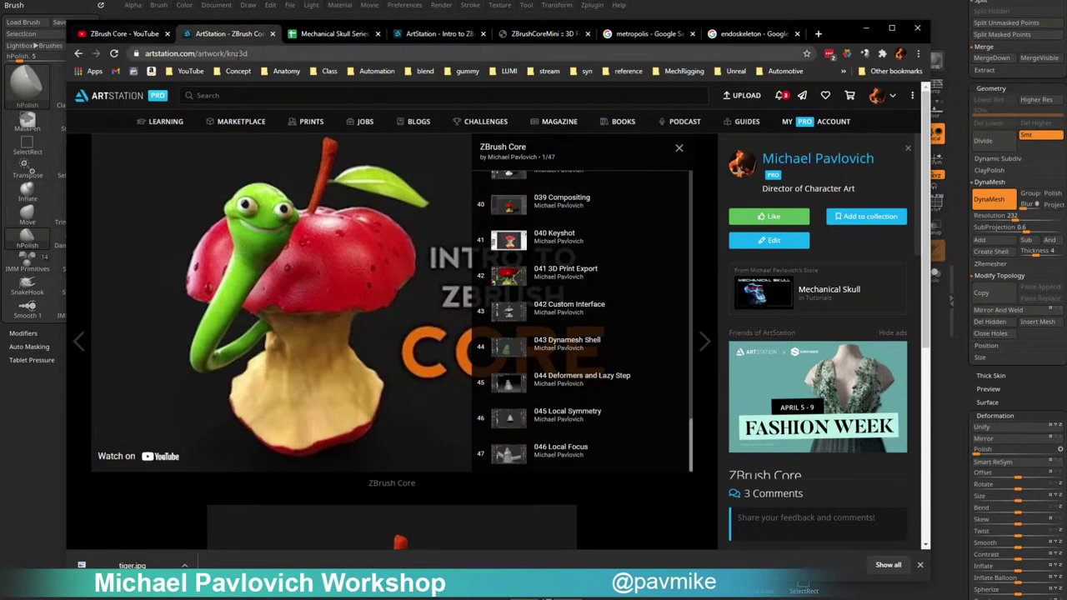
Return from the ZBrush Core project to the ArtStation portfolio page and select the page's web address.
left_click(79, 52)
left_click(246, 54)
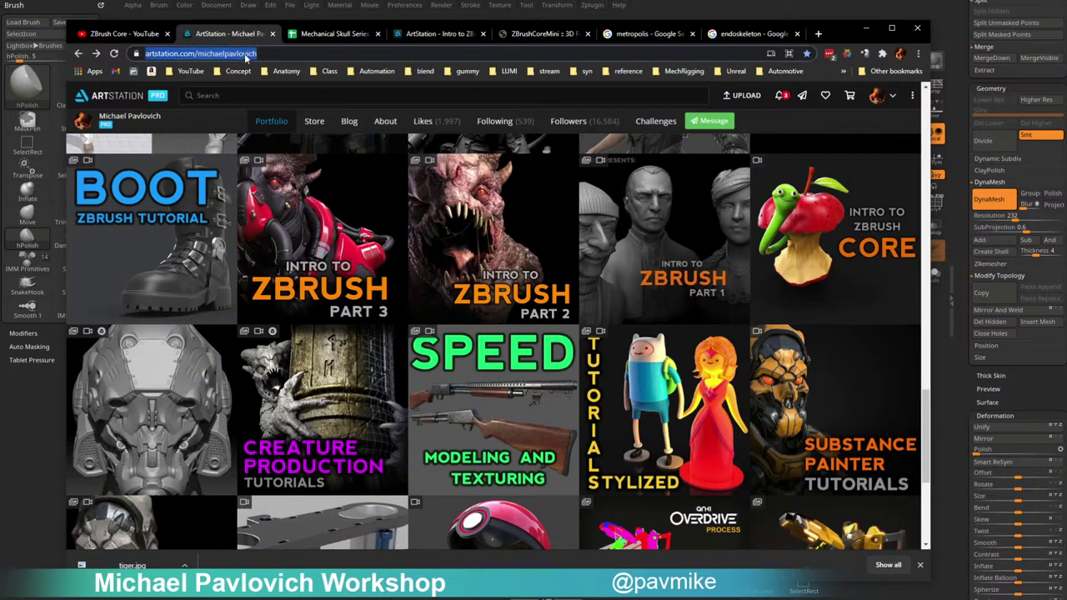
key("alt+Tab")
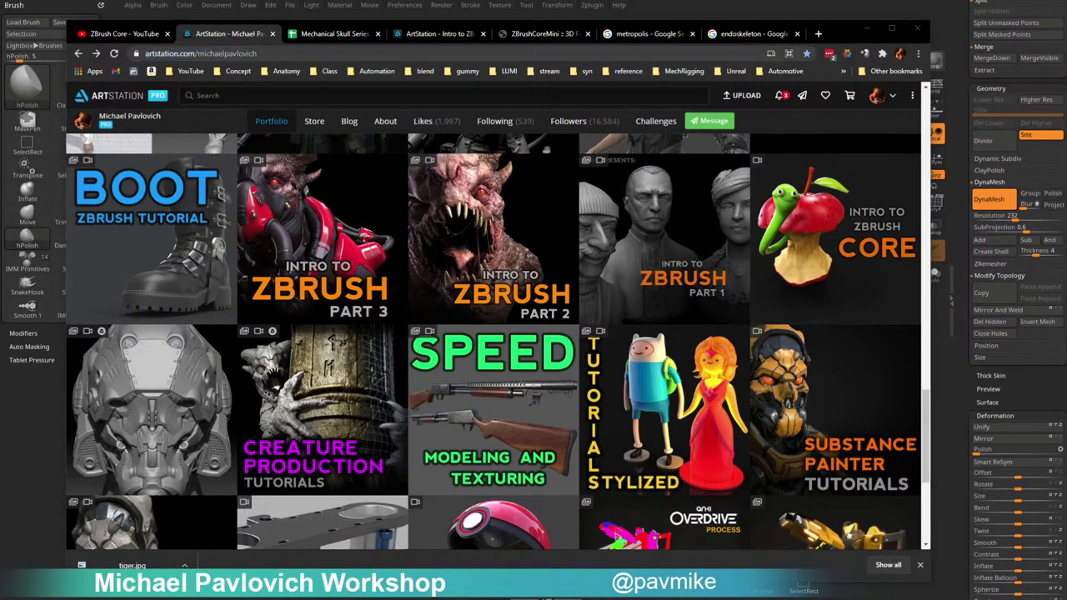
Switch back to the ZBrush Core playlist on YouTube, select its web address and return to the channel's playlists overview.
left_click(121, 33)
left_click(190, 53)
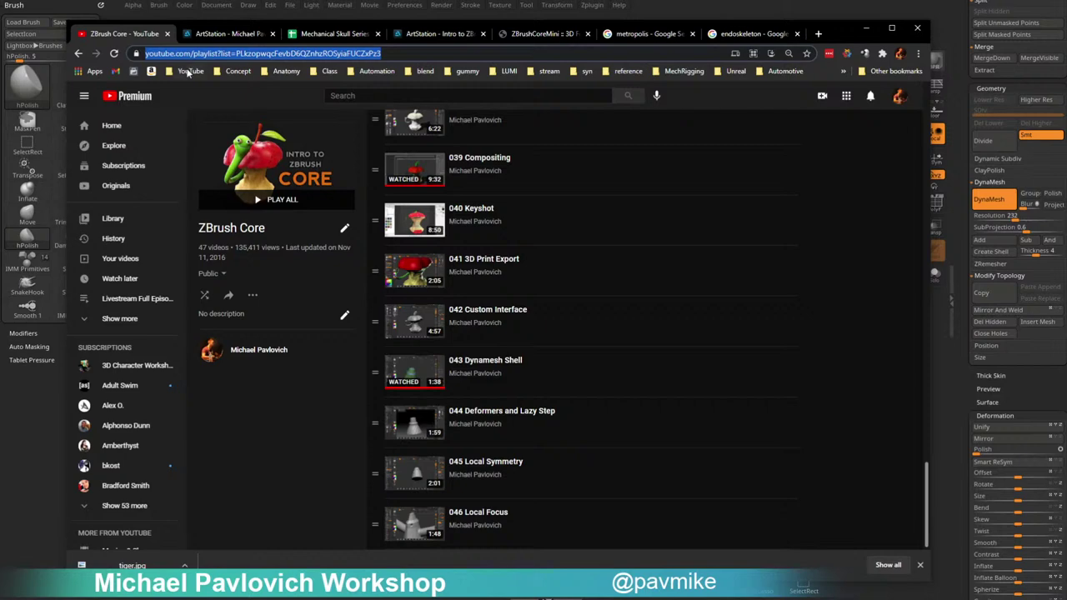
left_click(78, 53)
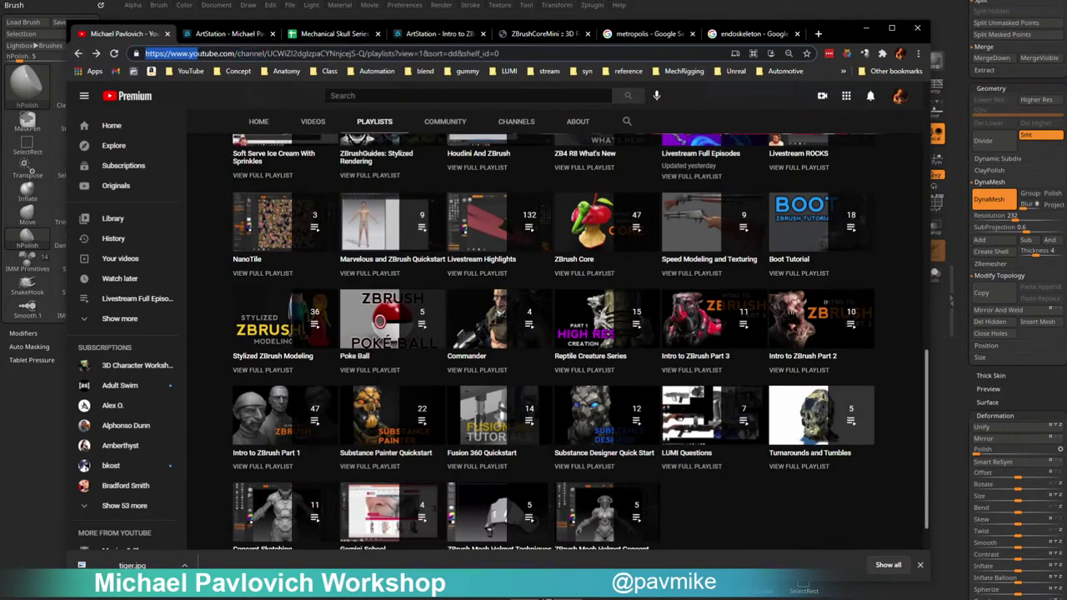
Select the full web address of the channel's YouTube playlists page and return to the bust in ZBrush.
left_click(200, 53)
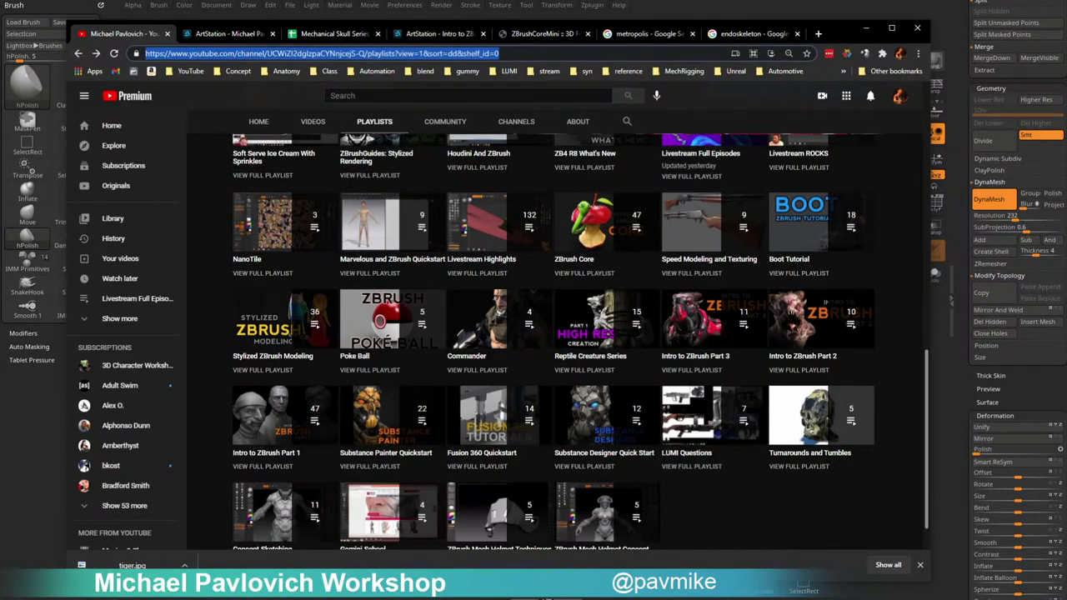
key("alt+Tab")
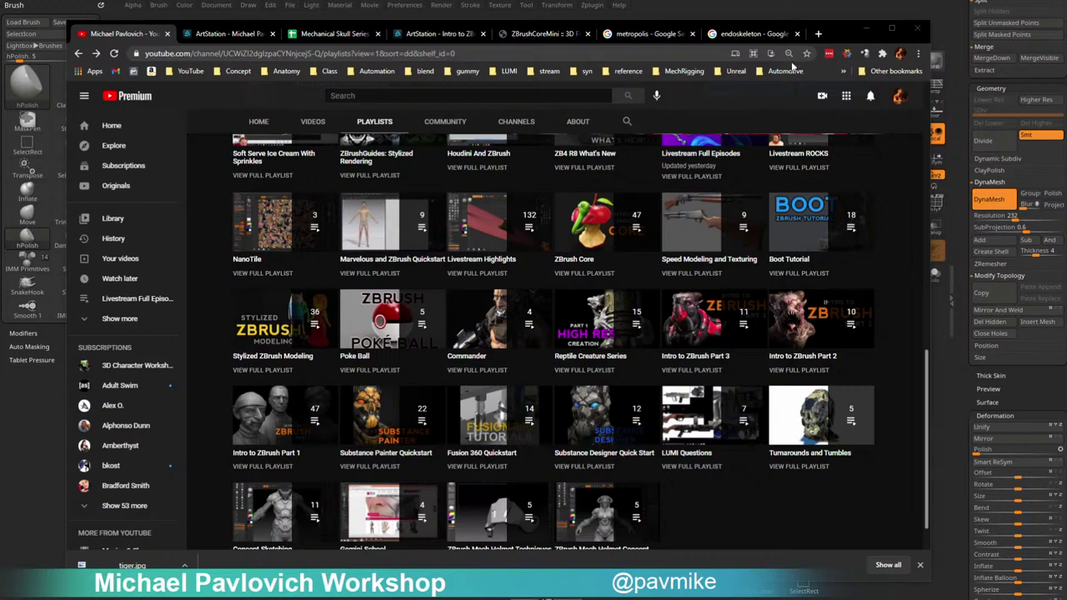
left_click_drag(834, 31, 800, 599)
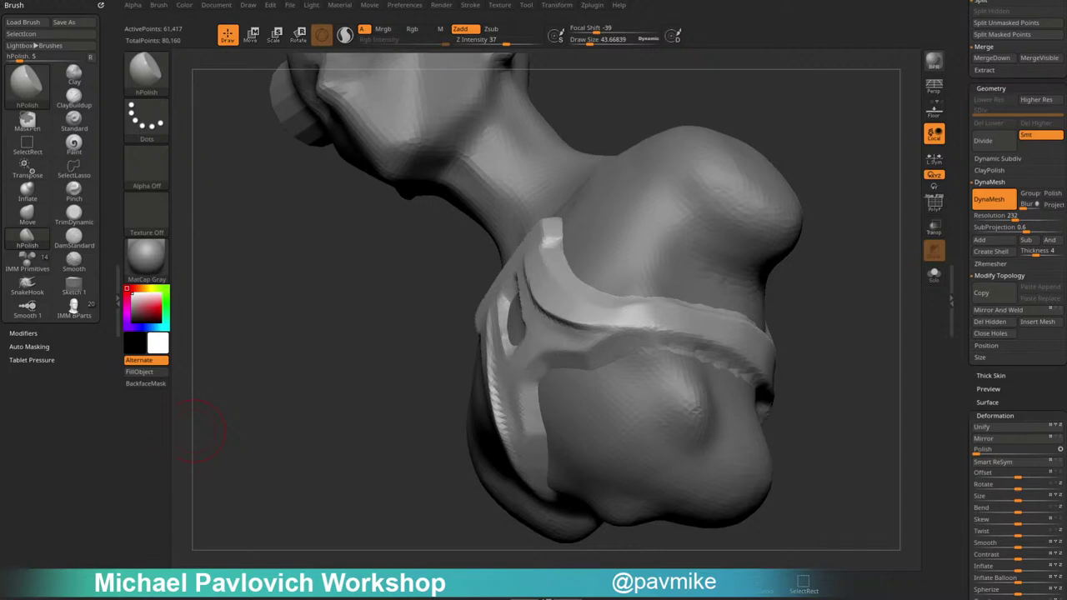
Switch to OBS, add a Gain filter of 1.50 dB to the Mic/Aux audio source, and return to ZBrush.
left_click_drag(460, 187, 506, 151)
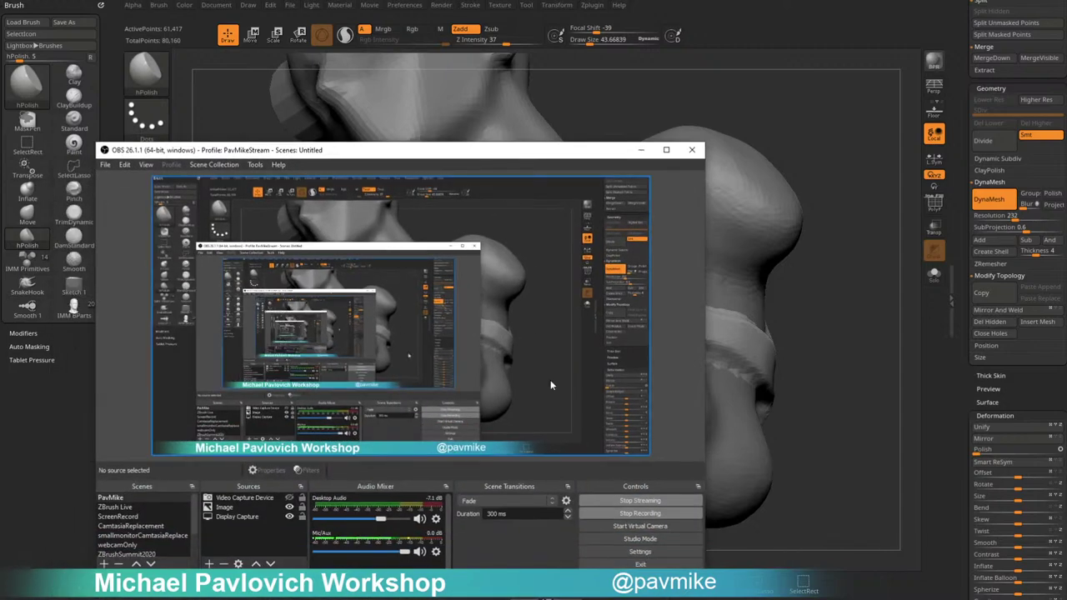
left_click(436, 552)
left_click(467, 520)
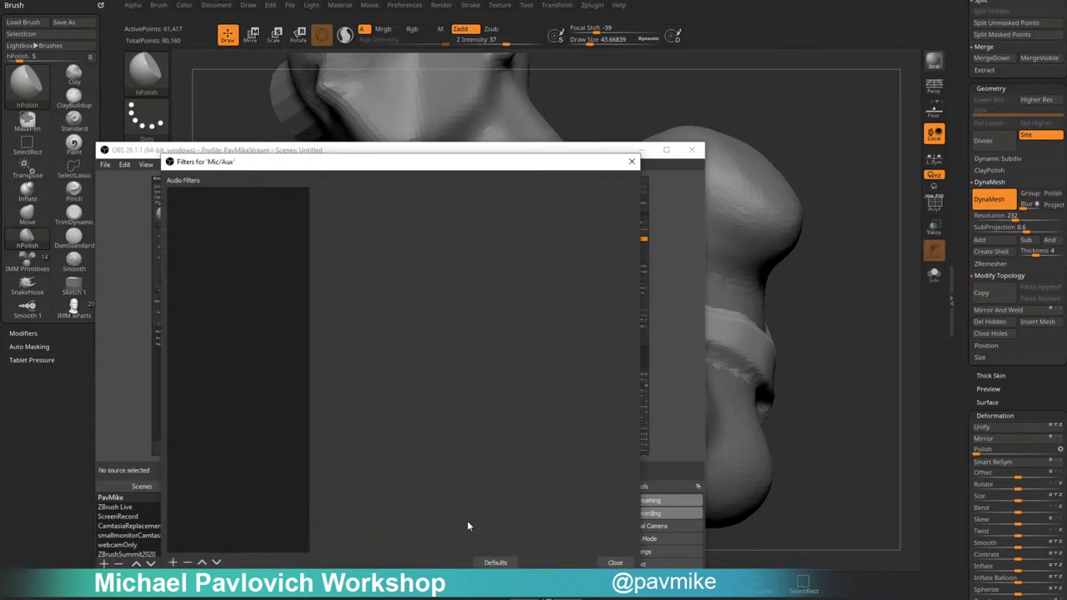
left_click(172, 563)
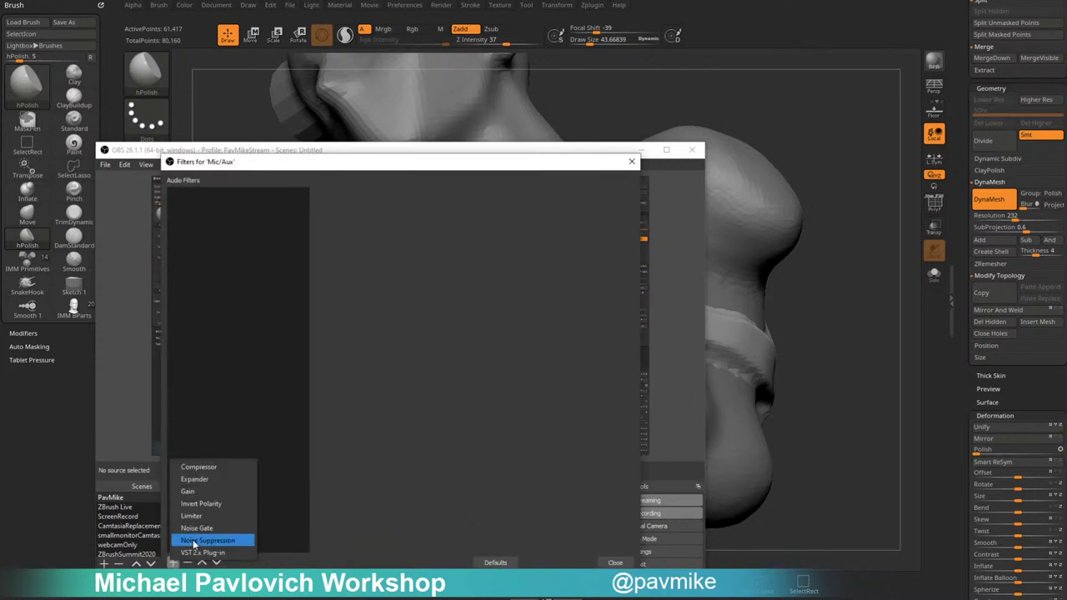
left_click(197, 492)
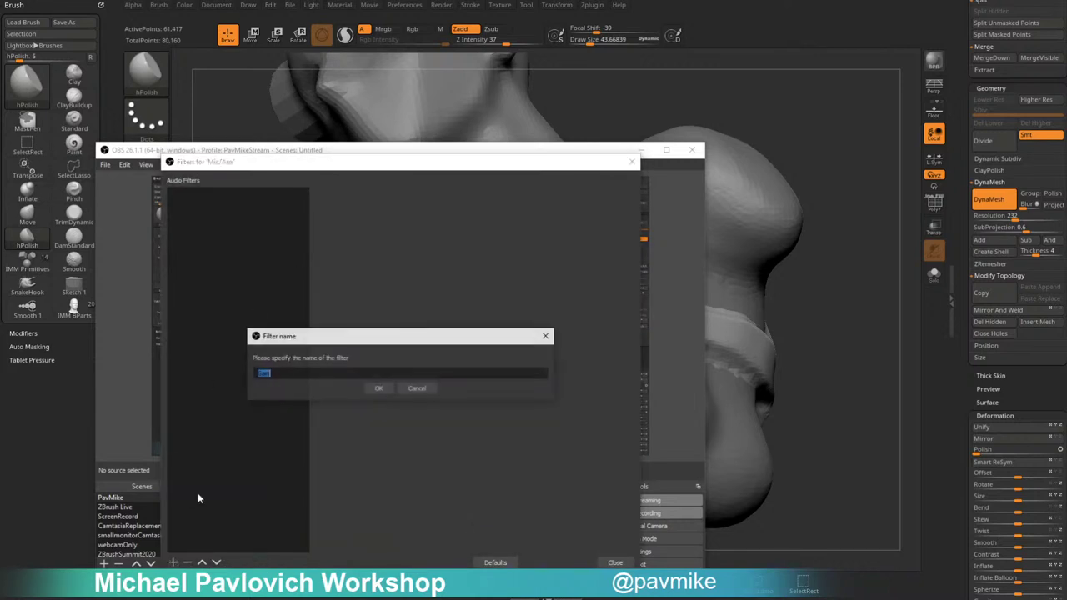
left_click(378, 389)
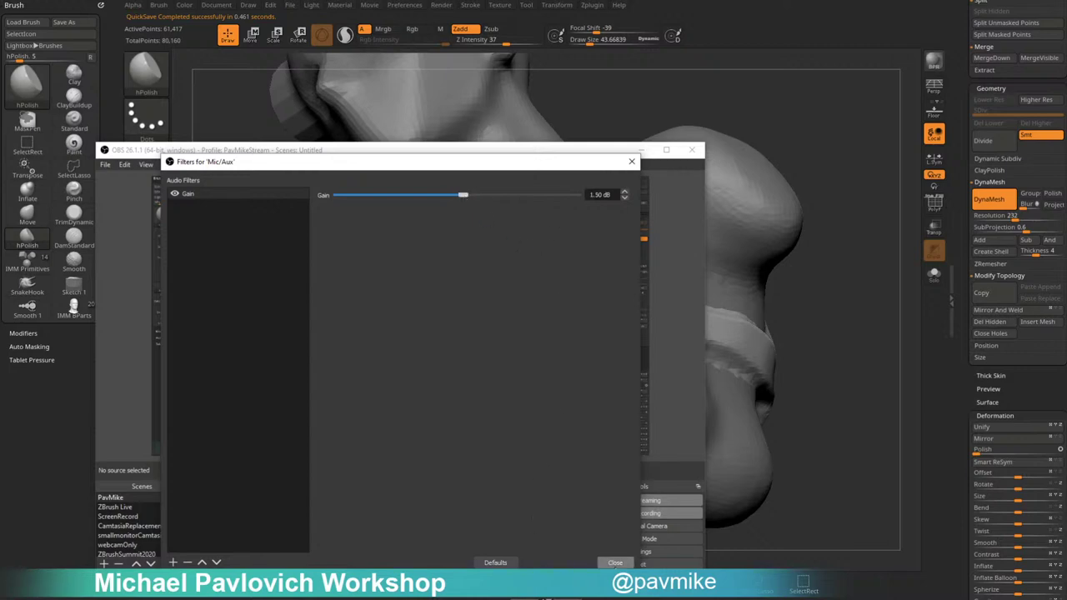
left_click(614, 563)
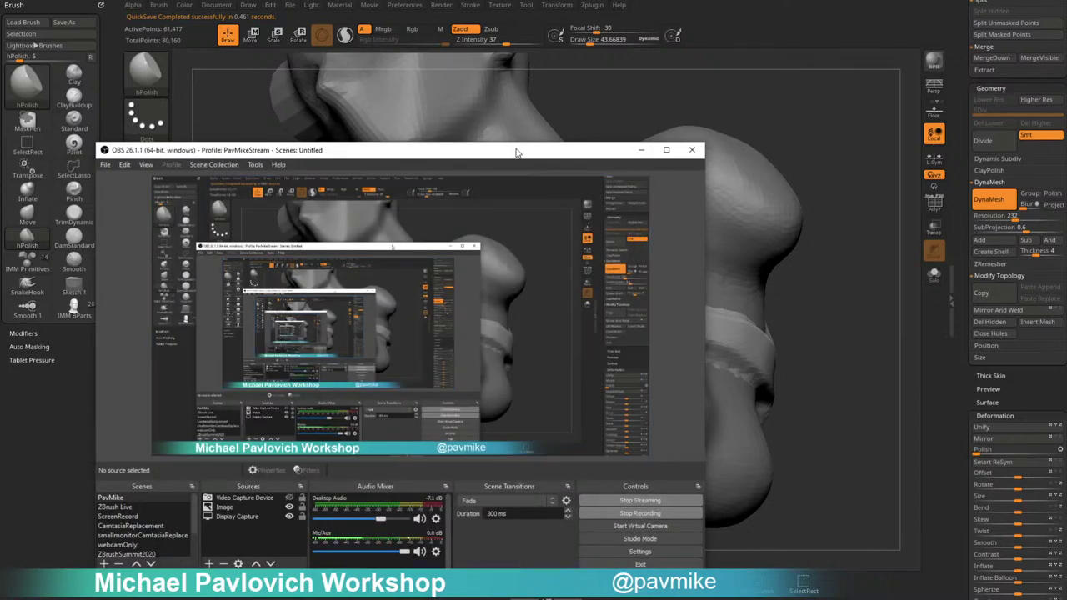
left_click_drag(519, 152, 0, 158)
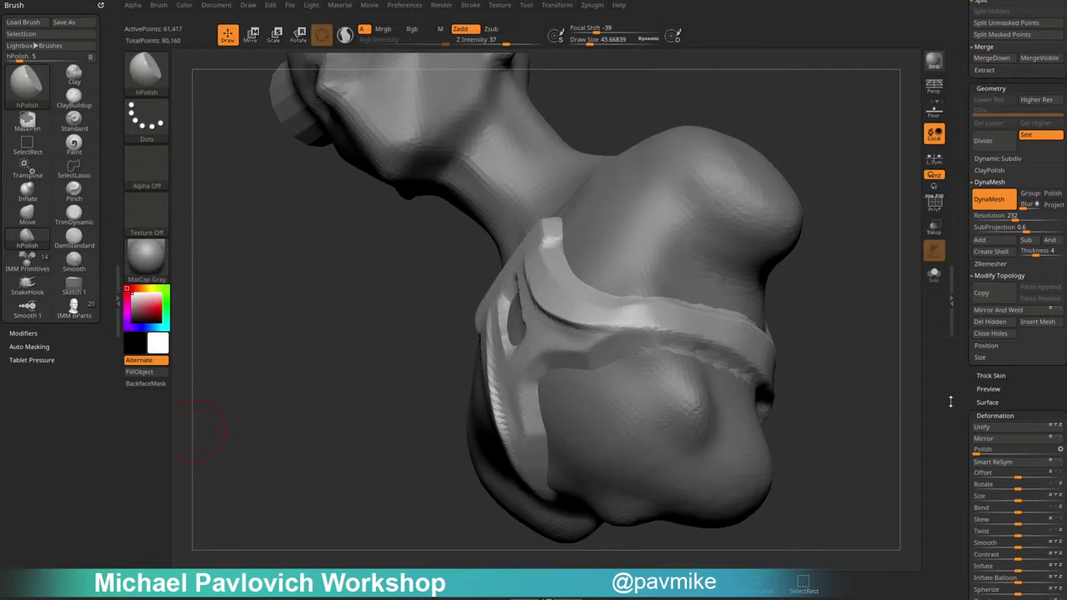
Examine the bust's chest harness from the front, side, back and above.
left_click_drag(950, 401, 980, 395)
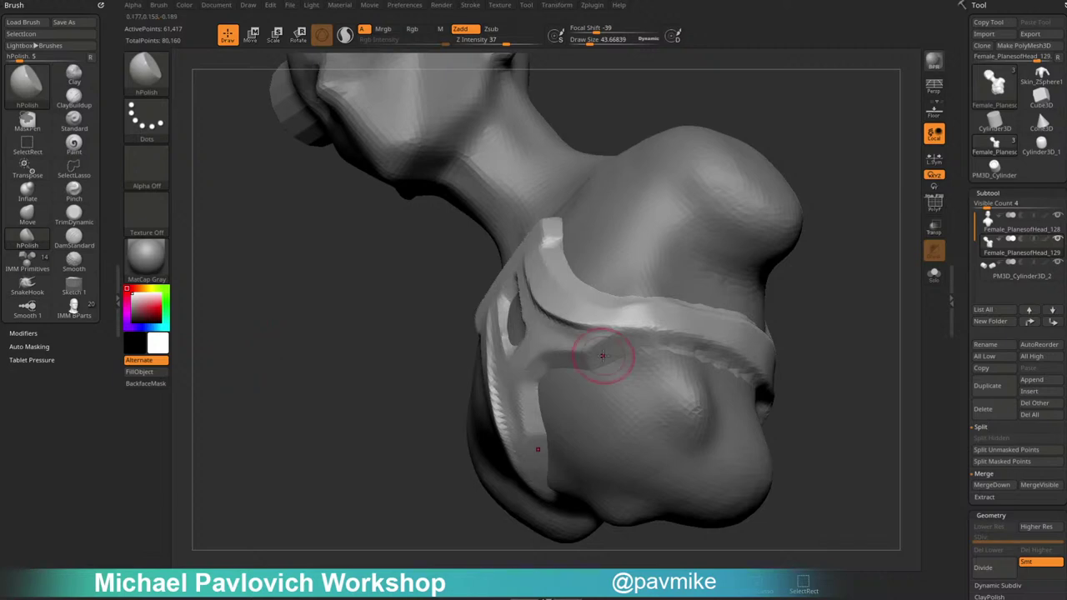
left_click_drag(893, 311, 828, 246)
left_click_drag(835, 295, 734, 286)
left_click_drag(761, 381, 663, 345)
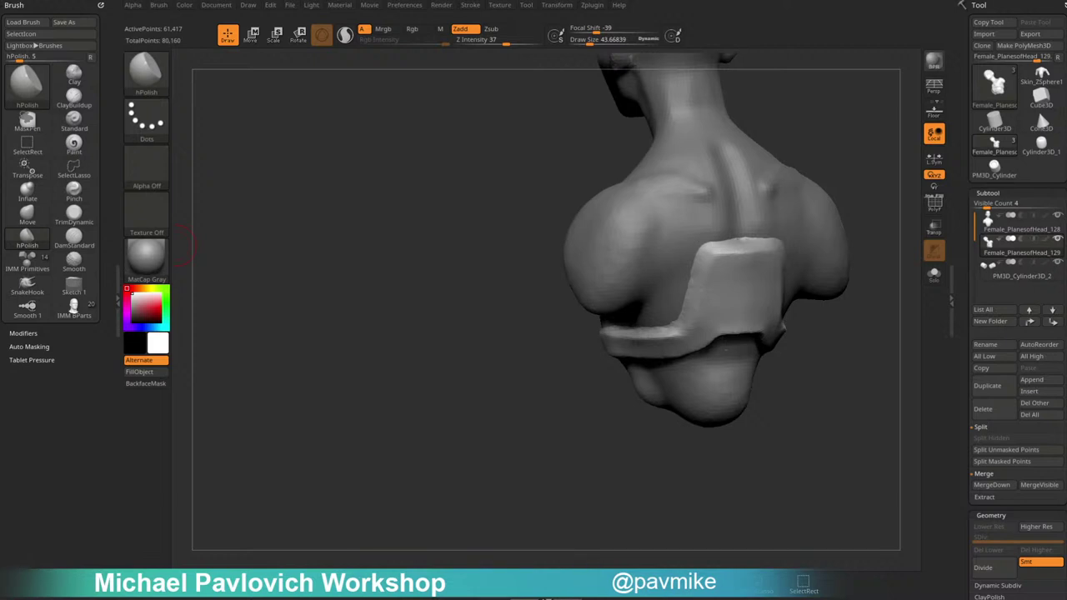
mouse_move(541, 341)
left_mouse_down()
mouse_move(538, 374)
mouse_move(786, 308)
mouse_move(856, 361)
mouse_move(874, 352)
left_mouse_up()
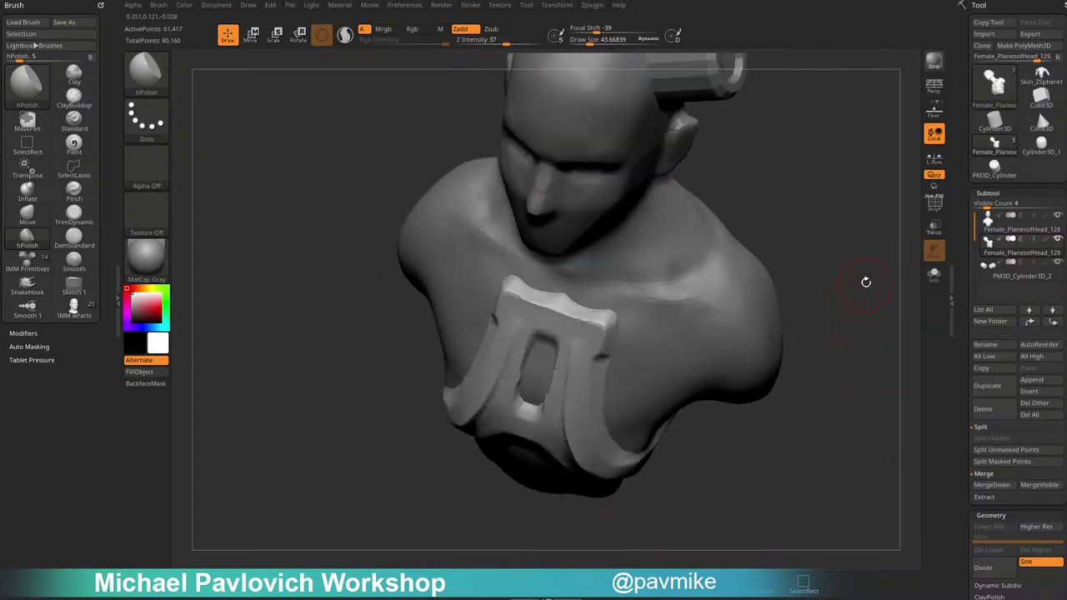
left_click_drag(869, 266, 673, 300)
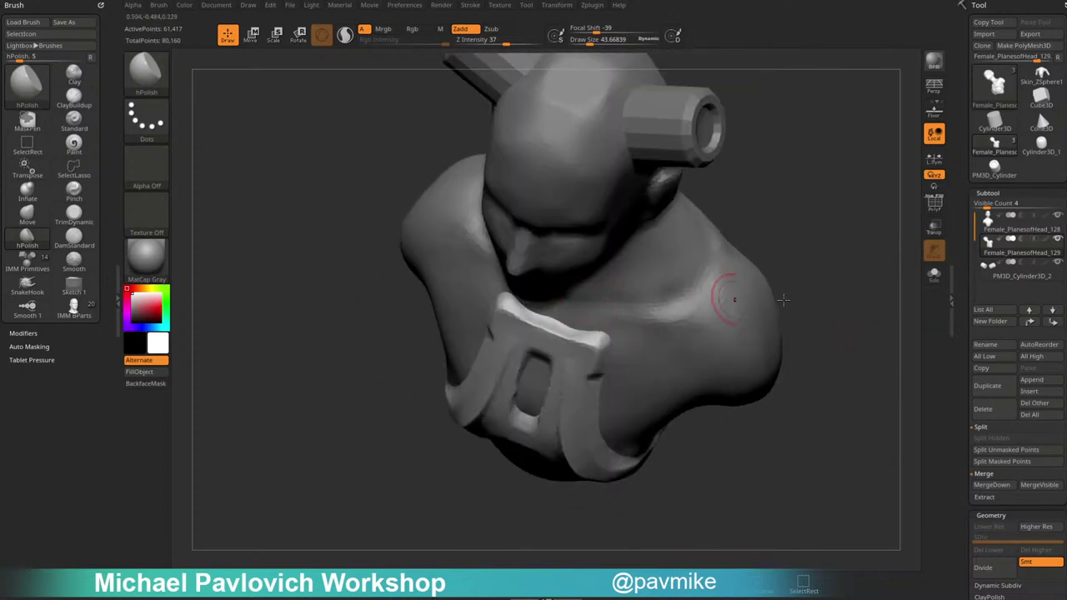
left_click_drag(784, 299, 592, 328)
mouse_move(896, 280)
left_mouse_down()
mouse_move(888, 242)
mouse_move(873, 317)
mouse_move(821, 297)
mouse_move(826, 305)
mouse_move(638, 317)
left_mouse_up()
Polish the harness back plate's face and its side edge down to the strap with the hPolish brush.
left_click_drag(632, 354, 733, 275)
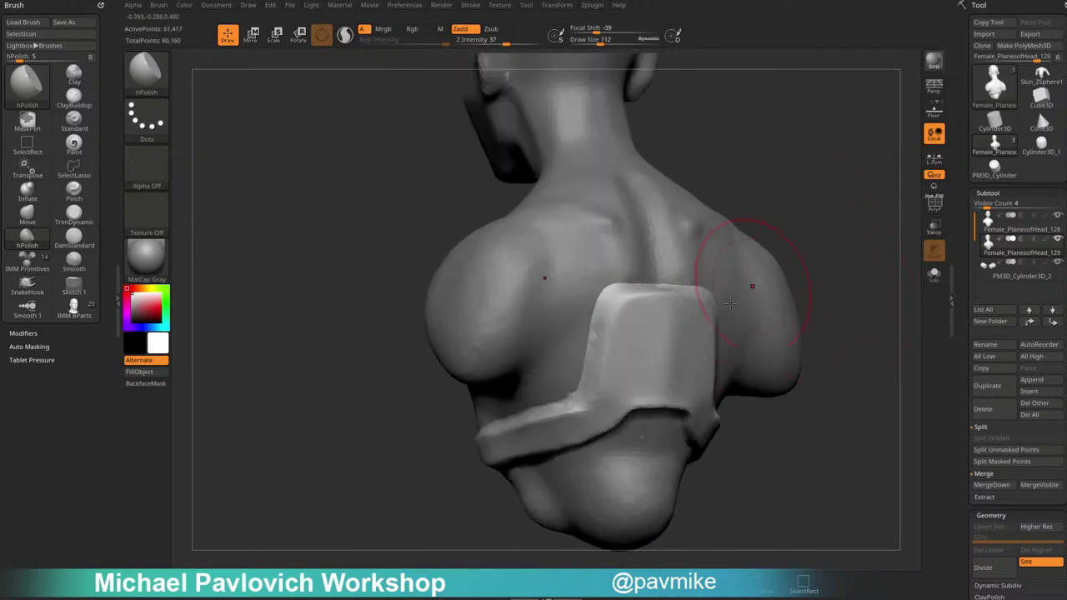
right_click_drag(665, 372, 725, 358)
left_click_drag(618, 293, 590, 381)
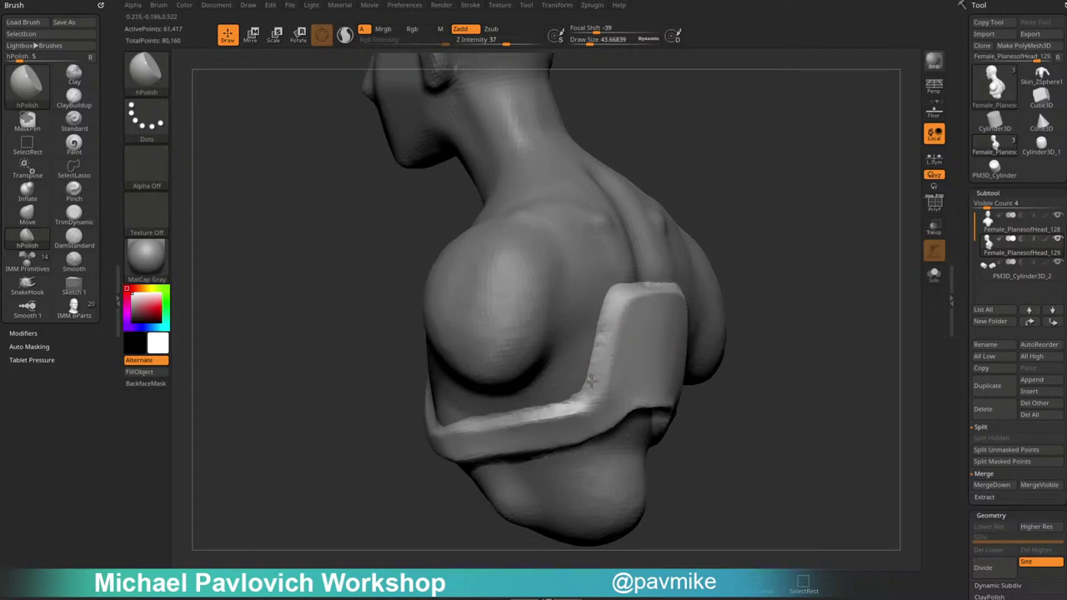
left_click_drag(825, 350, 750, 342)
left_click_drag(678, 274, 625, 289)
left_click_drag(713, 266, 625, 285)
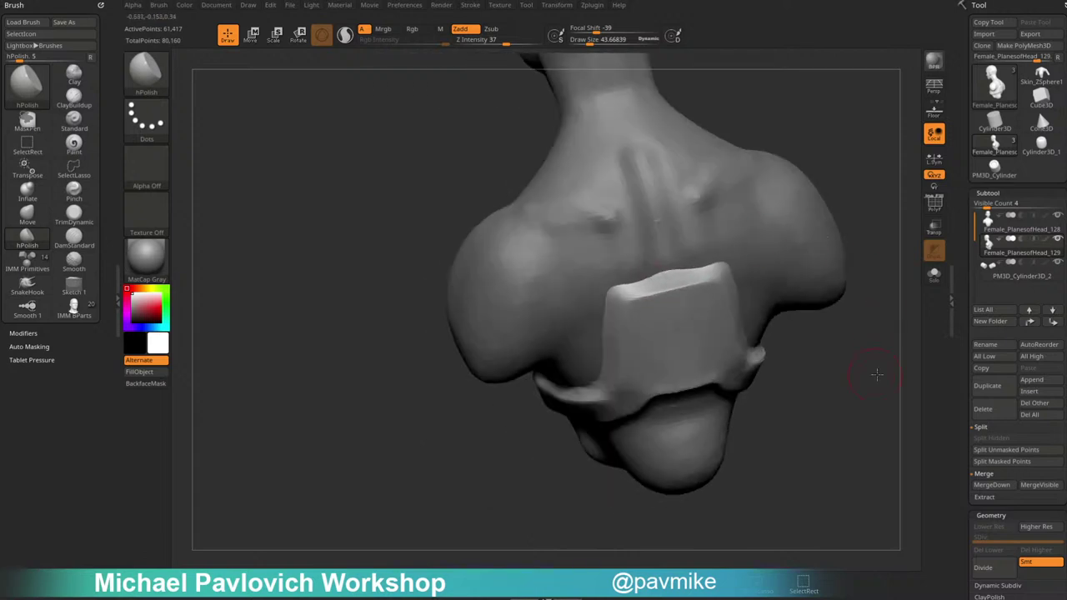
left_click_drag(876, 373, 825, 368)
left_click_drag(615, 312, 599, 411)
Flatten the back plate's side bevel and upper edge with the TrimDynamic brush.
key("b")
key("t")
key("d")
left_click_drag(816, 412, 824, 395)
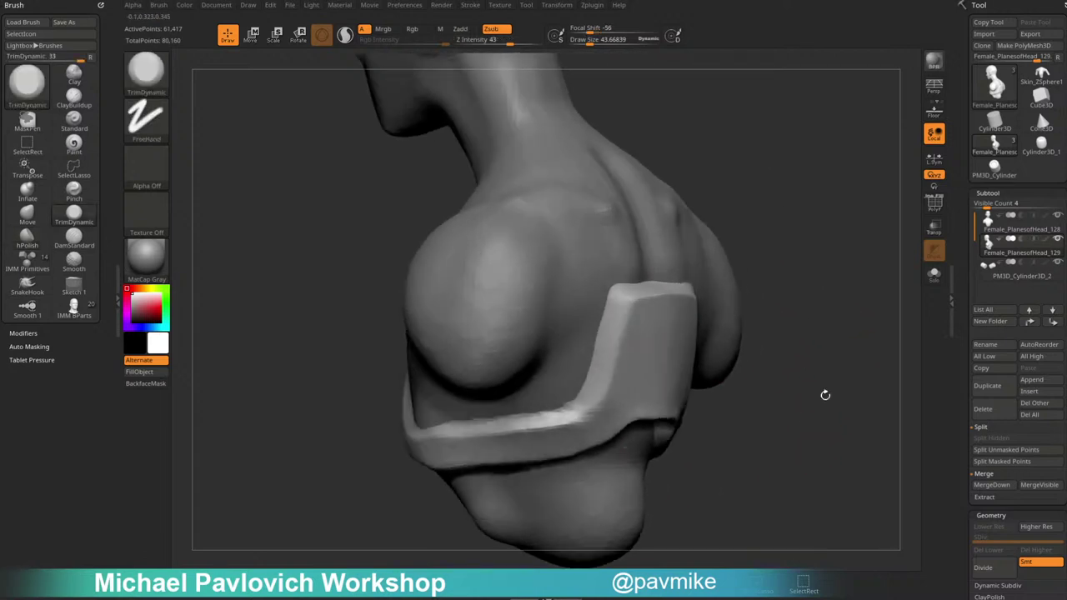
mouse_move(633, 301)
left_mouse_down()
mouse_move(610, 394)
mouse_move(580, 418)
left_mouse_up()
left_click_drag(842, 367, 788, 346)
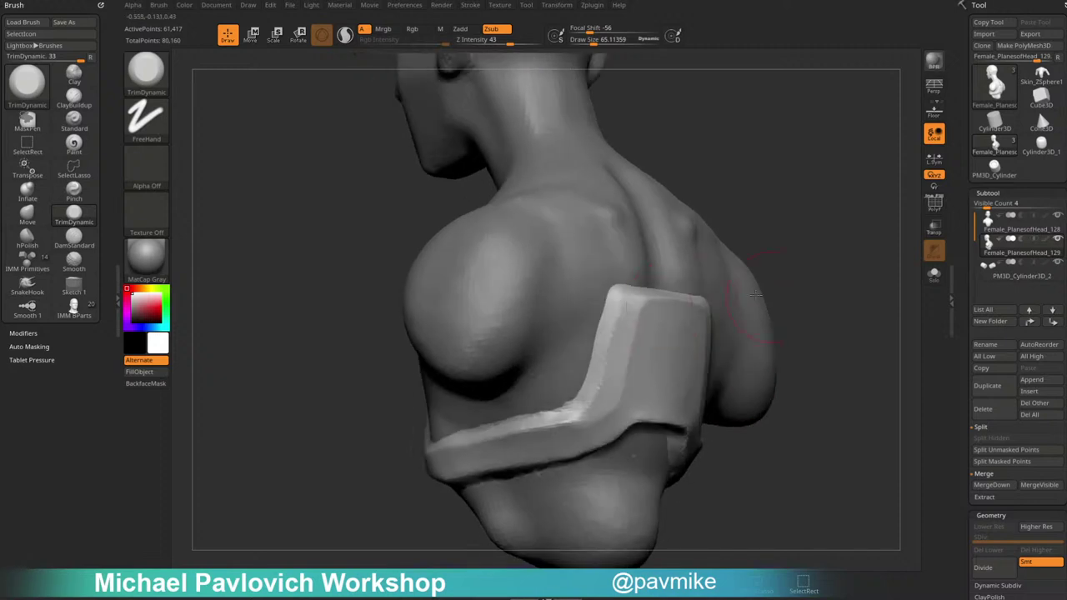
left_click_drag(635, 300, 705, 308)
Trim the lower edge where the strap meets the back plate, using TrimDynamic at a draw size of about 36.
left_click_drag(857, 358, 904, 371)
mouse_move(796, 354)
left_mouse_down()
mouse_move(805, 327)
mouse_move(775, 305)
left_mouse_up()
key("s")
left_click_drag(626, 359, 608, 361)
mouse_move(607, 363)
left_mouse_down()
mouse_move(580, 375)
mouse_move(683, 381)
left_mouse_up()
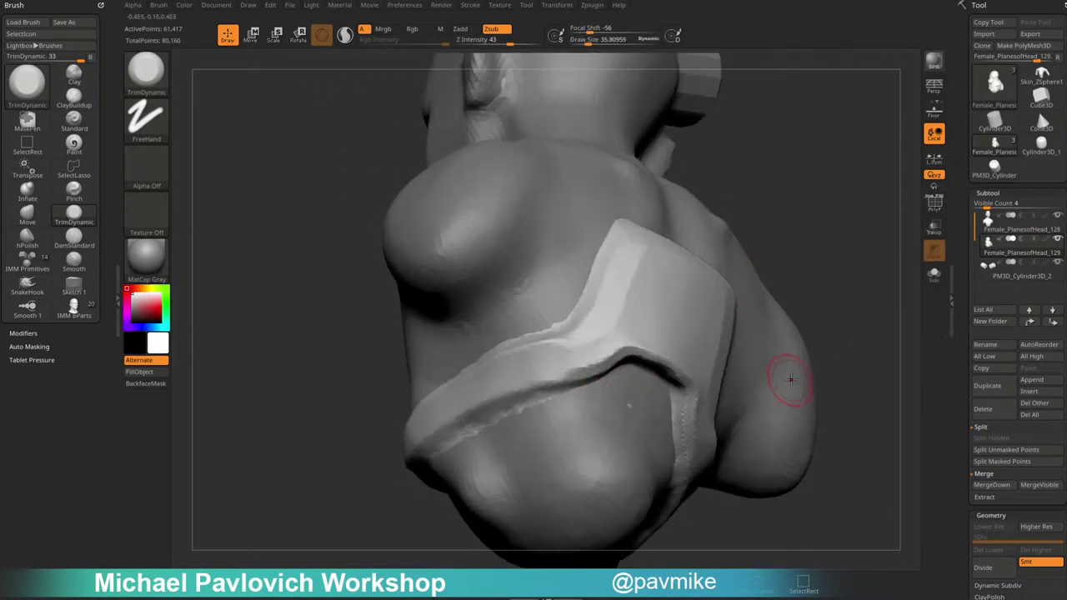
Polish the strap's junction with the back plate using hPolish at a draw size of about 27.
key("b")
key("h")
key("p")
mouse_move(829, 235)
left_mouse_down("alt")
mouse_move(850, 238)
mouse_move(837, 257)
left_mouse_up("alt")
key("s")
left_click_drag(622, 345, 614, 346)
left_click_drag(582, 367, 589, 374)
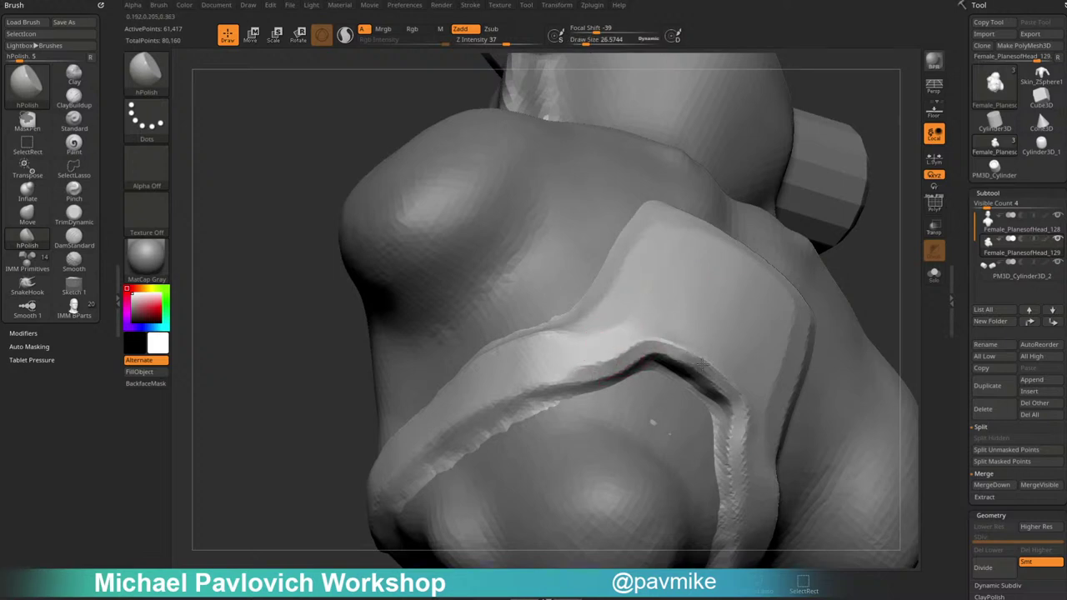
mouse_move(678, 341)
right_mouse_down()
mouse_move(885, 247)
mouse_move(578, 316)
mouse_move(586, 272)
right_mouse_up()
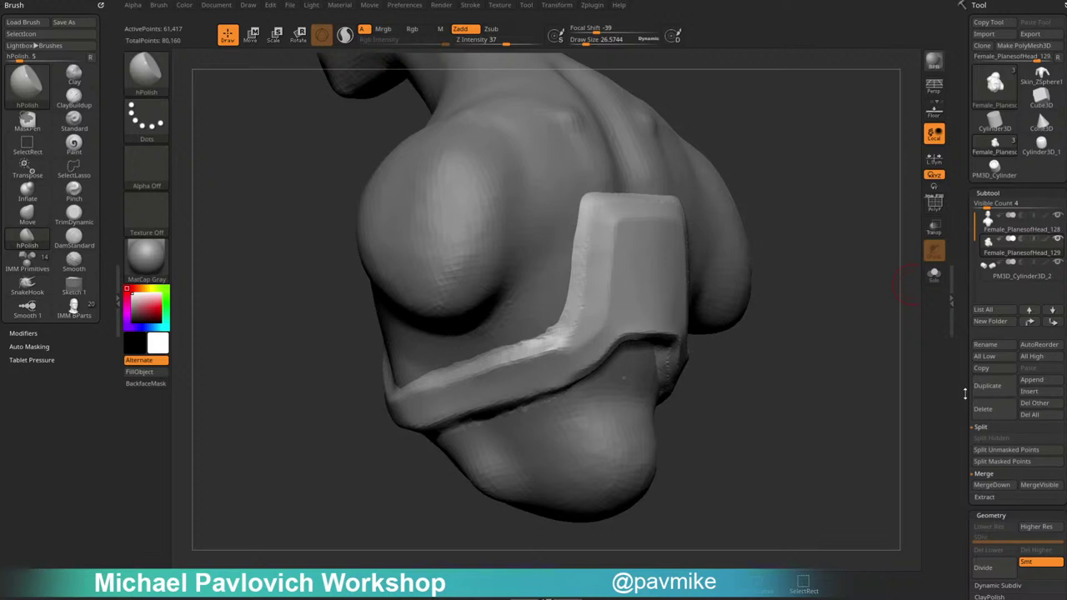
Set the DynaMesh resolution to 336 and remesh the bust.
scroll(1016, 400, "down", 3)
left_click_drag(1019, 407, 1023, 408)
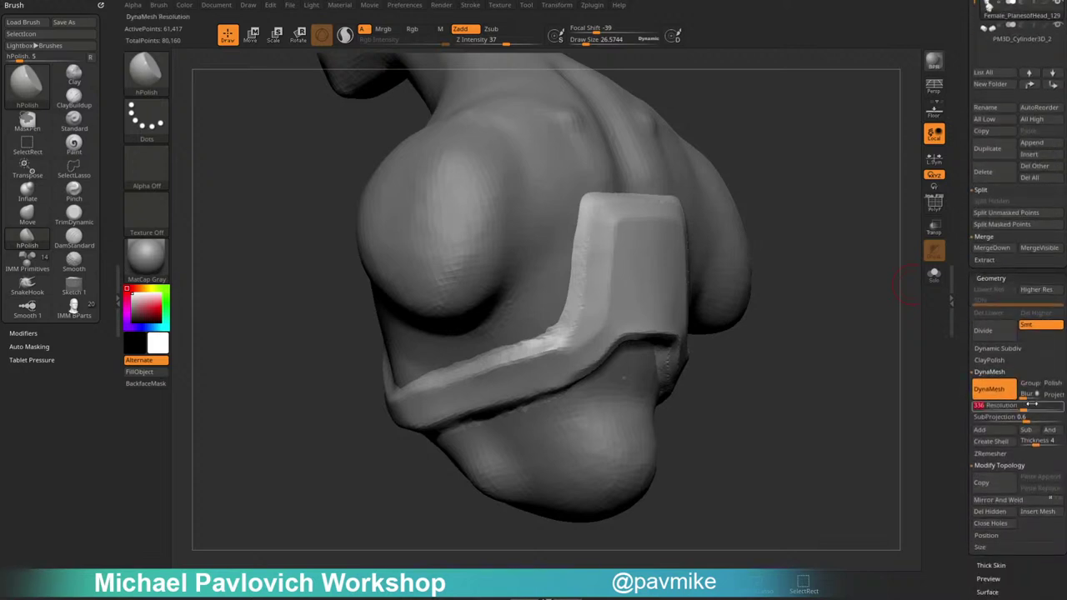
left_click_drag(851, 167, 861, 242, "ctrl")
Flatten the side strap's upper and outer planes with TrimDynamic at a draw size of about 59.
right_click_drag(843, 300, 836, 290, "alt")
mouse_move(835, 290)
left_mouse_down()
mouse_move(822, 301)
mouse_move(832, 315)
left_mouse_up()
key("b")
key("t")
key("d")
key("s")
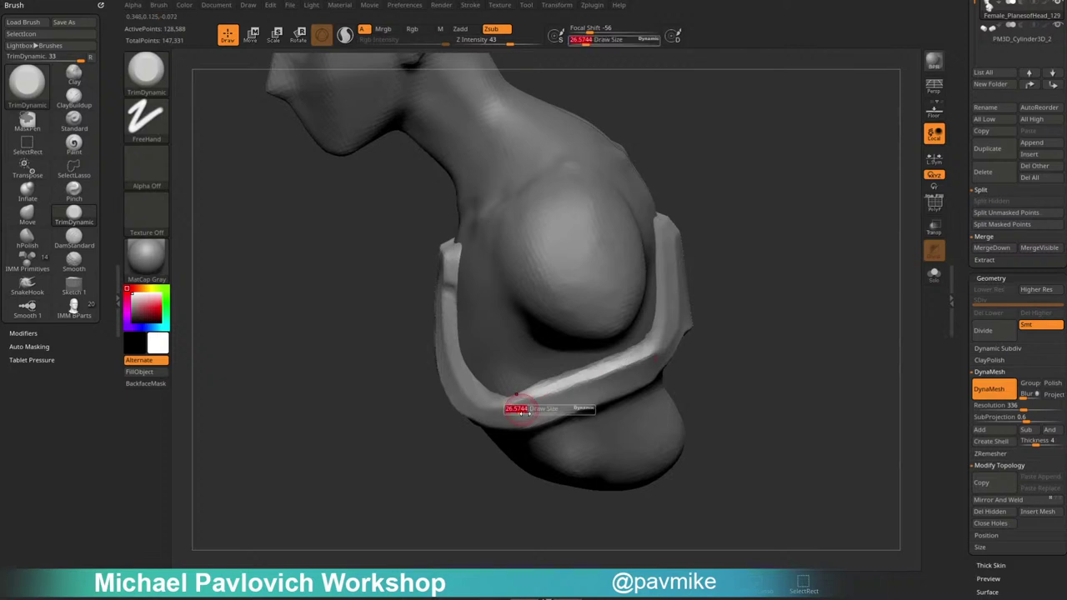
mouse_move(517, 409)
left_mouse_down()
mouse_move(532, 408)
mouse_move(499, 403)
mouse_move(638, 357)
left_mouse_up()
key("s")
left_click_drag(757, 321, 710, 327)
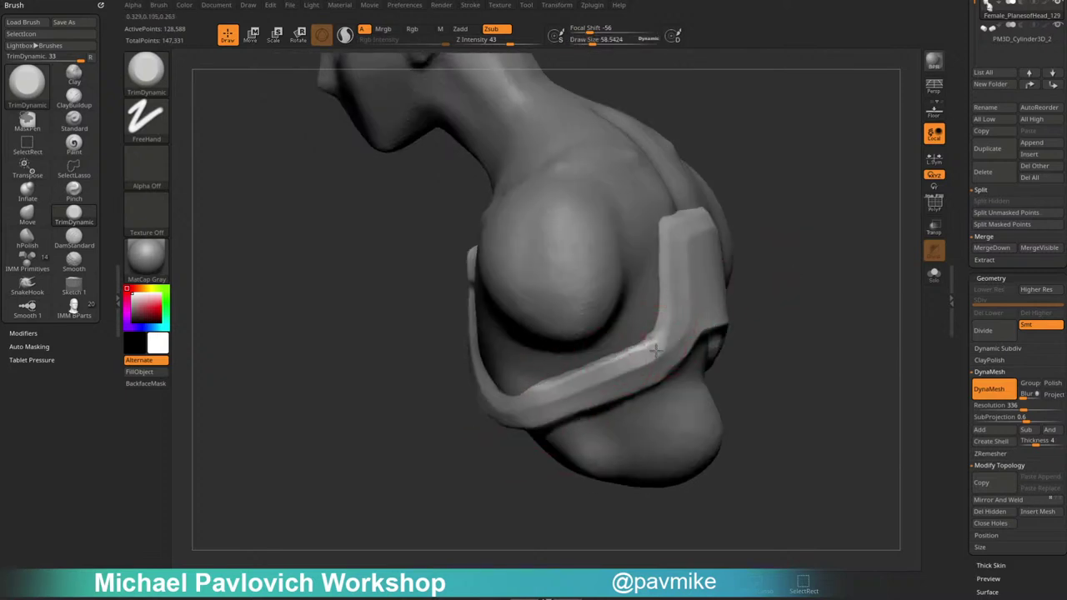
right_click_drag(797, 350, 702, 321)
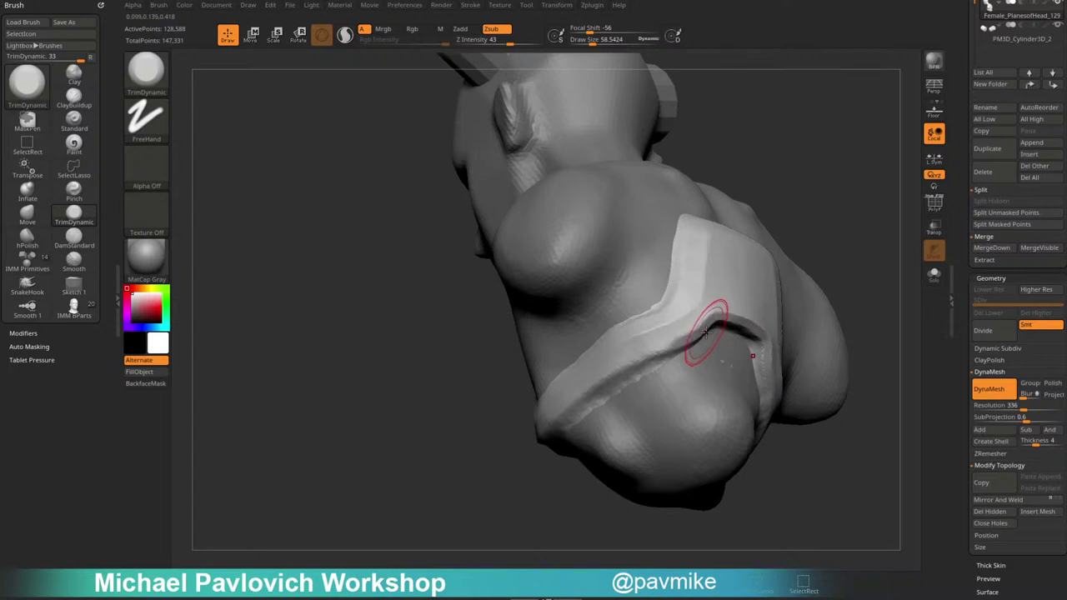
Carve a crease along the strap's lower edge against the torso with the DamStandard brush.
right_click_drag(519, 459, 700, 358)
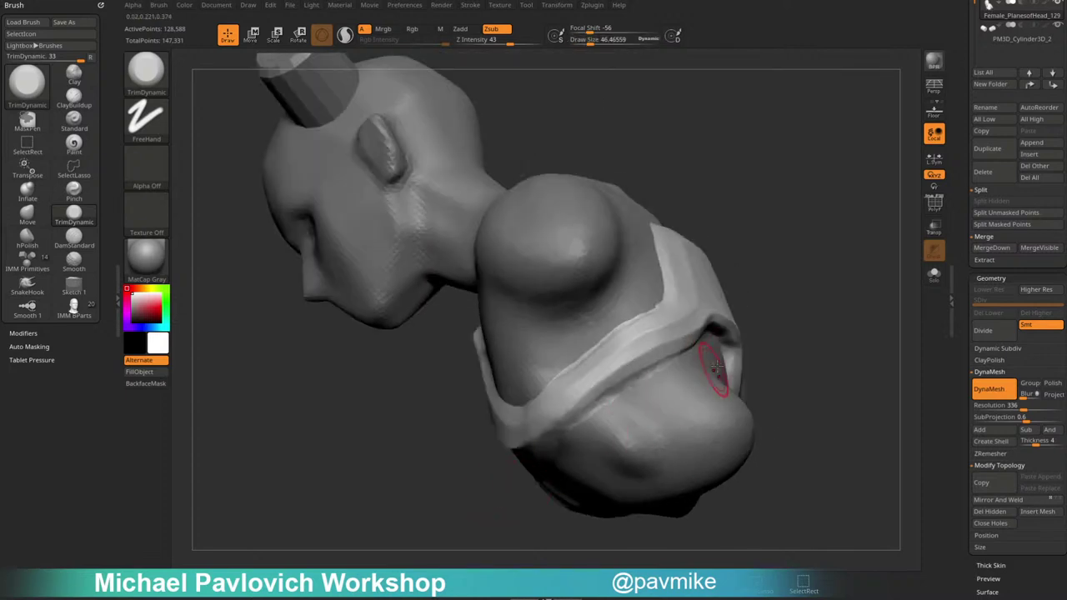
key("b")
key("d")
key("s")
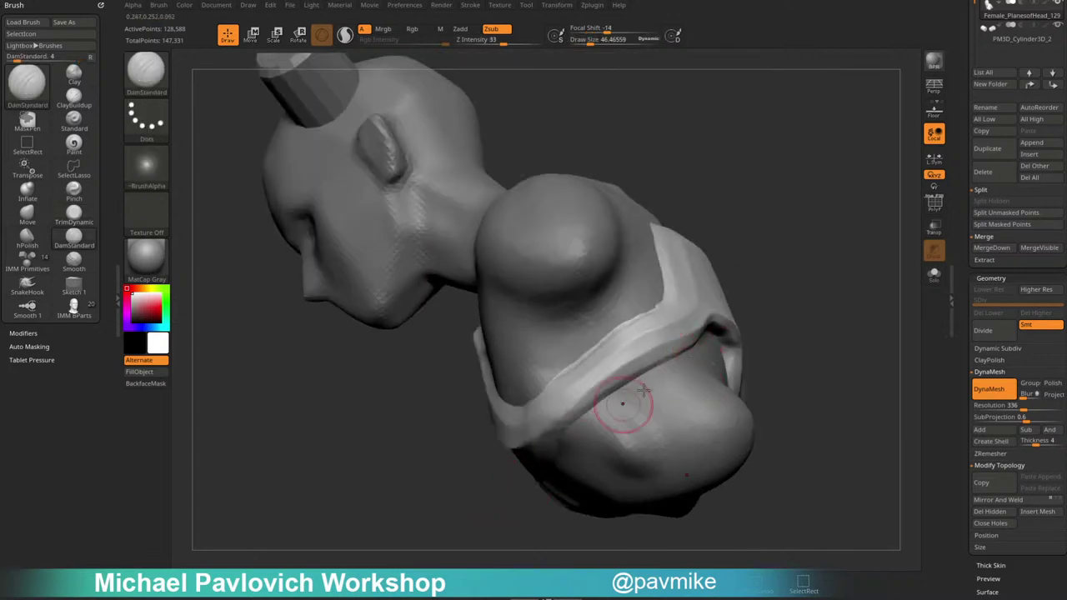
right_click_drag(624, 409, 818, 313)
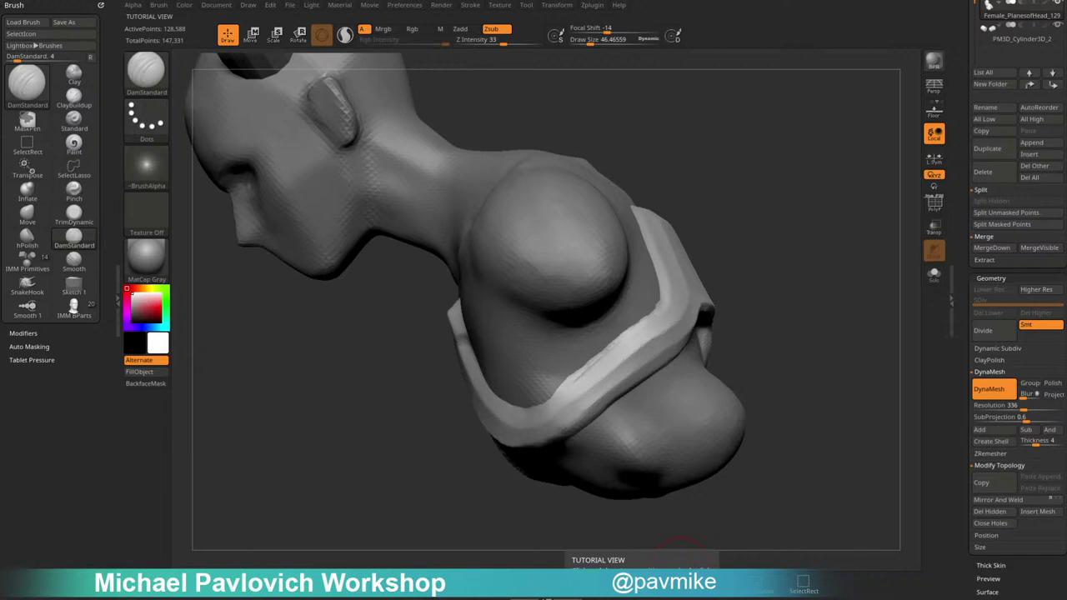
Switch to the browser, find the Mechanical Skull - High Res playlist on the YouTube channel, and look through its videos.
left_click_drag(783, 595, 907, 42)
scroll(692, 405, "down", 5)
scroll(747, 383, "down", 2)
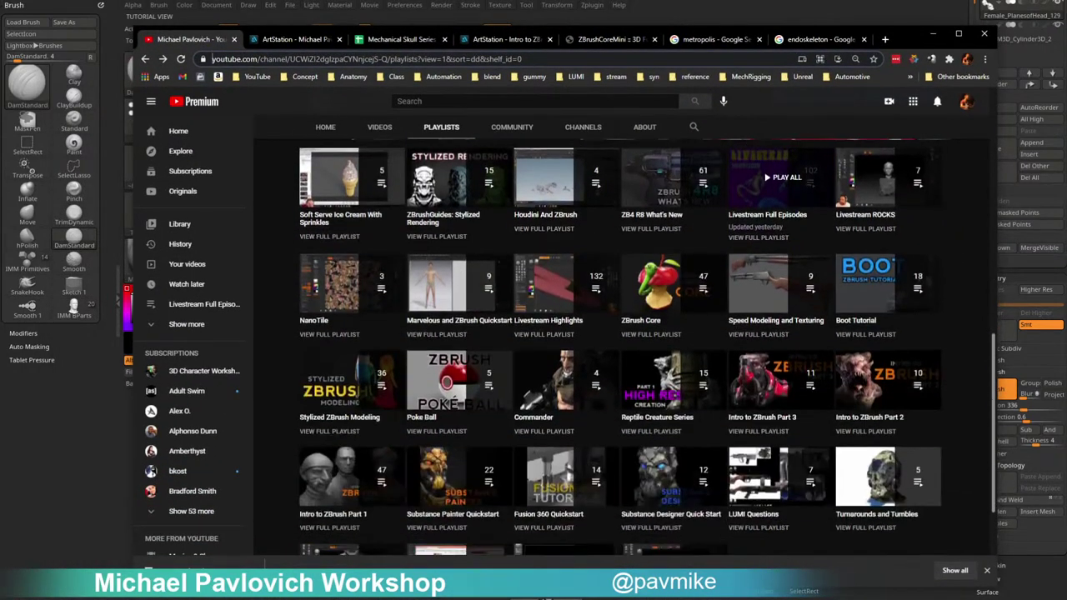
scroll(642, 295, "up", 1)
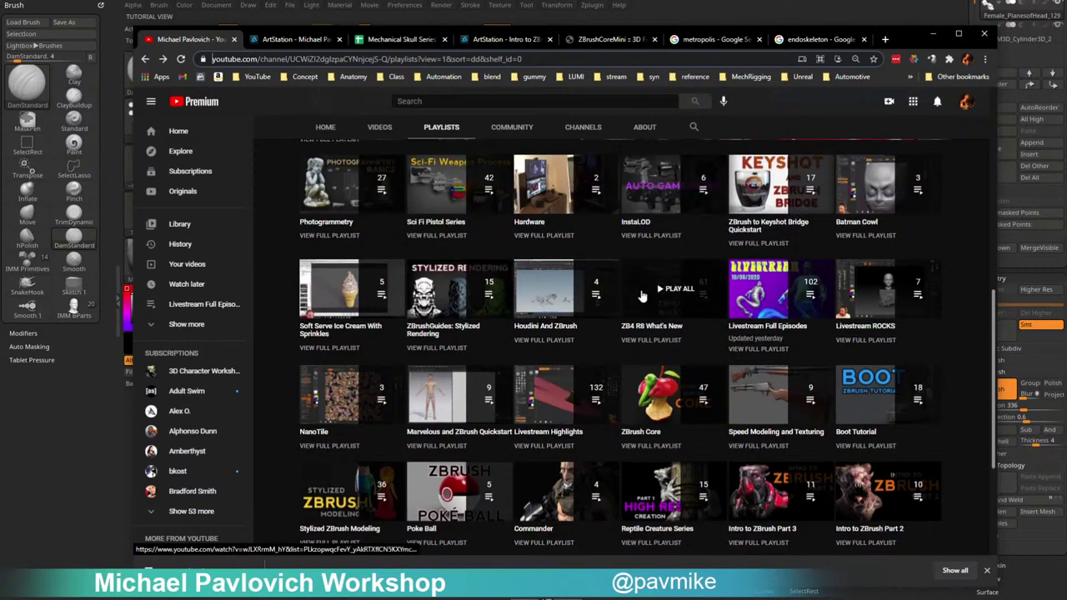
scroll(708, 338, "up", 2)
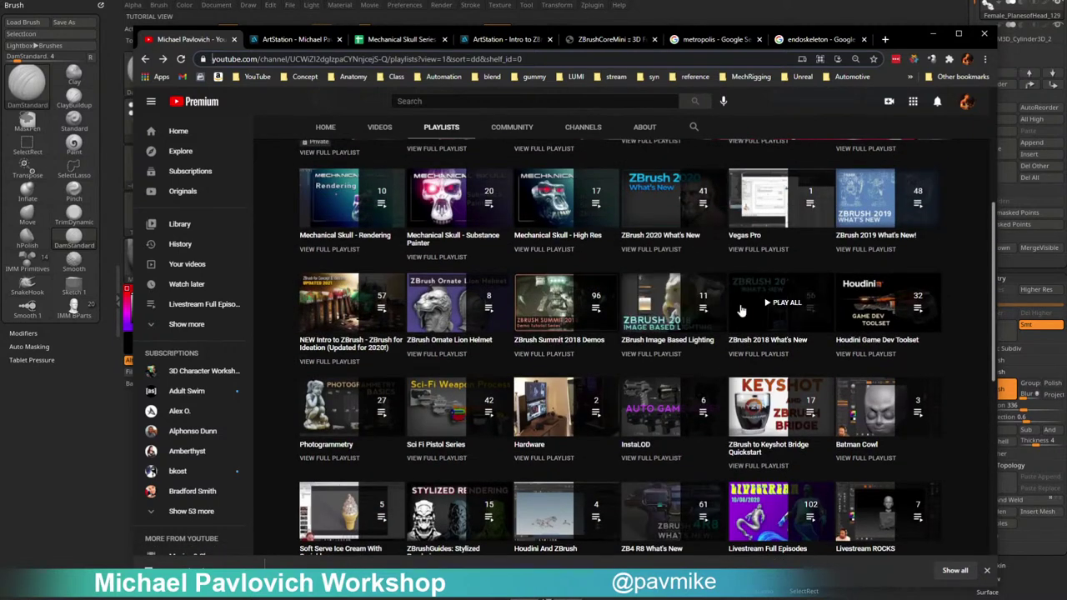
scroll(647, 283, "up", 1)
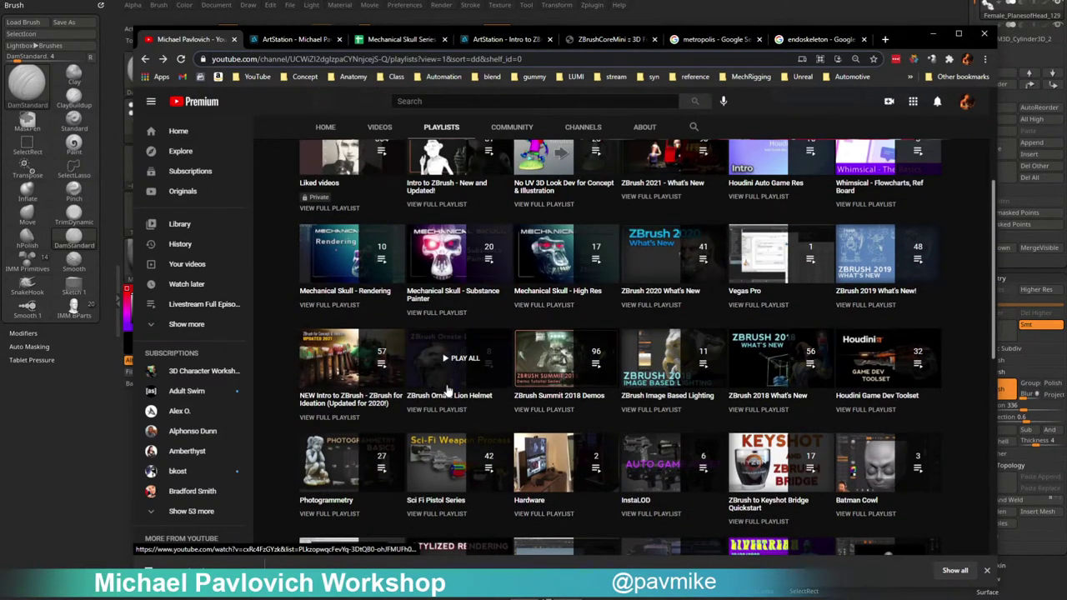
scroll(448, 391, "up", 2)
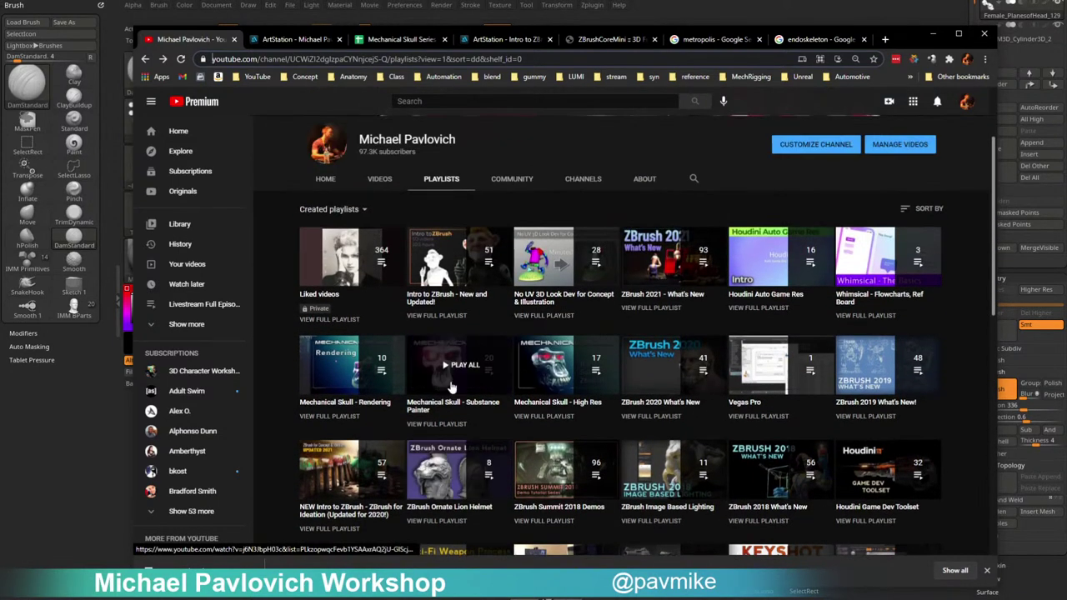
left_click(555, 417)
scroll(541, 309, "down", 2)
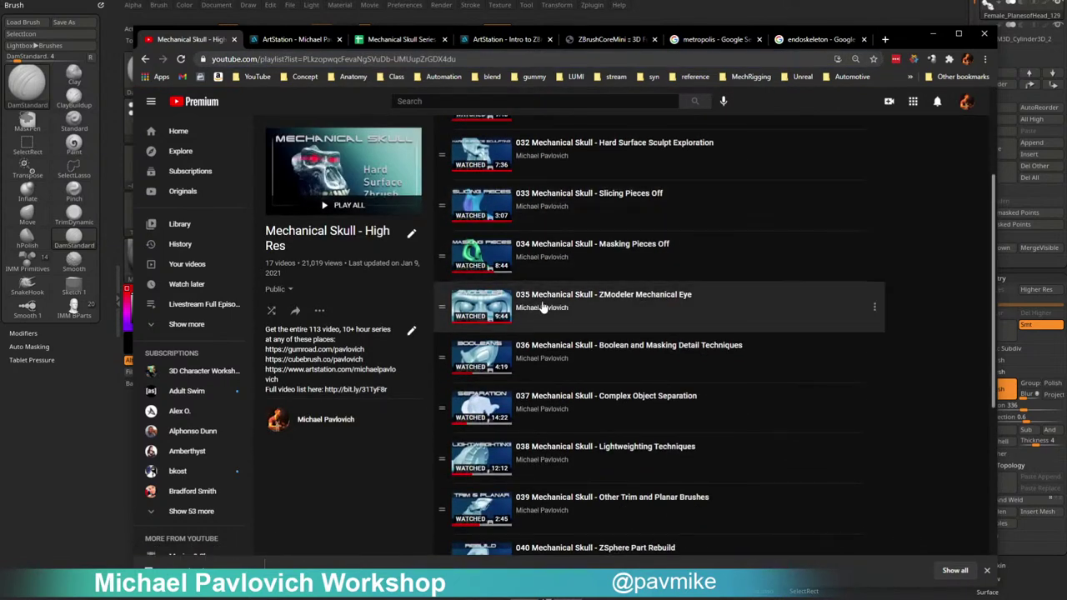
Look through the remaining Mechanical Skull - High Res videos and return to the channel's playlists page.
scroll(542, 308, "up", 3)
scroll(516, 317, "down", 4)
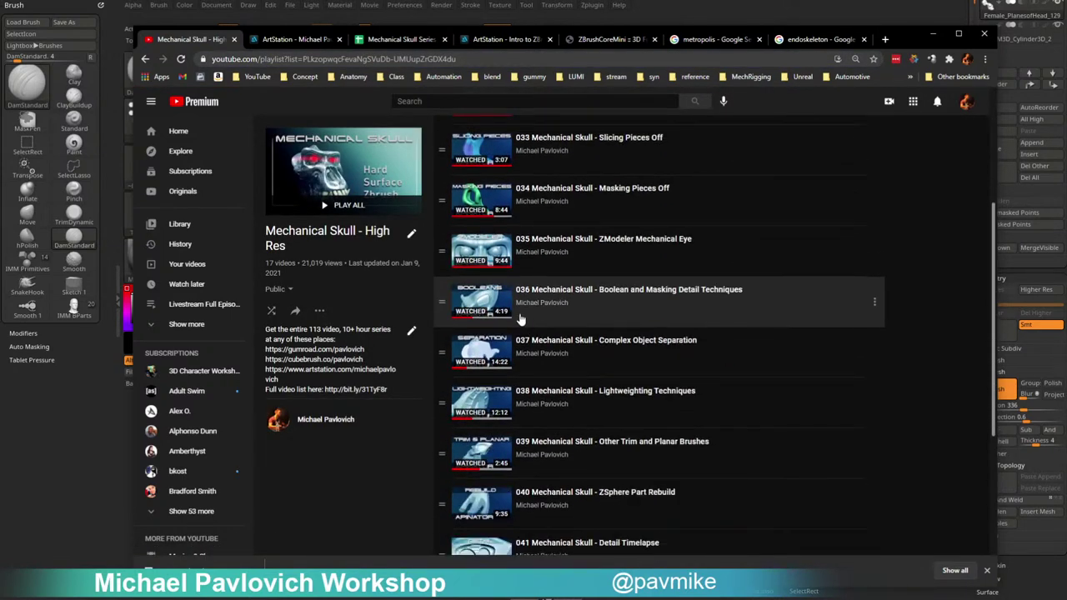
scroll(519, 333, "down", 3)
scroll(530, 399, "down", 1)
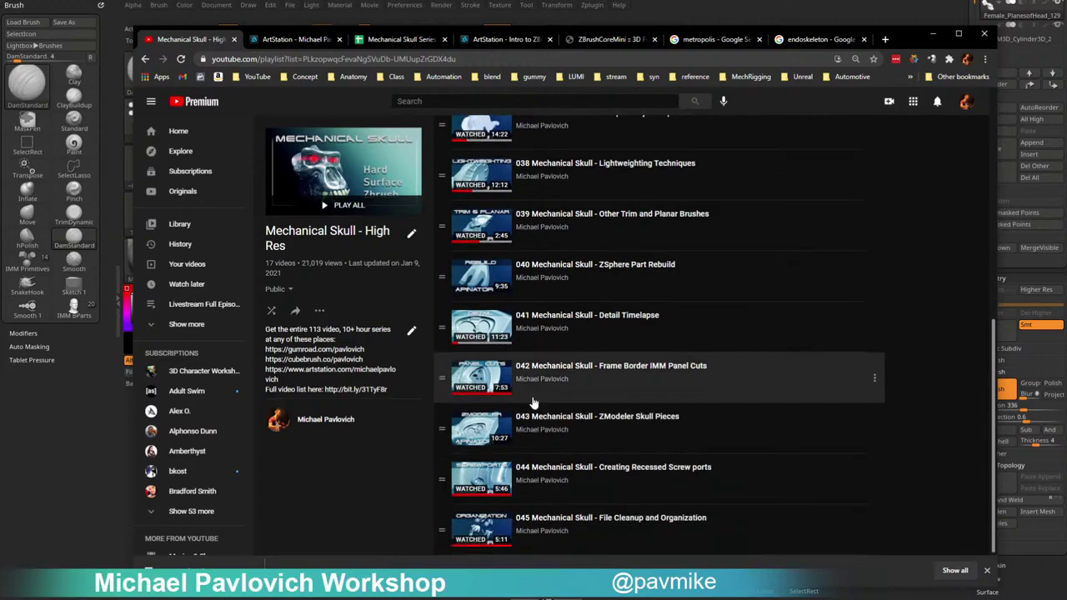
scroll(517, 458, "up", 5)
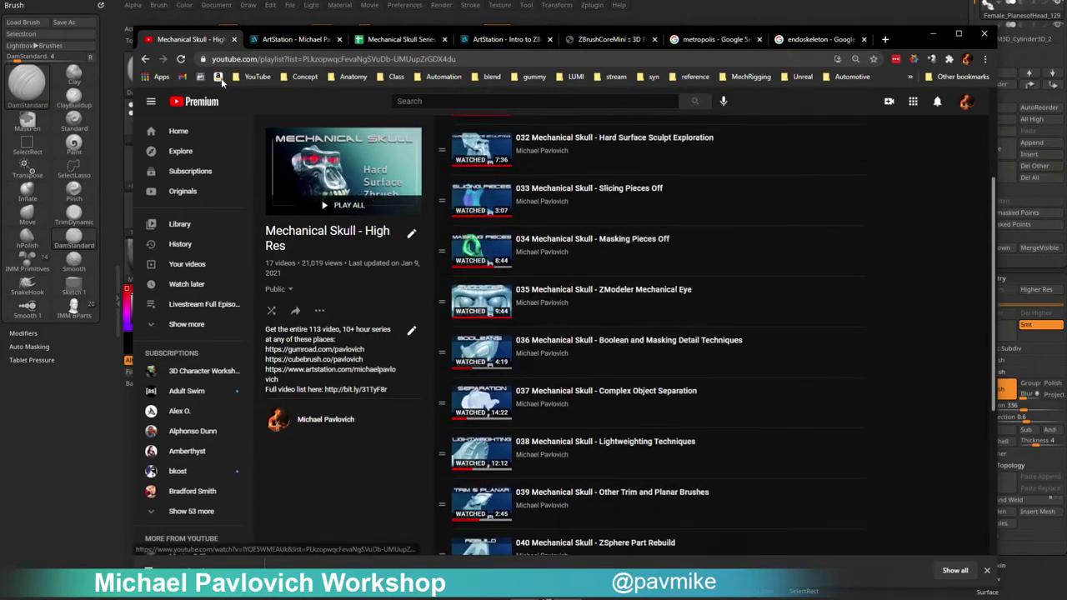
left_click(145, 59)
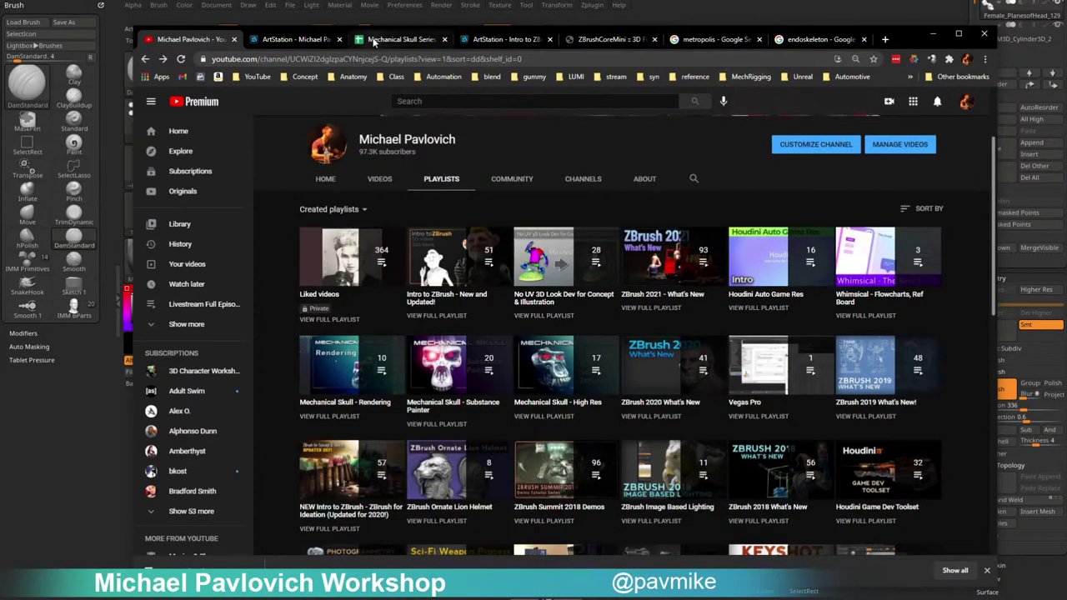
Browse the tutorial artworks on the artist's ArtStation portfolio, from the older series up to ZBrush 2021, and return to ZBrush.
left_click(295, 39)
scroll(500, 292, "down", 2)
scroll(502, 293, "up", 4)
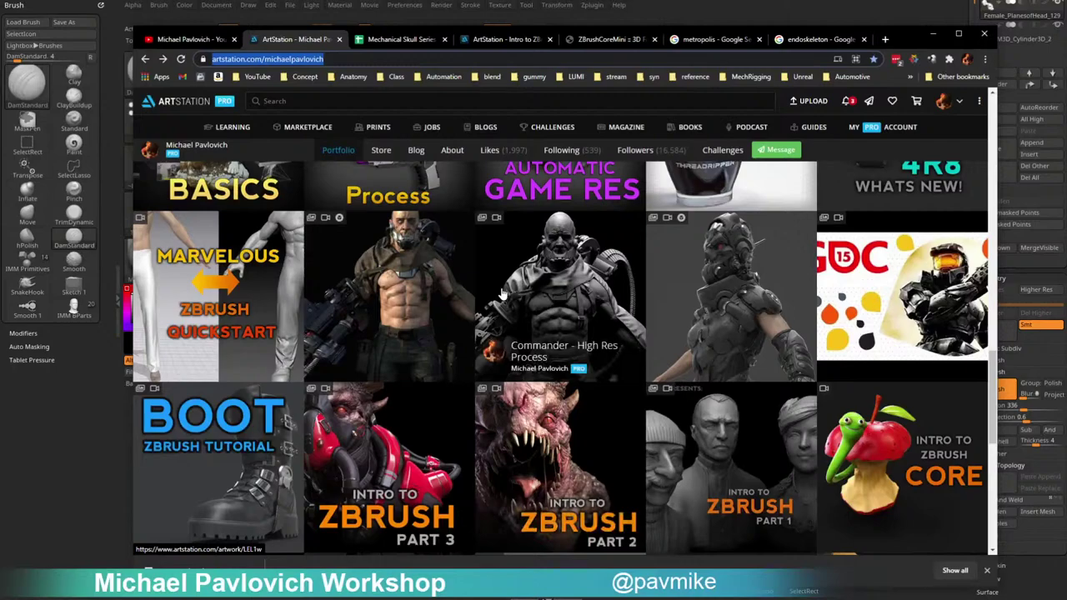
scroll(503, 293, "down", 5)
scroll(560, 267, "up", 5)
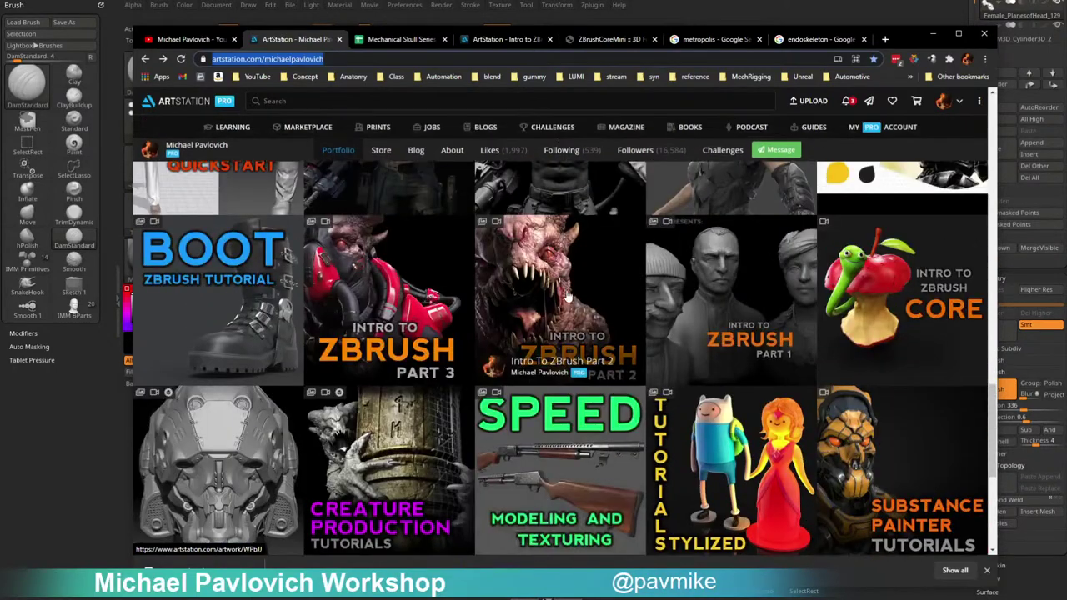
scroll(565, 283, "down", 4)
scroll(570, 303, "up", 4)
scroll(575, 308, "up", 1)
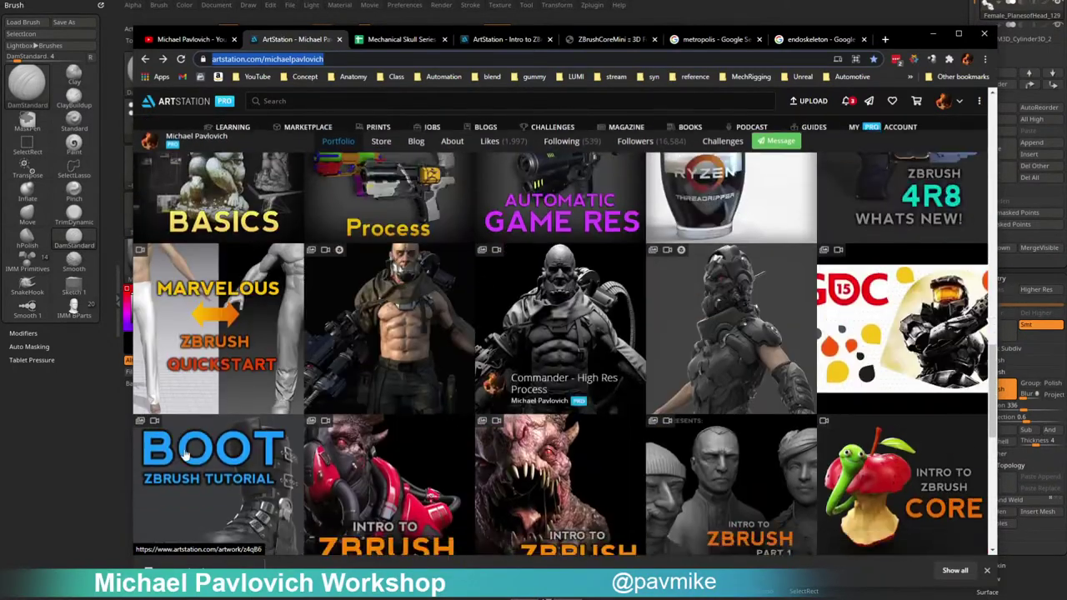
scroll(617, 359, "down", 1)
scroll(687, 431, "up", 3)
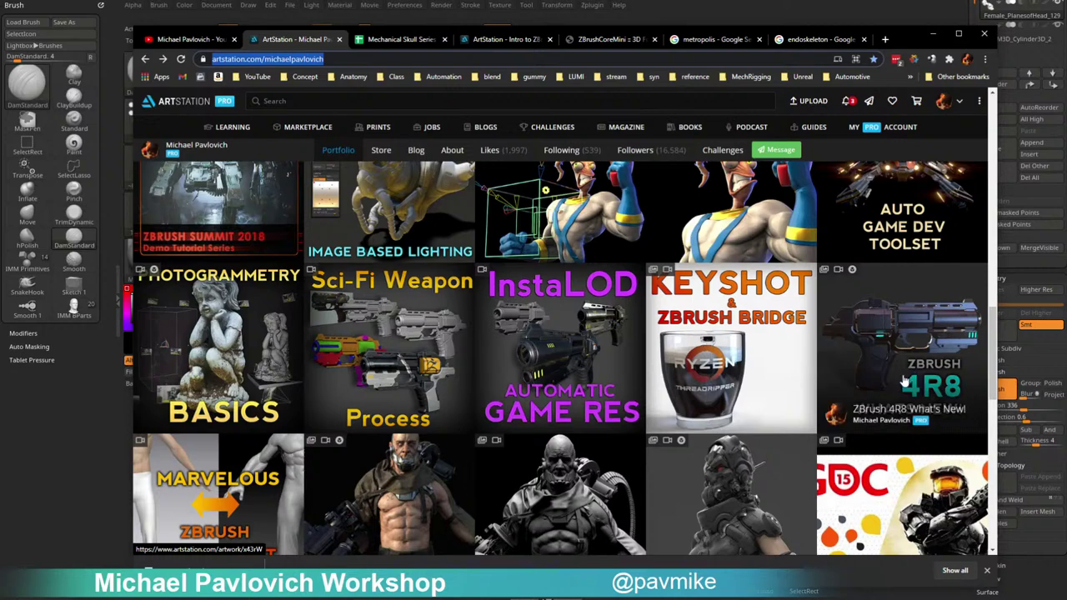
scroll(900, 383, "up", 3)
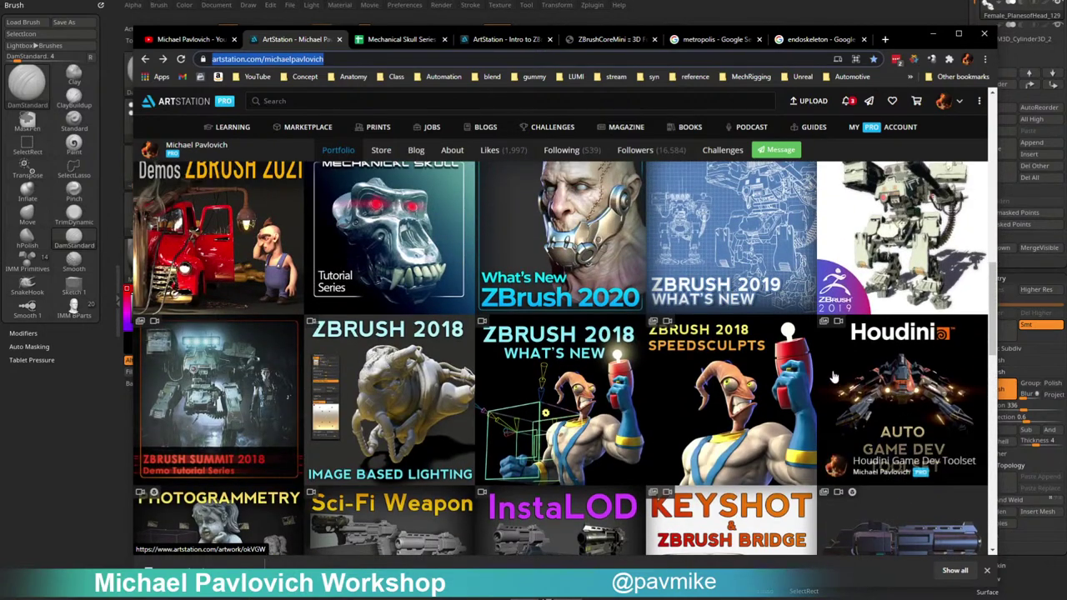
scroll(566, 266, "up", 2)
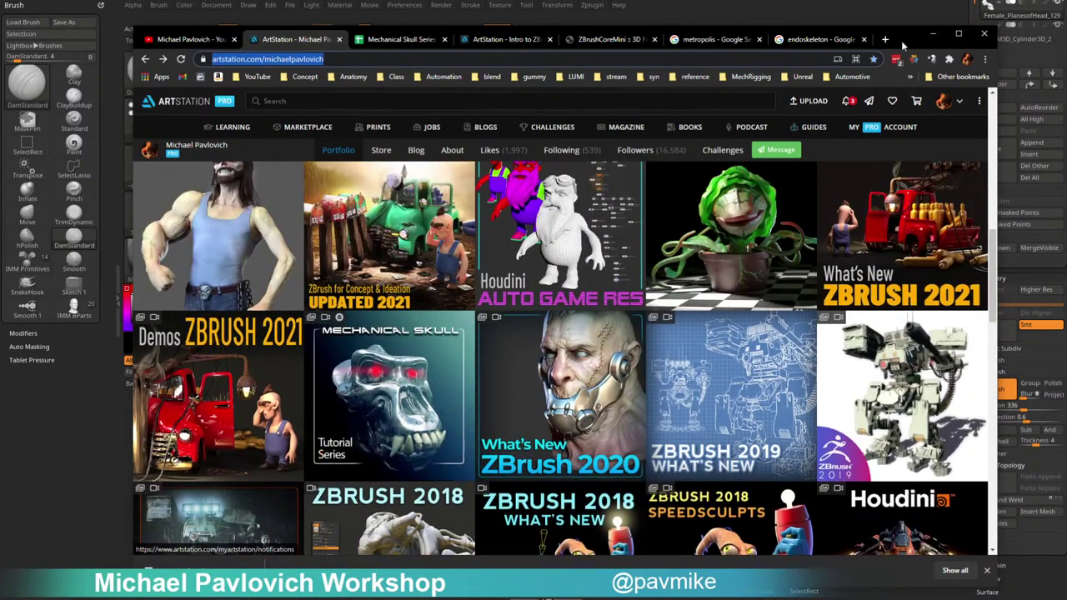
left_click(933, 34)
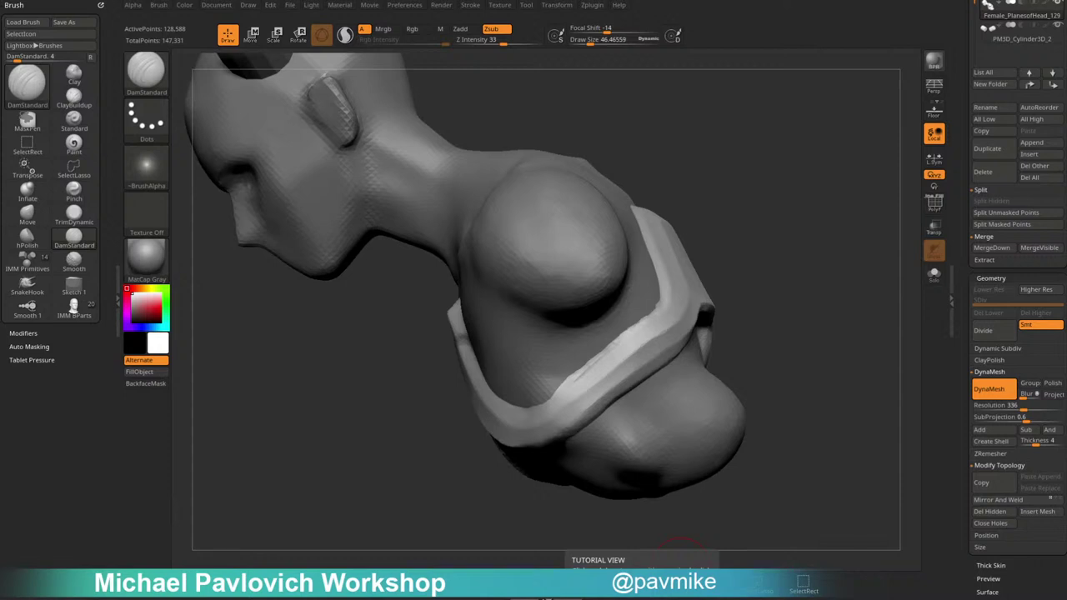
Inspect the harness from all sides, duplicate its DynaMesh subtool and isolate the copy in Solo mode.
mouse_move(807, 270)
left_mouse_down()
mouse_move(869, 241)
mouse_move(859, 236)
mouse_move(800, 300)
mouse_move(770, 314)
mouse_move(790, 329)
left_mouse_up()
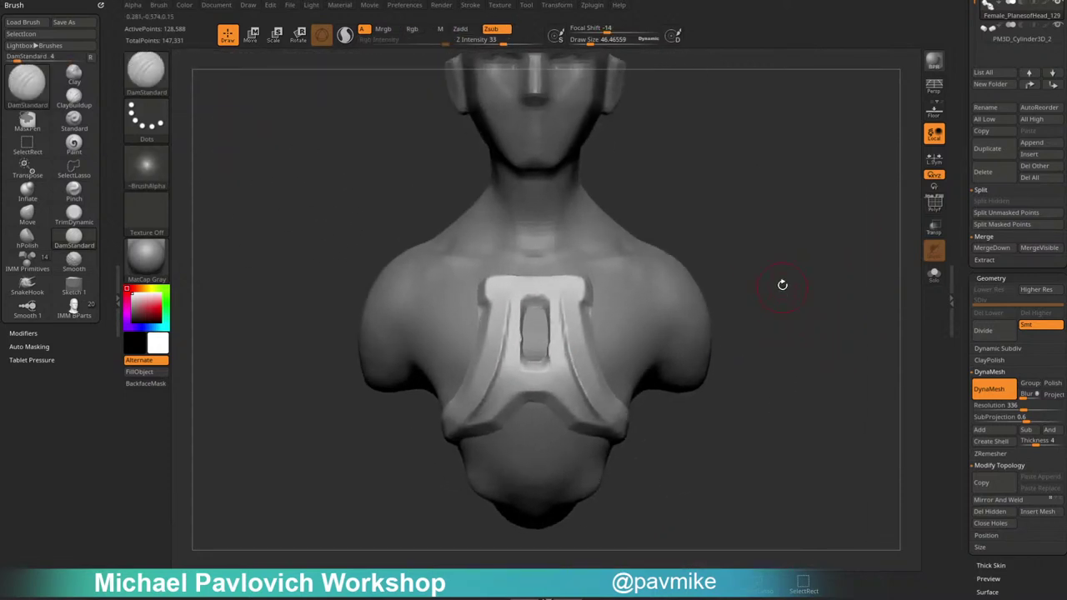
mouse_move(776, 283)
left_mouse_down()
mouse_move(766, 305)
mouse_move(781, 313)
left_mouse_up()
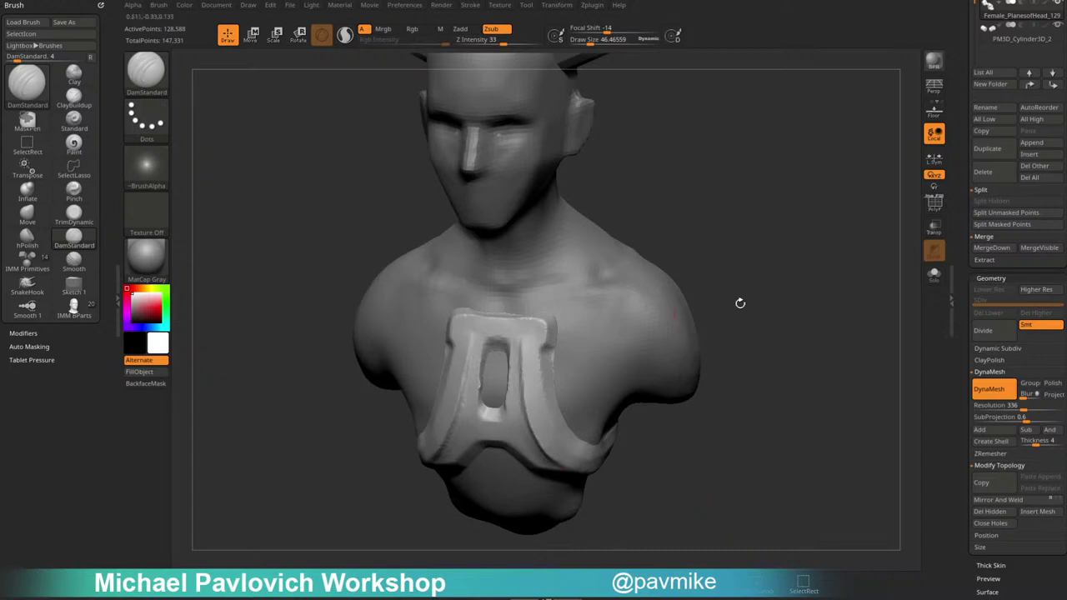
mouse_move(739, 303)
left_mouse_down()
mouse_move(790, 358)
mouse_move(809, 341)
mouse_move(814, 353)
mouse_move(783, 369)
mouse_move(840, 359)
left_mouse_up()
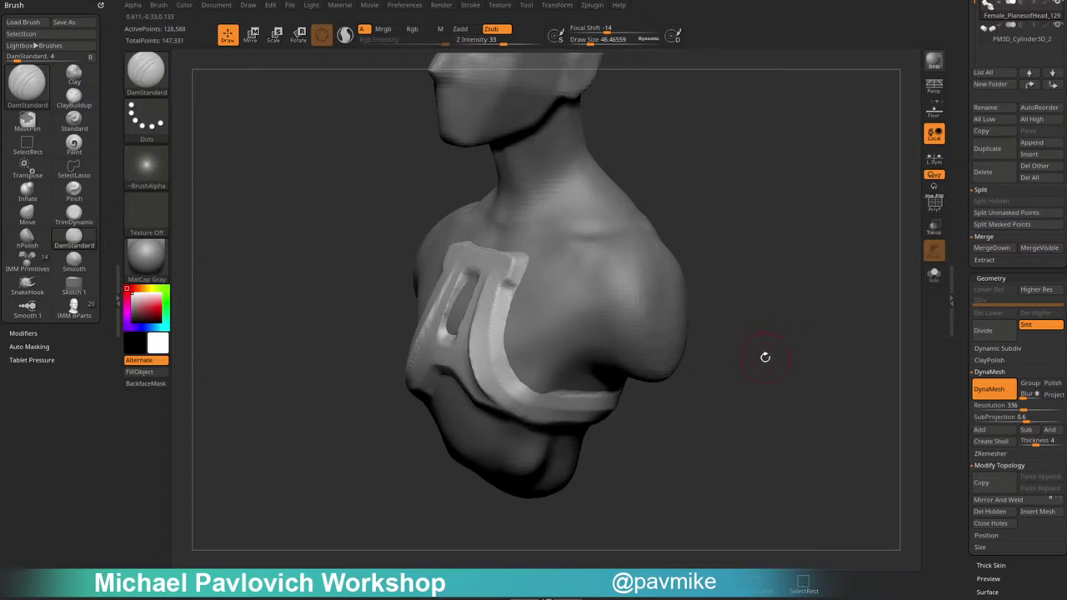
left_click_drag(764, 361, 829, 386)
scroll(959, 367, "up", 5)
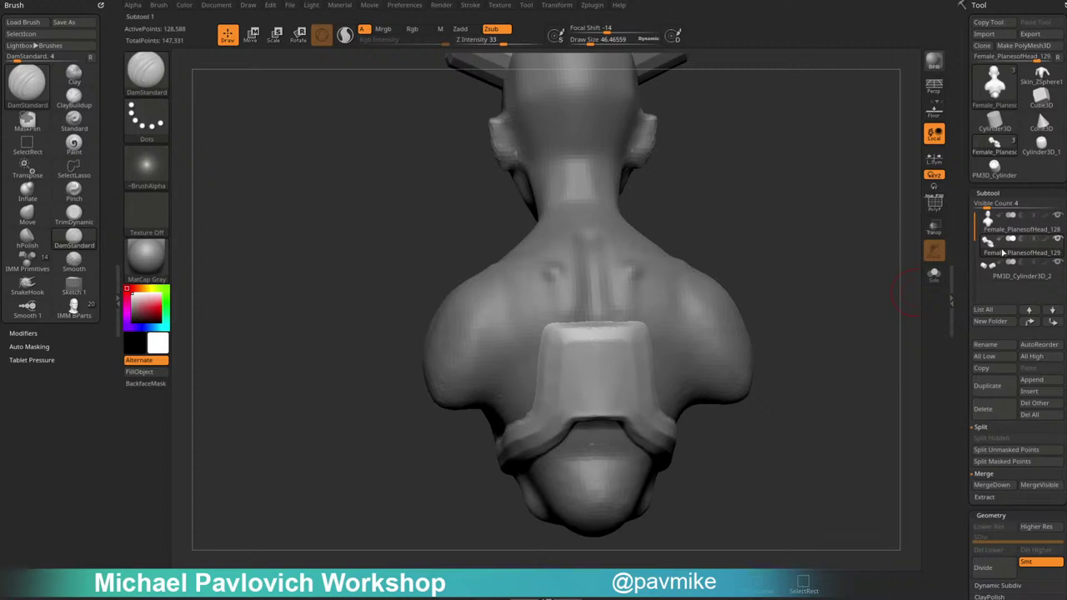
left_click(992, 389)
left_click_drag(849, 459, 848, 408, "alt")
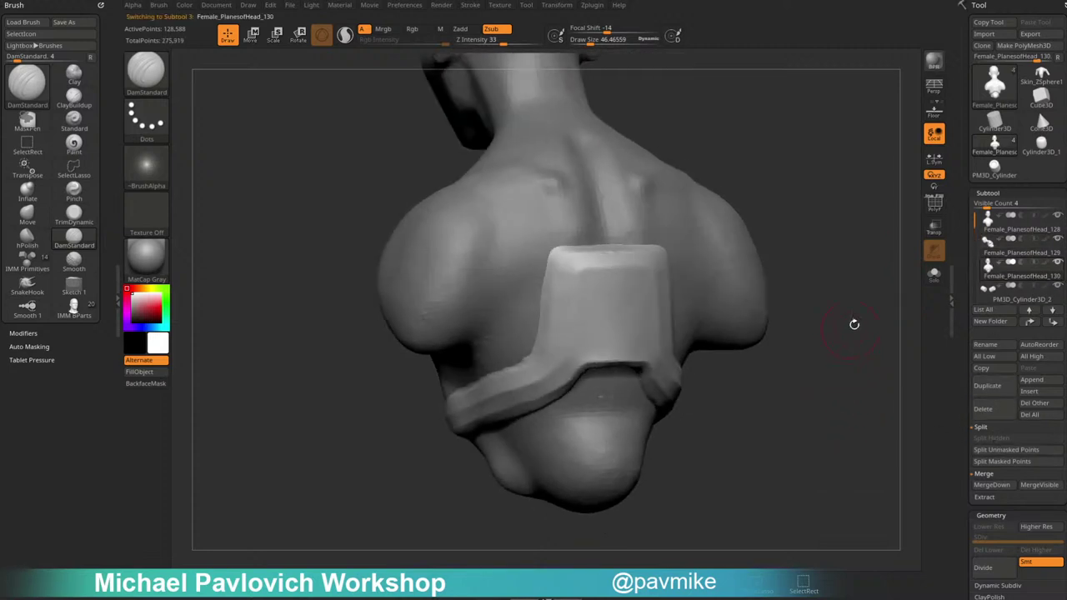
left_click(930, 279)
left_click(930, 282)
left_click(929, 282)
left_click_drag(837, 297, 813, 344, "alt")
Switch to the Standard brush, leave Solo mode and delete the duplicated harness subtool.
key("b")
key("s")
key("t")
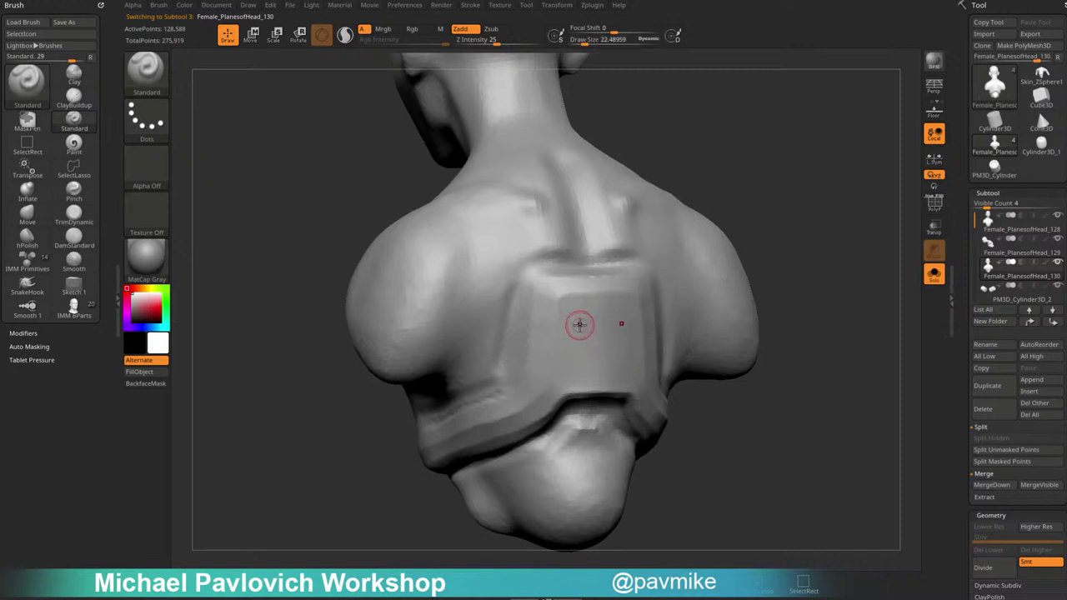
left_click_drag(968, 407, 970, 321)
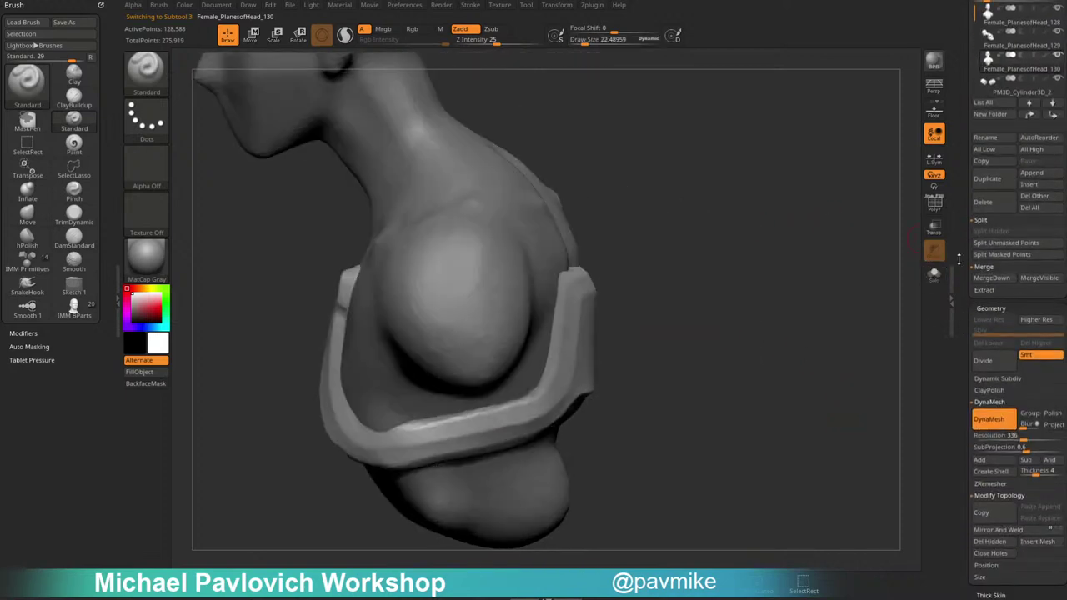
left_click_drag(1010, 293, 1010, 501)
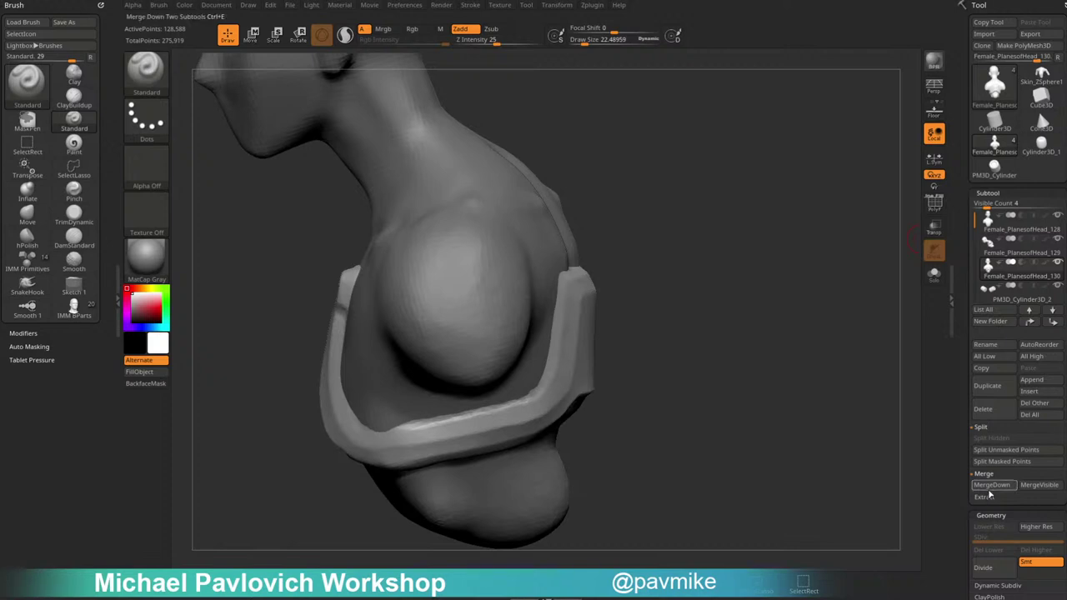
left_click(992, 414)
Select the body subtool and mask a rounded patch on the chest beside the harness, mirrored on both sides.
mouse_move(836, 360)
left_mouse_down()
mouse_move(696, 300)
mouse_move(693, 288)
mouse_move(786, 305)
mouse_move(751, 317)
mouse_move(806, 284)
mouse_move(834, 294)
mouse_move(871, 267)
mouse_move(659, 364)
mouse_move(686, 345)
left_mouse_up()
left_click(436, 273, "alt")
mouse_move(521, 354)
left_mouse_down("ctrl")
mouse_move(509, 430)
mouse_move(545, 359)
mouse_move(512, 412)
mouse_move(533, 391)
left_mouse_up("ctrl")
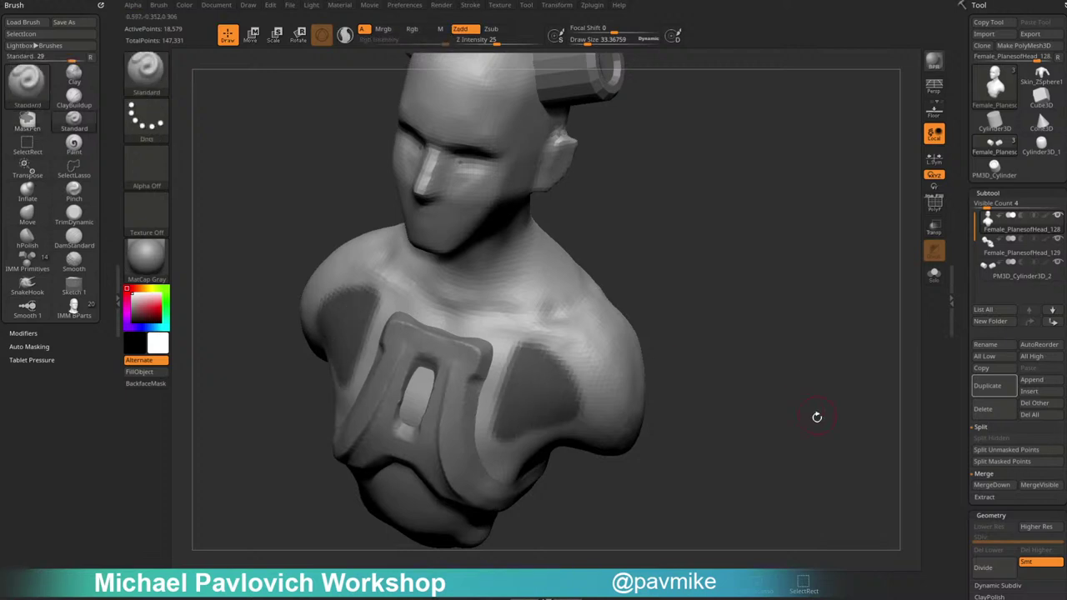
left_click_drag(816, 416, 577, 391)
Preview a single-sided extraction of the masked chest patches with smoothness 5 and thickness 0.02.
left_click_drag(964, 435, 961, 338)
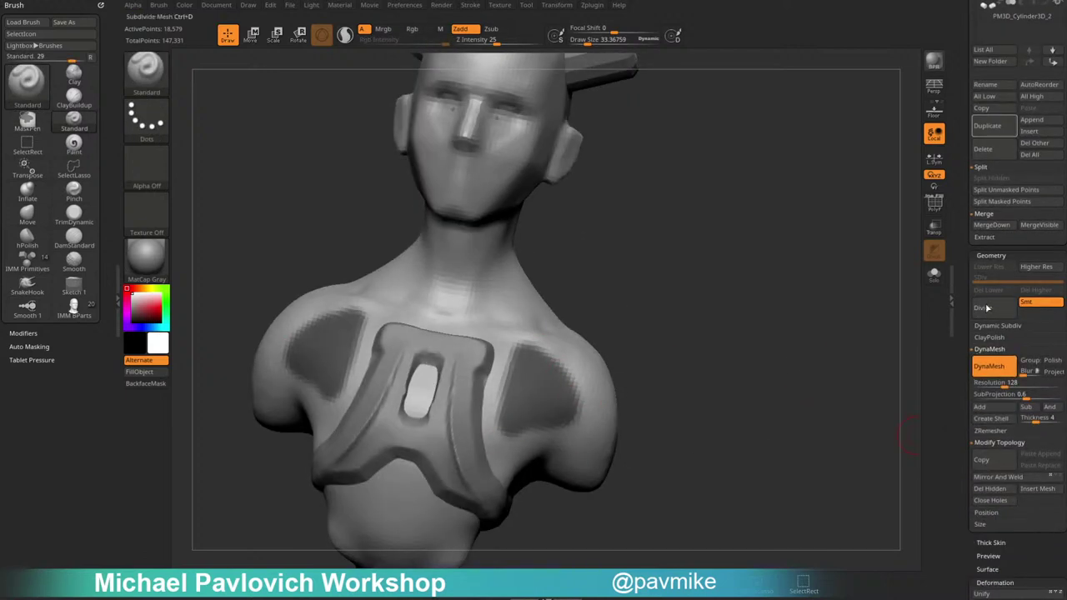
left_click_drag(731, 432, 721, 434)
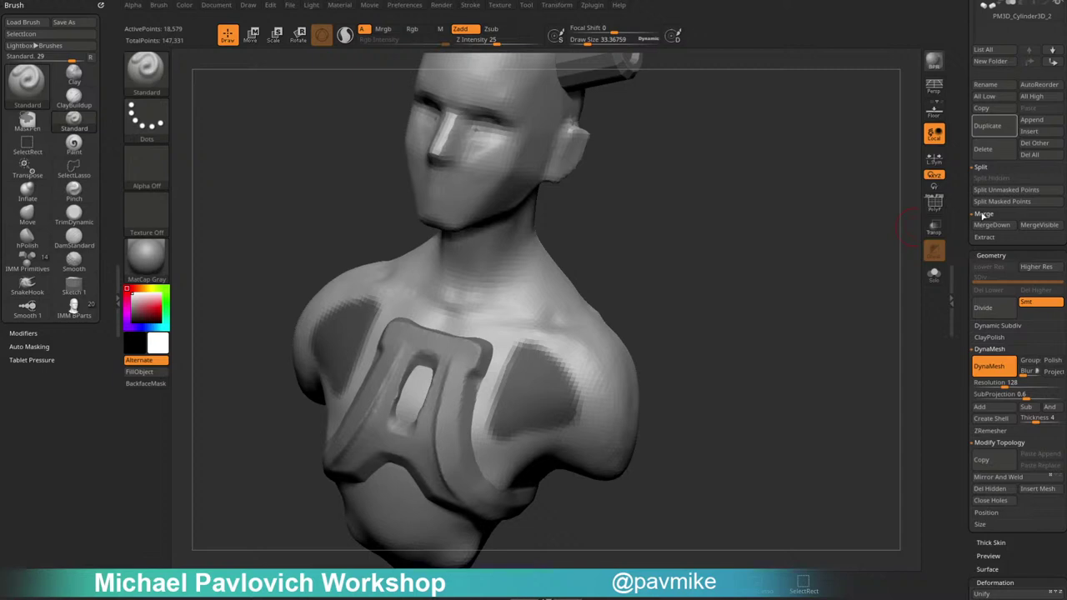
left_click(984, 237)
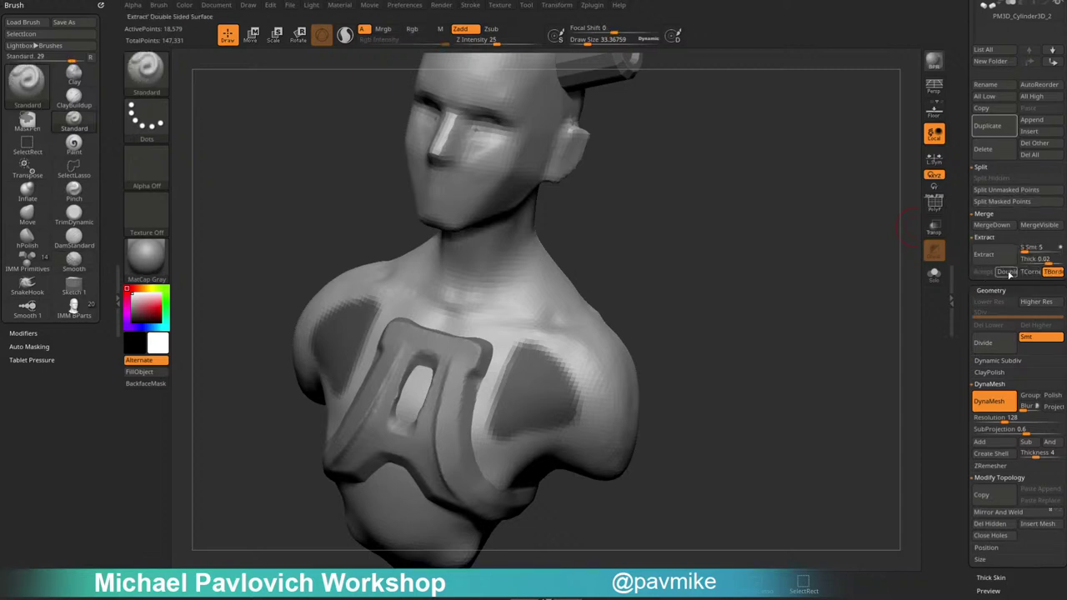
left_click(1007, 273)
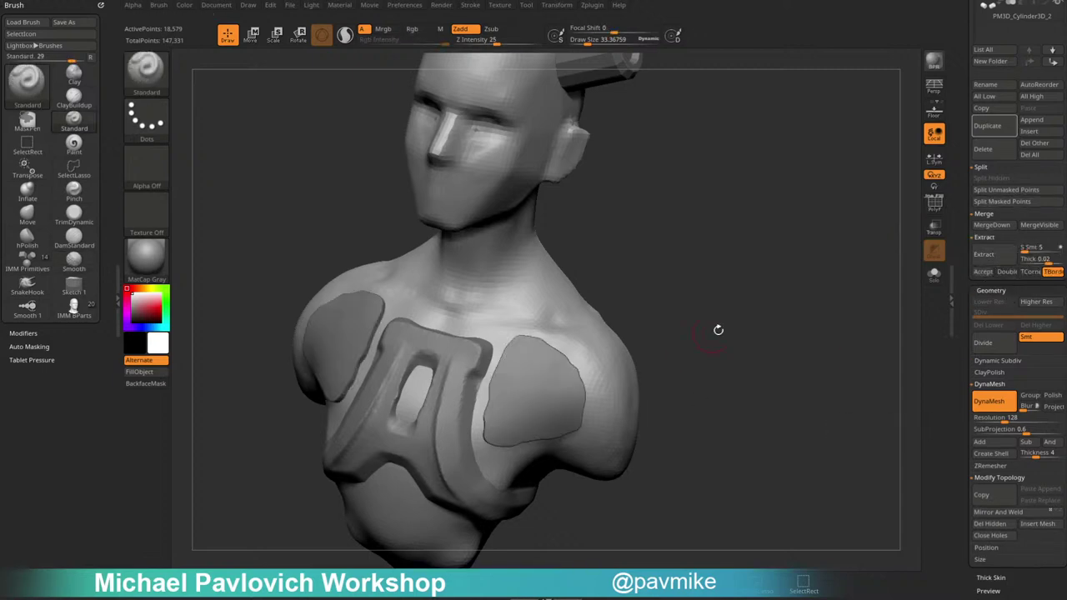
left_click_drag(849, 248, 952, 275)
left_click(983, 272)
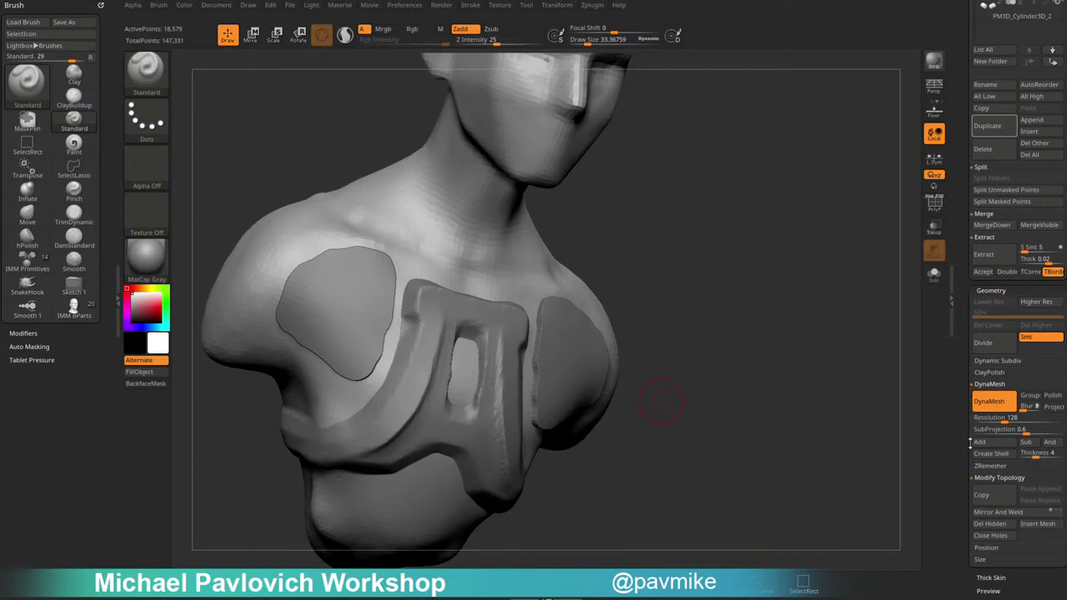
Look at the Polish deformation's smoothing mode, switch the extraction smoothness to the open-circle mode and preview the extraction again.
scroll(971, 442, "down", 5)
left_click(988, 358)
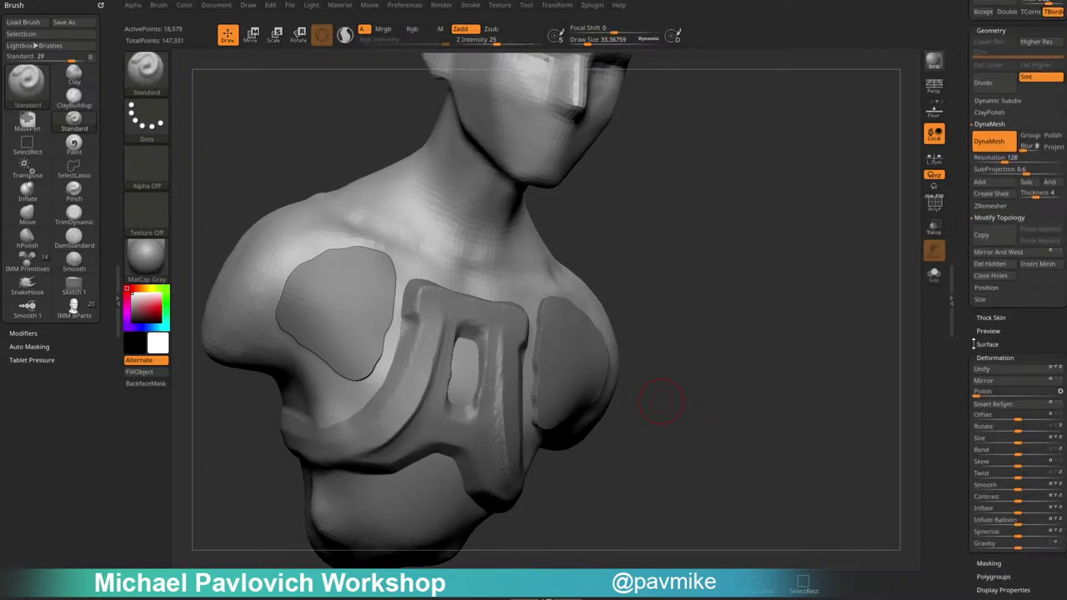
left_click_drag(968, 332, 954, 474)
left_click_drag(964, 431, 966, 334)
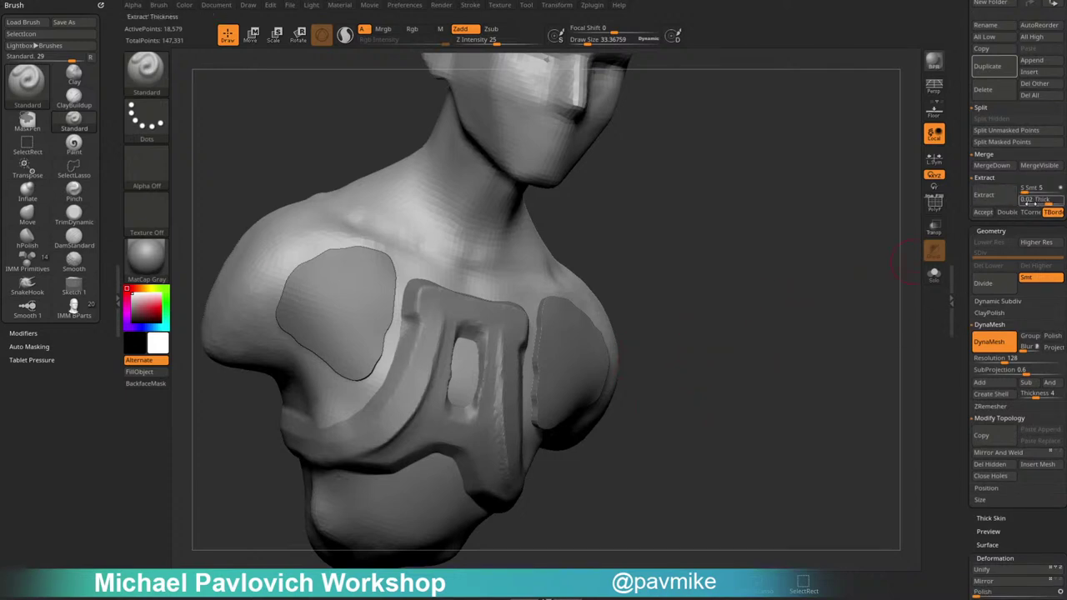
left_click(1060, 189)
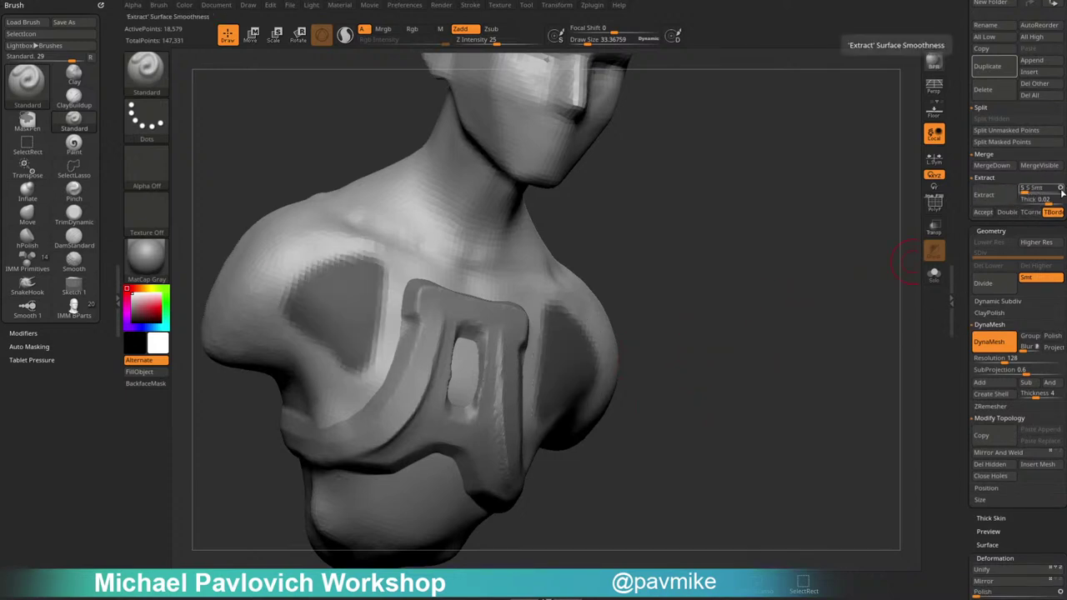
left_click(985, 197)
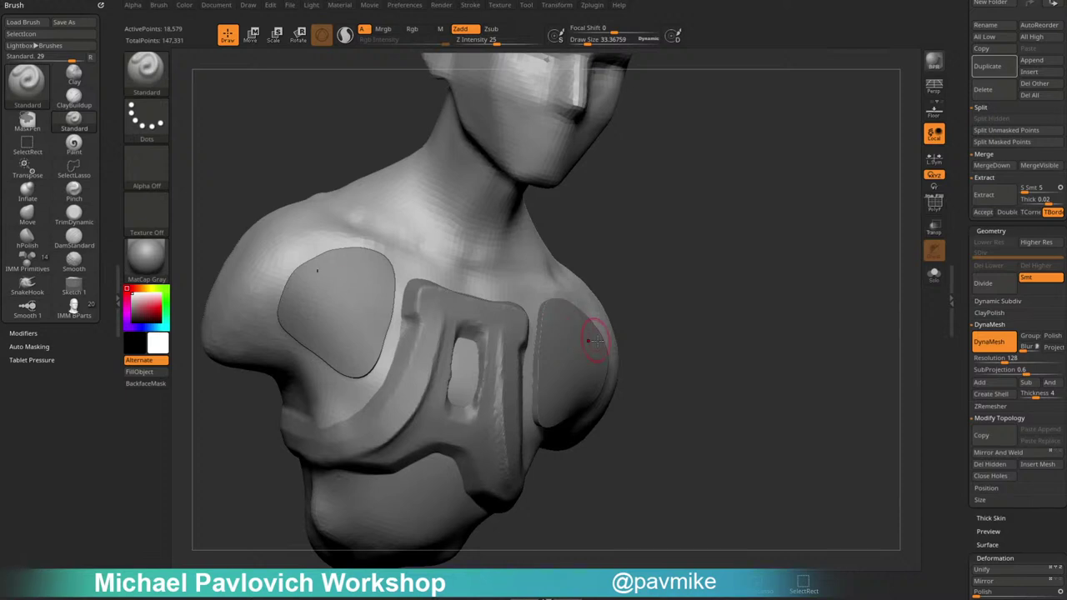
Compare extraction previews by switching the smoothness to the filled-dot mode and back to the open-circle mode.
left_click(1060, 188)
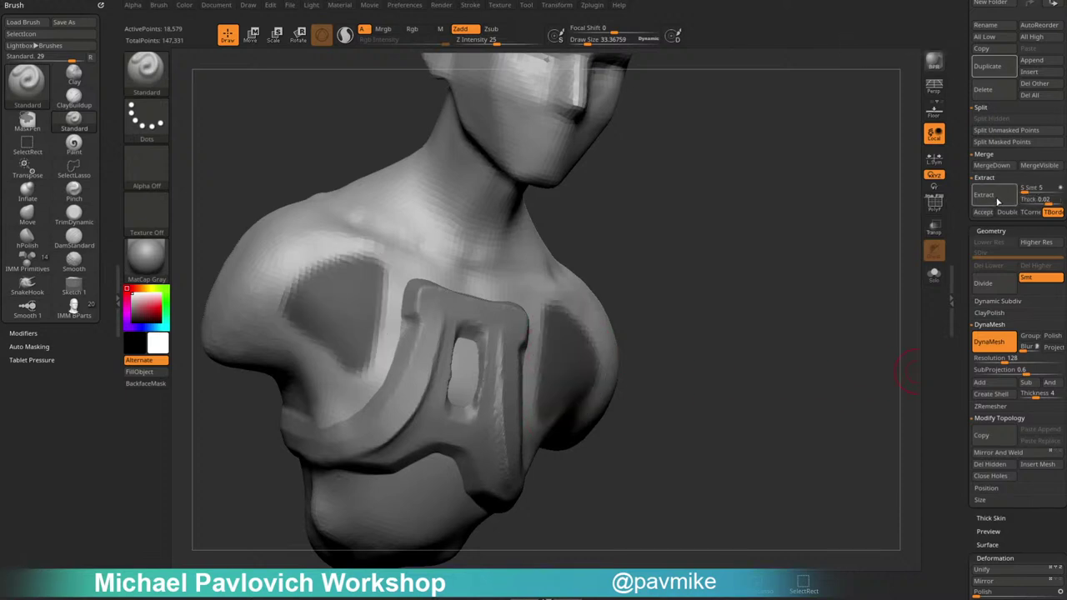
left_click(1000, 200)
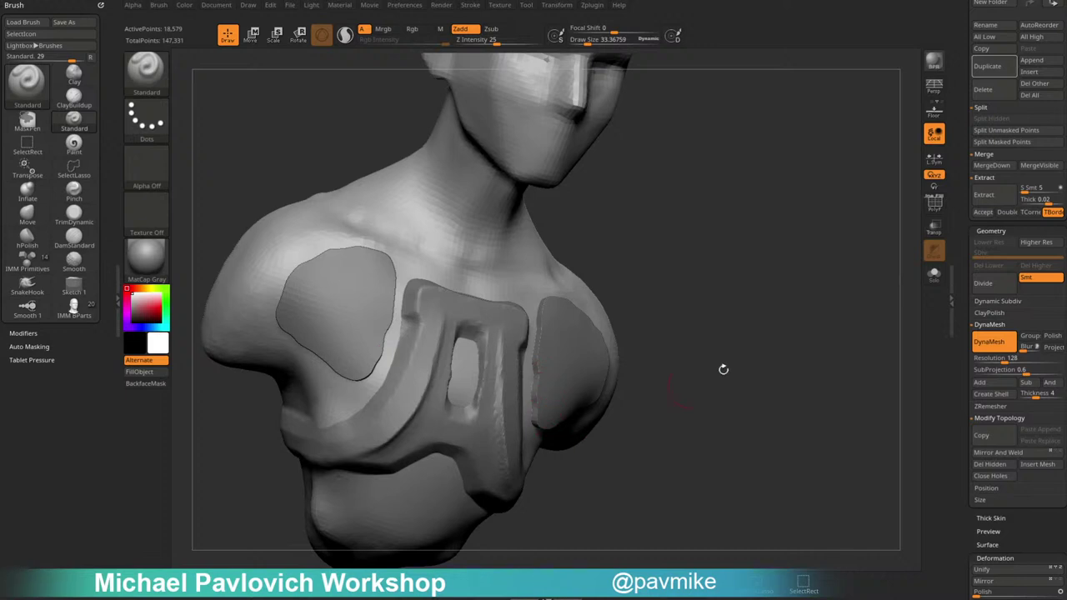
left_click(1060, 188)
left_click(985, 197)
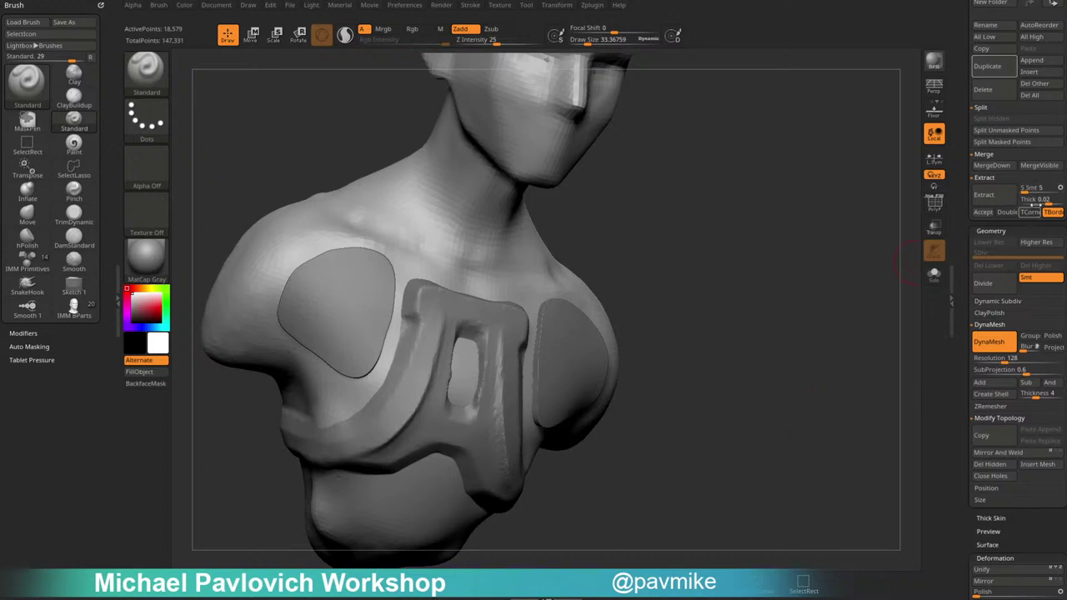
Raise the extraction smoothness to 14, extract the chest patches again and accept them as a new subtool.
left_click_drag(1025, 191, 1028, 191)
left_click(1004, 205)
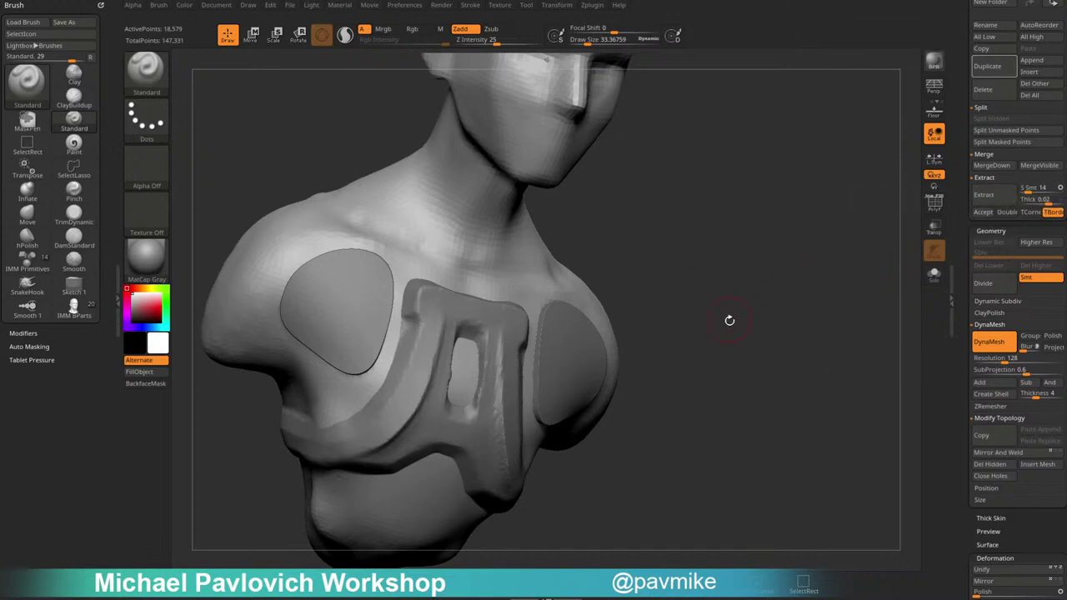
left_click(982, 213)
left_click_drag(960, 225, 964, 357)
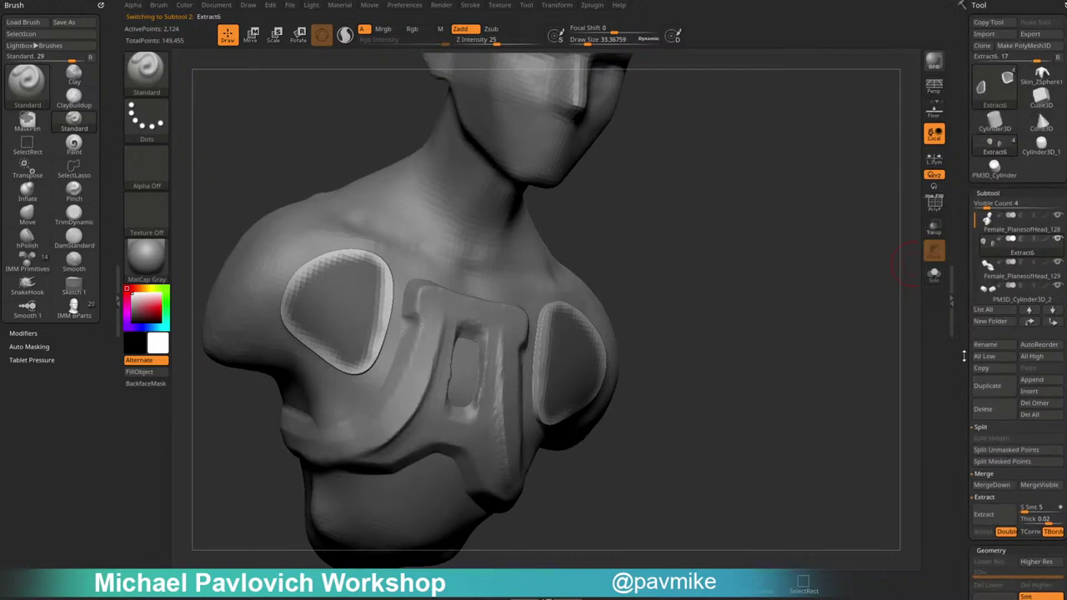
Display the extracted chest plates with PolyFrame in Solo mode and examine their topology from several angles.
mouse_move(826, 303)
left_mouse_down()
mouse_move(793, 226)
mouse_move(880, 326)
left_mouse_up()
left_click(939, 210)
left_click_drag(872, 245, 866, 171)
left_click(937, 275)
left_click_drag(863, 342, 851, 297)
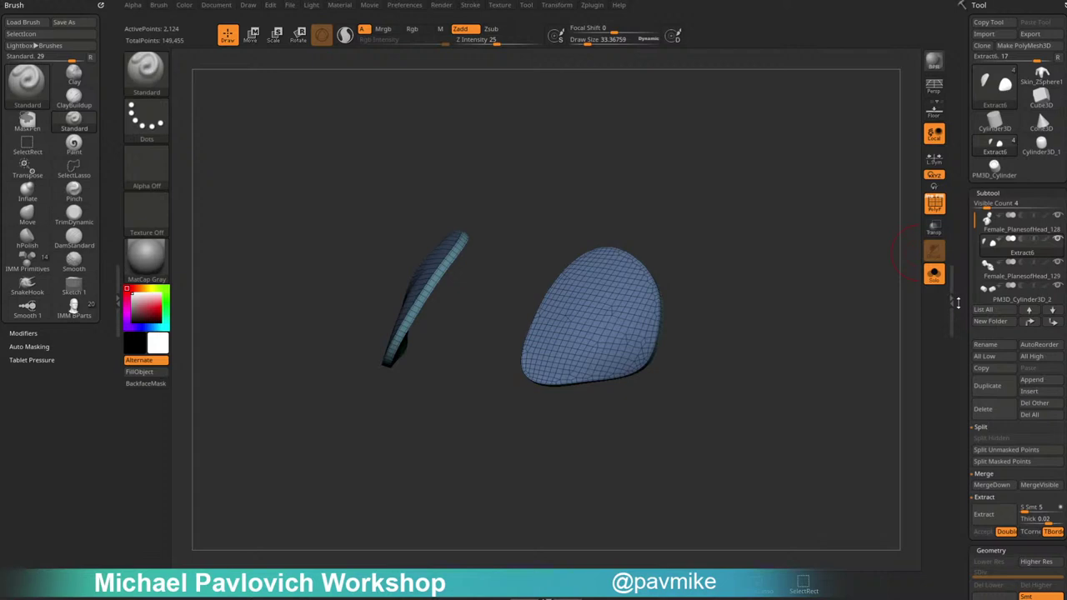
Isolate the front-face polygroup of the extracted chest plates and delete the hidden geometry to leave single-sided surfaces.
scroll(958, 304, "down", 5)
key("shift")
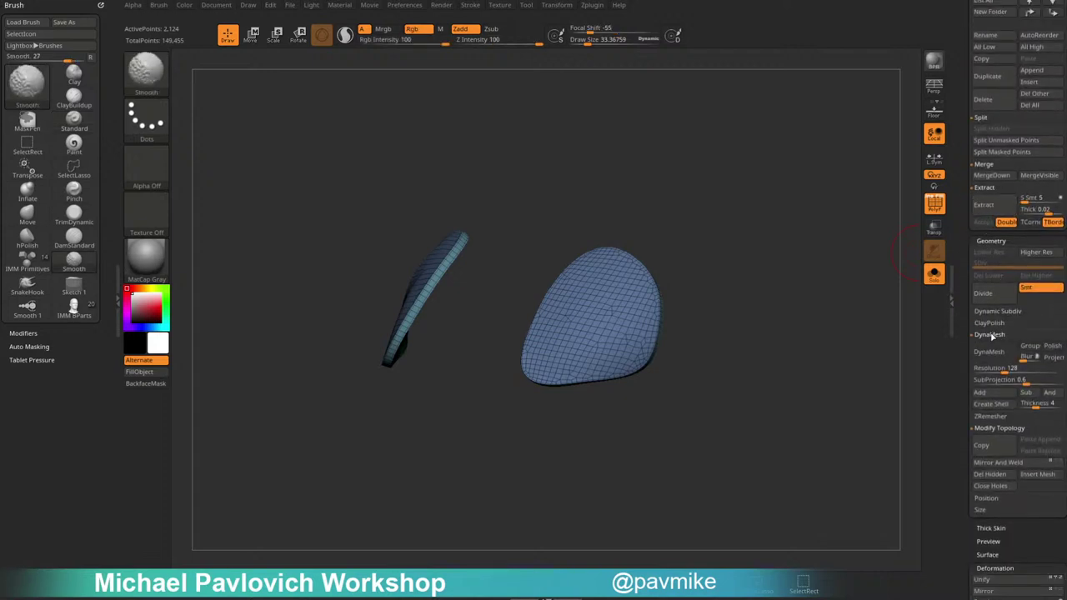
left_click(995, 311)
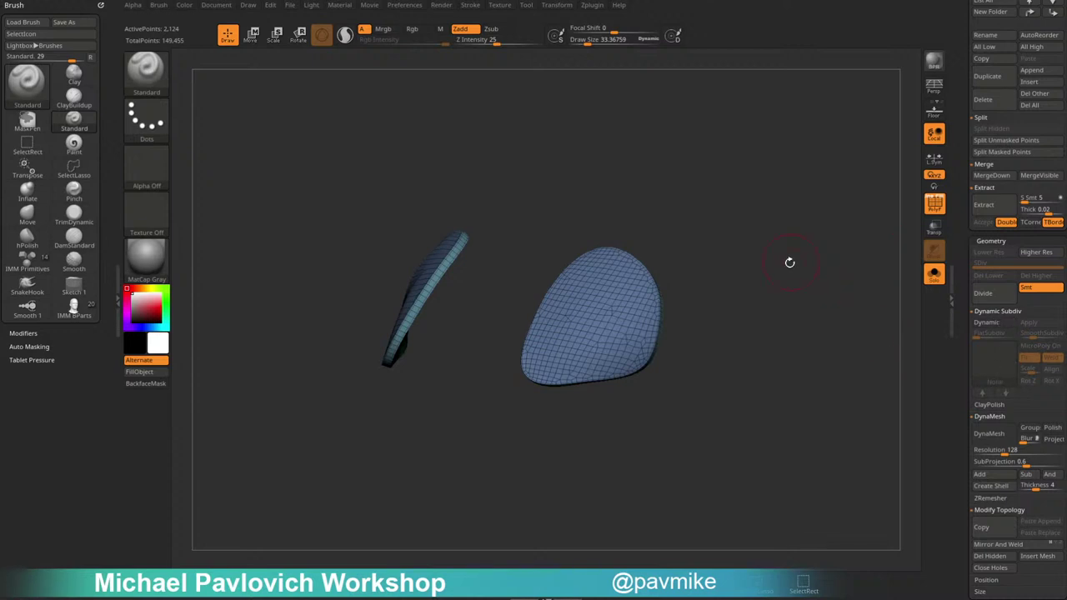
left_click_drag(789, 262, 685, 341)
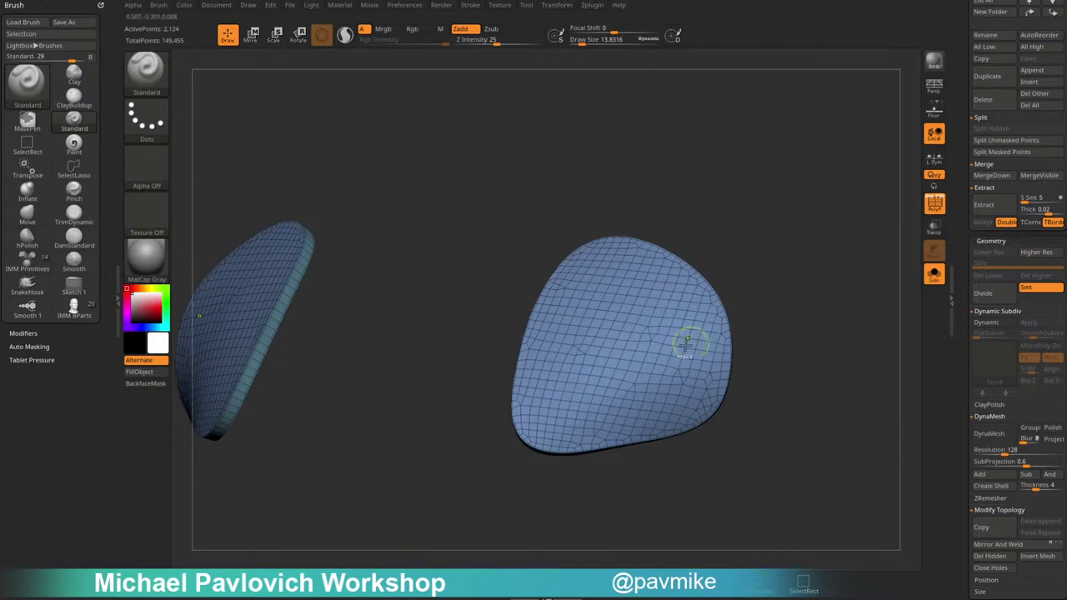
left_click(645, 326, "ctrl+shift")
left_click_drag(801, 299, 835, 301)
left_click_drag(961, 186, 958, 101)
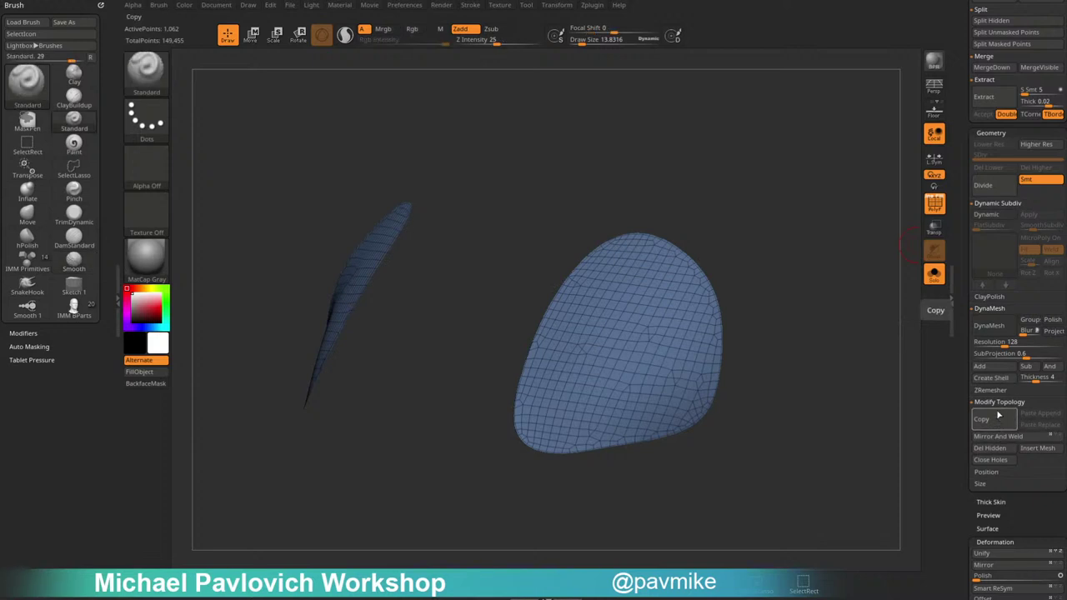
left_click(989, 308)
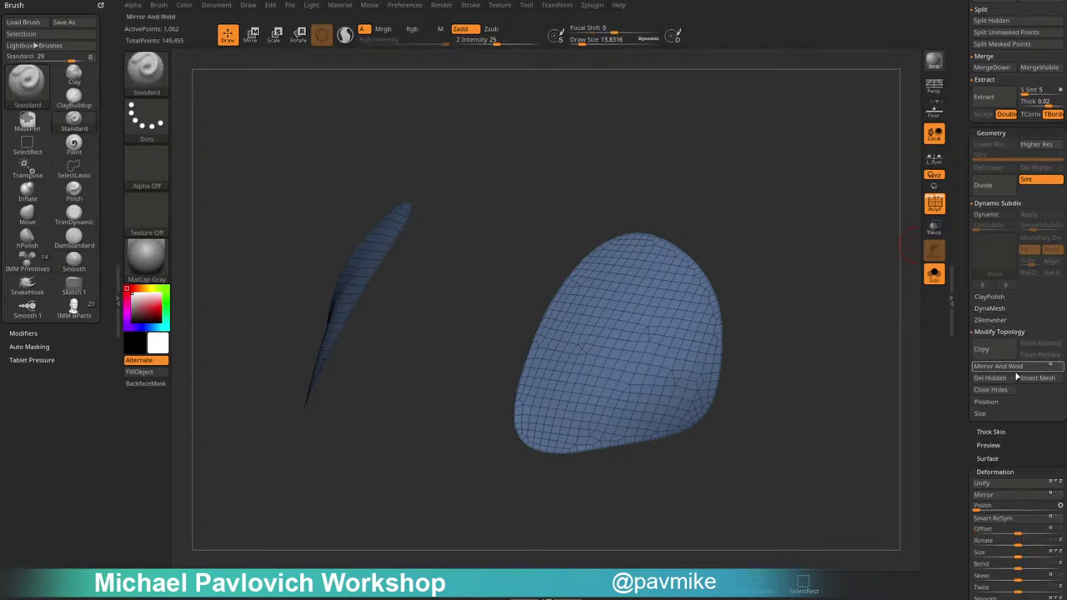
left_click(988, 365)
ZRemesh the single-sided chest plates repeatedly with Half enabled to get a clean, low-density quad mesh.
left_click(987, 330)
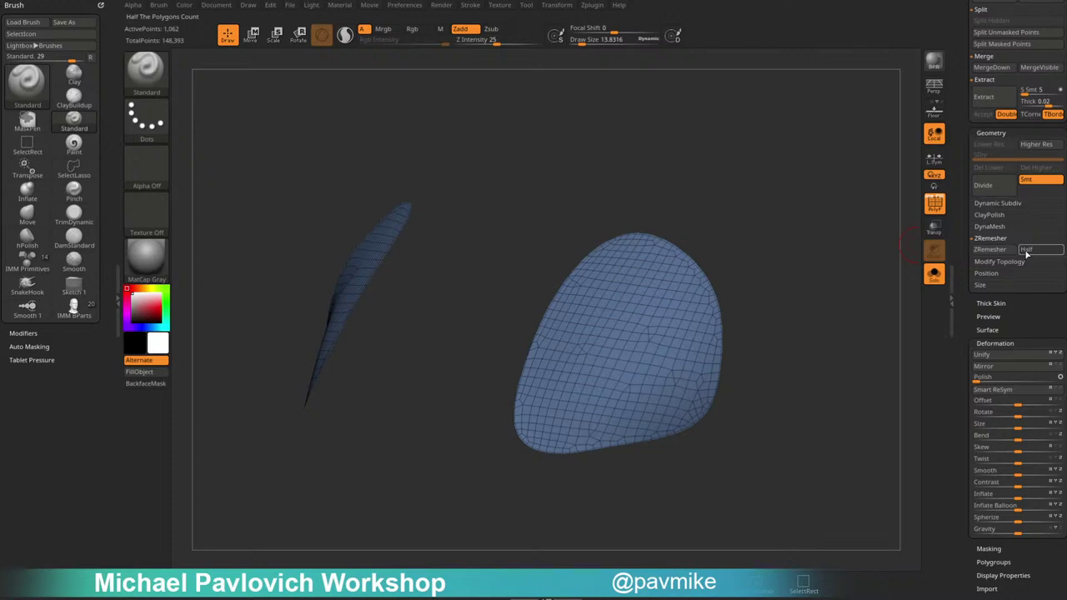
left_click(990, 249)
left_click(890, 272)
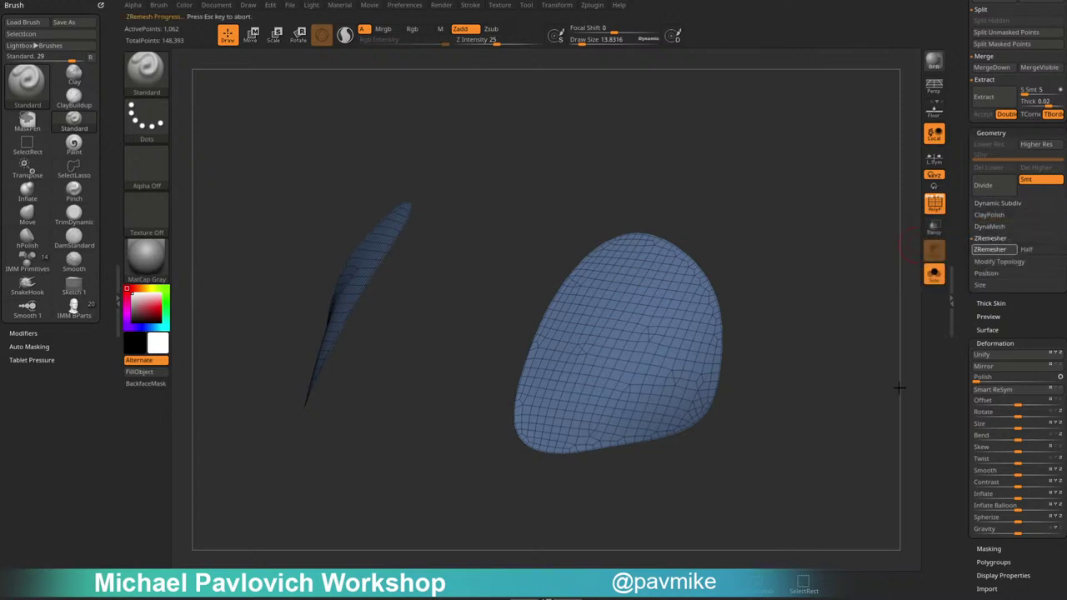
left_click(1026, 250)
left_click(990, 250)
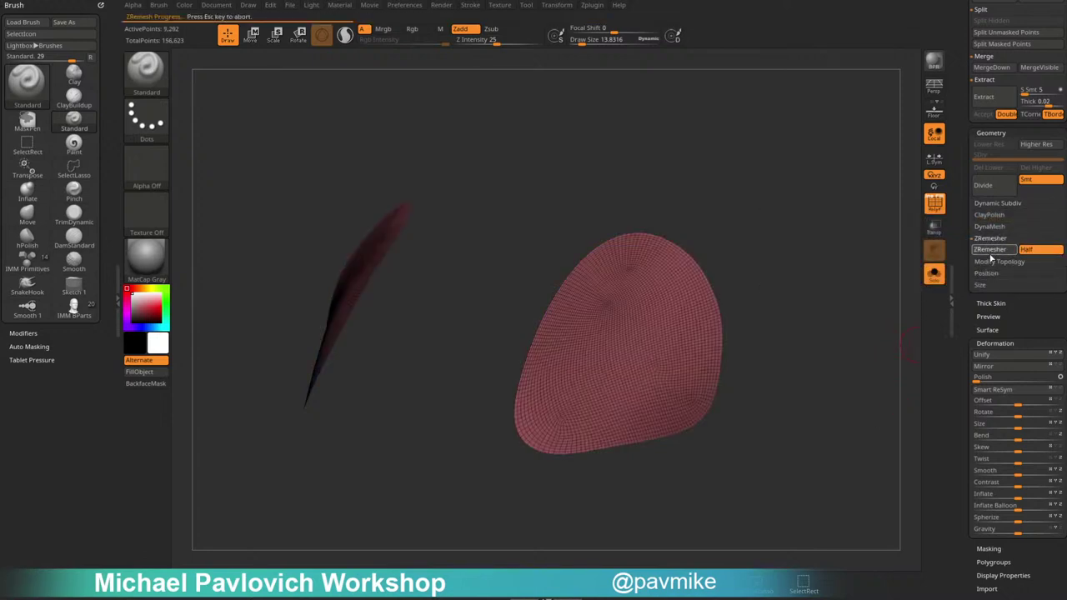
left_click(992, 250)
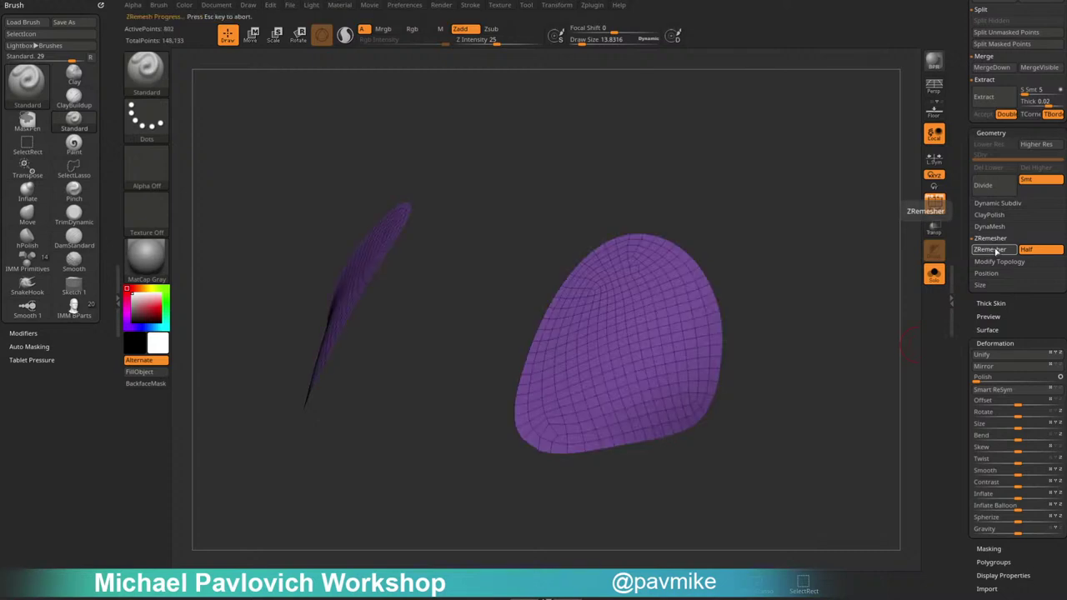
left_click(994, 239)
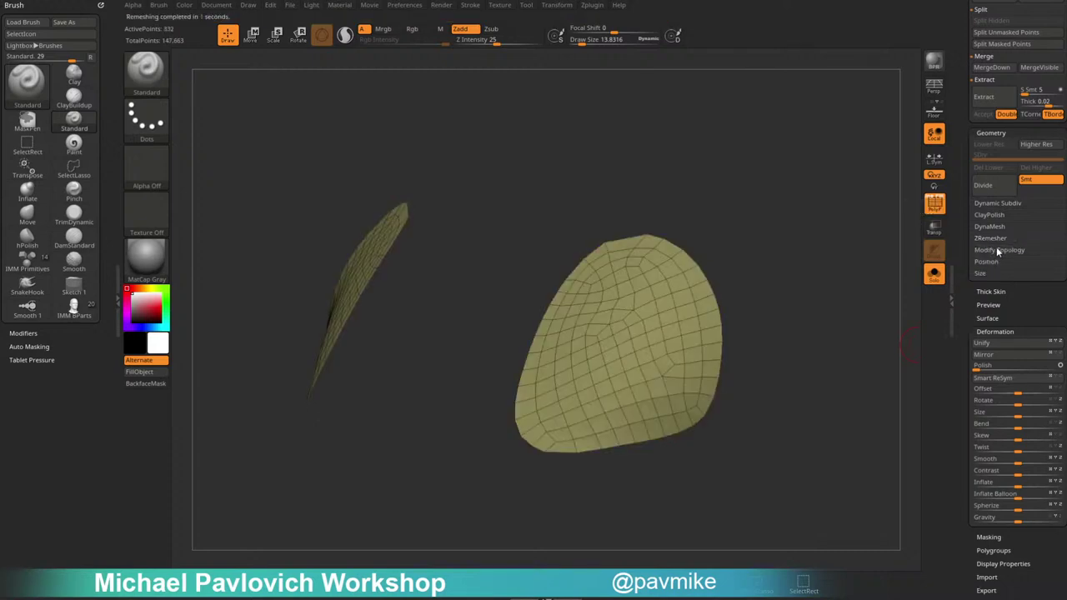
left_click(989, 237)
left_click(990, 249)
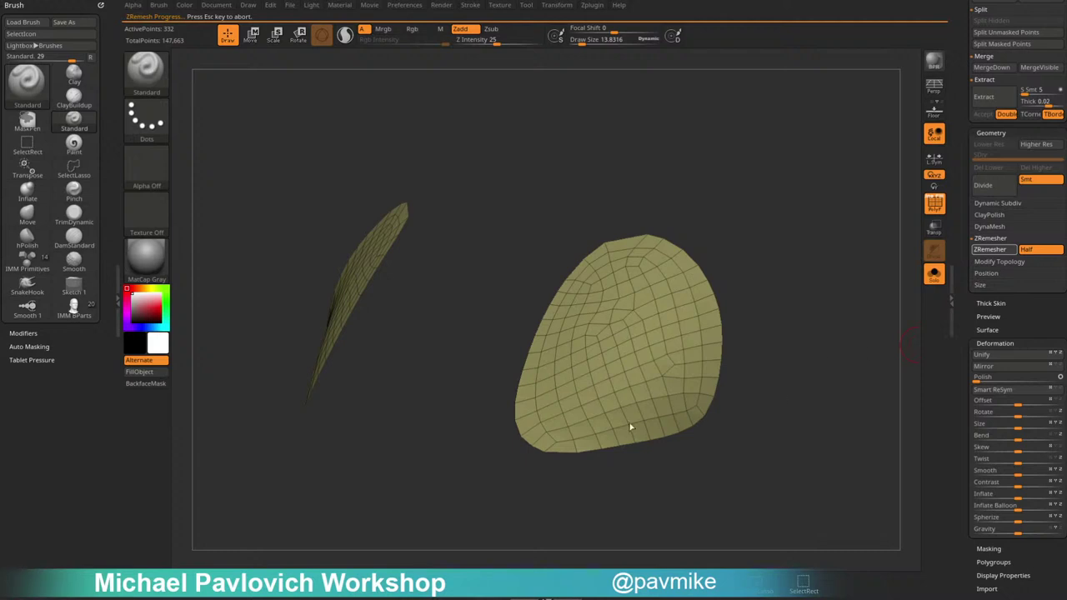
left_click_drag(833, 311, 717, 328)
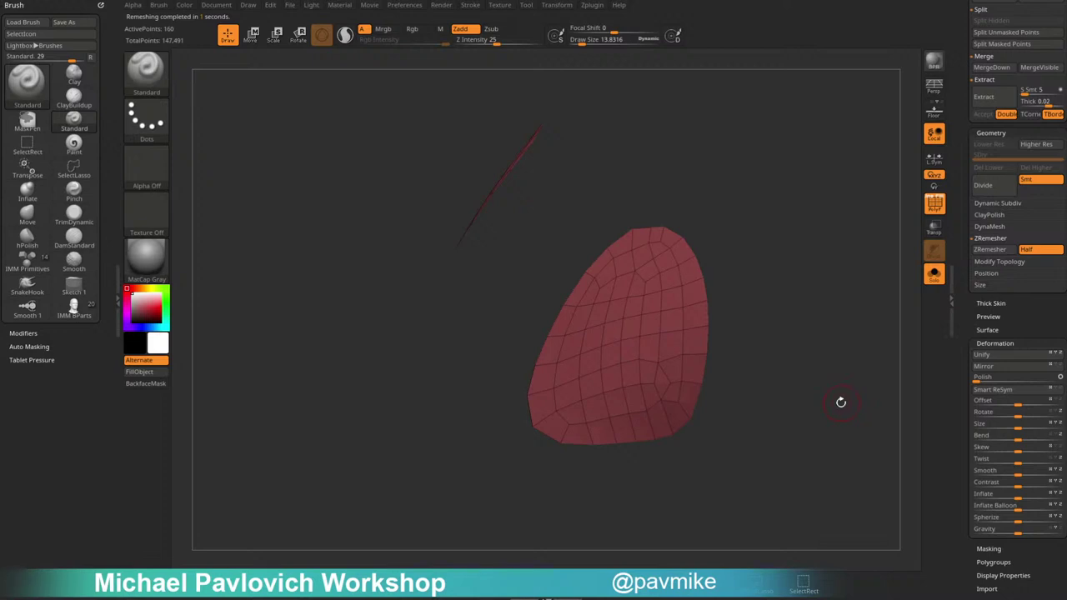
left_click_drag(831, 351, 856, 302)
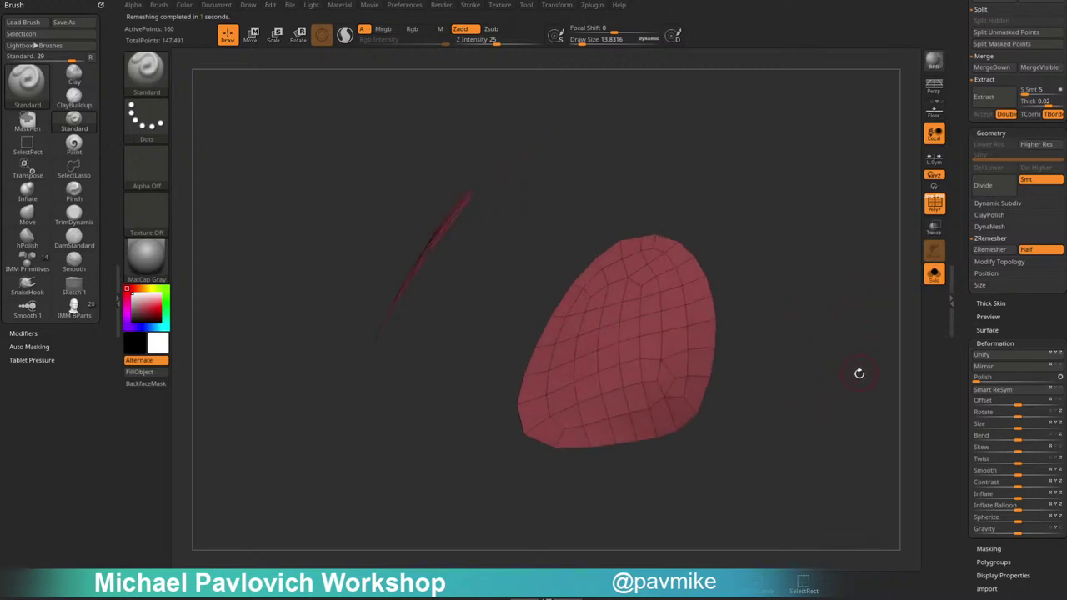
Extract the remeshed plates with smoothness 0 and thickness 0.02, and accept the result as a new subtool.
scroll(992, 329, "up", 5)
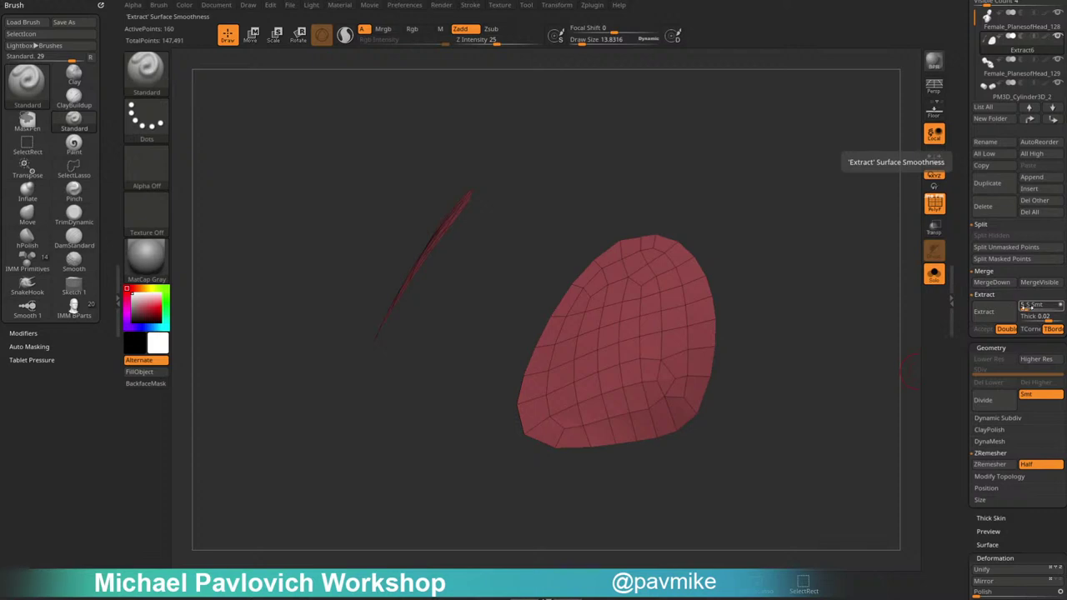
left_click_drag(1027, 306, 1006, 308)
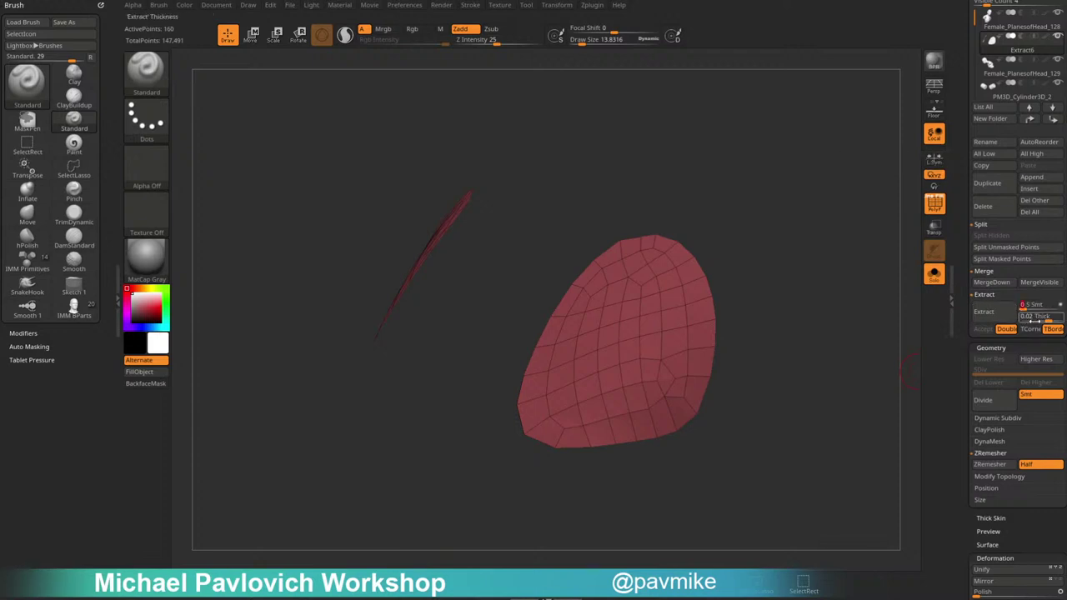
left_click(998, 314)
left_click(889, 333)
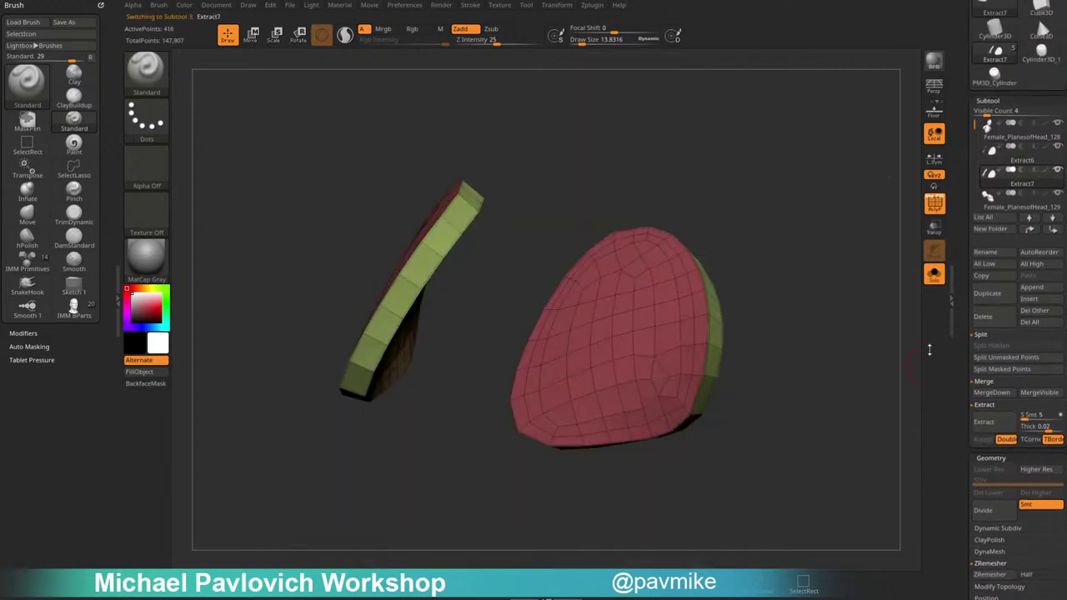
Turn on Dynamic Subdivision for the thickened plates, hide PolyFrame and show the Dynamic Subdiv settings.
left_click_drag(683, 150, 826, 279)
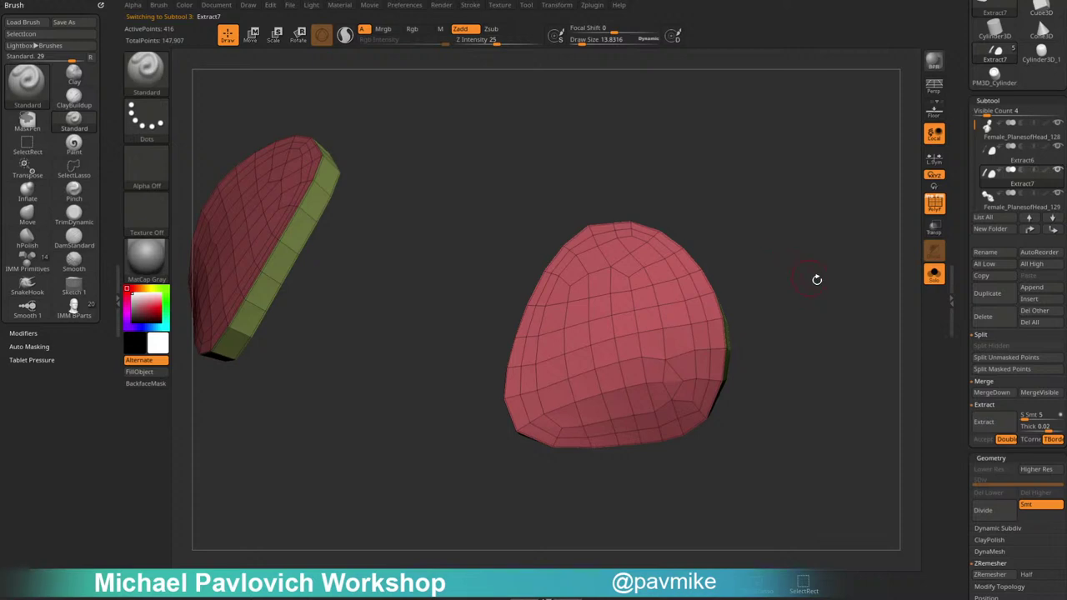
left_click_drag(816, 279, 839, 276)
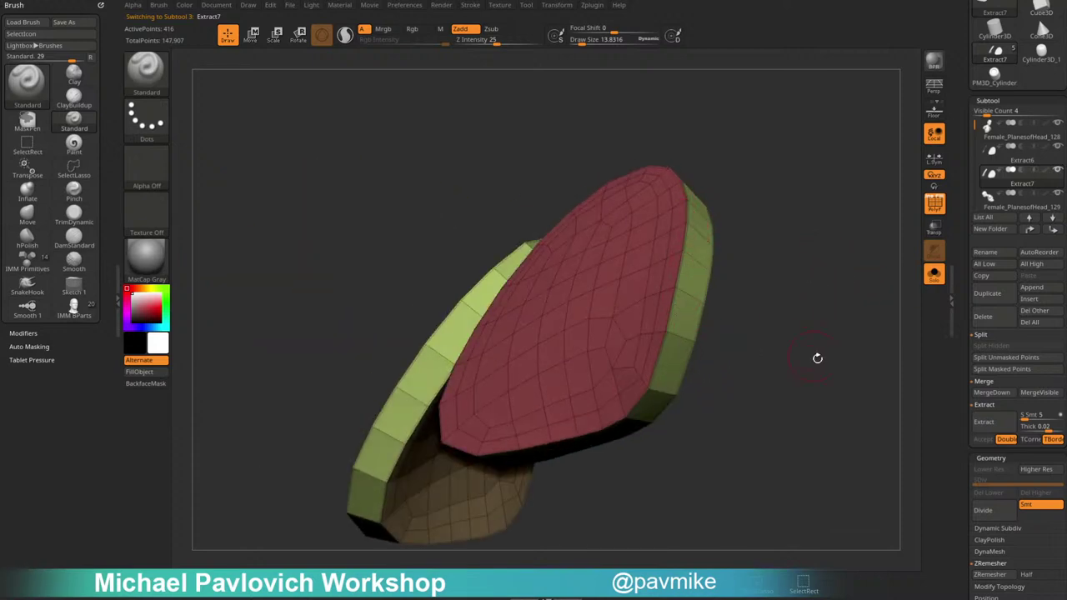
left_click_drag(816, 358, 818, 349)
key("d")
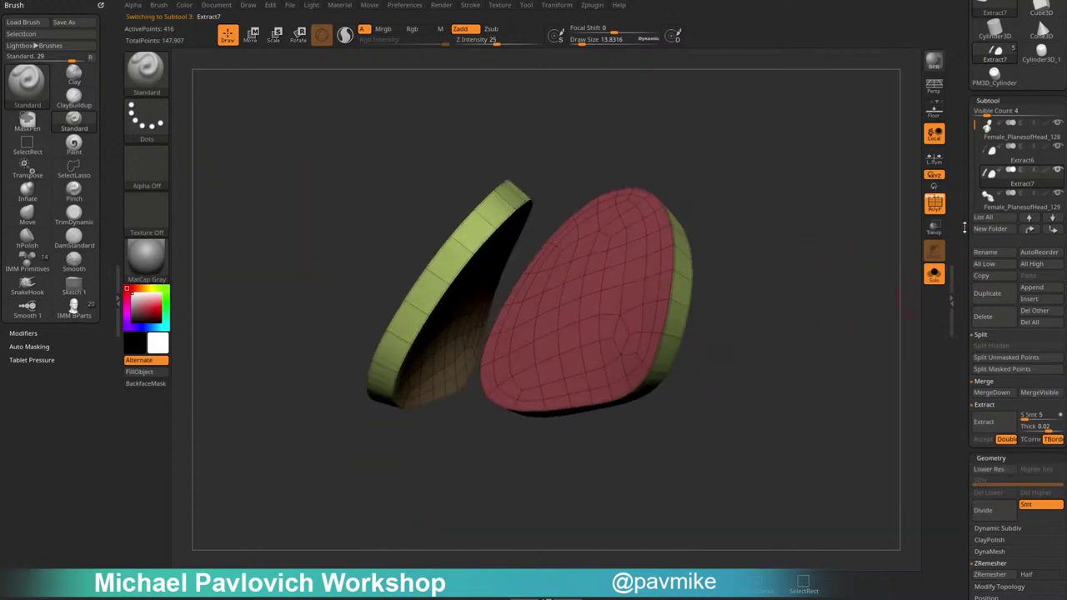
left_click(934, 203)
left_click_drag(850, 264, 872, 280)
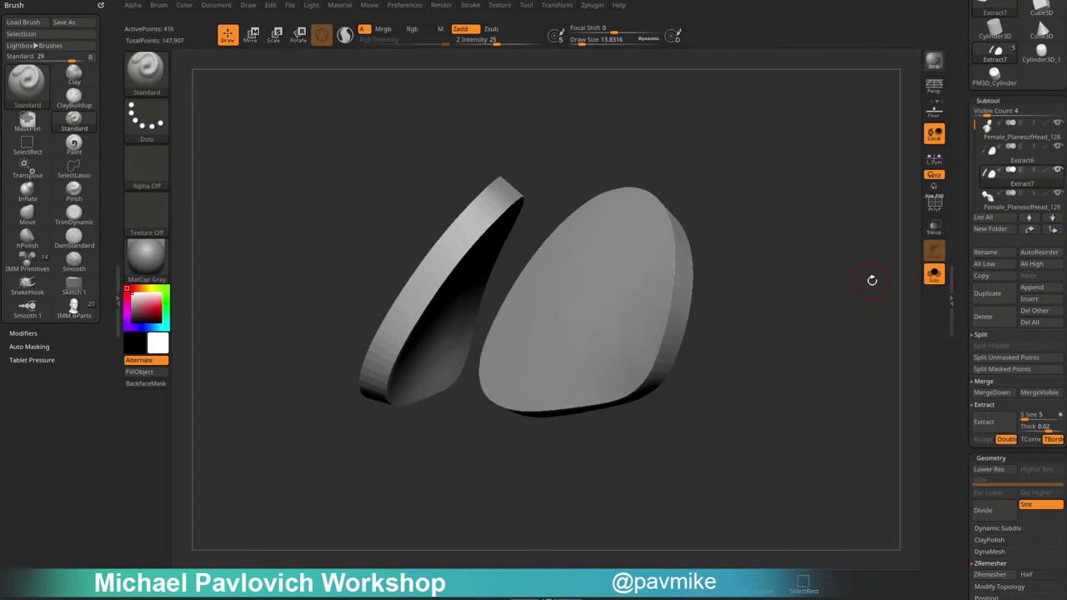
left_click(997, 528)
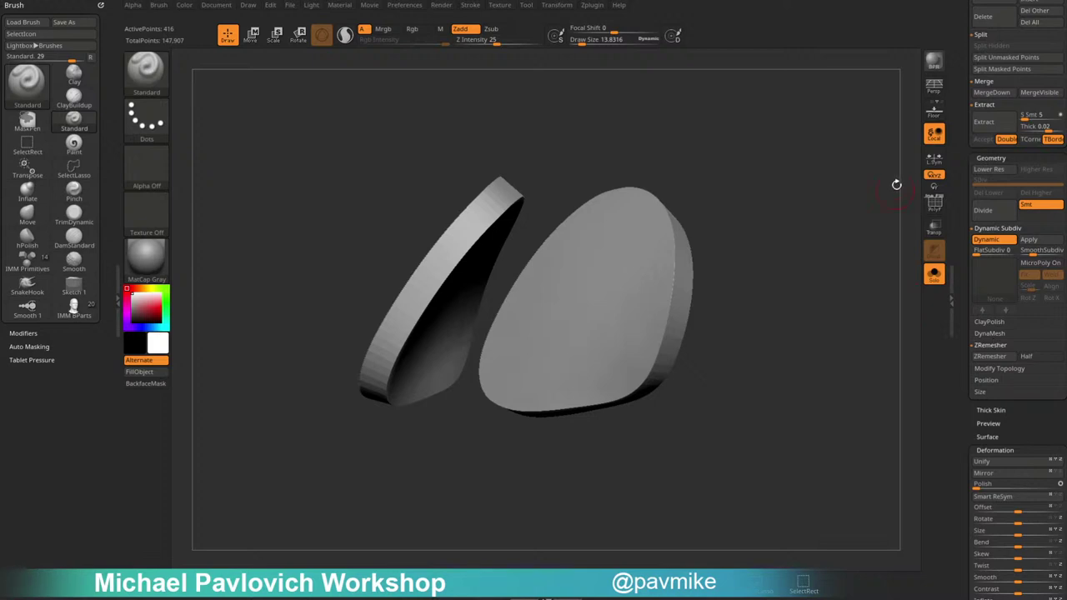
Leave Solo mode and delete the old single-sided Extract6 subtool.
left_click(934, 273)
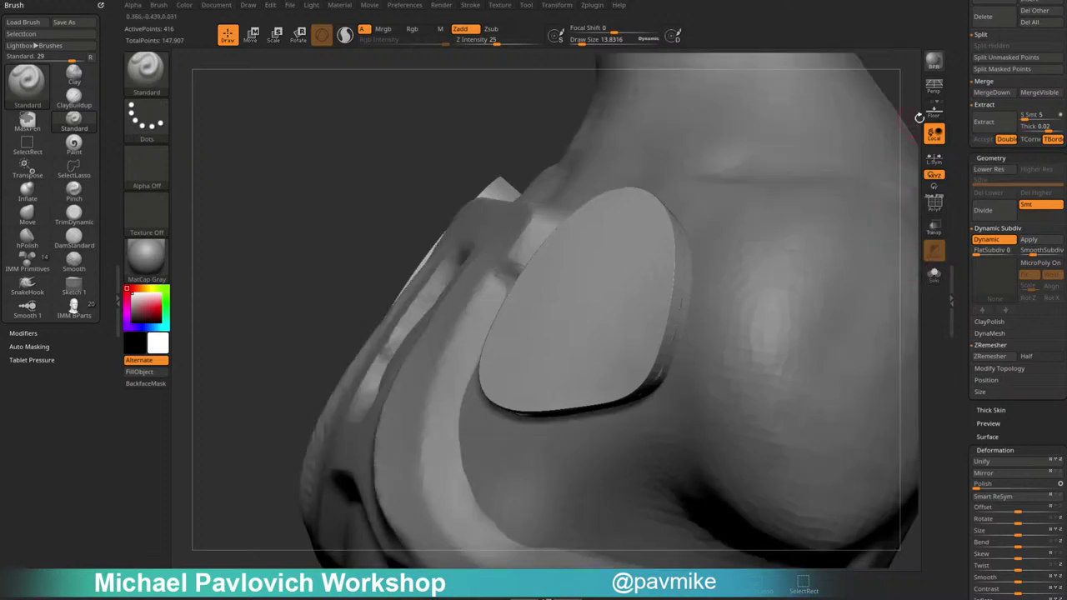
left_click_drag(963, 100, 966, 257)
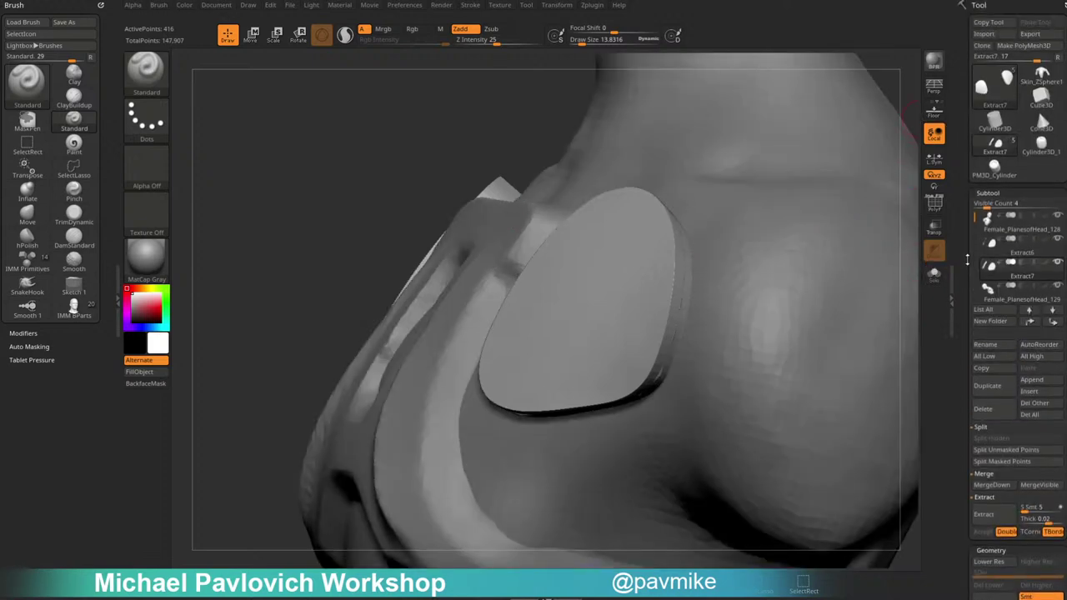
left_click(1016, 253)
scroll(1011, 301, "down", 2)
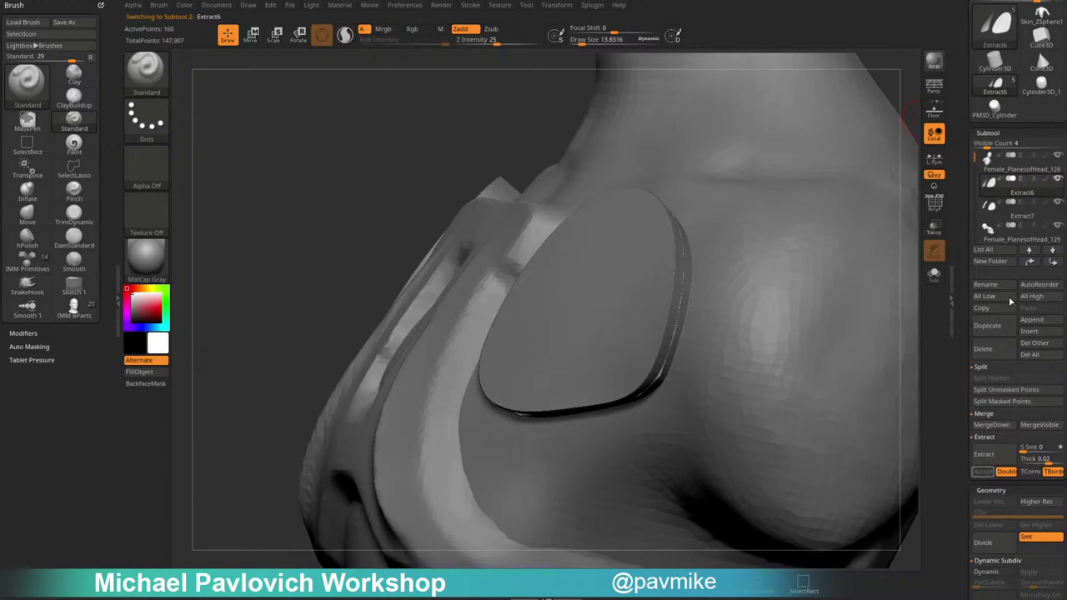
left_click(1000, 359)
Show PolyFrame on the chest plates and examine how they sit on the whole bust from several angles.
right_click_drag(647, 274, 433, 195, "ctrl")
left_click(932, 202)
right_click_drag(862, 230, 767, 241)
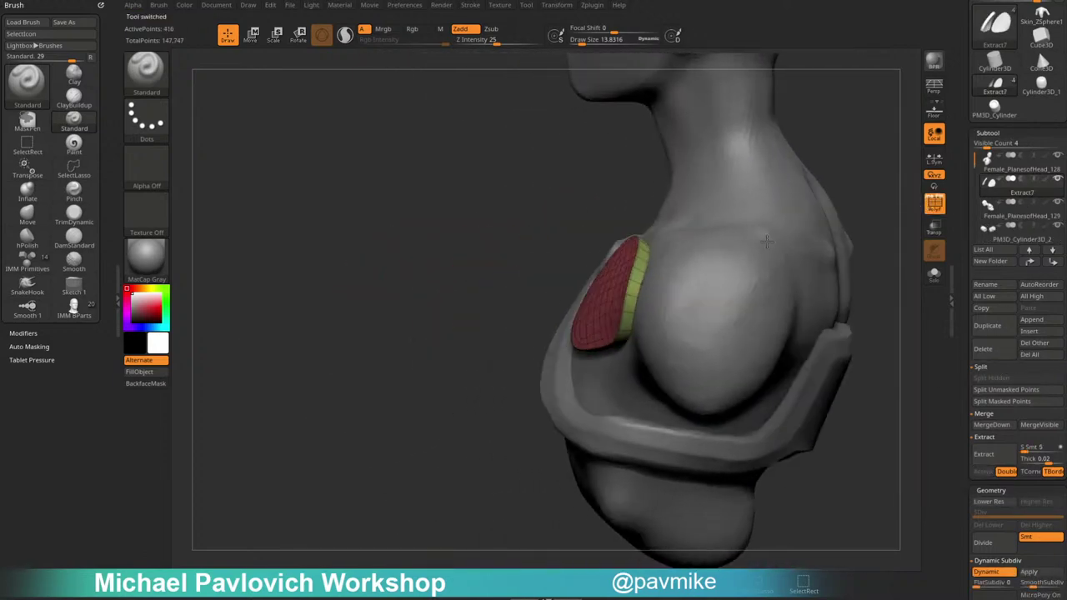
left_click_drag(766, 241, 831, 219)
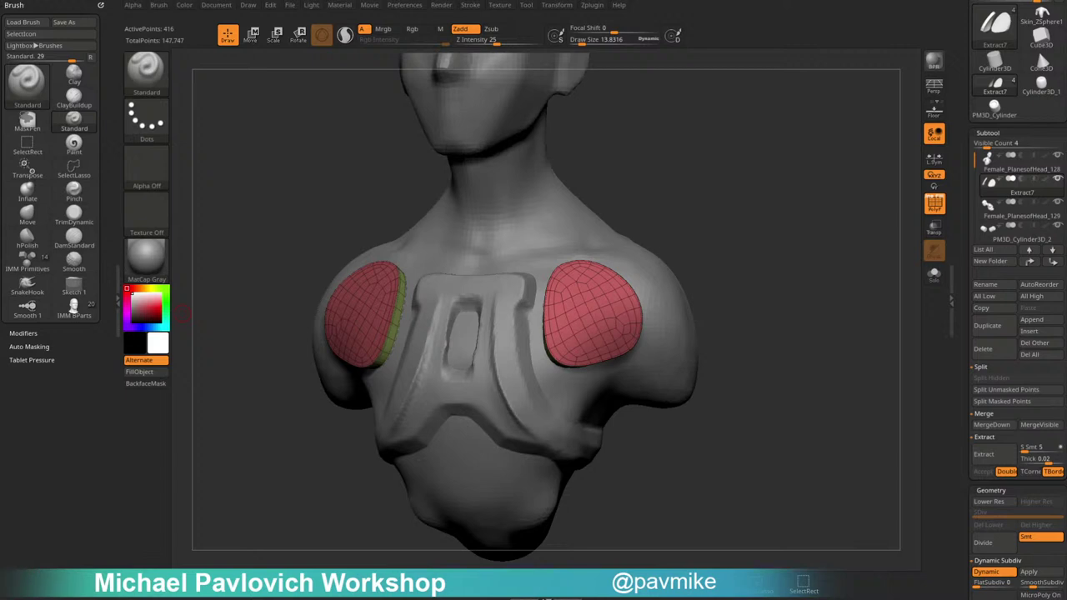
left_click_drag(834, 187, 873, 200)
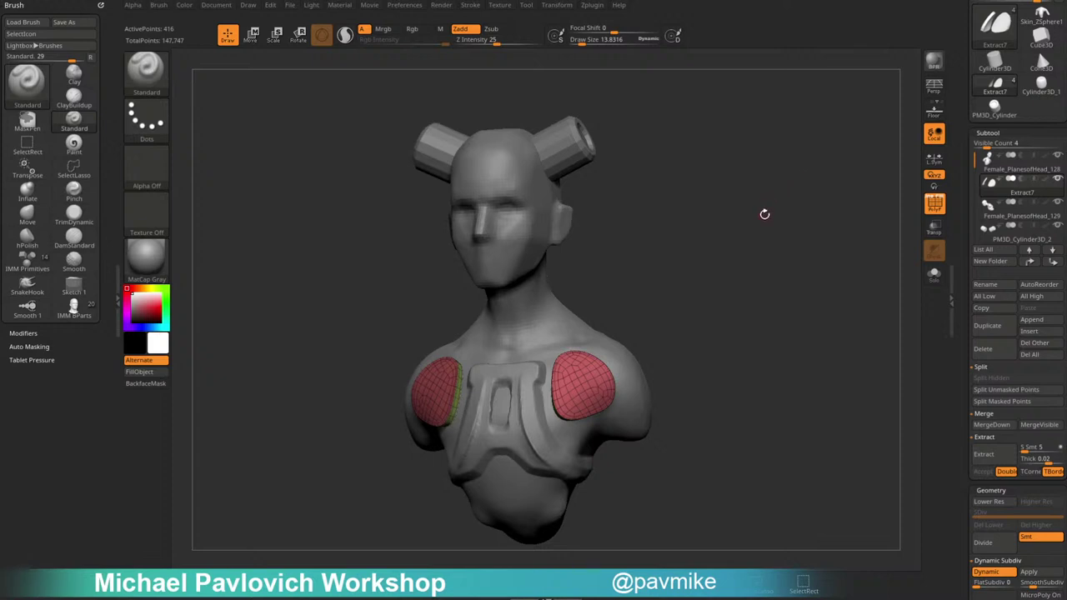
left_click_drag(764, 214, 728, 179)
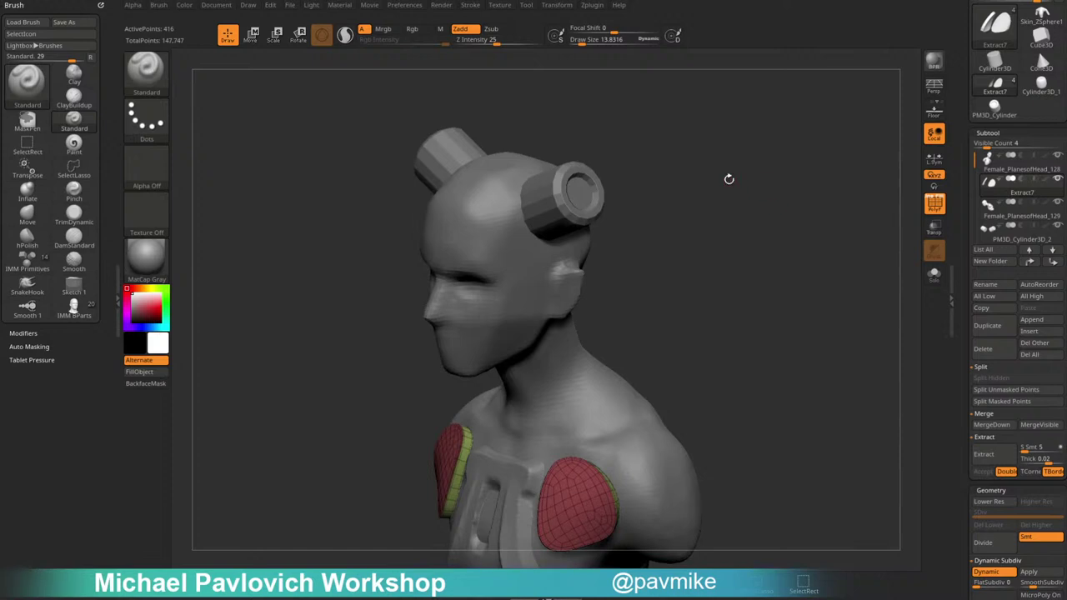
Select the head cylinders' subtool, append a ZSphere and make the ZSphere the active subtool.
left_click(593, 187, "alt")
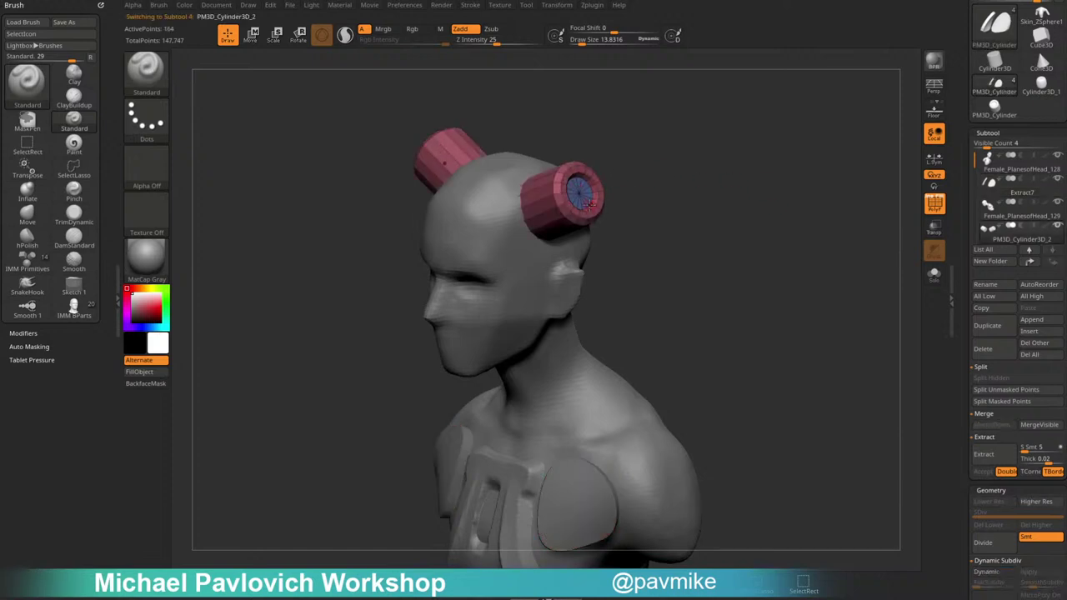
left_click_drag(650, 208, 843, 232)
scroll(1016, 350, "down", 1)
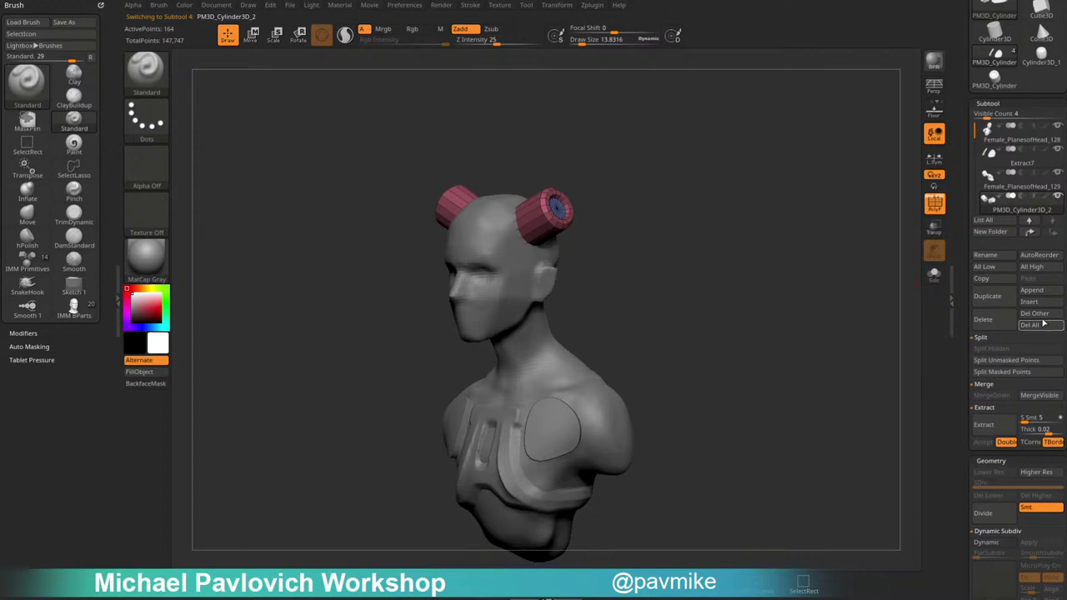
left_click(1033, 290)
left_click(742, 365)
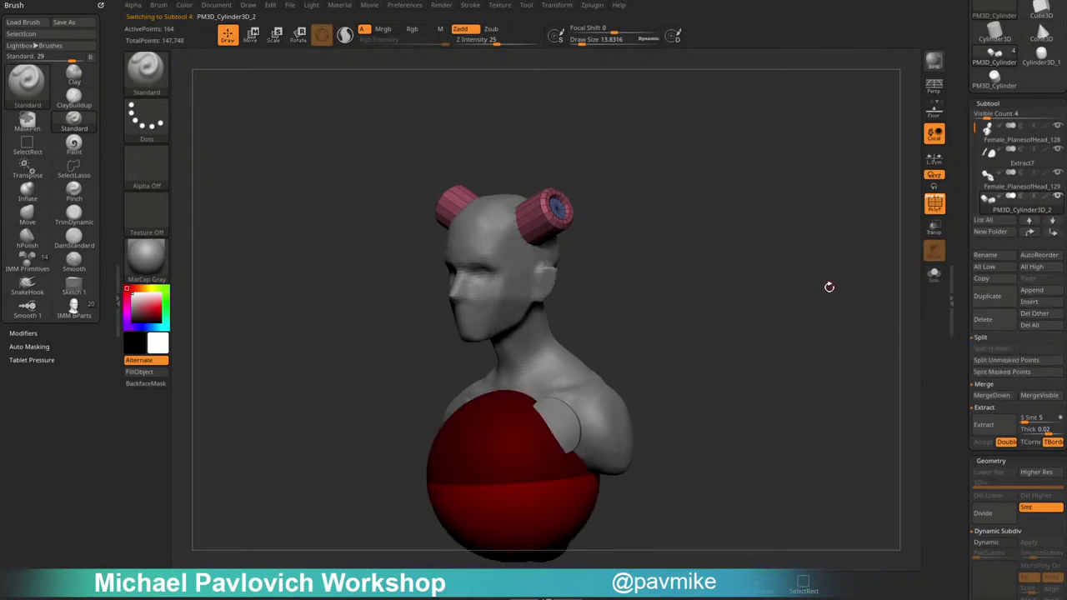
left_click_drag(828, 285, 832, 266, "shift")
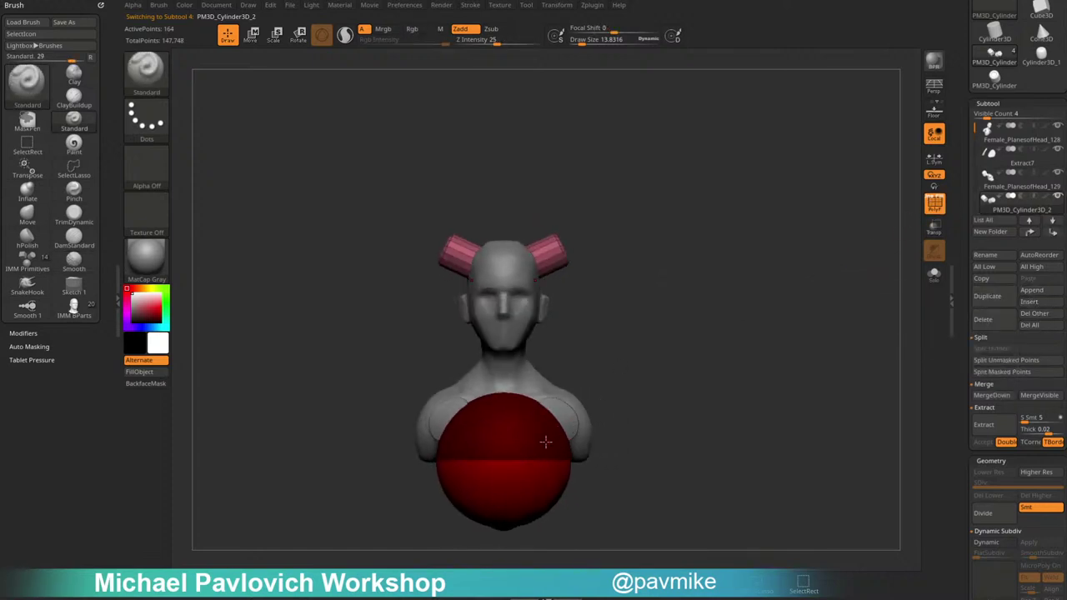
left_click(503, 439, "alt")
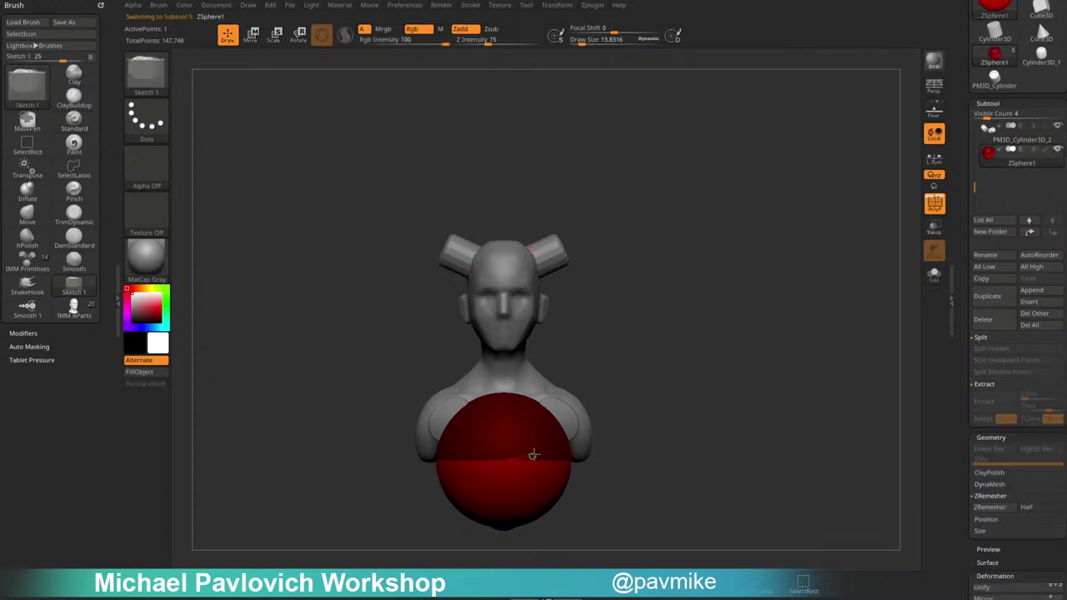
Scale the ZSphere down inside the torso and turn on transparency to see it through the bust from behind.
left_click_drag(674, 413, 658, 371, "alt")
key("e")
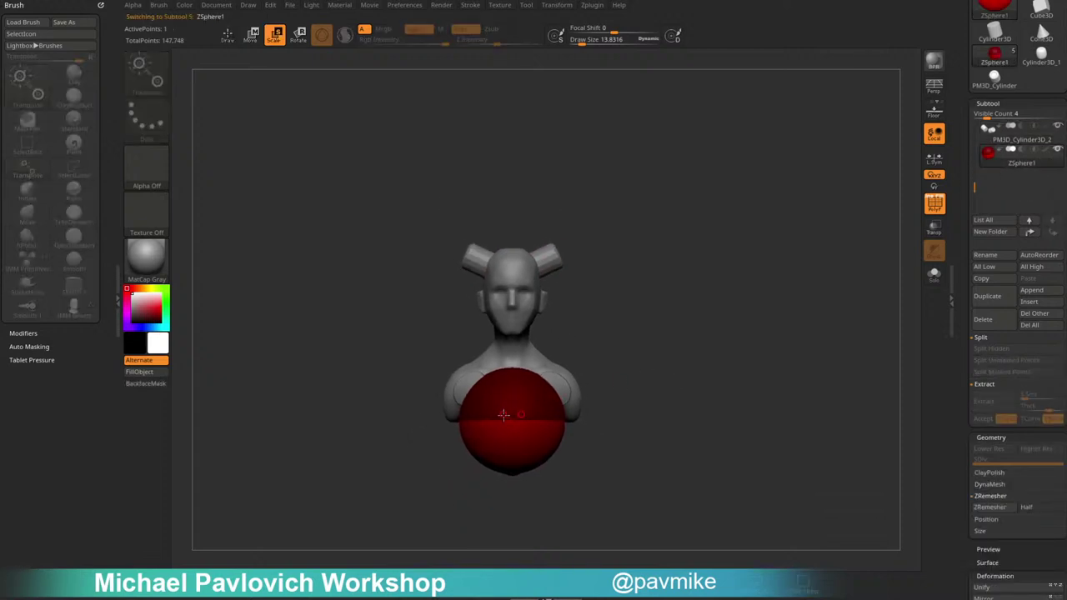
left_click_drag(504, 415, 480, 343)
left_click_drag(609, 291, 656, 345)
left_click(934, 225)
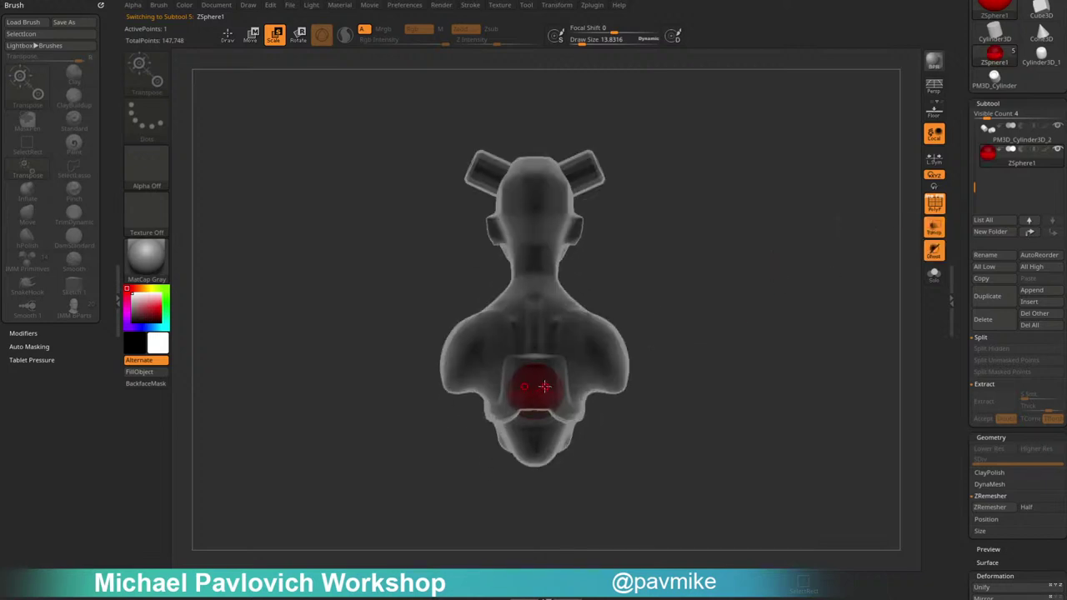
Move the ZSphere up into the back of the head and turn off the ghosted transparency.
key("w")
left_click_drag(540, 379, 534, 197)
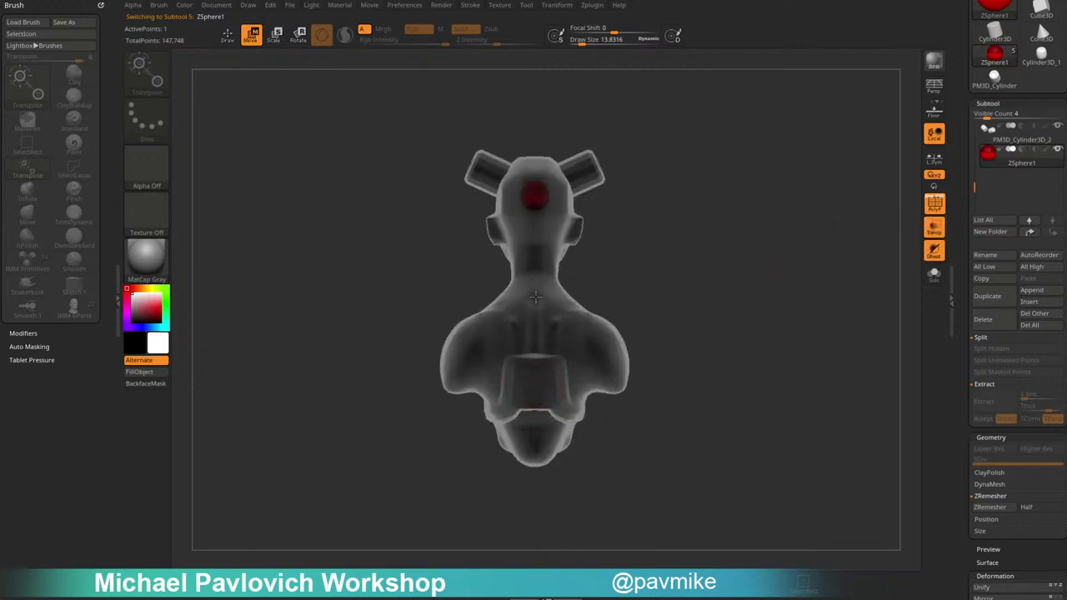
mouse_move(665, 206)
left_mouse_down()
mouse_move(700, 276)
mouse_move(661, 241)
mouse_move(671, 267)
left_mouse_up()
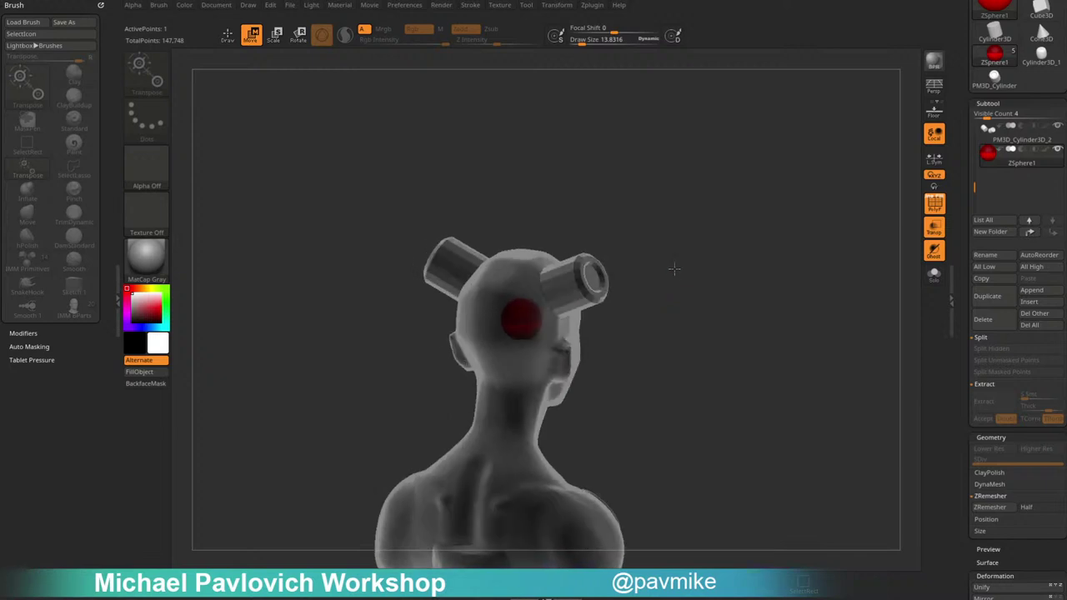
key("q")
left_click_drag(621, 315, 636, 266)
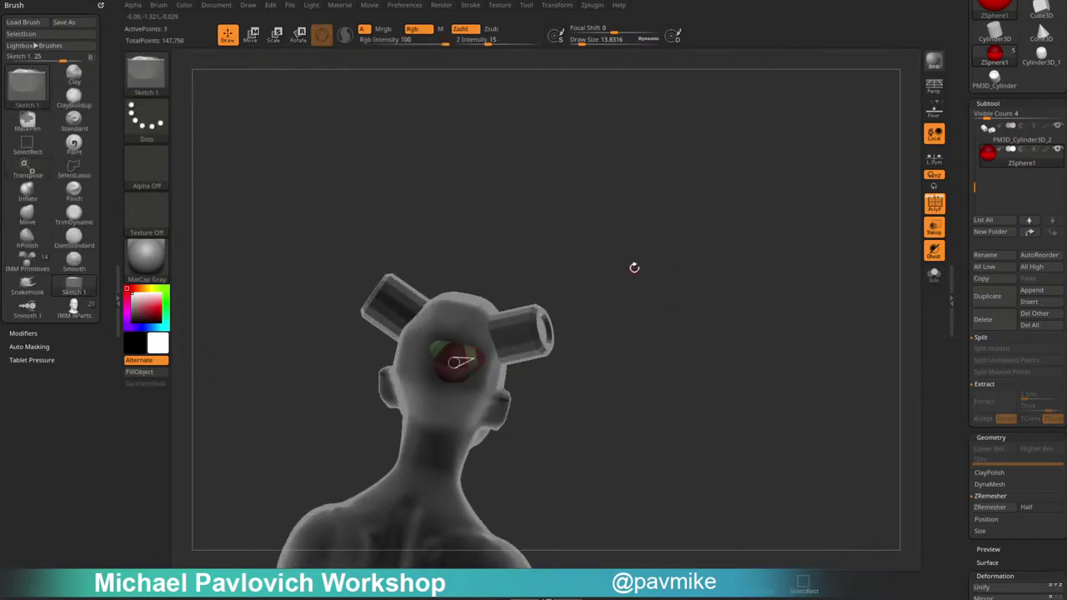
left_click(934, 249)
Add a mirrored pair of child ZSpheres to the root and pull them out to the open ends of the head cylinders.
left_click_drag(754, 275, 727, 311)
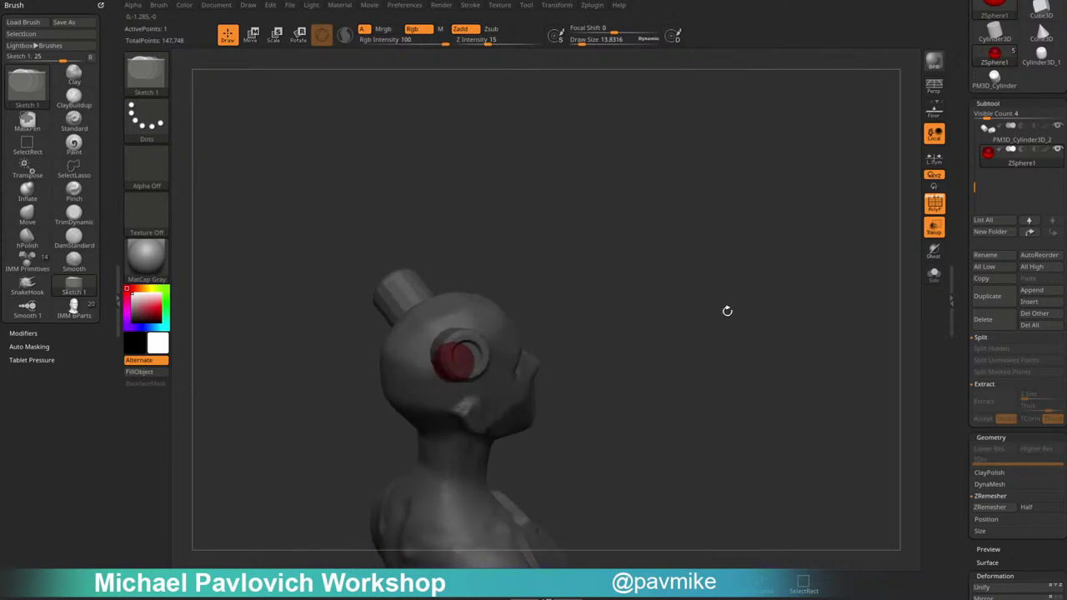
left_click_drag(459, 365, 468, 352)
left_click_drag(593, 326, 652, 269)
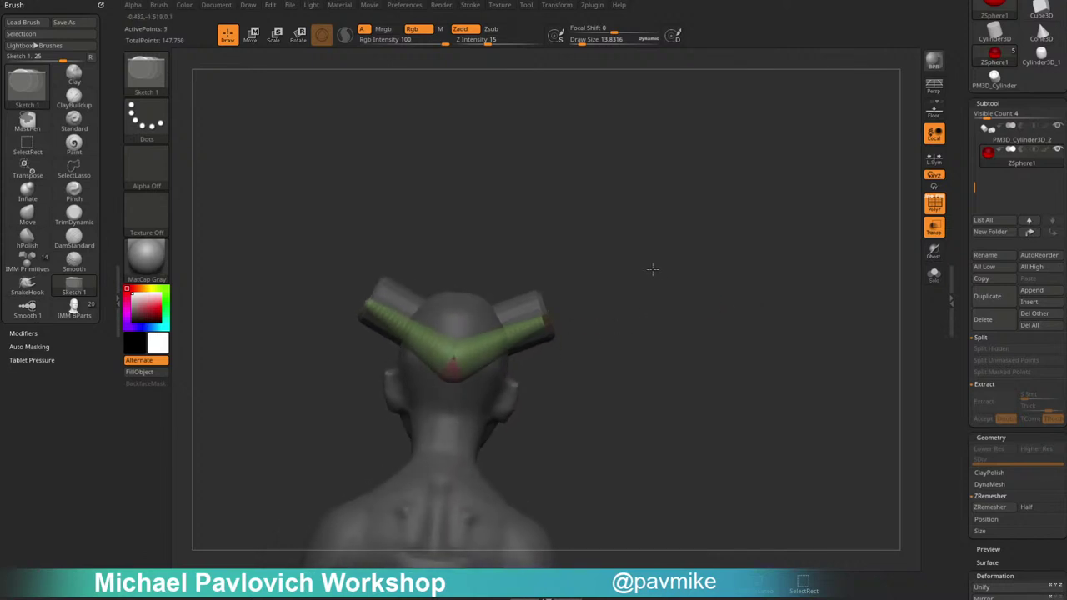
left_click_drag(867, 247, 816, 252)
left_click_drag(545, 308, 574, 278)
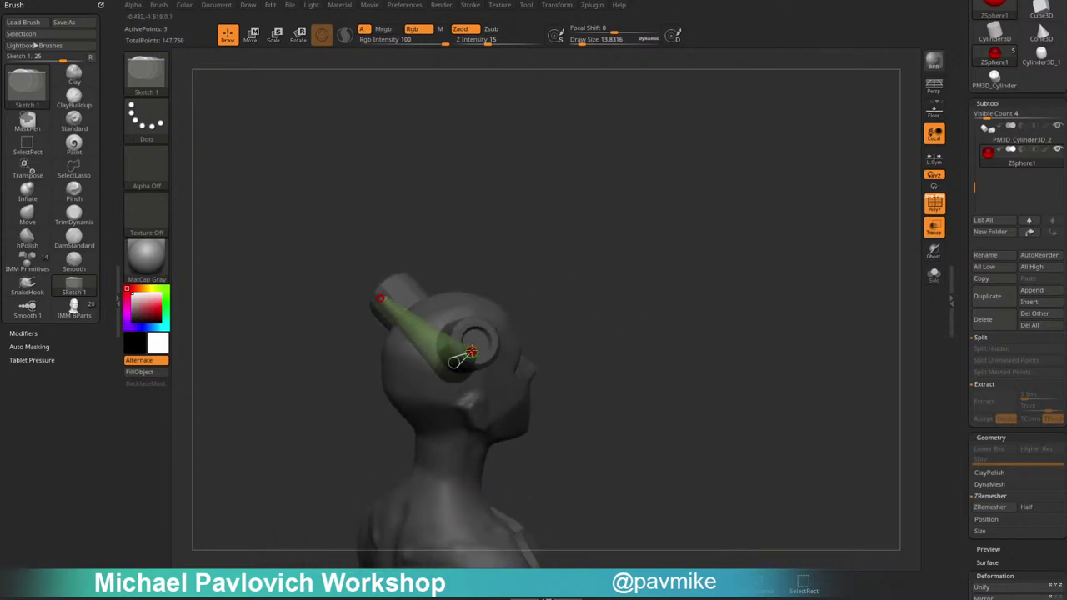
Resize the two end ZSpheres and centre them in the openings of the head cylinders.
key("e")
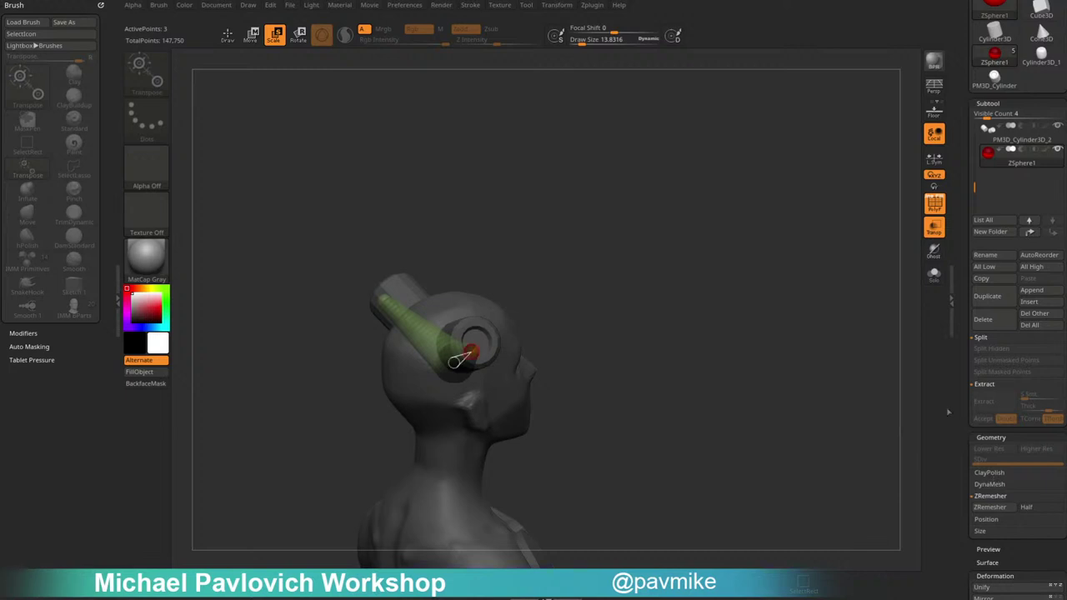
left_click_drag(580, 290, 557, 269)
key("w")
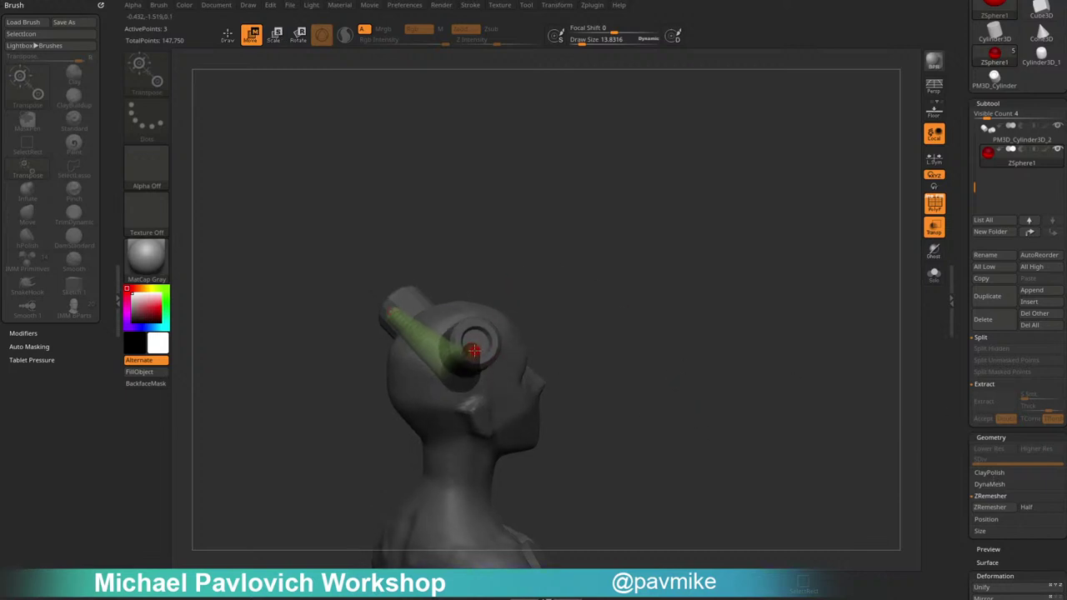
left_click_drag(473, 352, 475, 343)
mouse_move(539, 282)
left_mouse_down()
mouse_move(601, 270)
mouse_move(604, 255)
mouse_move(536, 325)
mouse_move(475, 346)
left_mouse_up()
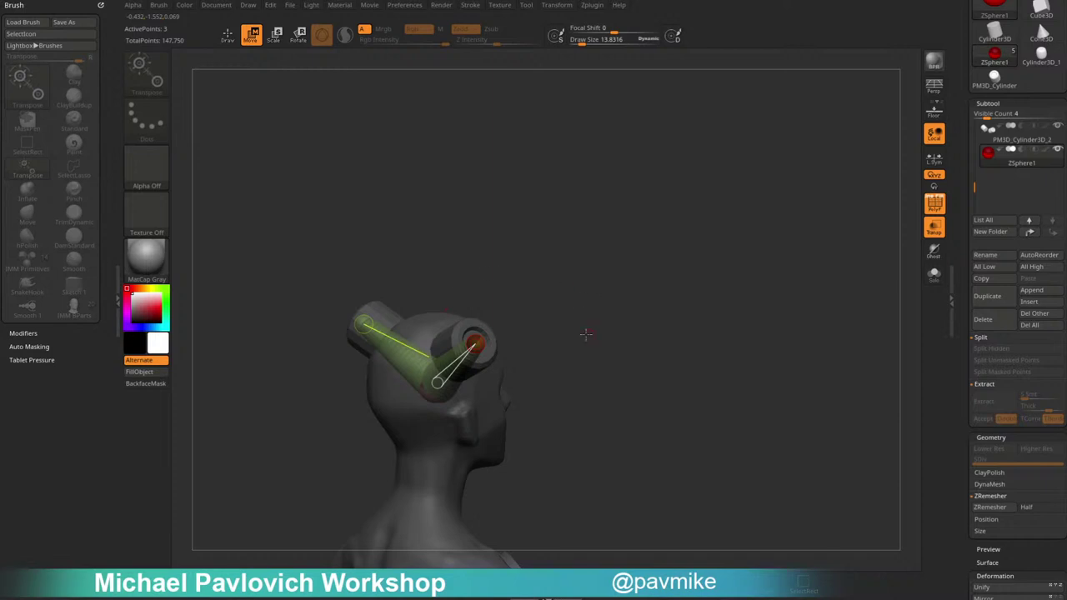
Add another ZSphere pair at the cylinder ends and pull it down to the harness back plate, forming a straight hose on each side.
key("q")
mouse_move(583, 333)
left_mouse_down()
mouse_move(586, 292)
mouse_move(521, 311)
mouse_move(595, 279)
left_mouse_up()
key("w")
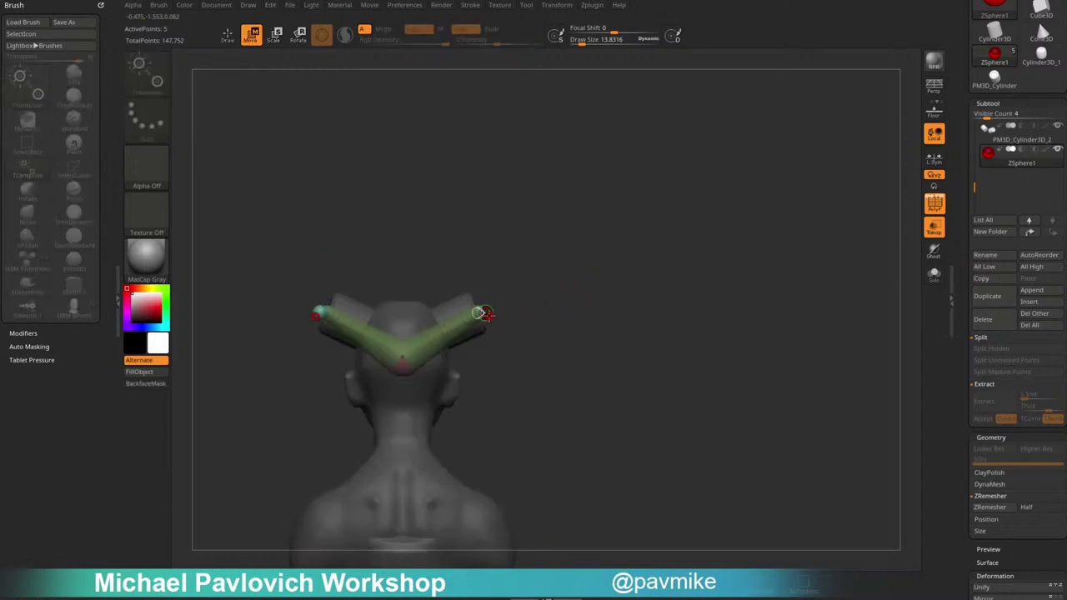
mouse_move(484, 314)
left_mouse_down()
mouse_move(519, 338)
mouse_move(537, 384)
mouse_move(657, 341)
mouse_move(599, 347)
mouse_move(675, 352)
mouse_move(546, 300)
mouse_move(411, 432)
mouse_move(400, 470)
left_mouse_up()
left_click_drag(563, 337, 626, 311)
left_click_drag(520, 415, 505, 435)
left_click_drag(541, 366, 589, 360)
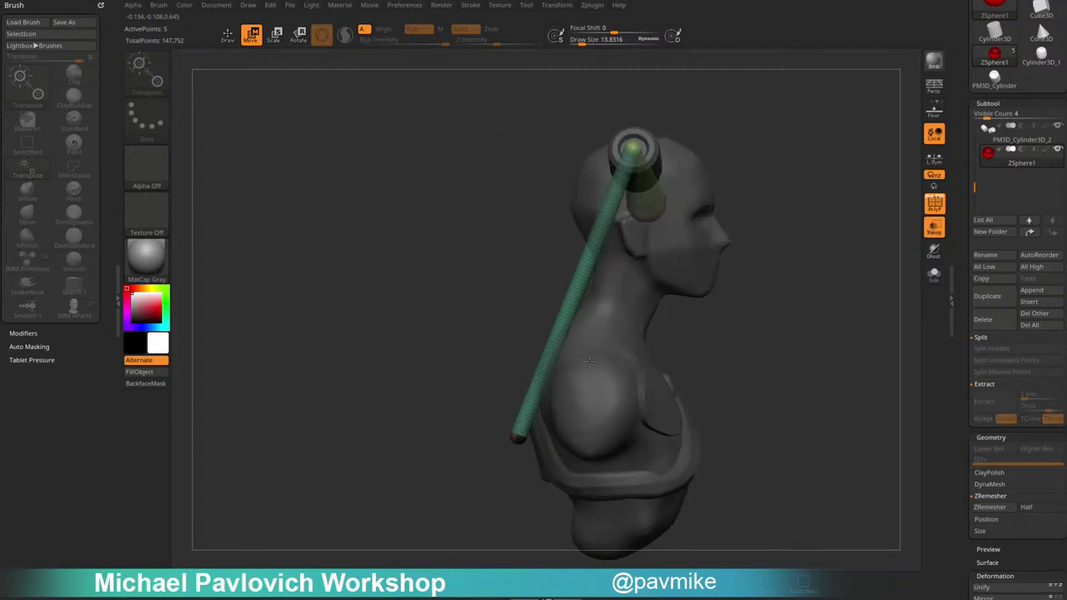
left_click_drag(515, 438, 541, 446)
mouse_move(750, 321)
left_mouse_down()
mouse_move(821, 304)
mouse_move(727, 308)
left_mouse_up()
Turn off transparency, select the Female_PlanesofHead_129 subtool and hide PolyFrame to view the harness back plate.
key("q")
left_click(934, 227)
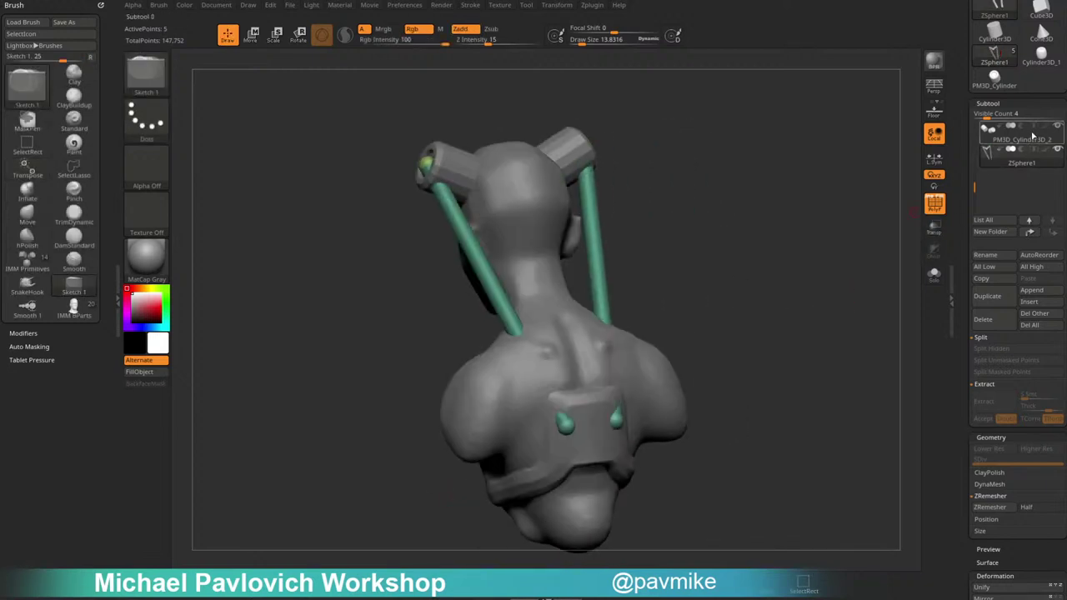
scroll(1018, 167, "up", 3)
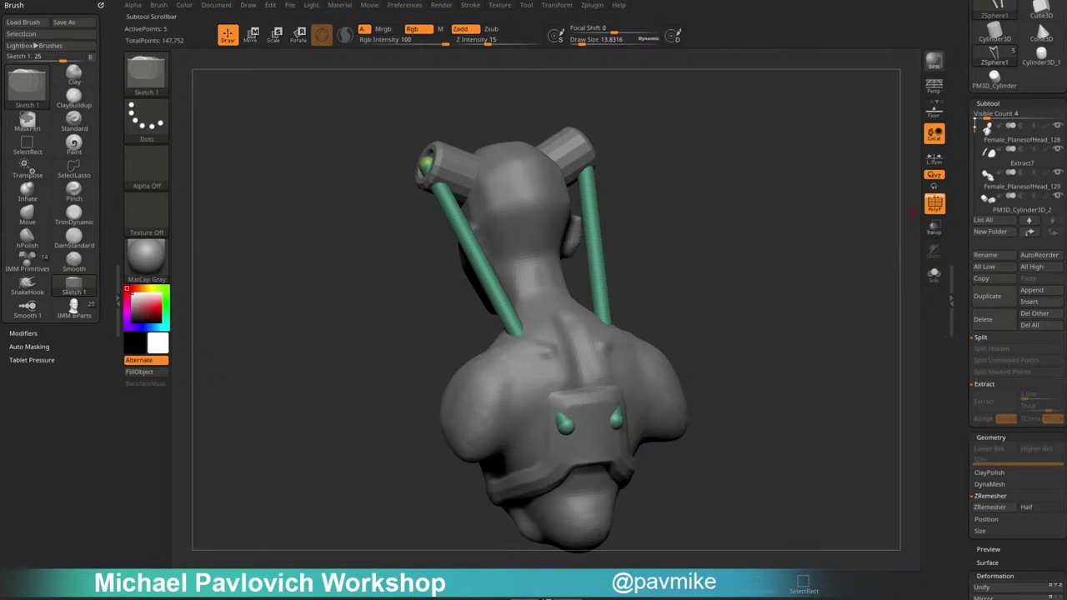
left_click(1017, 179)
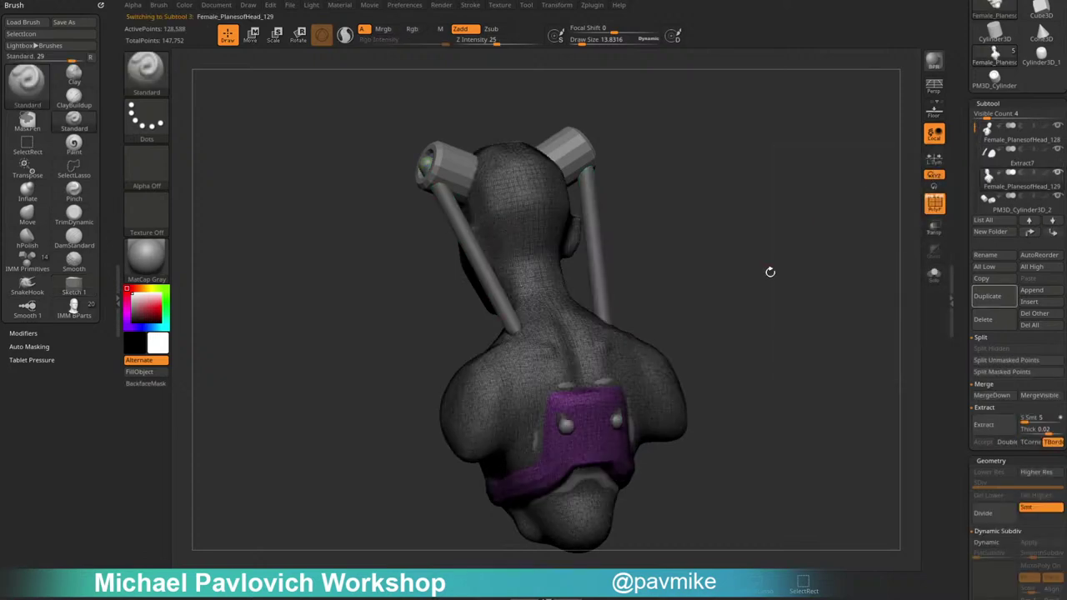
left_click_drag(776, 343, 768, 275, "alt")
key("shift+f")
mouse_move(844, 280)
left_mouse_down()
mouse_move(812, 261)
mouse_move(832, 294)
left_mouse_up()
left_click_drag(832, 294, 830, 265, "alt")
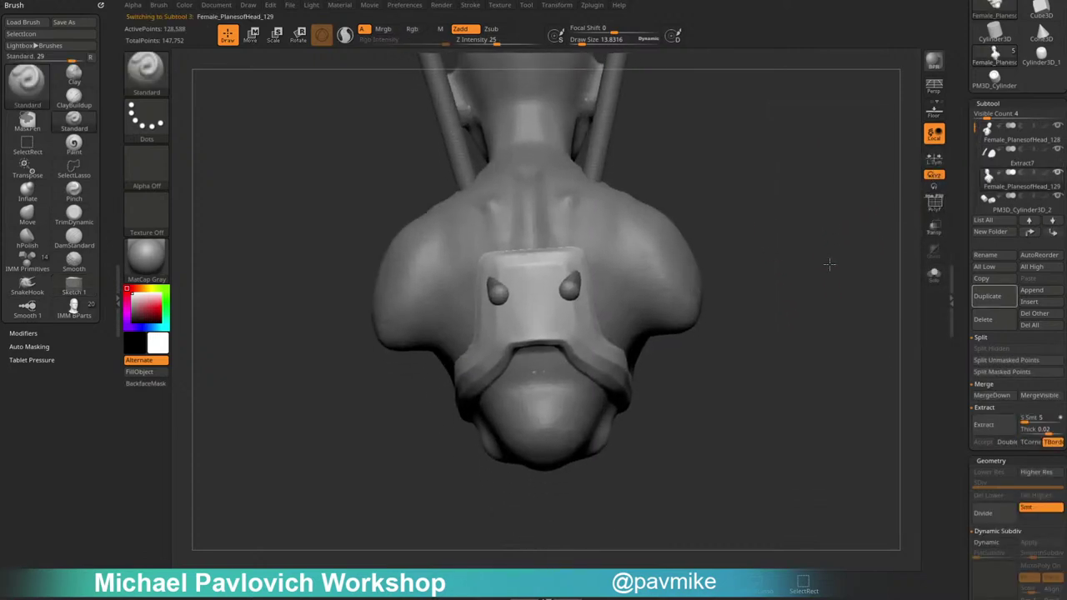
Try the Clay brush with a larger draw size on the harness back plate.
key("b")
key("c")
key("l")
left_click_drag(791, 233, 823, 250)
key("bracketright")
key("bracketright")
key("bracketright")
key("bracketright")
mouse_move(560, 297)
left_mouse_down()
mouse_move(565, 333)
mouse_move(546, 333)
mouse_move(537, 304)
left_mouse_up()
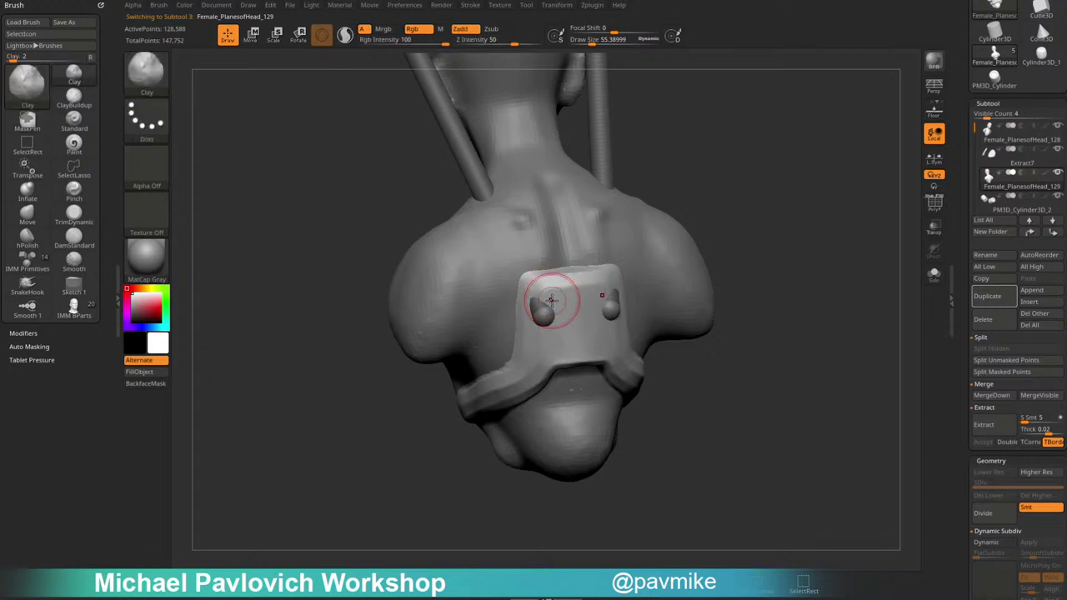
Set up the Standard brush with Alpha 06, the DragDot stroke, Z Intensity 46 and a draw size of about 41.
key("b")
key("s")
key("t")
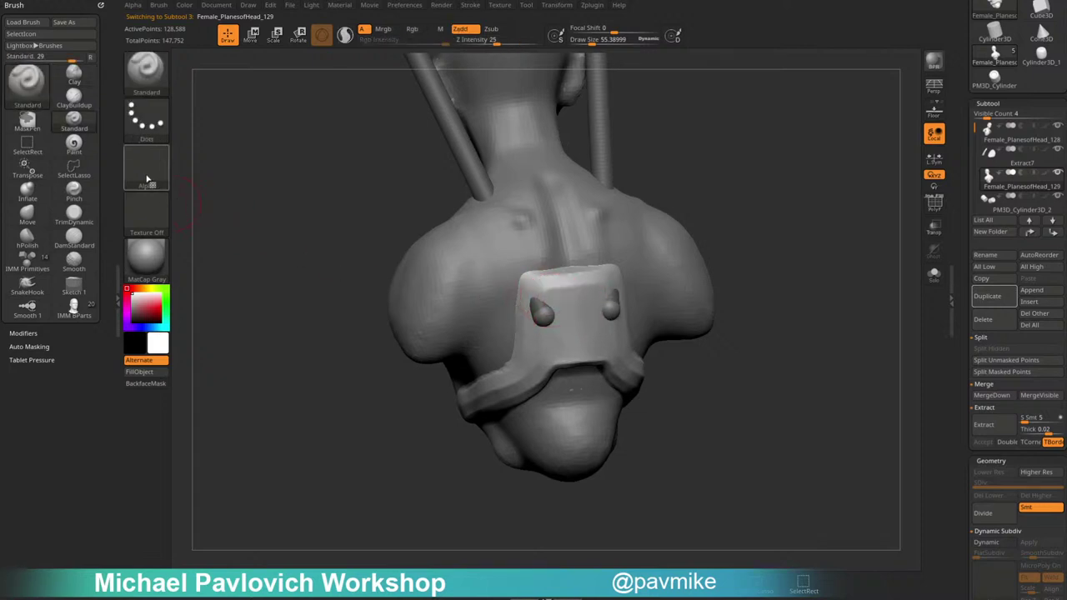
left_click(164, 175)
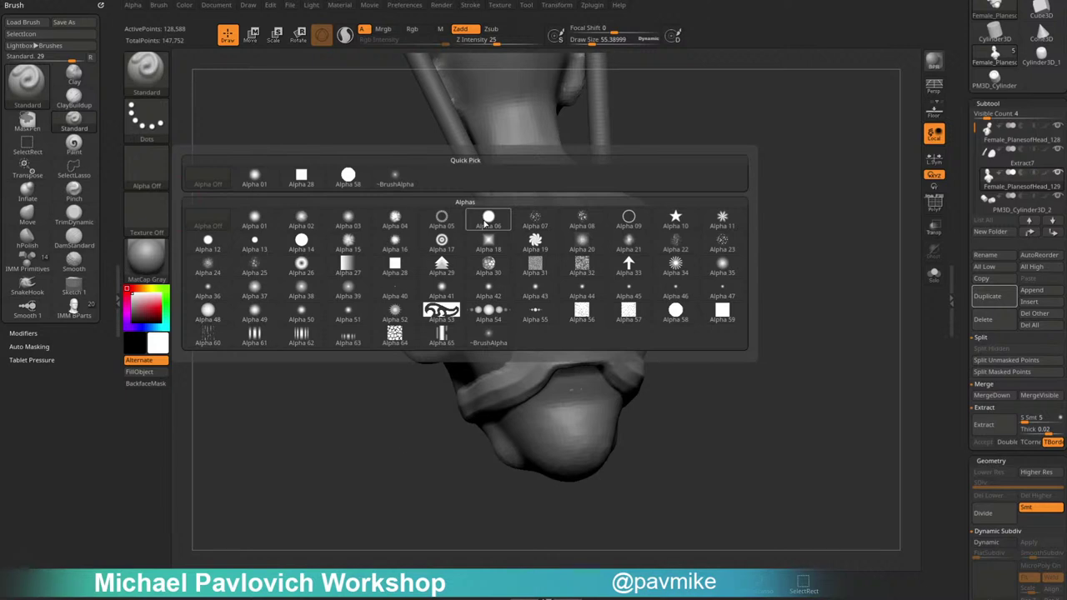
left_click(148, 82)
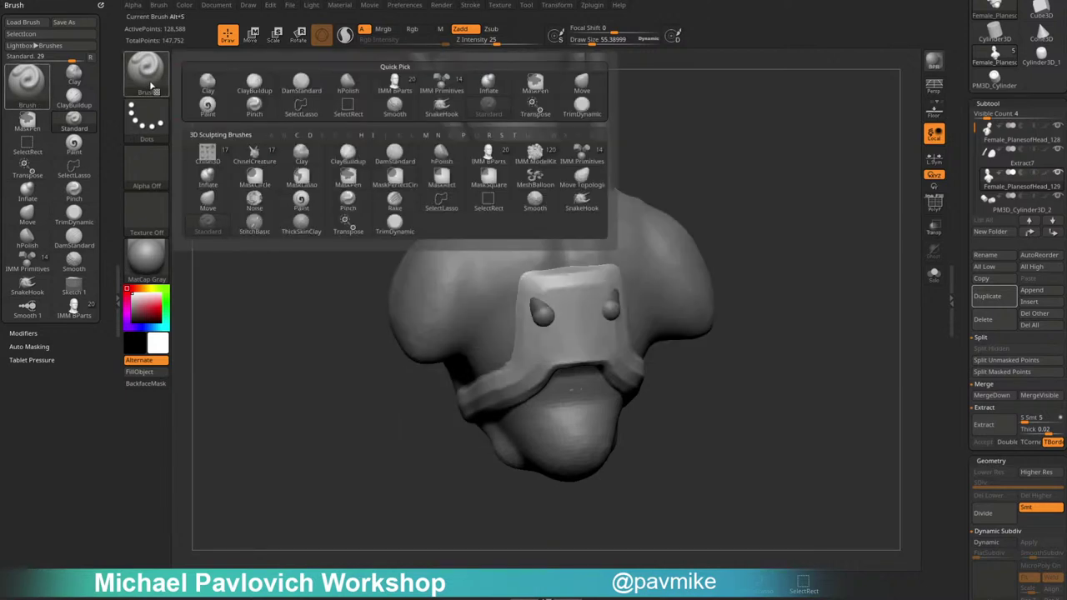
left_click(146, 169)
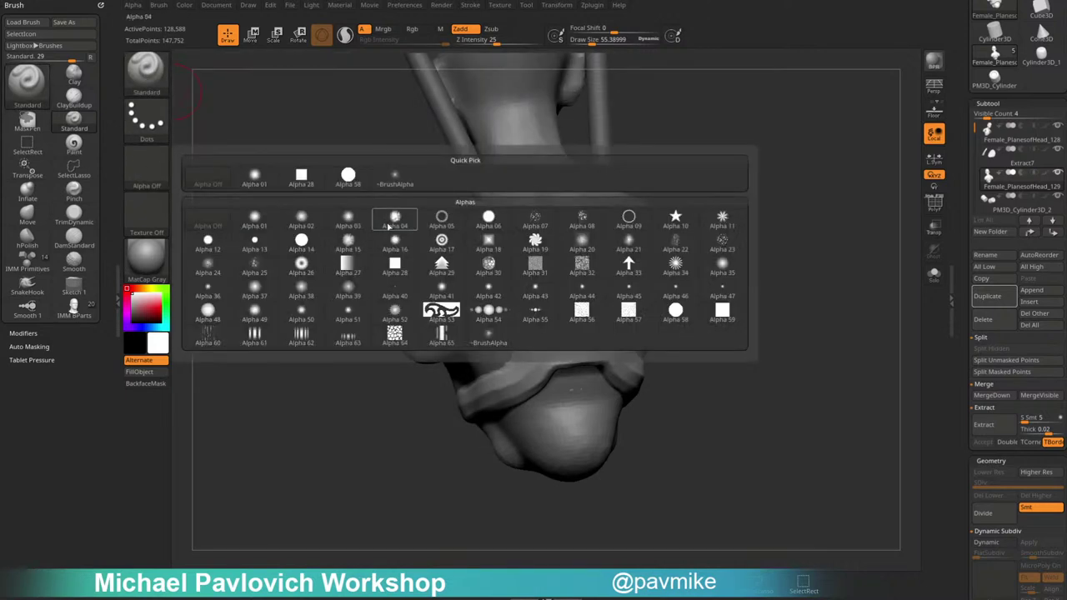
left_click(488, 218)
left_click(141, 121)
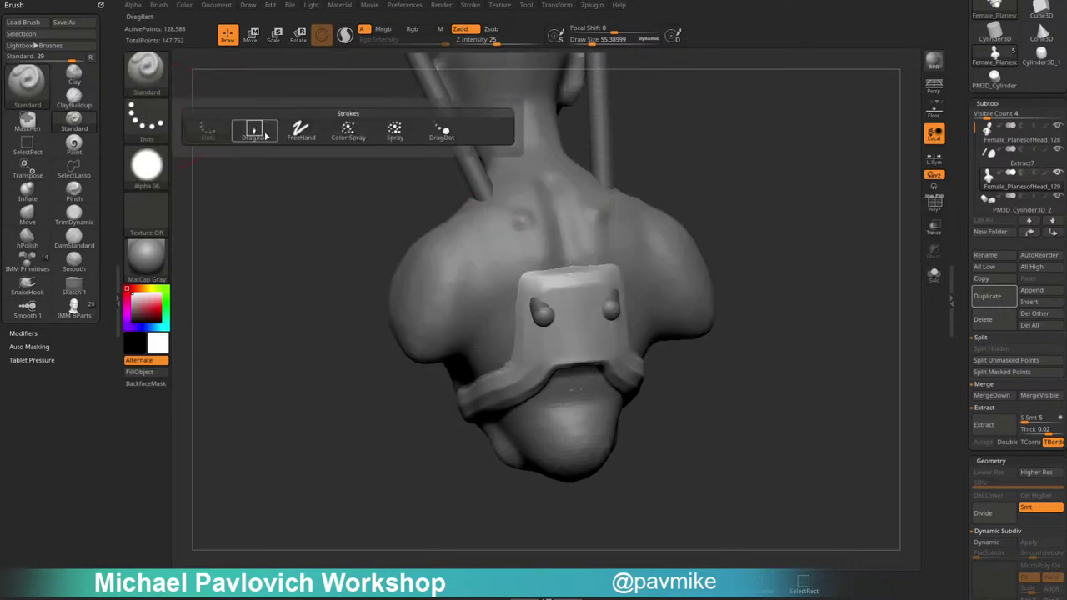
left_click(440, 129)
left_click_drag(502, 41, 511, 41)
key("bracketleft")
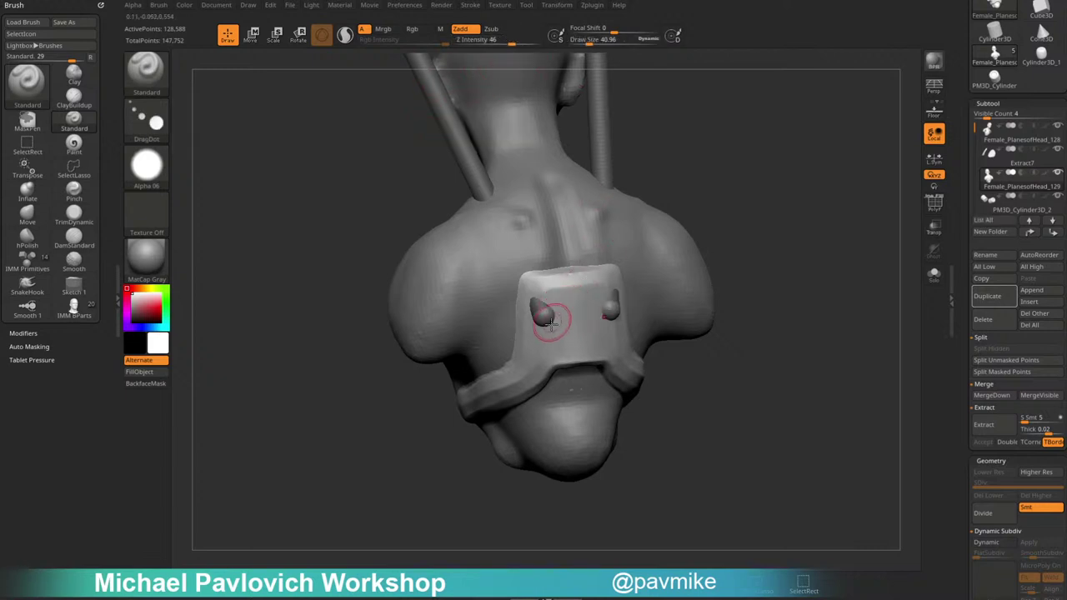
Set the Focal Shift to -100 and stamp larger mirrored round knobs on the back plate where the hoses end.
left_click_drag(550, 323, 554, 325)
left_click_drag(593, 32, 570, 32)
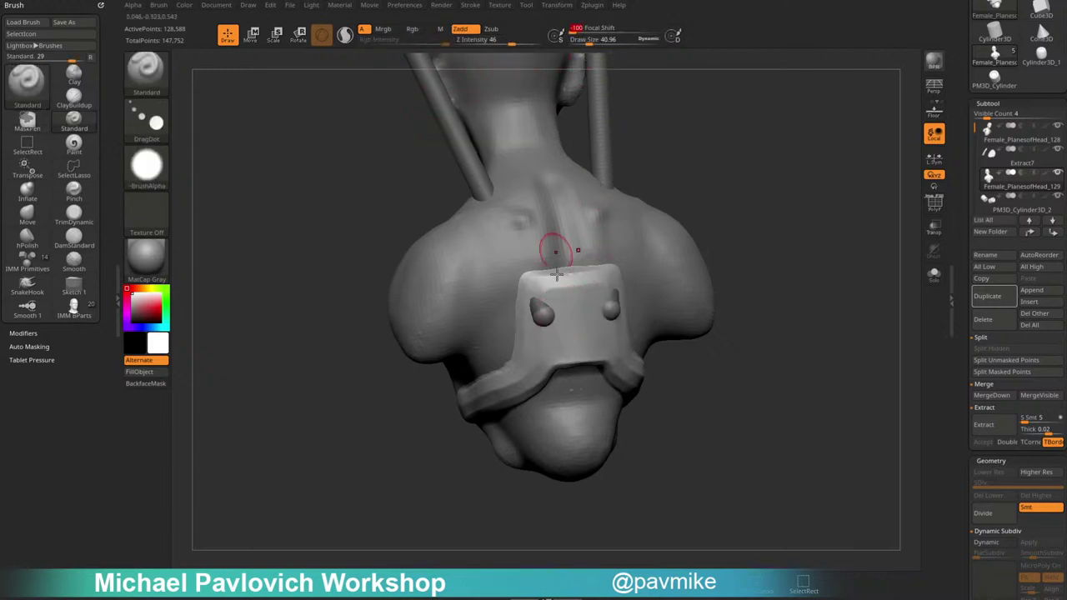
key("ctrl+z")
left_click_drag(551, 323, 548, 315)
key("bracketright")
key("bracketright")
key("ctrl+z")
key("ctrl+z")
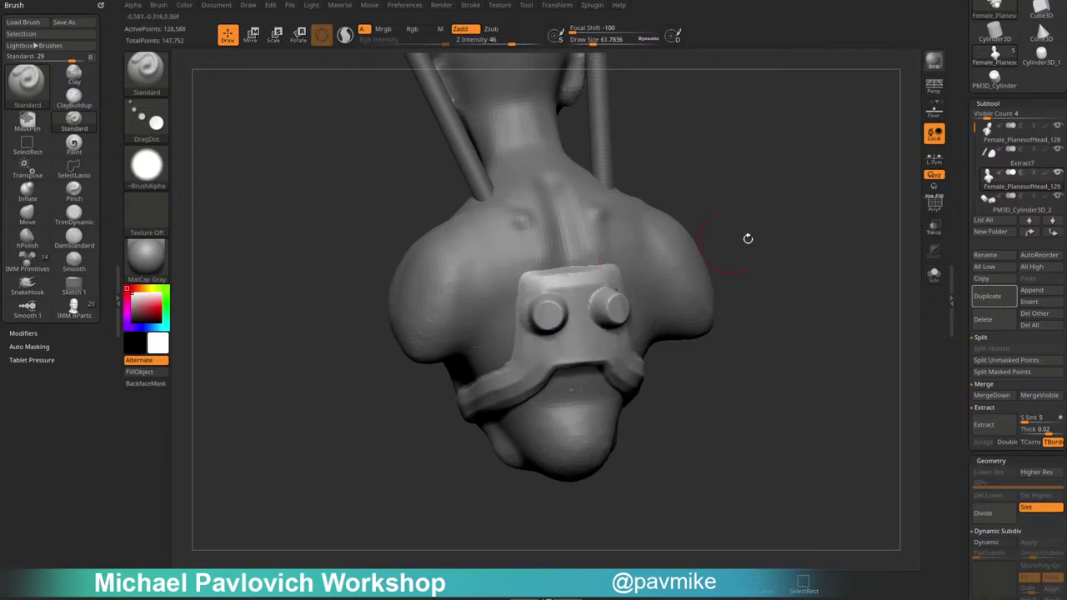
Update the DynaMesh and carve a round recess into both back-plate knobs with the Clay brush.
mouse_move(747, 239)
left_mouse_down()
mouse_move(772, 295)
mouse_move(508, 293)
mouse_move(494, 305)
left_mouse_up()
key("ctrl")
key("s")
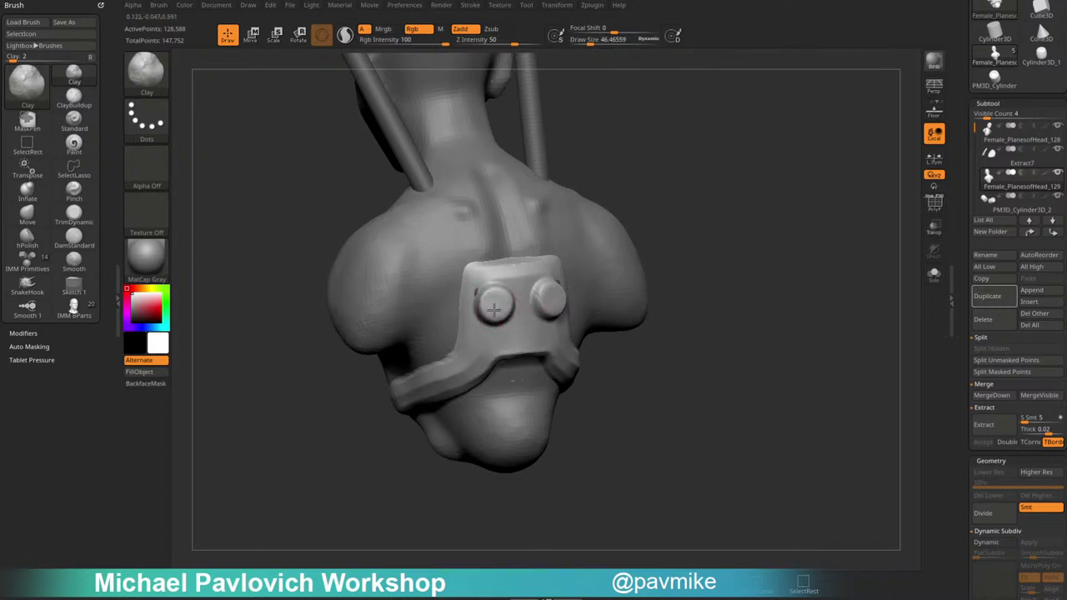
left_click_drag(720, 167, 735, 243, "ctrl")
right_click_drag(735, 243, 709, 246, "ctrl")
left_click_drag(474, 303, 477, 305, "alt")
right_click_drag(700, 238, 705, 183, "ctrl")
mouse_move(705, 183)
left_mouse_down()
mouse_move(679, 219)
mouse_move(710, 244)
left_mouse_up()
left_click_drag(634, 142, 531, 310)
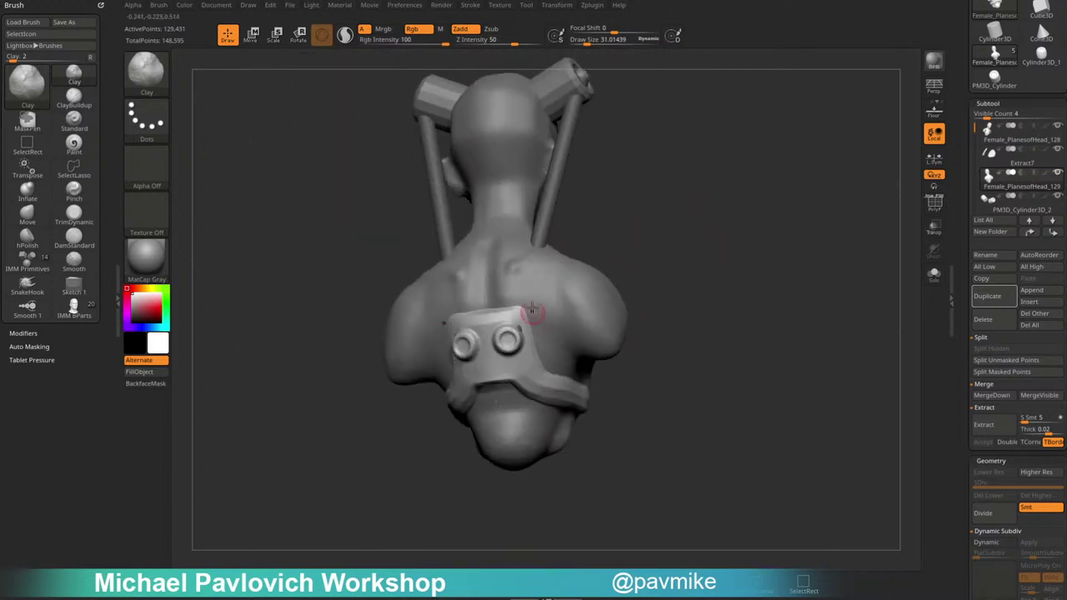
Make the ZSphere hoses the active subtool and turn on transparency in side view.
key("b")
key("s")
key("t")
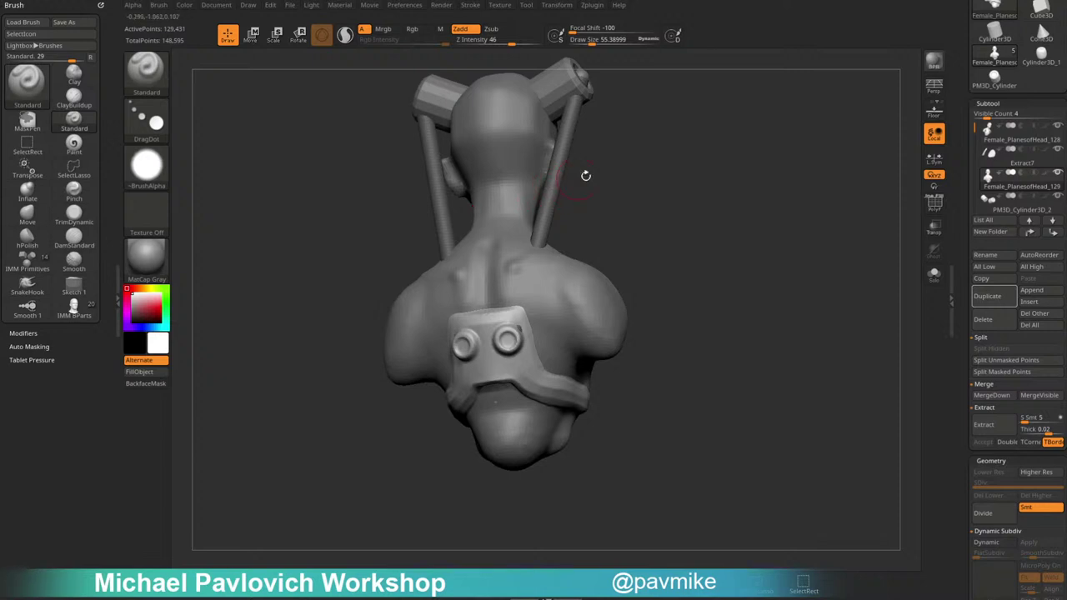
left_click(554, 177, "alt")
mouse_move(735, 175)
left_mouse_down()
mouse_move(700, 189)
mouse_move(746, 183)
left_mouse_up()
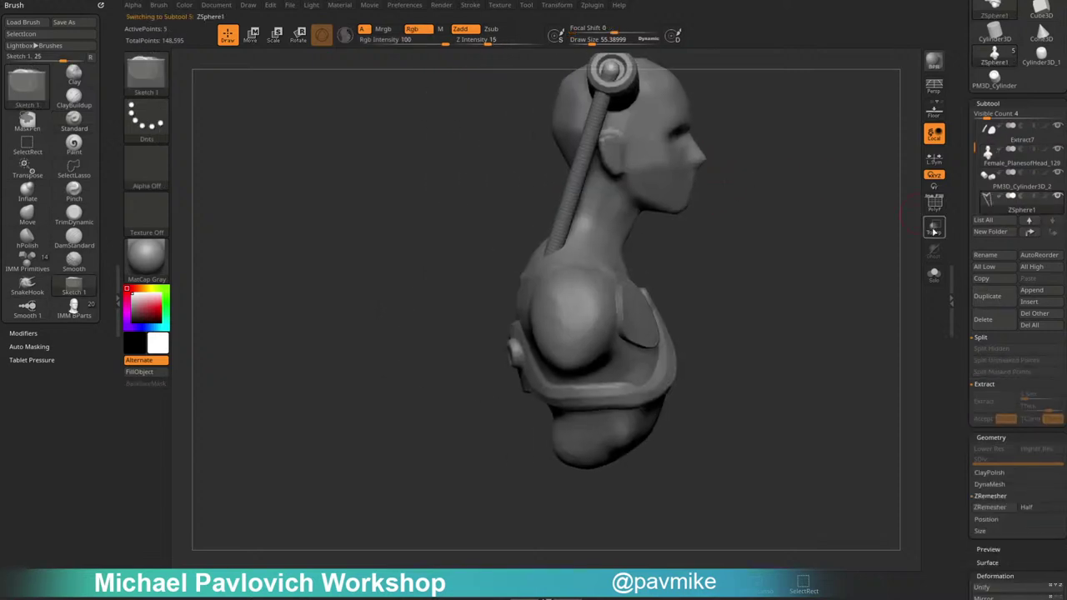
left_click(934, 205)
left_click(936, 211)
left_click(934, 227)
left_click_drag(788, 313, 786, 298, "alt")
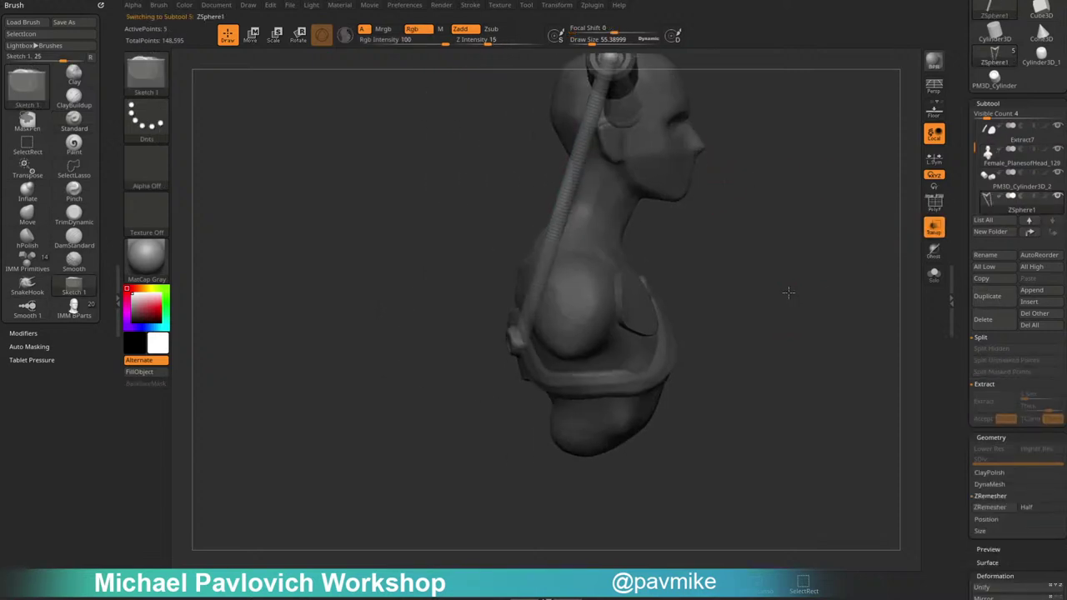
Move the lower end ZSpheres of the hoses into the recesses of the back-plate knobs.
key("w")
mouse_move(514, 345)
left_mouse_down()
mouse_move(502, 340)
mouse_move(514, 341)
left_mouse_up()
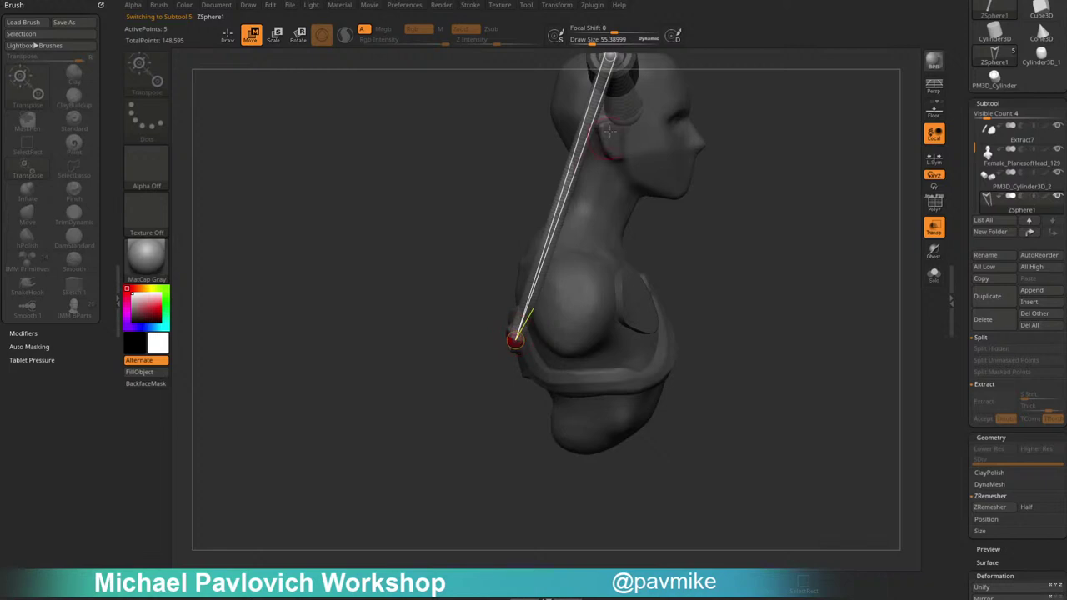
right_click_drag(620, 82, 614, 147, "alt")
left_click_drag(691, 310, 865, 295)
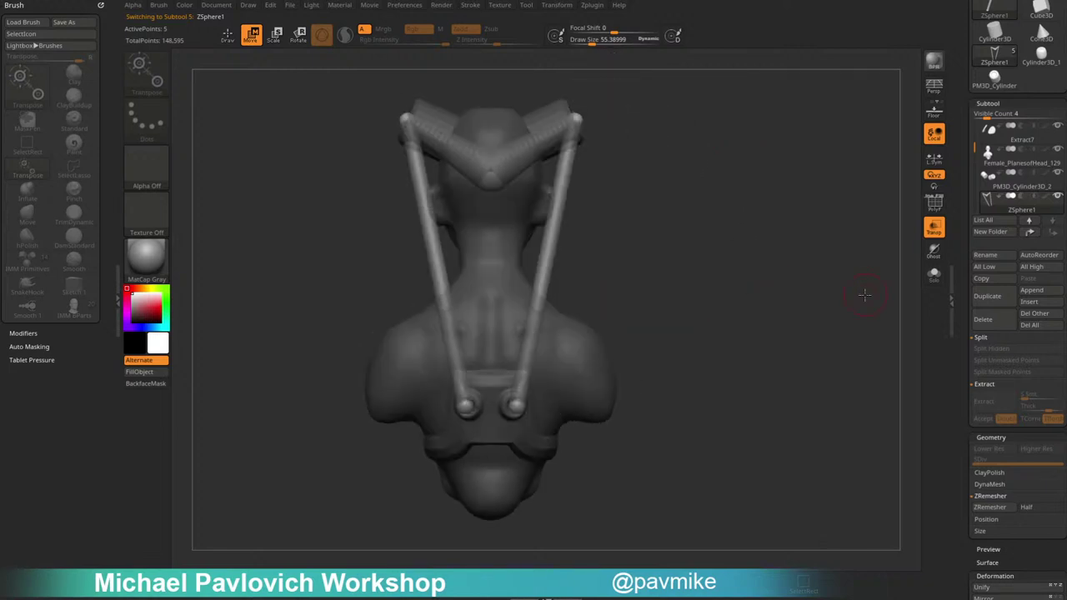
left_click_drag(516, 406, 512, 408)
Insert three mirrored ZSpheres along each hose between the head cylinder and the back plate.
key("q")
mouse_move(892, 289)
left_mouse_down()
mouse_move(781, 290)
mouse_move(769, 336)
mouse_move(779, 356)
left_mouse_up()
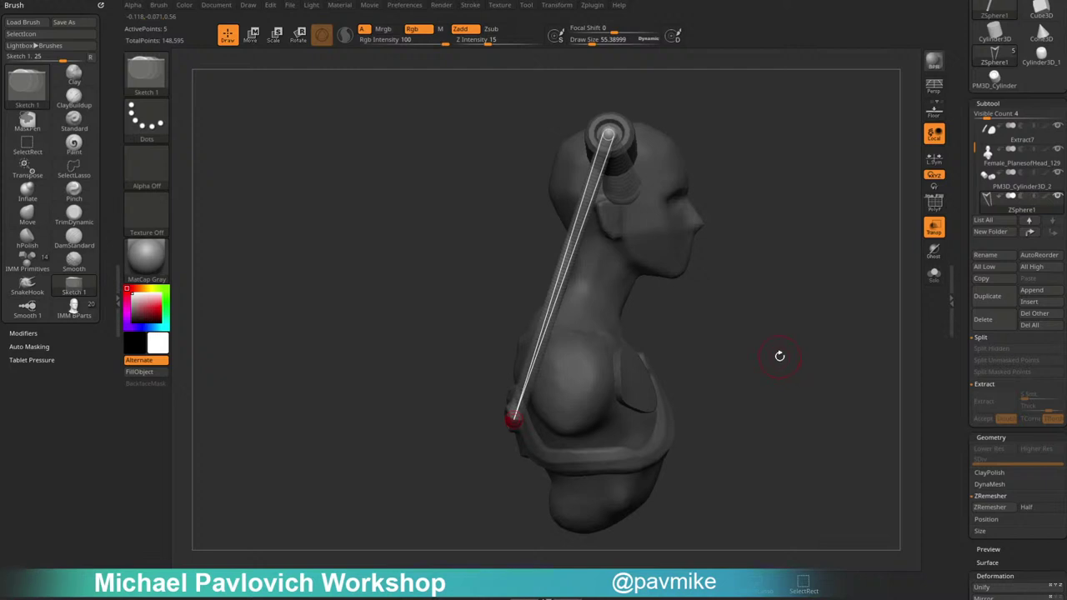
left_click(593, 190)
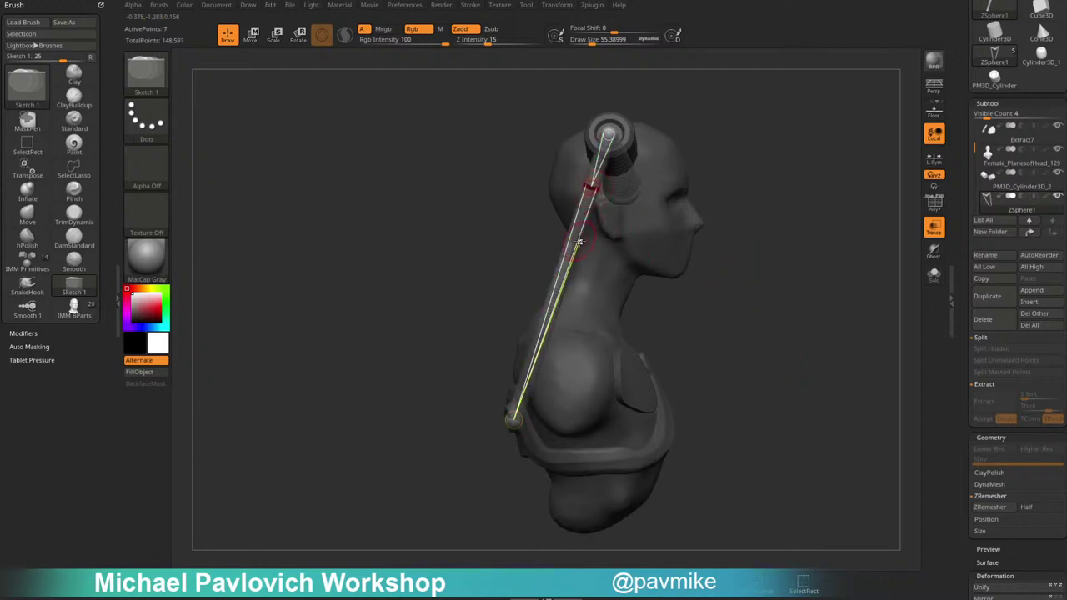
left_click(573, 248)
left_click(541, 344)
Bend the hoses by moving the lowest joints out behind the back and the middle joints forward over the shoulders, and preview the adaptive skin.
key("w")
mouse_move(537, 343)
left_mouse_down()
mouse_move(464, 360)
mouse_move(488, 422)
mouse_move(484, 412)
left_mouse_up()
left_click_drag(571, 251, 600, 317)
key("a")
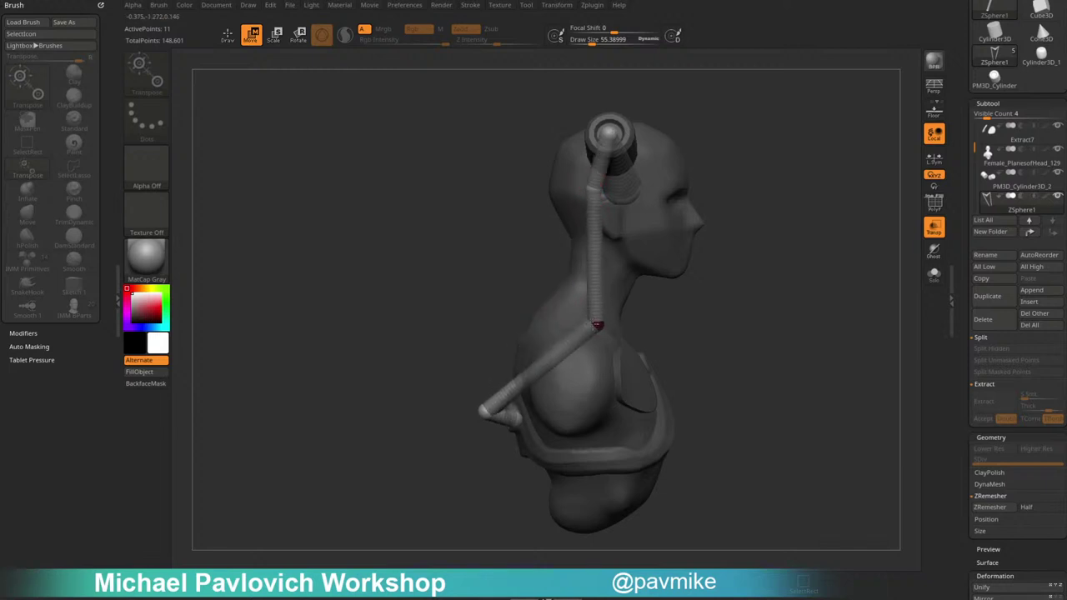
key("a")
left_click_drag(663, 284, 777, 293)
left_click_drag(684, 302, 689, 290)
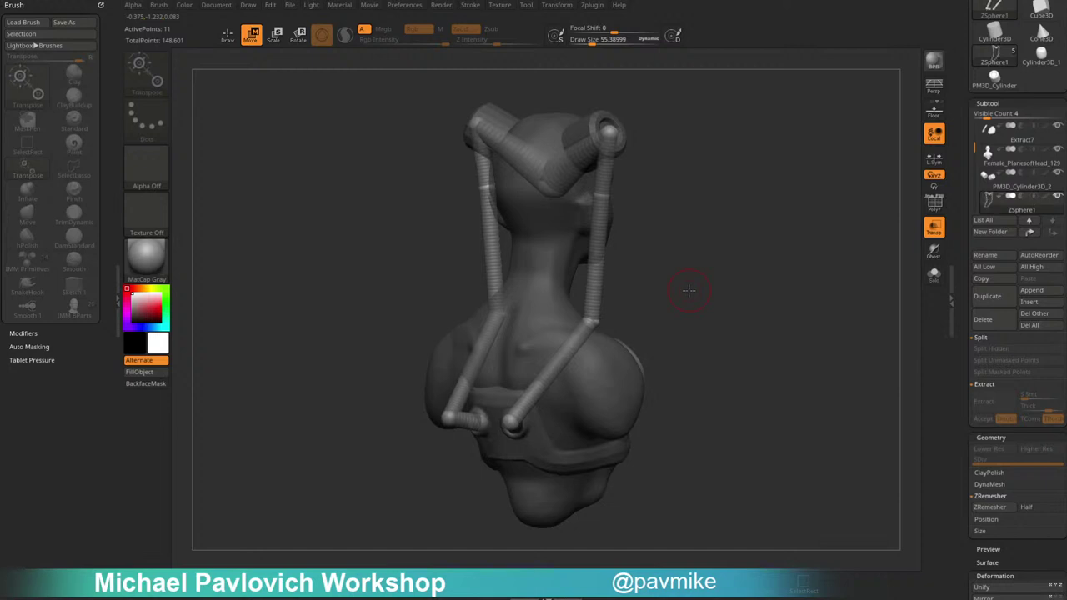
Insert two mirrored ZSpheres in the hose sections between shoulder and back, shaping them into an arch over the shoulders.
left_click_drag(634, 255, 584, 102)
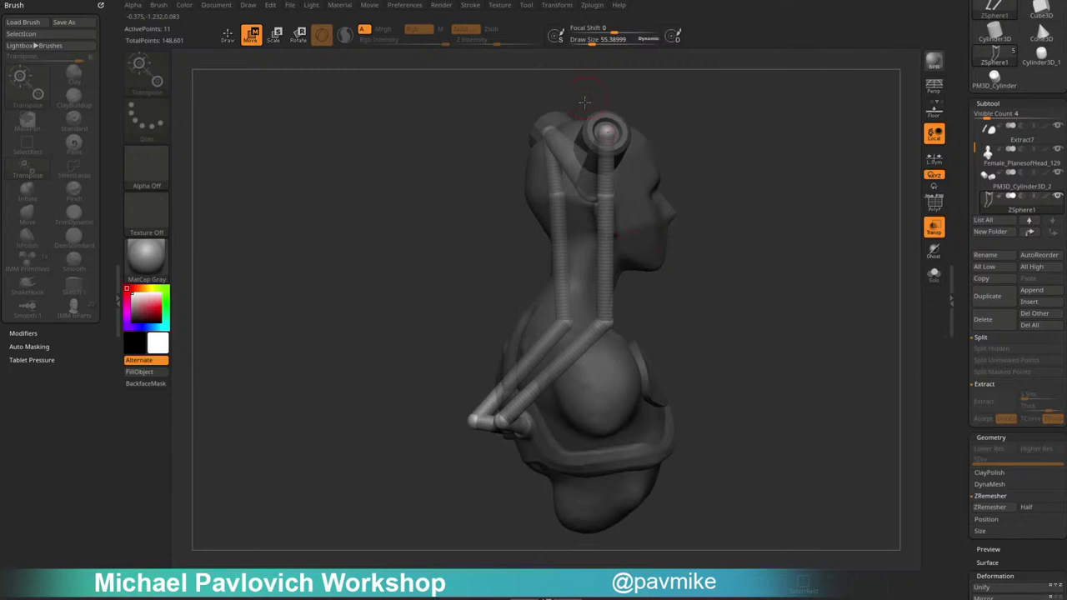
left_click_drag(735, 332, 731, 265)
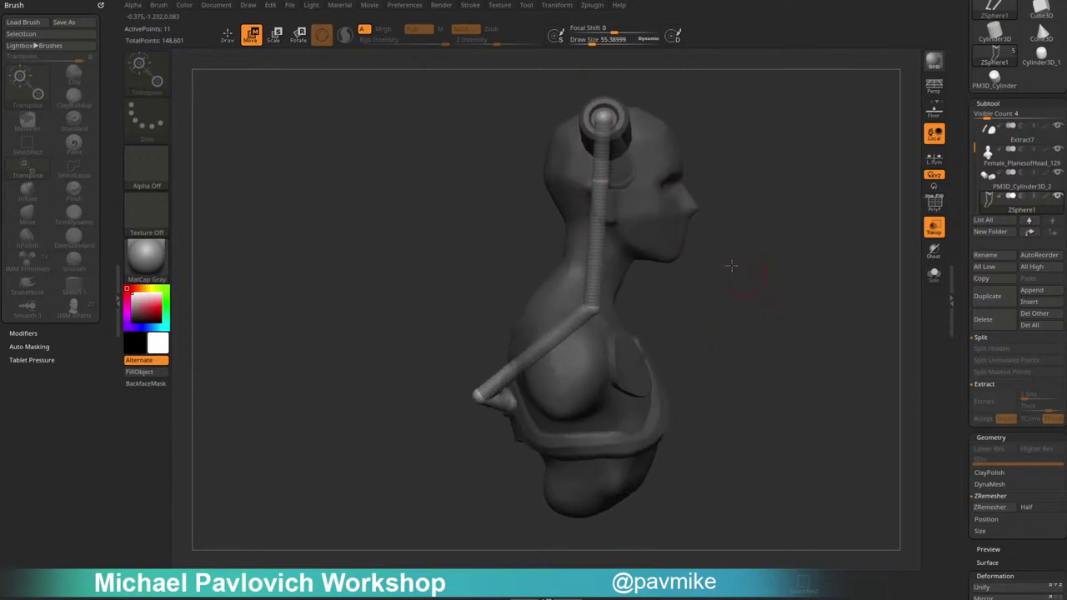
key("q")
left_click(543, 349)
key("w")
mouse_move(543, 349)
left_mouse_down()
mouse_move(509, 331)
mouse_move(552, 306)
mouse_move(498, 331)
mouse_move(548, 302)
mouse_move(596, 304)
mouse_move(600, 315)
left_mouse_up()
key("q")
left_click(556, 319)
key("w")
In front view, shift the temple and front shoulder joints outward so the long hose sections run straight and vertical.
left_click_drag(762, 281, 650, 288)
left_click_drag(593, 318, 574, 318)
left_click_drag(580, 182, 567, 182)
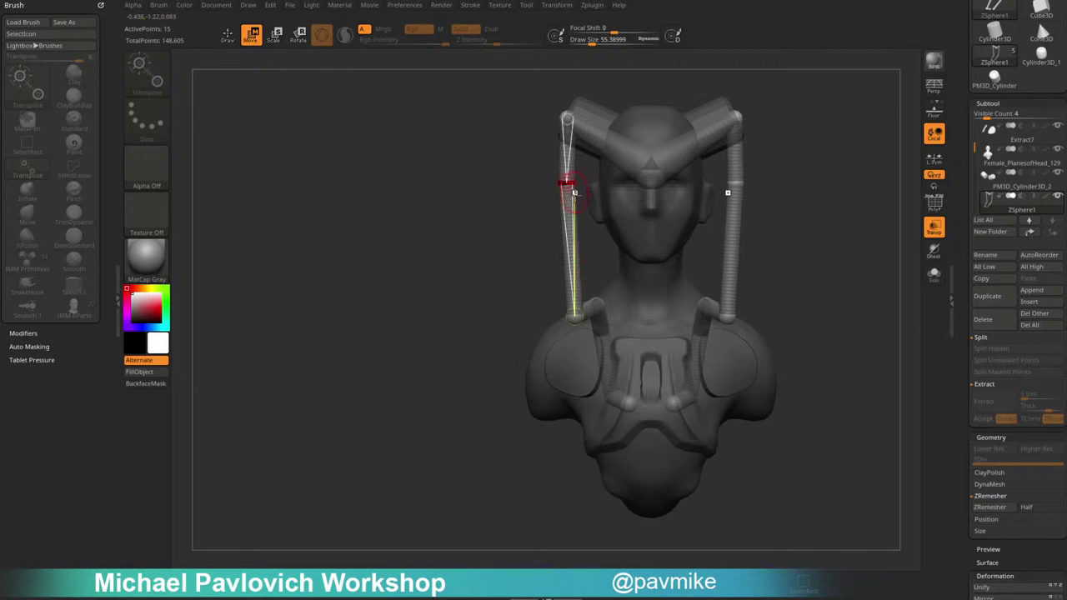
left_click_drag(573, 315, 564, 320)
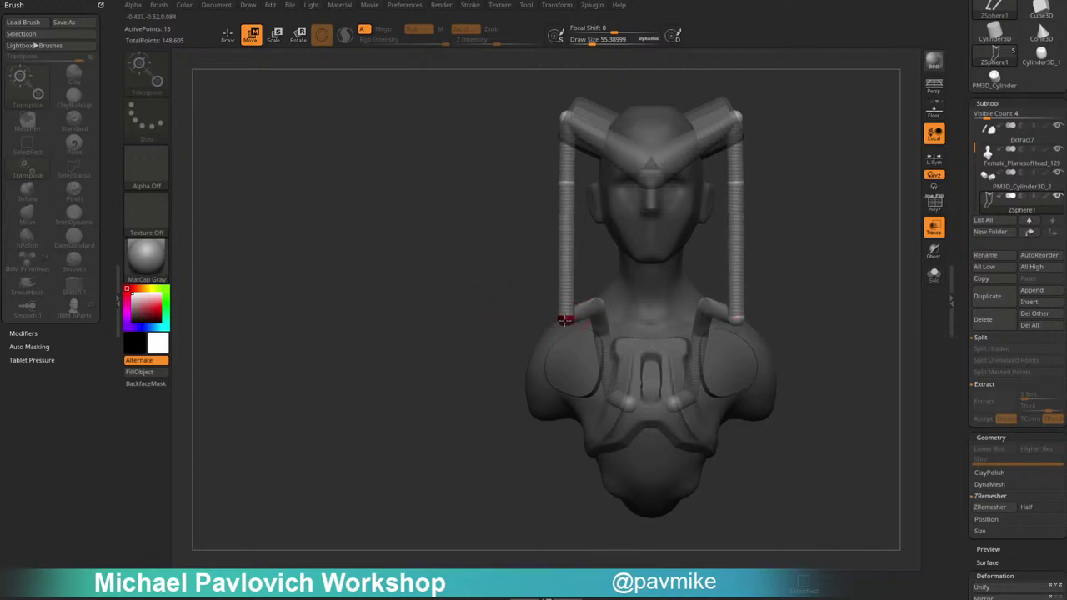
Insert a mirrored ZSphere near the hoses' front shoulder bends and reposition the neighbouring joints to shape the turn.
mouse_move(564, 319)
right_mouse_down()
mouse_move(658, 287)
mouse_move(678, 266)
right_mouse_up()
mouse_move(678, 266)
right_mouse_down("alt")
mouse_move(689, 250)
mouse_move(689, 292)
right_mouse_up("alt")
key("q")
left_click(548, 297)
left_click_drag(653, 277, 683, 262)
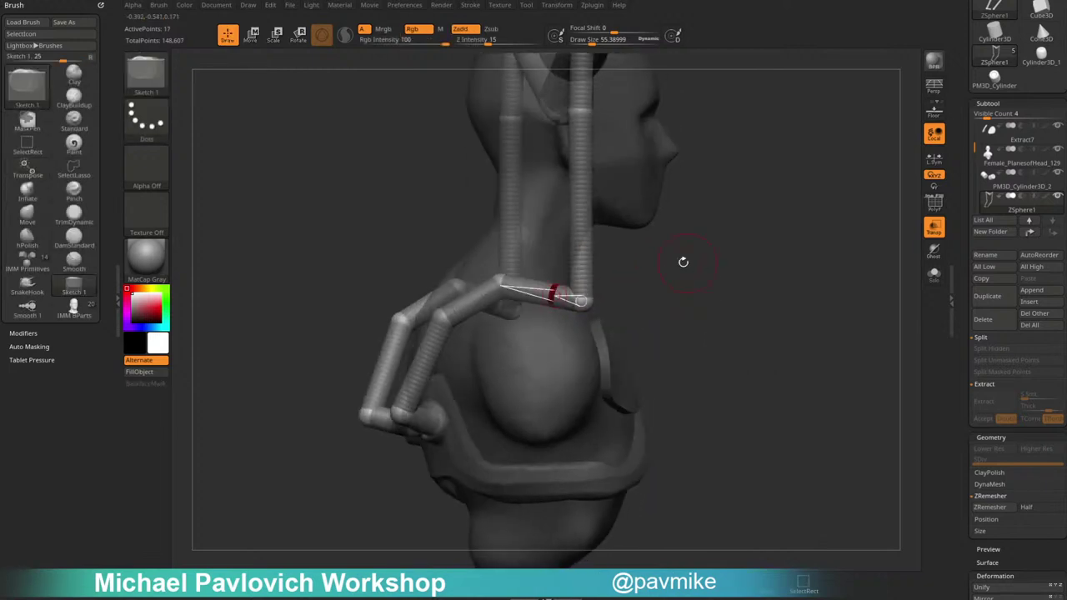
key("w")
left_click_drag(583, 304, 598, 294)
left_click_drag(552, 296, 598, 291)
right_click_drag(598, 291, 508, 288)
left_click_drag(593, 291, 605, 293)
Insert a mirrored ZSphere on the rear hose sections, reduce the draw size to 2.11, and pull the joint out behind the back.
right_click_drag(605, 293, 491, 281, "ctrl")
mouse_move(491, 281)
left_mouse_down()
mouse_move(704, 278)
mouse_move(734, 267)
mouse_move(718, 260)
left_mouse_up()
key("q")
left_click(486, 326)
key("w")
key("ctrl+z")
mouse_move(484, 326)
left_mouse_down()
mouse_move(480, 317)
mouse_move(491, 331)
left_mouse_up()
key("s")
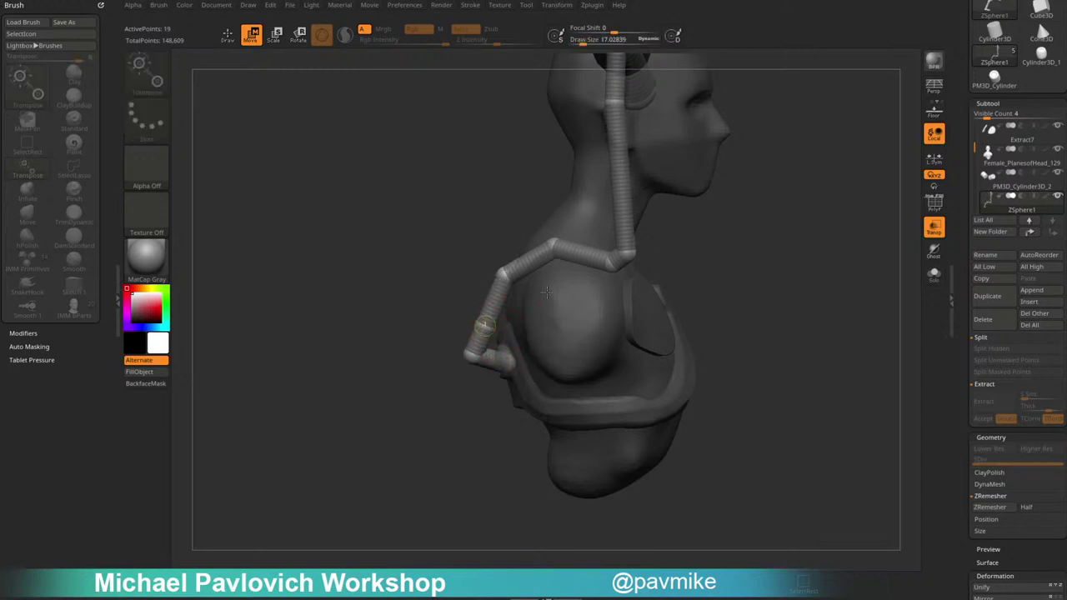
key("s")
left_click(733, 237)
mouse_move(733, 236)
left_mouse_down()
mouse_move(759, 245)
mouse_move(742, 247)
left_mouse_up()
key("s")
left_click_drag(740, 248, 718, 253, "shift")
left_click_drag(483, 326, 464, 316)
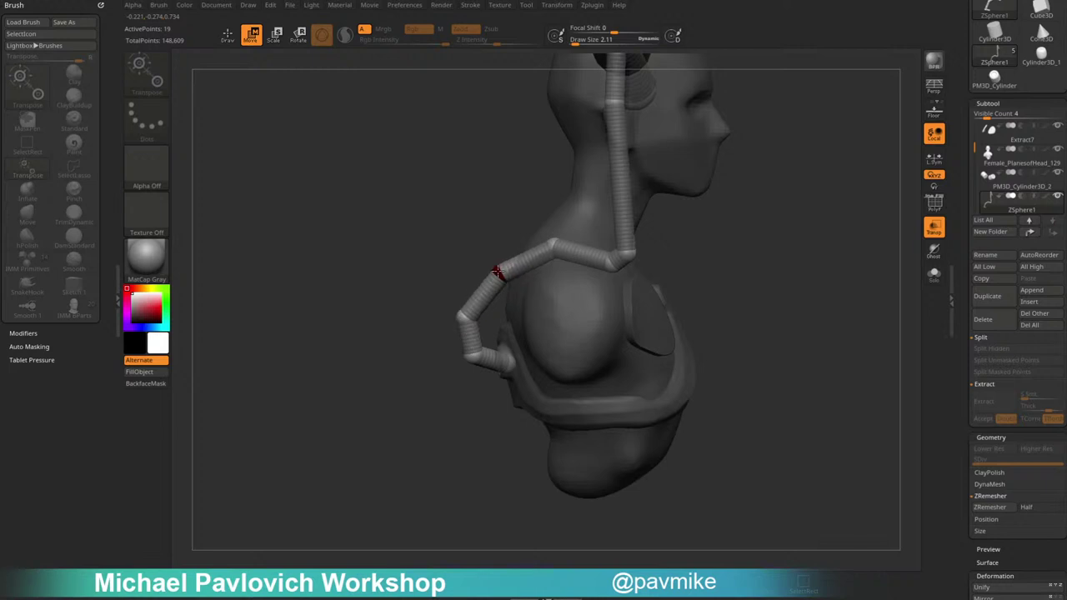
Move the hose joints over the shoulder to smooth the arc and insert another mirrored ZSphere in that section.
left_click_drag(502, 271, 495, 273)
mouse_move(553, 242)
left_mouse_down()
mouse_move(535, 244)
mouse_move(580, 240)
left_mouse_up()
key("q")
left_click(571, 254)
key("w")
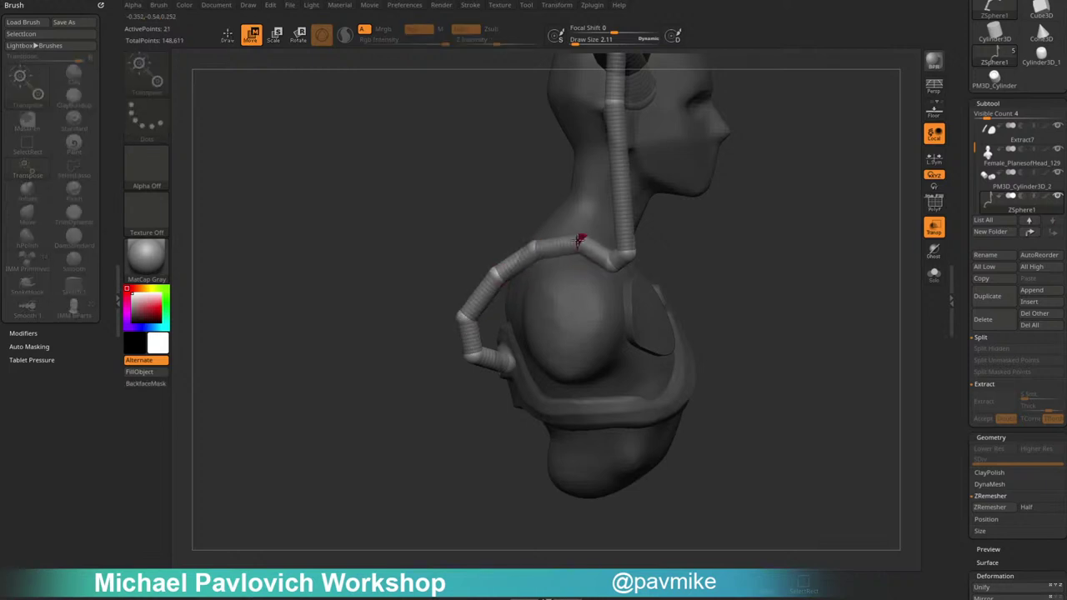
mouse_move(691, 241)
left_mouse_down()
mouse_move(804, 239)
mouse_move(569, 243)
left_mouse_up()
left_click_drag(723, 241, 612, 242)
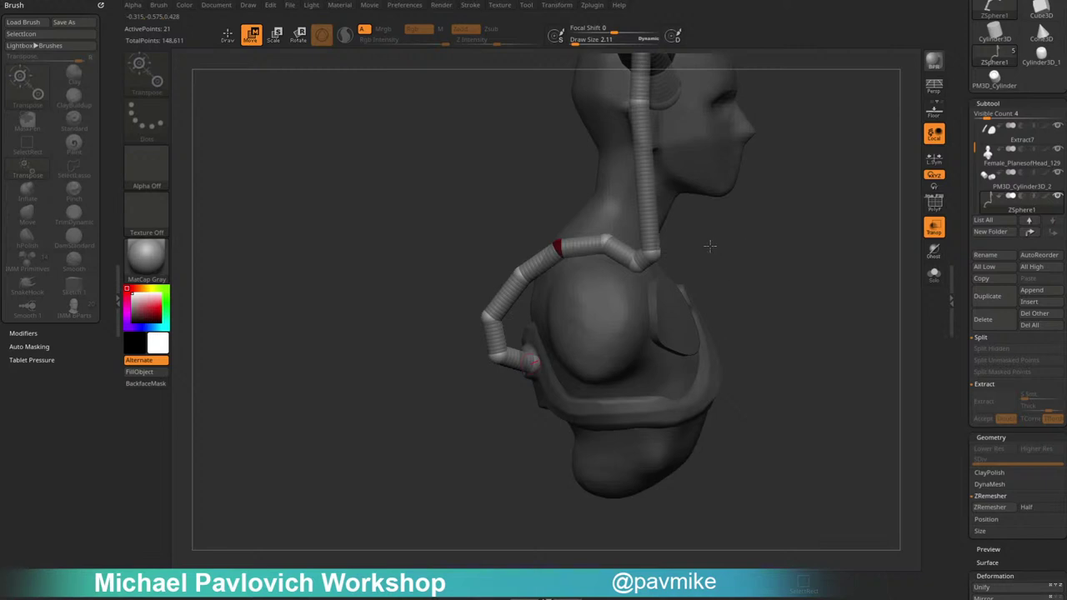
Turn off transparency and insert a mirrored ZSphere where the hoses leave the head cylinders to shape their upper bend.
left_click(935, 227)
left_click_drag(802, 224, 810, 247, "alt")
left_click_drag(810, 247, 758, 258)
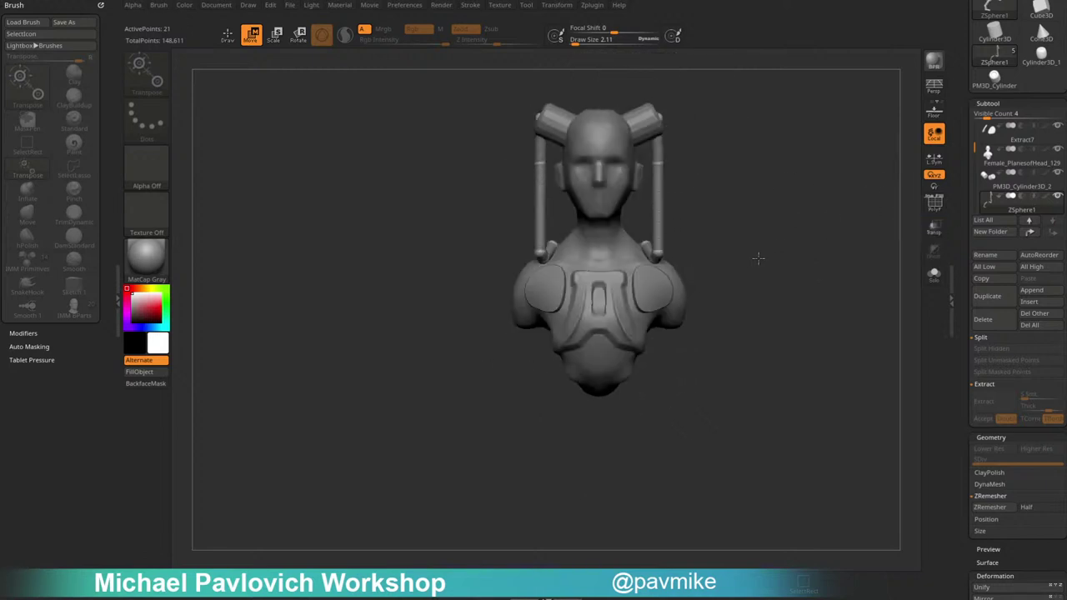
mouse_move(467, 222)
left_mouse_down()
mouse_move(505, 221)
mouse_move(517, 175)
mouse_move(693, 157)
mouse_move(621, 162)
left_mouse_up()
key("q")
left_click(567, 170)
mouse_move(650, 124)
left_mouse_down("alt")
mouse_move(664, 153)
mouse_move(588, 171)
mouse_move(591, 134)
mouse_move(594, 143)
left_mouse_up("alt")
key("w")
mouse_move(568, 220)
left_mouse_down()
mouse_move(593, 221)
mouse_move(630, 165)
left_mouse_up()
Insert a mirrored ZSphere just above the hoses' front shoulder bends and fine-tune the upper joints in side view.
key("q")
left_click(557, 271)
key("w")
left_click_drag(557, 270, 576, 324)
mouse_move(618, 118)
left_mouse_down("alt")
mouse_move(610, 208)
mouse_move(731, 316)
mouse_move(633, 350)
left_mouse_up("alt")
left_click_drag(549, 410, 541, 291)
left_click_drag(539, 239, 543, 237)
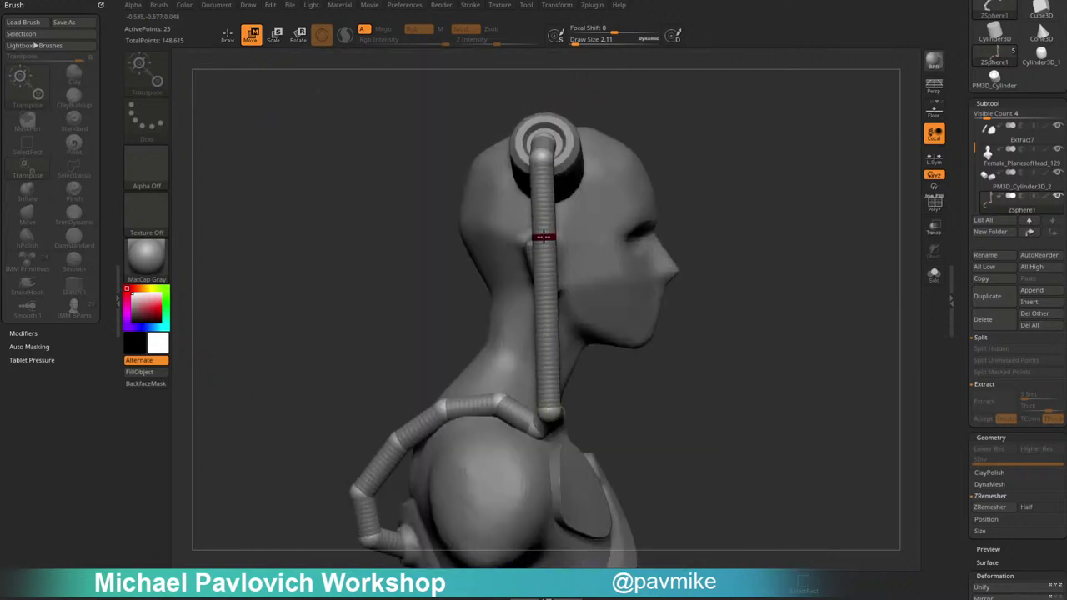
left_click_drag(542, 155, 544, 157)
Adjust the front shoulder joints and move the two lowest rear joints of the hoses closer to the back plate.
key("q")
mouse_move(760, 156)
left_mouse_down("shift")
mouse_move(710, 174)
mouse_move(663, 77)
left_mouse_up("shift")
key("w")
mouse_move(519, 315)
left_mouse_down()
mouse_move(505, 351)
mouse_move(493, 313)
mouse_move(489, 341)
mouse_move(502, 341)
left_mouse_up()
left_click_drag(400, 350, 544, 309)
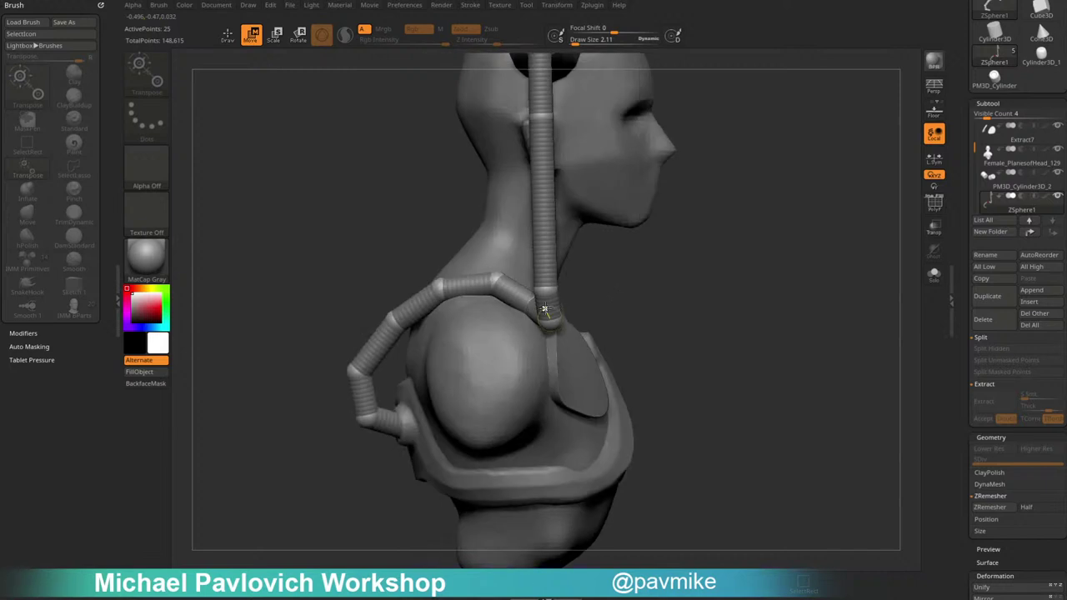
mouse_move(355, 367)
left_mouse_down()
mouse_move(398, 338)
mouse_move(393, 323)
mouse_move(388, 374)
mouse_move(376, 374)
left_mouse_up()
left_click_drag(364, 419, 374, 428)
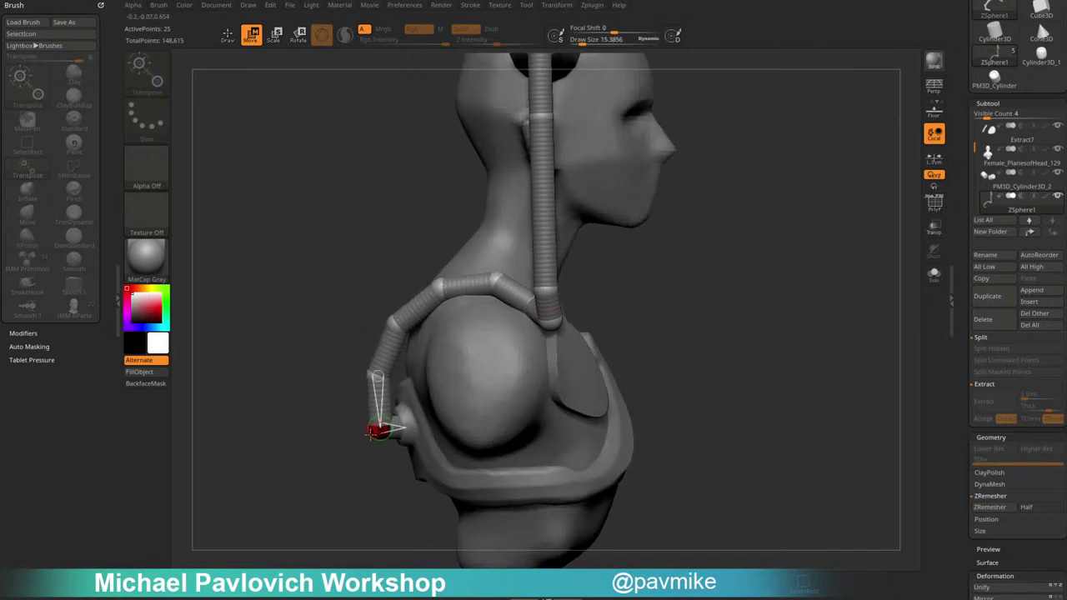
left_click_drag(337, 461, 460, 469)
left_click_drag(373, 374, 375, 373)
Preview the hoses' adaptive skin and turn on PolyFrame to show its polygroups and wireframe.
right_click_drag(428, 329, 467, 284, "ctrl")
key("q")
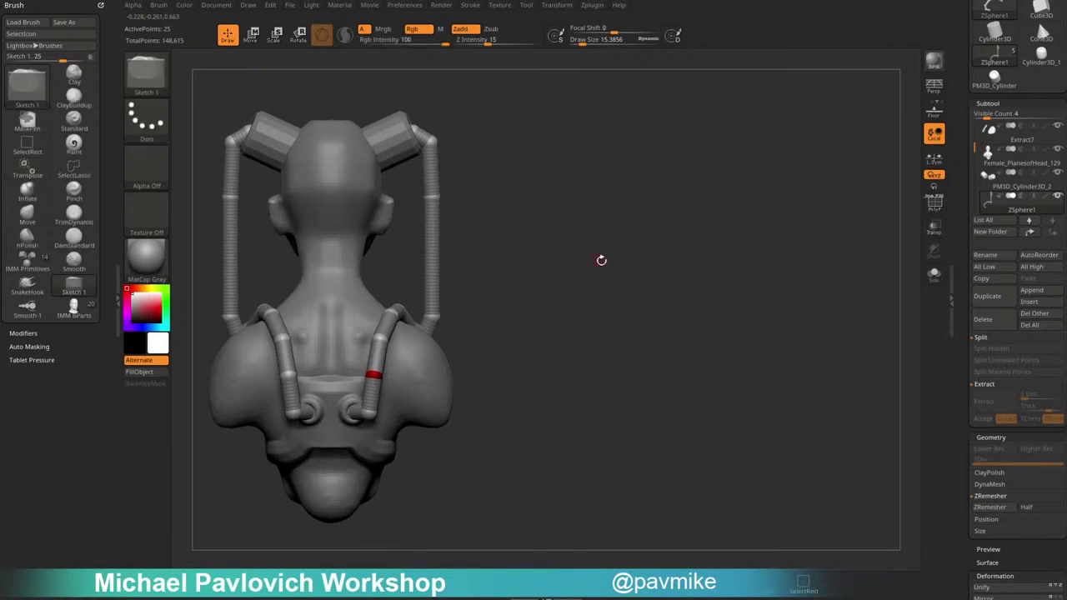
mouse_move(600, 260)
left_mouse_down()
mouse_move(512, 284)
mouse_move(759, 326)
mouse_move(754, 283)
left_mouse_up()
key("a")
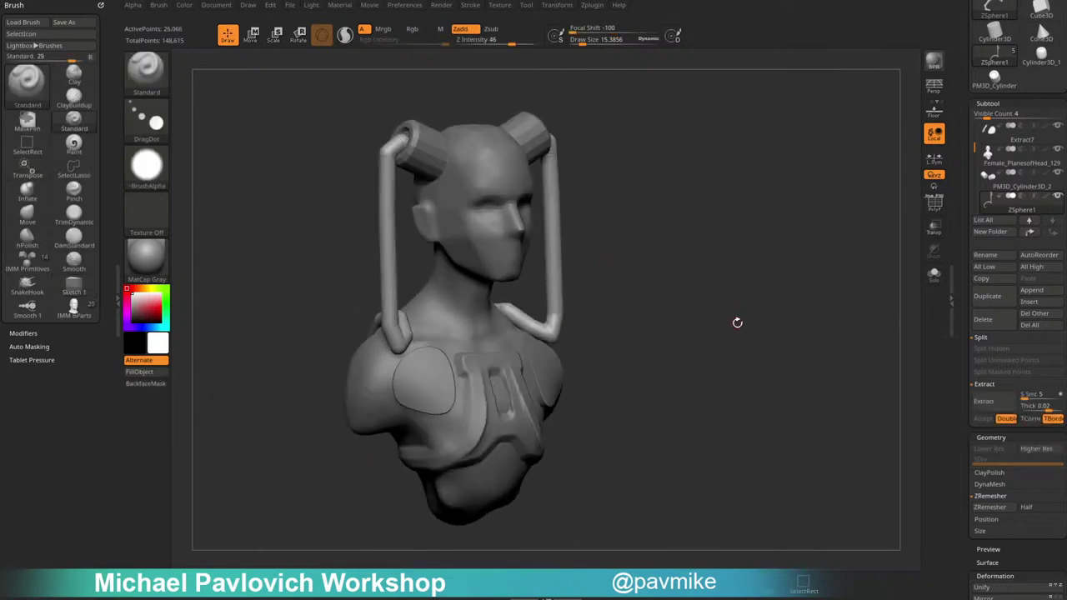
left_click(933, 208)
left_click_drag(671, 198, 681, 200, "alt")
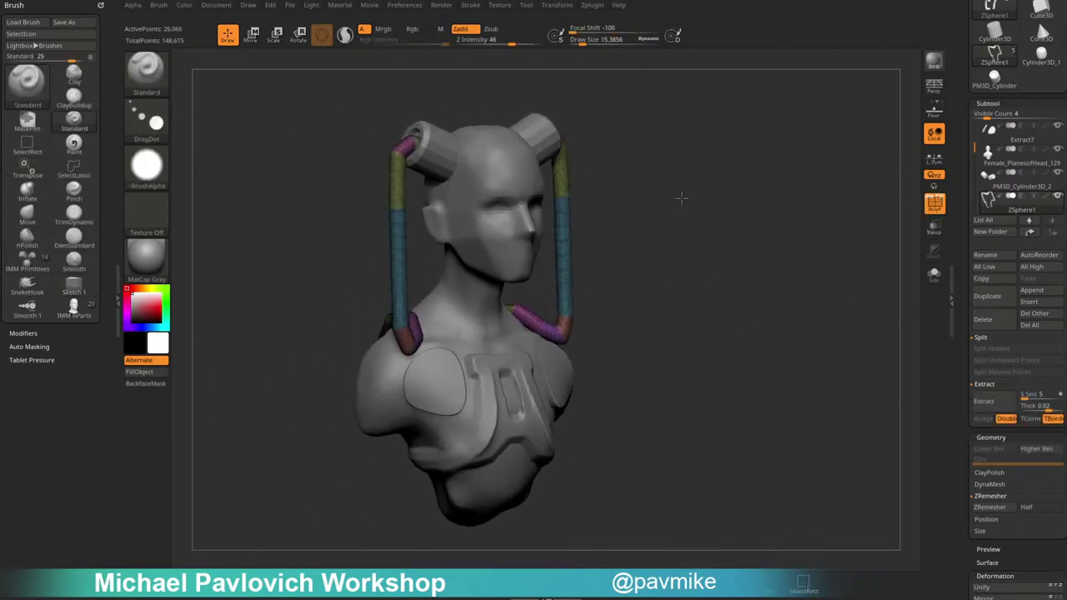
right_click_drag(681, 200, 709, 221, "ctrl")
left_click_drag(740, 181, 723, 310, "alt")
Set the Adaptive Skin density of the hoses to 1.
left_click(995, 575)
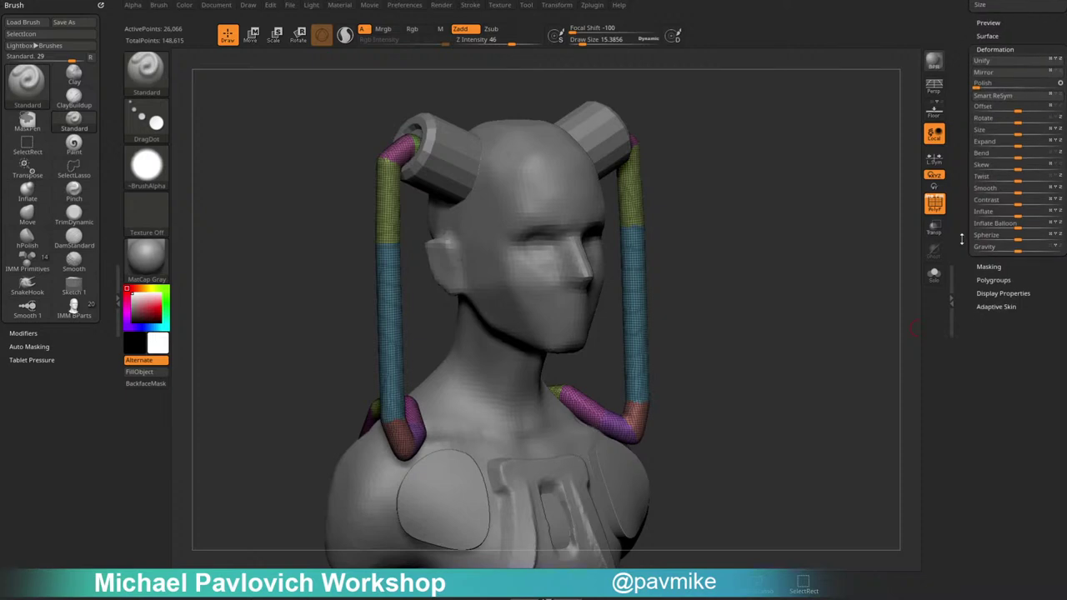
left_click(994, 161)
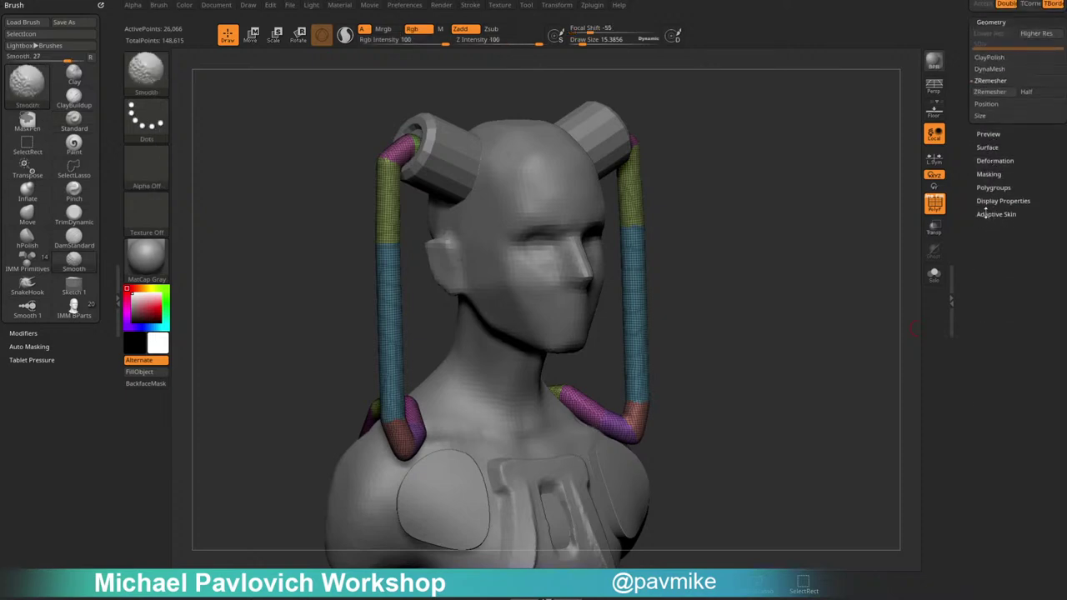
left_click(987, 213)
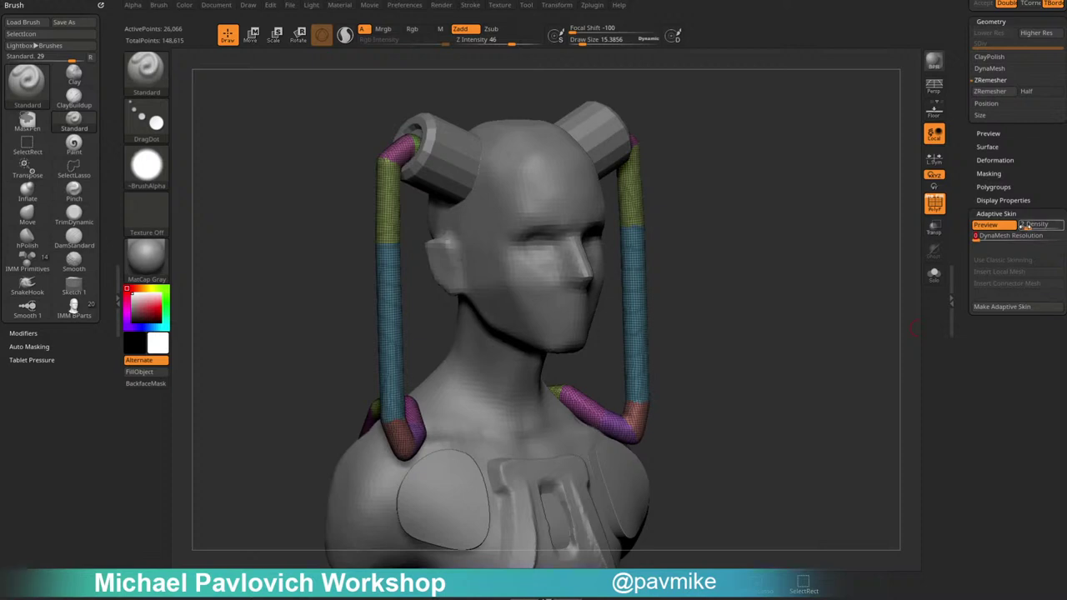
left_click(1027, 225)
left_click_drag(809, 295, 708, 332, "shift")
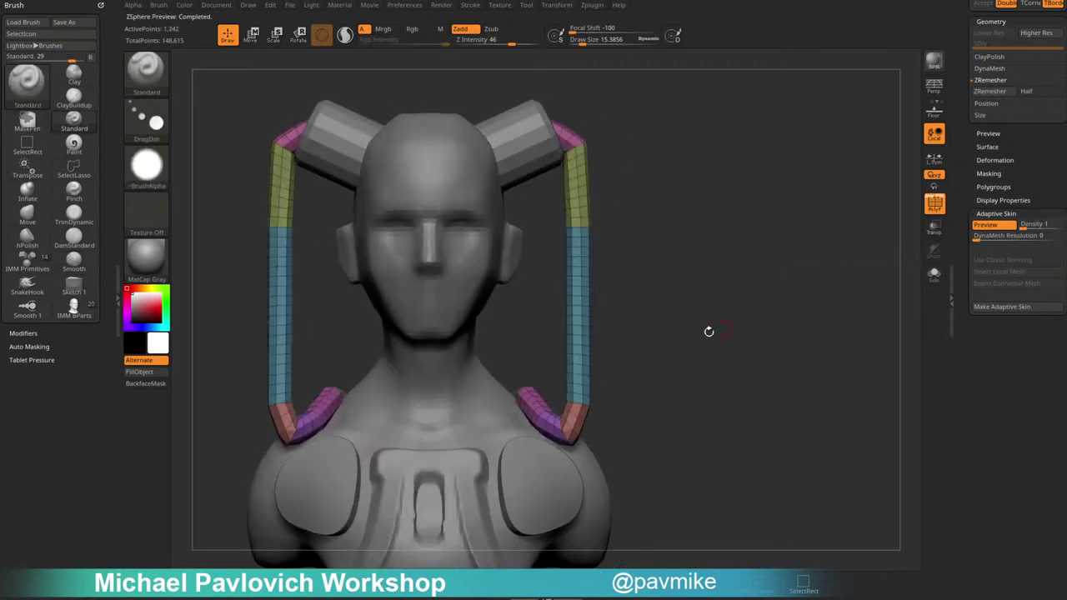
left_click_drag(755, 260, 813, 303, "alt")
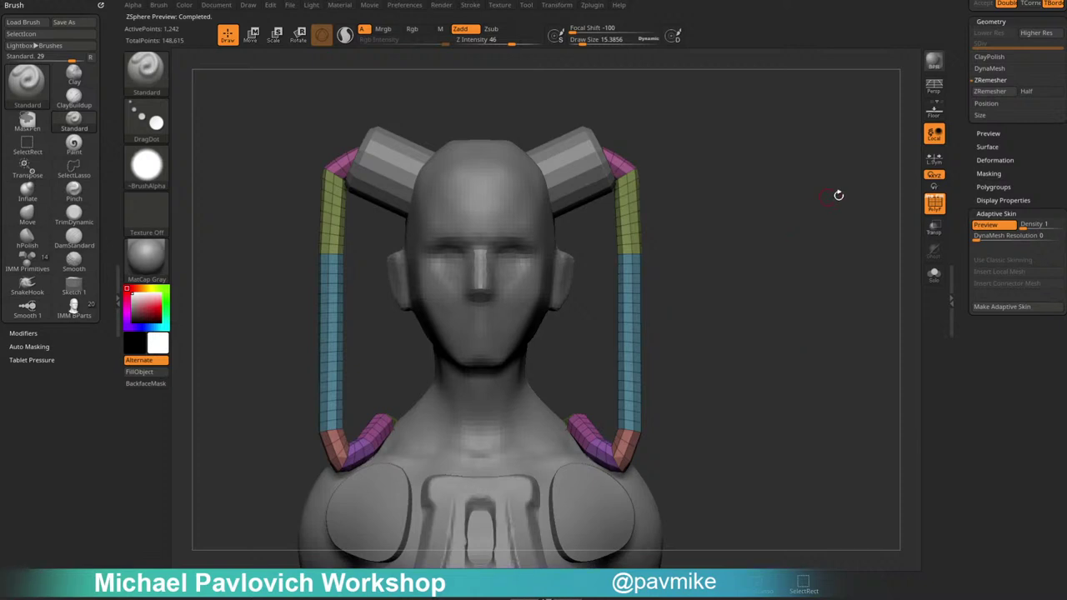
Make an adaptive skin mesh from the hoses, append it as a subtool, and make it the active subtool.
left_click(985, 307)
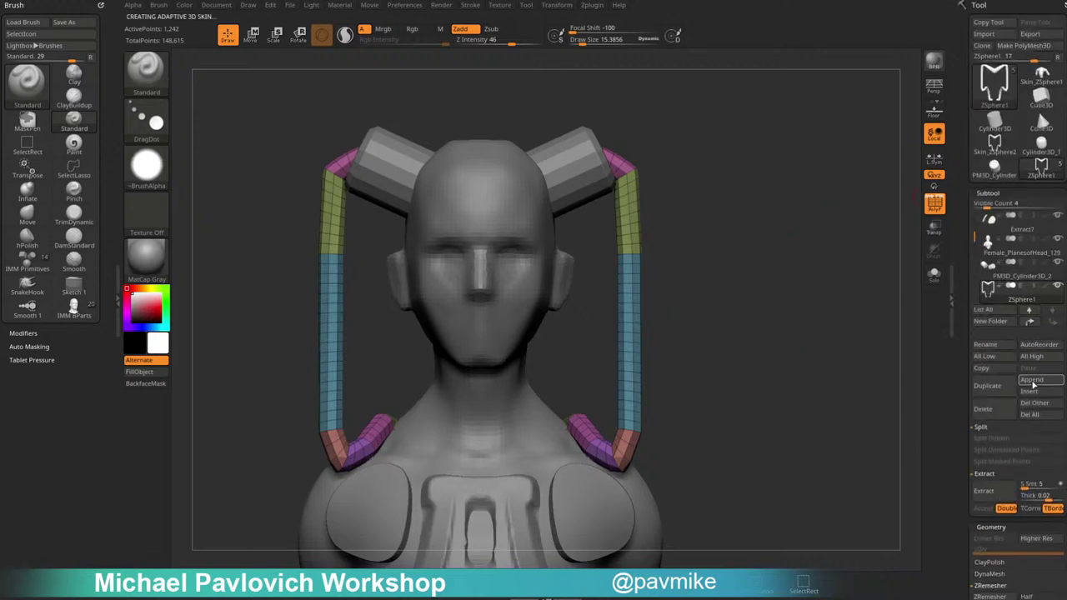
left_click(1033, 383)
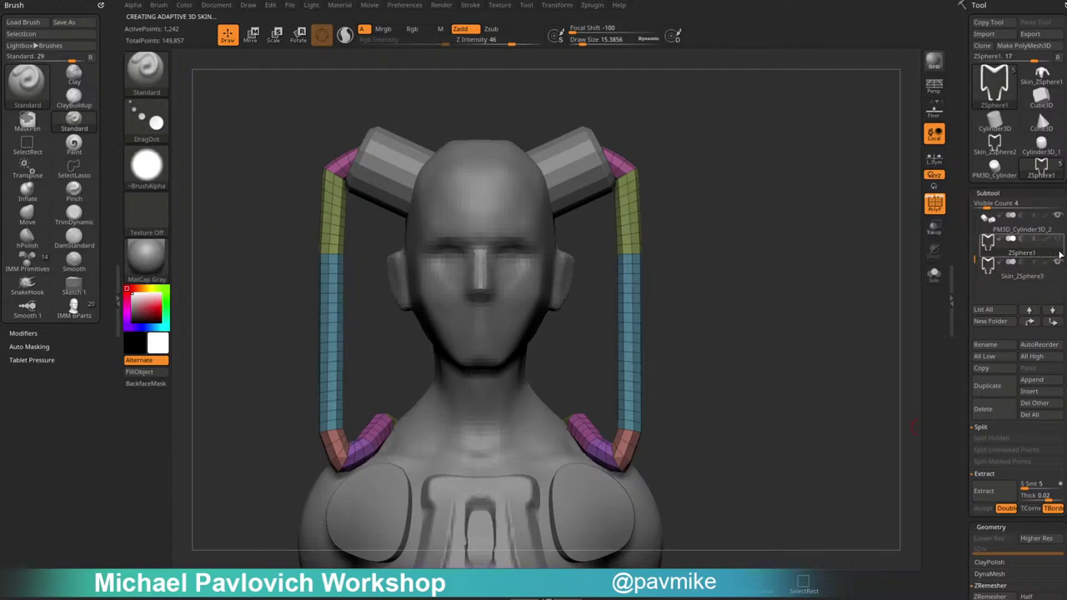
left_click(1025, 280)
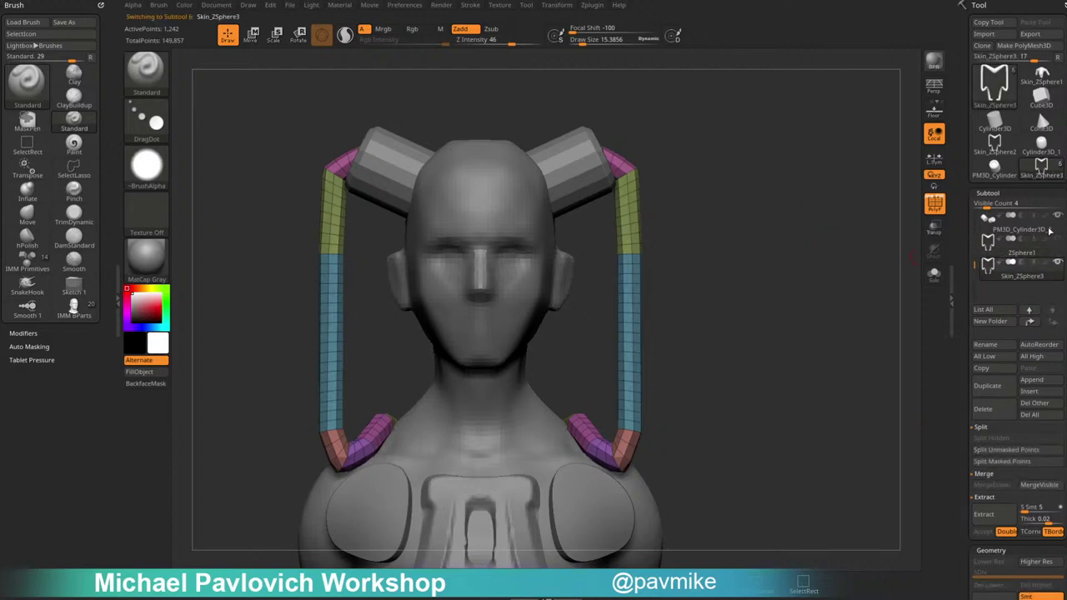
left_click_drag(752, 248, 533, 293)
left_click_drag(704, 363, 804, 276)
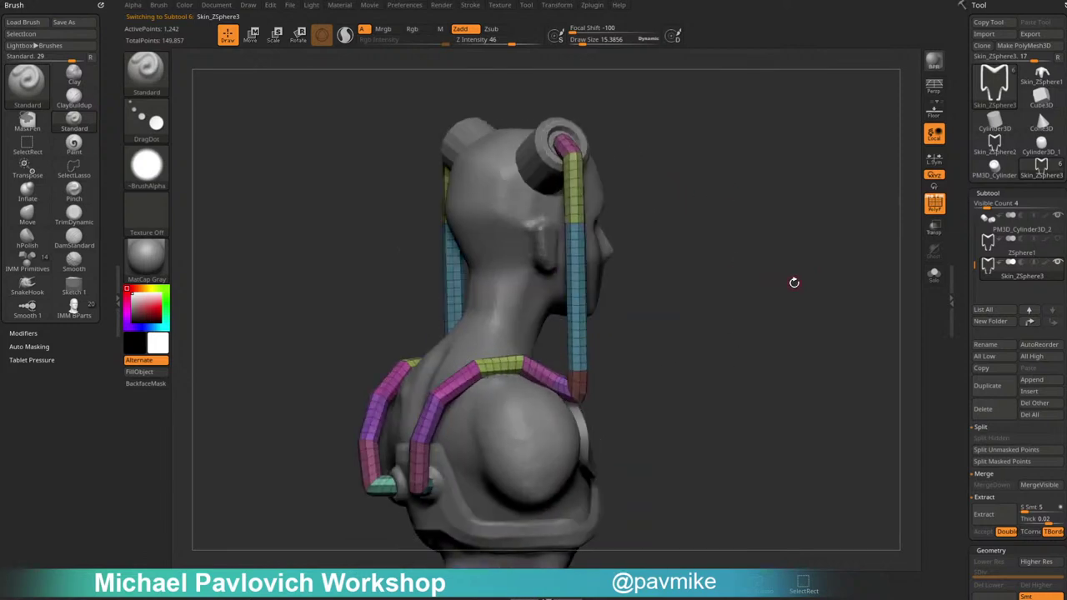
key("ctrl")
Solo the hose mesh and hide the V-shaped polygroup that connects the two hoses.
left_click(934, 275)
left_click_drag(856, 280, 794, 277)
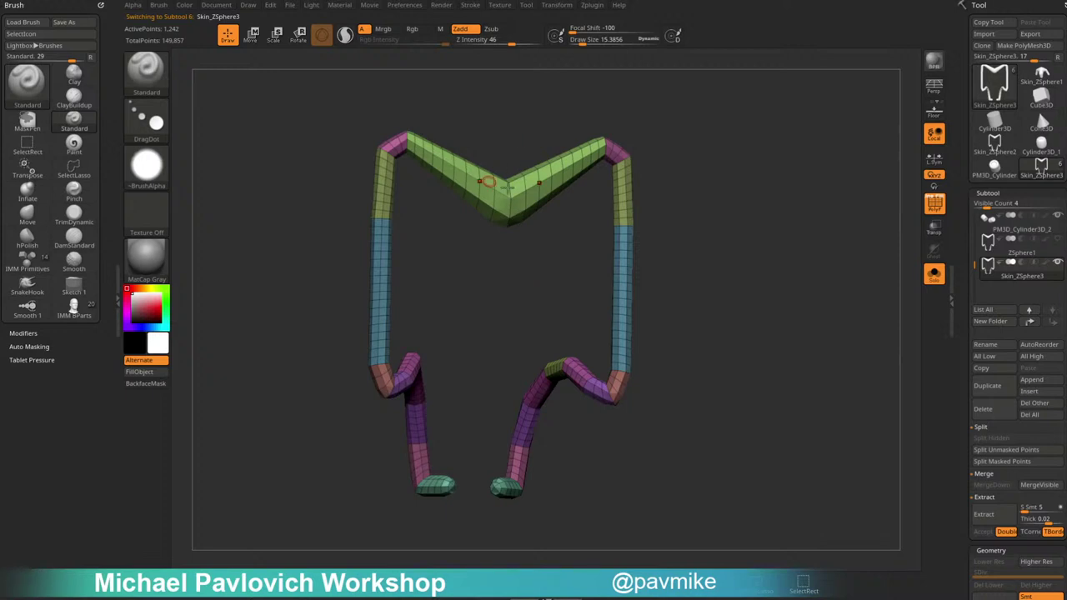
left_click(515, 203, "ctrl+shift")
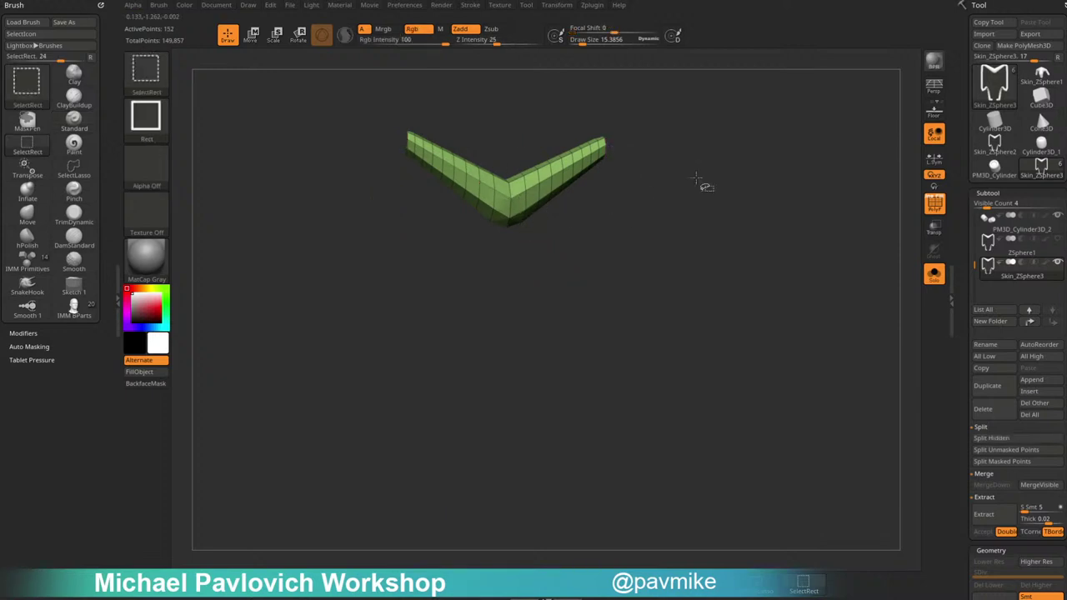
left_click(786, 144, "ctrl+shift")
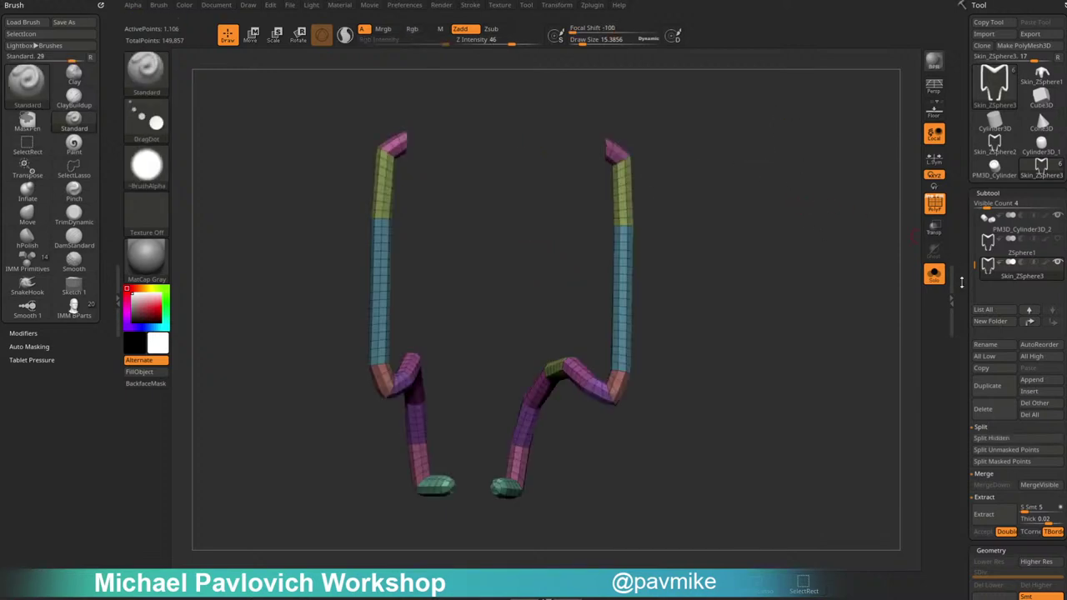
Delete the hidden V-shaped connector from the hose mesh and close the open hose ends with Close Holes.
left_click(991, 550)
left_click(998, 361)
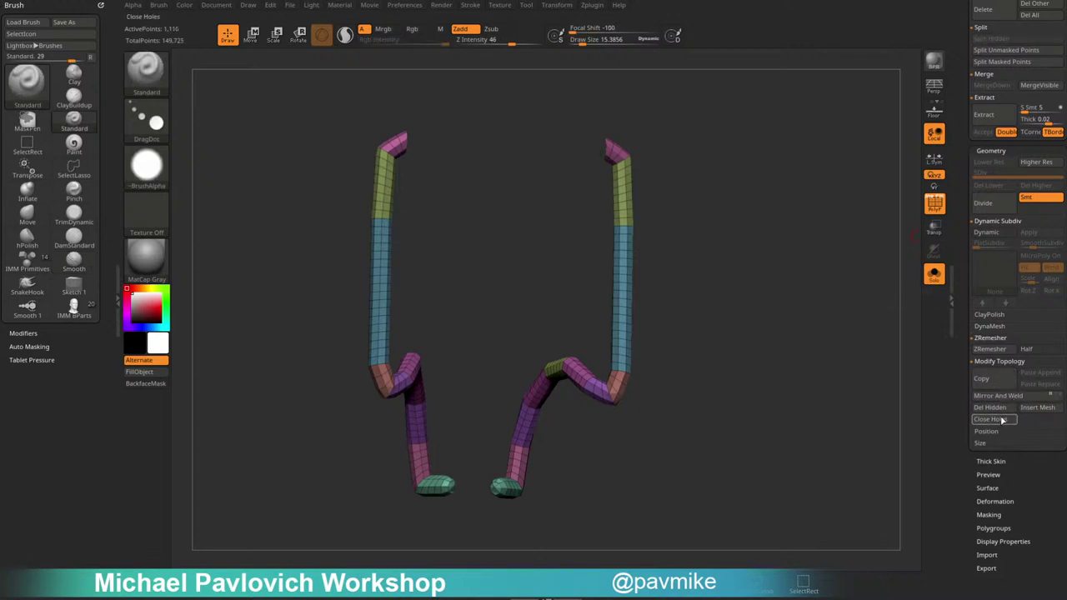
left_click(1002, 420)
left_click_drag(833, 379, 806, 335)
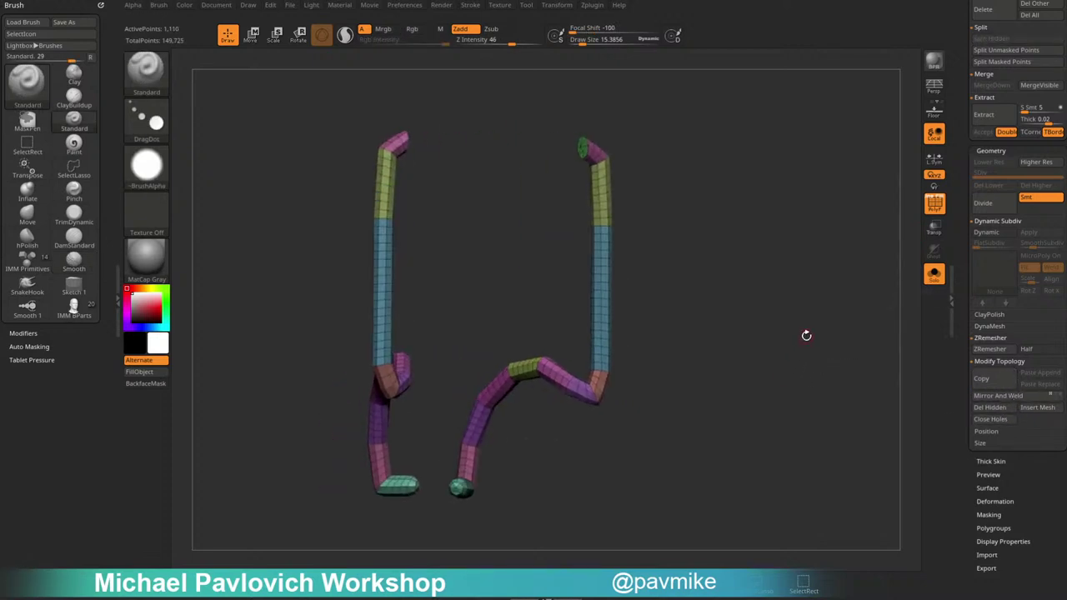
Show the whole bust again without PolyFrame and toggle Dynamic Subdivision on and off to compare the hoses' smoothness.
left_click(933, 274)
left_click(934, 203)
left_click_drag(833, 263, 807, 231)
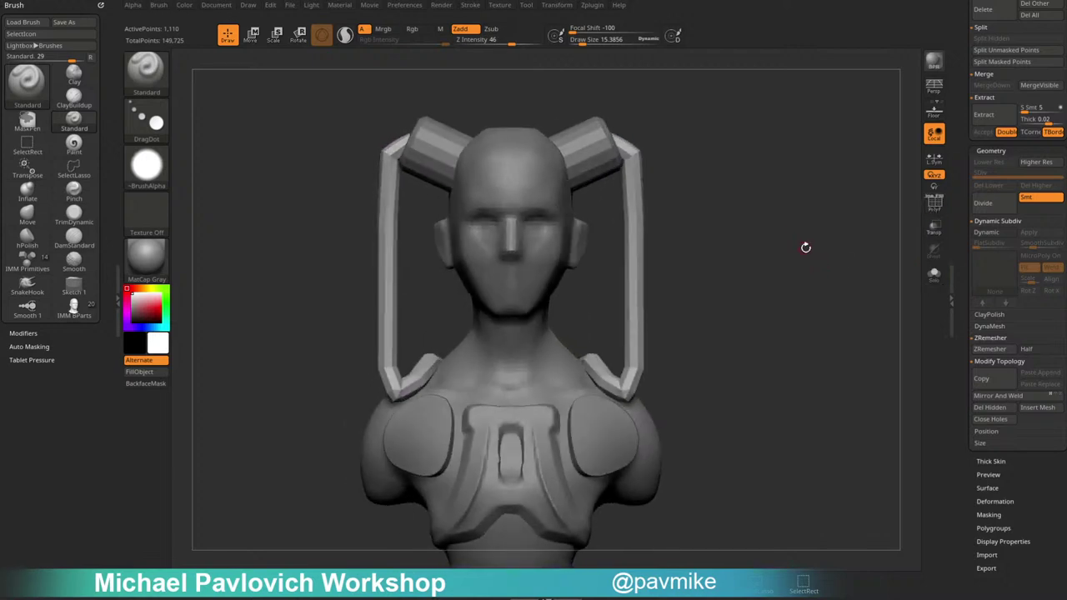
key("d")
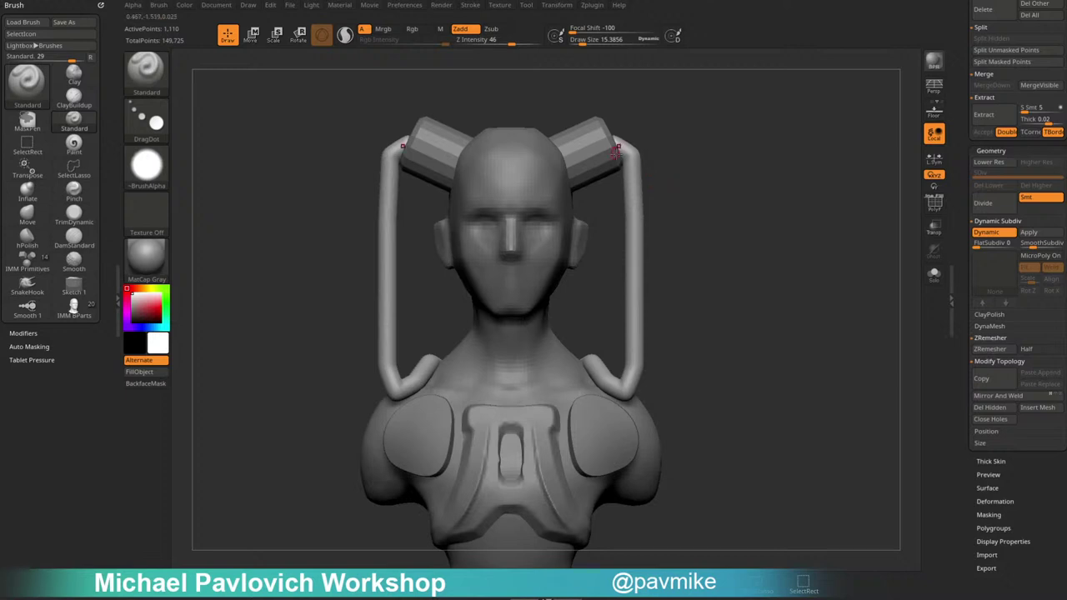
key("shift+d")
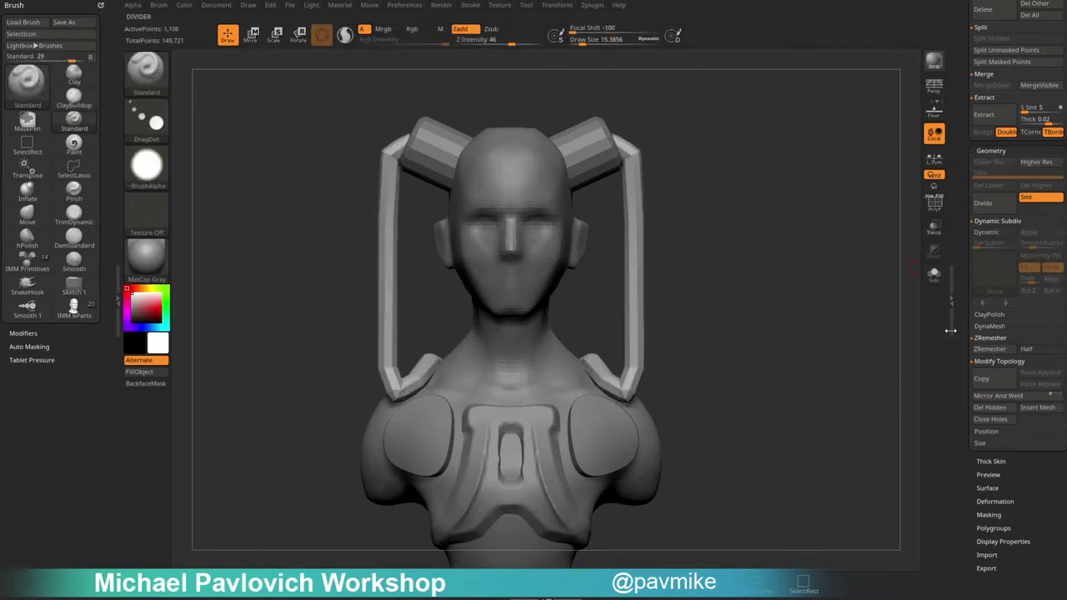
scroll(996, 317, "down", 5)
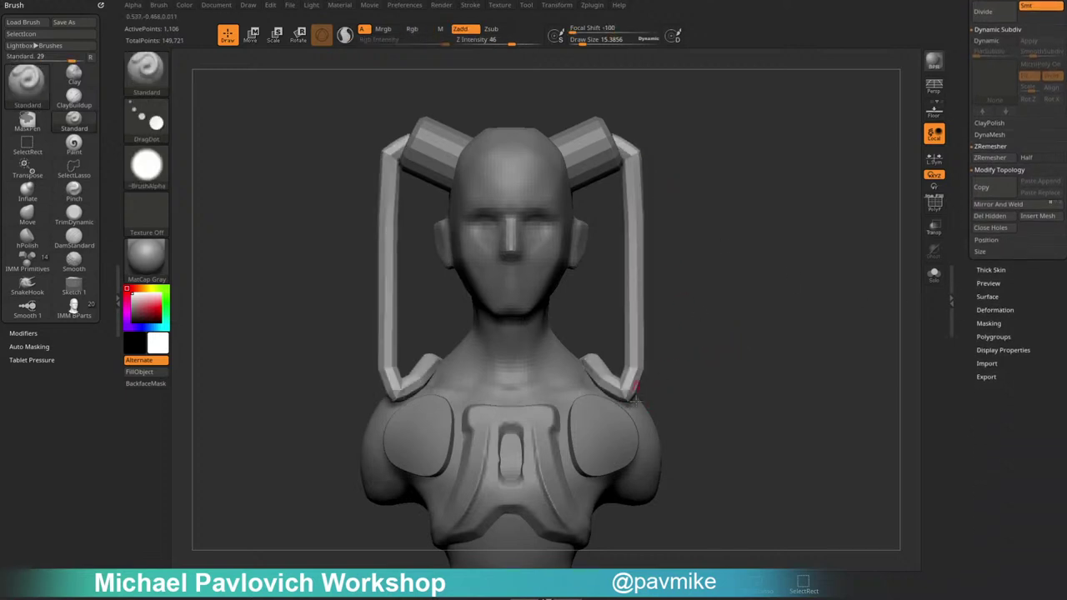
left_click_drag(635, 397, 710, 346)
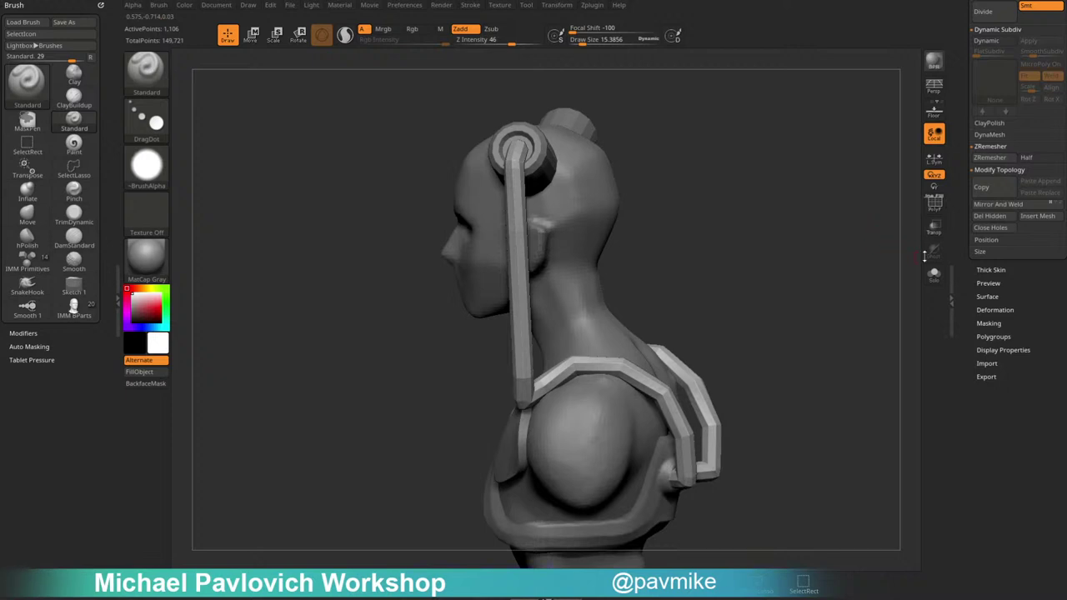
Smooth the hose mesh with the Polish deformation and thicken it slightly with Inflate.
left_click(984, 310)
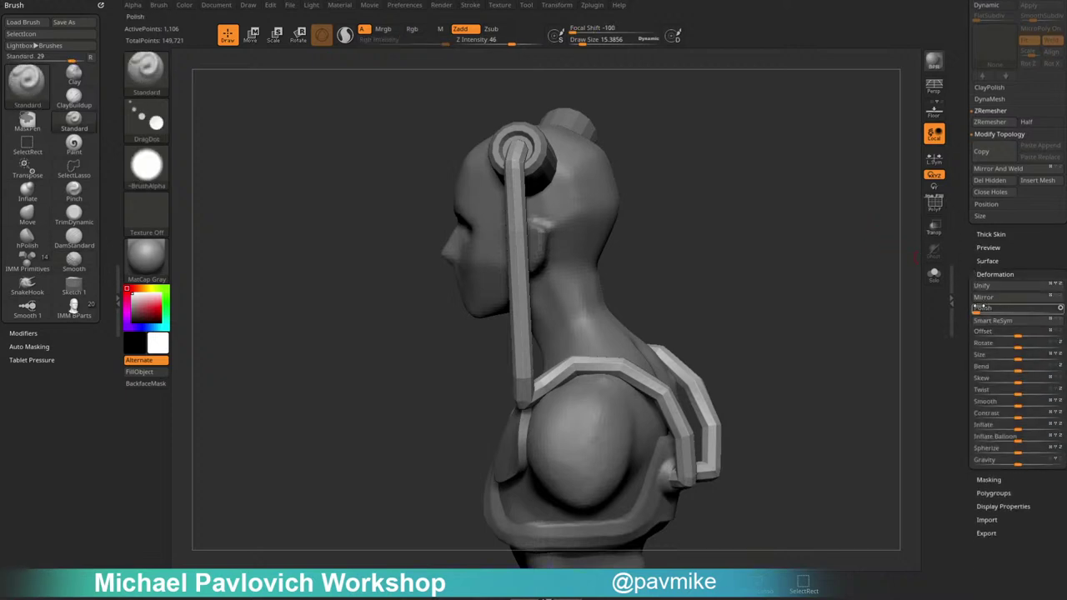
left_click_drag(976, 307, 981, 310)
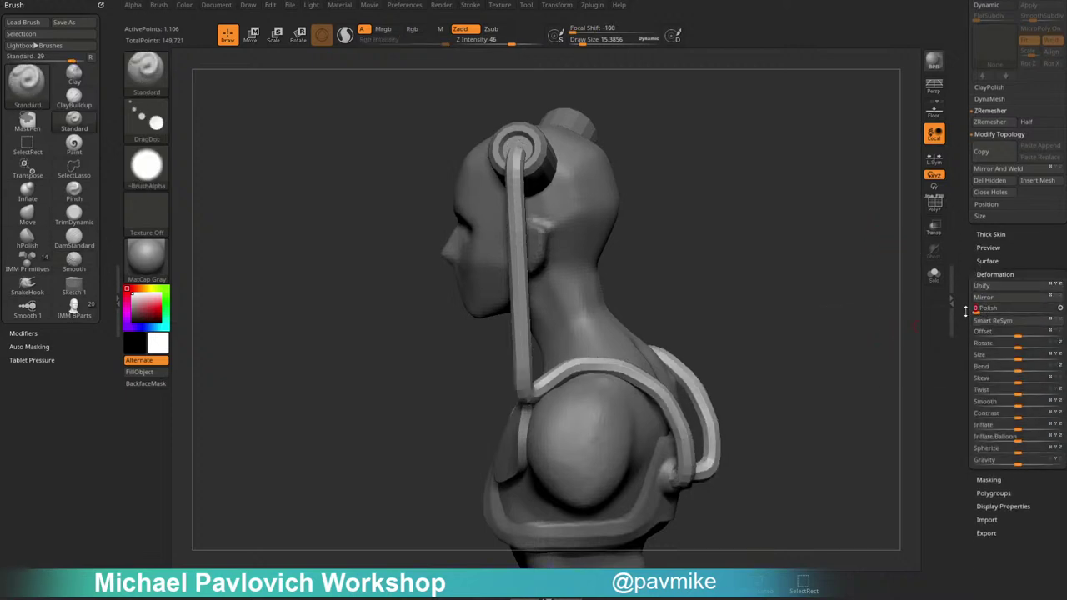
left_click(978, 310)
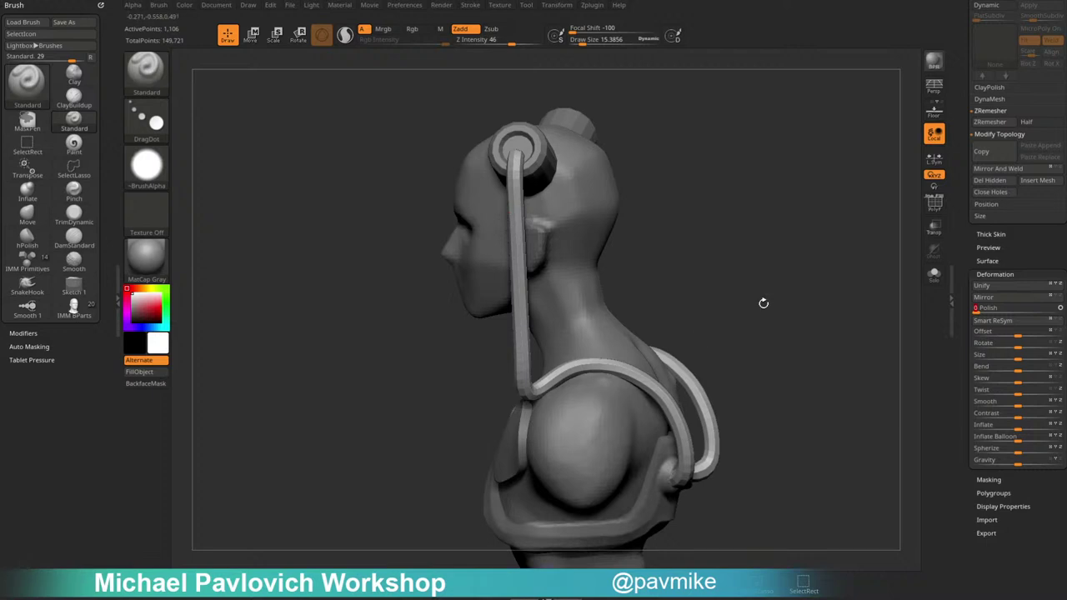
left_click_drag(763, 302, 874, 270, "shift")
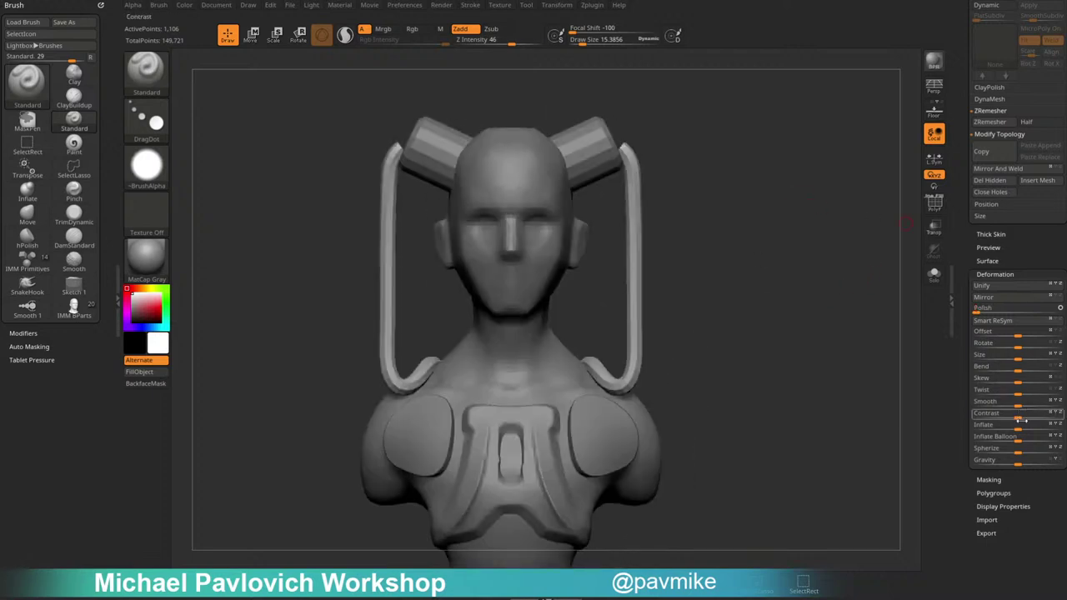
left_click_drag(1022, 423, 1043, 424)
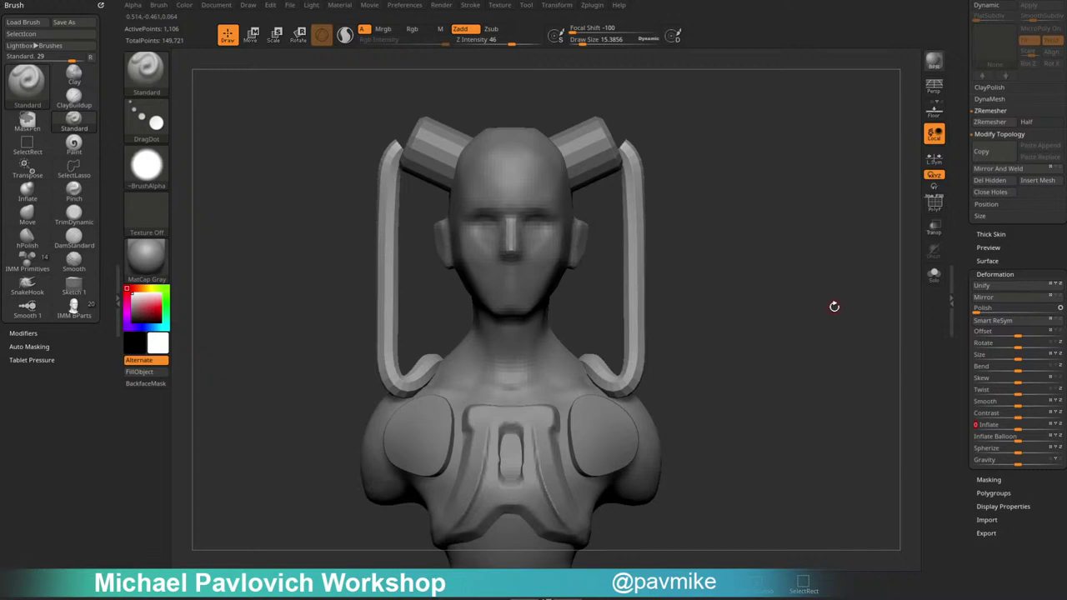
Turn on Dynamic Subdivision and adjust the hoses' upper ends with the Move brush so they curve into the head cylinders.
mouse_move(786, 267)
left_mouse_down()
mouse_move(672, 226)
mouse_move(696, 224)
mouse_move(635, 242)
left_mouse_up()
key("b")
key("m")
key("v")
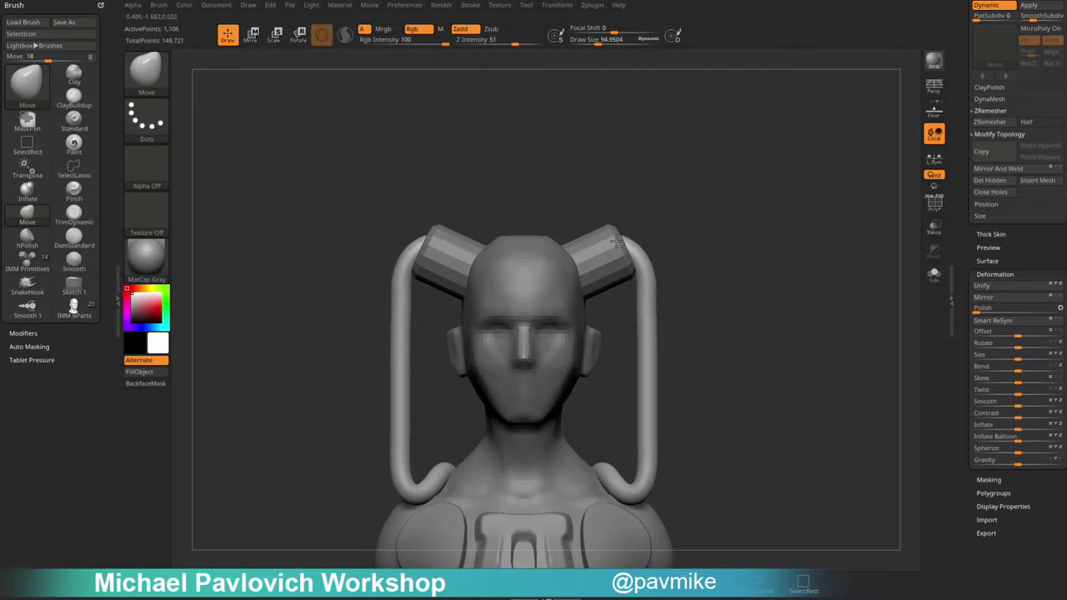
left_click_drag(736, 227, 635, 243)
left_click_drag(658, 186, 605, 255)
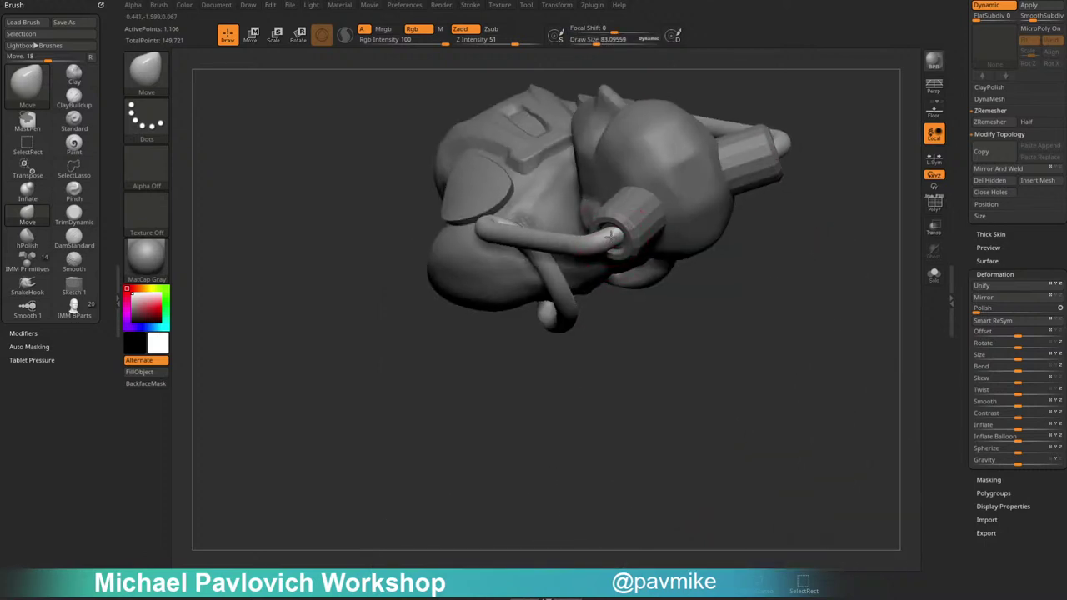
right_click_drag(611, 238, 610, 213)
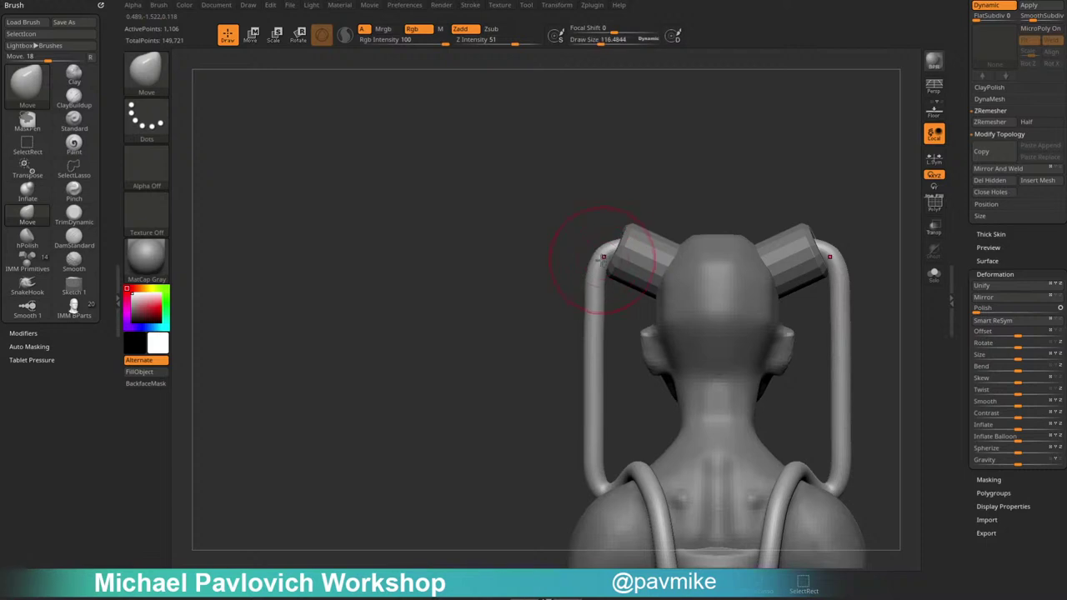
right_click_drag(607, 168, 727, 162)
mouse_move(726, 163)
right_mouse_down("ctrl")
mouse_move(760, 242)
mouse_move(862, 250)
right_mouse_up("ctrl")
Switch back to the Standard brush and frame the bust in a straight front view.
key("b")
key("s")
key("t")
left_click_drag(862, 250, 843, 255)
left_click_drag(728, 263, 768, 262, "shift")
key("f")
key("f")
key("f")
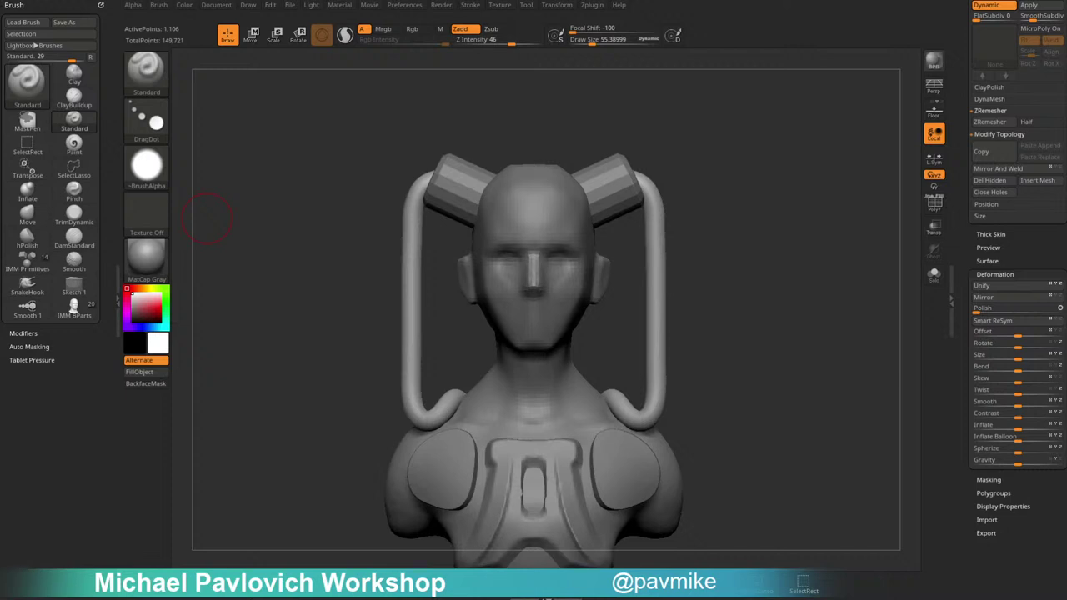
Make the body mesh active with PolyFrame on, duplicate it as a new subtool, and solo the copy.
left_click_drag(882, 322, 814, 326)
left_click(671, 465, "alt")
left_click(934, 204)
left_click_drag(958, 263, 960, 415)
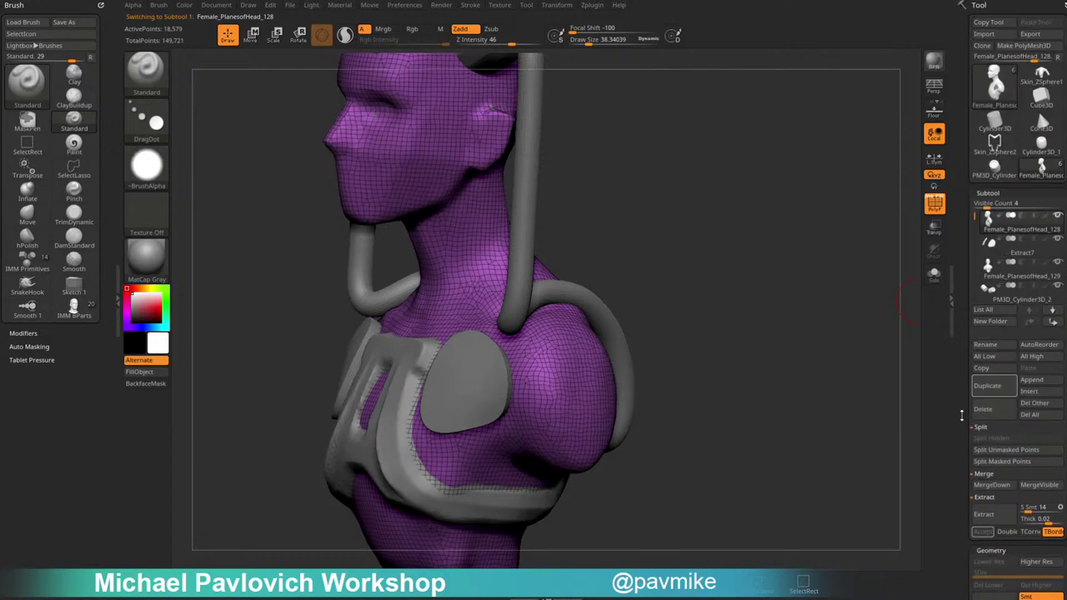
left_click(987, 386)
left_click_drag(823, 410, 863, 334)
left_click(936, 275)
Mask a round patch over each shoulder blade, turn the masked areas into a polygroup, and isolate that polygroup.
key("s")
left_click_drag(536, 347, 543, 375)
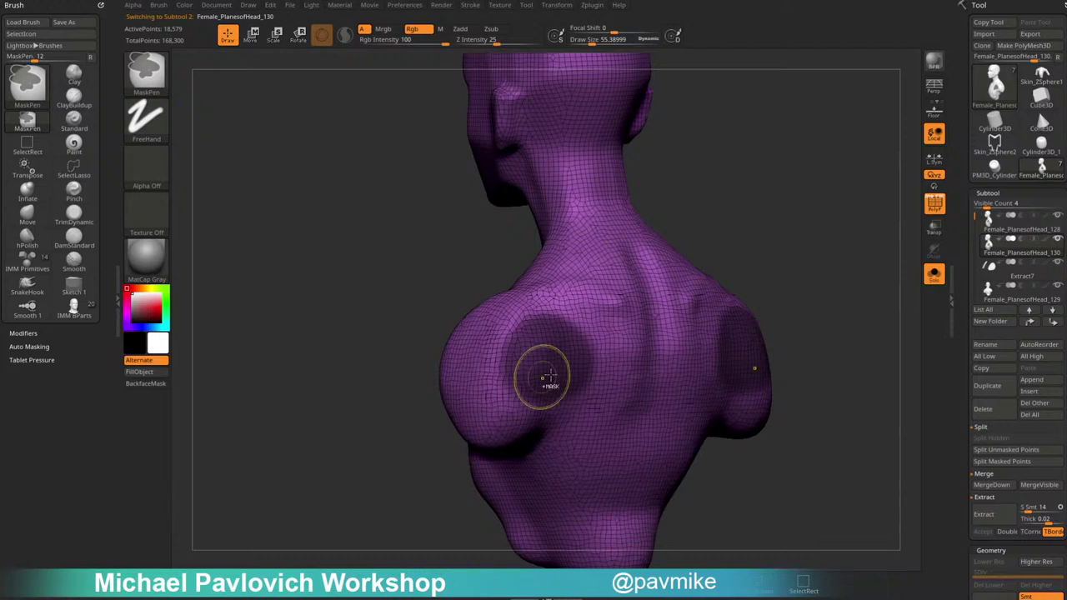
mouse_move(842, 327)
left_mouse_down()
mouse_move(815, 323)
mouse_move(849, 352)
left_mouse_up()
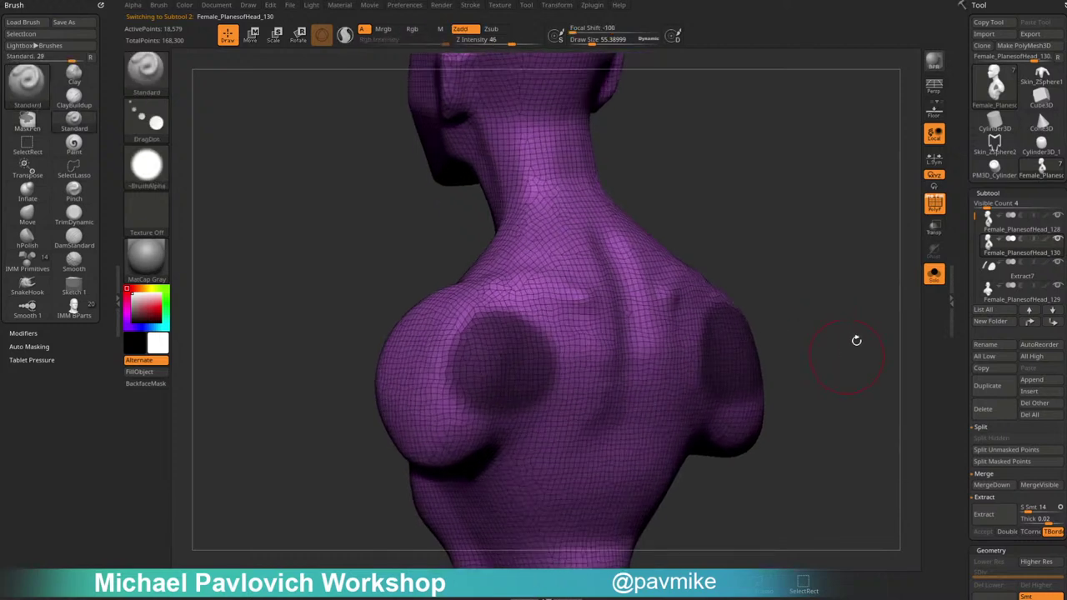
key("ctrl")
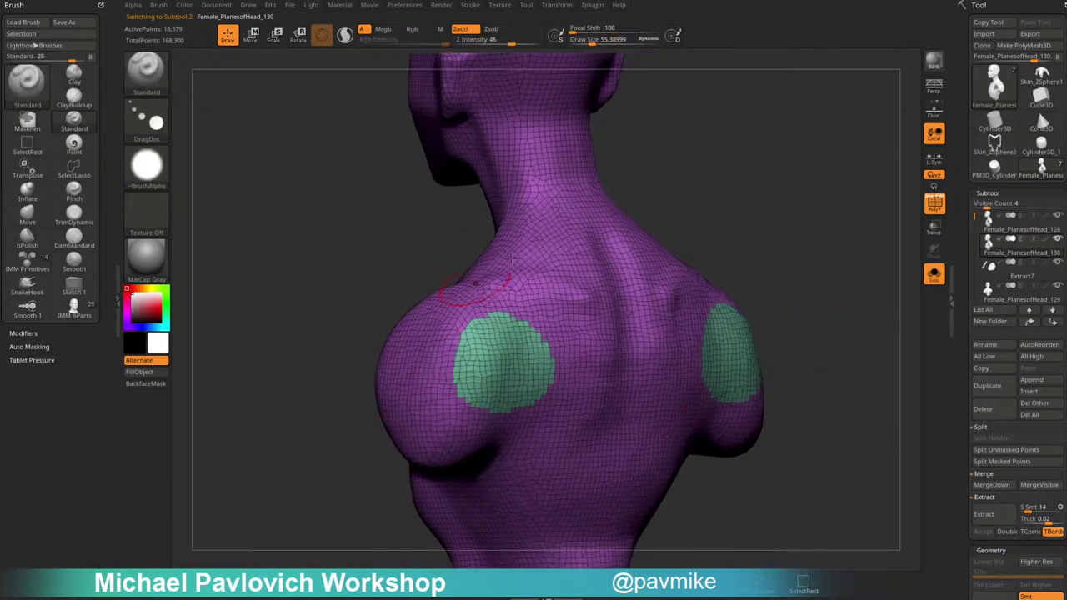
left_click(528, 363, "ctrl+shift")
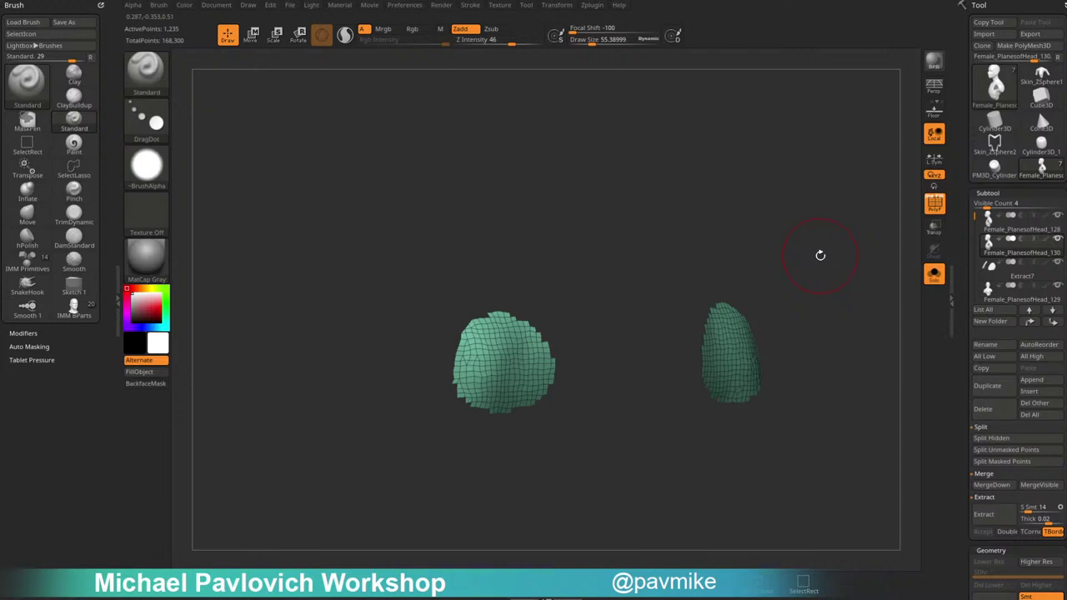
Delete the hidden body geometry so only the shoulder-blade patches remain in the duplicated subtool.
scroll(994, 350, "down", 5)
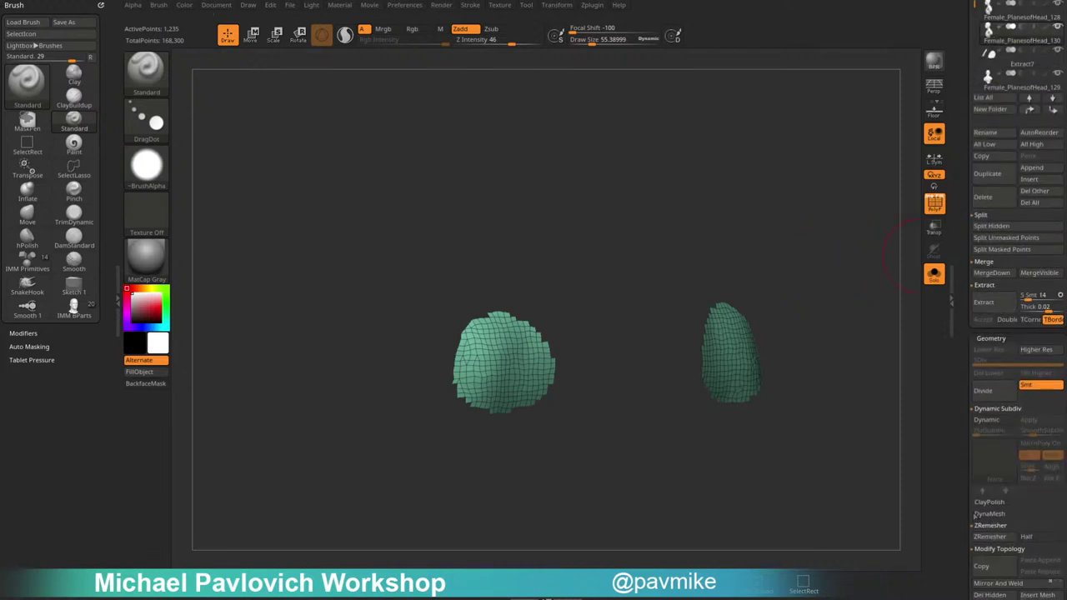
scroll(994, 350, "down", 4)
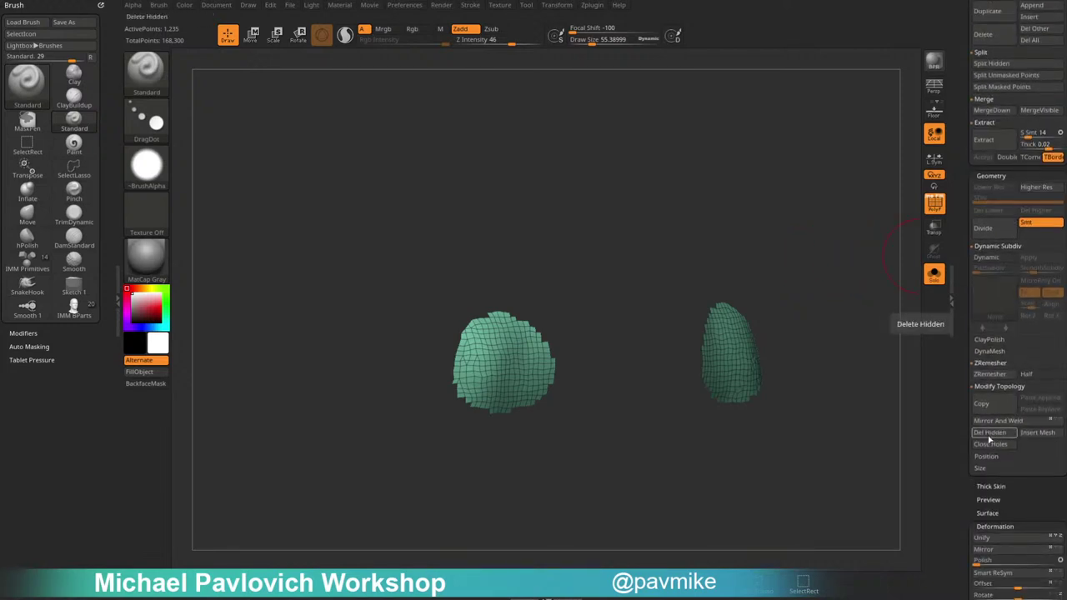
left_click(989, 436)
Try remeshing the shoulder-blade patches with ZRemesher and undo it.
left_click_drag(963, 433, 962, 399)
left_click(989, 329)
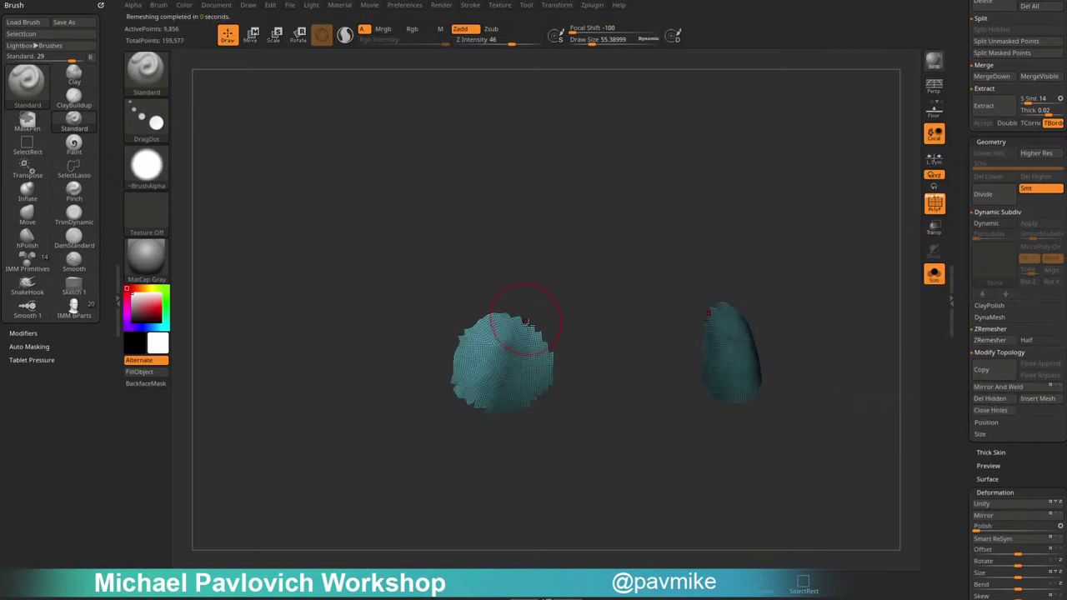
key("ctrl+z")
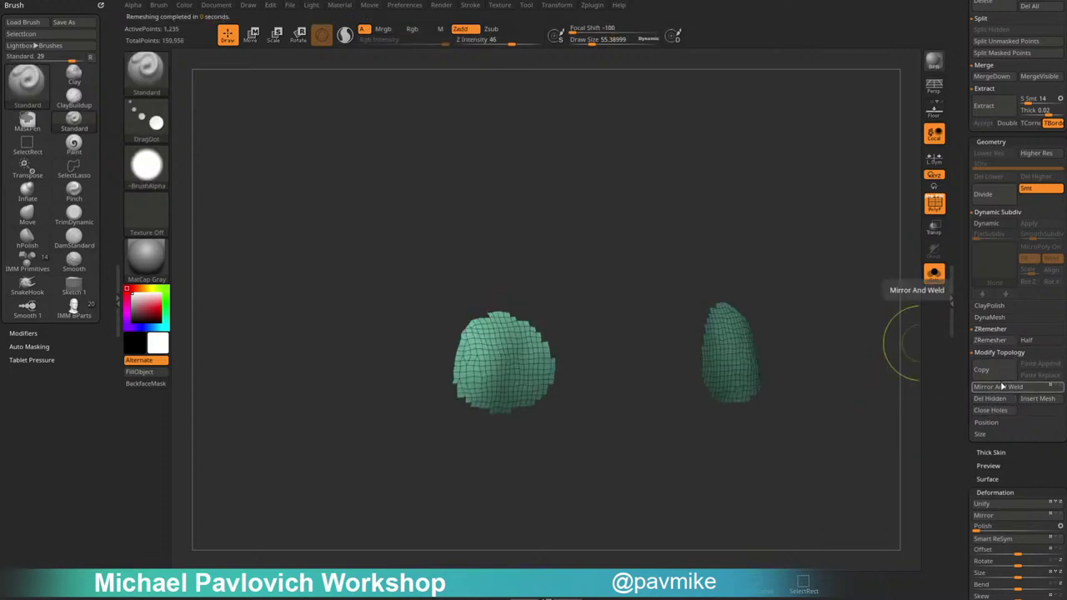
Try smoothing the unmasked shoulder-blade patches with the Polish deformation and undo it.
scroll(963, 288, "down", 6)
scroll(963, 287, "up", 1)
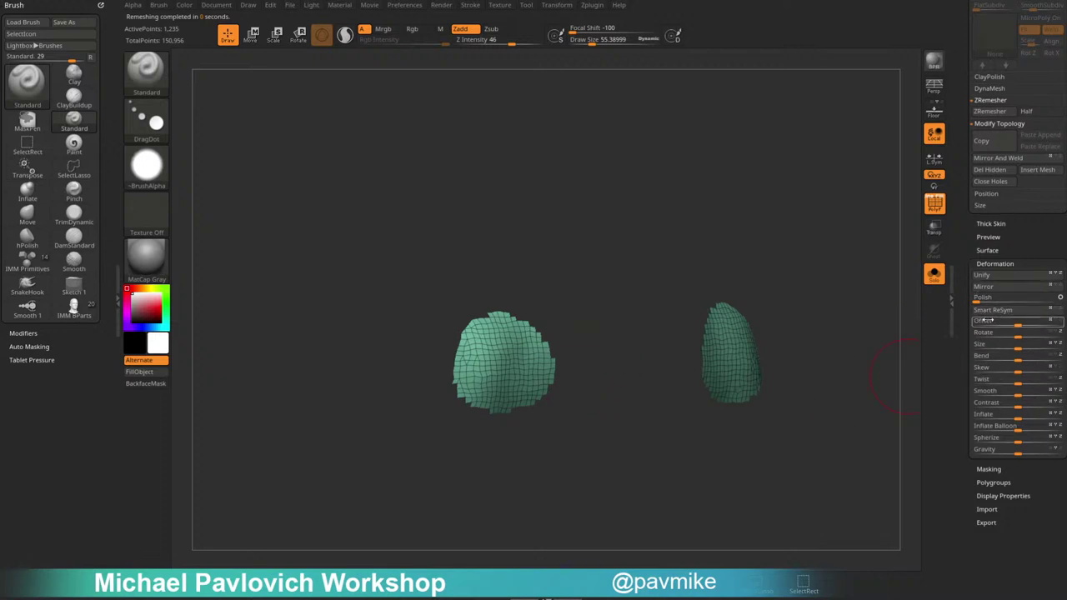
left_click(983, 297)
left_click(985, 298)
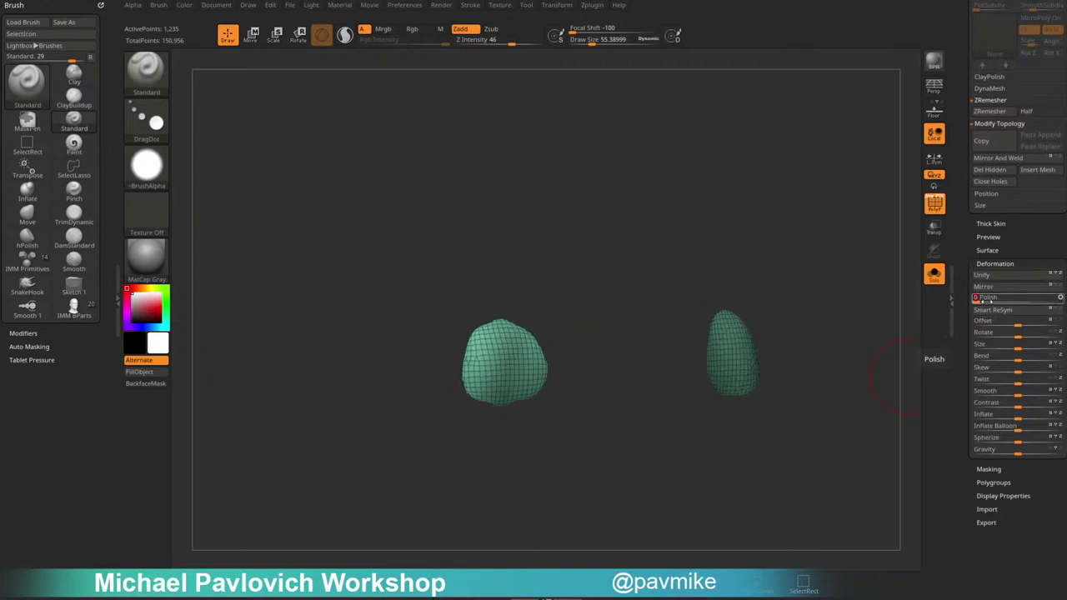
key("ctrl+z")
key("ctrl+z")
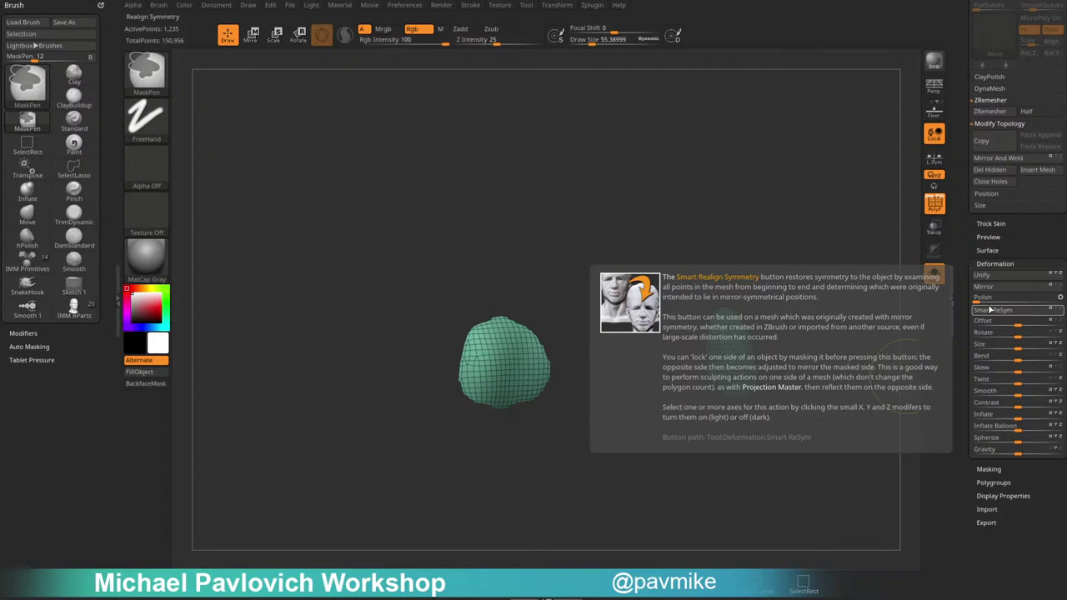
Enlarge the brush and mask the interior of both shoulder-blade patches, leaving only their jagged borders unmasked.
left_click_drag(640, 254, 632, 306, "alt")
key("s")
left_click(630, 306)
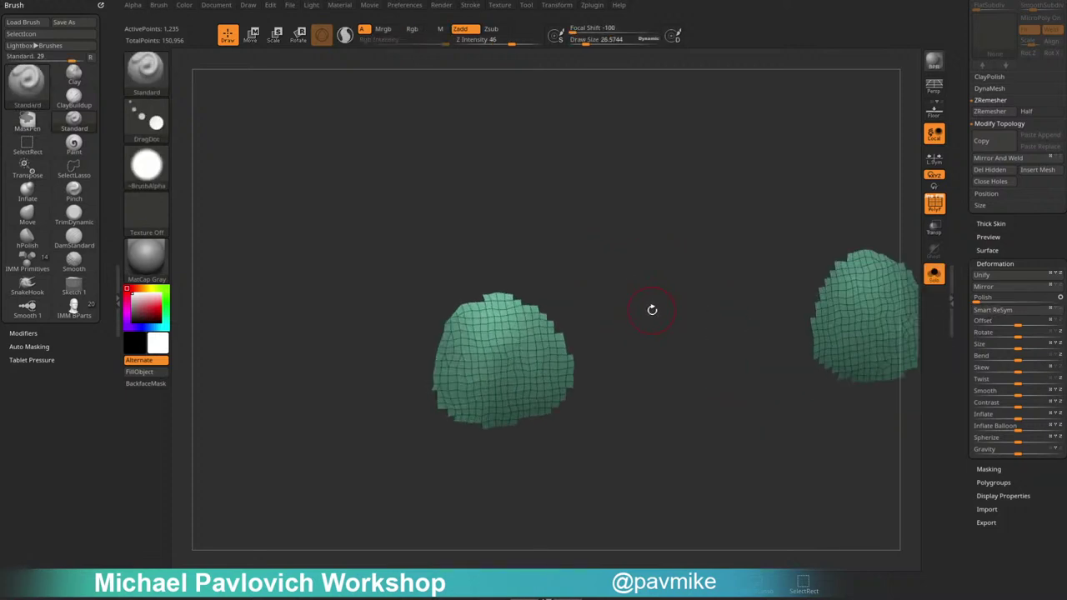
key("s")
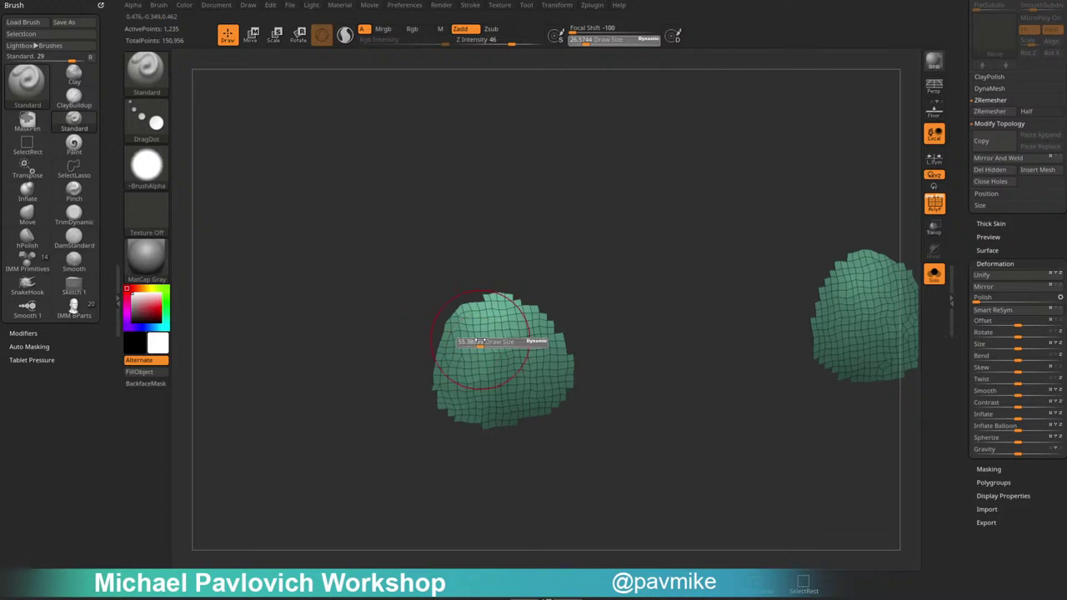
left_click(480, 342)
mouse_move(497, 351)
left_mouse_down("ctrl")
mouse_move(507, 367)
mouse_move(485, 378)
mouse_move(524, 380)
mouse_move(557, 354)
mouse_move(488, 310)
mouse_move(475, 400)
mouse_move(495, 350)
left_mouse_up("ctrl")
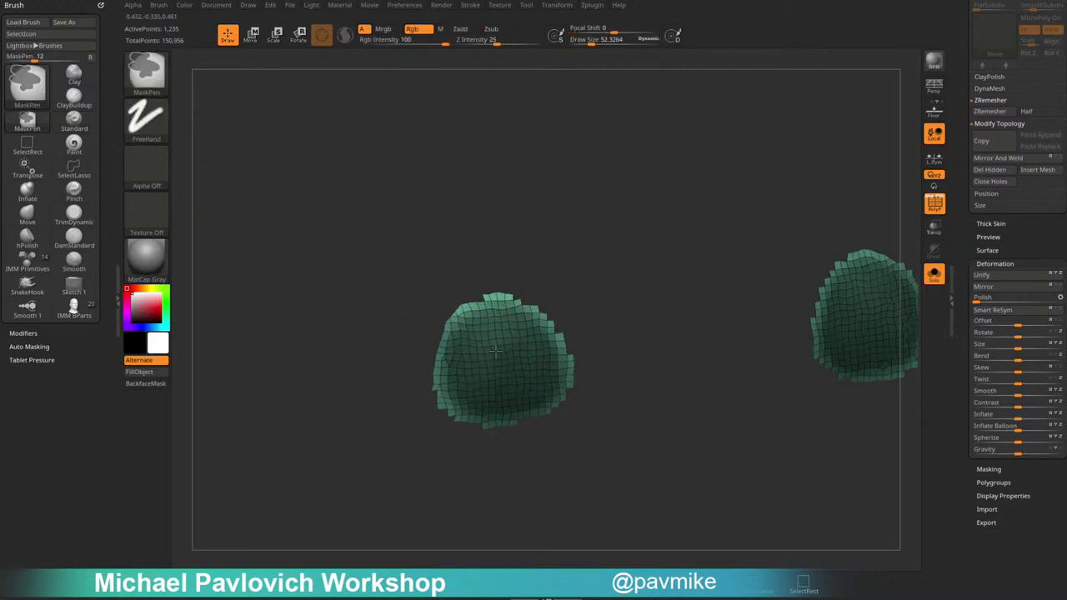
Smooth the patches' unmasked borders with the Polish deformation and clear the mask.
left_click(663, 276, "ctrl")
left_click(687, 360, "ctrl")
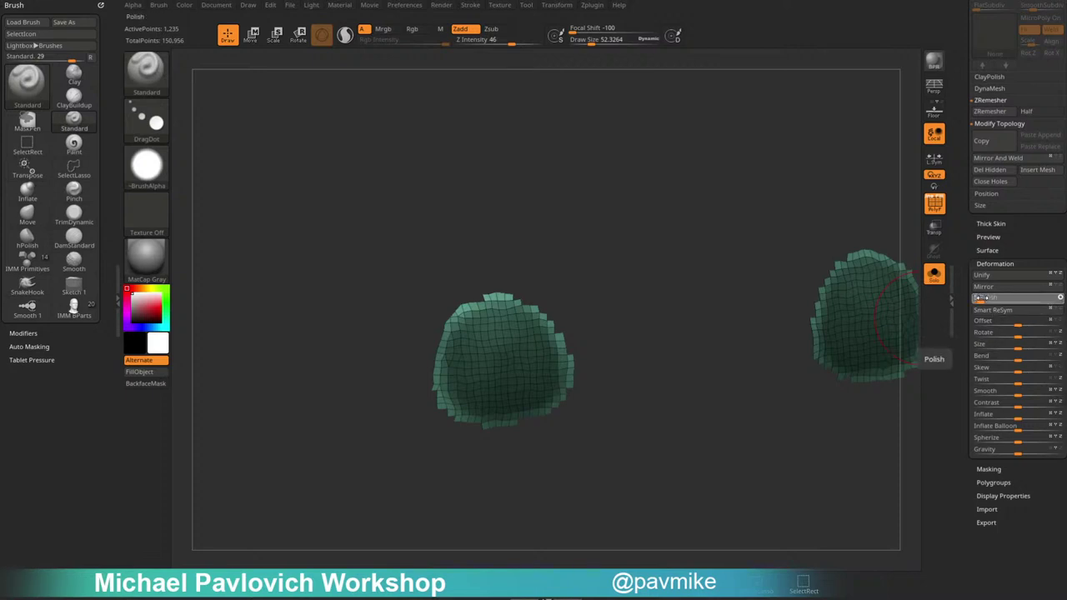
left_click_drag(981, 298, 988, 297)
left_click_drag(659, 285, 704, 348, "ctrl")
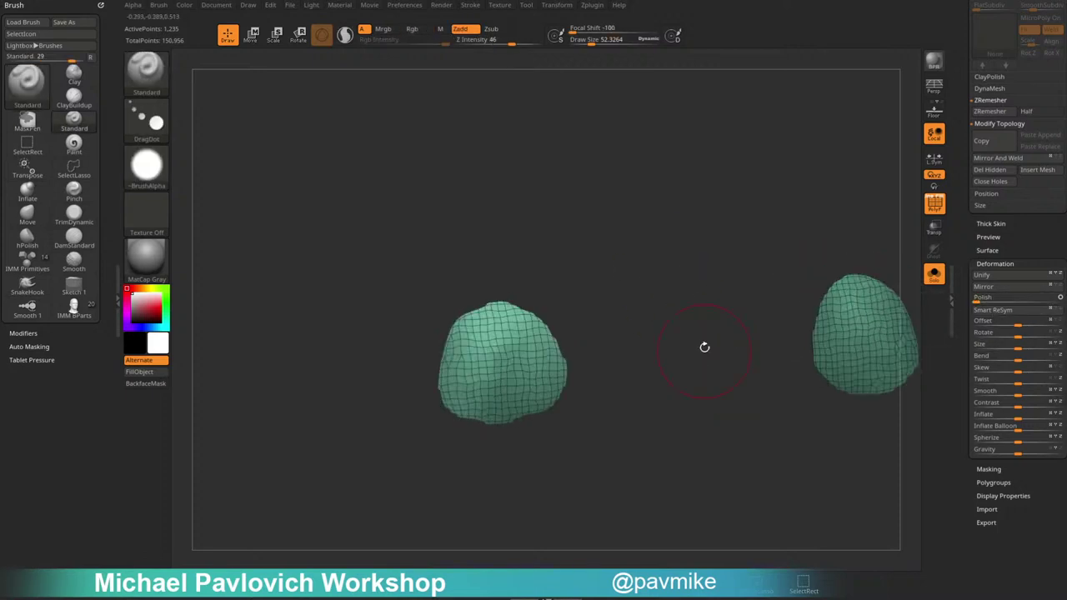
Remesh the shoulder-blade patches with ZRemesher, then enable Half and remesh repeatedly to reduce the polygon density.
left_click_drag(961, 250, 961, 310)
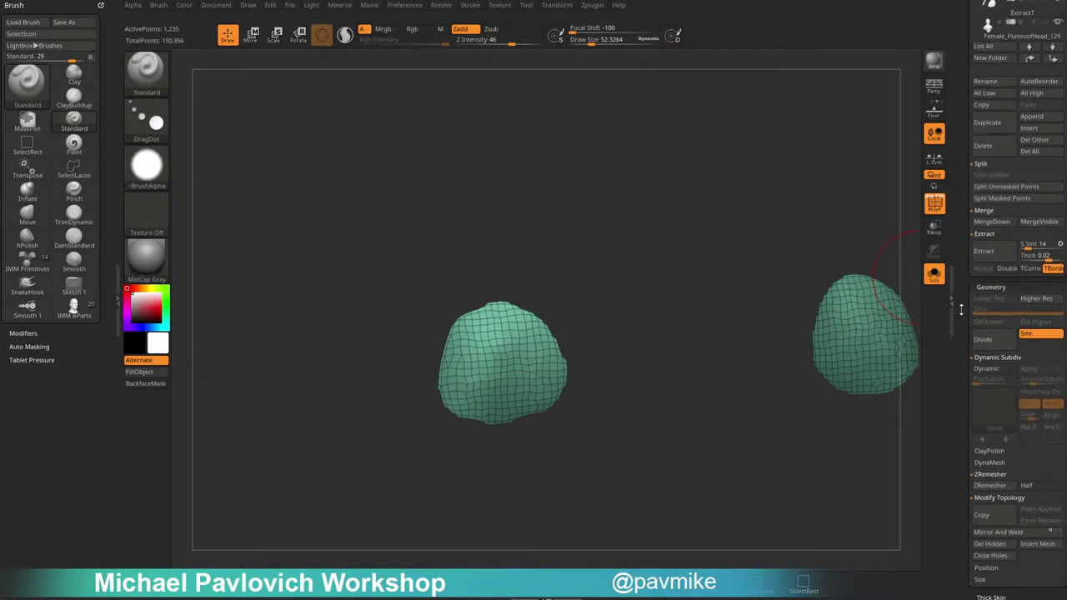
scroll(960, 310, "down", 5)
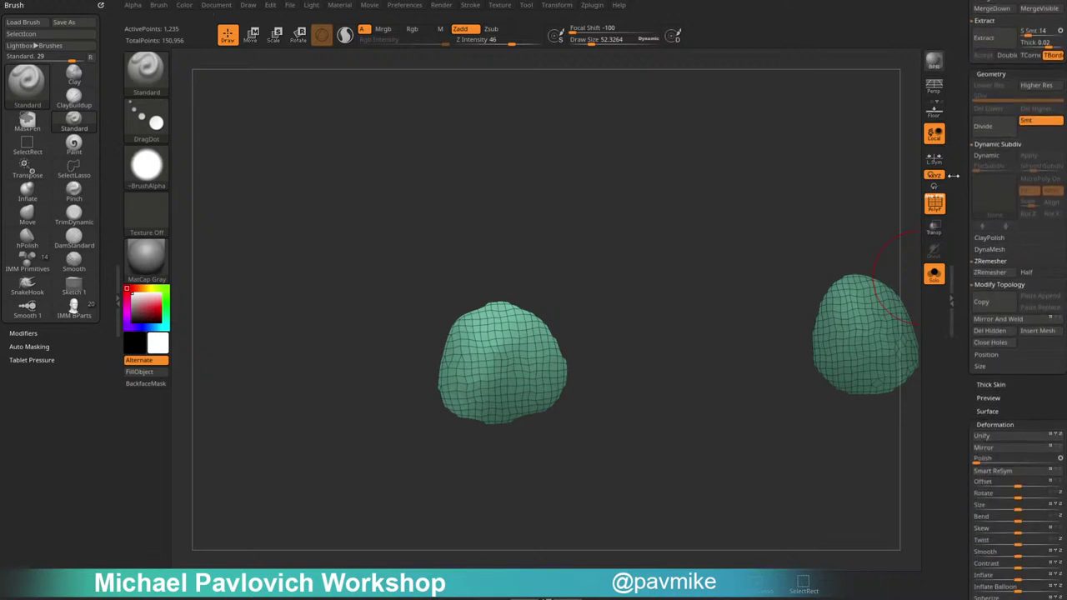
left_click(1010, 273)
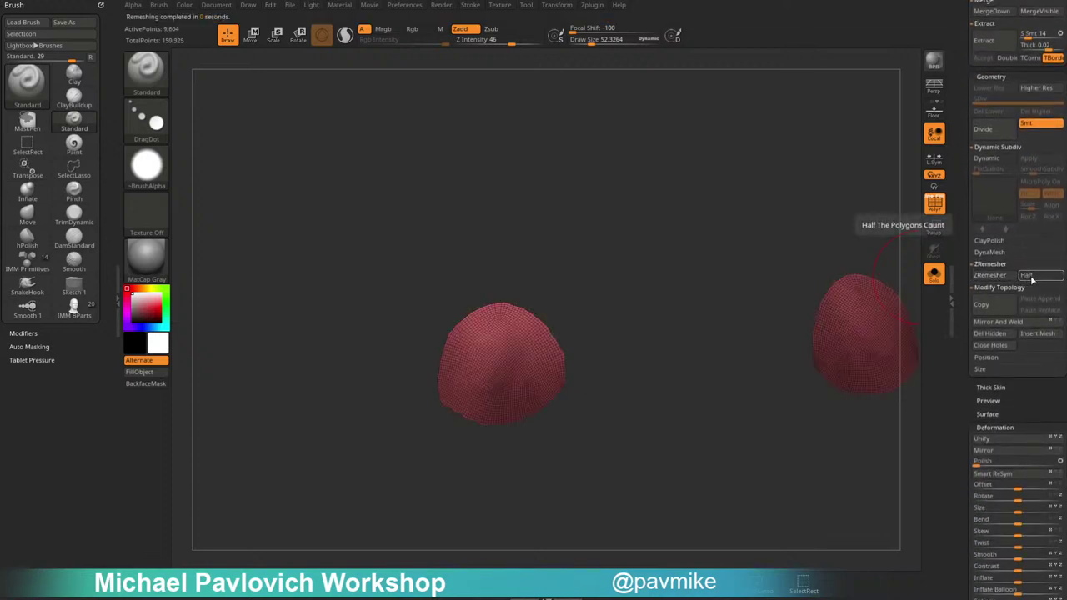
left_click(1032, 276)
left_click(1004, 275)
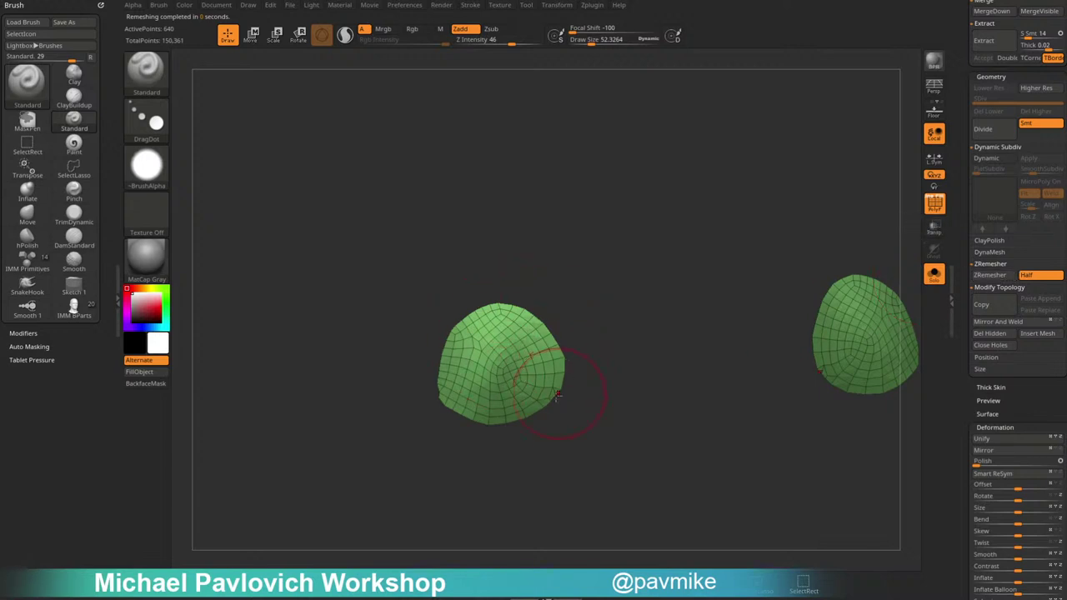
left_click(990, 274)
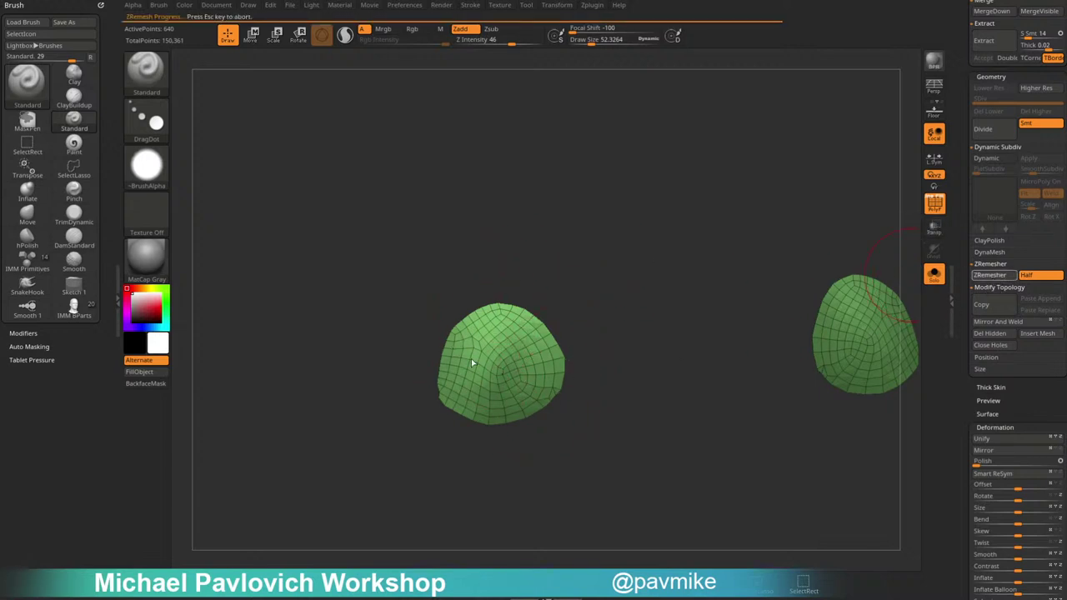
Isolate the two shoulder-blade patches from the geometry in front of them and delete the hidden part.
left_click_drag(551, 324, 602, 365)
left_click_drag(491, 360, 548, 413, "ctrl+shift")
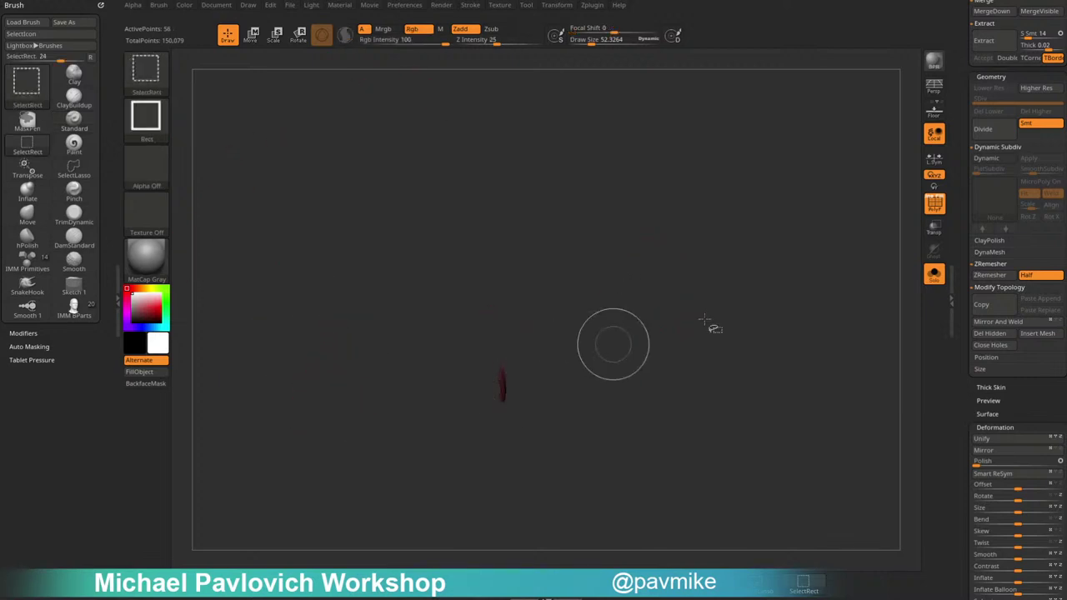
left_click(780, 282, "ctrl+shift")
mouse_move(778, 278)
left_mouse_down()
mouse_move(767, 245)
mouse_move(789, 280)
mouse_move(545, 350)
left_mouse_up()
mouse_move(541, 283)
left_mouse_down("ctrl+shift")
mouse_move(507, 392)
mouse_move(472, 436)
mouse_move(423, 450)
left_mouse_up("ctrl+shift")
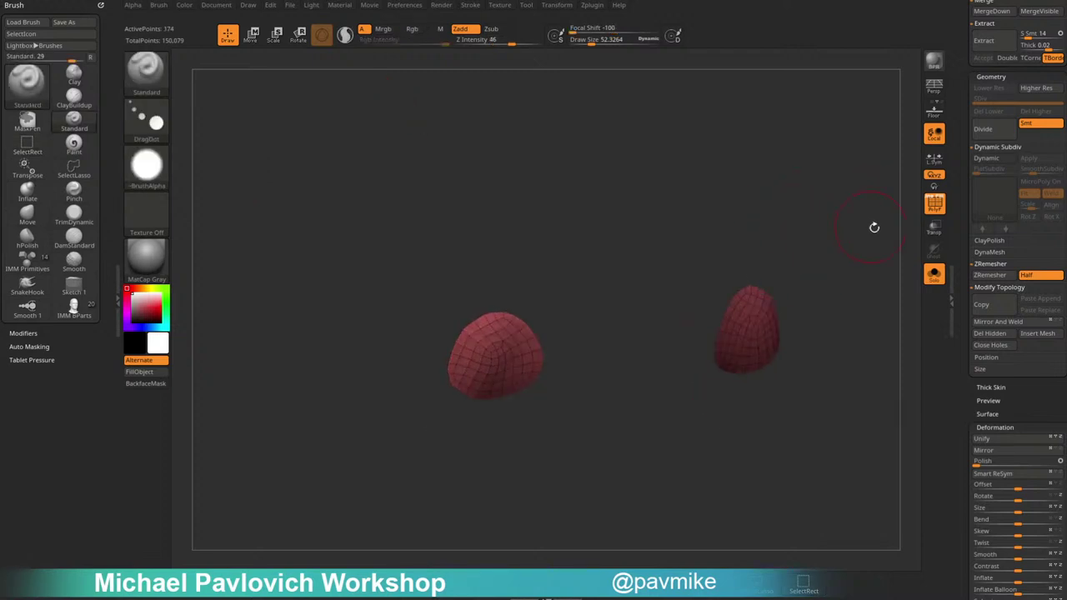
left_click_drag(967, 273, 966, 235)
left_click(992, 299)
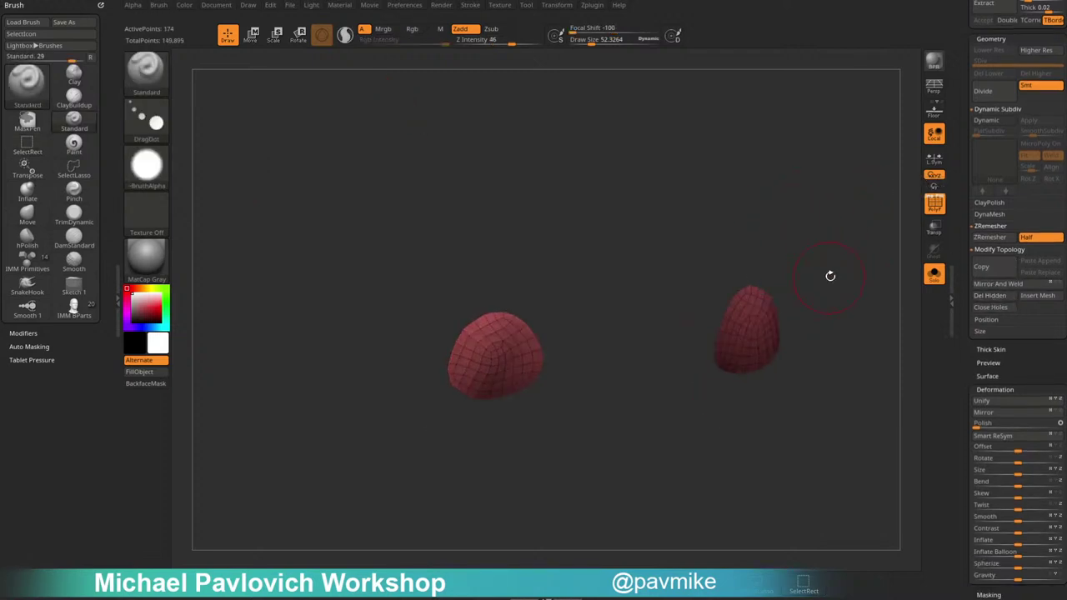
left_click_drag(828, 276, 802, 239)
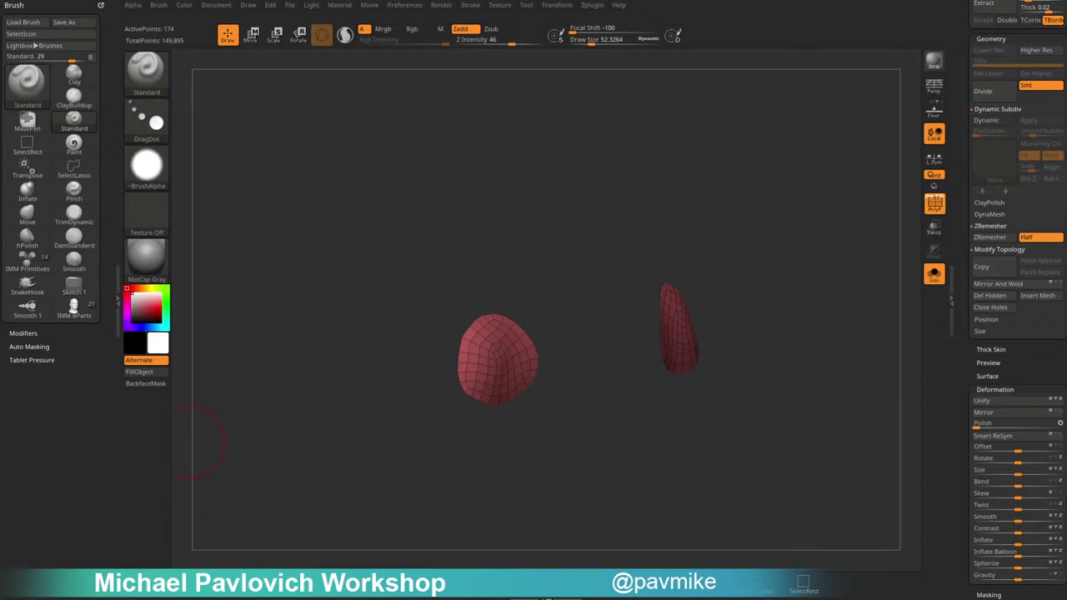
Switch to the browser, open Sinix Design's "Design Lab [2 leg mech] - 1/2" video and skim through its silhouette sketches.
left_click_drag(709, 599, 820, 25)
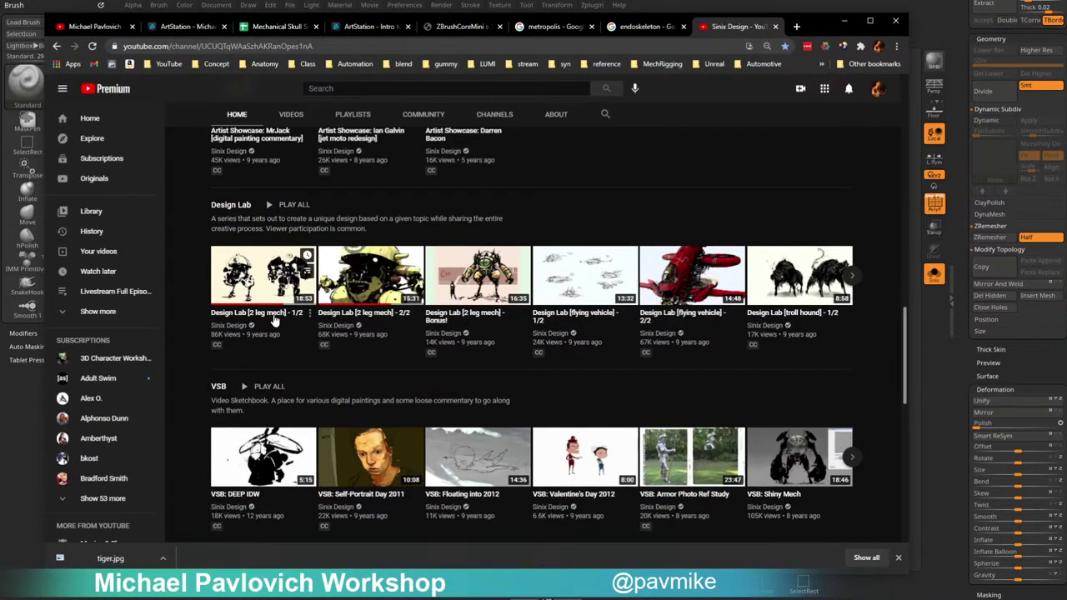
left_click(263, 275)
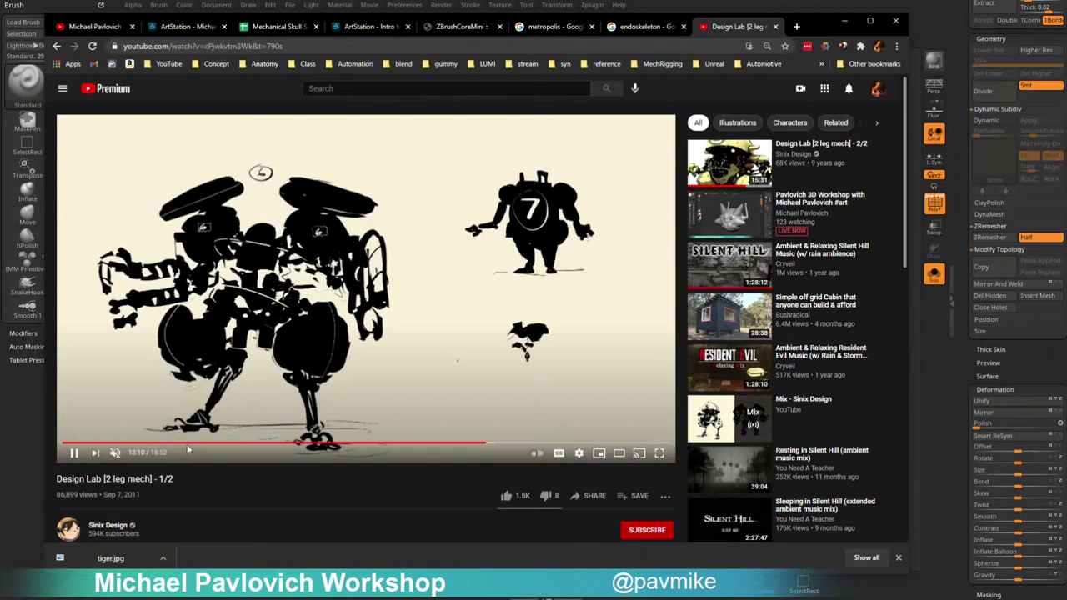
left_click(191, 444)
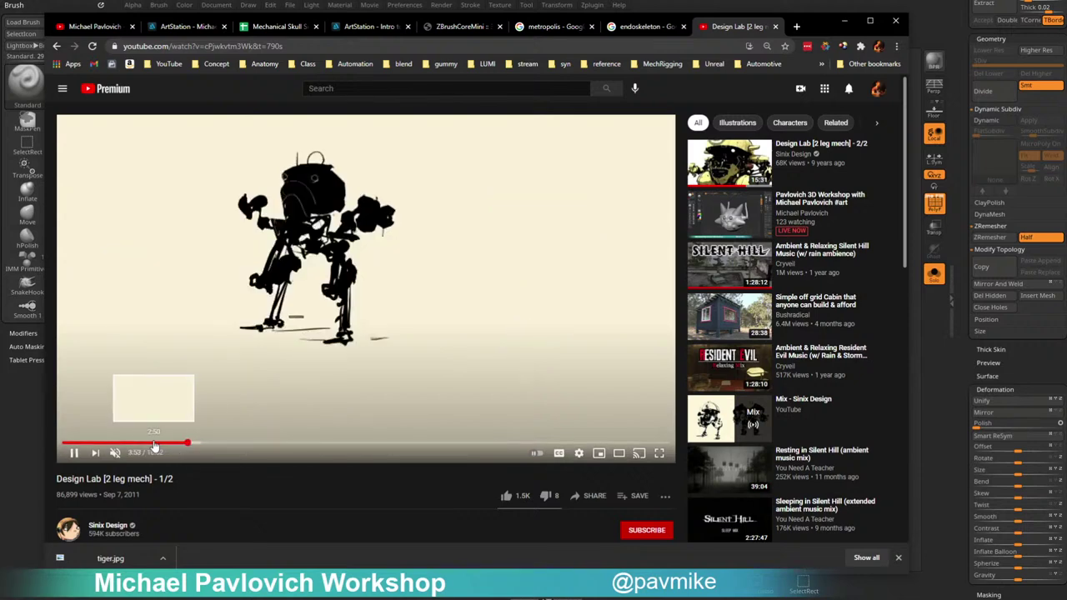
left_click(147, 445)
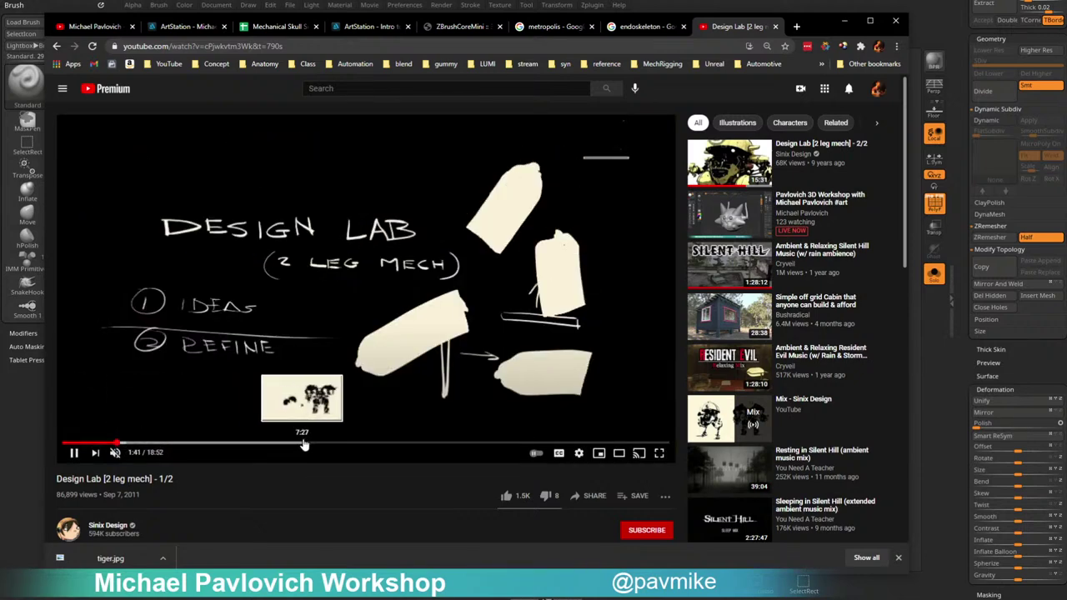
left_click(302, 443)
left_click(442, 443)
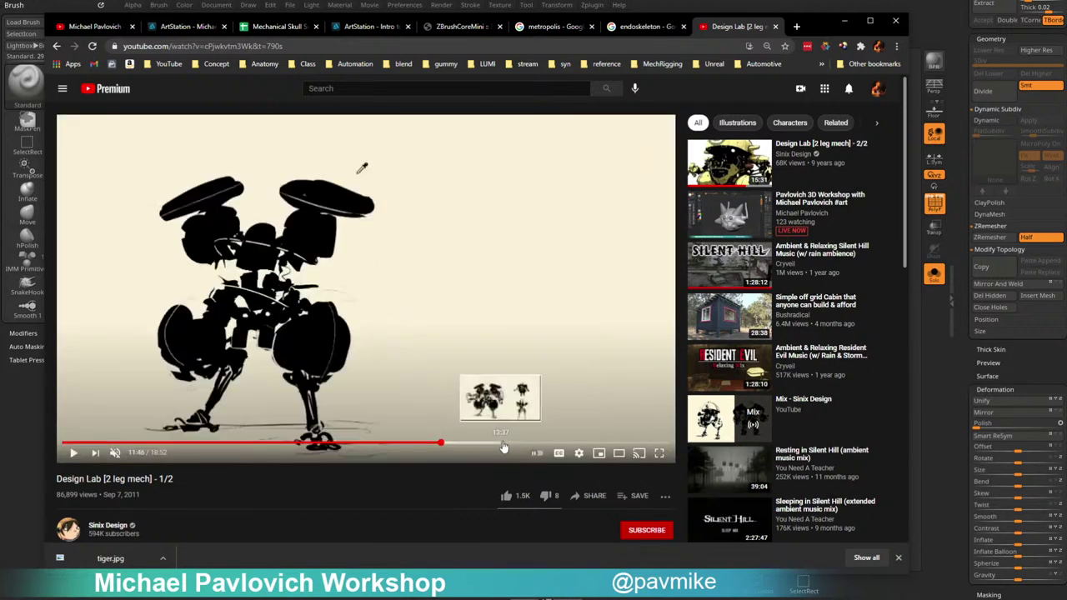
left_click(507, 443)
left_click(557, 444)
left_click(572, 444)
left_click(603, 446)
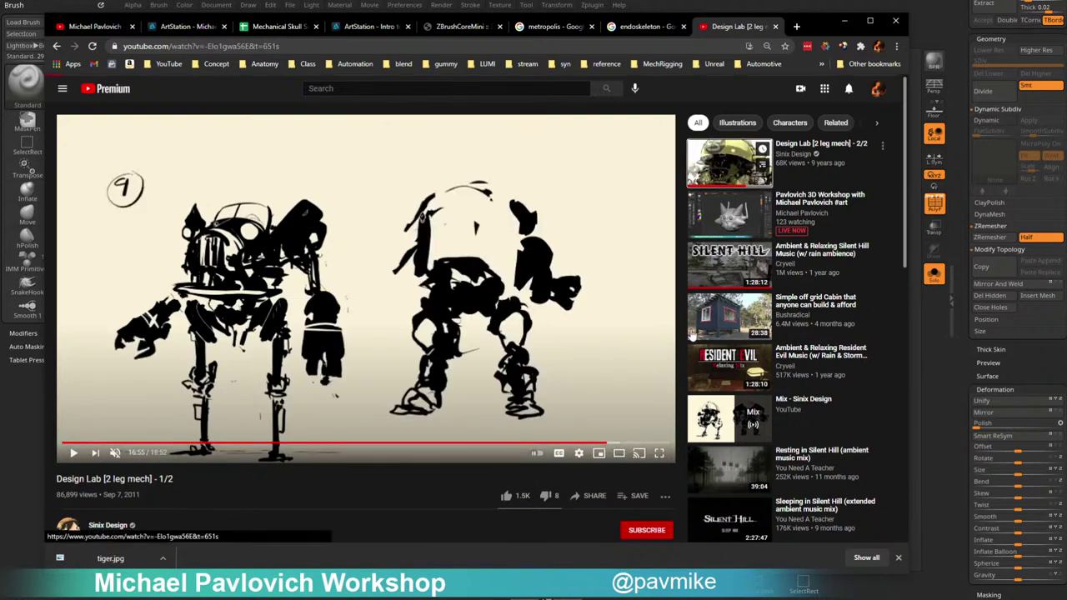
Open "Design Lab [2 leg mech] - 2/2", skim to the painted mech, and minimize the browser.
left_click(730, 162)
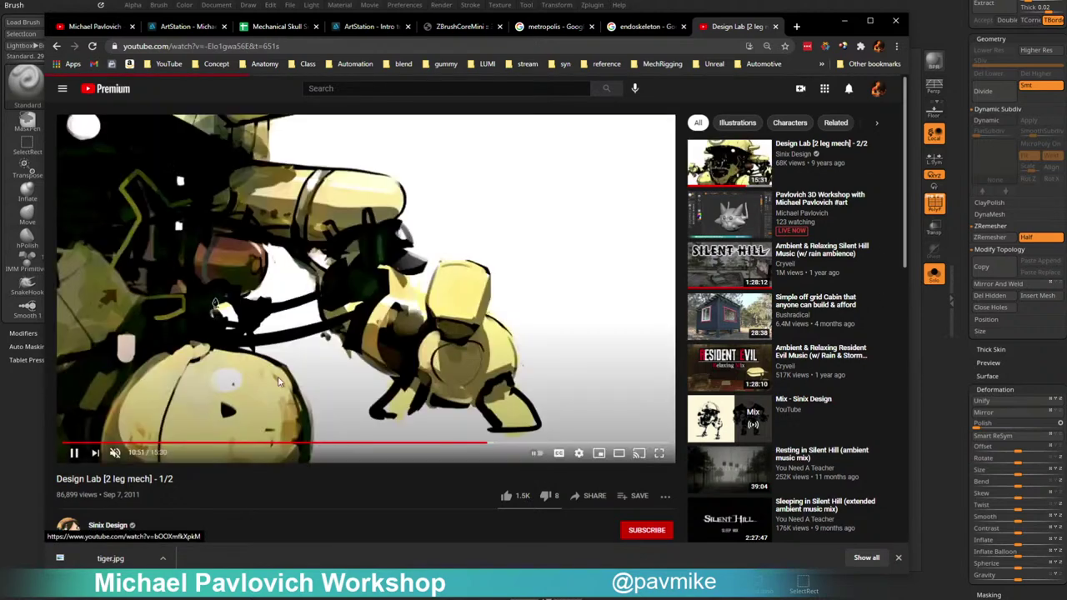
left_click(246, 444)
left_click_drag(366, 446, 531, 444)
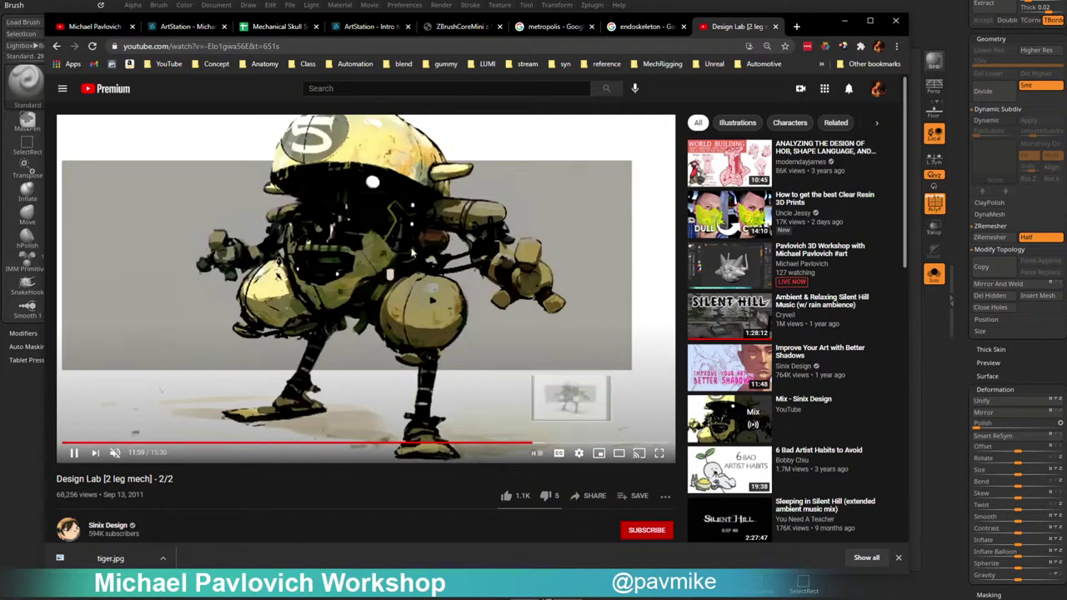
left_click(844, 20)
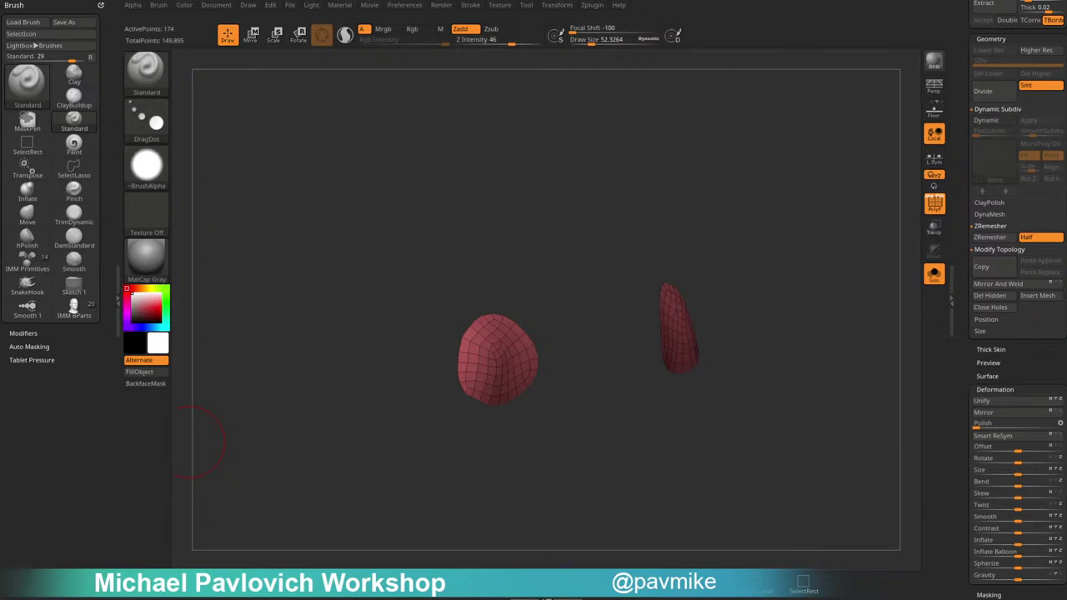
Bring the browser back and look through the YouTube channel's created playlists.
left_click_drag(791, 596, 841, 54)
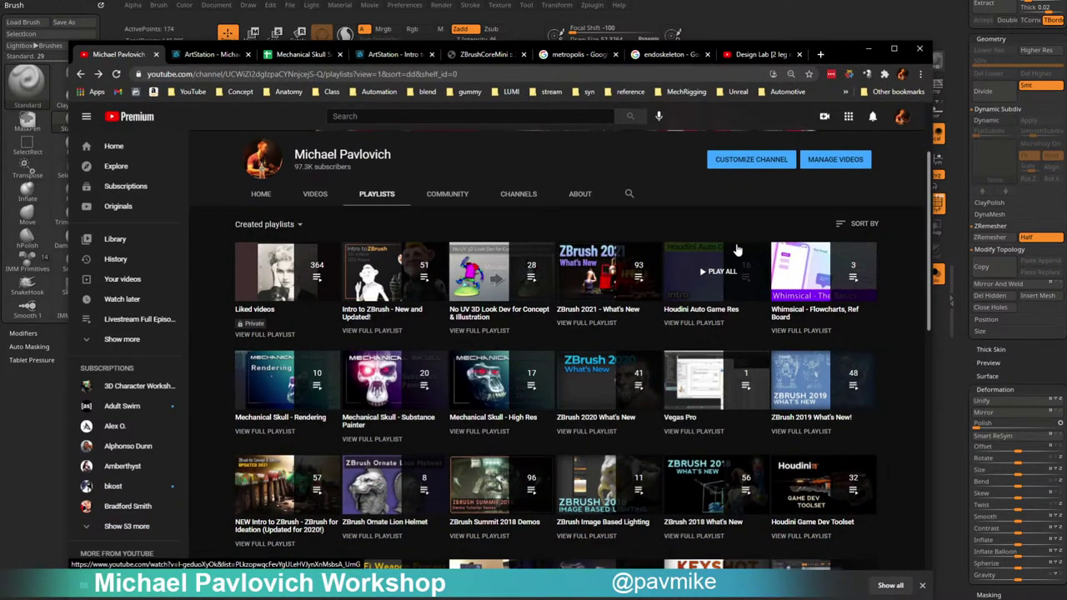
scroll(583, 300, "down", 4)
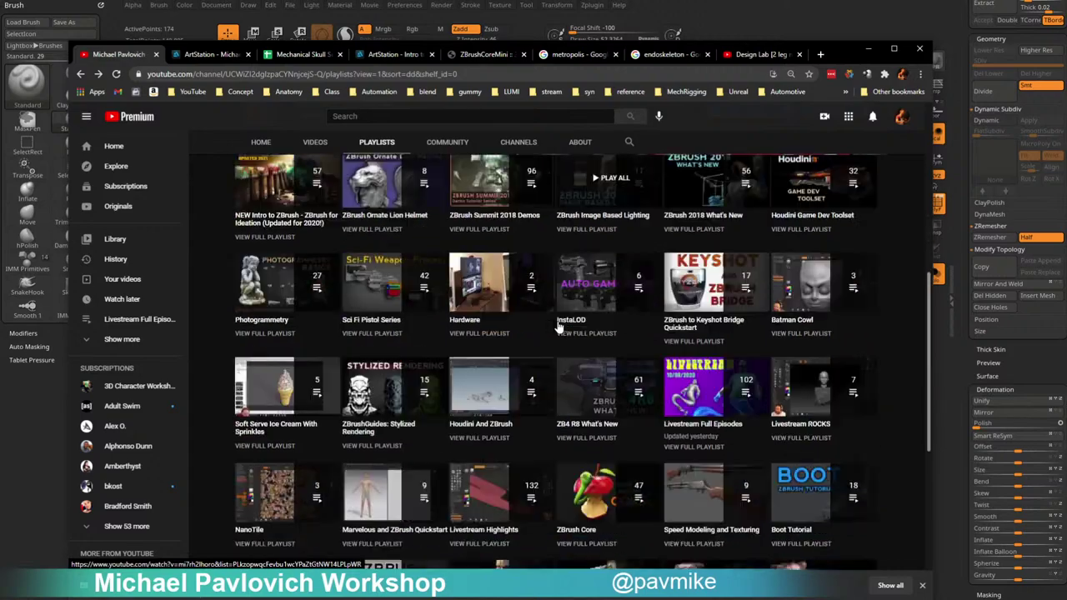
scroll(558, 326, "down", 1)
scroll(626, 336, "up", 2)
scroll(626, 336, "down", 2)
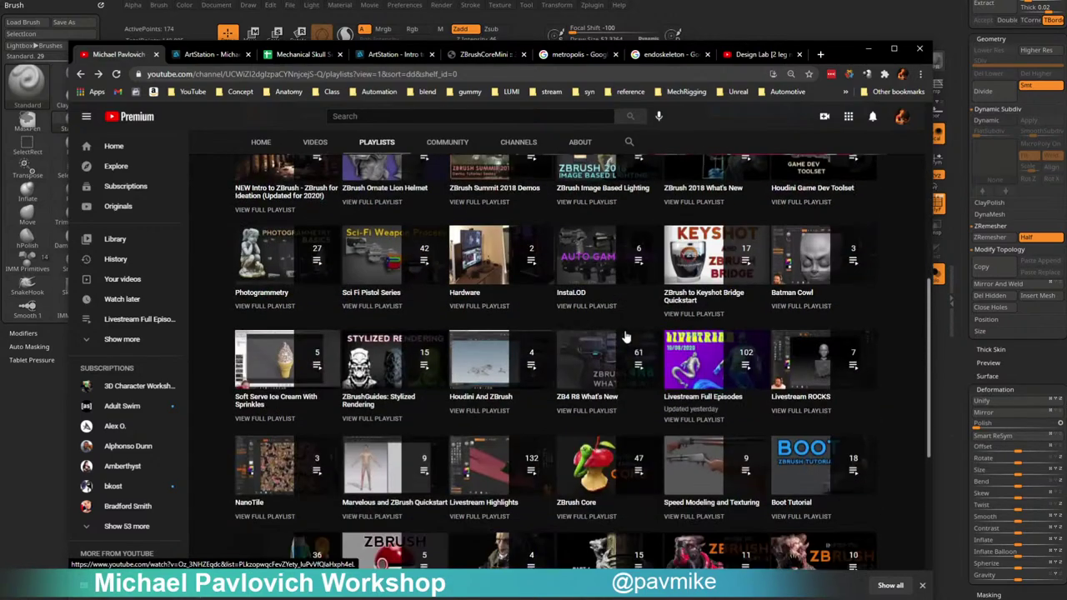
scroll(583, 317, "up", 5)
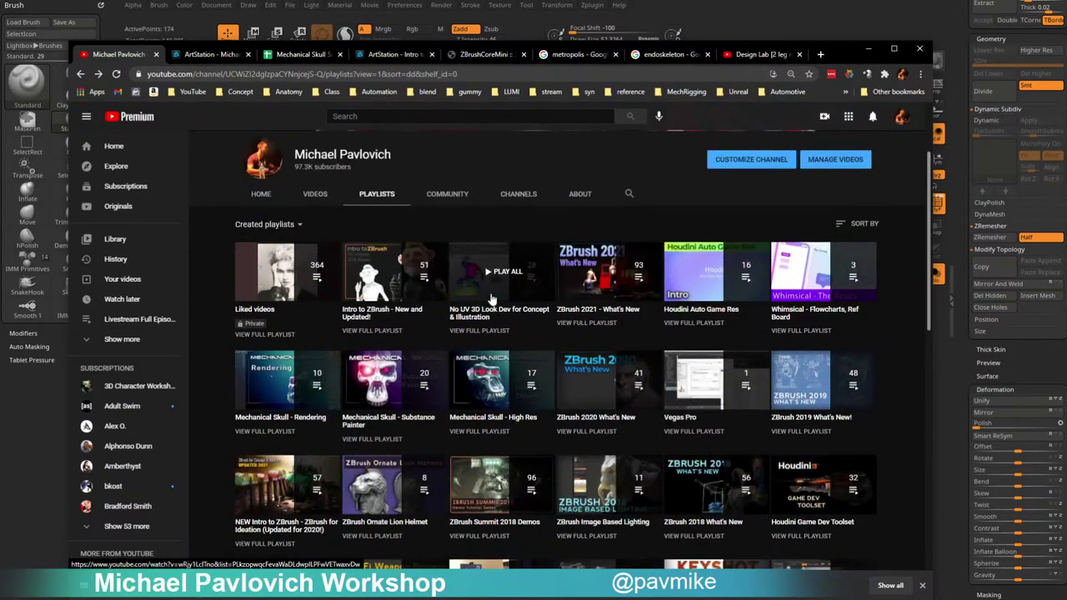
scroll(510, 301, "down", 3)
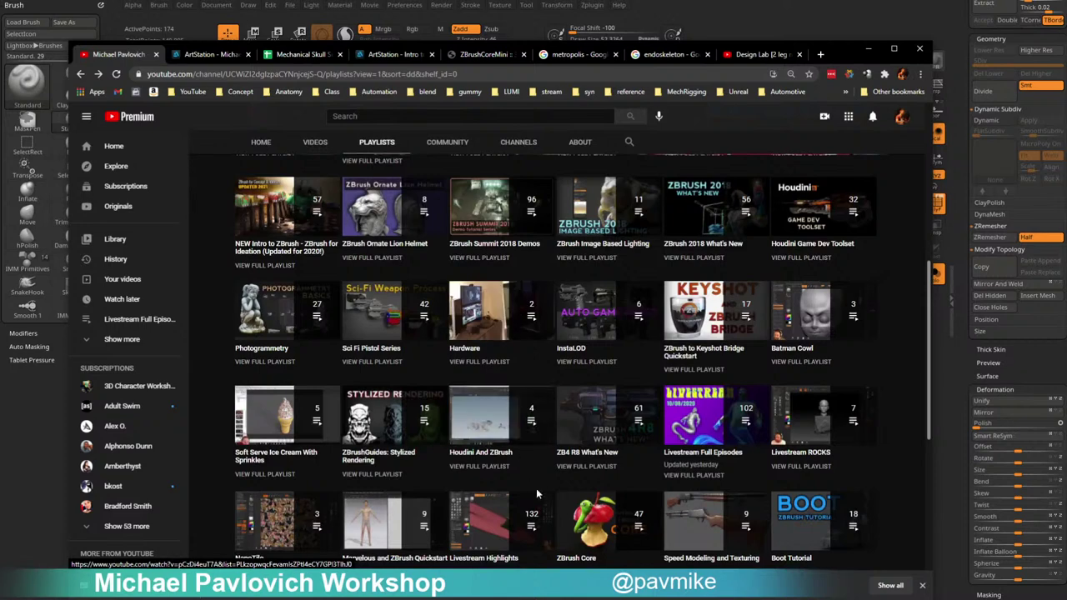
scroll(535, 493, "down", 2)
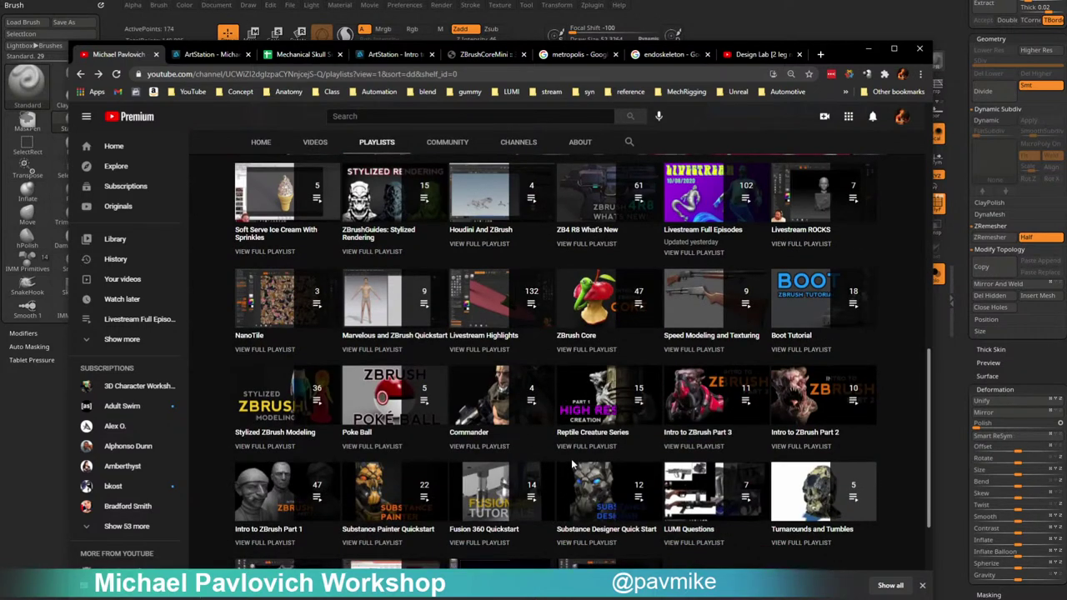
Look over the course parts of the Intro to ZBrush series on ArtStation Learning.
left_click(416, 54)
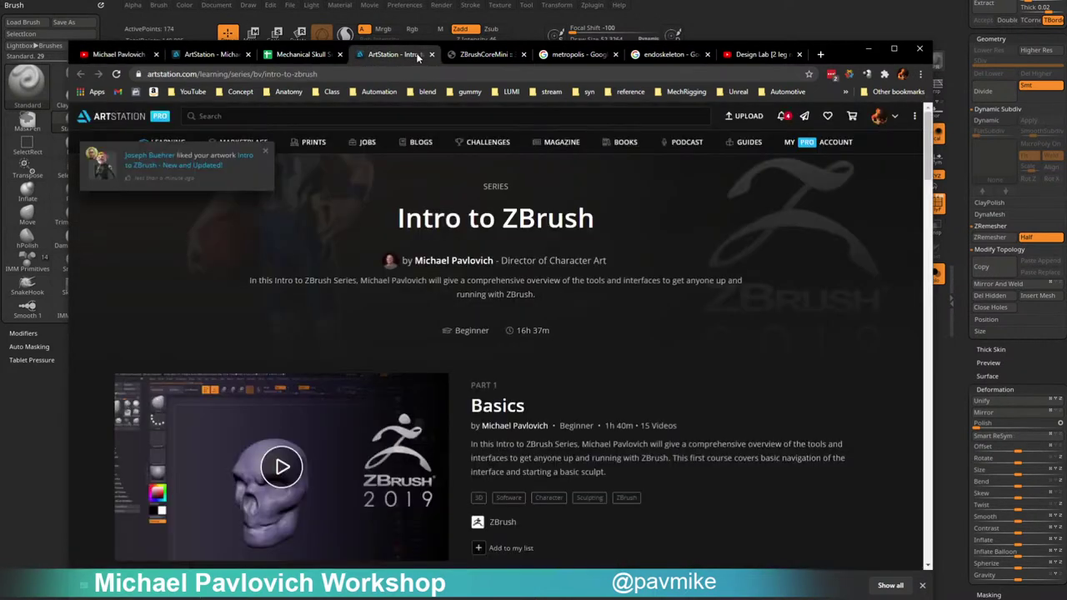
scroll(539, 380, "down", 3)
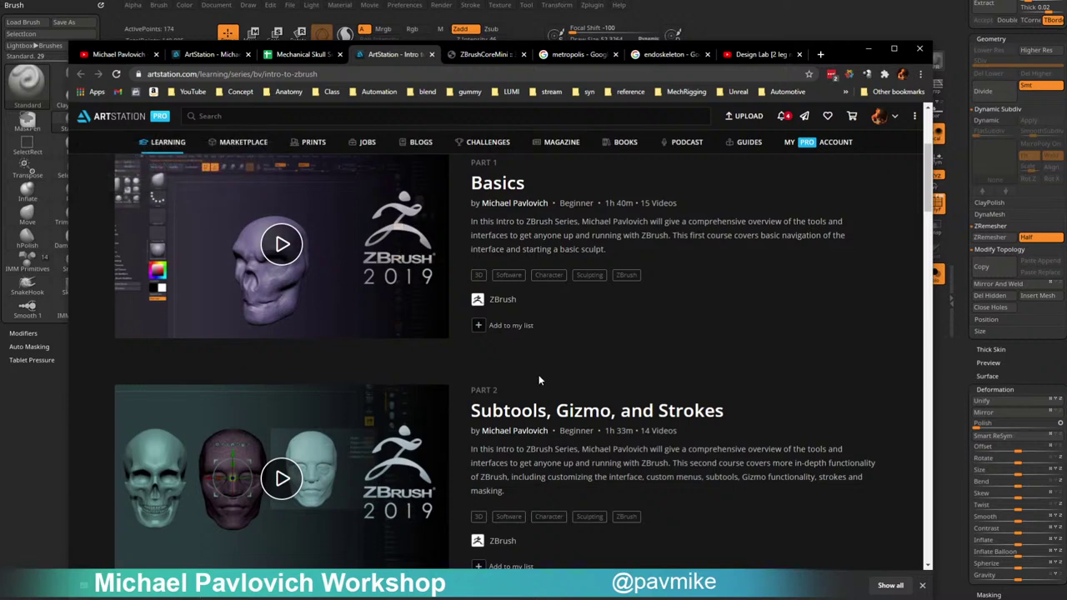
scroll(574, 378, "down", 5)
scroll(549, 330, "up", 8)
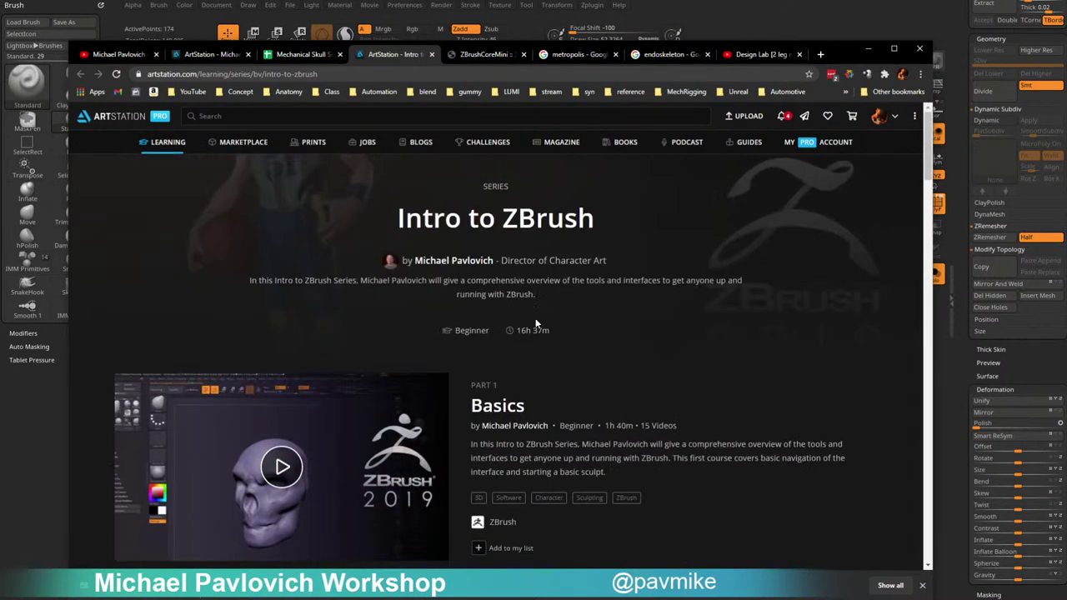
Review the full "Intro to ZBrush - New and Updated!" playlist on YouTube, and return to the channel's playlists.
left_click(119, 53)
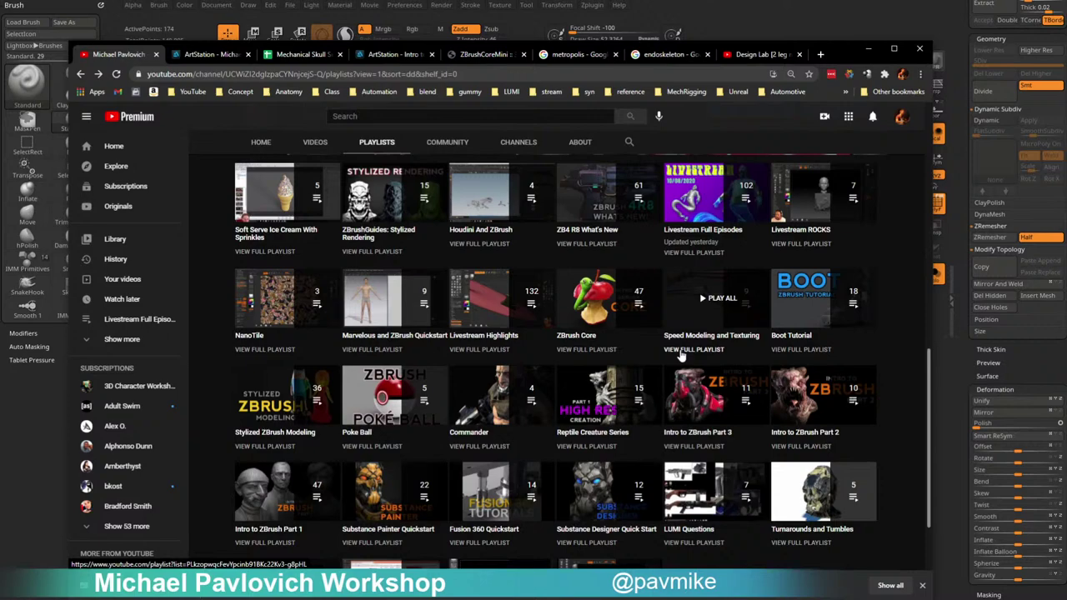
scroll(334, 275, "up", 10)
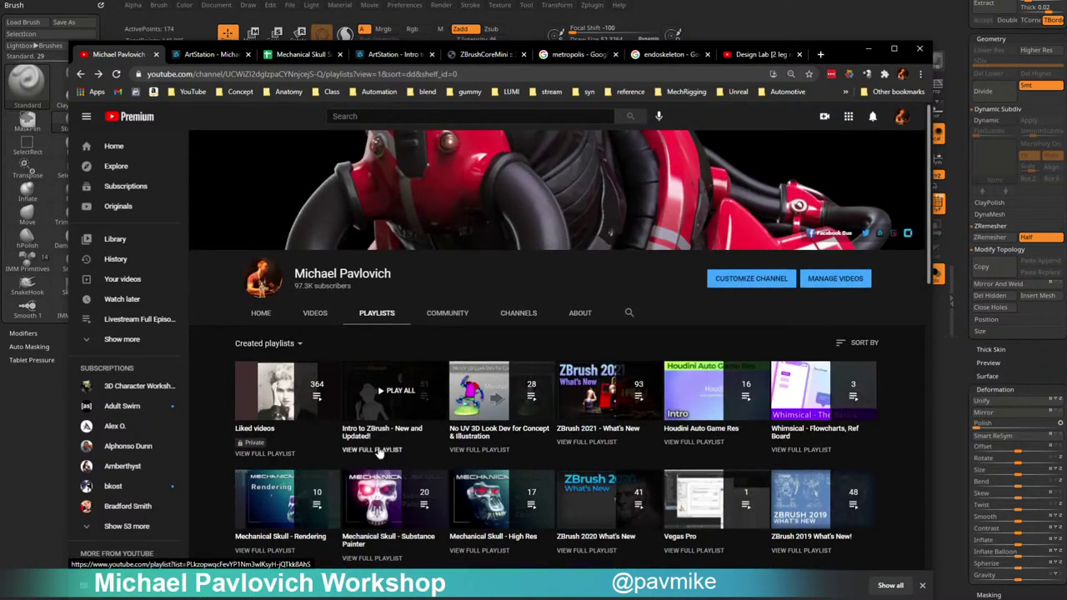
left_click(375, 448)
scroll(638, 282, "down", 20)
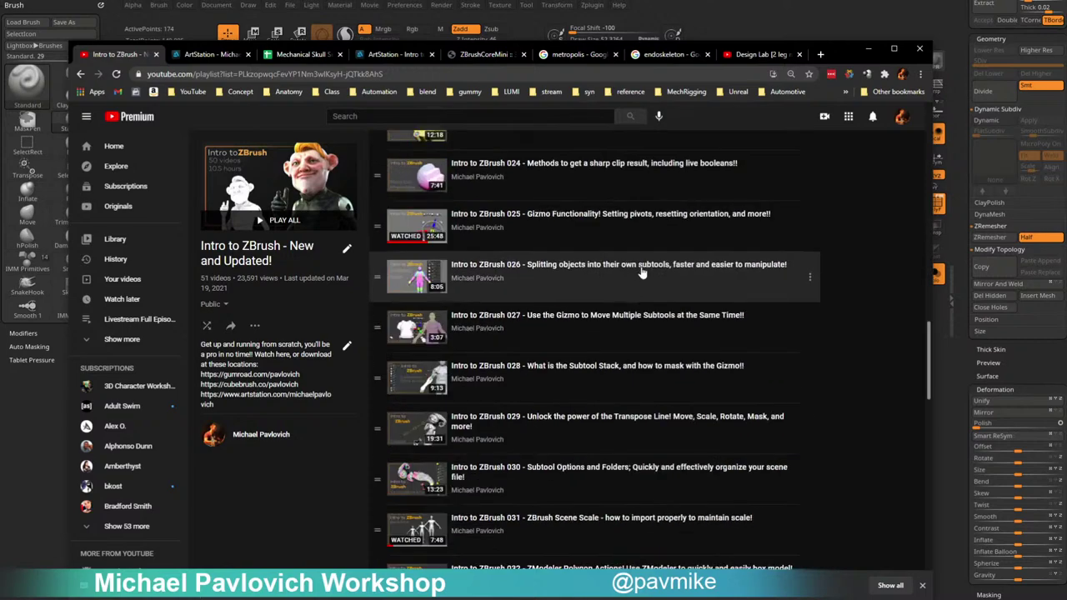
scroll(638, 282, "down", 5)
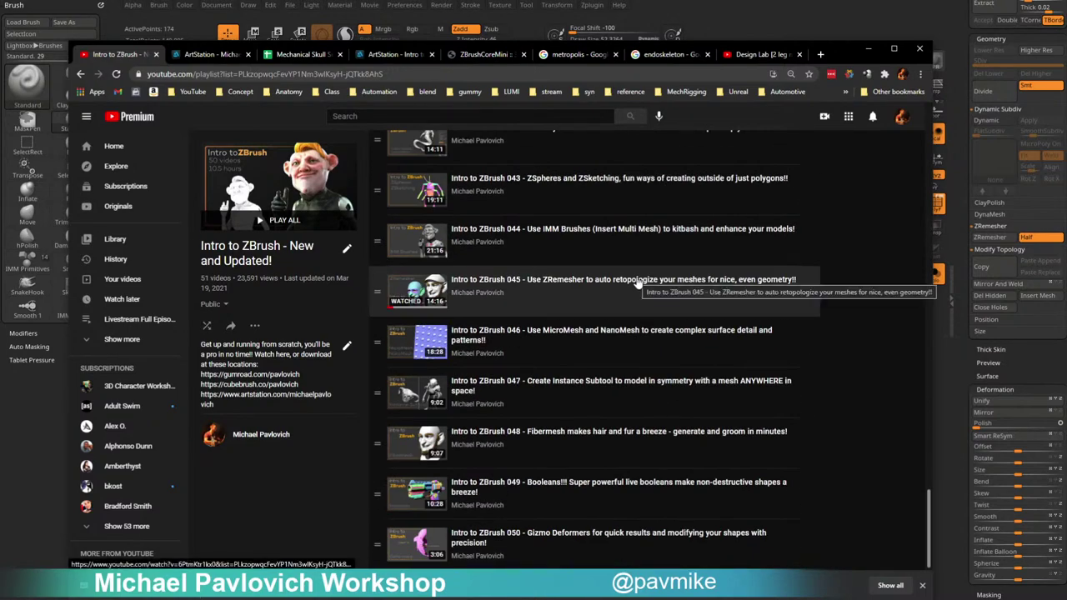
scroll(641, 282, "up", 13)
left_click(80, 74)
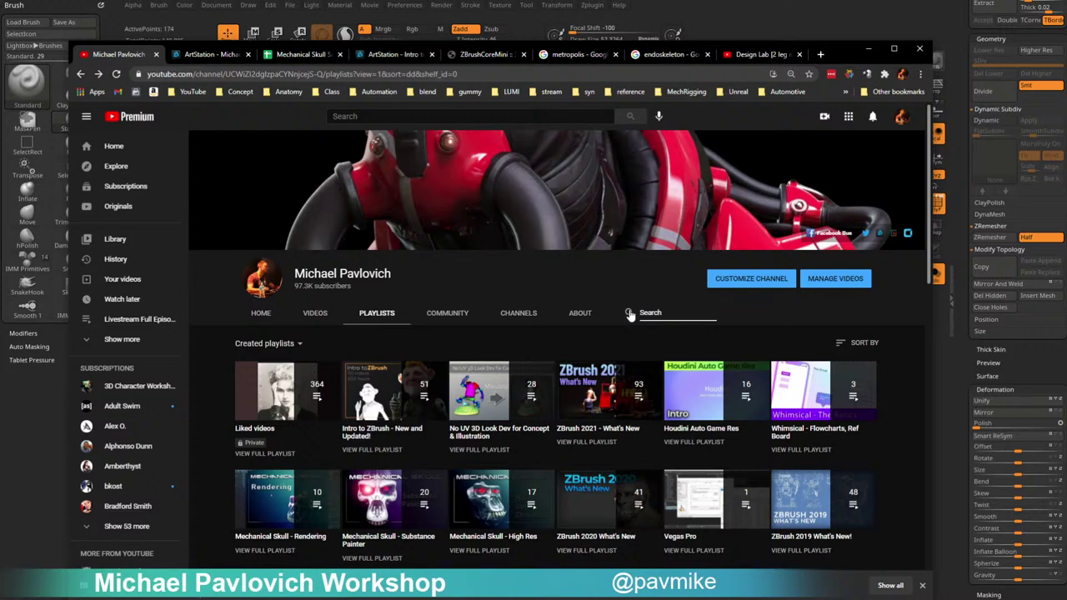
Search the channel for "fibermesh", look through the matching videos and close the downloads bar.
type("fibermesh")
key("Return")
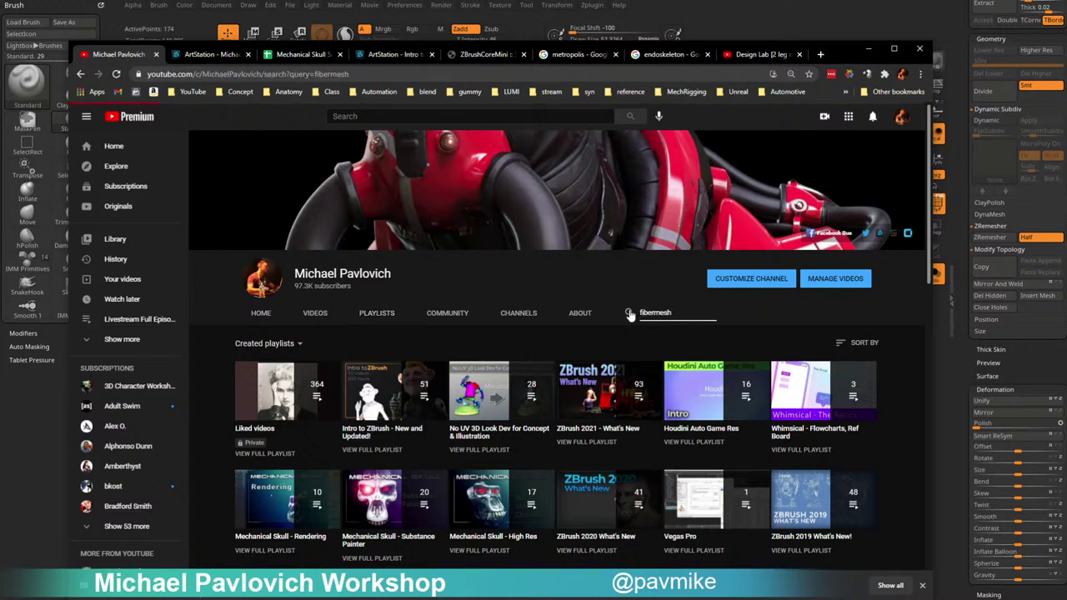
scroll(508, 375, "down", 2)
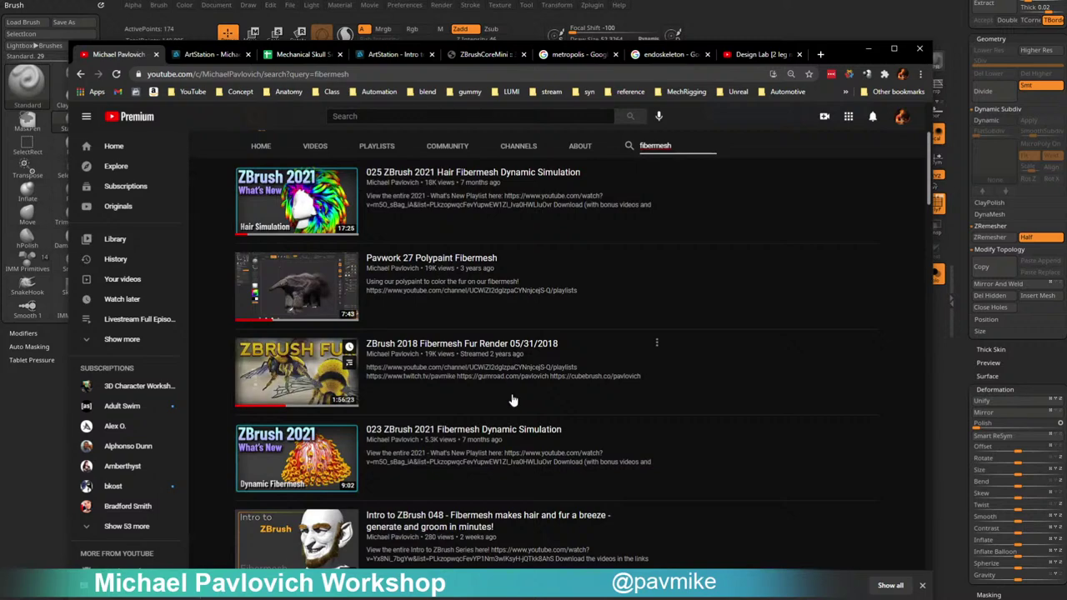
scroll(524, 389, "down", 2)
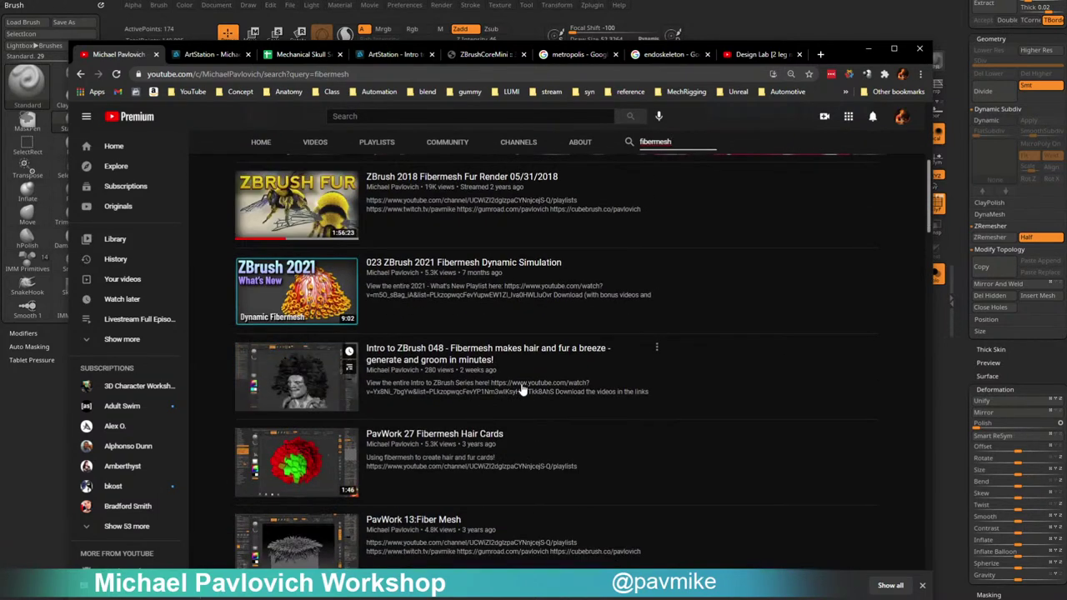
scroll(600, 408, "down", 3)
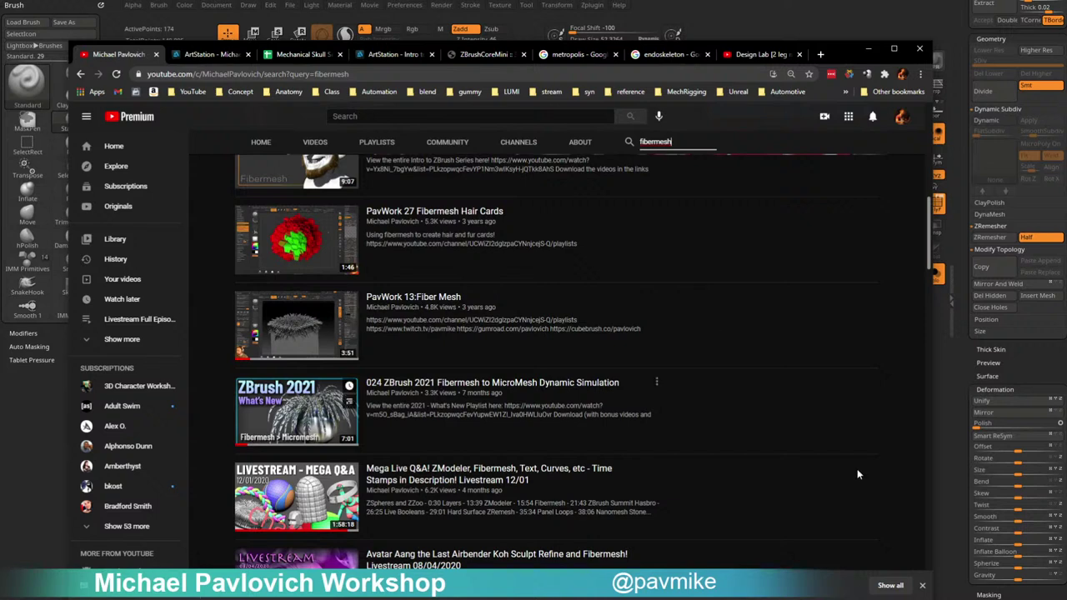
left_click(922, 585)
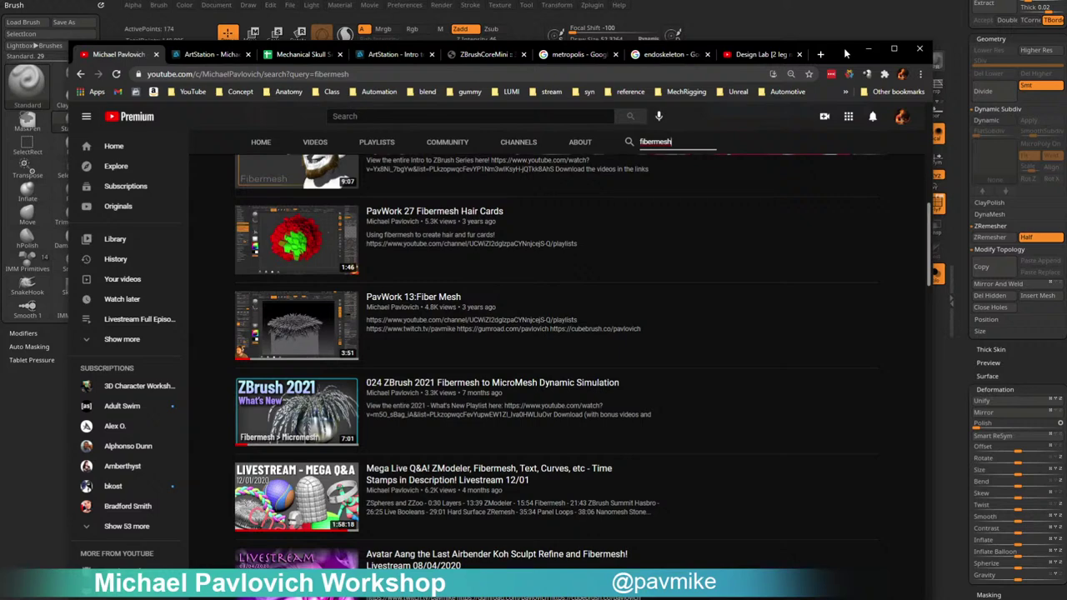
left_click_drag(846, 53, 848, 84)
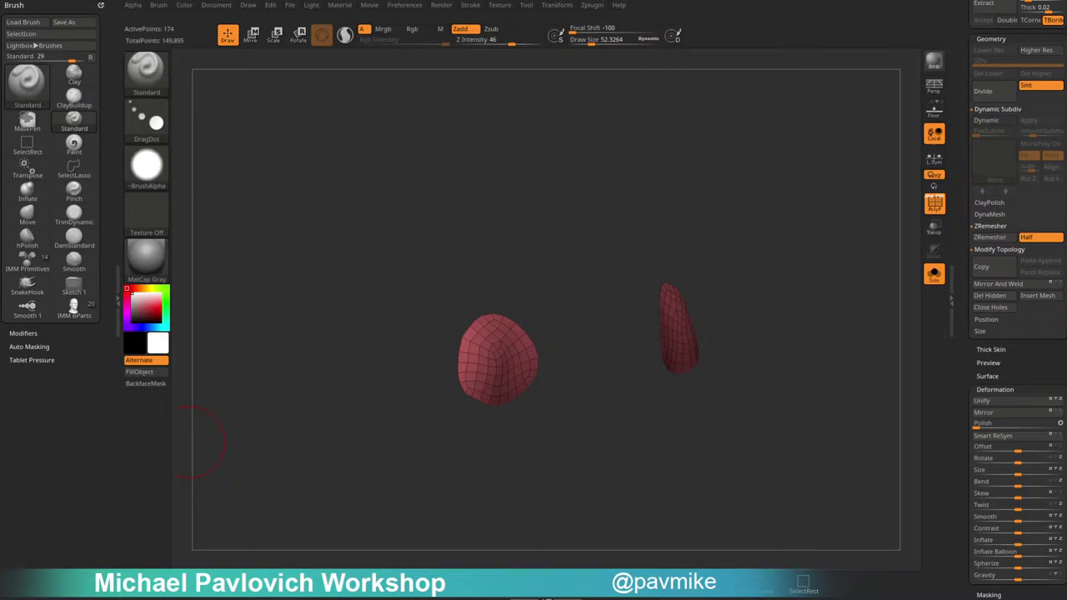
Browse the ArtStation portfolio in the browser and open the Bird Robot artwork.
left_click_drag(837, 599, 876, 69)
scroll(366, 359, "up", 3)
scroll(366, 358, "down", 3)
scroll(364, 389, "up", 3)
scroll(363, 390, "up", 2)
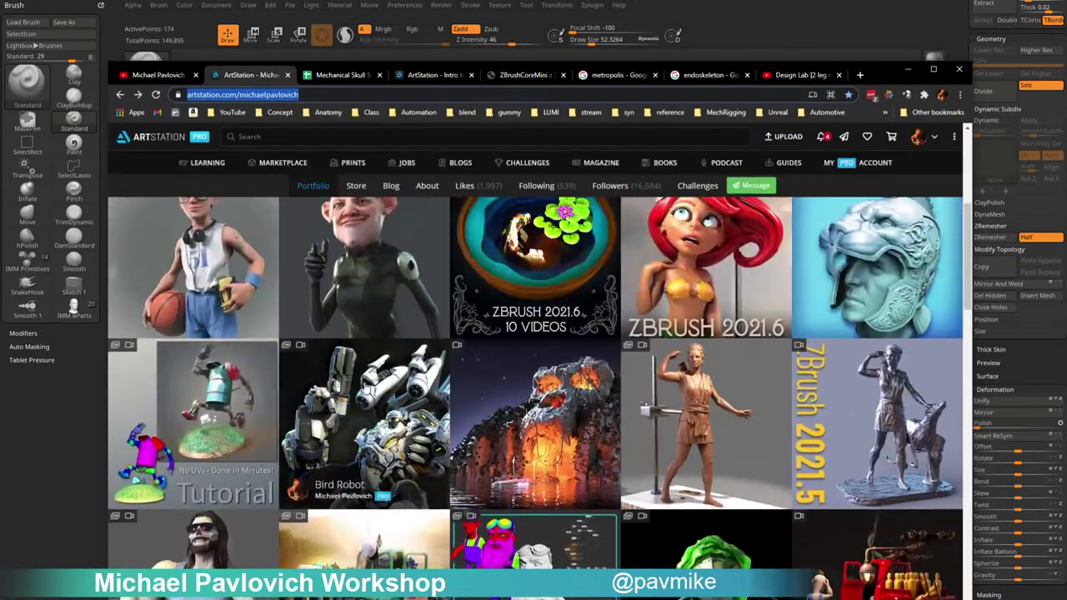
left_click(375, 398)
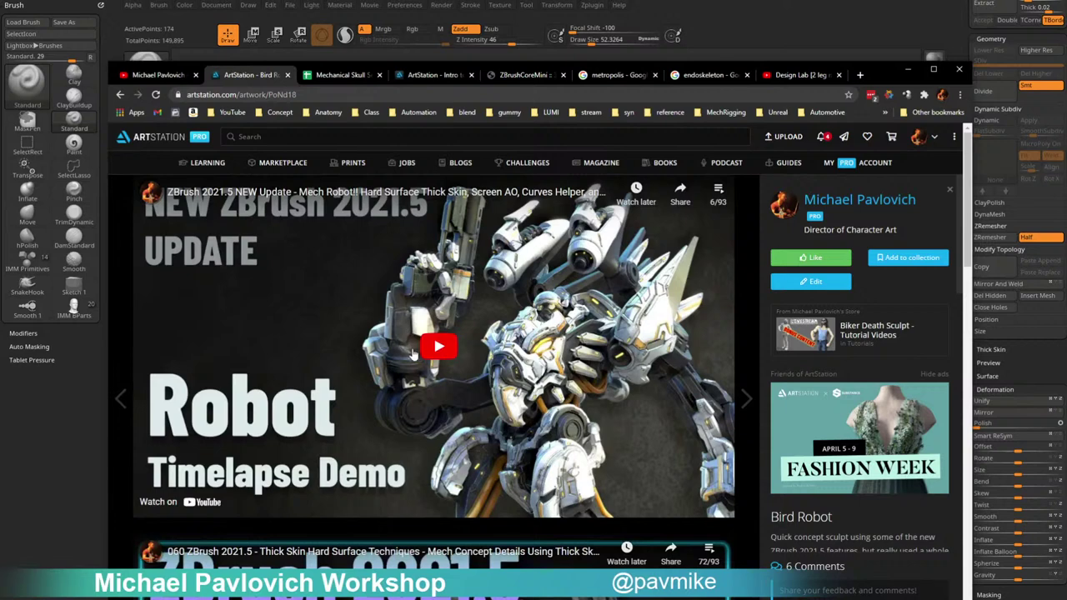
Watch the Robot Timelapse Demo video on the artwork page and pause it near the end.
left_click(427, 350)
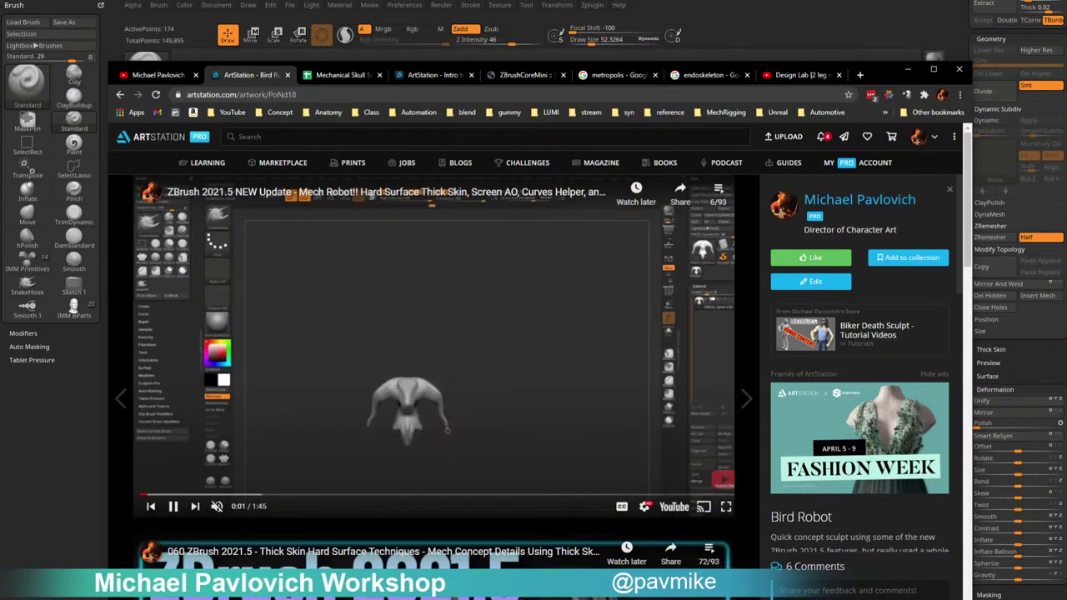
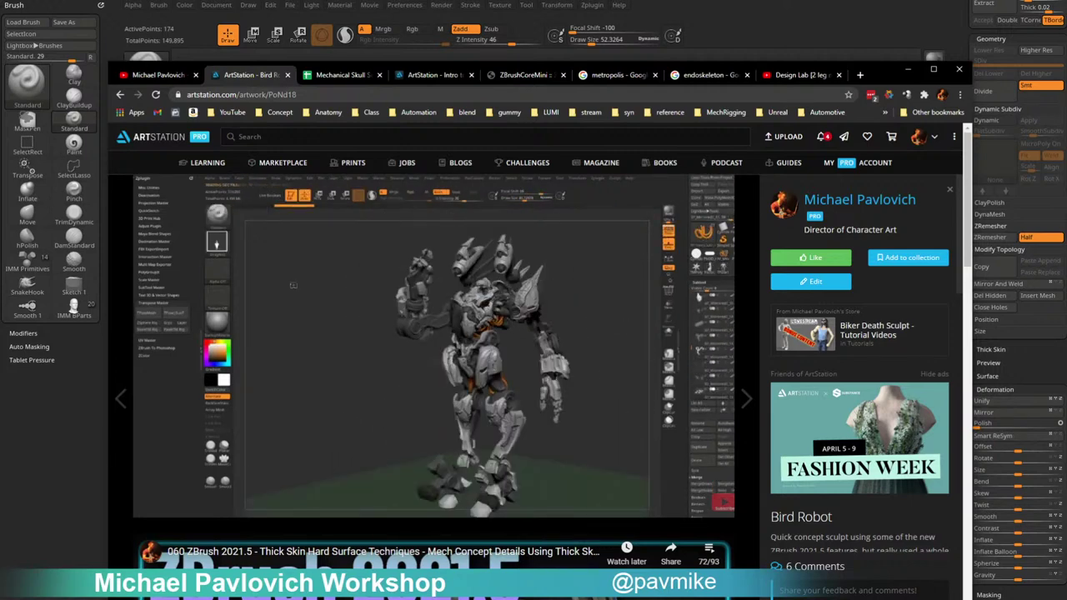
mouse_move(238, 381)
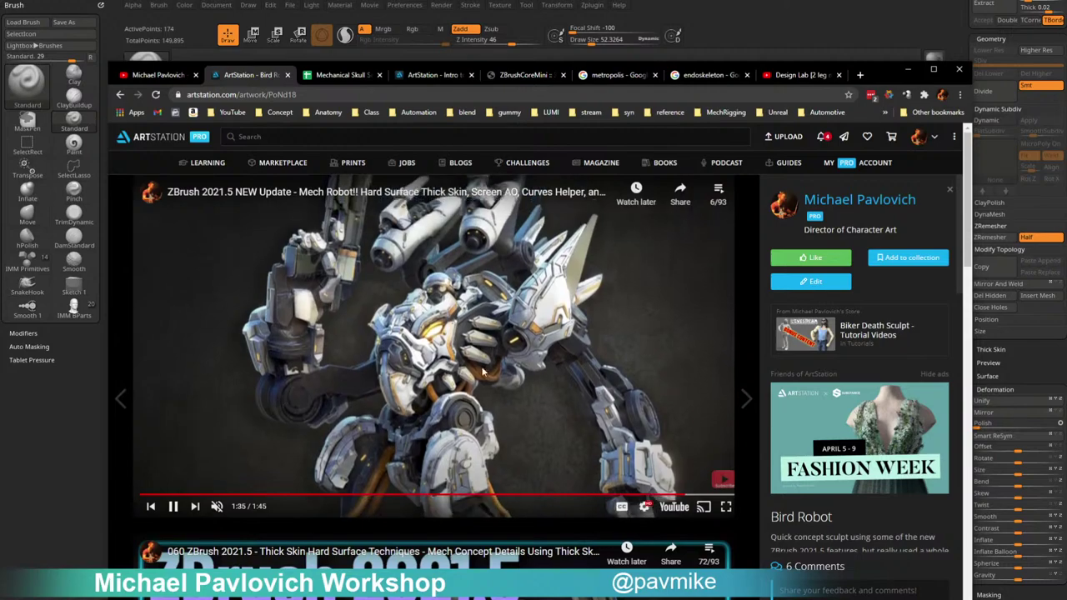
left_click(173, 506)
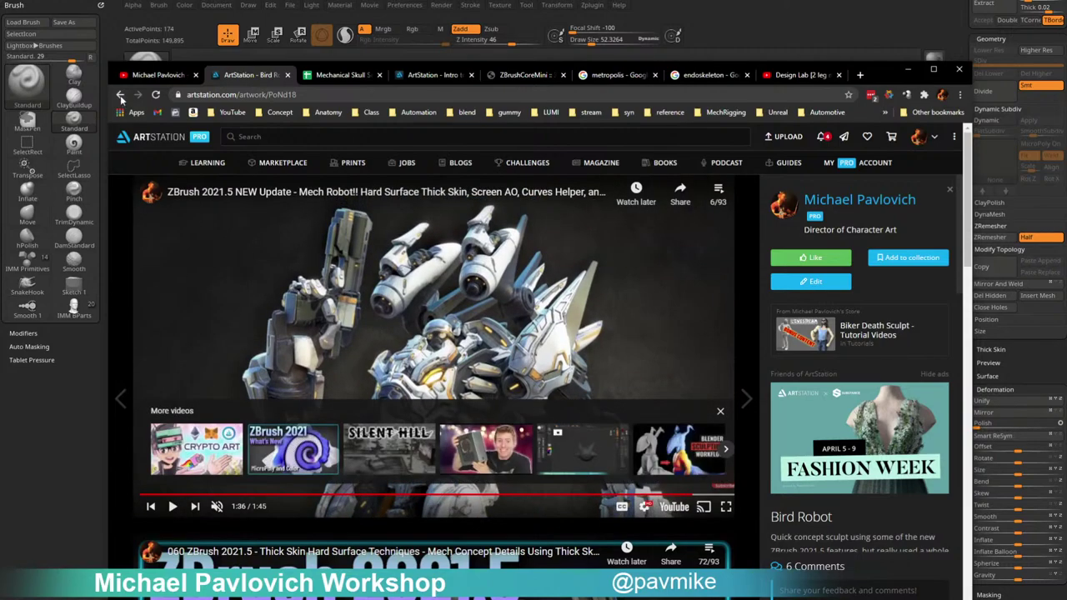
Return to the ArtStation portfolio, open the GDC 2015 FPS Female artwork and look through its renders.
left_click(120, 94)
scroll(406, 360, "down", 3)
scroll(405, 360, "down", 10)
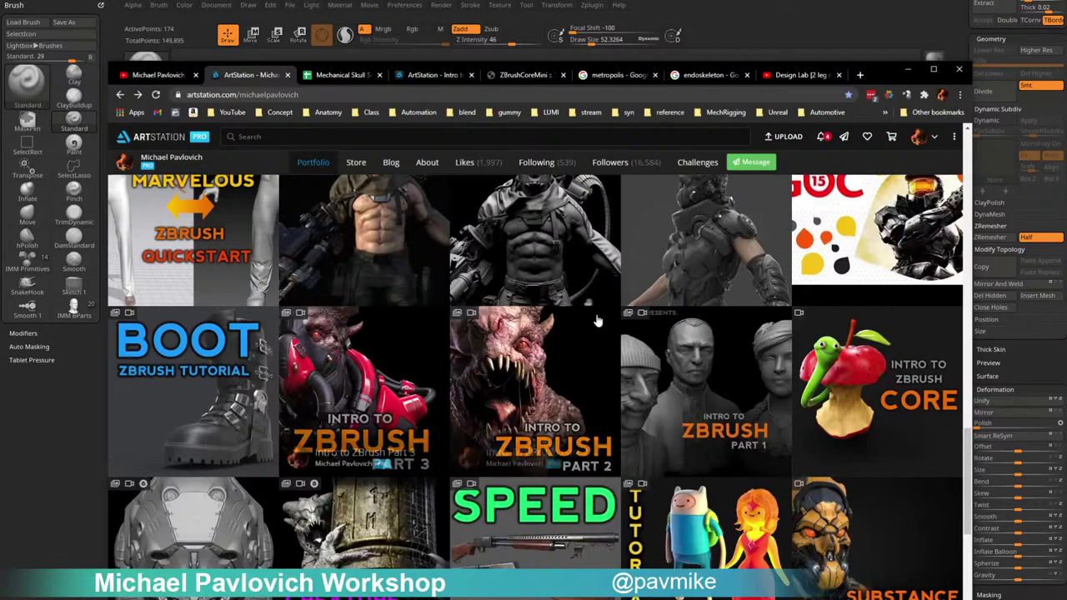
left_click(679, 255)
scroll(502, 369, "down", 15)
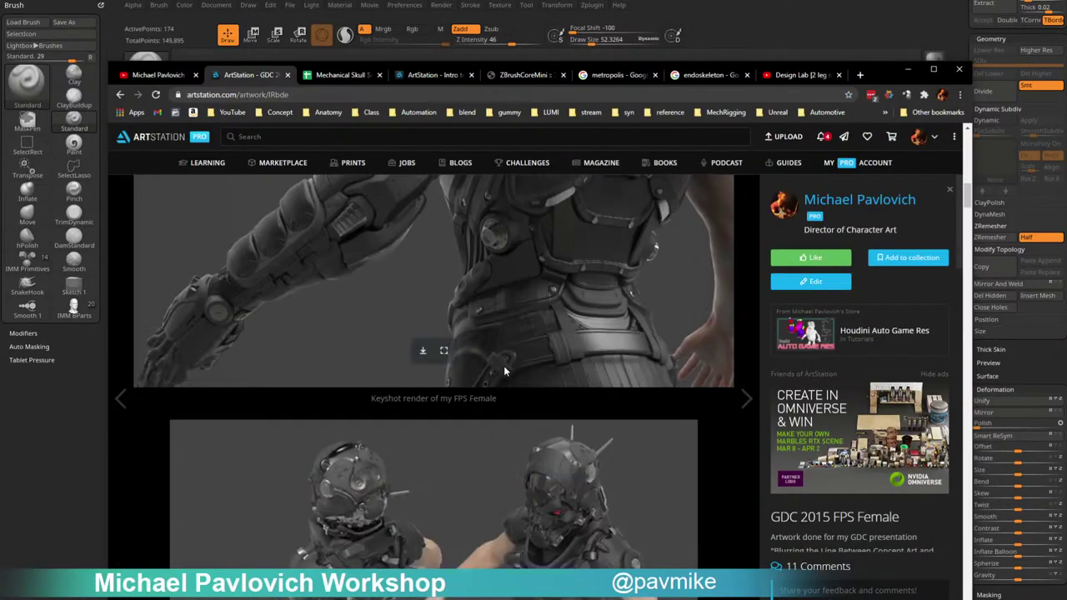
scroll(505, 363, "down", 15)
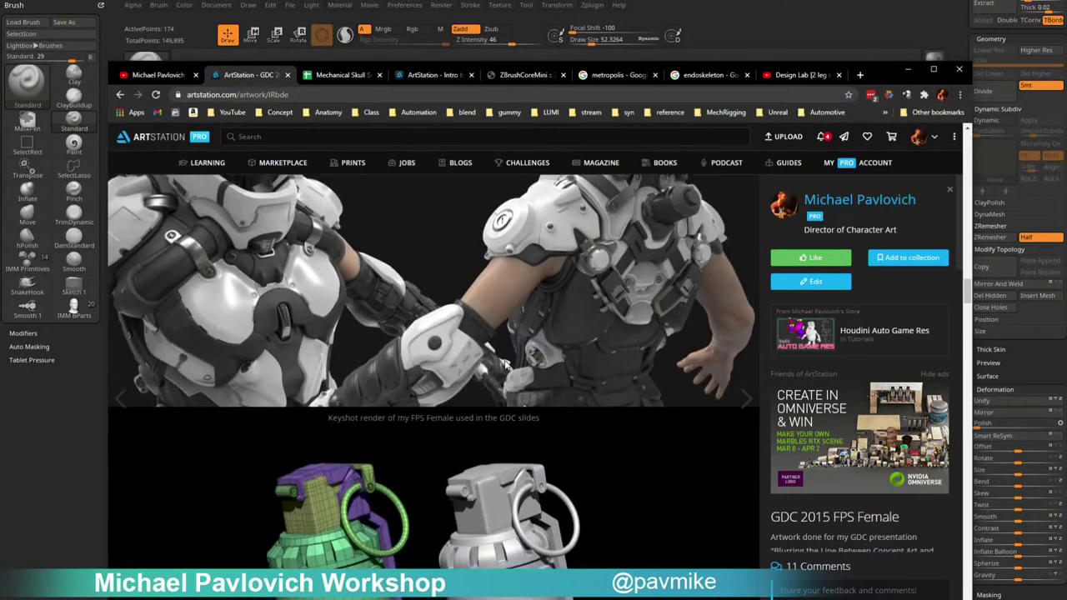
scroll(503, 361, "down", 3)
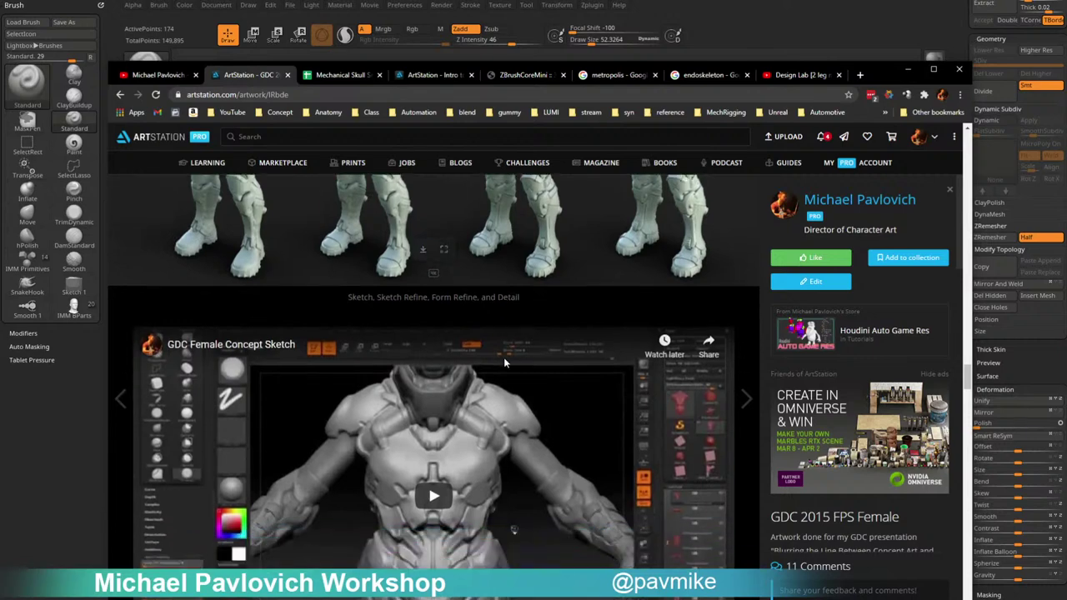
Play the GDC Female Concept Sketch video, skim ahead to about 18 minutes and view the Sketch Refine video below it.
left_click(448, 325)
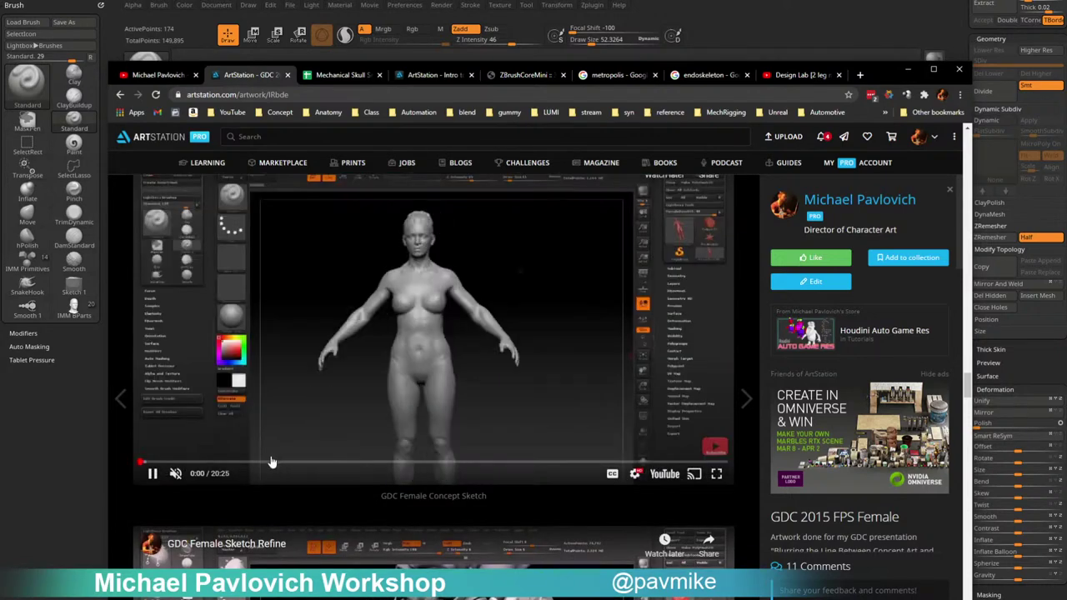
left_click(270, 463)
left_click(324, 464)
left_click_drag(325, 465, 663, 463)
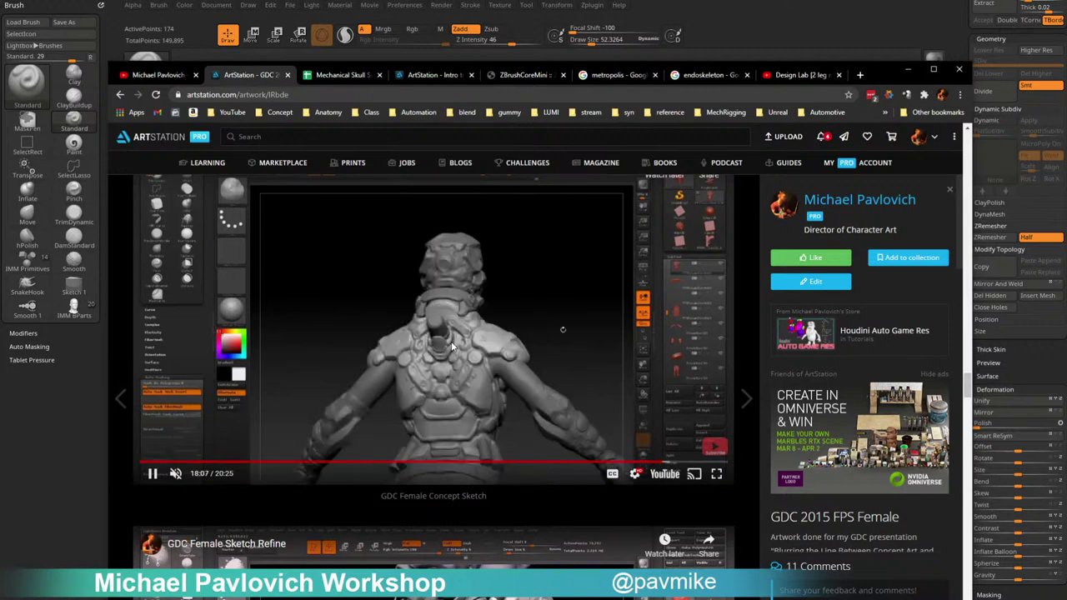
scroll(452, 358, "down", 4)
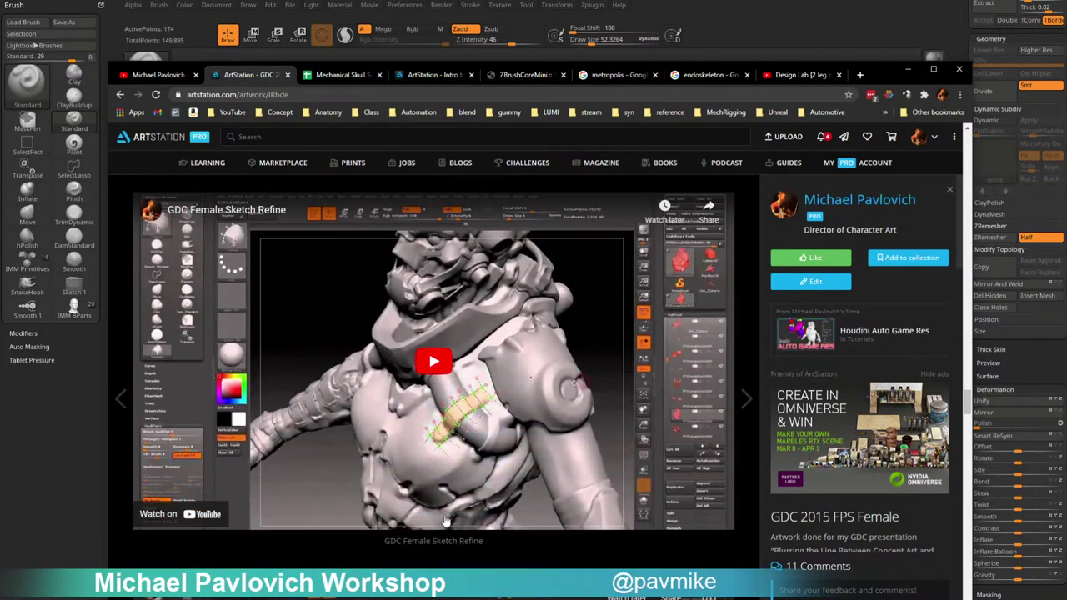
Open the bookmarked Pavlovich Workshop playlist on YouTube and look through its episodes down to the earliest broadcasts.
left_click(157, 76)
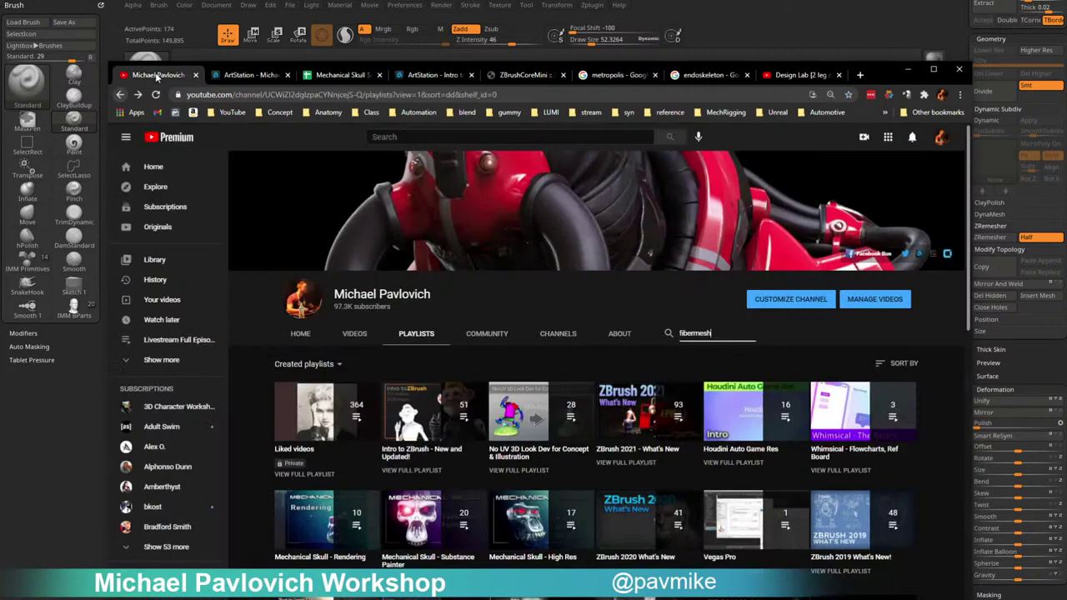
left_click(591, 112)
left_click(606, 182)
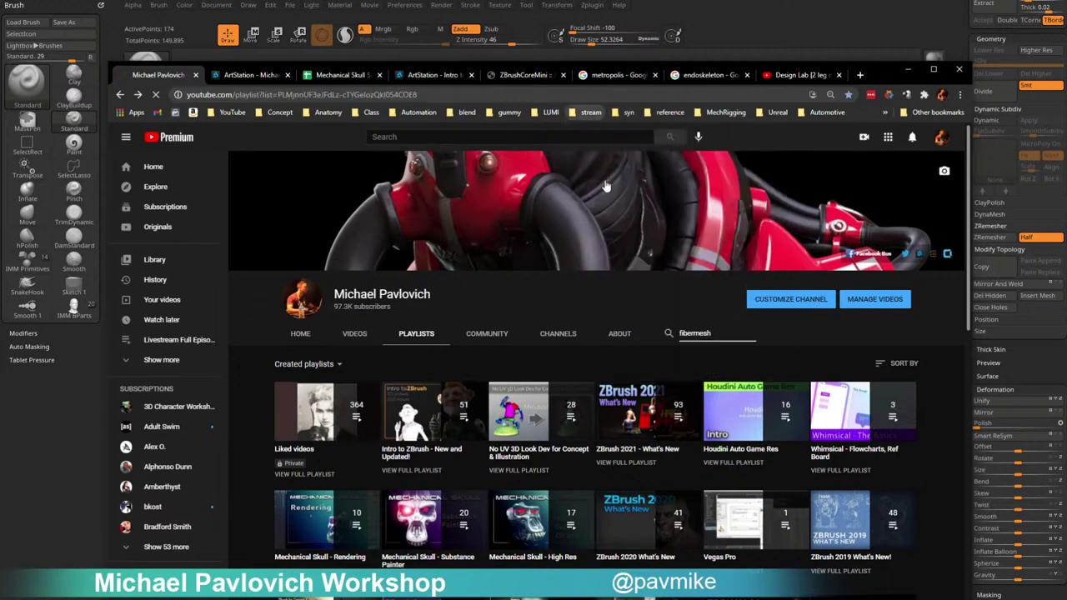
scroll(547, 364, "down", 20)
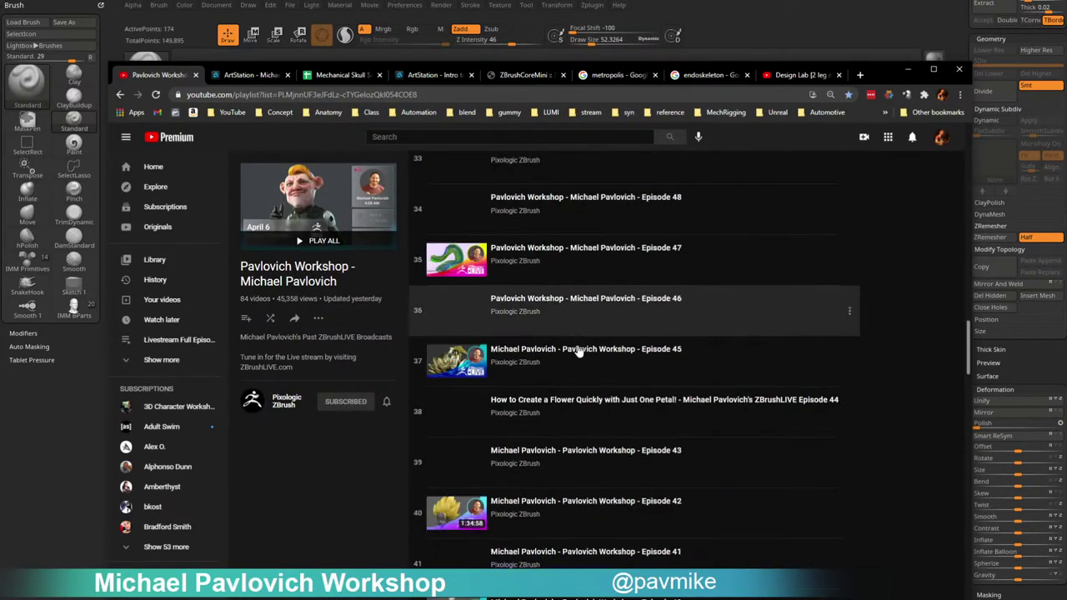
scroll(596, 340, "down", 7)
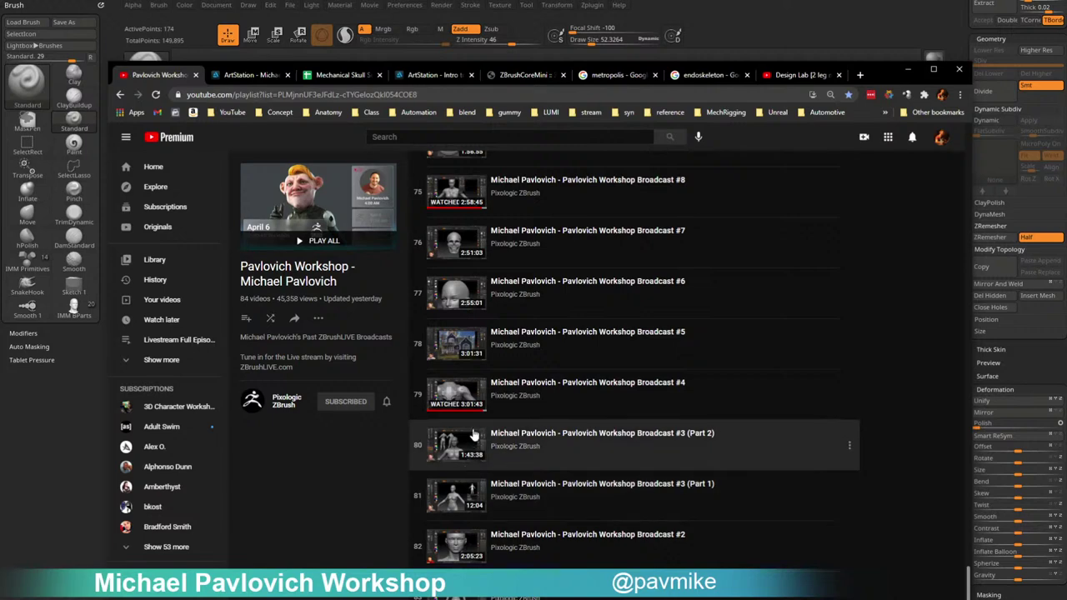
scroll(483, 417, "up", 2)
Open Pavlovich Workshop Broadcast #8, skim several points up to about 2:12:32 and return to the playlist.
left_click(510, 347)
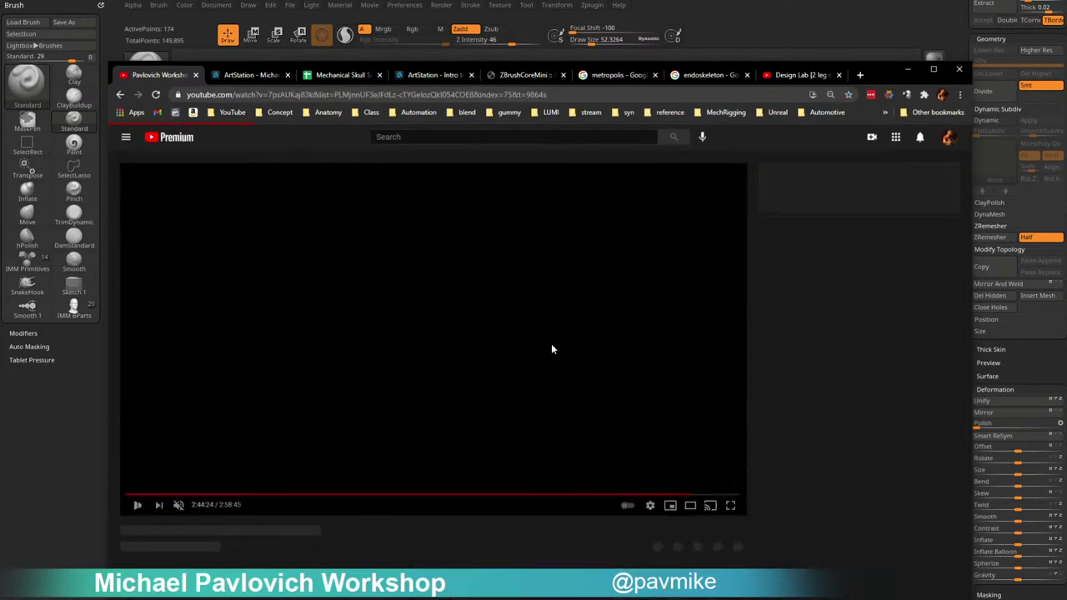
left_click(344, 491)
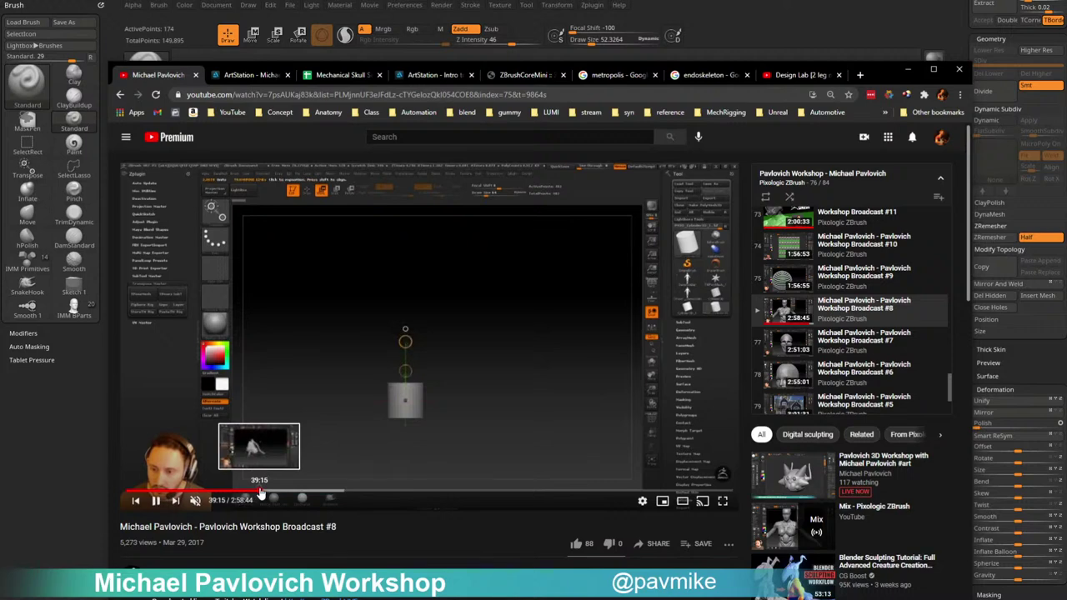
left_click(236, 493)
left_click(182, 491)
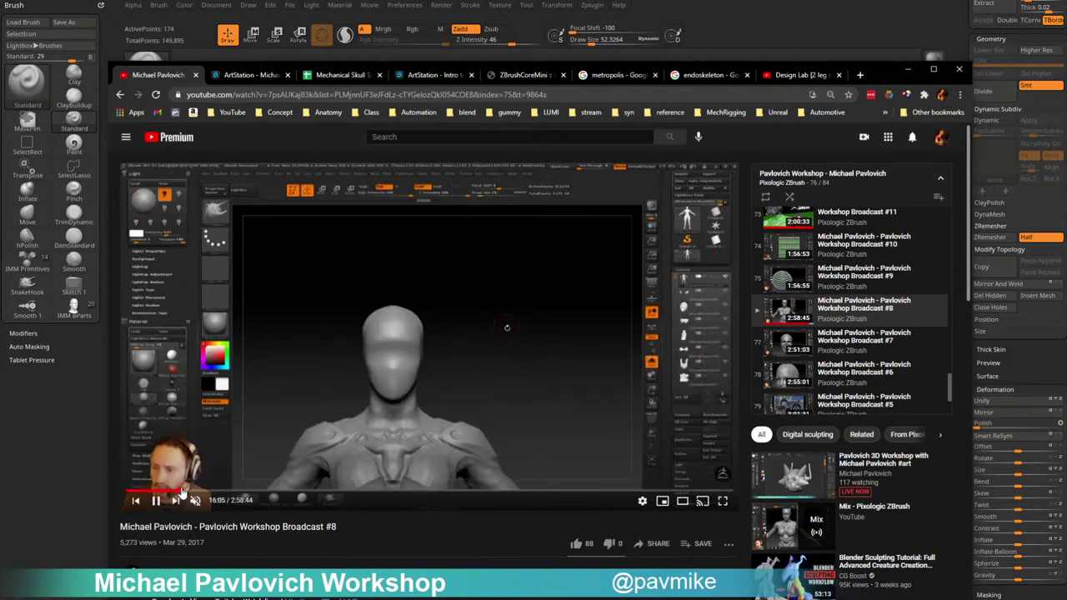
left_click(575, 492)
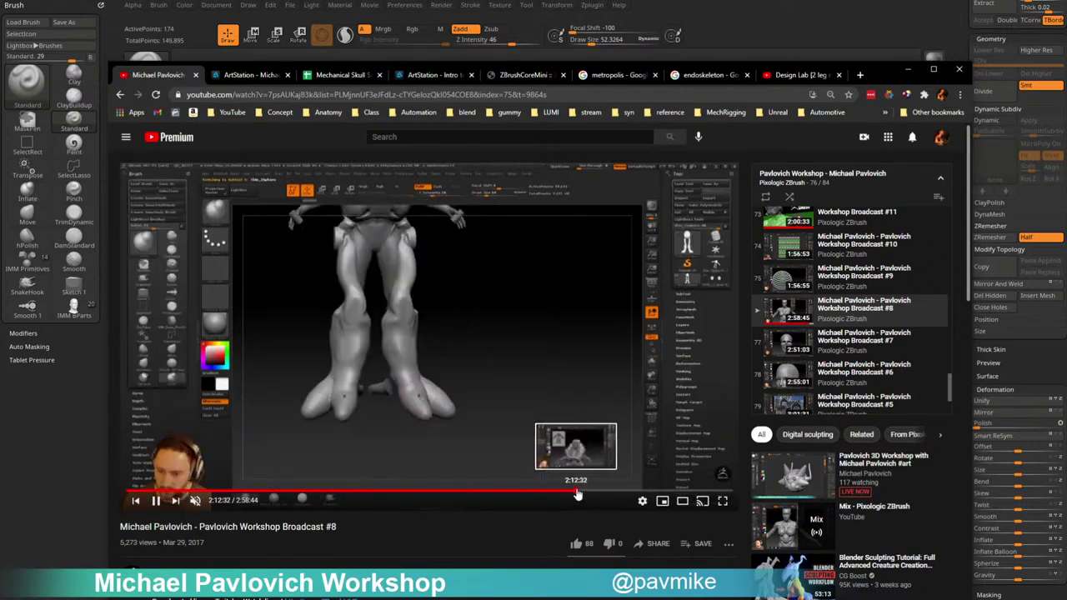
left_click(123, 95)
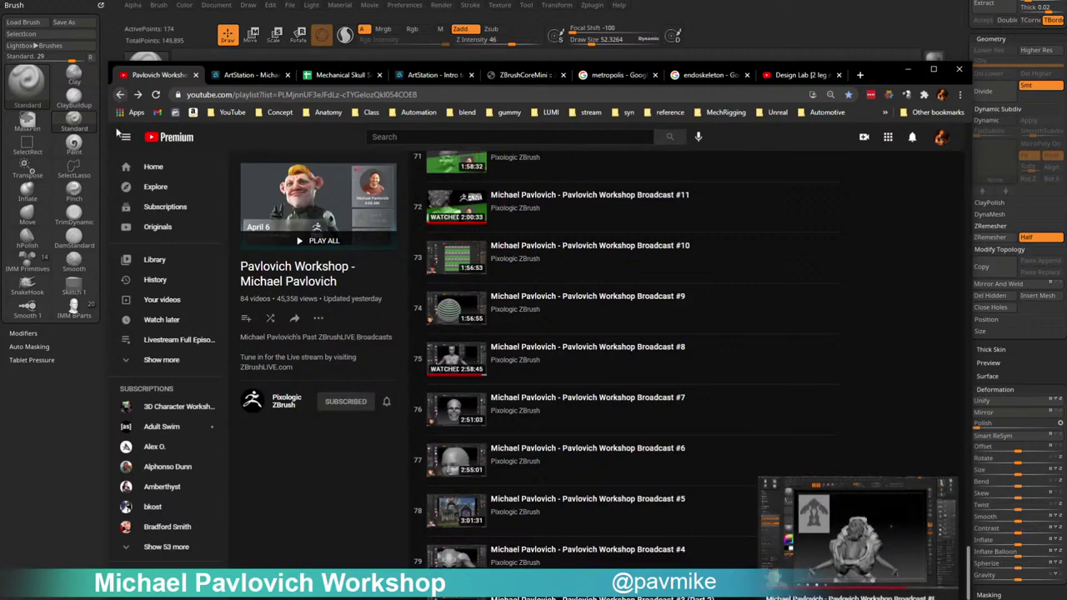
Open Pavlovich Workshop Broadcast #11, skim to the shoulder armor section around 1:39:00 and return to the playlist.
scroll(572, 416, "up", 3)
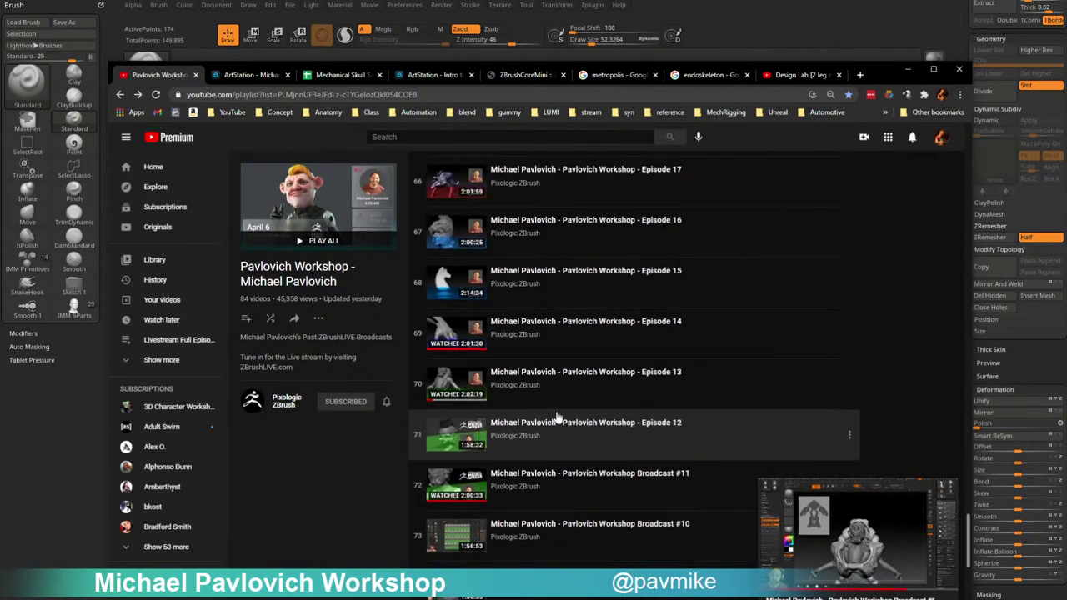
left_click(531, 474)
left_click(512, 495)
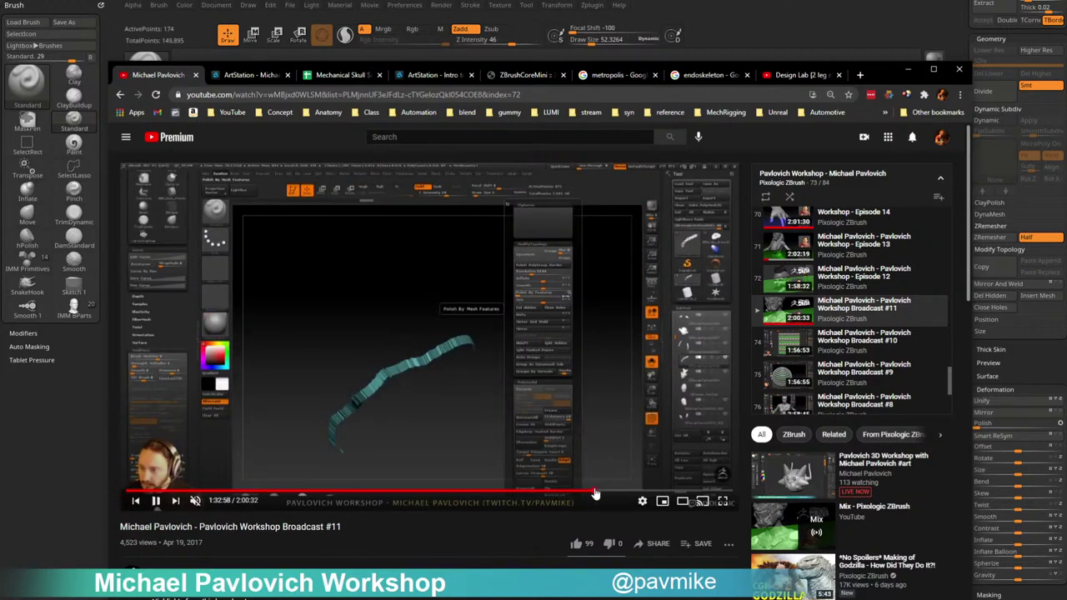
left_click(595, 494)
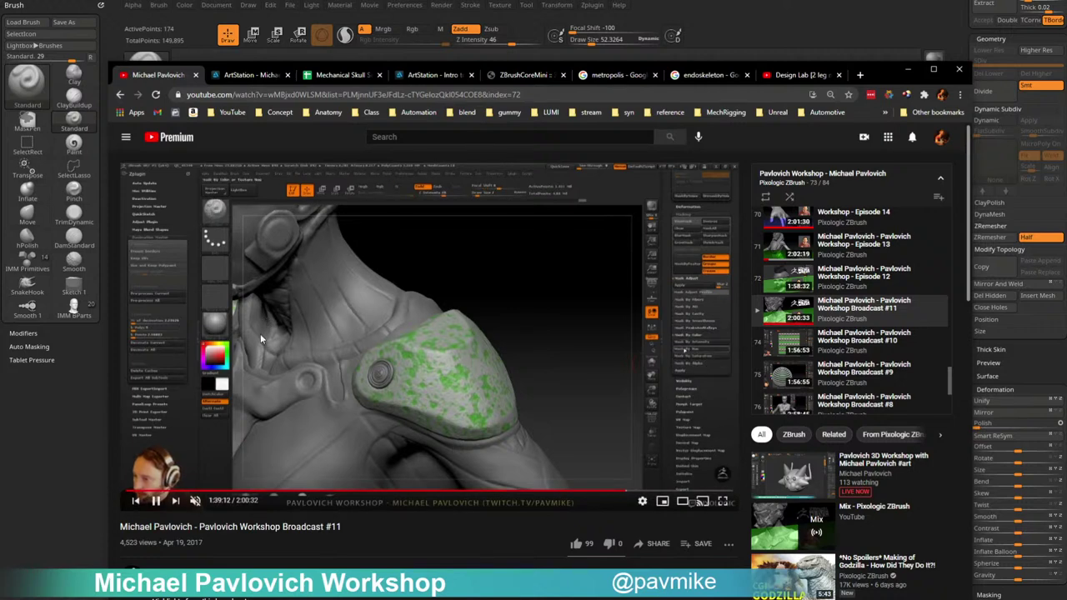
left_click(119, 94)
Select the playlist's web address, close the video miniplayer and minimize the browser to return to ZBrush.
left_click(346, 96)
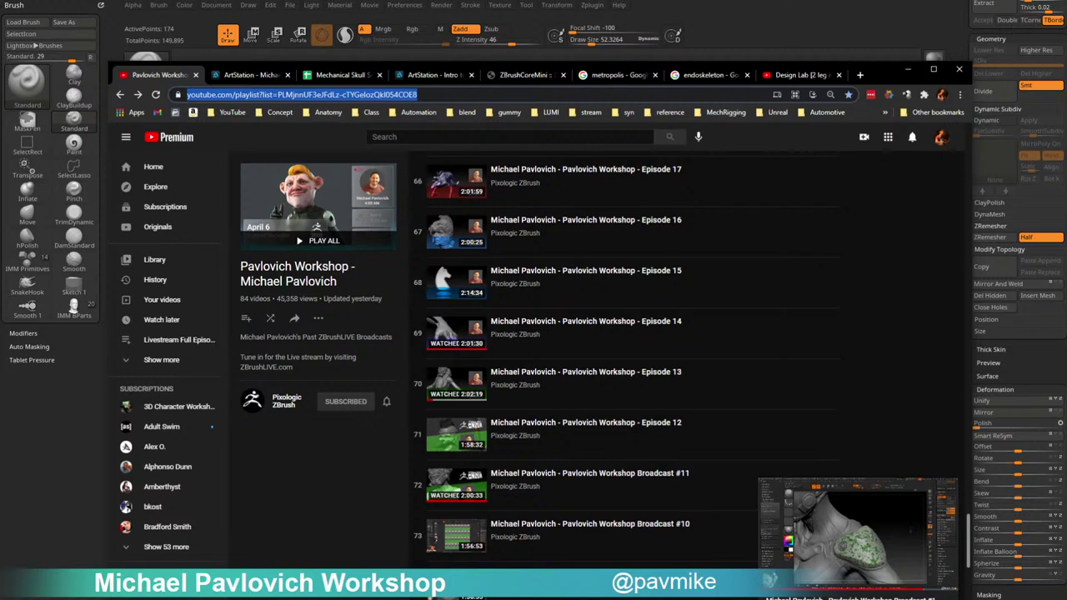
key("alt+Tab")
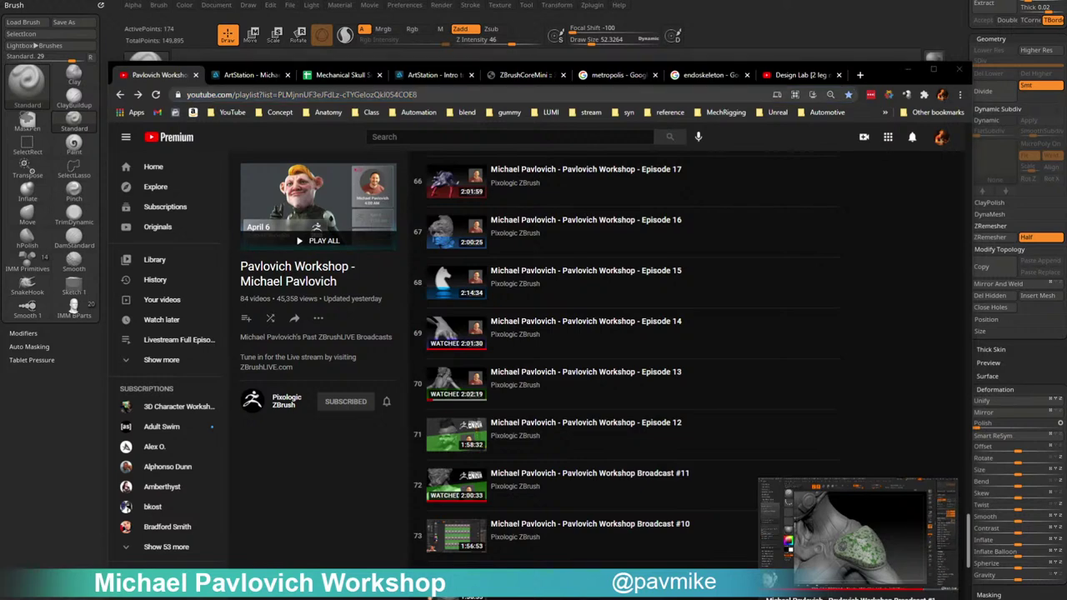
left_click(948, 492)
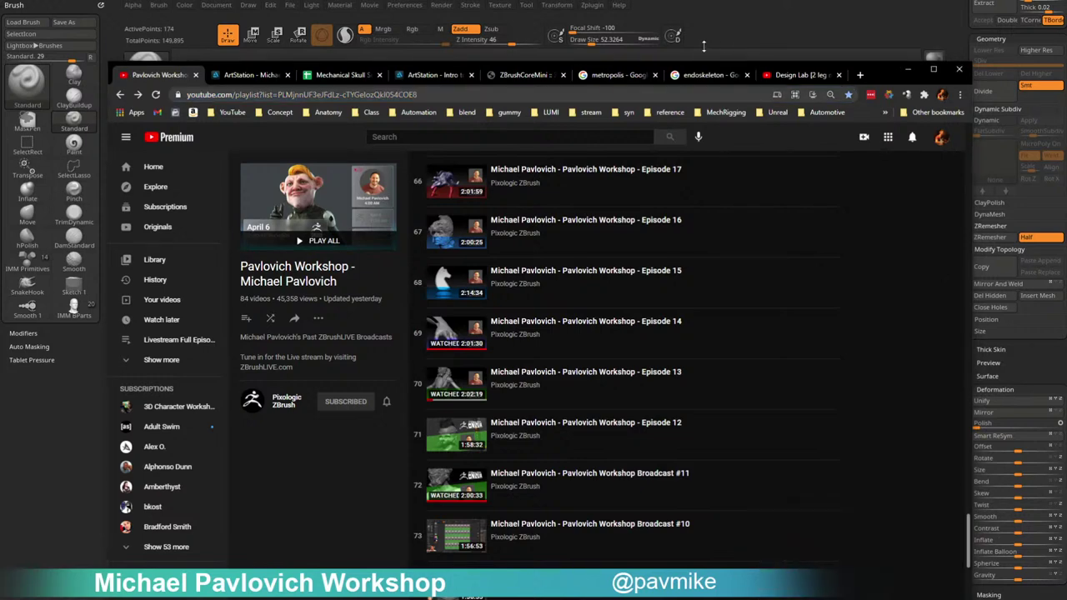
left_click(908, 70)
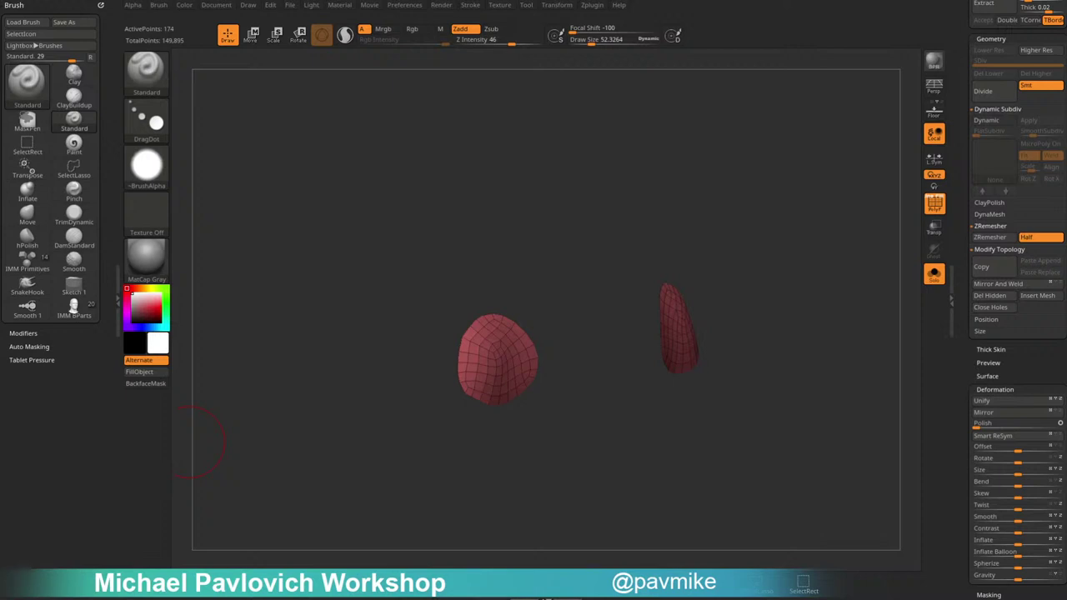
Turn off Solo mode, delete the shoulder patch subtool and the Extract7 subtool, and hide the polygon wireframe.
left_click(937, 273)
left_click_drag(959, 250, 959, 270)
key("f")
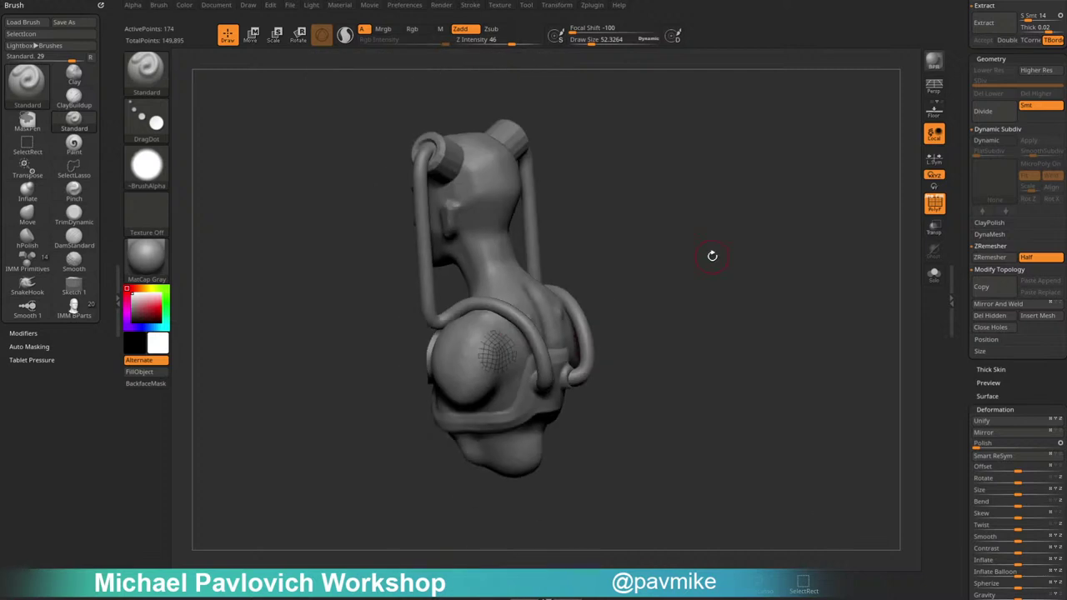
left_click_drag(710, 256, 885, 285)
scroll(968, 408, "up", 5)
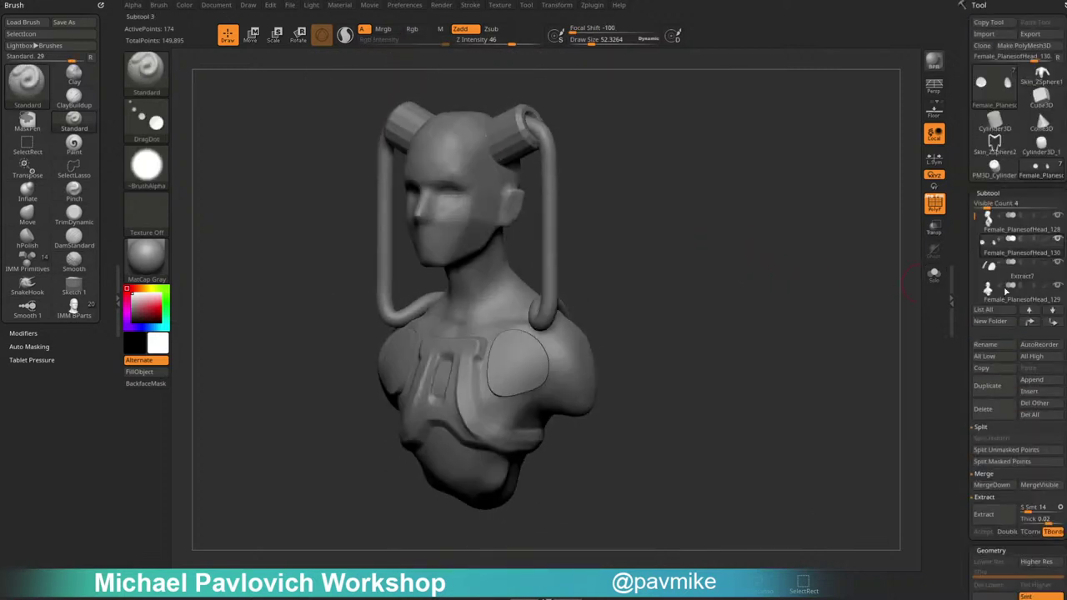
left_click(984, 409)
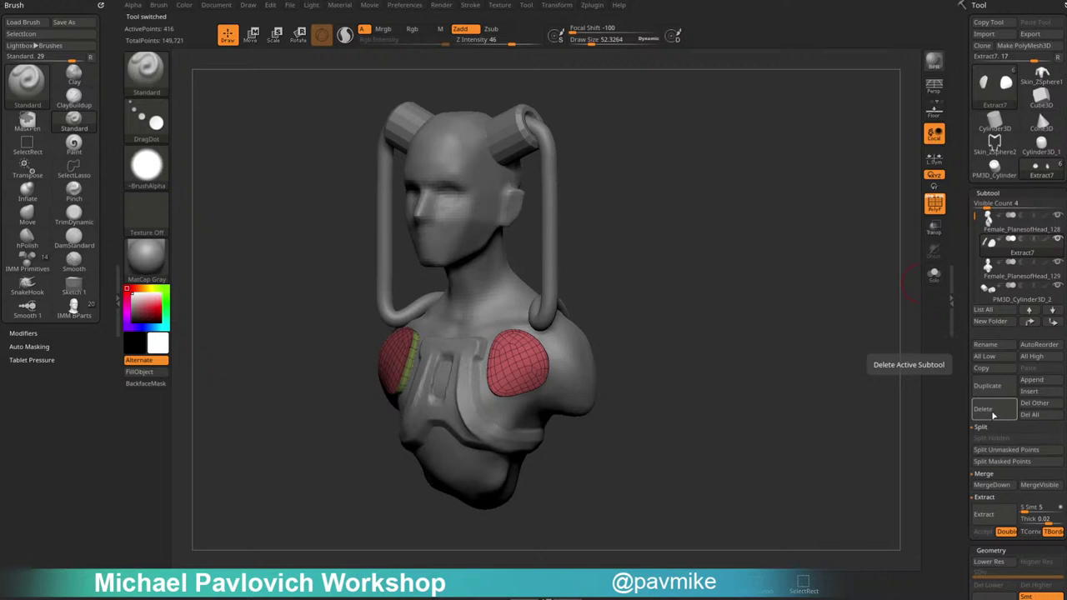
left_click(993, 415)
key("shift+f")
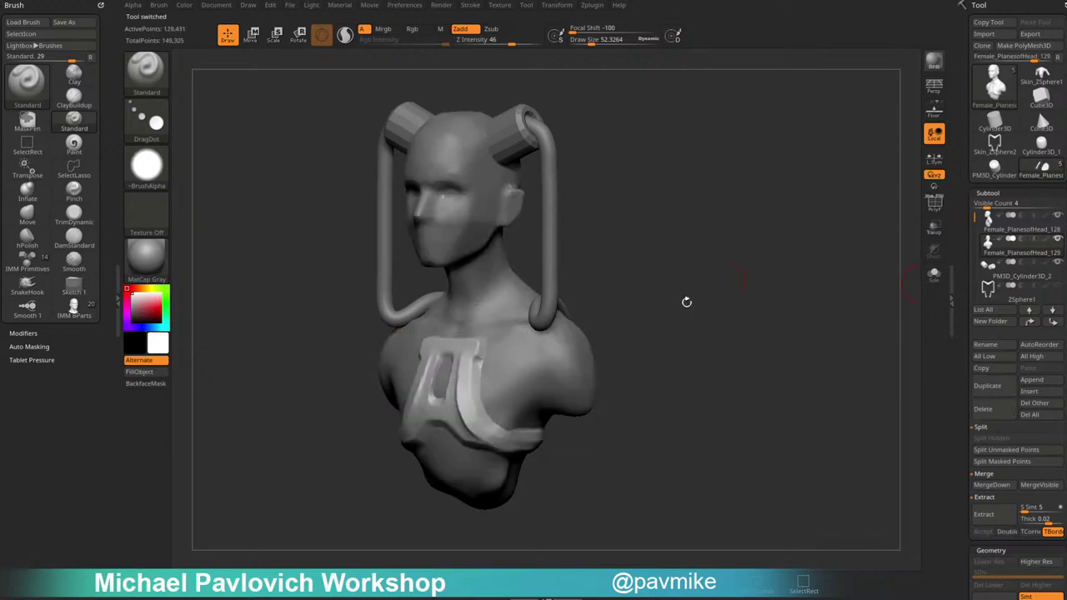
Select the body subtool, frame its chest harness and set the brush draw size to about 33.
mouse_move(686, 300)
left_mouse_down()
mouse_move(671, 336)
mouse_move(698, 339)
mouse_move(738, 376)
mouse_move(683, 360)
mouse_move(748, 205)
mouse_move(731, 325)
mouse_move(781, 255)
mouse_move(881, 271)
mouse_move(769, 291)
mouse_move(726, 257)
mouse_move(817, 225)
mouse_move(838, 373)
left_mouse_up()
left_click(588, 368, "alt")
key("s")
left_click_drag(528, 320, 519, 321)
mouse_move(805, 263)
left_mouse_down("alt")
mouse_move(809, 245)
mouse_move(790, 230)
mouse_move(789, 274)
left_mouse_up("alt")
left_click(591, 430, "alt")
mouse_move(841, 361)
left_mouse_down("alt")
mouse_move(802, 317)
mouse_move(804, 288)
left_mouse_up("alt")
key("s")
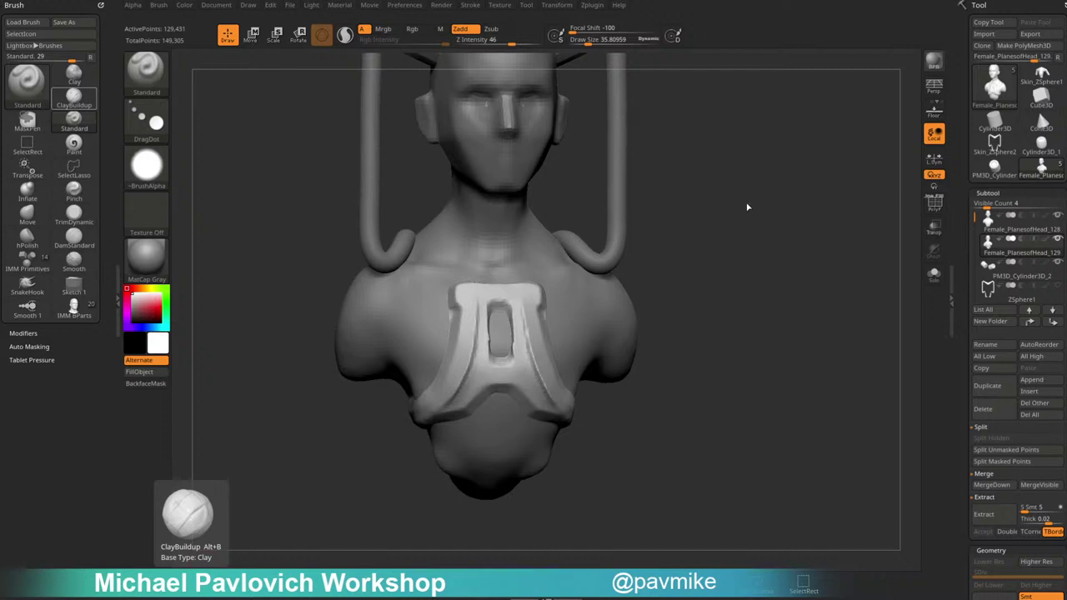
mouse_move(783, 240)
left_mouse_down()
mouse_move(778, 248)
mouse_move(824, 230)
mouse_move(722, 233)
mouse_move(767, 257)
mouse_move(771, 238)
mouse_move(821, 235)
left_mouse_up()
key("s")
key("s")
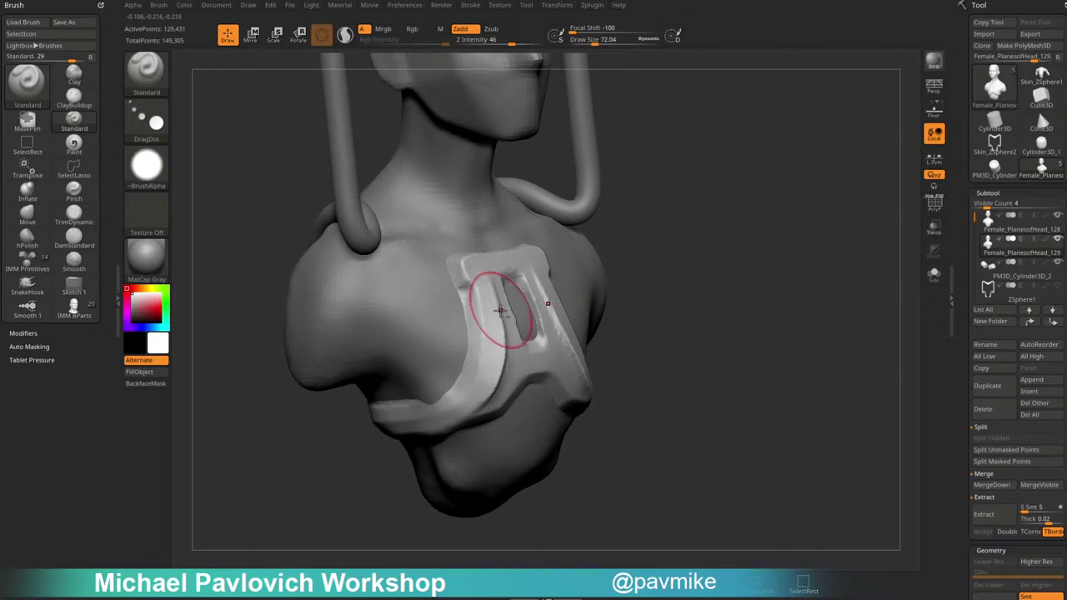
right_click_drag(529, 299, 524, 285)
key("s")
left_click_drag(515, 286, 505, 284)
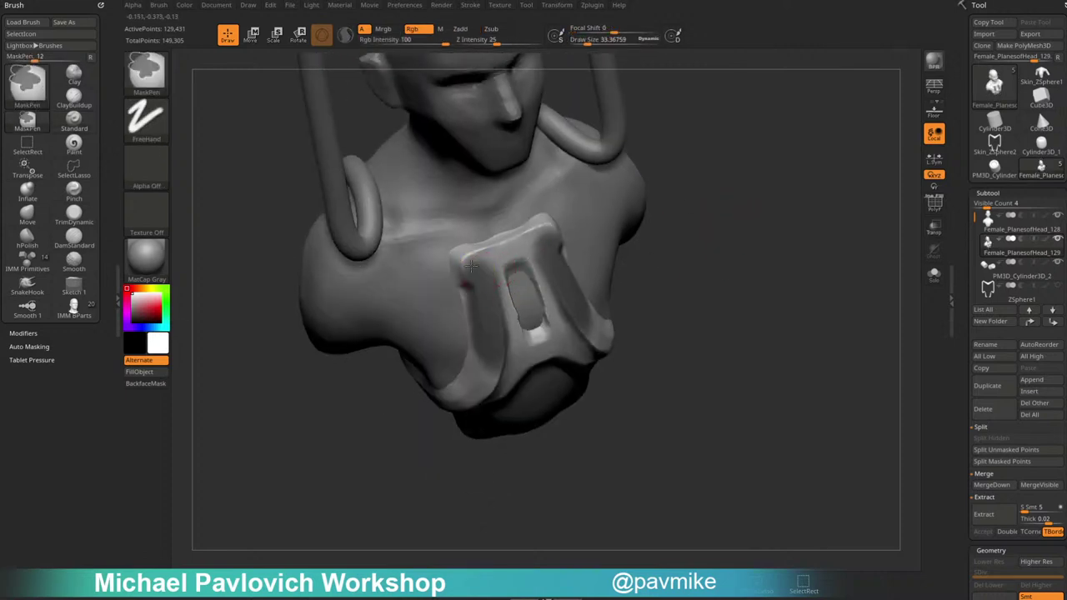
Mask the raised top band of the chest harness with MaskPen and briefly isolate the body subtool to check it.
left_click_drag(546, 230, 492, 247, "ctrl")
right_click_drag(606, 207, 596, 209)
left_click_drag(531, 228, 536, 234, "ctrl")
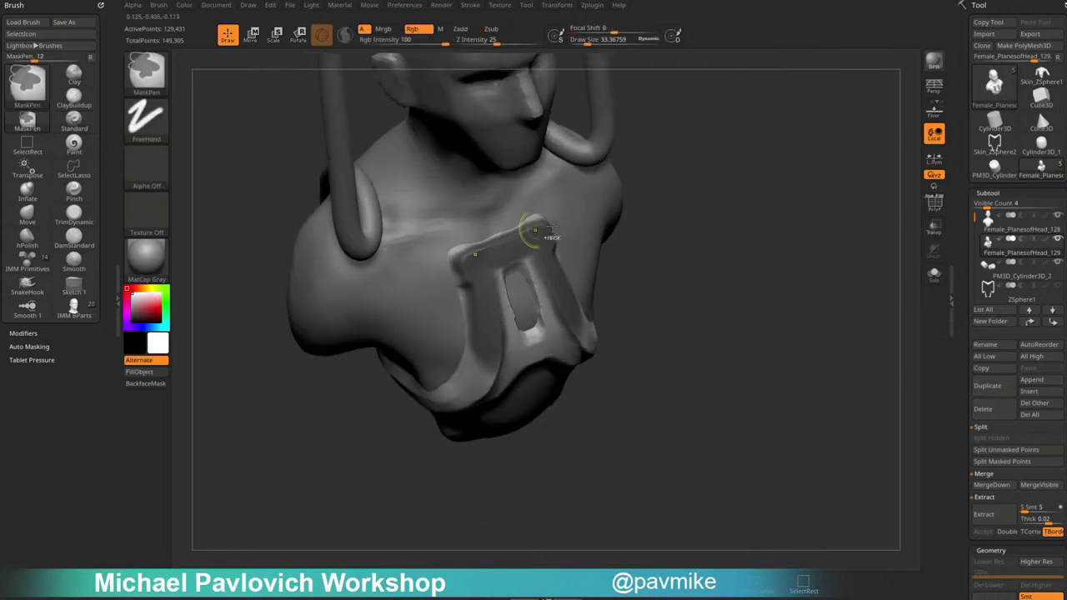
left_click(935, 274)
mouse_move(742, 291)
left_mouse_down()
mouse_move(855, 316)
mouse_move(834, 291)
mouse_move(886, 267)
mouse_move(775, 274)
left_mouse_up()
left_click(928, 278)
left_click_drag(866, 280, 728, 271)
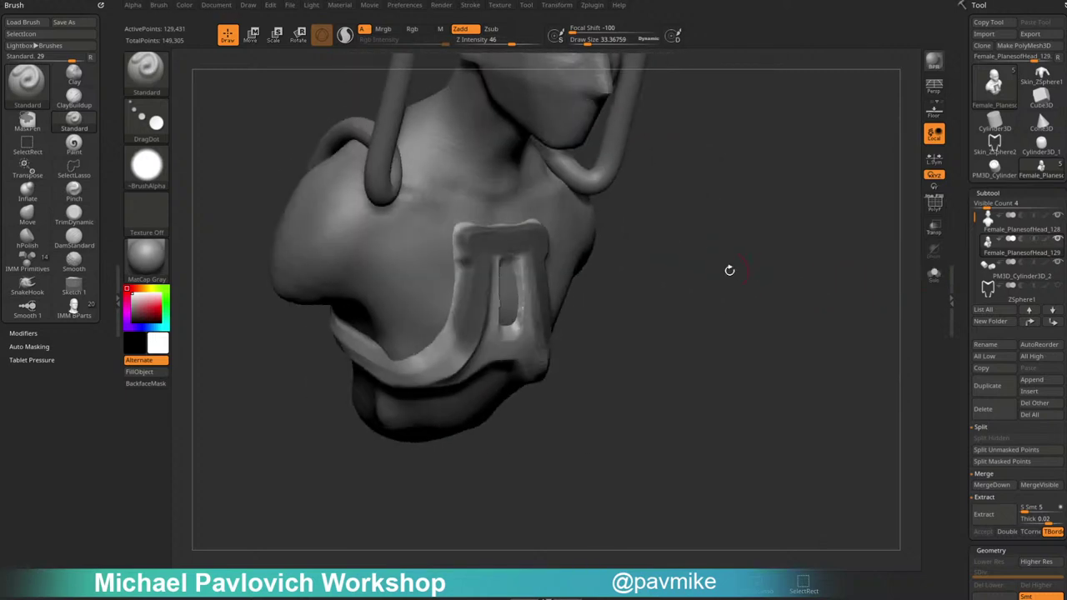
Paint the MaskPen mask over the chest harness's front panel around the central slot and down its vertical bars.
left_click_drag(459, 236, 467, 235, "ctrl")
key("ctrl+z")
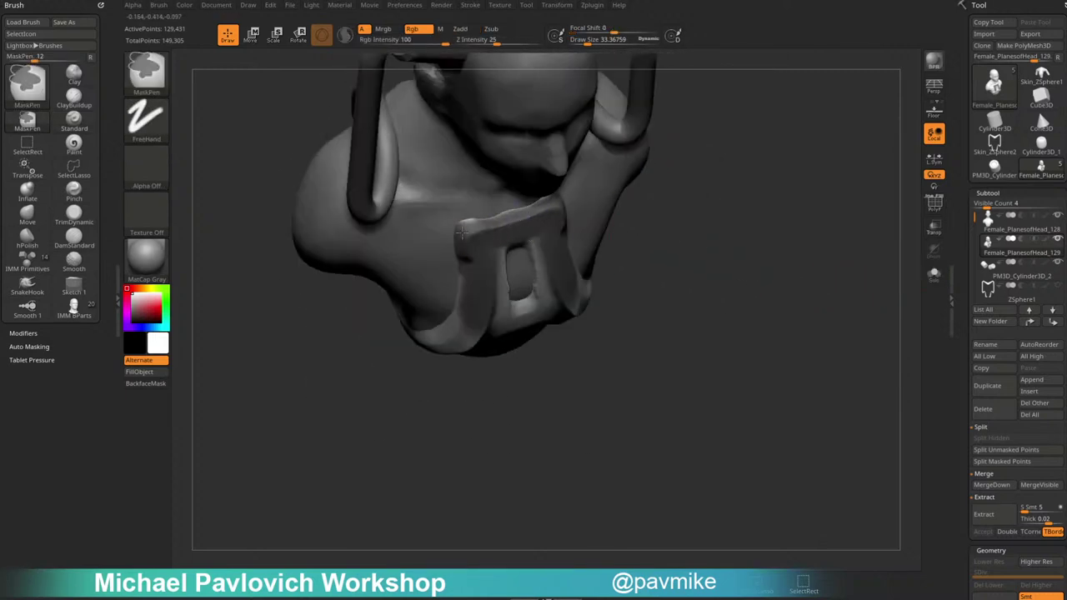
left_click_drag(671, 242, 633, 179)
left_click_drag(493, 281, 509, 340, "ctrl")
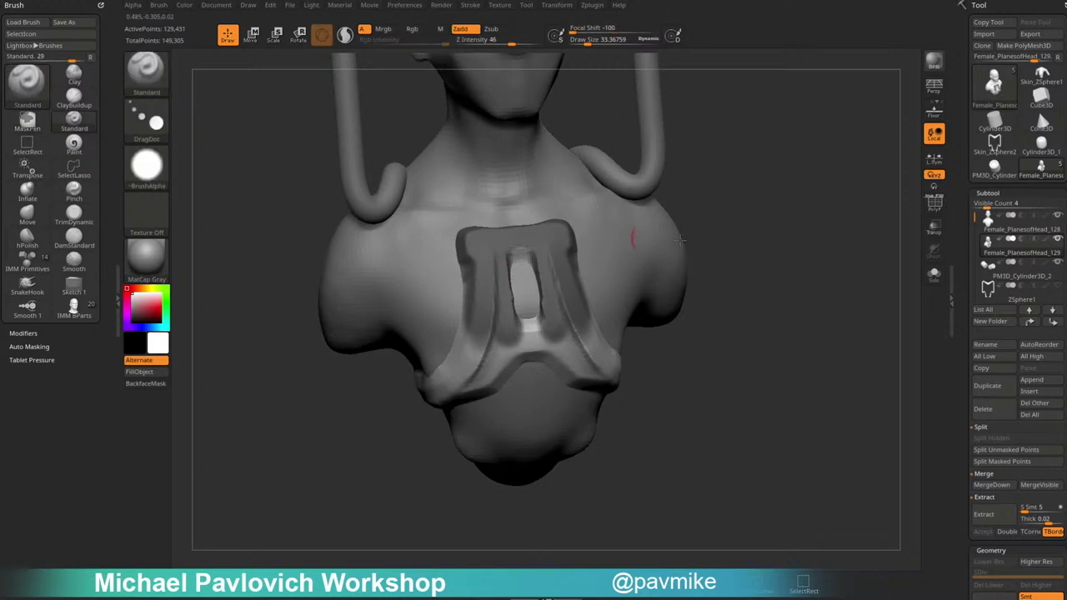
mouse_move(725, 238)
left_mouse_down()
mouse_move(741, 229)
mouse_move(696, 280)
left_mouse_up()
mouse_move(517, 335)
left_mouse_down("ctrl")
mouse_move(510, 342)
mouse_move(546, 344)
mouse_move(551, 355)
left_mouse_up("ctrl")
left_click_drag(769, 308, 723, 311)
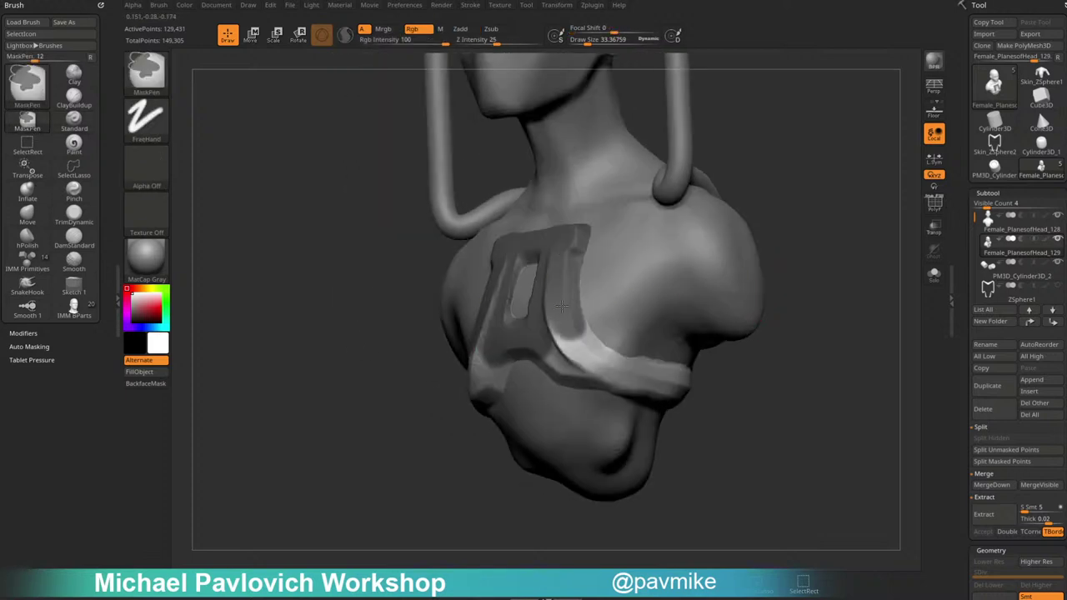
mouse_move(561, 307)
left_mouse_down("ctrl")
mouse_move(554, 341)
mouse_move(570, 365)
left_mouse_up("ctrl")
Extend the mask along the harness's side strap beneath the arm and across the lower edge of the back plate.
left_click_drag(796, 342, 726, 345)
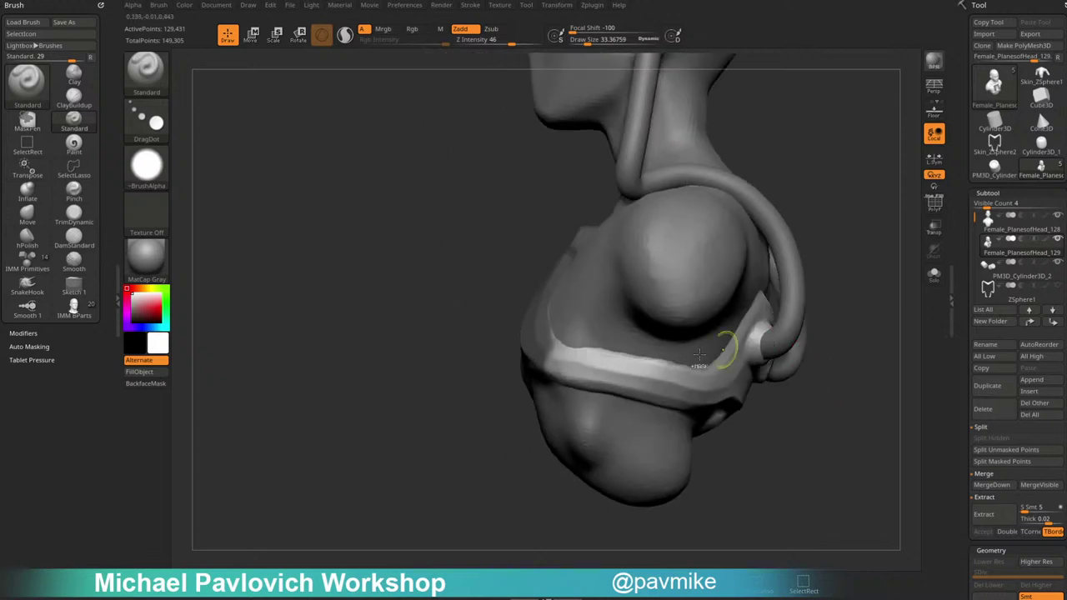
mouse_move(557, 344)
left_mouse_down("ctrl")
mouse_move(566, 368)
mouse_move(602, 374)
mouse_move(582, 357)
left_mouse_up("ctrl")
mouse_move(842, 442)
left_mouse_down()
mouse_move(900, 461)
mouse_move(828, 381)
left_mouse_up()
mouse_move(677, 291)
left_mouse_down("ctrl")
mouse_move(648, 302)
mouse_move(650, 288)
mouse_move(678, 301)
left_mouse_up("ctrl")
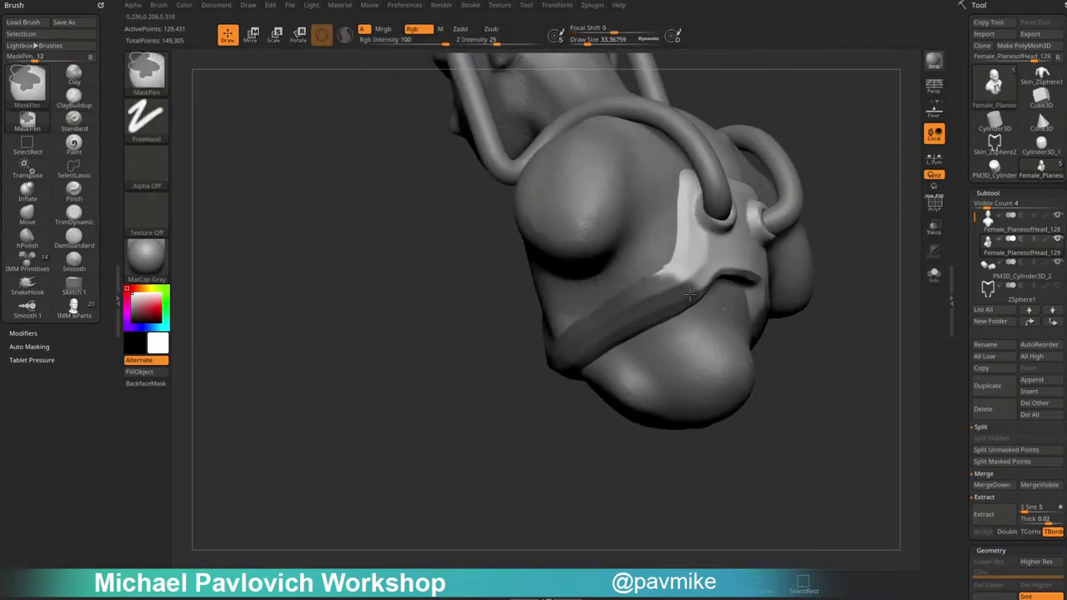
left_click_drag(886, 291, 813, 340)
mouse_move(638, 341)
left_mouse_down("ctrl")
mouse_move(627, 346)
mouse_move(719, 333)
left_mouse_up("ctrl")
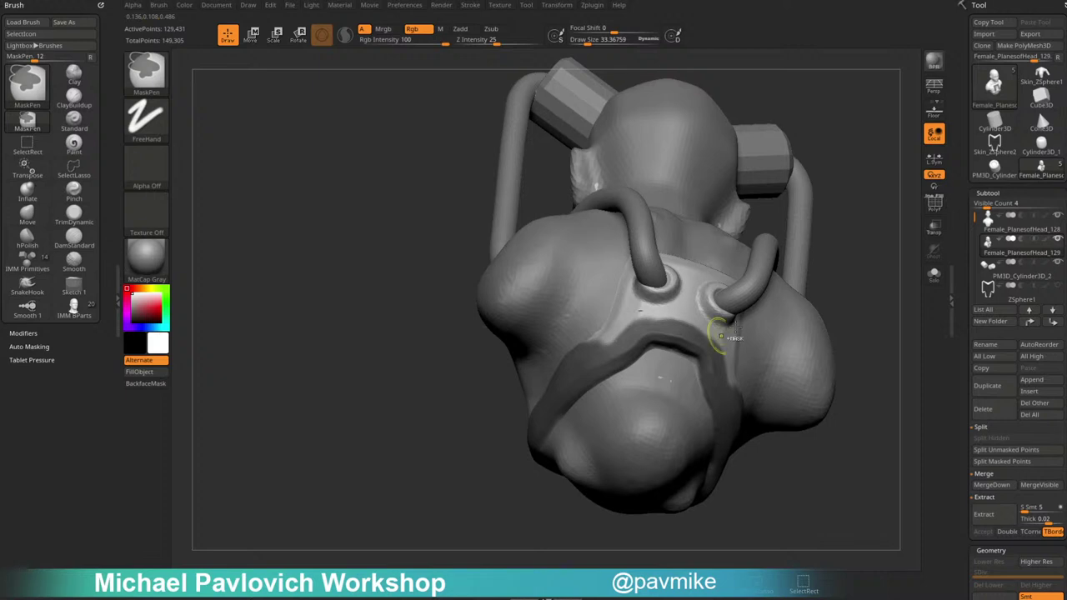
Mask the back plate of the harness around the hose sockets and up to its upper edge.
left_click_drag(834, 450, 875, 404)
mouse_move(617, 321)
left_mouse_down("ctrl")
mouse_move(607, 340)
mouse_move(626, 290)
left_mouse_up("ctrl")
left_click_drag(817, 254, 859, 287)
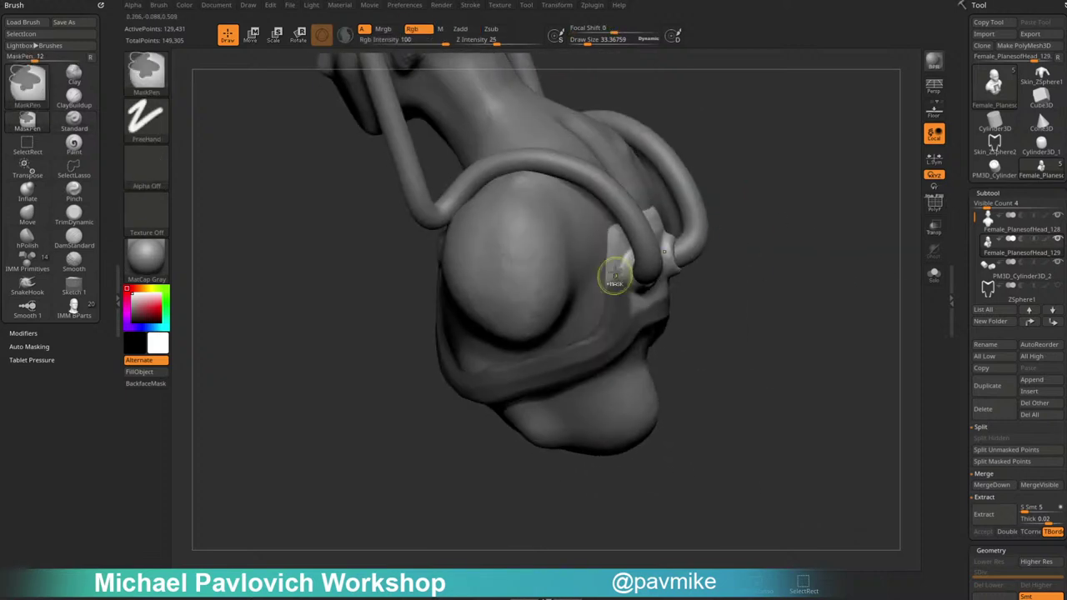
left_click_drag(614, 279, 618, 250, "ctrl")
left_click_drag(833, 434, 767, 417)
mouse_move(682, 205)
left_mouse_down("ctrl")
mouse_move(646, 219)
mouse_move(684, 213)
mouse_move(646, 237)
left_mouse_up("ctrl")
mouse_move(804, 216)
left_mouse_down()
mouse_move(752, 229)
mouse_move(750, 283)
left_mouse_up()
mouse_move(554, 271)
left_mouse_down("ctrl")
mouse_move(584, 292)
mouse_move(595, 271)
left_mouse_up("ctrl")
Isolate the body subtool, reduce the draw size to about 27 and touch up the mask along the back plate's edges.
left_click(930, 277)
mouse_move(871, 277)
left_mouse_down()
mouse_move(822, 274)
mouse_move(854, 279)
left_mouse_up()
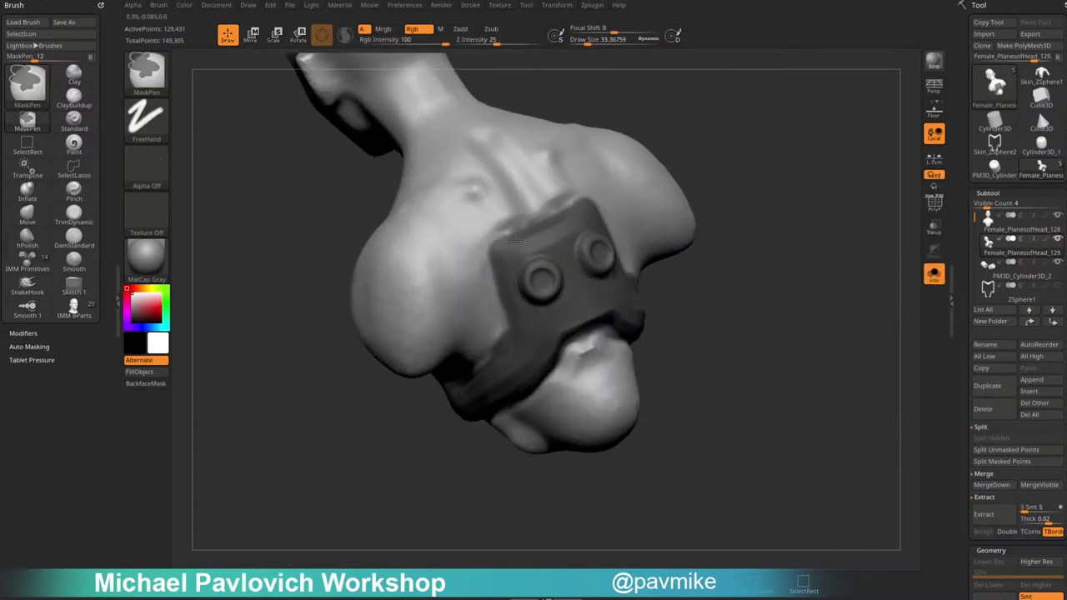
left_click_drag(741, 237, 802, 216)
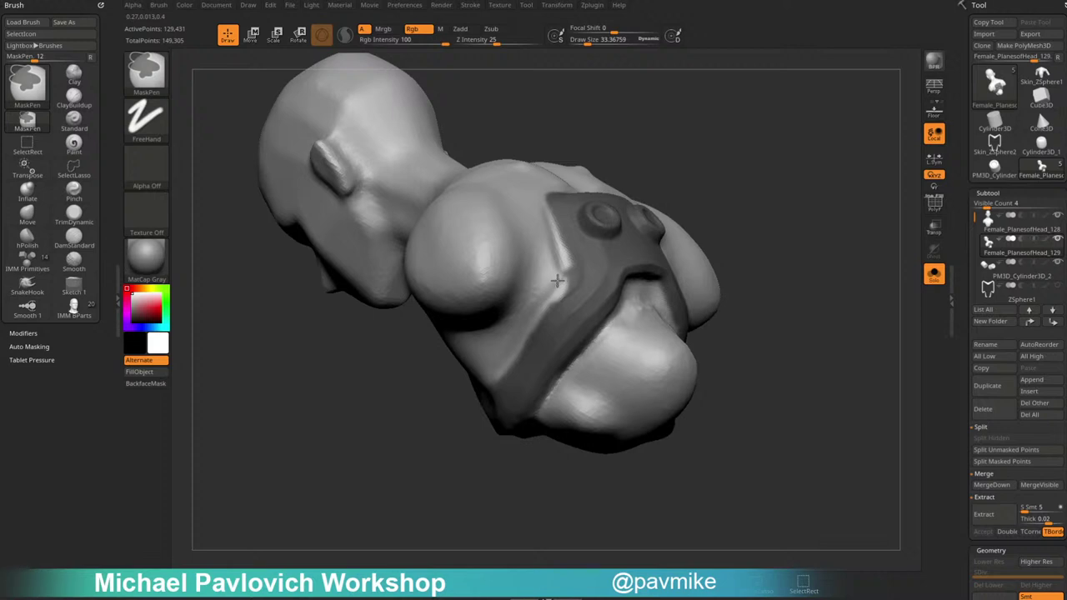
left_click_drag(631, 230, 560, 312)
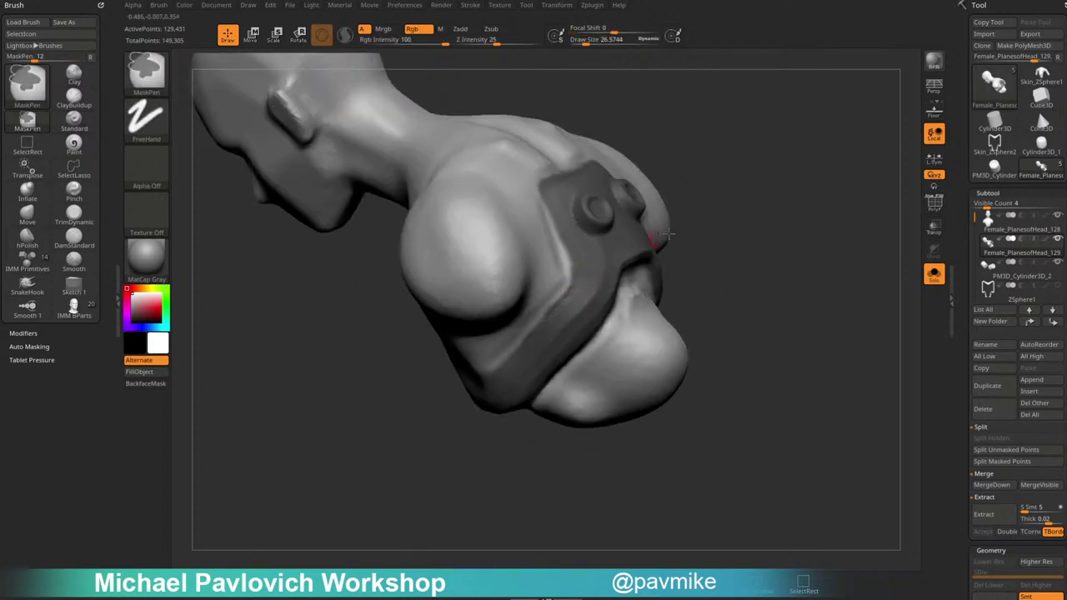
mouse_move(667, 236)
left_mouse_down()
mouse_move(769, 231)
mouse_move(463, 344)
mouse_move(750, 286)
mouse_move(769, 269)
mouse_move(761, 248)
mouse_move(516, 300)
mouse_move(733, 234)
mouse_move(461, 306)
left_mouse_up()
key("ctrl")
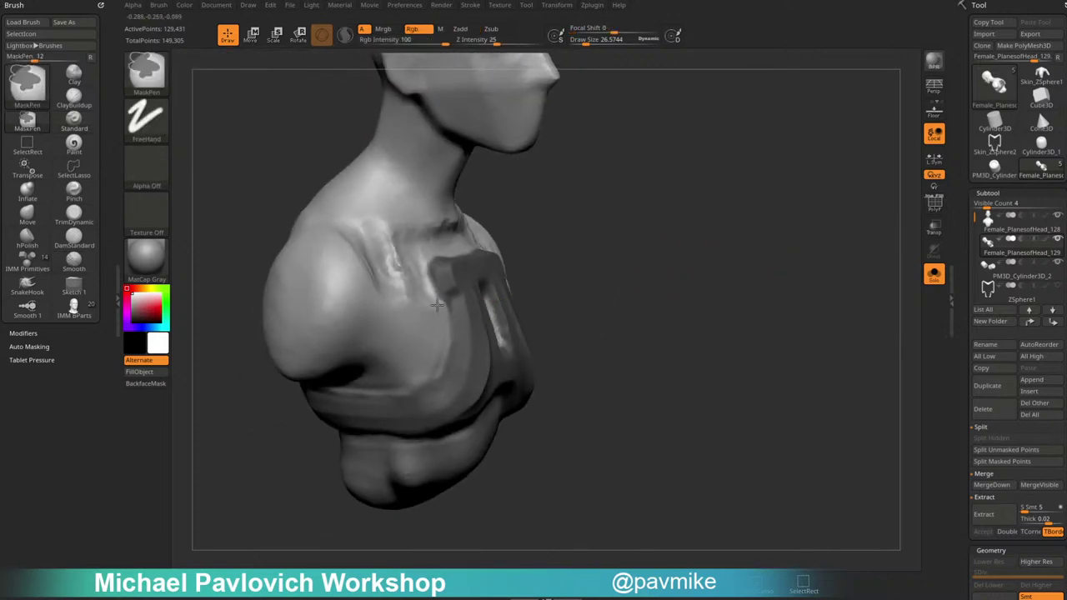
Refine the mask edges along the front chest strap and the side strap under the arm.
right_click_drag(552, 264, 433, 279)
right_click_drag(397, 389, 431, 372)
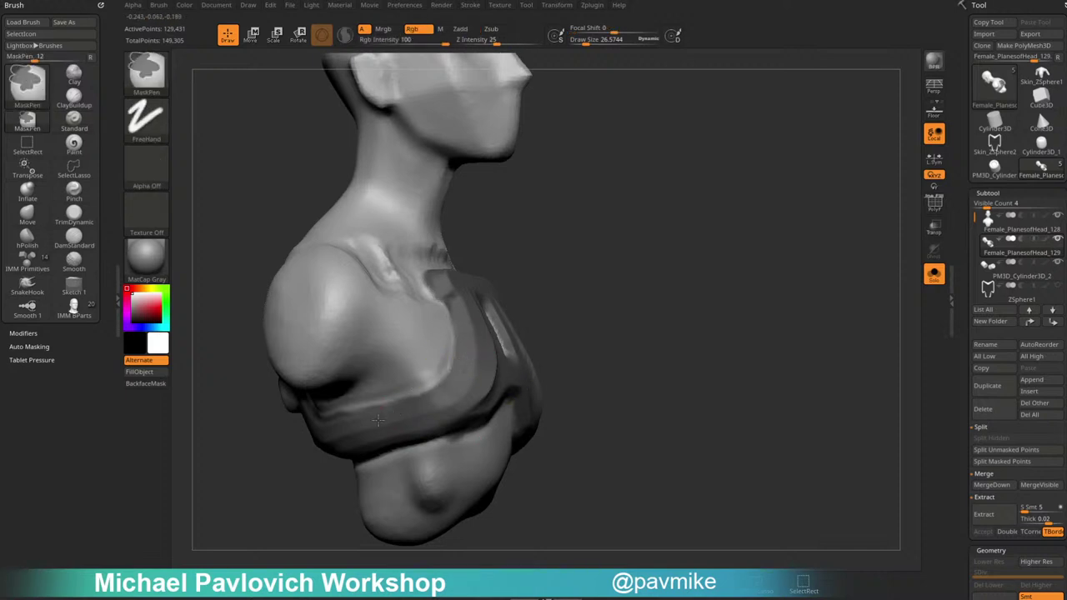
mouse_move(378, 421)
left_mouse_down()
mouse_move(698, 279)
mouse_move(479, 365)
left_mouse_up()
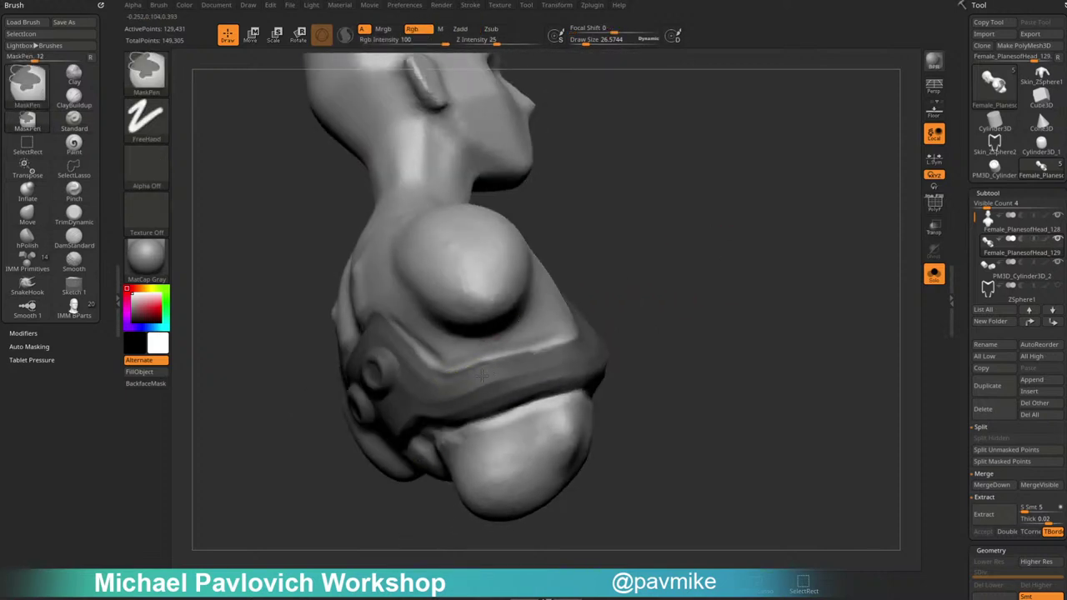
mouse_move(586, 346)
left_mouse_down()
mouse_move(669, 300)
mouse_move(725, 291)
mouse_move(603, 278)
left_mouse_up()
key("ctrl")
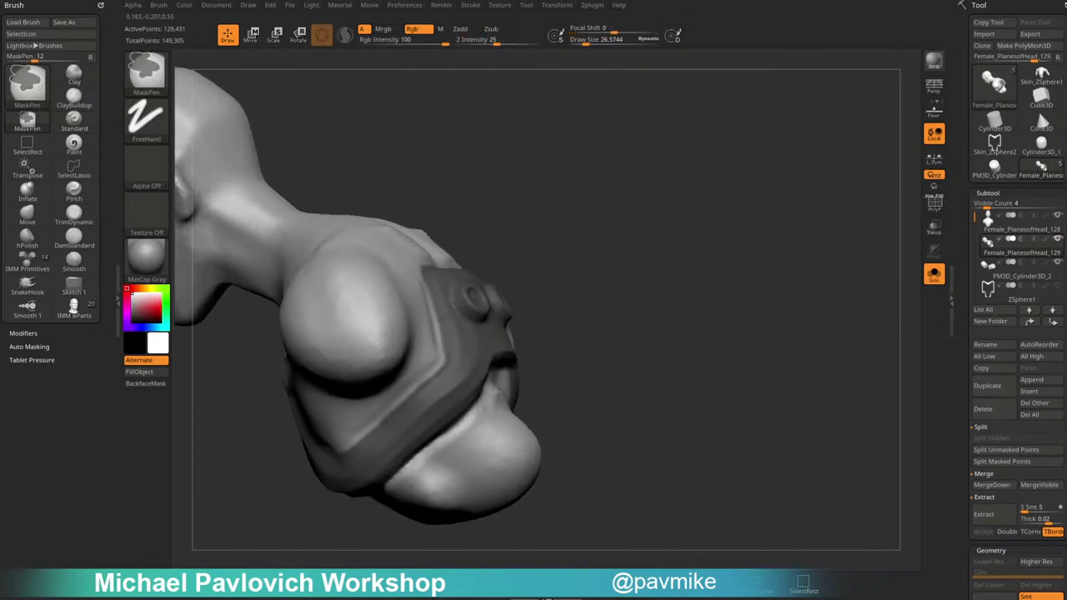
Fill in the mask beside the back sockets and along the harness's underside.
mouse_move(726, 321)
left_mouse_down()
mouse_move(672, 290)
mouse_move(683, 255)
mouse_move(676, 221)
mouse_move(725, 222)
mouse_move(393, 371)
mouse_move(462, 327)
left_mouse_up()
key("ctrl")
left_click_drag(643, 270, 618, 162)
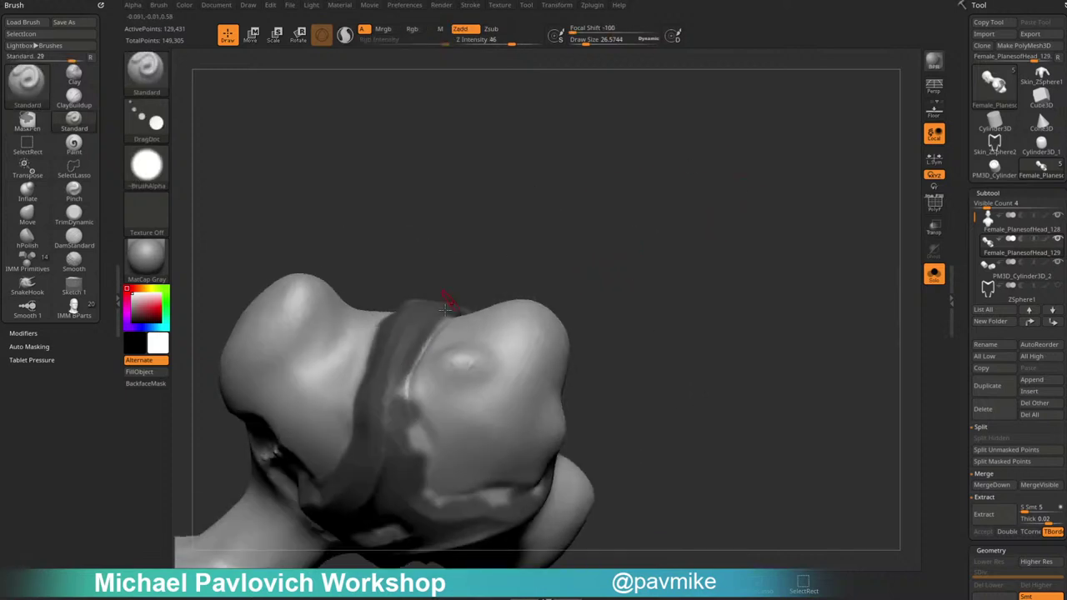
left_click_drag(447, 308, 434, 320, "ctrl")
left_click_drag(534, 273, 545, 243)
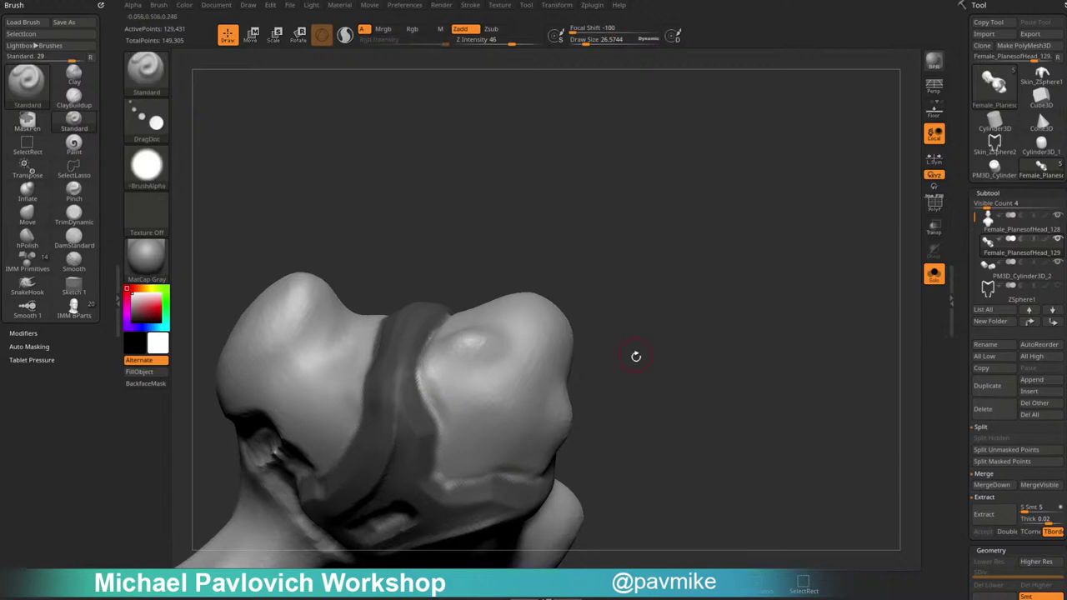
left_click_drag(636, 358, 424, 400)
Clean up the mask along the inner edge of the front chest strap, masking gaps and unmasking spill on the chest.
mouse_move(633, 383)
left_mouse_down()
mouse_move(683, 352)
mouse_move(734, 364)
mouse_move(691, 371)
mouse_move(730, 334)
mouse_move(708, 271)
mouse_move(834, 269)
mouse_move(776, 274)
mouse_move(800, 304)
mouse_move(750, 292)
left_mouse_up()
key("ctrl")
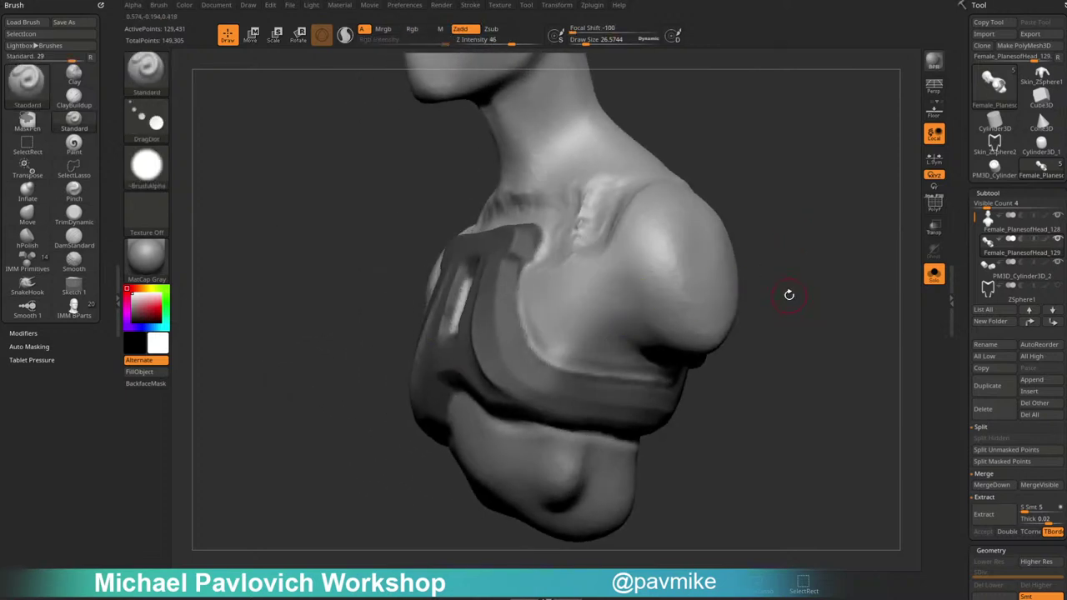
left_click(512, 366, "ctrl")
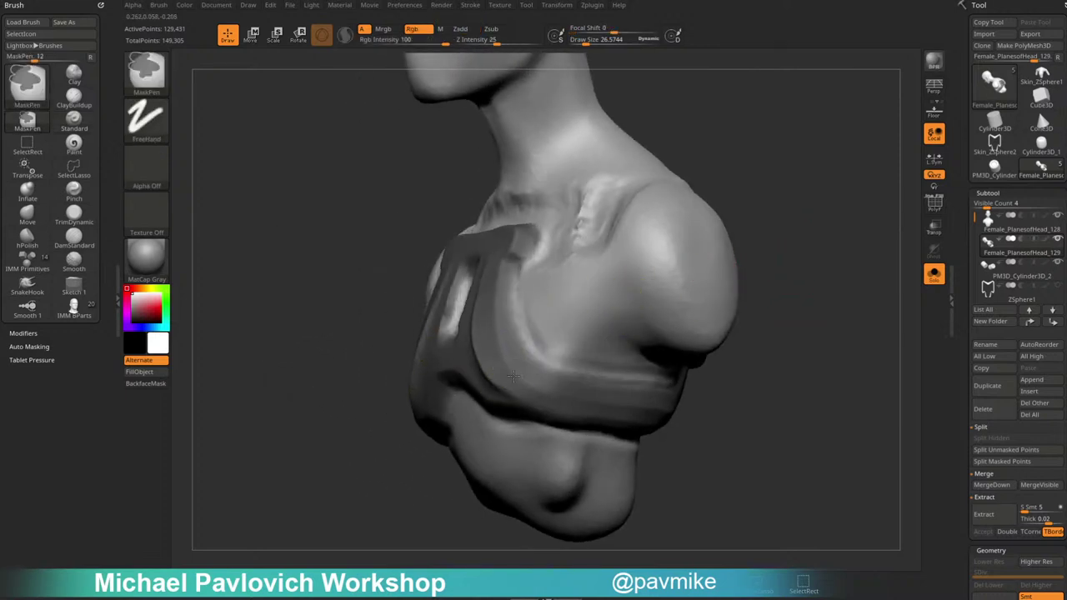
left_click(511, 366, "ctrl")
left_click(577, 335, "ctrl+alt")
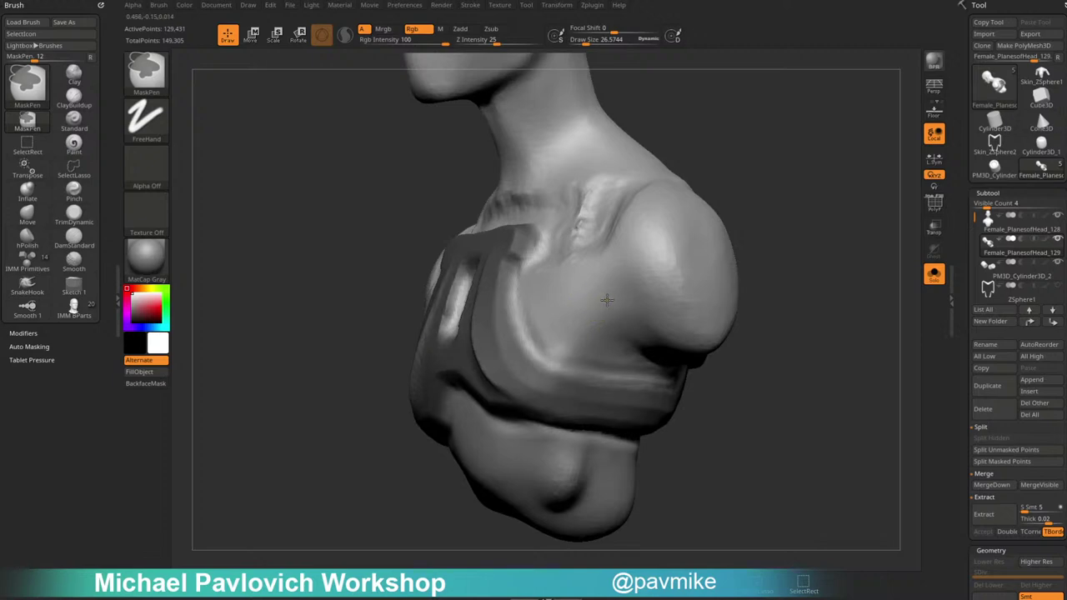
left_click(613, 297, "ctrl+alt")
mouse_move(763, 312)
left_mouse_down()
mouse_move(881, 332)
mouse_move(830, 342)
left_mouse_up()
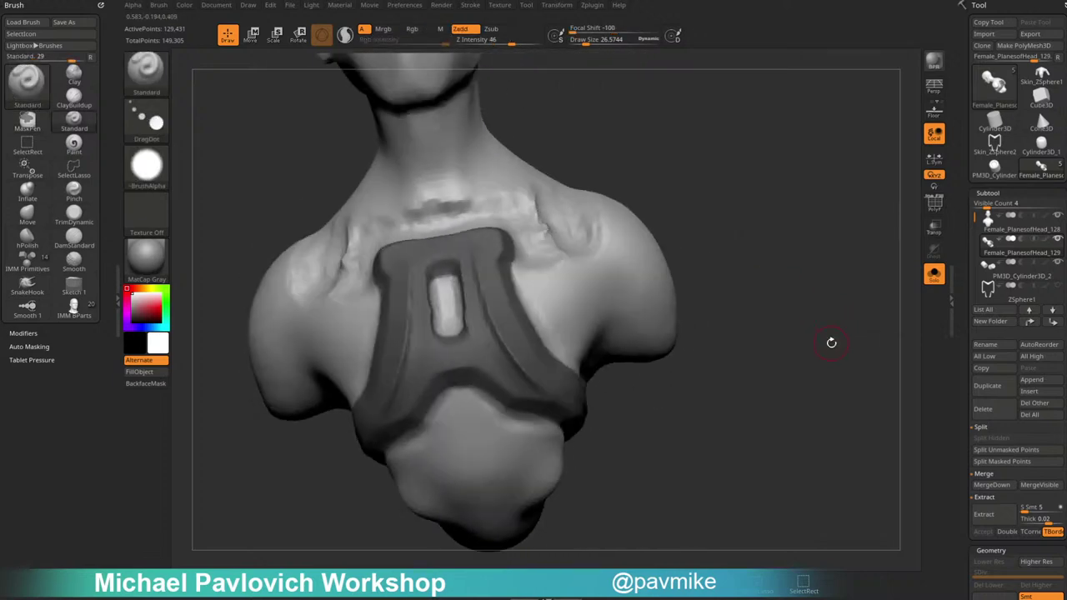
Show the polygon wireframe, turn the masked harness into its own polygroup and isolate it.
left_click_drag(962, 401, 962, 250)
left_click(935, 203)
mouse_move(833, 291)
left_mouse_down()
mouse_move(786, 309)
mouse_move(864, 305)
left_mouse_up()
key("ctrl")
key("ctrl+w")
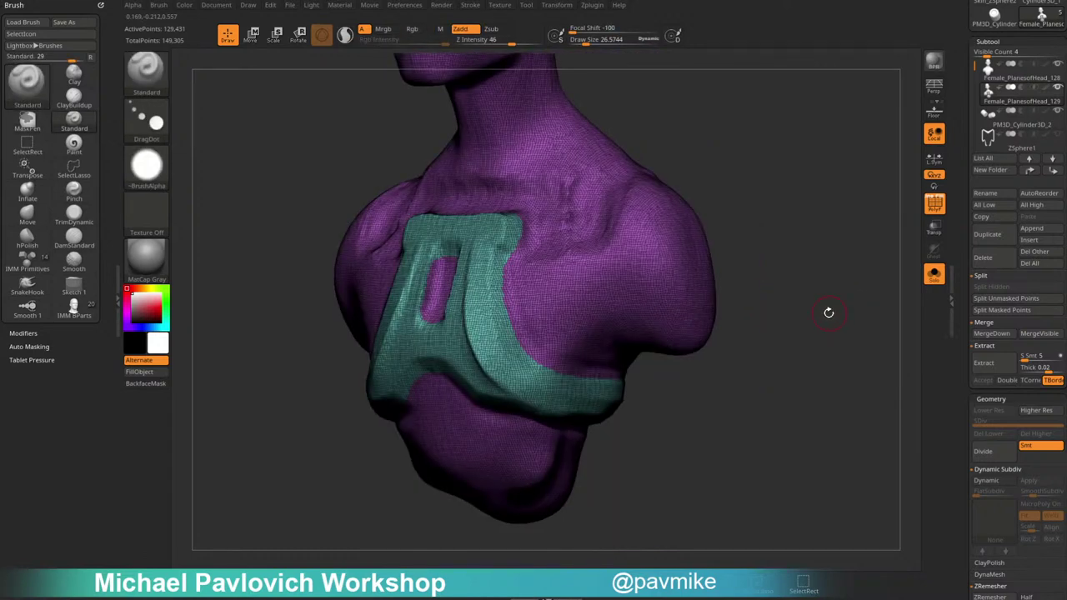
left_click(508, 324, "ctrl+shift")
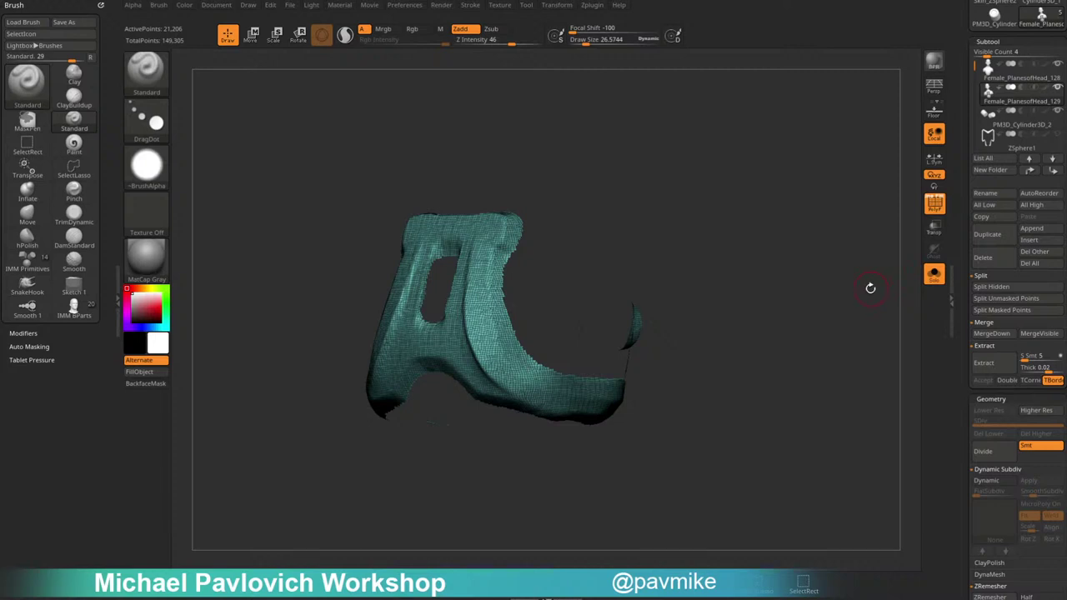
Delete the hidden body geometry and close the holes in the remaining harness mesh.
left_click_drag(967, 305, 962, 261)
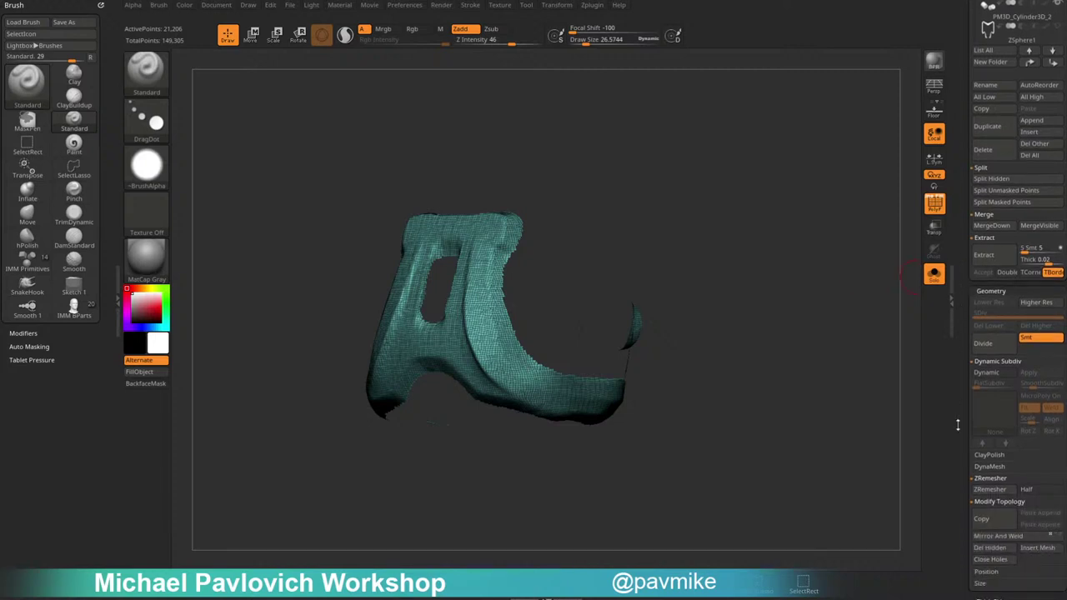
left_click(955, 355)
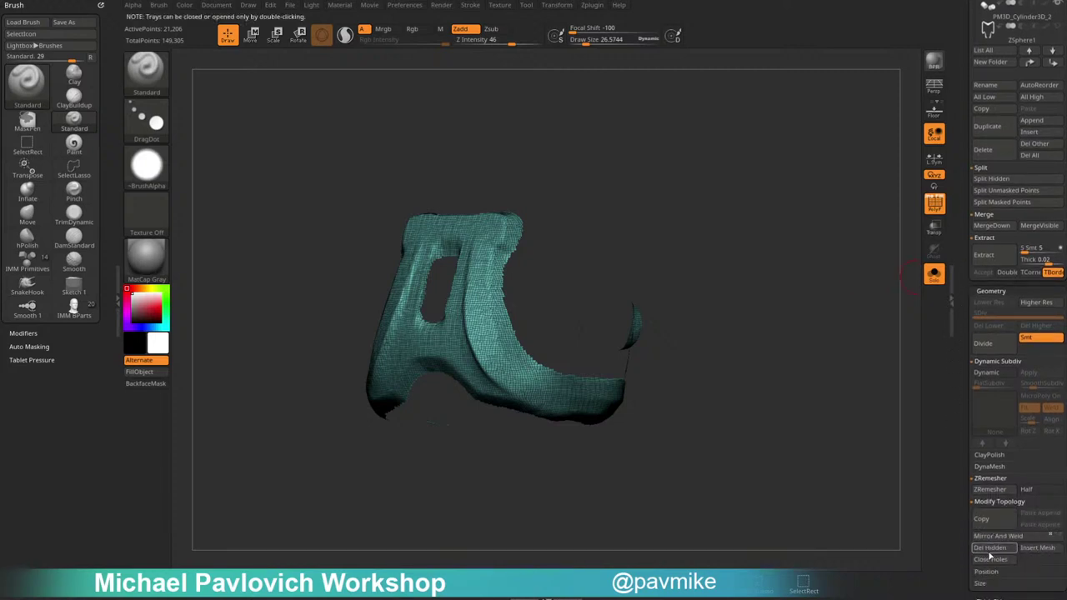
left_click_drag(654, 336, 780, 254)
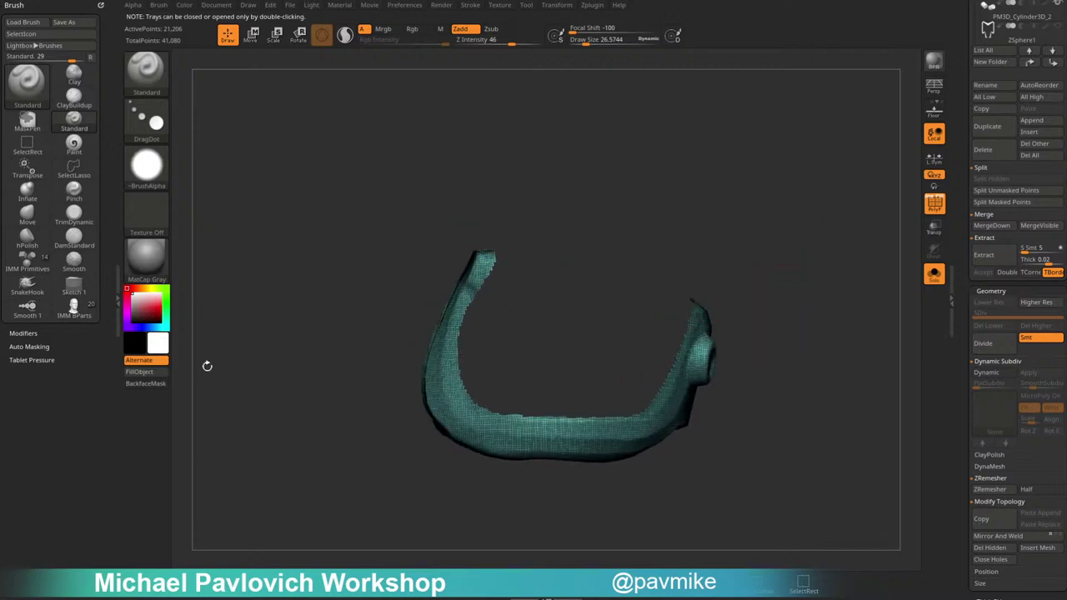
left_click(29, 346)
left_click(33, 357)
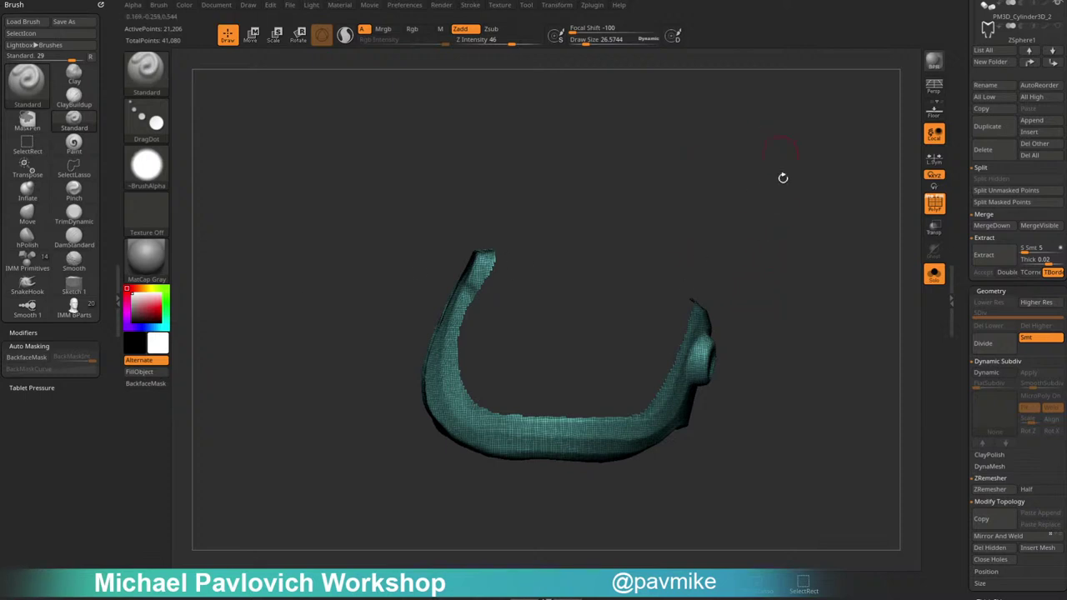
scroll(1008, 378, "down", 2)
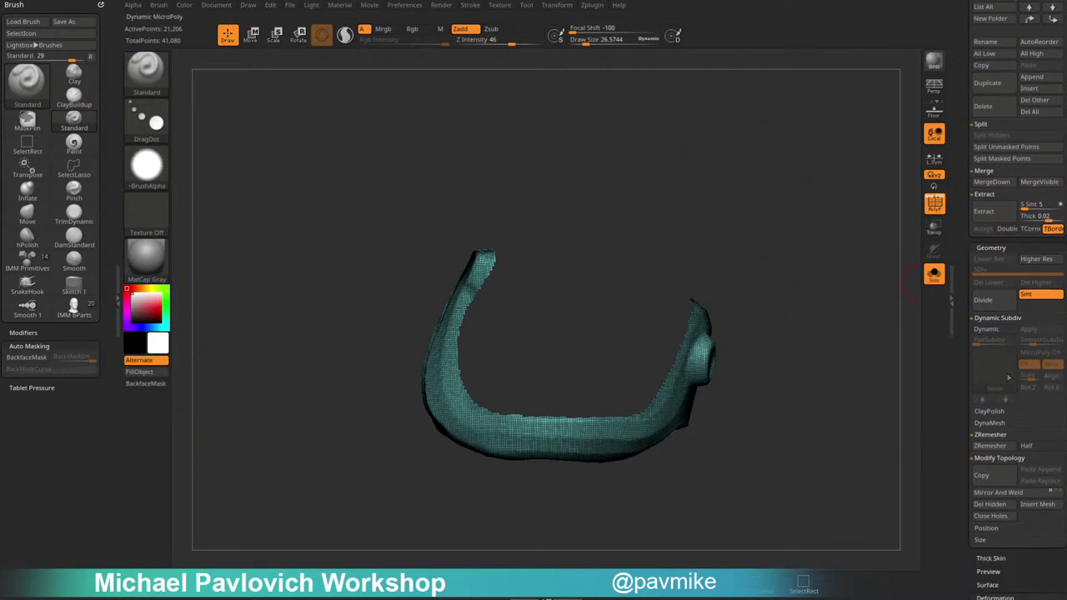
left_click(989, 516)
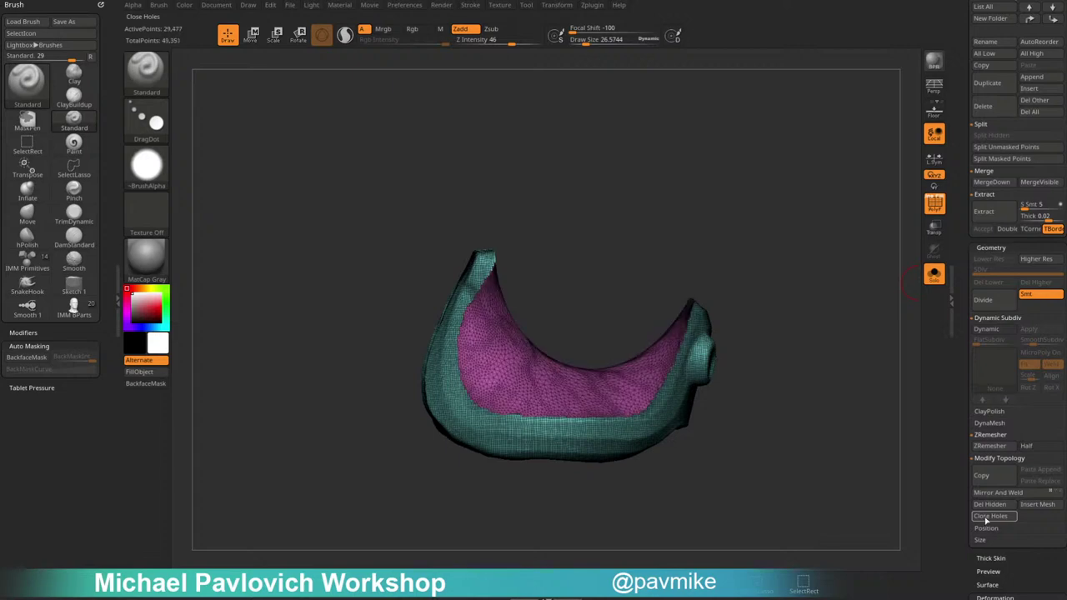
Isolate the surfaces that cap the harness's openings, split them into separate polygroups with Auto Groups and show the whole mesh.
left_click_drag(872, 476, 771, 318)
left_click(550, 387, "ctrl+shift")
left_click_drag(961, 427, 946, 320)
left_click_drag(848, 371, 869, 324)
left_click(811, 342, "ctrl+shift")
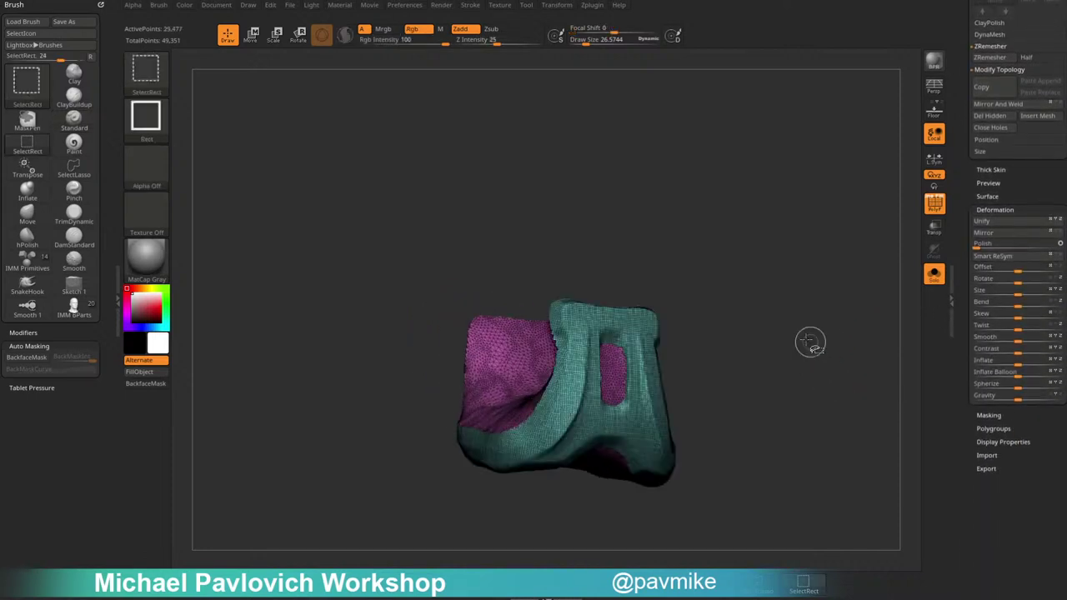
left_click(528, 365, "ctrl+shift")
left_click_drag(995, 199, 995, 169)
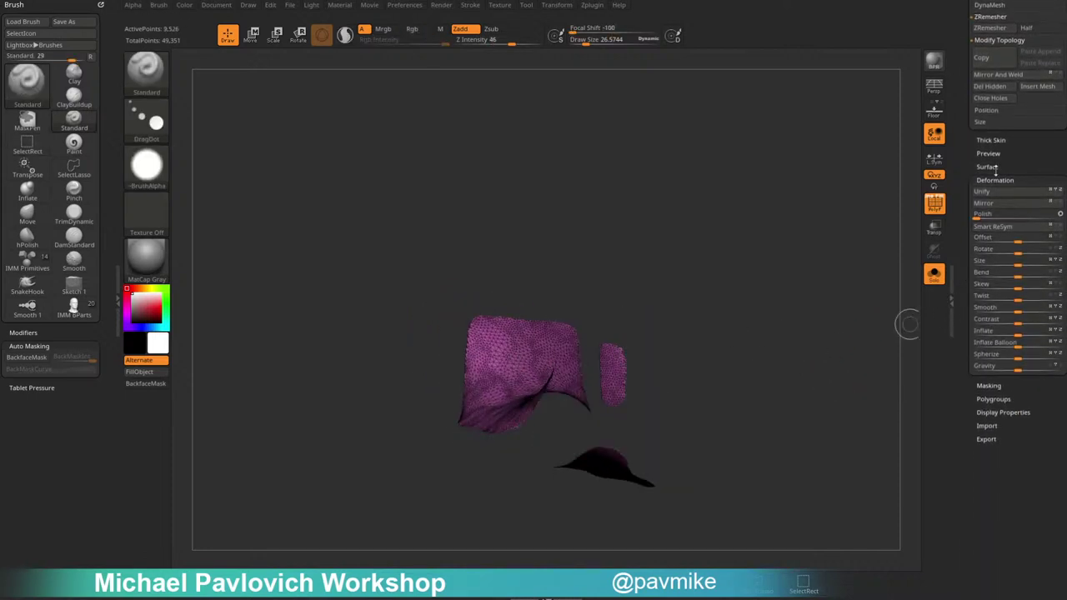
left_click(993, 398)
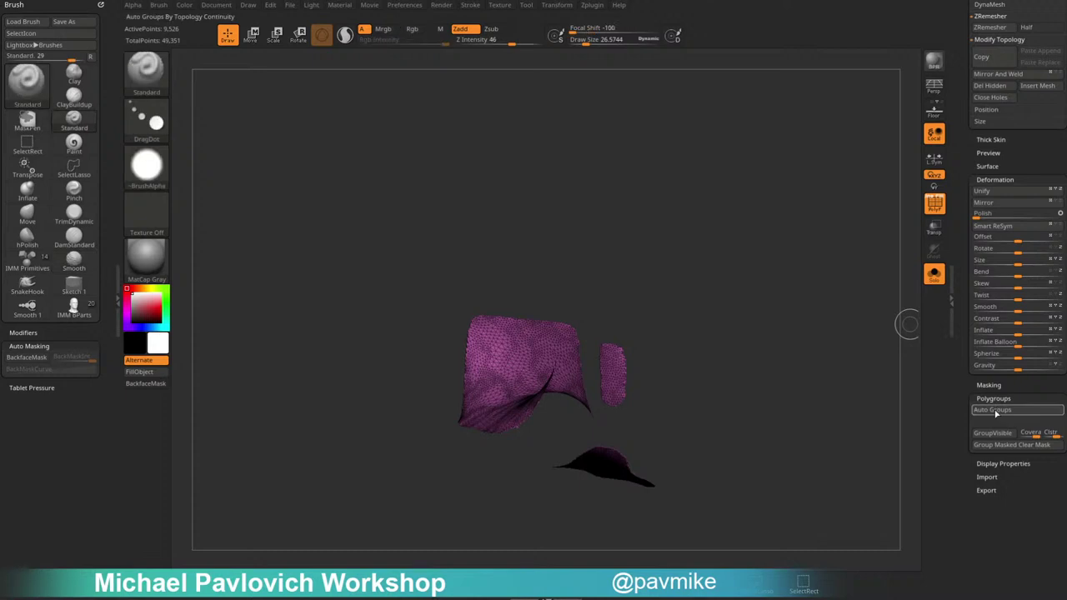
left_click(1015, 409)
left_click(821, 409, "ctrl+shift")
left_click_drag(822, 410, 833, 369)
left_click_drag(580, 377, 475, 416)
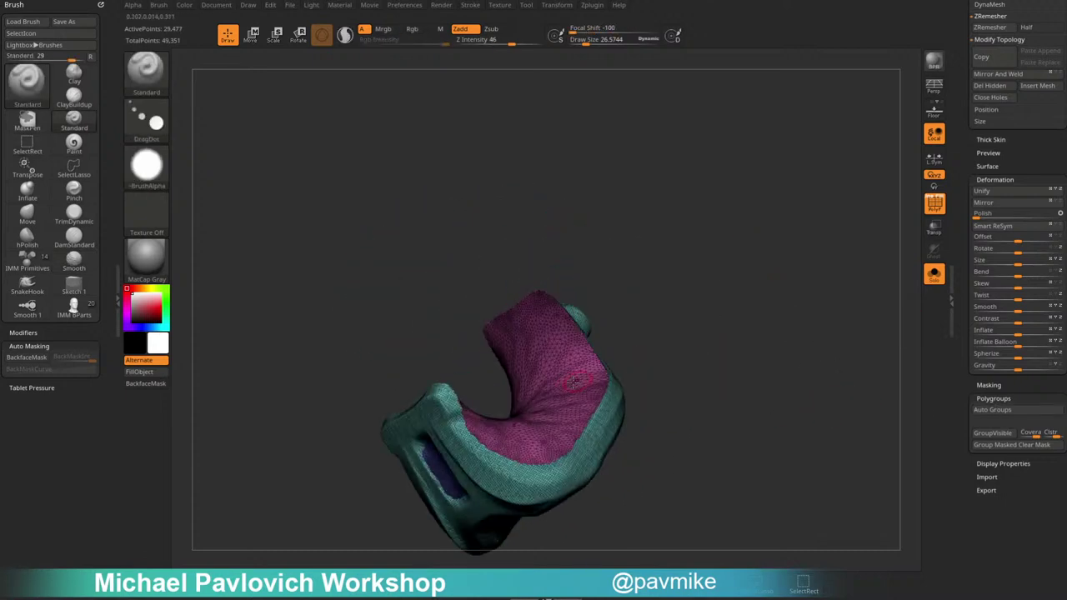
Make the harness symmetrical with Mirror And Weld and inspect it from the front.
left_click_drag(659, 335, 763, 322)
scroll(979, 125, "up", 5)
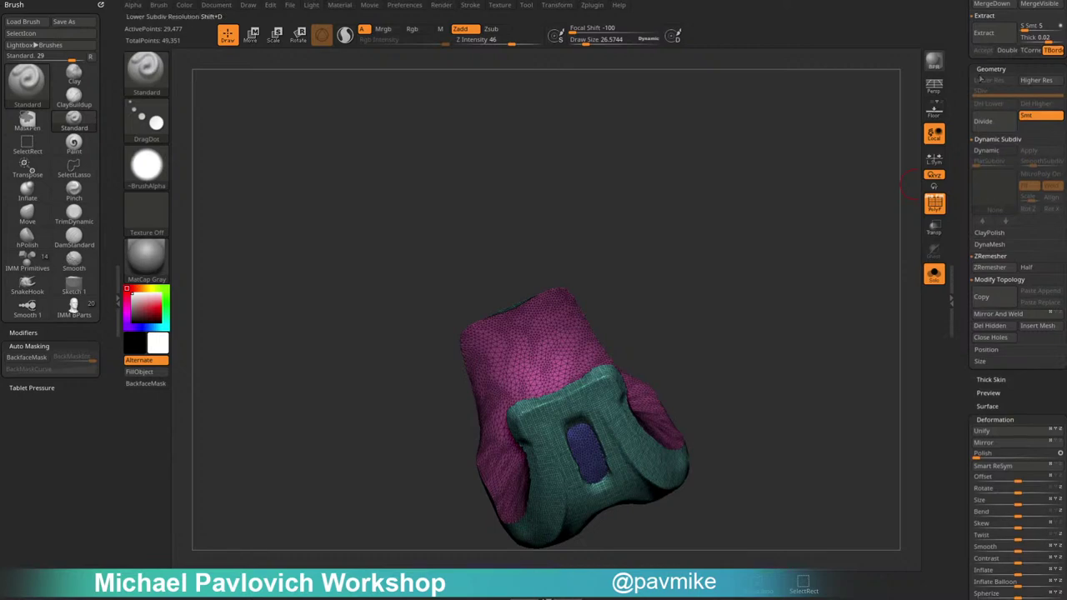
left_click(1004, 314)
left_click_drag(750, 340, 797, 301, "shift")
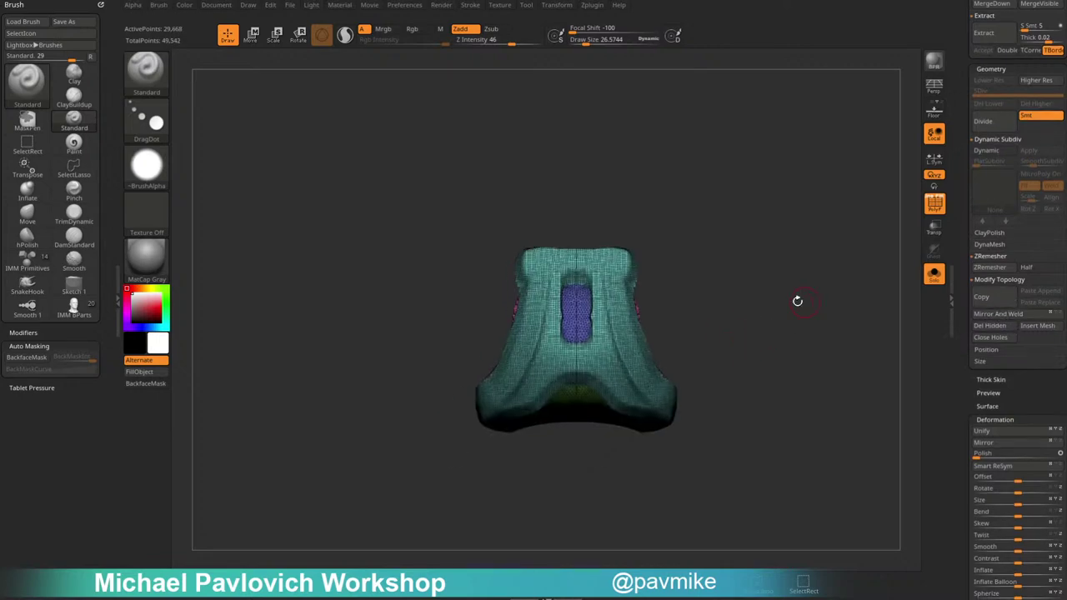
left_click_drag(835, 330, 795, 321)
Switch to the Move gizmo on the harness and place it at the centre of the unmasked mesh.
key("w")
left_click_drag(617, 364, 775, 299)
left_click(650, 284, "alt")
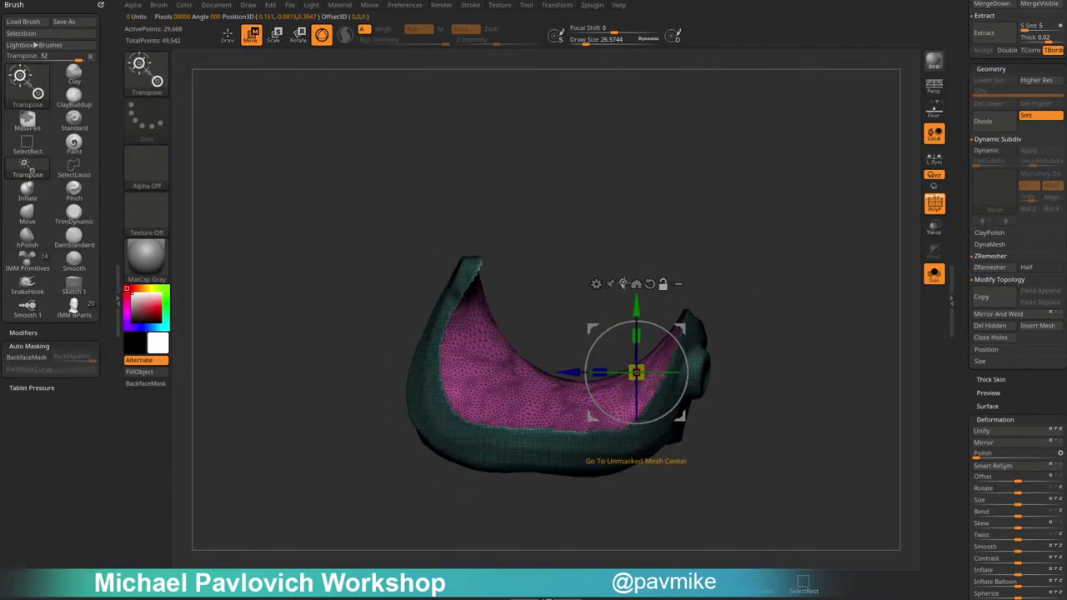
left_click(622, 285, "alt")
Try to extrude the harness's inner capping surface by scaling it along Z, and undo the attempt.
key("ctrl")
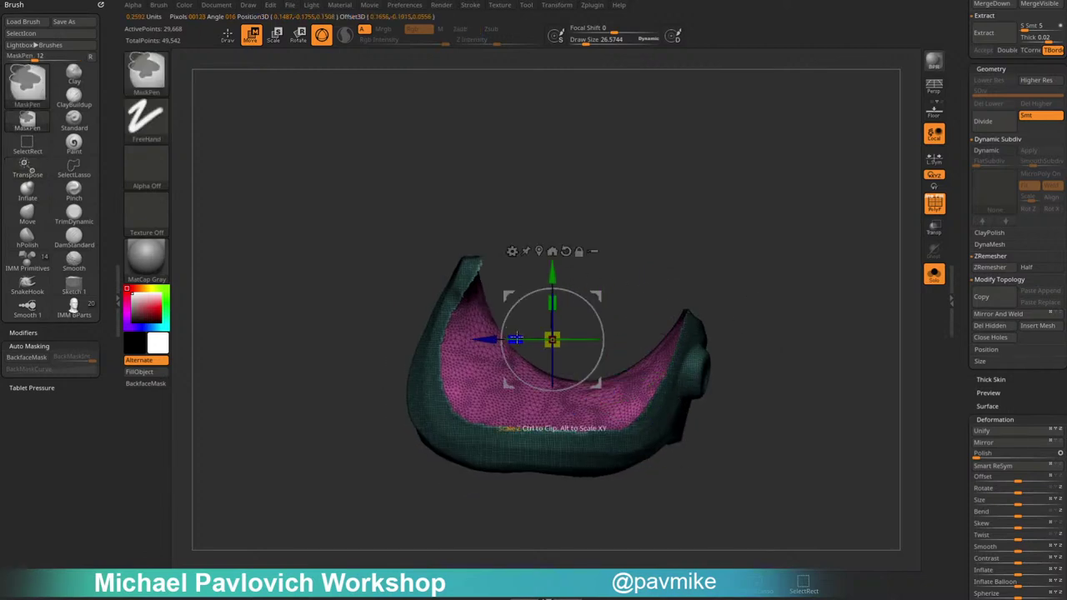
left_click_drag(534, 339, 535, 340, "ctrl")
left_click_drag(657, 271, 551, 340)
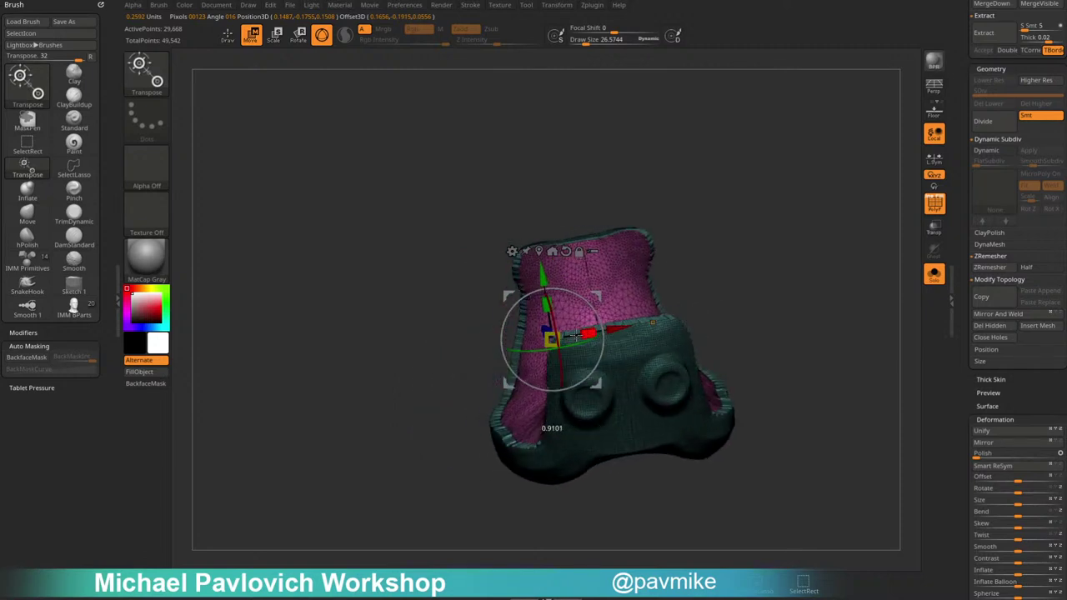
left_click_drag(706, 375, 707, 244)
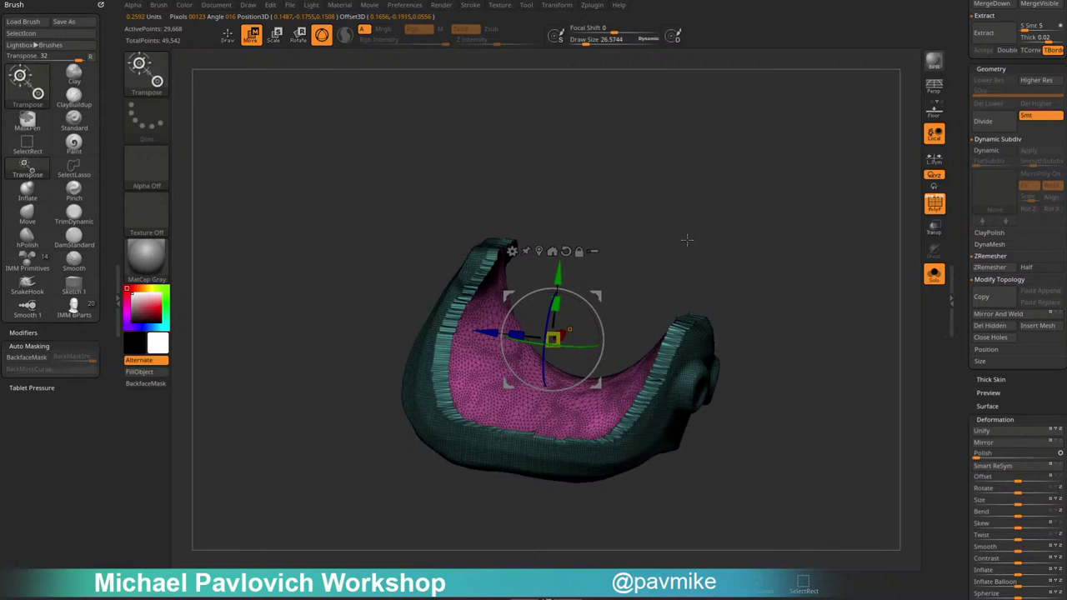
key("ctrl+z")
key("ctrl+z")
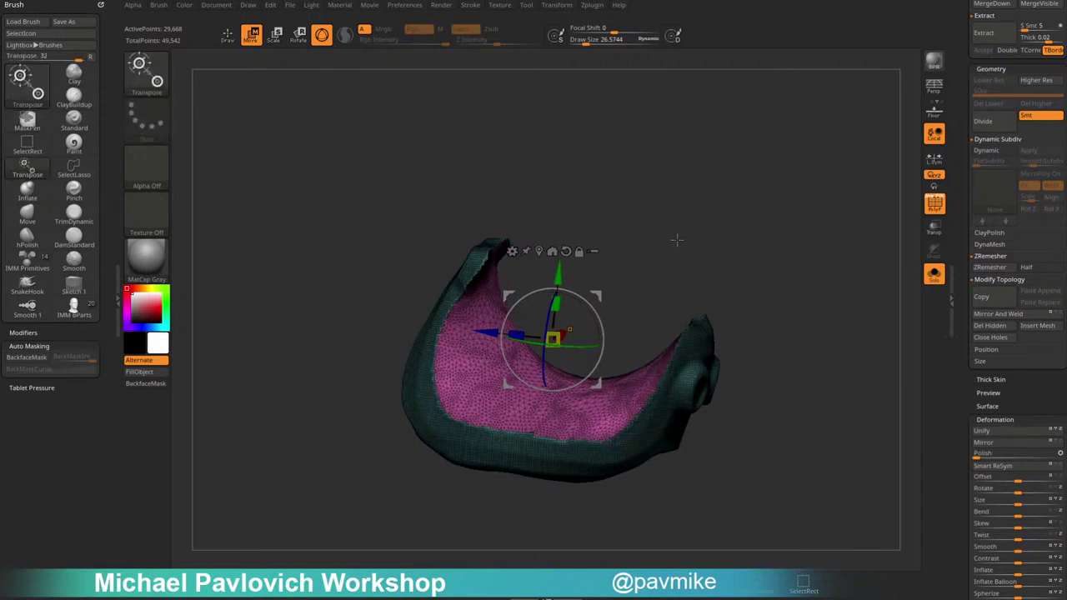
Extrude the harness's inner surface about 0.015 along Z, shift it about 0.003 vertically and return to drawing mode.
left_click_drag(690, 244, 680, 250, "shift")
mouse_move(492, 339)
left_mouse_down("ctrl")
mouse_move(536, 339)
mouse_move(498, 339)
left_mouse_up("ctrl")
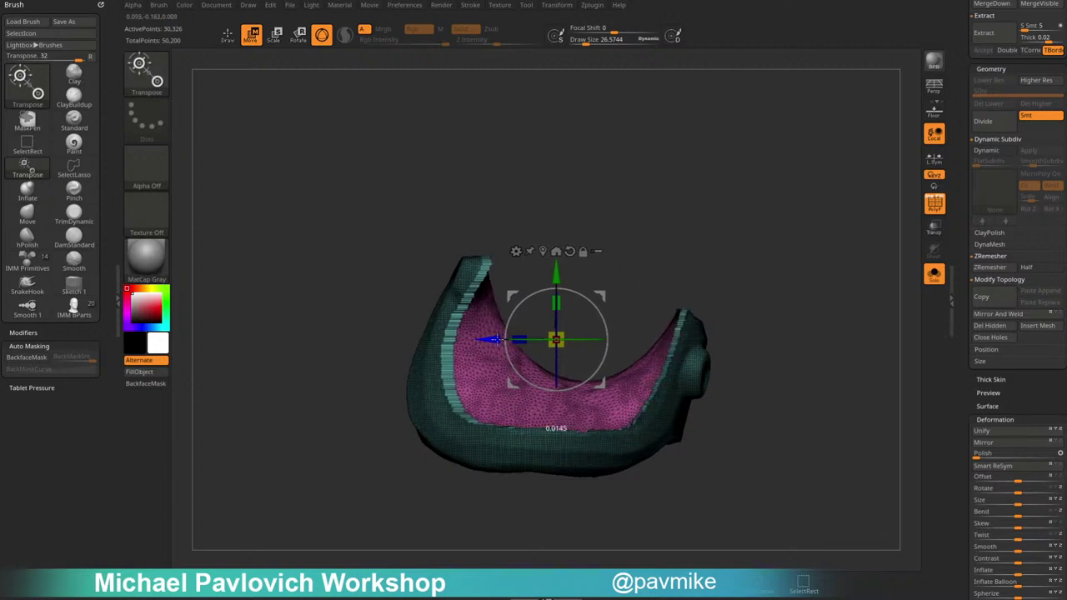
left_click_drag(556, 301, 557, 276)
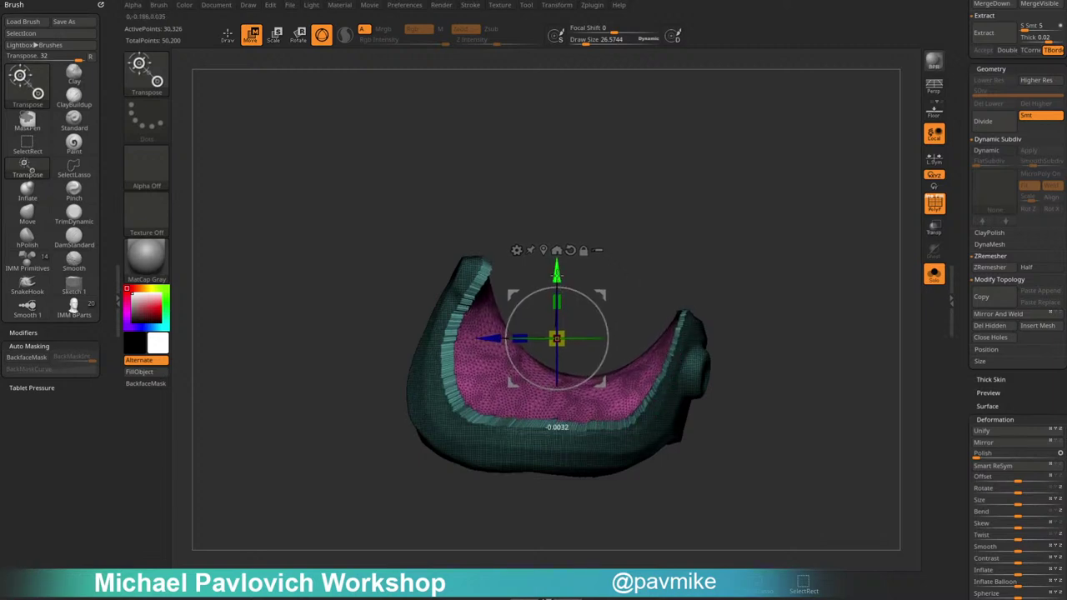
mouse_move(682, 260)
left_mouse_down()
mouse_move(745, 236)
mouse_move(560, 332)
left_mouse_up()
key("q")
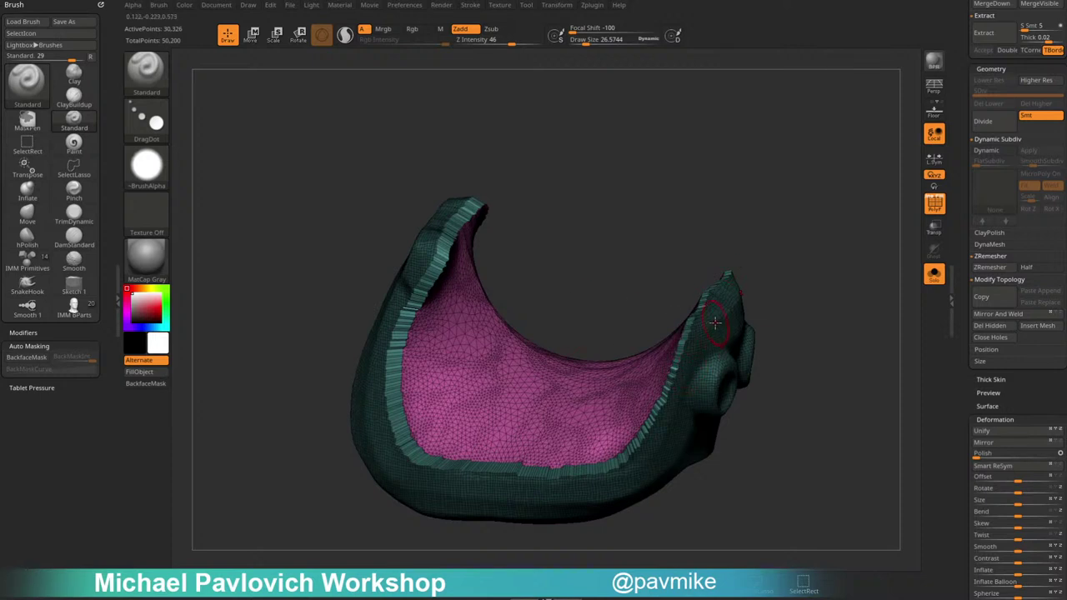
Put the harness's outer shell in its own polygroup, separate from the newly extruded rim, and show the whole mesh.
key("ctrl")
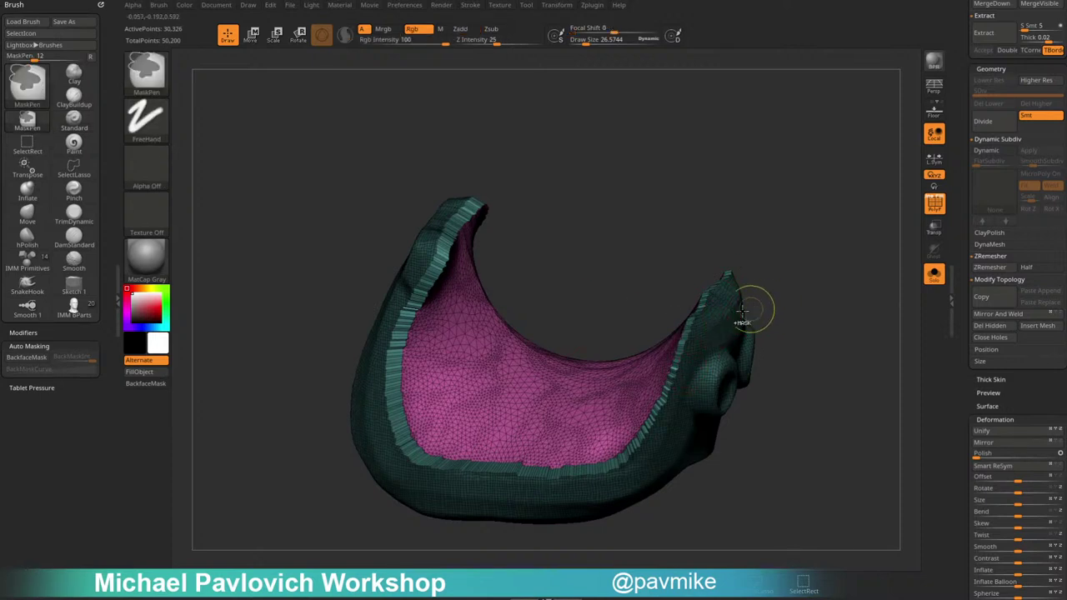
left_click(607, 387, "ctrl+shift")
left_click(785, 253, "ctrl+shift")
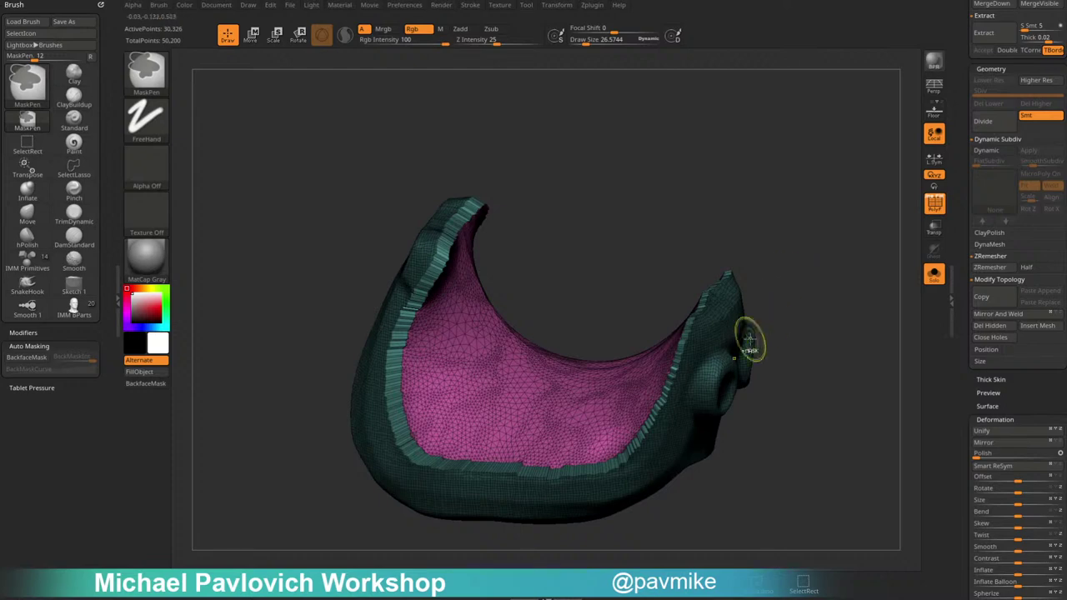
left_click(753, 313, "ctrl+shift")
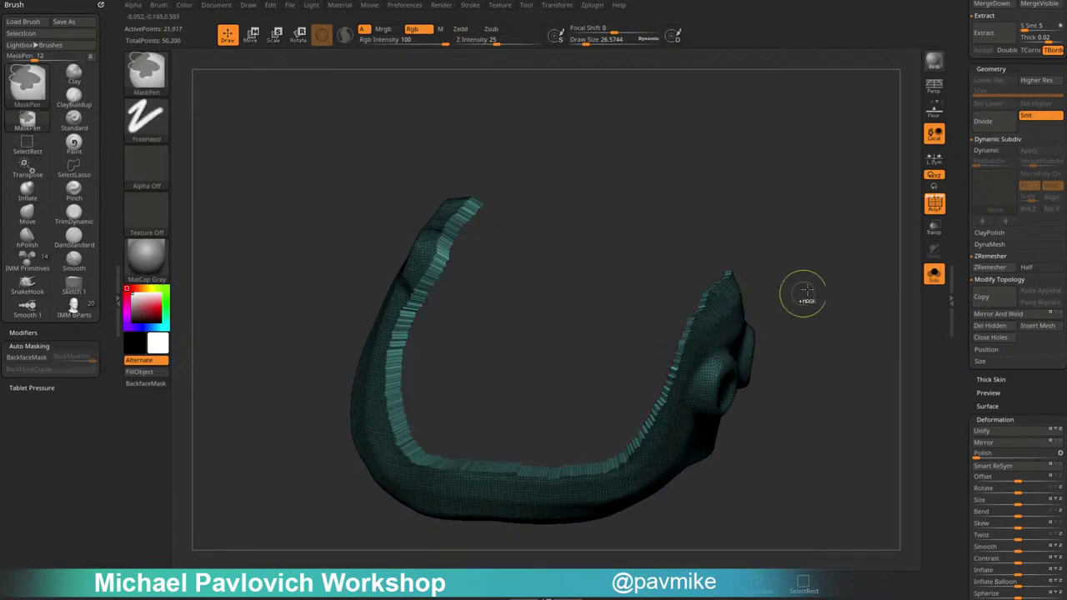
left_click(798, 265, "ctrl+shift")
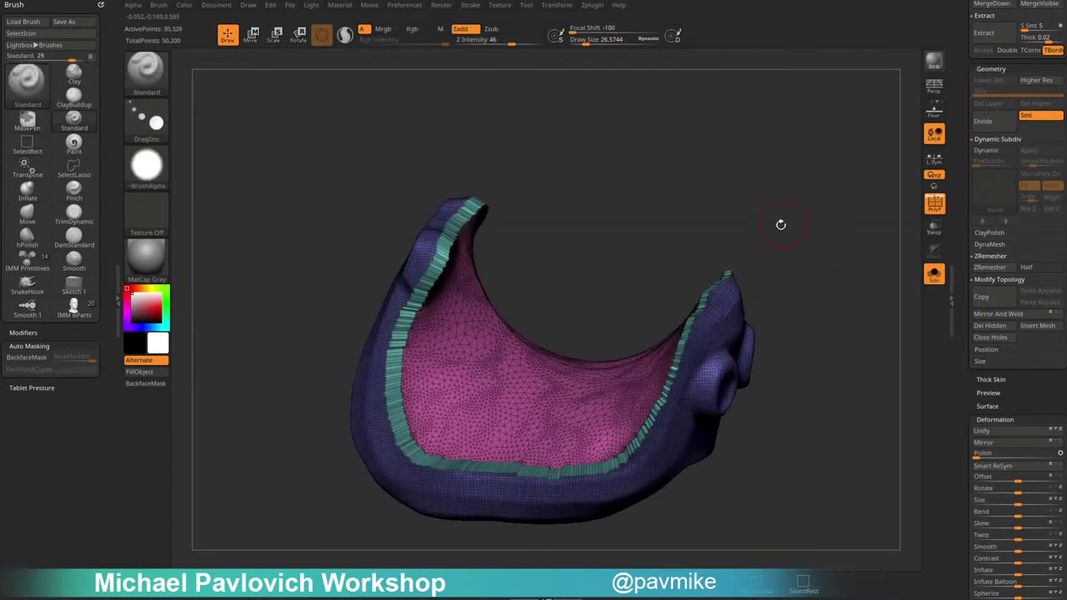
mouse_move(780, 224)
left_mouse_down()
mouse_move(800, 250)
mouse_move(770, 242)
left_mouse_up()
left_click_drag(824, 289, 863, 300)
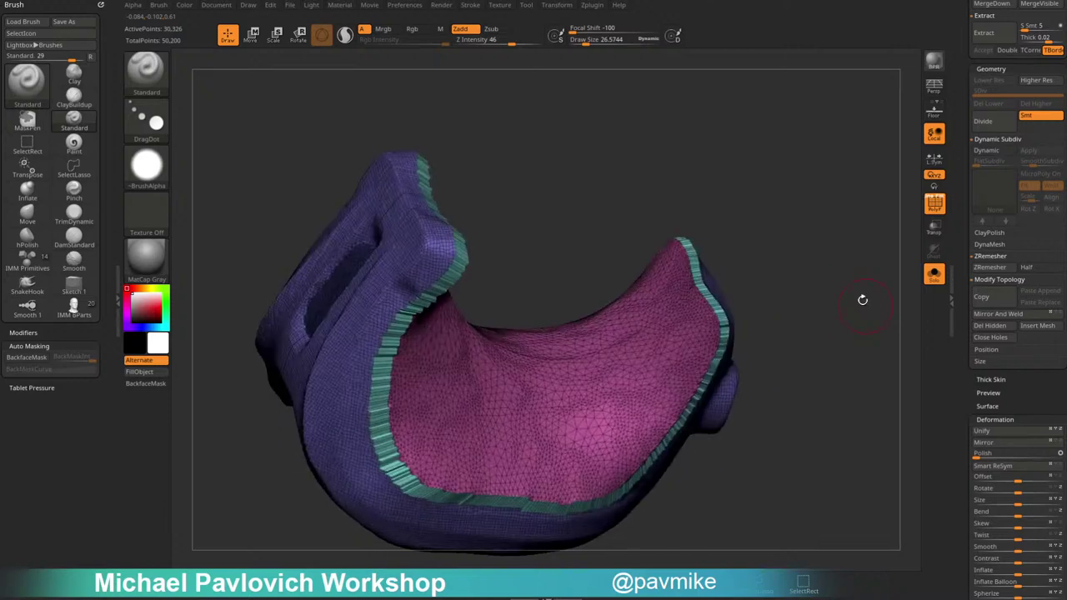
Isolate the extruded rim and try to even out its jagged edge with the Polish and Smooth deformations.
left_click(729, 374, "ctrl+shift")
left_click(691, 337, "ctrl+shift")
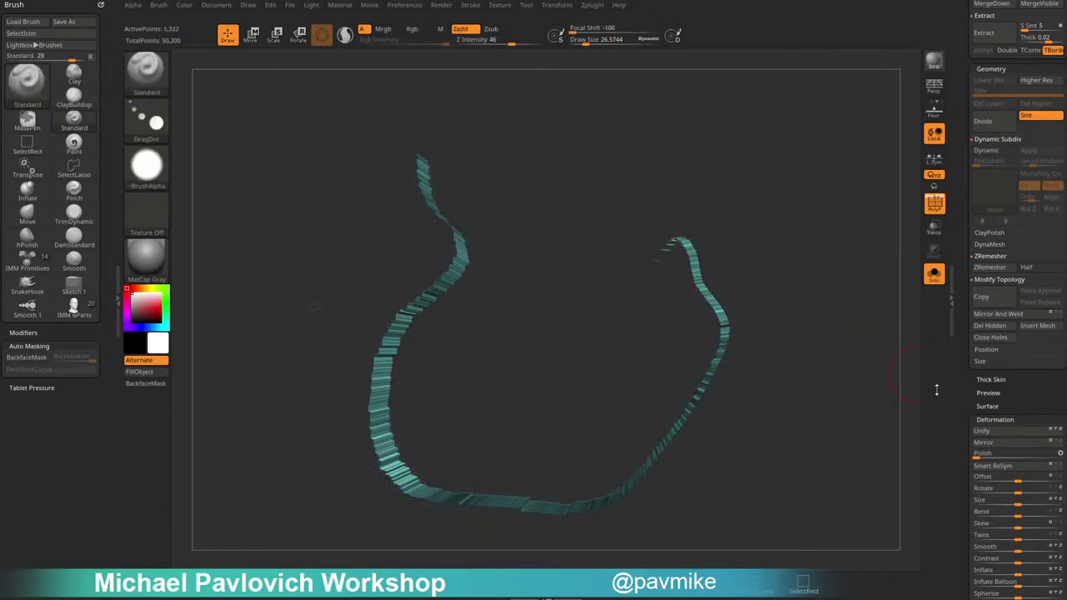
scroll(983, 383, "down", 5)
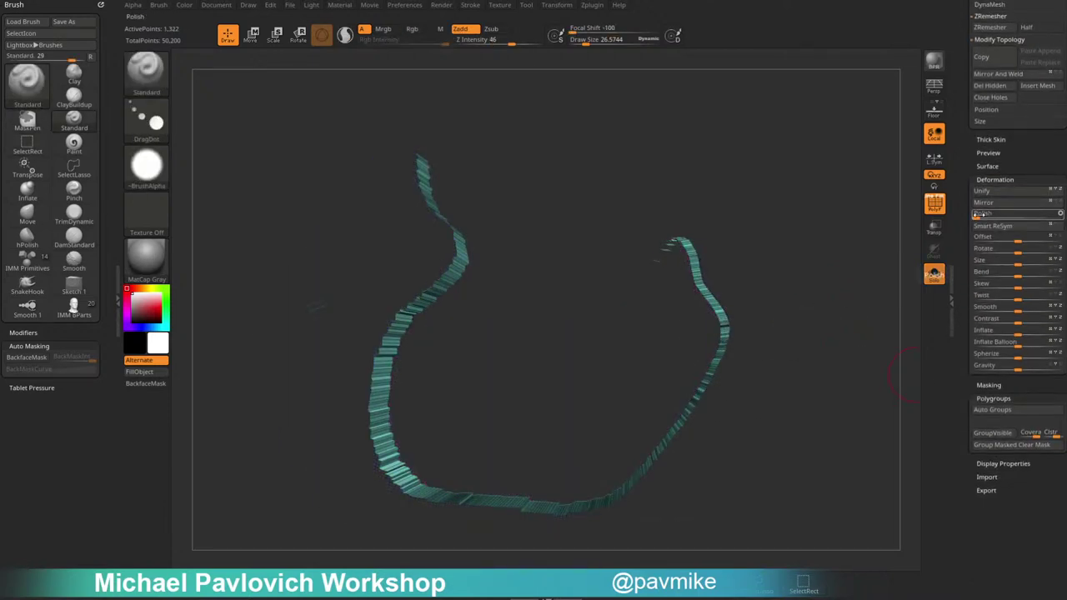
left_click(979, 214)
key("ctrl+z")
left_click(980, 214)
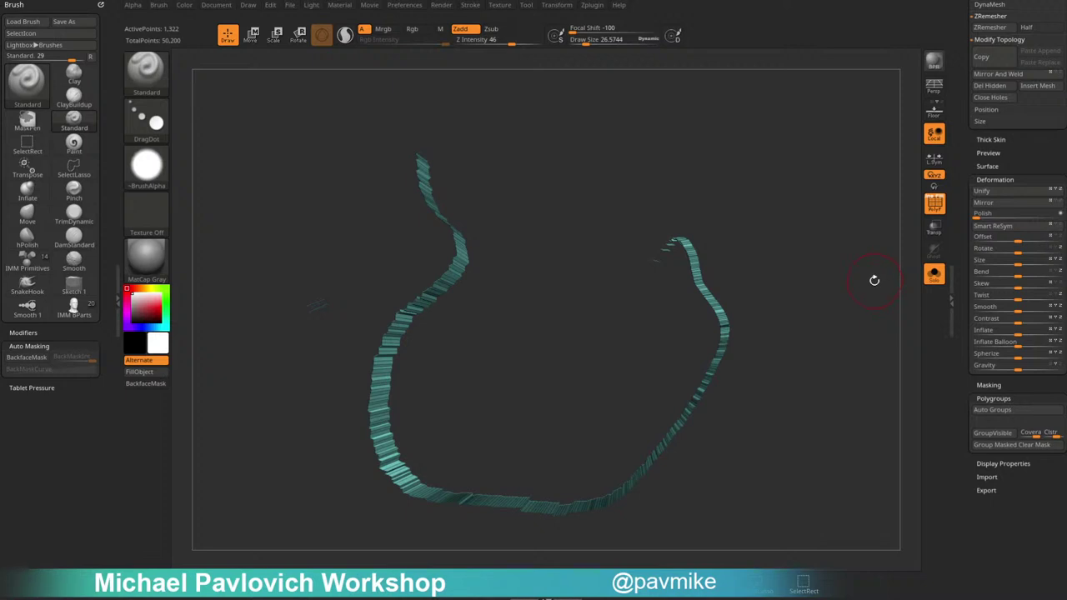
left_click_drag(840, 277, 833, 286)
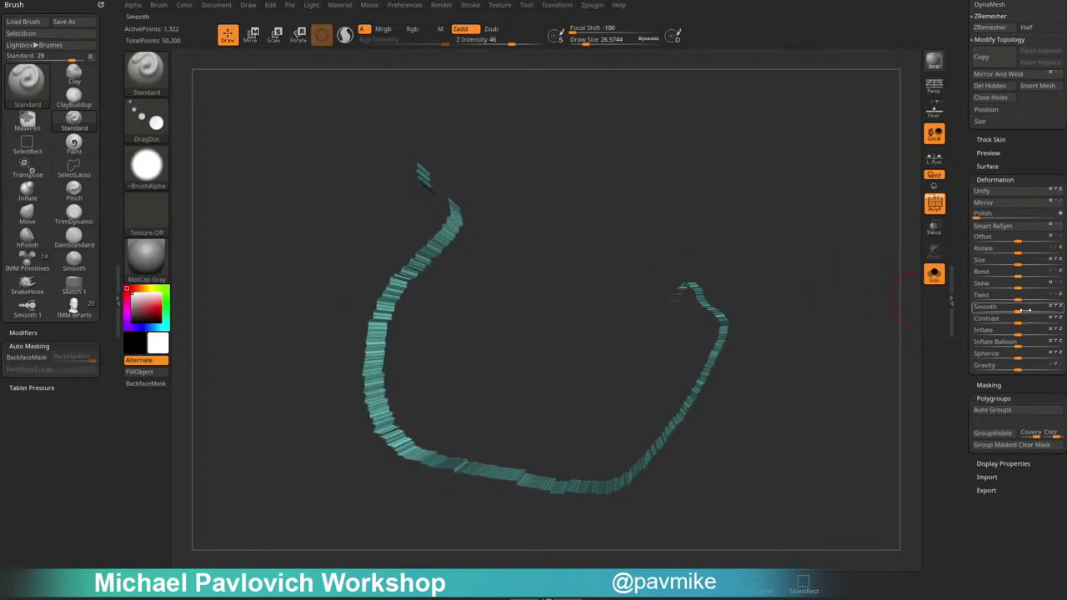
left_click_drag(1017, 320, 1062, 309)
key("ctrl+z")
Try ClayPolish and a Smooth brush stroke on the isolated rim, undo them and show the whole harness.
scroll(975, 258, "up", 6)
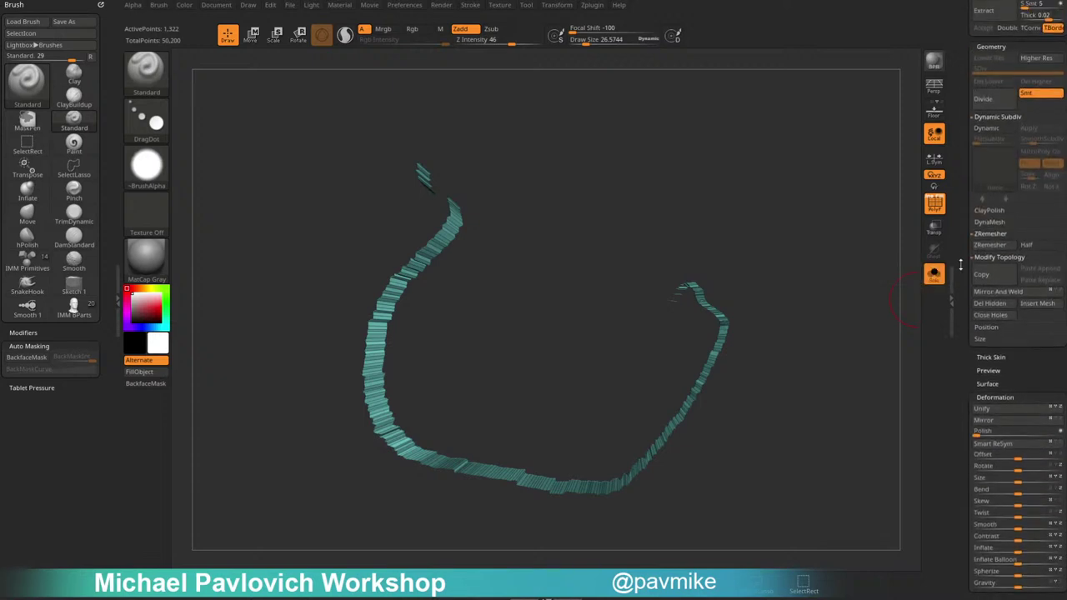
left_click(988, 233)
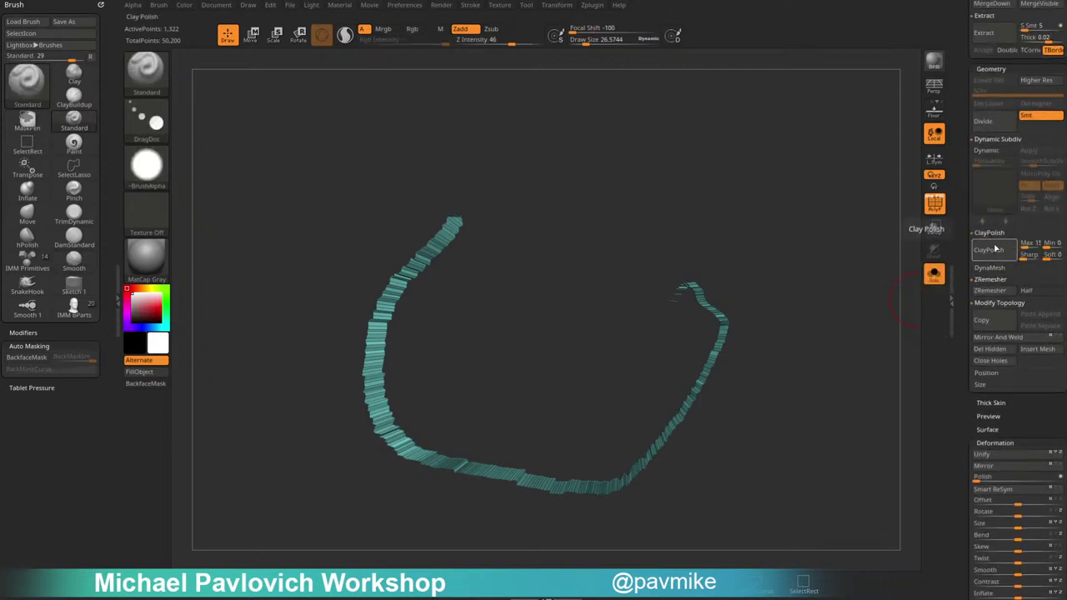
left_click(994, 248)
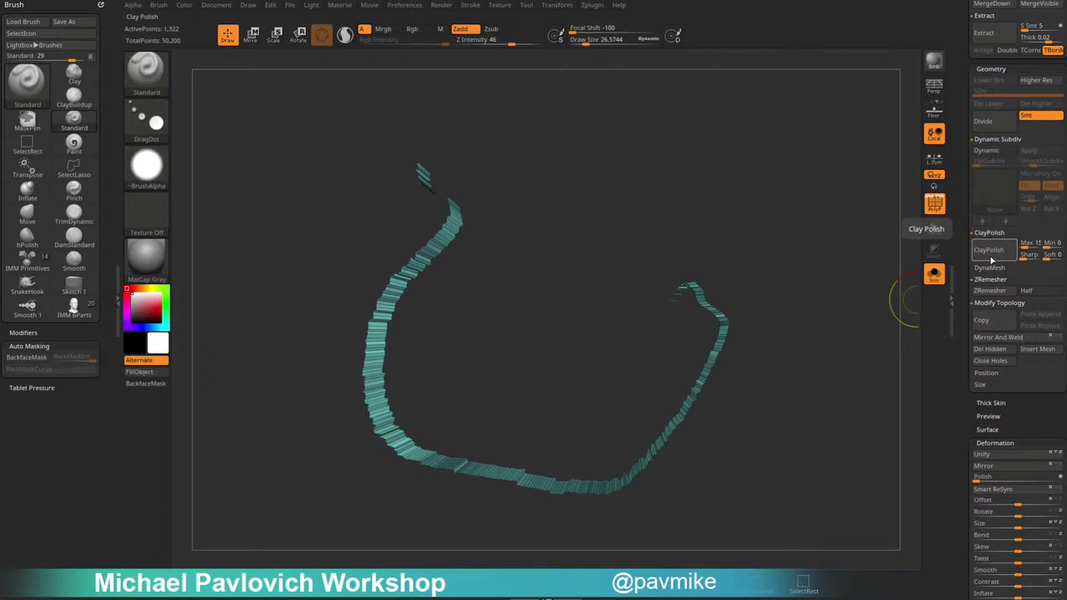
left_click(989, 232)
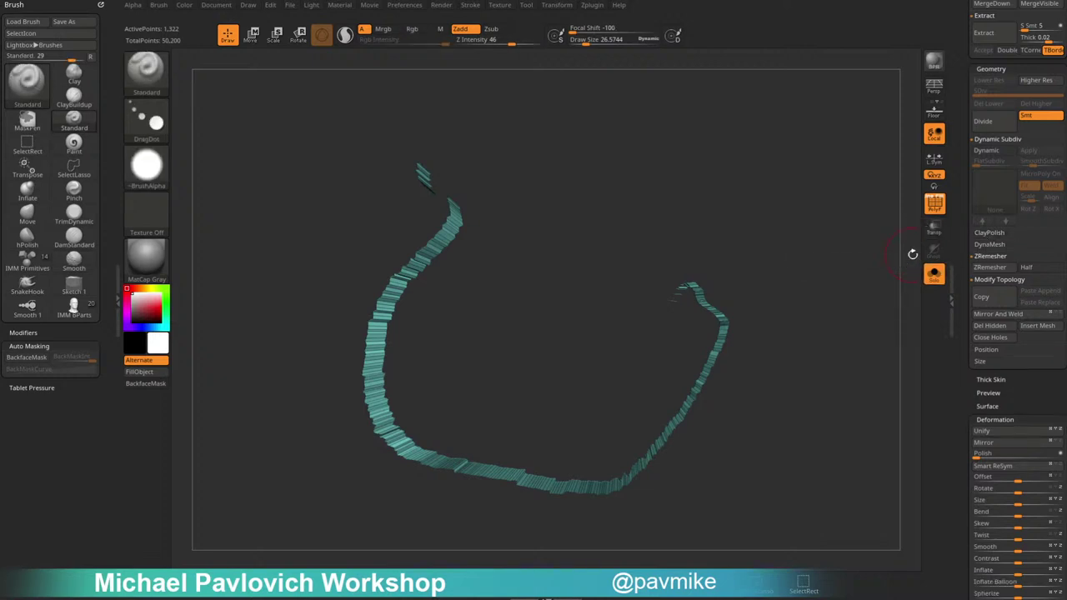
key("shift")
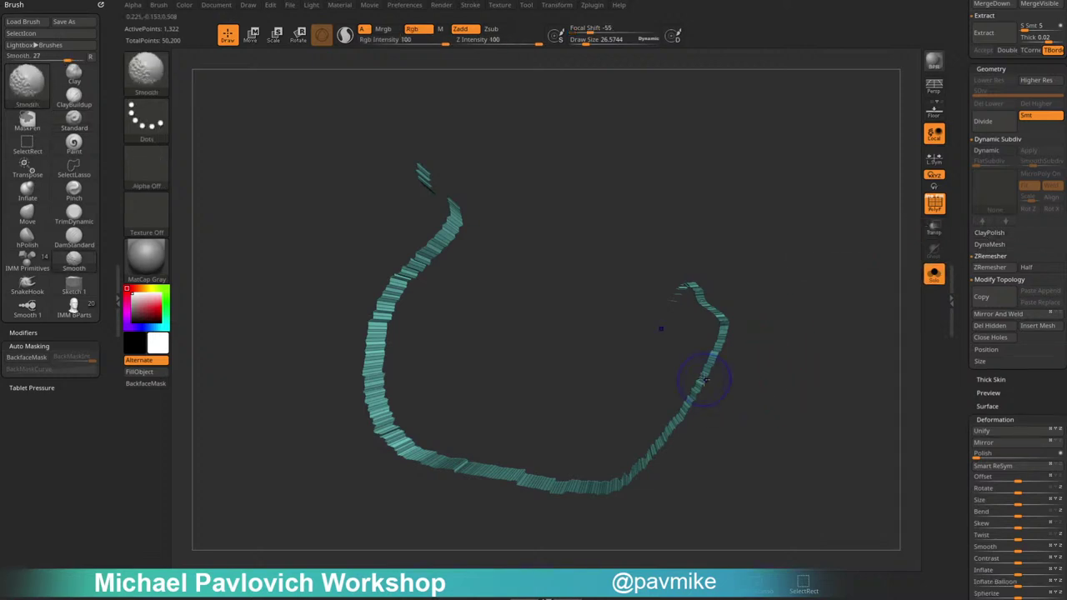
left_click_drag(690, 401, 632, 477, "shift")
key("ctrl+z")
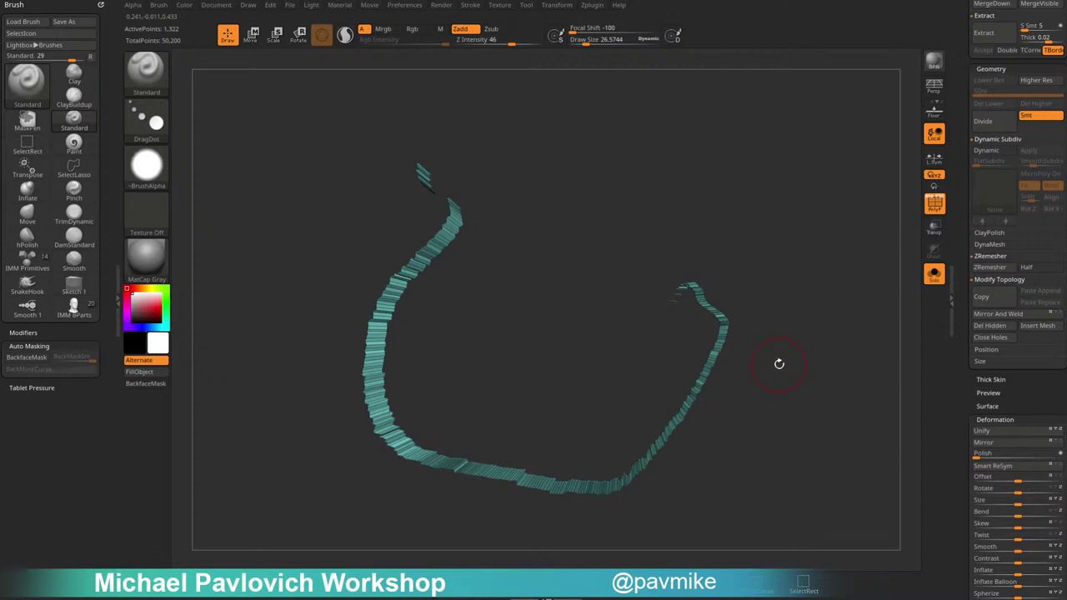
left_click(823, 390, "ctrl+shift")
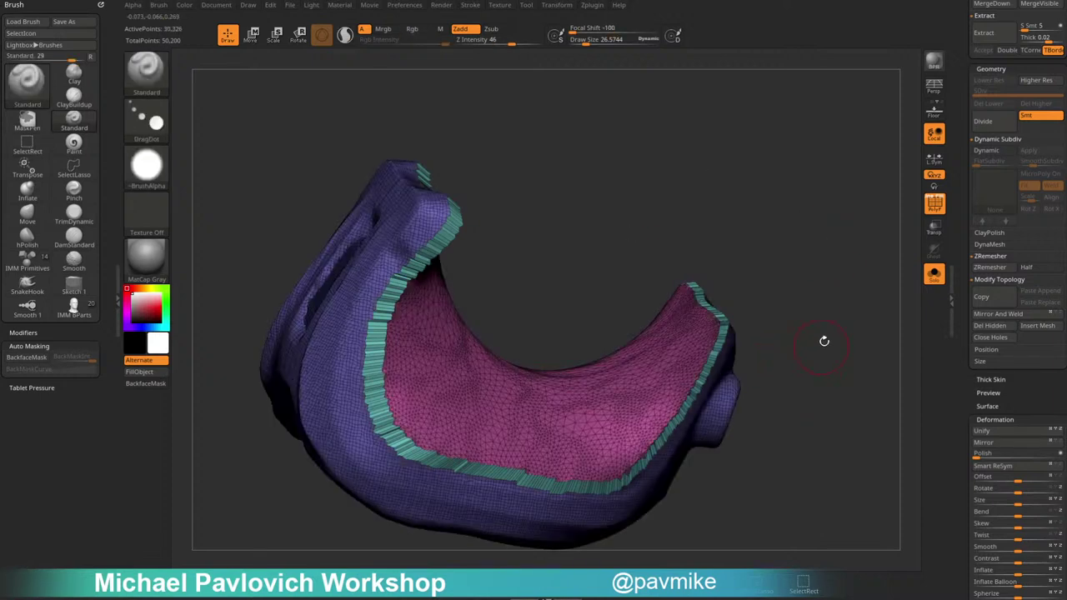
Bring back the full bust without solo mode or wireframe and set the draw size to about 79.
key("shift")
mouse_move(857, 287)
left_mouse_down()
mouse_move(843, 293)
mouse_move(832, 269)
mouse_move(831, 298)
mouse_move(809, 269)
mouse_move(829, 183)
mouse_move(843, 307)
mouse_move(828, 238)
mouse_move(761, 271)
mouse_move(777, 275)
mouse_move(767, 288)
mouse_move(786, 291)
mouse_move(814, 215)
mouse_move(811, 304)
mouse_move(838, 288)
mouse_move(833, 341)
left_mouse_up()
left_click(933, 273)
left_click(933, 202)
key("s")
key("s")
left_click_drag(615, 323, 595, 320)
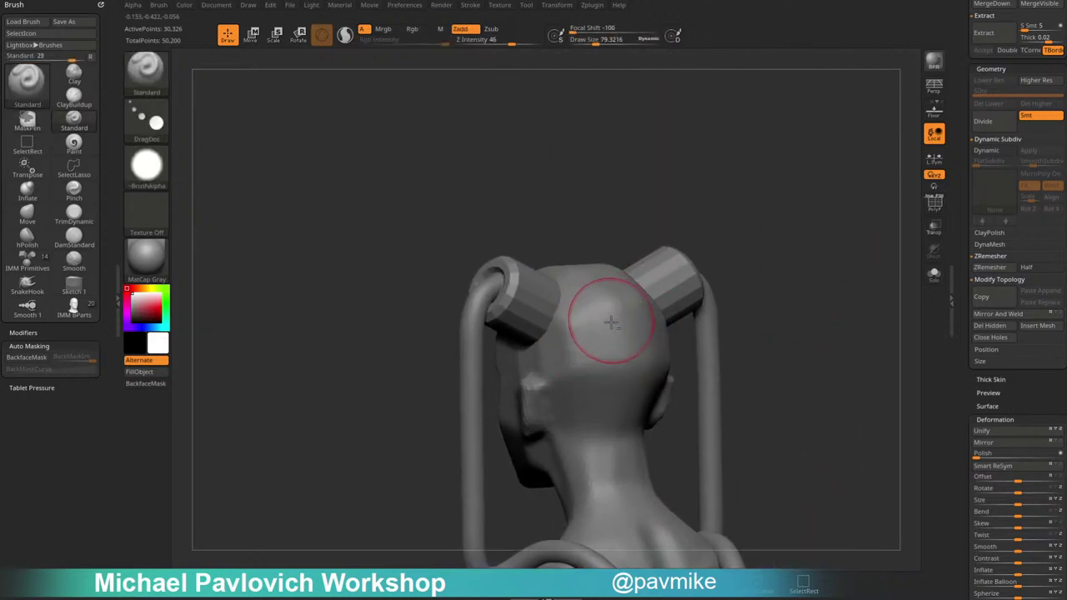
Select the head subtool and mask a large rounded area on the back of the skull, using a draw size of about 52.
left_click(610, 323, "alt")
mouse_move(586, 359)
left_mouse_down("ctrl")
mouse_move(602, 327)
mouse_move(596, 309)
left_mouse_up("ctrl")
left_click_drag(770, 301, 736, 259)
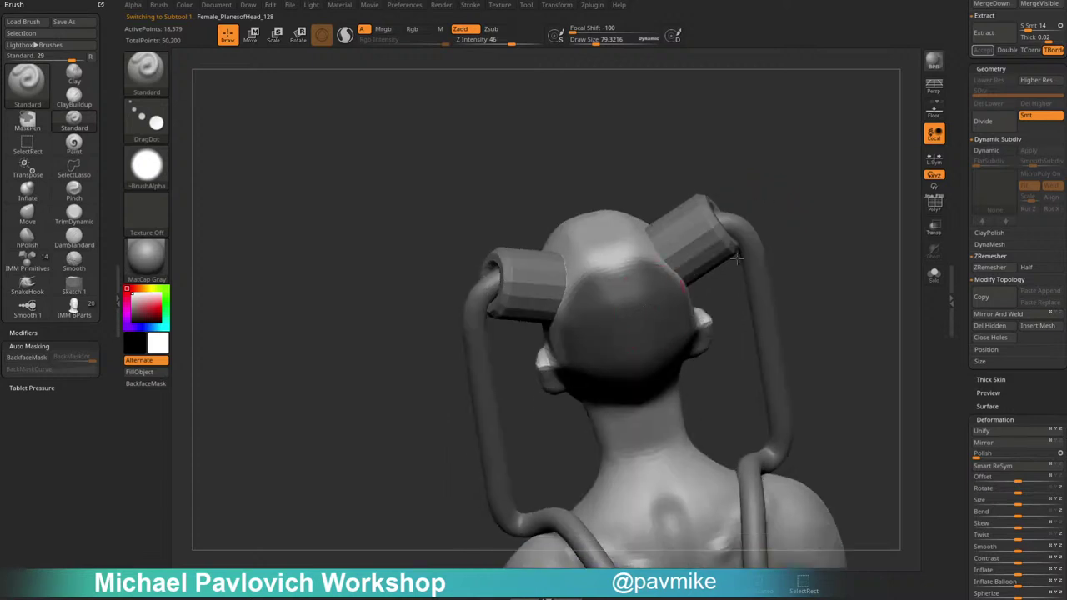
key("s")
left_click_drag(614, 288, 601, 266)
left_click_drag(768, 200, 738, 229)
left_click_drag(605, 342, 637, 387, "ctrl")
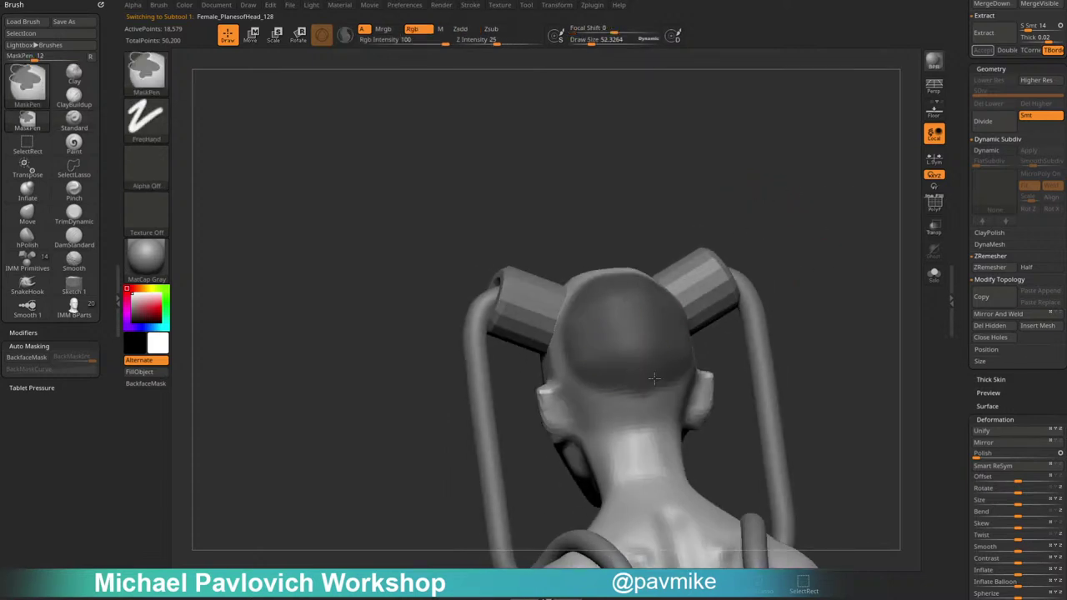
Duplicate the masked head subtool, turn on the wireframe, convert the mask into a polygroup and isolate it.
mouse_move(804, 274)
left_mouse_down()
mouse_move(893, 262)
mouse_move(874, 303)
mouse_move(890, 285)
left_mouse_up()
left_click_drag(956, 248, 963, 369)
left_click(985, 377)
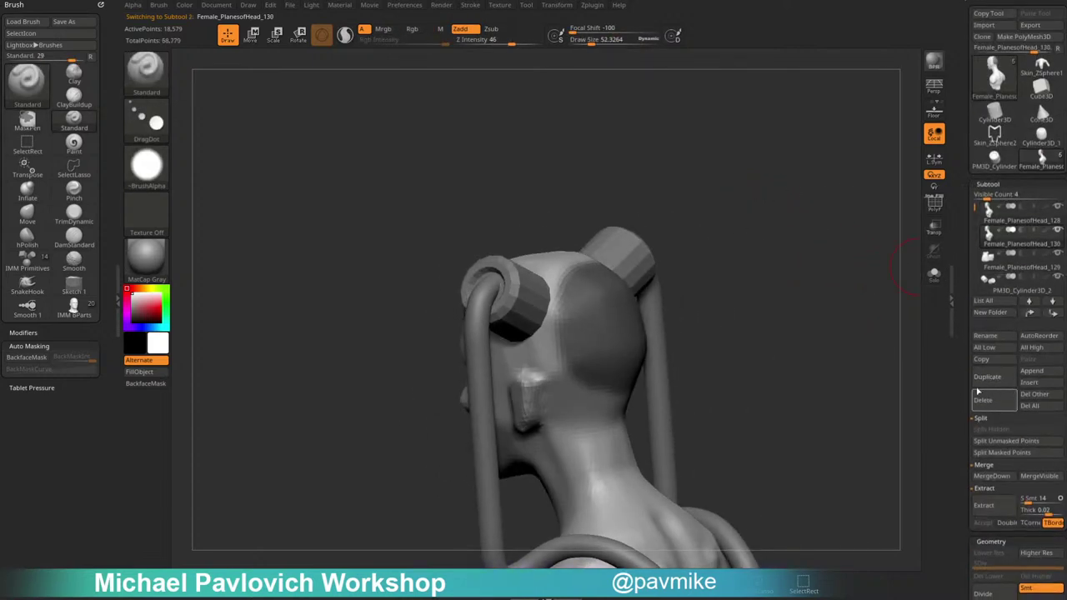
left_click(938, 215)
left_click_drag(904, 265, 850, 273)
key("ctrl+w")
left_click(612, 333, "ctrl+shift")
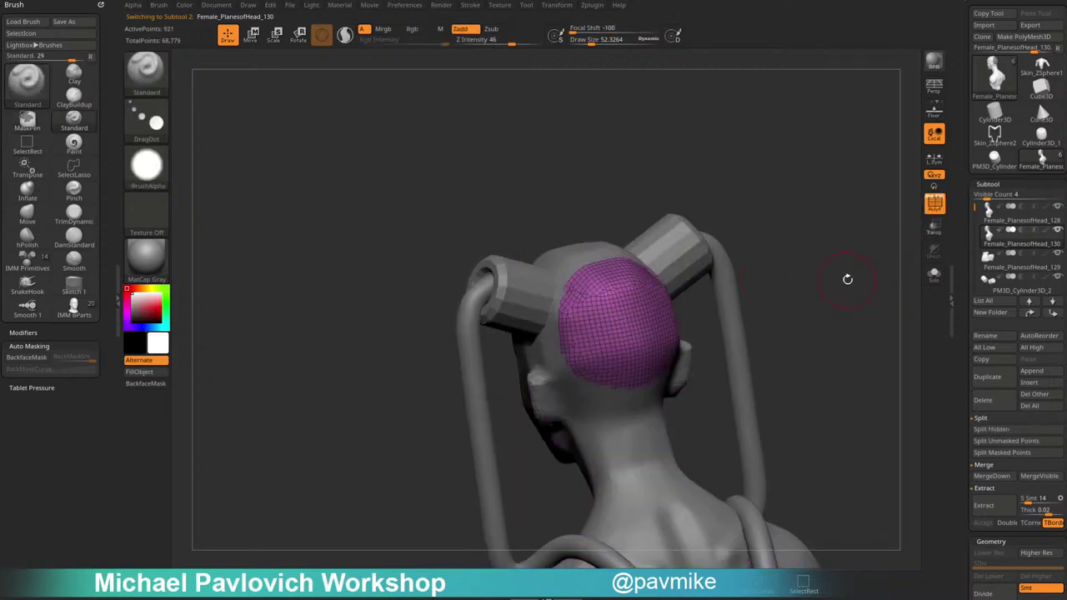
Delete the duplicate's hidden geometry, solo the remaining skull patch and close its open side.
scroll(966, 322, "down", 5)
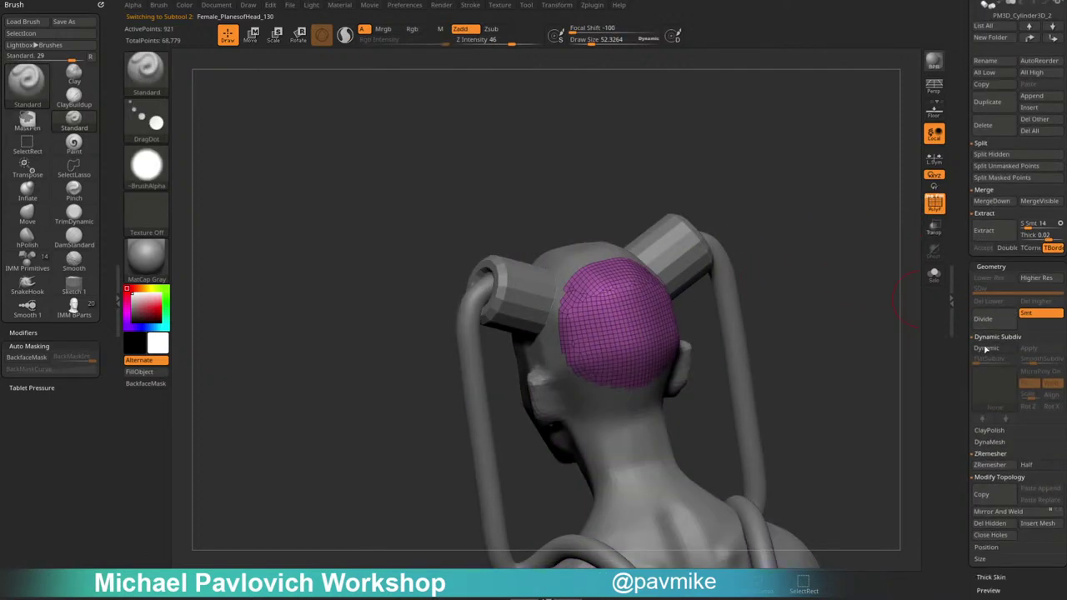
left_click(981, 526)
left_click(932, 275)
left_click_drag(834, 321, 897, 303)
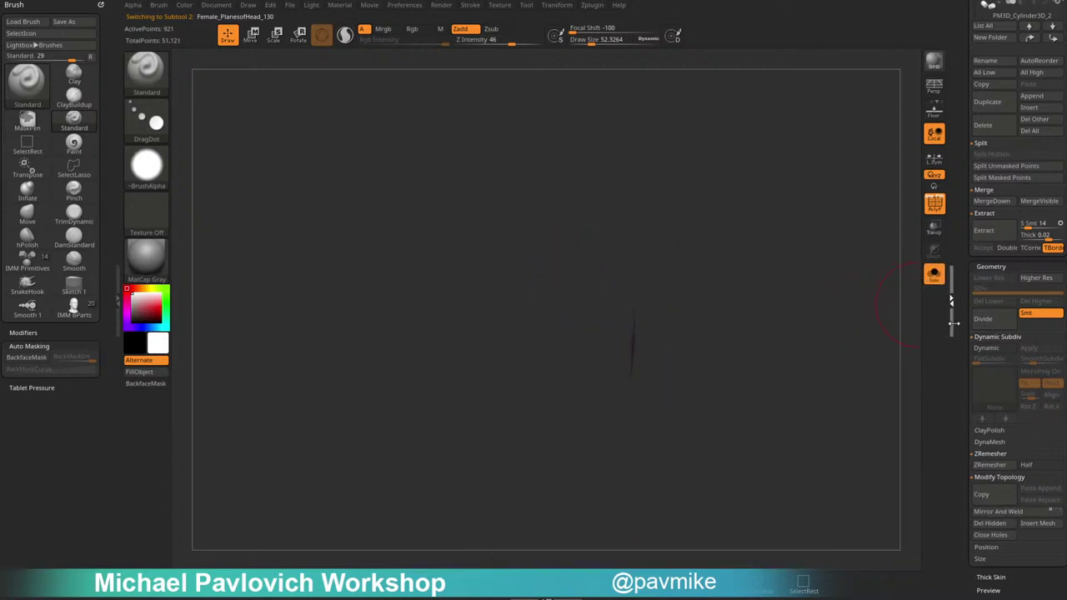
scroll(1014, 413, "down", 1)
left_click(994, 450)
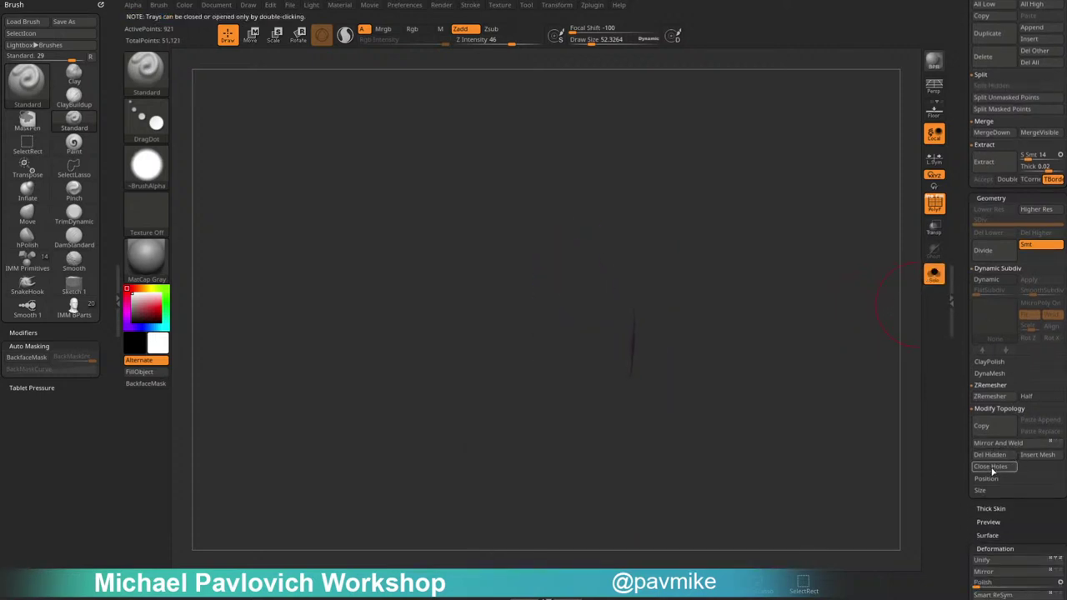
left_click_drag(798, 333, 719, 268)
Try to extrude the skull patch with the Move gizmo, then undo it and return to drawing mode.
key("w")
left_click(703, 291, "ctrl")
left_click_drag(653, 332, 509, 368, "ctrl")
key("ctrl+z")
key("q")
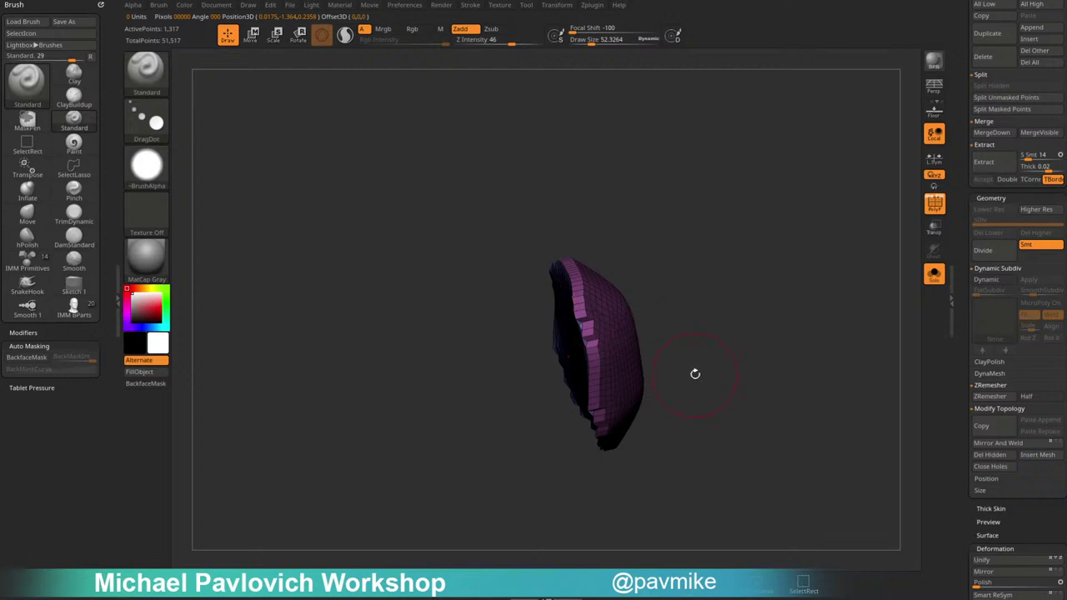
mouse_move(752, 342)
left_mouse_down()
mouse_move(755, 331)
mouse_move(745, 333)
left_mouse_up()
Turn on backface masking and pull the closed inner side of the skull patch with the Move brush, using a draw size of about 145.
key("ctrl+shift+s")
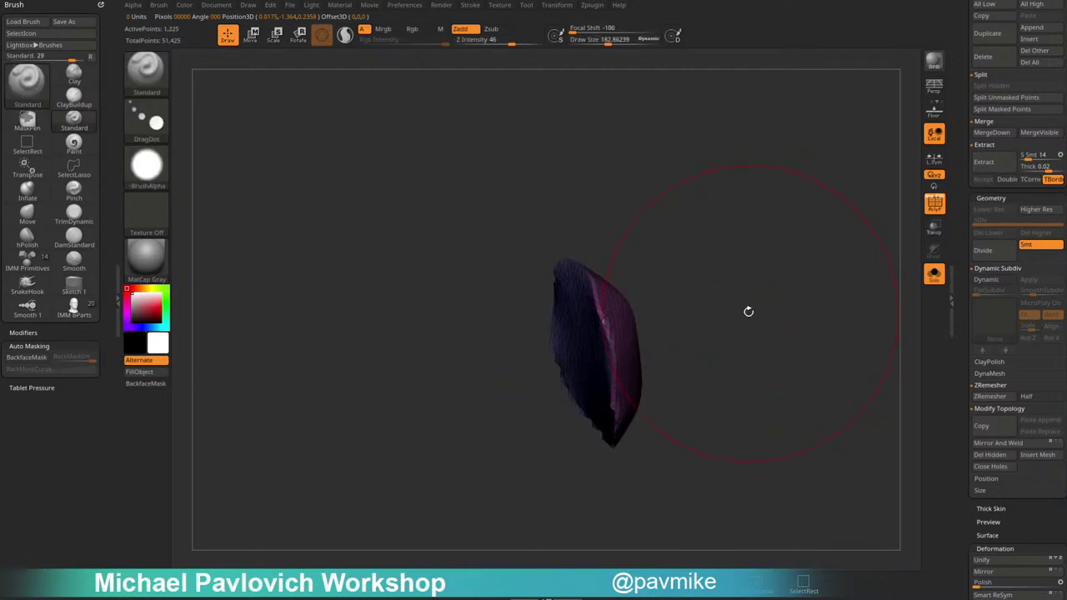
key("b")
key("m")
key("v")
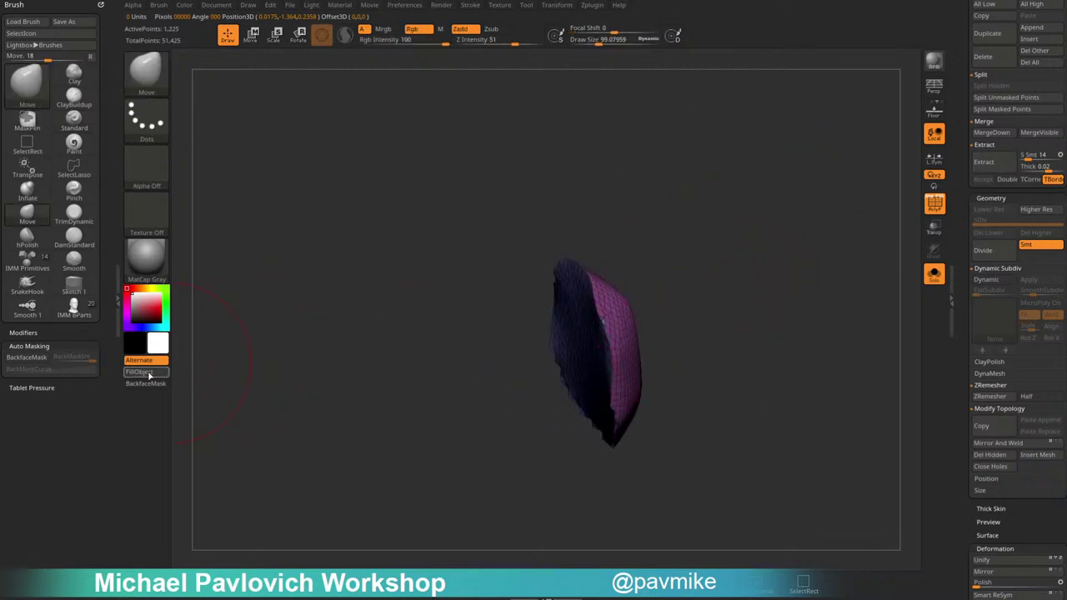
left_click(146, 384)
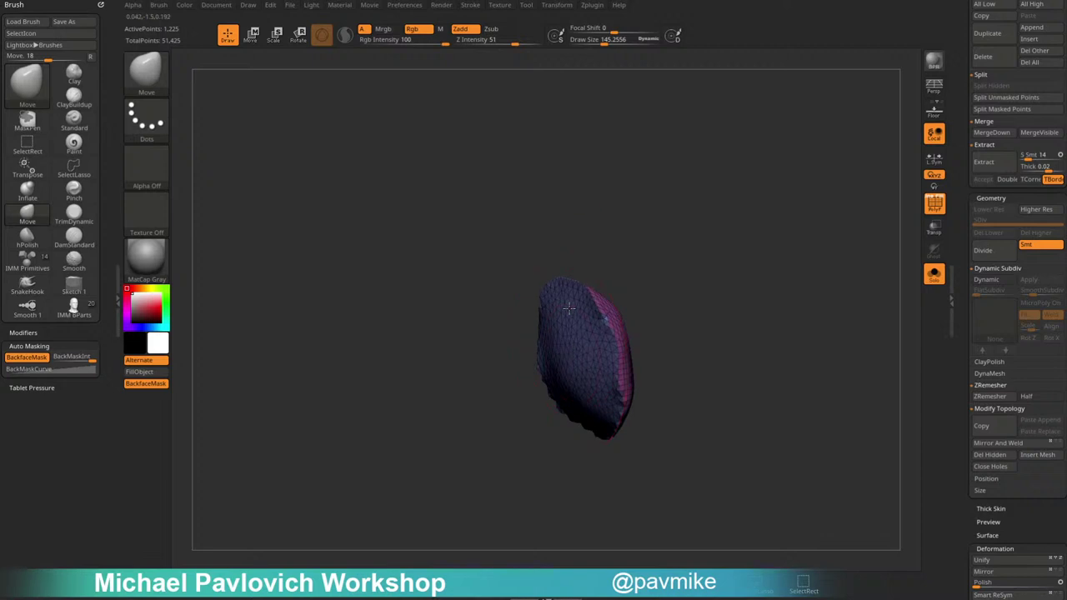
right_click_drag(595, 397, 652, 378)
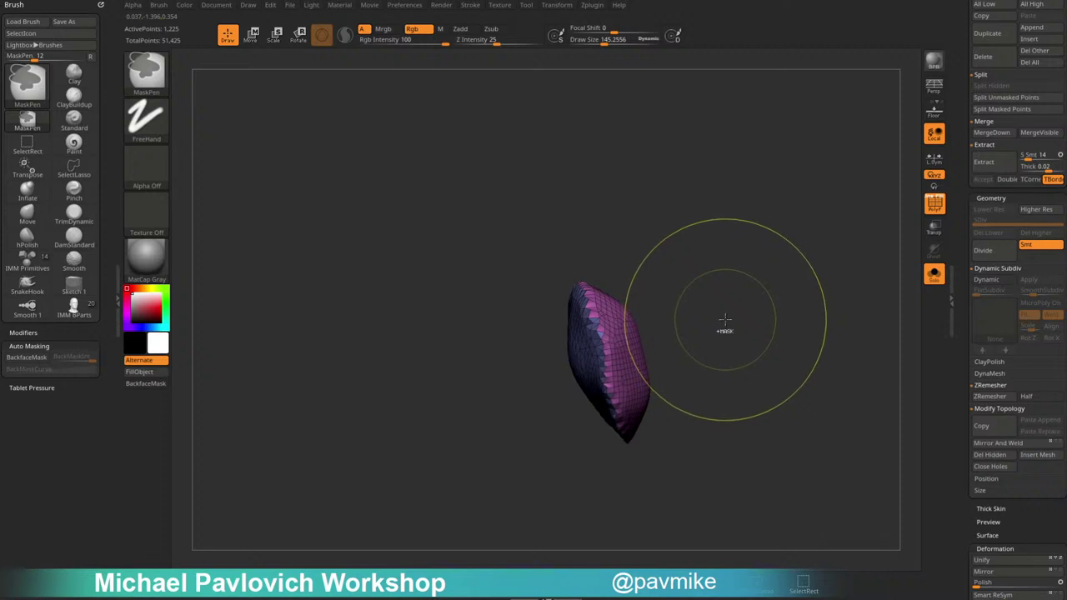
Flatten the skull patch in depth and adjust its placement with the transform gizmo, returning to drawing mode.
key("w")
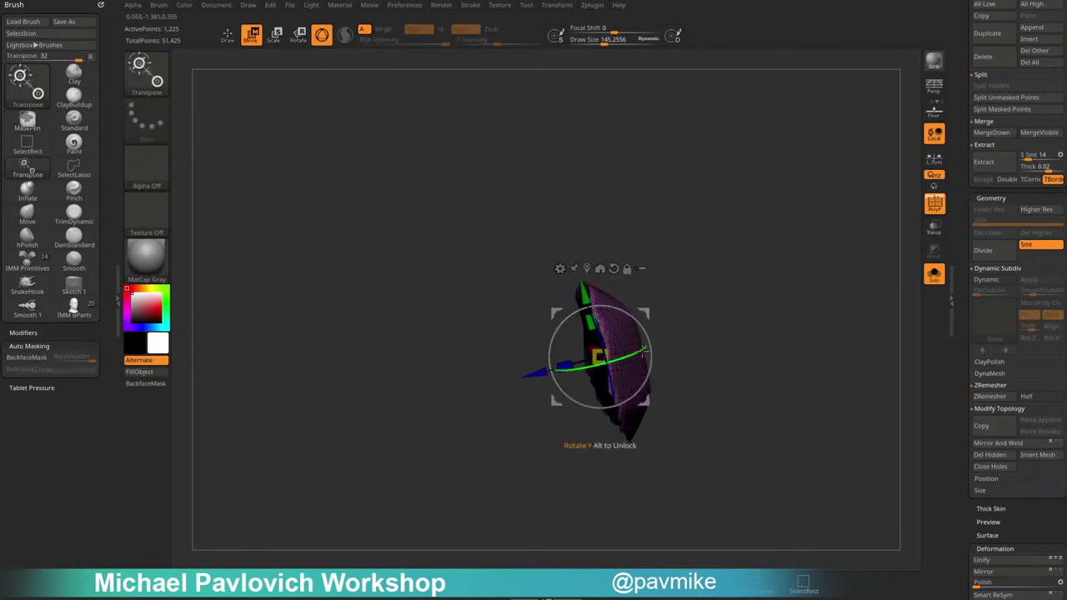
left_click_drag(547, 366, 634, 347)
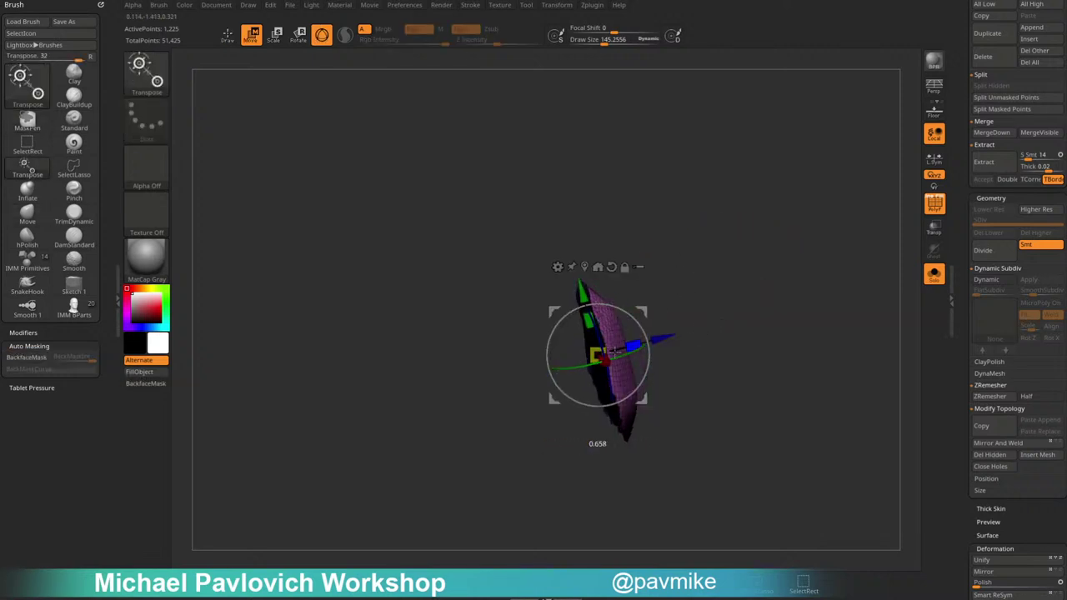
key("q")
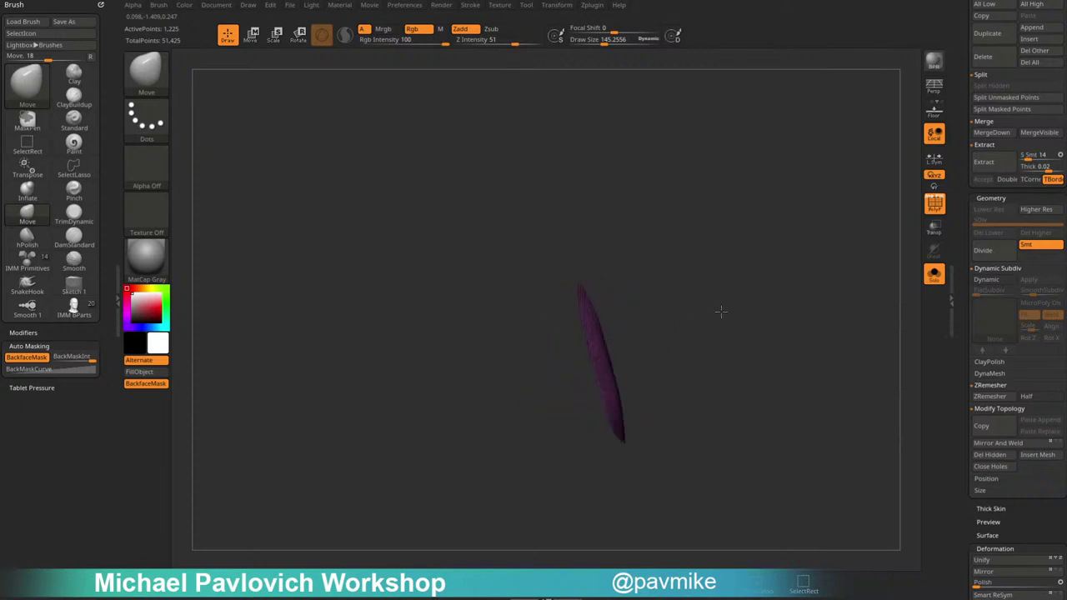
left_click_drag(721, 305, 683, 315)
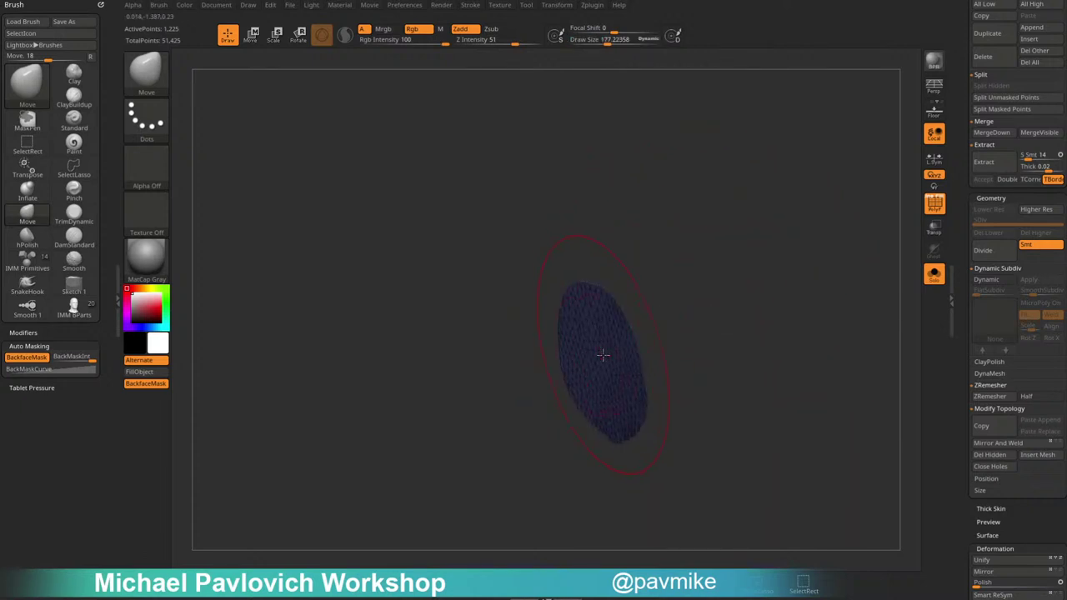
left_click_drag(717, 371, 717, 352)
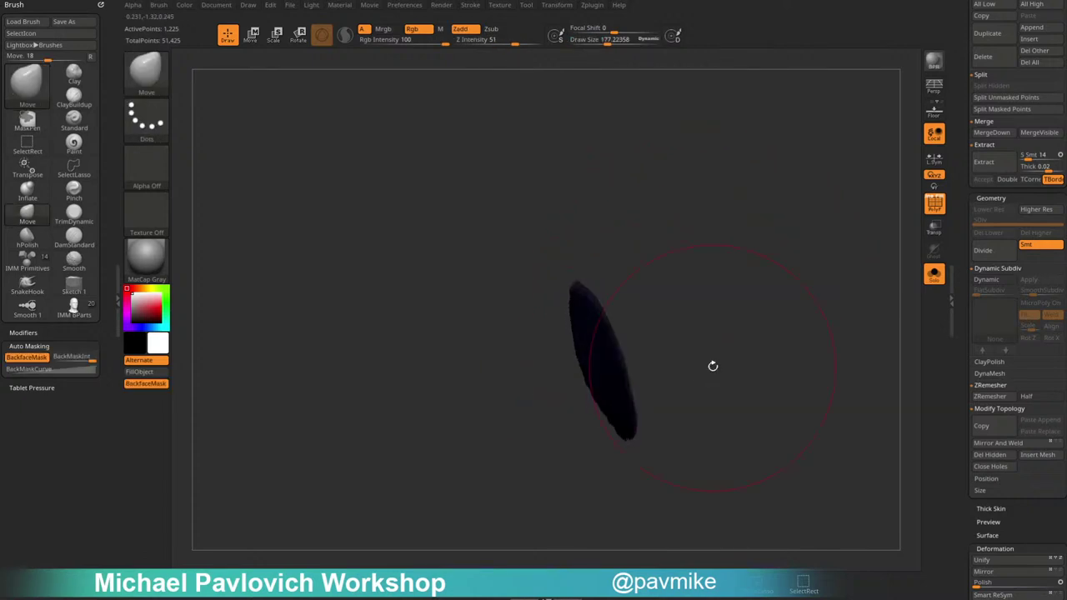
key("w")
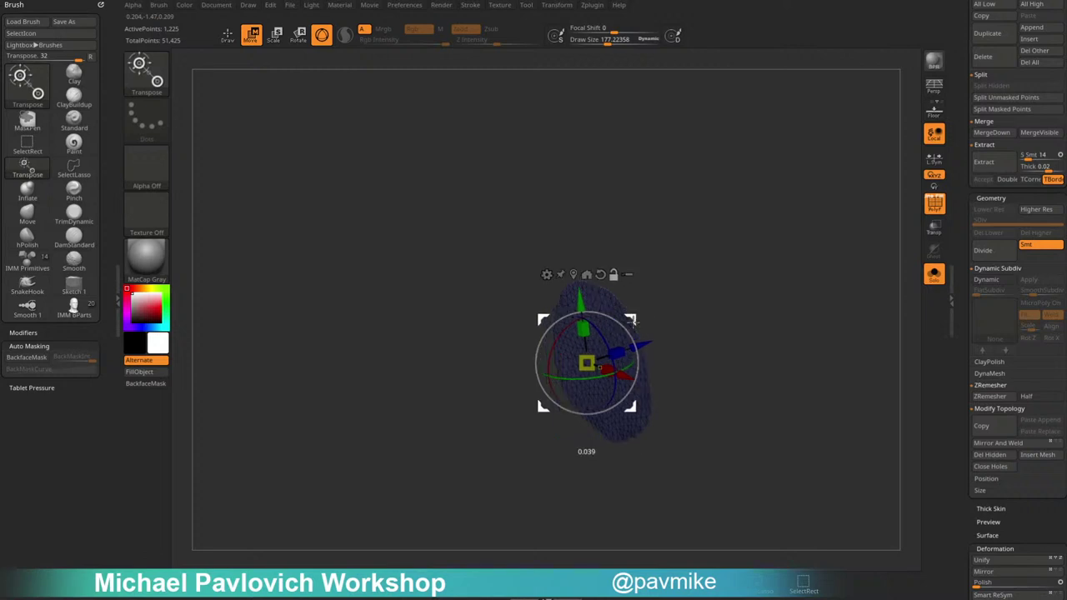
left_click_drag(632, 321, 691, 356)
key("q")
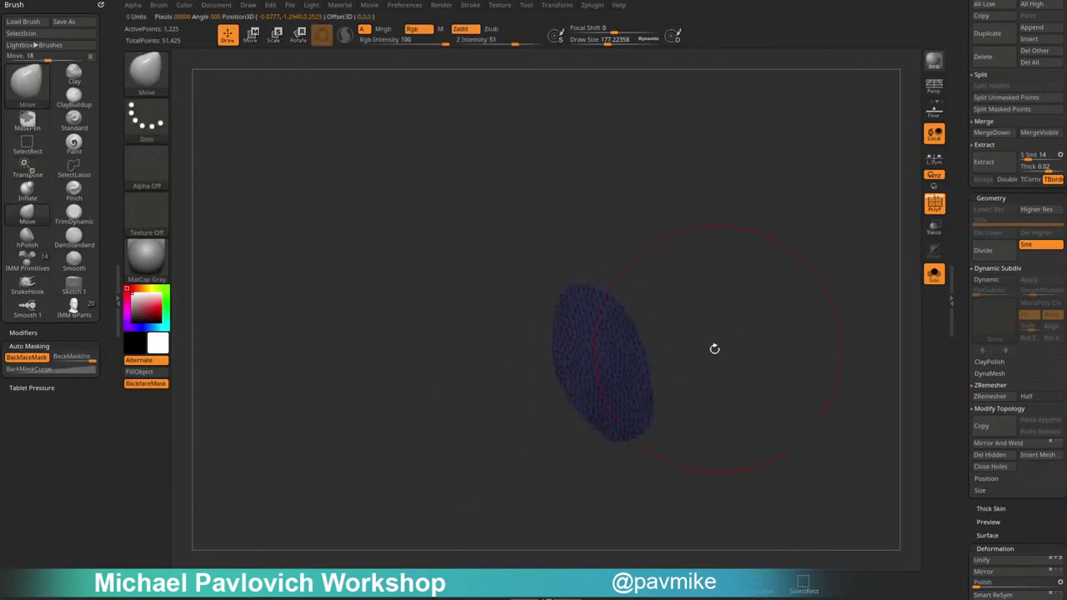
Remesh the flattened skull patch with DynaMesh and turn off the wireframe display.
left_click_drag(663, 369, 709, 335)
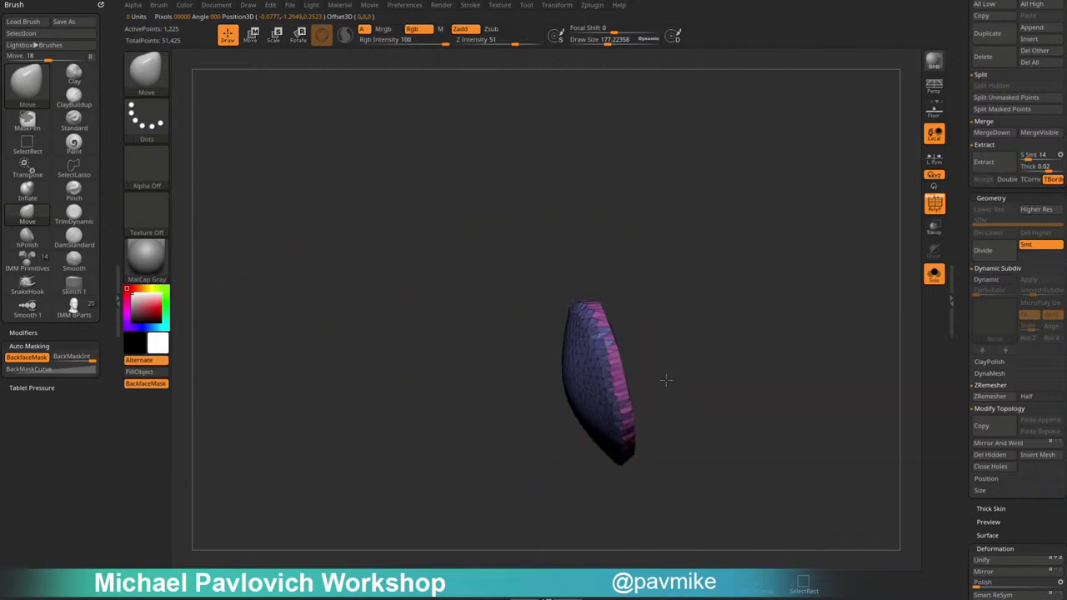
left_click_drag(666, 380, 660, 395)
mouse_move(665, 339)
left_mouse_down()
mouse_move(583, 350)
mouse_move(665, 359)
left_mouse_up()
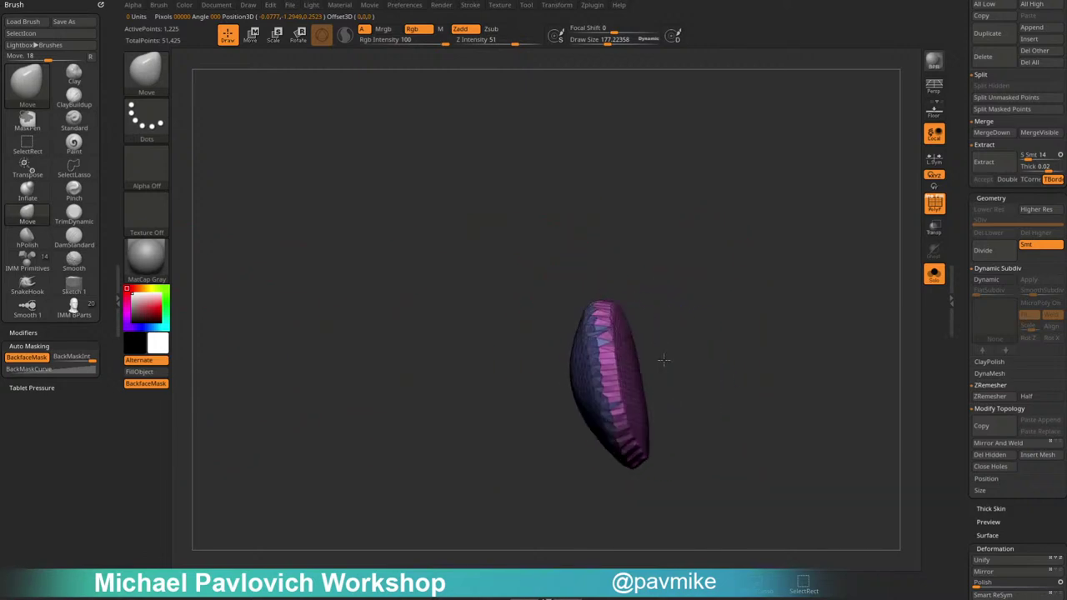
left_click_drag(784, 367, 771, 374)
key("ctrl+z")
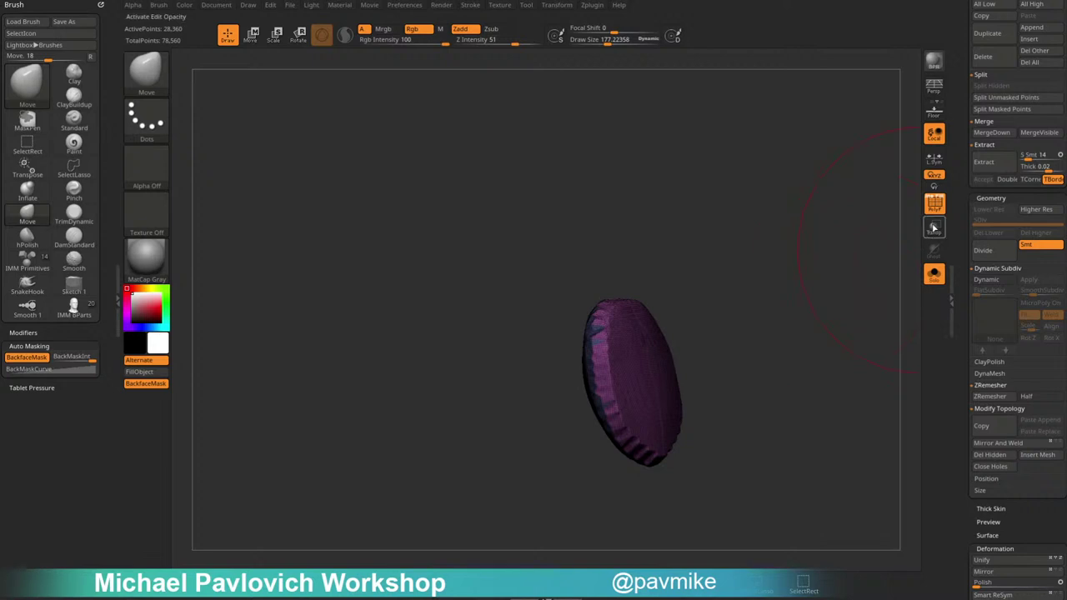
left_click(933, 205)
mouse_move(795, 276)
left_mouse_down()
mouse_move(767, 257)
mouse_move(739, 282)
left_mouse_up()
Smooth the jagged rim around the plate's flat outer face with the hPolish brush at a draw size of about 55.
key("b")
key("h")
key("p")
key("s")
left_click_drag(633, 298, 613, 299)
left_click_drag(602, 333, 622, 279)
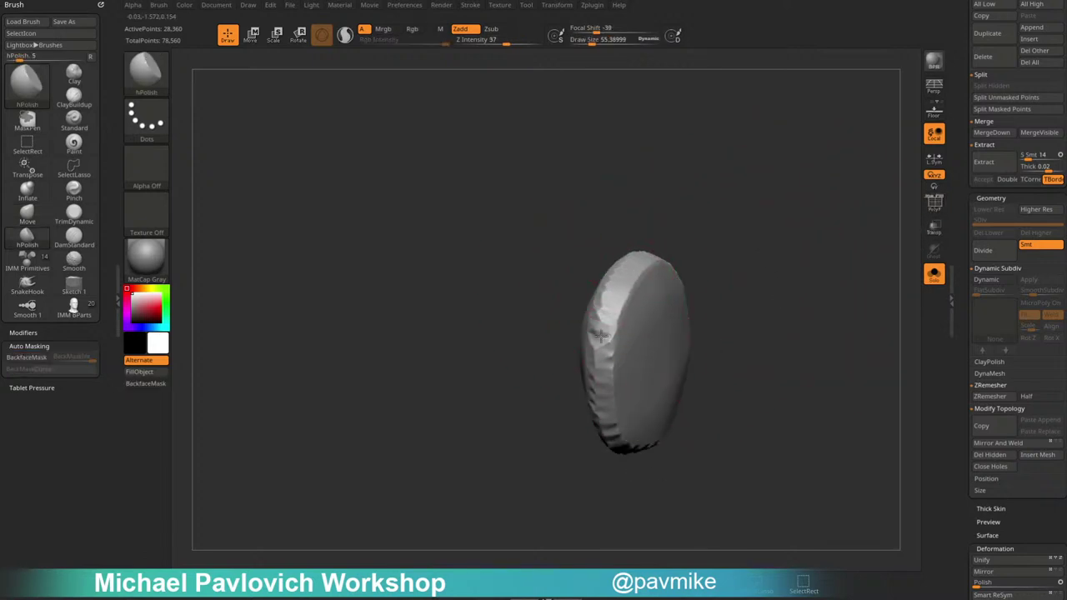
left_click_drag(700, 286, 608, 339)
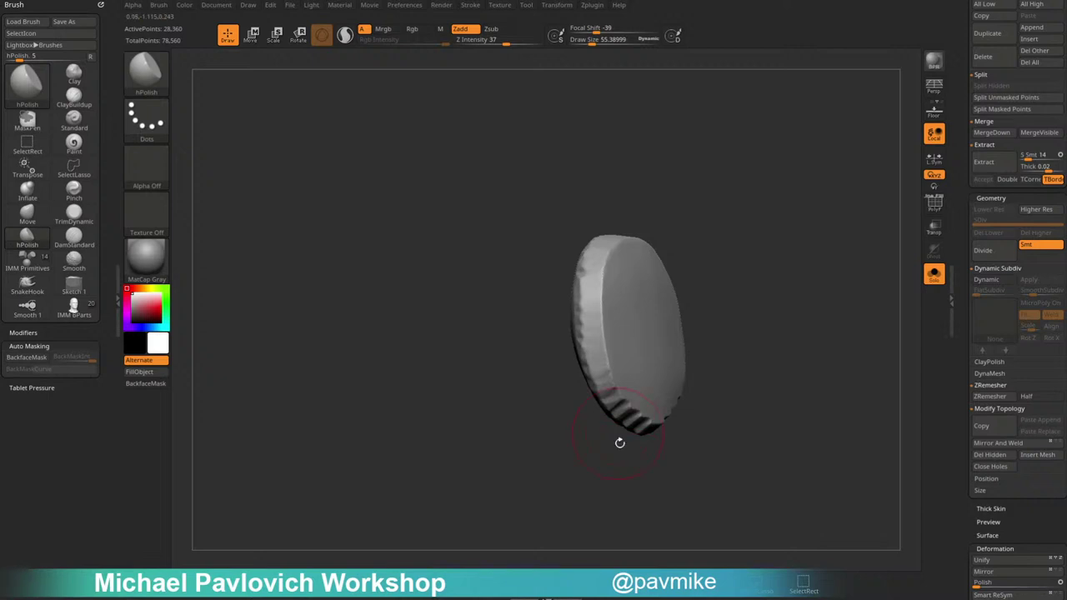
left_click_drag(620, 442, 650, 429)
Polish the serrated edge along the plate's curved inner side with the hPolish brush.
left_click_drag(638, 253, 727, 250)
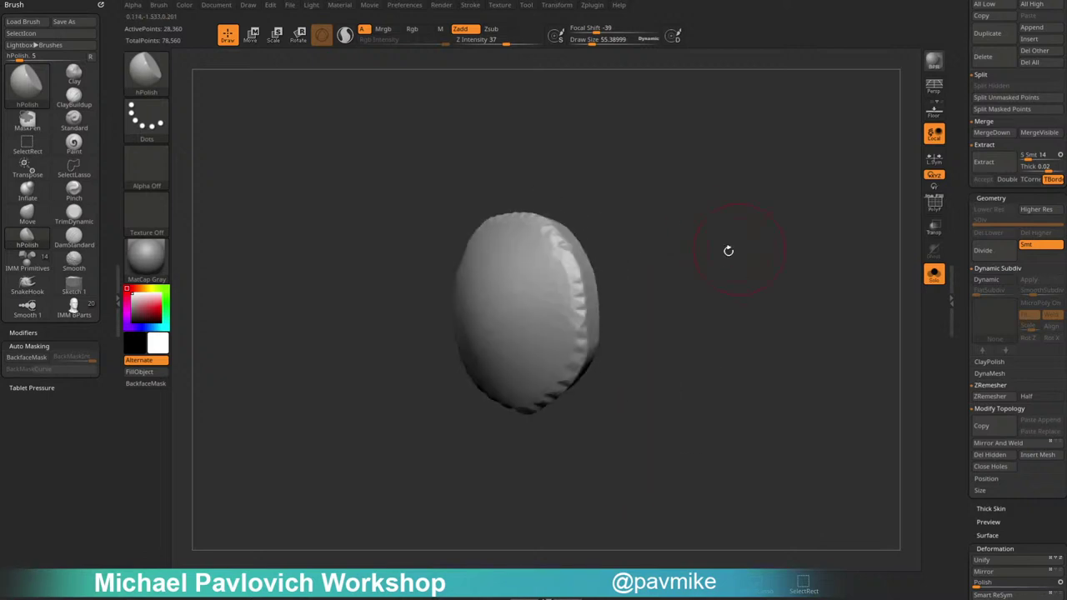
left_click_drag(572, 314, 561, 245)
left_click_drag(683, 254, 596, 275)
mouse_move(577, 291)
left_mouse_down()
mouse_move(611, 248)
mouse_move(573, 303)
left_mouse_up()
key("s")
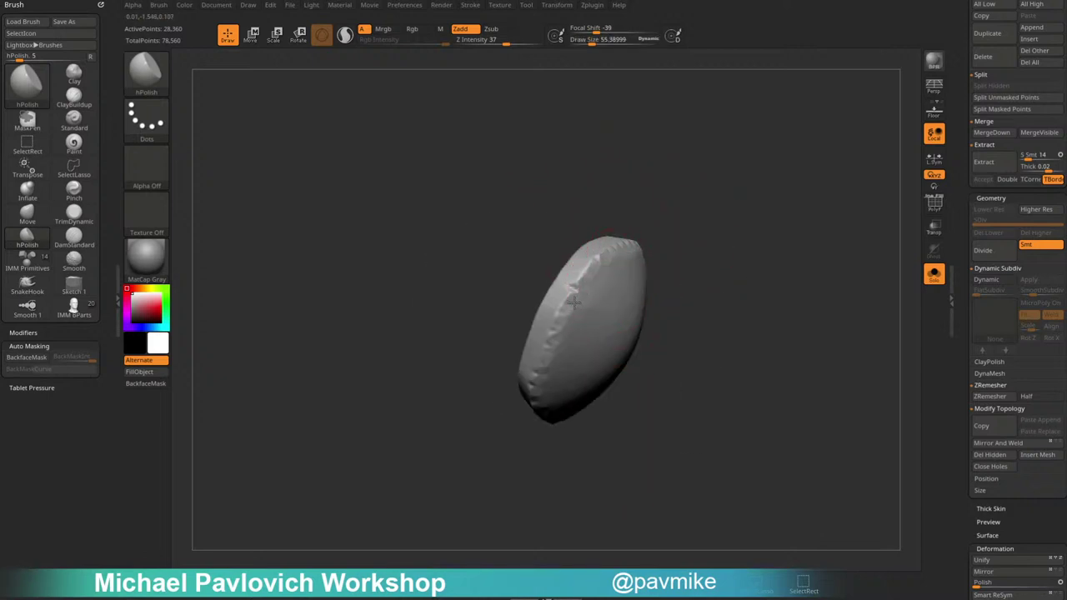
Bevel the rim around the plate's flat outer face with the TrimDynamic brush at a draw size of about 44.
mouse_move(538, 465)
left_mouse_down()
mouse_move(540, 425)
mouse_move(715, 357)
mouse_move(674, 342)
mouse_move(725, 326)
mouse_move(604, 318)
mouse_move(574, 465)
mouse_move(703, 336)
mouse_move(674, 389)
mouse_move(690, 315)
mouse_move(712, 293)
left_mouse_up()
key("b")
key("t")
key("d")
key("s")
mouse_move(550, 303)
left_mouse_down()
mouse_move(519, 295)
mouse_move(495, 364)
left_mouse_up()
left_click_drag(725, 311, 688, 288)
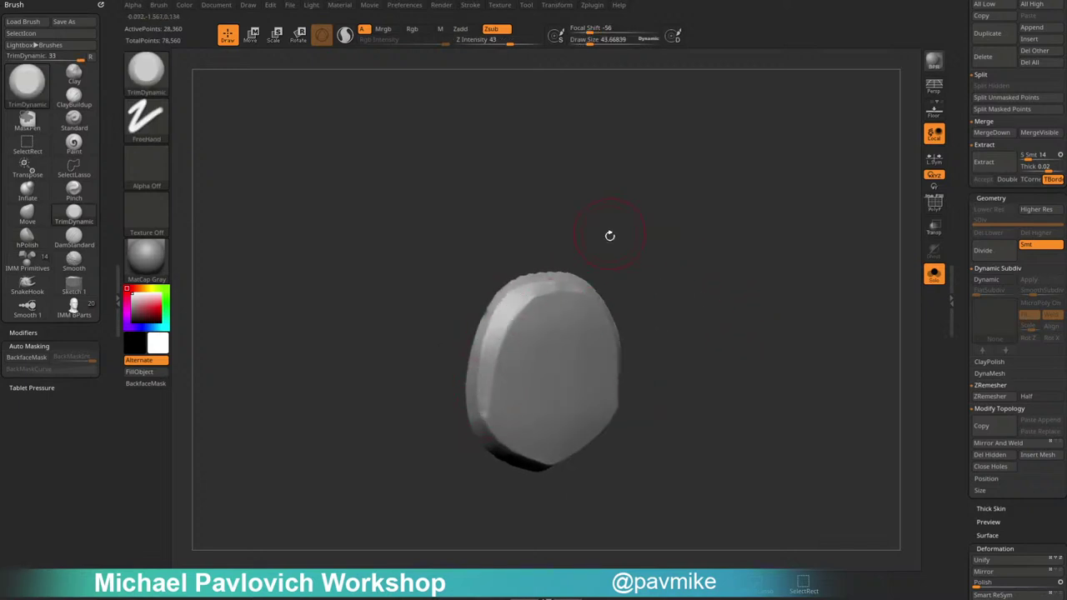
mouse_move(609, 236)
left_mouse_down()
mouse_move(541, 287)
mouse_move(542, 303)
mouse_move(678, 329)
left_mouse_up()
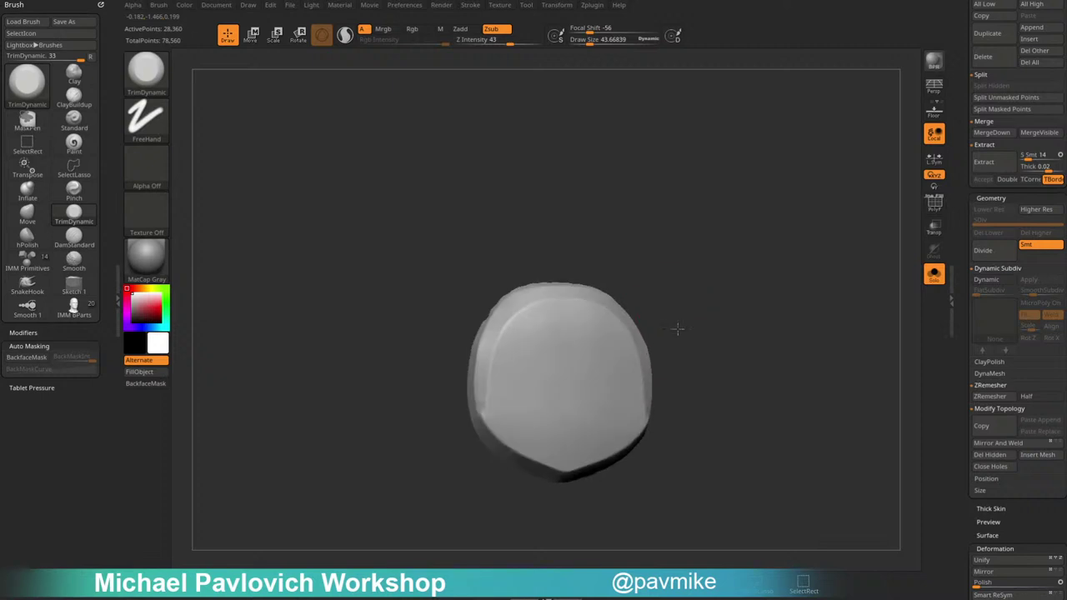
Carve a mirrored V-shaped groove from the plate's upper edges to its centre with the DamStandard brush, using a draw size of about 41.
key("b")
key("d")
key("s")
left_click_drag(677, 249, 600, 279)
key("s")
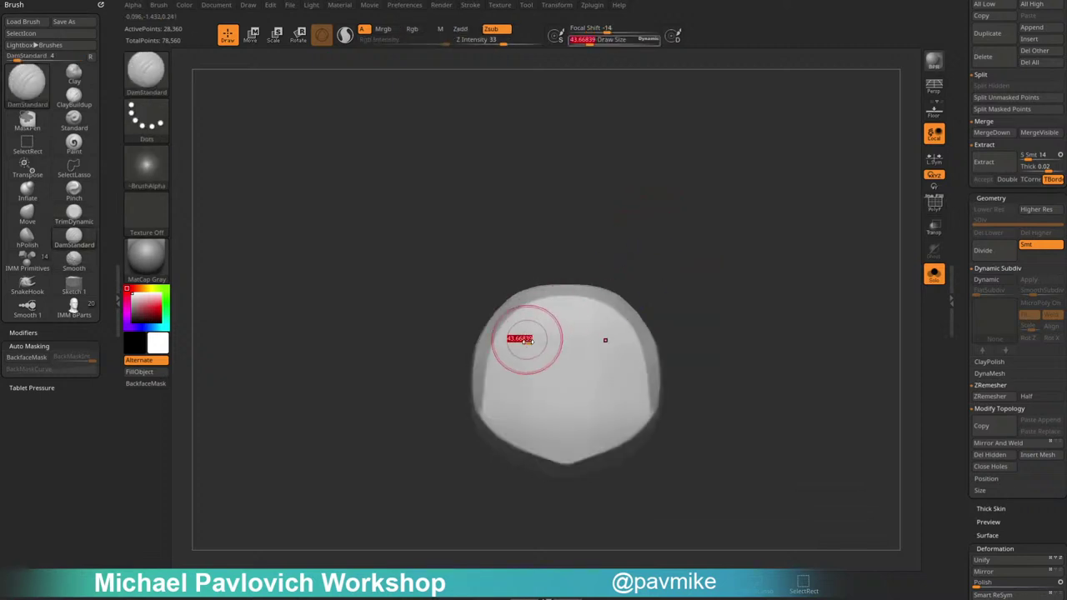
left_click_drag(527, 339, 518, 338)
mouse_move(535, 264)
left_mouse_down()
mouse_move(530, 323)
mouse_move(505, 320)
mouse_move(533, 396)
mouse_move(558, 406)
left_mouse_up()
key("s")
mouse_move(683, 378)
left_mouse_down()
mouse_move(521, 307)
mouse_move(533, 382)
mouse_move(566, 402)
left_mouse_up()
left_click_drag(700, 328, 676, 309)
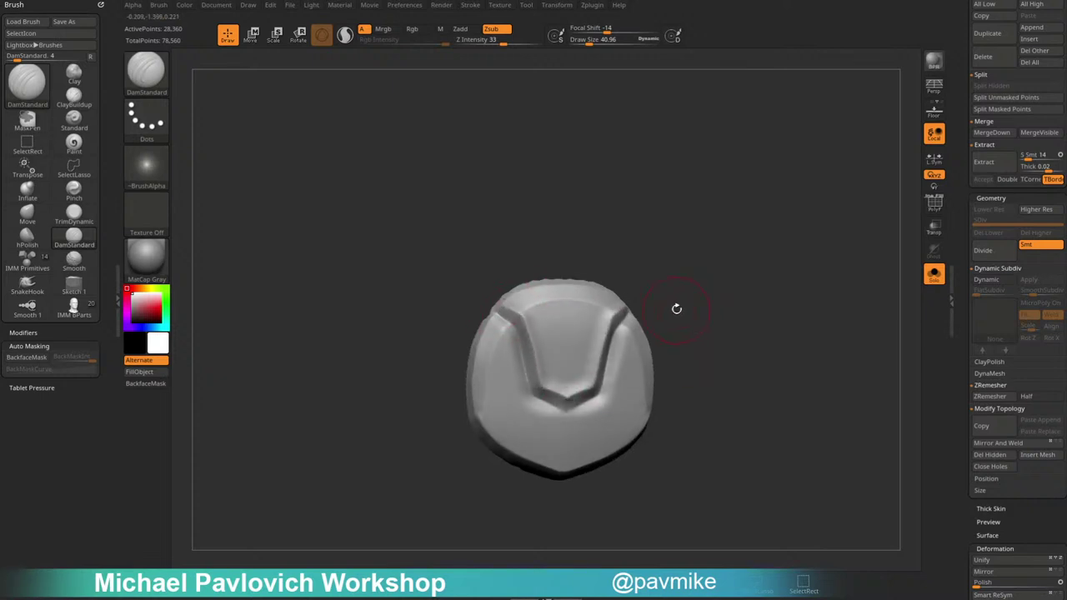
Build up the surface enclosed by the V-shaped groove with the Clay brush at a draw size of about 46.
key("b")
key("h")
key("p")
key("s")
left_click_drag(530, 345, 523, 345)
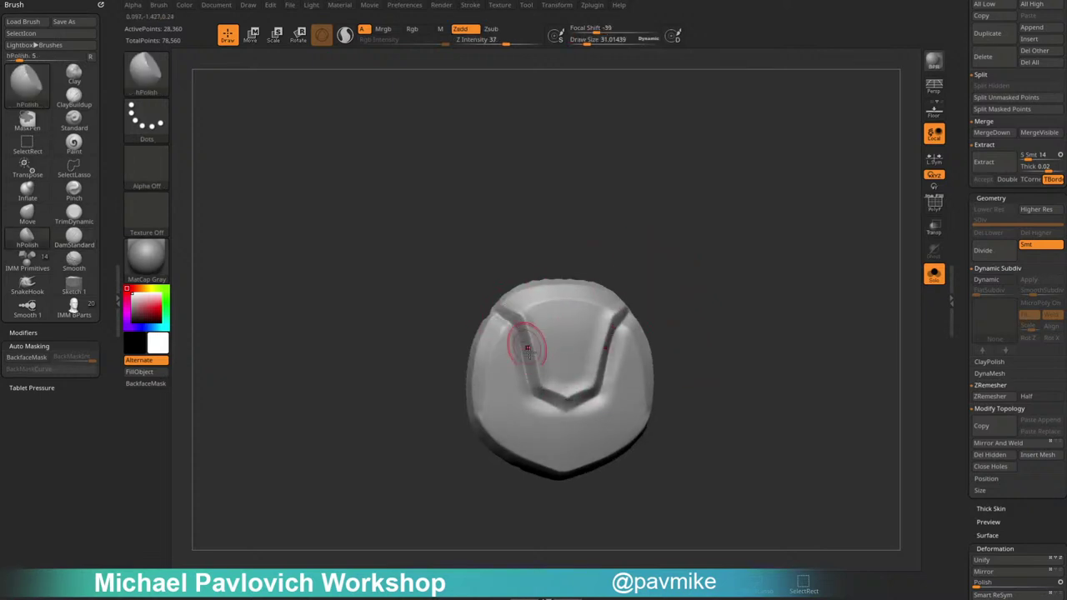
key("b")
key("c")
key("l")
mouse_move(619, 219)
left_mouse_down()
mouse_move(500, 366)
mouse_move(554, 384)
mouse_move(712, 334)
mouse_move(564, 356)
left_mouse_up()
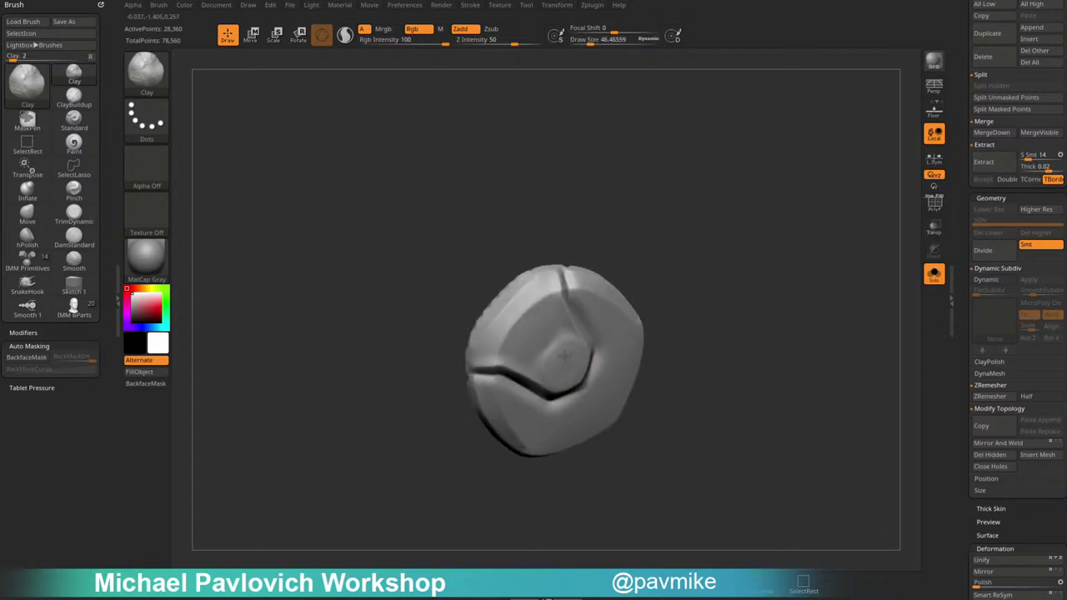
Mask the panel inside the groove, invert the mask, and raise the panel from the plate with the transform gizmo.
mouse_move(720, 281)
left_mouse_down()
mouse_move(710, 271)
mouse_move(442, 357)
left_mouse_up()
mouse_move(519, 358)
left_mouse_down("ctrl")
mouse_move(544, 386)
mouse_move(567, 389)
mouse_move(513, 320)
mouse_move(579, 307)
left_mouse_up("ctrl")
left_click(692, 228, "ctrl")
key("w")
left_click_drag(693, 264, 637, 287)
left_click(526, 332, "alt")
left_click_drag(578, 327, 578, 319)
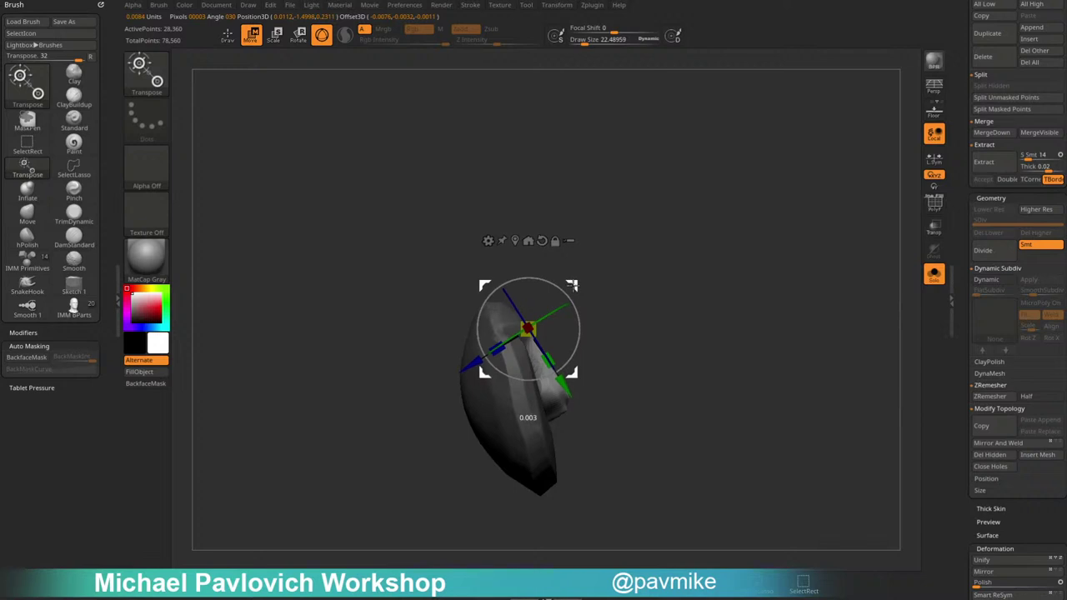
Clear the mask and reshape the lower corners of the raised panel with the backface-masked Move brush.
key("q")
mouse_move(655, 340)
left_mouse_down()
mouse_move(523, 379)
mouse_move(583, 341)
left_mouse_up()
mouse_move(514, 421)
right_mouse_down()
mouse_move(702, 286)
mouse_move(667, 291)
mouse_move(650, 269)
mouse_move(674, 296)
right_mouse_up()
right_click_drag(675, 295, 581, 343)
key("b")
key("m")
key("v")
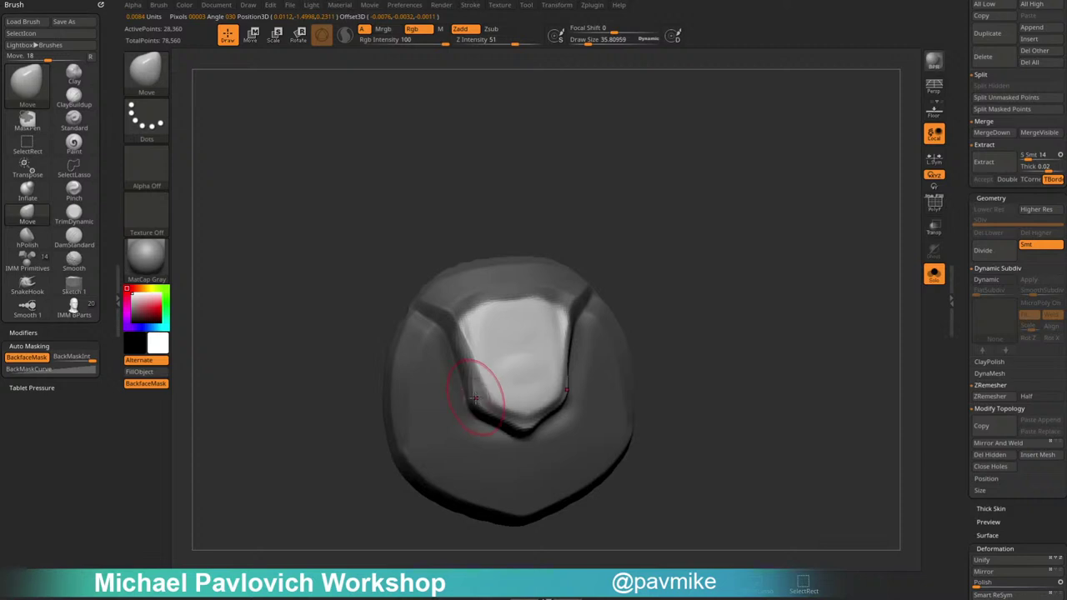
key("ctrl+shift+a")
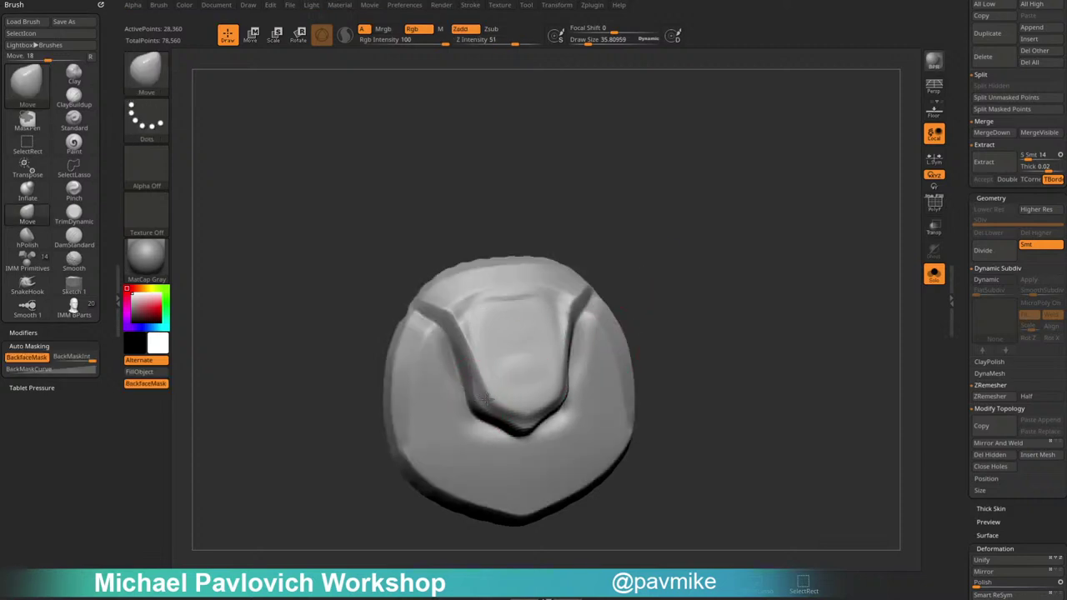
key("s")
left_click_drag(489, 400, 483, 397)
Remesh the plate with DynaMesh and adjust the groove around the panel's lower tip with the Move brush at a draw size of about 44.
mouse_move(613, 317)
right_mouse_down()
mouse_move(665, 283)
mouse_move(733, 273)
right_mouse_up()
left_click_drag(670, 270, 710, 355, "ctrl")
mouse_move(710, 355)
right_mouse_down("shift")
mouse_move(631, 322)
mouse_move(627, 366)
right_mouse_up("shift")
key("s")
left_click_drag(506, 410, 485, 414)
right_click_drag(679, 256, 698, 293, "ctrl")
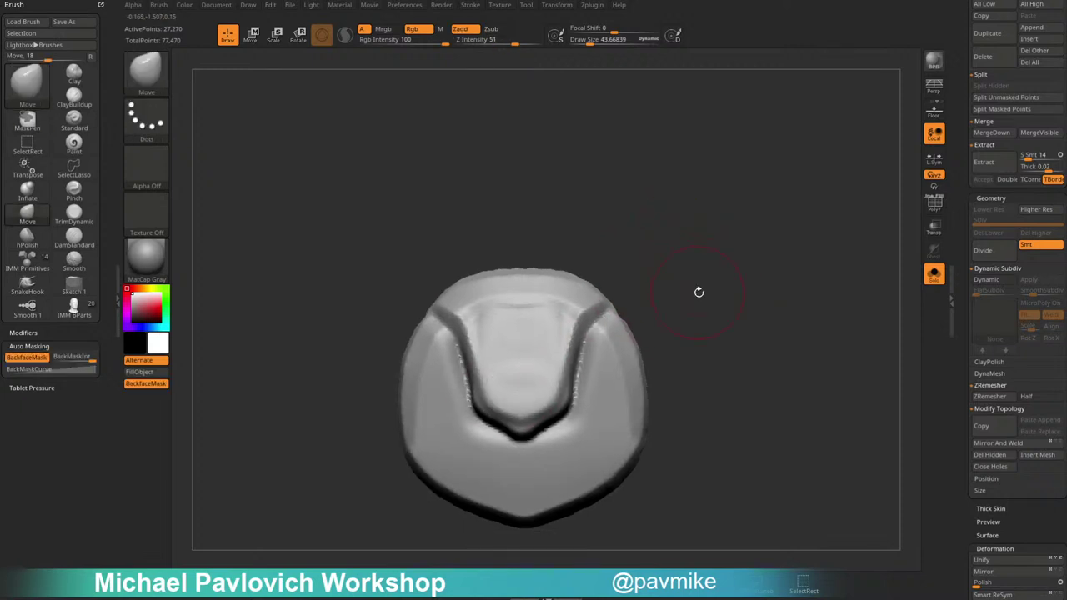
Turn off backface masking and narrow the raised panel's lower end with the Move brush, using a draw size of about 24.
left_click(28, 355)
left_click_drag(725, 274, 726, 291)
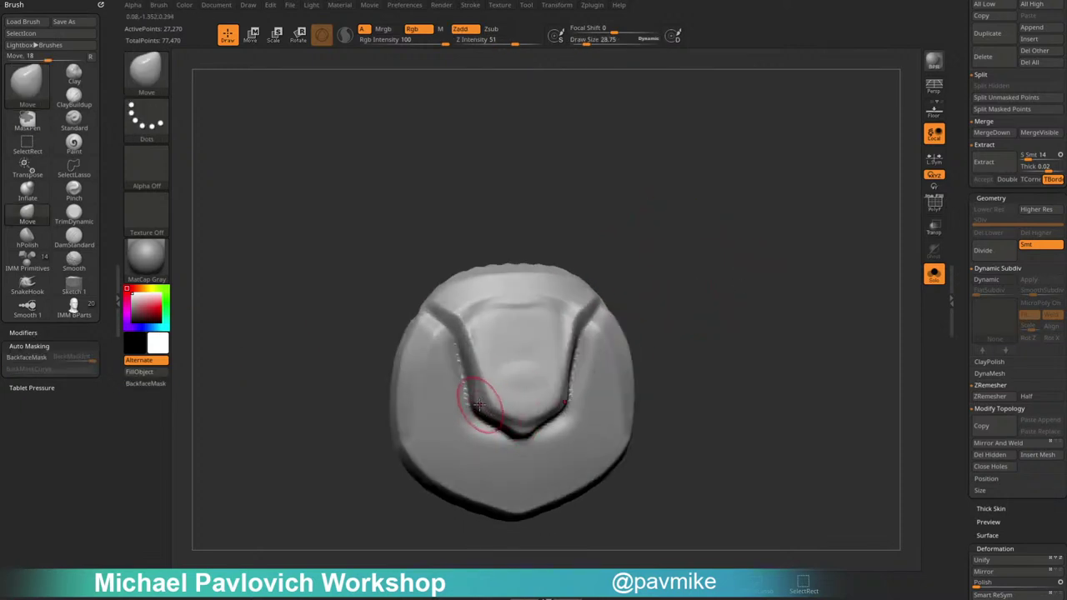
key("bracketleft")
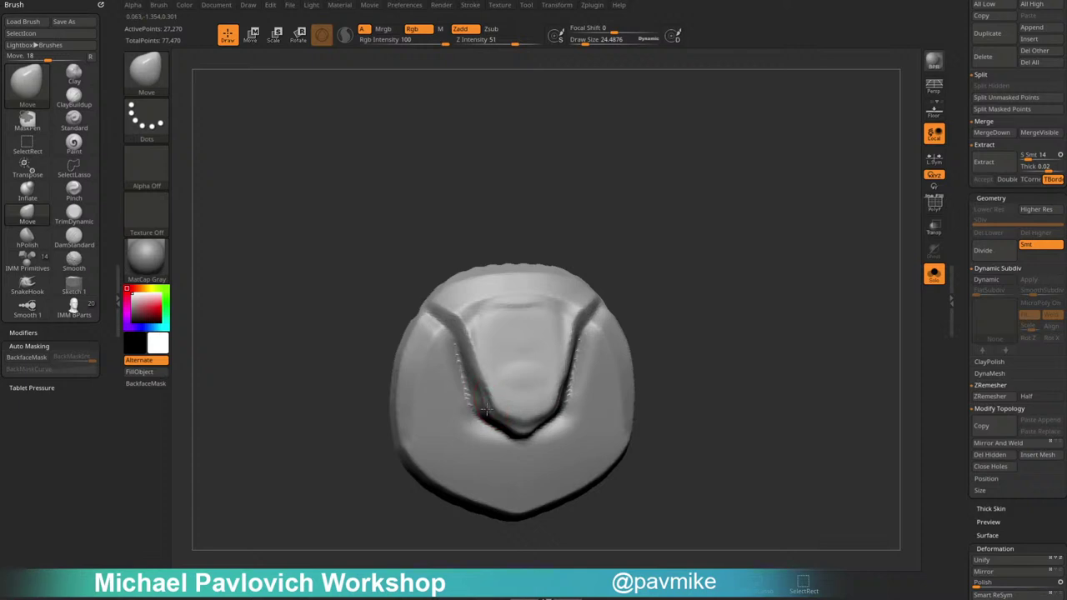
left_click_drag(660, 357, 654, 367)
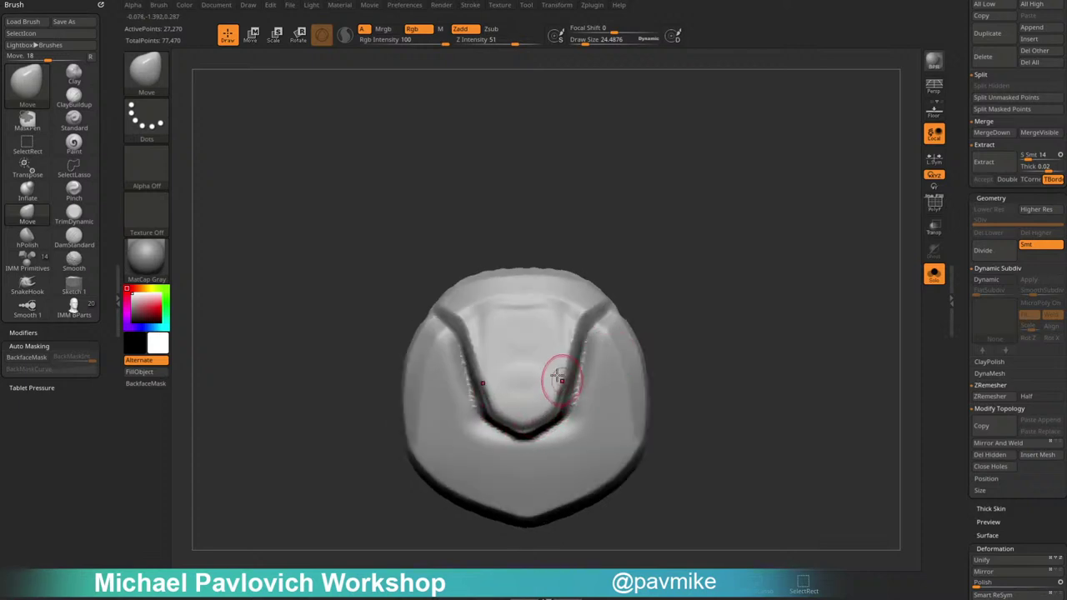
Sharpen the sides and lower tip of the raised panel with the hPolish brush at a draw size of about 24.
mouse_move(766, 309)
left_mouse_down()
mouse_move(751, 287)
mouse_move(722, 298)
left_mouse_up()
key("b")
key("h")
key("p")
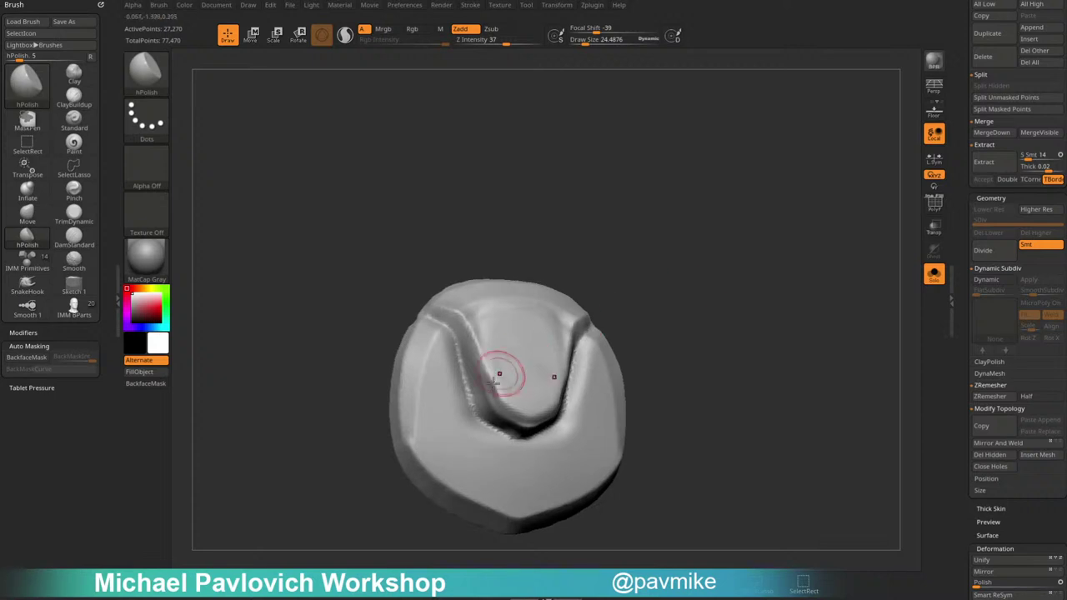
left_click_drag(501, 372, 484, 392)
left_click_drag(521, 426, 533, 423)
left_click_drag(719, 358, 646, 360)
left_click_drag(578, 415, 568, 372)
left_click_drag(637, 224, 668, 225)
Flatten the raised panel's face with hPolish at a draw size of about 46, then polish its upper bevel at about 29.
key("bracketright")
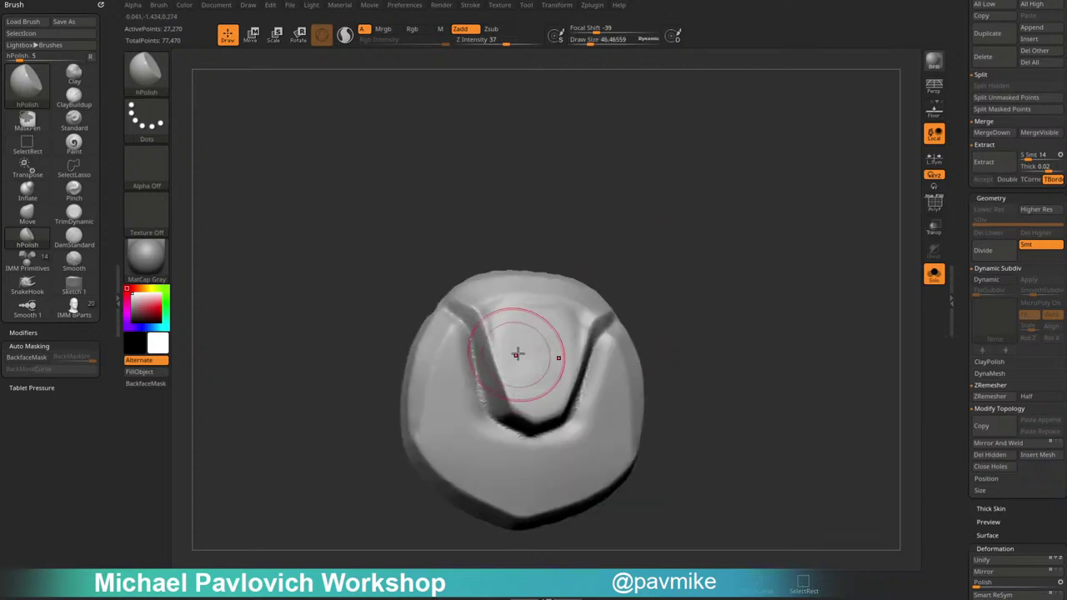
mouse_move(516, 355)
left_mouse_down()
mouse_move(524, 345)
mouse_move(500, 363)
left_mouse_up()
mouse_move(579, 243)
left_mouse_down()
mouse_move(579, 260)
mouse_move(615, 237)
left_mouse_up()
key("bracketleft")
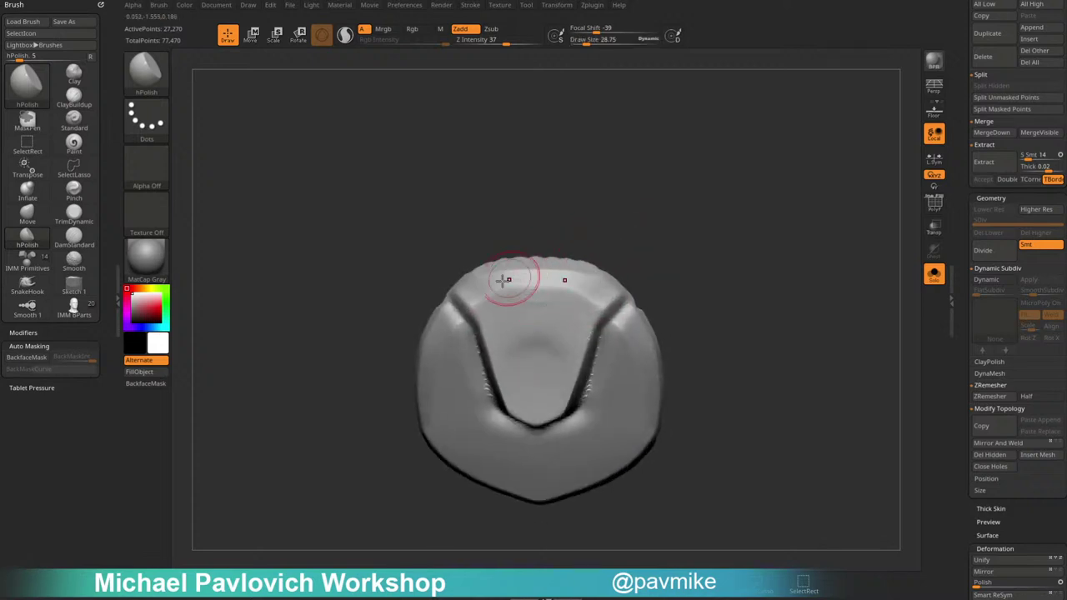
mouse_move(505, 280)
left_mouse_down()
mouse_move(491, 287)
mouse_move(500, 294)
left_mouse_up()
left_click_drag(604, 245, 613, 248)
left_click_drag(533, 311, 540, 337)
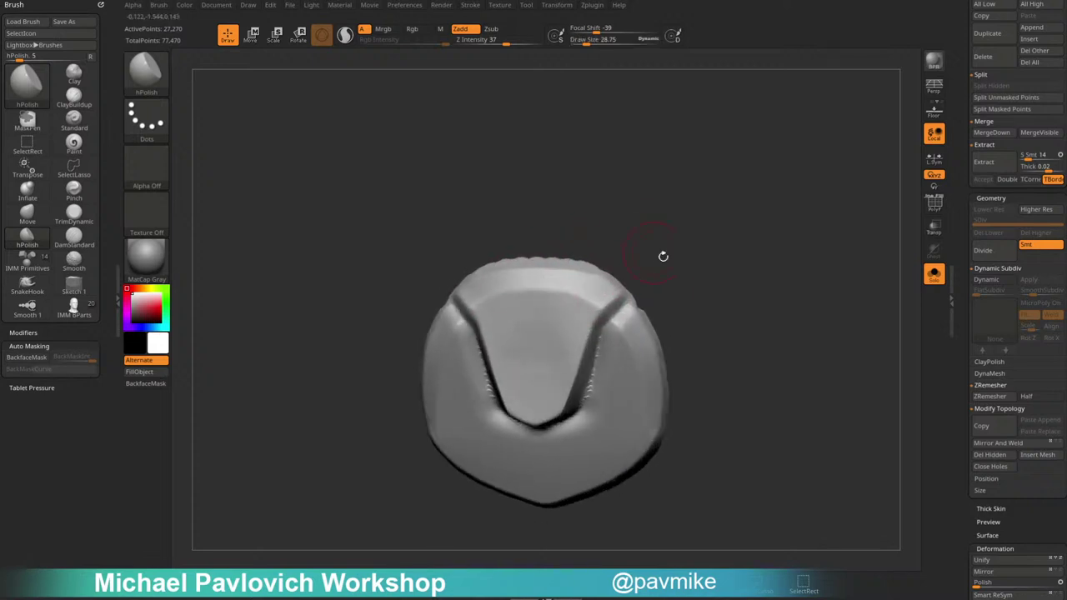
Polish away the jagged ridges on the plate along both outer sides of the groove, using a draw size of about 33.
left_click_drag(662, 256, 722, 255)
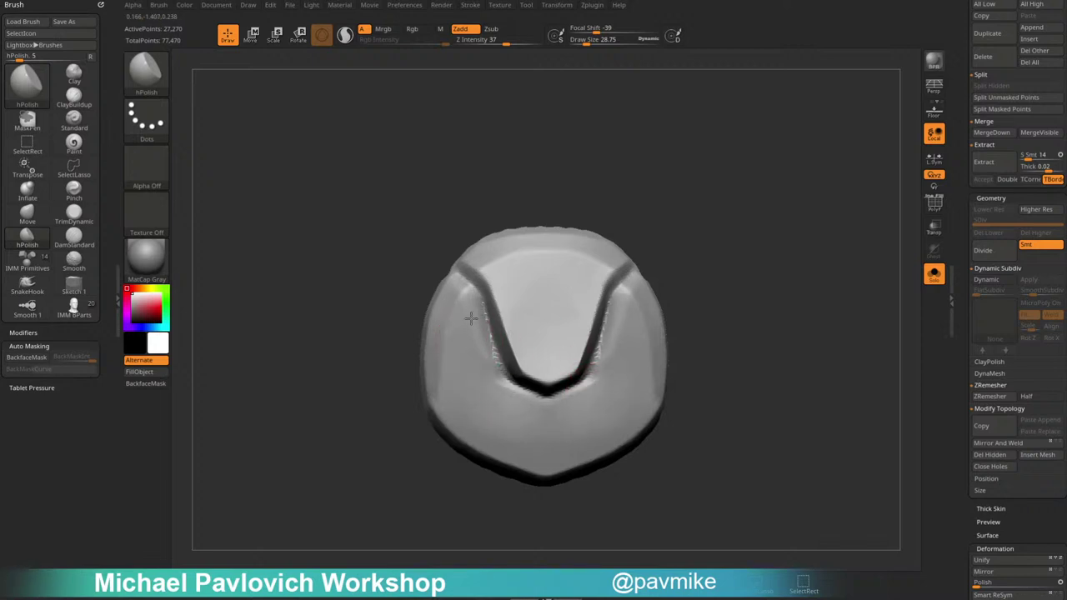
left_click_drag(475, 323, 491, 365)
key("s")
mouse_move(466, 335)
left_mouse_down()
mouse_move(466, 320)
mouse_move(510, 384)
left_mouse_up()
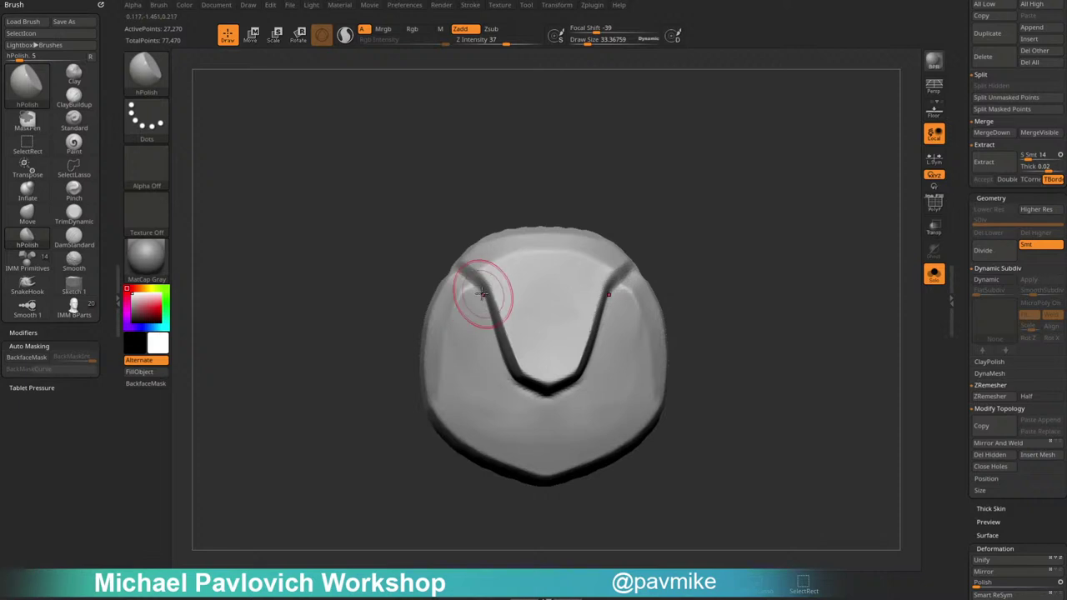
left_click_drag(469, 309, 481, 320)
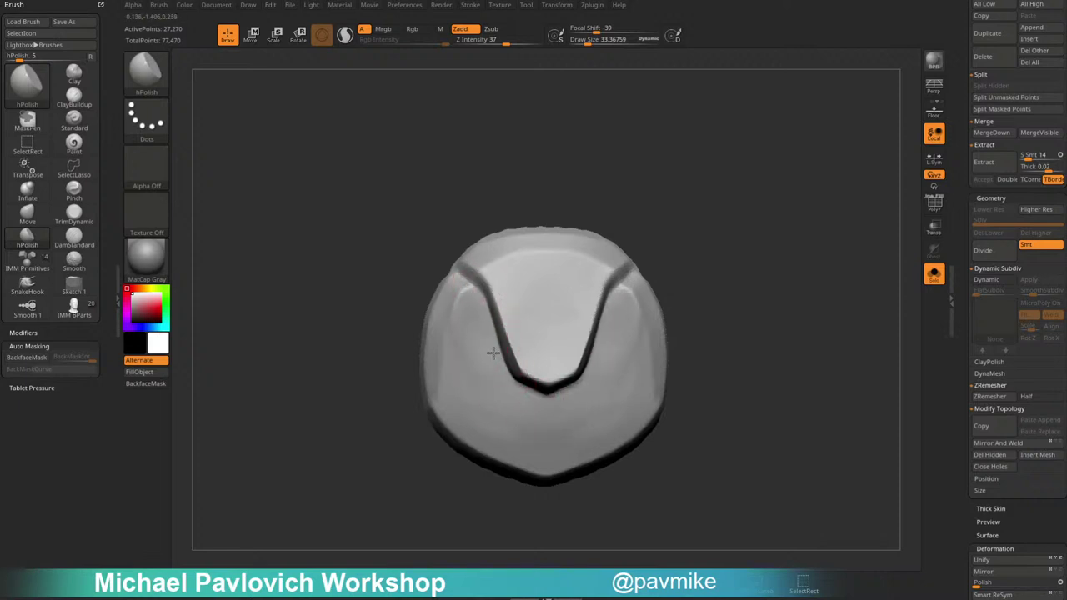
Undo the last stroke and polish the plate's surface beside the V-shaped groove with hPolish.
key("ctrl+z")
left_click_drag(511, 334, 486, 334)
mouse_move(613, 406)
right_mouse_down()
mouse_move(660, 315)
mouse_move(553, 316)
right_mouse_up()
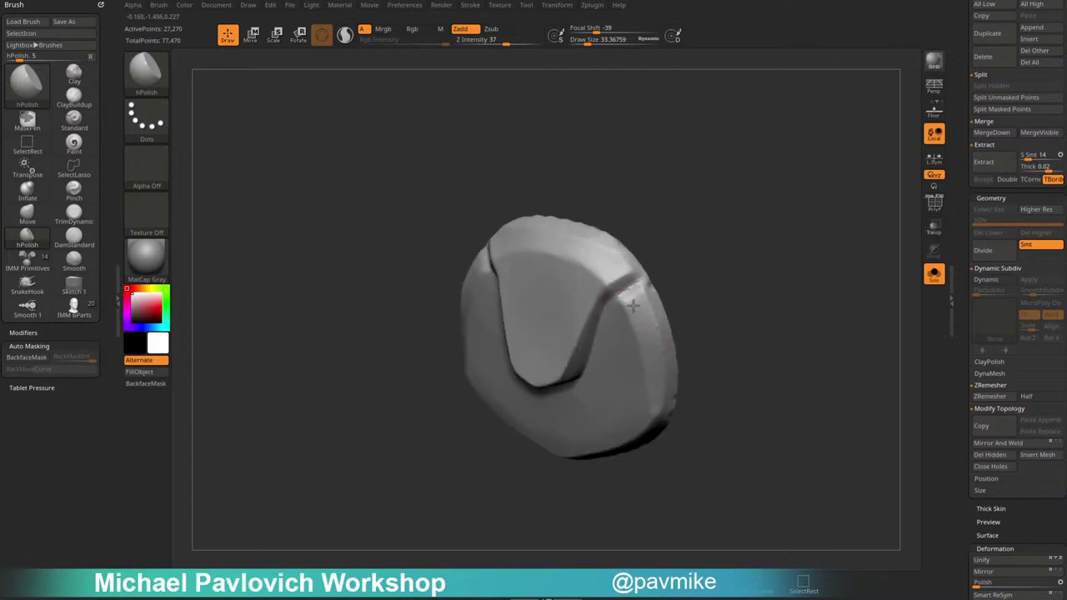
right_click_drag(636, 315, 720, 252)
left_click_drag(720, 250, 696, 224)
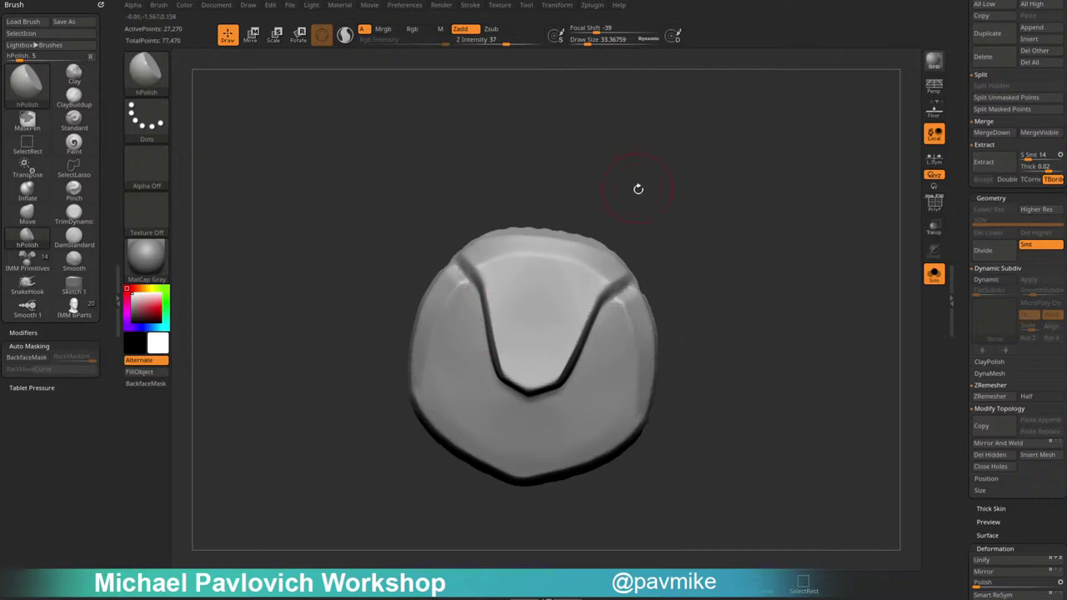
left_click_drag(638, 186, 667, 203)
Nudge the edge of the V-shaped groove with the Move brush and reduce its draw size to about 11.
key("b")
key("m")
key("v")
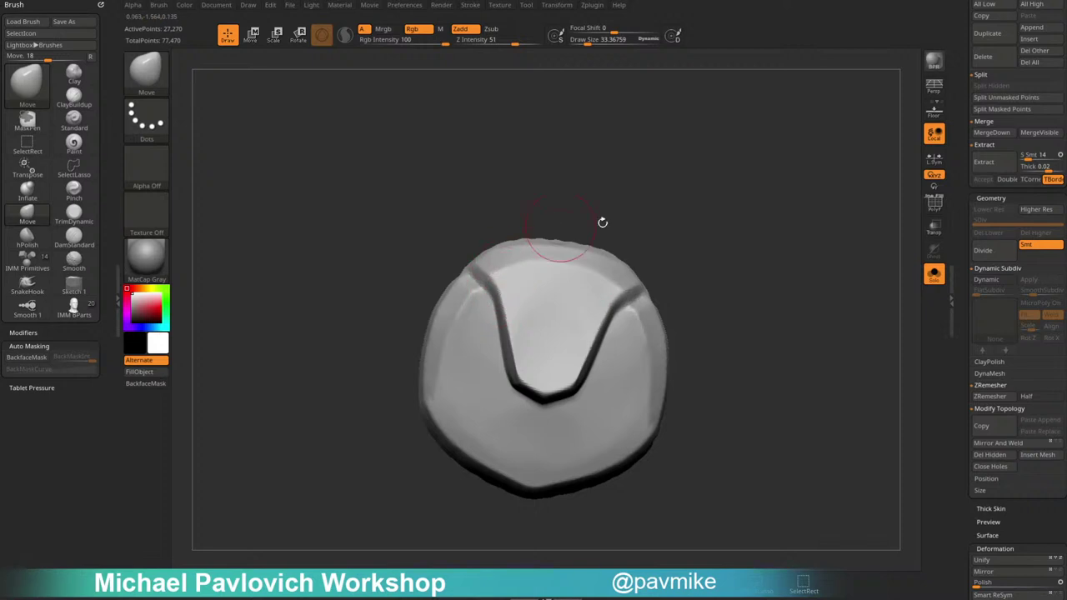
left_click_drag(603, 222, 588, 238)
left_click_drag(502, 338, 507, 338)
key("bracketleft")
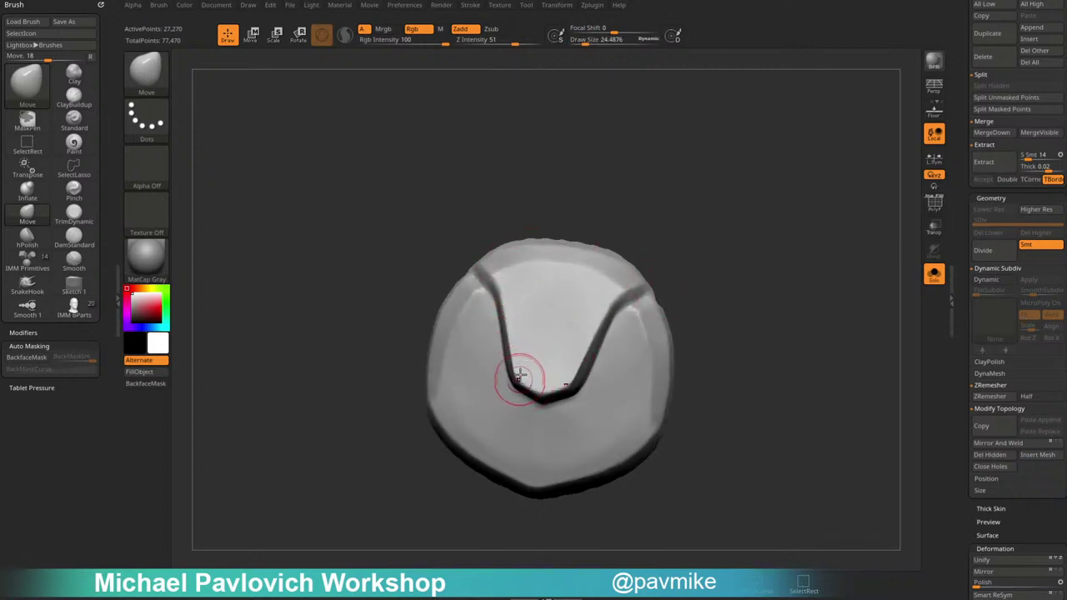
key("bracketleft")
key("bracketleft")
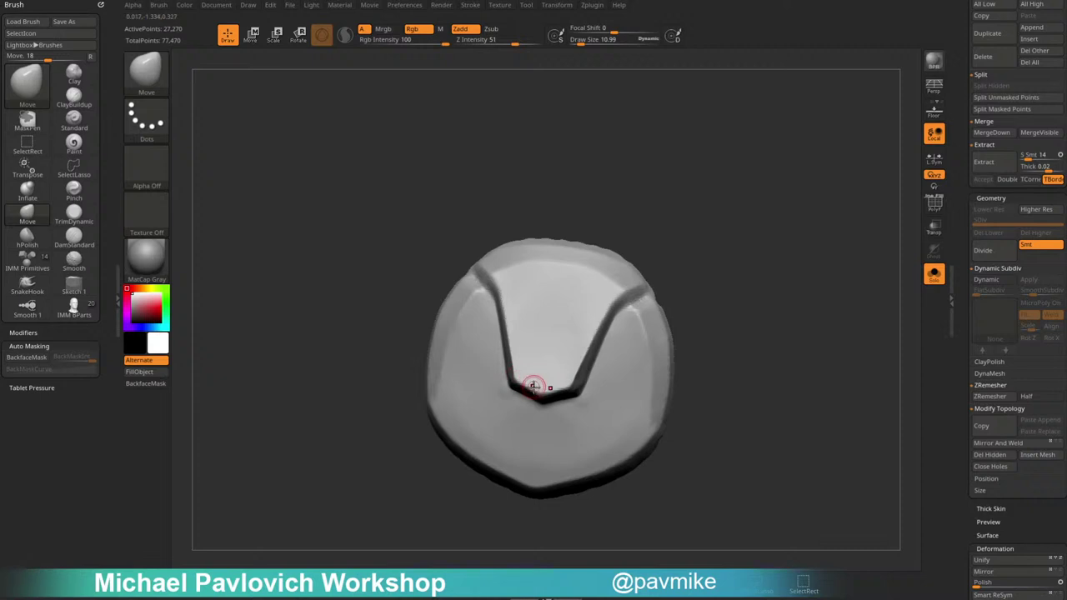
Select the hPolish brush with a draw size of about 19.
key("b")
key("h")
key("p")
mouse_move(775, 303)
left_mouse_down()
mouse_move(701, 321)
mouse_move(564, 387)
mouse_move(788, 294)
left_mouse_up()
key("bracketright")
Show the other subtools around the plate and move the plate outward from the back of the head.
left_click(934, 275)
left_click_drag(750, 250, 733, 189, "alt")
left_click_drag(732, 189, 883, 254)
left_click(934, 274)
left_click(931, 228)
key("w")
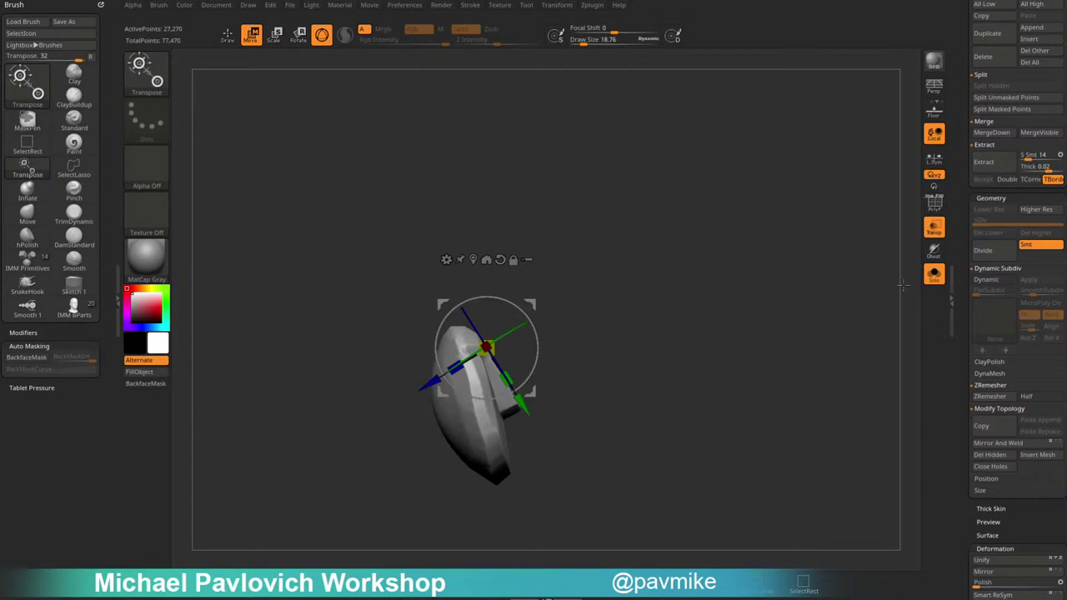
left_click(933, 274)
left_click_drag(532, 304, 565, 295)
key("q")
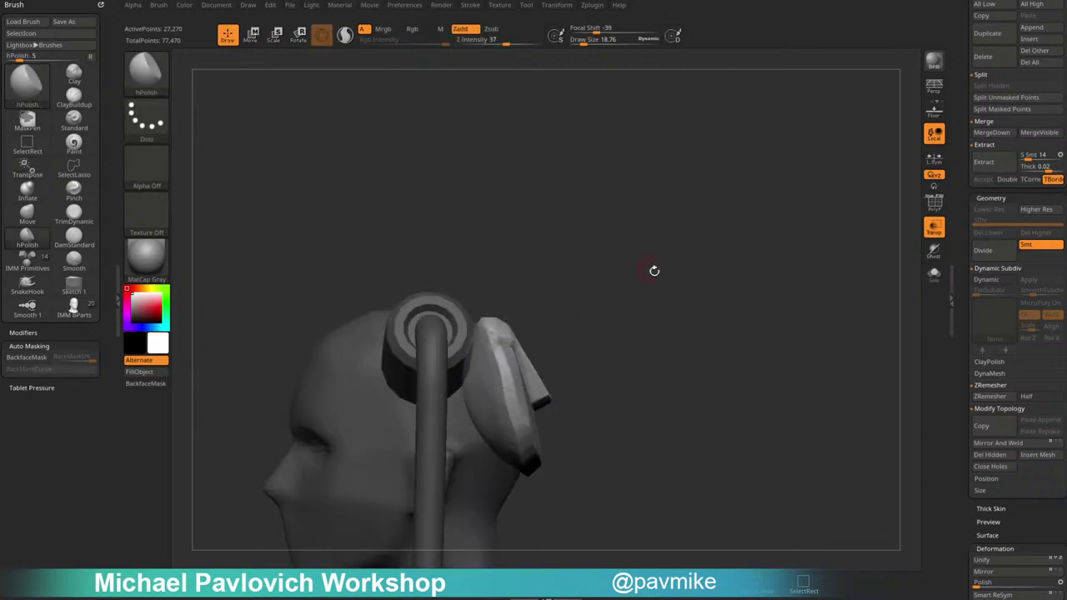
Turn off transparency and curve the plate around the back of the head with the Bend Arc deformer.
left_click_drag(654, 271, 636, 296, "shift")
mouse_move(709, 281)
left_mouse_down("alt")
mouse_move(778, 262)
mouse_move(841, 299)
mouse_move(778, 265)
left_mouse_up("alt")
left_click(934, 228)
key("w")
left_click(477, 252)
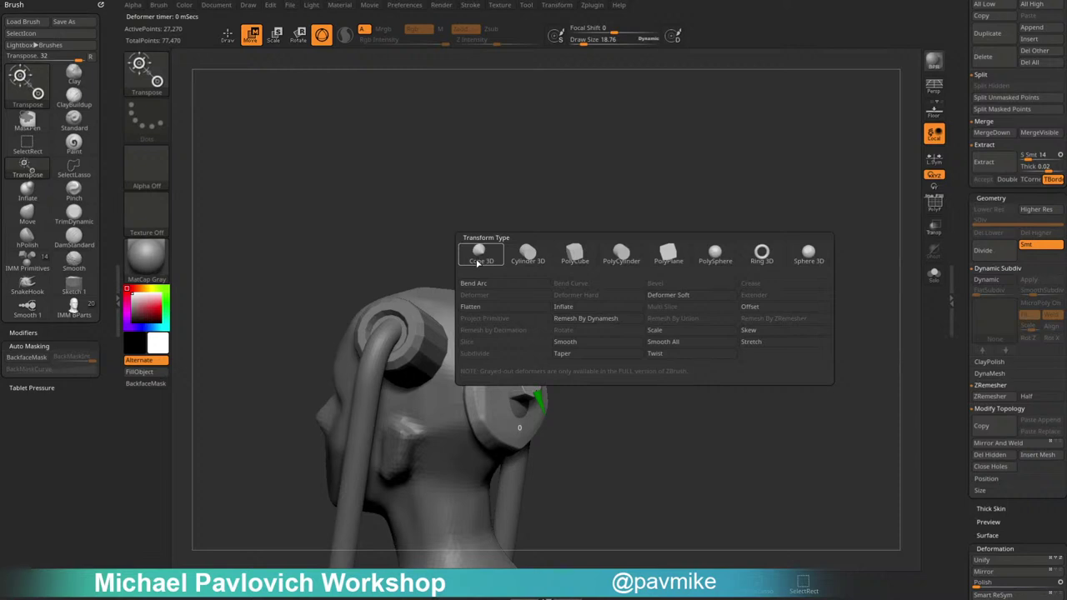
left_click(484, 285)
left_click_drag(628, 214, 583, 317)
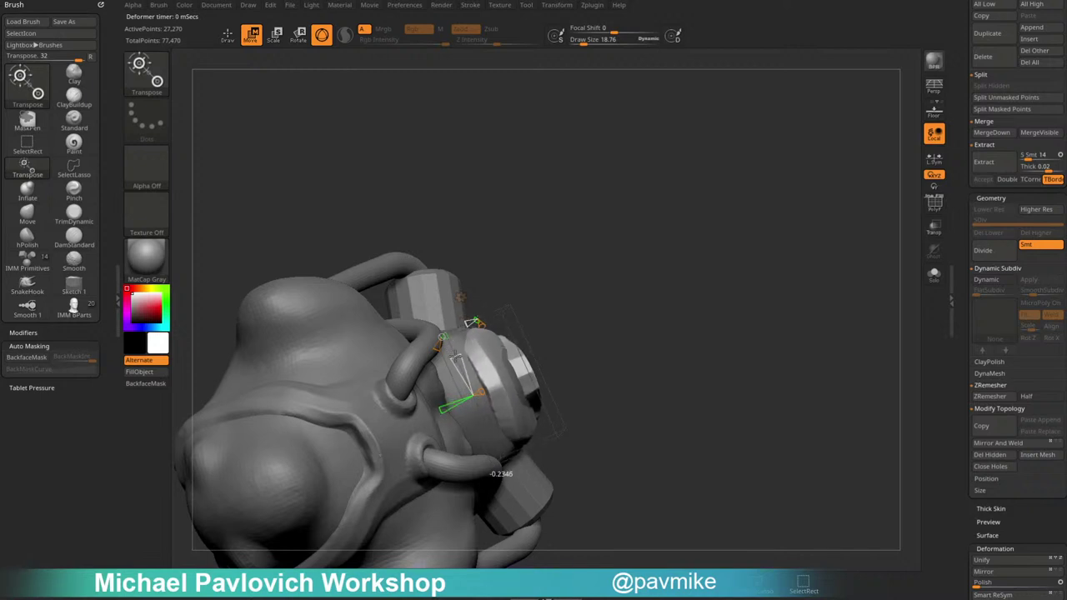
left_click_drag(509, 473, 602, 316)
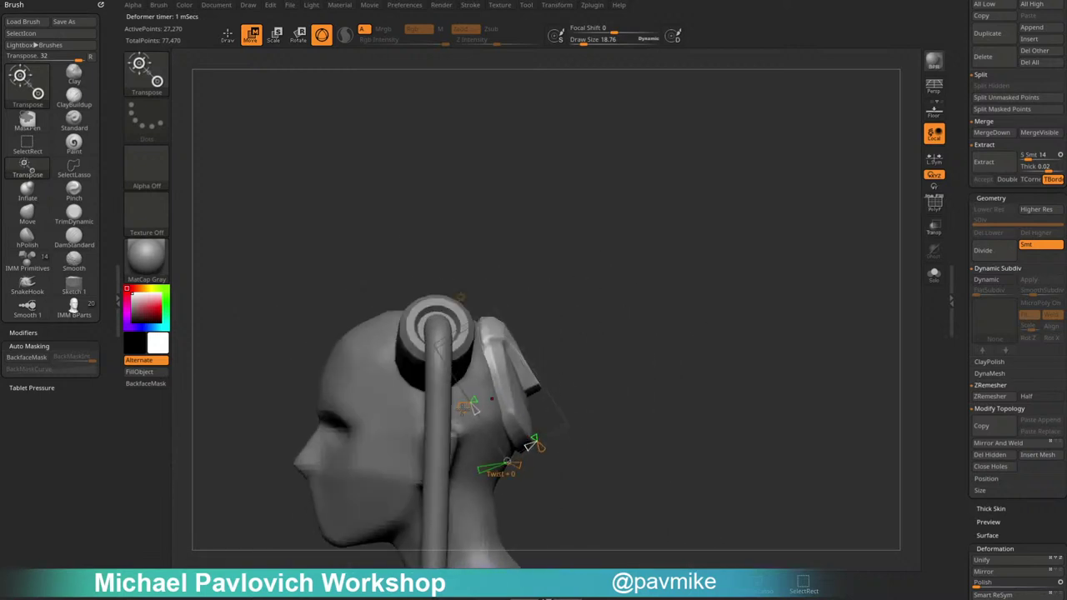
left_click_drag(462, 408, 455, 413)
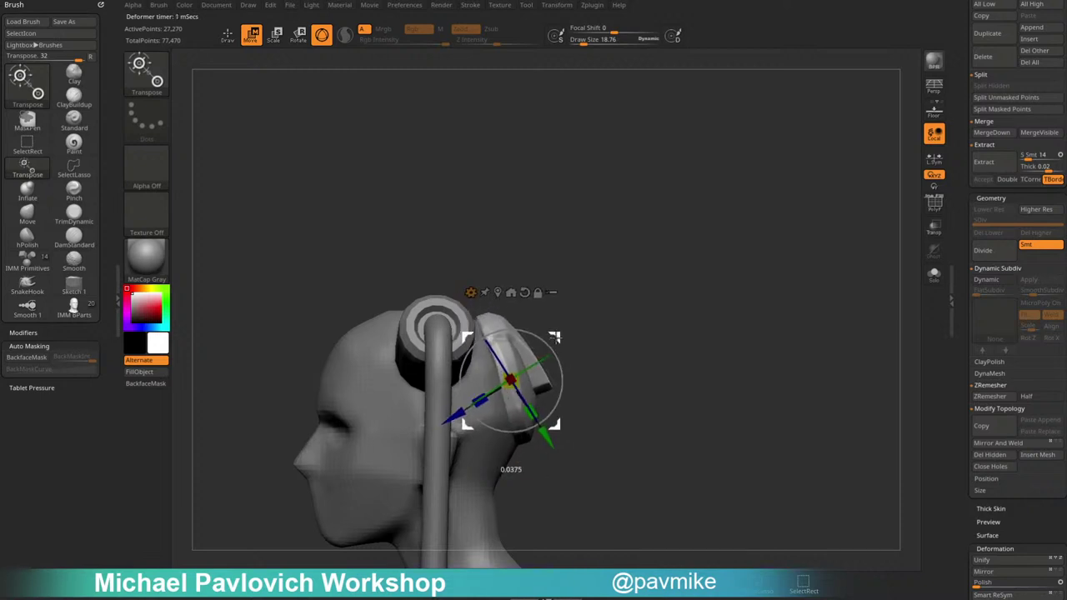
key("q")
Apply Mirror And Weld to the plate on the back of the head.
mouse_move(619, 317)
left_mouse_down()
mouse_move(525, 324)
mouse_move(674, 312)
mouse_move(585, 350)
left_mouse_up()
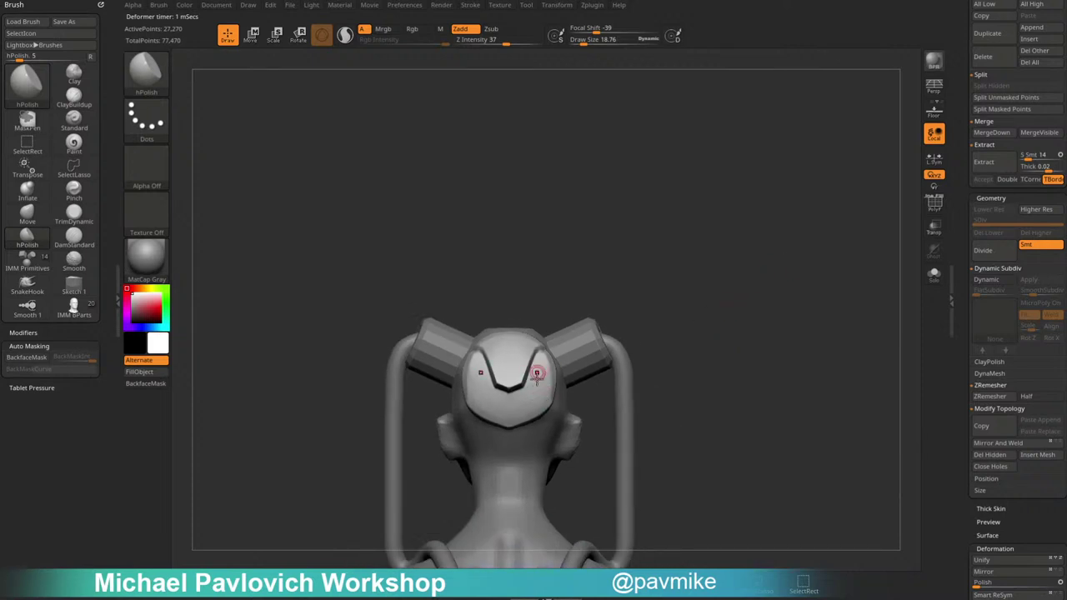
scroll(966, 350, "down", 3)
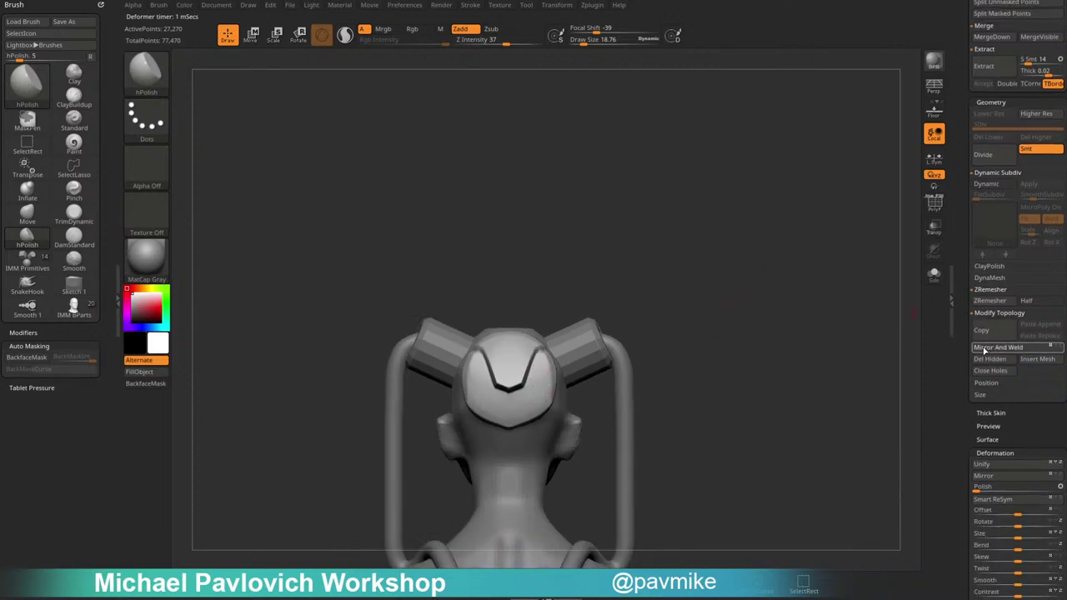
left_click(982, 350)
left_click_drag(778, 305, 865, 278)
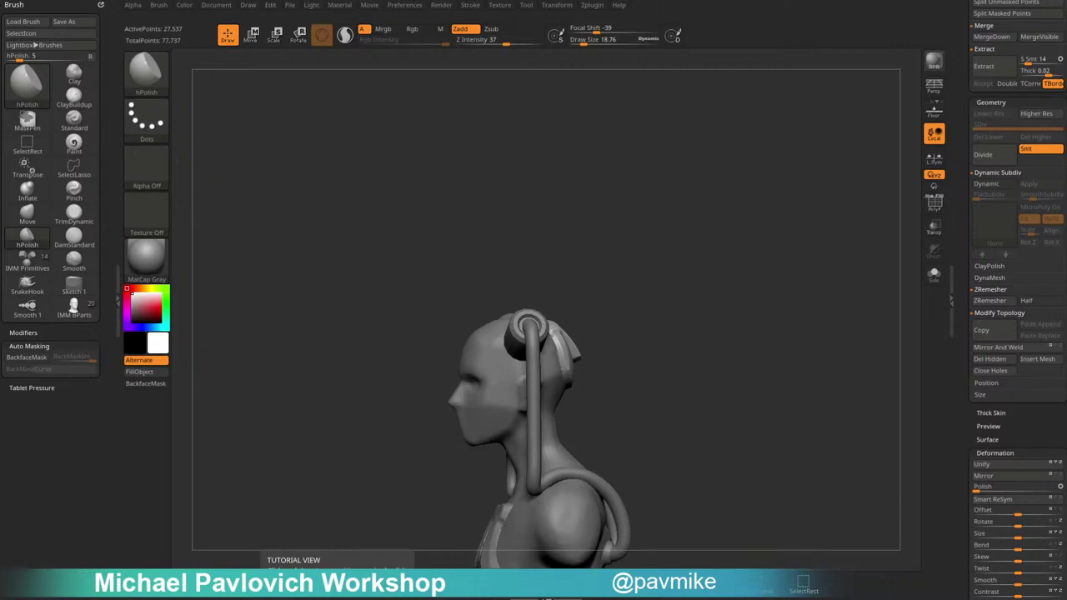
Switch to the browser, look through the ArtStation portfolio and open the ZBrush Summit 2018 demo tutorial project.
left_click_drag(1034, 599, 916, 49)
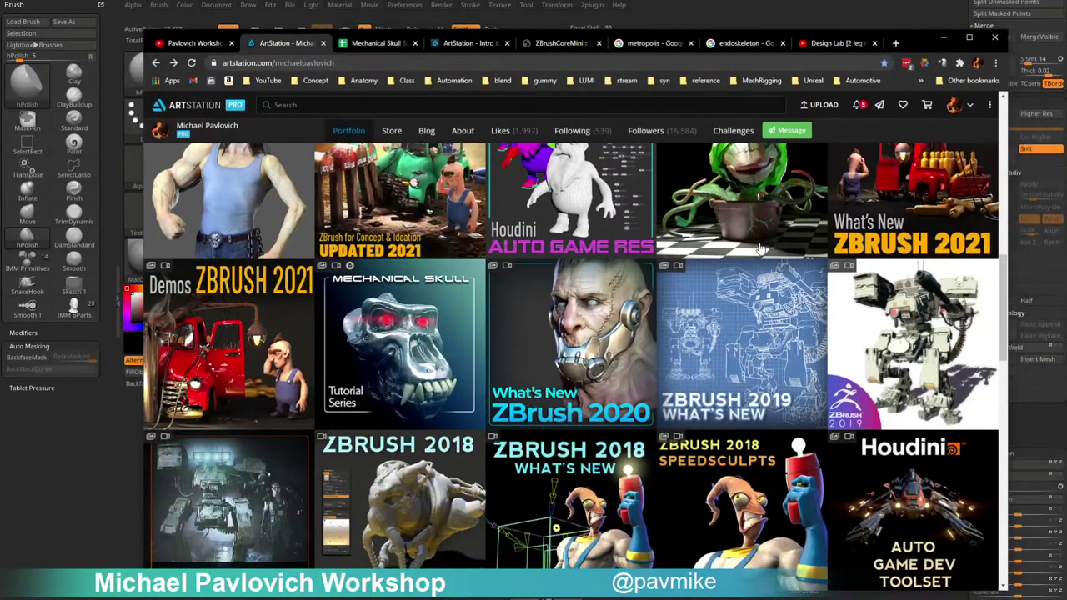
scroll(675, 266, "up", 6)
scroll(676, 265, "up", 1)
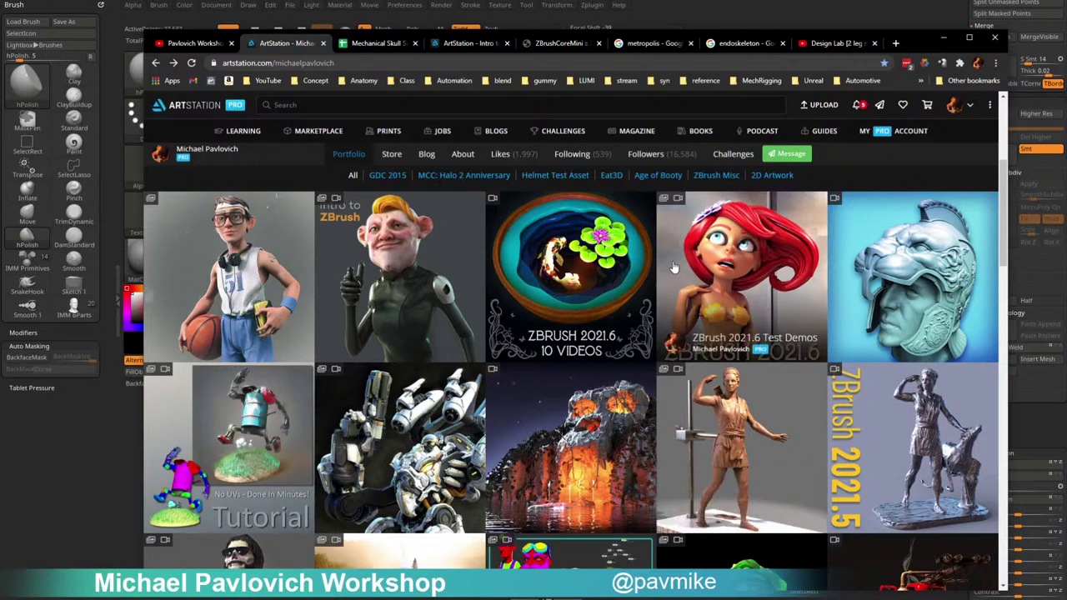
scroll(545, 279, "down", 5)
scroll(546, 279, "down", 2)
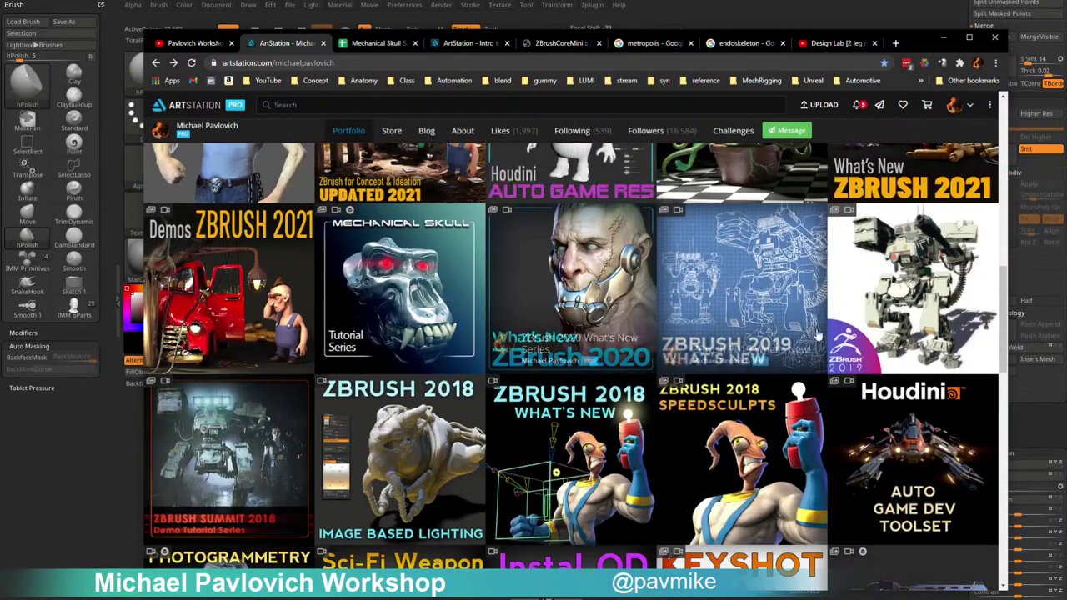
left_click(214, 430)
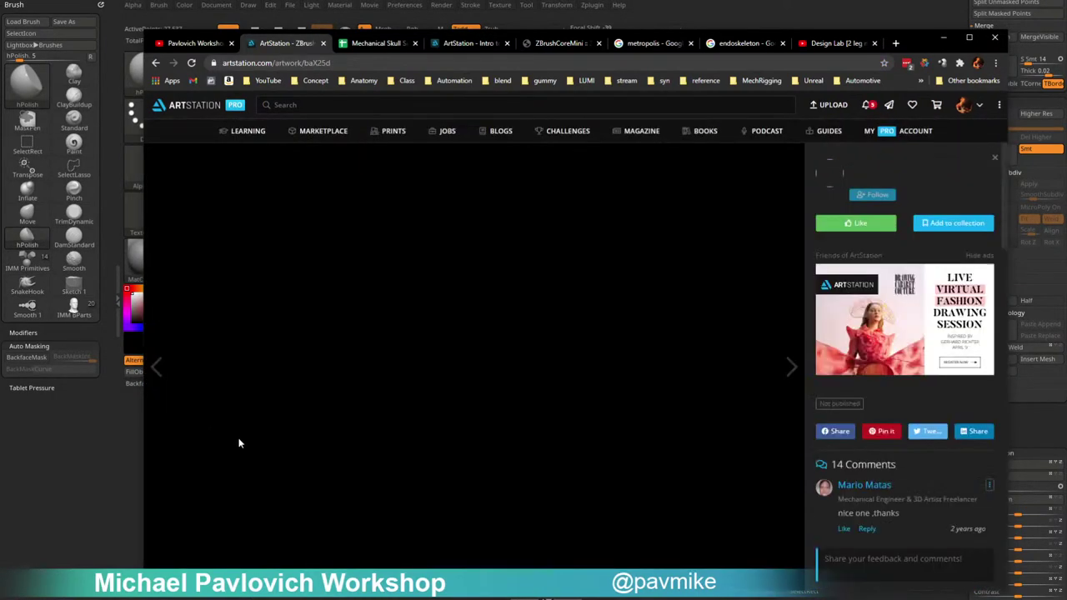
Look through the video playlist of the ZBrush Summit 2018 Demos.
scroll(683, 275, "down", 3)
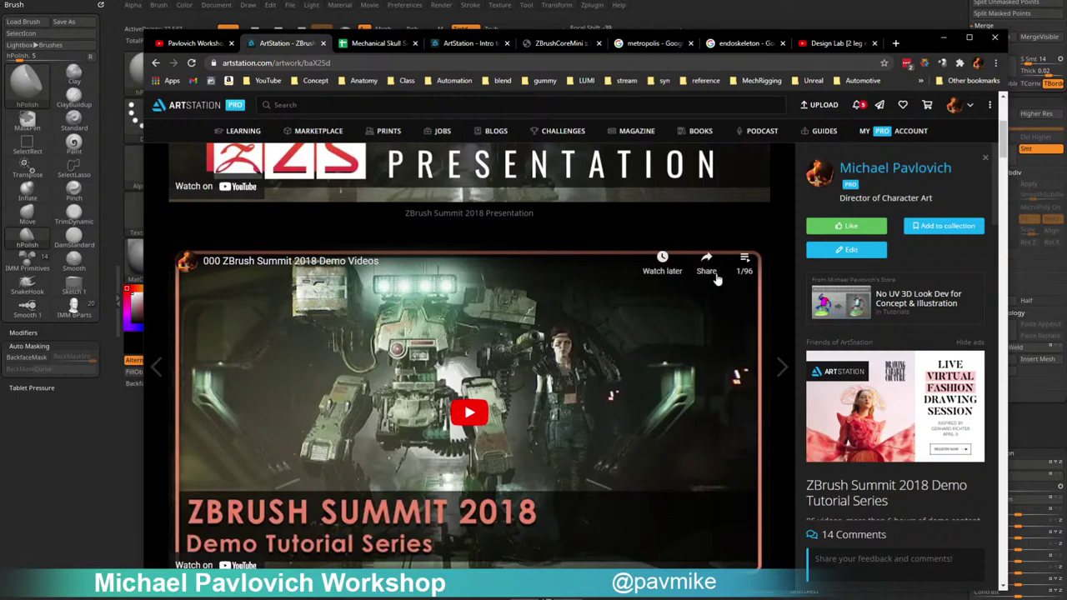
left_click(744, 267)
scroll(703, 300, "down", 20)
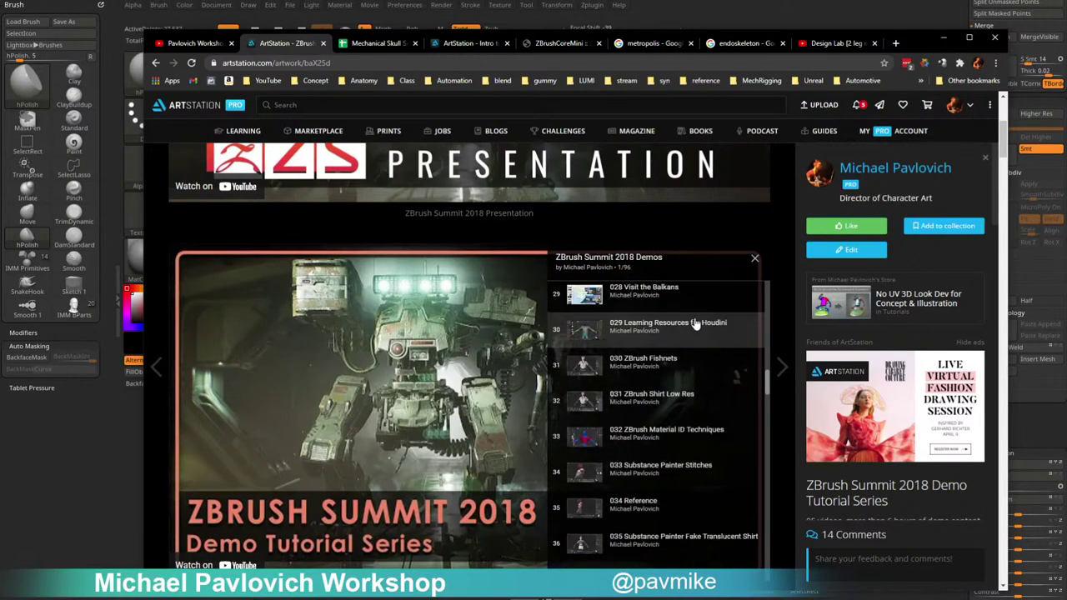
scroll(447, 223, "up", 3)
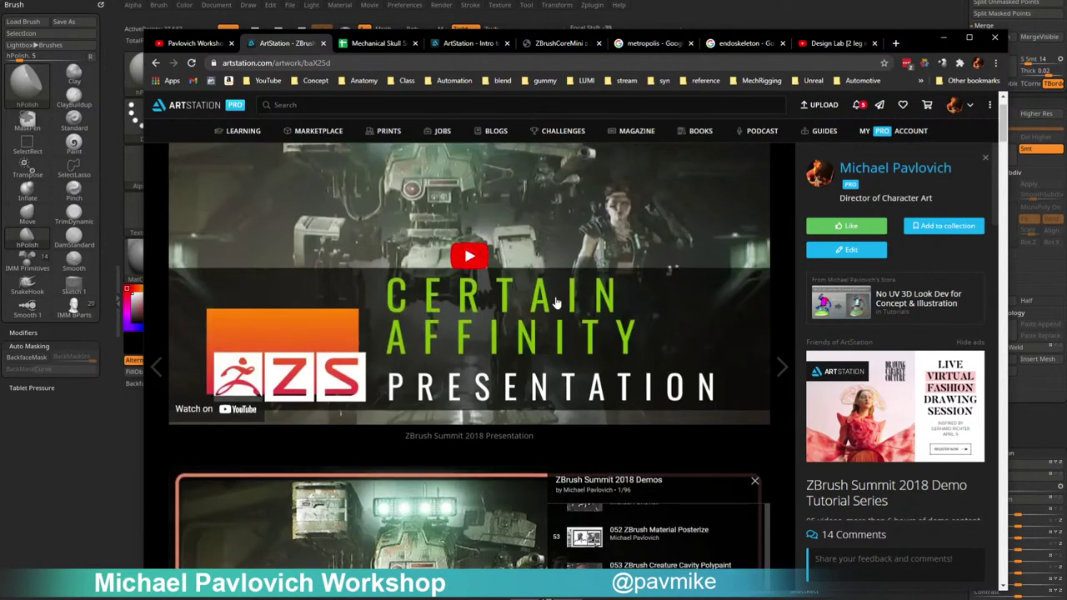
Play the Certain Affinity presentation and skim its weapon design and animation sections up to 12:46.
left_click(477, 263)
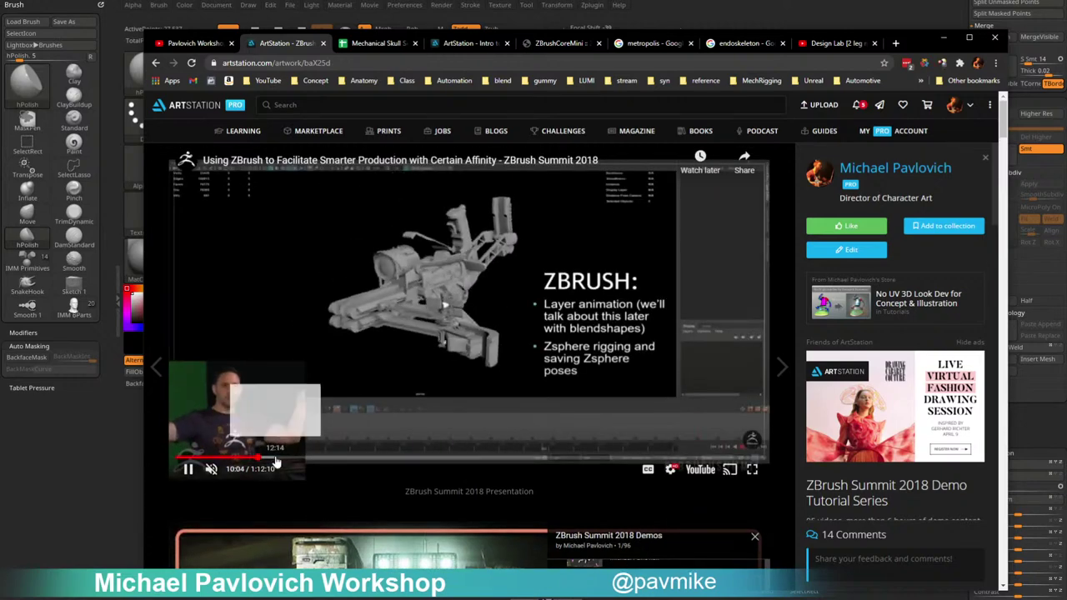
left_click(256, 459)
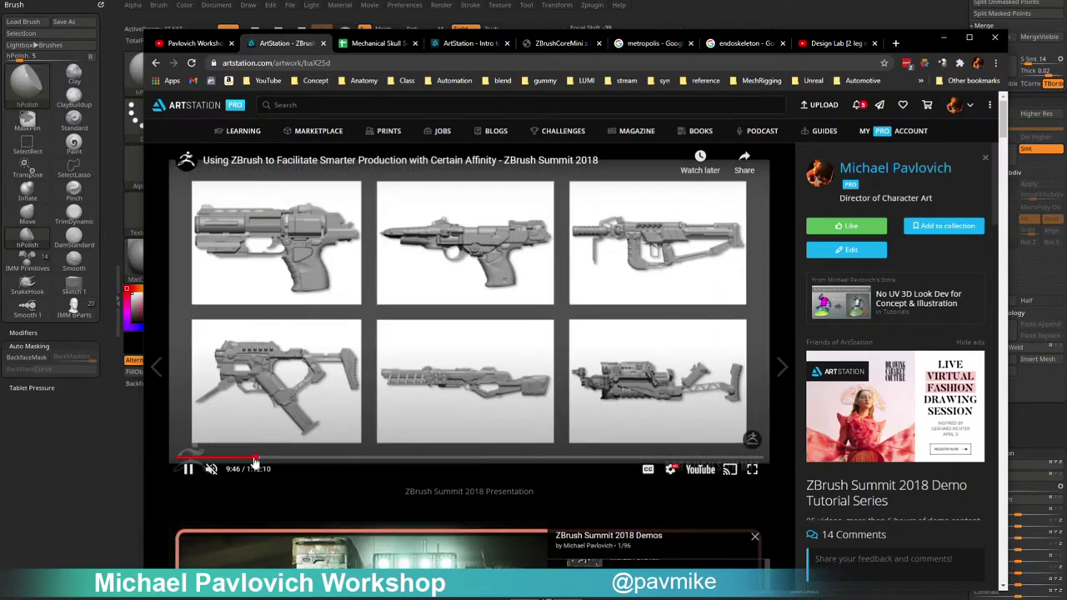
left_click_drag(248, 461, 240, 462)
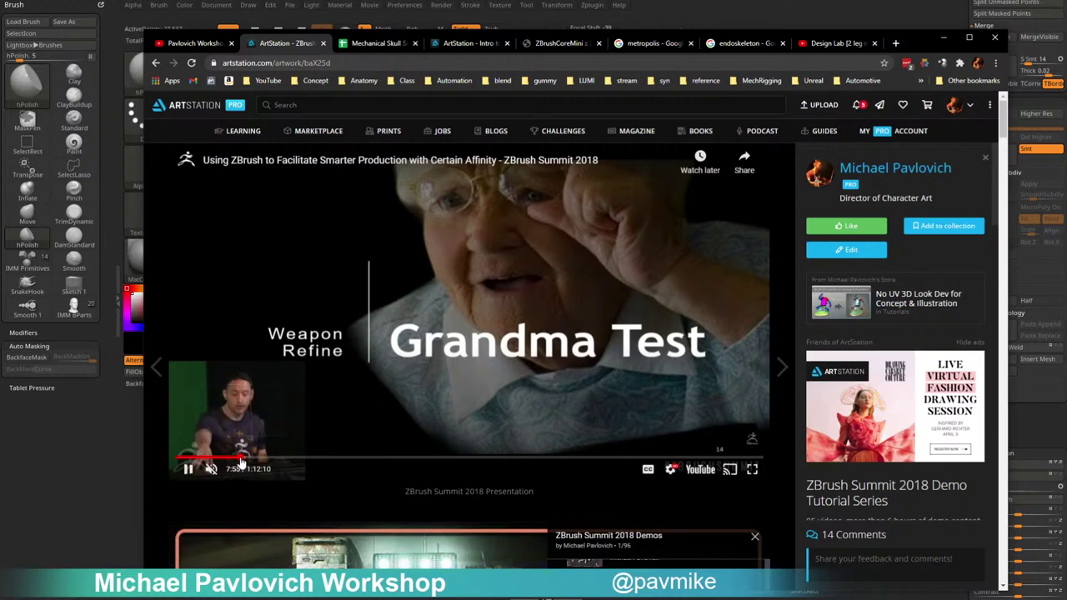
left_click(233, 461)
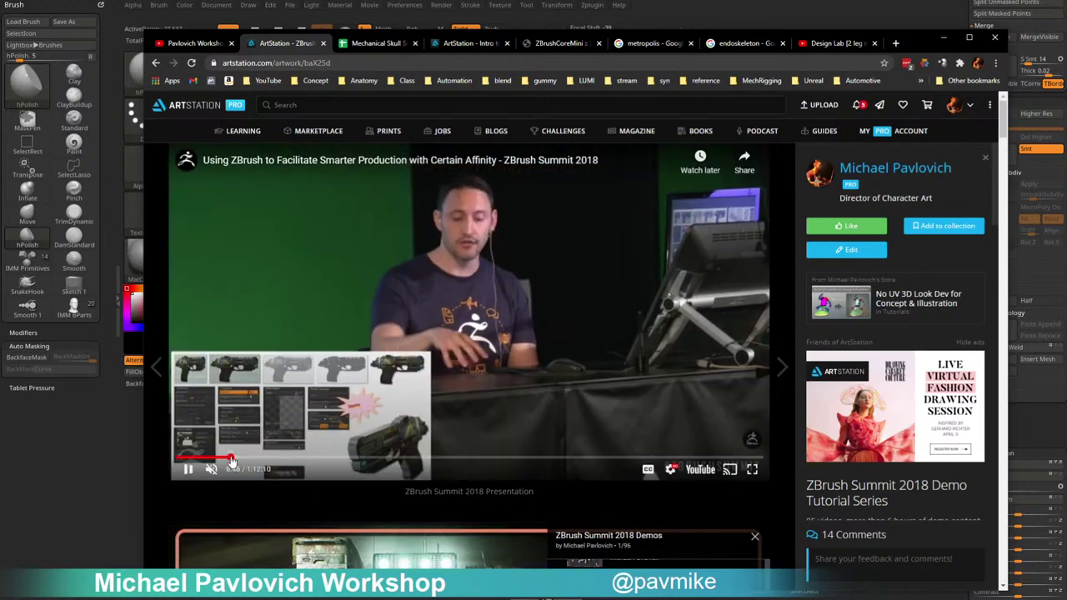
left_click_drag(232, 461, 265, 462)
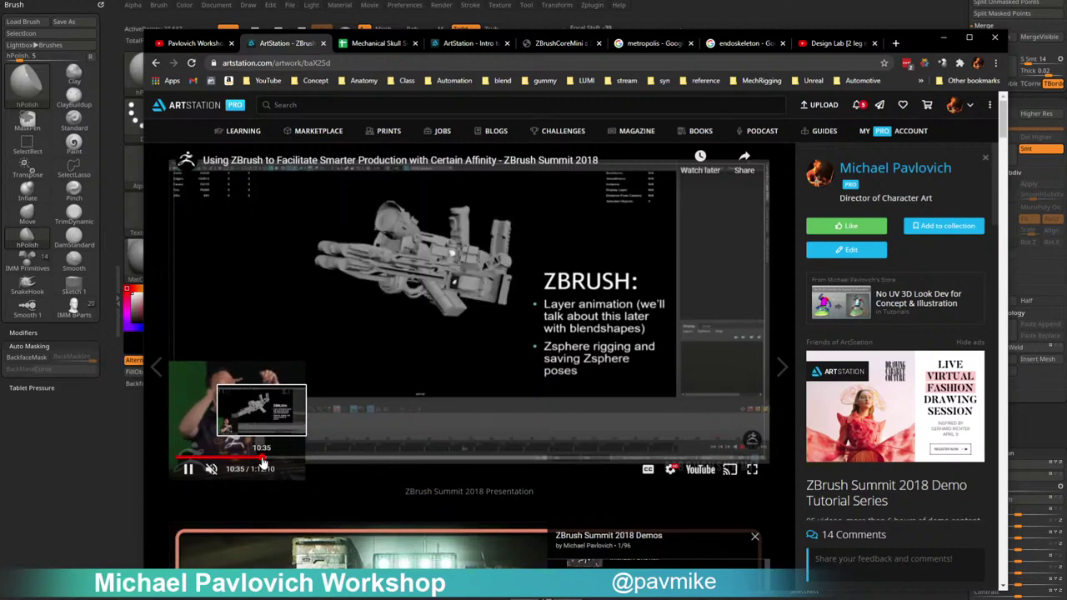
left_click(267, 457)
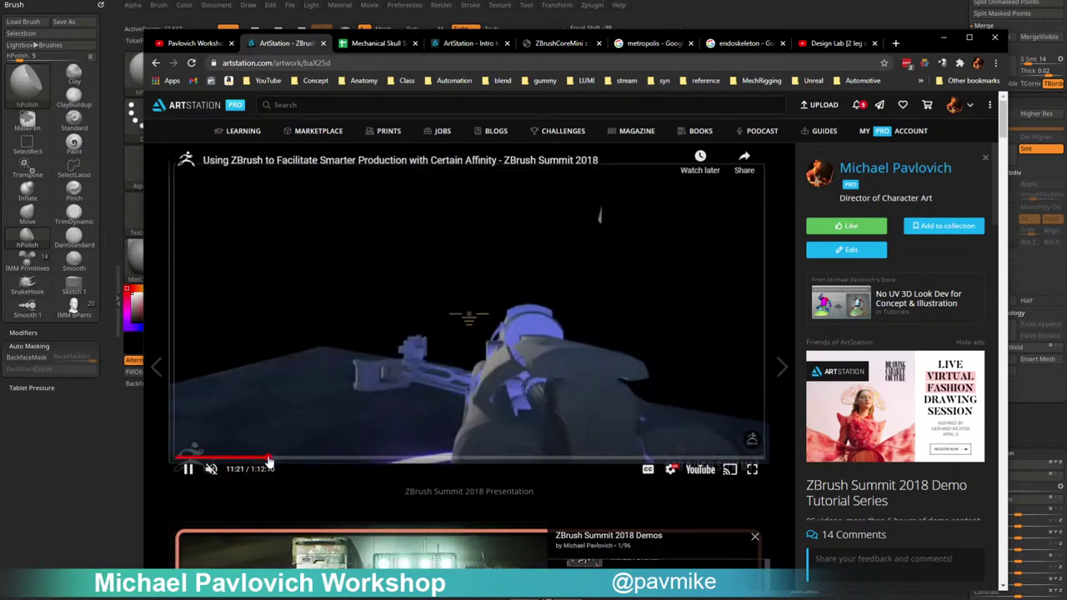
left_click(278, 458)
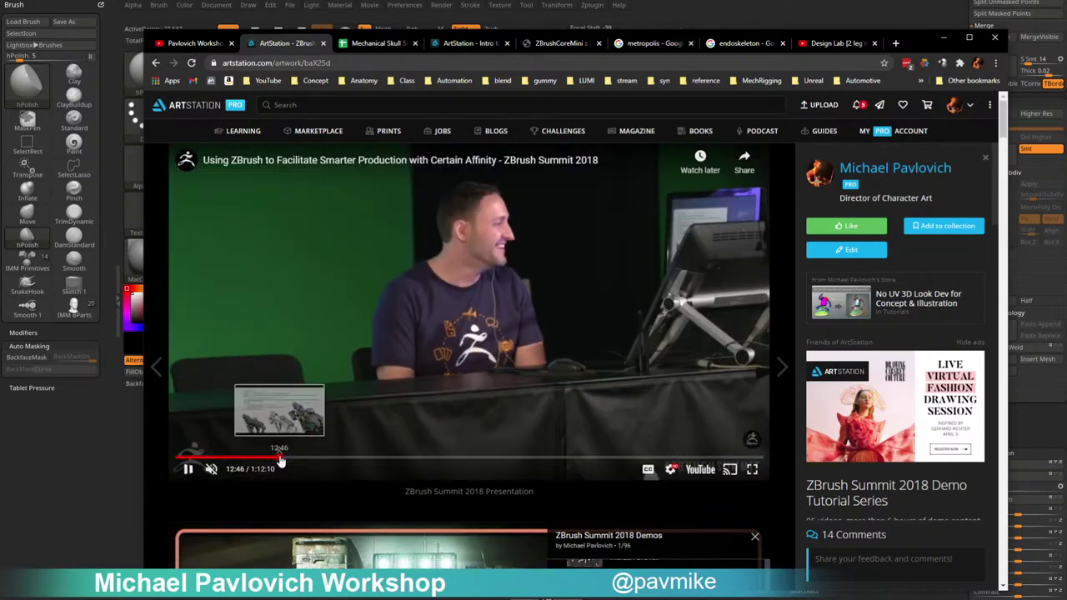
Review the decimation slide and finished weapon renders, pause the presentation at 14:22 and dismiss the suggested videos.
left_click(281, 457)
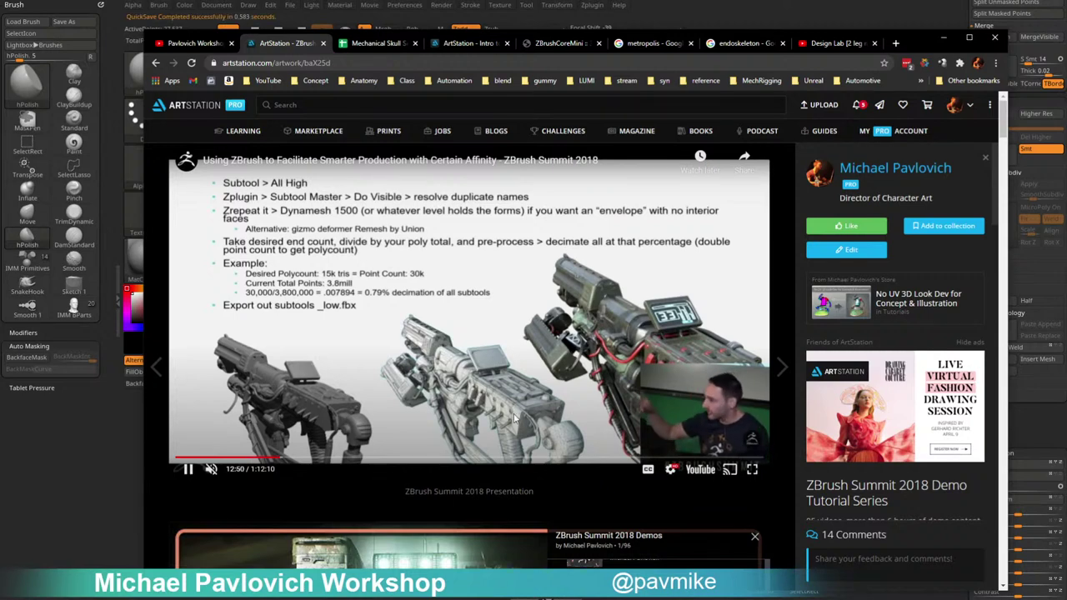
left_click(285, 459)
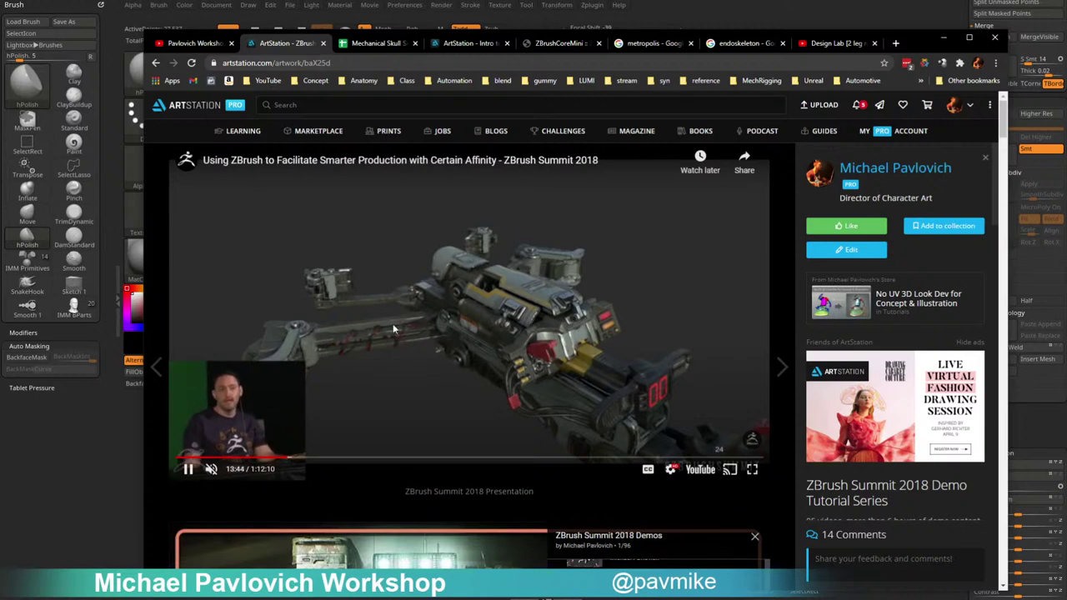
left_click(285, 460)
left_click(292, 459)
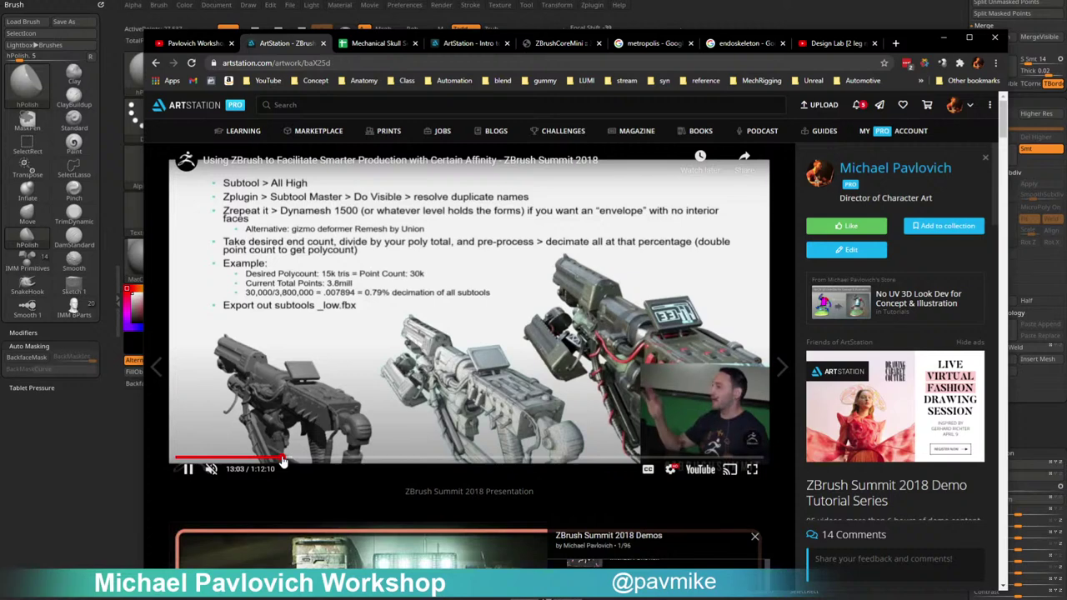
left_click(190, 469)
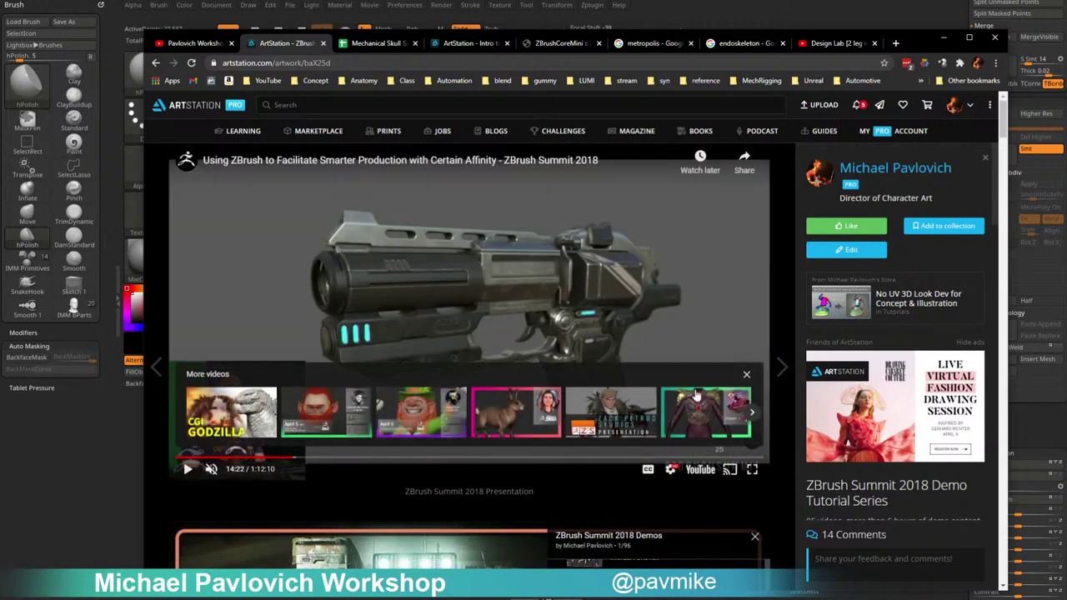
left_click(746, 374)
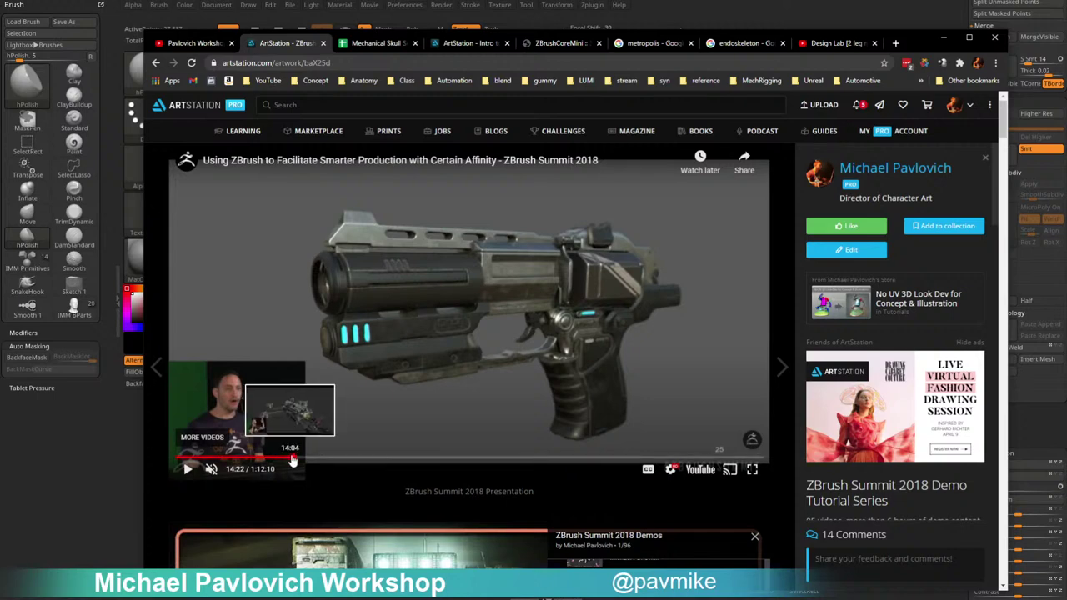
Skip the presentation ahead to the mech section at about 31:30.
left_click(296, 459)
left_click(303, 459)
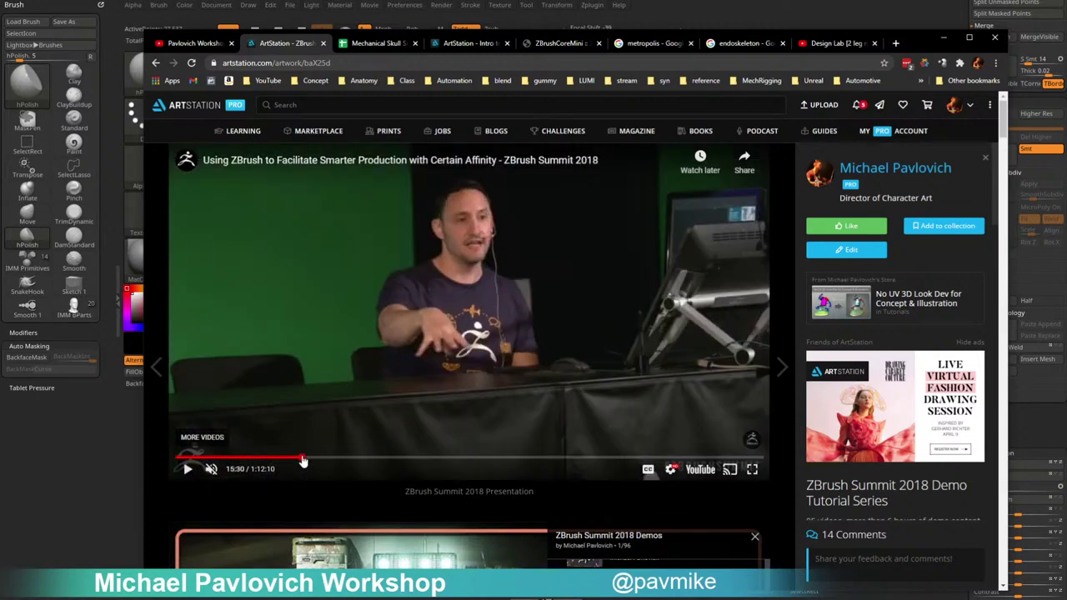
left_click_drag(303, 460, 435, 461)
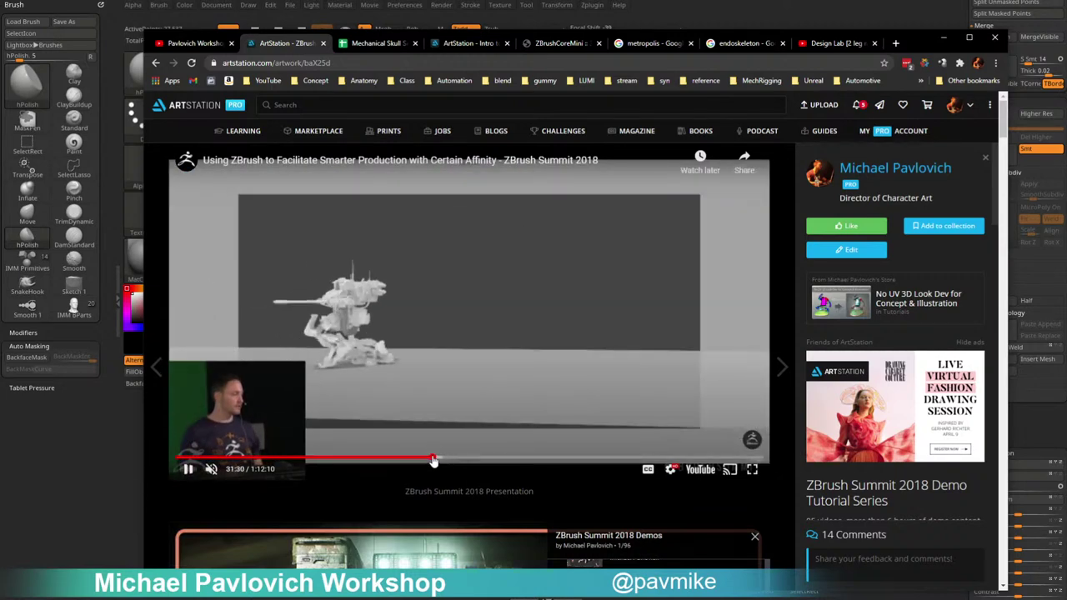
Skim the mech section of the presentation and skip ahead to the female character and mech renders at about 39:35.
left_click(431, 460)
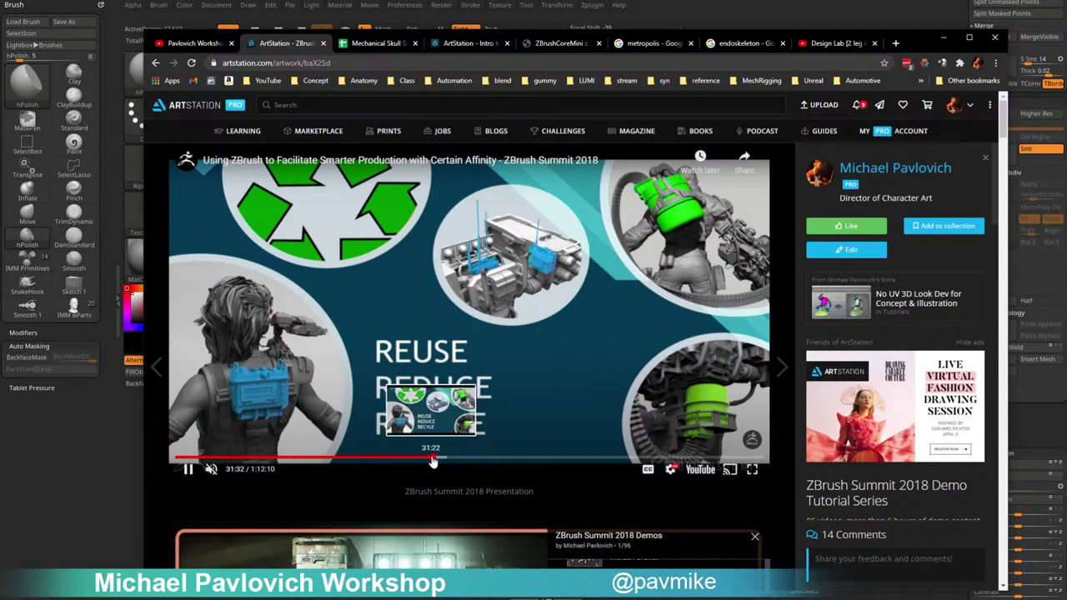
left_click(432, 461)
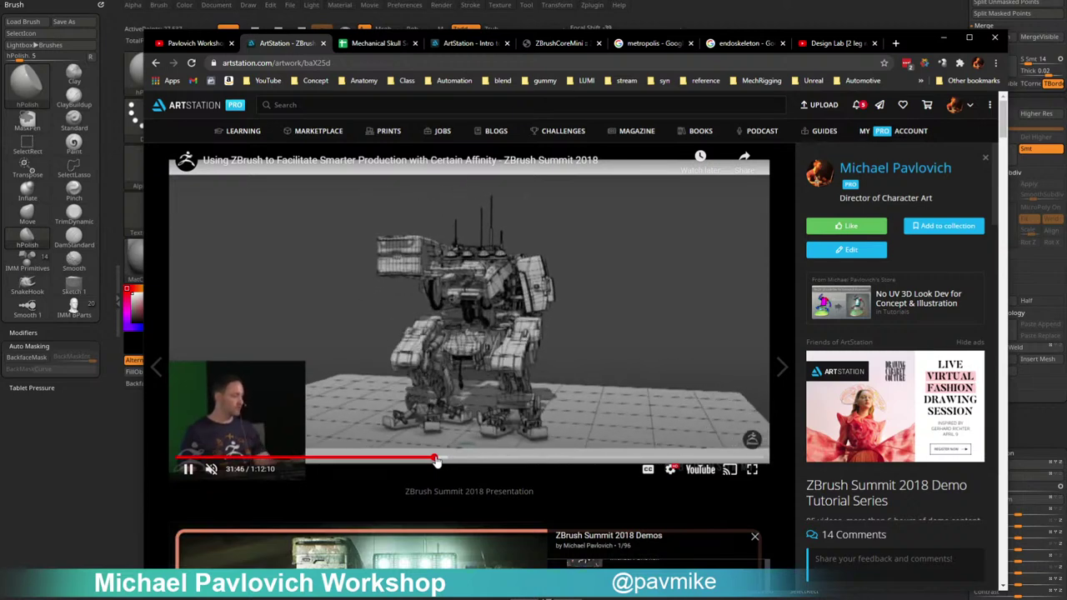
left_click(443, 460)
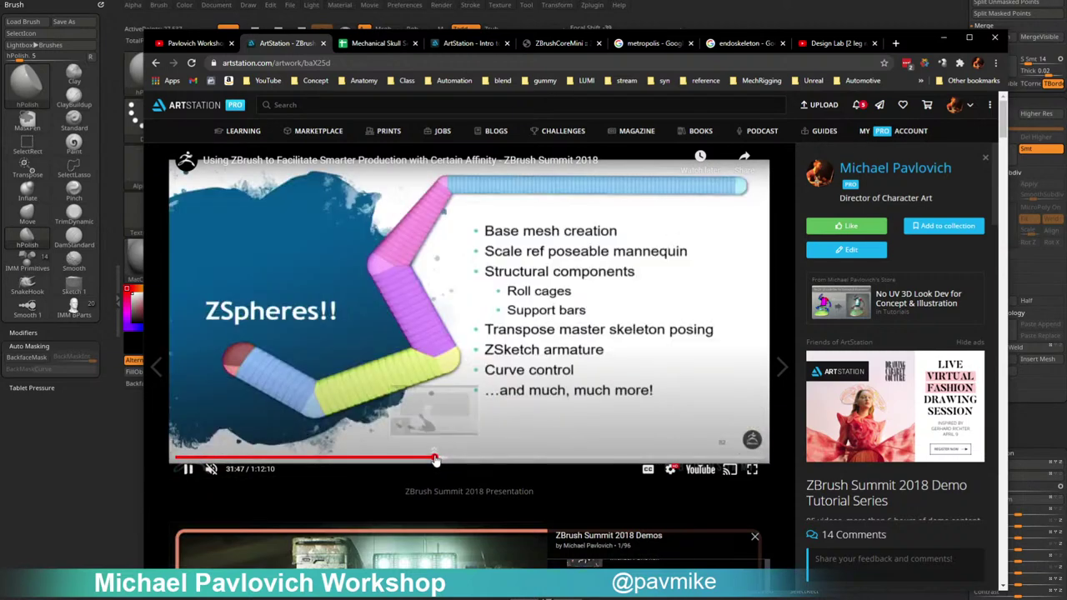
left_click(434, 460)
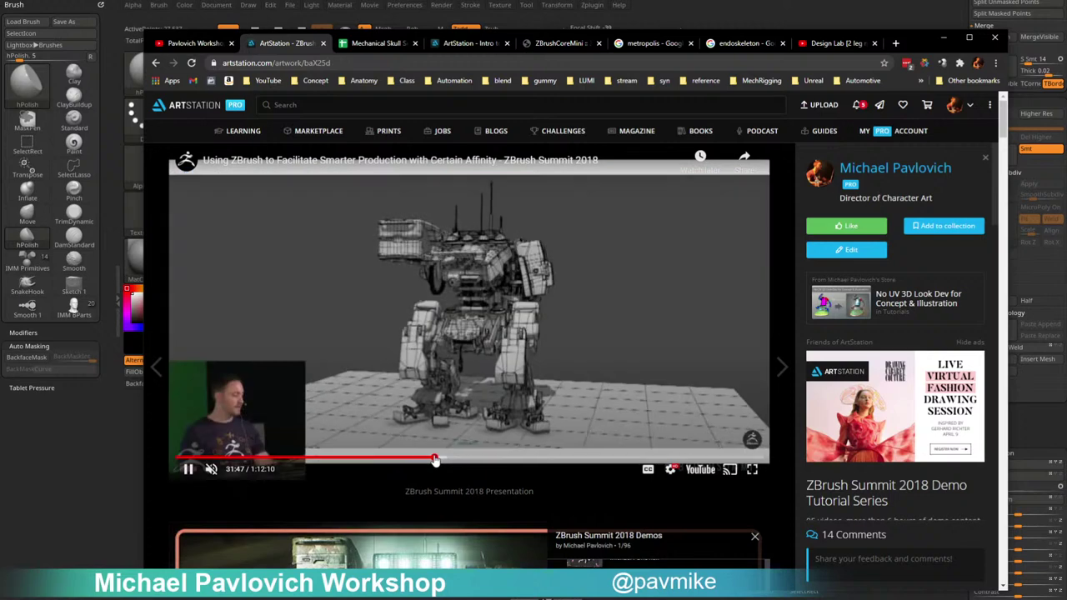
left_click(437, 460)
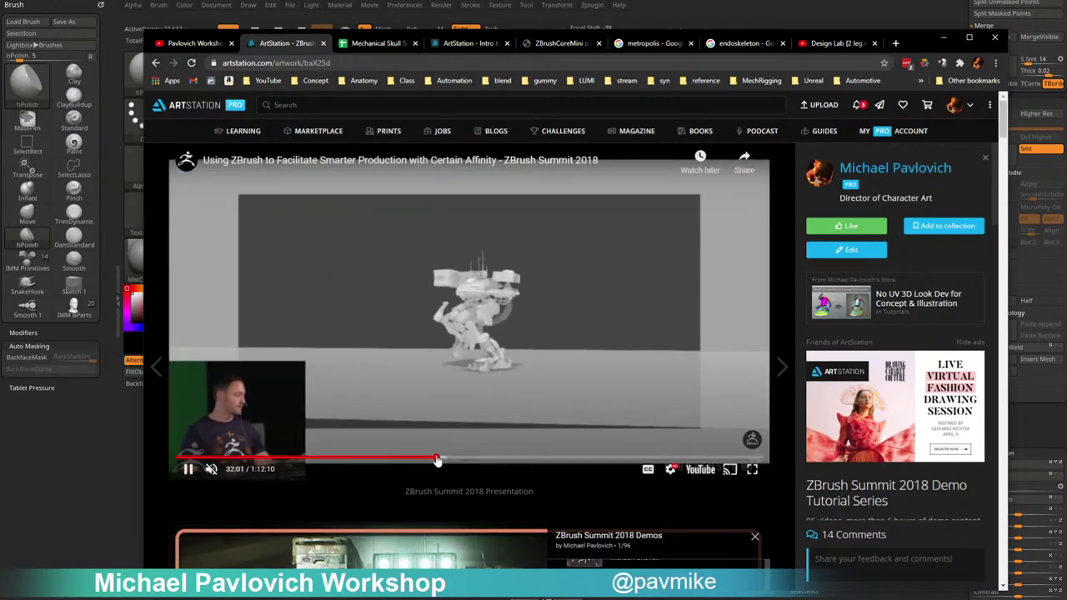
left_click(450, 460)
left_click_drag(463, 462, 497, 463)
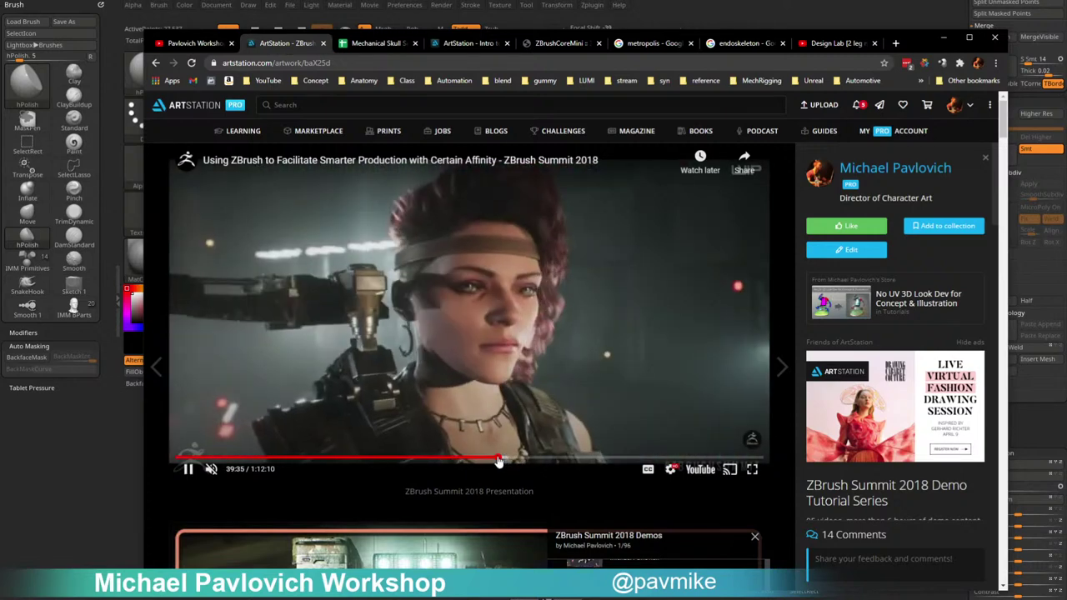
left_click(499, 460)
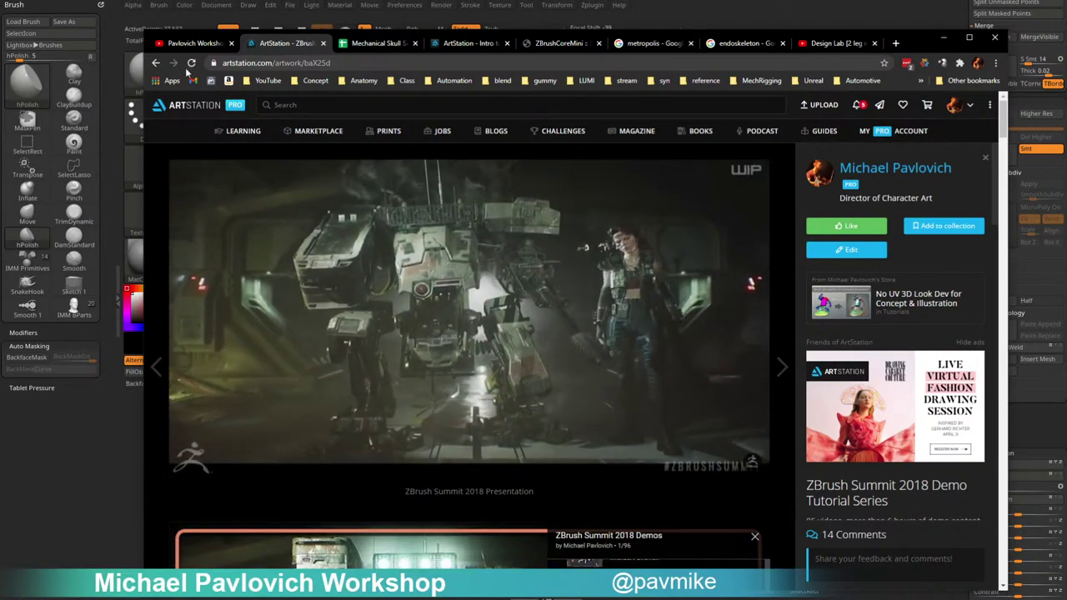
Return to the ArtStation portfolio page and switch back to ZBrush.
left_click(155, 64)
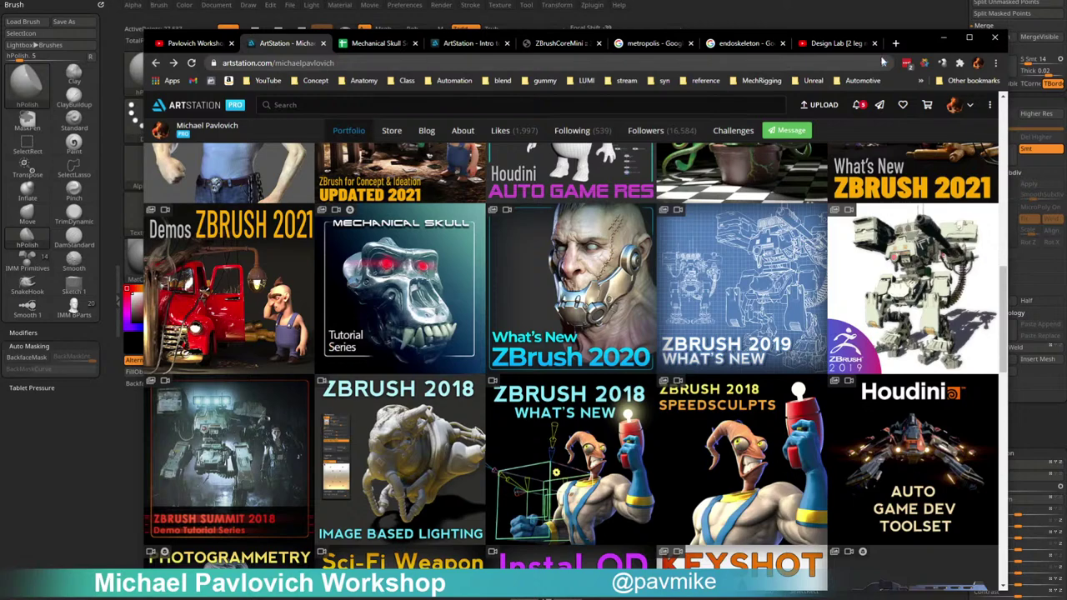
left_click_drag(921, 44, 932, 94)
left_click(953, 87)
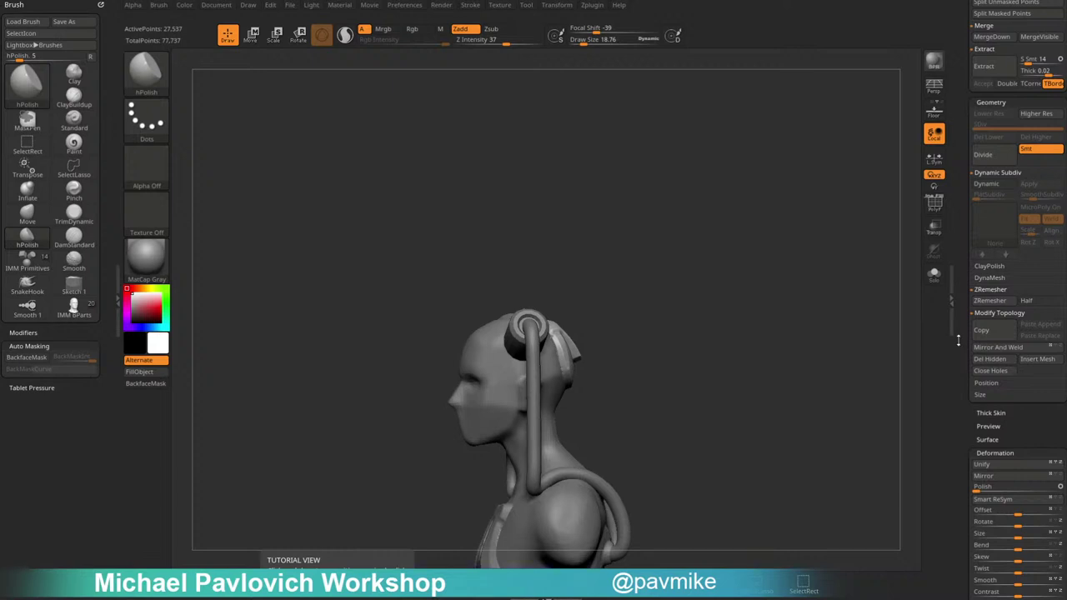
Select the head-and-body subtool and isolate it with Solo in a side view.
left_click_drag(959, 340, 965, 255)
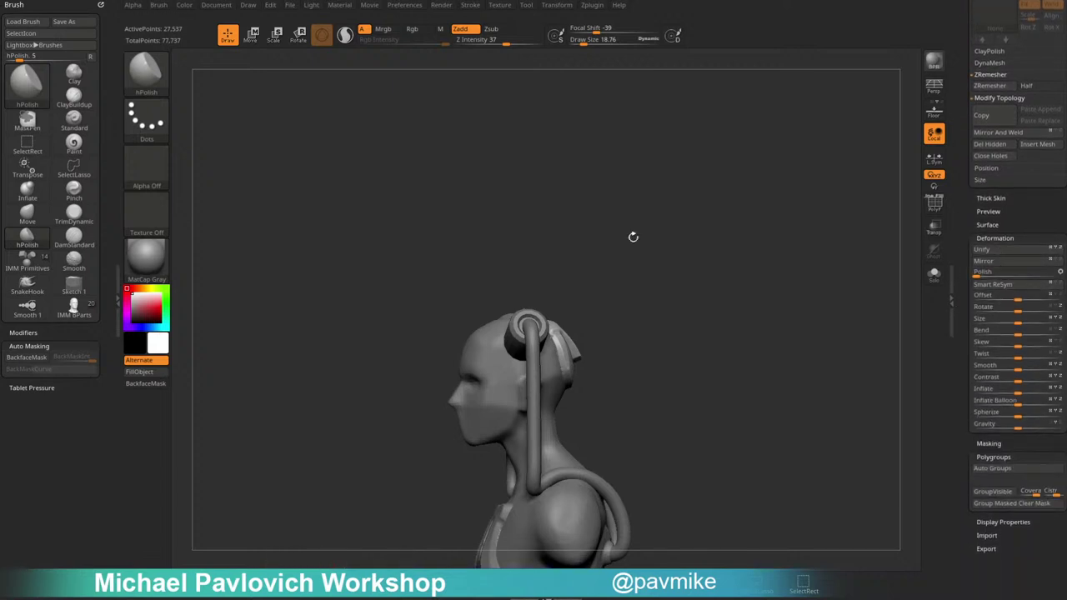
left_click_drag(633, 237, 452, 203)
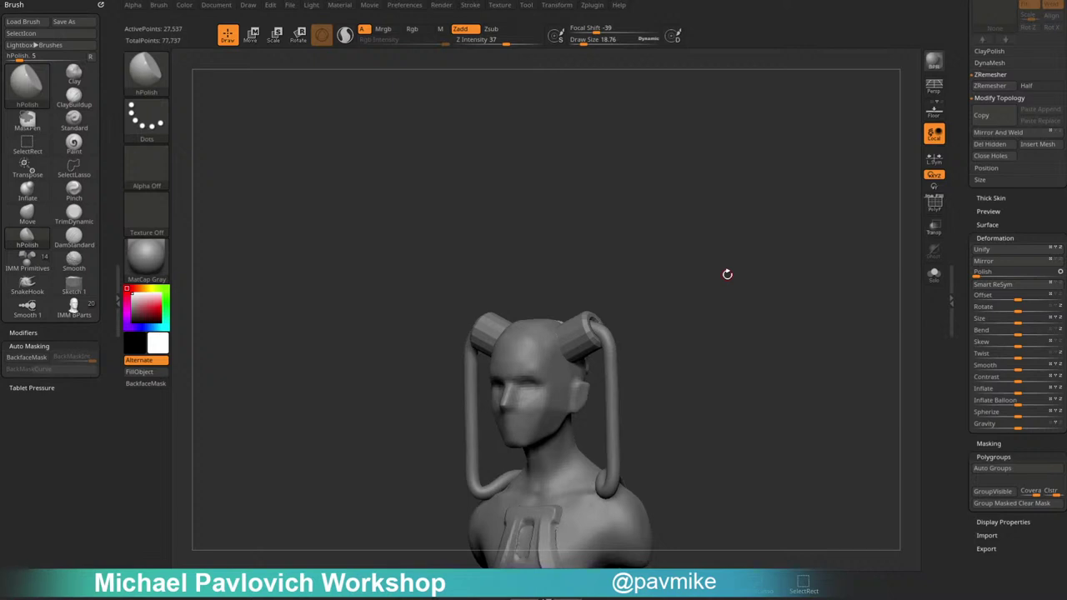
left_click_drag(726, 273, 758, 213)
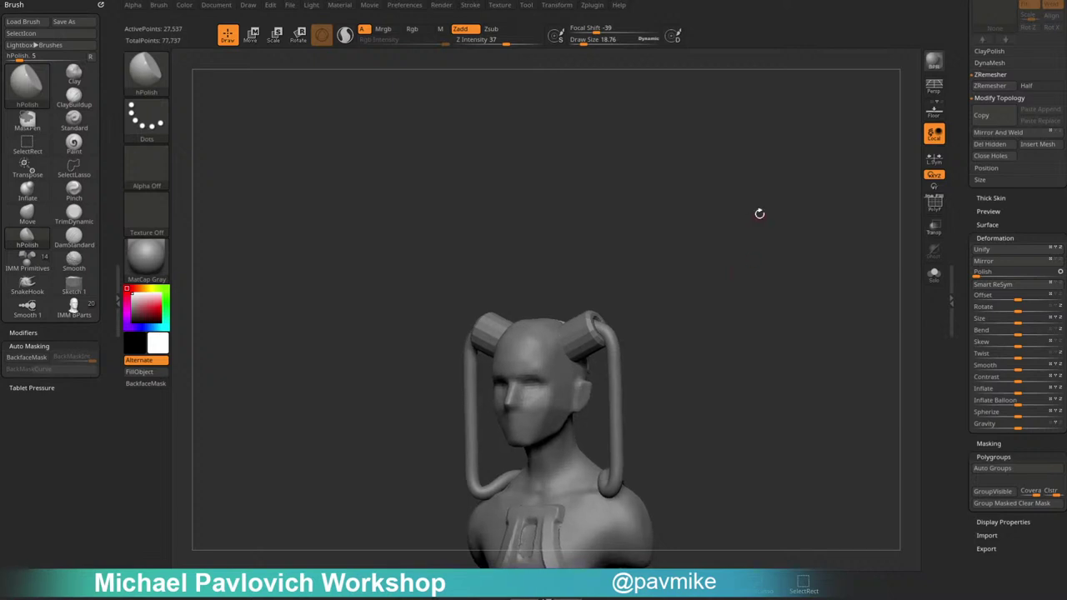
left_click_drag(636, 265, 773, 300)
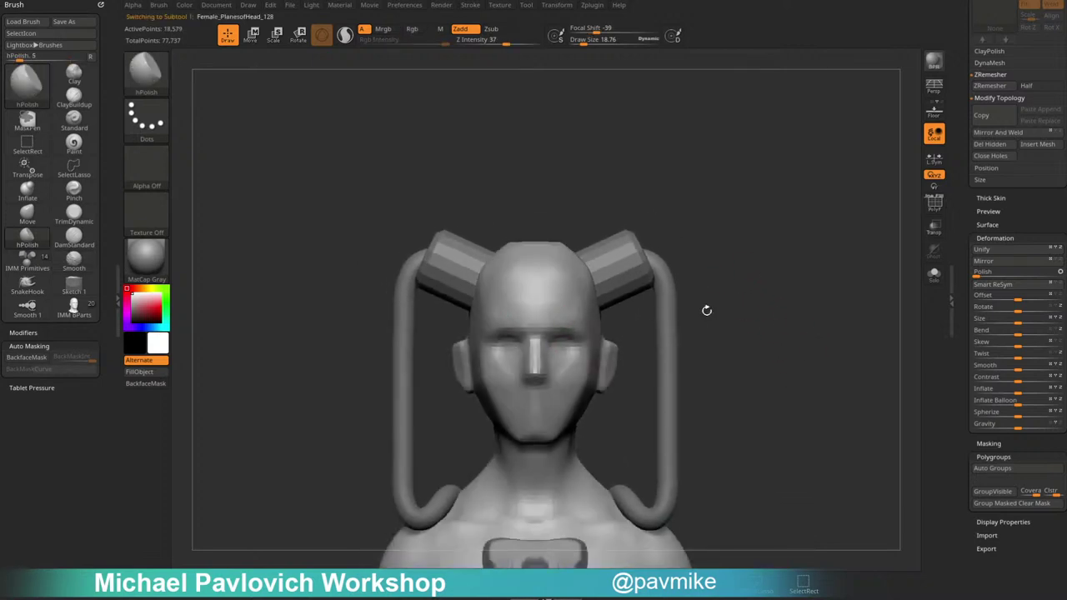
key("s")
left_click_drag(773, 309, 769, 309)
left_click_drag(786, 317, 793, 301, "alt")
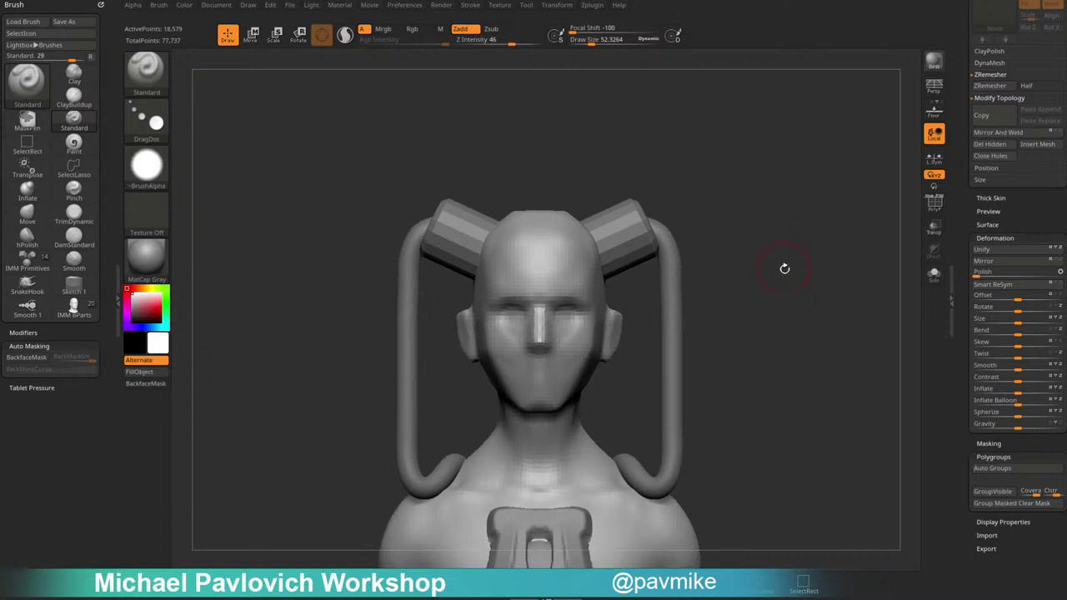
left_click_drag(786, 269, 854, 253)
left_click(933, 275)
Choose the SelectLasso brush and lasso the mesh so that only the head above the neck stays visible.
left_click_drag(688, 291, 764, 341, "ctrl")
key("ctrl+shift")
key("ctrl+shift+b")
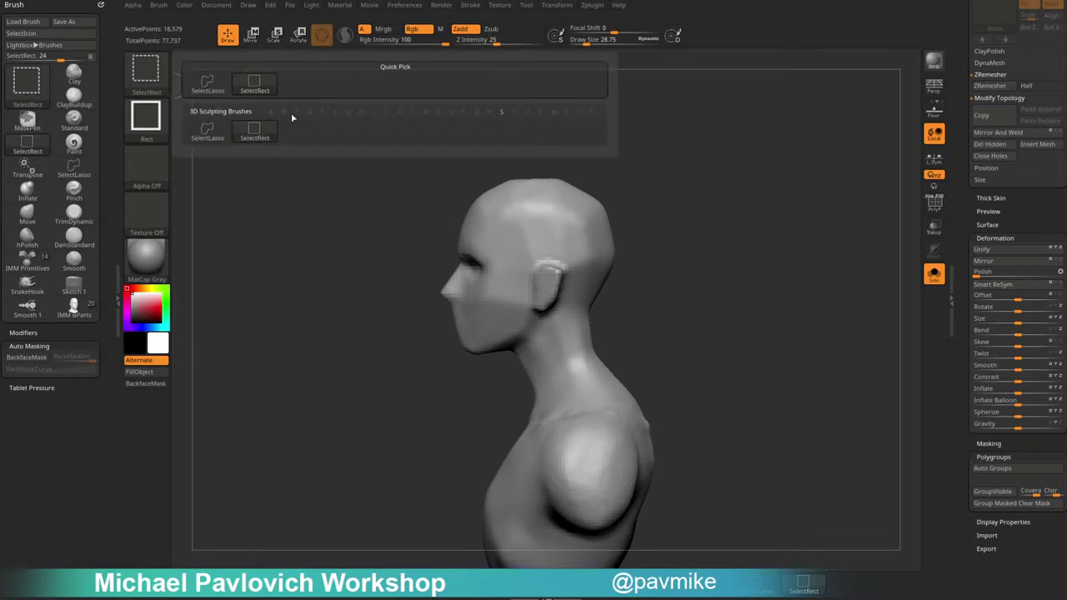
left_click(207, 129)
mouse_move(692, 224)
left_mouse_down("ctrl+shift")
mouse_move(401, 243)
mouse_move(505, 379)
mouse_move(541, 321)
left_mouse_up("ctrl+shift")
key("ctrl")
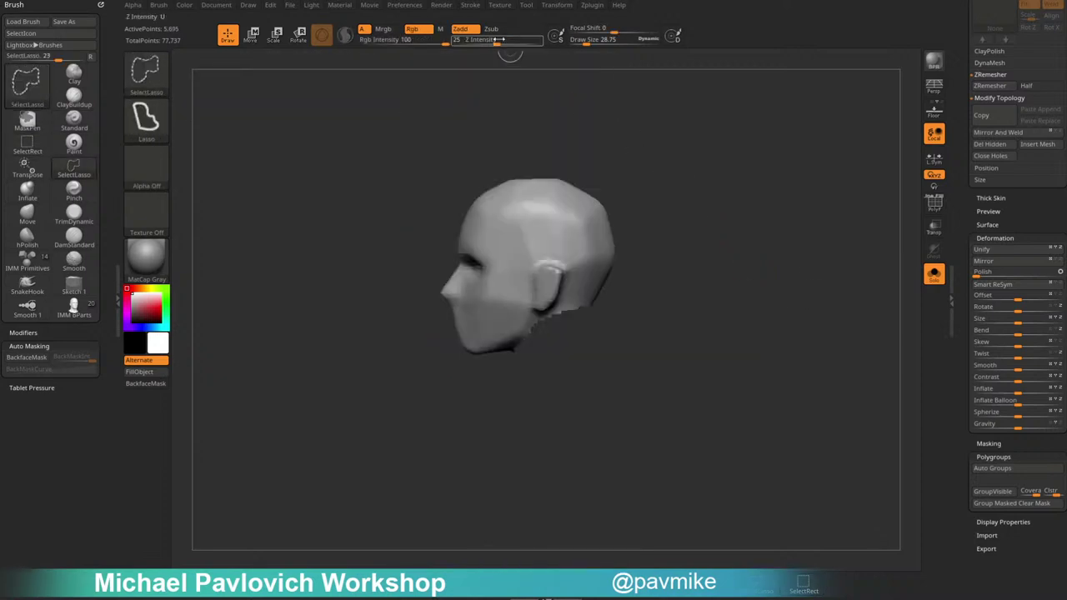
Open the Lazy Mouse stroke settings for the SelectLasso brush.
left_click(470, 5)
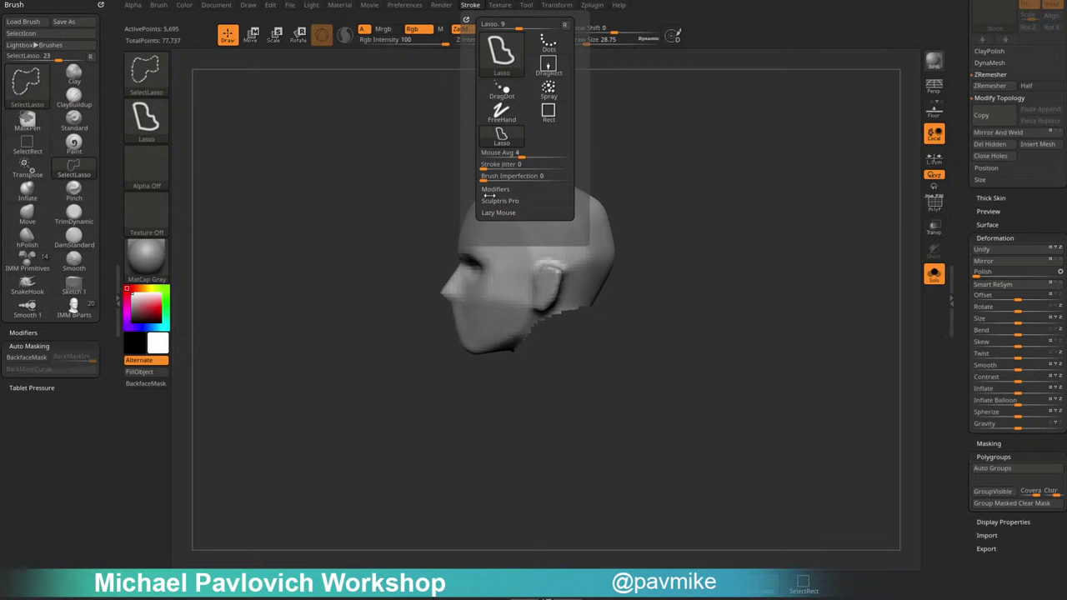
left_click(497, 190)
left_click(498, 213)
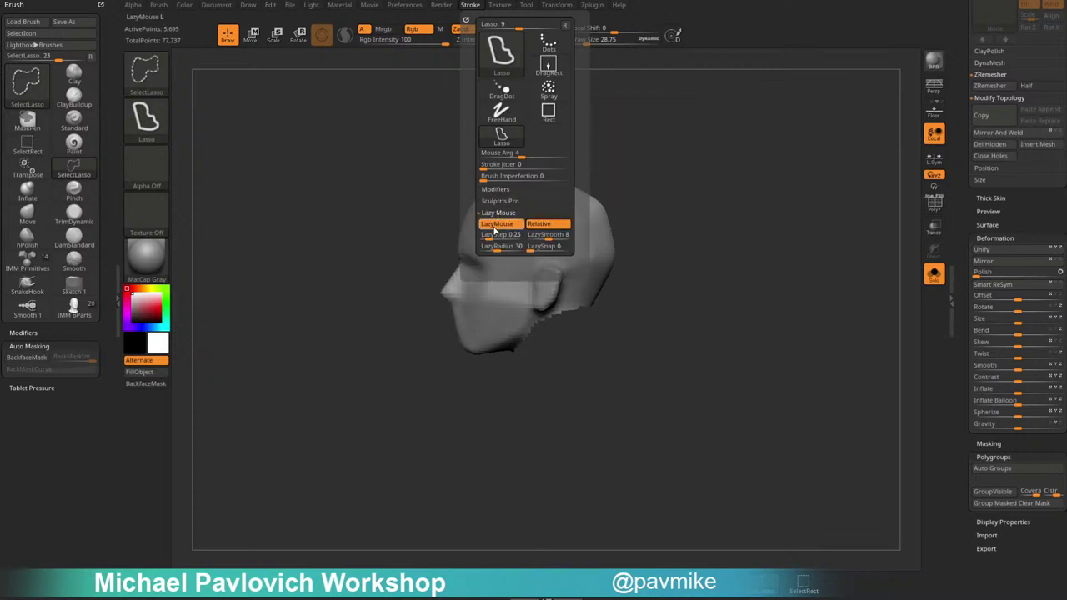
Refine the lasso selection along the jaw and invert the visibility to show only the neck and body.
right_click_drag(663, 314, 727, 328)
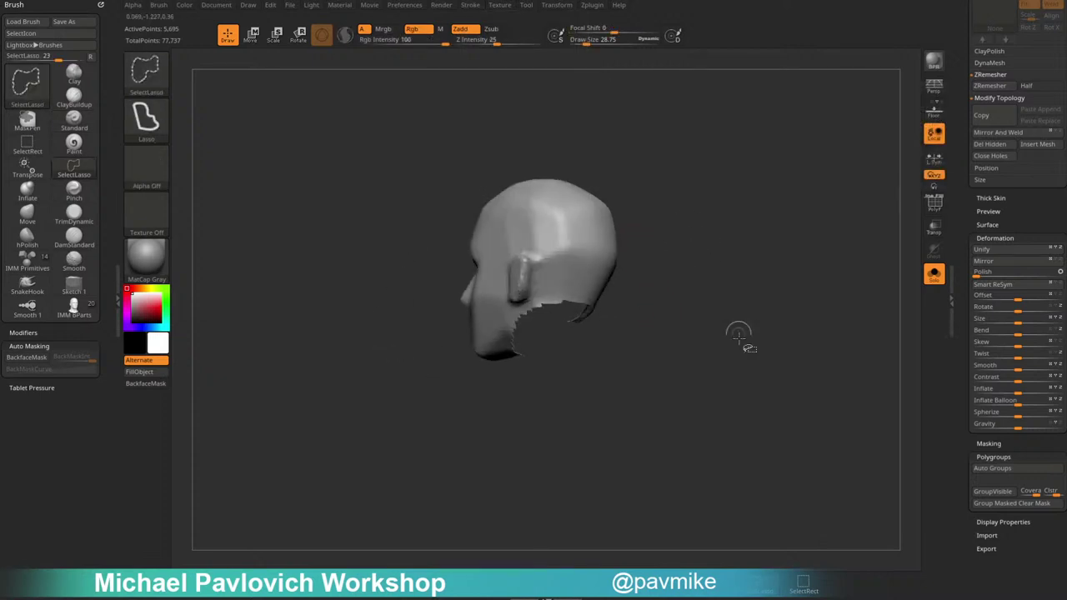
left_click_drag(738, 333, 723, 306, "ctrl+shift")
right_click_drag(713, 286, 766, 317)
mouse_move(612, 385)
left_mouse_down("ctrl+shift")
mouse_move(577, 367)
mouse_move(634, 384)
left_mouse_up("ctrl+shift")
right_click_drag(678, 377, 690, 317, "alt")
mouse_move(452, 440)
left_mouse_down("ctrl+shift")
mouse_move(472, 382)
mouse_move(468, 425)
left_mouse_up("ctrl+shift")
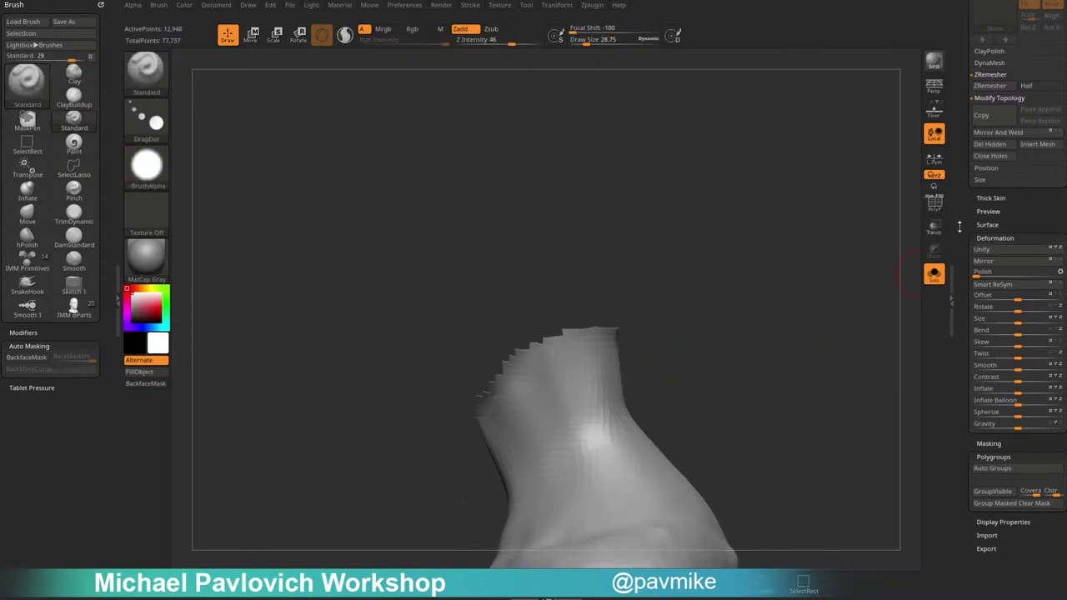
Split the hidden head into its own subtool and turn off Solo to show the whole bust.
scroll(992, 284, "up", 3)
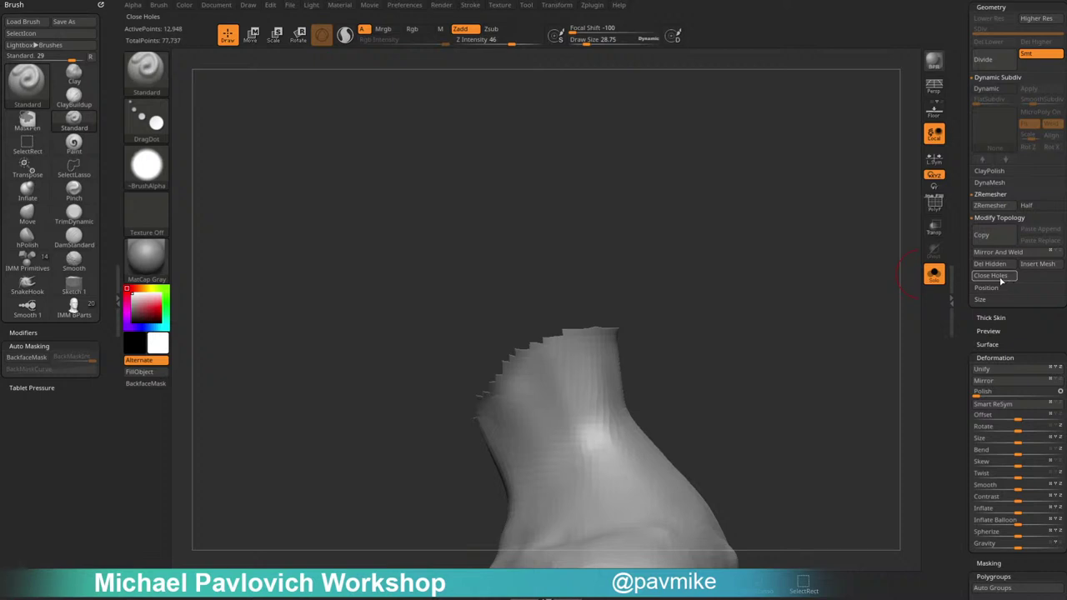
scroll(988, 284, "up", 2)
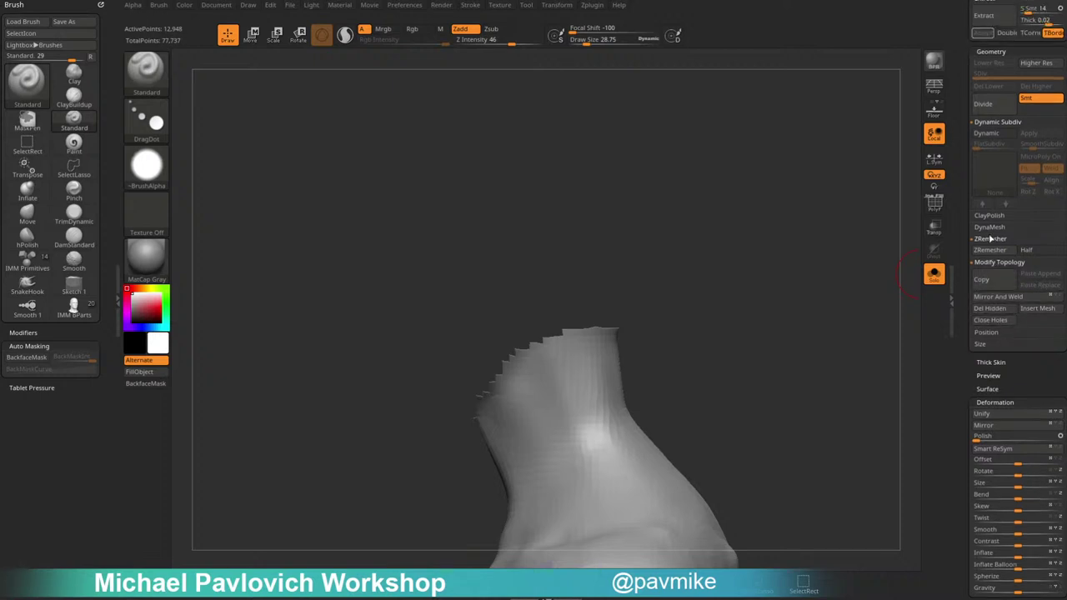
scroll(962, 227, "up", 4)
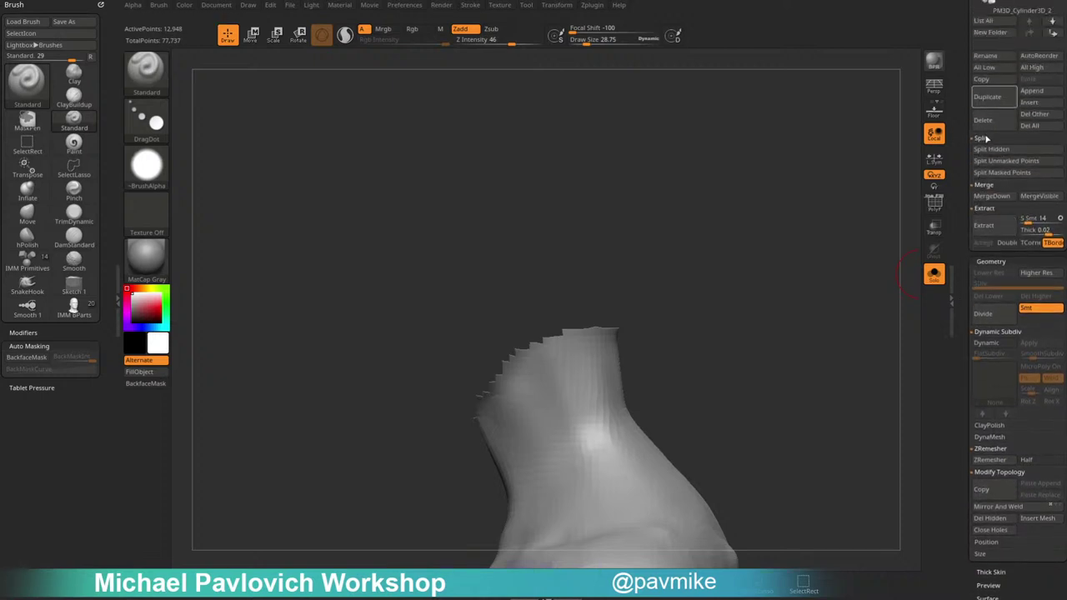
left_click_drag(771, 358, 788, 314, "alt")
left_click(933, 274)
left_click_drag(770, 261, 680, 272)
Select the separated head subtool and subdivide it once.
left_click(626, 262, "alt")
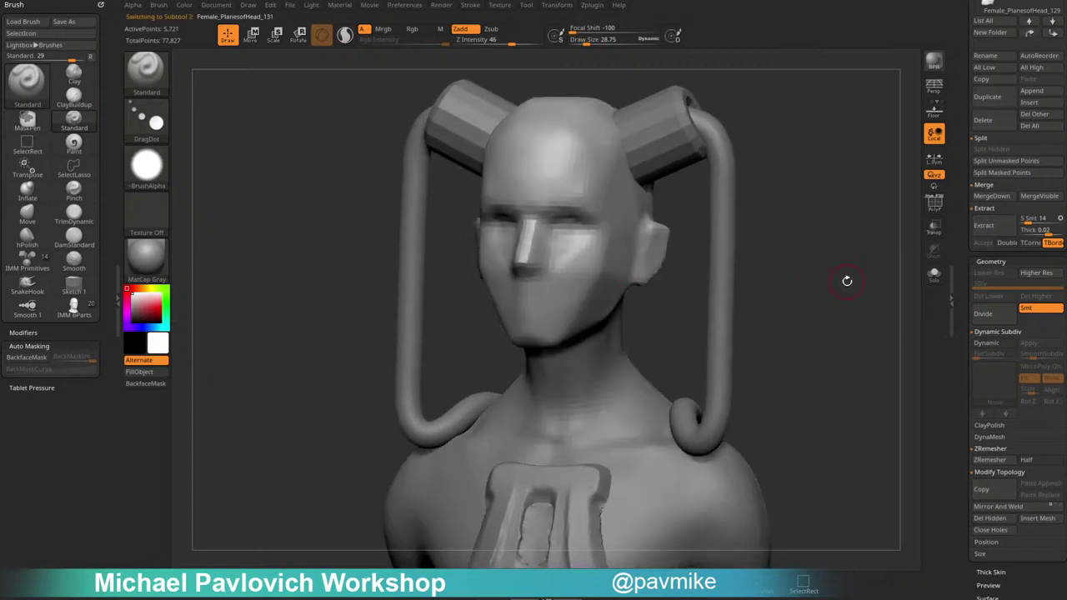
key("ctrl+d")
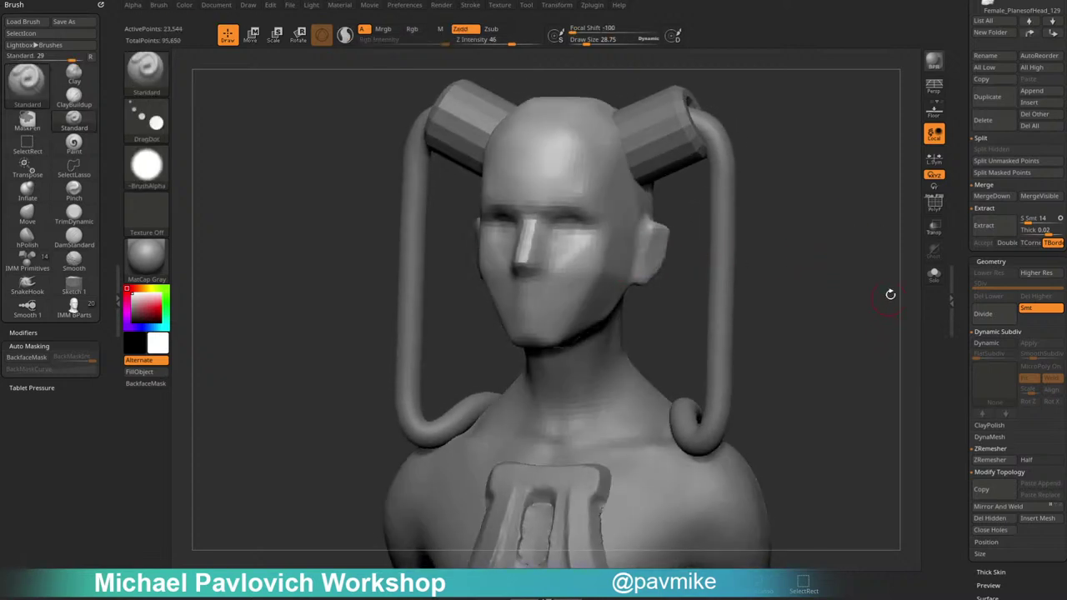
left_click_drag(961, 239, 961, 195)
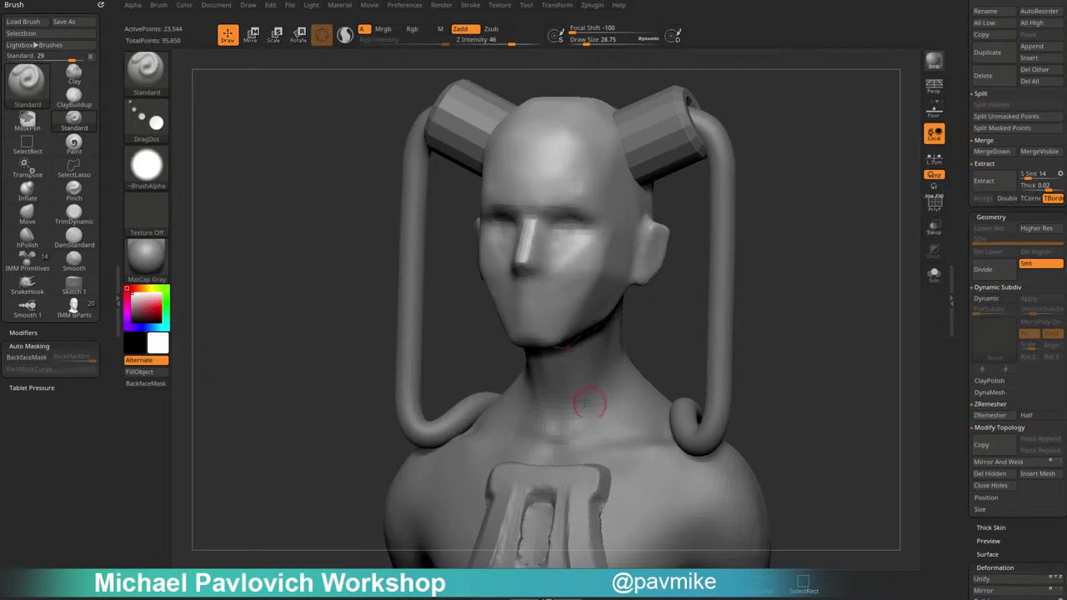
Remesh the body and smooth the cut edges of both the head and the body along the neck seam.
left_click(589, 406, "alt")
mouse_move(828, 281)
left_mouse_down("ctrl")
mouse_move(870, 377)
mouse_move(783, 365)
left_mouse_up("ctrl")
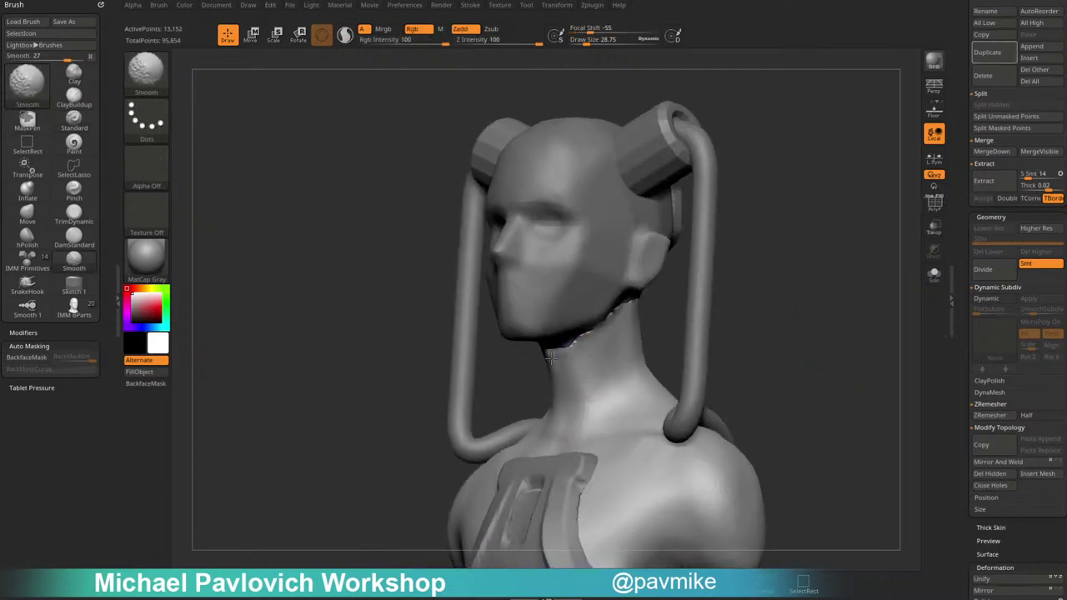
left_click(622, 268, "alt")
left_click_drag(821, 321, 738, 292, "alt")
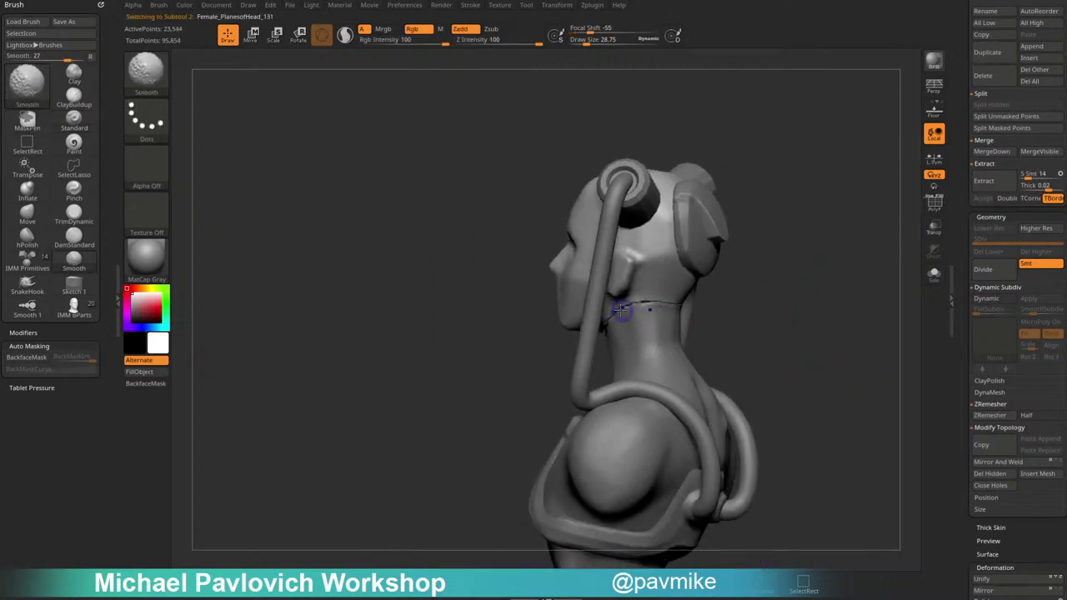
left_click_drag(621, 310, 680, 304, "shift")
left_click(676, 311, "alt")
left_click_drag(614, 309, 679, 303, "shift")
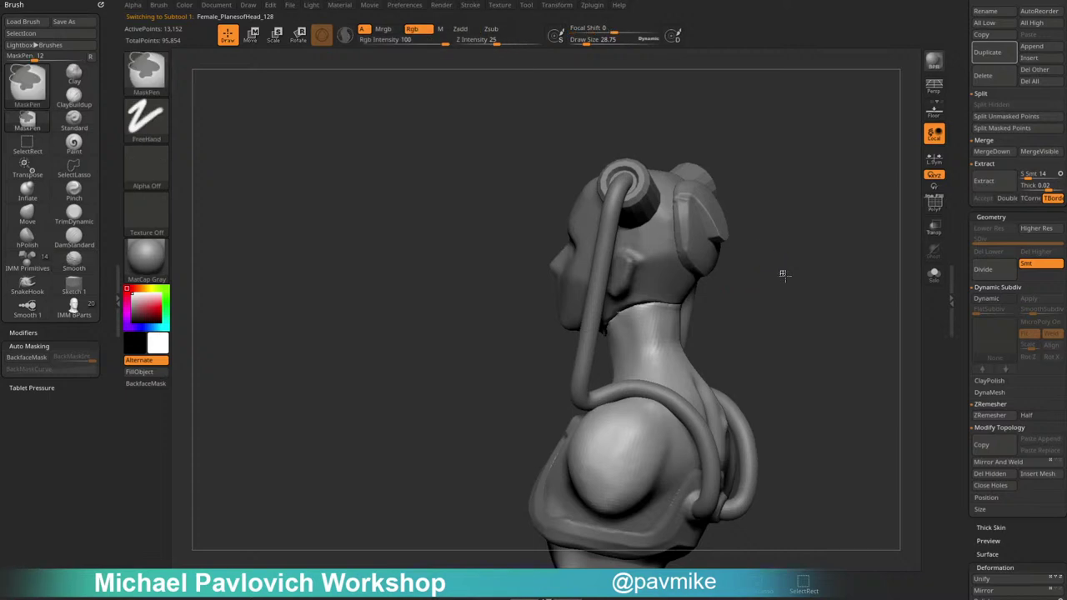
Remesh the body again and smooth the seam under the jaw on both the body and the head.
left_click_drag(781, 274, 851, 302, "ctrl")
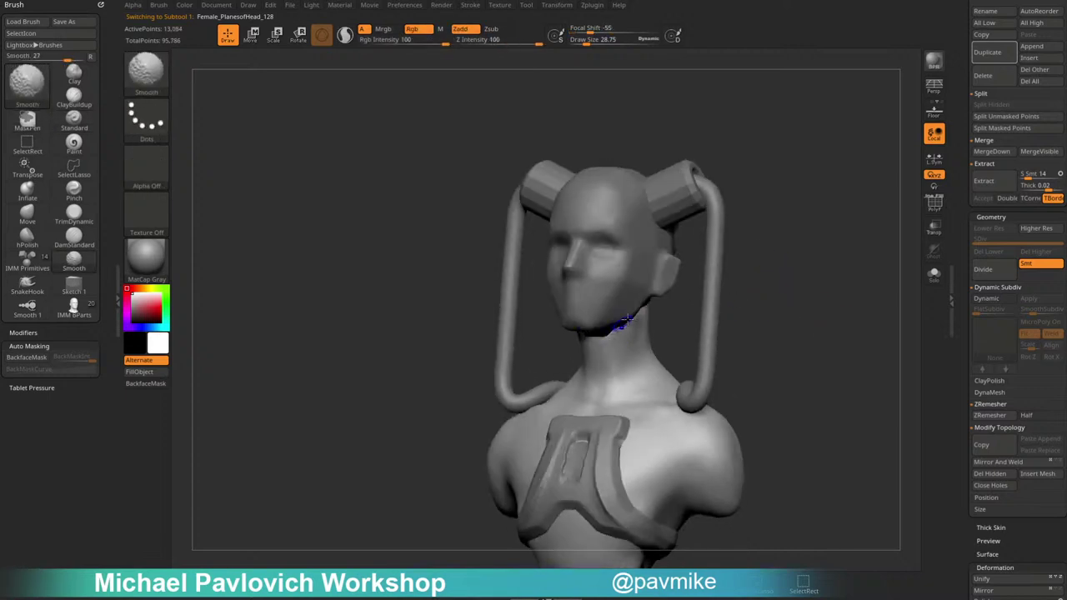
left_click_drag(623, 321, 620, 326, "shift")
left_click_drag(752, 284, 673, 263)
left_click(663, 279, "alt")
left_click_drag(762, 312, 765, 337, "alt")
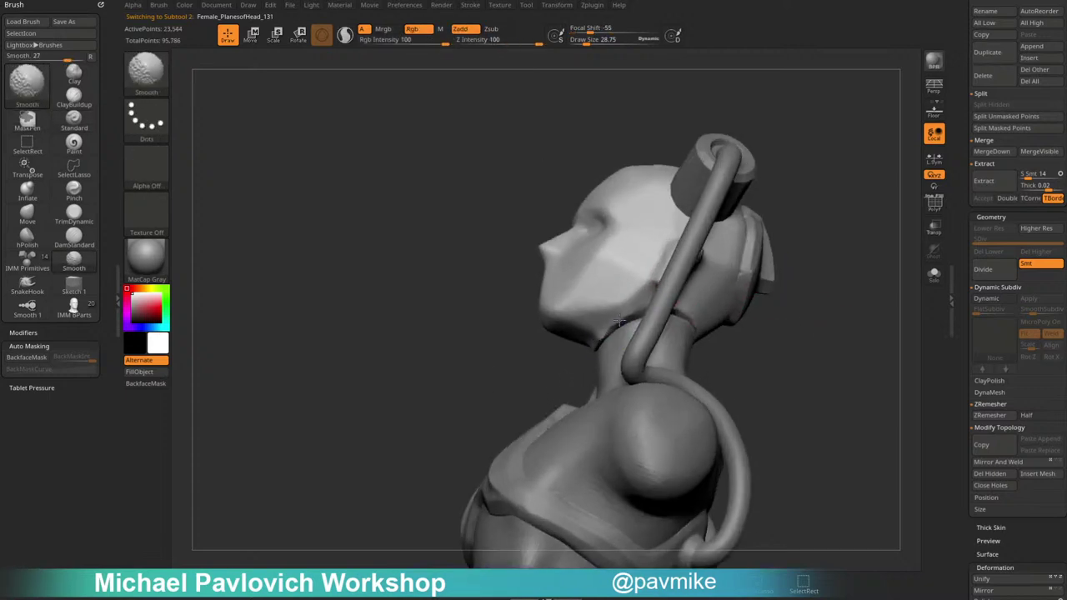
left_click_drag(620, 323, 662, 320)
key("f")
mouse_move(768, 331)
left_mouse_down()
mouse_move(664, 371)
mouse_move(775, 348)
mouse_move(776, 280)
mouse_move(705, 287)
mouse_move(794, 291)
mouse_move(727, 310)
mouse_move(758, 266)
mouse_move(795, 298)
left_mouse_up()
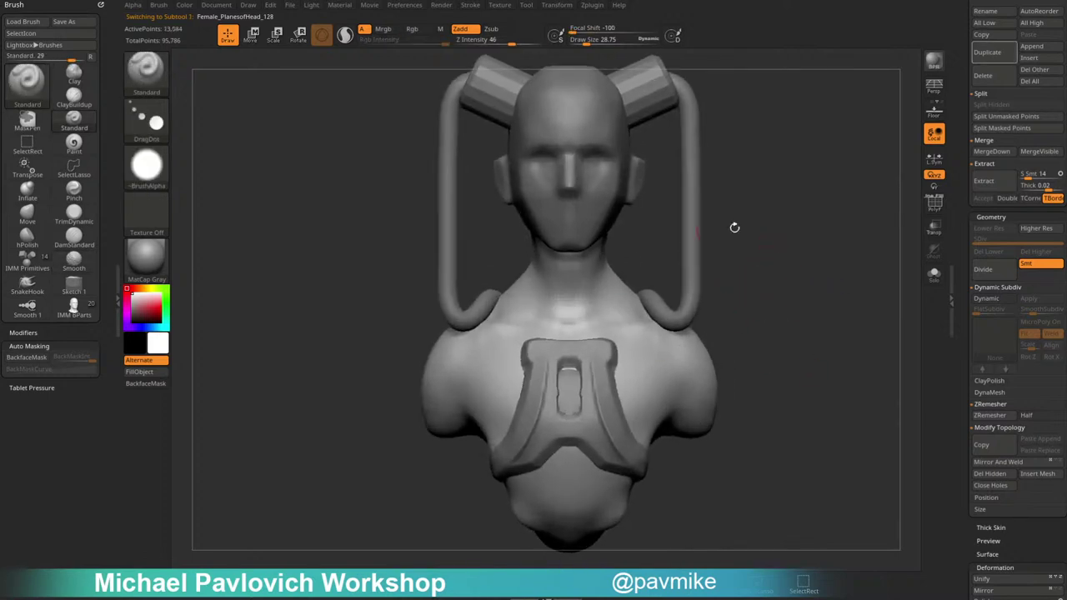
Switch to the Clay brush and remesh the body with DynaMesh at resolution 168.
mouse_move(787, 205)
left_mouse_down("alt")
mouse_move(785, 223)
mouse_move(833, 268)
left_mouse_up("alt")
key("1")
left_click_drag(833, 268, 789, 270)
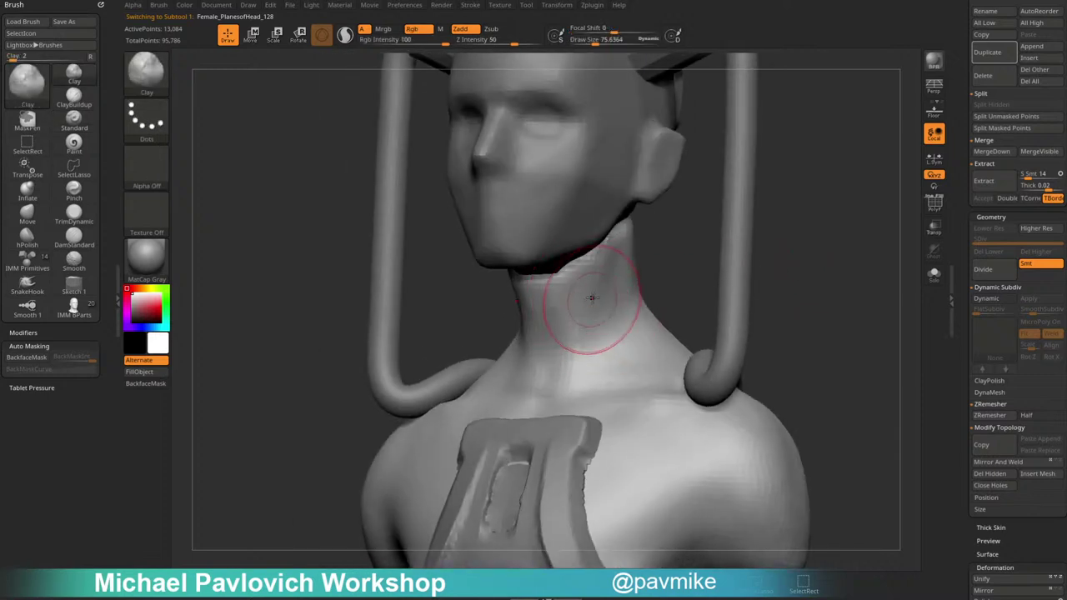
scroll(963, 232, "up", 2)
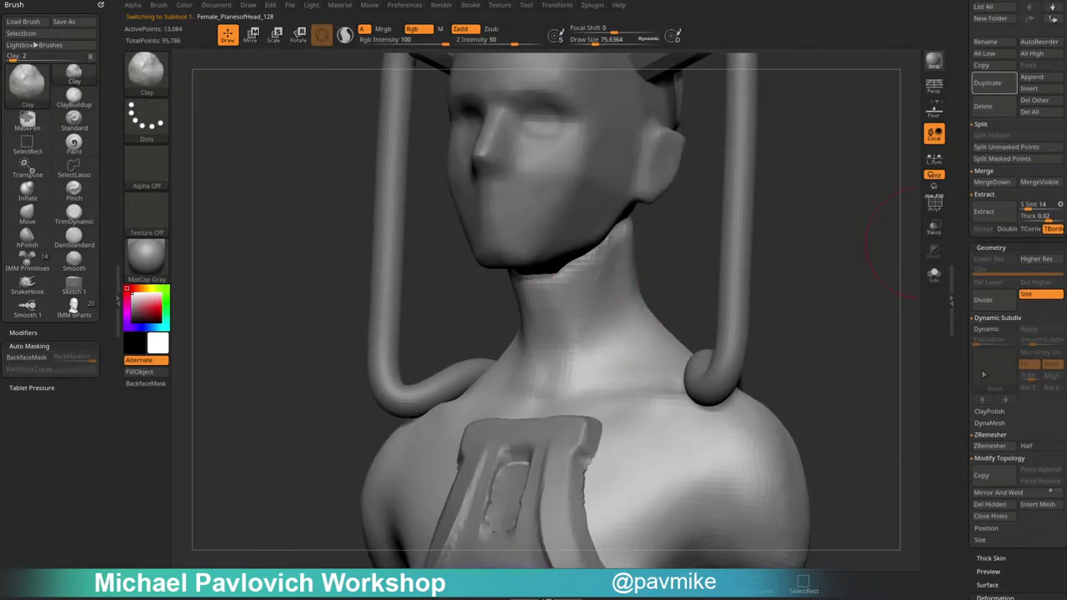
scroll(963, 227, "down", 10)
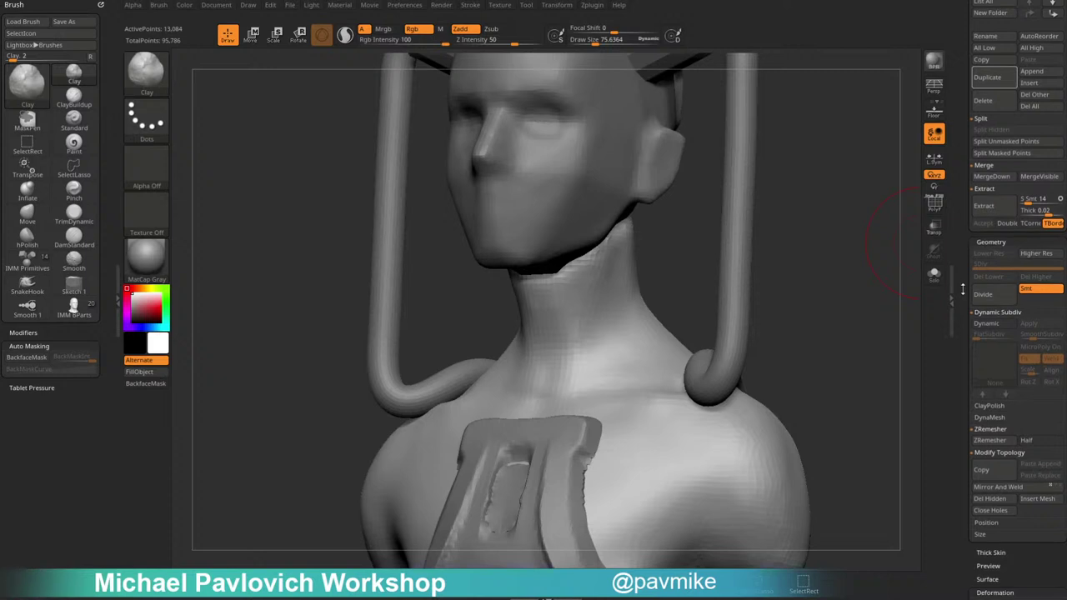
scroll(961, 235, "down", 3)
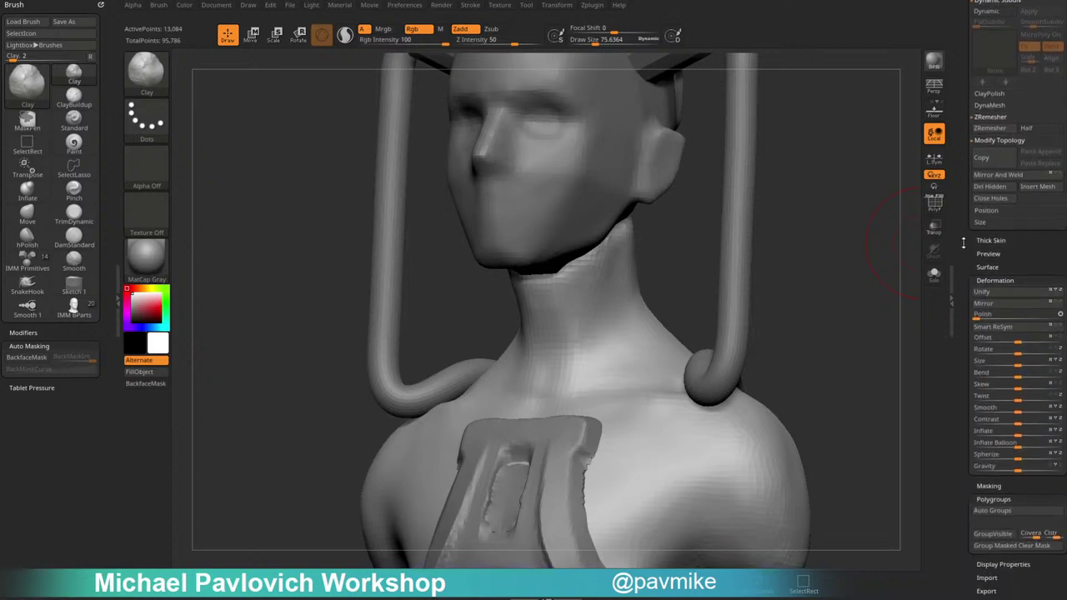
scroll(962, 241, "up", 12)
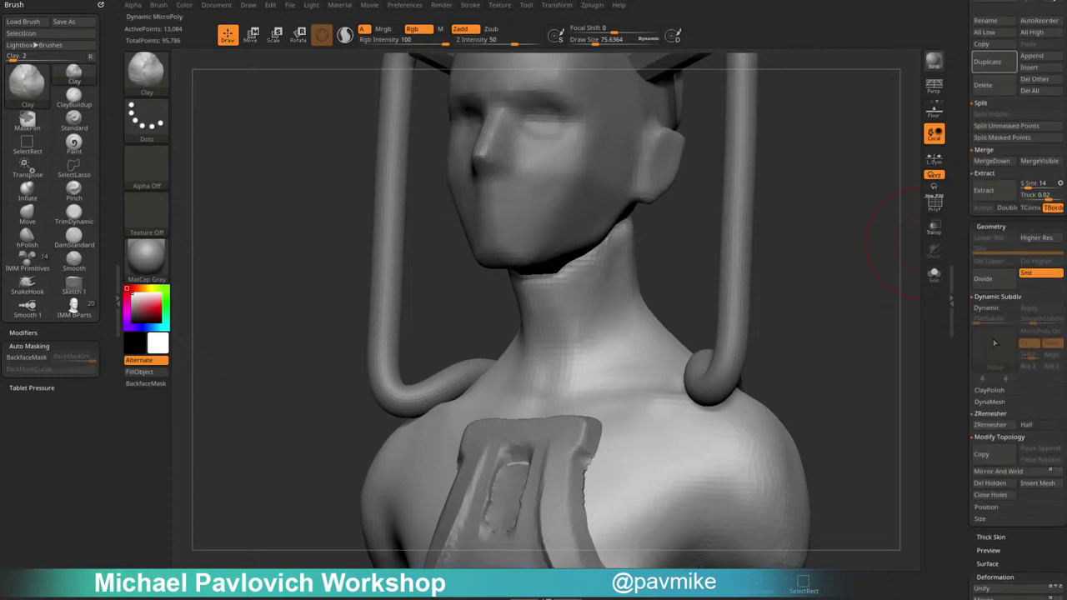
key("shift")
left_click(994, 297)
left_click(988, 322)
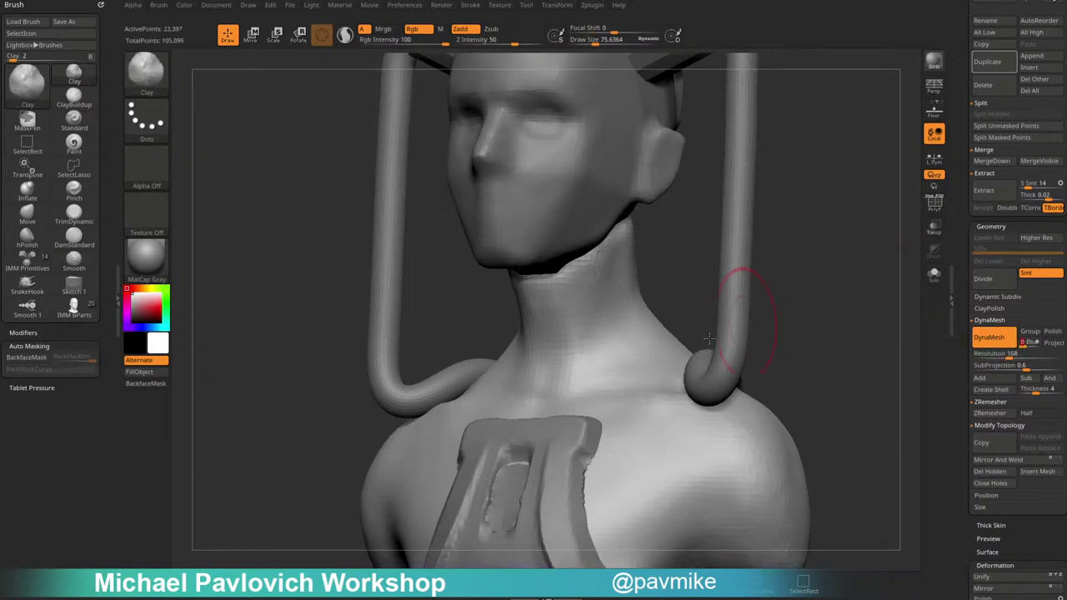
left_click_drag(834, 355, 824, 327, "ctrl")
left_click_drag(823, 207, 813, 260, "alt")
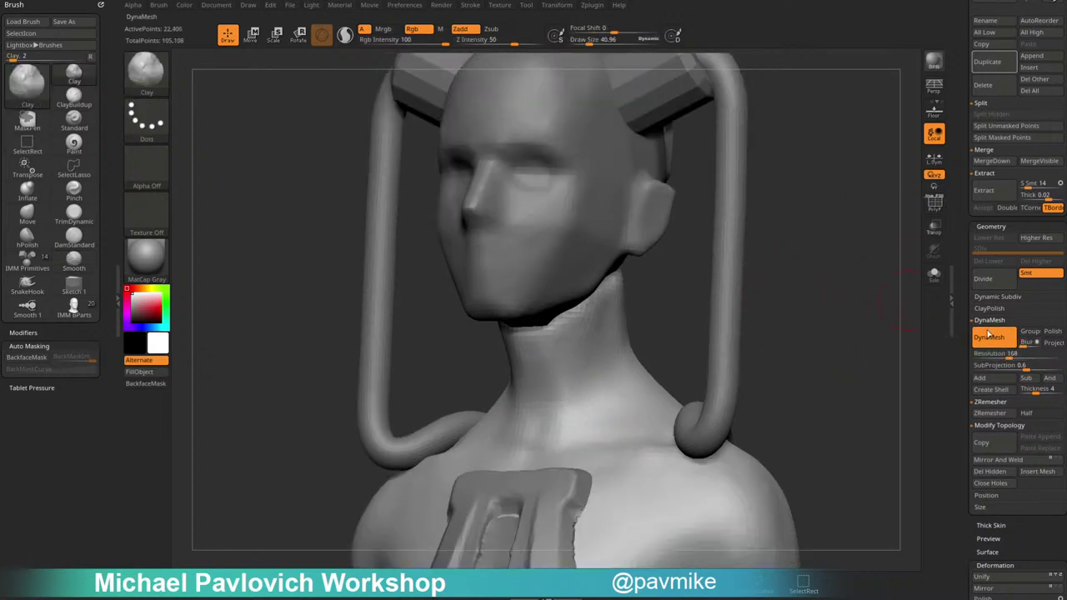
Remesh the body with SubProjection at 0.47333 and DynaMesh resolution at 248, checking the wireframe before hiding it.
left_click(1015, 365)
left_click_drag(788, 293, 842, 370, "ctrl")
key("shift+f")
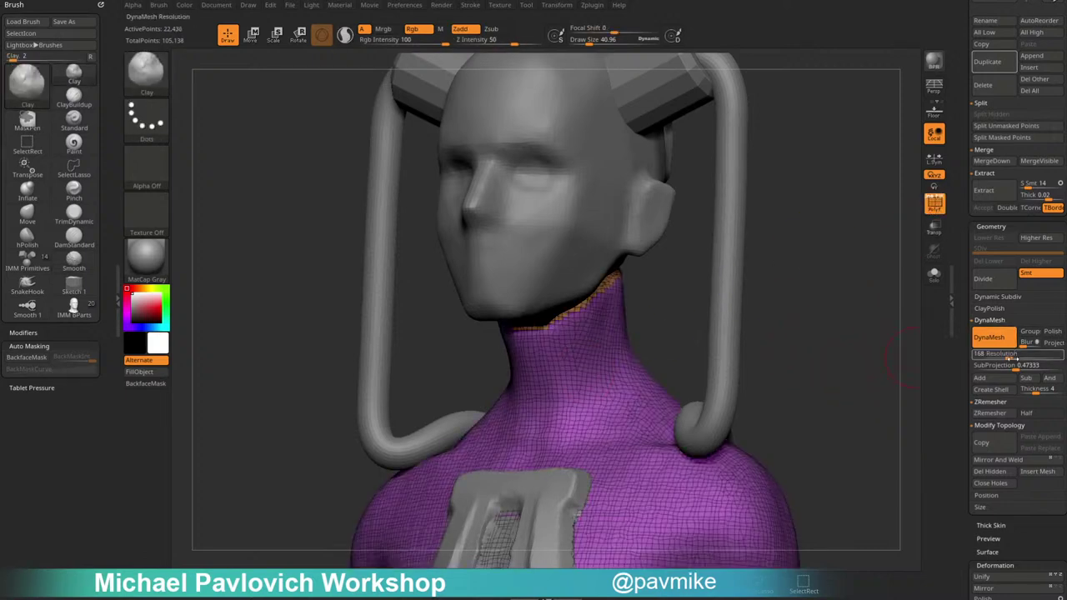
left_click_drag(1008, 355, 1018, 354)
left_click_drag(833, 275, 867, 376, "ctrl")
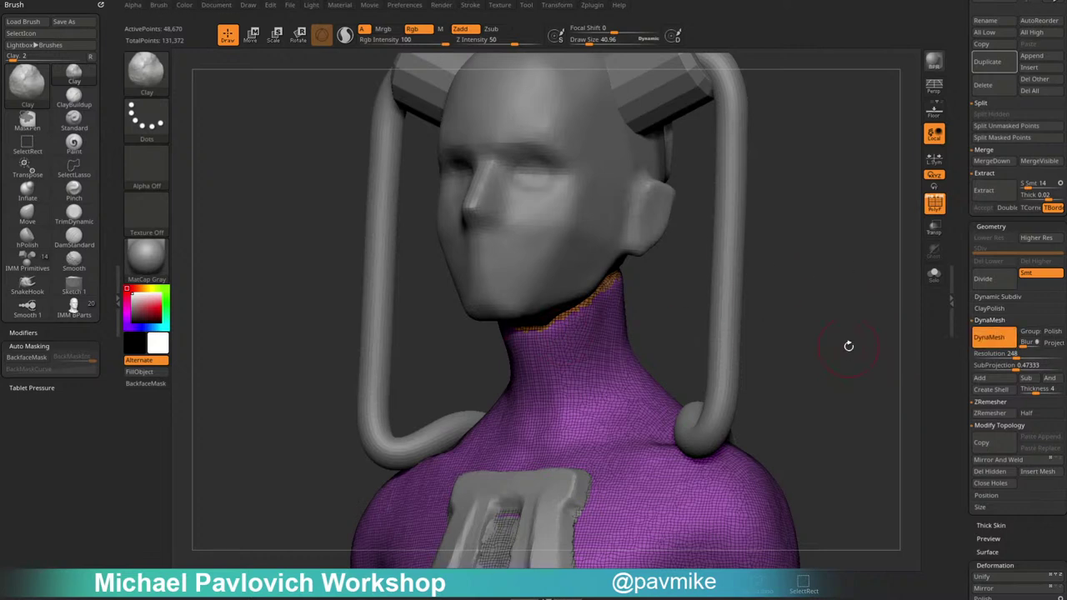
left_click_drag(859, 348, 876, 375, "alt")
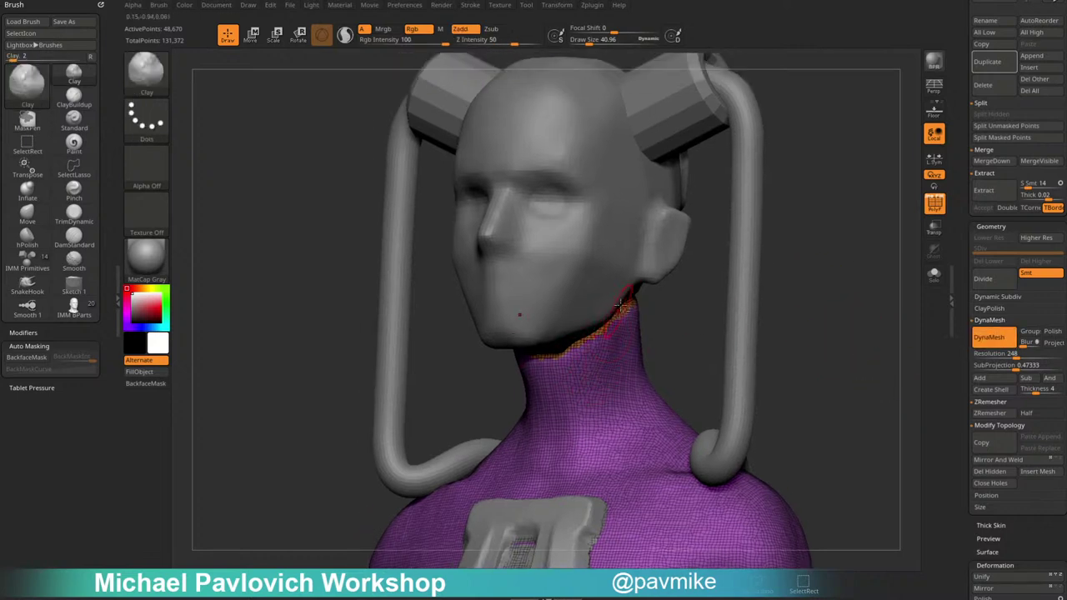
left_click(934, 204)
Build up the neck muscles from below the jaw toward the collarbones with the Clay brush at draw size about 36.
key("s")
left_click_drag(571, 380, 568, 379)
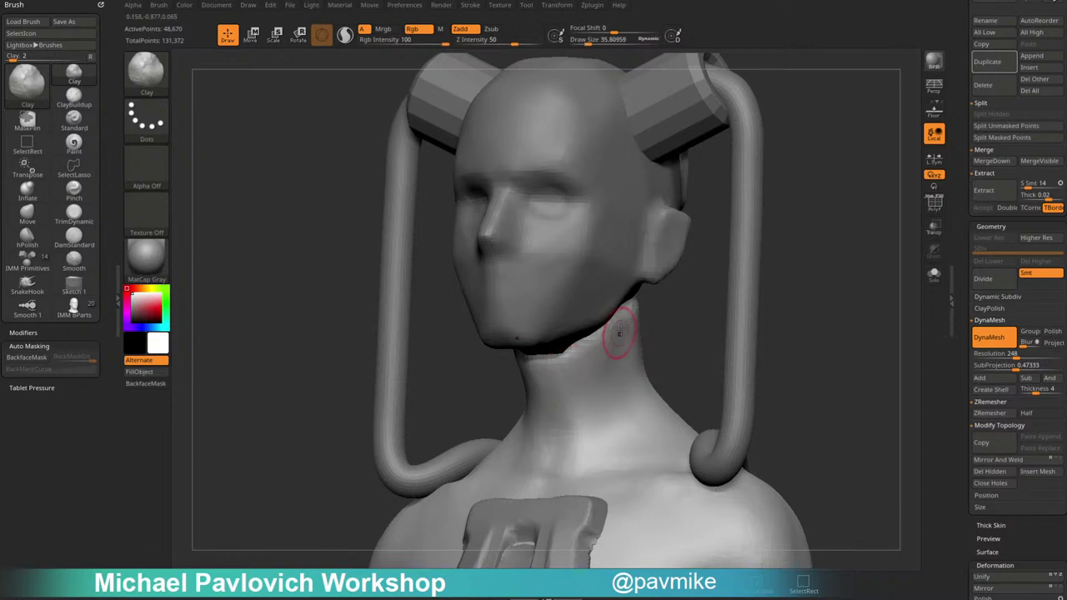
left_click_drag(621, 331, 587, 362)
mouse_move(844, 332)
left_mouse_down("shift")
mouse_move(847, 352)
mouse_move(831, 285)
left_mouse_up("shift")
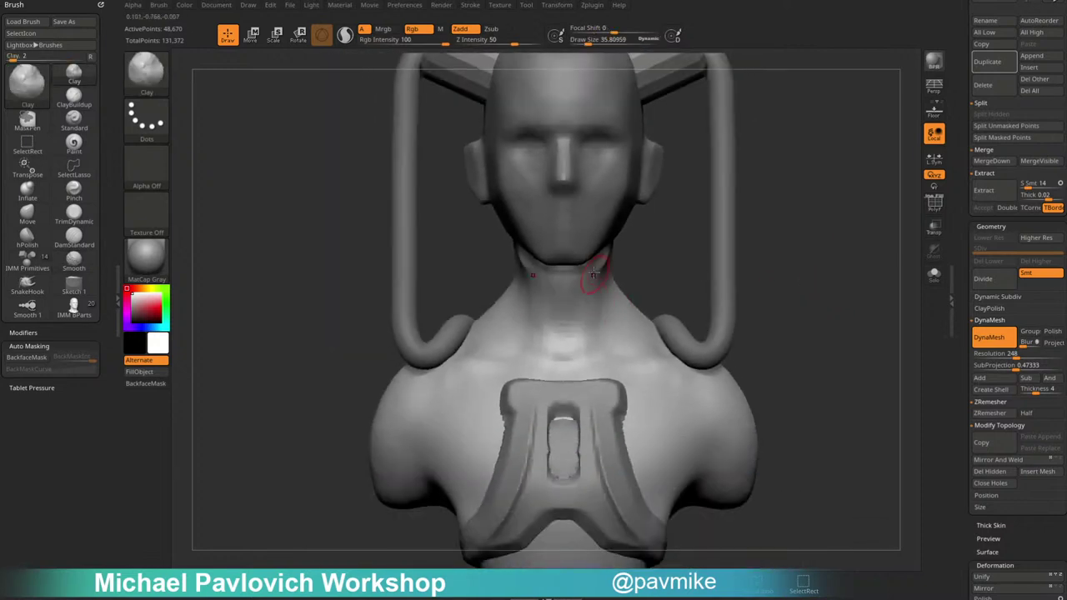
left_click_drag(819, 326, 653, 305)
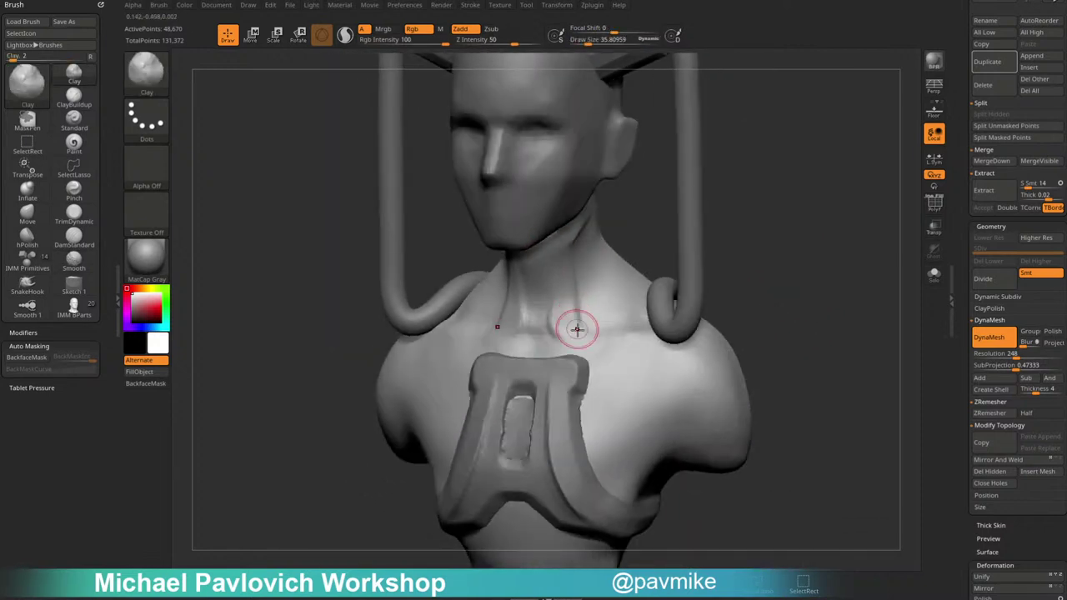
Carve vertical grooves down the front of the neck with the DamStandard brush and smooth the area beside them.
key("b")
key("d")
key("s")
left_click_drag(759, 223, 821, 198)
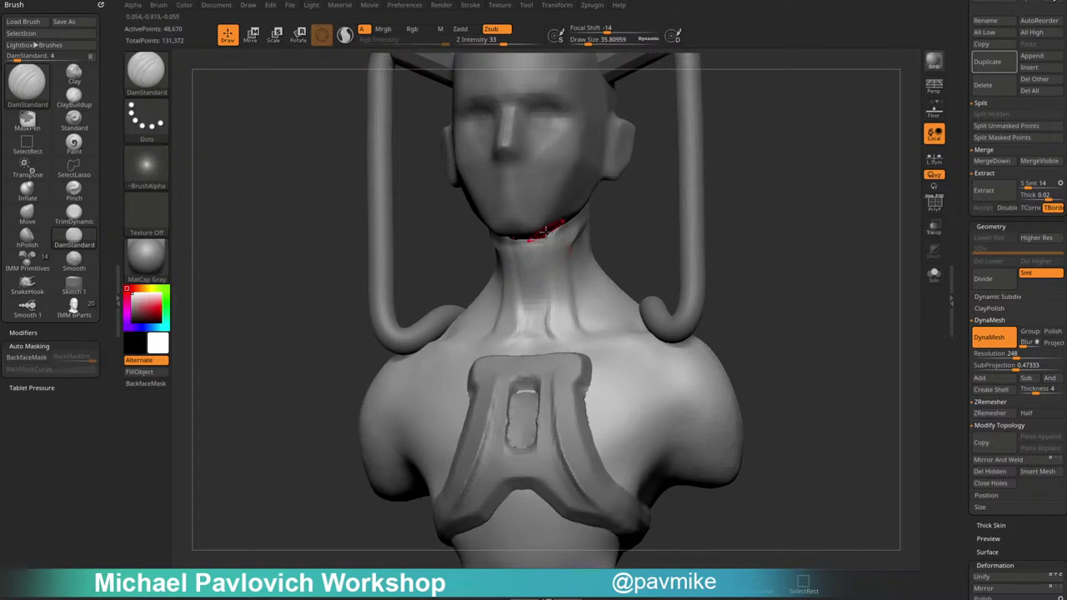
mouse_move(551, 305)
left_mouse_down()
mouse_move(549, 287)
mouse_move(551, 331)
left_mouse_up()
left_click_drag(761, 234, 683, 270)
left_click_drag(587, 330, 557, 288, "shift")
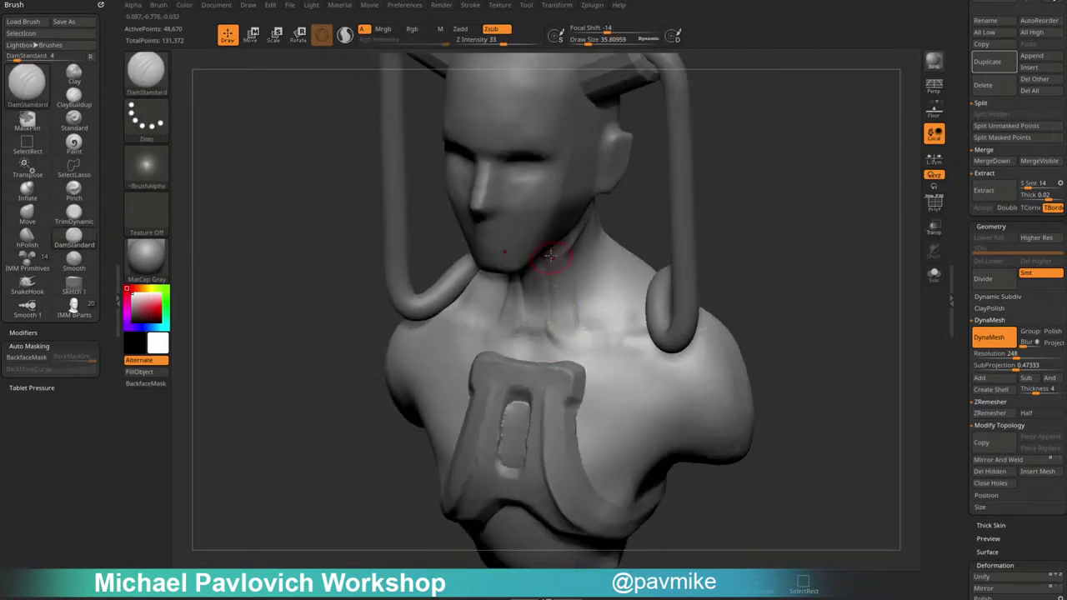
mouse_move(798, 281)
left_mouse_down()
mouse_move(792, 269)
mouse_move(730, 282)
left_mouse_up()
Sketch a mask outline on the chest, clear it, and set up the Paint brush with dark red and an object fill.
mouse_move(548, 305)
left_mouse_down("ctrl")
mouse_move(603, 371)
mouse_move(578, 395)
left_mouse_up("ctrl")
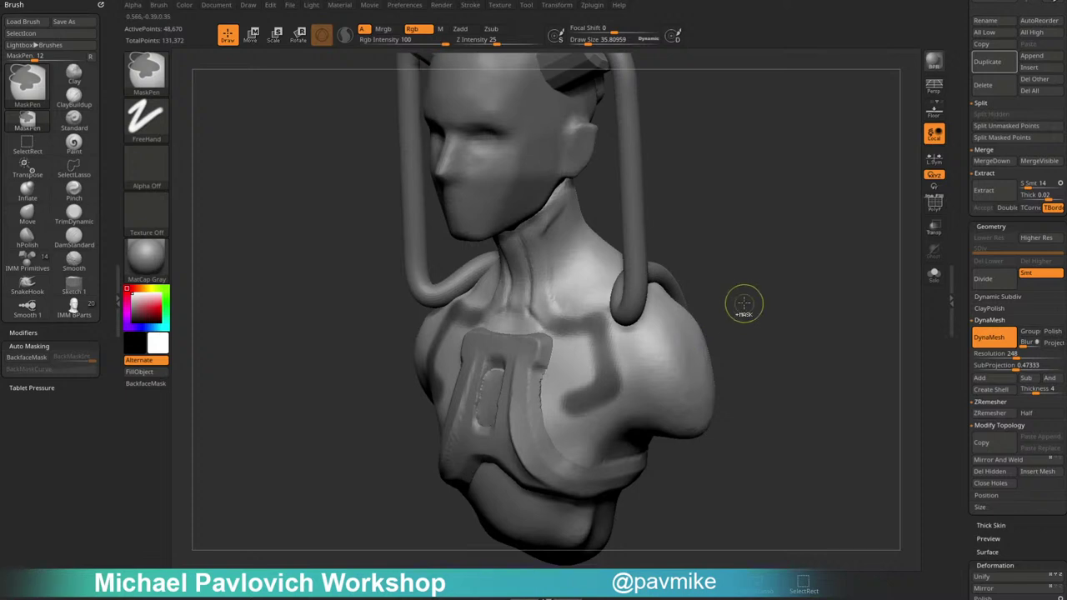
left_click_drag(745, 303, 765, 323, "ctrl")
key("b")
key("p")
key("a")
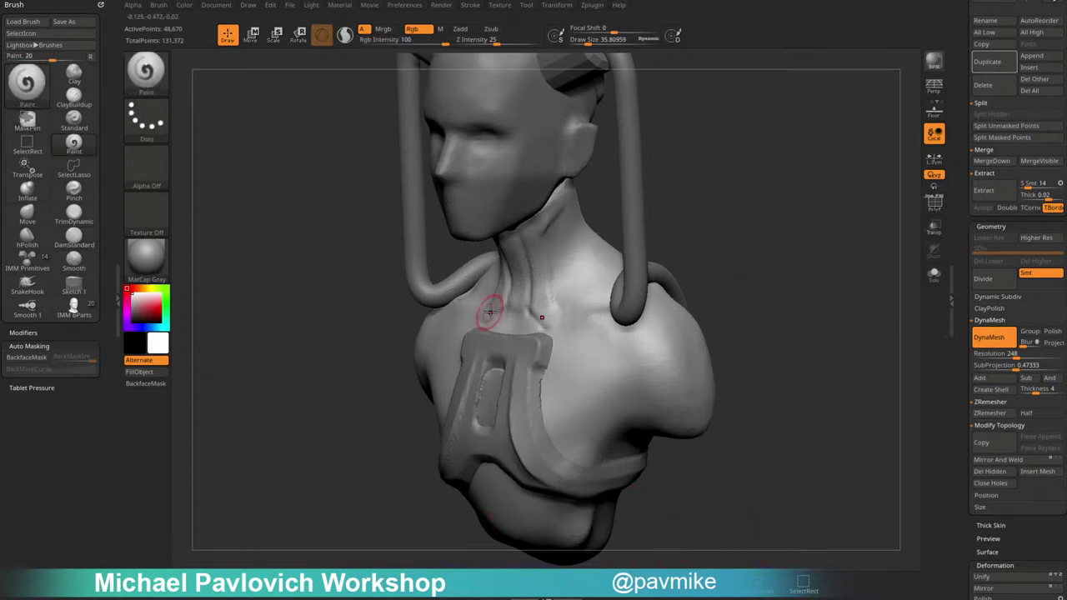
left_click(160, 312)
key("ctrl+f")
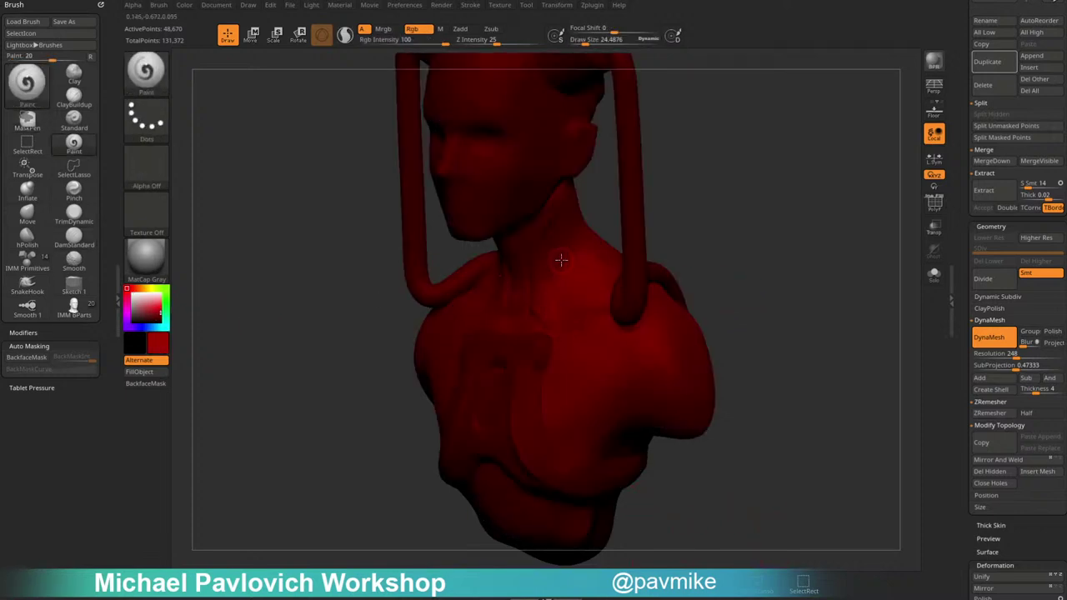
Try painting dark red lines from the neck toward the shoulders and filling the body with the same color.
left_click_drag(561, 260, 594, 350)
left_click_drag(829, 279, 906, 268)
left_click_drag(971, 253, 972, 393)
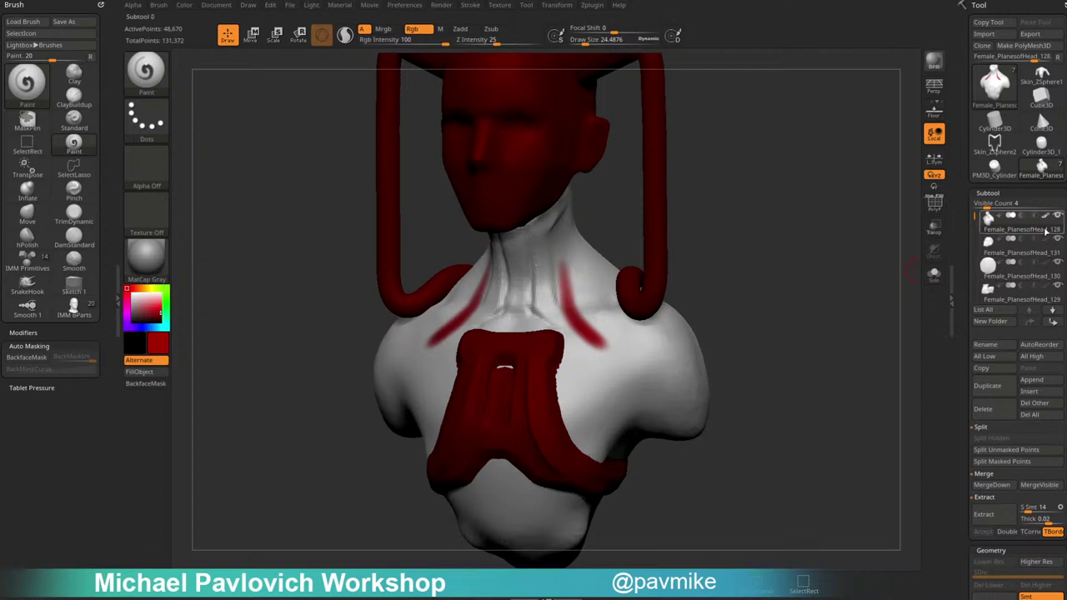
key("ctrl+f")
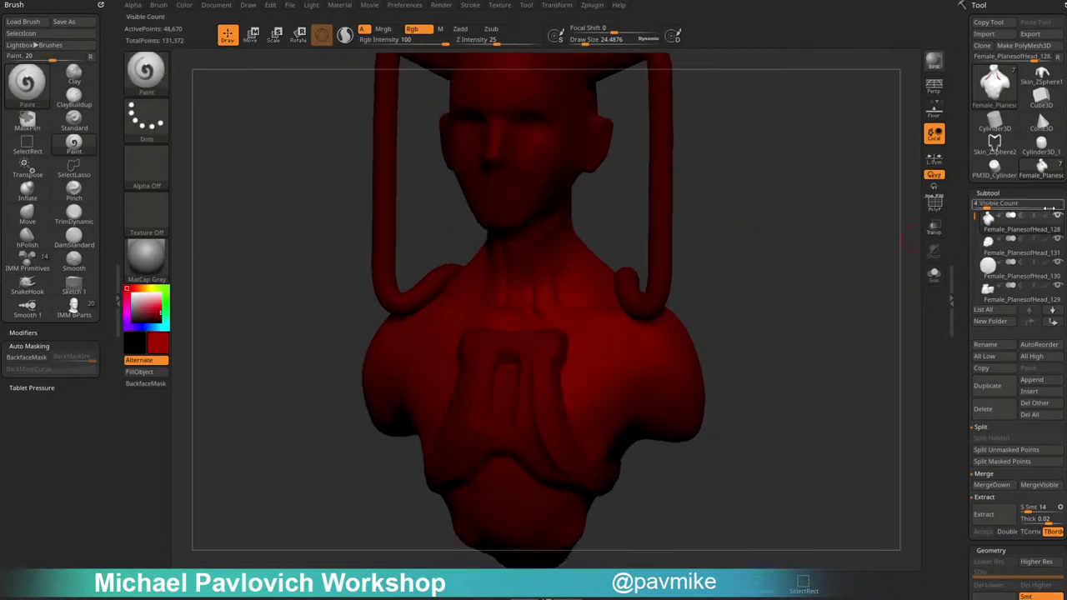
key("ctrl+z")
Paint mid-gray panel lines down the neck and out from its base onto the upper chest, undoing stray strokes.
left_click(132, 309)
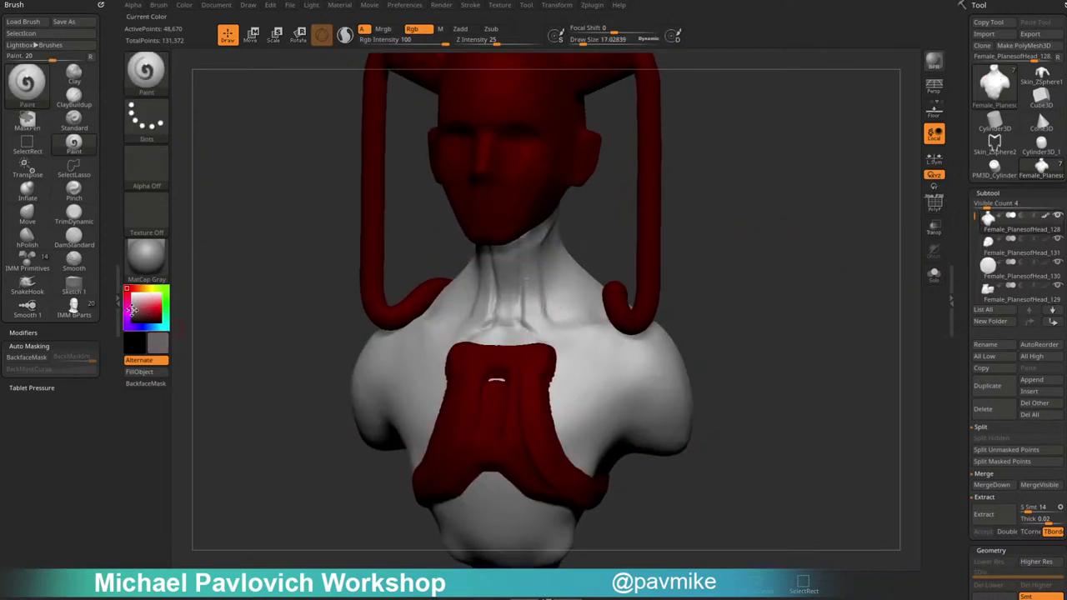
key("ctrl+f")
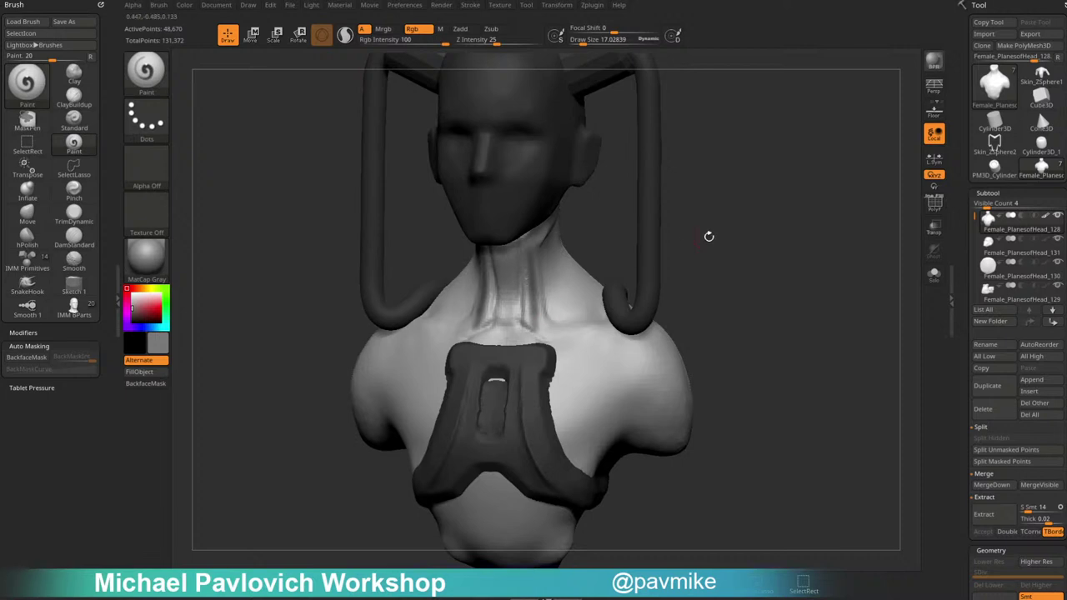
mouse_move(708, 237)
left_mouse_down()
mouse_move(530, 257)
mouse_move(557, 345)
left_mouse_up()
left_click_drag(664, 306, 636, 257, "alt")
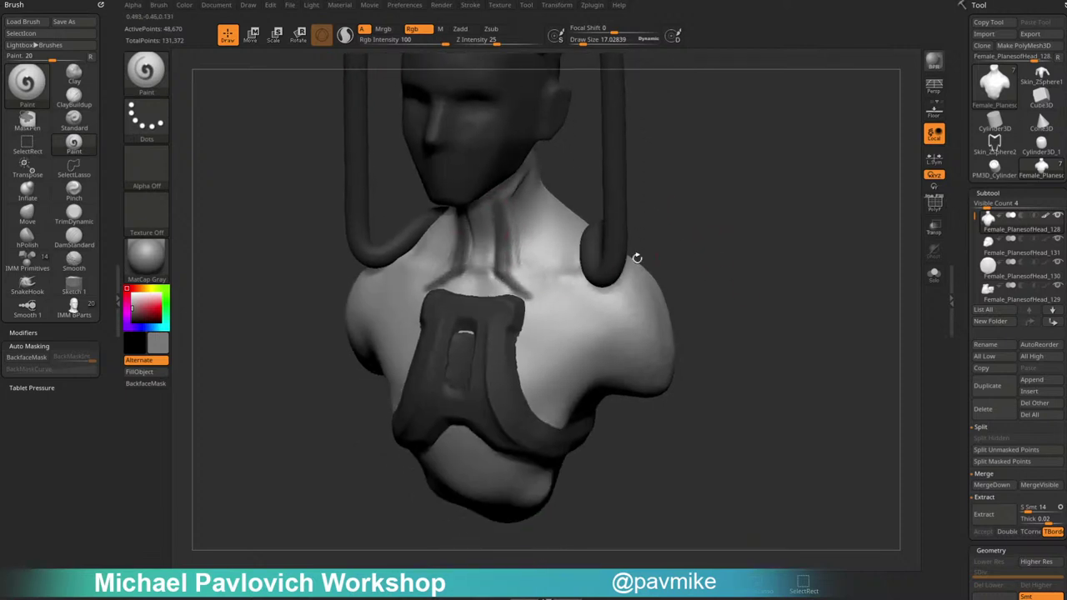
left_click_drag(523, 290, 588, 333)
left_click_drag(713, 273, 707, 271)
key("ctrl+z")
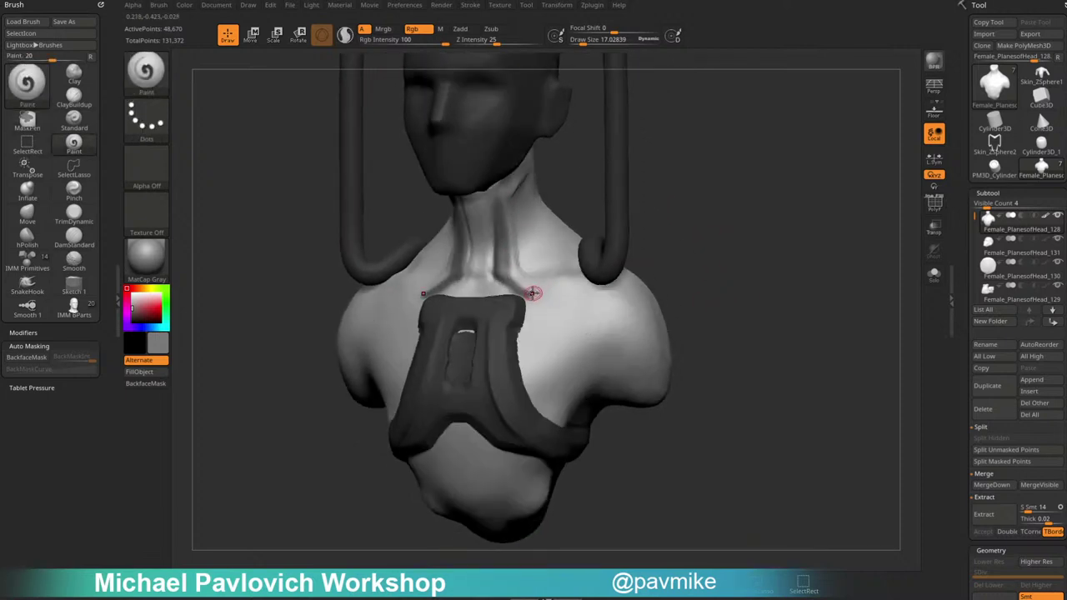
mouse_move(532, 294)
left_mouse_down()
mouse_move(566, 295)
mouse_move(562, 331)
mouse_move(659, 265)
left_mouse_up()
key("ctrl+z")
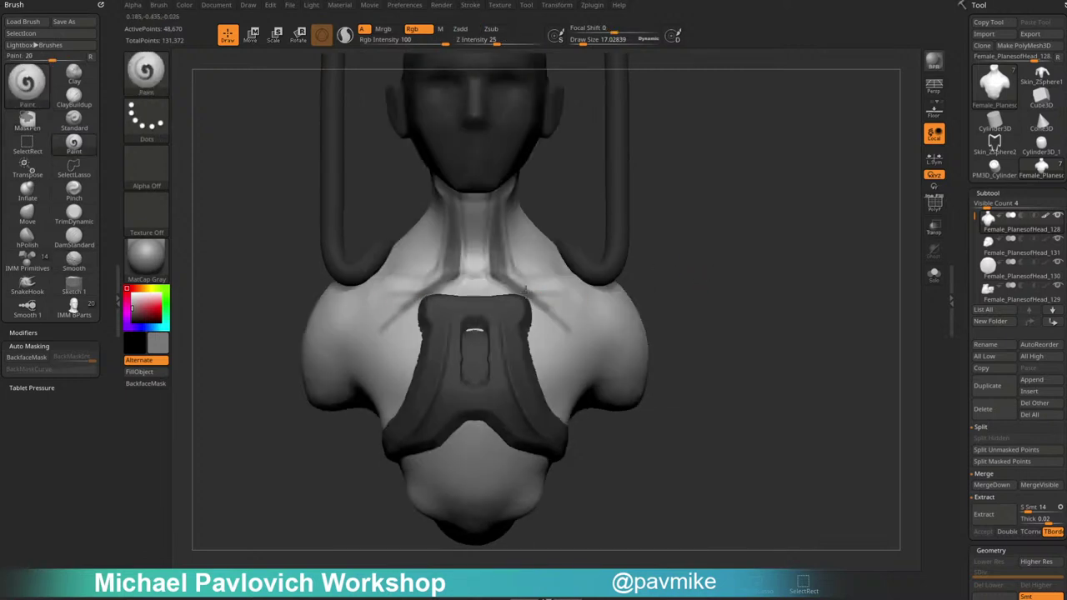
Extend the gray panel lines down both sides of the chest to the harness and along the abdomen below it.
left_click_drag(647, 344, 583, 327)
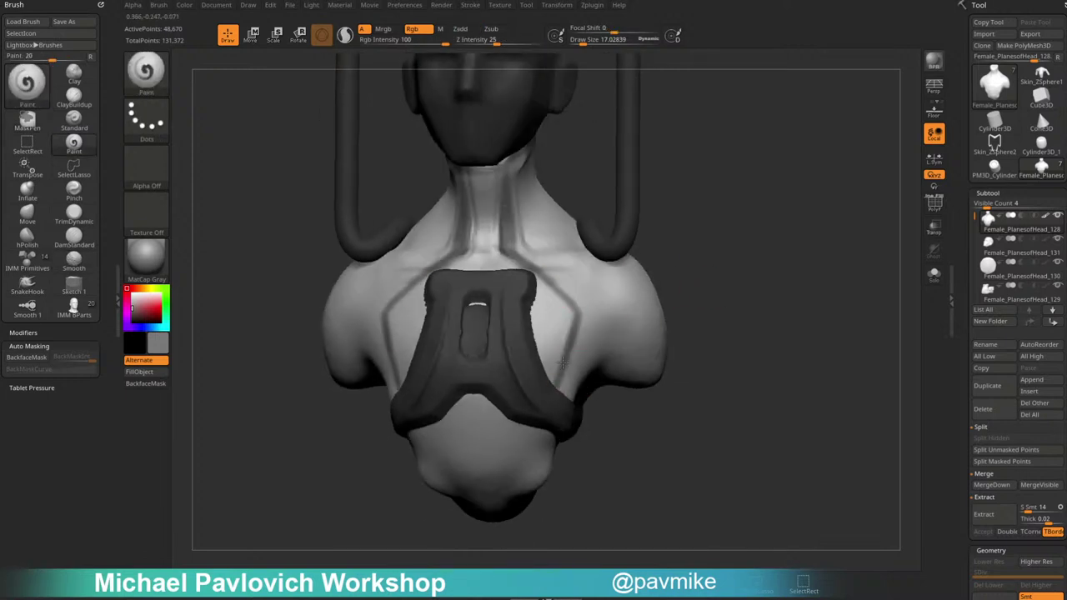
left_click_drag(599, 381, 688, 303)
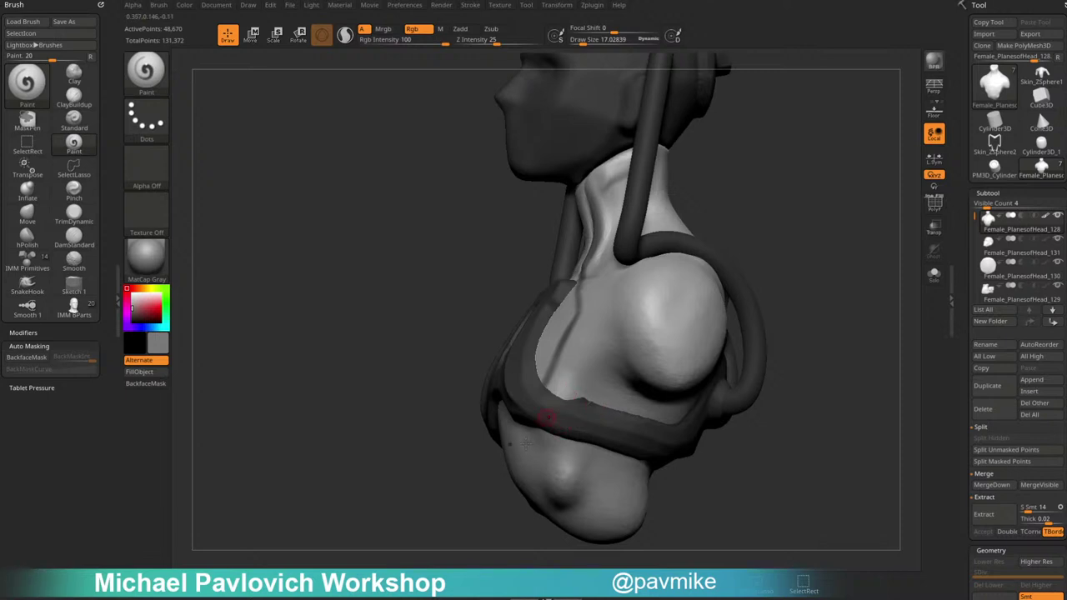
mouse_move(547, 425)
left_mouse_down()
mouse_move(552, 493)
mouse_move(575, 517)
left_mouse_up()
mouse_move(752, 433)
left_mouse_down()
mouse_move(755, 419)
mouse_move(759, 427)
left_mouse_up()
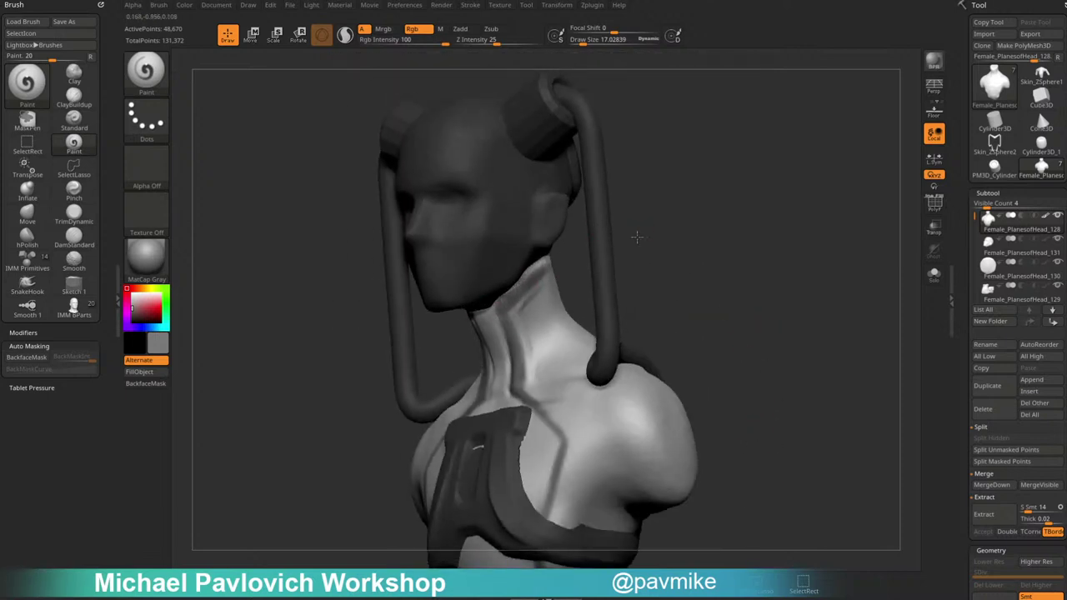
left_click_drag(636, 238, 779, 256)
Set the RGB intensity to 24, fill the body with gray (121, 121, 121) to fade the paint, and switch to white.
left_click_drag(433, 41, 402, 46)
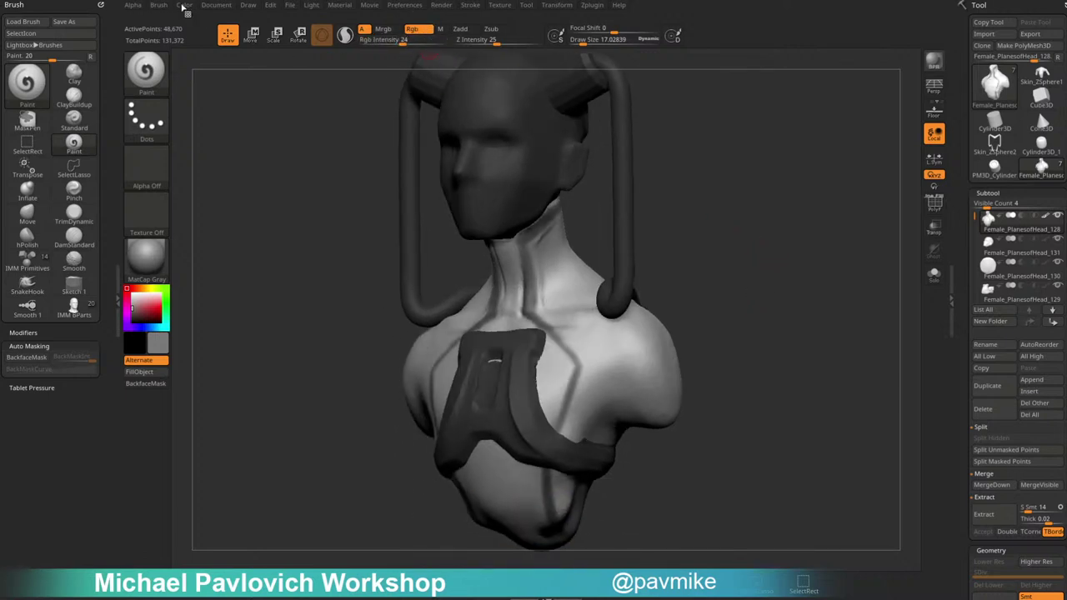
left_click(184, 5)
left_click(218, 219)
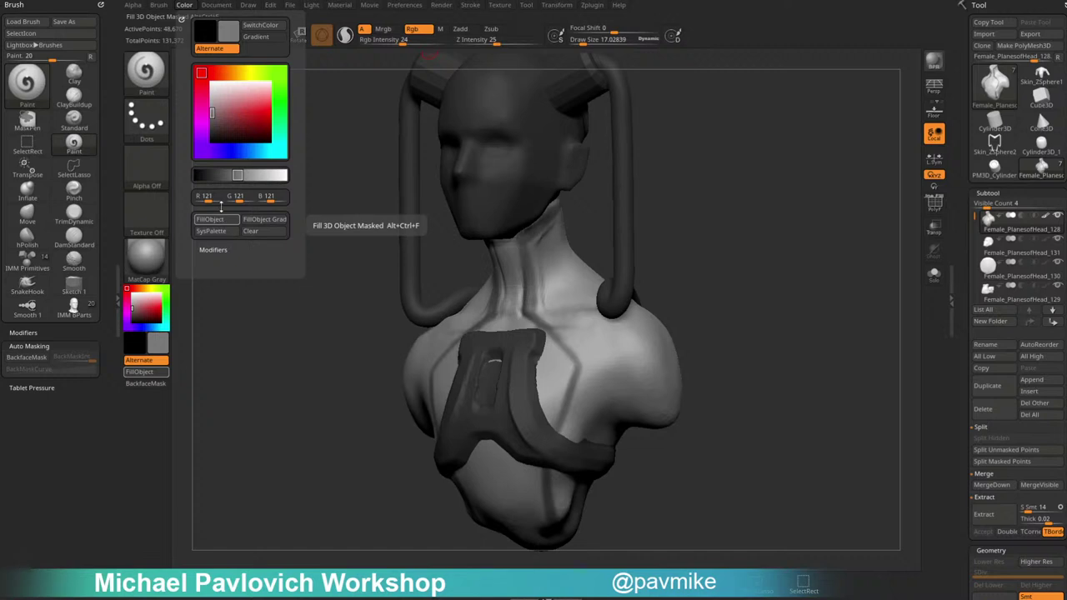
left_click_drag(138, 301, 129, 291)
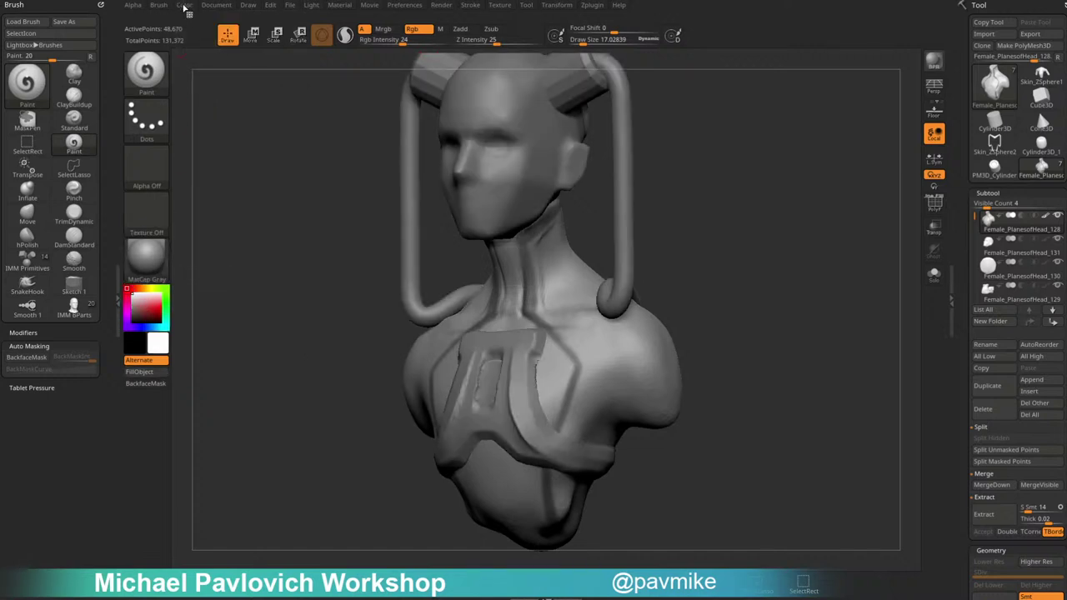
left_click(184, 5)
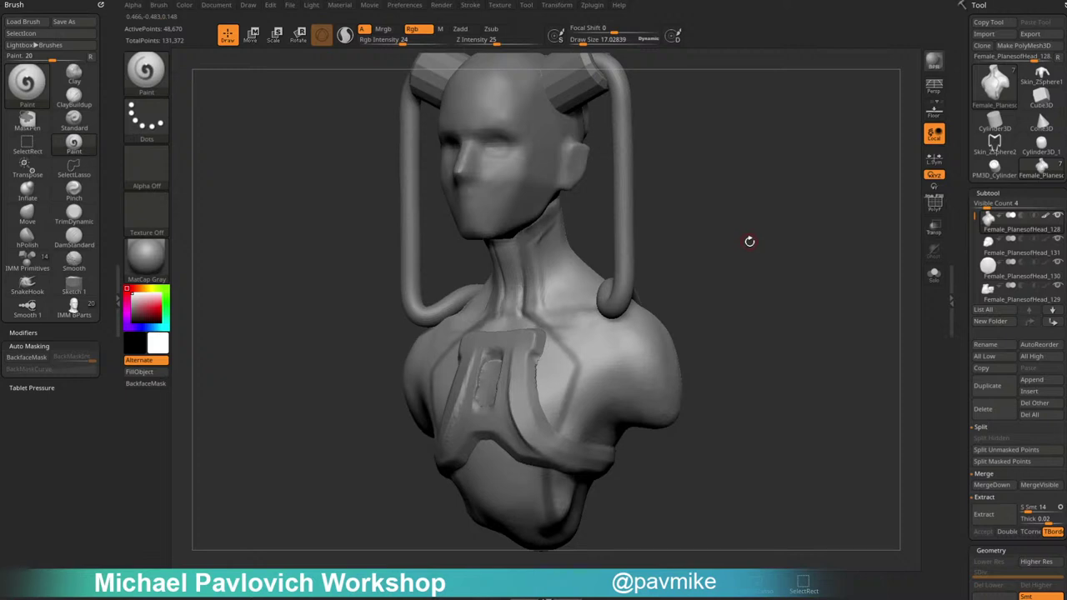
Stamp a small round stud on the neck just below the jaw with the Standard brush and isolate the body.
key("1")
left_click_drag(746, 239, 759, 231, "alt")
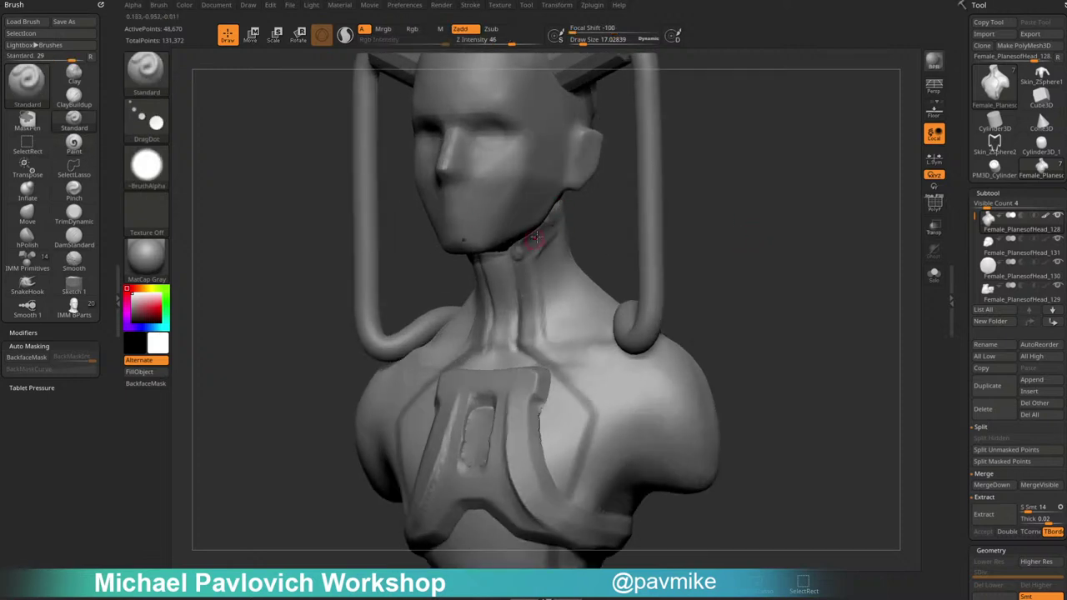
left_click(933, 274)
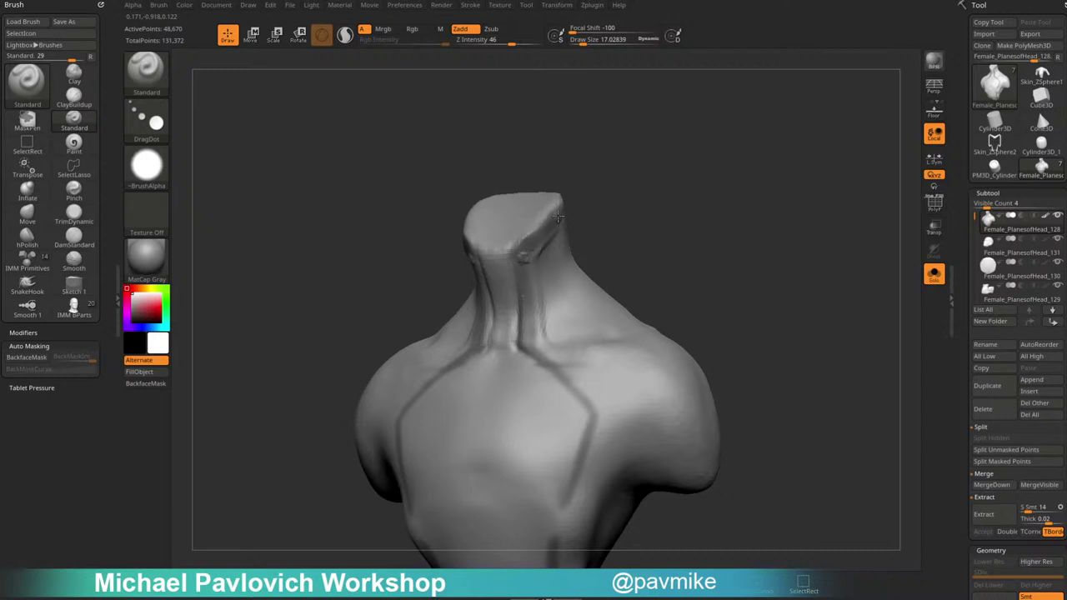
Turn off the Standard brush's alpha and change its stroke type from DragDot to Dots.
left_click(164, 172)
left_click(207, 177)
left_click(165, 134)
left_click(208, 129)
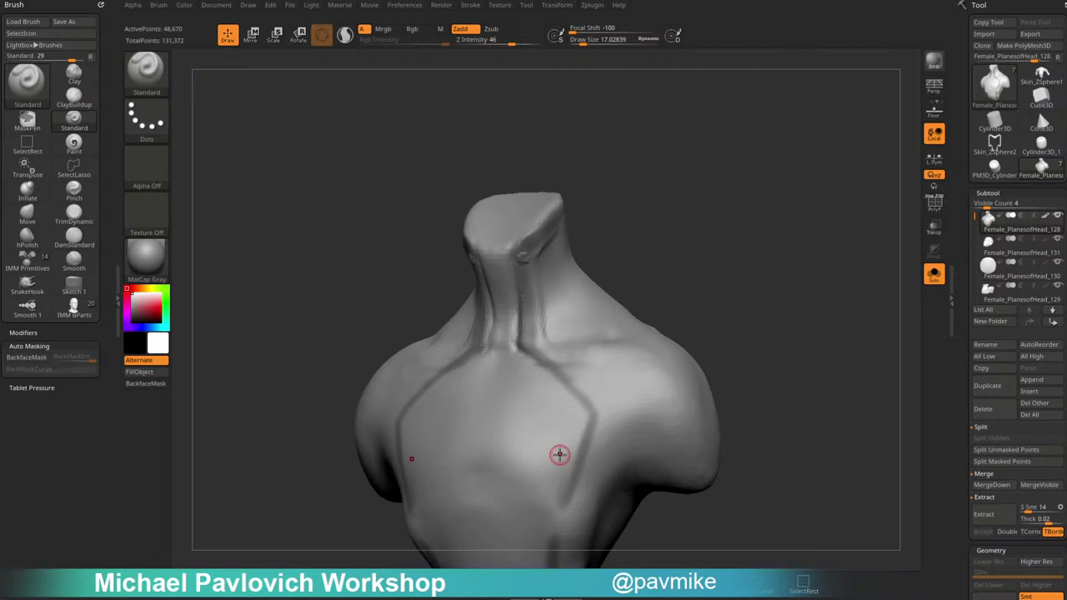
left_click_drag(735, 250, 688, 250)
left_click_drag(525, 260, 524, 324)
left_click_drag(579, 227, 610, 222)
key("ctrl+z")
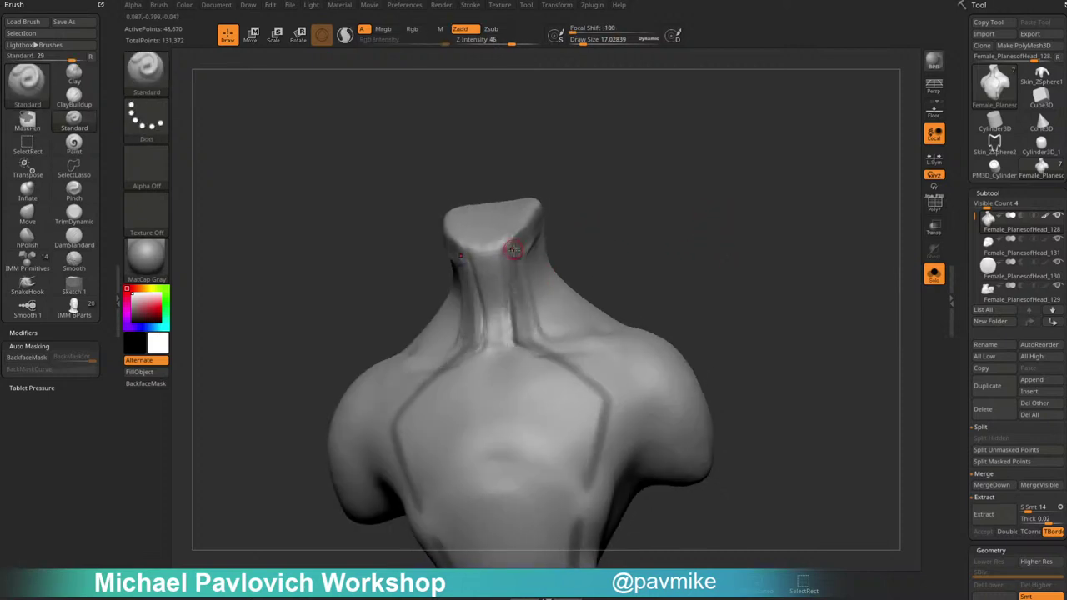
Set the Standard brush's focal shift to 0 and Z intensity to 35, then raise ridges along the neck line and collar edge.
left_click_drag(577, 32, 607, 13)
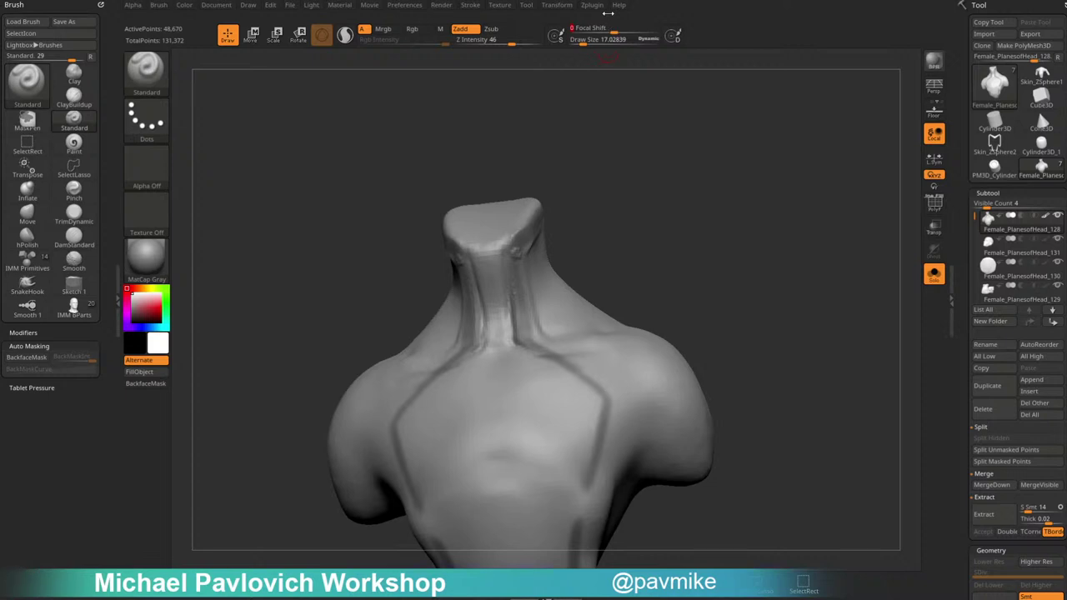
left_click_drag(673, 248, 528, 227)
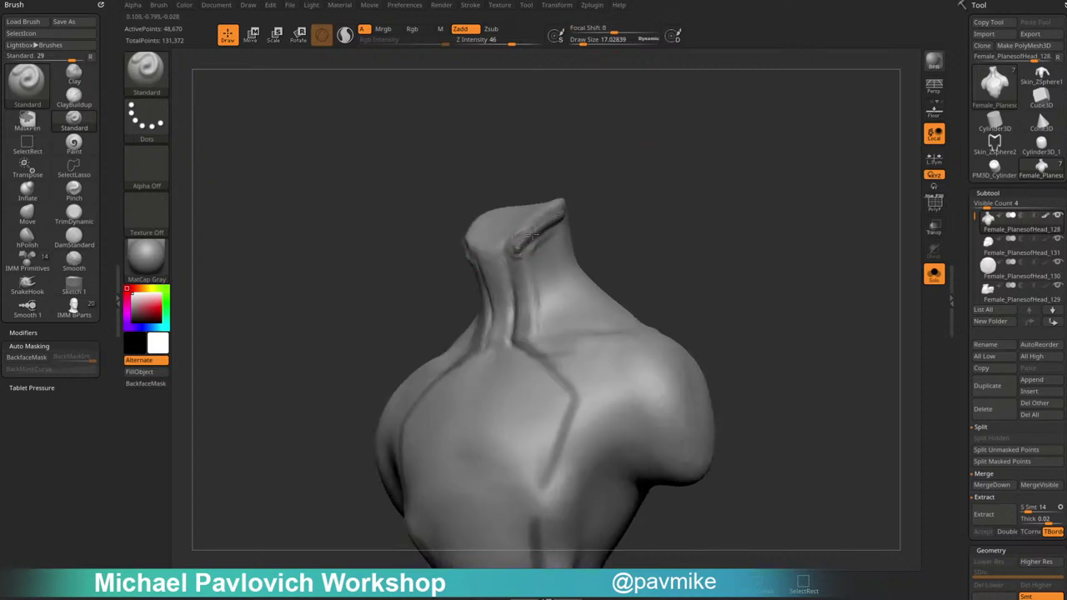
key("ctrl+z")
left_click_drag(511, 42, 504, 42)
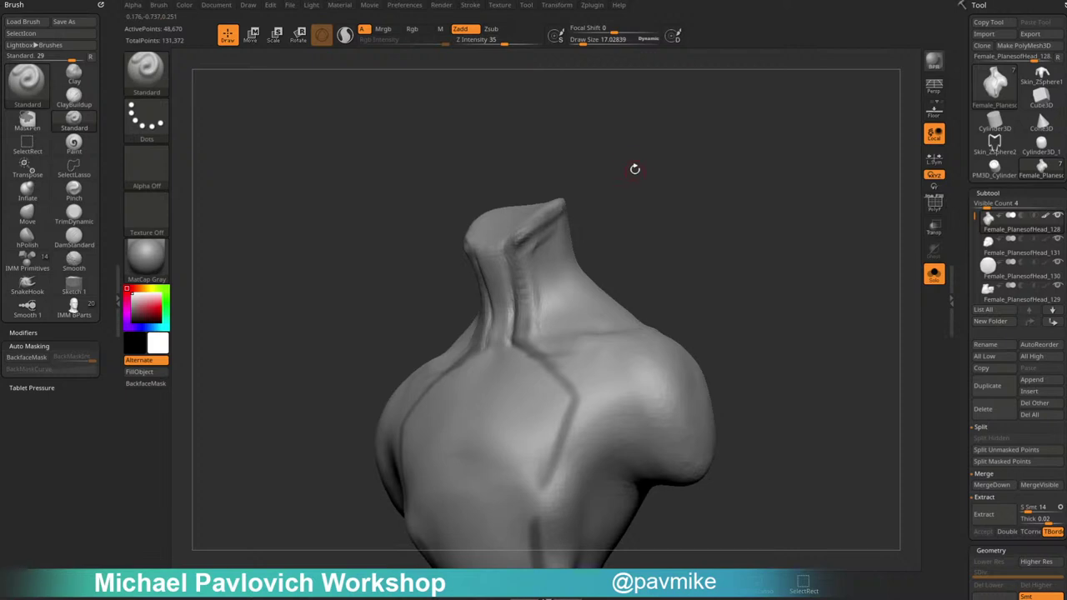
mouse_move(613, 178)
left_mouse_down()
mouse_move(521, 257)
mouse_move(526, 339)
left_mouse_up()
Trace the raised panel line from the front of the neck out to the chest corner with the Standard brush.
left_click(472, 5)
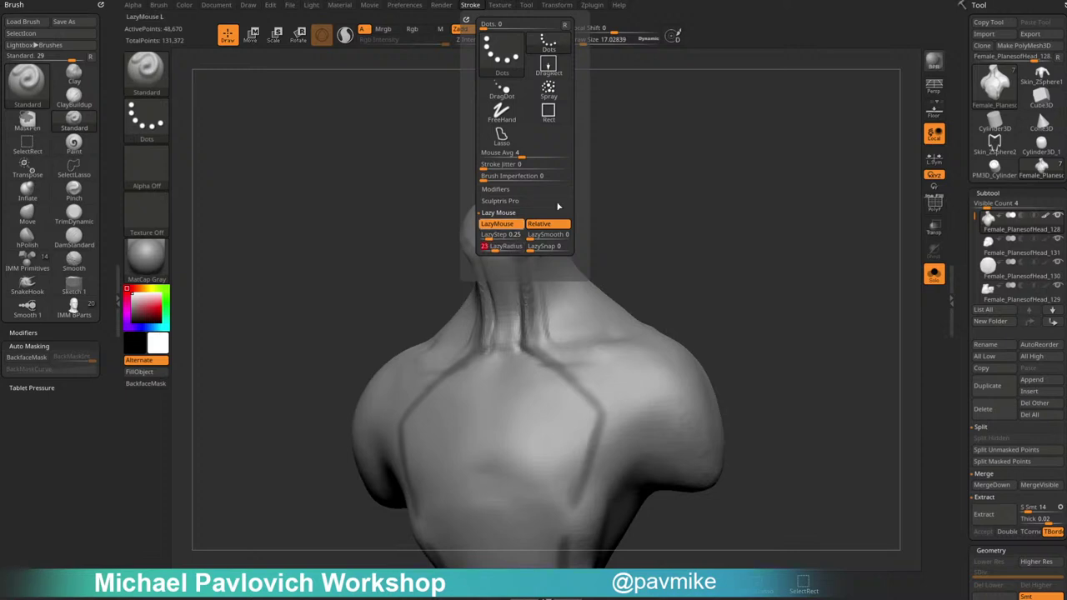
mouse_move(644, 215)
left_mouse_down("alt")
mouse_move(650, 175)
mouse_move(659, 185)
left_mouse_up("alt")
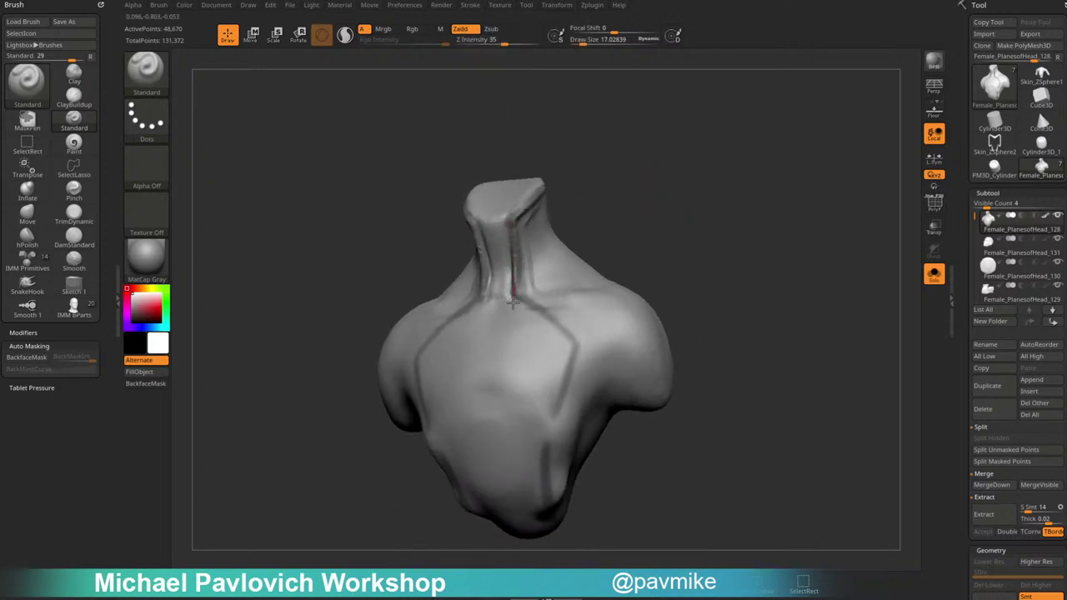
left_click_drag(512, 303, 527, 307)
left_click_drag(661, 275, 653, 292)
left_click_drag(513, 293, 580, 355)
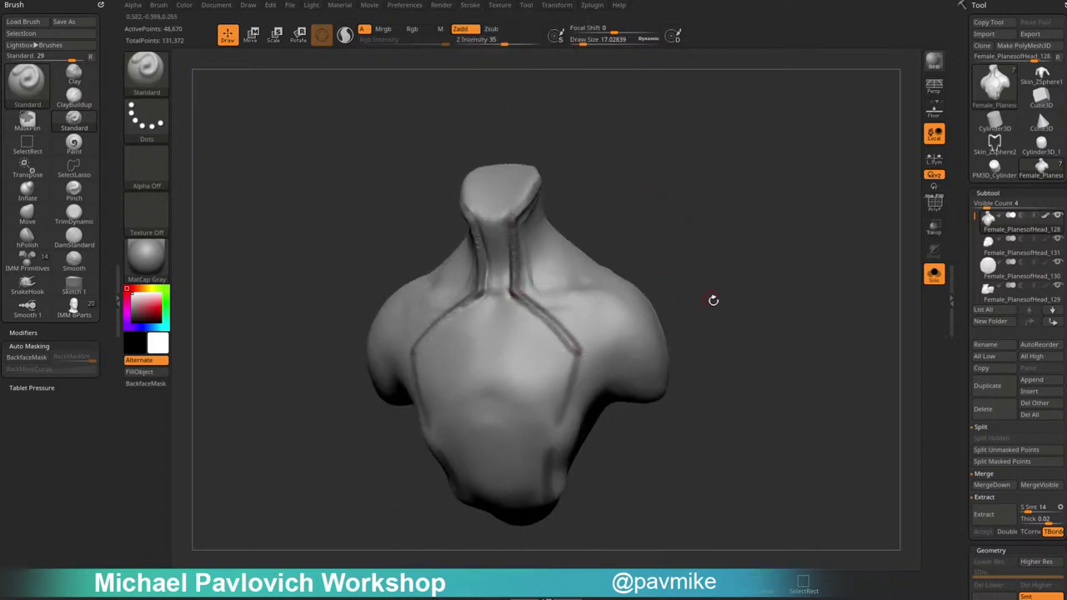
Continue the raised panel line down the chest and abdomen, and define the collar rim around the side of the neck.
left_click_drag(712, 300, 699, 265)
mouse_move(571, 304)
left_mouse_down()
mouse_move(541, 390)
mouse_move(546, 465)
left_mouse_up()
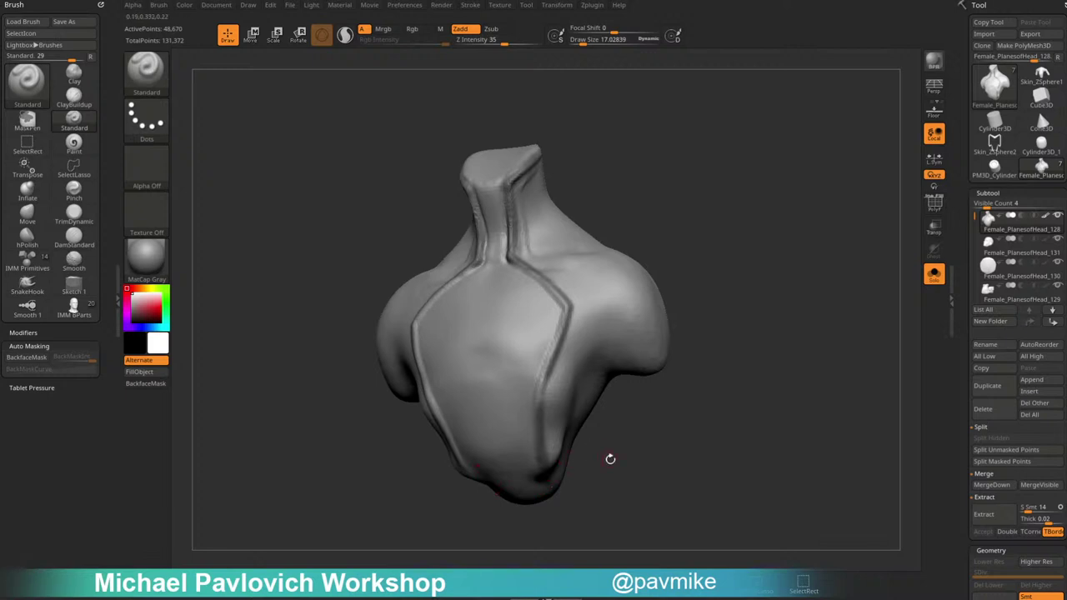
left_click_drag(610, 459, 617, 407)
mouse_move(542, 309)
left_mouse_down()
mouse_move(539, 405)
mouse_move(555, 443)
left_mouse_up()
mouse_move(708, 346)
left_mouse_down()
mouse_move(728, 292)
mouse_move(714, 300)
mouse_move(688, 165)
mouse_move(572, 234)
left_mouse_up()
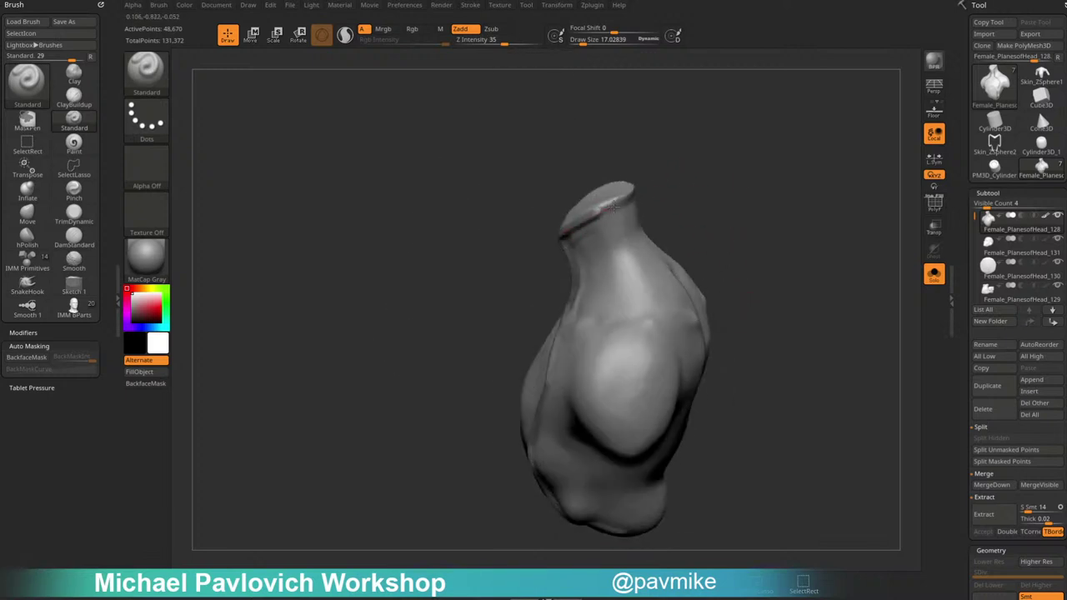
left_click_drag(739, 190, 820, 218)
Show all the bust's subtools again and turn off the body's polypaint display.
left_click(934, 275)
left_click_drag(821, 291, 804, 313)
left_click(1046, 217)
mouse_move(862, 381)
left_mouse_down()
mouse_move(941, 400)
mouse_move(867, 431)
left_mouse_up()
Build up the collar rim beneath the jaw and around the side of the neck with the Clay brush.
key("b")
key("c")
key("l")
mouse_move(838, 326)
left_mouse_down()
mouse_move(848, 295)
mouse_move(831, 316)
left_mouse_up()
mouse_move(603, 261)
left_mouse_down()
mouse_move(562, 296)
mouse_move(610, 252)
left_mouse_up()
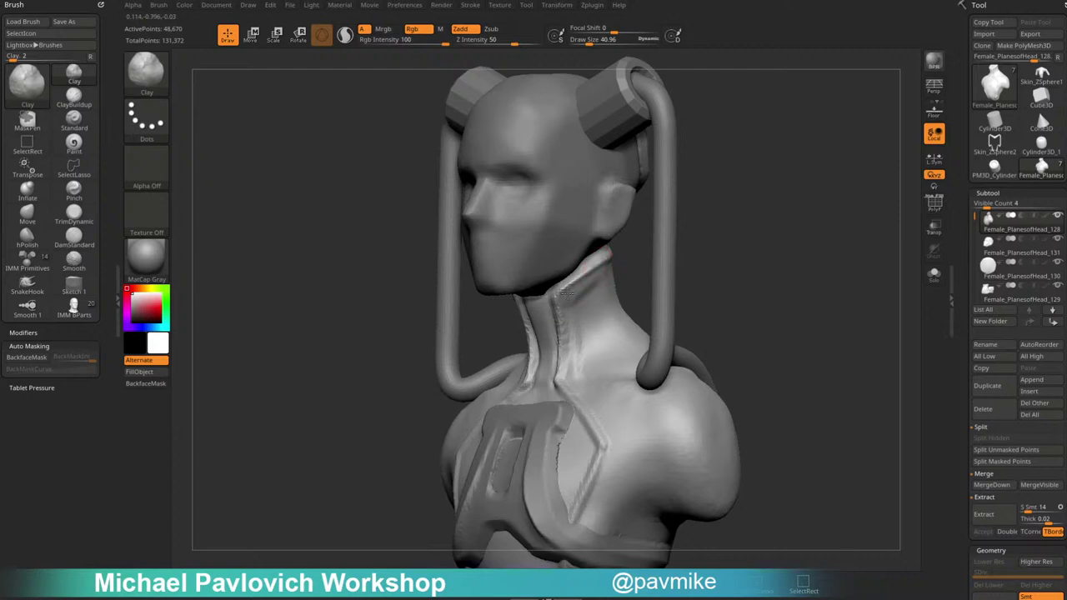
left_click_drag(711, 219, 666, 227)
left_click_drag(607, 271, 625, 252)
left_click_drag(718, 226, 613, 229)
left_click_drag(621, 252, 587, 279)
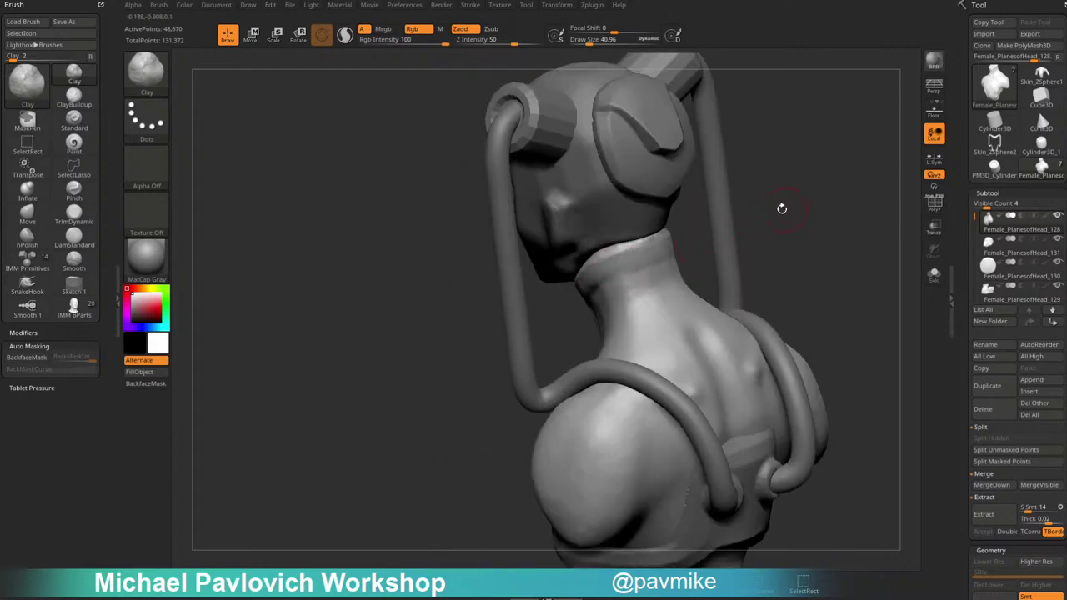
Build up the surface beside the panel lines on the neck, chest and abdomen with the Clay brush.
right_click_drag(781, 209, 563, 292)
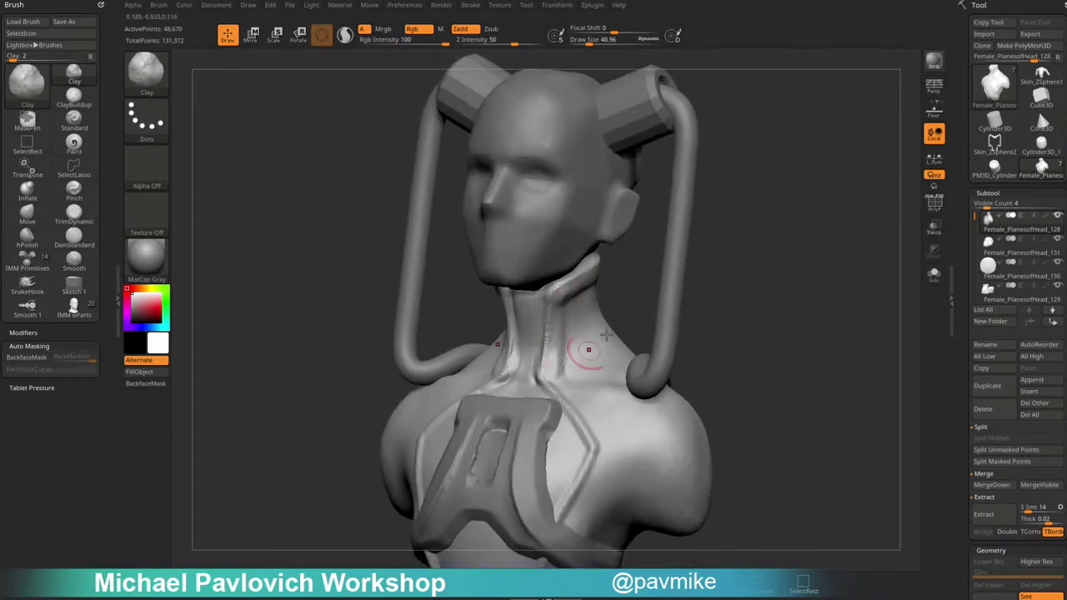
mouse_move(589, 349)
right_mouse_down()
mouse_move(738, 221)
mouse_move(554, 311)
right_mouse_up()
right_click_drag(600, 360, 547, 330)
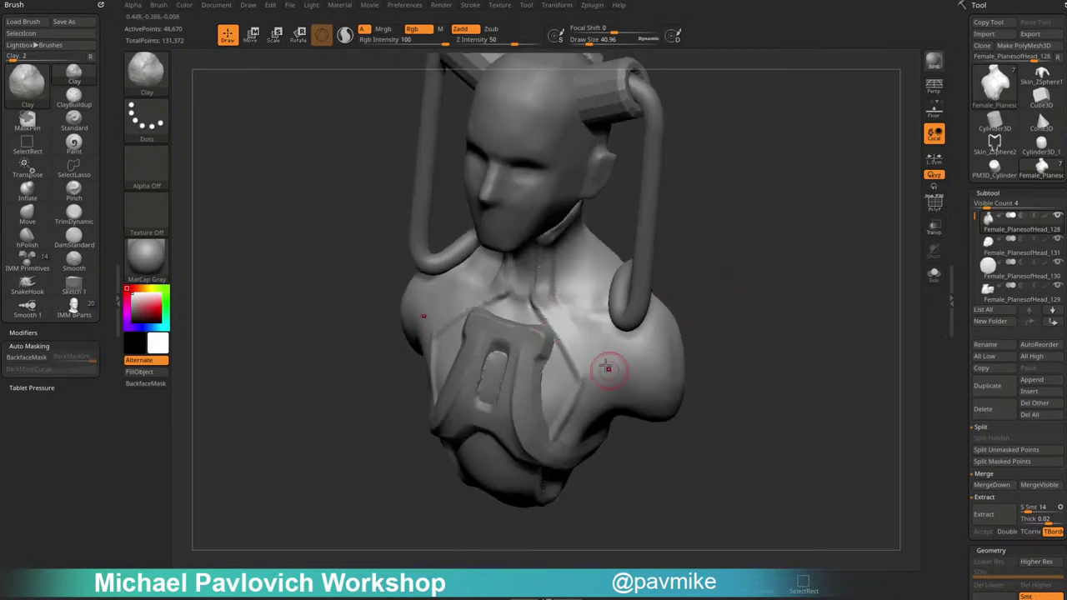
right_click_drag(633, 369, 640, 251)
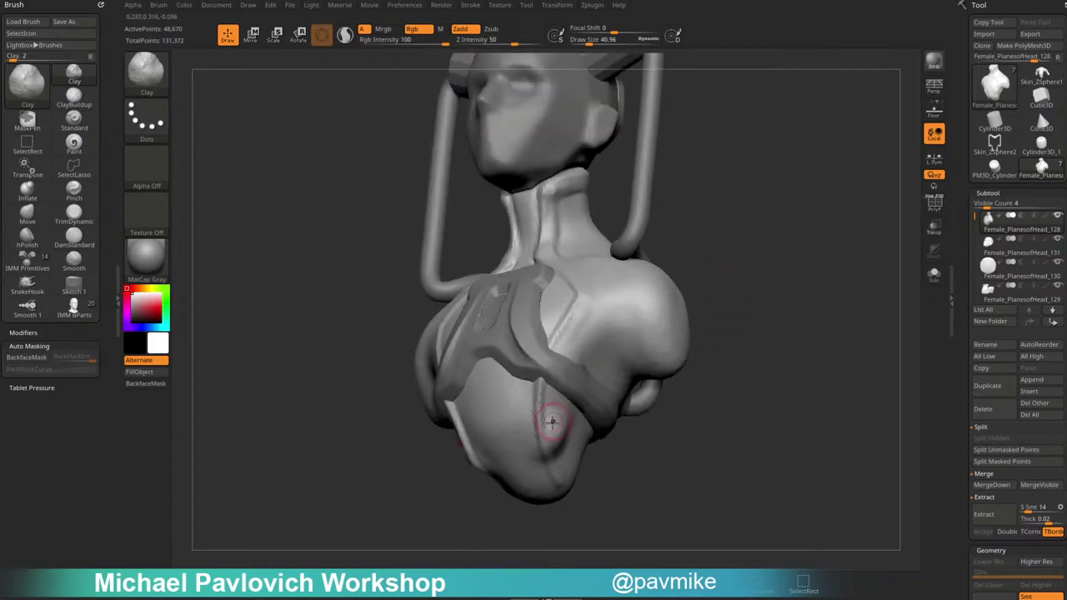
right_click_drag(600, 468, 552, 368)
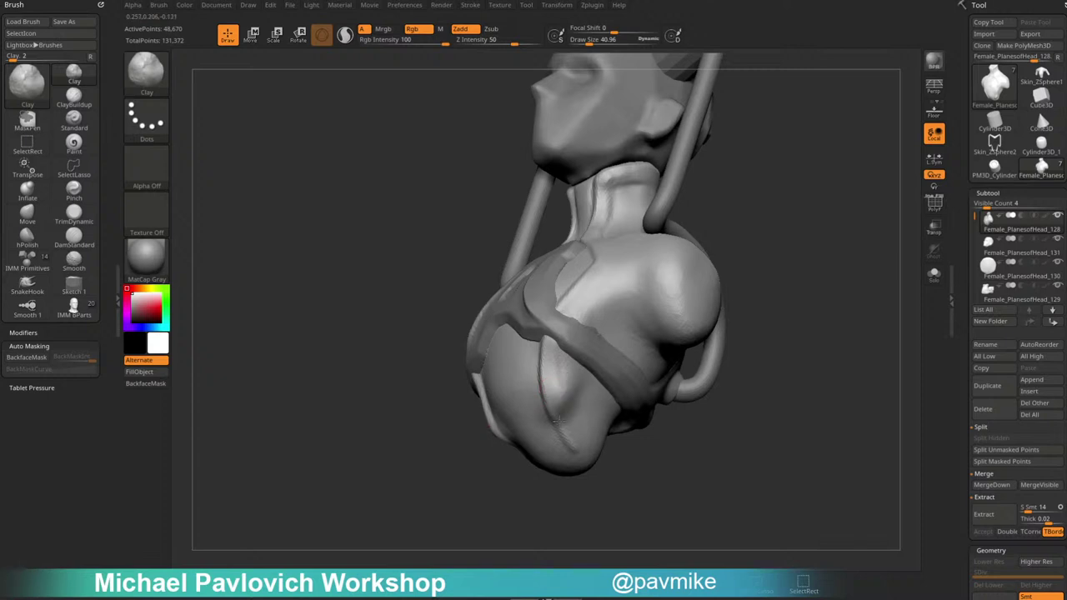
right_click_drag(715, 354, 574, 284)
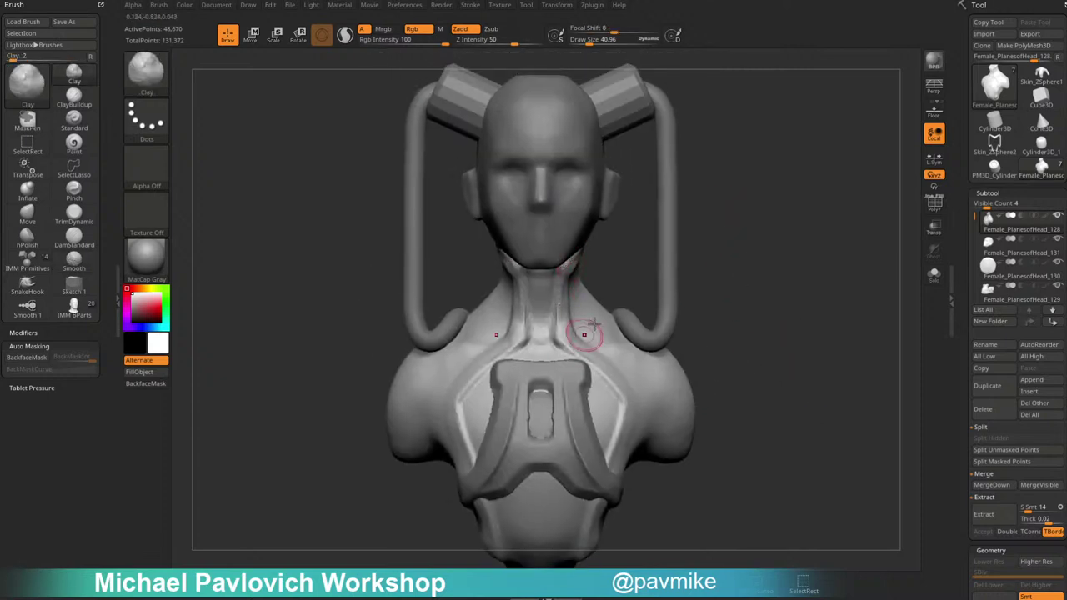
mouse_move(715, 239)
right_mouse_down("alt")
mouse_move(717, 225)
mouse_move(719, 256)
right_mouse_up("alt")
right_click_drag(718, 256, 700, 273)
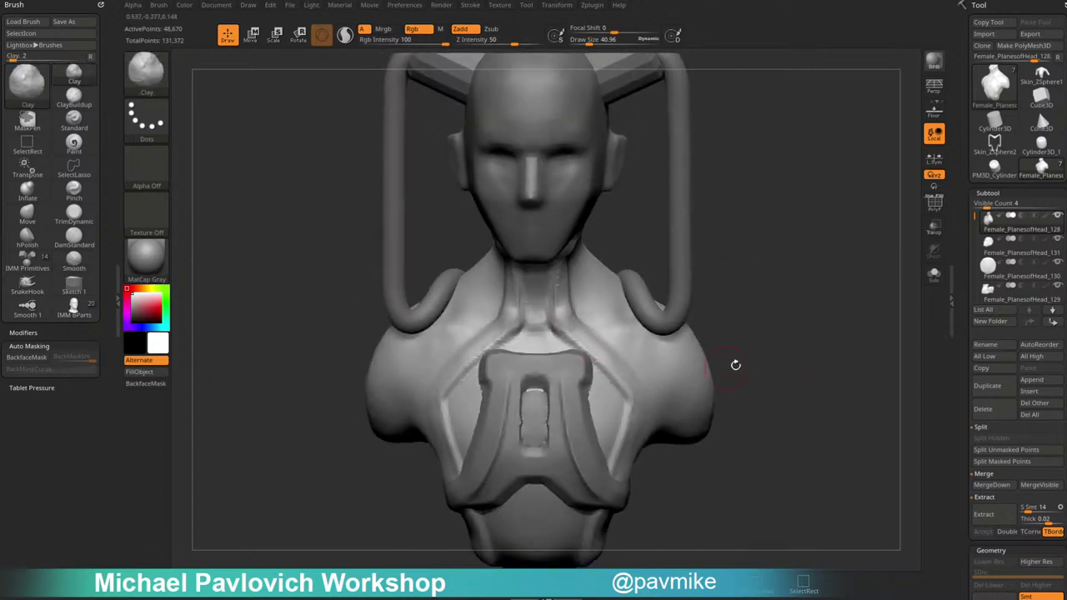
right_click_drag(735, 365, 742, 321, "ctrl")
right_click_drag(742, 321, 758, 307)
Select the chest harness and reshape its upper section with the Move brush at a draw size of about 121.
left_click(583, 343, "alt")
right_click_drag(586, 340, 573, 353)
key("s")
mouse_move(575, 356)
left_mouse_down()
mouse_move(591, 356)
mouse_move(563, 365)
left_mouse_up()
key("b")
key("m")
key("v")
key("s")
left_click_drag(584, 374, 573, 361)
right_click_drag(574, 360, 531, 373)
key("s")
left_click_drag(543, 372, 551, 372)
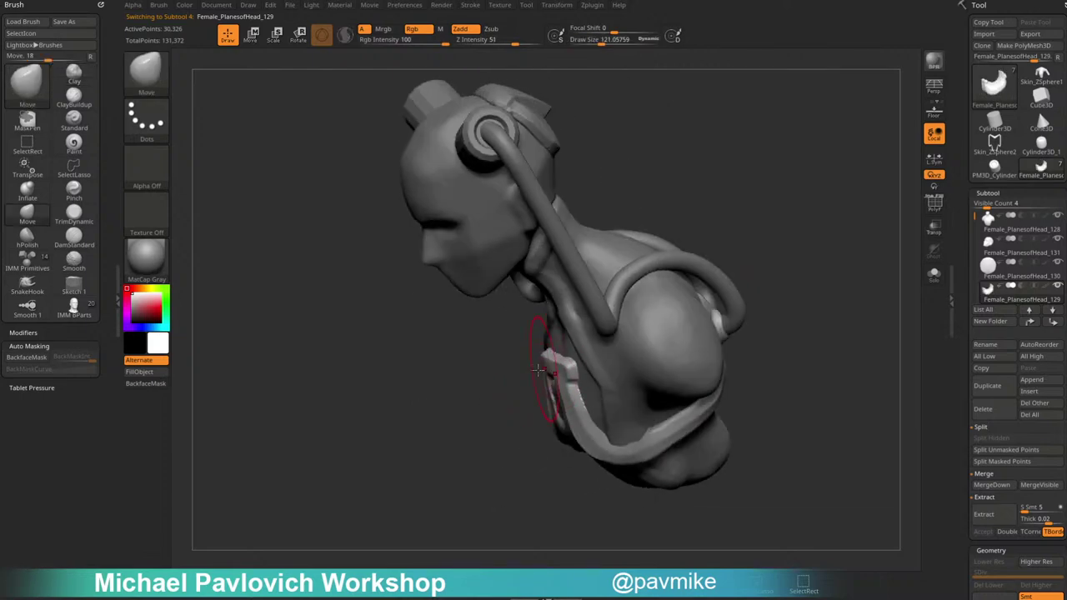
right_click_drag(537, 370, 551, 388, "shift")
Select the body subtool again and switch to the DamStandard brush.
key("b")
key("s")
key("t")
left_click(603, 367, "alt")
mouse_move(603, 367)
right_mouse_down()
mouse_move(741, 311)
mouse_move(631, 334)
mouse_move(745, 306)
right_mouse_up()
mouse_move(789, 211)
right_mouse_down("alt")
mouse_move(760, 278)
mouse_move(764, 269)
mouse_move(764, 325)
right_mouse_up("alt")
key("b")
key("d")
key("s")
Carve a crease under the collar rim from the side of the neck to the front, using a draw size of about 38.
right_click_drag(764, 325, 808, 316)
left_click_drag(520, 282, 573, 238)
right_click_drag(686, 171, 579, 204)
key("s")
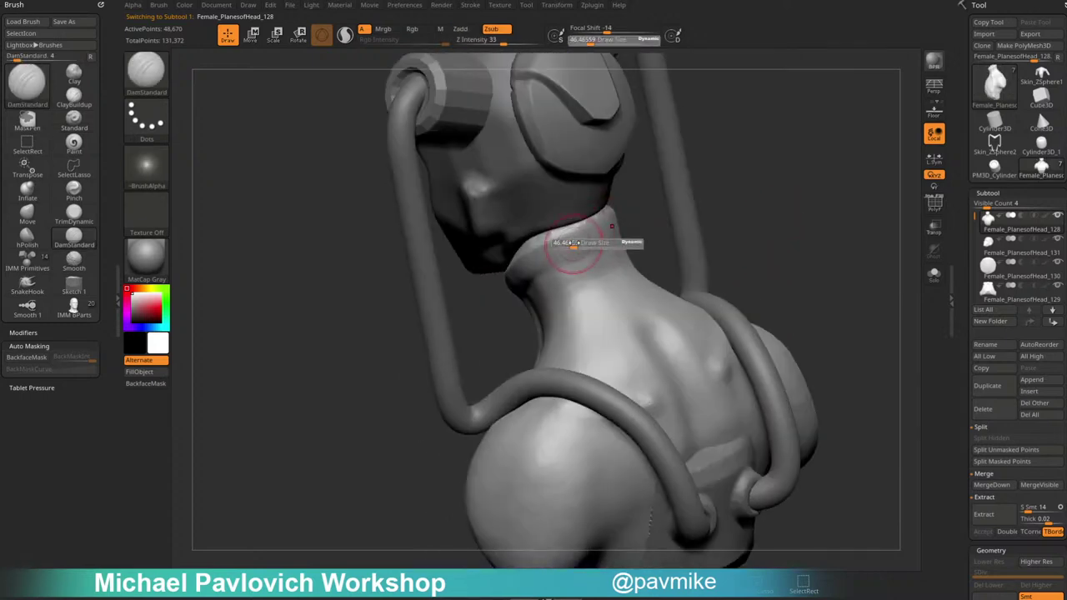
left_click_drag(573, 241, 583, 222)
right_click_drag(735, 152, 555, 274)
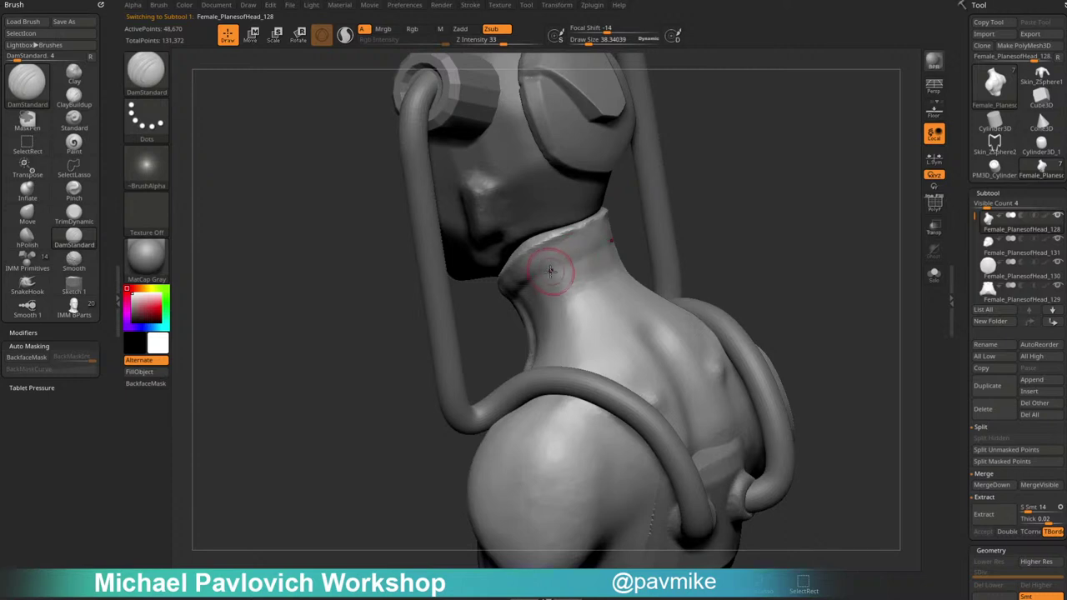
left_click_drag(583, 251, 609, 240)
mouse_move(676, 201)
right_mouse_down()
mouse_move(724, 188)
mouse_move(775, 196)
right_mouse_up()
left_click_drag(538, 271, 485, 337)
right_click_drag(706, 227, 691, 207)
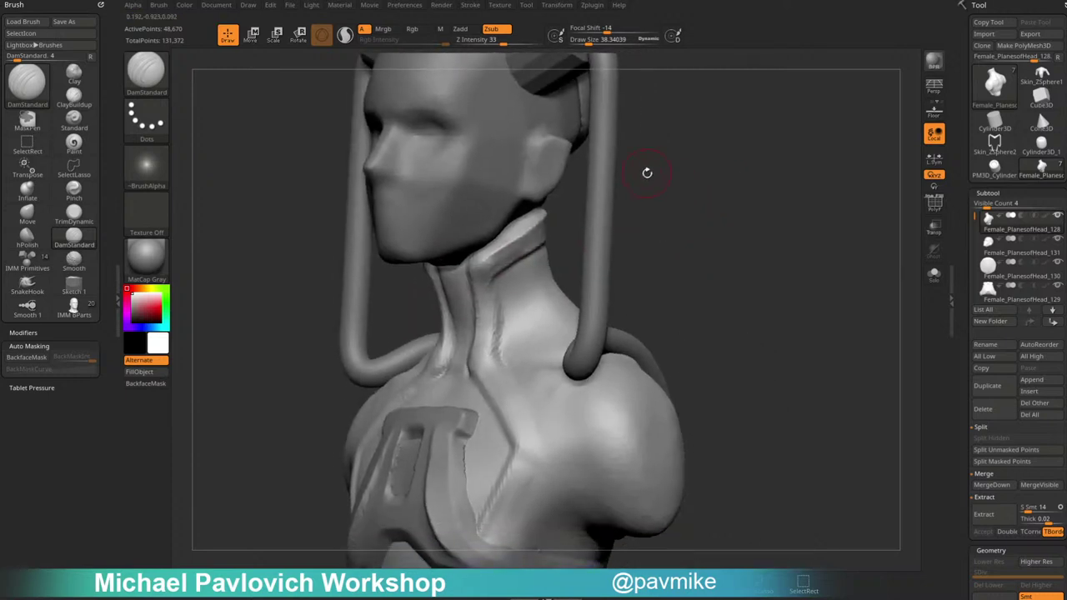
Flatten the surfaces along the neck, collar and chest panel lines with the hPolish brush.
key("b")
key("h")
key("p")
right_click_drag(647, 172, 677, 166)
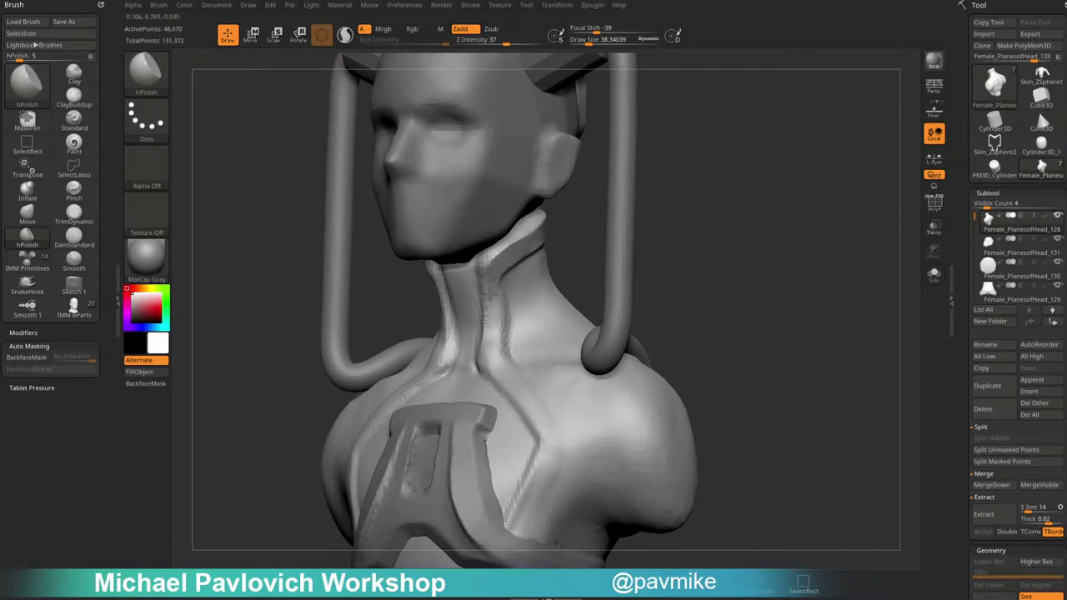
right_click_drag(486, 346, 531, 379)
right_click_drag(721, 313, 712, 324, "shift")
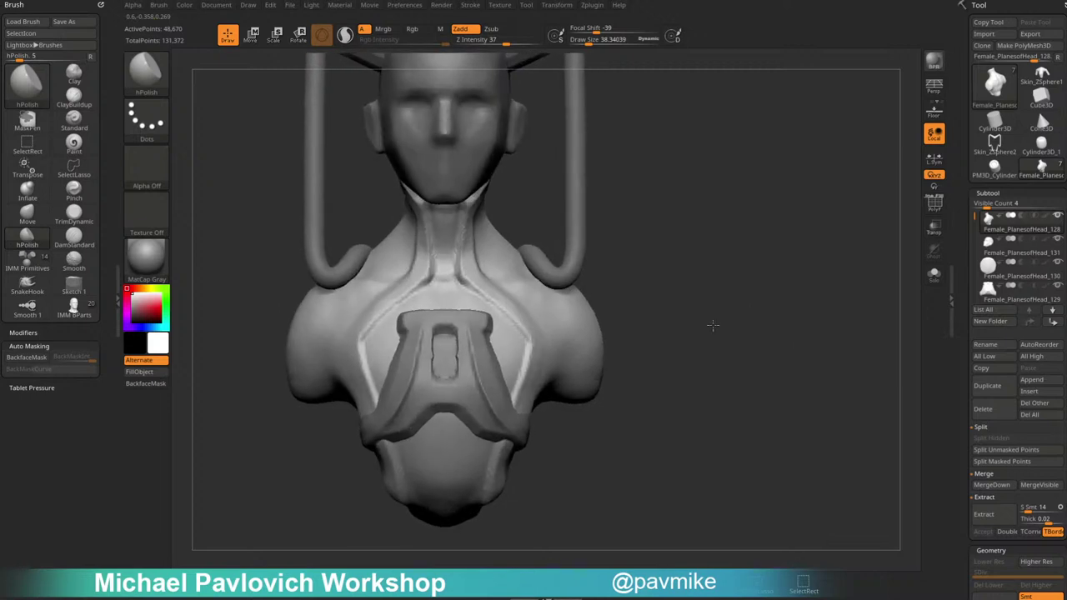
right_click_drag(732, 195, 745, 302)
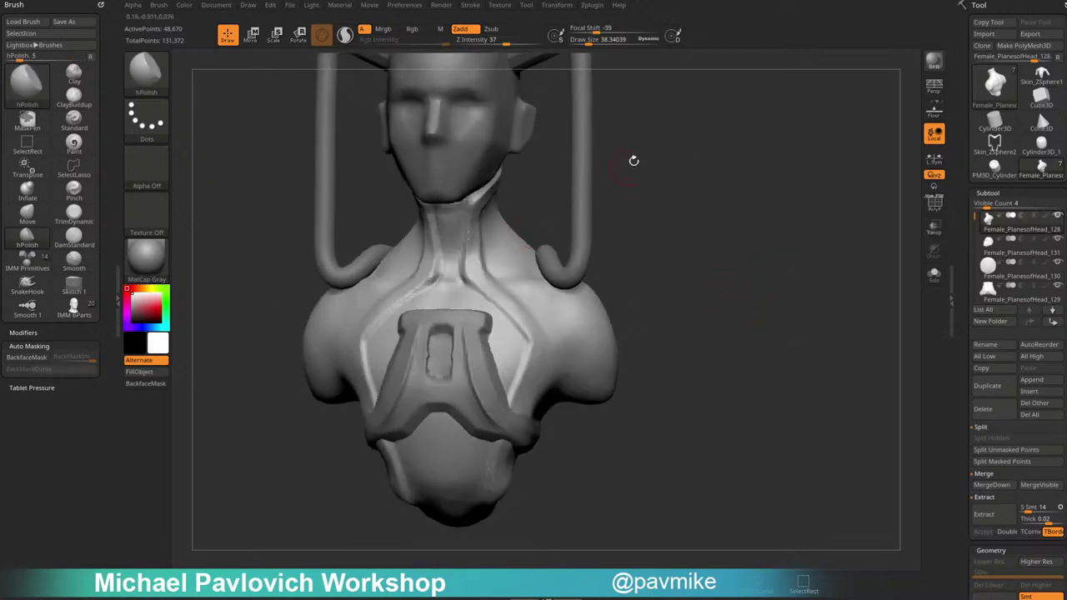
right_click_drag(634, 162, 556, 250)
mouse_move(738, 305)
right_mouse_down()
mouse_move(605, 298)
mouse_move(756, 312)
mouse_move(695, 334)
mouse_move(694, 302)
right_mouse_up()
Sculpt a seam down the front of the shoulder to the armpit with the Standard brush at draw size about 22, and smooth beside it.
key("b")
key("s")
key("t")
right_click_drag(673, 267, 670, 325, "ctrl")
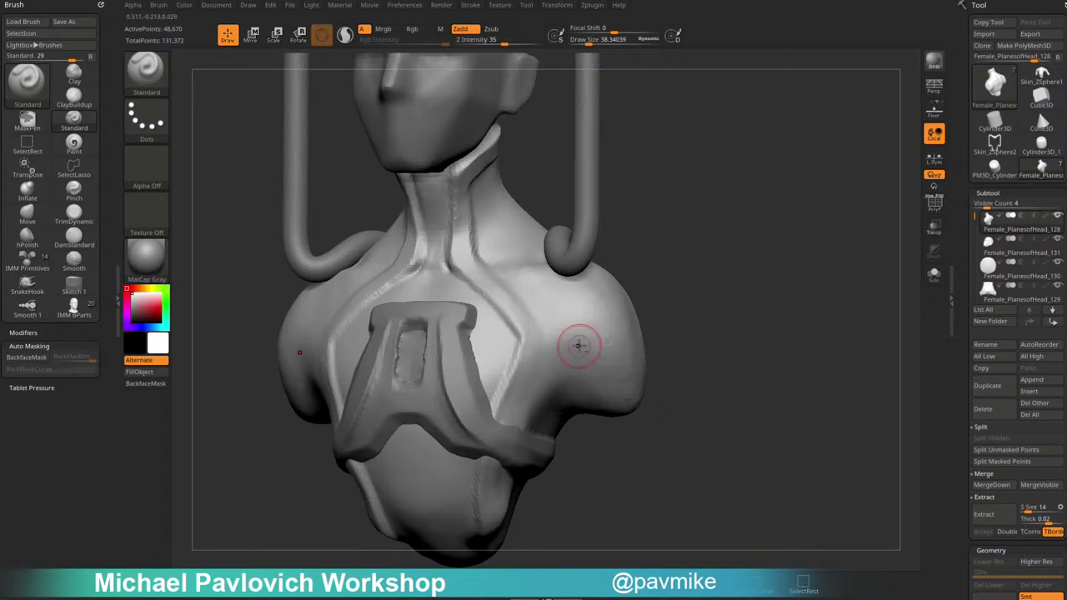
key("s")
left_click_drag(578, 347, 575, 348)
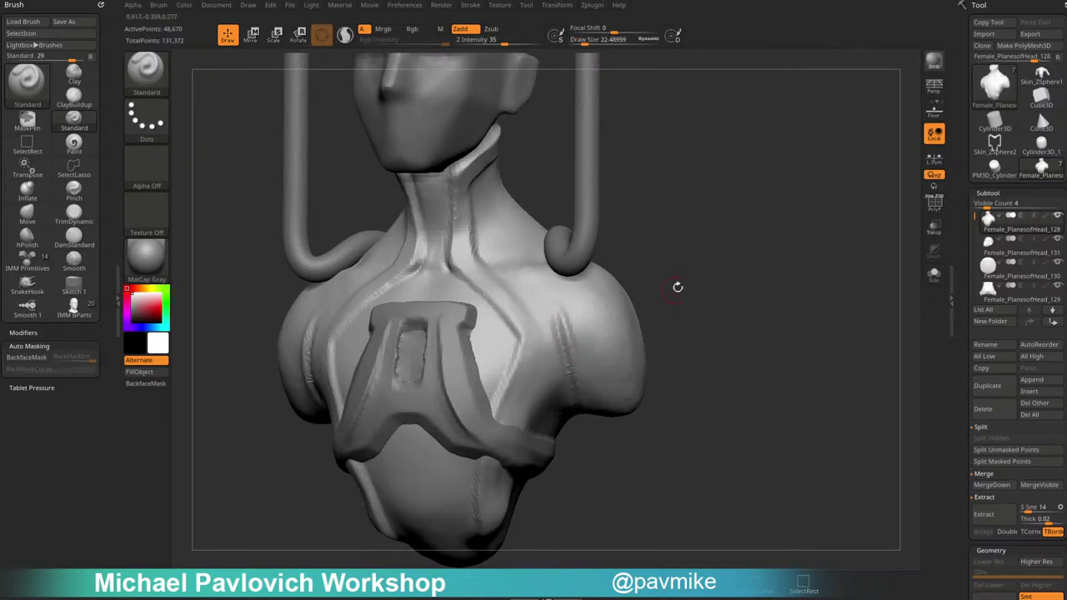
right_click_drag(675, 288, 558, 338)
left_click_drag(541, 319, 602, 426)
left_click_drag(546, 359, 547, 320, "shift")
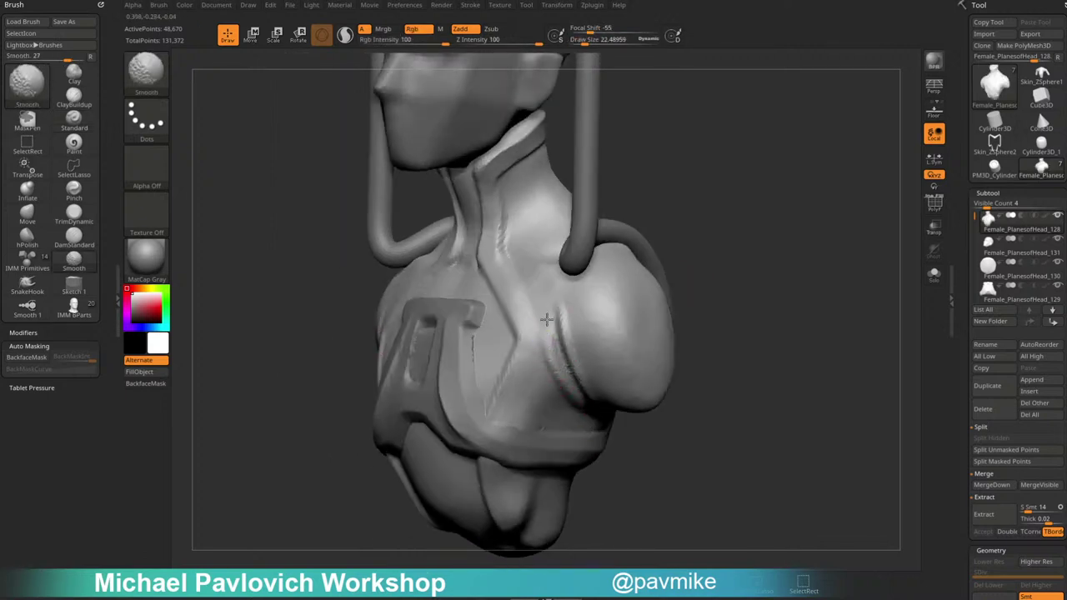
scroll(957, 363, "down", 5)
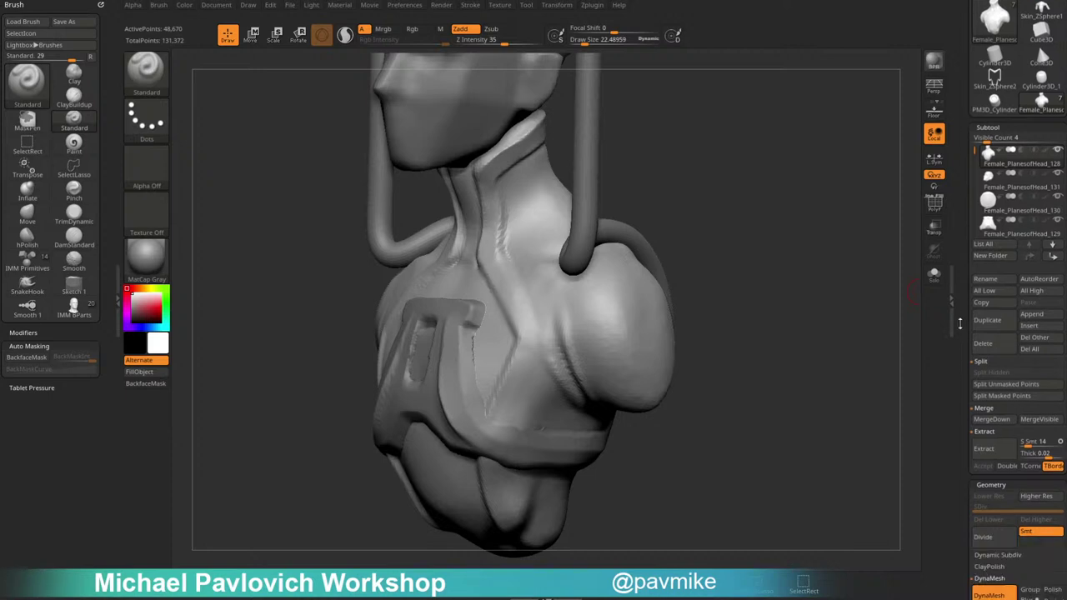
scroll(957, 363, "down", 5)
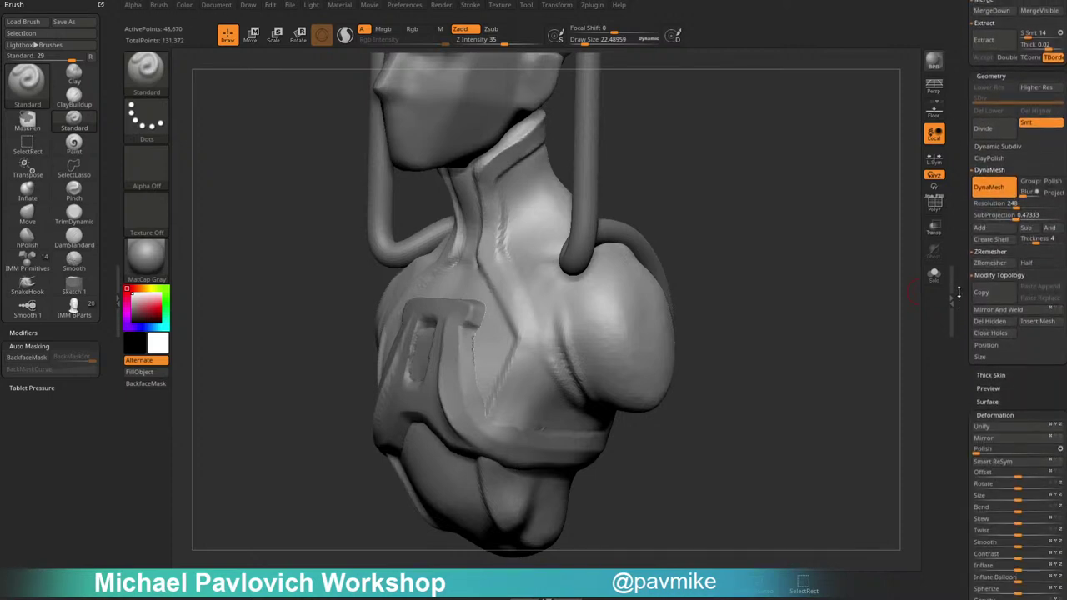
scroll(958, 295, "up", 5)
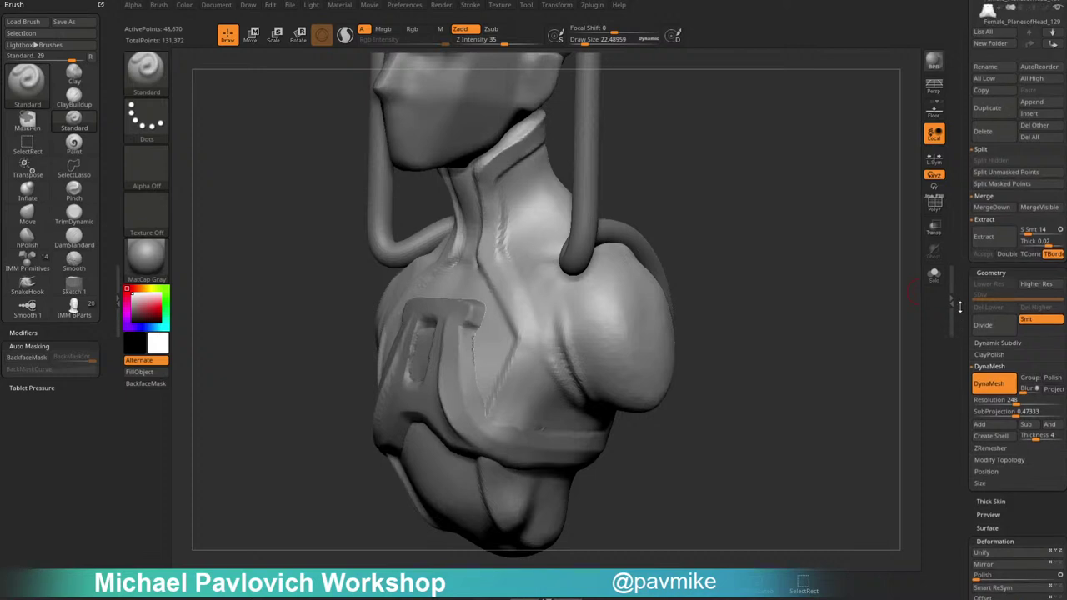
left_click_drag(960, 306, 960, 308)
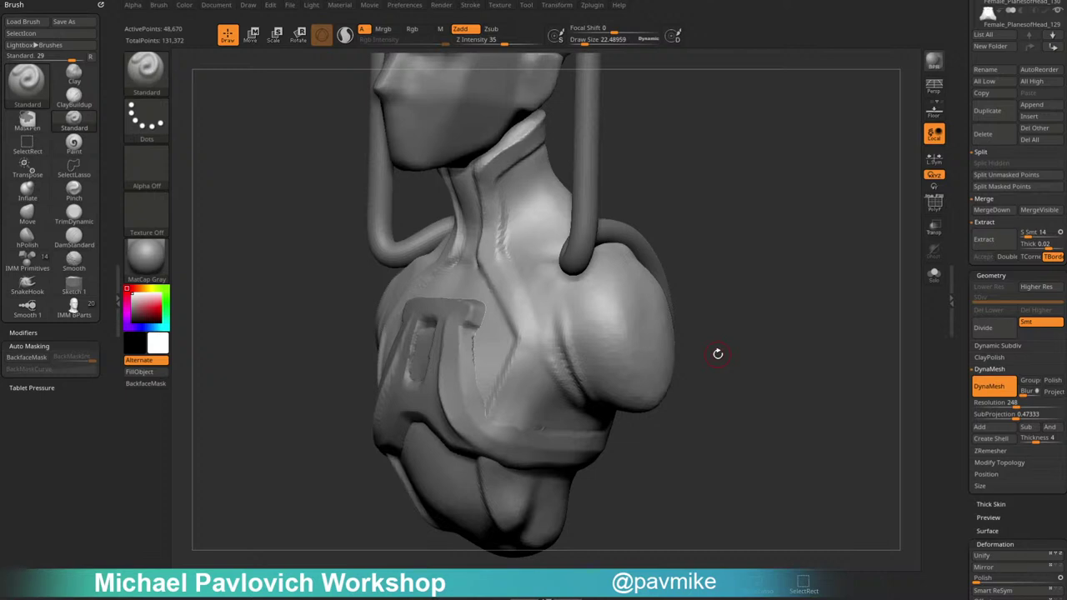
Reinforce the panel lines on the neck and upper chest with the Standard brush, using a draw size of about 24.
mouse_move(707, 198)
left_mouse_down("shift")
mouse_move(748, 188)
mouse_move(736, 250)
mouse_move(734, 220)
mouse_move(542, 255)
left_mouse_up("shift")
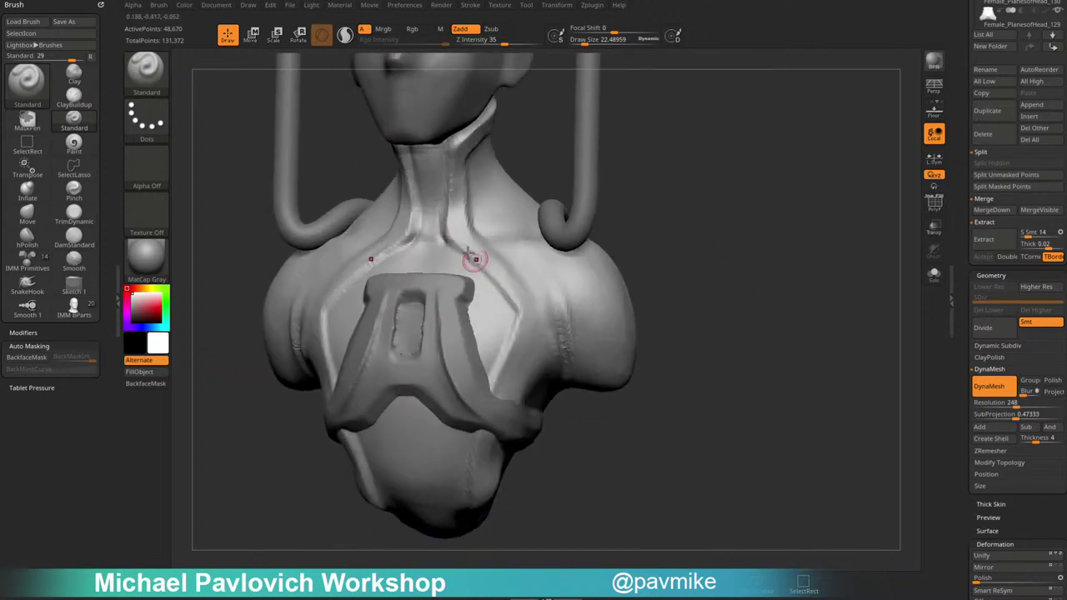
left_click_drag(638, 200, 469, 245)
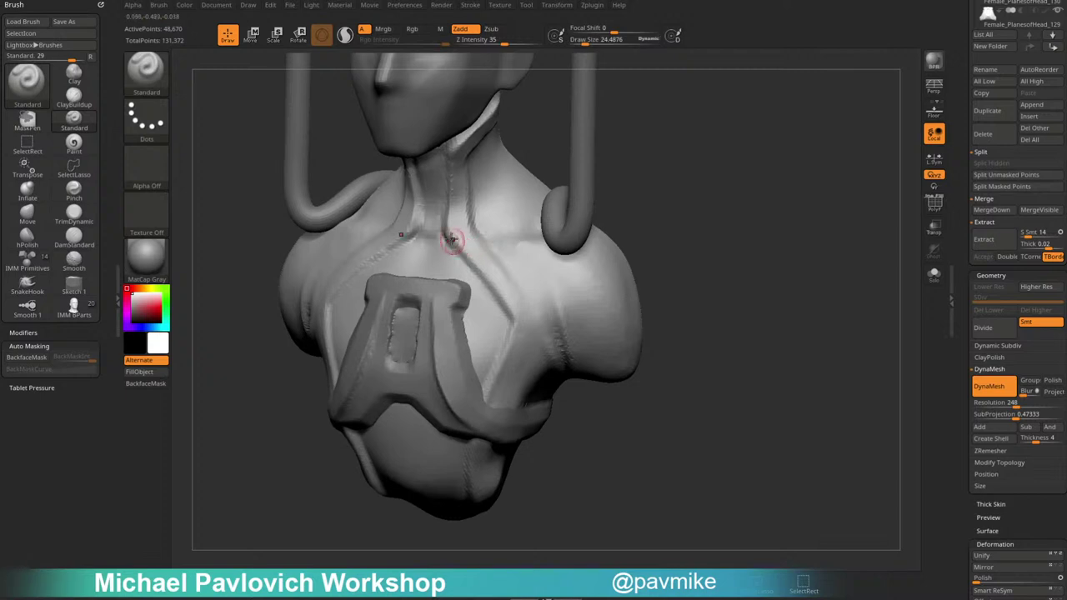
left_click_drag(658, 231, 472, 217)
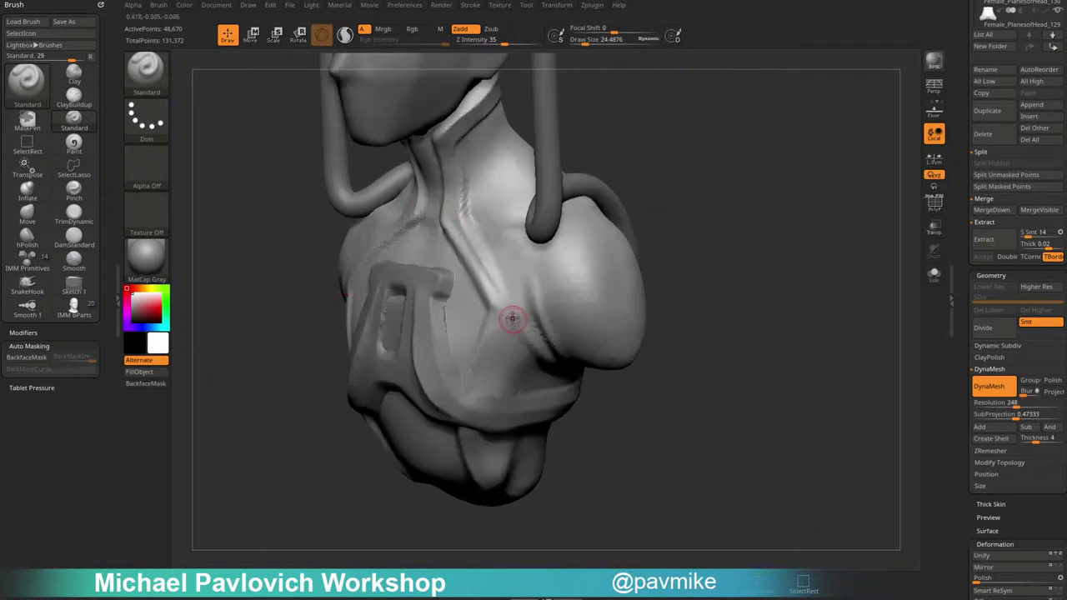
Flatten the panel line from the neck to the outer chest with the hPolish brush at draw size about 49.
key("b")
key("h")
key("p")
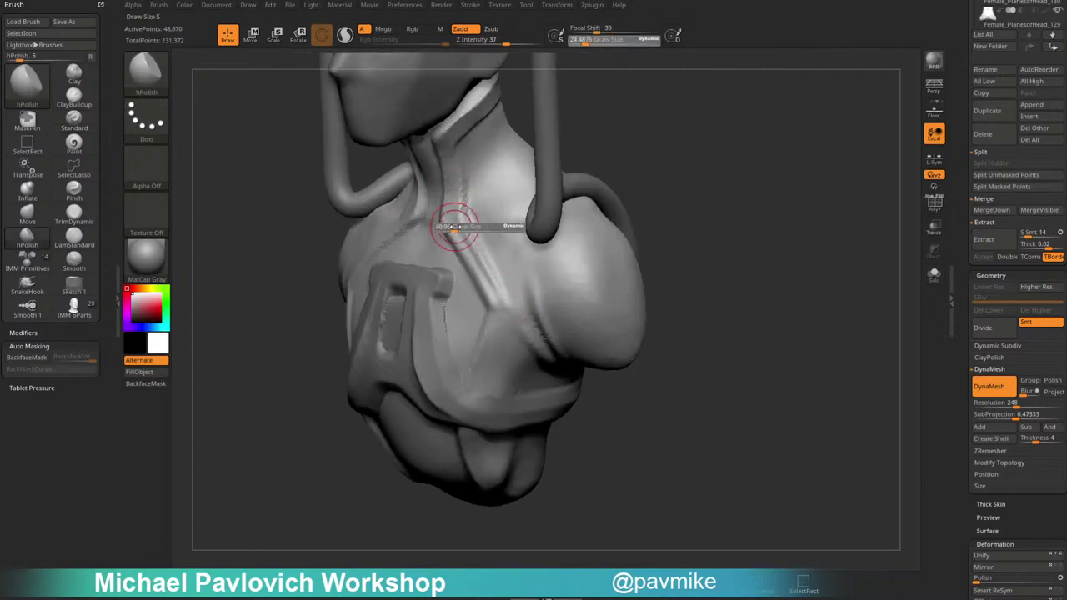
left_click_drag(492, 291, 510, 320)
right_click_drag(510, 320, 542, 269)
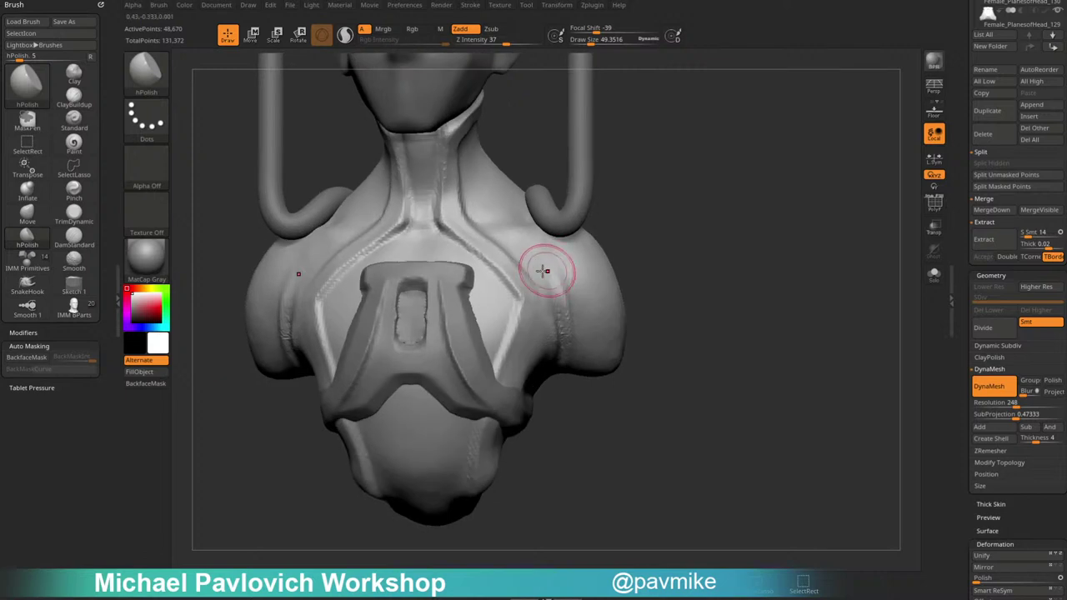
key("bracketleft")
Build up the front shoulder seam with the Standard brush at draw size about 36, and smooth the surface around it.
right_click_drag(553, 315, 636, 312)
key("b")
key("s")
key("t")
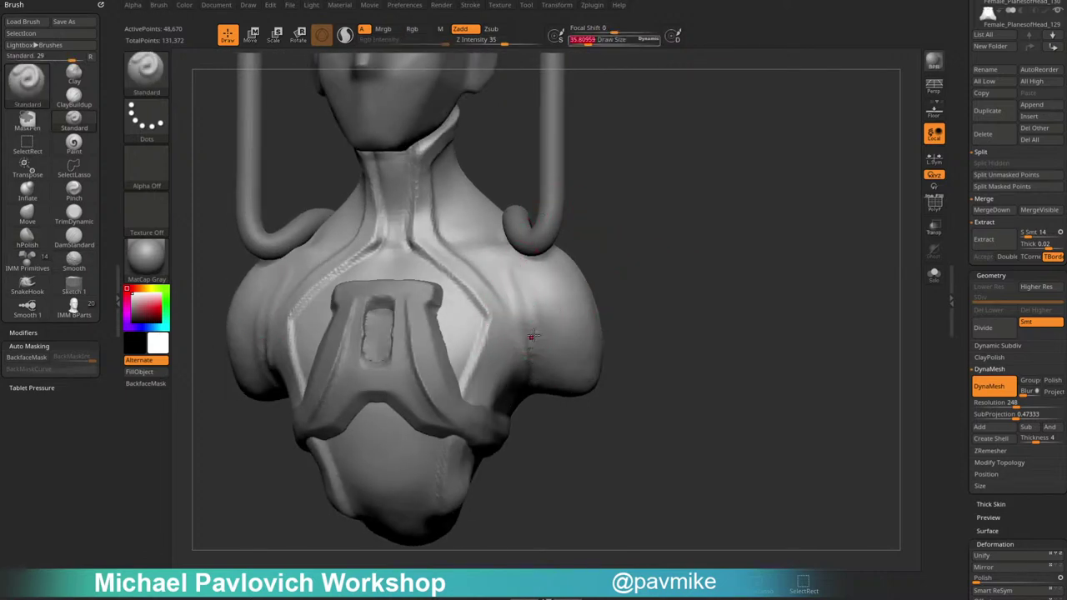
left_click_drag(535, 300, 530, 373)
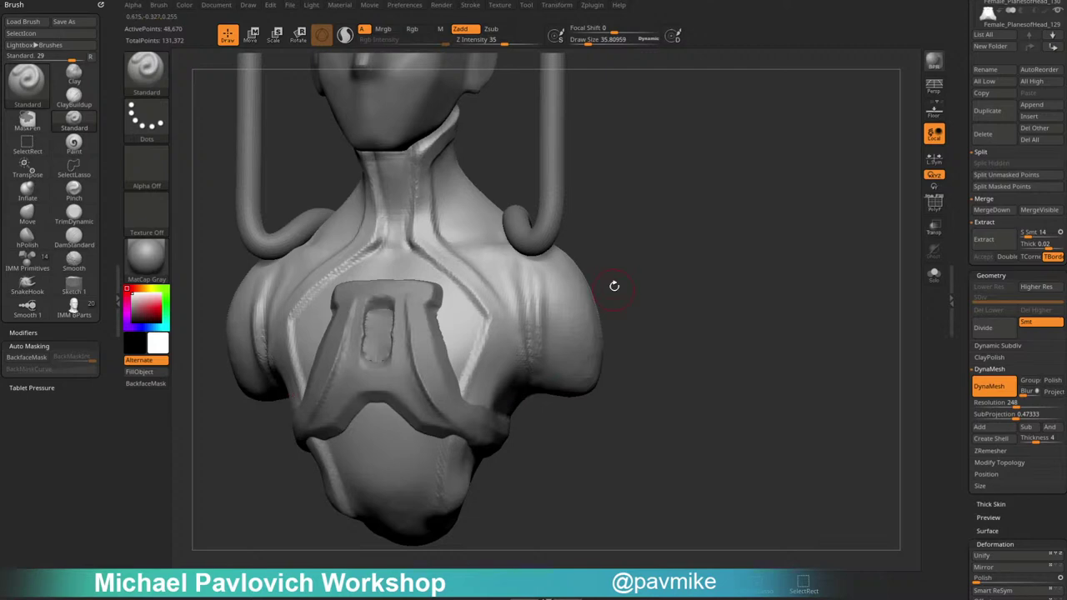
left_click_drag(612, 286, 537, 250)
left_click_drag(524, 303, 530, 350, "shift")
right_click_drag(562, 308, 621, 310)
left_click_drag(543, 279, 532, 342, "shift")
Isolate the body subtool, hiding the head and hoses.
right_click_drag(612, 188, 709, 204)
right_click_drag(625, 237, 683, 217, "shift")
mouse_move(784, 213)
right_mouse_down()
mouse_move(733, 210)
mouse_move(705, 130)
mouse_move(672, 235)
mouse_move(617, 213)
right_mouse_up()
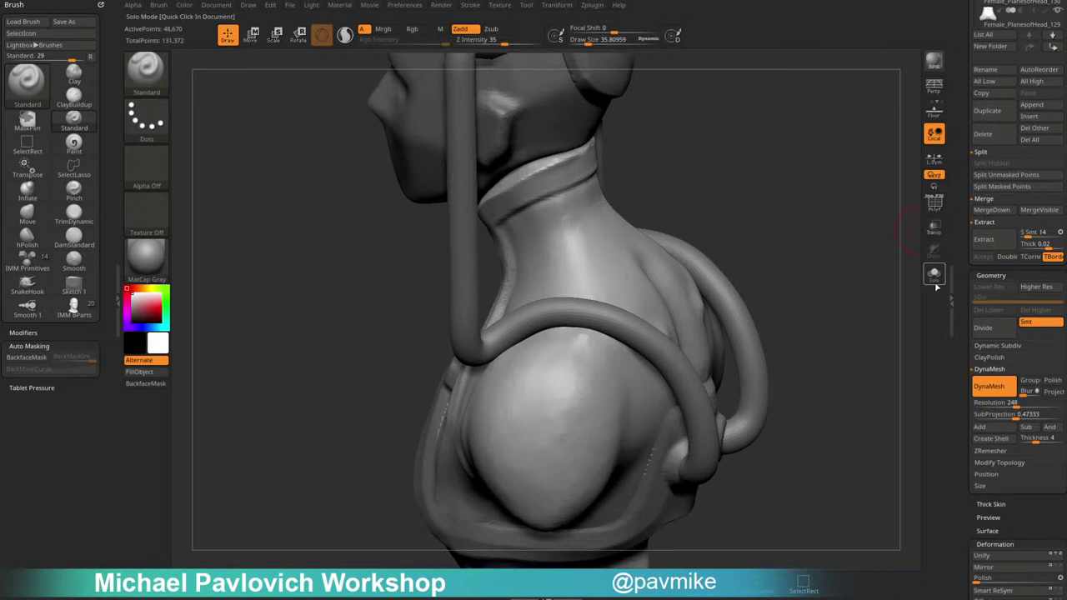
left_click(934, 277)
right_click_drag(658, 179, 687, 220)
right_click_drag(510, 246, 608, 172)
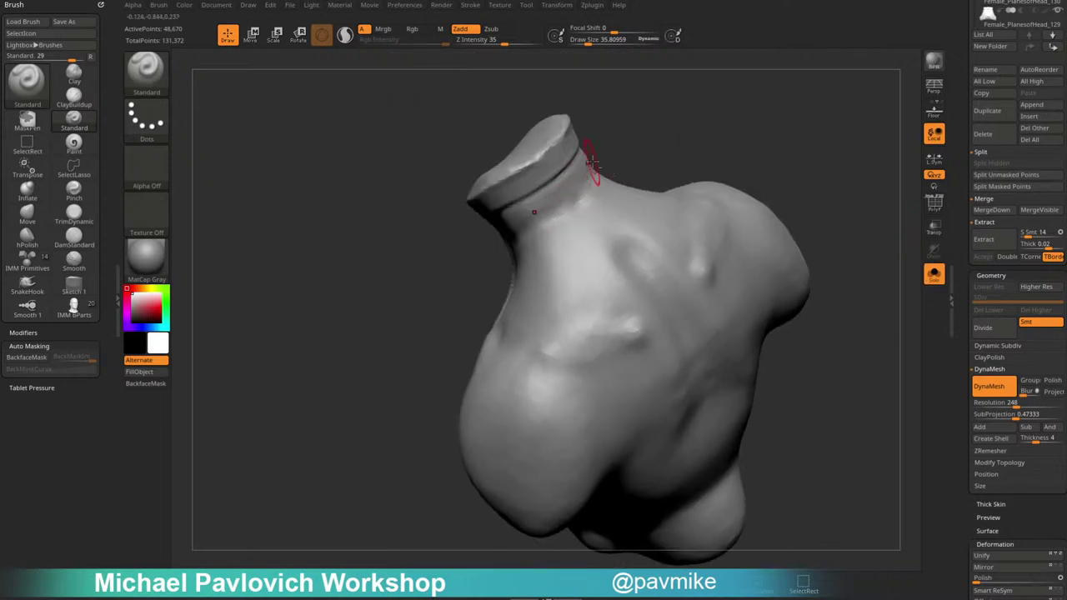
Carve a crease around the side of the neck below the collar with the DamStandard brush at draw size about 36.
key("b")
key("d")
key("s")
right_click_drag(637, 136, 512, 246)
left_click_drag(511, 247, 585, 195)
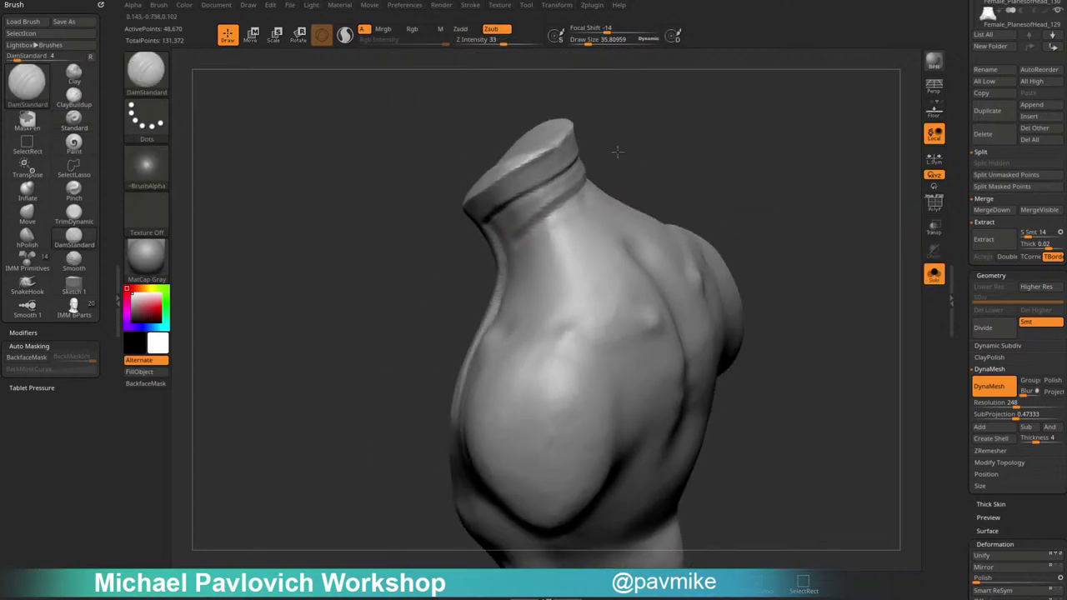
right_click_drag(615, 154, 581, 204)
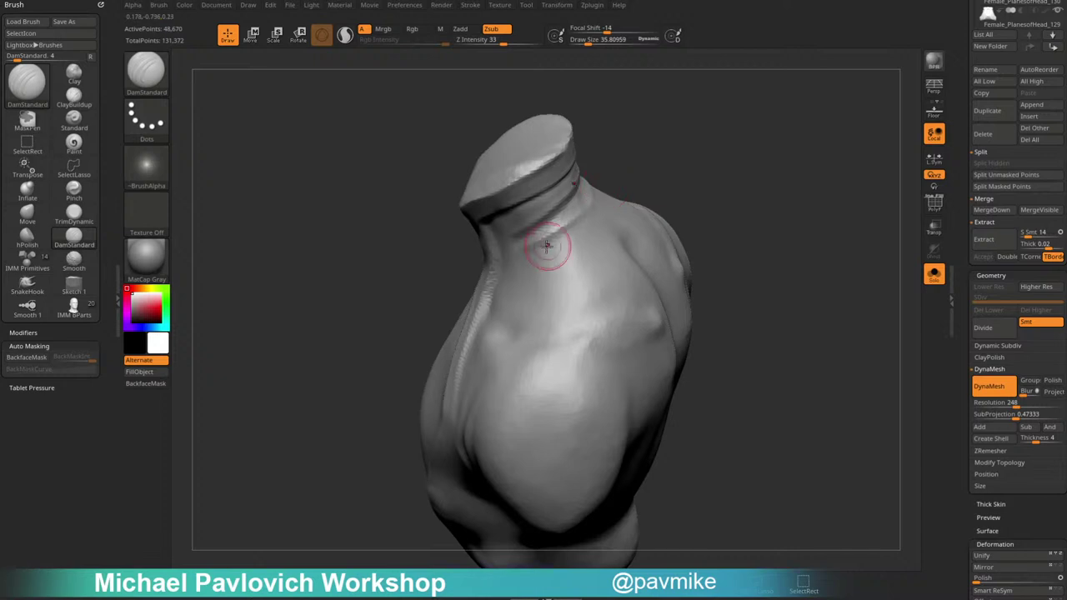
mouse_move(542, 245)
right_mouse_down()
mouse_move(614, 161)
mouse_move(524, 260)
mouse_move(505, 238)
mouse_move(561, 214)
right_mouse_up()
mouse_move(644, 167)
right_mouse_down()
mouse_move(647, 136)
mouse_move(583, 202)
right_mouse_up()
Soften the folds on the side and back of the neck below the collar, with the Inflate brush active.
key("b")
key("i")
key("n")
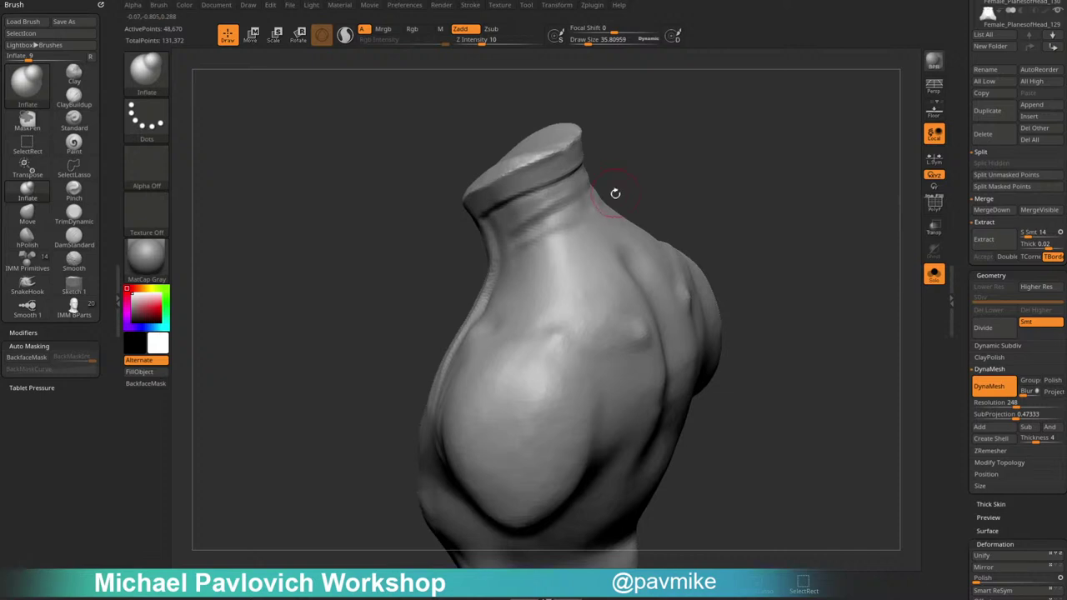
left_click_drag(587, 203, 579, 217, "shift")
right_click_drag(578, 216, 627, 208)
left_click_drag(582, 208, 574, 188, "shift")
right_click_drag(620, 212, 677, 212)
Raise the neck panel line below the collar with the Standard brush at draw size about 19, and smooth beside it.
key("b")
key("s")
key("t")
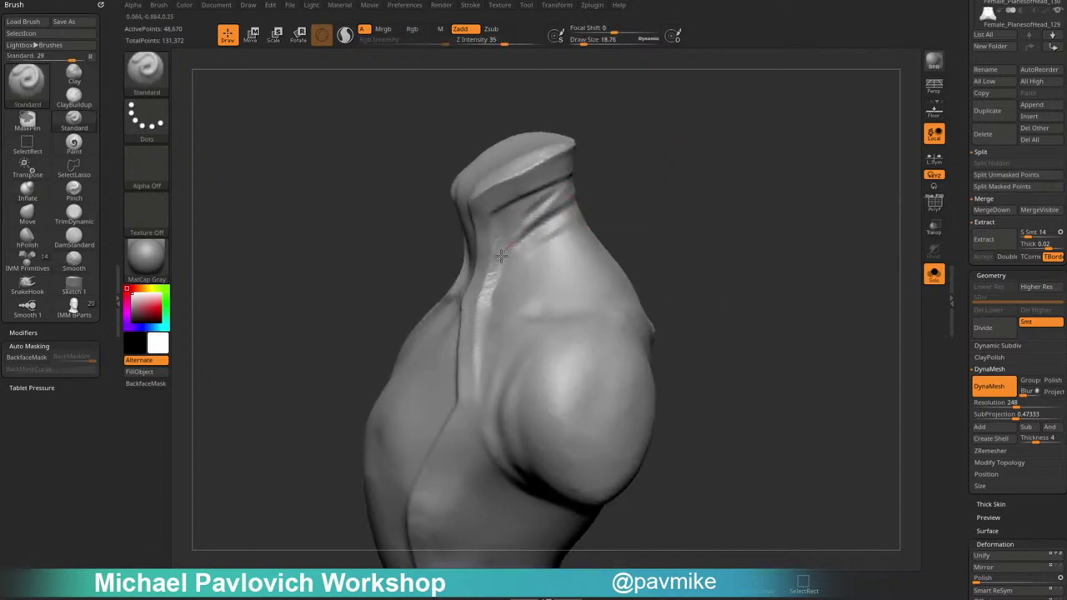
left_click_drag(501, 255, 492, 279)
right_click_drag(583, 218, 536, 205)
left_click_drag(516, 253, 540, 232, "shift")
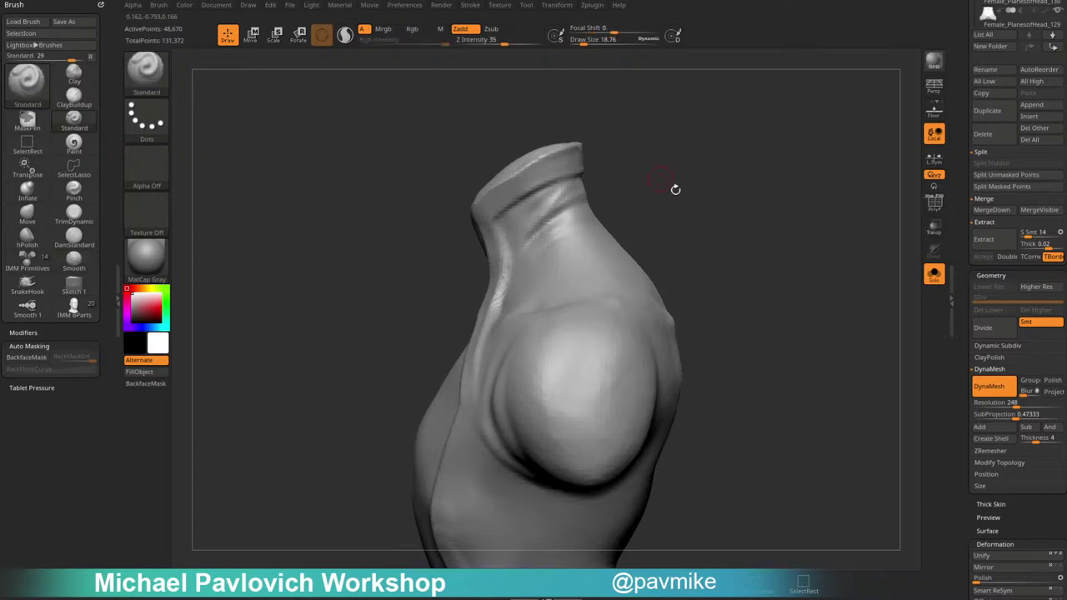
Remesh the body with DynaMesh at resolution 248 and show all the subtools again.
right_click_drag(674, 188, 718, 208)
right_click_drag(718, 208, 722, 202, "ctrl")
left_click_drag(722, 202, 754, 223, "ctrl")
left_click(933, 274)
mouse_move(891, 271)
right_mouse_down()
mouse_move(786, 239)
mouse_move(831, 241)
mouse_move(674, 316)
mouse_move(709, 275)
mouse_move(578, 305)
right_mouse_up()
right_click_drag(653, 248, 642, 284)
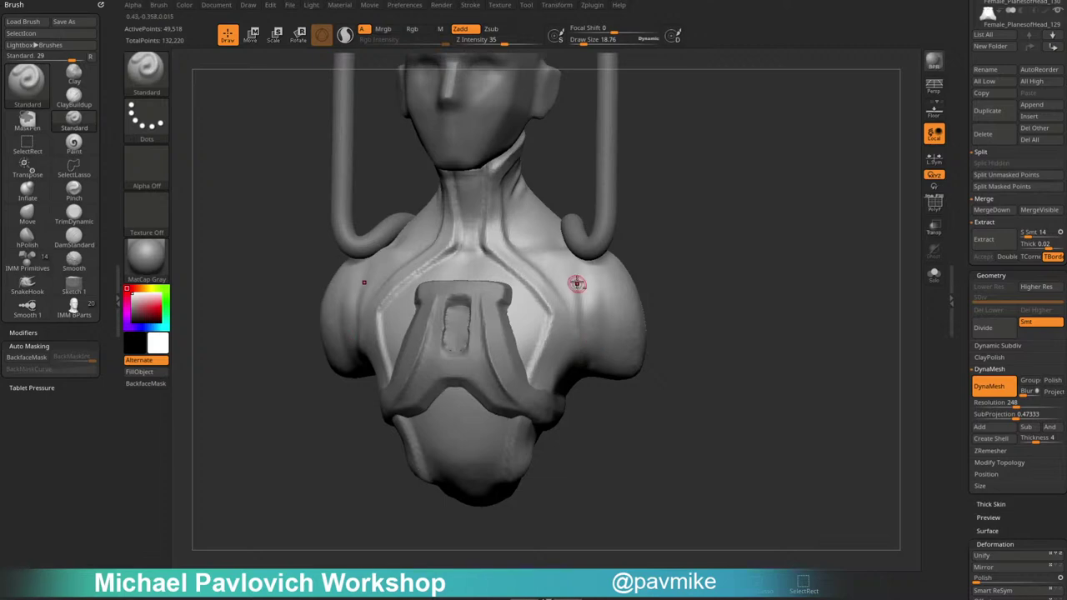
Make the head the active subtool and display its polyframe.
key("shift")
mouse_move(600, 343)
right_mouse_down()
mouse_move(709, 239)
mouse_move(639, 264)
mouse_move(755, 231)
mouse_move(728, 238)
mouse_move(697, 180)
mouse_move(708, 238)
mouse_move(703, 231)
right_mouse_up()
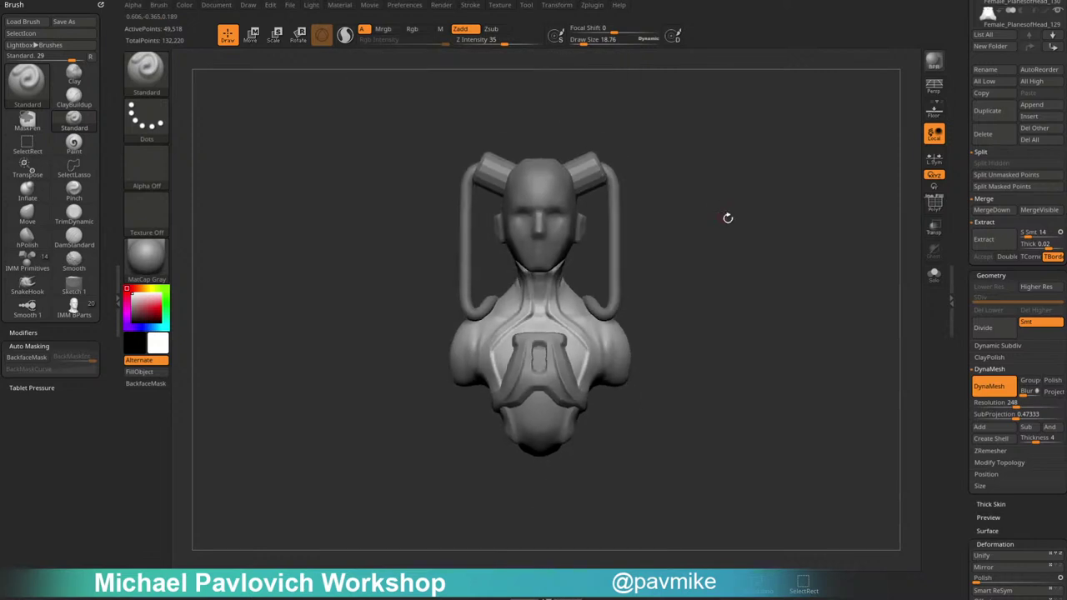
right_click_drag(740, 185, 773, 242, "alt")
right_click_drag(773, 241, 829, 252, "ctrl")
left_click(943, 208)
left_click(934, 203)
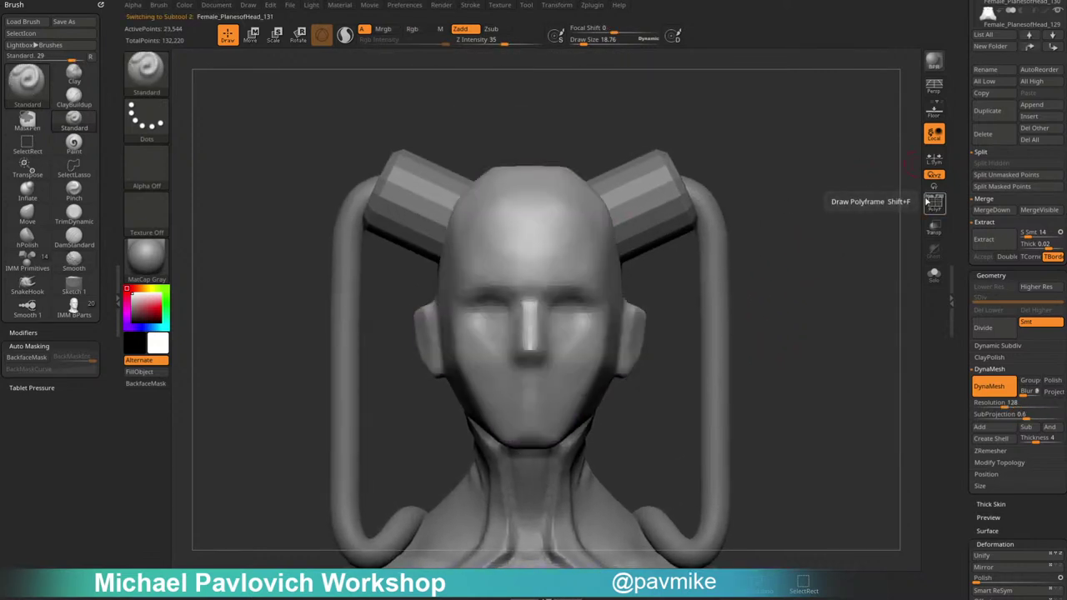
right_click_drag(843, 215, 841, 244)
left_click(936, 203)
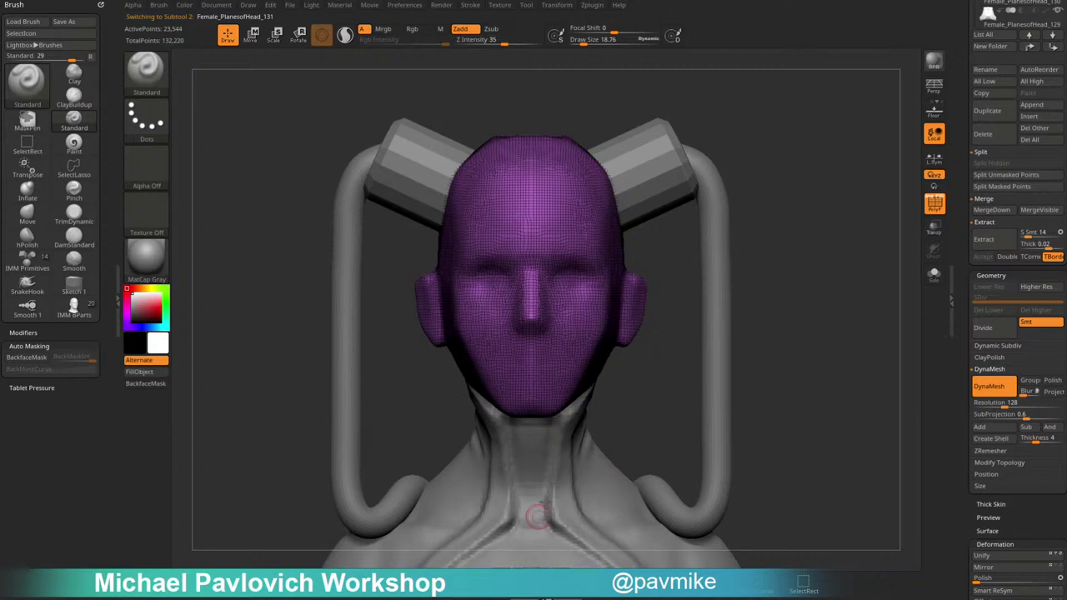
Apply Mirror And Weld to the head and hide the polyframe.
scroll(1021, 416, "down", 3)
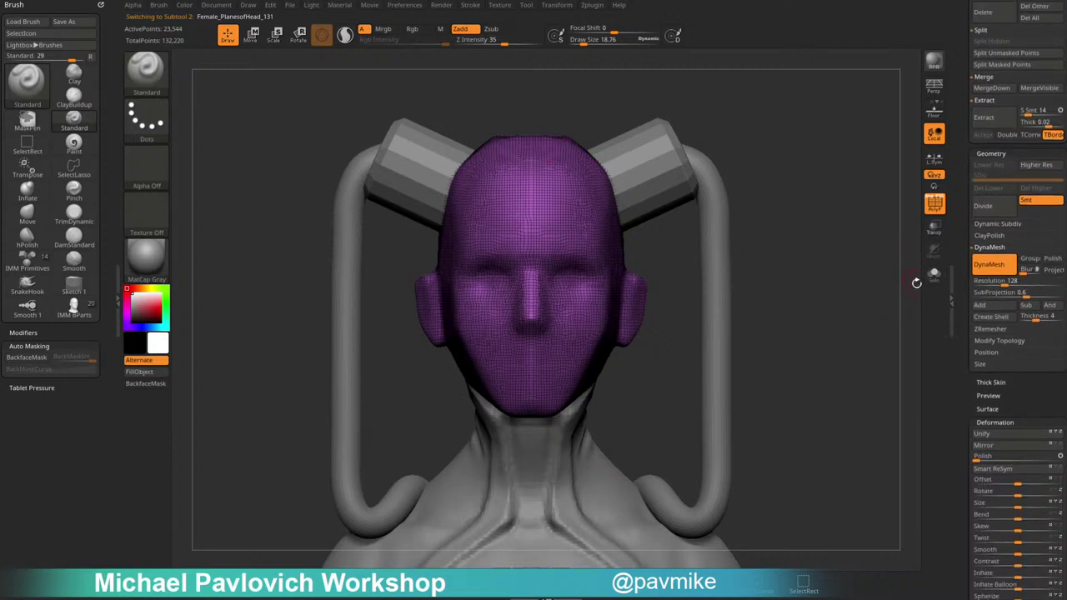
scroll(962, 301, "up", 1)
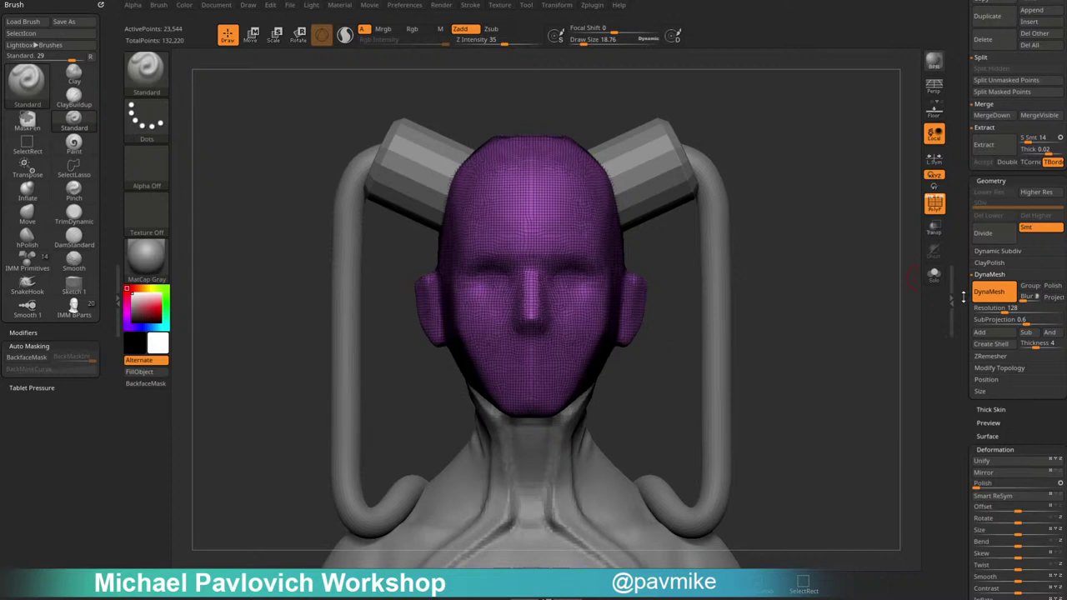
left_click(979, 368)
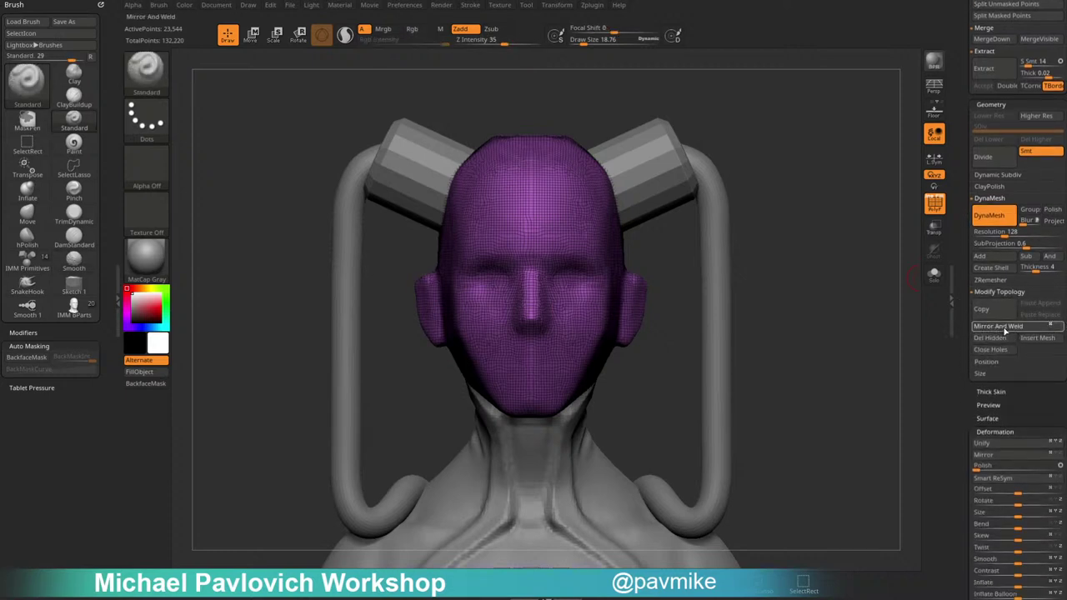
left_click(1005, 328)
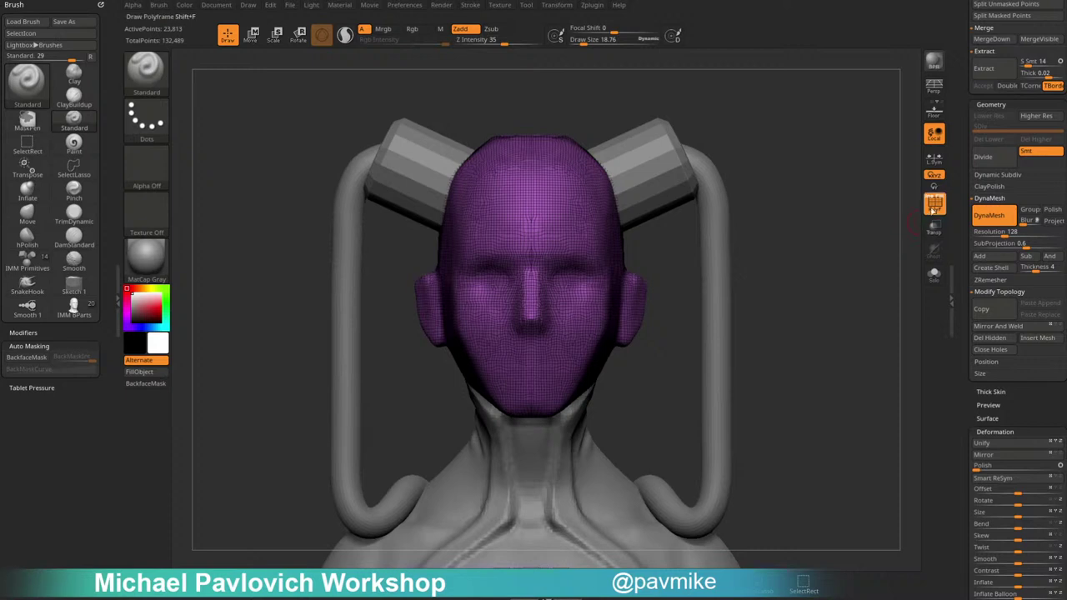
left_click(934, 204)
Build up the sides of the cheeks in front of the ears with the Clay brush at draw size about 65.
mouse_move(827, 218)
left_mouse_down()
mouse_move(803, 236)
mouse_move(798, 203)
mouse_move(761, 212)
mouse_move(776, 200)
mouse_move(509, 258)
left_mouse_up()
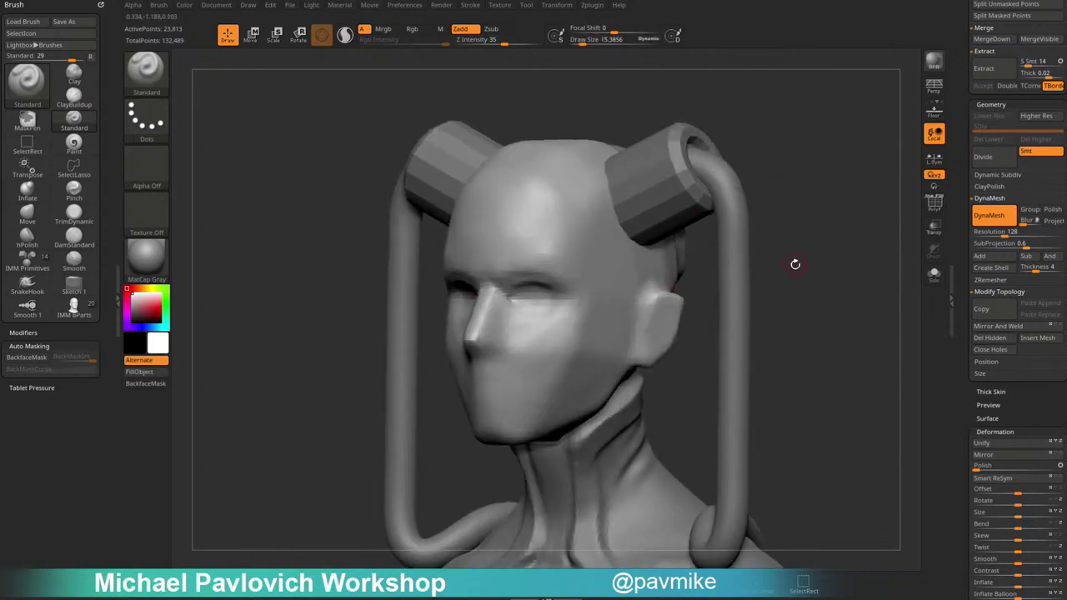
key("b")
key("c")
key("l")
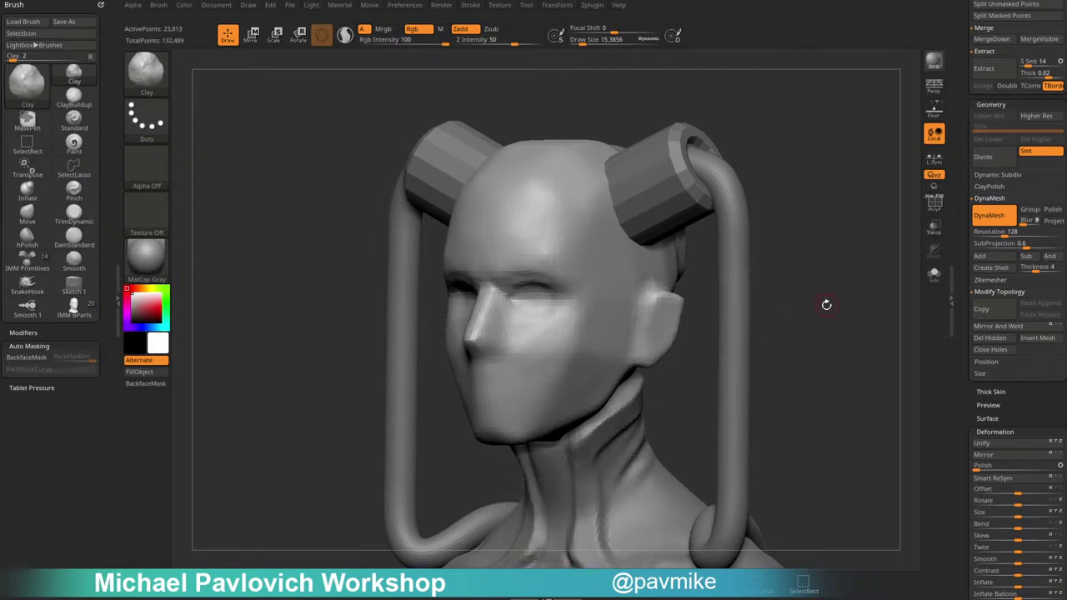
left_click_drag(826, 305, 831, 307)
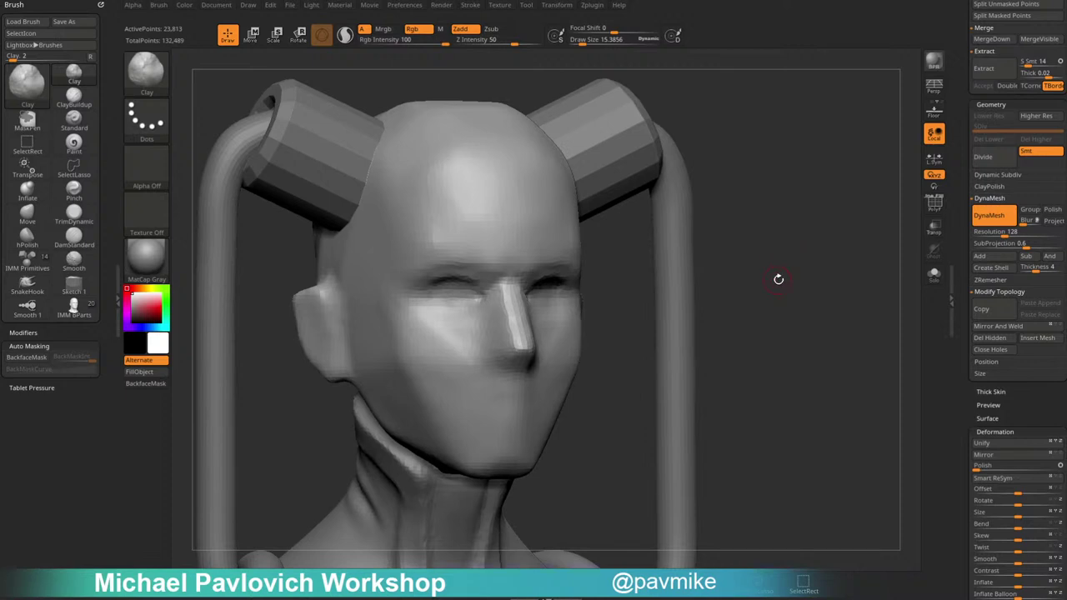
left_click_drag(778, 280, 808, 276)
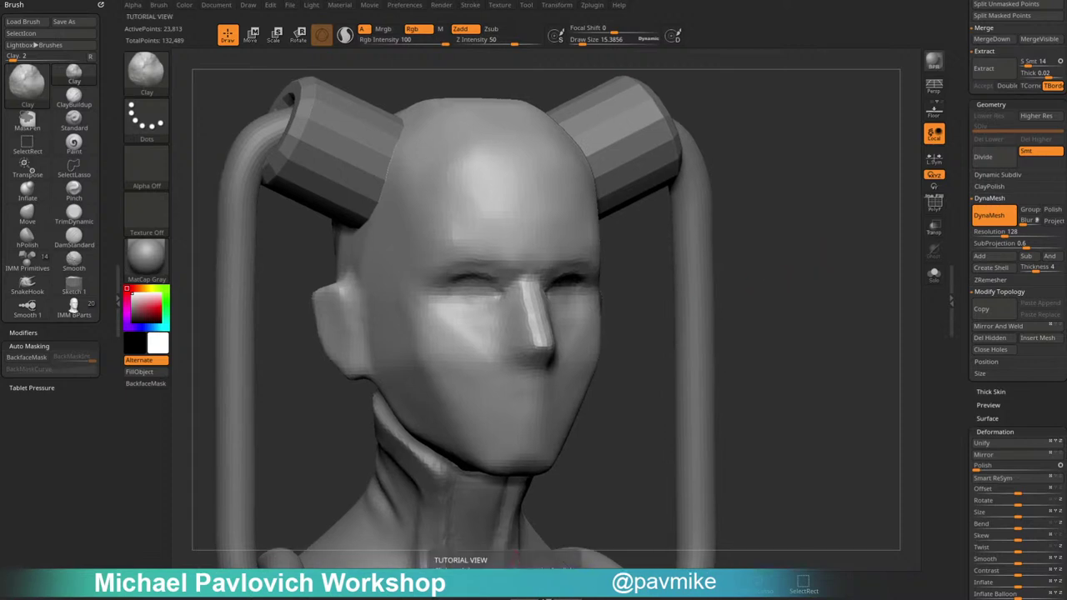
mouse_move(859, 287)
left_mouse_down()
mouse_move(799, 300)
mouse_move(851, 259)
left_mouse_up()
key("bracketright")
key("bracketright")
key("bracketright")
key("bracketleft")
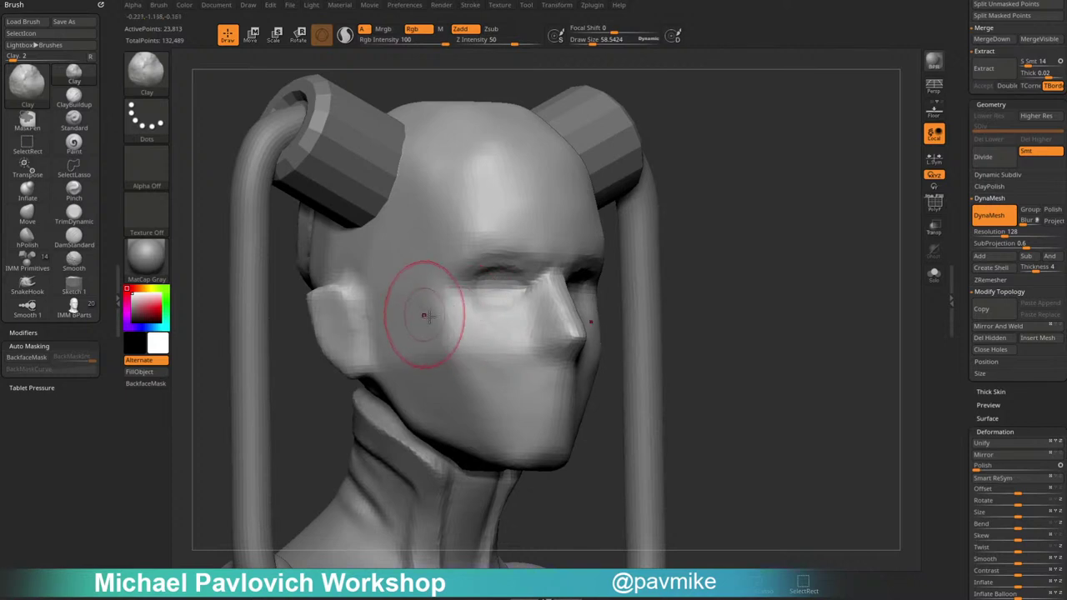
key("s")
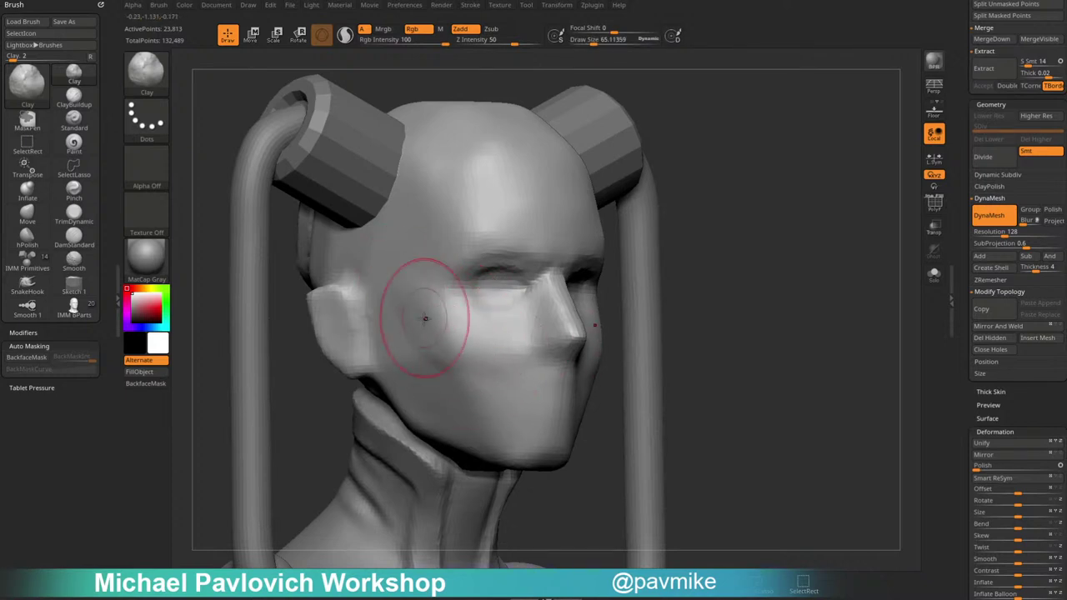
mouse_move(716, 276)
left_mouse_down("alt")
mouse_move(691, 252)
mouse_move(679, 309)
left_mouse_up("alt")
Carve the mouth line below the nose with the DamStandard brush at draw size about 24.
key("b")
key("d")
key("s")
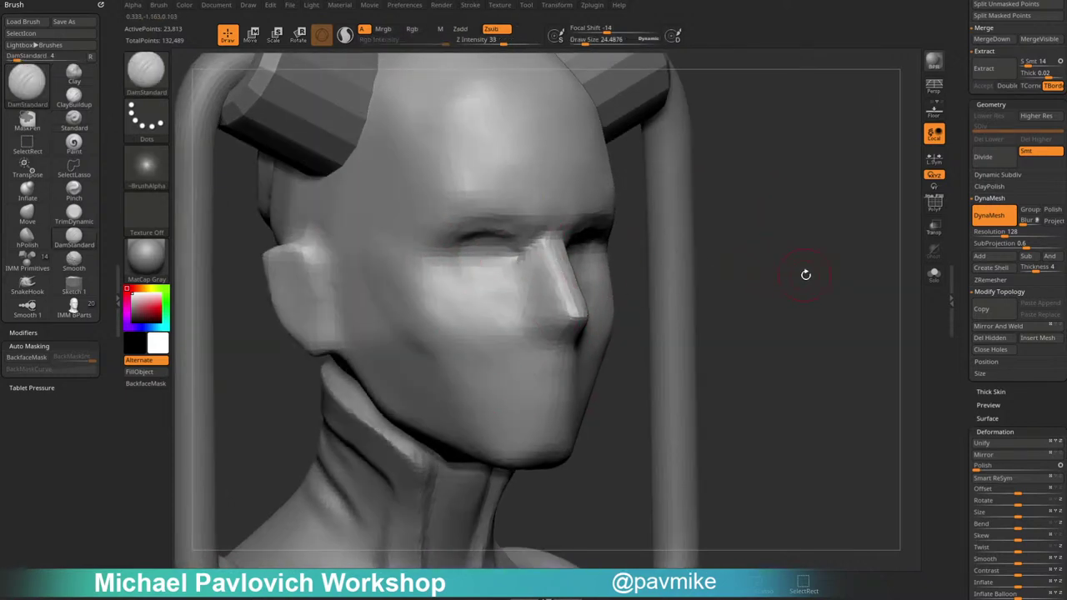
left_click_drag(805, 274, 738, 287, "shift")
left_click_drag(554, 371, 534, 376)
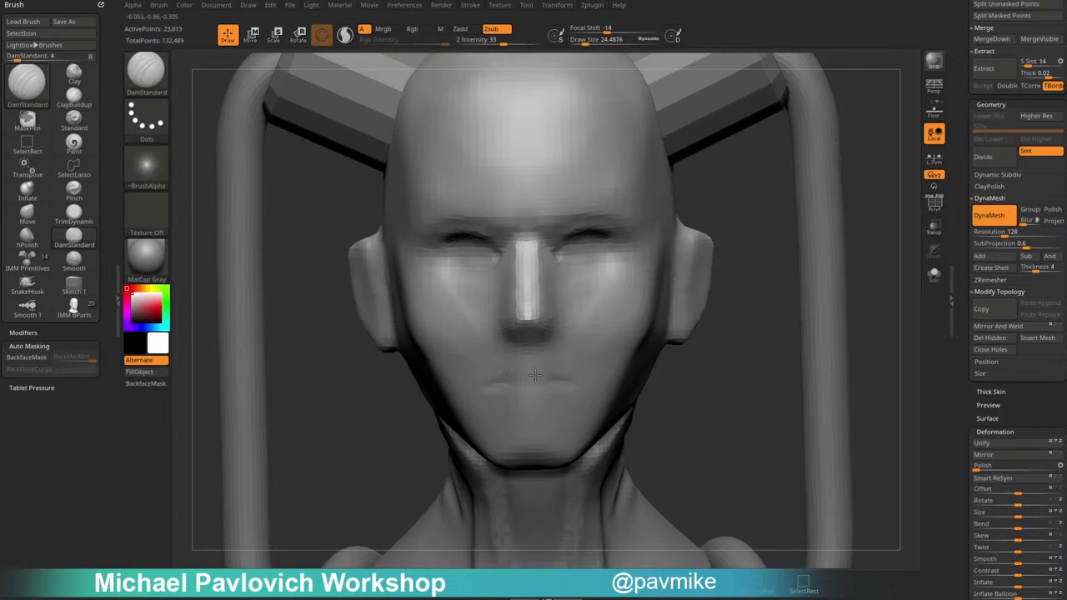
left_click_drag(697, 394, 694, 388)
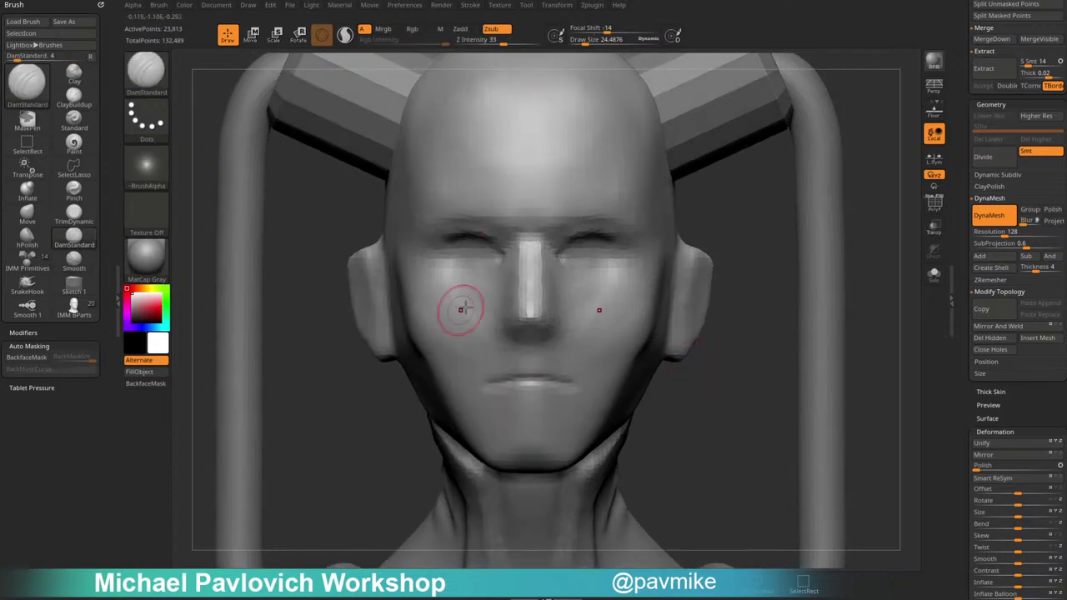
Carve the inner eye corners and a horizontal crease across the brow above the nose with the DamStandard brush.
mouse_move(500, 257)
left_mouse_down()
mouse_move(490, 273)
mouse_move(438, 264)
mouse_move(499, 246)
left_mouse_up()
left_click_drag(728, 250, 739, 218)
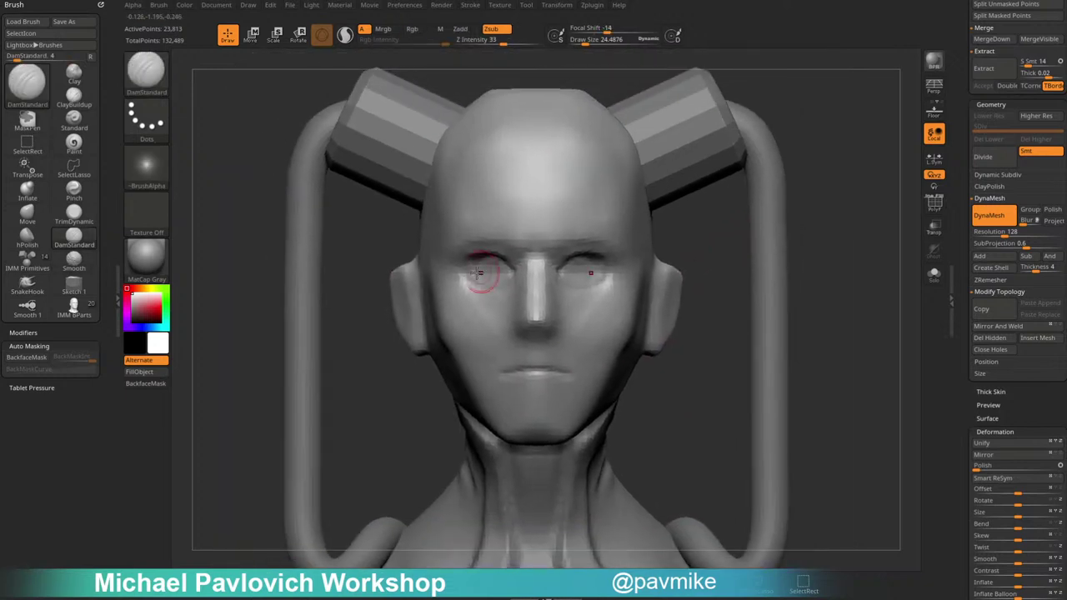
left_click_drag(505, 276, 457, 280)
key("ctrl+z")
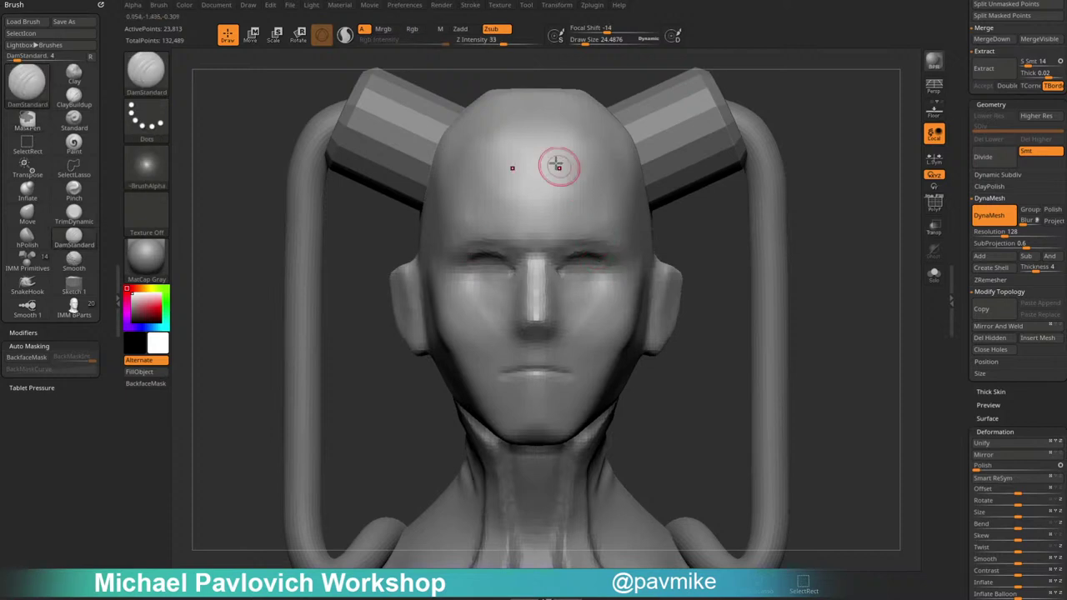
right_click_drag(537, 404, 530, 455, "alt")
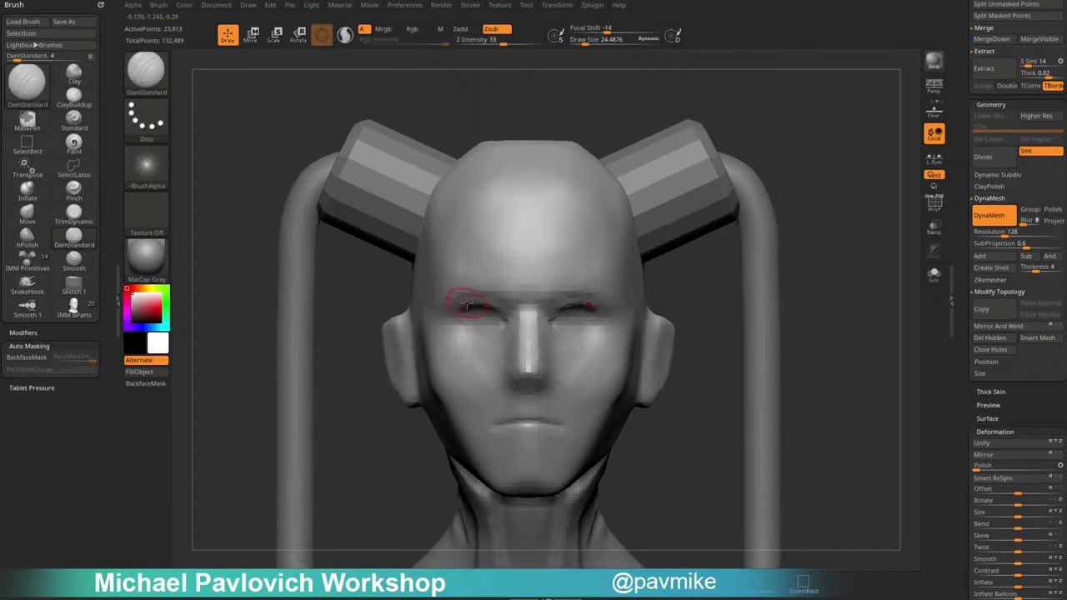
left_click_drag(495, 284, 560, 284)
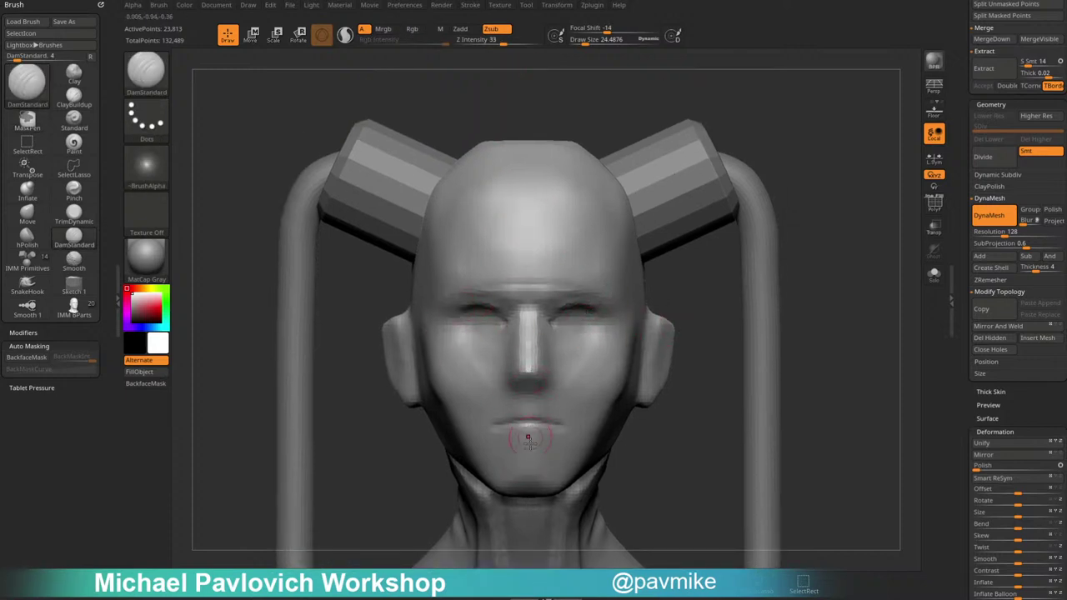
Deepen the mouth line from corner to corner with the DamStandard brush.
left_click_drag(705, 436, 697, 391, "alt")
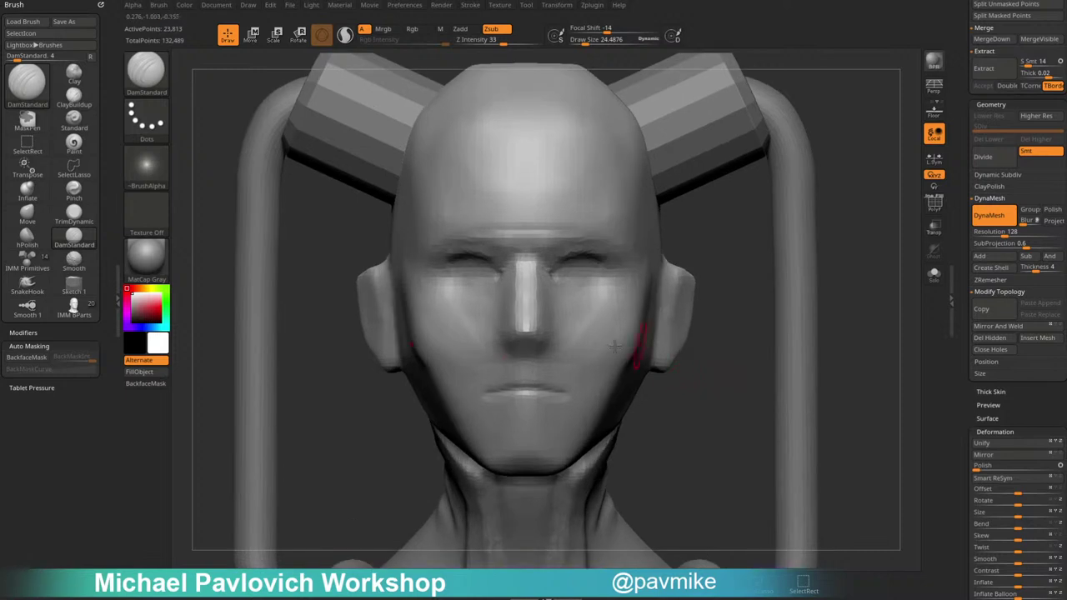
left_click_drag(485, 392, 545, 394)
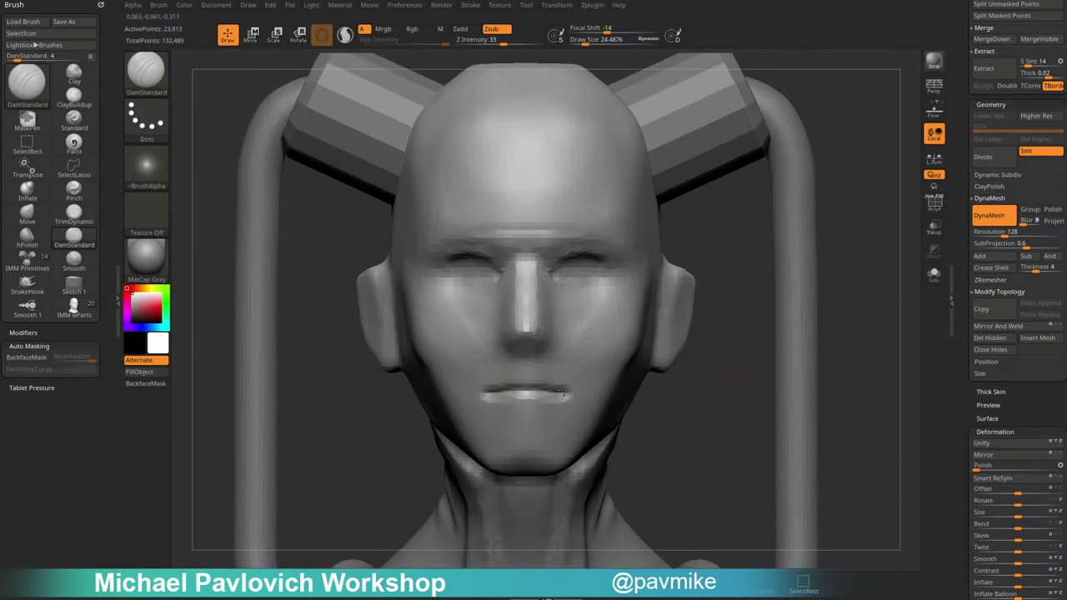
right_click_drag(555, 389, 669, 388)
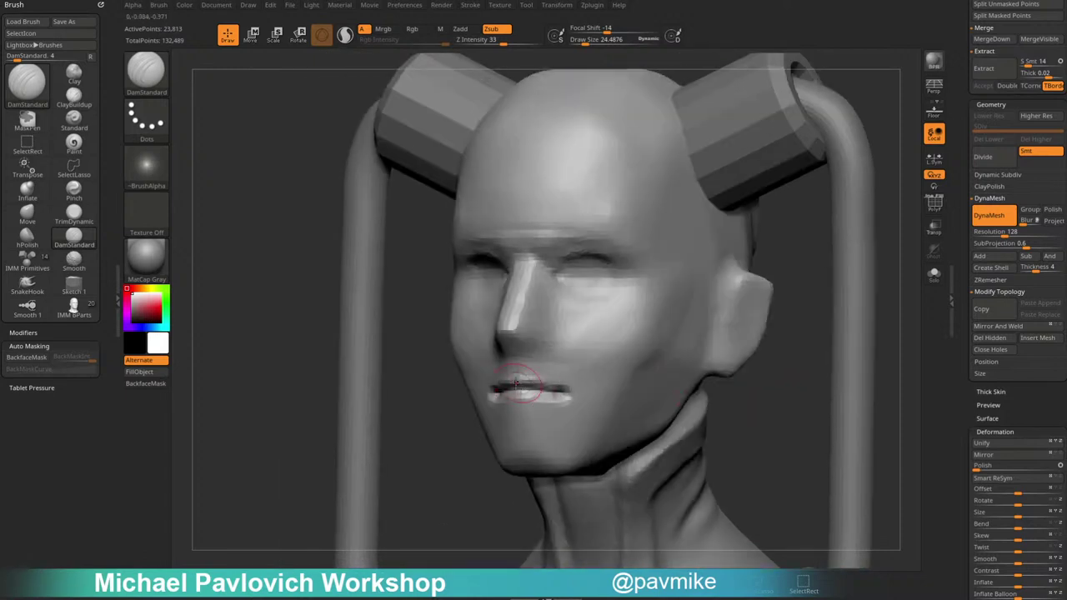
Carve the underside of the lower lip below the mouth line with the DamStandard brush at draw size about 24.
mouse_move(424, 456)
right_mouse_down()
mouse_move(480, 400)
mouse_move(563, 364)
right_mouse_up()
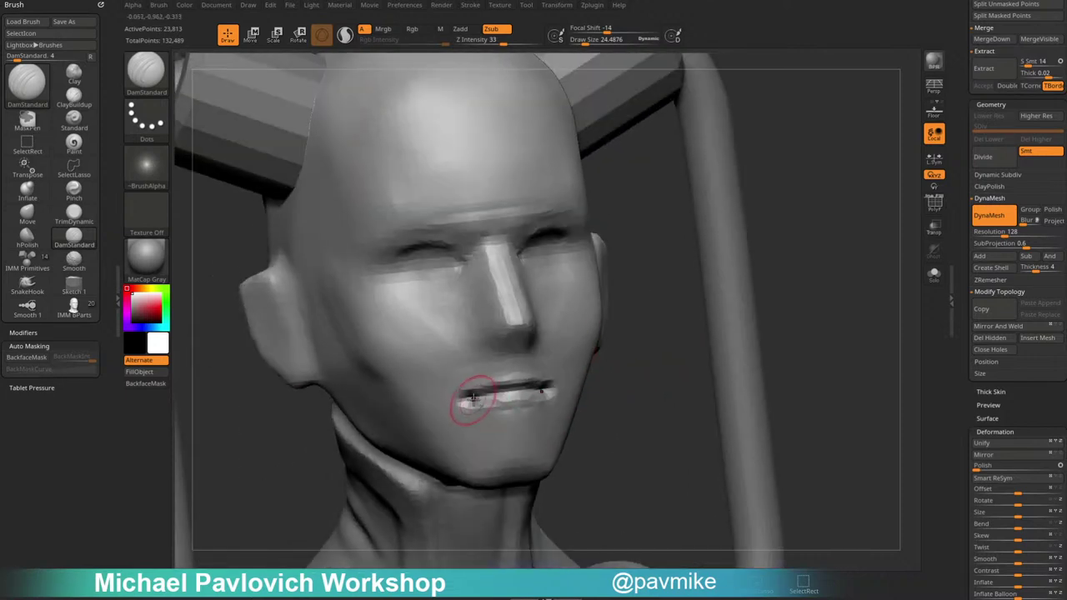
mouse_move(599, 418)
right_mouse_down()
mouse_move(620, 383)
mouse_move(447, 305)
right_mouse_up()
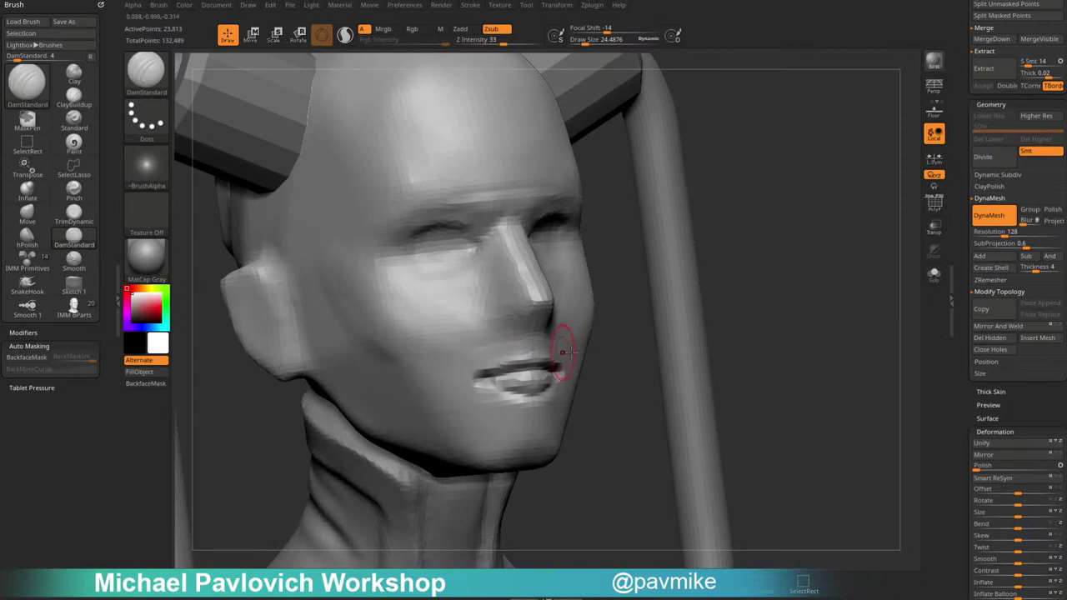
right_click_drag(555, 353, 536, 405)
Isolate the head and curve the mouth around the face with the Move brush at draw size about 33.
key("b")
key("m")
key("v")
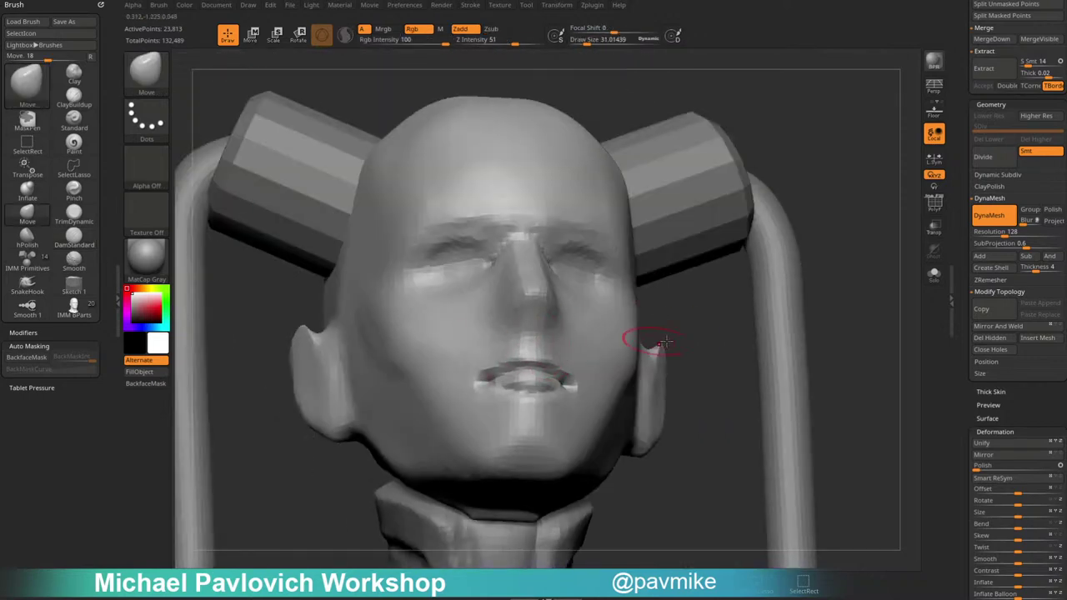
right_click_drag(655, 333, 500, 251)
key("s")
left_click_drag(503, 252, 507, 252)
mouse_move(667, 88)
right_mouse_down("alt")
mouse_move(678, 253)
mouse_move(669, 220)
right_mouse_up("alt")
left_click(925, 282)
left_click(926, 281)
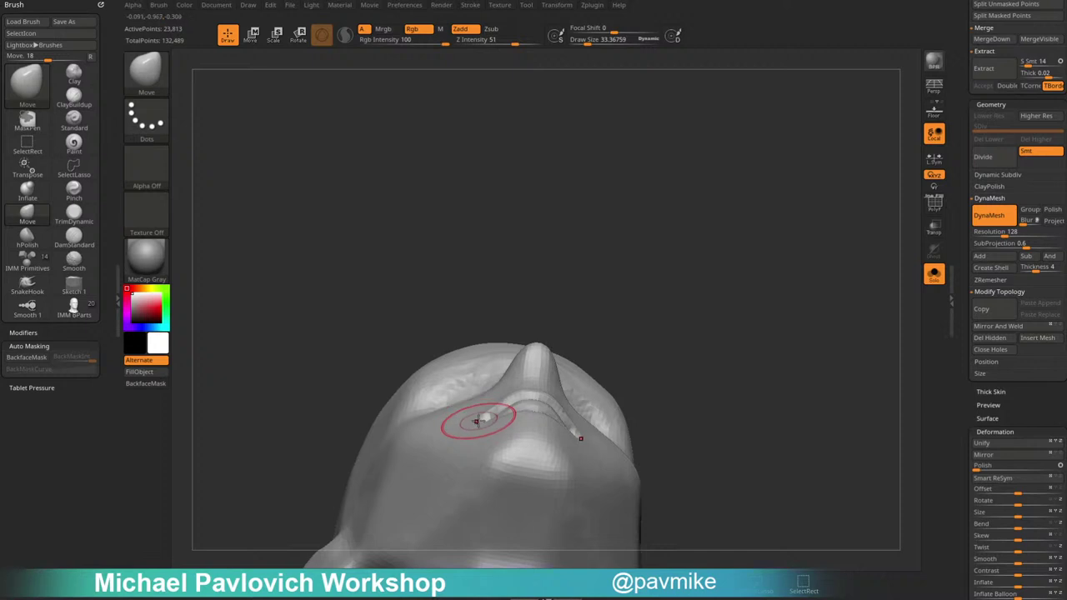
mouse_move(485, 408)
right_mouse_down()
mouse_move(656, 406)
mouse_move(488, 428)
right_mouse_up()
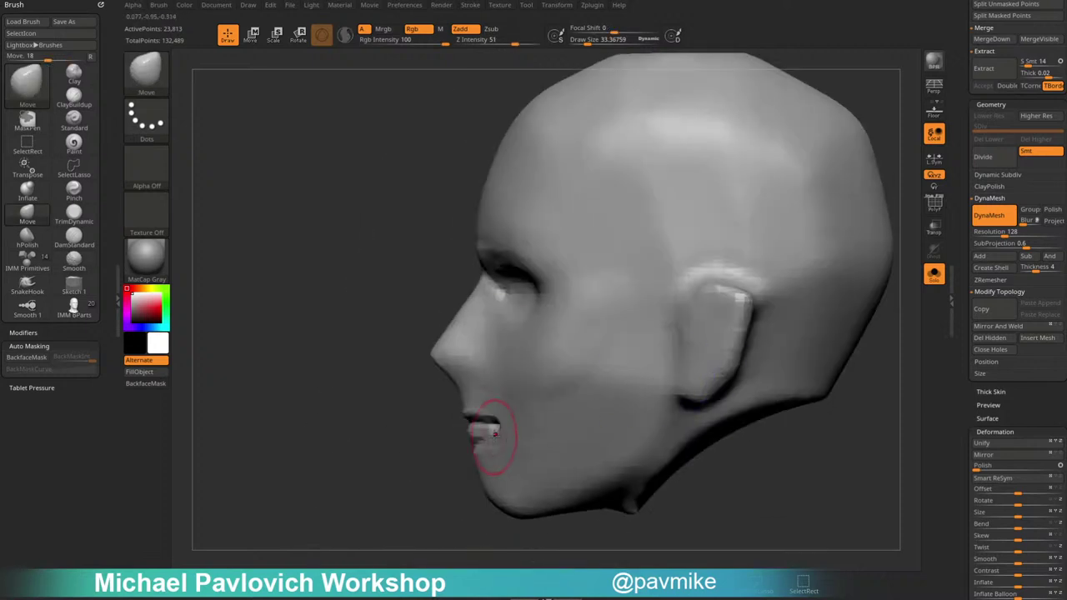
left_click_drag(426, 469, 638, 360)
Sculpt the nostrils and the philtrum beneath the nose with the Standard brush at draw size about 14.
key("b")
key("d")
key("s")
left_click_drag(699, 303, 806, 318, "alt")
key("s")
mouse_move(558, 378)
left_mouse_down()
mouse_move(557, 403)
mouse_move(544, 395)
left_mouse_up()
key("s")
right_click_drag(575, 398, 553, 446)
key("b")
key("s")
key("t")
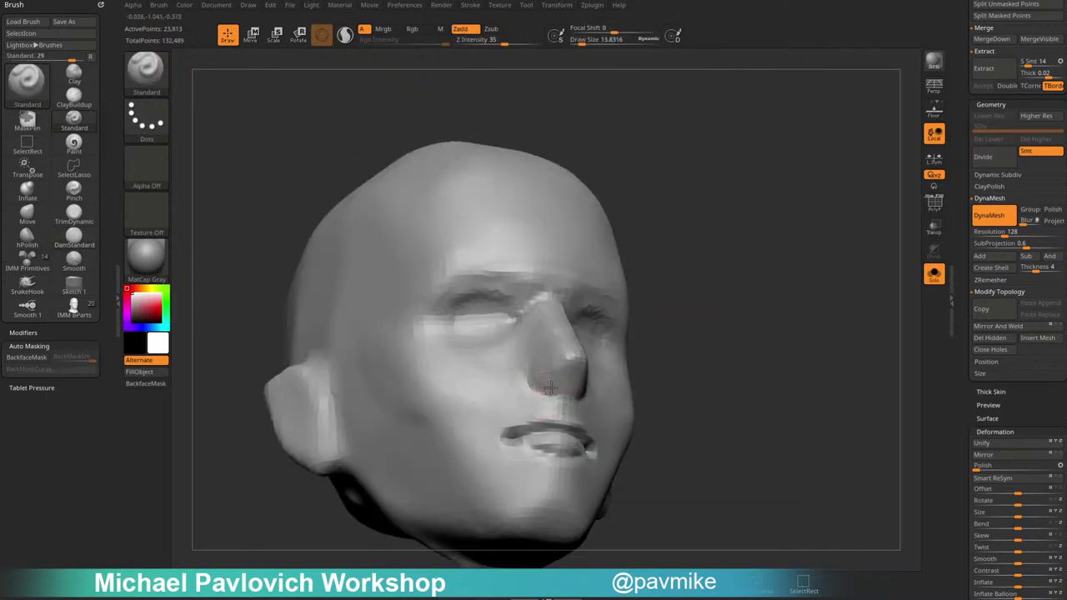
right_click_drag(566, 388, 624, 360)
left_click_drag(585, 401, 566, 412)
right_click_drag(419, 469, 665, 356)
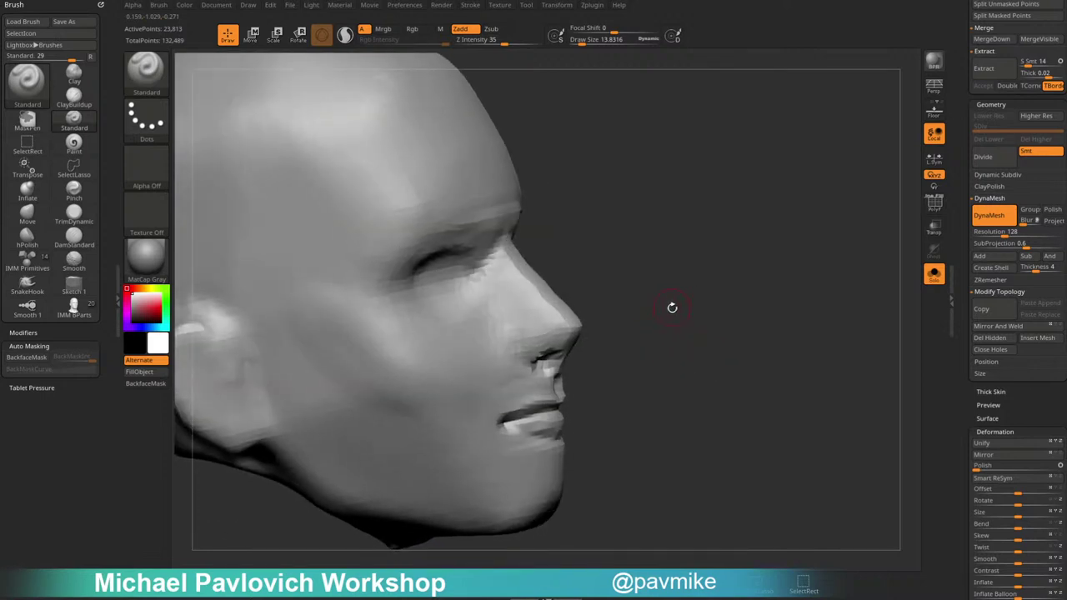
Build up the upper and lower lips with the Clay brush at draw size about 19.
key("b")
key("c")
key("l")
right_click_drag(671, 307, 638, 317)
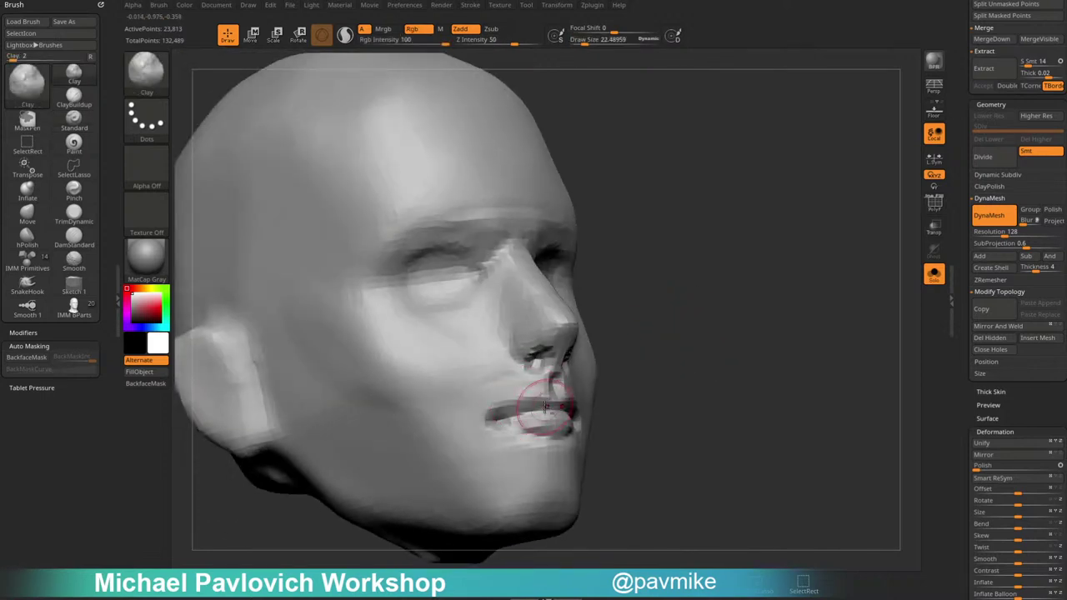
left_click_drag(545, 407, 556, 400)
mouse_move(642, 375)
left_mouse_down()
mouse_move(581, 384)
mouse_move(551, 410)
left_mouse_up()
left_click_drag(700, 408, 651, 405)
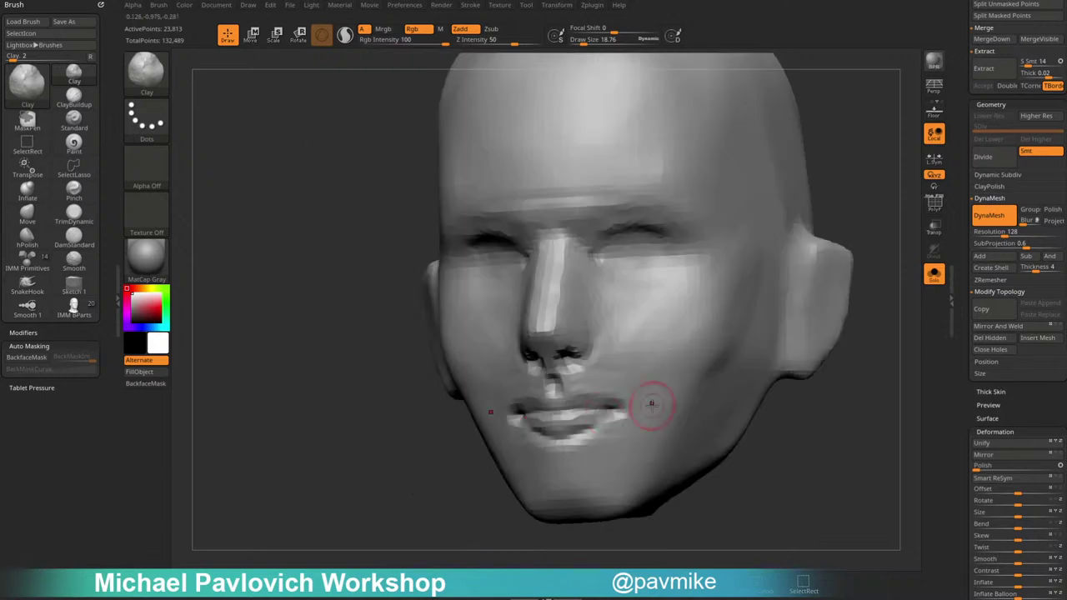
left_click_drag(528, 423, 577, 428)
left_click_drag(436, 488, 596, 483)
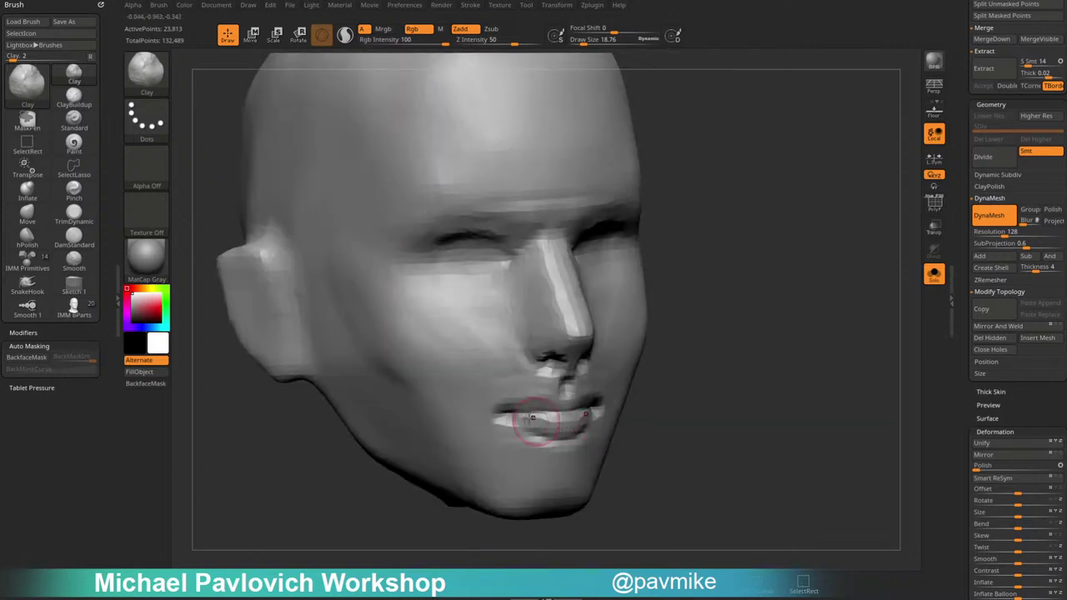
right_click_drag(537, 421, 509, 416)
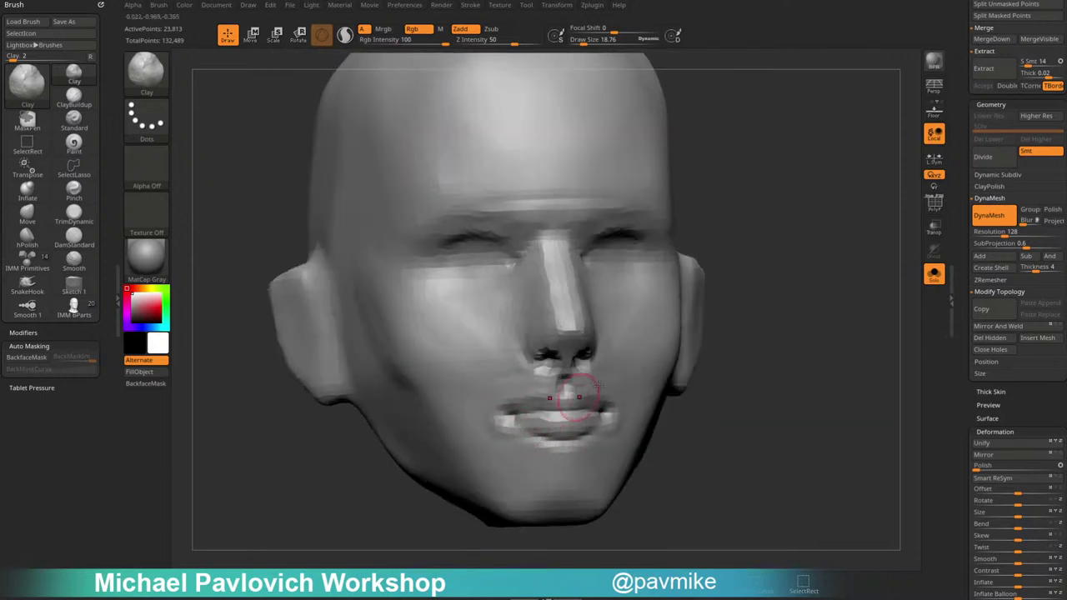
Carve the mouth corners with the DamStandard brush at draw size about 19 and smooth the skin just below them.
right_click_drag(578, 397, 631, 335)
key("b")
key("d")
key("s")
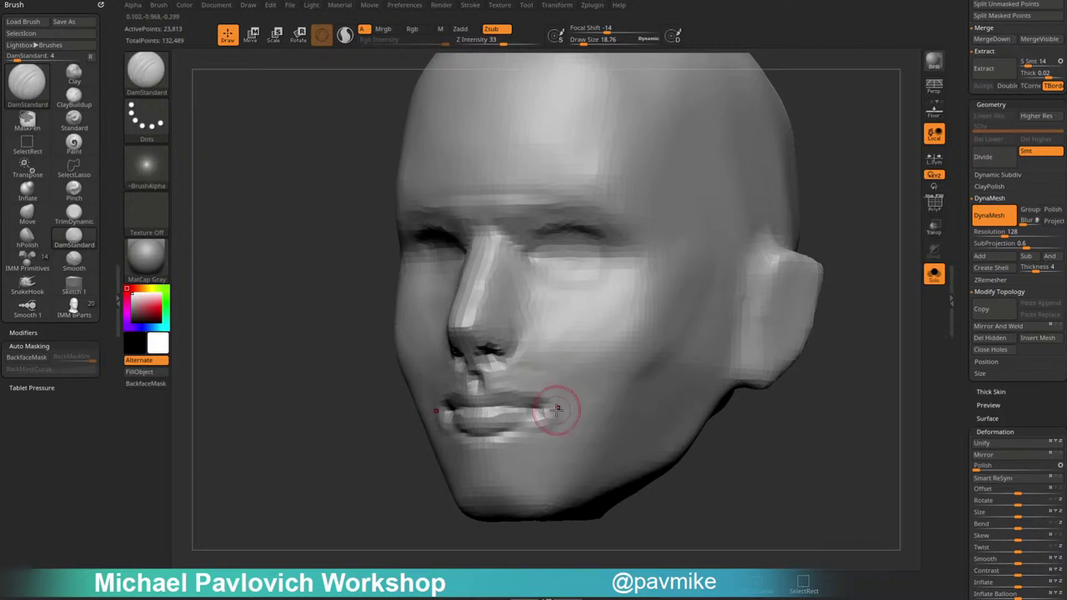
mouse_move(555, 412)
left_mouse_down()
mouse_move(529, 381)
mouse_move(550, 407)
left_mouse_up()
right_click_drag(550, 406, 450, 409)
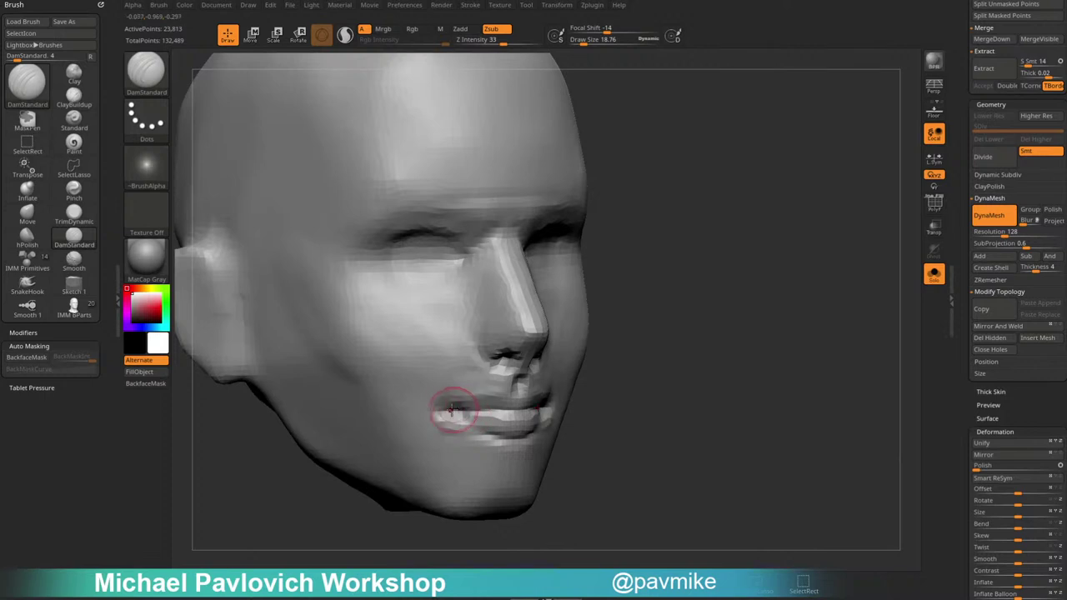
left_click_drag(443, 426, 447, 433, "shift")
right_click_drag(450, 426, 583, 407)
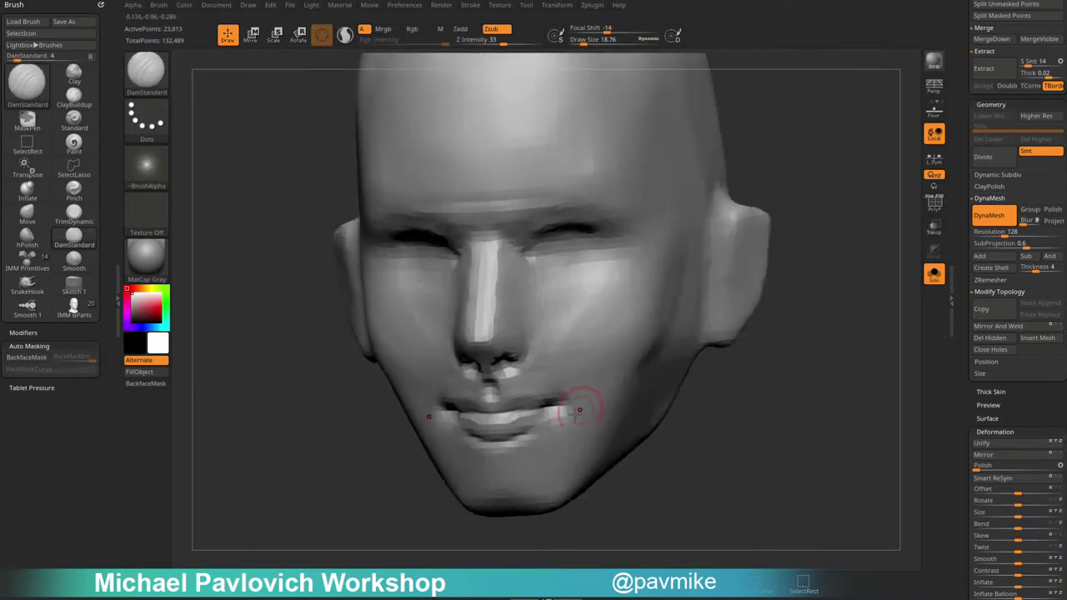
left_click_drag(574, 419, 563, 429, "shift")
Fill the lower lip with the Standard brush at draw size about 12 and recut the mouth line with DamStandard at about 15.
right_click_drag(767, 388, 476, 422)
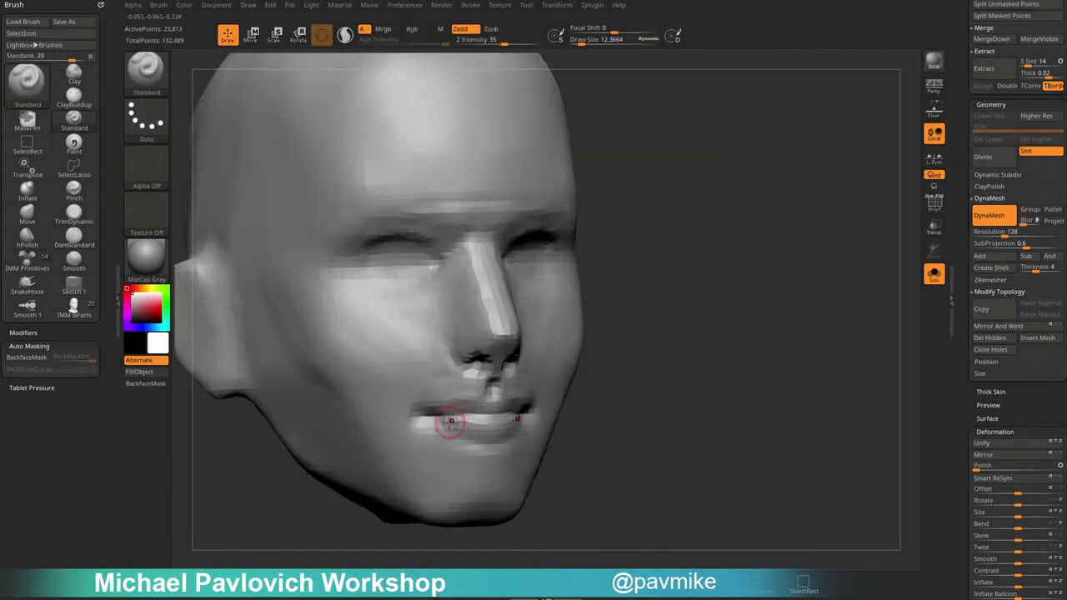
mouse_move(445, 420)
left_mouse_down()
mouse_move(502, 414)
mouse_move(527, 424)
left_mouse_up()
key("b")
key("d")
key("s")
left_click_drag(602, 409, 465, 410, "shift")
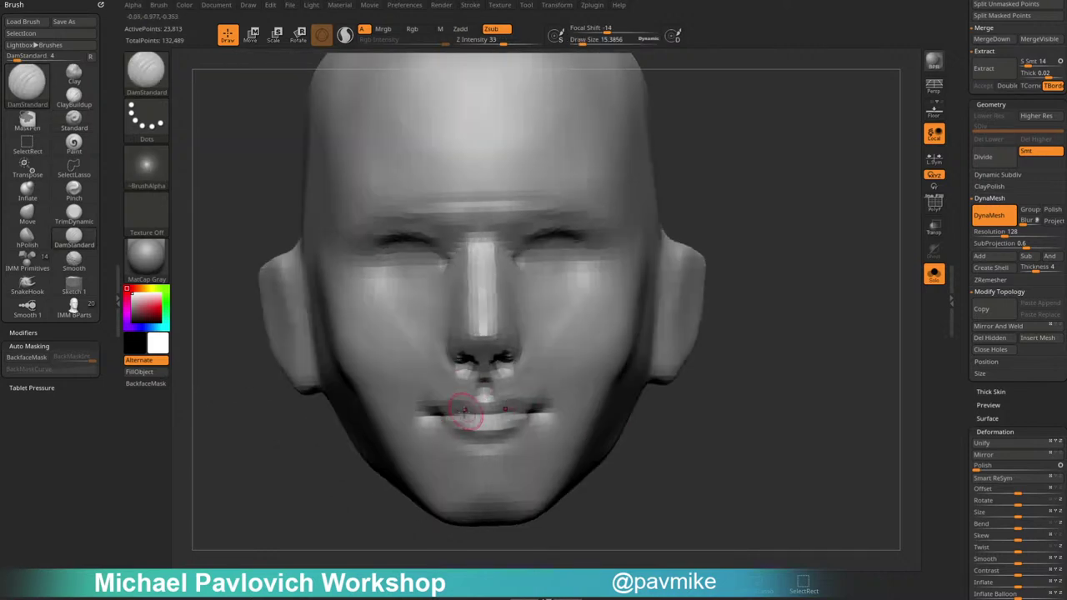
right_click_drag(467, 395, 525, 398)
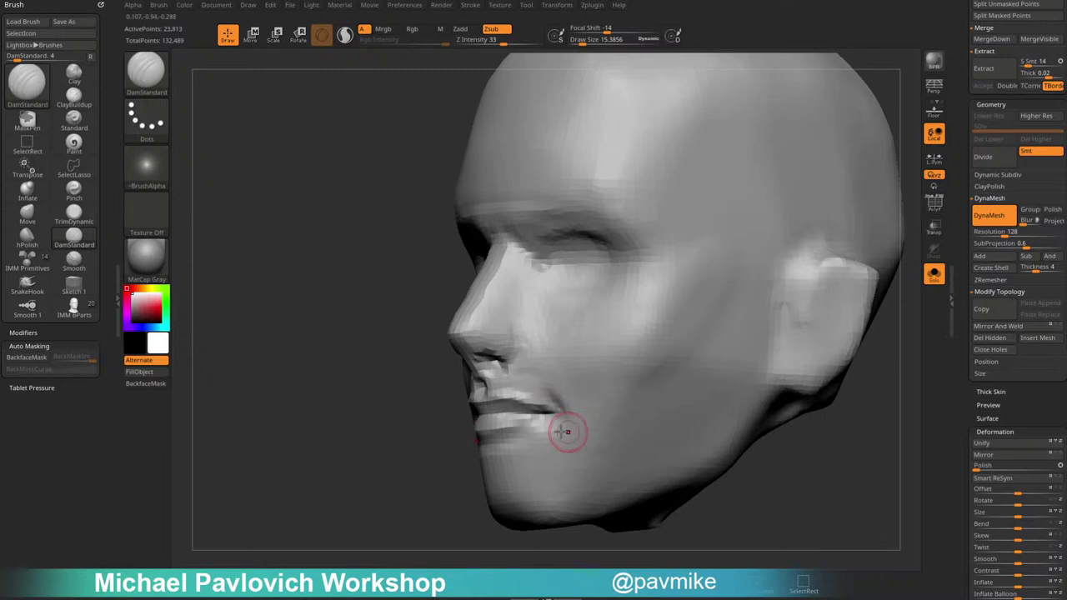
left_click_drag(416, 419, 524, 409)
mouse_move(695, 348)
left_mouse_down()
mouse_move(669, 335)
mouse_move(641, 357)
left_mouse_up()
Build up the flesh around the mouth corners with the Clay brush at draw size about 33.
key("b")
key("c")
key("l")
key("s")
mouse_move(510, 389)
left_mouse_down()
mouse_move(527, 392)
mouse_move(520, 398)
left_mouse_up()
key("s")
left_click_drag(408, 473, 507, 466)
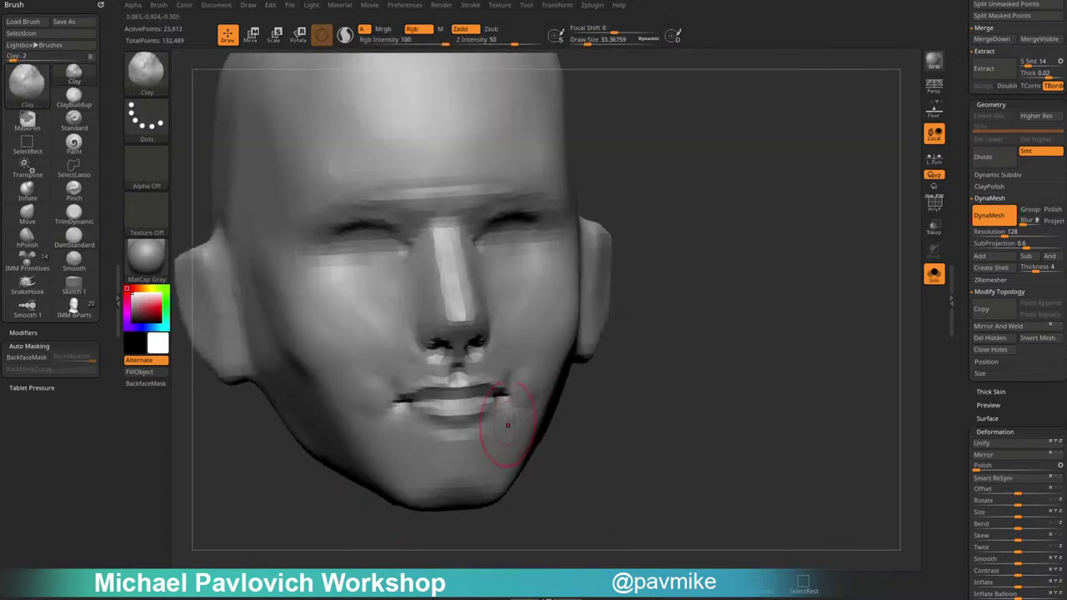
key("shift")
Build up the area between the nose and upper lip with the Clay brush at draw size about 24 and smooth it.
right_click_drag(540, 377, 505, 374)
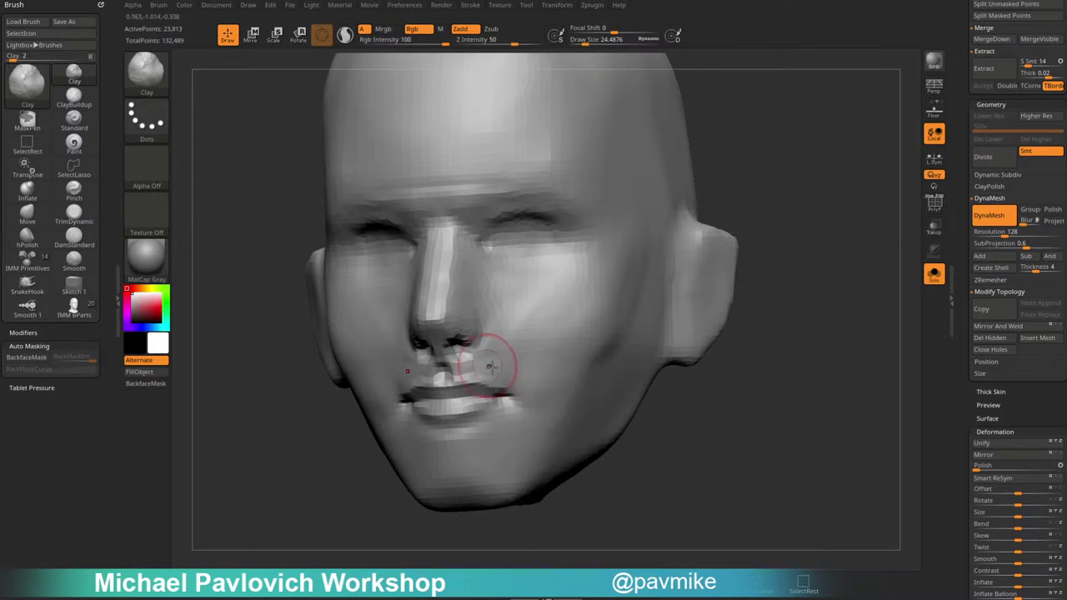
right_click_drag(664, 405, 454, 369)
right_click_drag(613, 375, 472, 358)
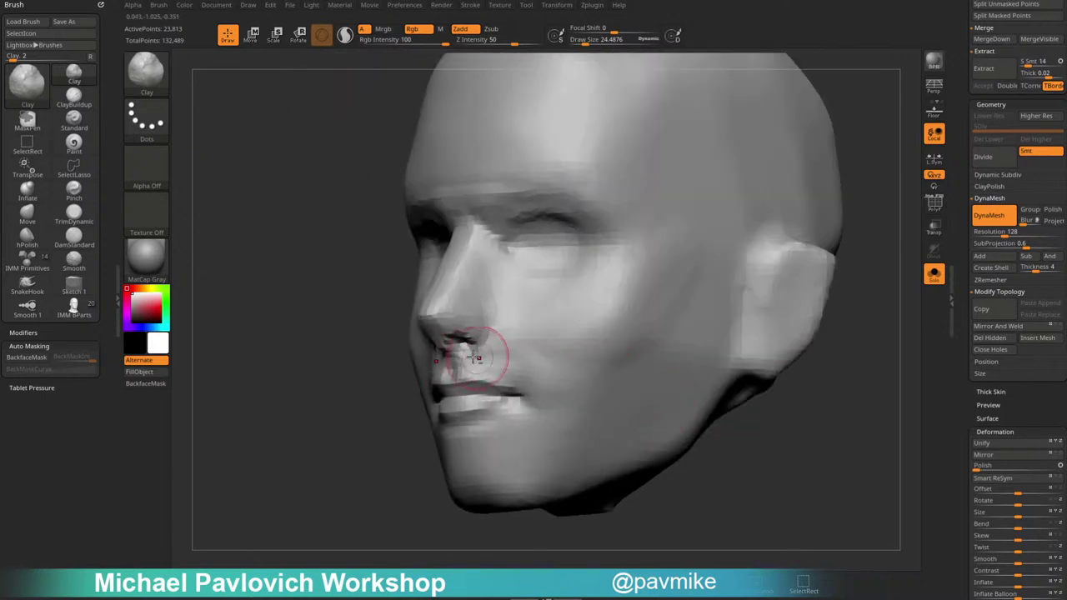
key("shift")
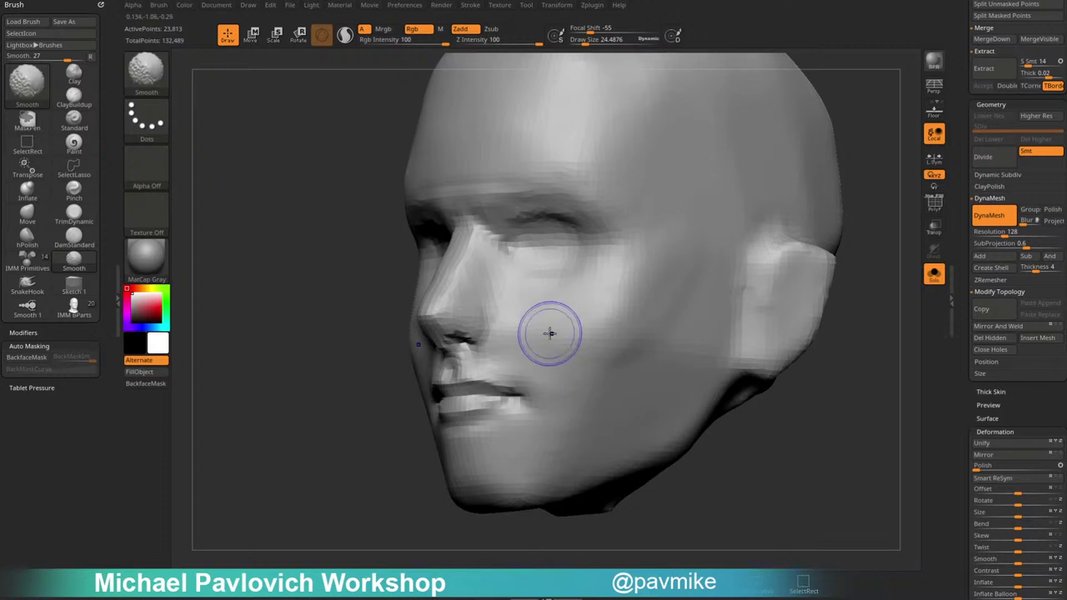
Reshape the cheeks and sides of the head with the Move brush at draw sizes of about 55 to 76.
mouse_move(550, 333)
right_mouse_down()
mouse_move(405, 505)
mouse_move(741, 353)
mouse_move(633, 367)
mouse_move(766, 383)
mouse_move(774, 362)
mouse_move(469, 419)
right_mouse_up()
key("b")
key("m")
key("v")
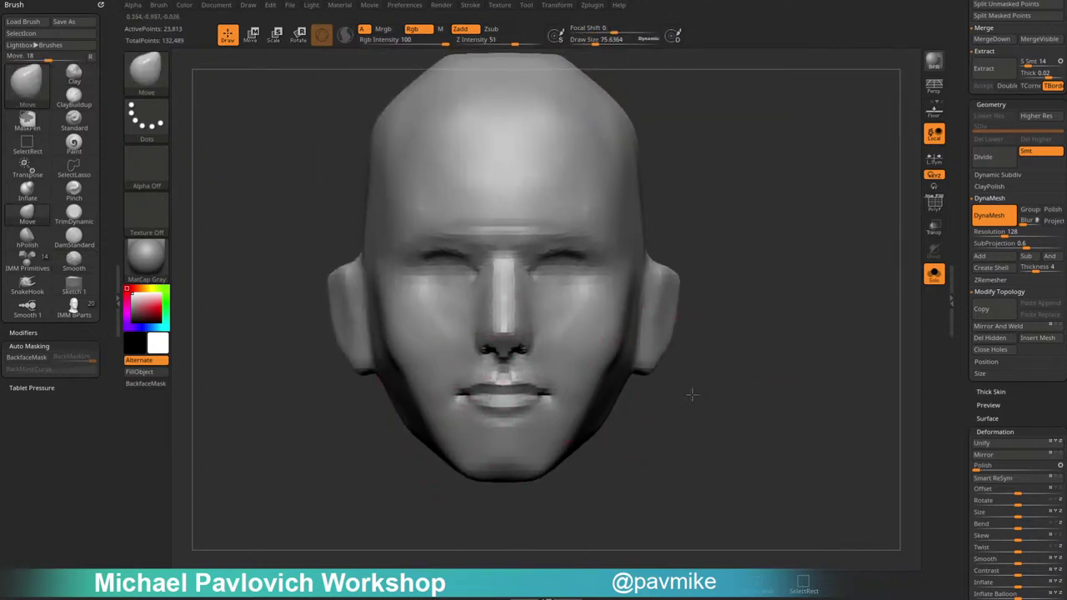
right_click_drag(691, 395, 627, 360)
mouse_move(726, 340)
right_mouse_down("shift")
mouse_move(795, 355)
mouse_move(759, 421)
right_mouse_up("shift")
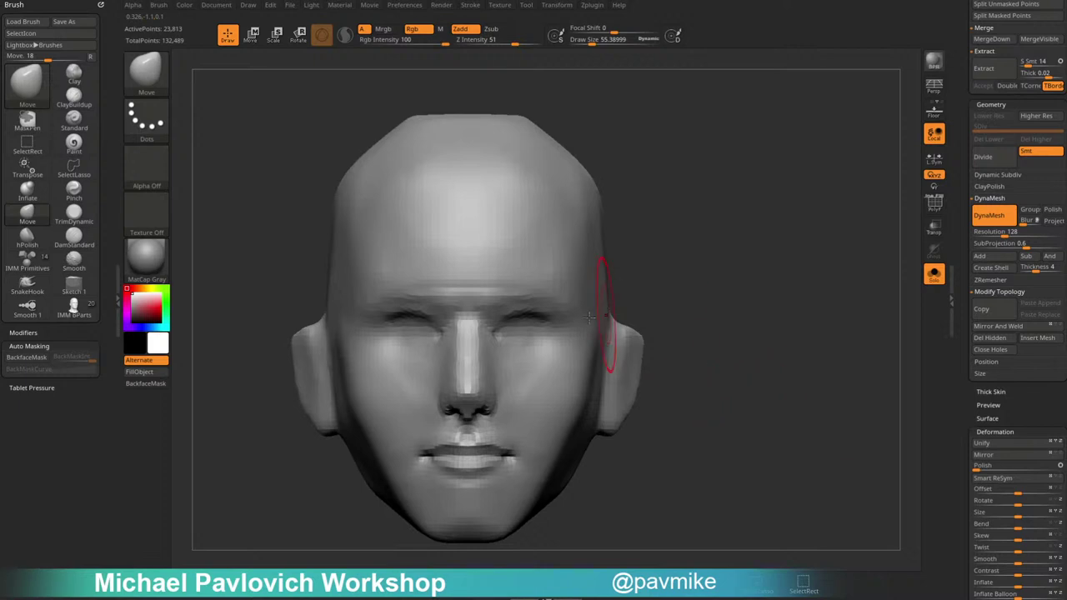
mouse_move(738, 274)
right_mouse_down()
mouse_move(517, 283)
mouse_move(581, 268)
mouse_move(797, 300)
mouse_move(755, 284)
right_mouse_up()
right_click_drag(722, 249, 776, 331, "ctrl")
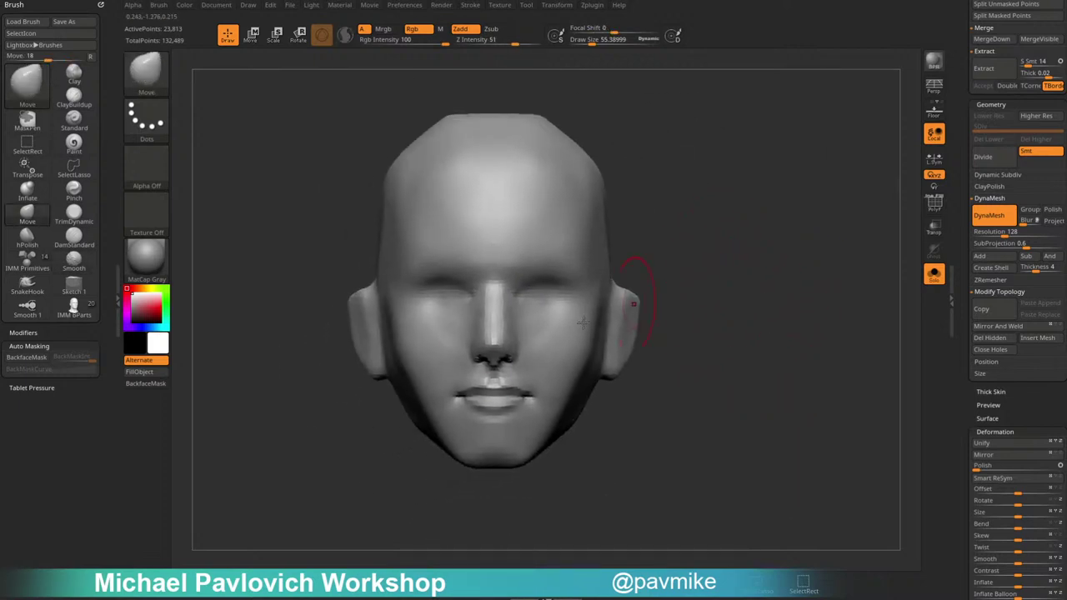
Adjust the chin's lower contour with the Move brush at draw size about 65.
key("bracketright")
key("bracketleft")
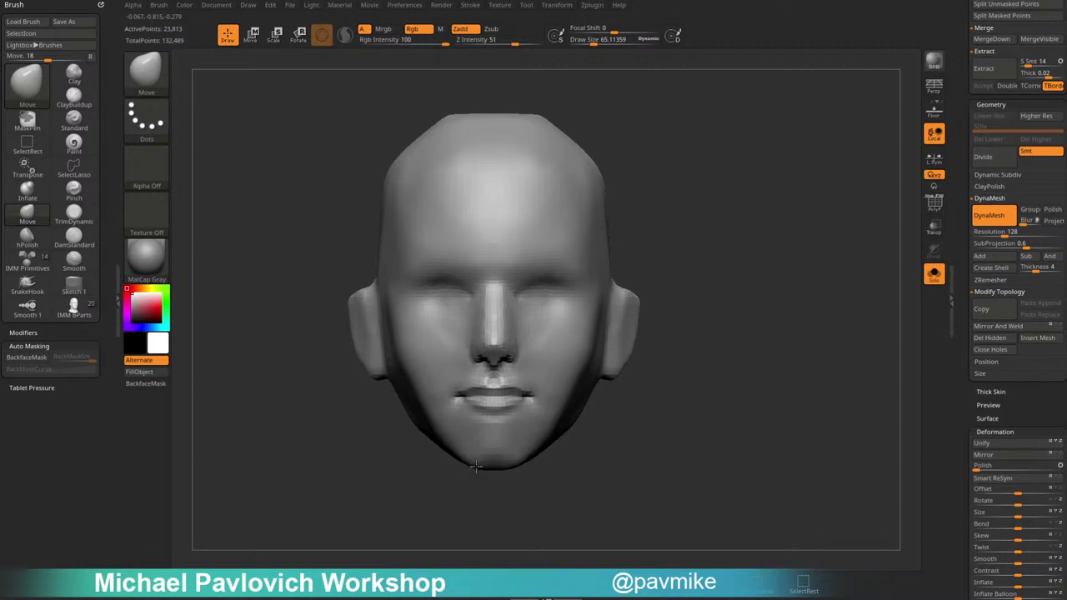
key("s")
left_click_drag(476, 466, 475, 468)
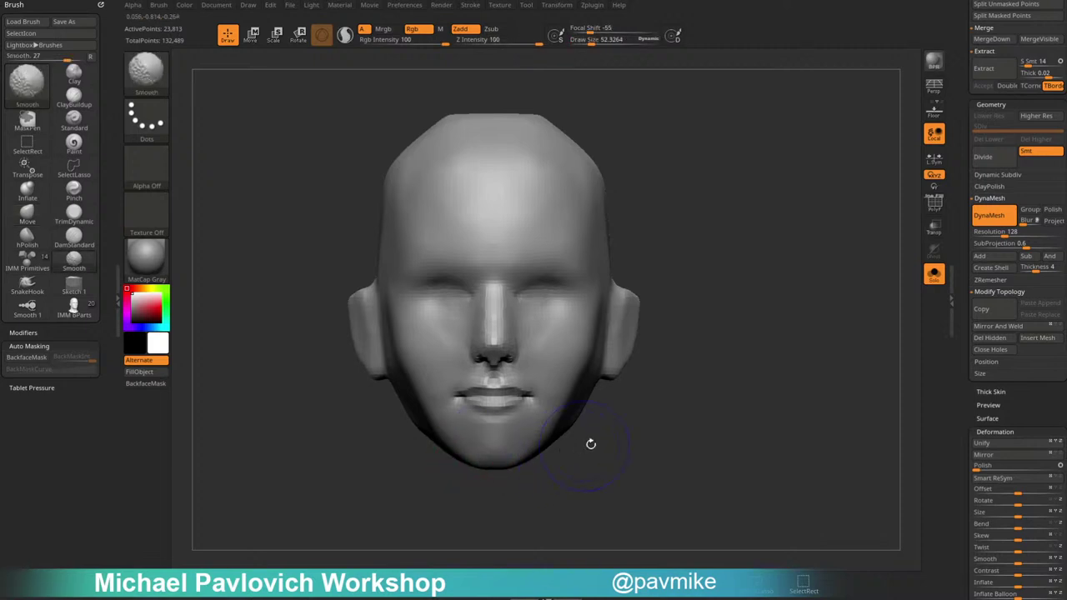
Smooth the chin, jawline and temples with the Smooth brush at draw size about 52.
right_click_drag(590, 444, 534, 433)
left_click_drag(564, 431, 500, 461, "shift")
right_click_drag(659, 452, 636, 443, "ctrl")
right_click_drag(636, 443, 615, 391)
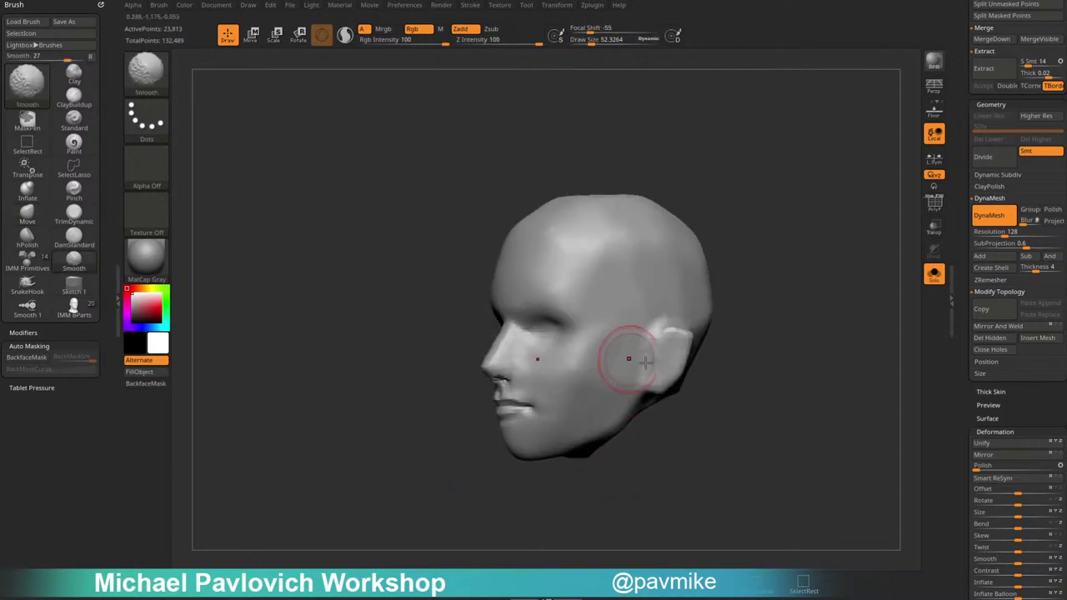
mouse_move(626, 352)
right_mouse_down()
mouse_move(657, 345)
mouse_move(786, 361)
mouse_move(739, 354)
mouse_move(755, 346)
mouse_move(654, 310)
right_mouse_up()
left_click_drag(621, 294, 526, 236, "shift")
Refine the jaw's silhouette from the front with the Move brush at draw size about 65.
mouse_move(593, 238)
right_mouse_down("shift")
mouse_move(785, 275)
mouse_move(734, 269)
right_mouse_up("shift")
key("s")
left_click_drag(397, 414, 403, 414)
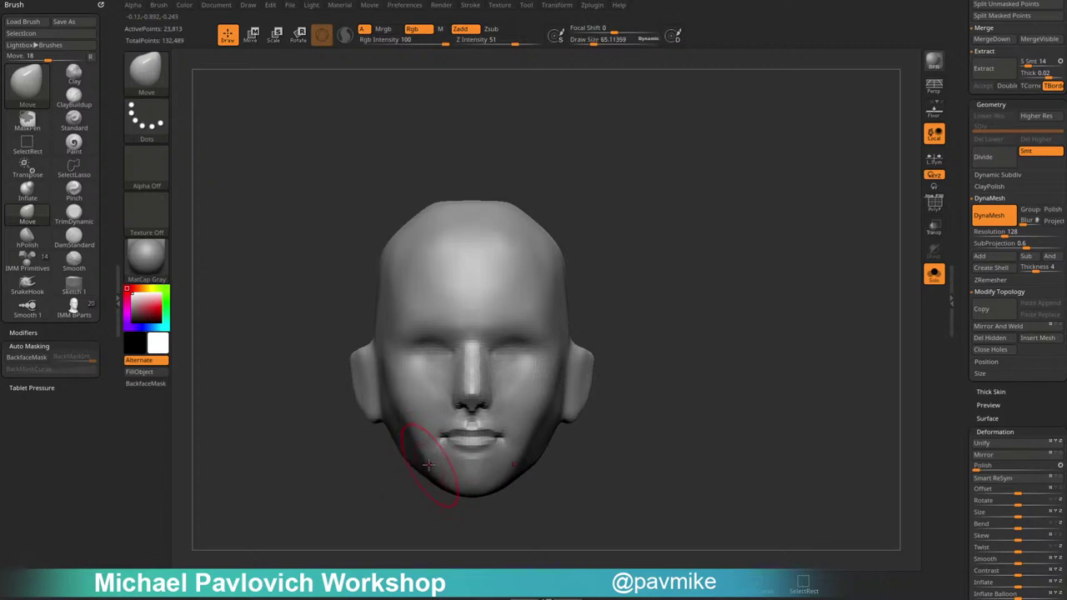
key("alt+b")
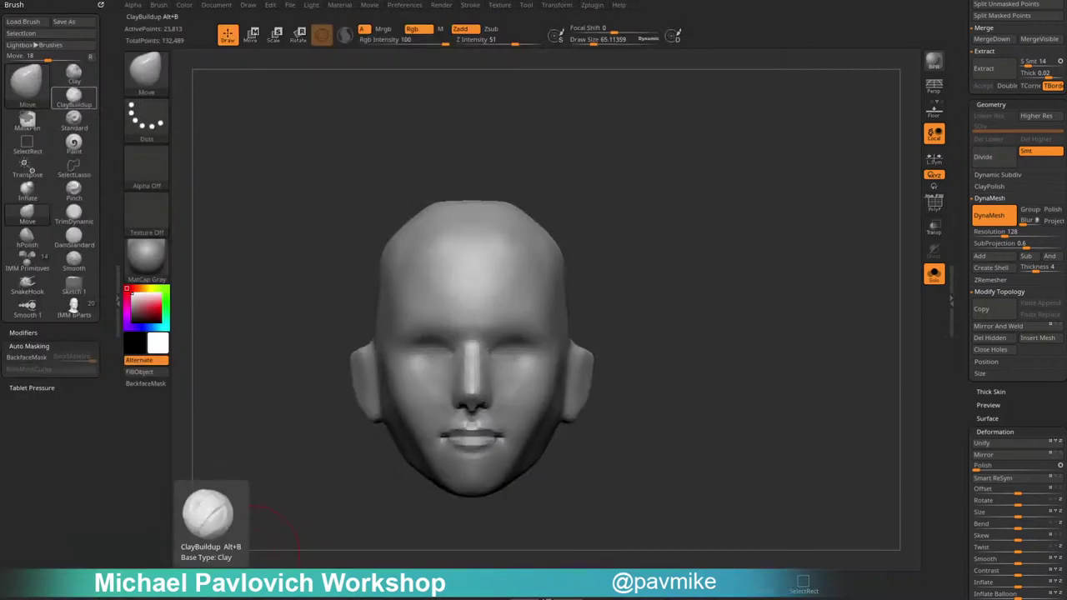
Carve arched brow lines above both eyes with the DamStandard brush at draw size about 46 to 49.
left_click_drag(717, 195, 743, 204)
key("b")
key("d")
key("s")
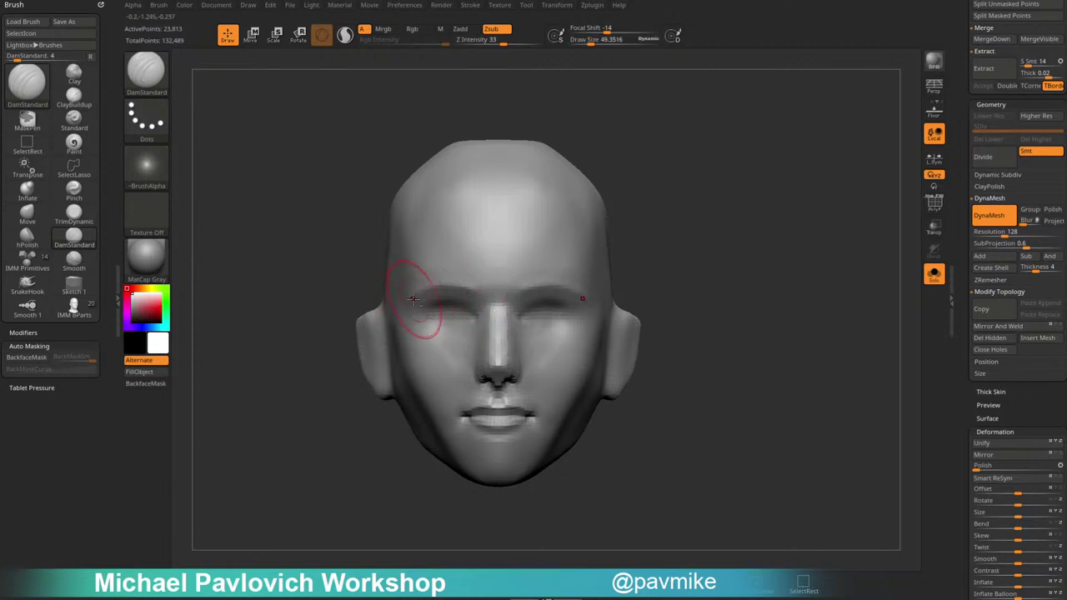
left_click_drag(695, 246, 685, 270, "alt")
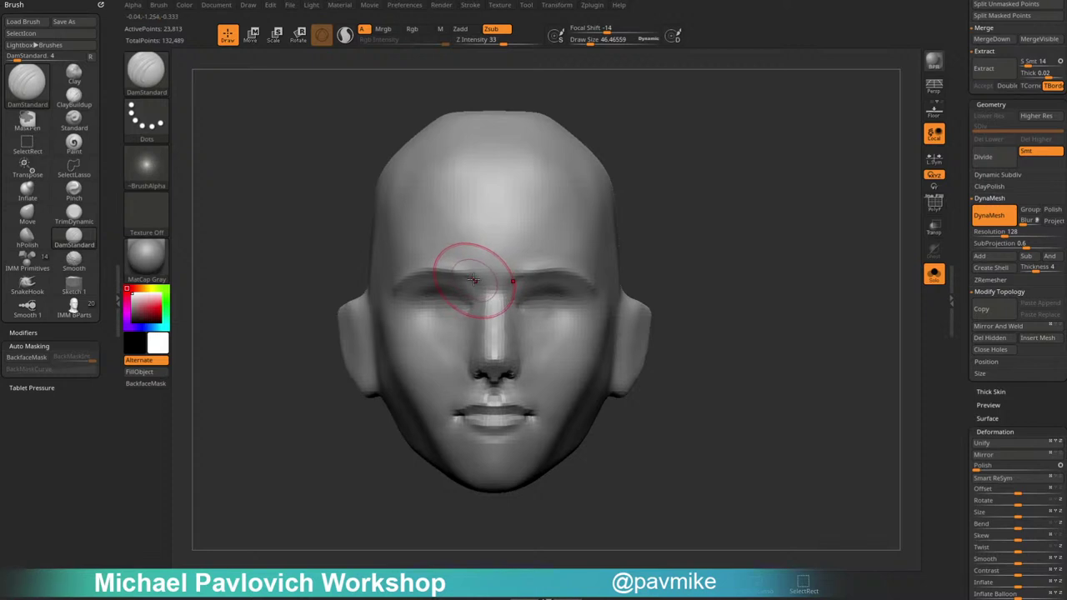
left_click_drag(663, 212, 640, 190, "alt")
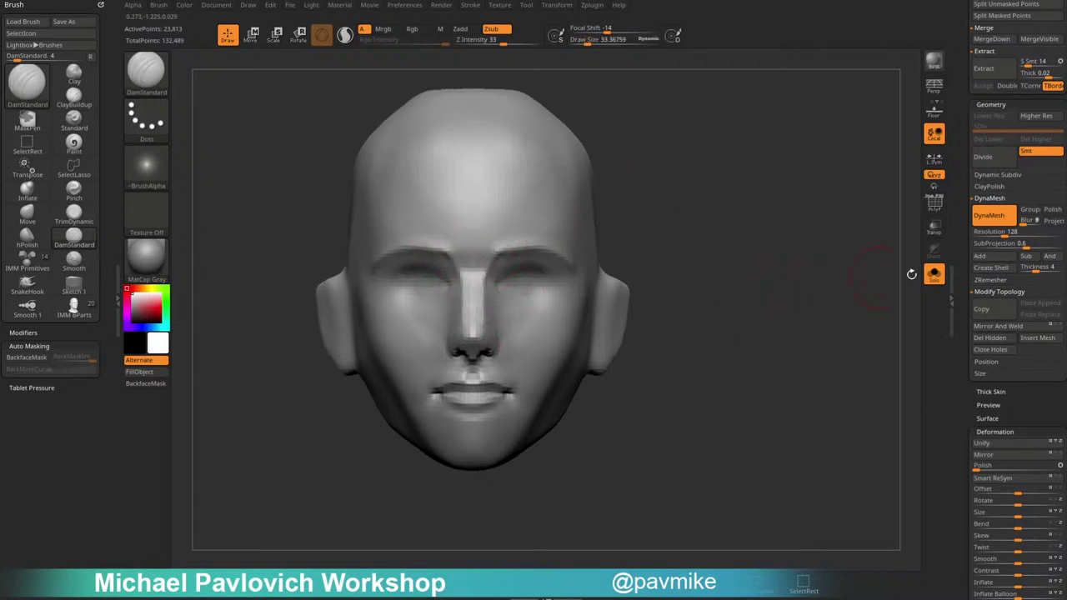
Set the DynaMesh resolution to 256 and remesh the head.
left_click_drag(1006, 232, 1014, 232)
left_click(1011, 236)
type("256")
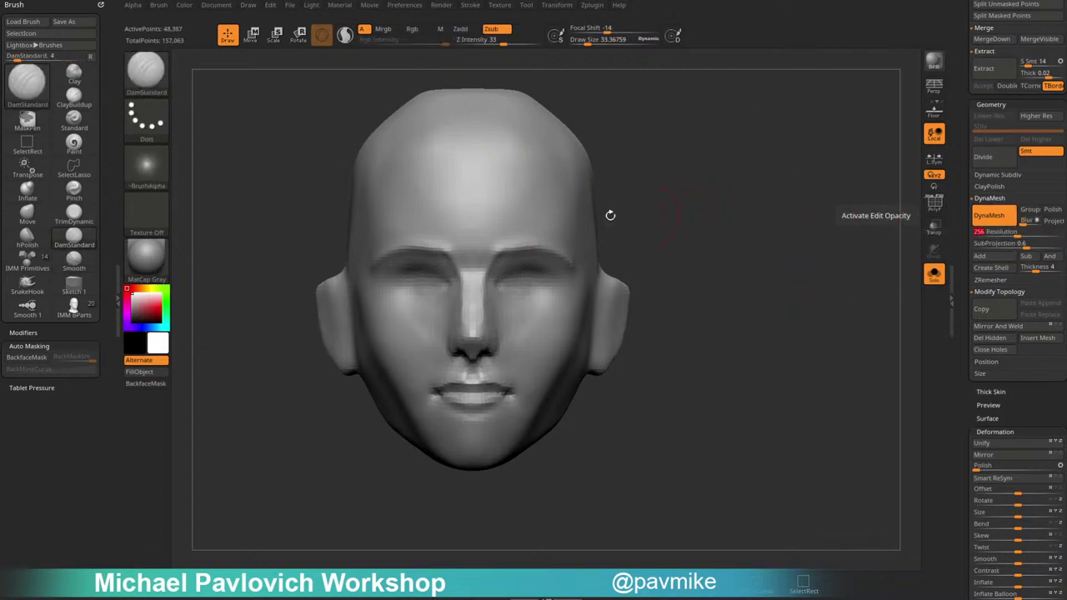
key("Return")
key("b")
key("s")
key("t")
mouse_move(679, 131)
left_mouse_down("ctrl")
mouse_move(716, 256)
mouse_move(769, 248)
left_mouse_up("ctrl")
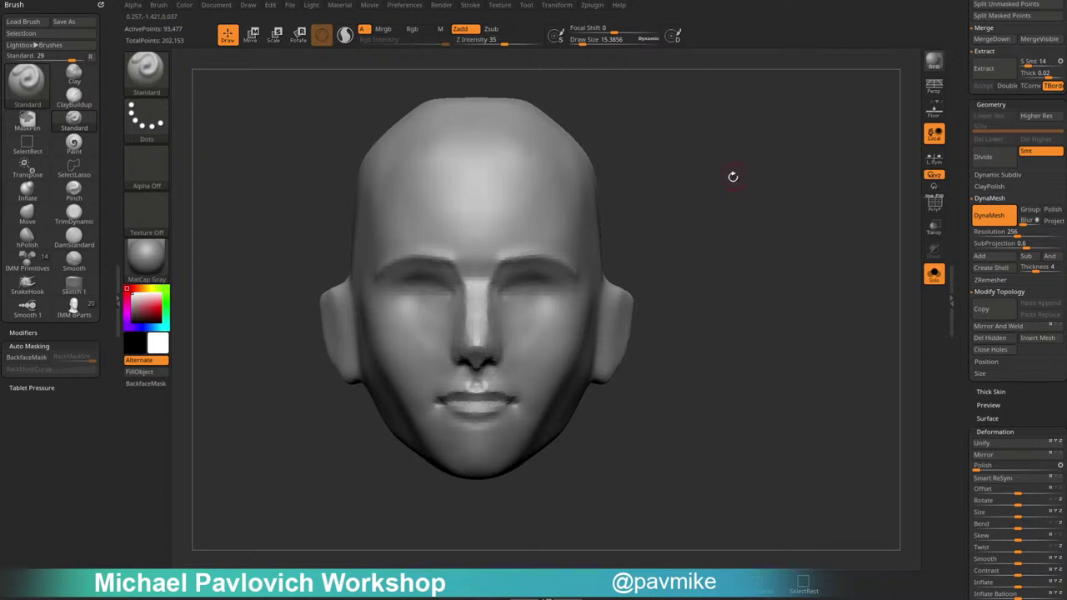
Carve the upper eyelid crease of both eyes with the DamStandard brush at draw size about 27 to 29.
key("b")
key("d")
key("s")
key("s")
left_click(520, 295)
key("[")
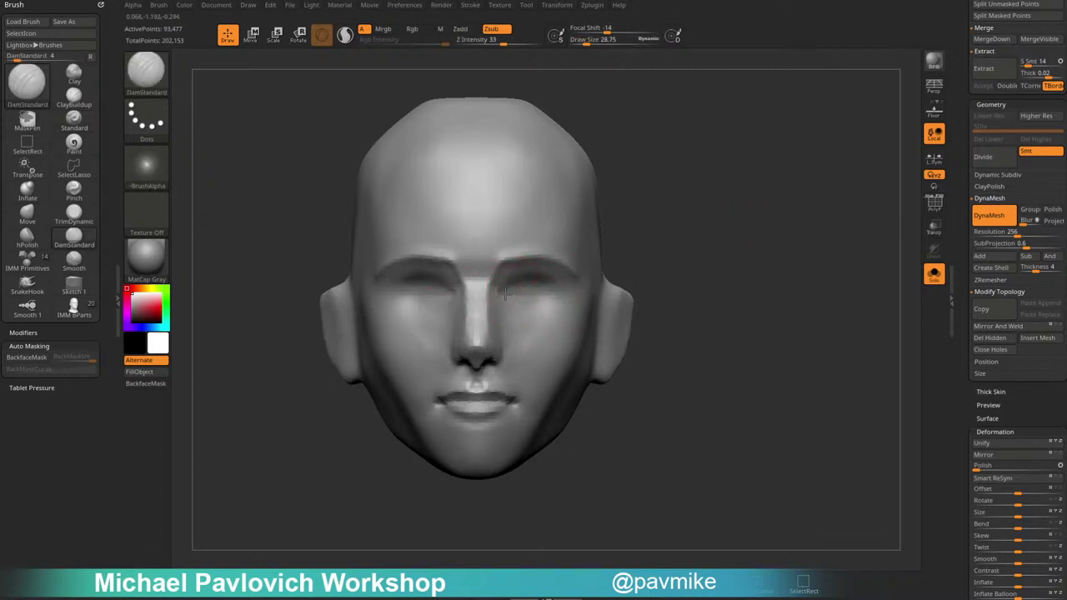
left_click_drag(503, 285, 552, 281)
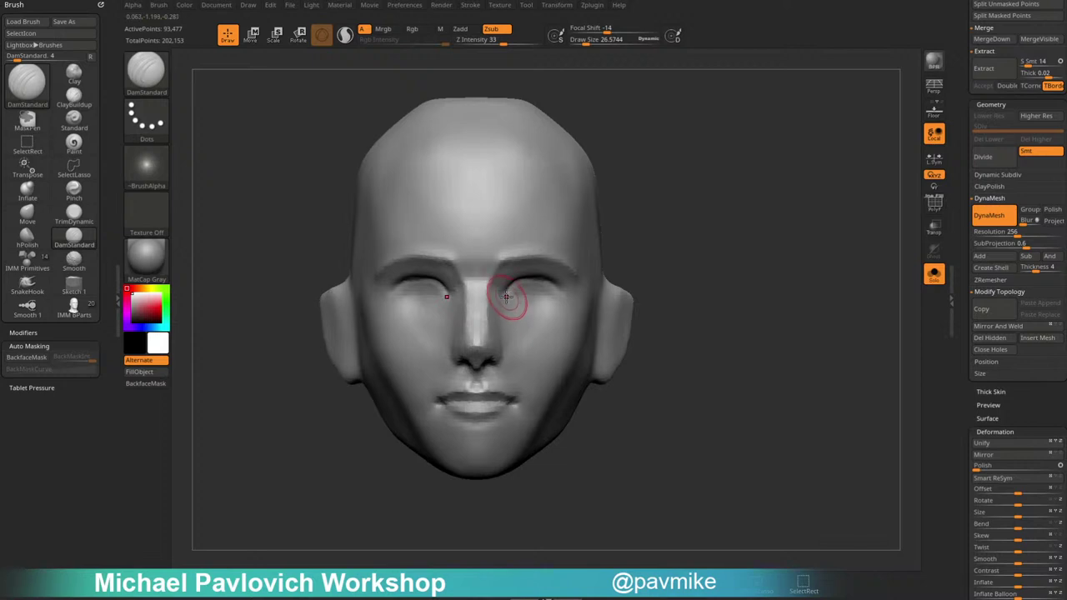
mouse_move(514, 300)
left_mouse_down()
mouse_move(554, 299)
mouse_move(562, 344)
mouse_move(525, 368)
left_mouse_up()
key("ctrl")
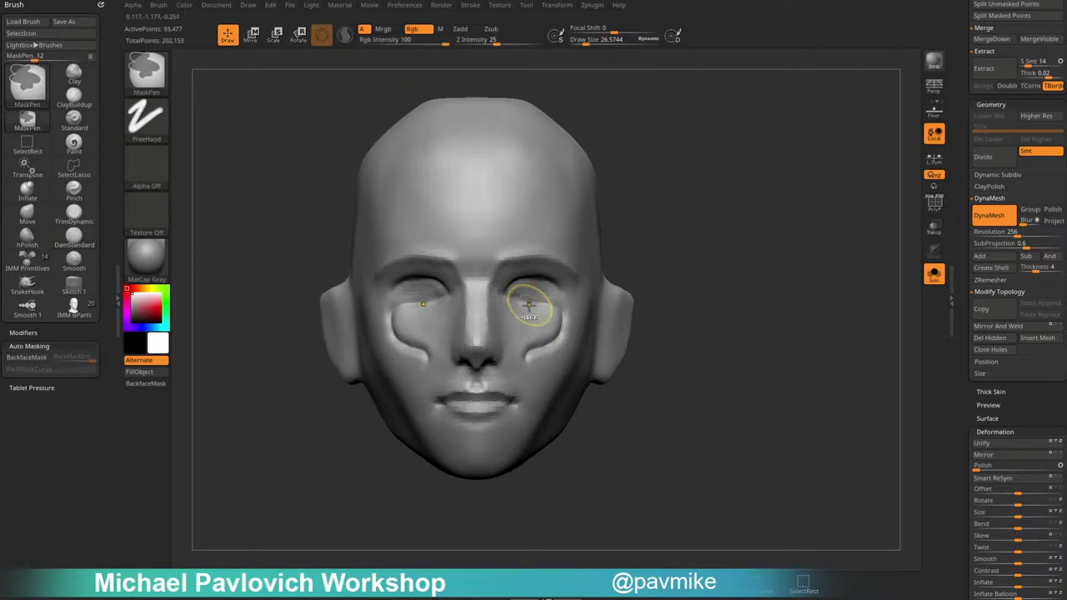
key("ctrl+z")
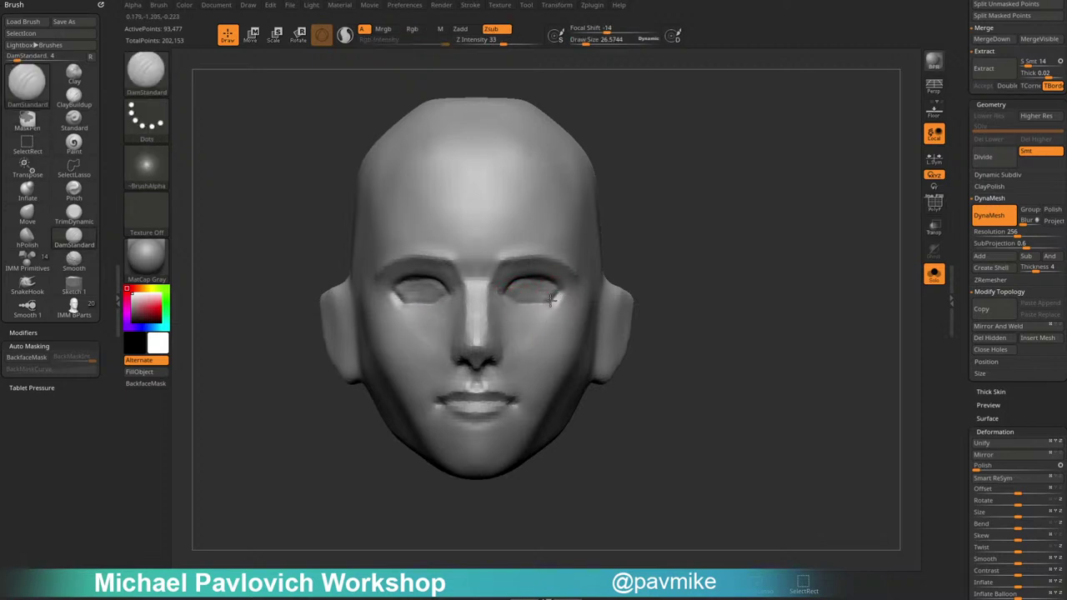
Define the lower eyelid rims and under-eye creases with the DamStandard brush at draw size about 24 to 36, undoing the last crease stroke.
left_click_drag(678, 244, 517, 317)
key("s")
left_click(542, 300)
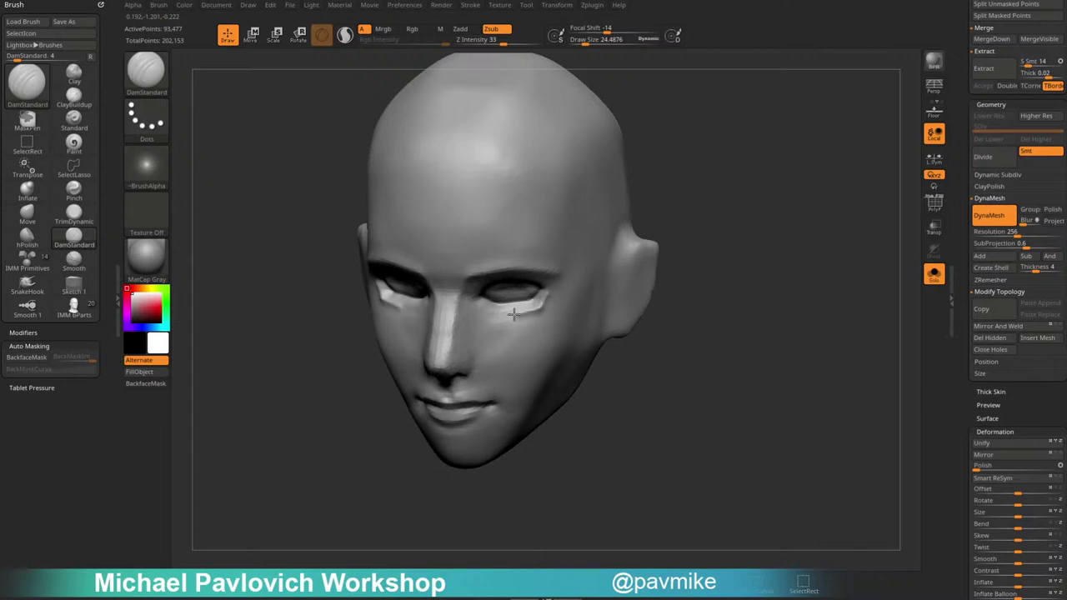
left_click_drag(700, 250, 731, 245, "shift")
key("]")
key("]")
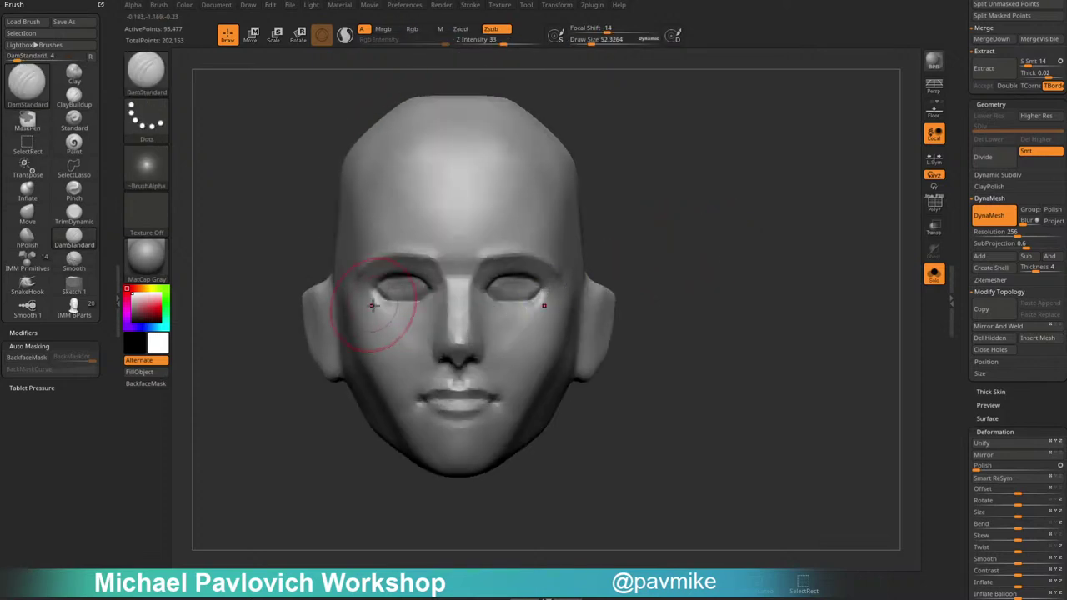
key("[")
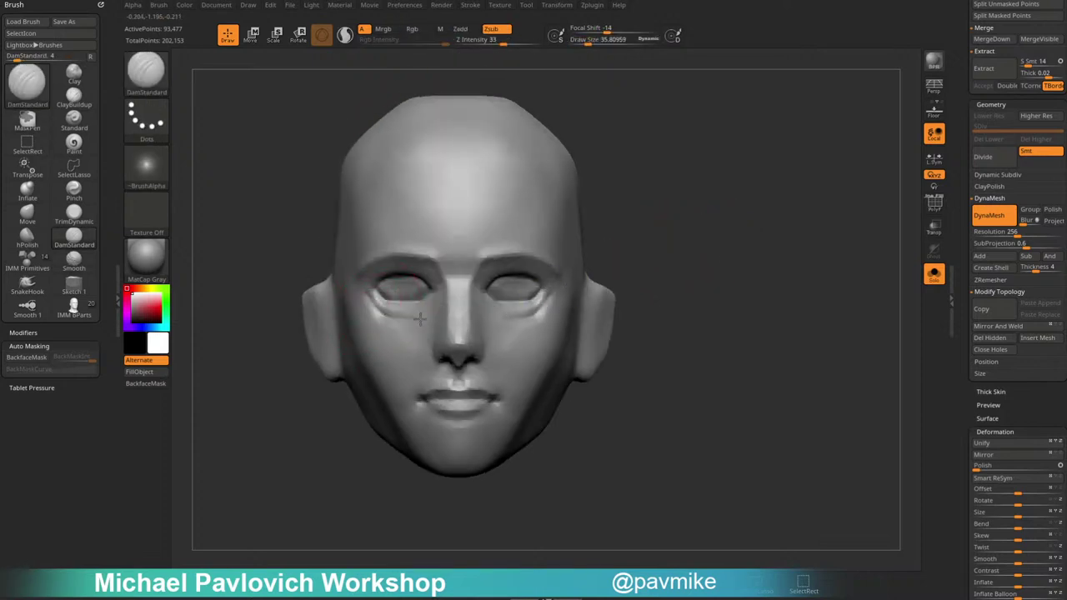
mouse_move(648, 219)
left_mouse_down()
mouse_move(631, 236)
mouse_move(682, 225)
mouse_move(657, 219)
left_mouse_up()
mouse_move(657, 219)
left_mouse_down()
mouse_move(627, 236)
mouse_move(693, 234)
mouse_move(693, 245)
mouse_move(661, 200)
left_mouse_up()
key("ctrl+z")
key("[")
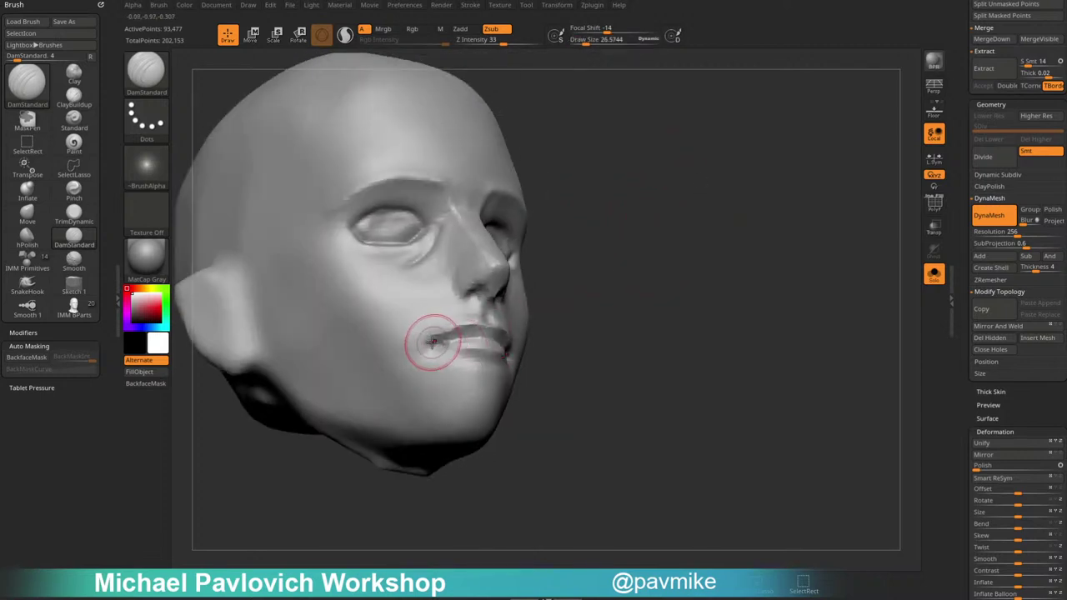
left_click_drag(428, 342, 454, 326)
key("ctrl+z")
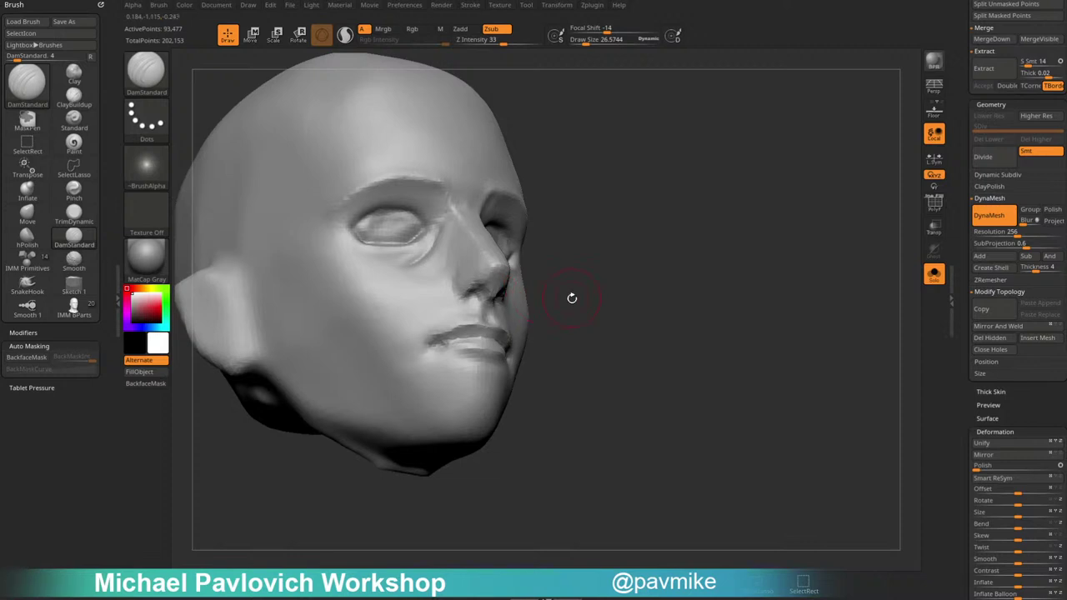
Deepen the line between the lips and the mouth corners with the DamStandard brush at draw size about 17.
left_click_drag(572, 300, 453, 333)
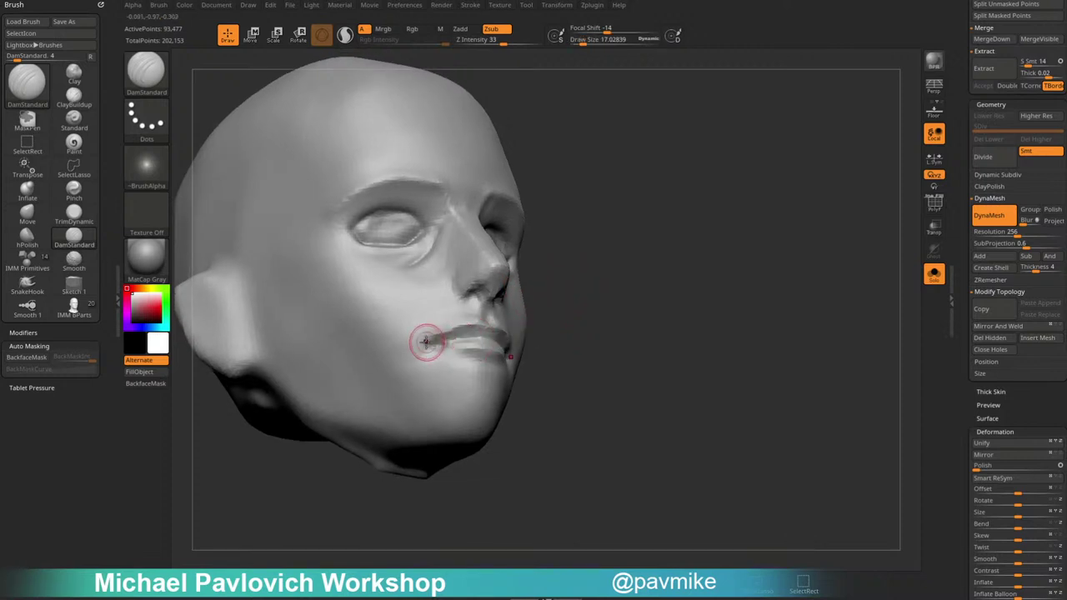
left_click_drag(578, 300, 436, 348)
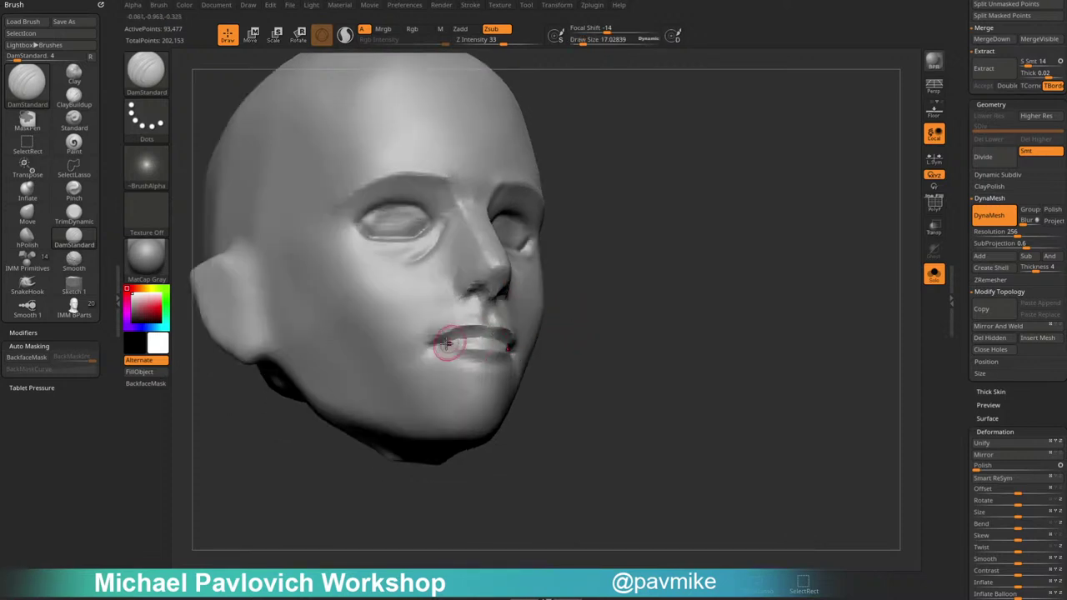
left_click_drag(572, 289, 446, 350)
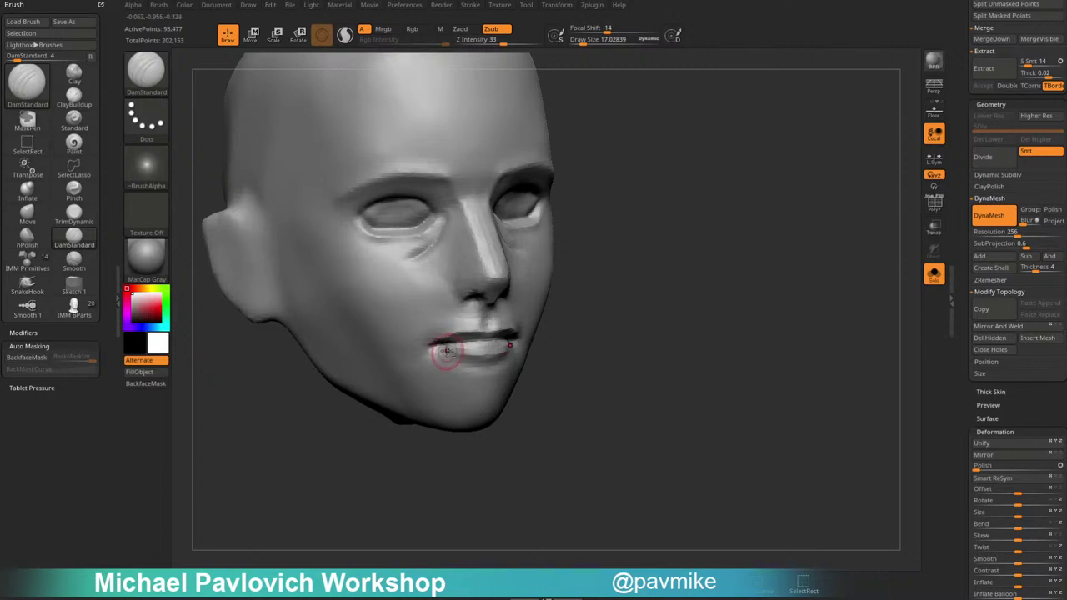
left_click_drag(560, 329, 625, 323, "shift")
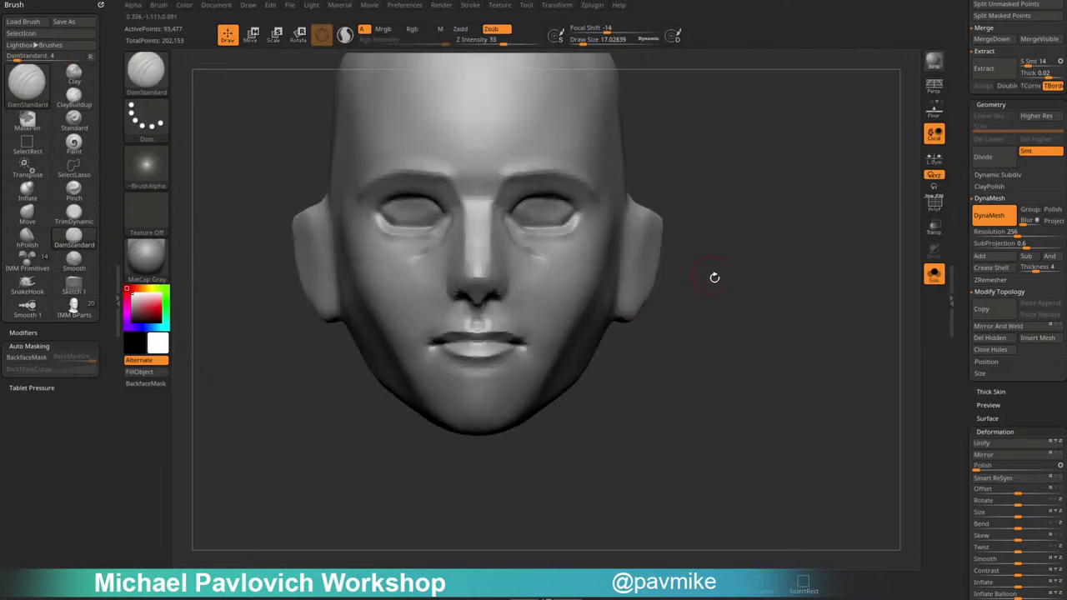
Build up a raised vertical strip down the middle of the forehead with the ClayBuildup brush at draw size about 59.
left_click_drag(714, 277, 636, 274)
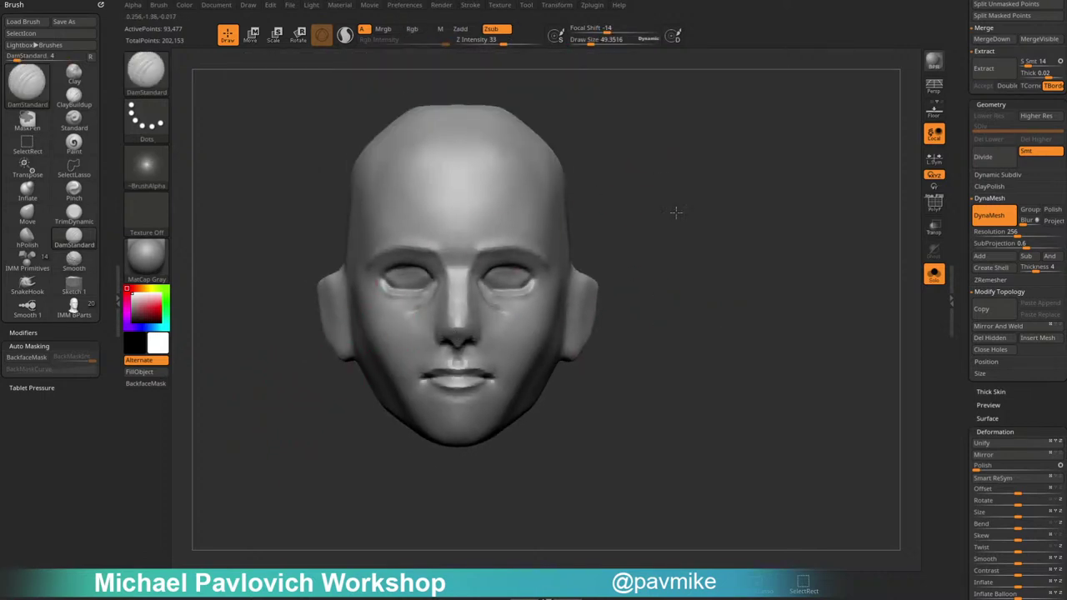
mouse_move(675, 212)
left_mouse_down()
mouse_move(442, 228)
mouse_move(471, 200)
mouse_move(467, 252)
left_mouse_up()
key("b")
key("c")
key("b")
key("s")
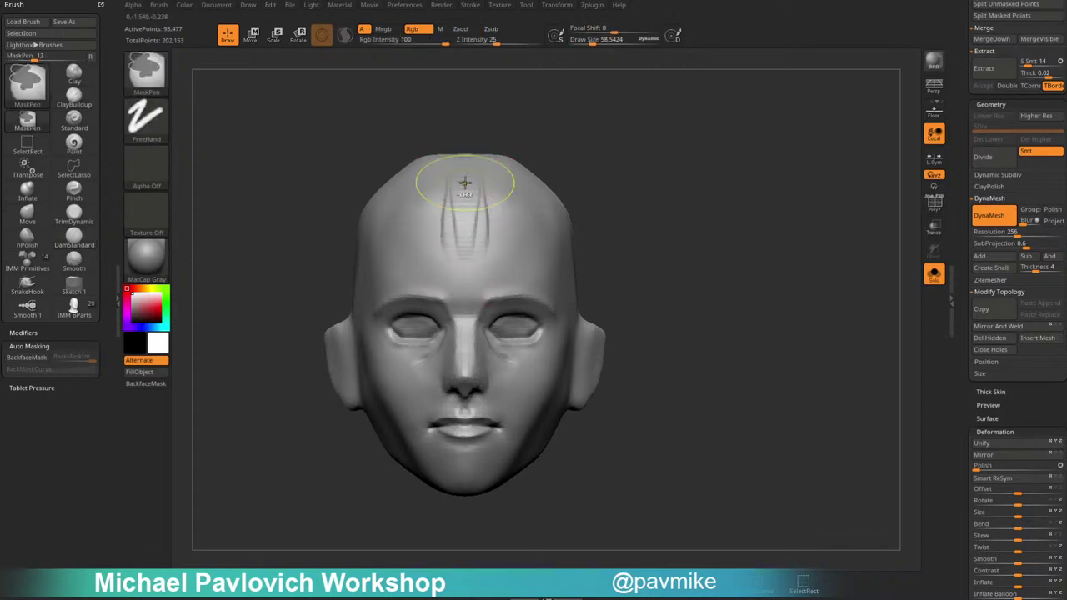
mouse_move(464, 183)
left_mouse_down()
mouse_move(464, 248)
mouse_move(462, 236)
left_mouse_up()
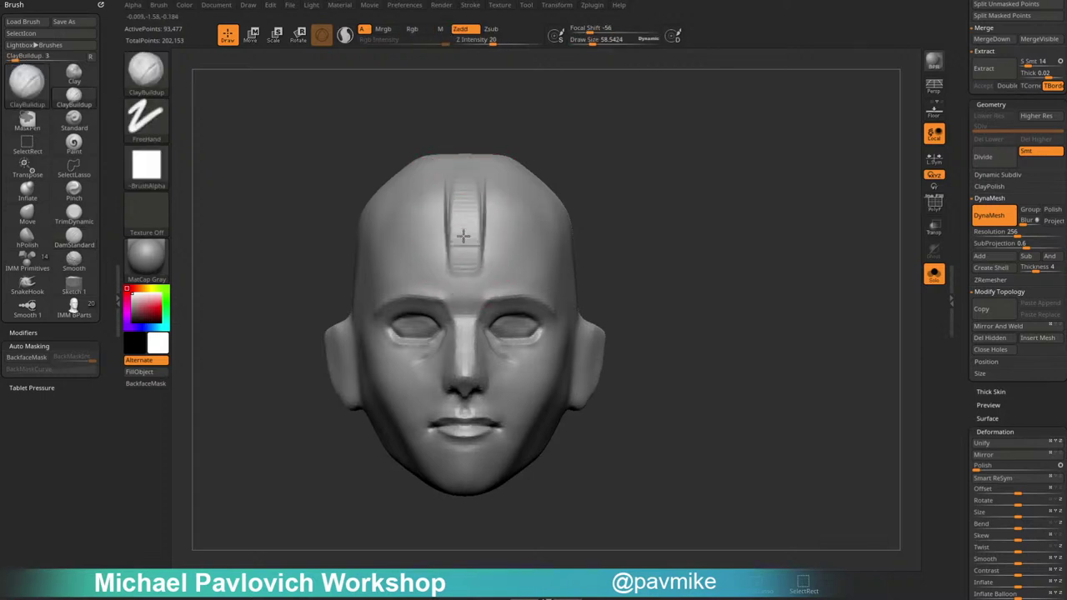
Extend the central strip from the brow back over the crown with ClayBuildup, widening it towards the top.
left_click_drag(561, 160, 565, 176)
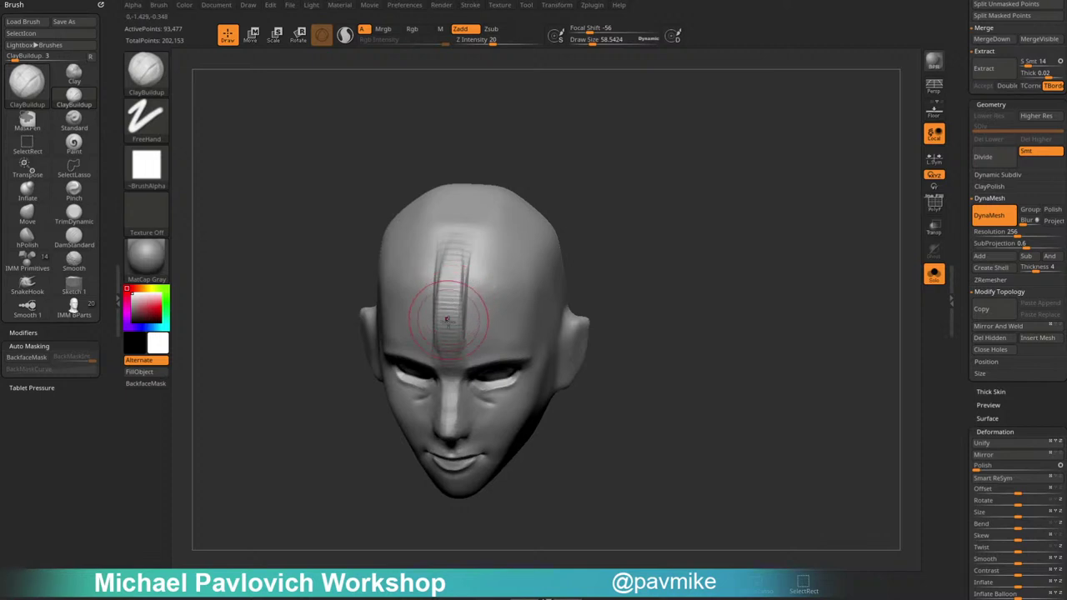
left_click_drag(446, 319, 460, 236)
left_click_drag(545, 172, 538, 195)
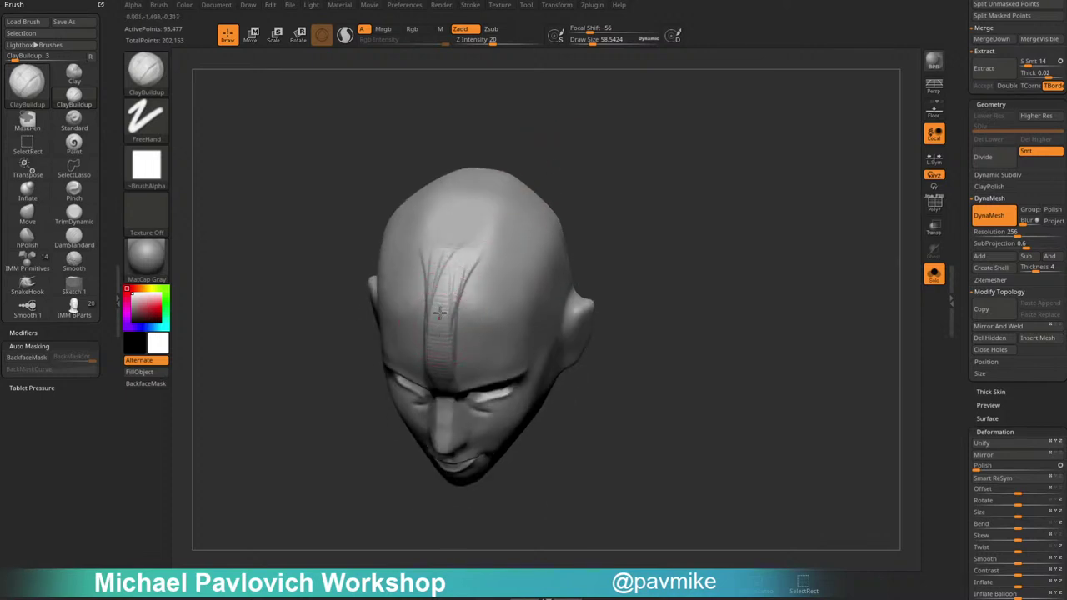
left_click_drag(440, 313, 471, 237)
left_click_drag(541, 183, 536, 171)
left_click_drag(445, 307, 455, 209)
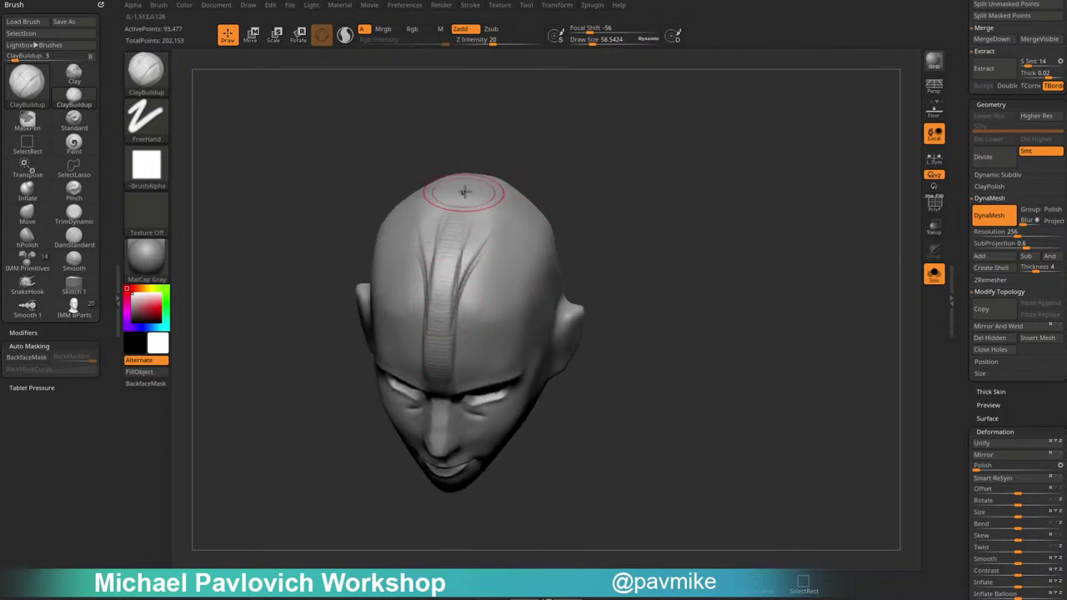
Flatten the surface of the central forehead strip with the hPolish brush at draw size about 49.
mouse_move(517, 162)
left_mouse_down()
mouse_move(576, 147)
mouse_move(619, 198)
mouse_move(611, 186)
mouse_move(575, 199)
left_mouse_up()
key("b")
key("h")
key("p")
key("s")
left_click_drag(443, 328, 437, 328)
left_click_drag(435, 284, 437, 271)
left_click_drag(457, 196, 444, 277)
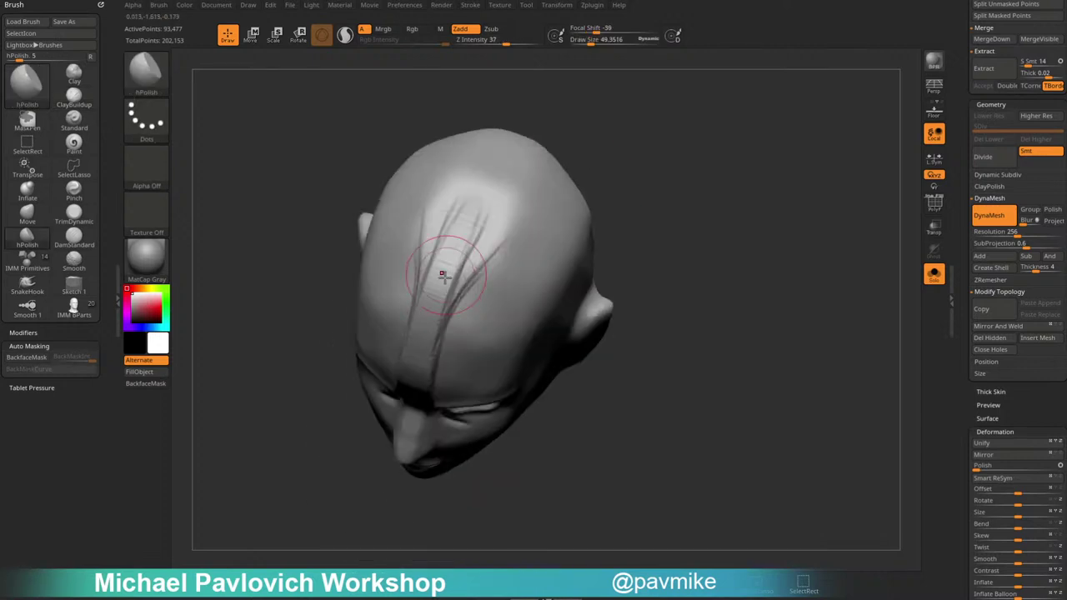
Polish the side edges of the forehead strip with the hPolish brush at draw size about 21 to 27.
left_click_drag(635, 202, 633, 137)
key("s")
left_click_drag(488, 231, 475, 232)
left_click_drag(441, 284, 425, 325)
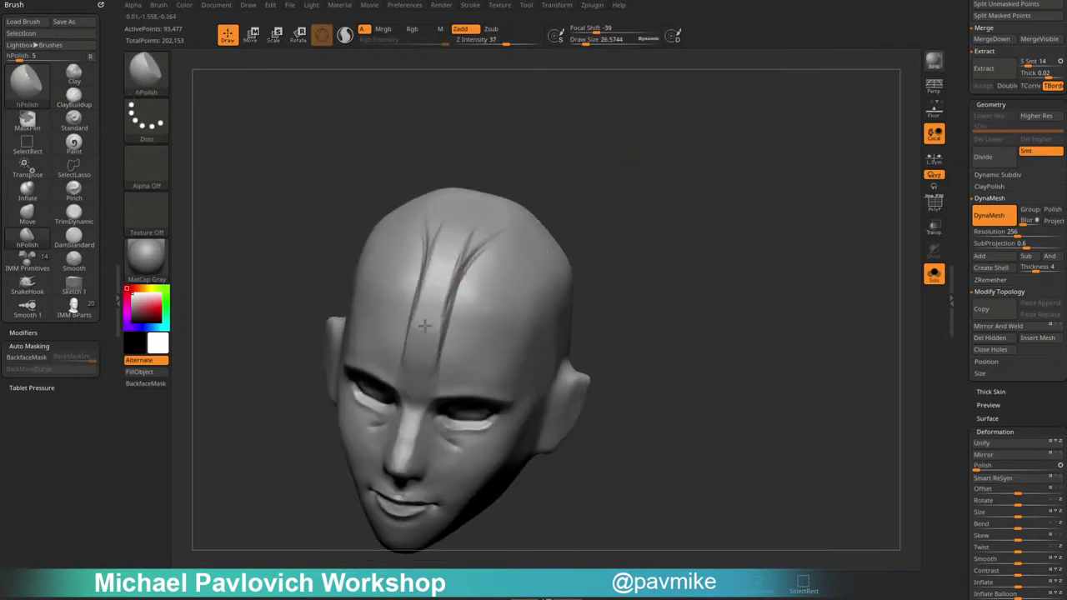
left_click_drag(577, 169, 555, 190)
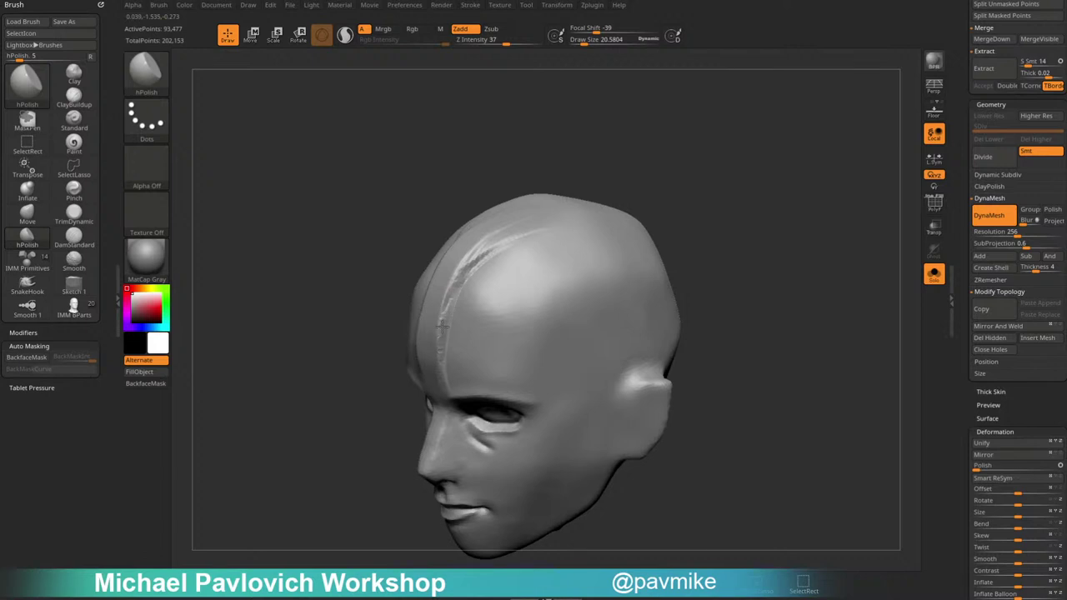
mouse_move(602, 159)
left_mouse_down()
mouse_move(667, 153)
mouse_move(666, 168)
left_mouse_up()
key("1")
Build up the strip and its flared upper end on the crown with the Clay brush at draw size about 41.
left_click_drag(643, 121, 637, 160)
key("s")
left_click_drag(483, 240, 490, 240)
mouse_move(525, 204)
left_mouse_down()
mouse_move(471, 250)
mouse_move(478, 230)
mouse_move(468, 252)
left_mouse_up()
left_click_drag(633, 168, 663, 139)
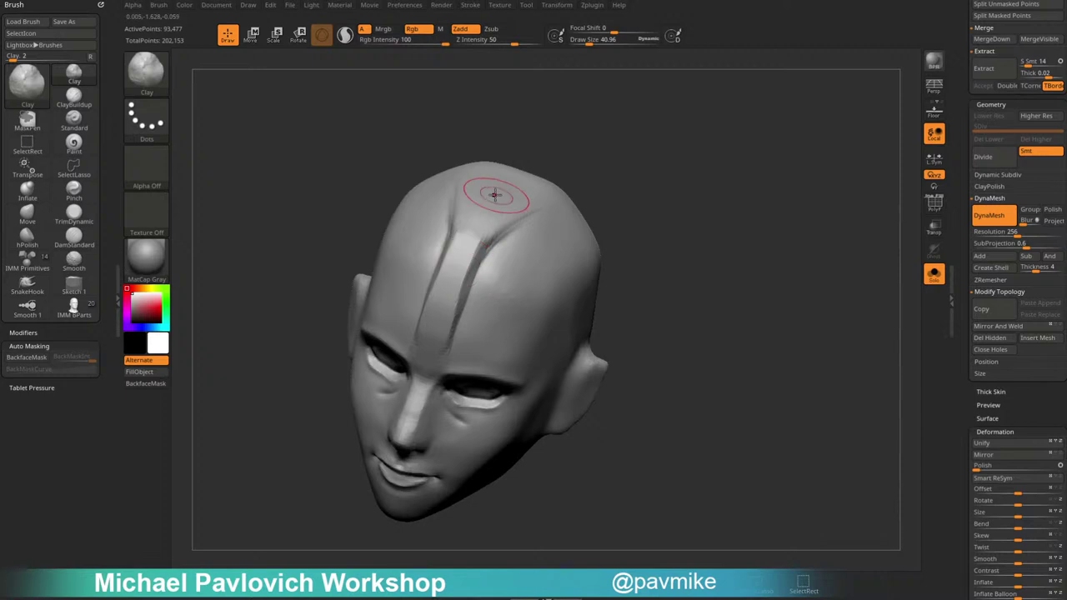
left_click_drag(495, 195, 441, 303)
mouse_move(583, 167)
left_mouse_down()
mouse_move(550, 204)
mouse_move(519, 190)
mouse_move(535, 180)
left_mouse_up()
mouse_move(666, 125)
left_mouse_down()
mouse_move(712, 102)
mouse_move(646, 158)
left_mouse_up()
Give the Clay brush Alpha 06 and fill the crown area between the strip's flared edges.
left_click(154, 168)
left_click(490, 219)
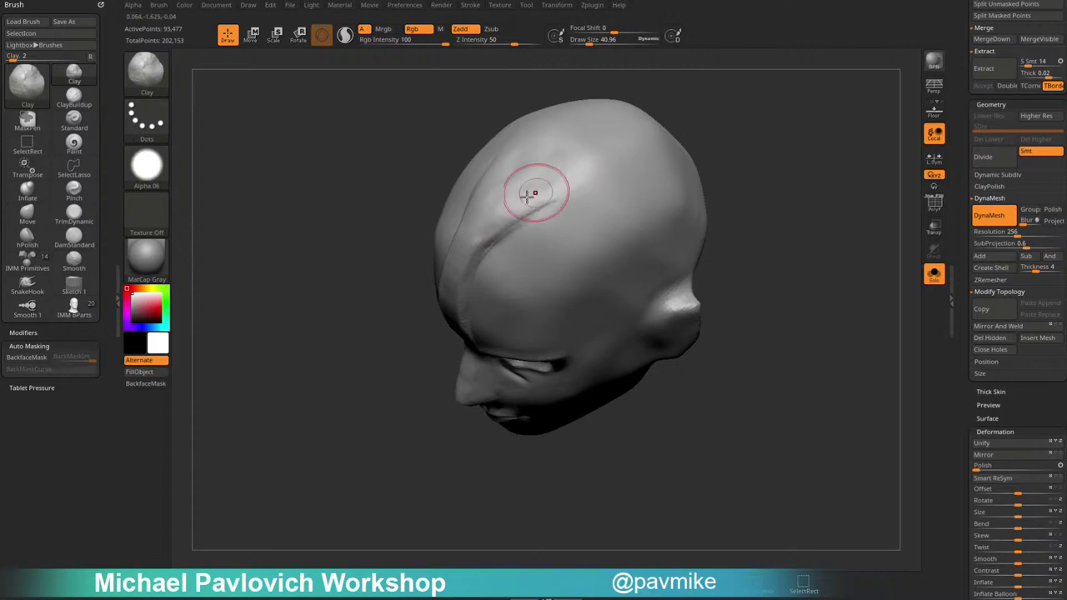
left_click_drag(686, 126, 723, 127)
mouse_move(469, 225)
left_mouse_down()
mouse_move(495, 178)
mouse_move(482, 210)
left_mouse_up()
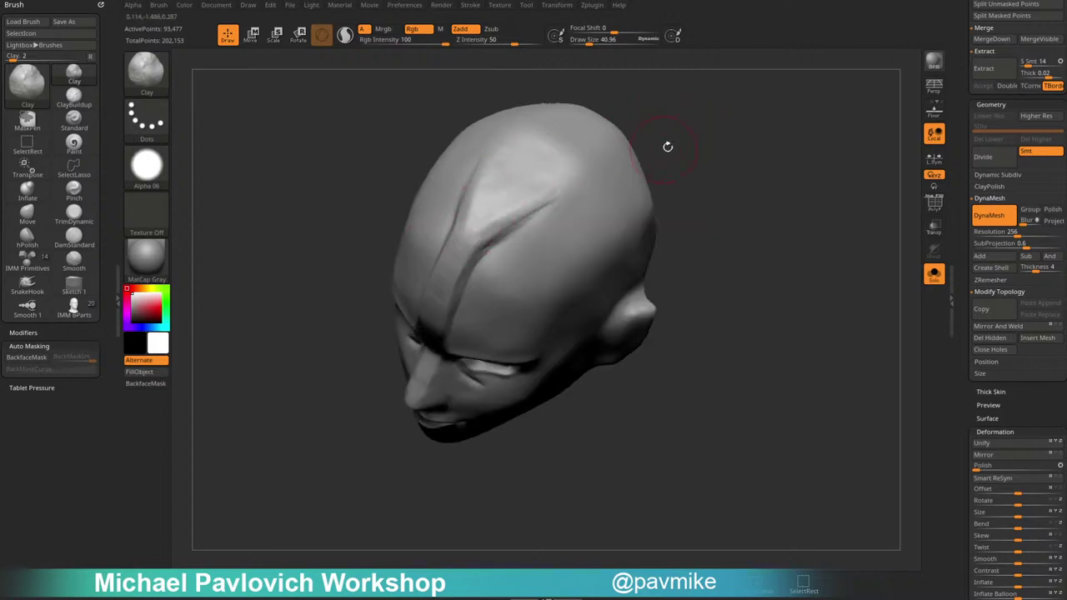
Clean up the strip's surface and edges from crown to brow with the hPolish brush at draw size about 22.
left_click_drag(667, 130, 607, 157)
key("b")
key("h")
key("p")
left_click_drag(502, 172, 482, 209)
left_click_drag(645, 152, 657, 125)
right_click_drag(555, 184, 448, 243)
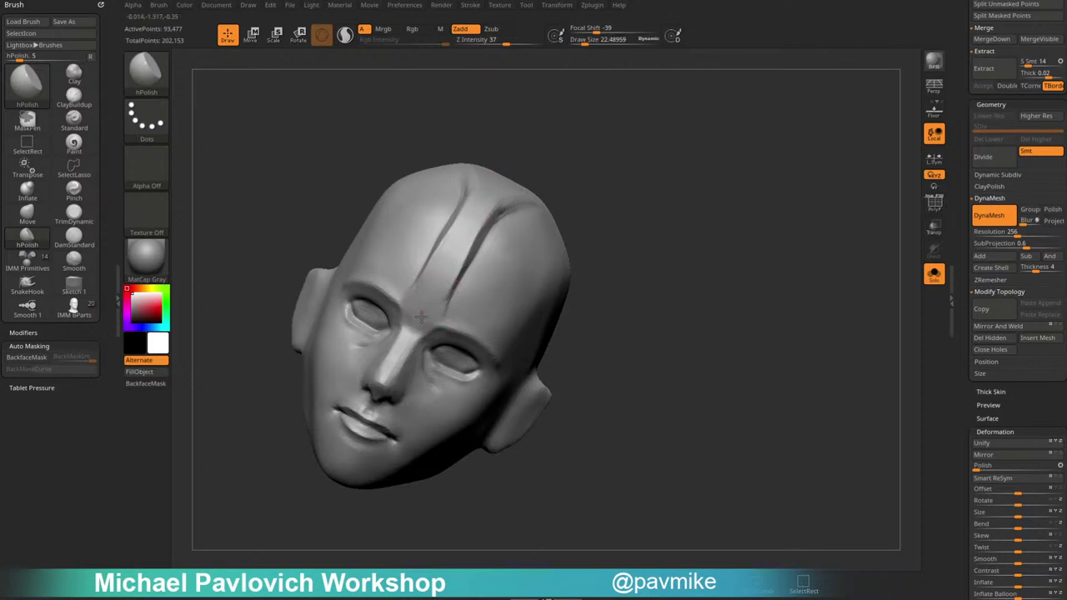
right_click_drag(518, 194, 633, 200)
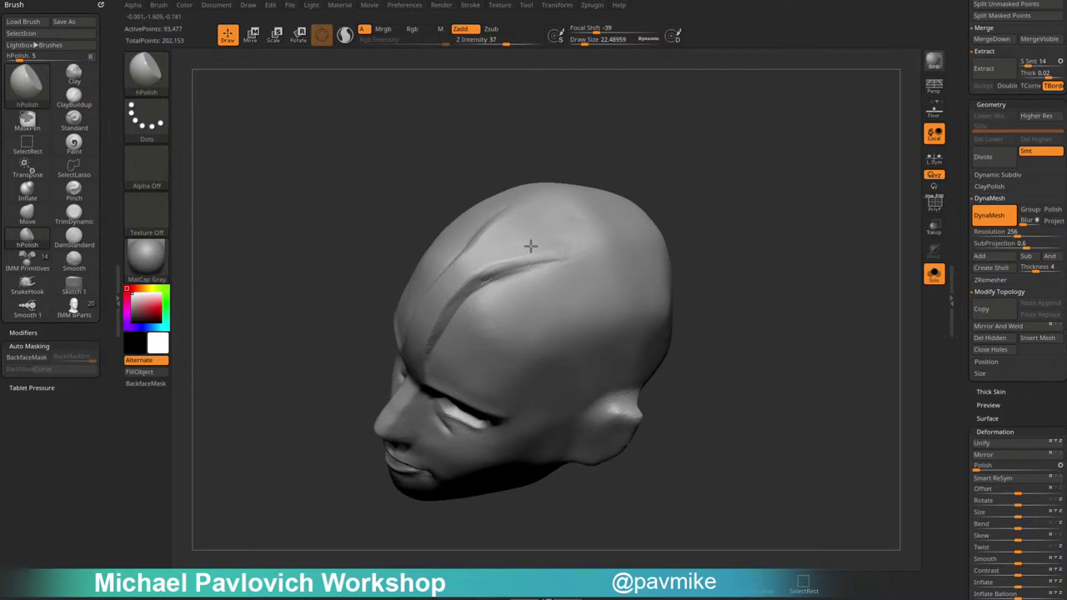
Mask a cheek panel from the front of the ear down to the jaw with MaskPen at draw size about 19, and invert the mask.
right_click_drag(467, 268, 756, 195)
right_click_drag(719, 269, 671, 200, "alt")
right_click_drag(673, 309, 553, 336)
mouse_move(553, 337)
left_mouse_down()
mouse_move(487, 391)
mouse_move(460, 450)
left_mouse_up()
right_click_drag(571, 433, 463, 421)
key("ctrl")
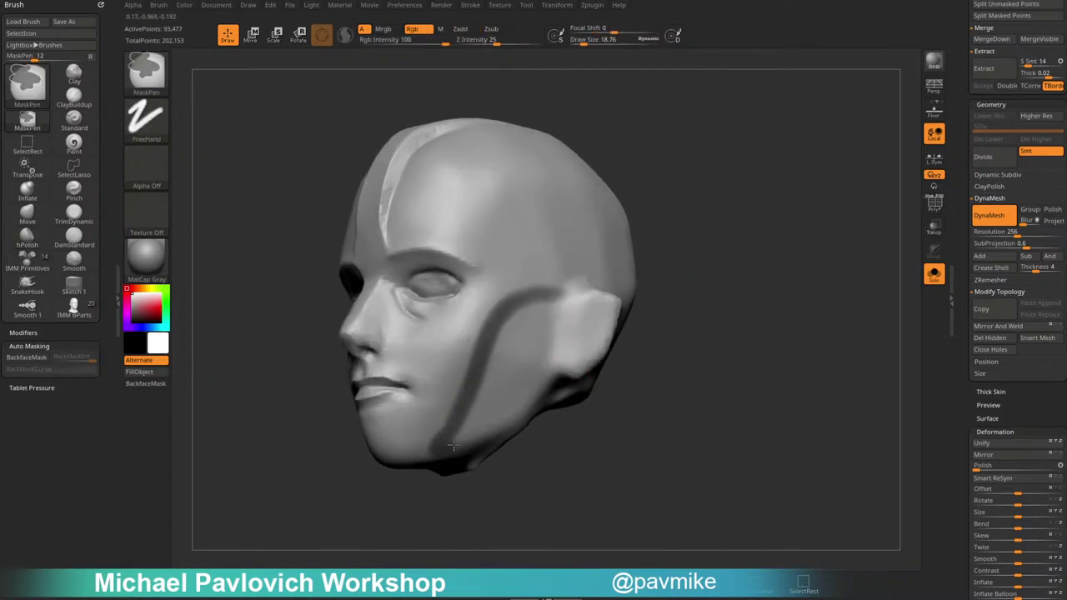
mouse_move(452, 444)
left_mouse_down("ctrl")
mouse_move(514, 405)
mouse_move(550, 335)
mouse_move(557, 291)
mouse_move(495, 326)
mouse_move(463, 419)
mouse_move(491, 406)
left_mouse_up("ctrl")
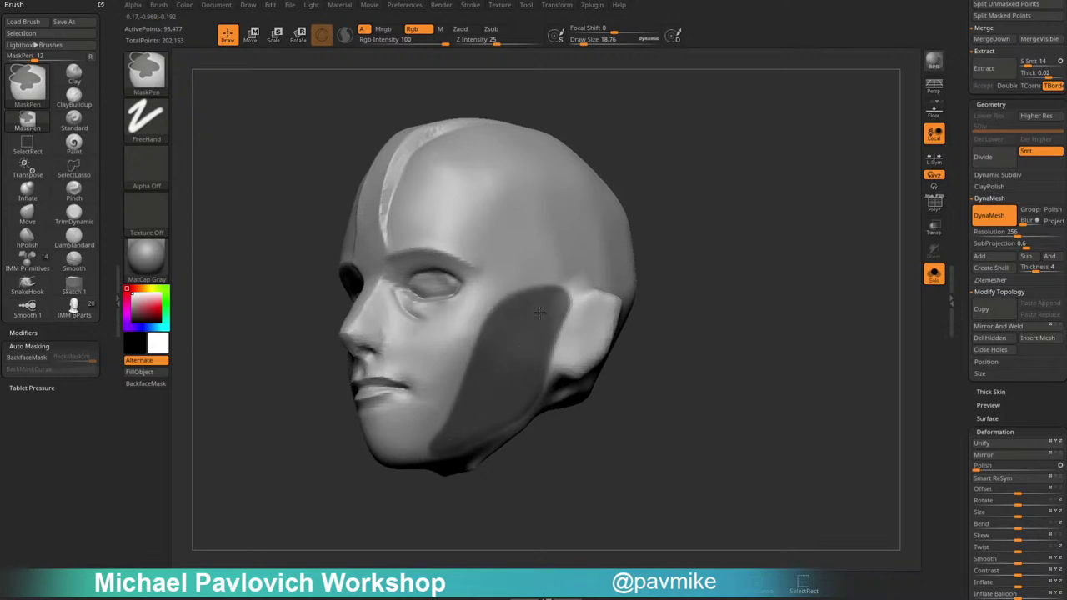
left_click(737, 211, "ctrl")
Offset the unmasked cheek panels from the surrounding face with the Transpose move tool.
left_click_drag(719, 279, 736, 233)
key("w")
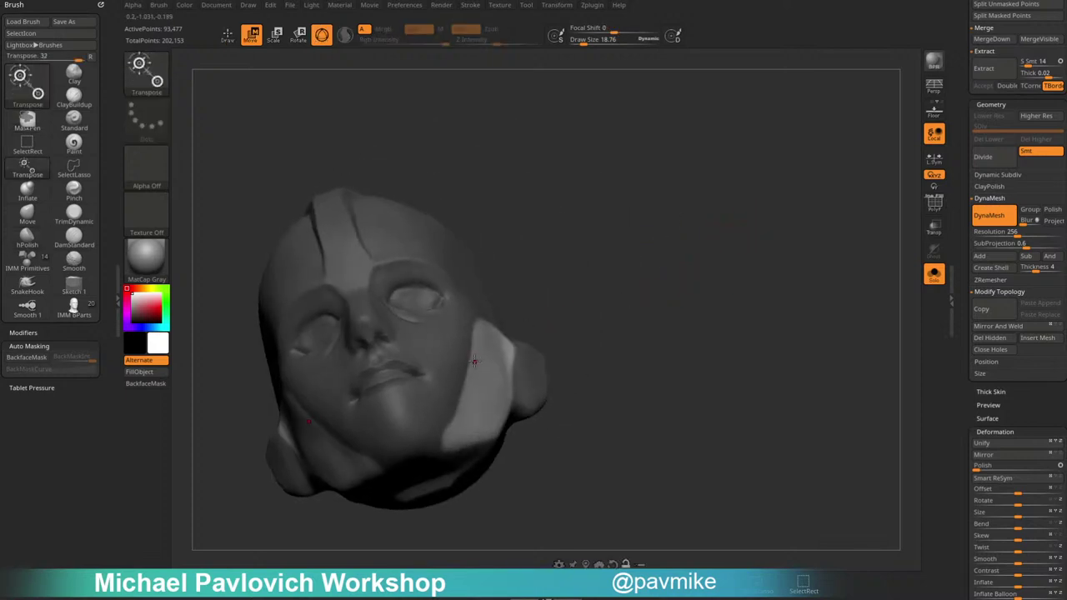
left_click(476, 361, "alt")
left_click_drag(560, 329, 537, 281)
left_click_drag(502, 350, 513, 351)
left_click_drag(577, 293, 581, 318, "shift")
mouse_move(519, 368)
left_mouse_down()
mouse_move(498, 375)
mouse_move(506, 405)
mouse_move(527, 411)
left_mouse_up()
Adjust the unmasked cheek panel with the Move brush at draw size about 59.
key("q")
mouse_move(694, 267)
left_mouse_down()
mouse_move(667, 269)
mouse_move(690, 282)
left_mouse_up()
key("s")
mouse_move(562, 301)
left_mouse_down()
mouse_move(576, 298)
mouse_move(527, 287)
mouse_move(559, 305)
mouse_move(547, 296)
left_mouse_up()
key("b")
key("m")
key("v")
key("s")
key("s")
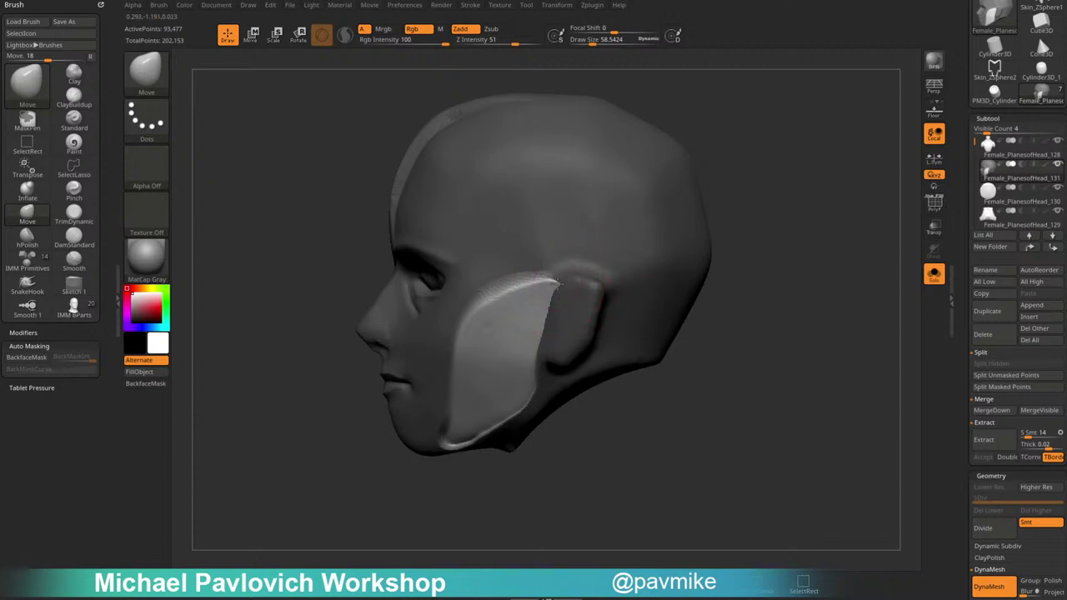
Reshape the cheek panel's rear and jaw-side edges with the Move brush at draw size about 87 to 91.
left_click_drag(759, 274, 619, 289)
key("s")
left_click_drag(560, 356, 547, 357)
key("s")
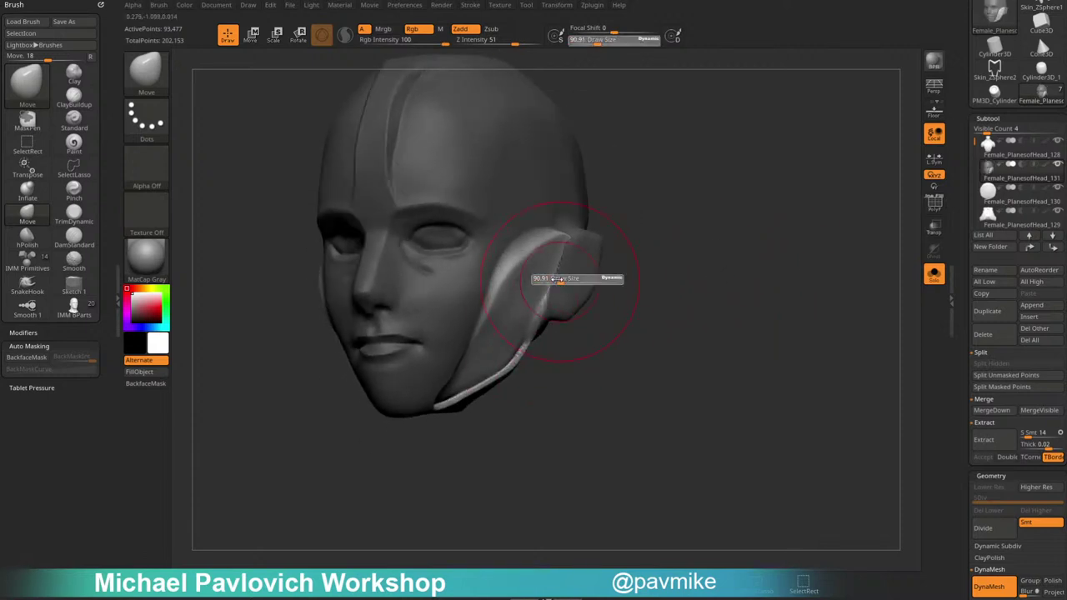
left_click_drag(546, 281, 539, 281)
mouse_move(566, 402)
left_mouse_down()
mouse_move(492, 383)
mouse_move(458, 409)
mouse_move(495, 400)
left_mouse_up()
key("s")
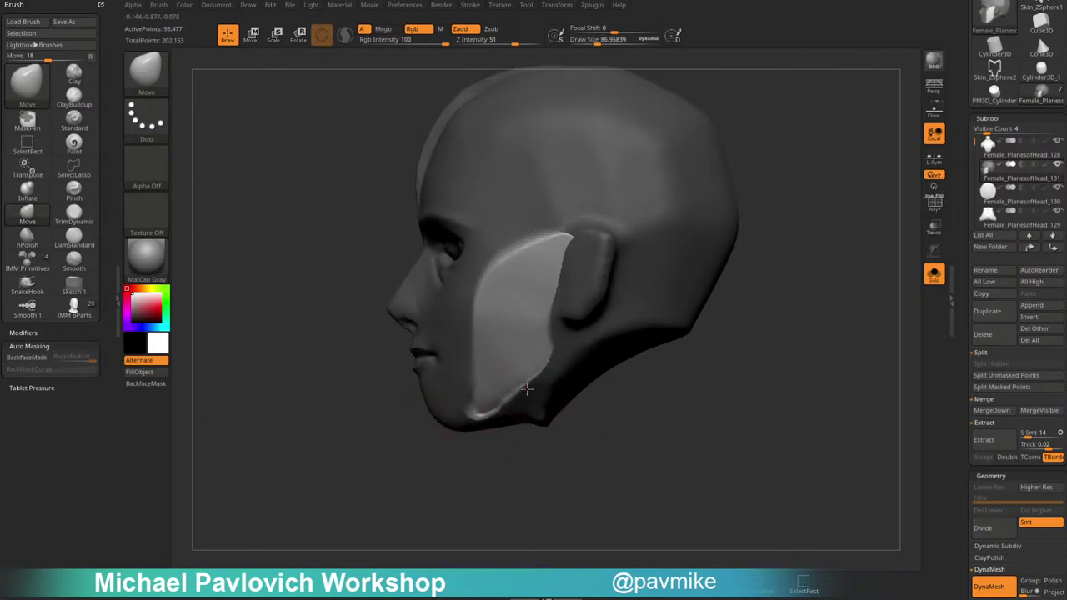
Refine the cheek panel's lower tip near the chin with the Move brush at draw size about 39.
left_click_drag(496, 458, 494, 423)
key("s")
left_click_drag(493, 417, 487, 424)
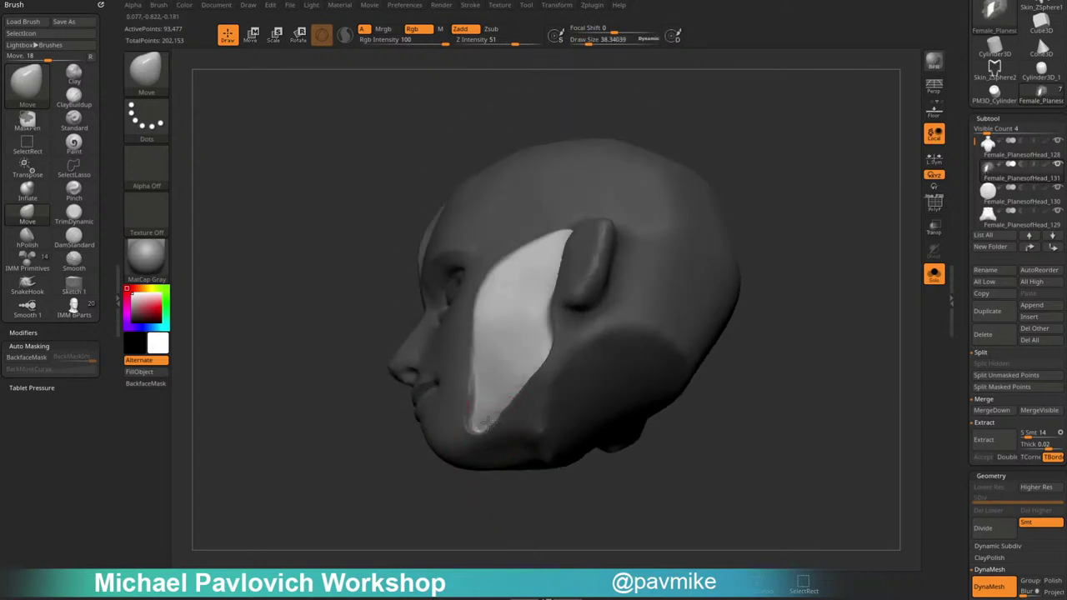
Invert the mask and adjust the jaw surface bordering the panel's lower tip with the Move brush at draw size about 33.
left_click(456, 500, "ctrl")
mouse_move(456, 500)
left_mouse_down()
mouse_move(437, 517)
mouse_move(463, 497)
left_mouse_up()
key("s")
left_click_drag(507, 435, 505, 435)
left_click_drag(510, 423, 504, 419)
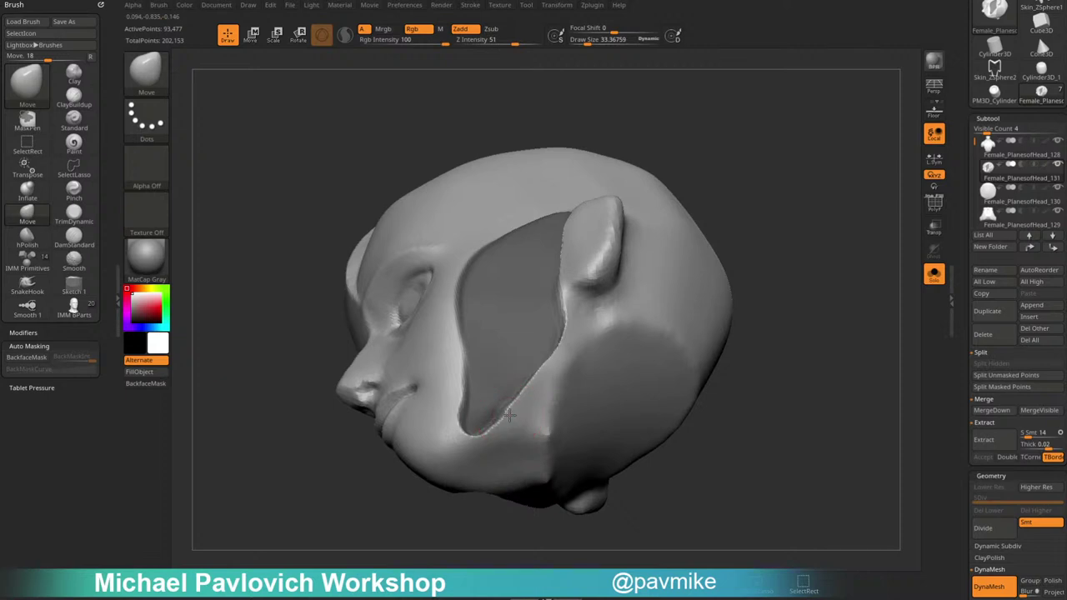
Clear the mask and remesh the whole head with DynaMesh at resolution 312.
left_click_drag(385, 456, 468, 486)
left_click_drag(725, 266, 810, 358, "alt")
left_click_drag(767, 241, 734, 311, "alt")
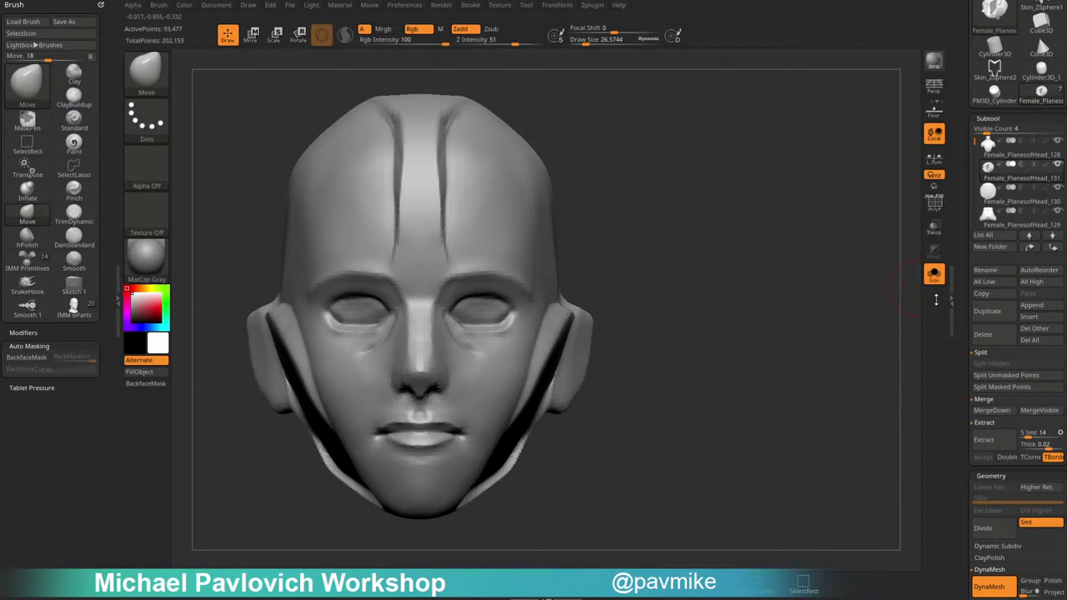
scroll(960, 345, "down", 5)
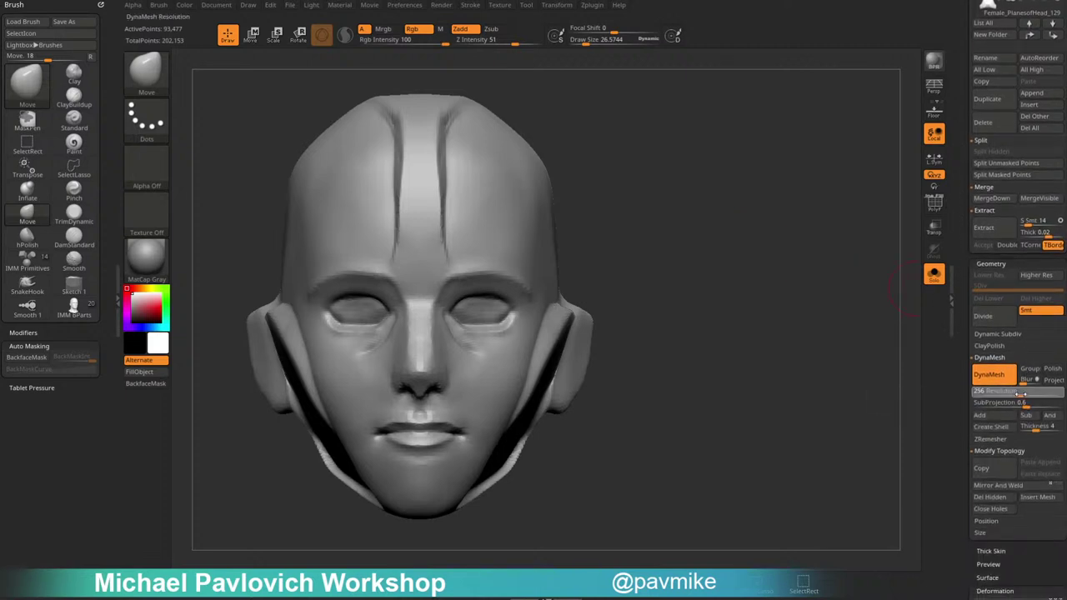
left_click_drag(685, 293, 744, 332, "ctrl")
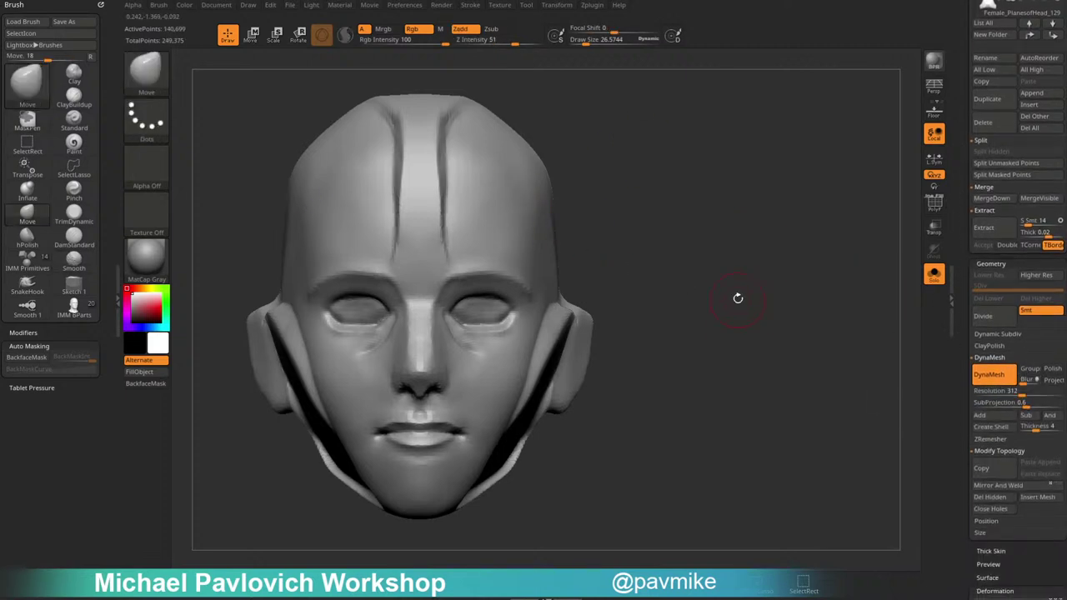
Define the cheek panel's upper rear edge with the DamStandard brush at draw size about 15.
key("b")
key("d")
key("s")
left_click_drag(755, 248, 738, 255)
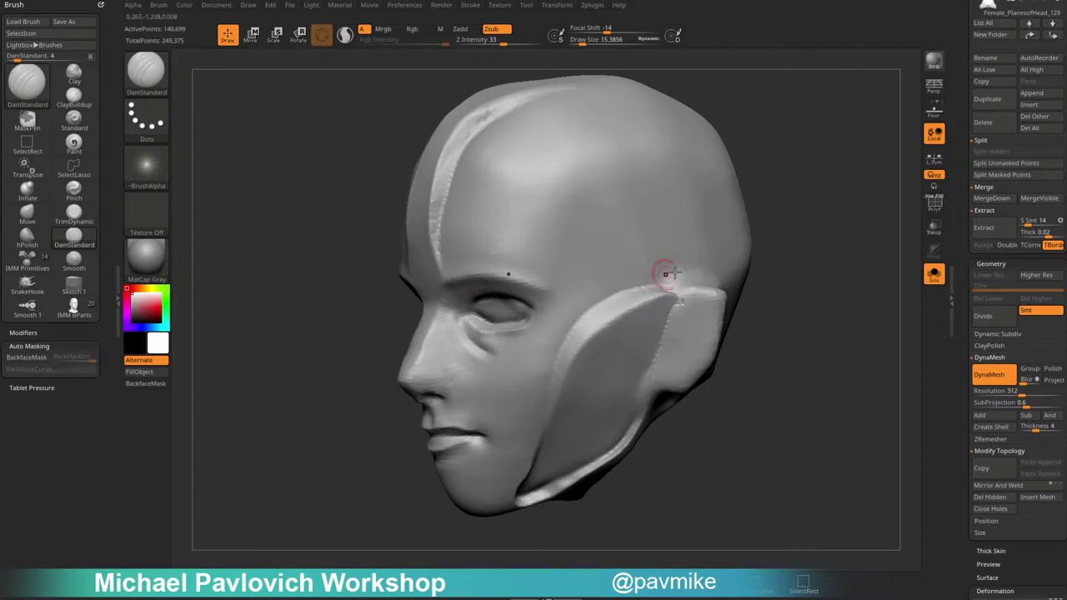
mouse_move(858, 260)
left_mouse_down()
mouse_move(759, 221)
mouse_move(756, 288)
left_mouse_up()
Build up the head surface along the cheek panel's upper rim with the Clay brush at draw size about 24.
key("b")
key("c")
key("l")
mouse_move(678, 261)
left_mouse_down()
mouse_move(613, 270)
mouse_move(689, 253)
mouse_move(589, 283)
left_mouse_up()
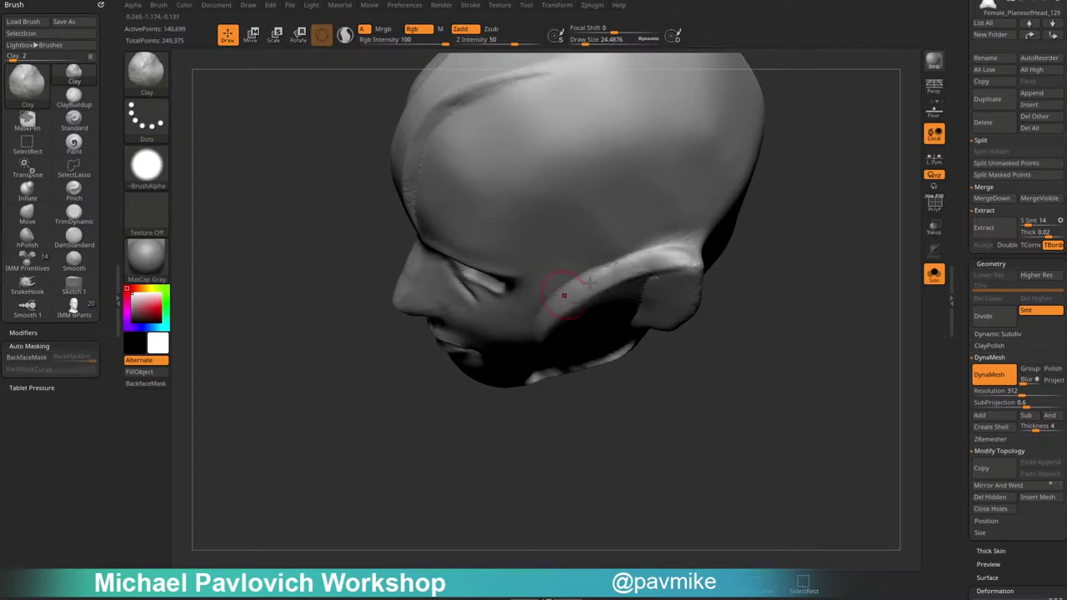
mouse_move(733, 266)
left_mouse_down()
mouse_move(781, 245)
mouse_move(727, 260)
left_mouse_up()
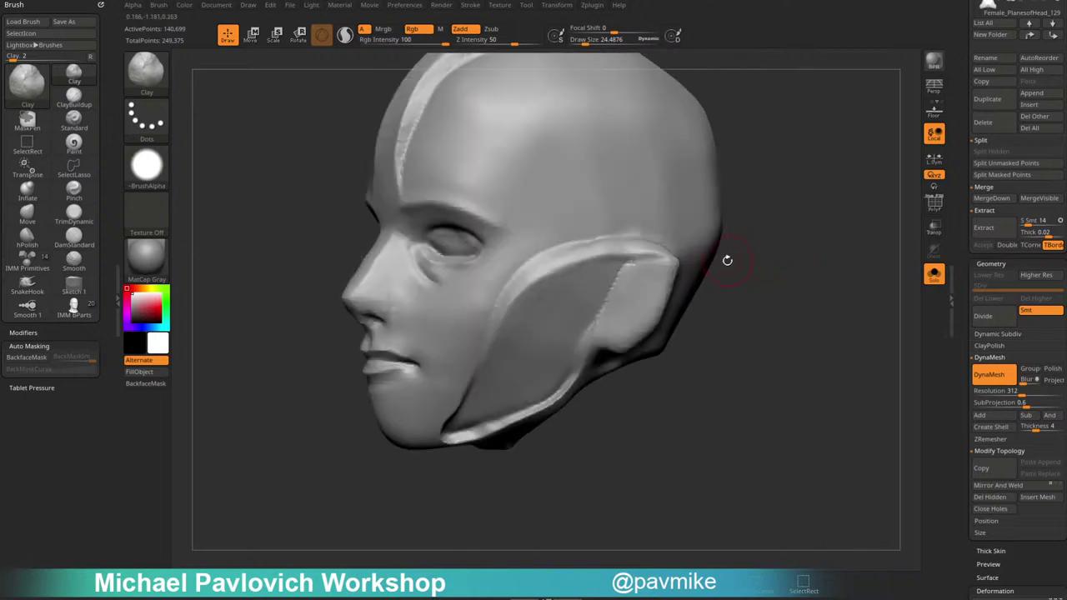
Flatten the built-up upper rim of the cheek panel with the hPolish brush at draw size about 24.
key("b")
key("h")
key("p")
left_click_drag(766, 219, 762, 290)
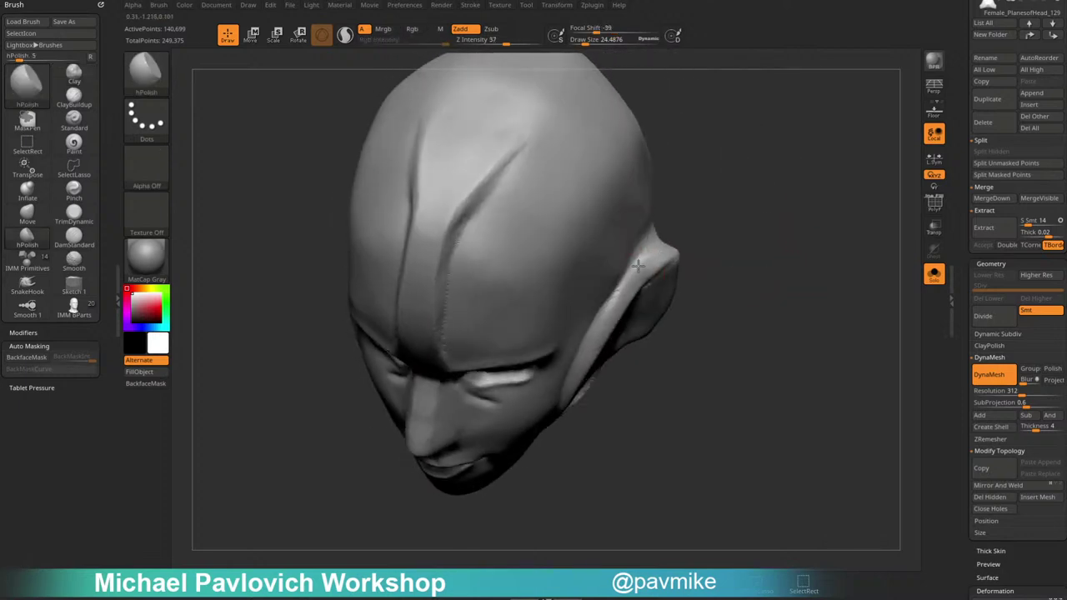
left_click_drag(686, 305, 673, 242)
left_click_drag(633, 283, 627, 299)
Polish the cheek panel's ear flare at draw size about 49 and its upper rim at 28.75 with hPolish.
key("s")
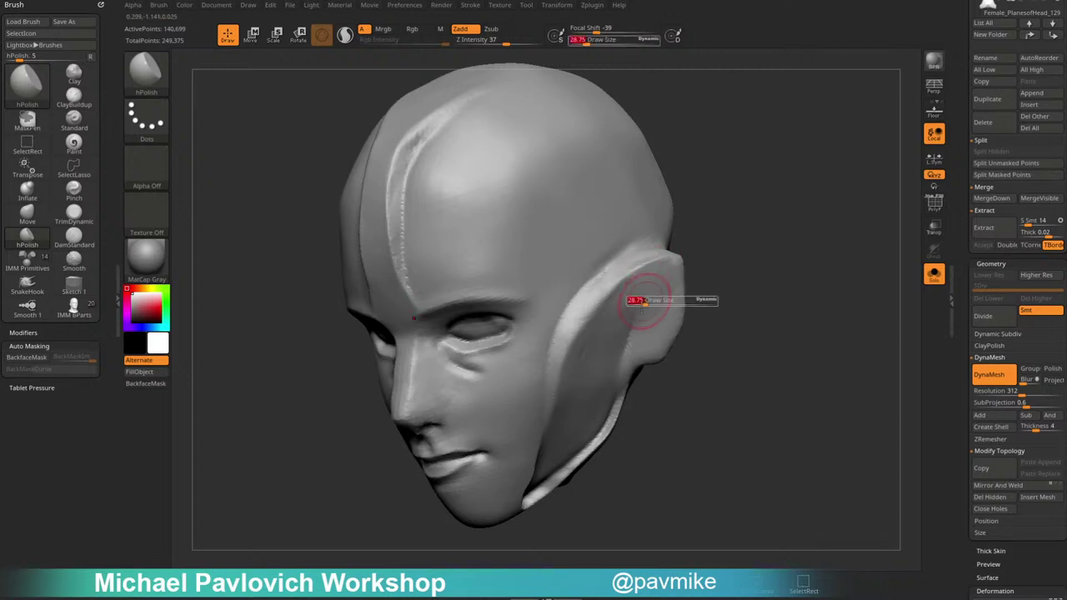
key("s")
left_click_drag(638, 326, 643, 319)
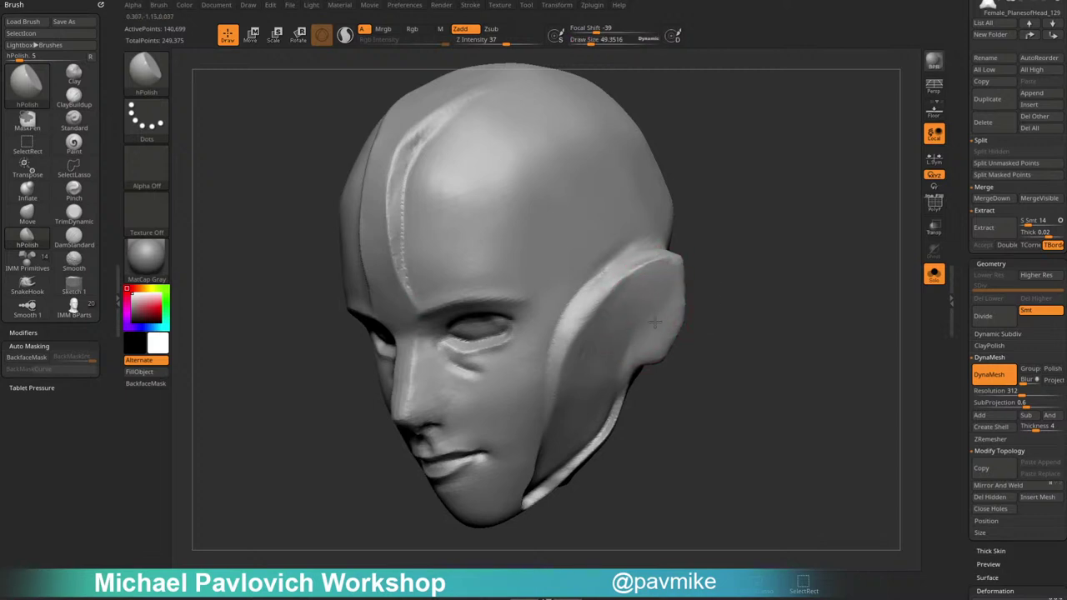
left_click_drag(730, 275, 724, 242)
key("s")
left_click_drag(630, 246, 621, 243)
key("bracketright")
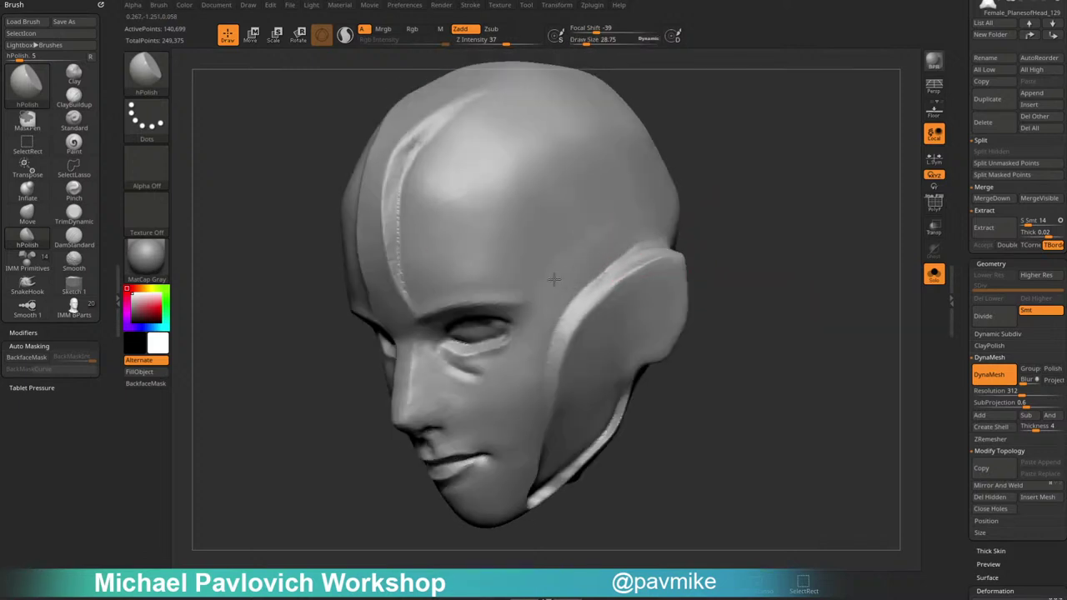
left_click_drag(701, 178, 728, 176)
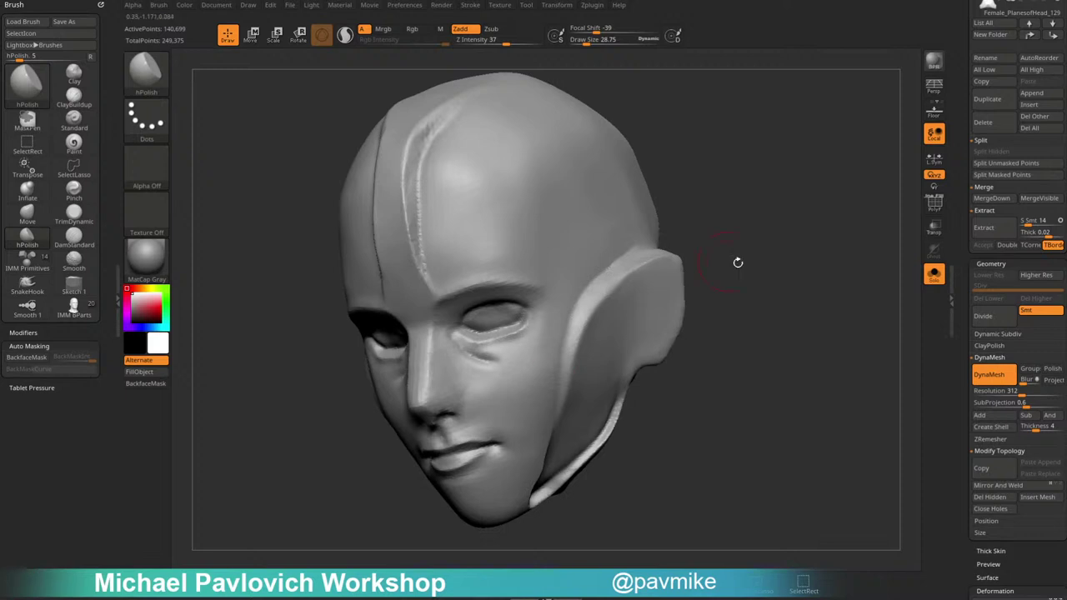
left_click_drag(738, 262, 616, 336, "shift")
Adjust the cheek panel's upper and rear outline with the Move brush at draw size about 36 to 22.
left_click_drag(771, 287, 691, 309)
key("b")
key("m")
key("v")
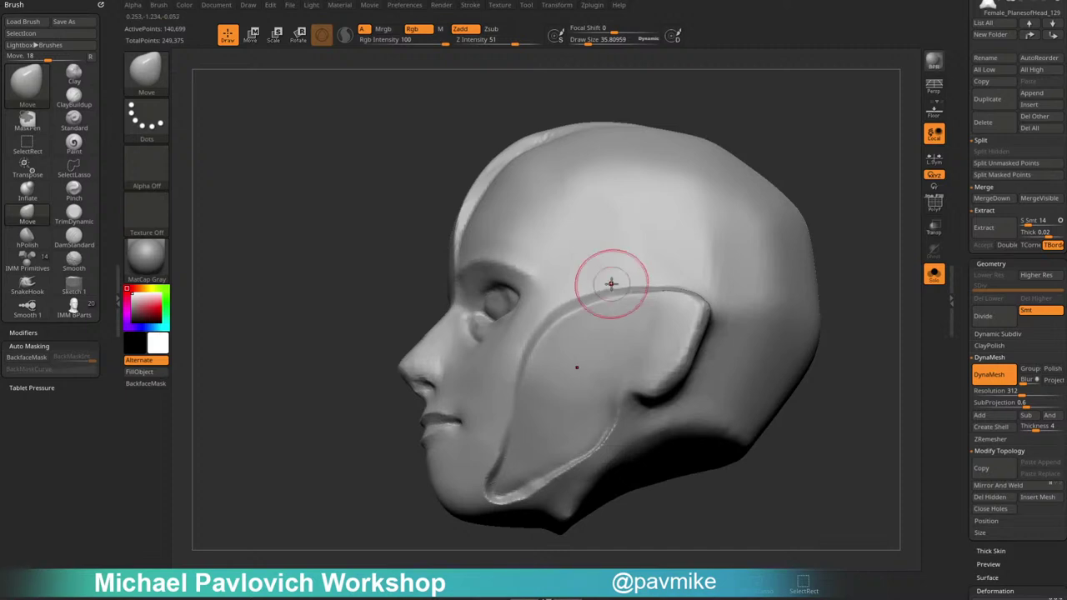
mouse_move(835, 230)
left_mouse_down()
mouse_move(887, 247)
mouse_move(854, 223)
left_mouse_up()
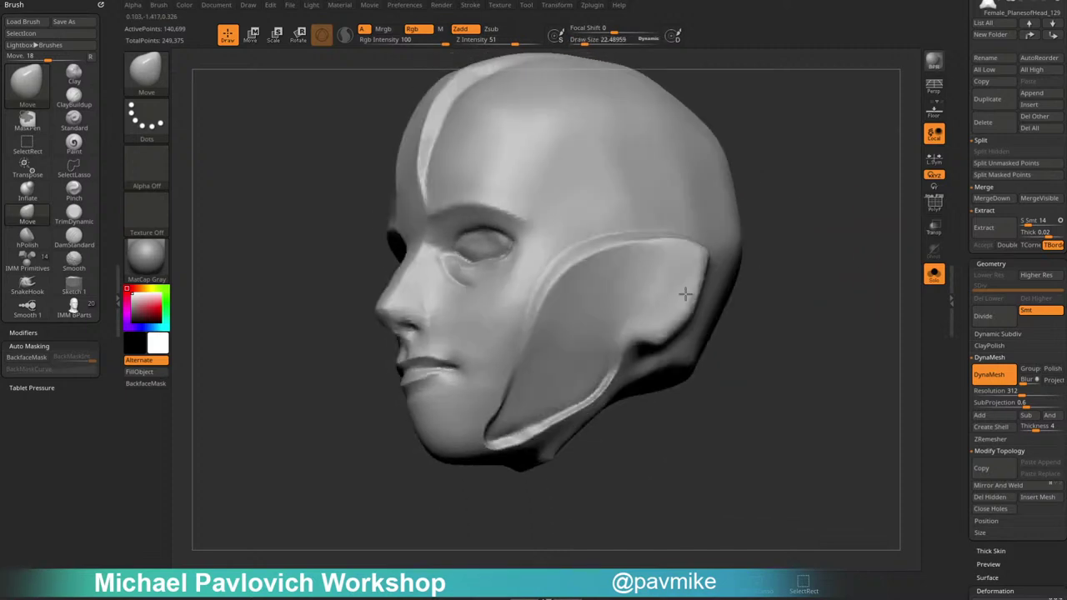
left_click_drag(758, 417, 704, 400)
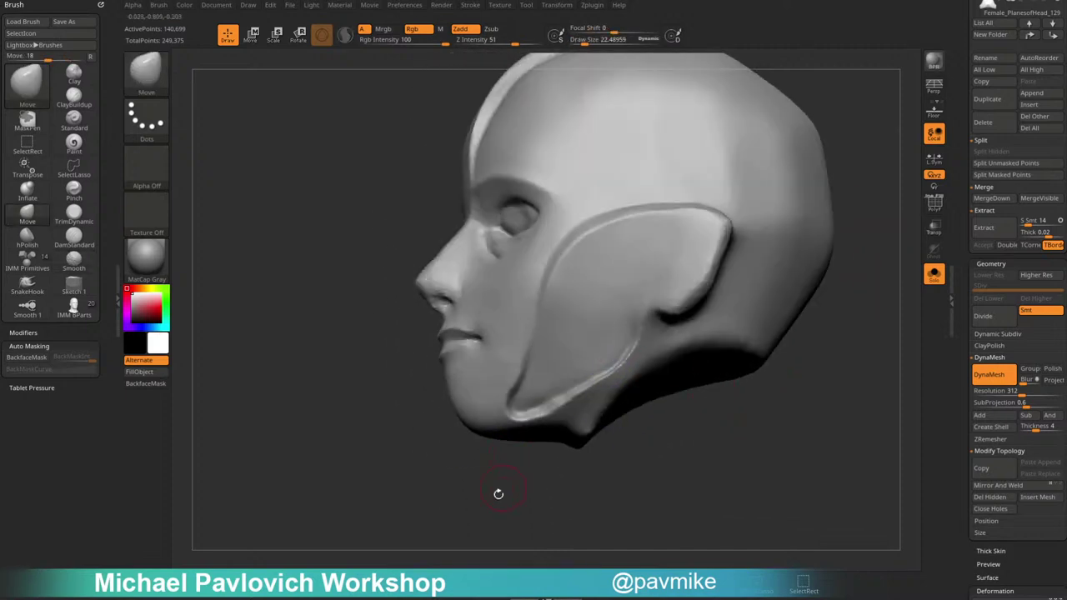
Carve a crisp groove down the cheek panel's front edge to its lower tip with DamStandard at draw size about 22 to 14.
mouse_move(498, 495)
left_mouse_down("alt")
mouse_move(486, 435)
mouse_move(505, 418)
left_mouse_up("alt")
key("b")
key("d")
key("s")
left_click_drag(509, 300, 502, 340)
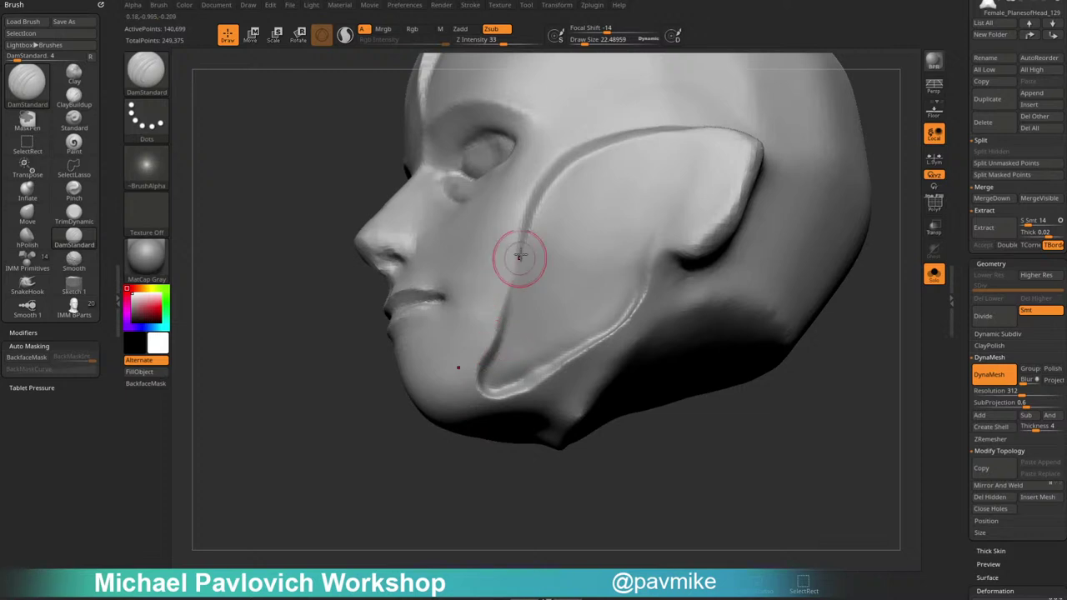
left_click_drag(519, 255, 494, 392)
key("bracketleft")
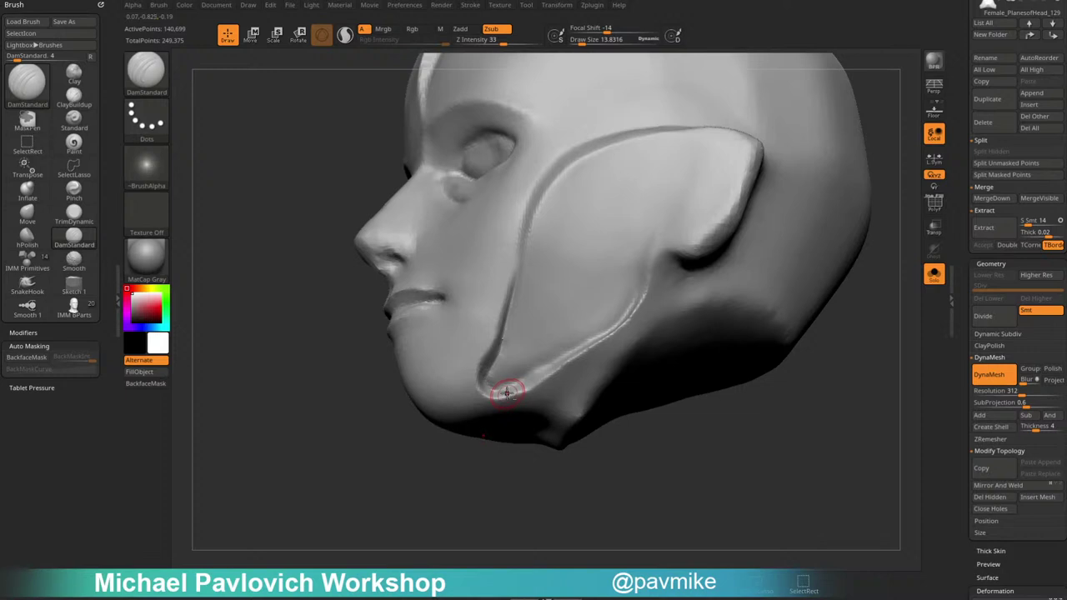
Sharpen the corners of the cheek panel's lower tip with the Move brush at draw size about 19 to 21.
key("b")
key("m")
key("v")
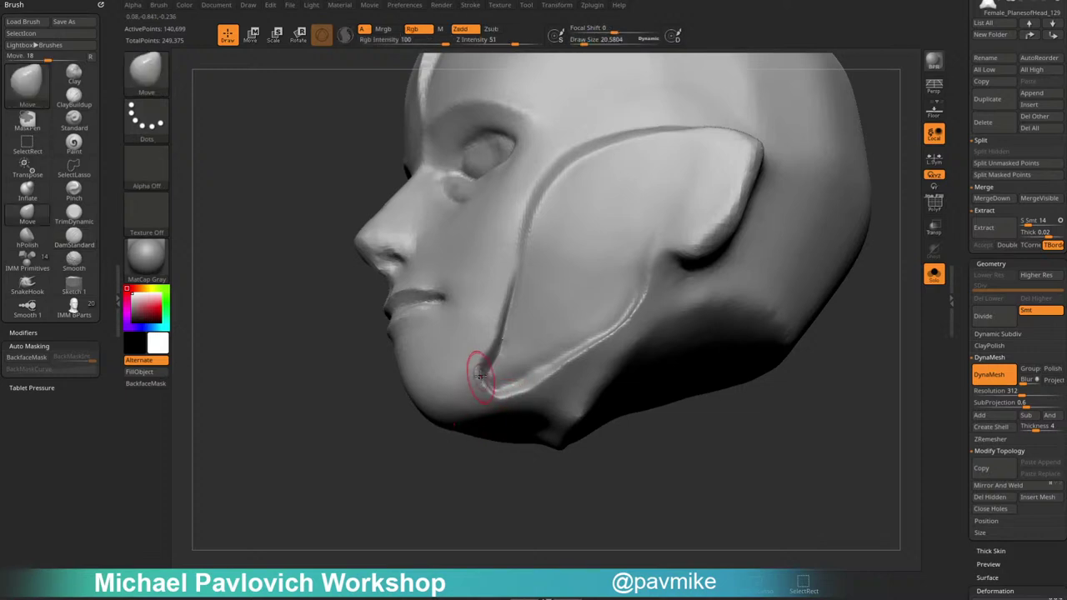
key("s")
left_click(479, 377)
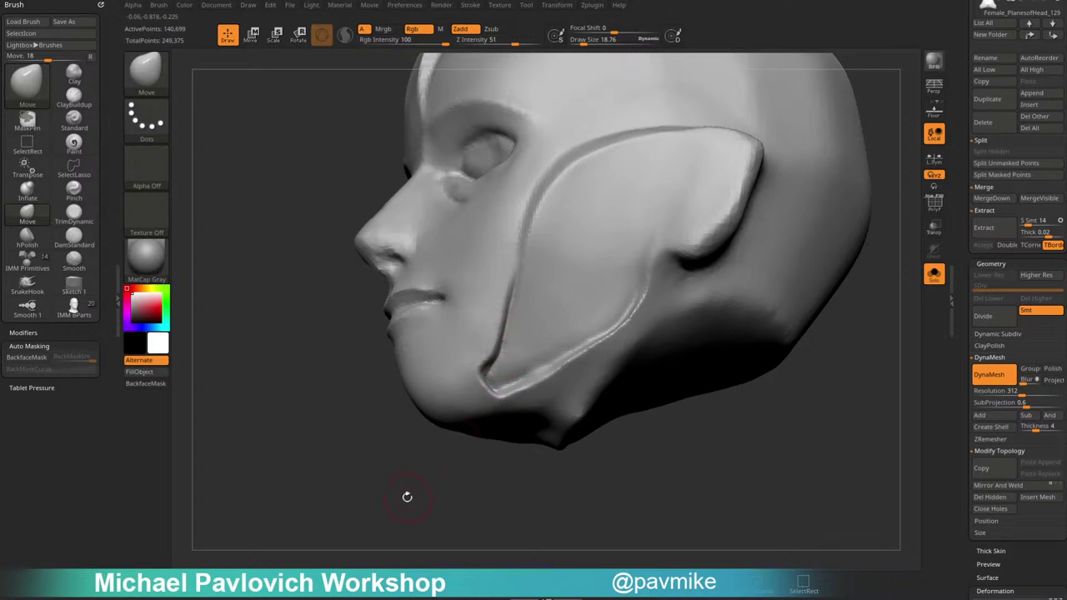
Polish the cheek panel's lower tip and jaw-side rim with hPolish at draw sizes of about 11 to 29.
key("b")
key("h")
key("p")
left_click_drag(406, 497, 506, 357)
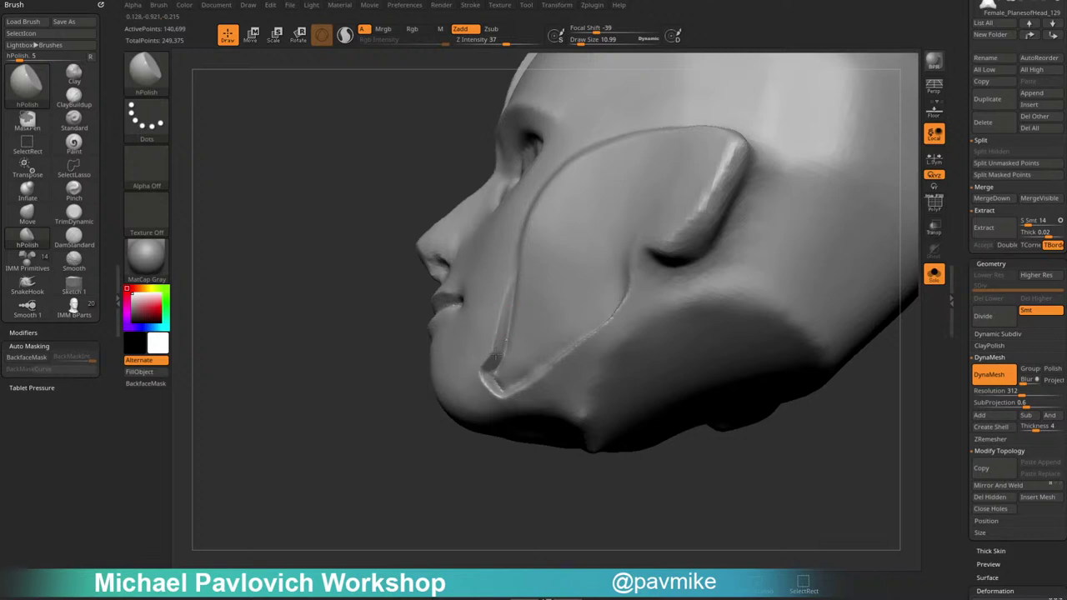
right_click_drag(495, 356, 492, 379)
mouse_move(494, 426)
left_mouse_down()
mouse_move(503, 375)
mouse_move(635, 469)
mouse_move(512, 369)
left_mouse_up()
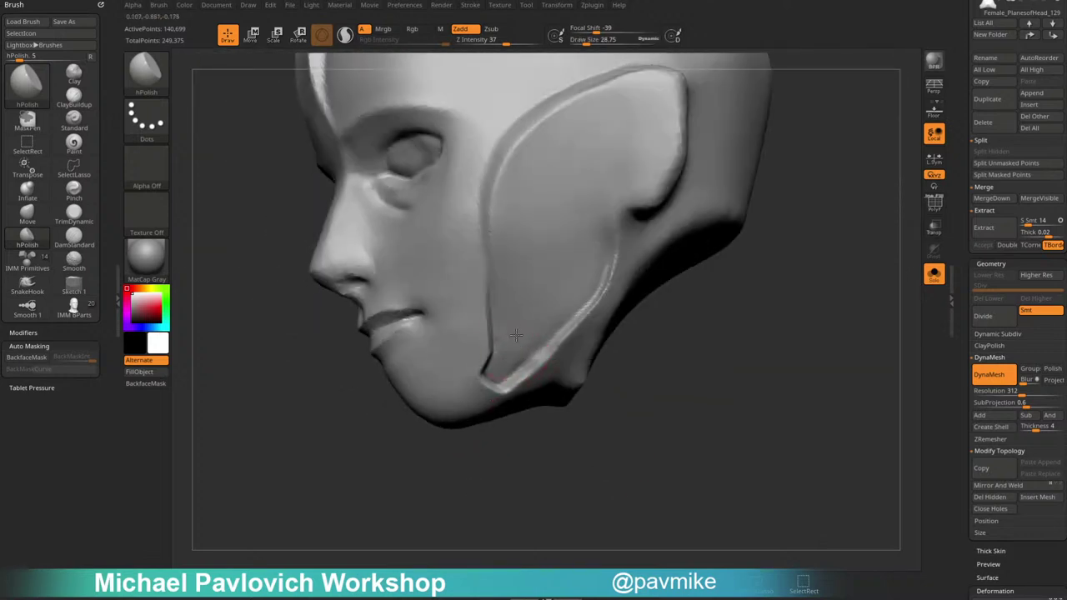
left_click_drag(606, 359, 532, 374)
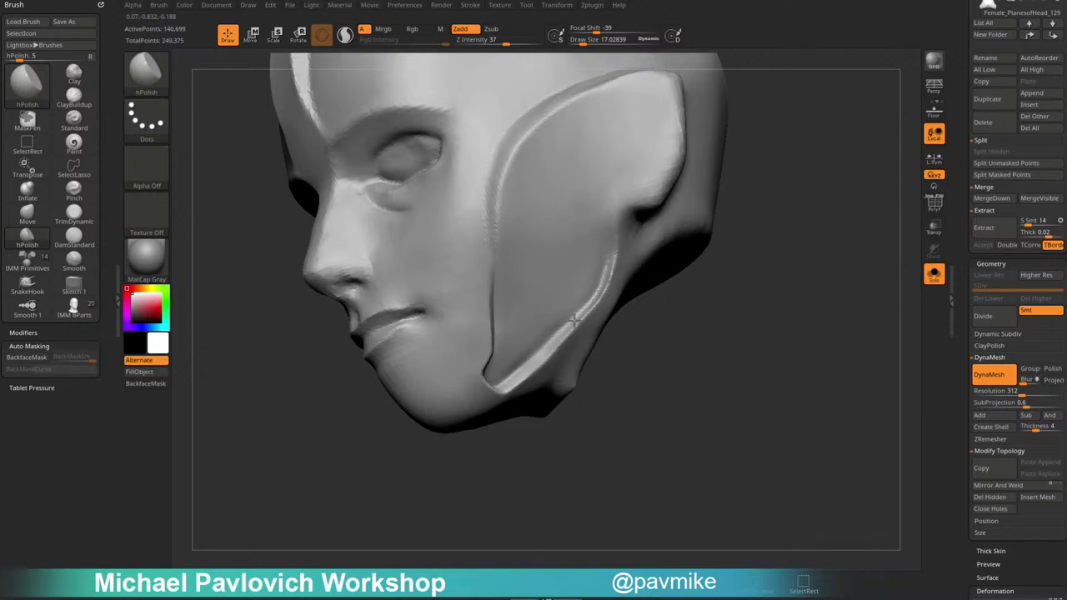
Trim the cheek panel's lower surface and jaw-side rim with TrimDynamic at draw size about 29 to 22.
left_click_drag(642, 287, 660, 305)
mouse_move(713, 357)
left_mouse_down("alt")
mouse_move(731, 316)
mouse_move(807, 273)
mouse_move(784, 341)
left_mouse_up("alt")
mouse_move(723, 245)
left_mouse_down()
mouse_move(775, 306)
mouse_move(730, 310)
mouse_move(720, 351)
mouse_move(821, 400)
mouse_move(771, 436)
mouse_move(754, 408)
left_mouse_up()
key("b")
key("t")
key("d")
key("s")
left_click_drag(589, 317, 592, 318)
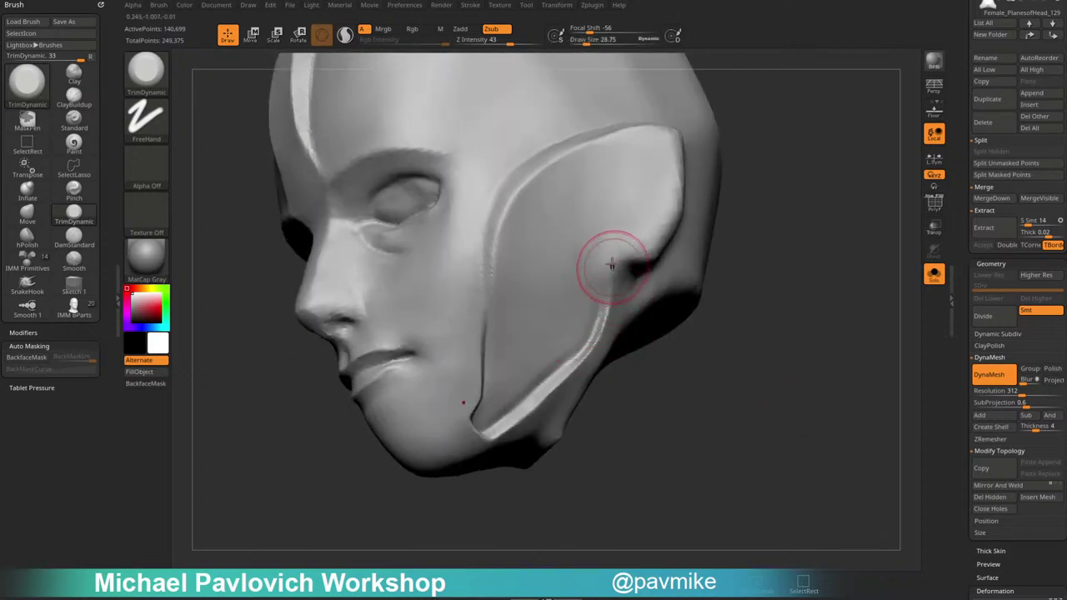
mouse_move(611, 266)
left_mouse_down()
mouse_move(595, 343)
mouse_move(512, 426)
left_mouse_up()
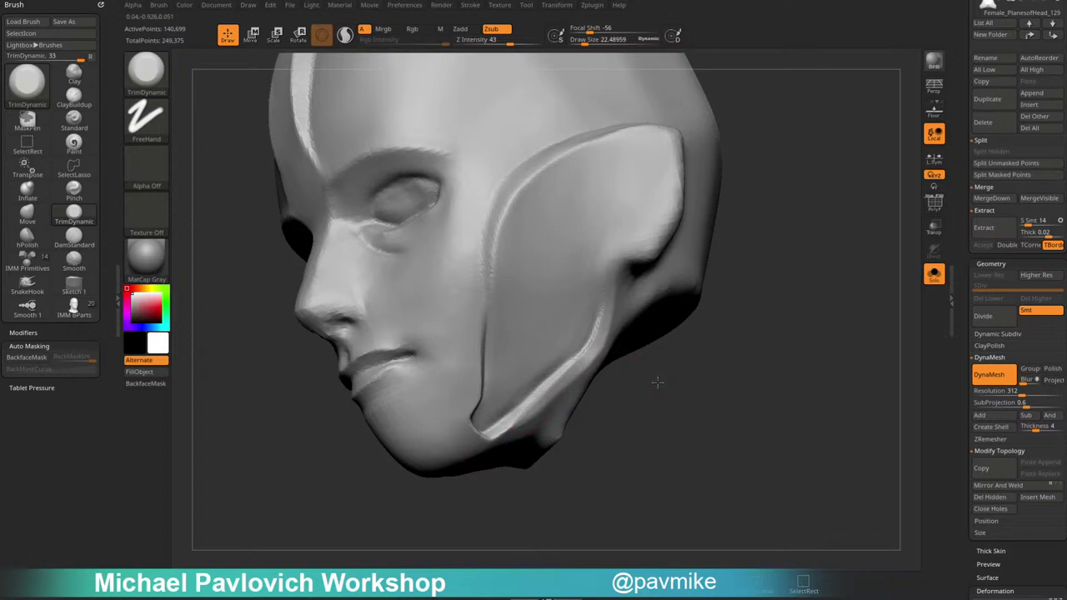
left_click_drag(657, 382, 507, 414)
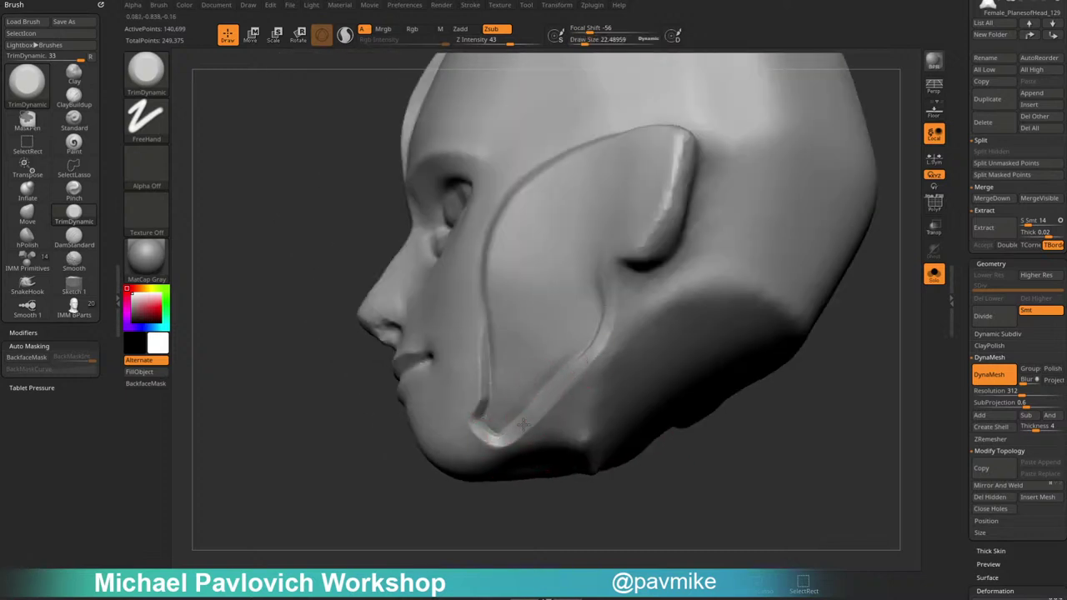
left_click_drag(743, 457, 739, 430)
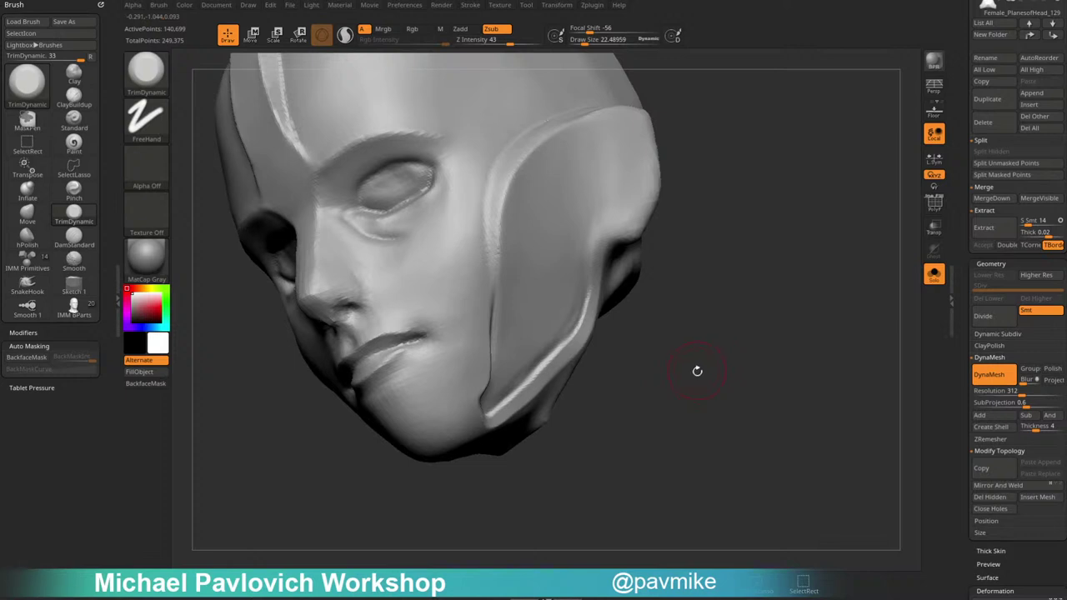
Polish the jaw-side rim of the cheek panel with hPolish at draw size about 22.
key("b")
key("h")
key("p")
left_click_drag(696, 371, 650, 336)
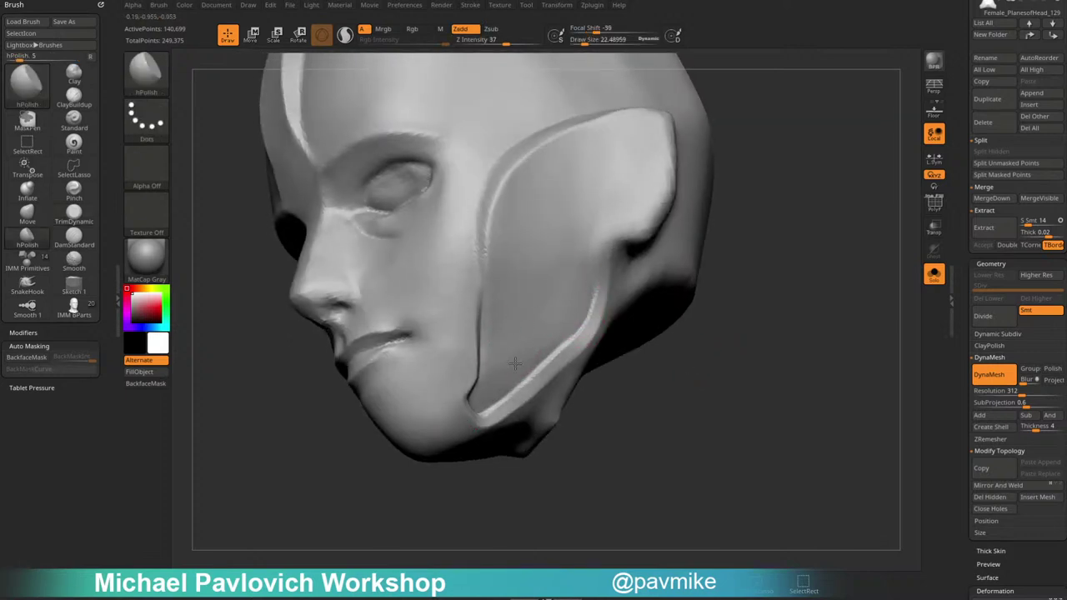
Adjust the panel's jaw-side edge with the Move brush at draw size about 22 and smooth its front edge.
left_click_drag(690, 350, 567, 350)
key("b")
key("m")
key("v")
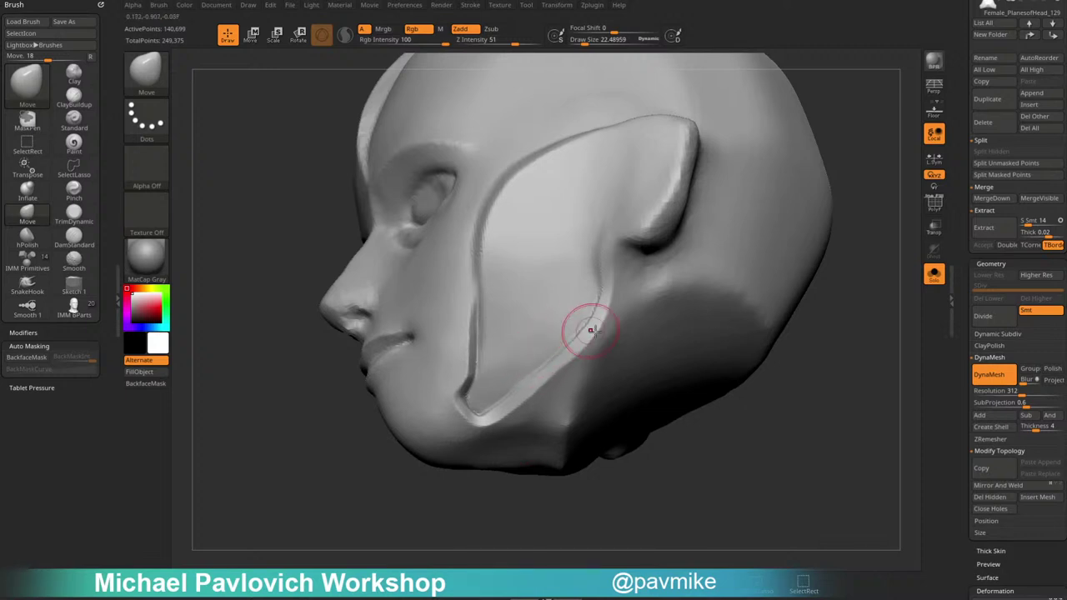
mouse_move(775, 431)
left_mouse_down("alt")
mouse_move(749, 427)
mouse_move(752, 400)
mouse_move(782, 408)
mouse_move(733, 416)
left_mouse_up("alt")
left_click_drag(651, 364, 680, 360)
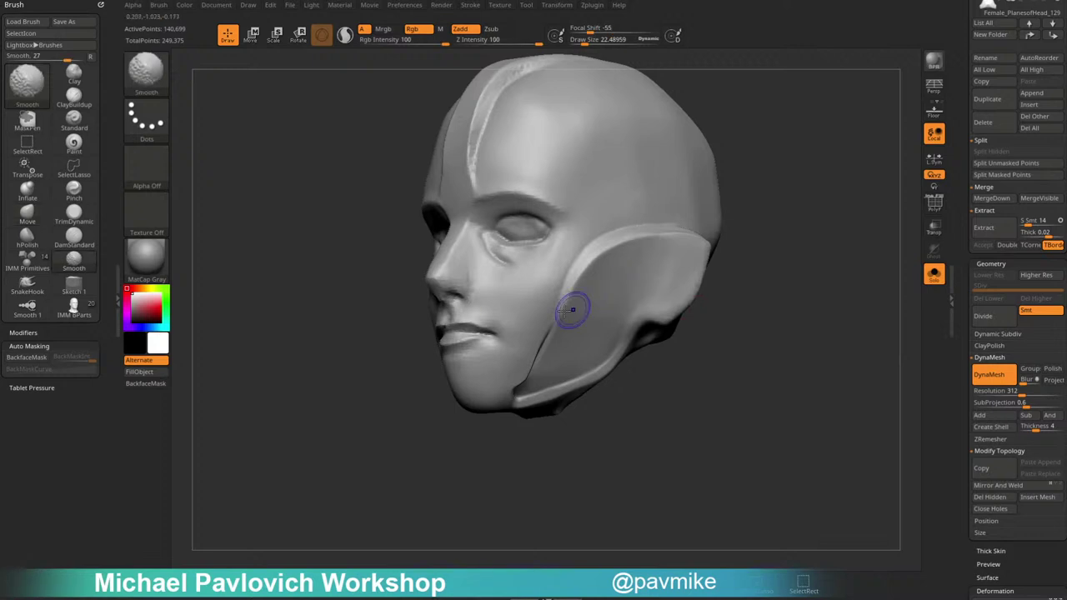
left_click_drag(798, 251, 746, 250)
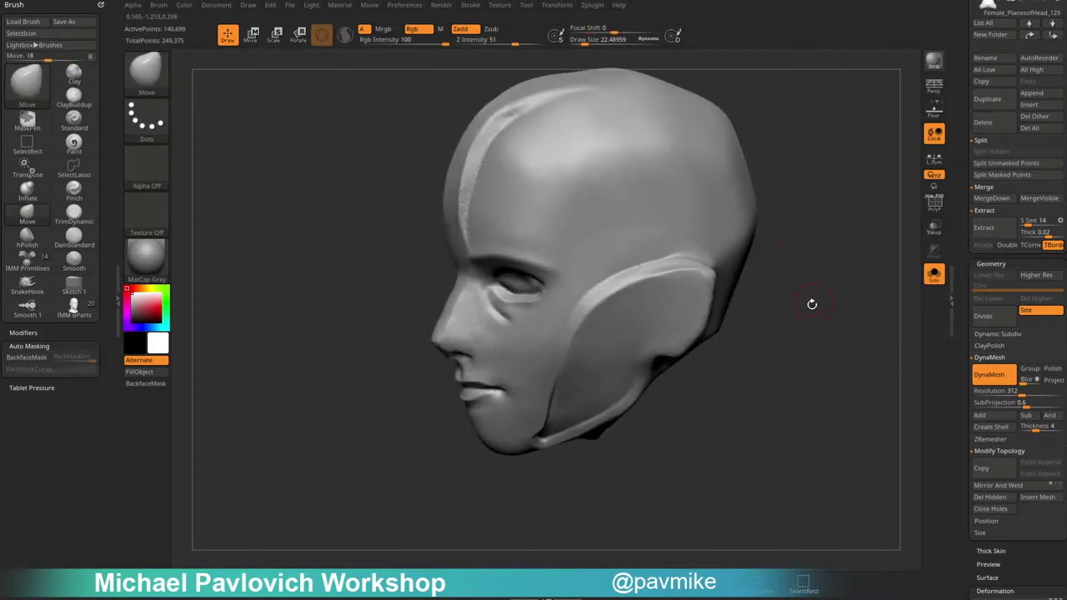
mouse_move(809, 303)
left_mouse_down()
mouse_move(712, 348)
mouse_move(817, 440)
mouse_move(787, 412)
mouse_move(771, 432)
left_mouse_up()
Polish the cheek panel's surface and the adjoining head surface with hPolish at draw size about 41.
key("s")
left_click_drag(639, 330, 642, 330)
left_click_drag(622, 293, 623, 348)
mouse_move(670, 406)
left_mouse_down()
mouse_move(698, 373)
mouse_move(683, 404)
left_mouse_up()
mouse_move(574, 281)
left_mouse_down()
mouse_move(598, 283)
mouse_move(580, 284)
left_mouse_up()
left_click_drag(660, 298, 665, 260)
left_click_drag(595, 298, 575, 292)
left_click_drag(688, 271, 707, 218)
mouse_move(573, 273)
left_mouse_down()
mouse_move(621, 271)
mouse_move(484, 255)
left_mouse_up()
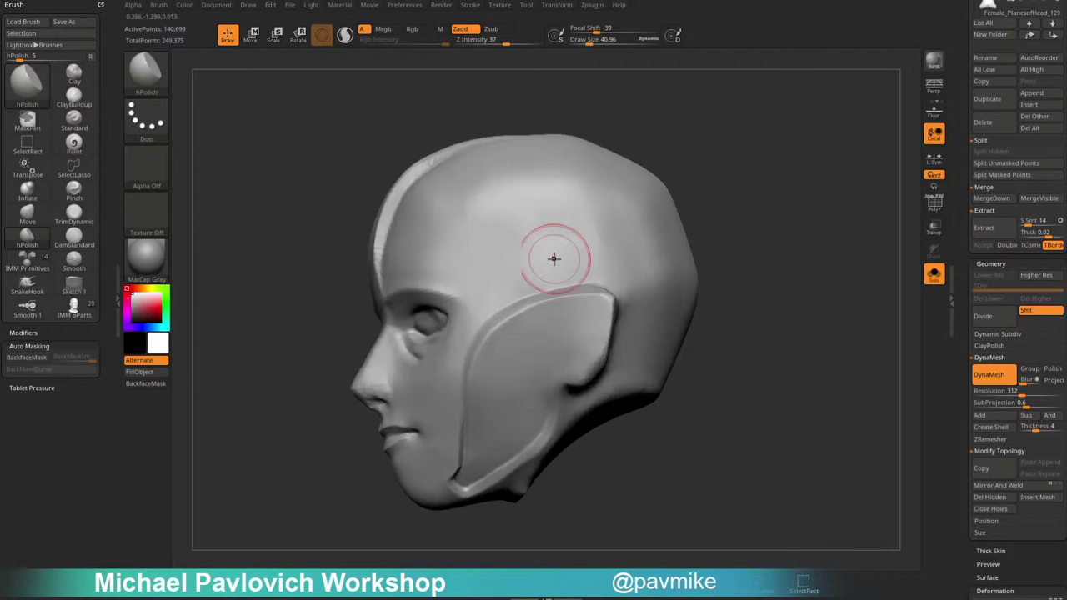
Polish the rear edge and outer face of the panel's ear flare with hPolish at draw size about 41.
left_click_drag(605, 233, 599, 335)
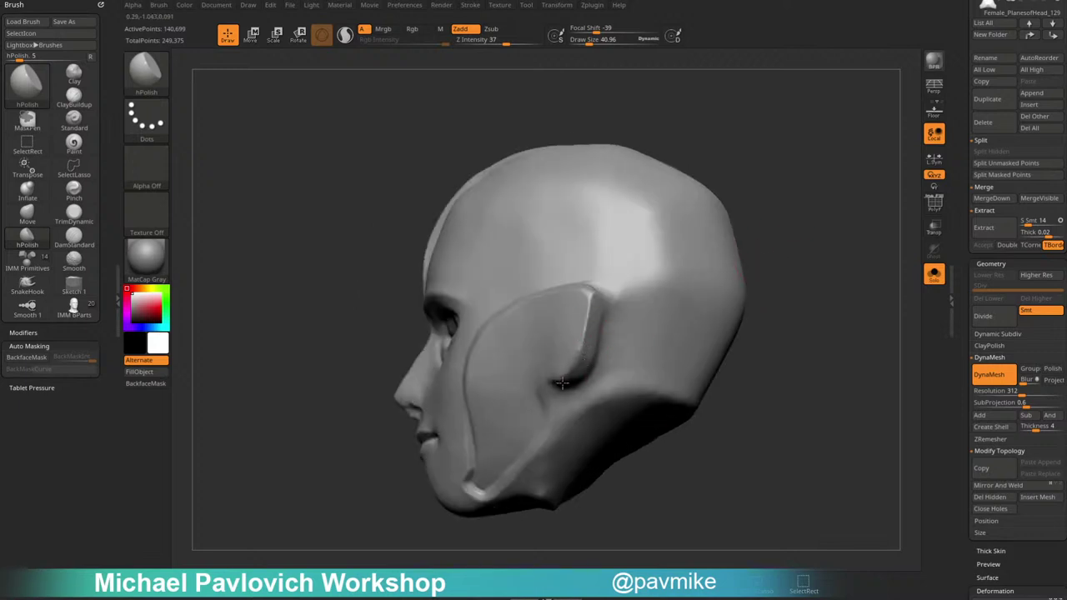
left_click_drag(562, 382, 580, 368)
right_click_drag(488, 365, 557, 356)
mouse_move(557, 356)
left_mouse_down()
mouse_move(553, 364)
mouse_move(550, 342)
left_mouse_up()
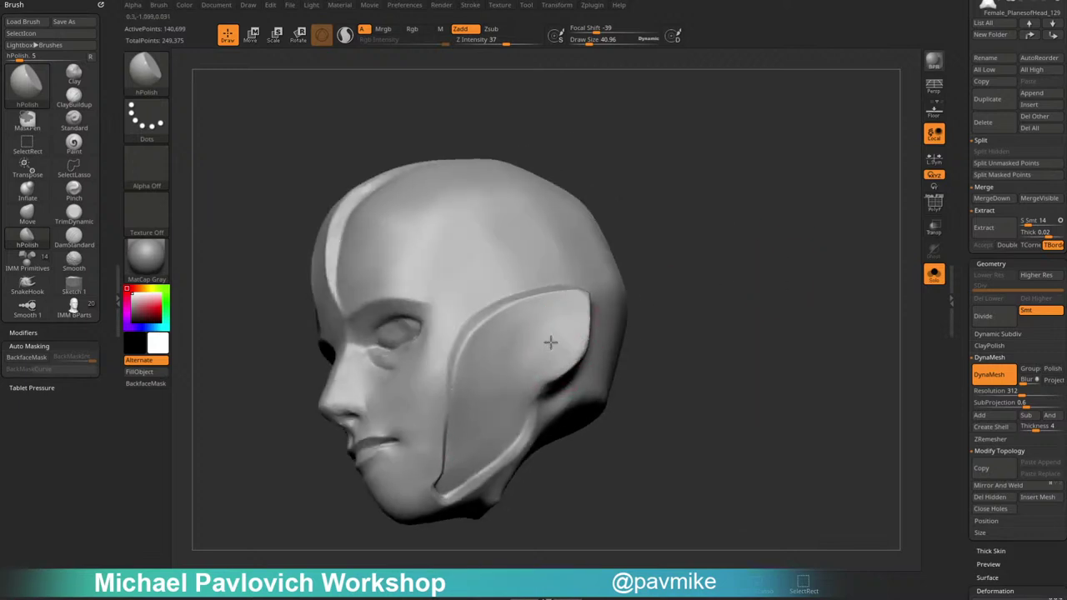
Polish the cheek panel's upper rear corner with hPolish at draw size 28.75.
mouse_move(705, 283)
left_mouse_down("alt")
mouse_move(831, 367)
mouse_move(761, 311)
left_mouse_up("alt")
mouse_move(761, 312)
left_mouse_down()
mouse_move(741, 347)
mouse_move(708, 343)
left_mouse_up()
key("s")
left_click_drag(590, 312, 570, 301)
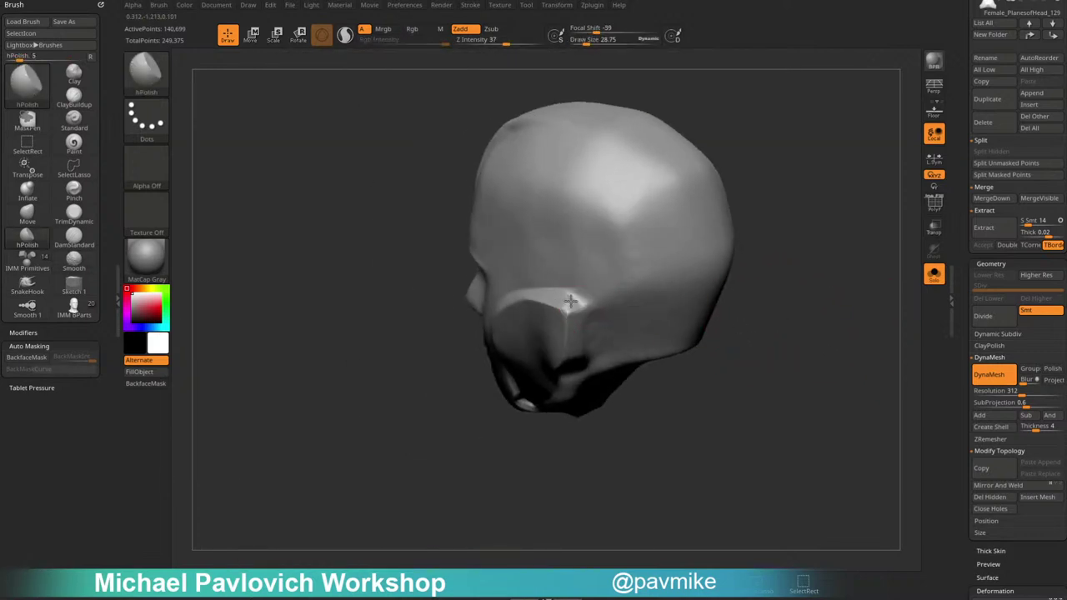
Adjust the outer brow and temple shape with the Move brush at draw size about 46.
mouse_move(679, 375)
left_mouse_down("shift")
mouse_move(788, 295)
mouse_move(805, 270)
left_mouse_up("shift")
key("s")
mouse_move(578, 286)
left_mouse_down()
mouse_move(740, 222)
mouse_move(757, 254)
left_mouse_up()
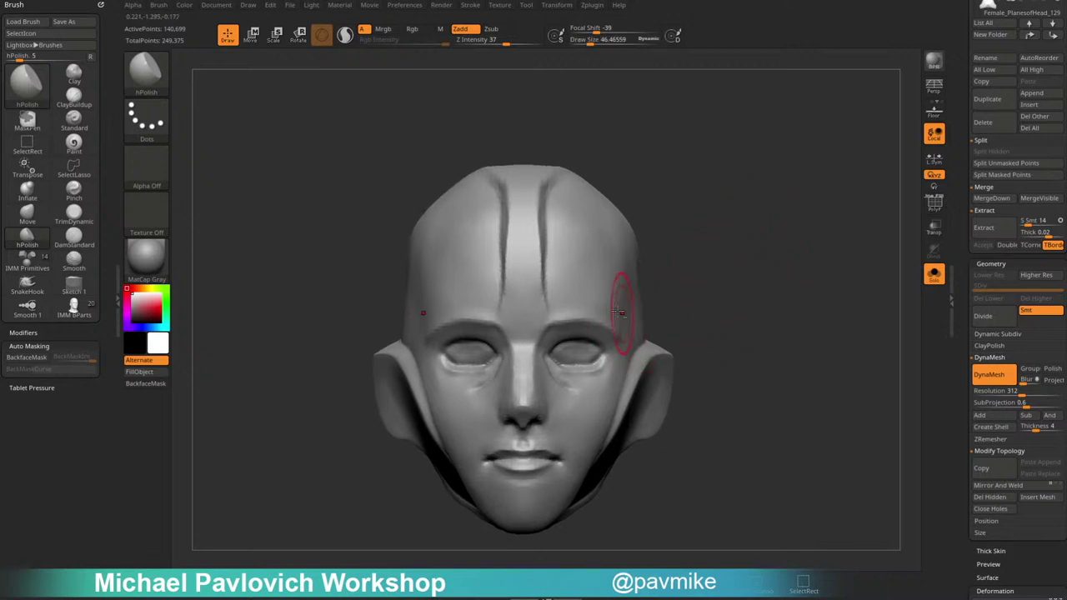
key("b")
key("m")
key("v")
left_click_drag(565, 315, 601, 303)
key("s")
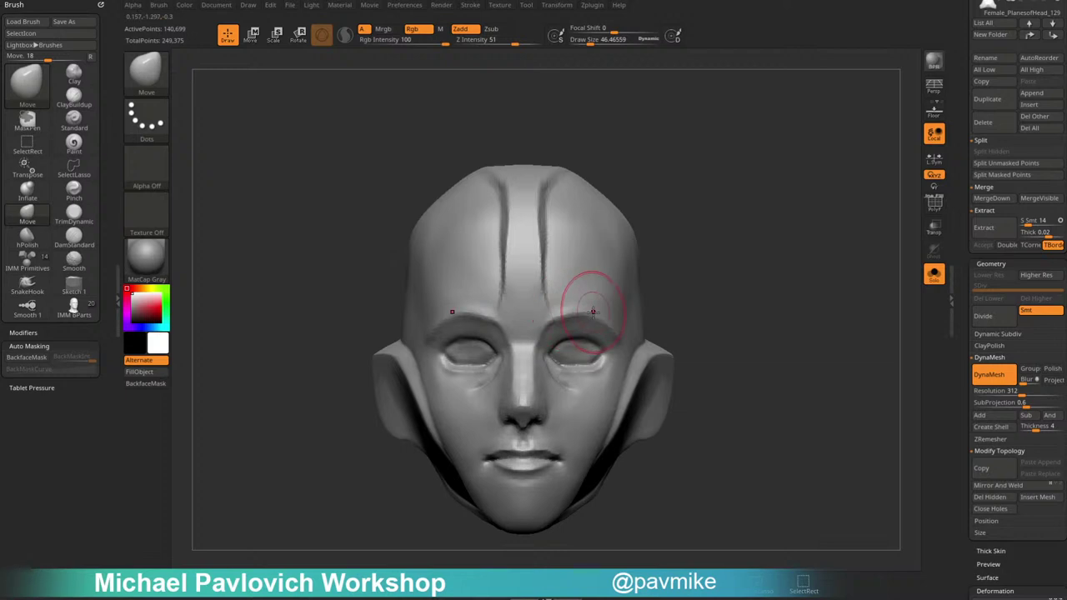
Build up the outer end of the brow toward the temple with the Clay brush at draw size about 27.
left_click_drag(745, 295, 737, 260)
key("b")
key("c")
key("l")
key("s")
mouse_move(520, 323)
left_mouse_down()
mouse_move(569, 312)
mouse_move(566, 325)
mouse_move(659, 250)
left_mouse_up()
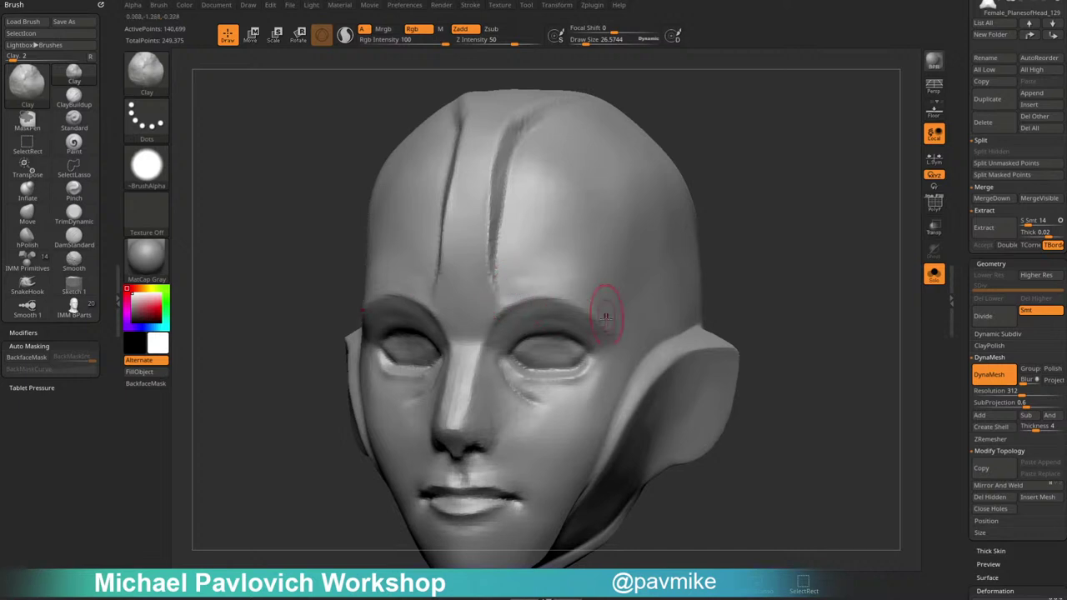
Polish the outer brow and temple with hPolish at draw size about 44.
key("f")
left_click_drag(803, 275, 736, 279)
key("s")
left_click_drag(575, 293, 544, 293)
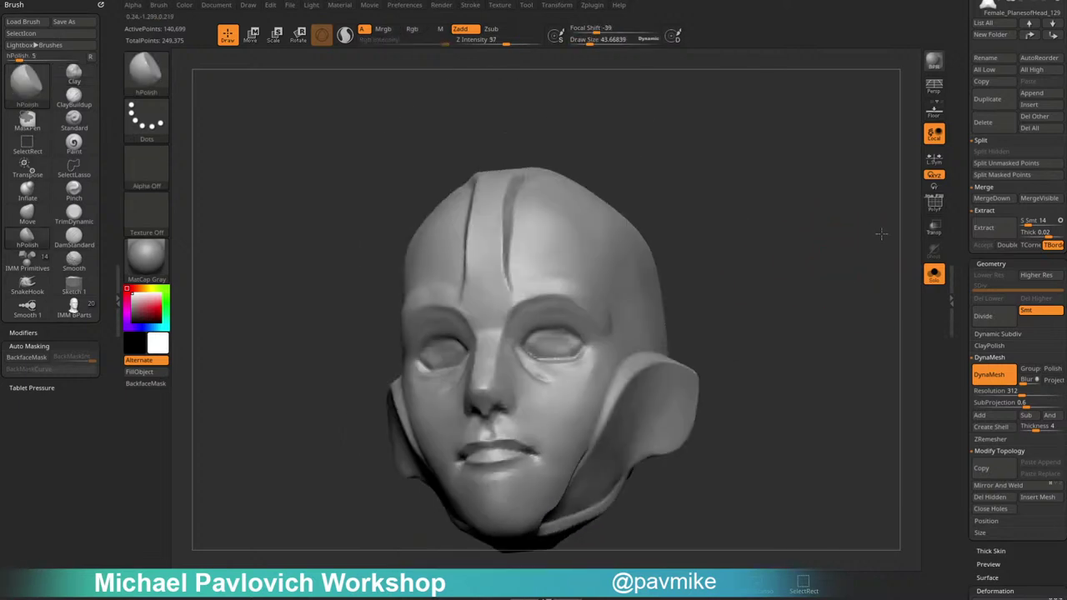
left_click_drag(881, 233, 589, 308)
Refine the transition from brow to temple with hPolish at draw size about 36.
key("bracketleft")
key("bracketleft")
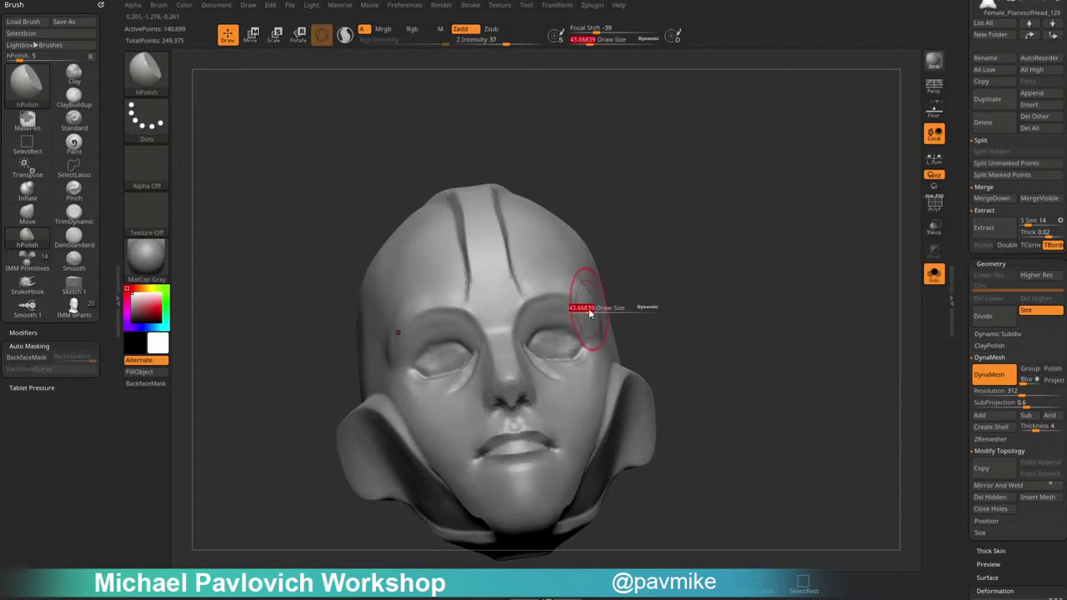
right_click_drag(558, 307, 575, 269)
left_click_drag(575, 269, 532, 287)
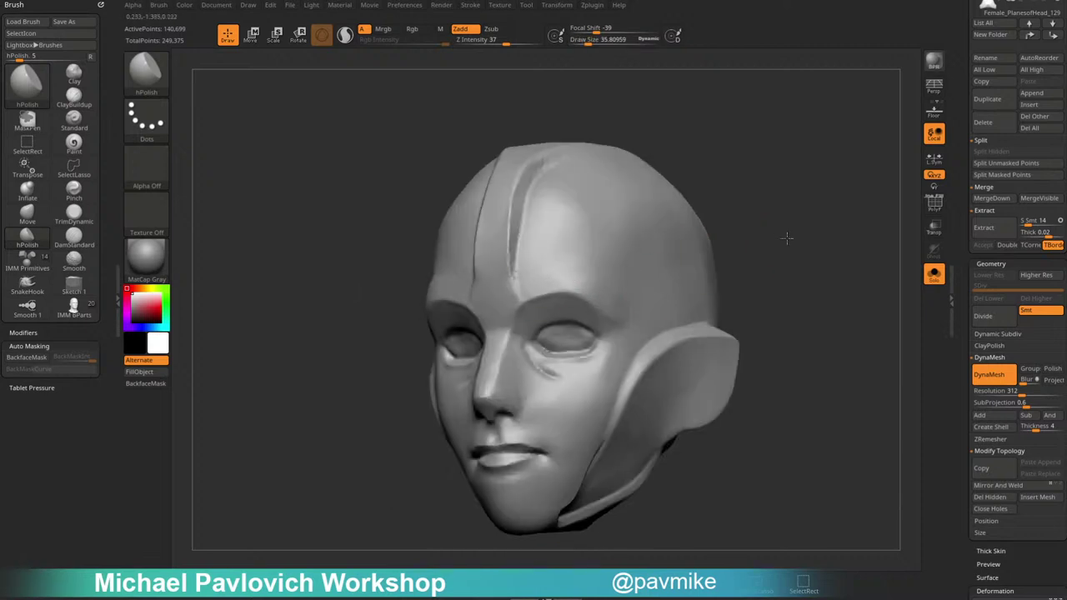
left_click_drag(786, 239, 762, 241)
mouse_move(631, 307)
left_mouse_down()
mouse_move(624, 330)
mouse_move(620, 299)
left_mouse_up()
mouse_move(735, 246)
left_mouse_down("shift")
mouse_move(781, 231)
mouse_move(800, 293)
mouse_move(797, 280)
left_mouse_up("shift")
Mask the central strip over the forehead and crown at draw size about 27 and invert the mask.
key("f")
left_click_drag(791, 236, 747, 247)
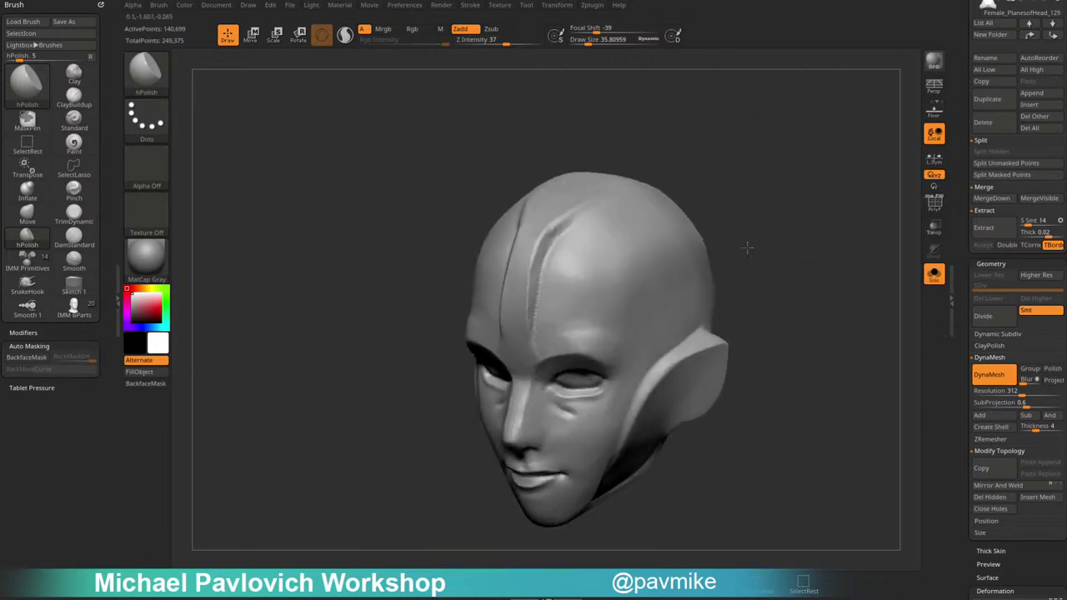
right_click_drag(747, 246, 689, 258)
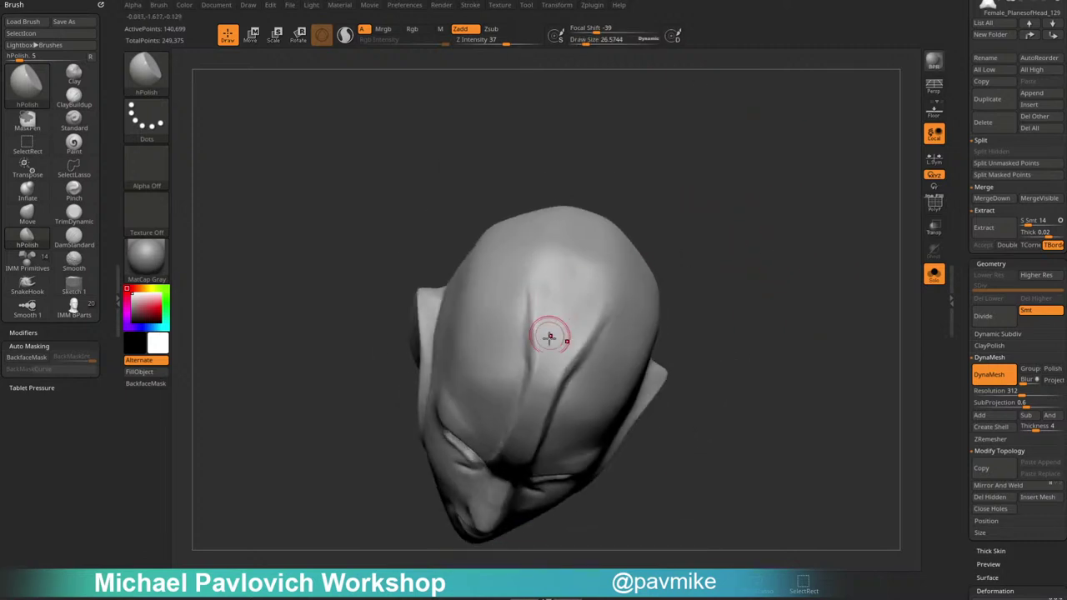
mouse_move(549, 336)
left_mouse_down("ctrl")
mouse_move(584, 308)
mouse_move(554, 375)
mouse_move(600, 267)
mouse_move(573, 235)
mouse_move(561, 335)
left_mouse_up("ctrl")
left_click(769, 274, "ctrl")
left_click_drag(769, 273, 742, 209)
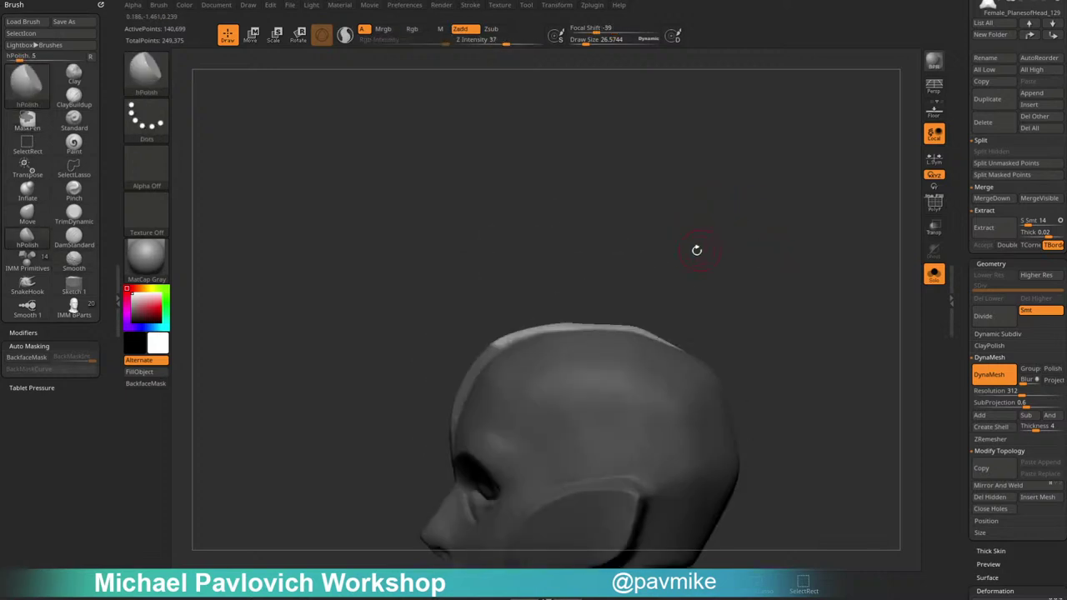
Raise the unmasked central strip above the skull with the Move gizmo, clear the mask and remesh the head with DynaMesh.
key("w")
left_click(500, 341)
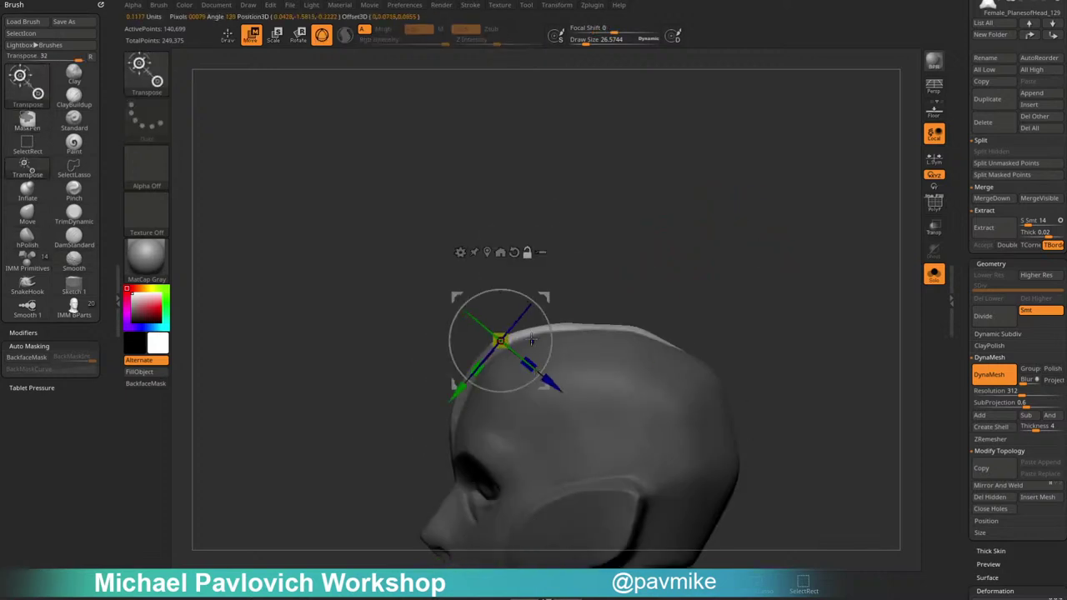
left_click_drag(547, 323, 542, 311)
key("q")
Polish the side walls of the raised central crest with hPolish at draw size about 24.
mouse_move(698, 234)
left_mouse_down()
mouse_move(711, 269)
mouse_move(655, 281)
mouse_move(671, 241)
mouse_move(505, 338)
mouse_move(529, 310)
mouse_move(560, 303)
left_mouse_up()
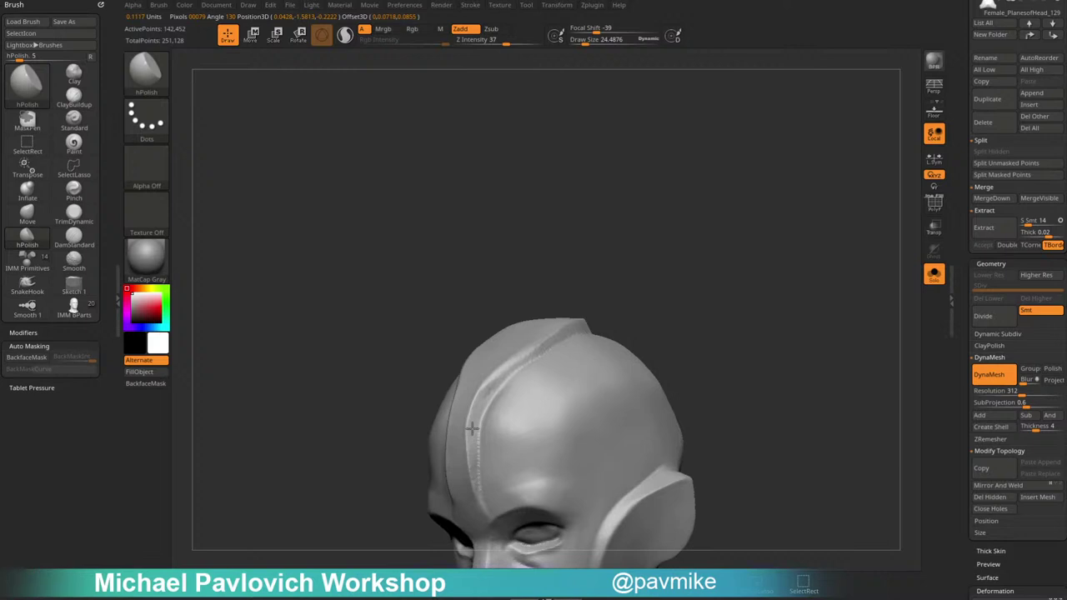
left_click_drag(621, 273, 584, 287)
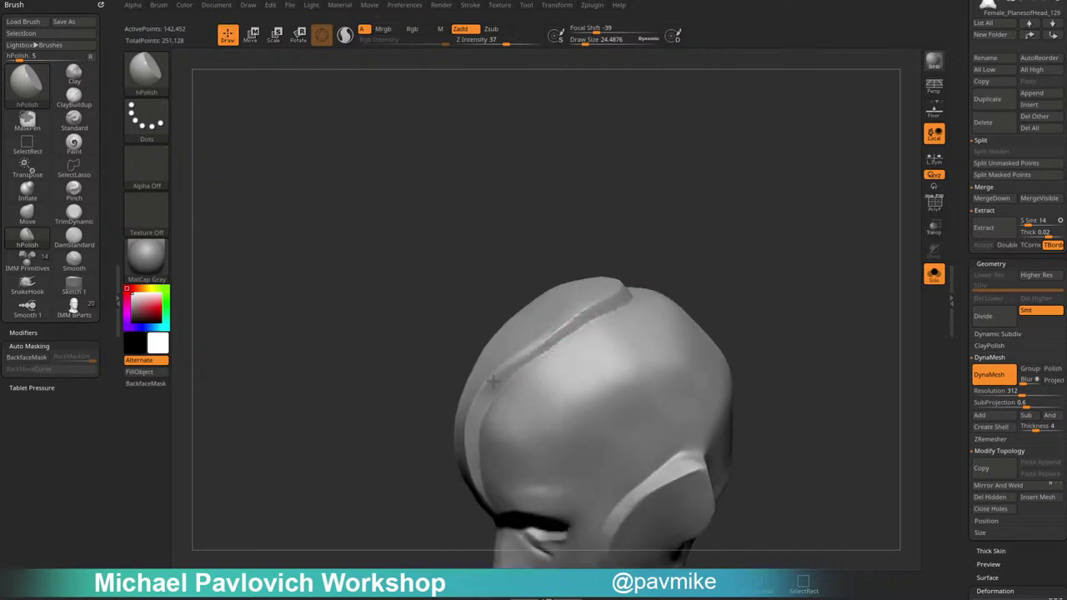
left_click_drag(656, 259, 605, 309)
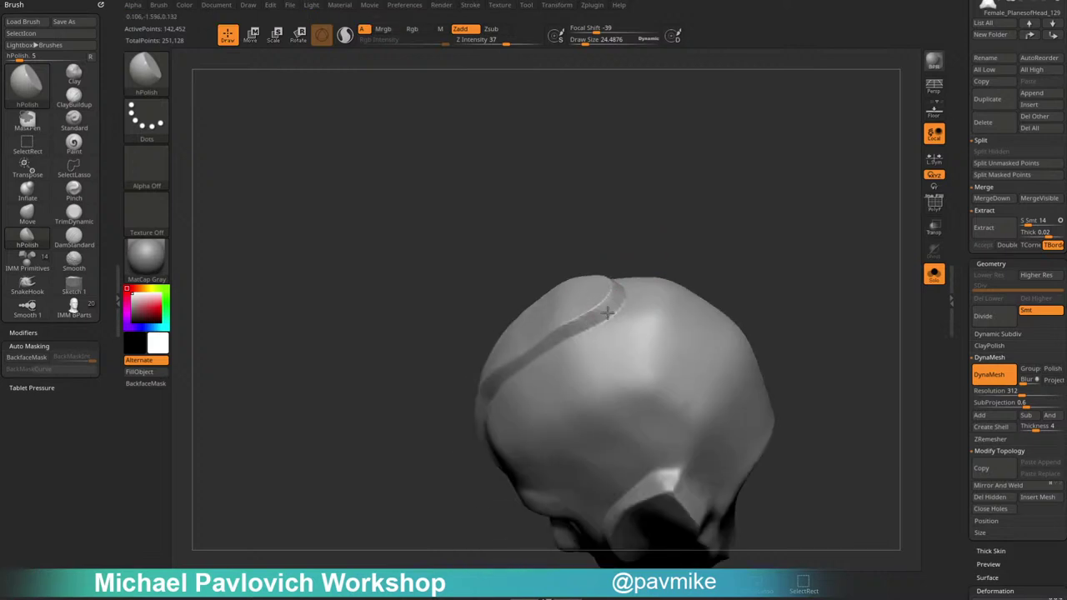
Flatten the top surface of the central crest with hPolish at draw sizes of about 103 and 59.
mouse_move(505, 287)
left_mouse_down()
mouse_move(565, 314)
mouse_move(583, 305)
mouse_move(529, 310)
left_mouse_up()
key("s")
left_click(554, 318)
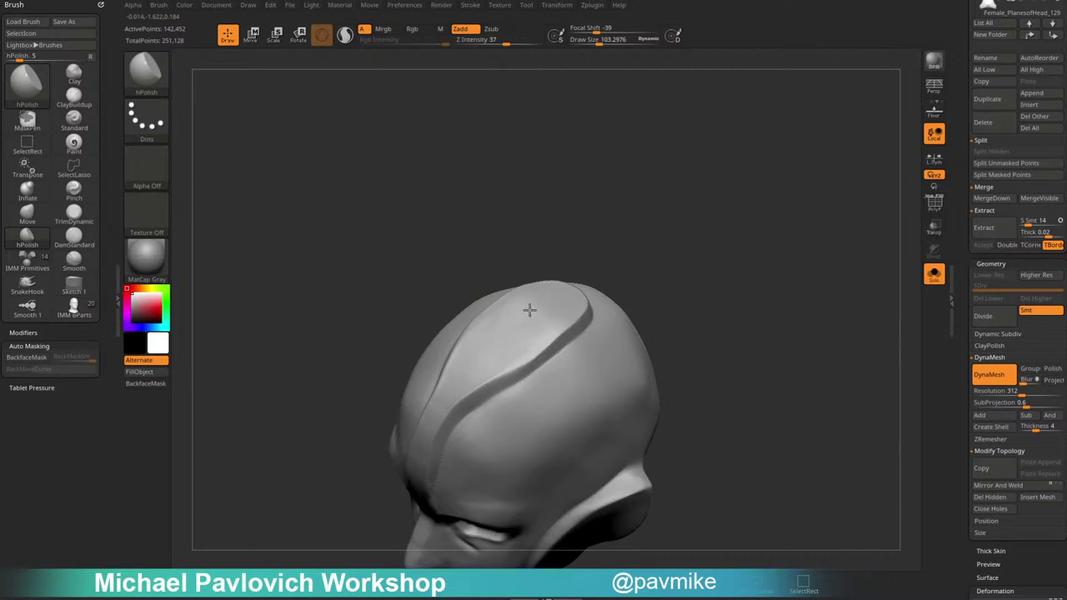
left_click_drag(602, 258, 580, 280)
key("s")
left_click(495, 342)
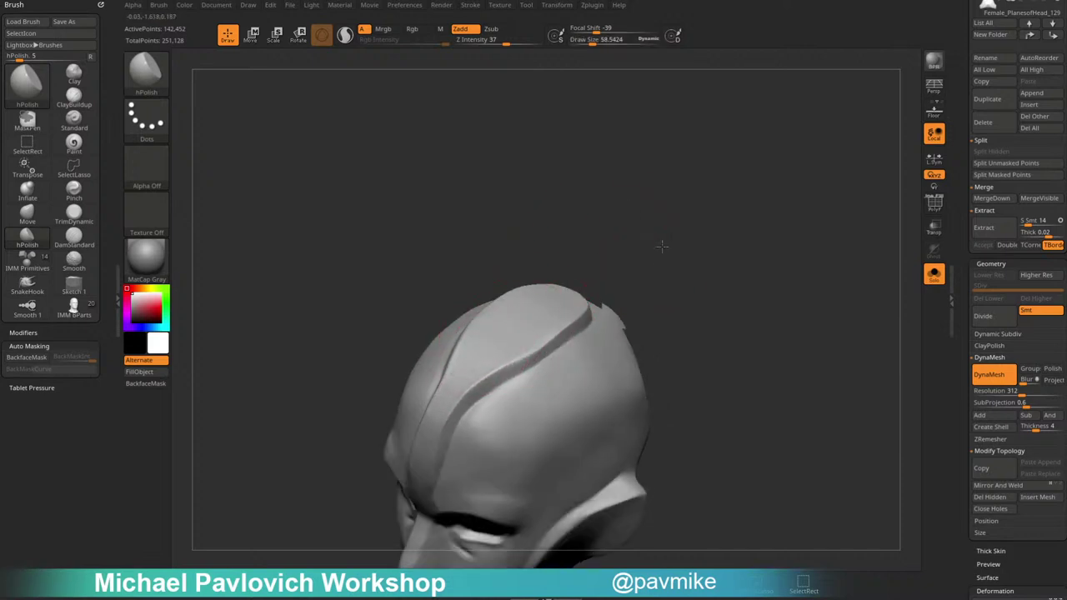
left_click_drag(661, 246, 489, 310)
left_click_drag(615, 207, 634, 267)
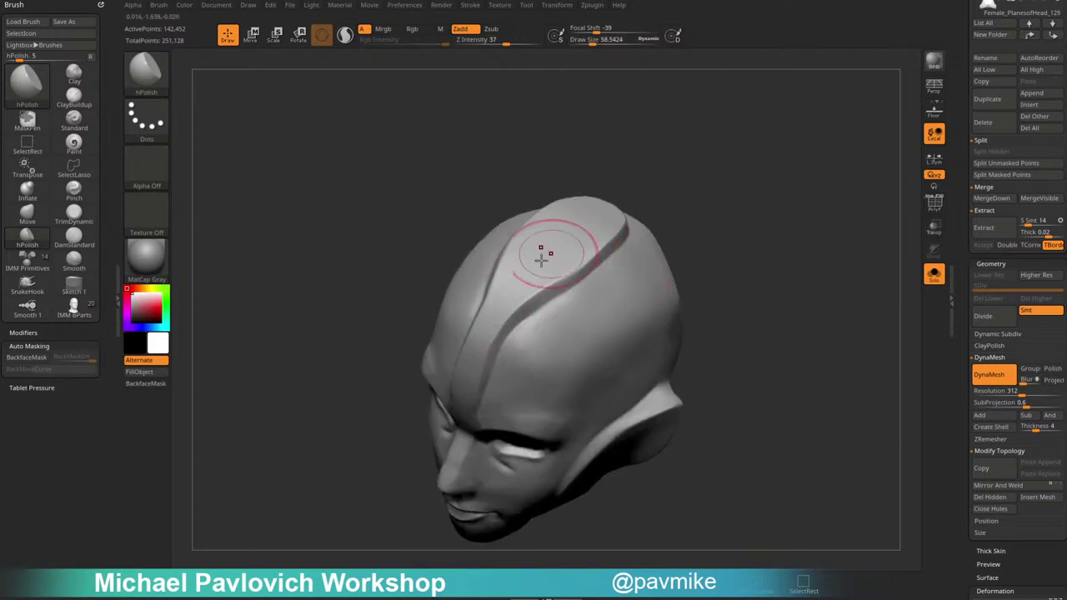
Polish the bridge and sides of the nose with hPolish at draw sizes of about 27 and 24.
mouse_move(626, 194)
left_mouse_down()
mouse_move(702, 237)
mouse_move(783, 225)
mouse_move(734, 219)
mouse_move(748, 276)
mouse_move(785, 301)
mouse_move(766, 222)
mouse_move(745, 267)
mouse_move(799, 262)
mouse_move(733, 281)
mouse_move(722, 230)
mouse_move(747, 253)
mouse_move(740, 222)
left_mouse_up()
key("s")
left_click_drag(523, 311, 516, 310)
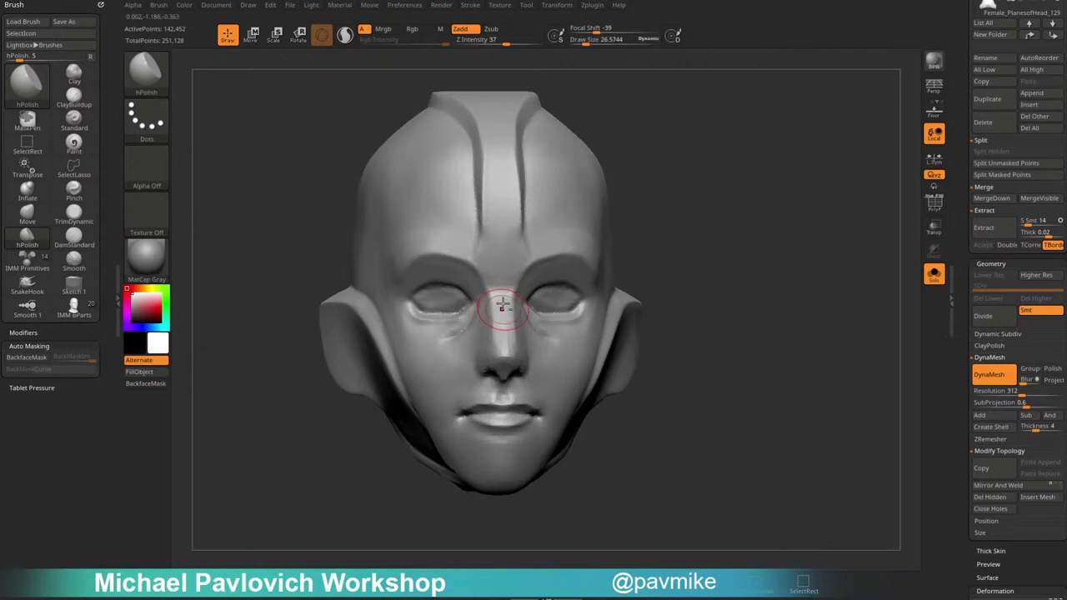
left_click_drag(733, 204, 804, 237, "alt")
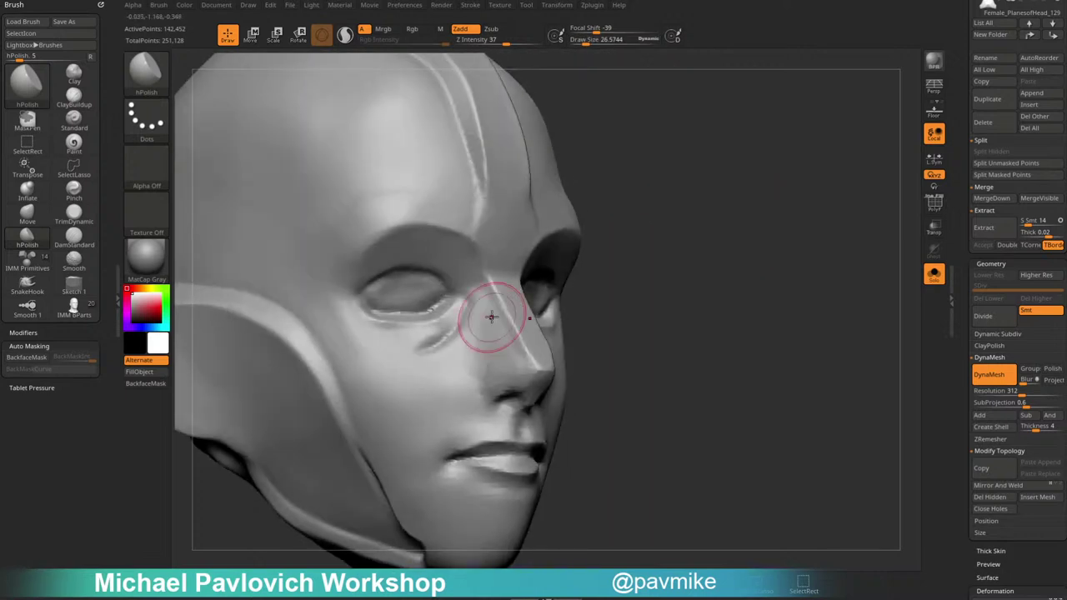
left_click_drag(616, 299, 514, 314)
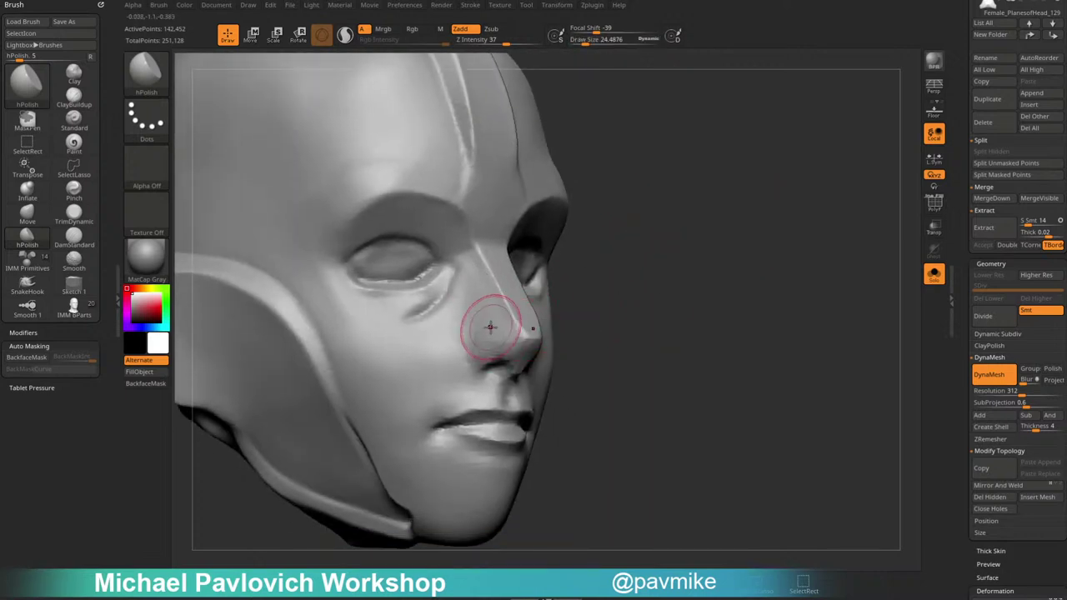
Define the underside of the nose with the DamStandard brush at draw size about 24.
key("b")
key("d")
key("s")
left_click_drag(678, 262, 672, 234)
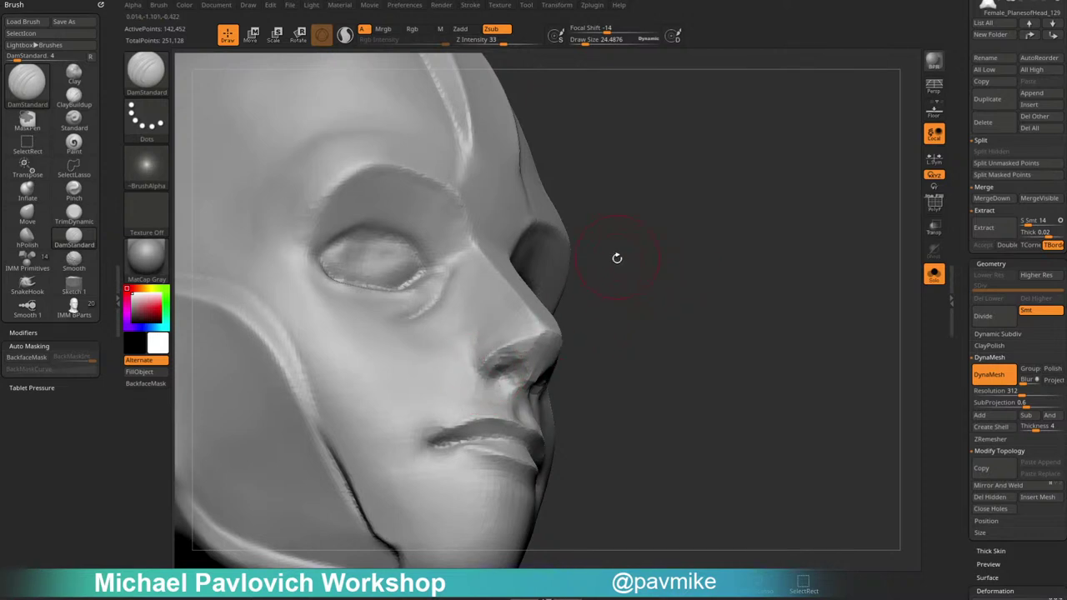
Polish the nose ridge and wing with hPolish at draw size about 15.
key("b")
key("h")
key("p")
left_click_drag(629, 300, 513, 350)
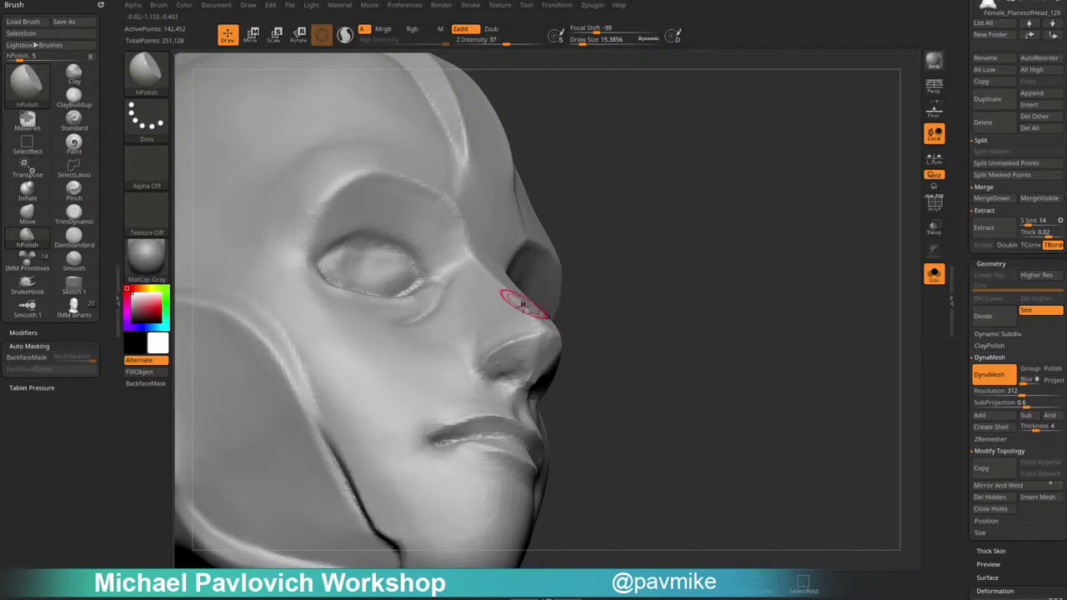
Carve the nostrils into the underside of the nose with DamStandard at draw size about 15.
key("b")
key("d")
key("s")
left_click_drag(601, 315, 598, 276)
mouse_move(493, 380)
left_mouse_down()
mouse_move(511, 367)
mouse_move(510, 387)
left_mouse_up()
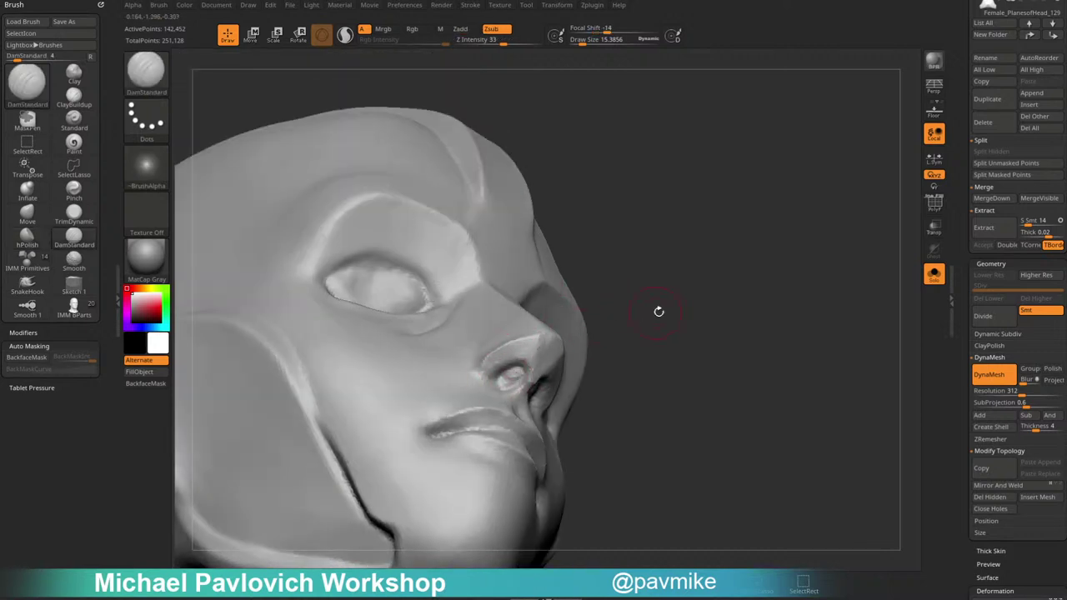
Polish the nose underside around the nostrils with hPolish at draw size about 15 and remesh the head with DynaMesh.
mouse_move(659, 311)
left_mouse_down()
mouse_move(592, 274)
mouse_move(509, 356)
left_mouse_up()
key("b")
key("h")
key("p")
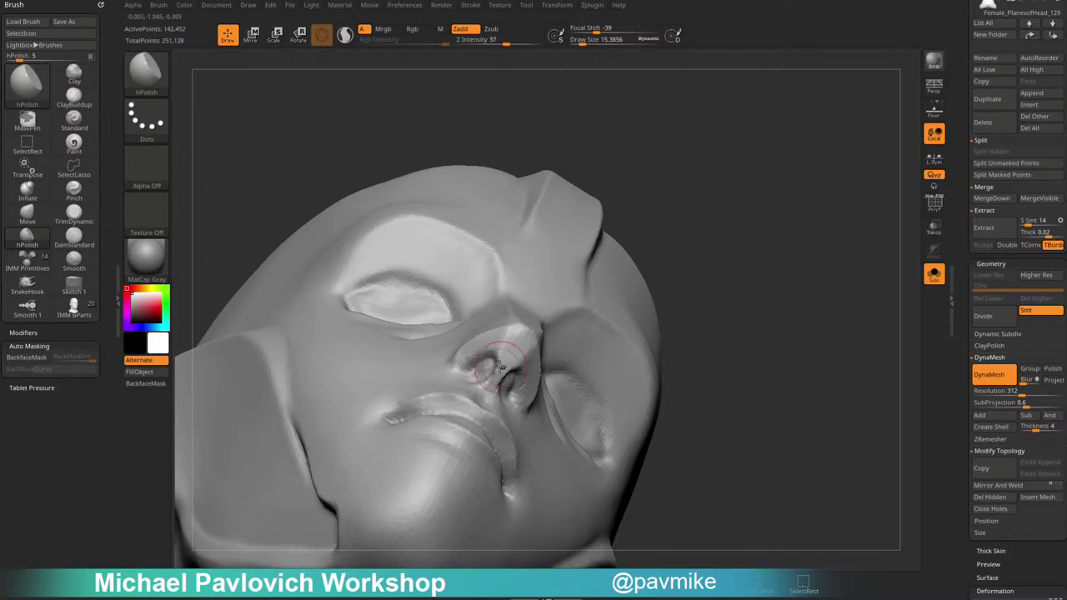
mouse_move(632, 218)
left_mouse_down()
mouse_move(517, 331)
mouse_move(683, 275)
mouse_move(850, 238)
mouse_move(852, 267)
mouse_move(808, 286)
mouse_move(795, 225)
left_mouse_up()
Carve a crease from the inner eye corner down the side of the nose with DamStandard at draw size about 15.
key("b")
key("d")
key("s")
key("bracketright")
key("bracketleft")
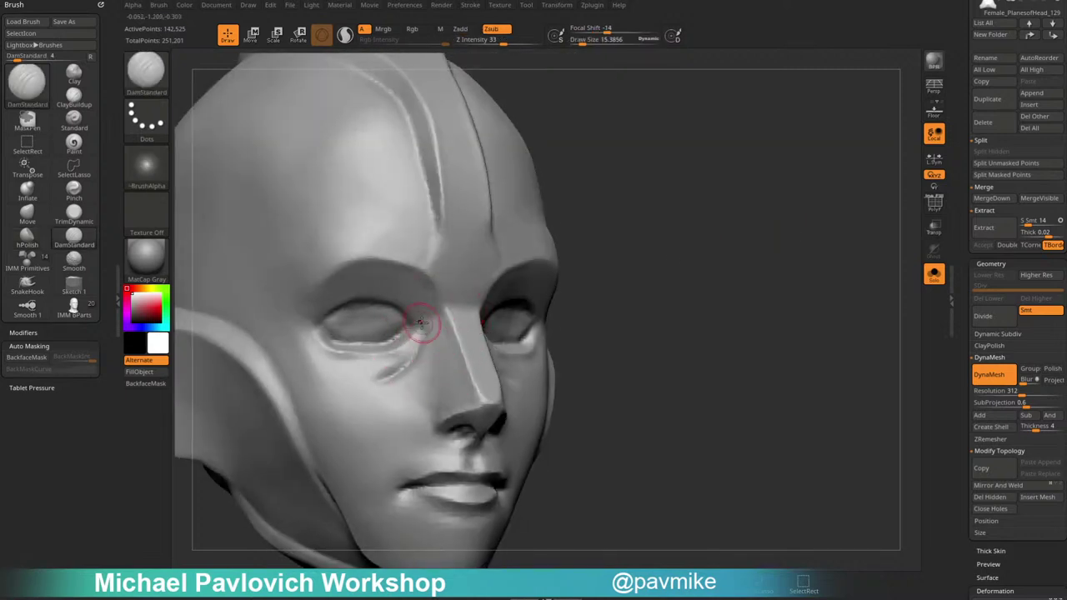
left_click_drag(427, 330, 439, 412)
Smooth away the creases beneath the eyes and soften the eye area, enlarging the draw size to about 36.
left_click_drag(701, 308, 512, 357)
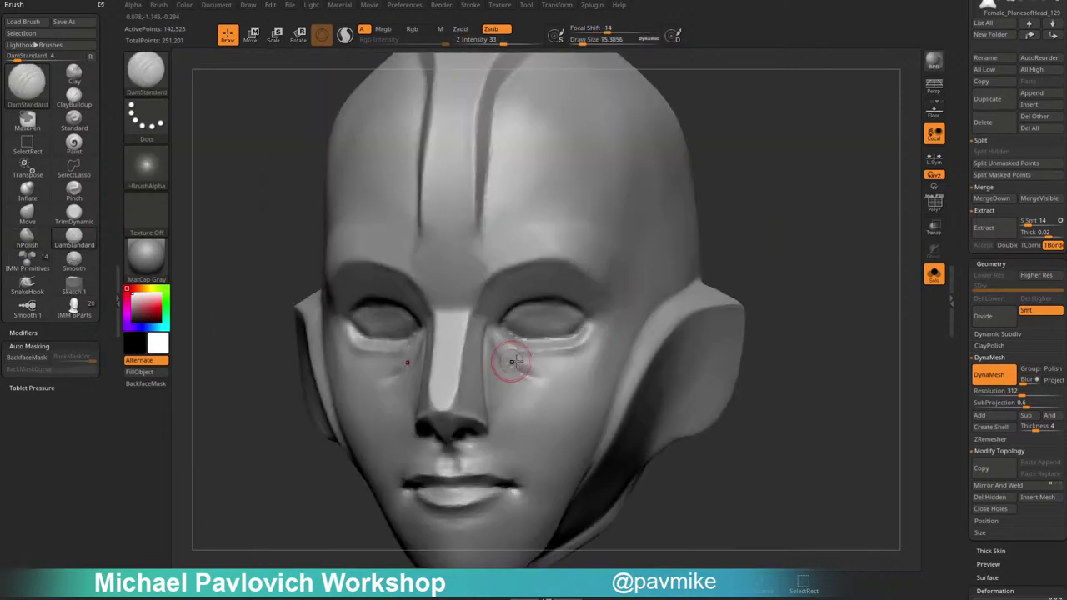
key("shift")
left_click_drag(642, 322, 767, 267, "shift")
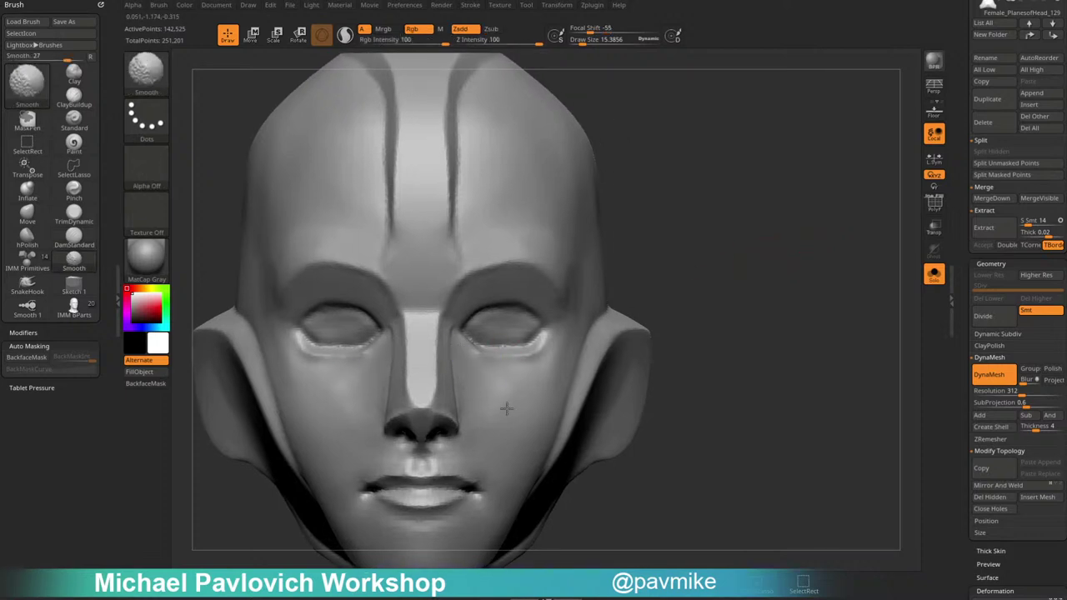
mouse_move(708, 275)
left_mouse_down("alt")
mouse_move(630, 288)
mouse_move(650, 233)
mouse_move(645, 245)
mouse_move(640, 233)
mouse_move(694, 201)
left_mouse_up("alt")
key("s")
left_click_drag(303, 357, 312, 357)
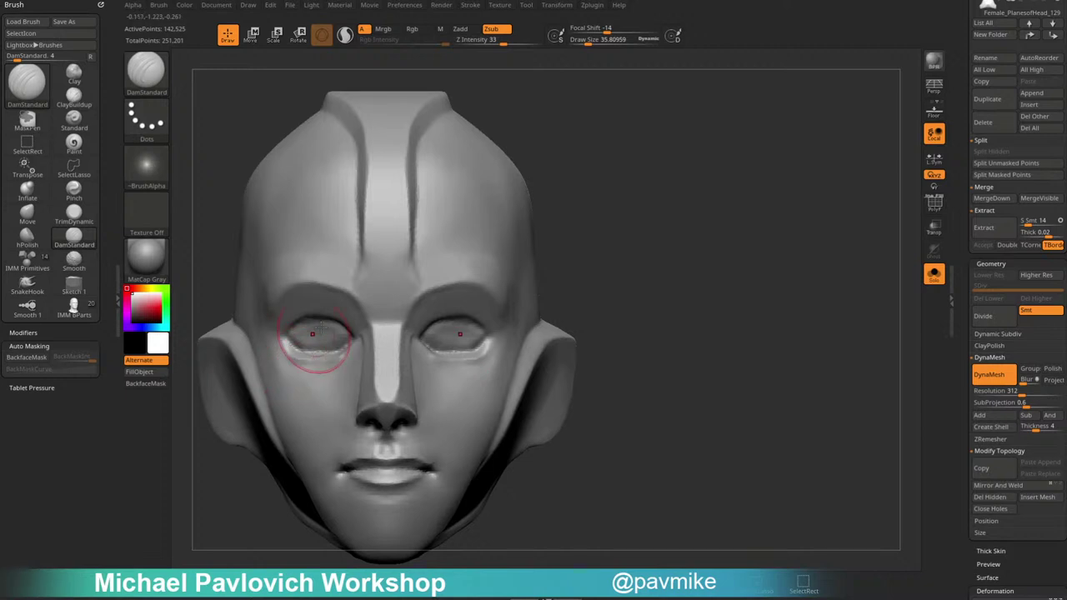
Polish the area beneath the lower eyelid with hPolish at draw sizes of about 24 and 15.
left_click_drag(652, 247, 608, 254)
left_click_drag(608, 254, 615, 278, "alt")
key("b")
key("h")
key("p")
key("bracketleft")
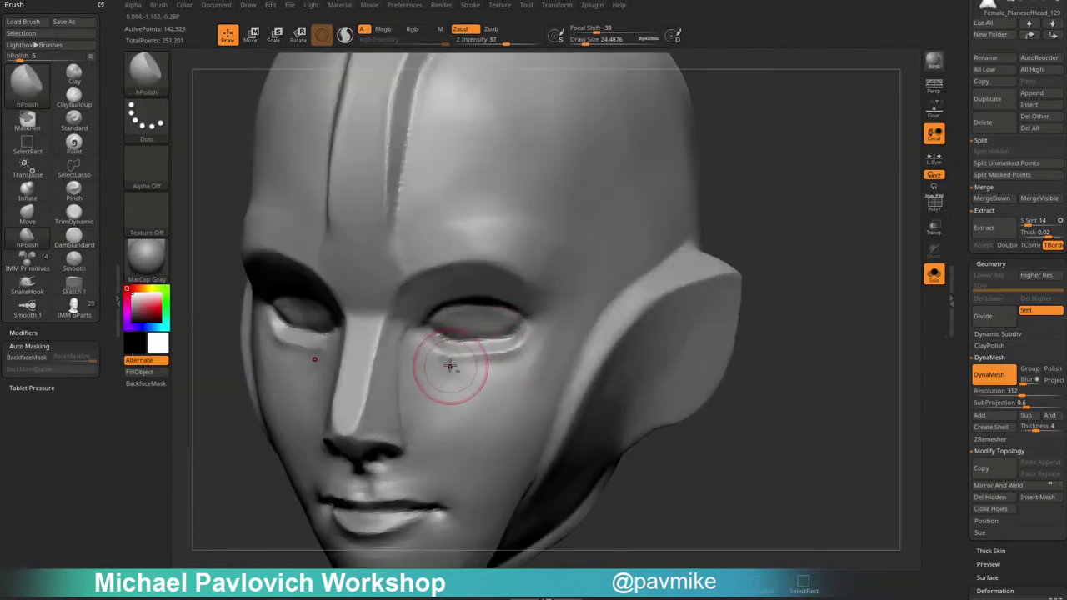
mouse_move(448, 370)
left_mouse_down()
mouse_move(518, 374)
mouse_move(442, 362)
left_mouse_up()
key("bracketleft")
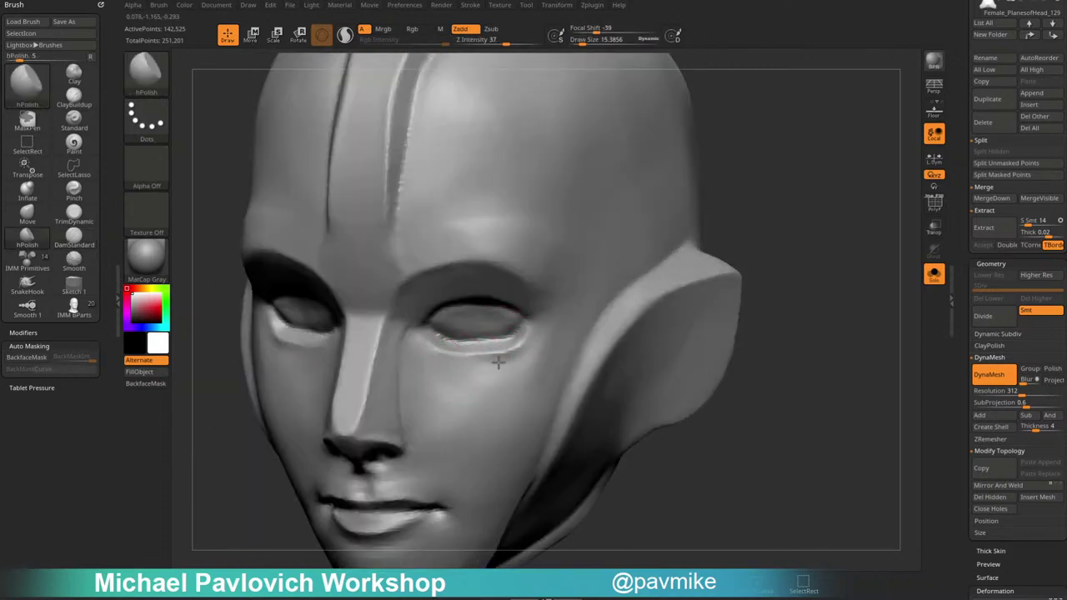
Refine the lower eyelid and upper cheek with hPolish at draw size 18.76.
left_click_drag(800, 247, 677, 250, "alt")
mouse_move(677, 250)
left_mouse_down()
mouse_move(707, 253)
mouse_move(659, 265)
left_mouse_up()
key("bracketright")
key("bracketleft")
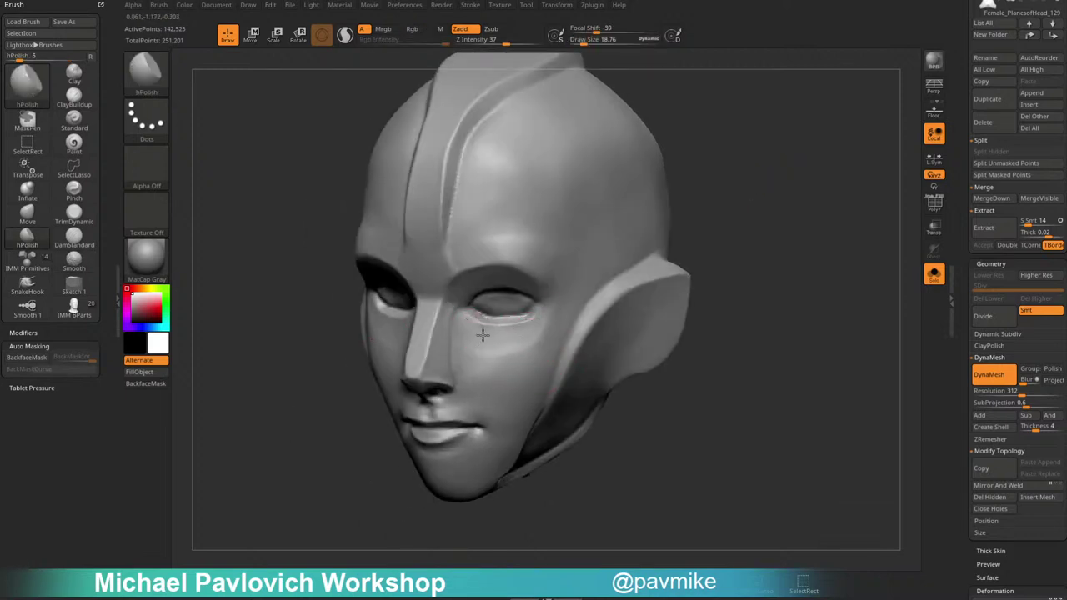
left_click_drag(722, 242, 644, 209, "shift")
left_click_drag(608, 250, 505, 356)
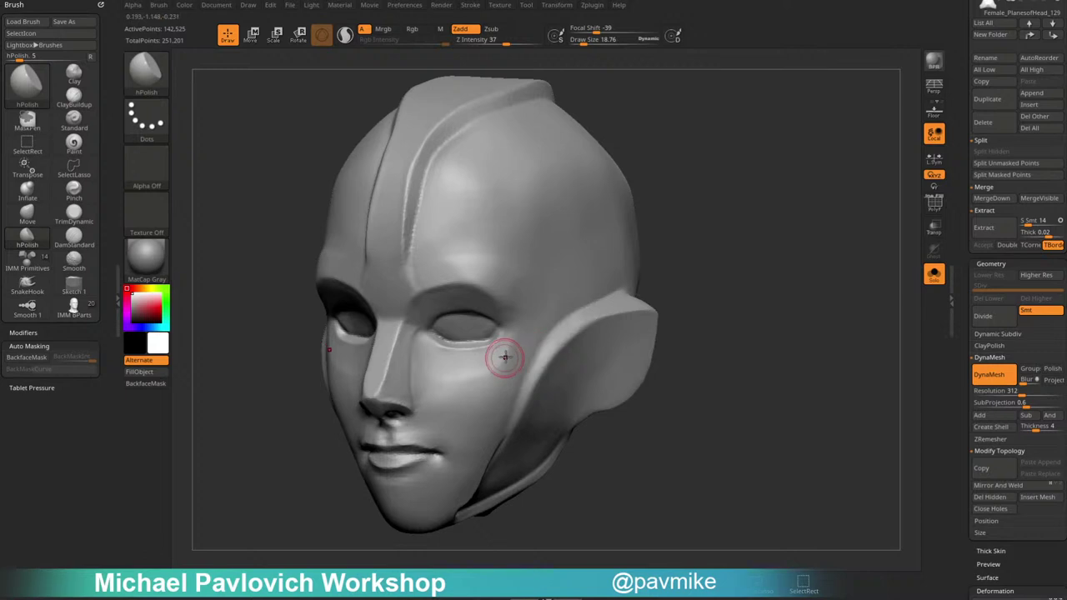
Carve a broad crease under the eye along the cheekbone with DamStandard at draw size about 72.
key("b")
key("d")
key("s")
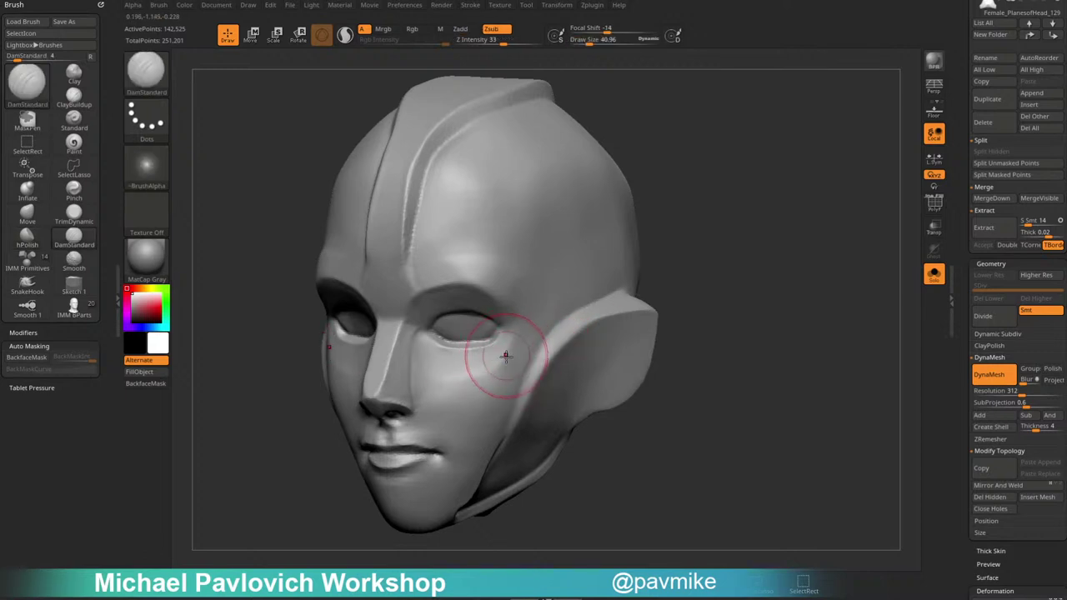
key("]")
left_click_drag(514, 335, 505, 353)
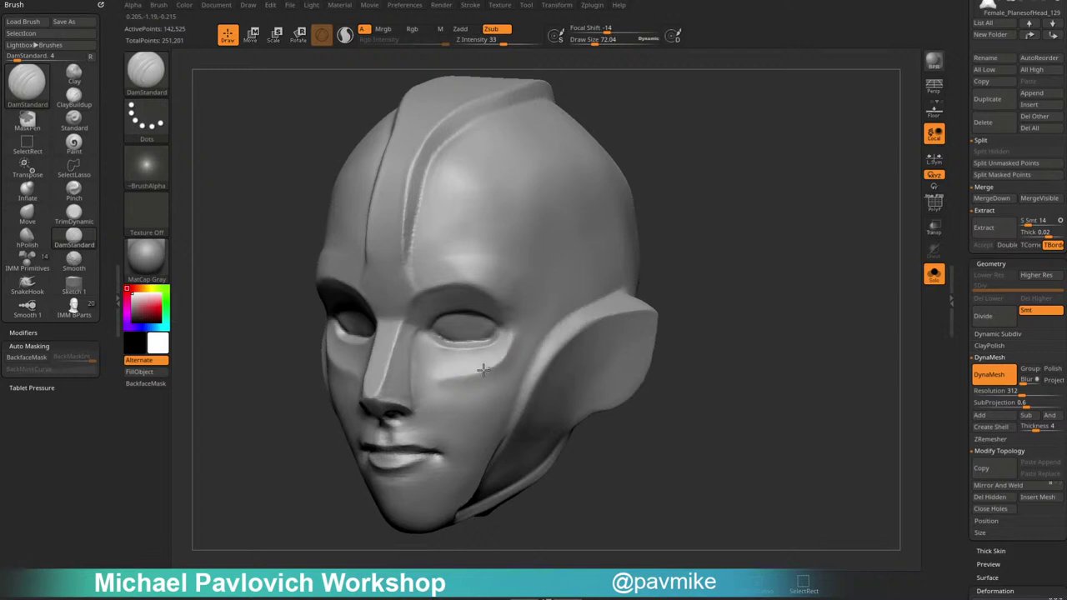
Switch to the Clay brush, lower its Z Intensity to 28 and turn its alpha off.
key("b")
key("c")
key("l")
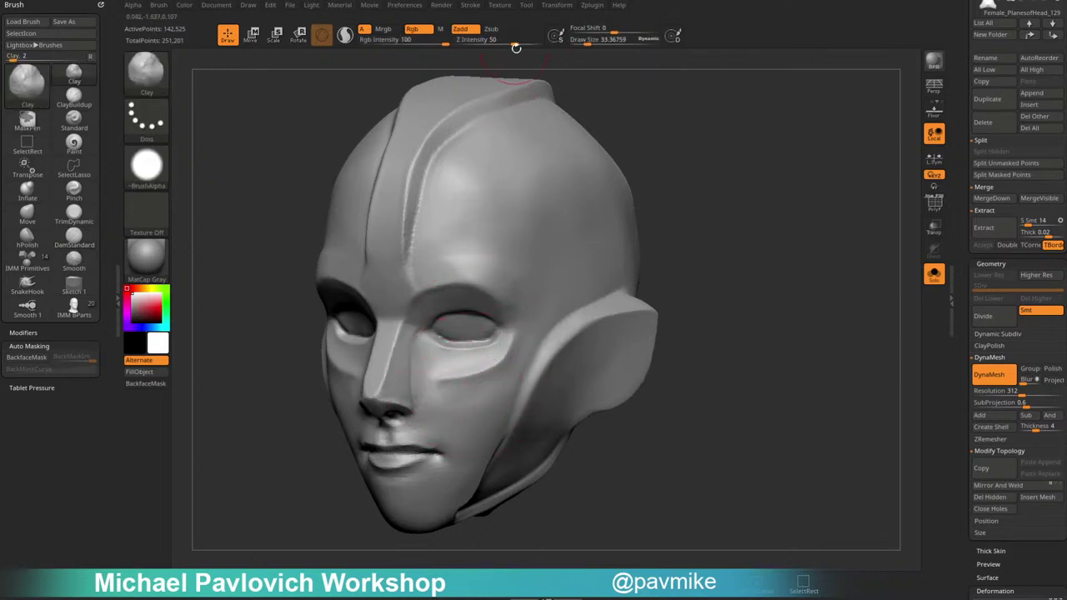
left_click_drag(513, 43, 498, 44)
left_click(154, 166)
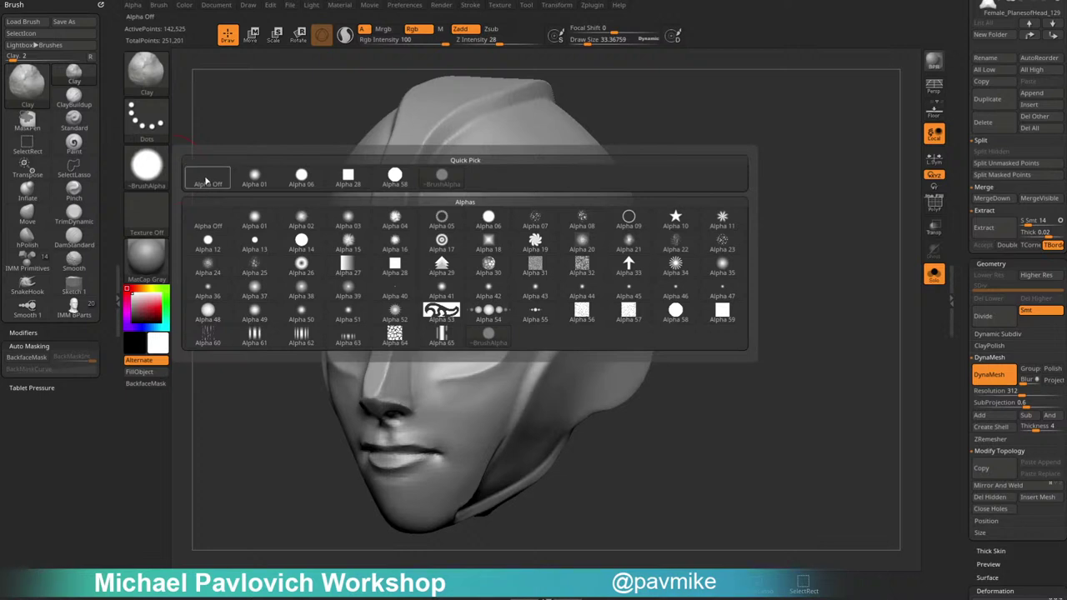
left_click(207, 174)
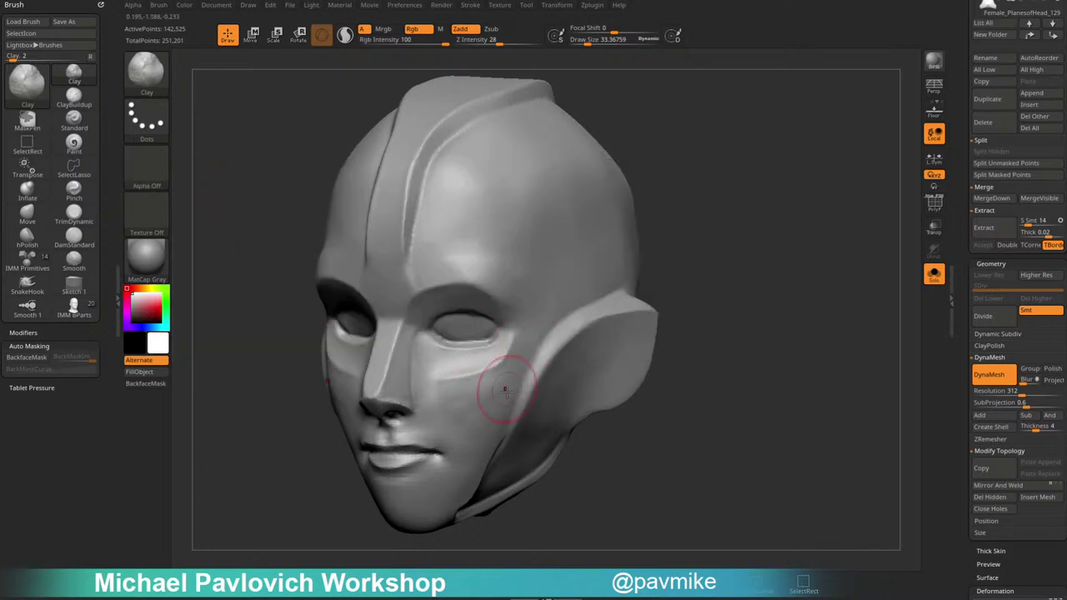
Polish the cheekbone plane beneath the eye with hPolish at draw size 18.76.
key("b")
key("h")
key("p")
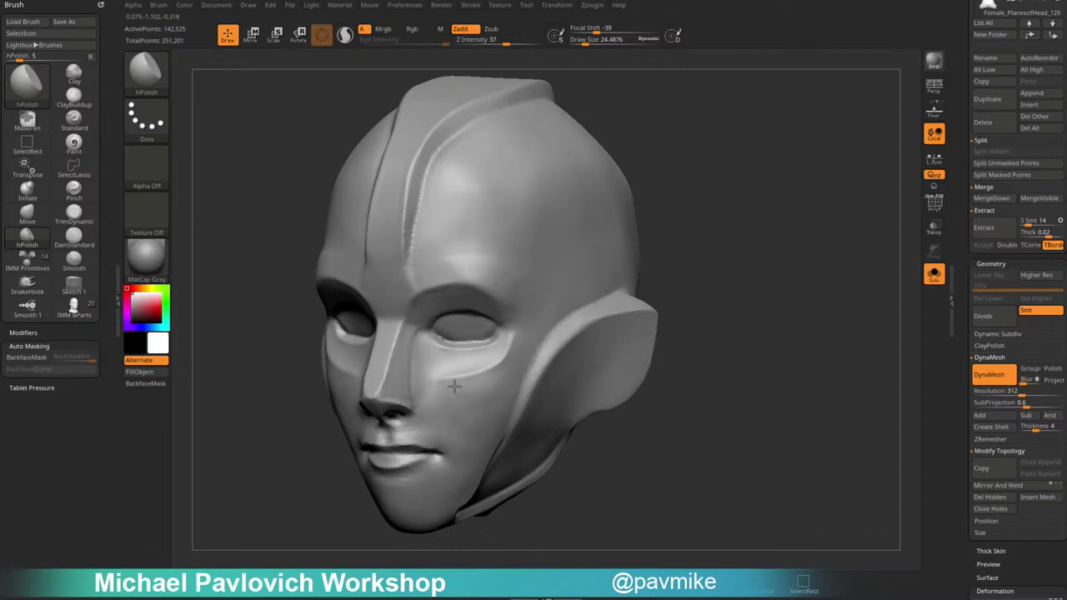
left_click_drag(667, 291, 659, 358)
key("s")
left_click_drag(463, 364, 492, 360)
Flatten the philtrum and the upper lip's edge with hPolish at draw size about 14.
left_click_drag(667, 250, 716, 234, "shift")
mouse_move(543, 425)
left_mouse_down("alt")
mouse_move(655, 305)
mouse_move(626, 345)
mouse_move(700, 336)
mouse_move(622, 335)
left_mouse_up("alt")
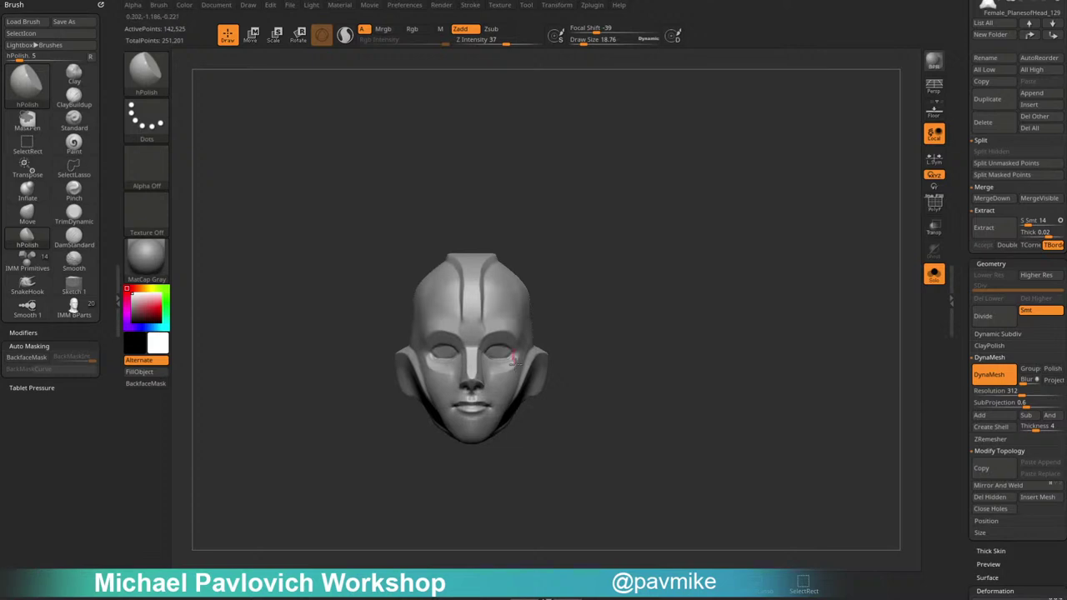
mouse_move(664, 290)
left_mouse_down("alt")
mouse_move(703, 305)
mouse_move(726, 369)
mouse_move(779, 305)
mouse_move(792, 306)
left_mouse_up("alt")
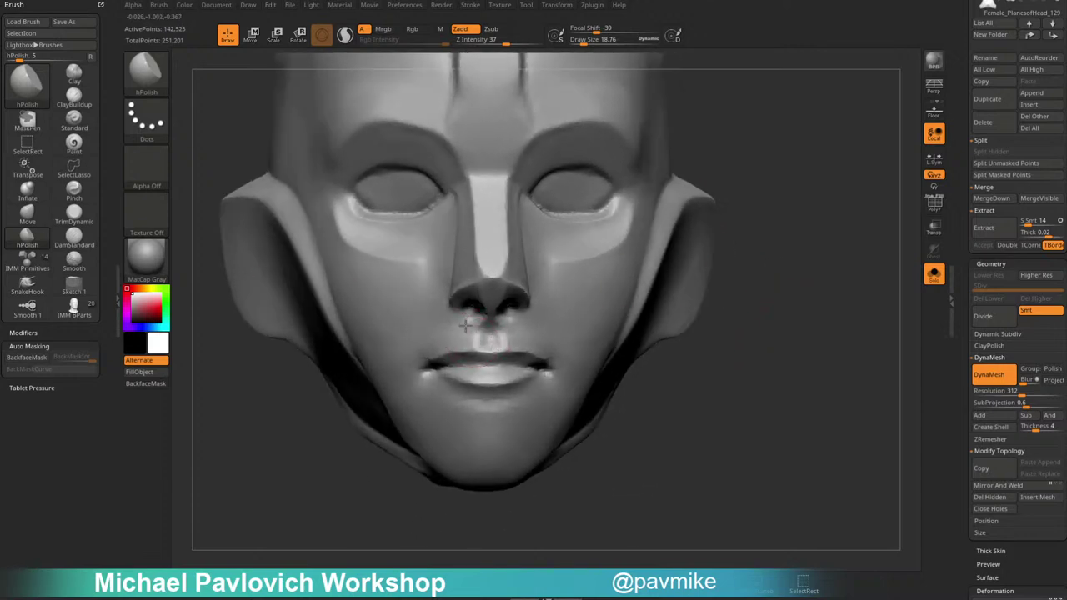
mouse_move(705, 327)
left_mouse_down()
mouse_move(762, 333)
mouse_move(731, 386)
mouse_move(702, 376)
left_mouse_up()
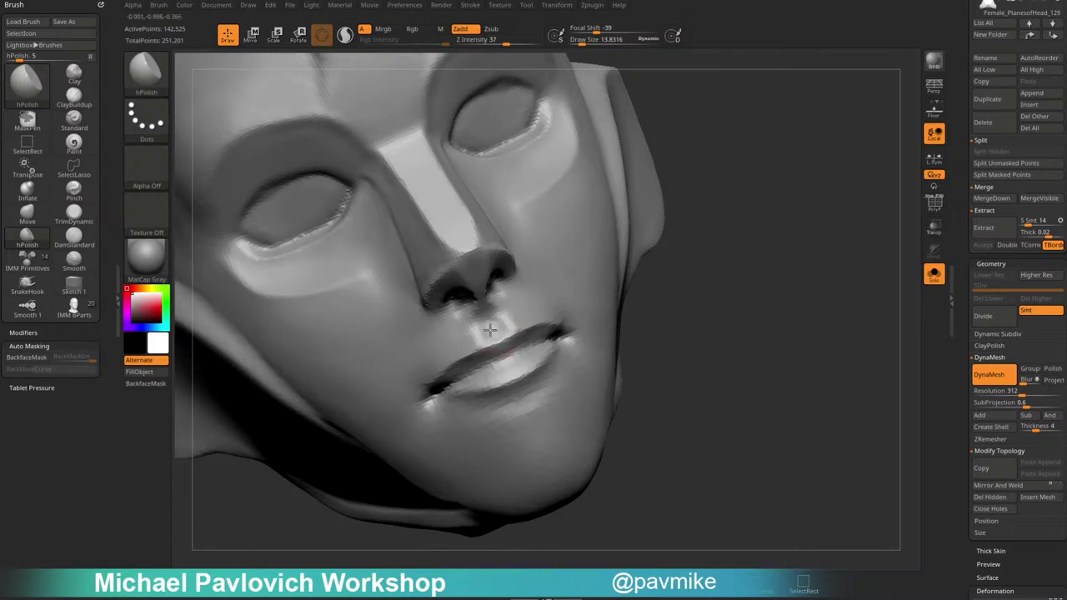
left_click_drag(489, 330, 493, 315)
left_click_drag(673, 306, 658, 259)
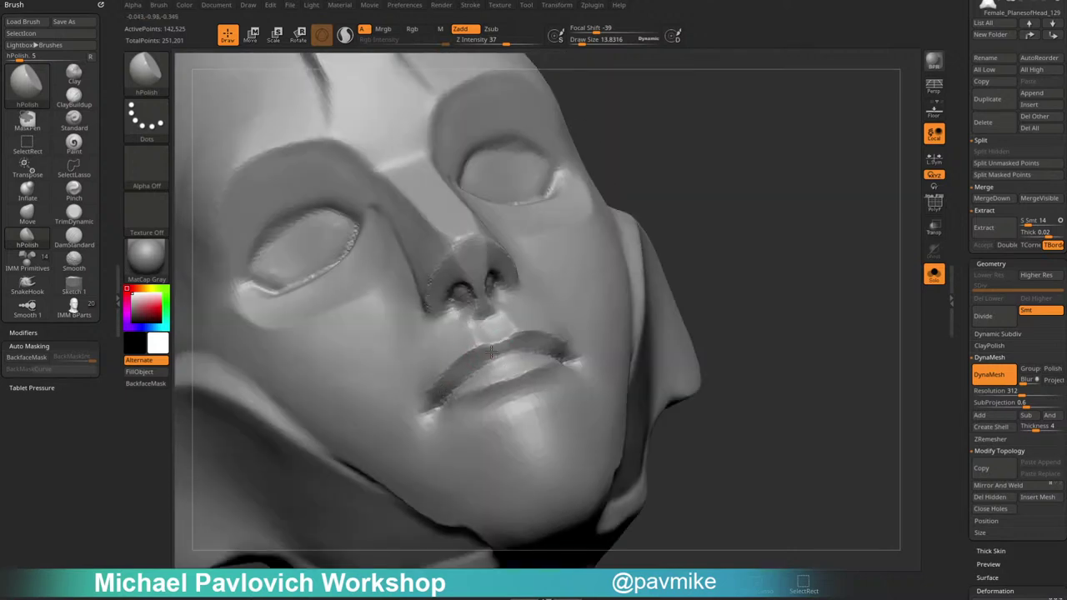
mouse_move(487, 348)
left_mouse_down()
mouse_move(460, 381)
mouse_move(472, 384)
mouse_move(492, 345)
left_mouse_up()
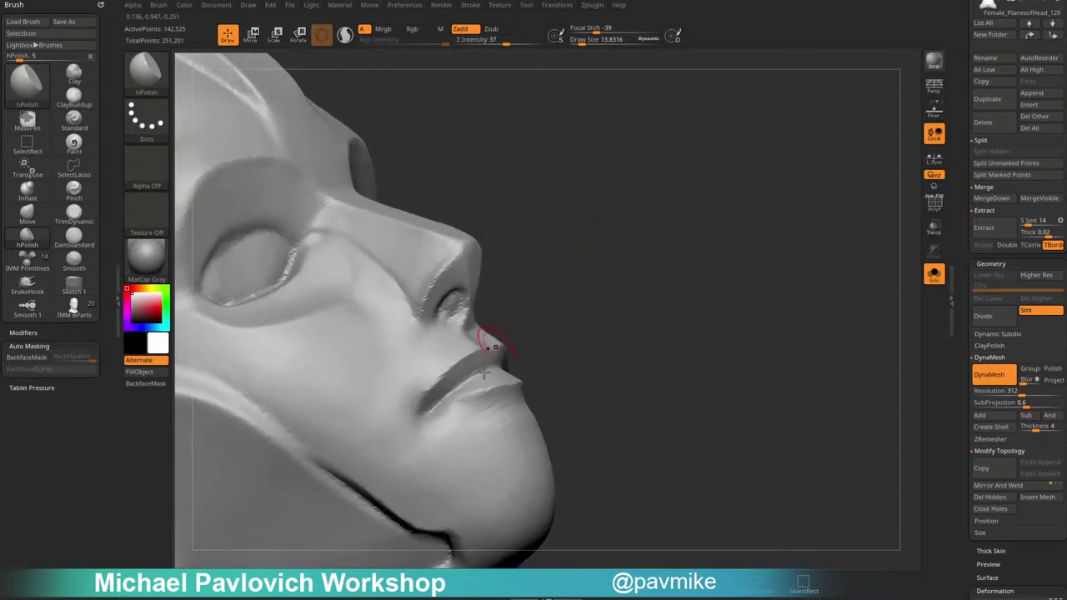
left_click_drag(625, 355, 528, 333)
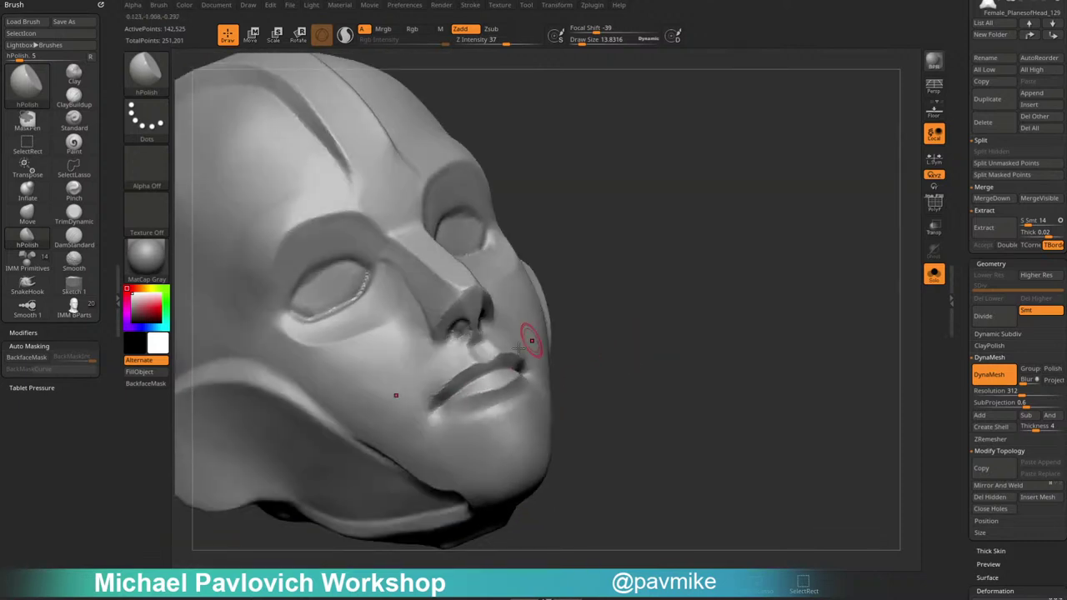
Turn off Solo mode to show the whole bust with its tubes and cylinders.
left_click_drag(750, 330, 717, 337, "shift")
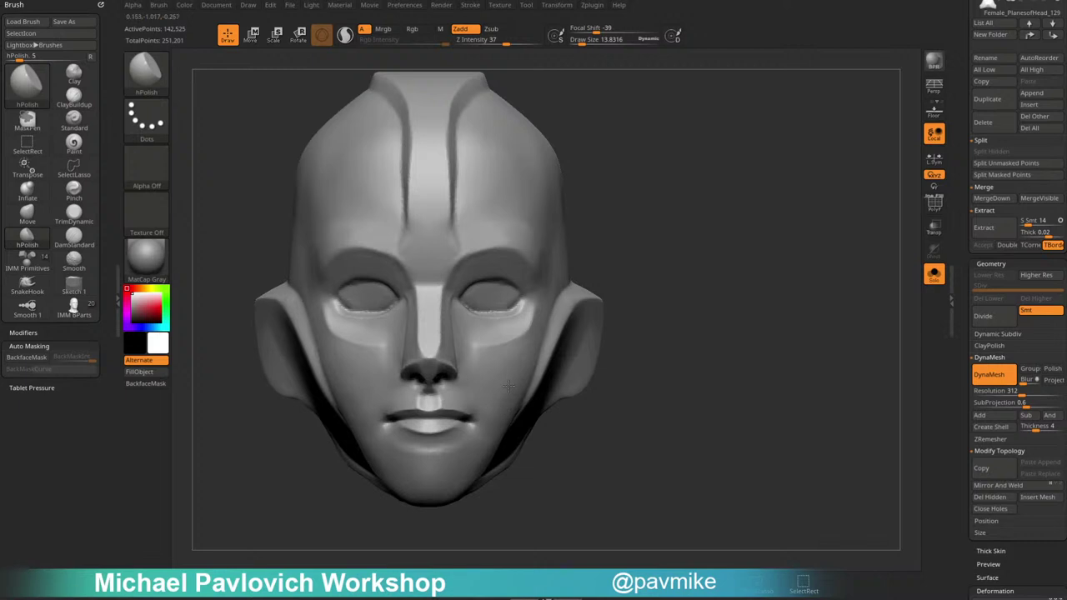
left_click_drag(648, 326, 669, 338)
left_click(935, 276)
left_click_drag(812, 334, 831, 323, "alt")
mouse_move(832, 323)
left_mouse_down("alt")
mouse_move(817, 303)
mouse_move(839, 322)
left_mouse_up("alt")
left_click_drag(839, 323, 814, 322)
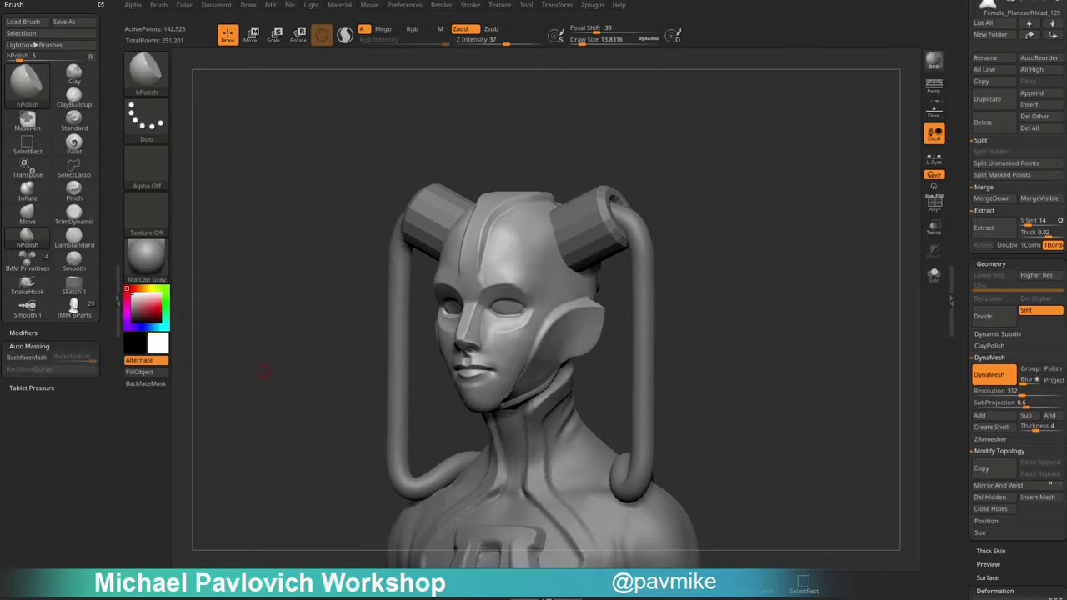
Try pulling a symmetrical pair of long curved horns out of the head with SnakeHook at draw size about 72.
left_click_drag(859, 259, 885, 260, "shift")
key("s")
left_click_drag(522, 246, 531, 244)
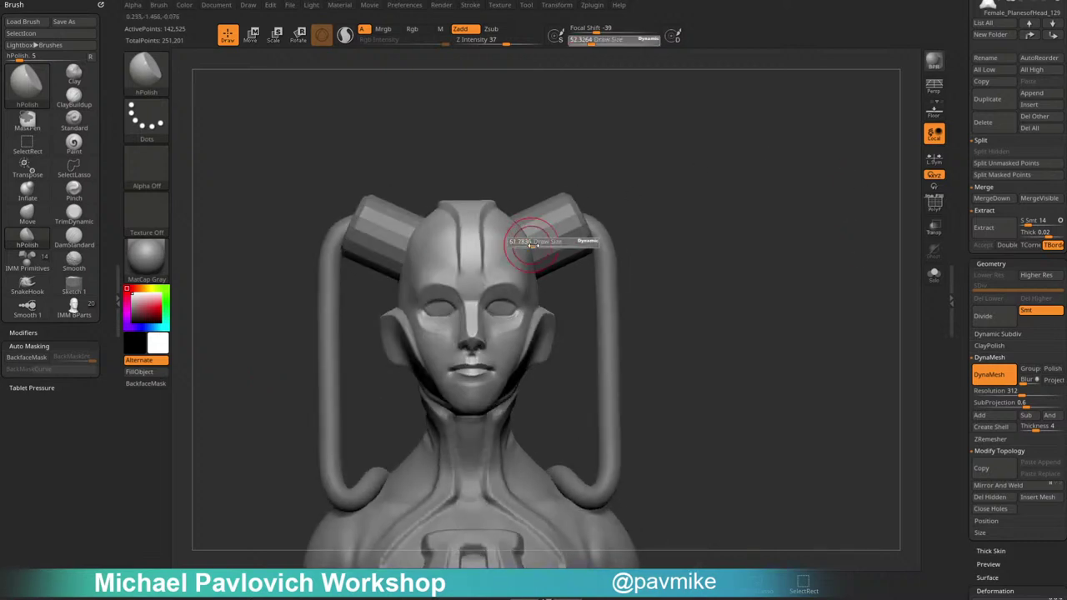
key("b")
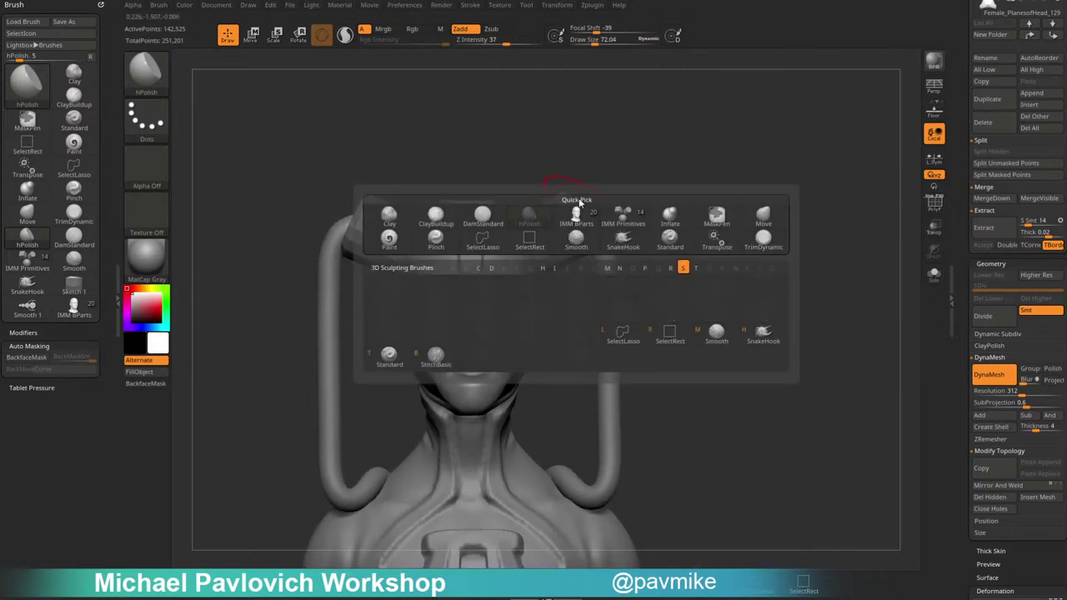
key("s")
key("h")
left_click_drag(515, 237, 631, 117)
left_click_drag(750, 248, 752, 281)
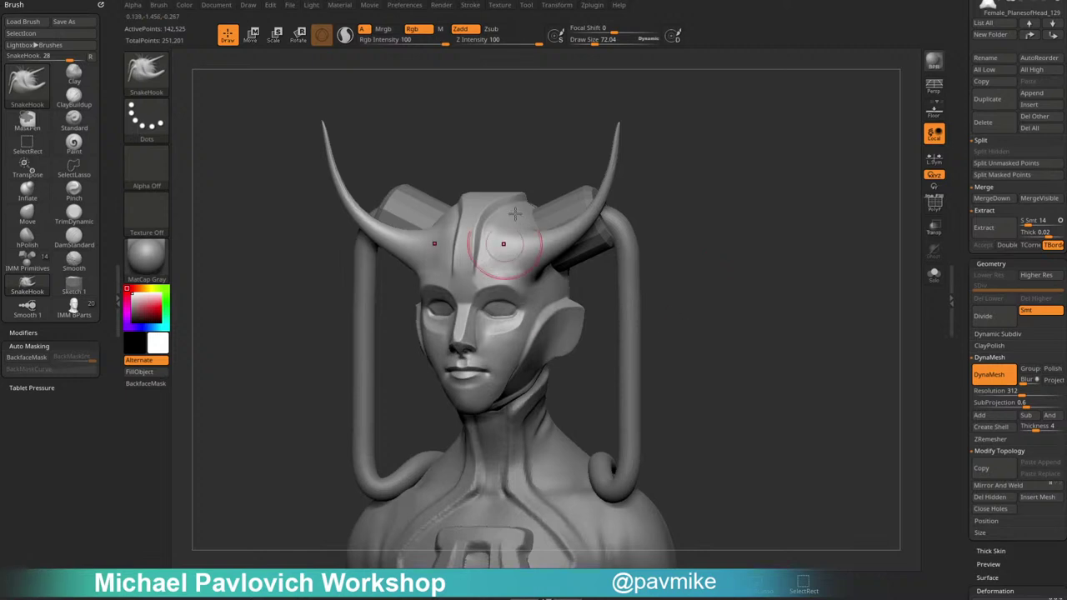
key("ctrl+z")
left_click_drag(738, 191, 755, 215)
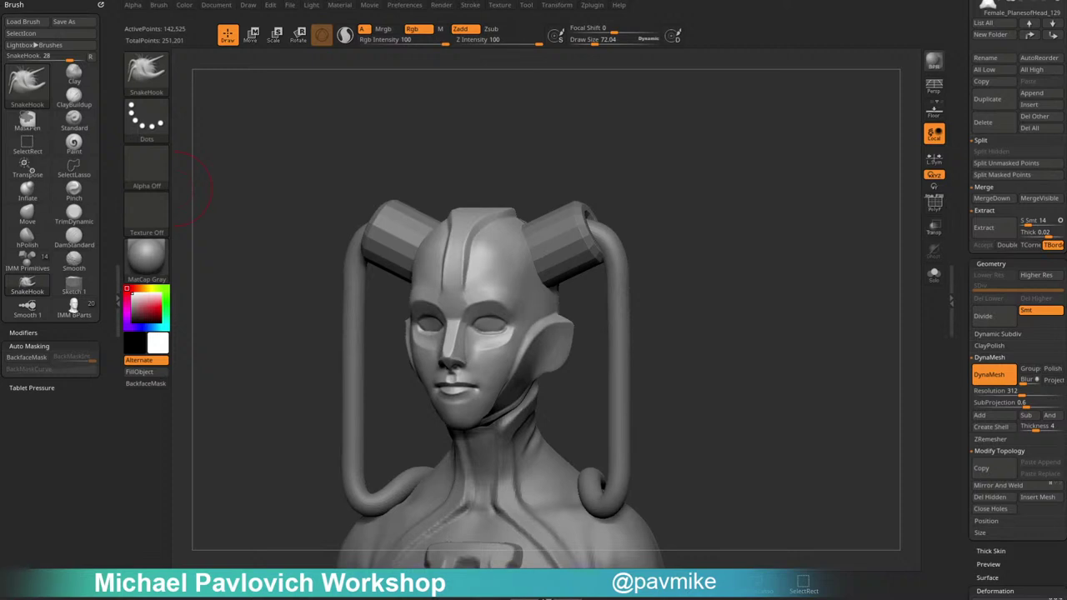
Switch to the ArtStation portfolio in the browser, open the Hammerthrower Breakdown project and examine its final model and wireframe images.
key("alt+y")
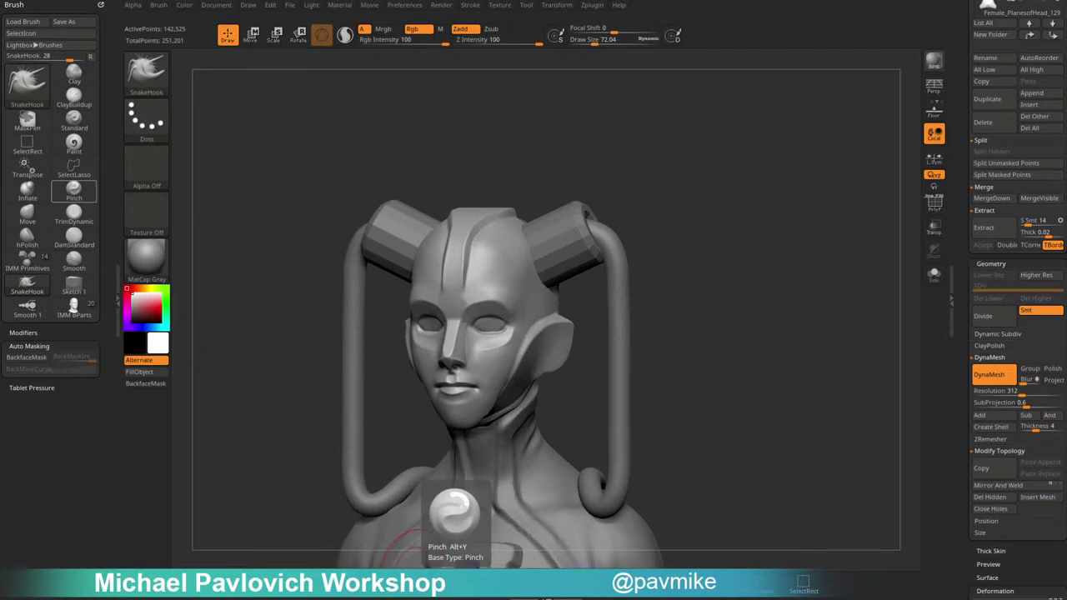
key("alt+Tab")
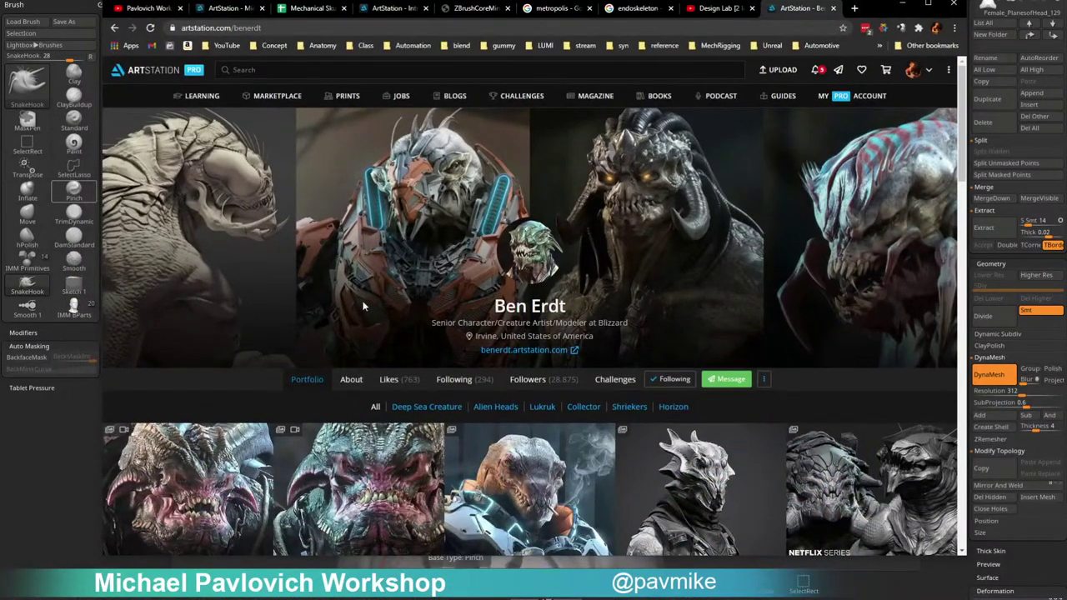
scroll(298, 354, "down", 3)
left_click(250, 329)
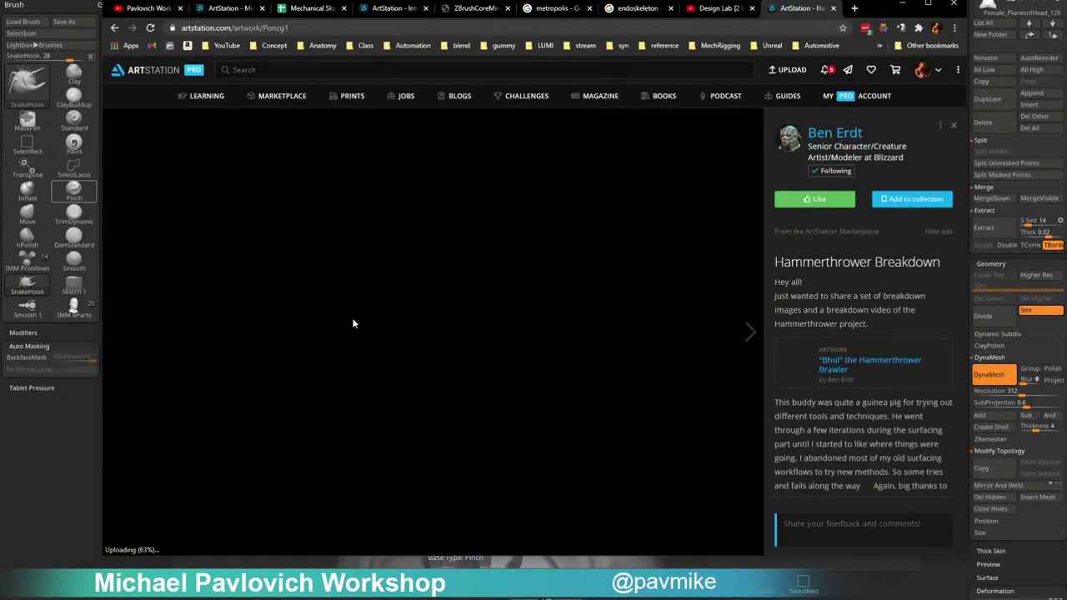
scroll(270, 239, "down", 10)
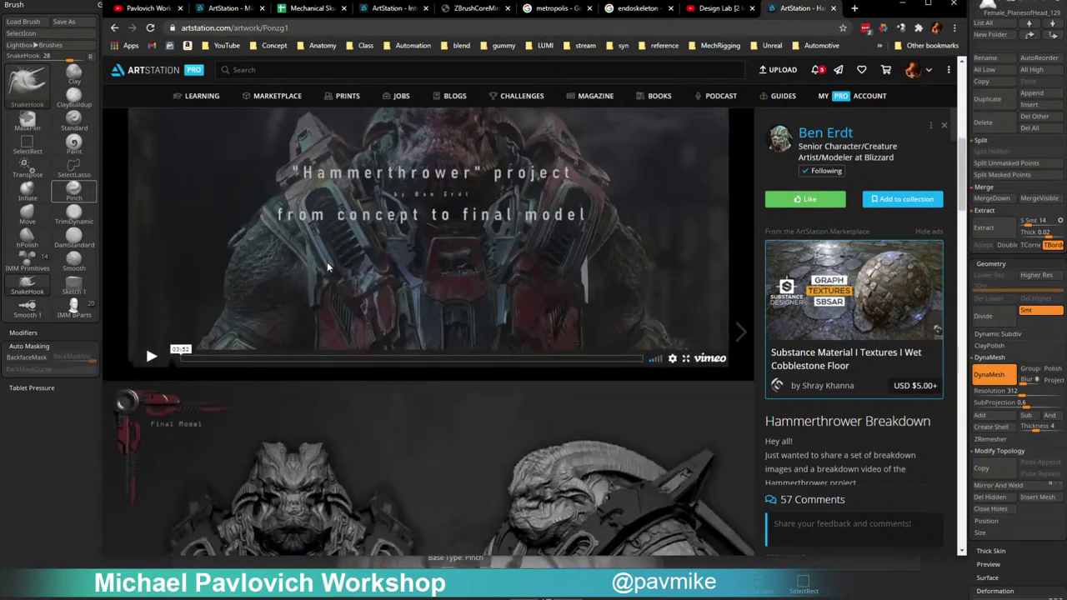
scroll(315, 243, "down", 5)
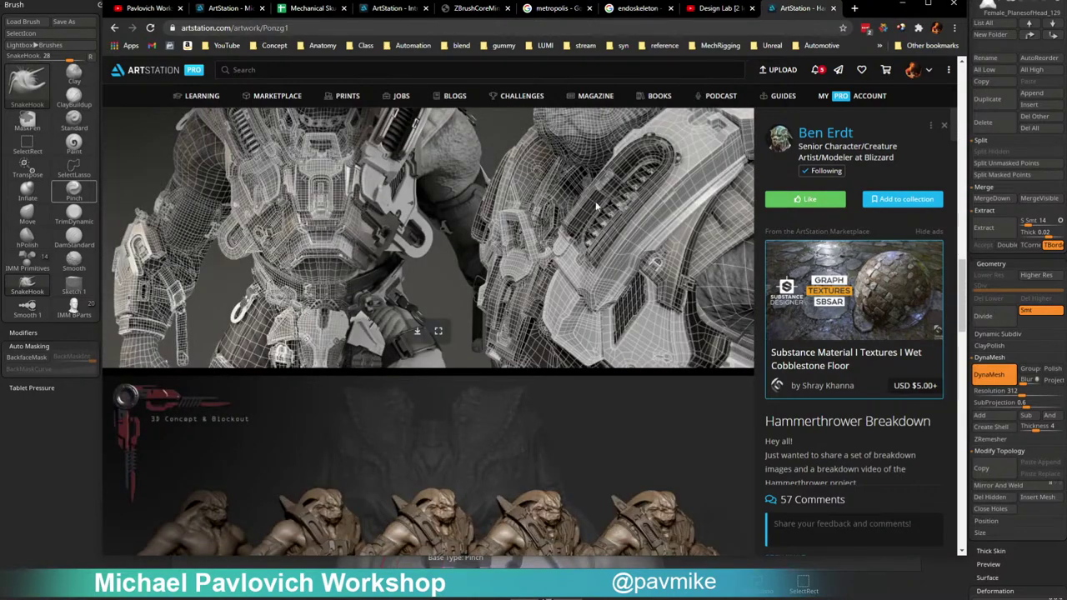
scroll(637, 236, "up", 2)
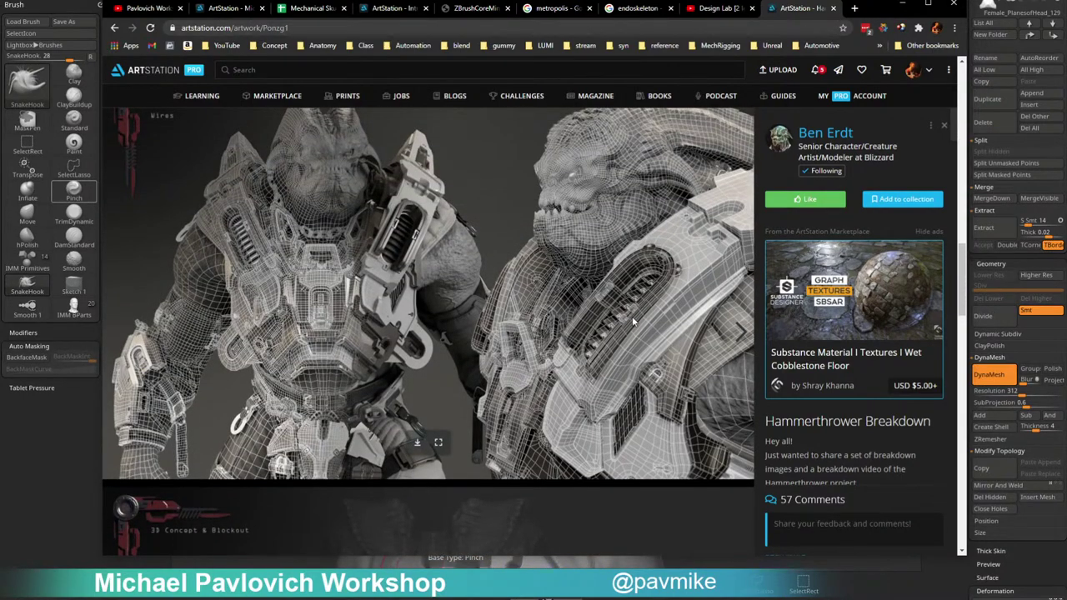
scroll(327, 267, "up", 5)
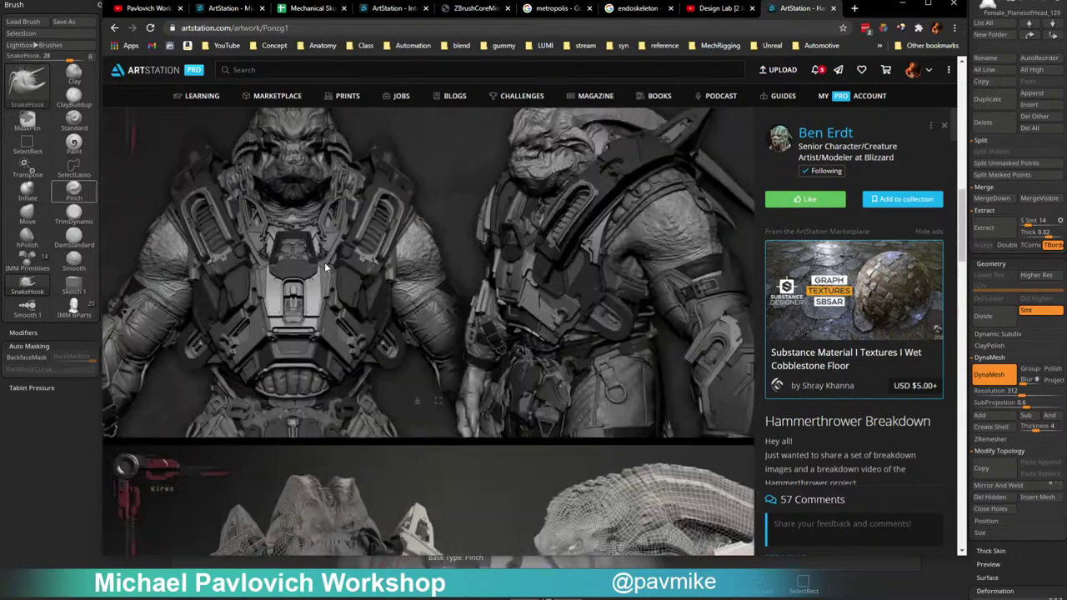
scroll(223, 289, "down", 12)
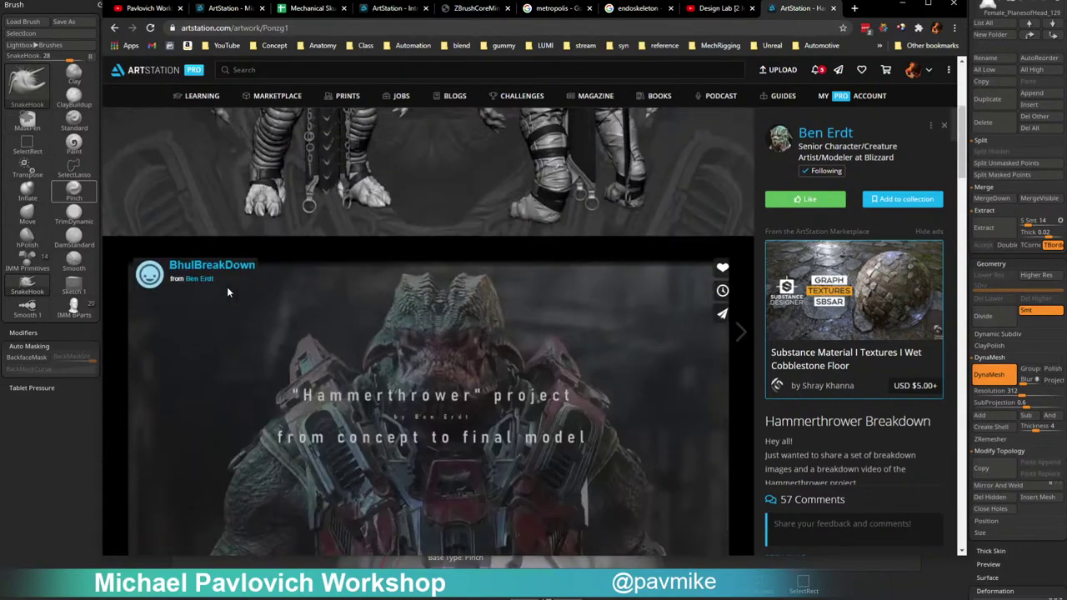
scroll(250, 279, "up", 4)
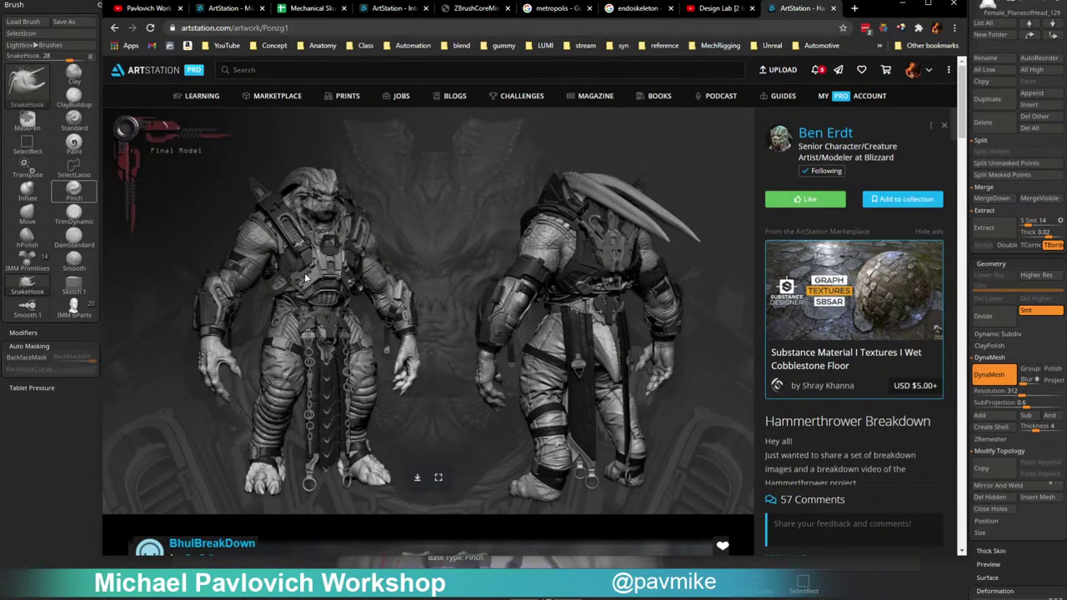
Examine the wireframe, 3D concept and blockout, texture and rig images of the Hammerthrower Breakdown.
scroll(384, 310, "down", 10)
scroll(467, 333, "down", 4)
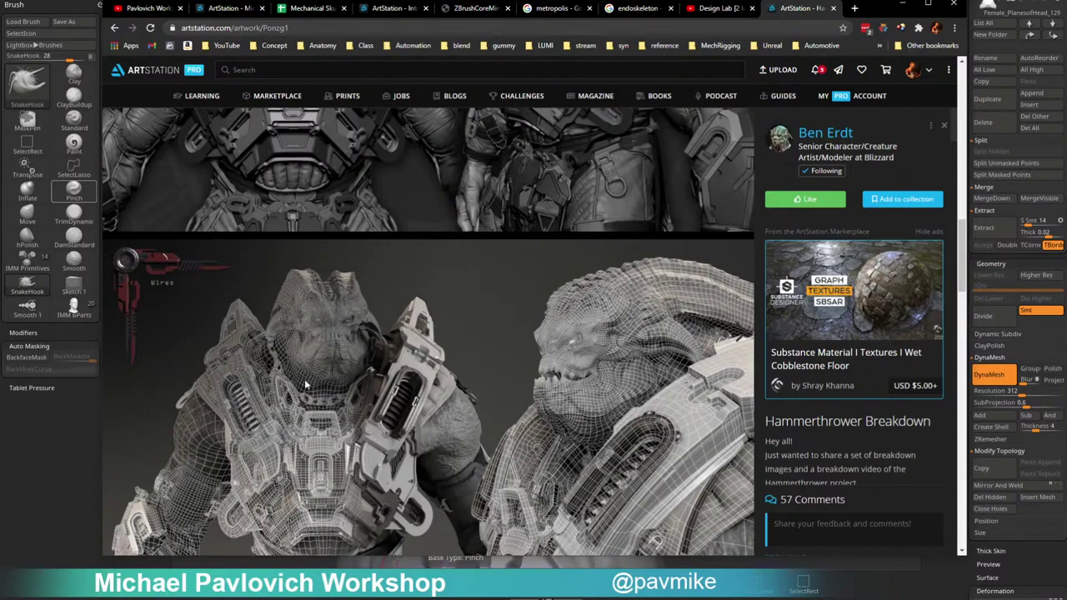
scroll(298, 371, "up", 5)
scroll(372, 367, "down", 1)
scroll(373, 363, "down", 5)
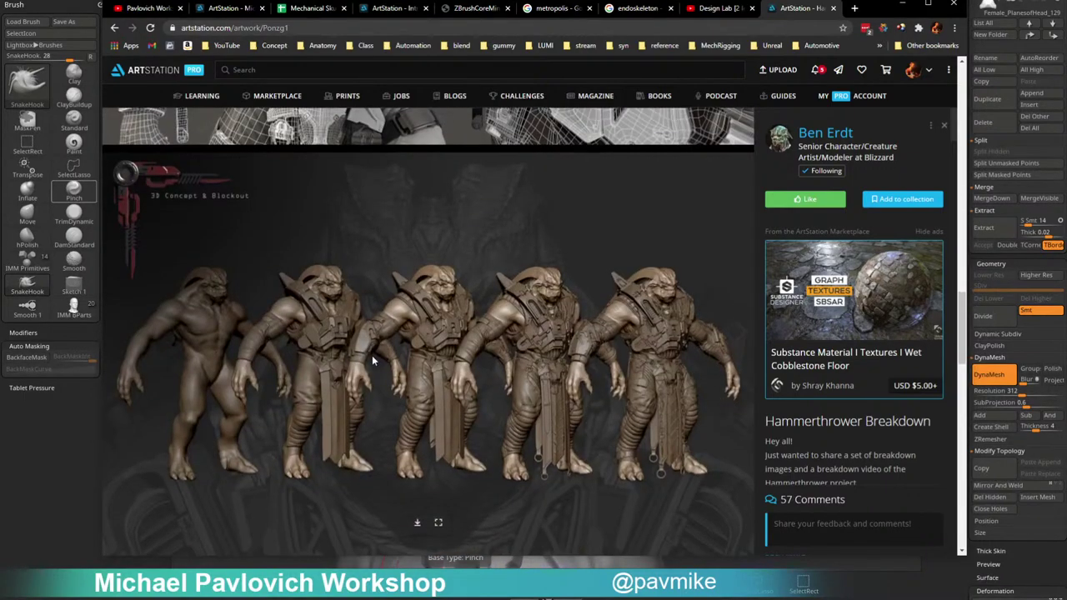
scroll(372, 354, "down", 8)
scroll(234, 215, "down", 10)
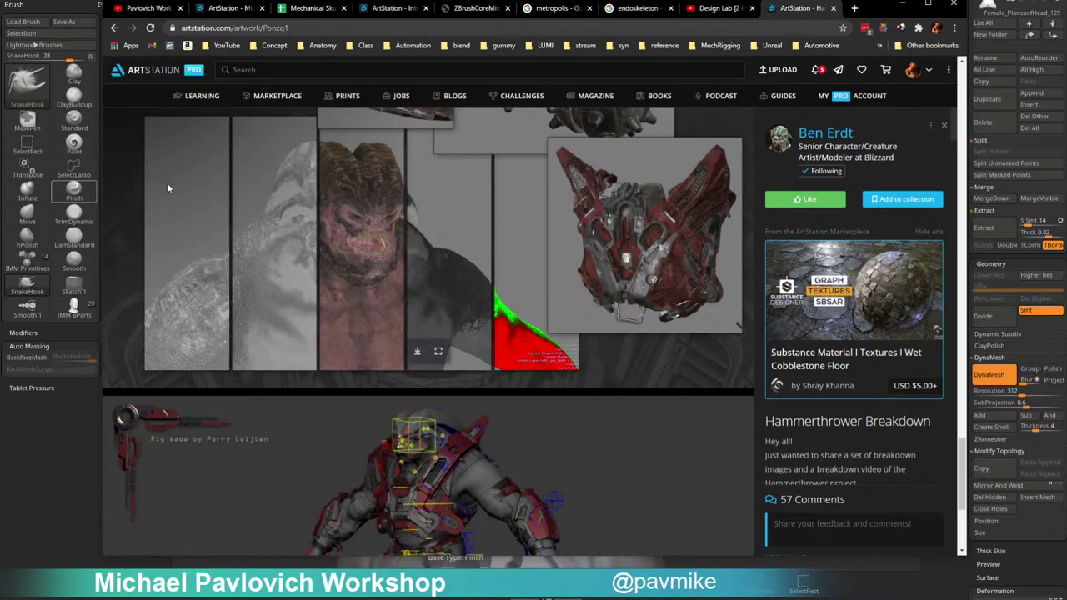
scroll(461, 288, "up", 3)
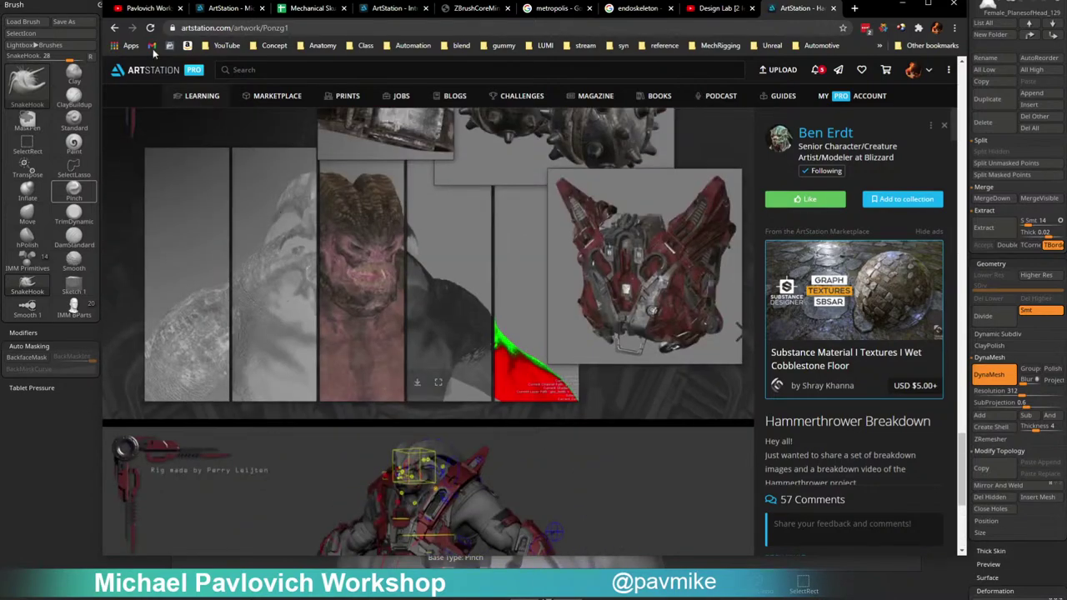
Return to the portfolio, open the Krieger Mechsuit project and examine its renders and wireframe close-ups.
left_click(114, 27)
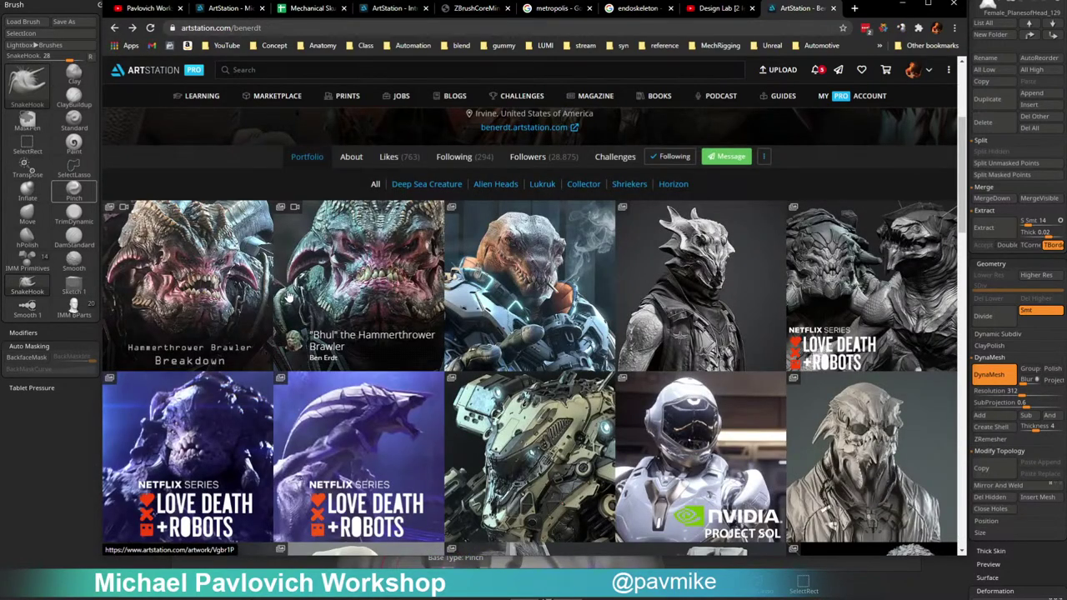
scroll(287, 298, "down", 3)
left_click(546, 242)
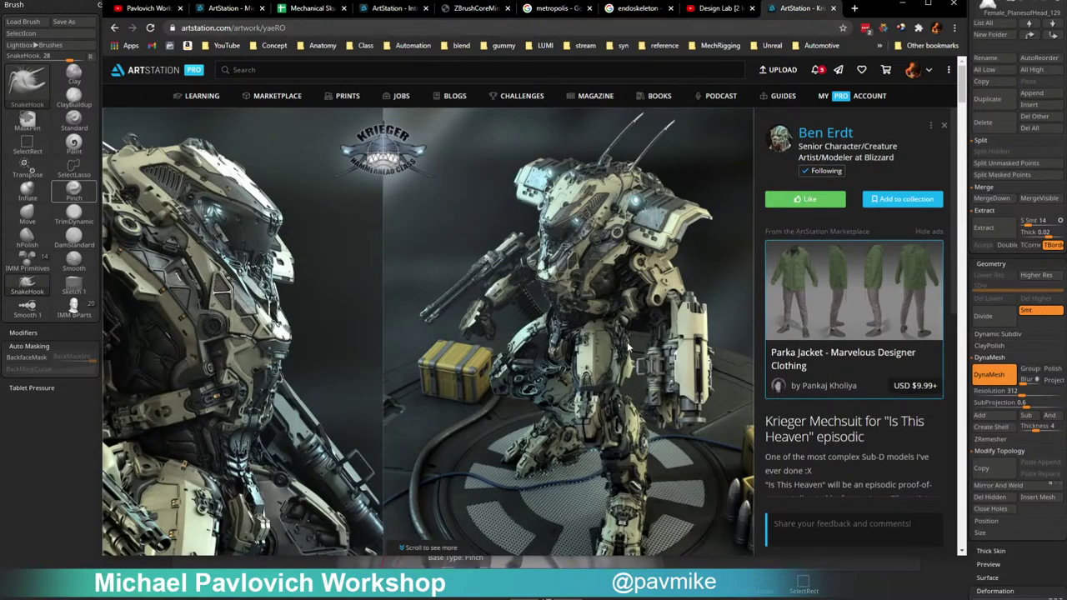
scroll(788, 216, "down", 10)
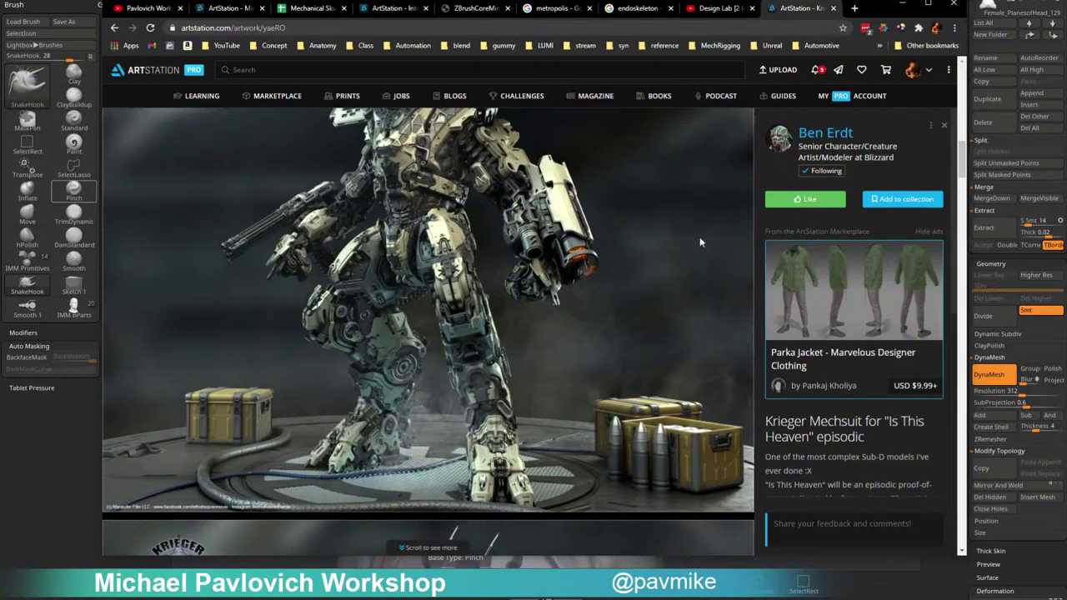
scroll(541, 315, "down", 10)
scroll(541, 315, "down", 10)
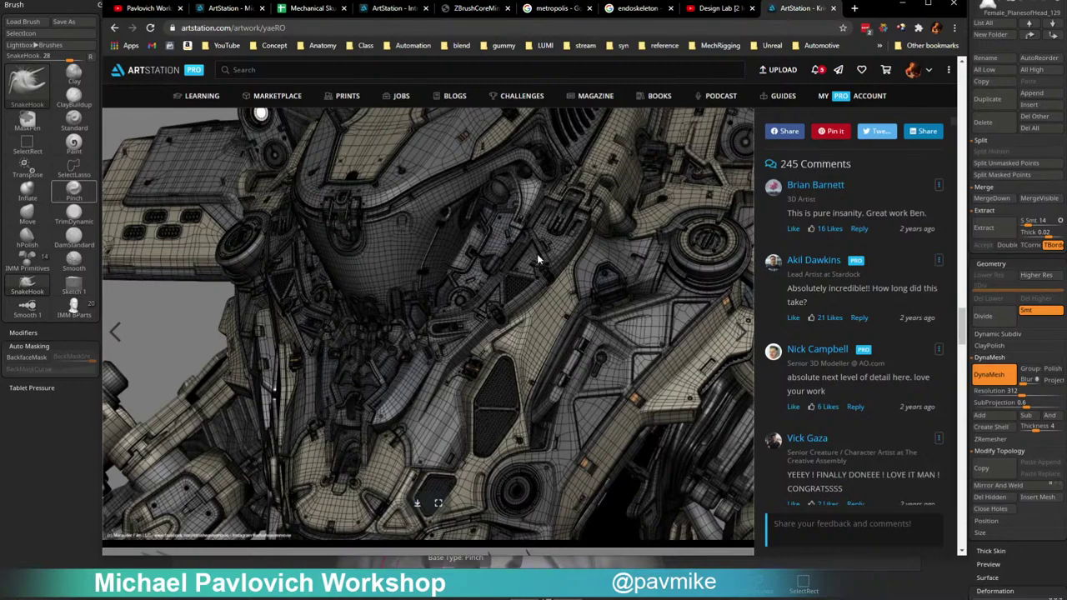
scroll(531, 261, "down", 5)
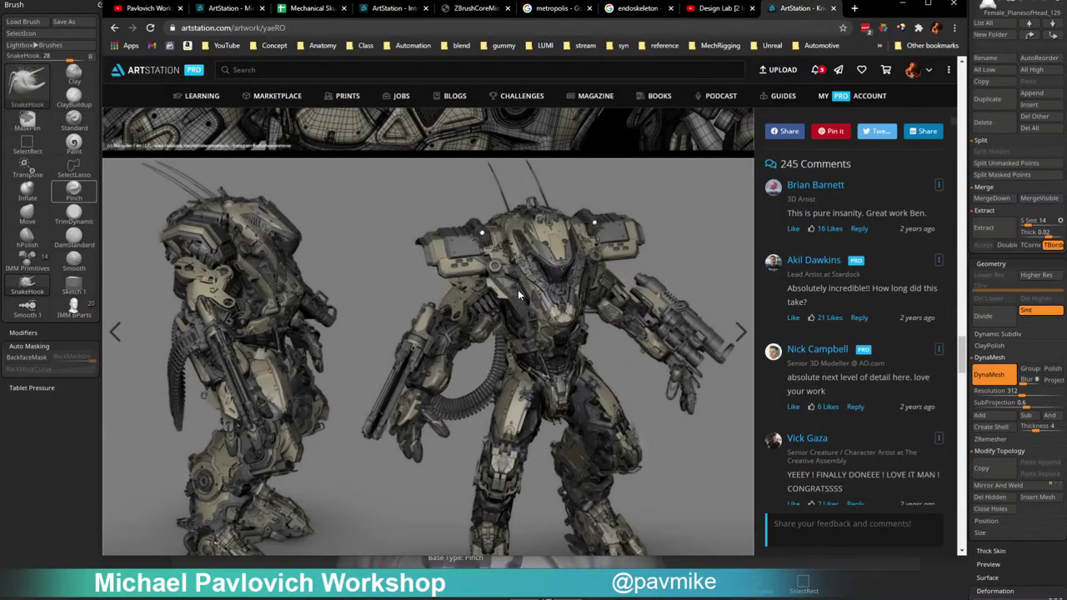
scroll(491, 275, "down", 10)
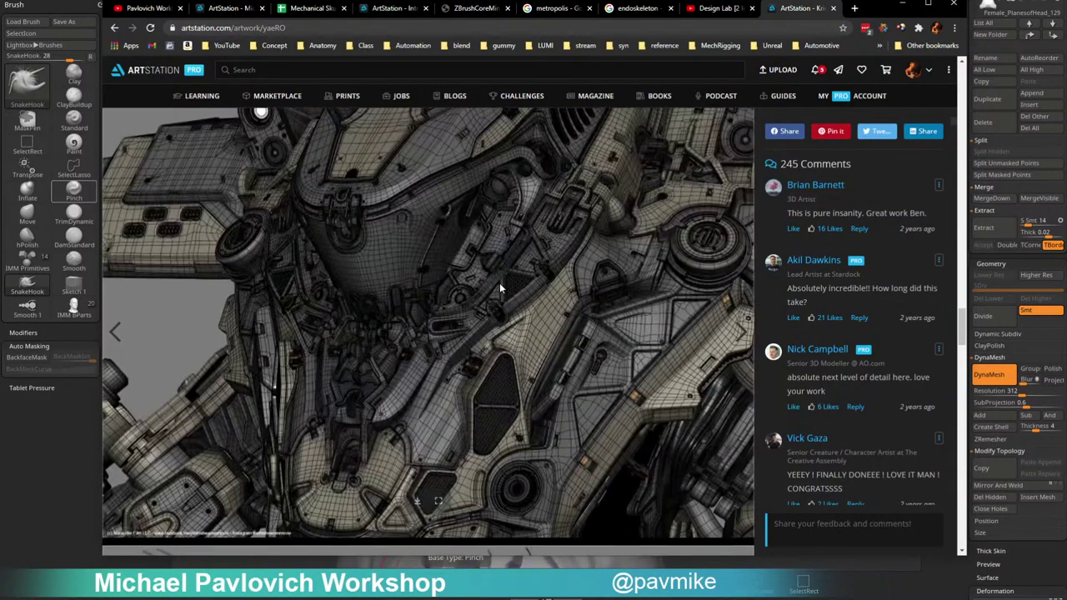
Leave the mech images, reopen the Hammerthrower Breakdown project from the portfolio and examine its final model views.
scroll(469, 279, "down", 10)
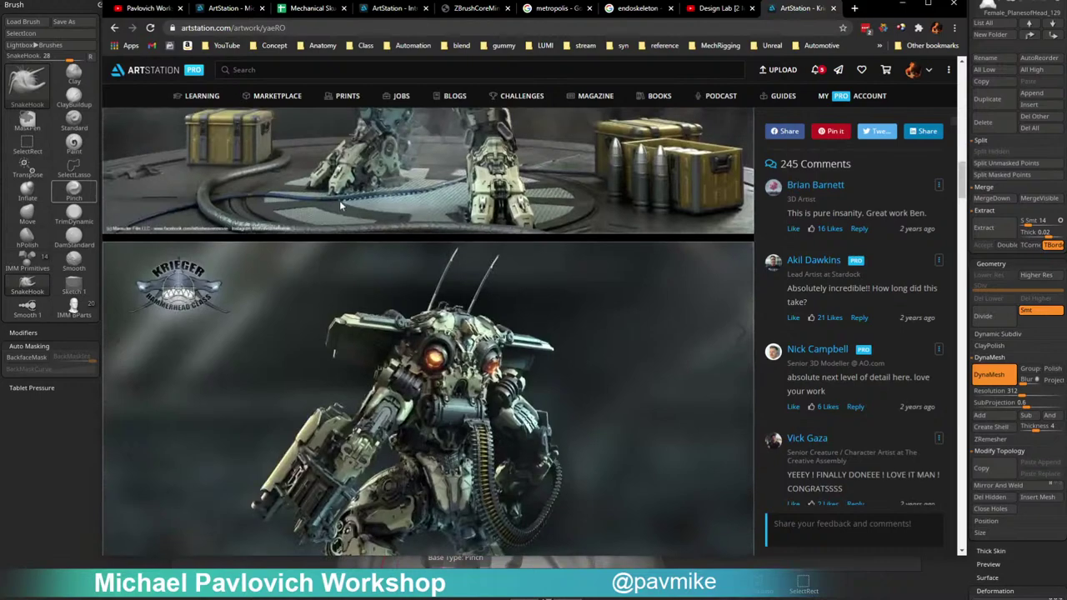
left_click(114, 28)
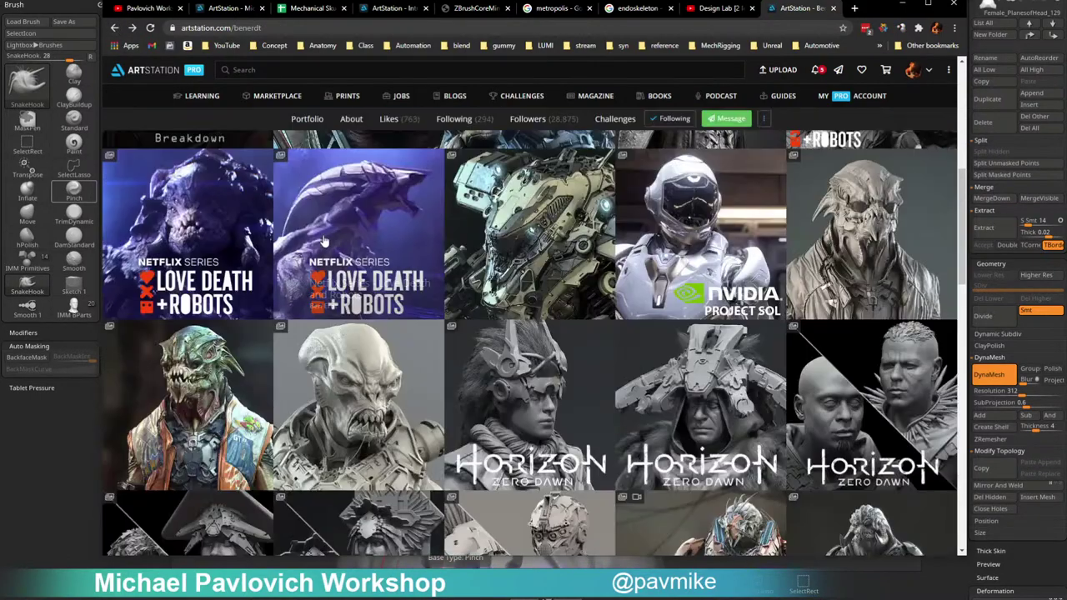
scroll(226, 309, "up", 4)
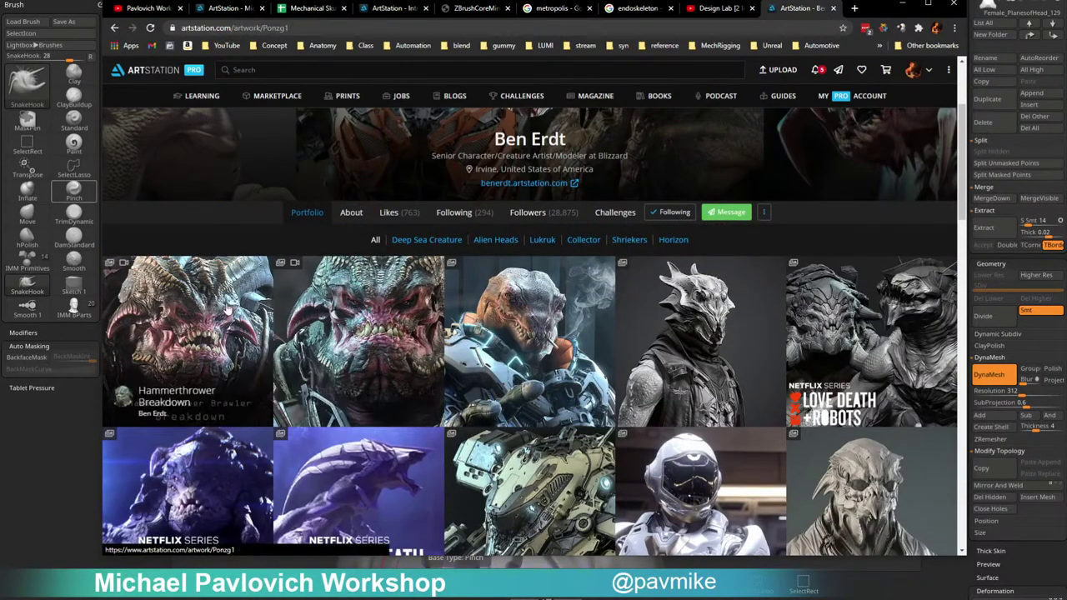
left_click(233, 295)
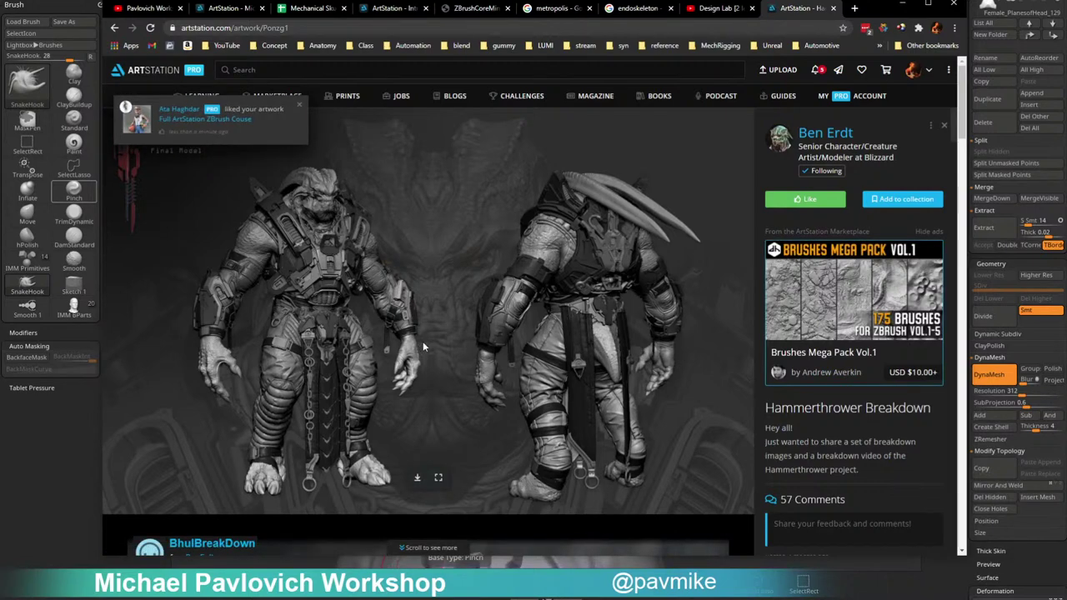
scroll(425, 333, "down", 4)
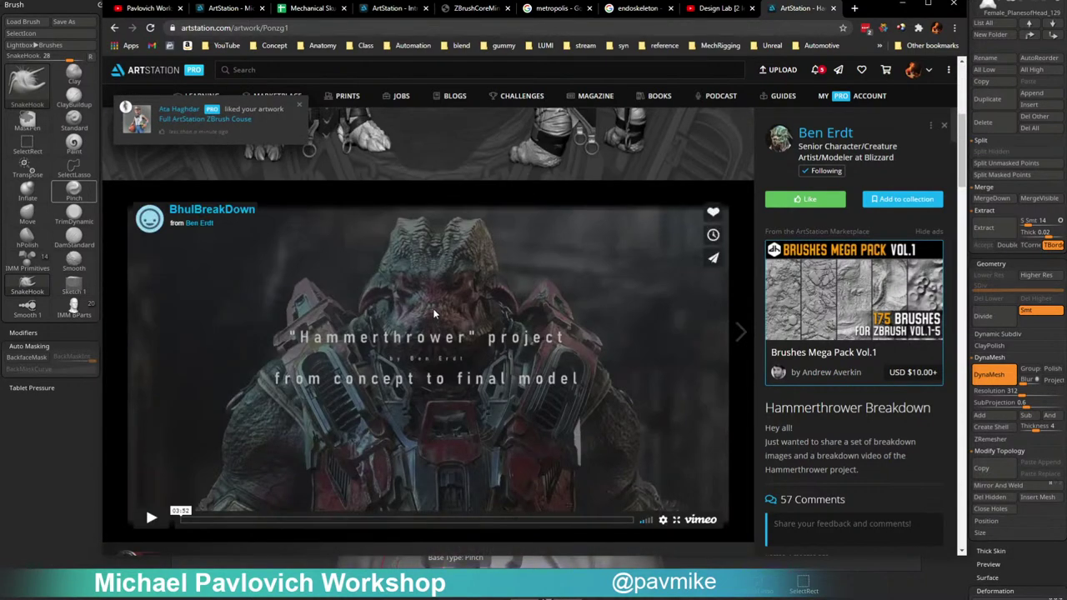
scroll(367, 350, "down", 3)
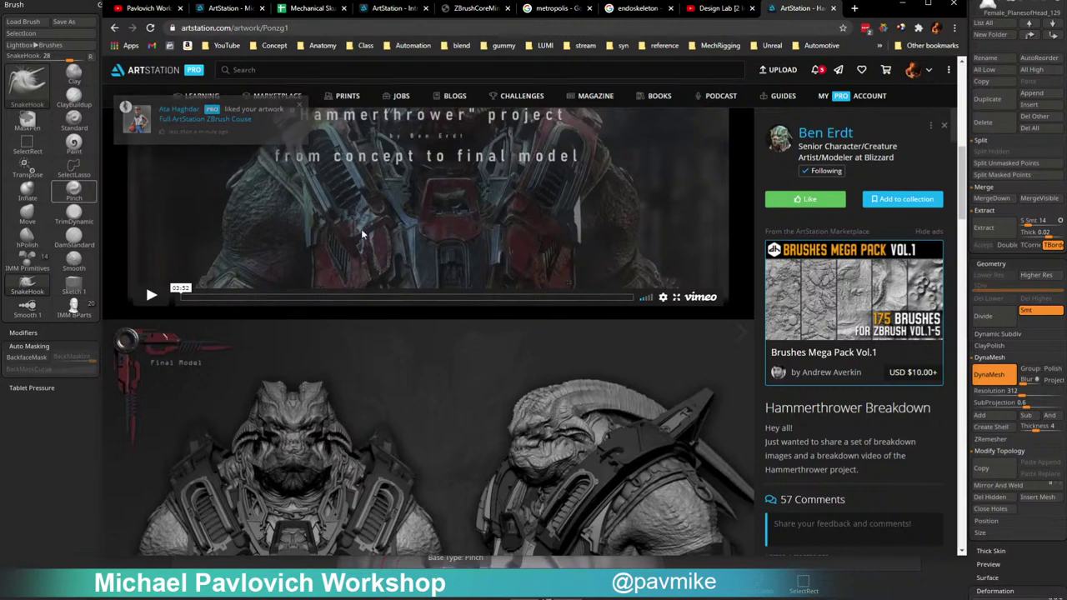
scroll(362, 235, "down", 2)
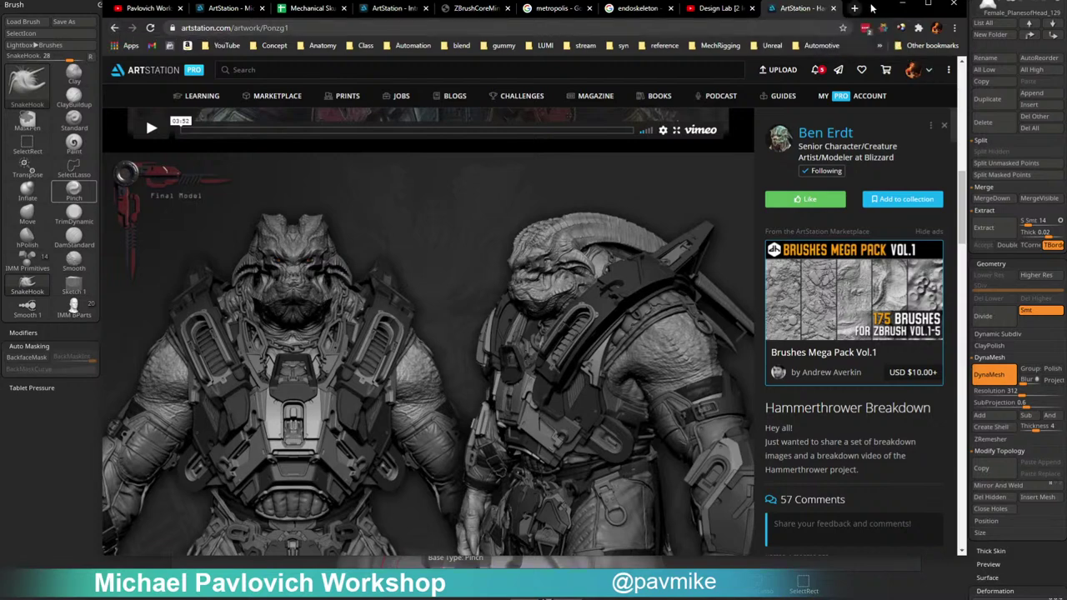
Switch back to ZBrush, select the head subtool Female_PlanesofHead_132 and inspect it in isolation and with the full bust.
left_click(902, 4)
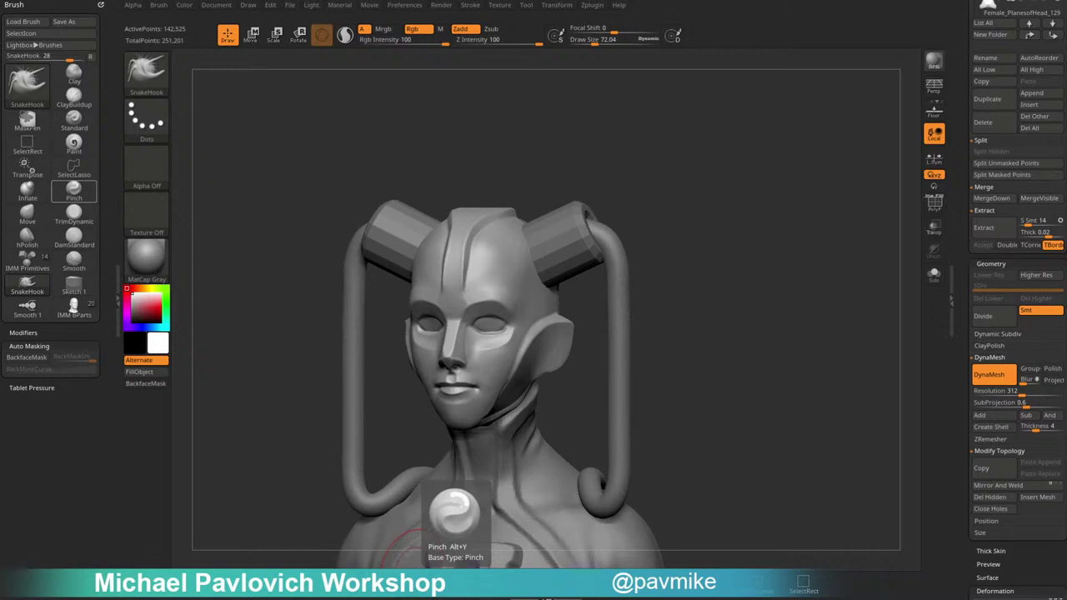
left_click_drag(675, 233, 691, 223)
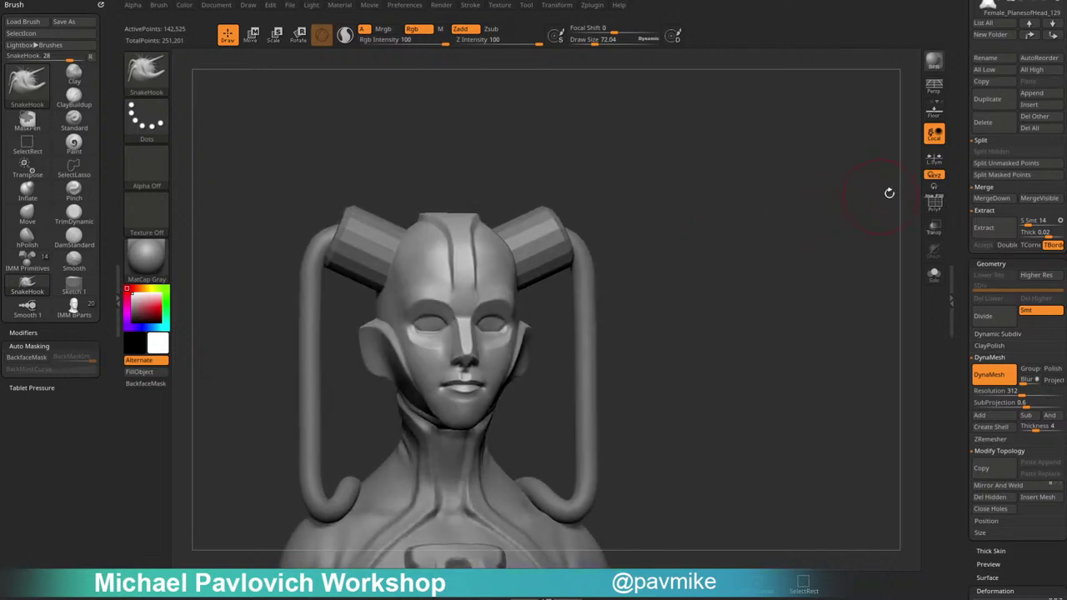
left_click_drag(964, 148, 967, 195)
left_click(988, 154)
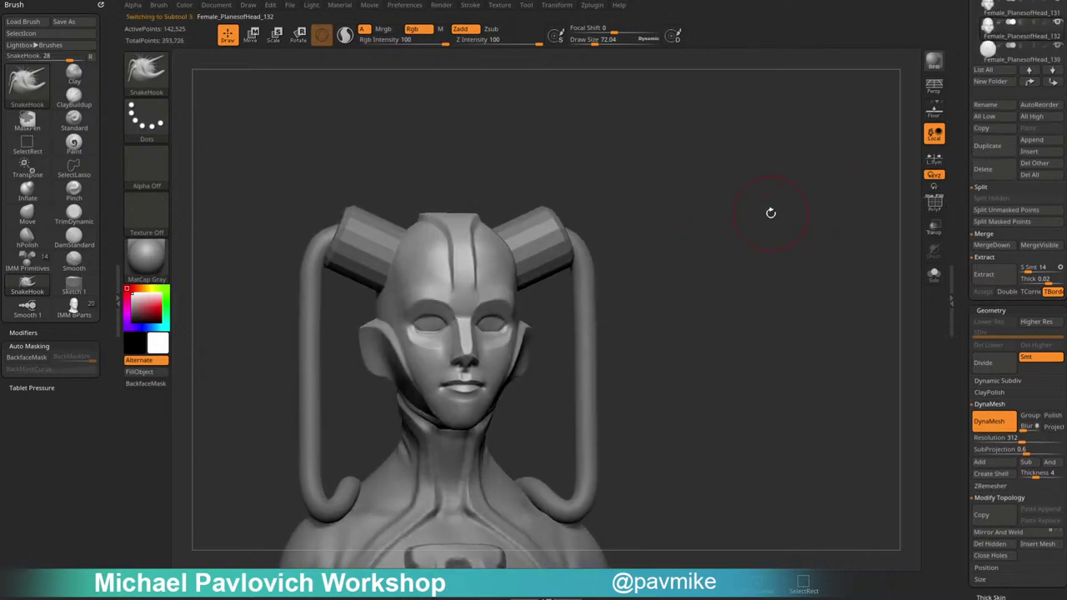
left_click(934, 273)
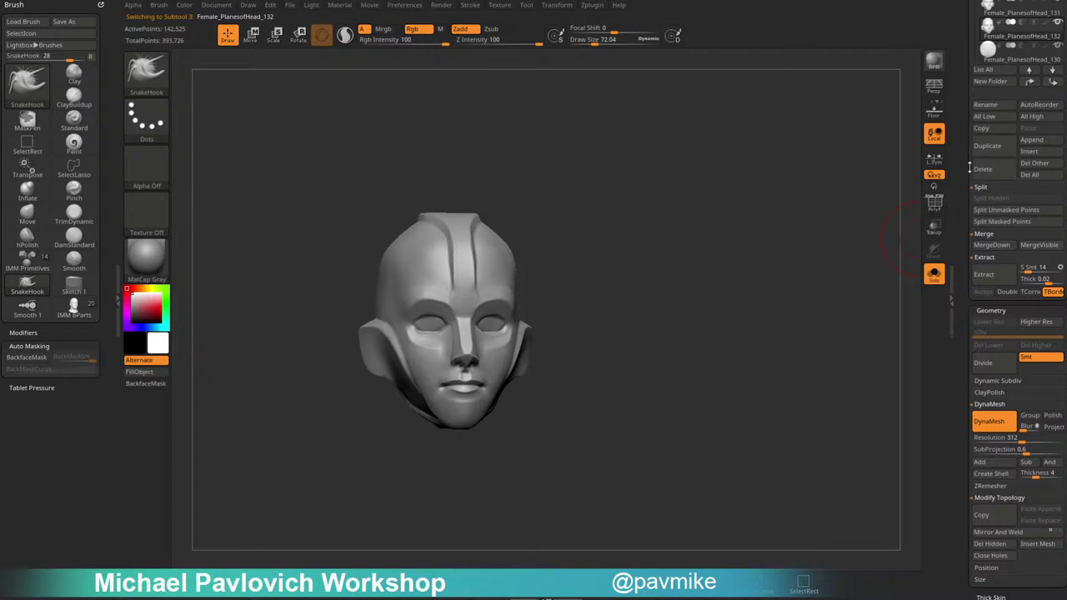
left_click_drag(963, 170, 959, 267)
left_click(934, 273)
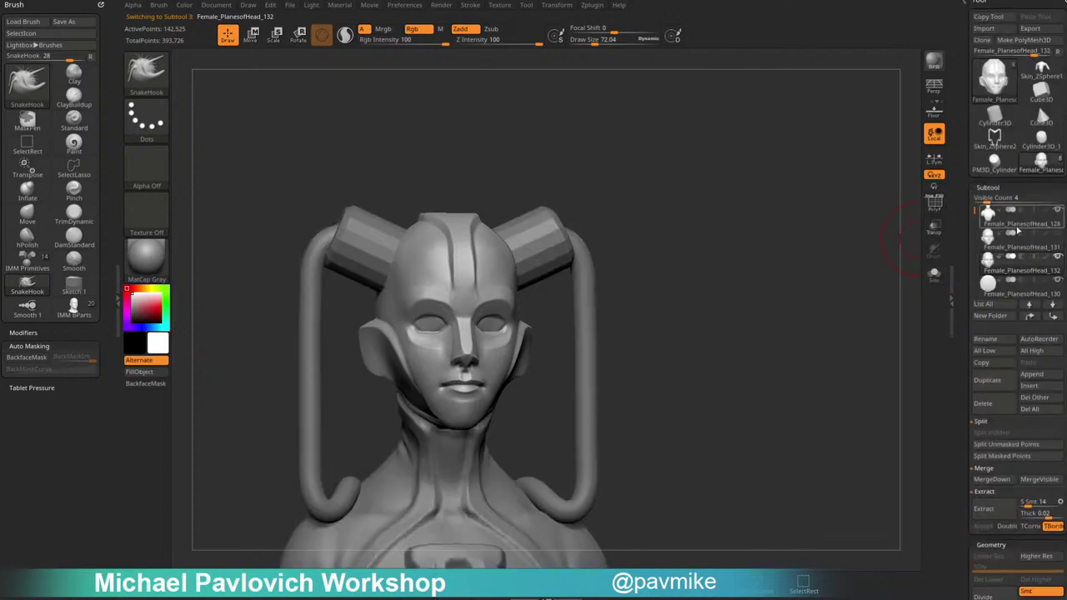
mouse_move(776, 251)
left_mouse_down("alt")
mouse_move(829, 298)
mouse_move(843, 250)
left_mouse_up("alt")
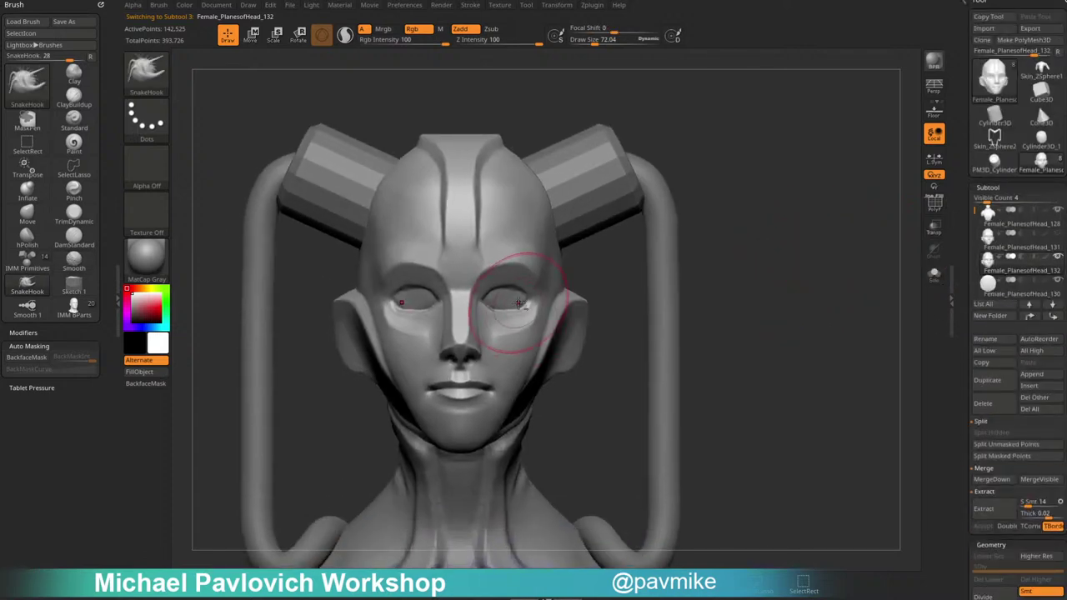
Pinch the planes around the nose bridge and brow of the head with the Pinch brush.
key("b")
key("p")
key("i")
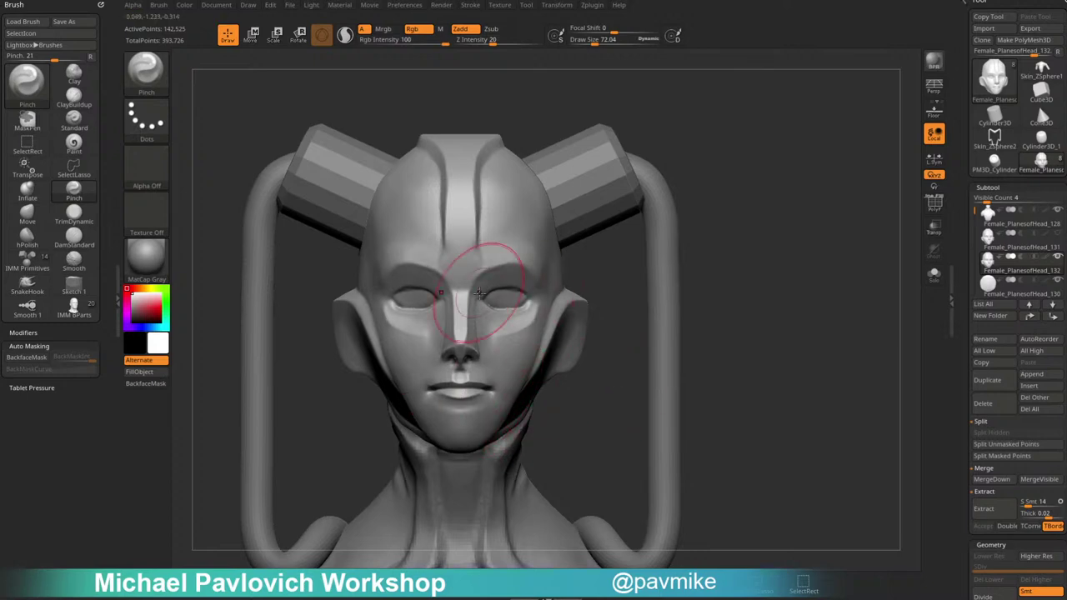
left_click_drag(637, 291, 459, 261)
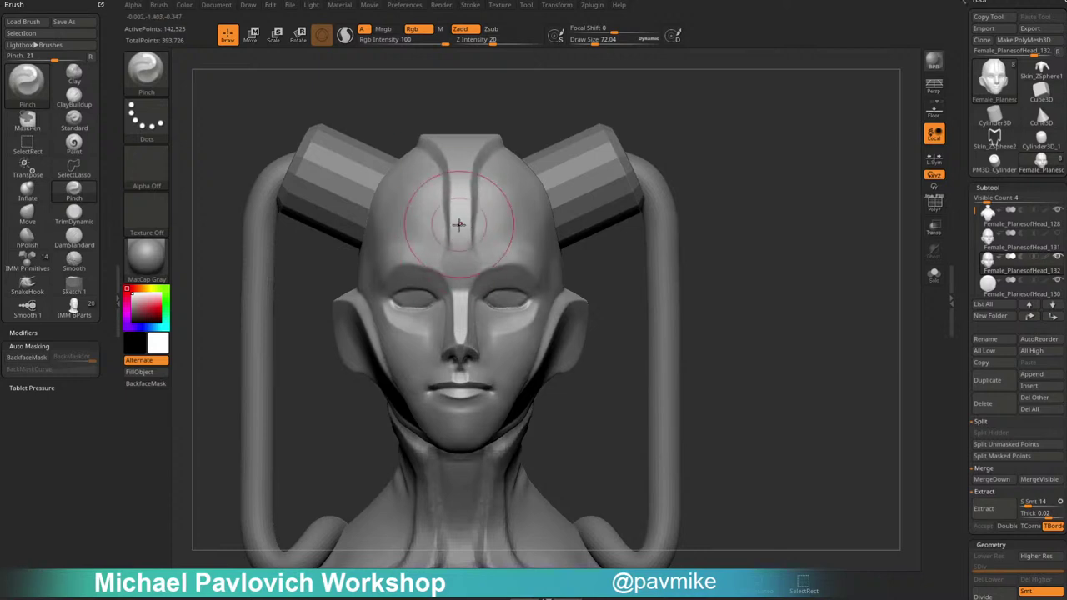
Activate the Move brush and compare the two head subtools Female_PlanesofHead_131 and Female_PlanesofHead_132 on the bust.
key("b")
key("m")
key("v")
left_click_drag(726, 268, 745, 254, "alt")
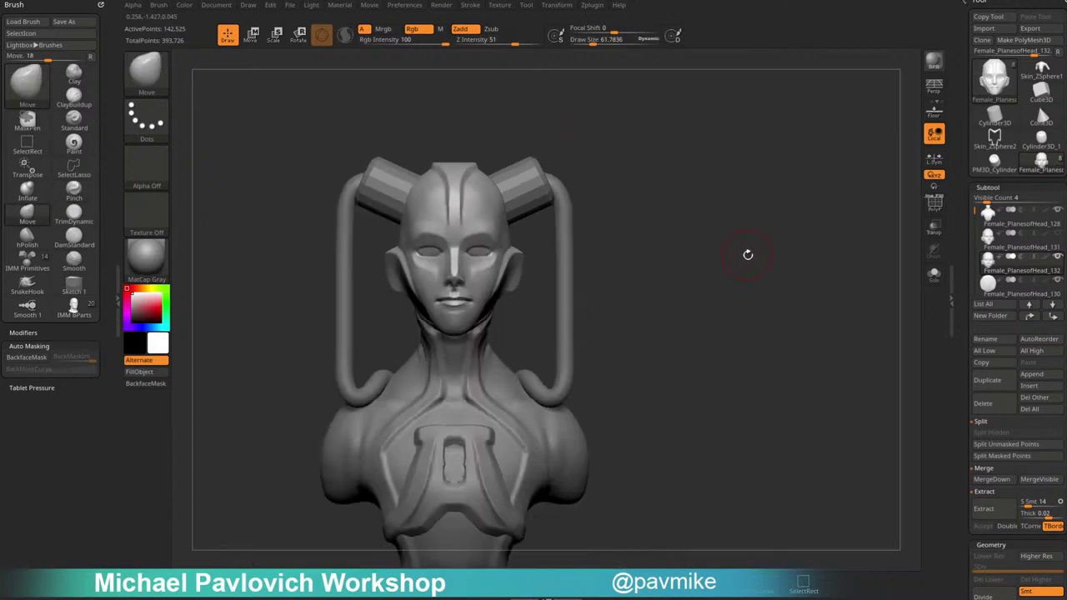
left_click_drag(823, 332, 819, 340, "alt")
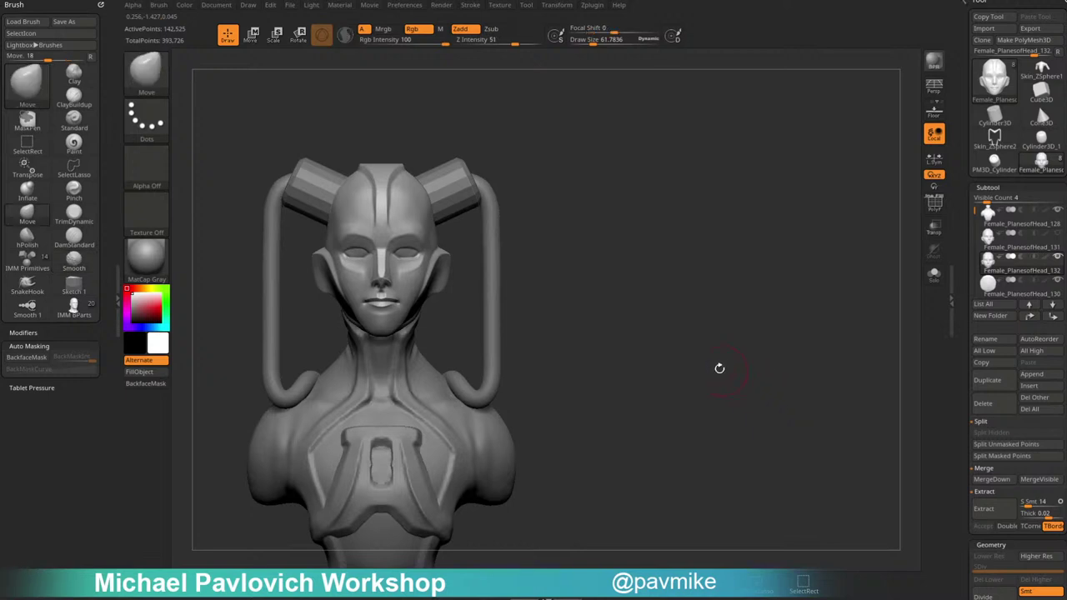
left_click_drag(719, 366, 742, 369, "alt")
left_click_drag(832, 350, 844, 376, "alt")
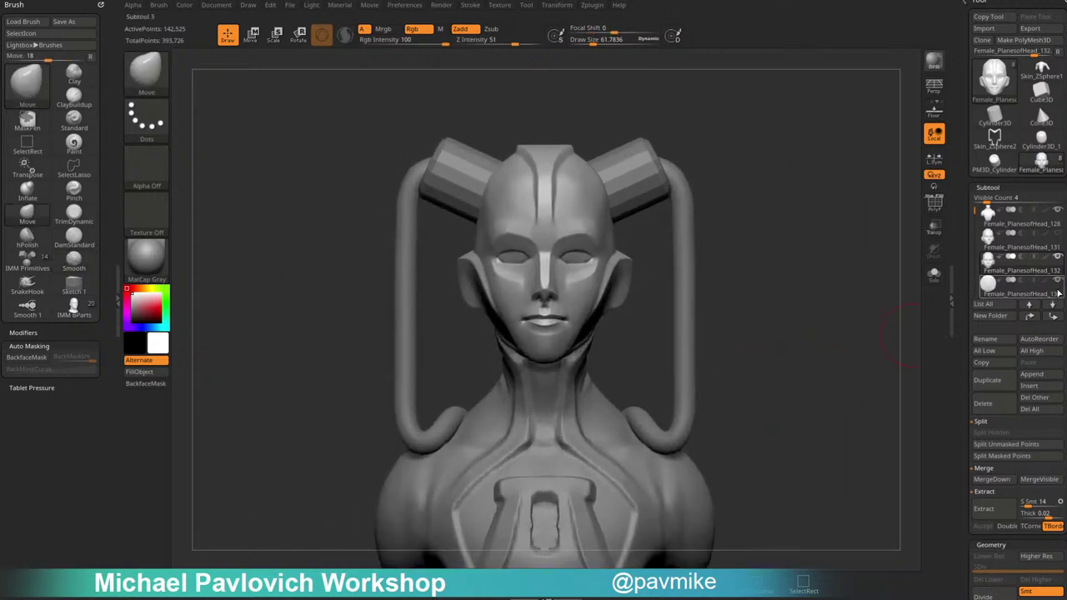
left_click_drag(841, 332, 857, 288, "alt")
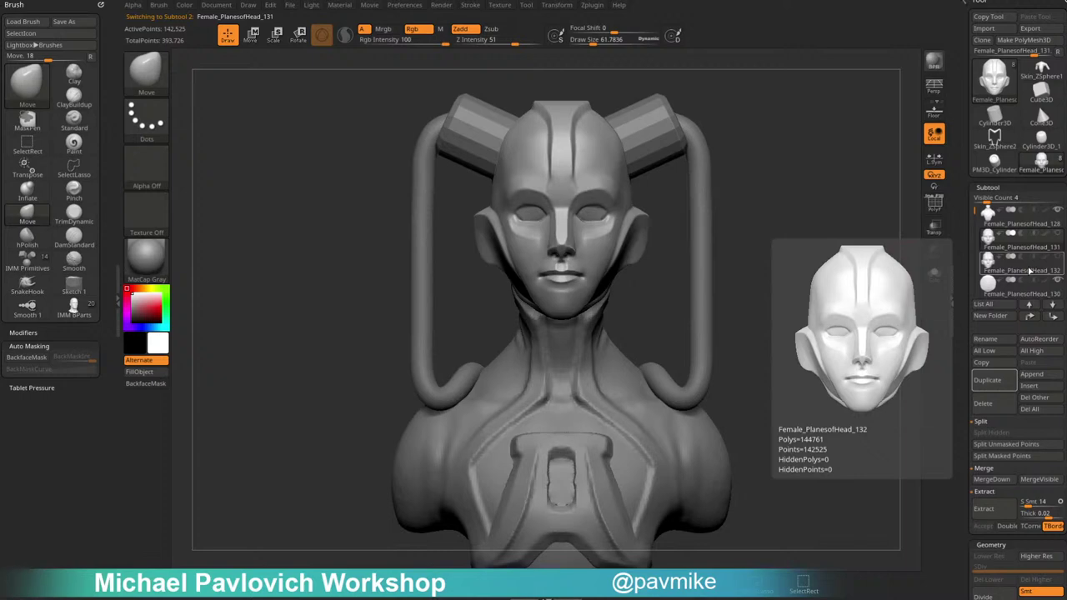
left_click(1027, 259)
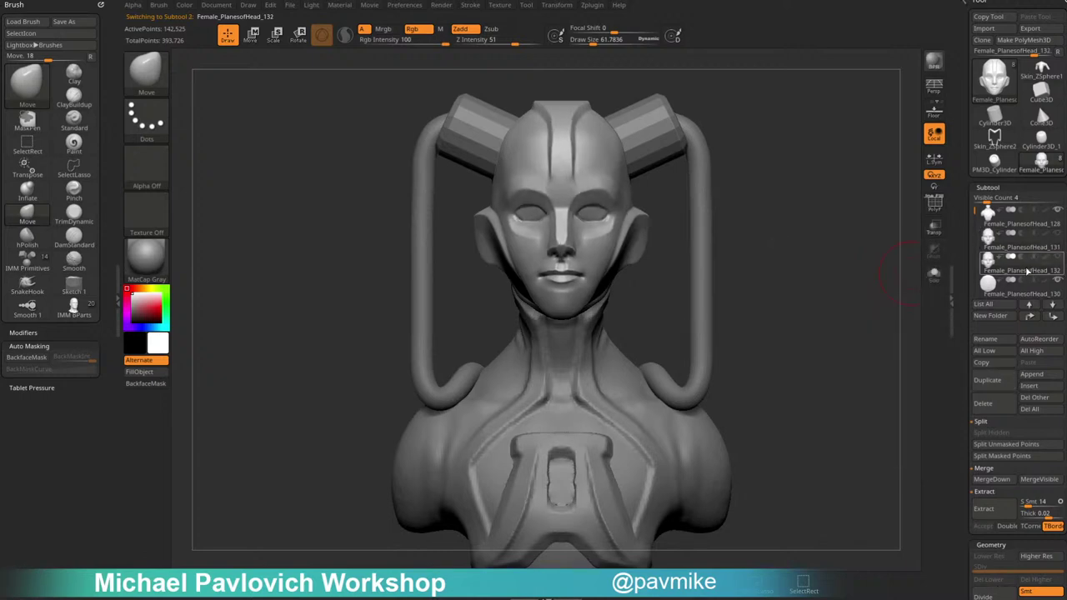
left_click_drag(845, 304, 836, 309)
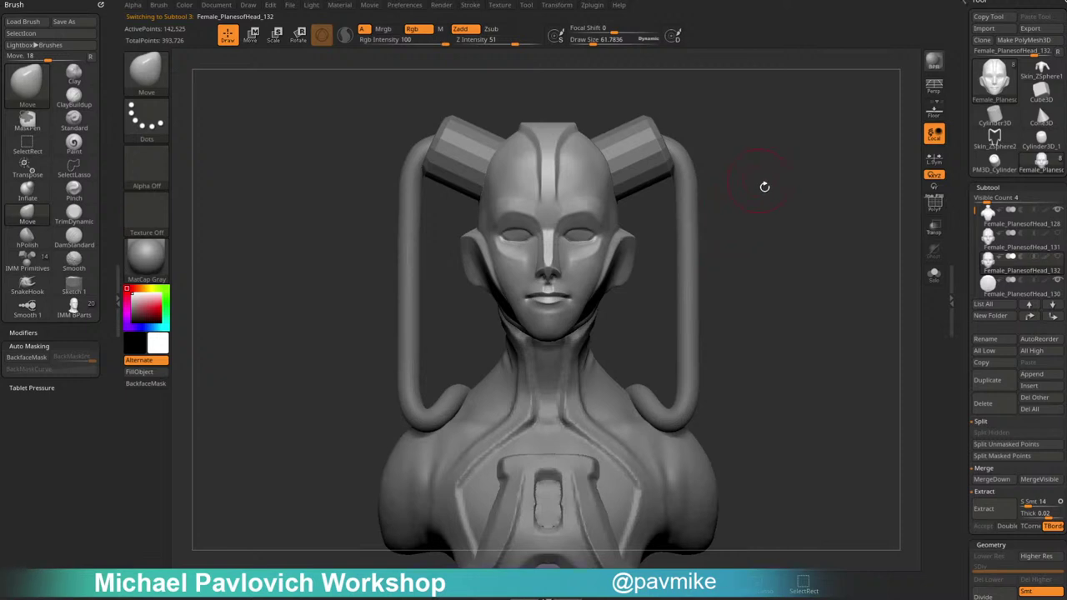
Nudge the inner corners of both eyes symmetrically with the Move brush, using a smaller brush size.
key("f")
mouse_move(575, 267)
left_mouse_down()
mouse_move(602, 265)
mouse_move(573, 262)
left_mouse_up()
key("[")
key("[")
key("[")
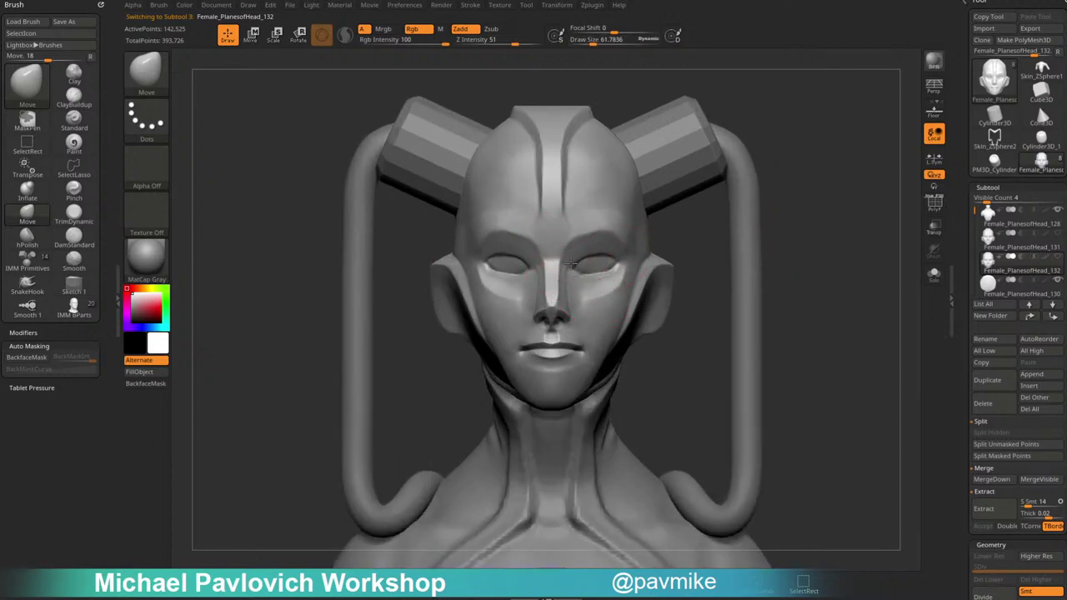
mouse_move(820, 242)
left_mouse_down()
mouse_move(841, 278)
mouse_move(856, 271)
mouse_move(836, 275)
mouse_move(838, 288)
mouse_move(818, 218)
left_mouse_up()
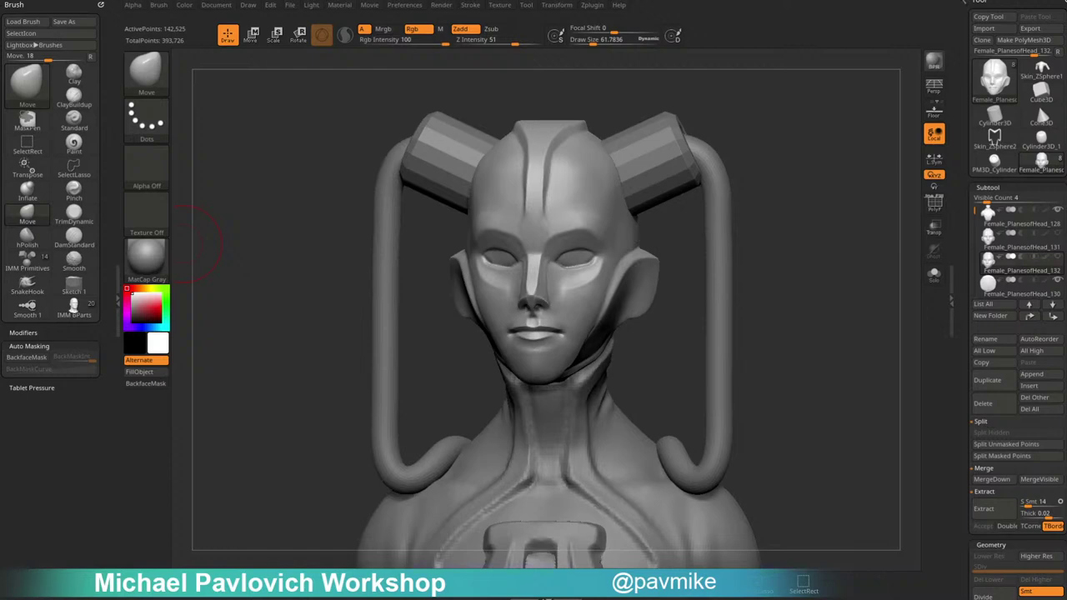
Bring up the ArtStation browser window, open the 1420 WOLF Unreal Engine 4 character project and examine its mask and armour renders.
left_click_drag(1066, 167, 433, 25)
scroll(245, 231, "down", 2)
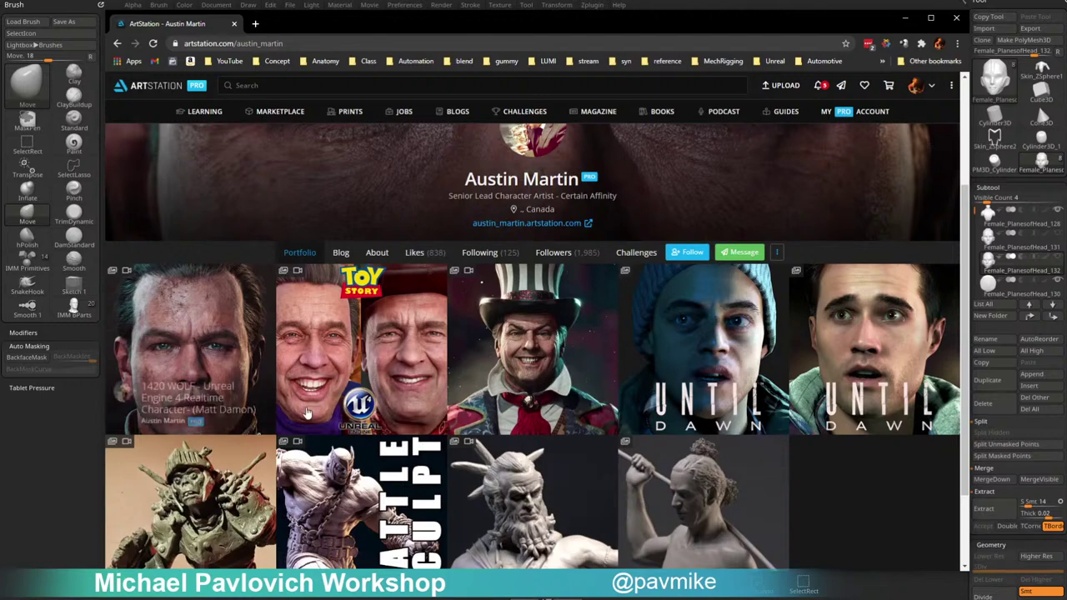
left_click(223, 331)
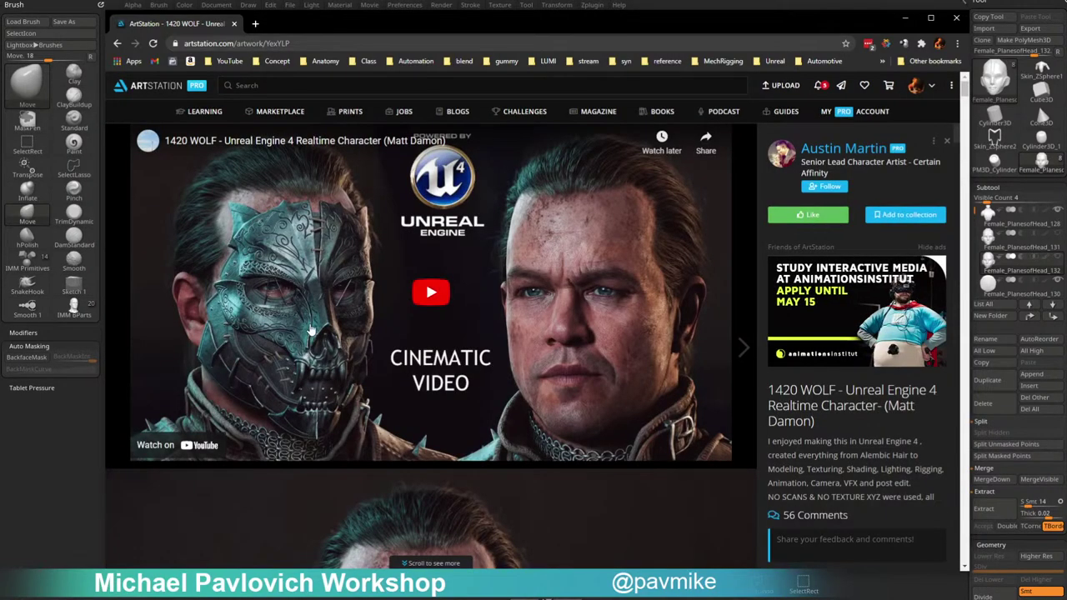
scroll(312, 326, "down", 5)
scroll(312, 325, "down", 13)
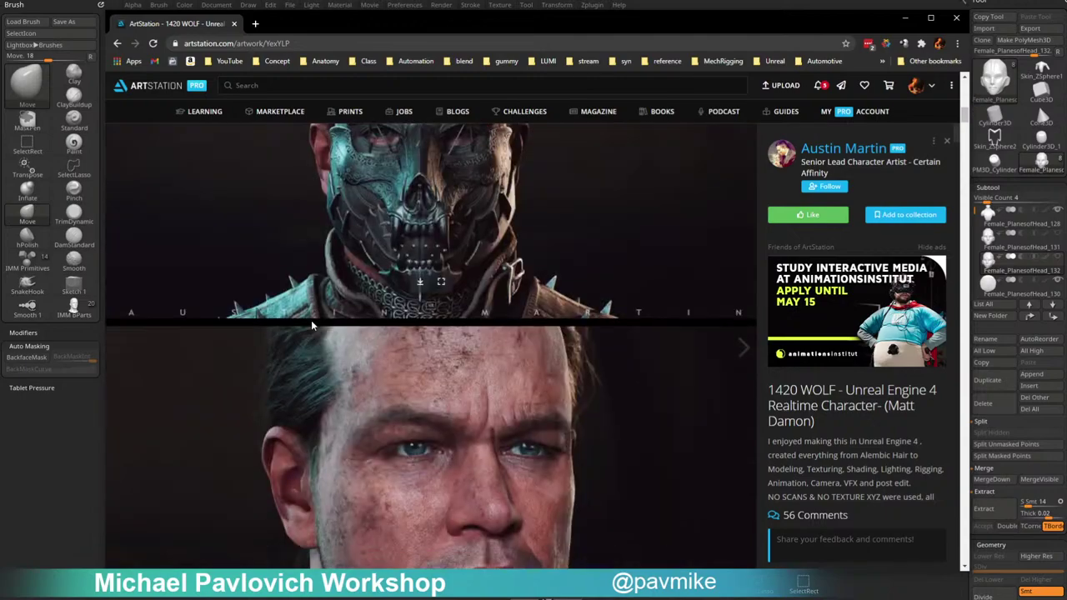
scroll(317, 319, "down", 3)
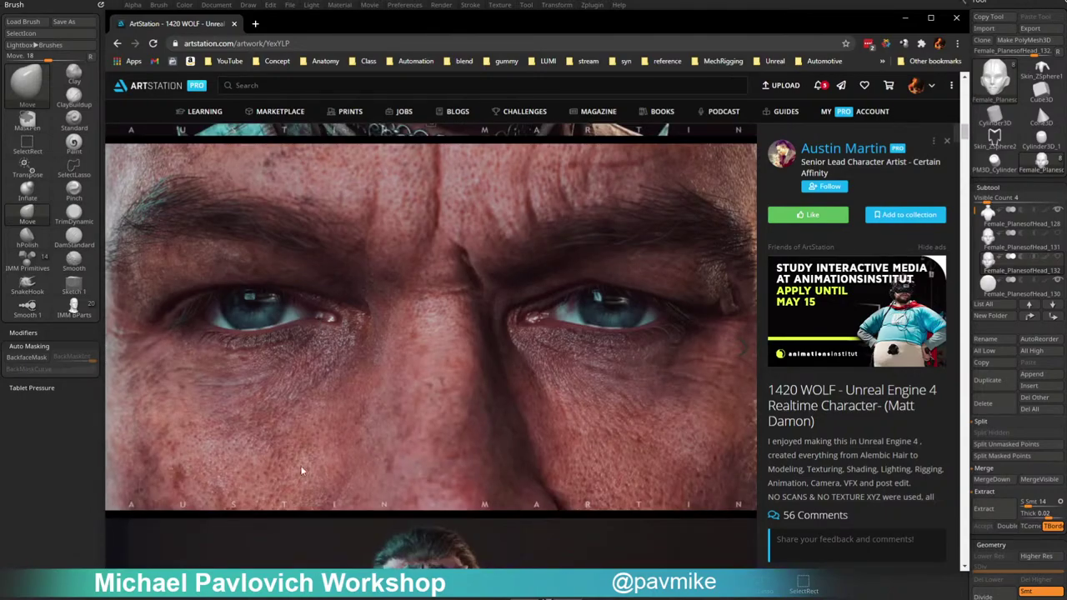
scroll(335, 342, "down", 20)
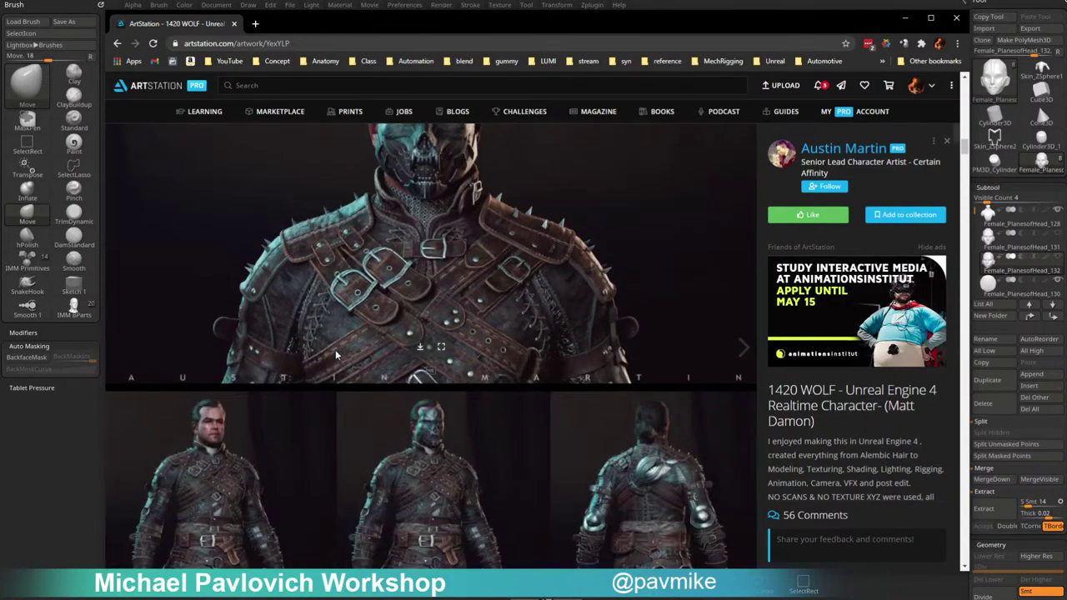
scroll(356, 348, "down", 15)
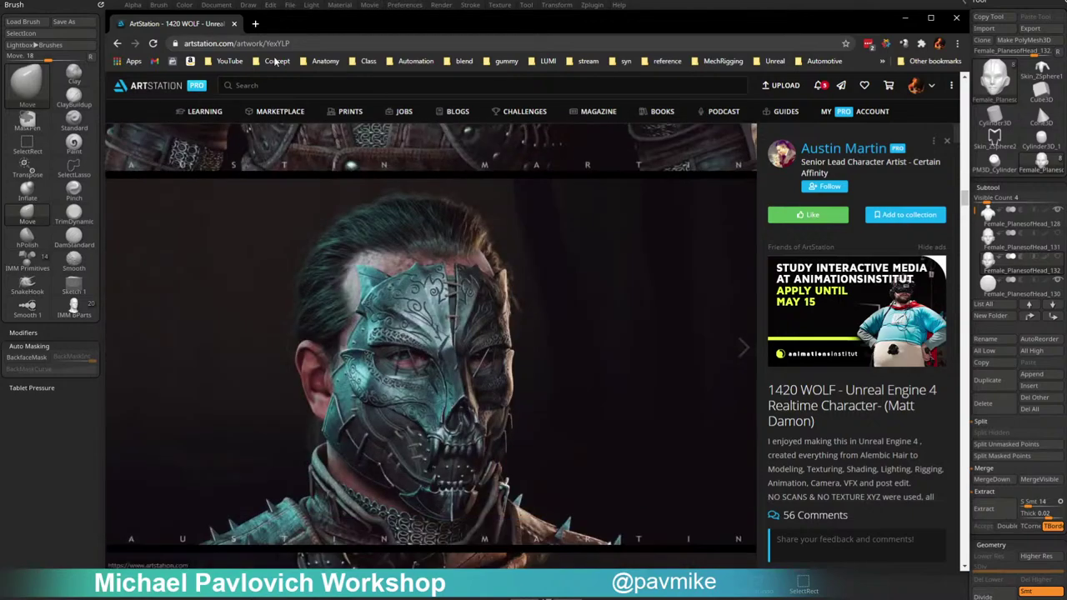
left_click_drag(317, 31, 0, 125)
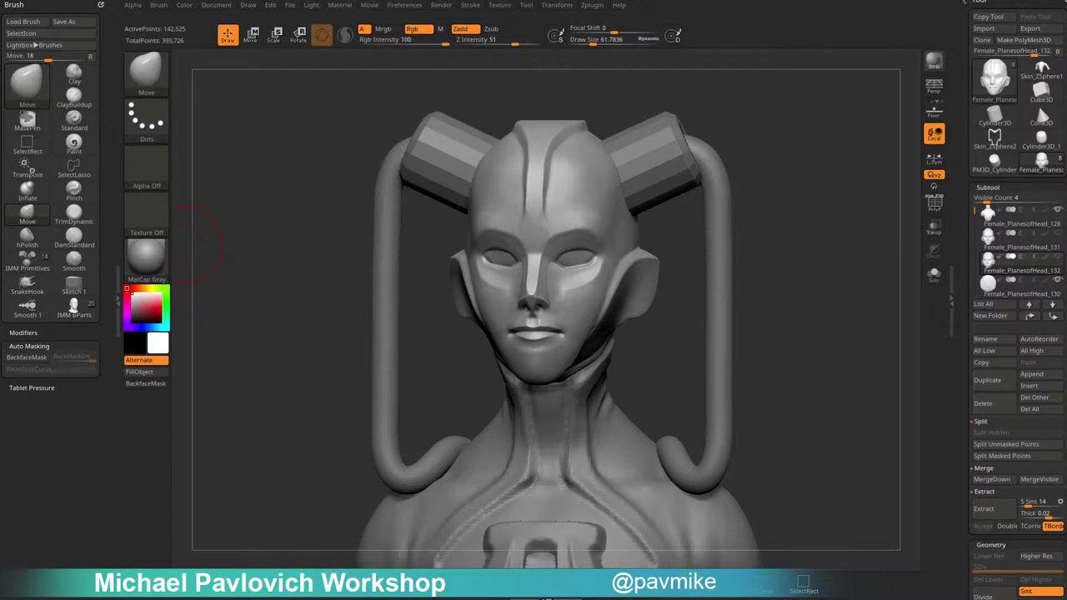
Select the torso subtool Female_PlanesofHead_128 with the Standard brush and turn on the visibility of all subtools.
mouse_move(838, 249)
left_mouse_down("alt")
mouse_move(794, 237)
mouse_move(831, 298)
mouse_move(811, 245)
mouse_move(787, 250)
left_mouse_up("alt")
key("s")
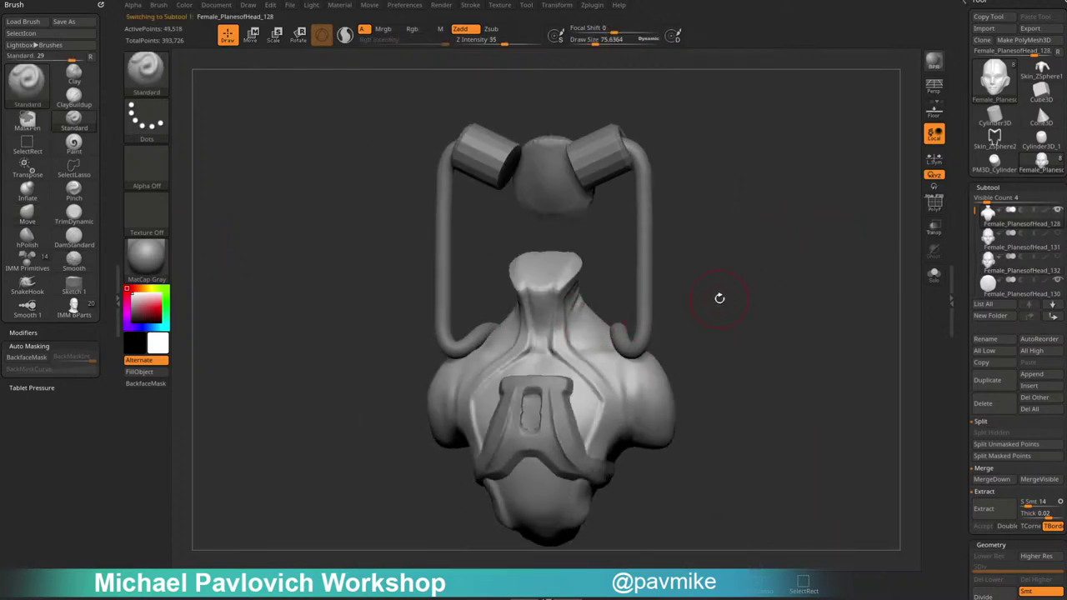
mouse_move(719, 300)
left_mouse_down()
mouse_move(695, 283)
mouse_move(641, 288)
mouse_move(762, 291)
mouse_move(747, 305)
mouse_move(709, 302)
mouse_move(781, 303)
mouse_move(770, 287)
left_mouse_up()
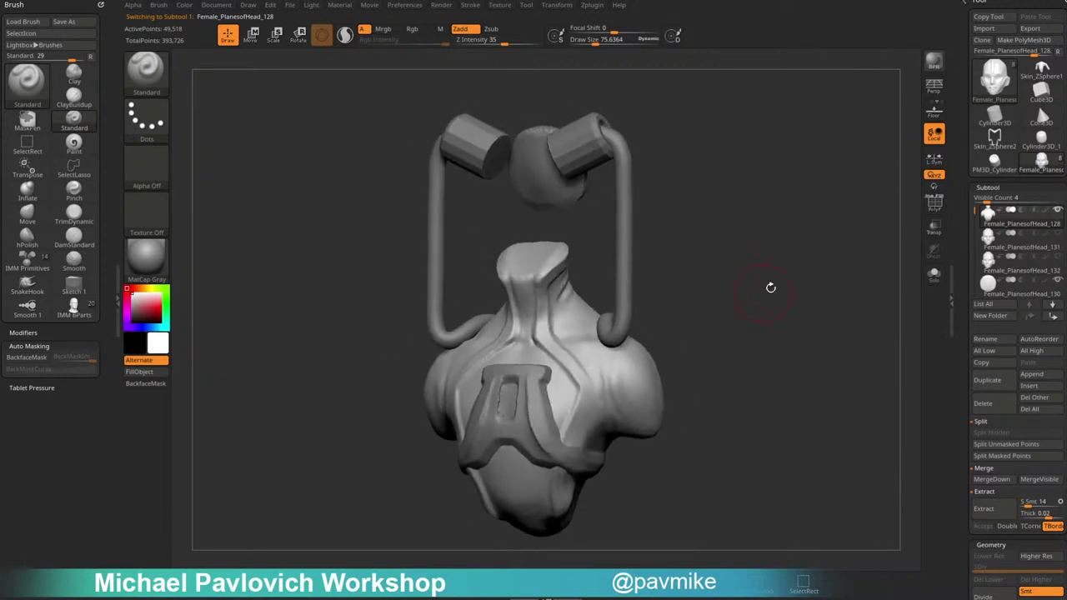
left_click(1057, 210, "shift")
left_click(1058, 210, "shift")
left_click_drag(814, 289, 835, 279, "shift")
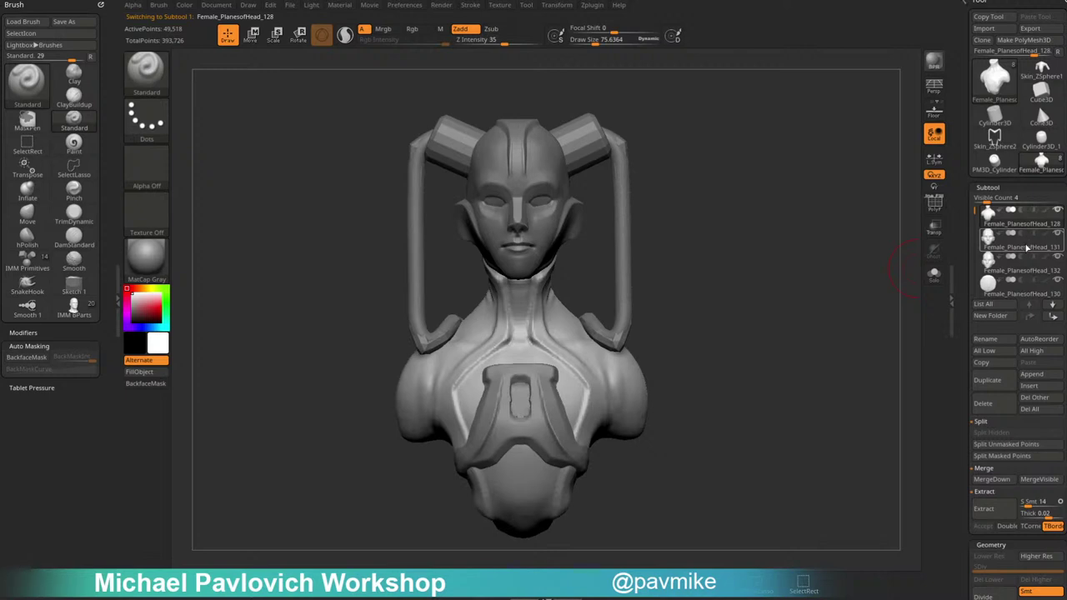
Isolate the two overlapping heads to compare them and delete the subtool Female_PlanesofHead_131.
left_click(1028, 246)
left_click(1027, 261)
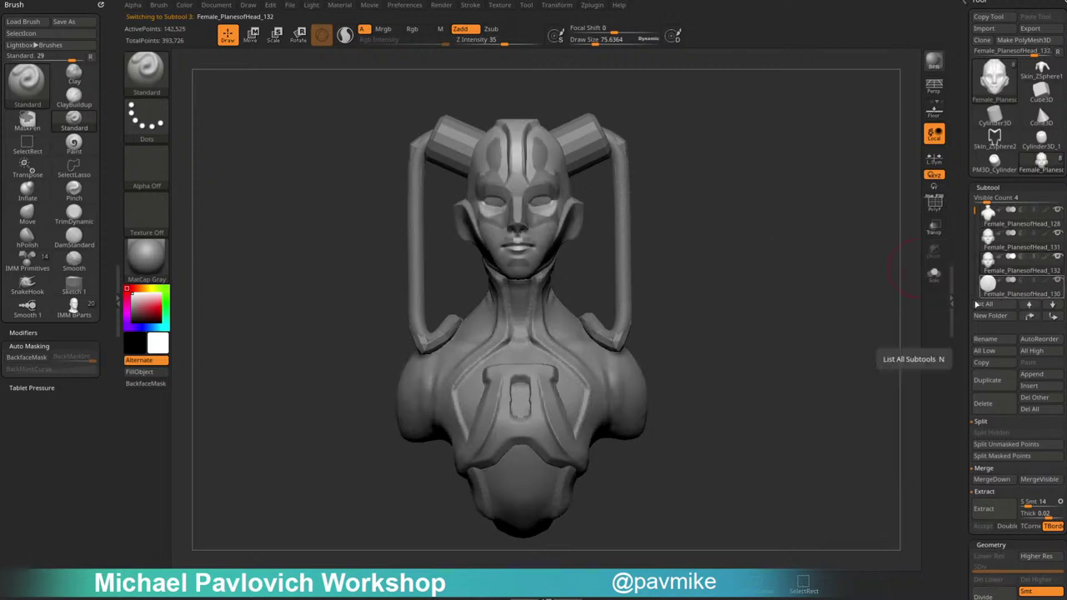
left_click(935, 275)
left_click(1027, 241)
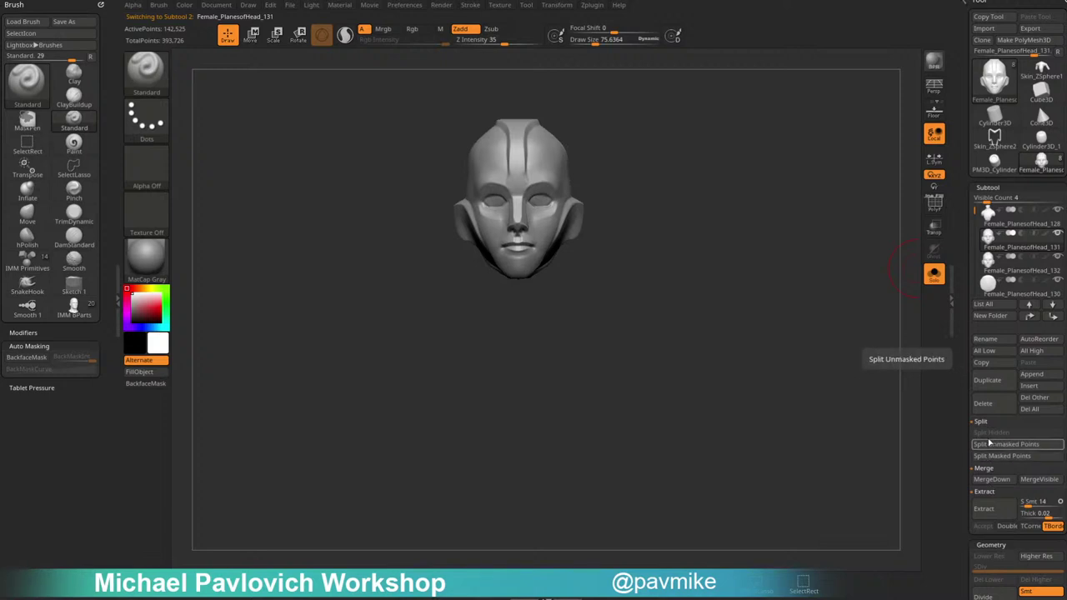
left_click(984, 403)
left_click(934, 275)
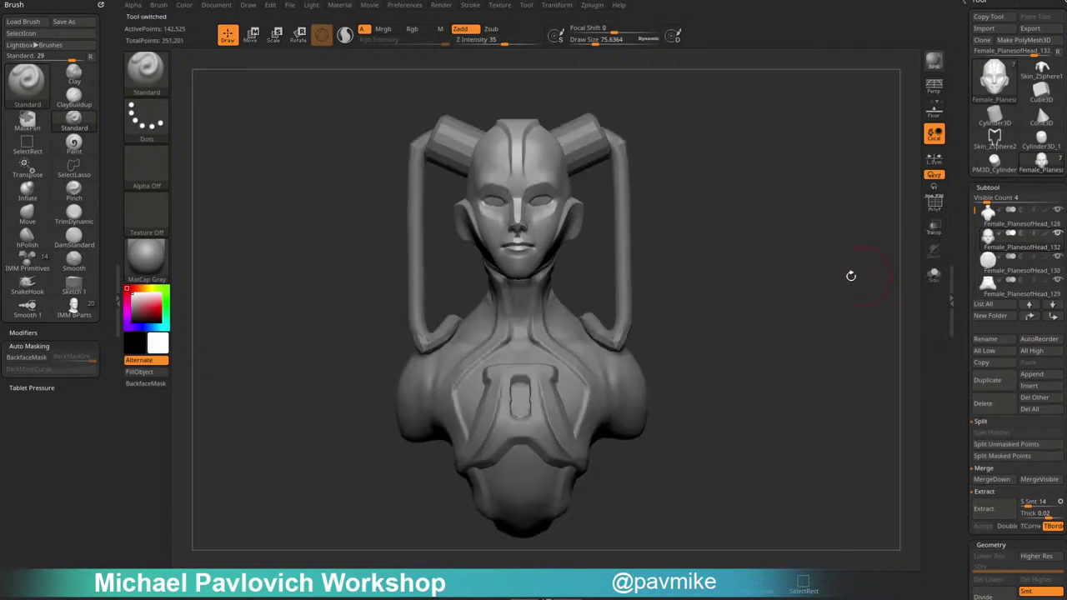
Delete the leftover ZSphere1 subtool behind the hose mesh.
left_click_drag(724, 228, 616, 288)
left_click(575, 328, "alt")
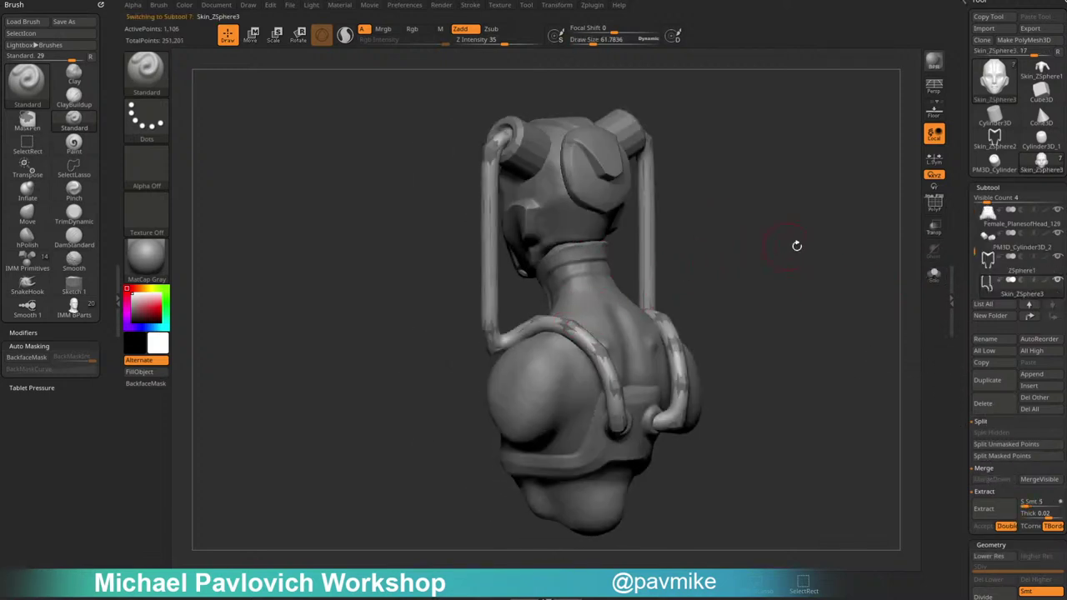
left_click(991, 405)
left_click_drag(774, 286, 809, 245, "shift")
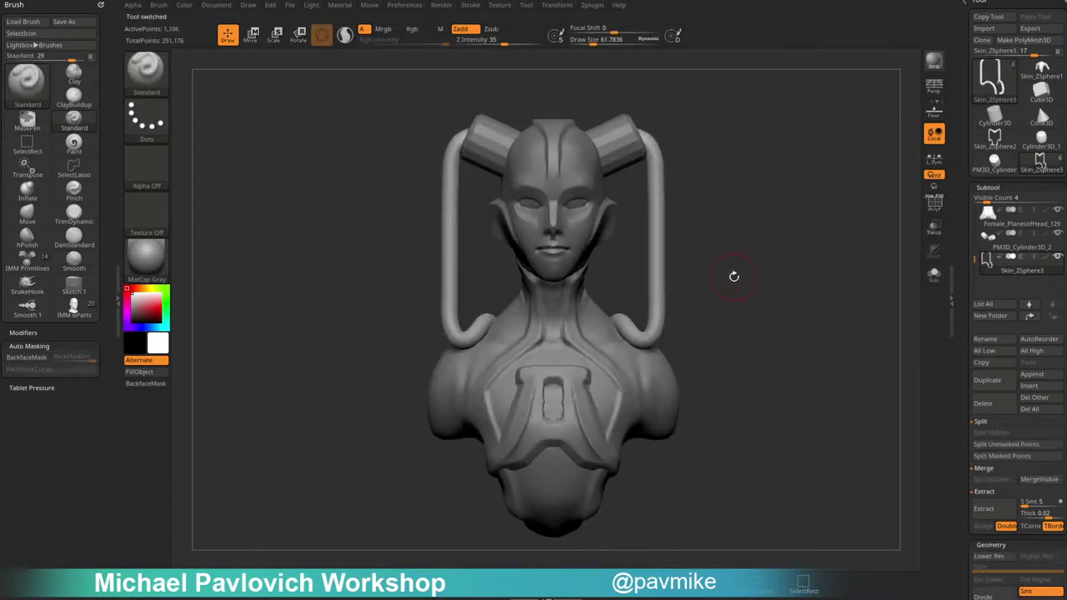
Step the hose subtool Skin_ZSphere3 down in subdivision level, show its polyframe and assign it a single polygroup.
left_click(650, 373, "alt")
left_click_drag(760, 341, 709, 315, "alt")
left_click(646, 307, "alt")
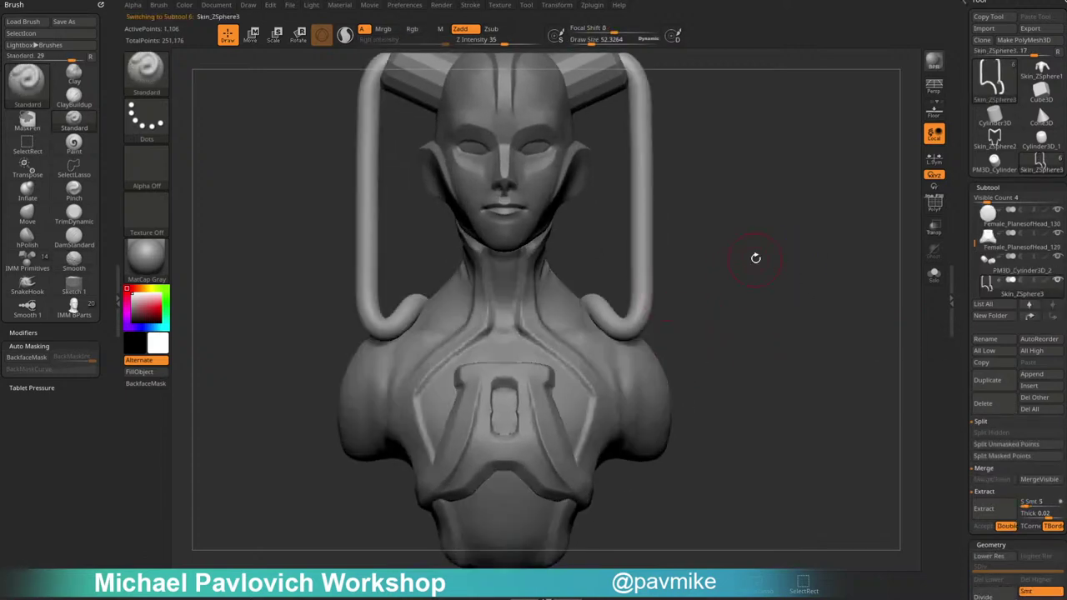
key("shift+d")
left_click(929, 205)
mouse_move(823, 167)
left_mouse_down("alt")
mouse_move(766, 293)
mouse_move(769, 305)
mouse_move(795, 308)
left_mouse_up("alt")
key("ctrl+w")
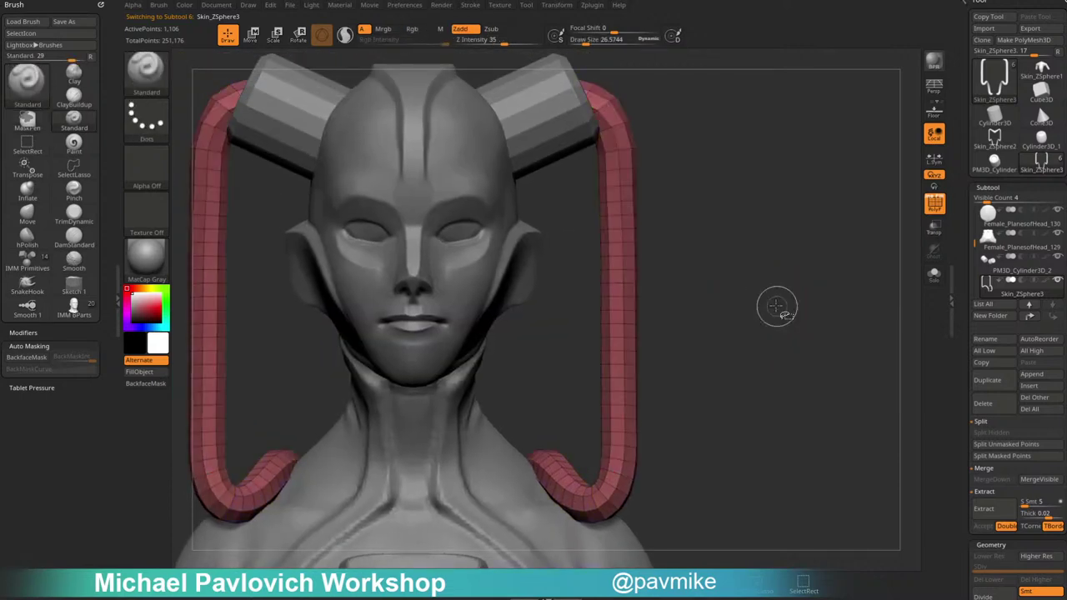
Isolate the middle section of the vertical tubes and assign it to its own polygroup.
mouse_move(571, 209)
left_mouse_down("ctrl+shift")
mouse_move(667, 310)
mouse_move(569, 312)
left_mouse_up("ctrl+shift")
mouse_move(783, 263)
left_mouse_down()
mouse_move(746, 263)
mouse_move(788, 243)
mouse_move(769, 222)
mouse_move(816, 380)
left_mouse_up()
key("ctrl+w")
Centre the gizmo on the isolated section, restore the full tubes and mask everything except that section.
key("w")
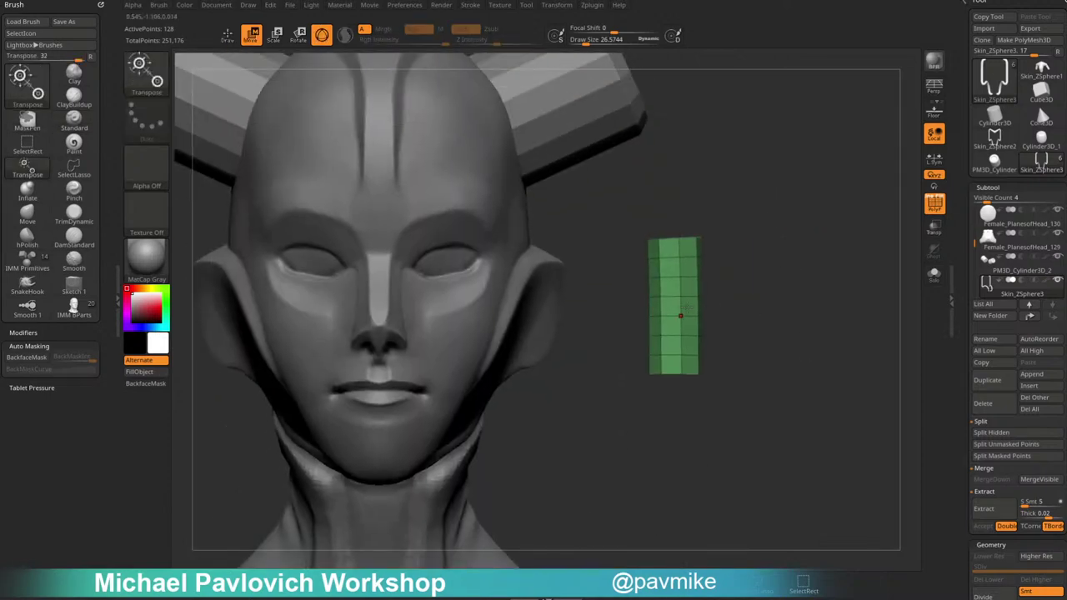
left_click(680, 301, "alt")
left_click_drag(769, 289, 768, 322)
left_click(680, 208)
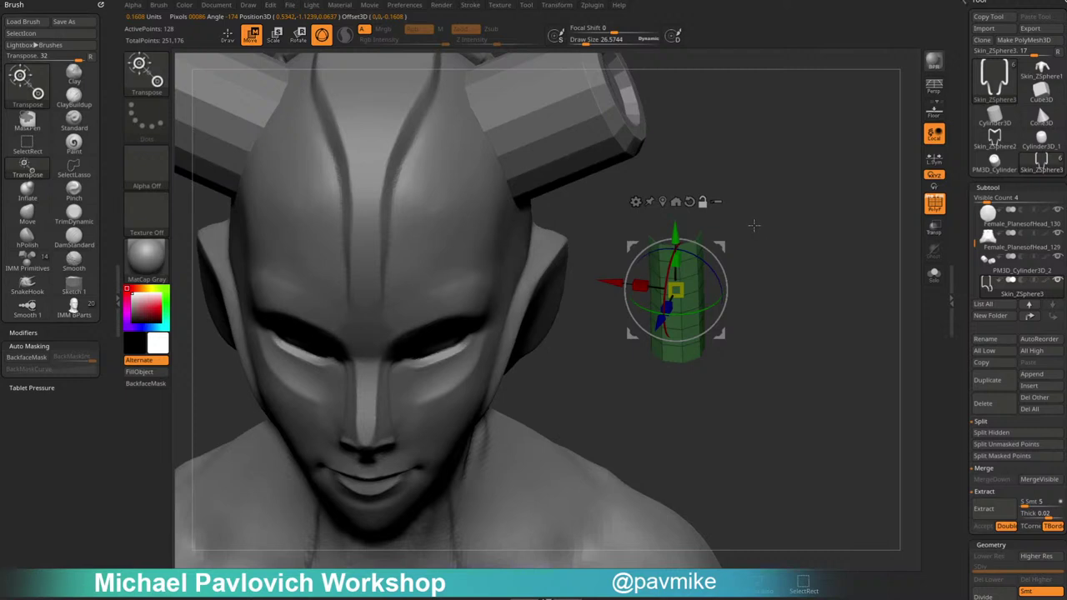
key("y")
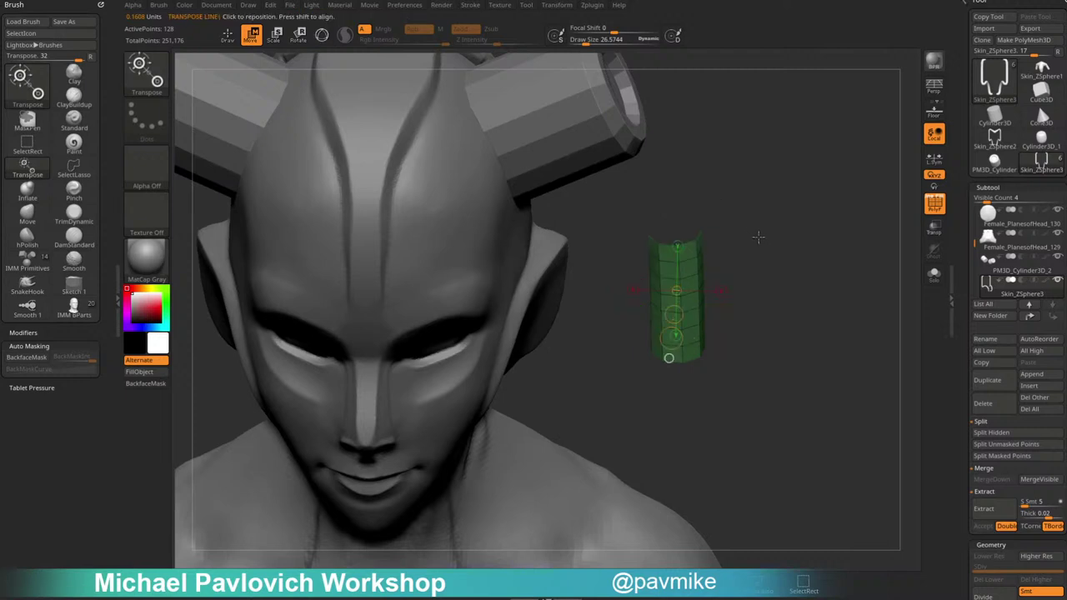
left_click(776, 224, "ctrl")
left_click(782, 210, "ctrl+shift")
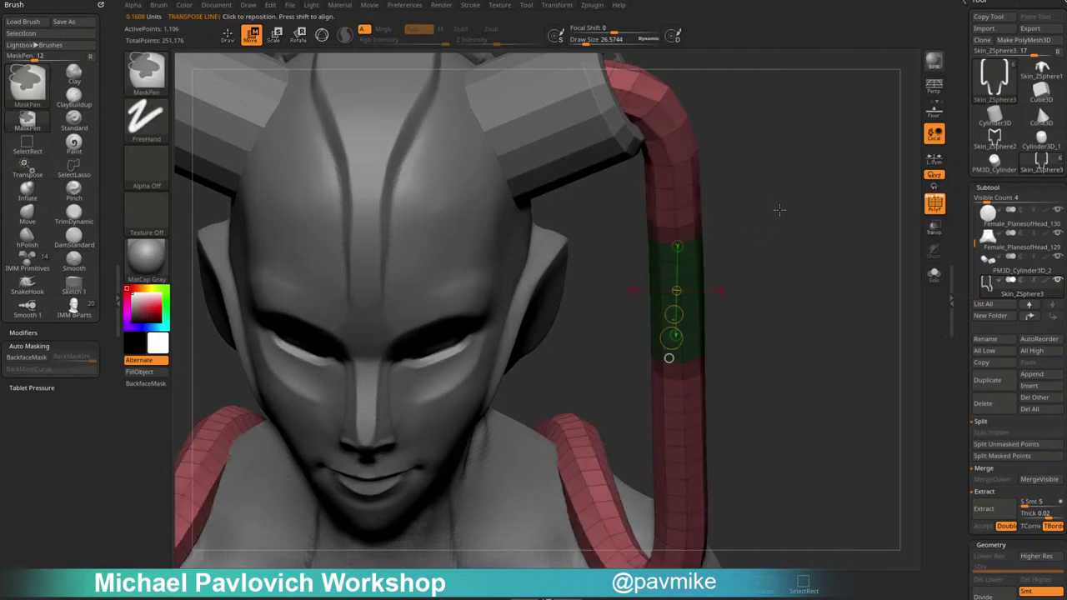
left_click(782, 207, "ctrl")
left_click_drag(781, 214, 773, 200)
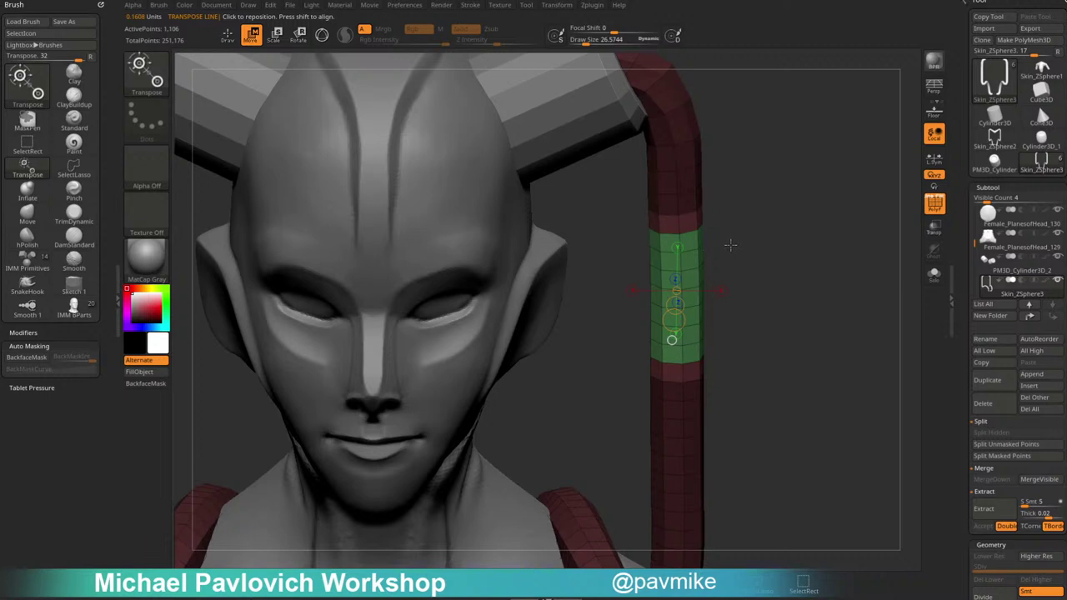
Extrude the unmasked tube section outward into a slightly thicker sleeve with the Transpose scale line.
key("e")
left_click_drag(732, 245, 735, 260)
left_click_drag(661, 334, 892, 249, "ctrl")
key("ctrl+z")
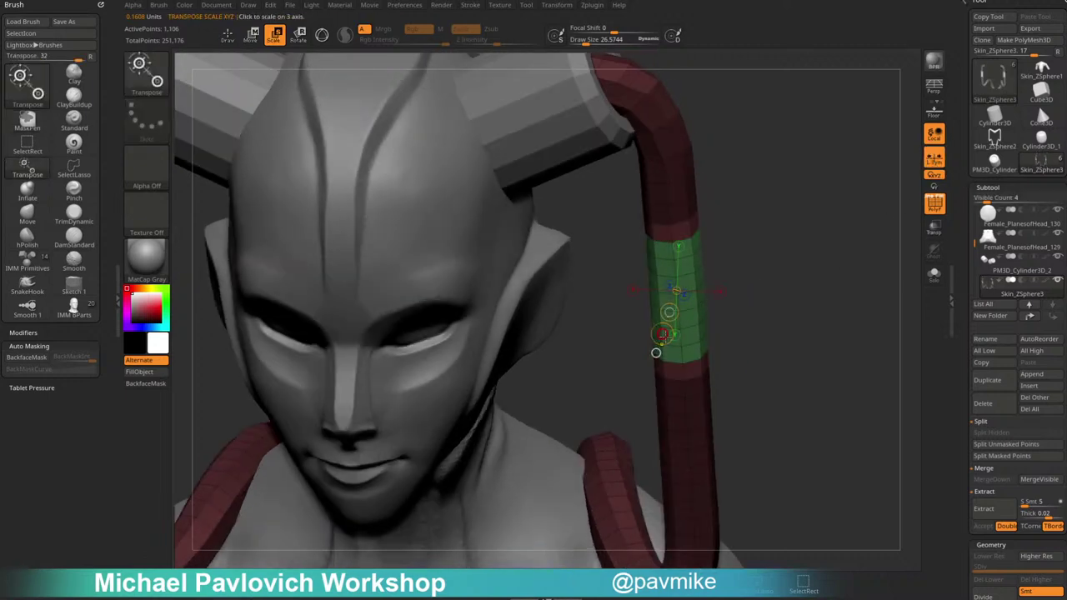
left_click_drag(662, 335, 655, 348, "ctrl")
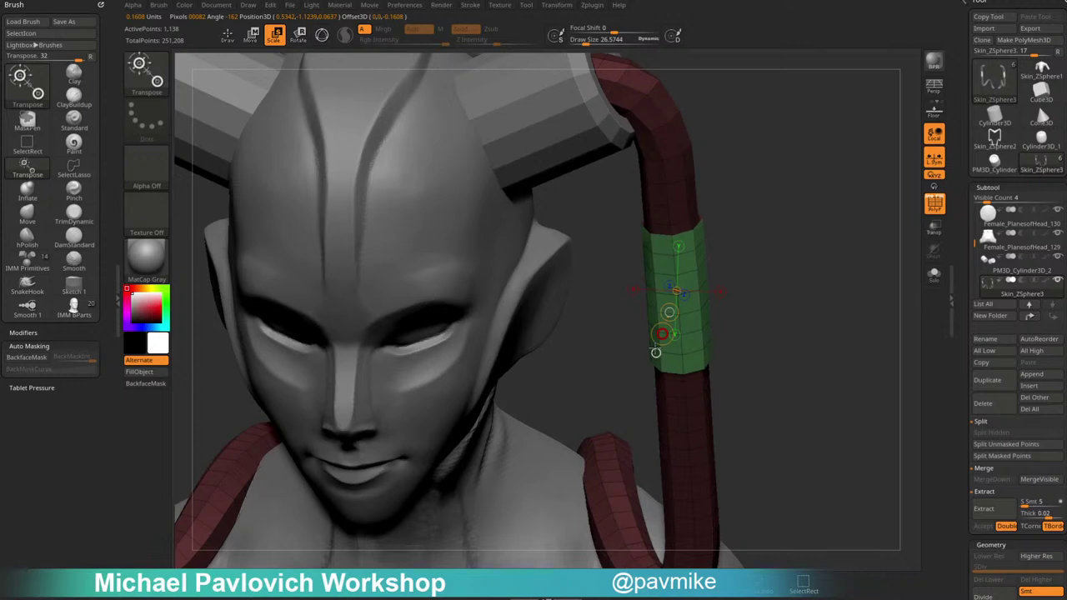
left_click_drag(779, 260, 788, 255, "shift")
Shorten the sleeve along the tube's length with the gizmo.
key("w")
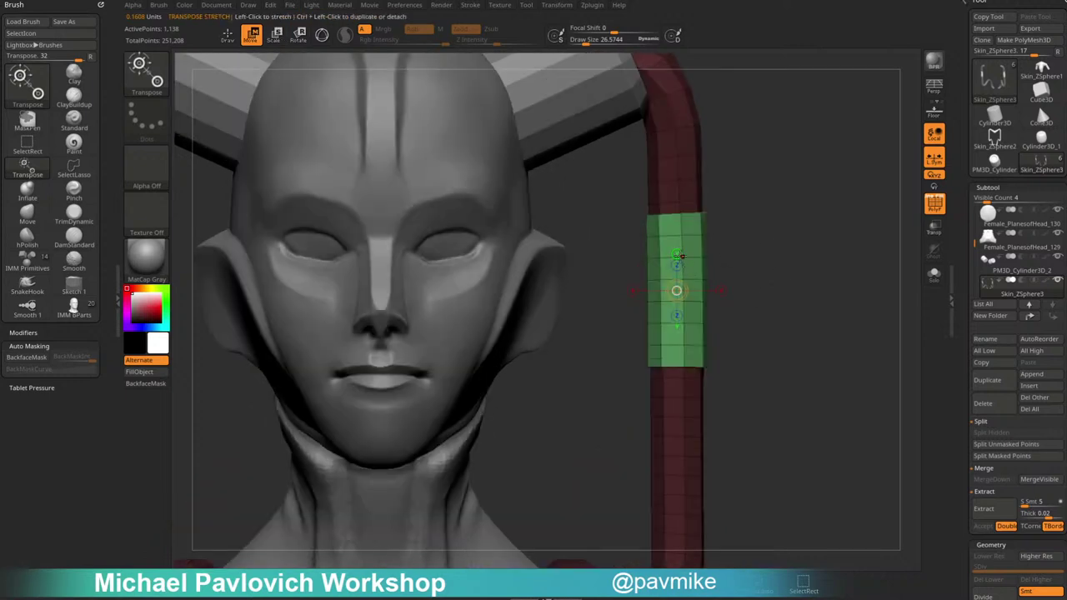
key("y")
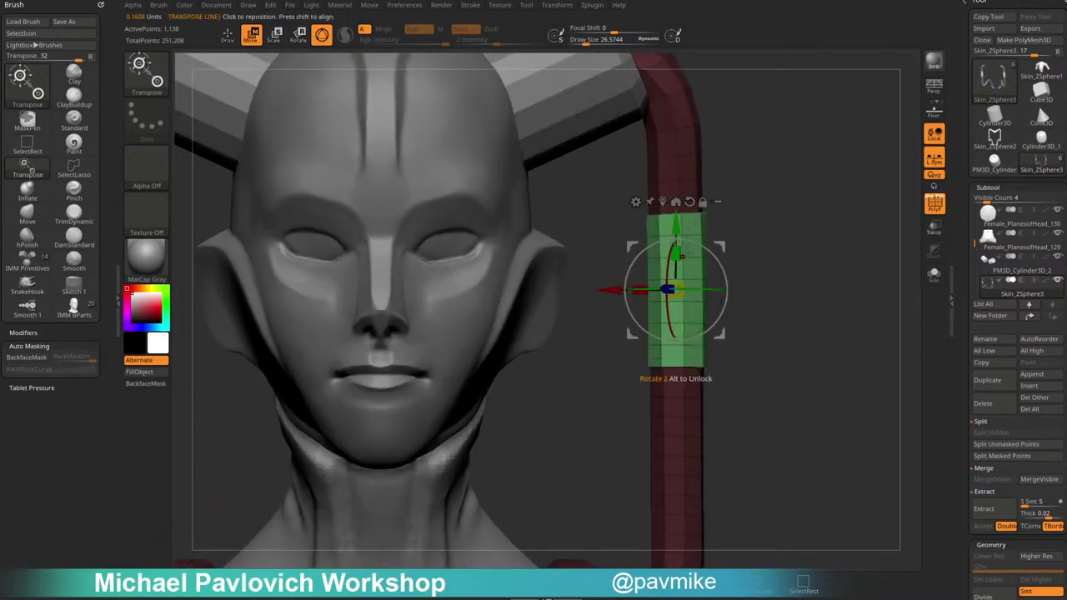
left_click_drag(676, 254, 674, 302)
key("q")
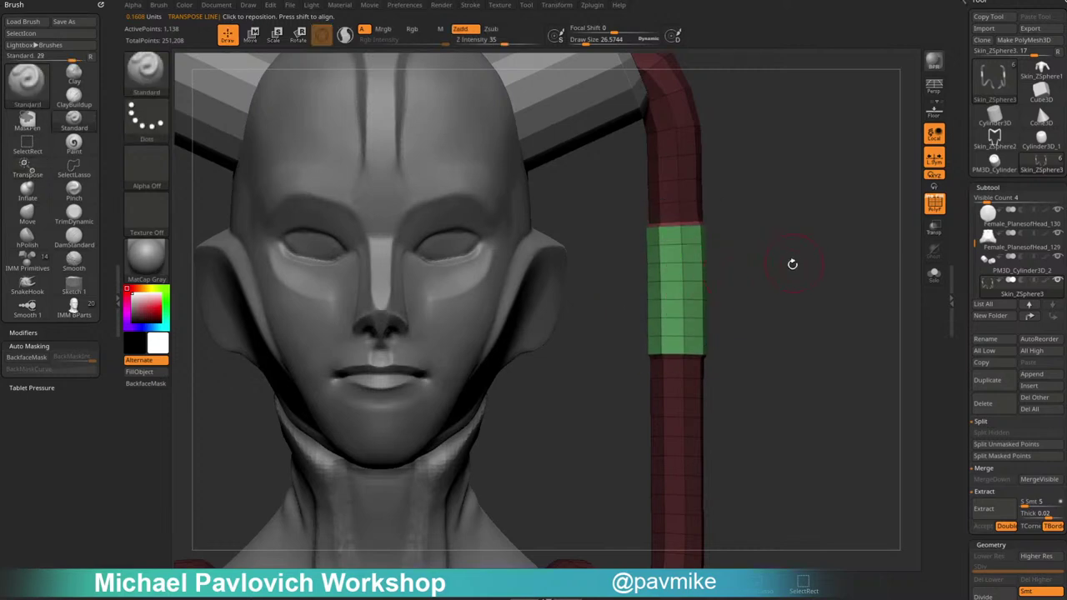
Clear the mask, hide the polygroup wireframe and show the tubes smoothed with dynamic subdivision.
mouse_move(793, 264)
left_mouse_down()
mouse_move(719, 262)
mouse_move(708, 246)
mouse_move(778, 260)
mouse_move(700, 314)
mouse_move(781, 274)
mouse_move(814, 285)
mouse_move(805, 264)
left_mouse_up()
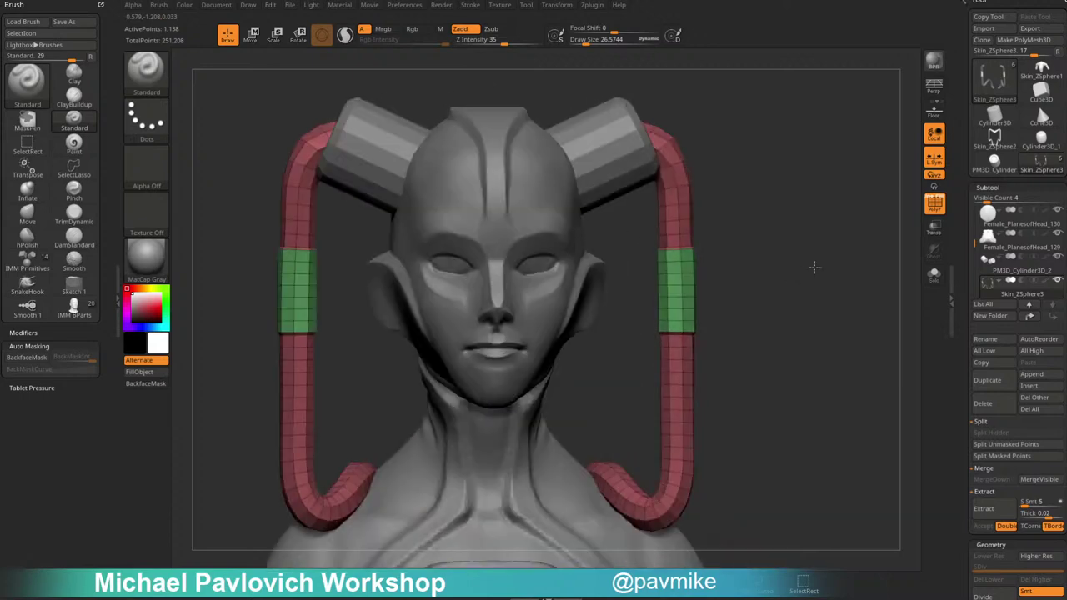
left_click(934, 202)
left_click_drag(881, 222, 807, 253)
key("d")
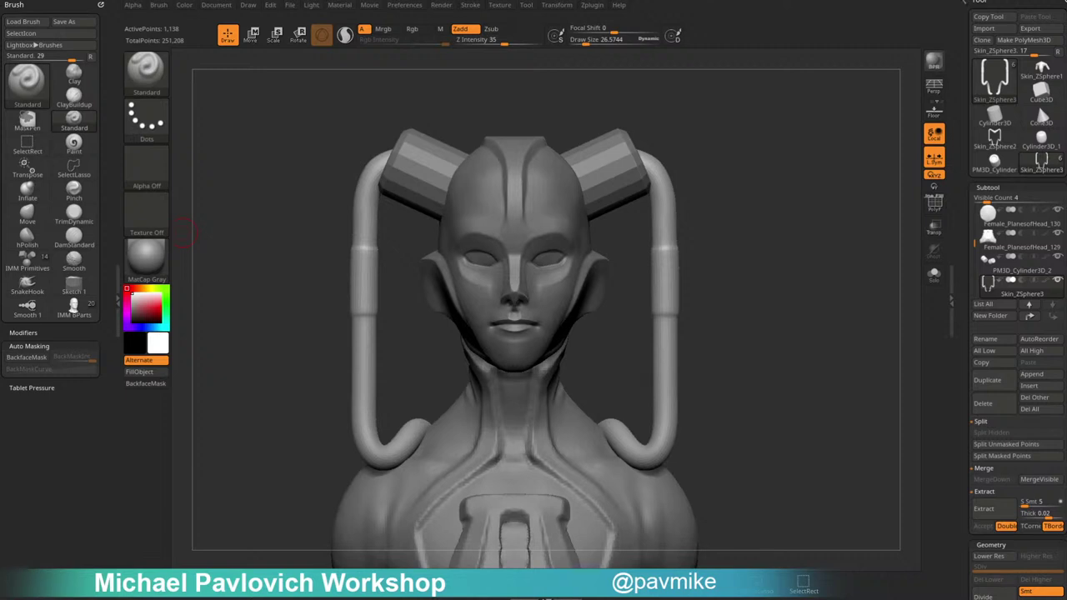
Select the torso subtool and examine the whole bust and its tubes from the back, side and front.
left_click_drag(777, 230, 497, 268)
mouse_move(690, 182)
left_mouse_down("shift")
mouse_move(791, 246)
mouse_move(762, 236)
mouse_move(691, 292)
left_mouse_up("shift")
left_click(692, 292, "alt")
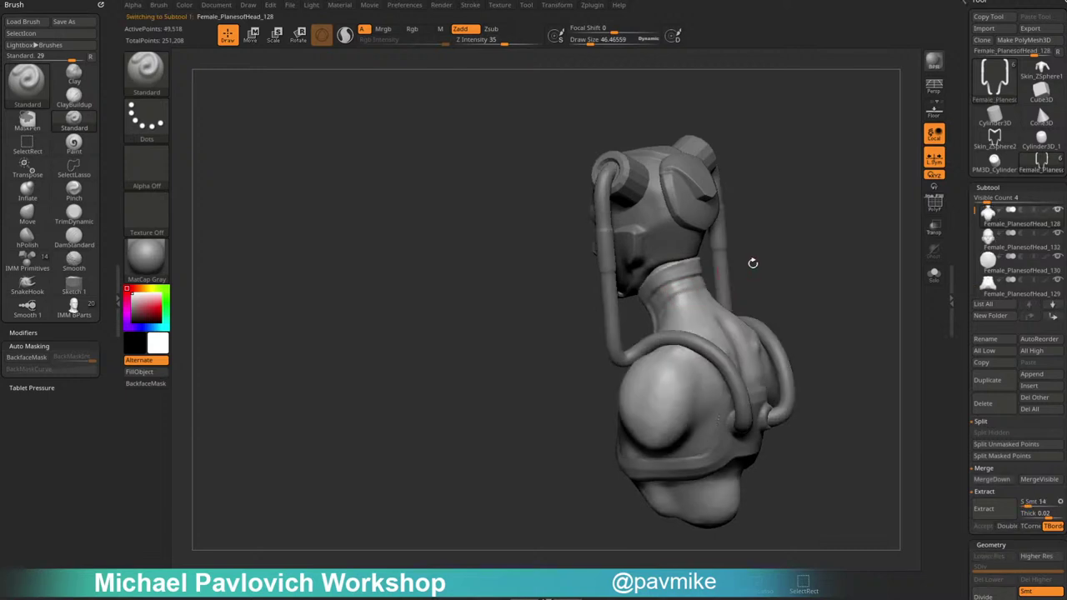
left_click_drag(753, 262, 844, 241)
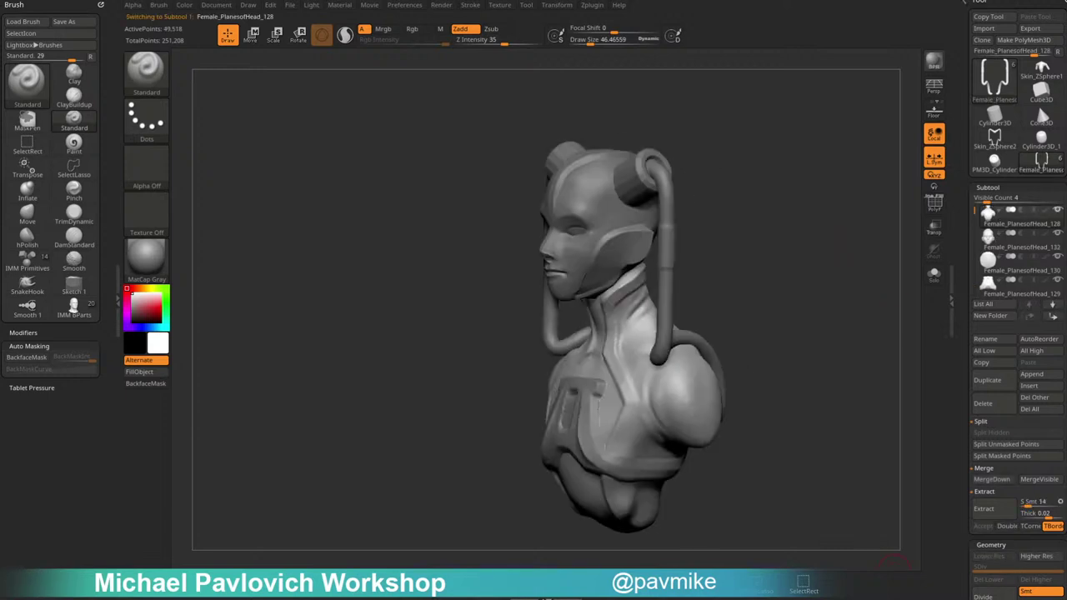
mouse_move(925, 416)
left_mouse_down()
mouse_move(883, 255)
mouse_move(694, 305)
left_mouse_up()
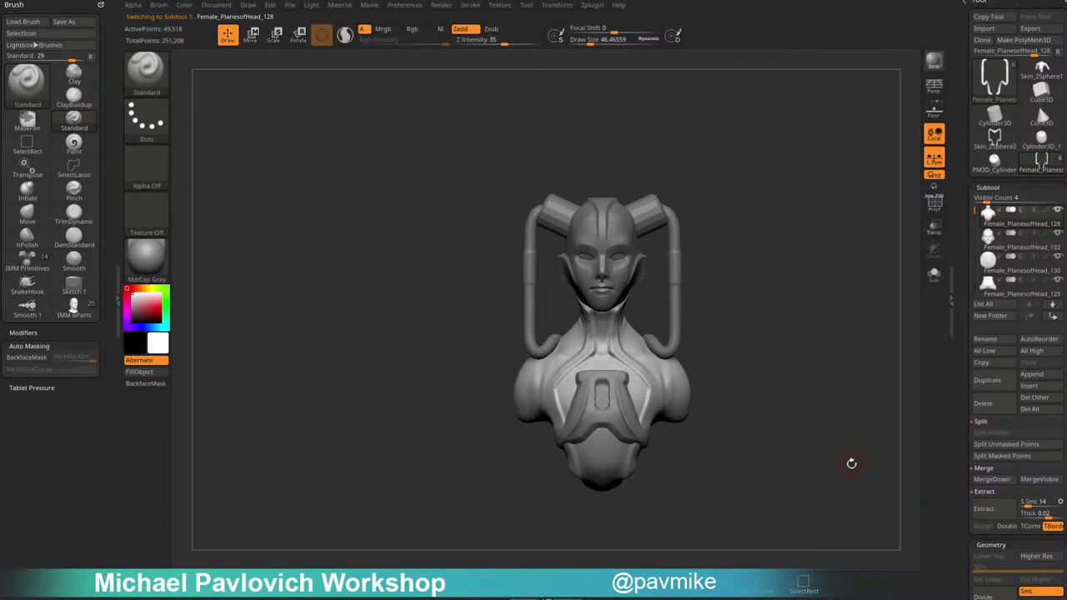
left_click_drag(851, 463, 809, 321)
key("comma")
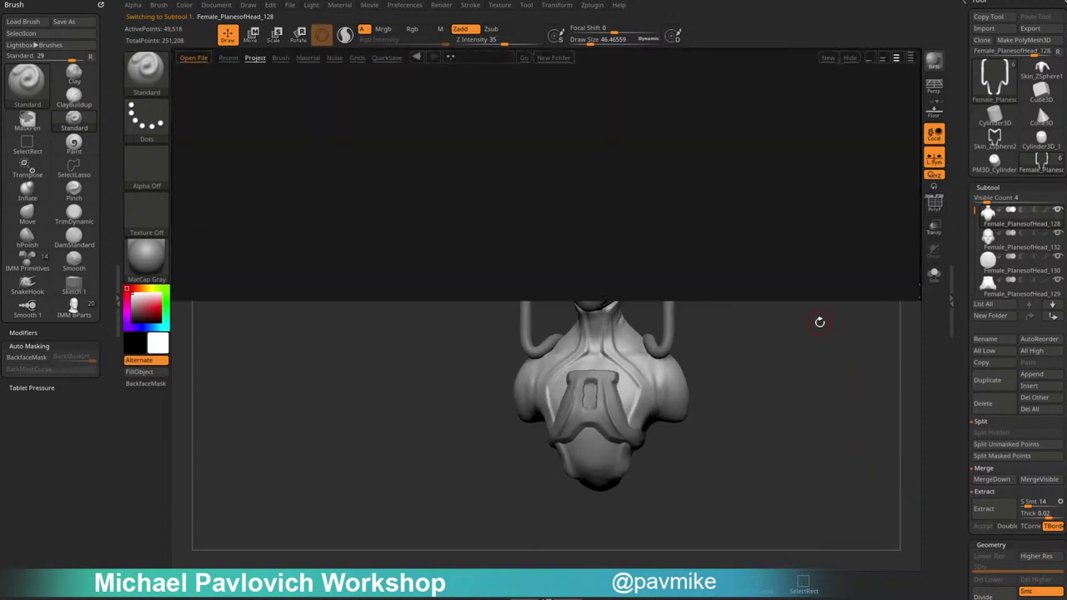
key("comma")
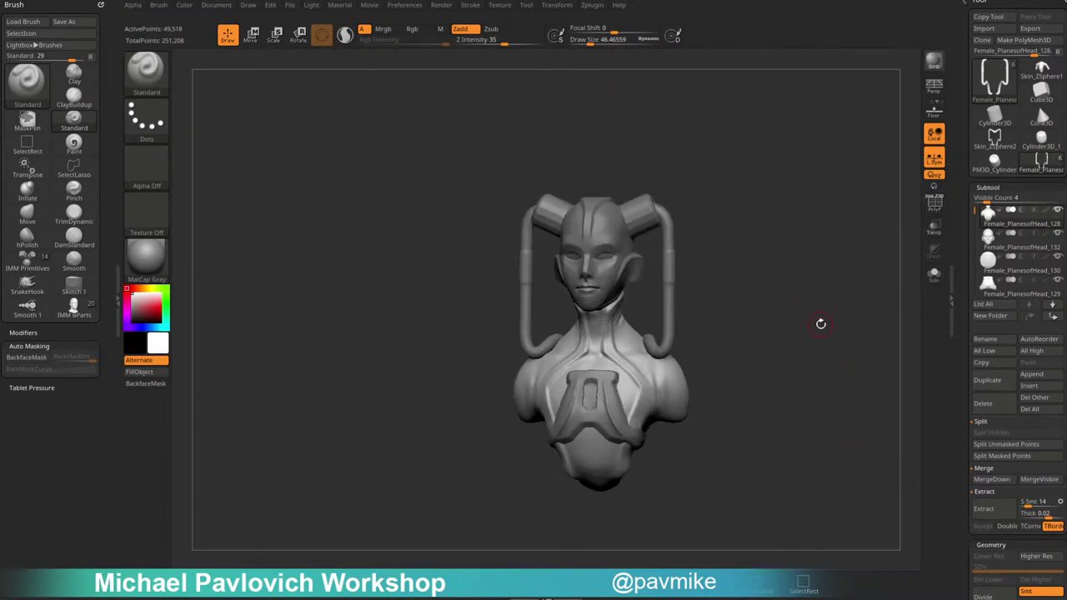
key("ctrl+shift")
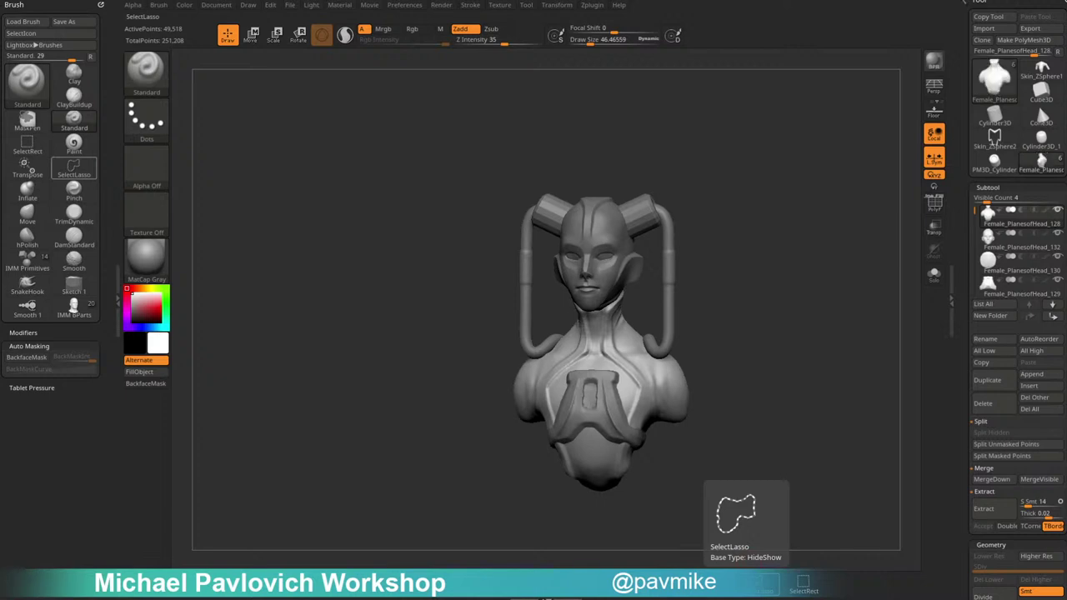
Insert mirrored Sphere 32 primitives over both eye sockets of the head subtool with the IMM Primitives brush.
left_click_drag(840, 279, 852, 391, "shift")
key("f")
left_click(616, 298, "alt")
left_click_drag(723, 241, 806, 248)
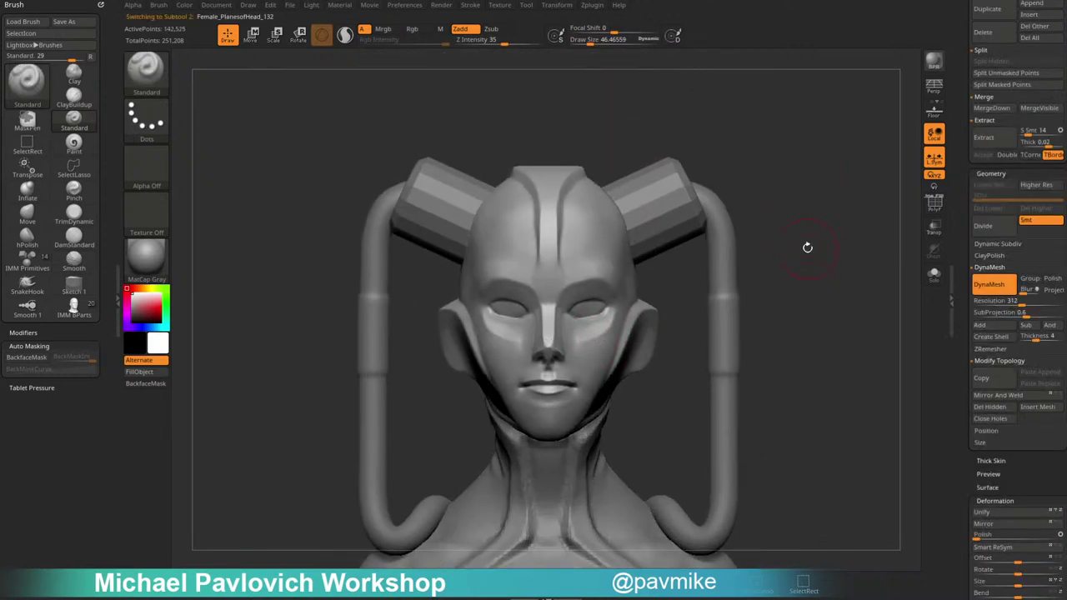
key("b")
key("i")
key("p")
key("m")
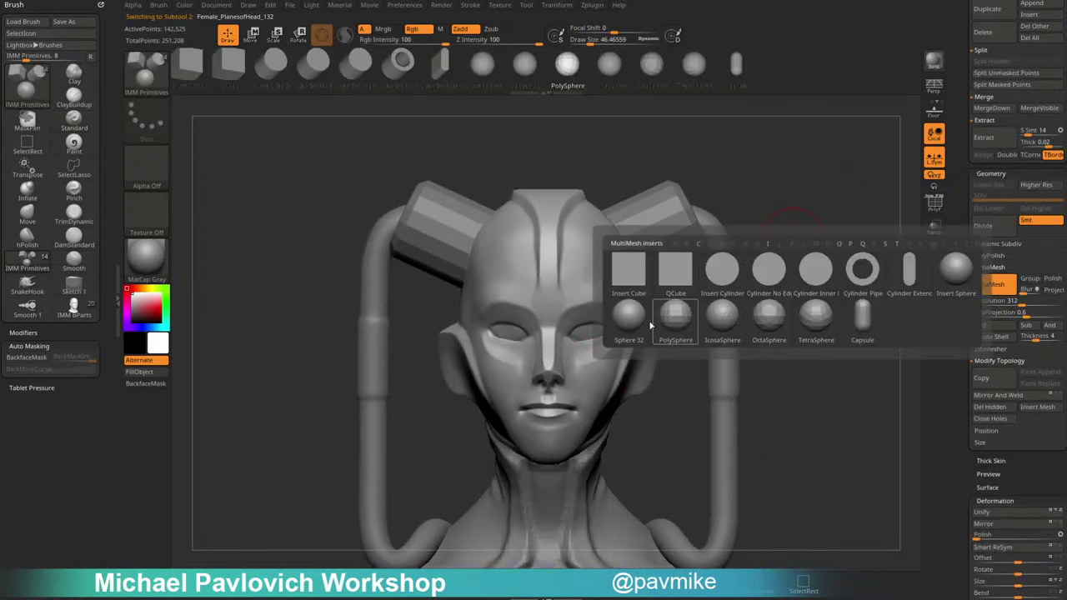
left_click(629, 315)
left_click_drag(595, 333, 618, 334)
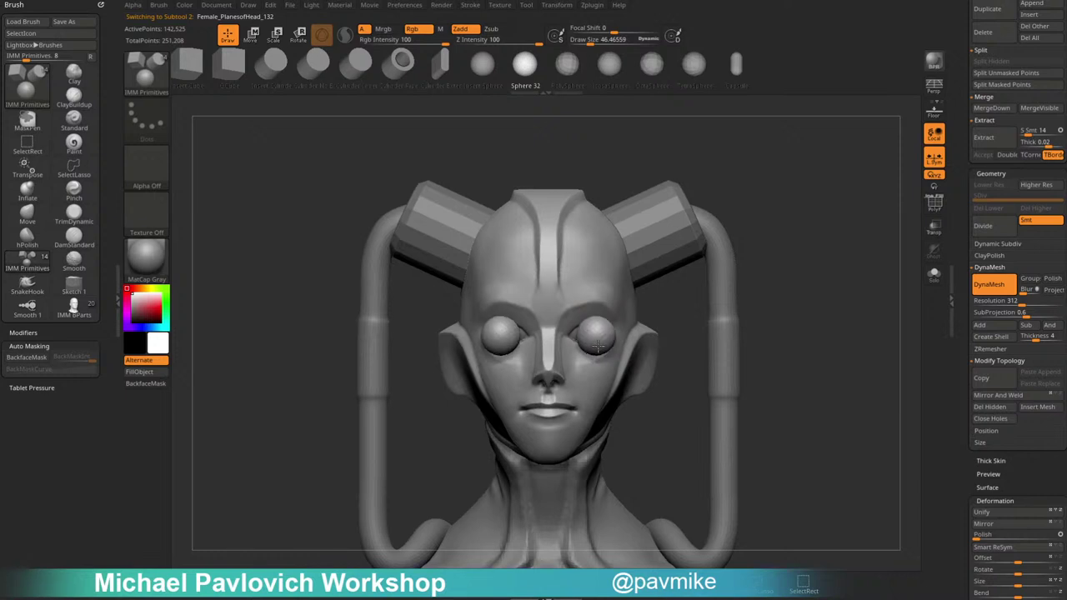
Split the unmasked eye spheres off the head into their own subtool.
left_click(957, 331)
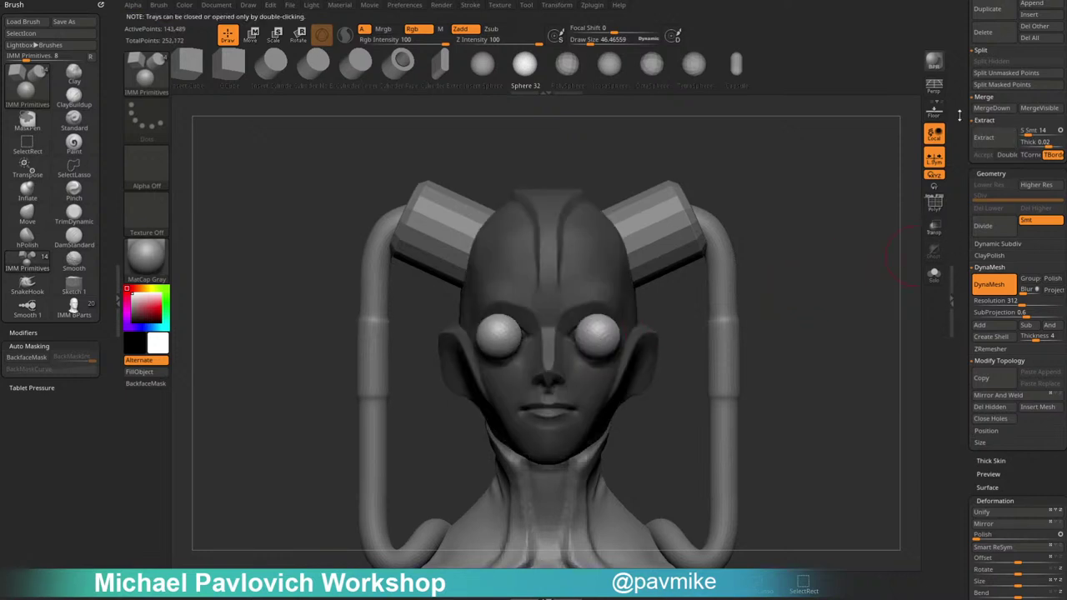
left_click_drag(958, 115, 960, 225)
left_click(1004, 182)
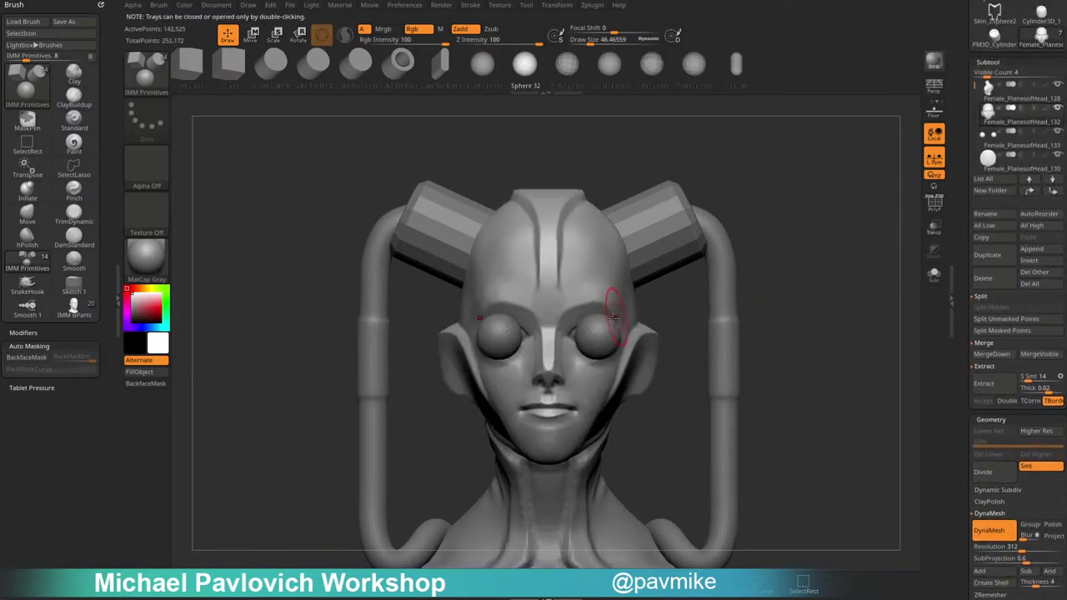
Select the eye spheres and move them back into the head's eye sockets.
key("w")
left_click(486, 422, "alt")
left_click(501, 340, "alt")
right_click_drag(502, 340, 359, 335)
left_click_drag(630, 287, 595, 305)
right_click_drag(533, 305, 637, 298)
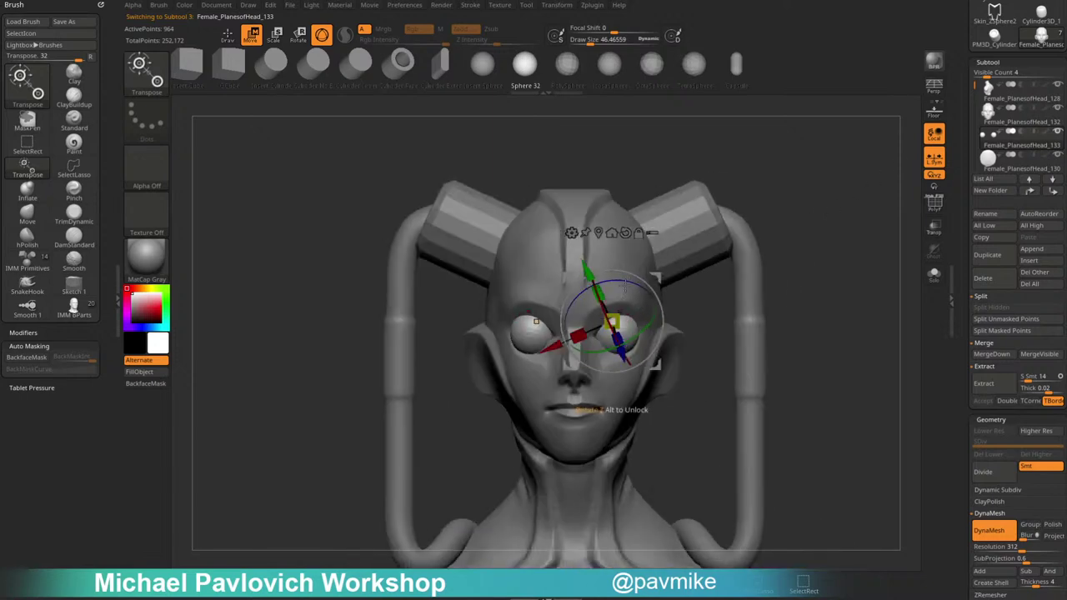
Rotate, reposition and scale the eyeballs to fit inside the eyelids.
left_click_drag(623, 286, 640, 293)
left_click_drag(623, 349, 621, 321)
mouse_move(658, 271)
left_mouse_down()
mouse_move(649, 285)
mouse_move(664, 270)
left_mouse_up()
key("e")
left_click_drag(608, 332, 596, 338)
key("q")
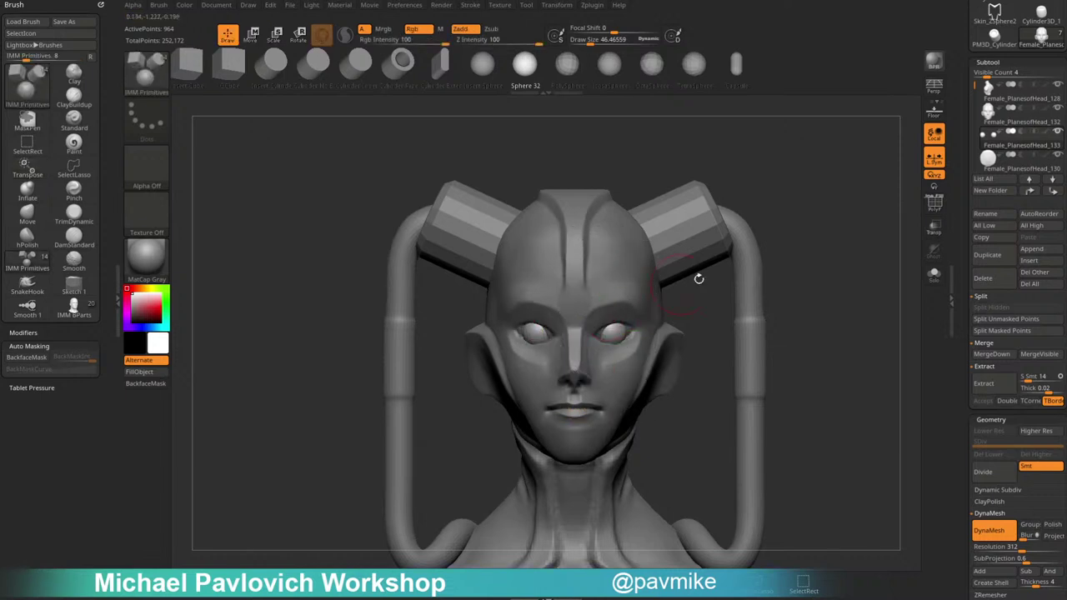
Adjust the depth of the eyeballs within the sockets from the side view.
mouse_move(697, 278)
right_mouse_down("ctrl")
mouse_move(805, 248)
mouse_move(633, 303)
right_mouse_up("ctrl")
key("w")
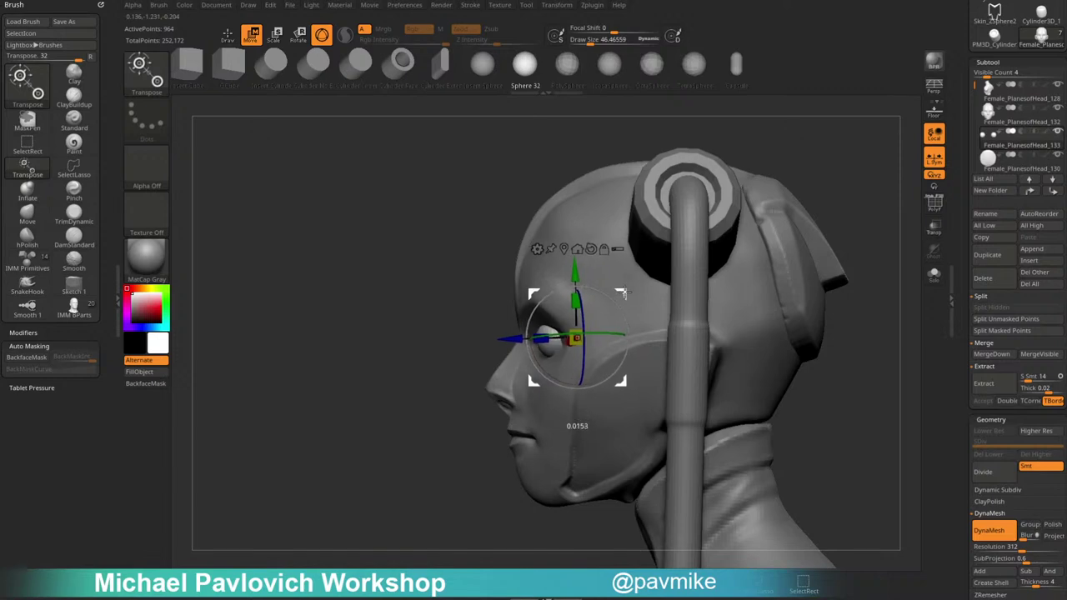
key("q")
left_click_drag(422, 421, 584, 354, "shift")
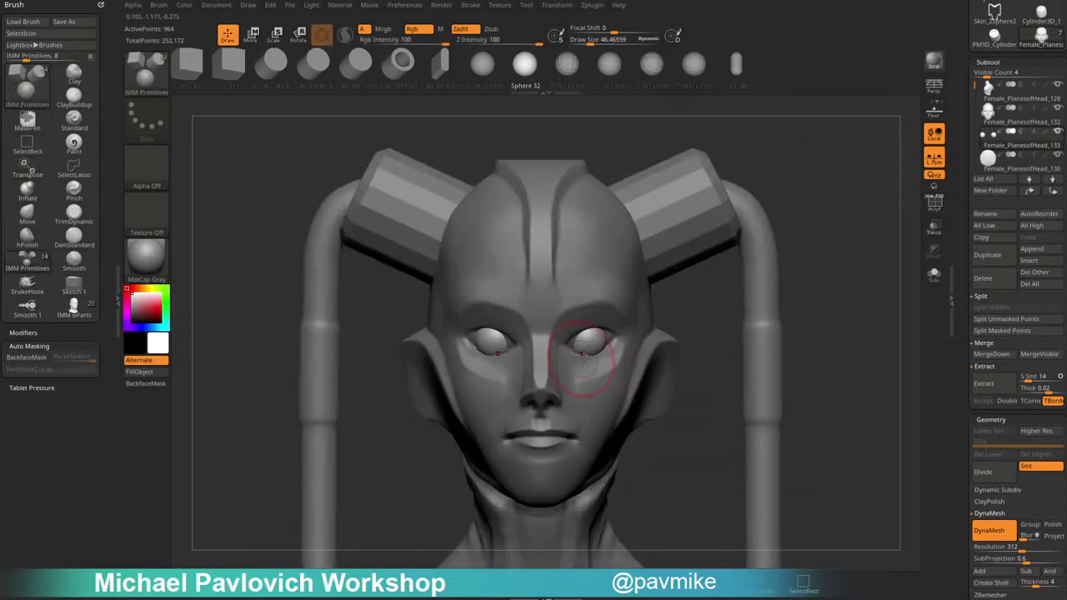
Show only the head subtool with Solo, paint a mask over both eye socket interiors and invert it.
left_click(642, 328, "alt")
left_click_drag(707, 326, 666, 341, "alt")
key("b")
key("s")
key("t")
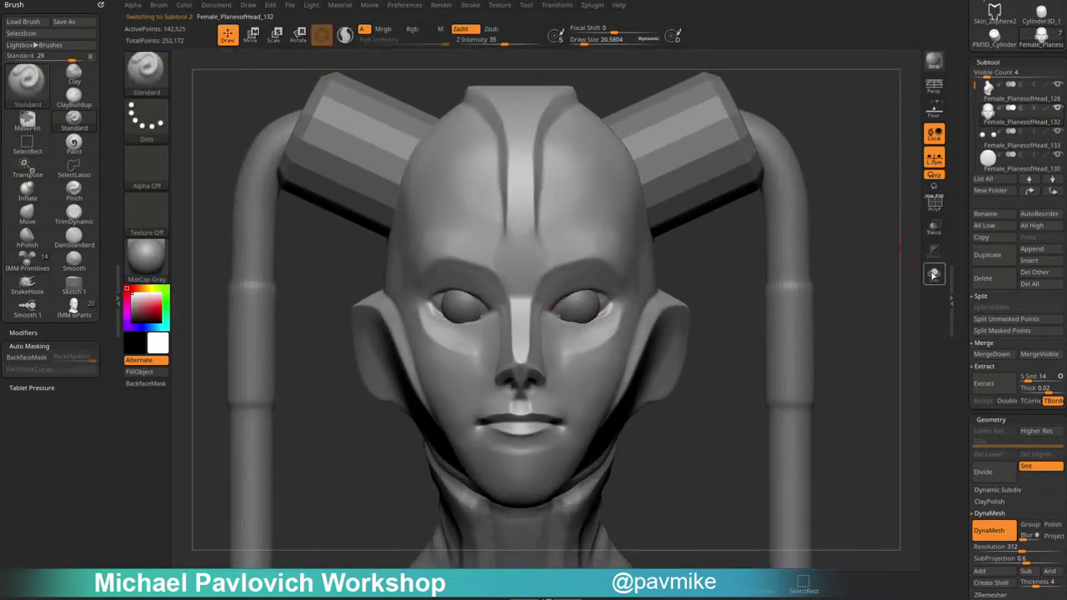
left_click(933, 276)
mouse_move(847, 244)
left_mouse_down("alt")
mouse_move(861, 274)
mouse_move(817, 333)
left_mouse_up("alt")
key("bracketleft")
mouse_move(538, 316)
left_mouse_down("ctrl")
mouse_move(544, 309)
mouse_move(527, 318)
mouse_move(540, 335)
mouse_move(593, 330)
mouse_move(619, 306)
mouse_move(577, 294)
mouse_move(533, 312)
mouse_move(612, 310)
mouse_move(589, 323)
left_mouse_up("ctrl")
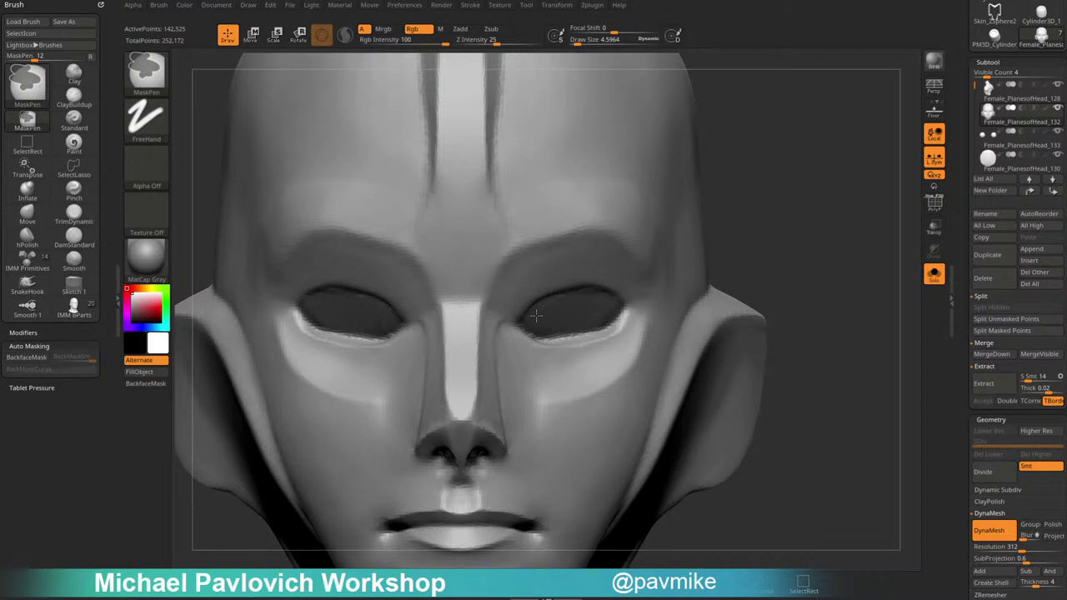
left_click_drag(547, 301, 602, 298, "ctrl")
left_click(855, 247, "ctrl")
Push the unmasked eye socket interiors back into the head with the Move gizmo.
left_click_drag(854, 247, 795, 225)
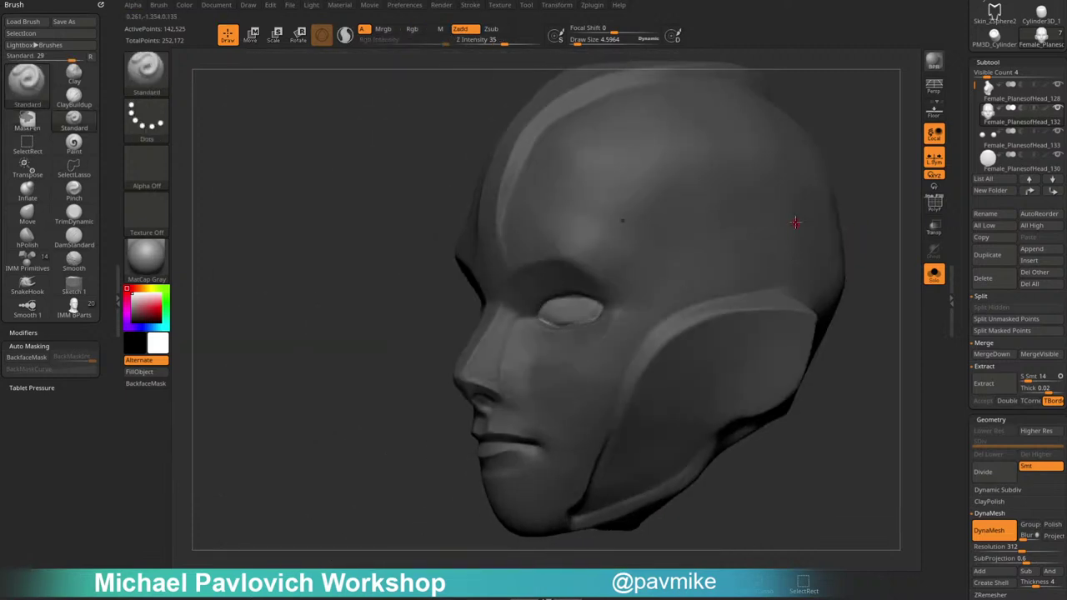
key("w")
left_click_drag(404, 338, 325, 329)
left_click_drag(419, 480, 432, 477)
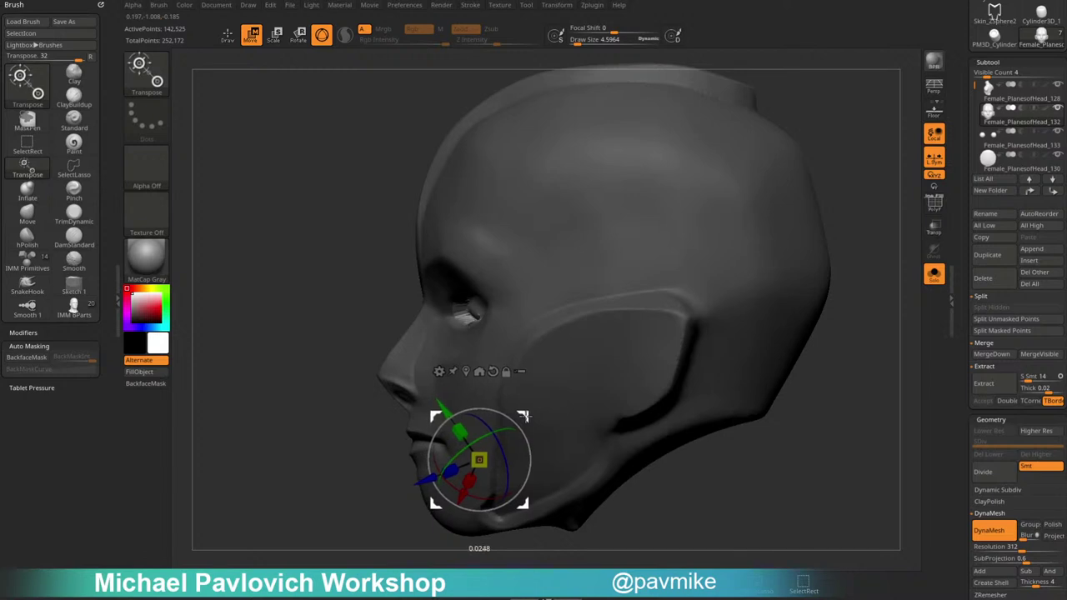
key("q")
Show all the subtools again and clear the mask from the head.
left_click(933, 276)
left_click_drag(874, 357, 752, 293, "shift")
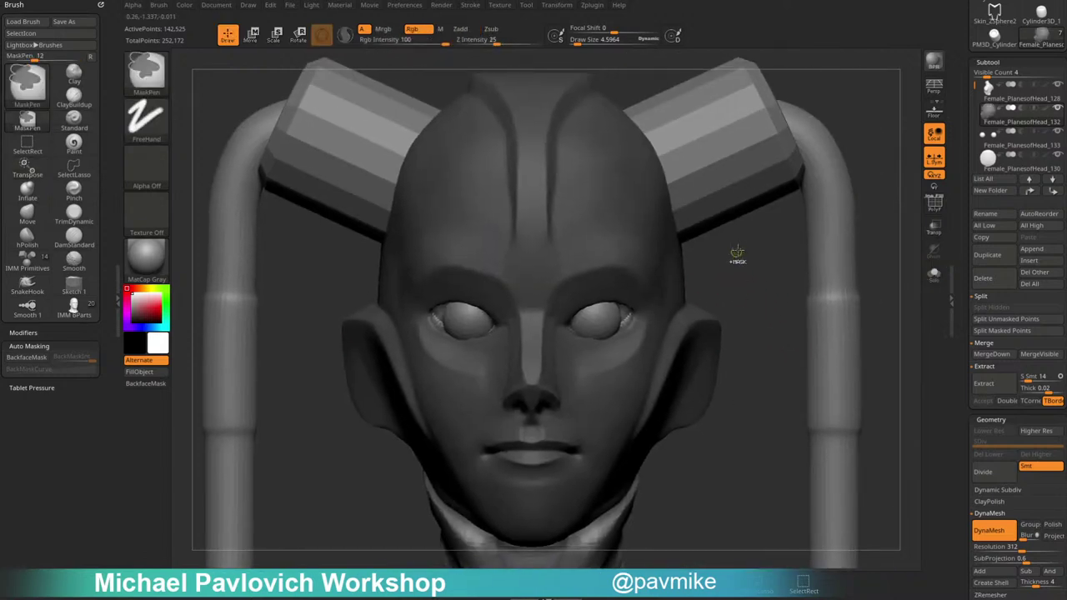
left_click(735, 253, "ctrl")
Reshape the eyelids around the eyeballs with the Move brush, checking the fit from the side.
key("s")
mouse_move(600, 334)
left_mouse_down()
mouse_move(626, 335)
mouse_move(593, 337)
mouse_move(604, 298)
left_mouse_up()
key("b")
key("m")
key("v")
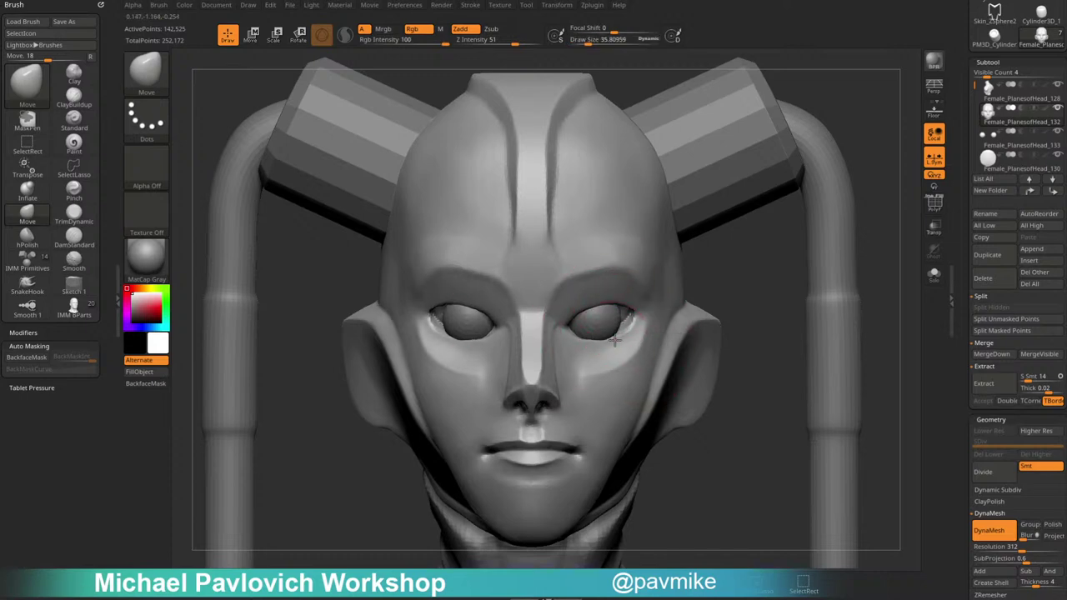
key("[")
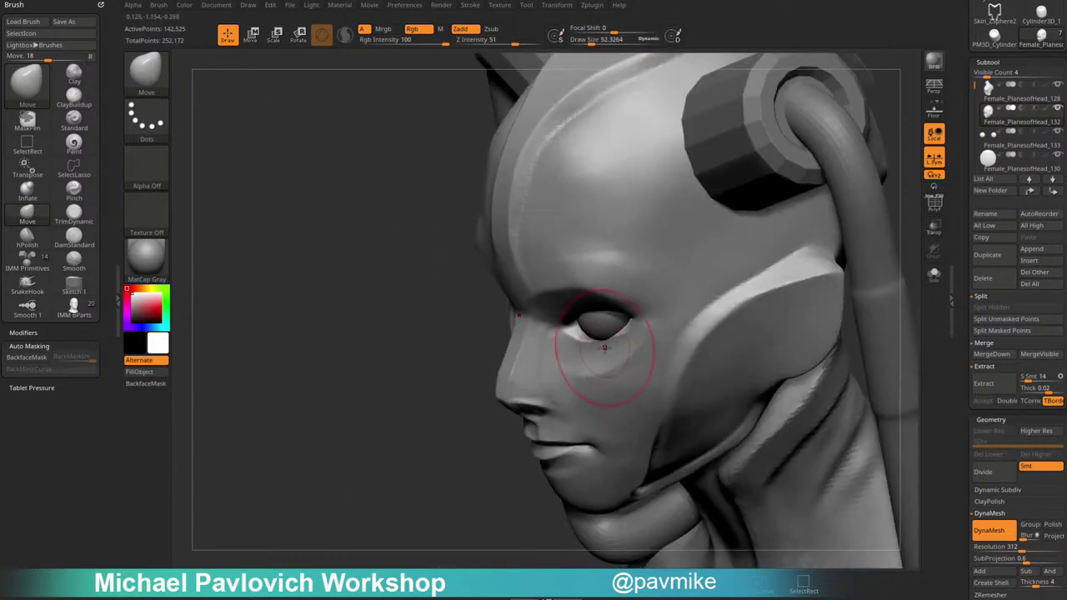
key("]")
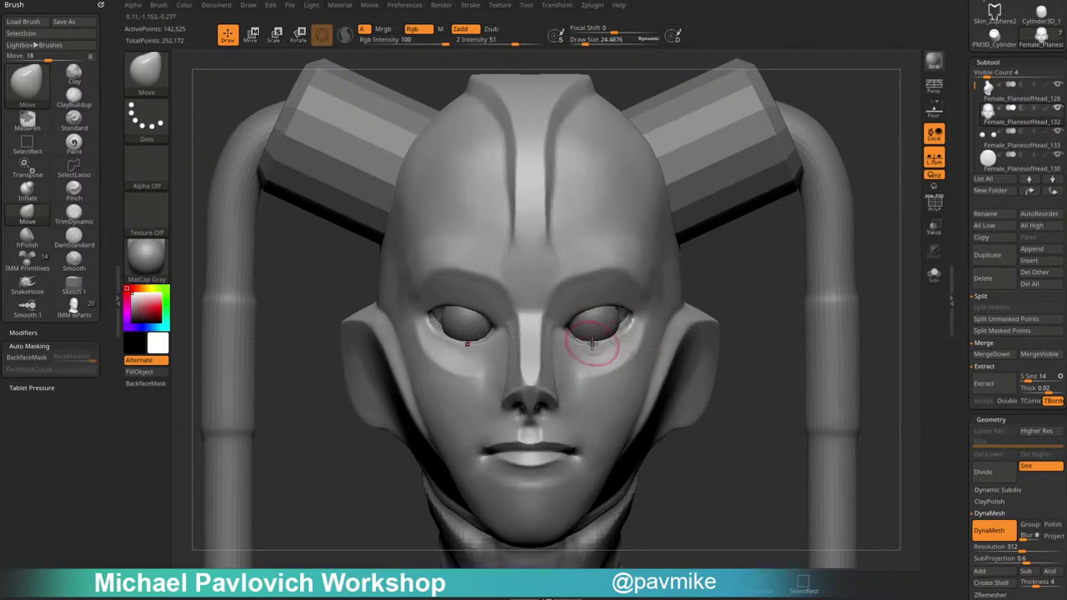
Switch to the eyeballs subtool and adjust how the eyeballs sit within the sockets.
key("w")
left_click(598, 319, "alt")
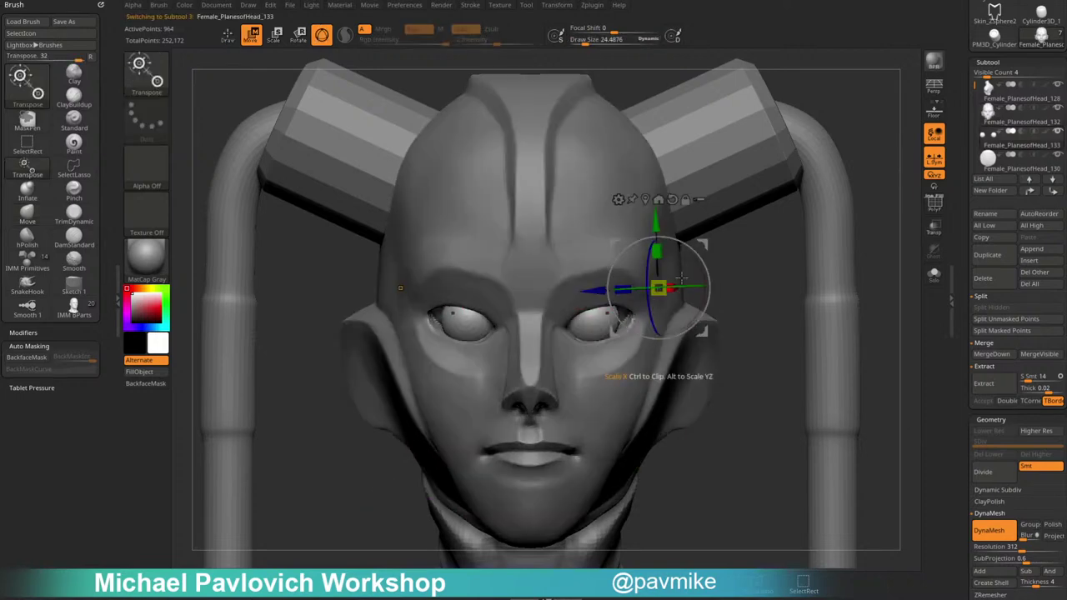
key("q")
left_click_drag(740, 241, 678, 250)
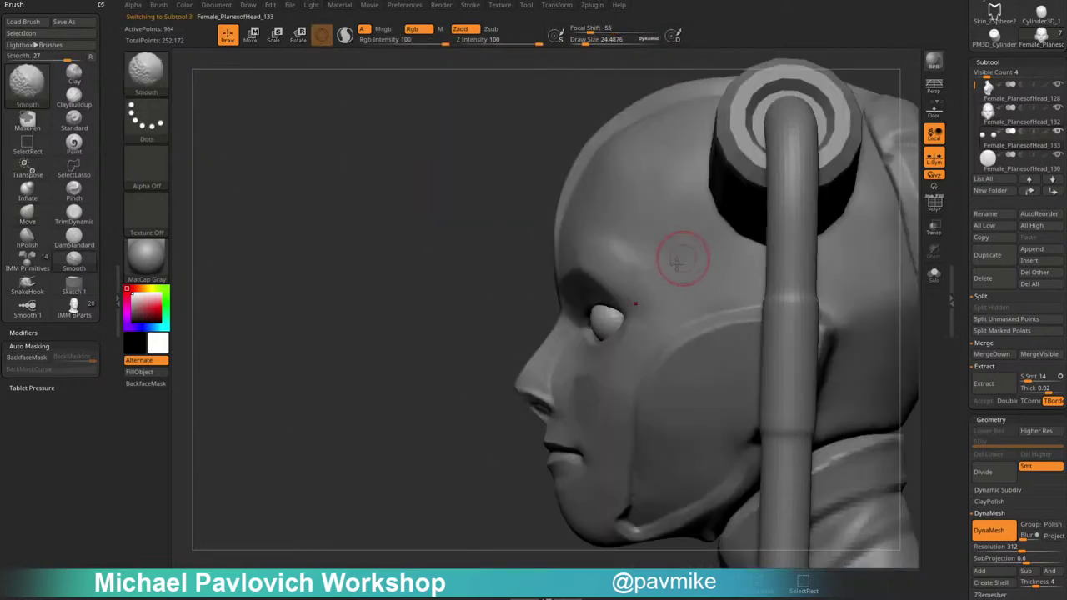
key("w")
key("q")
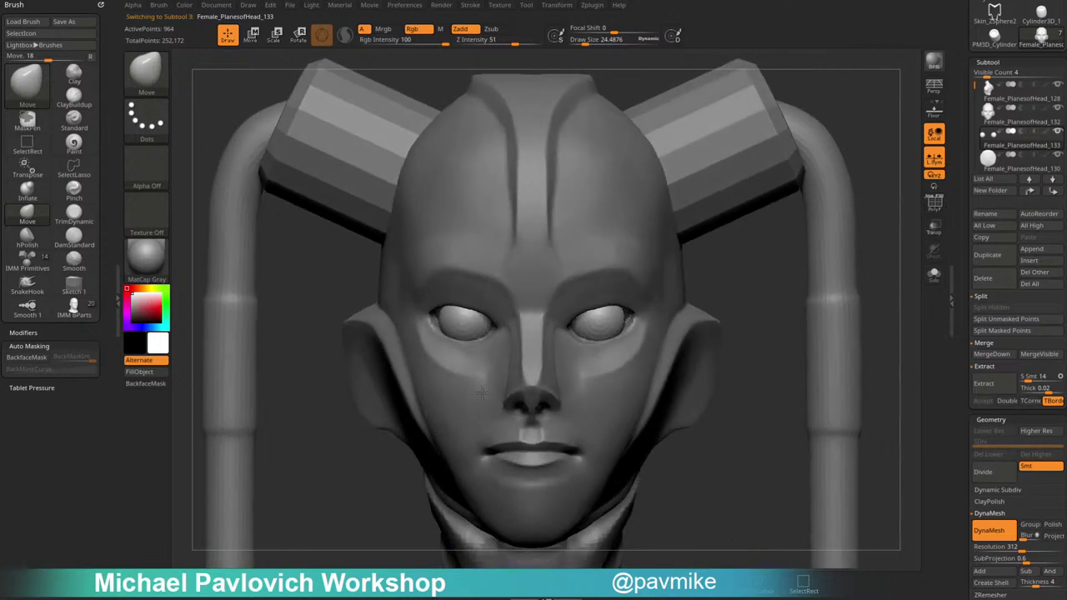
key("f")
key("s")
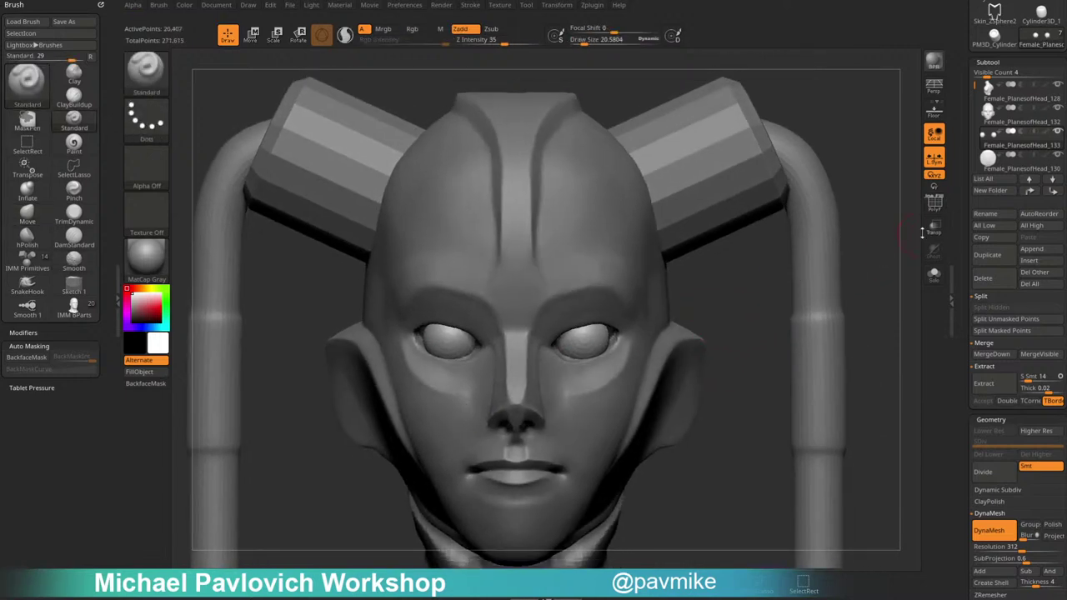
Isolate the eyeballs with their wireframe shown, turn DynaMesh off and smooth them with Dynamic Subdiv.
left_click(934, 202)
left_click(935, 274)
left_click_drag(740, 326, 662, 376, "alt")
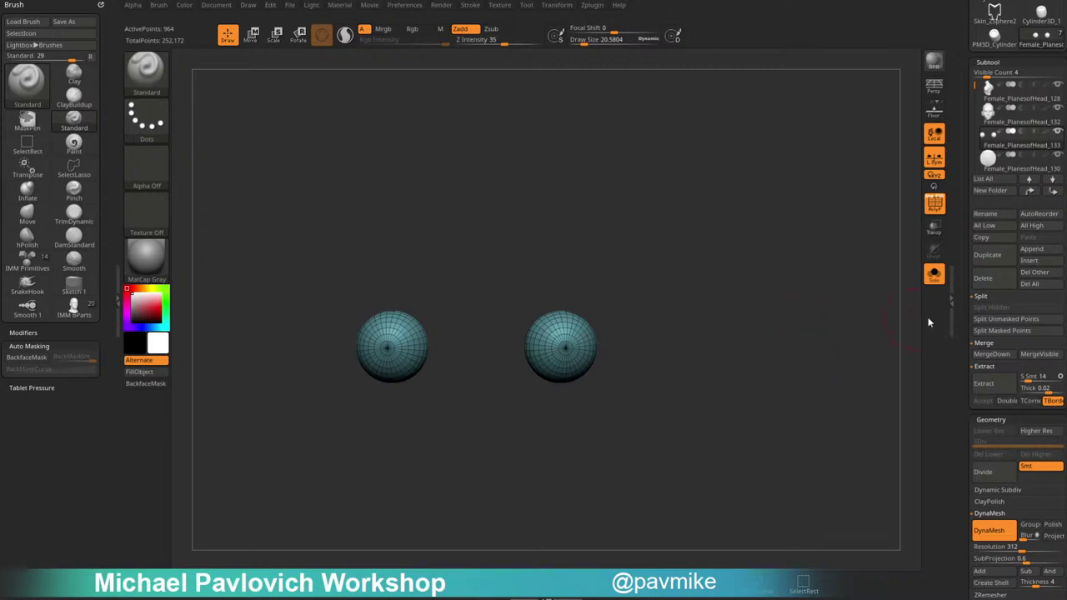
scroll(1008, 250, "down", 5)
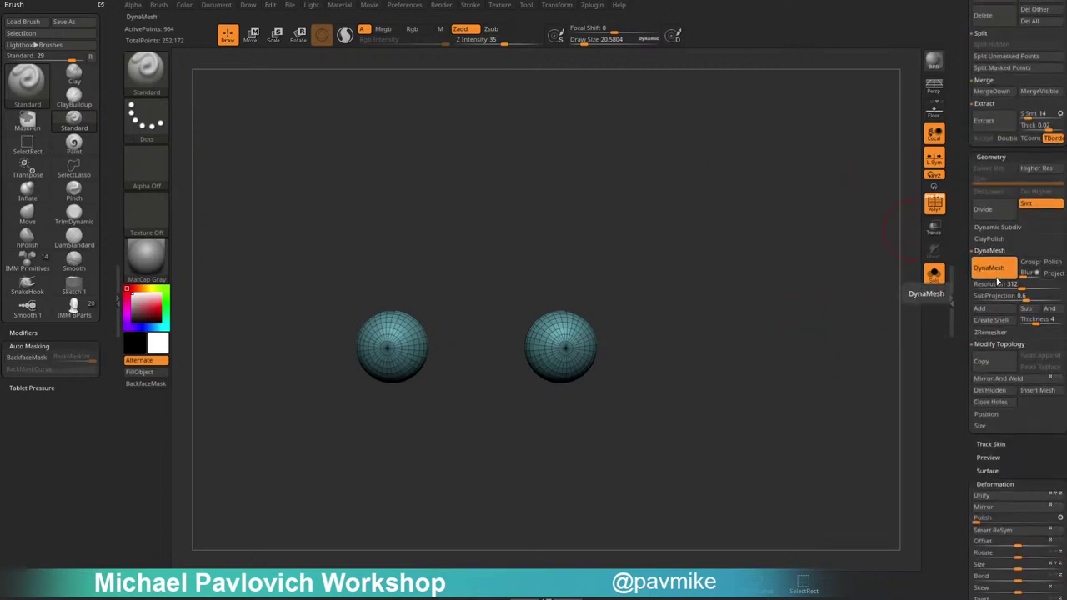
left_click(993, 269)
key("d")
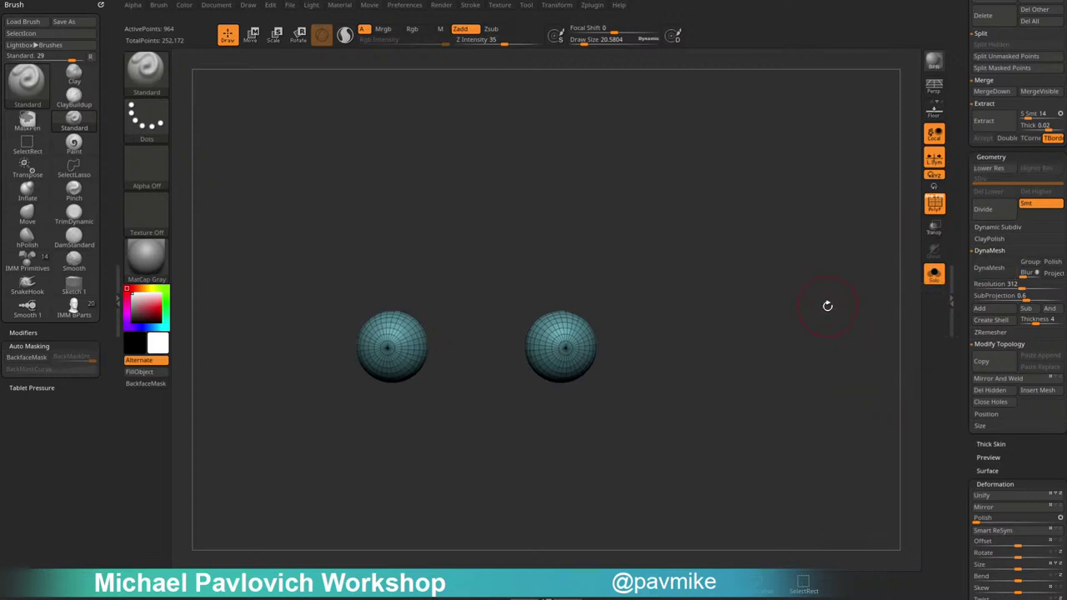
Hide the wireframe and show all the subtools again.
left_click(935, 205)
left_click_drag(964, 200, 928, 305)
left_click(933, 276)
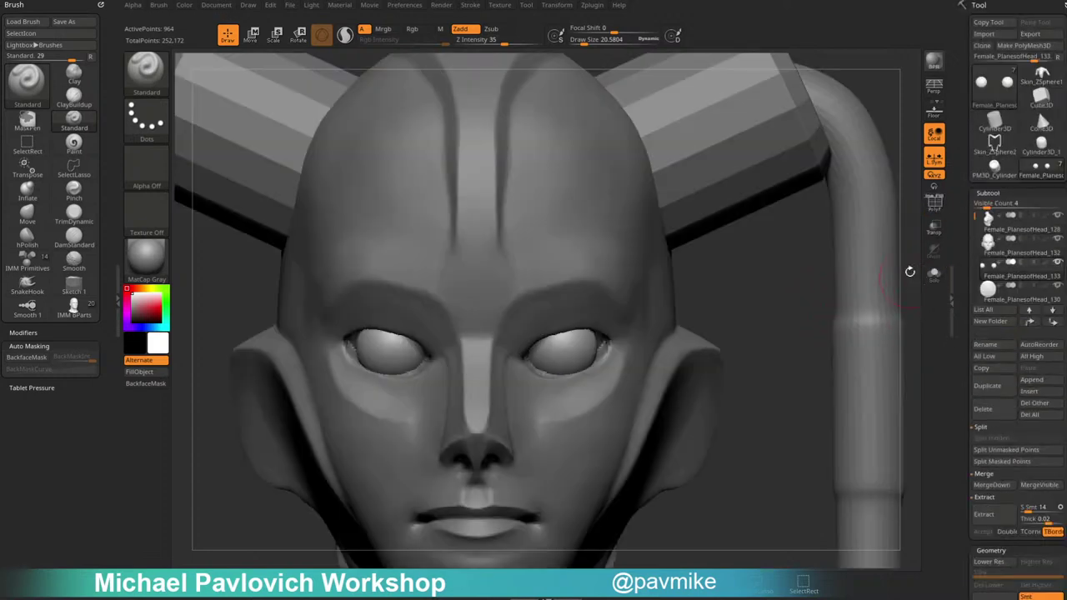
Select the head subtool and pull the upper eyelids into shape over the eyeballs with the Move brush.
left_click(629, 329, "alt")
left_click_drag(752, 309, 761, 252)
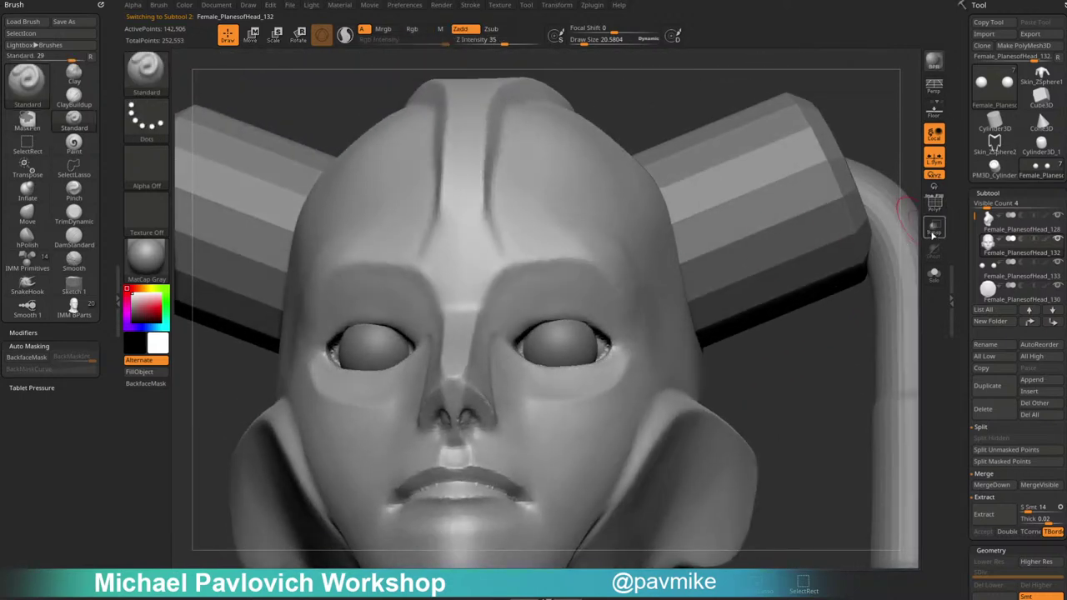
left_click_drag(781, 374, 757, 281)
key("s")
left_click(593, 309)
key("b")
key("m")
key("v")
left_click_drag(568, 310, 574, 288)
key("s")
left_click(576, 302)
mouse_move(638, 243)
left_mouse_down("shift")
mouse_move(679, 325)
mouse_move(695, 264)
mouse_move(695, 276)
mouse_move(656, 280)
left_mouse_up("shift")
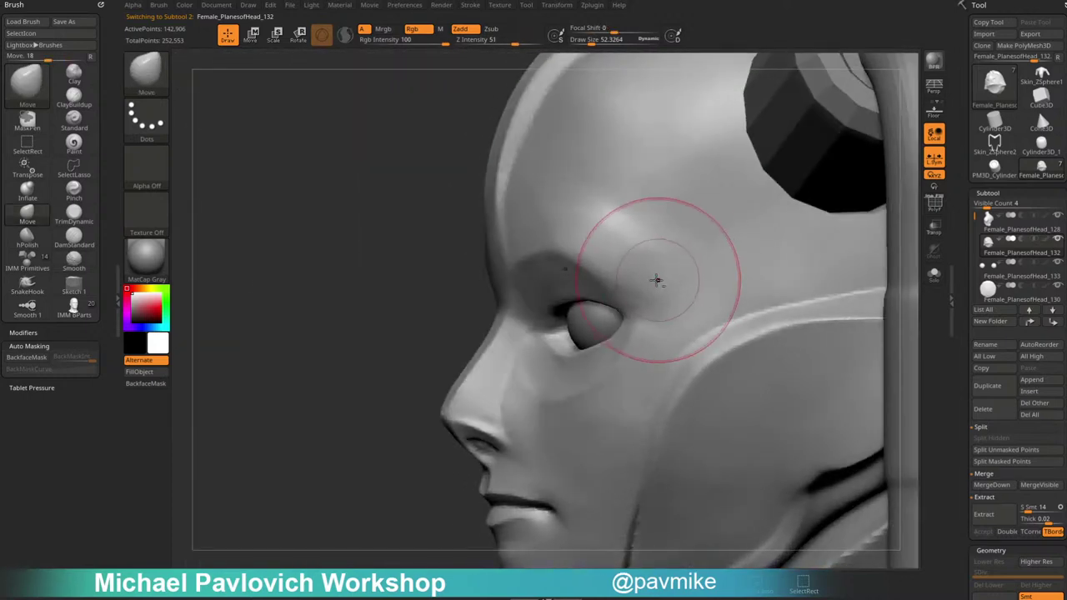
Move the lower eyelid and inner eye corner from the side view with a smaller Move brush.
key("s")
left_click(543, 341)
left_click_drag(544, 341, 555, 341)
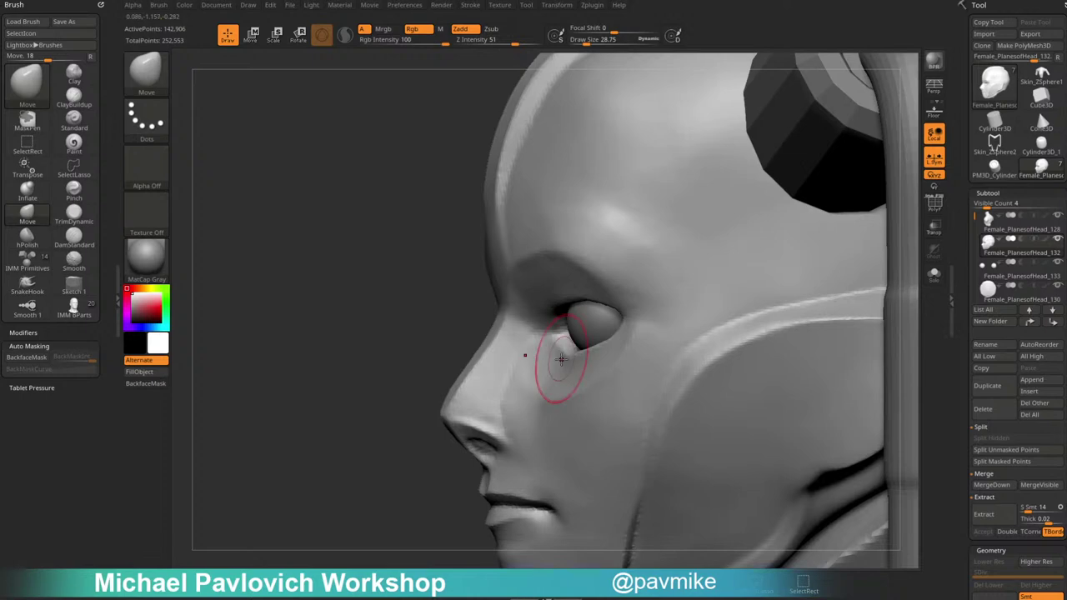
mouse_move(483, 349)
left_mouse_down()
mouse_move(575, 367)
mouse_move(662, 334)
mouse_move(685, 312)
mouse_move(613, 347)
left_mouse_up()
key("s")
left_click(608, 346)
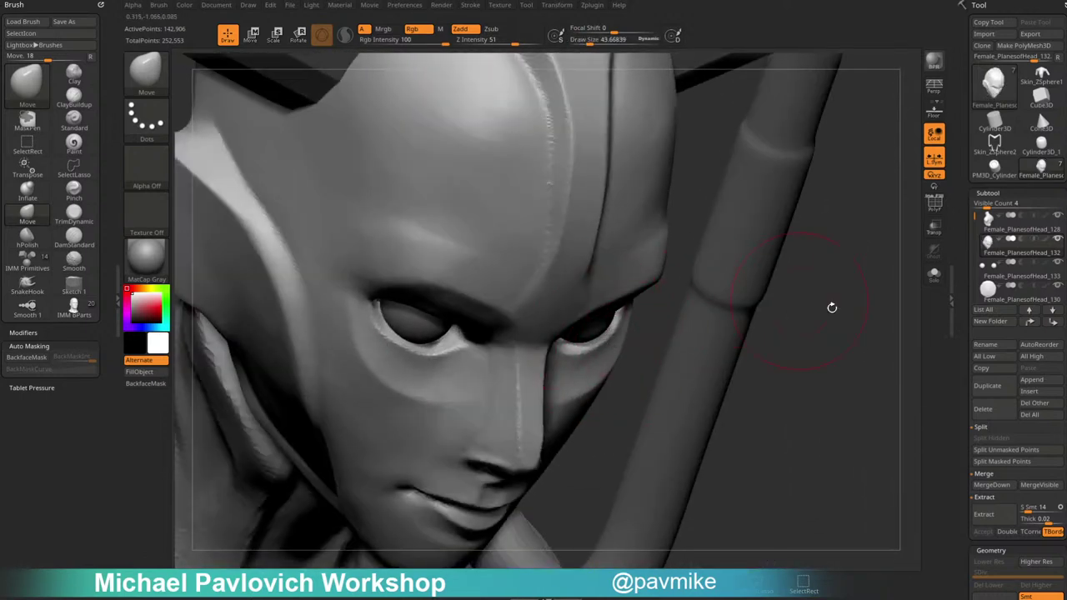
Refine the outer eye corner and lower lid against the eyeball from the side view.
left_click_drag(832, 308, 822, 257)
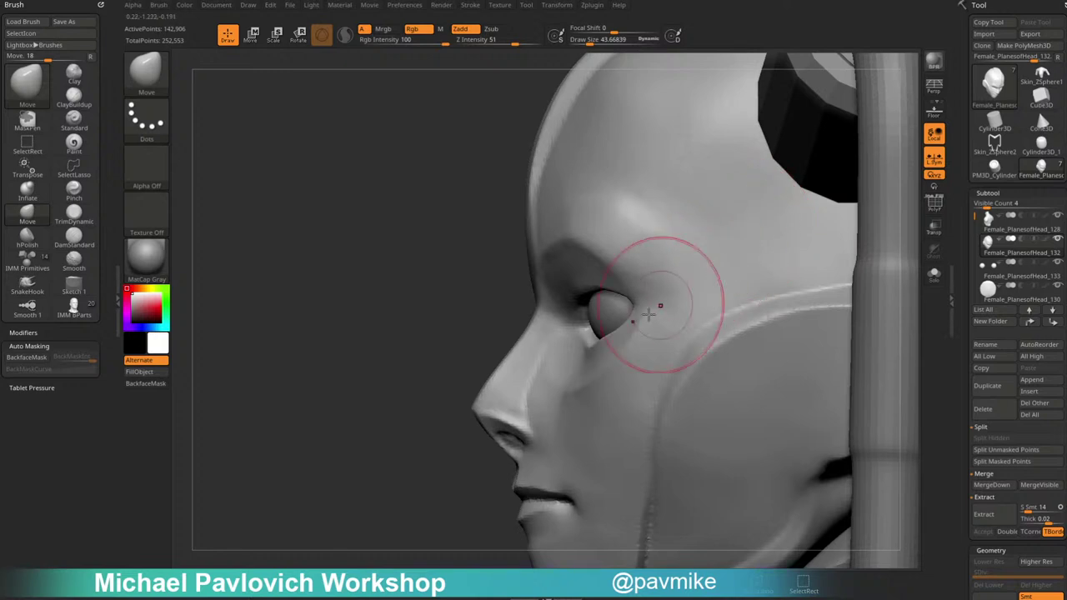
left_click_drag(440, 341, 427, 343)
key("s")
left_click(615, 335)
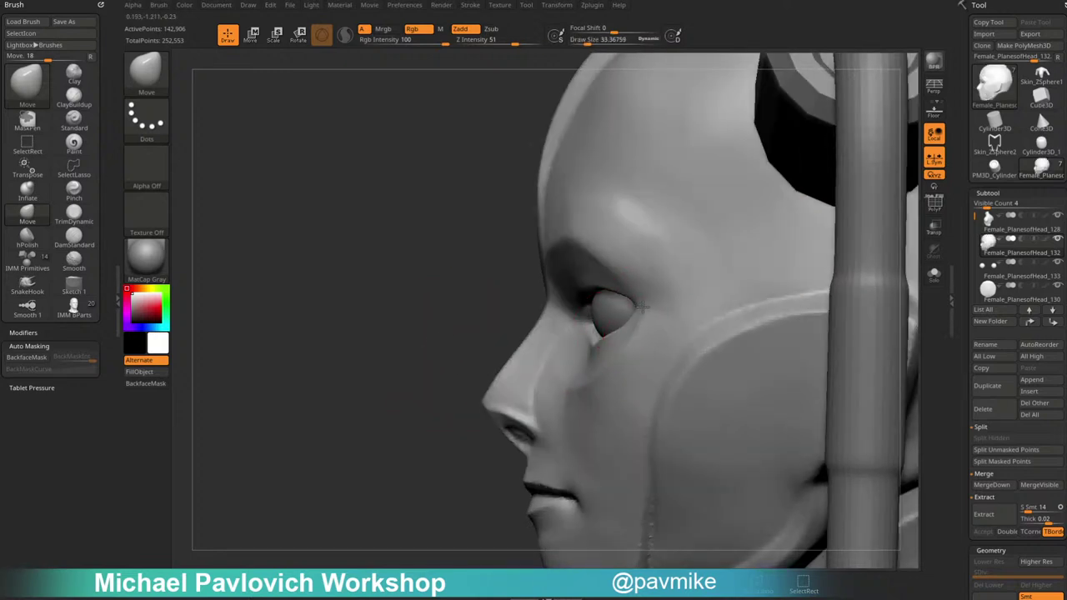
key("]")
Reshape the nose tip and bridge in profile with the Move brush.
left_click_drag(489, 418, 483, 422)
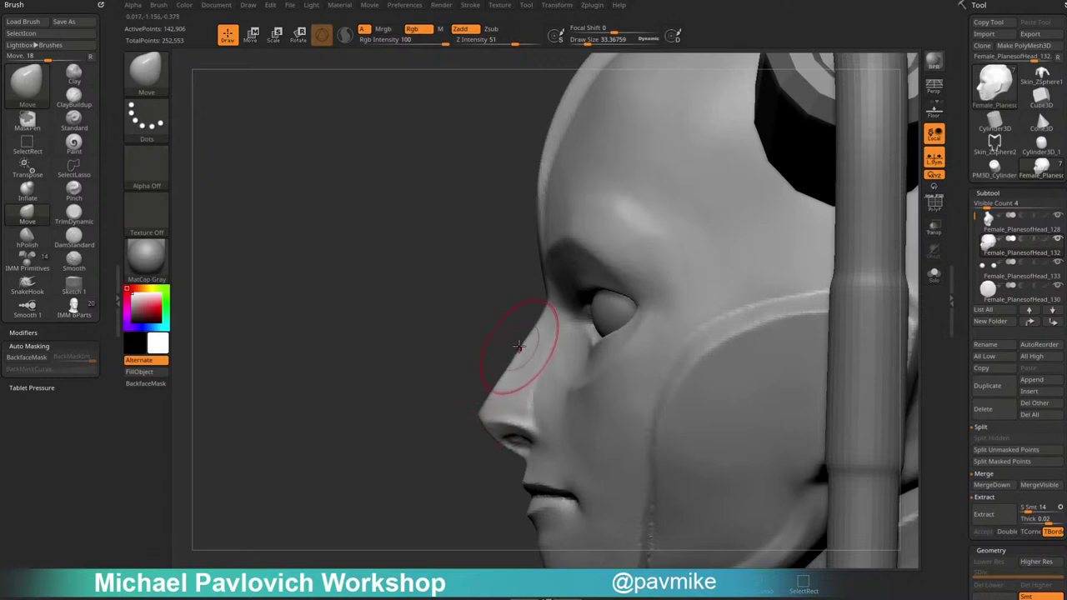
left_click_drag(495, 383, 499, 388)
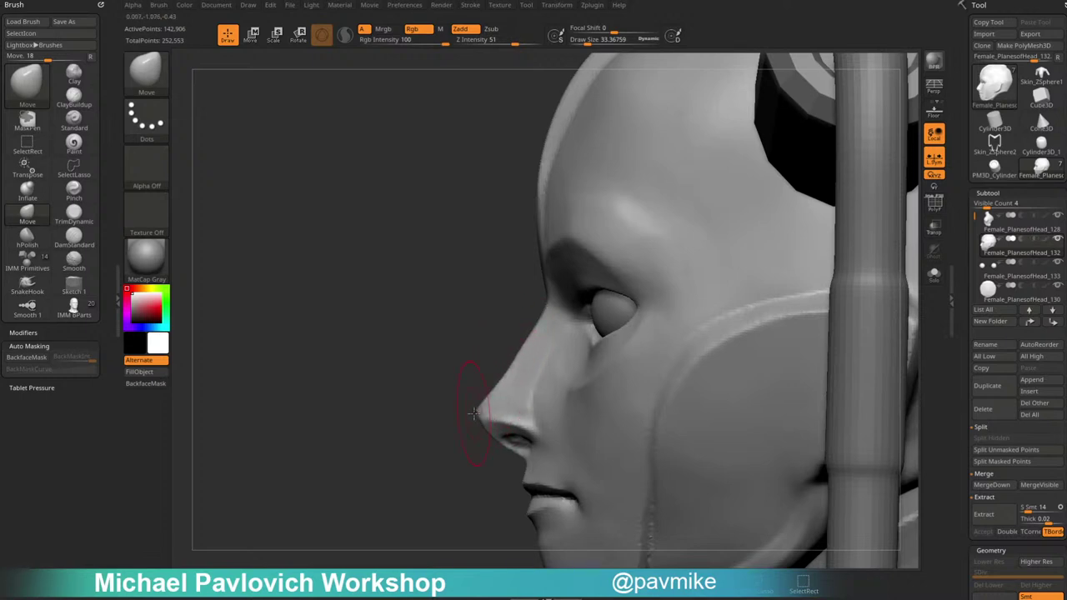
right_click_drag(473, 414, 692, 376)
right_click_drag(747, 336, 689, 284, "ctrl")
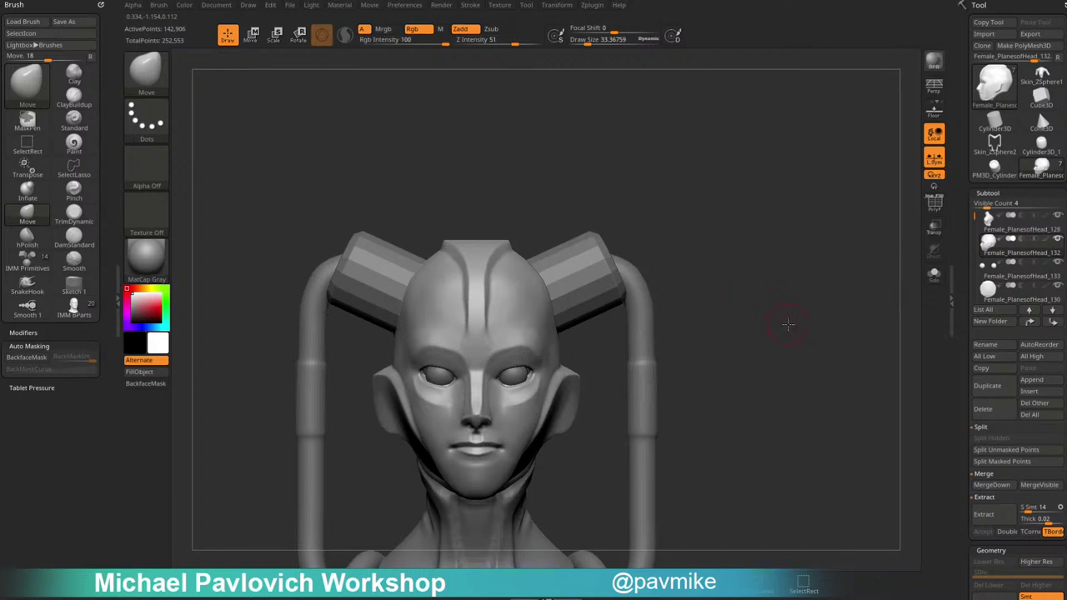
Build up the area around the lower eyelids and outer eye corners with a small Clay brush.
right_click_drag(787, 324, 824, 322)
mouse_move(811, 363)
right_mouse_down("ctrl")
mouse_move(840, 329)
mouse_move(828, 339)
mouse_move(852, 287)
mouse_move(871, 321)
right_mouse_up("ctrl")
key("2")
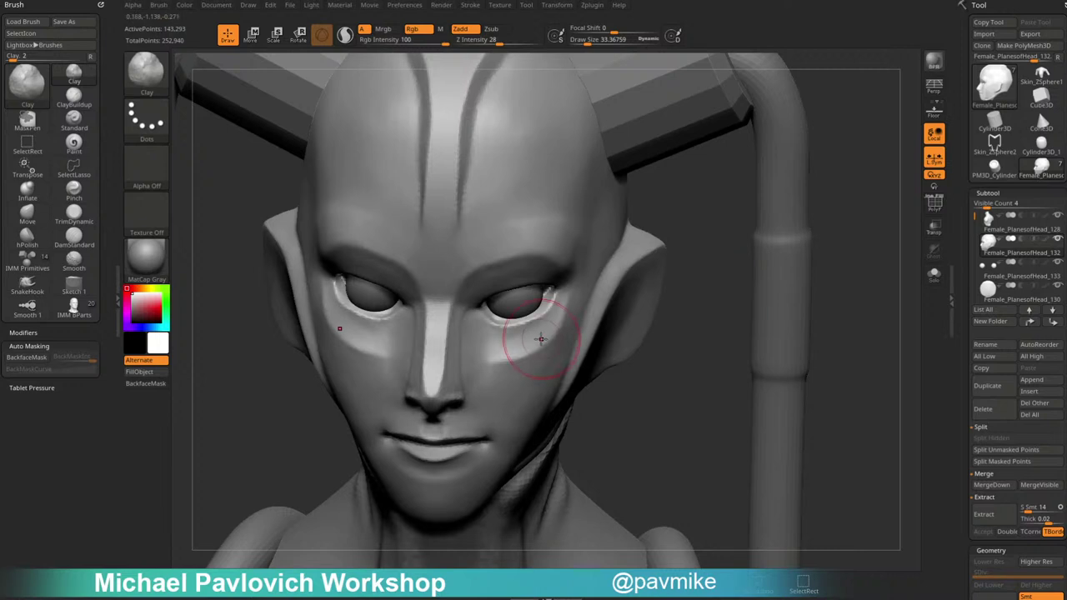
key("bracketleft")
key("bracketleft")
right_click_drag(697, 328, 506, 333)
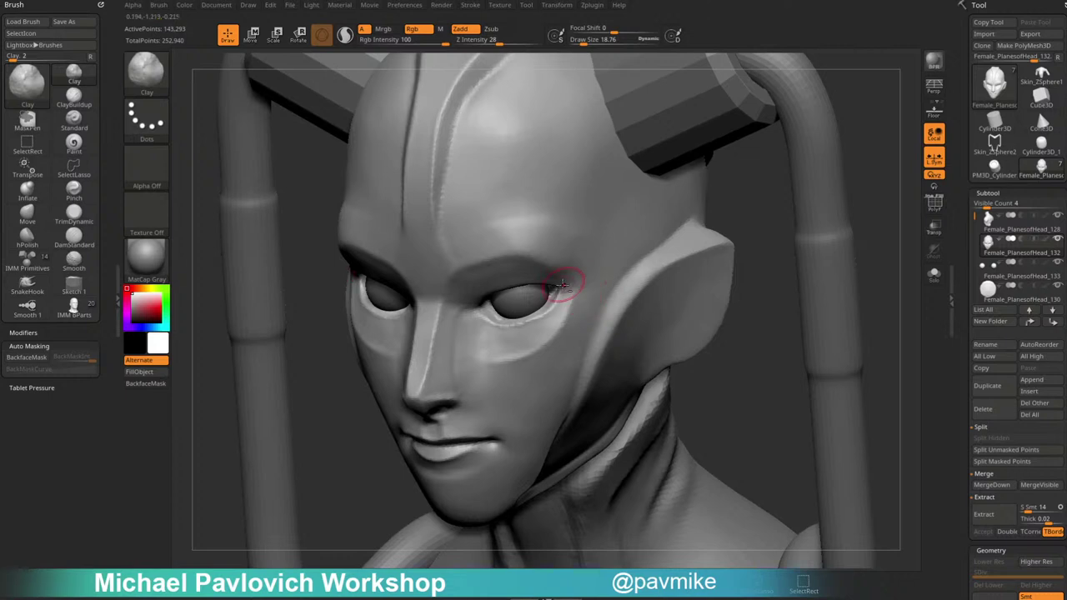
Flatten the plane beneath the eyes and along the cheek with the hPolish brush.
key("b")
key("h")
key("p")
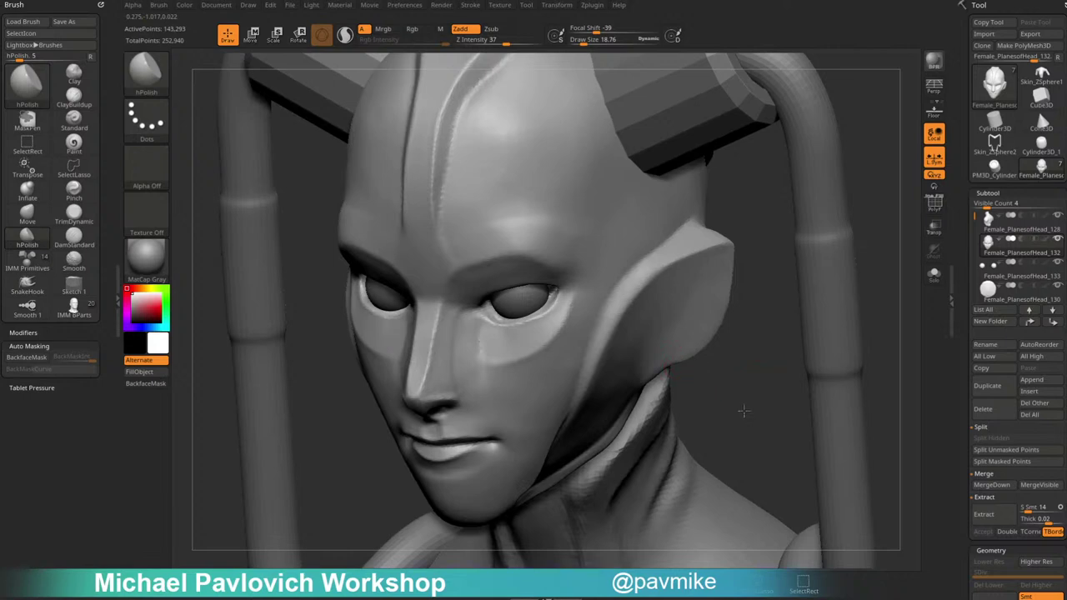
left_click_drag(743, 411, 764, 333, "alt")
mouse_move(764, 333)
left_mouse_down("shift")
mouse_move(829, 322)
mouse_move(789, 321)
mouse_move(757, 350)
mouse_move(592, 379)
left_mouse_up("shift")
Switch to the Standard brush and select the subtool of the cylinders on the sides of the head.
key("b")
key("s")
key("t")
mouse_move(655, 340)
left_mouse_down("alt")
mouse_move(681, 336)
mouse_move(665, 318)
left_mouse_up("alt")
left_click(577, 188, "alt")
mouse_move(755, 252)
left_mouse_down("alt")
mouse_move(763, 317)
mouse_move(744, 309)
left_mouse_up("alt")
Preview the cylinders with Dynamic Subdiv smoothing and turn the smoothing off again.
key("s")
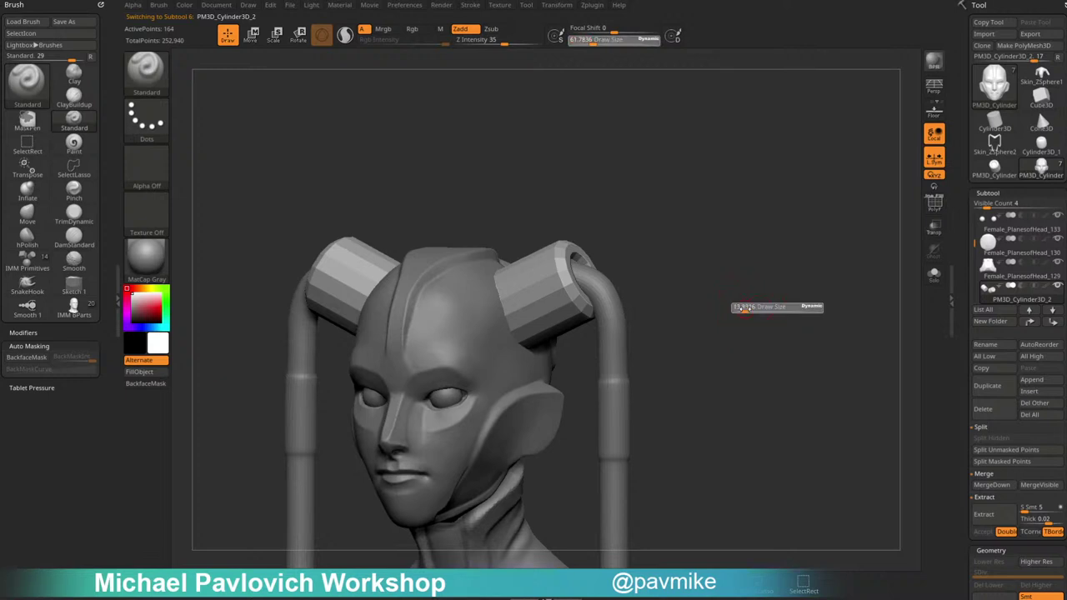
left_click(744, 307)
key("ctrl+d")
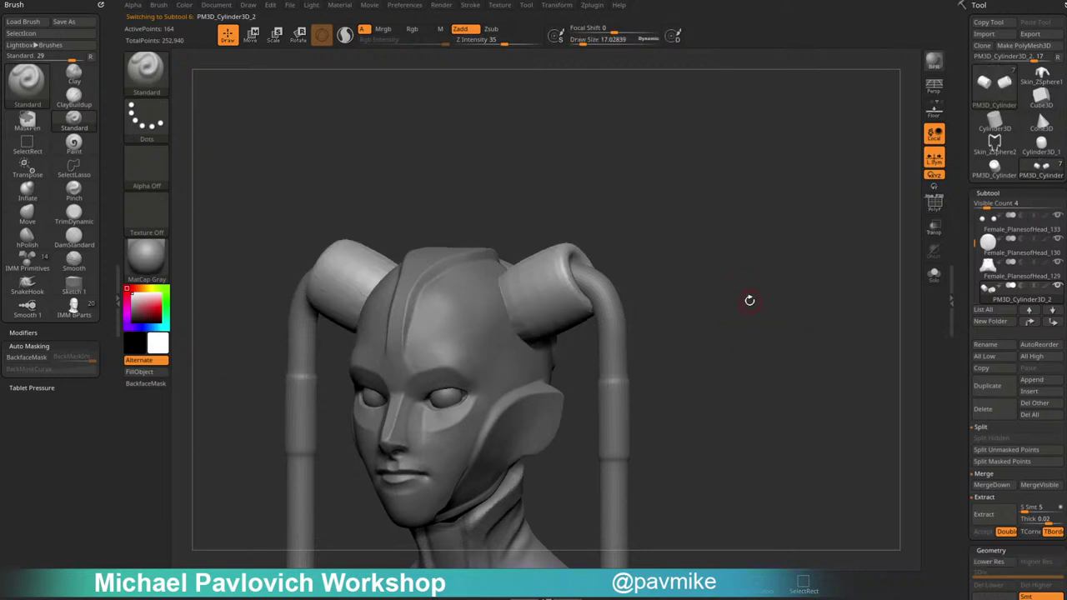
key("shift+d")
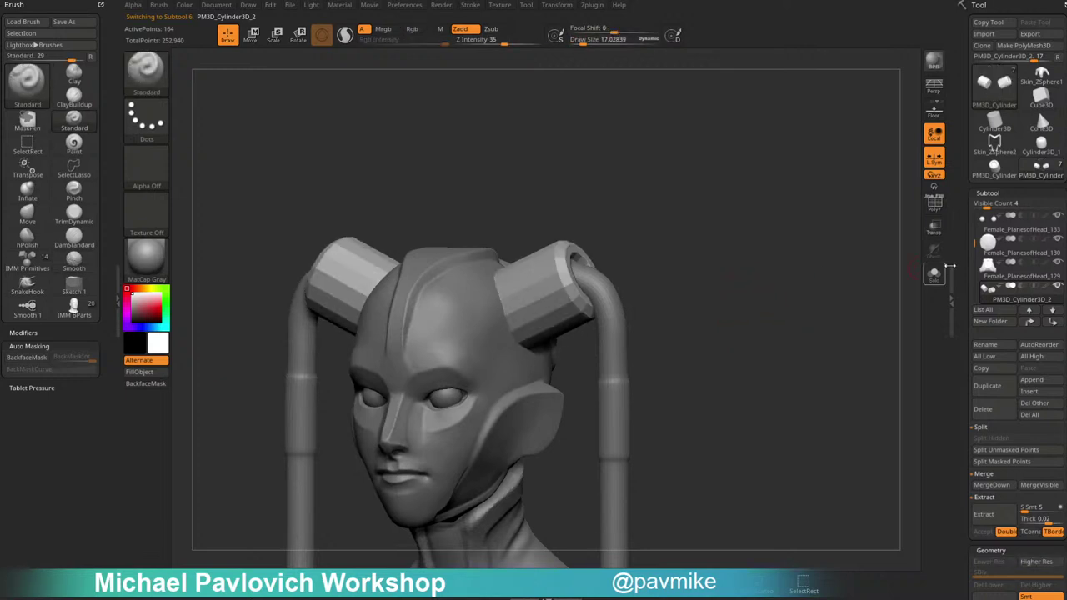
Isolate the cylinders with their wireframe shown and place a Transpose line at the center of the inner end cap.
key("ctrl+shift+s")
key("shift+f")
mouse_move(748, 236)
left_mouse_down()
mouse_move(823, 247)
mouse_move(739, 231)
left_mouse_up()
key("w")
key("y")
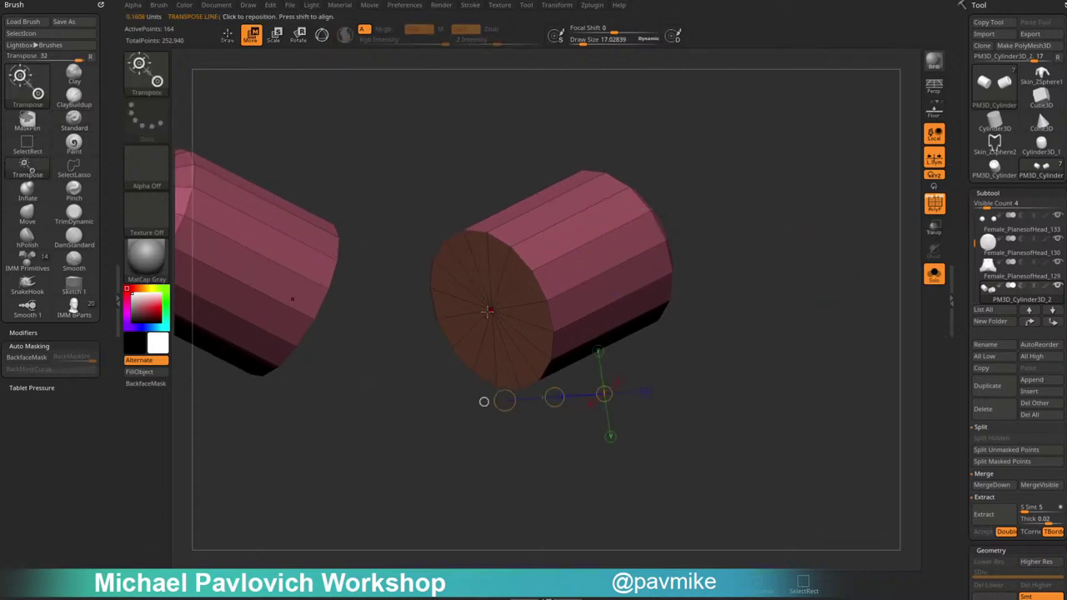
left_click(490, 310)
left_click_drag(792, 250, 455, 321, "alt")
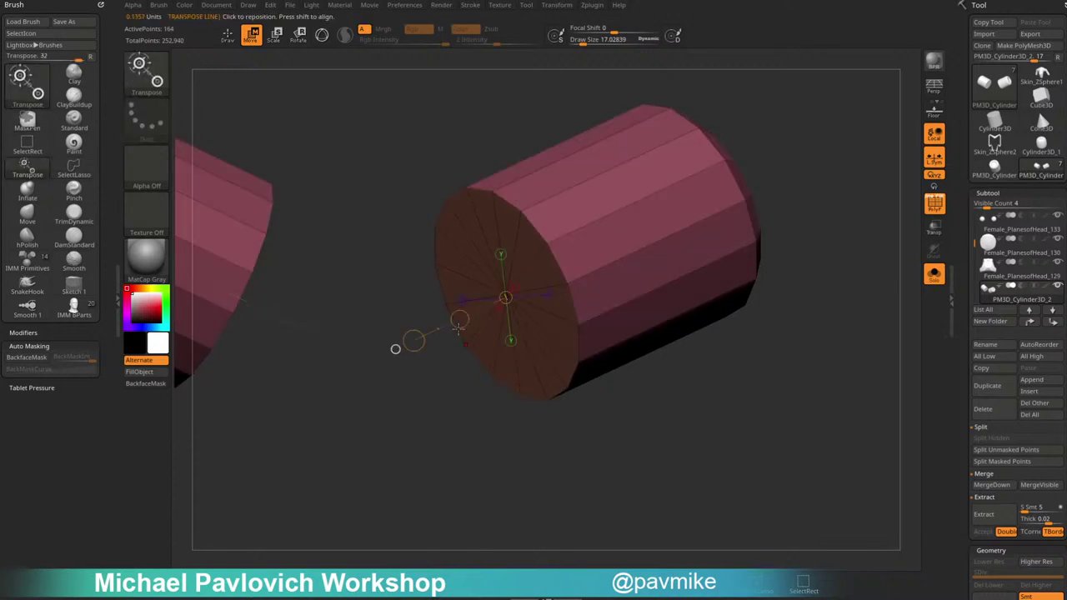
Mask everything except the inner end caps and extrude the caps slightly outward.
left_click_drag(445, 363, 441, 385)
left_click(455, 357, "ctrl")
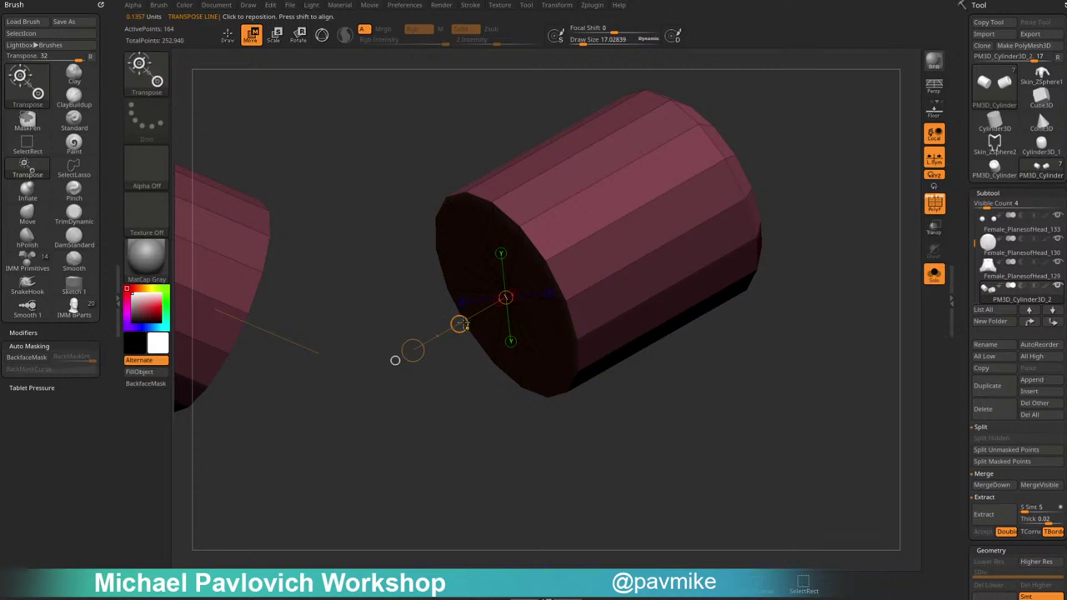
left_click(455, 358, "ctrl")
left_click_drag(460, 324, 459, 323)
Inset the end caps slightly with the Scale Transpose line to add another edge loop, and clear the mask.
key("e")
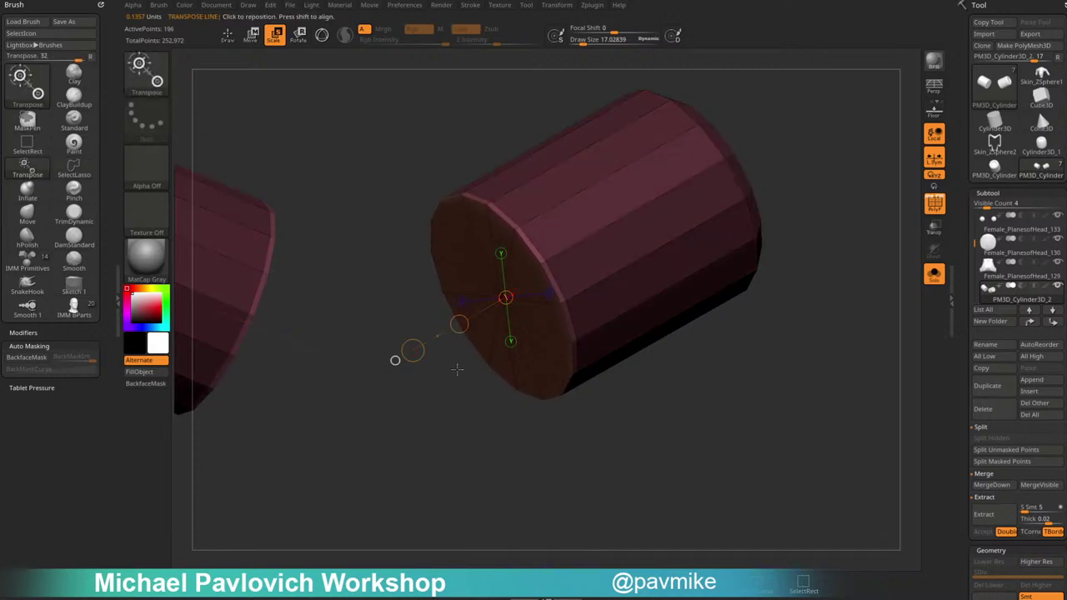
left_click(546, 262)
left_click(502, 298)
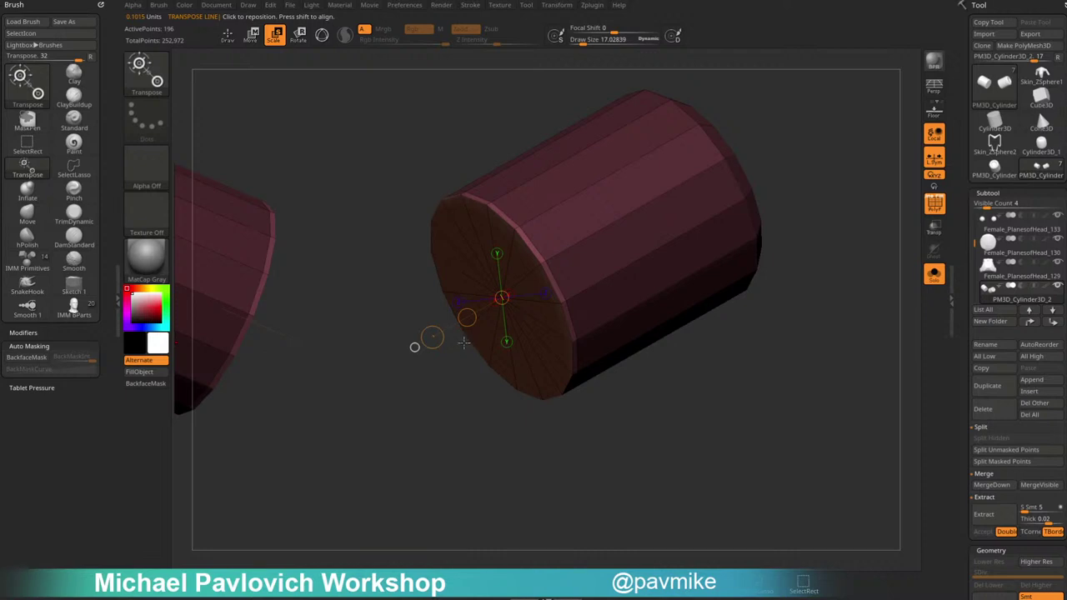
left_click_drag(433, 337, 439, 334, "ctrl")
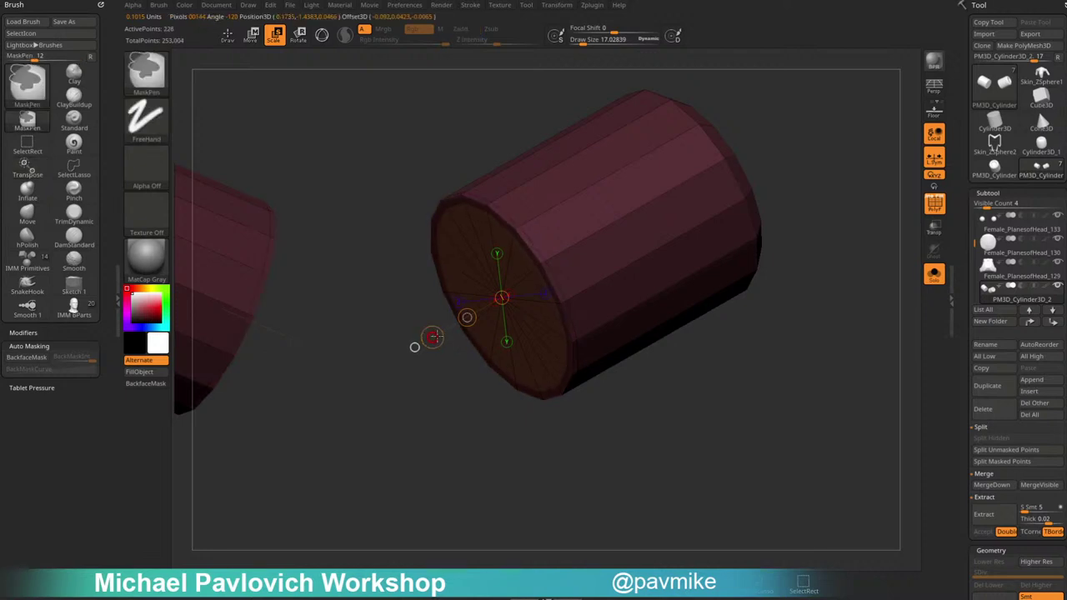
key("q")
mouse_move(714, 419)
left_mouse_down("ctrl")
mouse_move(727, 425)
mouse_move(757, 395)
mouse_move(722, 388)
mouse_move(733, 381)
mouse_move(714, 391)
mouse_move(746, 394)
mouse_move(741, 385)
left_mouse_up("ctrl")
Isolate the beveled rims at the cylinders' open ends with SelectLasso and mask the rest of the cylinders.
key("ctrl+shift")
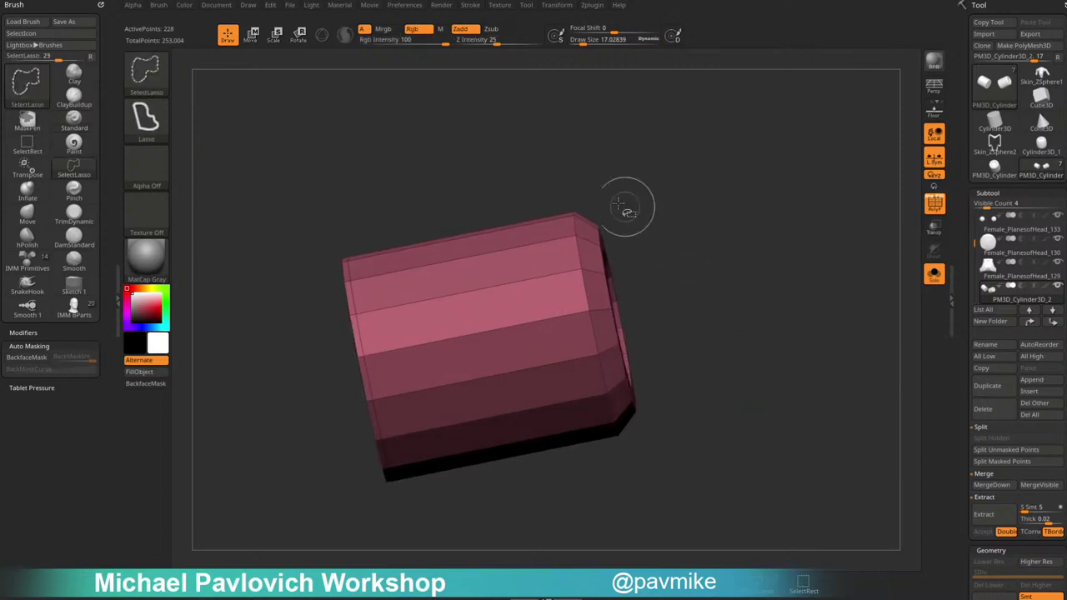
mouse_move(532, 183)
left_mouse_down("ctrl+shift")
mouse_move(648, 500)
mouse_move(583, 475)
left_mouse_up("ctrl+shift")
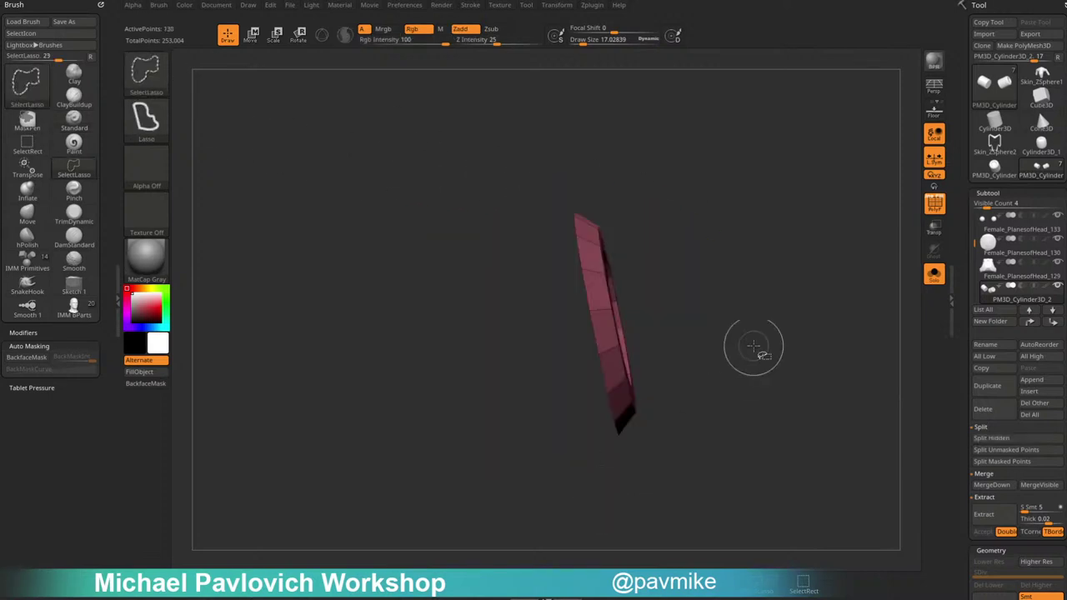
mouse_move(753, 345)
left_mouse_down()
mouse_move(745, 333)
mouse_move(766, 305)
left_mouse_up()
left_click(774, 279, "ctrl+shift")
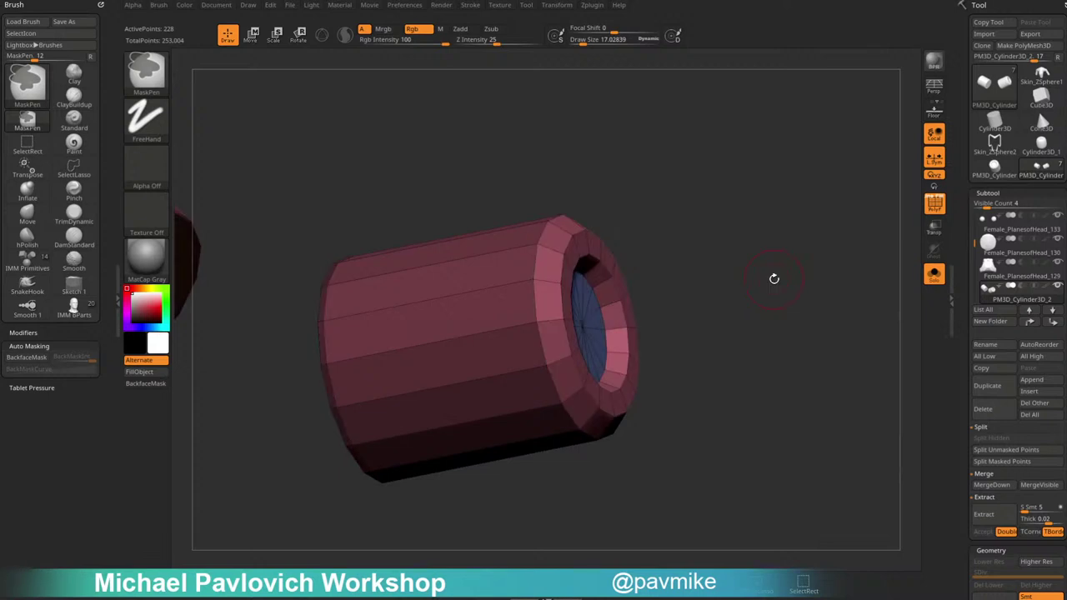
Extrude the unmasked rims slightly outward with a Move Transpose line anchored at the inner end cap's center, and clear the mask.
key("w")
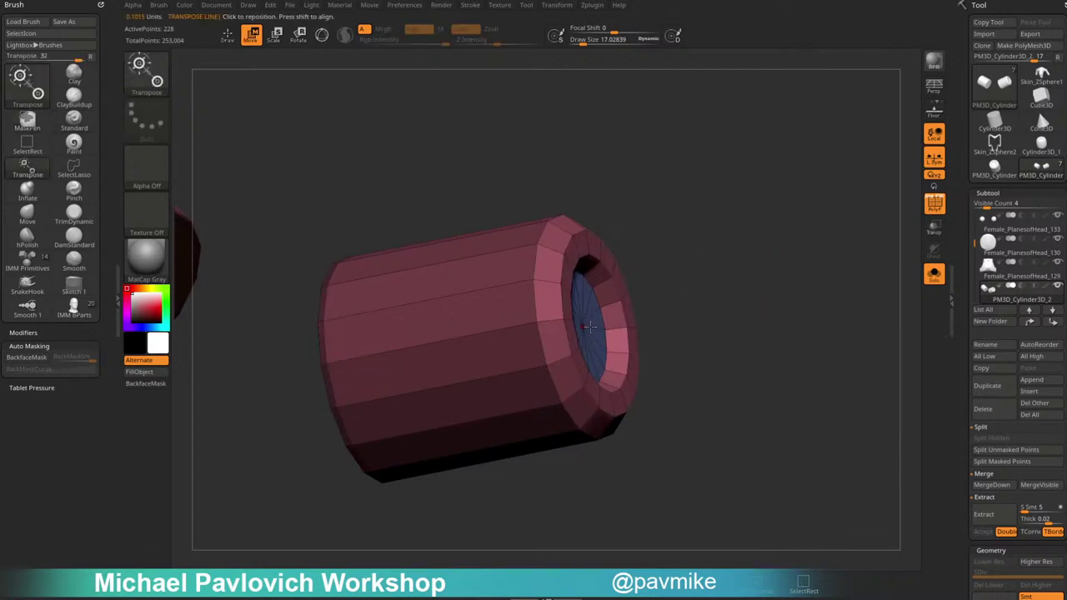
right_click_drag(590, 327, 654, 310)
left_click(611, 315)
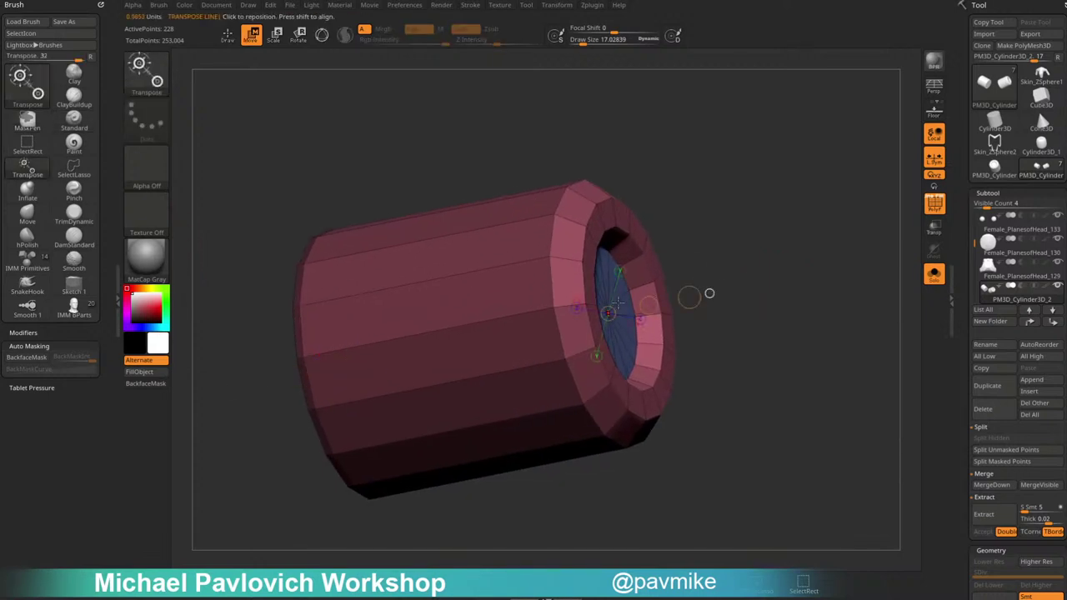
right_click_drag(720, 280, 763, 284)
left_click_drag(652, 304, 658, 304, "ctrl")
mouse_move(744, 332)
right_mouse_down()
mouse_move(706, 345)
mouse_move(697, 335)
mouse_move(746, 315)
right_mouse_up()
key("q")
mouse_move(740, 307)
left_mouse_down("ctrl")
mouse_move(746, 313)
mouse_move(725, 298)
left_mouse_up("ctrl")
Isolate the ring of faces at the cylinders' open ends, restore full visibility, and examine the rims' edge flow.
mouse_move(562, 178)
left_mouse_down("ctrl+shift")
mouse_move(655, 464)
mouse_move(621, 492)
left_mouse_up("ctrl+shift")
left_click(784, 327, "ctrl+shift")
left_click_drag(741, 334, 764, 310)
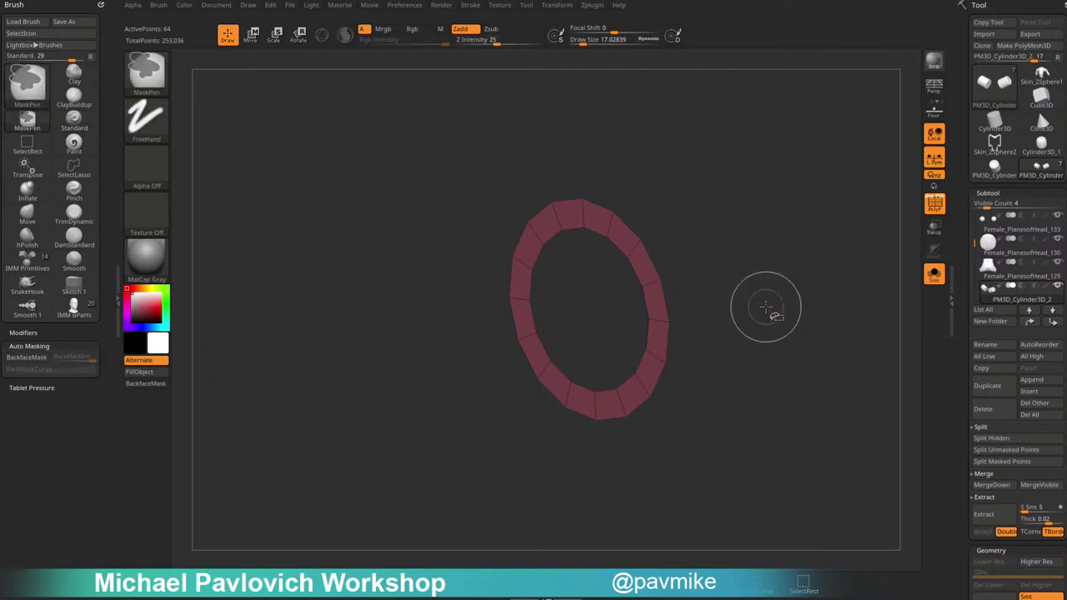
left_click(763, 305, "ctrl+shift")
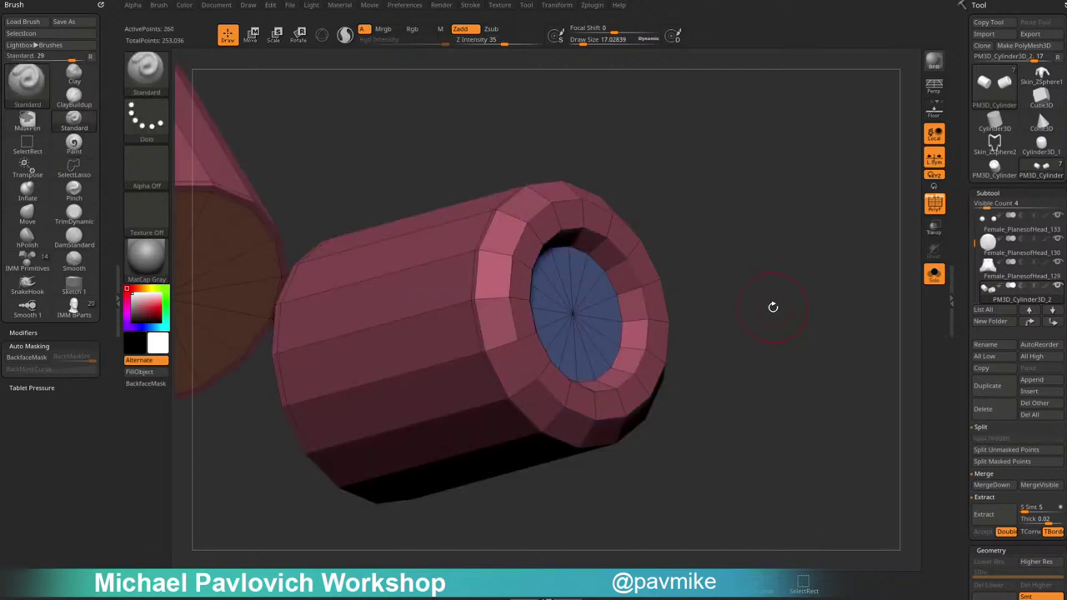
left_click_drag(773, 309, 658, 360)
left_click_drag(714, 269, 638, 329)
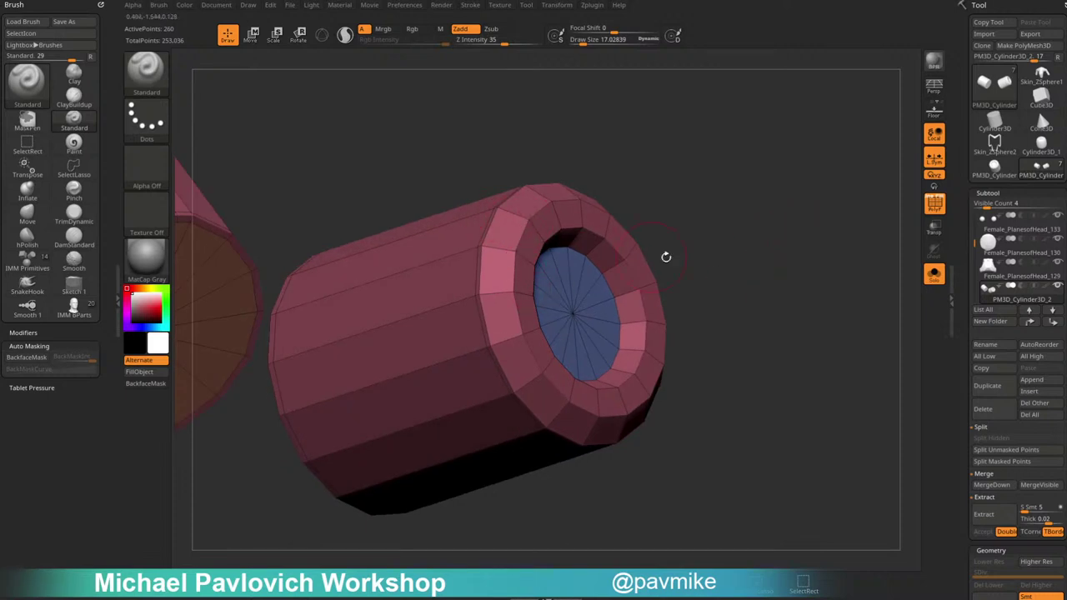
left_click_drag(664, 257, 701, 279)
Show the whole bust without wireframe and apply the cylinders' Dynamic Subdiv as real subdivision levels, with SmoothSubdiv at 3.
left_click(933, 275)
key("shift+f")
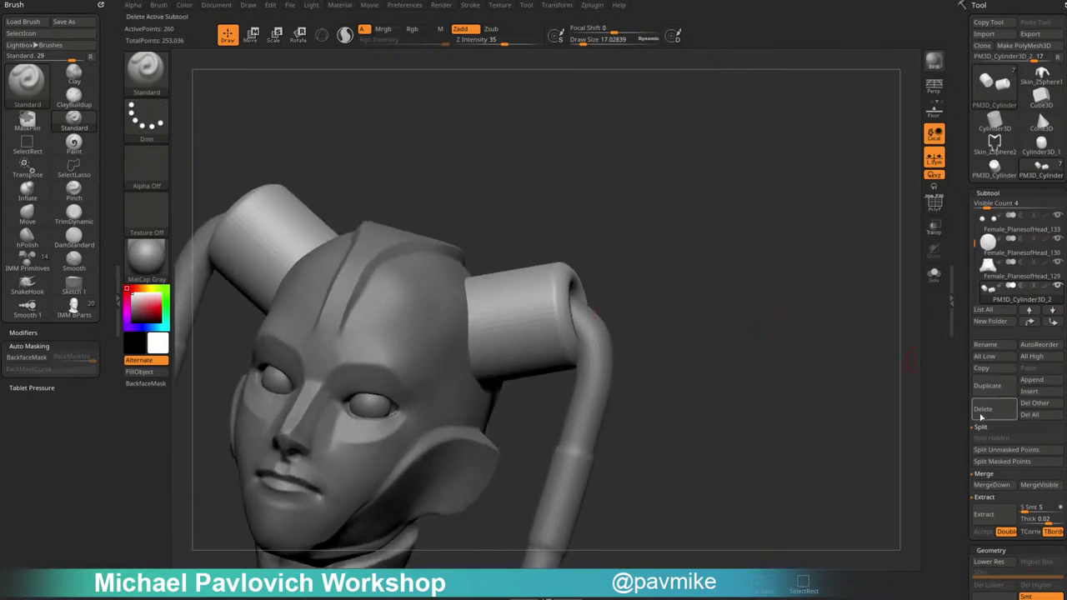
left_click(991, 549)
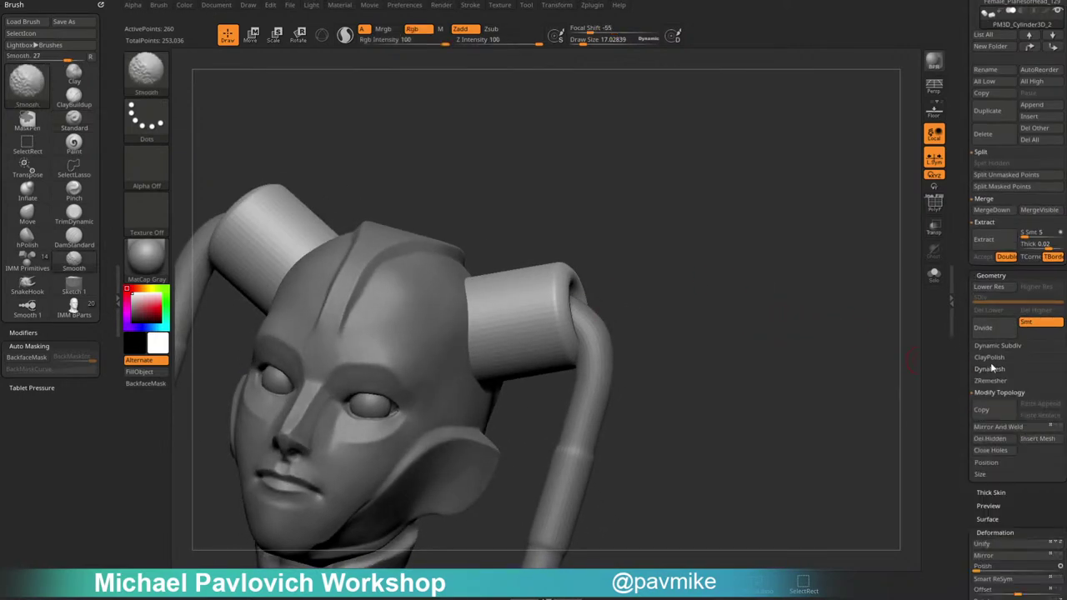
left_click(996, 345)
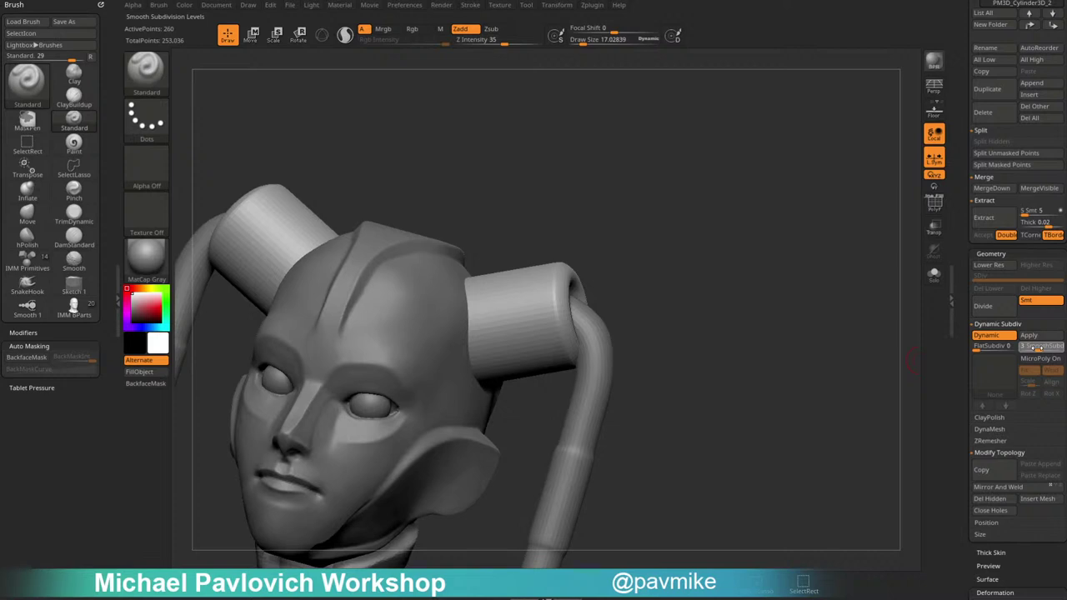
left_click(1029, 335)
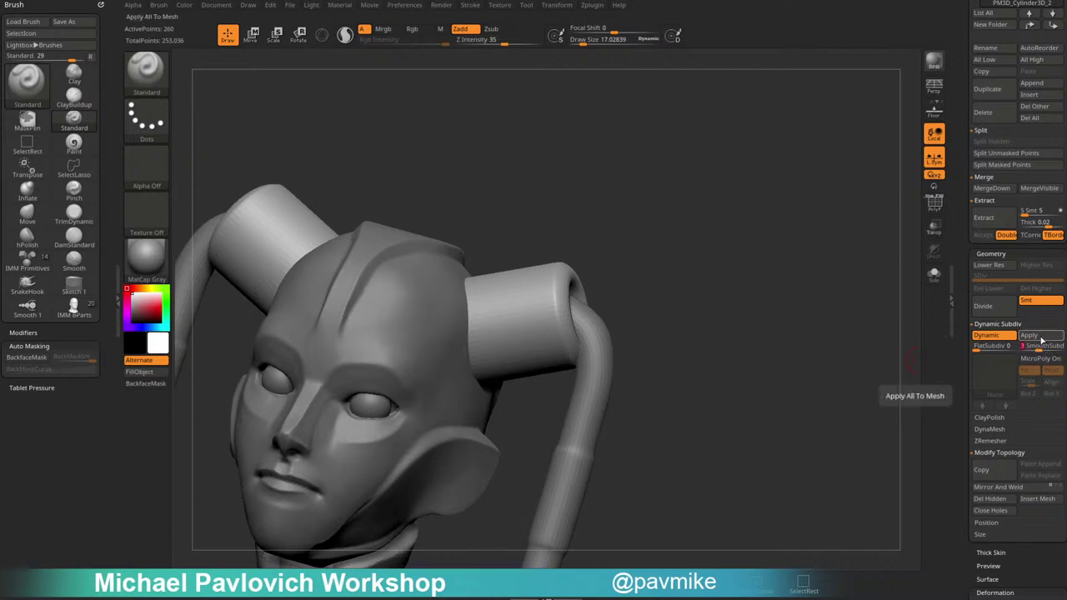
mouse_move(800, 364)
left_mouse_down()
mouse_move(740, 305)
mouse_move(793, 315)
mouse_move(798, 324)
mouse_move(750, 348)
mouse_move(740, 313)
mouse_move(759, 343)
mouse_move(745, 343)
left_mouse_up()
Enlarge the brush, frame the whole bust from the front, and quick-save the project.
key("s")
key("s")
left_click_drag(758, 342, 751, 356, "alt")
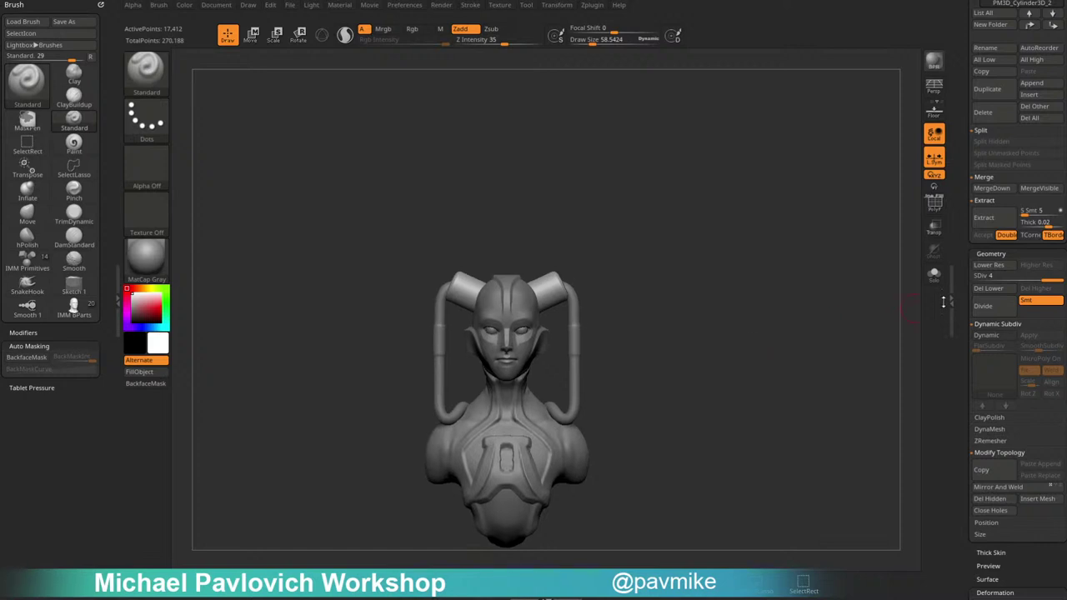
left_click_drag(958, 296, 949, 532)
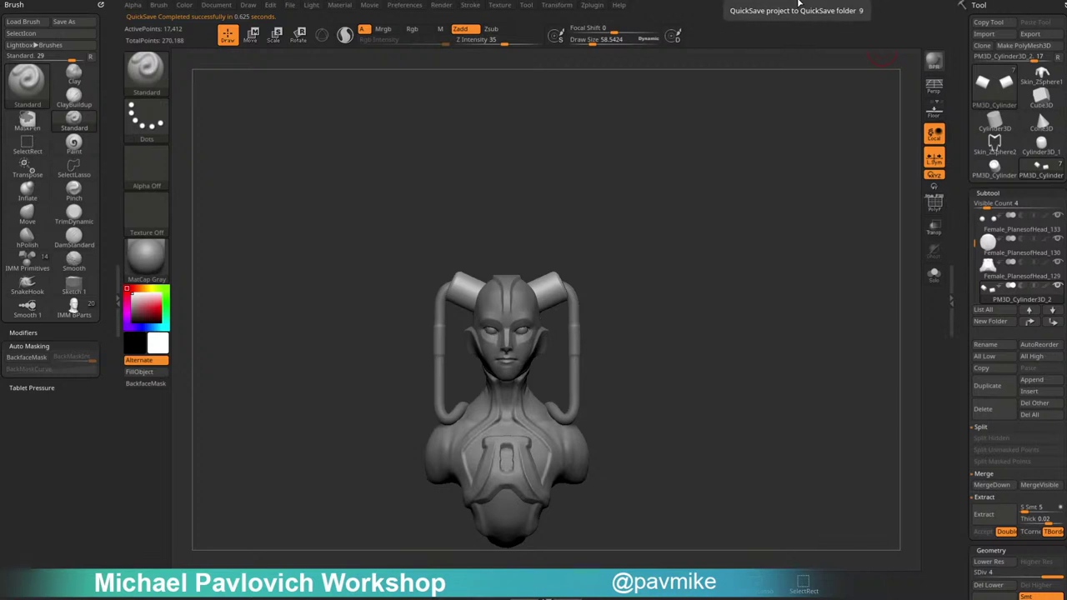
Look through the Cylinder3D and Skin_ZSphere1 tools, and return to the bust.
left_click(994, 120)
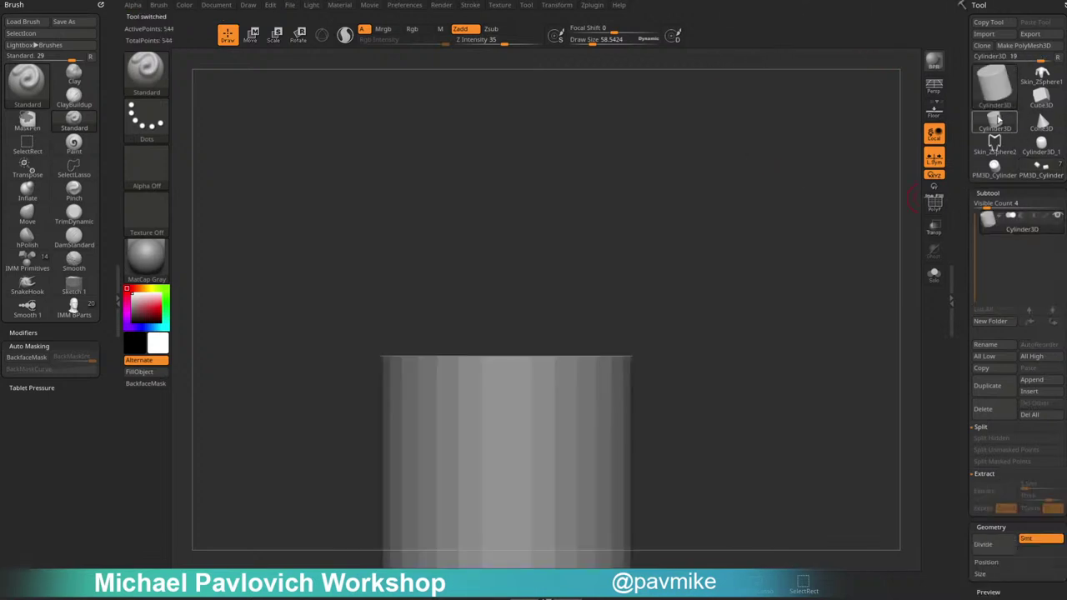
left_click(994, 98)
left_click(1042, 75)
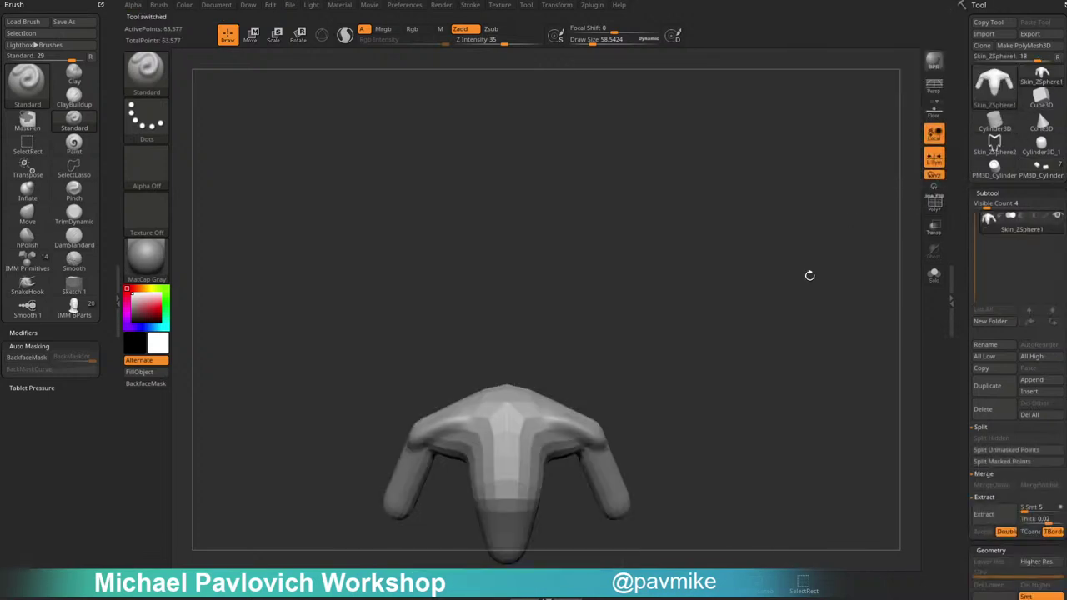
left_click_drag(807, 283, 788, 320, "alt")
left_click(1032, 166)
left_click_drag(789, 320, 726, 328)
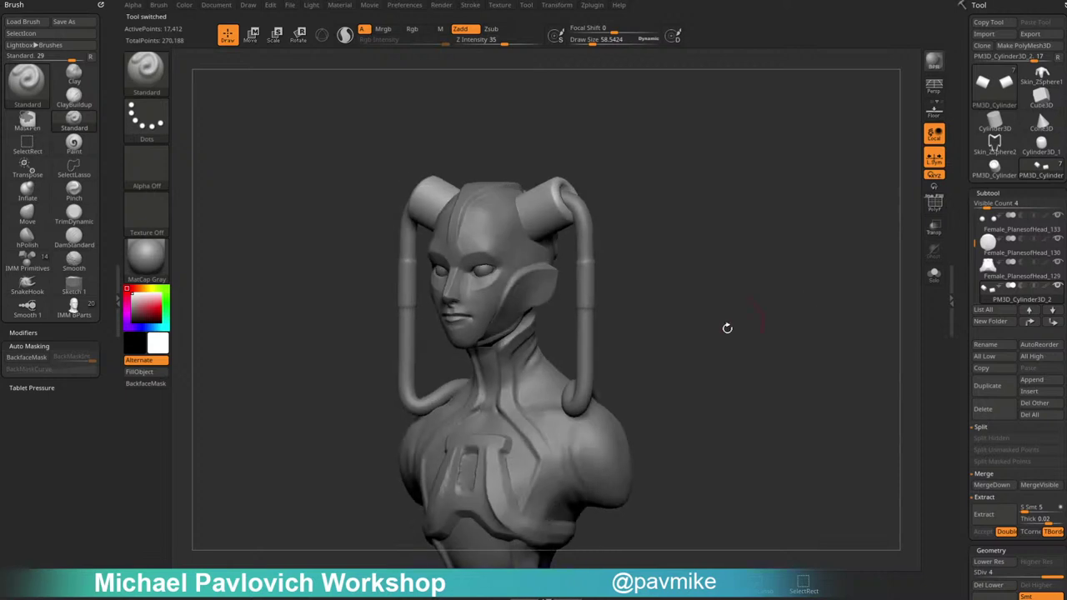
Select the torso subtool, isolate it in Solo mode, and duplicate it.
left_click(598, 419, "alt")
left_click_drag(746, 397, 740, 339, "alt")
left_click_drag(740, 339, 638, 353)
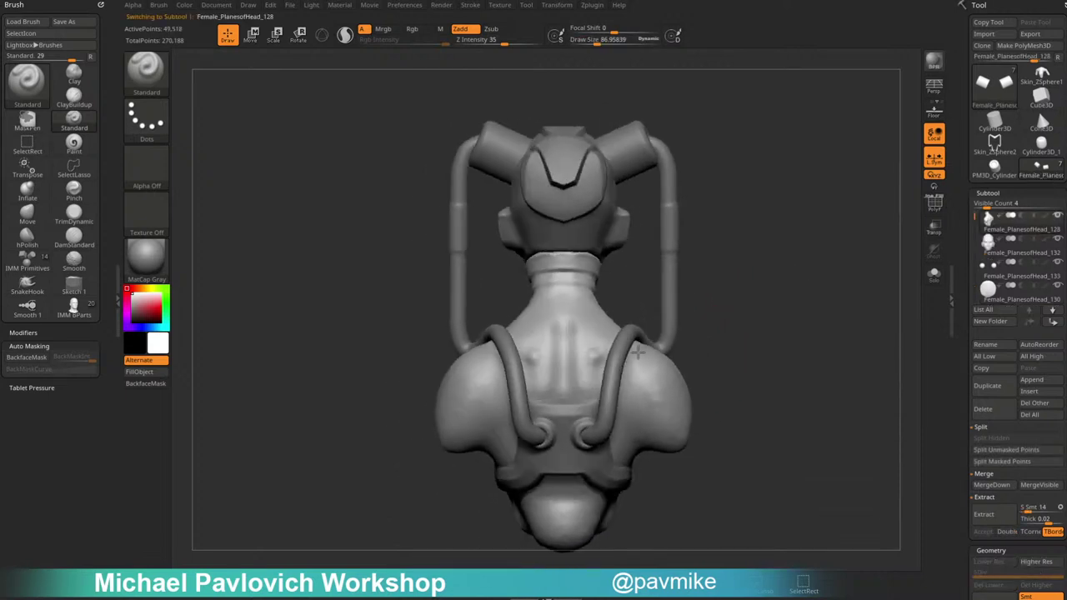
key("shift")
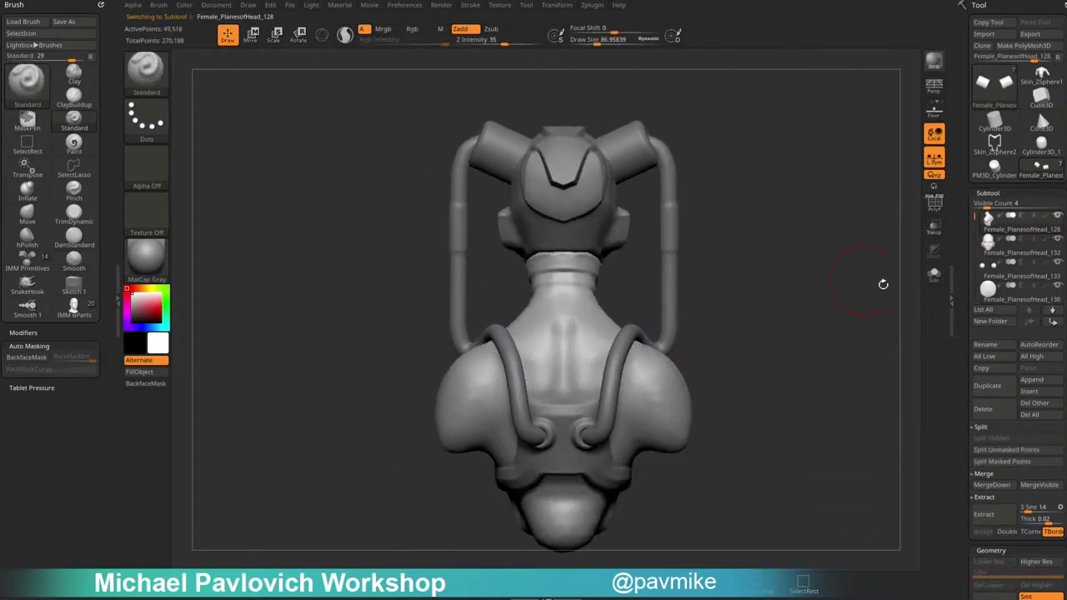
left_click(933, 272)
left_click(987, 387)
Mask two mirrored panels beside the spine on the torso's back and show the wireframe.
mouse_move(757, 356)
left_mouse_down()
mouse_move(792, 345)
mouse_move(803, 318)
left_mouse_up()
left_click_drag(802, 318, 814, 362)
key("s")
mouse_move(546, 265)
left_mouse_down("ctrl")
mouse_move(494, 320)
mouse_move(519, 406)
mouse_move(556, 327)
mouse_move(541, 271)
mouse_move(554, 412)
mouse_move(554, 298)
mouse_move(521, 284)
mouse_move(521, 391)
mouse_move(531, 313)
mouse_move(545, 343)
left_mouse_up("ctrl")
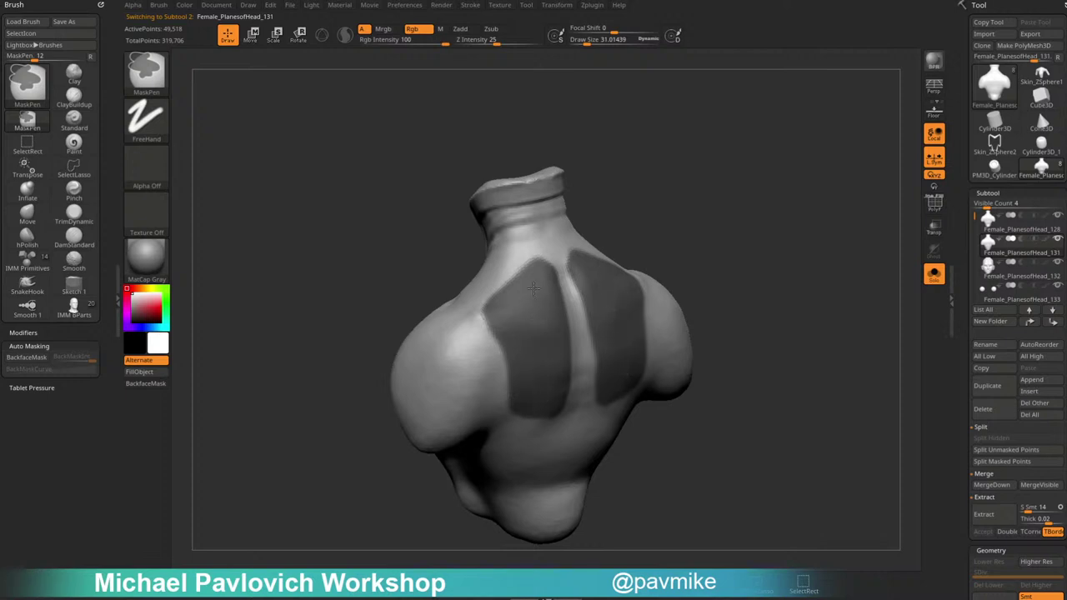
mouse_move(746, 255)
left_mouse_down()
mouse_move(755, 245)
mouse_move(733, 236)
mouse_move(797, 255)
mouse_move(544, 358)
mouse_move(561, 310)
left_mouse_up()
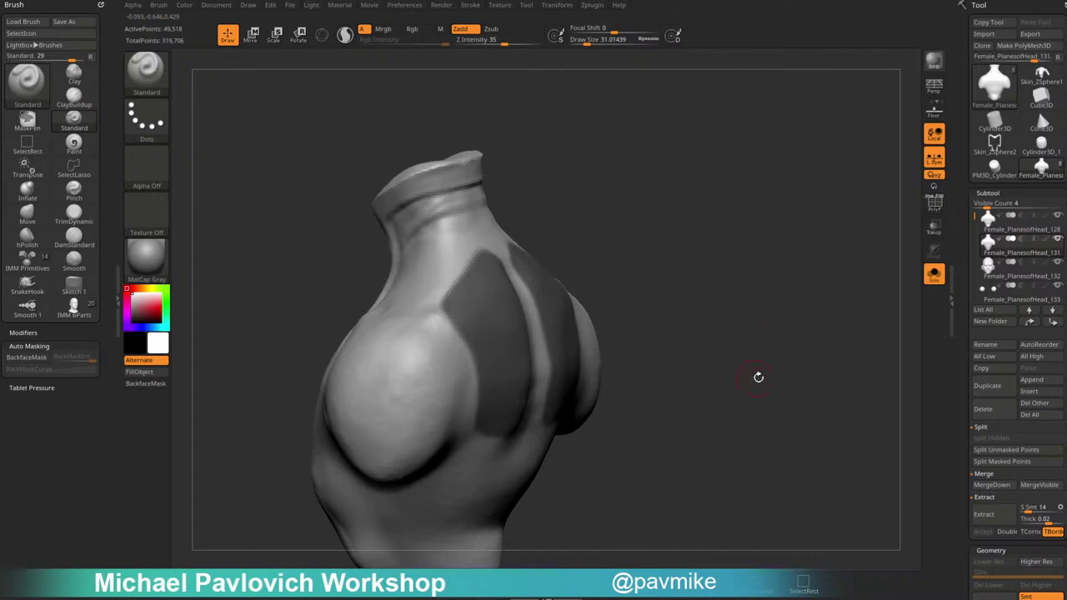
key("shift+f")
left_click_drag(784, 366, 752, 367)
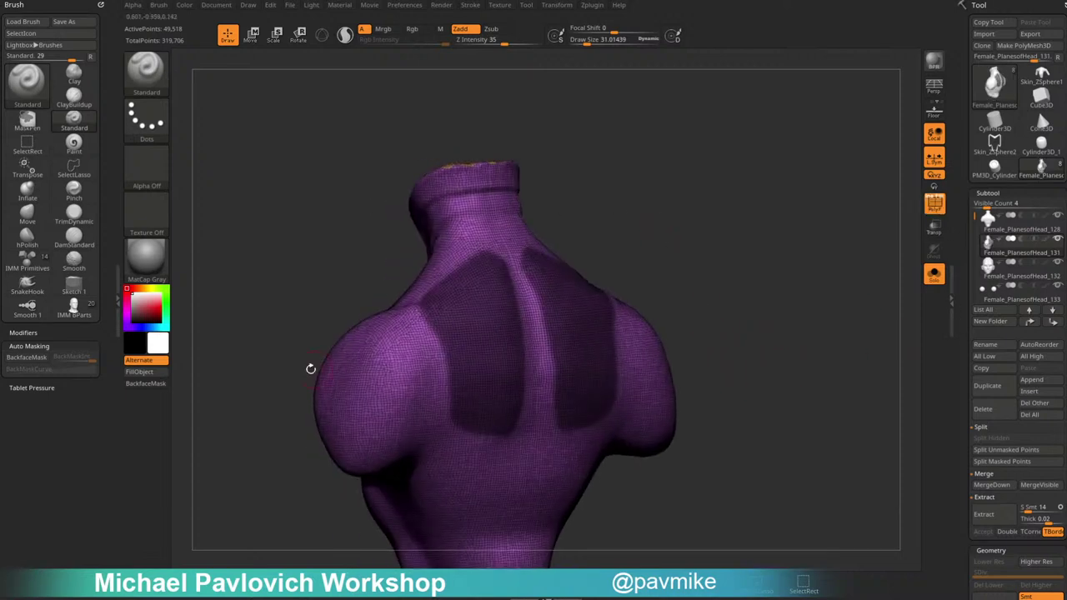
left_click_drag(731, 318, 845, 341)
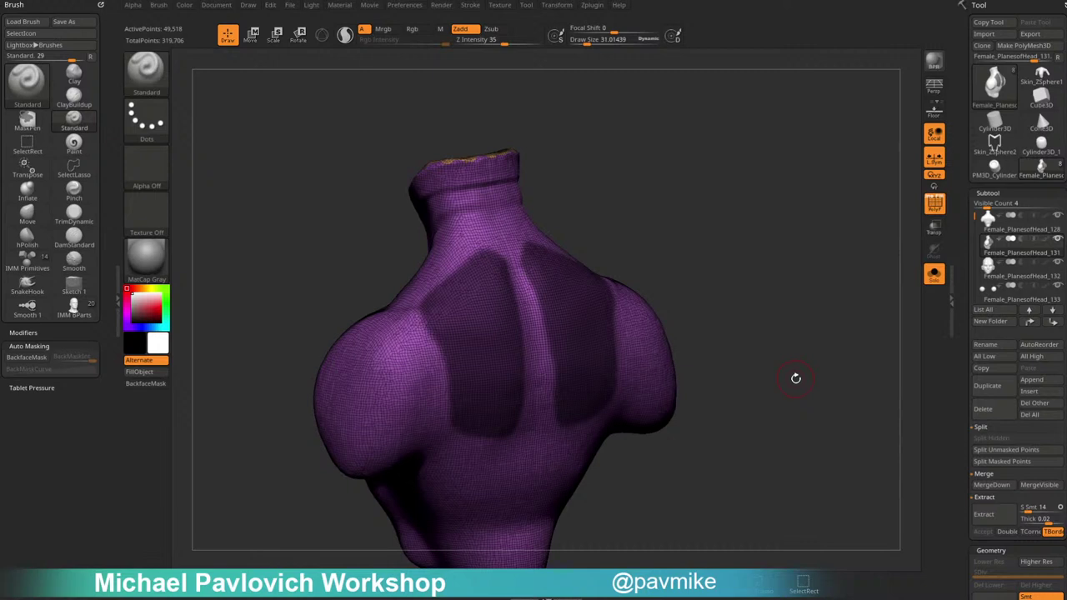
Try turning the masked back panels into their own polygroup, and undo the grouping.
key("ctrl")
key("ctrl+w")
left_click(531, 330, "ctrl+shift")
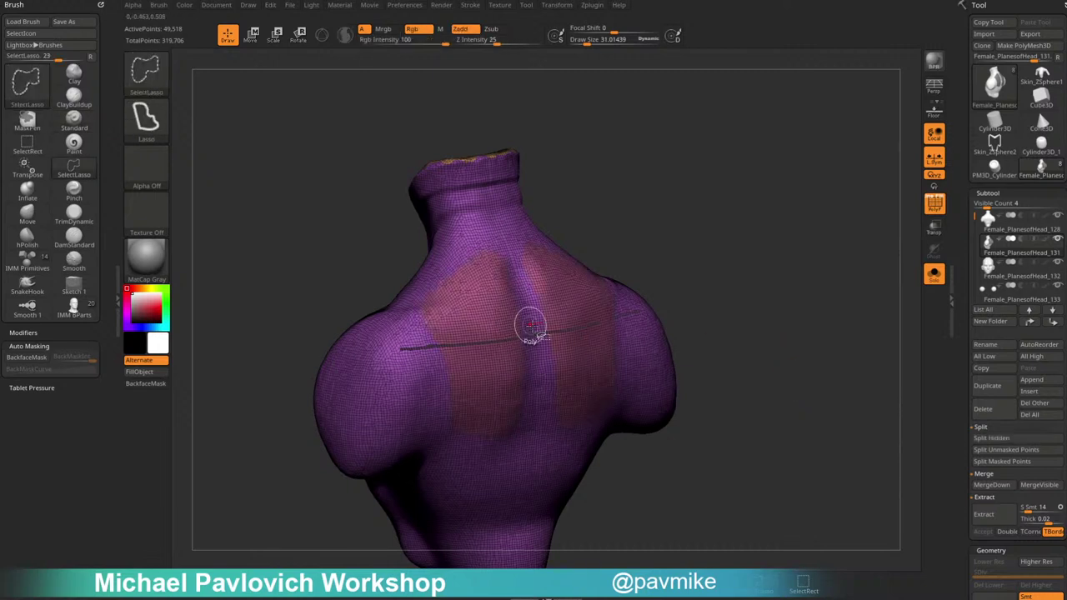
left_click(798, 284, "ctrl+shift")
key("ctrl+z")
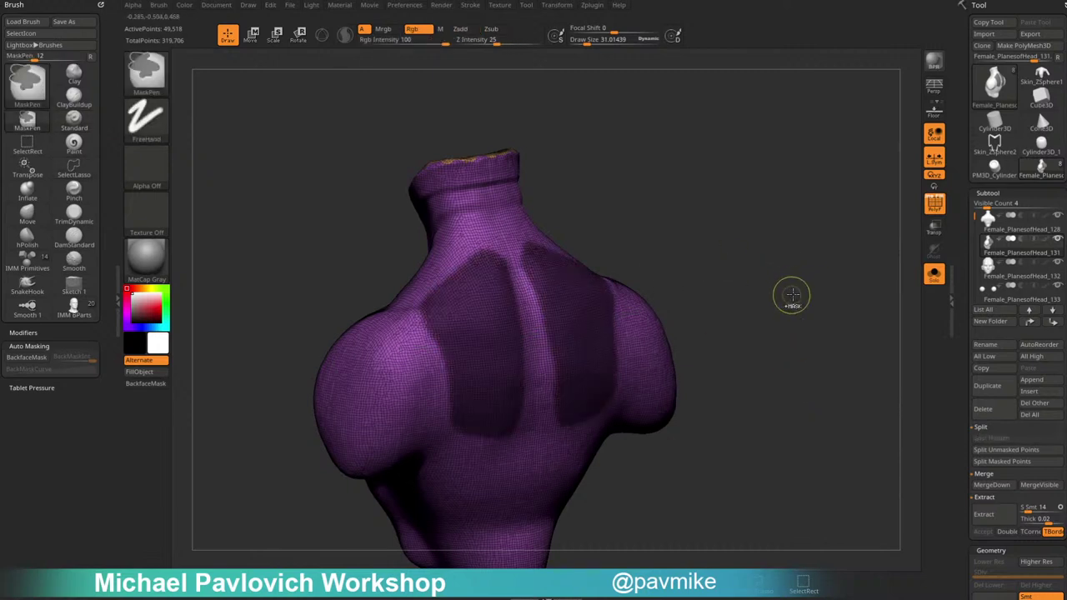
Extract the masked back panels as a new subtool with a thickness of 0 and smoothness of 14, and accept the extraction.
left_click_drag(961, 366, 961, 244)
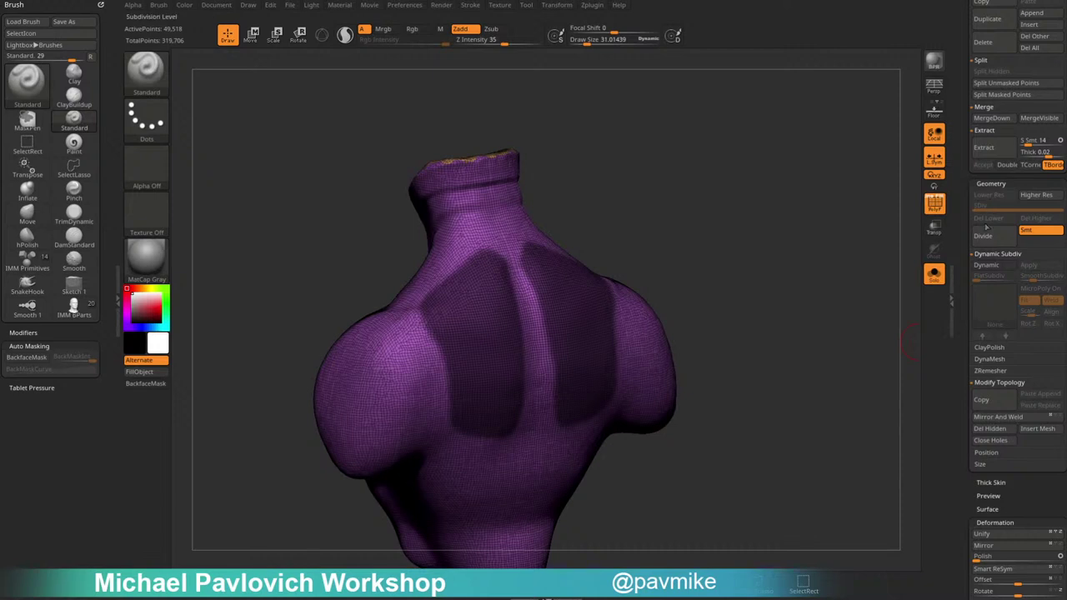
left_click_drag(967, 410, 966, 372)
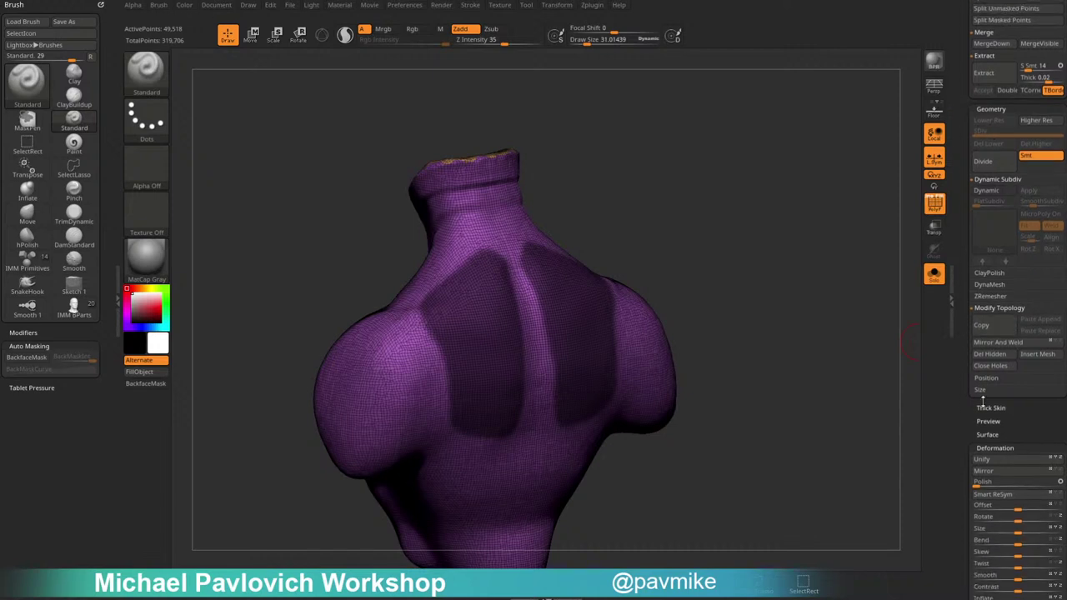
left_click(988, 307, "shift")
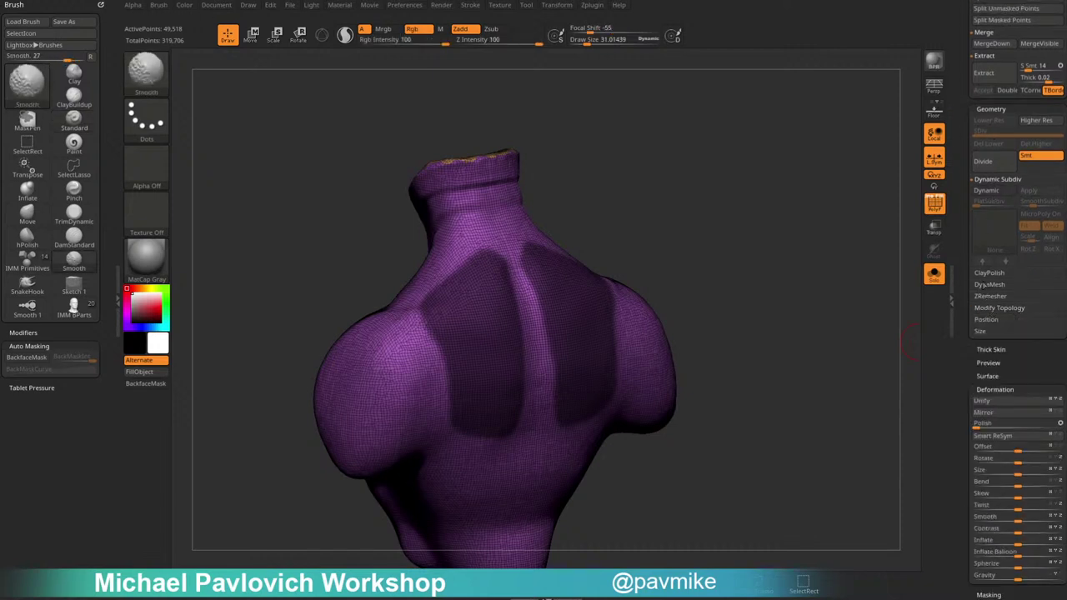
scroll(1000, 313, "up", 5)
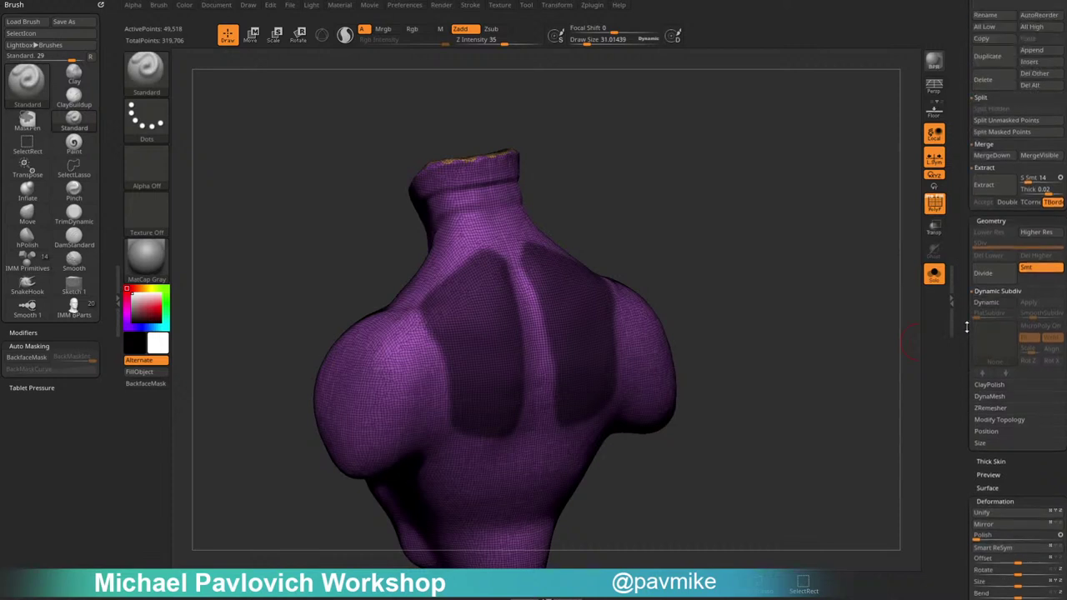
left_click(1040, 333)
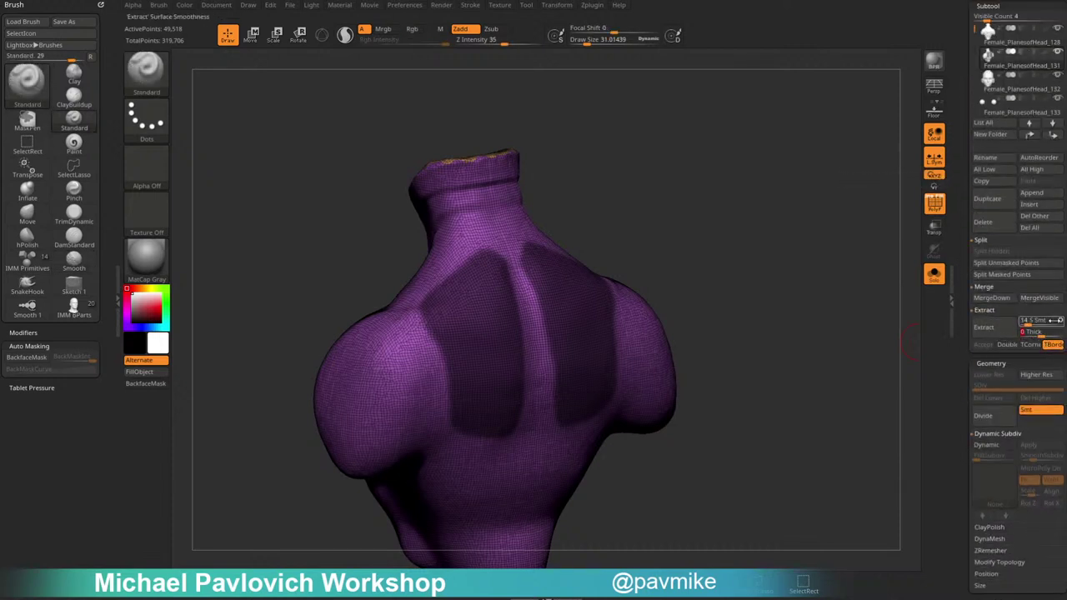
left_click(985, 327)
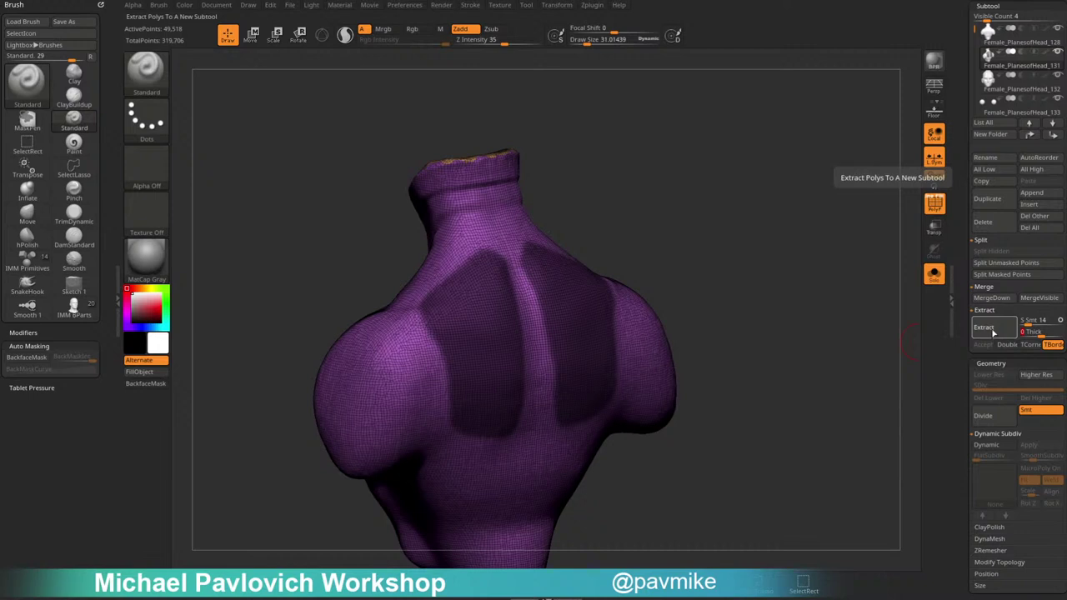
left_click(1005, 344)
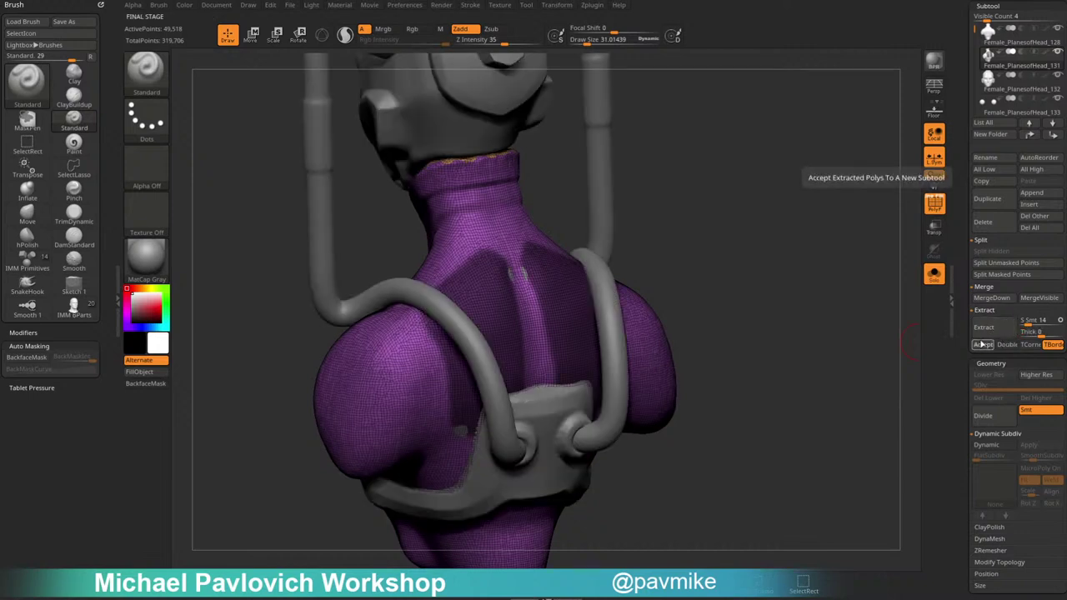
left_click(984, 344)
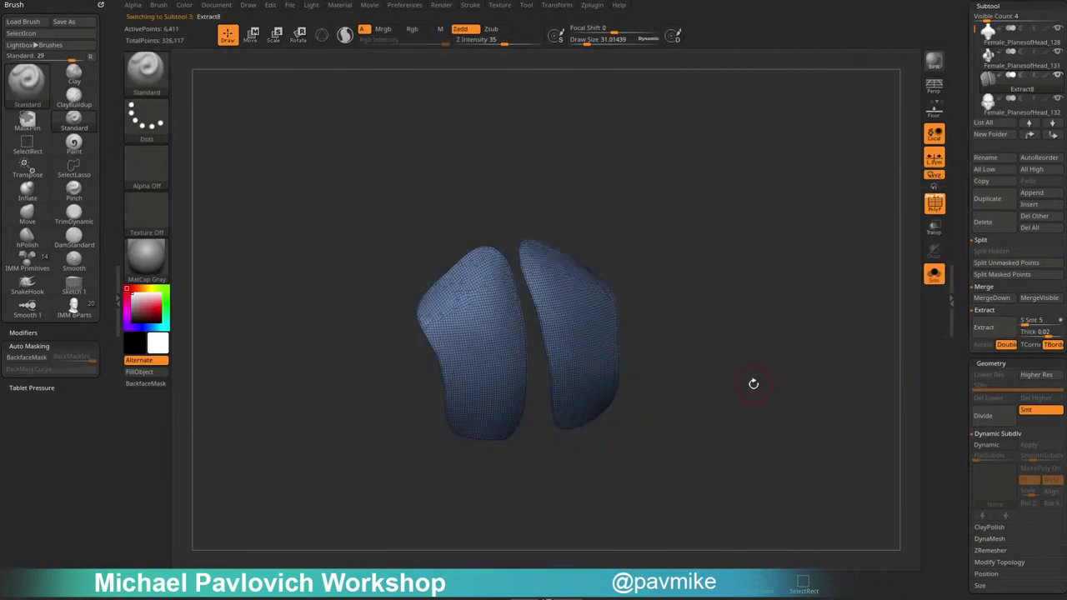
Reduce the extracted back panels by running ZRemesher four times with Half enabled.
scroll(979, 283, "down", 5)
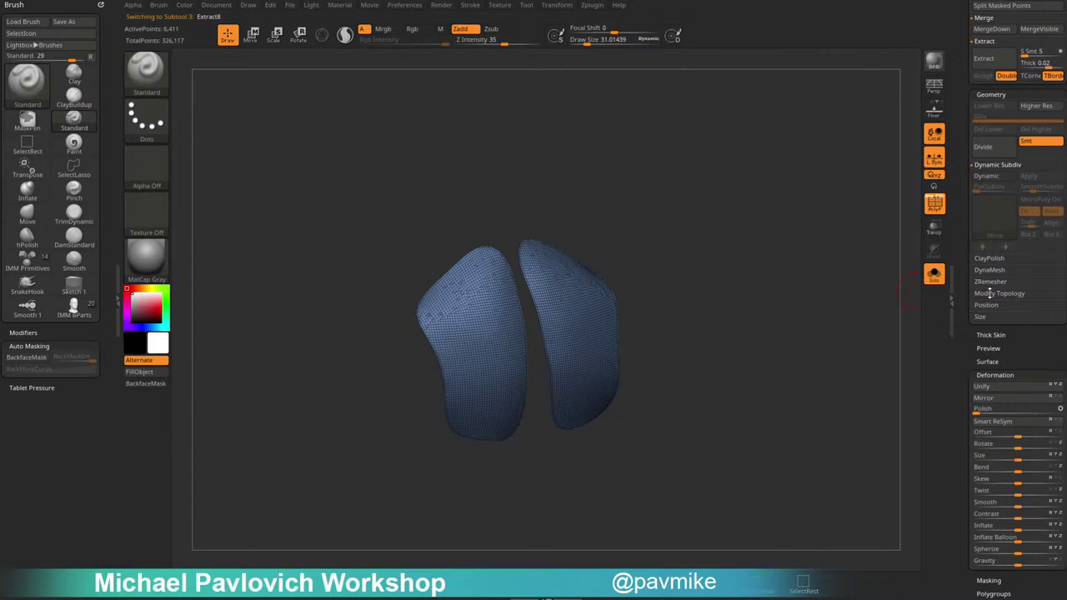
left_click(990, 282)
left_click(1041, 293)
left_click(988, 293)
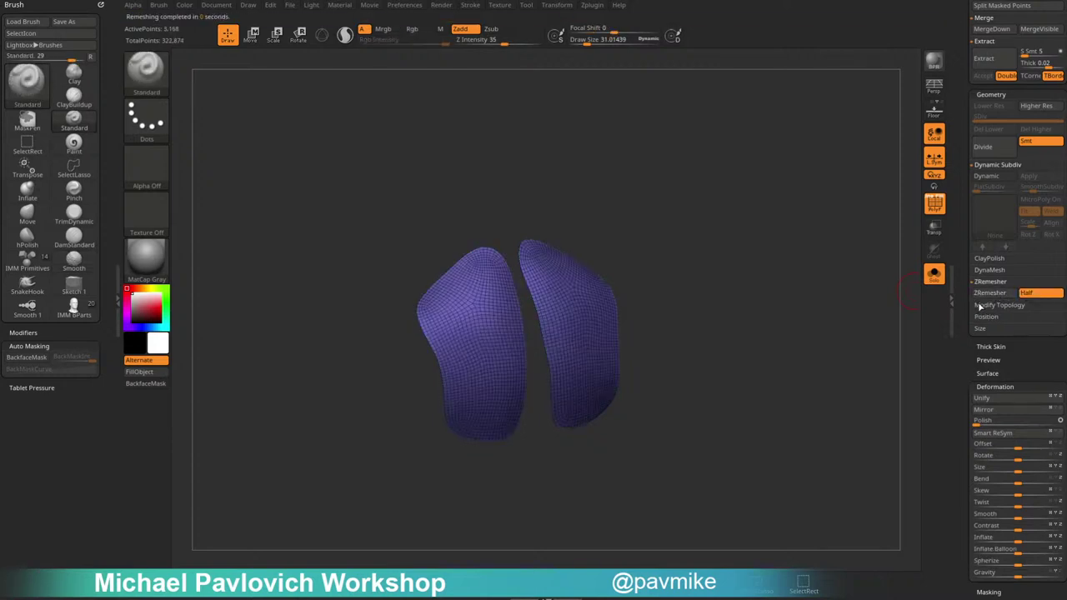
left_click(990, 295)
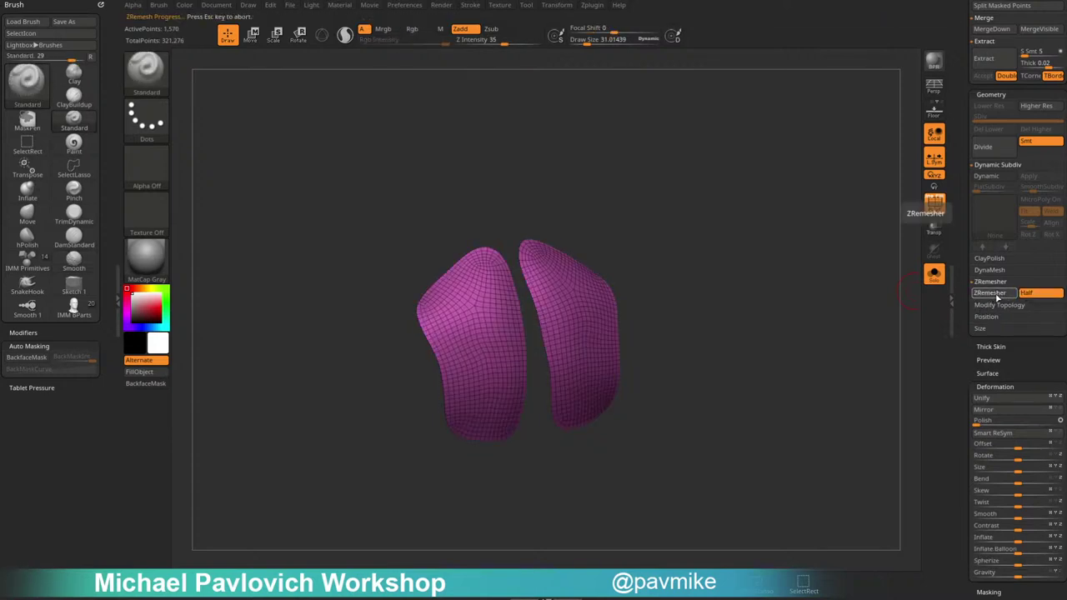
left_click(992, 294)
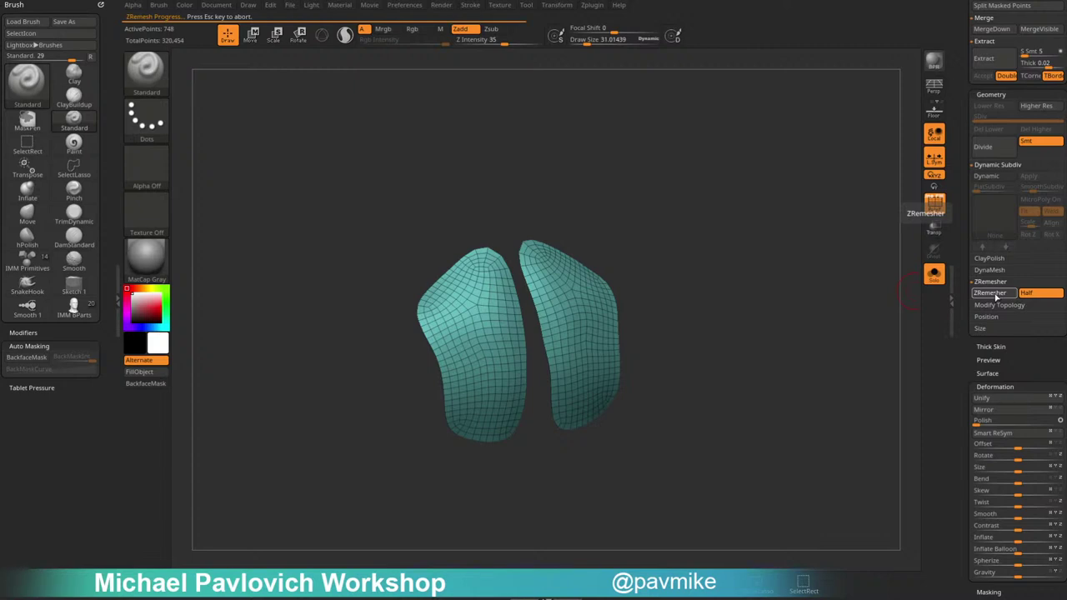
left_click(990, 295)
left_click_drag(963, 341, 984, 234)
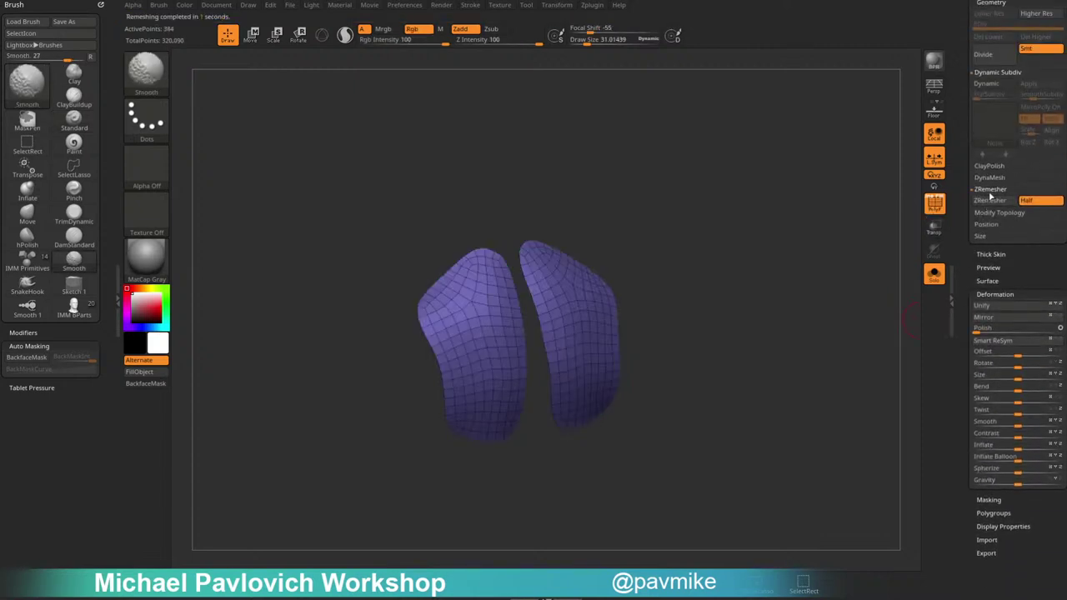
Turn on Dynamic Subdiv and MicroPoly for the back panels and apply the Knit04 pattern.
scroll(988, 241, "up", 3)
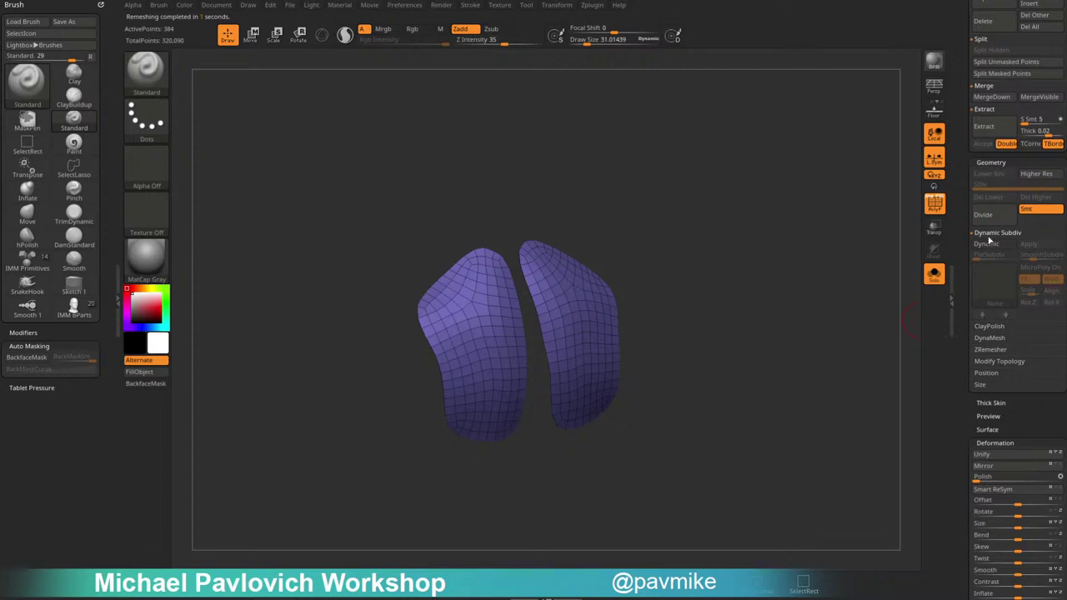
left_click(990, 244)
left_click(891, 267)
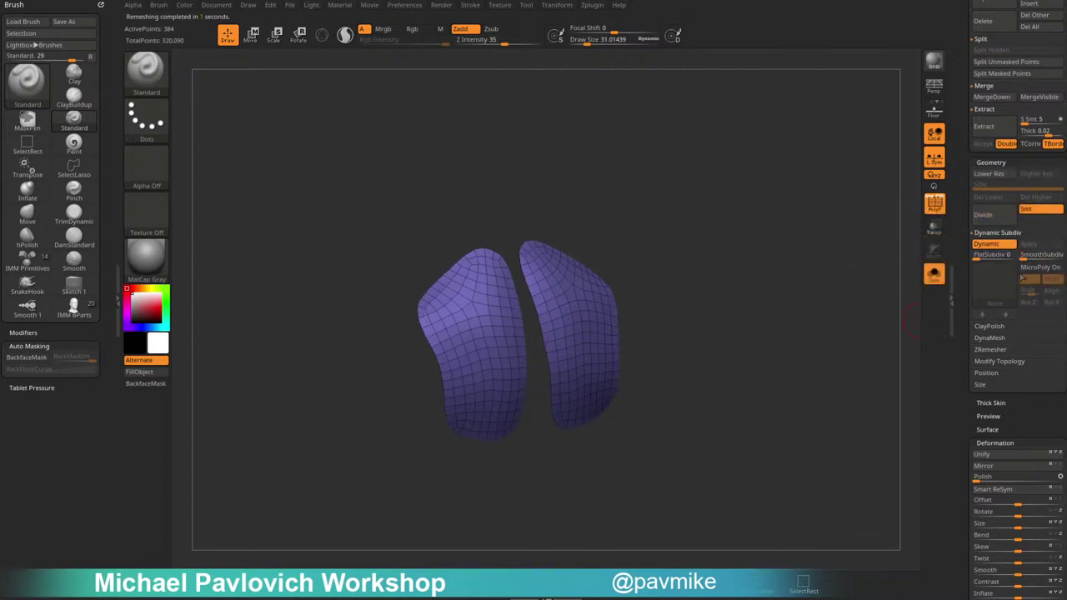
left_click(1017, 279)
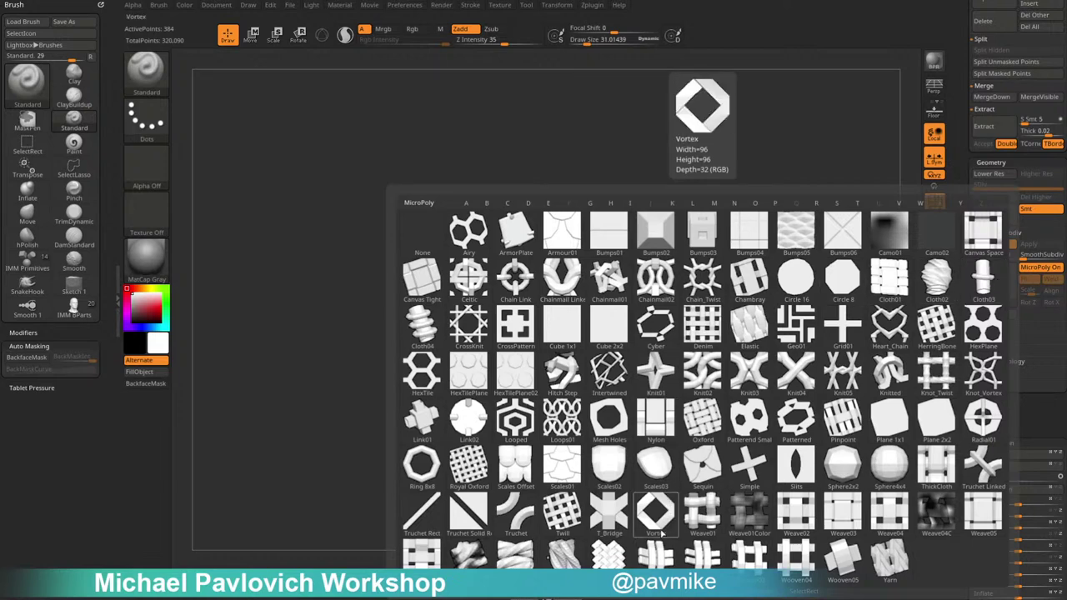
left_click(665, 517)
left_click(999, 282)
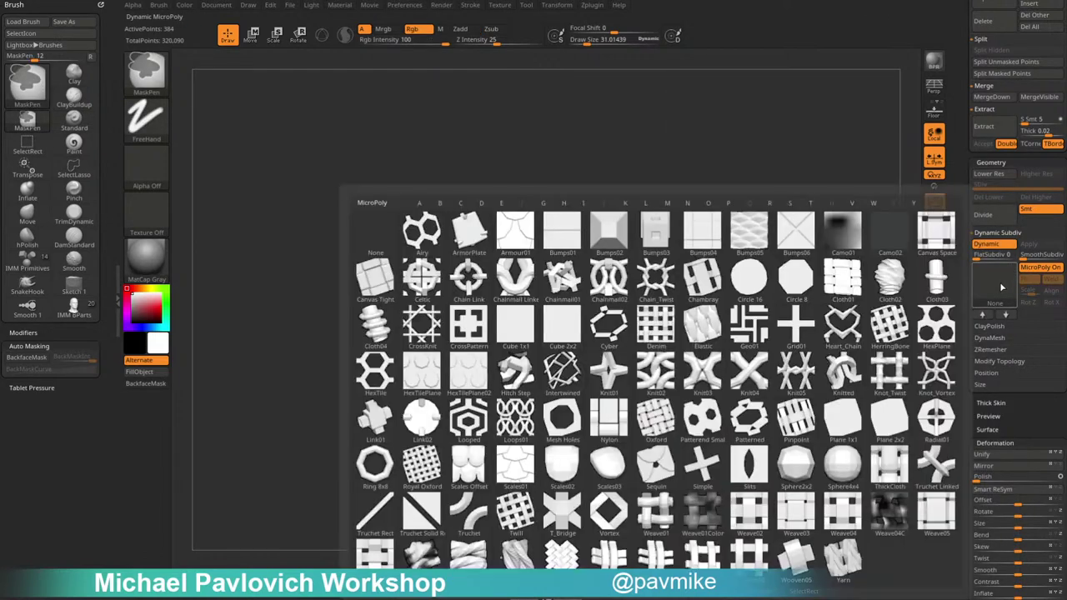
left_click(997, 288)
left_click(988, 292)
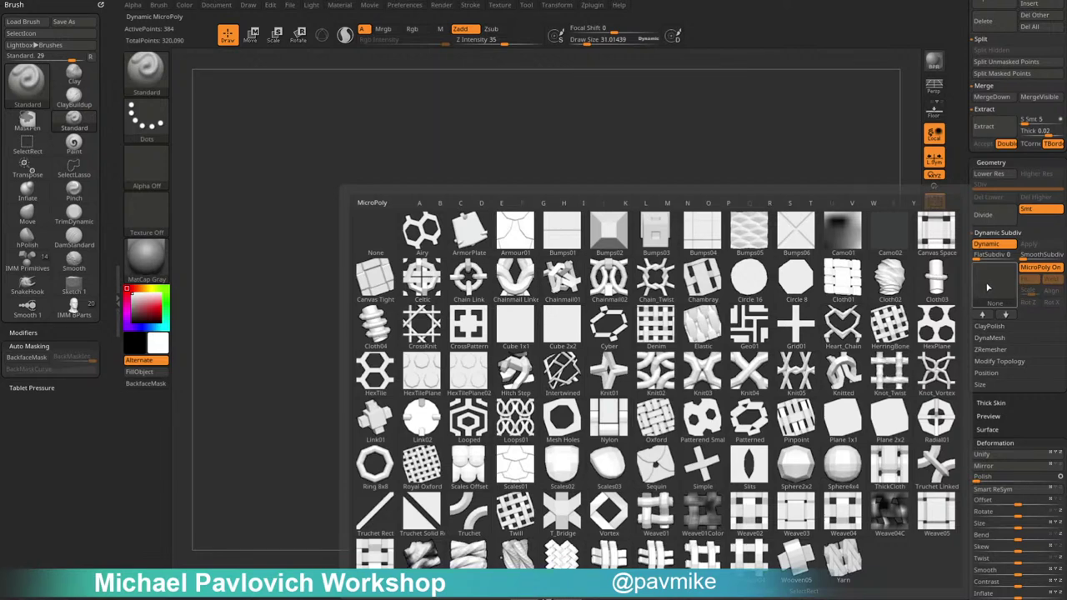
left_click(748, 370)
scroll(1033, 282, "up", 5)
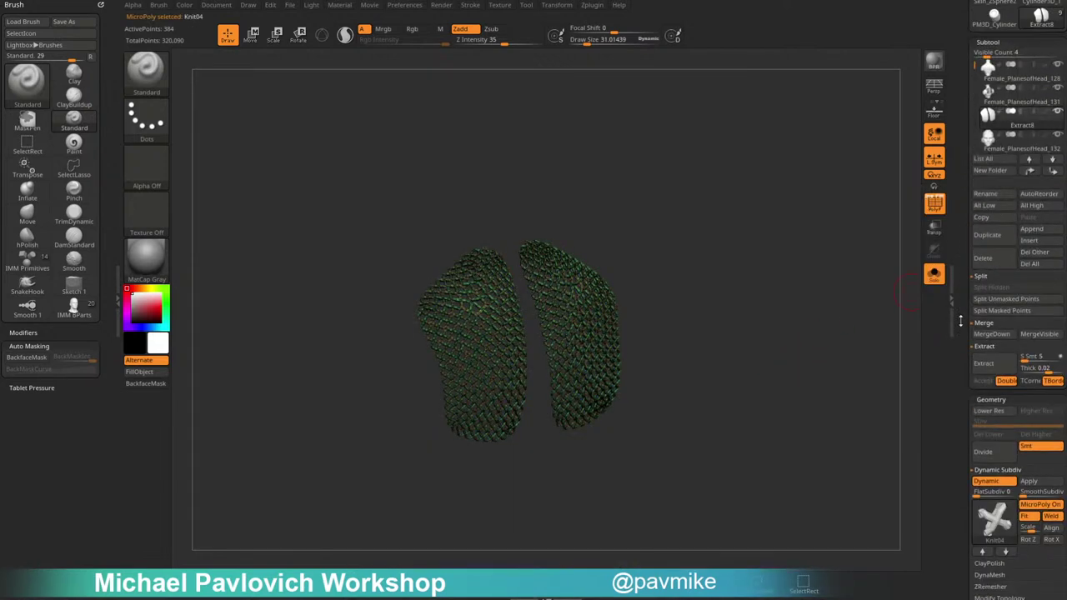
Change the back panels' MicroPoly pattern to HexPlane and hide the wireframe.
scroll(971, 184, "down", 7)
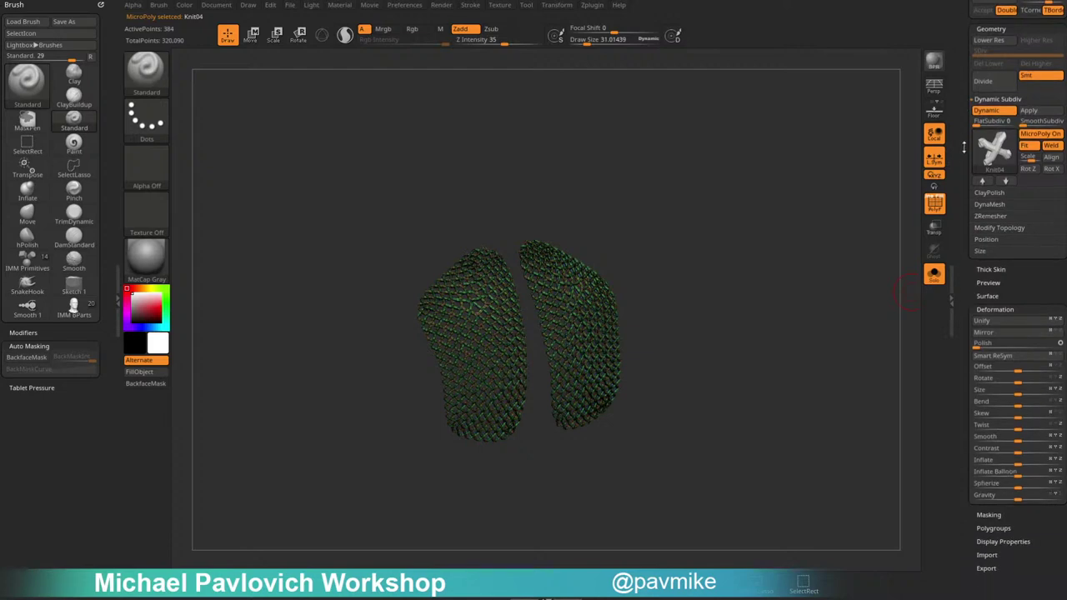
left_click(994, 156)
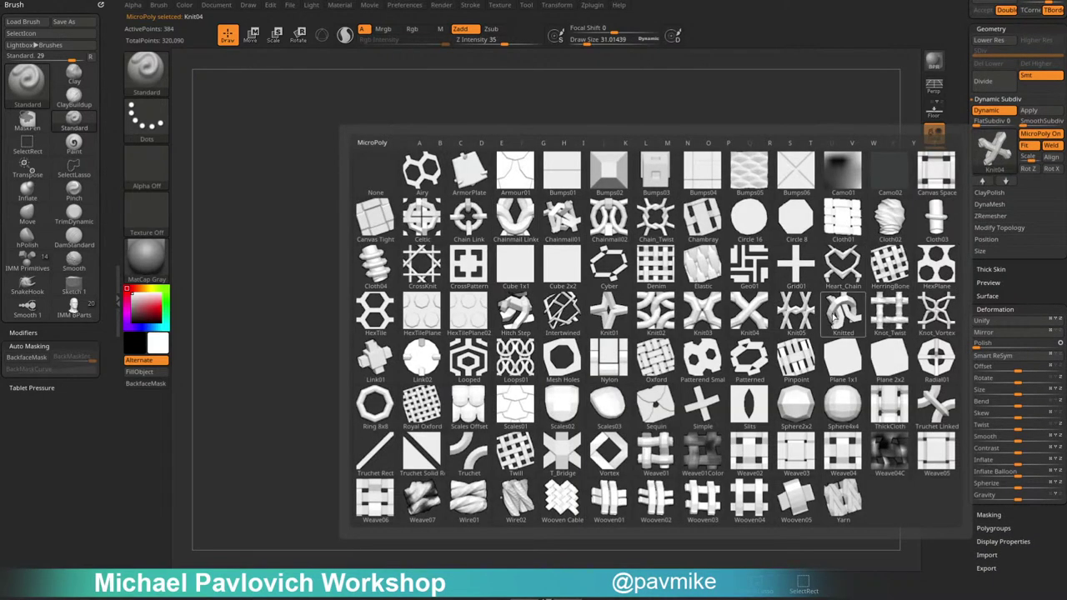
mouse_move(710, 430)
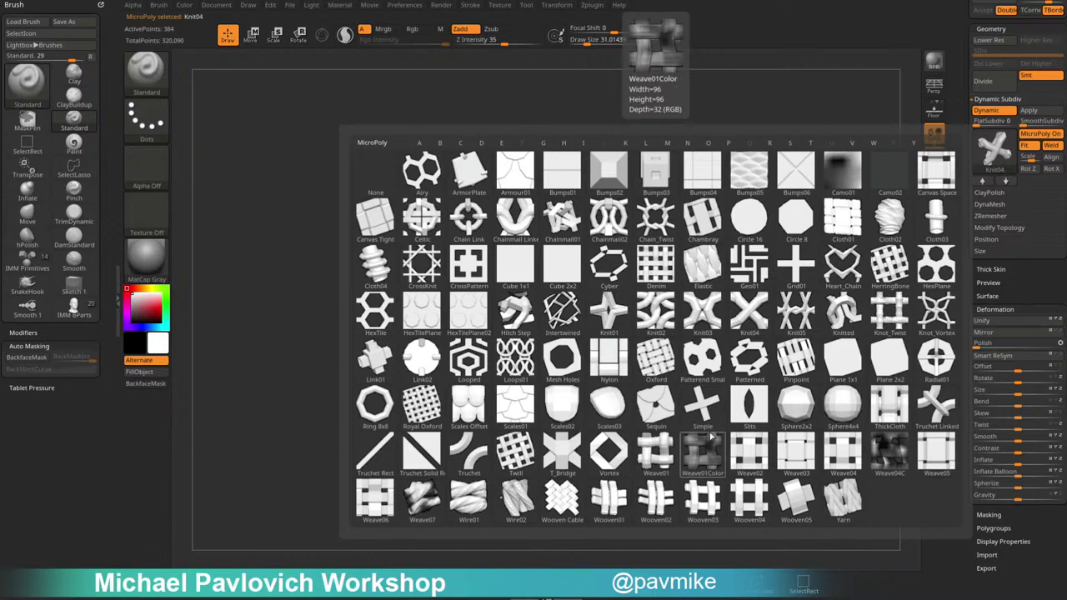
left_click(929, 277)
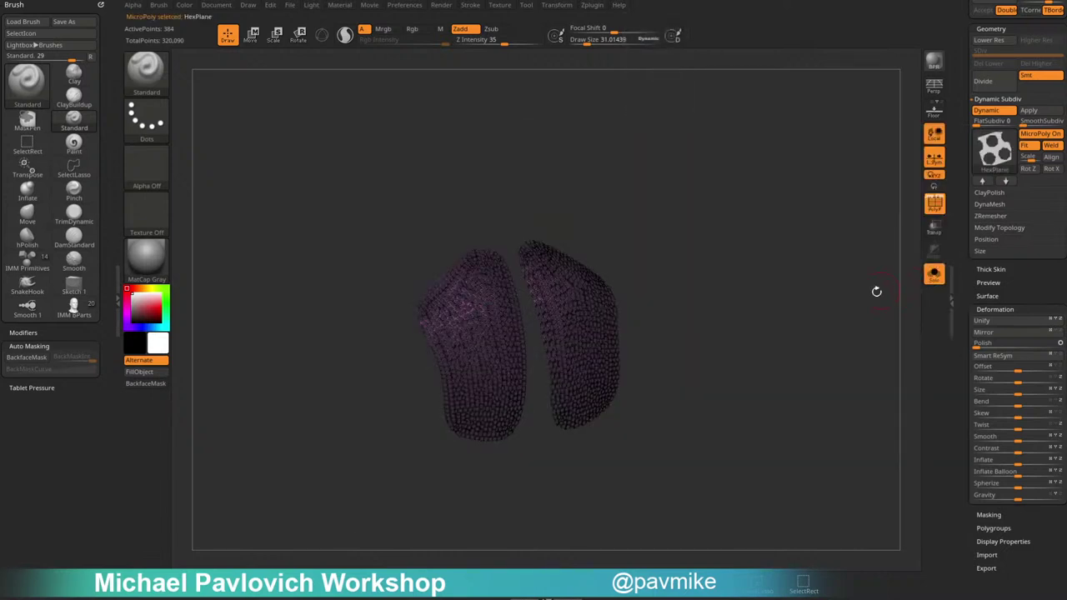
left_click(933, 210)
left_click_drag(862, 253, 881, 270)
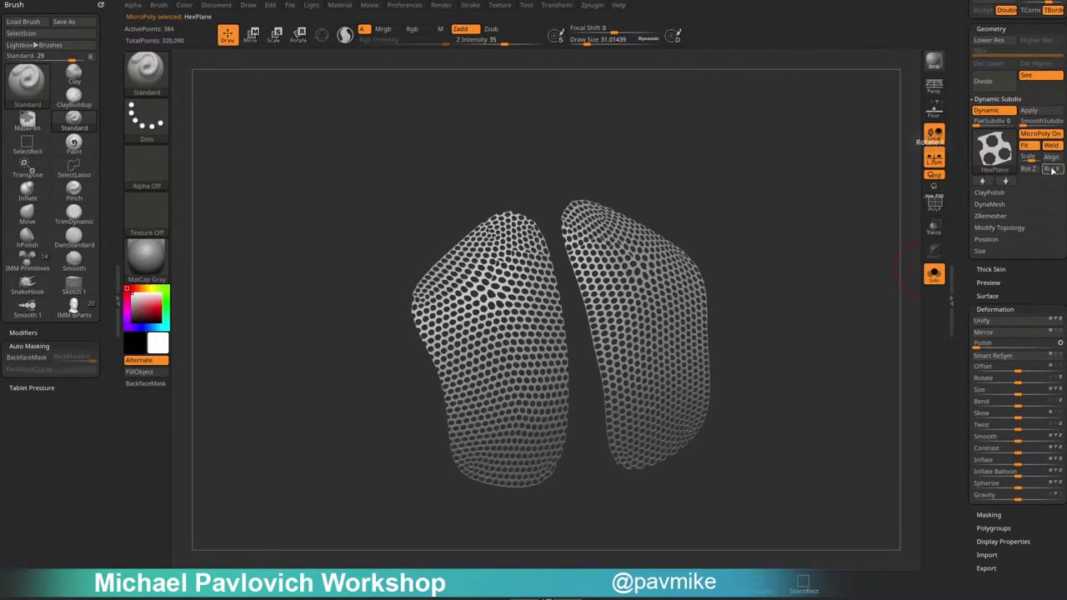
Try the Airy MicroPoly on the back panels and replace it with HexTile.
left_click(994, 157)
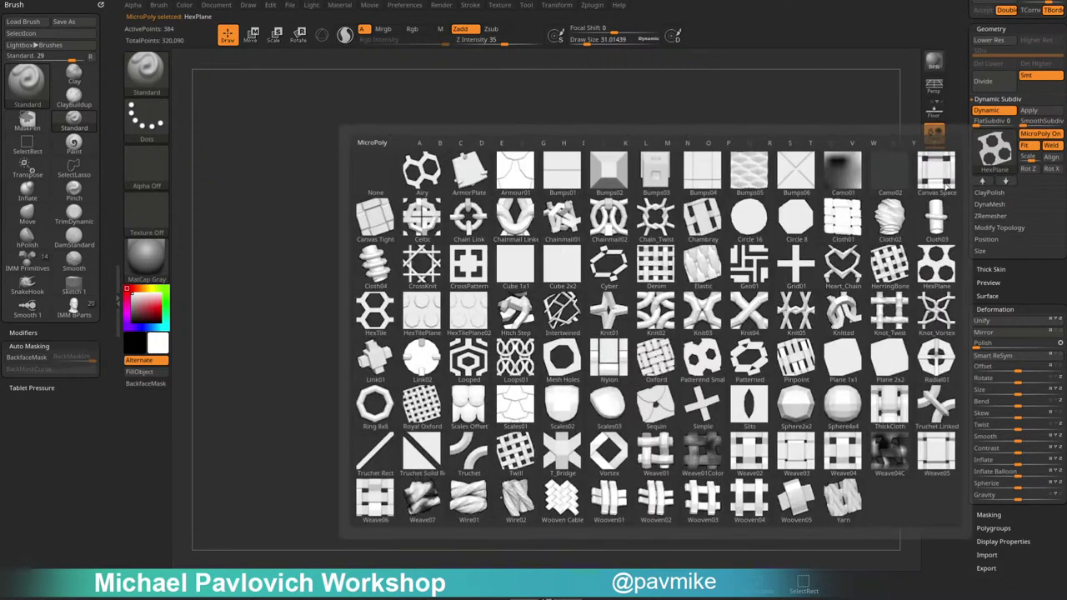
left_click(423, 169)
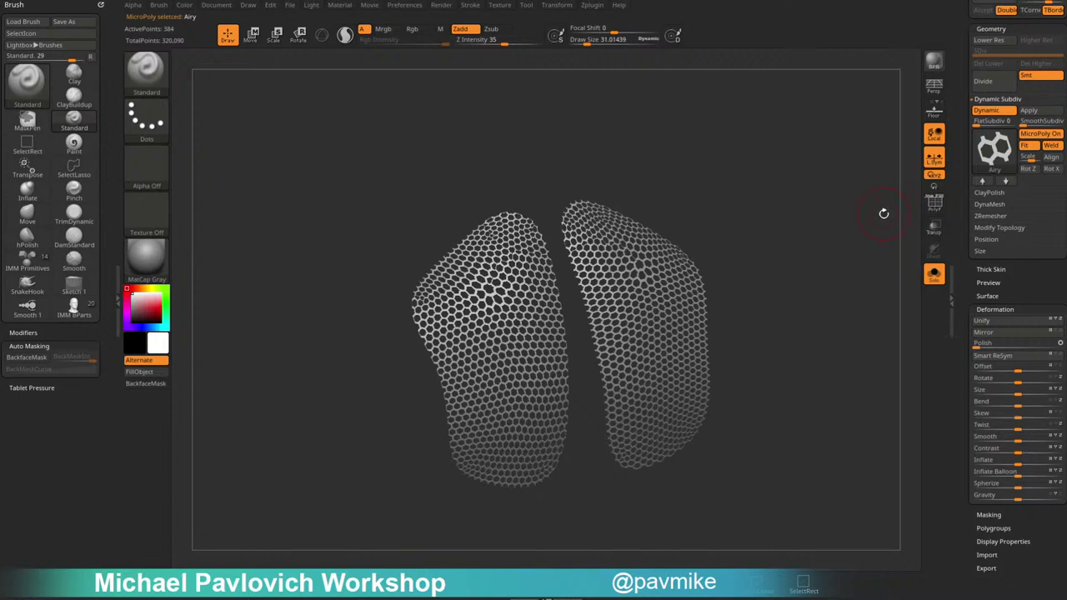
mouse_move(885, 210)
left_mouse_down()
mouse_move(844, 214)
mouse_move(896, 202)
left_mouse_up()
left_click(994, 158)
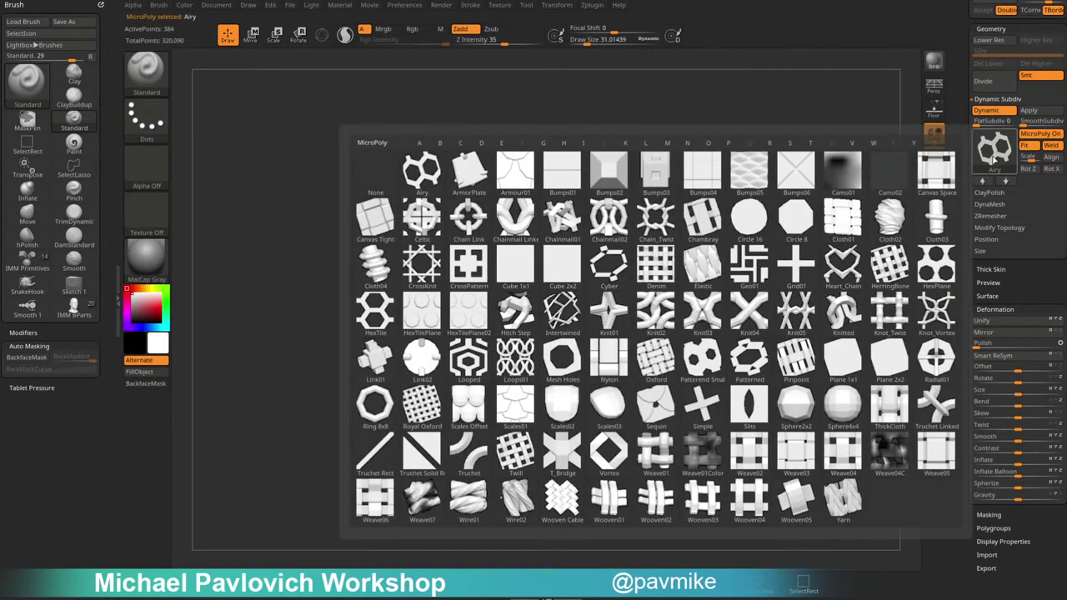
left_click(417, 298)
left_click_drag(828, 260, 858, 266)
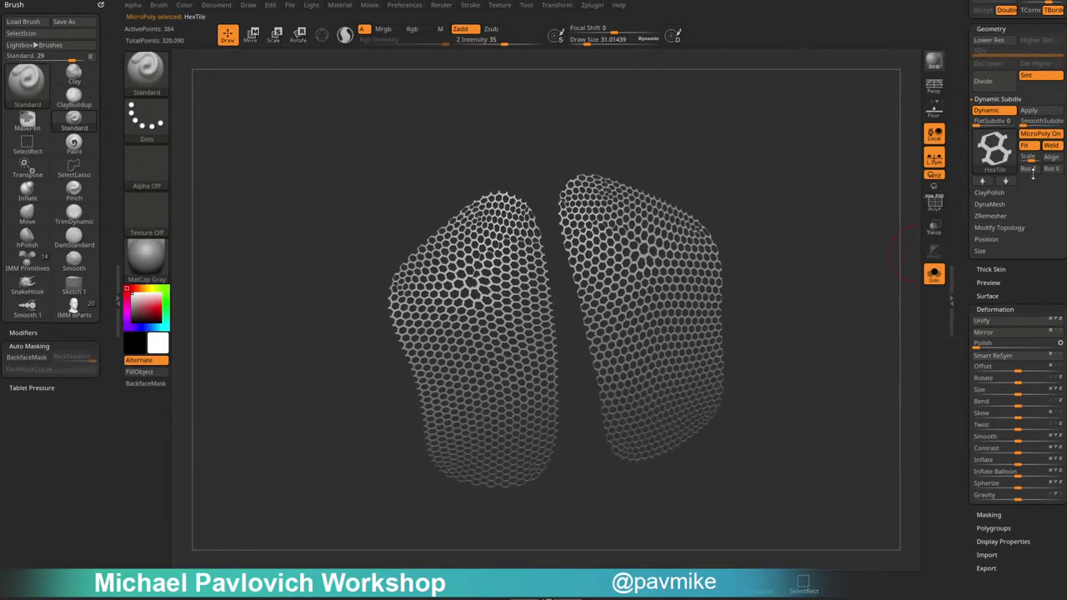
Try rotating the HexTile pattern about Z and compare the panels against the full bust.
left_click(1030, 169)
left_click(1032, 169)
left_click_drag(887, 305, 906, 288)
left_click(941, 274)
left_click_drag(831, 267, 815, 251)
left_click(933, 275)
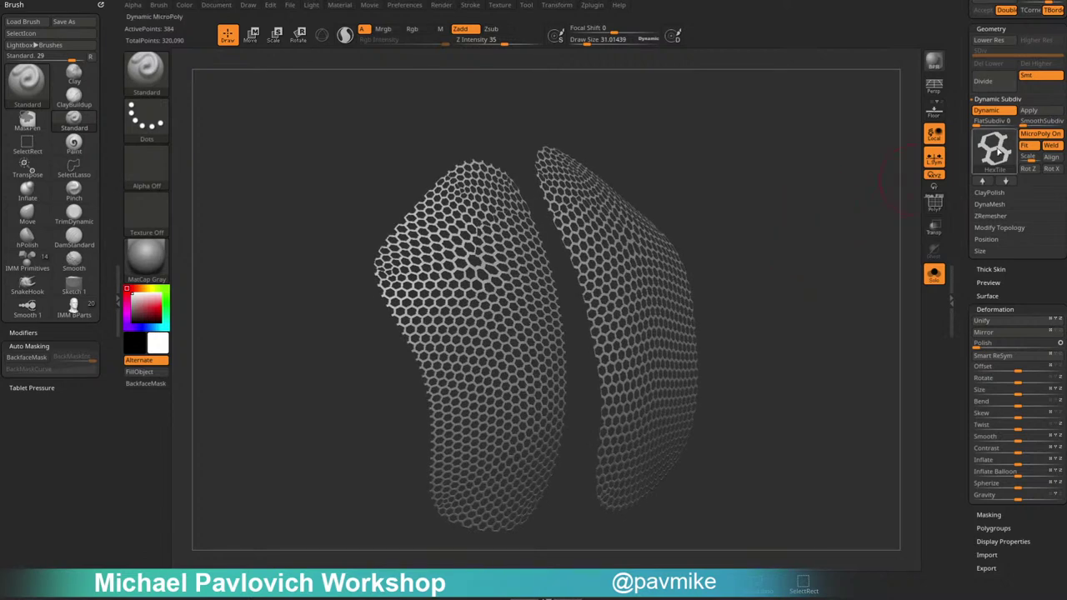
Apply the HexTile MicroPoly to the panels' mesh and preview an extraction with smoothness 0 and thickness 0.02.
left_click(1028, 110)
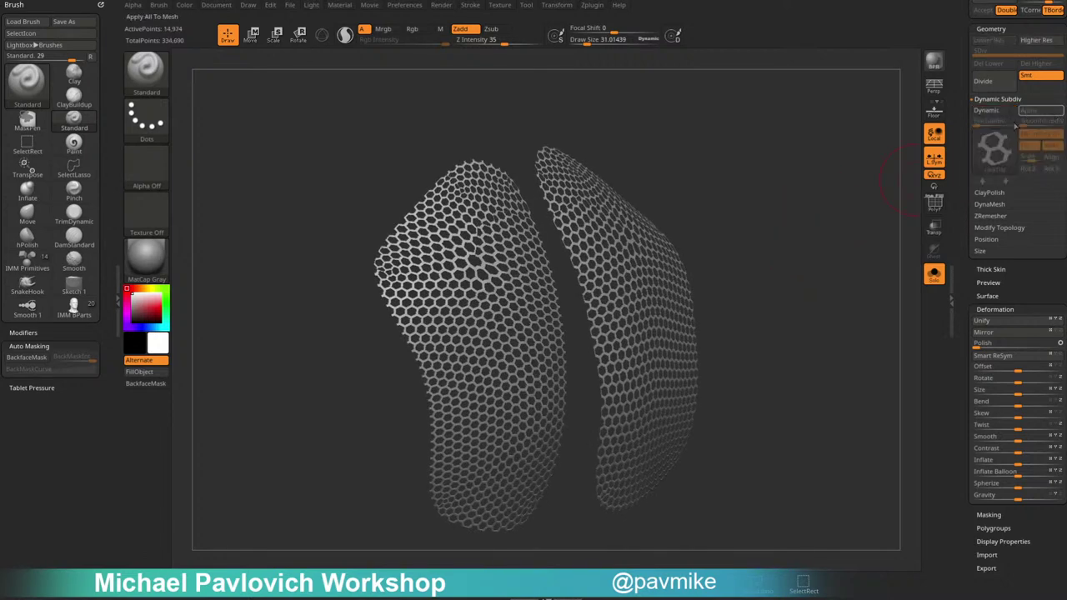
left_click_drag(964, 155, 949, 261)
scroll(950, 261, "down", 3)
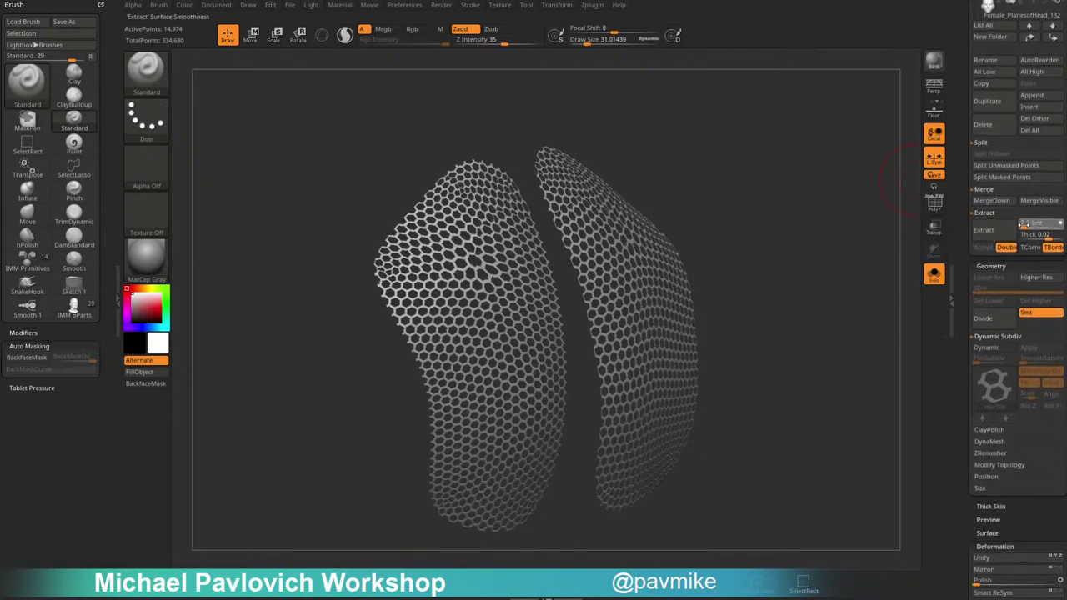
left_click(1000, 232)
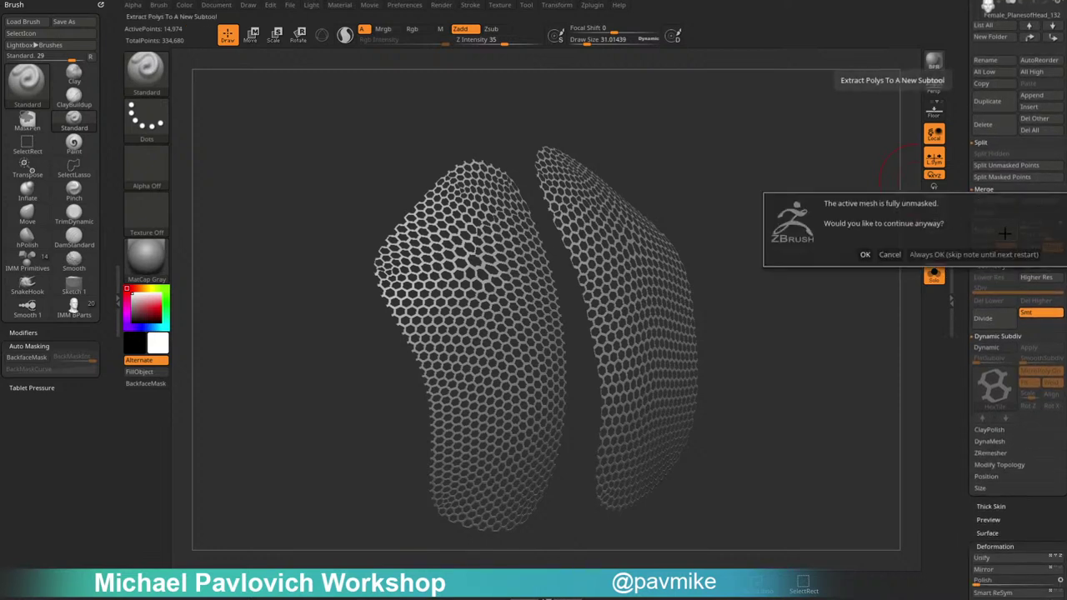
left_click(865, 254)
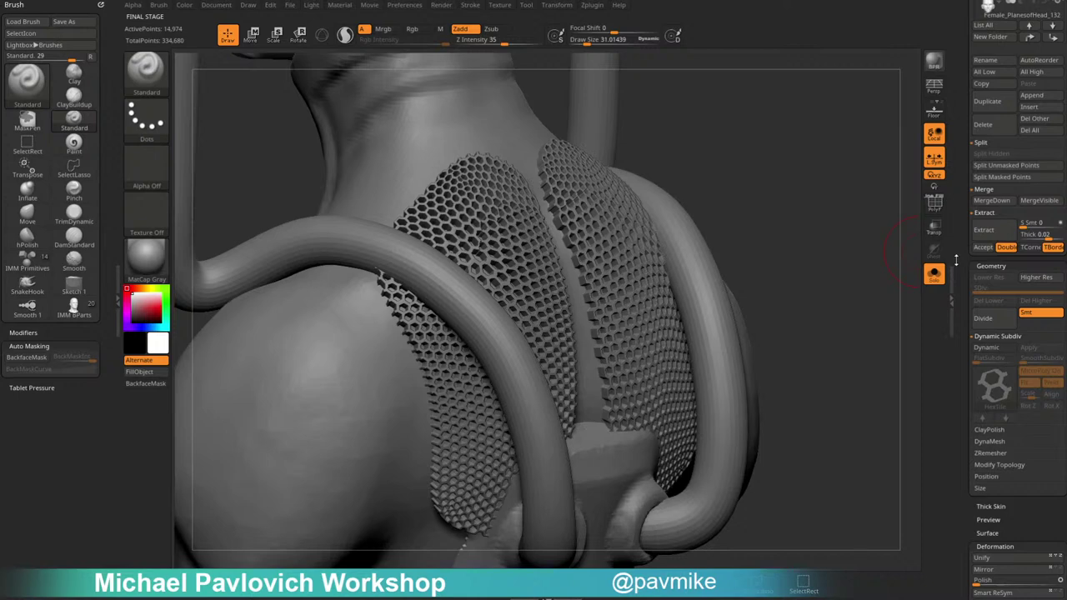
Extract the hexagonal panels again with the thickness reduced to 0.00206, and accept the result as a new subtool.
left_click_drag(1046, 236, 1041, 236)
key("Return")
left_click(999, 231)
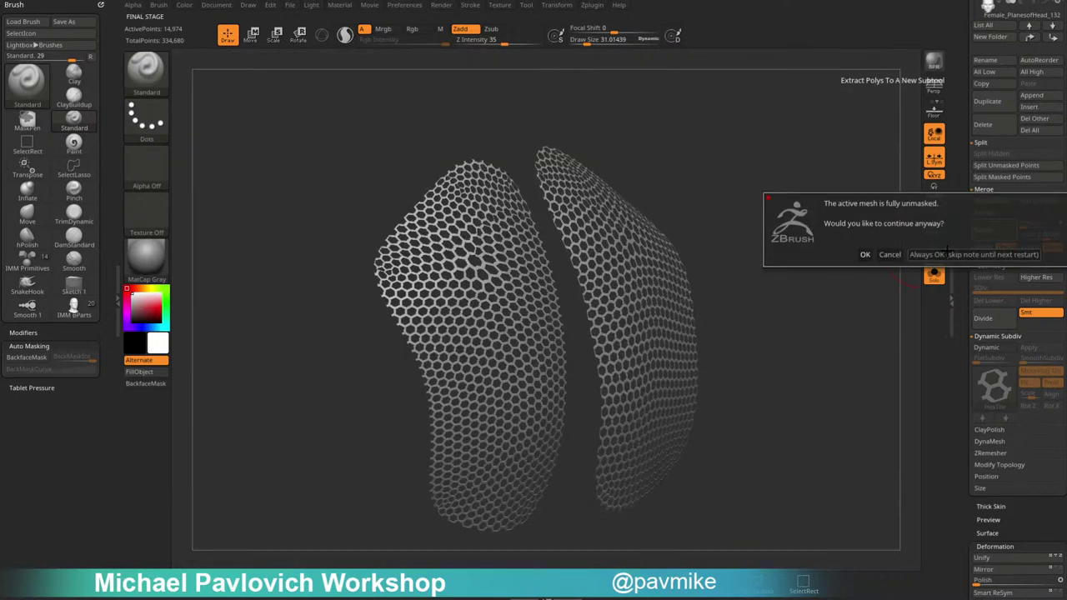
left_click(947, 253)
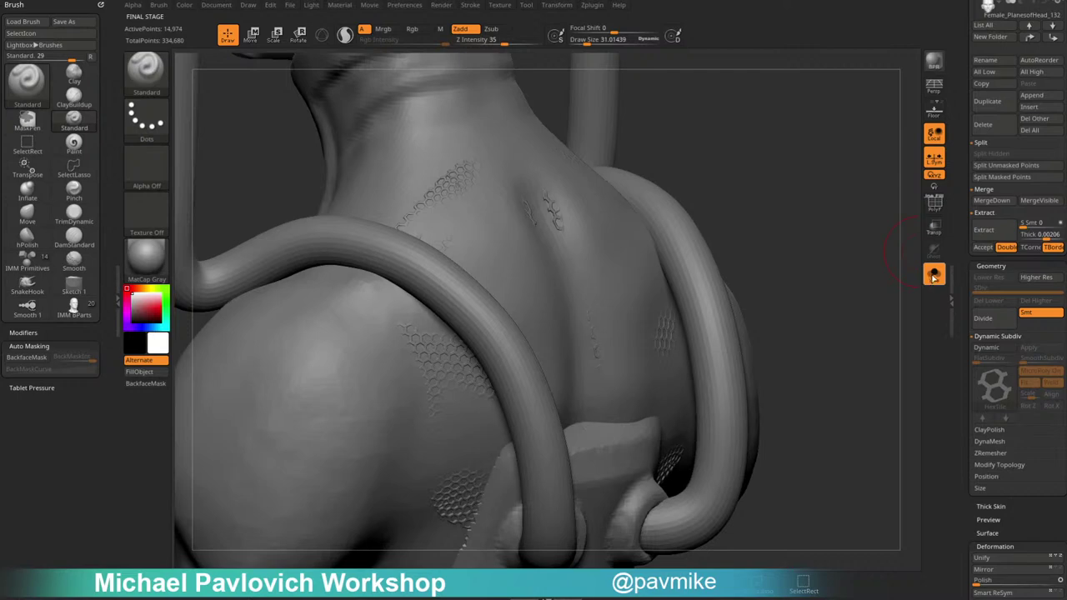
left_click(933, 278)
left_click(932, 275)
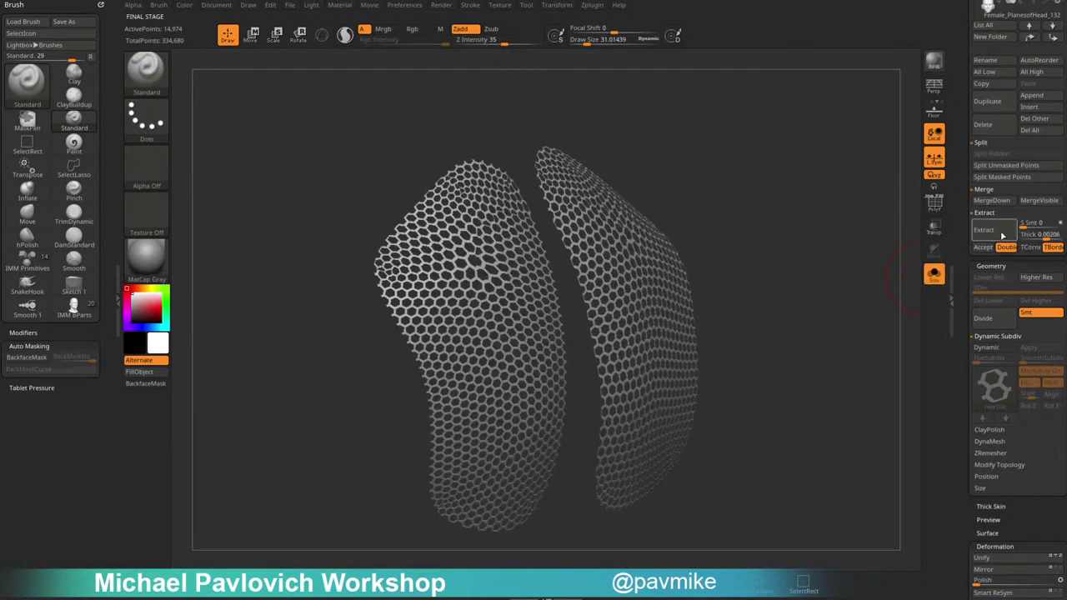
left_click(982, 247)
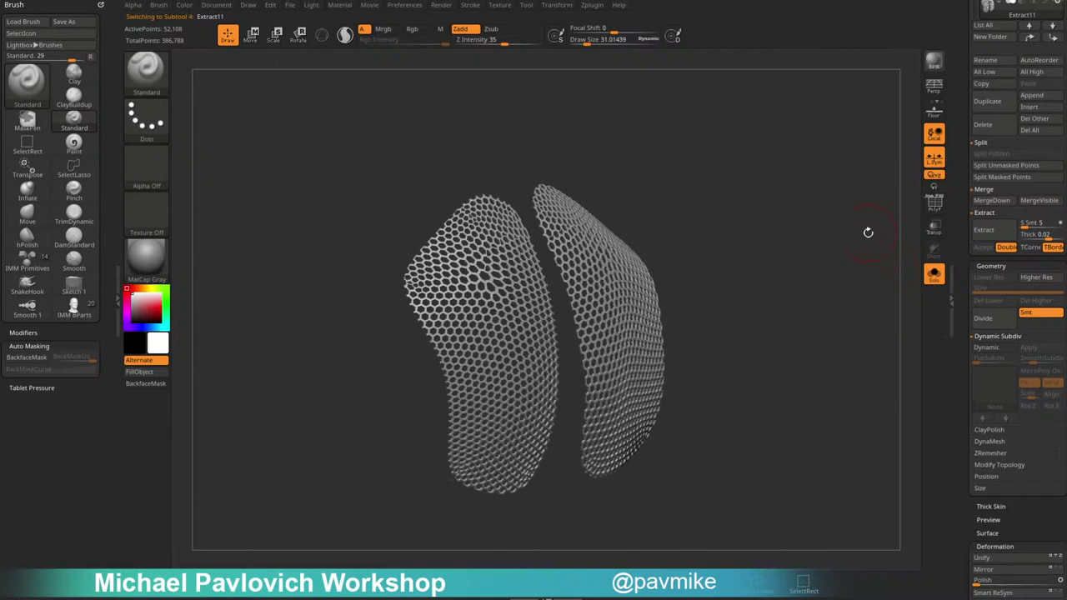
Pull the extracted hexagonal panels out of the torso's back with a large Move brush so they sit above the surface.
left_click(934, 275)
left_click_drag(815, 202, 750, 234)
key("bracketright")
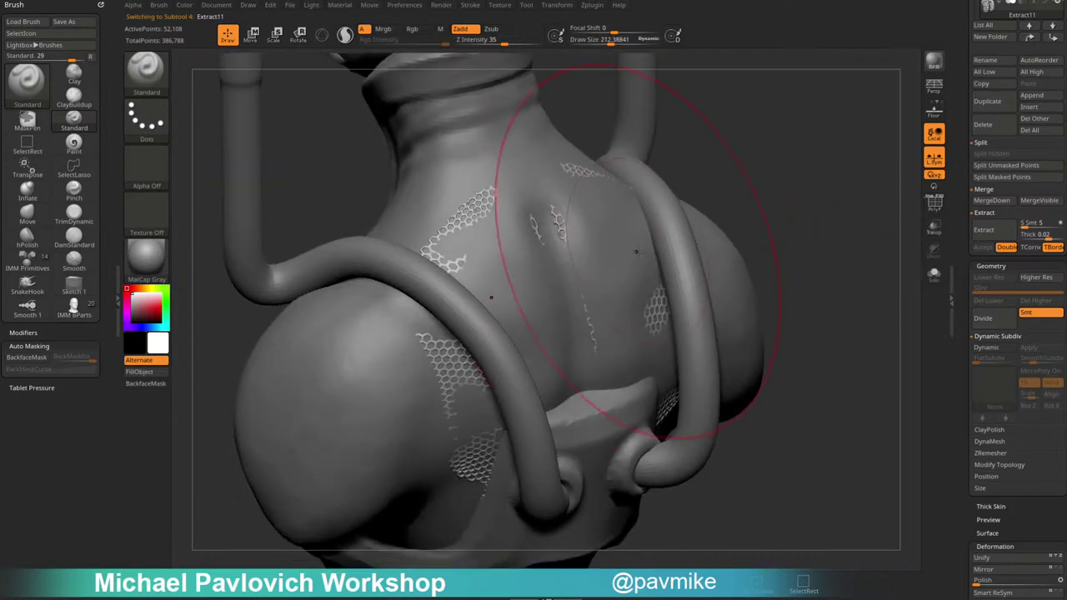
key("b")
key("m")
key("v")
left_click_drag(612, 263, 624, 243)
mouse_move(734, 219)
left_mouse_down("alt")
mouse_move(724, 191)
mouse_move(780, 196)
left_mouse_up("alt")
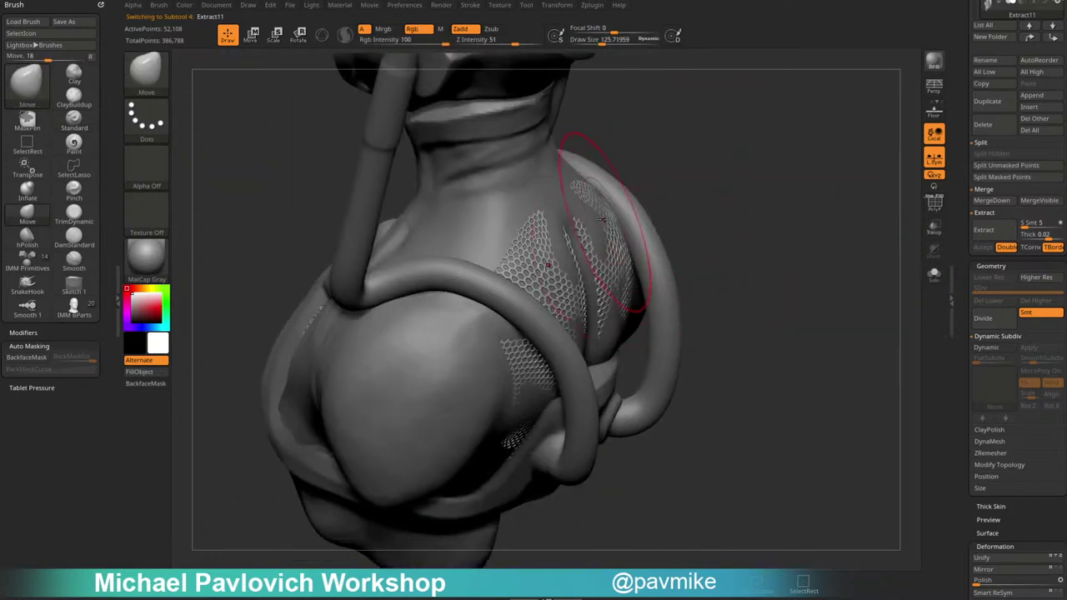
left_click_drag(606, 220, 602, 215)
left_click_drag(749, 223, 708, 229)
left_click_drag(620, 294, 625, 318)
mouse_move(800, 287)
left_mouse_down()
mouse_move(757, 298)
mouse_move(759, 317)
left_mouse_up()
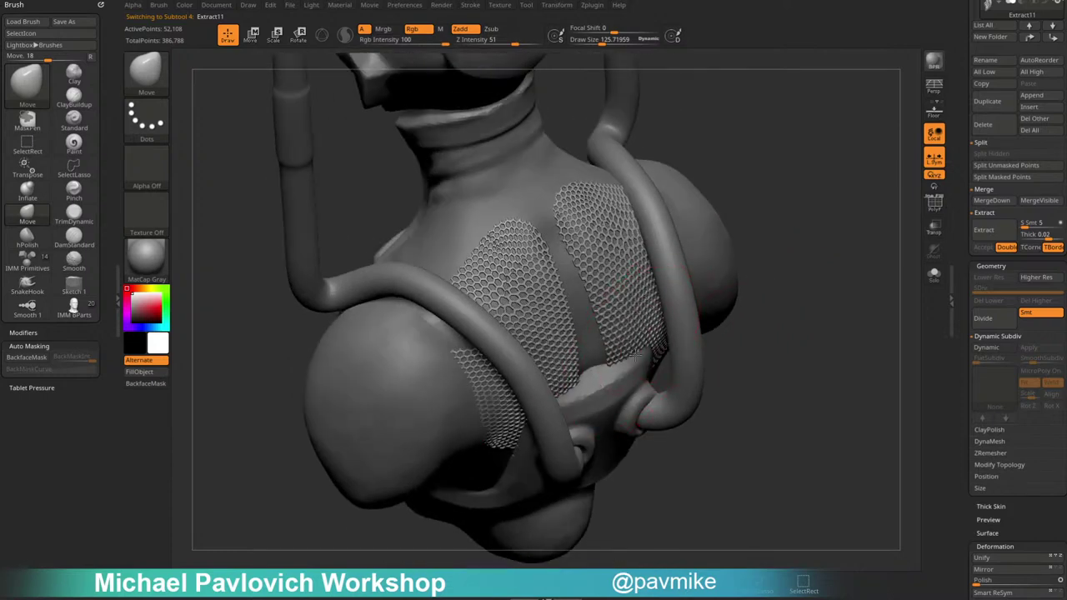
mouse_move(784, 283)
left_mouse_down()
mouse_move(819, 238)
mouse_move(669, 257)
left_mouse_up()
left_click_drag(492, 279, 480, 262)
mouse_move(829, 281)
left_mouse_down()
mouse_move(860, 278)
mouse_move(783, 312)
mouse_move(757, 350)
left_mouse_up()
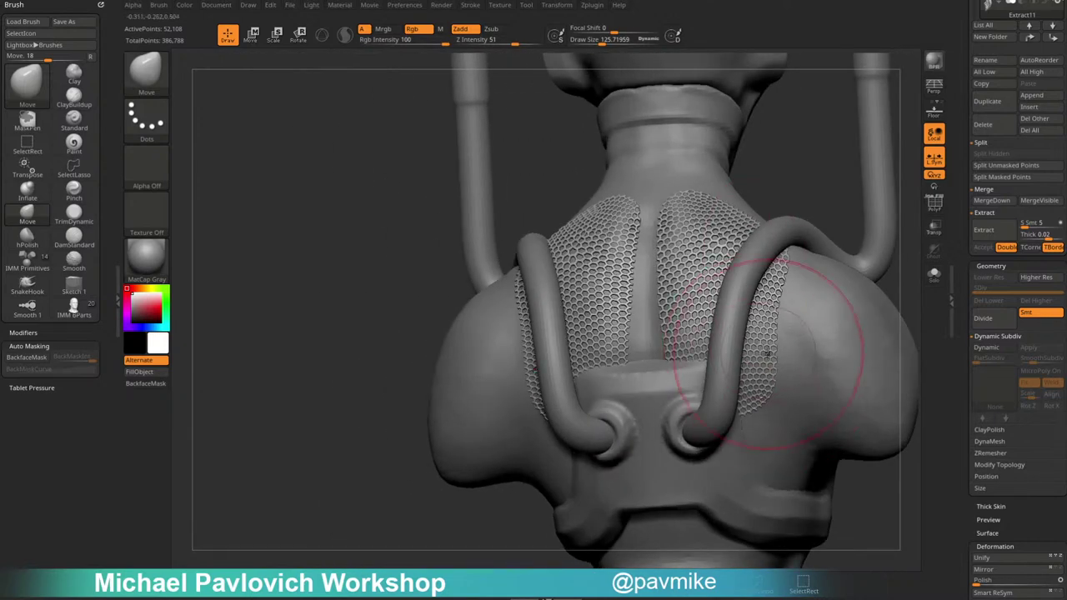
left_click_drag(781, 183, 725, 255)
Select the torso and sculpt raised ridges around the hex panels' upper and inner edges with the Standard brush, smoothing where needed.
key("b")
key("s")
key("t")
left_click(653, 178, "alt")
left_click_drag(850, 179, 807, 237)
key("s")
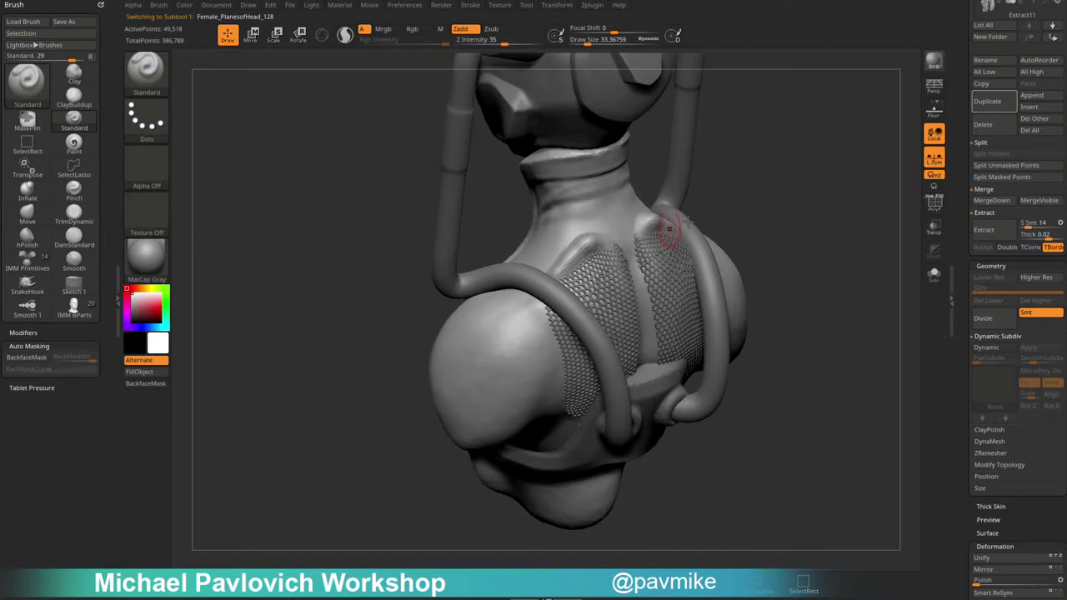
left_click_drag(760, 196, 728, 210)
key("bracketleft")
mouse_move(605, 258)
left_mouse_down("shift")
mouse_move(575, 269)
mouse_move(610, 239)
left_mouse_up("shift")
left_click_drag(790, 197, 727, 209)
mouse_move(587, 245)
left_mouse_down()
mouse_move(622, 250)
mouse_move(633, 280)
mouse_move(630, 264)
left_mouse_up()
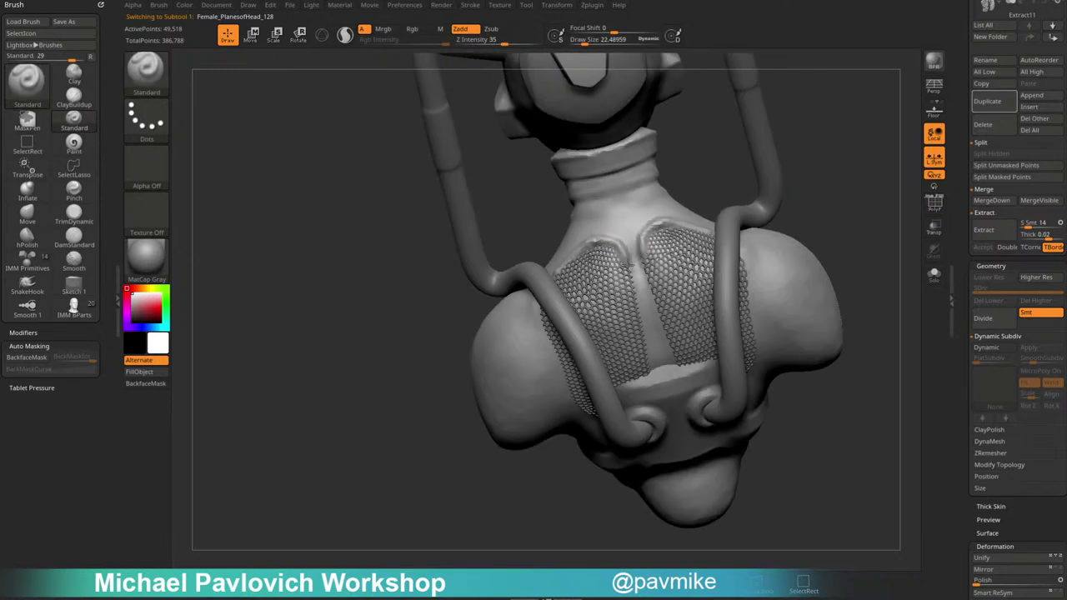
Isolate the torso and delete the masked duplicate torso Female_PlanesofHead_131 and the leftover Extract8 panels.
mouse_move(885, 209)
left_mouse_down()
mouse_move(922, 255)
mouse_move(953, 386)
left_mouse_up()
left_click(1059, 216, "shift")
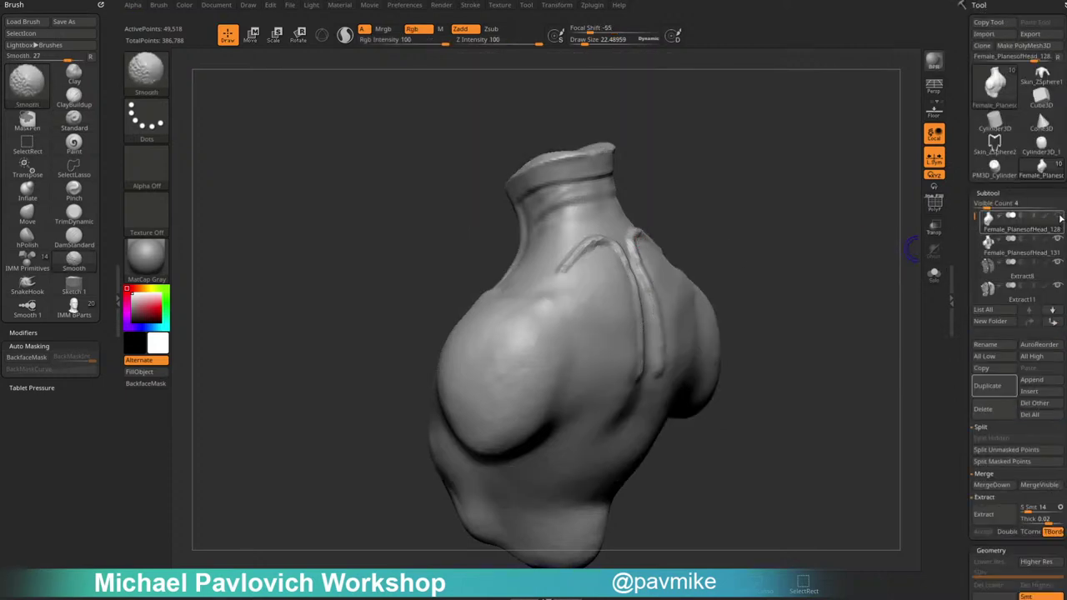
left_click(1034, 250)
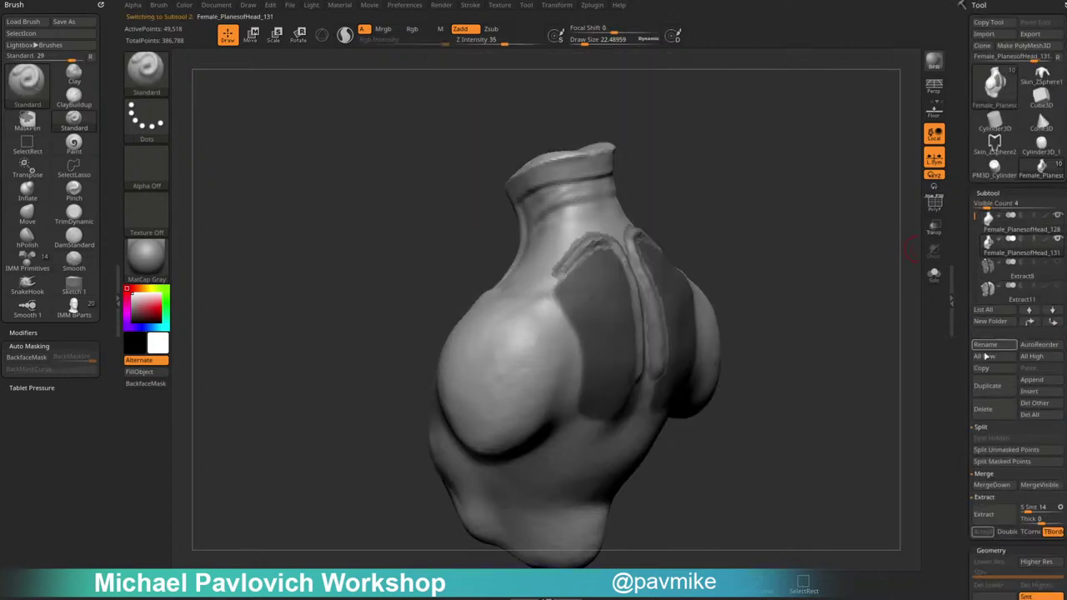
left_click(994, 404)
left_click(1058, 240)
left_click_drag(892, 251, 847, 252)
left_click(982, 409)
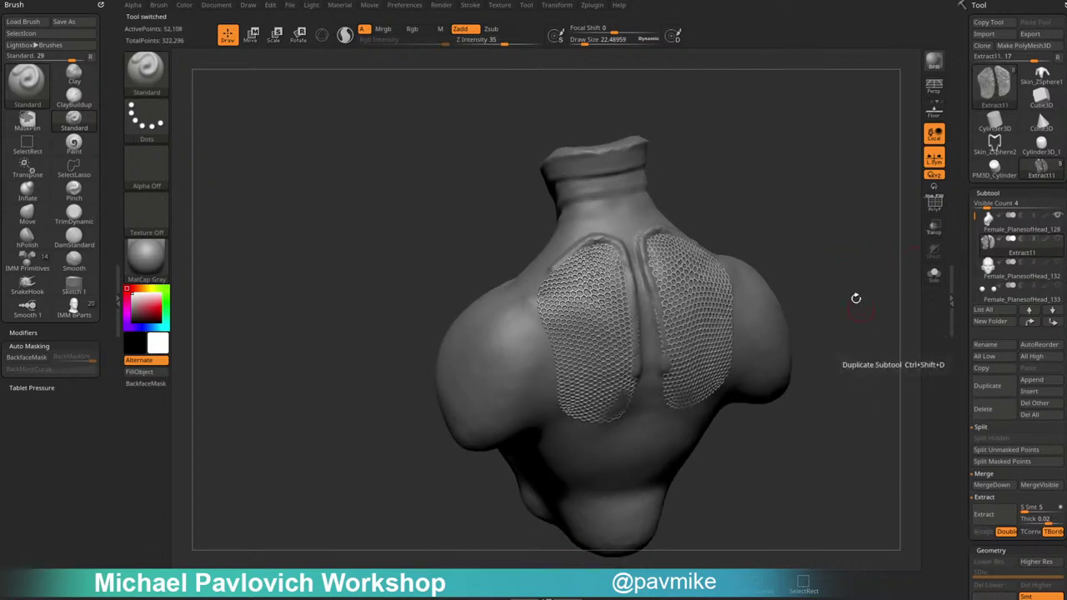
Reselect the torso and smooth the sculpted ridges around the hexagonal back panels.
left_click_drag(762, 179, 705, 195)
left_click(625, 223, "alt")
mouse_move(512, 300)
left_mouse_down("shift")
mouse_move(596, 259)
mouse_move(611, 312)
left_mouse_up("shift")
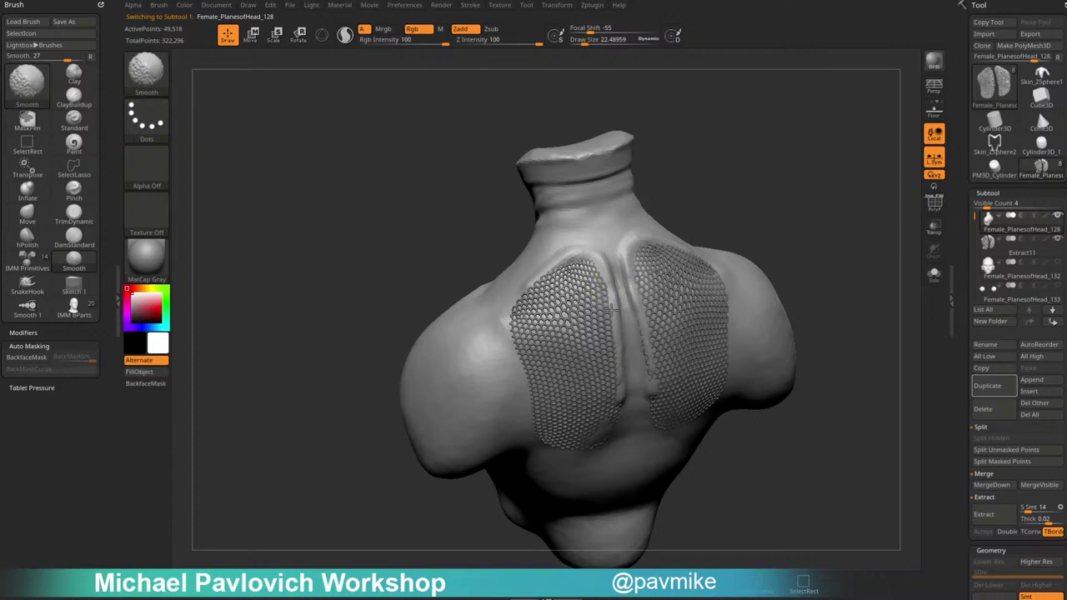
left_click_drag(737, 167, 572, 231)
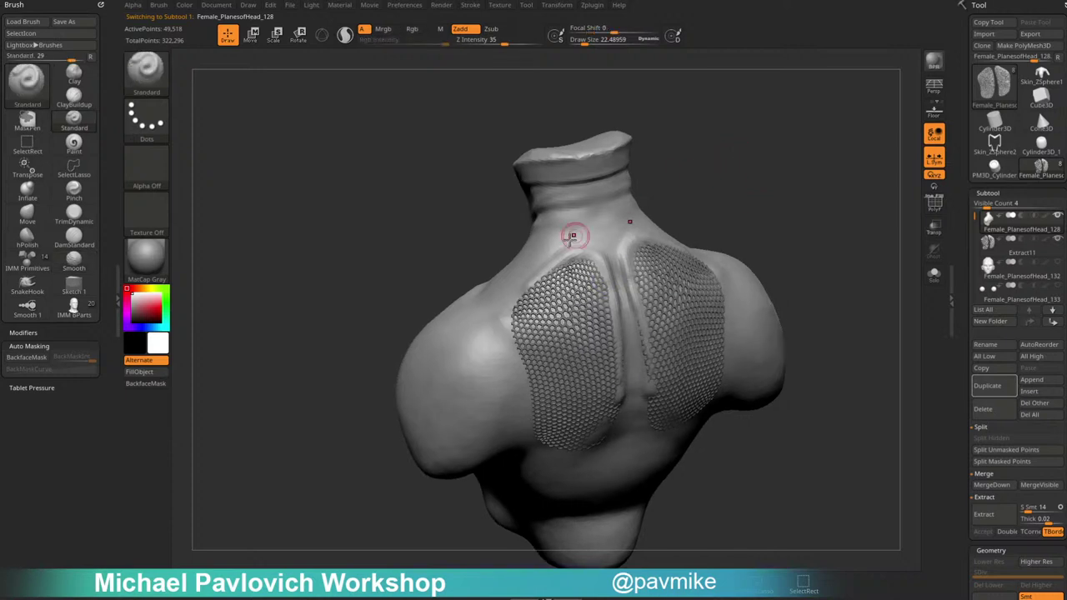
Sculpt raised ridges around the outer and lower edges of both hexagonal back panels with the Standard brush.
mouse_move(517, 340)
left_mouse_down()
mouse_move(532, 286)
mouse_move(512, 309)
left_mouse_up()
mouse_move(337, 493)
left_mouse_down("alt")
mouse_move(327, 436)
mouse_move(366, 375)
left_mouse_up("alt")
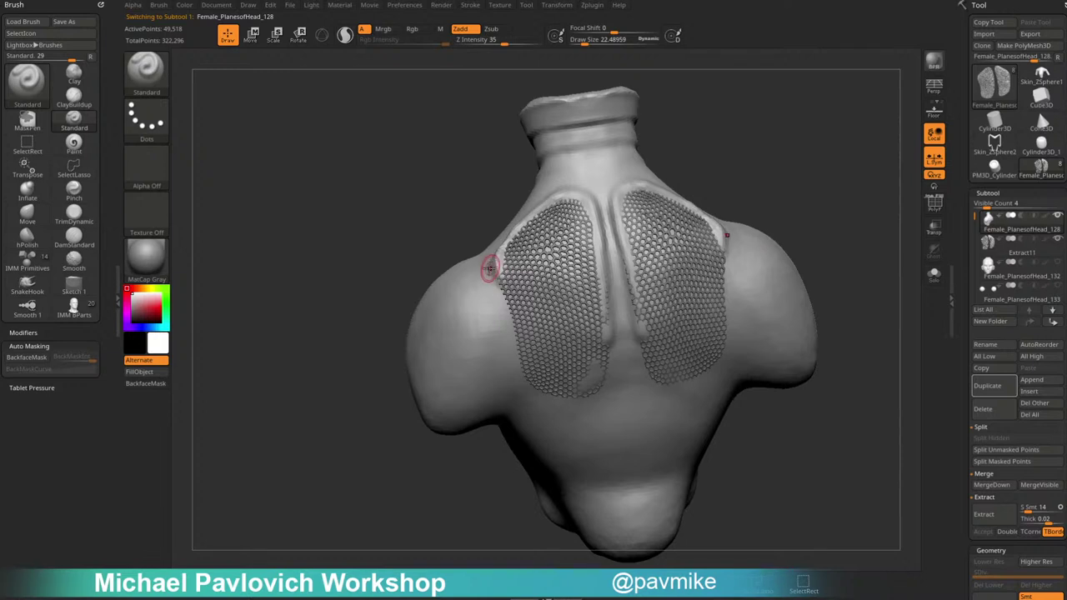
mouse_move(490, 265)
left_mouse_down()
mouse_move(540, 394)
mouse_move(579, 403)
mouse_move(606, 369)
mouse_move(606, 287)
left_mouse_up()
left_click_drag(796, 159, 779, 192)
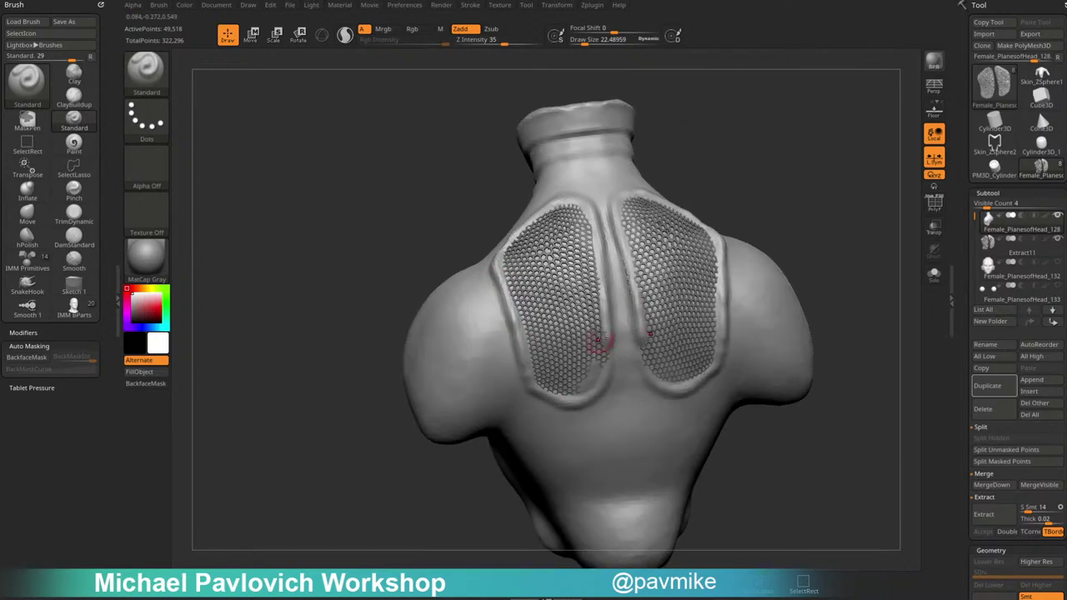
left_click_drag(673, 174, 706, 158)
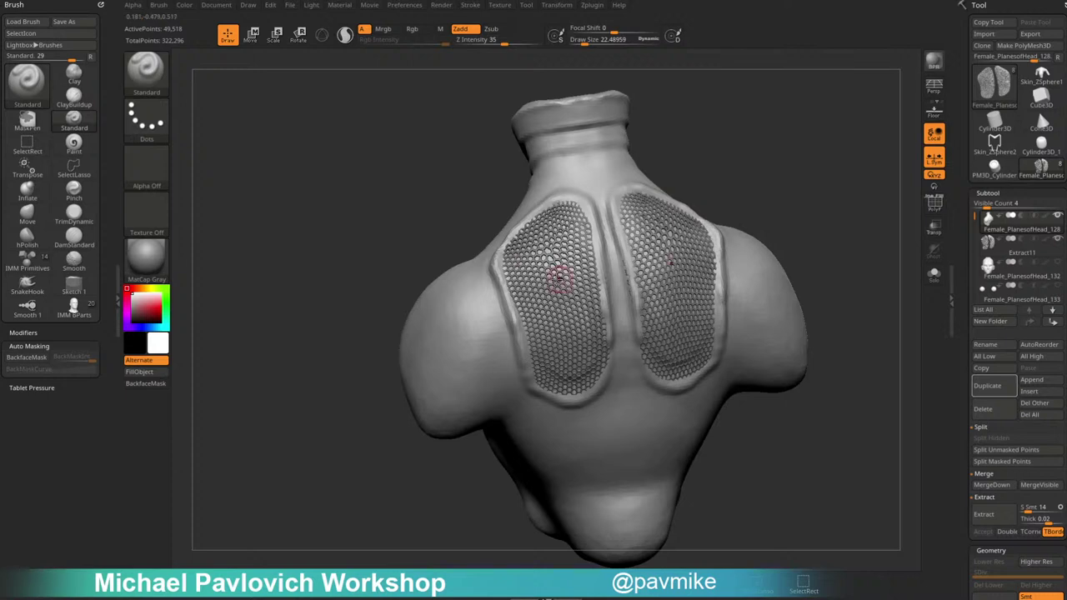
left_click_drag(513, 282, 529, 338)
left_click_drag(513, 158, 475, 168)
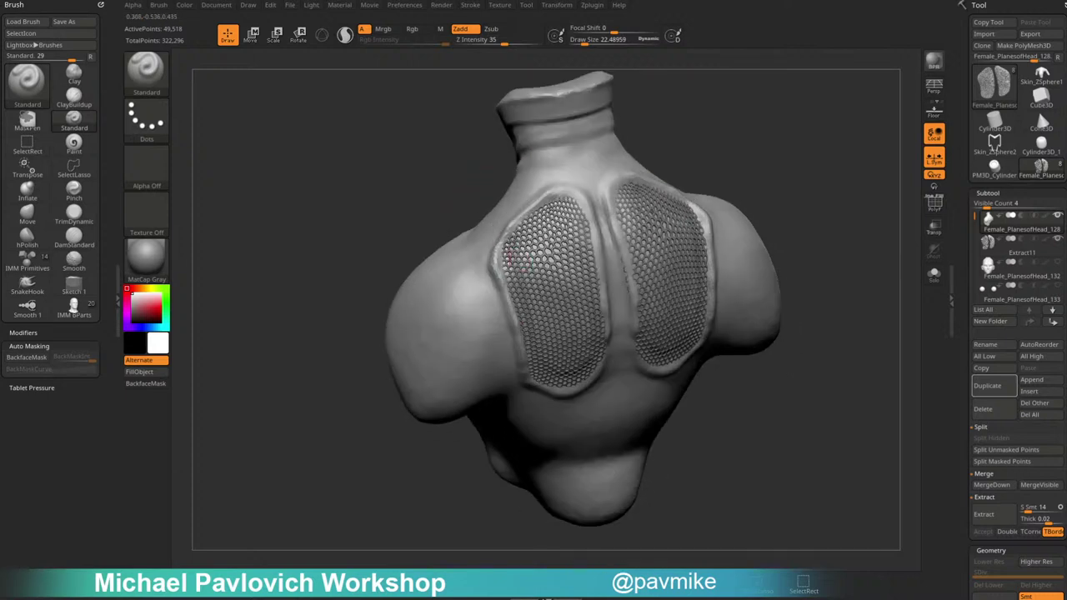
left_click_drag(579, 192, 524, 223)
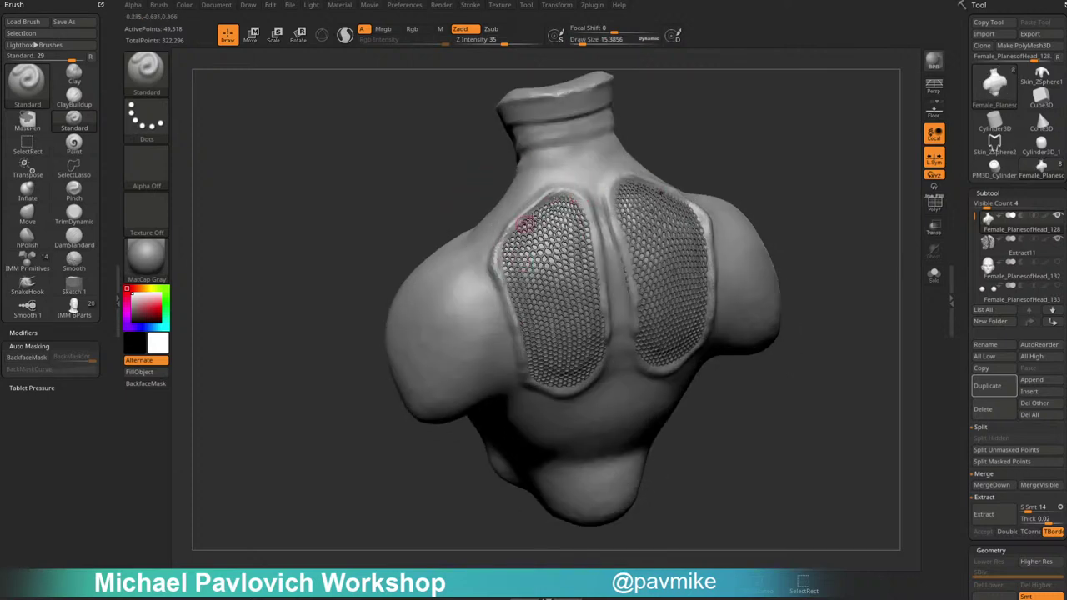
Remesh the torso with DynaMesh and smooth the ridges along the hex panels' outer edges.
key("b")
key("m")
key("v")
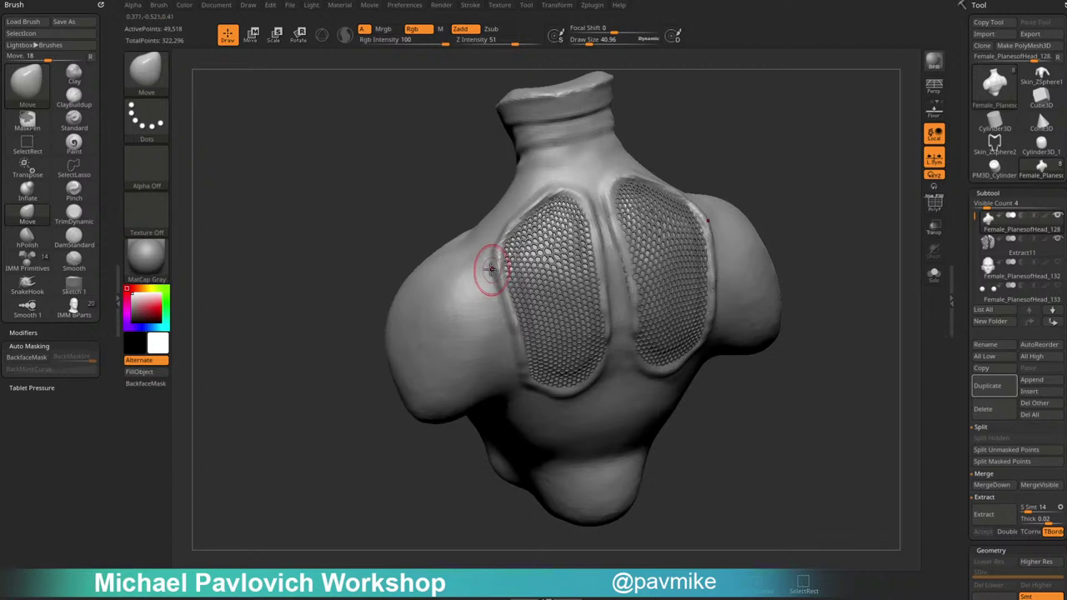
left_click_drag(762, 87, 769, 166, "ctrl")
left_click_drag(557, 185, 527, 381, "shift")
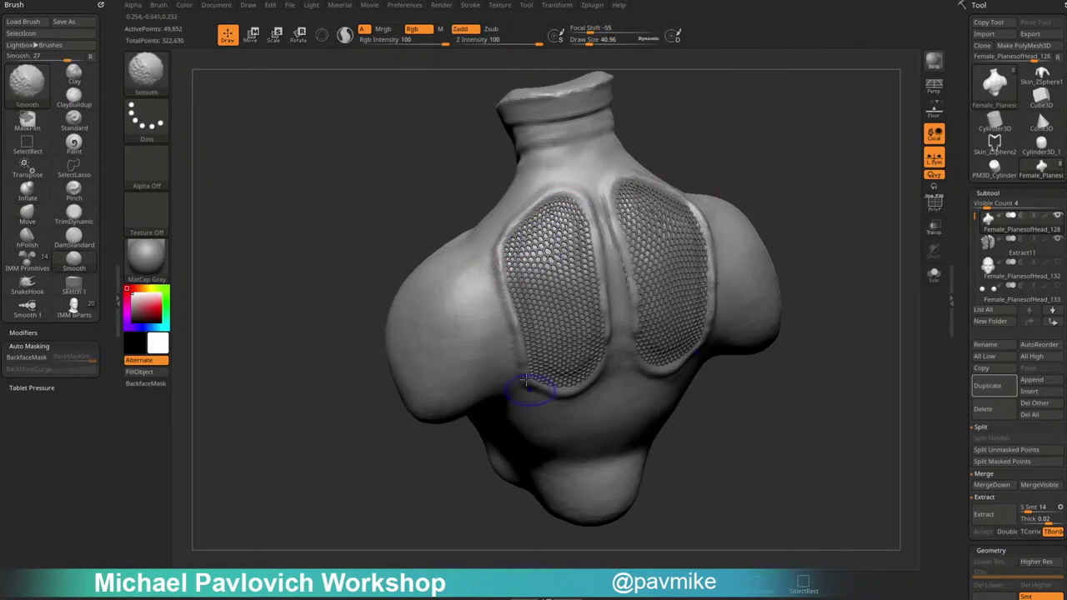
left_click_drag(762, 112, 782, 137)
Sculpt ridges along the hex panels' inner edges beside the spine with the Standard brush at a draw size of about 22.
key("b")
key("s")
key("t")
key("s")
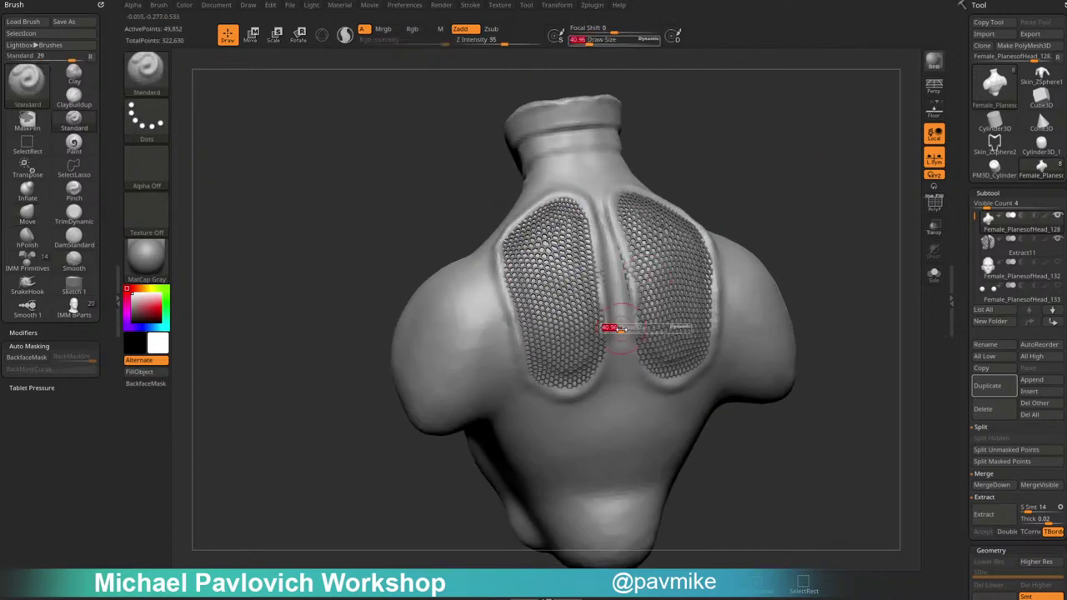
left_click_drag(621, 330, 618, 330)
left_click_drag(796, 205, 774, 207)
left_click_drag(584, 249, 594, 314)
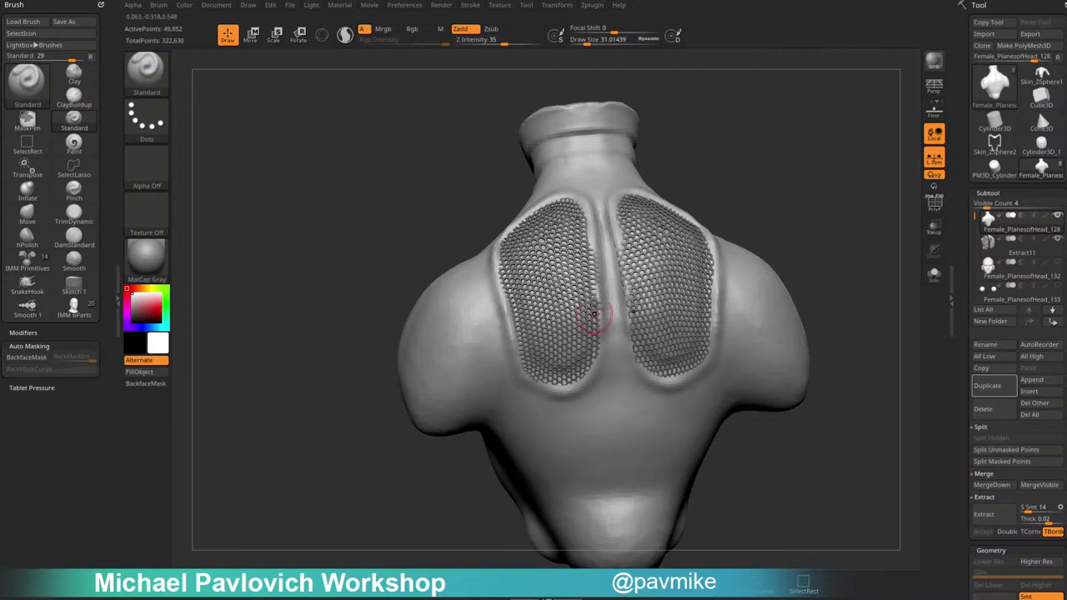
key("ctrl+z")
left_click_drag(595, 226, 602, 323)
left_click_drag(598, 261, 585, 379)
Smooth the strip between the two hex panels and the lower ends of their inner ridges.
left_click_drag(719, 169, 781, 177)
mouse_move(631, 291)
left_mouse_down("shift")
mouse_move(630, 326)
mouse_move(625, 237)
mouse_move(592, 383)
left_mouse_up("shift")
key("ctrl+z")
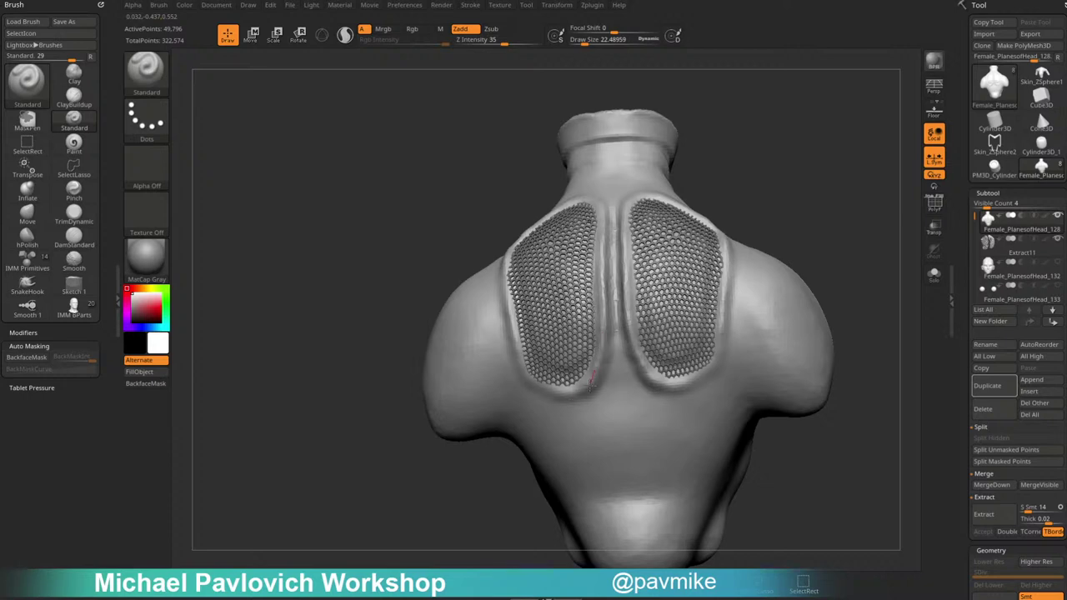
left_click_drag(747, 127, 774, 146)
left_click_drag(614, 296, 591, 337, "shift")
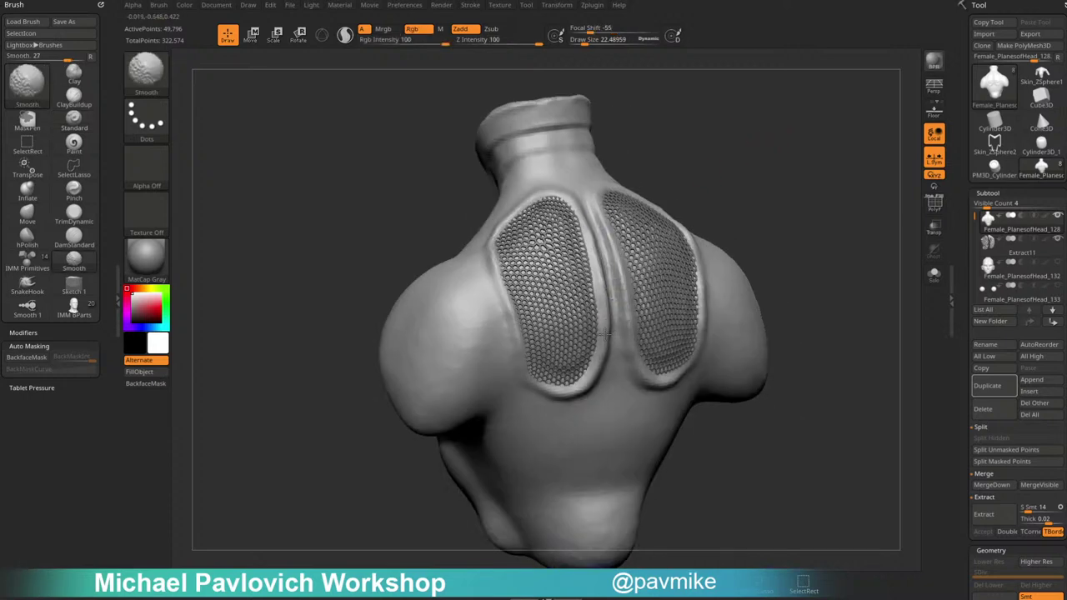
left_click_drag(726, 131, 578, 231)
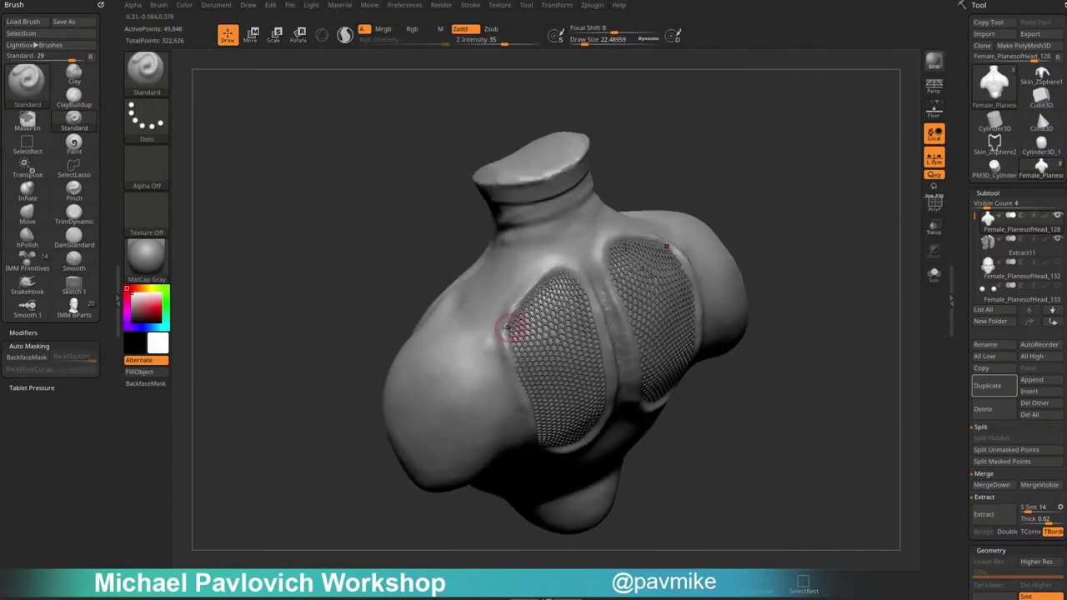
Inspect the back ridges and the full bust from several sides, and set the Standard brush's draw size to about 52.
left_click_drag(768, 266, 801, 158)
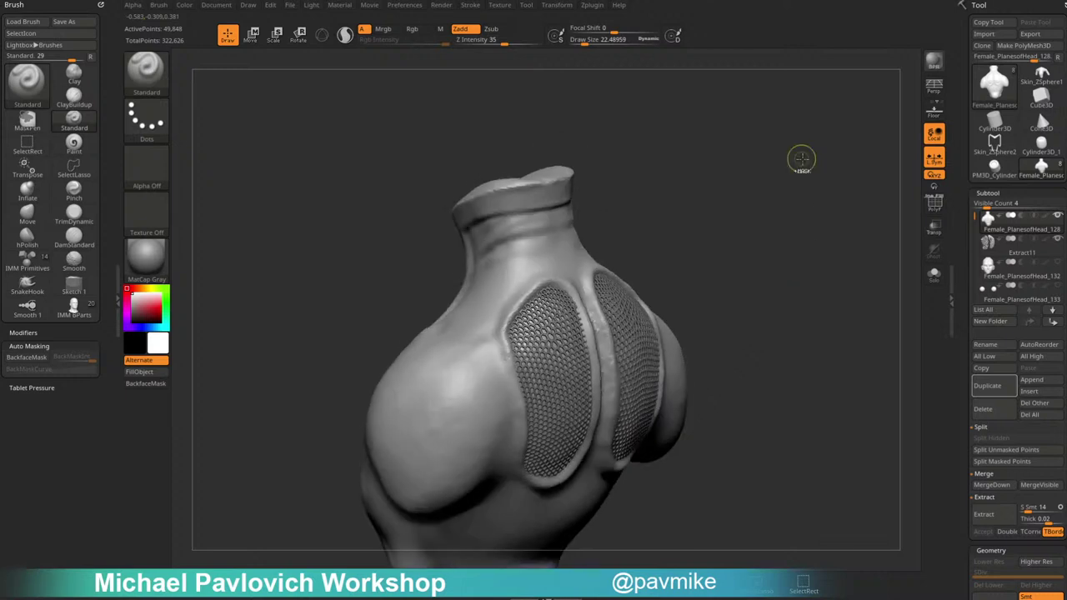
left_click_drag(637, 270, 607, 336)
key("b")
key("m")
key("v")
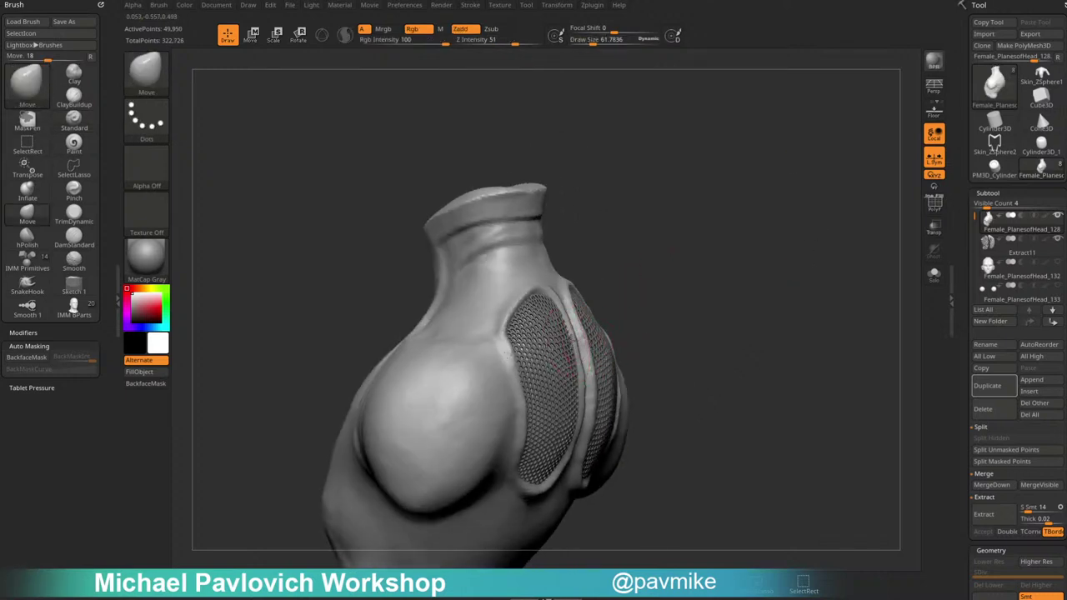
left_click_drag(741, 334, 916, 231)
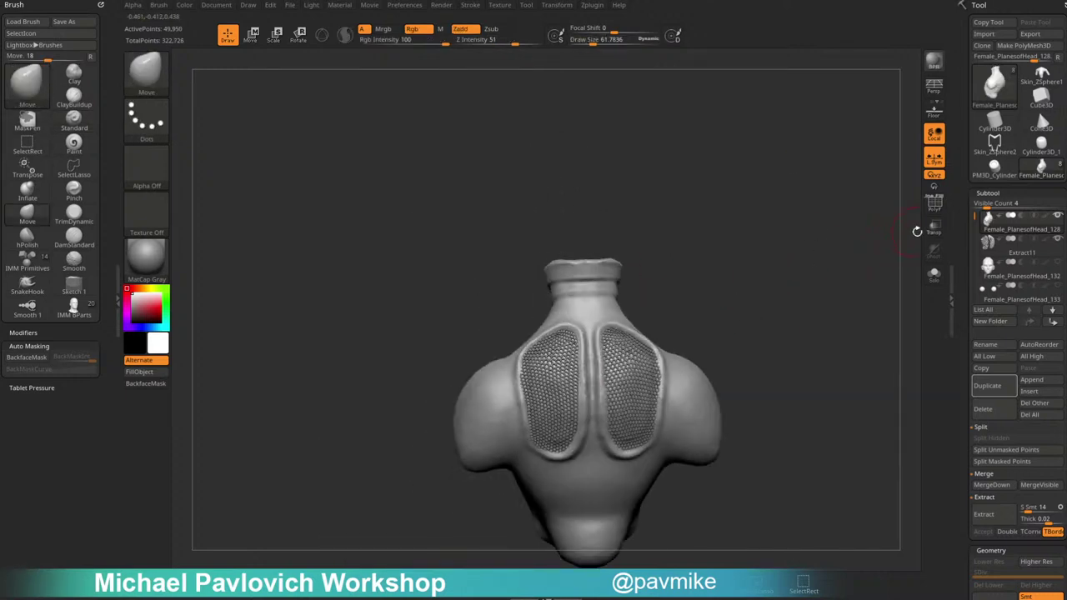
mouse_move(832, 255)
left_mouse_down()
mouse_move(905, 231)
mouse_move(769, 241)
mouse_move(807, 269)
mouse_move(795, 221)
mouse_move(705, 303)
left_mouse_up()
key("b")
key("s")
key("t")
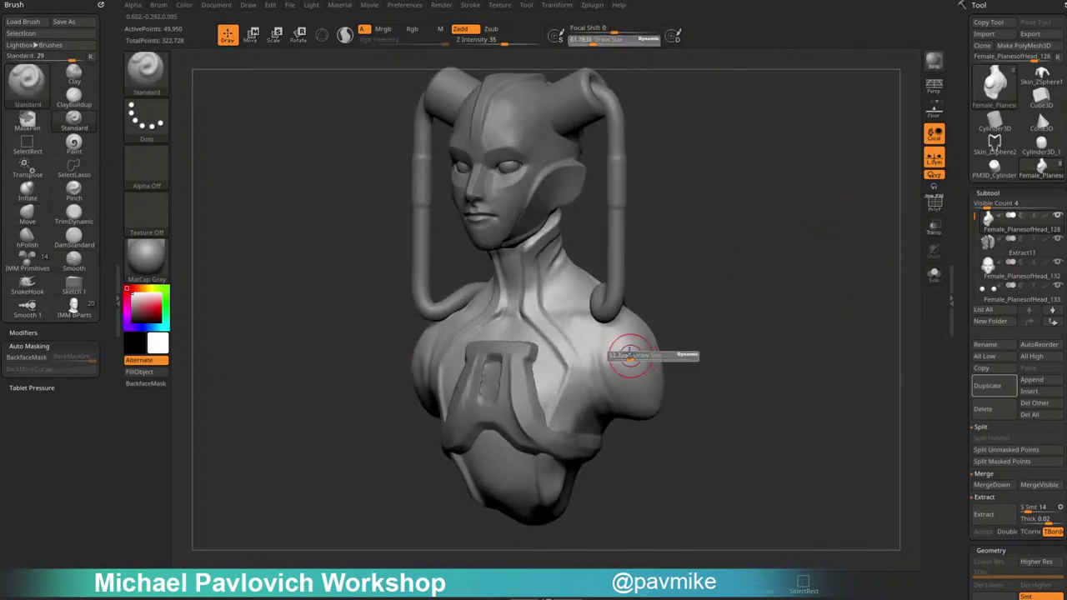
left_click_drag(750, 350, 820, 294)
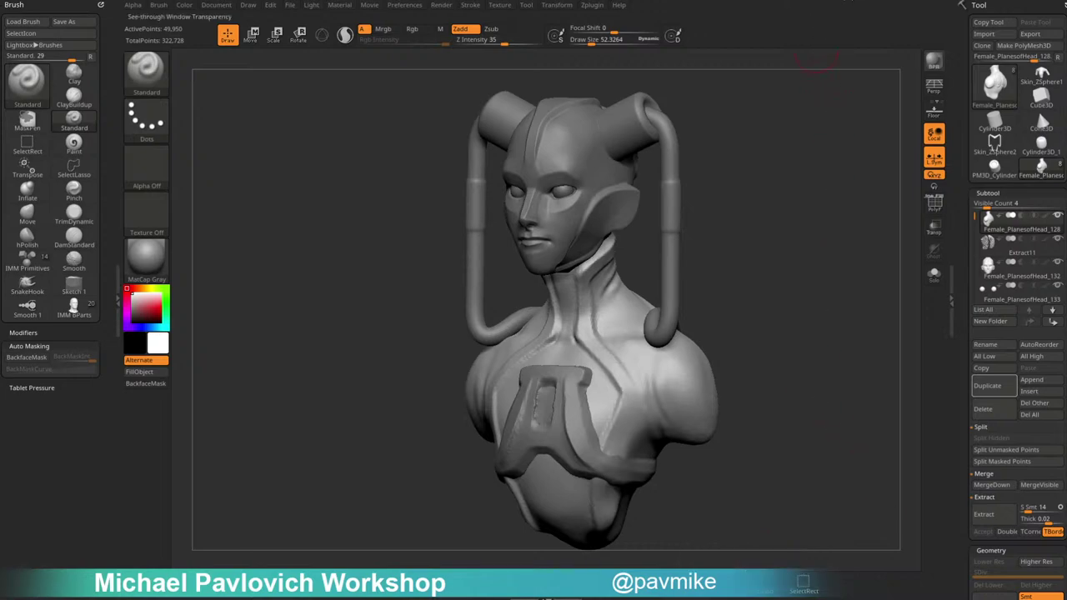
mouse_move(841, 1)
left_mouse_down()
mouse_move(879, 2)
mouse_move(821, 3)
left_mouse_up()
left_click_drag(820, 177, 871, 186)
Show the floor grid and expand its Front-Back, Up-Down and Left-Right reference map settings.
left_click(933, 111)
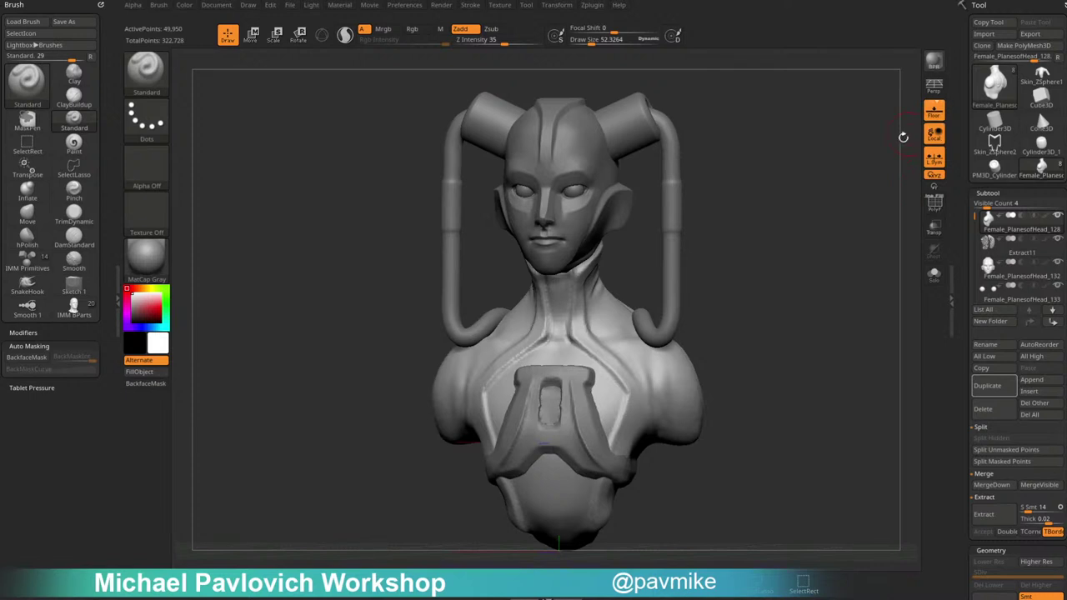
left_click(248, 6)
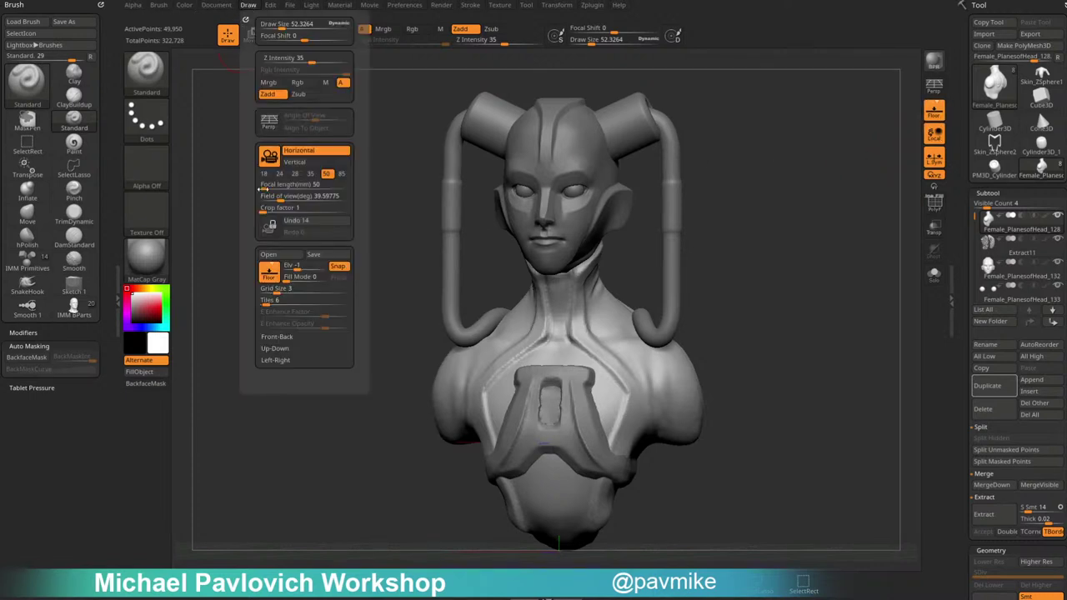
key("shift")
left_click(276, 337)
left_click(277, 441)
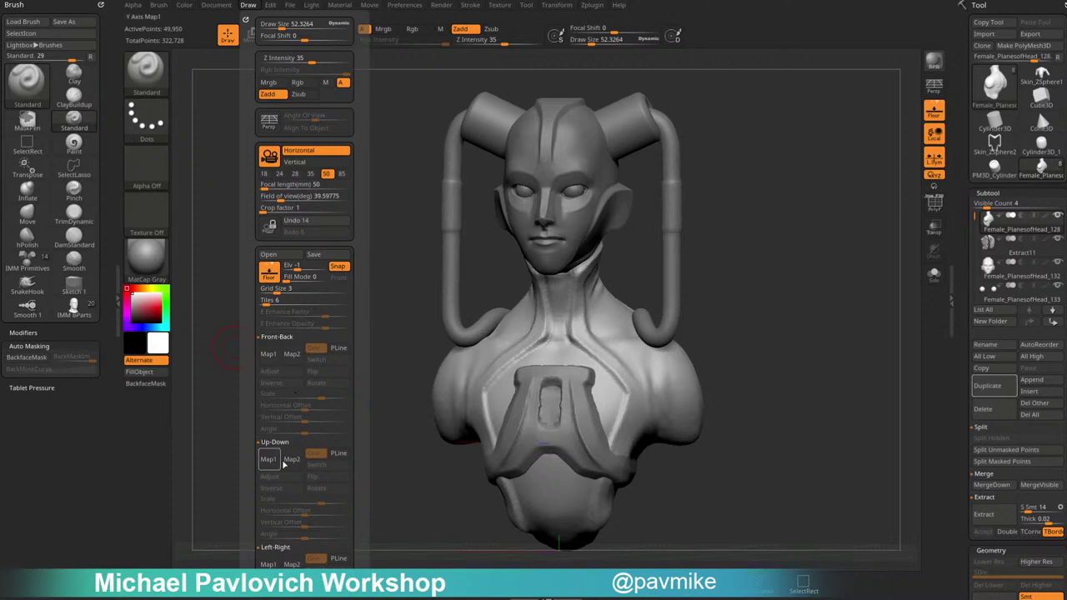
left_click_drag(871, 438, 846, 422)
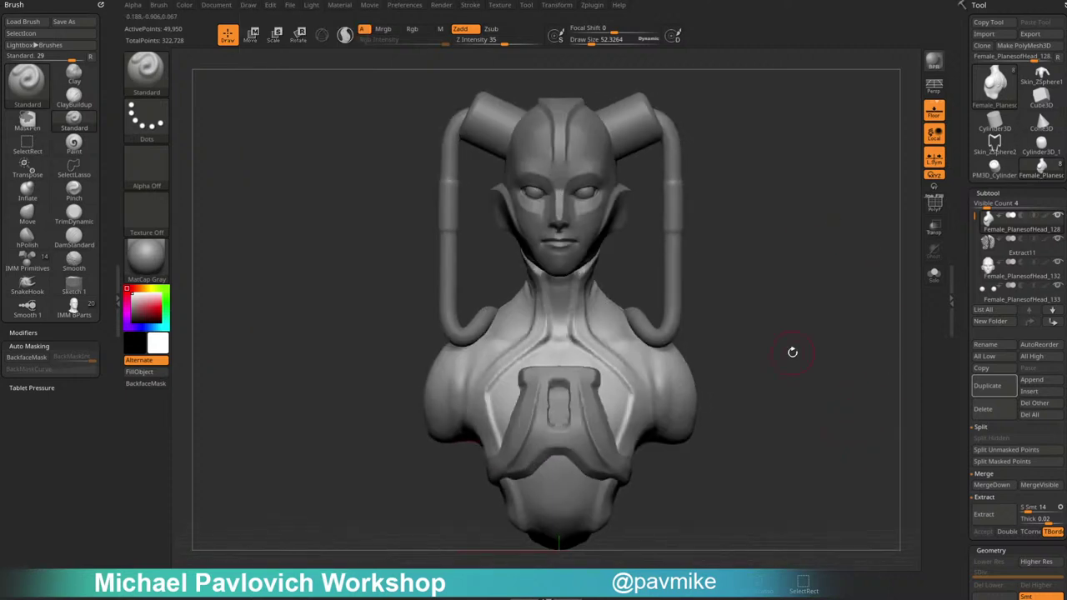
key("b")
key("s")
key("h")
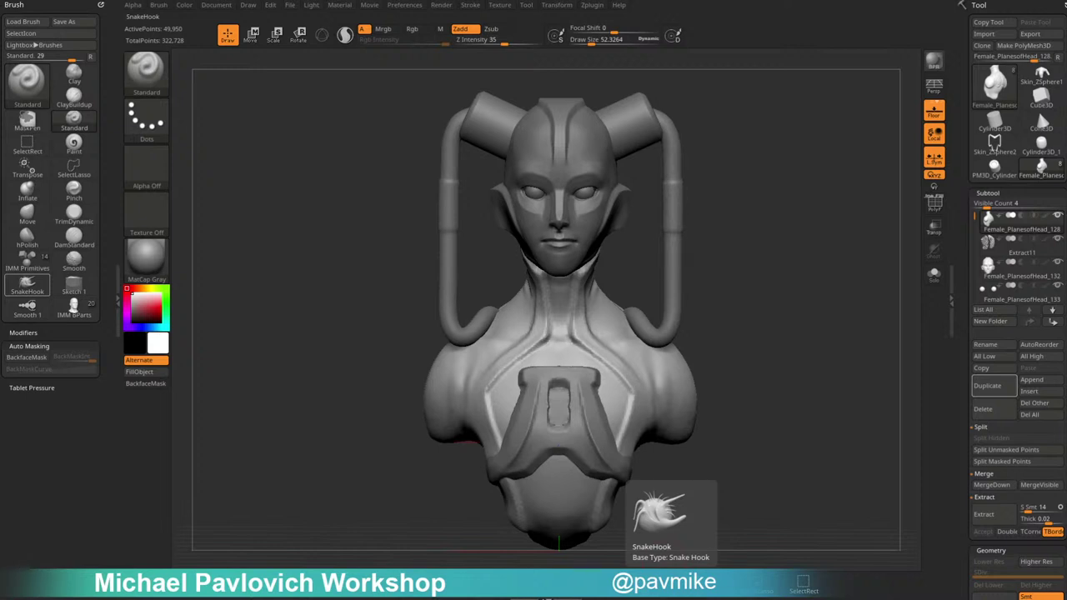
Turn on perspective and send the bust to KeyShot through the external renderer.
left_click_drag(864, 186, 842, 204)
left_click(933, 85)
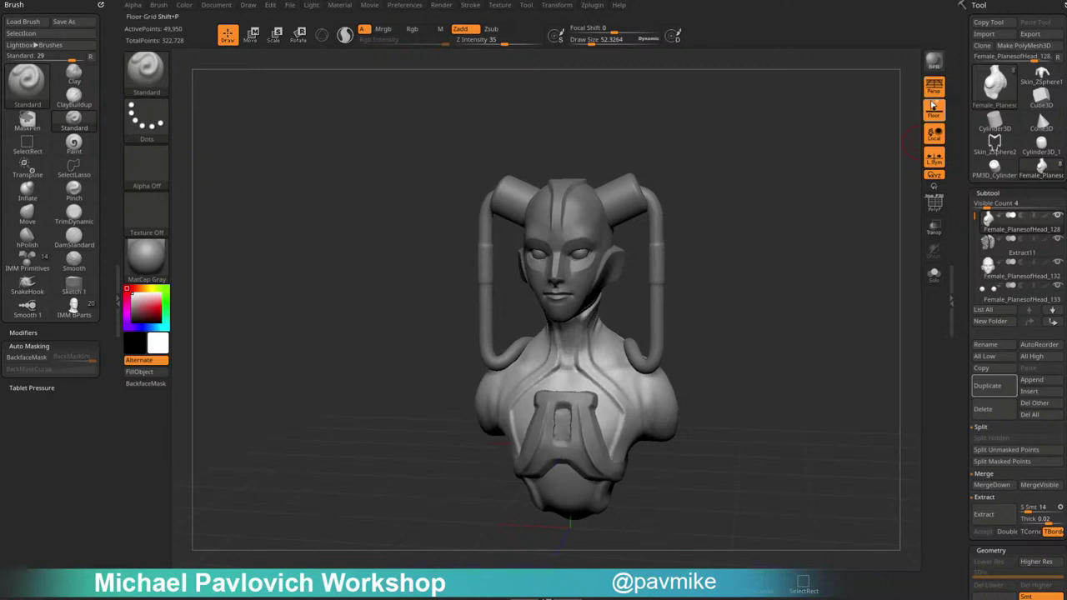
left_click(248, 5)
left_click(444, 5)
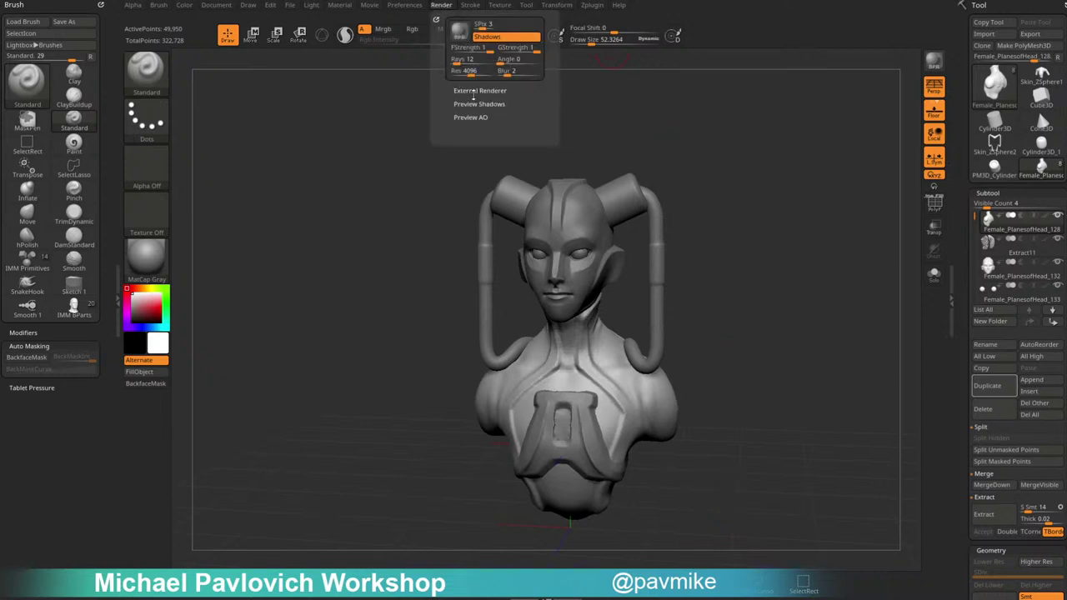
left_click(477, 91)
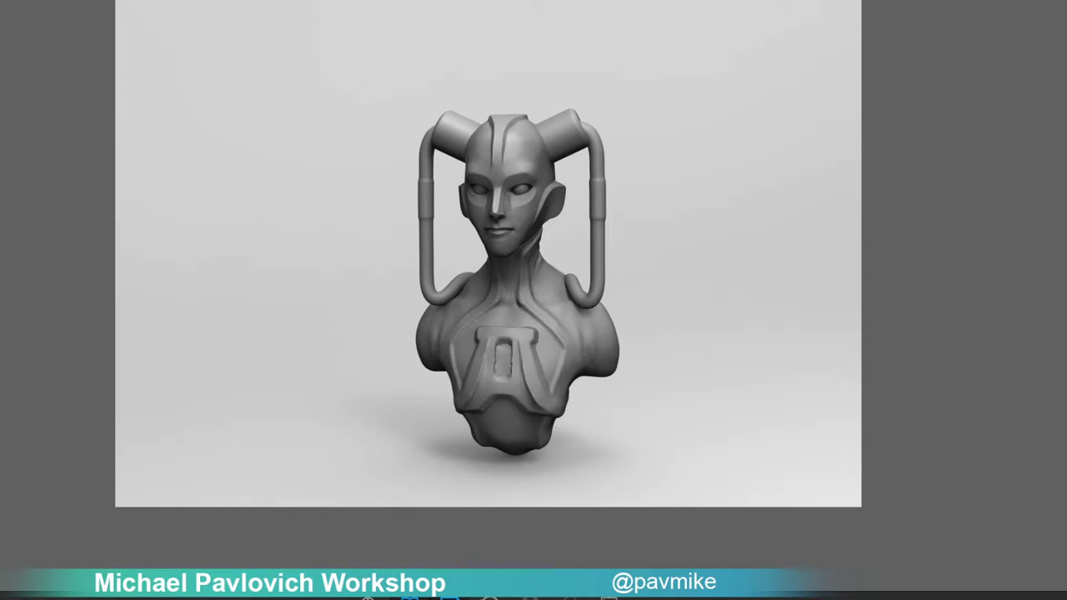
Apply an amber glass material to the whole bust and save the KeyShot preferences.
left_click_drag(0, 307, 779, 95)
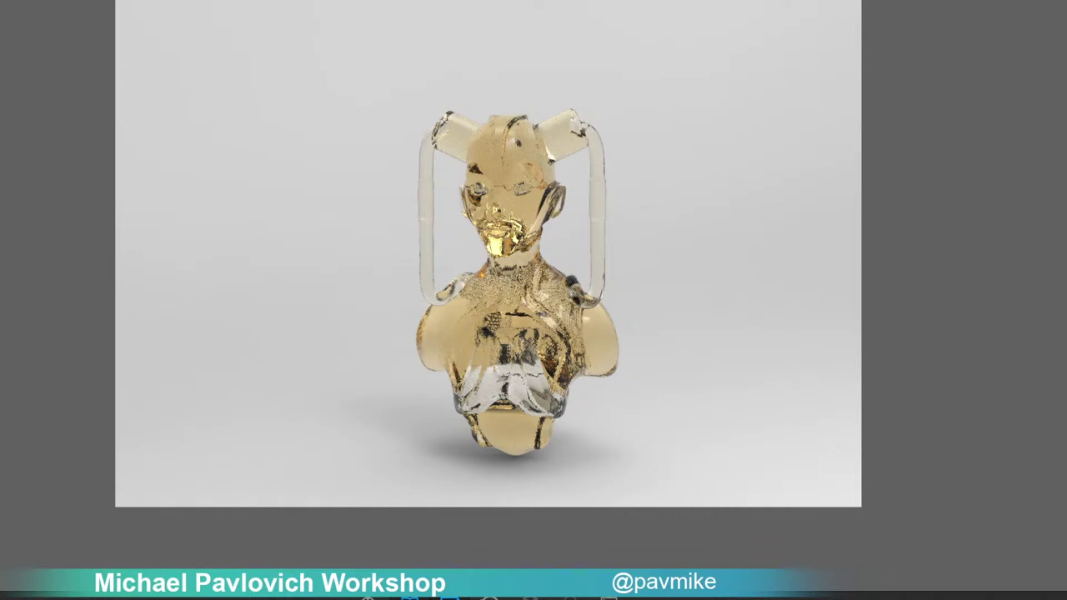
key("Right")
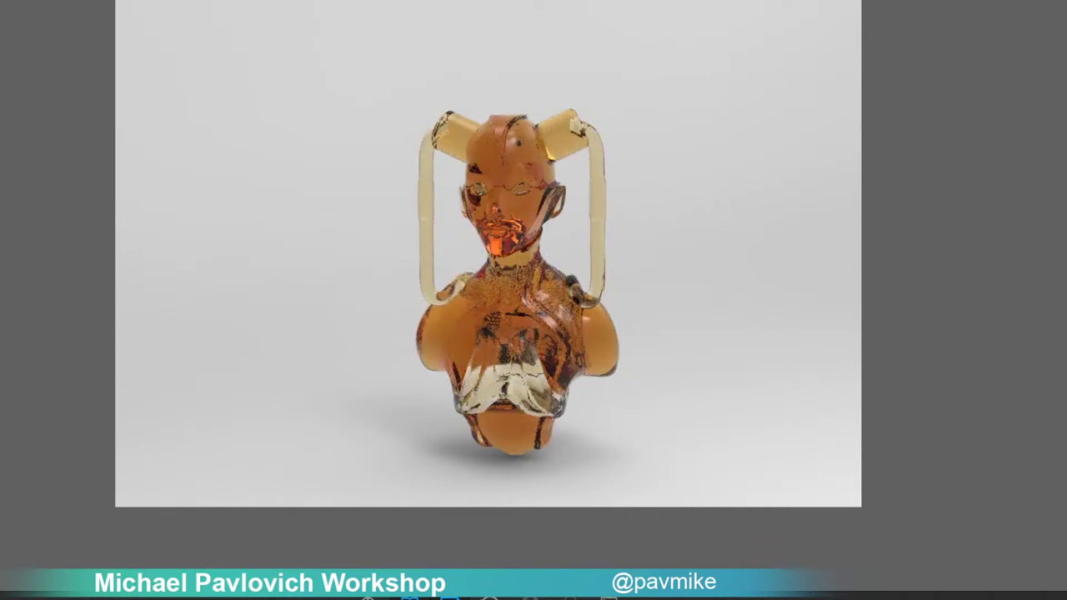
key("ctrl+k")
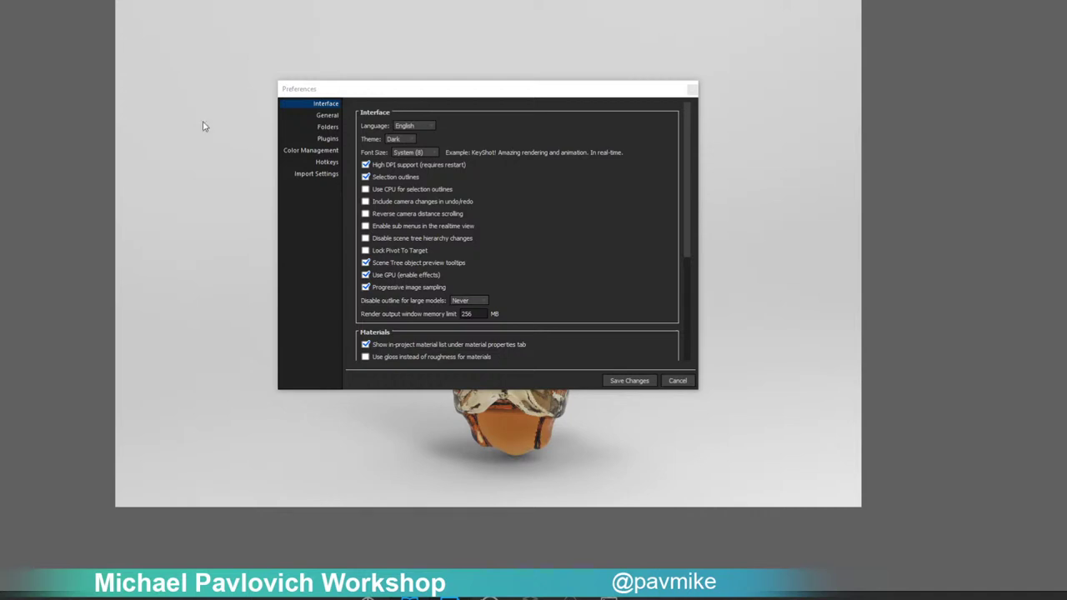
left_click(617, 386)
left_click_drag(695, 289, 631, 309)
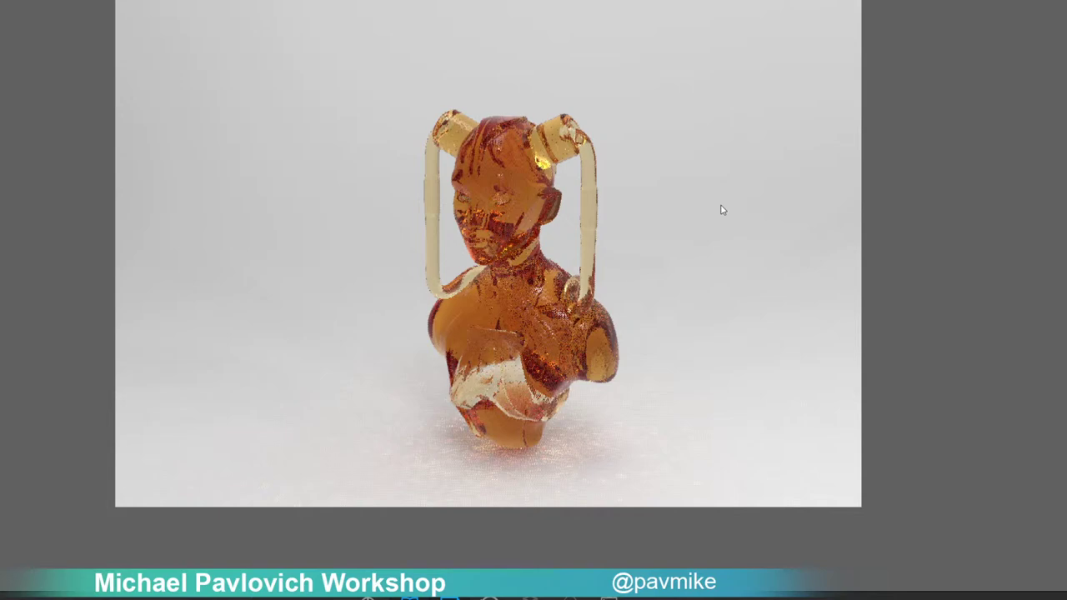
left_click_drag(688, 226, 732, 273)
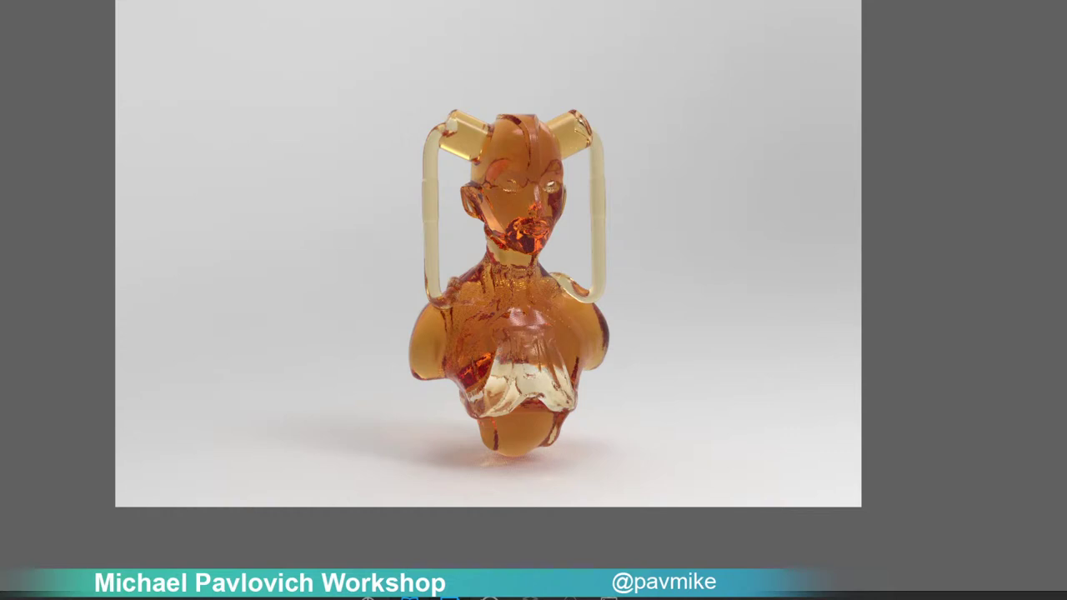
Apply a glossy blue material to the bust, and close KeyShot to return to ZBrush.
left_click_drag(2, 400, 469, 241)
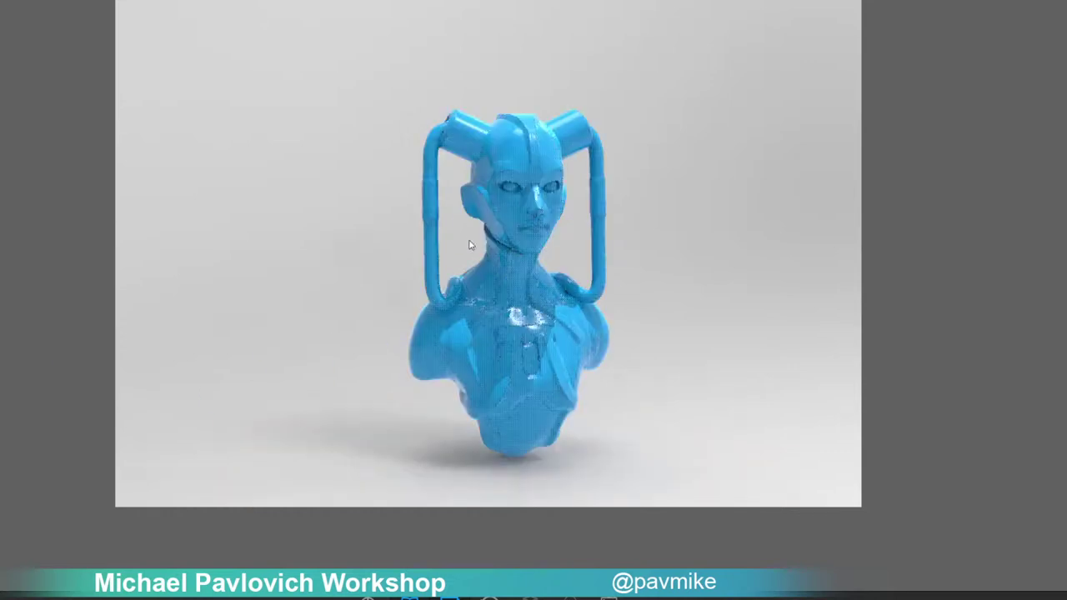
left_click_drag(754, 272, 733, 214)
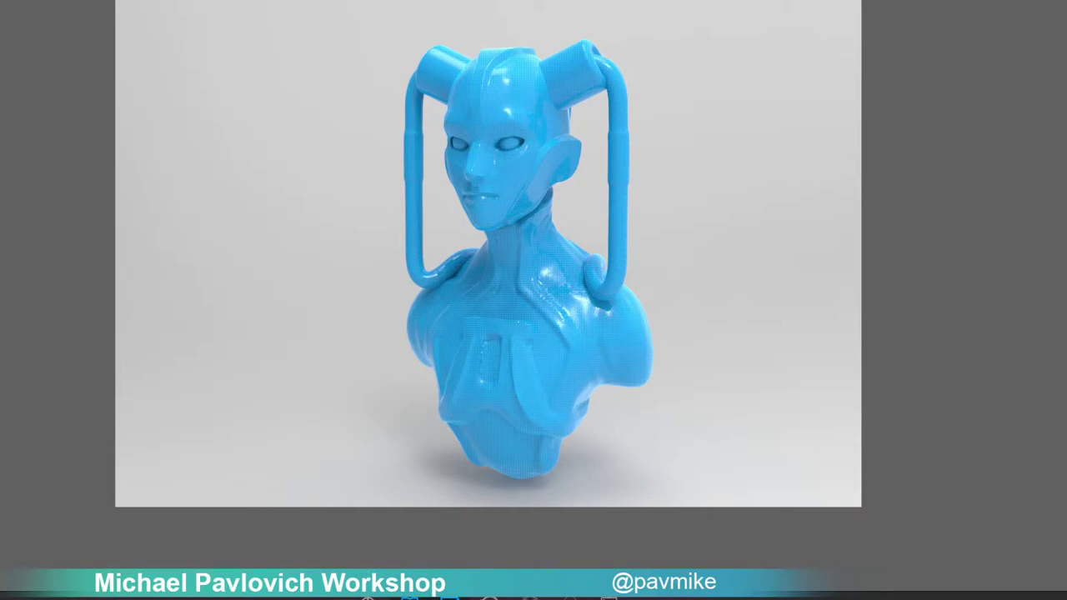
key("alt+F4")
left_click(519, 255)
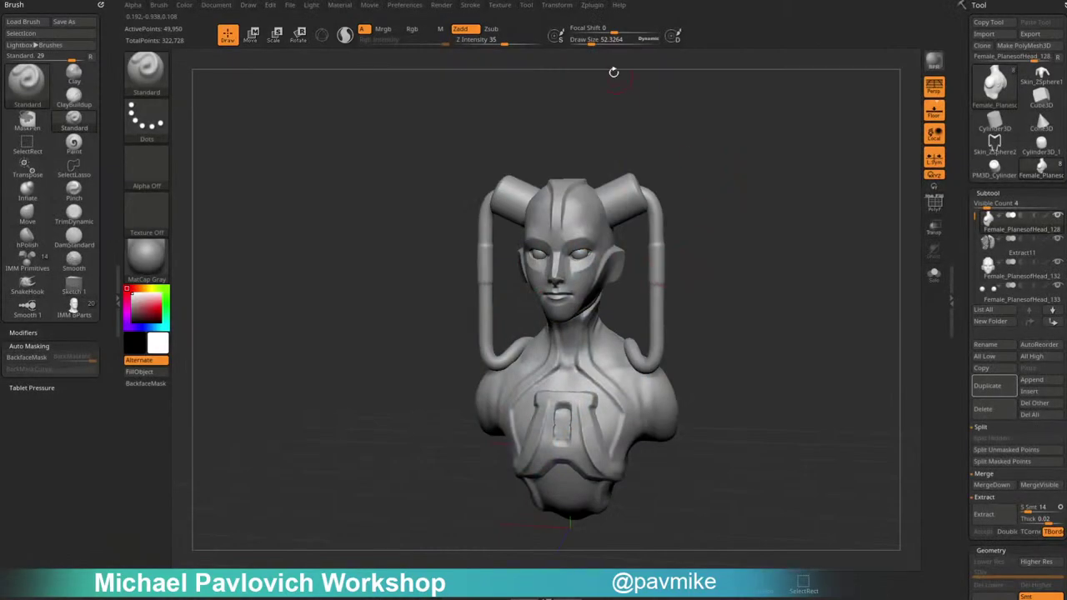
Open the 3D Print Hub plugin options.
left_click(591, 5)
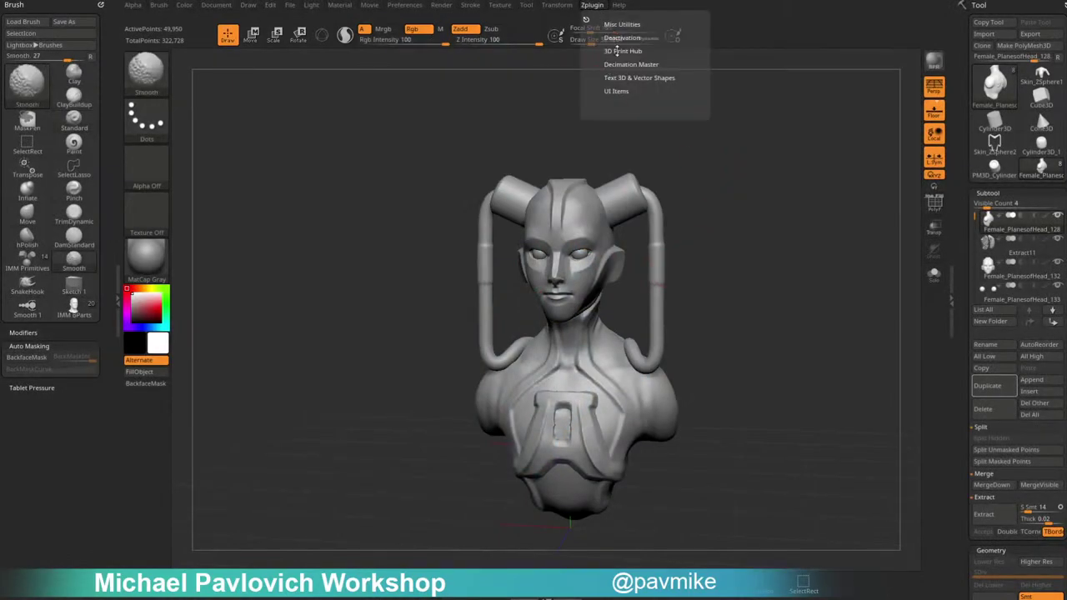
left_click(622, 51)
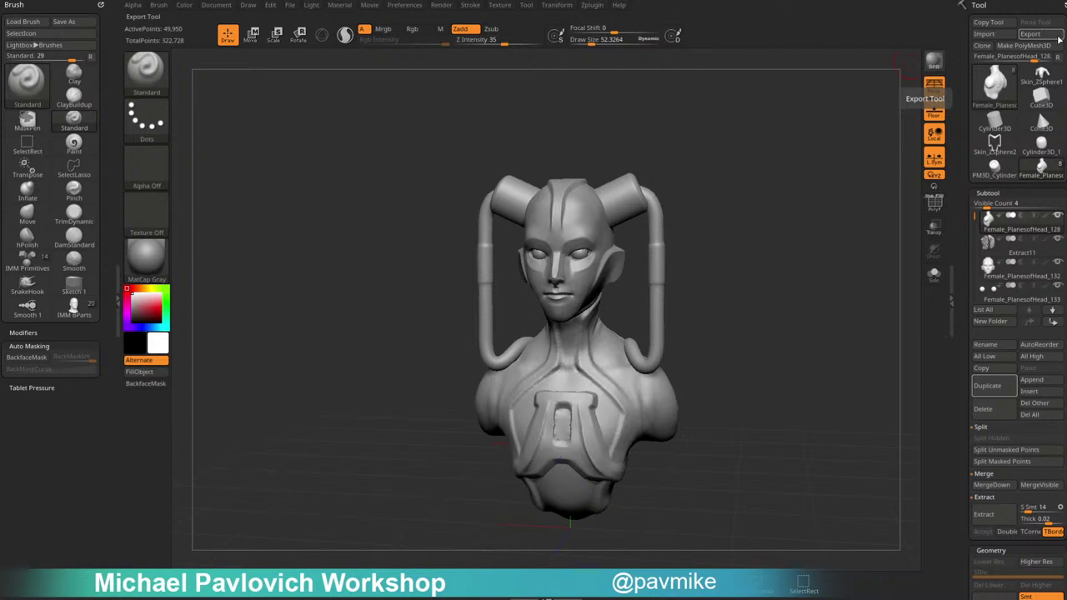
Try merging all visible subtools into a single new tool, and delete it to return to the original multi-part bust.
left_click_drag(875, 163, 800, 172)
left_click_drag(956, 241, 955, 171)
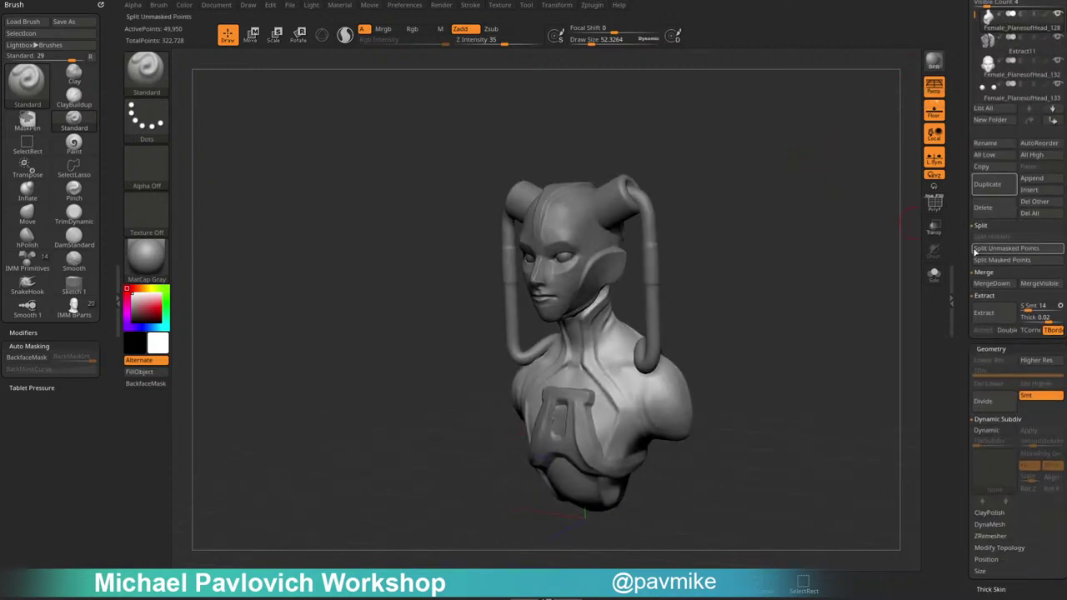
left_click(991, 284)
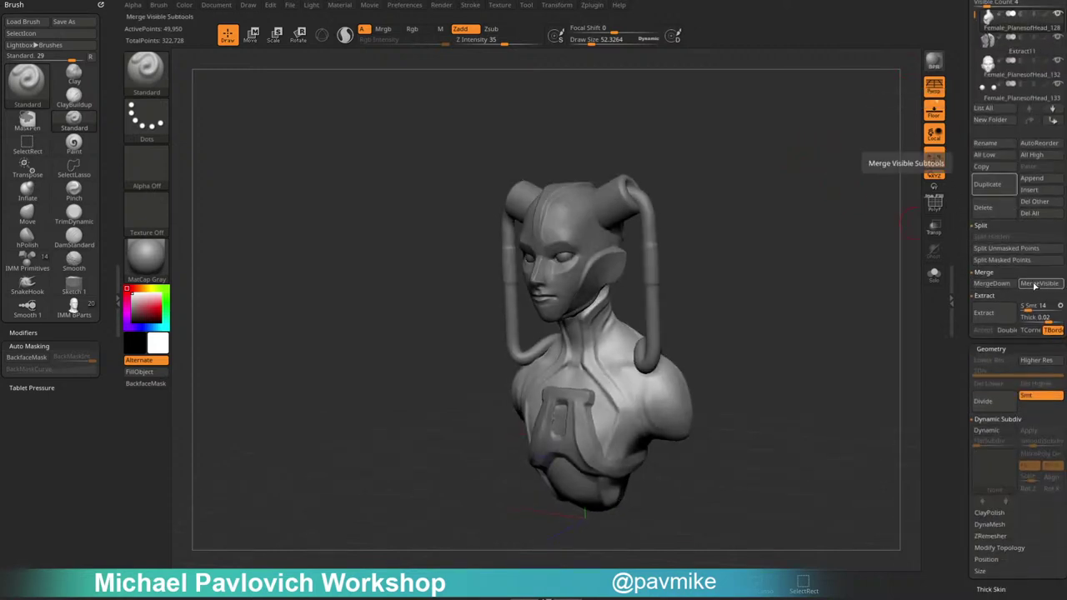
left_click(1040, 173)
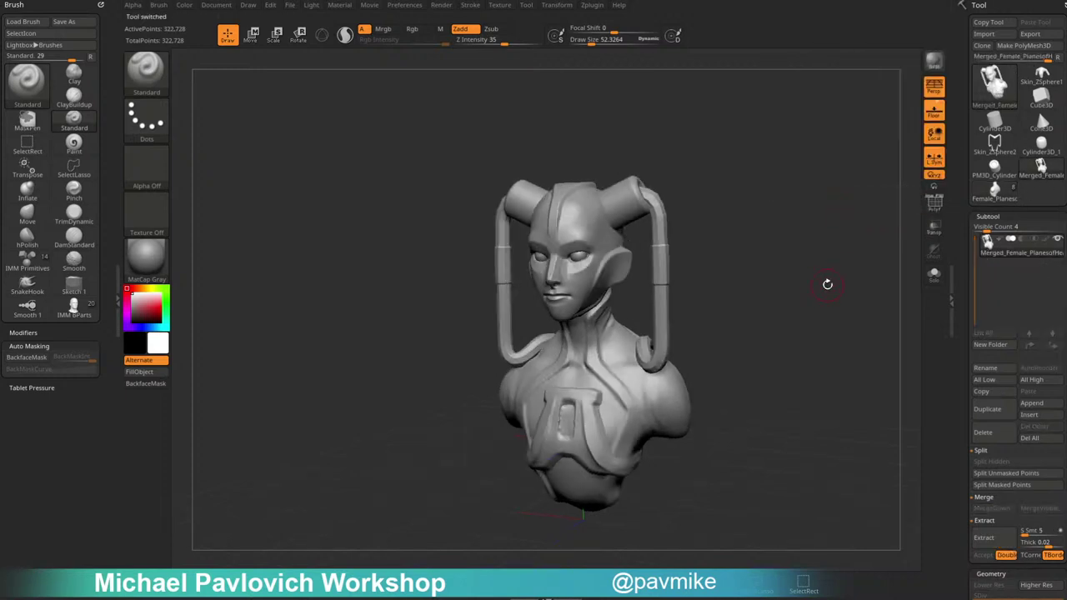
left_click(1006, 439)
left_click(1000, 193)
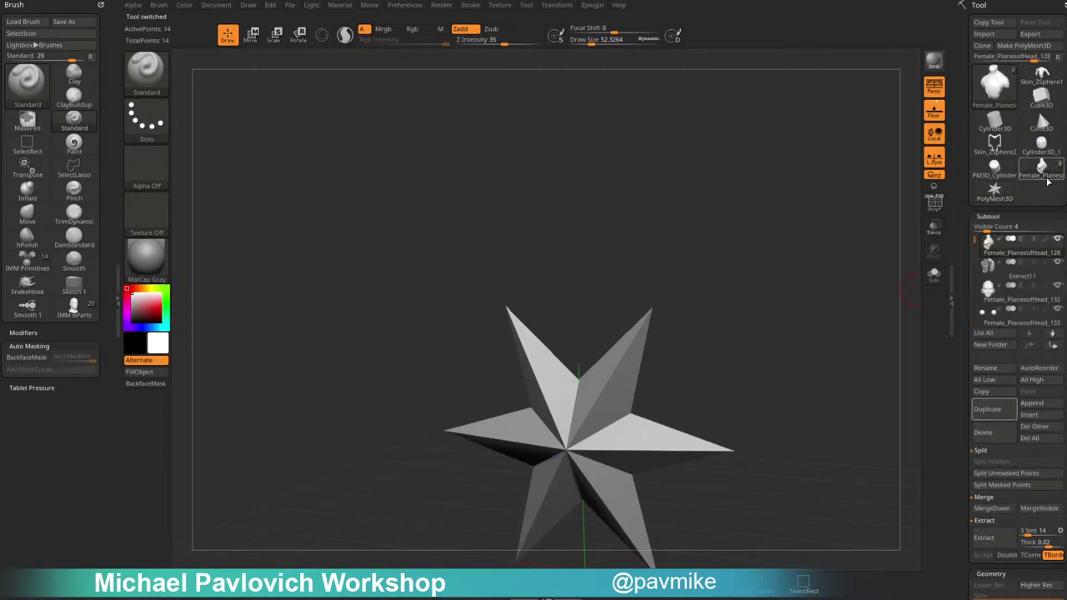
Apply the dynamic subdivision permanently on the tube and eye subtools, and check the horn cylinders' subdivision.
left_click(658, 245, "alt")
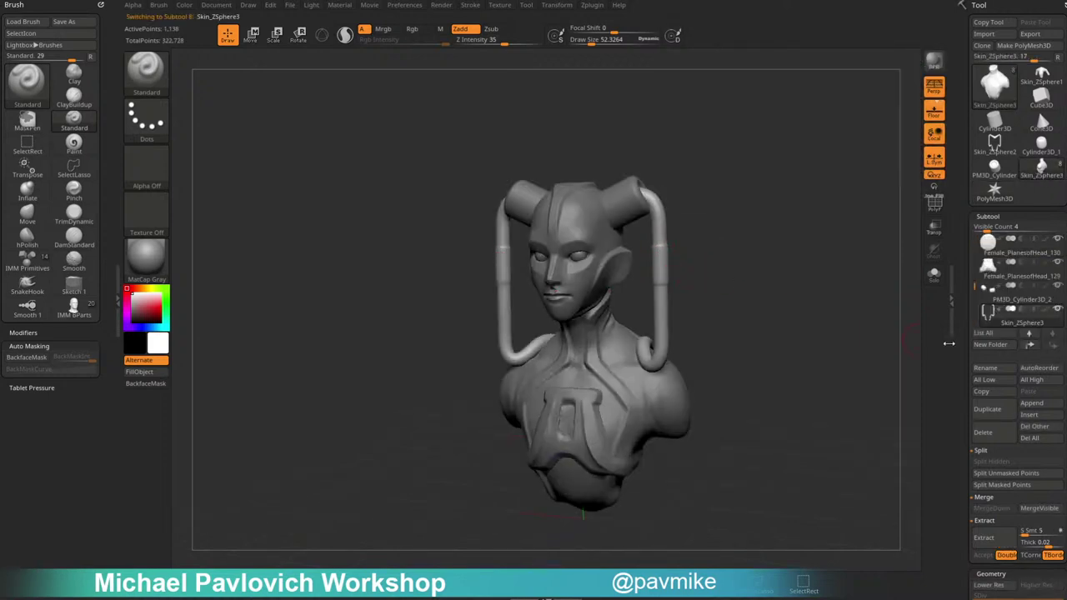
left_click_drag(948, 343, 960, 213)
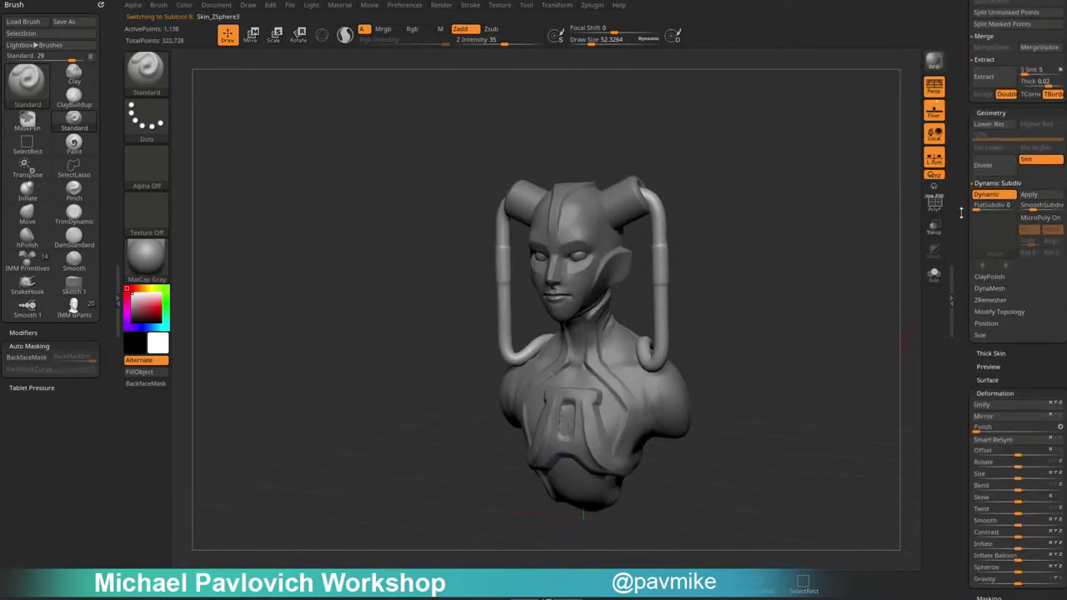
left_click(1028, 195)
left_click(578, 256, "alt")
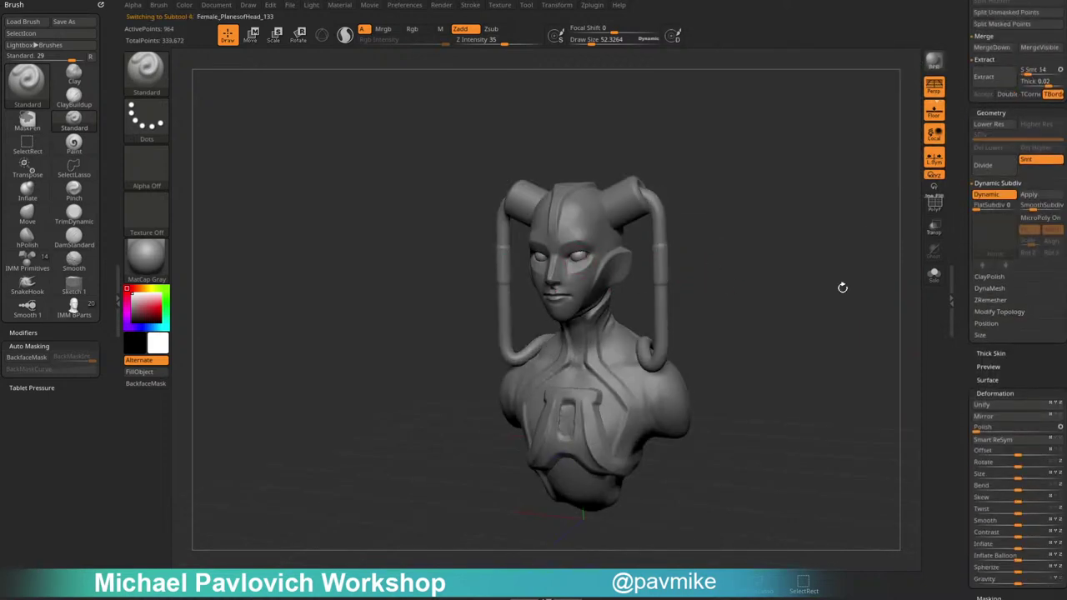
left_click(1030, 195)
left_click(633, 194, "alt")
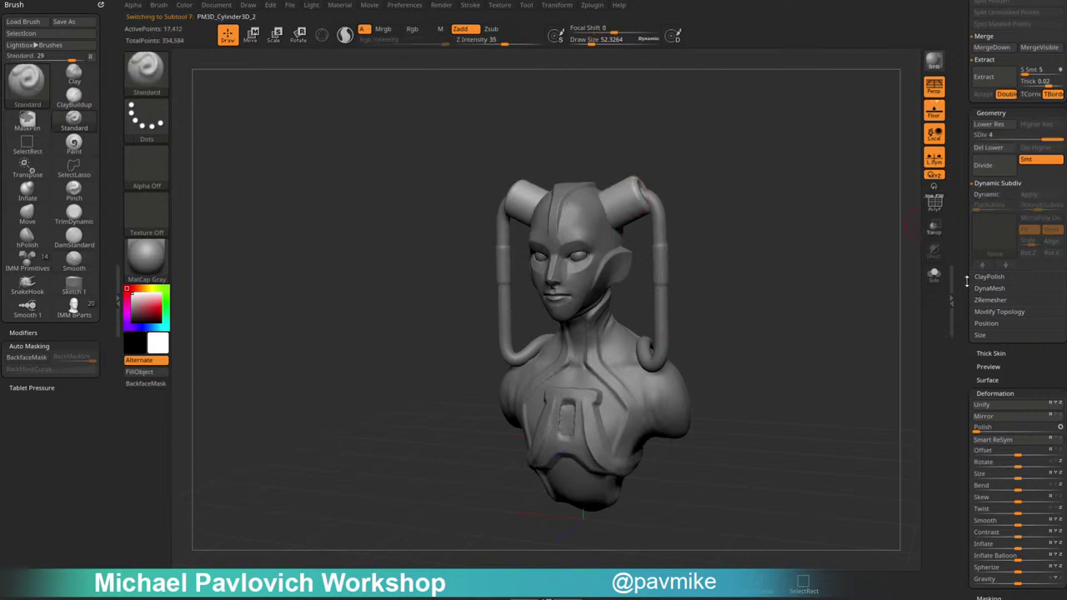
Merge all visible subtools into one new tool and make it the active tool.
scroll(1000, 307, "up", 5)
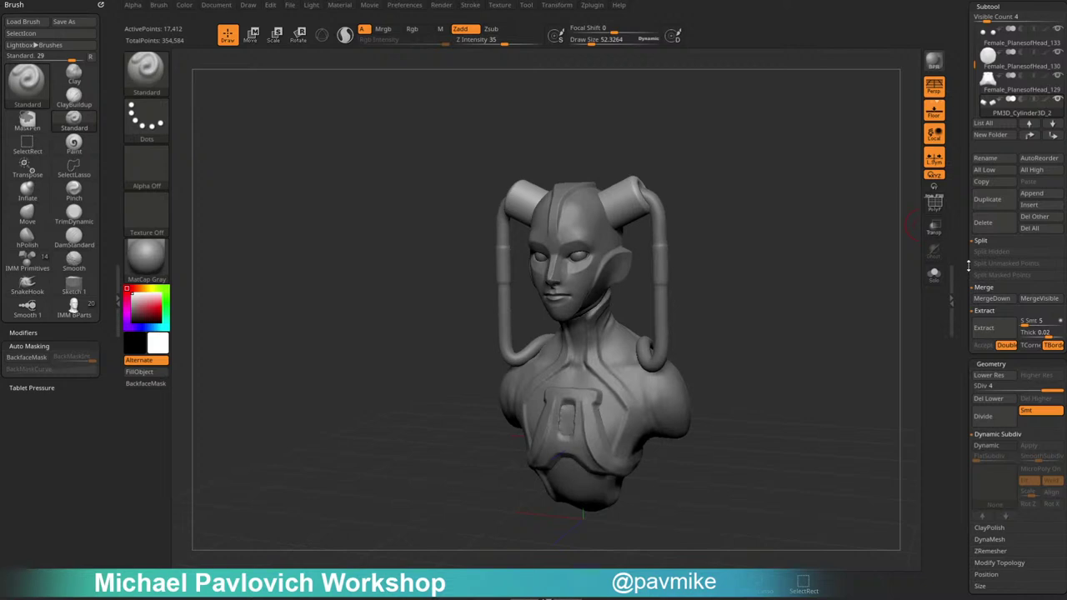
scroll(1009, 308, "up", 4)
left_click(1037, 179)
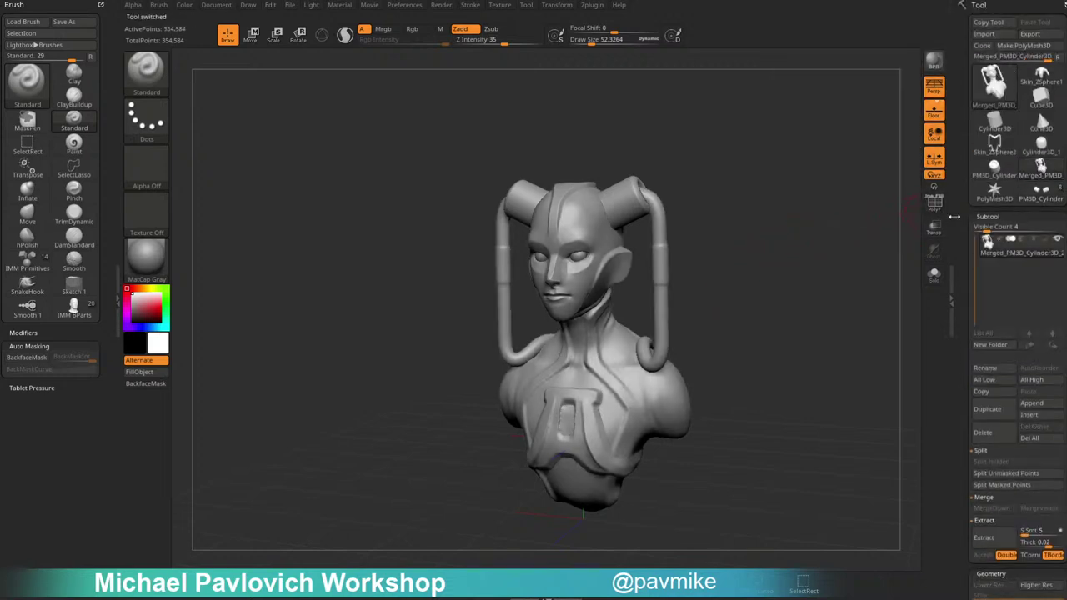
DynaMesh the merged bust at a resolution of 728.
left_click_drag(954, 217, 958, 81)
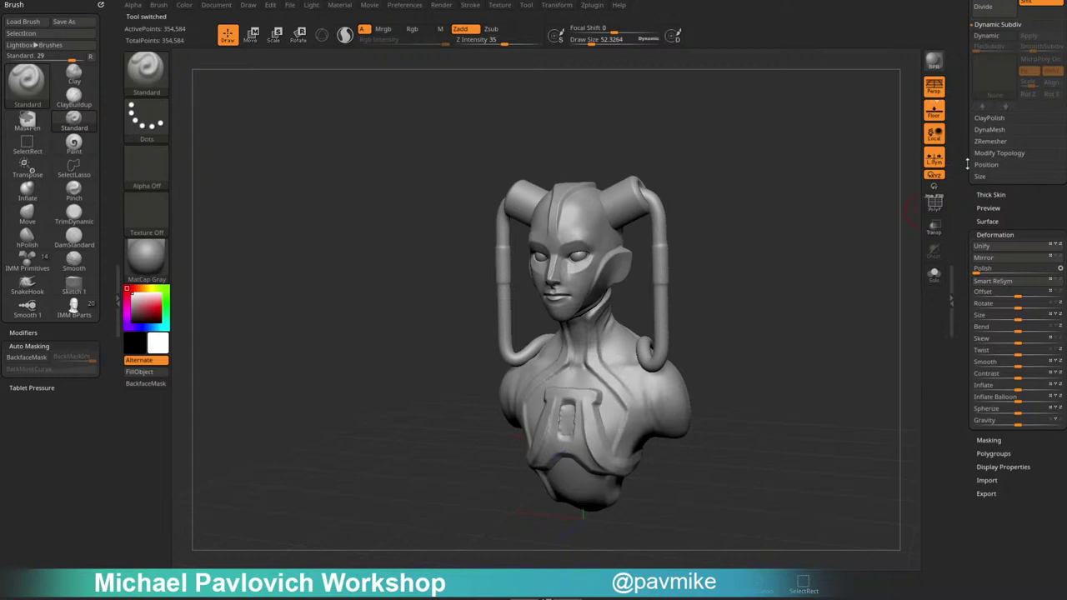
scroll(960, 185, "up", 2)
key("shift")
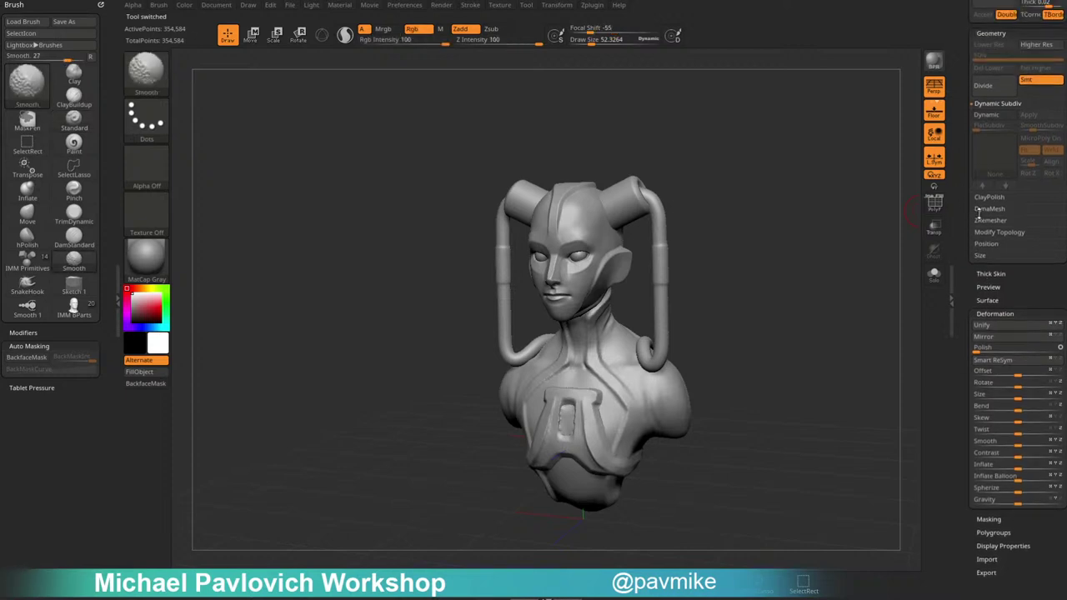
left_click(983, 208)
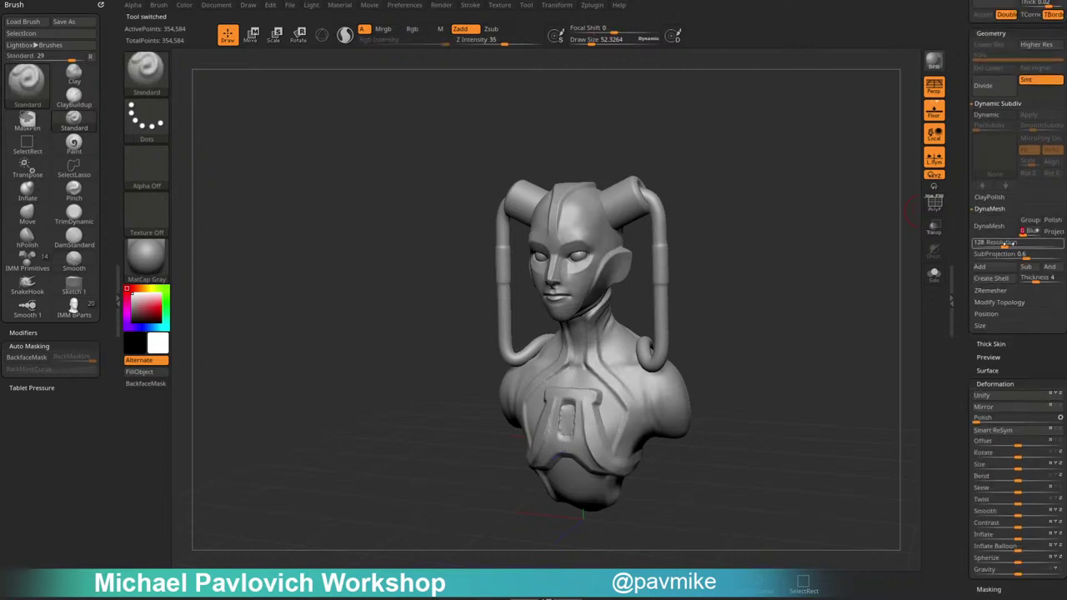
left_click(1024, 245)
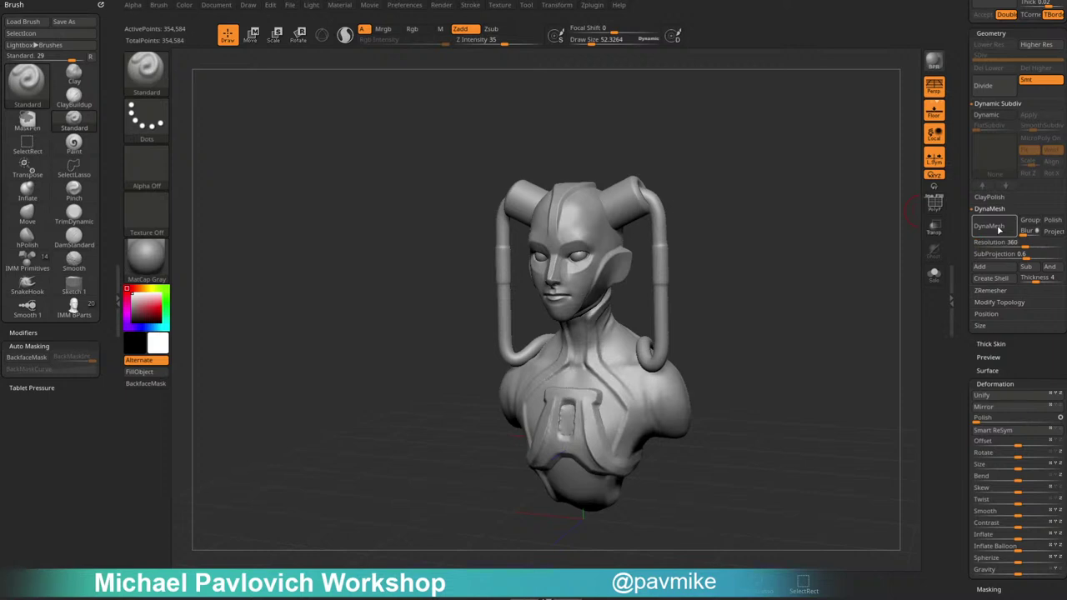
left_click_drag(1025, 245, 1047, 247)
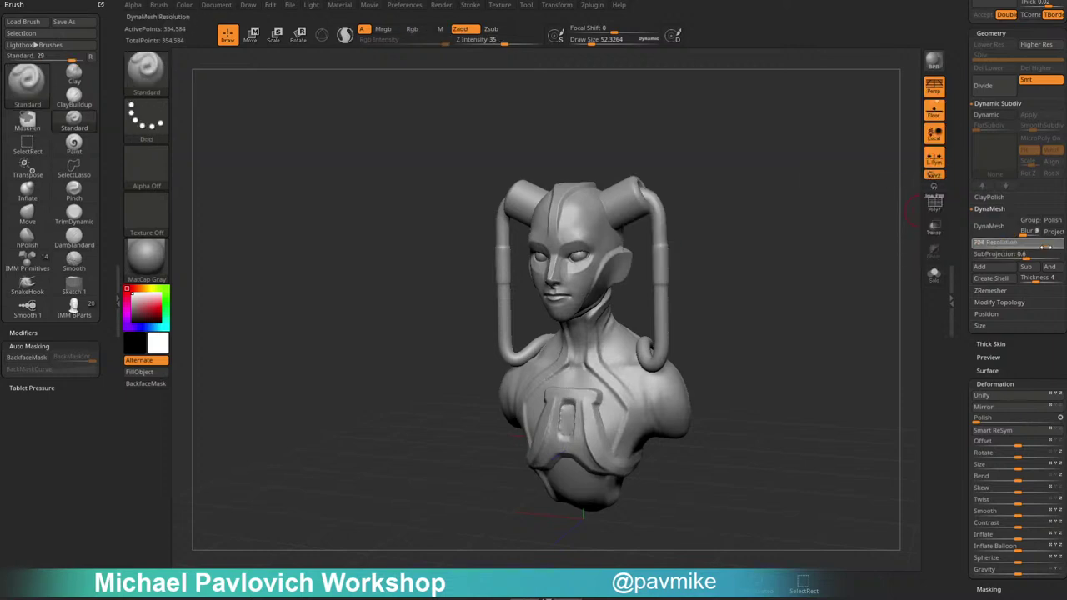
left_click(999, 230)
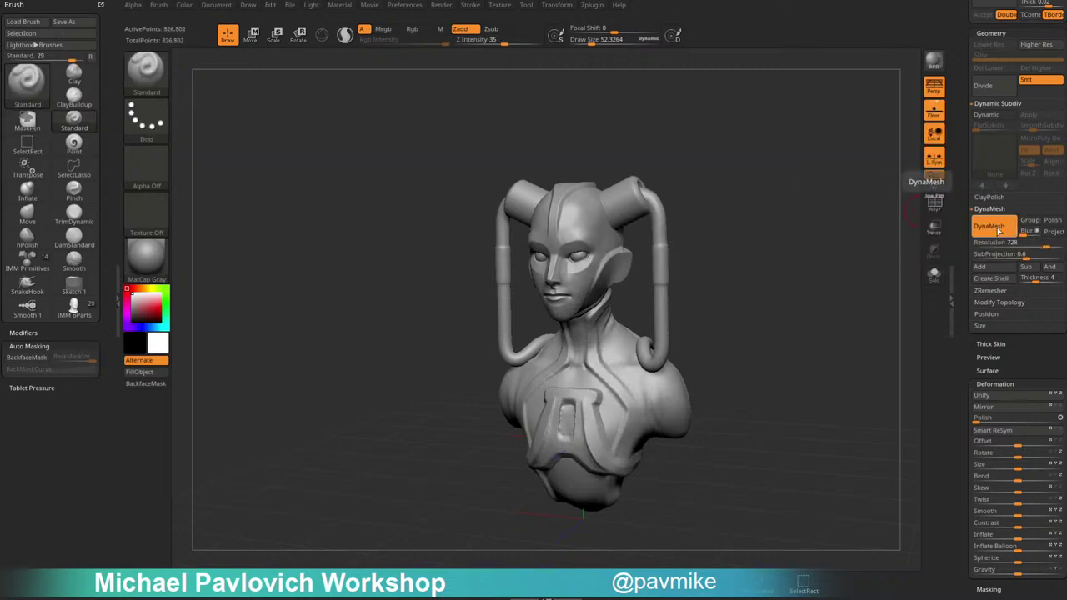
mouse_move(802, 231)
left_mouse_down()
mouse_move(795, 225)
mouse_move(783, 300)
left_mouse_up()
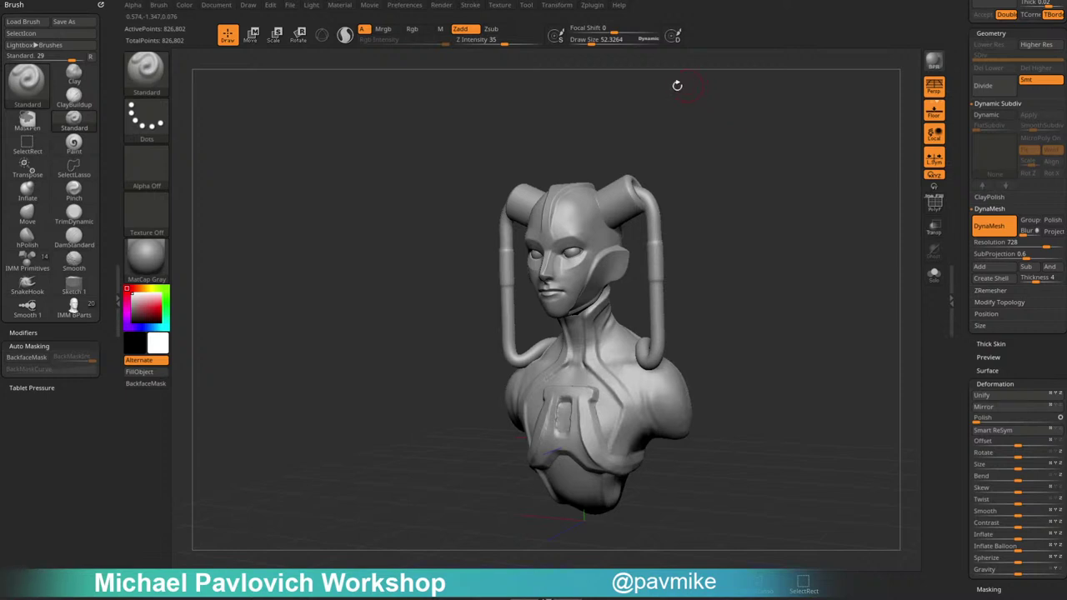
Decimate the merged bust to 150 k points with Decimation Master and inspect its wireframe.
left_click(591, 4)
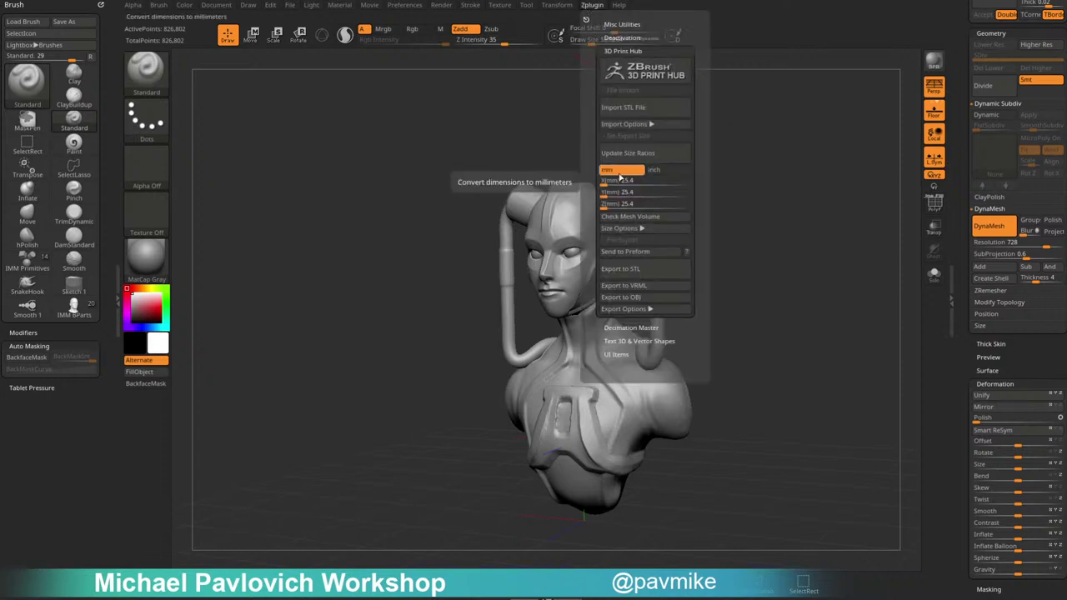
left_click(626, 327)
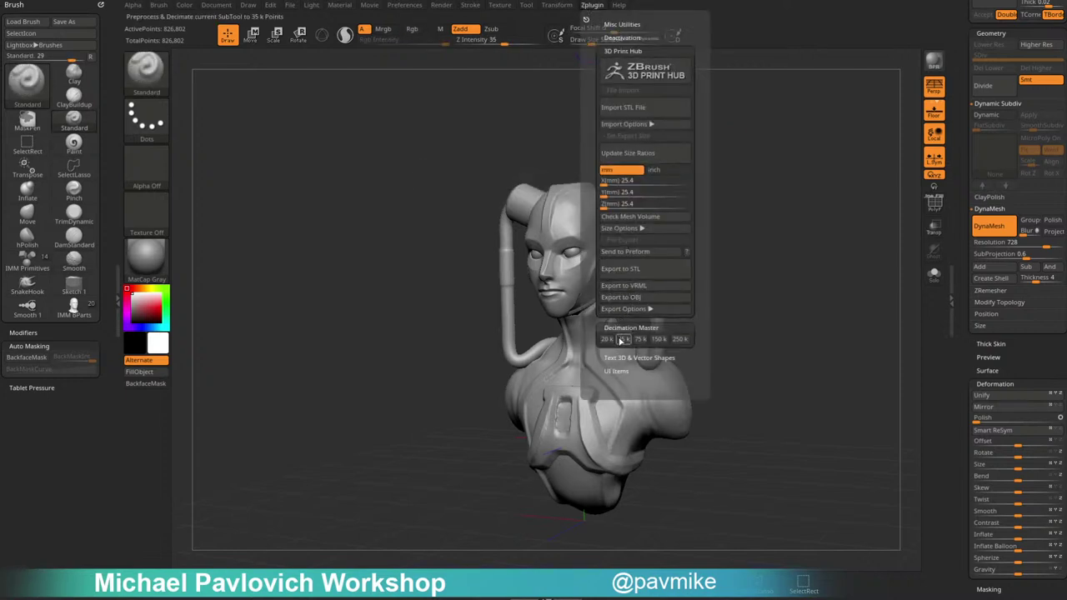
left_click(639, 339)
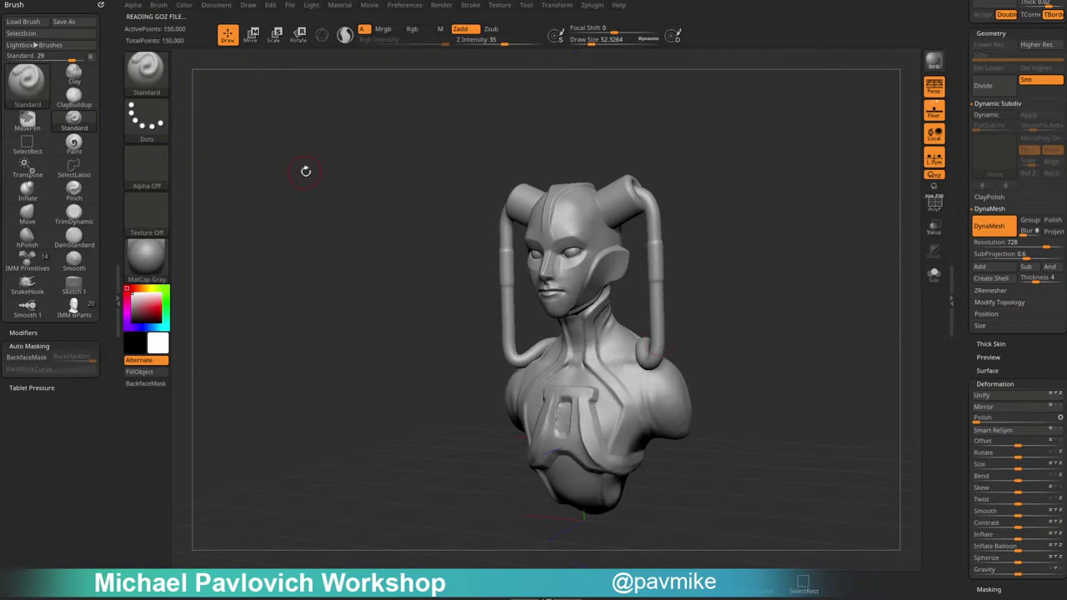
left_click(933, 203)
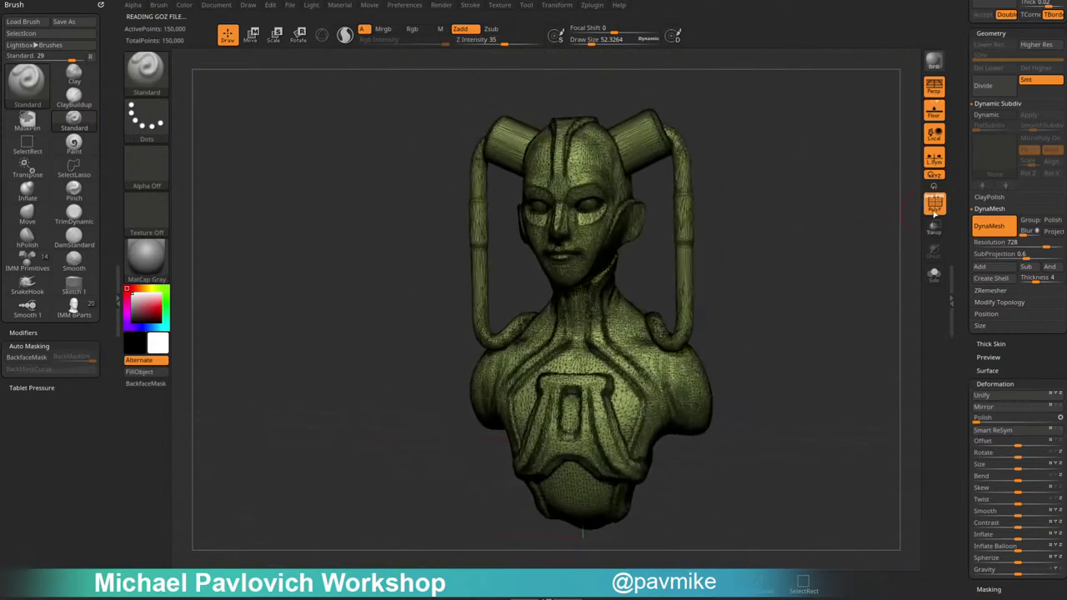
left_click(934, 208)
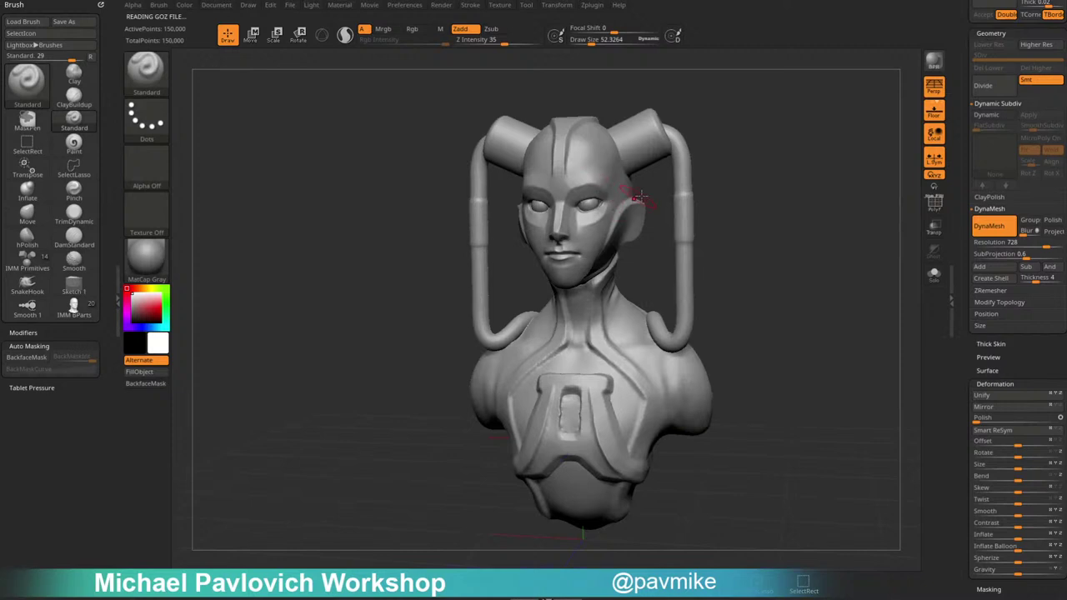
Export the decimated bust in millimetres through 3D Print Hub as testBust.stl on the Desktop.
left_click(291, 6)
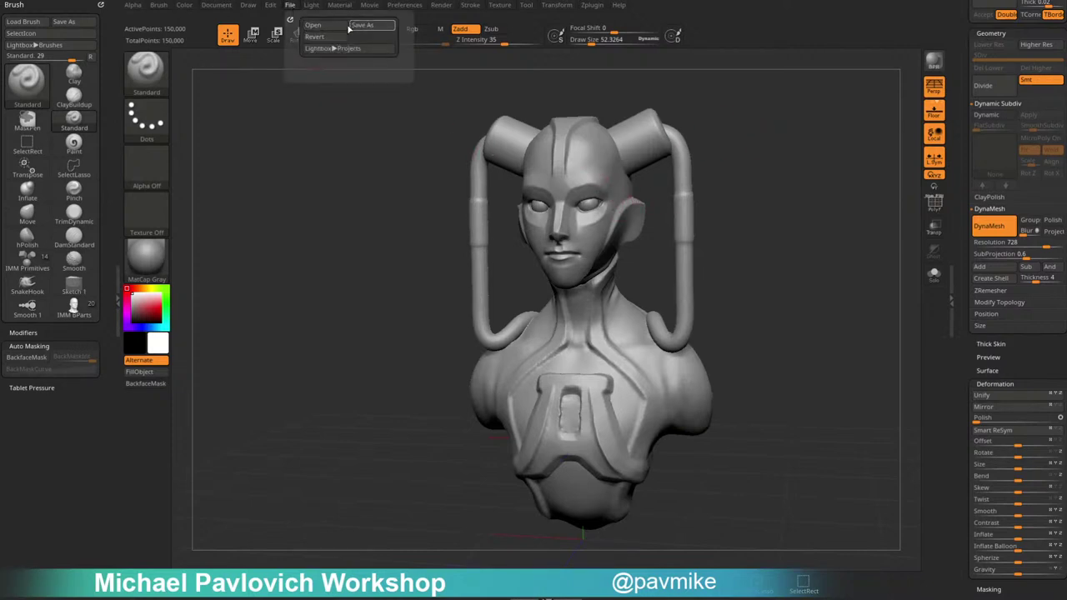
left_click(592, 5)
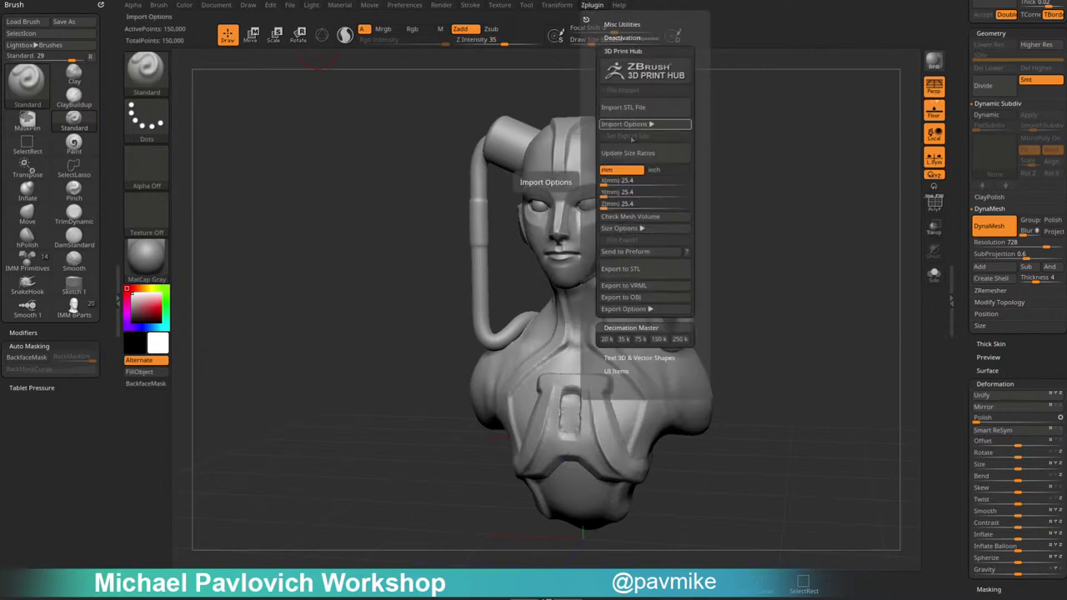
left_click(623, 273)
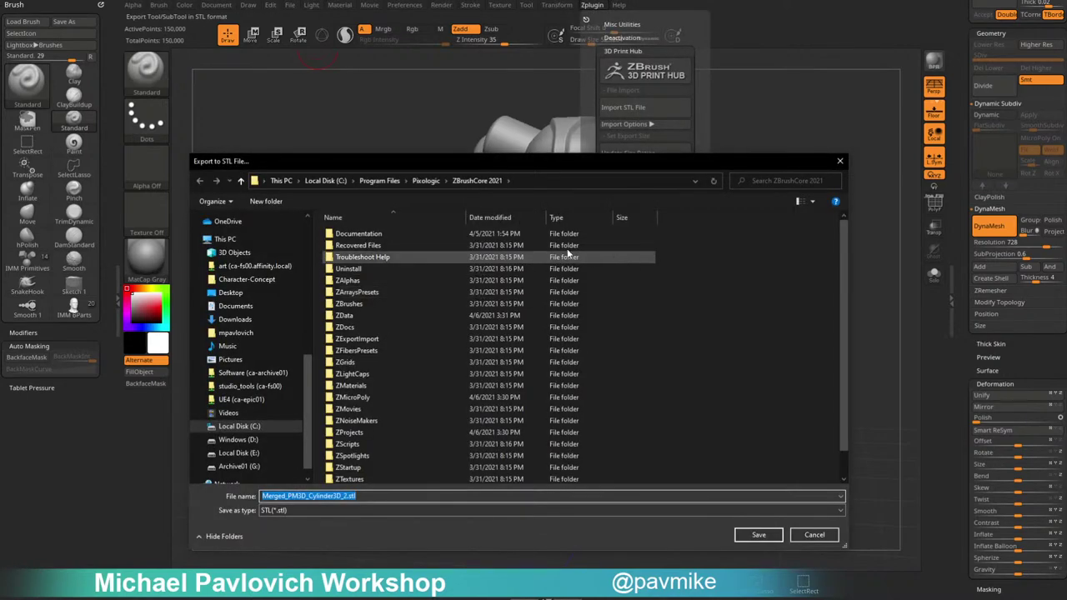
left_click(230, 292)
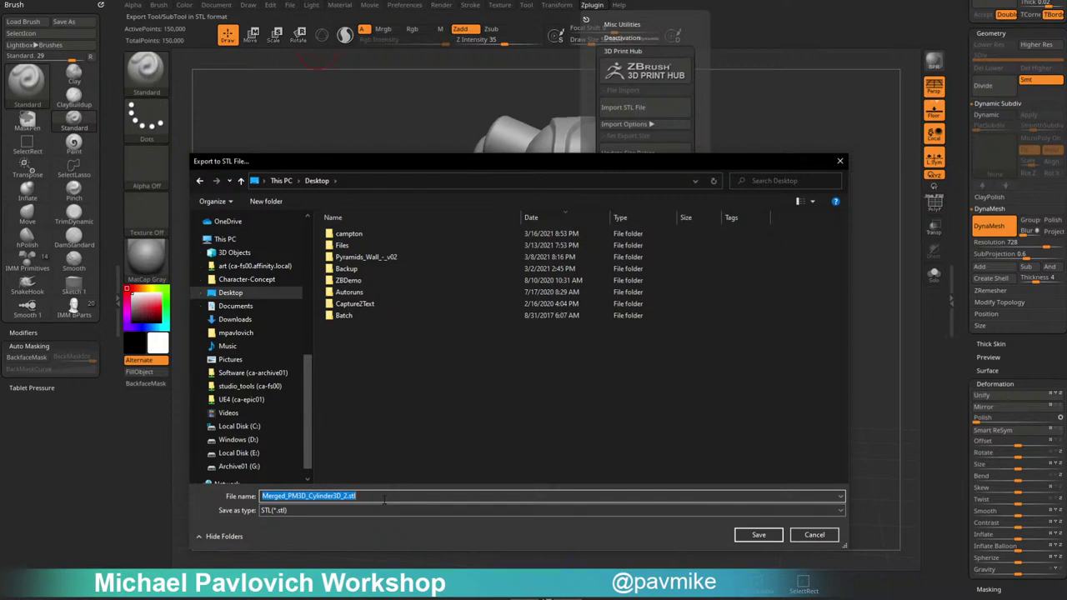
type("testBu")
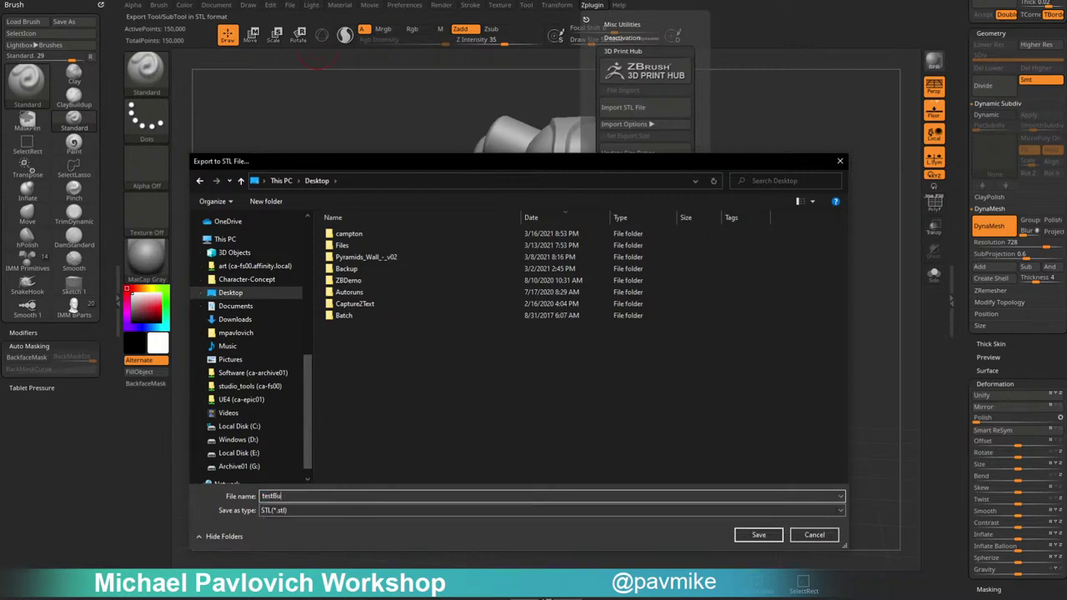
key("Return")
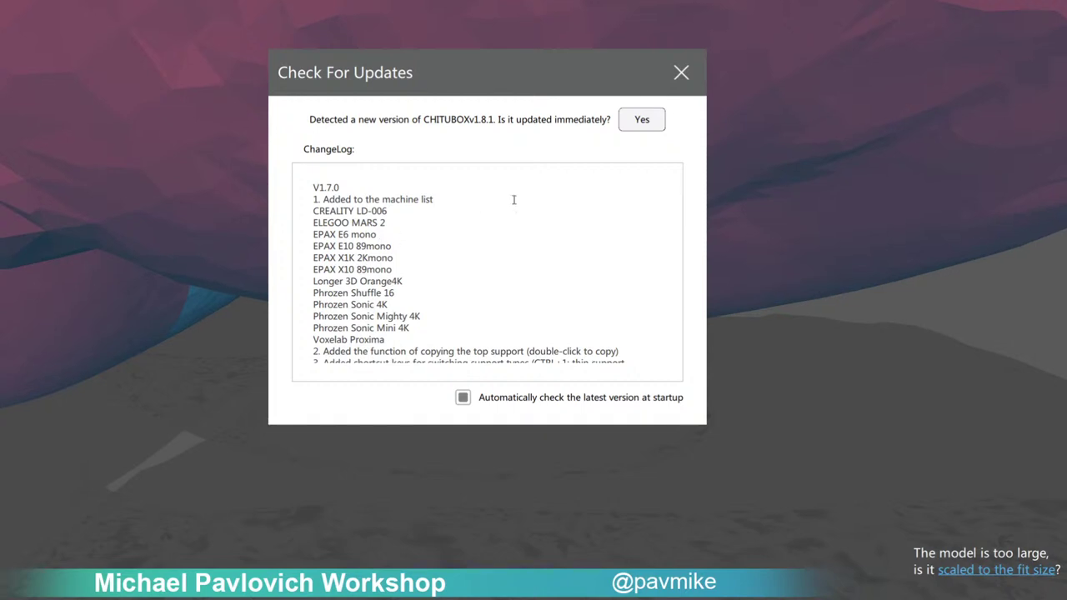
Switch to CHITUBOX, dismiss the update notice and widen the program window.
left_click(681, 73)
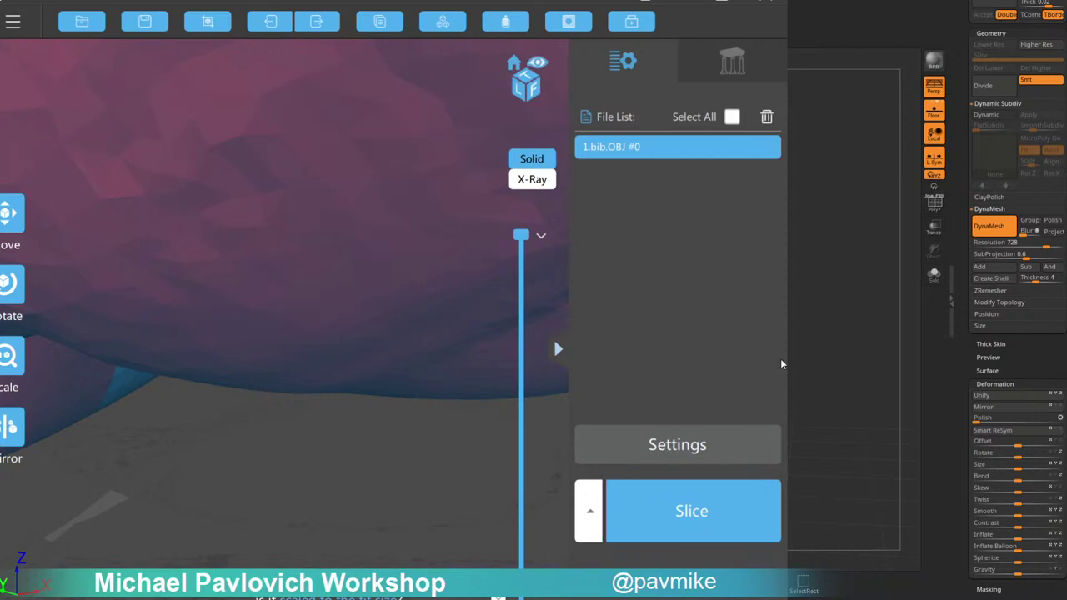
left_click_drag(786, 358, 1066, 376)
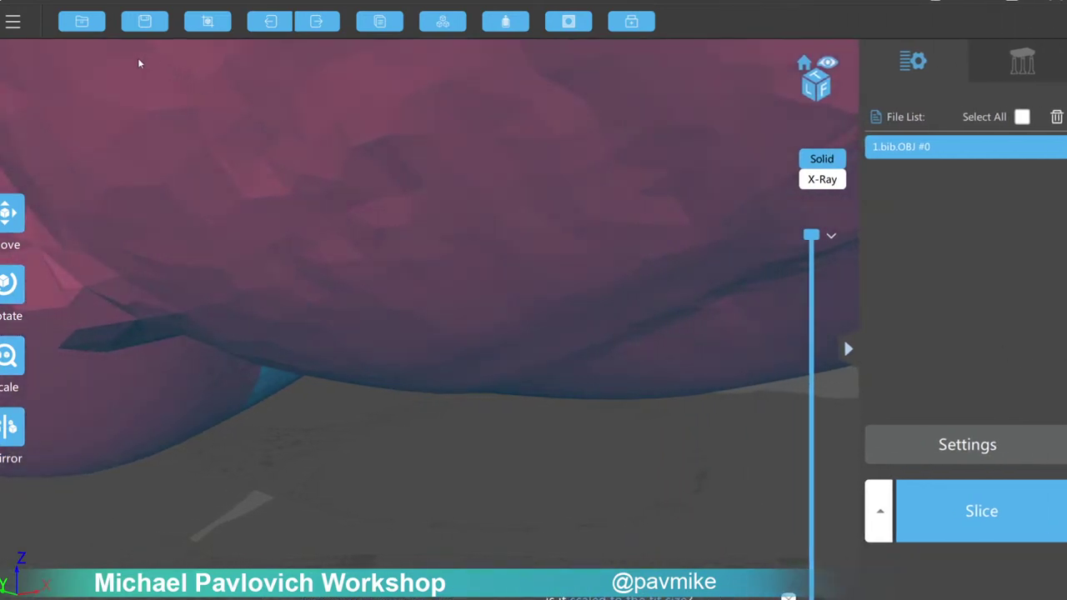
left_click(14, 23)
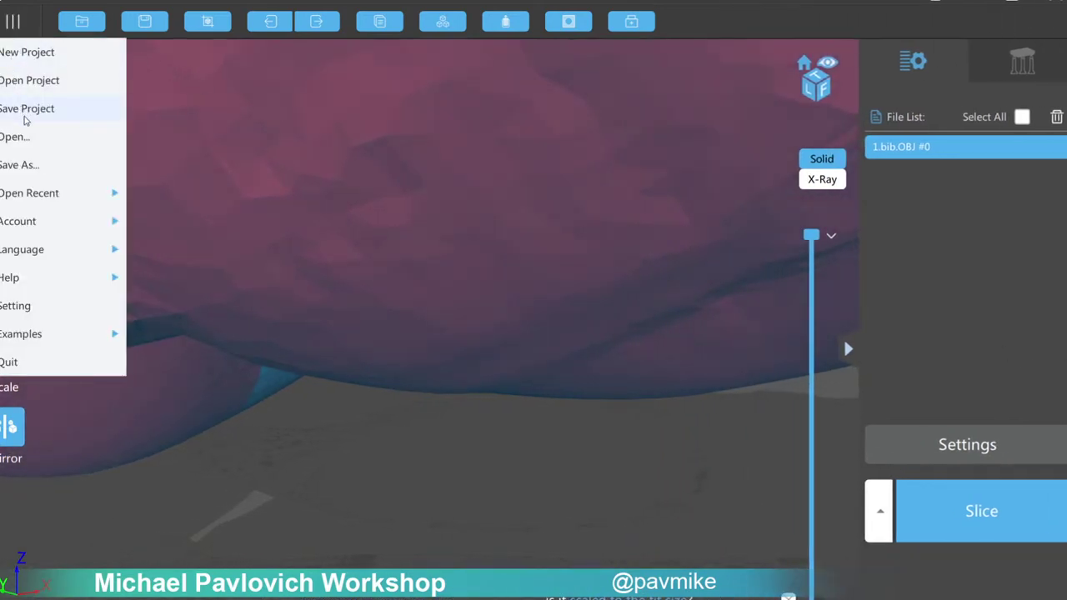
left_click(108, 21)
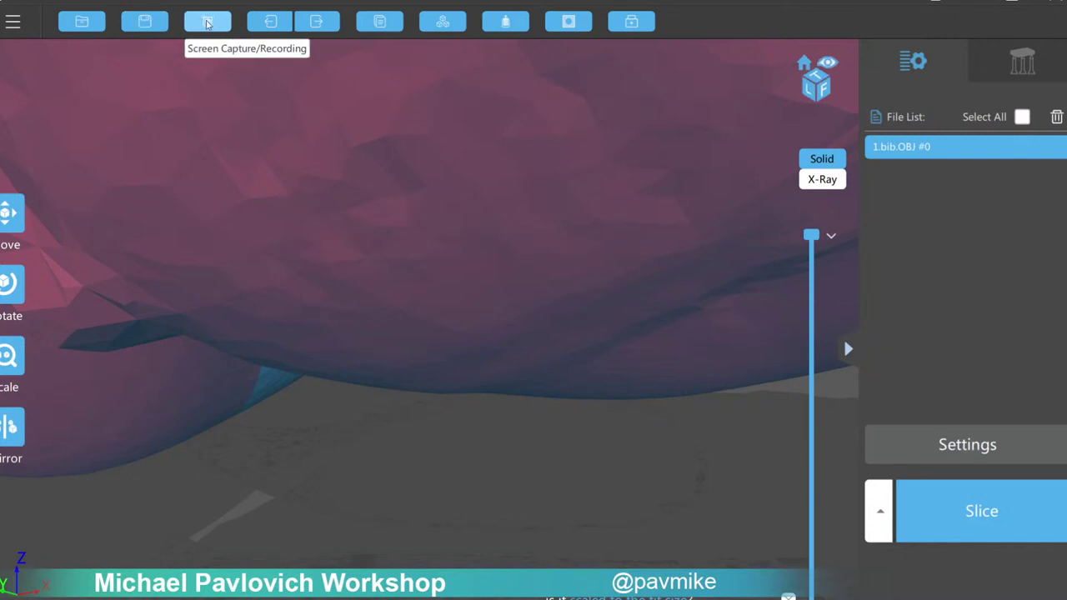
Open testBust.stl from the Desktop and delete the oversized bib.OBJ model from the scene.
left_click(75, 24)
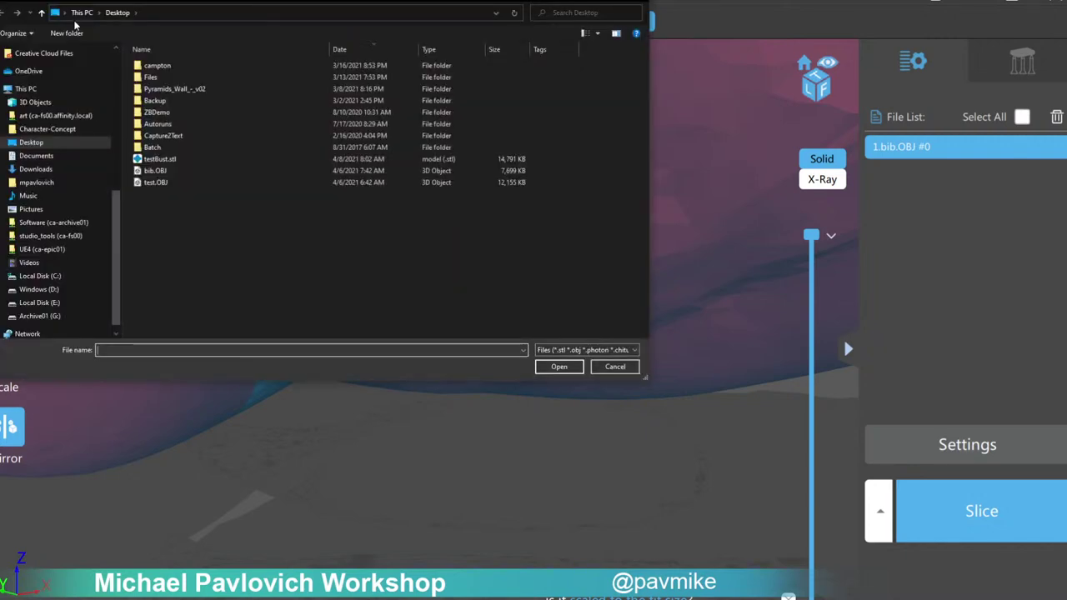
double_click(160, 159)
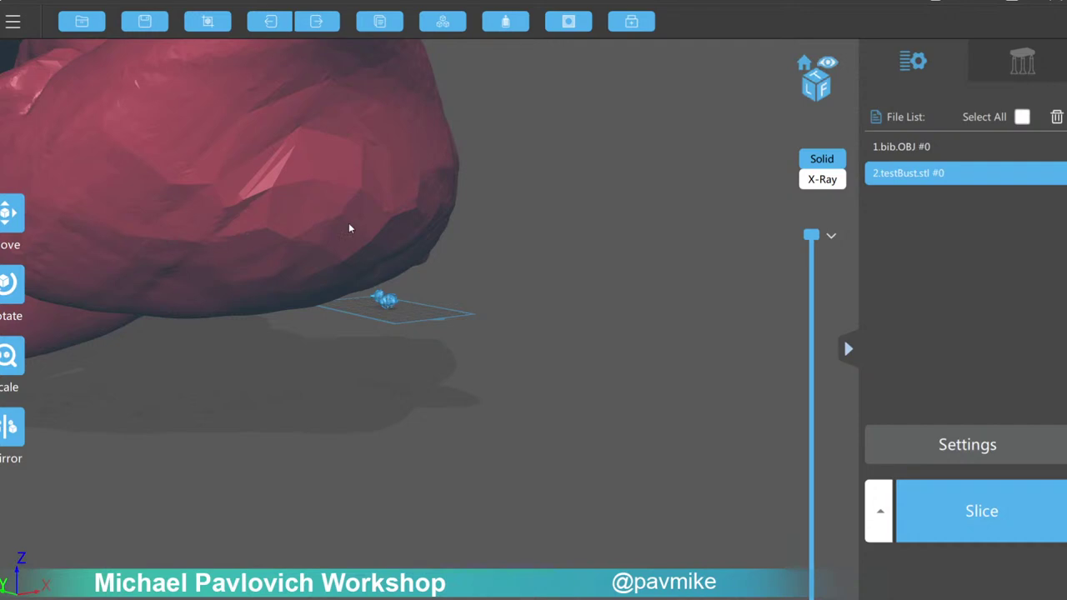
left_click(348, 222)
key("Delete")
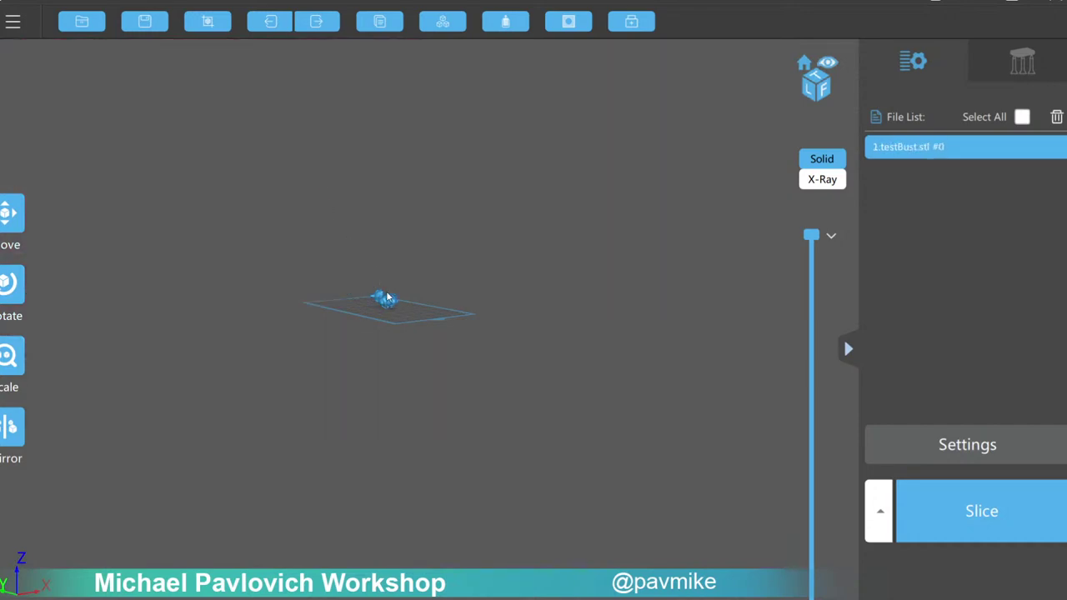
Rotate testBust.stl about 72° around the X axis so the bust stands upright on the build plate.
scroll(433, 391, "up", 8)
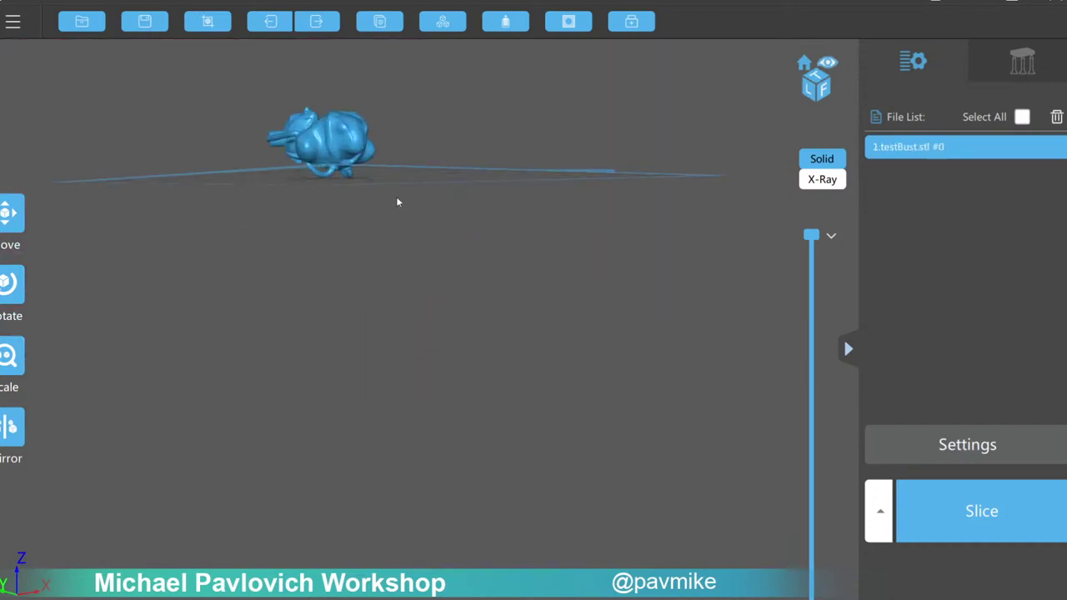
middle_click_drag(396, 197, 534, 450)
scroll(534, 450, "up", 3)
middle_click_drag(545, 374, 563, 433)
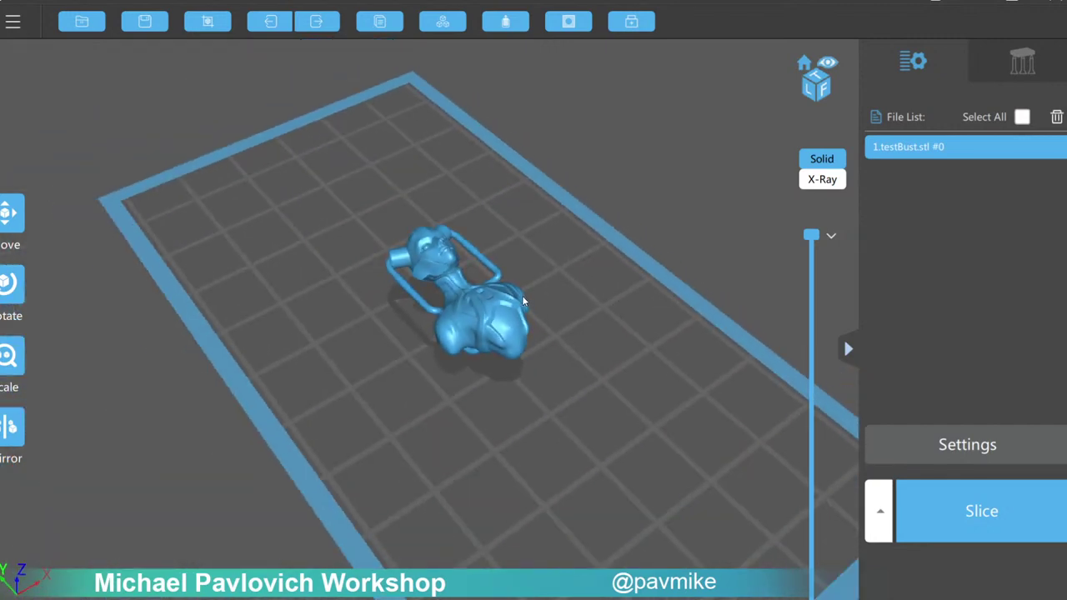
left_click(12, 285)
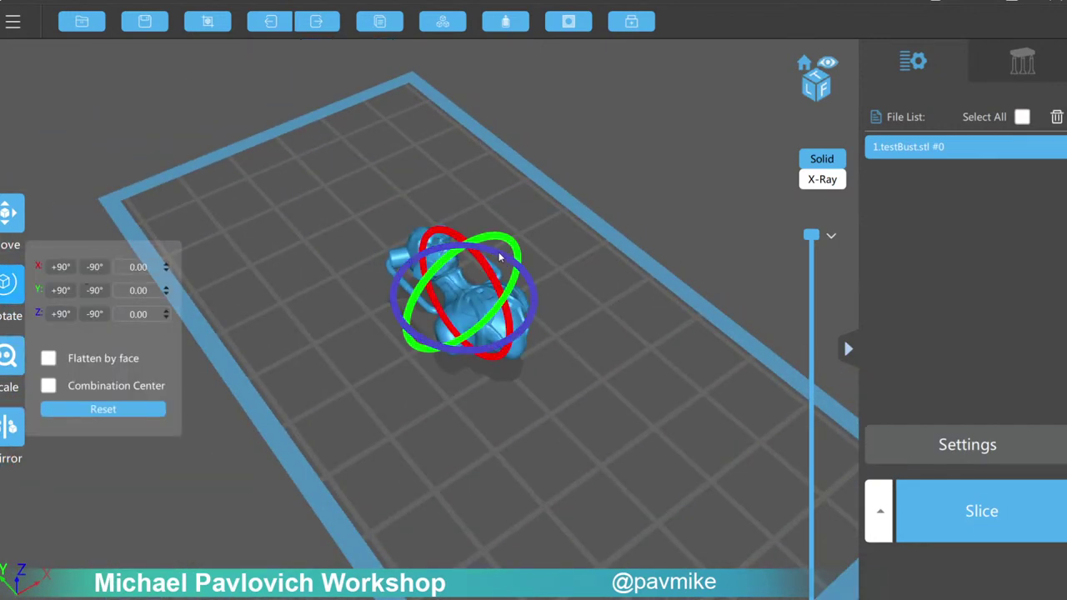
left_click_drag(498, 252, 547, 199)
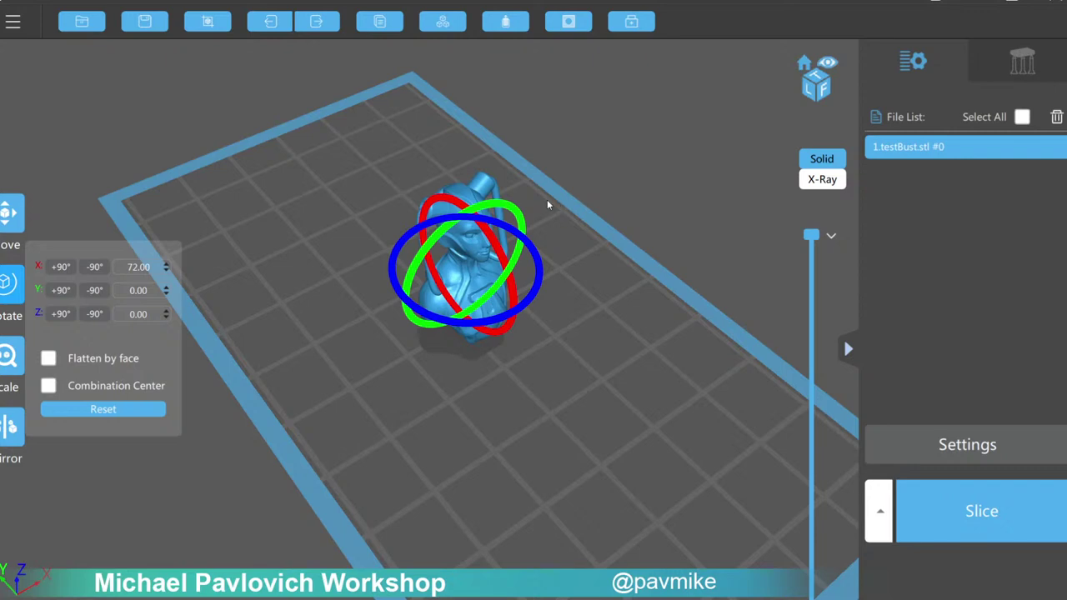
right_click_drag(614, 164, 590, 141)
scroll(564, 136, "down", 4)
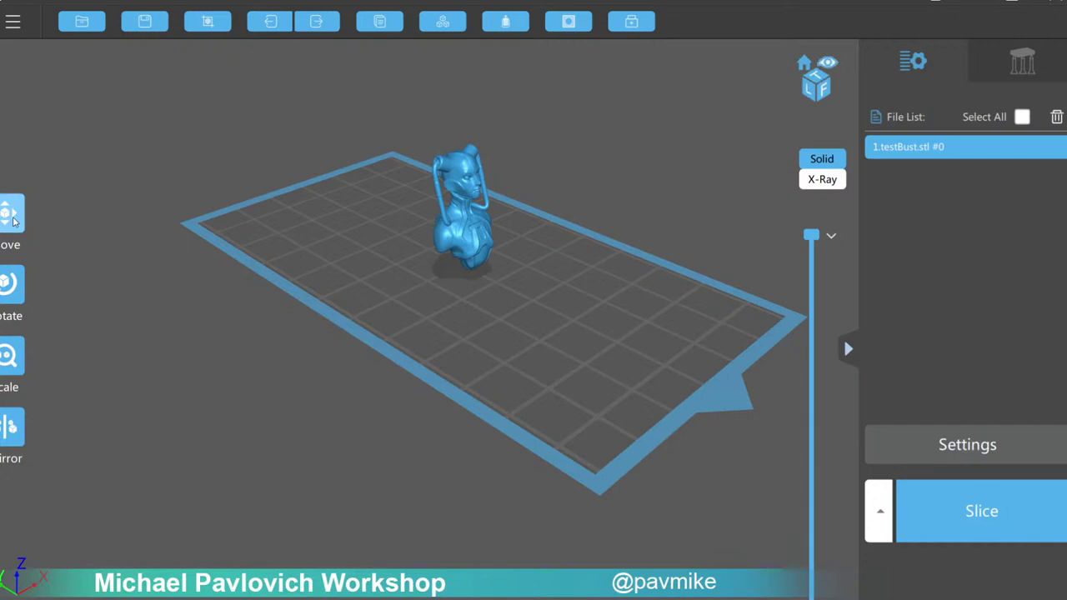
Scale the upright bust to fit the printer's build volume and view it from the front.
left_click(8, 356)
left_click(100, 443)
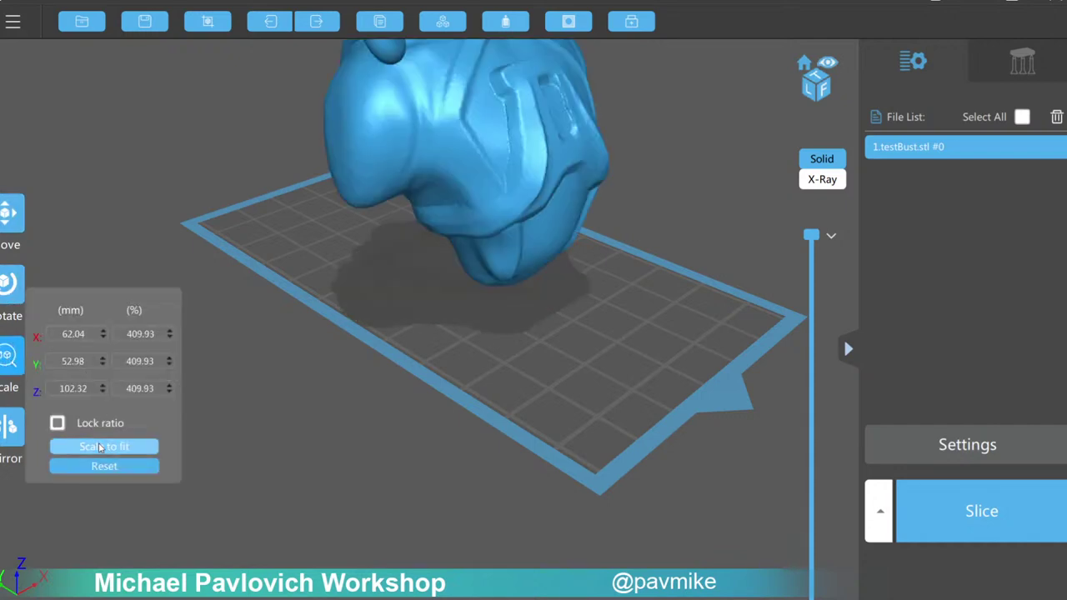
left_click_drag(635, 227, 649, 190)
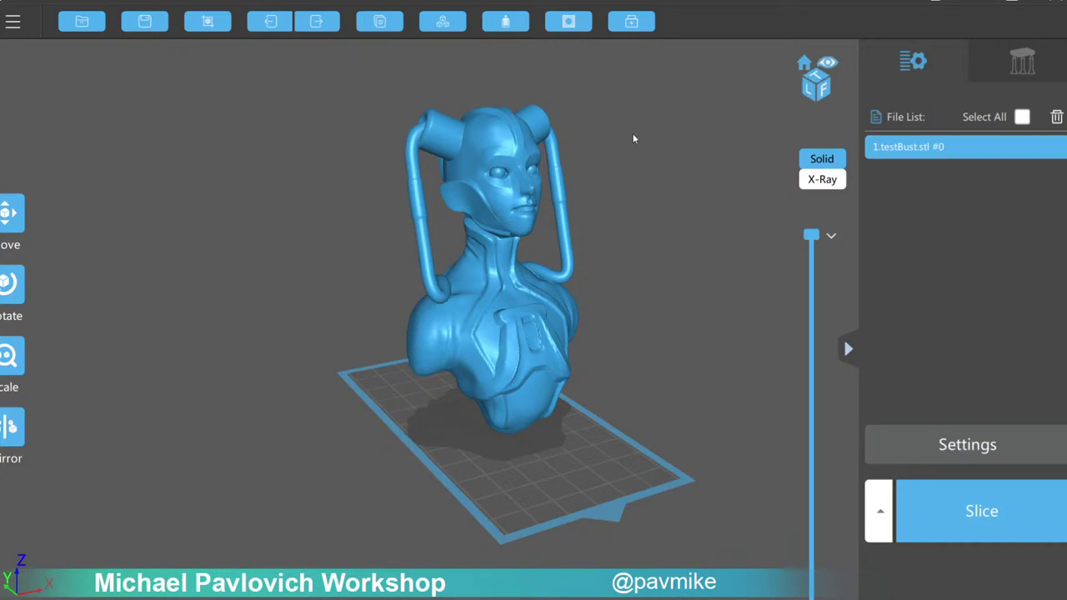
left_click_drag(633, 138, 575, 108)
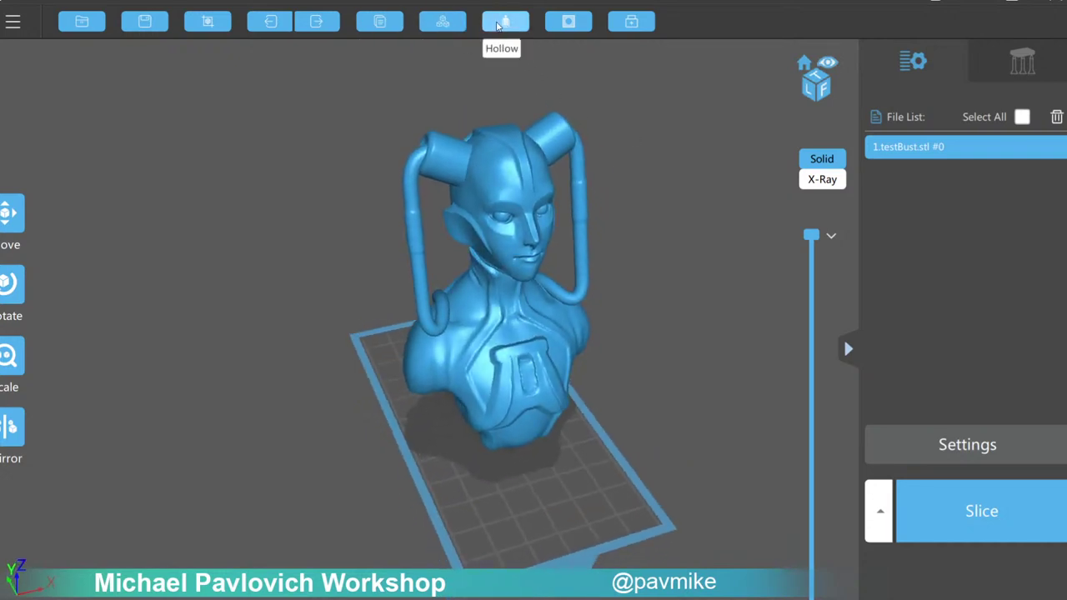
Hollow the bust with a 2 mm inner wall and inspect its cavity layer by layer down to the plate.
left_click(504, 22)
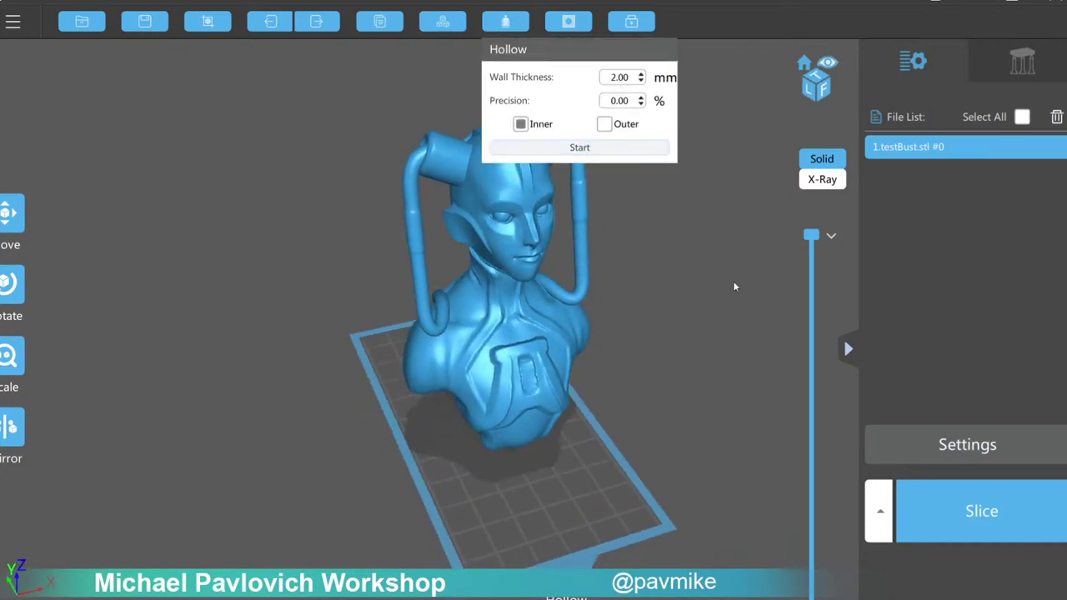
scroll(735, 278, "down", 10, "shift")
key("Down")
key("Down")
key("Down")
key("Down")
key("Down")
key("Down")
key("Down")
key("Down")
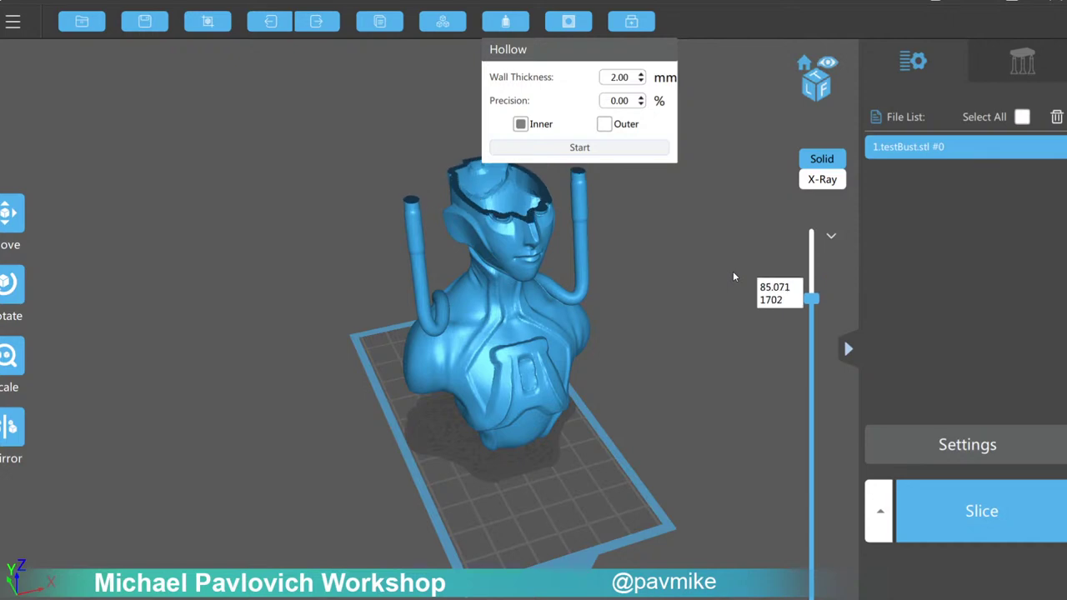
key("Down")
key("Down")
key("Down")
key("Down")
key("Down")
key("Down")
key("Down")
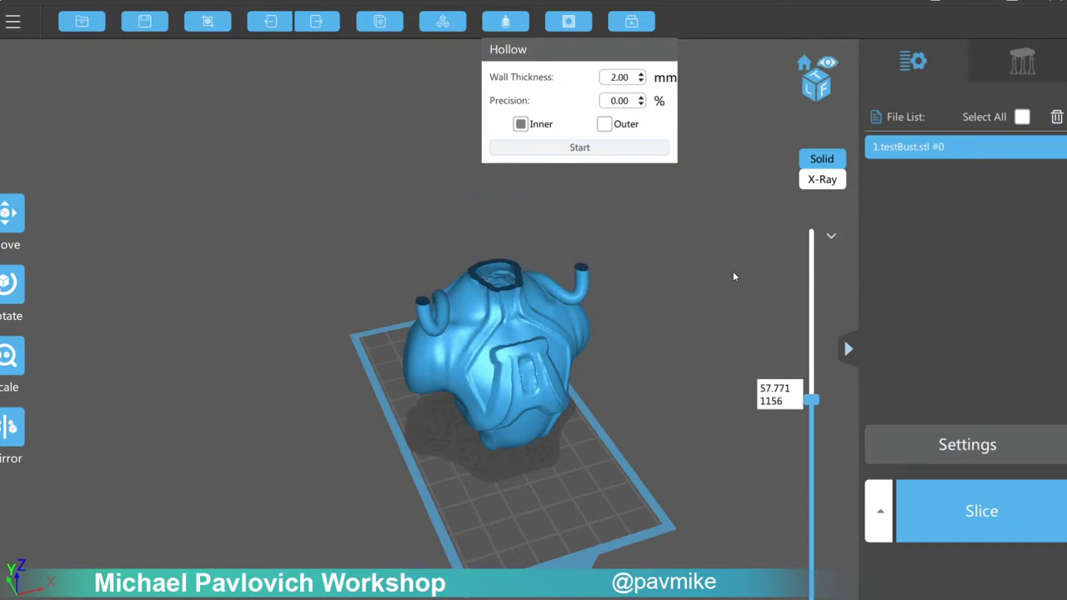
key("Down")
key("Down")
key("Down")
key("Down")
key("Down")
key("Down")
key("Down")
key("Down")
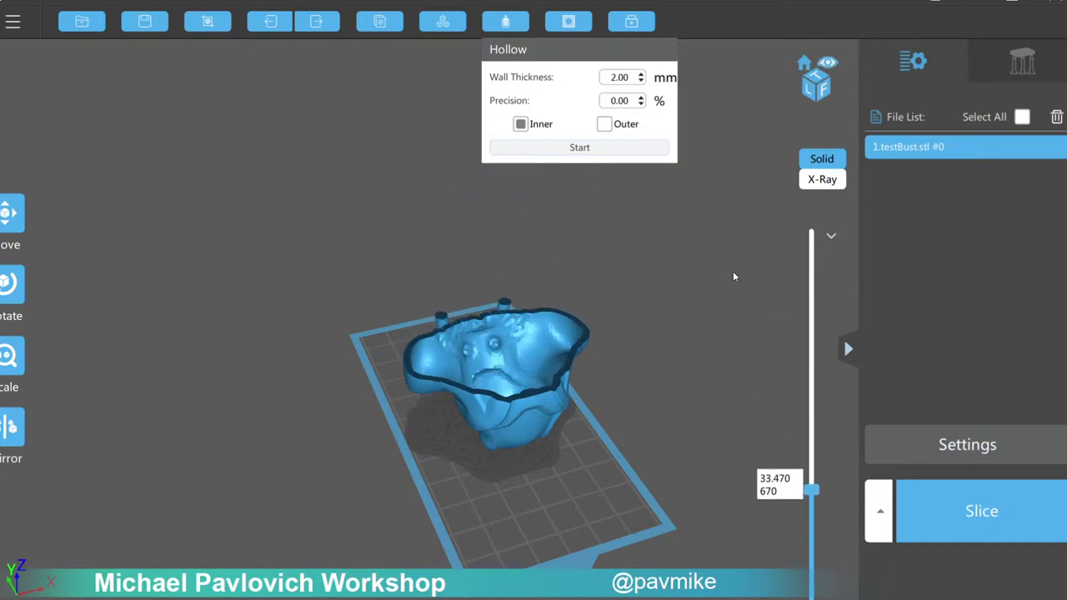
key("Down")
key("Down")
key("Down")
key("Down")
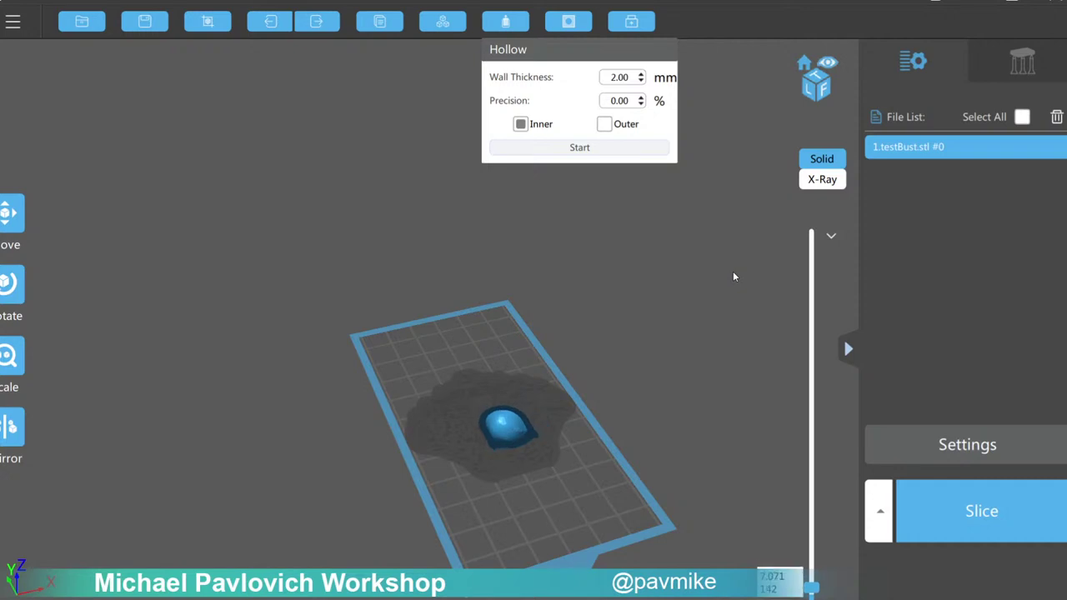
key("End")
left_click_drag(702, 309, 785, 313)
mouse_move(811, 236)
left_mouse_down()
mouse_move(802, 417)
mouse_move(808, 235)
left_mouse_up()
left_click_drag(712, 297, 362, 287)
left_click_drag(409, 317, 512, 265)
Dig a circular 5 mm hole, 8 mm deep and perpendicular to the model, into the front of the lower torso, keeping the plug.
left_click(571, 22)
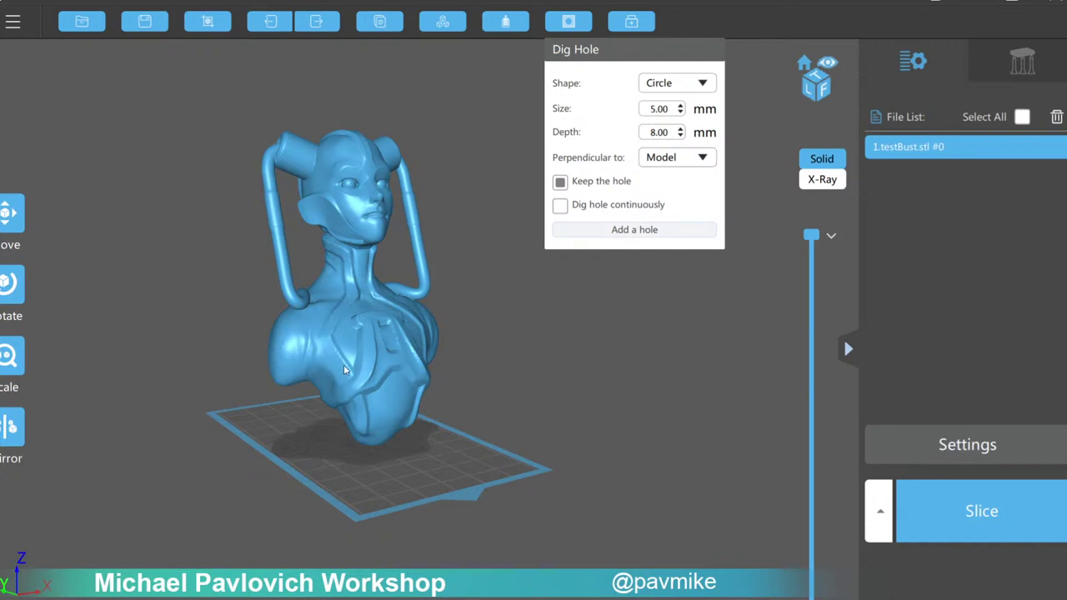
left_click(669, 228)
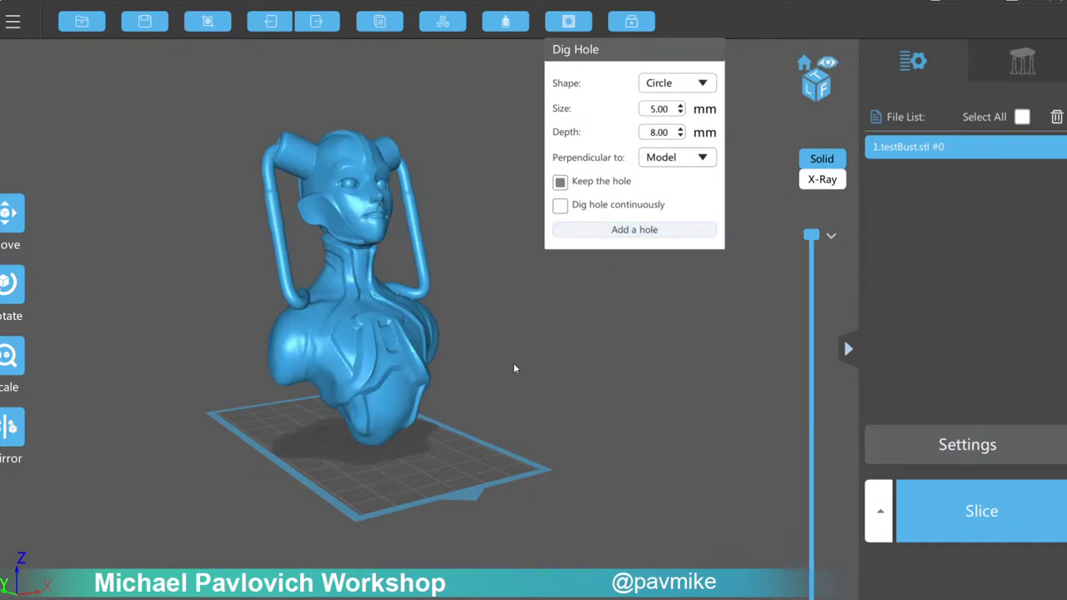
left_click(389, 425)
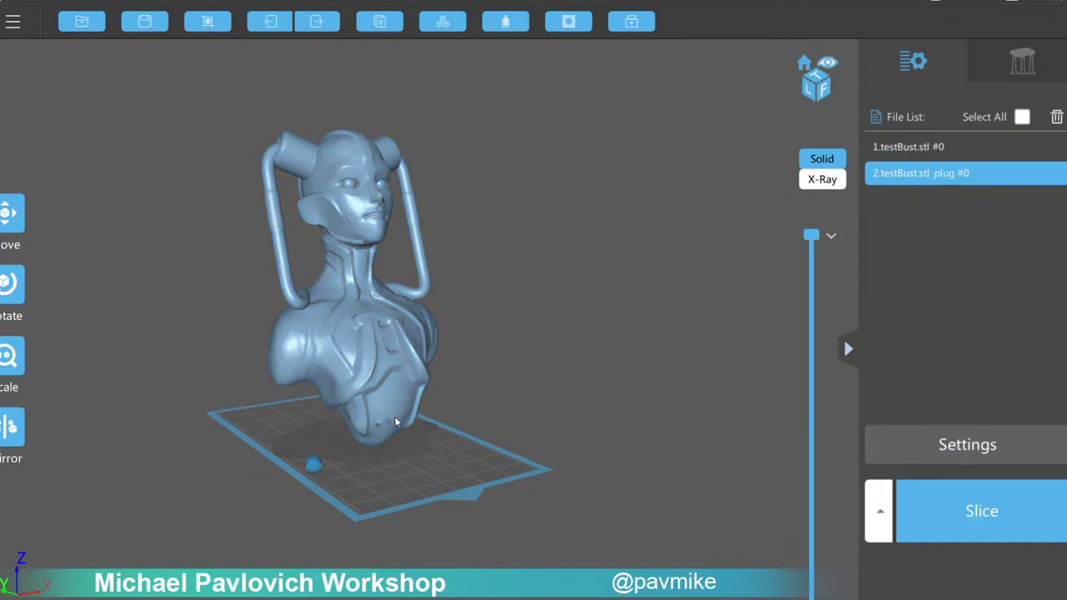
left_click_drag(706, 384, 717, 331)
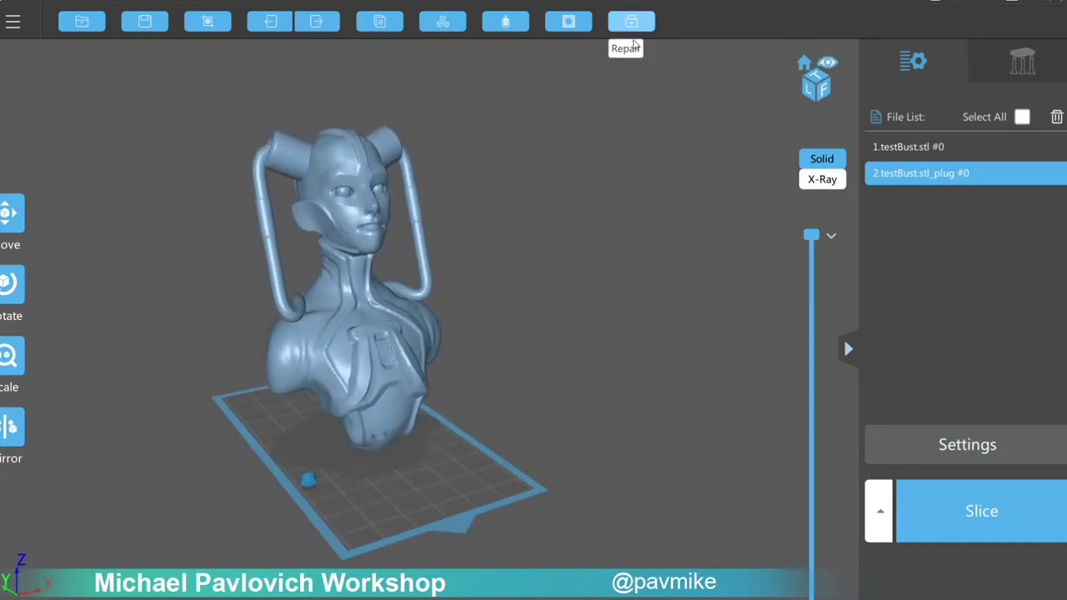
Generate medium automatic supports for the hole's plug at 50% density and a 45° angle.
left_click(1020, 63)
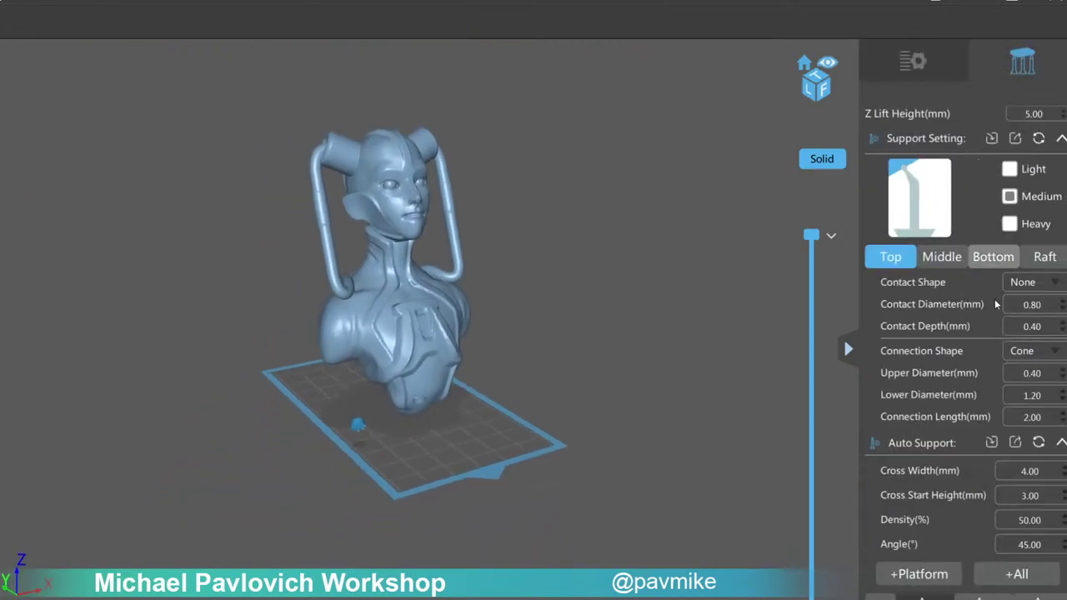
left_click(990, 581)
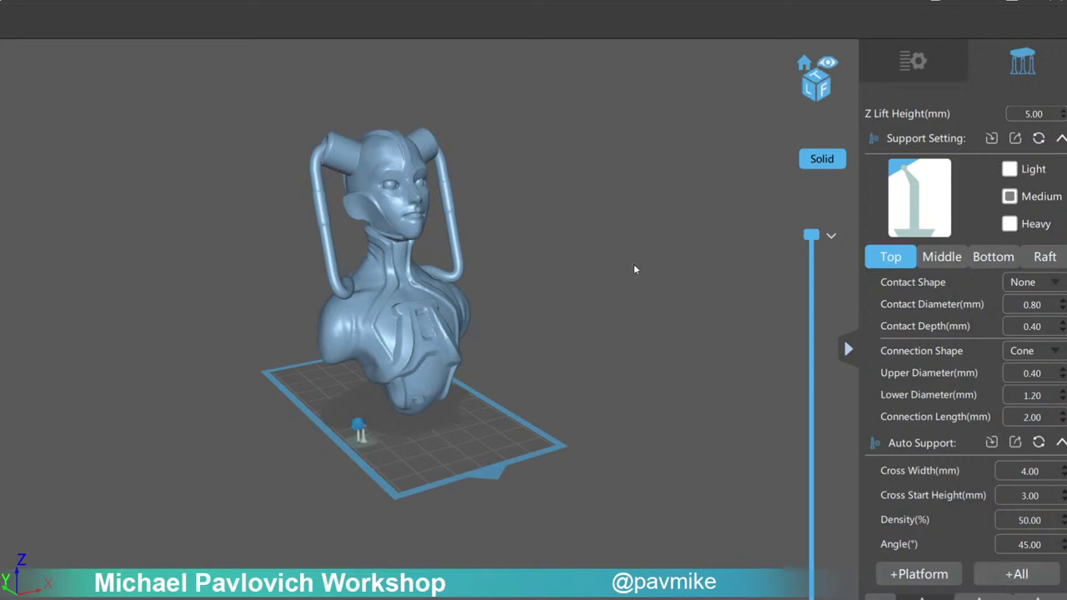
right_click_drag(636, 263, 769, 276)
mouse_move(810, 235)
left_mouse_down()
mouse_move(811, 303)
mouse_move(811, 235)
left_mouse_up()
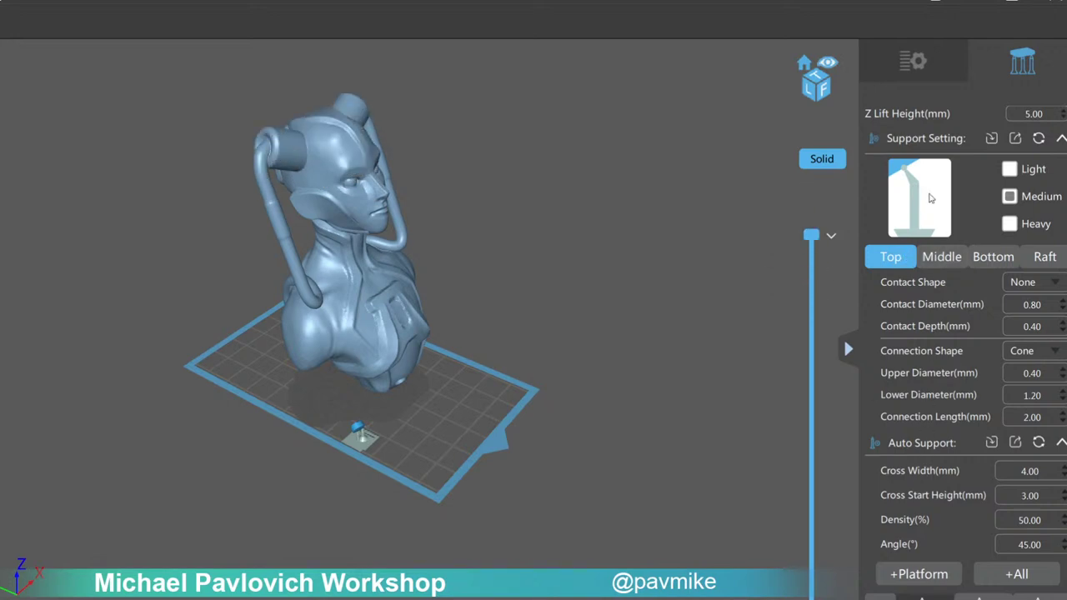
Allow removal of the existing support, generate automatic supports for the whole bust and view them from several angles.
left_click(1017, 574)
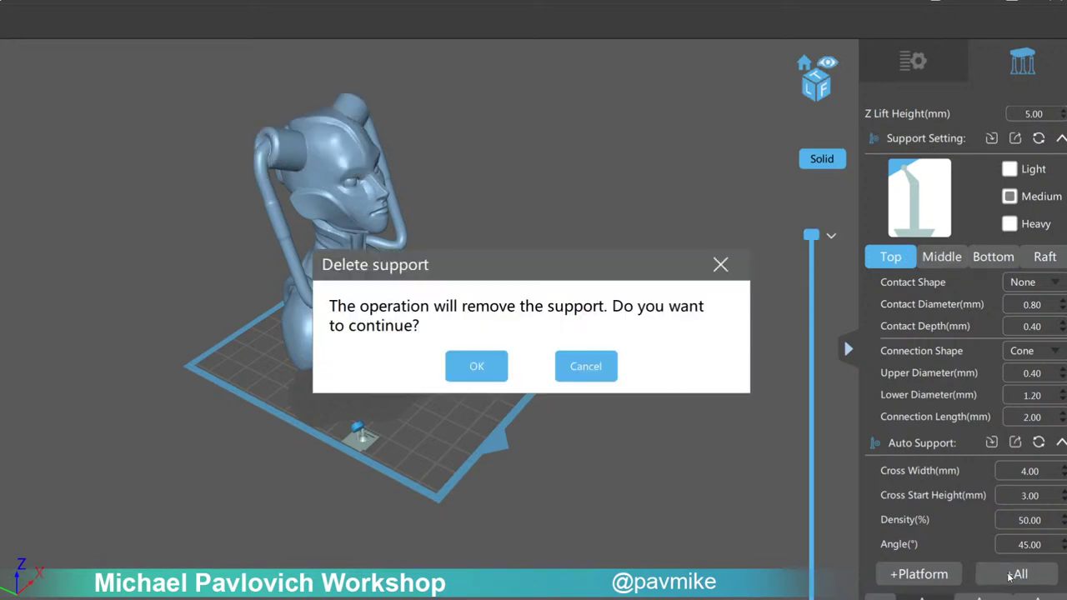
left_click(478, 367)
middle_click_drag(603, 177, 612, 332)
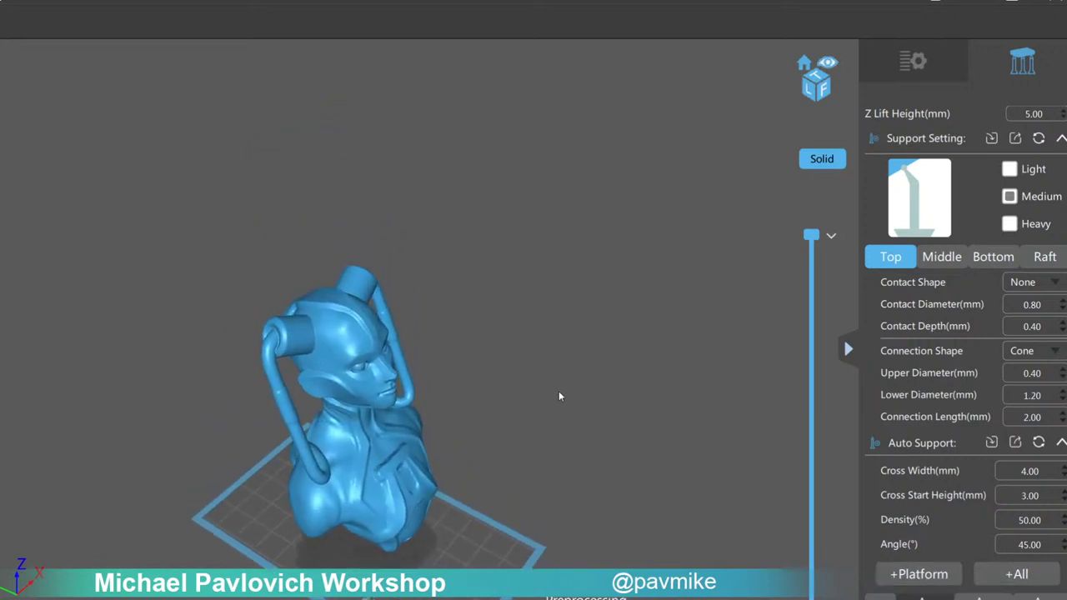
right_click_drag(604, 407, 647, 319)
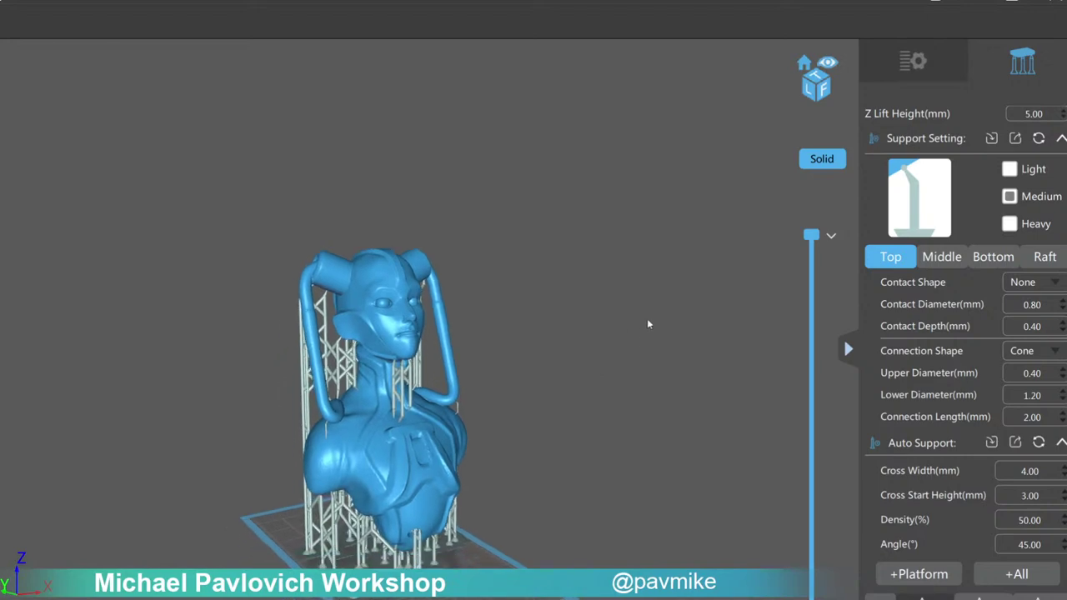
left_click_drag(648, 323, 778, 295)
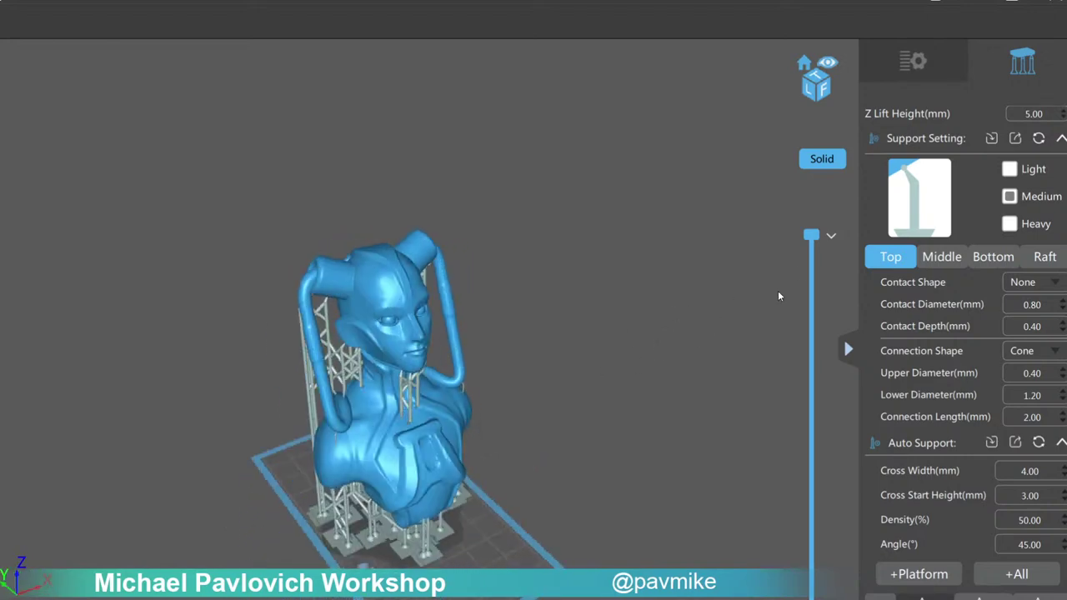
mouse_move(810, 236)
left_mouse_down()
mouse_move(812, 524)
mouse_move(838, 295)
mouse_move(820, 234)
left_mouse_up()
mouse_move(633, 297)
left_mouse_down()
mouse_move(511, 248)
mouse_move(700, 282)
mouse_move(647, 198)
mouse_move(564, 238)
mouse_move(641, 311)
mouse_move(640, 290)
left_mouse_up()
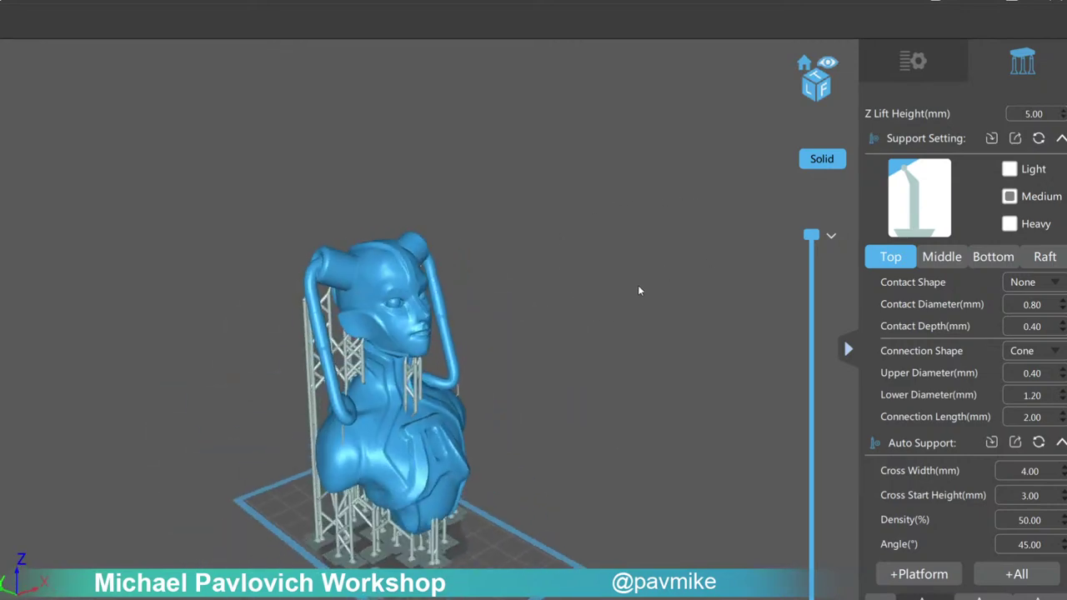
Close CHITUBOX, return to ZBrush and look over the merged bust and its tool settings.
left_click(1061, 9)
left_click(474, 364)
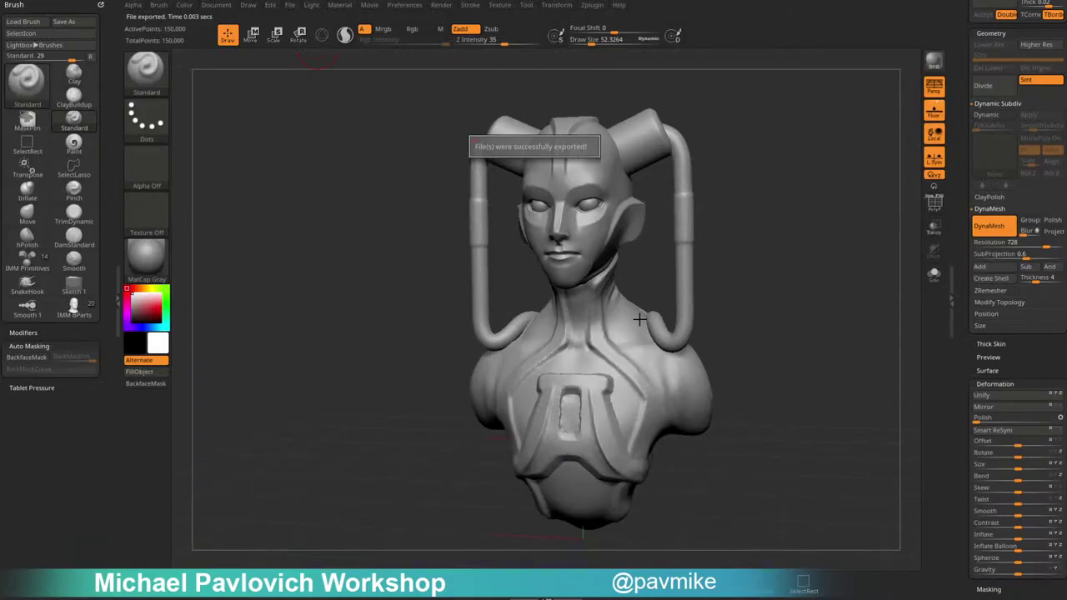
left_click_drag(792, 280, 774, 381)
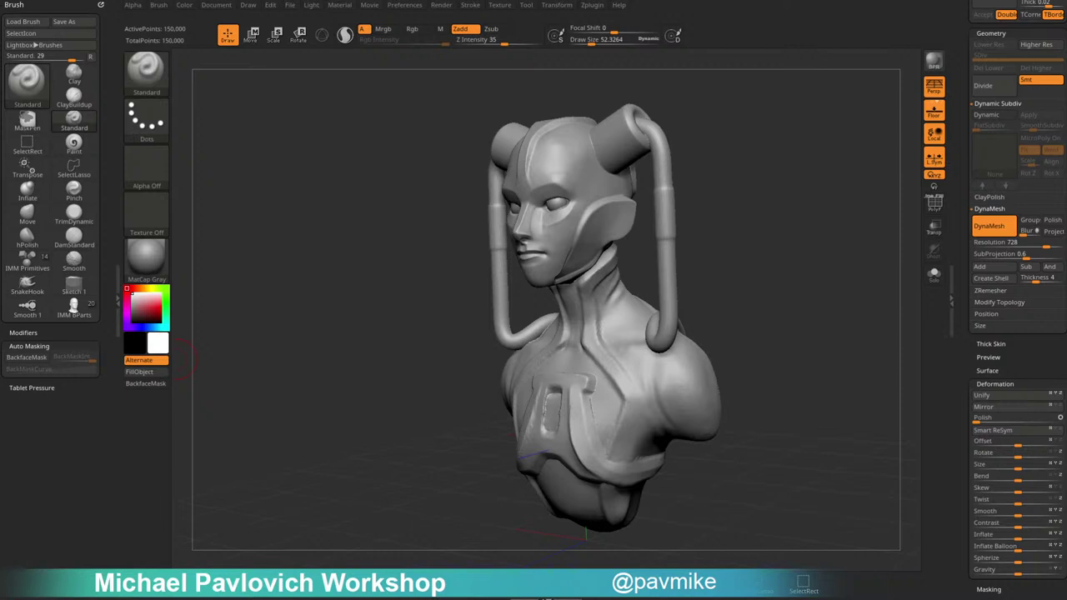
mouse_move(842, 181)
right_mouse_down()
mouse_move(855, 200)
mouse_move(812, 214)
right_mouse_up()
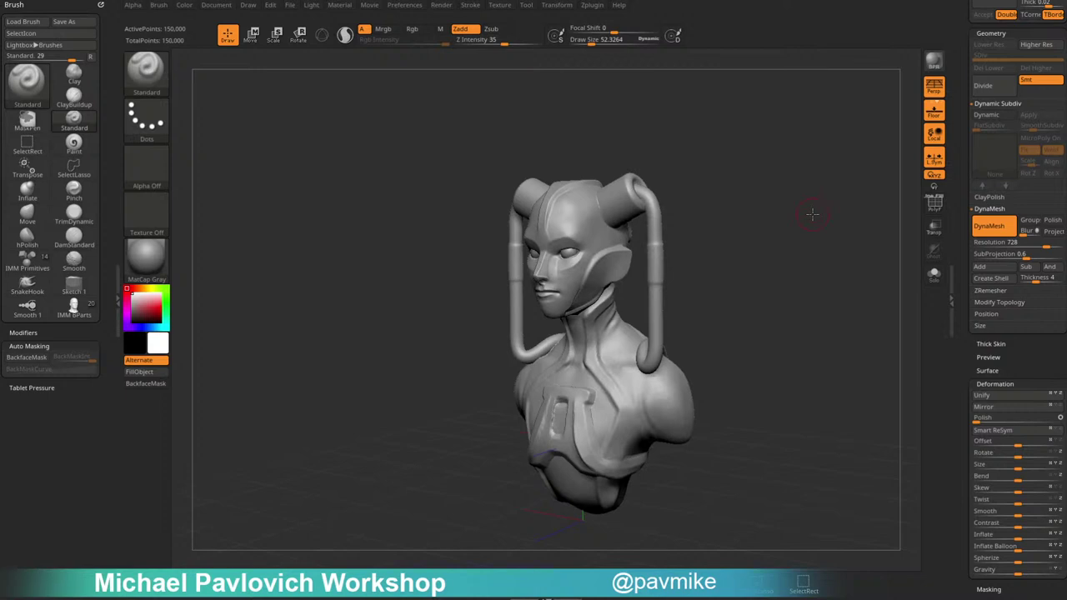
left_click_drag(812, 212, 764, 201)
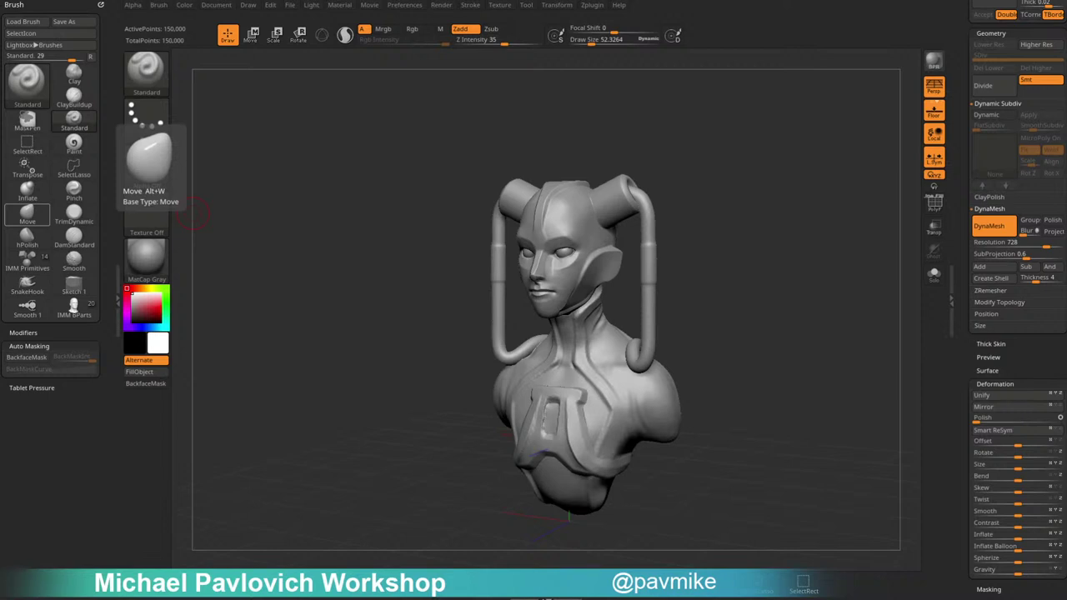
left_click_drag(959, 38, 957, 577)
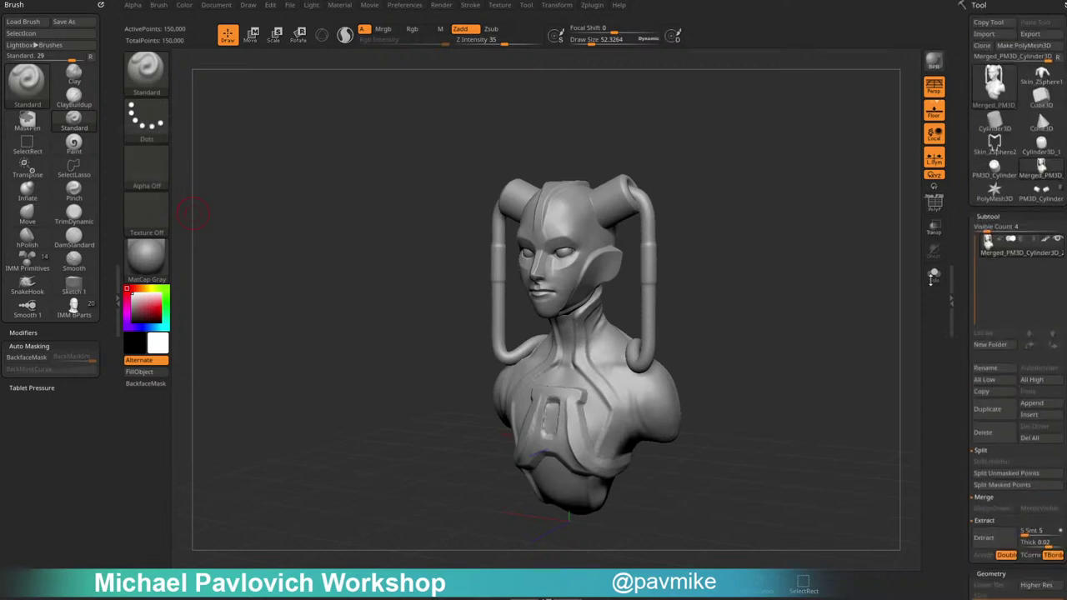
left_click(290, 5)
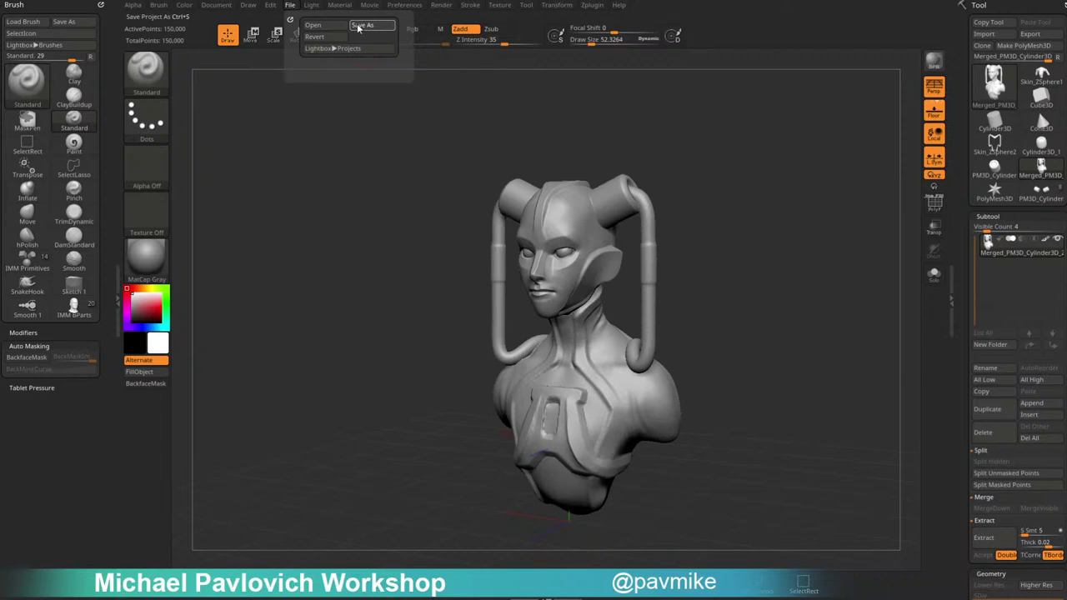
left_click(362, 25)
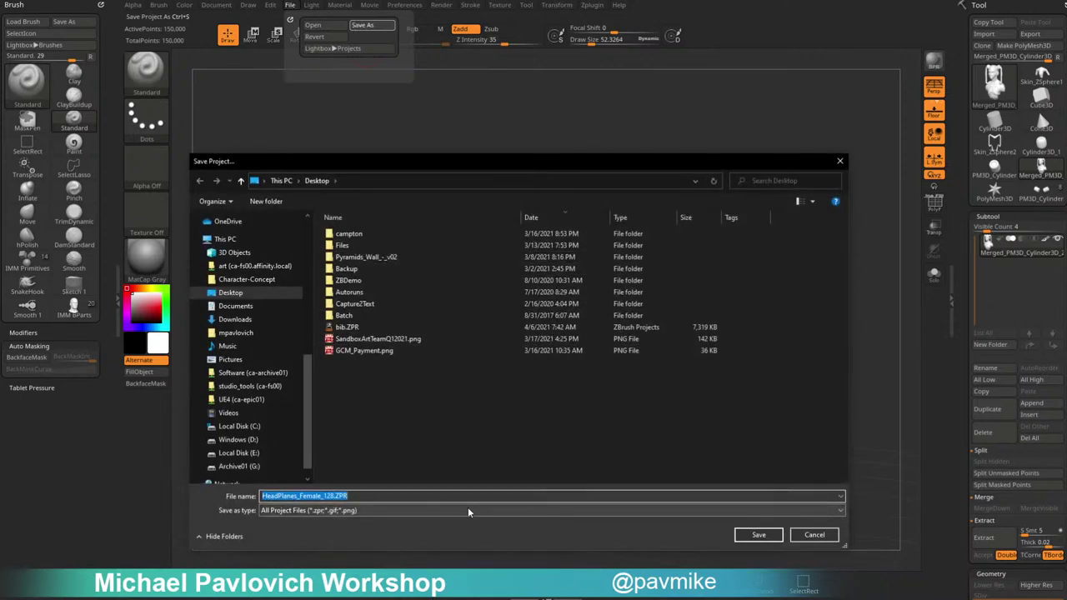
left_click(812, 534)
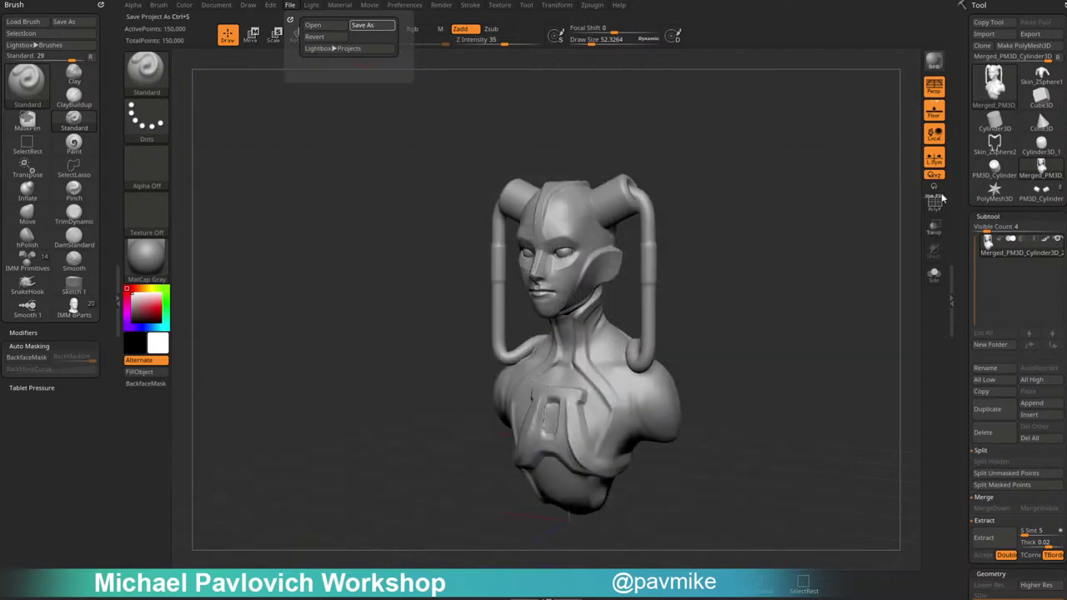
Make the multi-part PM3D_Cylinder3D_2 tool active and save the project as HeadPlanes_Female_128.ZPR on the Desktop.
left_click(1040, 192)
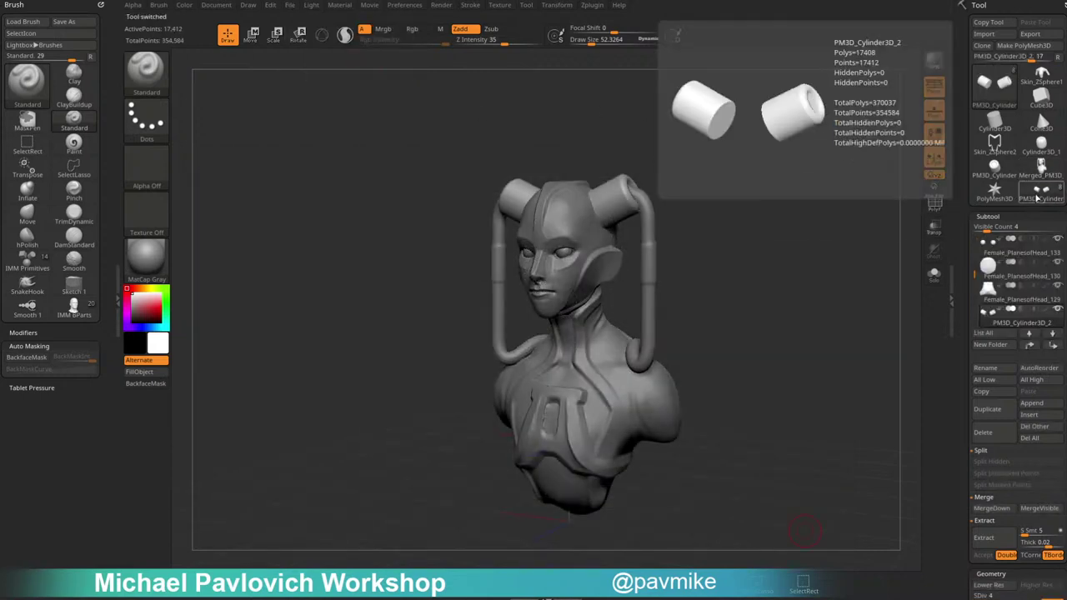
left_click(1037, 198)
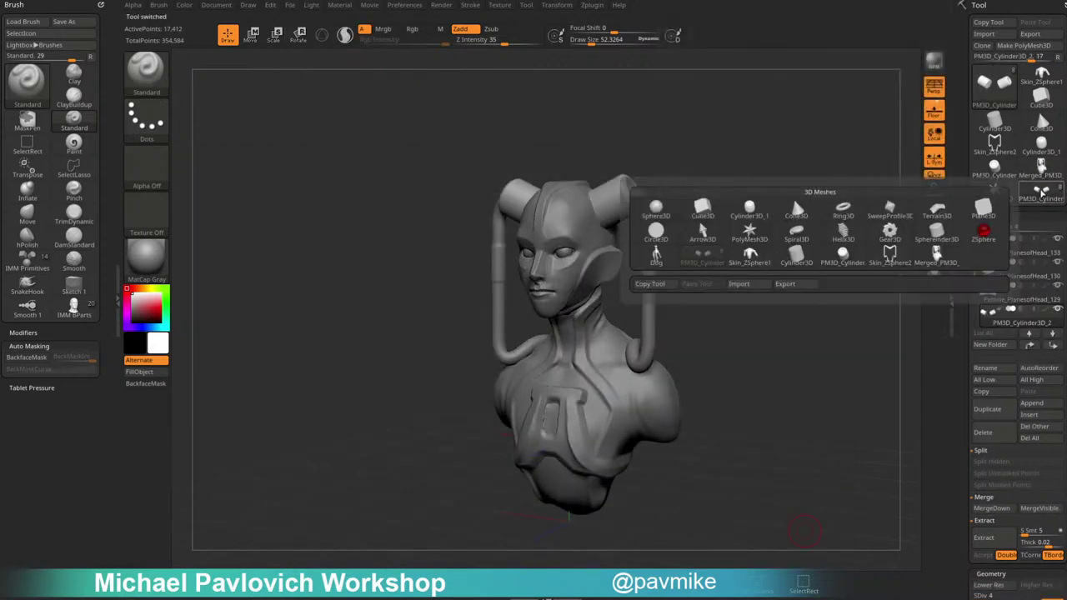
left_click(289, 5)
left_click(362, 25)
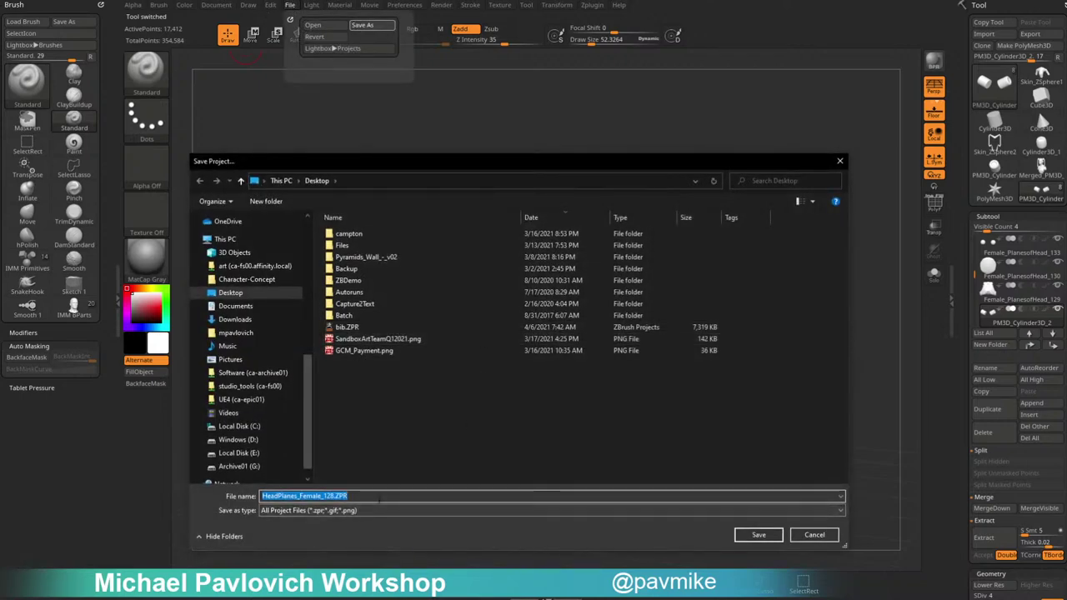
left_click(765, 535)
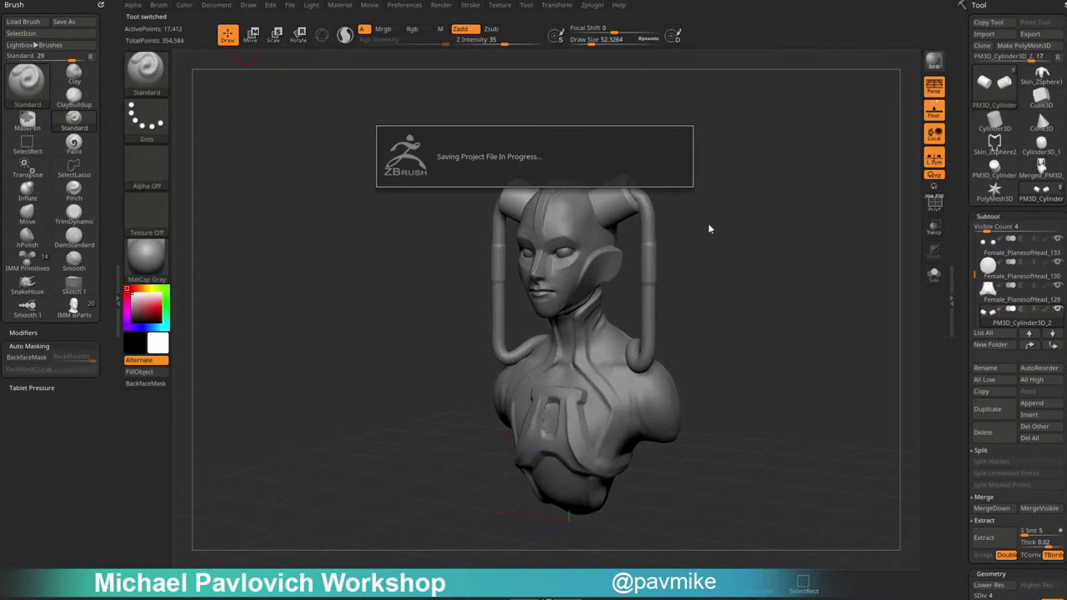
Close the current ZBrush session without saving further changes, switch to ZBrush 2021 and set the draw size to about 31.
left_click(1055, 2)
left_click(524, 285)
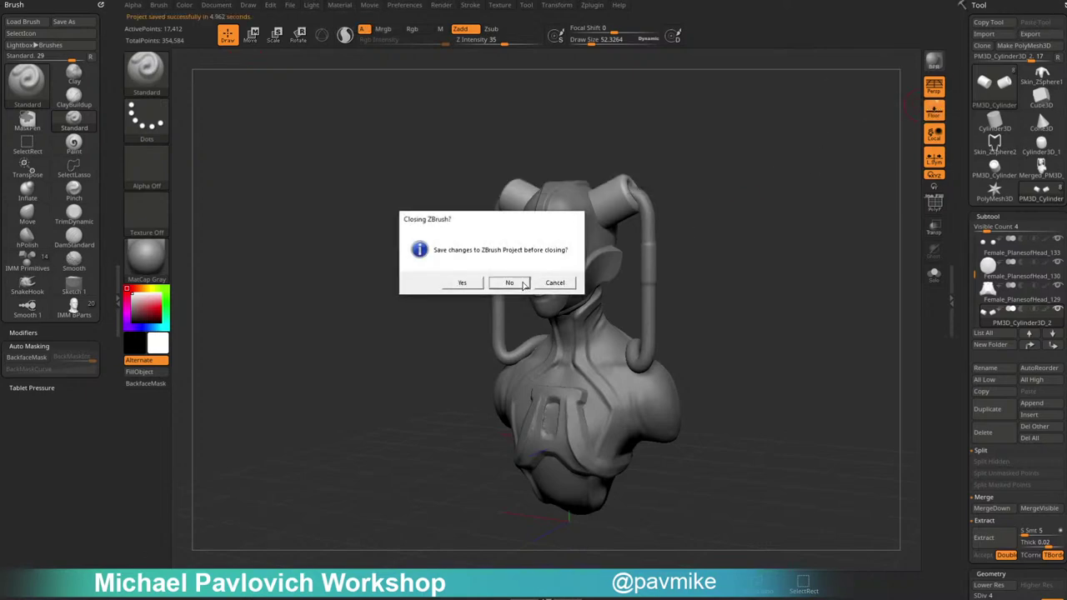
left_click(509, 282)
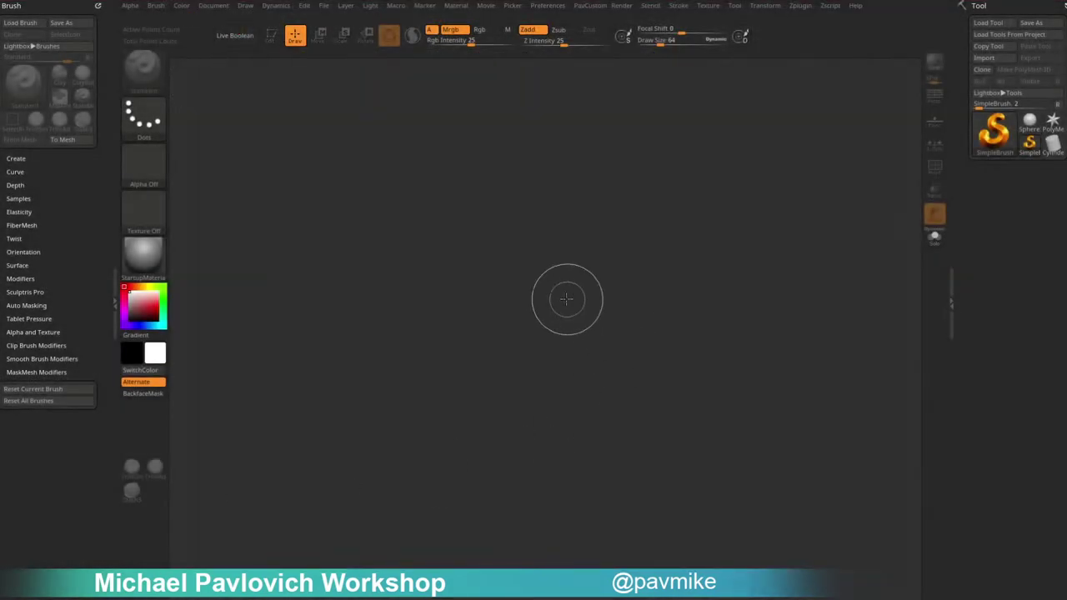
key("s")
left_click_drag(557, 291, 551, 294)
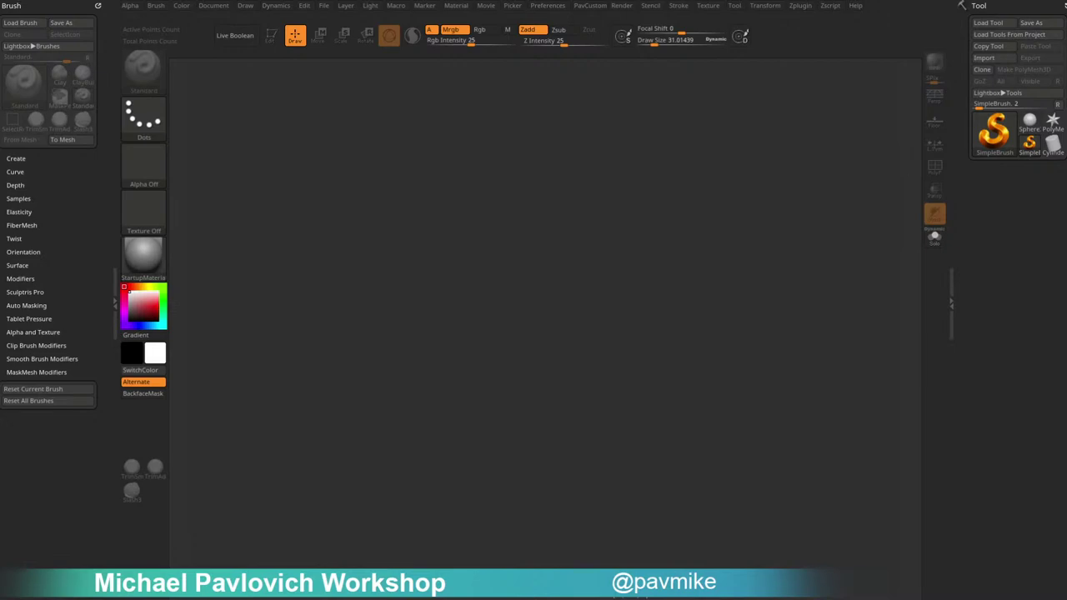
Switch to the browser, open the channel's Threadripper 3970X Workstation Update video, copy its share link and pause playback.
left_click_drag(948, 599, 919, 19)
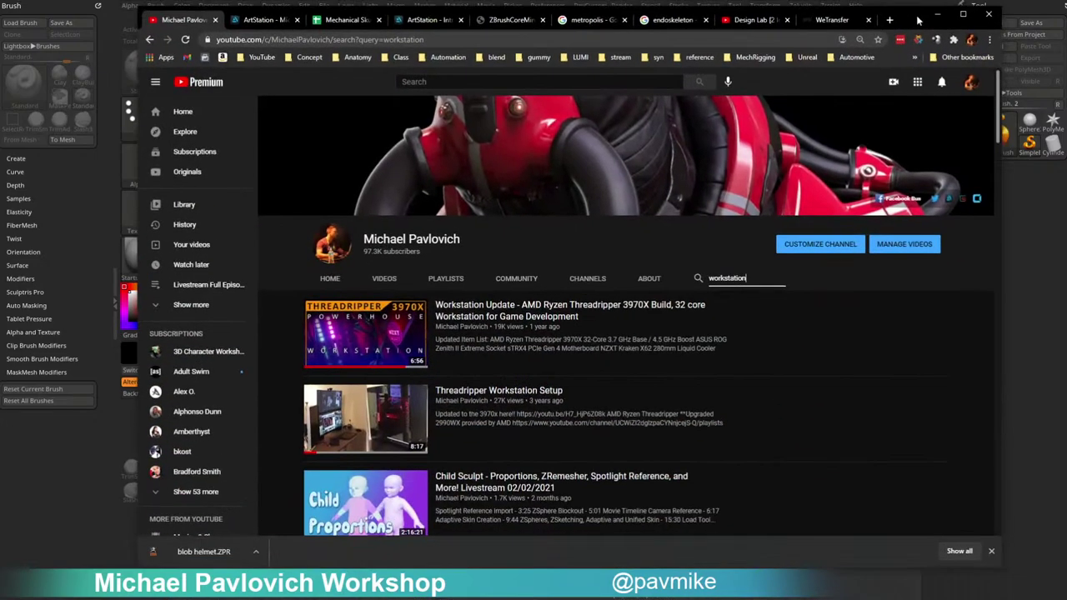
left_click(517, 308)
left_click(466, 39)
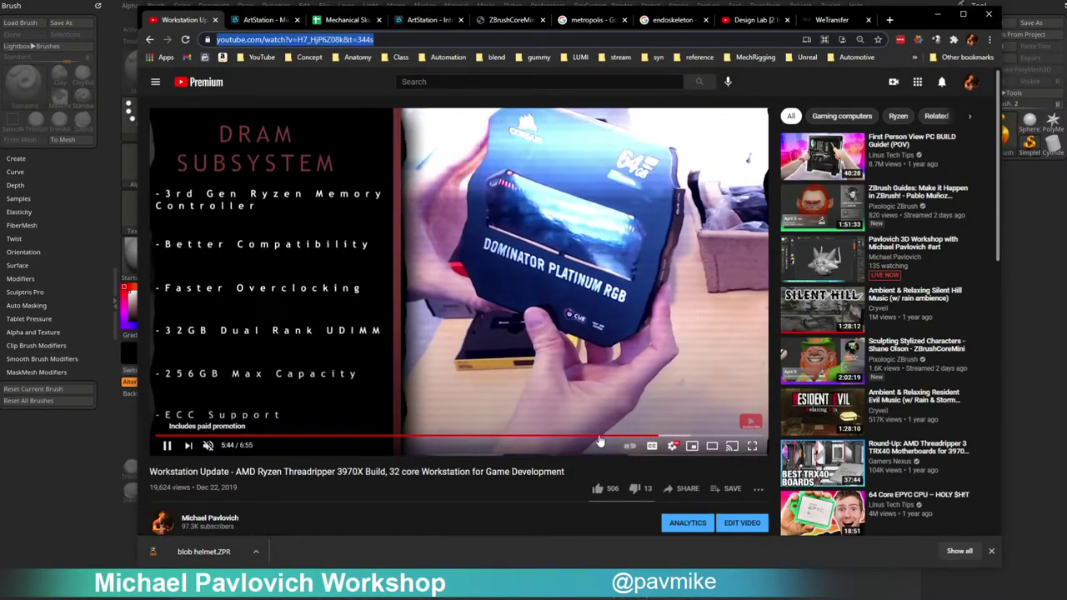
left_click(679, 489)
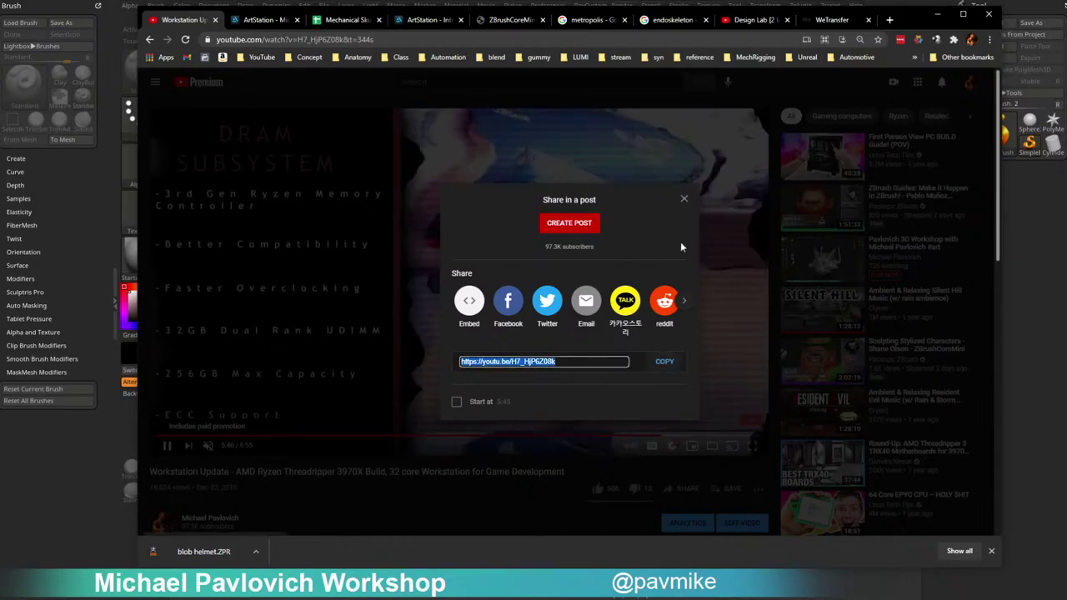
key("ctrl+c")
left_click(684, 199)
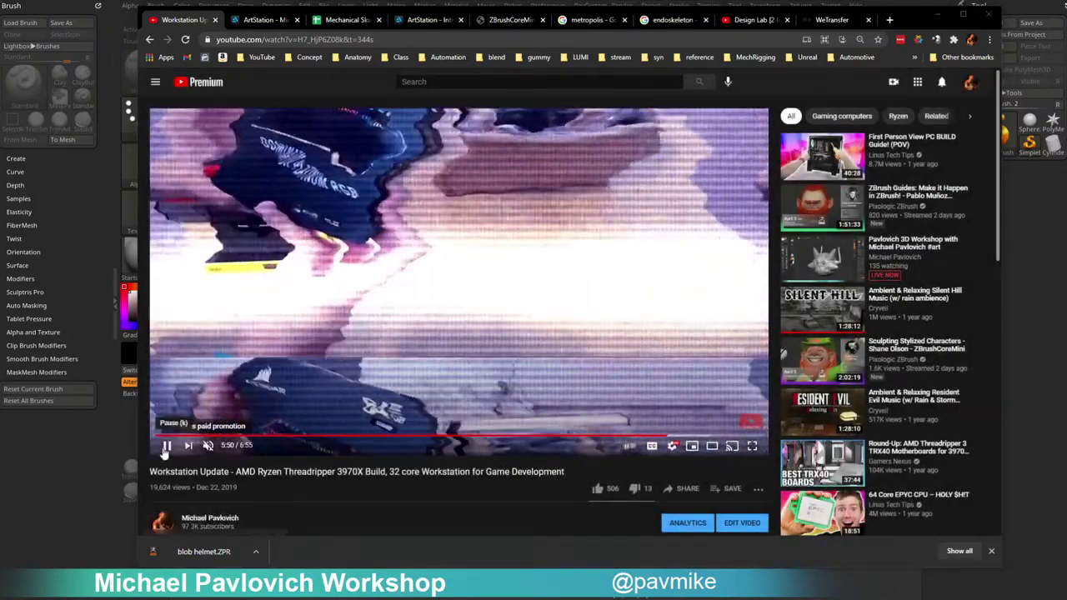
left_click(166, 446)
Expand the workstation video's description and read its hardware item list.
scroll(229, 361, "down", 4)
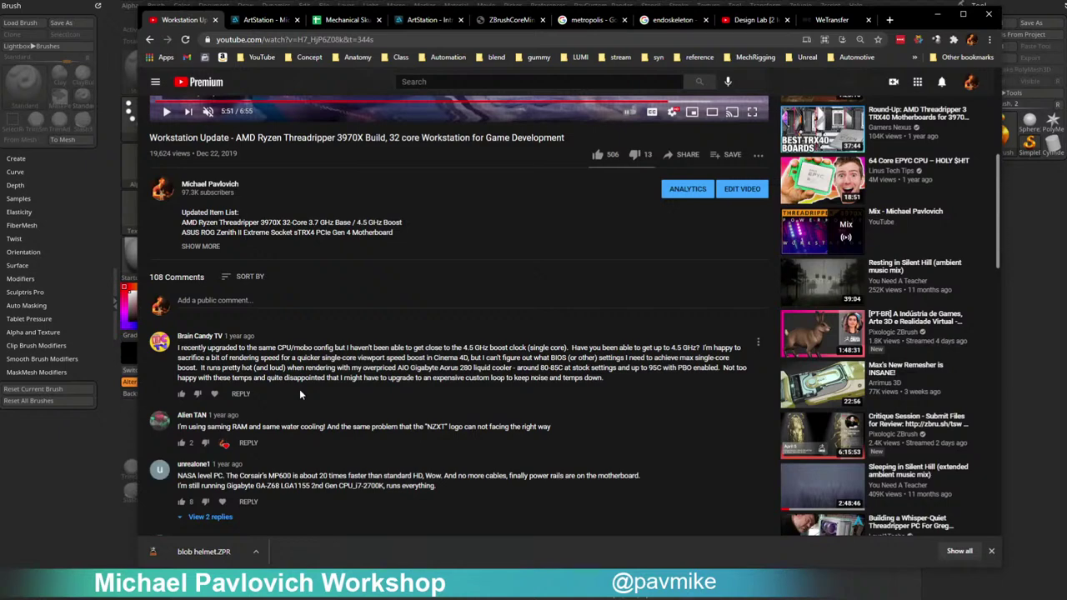
scroll(436, 374, "up", 2)
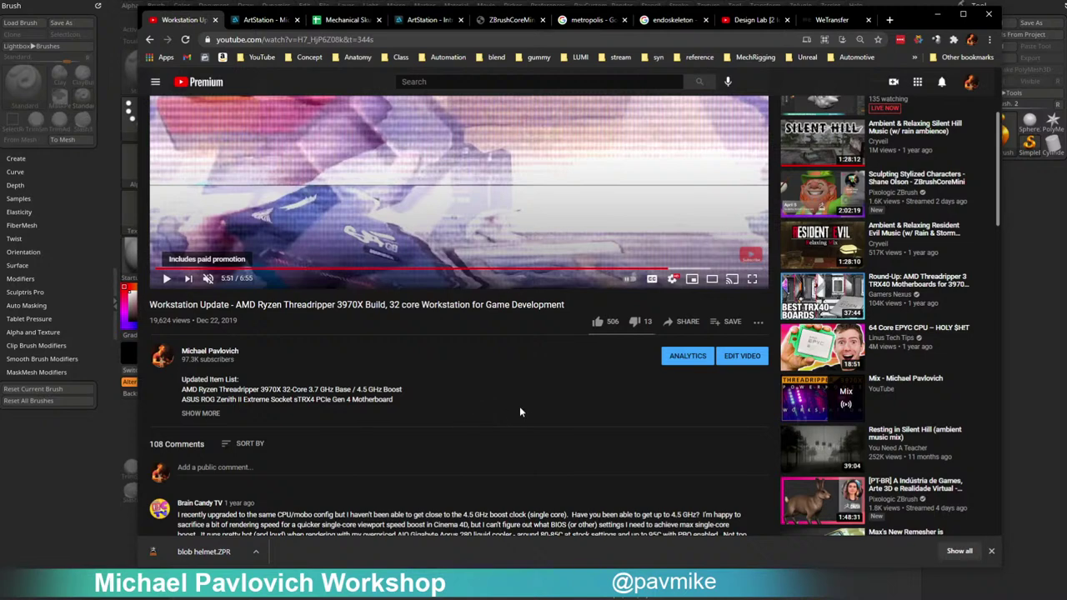
left_click(201, 413)
scroll(483, 406, "down", 1)
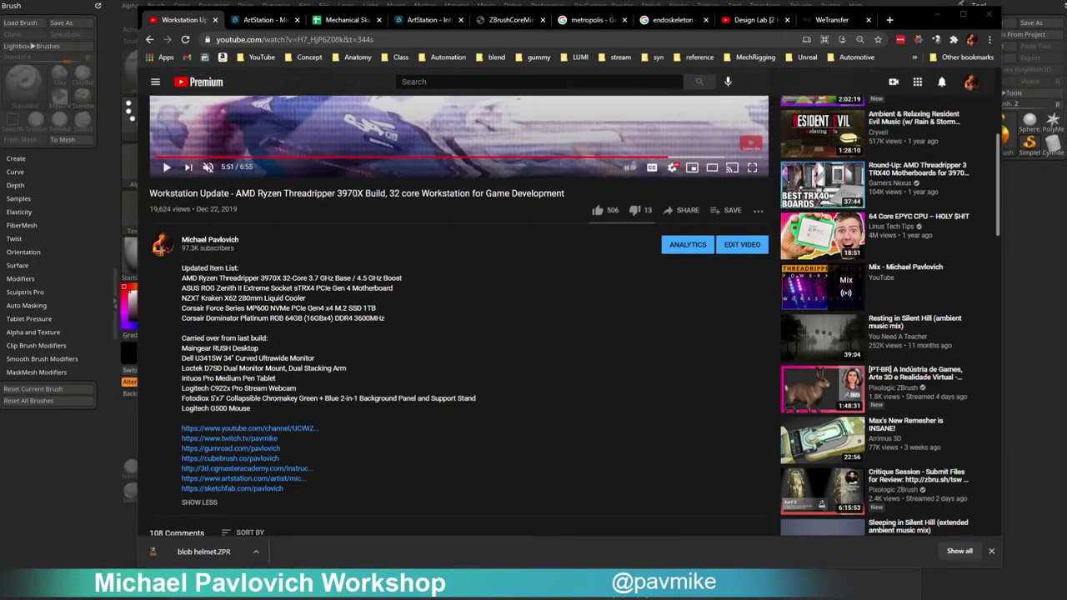
Check the computer's CPU performance details in Task Manager, close it and minimize the browser.
left_click_drag(578, 598, 519, 121)
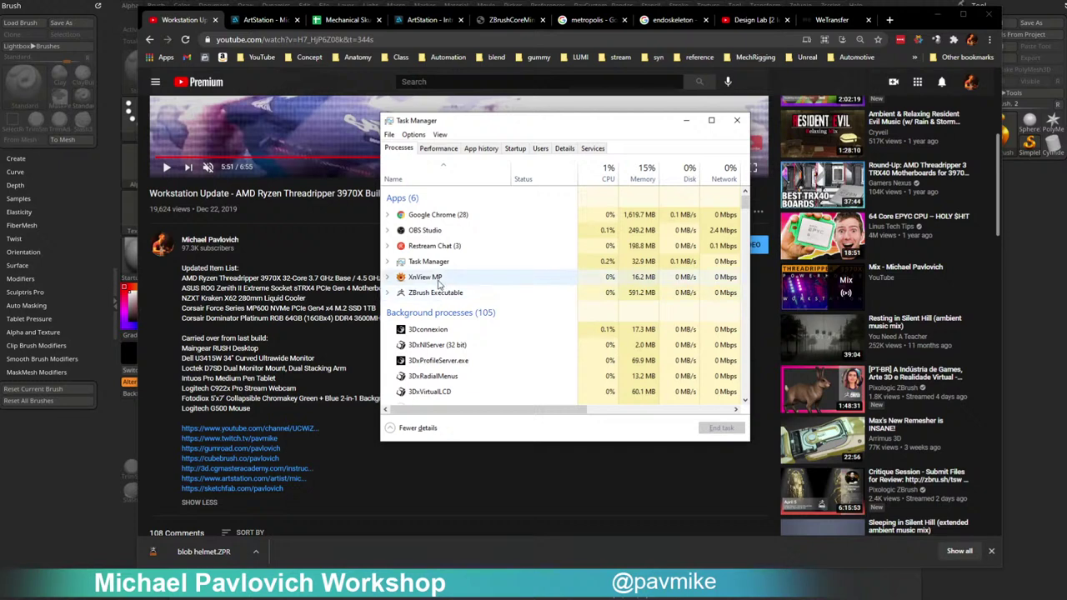
left_click(438, 149)
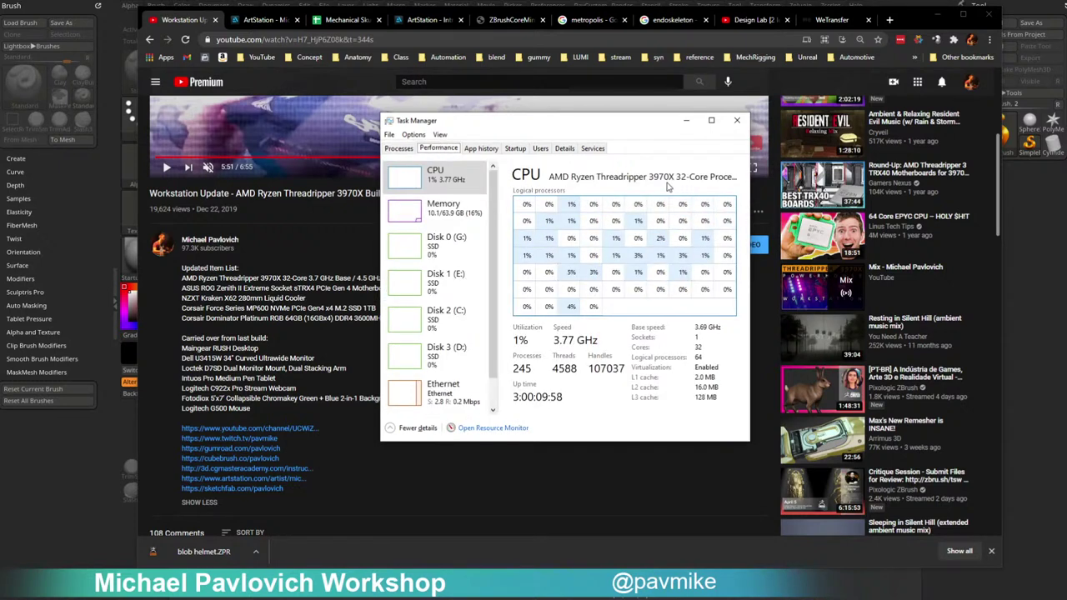
left_click(737, 121)
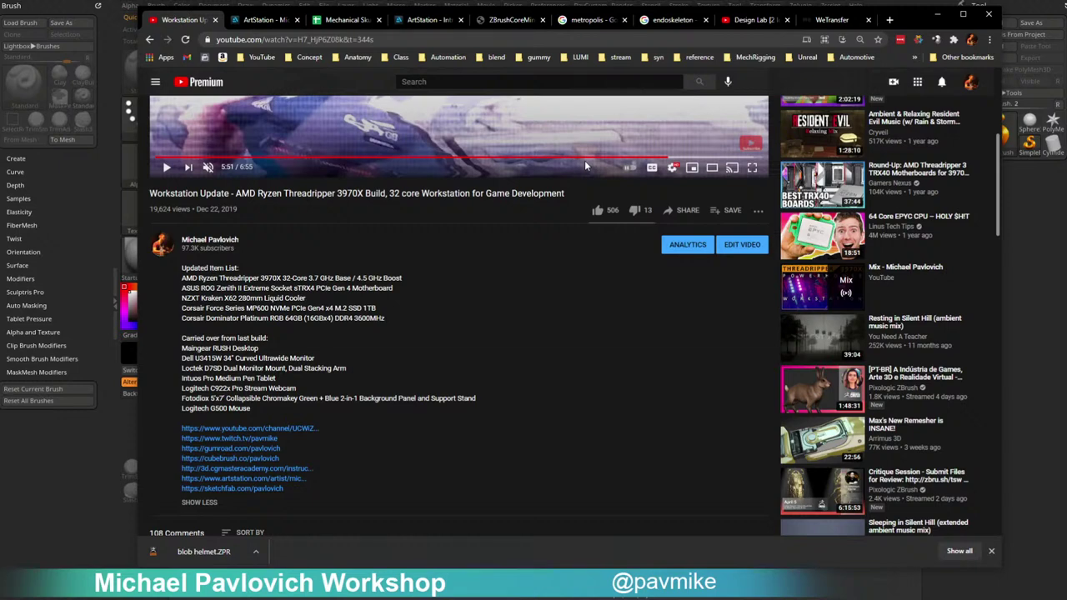
left_click(937, 14)
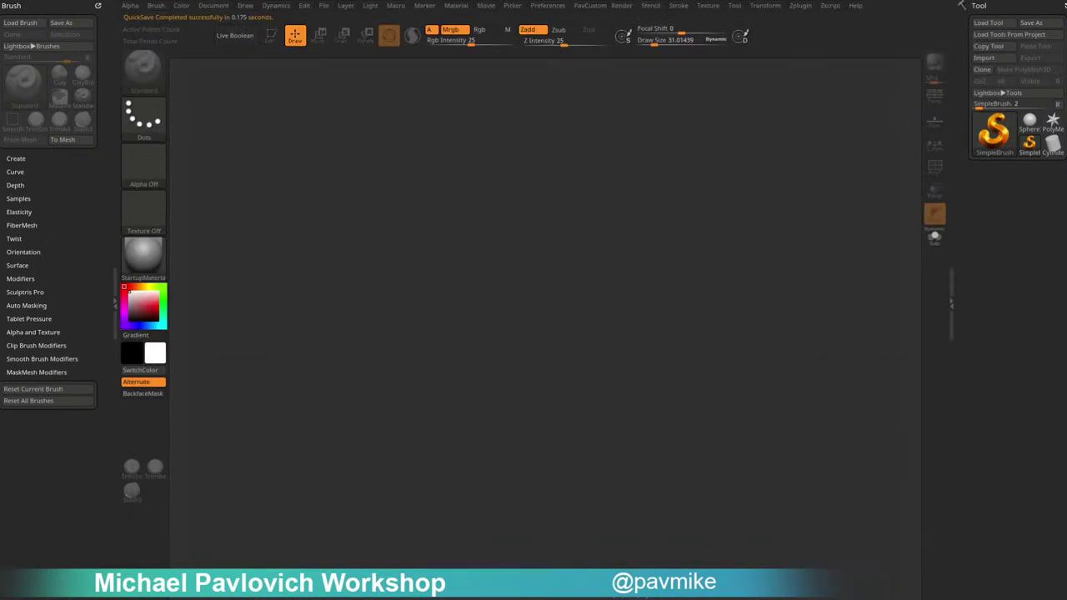
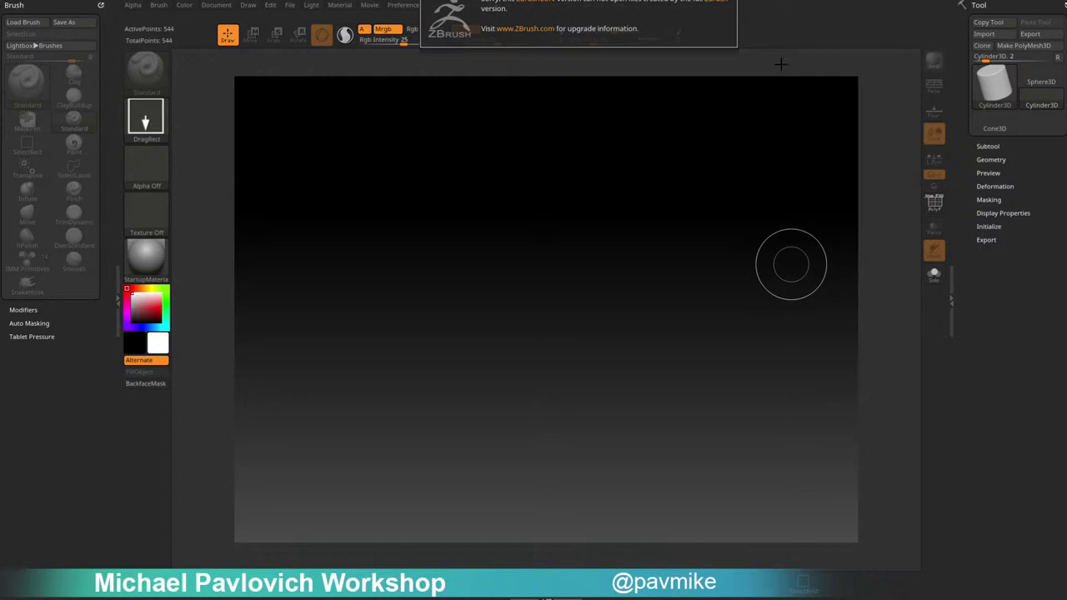
Dismiss the version notice, cancel the tool and project file dialogs, and load the blob helmet.ZPR project in ZBrush 2021.
left_click(781, 64)
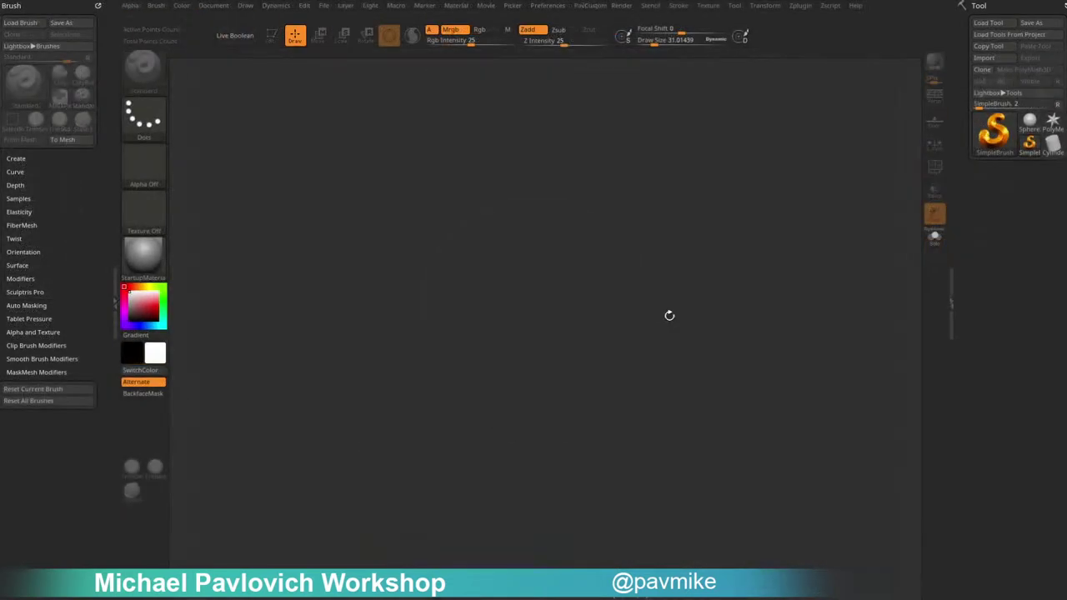
left_click(1003, 25)
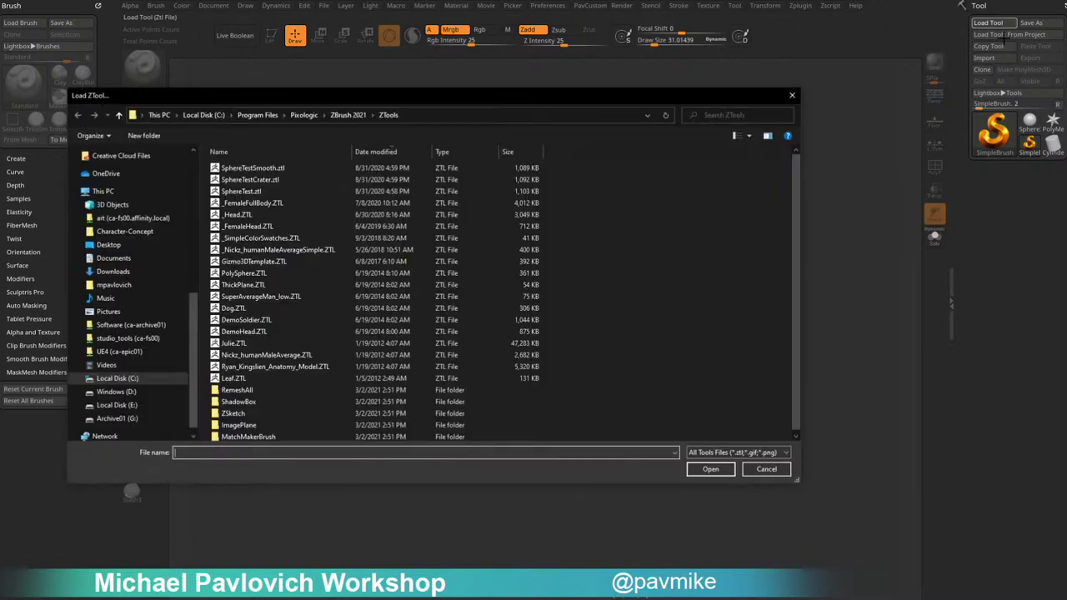
key("Escape")
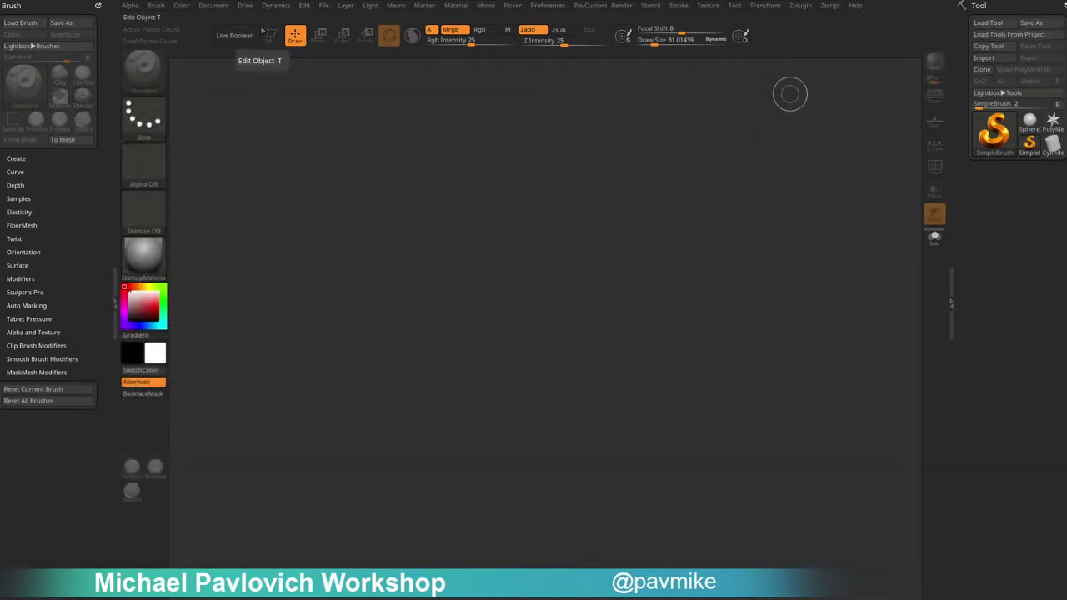
left_click(324, 6)
left_click(348, 25)
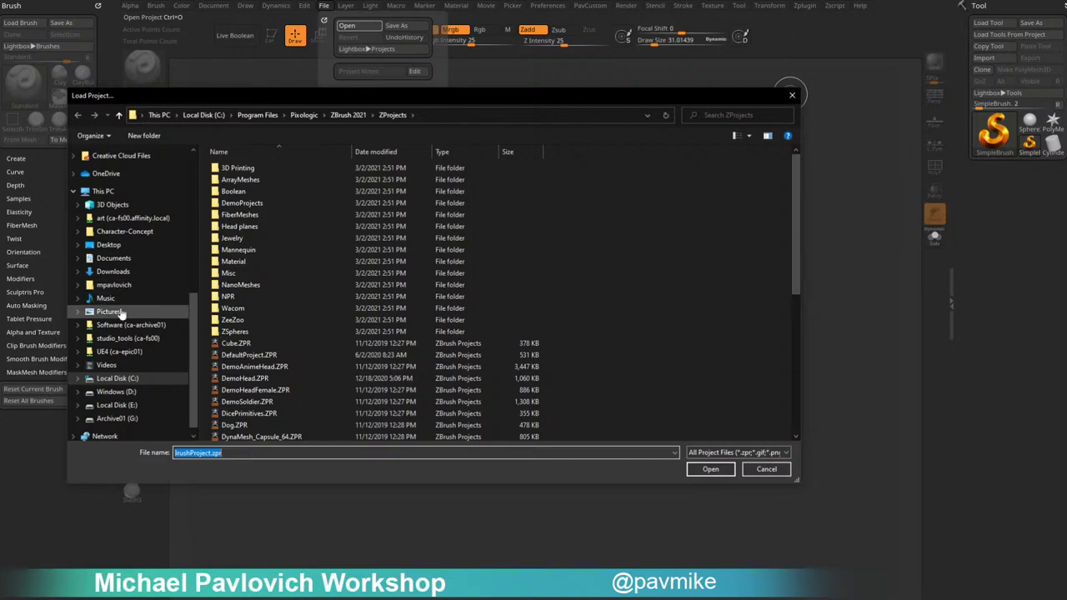
left_click(791, 95)
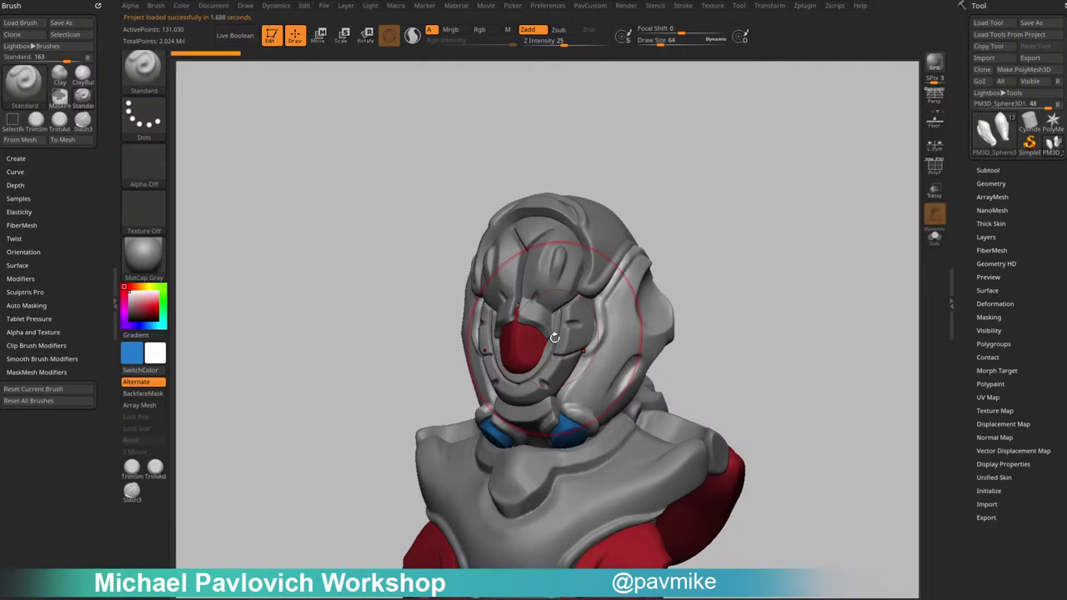
Reduce the draw size to about 33 and change the document background to the interface's dark grey.
left_click_drag(743, 248, 749, 248)
key("[")
key("[")
key("[")
key("[")
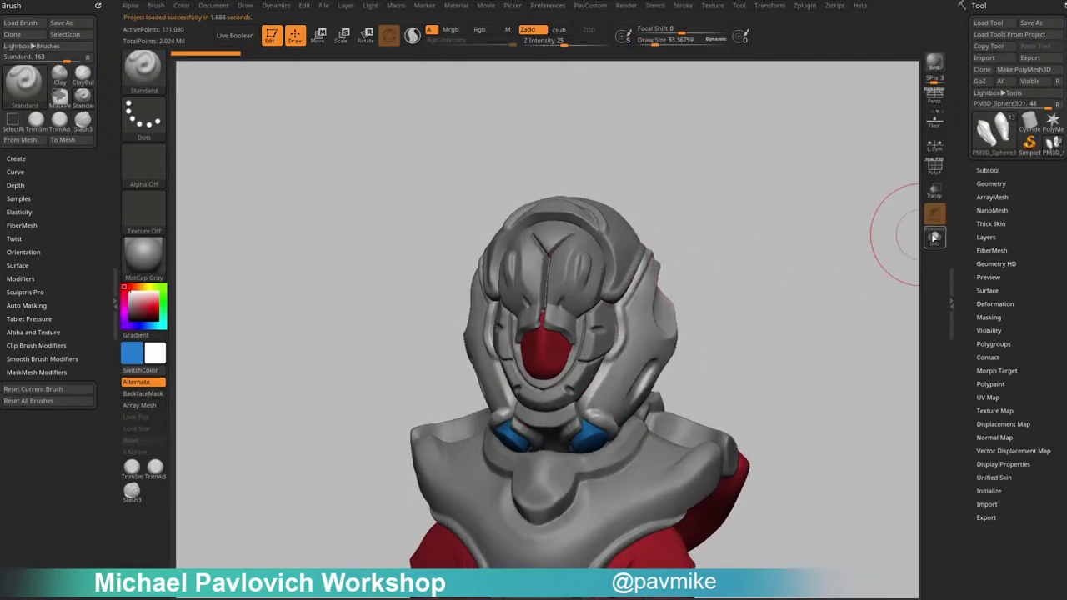
left_click_drag(776, 190, 760, 196, "alt")
left_click(221, 7)
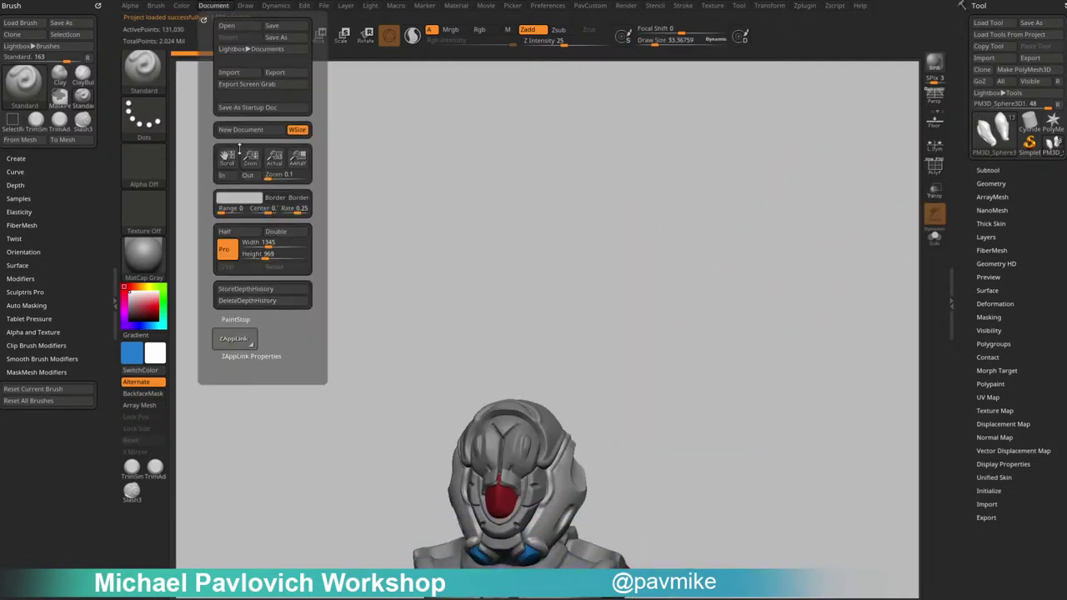
left_click_drag(236, 198, 126, 315)
left_click_drag(735, 315, 776, 120, "alt")
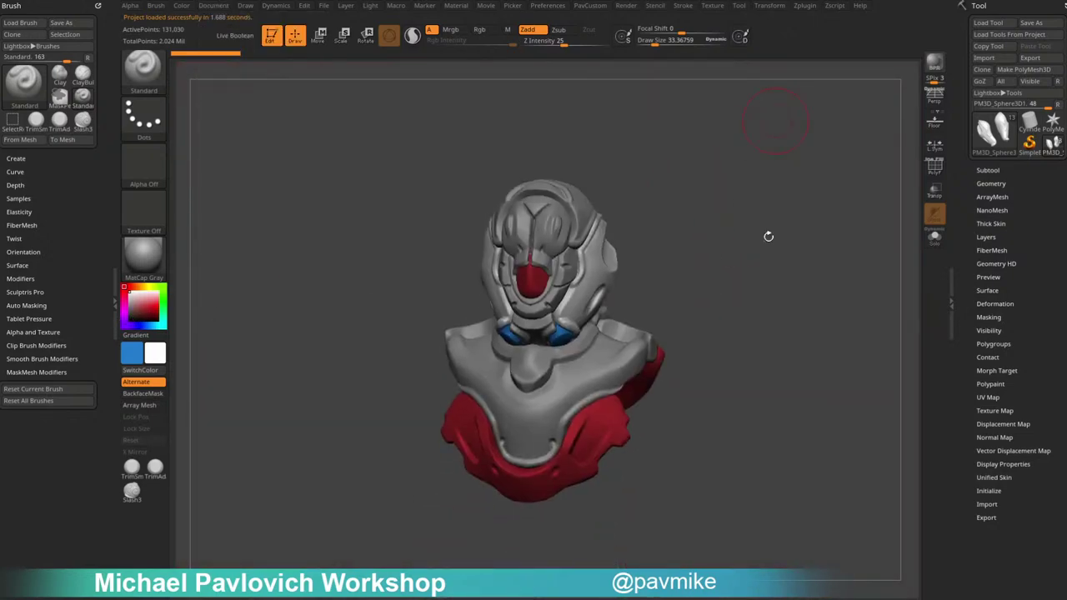
Set the draw size to about 14 and select the side panels of the helmet.
mouse_move(768, 237)
left_mouse_down()
mouse_move(720, 216)
mouse_move(692, 250)
left_mouse_up()
key("s")
mouse_move(694, 260)
left_mouse_down()
mouse_move(659, 260)
mouse_move(779, 238)
mouse_move(631, 241)
mouse_move(745, 241)
mouse_move(794, 192)
left_mouse_up()
left_click(571, 306, "alt")
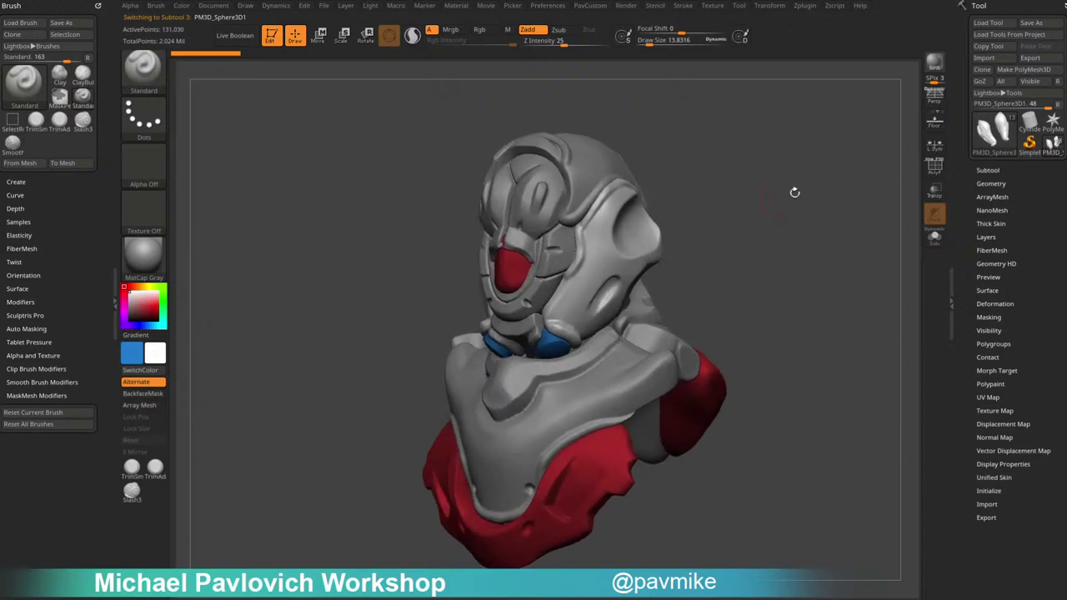
Expand the subtool list, select the merge fix1 head, and reselect the PM3D_Sphere3D1 side panels to compare the helmet.
left_click(975, 170)
left_click_drag(843, 261, 915, 236)
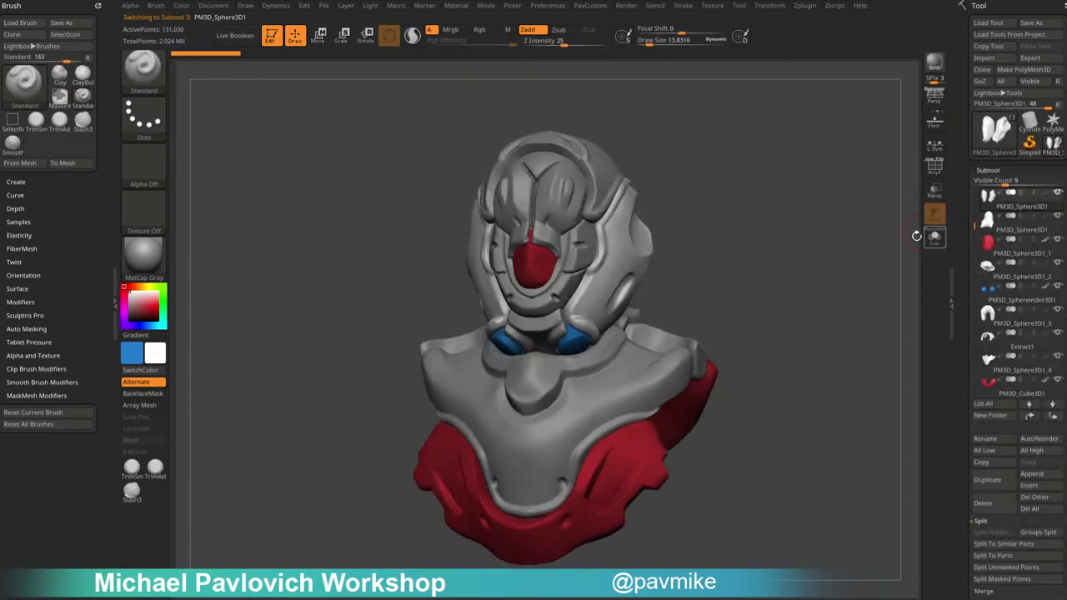
left_click(543, 234, "alt")
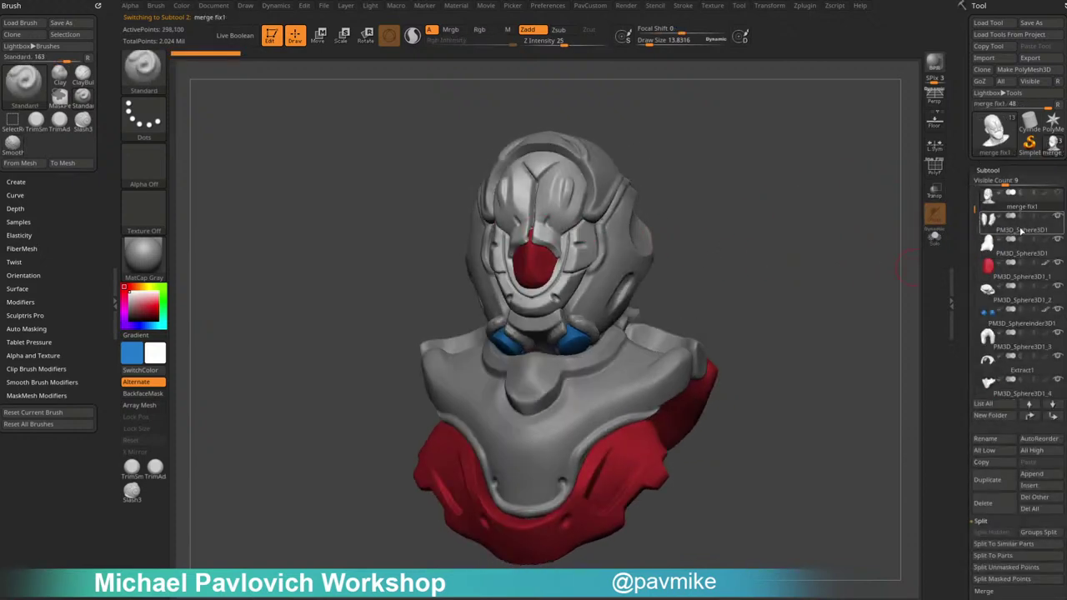
left_click(1022, 231)
left_click_drag(778, 302, 749, 268)
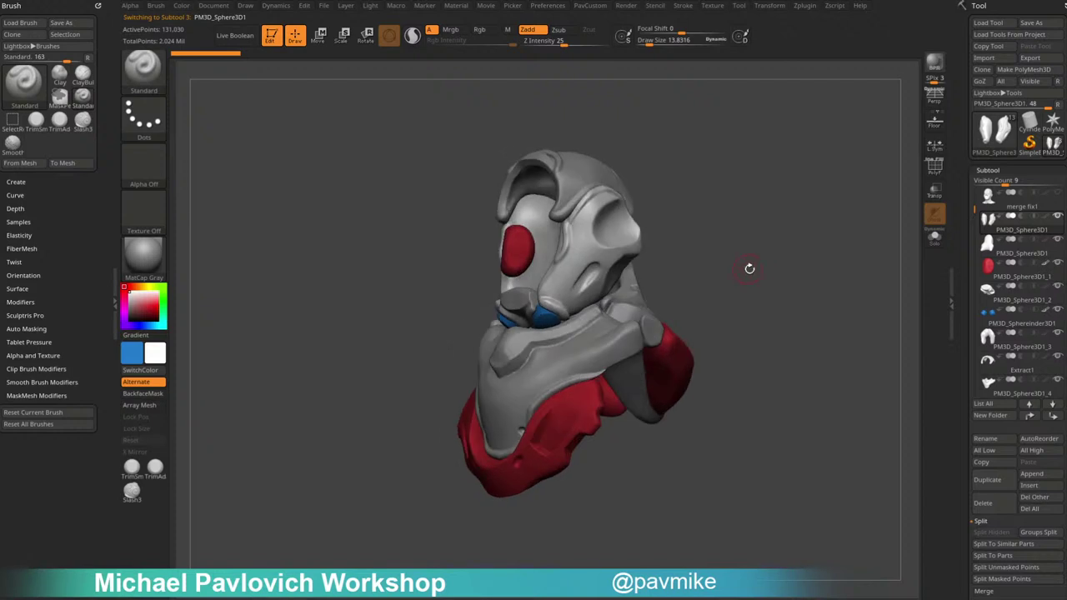
Load the tools from Female.ZPR in the ZBrush 2021 ZProjects folder into the helmet project.
scroll(960, 331, "down", 3)
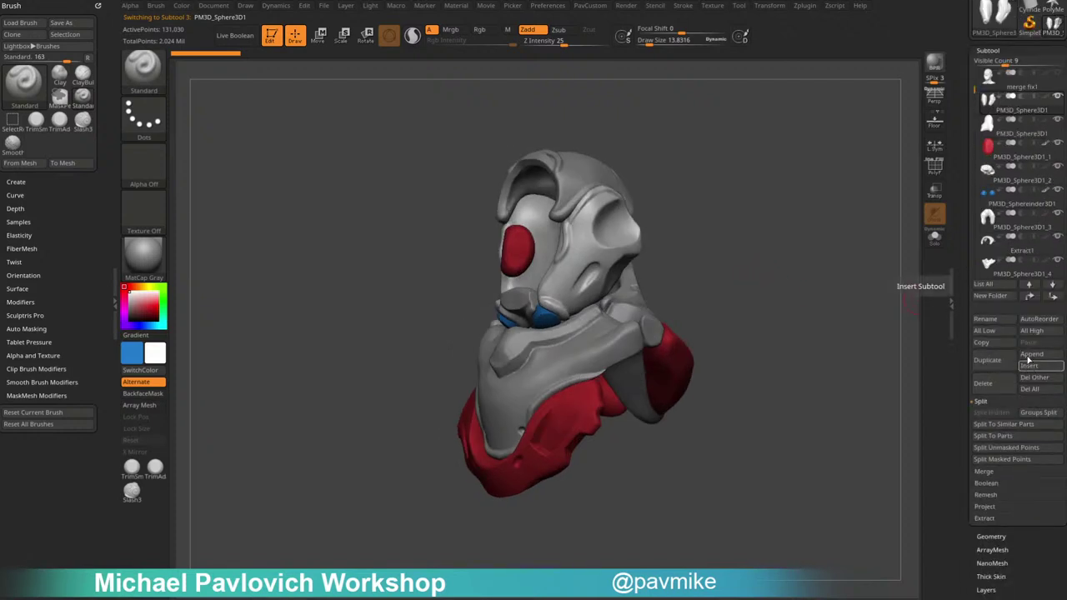
left_click_drag(962, 150, 980, 336)
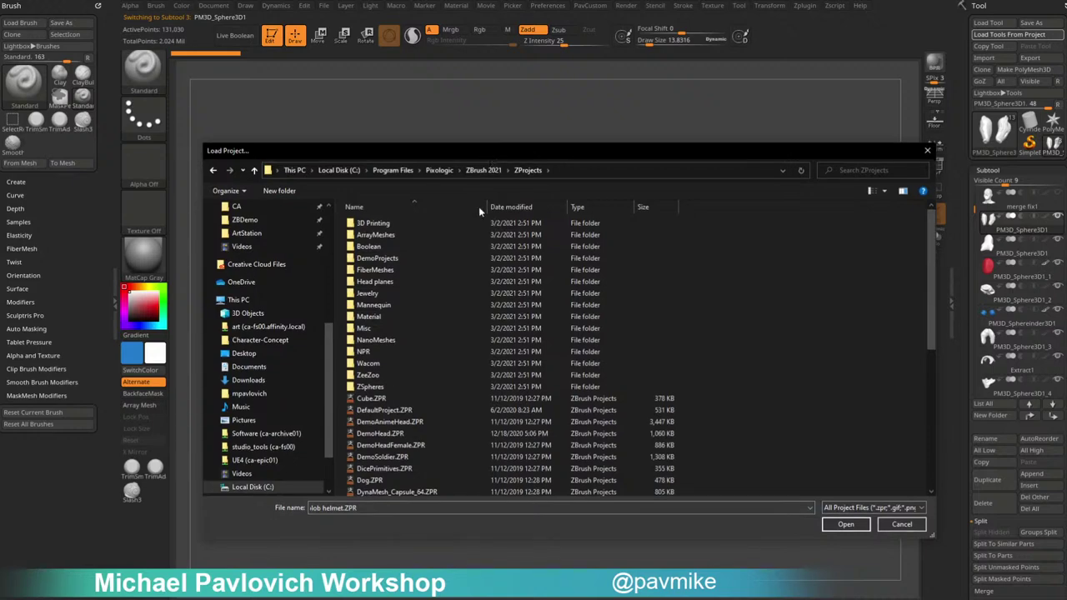
scroll(450, 421, "down", 2)
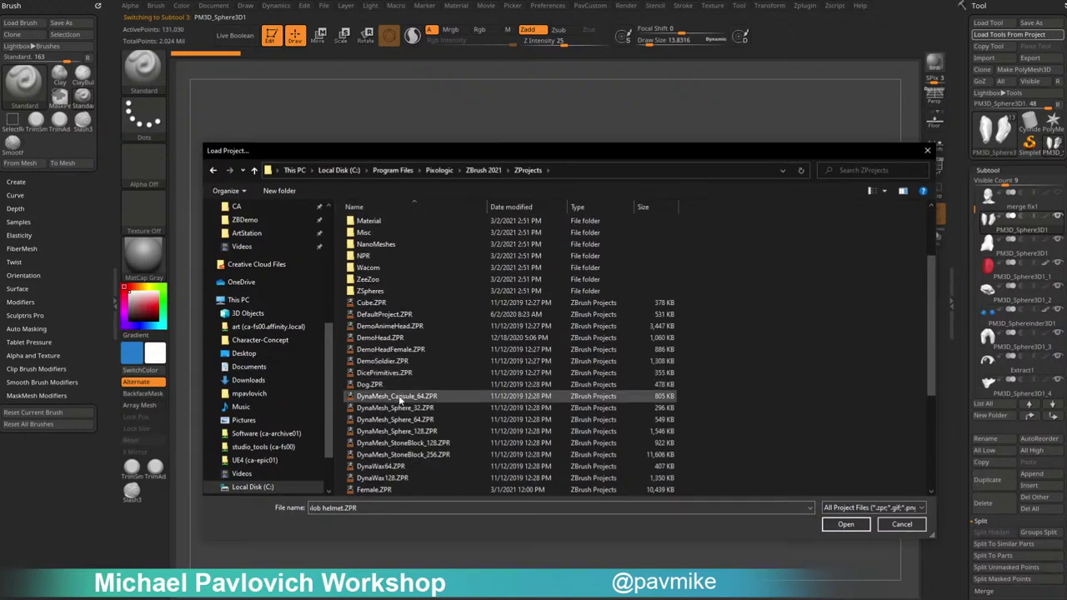
double_click(375, 489)
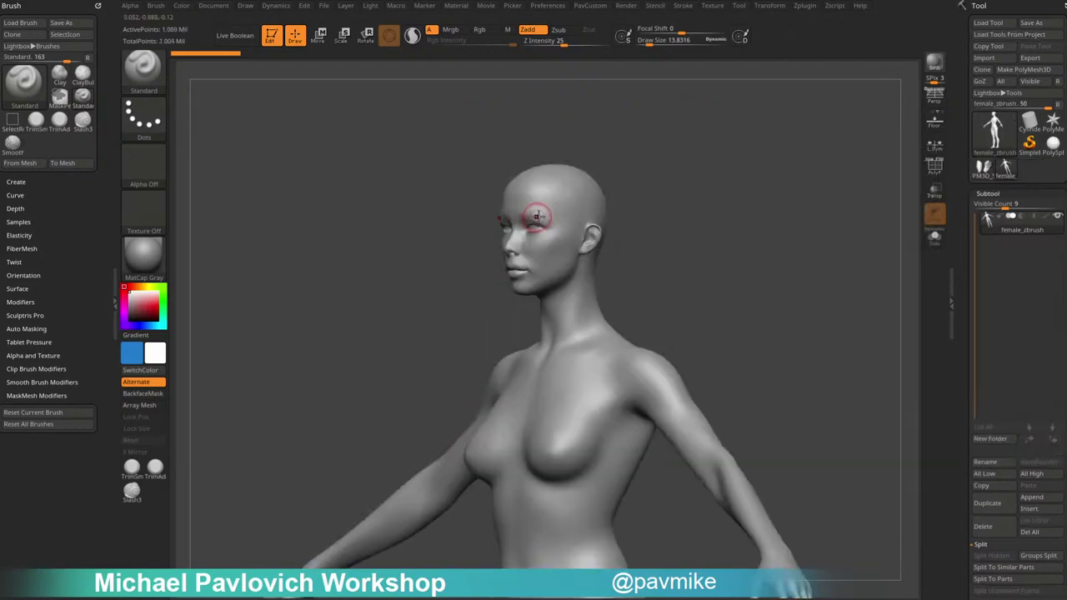
Return to the PM3D_Sphere3D1 helmet tool and insert the female_zbrush figure as a new subtool.
left_click(984, 166)
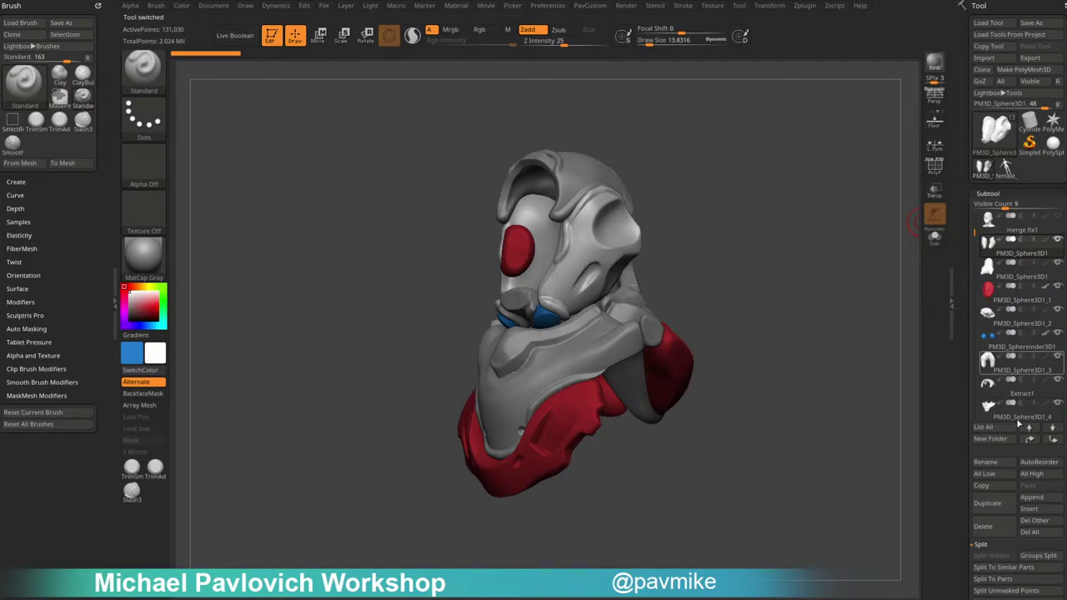
left_click(1022, 509)
left_click(609, 464)
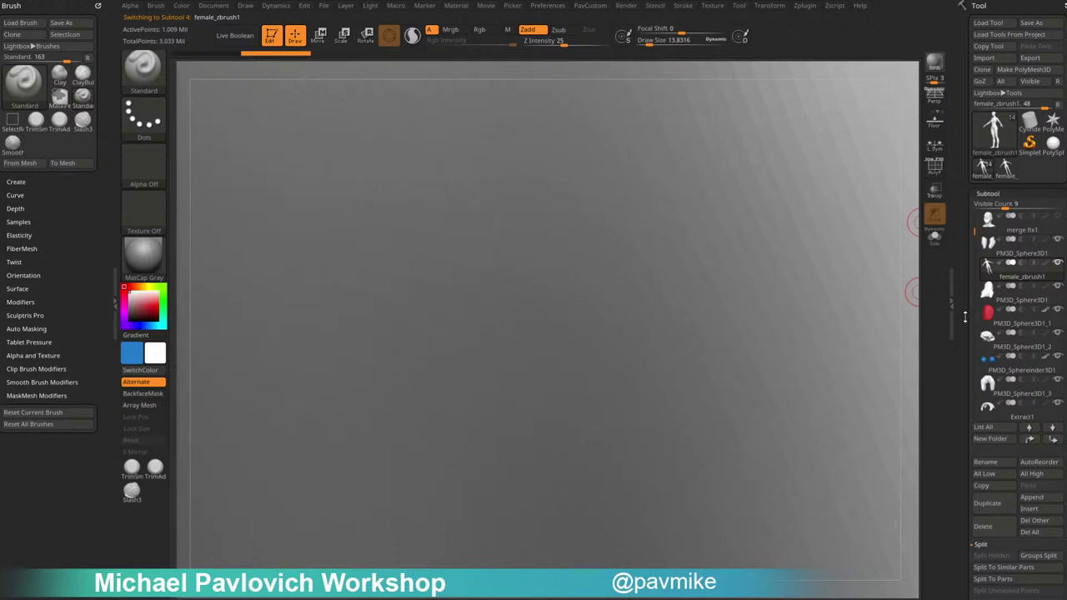
Resize and position the female figure with Deformation and the move gizmo so its head sits inside the helmet.
left_click_drag(965, 317, 958, 166)
key("shift")
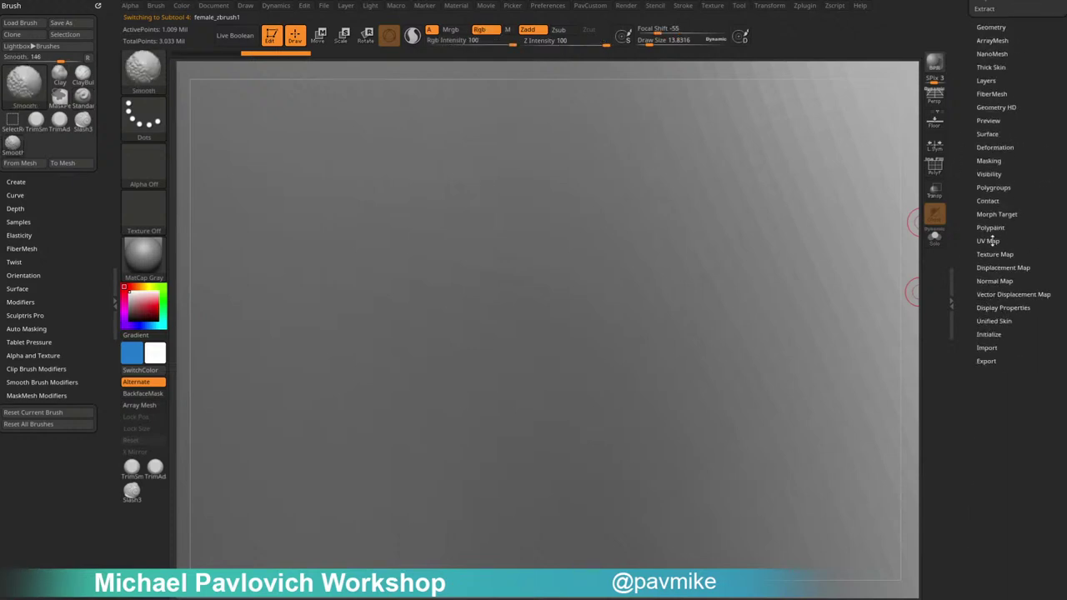
left_click(994, 147)
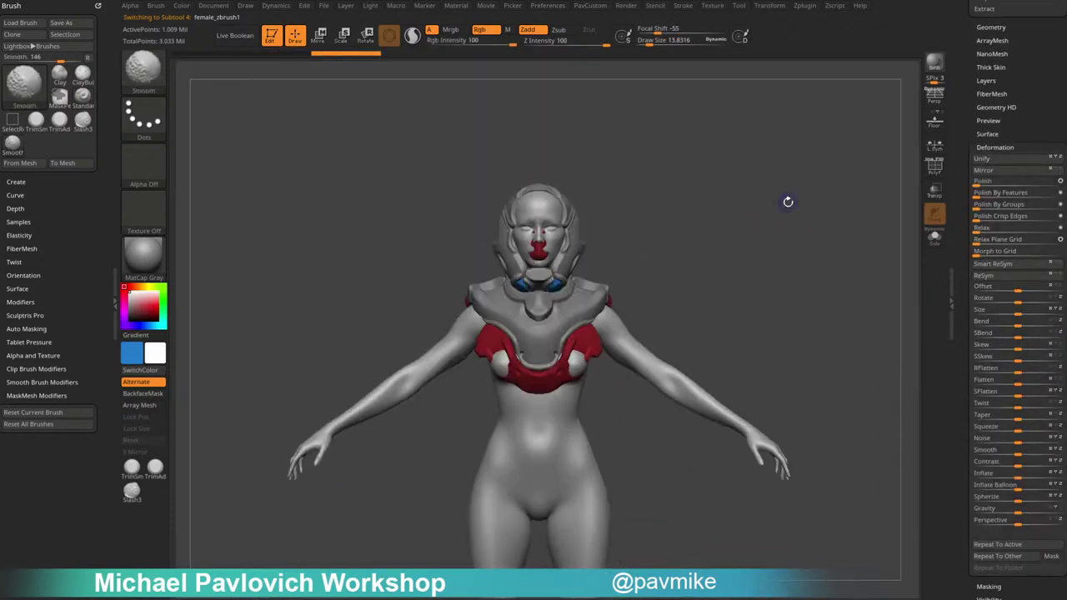
key("w")
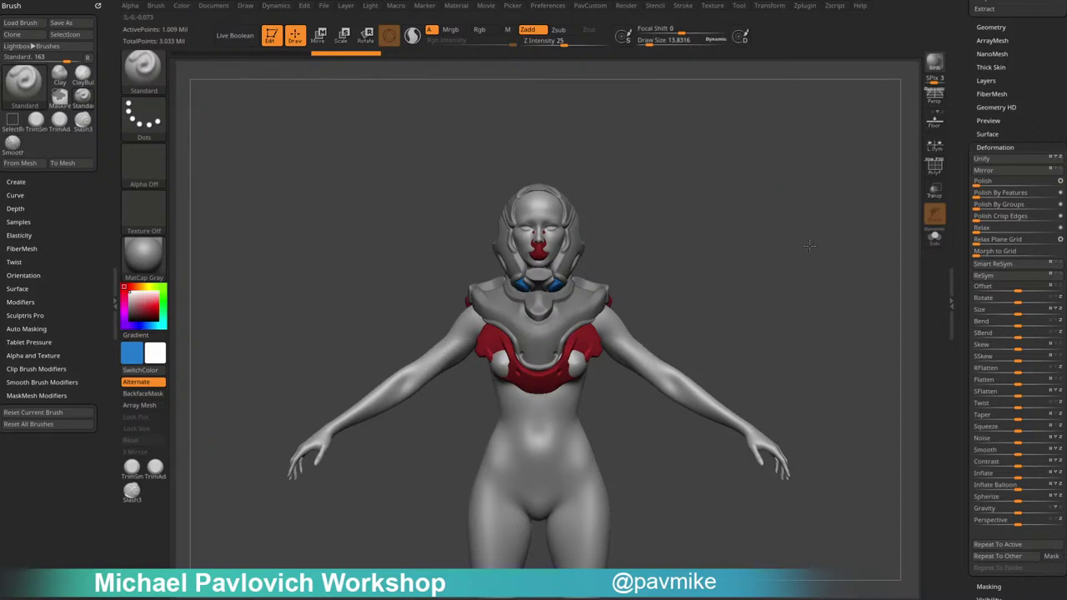
left_click_drag(786, 200, 604, 187)
mouse_move(821, 200)
left_mouse_down()
mouse_move(902, 213)
mouse_move(884, 206)
left_mouse_up()
key("q")
Check the fit of the female figure inside the armor with transparency on, and turn transparency off again.
left_click(934, 190)
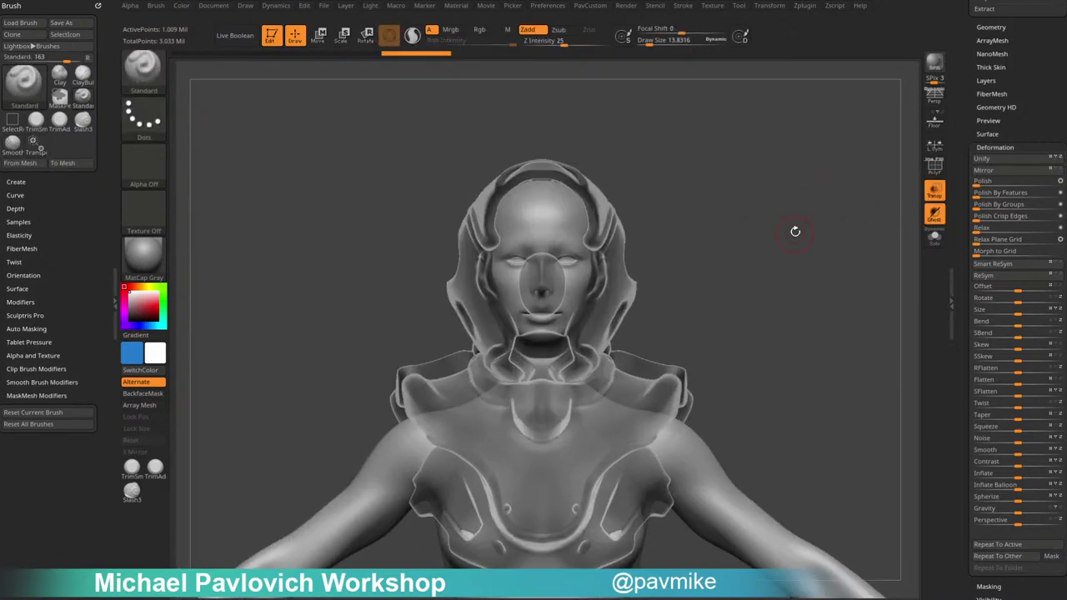
left_click_drag(793, 231, 736, 258)
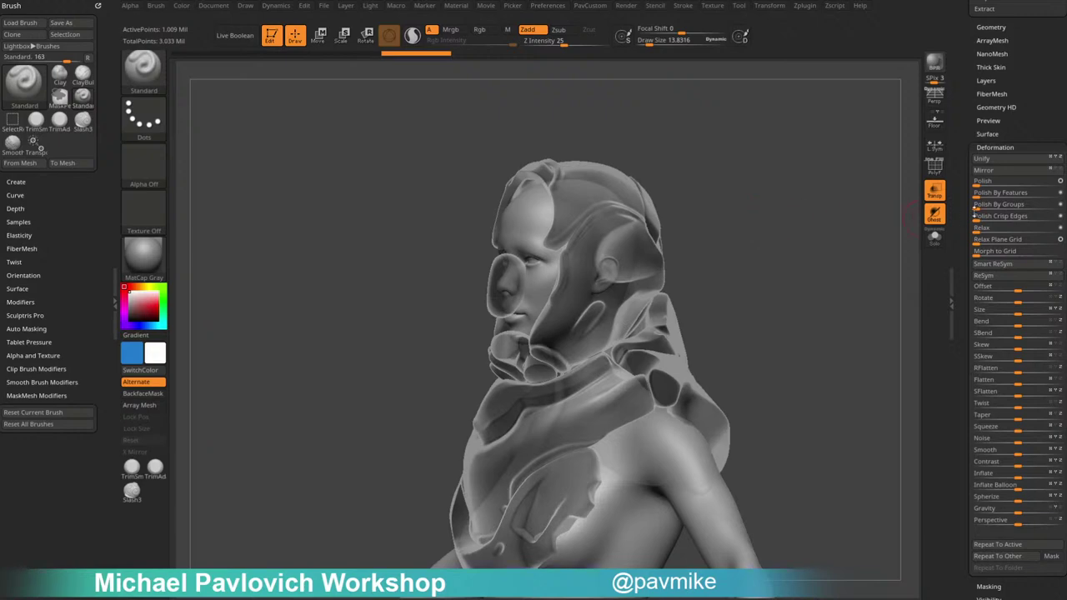
left_click(934, 190)
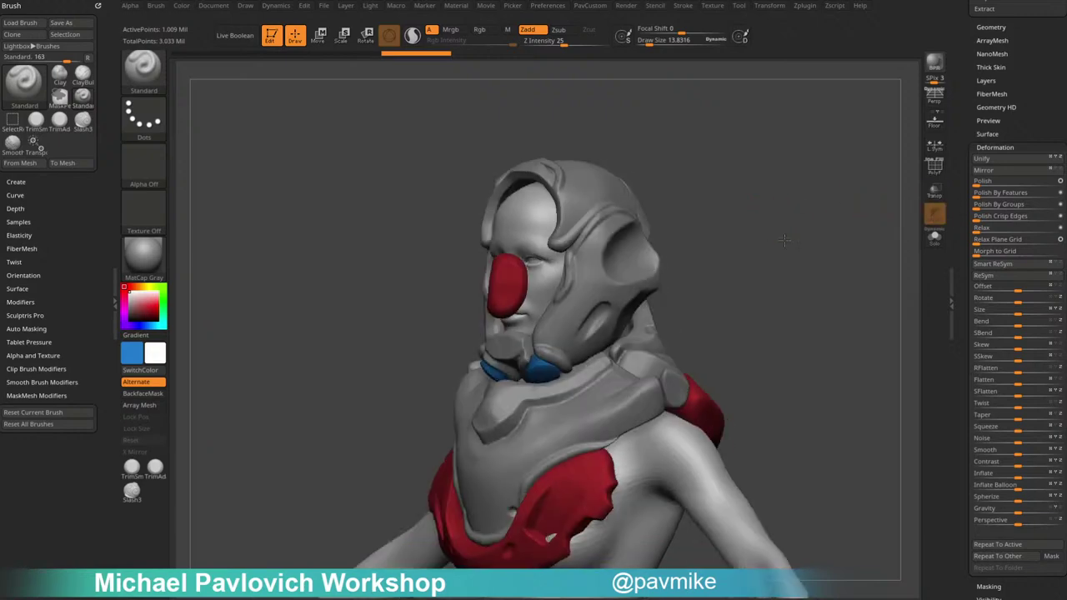
Select the Extract1 helmet band and examine the armored figure from the front and three-quarter view.
left_click(621, 238, "alt")
right_click_drag(621, 237, 691, 219)
scroll(969, 198, "up", 5)
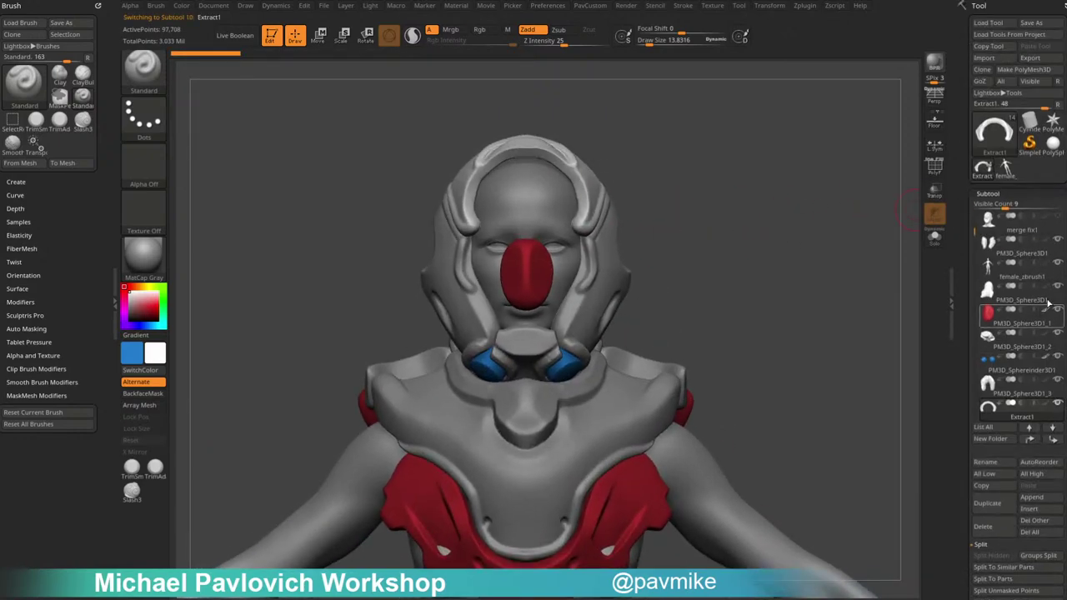
mouse_move(1040, 325)
left_click_drag(789, 305, 621, 356)
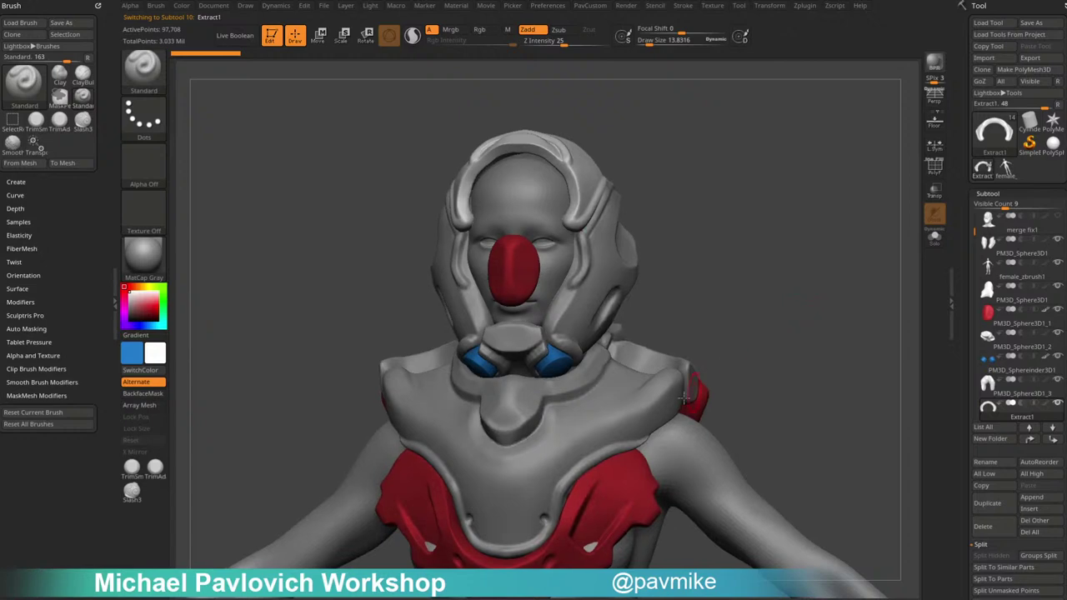
mouse_move(705, 294)
right_mouse_down()
mouse_move(793, 284)
mouse_move(772, 278)
mouse_move(775, 318)
right_mouse_up()
Set the draw size to about 19, select the helmet's side panels, and view the helmet from several angles.
key("s")
left_click(792, 291)
key("s")
left_click(626, 302, "alt")
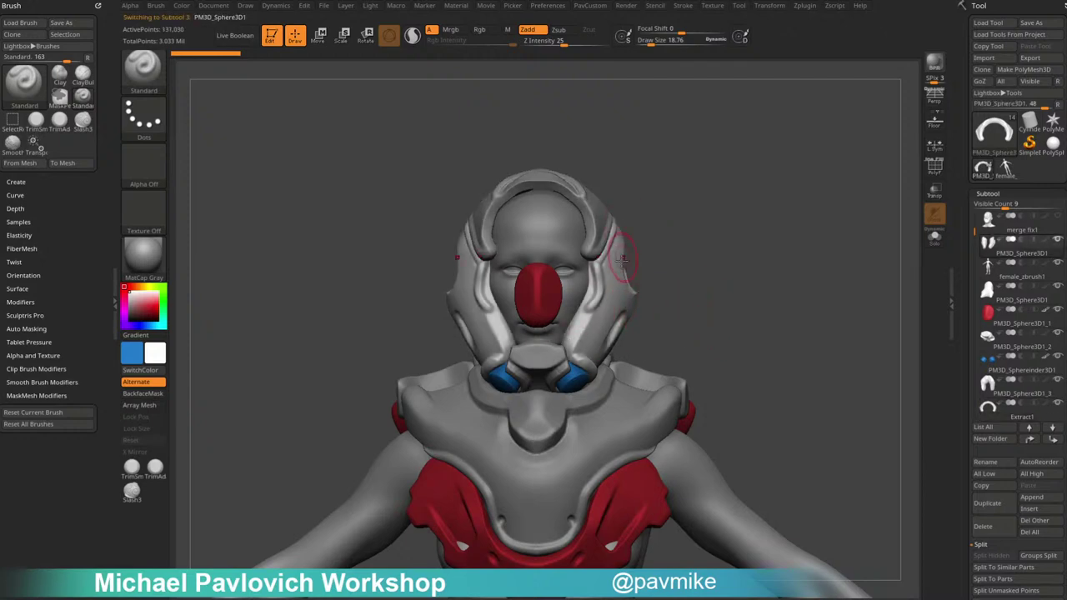
right_click_drag(602, 317, 508, 311)
right_click_drag(653, 321, 632, 283, "alt")
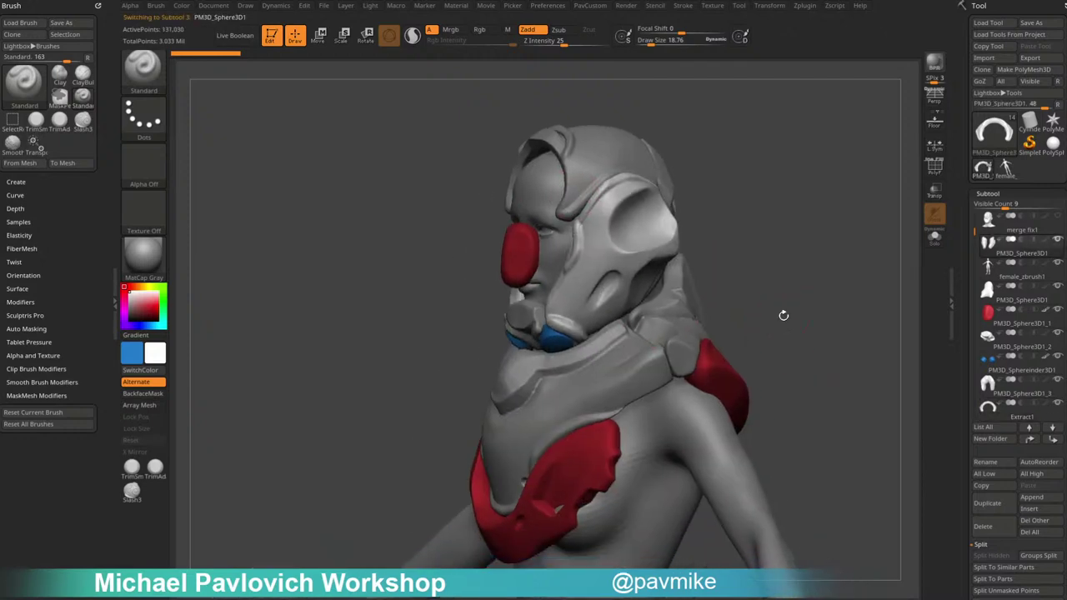
right_click_drag(783, 314, 594, 343)
left_click_drag(774, 267, 447, 324)
mouse_move(800, 372)
left_mouse_down()
mouse_move(666, 366)
mouse_move(802, 373)
left_mouse_up()
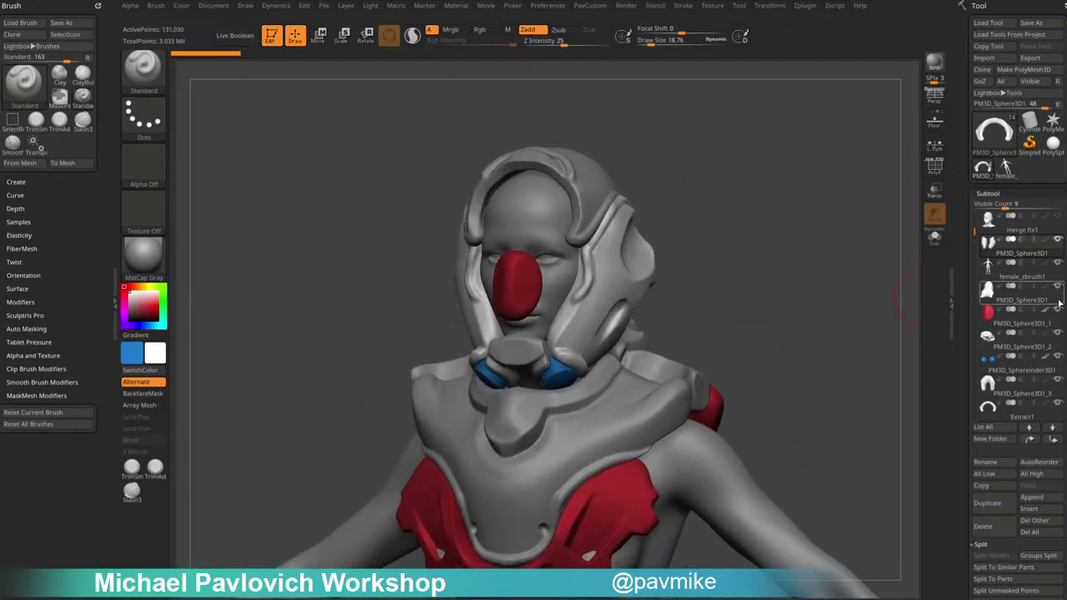
Show the hidden merge fix1 subtool as the face mask and face the helmet frontally.
mouse_move(1060, 218)
left_click(1026, 224)
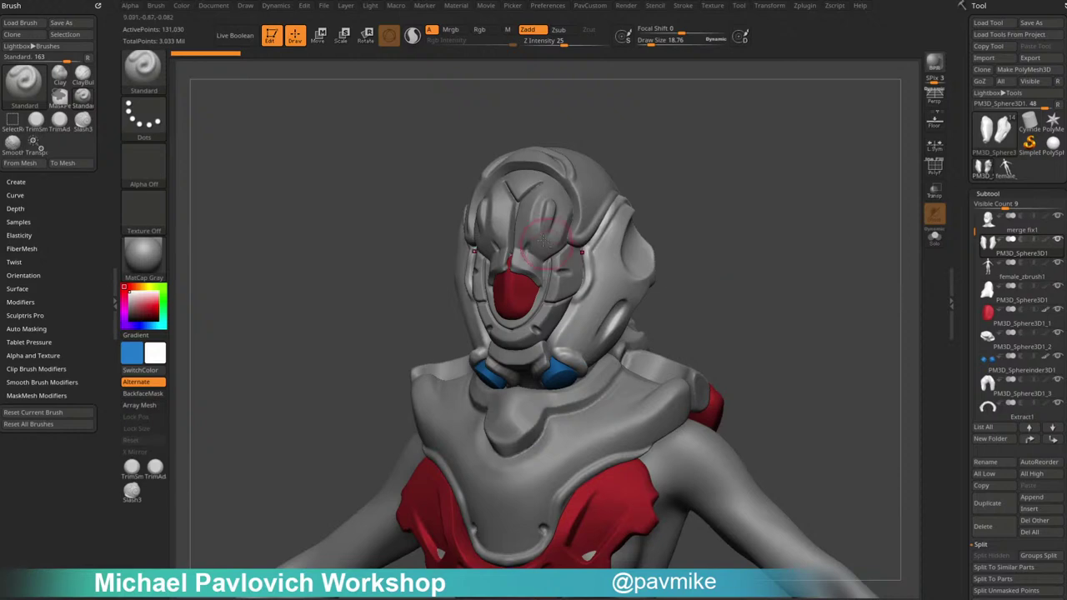
left_click_drag(791, 226, 767, 228, "shift")
Turn on transparency, set the draw size to about 27, and select merge fix1 to inspect how it overlaps the helmet.
left_click(934, 190)
key("s")
left_click_drag(786, 232, 787, 248)
key("s")
key("s")
key("s")
left_click_drag(821, 245, 777, 242)
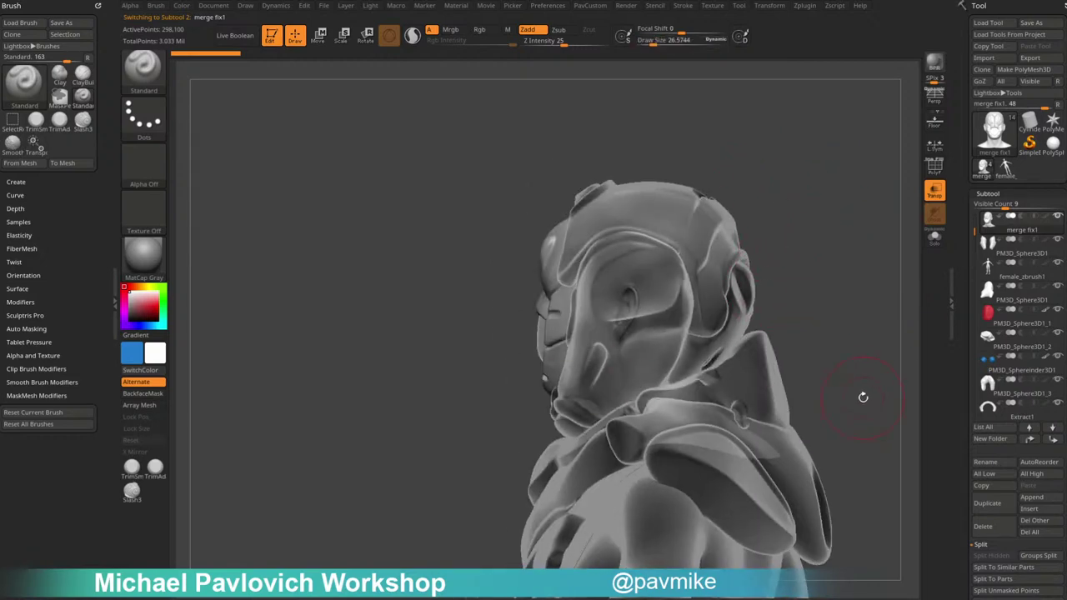
left_click_drag(863, 397, 857, 374)
left_click_drag(850, 336, 831, 300, "shift")
Set the draw size to about 49 for the merge fix1 mask and turn transparency off.
key("s")
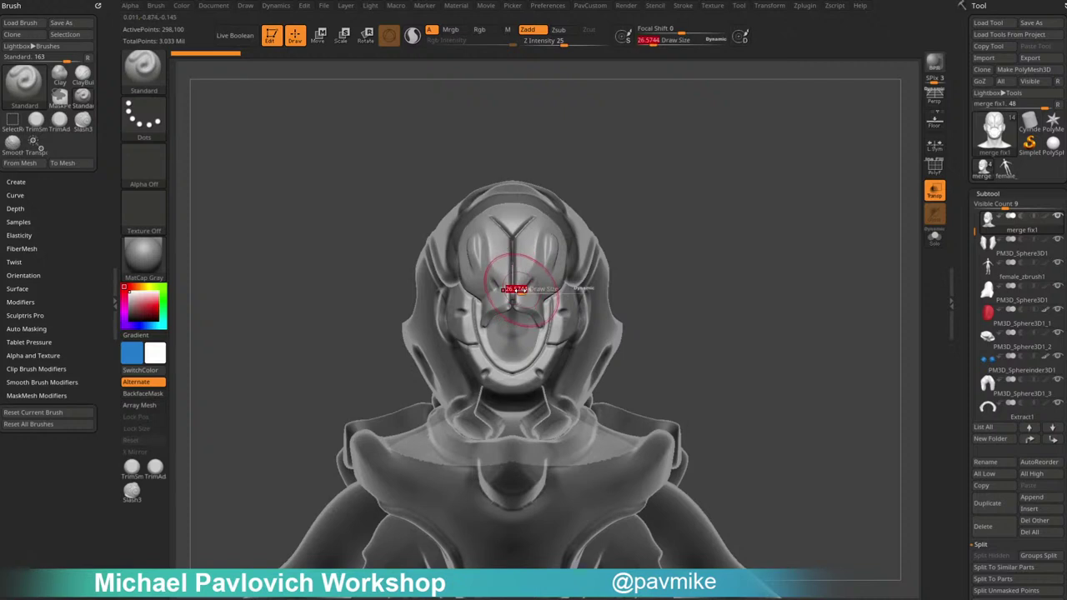
left_click_drag(521, 290, 516, 291)
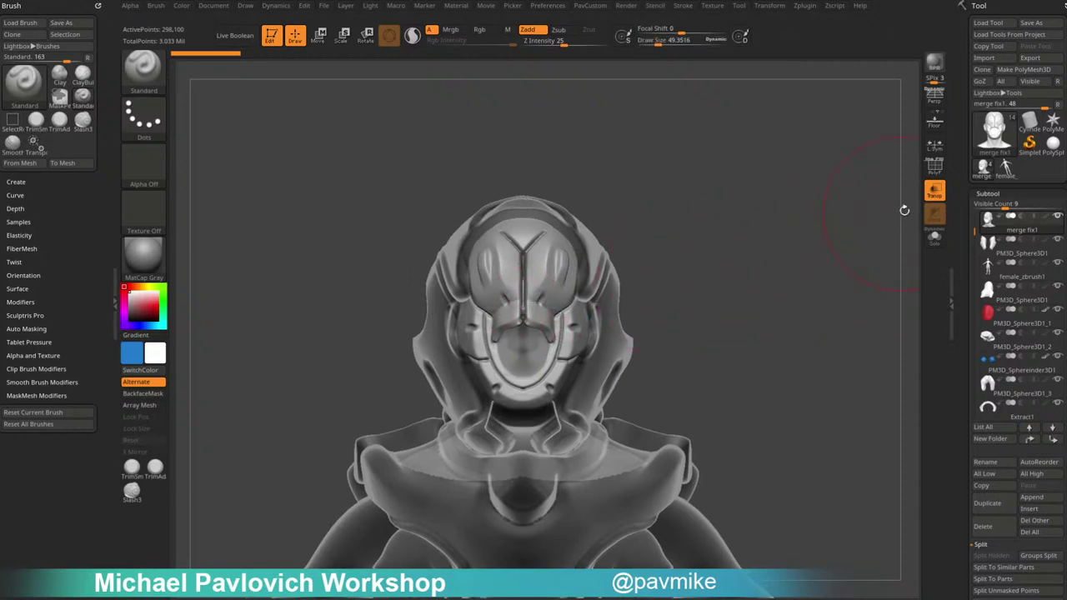
left_click(934, 190)
Select the Extract1 helmet band and turn off Align Cursor To Surface.
left_click(610, 281, "alt")
key("3")
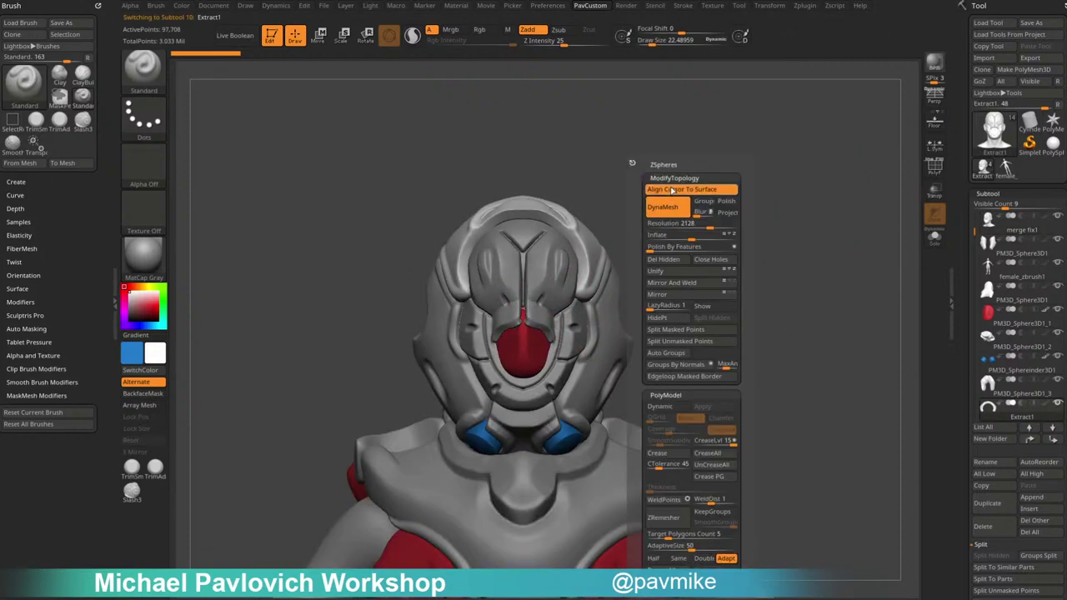
left_click(671, 191)
Set the draw size to about 15 and inspect the armored figure from the front and side.
mouse_move(675, 267)
left_mouse_down("alt")
mouse_move(678, 255)
mouse_move(680, 270)
left_mouse_up("alt")
key("s")
left_click_drag(614, 293, 611, 292)
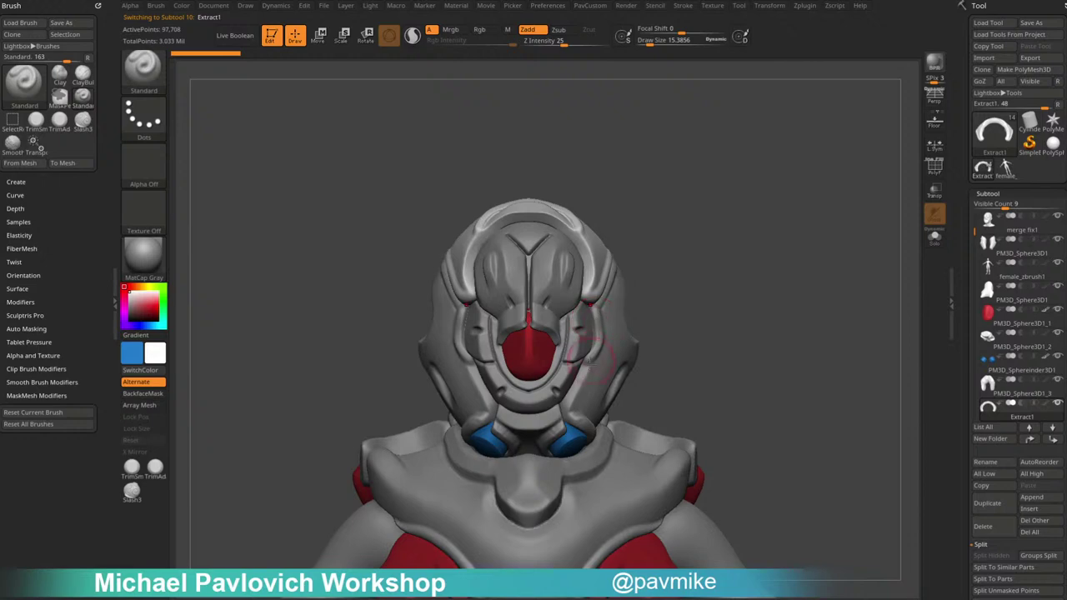
left_click_drag(685, 289, 580, 297, "alt")
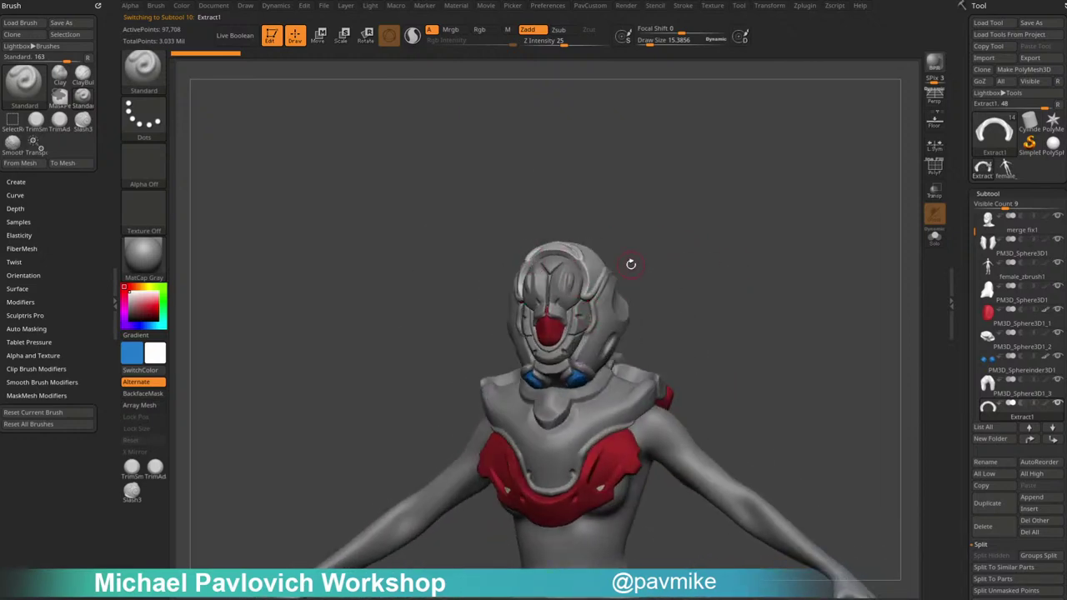
left_click_drag(630, 264, 577, 291)
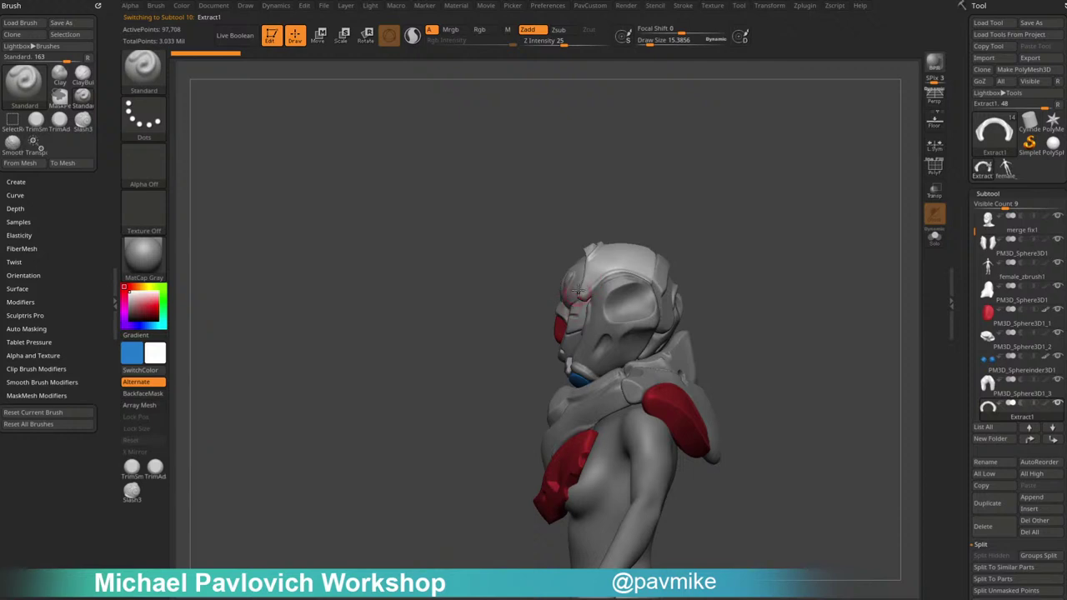
left_click_drag(645, 270, 738, 280)
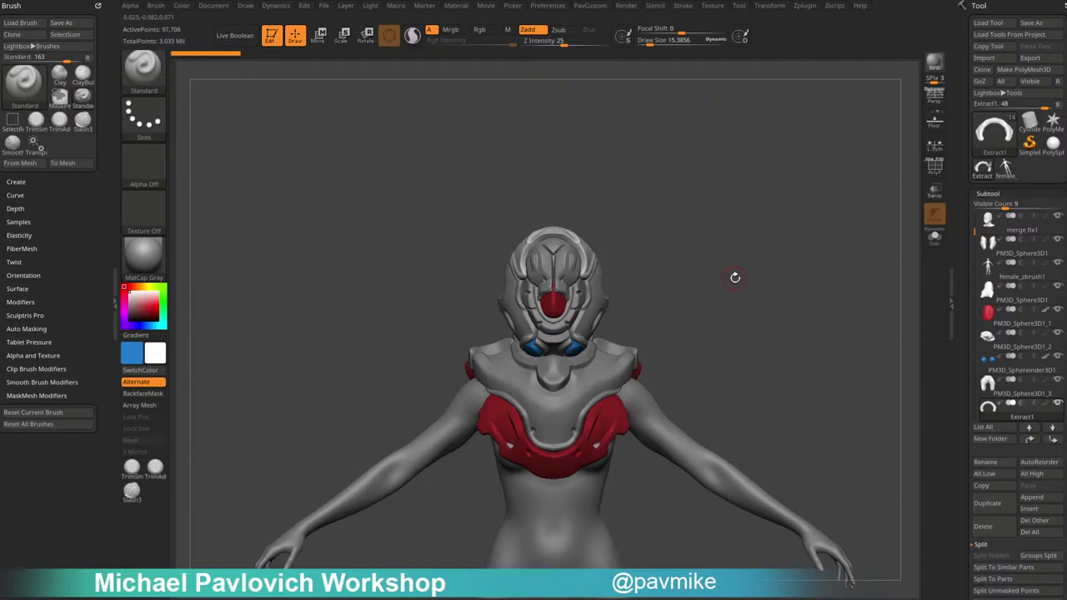
mouse_move(634, 215)
left_mouse_down()
mouse_move(726, 226)
mouse_move(709, 211)
mouse_move(705, 241)
mouse_move(721, 214)
mouse_move(707, 230)
mouse_move(658, 234)
left_mouse_up()
Reshape the forehead of the merge fix1 mask with the Move brush at a draw size of about 49.
key("s")
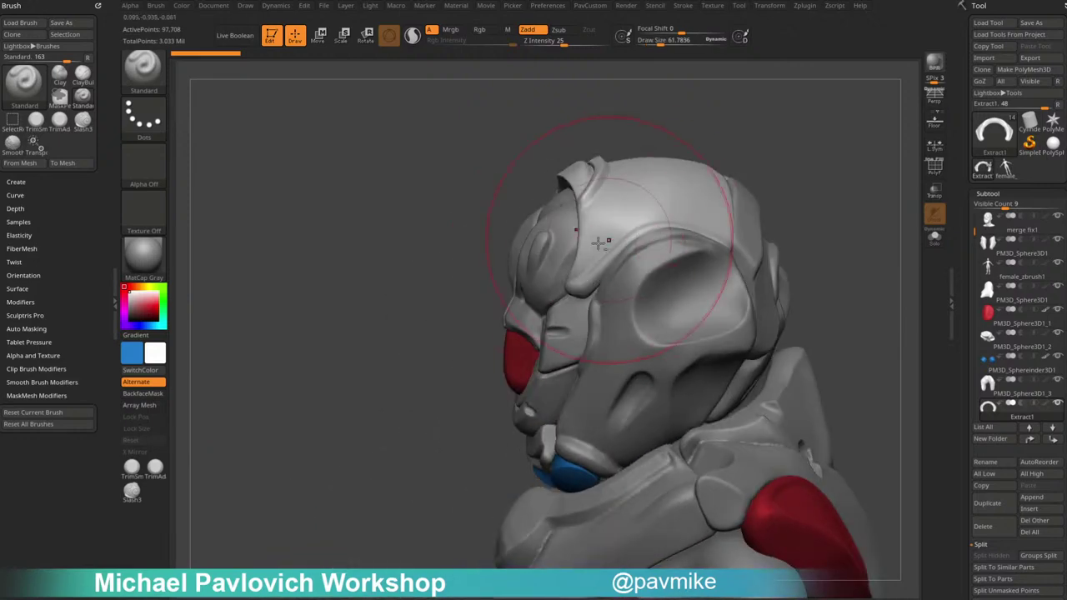
left_click(555, 243, "alt")
left_click_drag(685, 150, 670, 162)
left_click_drag(545, 245, 553, 242)
key("s")
left_click_drag(550, 242, 549, 246)
key("bracketleft")
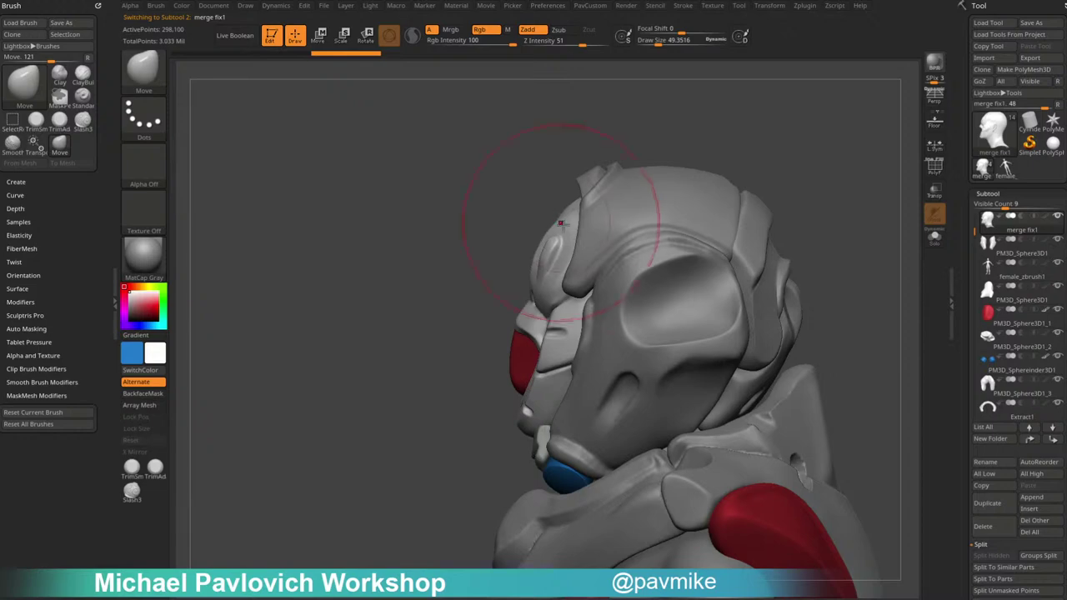
Switch back to the Standard brush and select the Extract1 band, viewing it from the opposite side.
key("b")
key("s")
key("t")
left_click(581, 239, "alt")
left_click_drag(698, 171, 702, 129, "alt")
mouse_move(702, 129)
left_mouse_down()
mouse_move(805, 159)
mouse_move(742, 186)
mouse_move(842, 212)
left_mouse_up()
Choose the ClipCurve brush and clip the front edge of the Extract1 helmet band with a bent curve.
left_click(145, 72, "ctrl+shift")
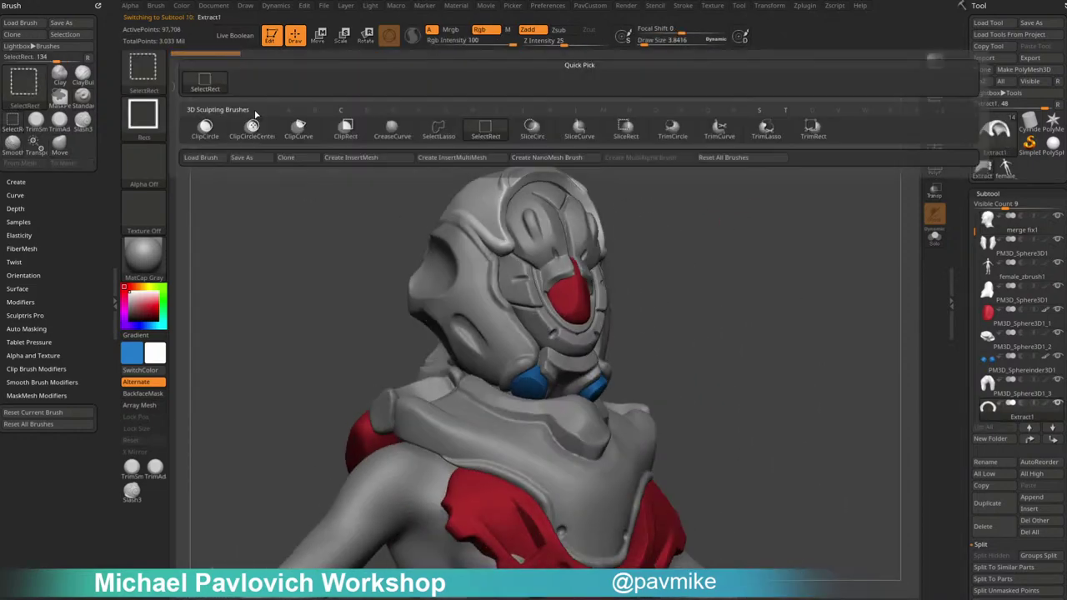
left_click(298, 129)
left_click_drag(700, 208, 617, 250)
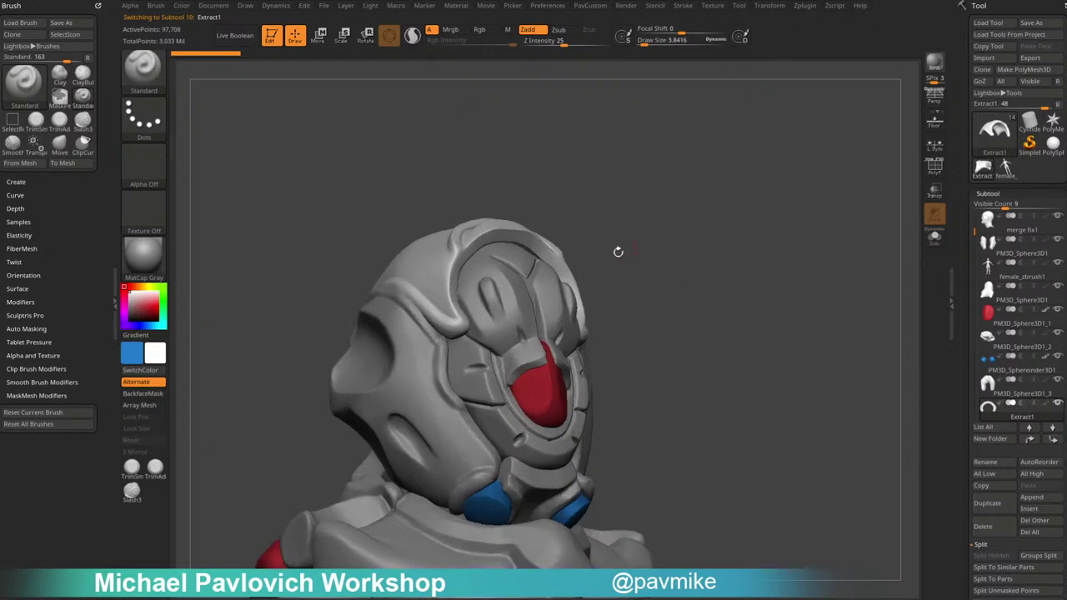
left_click_drag(590, 196, 565, 260, "ctrl+shift")
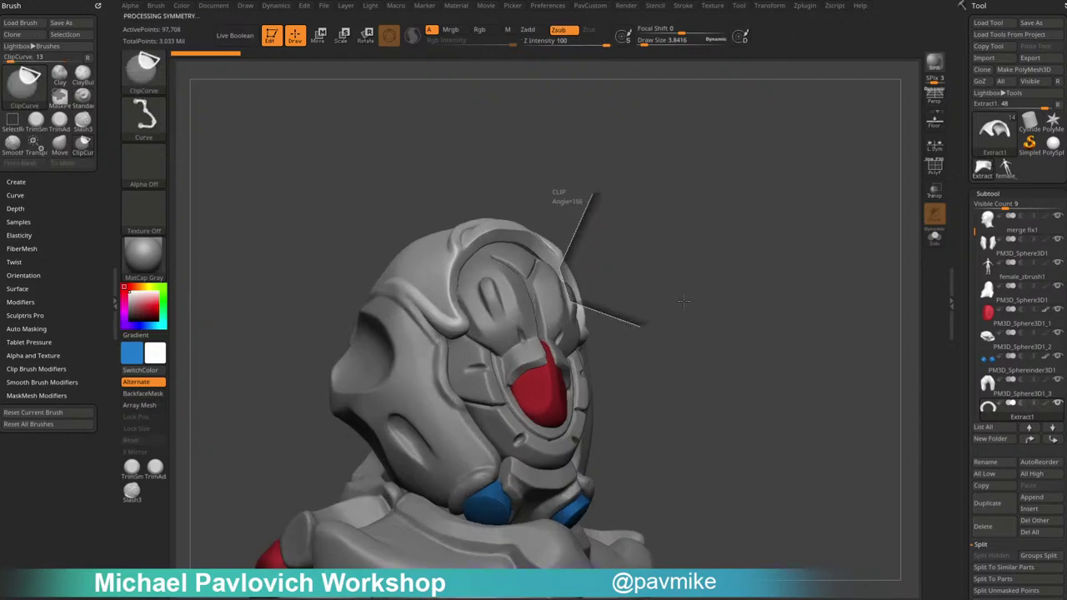
left_click_drag(683, 300, 575, 275)
left_click_drag(697, 217, 669, 230)
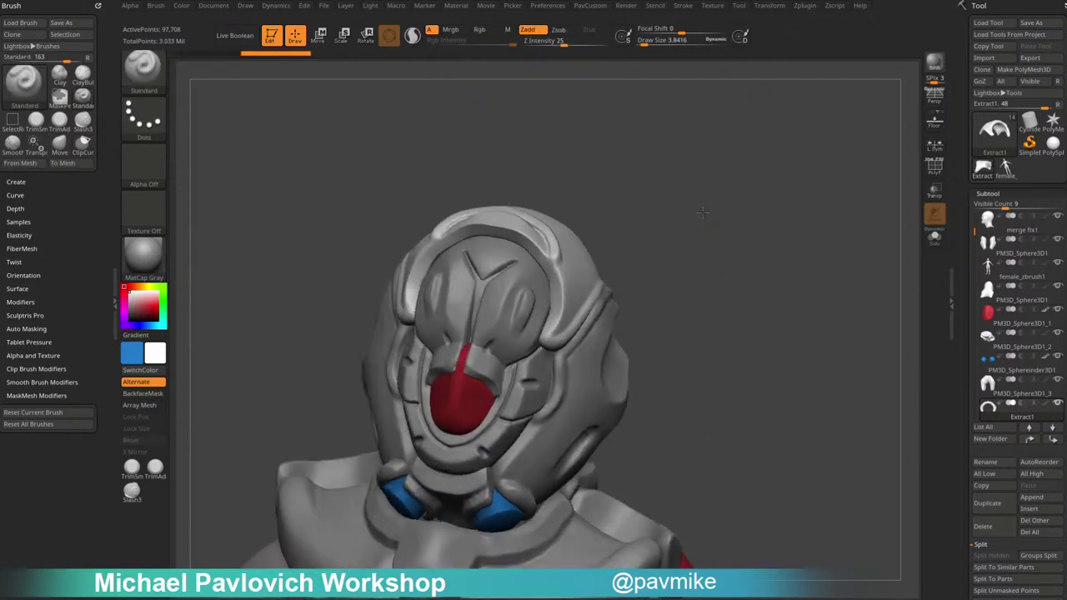
Apply a ClayBuildup stroke along the side of the Extract1 band at a draw size of about 15.
key("b")
key("c")
key("b")
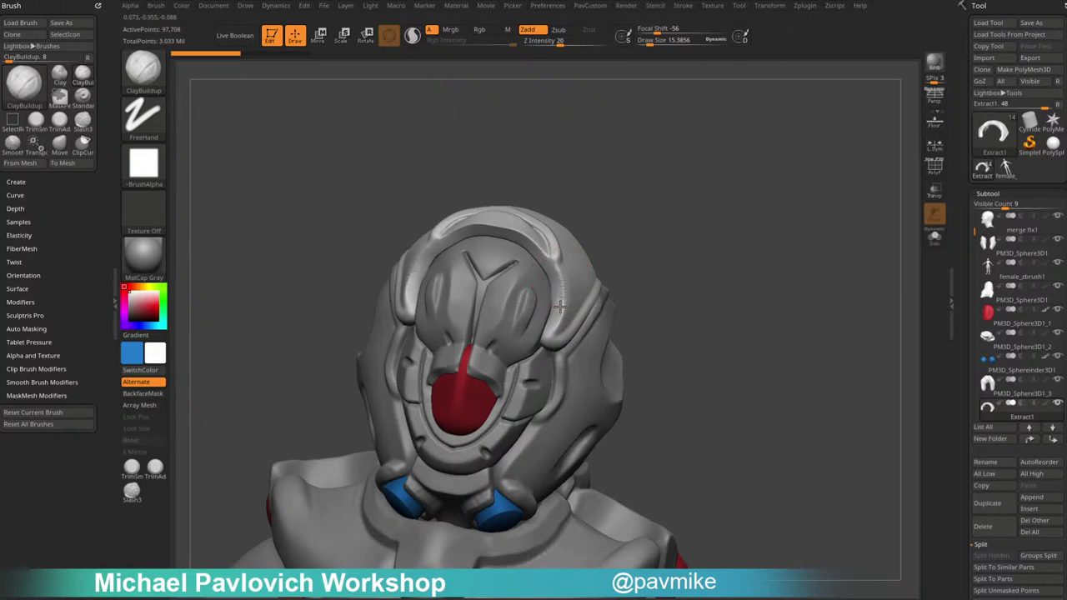
left_click_drag(562, 279, 561, 292)
left_click_drag(675, 248, 604, 259)
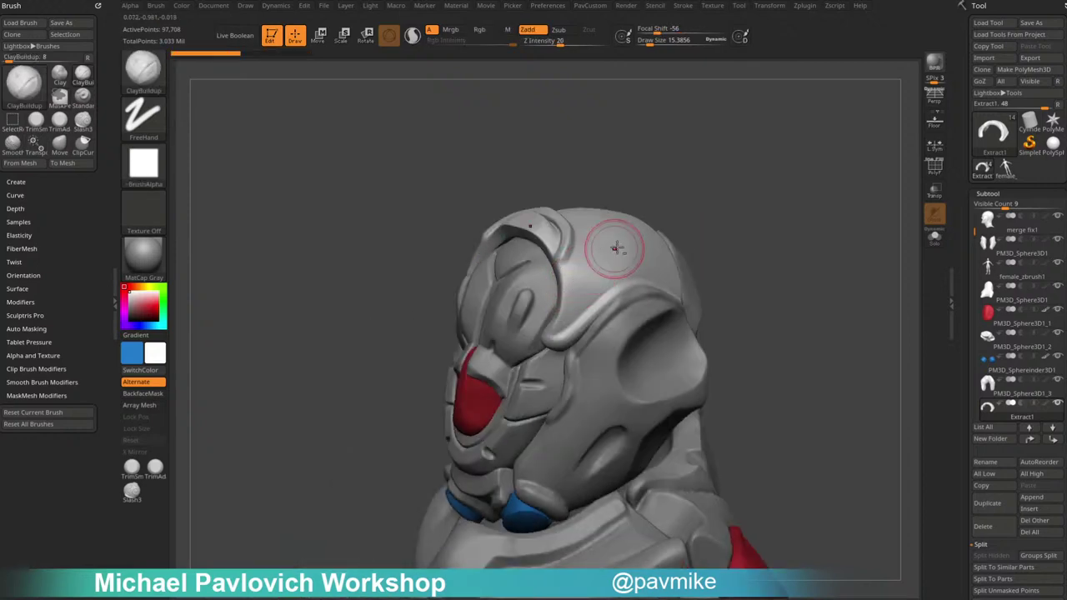
Switch to the Clay brush at a draw size of about 10 and work on the Extract1 band around the face opening.
key("b")
key("c")
key("l")
right_click_drag(614, 248, 664, 259)
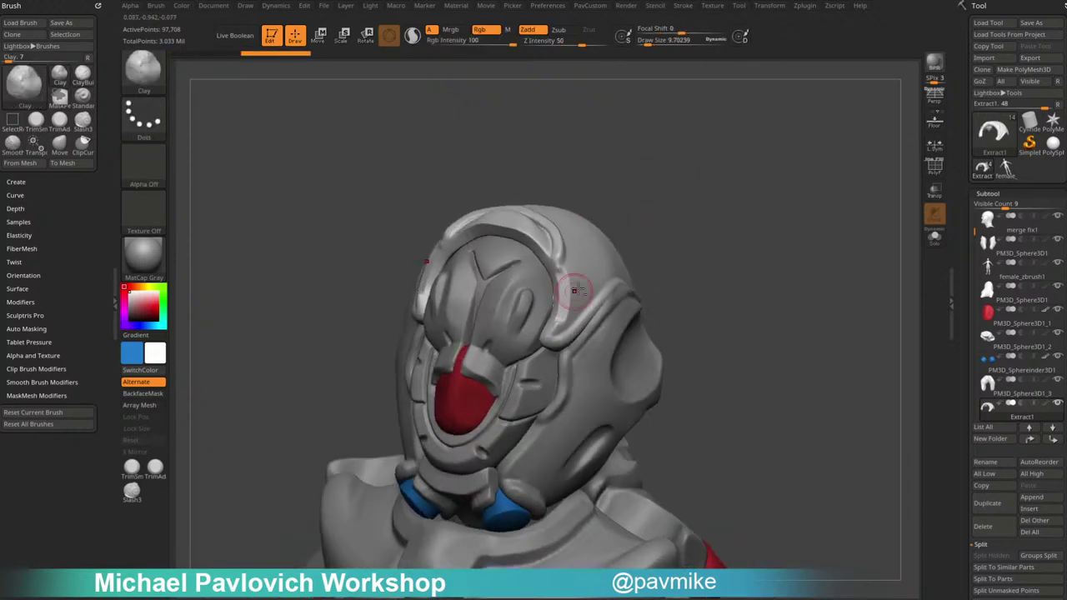
left_click_drag(619, 219, 533, 294)
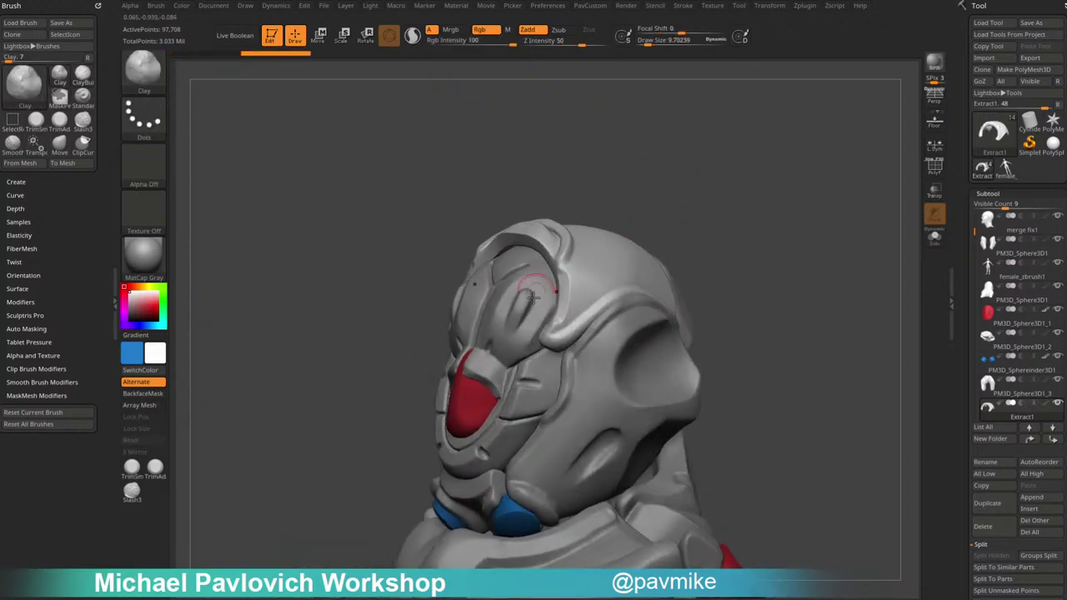
left_click(546, 367, "alt")
left_click_drag(600, 247, 665, 330)
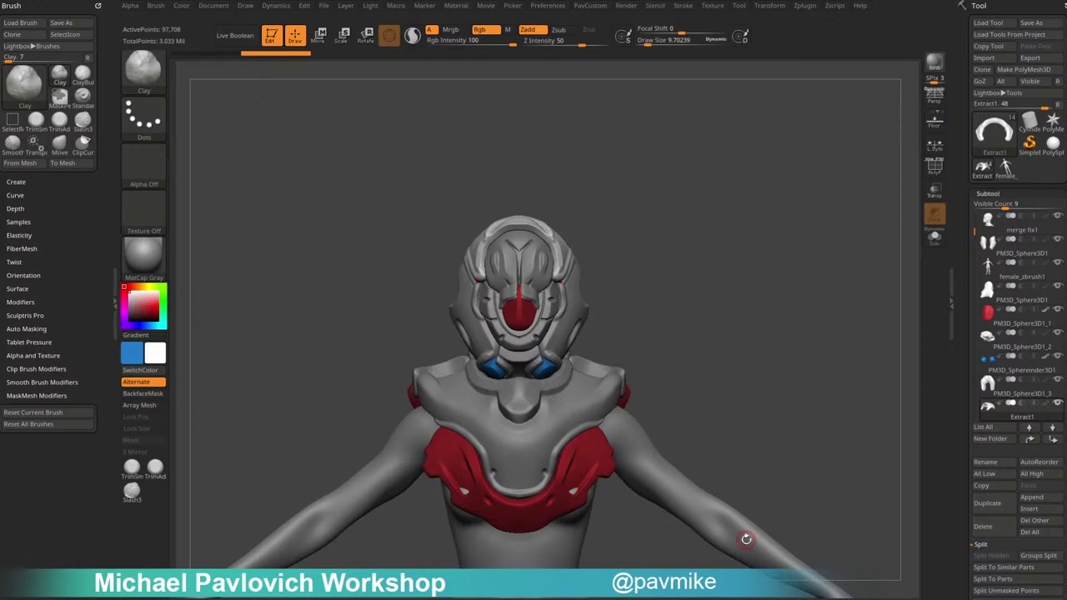
Return to the Standard brush, set the draw size to about 11, and select the PM3D_Sphere3D1 side panels.
mouse_move(615, 195)
left_mouse_down()
mouse_move(657, 208)
mouse_move(660, 225)
mouse_move(626, 230)
left_mouse_up()
key("1")
key("s")
left_click_drag(597, 266, 590, 267)
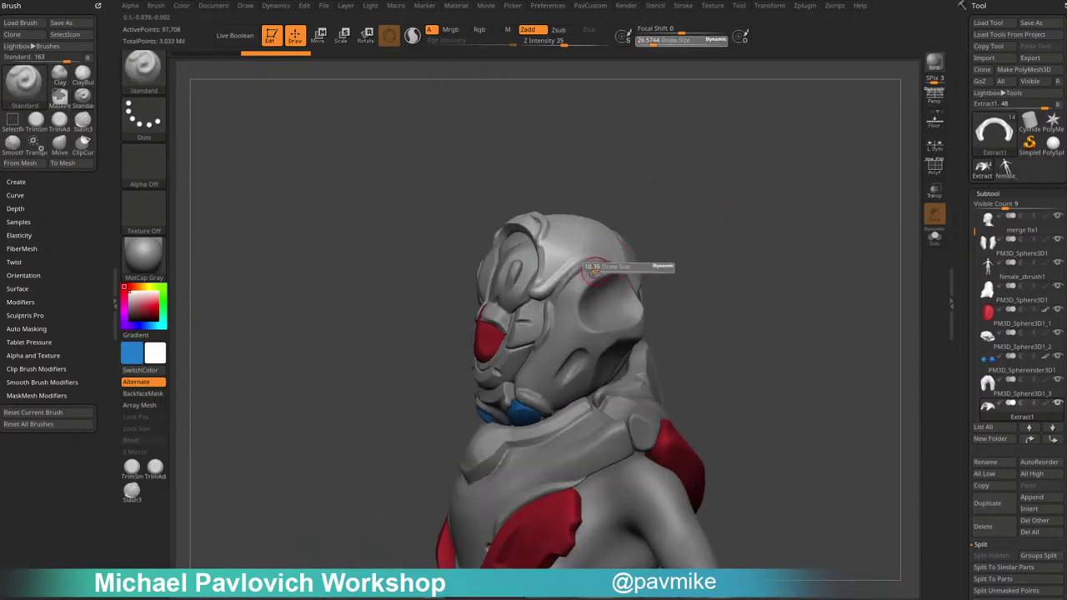
left_click(600, 272, "alt")
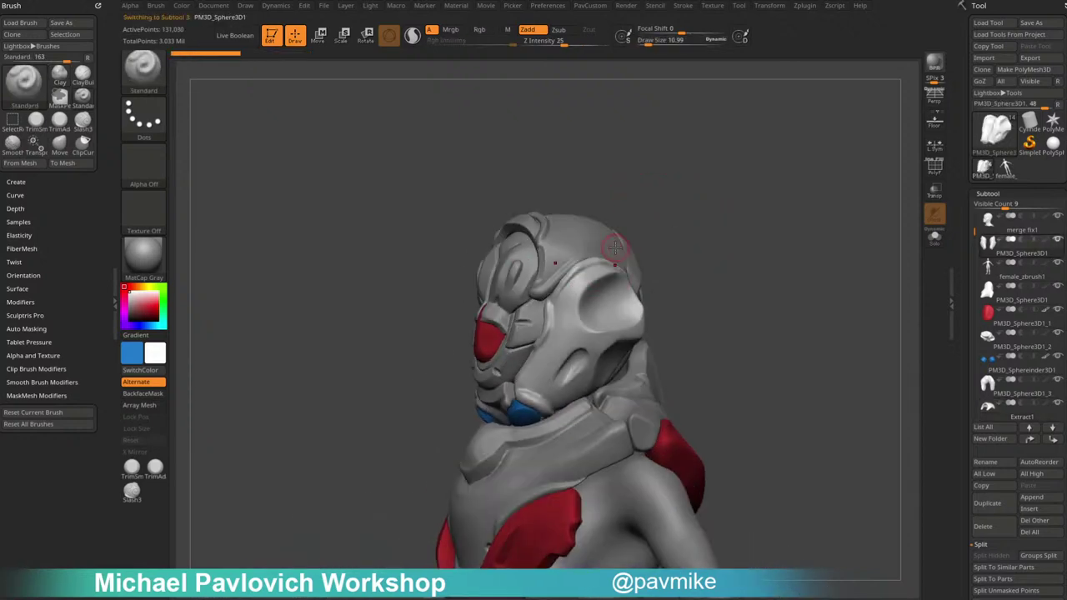
Reshape the lower outer edges of the helmet's PM3D_Sphere3D1 side panels using the Move brush at draw sizes of about 52 and 46.
left_click_drag(697, 228, 455, 215)
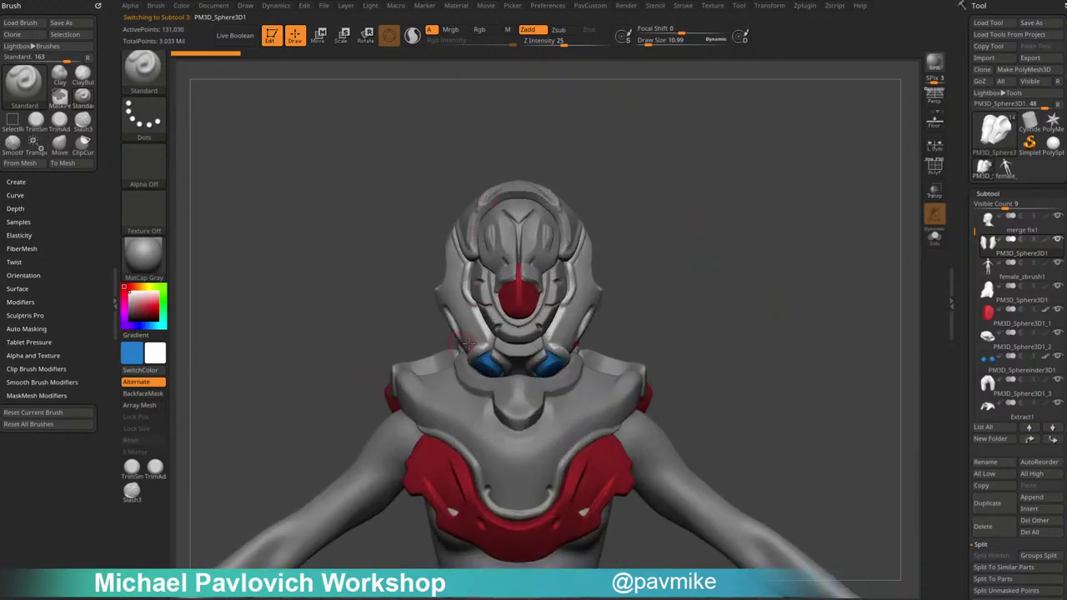
key("bracketright")
key("b")
key("m")
key("v")
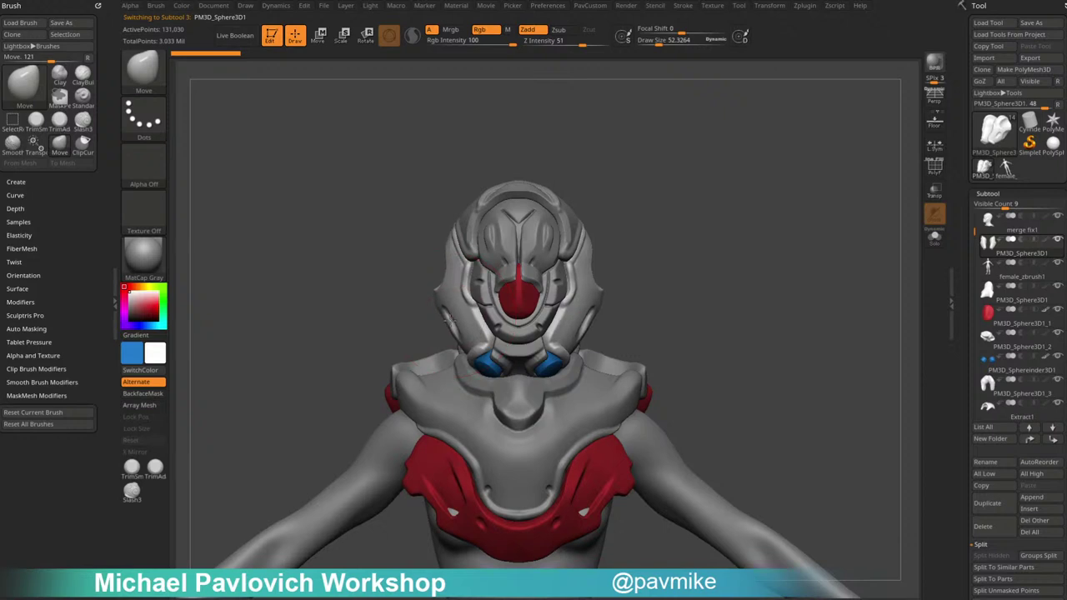
left_click_drag(450, 324, 455, 317)
key("s")
left_click_drag(453, 271, 448, 271)
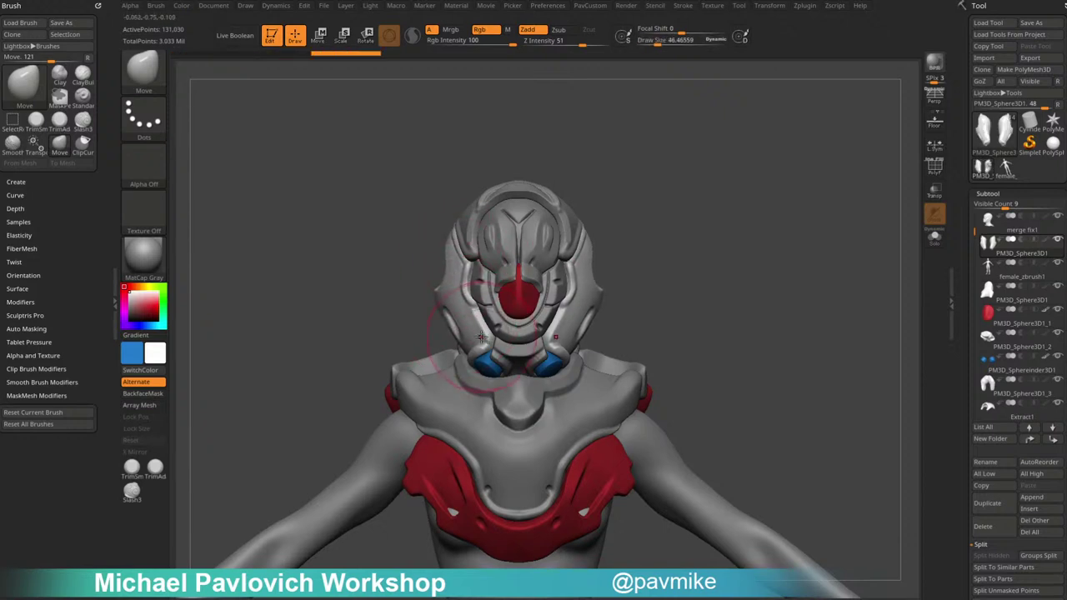
Switch to the Standard brush and select the PM3D_Sphere3D1_4 collar.
key("b")
key("s")
key("t")
left_click(473, 404, "alt")
left_click_drag(679, 287, 673, 255, "alt")
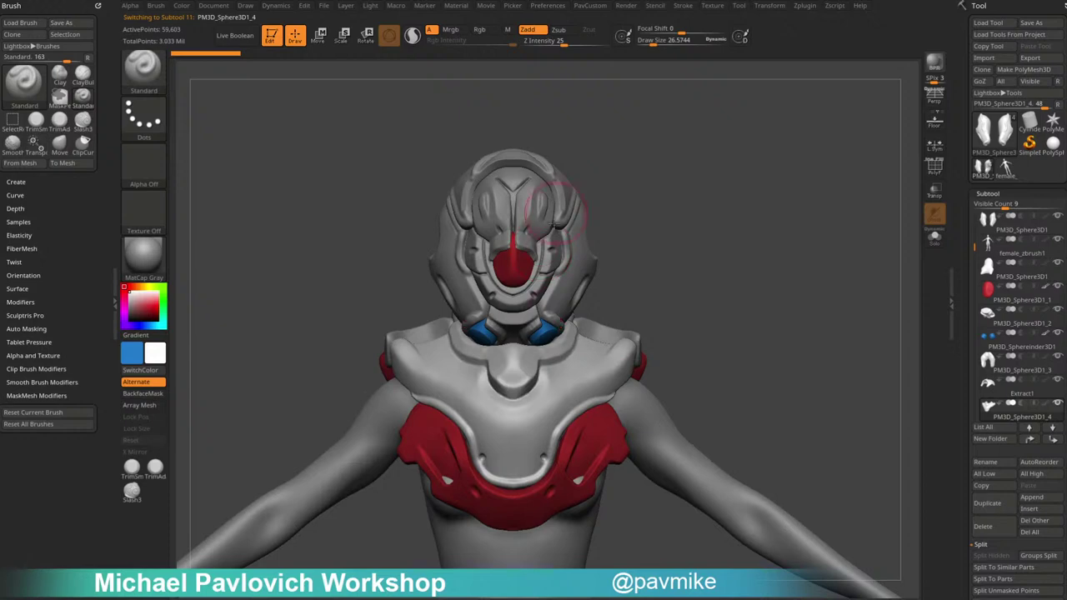
mouse_move(706, 287)
left_mouse_down()
mouse_move(591, 295)
mouse_move(597, 307)
mouse_move(691, 296)
left_mouse_up()
Reselect the PM3D_Sphere3D1 side panels and pull their sides outward with the Move brush, reducing the draw size from about 59 to 31.
left_click(590, 265, "alt")
left_click_drag(640, 268, 661, 289, "alt")
key("s")
left_click_drag(457, 388, 463, 388)
key("b")
key("m")
key("v")
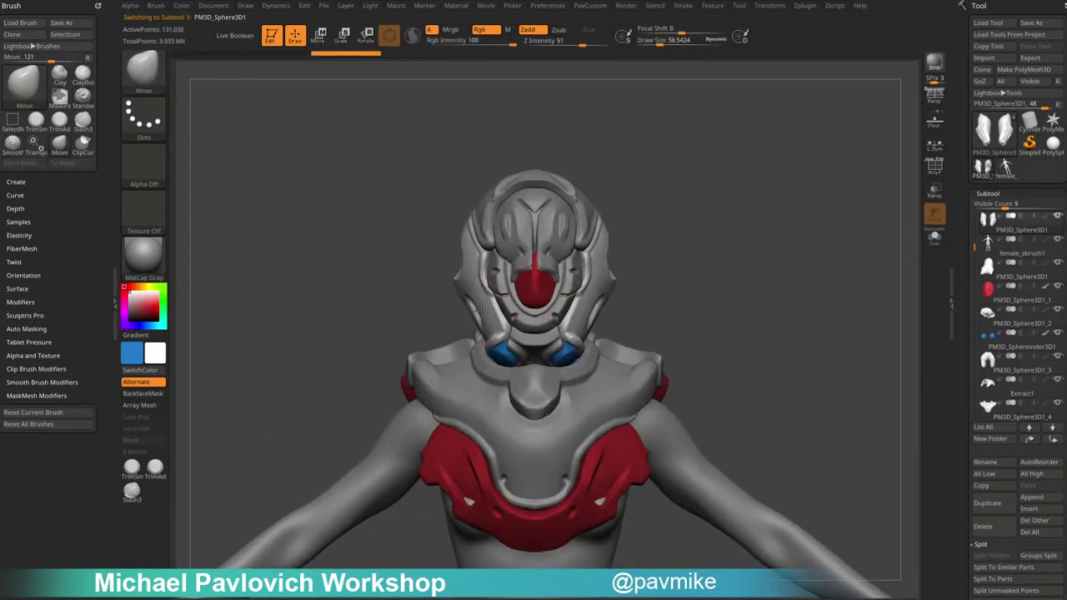
left_click_drag(460, 312, 465, 305)
key("s")
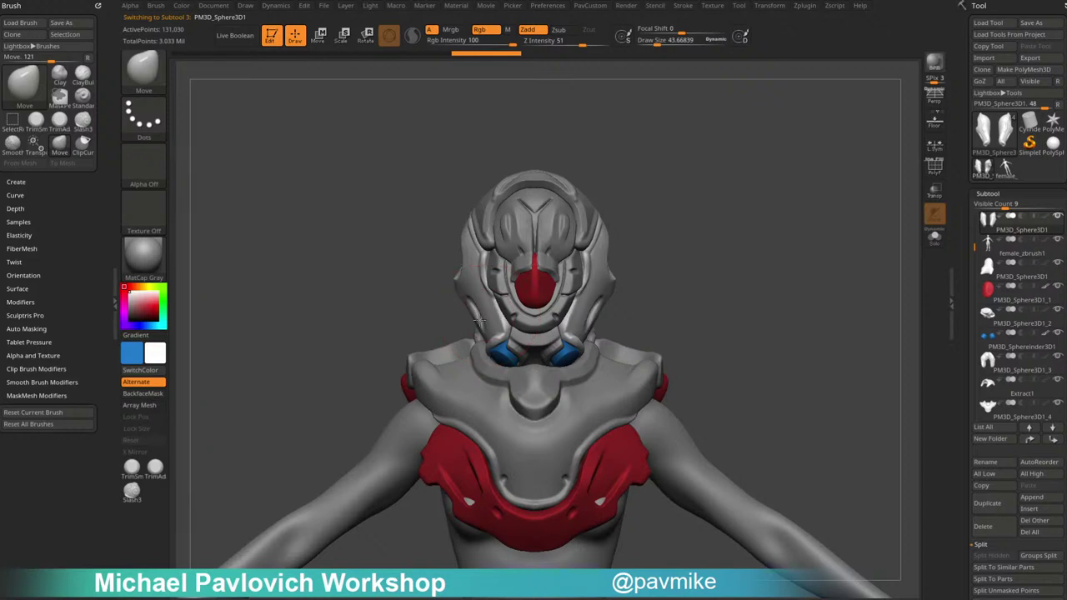
left_click_drag(480, 311, 469, 311)
key("bracketleft")
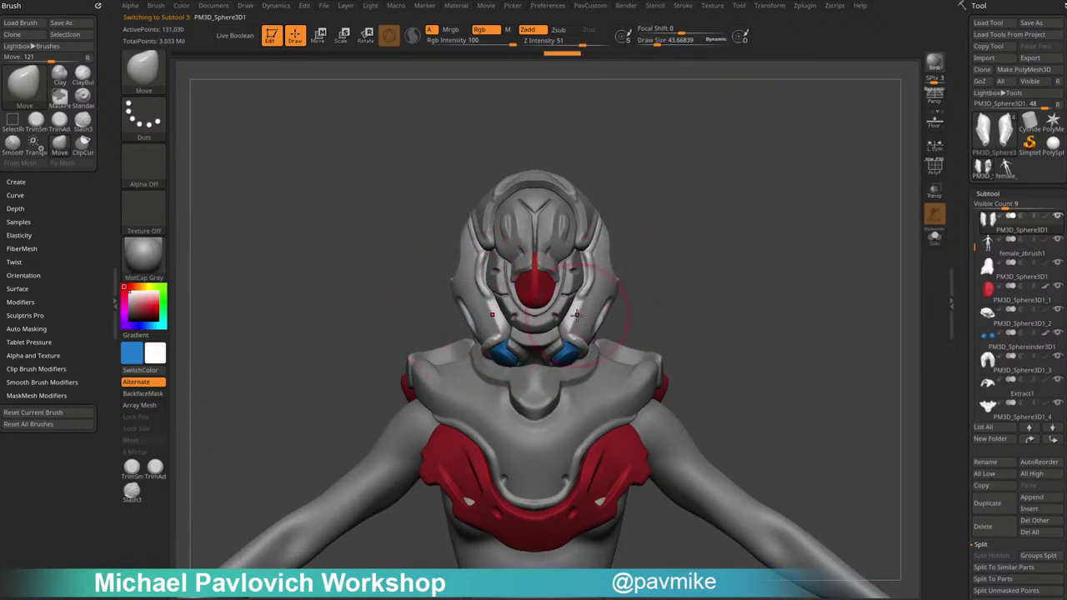
key("bracketleft")
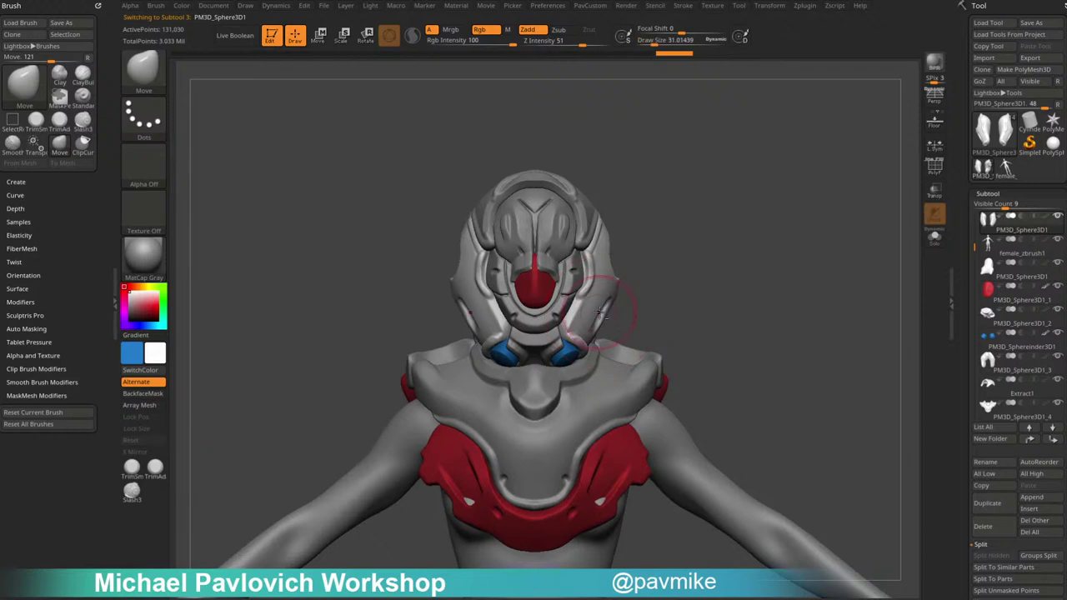
Refine the side panels further and return to the Standard brush at a draw size of about 41.
left_click_drag(704, 240, 537, 329)
mouse_move(644, 270)
left_mouse_down()
mouse_move(635, 279)
mouse_move(659, 266)
mouse_move(639, 286)
left_mouse_up()
key("b")
key("s")
key("t")
key("s")
key("s")
mouse_move(638, 286)
left_mouse_down()
mouse_move(651, 286)
mouse_move(658, 327)
left_mouse_up()
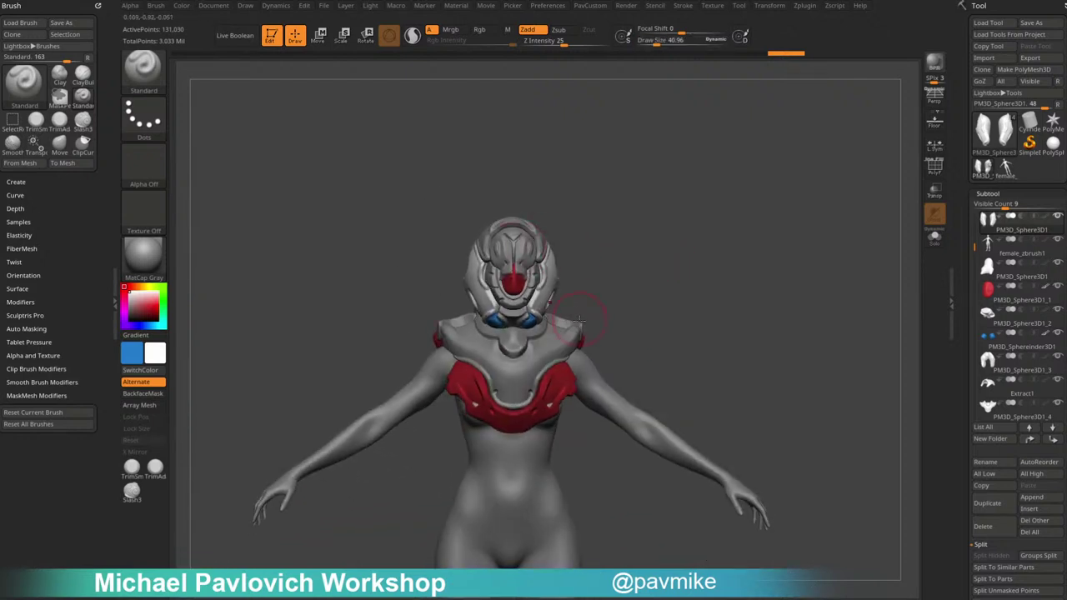
Select the red PM3D_Sphere3D1_1 visor, insert an IMM_Base_Primitives cylinder over it, and split the cylinder into its own subtool.
left_click_drag(655, 276, 595, 284)
left_click(595, 284, "alt")
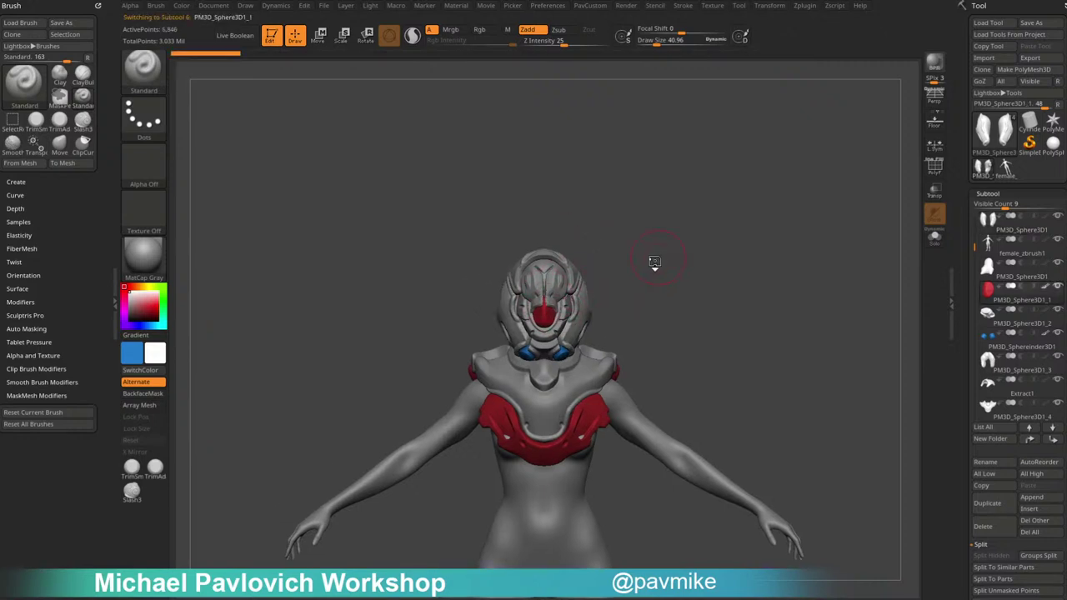
key("m")
left_click(533, 296)
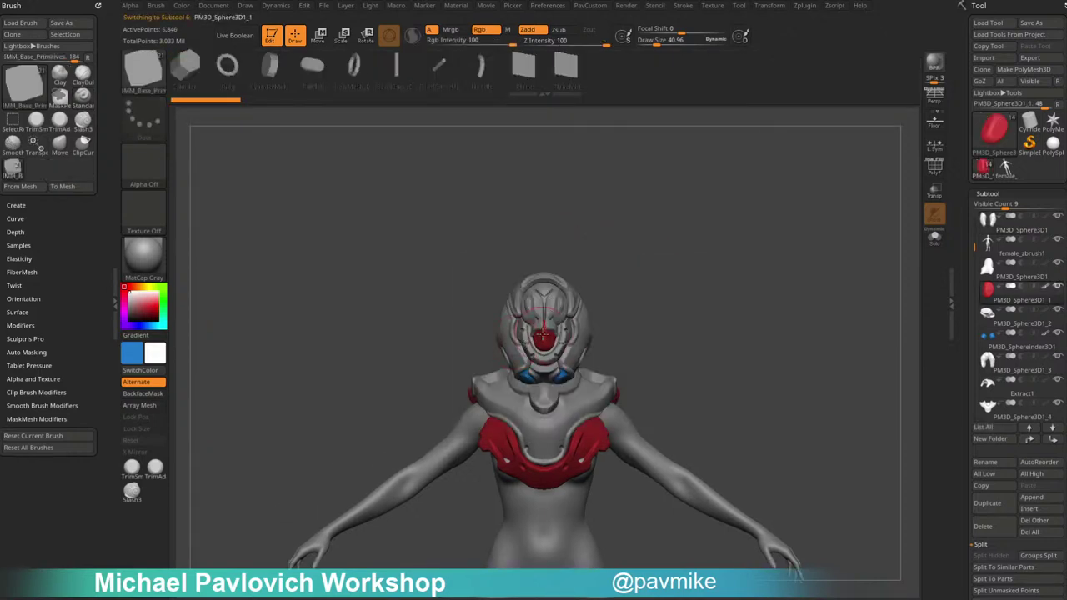
key("3")
left_click(699, 331)
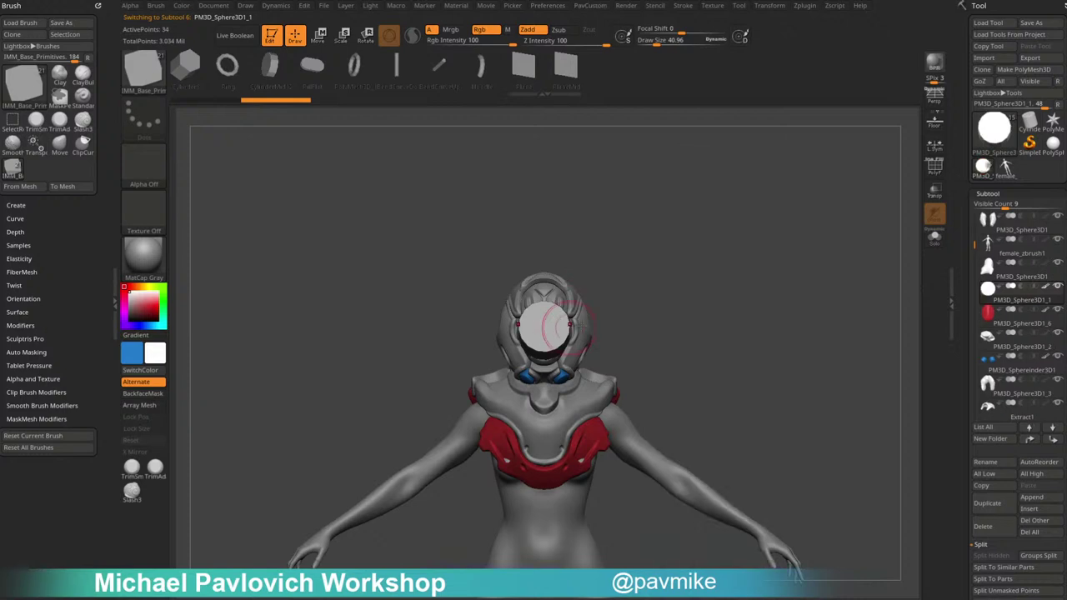
Position and orient the inserted cylinder with the transform gizmo so it sits in front of the helmet's face.
right_click_drag(547, 320, 615, 307)
key("w")
left_click_drag(588, 310, 546, 287)
key("q")
key("w")
left_click_drag(516, 324, 579, 326)
right_click_drag(685, 265, 618, 259, "shift")
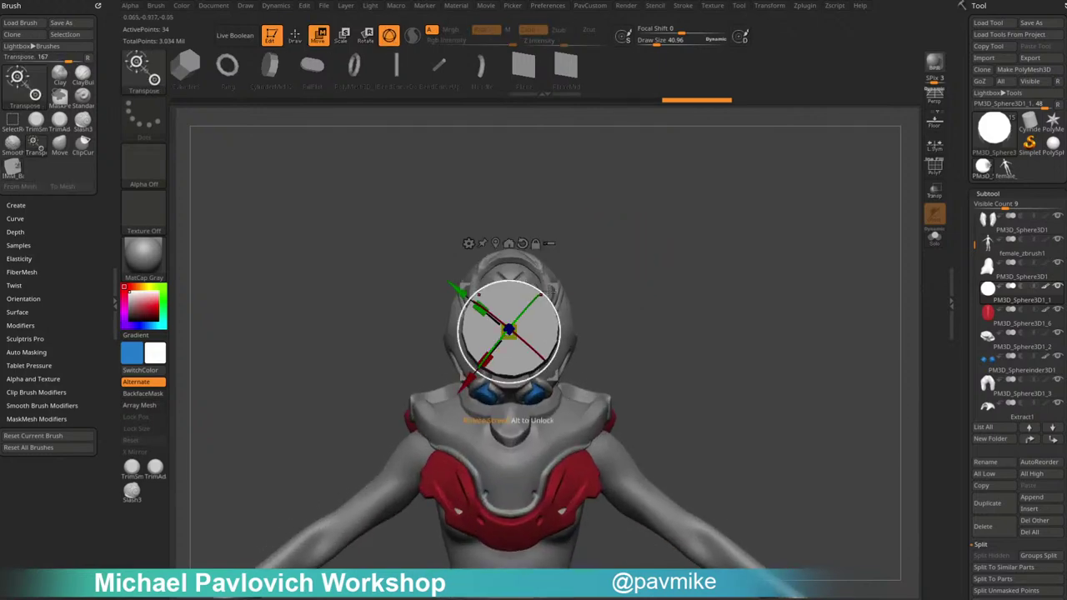
right_click_drag(659, 321, 593, 327)
key("q")
key("w")
left_click_drag(553, 285, 566, 280)
key("q")
Show the cylinder's polyframe, choose the ZModeler brush, and set its edge action to Bevel for a complete edge loop.
right_click_drag(639, 260, 708, 253)
mouse_move(654, 291)
right_mouse_down()
mouse_move(698, 278)
mouse_move(718, 333)
right_mouse_up()
left_click(934, 167)
right_click_drag(783, 205, 771, 255, "ctrl")
key("b")
key("z")
key("m")
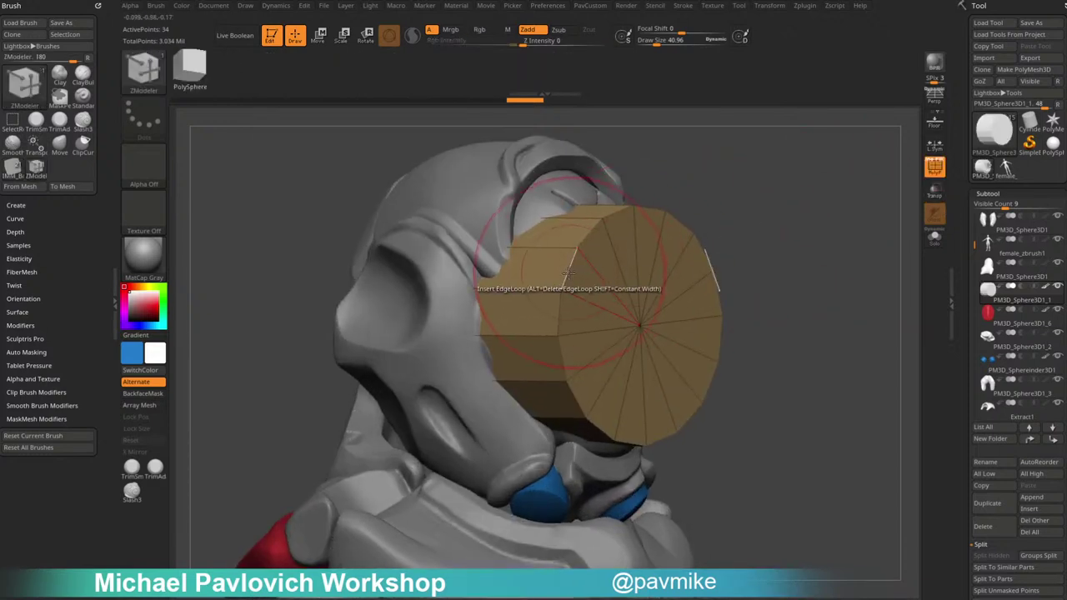
key("space")
left_click(457, 314)
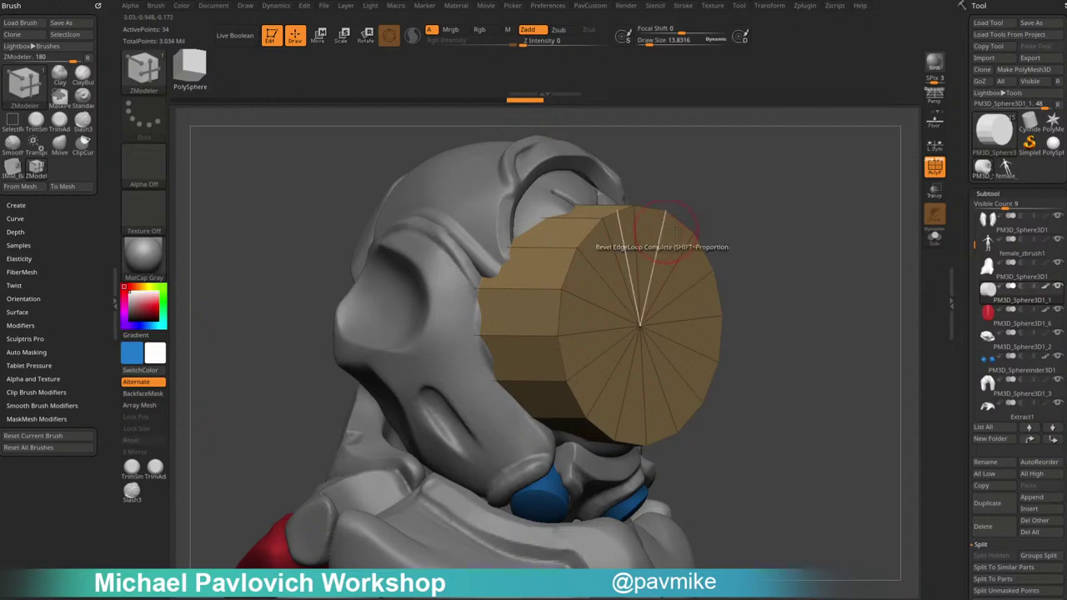
Bevel the edge loop around the cylinder's front rim.
key("4")
left_click(727, 281)
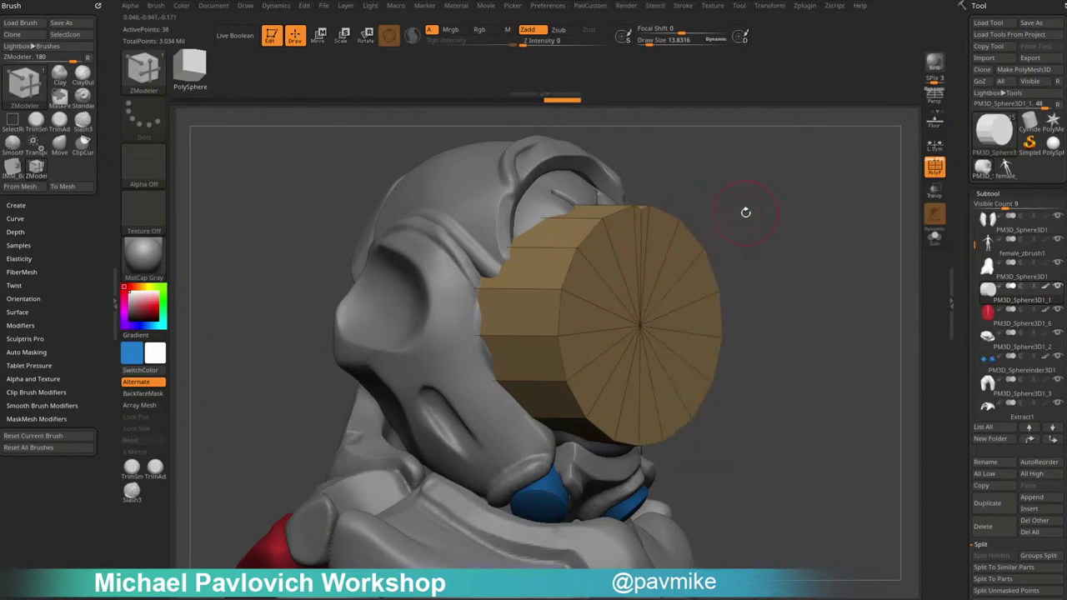
left_click_drag(745, 214, 692, 241)
left_click(535, 282)
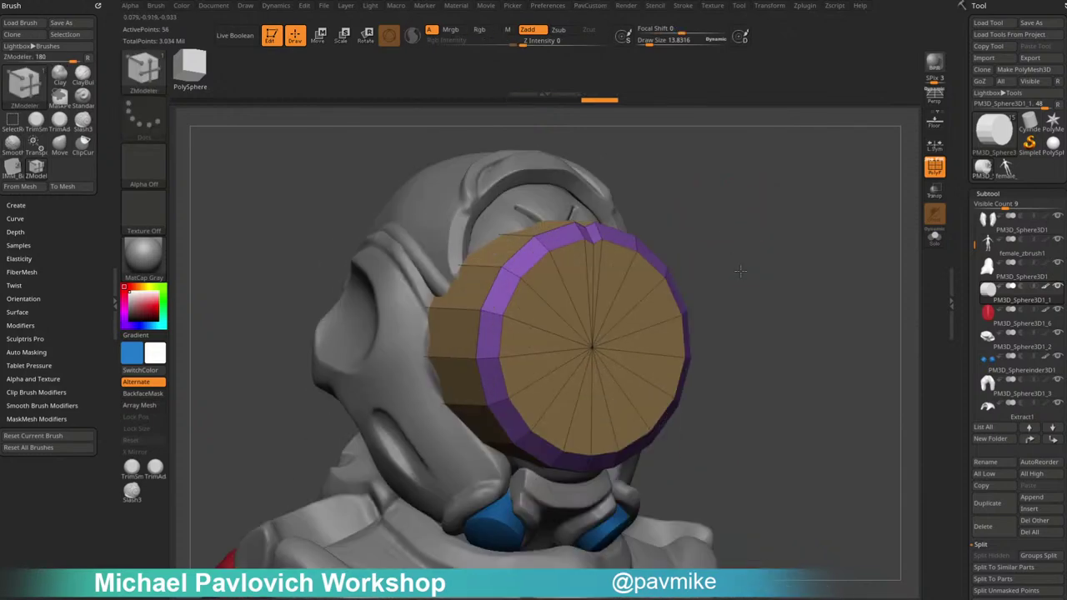
left_click_drag(740, 270, 743, 275)
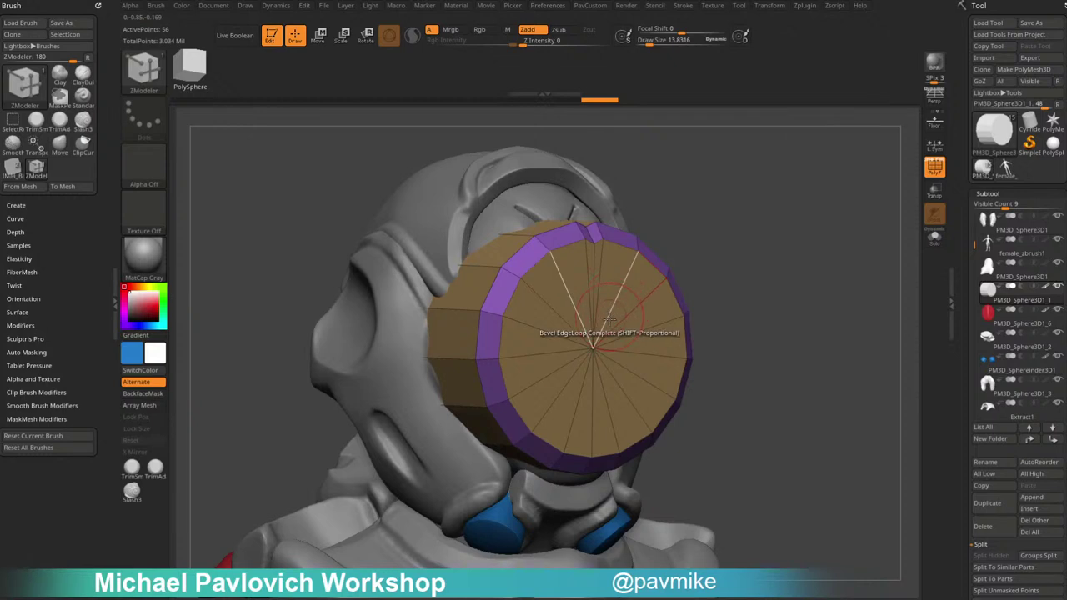
Assign separate polygroups to the cylinder's side, beveled rim, and front cap using Groups By Normals.
left_click(599, 343, "ctrl+shift")
key("4")
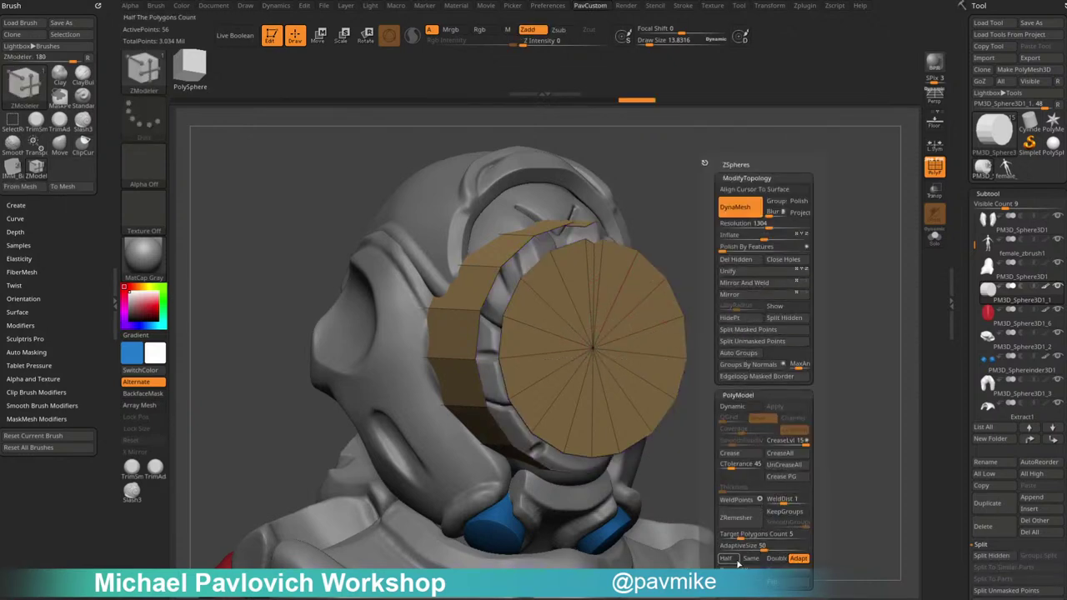
left_click(746, 364)
Try extruding the cylinder's front cap with the gizmo and undo the extrusion.
key("w")
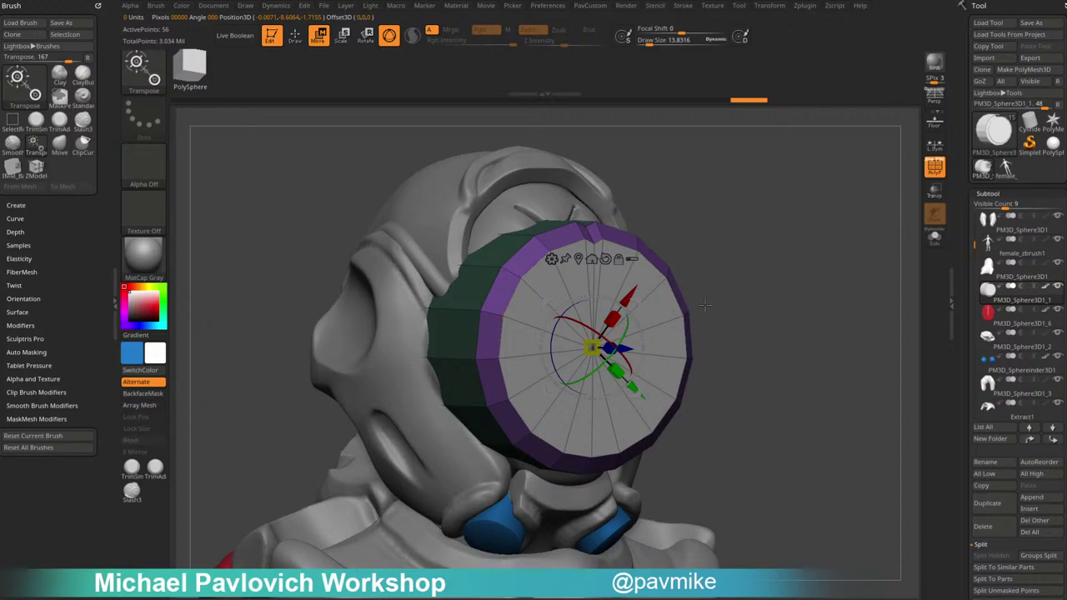
left_click_drag(705, 305, 762, 309)
left_click_drag(649, 348, 622, 350, "ctrl")
left_click_drag(766, 312, 702, 311)
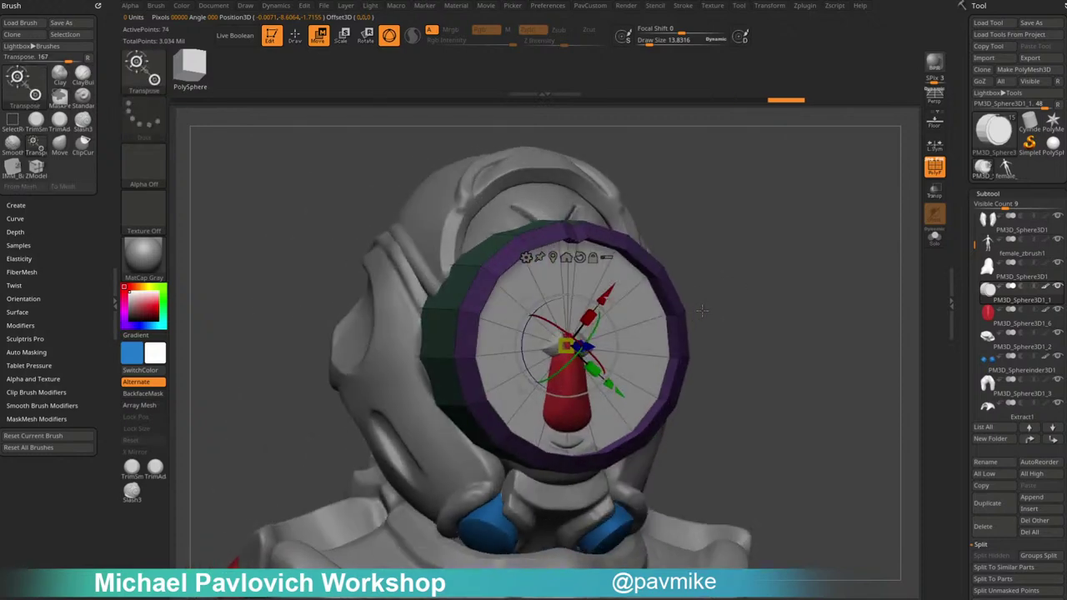
key("ctrl+z")
Set the ZModeler polygon action to Inset with the Polygroup All target and inset the cylinder's front cap twice.
key("b")
key("z")
key("m")
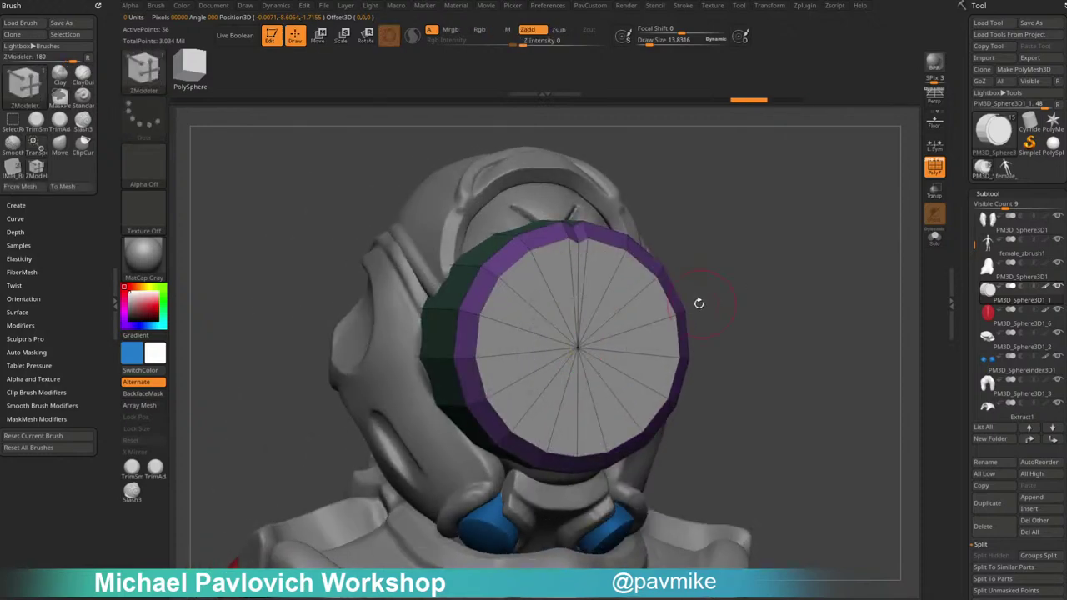
key("space")
left_click(709, 321)
left_click(713, 333)
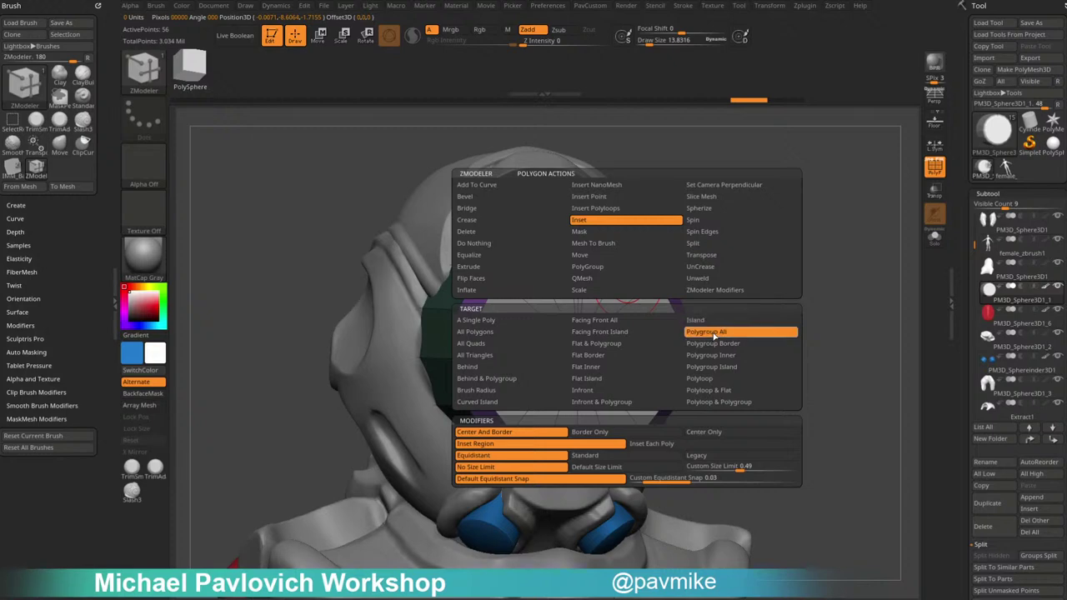
left_click_drag(625, 289, 615, 297)
key("space")
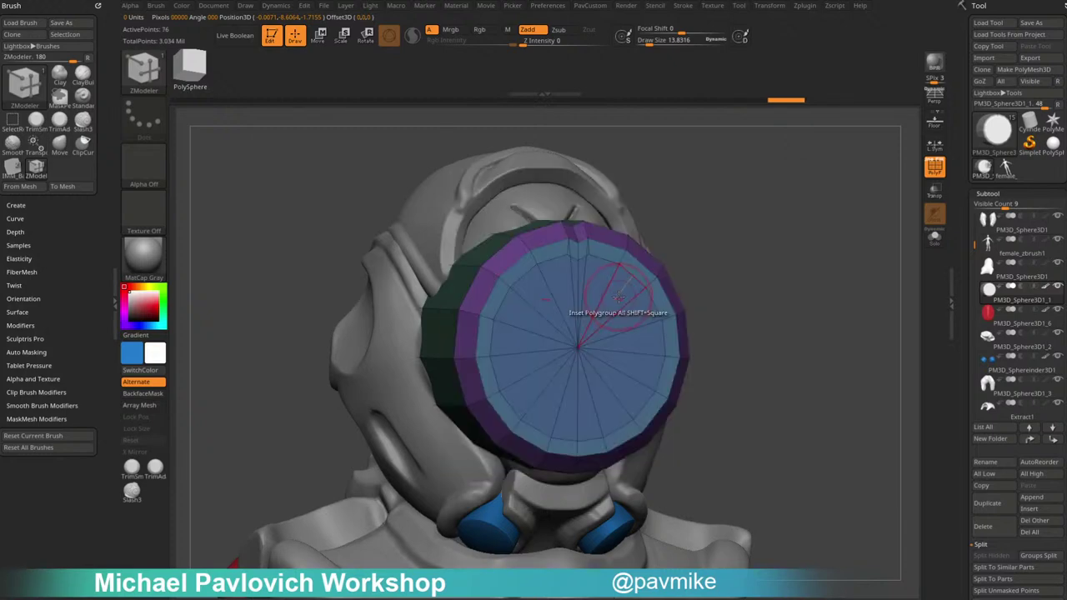
left_click(617, 299)
Switch the ZModeler polygon action to QMesh with a polygroup target and push the inner front disc into the cylinder.
key("space")
left_click(620, 279)
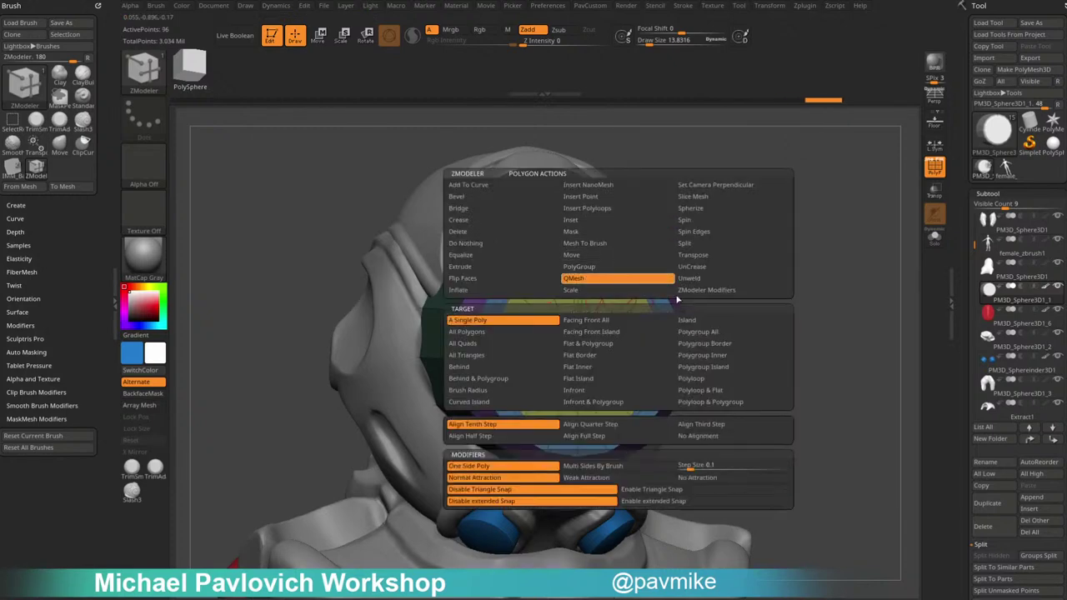
right_click_drag(625, 281, 755, 288)
key("space")
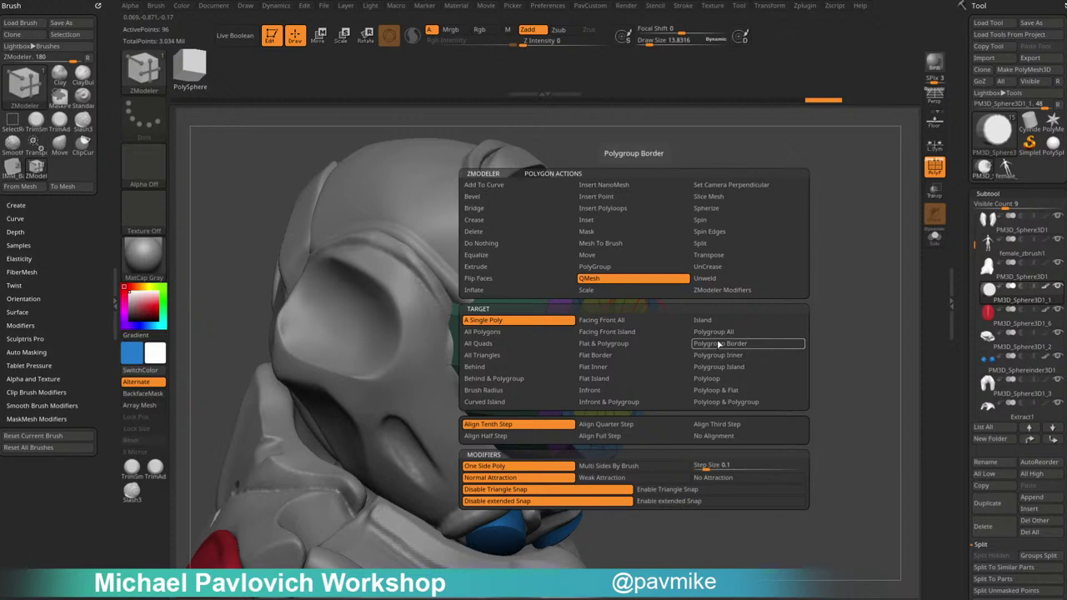
left_click(718, 343)
left_click_drag(717, 280, 679, 256)
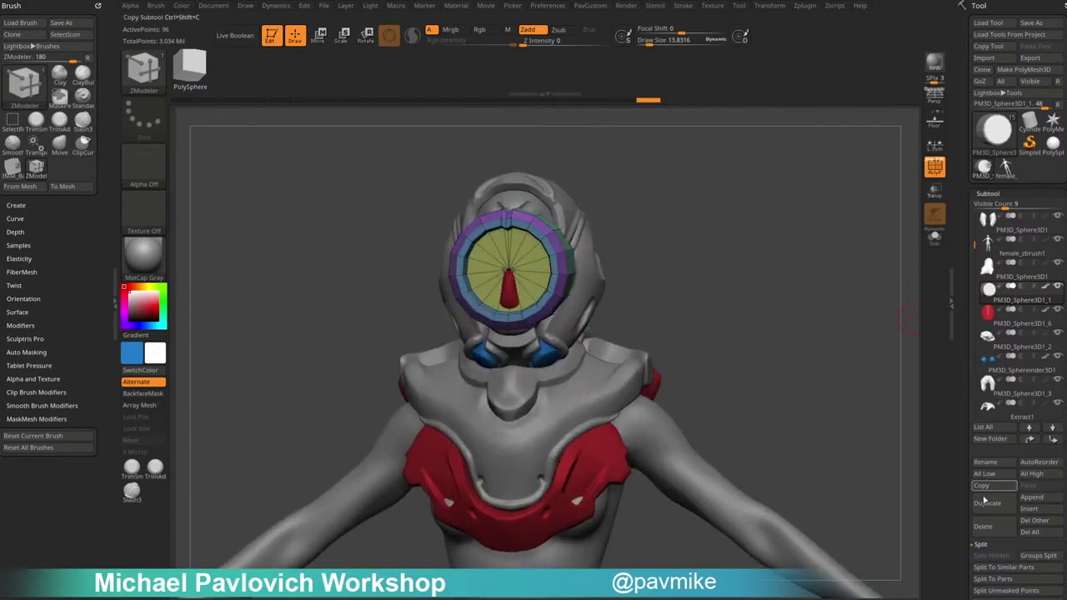
Delete the demonstration cylinder subtool and turn off the polyframe display.
left_click(983, 526)
left_click(891, 550)
mouse_move(757, 314)
left_mouse_down()
mouse_move(742, 295)
mouse_move(647, 270)
left_mouse_up()
left_click(932, 170)
Return to the Standard brush at a draw size of about 38 and select the Extract1 band, followed by the merge fix1 face.
key("s")
key("b")
key("s")
key("t")
key("s")
key("s")
left_click(618, 250, "alt")
left_click_drag(686, 203, 705, 267, "alt")
left_click(588, 252, "alt")
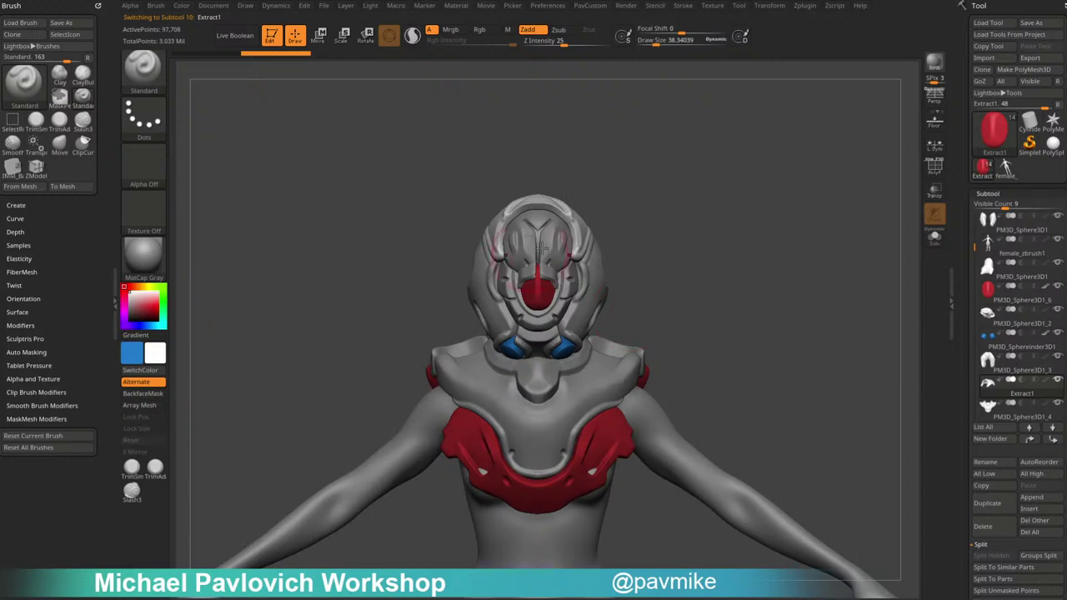
left_click(577, 278, "alt")
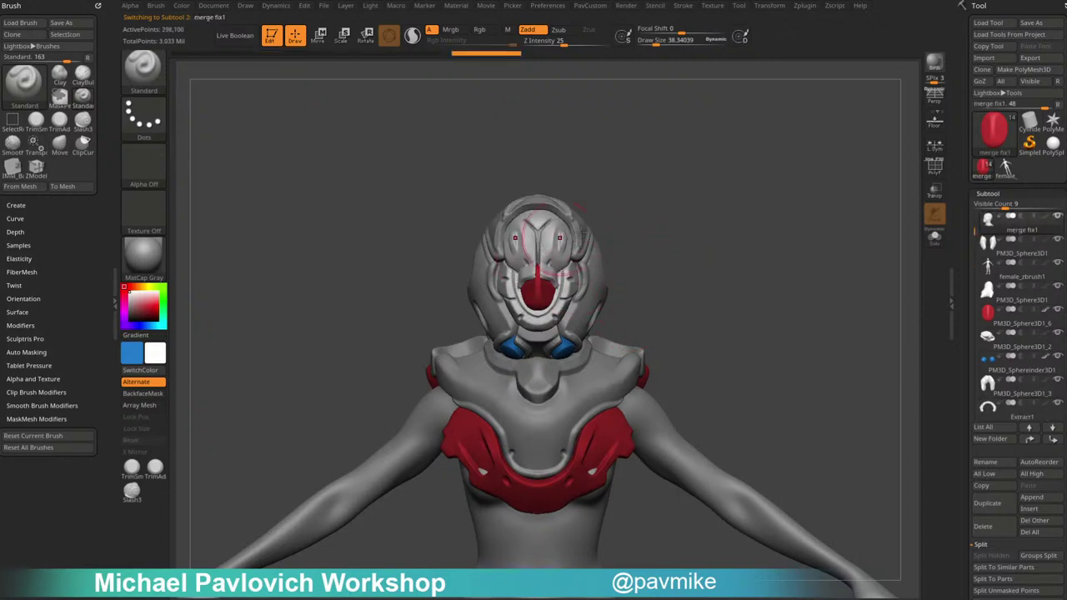
Select the PM3D_Sphere3D1_4 collar and inspect it from the front and side.
mouse_move(707, 255)
left_mouse_down()
mouse_move(735, 265)
mouse_move(717, 247)
mouse_move(644, 284)
left_mouse_up()
left_click(644, 284, "alt")
key("s")
mouse_move(709, 266)
left_mouse_down("shift")
mouse_move(741, 285)
mouse_move(725, 245)
left_mouse_up("shift")
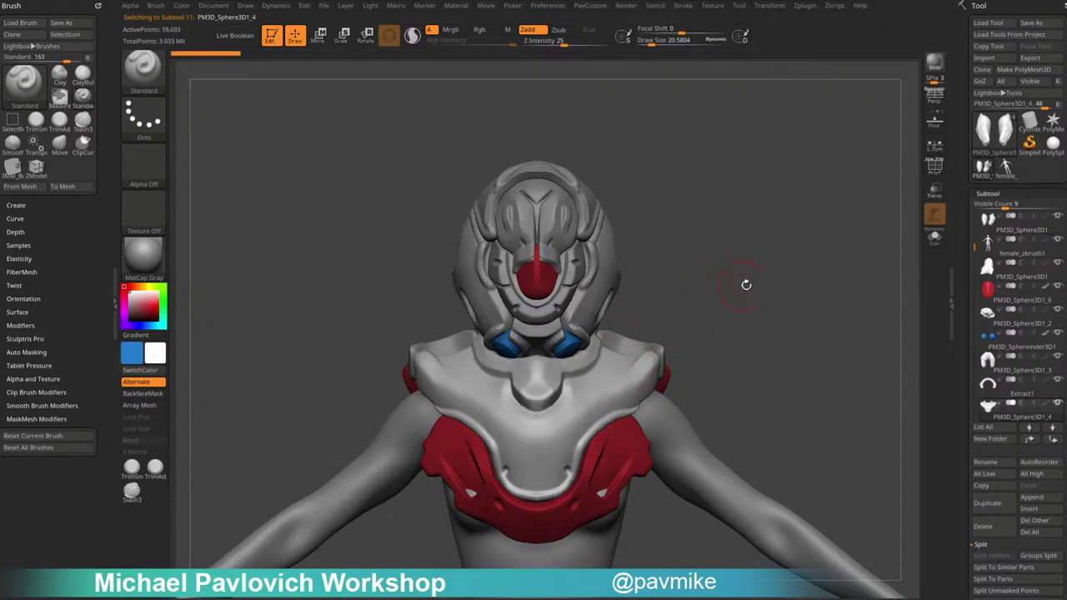
mouse_move(745, 281)
left_mouse_down()
mouse_move(747, 253)
mouse_move(733, 281)
mouse_move(658, 285)
left_mouse_up()
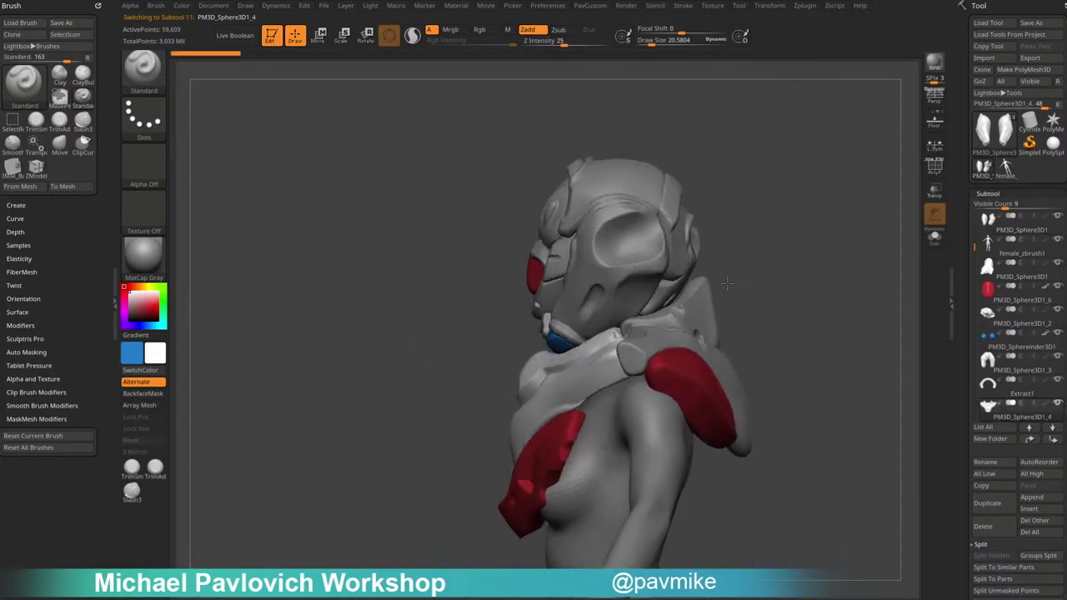
left_click(708, 307, "alt")
left_click(597, 366, "alt")
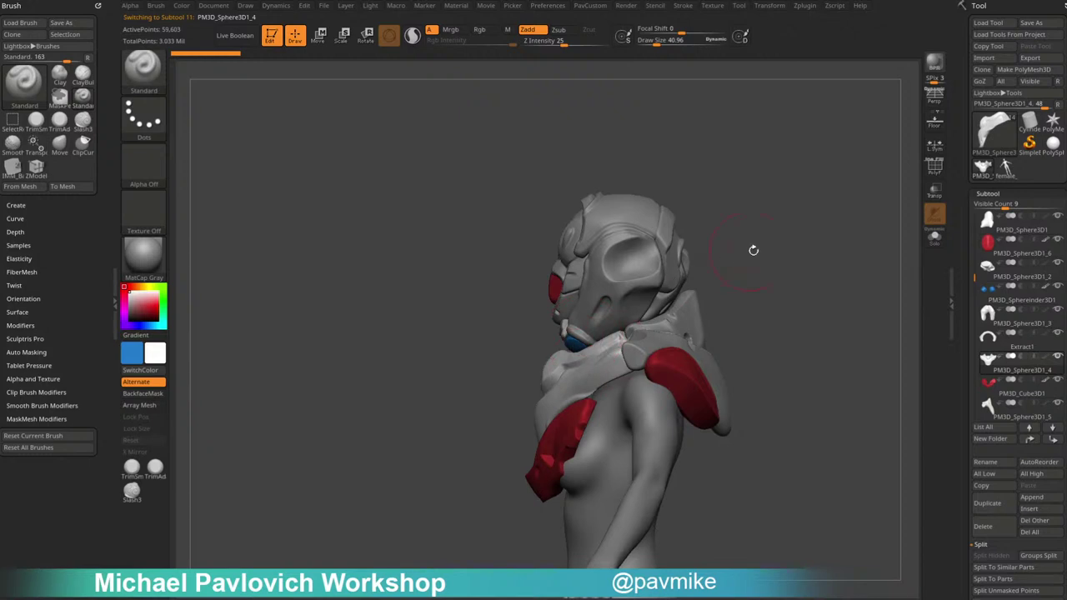
Choose the TrimDynamic brush and flatten the front surfaces of the PM3D_Sphere3D1_4 collar at a draw size of about 36.
left_click_drag(753, 250, 781, 255)
mouse_move(652, 319)
left_mouse_down()
mouse_move(735, 247)
mouse_move(750, 261)
left_mouse_up()
key("b")
key("t")
key("d")
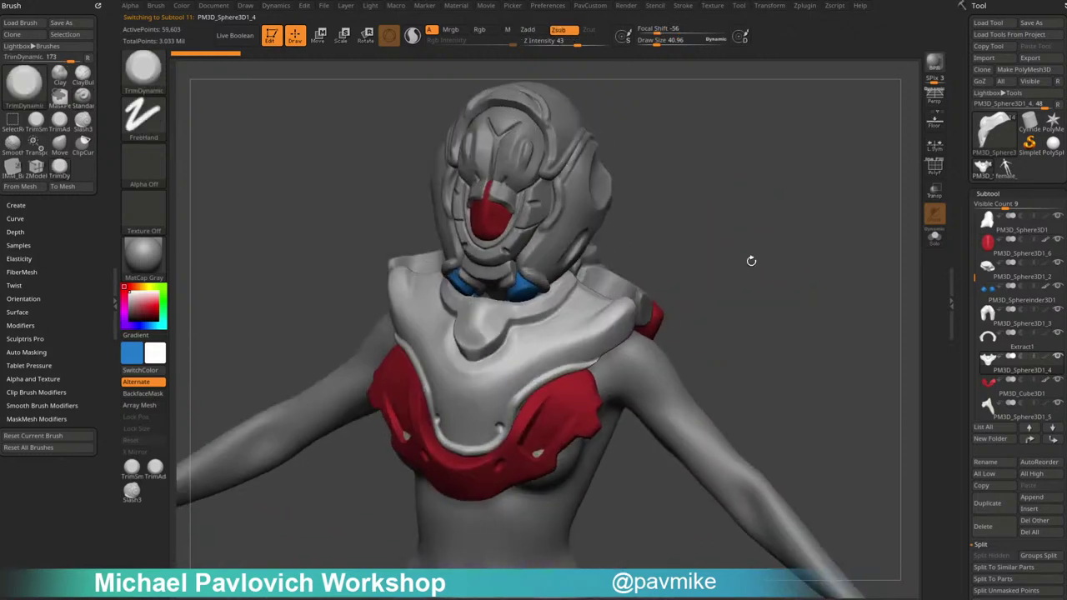
left_click_drag(627, 313, 480, 409)
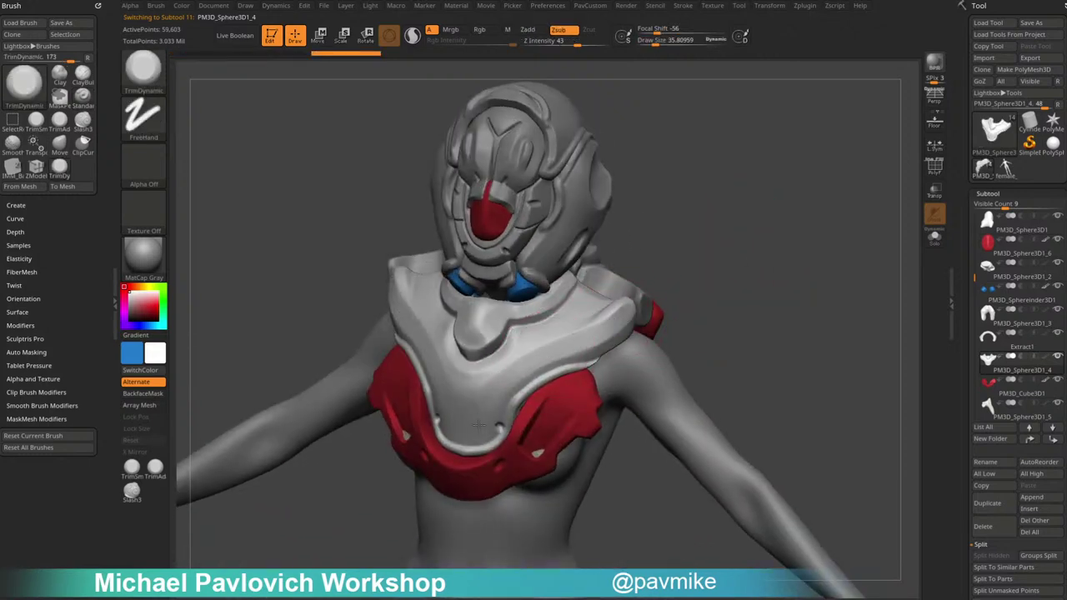
Reduce the draw size to about 19 and switch from TrimDynamic to the Standard brush.
mouse_move(671, 270)
left_mouse_down()
mouse_move(698, 242)
mouse_move(737, 276)
mouse_move(667, 342)
left_mouse_up()
key("bracketleft")
key("bracketleft")
left_click_drag(669, 256, 689, 269, "alt")
key("s")
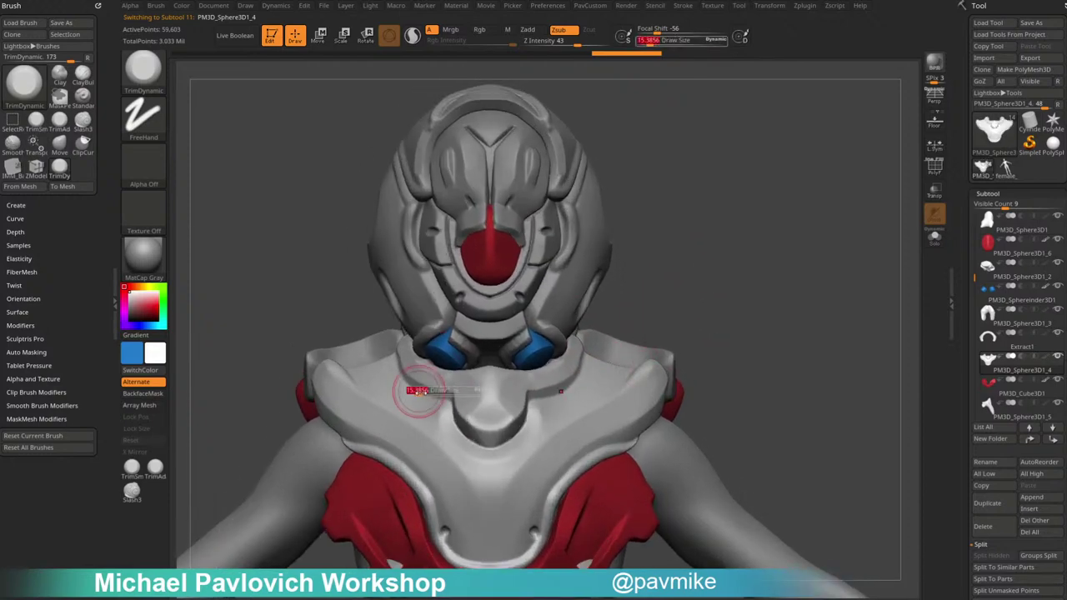
left_click_drag(412, 389, 421, 392)
key("b")
key("s")
key("t")
mouse_move(627, 271)
left_mouse_down()
mouse_move(717, 279)
mouse_move(650, 275)
mouse_move(683, 279)
mouse_move(562, 375)
mouse_move(600, 379)
mouse_move(637, 262)
left_mouse_up()
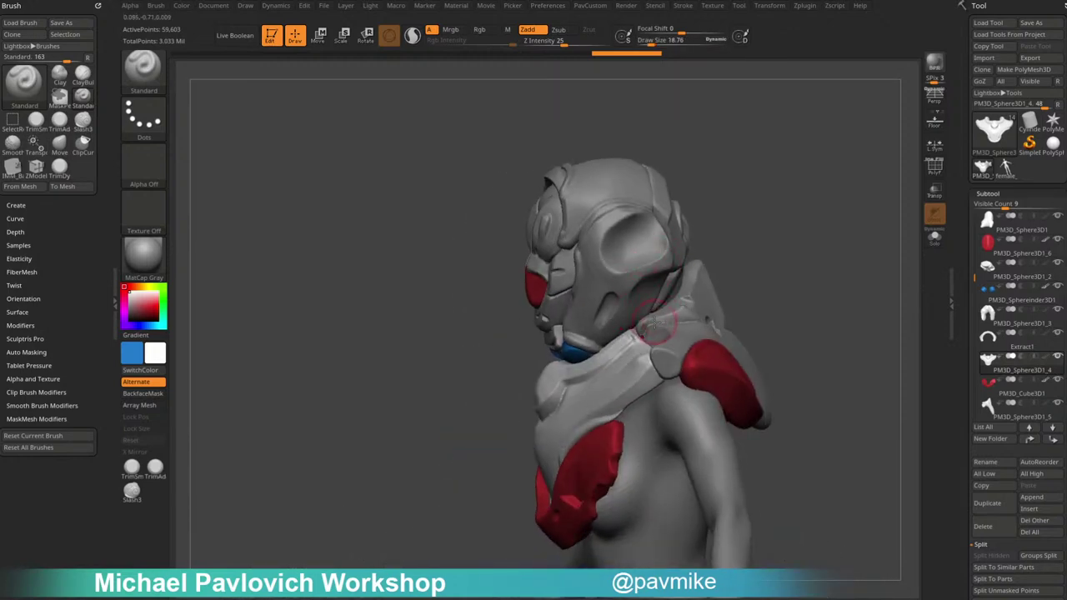
Select the PM3D_Sphere3D1_5 back armor piece and reshape its shoulder edge with the Move brush.
left_click(677, 338, "alt")
left_click_drag(733, 296, 757, 279)
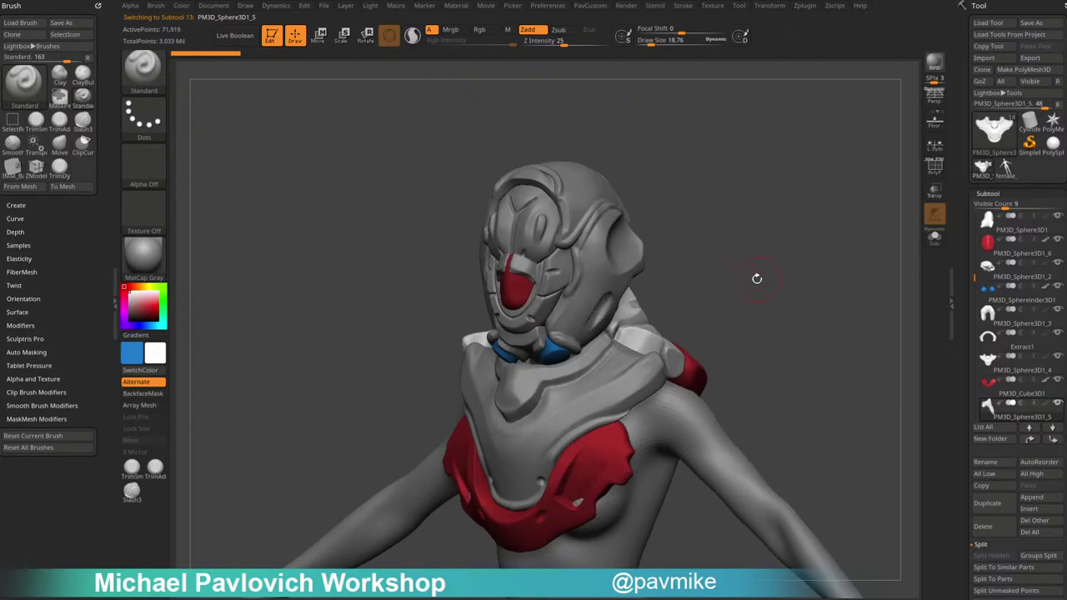
left_click_drag(734, 316, 671, 414)
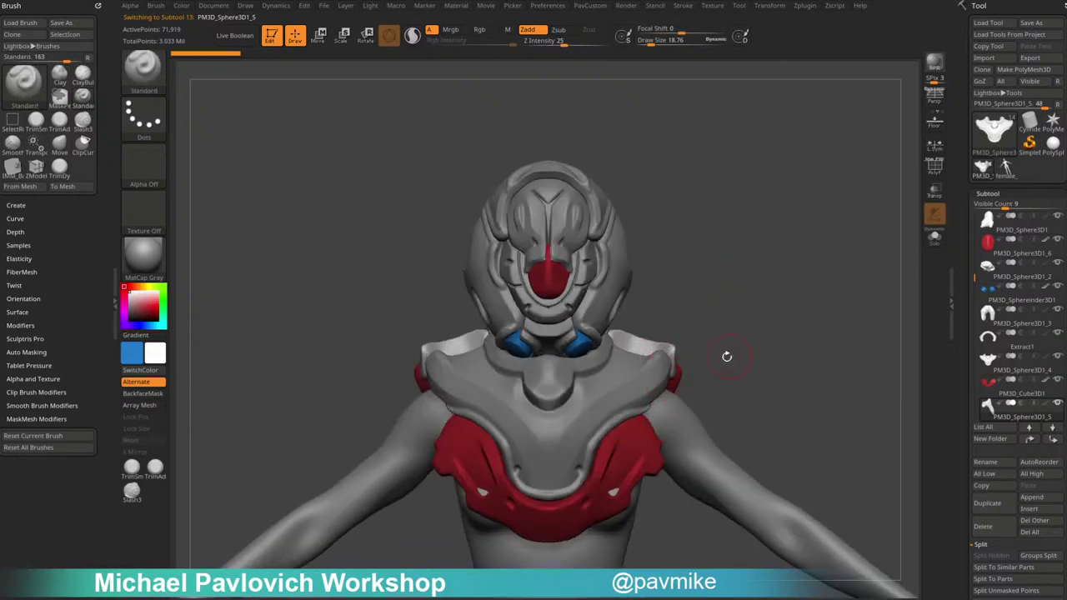
left_click(664, 372, "alt")
key("b")
key("m")
key("v")
left_click_drag(664, 377, 659, 377)
key("s")
left_click_drag(659, 378, 652, 378)
left_click_drag(656, 373, 649, 369)
Pull the shoulder flare of the back armor piece into place with the Move brush at a draw size of about 49.
mouse_move(726, 299)
left_mouse_down("alt")
mouse_move(699, 305)
mouse_move(693, 295)
mouse_move(658, 357)
mouse_move(644, 353)
left_mouse_up("alt")
key("s")
key("s")
left_click_drag(600, 380, 648, 370)
key("s")
left_click(642, 313, "alt")
left_click_drag(656, 312, 642, 330)
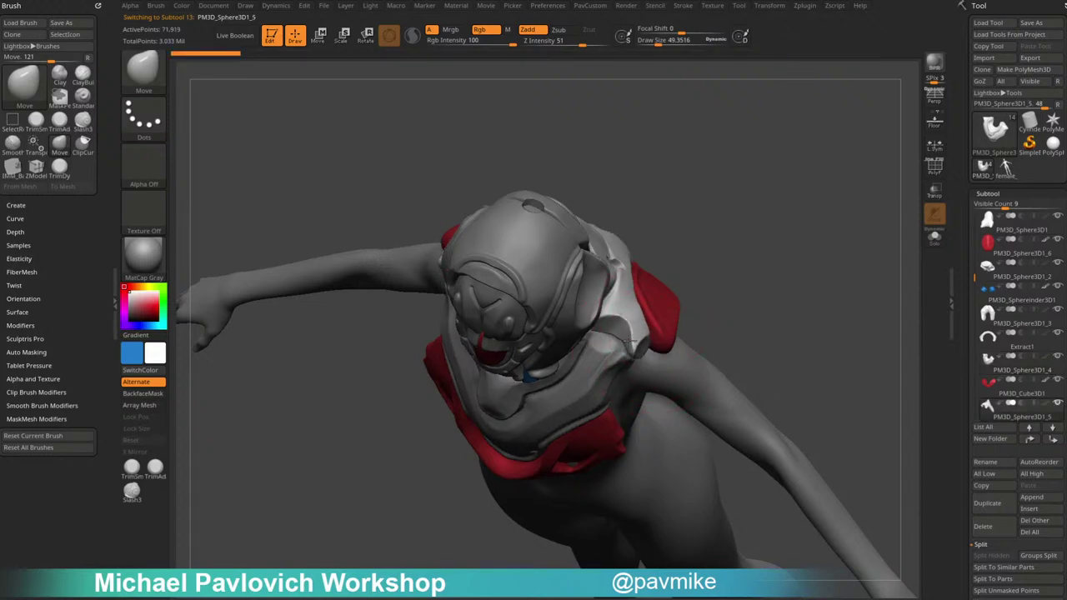
Select the red shoulder pads and adjust their front ends with the Move brush at a draw size of about 31.
mouse_move(723, 327)
left_mouse_down()
mouse_move(763, 259)
mouse_move(604, 372)
left_mouse_up()
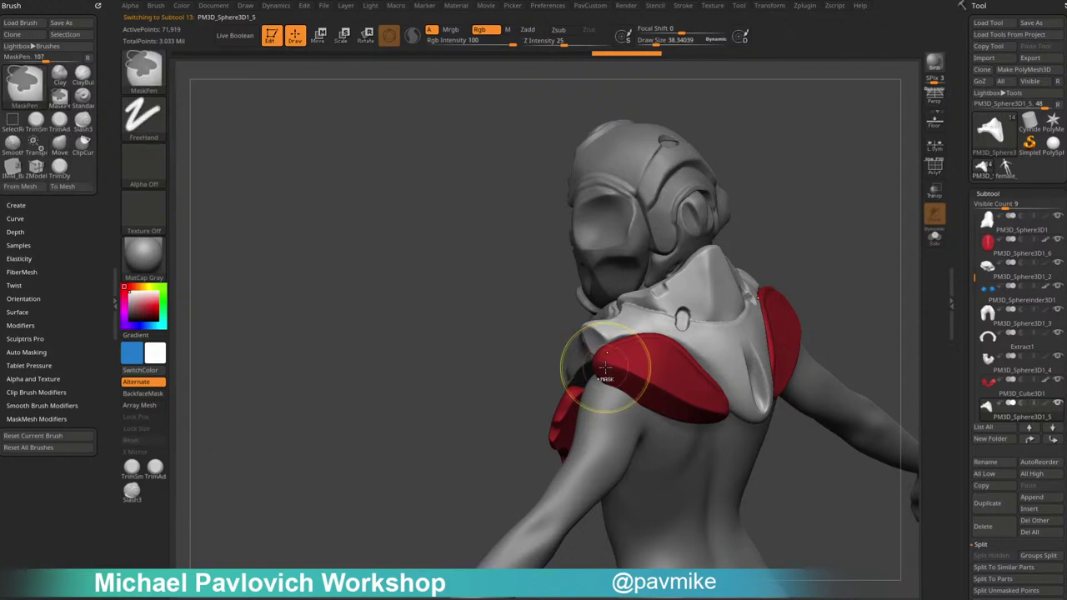
left_click_drag(536, 356, 563, 403)
left_click(612, 361, "alt")
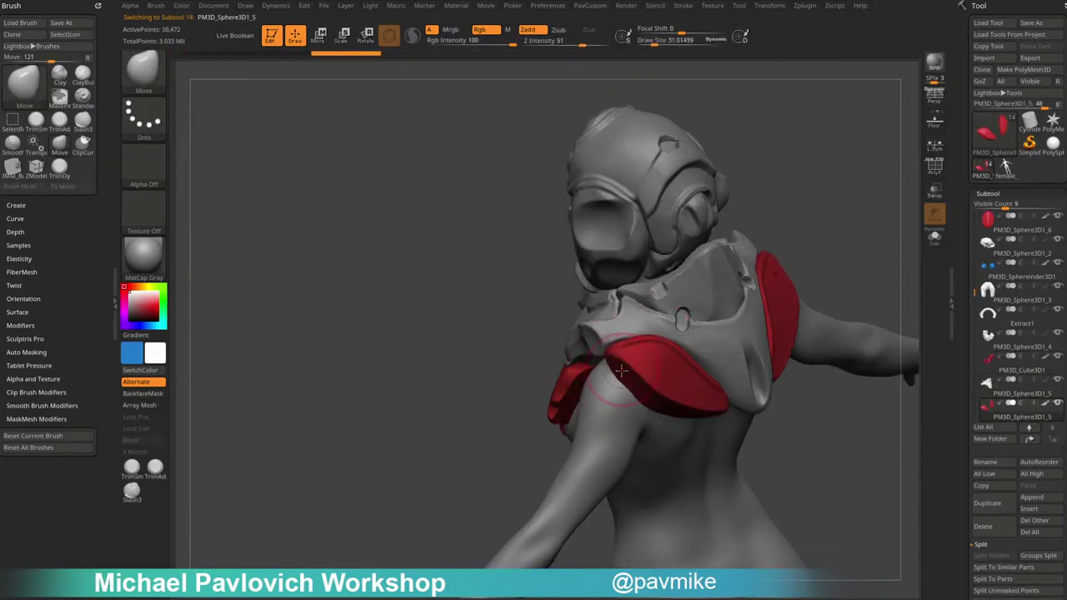
mouse_move(633, 391)
left_mouse_down()
mouse_move(715, 280)
mouse_move(721, 335)
left_mouse_up()
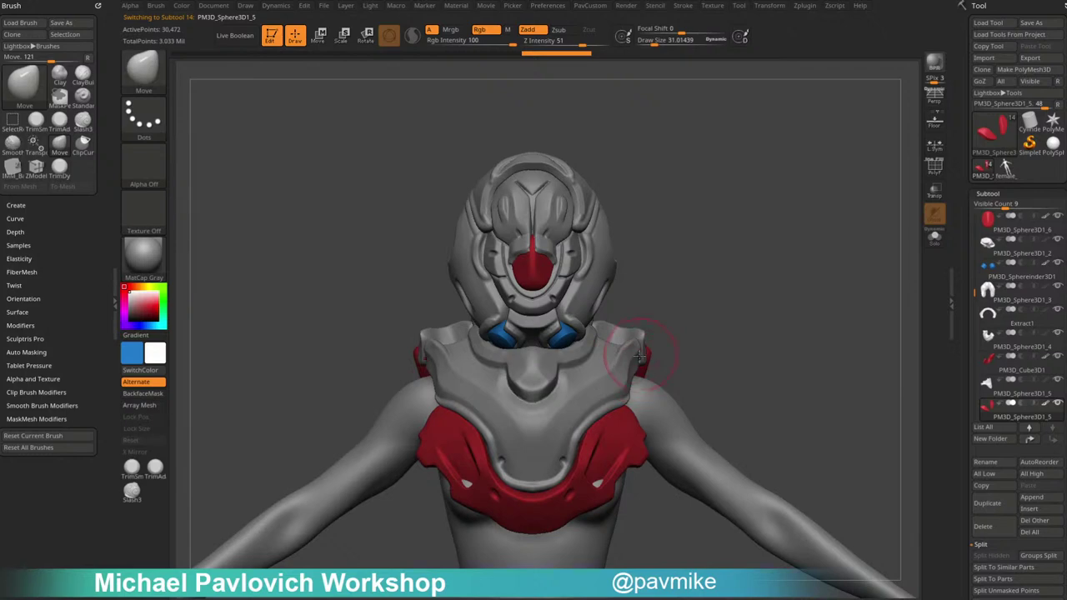
Switch to the Standard brush at a draw size of about 29 and select the PM3D_Sphere3D1_4 collar.
left_click_drag(691, 383, 692, 343)
key("b")
key("s")
key("t")
key("s")
left_click_drag(587, 366, 586, 367)
left_click(602, 325, "alt")
left_click(596, 372, "alt")
Select the helmet subtools for a combined transform and reposition the gizmo pivot at the base of the helmet.
mouse_move(712, 283)
left_mouse_down()
mouse_move(625, 295)
mouse_move(681, 301)
mouse_move(709, 285)
left_mouse_up()
key("w")
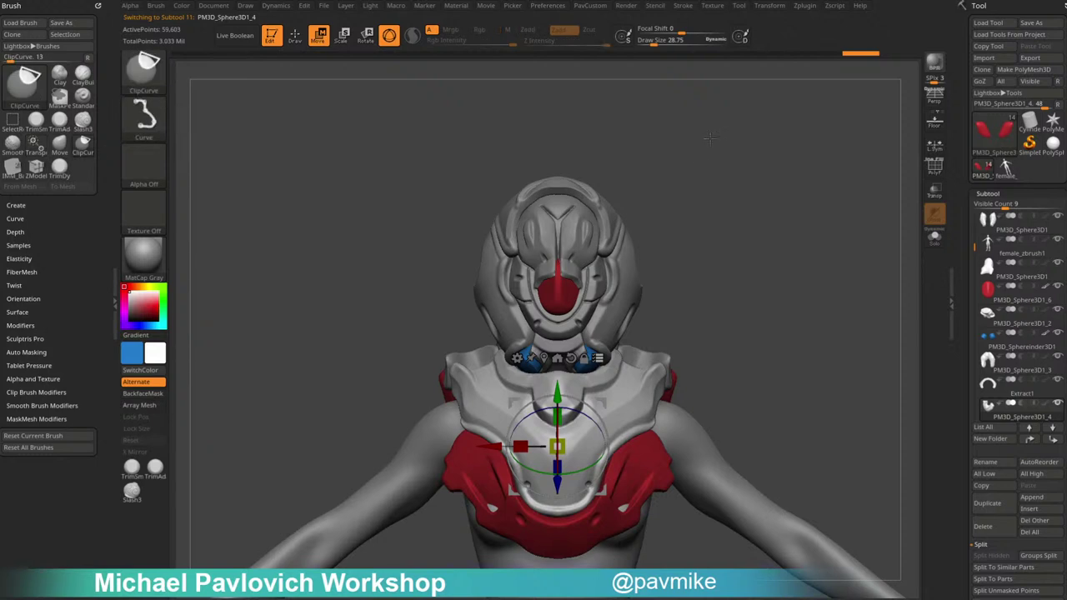
left_click_drag(709, 140, 453, 314, "ctrl+shift")
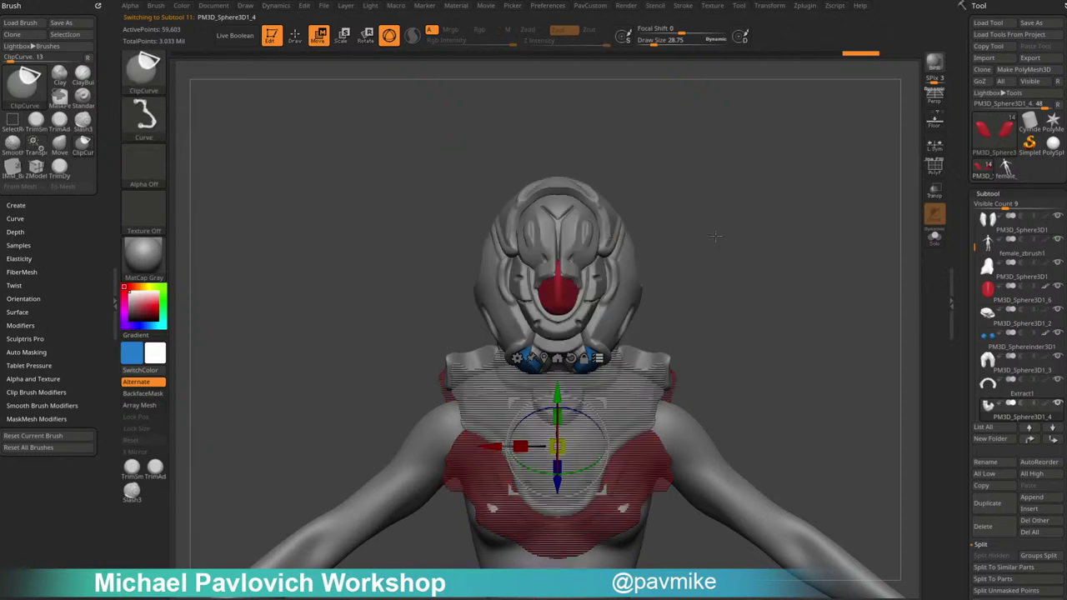
left_click(570, 359)
left_click(544, 358)
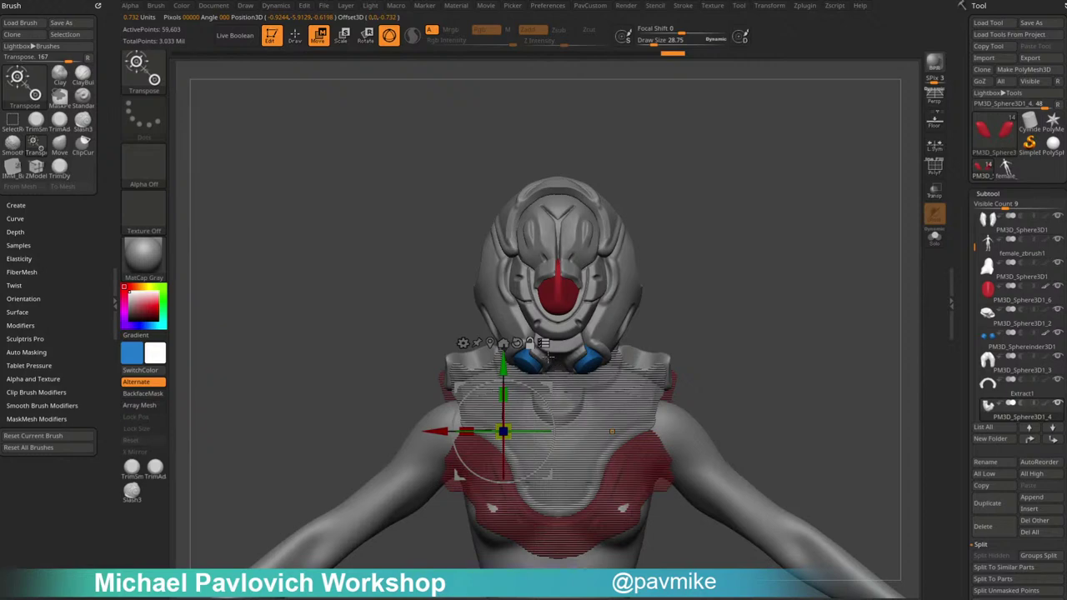
left_click(490, 343)
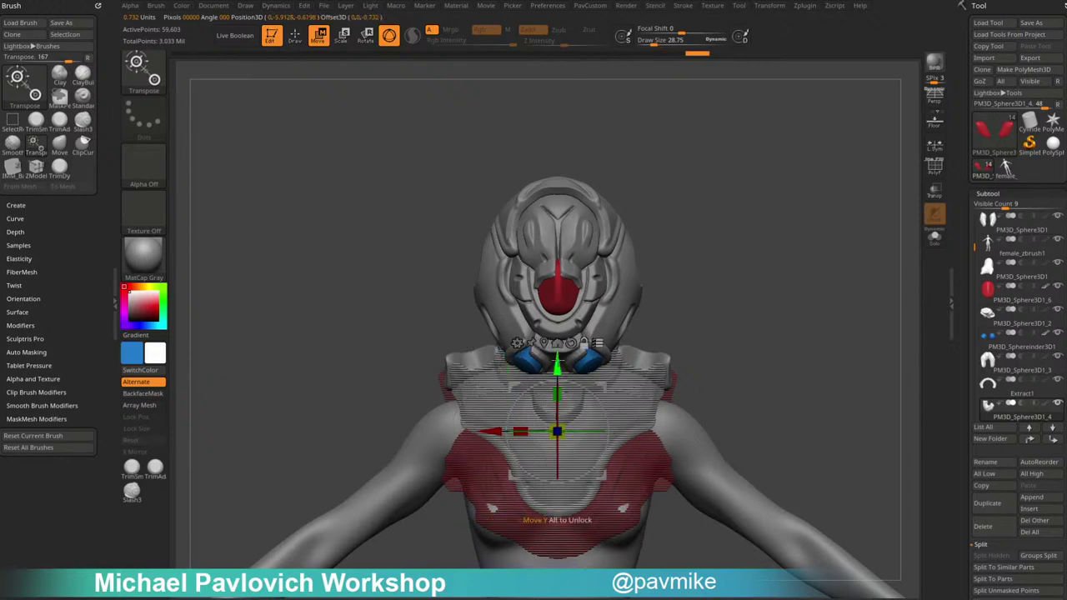
left_click_drag(557, 368, 558, 300, "alt")
right_click_drag(659, 279, 583, 271)
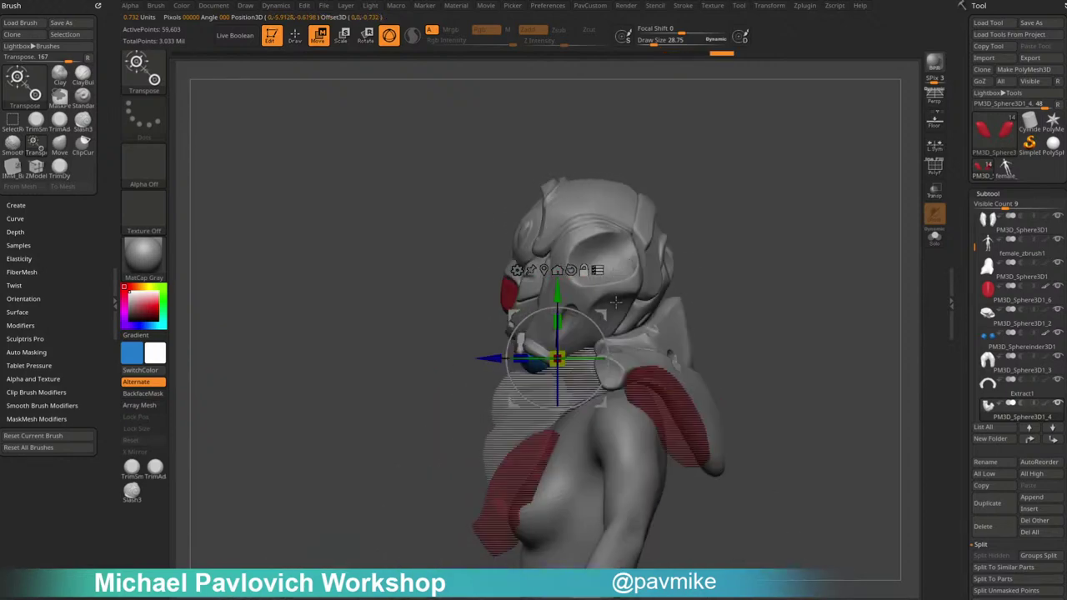
left_click_drag(602, 316, 625, 301, "alt")
right_click_drag(679, 259, 843, 245)
Exclude the female body from the combined transform and set SelectRect as the selection brush, leaving only the helmet subtools selected.
left_click_drag(772, 448, 749, 512, "ctrl+shift")
left_click(148, 77, "ctrl+shift")
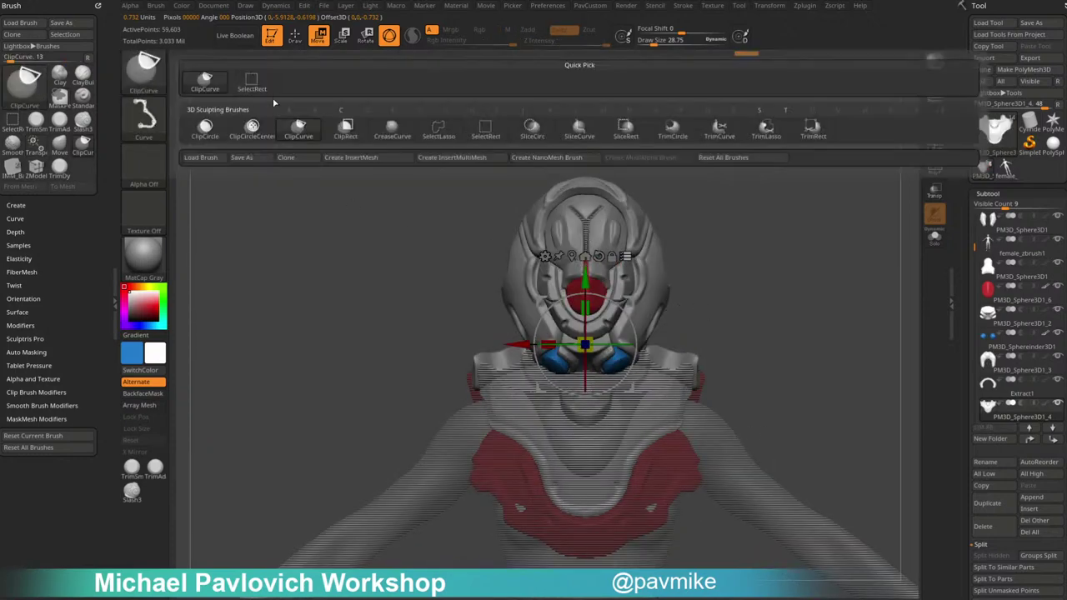
left_click(252, 82, "ctrl+shift")
mouse_move(763, 339)
left_mouse_down()
mouse_move(714, 353)
mouse_move(778, 312)
left_mouse_up()
key("ctrl+shift")
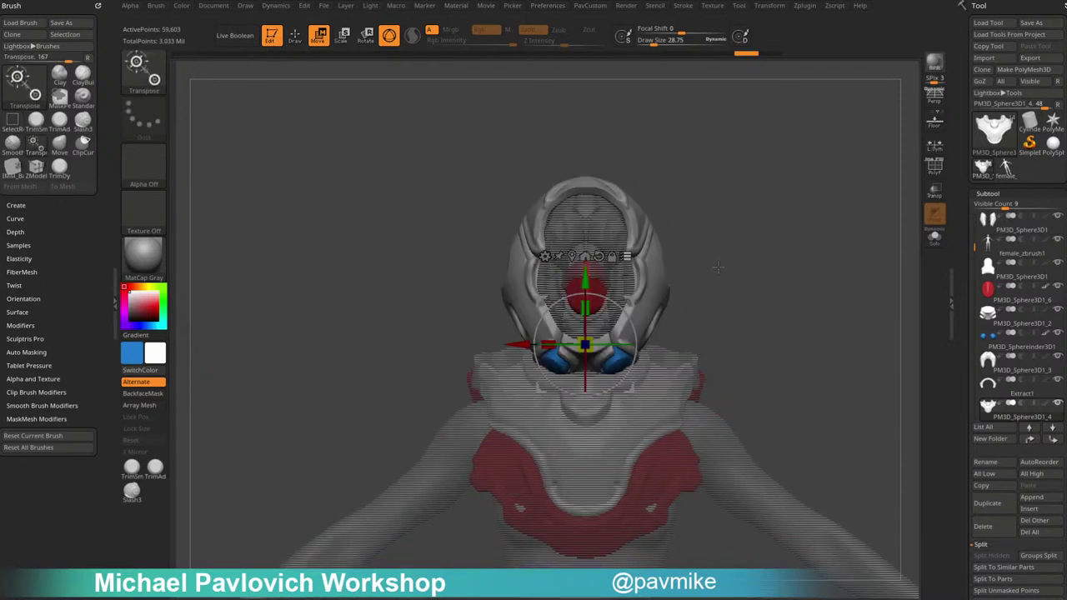
key("ctrl+shift")
key("ctrl+shift")
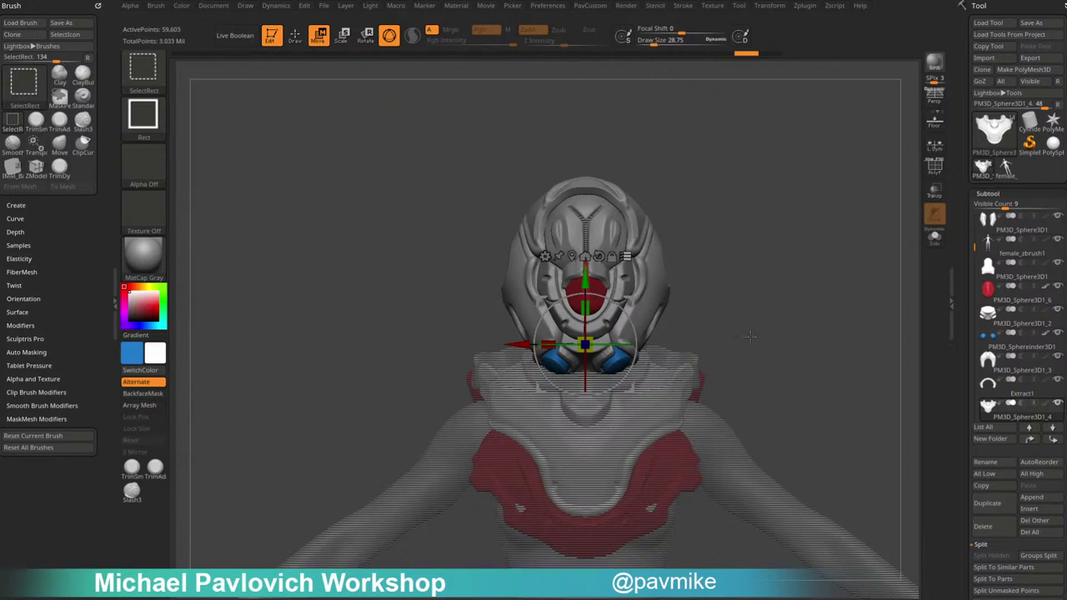
key("ctrl+shift")
Try turning and tilting the helmet subtools together about the neck pivot.
left_click_drag(602, 345, 638, 344)
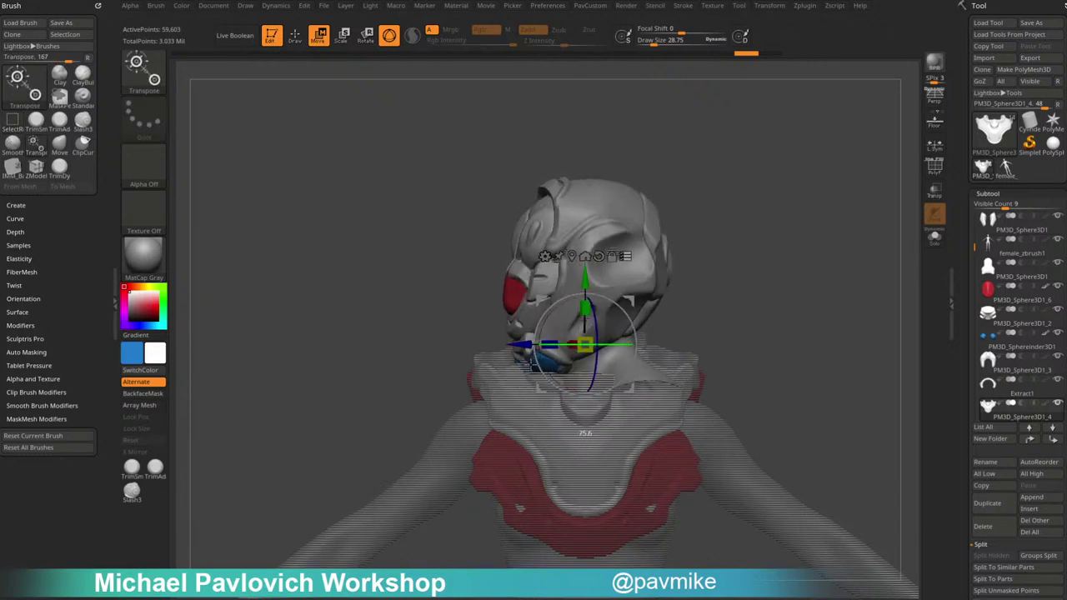
left_click_drag(530, 364, 469, 364)
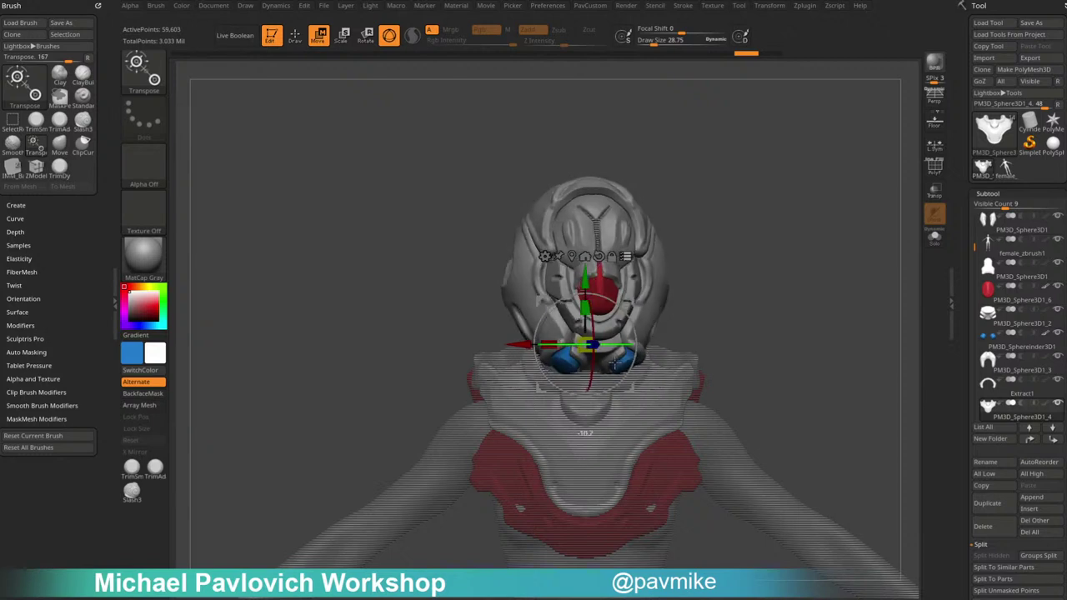
left_click_drag(615, 364, 637, 363)
key("ctrl+z")
left_click_drag(565, 345, 545, 347)
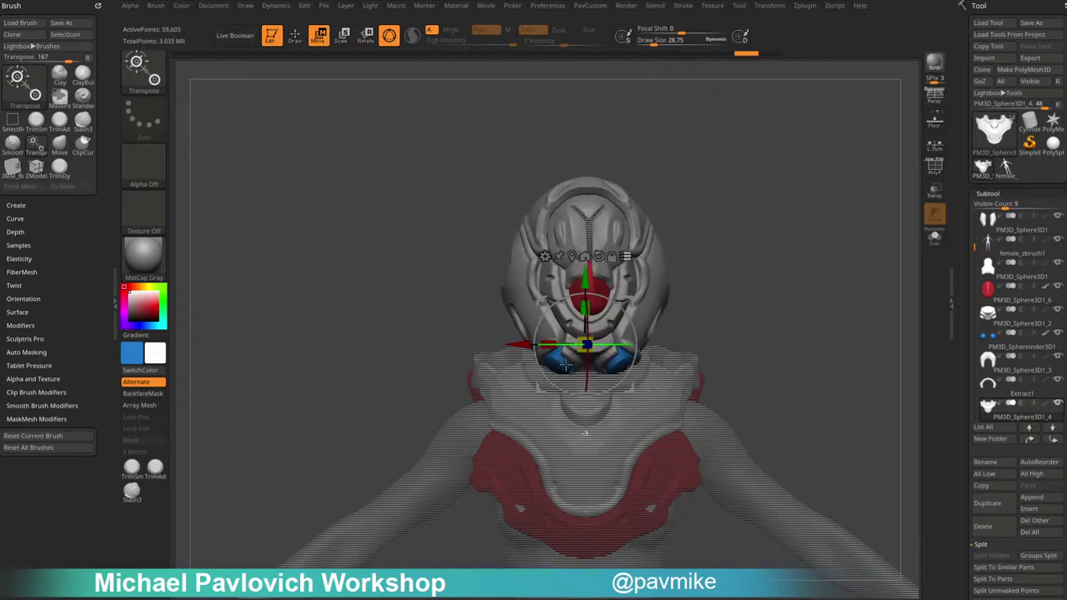
key("ctrl+z")
right_click_drag(566, 364, 717, 341)
left_click_drag(630, 320, 635, 342)
mouse_move(733, 342)
right_mouse_down()
mouse_move(608, 350)
mouse_move(752, 305)
mouse_move(683, 295)
mouse_move(681, 265)
mouse_move(733, 288)
right_mouse_up()
Return to Draw mode and reshape the collar's neck rim below the blue filters with the Move brush at draw sizes of about 38 to 52.
key("q")
key("s")
left_click_drag(517, 350, 523, 351)
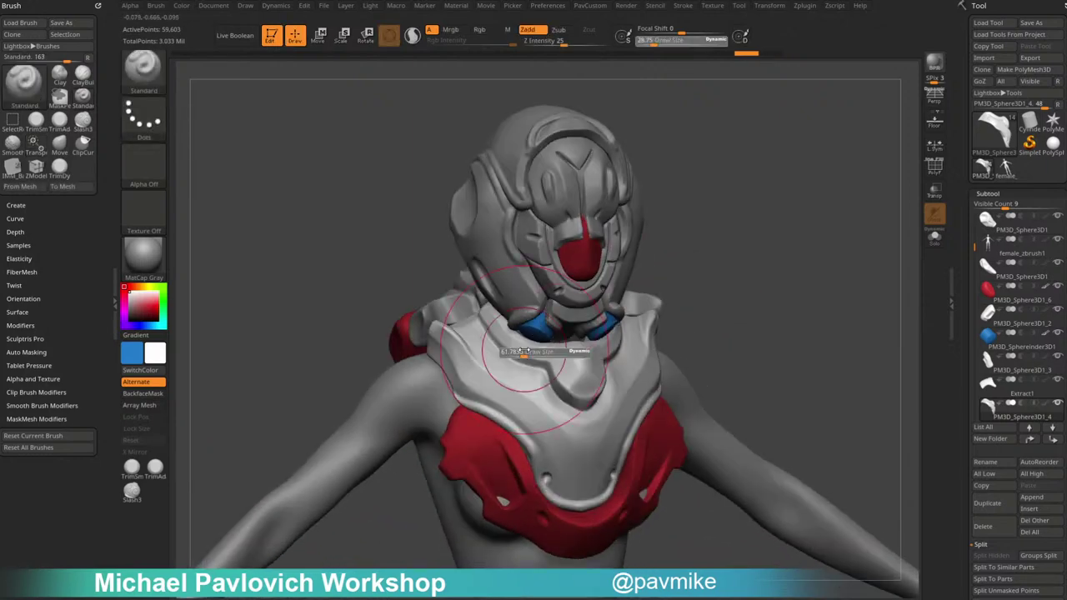
key("b")
key("m")
key("v")
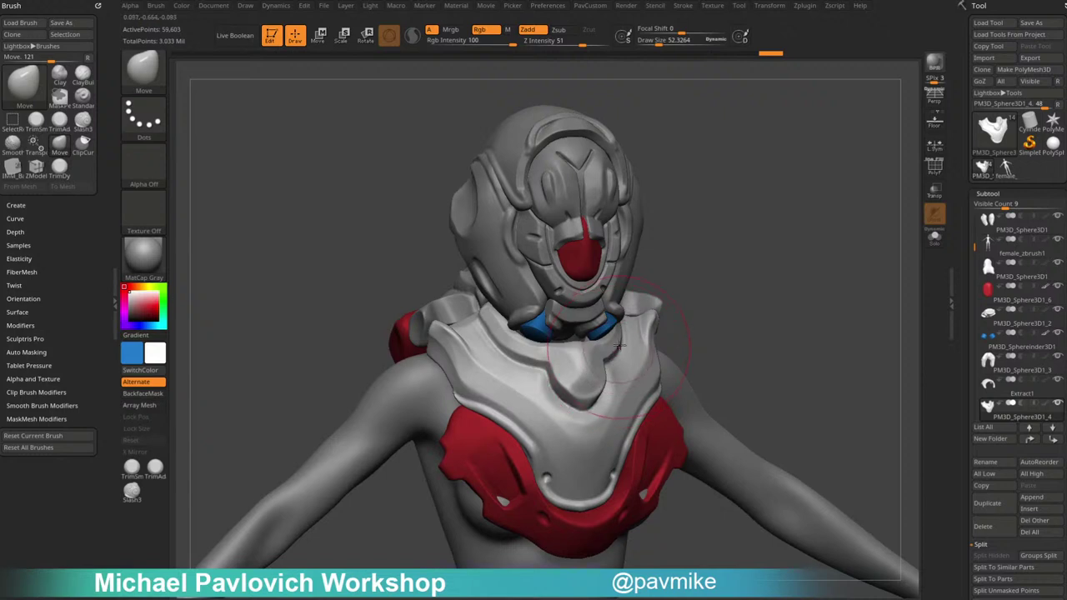
mouse_move(546, 355)
left_mouse_down()
mouse_move(487, 307)
mouse_move(505, 339)
left_mouse_up()
key("bracketleft")
key("bracketleft")
right_click_drag(665, 337, 602, 342)
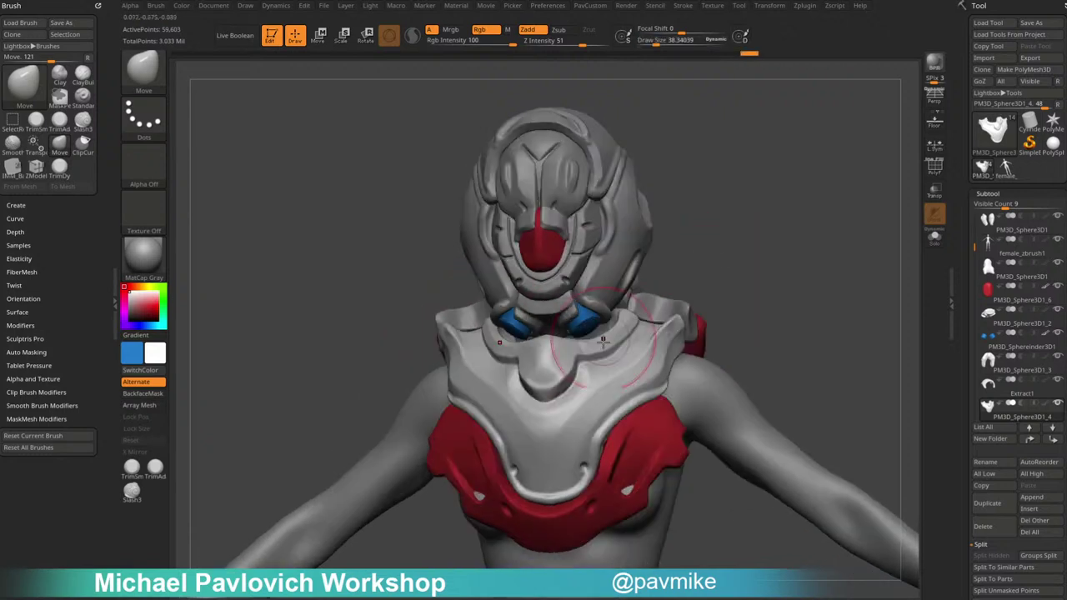
key("bracketleft")
key("bracketright")
key("bracketright")
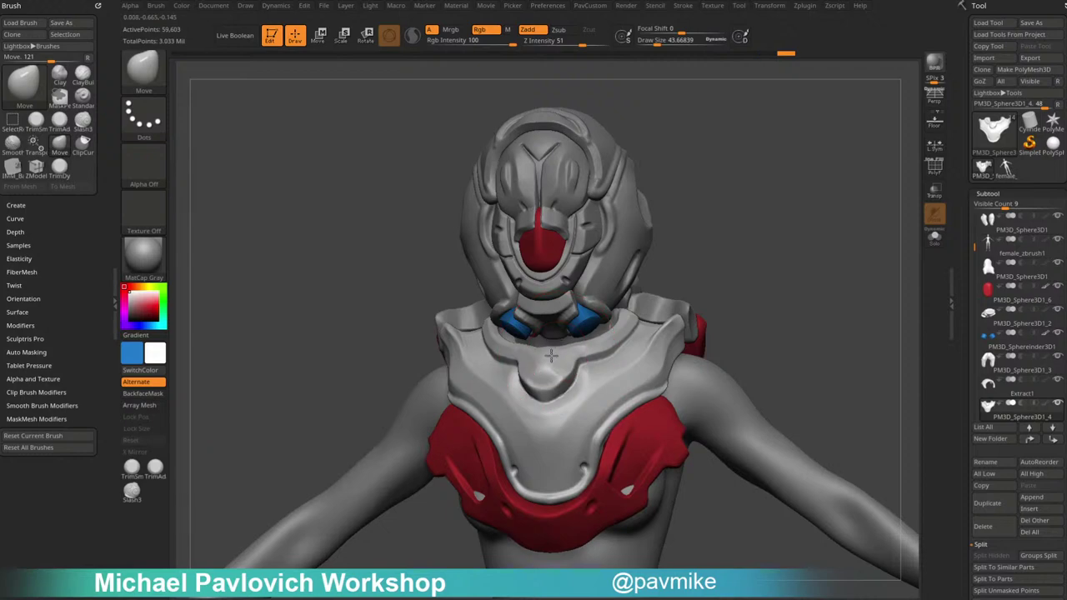
Select the PM3D_Sphere3D1_5 back piece and pull its upper neck area backward with the Move brush at a draw size of about 31.
right_click_drag(553, 349, 646, 325)
right_click_drag(800, 280, 677, 279)
left_click(685, 279, "alt")
key("bracketright")
key("bracketright")
key("bracketright")
key("bracketright")
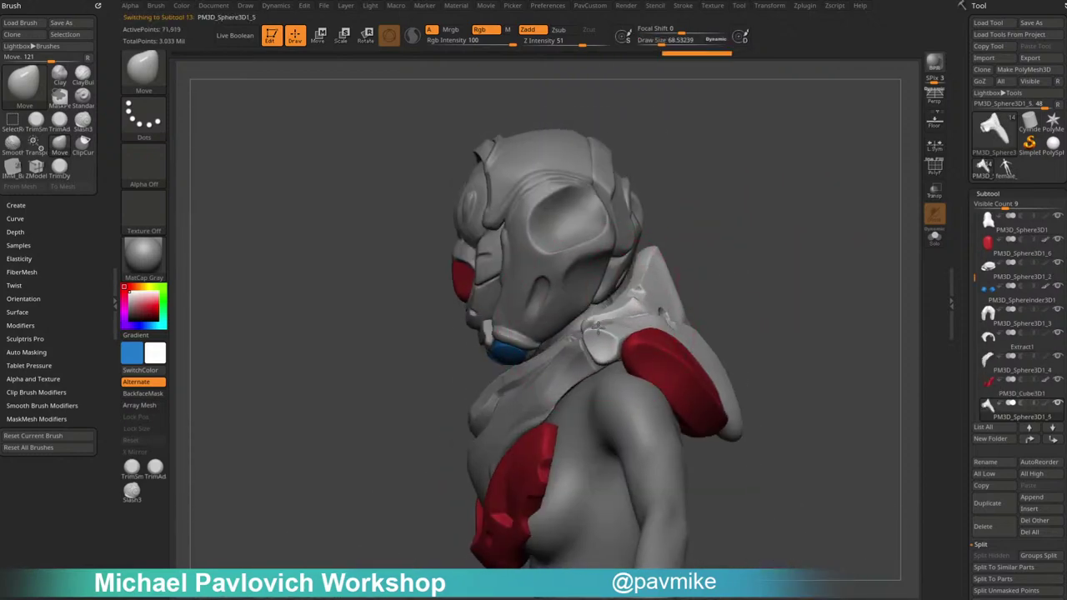
key("bracketleft")
key("bracketleft")
key("bracketleft")
key("bracketleft")
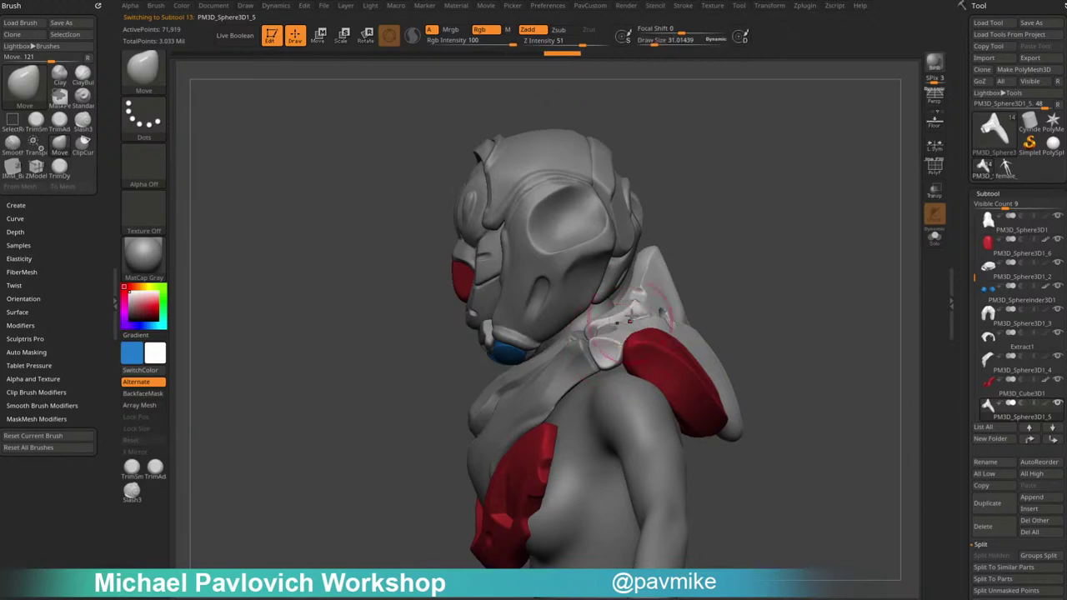
mouse_move(640, 299)
left_mouse_down()
mouse_move(670, 250)
mouse_move(656, 284)
left_mouse_up()
left_click_drag(646, 275, 670, 281)
Switch to the Standard brush and select the PM3D_Sphere3D1 side shells of the helmet.
mouse_move(712, 271)
right_mouse_down("ctrl")
mouse_move(729, 235)
mouse_move(754, 240)
mouse_move(614, 274)
mouse_move(671, 247)
right_mouse_up("ctrl")
key("b")
key("s")
key("t")
left_click(587, 268, "alt")
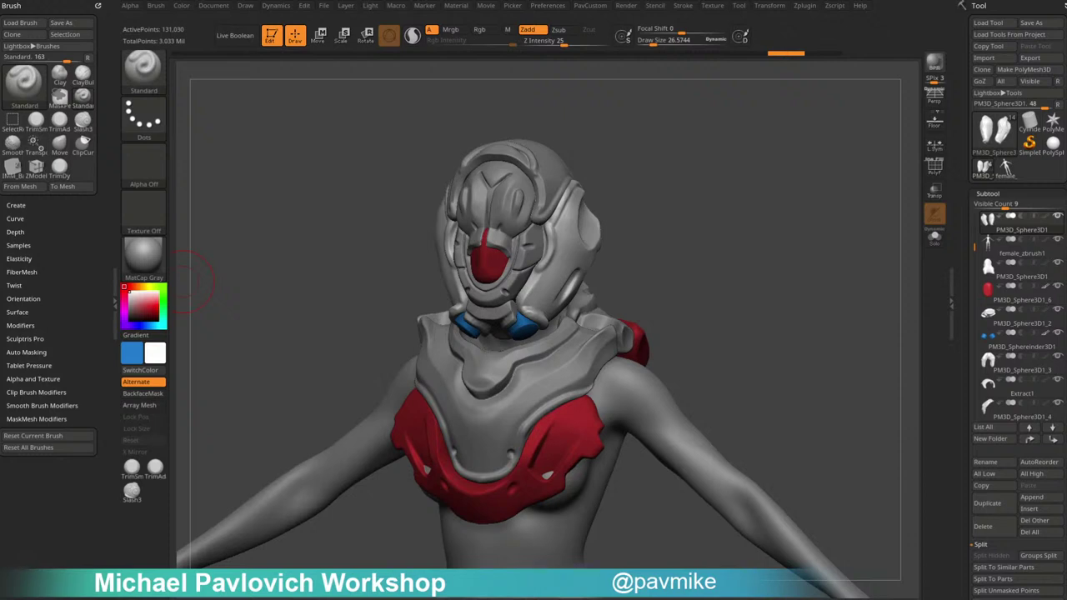
left_click(990, 22)
scroll(279, 331, "up", 5)
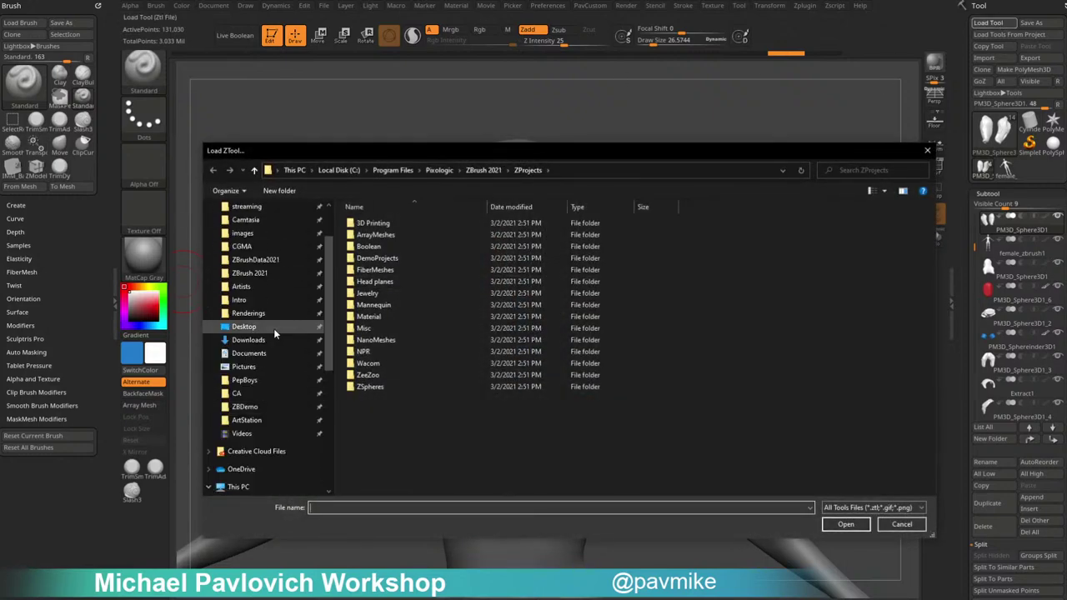
scroll(273, 328, "up", 2)
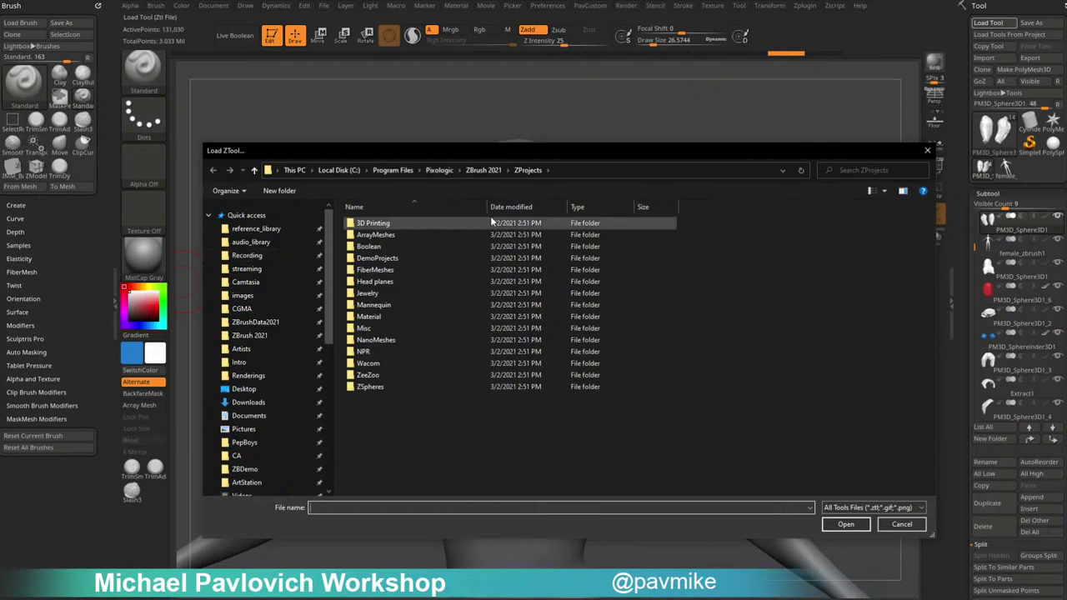
left_click(927, 151)
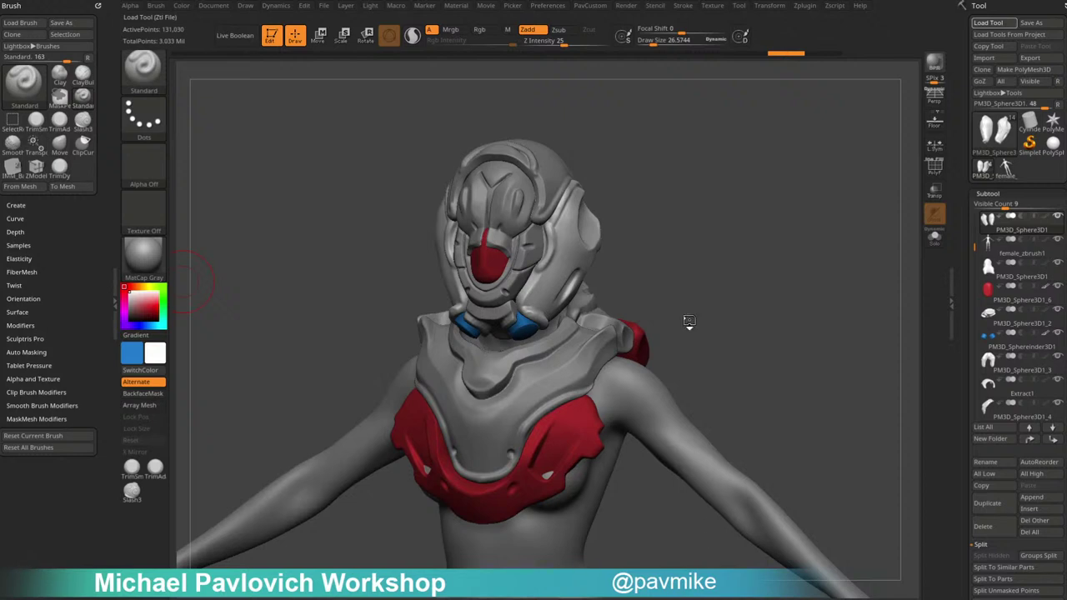
Delete the Skin_ZSphere2 and Skin_ZSphere2_2 subtools from the mechanical ape skull.
left_click_drag(721, 194, 773, 160)
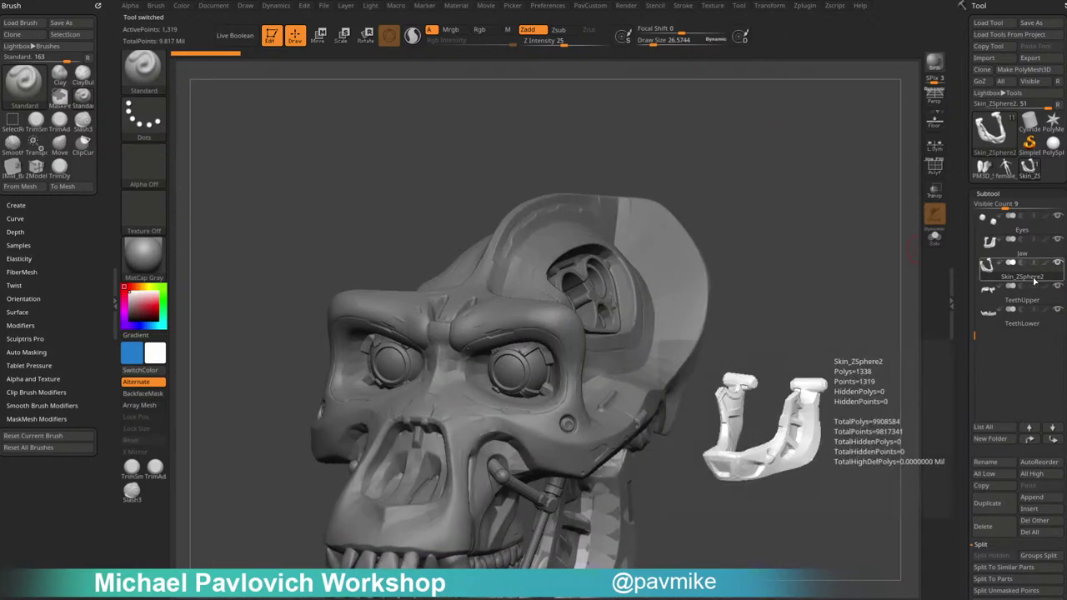
left_click(983, 527)
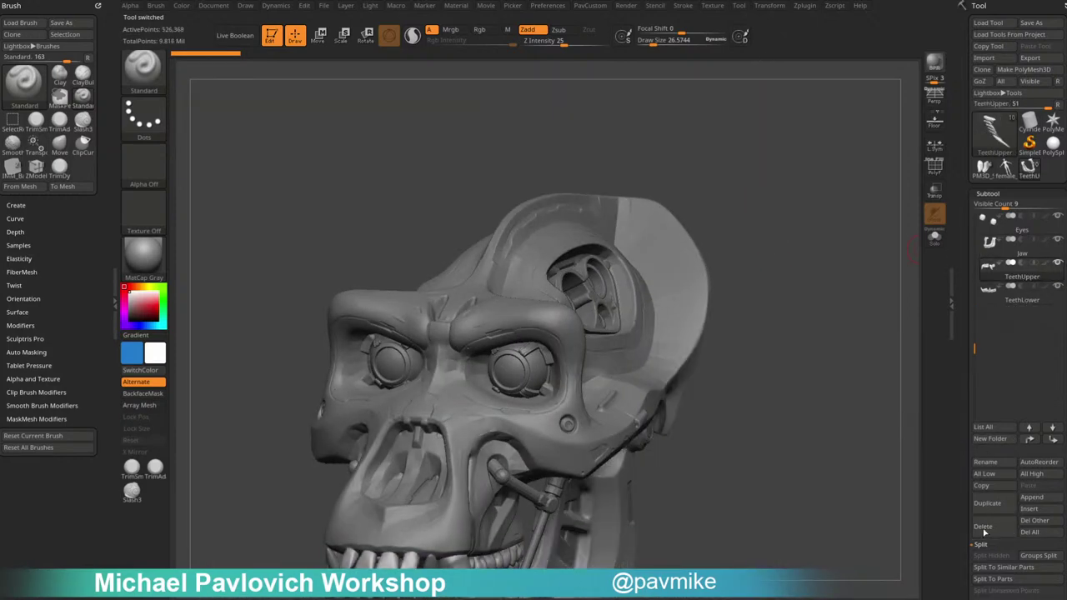
key("ctrl+z")
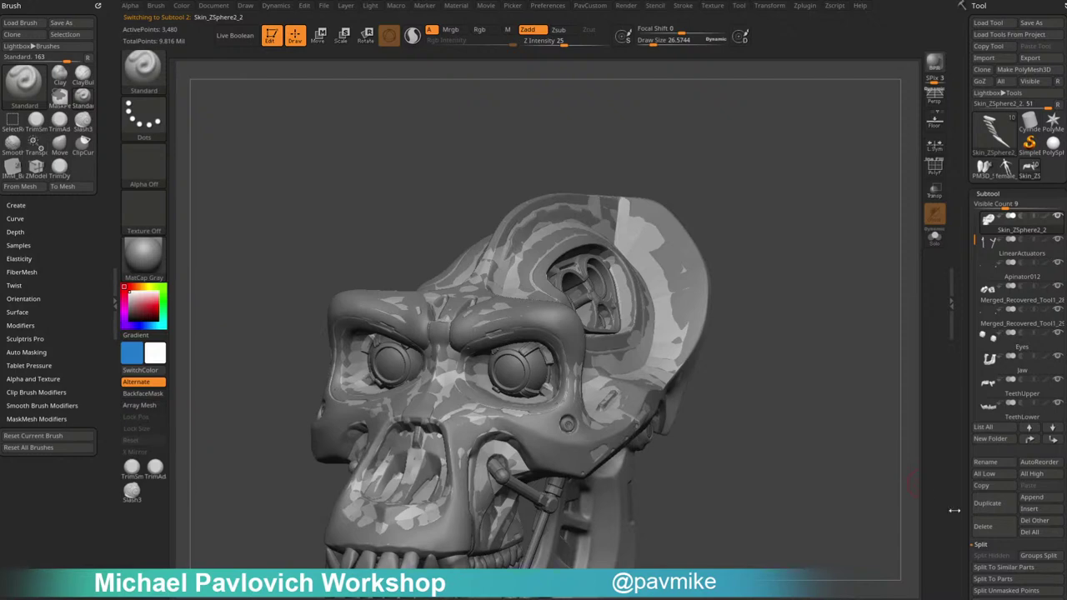
left_click(998, 531)
Save the mechanical ape skull and inspect it from the side, three-quarter and front views.
left_click_drag(821, 440, 816, 333)
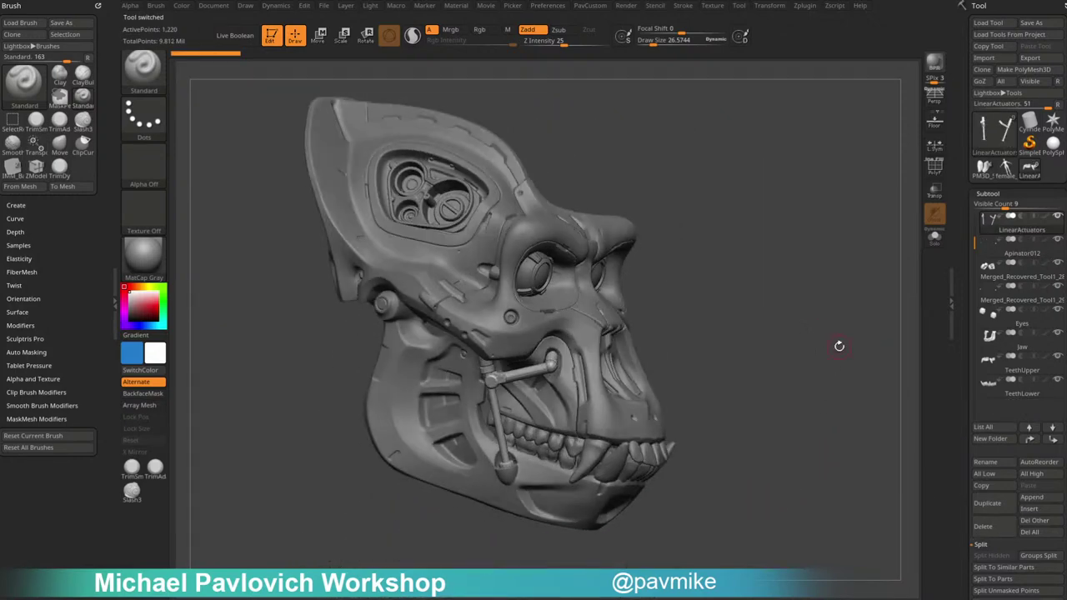
left_click_drag(839, 346, 799, 367)
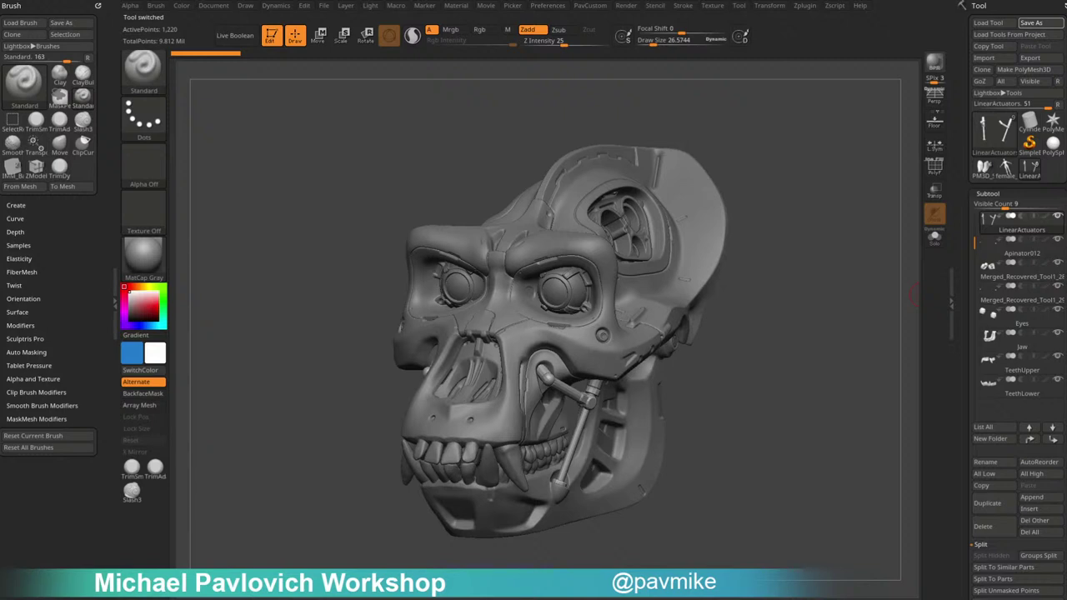
key("ctrl+s")
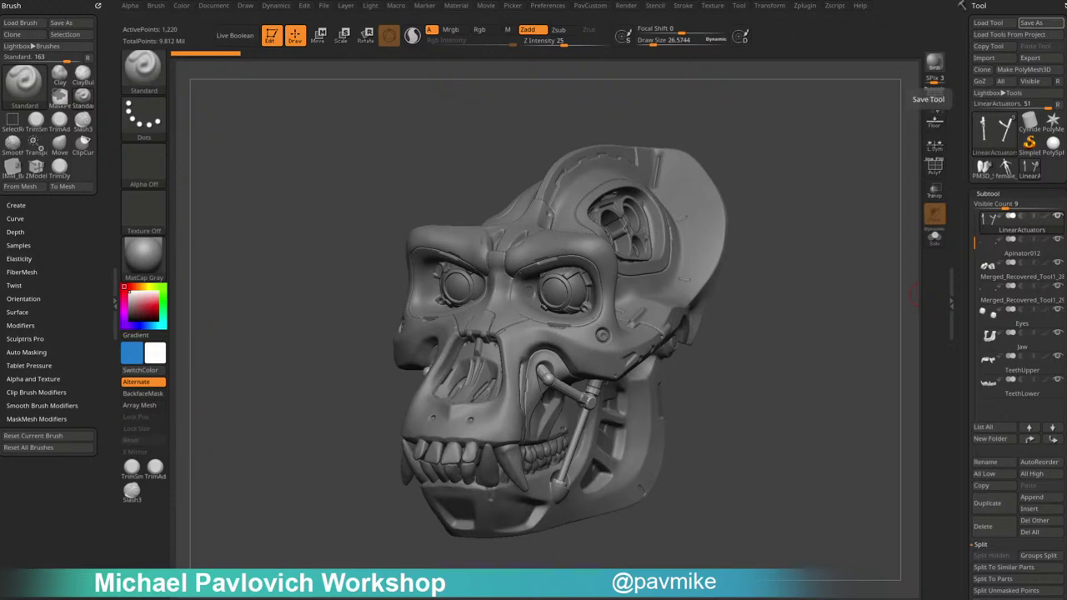
left_click_drag(871, 273, 616, 388)
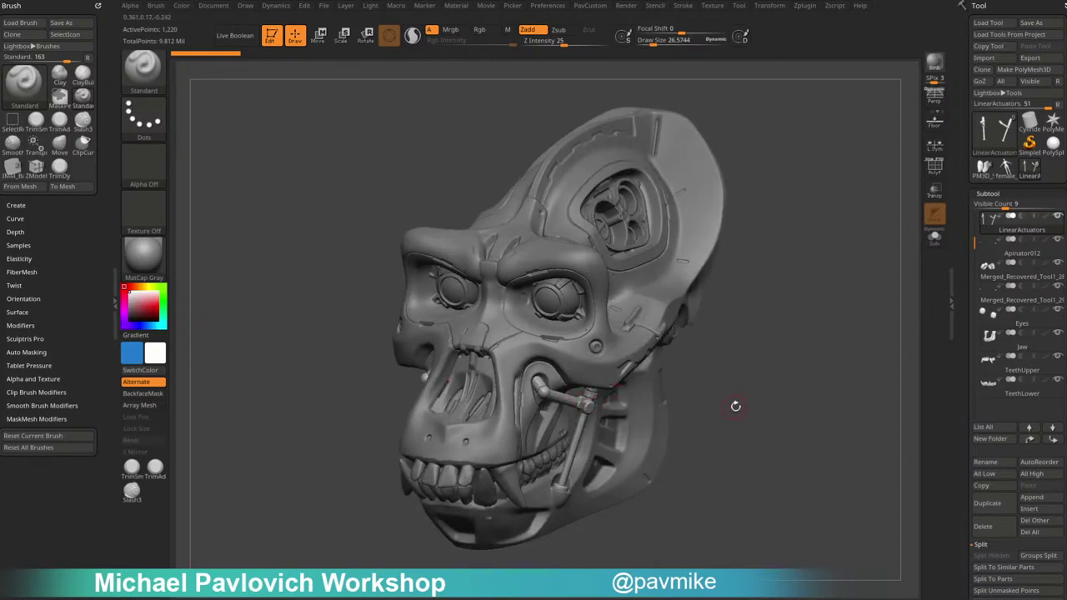
left_click_drag(733, 405, 761, 410, "shift")
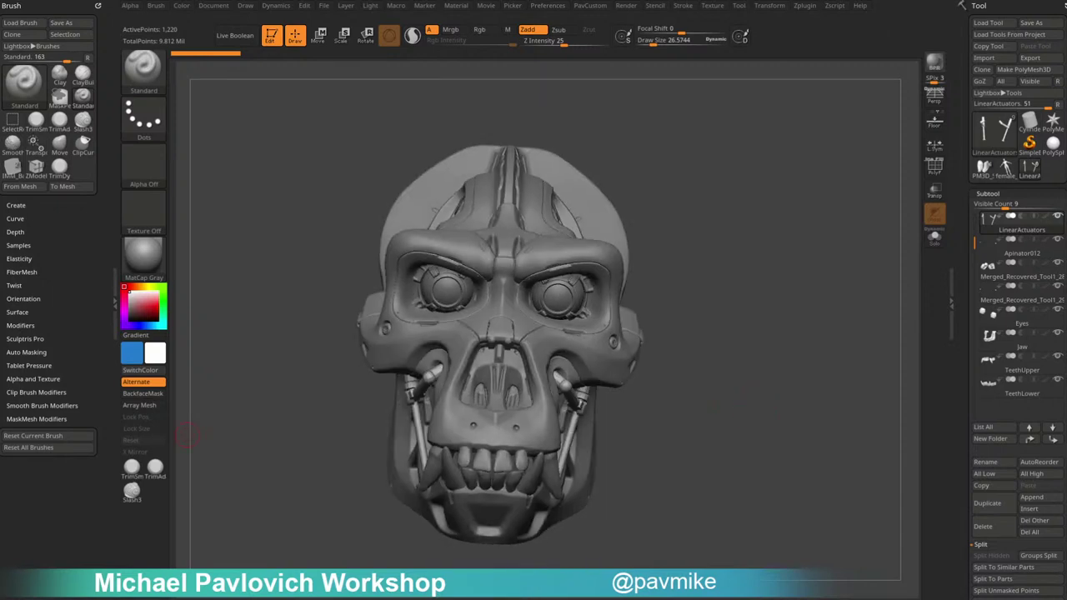